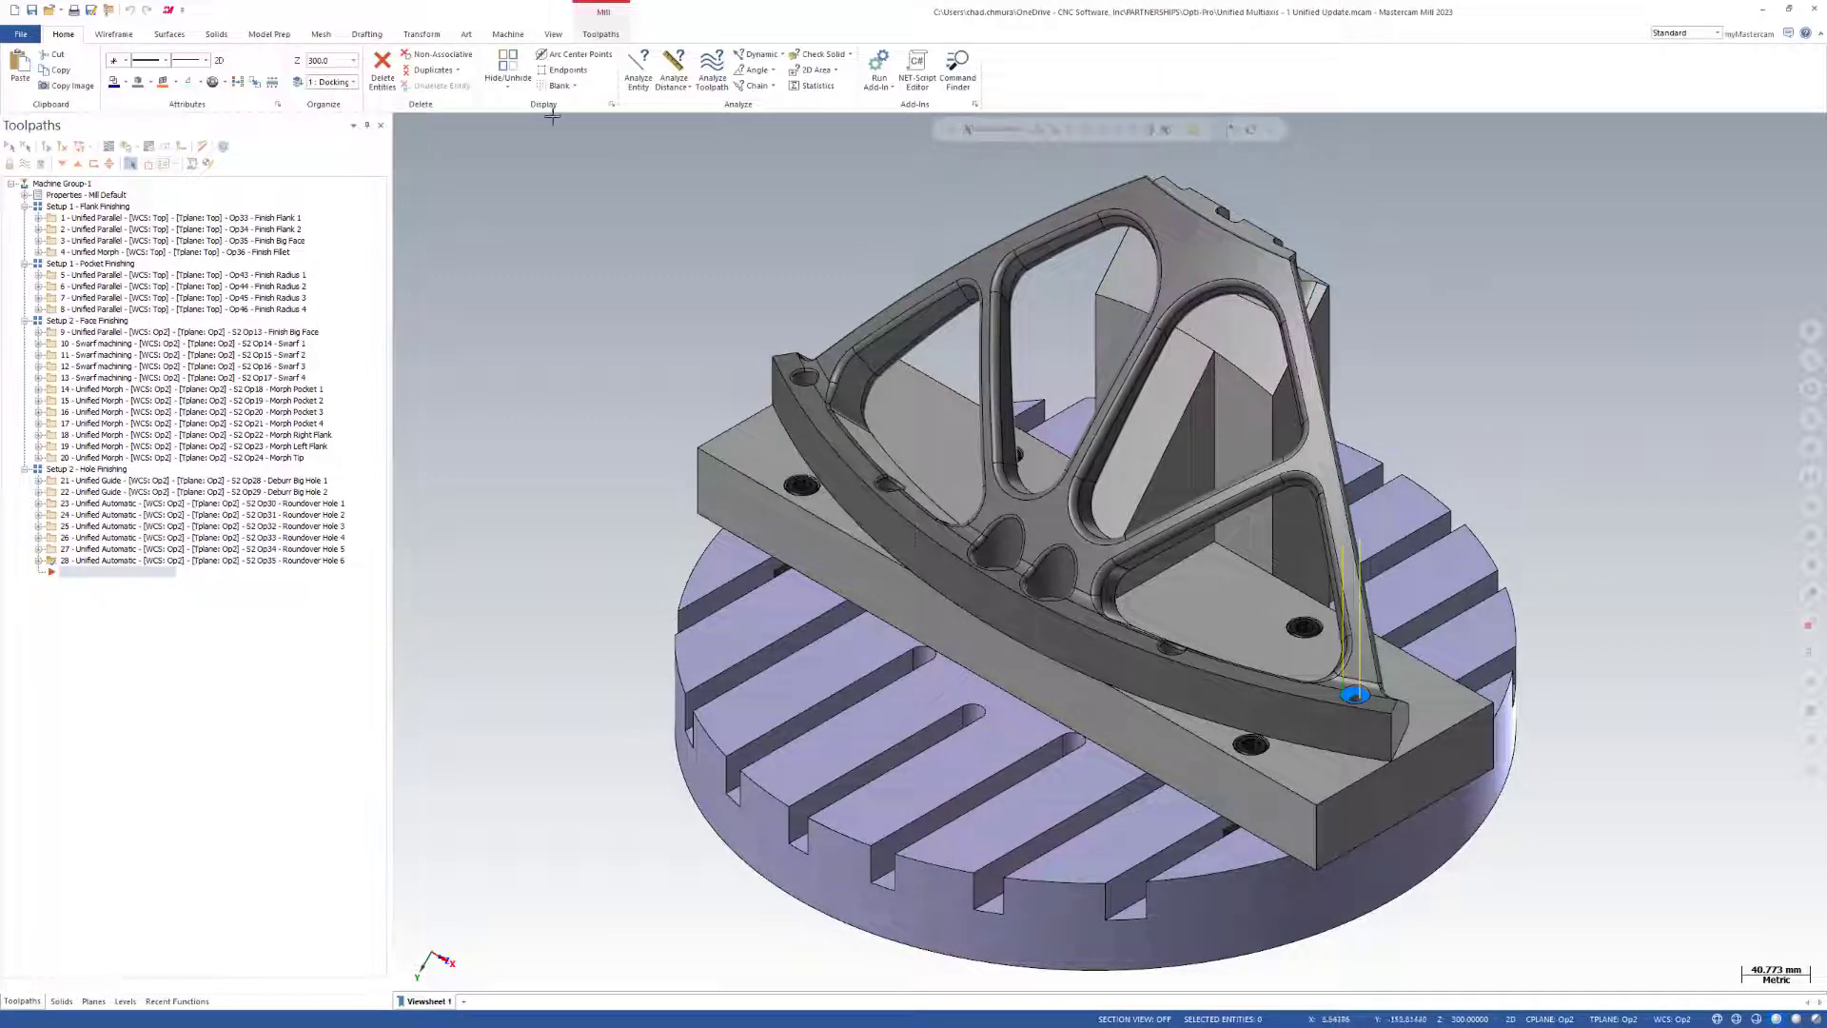
Display the Multiaxis toolpath gallery to examine the available toolpath types.
click(602, 34)
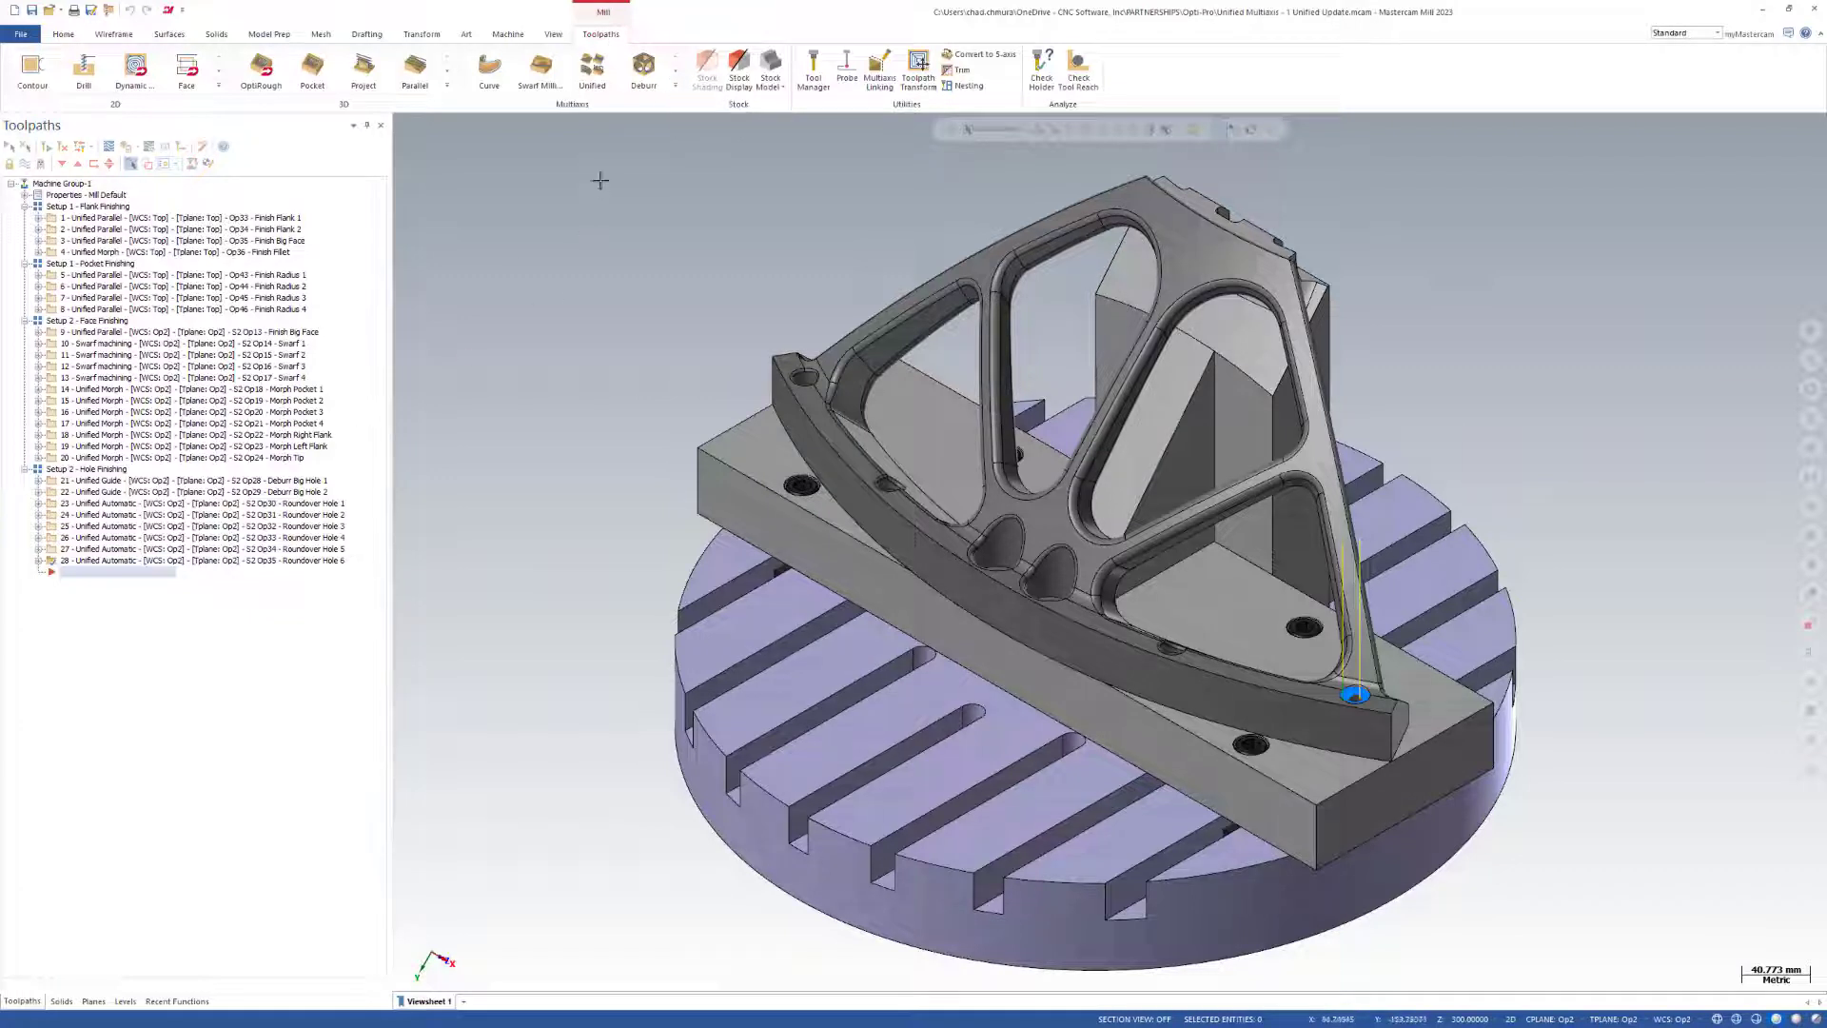
click(675, 93)
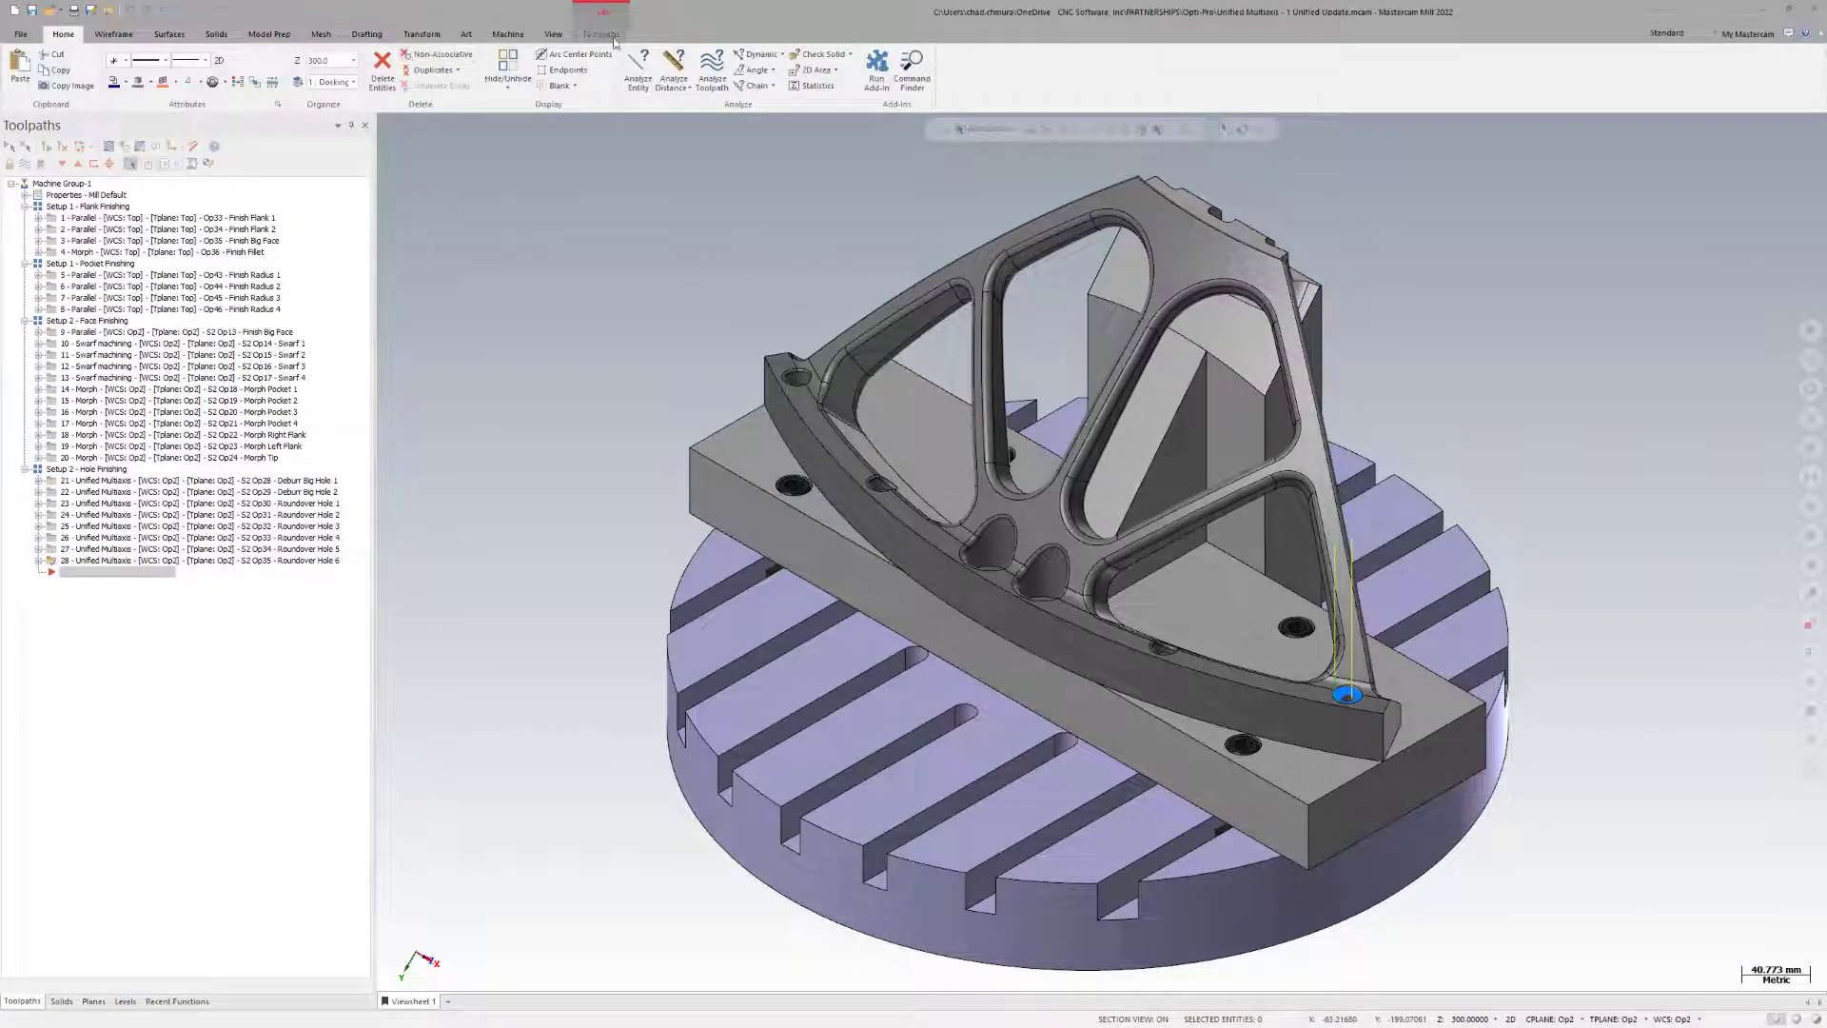
click(675, 86)
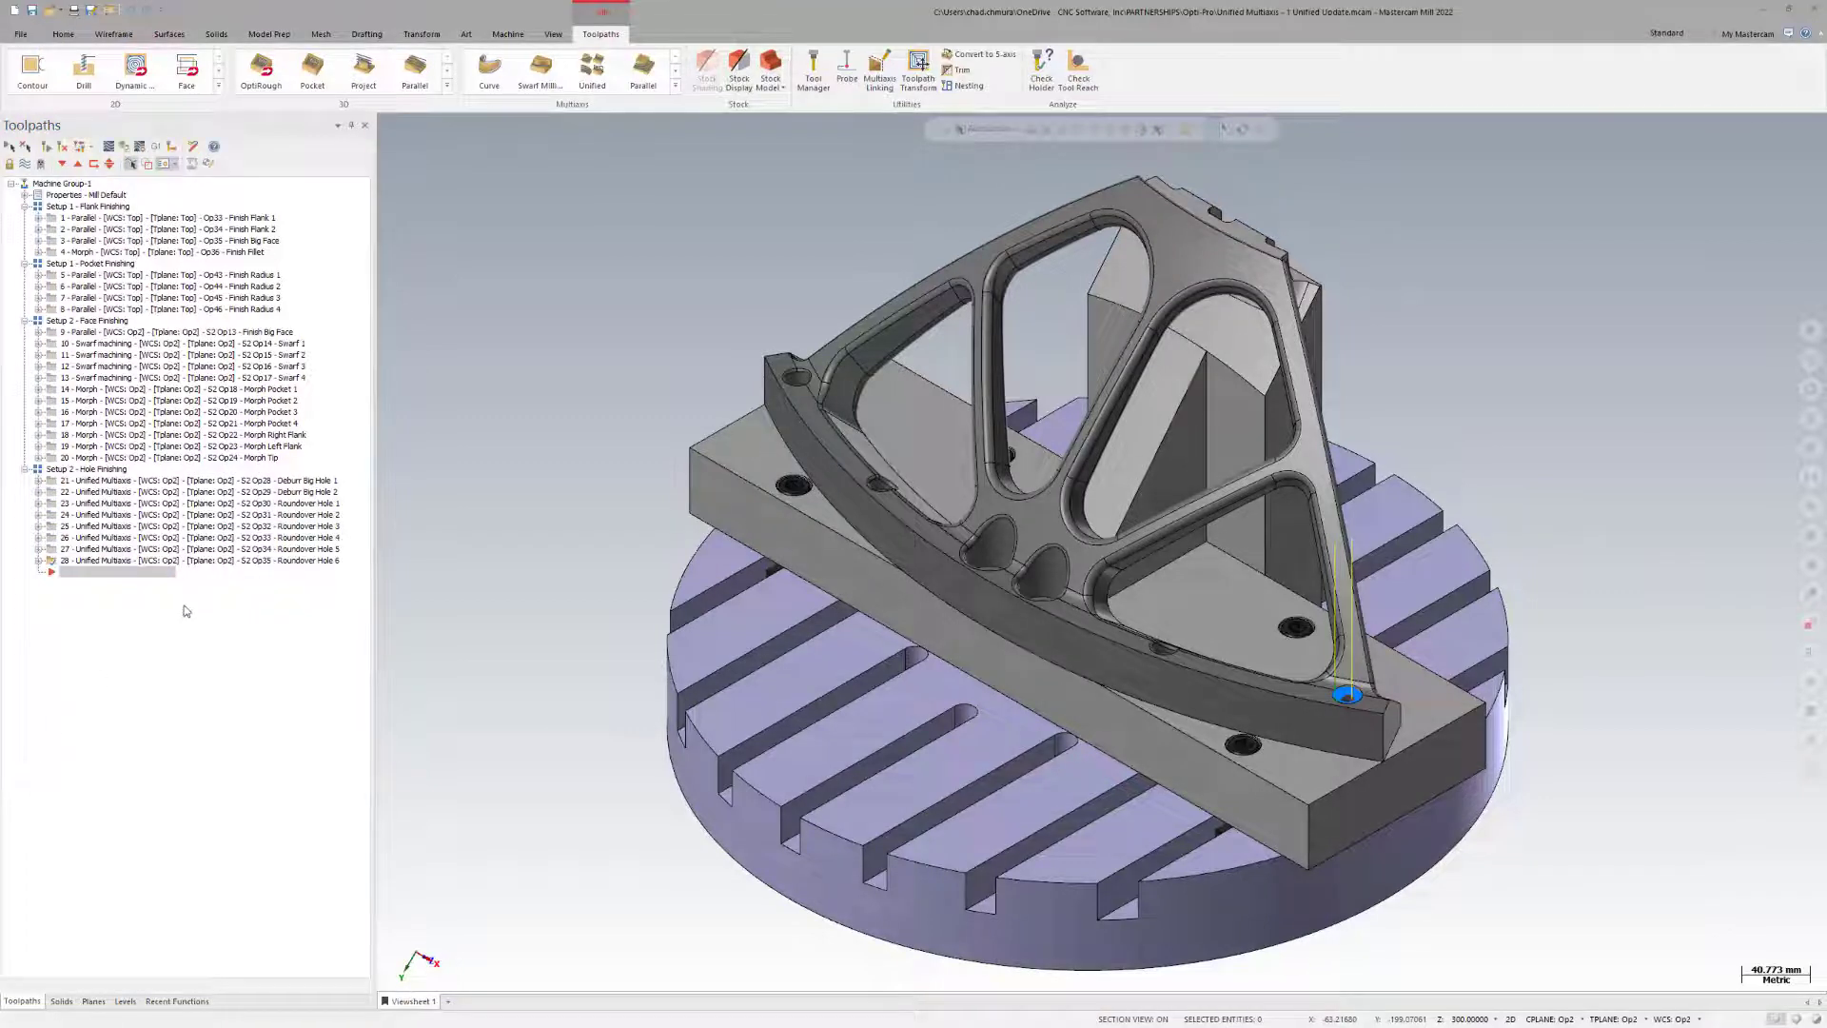
Preview the Deburr Big Hole 2, Roundover Hole 1 and Roundover Hole 2 toolpaths in the Setup 2 hole finishing group.
click(111, 492)
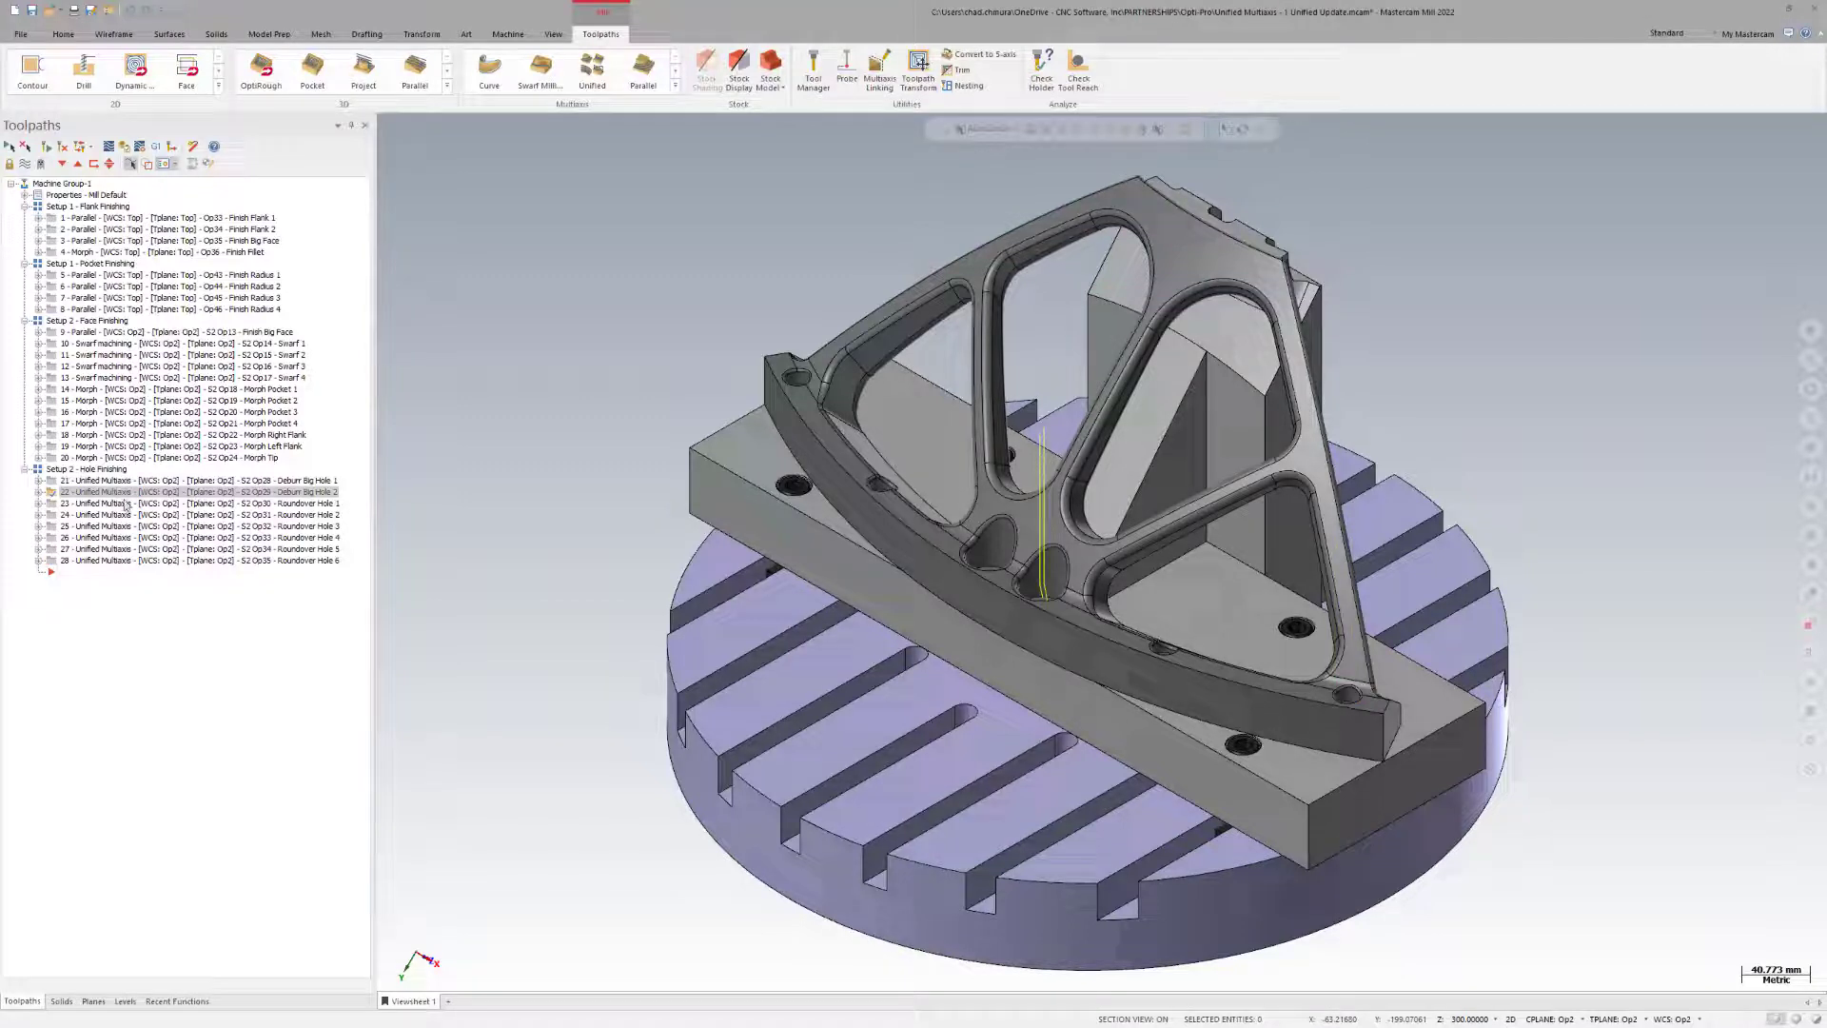
click(126, 503)
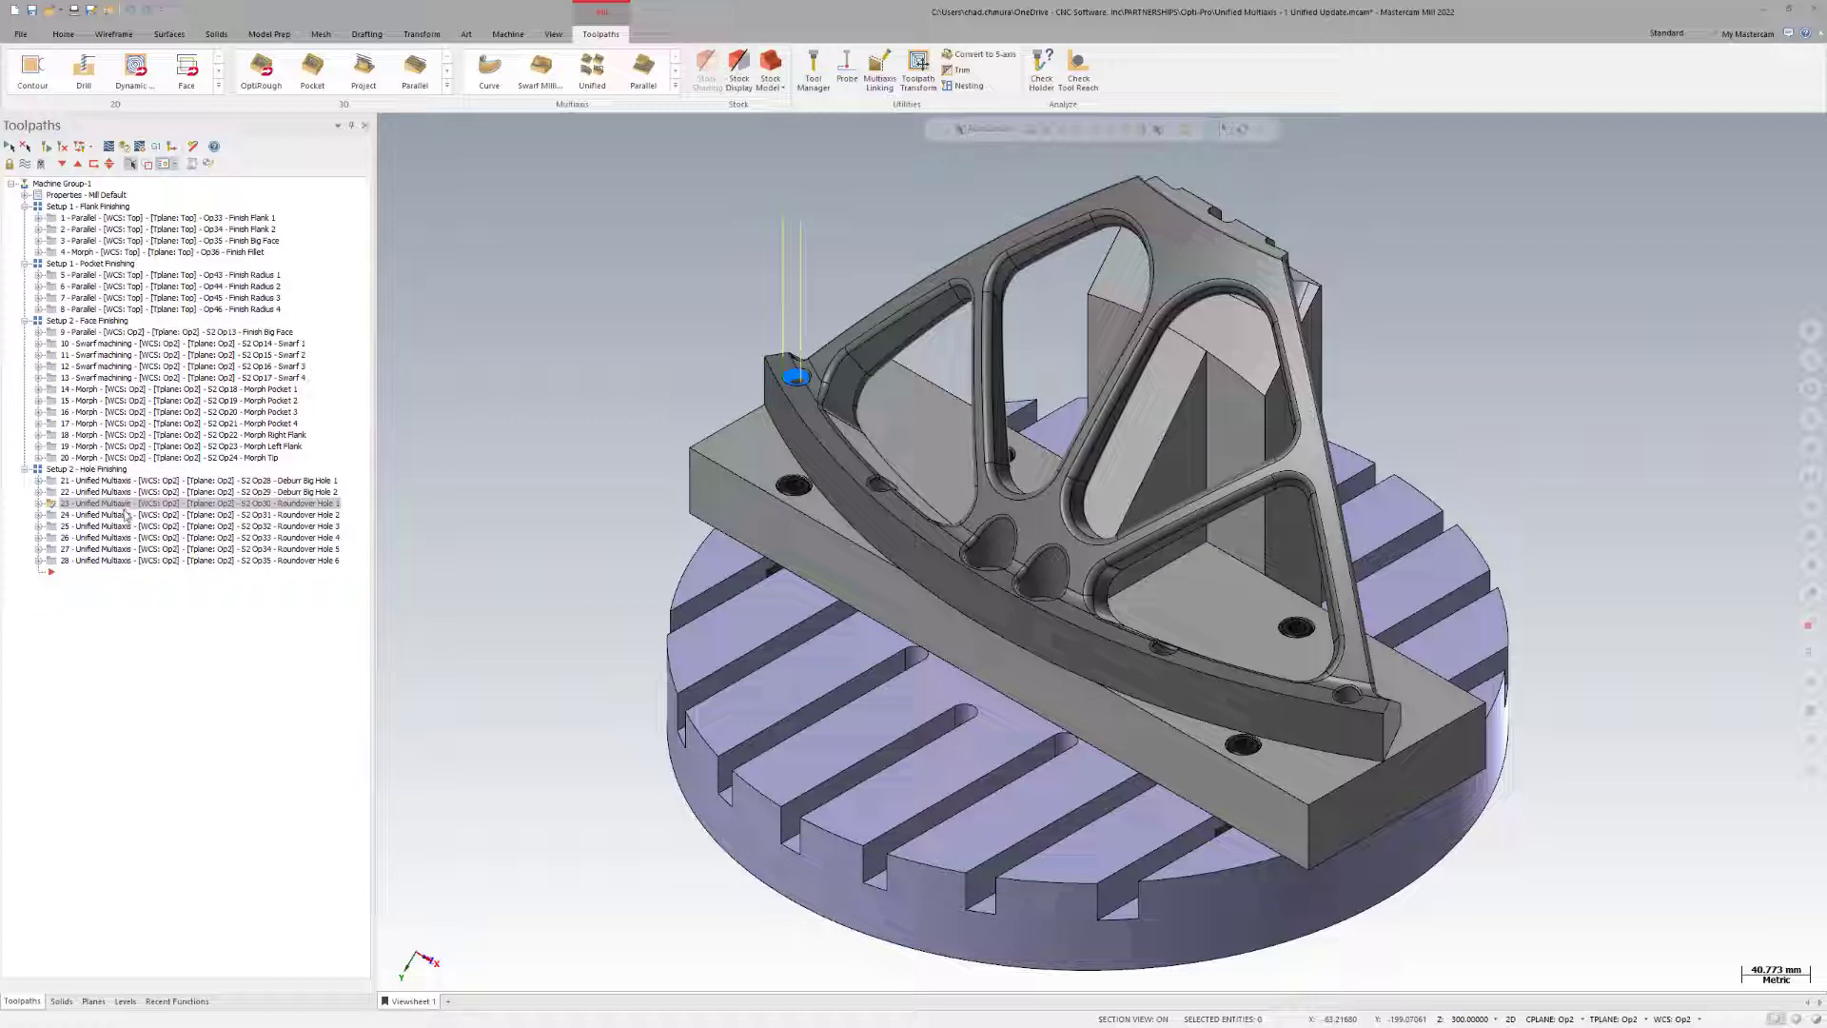
click(125, 515)
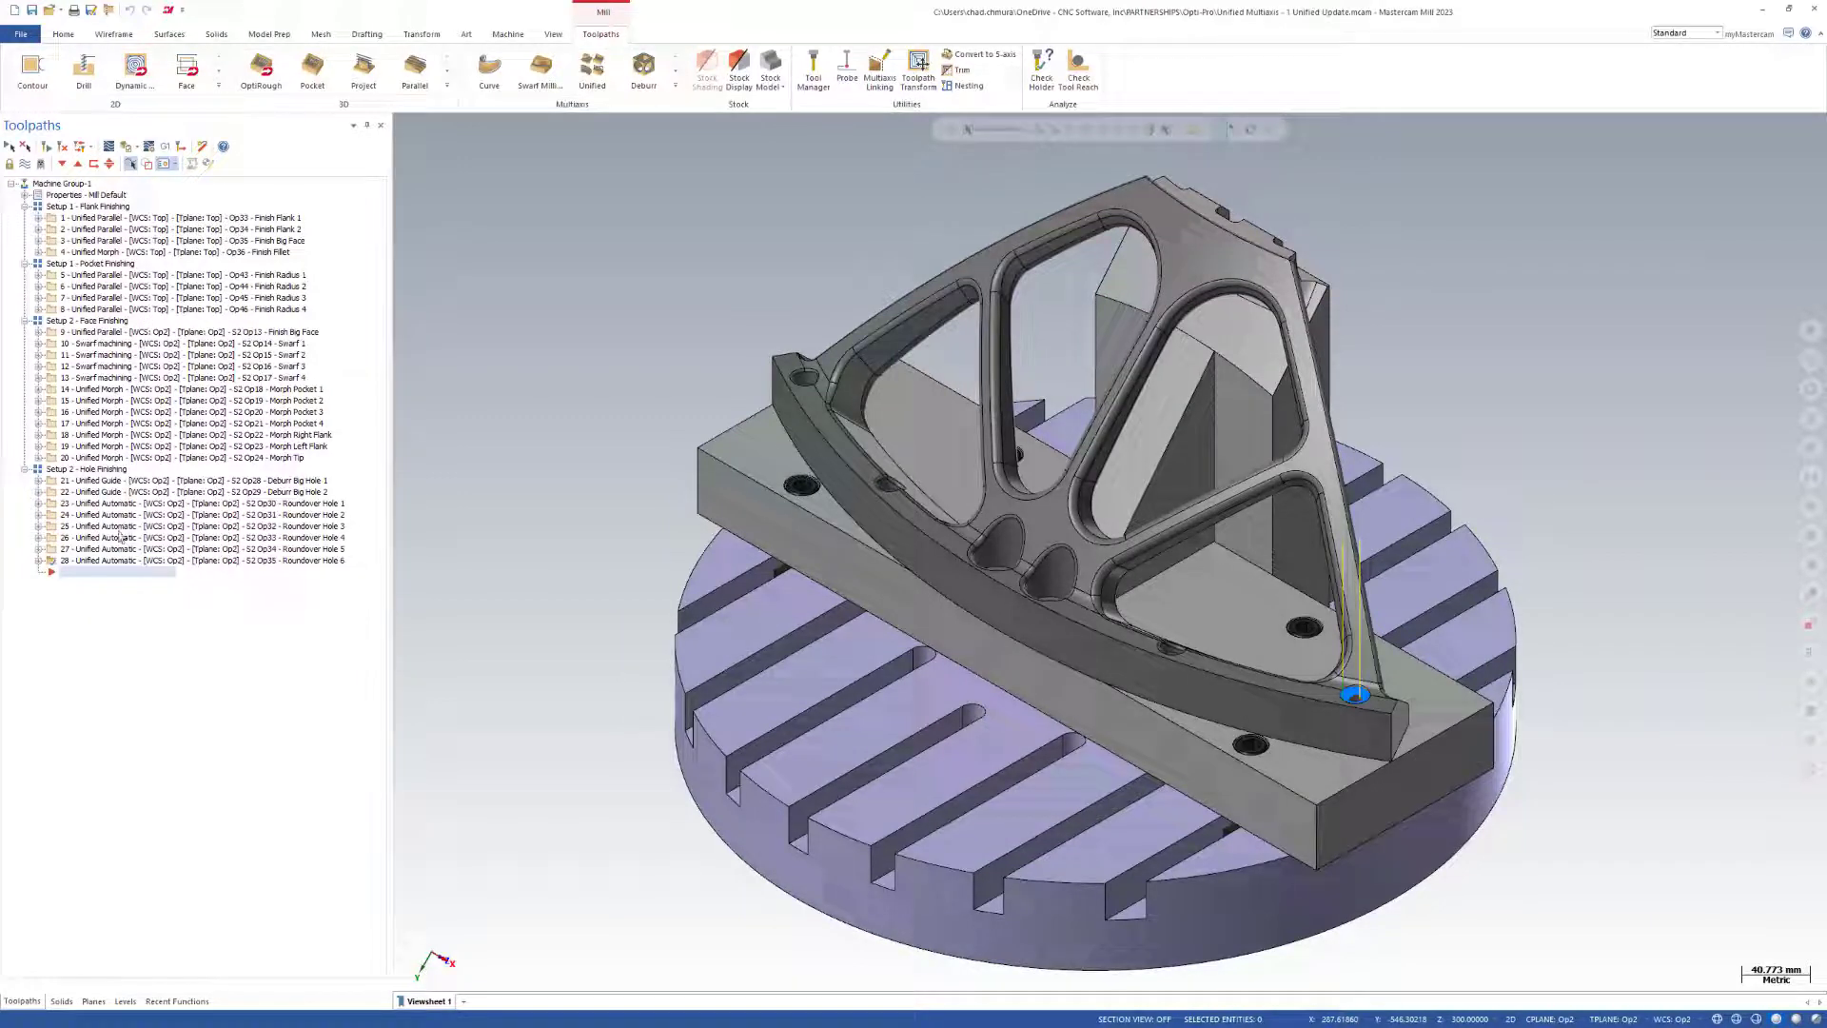
Examine the toolpath types of the Deburr Big Hole 2, Morph Right Flank, Finish Radius 3 and Setup 1 Finish Big Face operations.
click(114, 492)
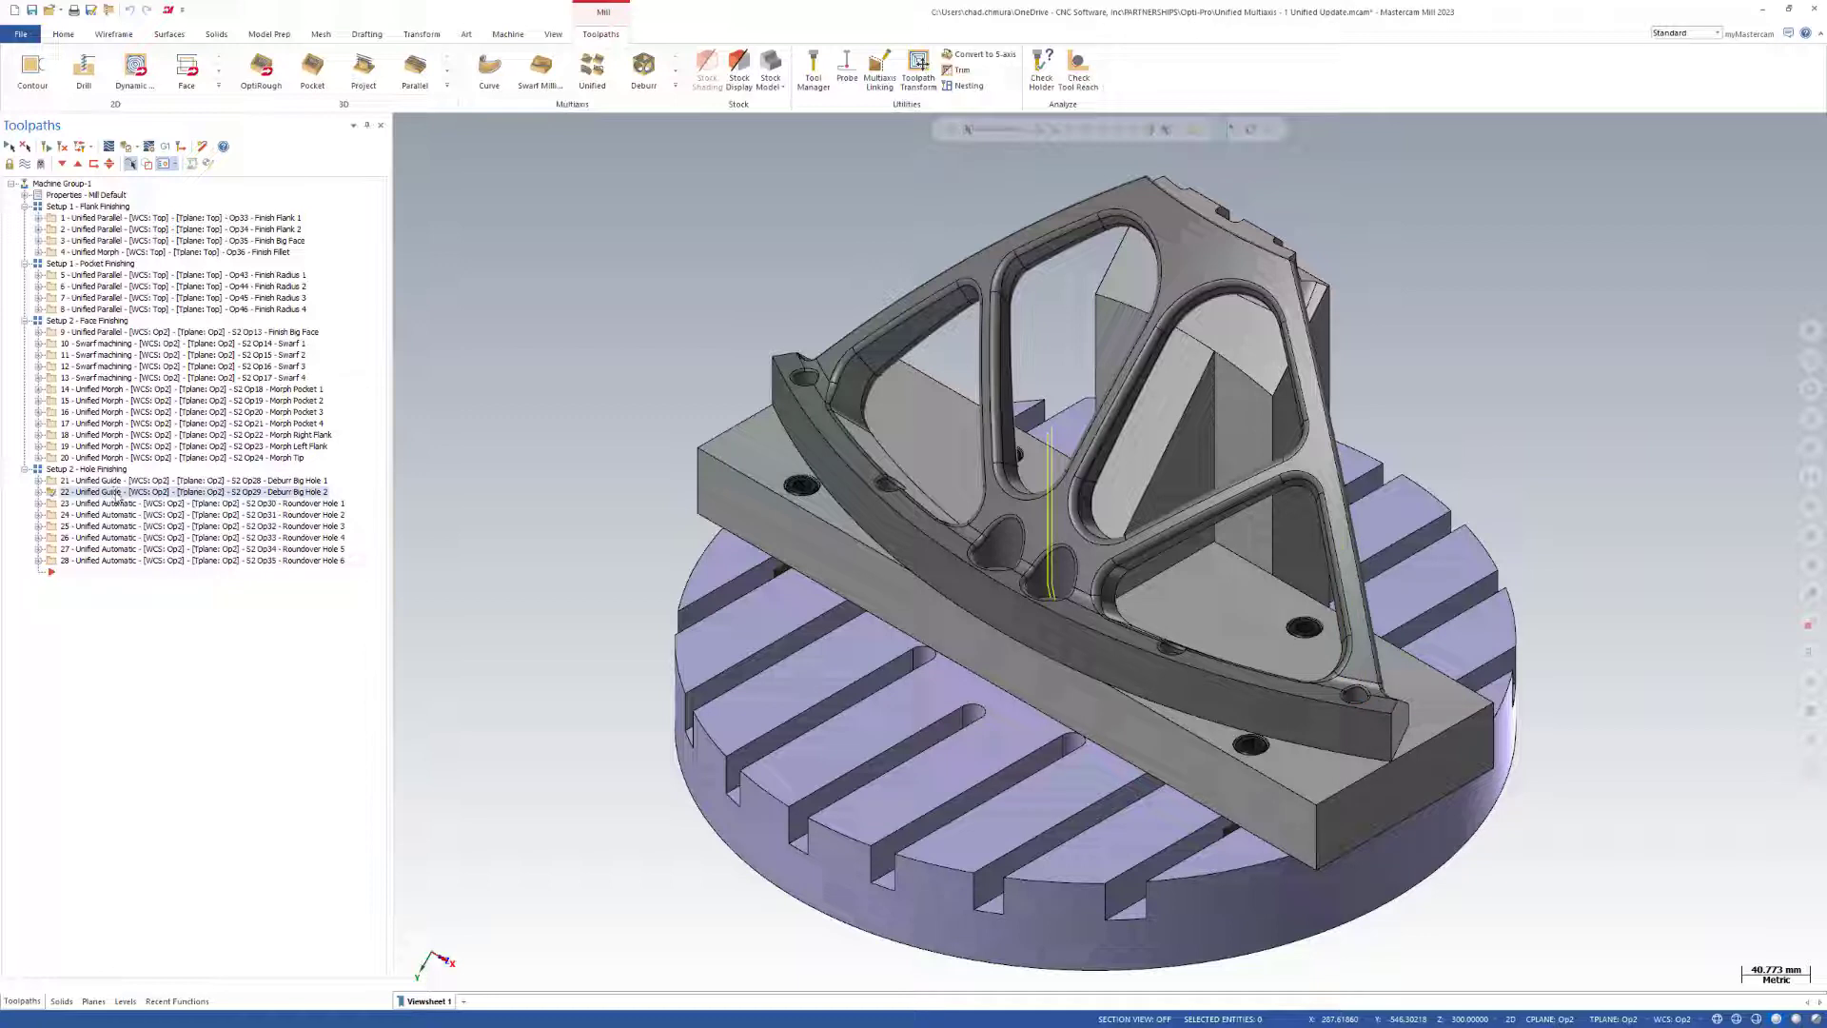
click(116, 435)
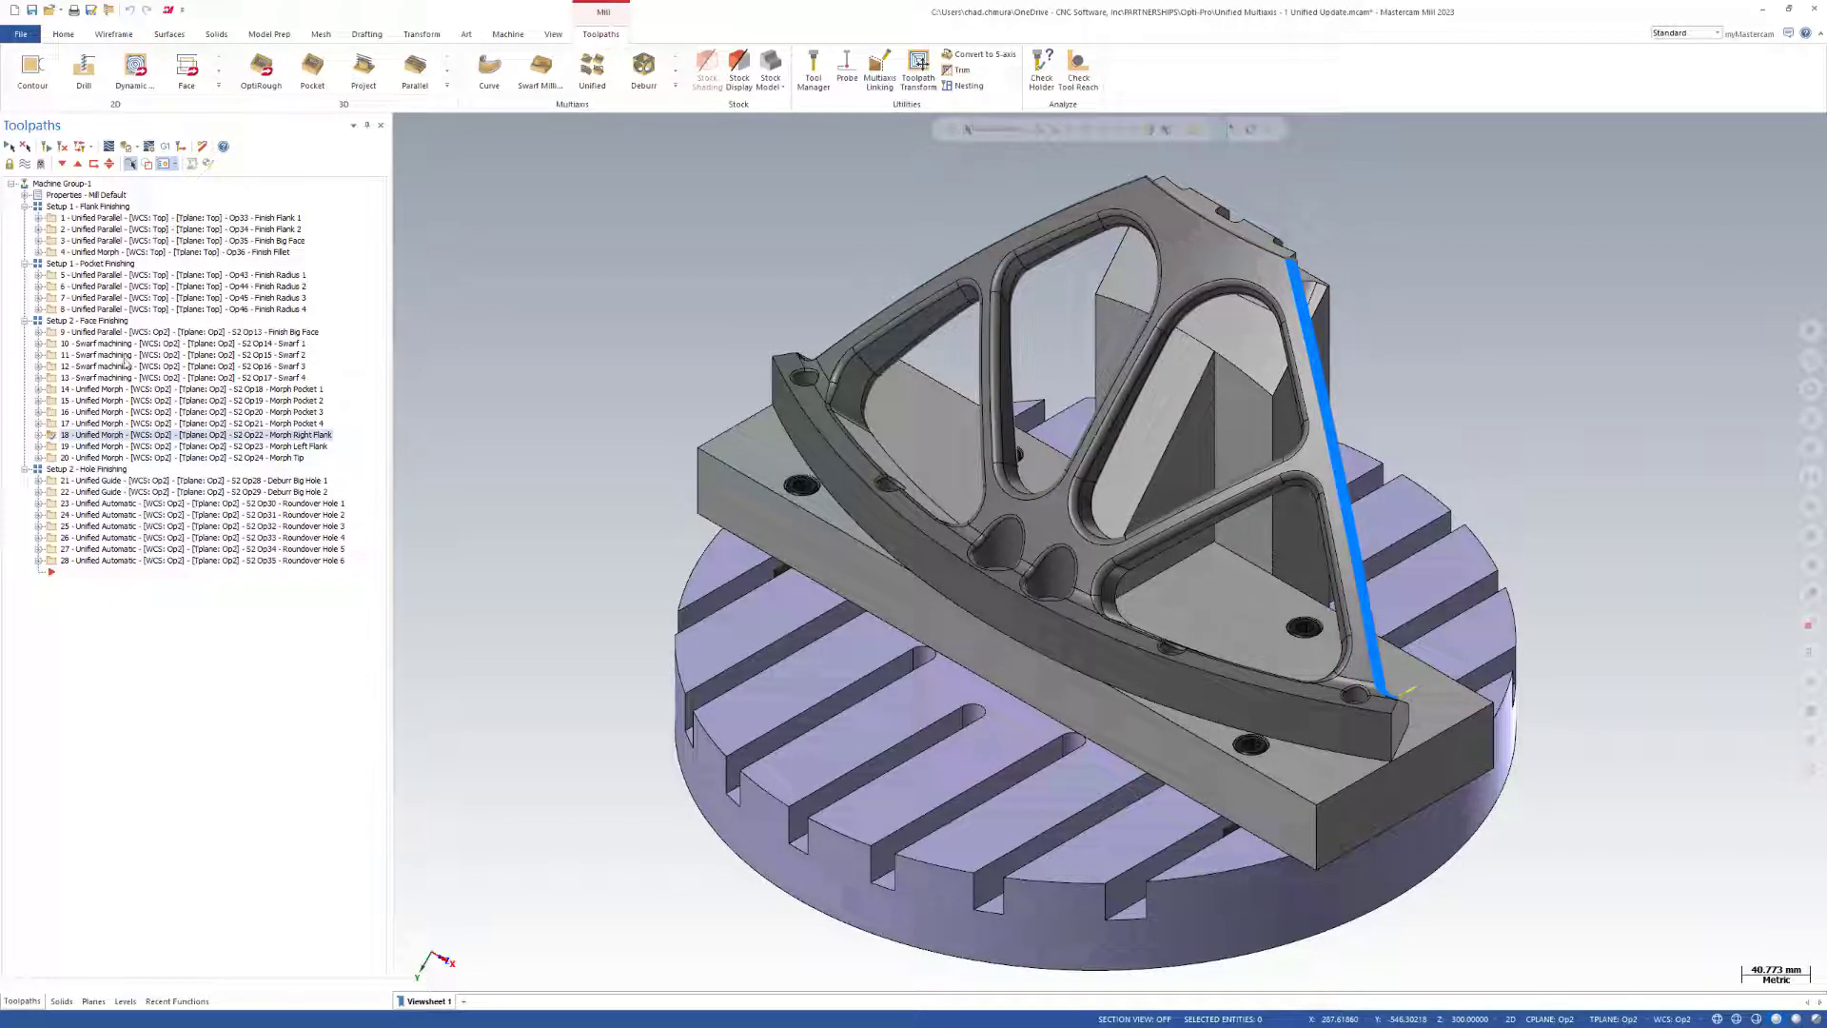
click(124, 298)
click(126, 241)
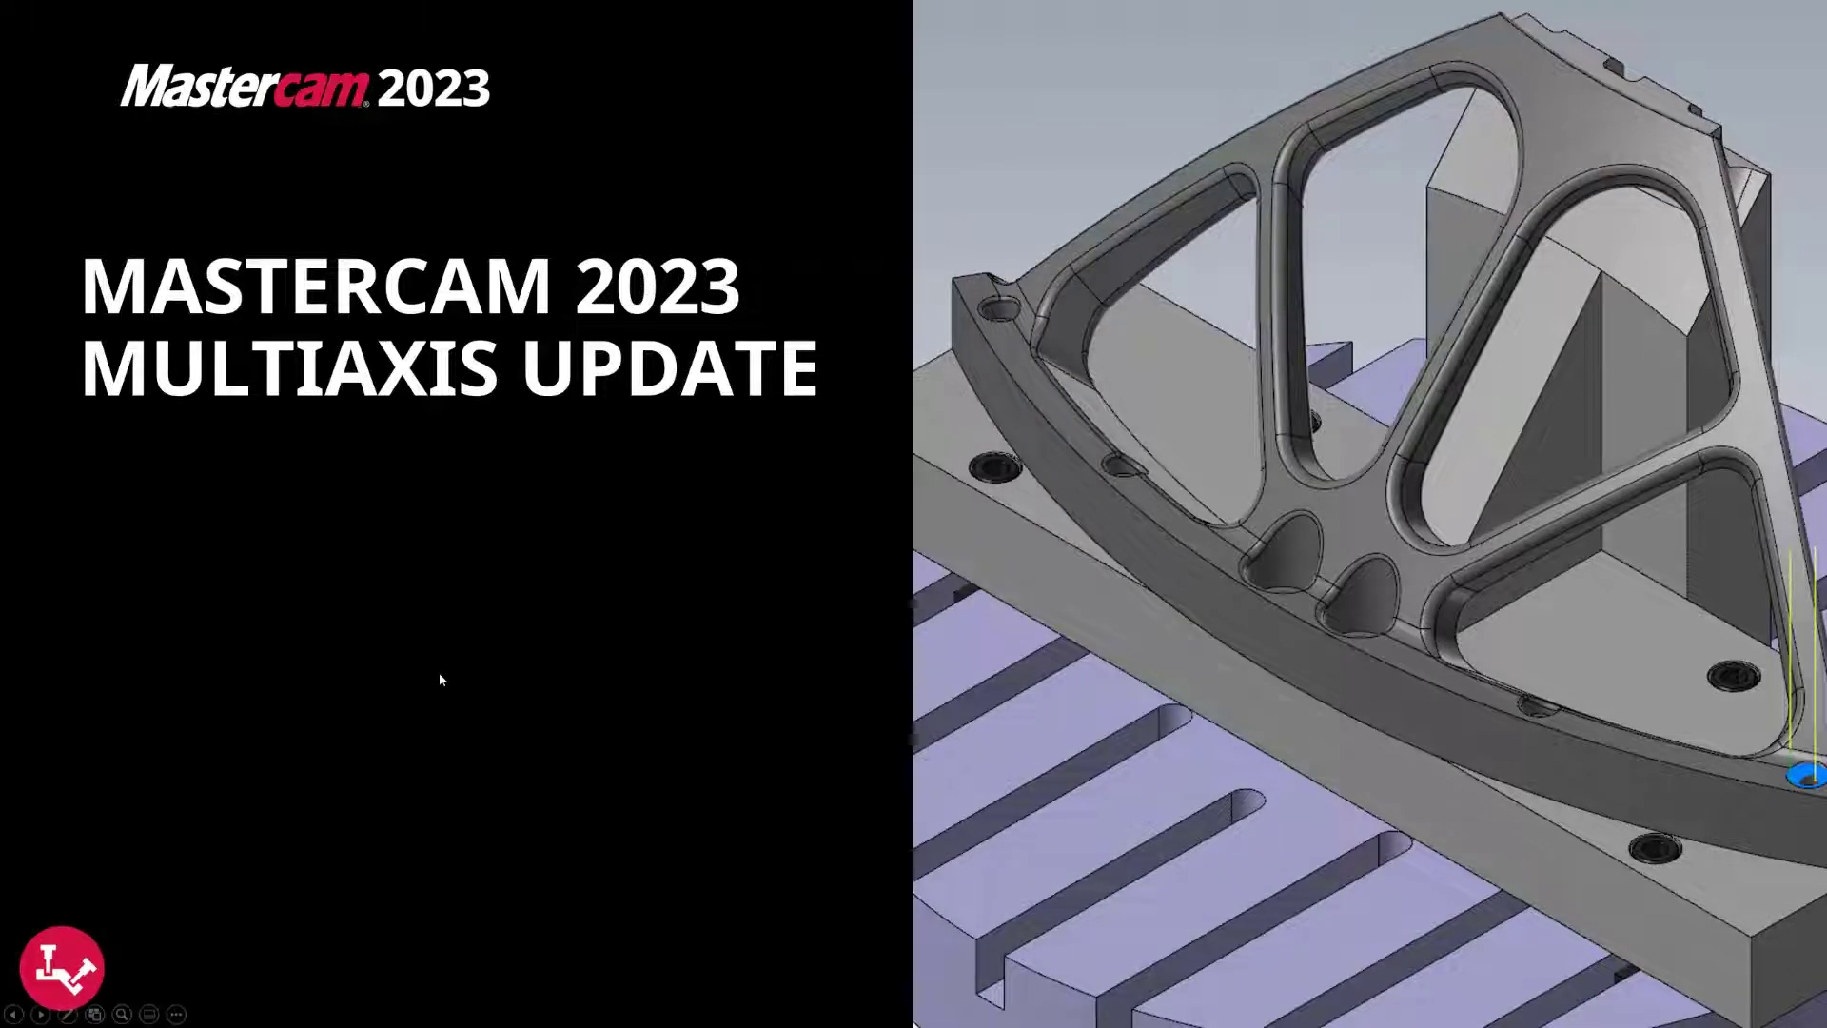
click(426, 678)
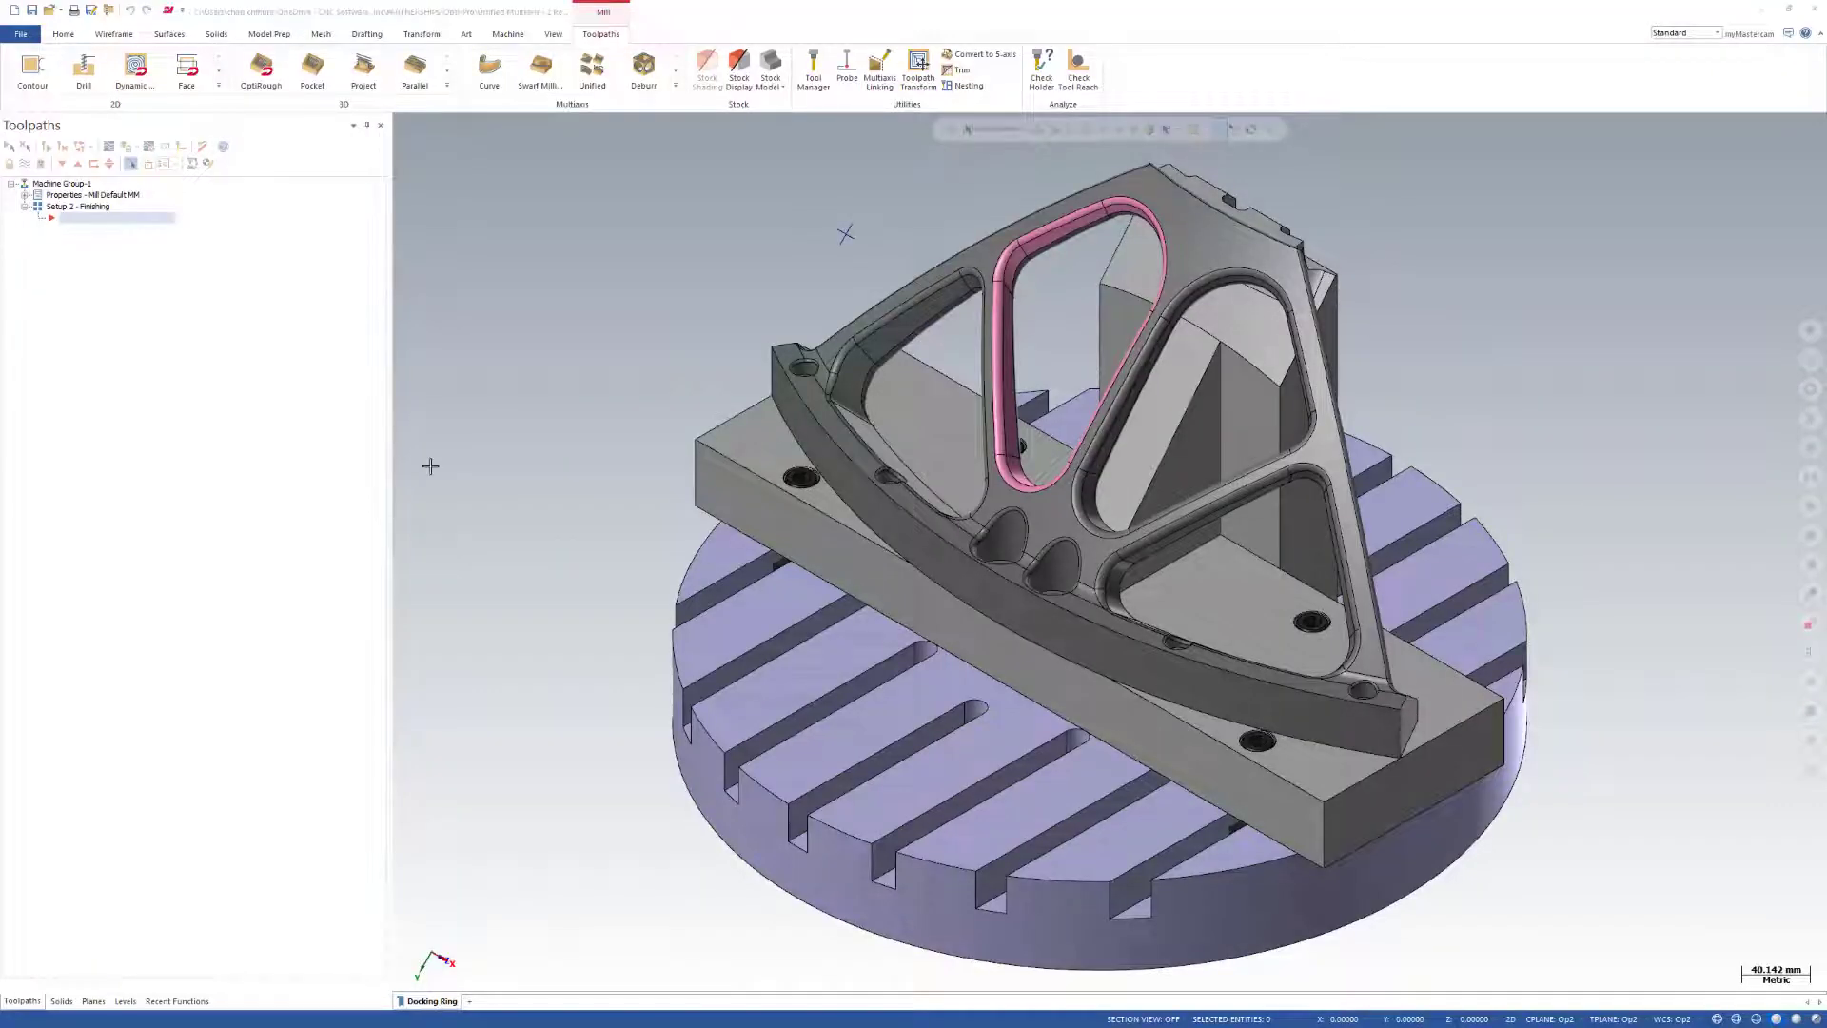
Create a Unified multiaxis toolpath in the Setup 2 - Finishing group and assign it the Iscar 6mm Ball tool.
click(596, 74)
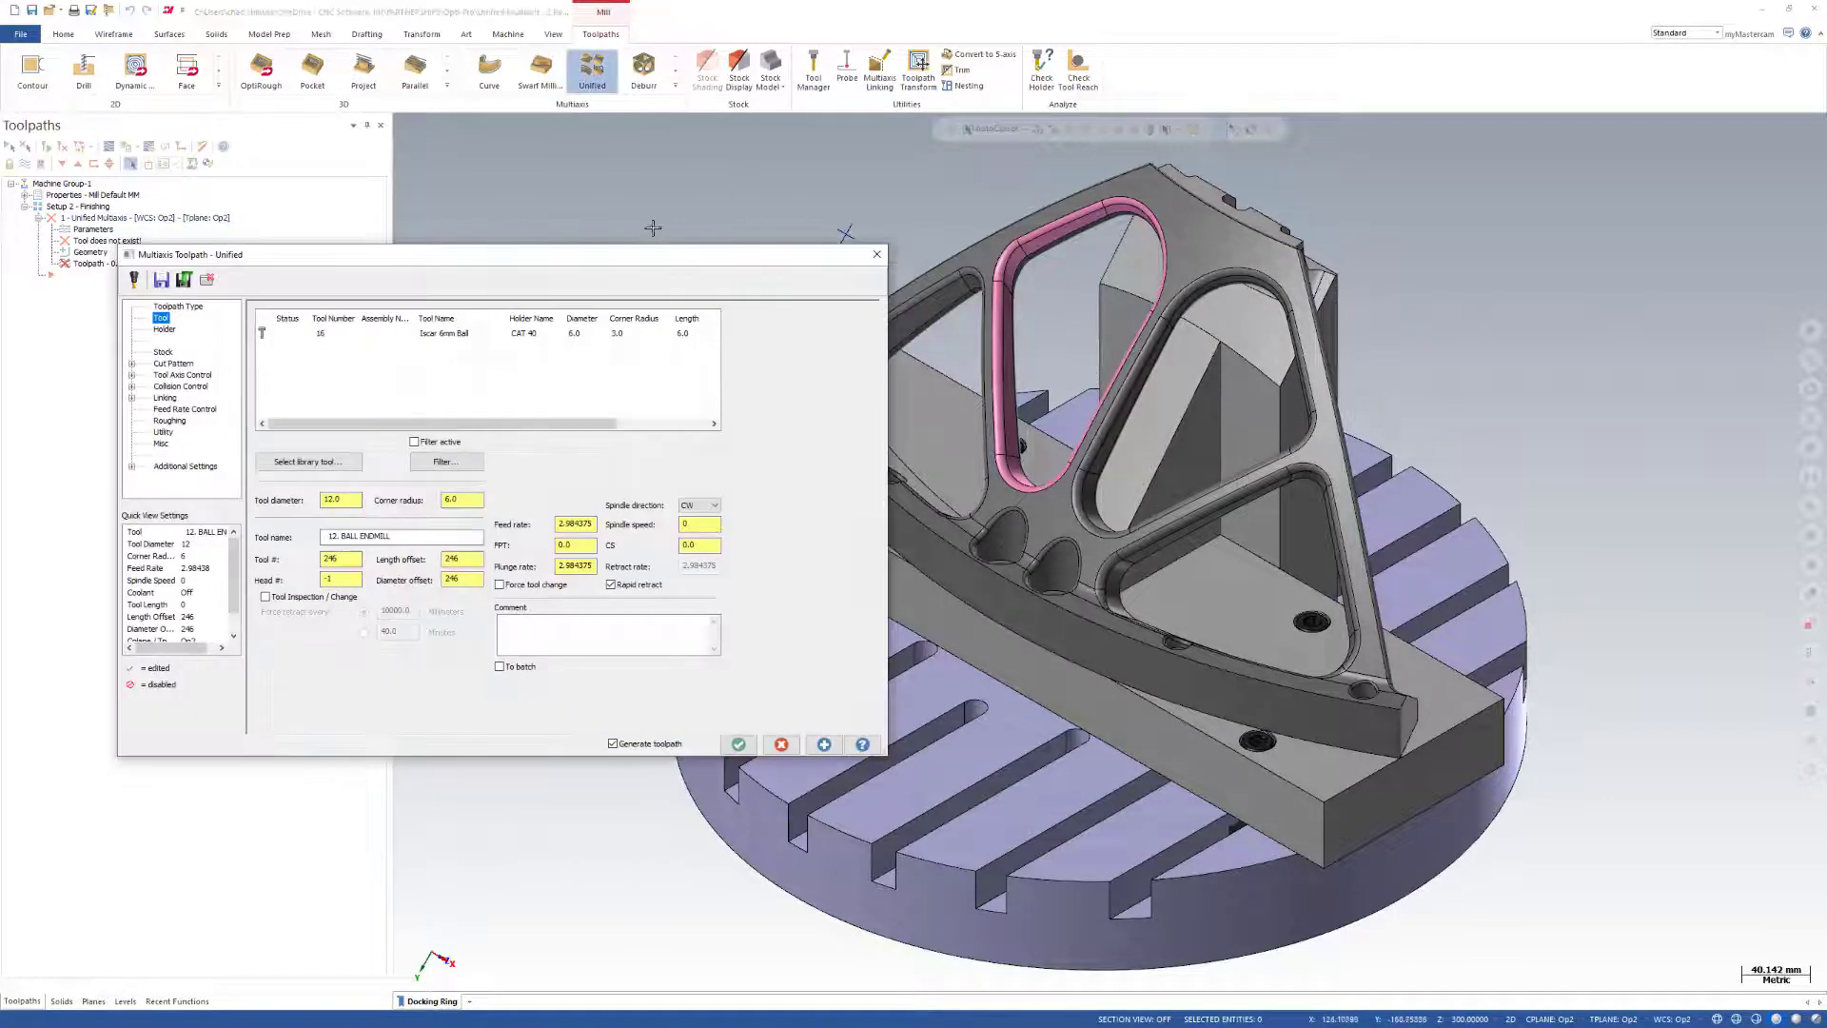
click(409, 333)
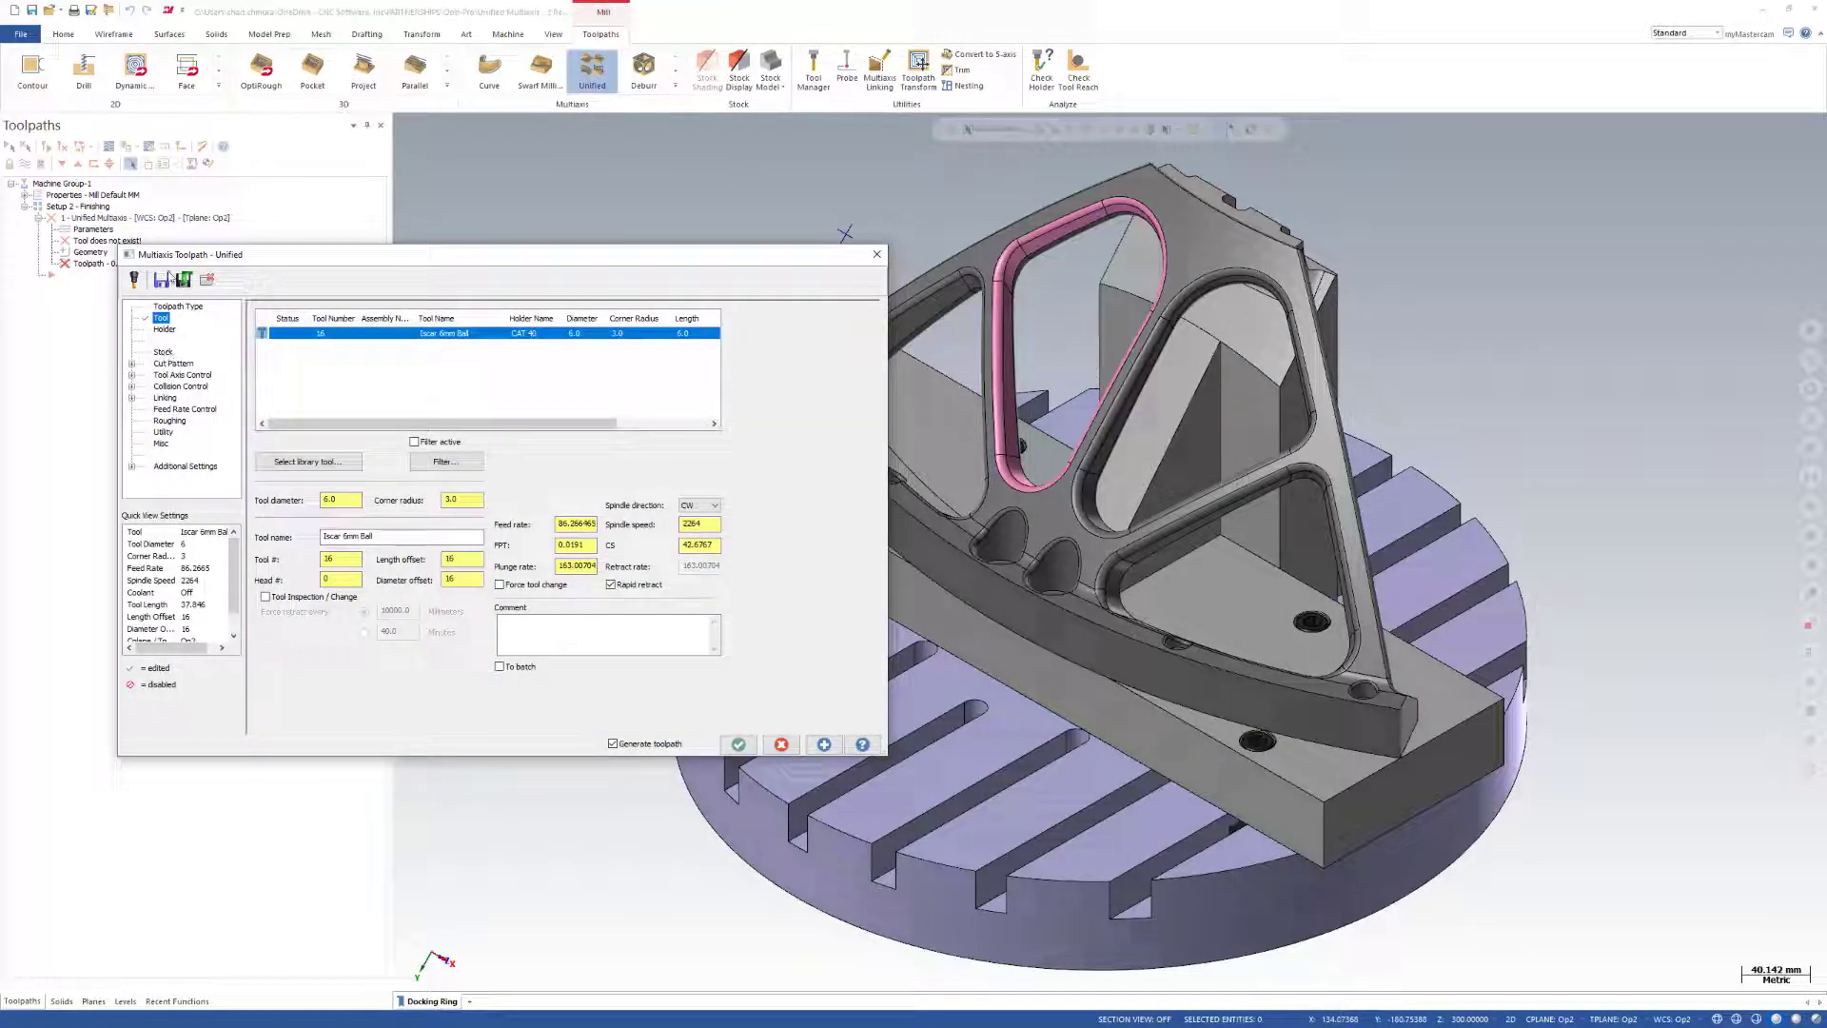
Review the toolpath's cut pattern, collision control and tool axis control parameters.
click(171, 363)
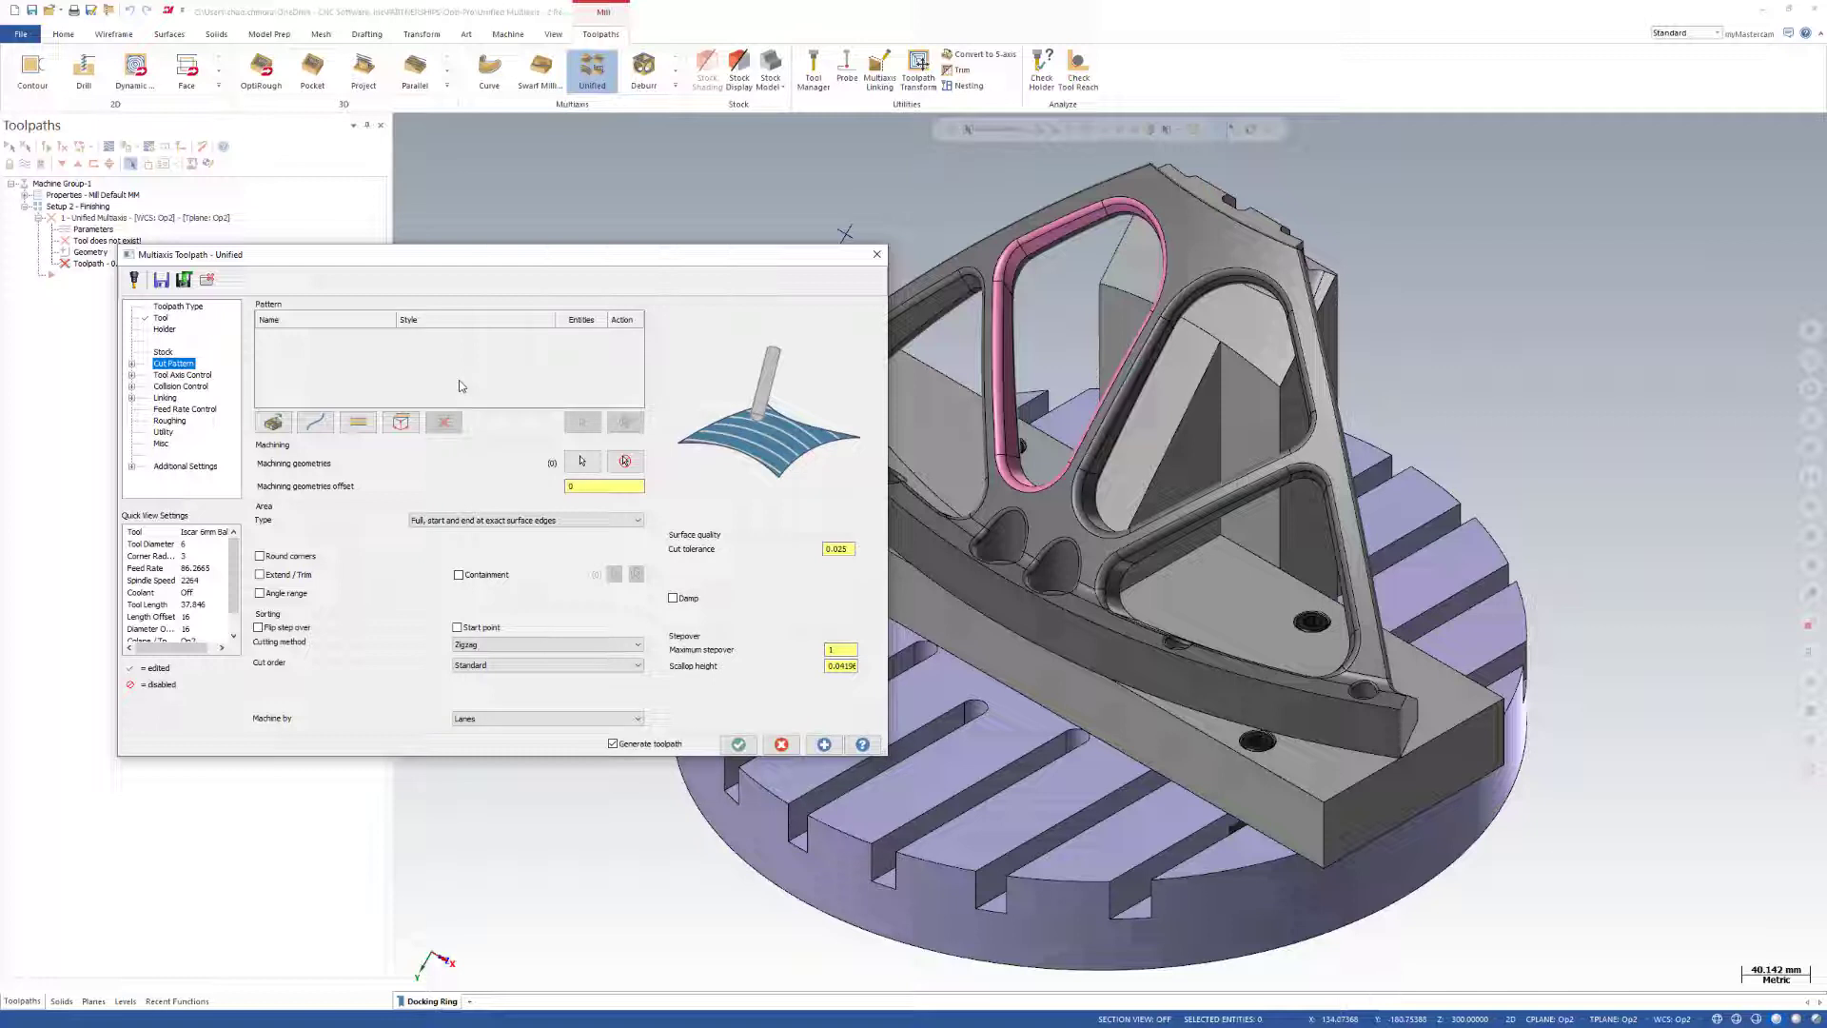
click(194, 377)
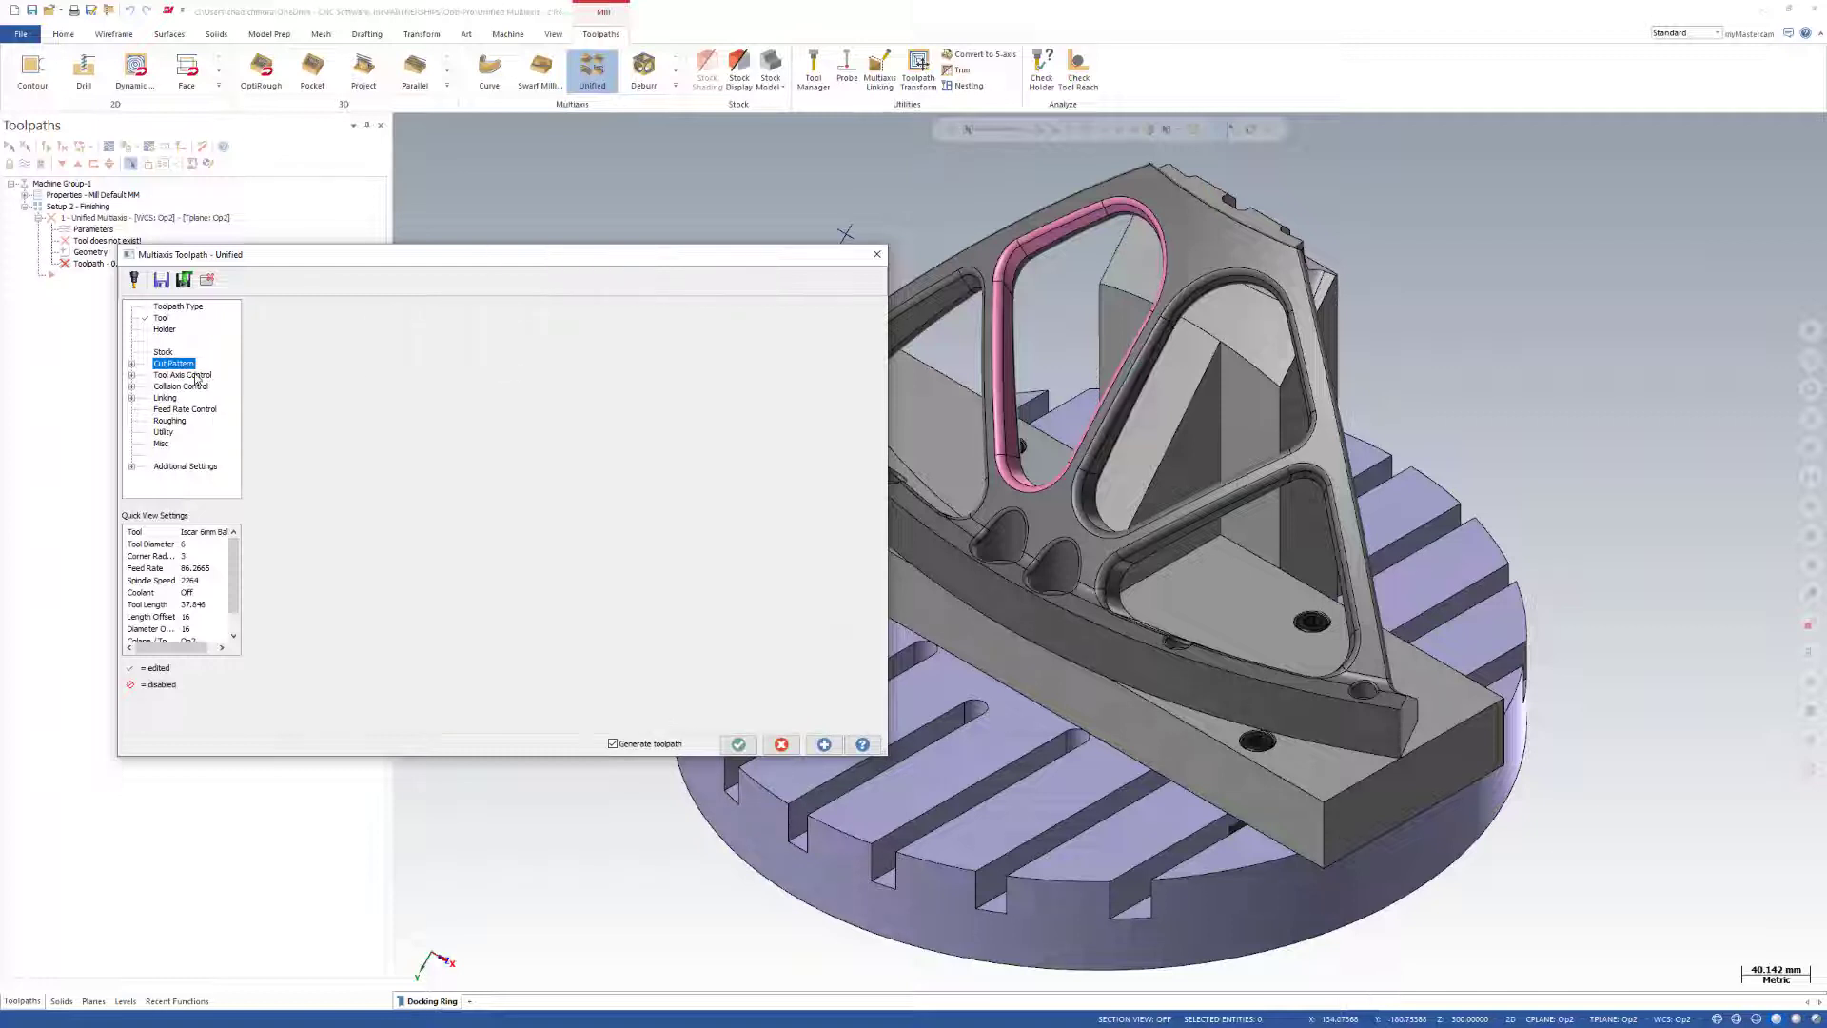
click(188, 388)
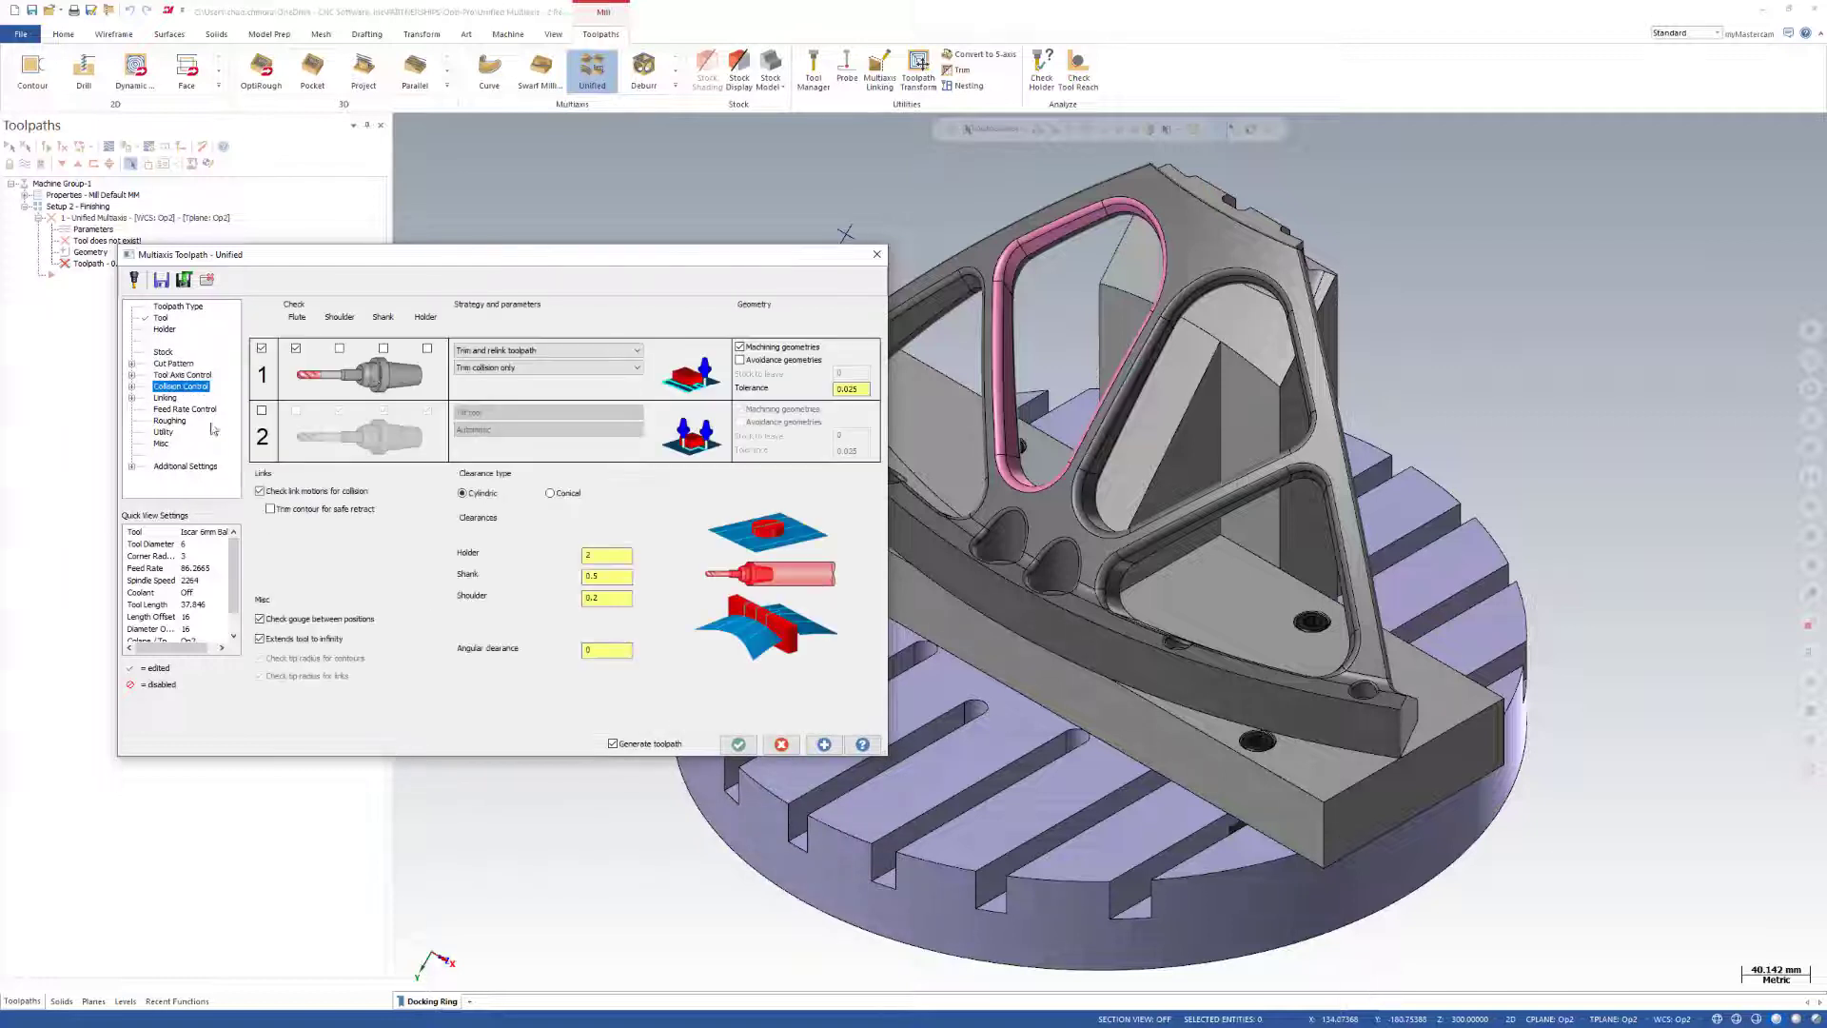
click(187, 376)
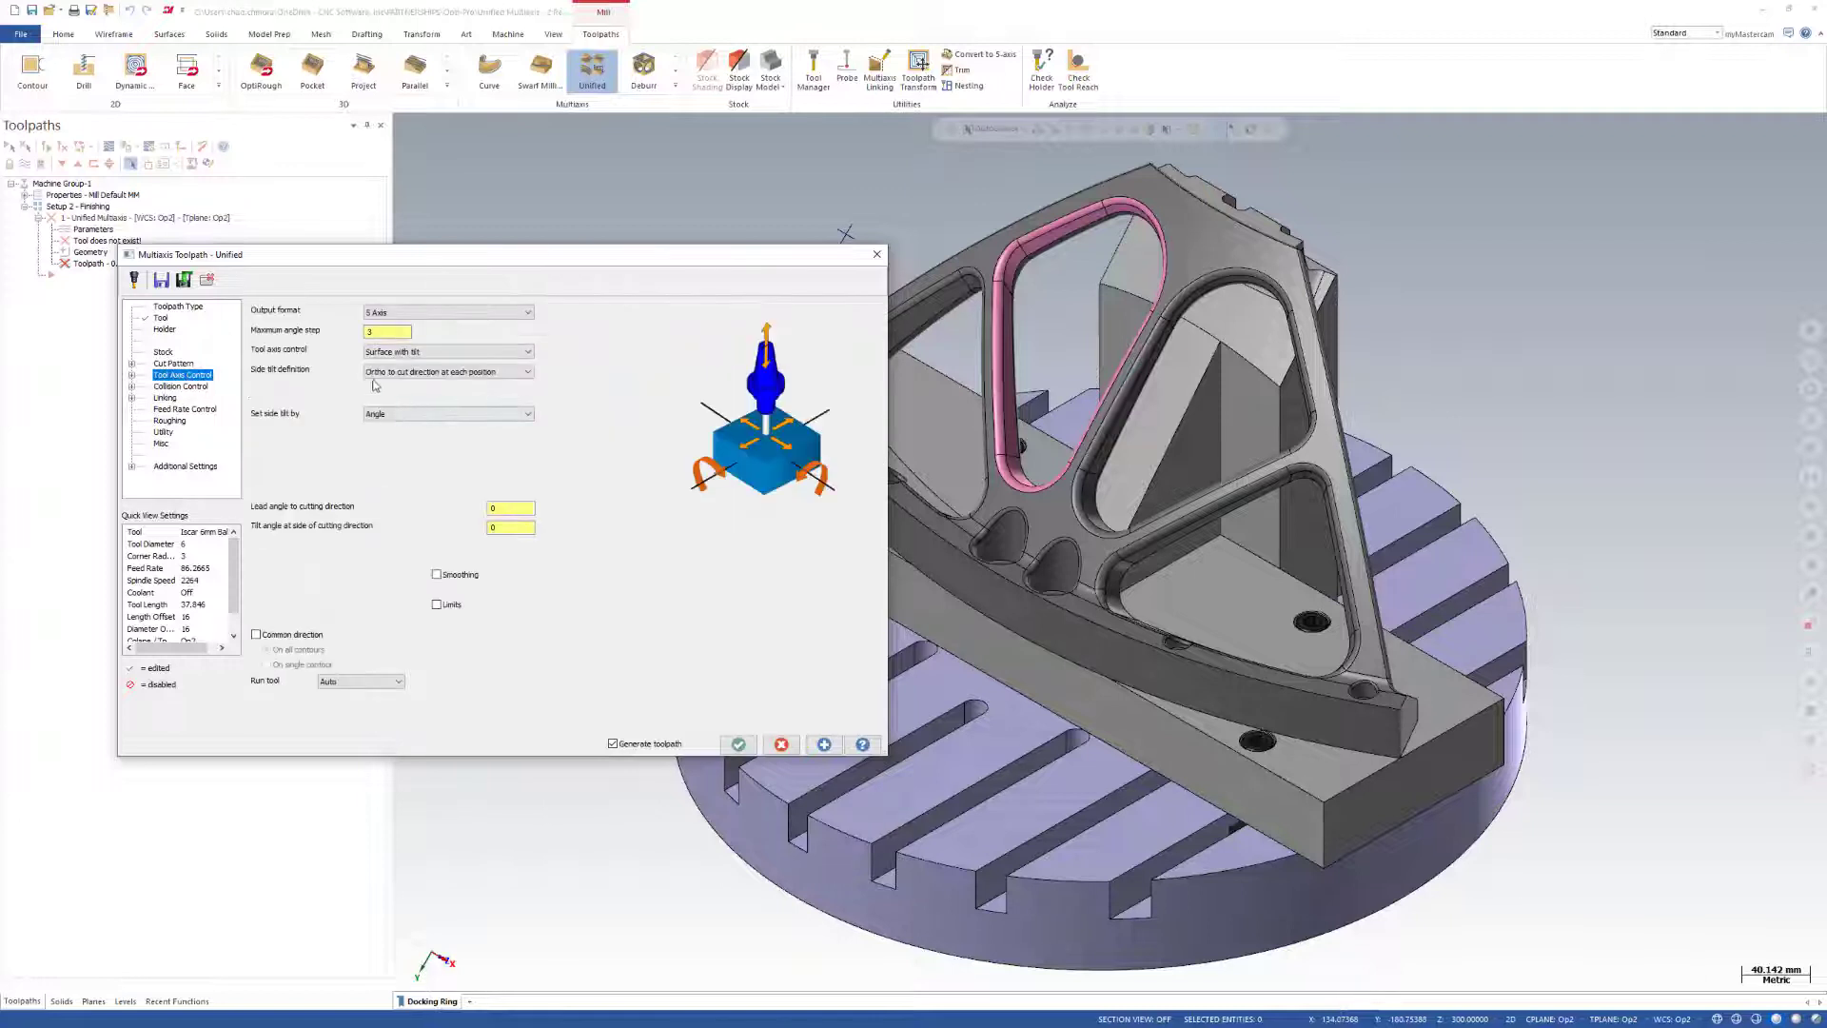
Select all pink faces around the pocket opening by color as the cut pattern's machining geometry.
click(177, 364)
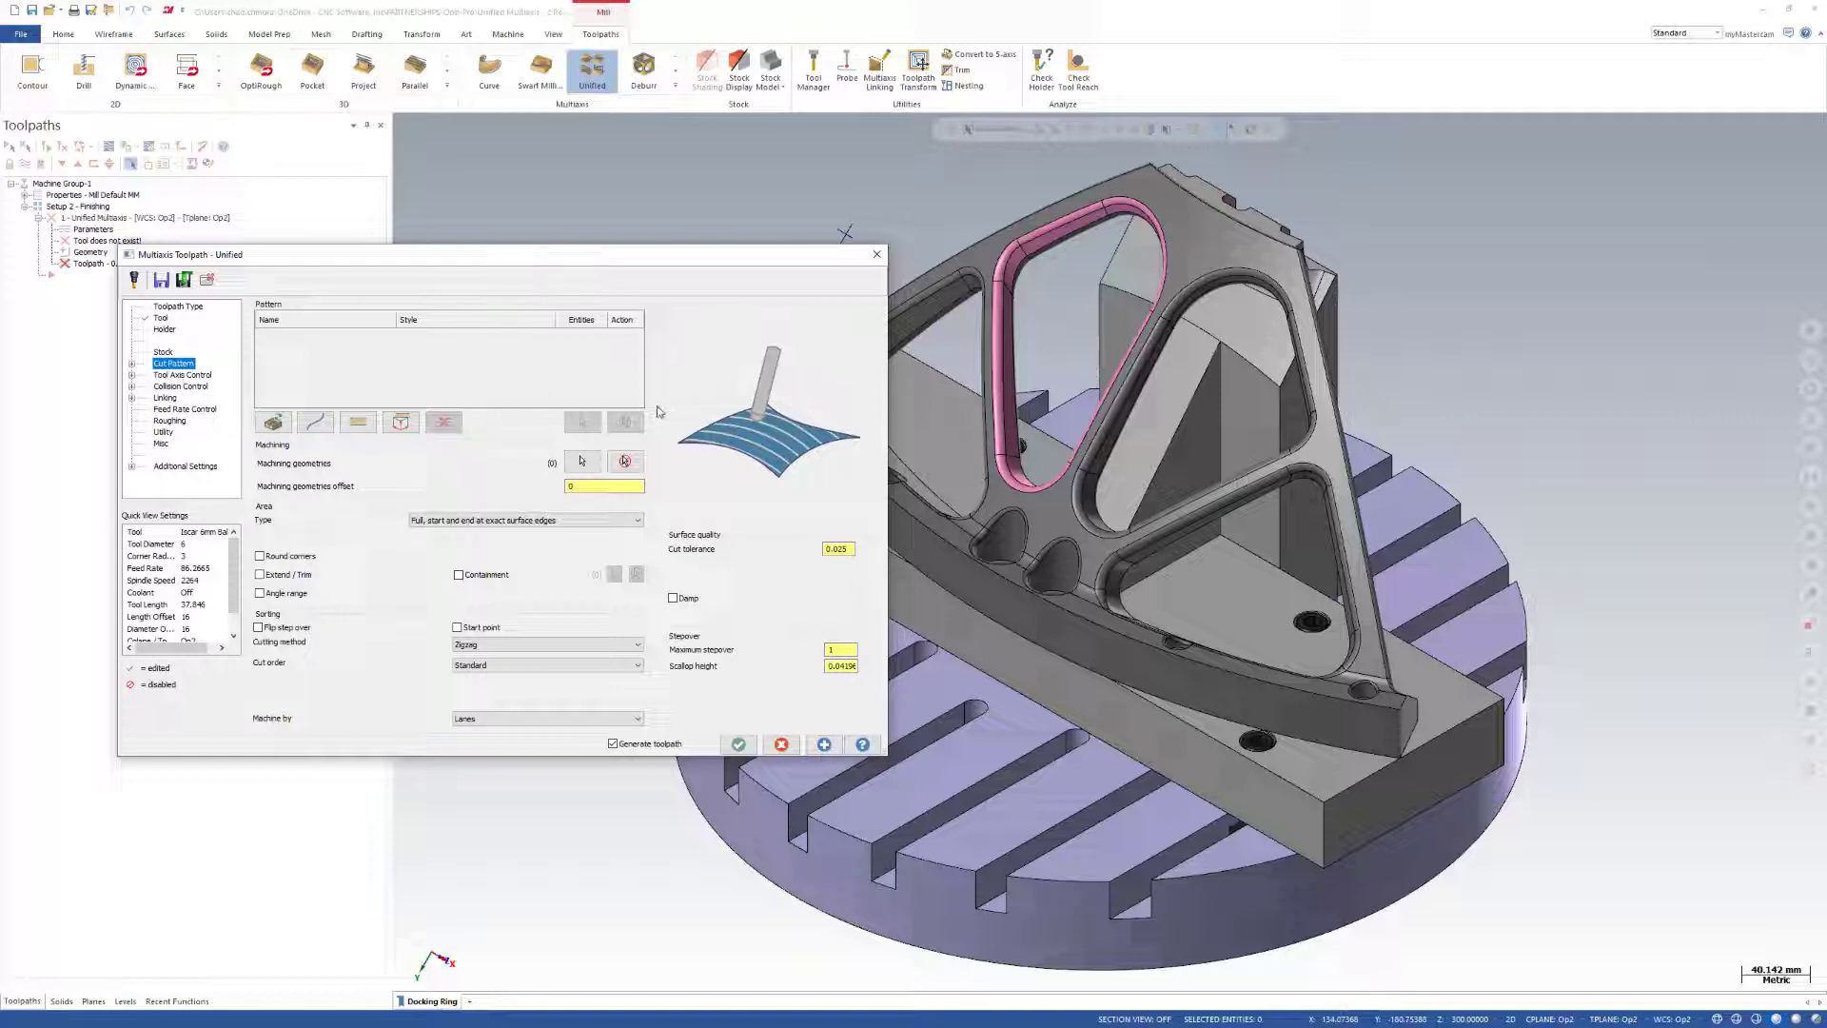
click(581, 462)
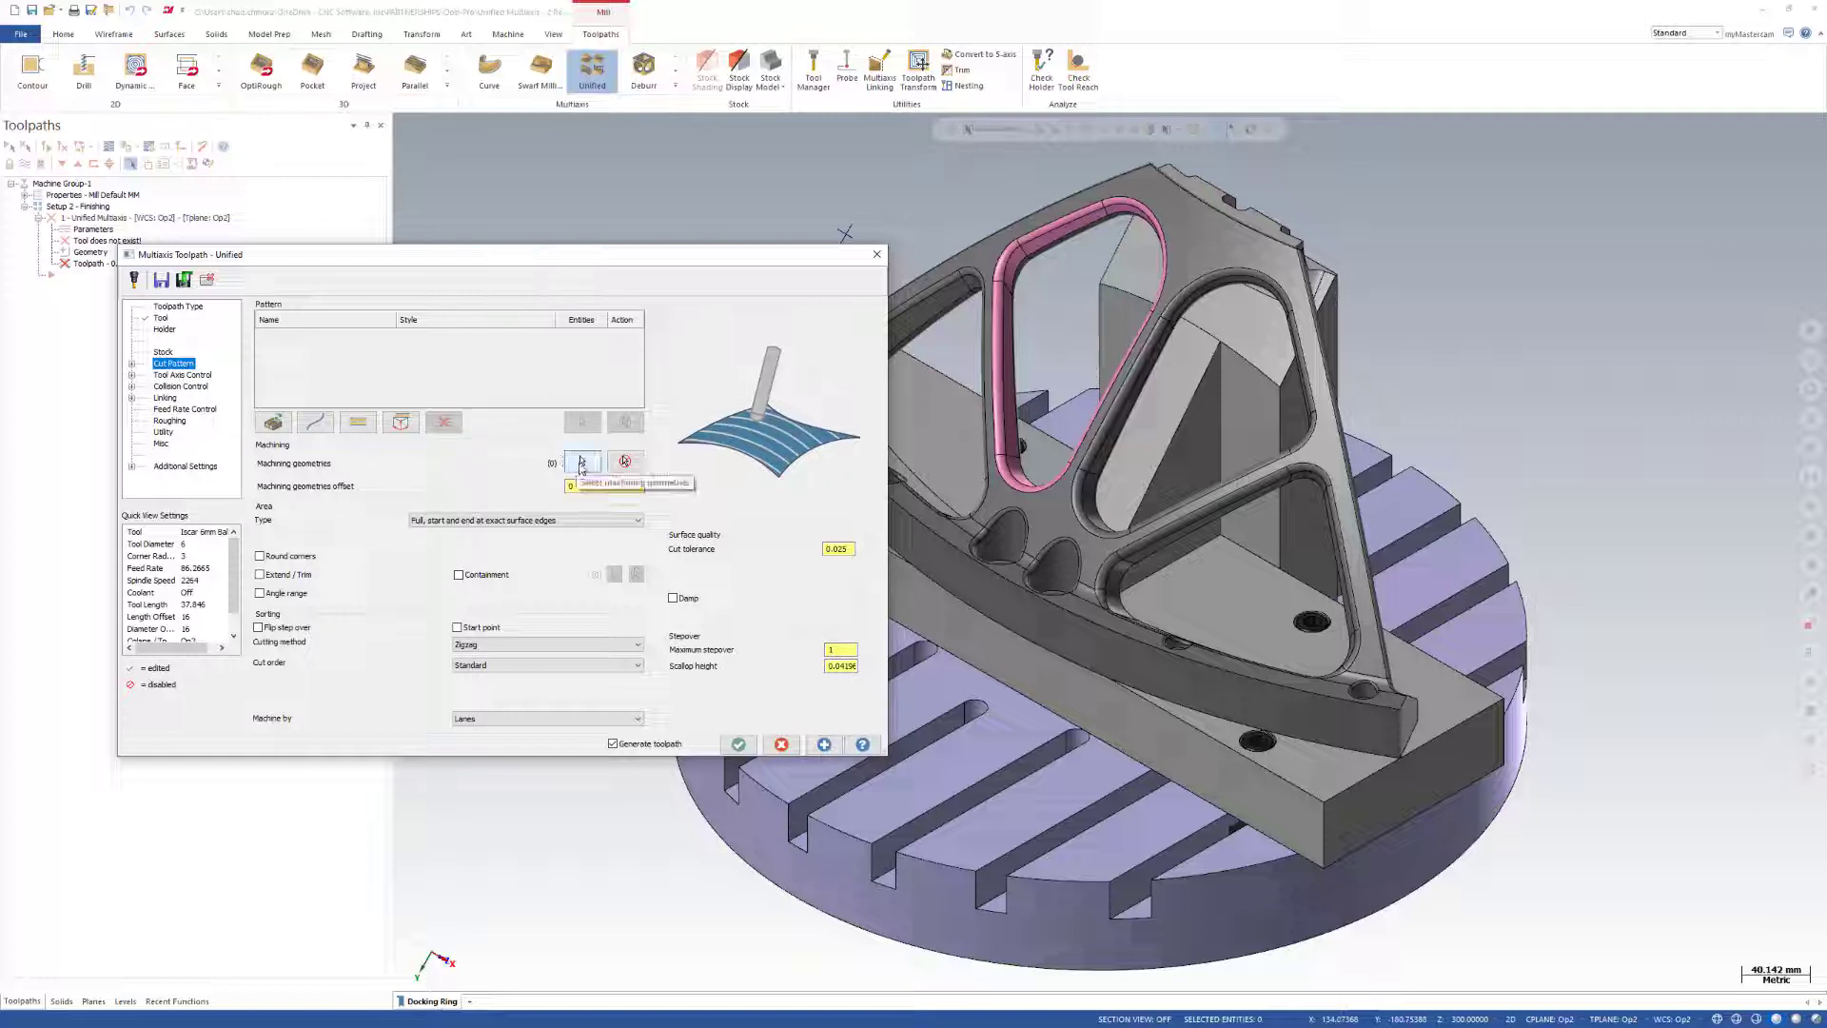
click(1810, 683)
click(35, 437)
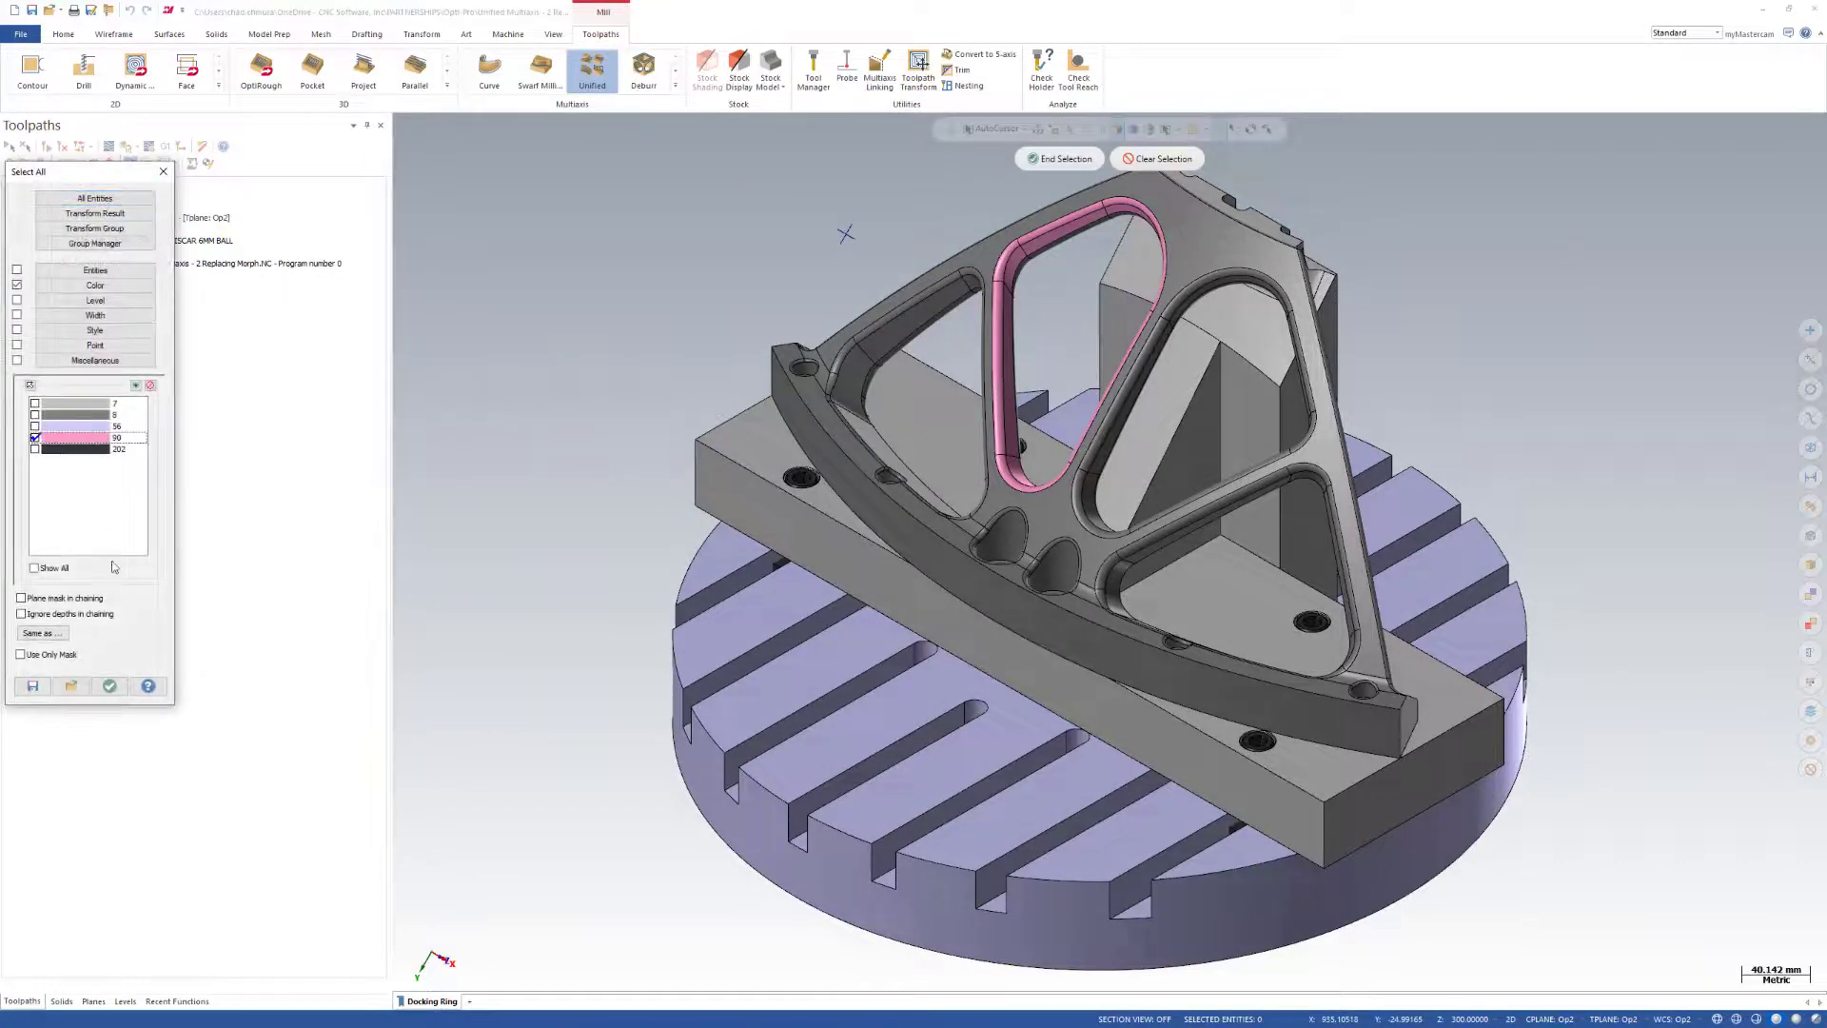
click(111, 685)
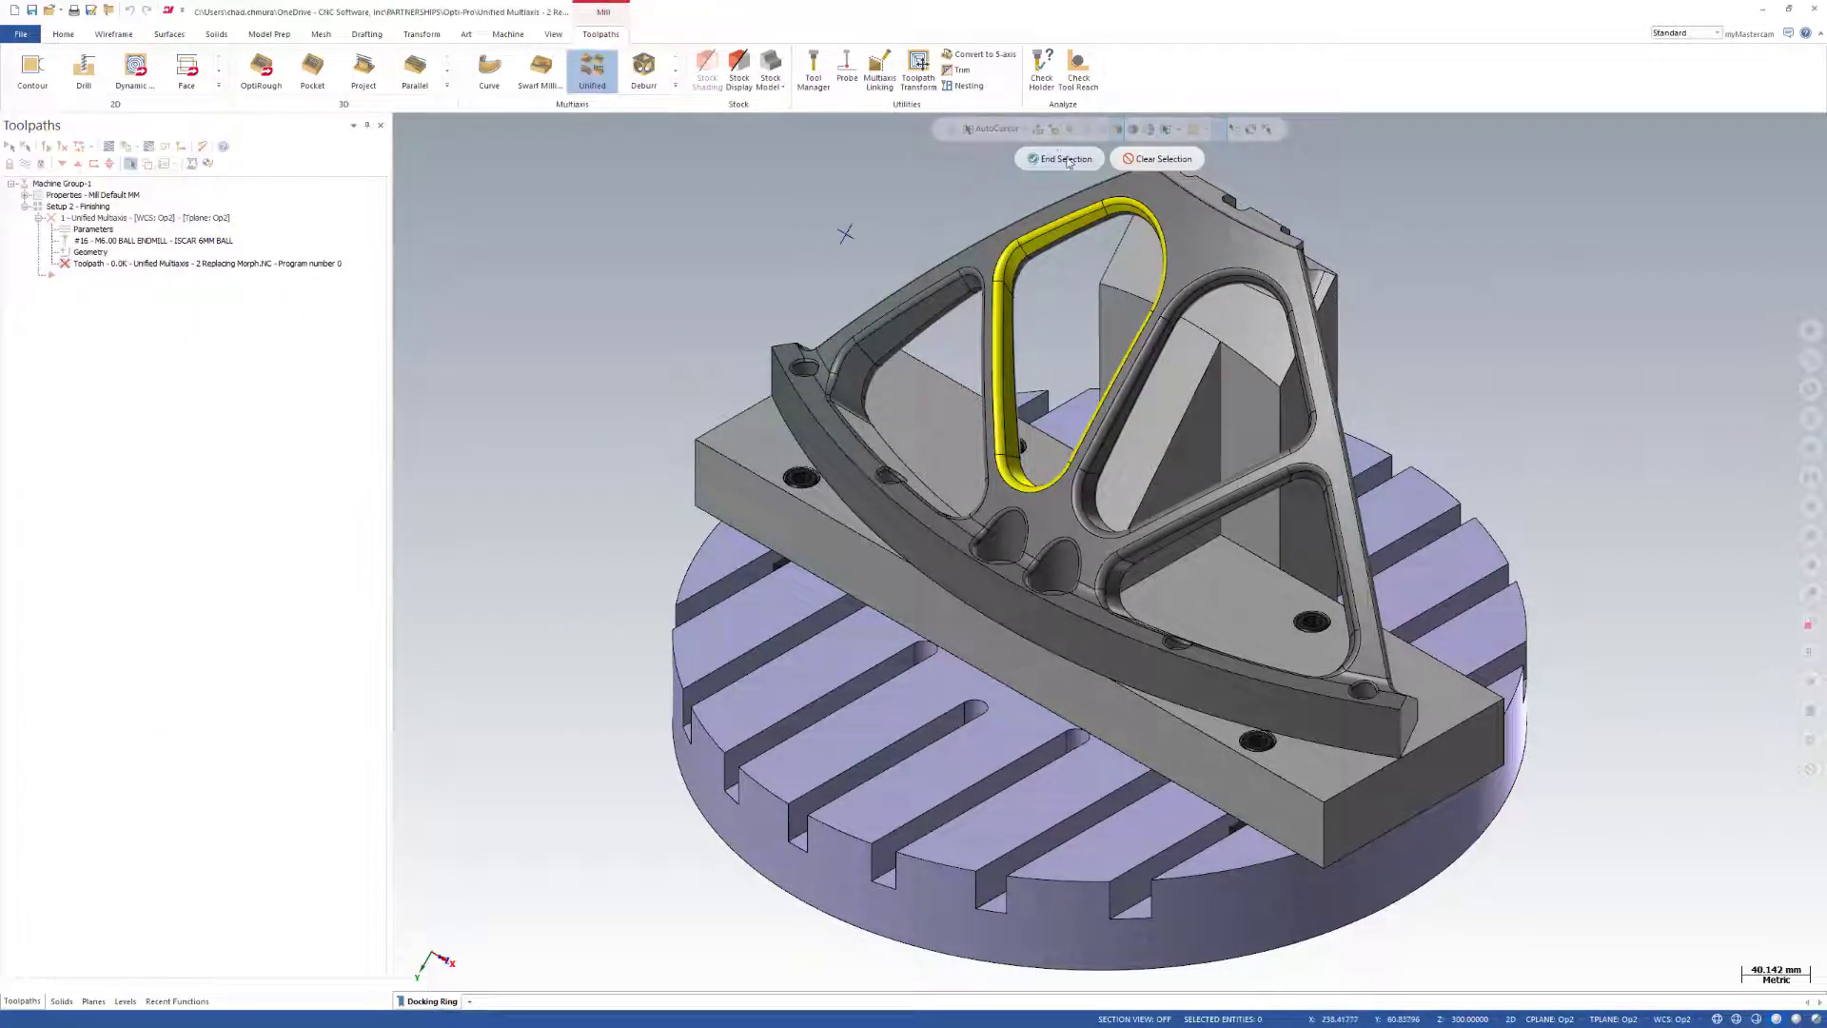
key(Return)
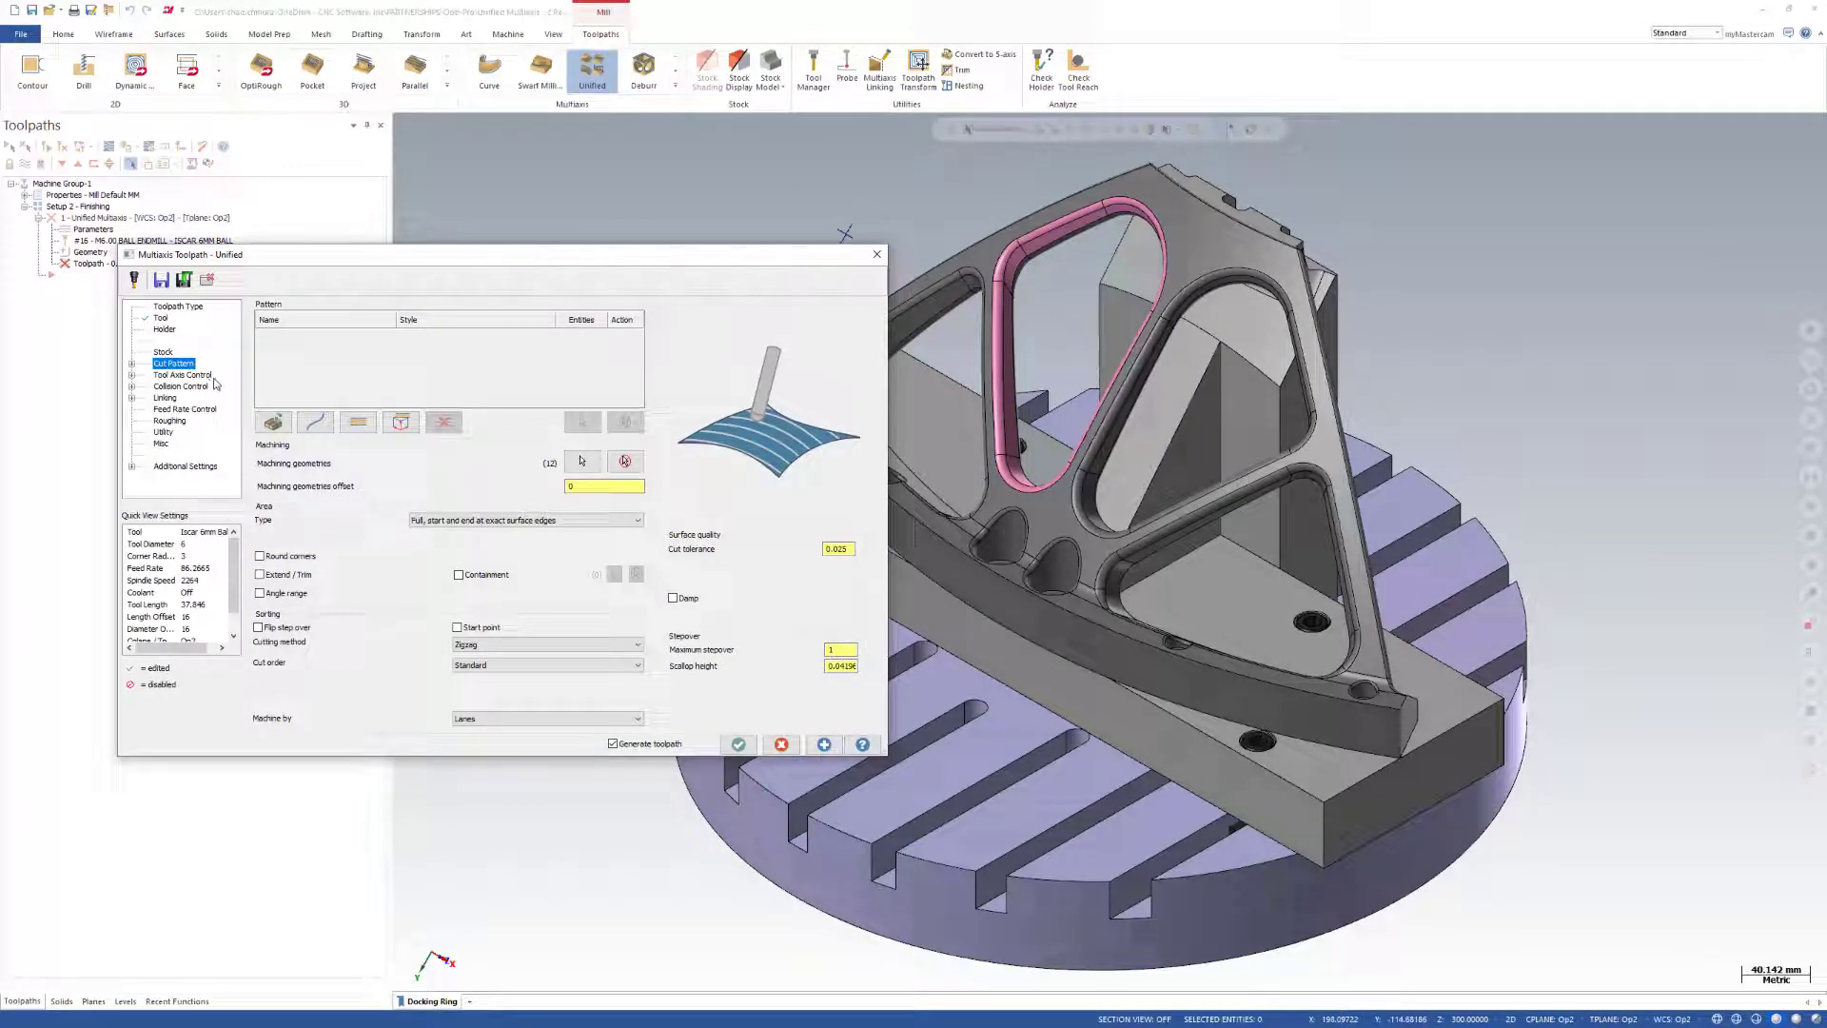
Add two curve rows to the cut pattern and set their style to Morph.
drag(632, 262, 601, 276)
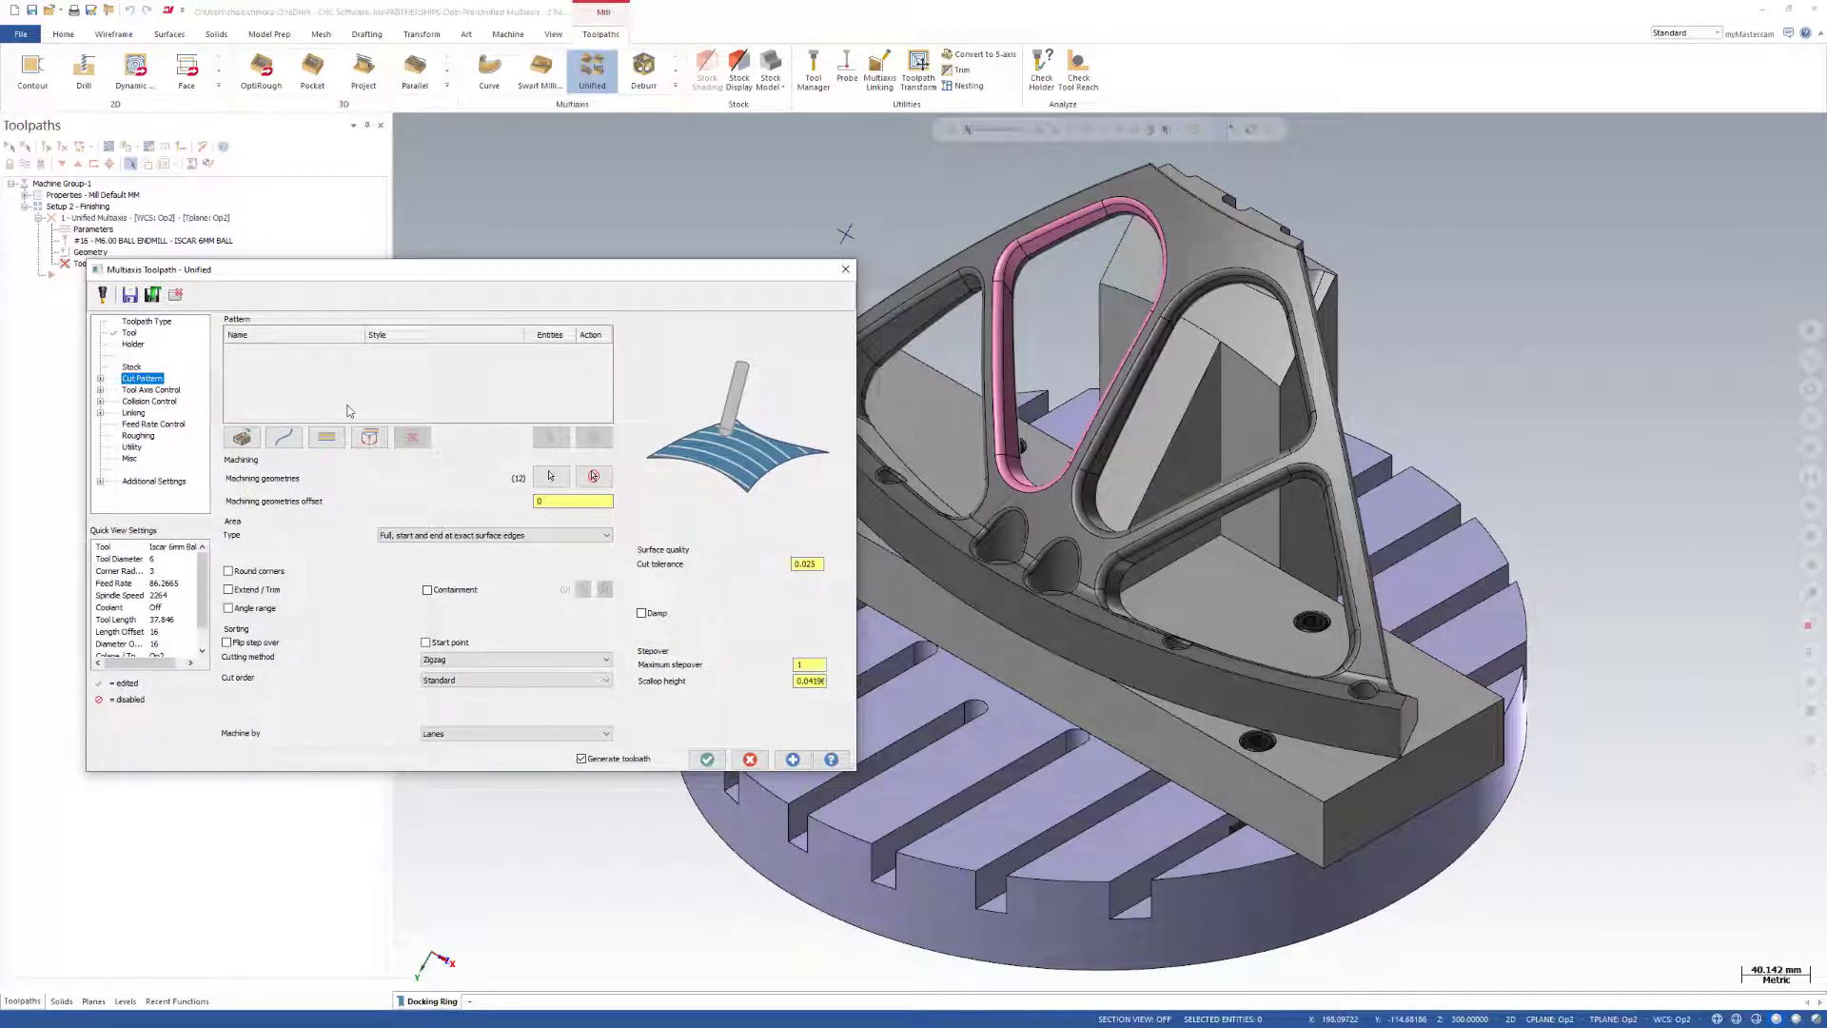
click(288, 441)
click(285, 441)
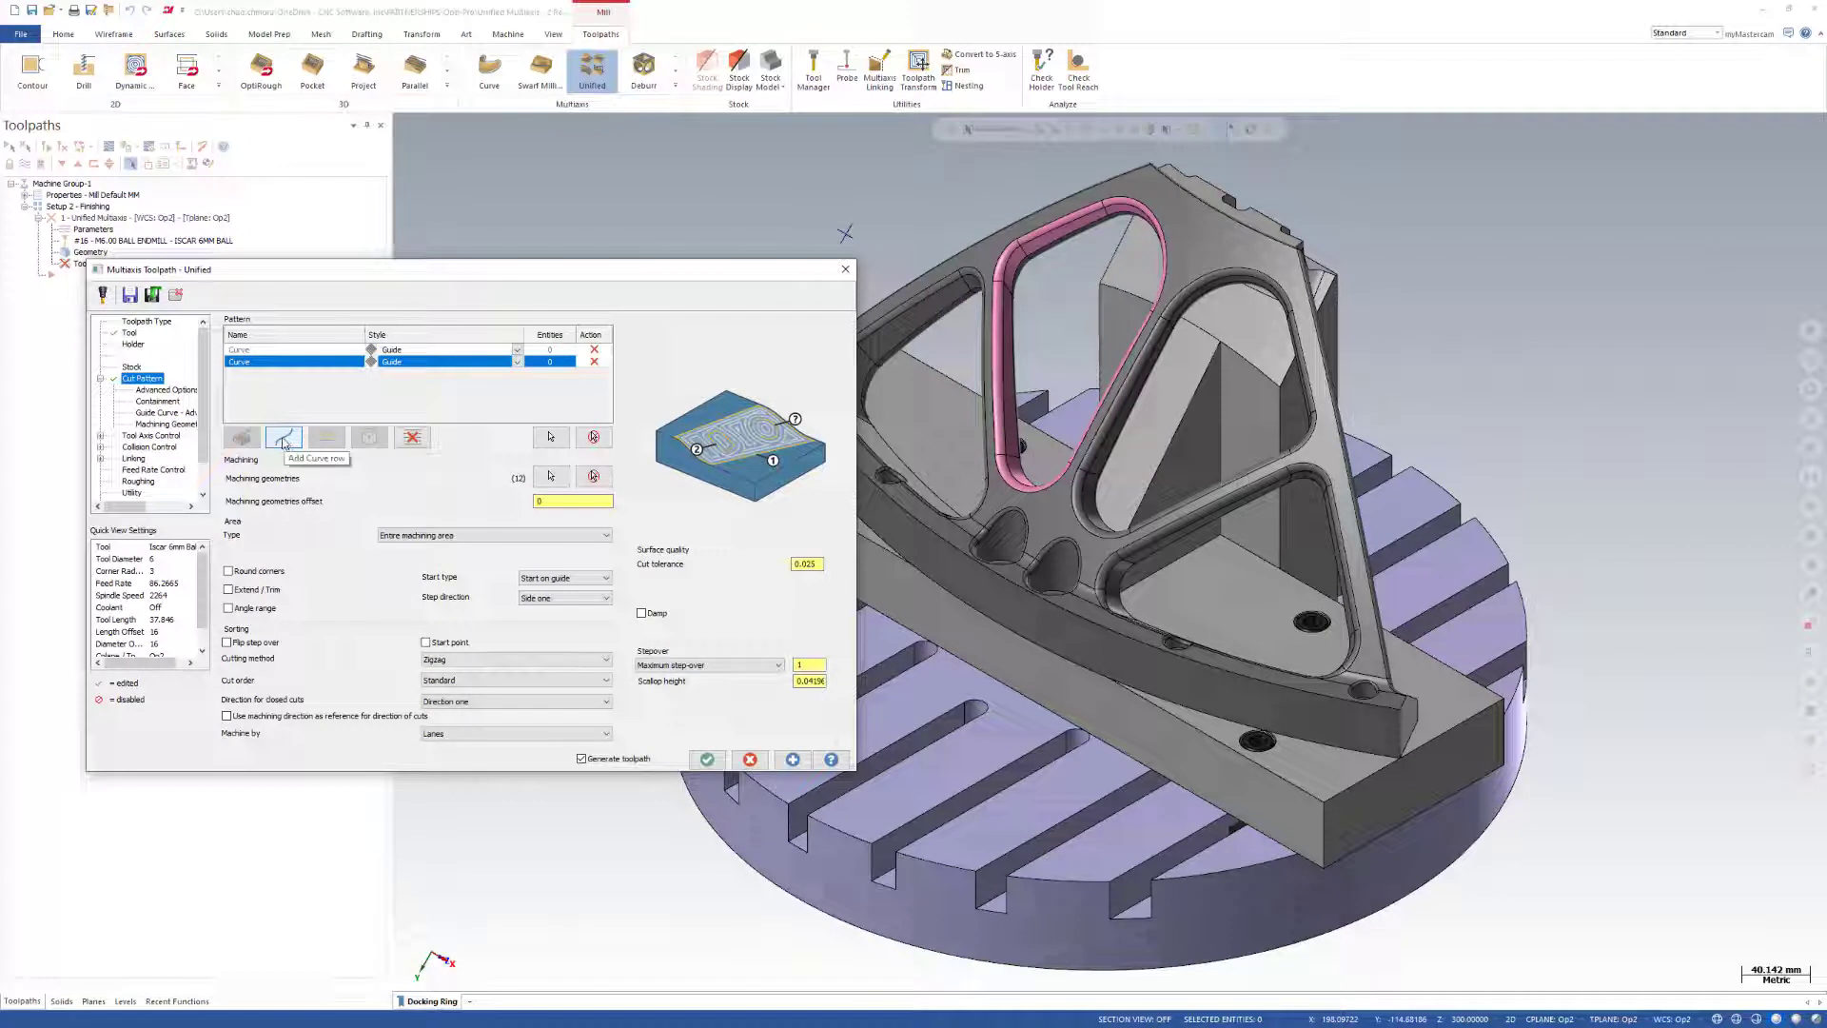
click(519, 352)
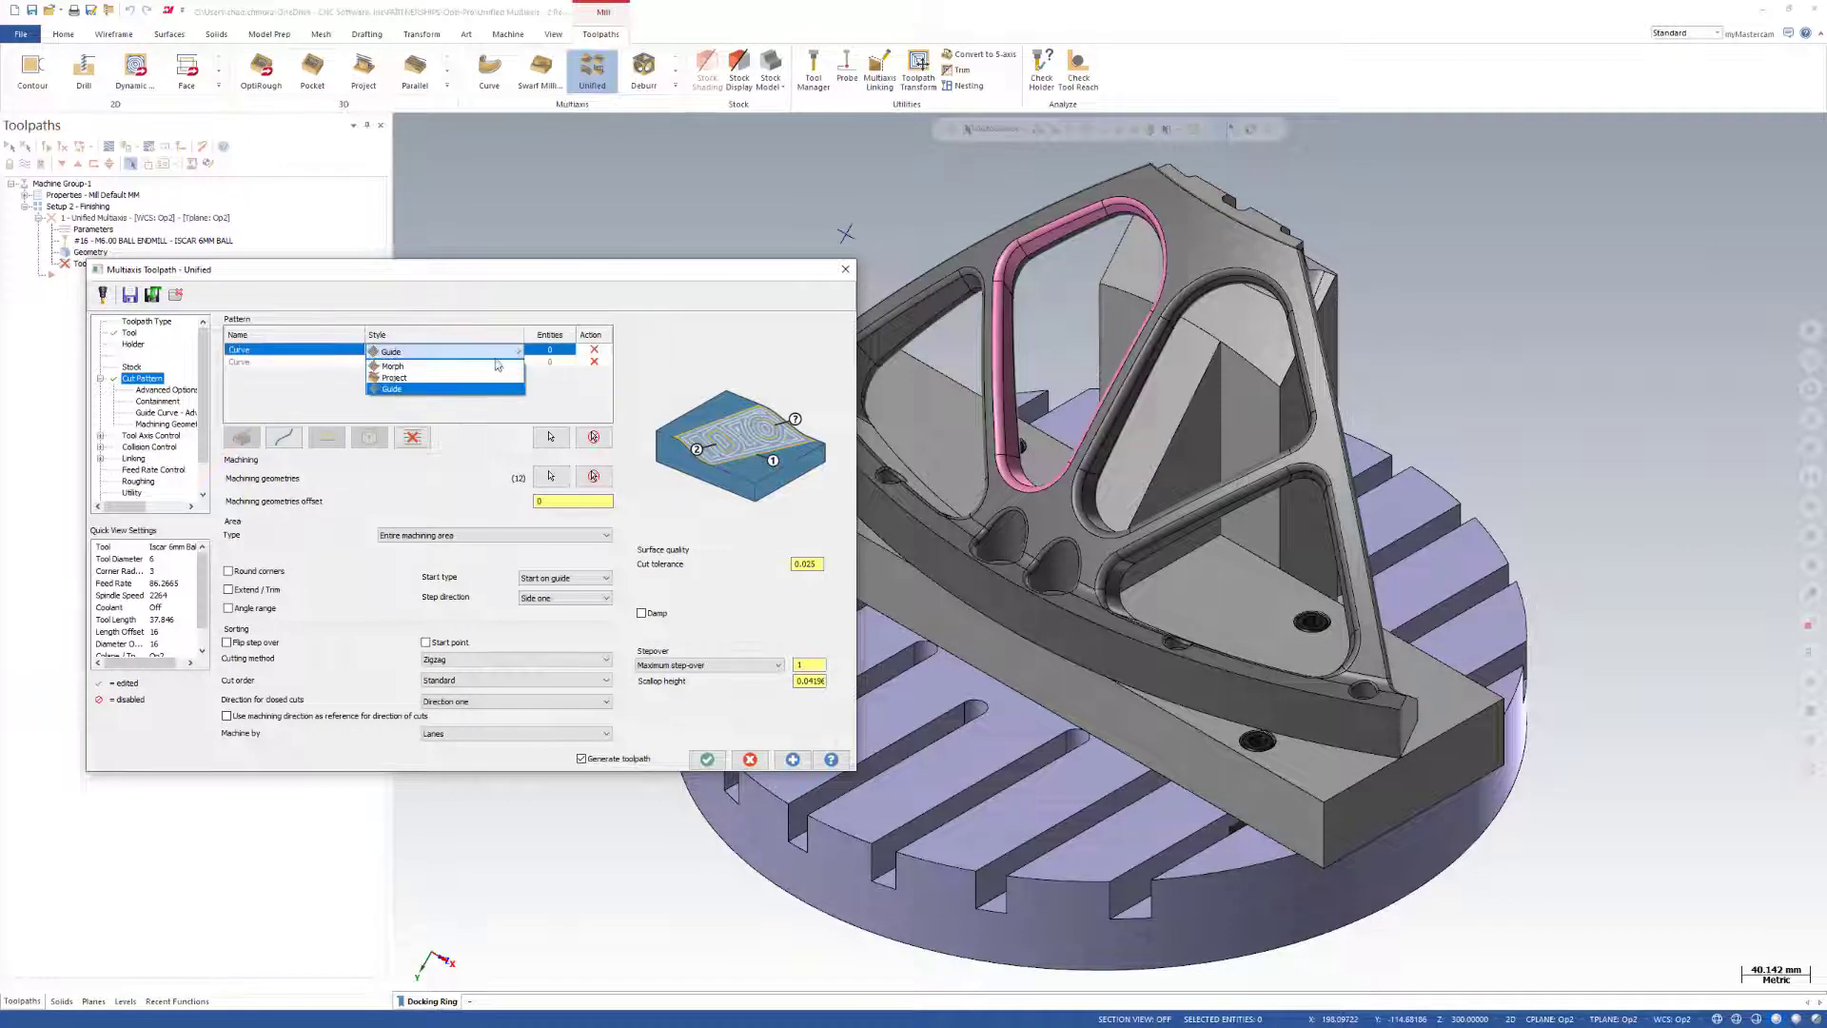
click(488, 367)
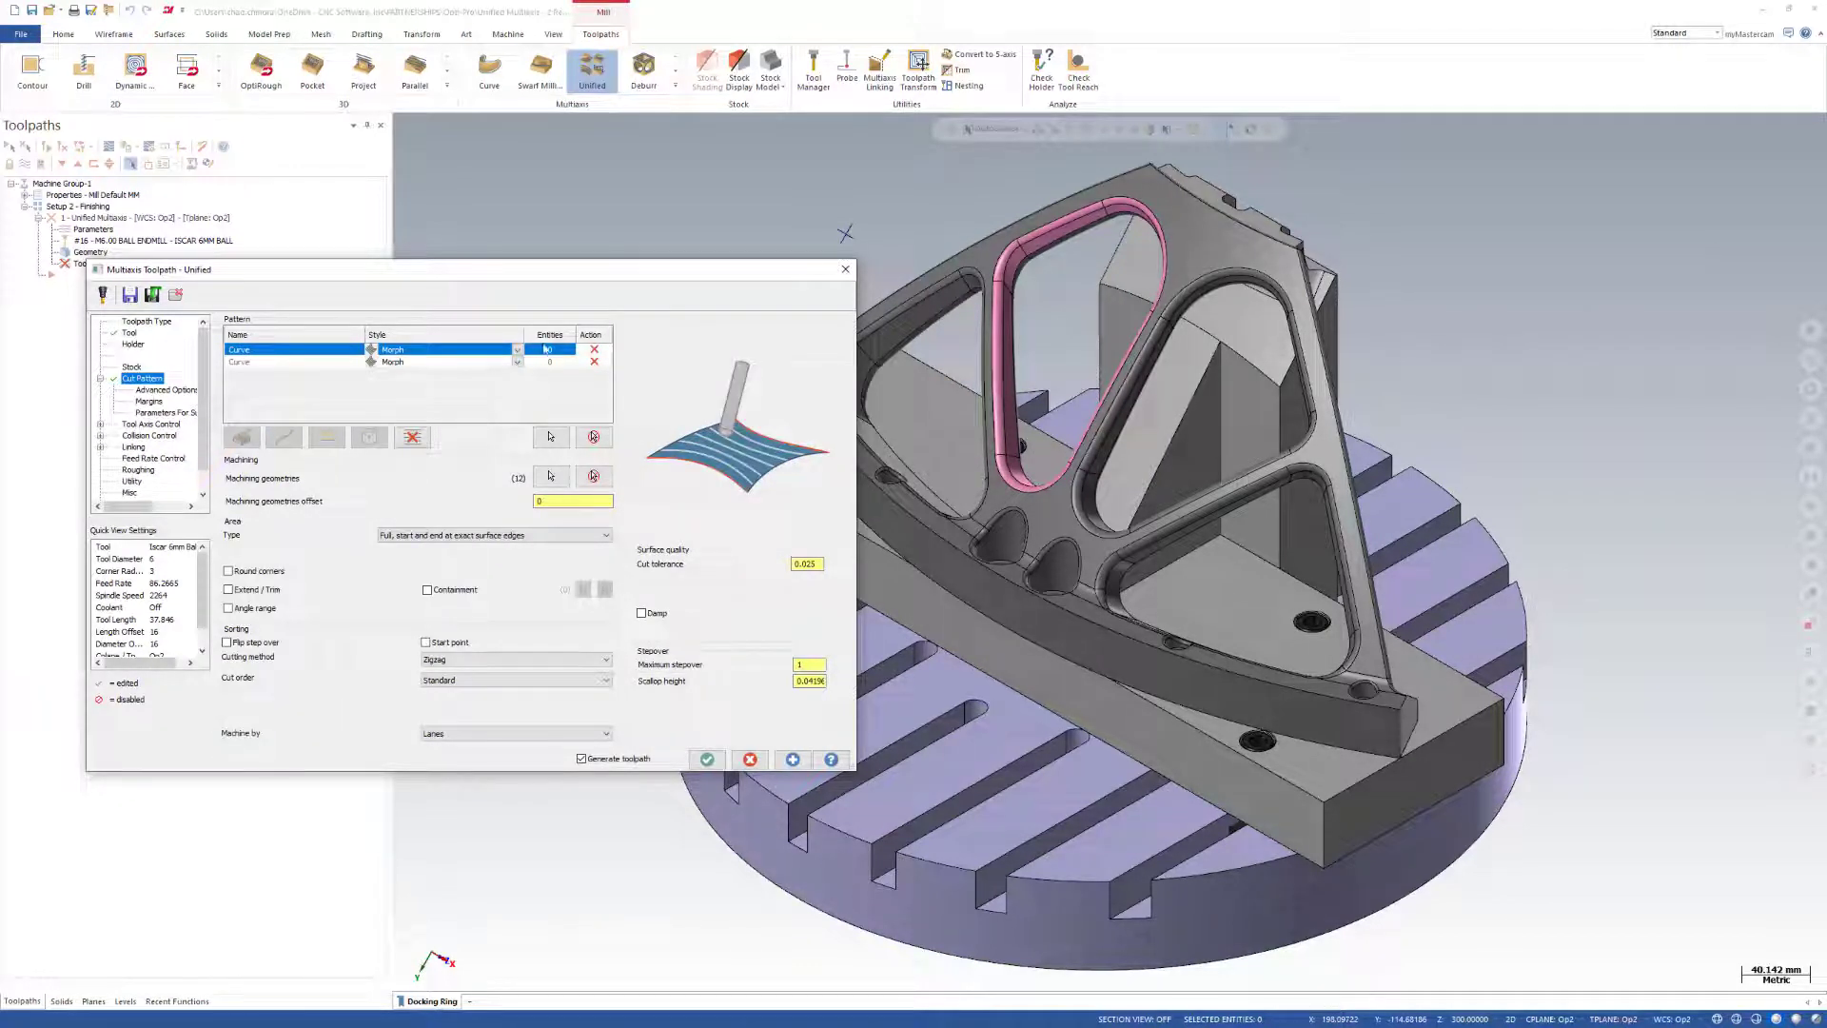
Chain the pink pocket face band's outer edge loop for the first Morph curve and its inner edge loop for the second.
click(552, 435)
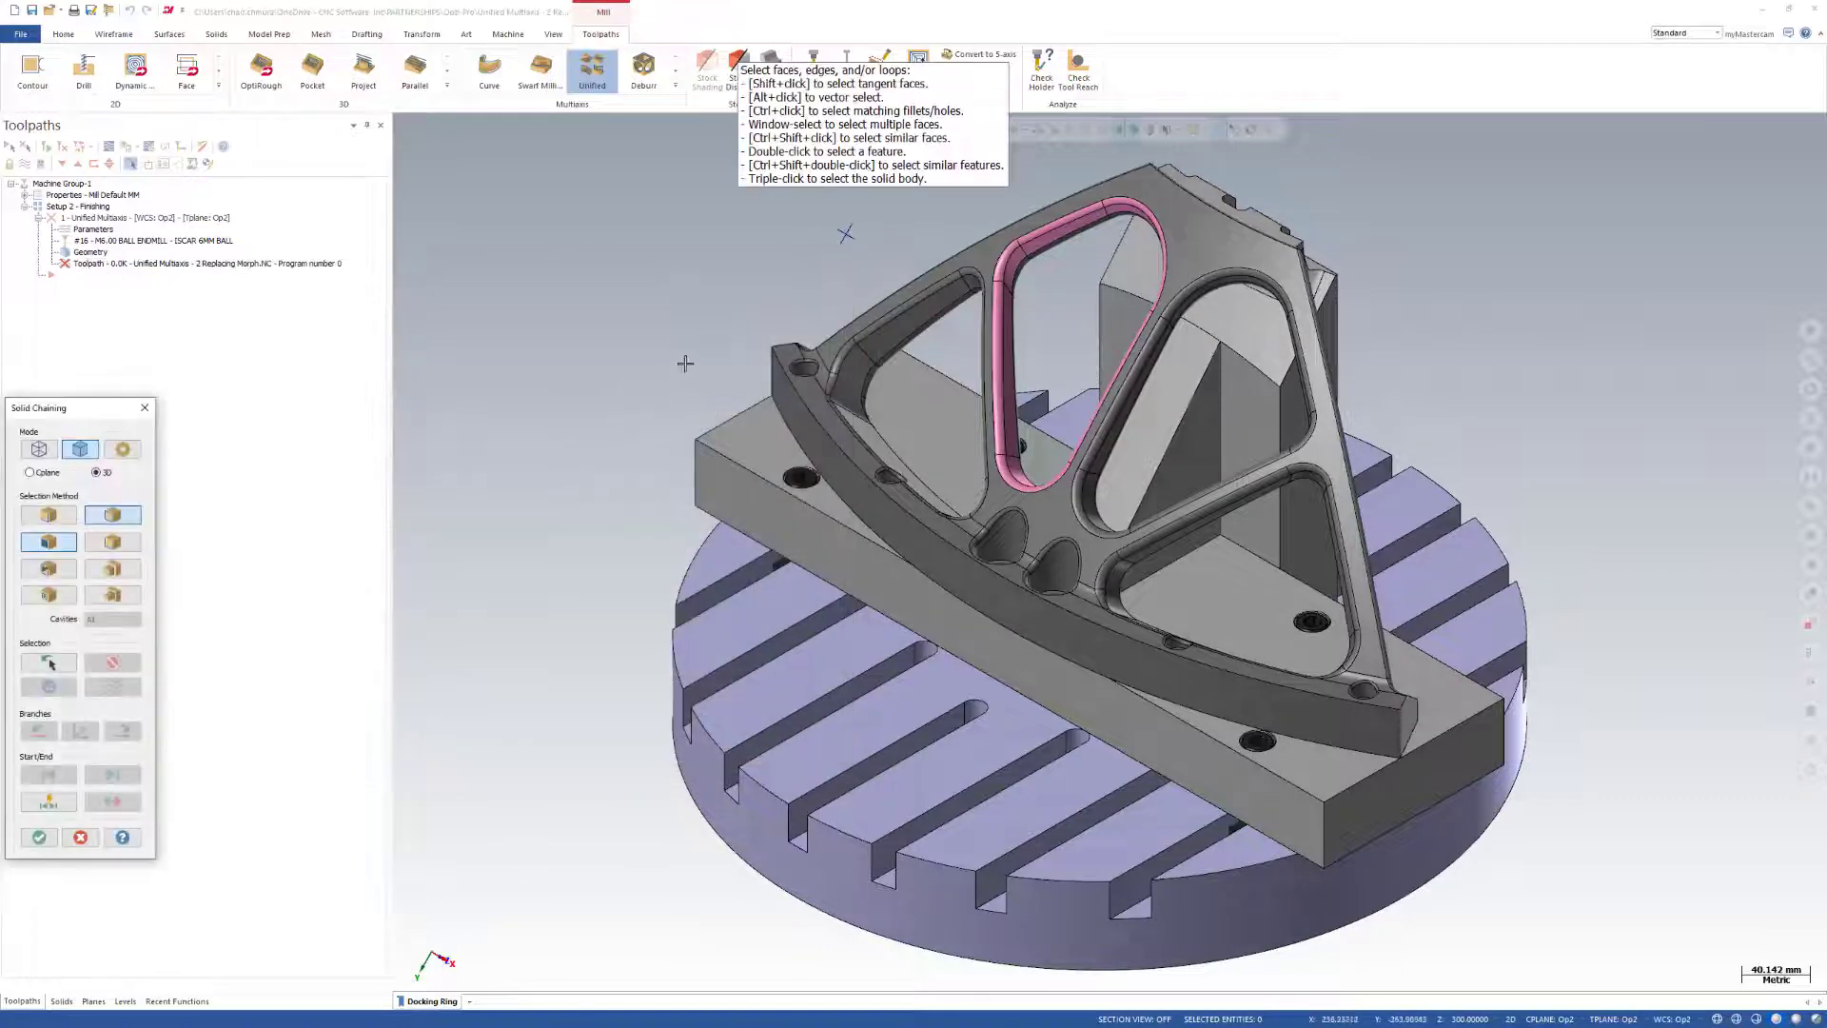
click(65, 515)
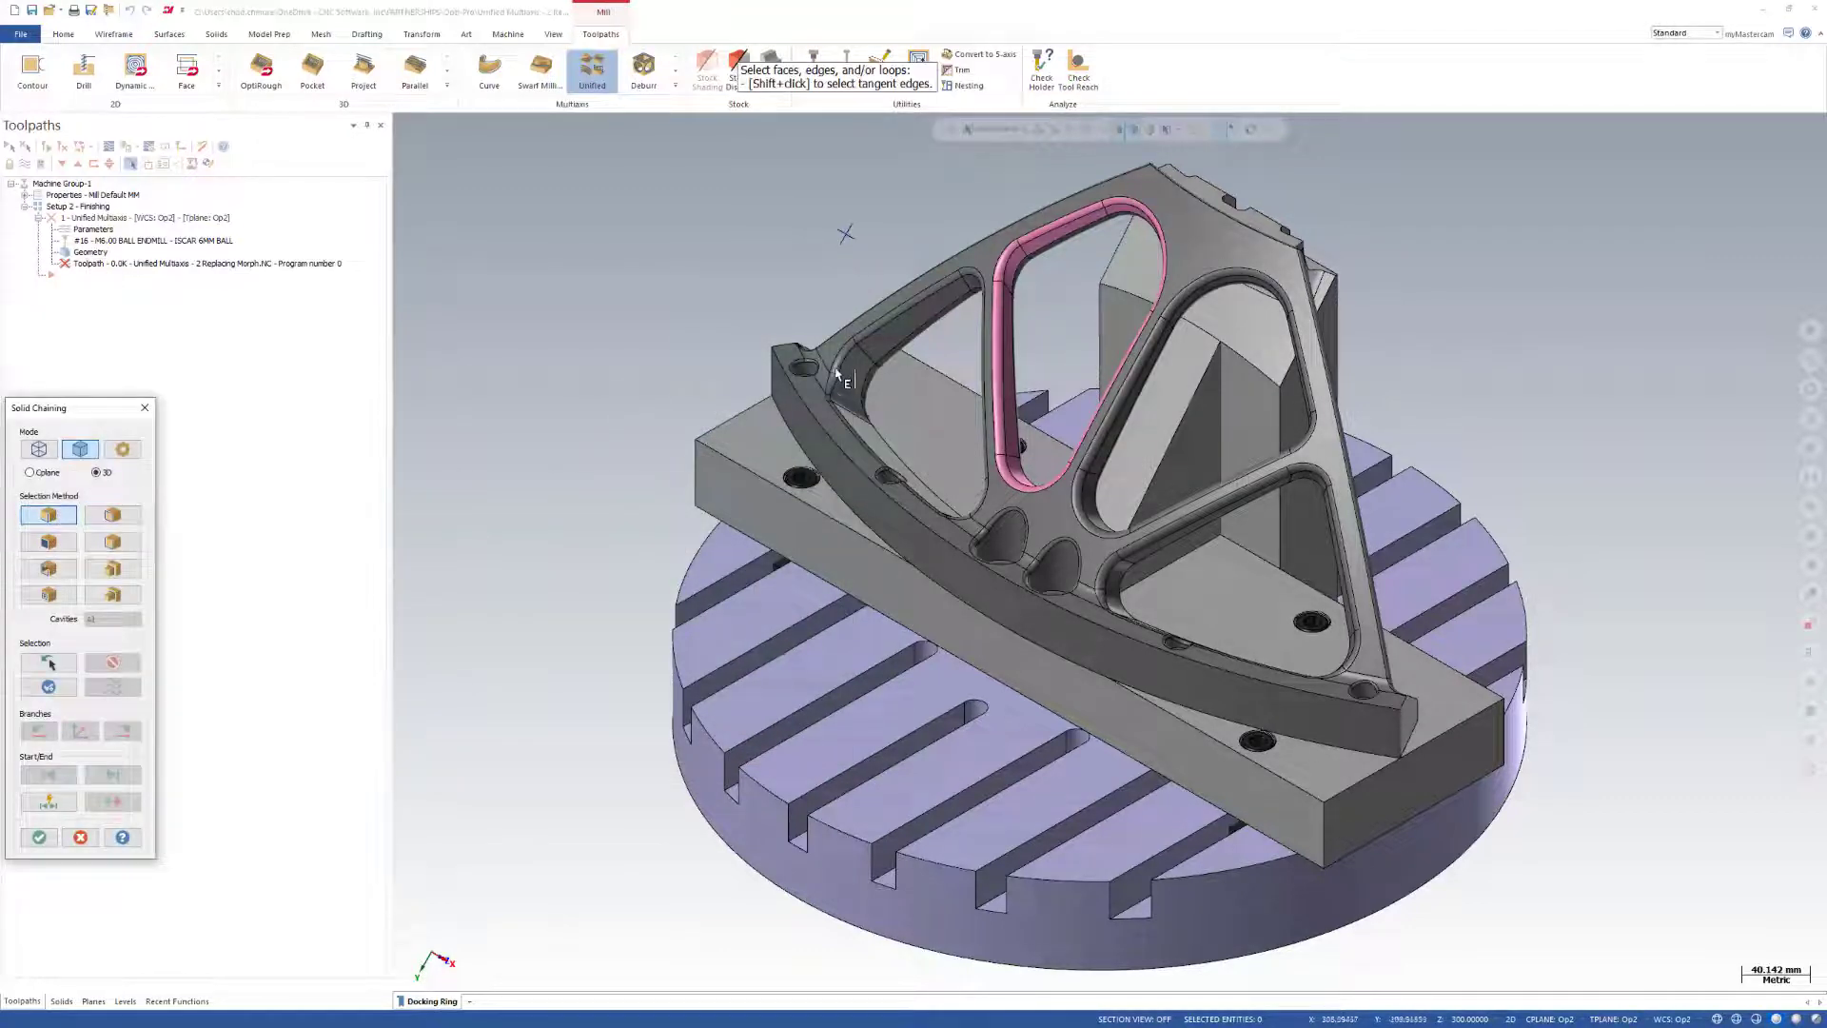
click(1087, 202)
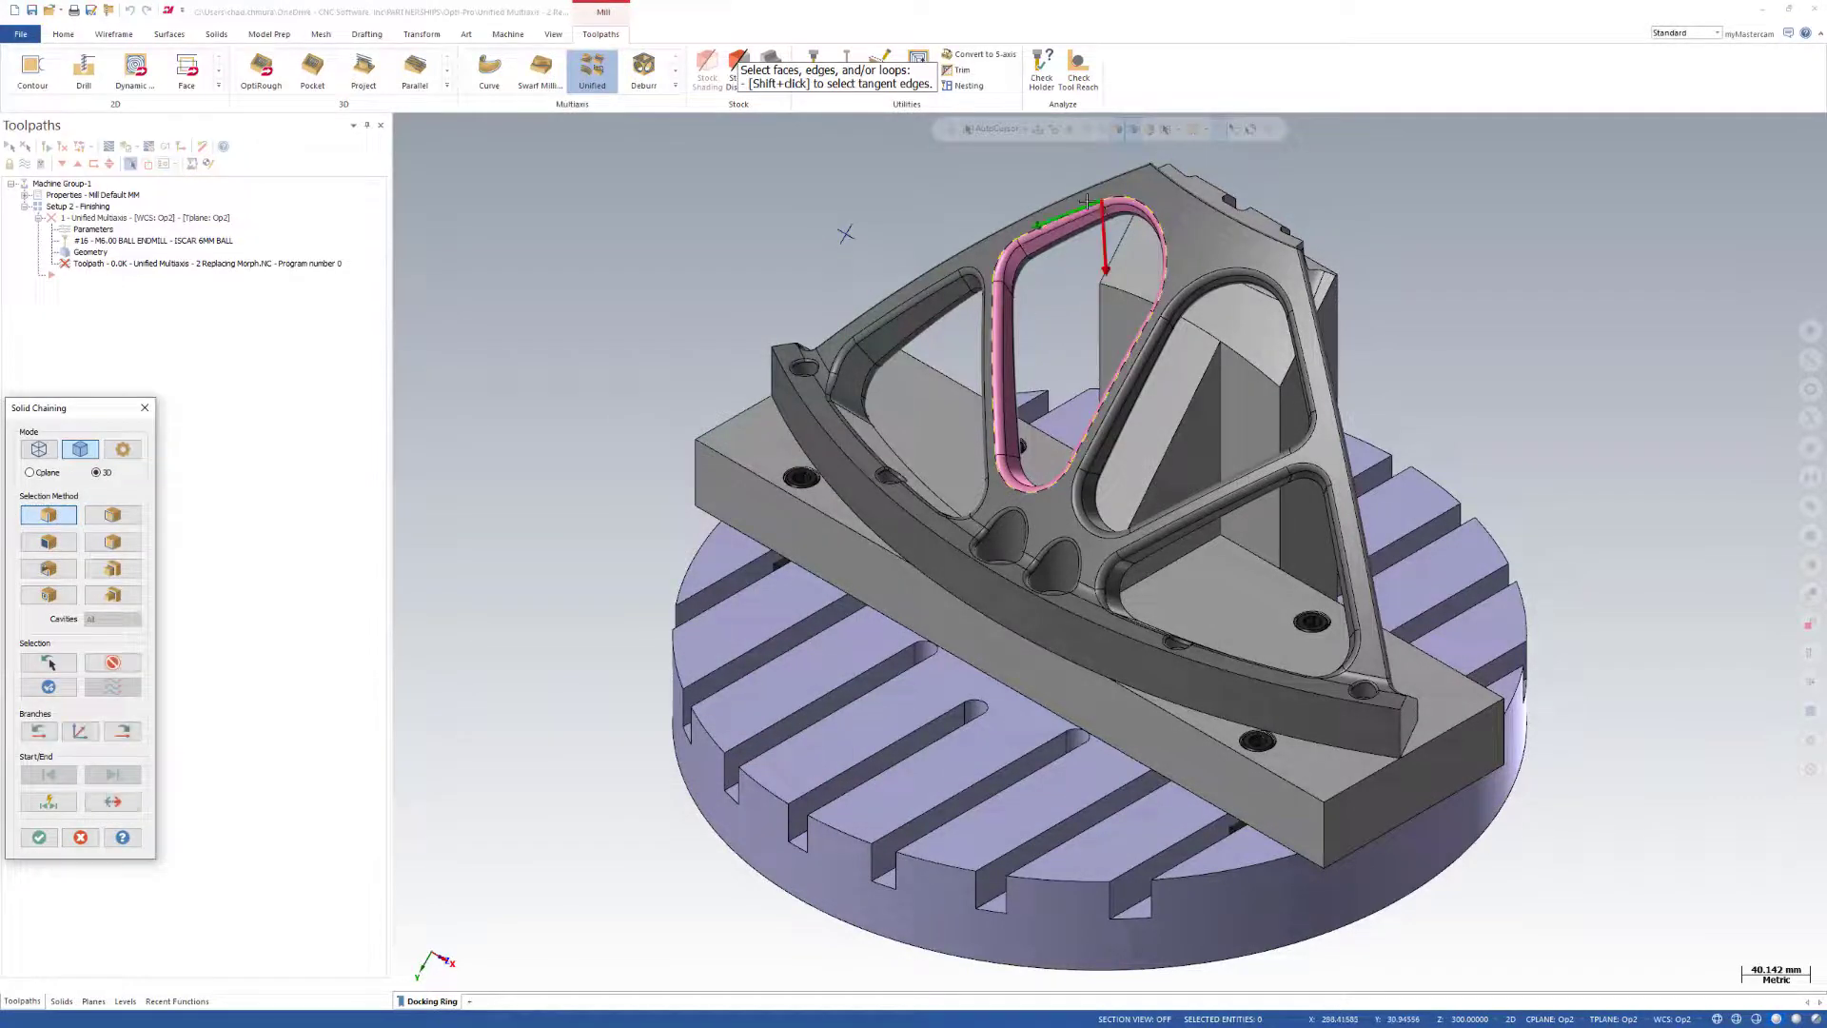
key(Return)
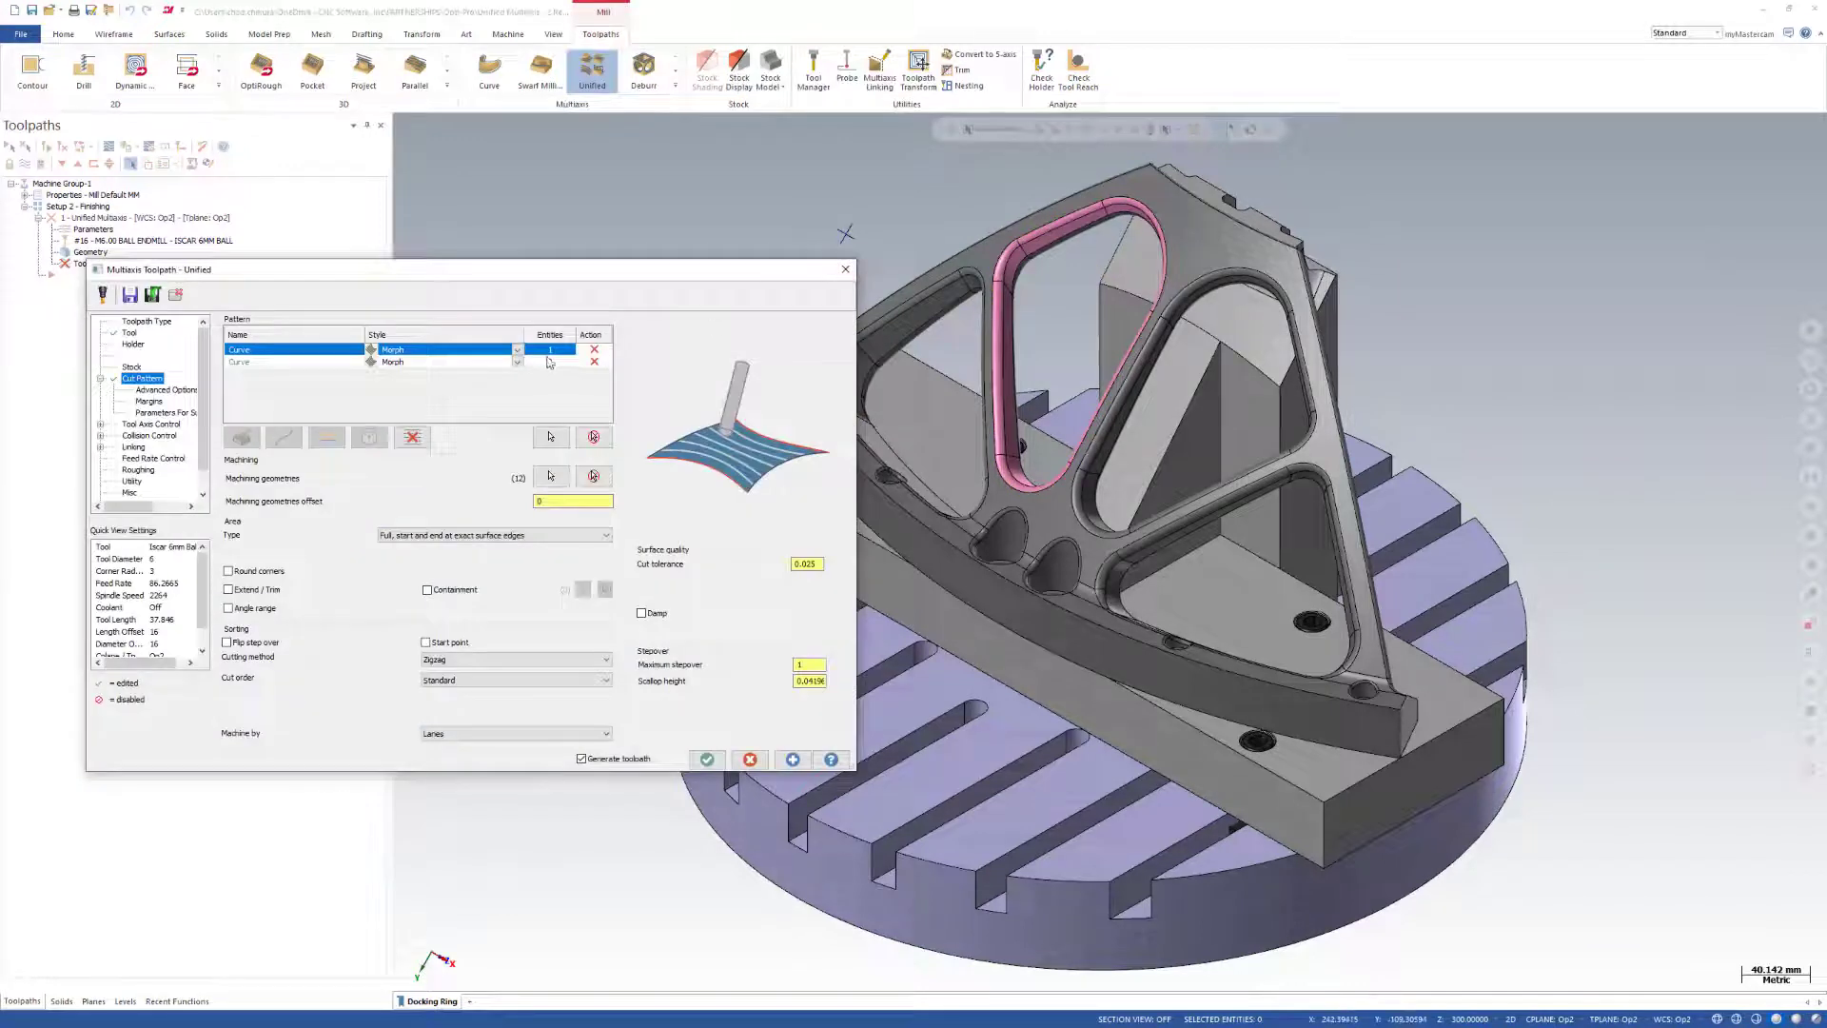
click(550, 438)
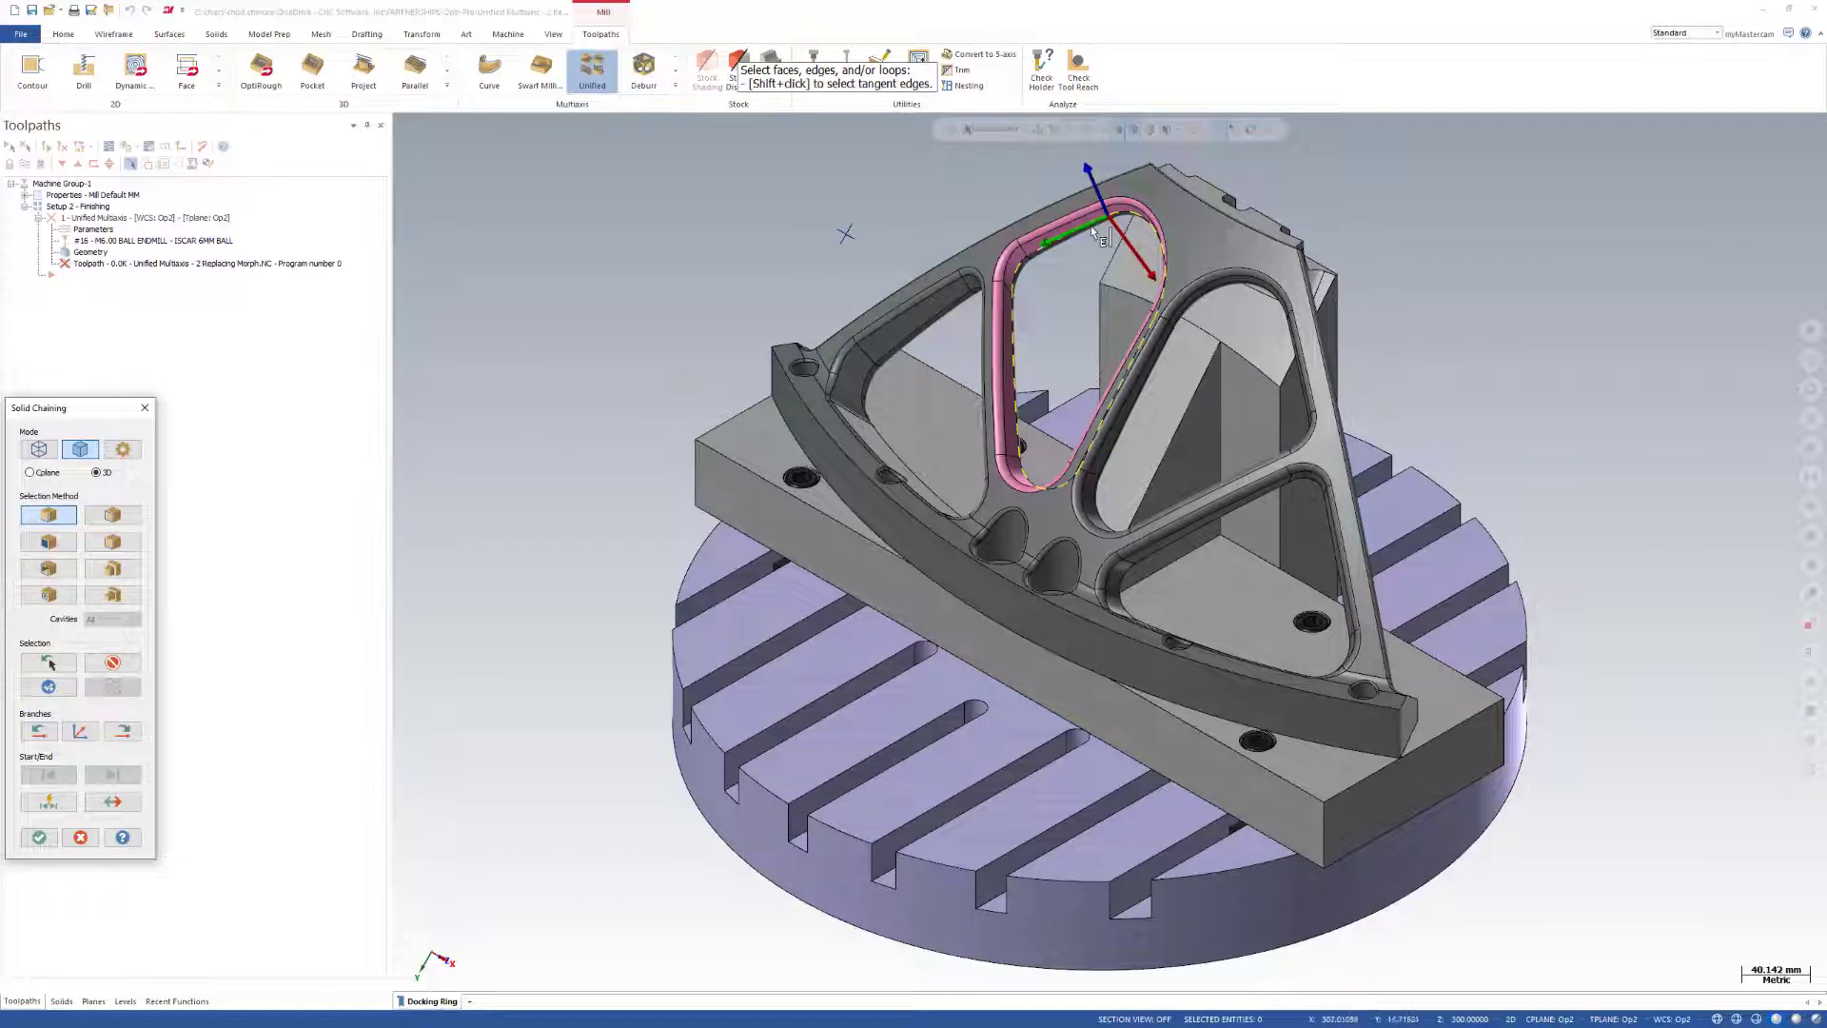
key(Return)
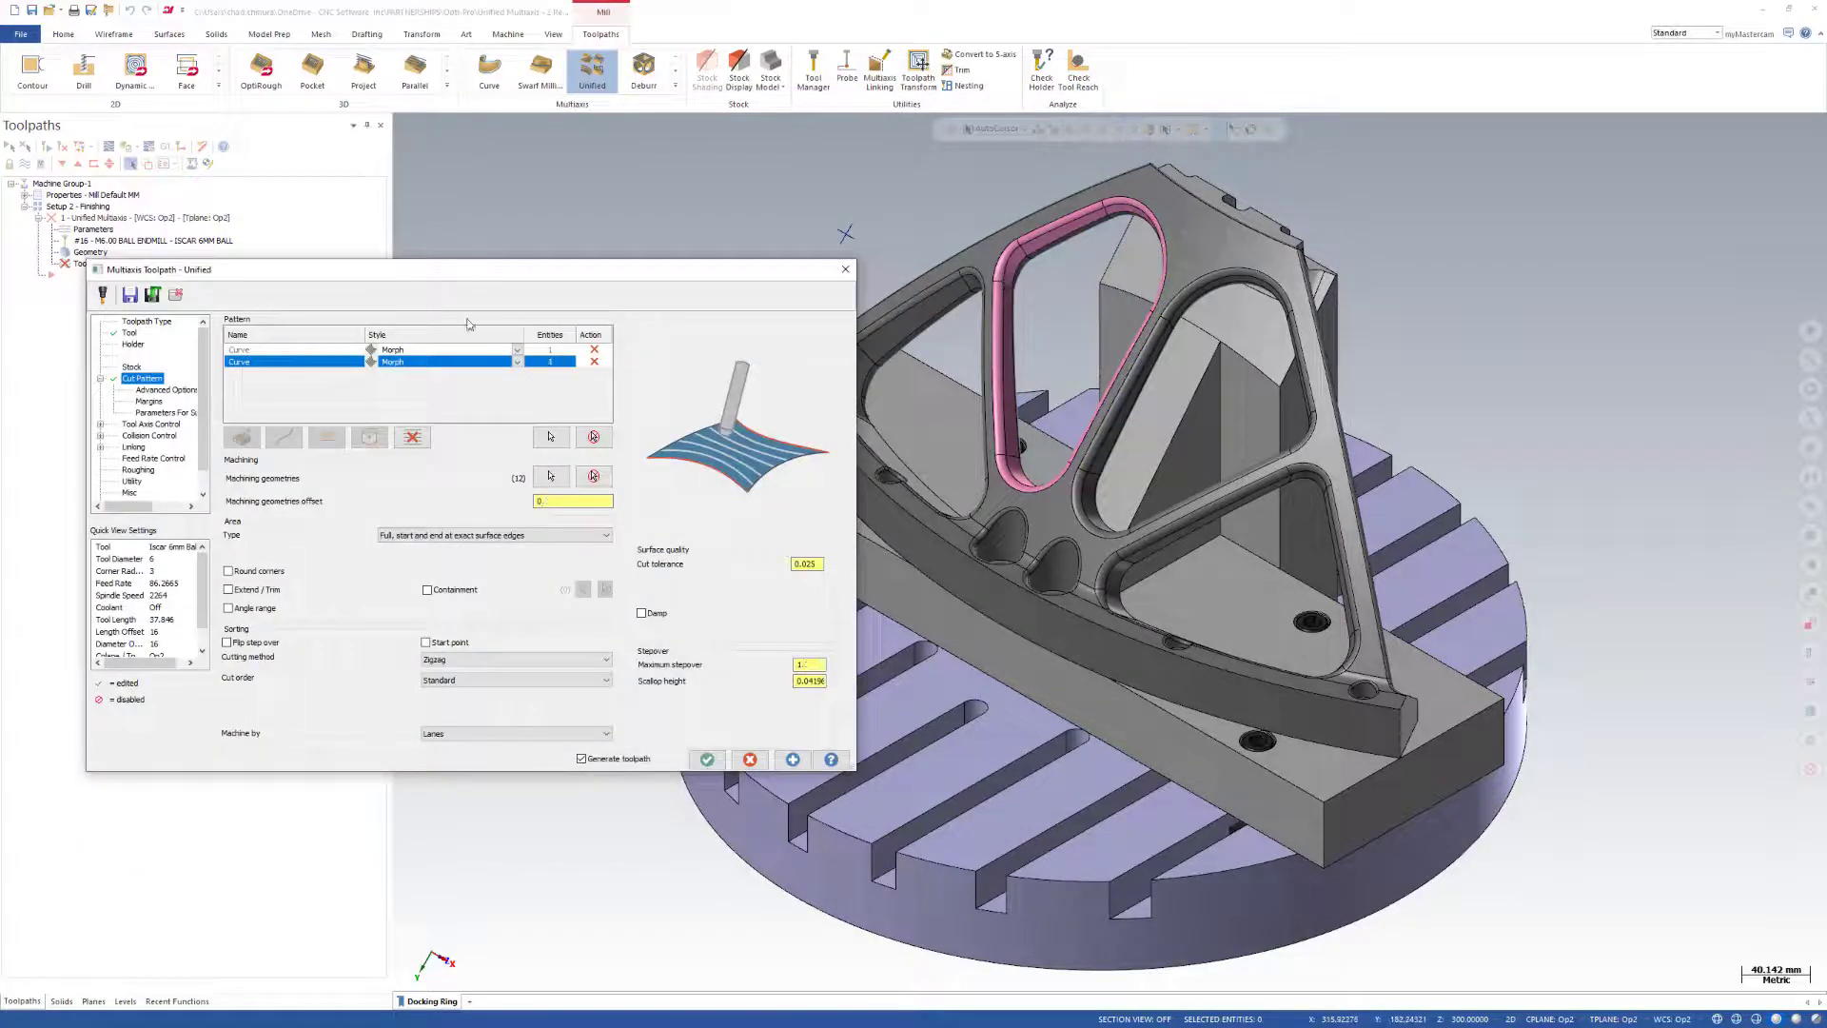
Set the step over calculation method to Exact in the cut pattern's advanced surface quality options.
click(155, 390)
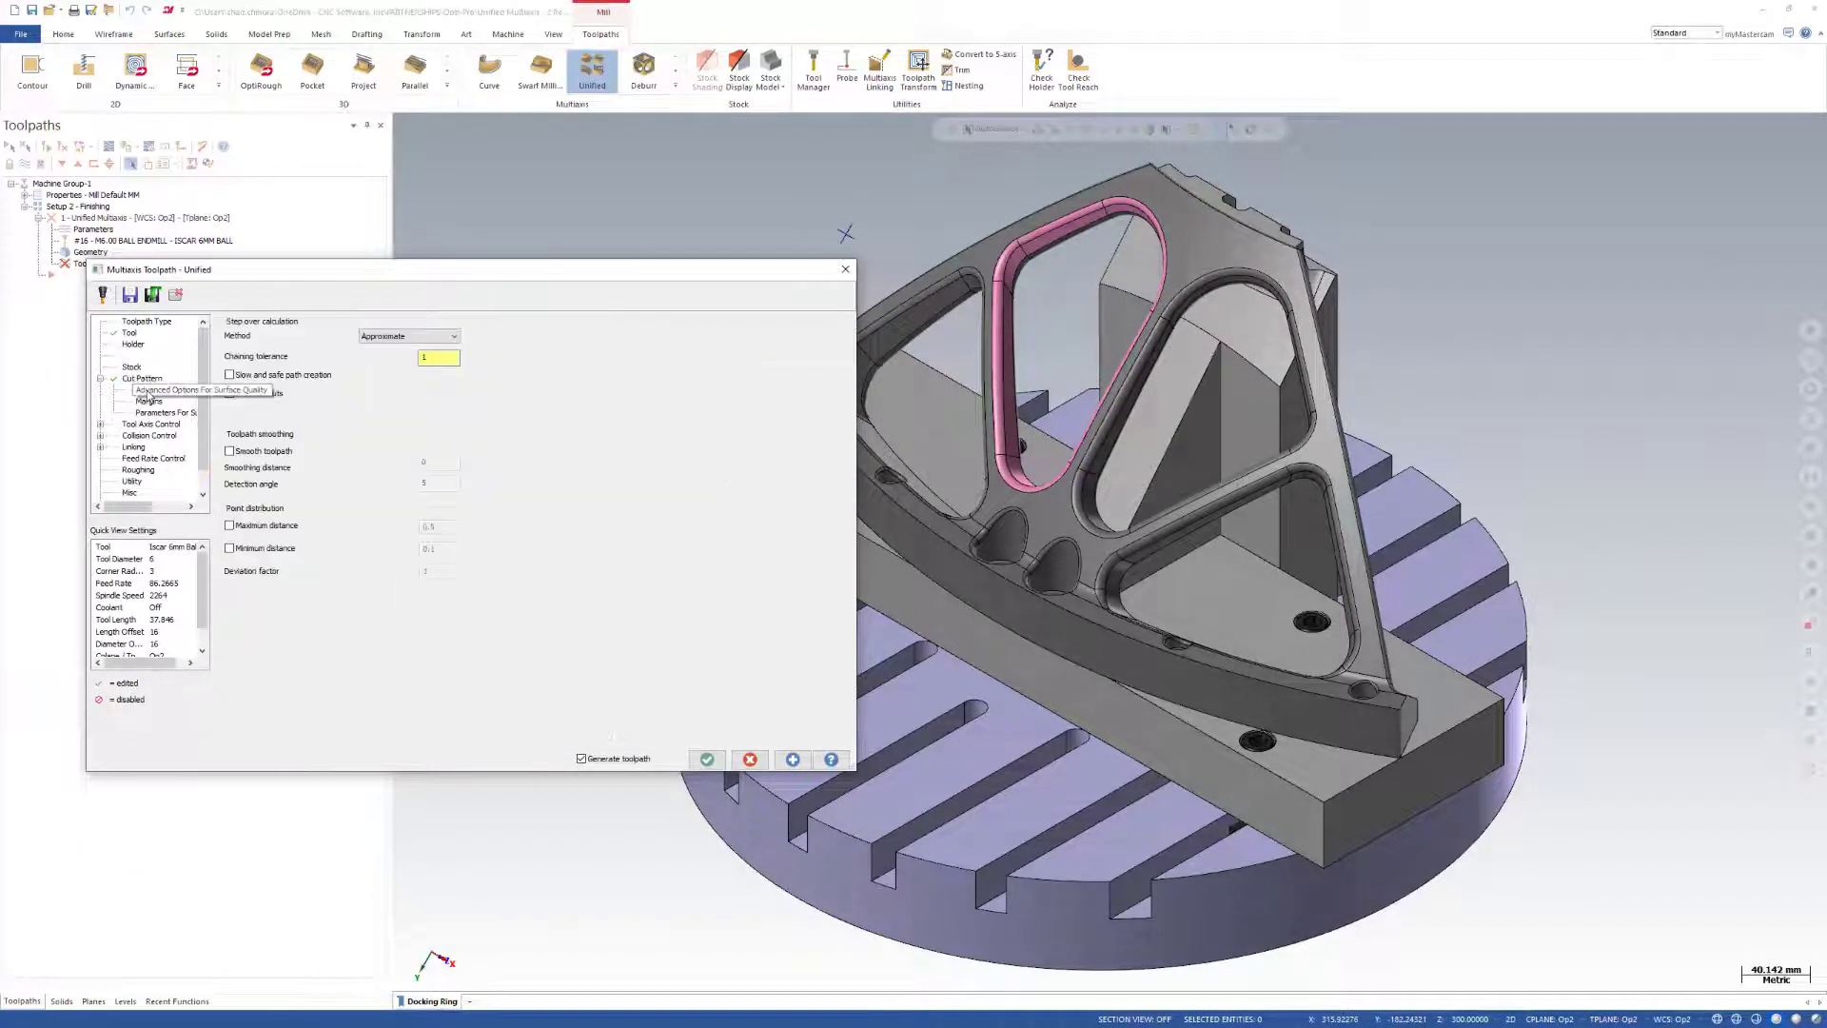
click(409, 336)
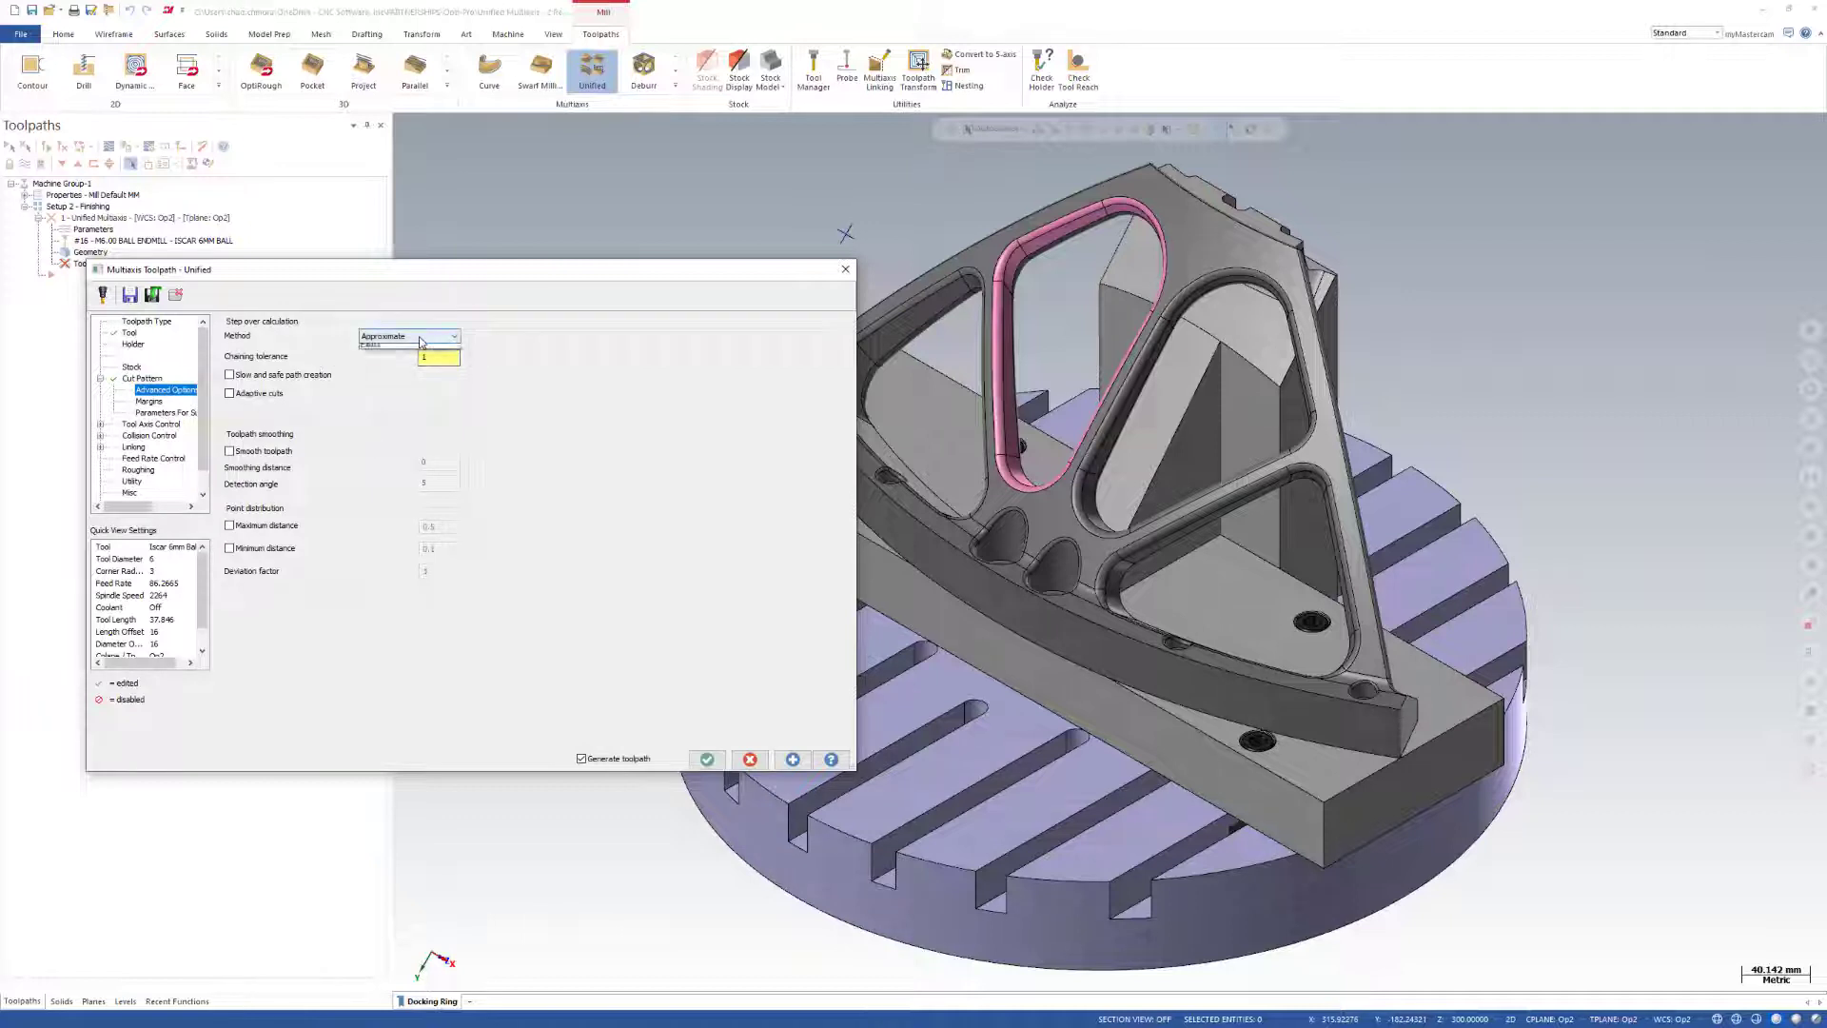
click(389, 359)
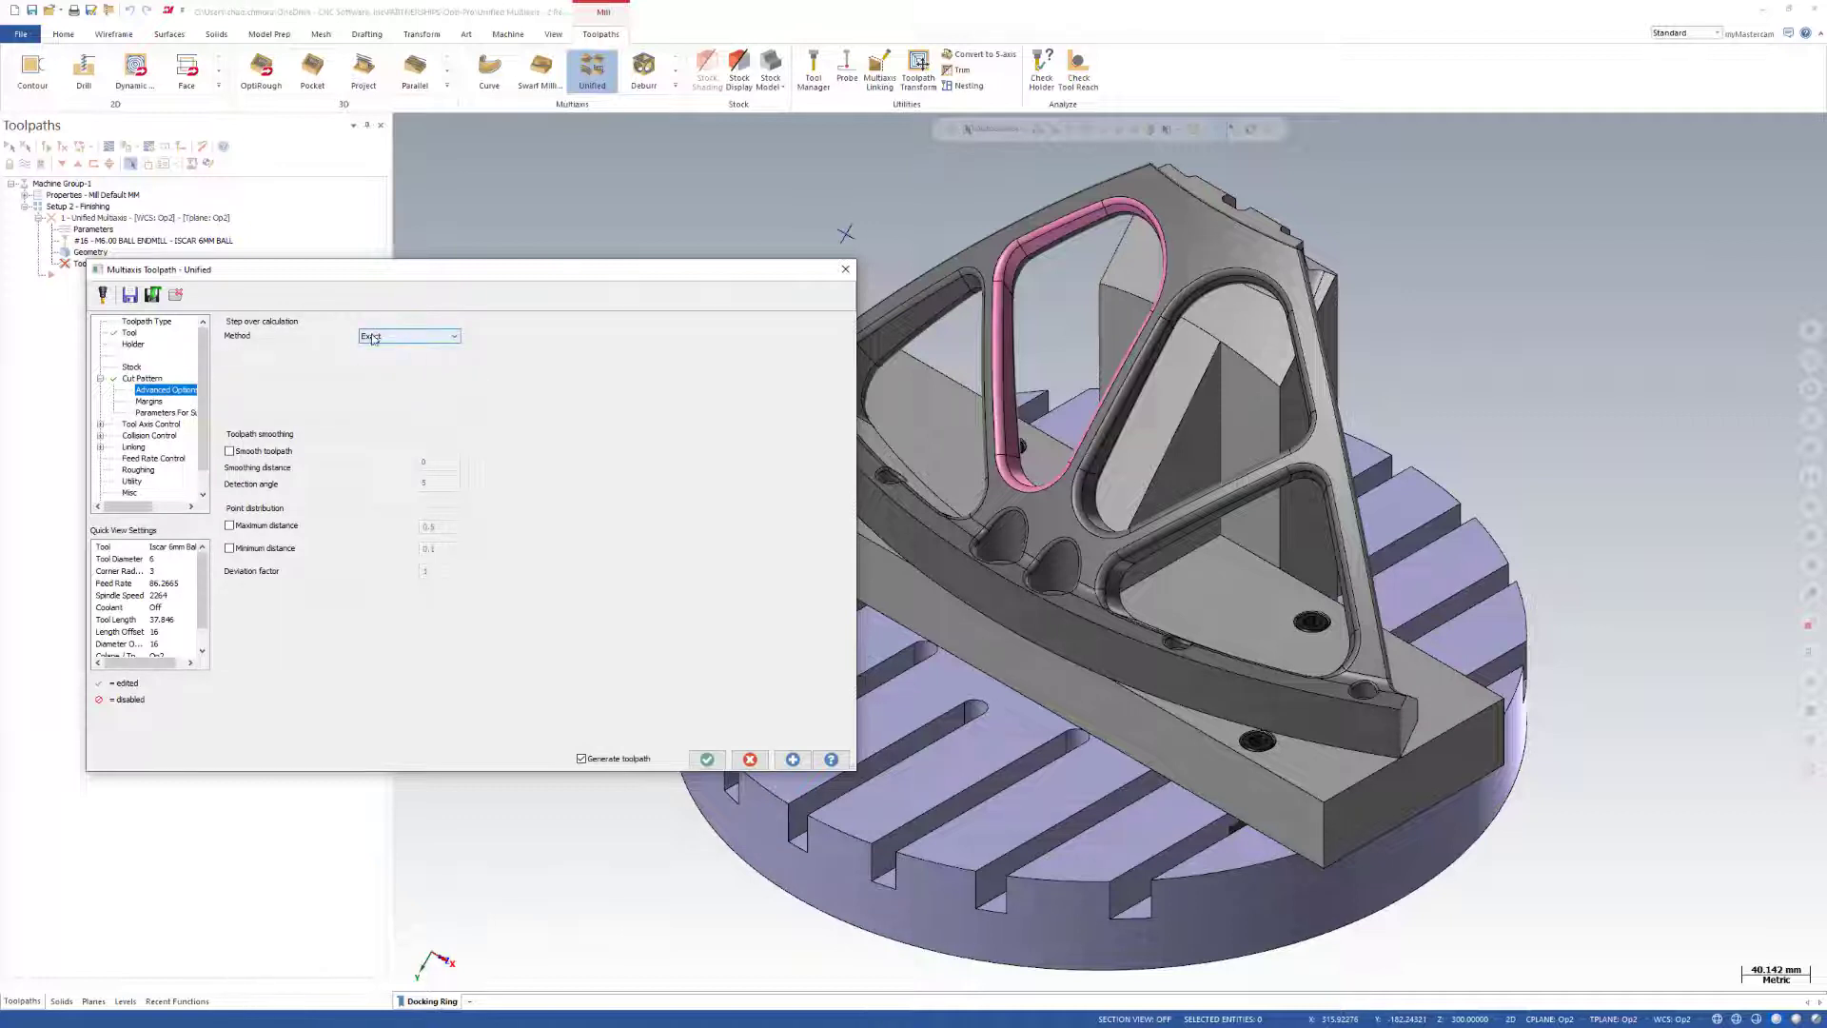
Set the tool axis control to From point and pick the existing point above the part as the tilt point.
click(149, 400)
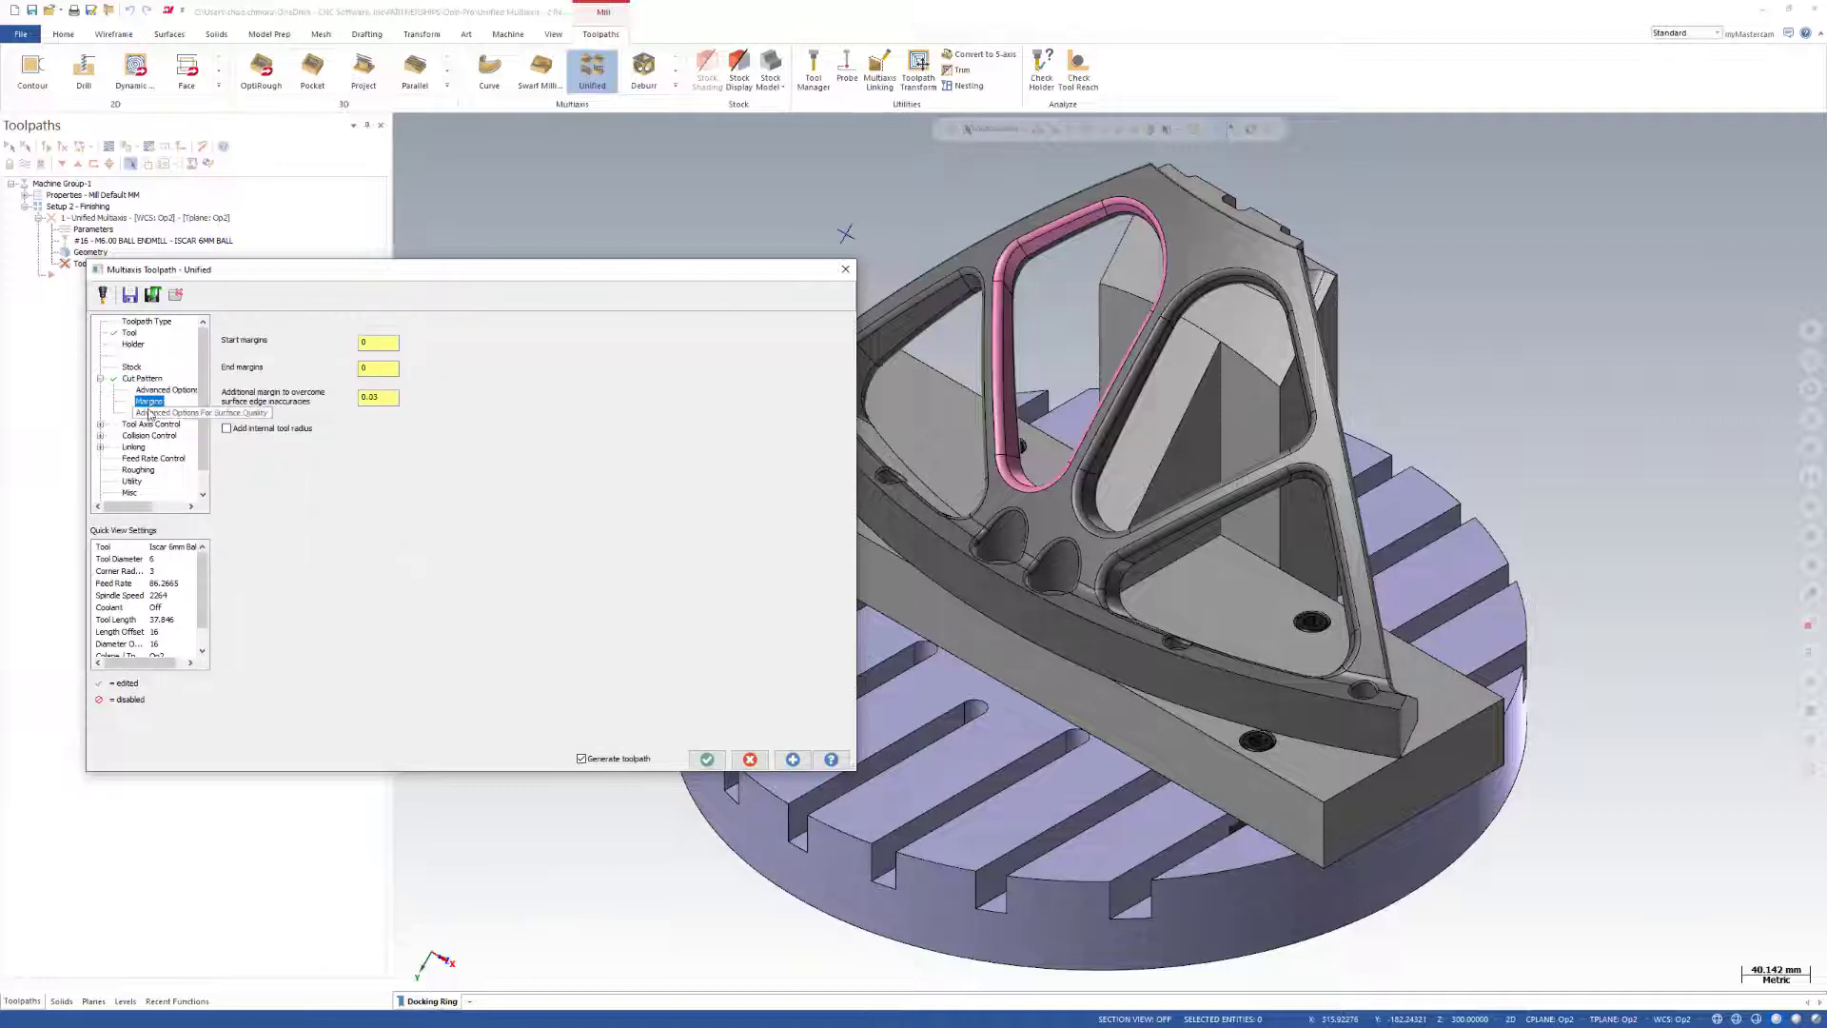
click(155, 413)
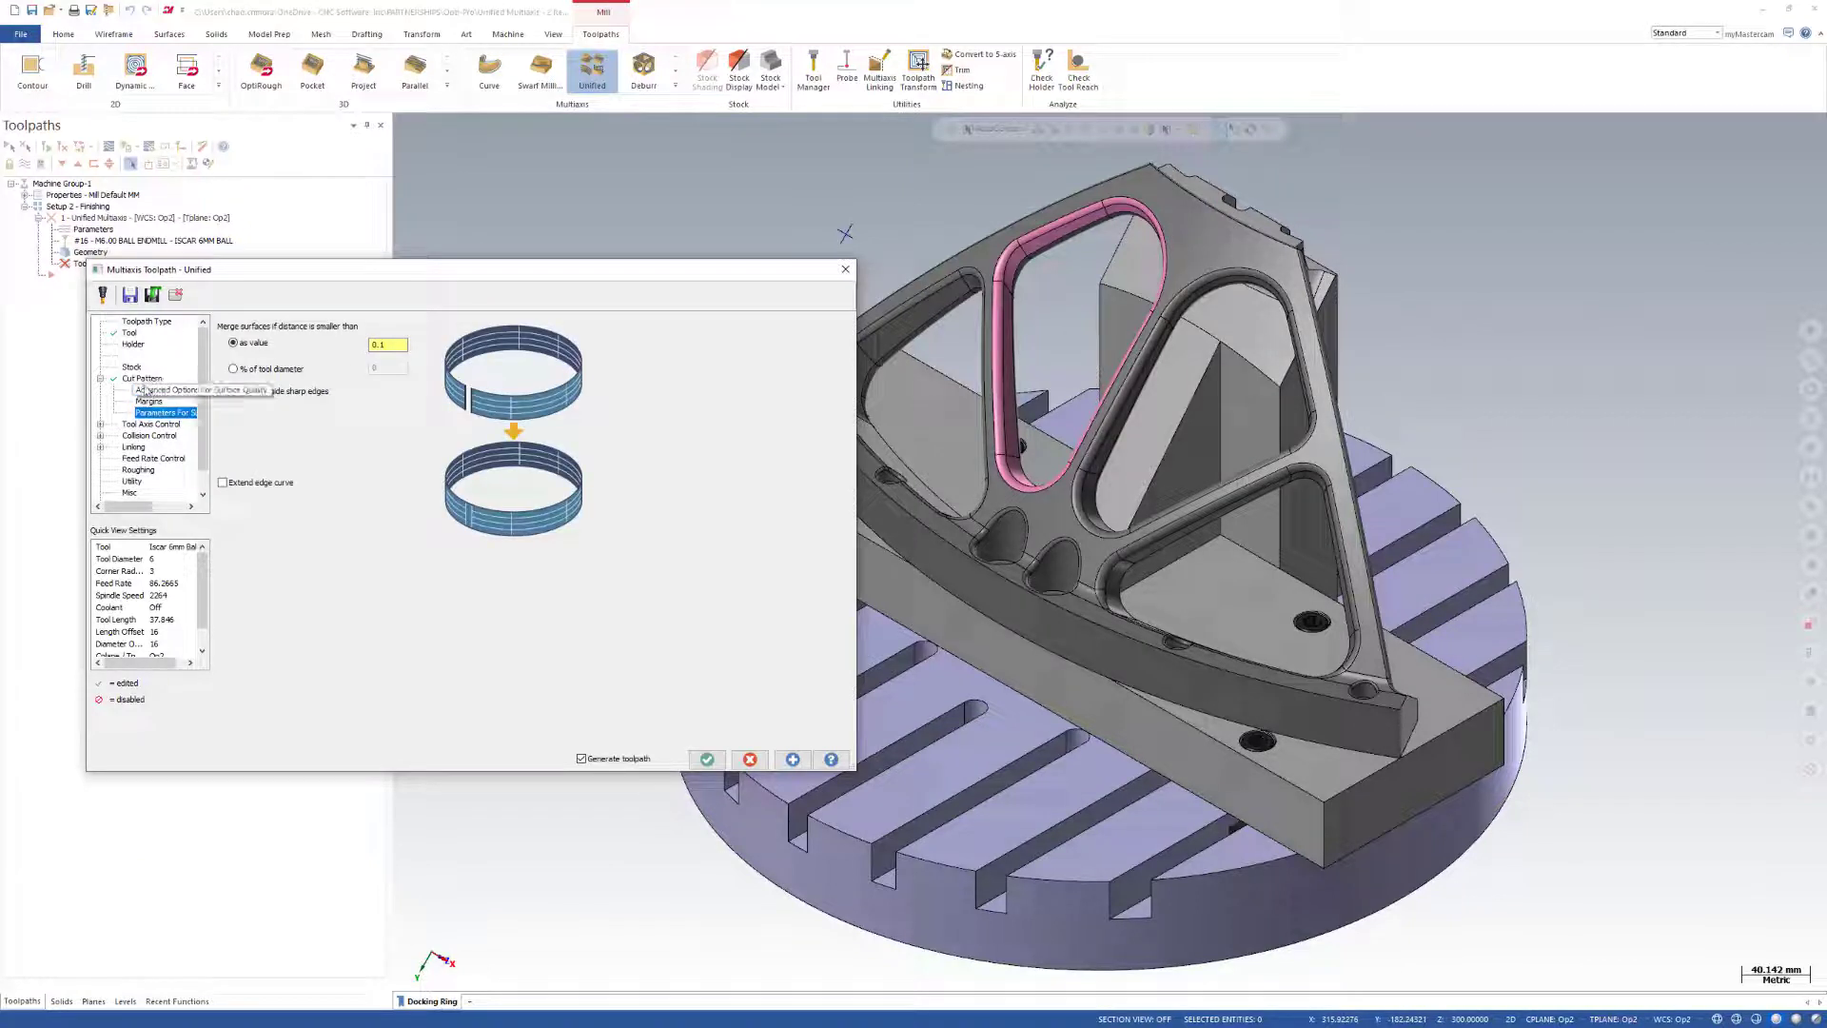
click(145, 424)
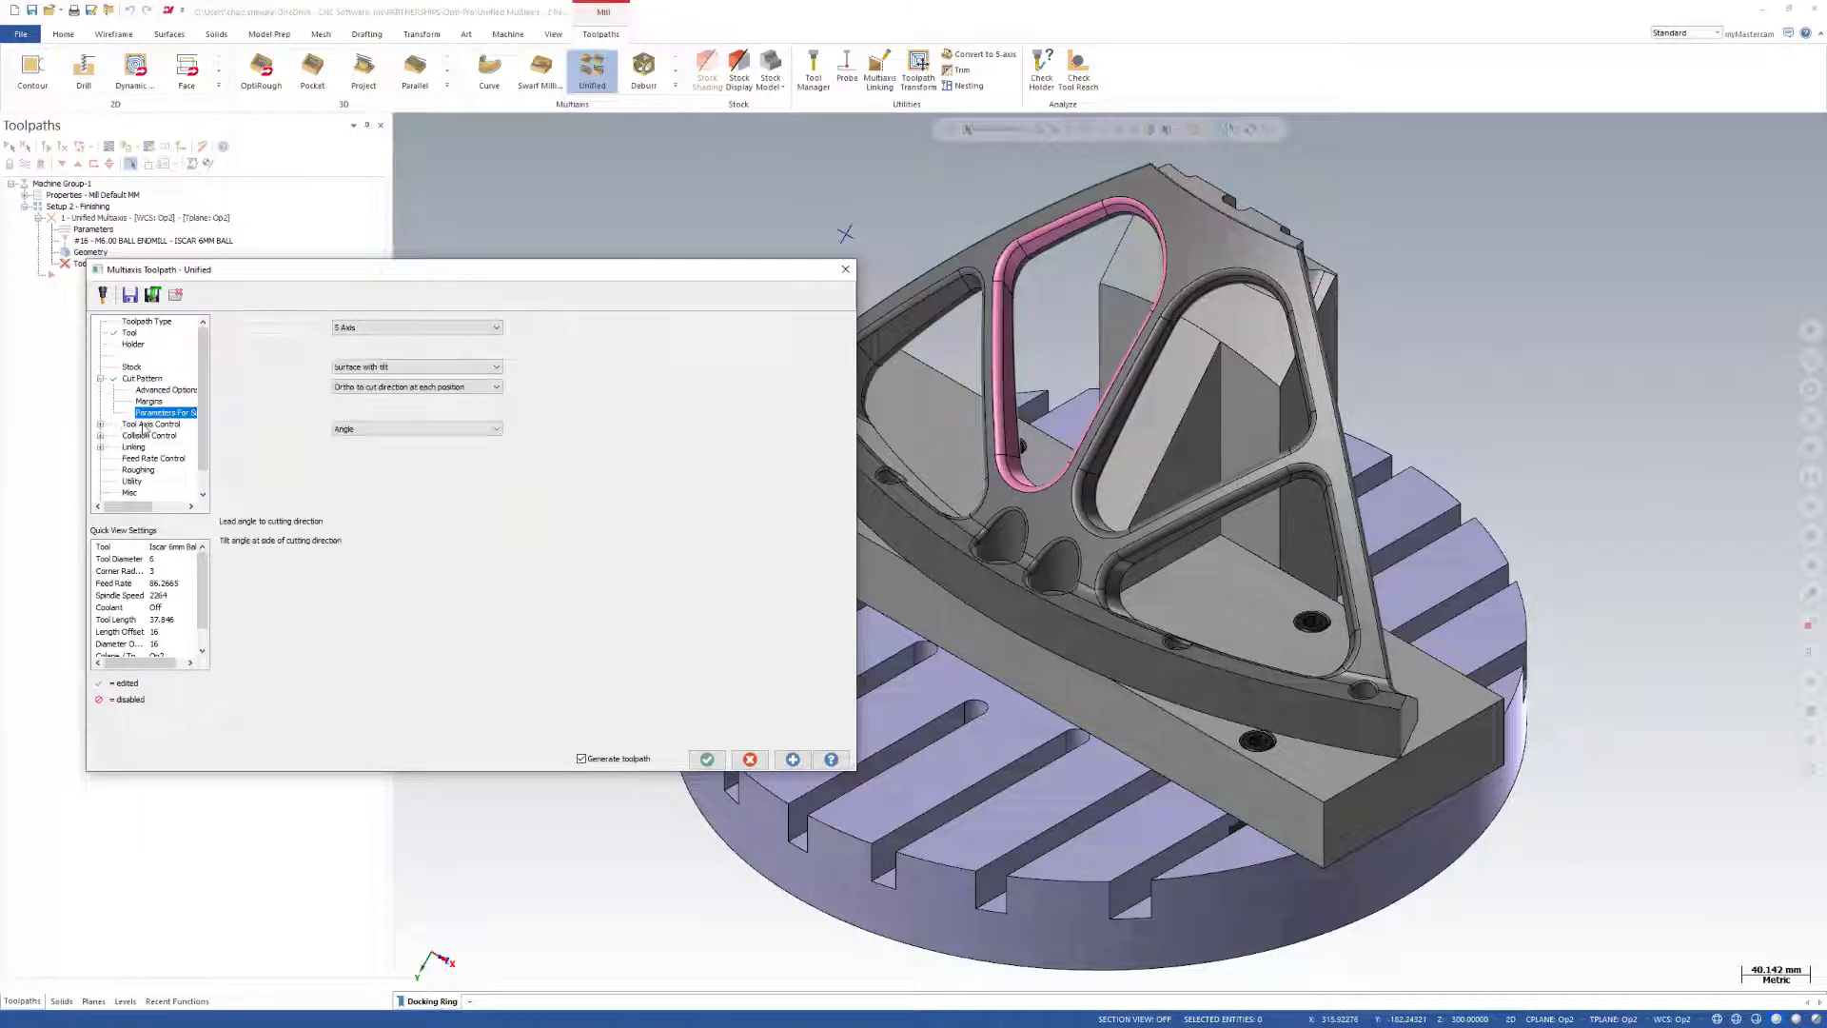
click(387, 370)
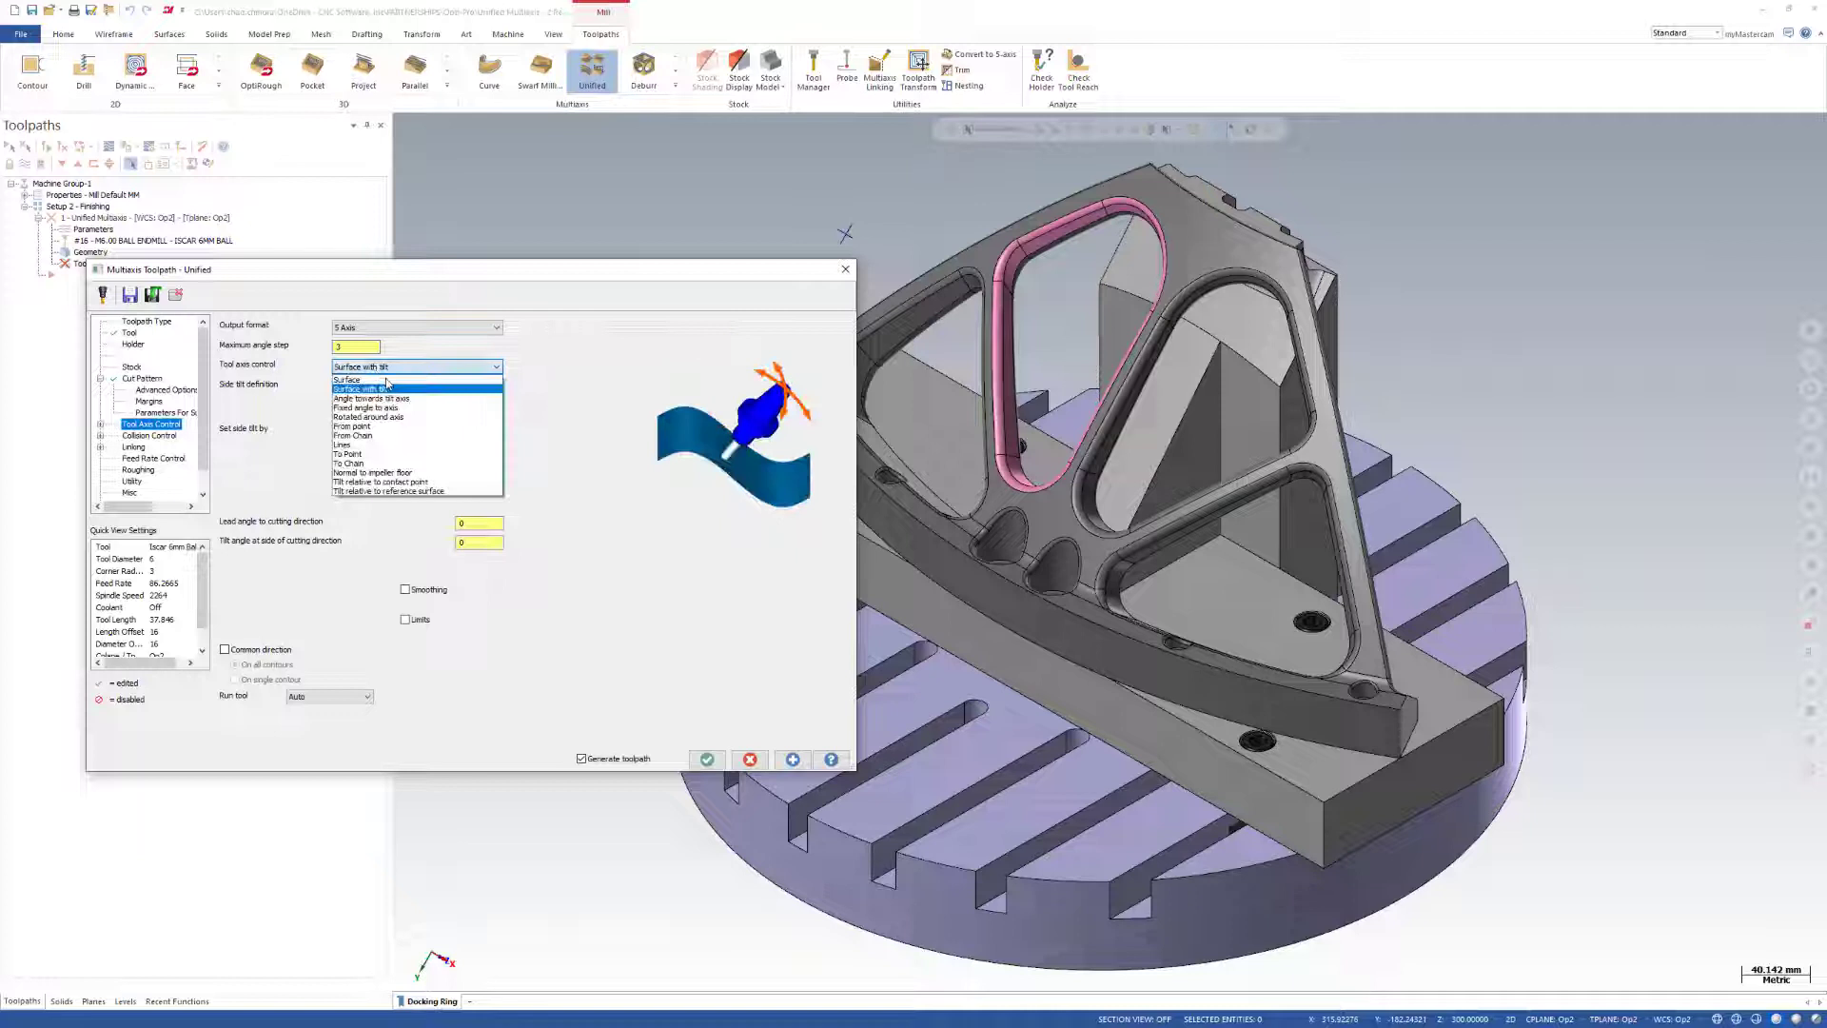
click(375, 426)
click(375, 426)
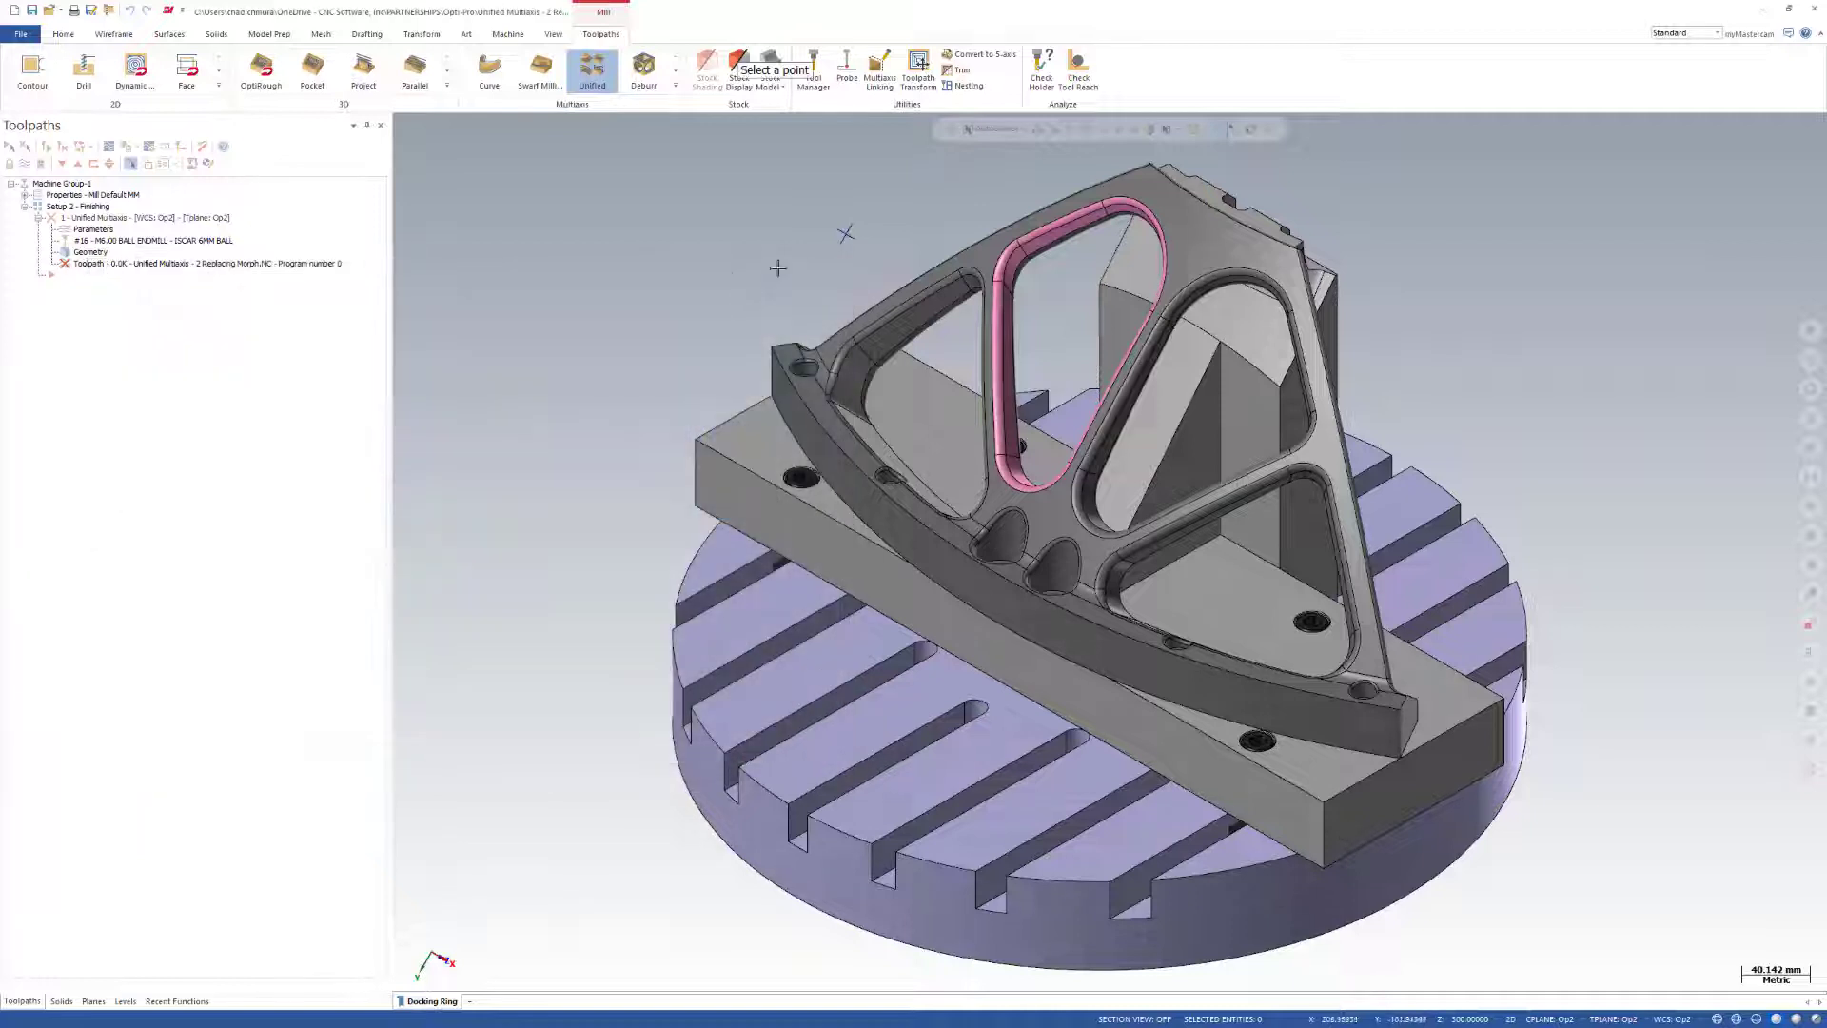
click(846, 234)
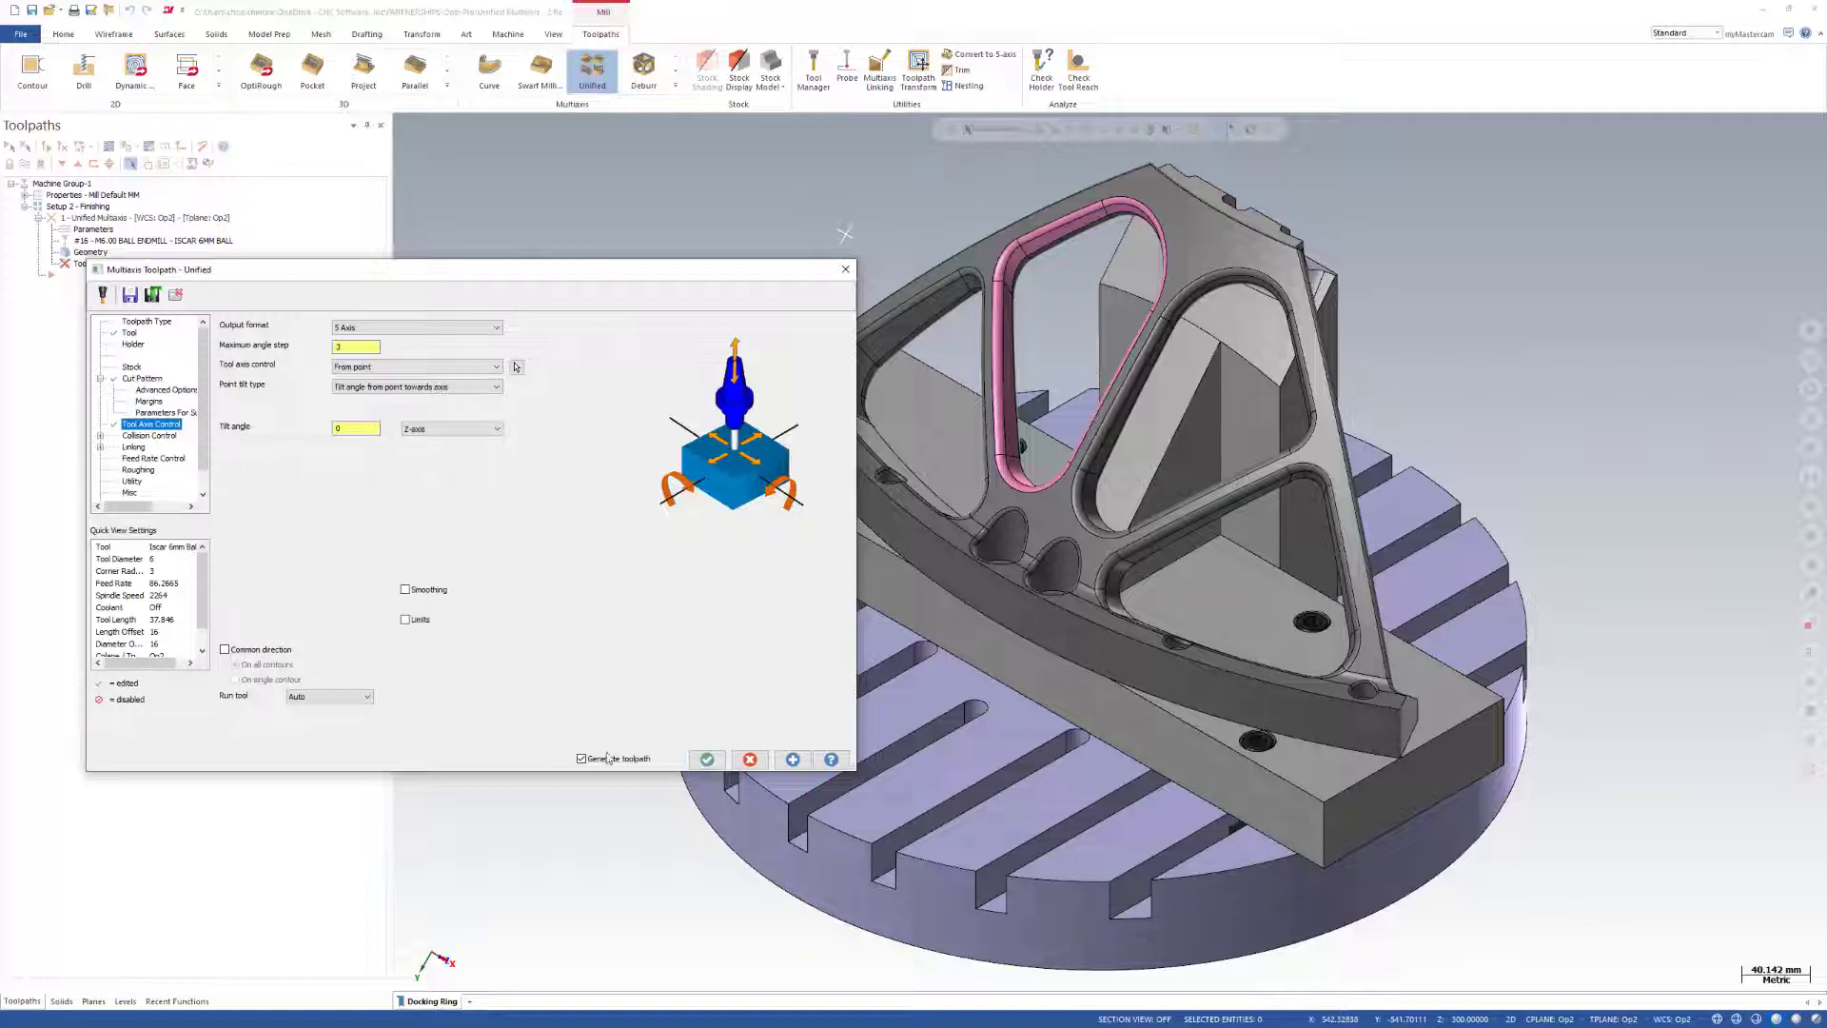
Generate the Unified Morph toolpath and accept the operation.
click(791, 761)
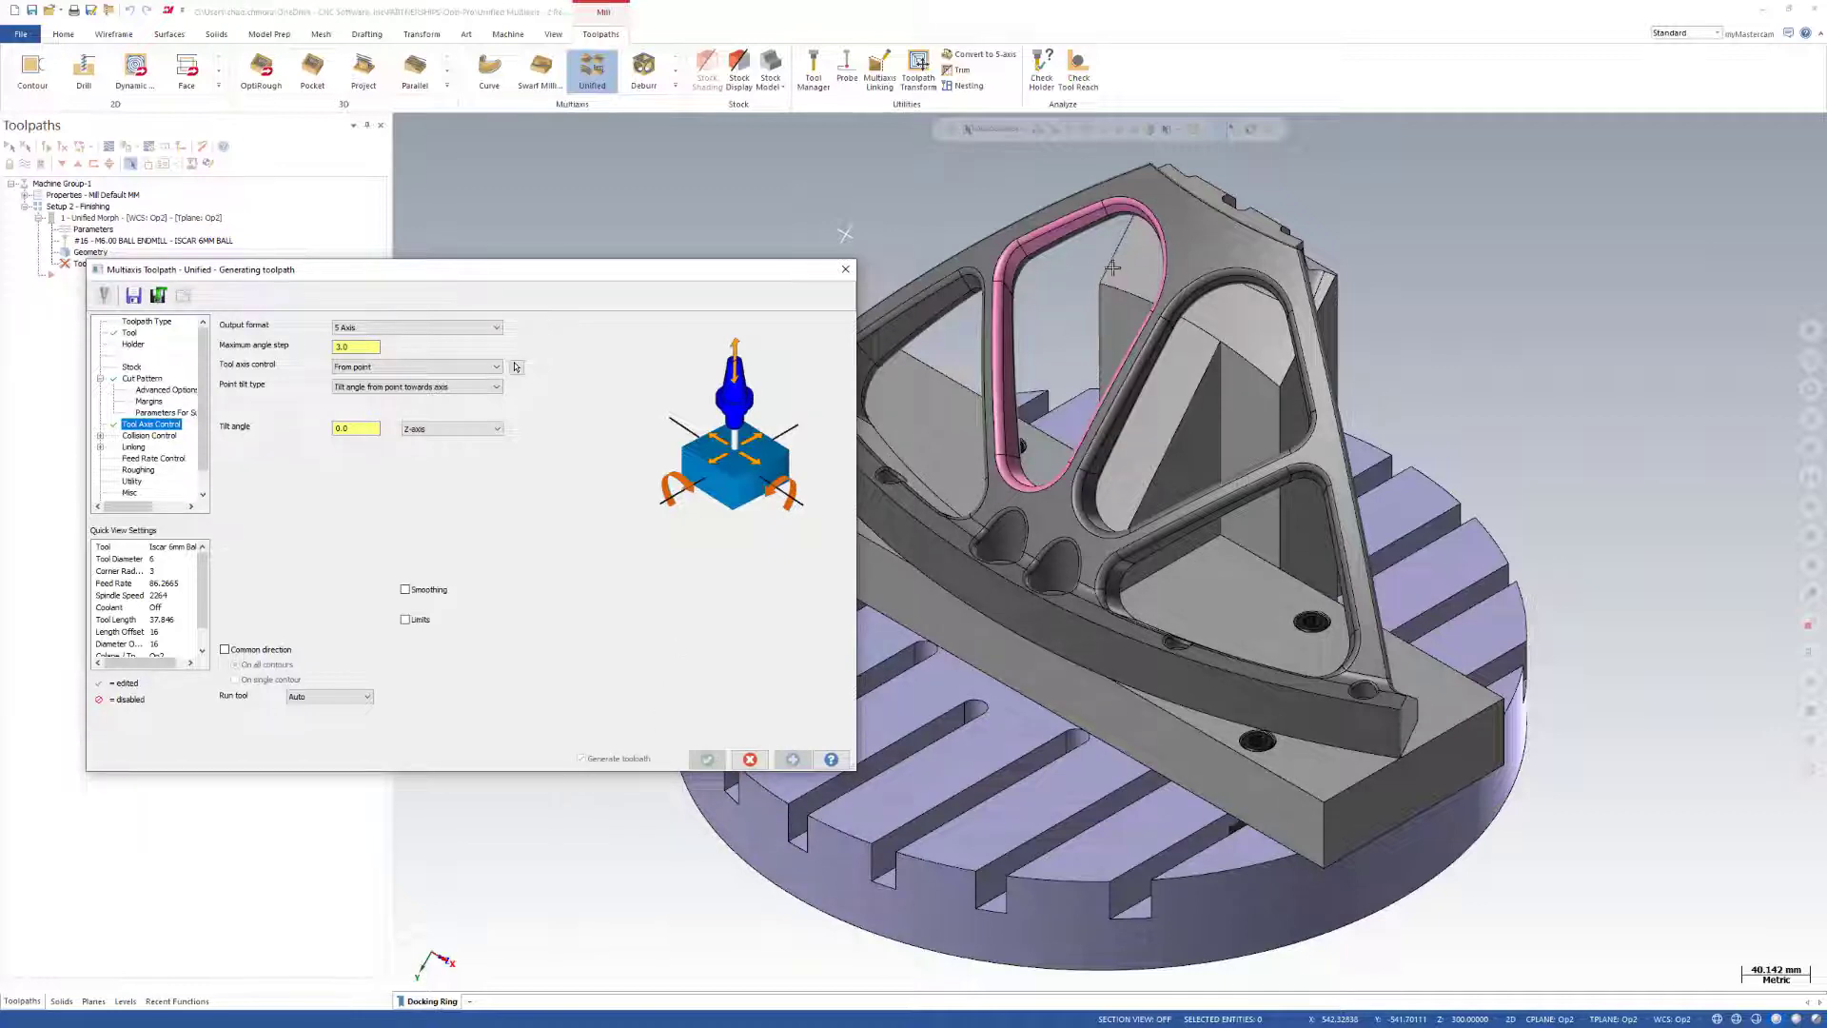
scroll(1180, 363, up, 5)
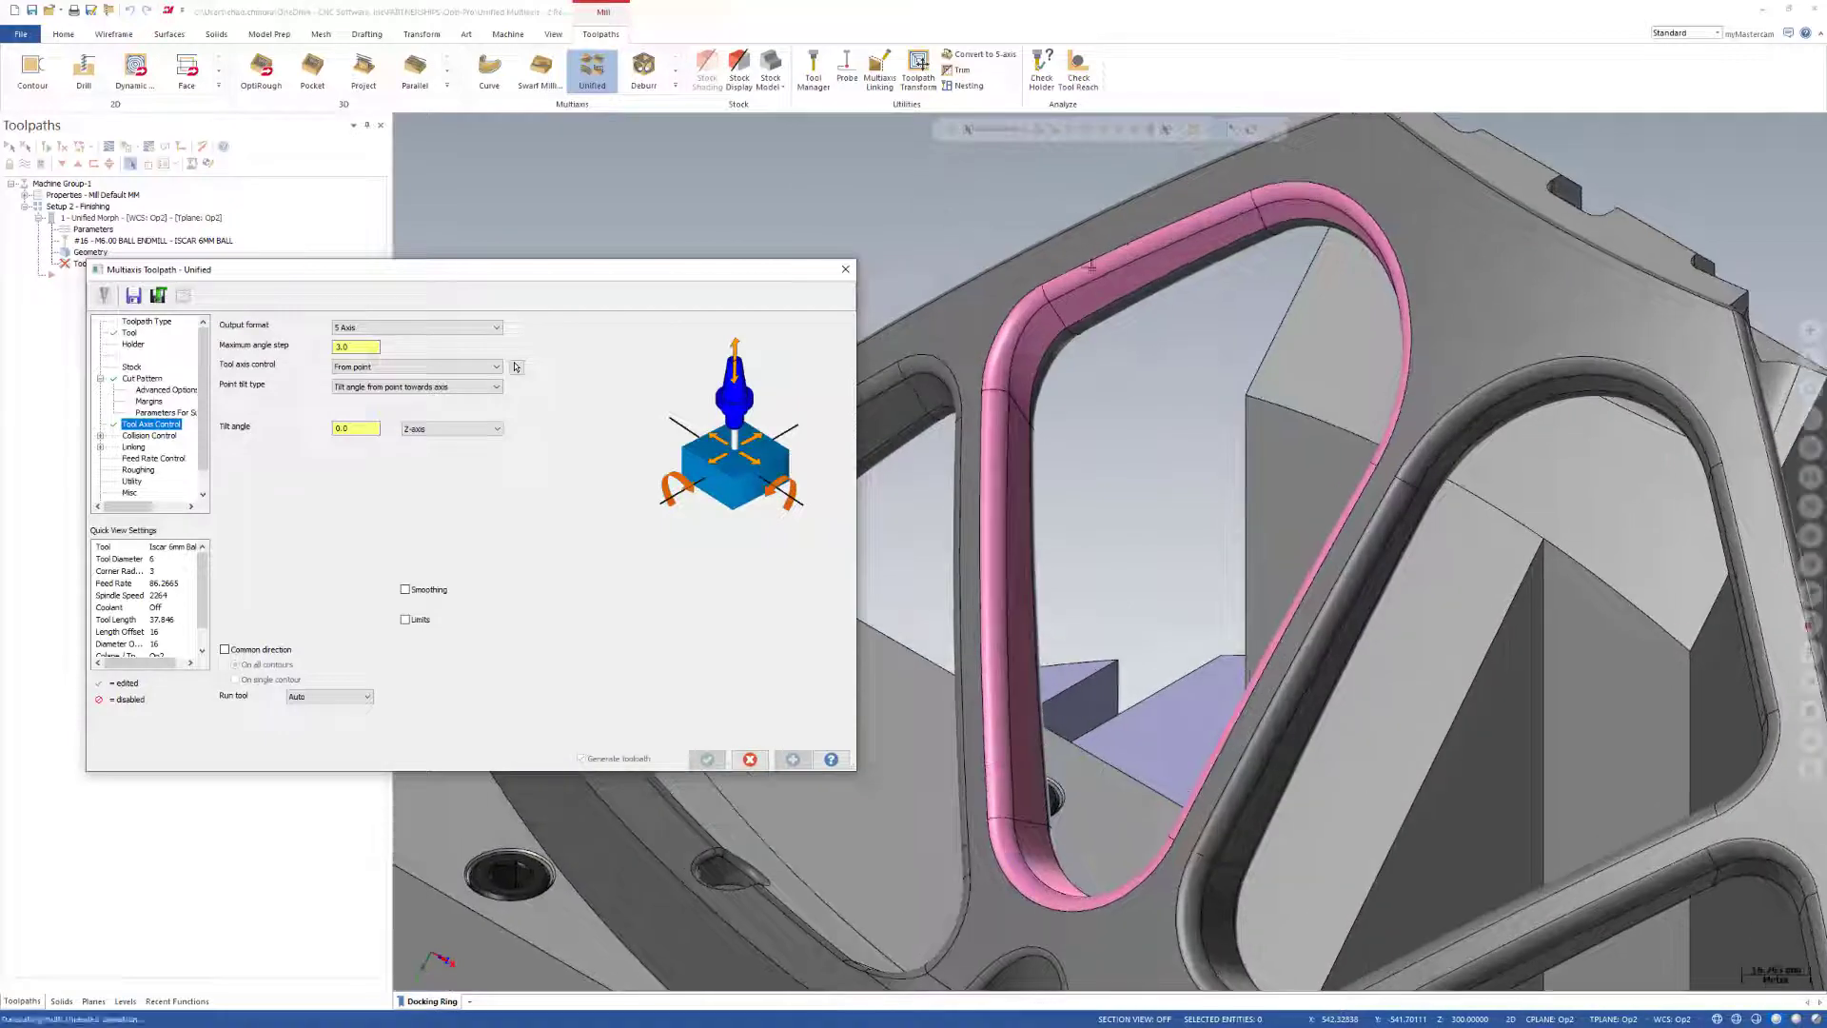
middle_drag(1313, 459, 1361, 471)
middle_drag(1336, 410, 1722, 373)
click(665, 638)
click(707, 759)
scroll(581, 445, down, 3)
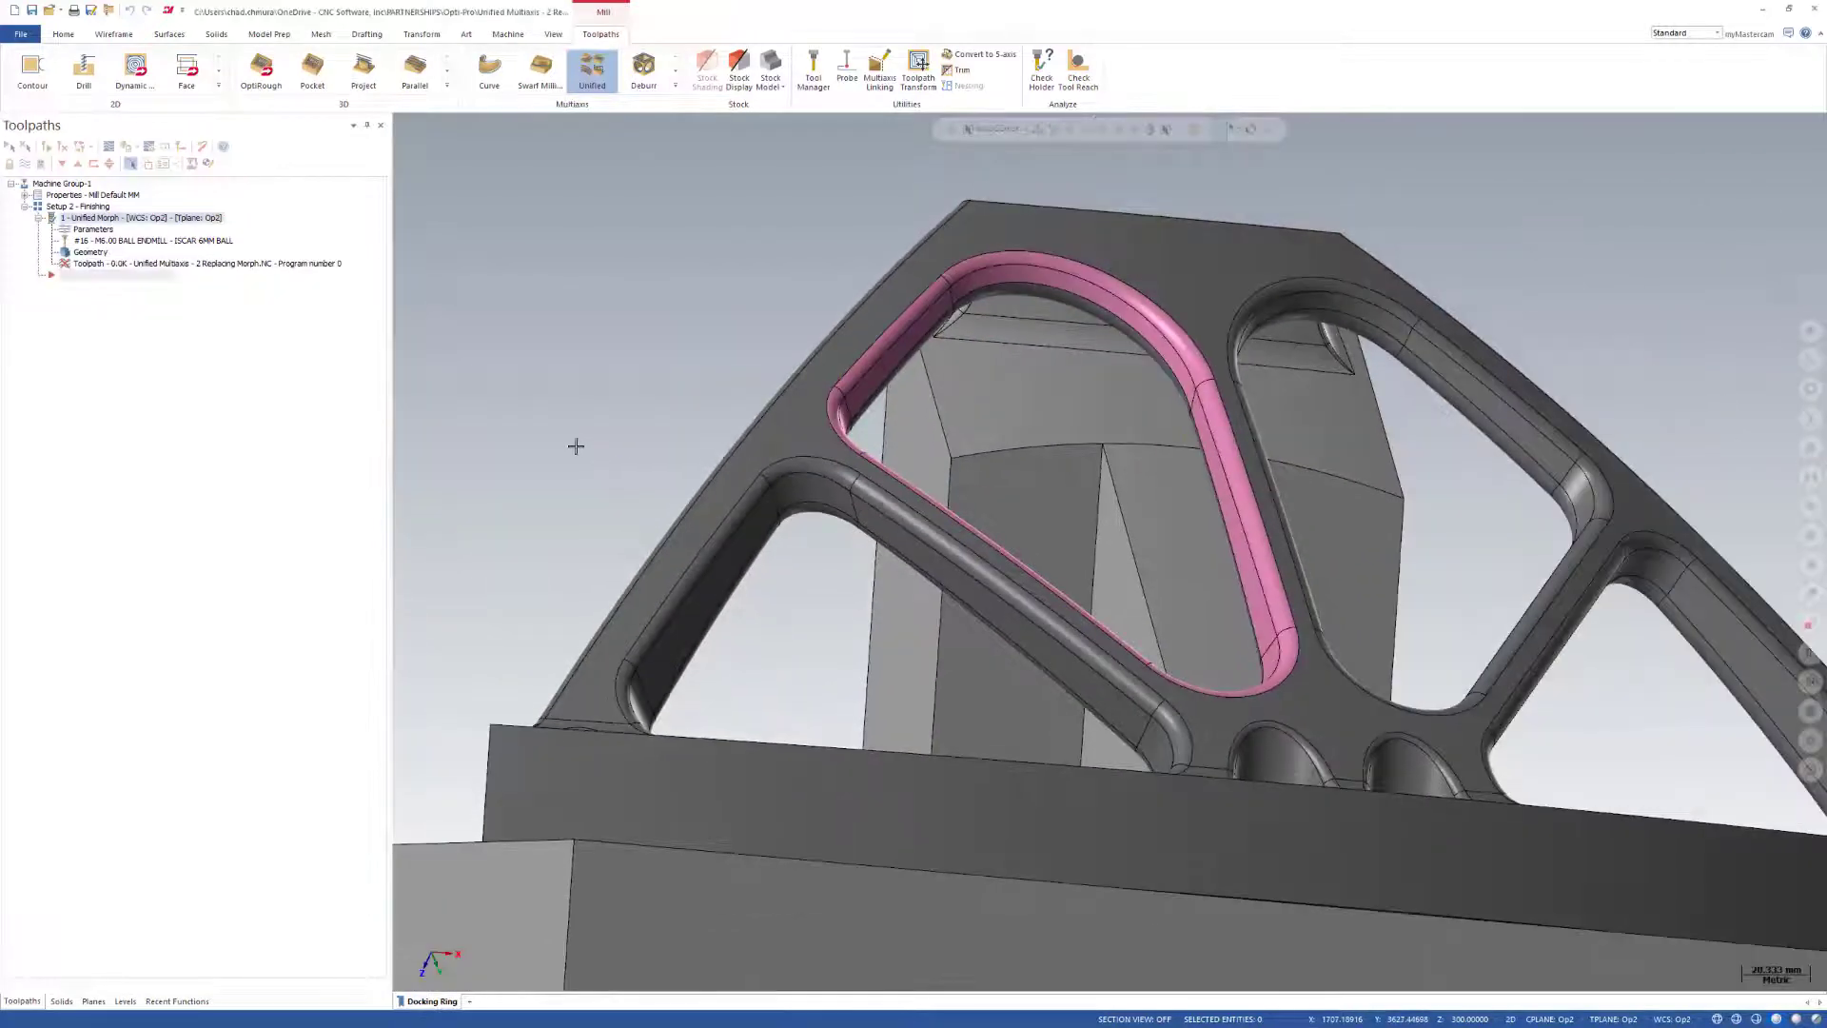
Backplot the Unified Morph operation to check the tool's motion around the pink pocket faces.
scroll(1261, 291, up, 2)
middle_drag(1262, 291, 330, 287)
scroll(707, 283, down, 1)
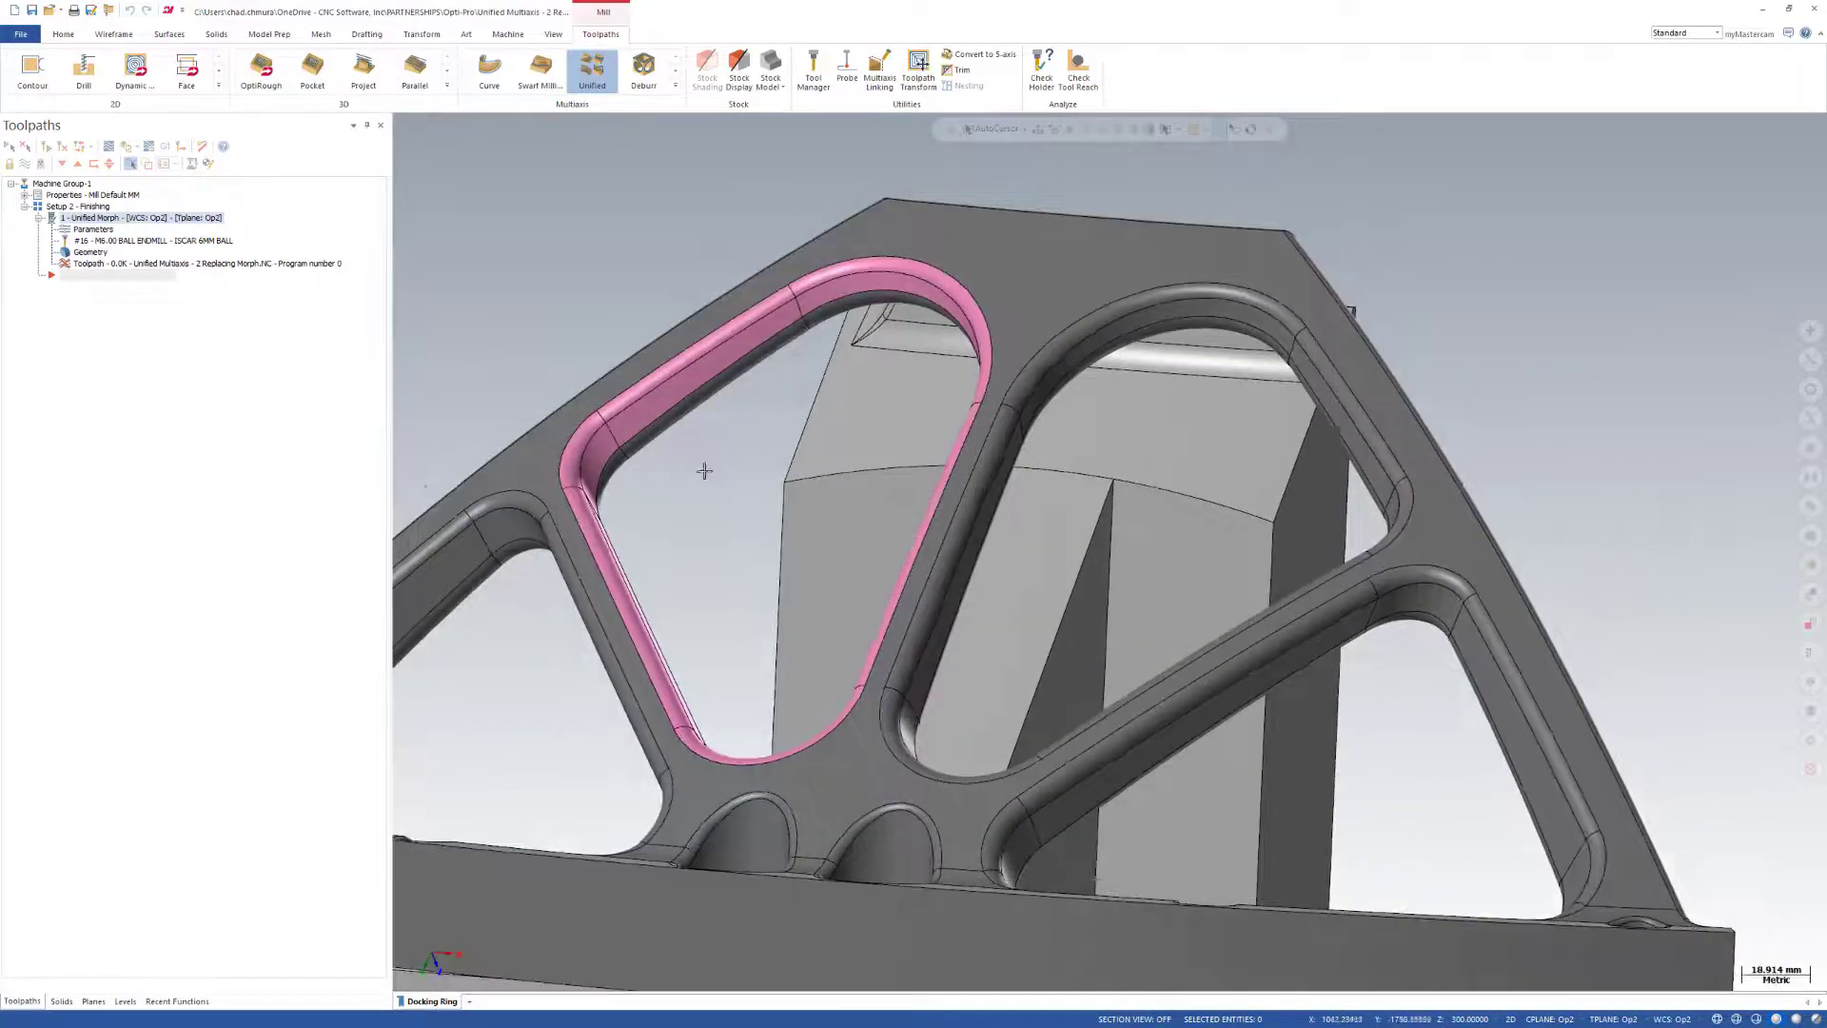
scroll(705, 472, up, 1)
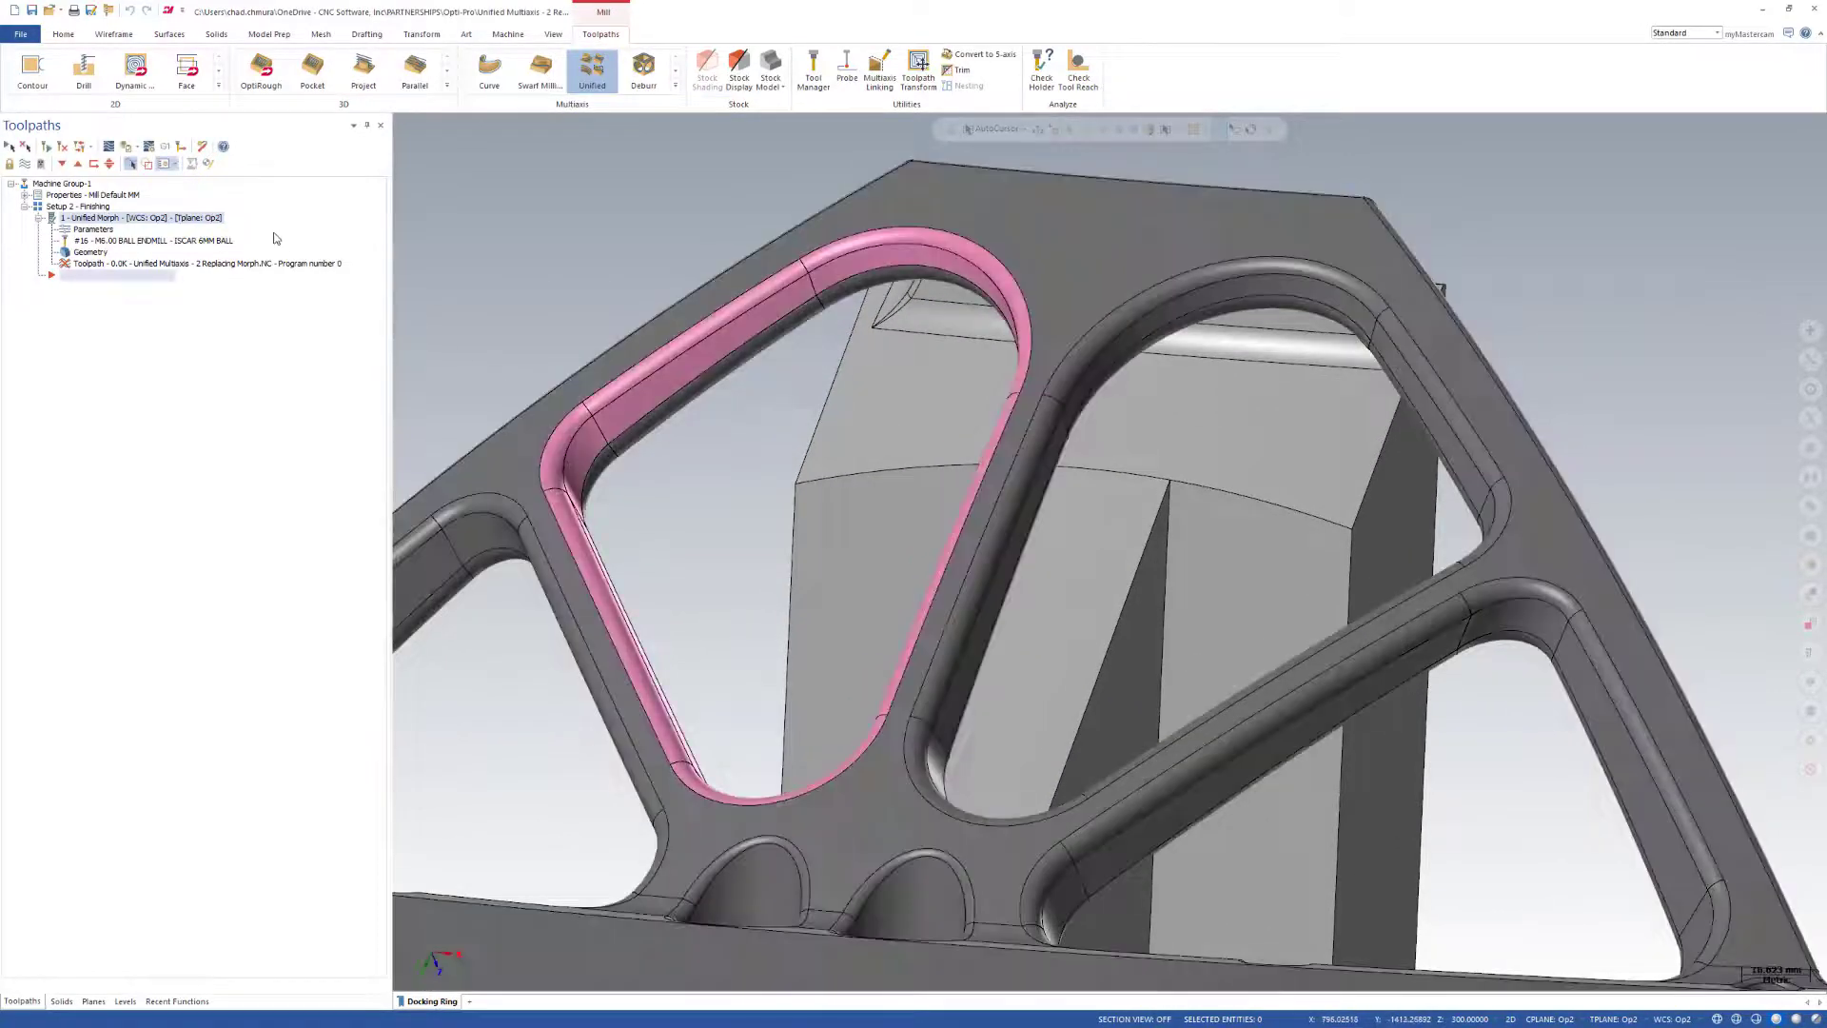
click(110, 146)
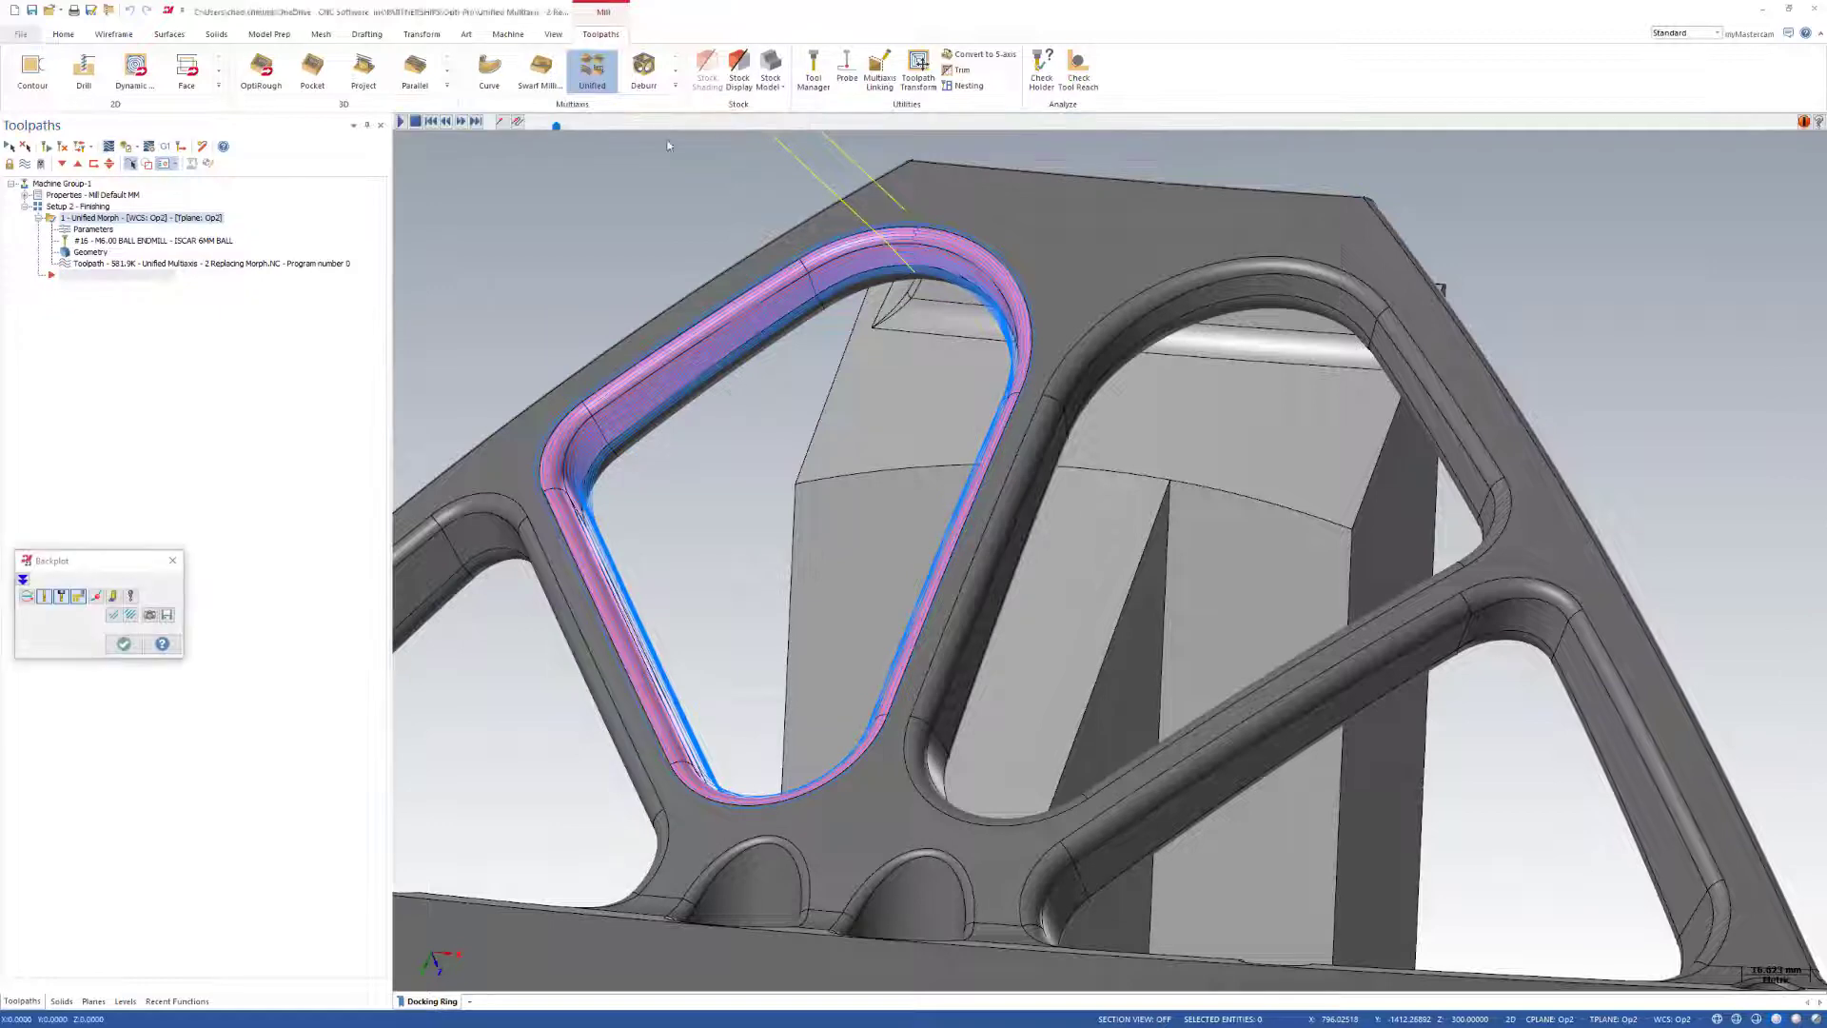
drag(585, 127, 1127, 149)
scroll(997, 415, down, 3)
middle_drag(998, 415, 921, 415)
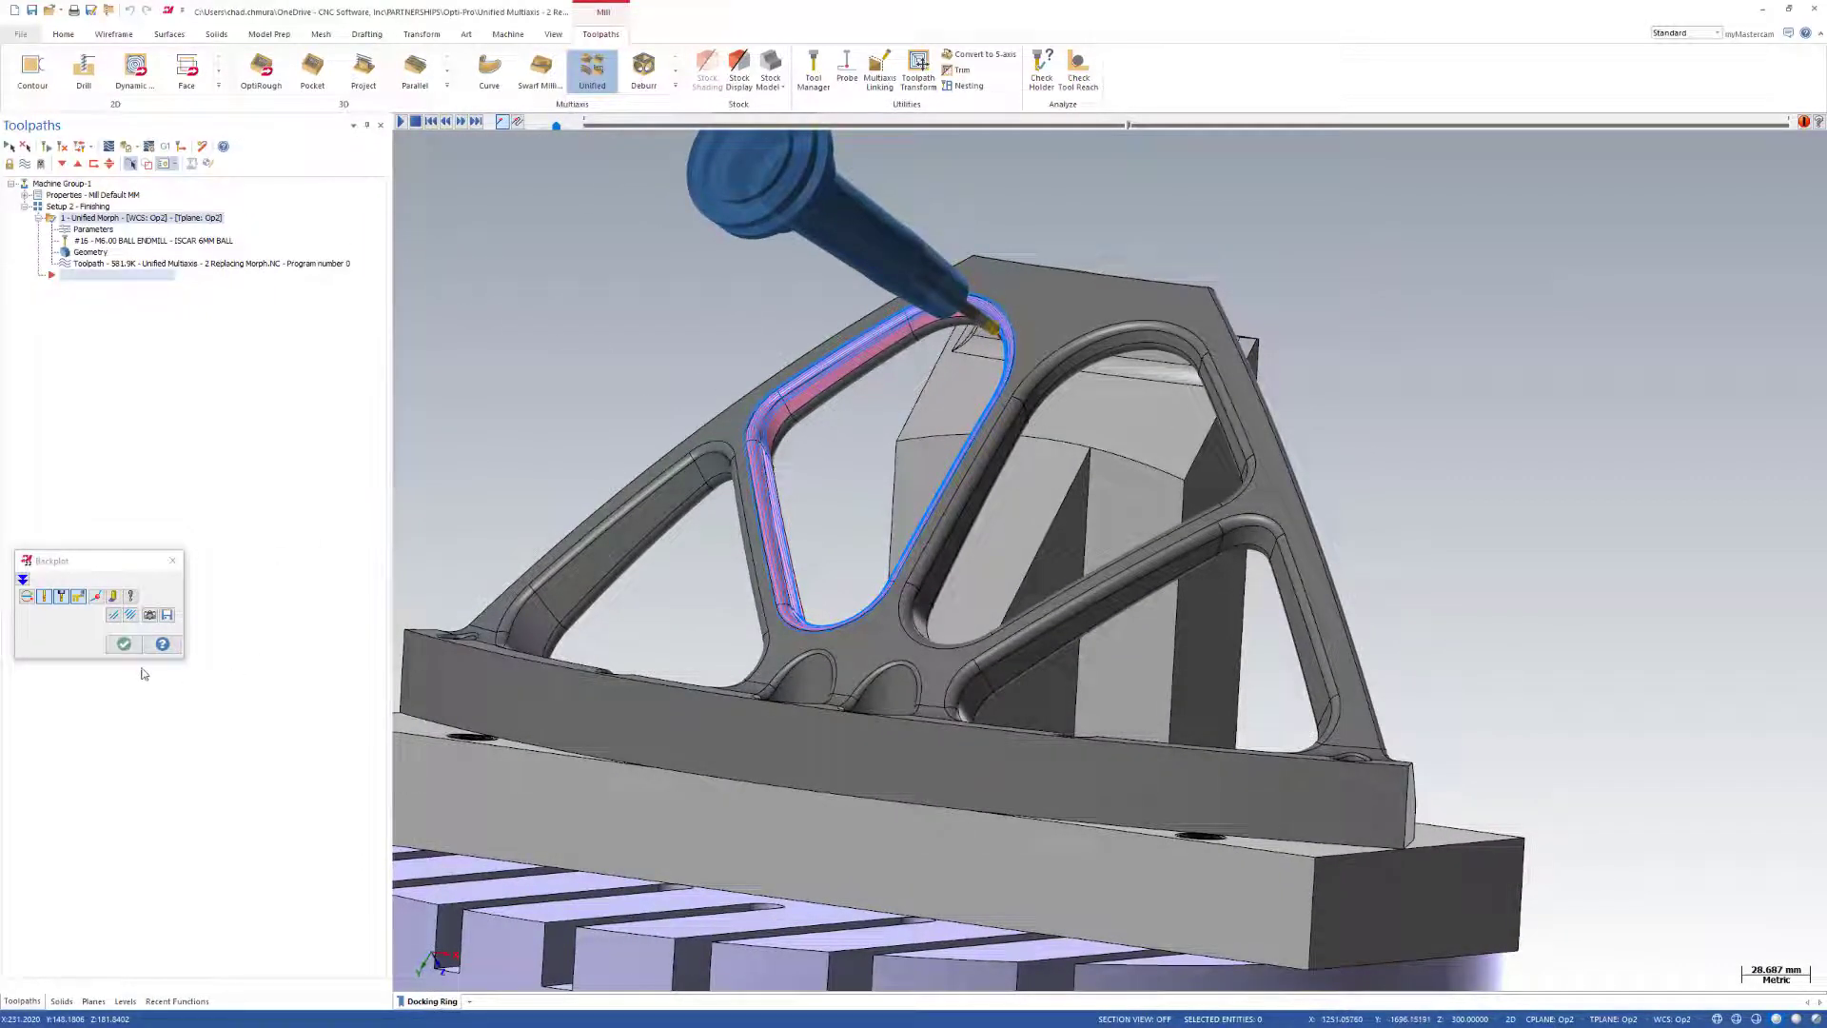
click(124, 643)
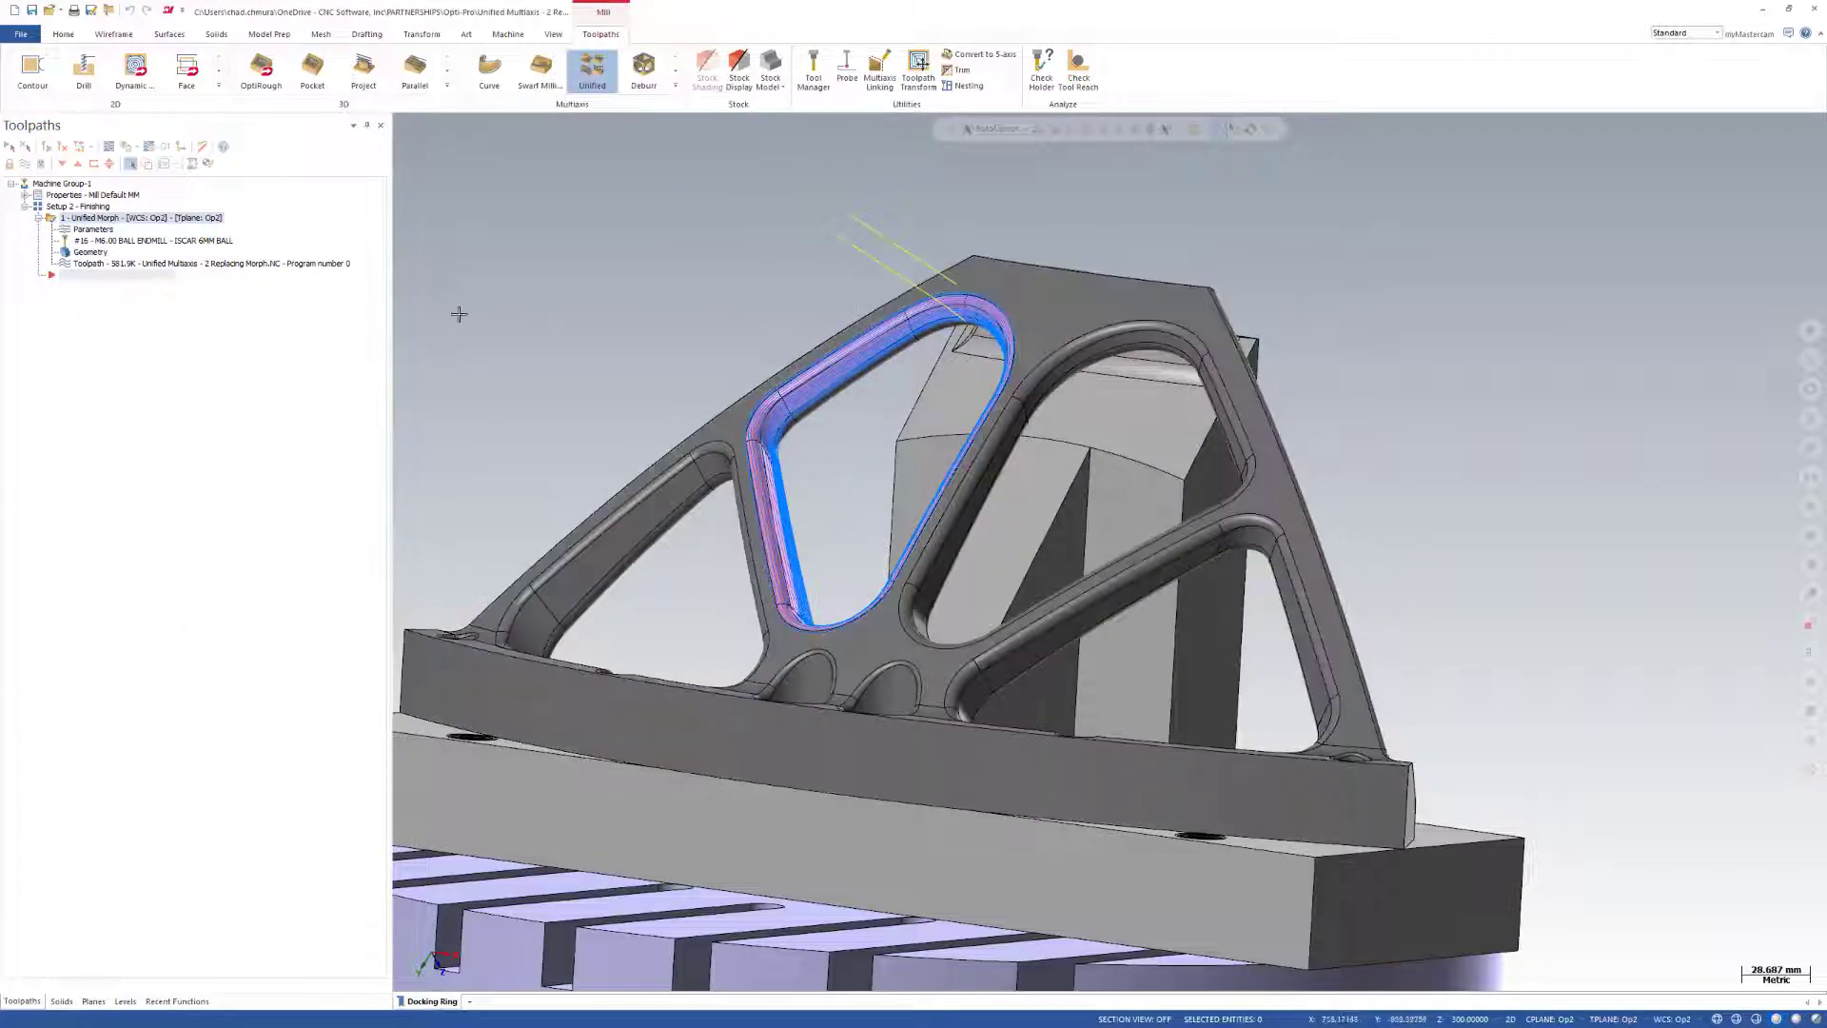
Create a second Unified toolpath and select all pink pocket faces by color as its machining geometry.
click(594, 72)
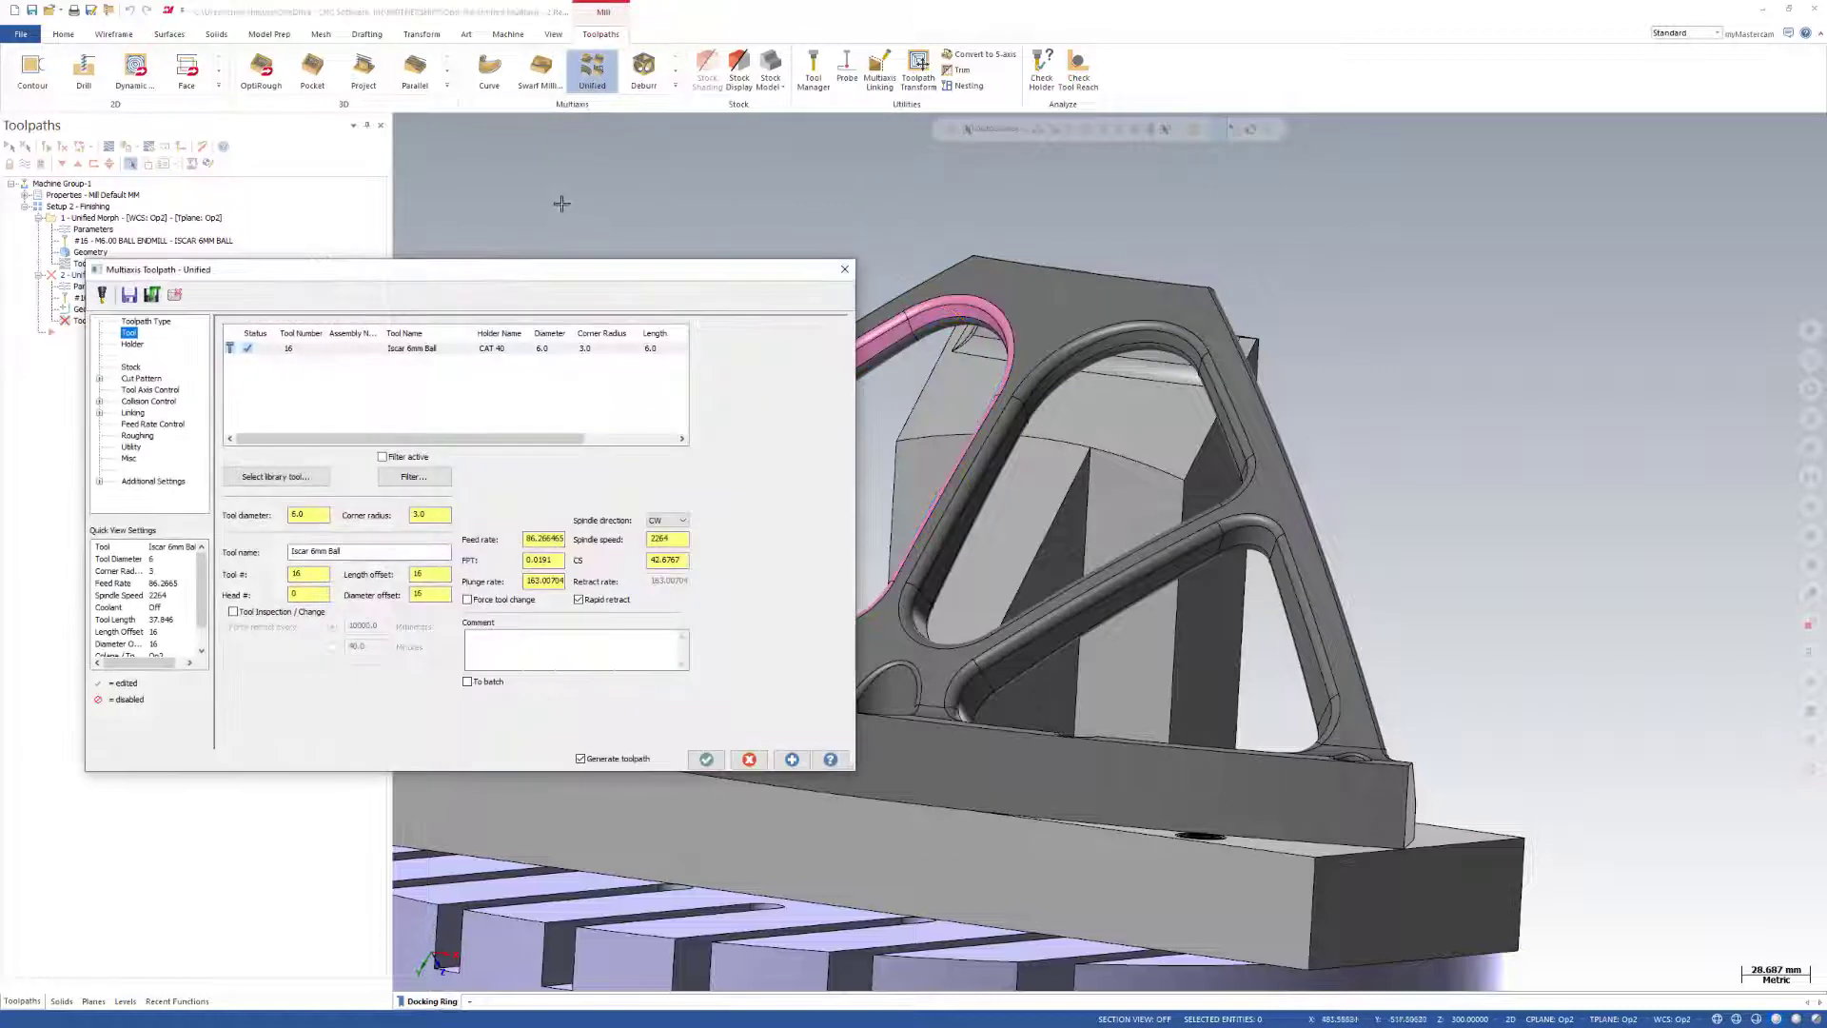
click(143, 379)
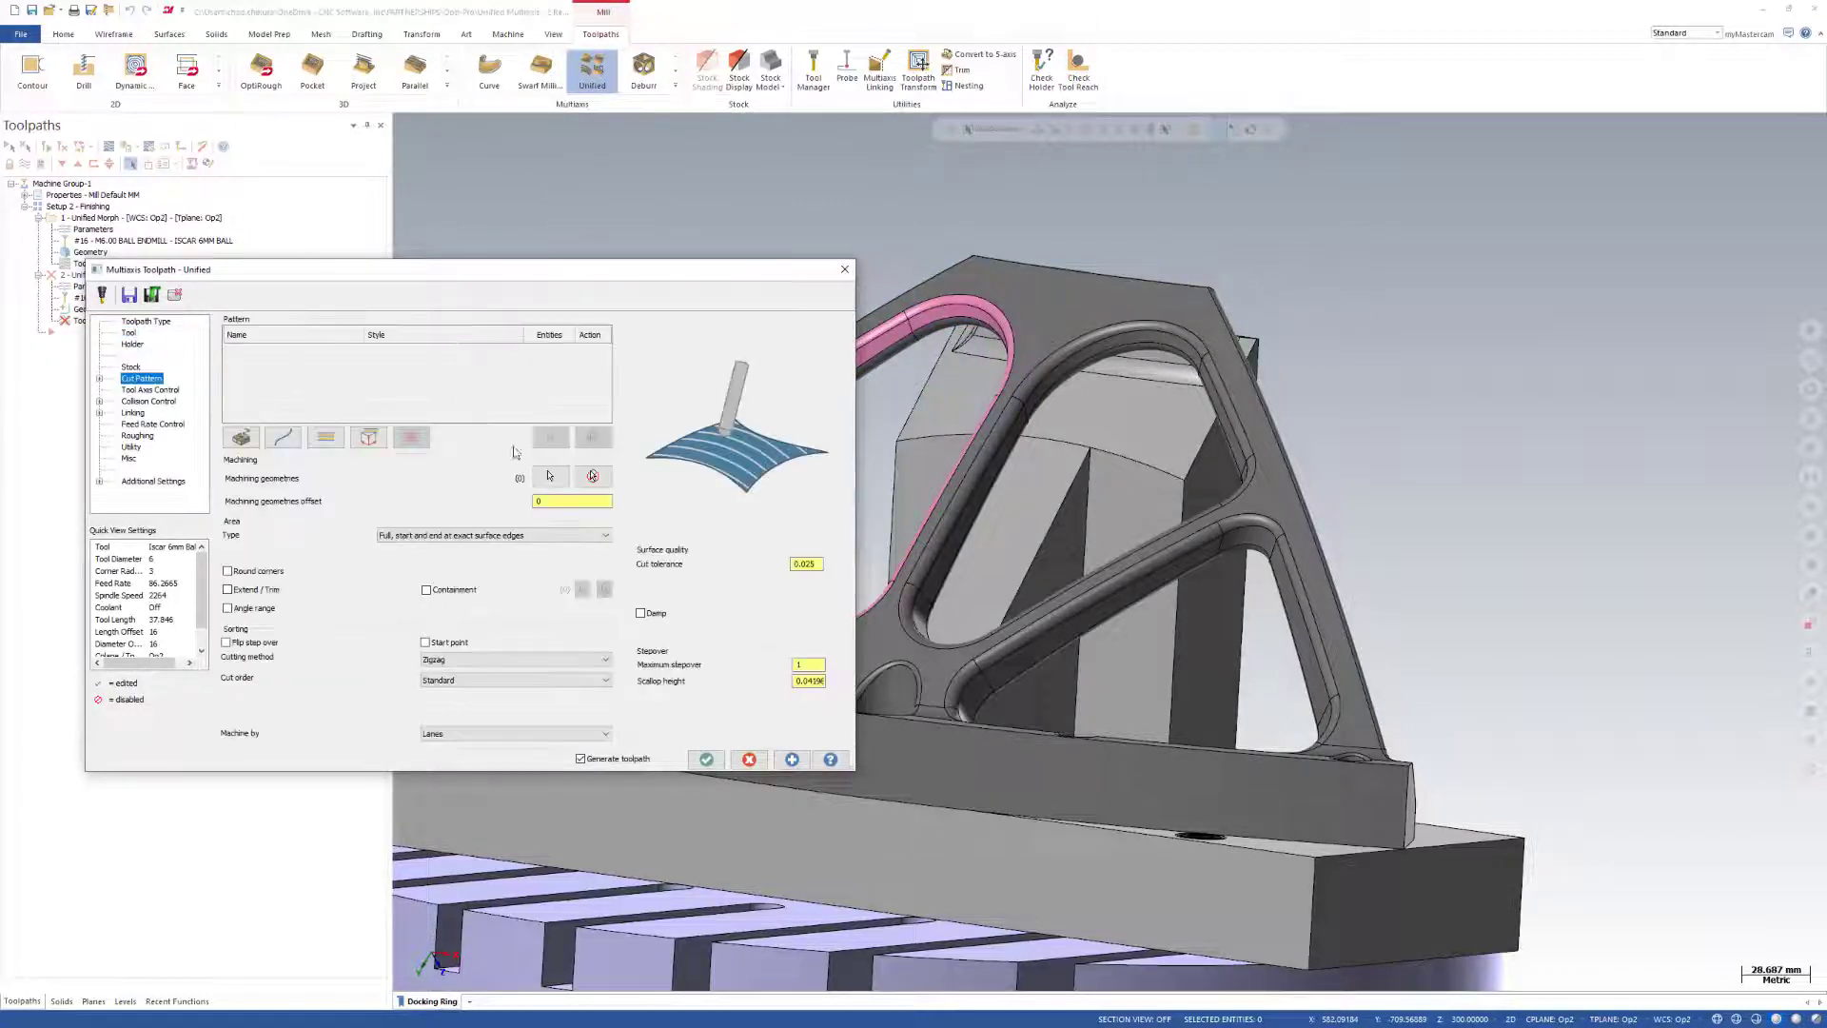
click(535, 476)
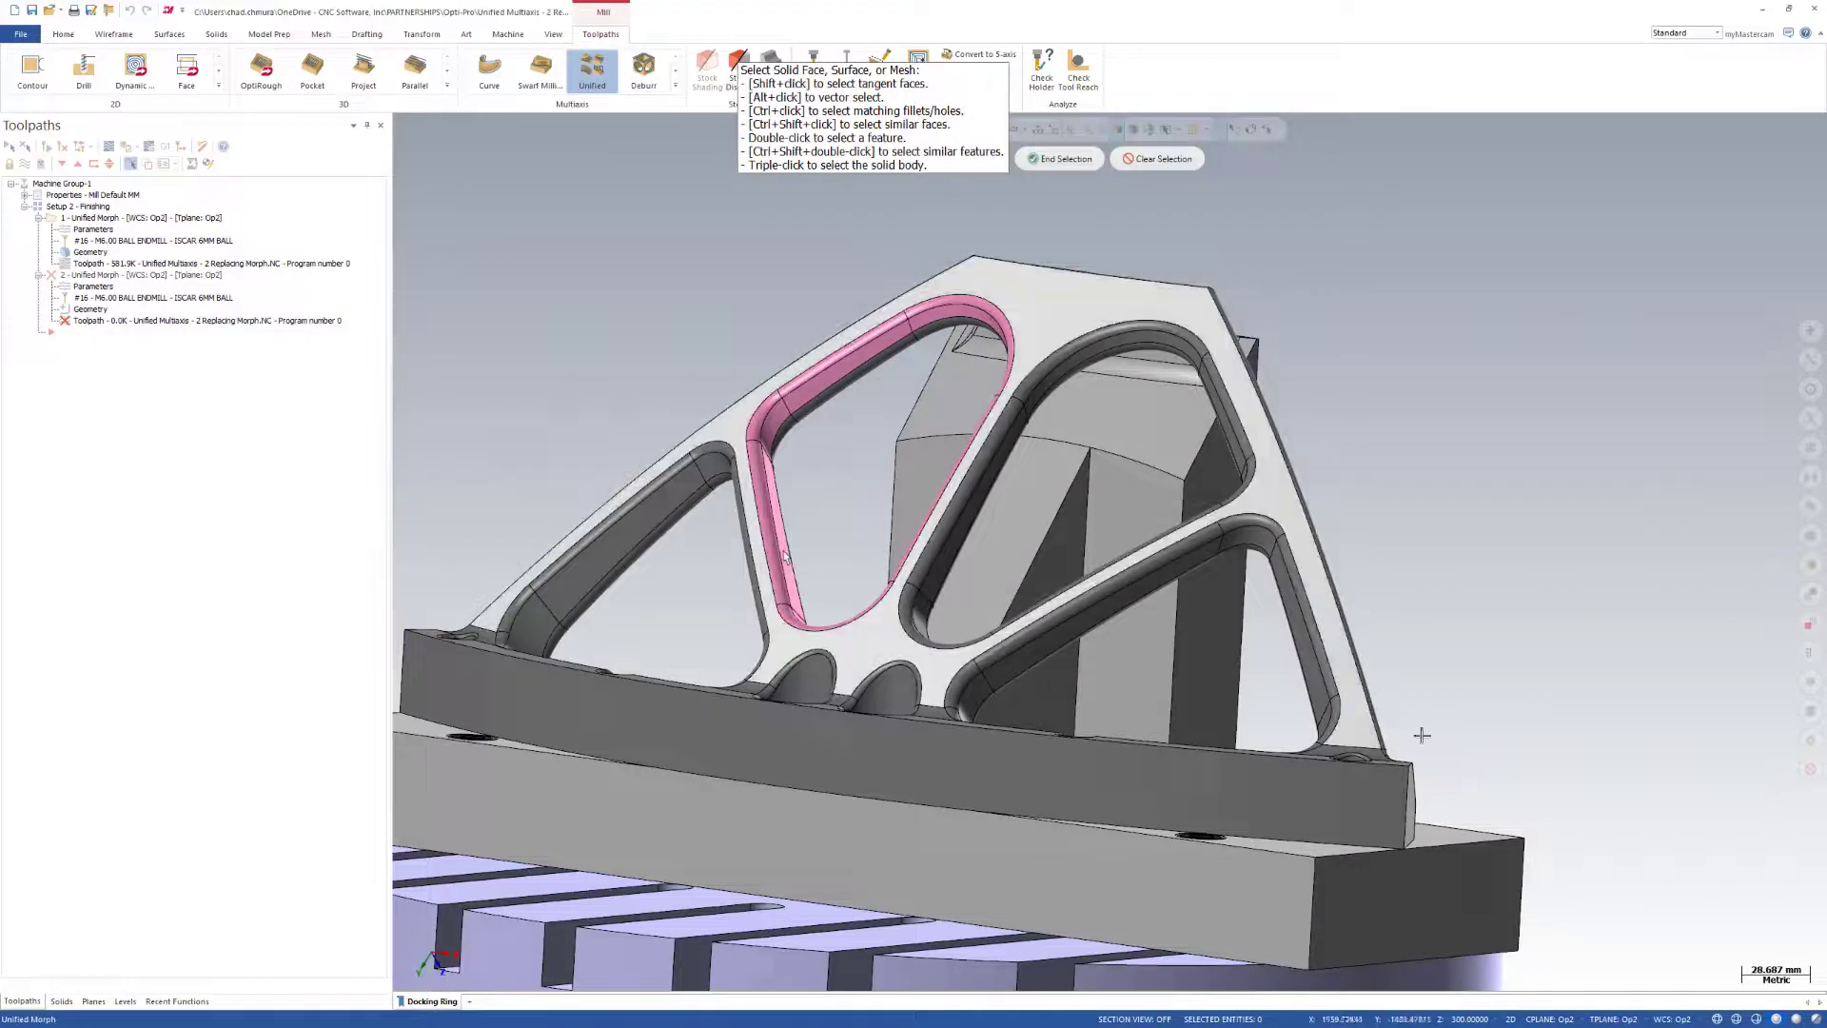
click(1805, 683)
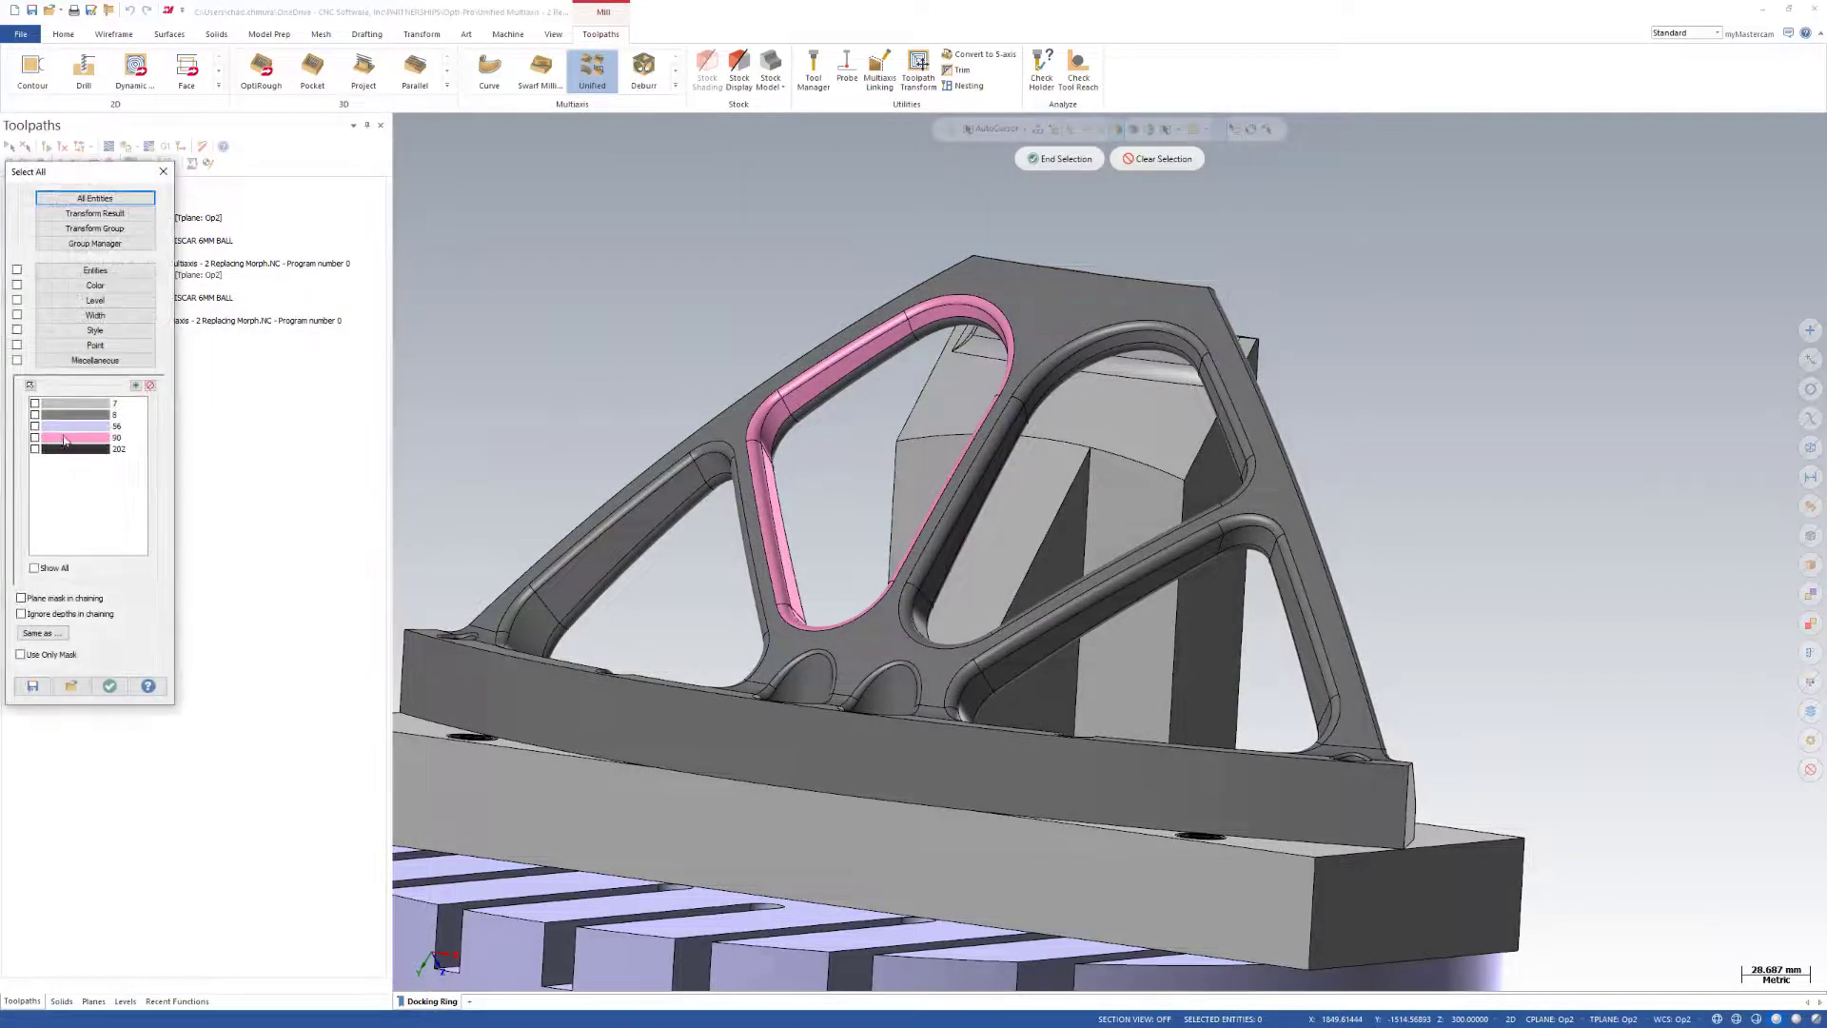
click(61, 437)
click(110, 682)
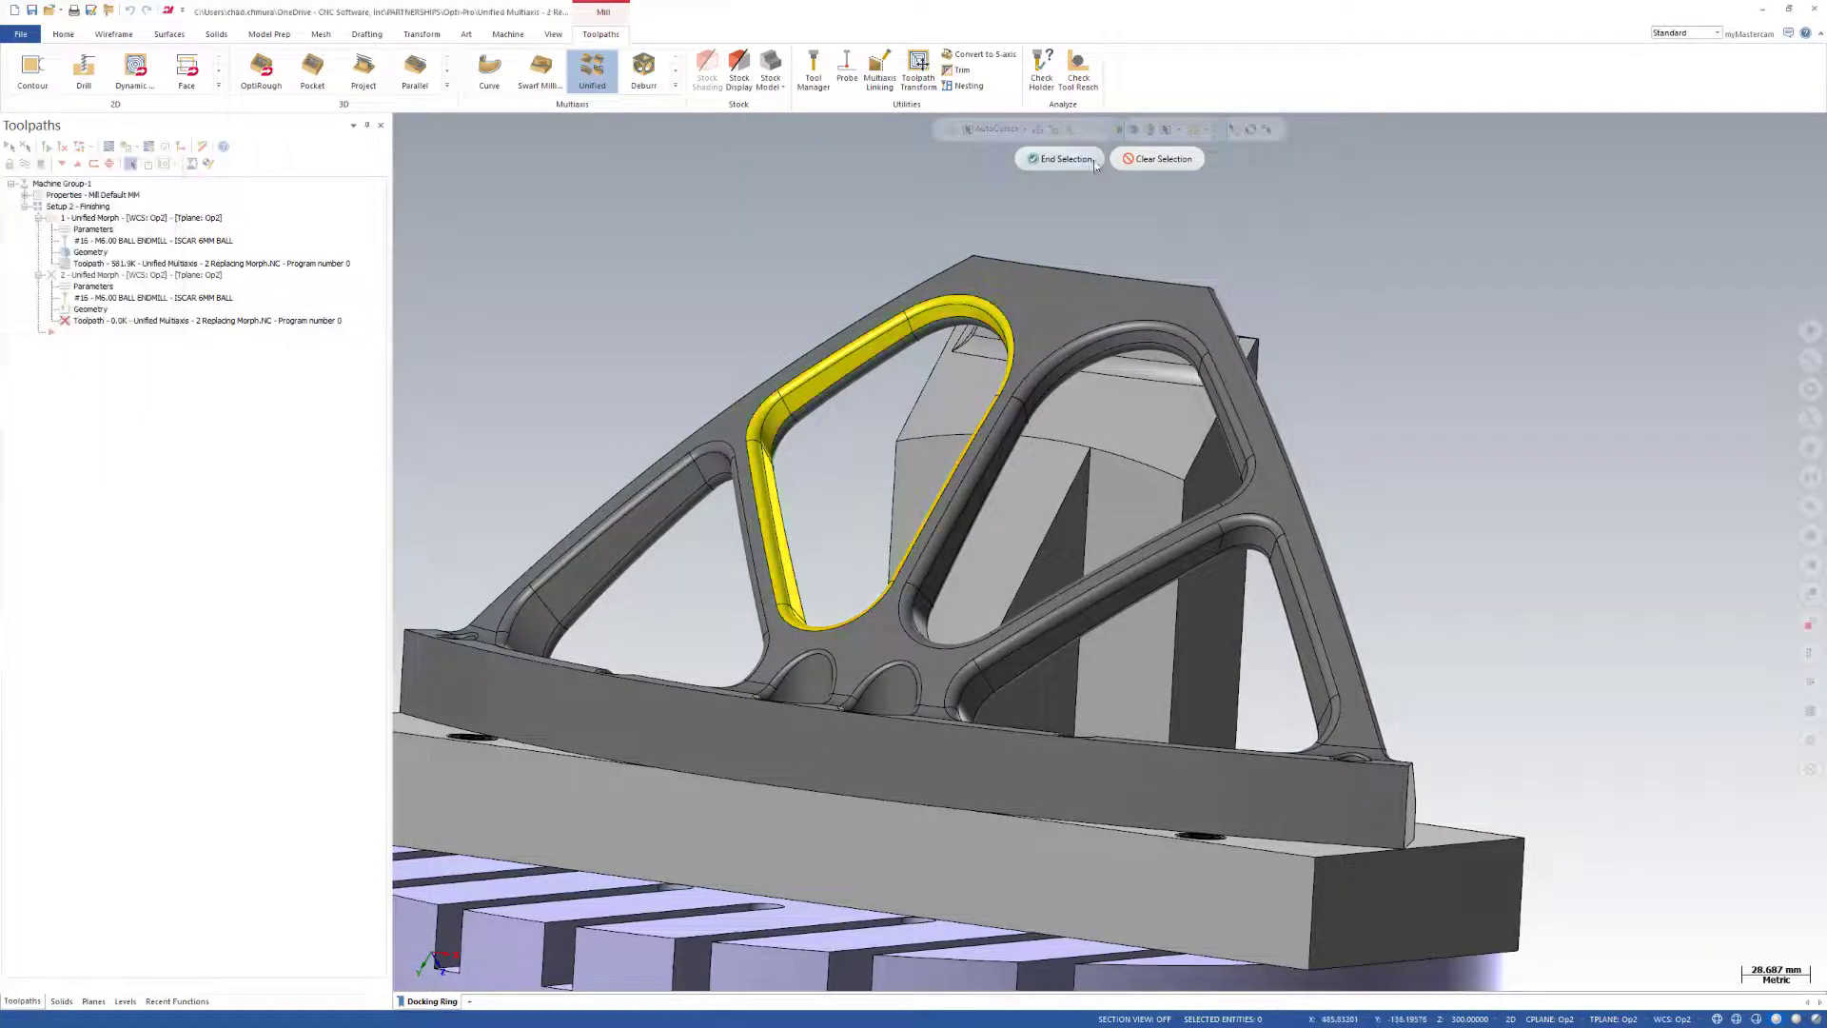
click(1060, 159)
Pick the point above the part for the second operation's From point tool axis control.
click(153, 389)
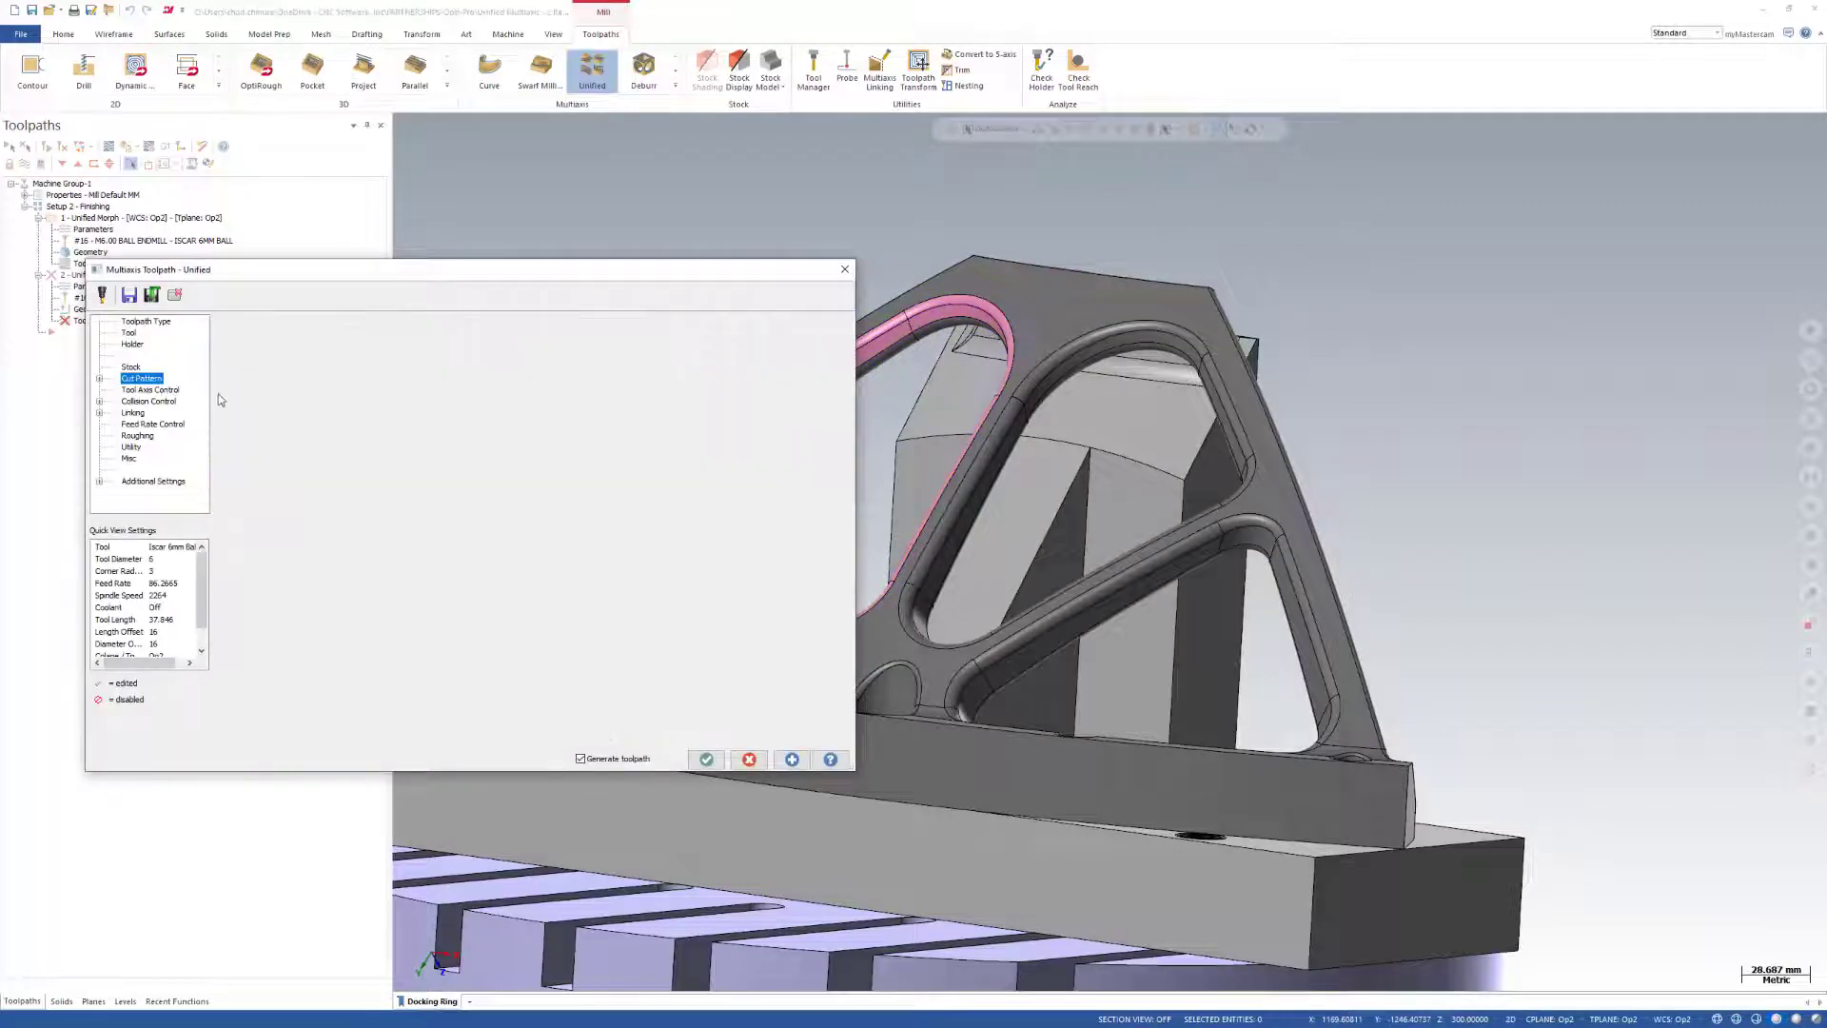
click(517, 368)
scroll(678, 266, down, 3)
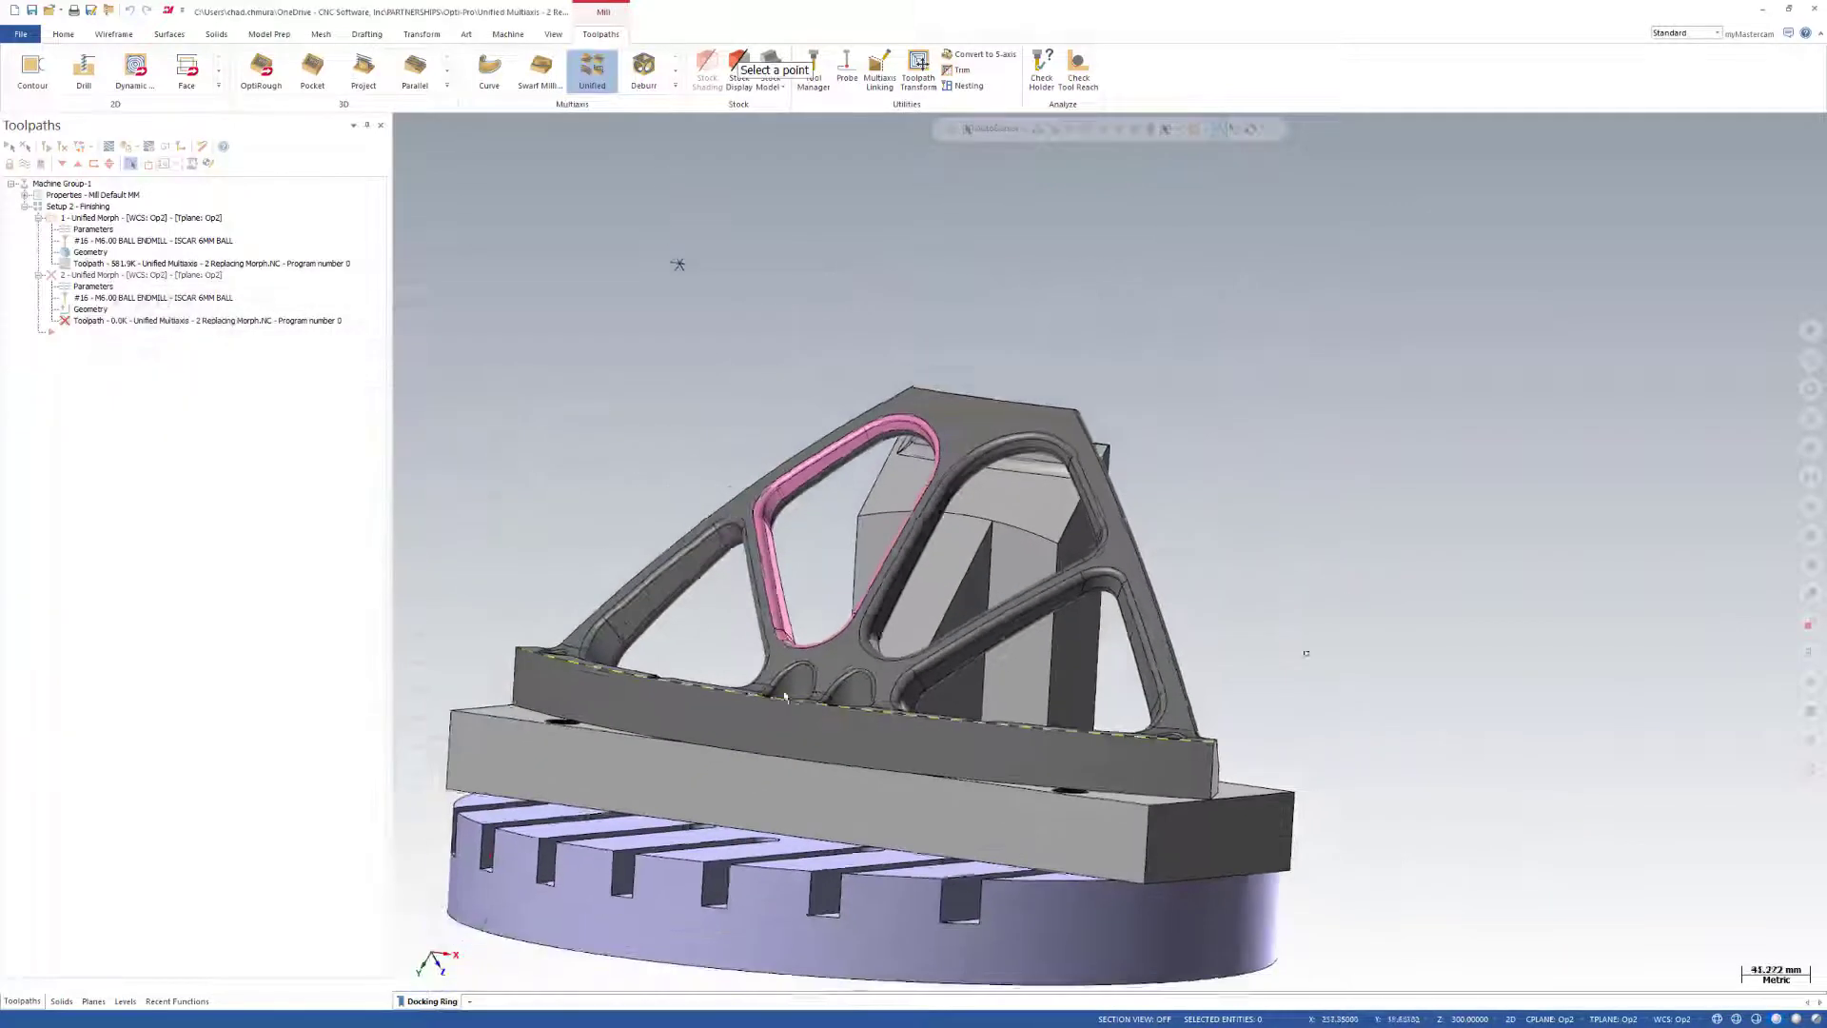
click(695, 309)
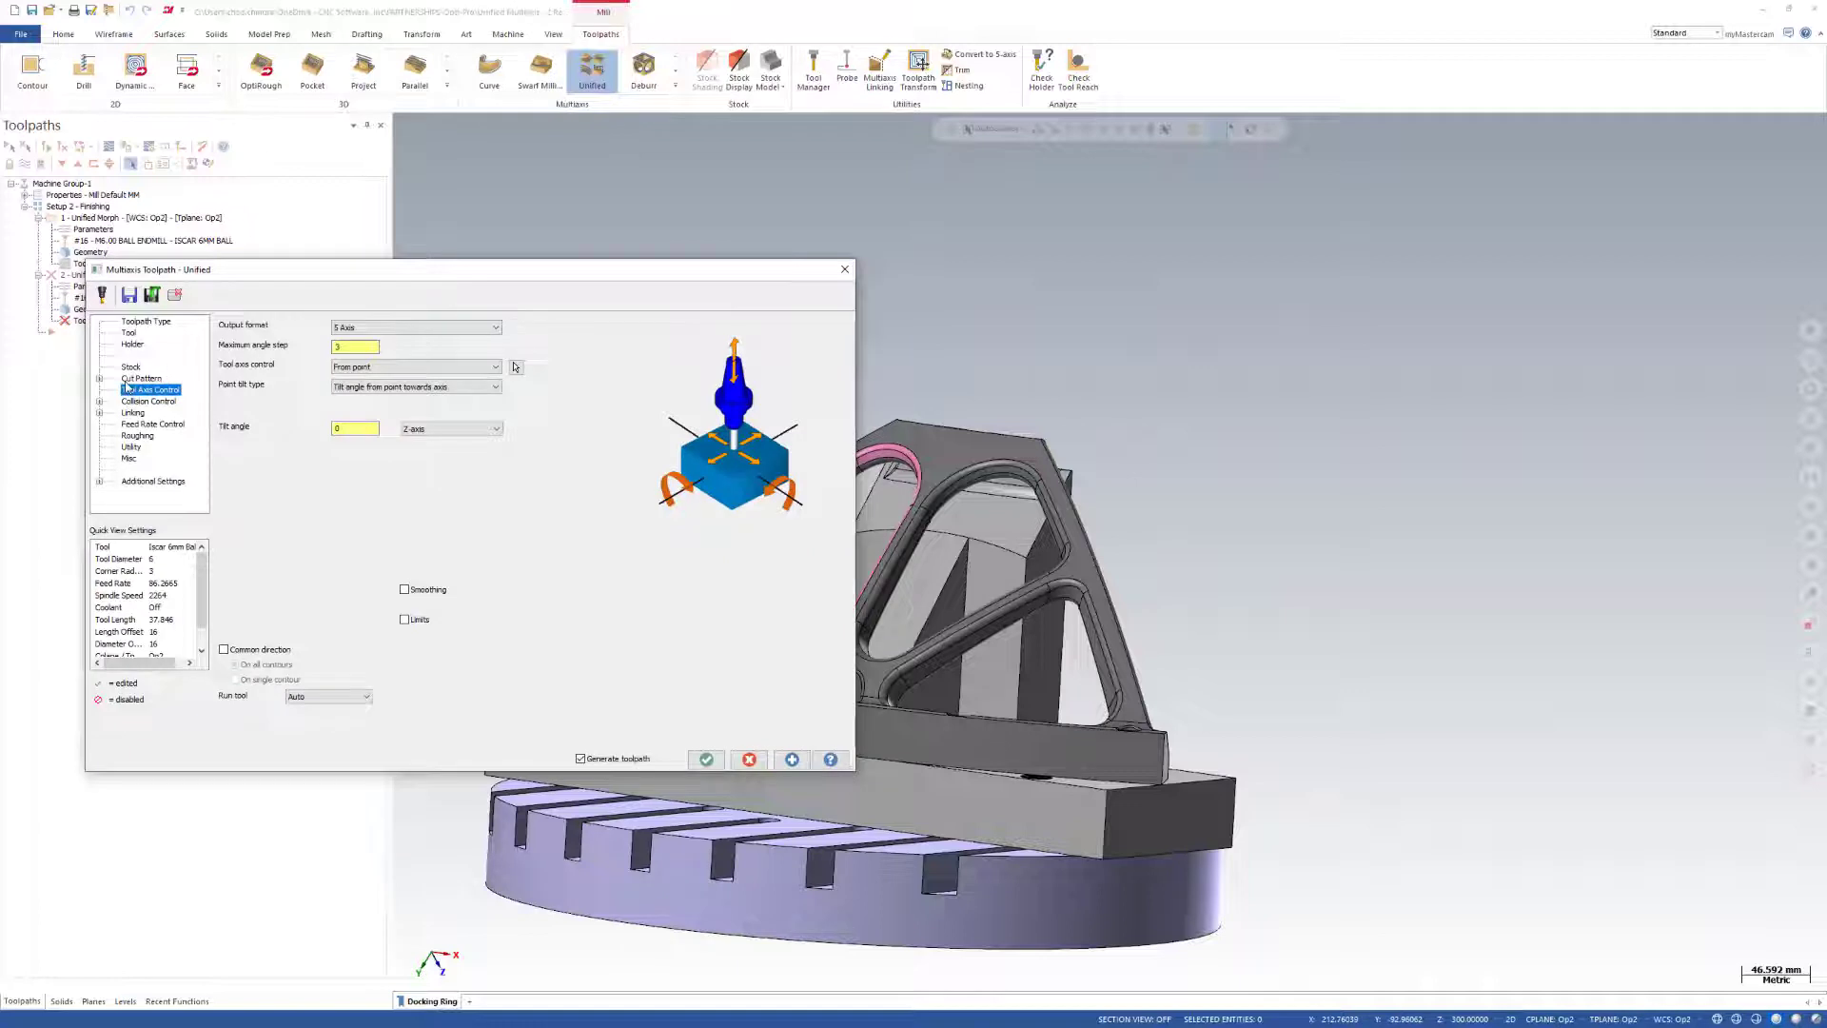
Add one curve row to the second operation's cut pattern with the Guide style.
click(133, 379)
click(282, 436)
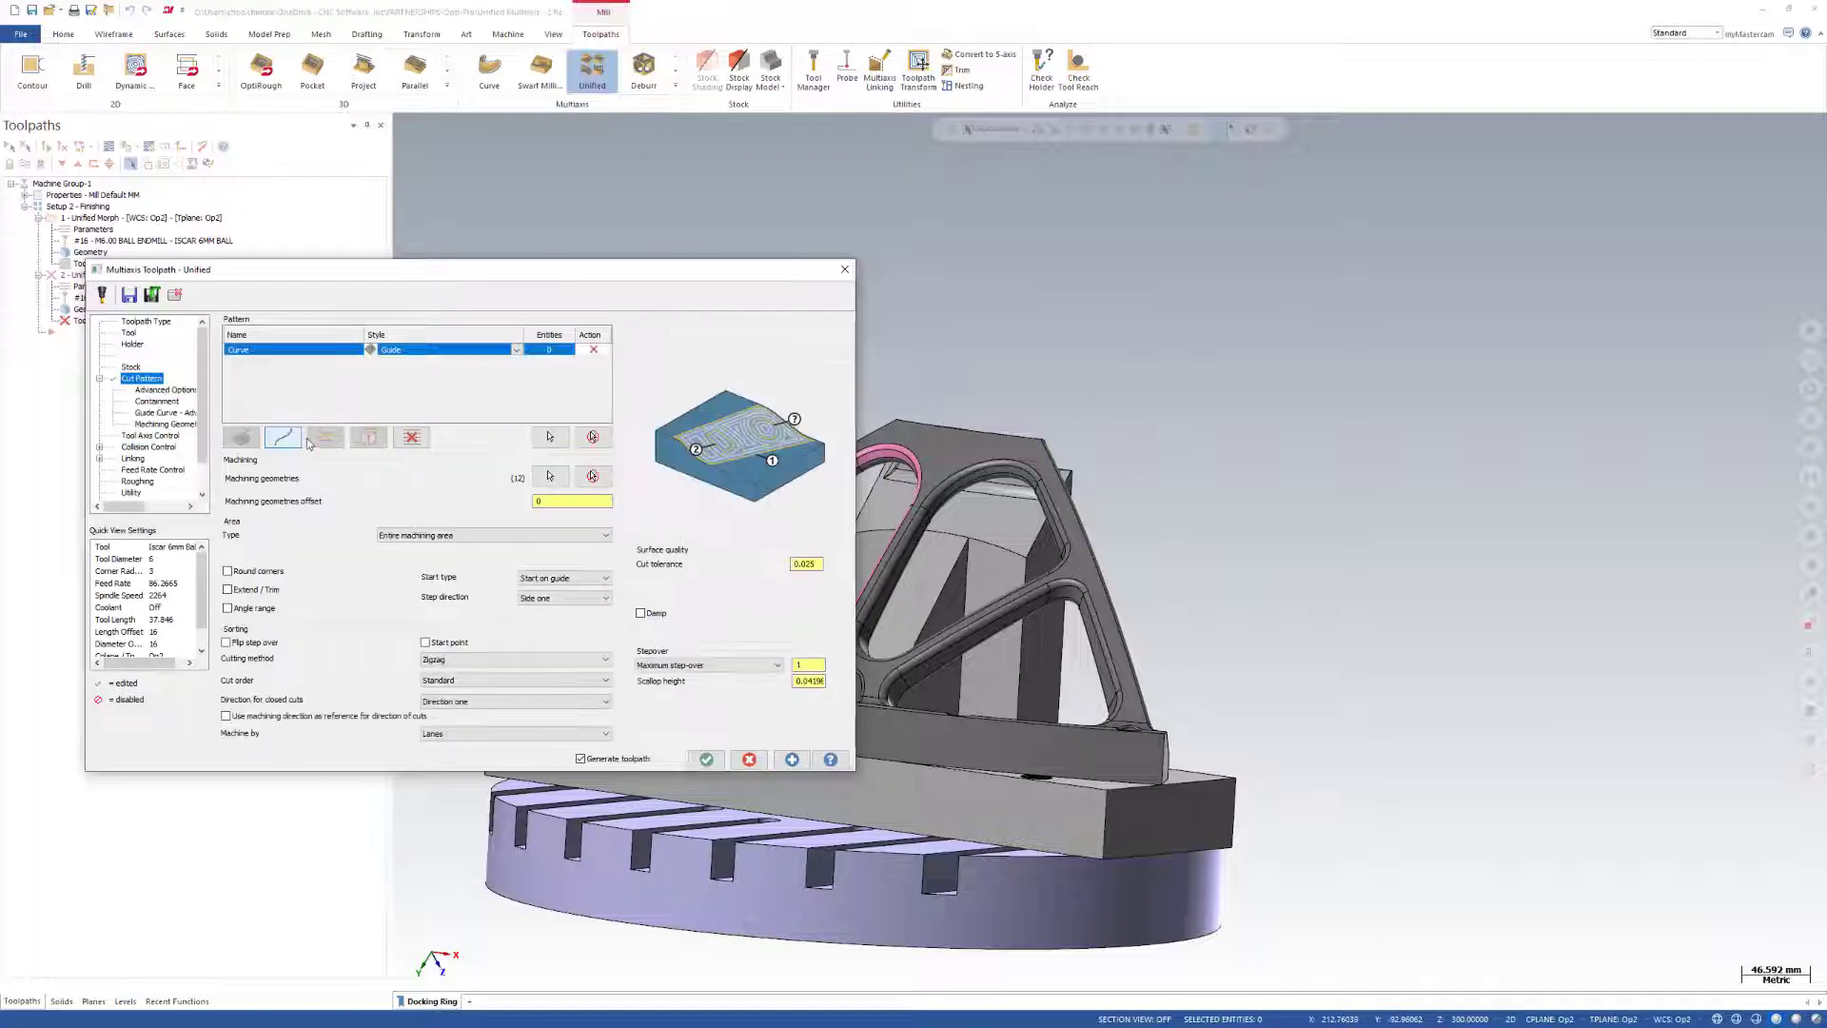
click(518, 353)
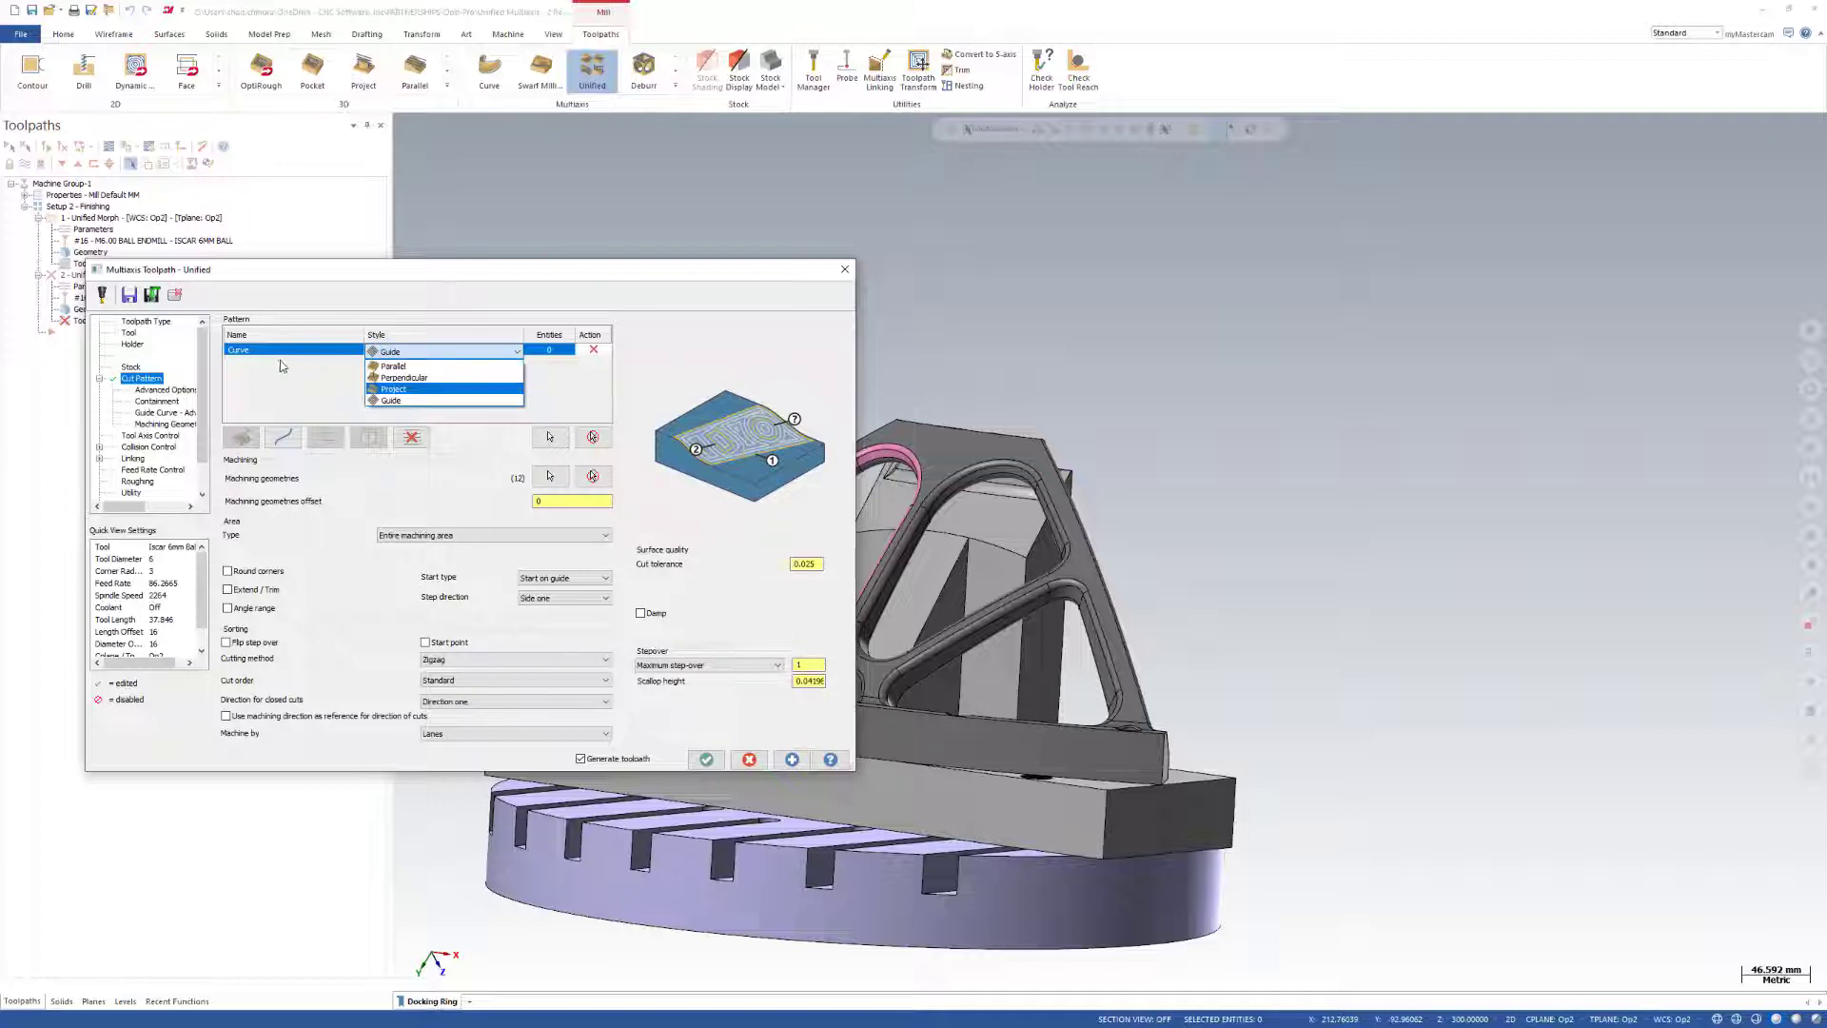
click(397, 401)
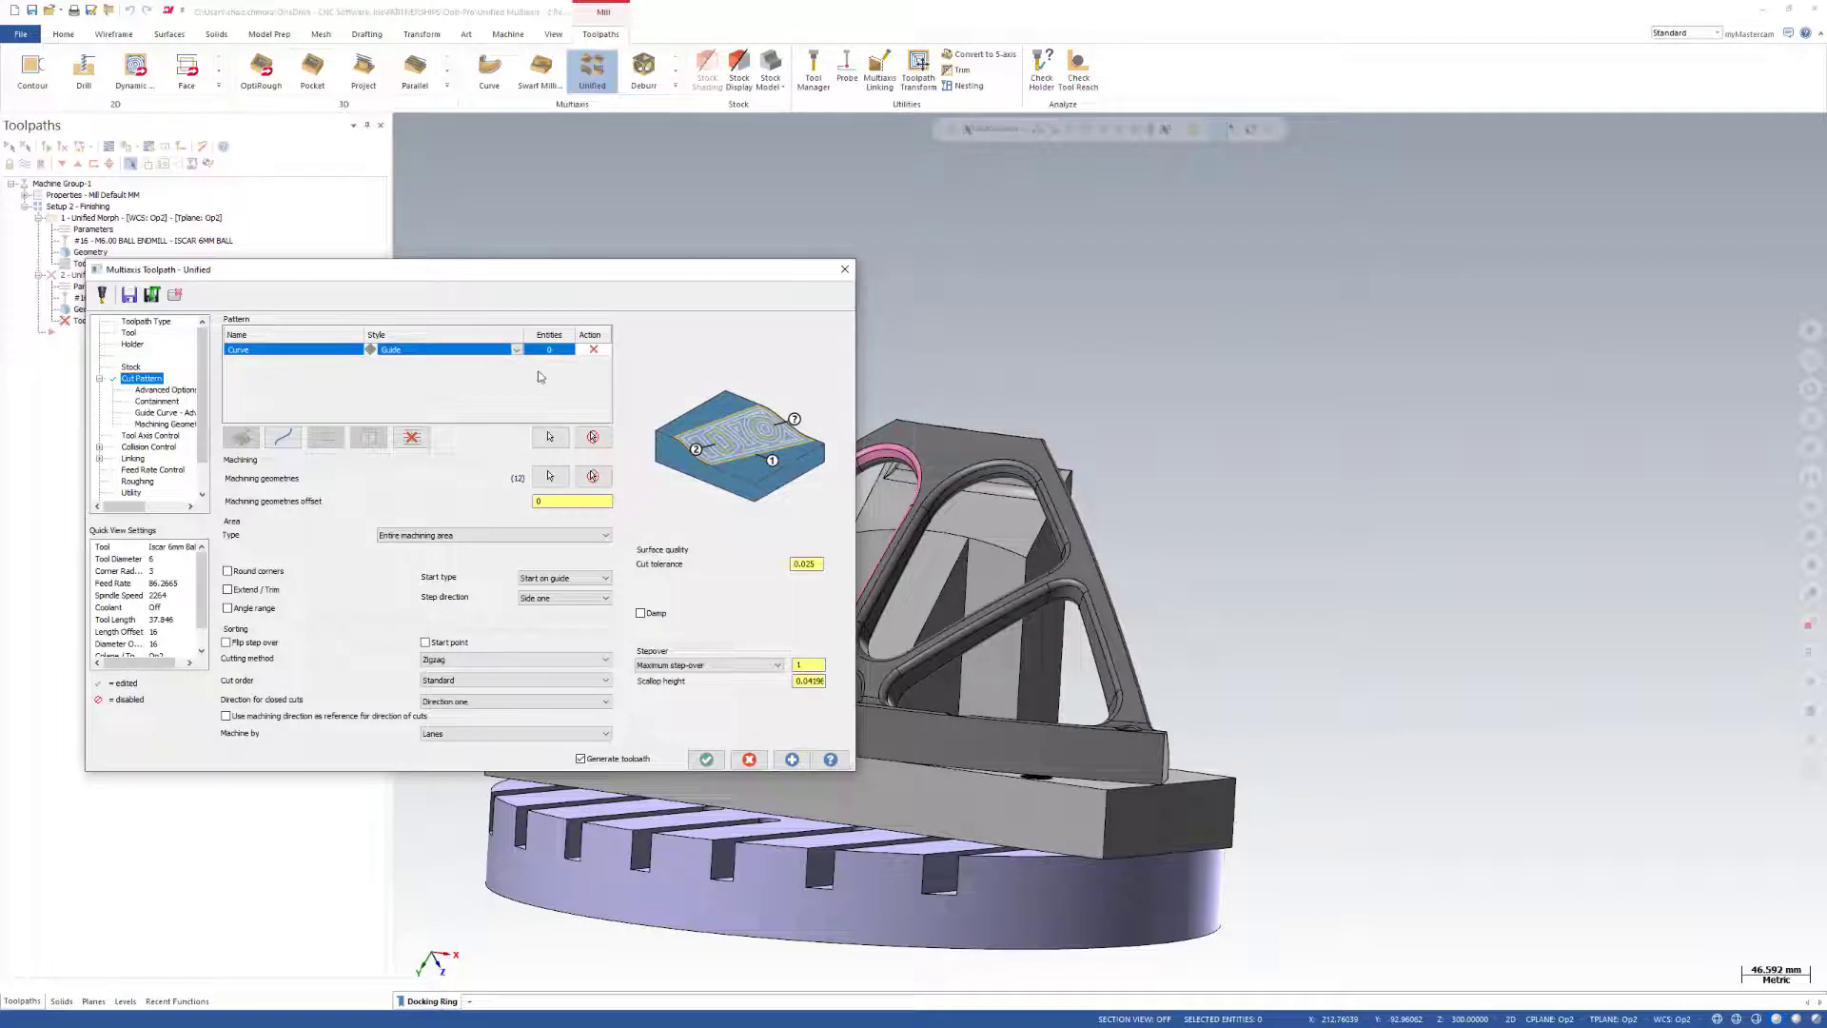
Chain the outer and inner edge loops of the pink pocket face band for the Guide curve.
click(549, 436)
scroll(893, 468, up, 5)
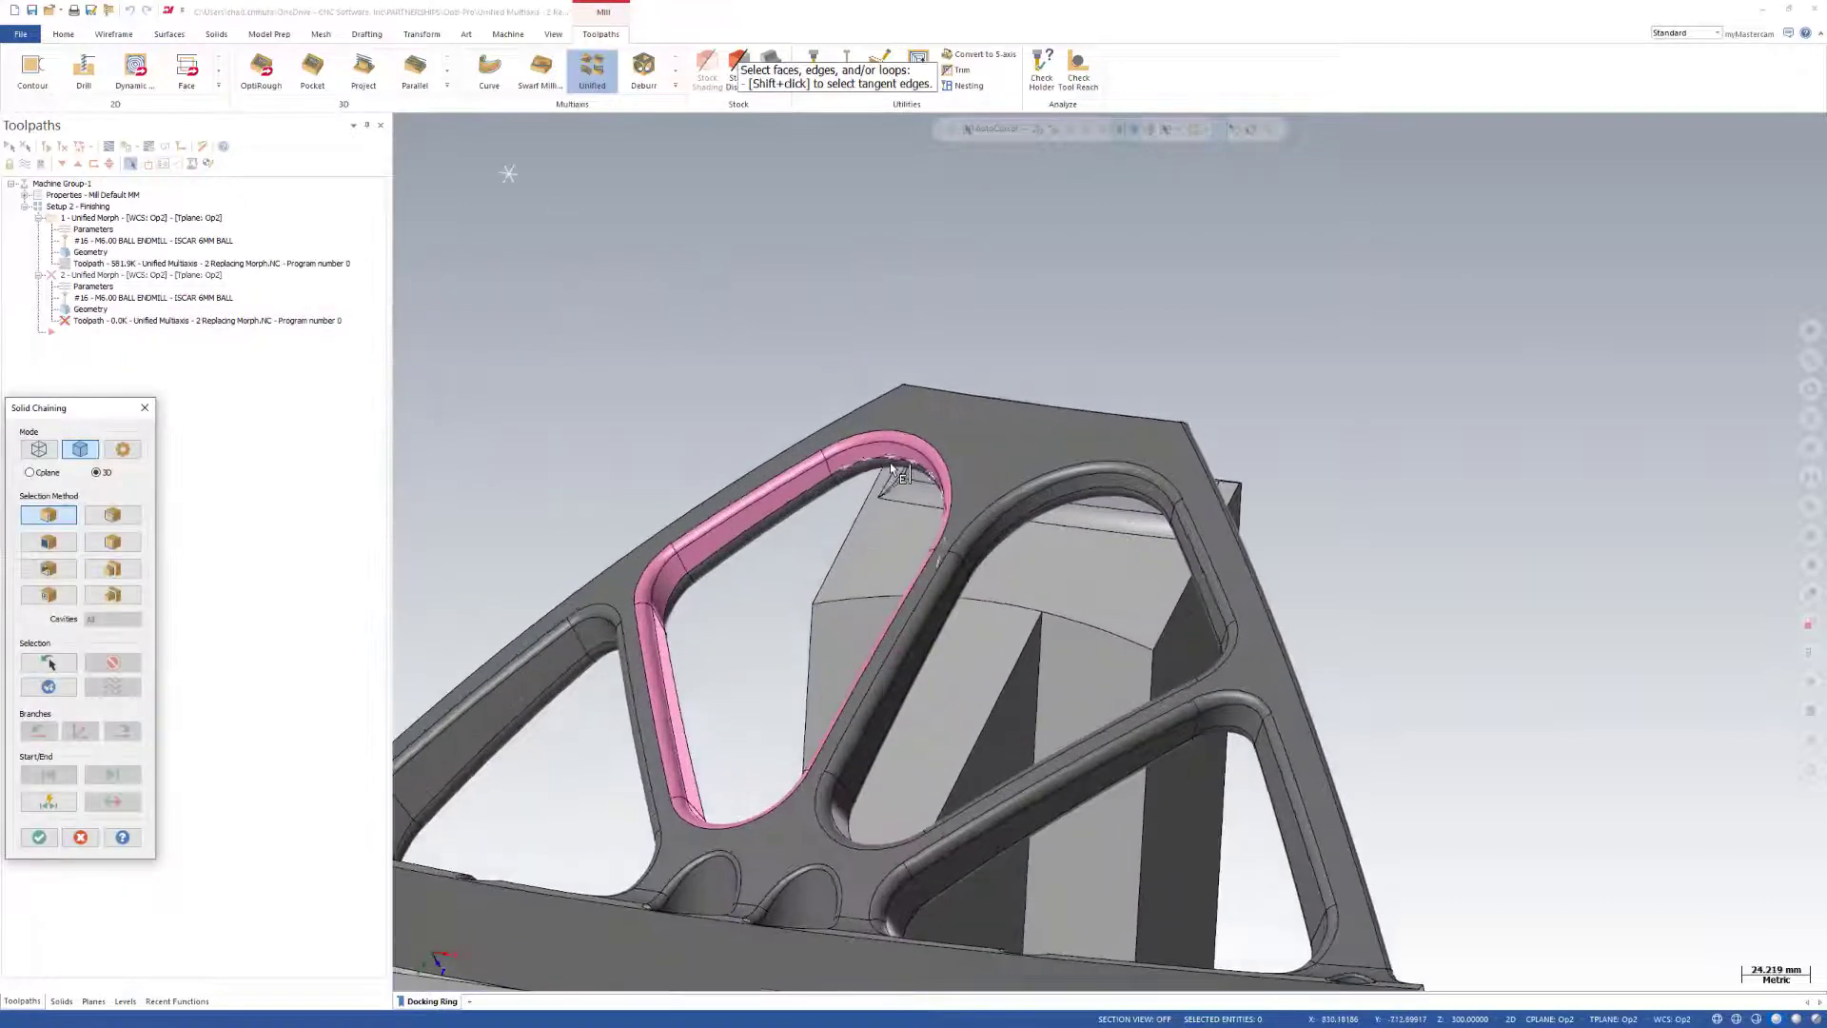
scroll(893, 468, up, 3)
click(773, 457)
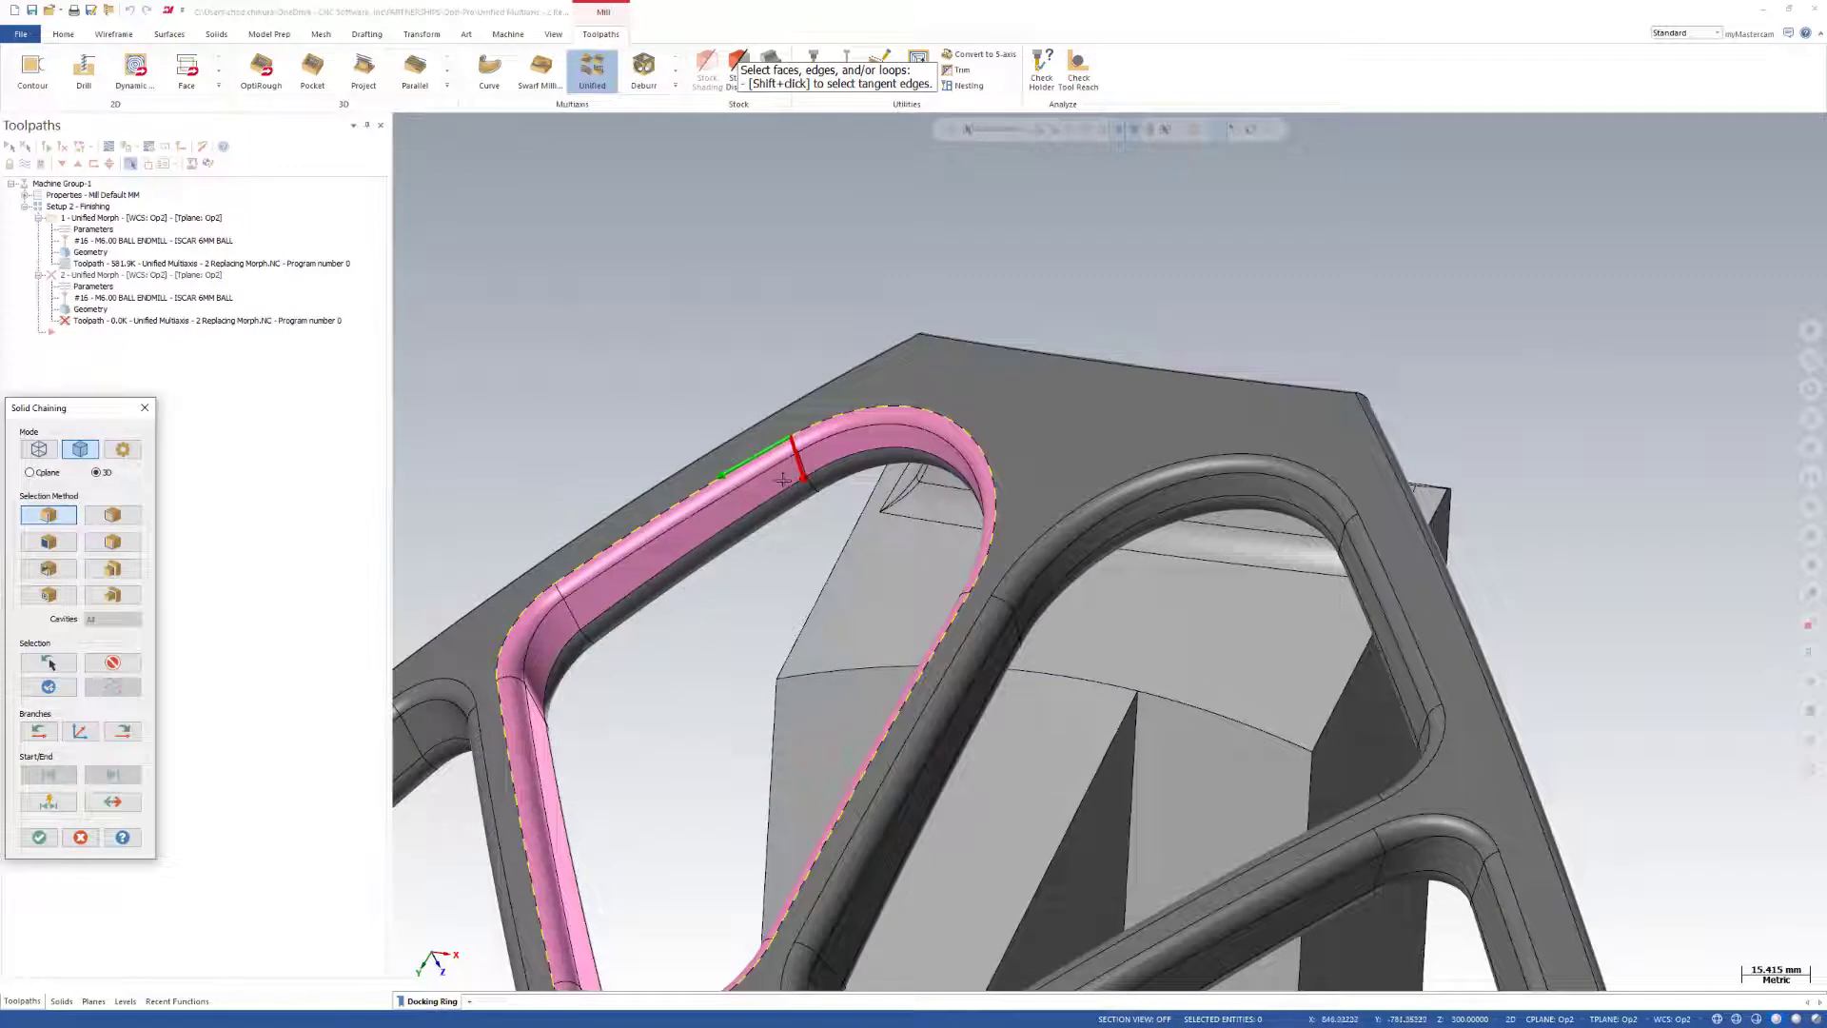
click(783, 479)
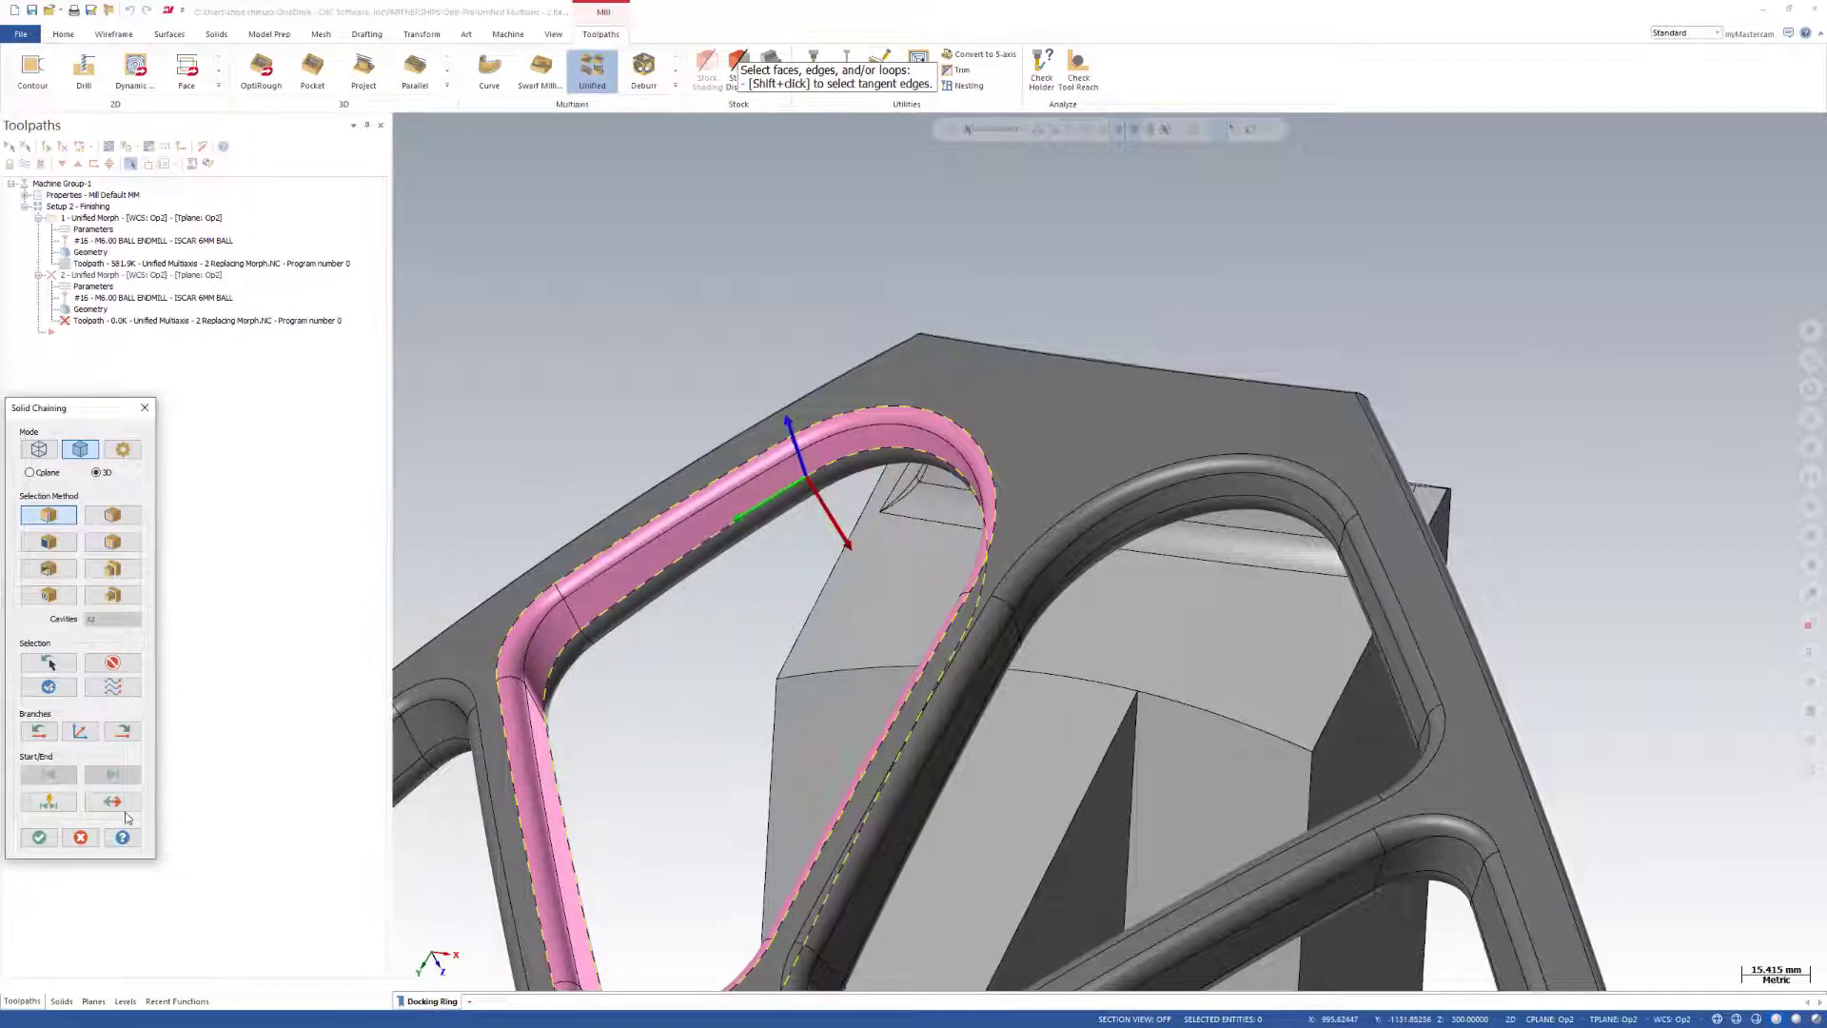
click(39, 837)
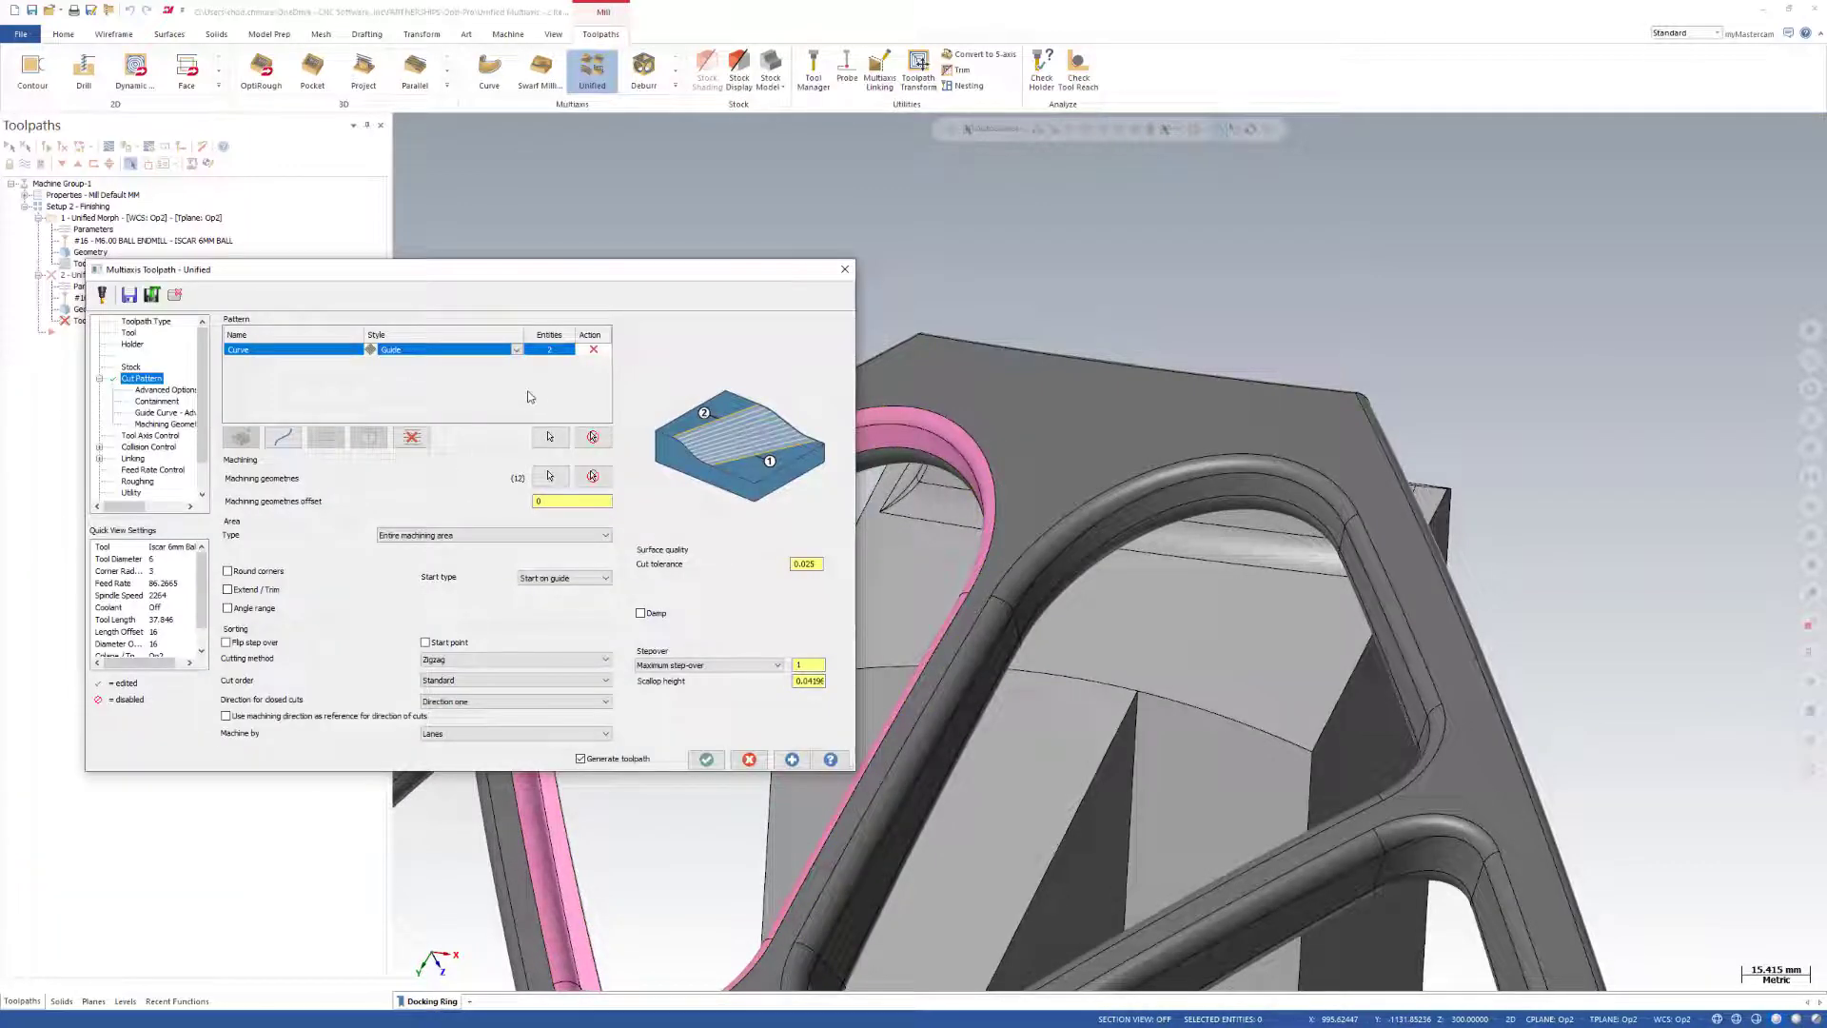
Generate the Guide curve toolpath and examine its passes around the pocket.
click(706, 759)
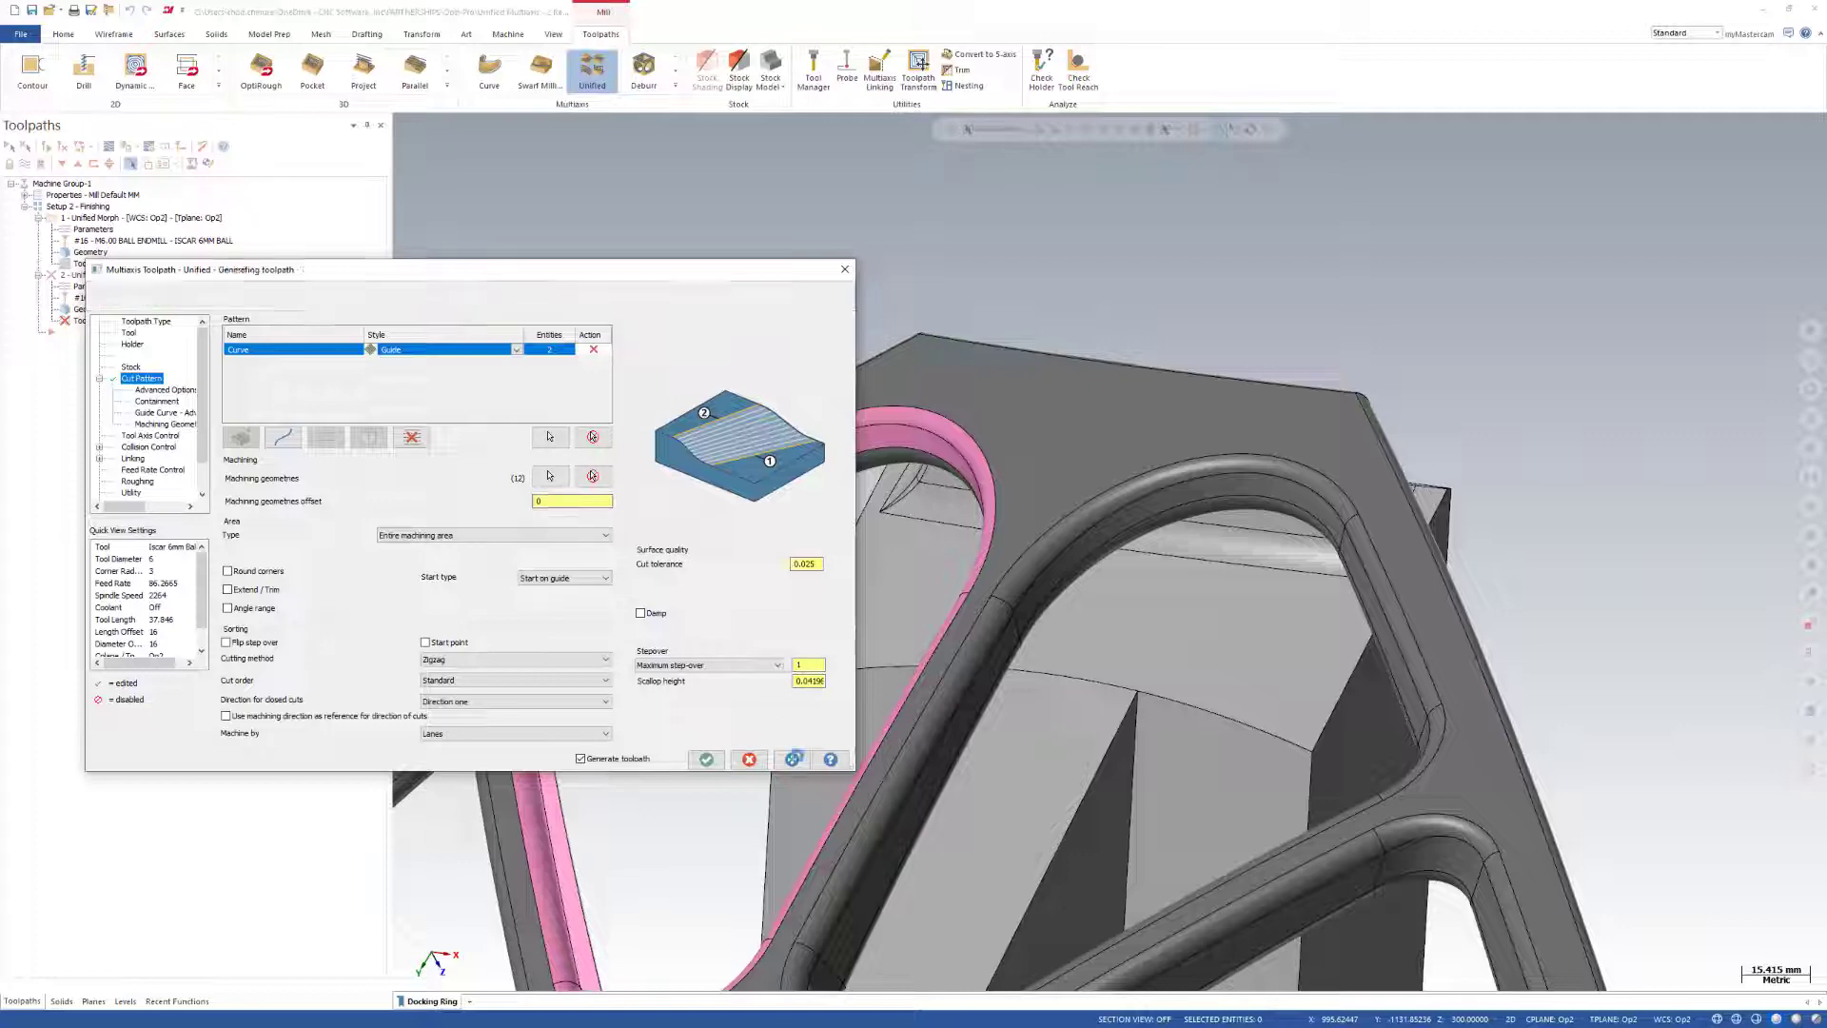
middle_drag(1481, 474, 960, 607)
scroll(961, 590, up, 2)
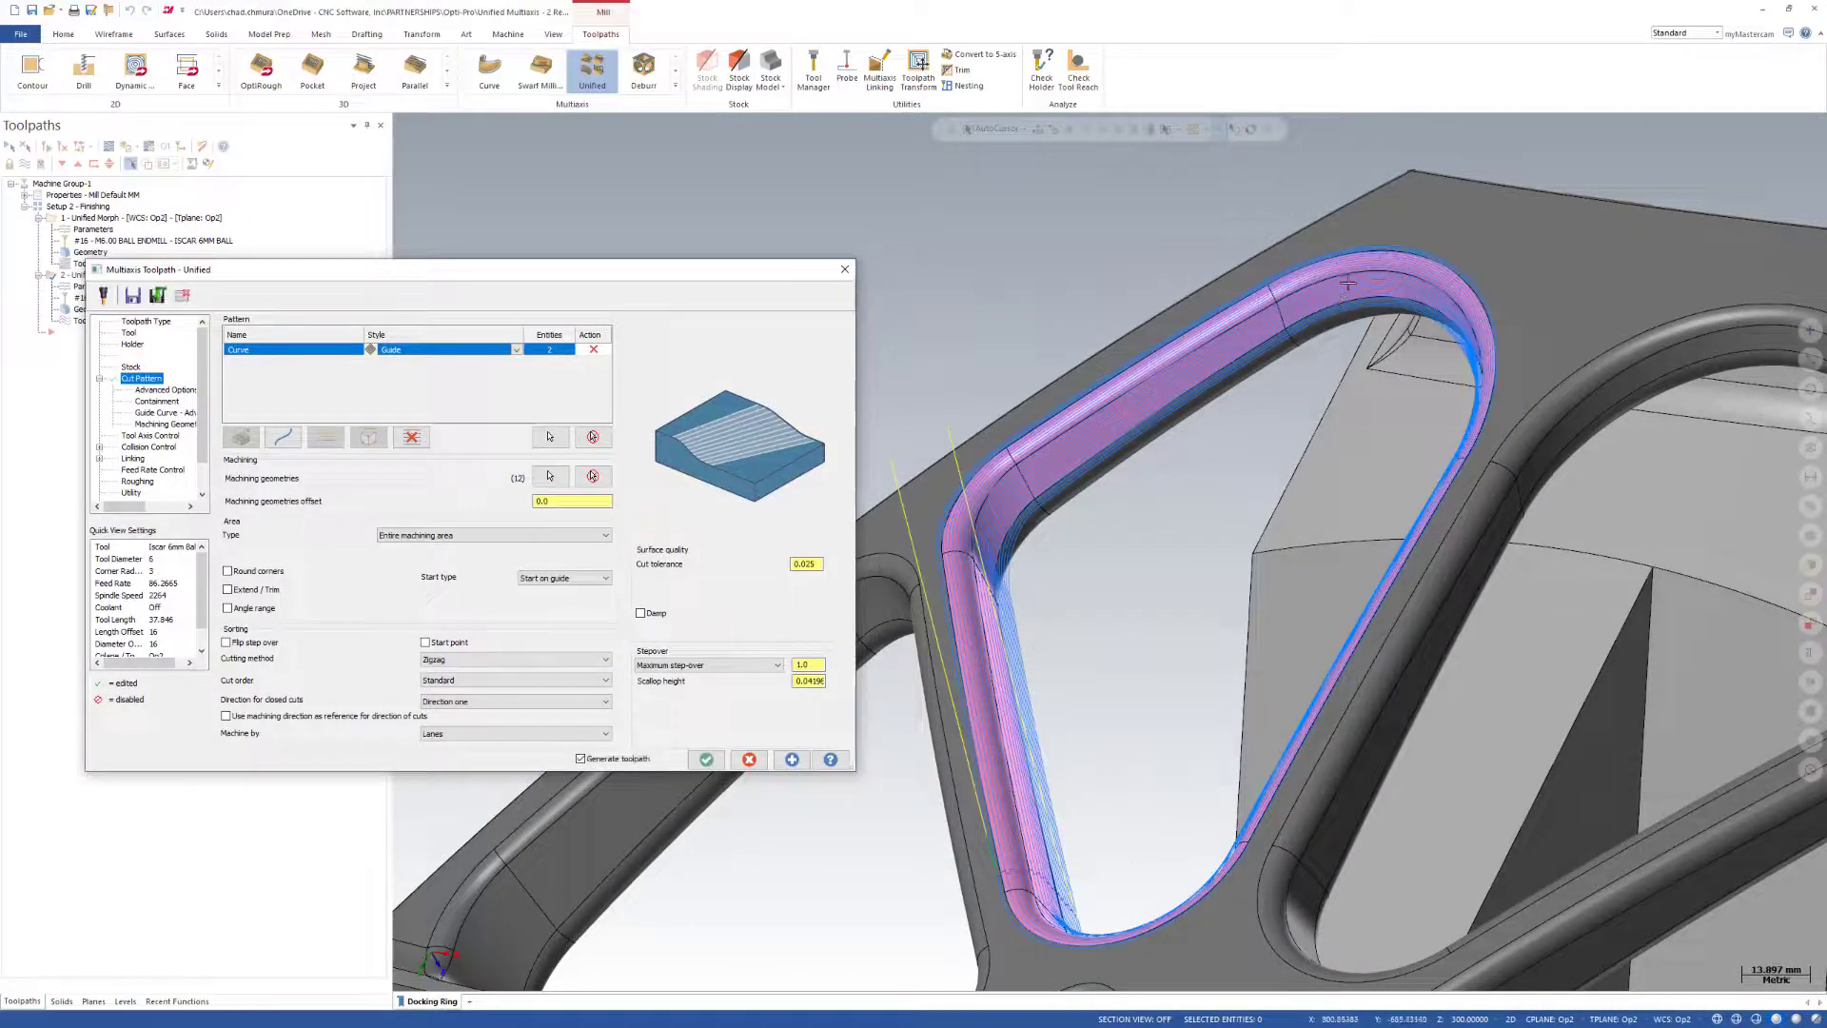
middle_drag(1037, 568, 1095, 681)
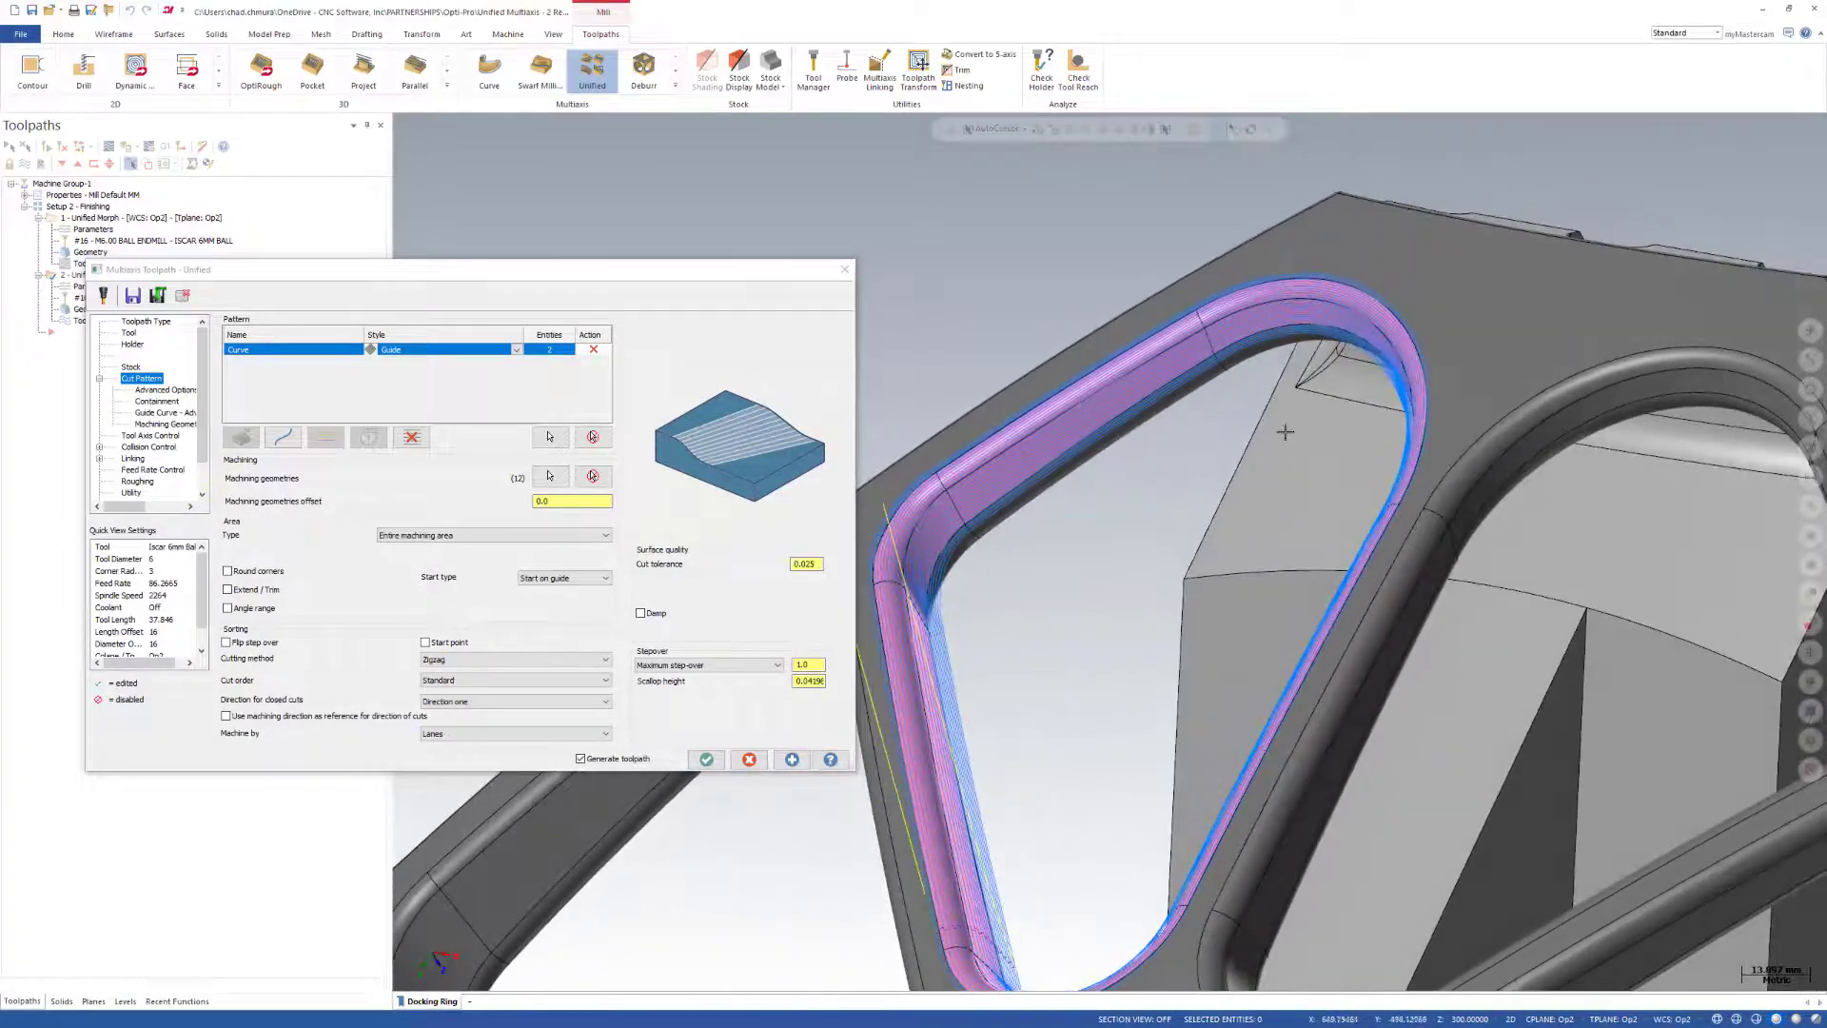
middle_drag(1254, 380, 1085, 598)
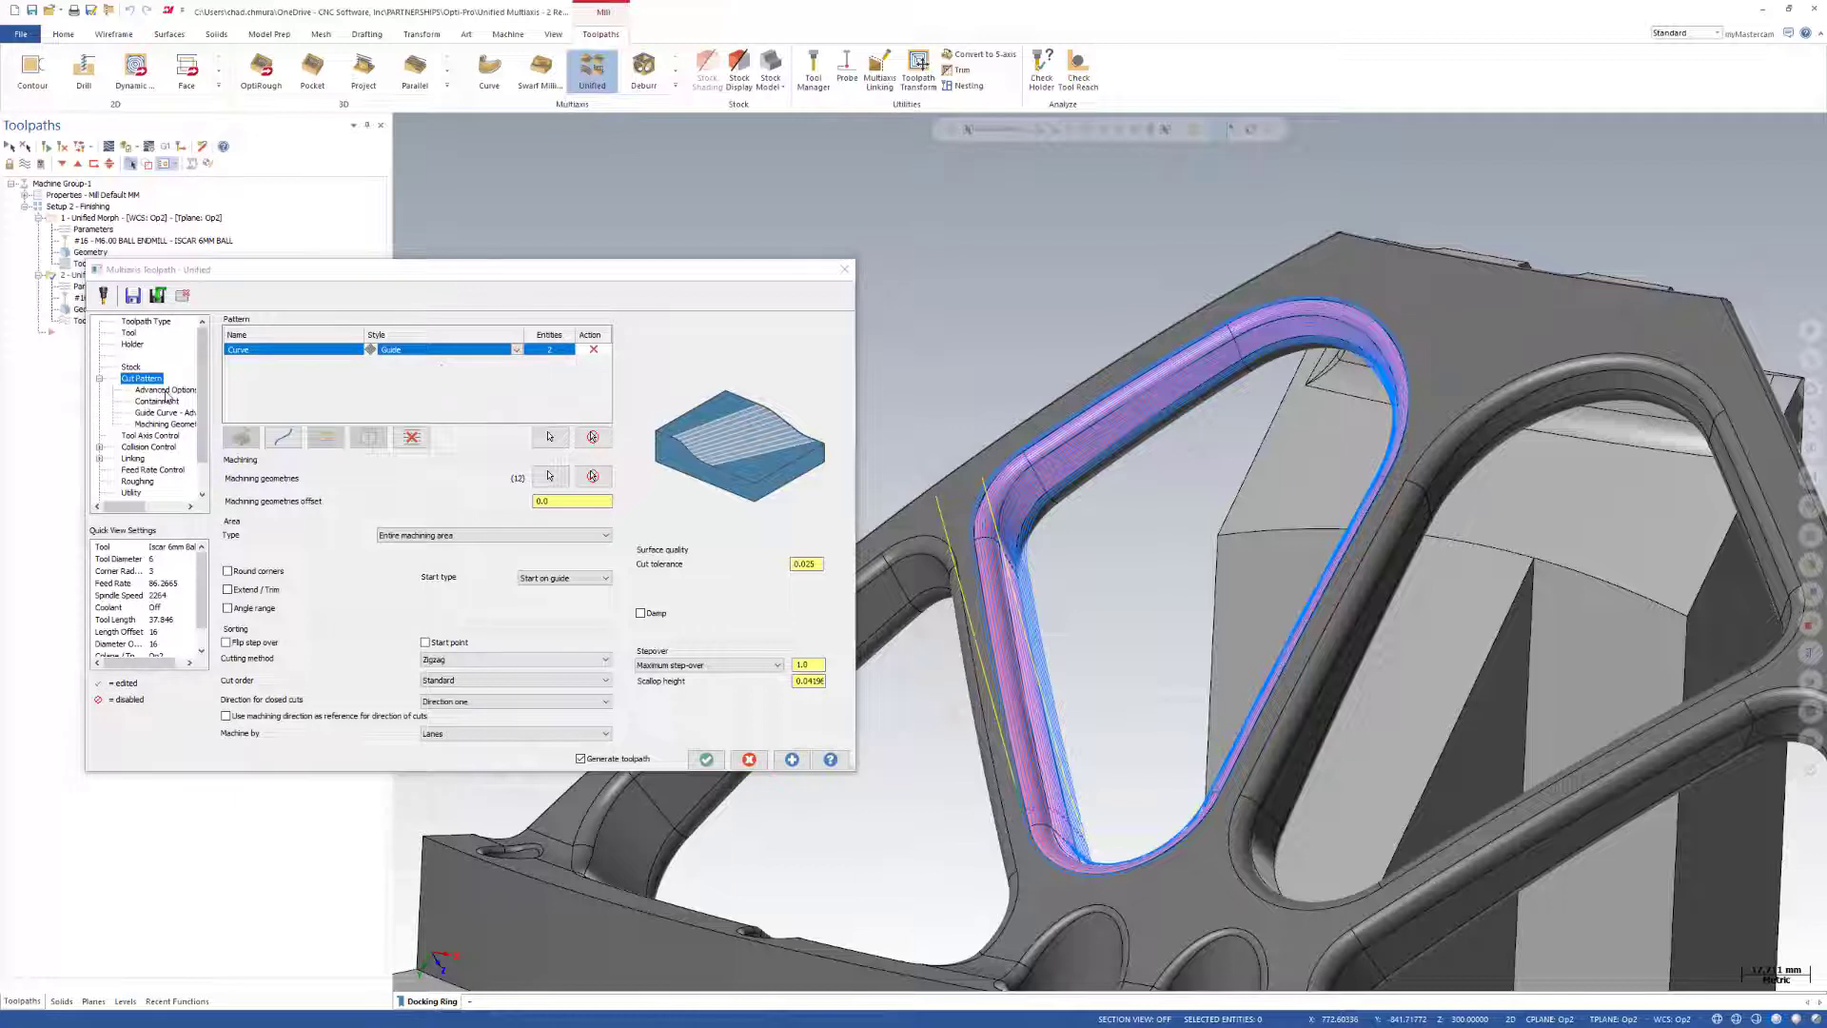
Review the Guide operation's advanced options, containment, guide curve and machining geometry parameters, and accept the operation.
click(165, 393)
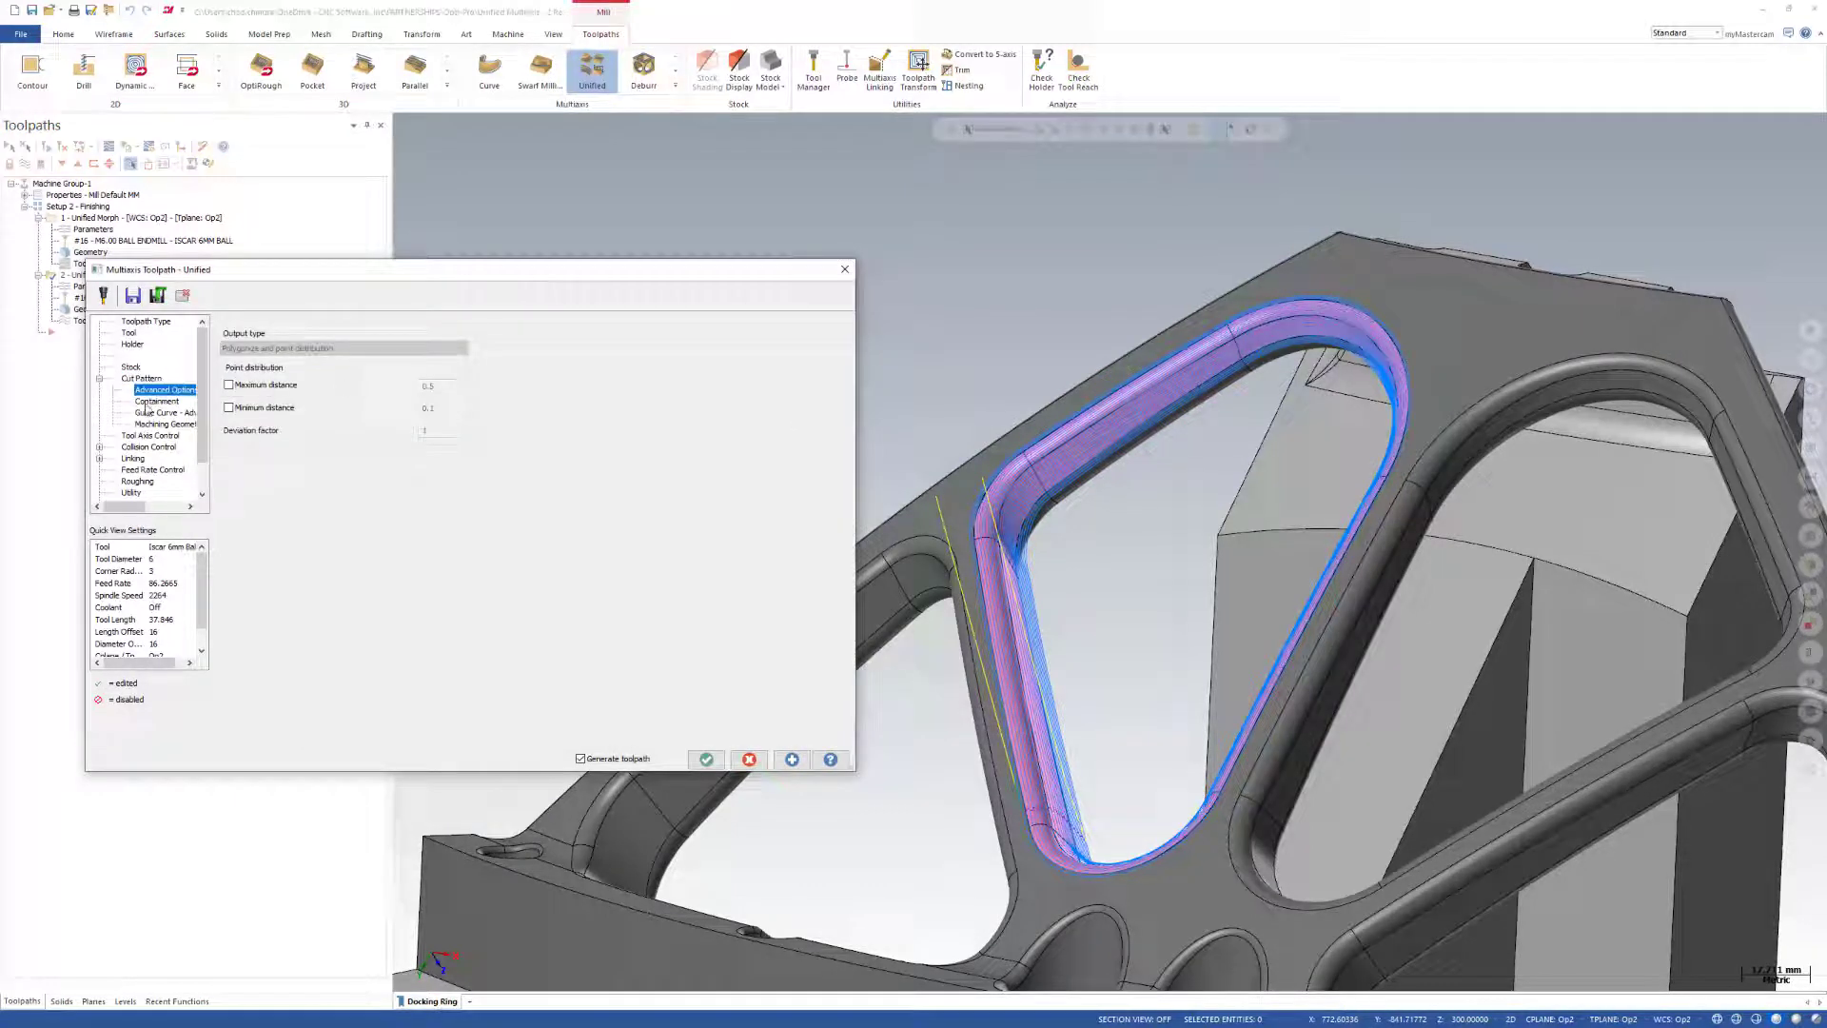
click(153, 403)
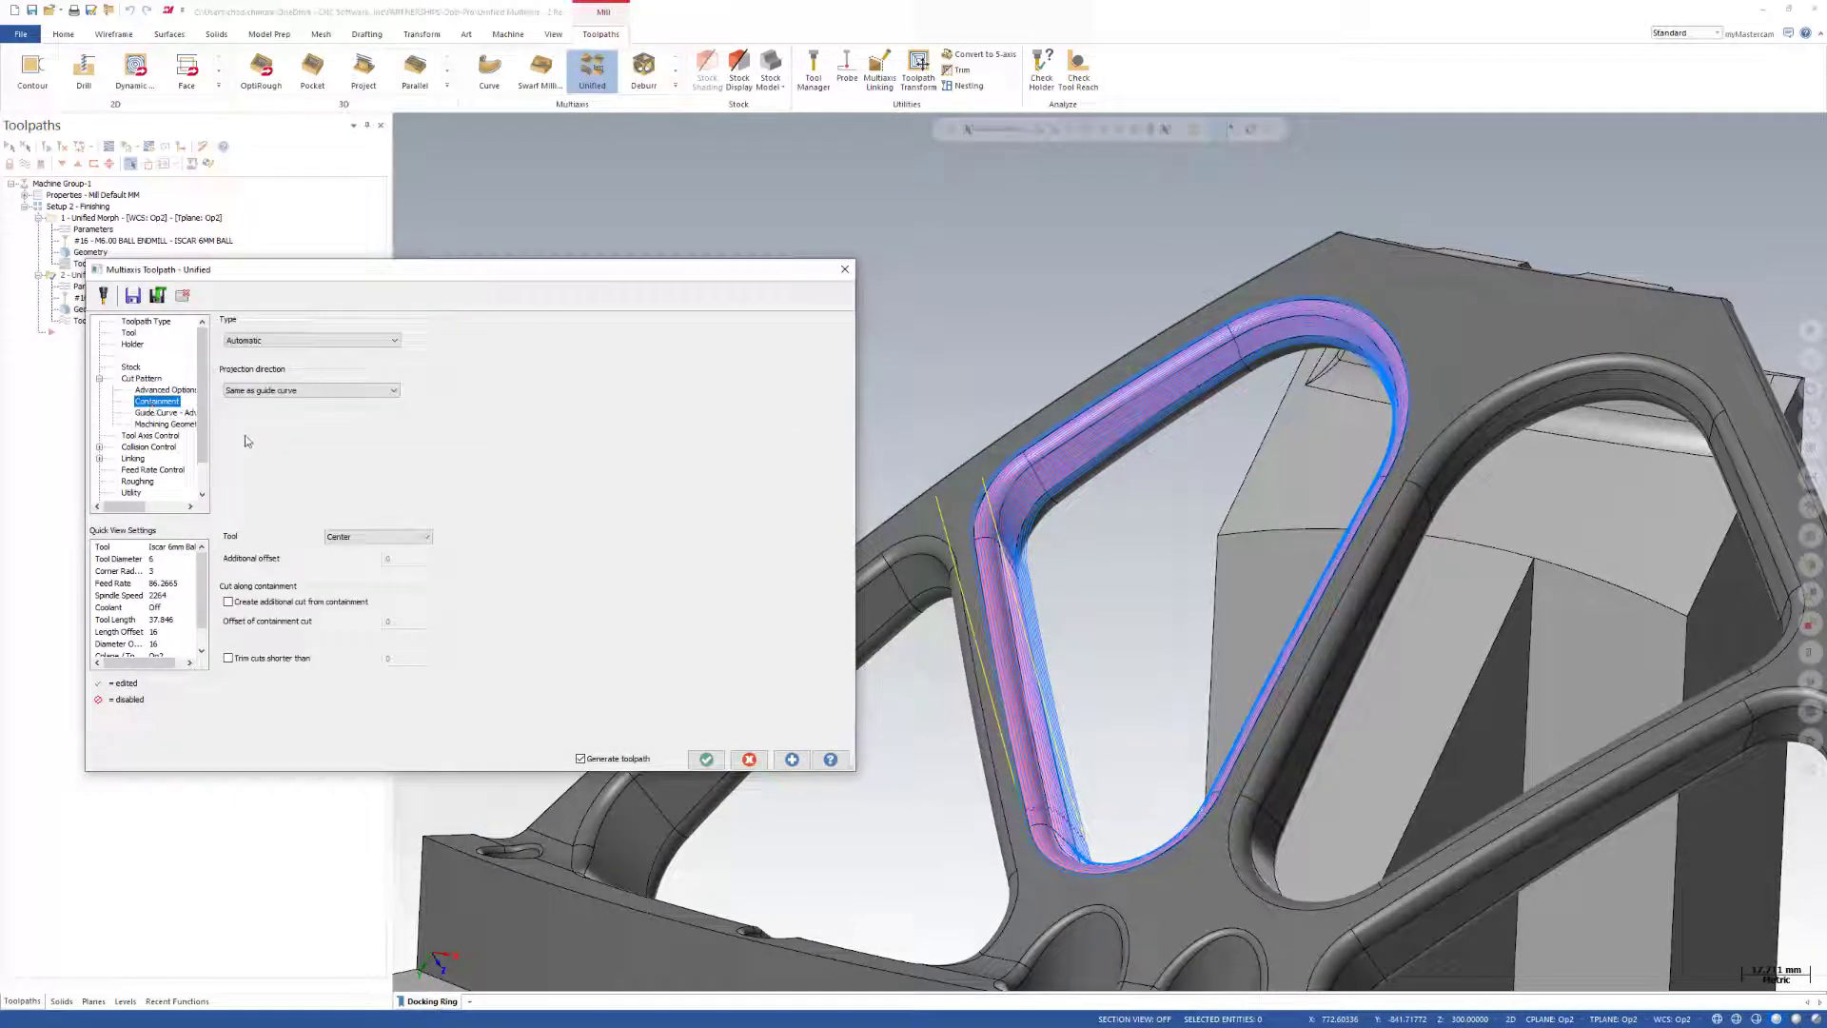
click(160, 413)
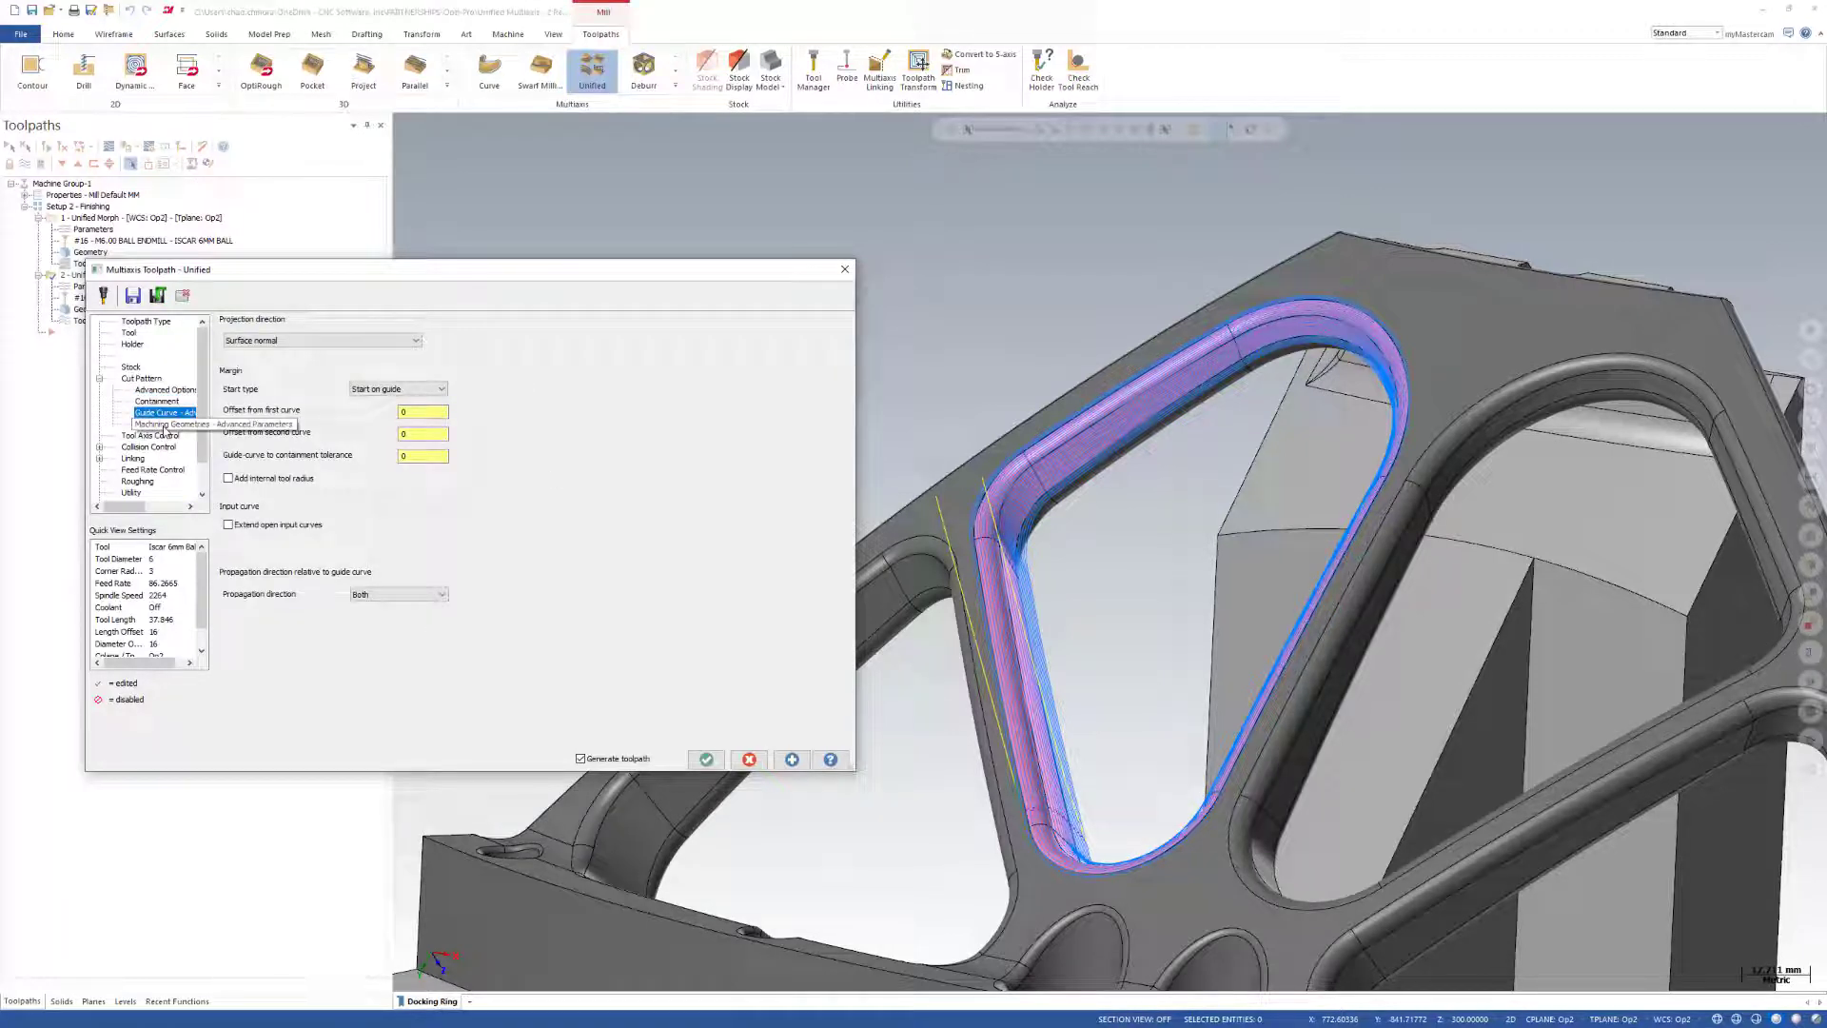
click(164, 425)
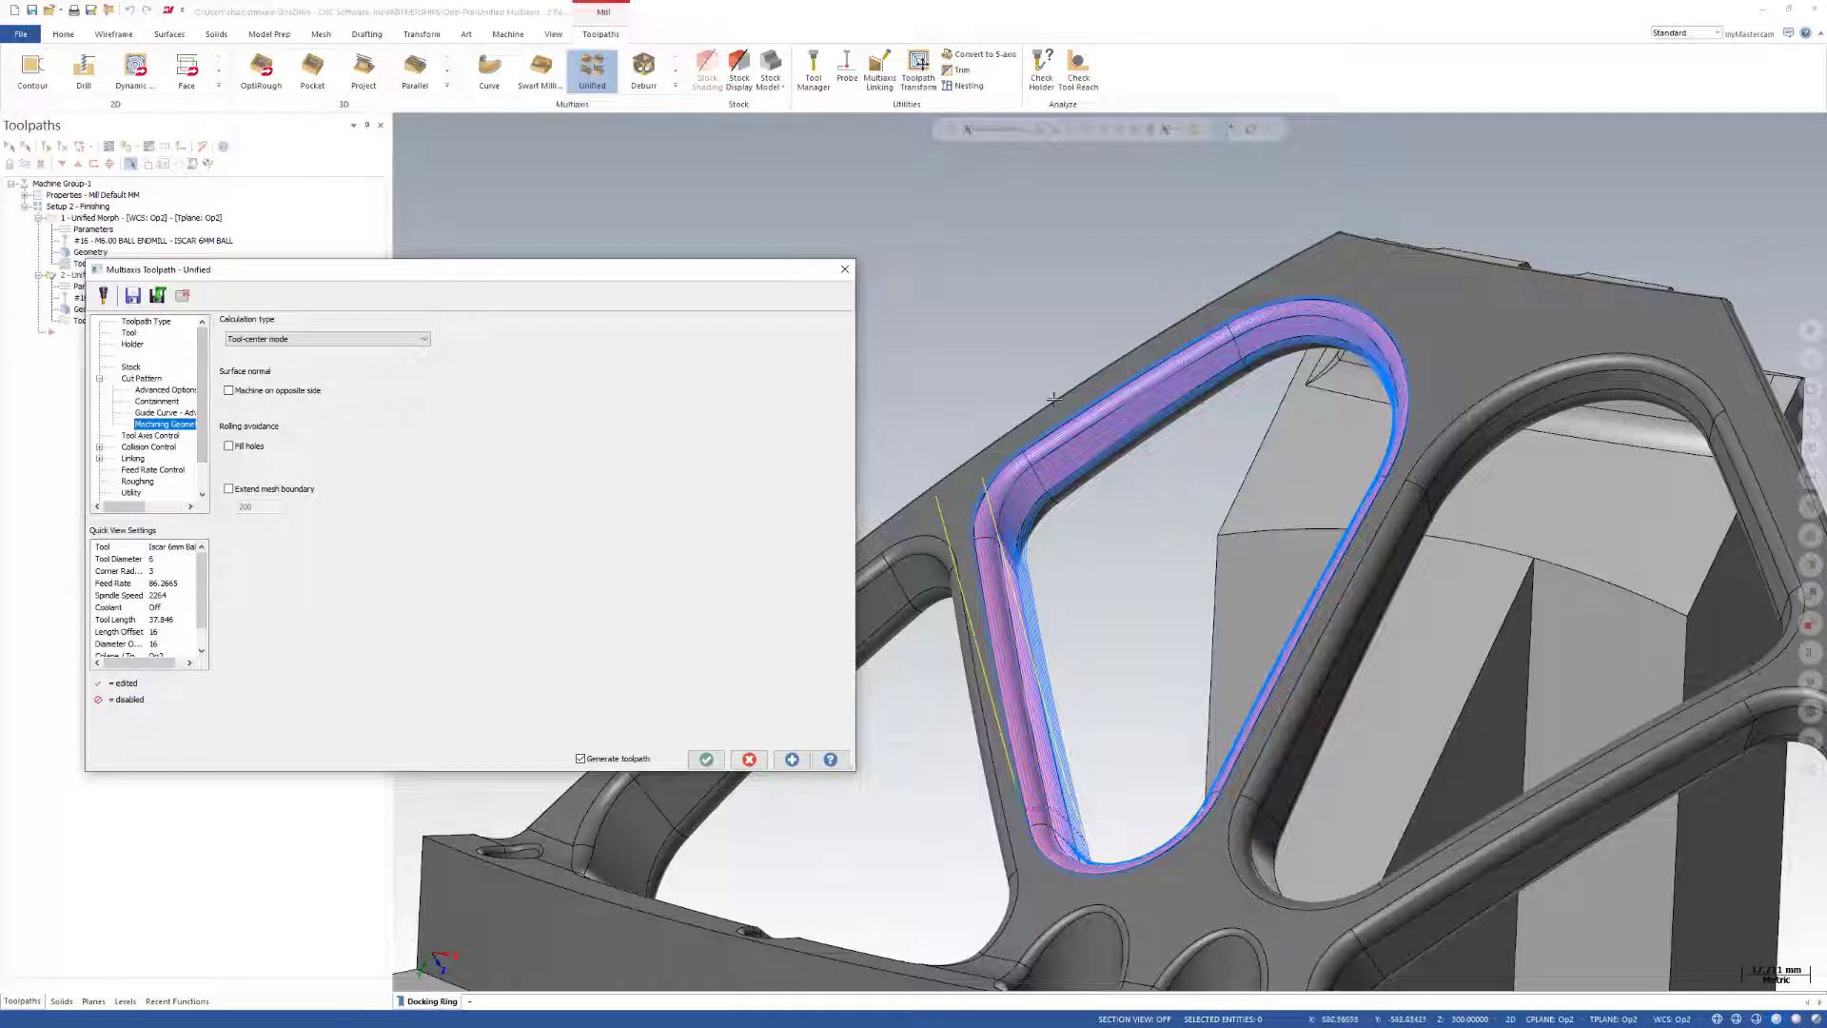
click(140, 378)
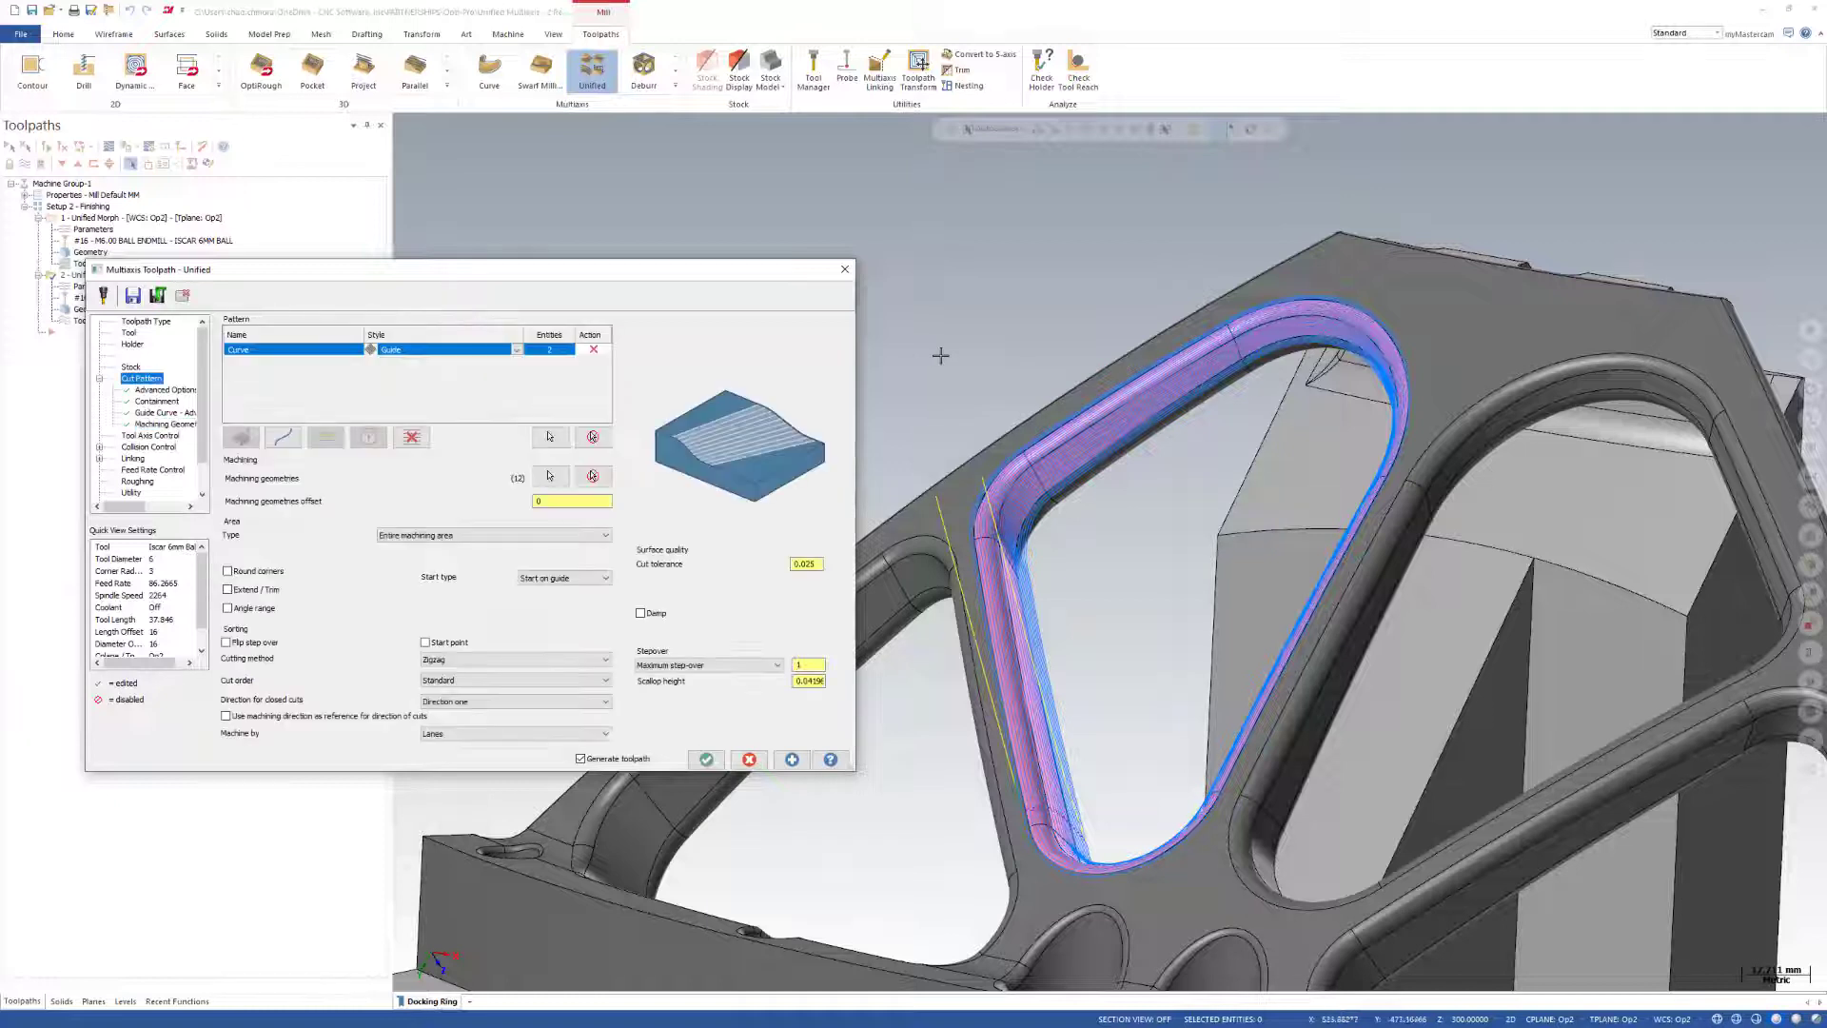
click(707, 760)
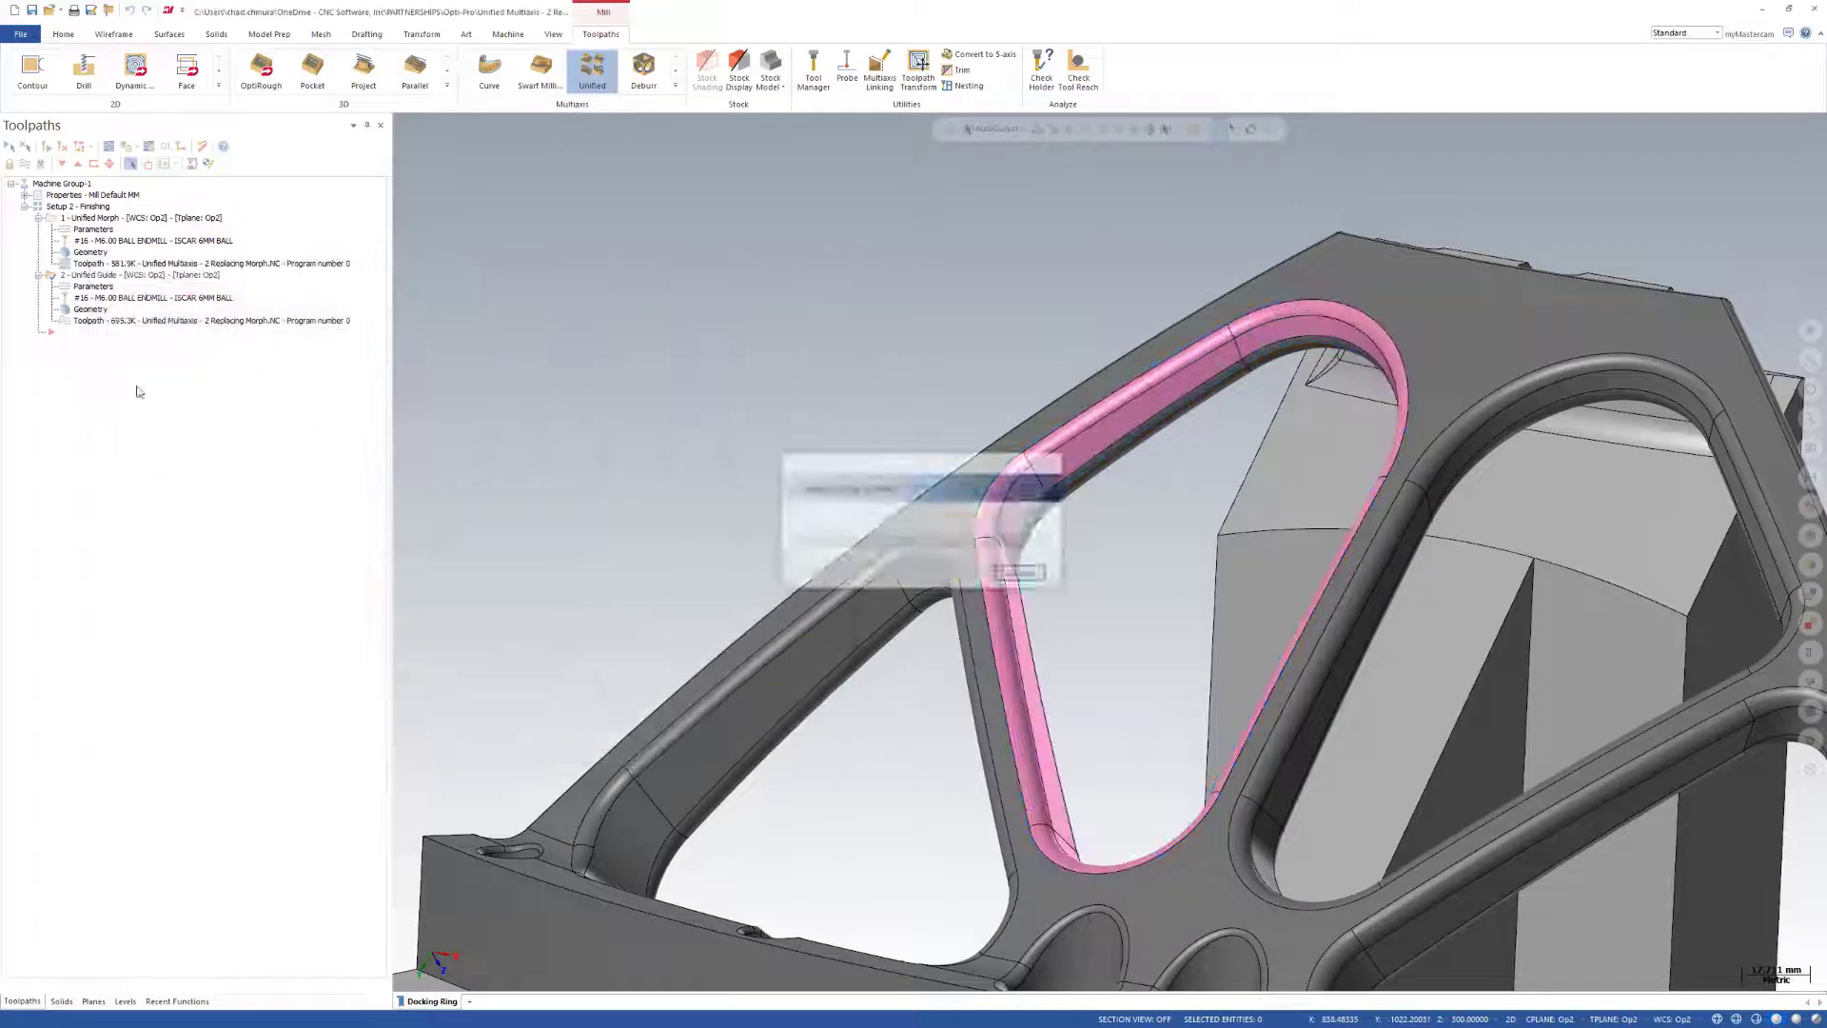
Collapse both operations in the tree and place a copy of the Unified Guide operation after the existing ones.
click(39, 218)
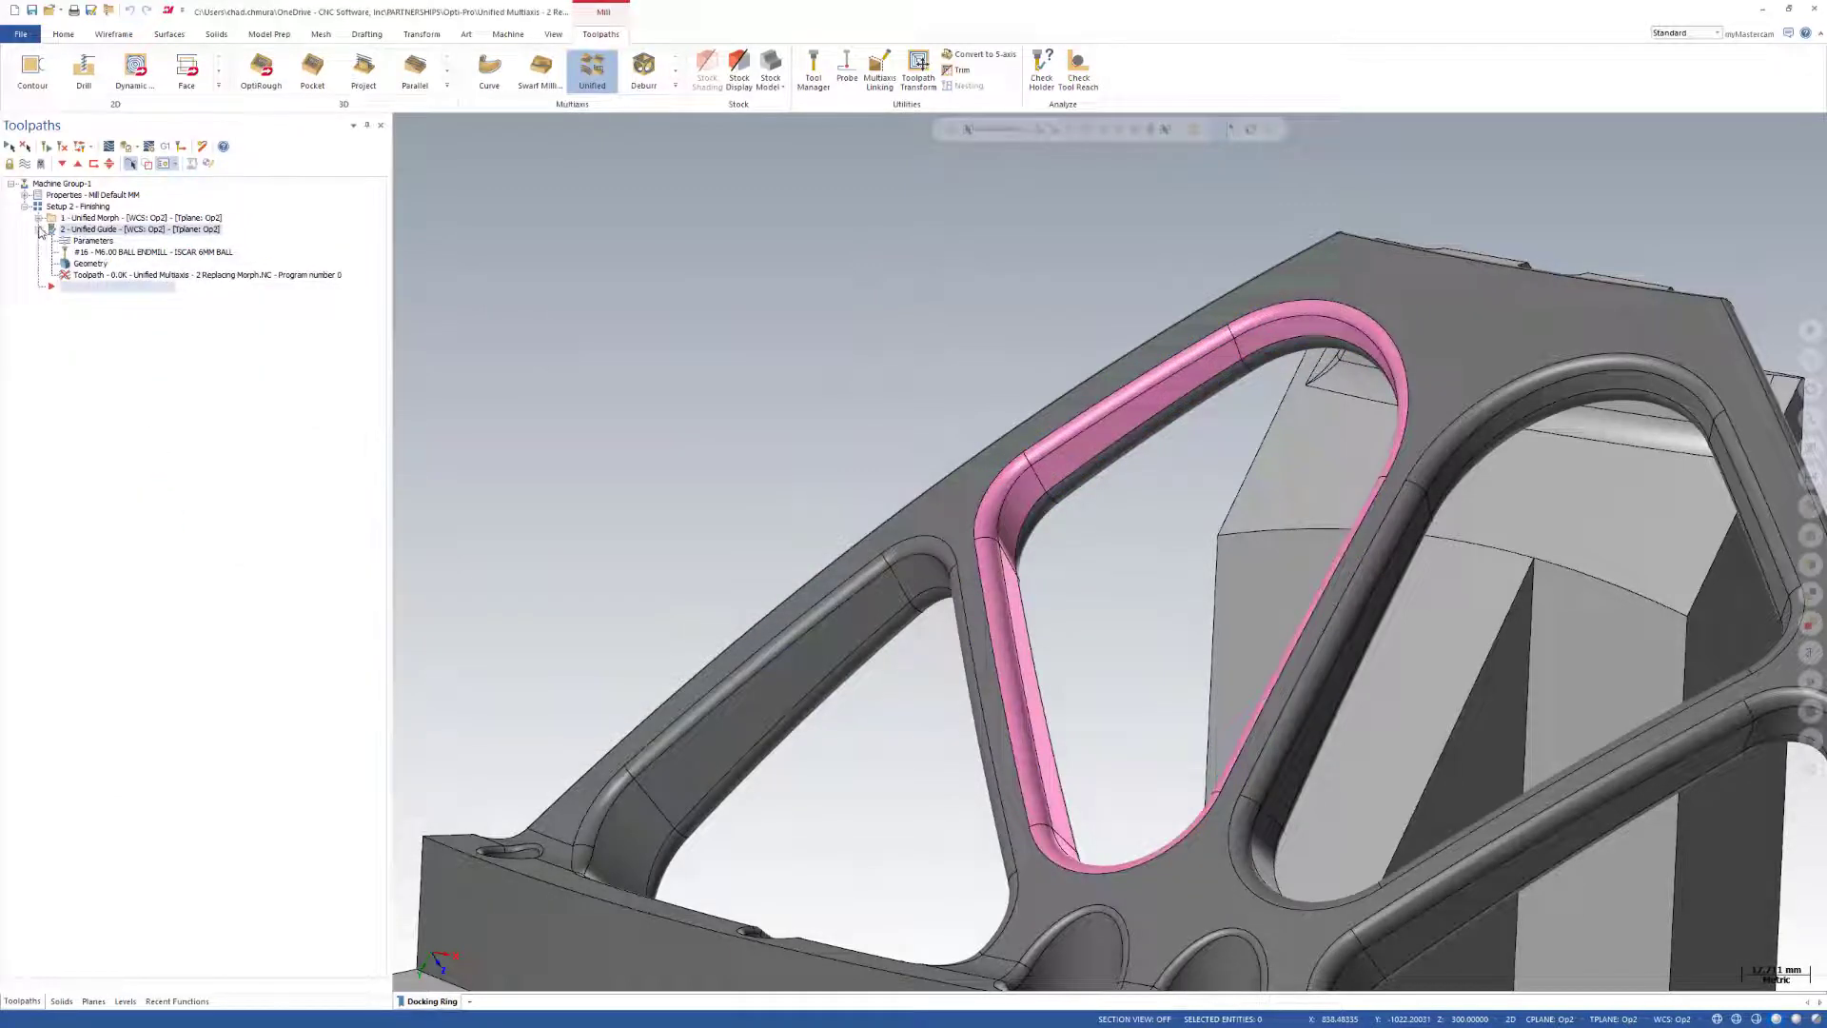
click(39, 229)
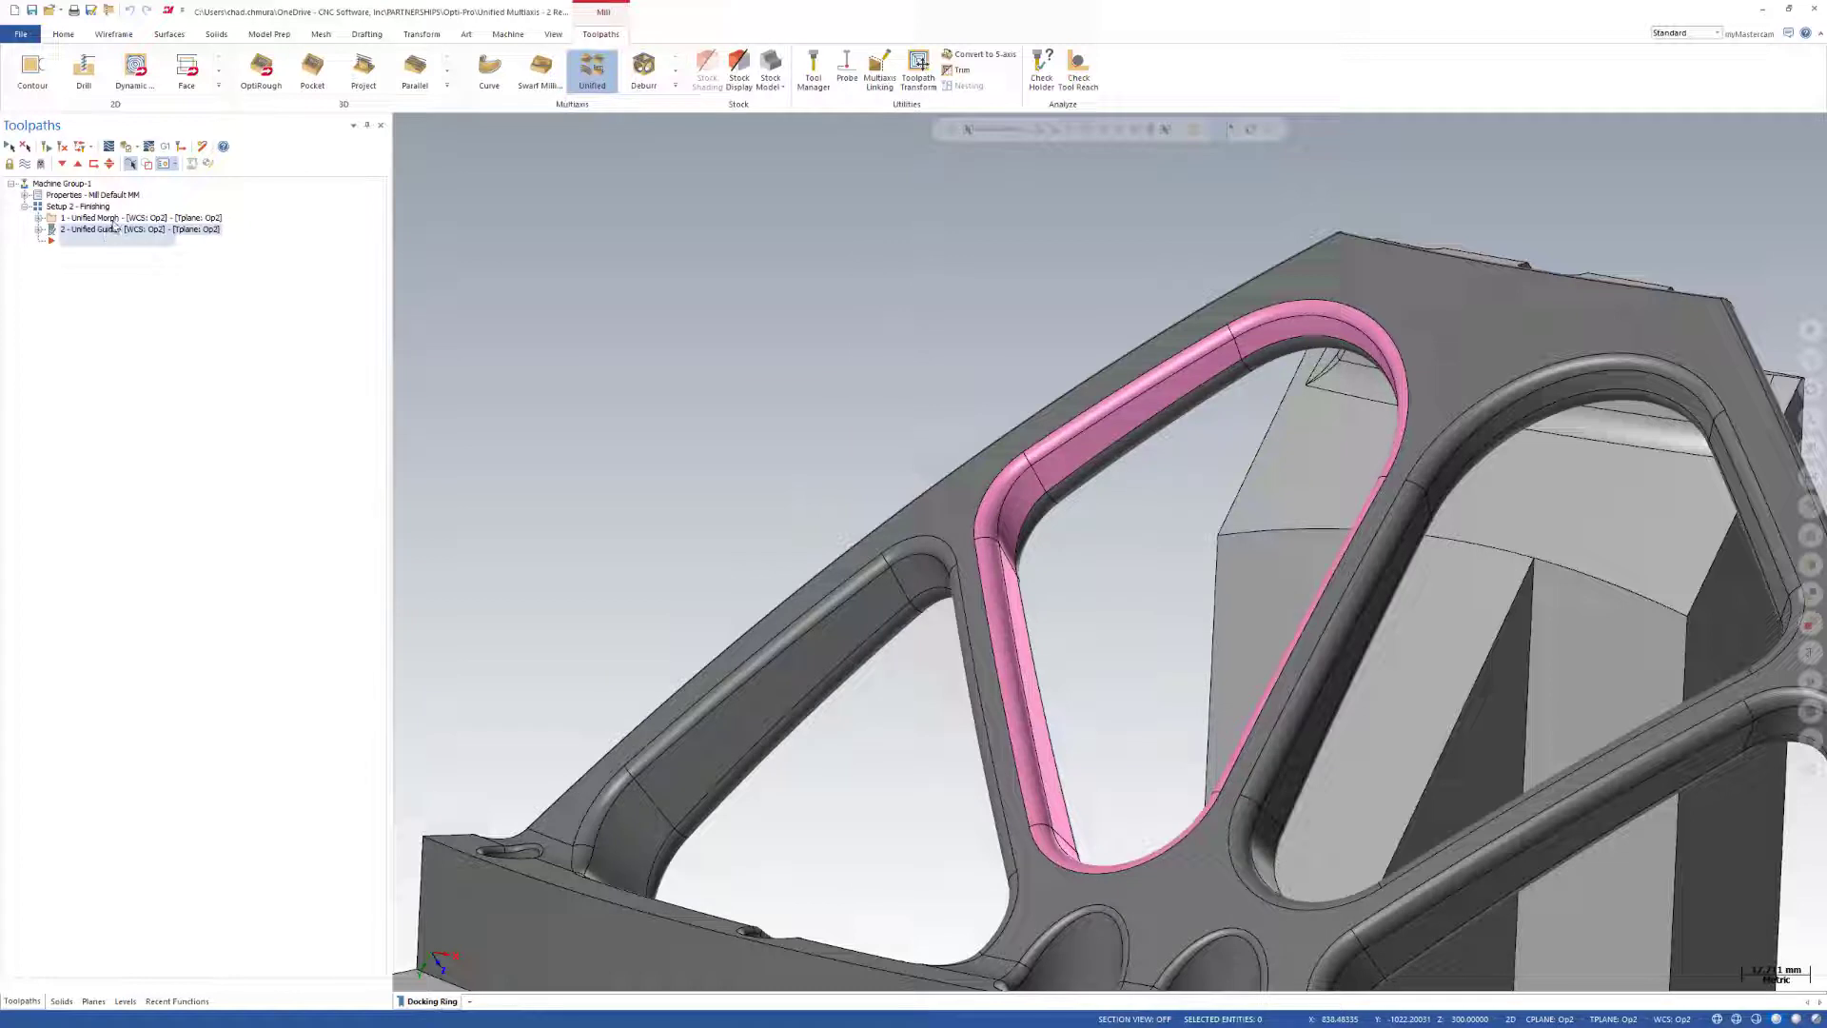
click(113, 229)
right_click(111, 230)
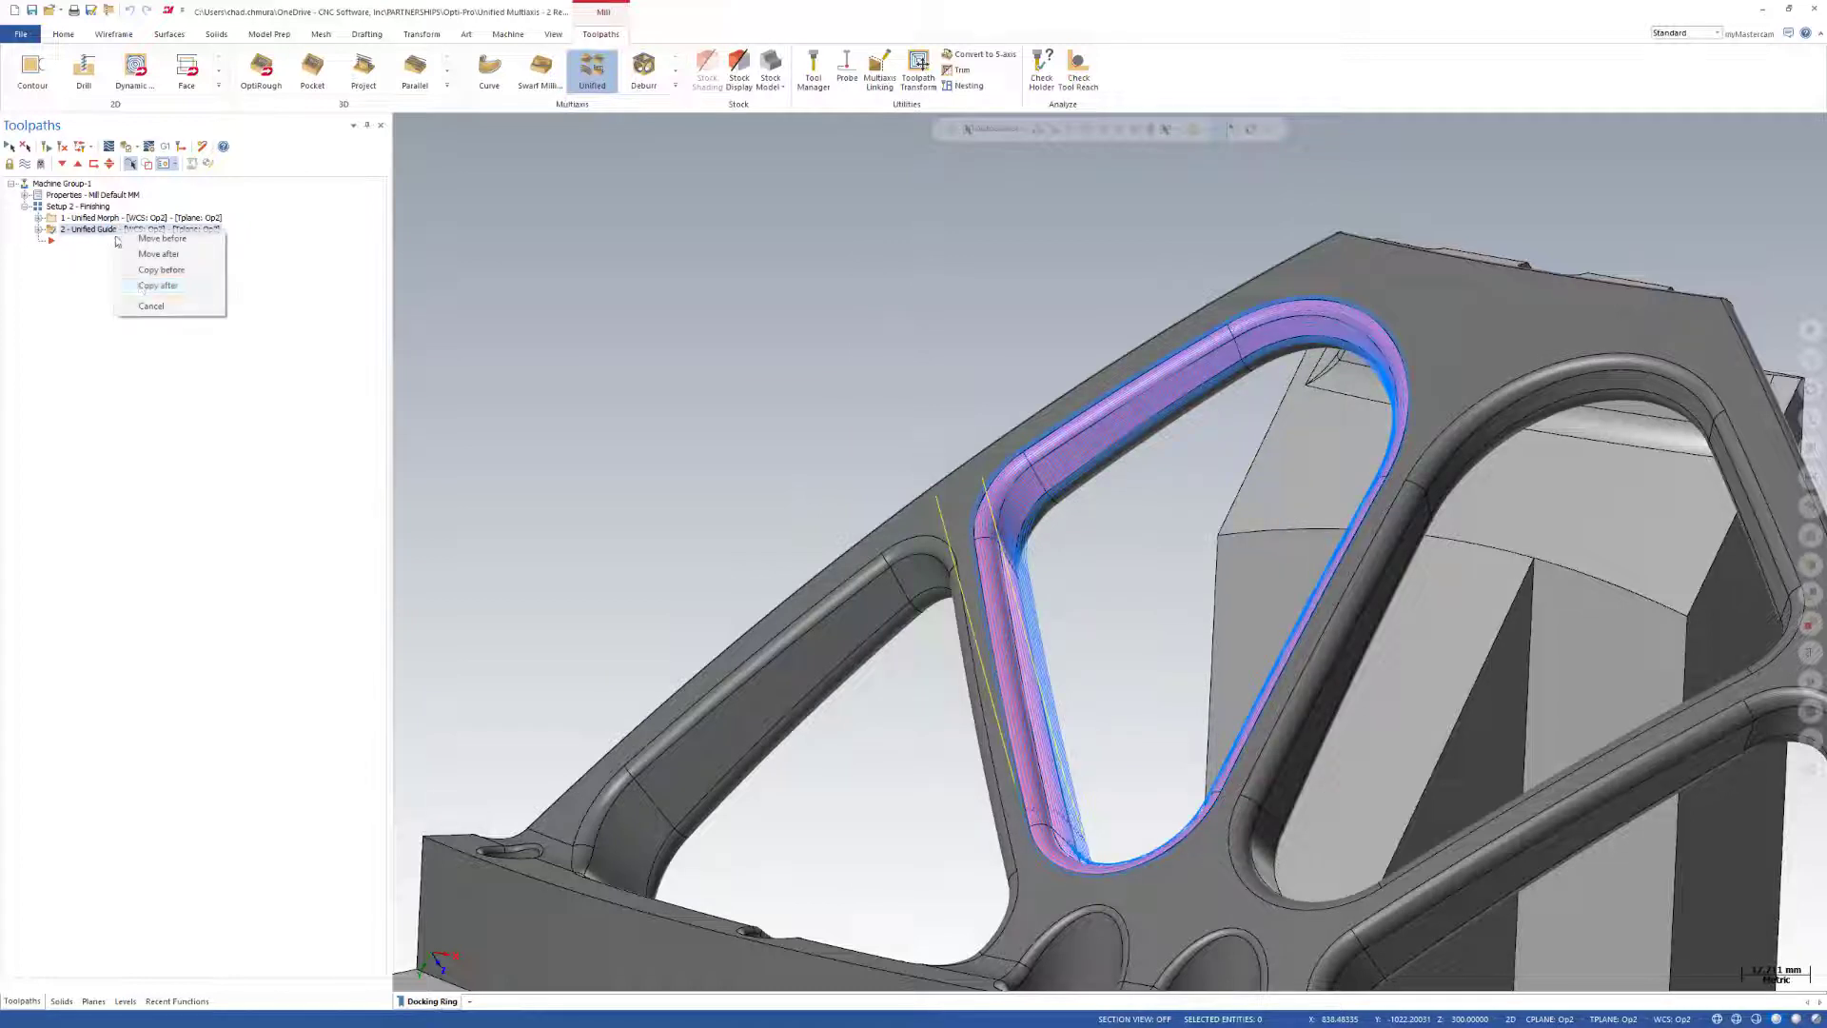
click(143, 285)
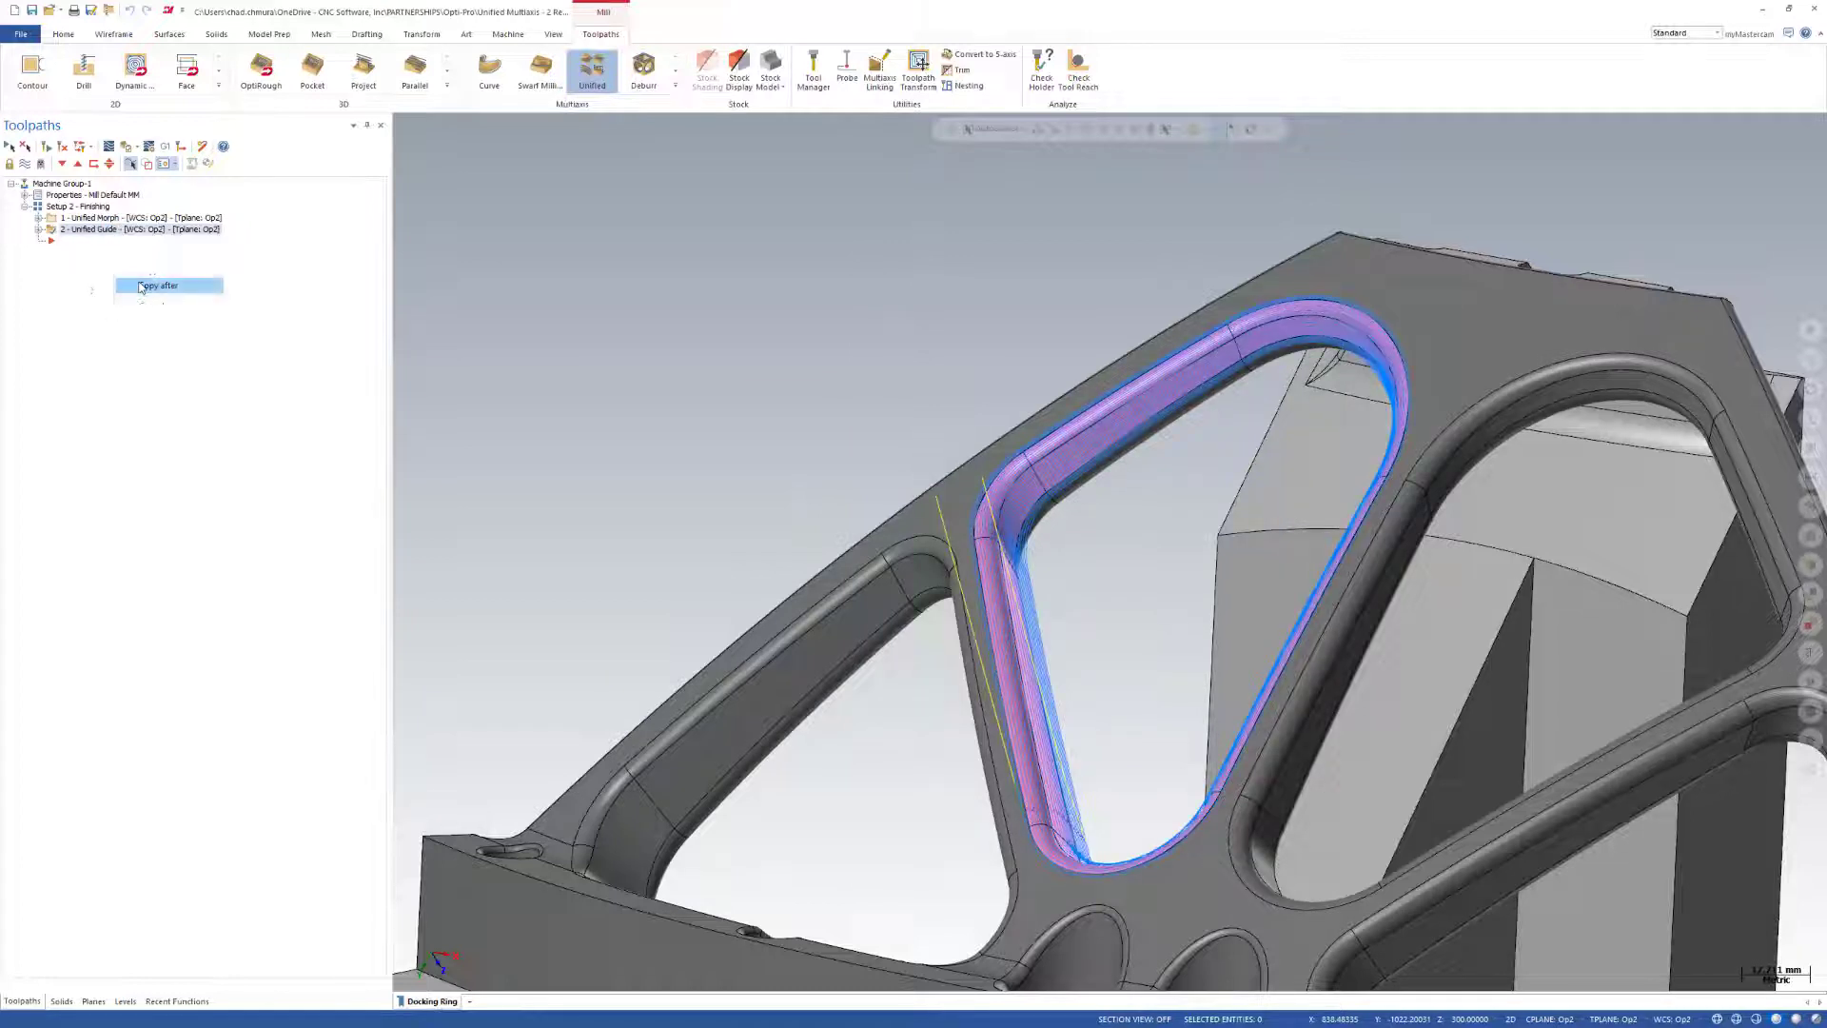
Delete the Guide curve row from the copied third operation's cut pattern.
click(86, 220)
click(86, 230)
click(87, 253)
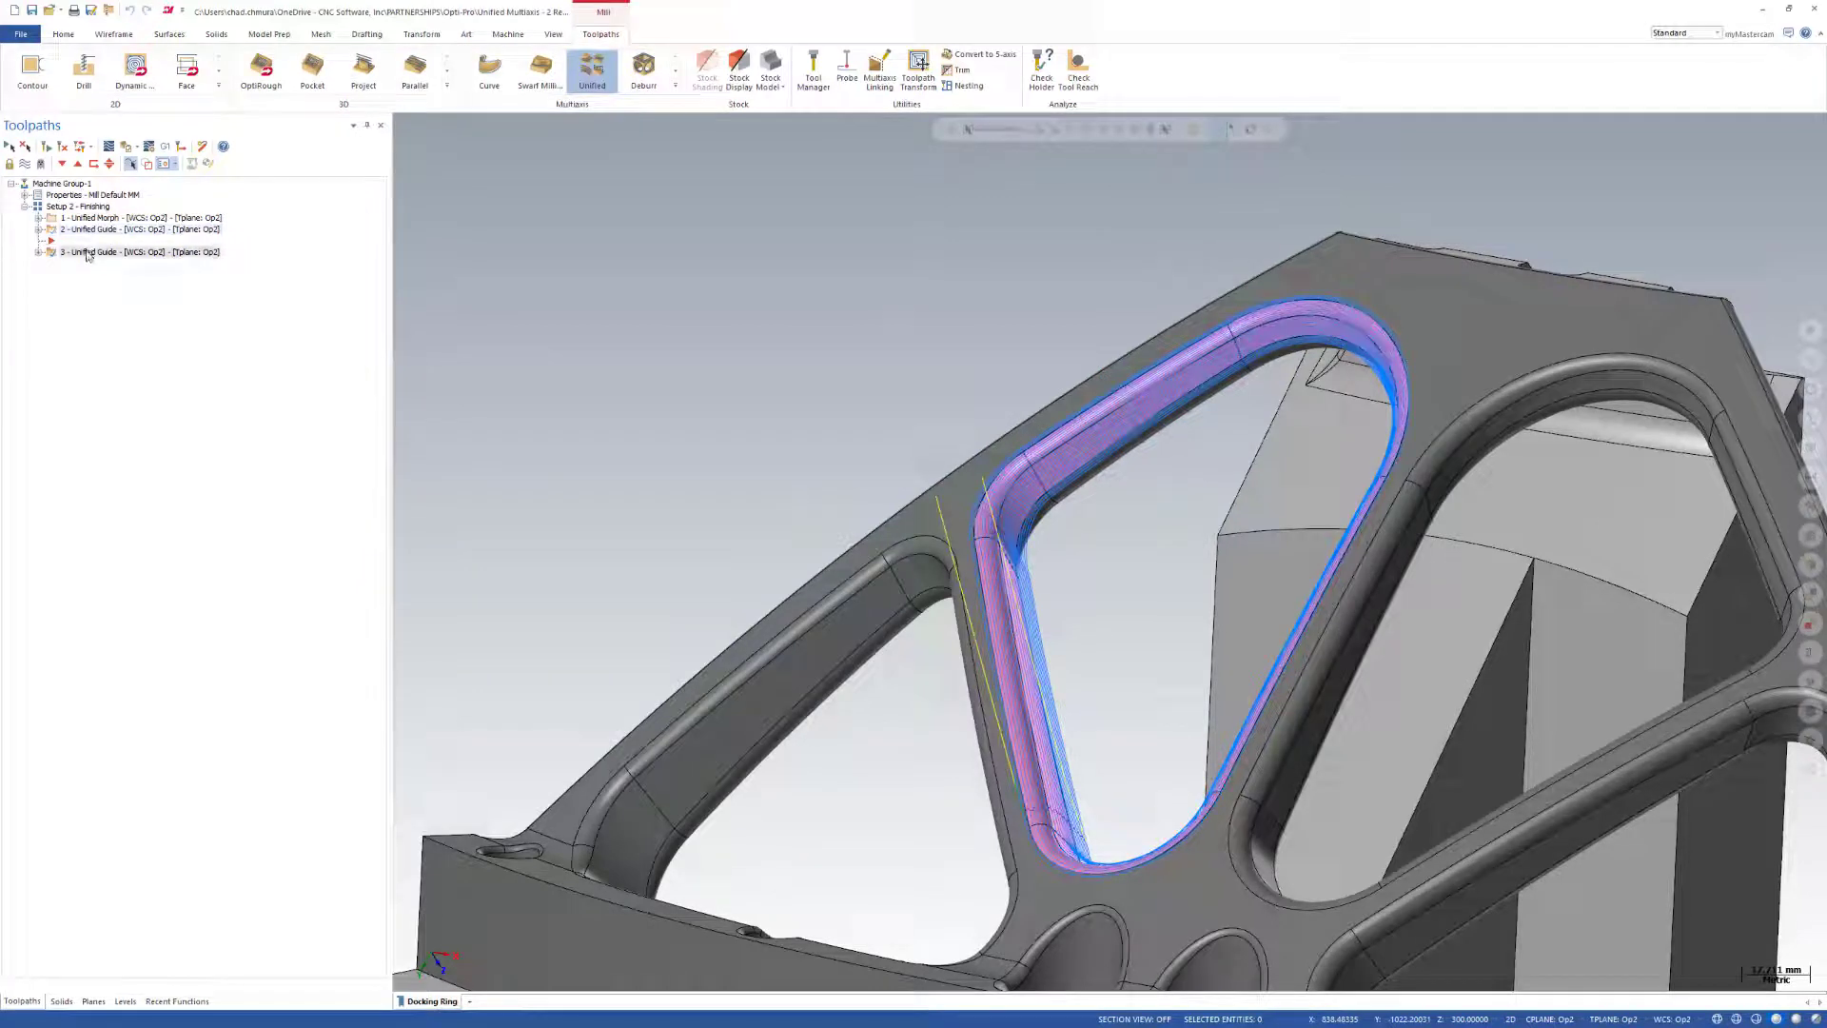
click(39, 252)
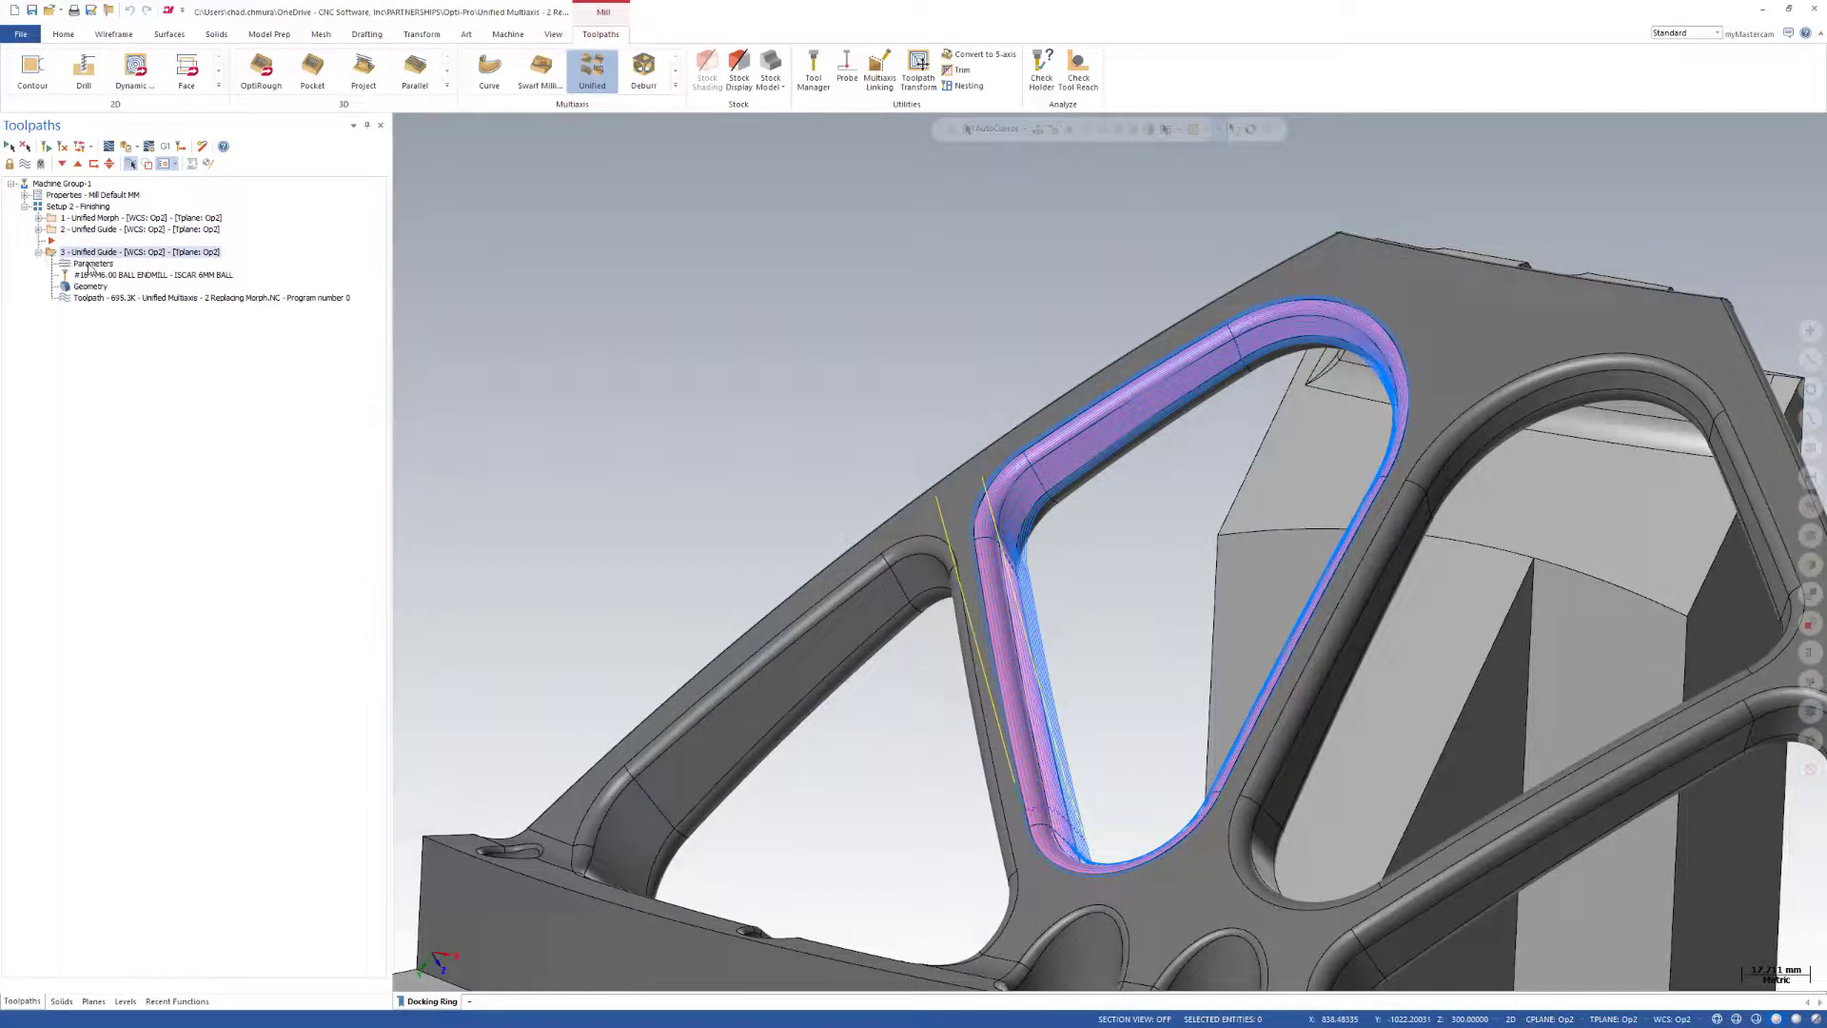
click(90, 265)
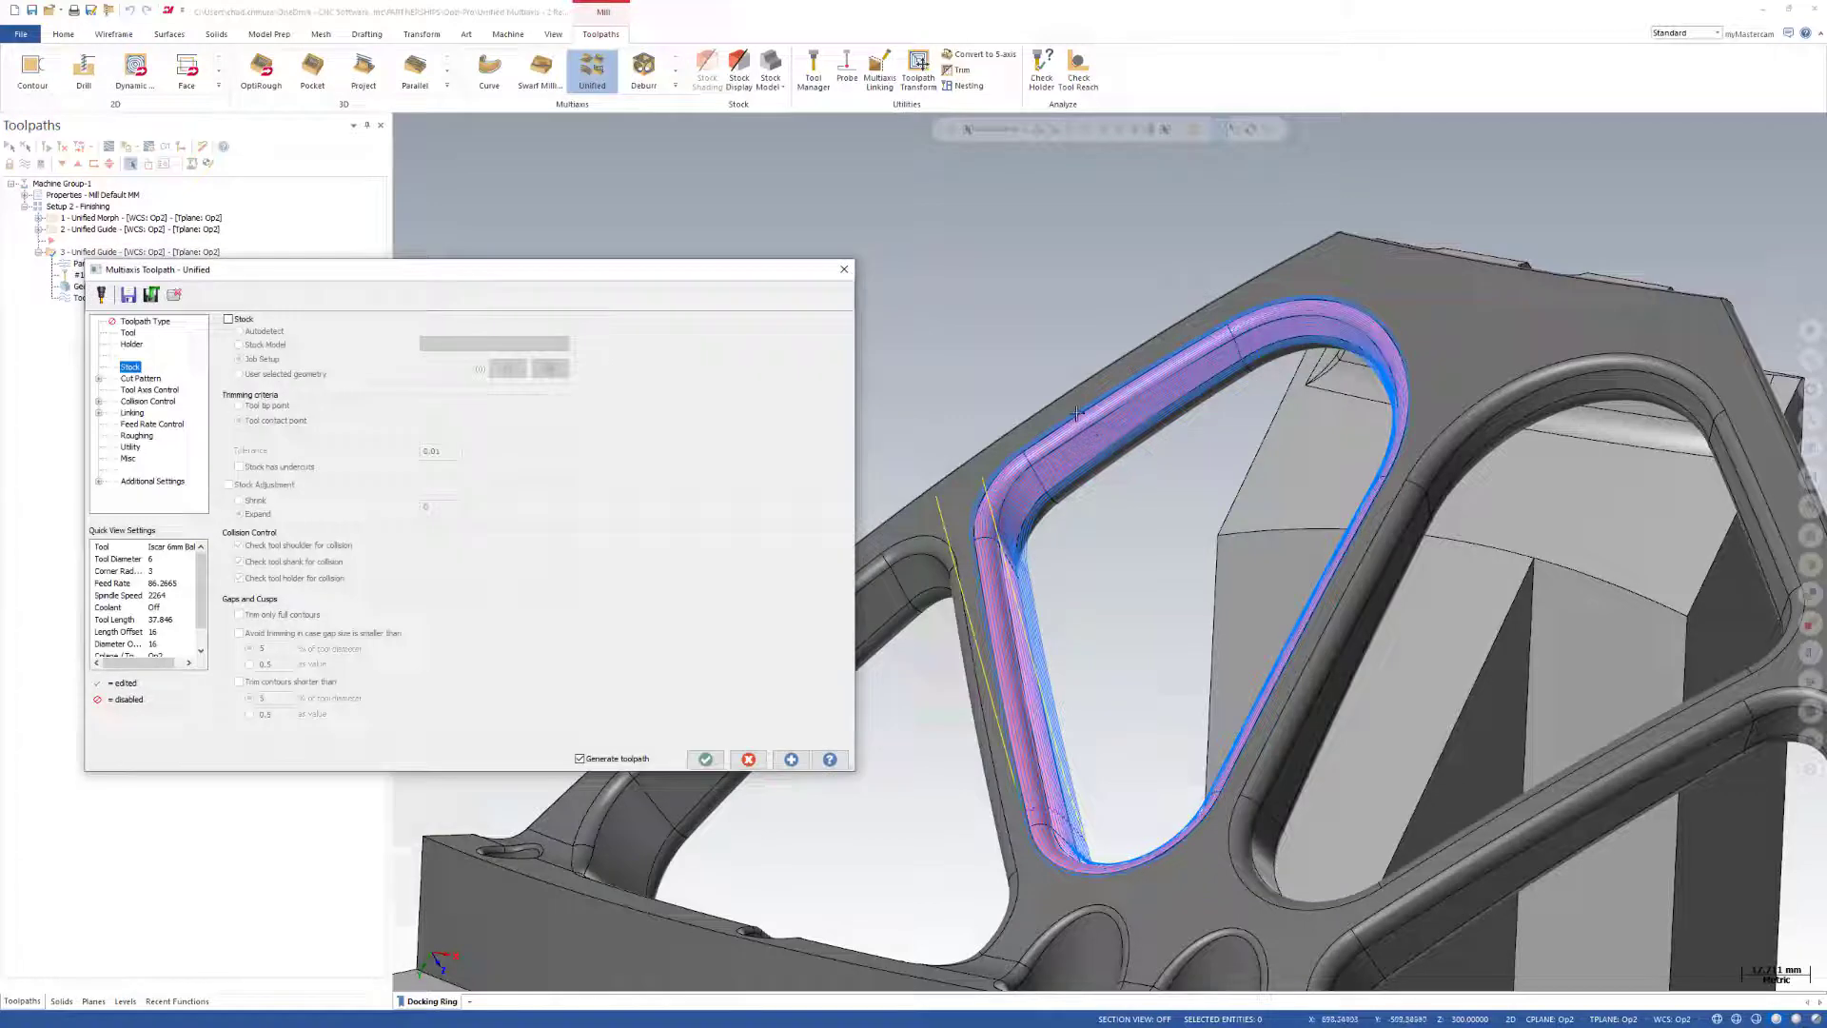
click(133, 378)
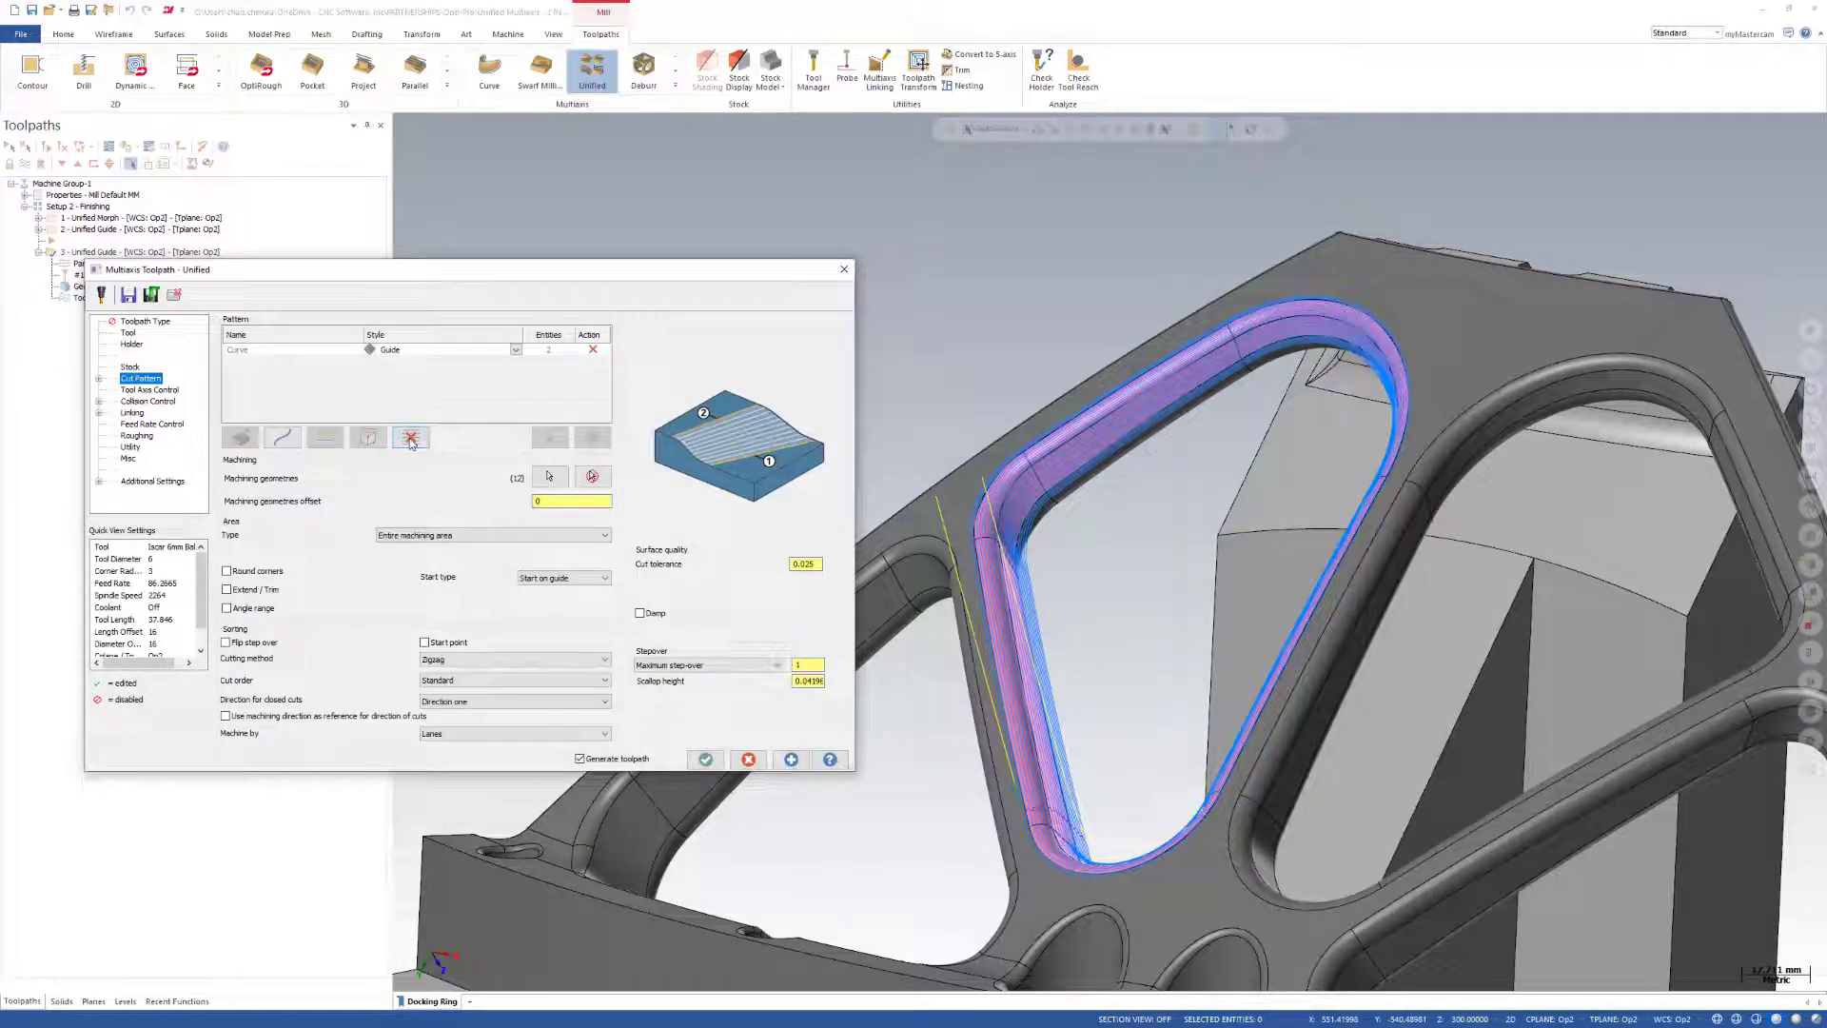
click(410, 436)
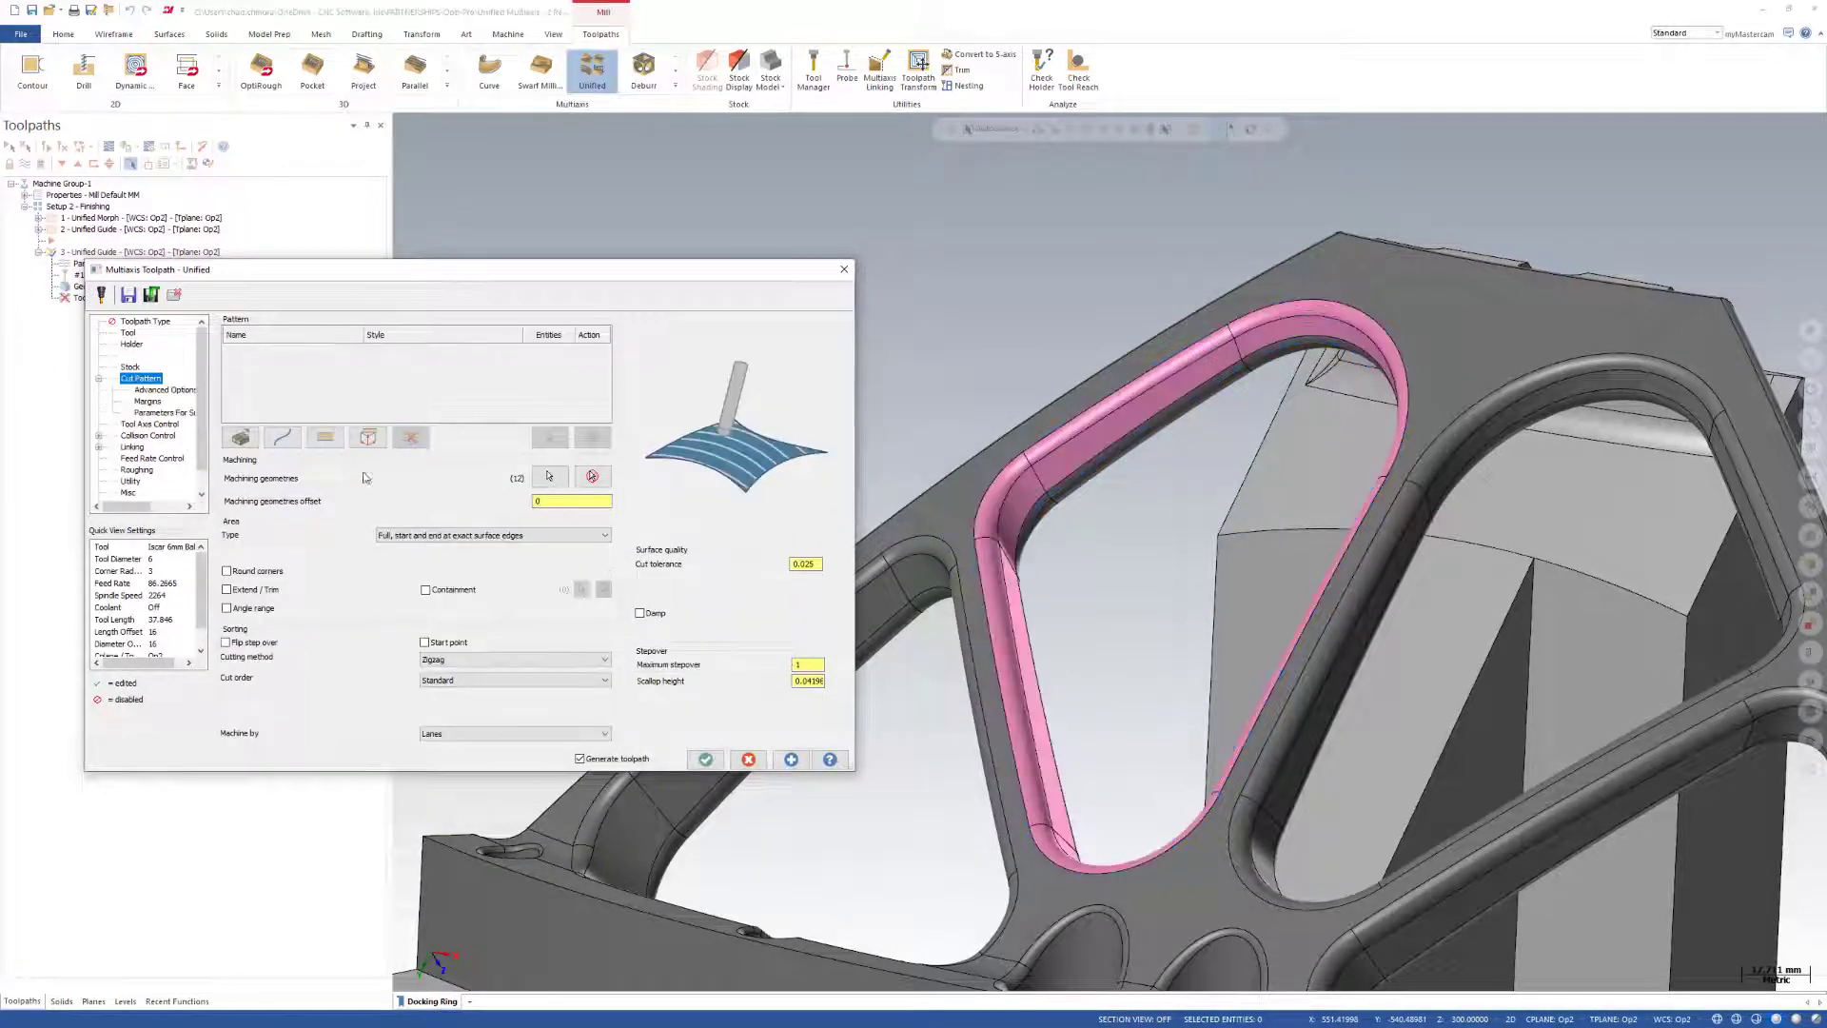
Add an Automatic row with the Machining boundary - Morph style to the third operation's cut pattern and generate the toolpath.
click(241, 438)
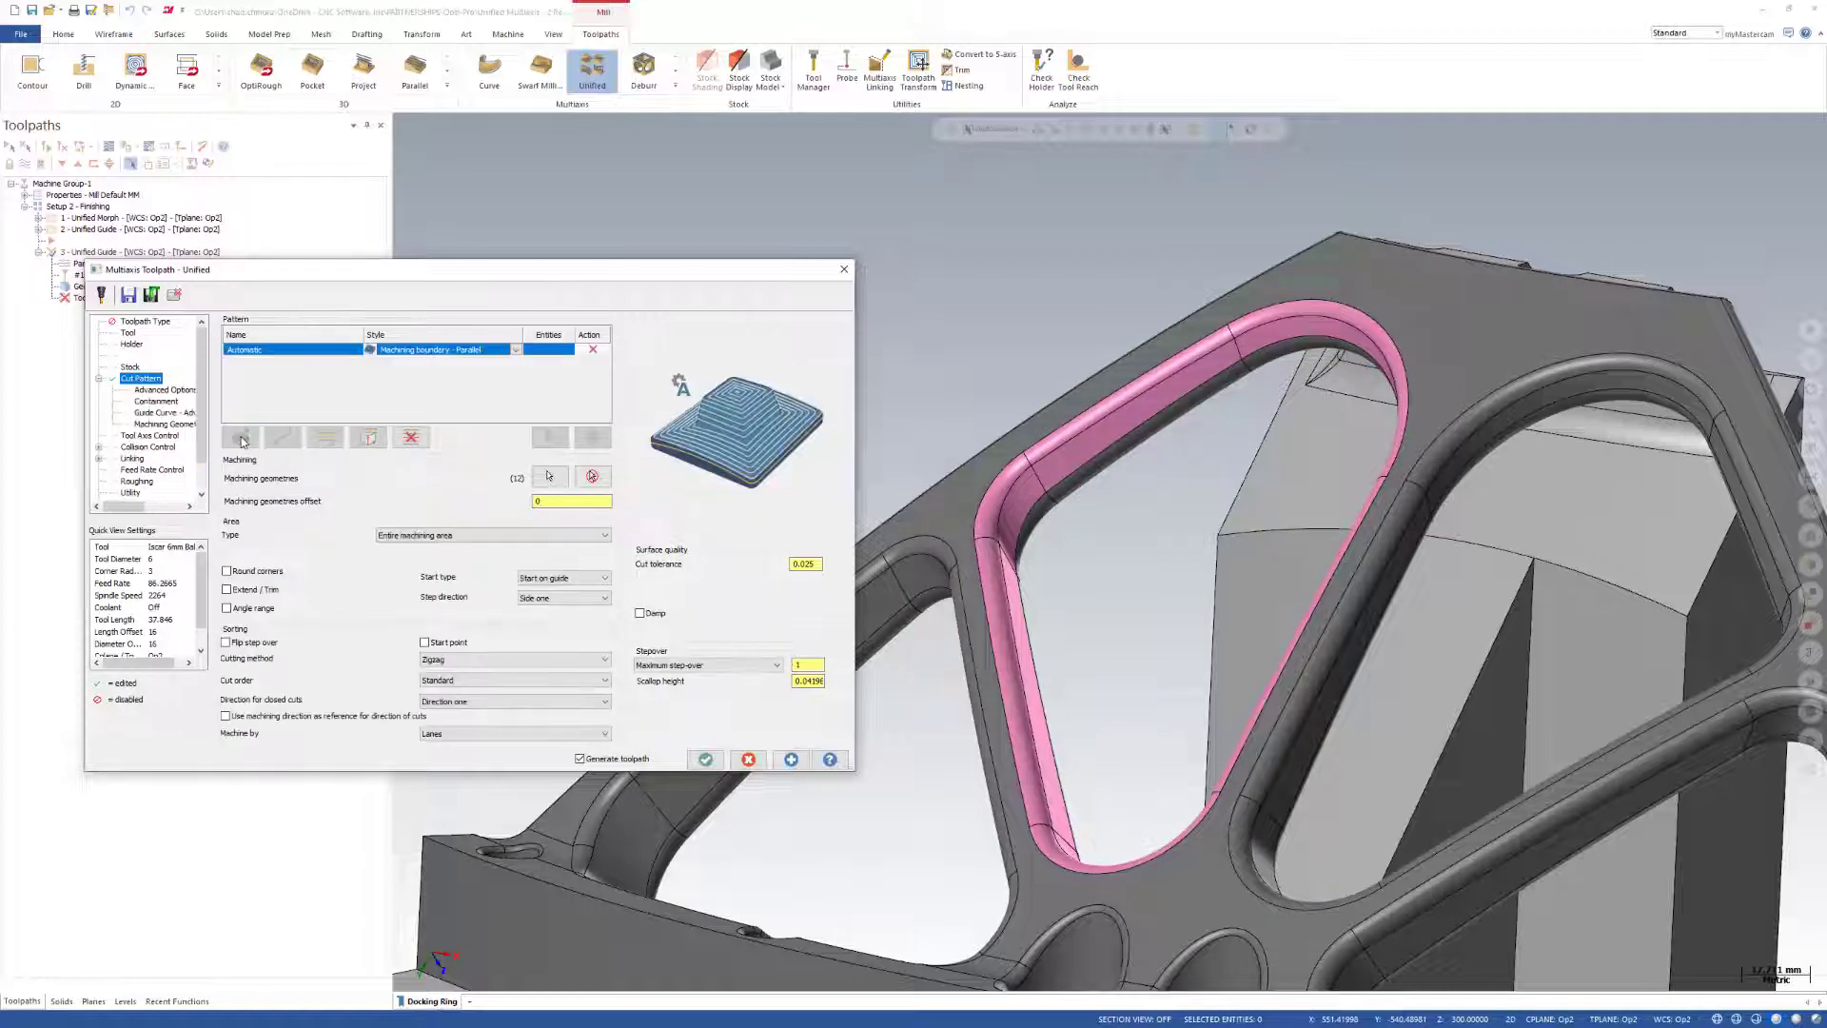
click(516, 351)
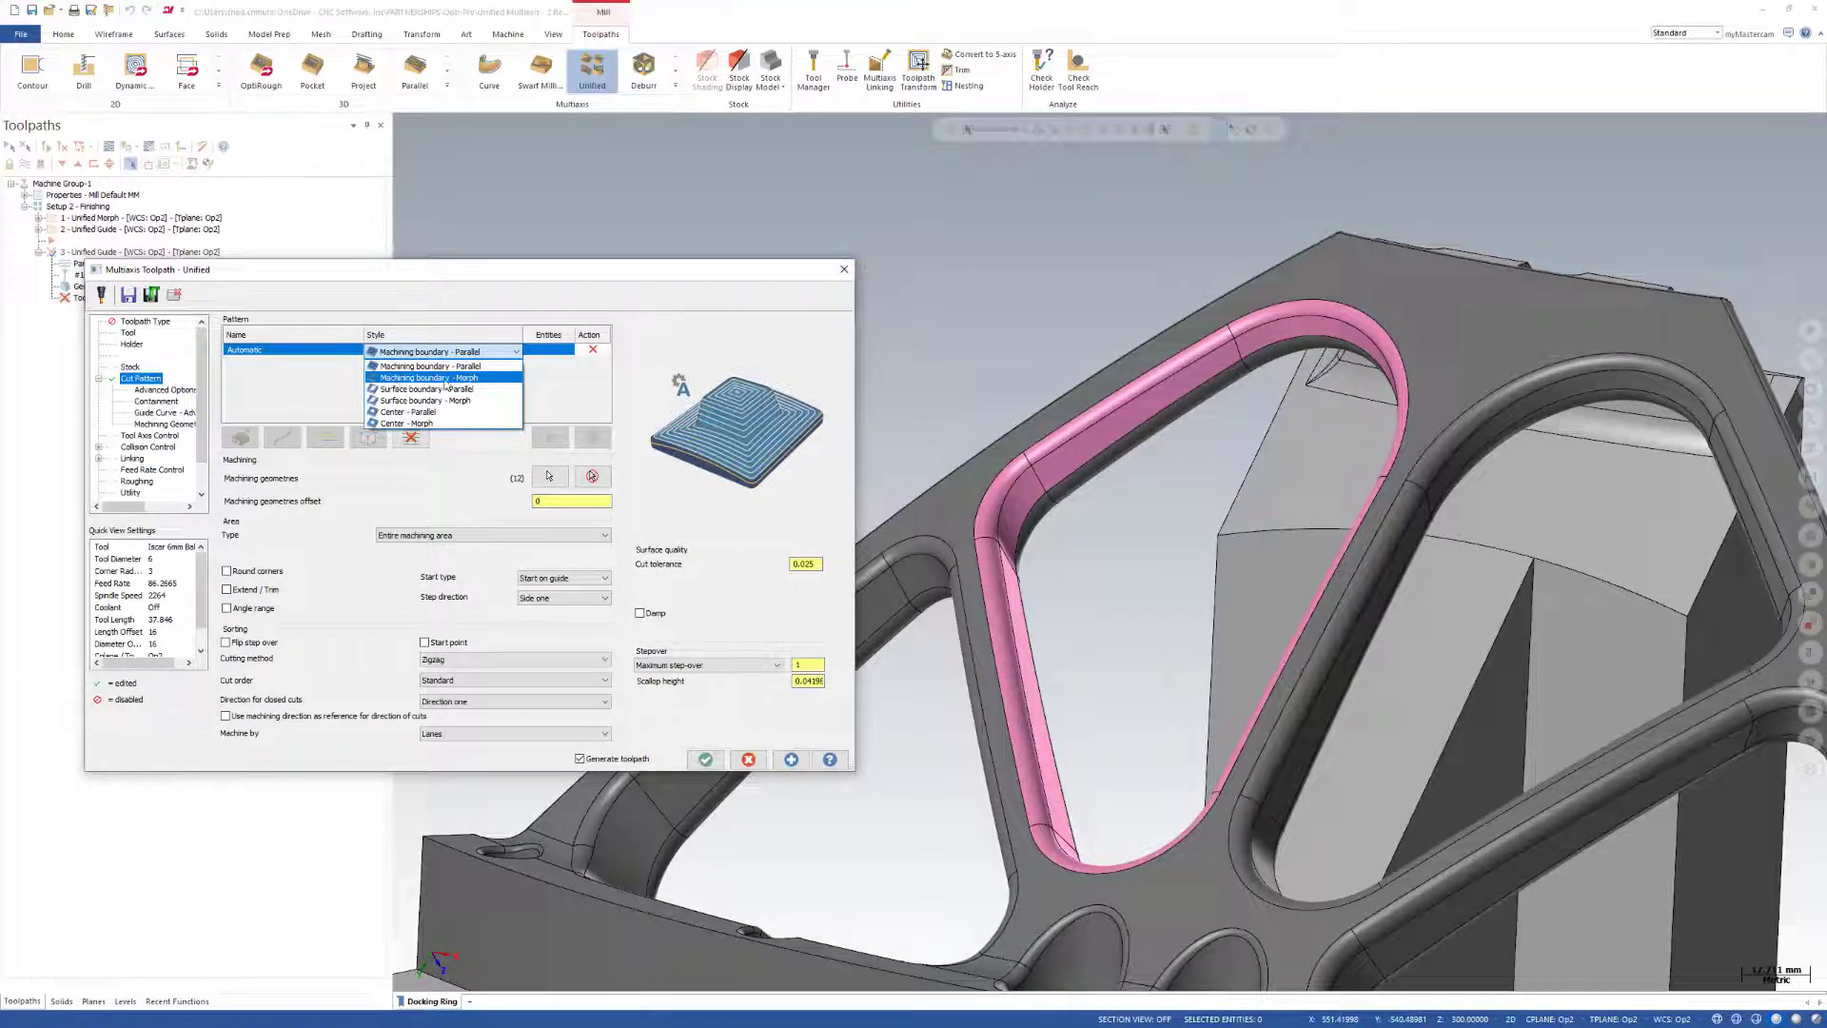
click(489, 378)
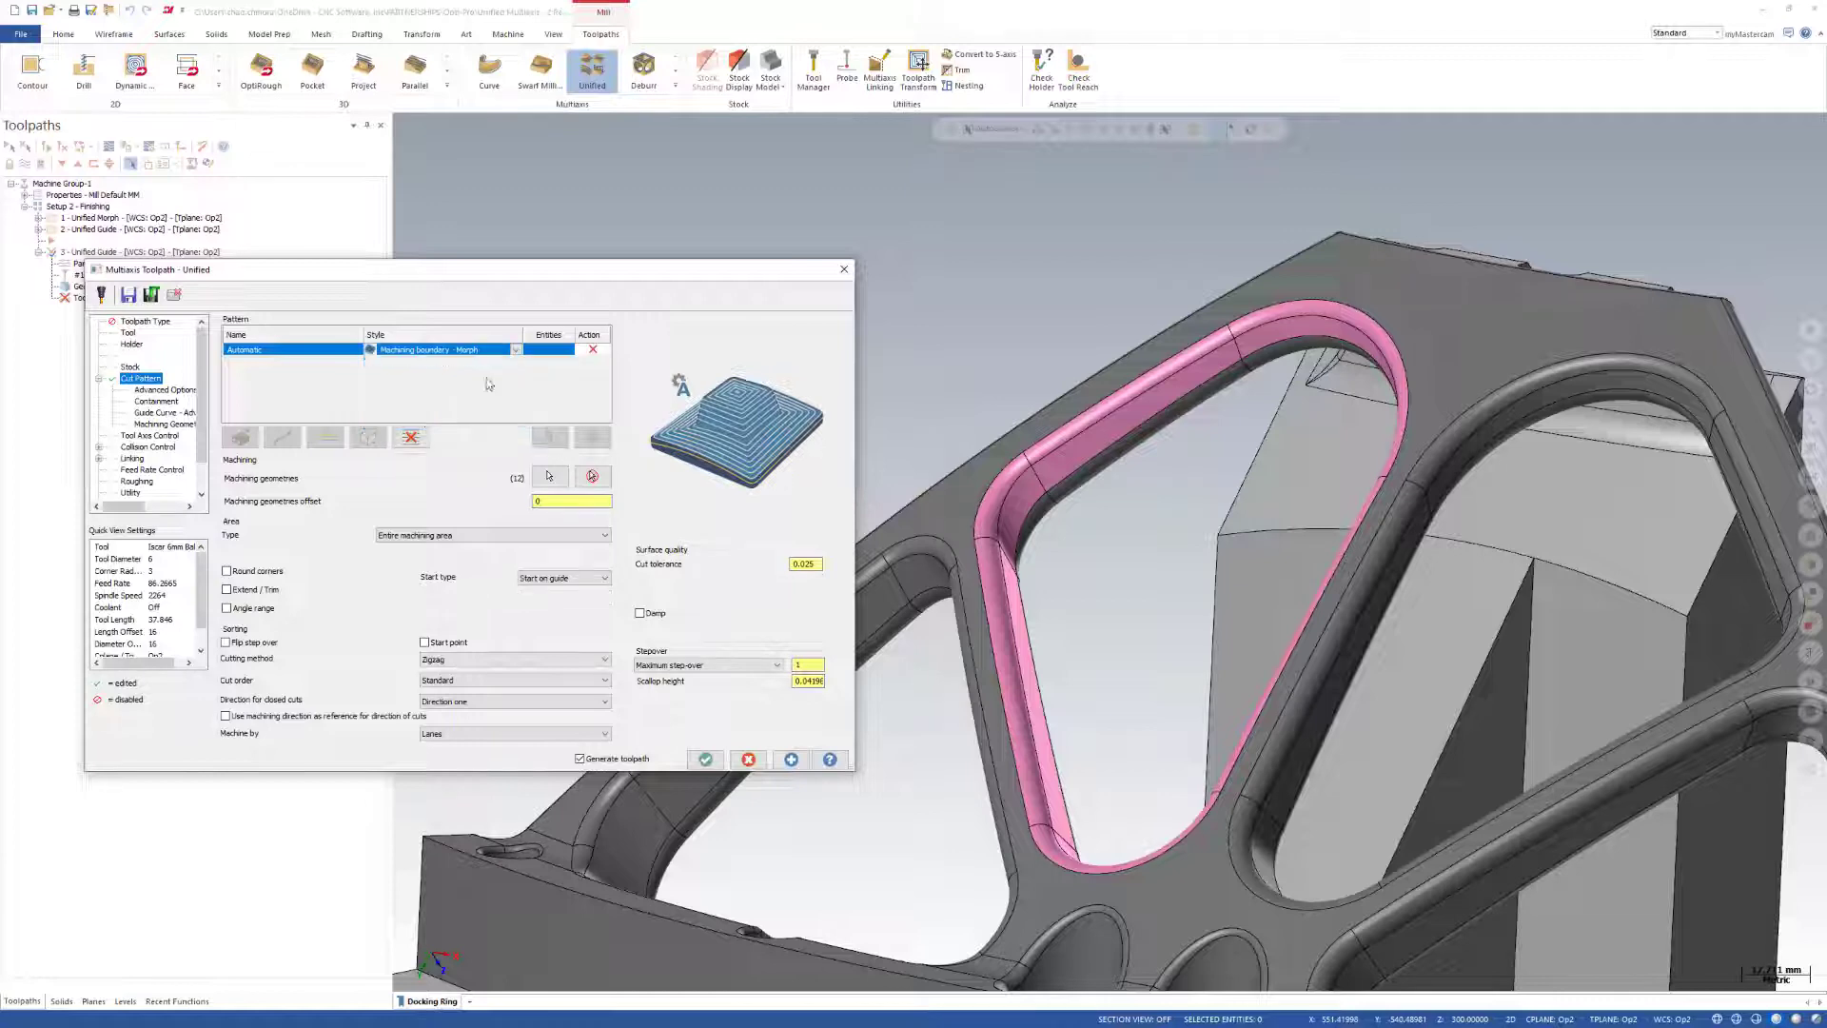
click(706, 758)
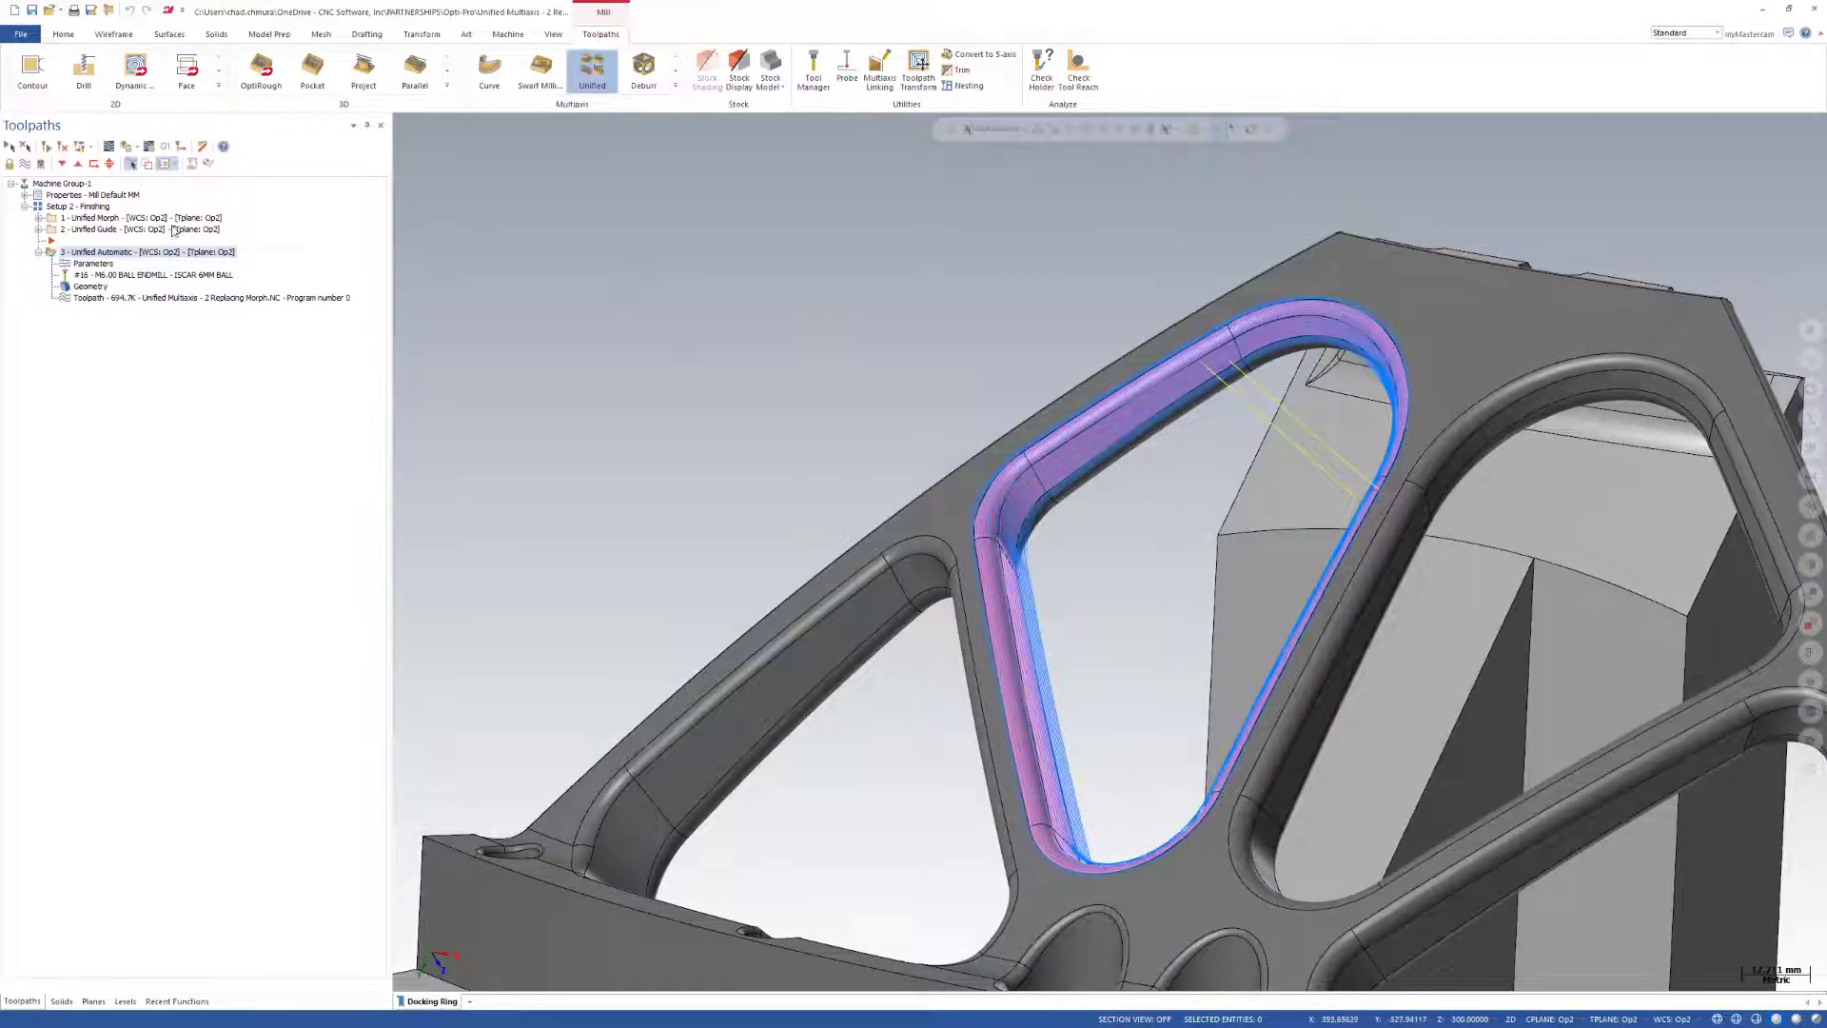
Compare the passes of the Morph, Guide and Automatic operations on the pink pocket.
click(174, 229)
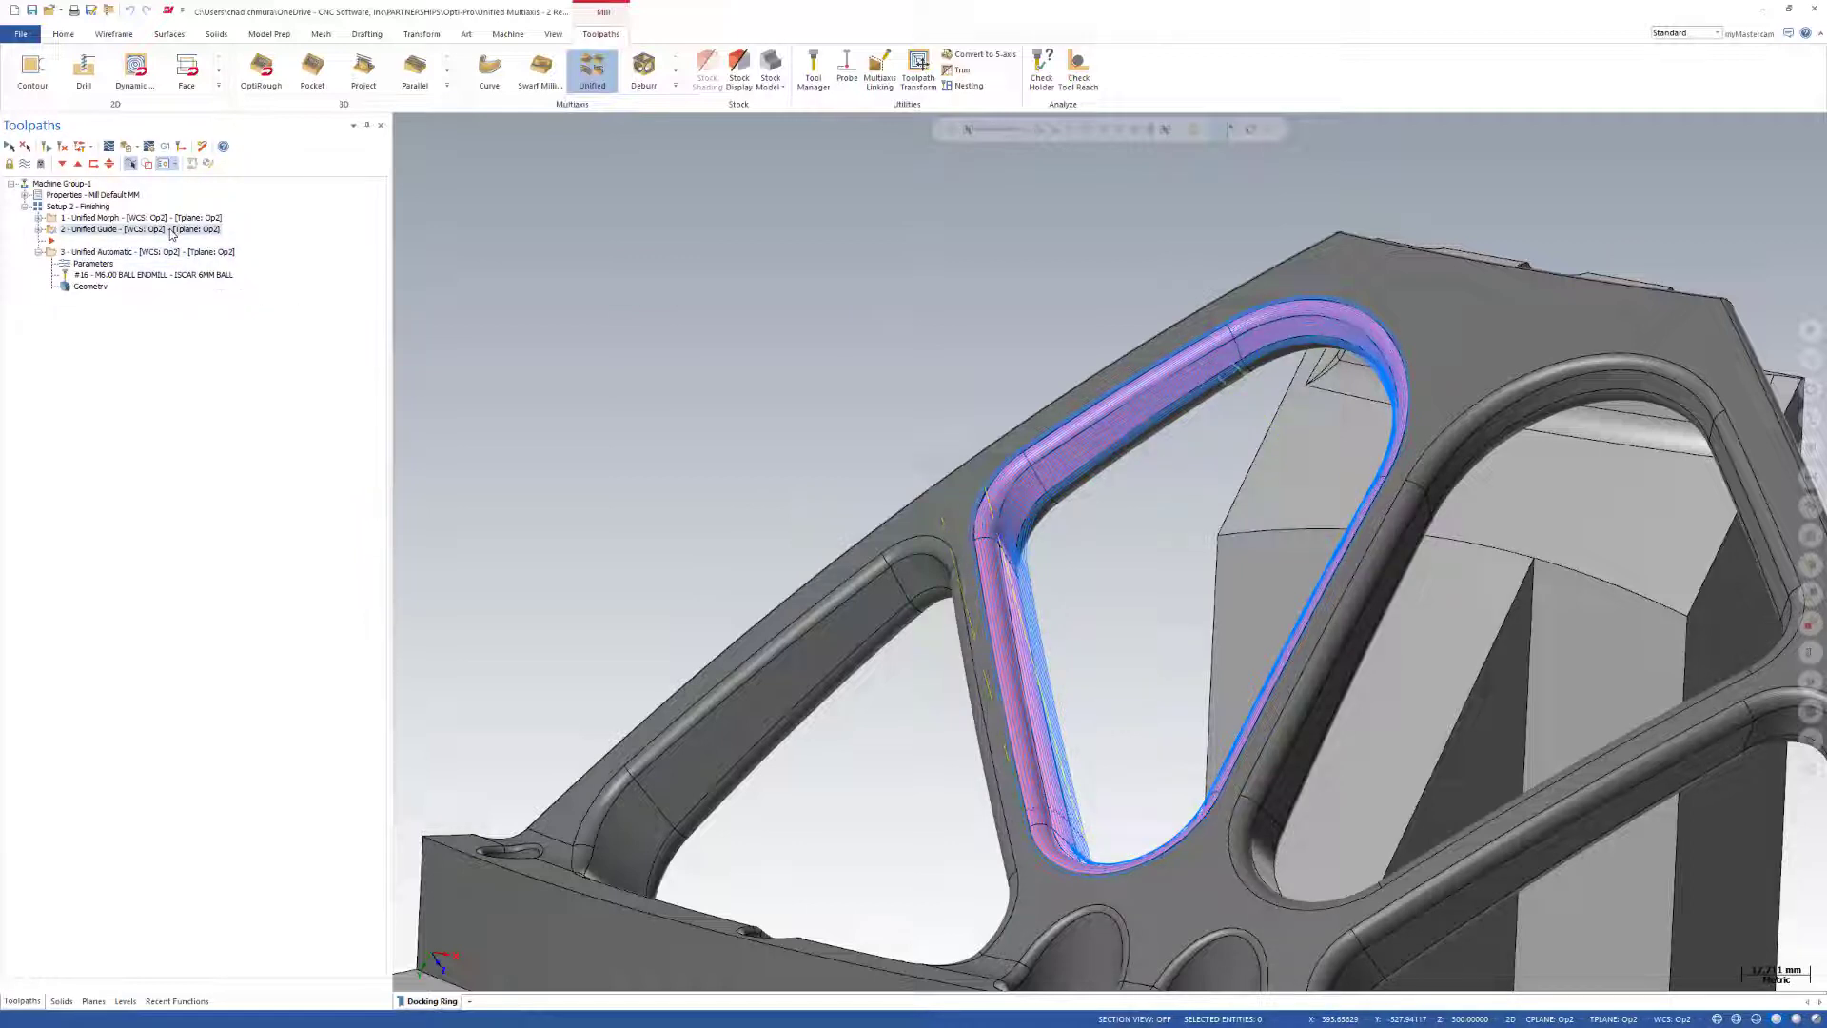
key(Up)
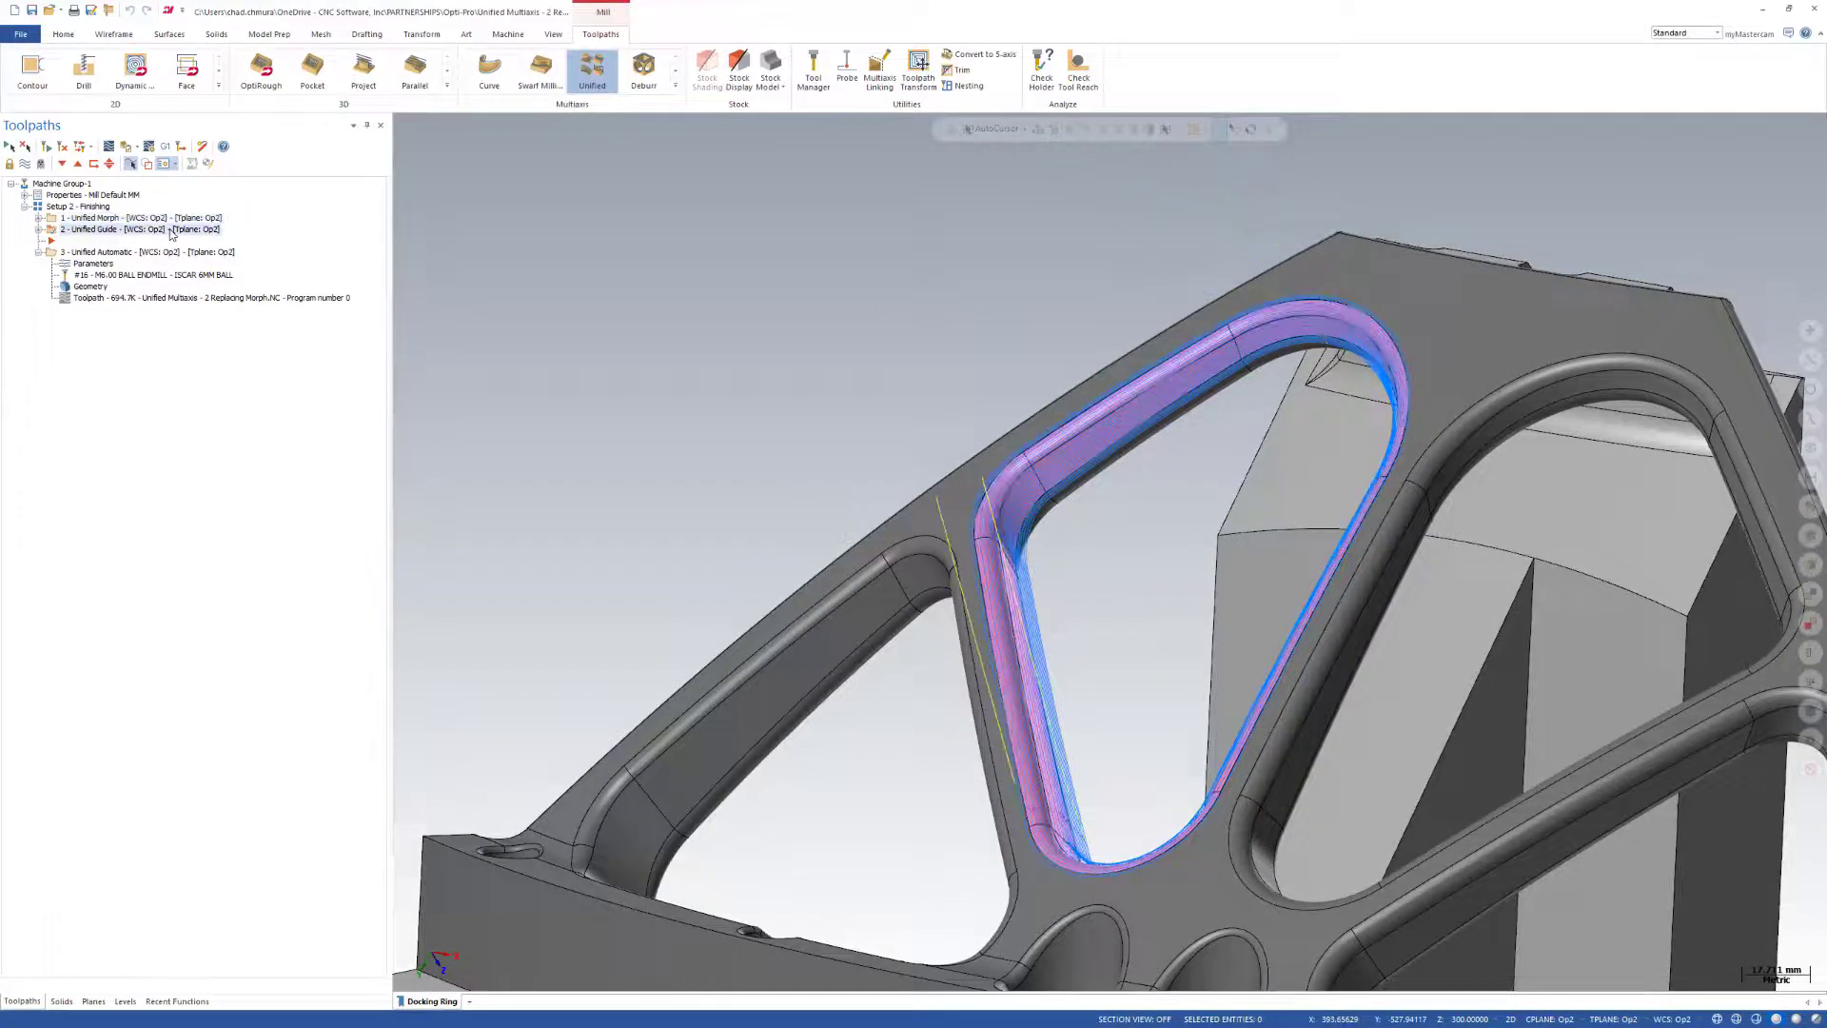
key(Down)
key(Down)
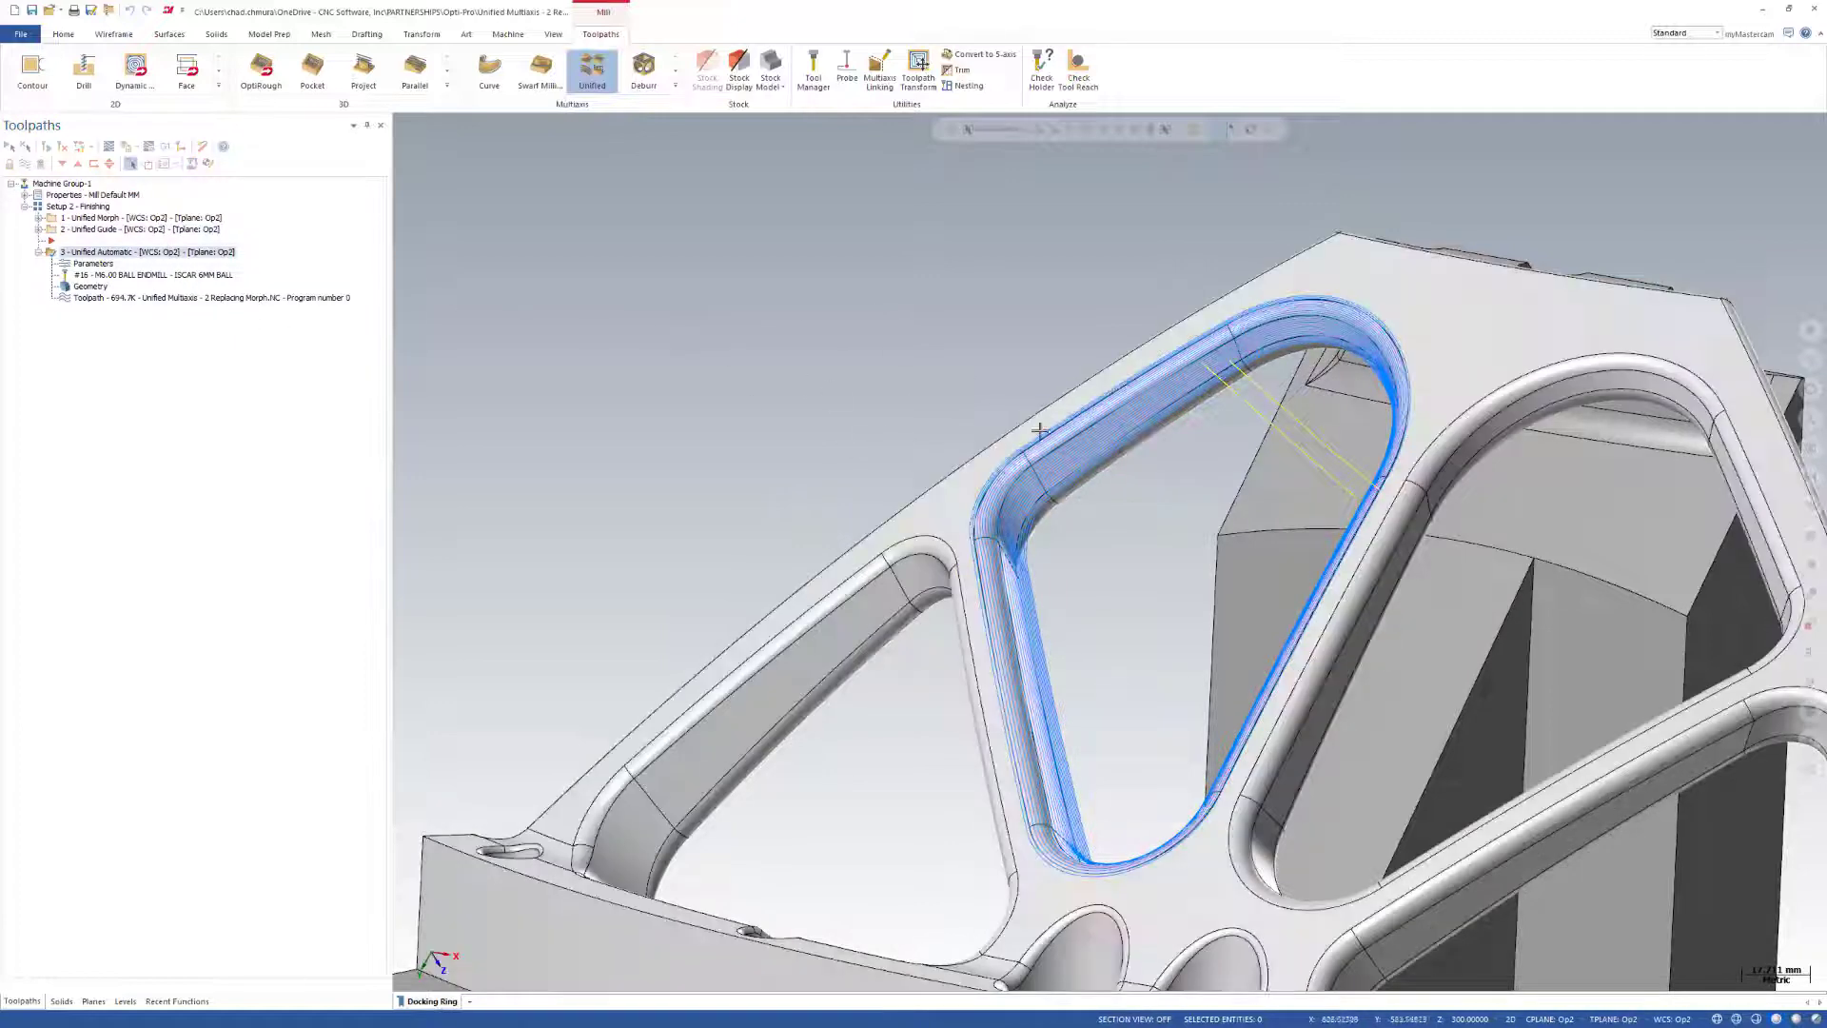
click(270, 35)
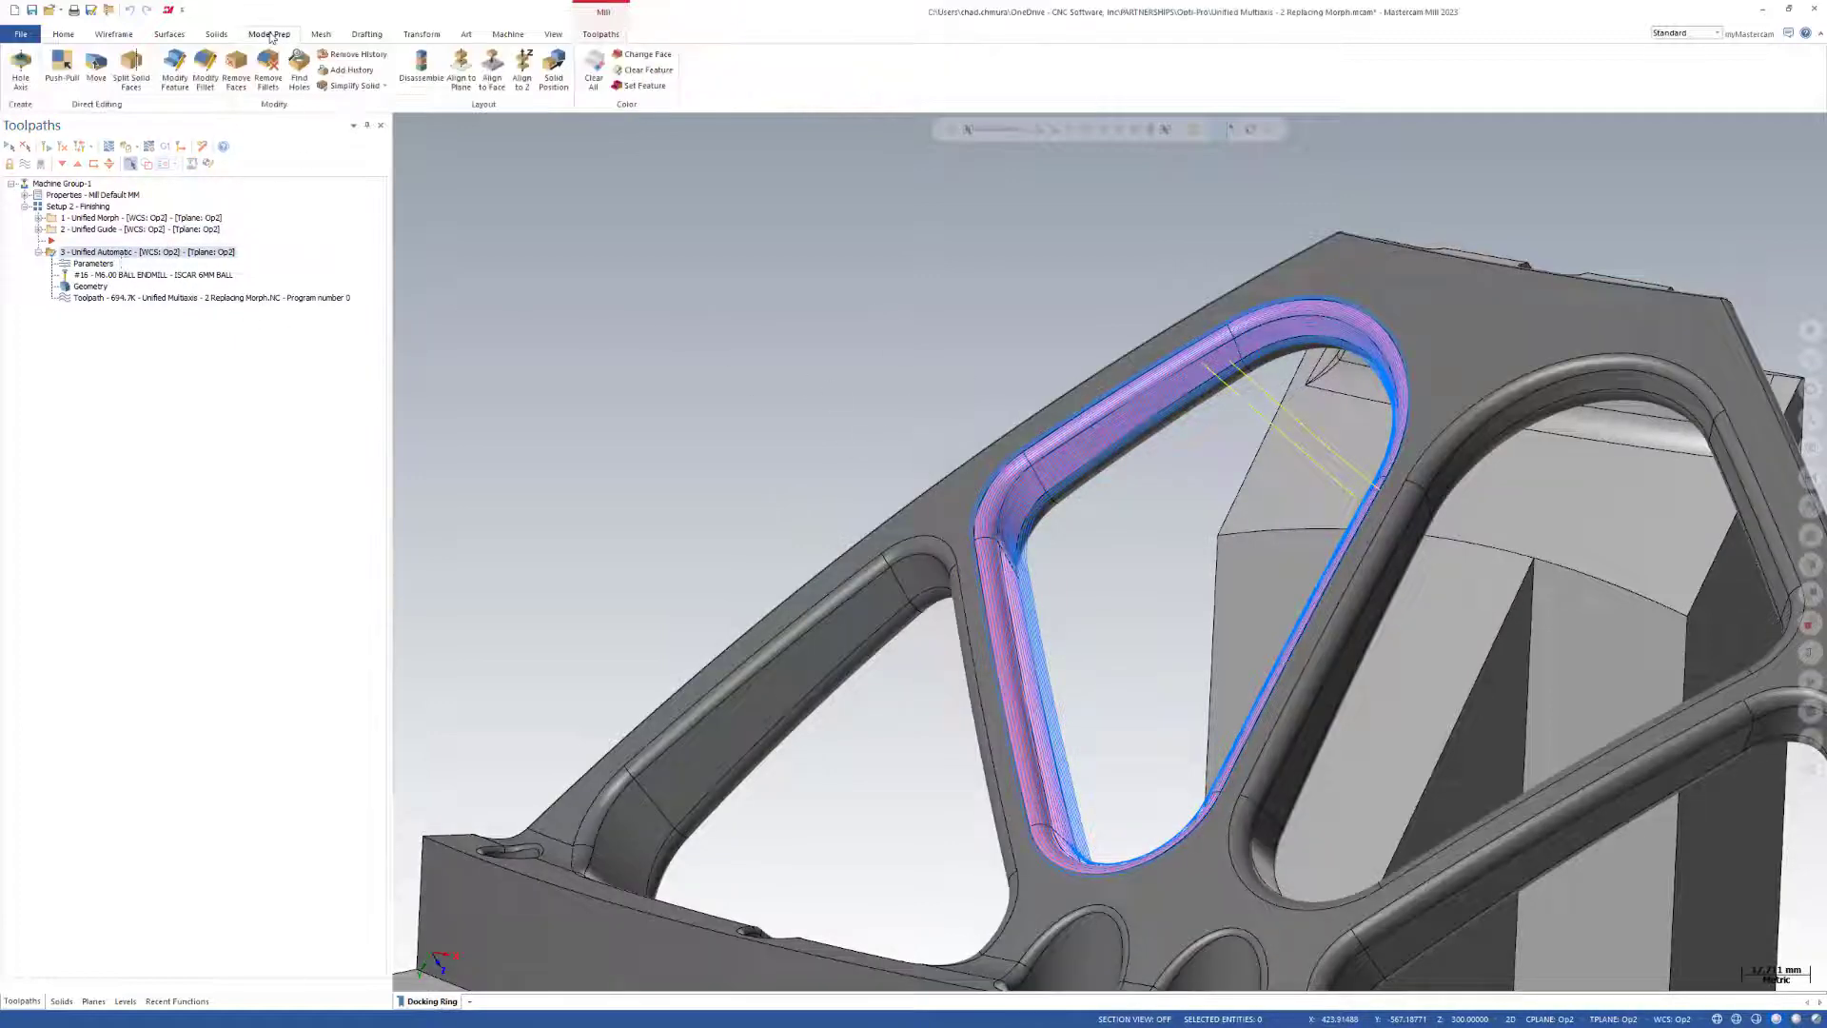
click(176, 72)
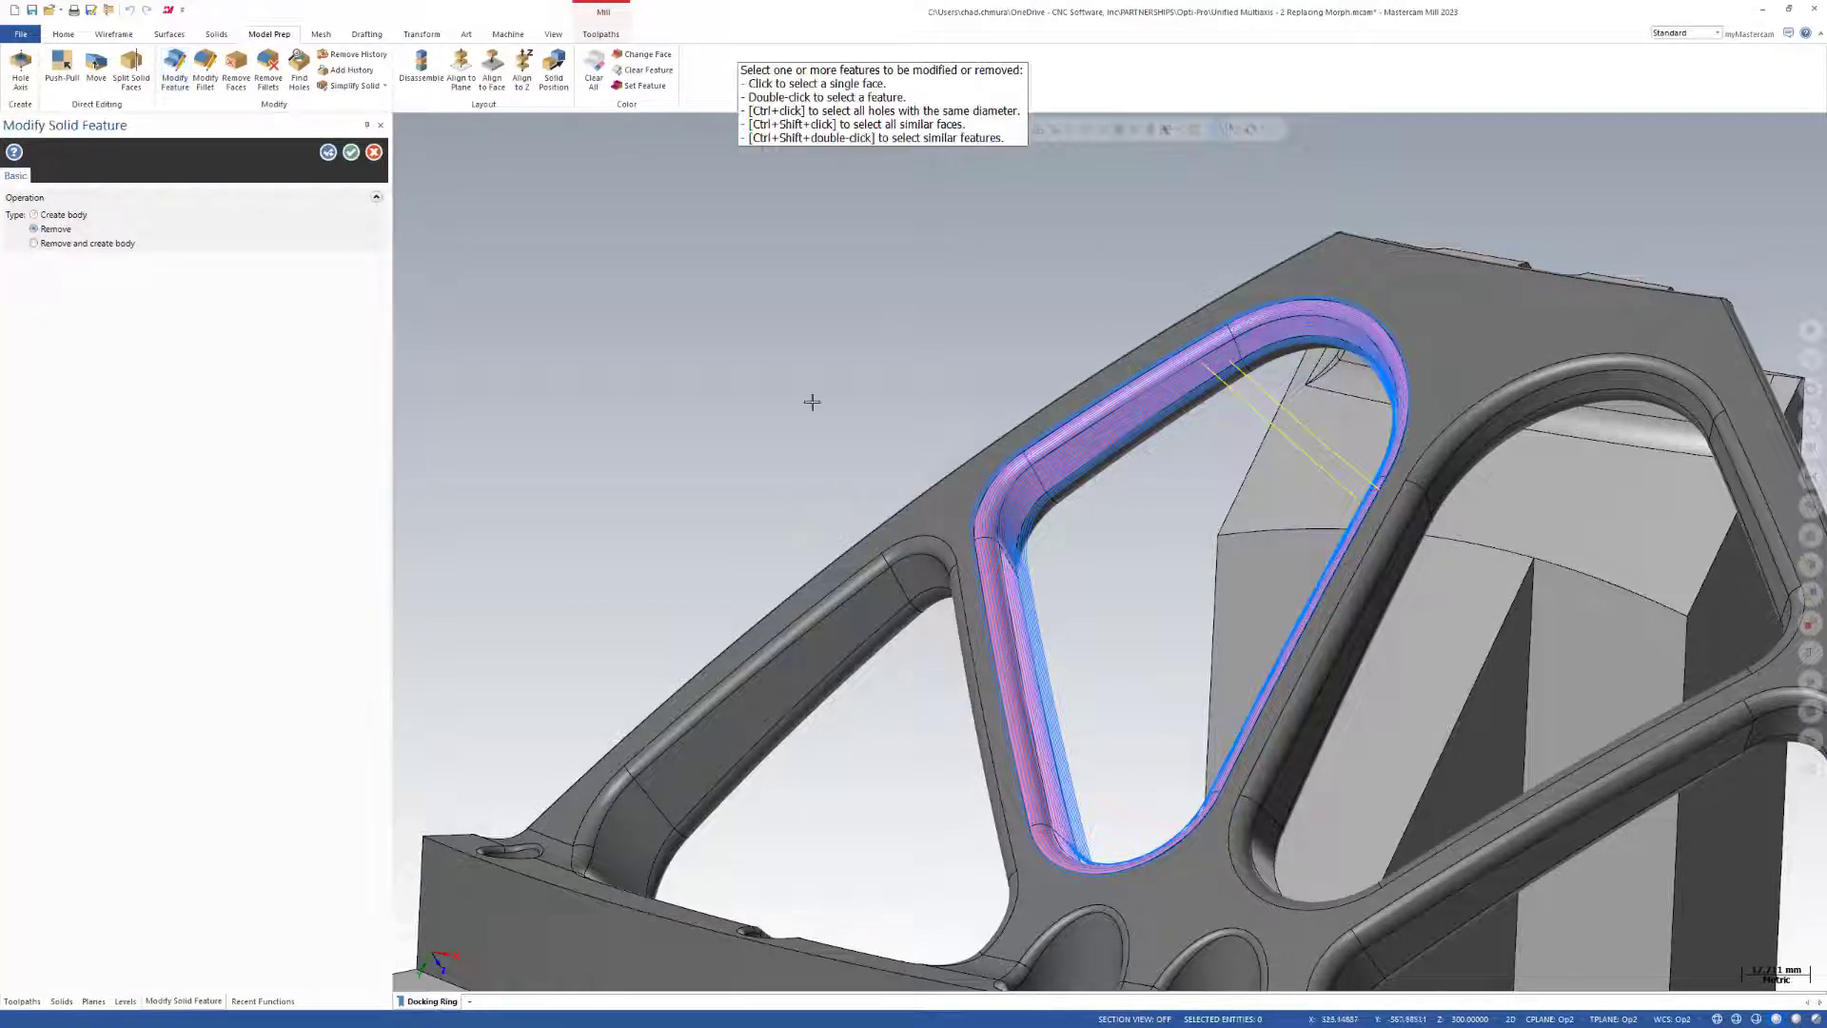
click(374, 152)
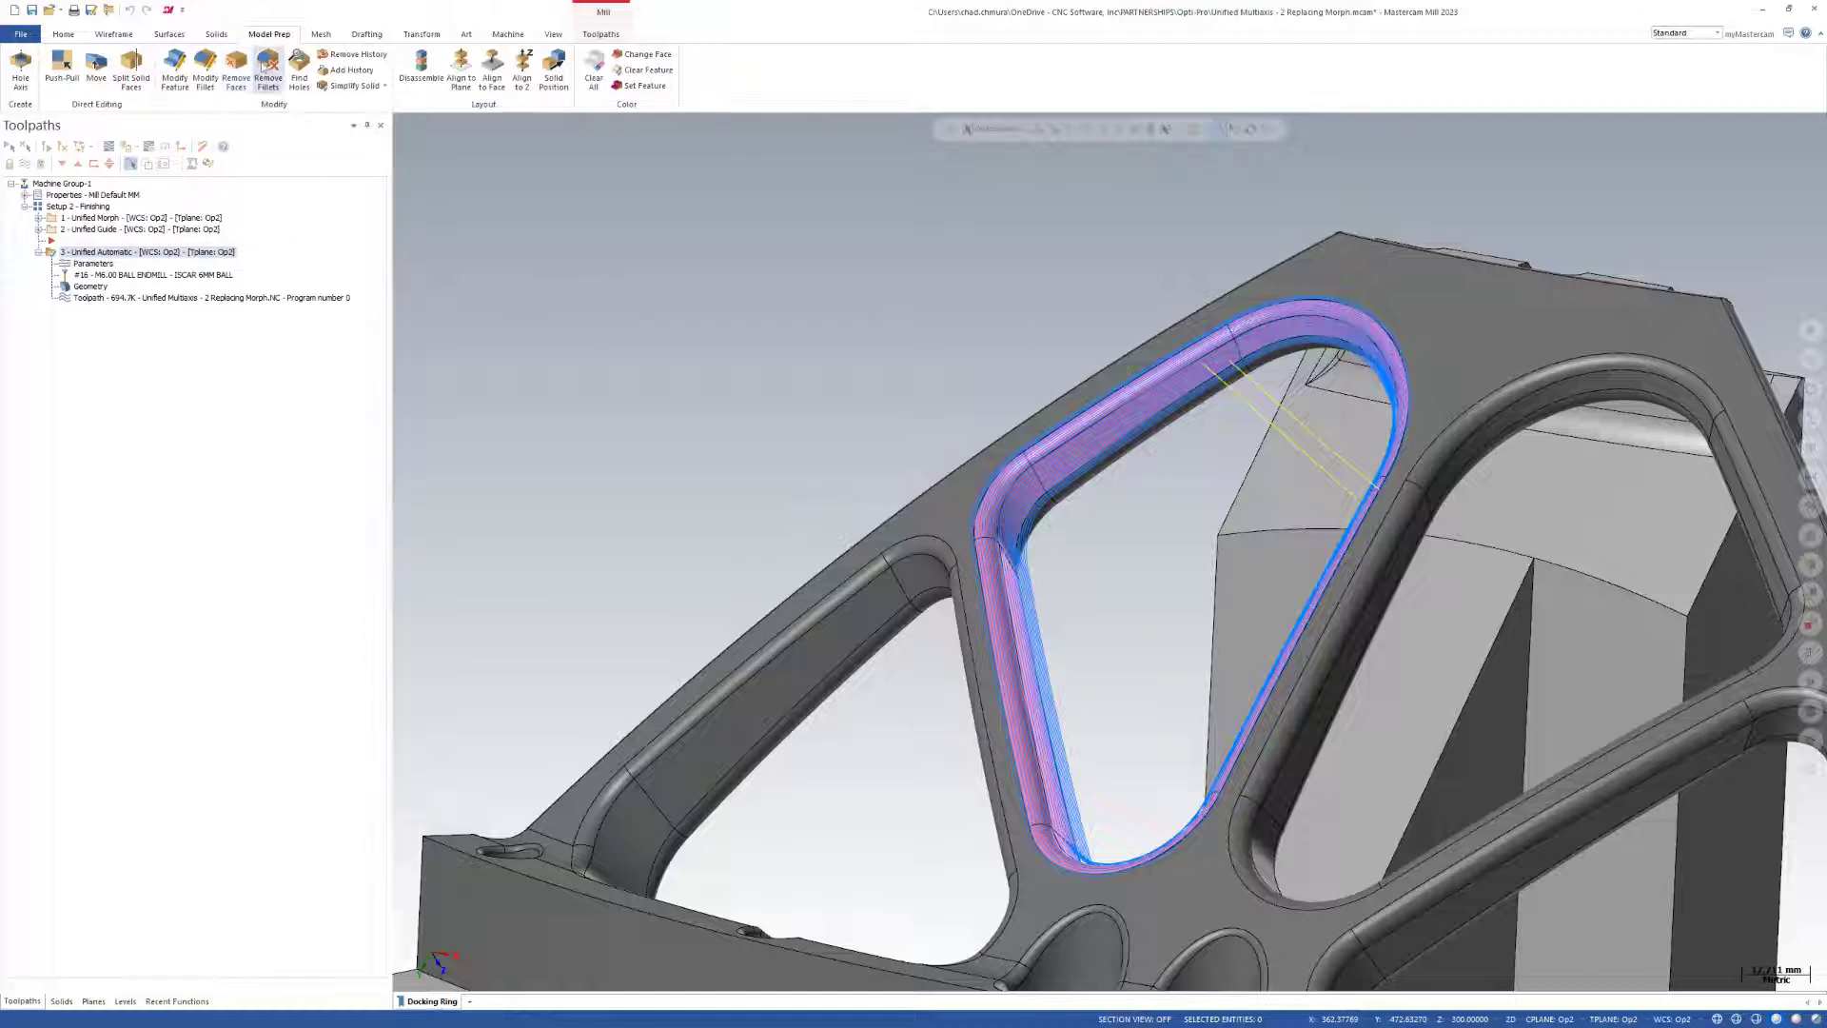
Remove the fillets along the pink pocket's far inner edge, discarding the body's solid history.
click(263, 65)
scroll(1211, 465, up, 5)
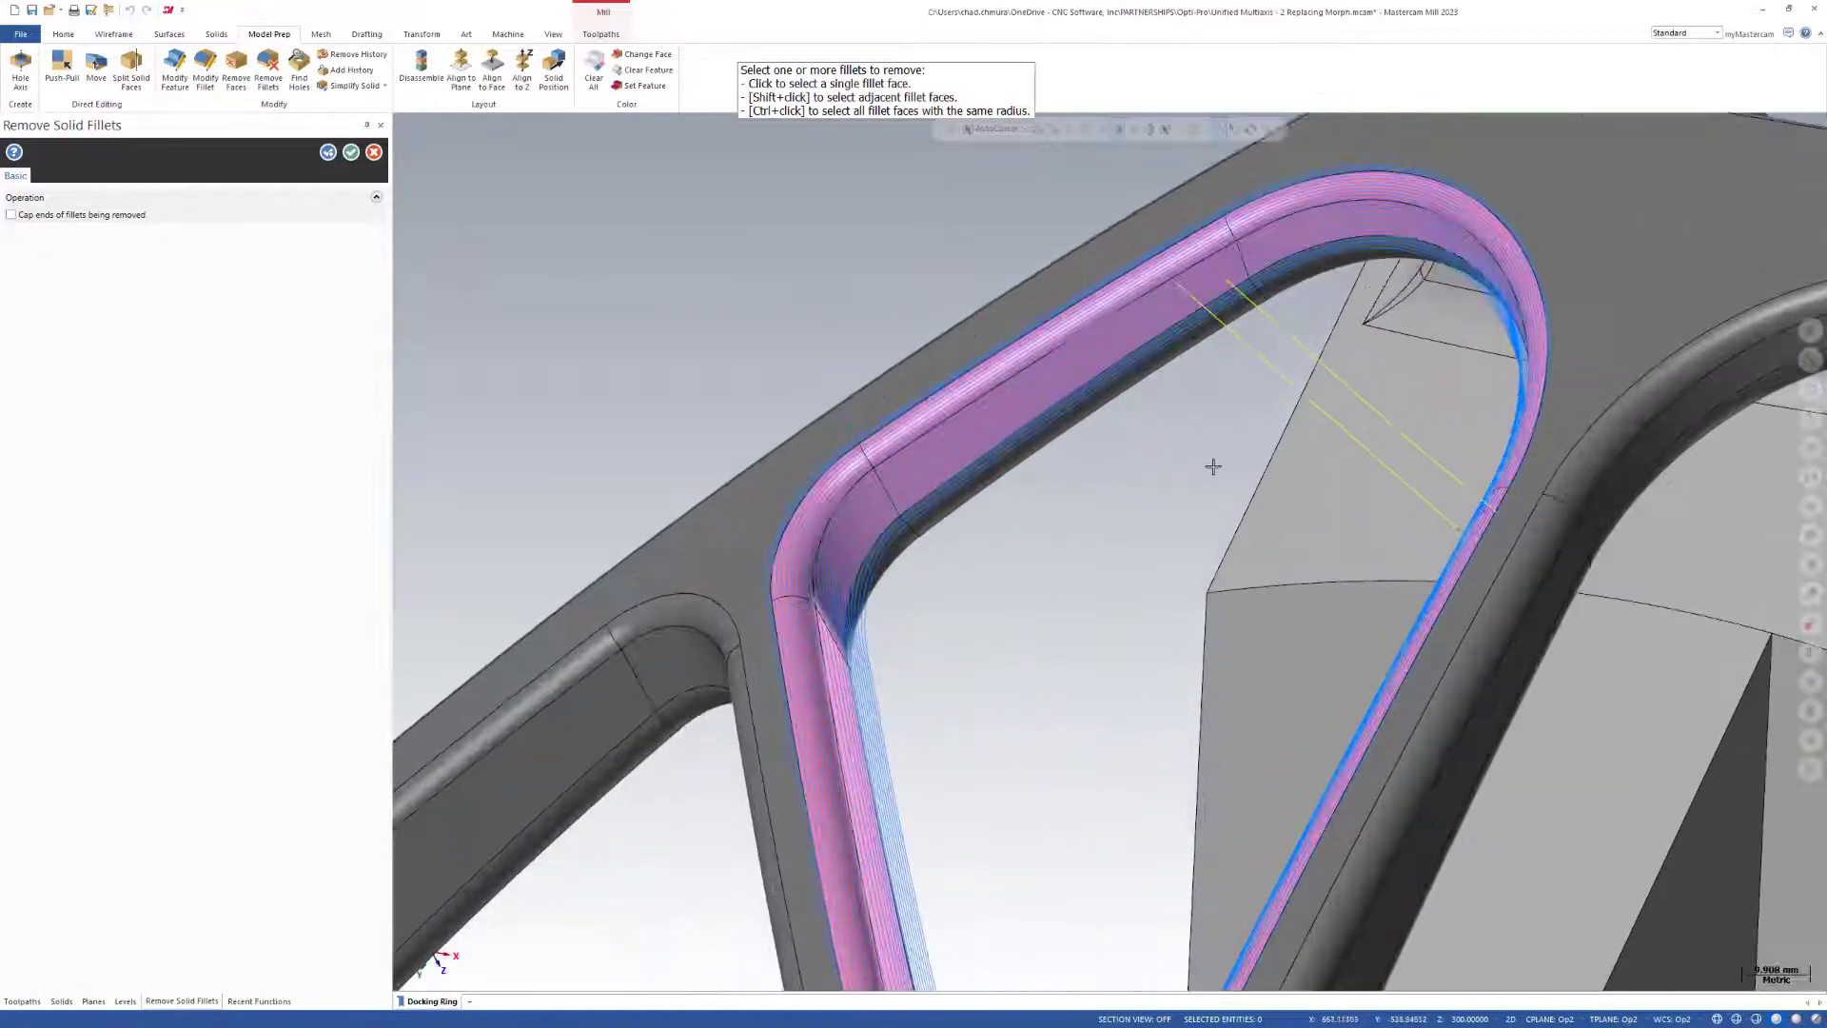
click(1153, 485)
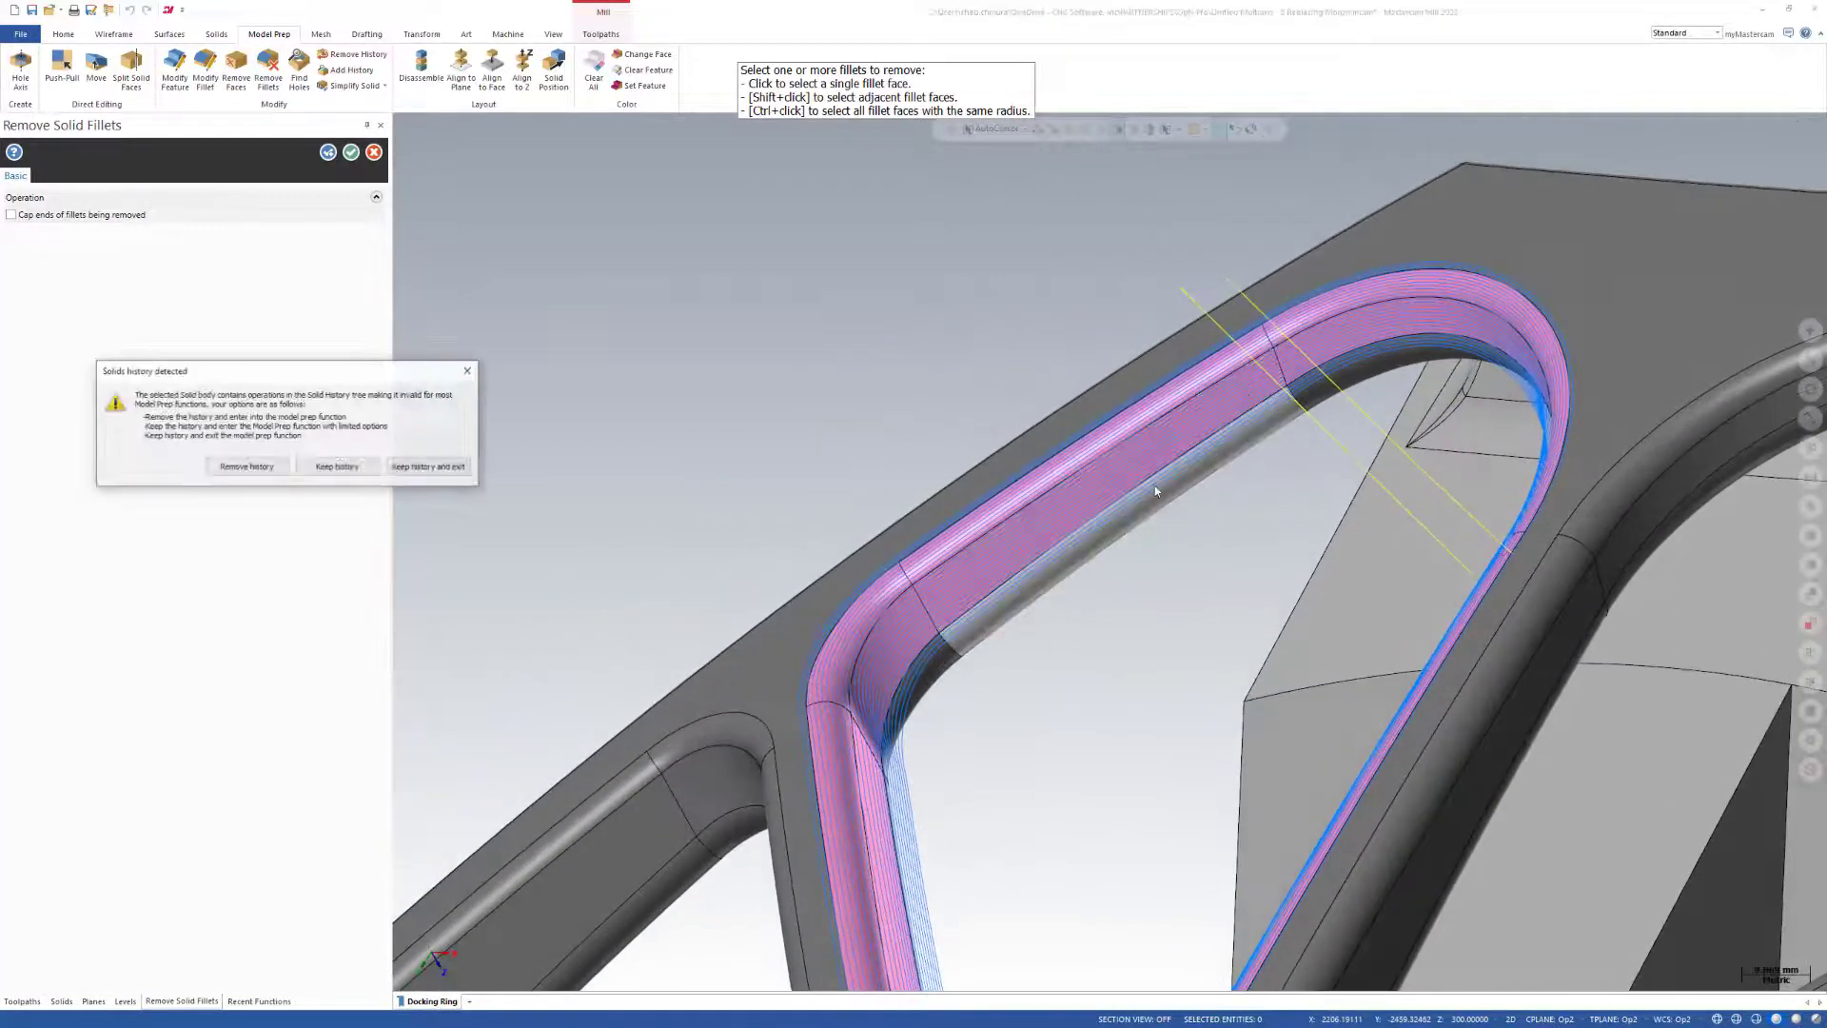
click(228, 467)
scroll(1032, 387, down, 4)
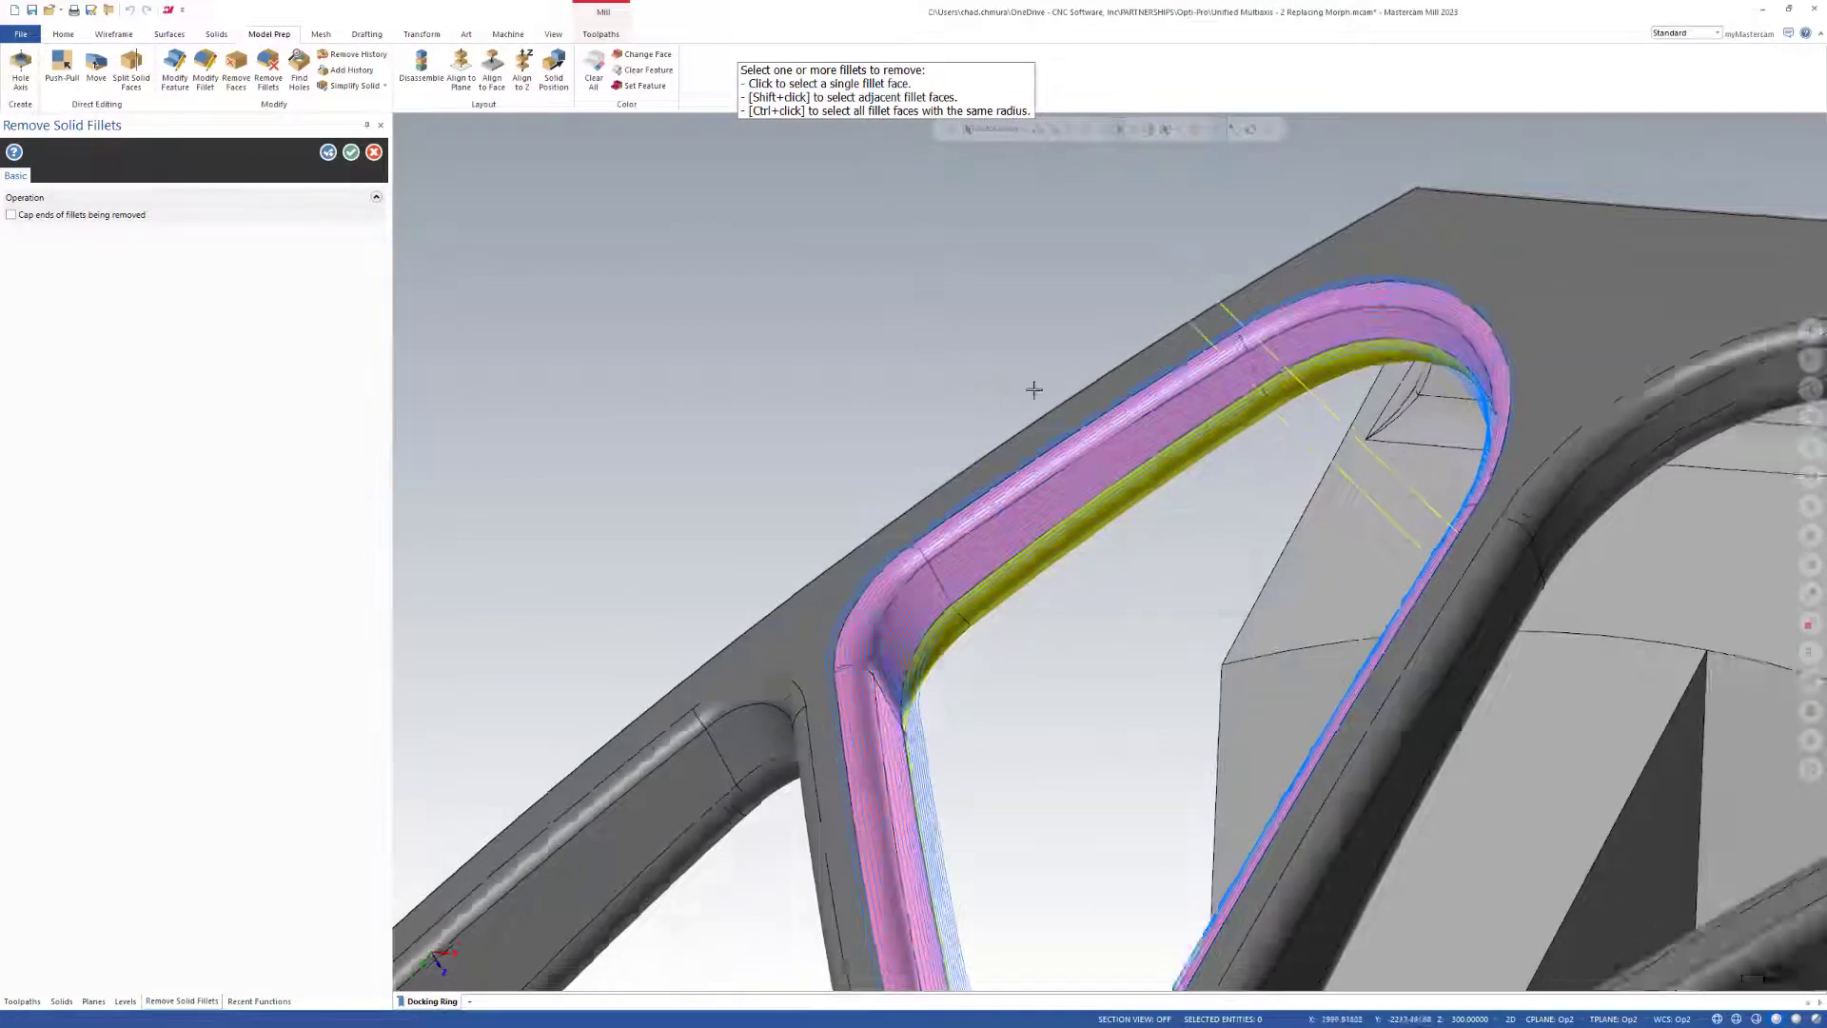
middle_drag(939, 524, 983, 659)
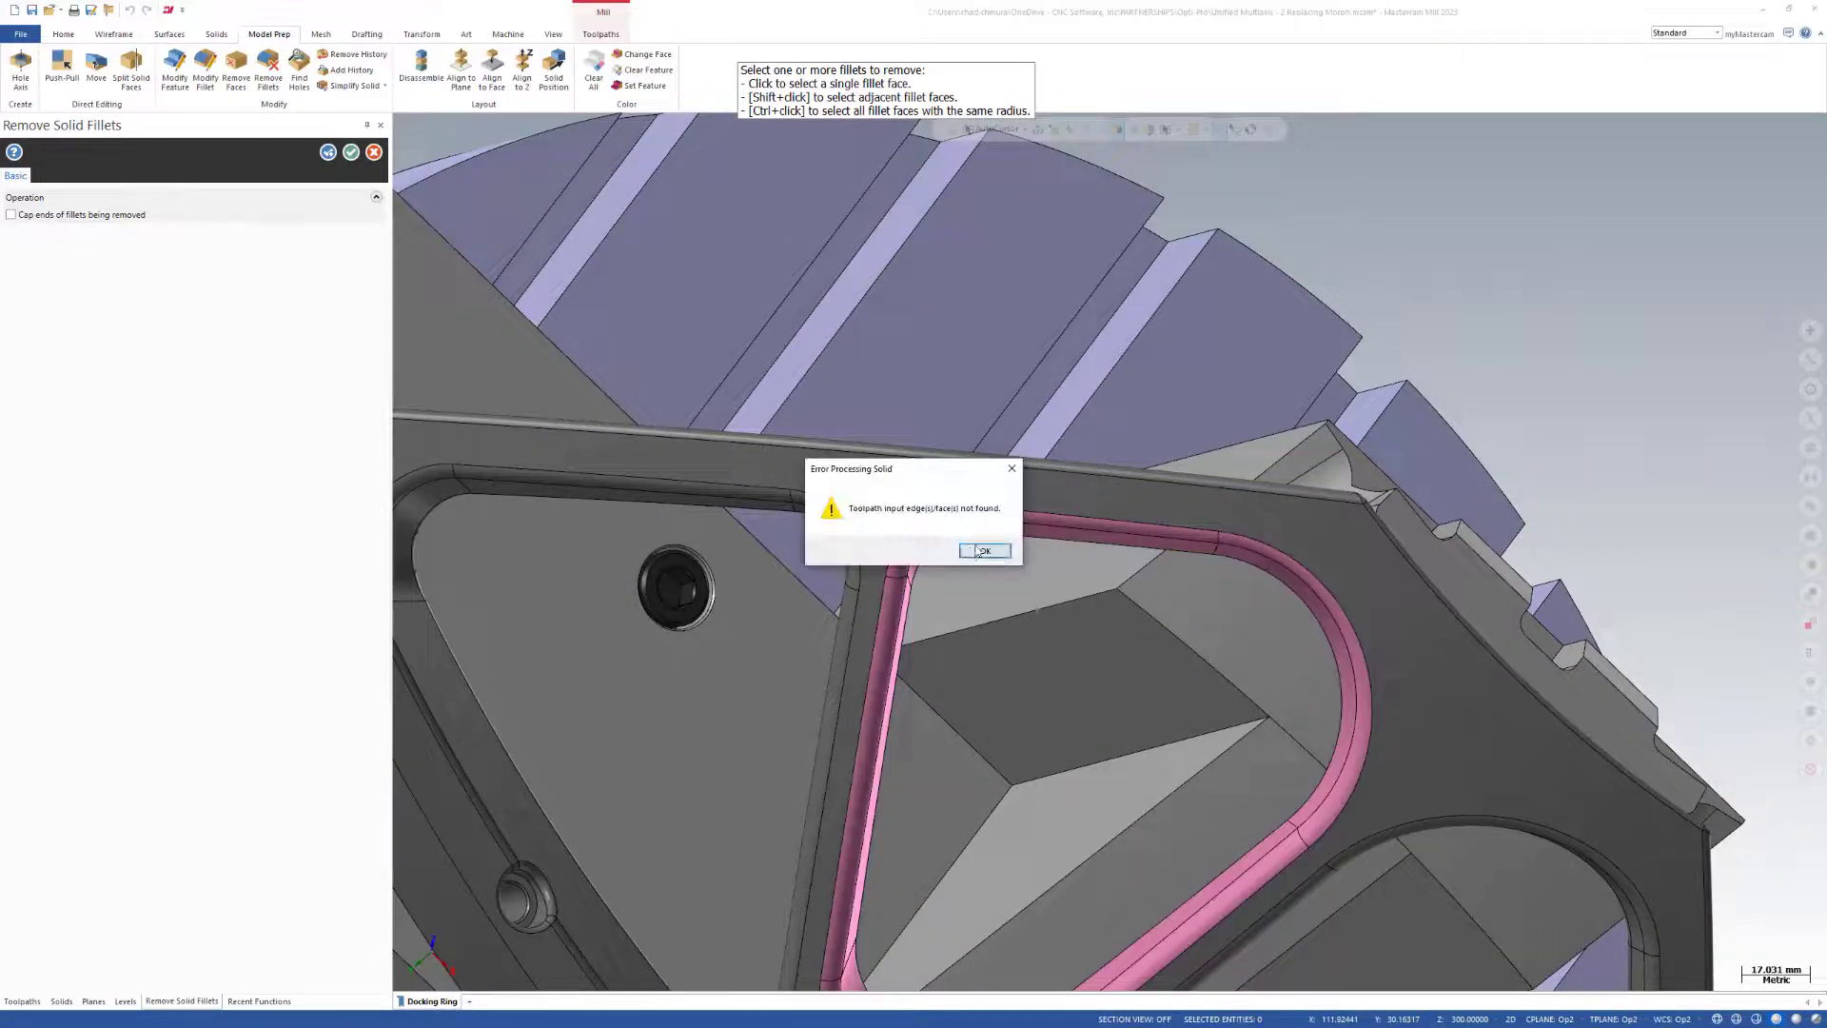
click(985, 552)
middle_drag(1044, 603, 961, 568)
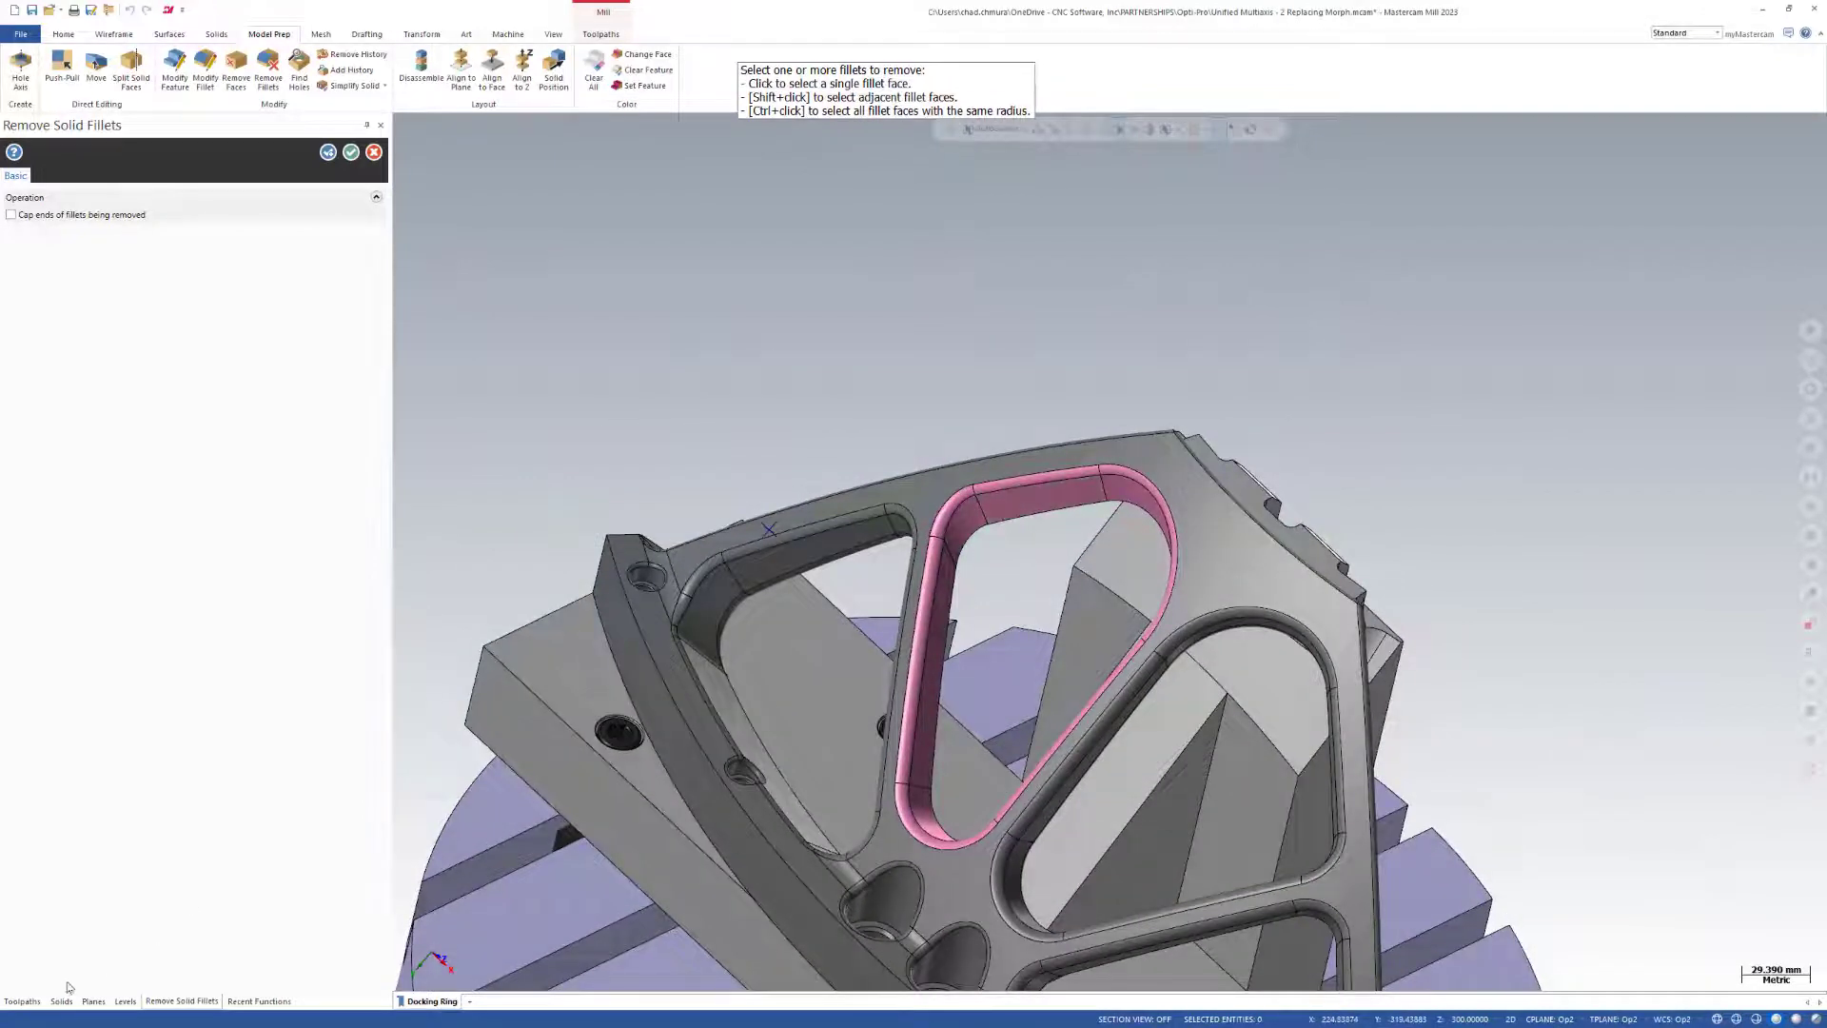
Regenerate all operations in the Setup 2 - Finishing group and examine the Automatic toolpath around the modified pocket.
click(27, 1002)
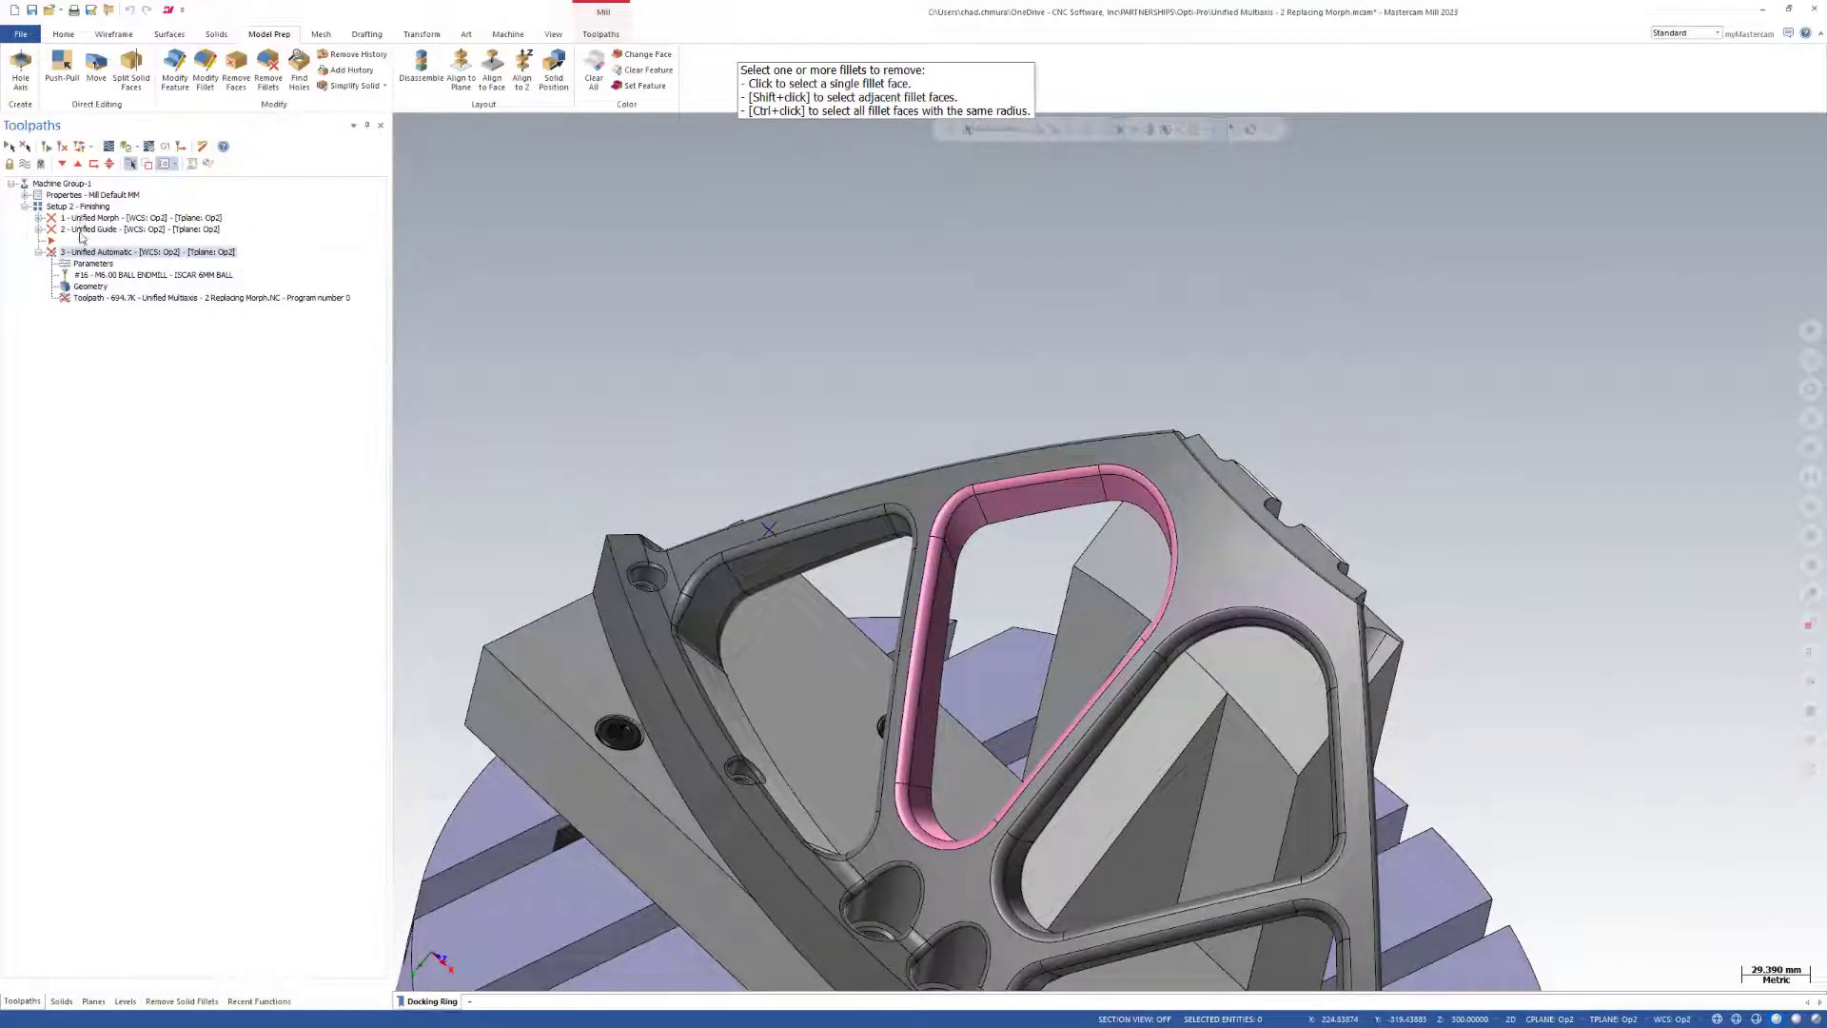
click(76, 206)
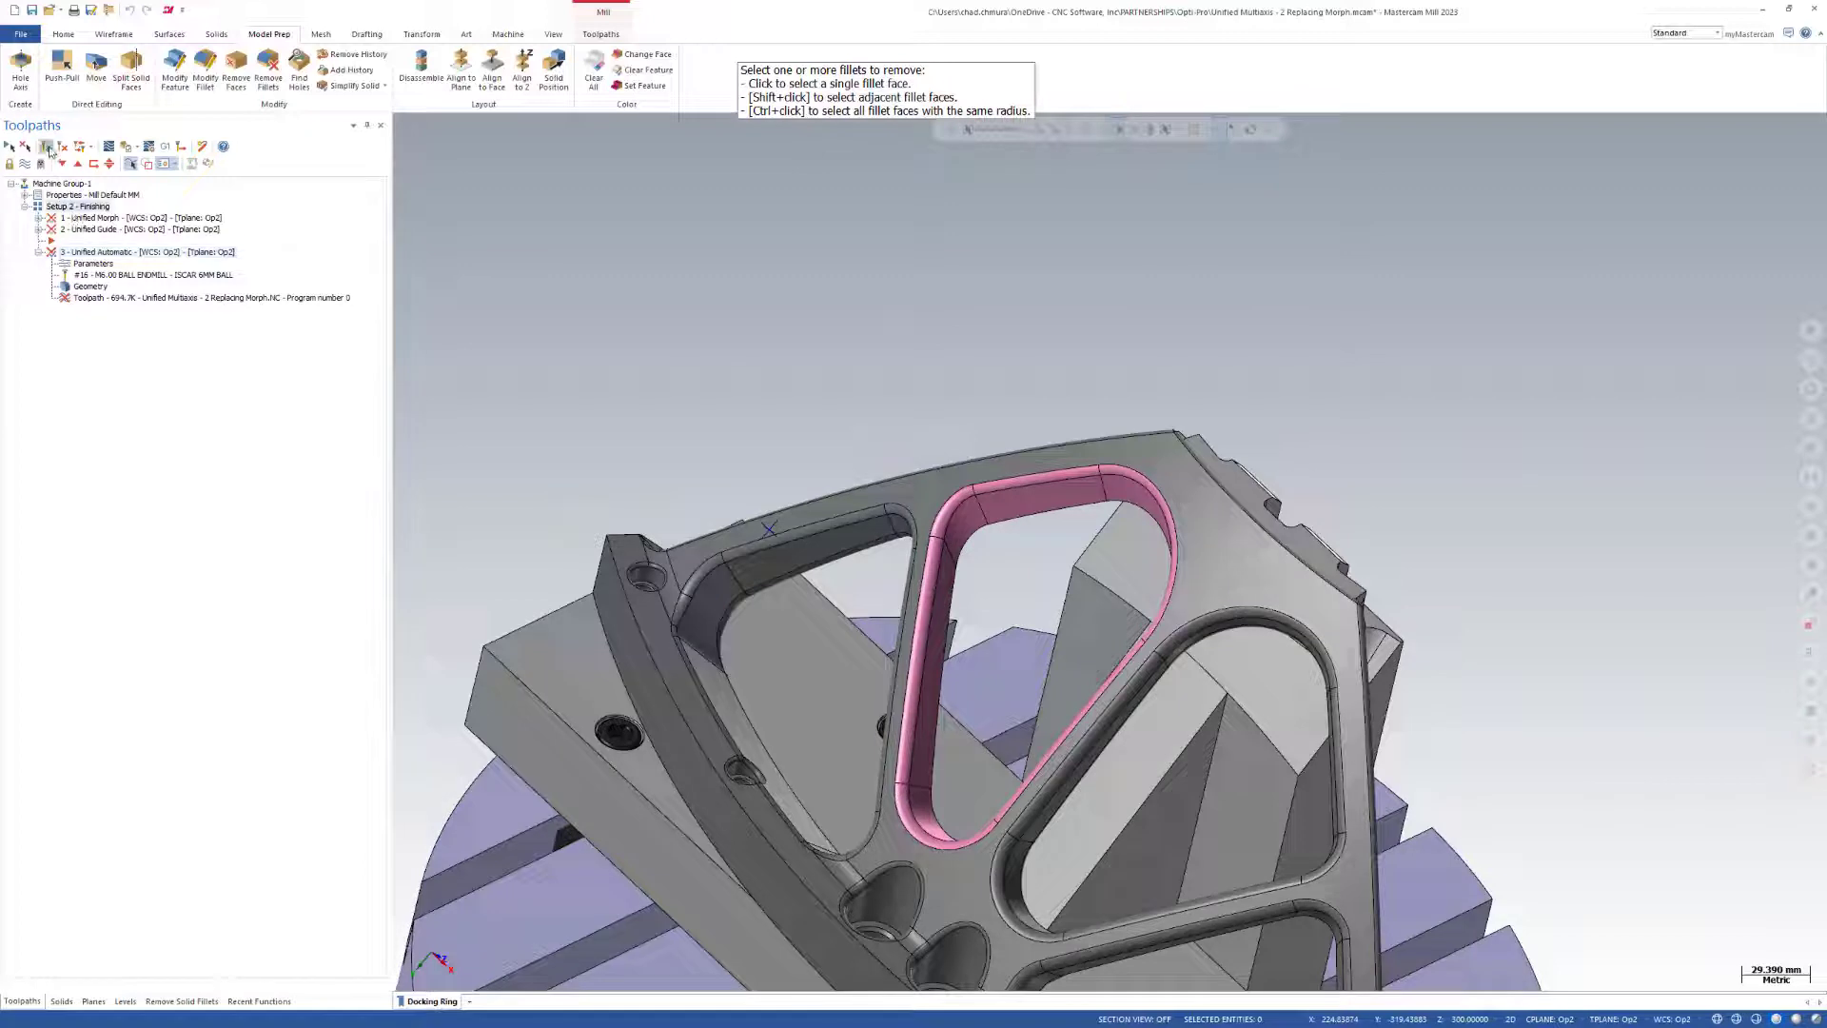
click(46, 146)
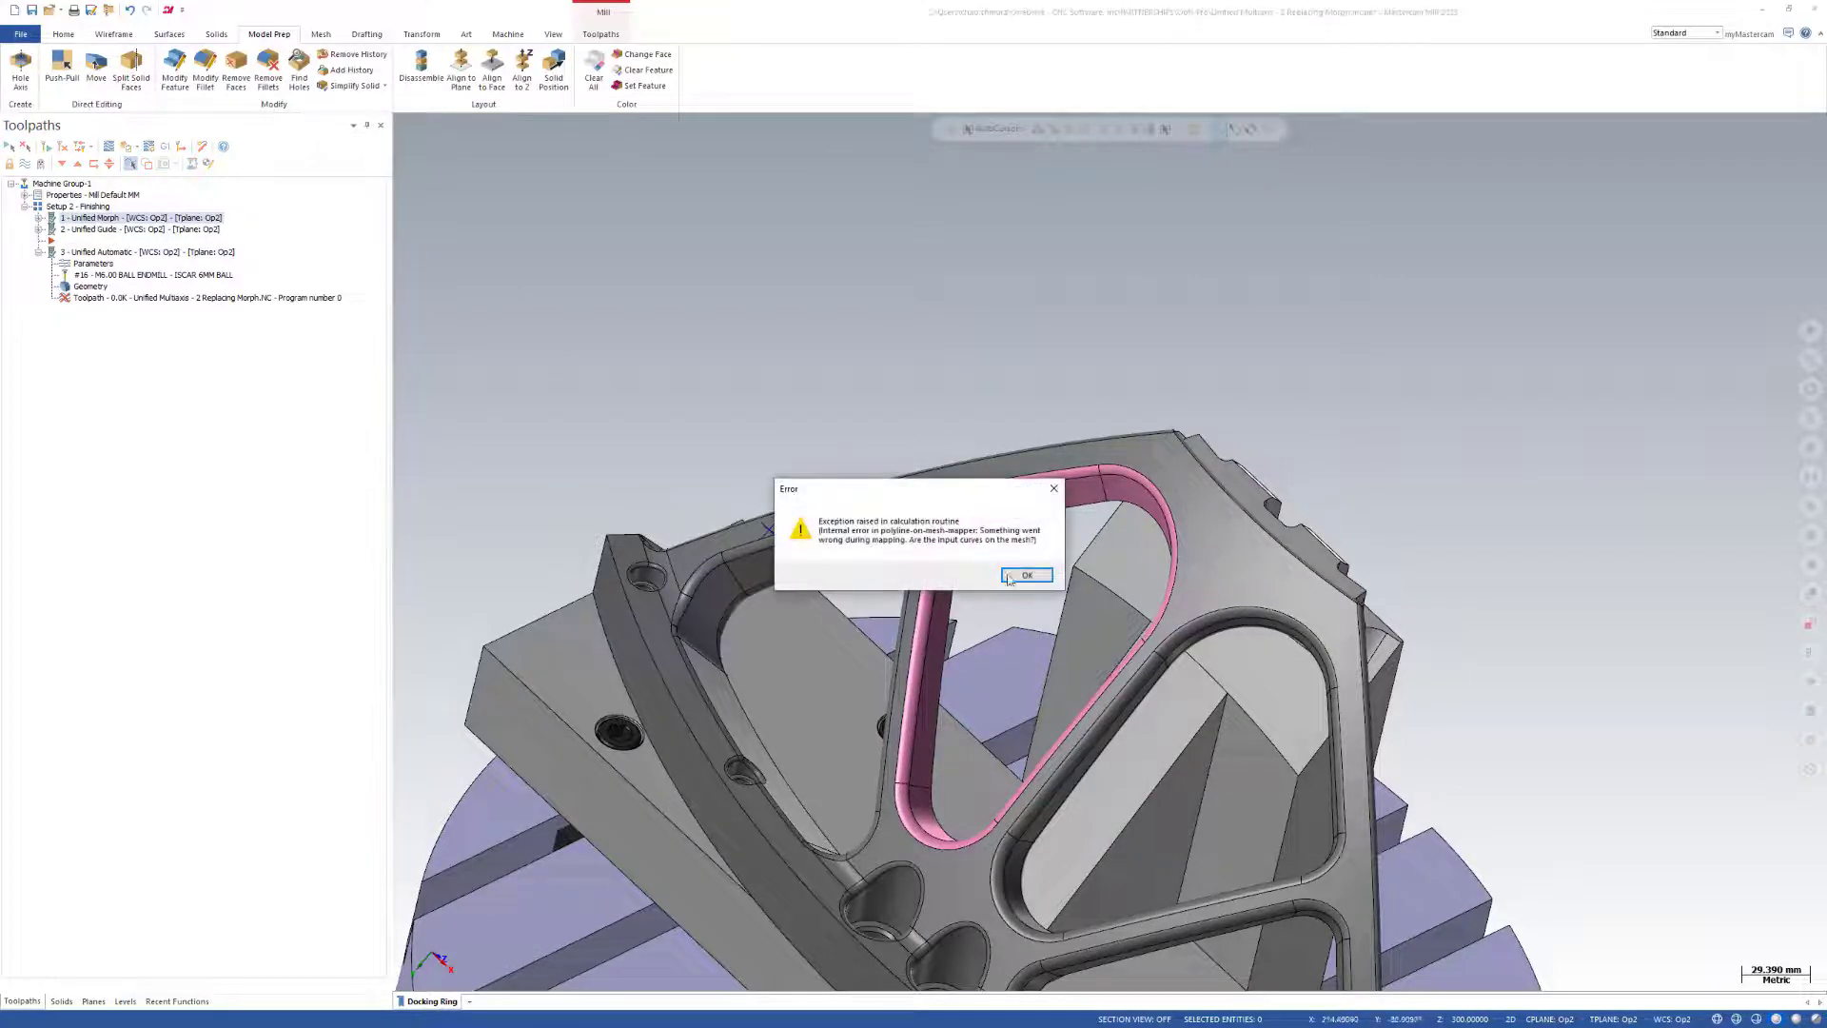
click(1011, 577)
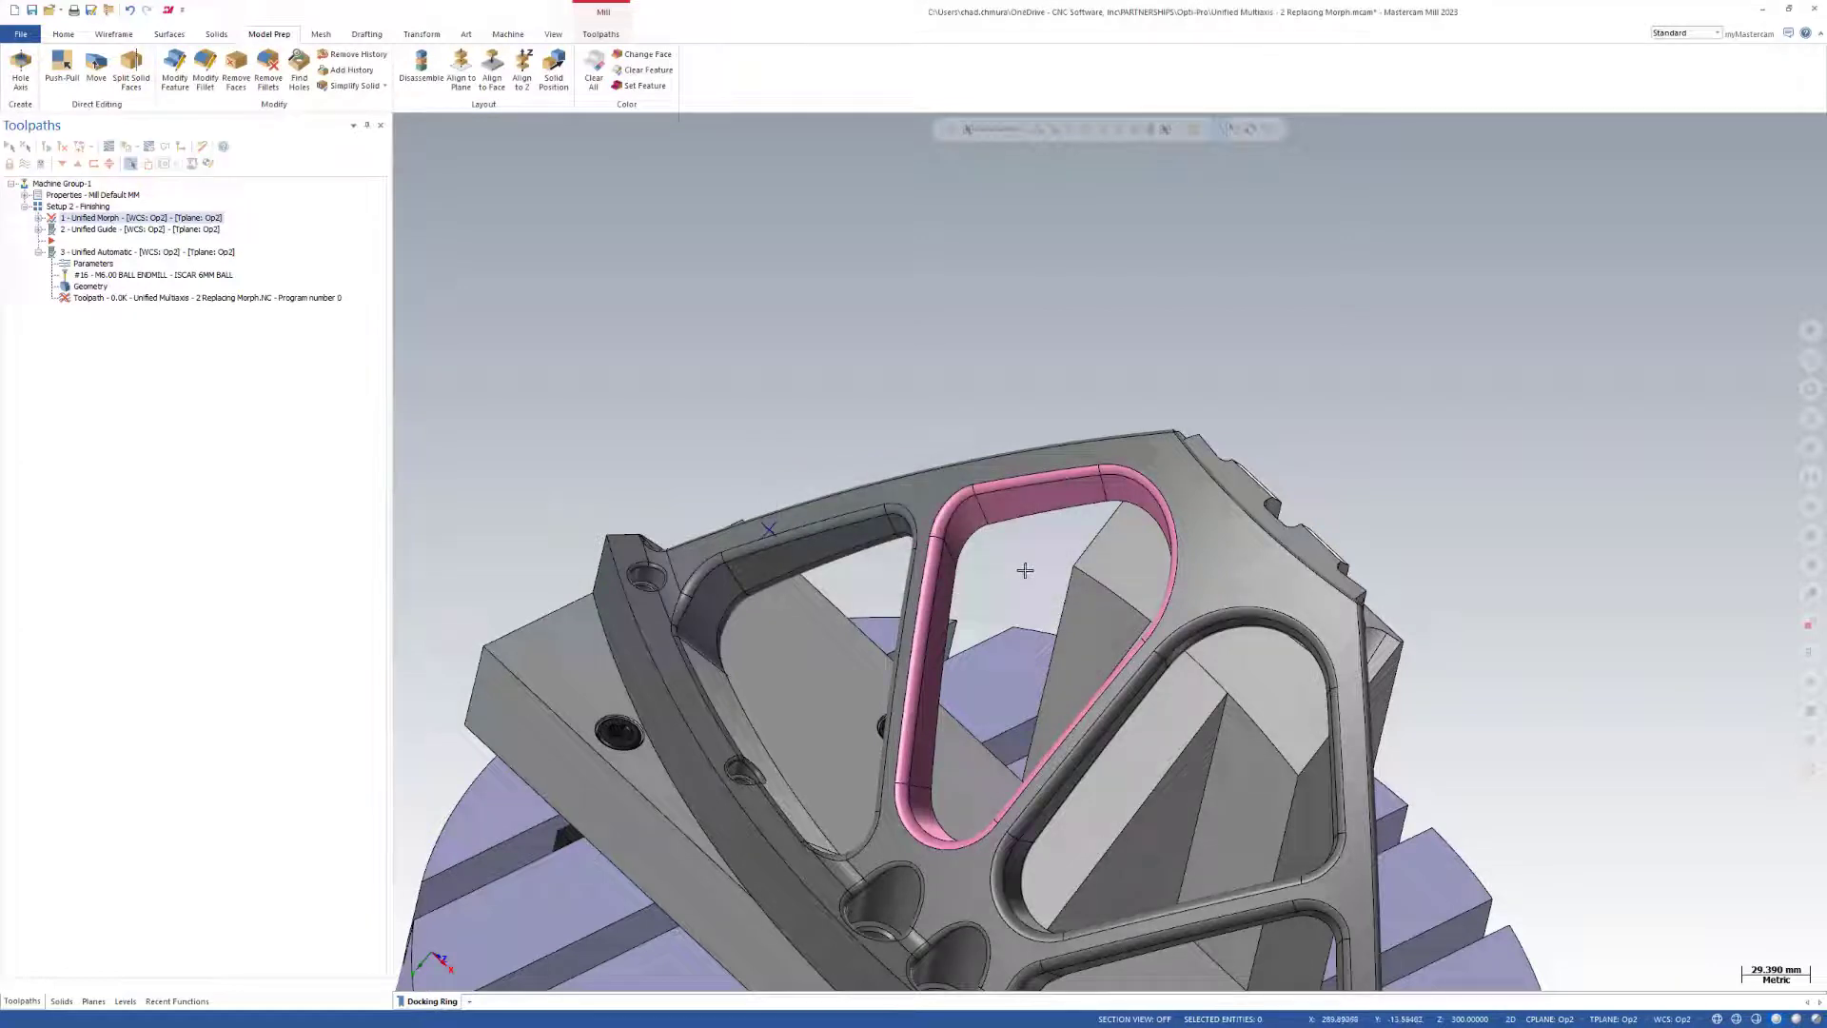
click(1017, 575)
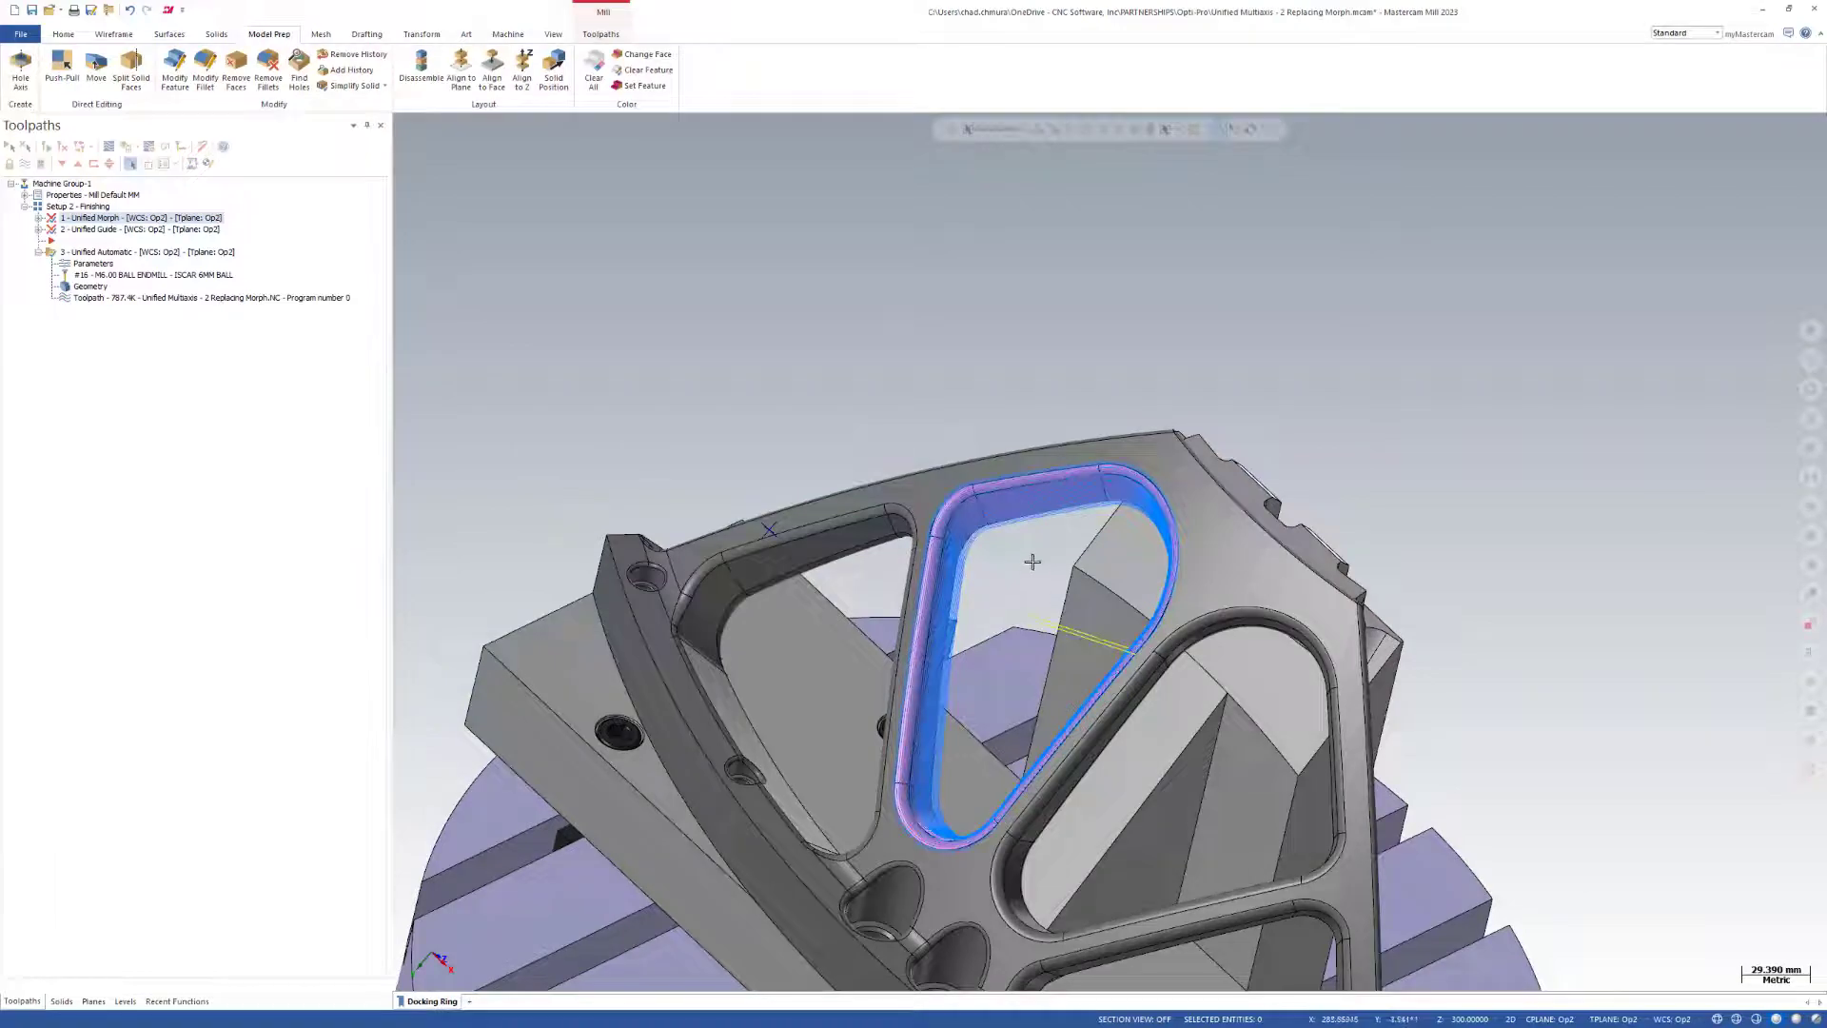
scroll(1033, 561, up, 6)
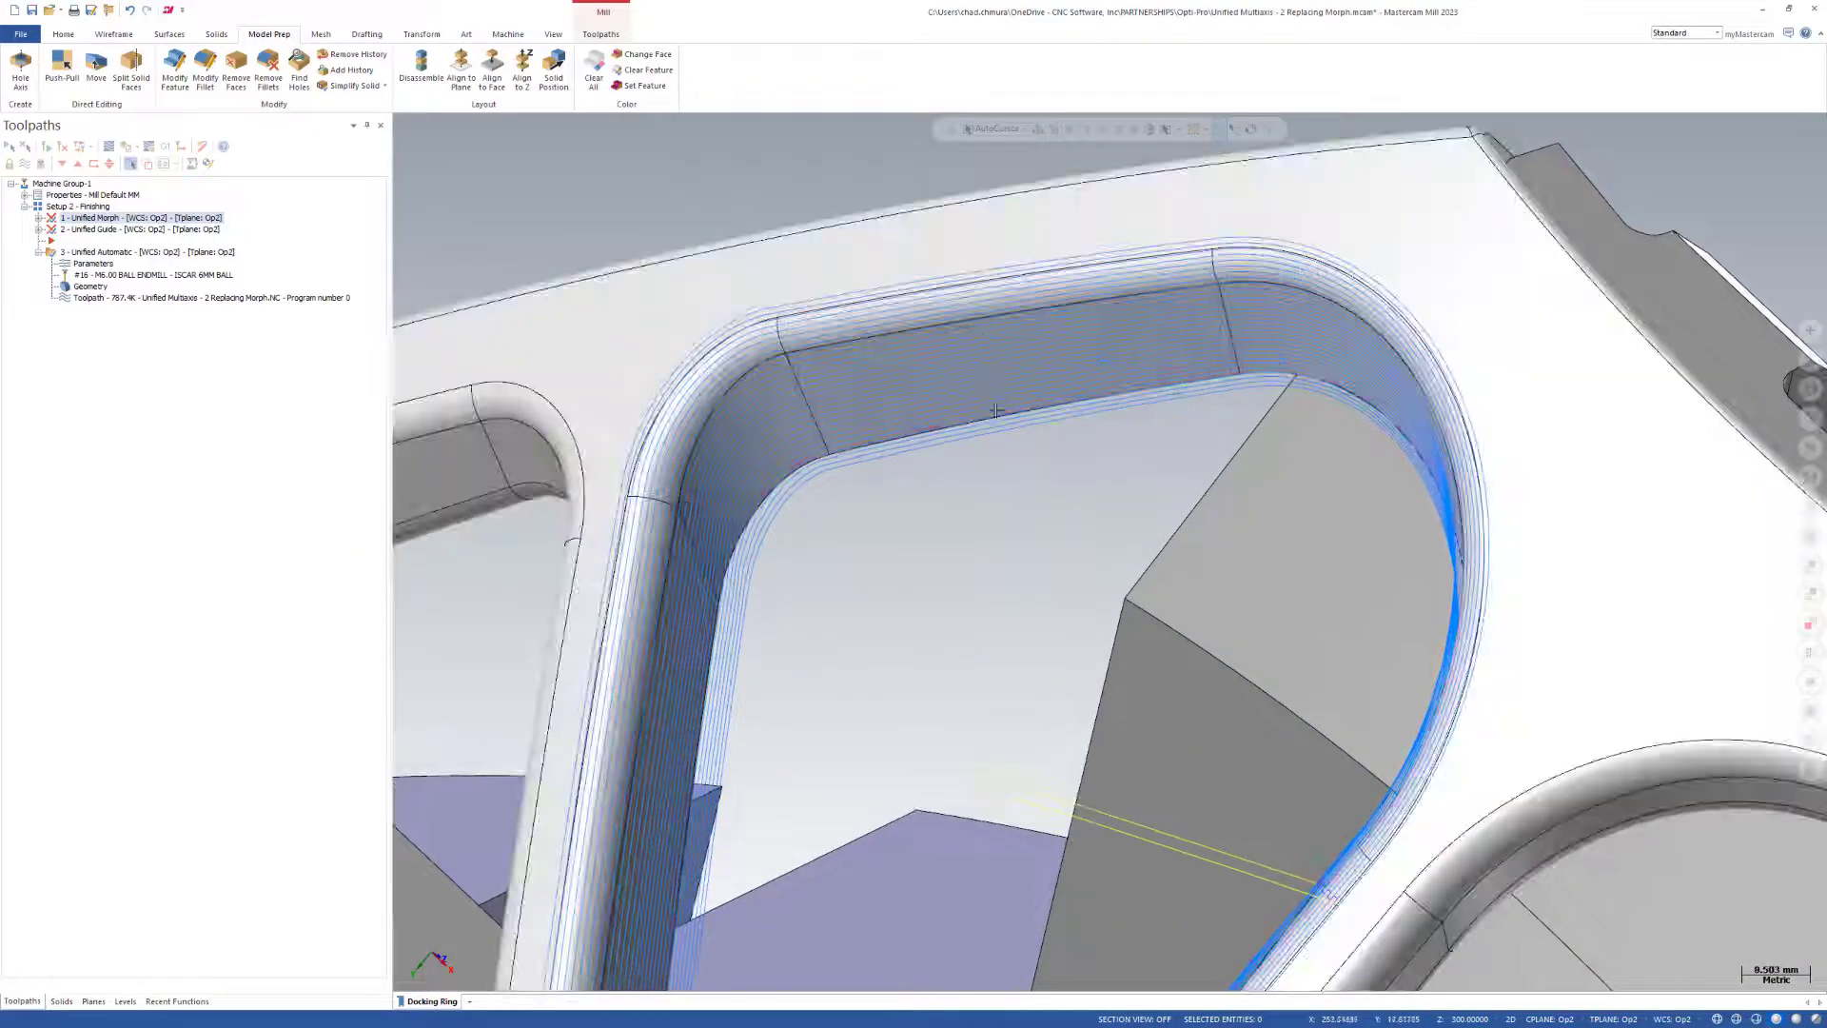
scroll(1009, 457, down, 3)
middle_drag(1054, 587, 1375, 615)
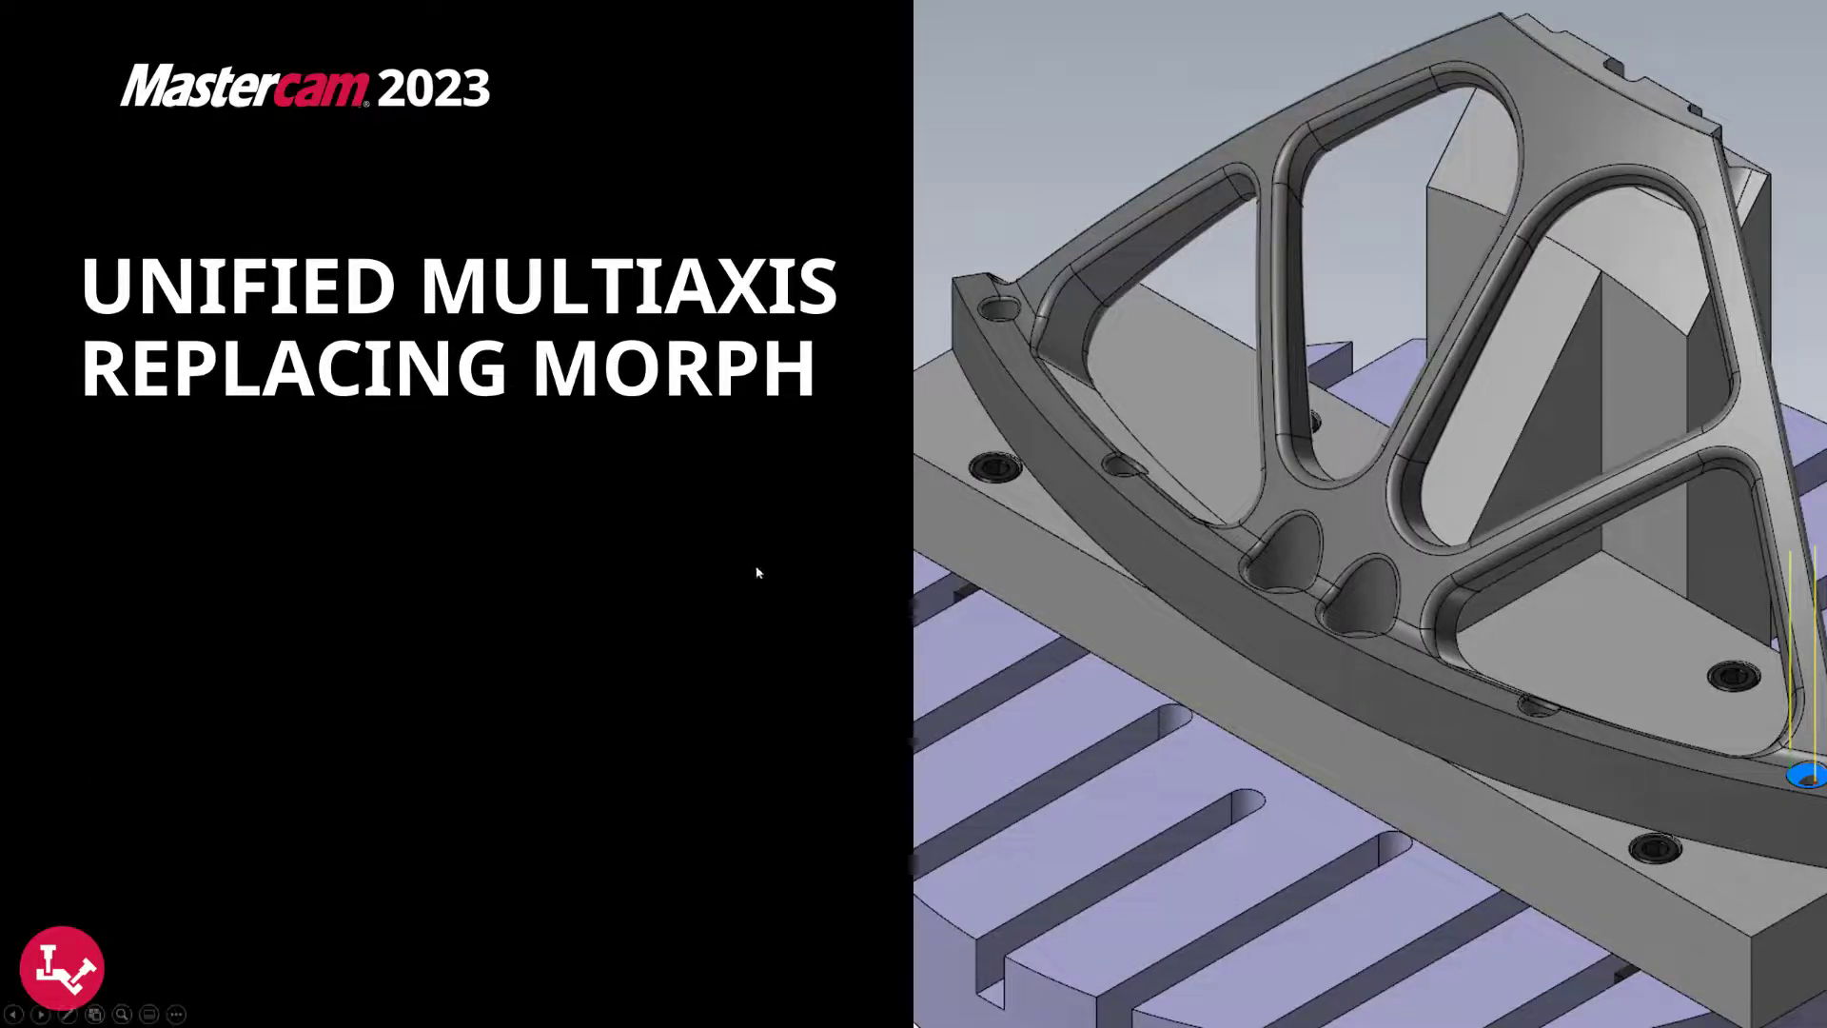
click(808, 553)
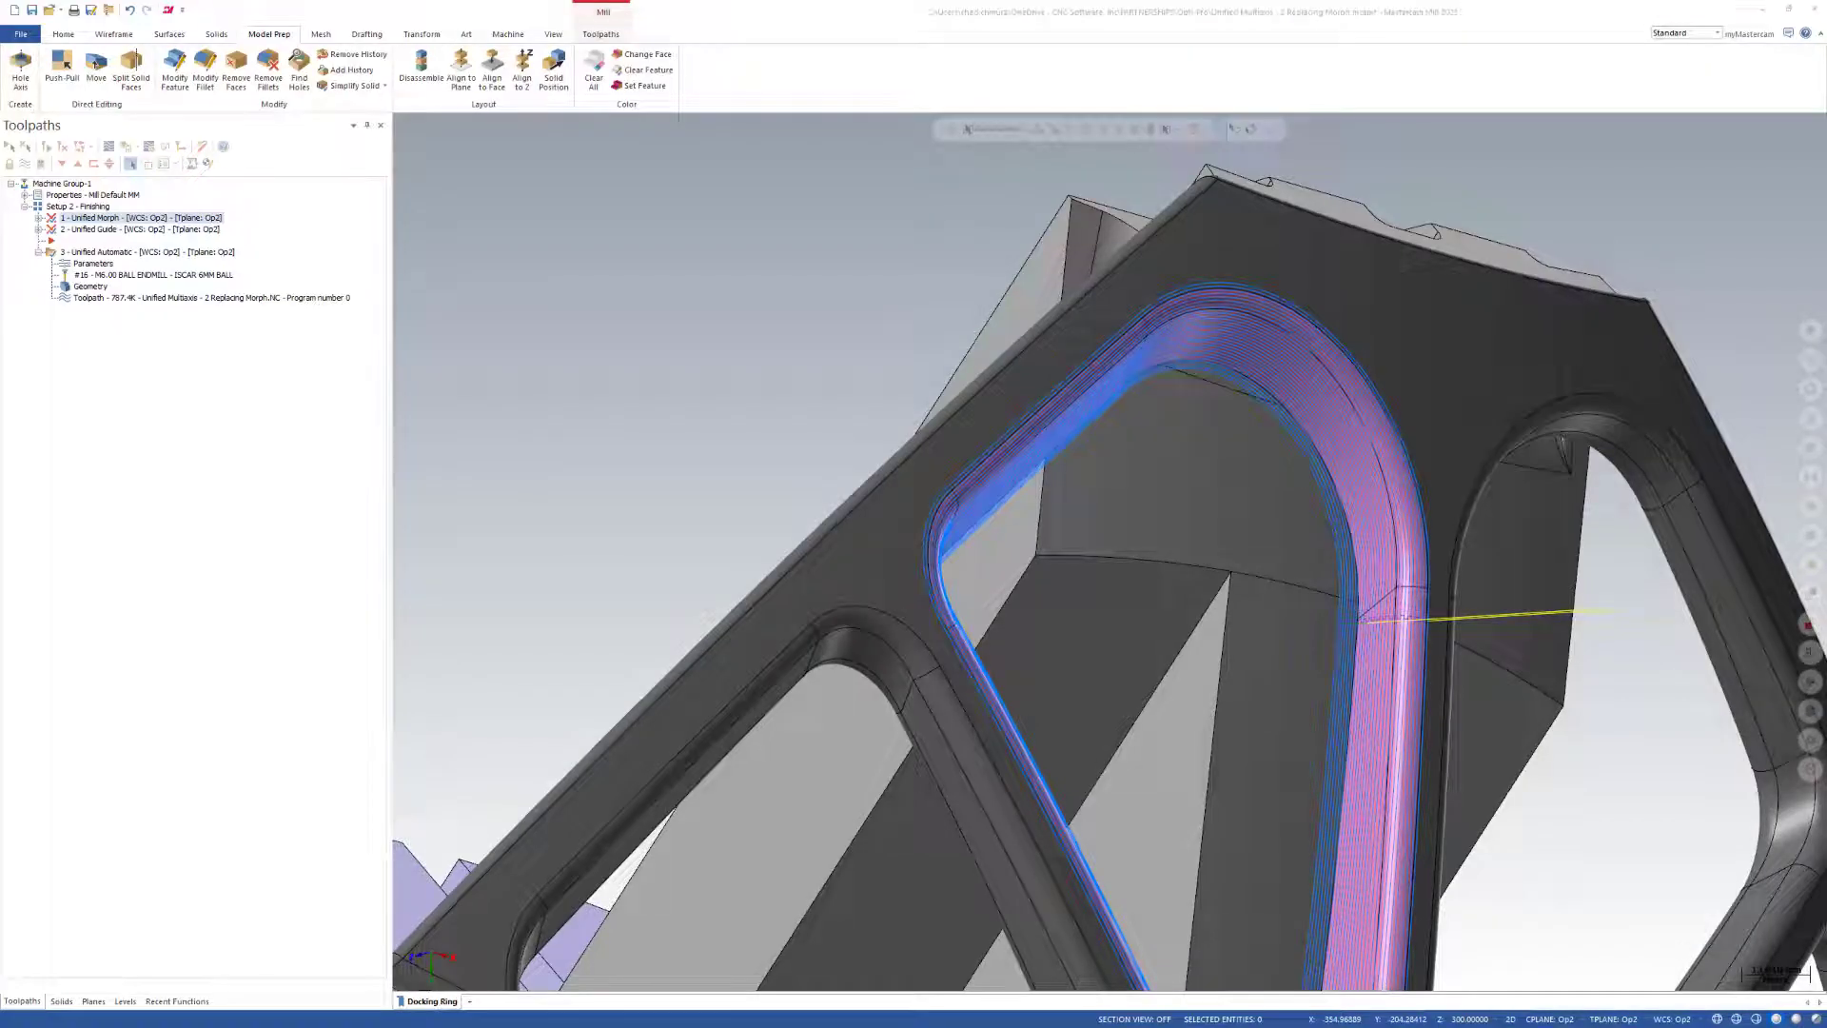
drag(550, 603, 550, 603)
click(952, 551)
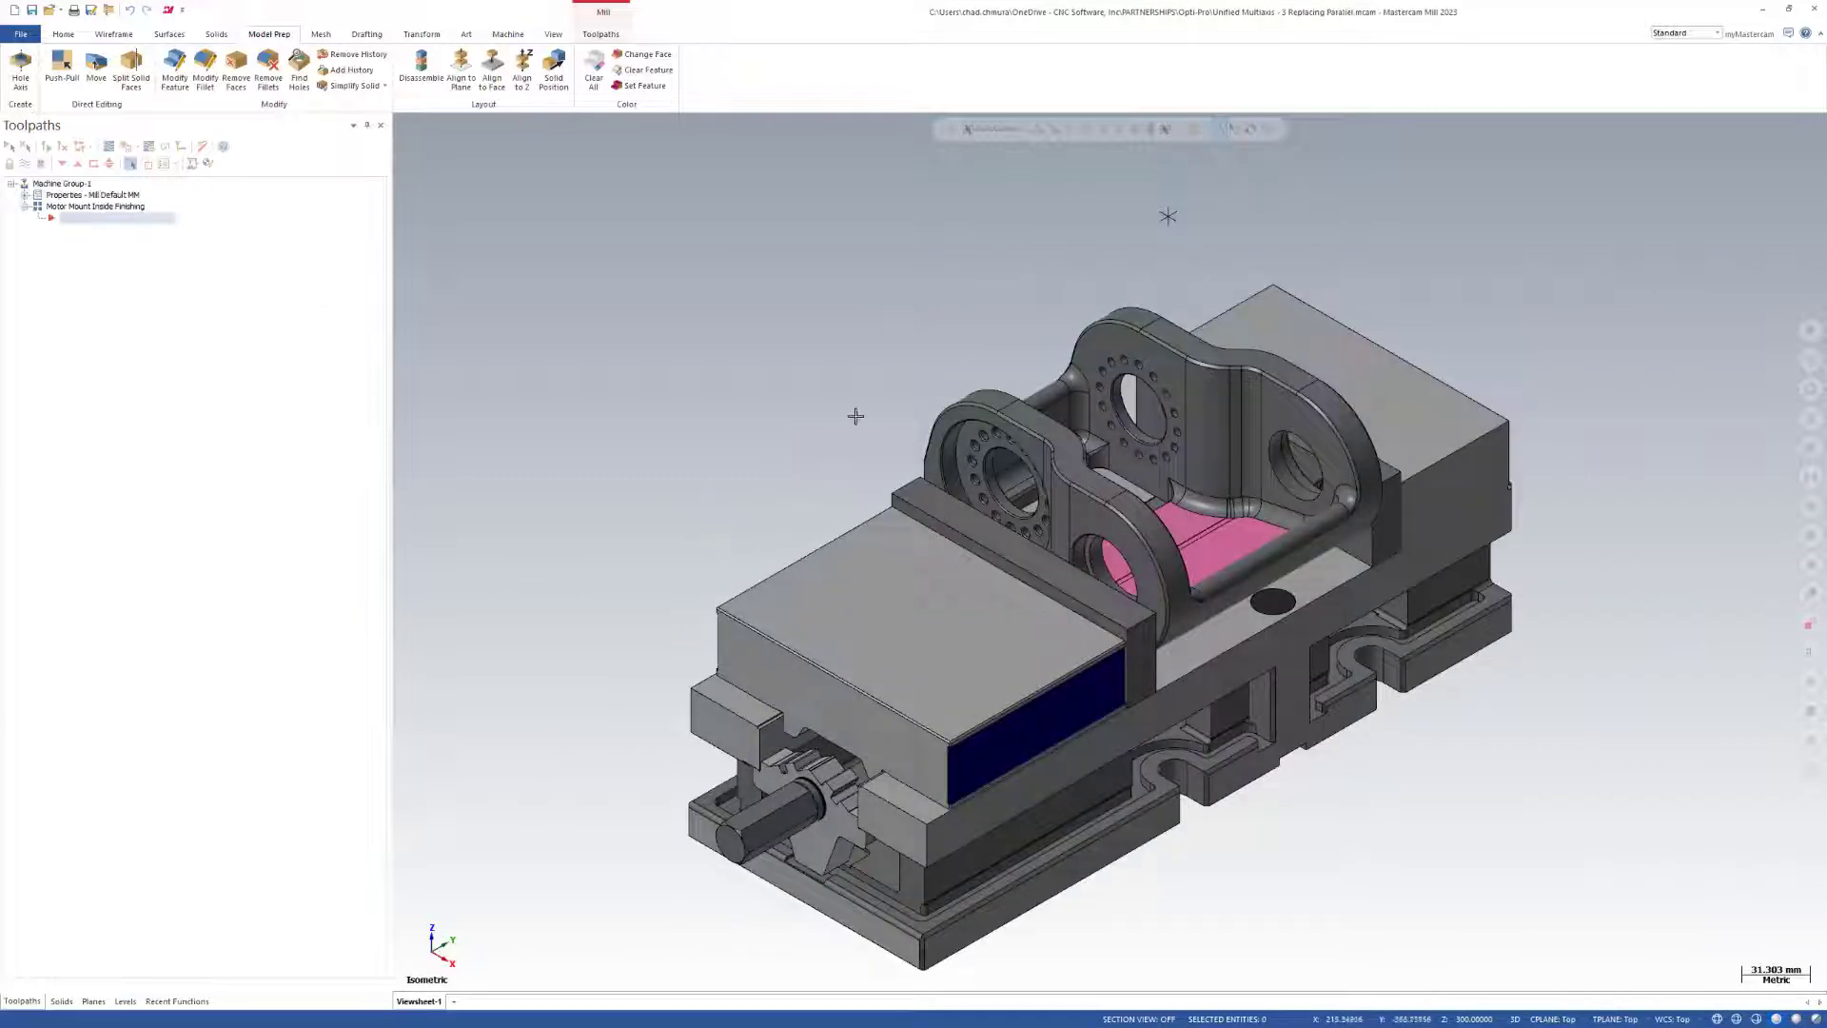
Create a Unified multiaxis operation for the motor mount and assign it the Iscar 6mm Ball tool.
click(600, 36)
click(592, 69)
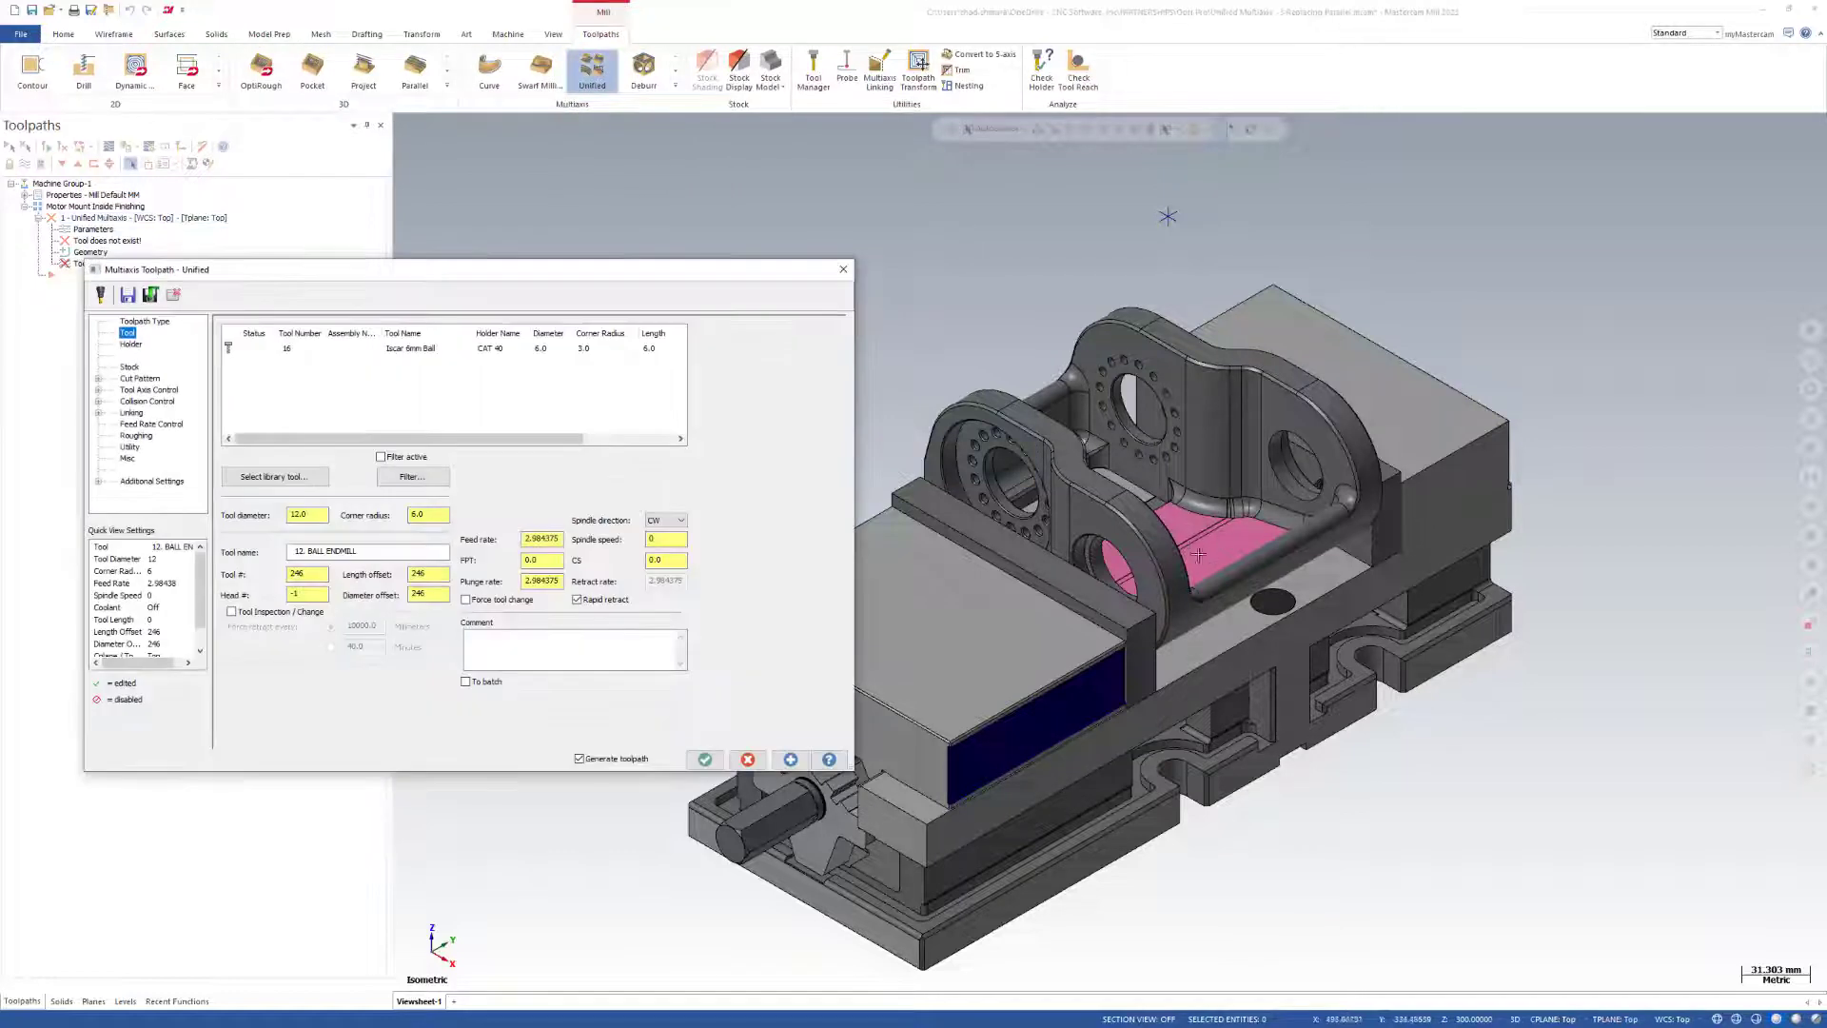
click(430, 350)
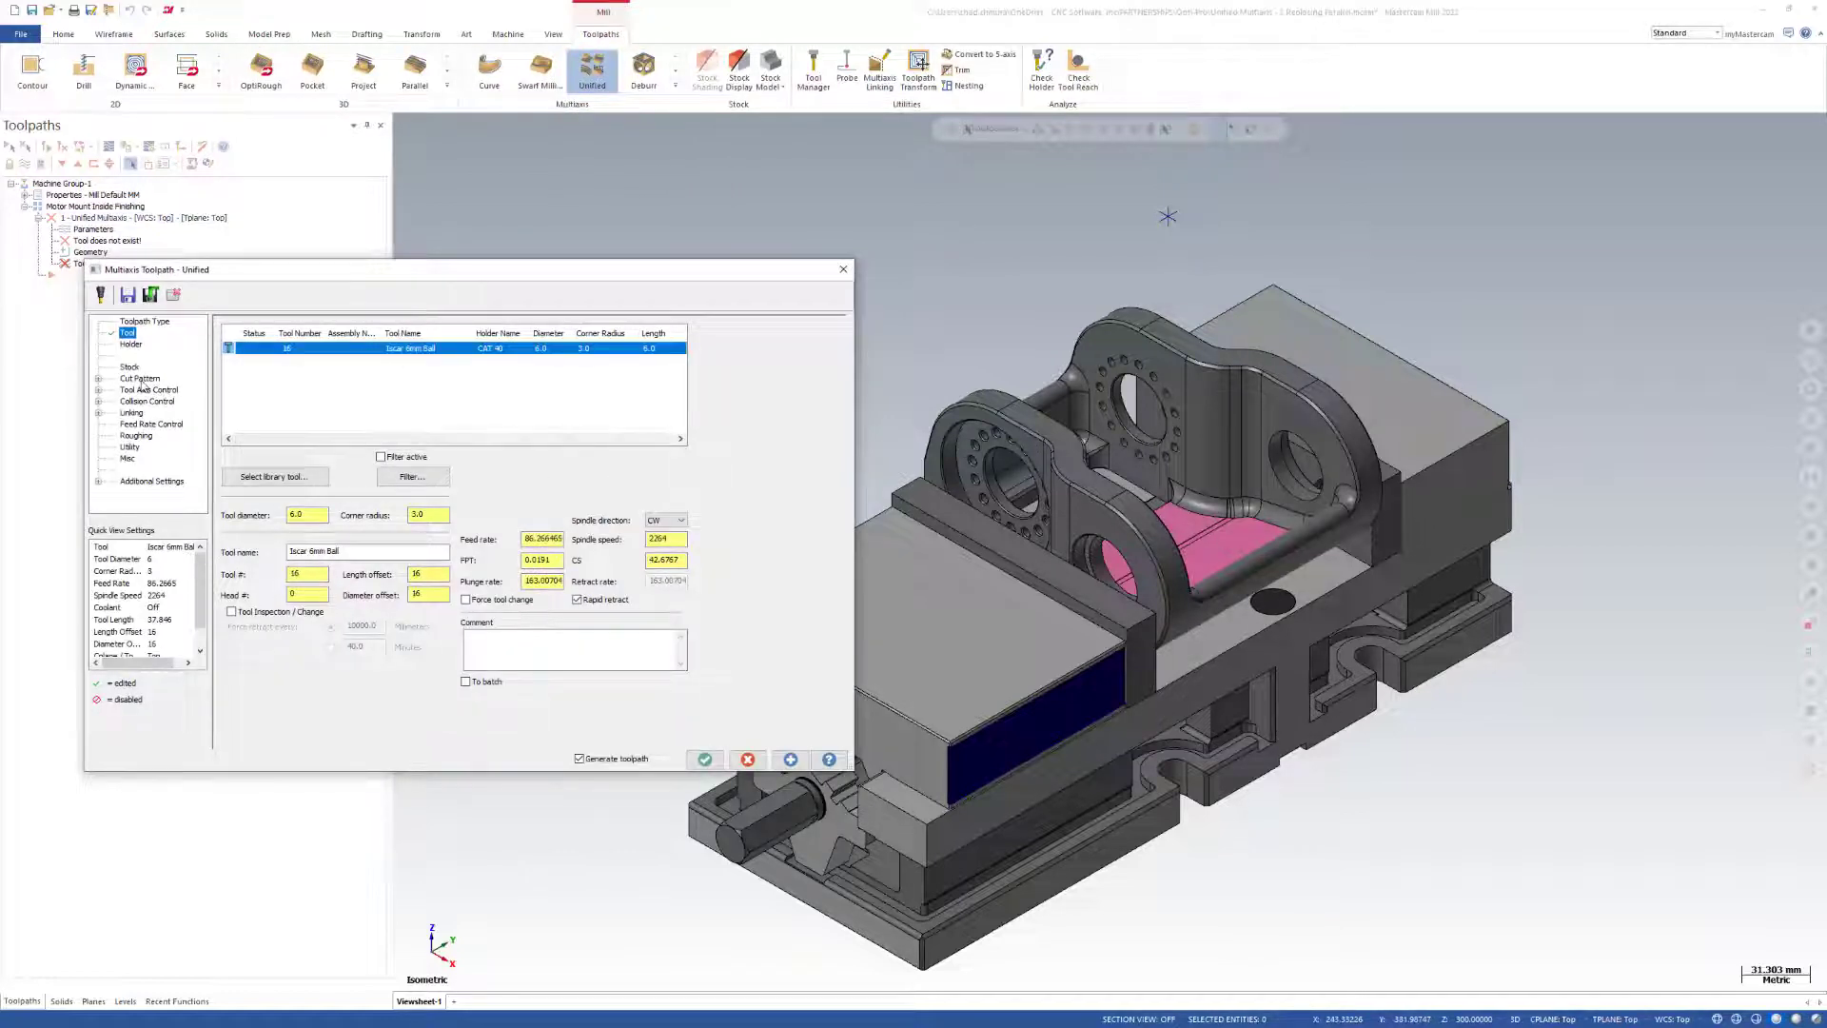
Select all faces with colour 131, the pink pocket floor, as the cut pattern's machining geometry.
click(141, 378)
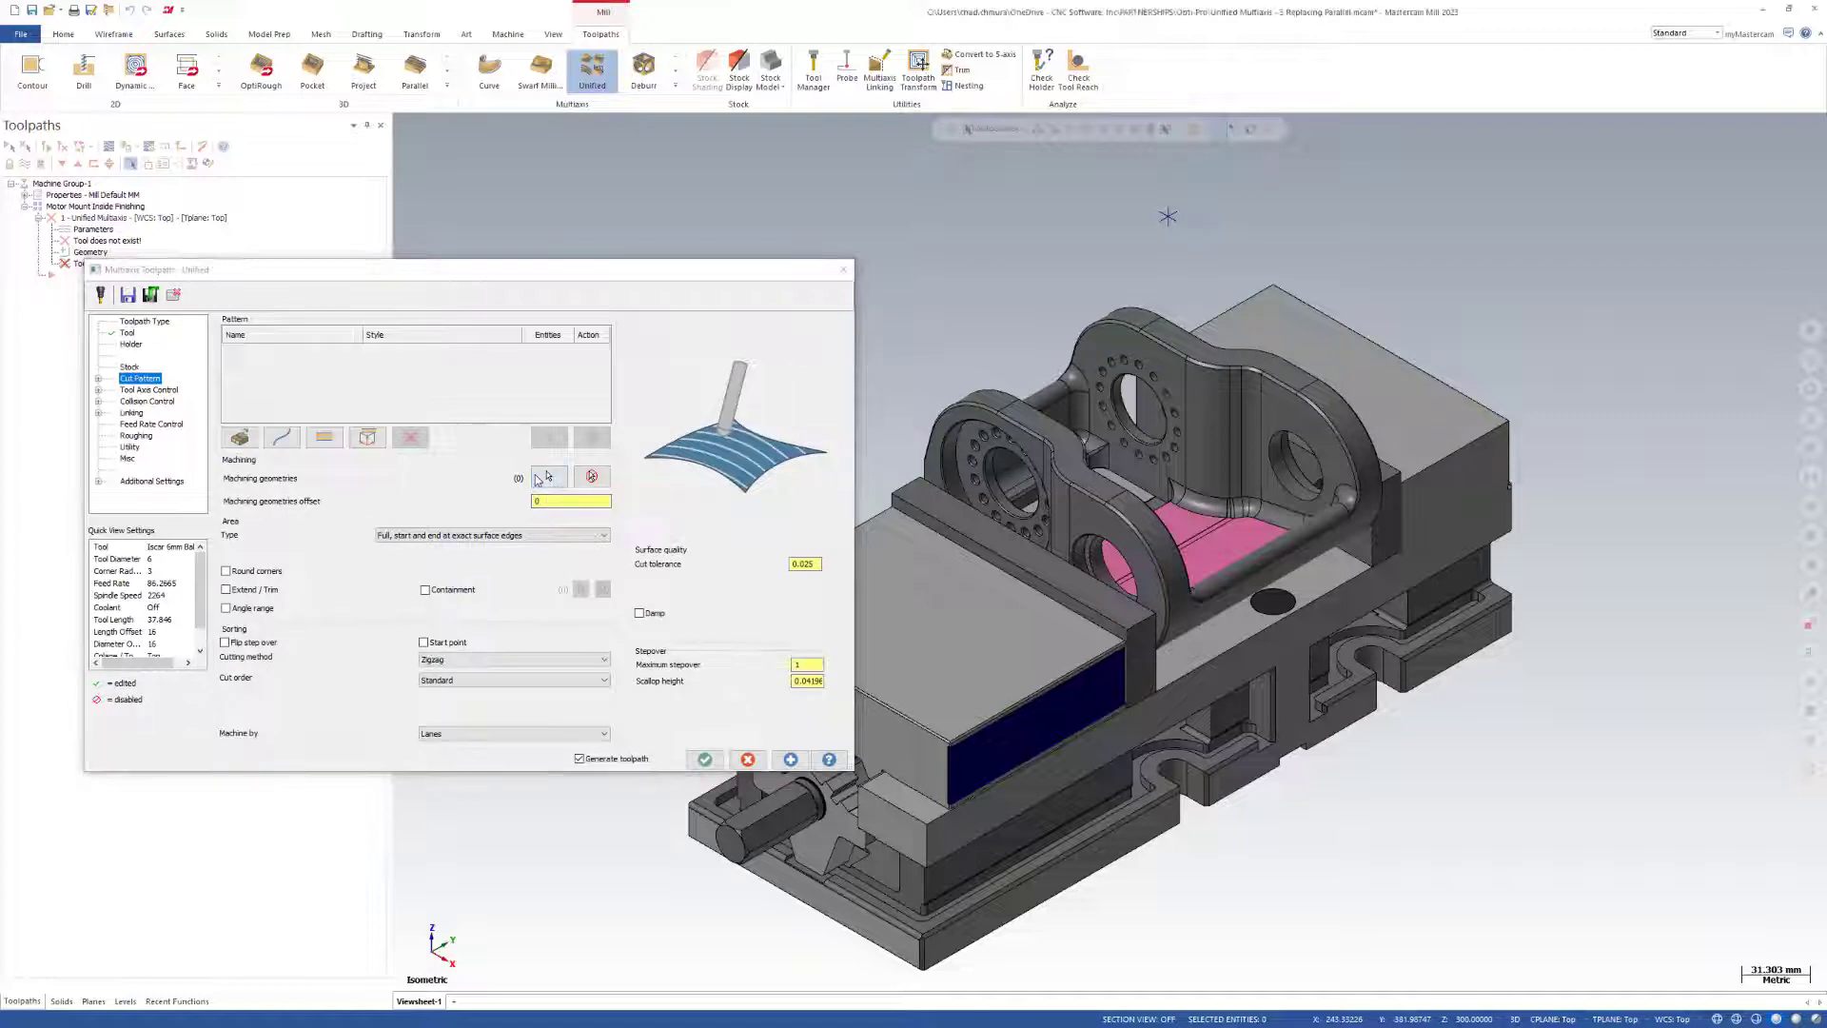
click(549, 476)
click(1812, 681)
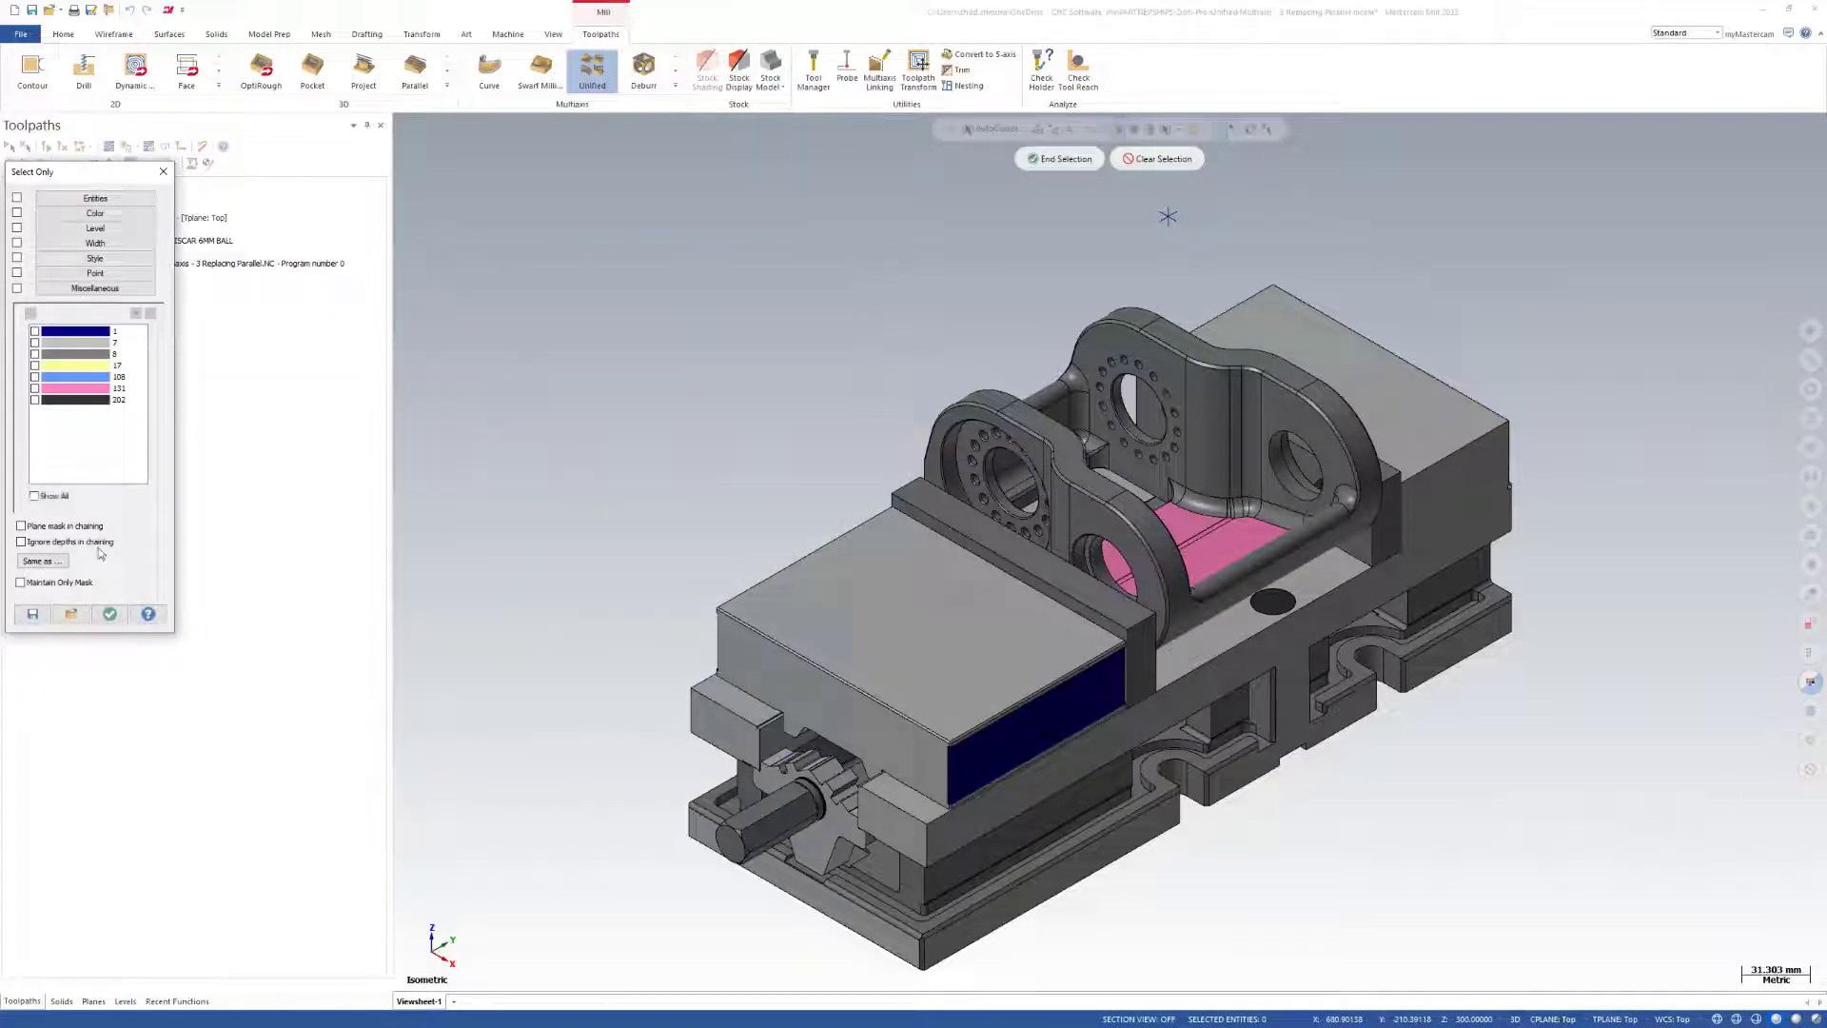
click(109, 614)
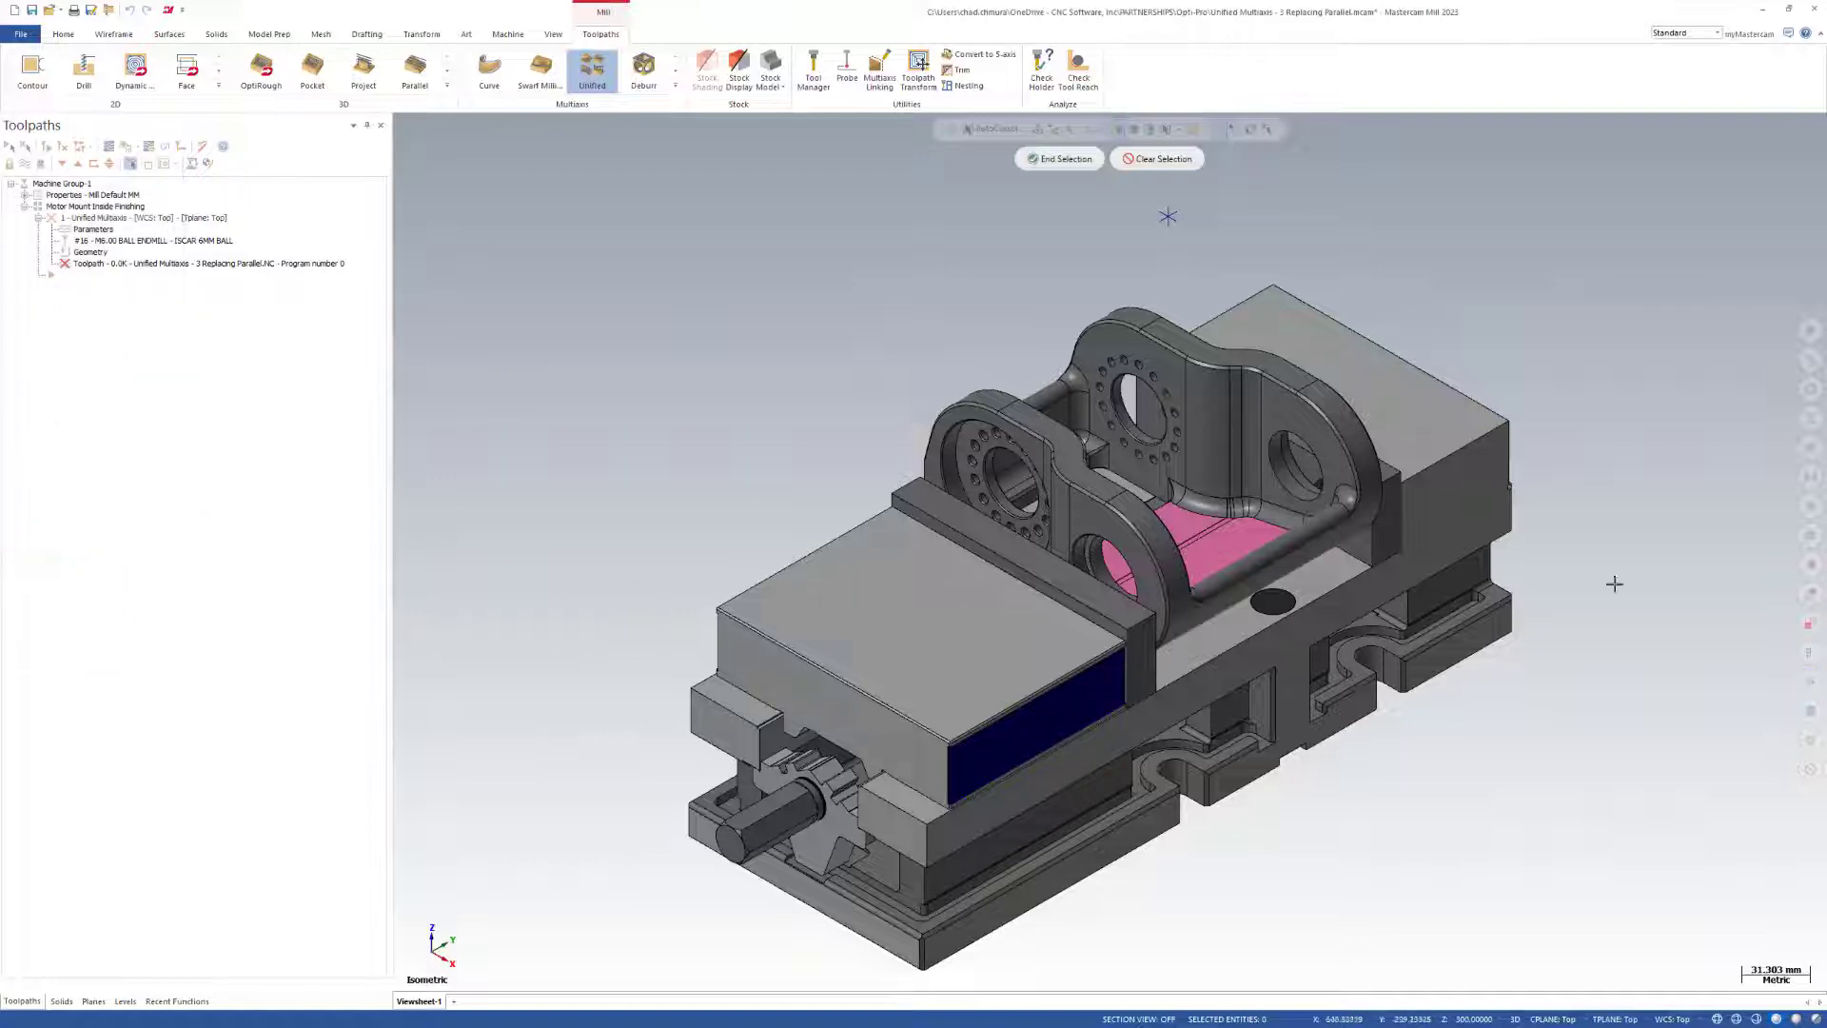
click(1811, 653)
click(64, 466)
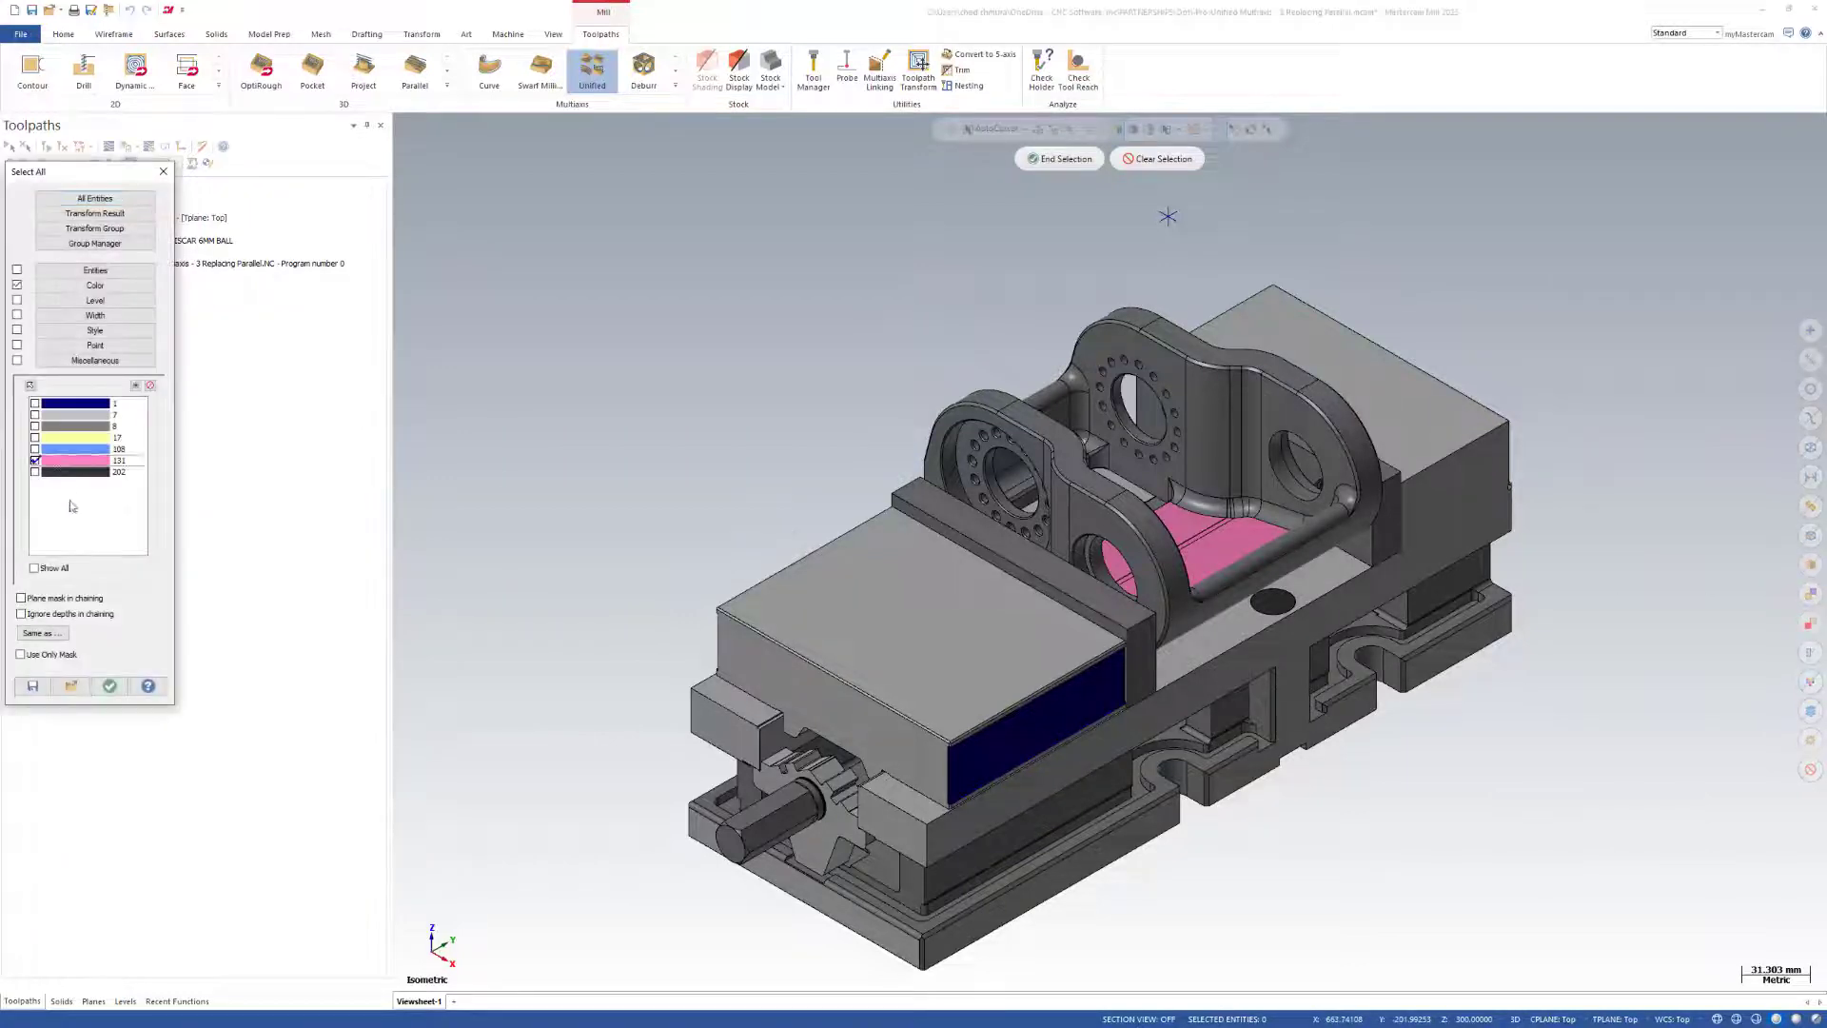
click(110, 686)
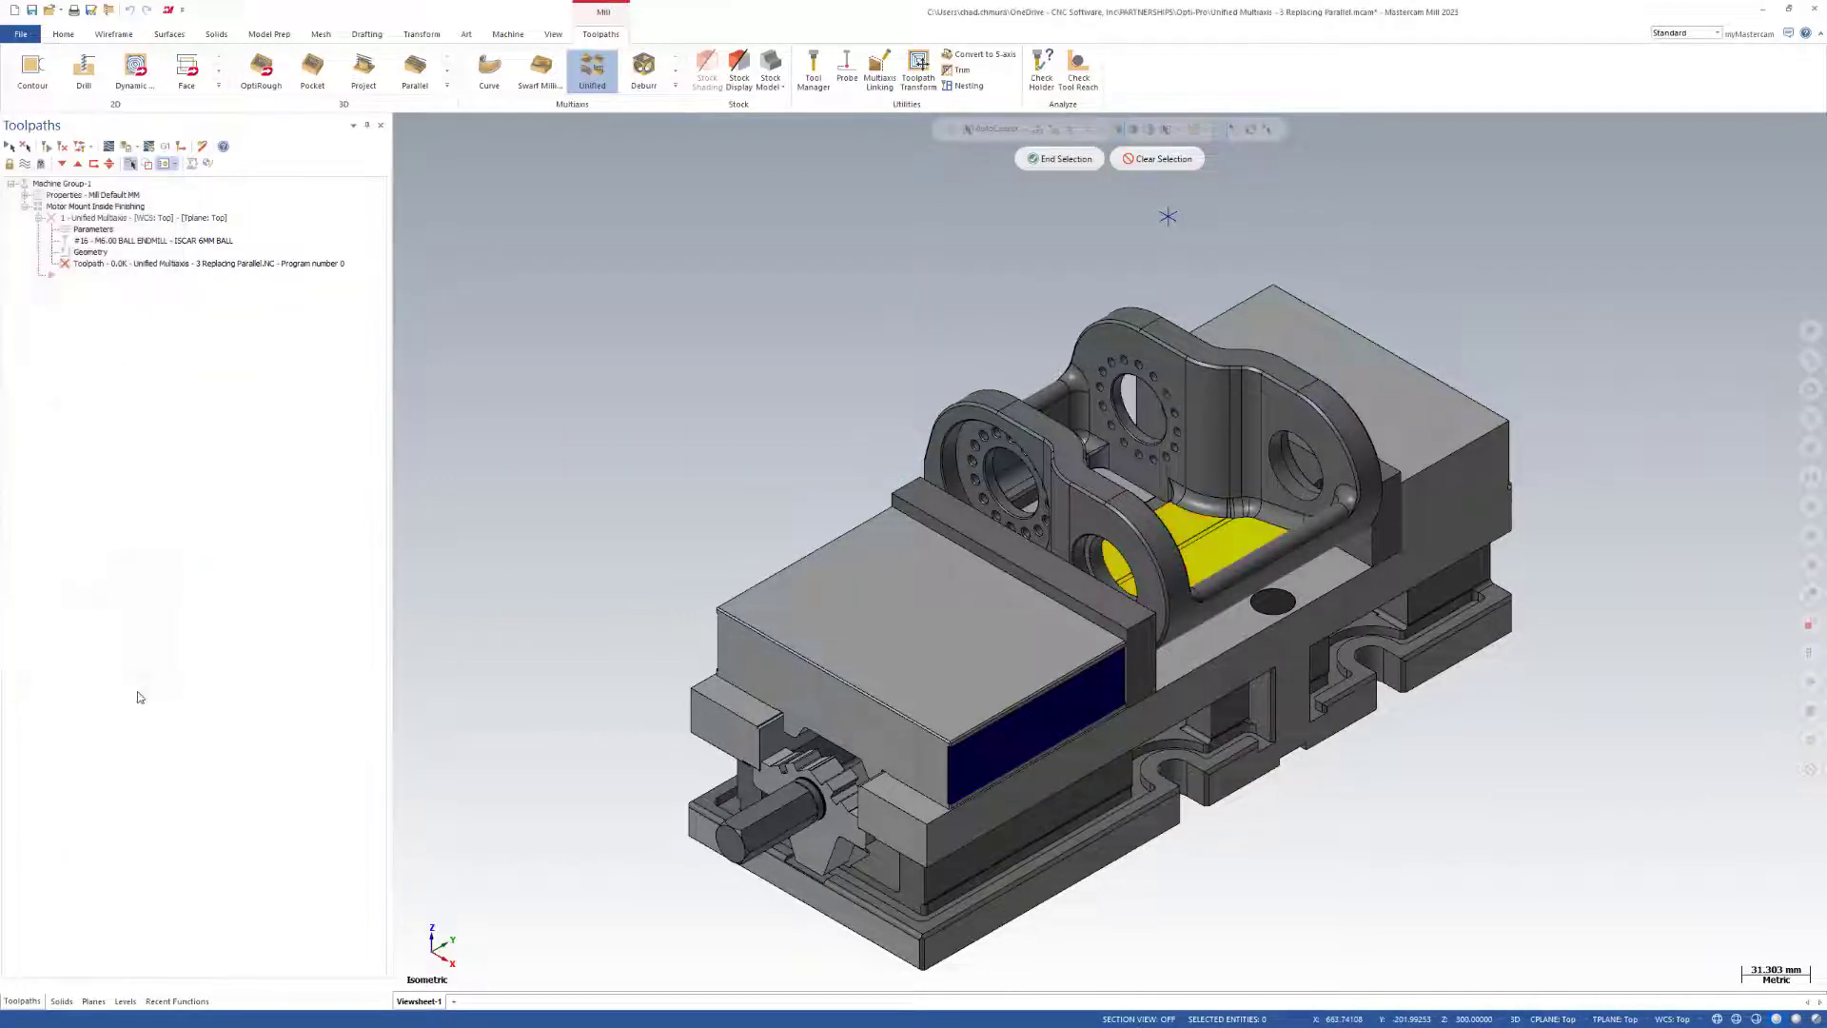
click(1059, 158)
Set the tool axis control to From point and pick the point above the motor mount.
click(143, 390)
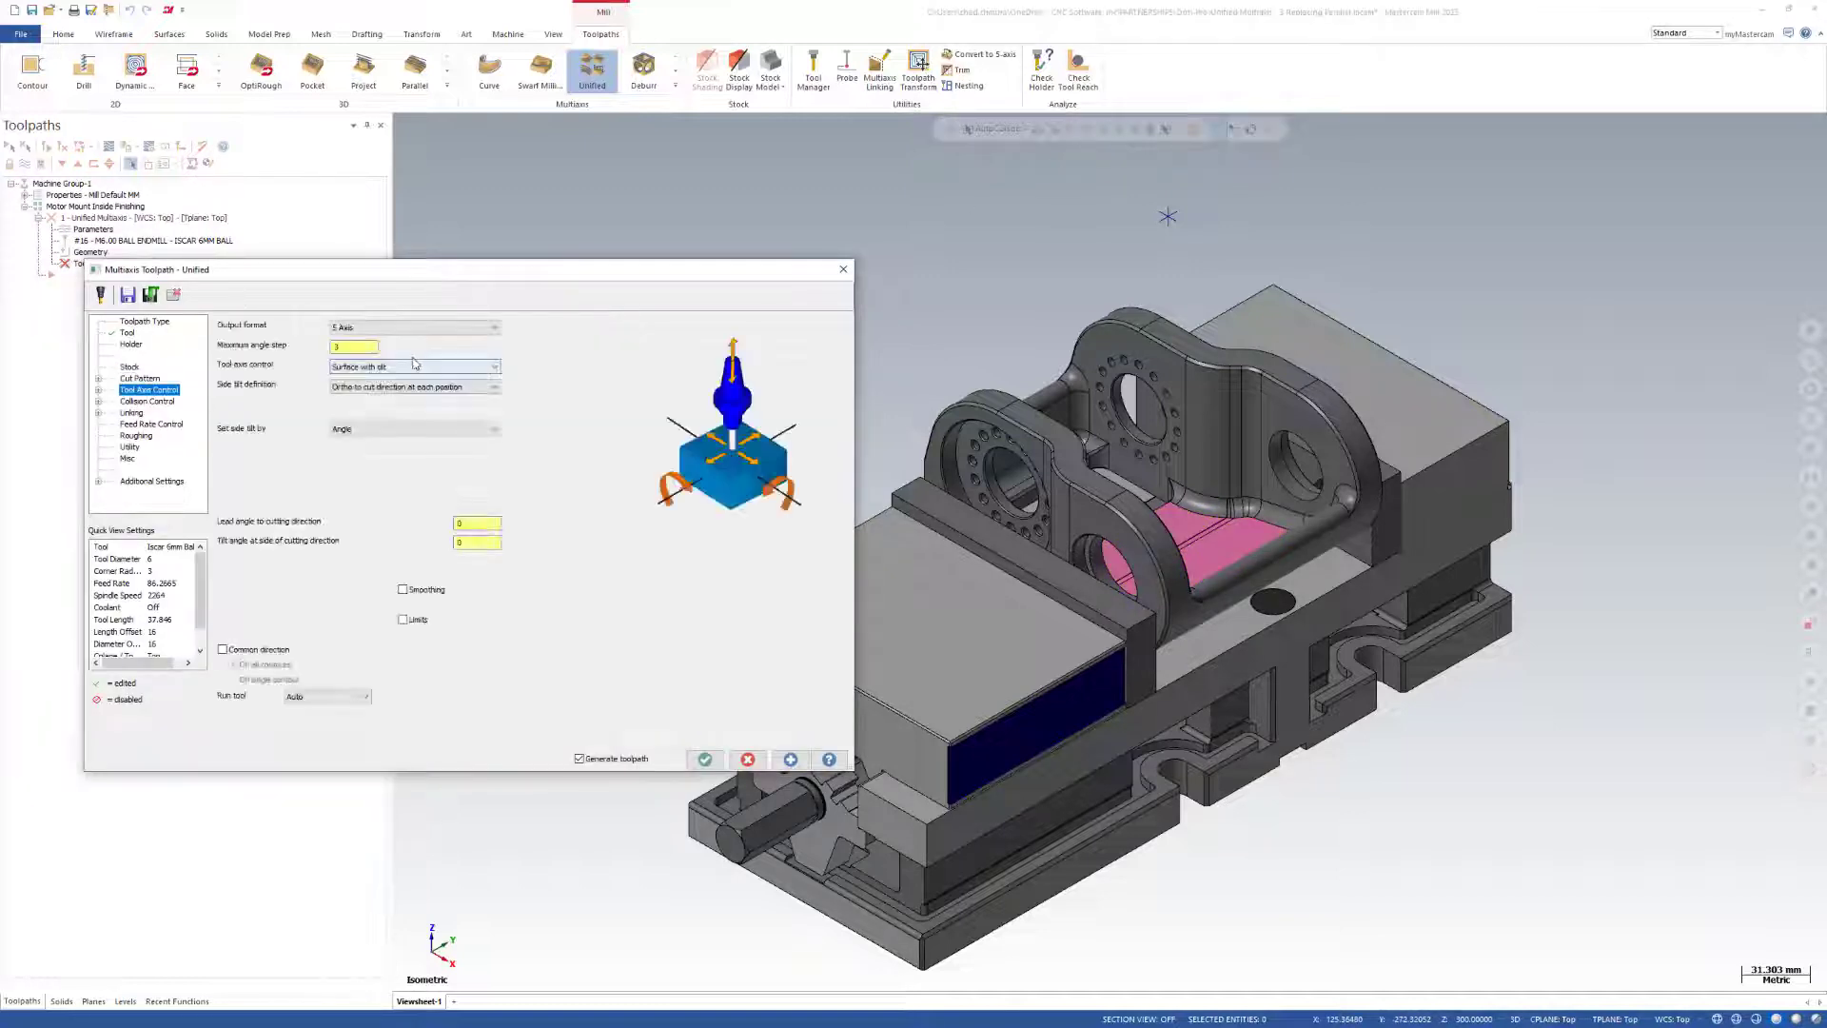
click(415, 367)
click(411, 426)
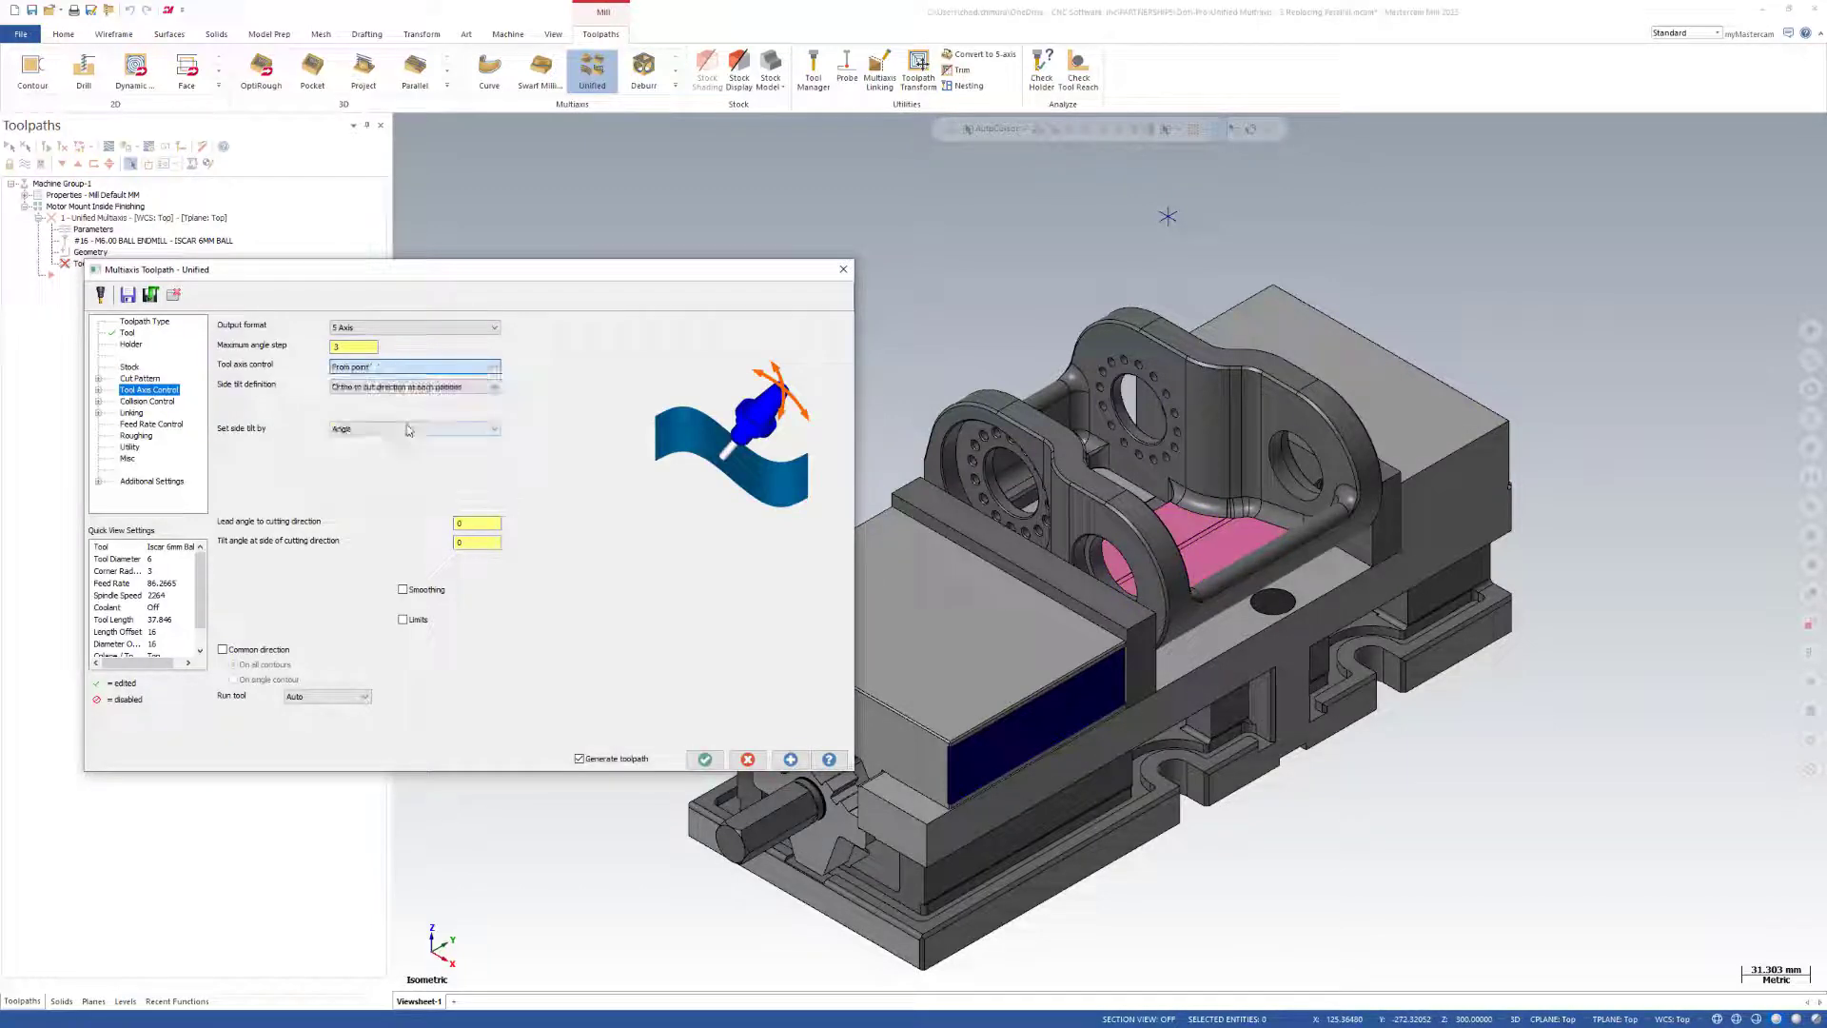
click(514, 367)
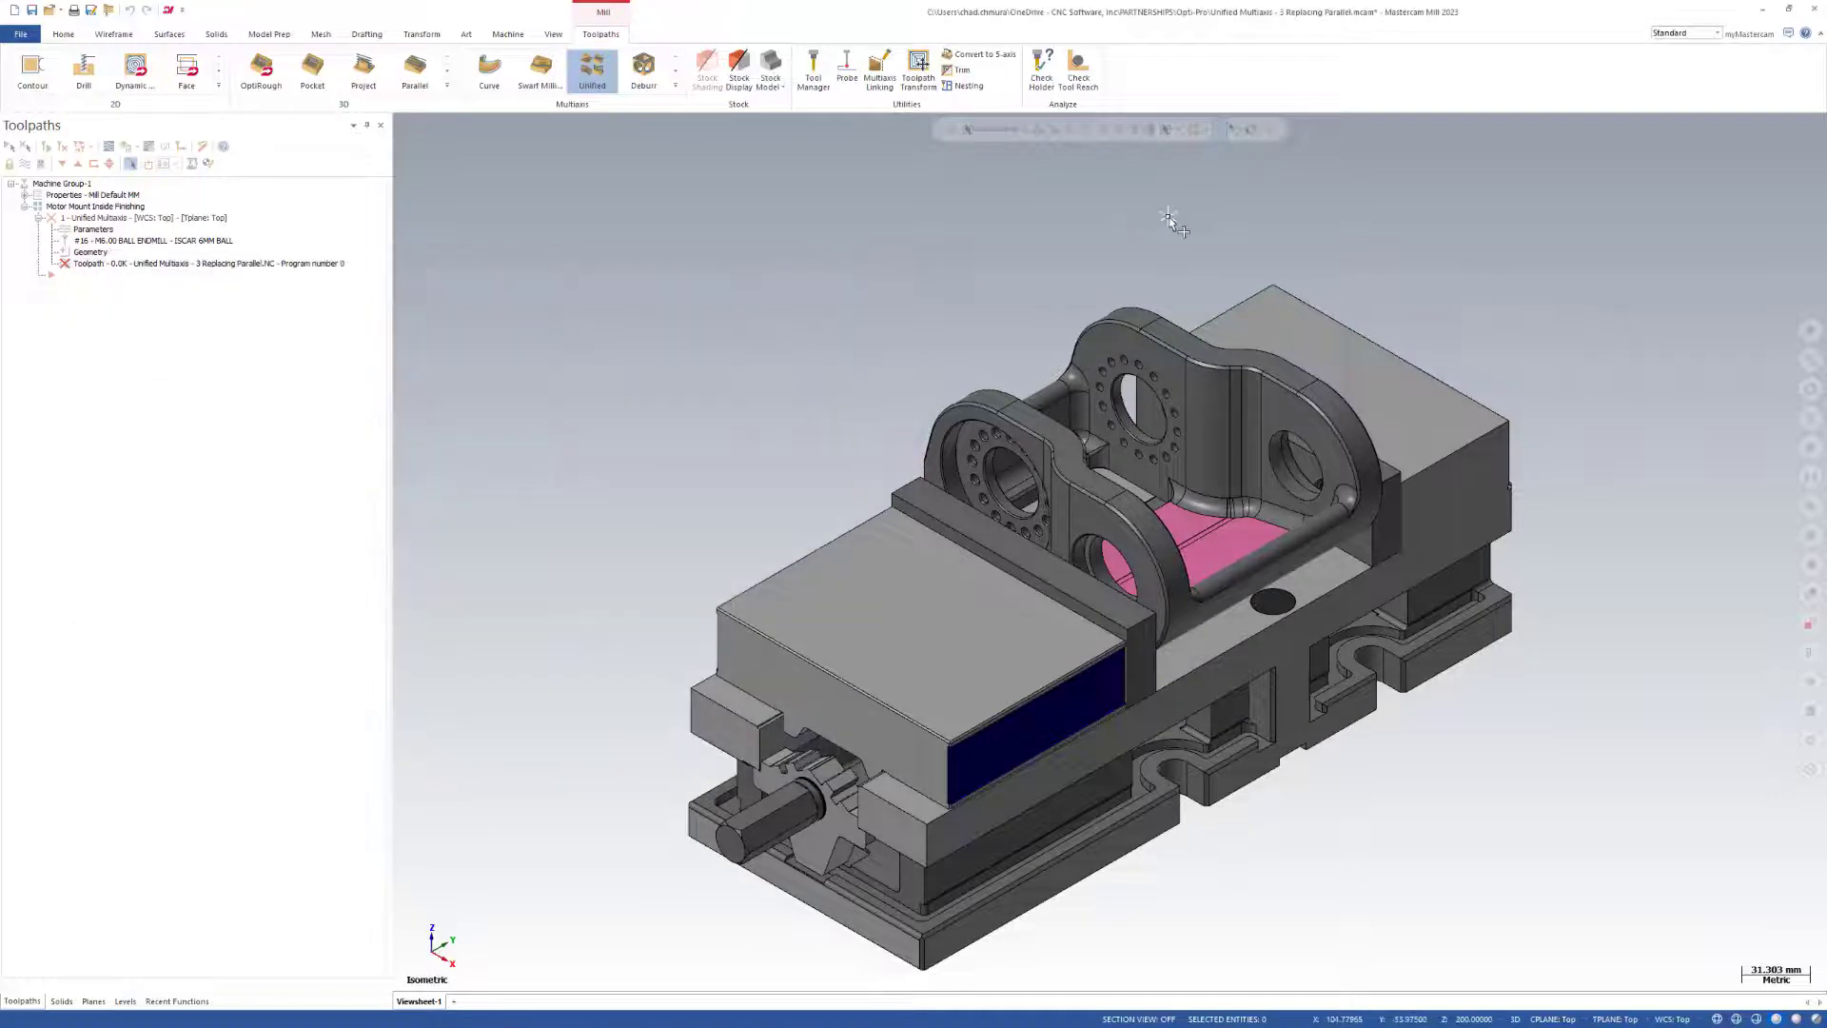
click(1169, 217)
scroll(953, 539, down, 2)
scroll(1142, 429, up, 3)
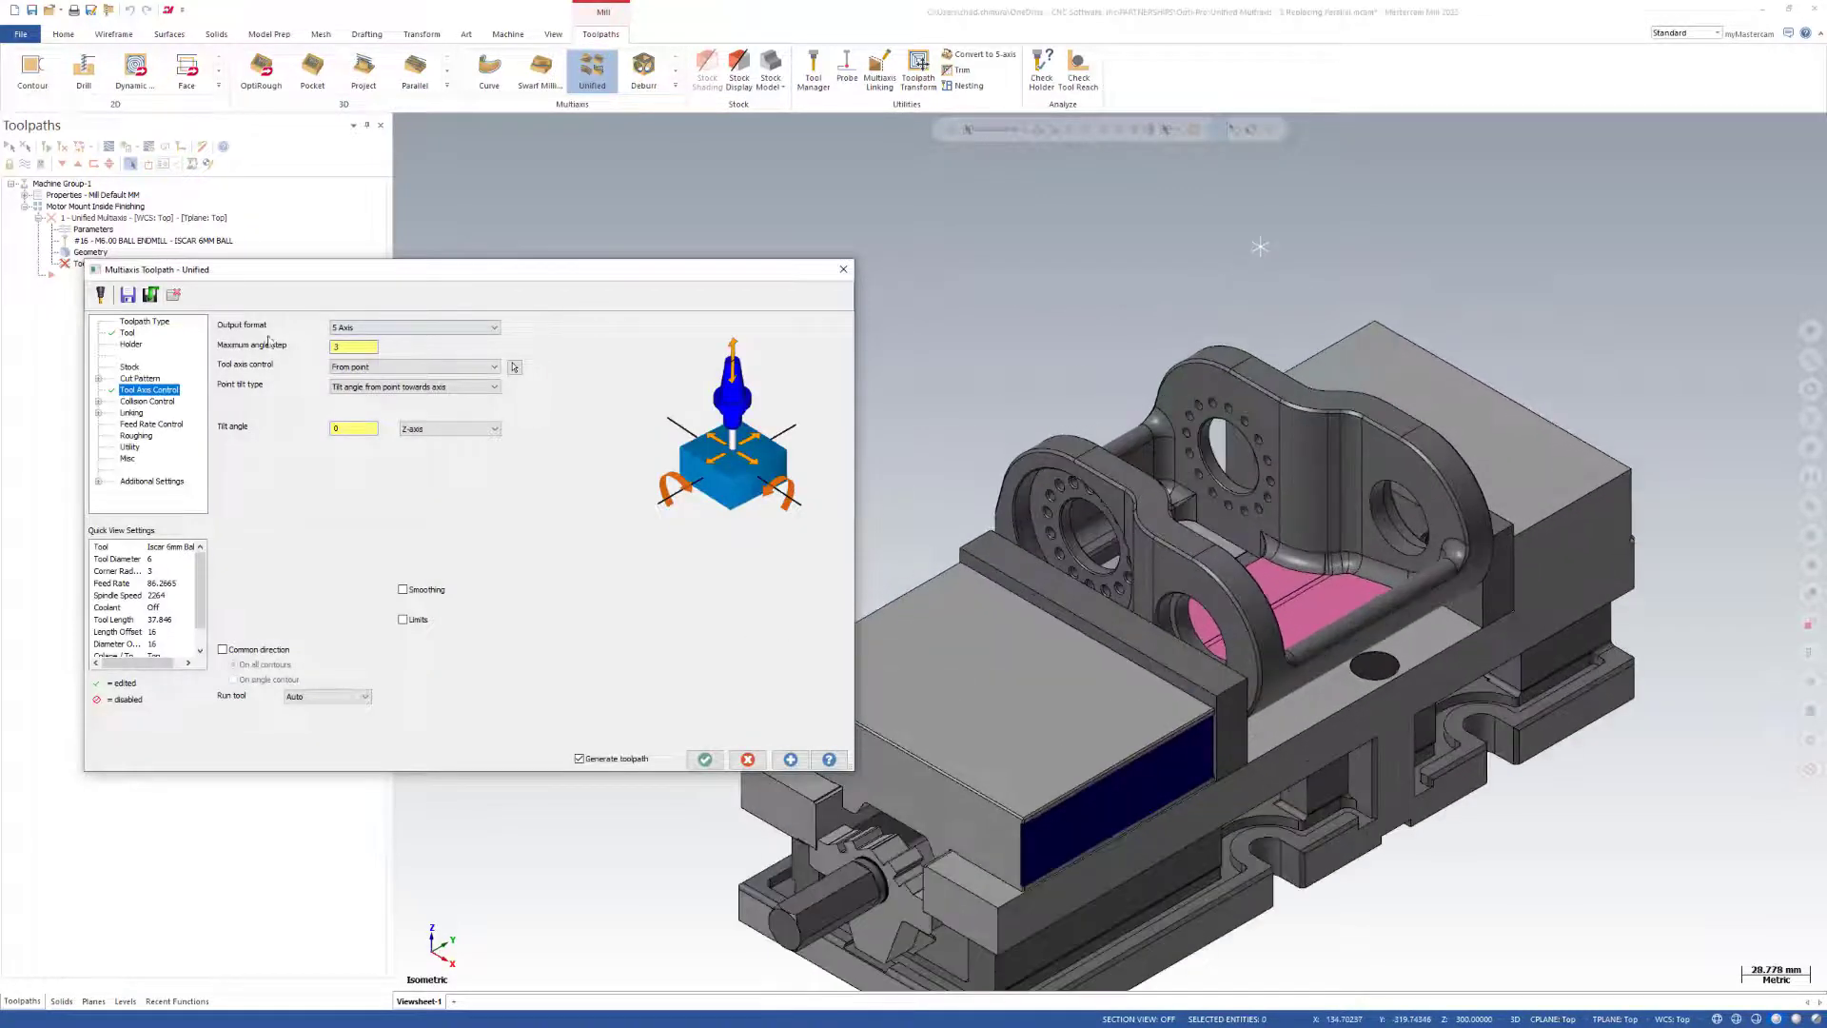
Add a Plane row with the Solid Face style and pick the narrow flat face on the mount's outer wall as its plane.
click(145, 379)
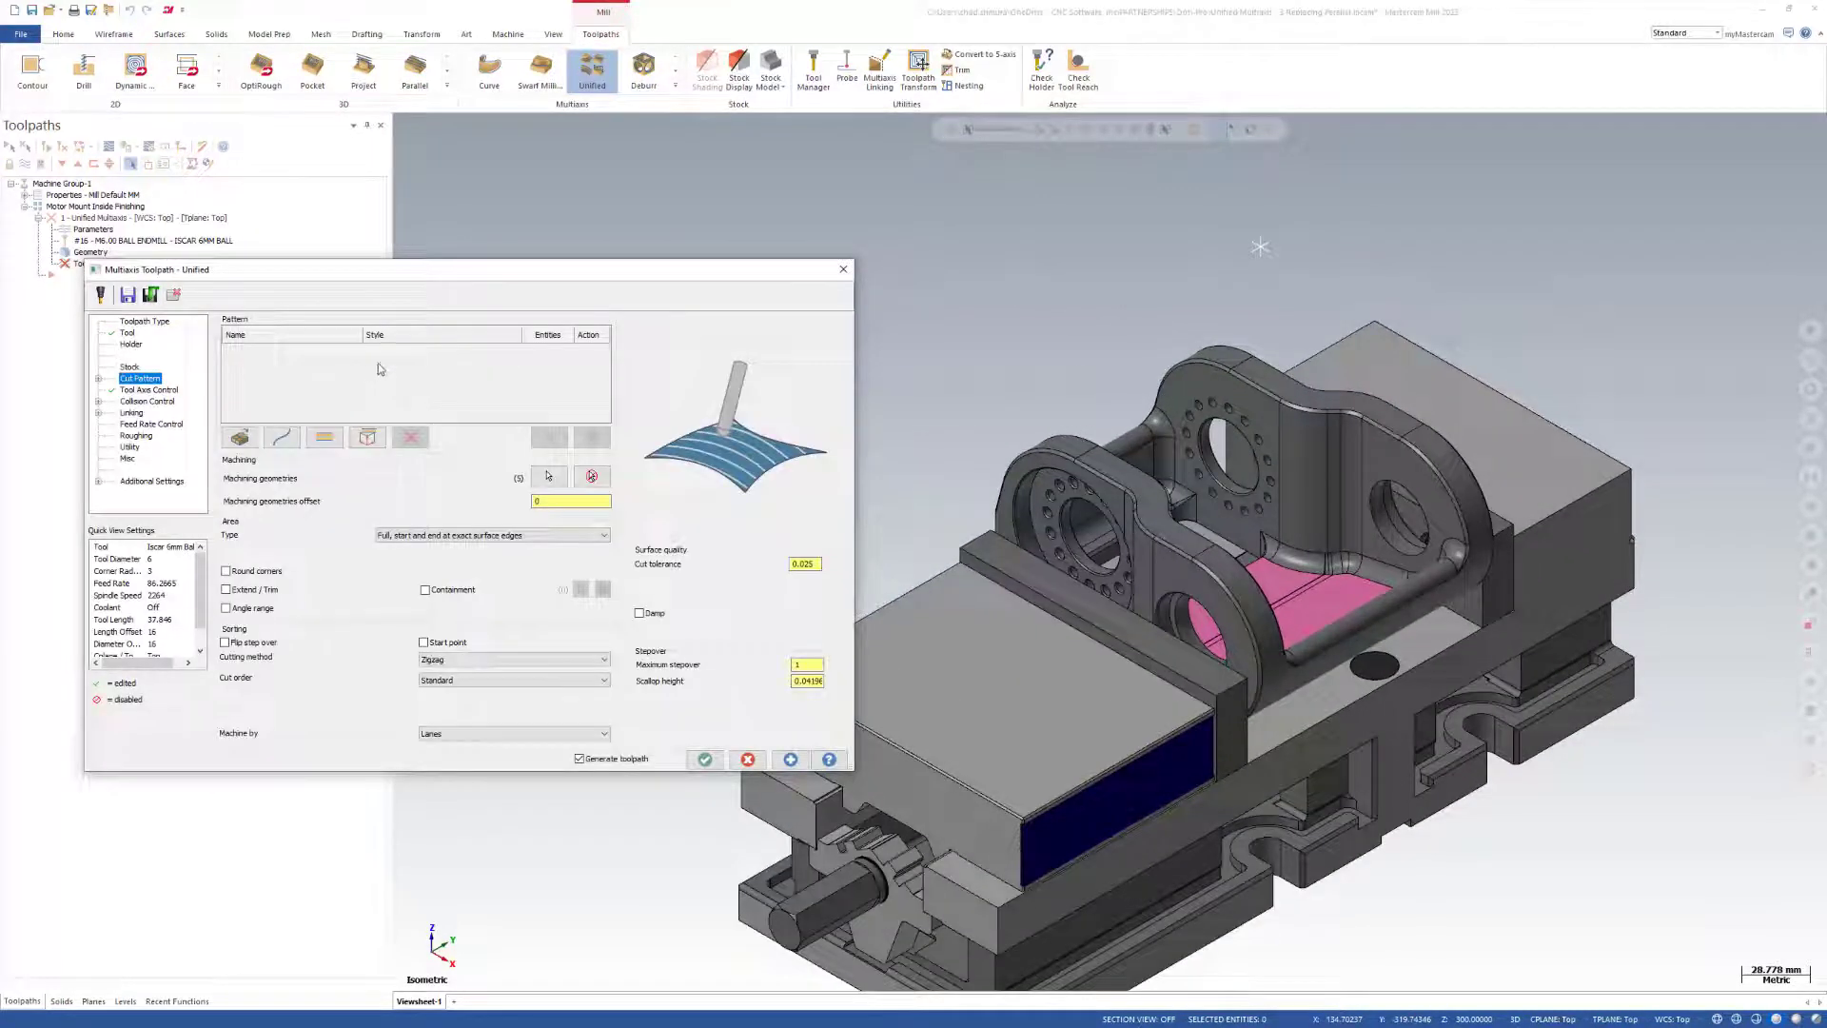
click(369, 439)
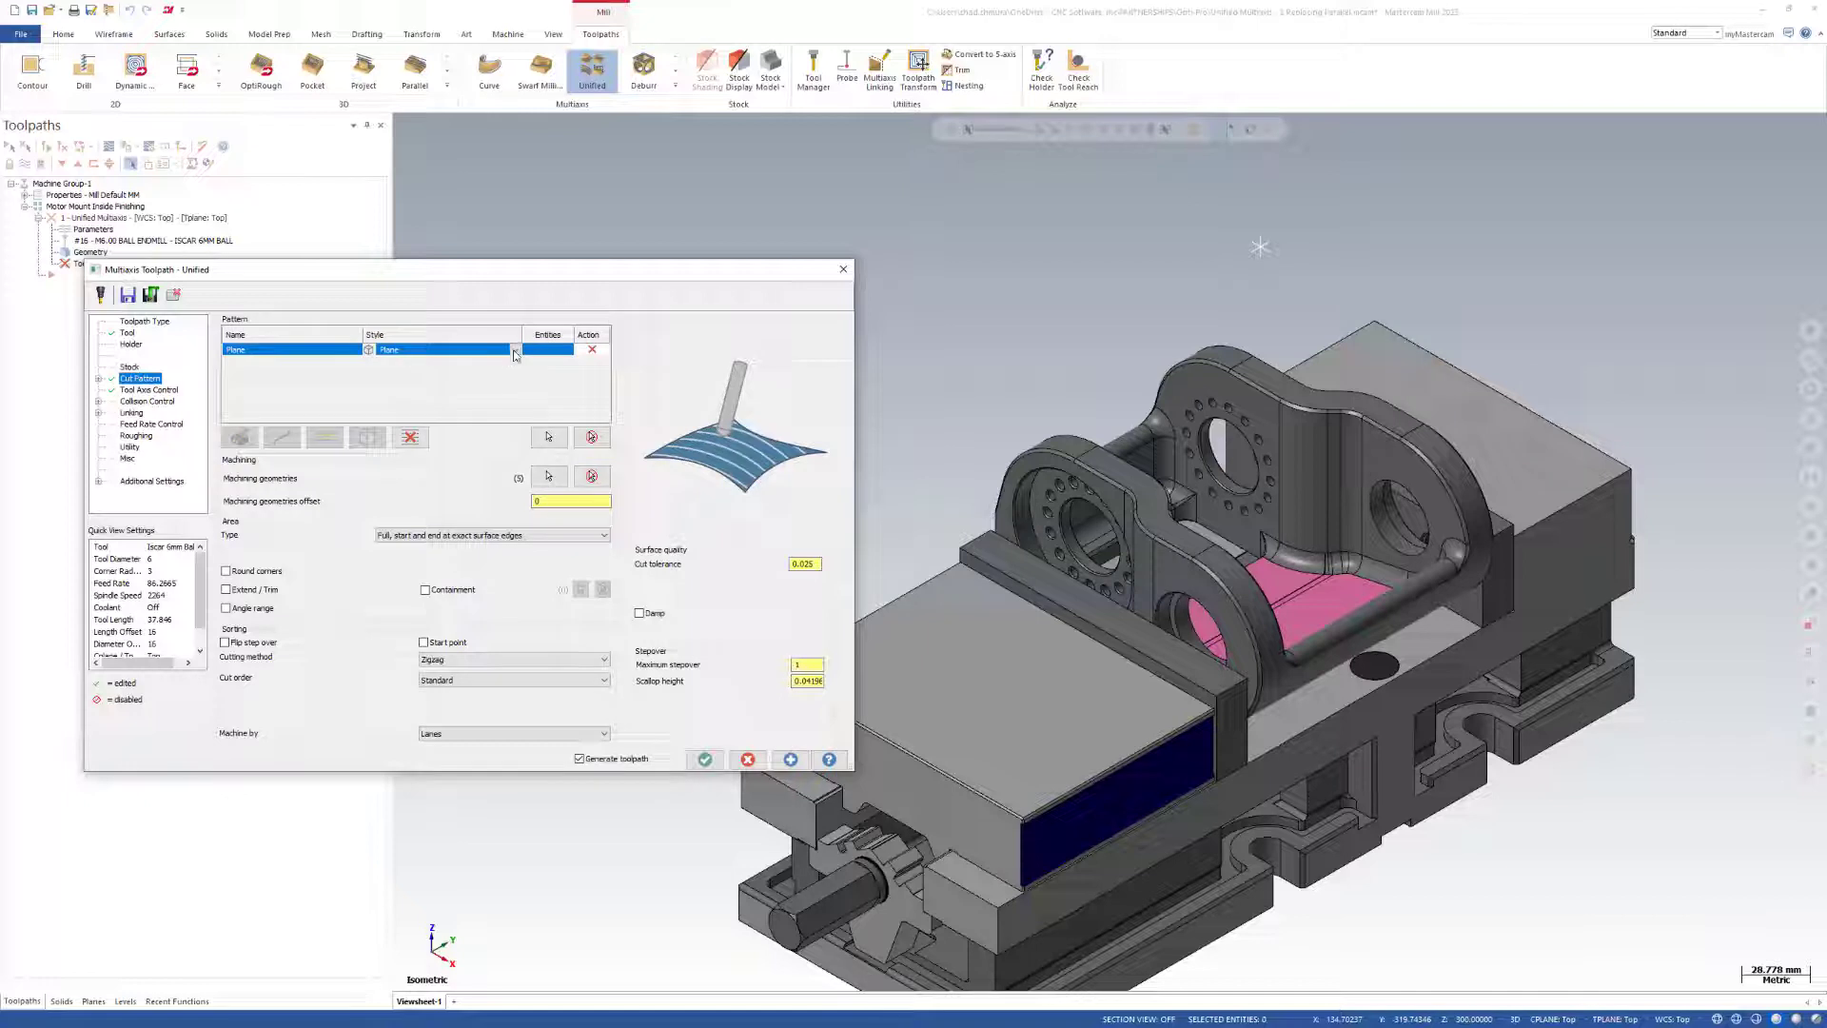
click(516, 350)
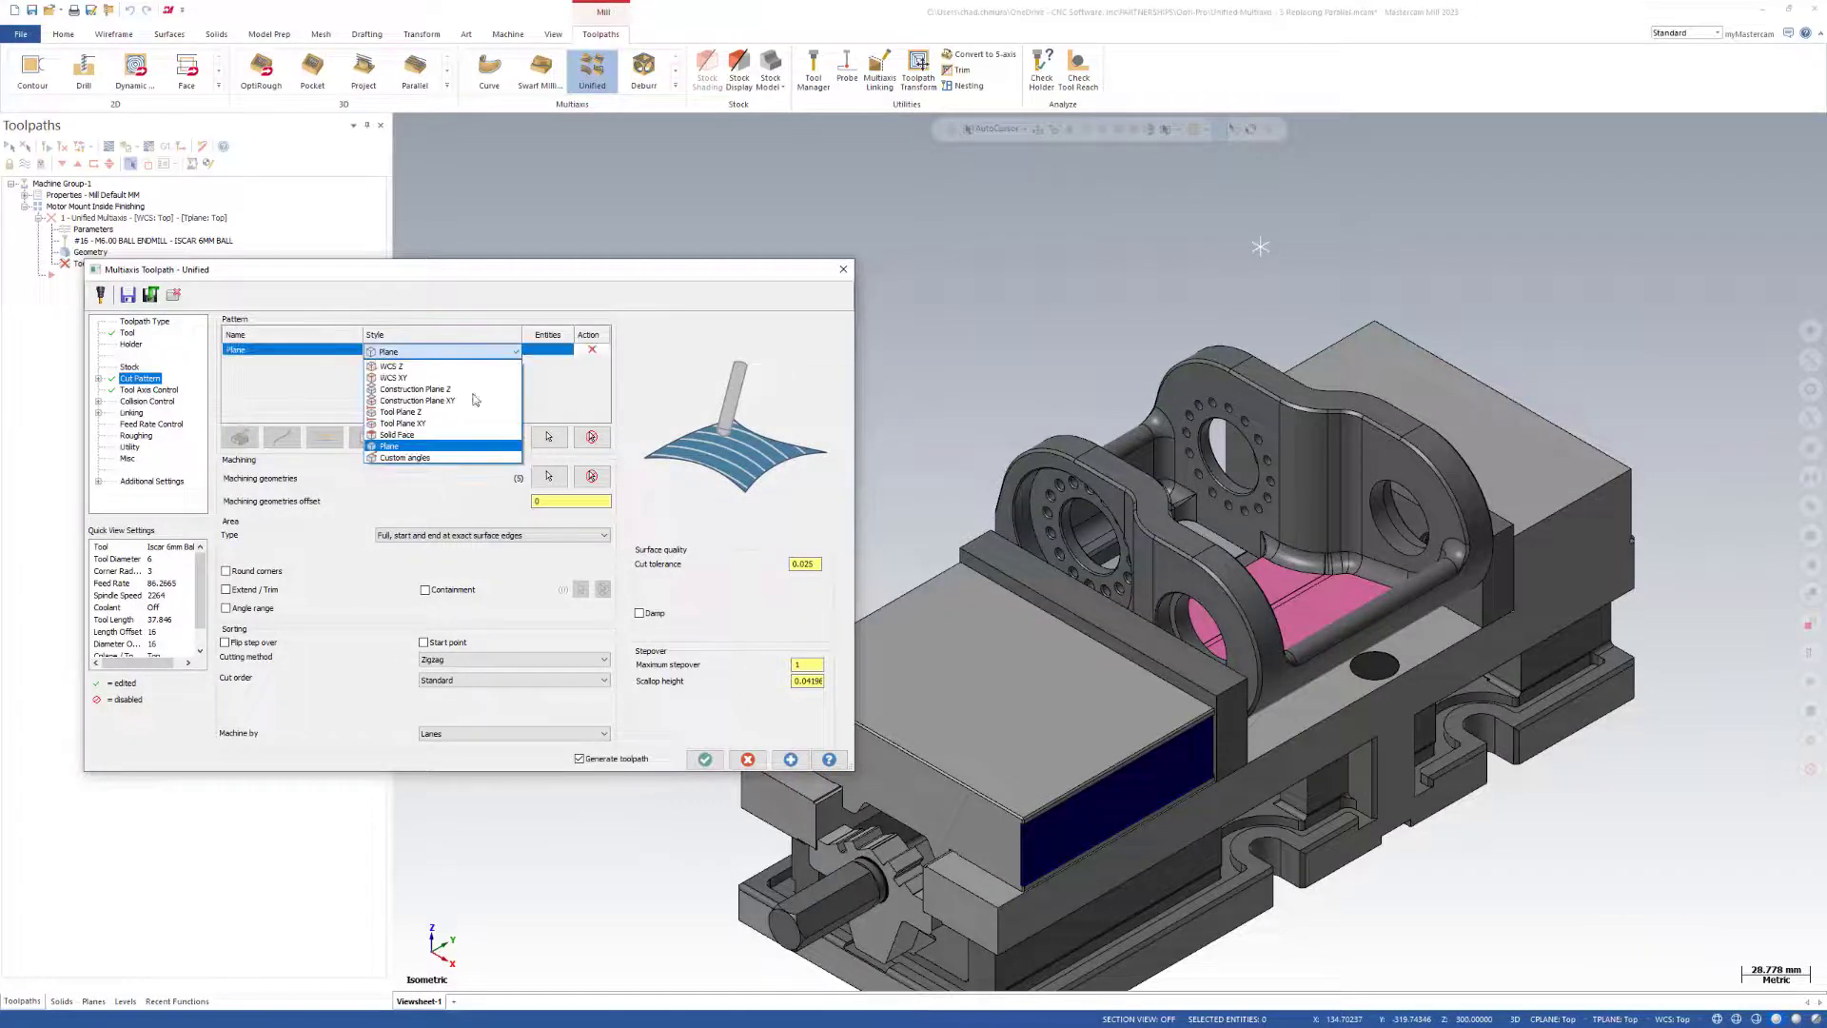
click(404, 434)
click(549, 437)
middle_drag(1133, 541, 1209, 573)
scroll(1207, 575, up, 3)
click(1105, 494)
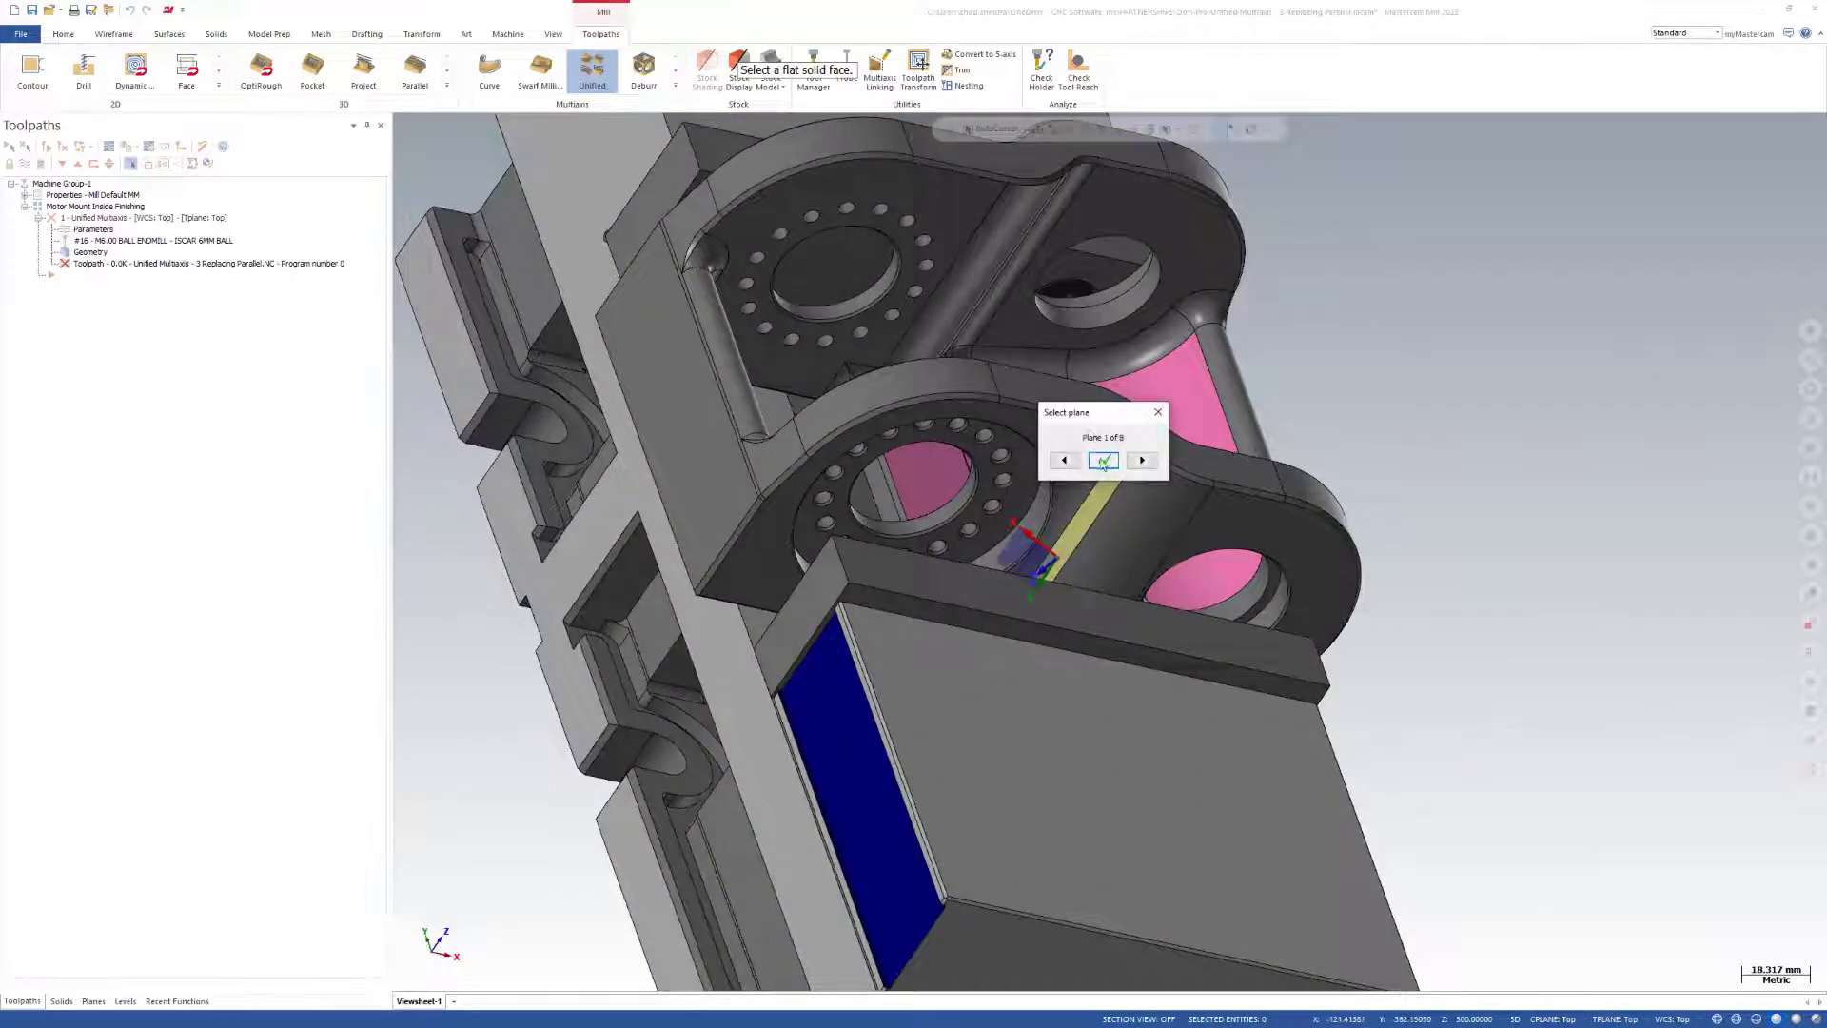
click(1104, 461)
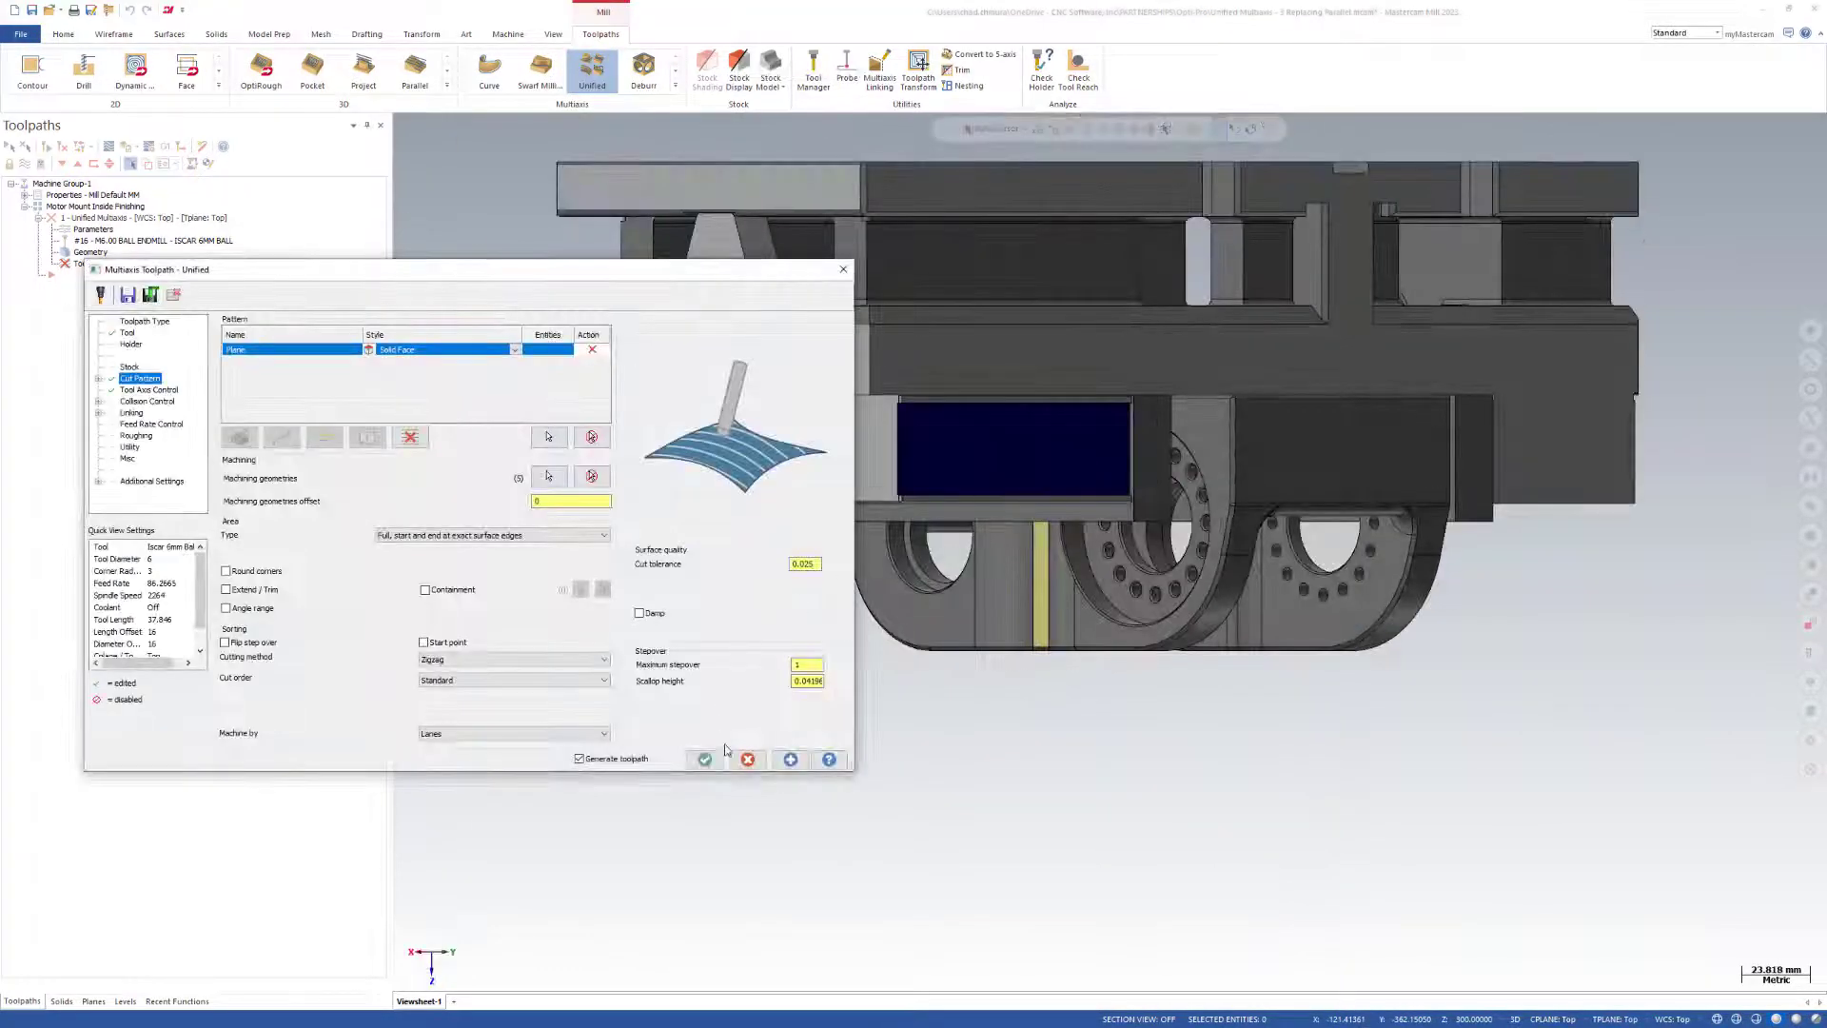
Generate the toolpath from the solid face plane and examine its parallel passes across the pink floor.
click(798, 760)
middle_drag(1190, 740, 1171, 373)
scroll(1171, 372, down, 2)
scroll(1158, 805, up, 6)
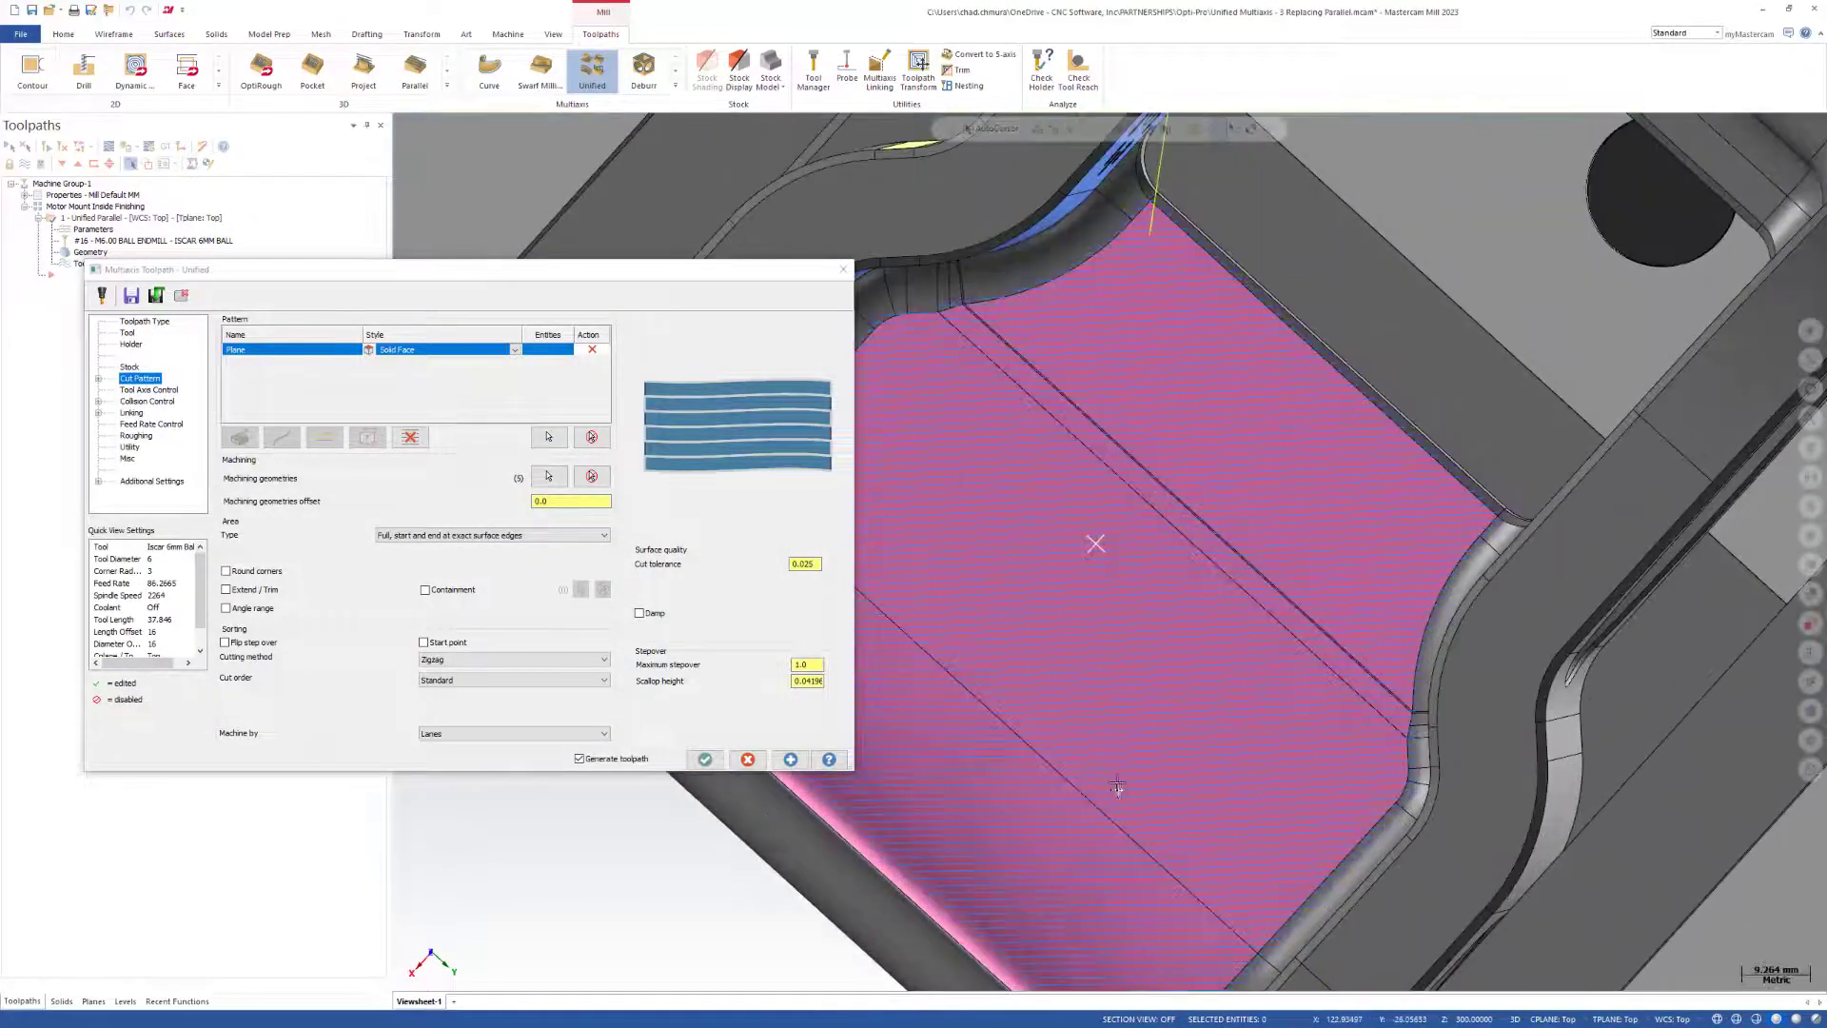
mouse_move(1117, 788)
middle_down()
mouse_move(1133, 680)
mouse_move(1114, 804)
middle_up()
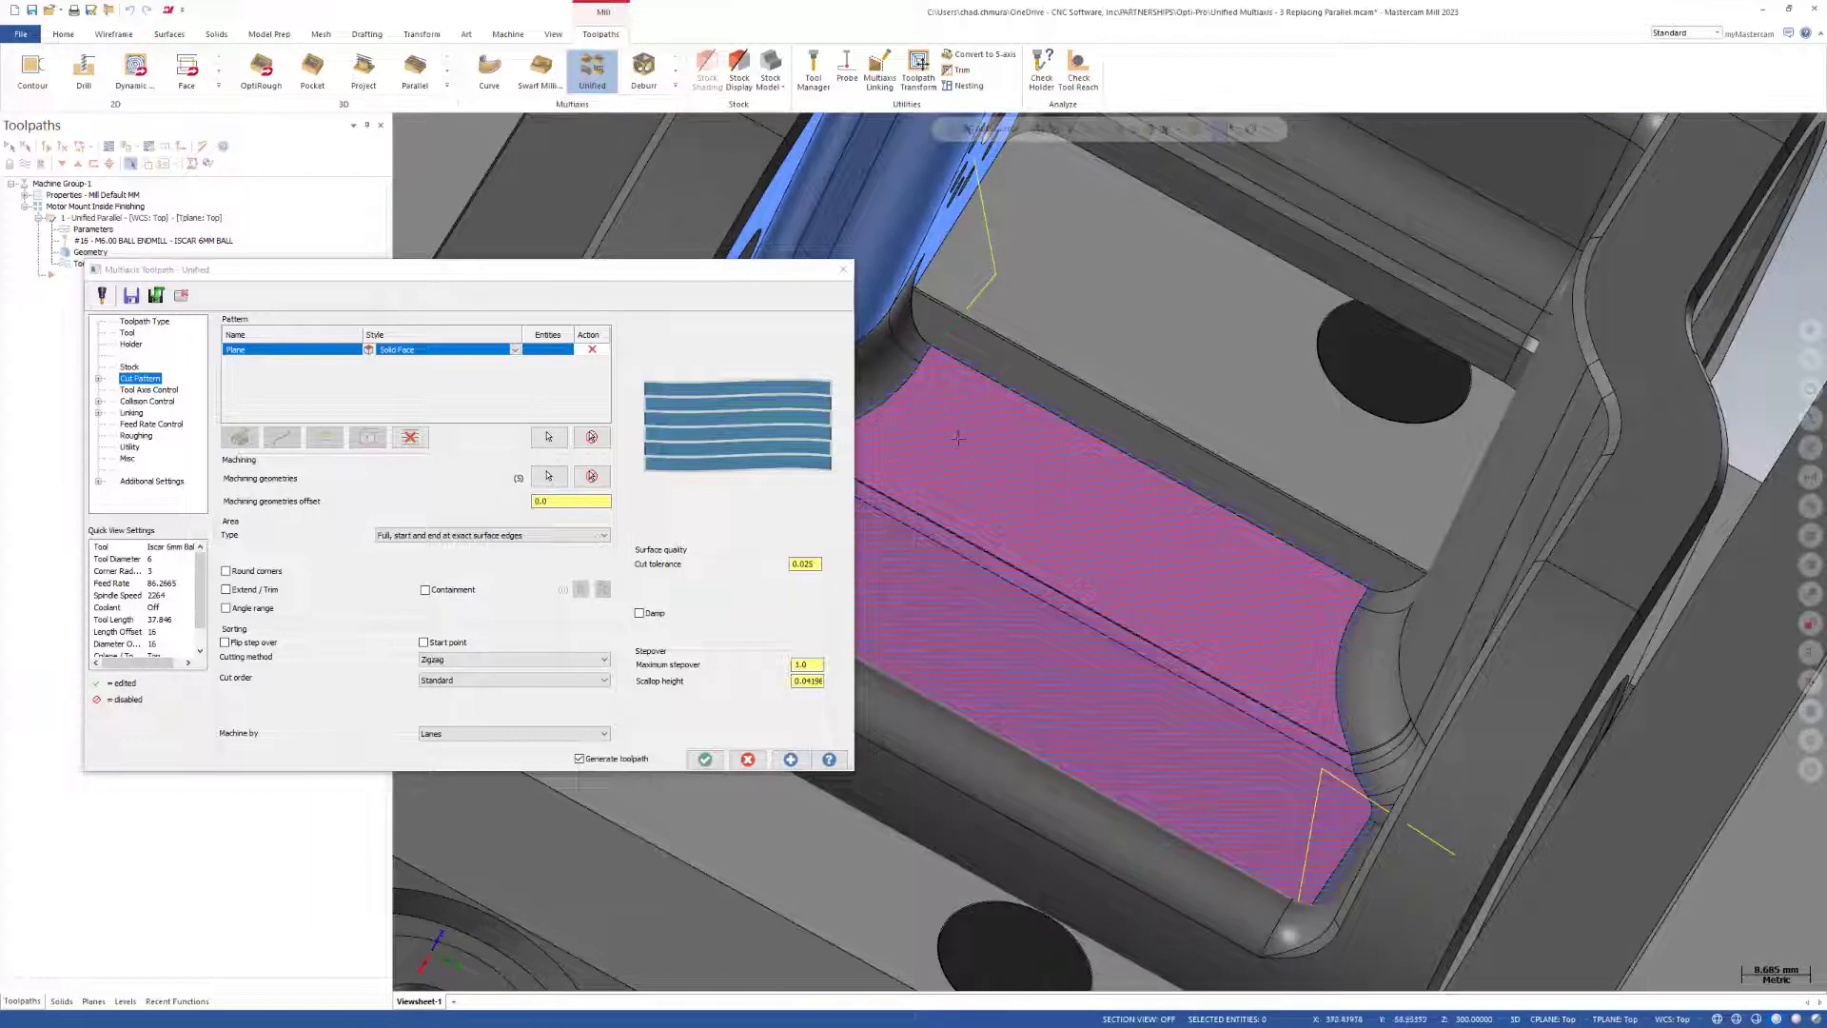
scroll(1190, 617, down, 5)
middle_drag(1305, 261, 1085, 296)
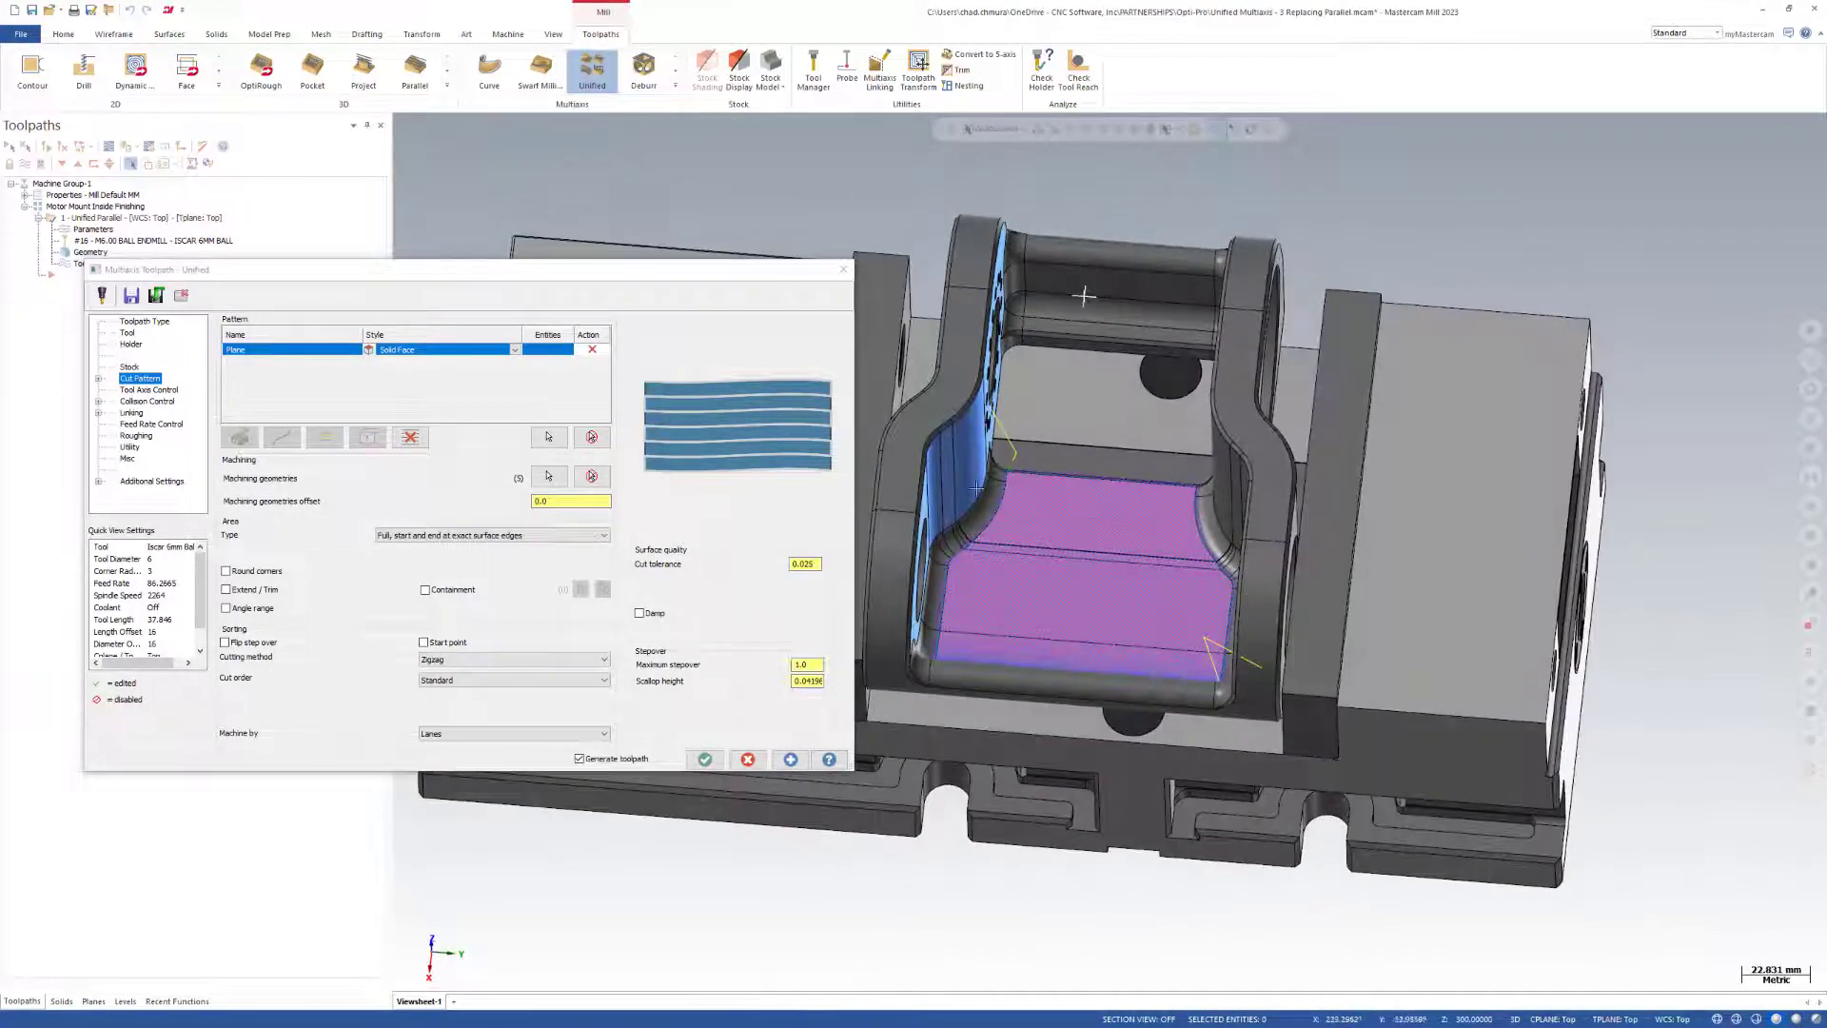
Replace the Plane row in the cut pattern with a Surface row in the Parallel style.
click(588, 438)
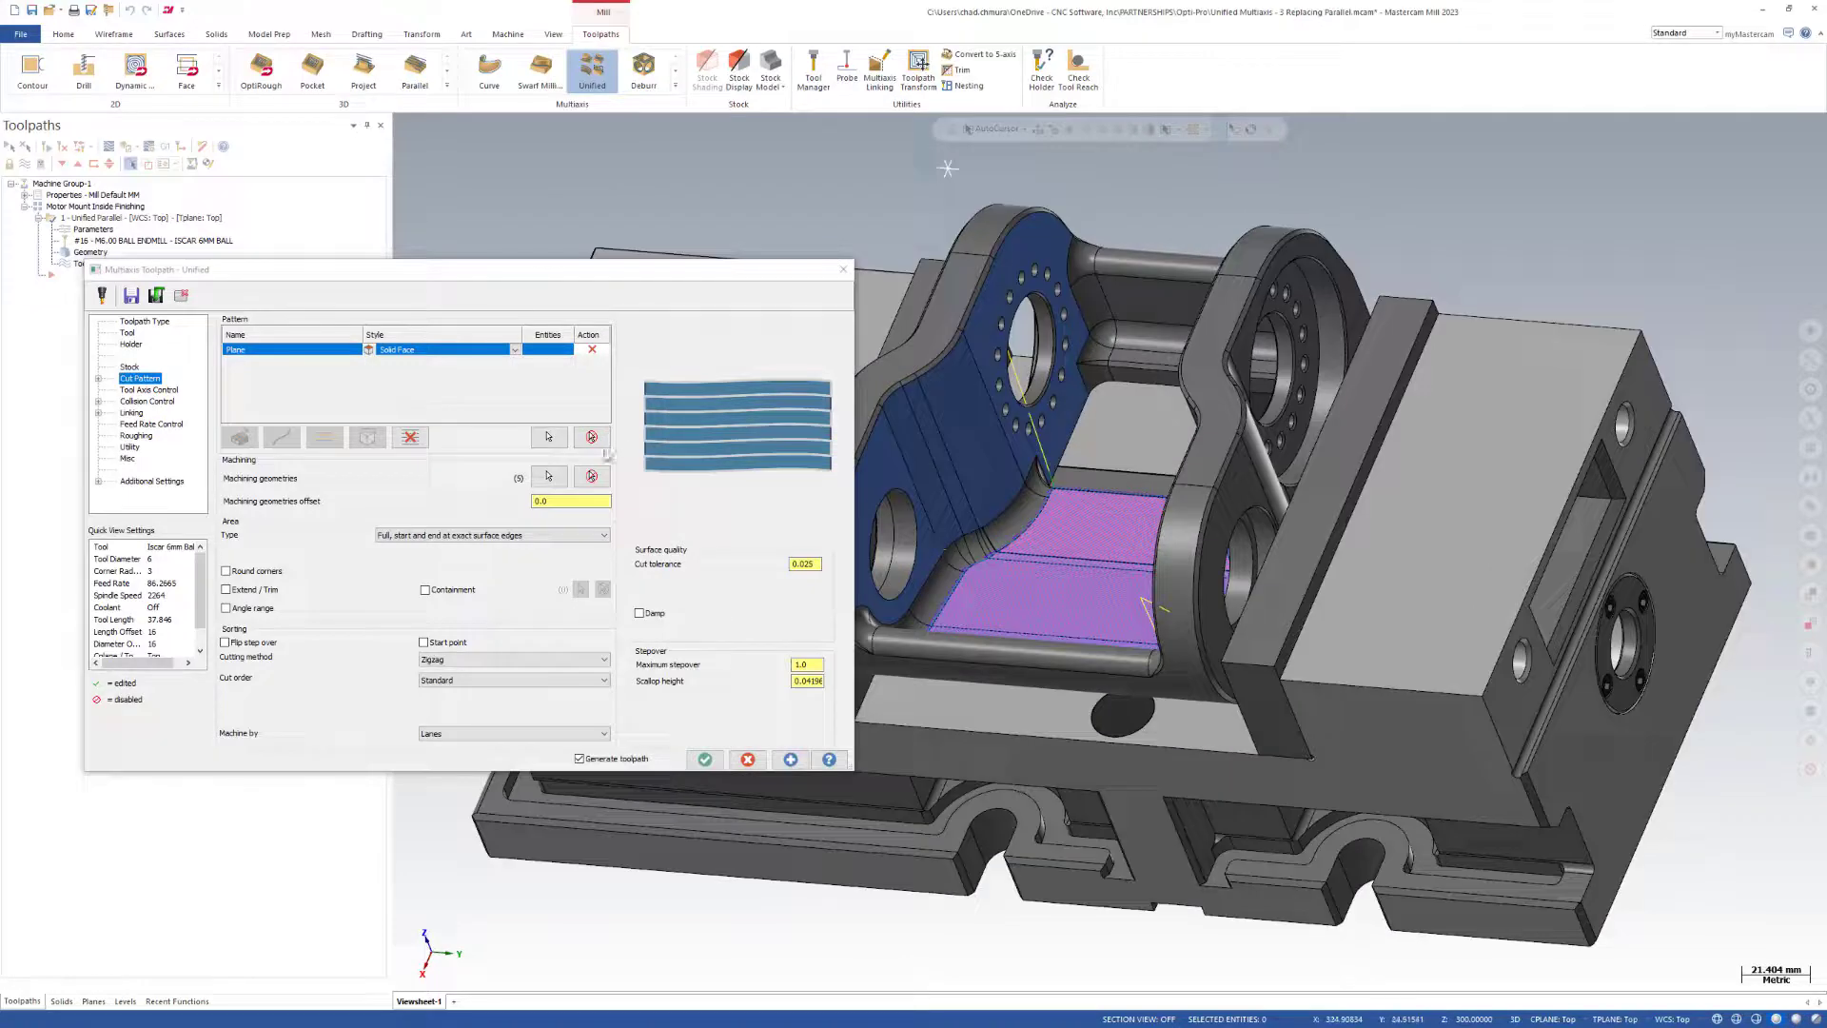
click(592, 438)
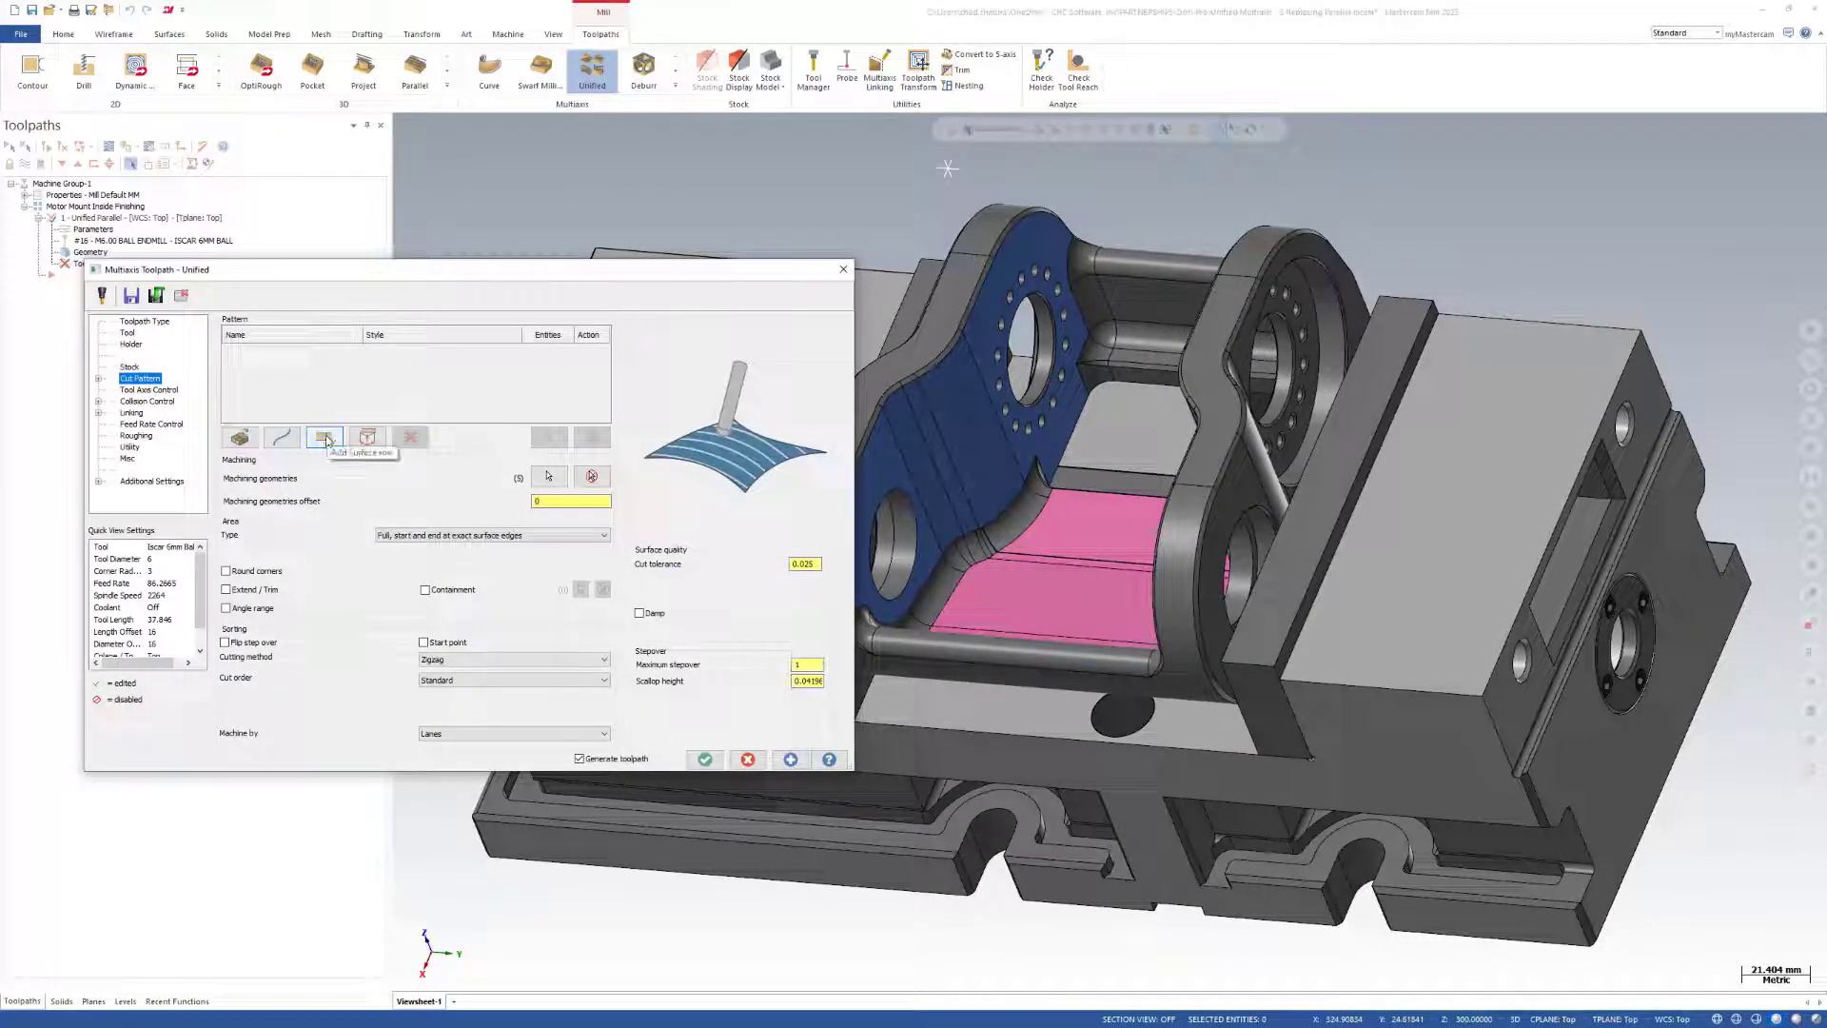
click(326, 438)
click(514, 351)
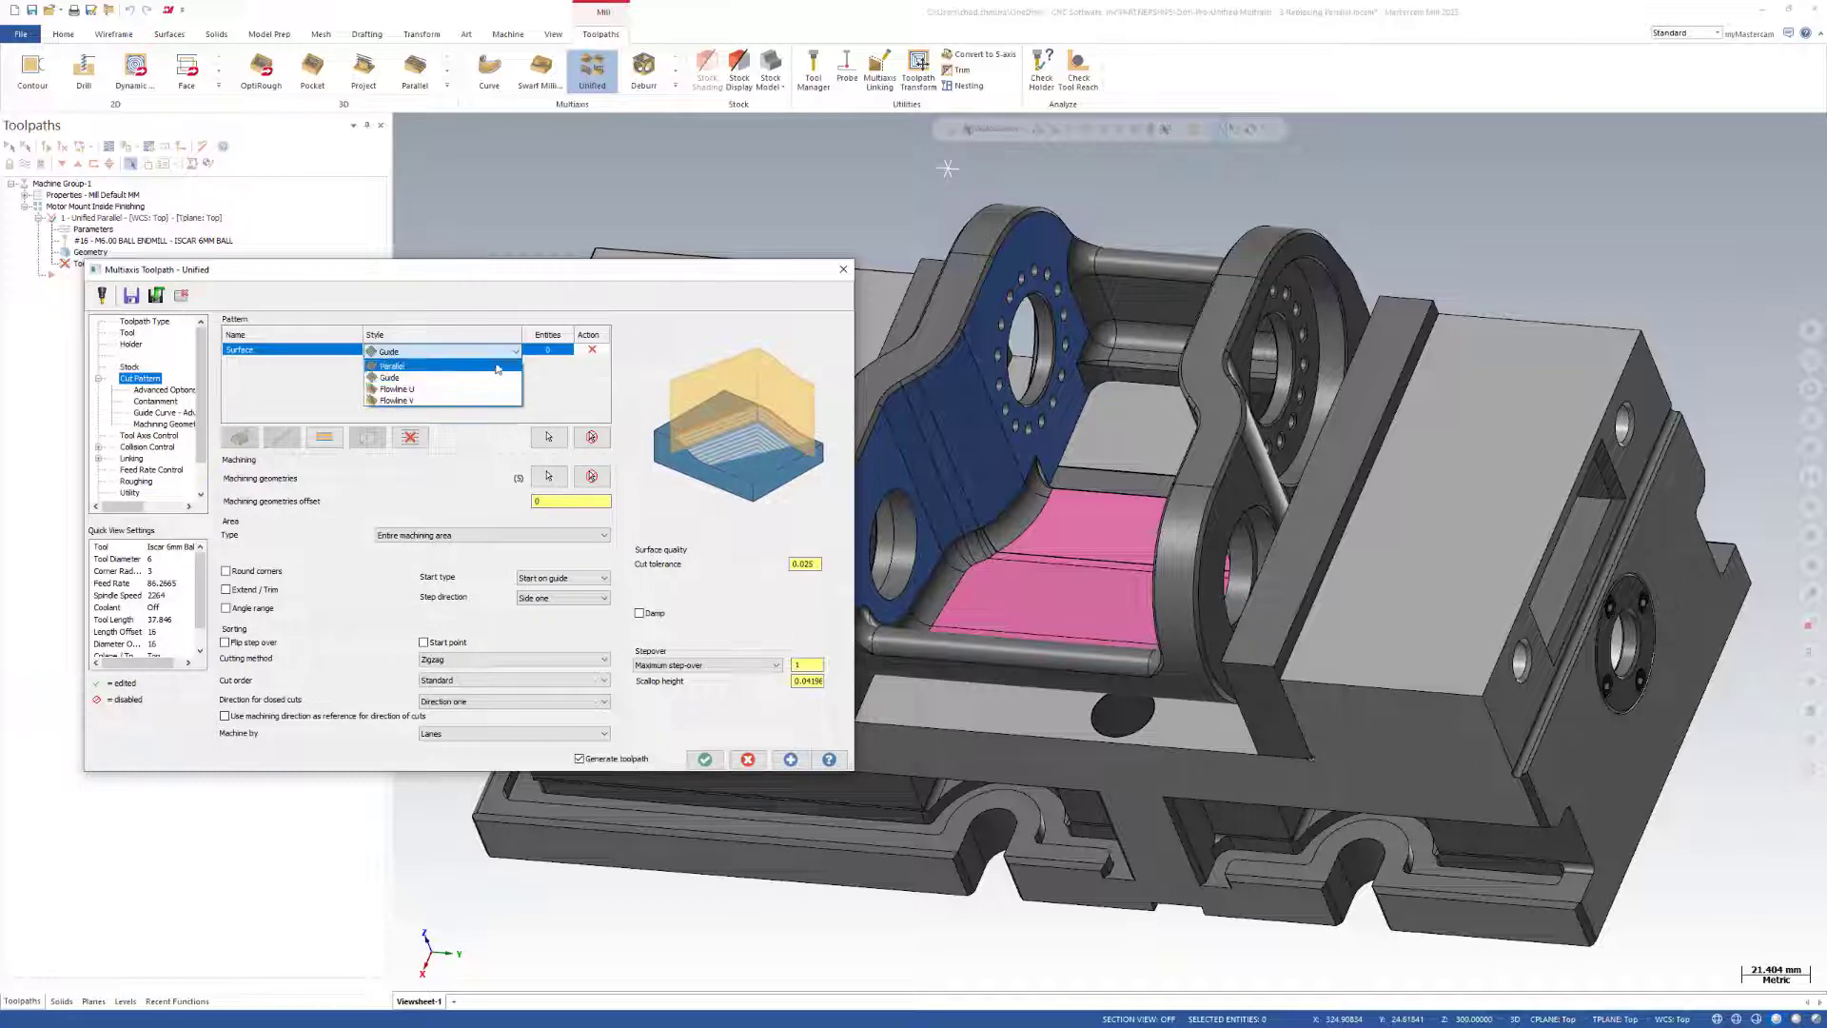
click(510, 384)
Assign the blue inner side-wall faces to the Surface row, generate the toolpath and examine its passes on the pink floor.
click(550, 438)
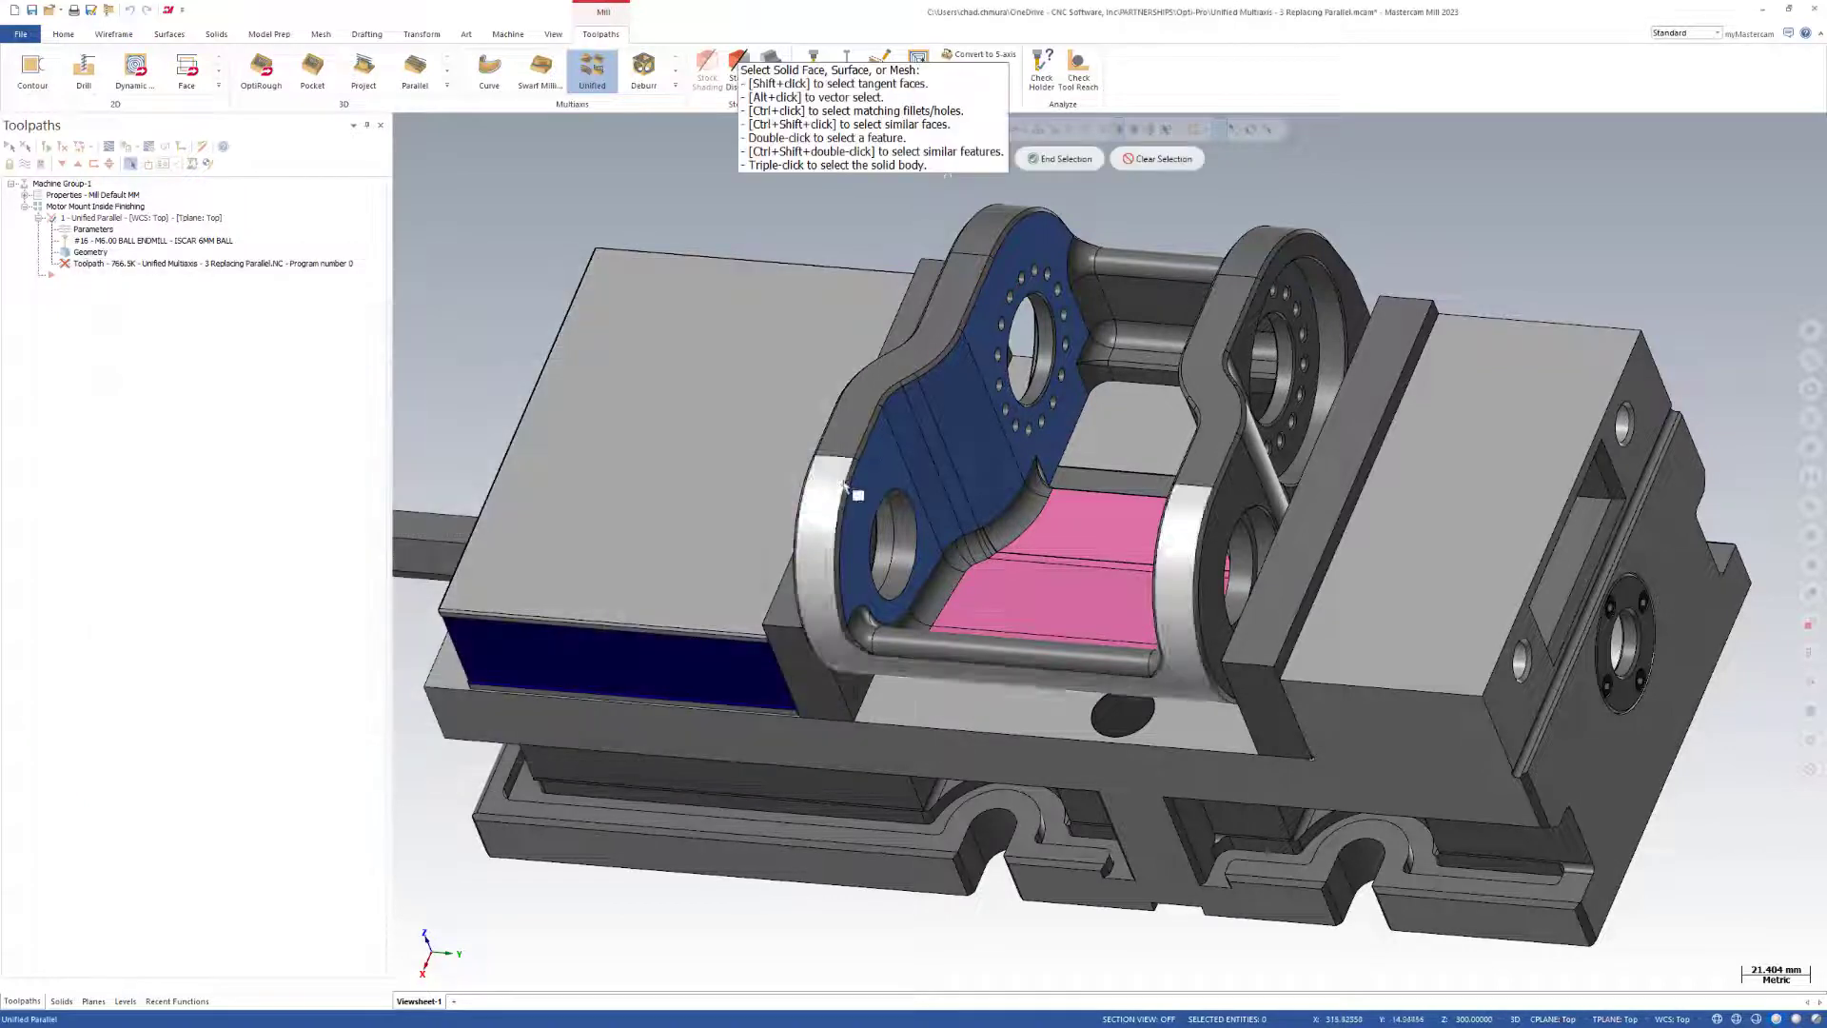
click(899, 471)
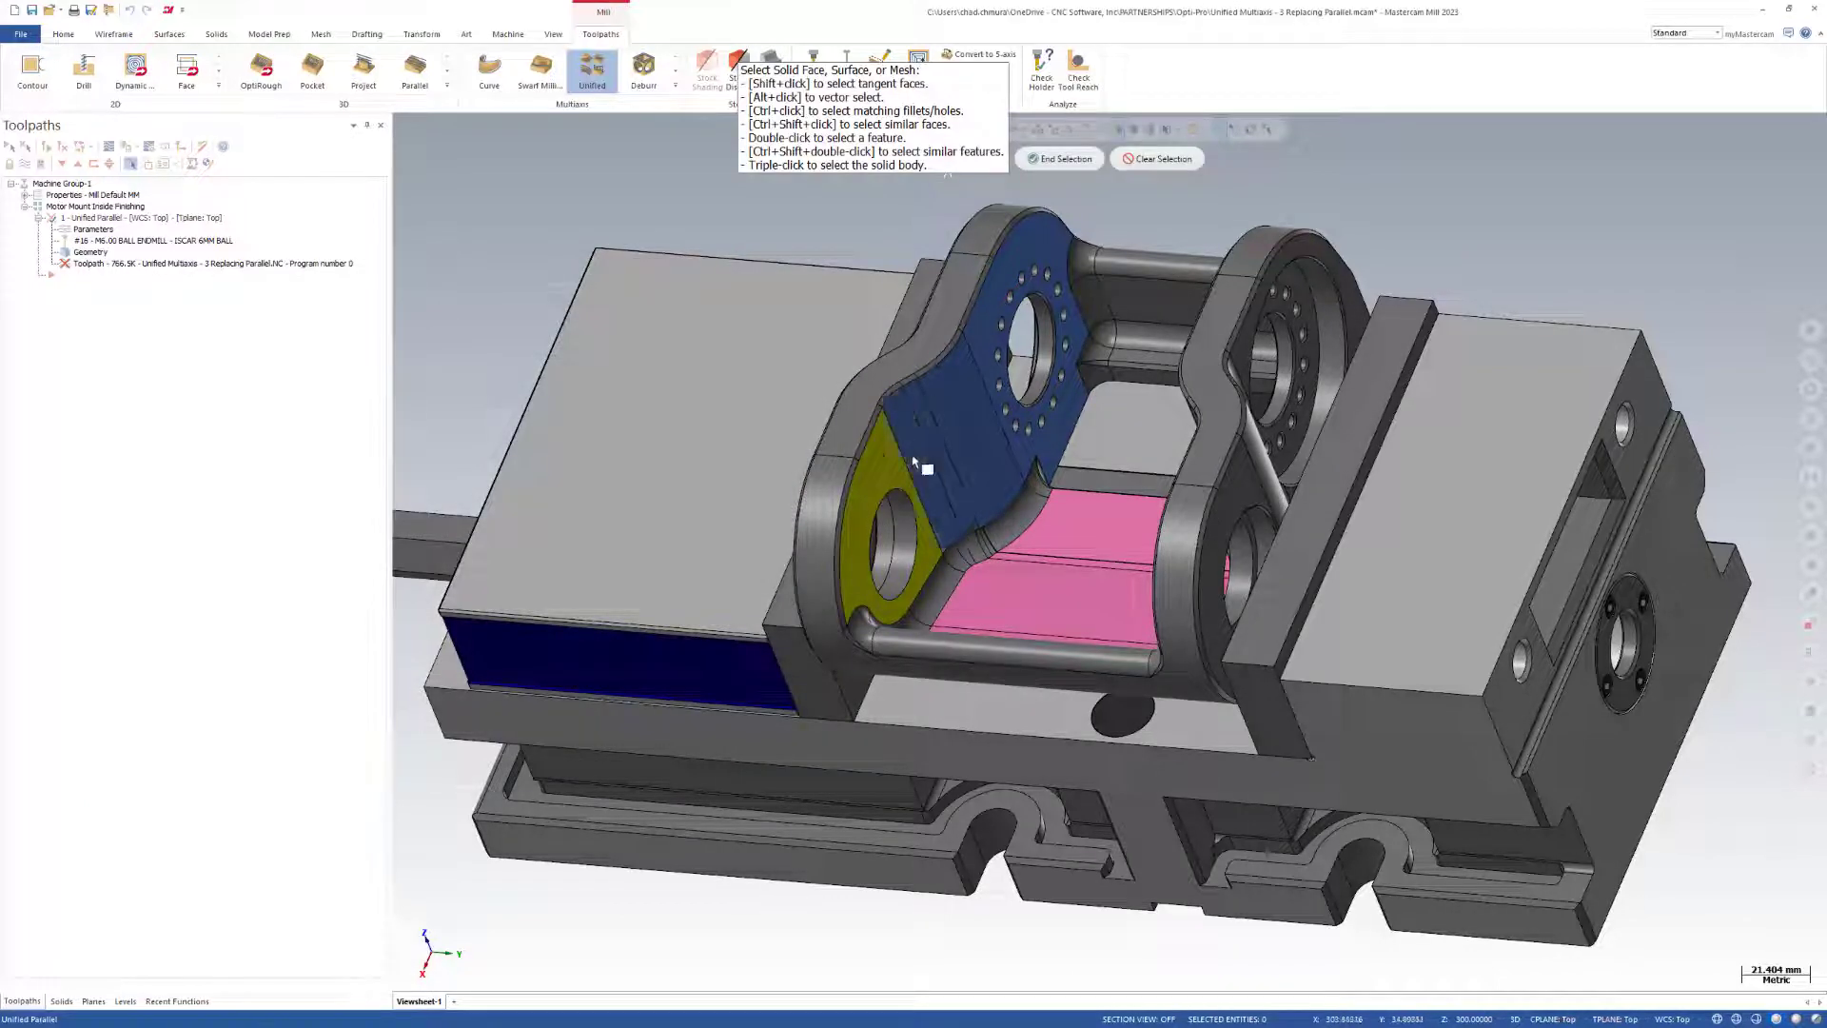
click(990, 407)
click(1041, 160)
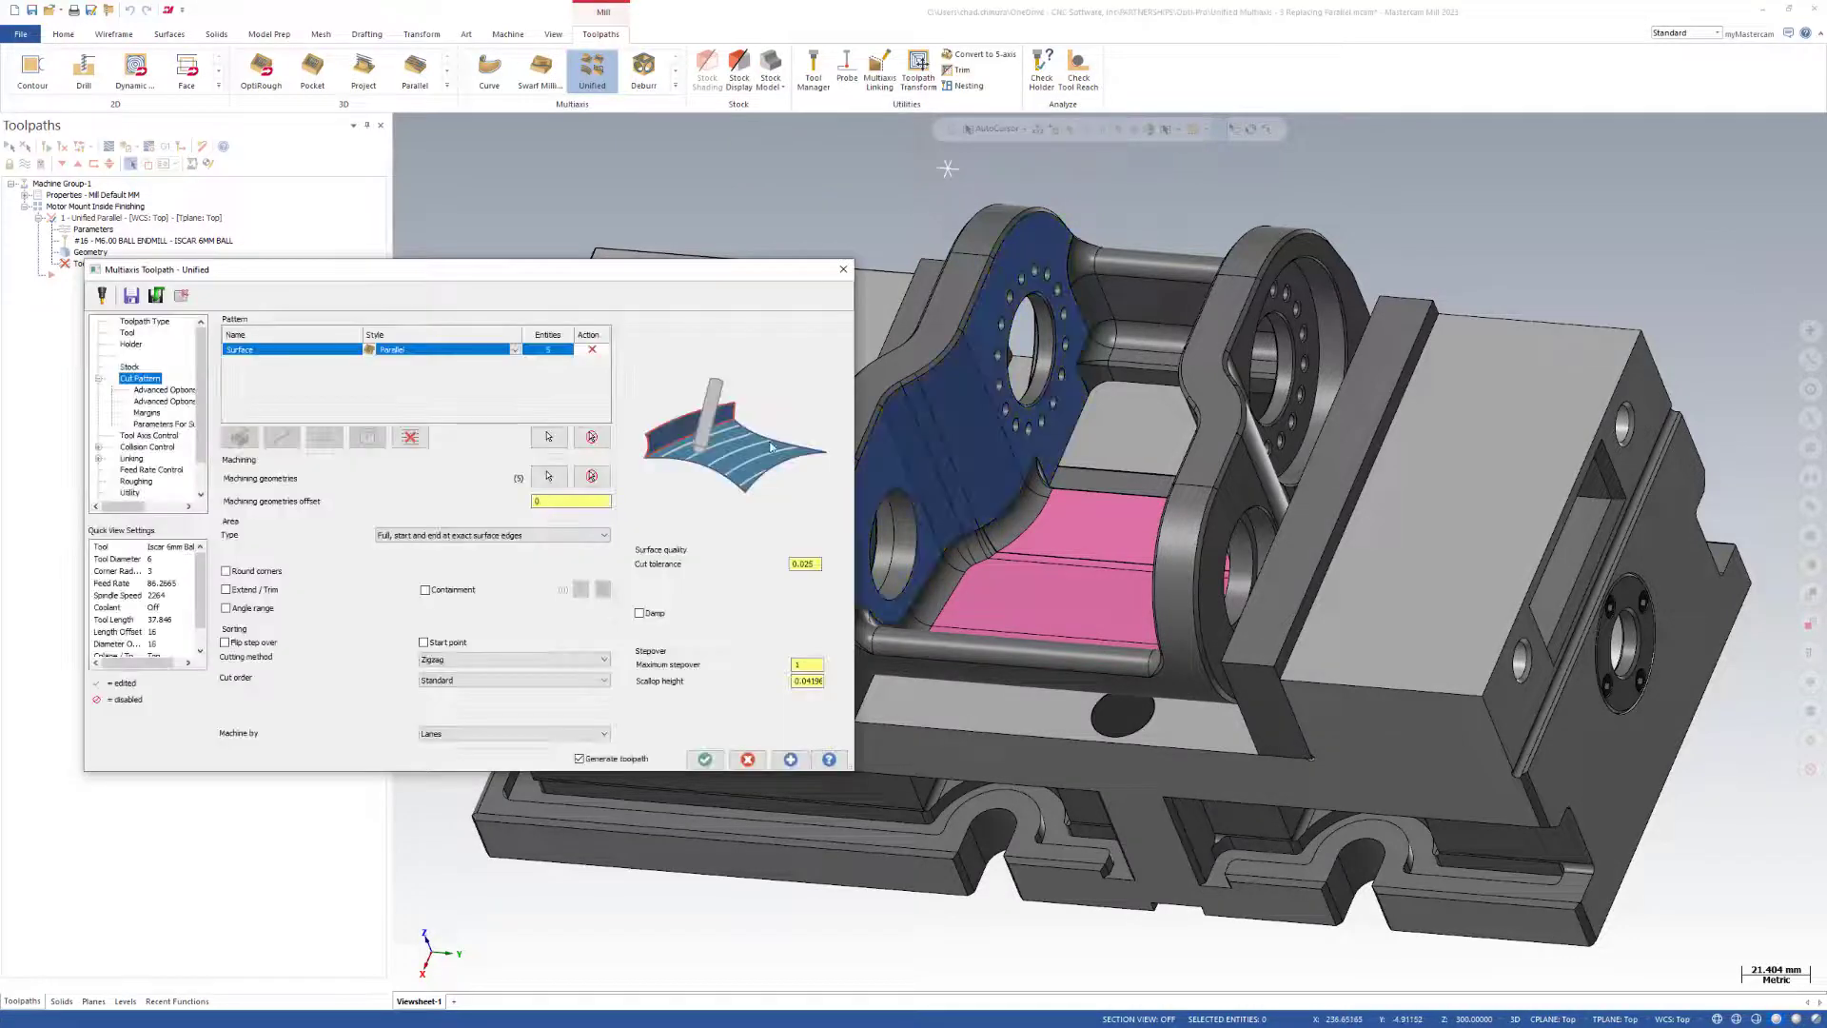
click(791, 759)
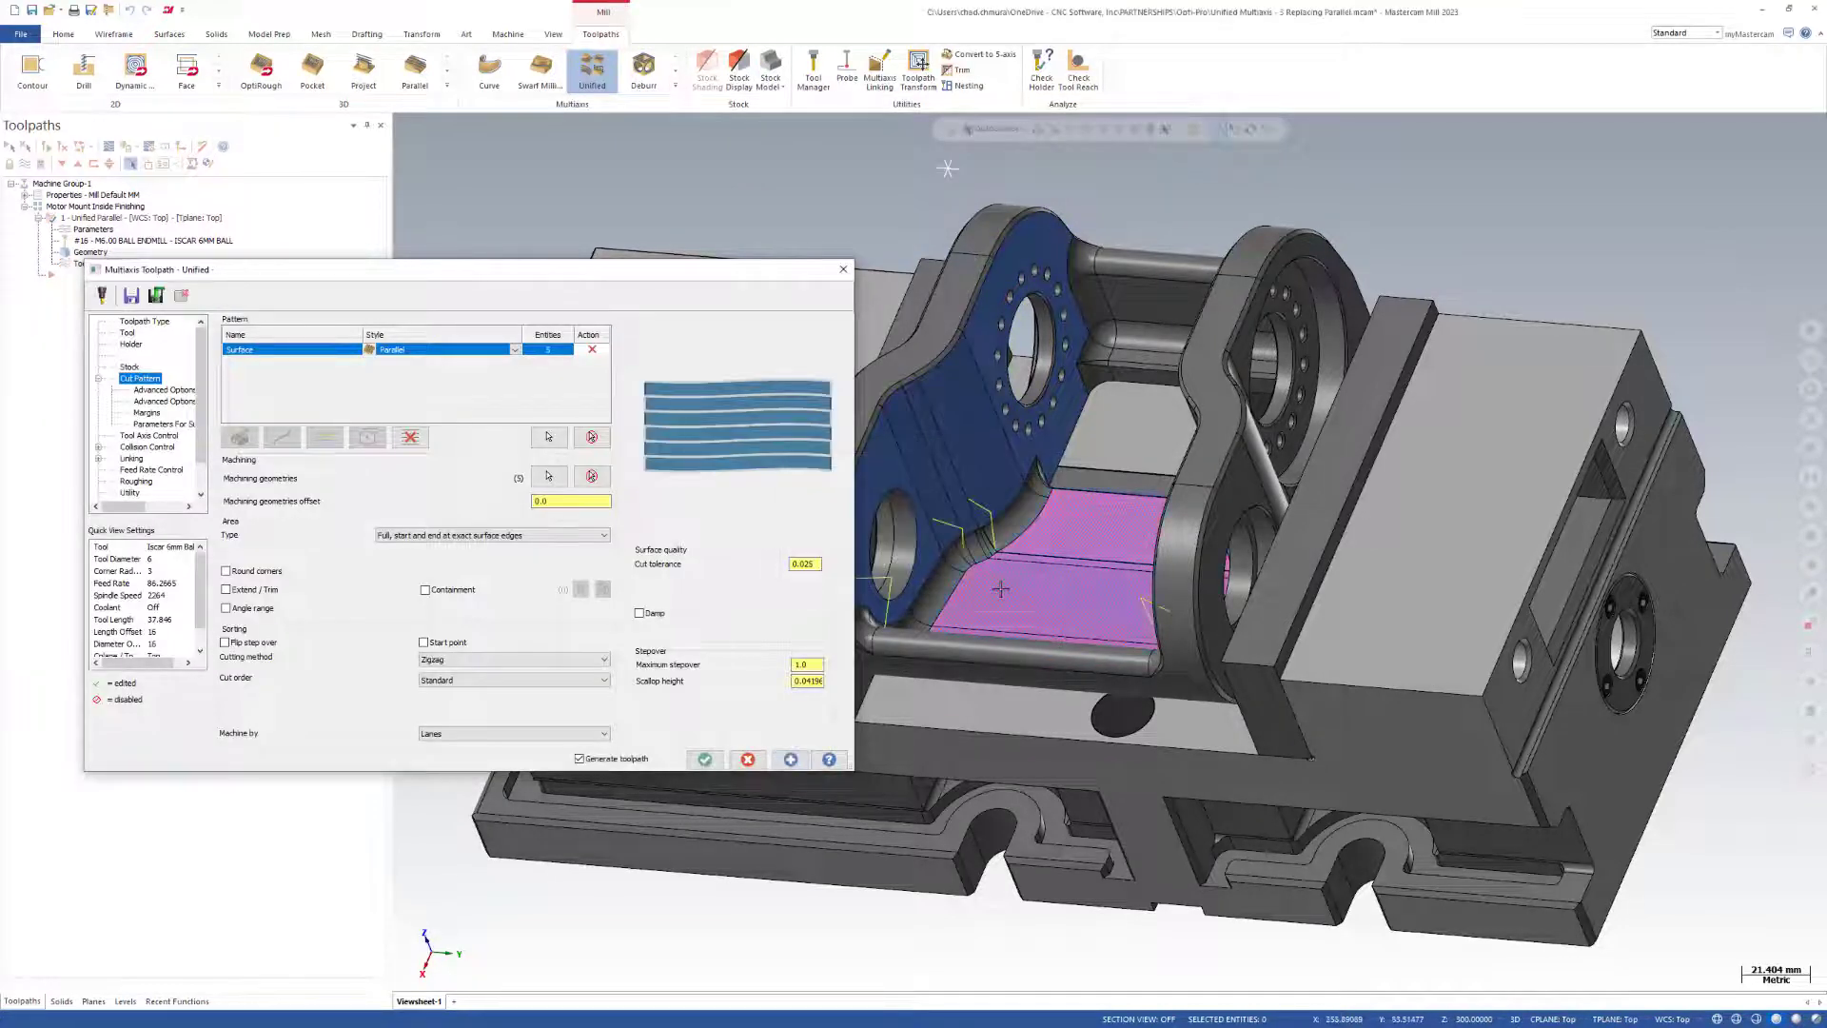
scroll(990, 597, up, 4)
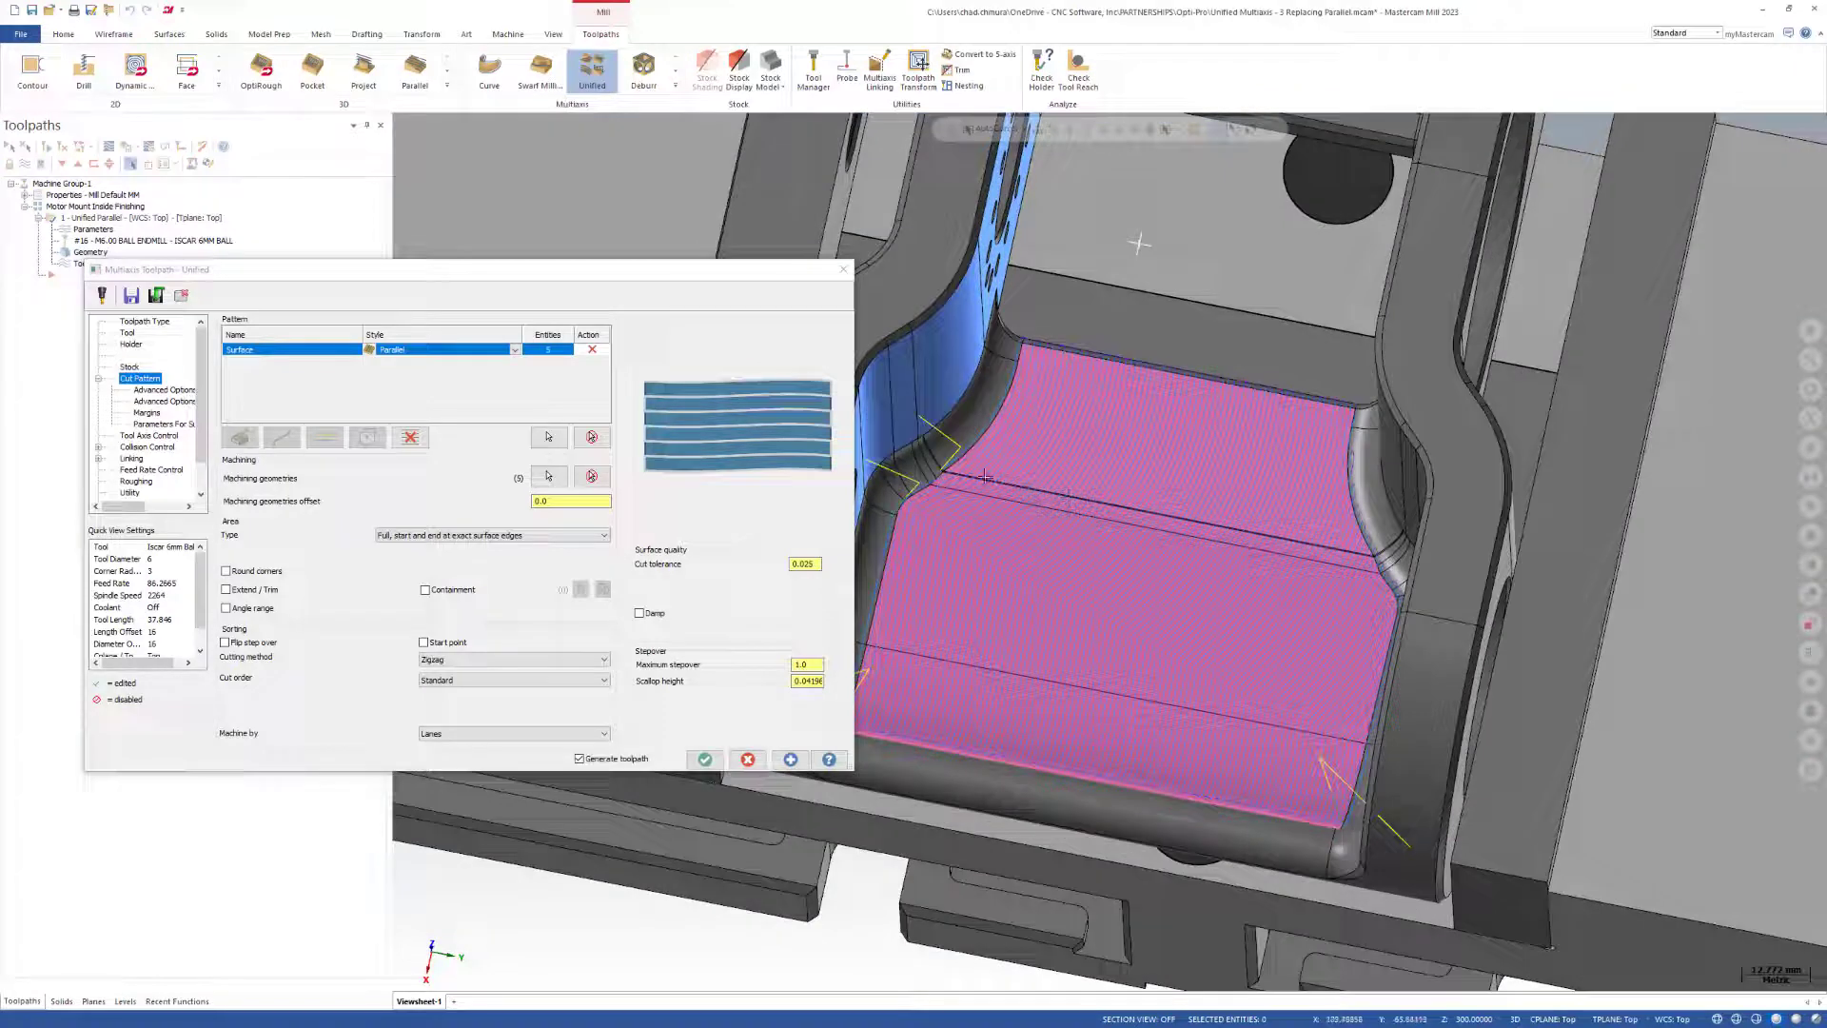
scroll(921, 664, down, 3)
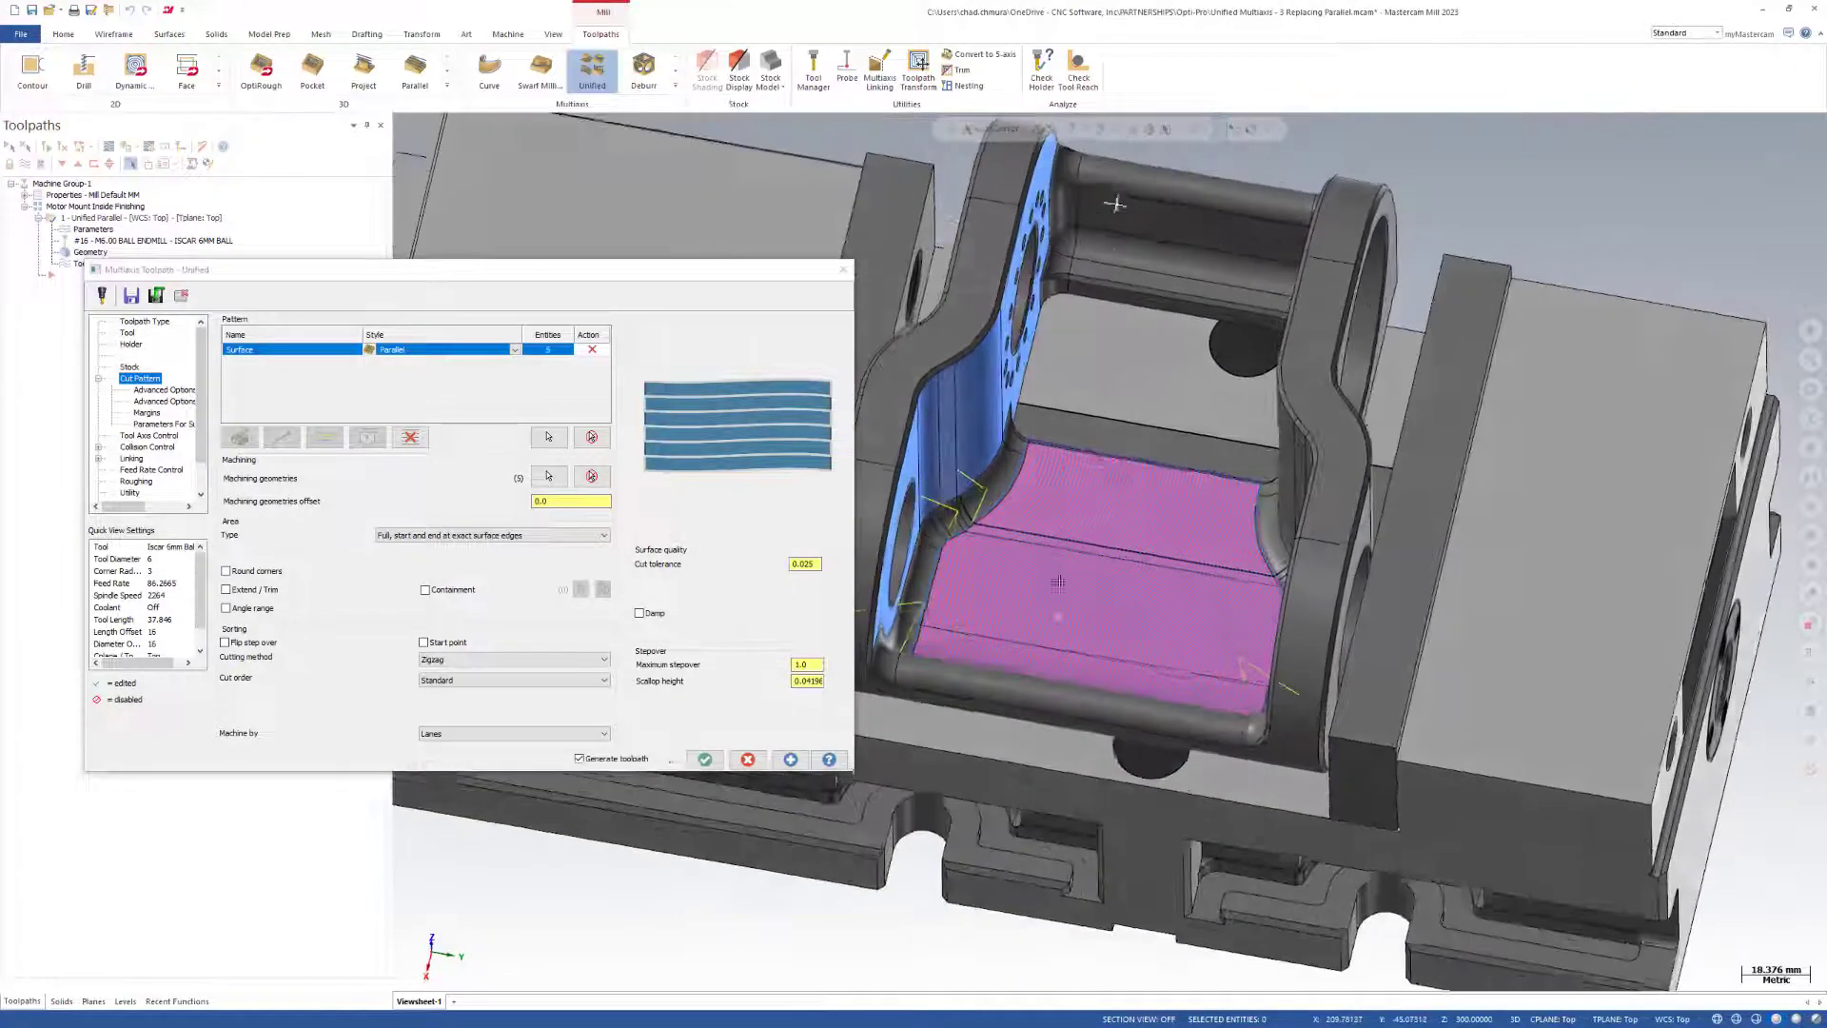
Check the tool axis control settings, and replace the Surface row with a Curve row in the Parallel style.
click(149, 438)
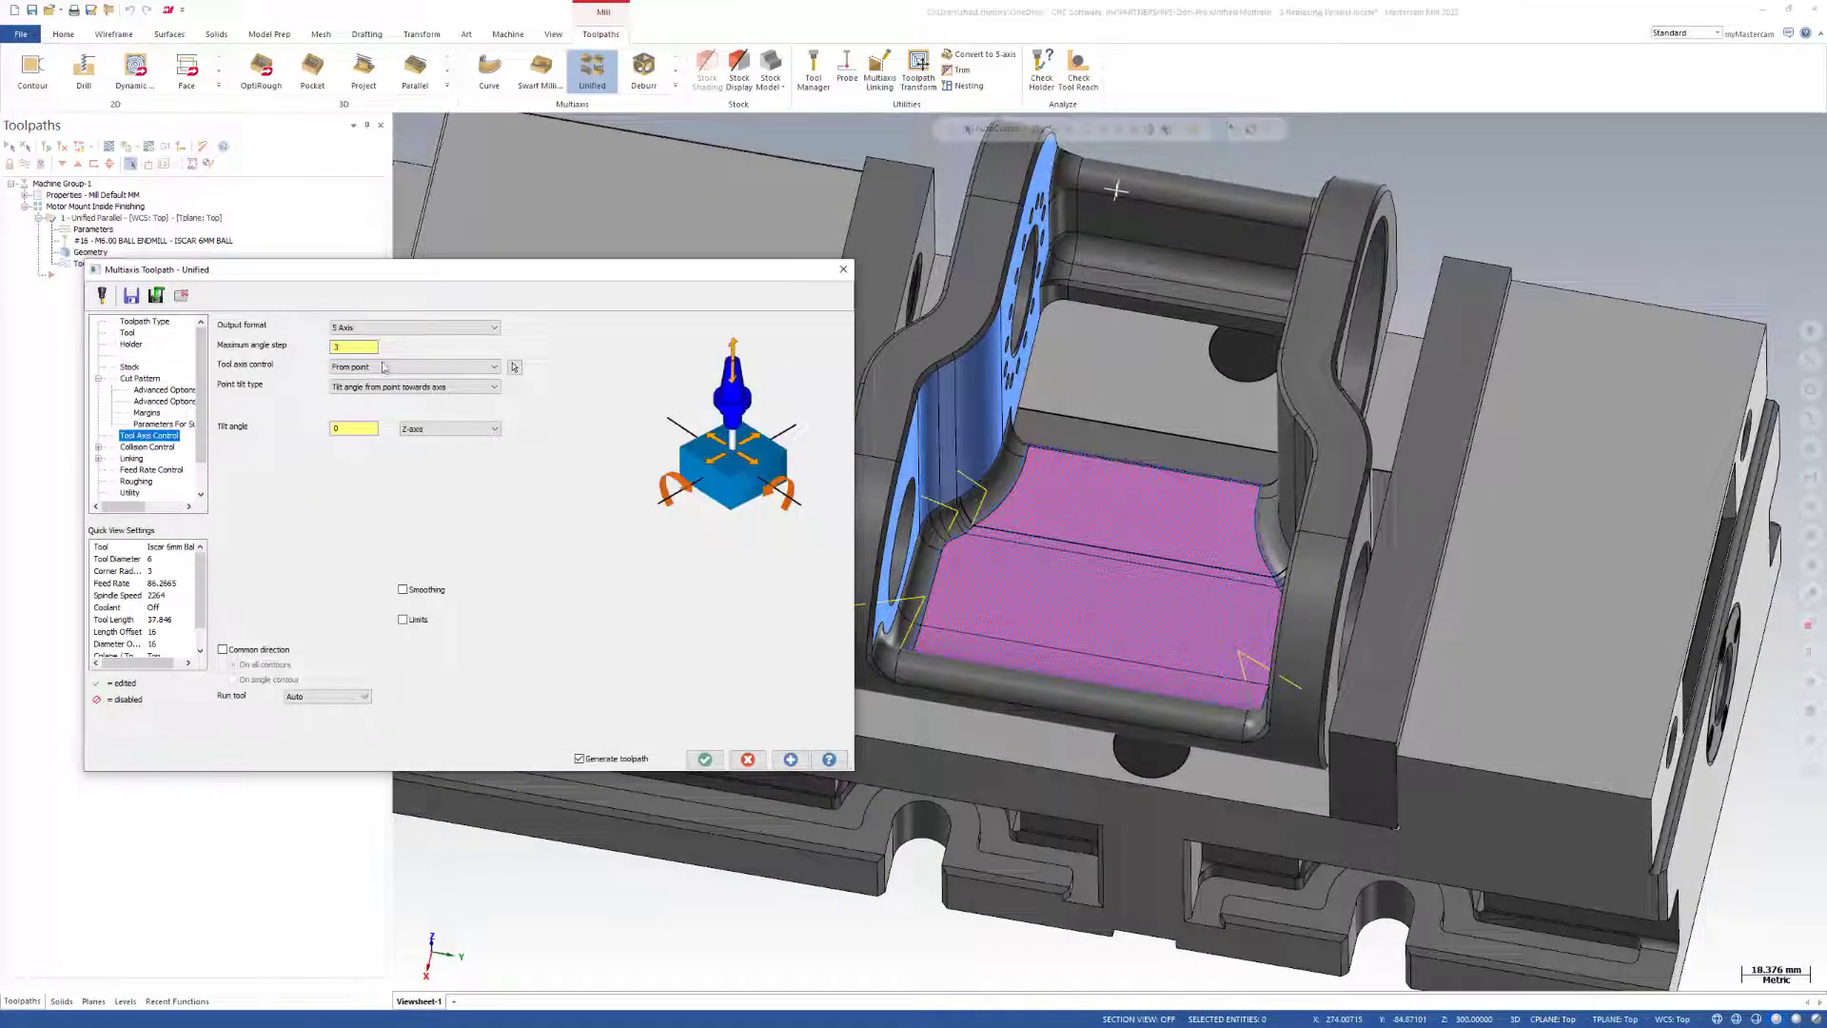
click(138, 380)
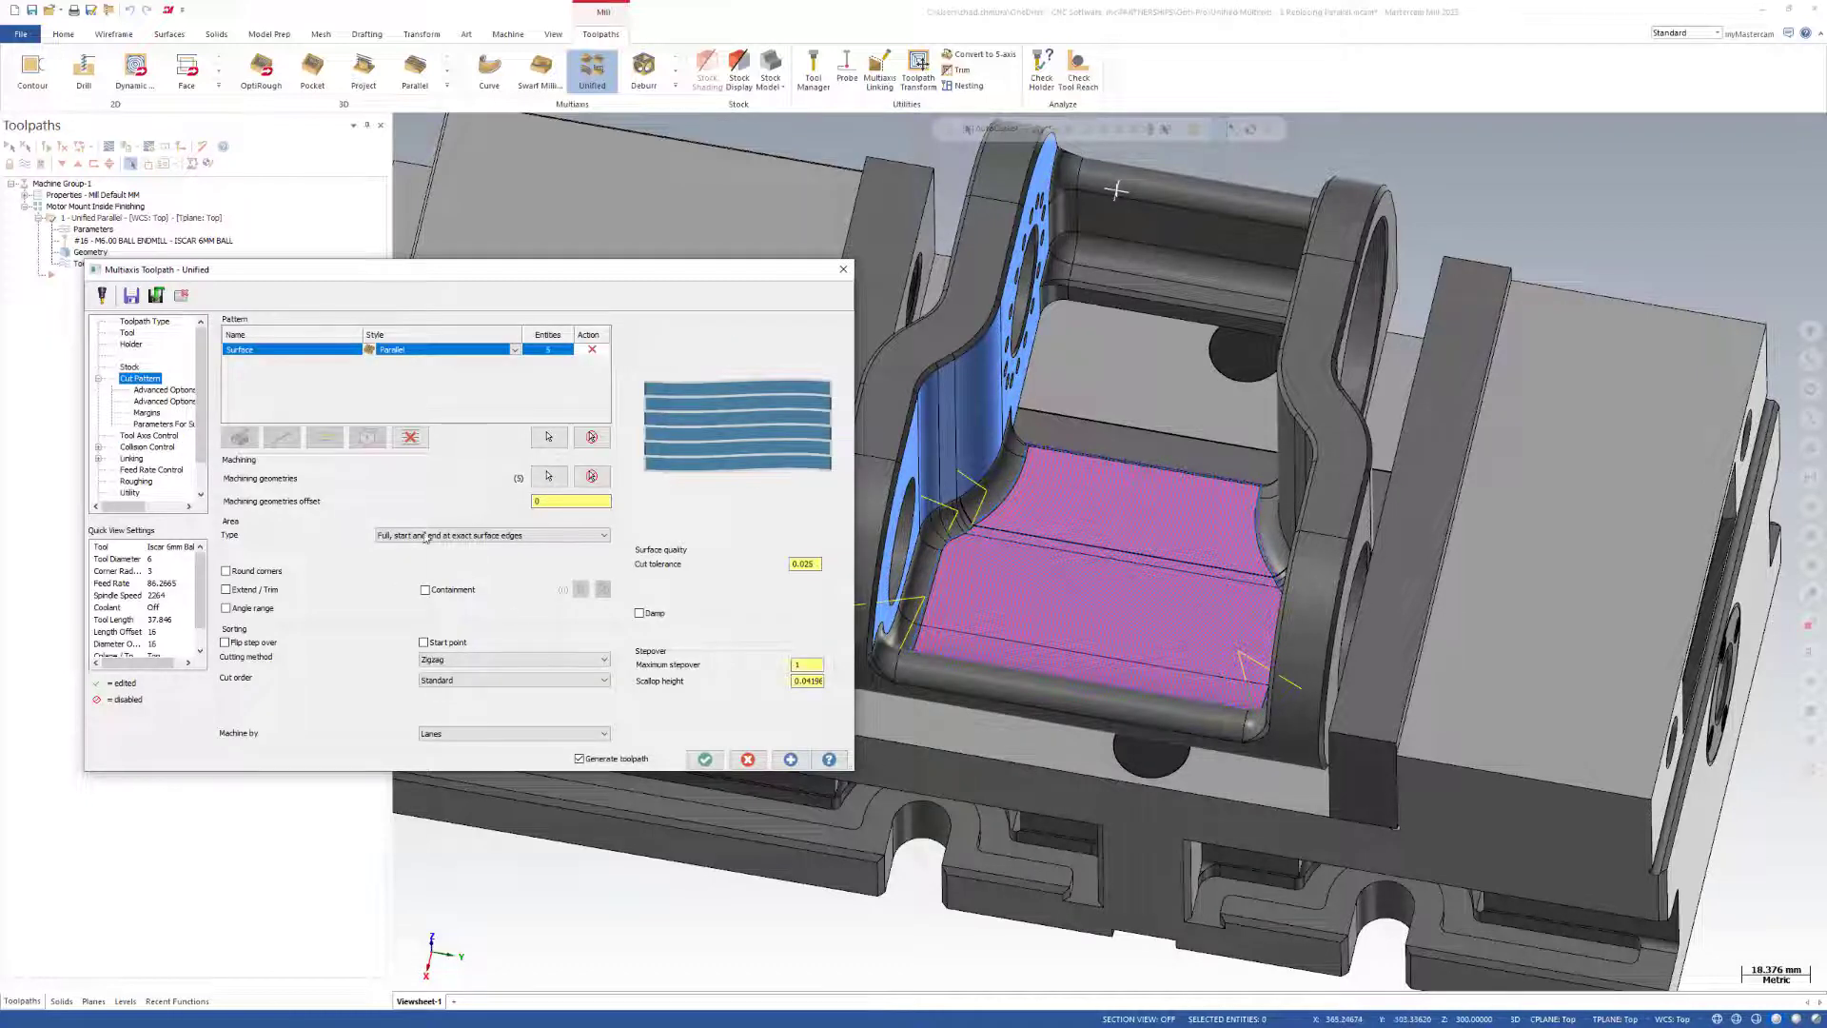
click(411, 437)
click(286, 439)
click(517, 350)
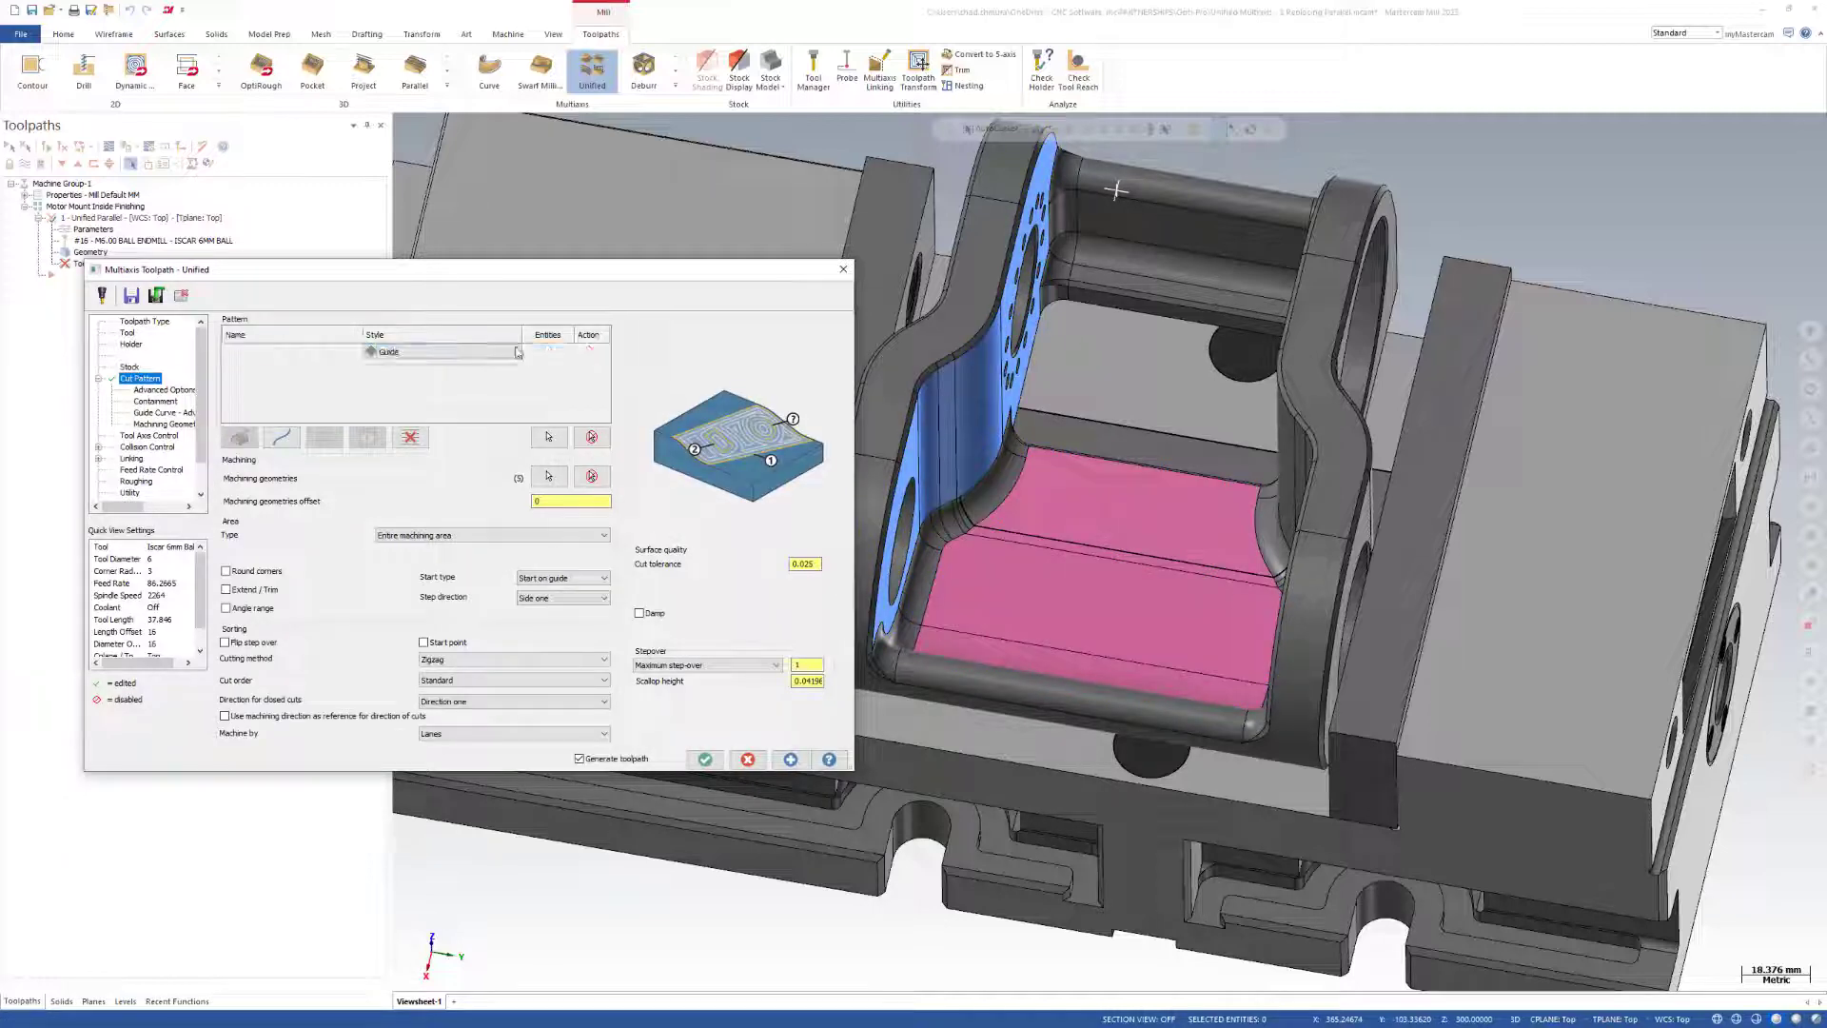
click(491, 371)
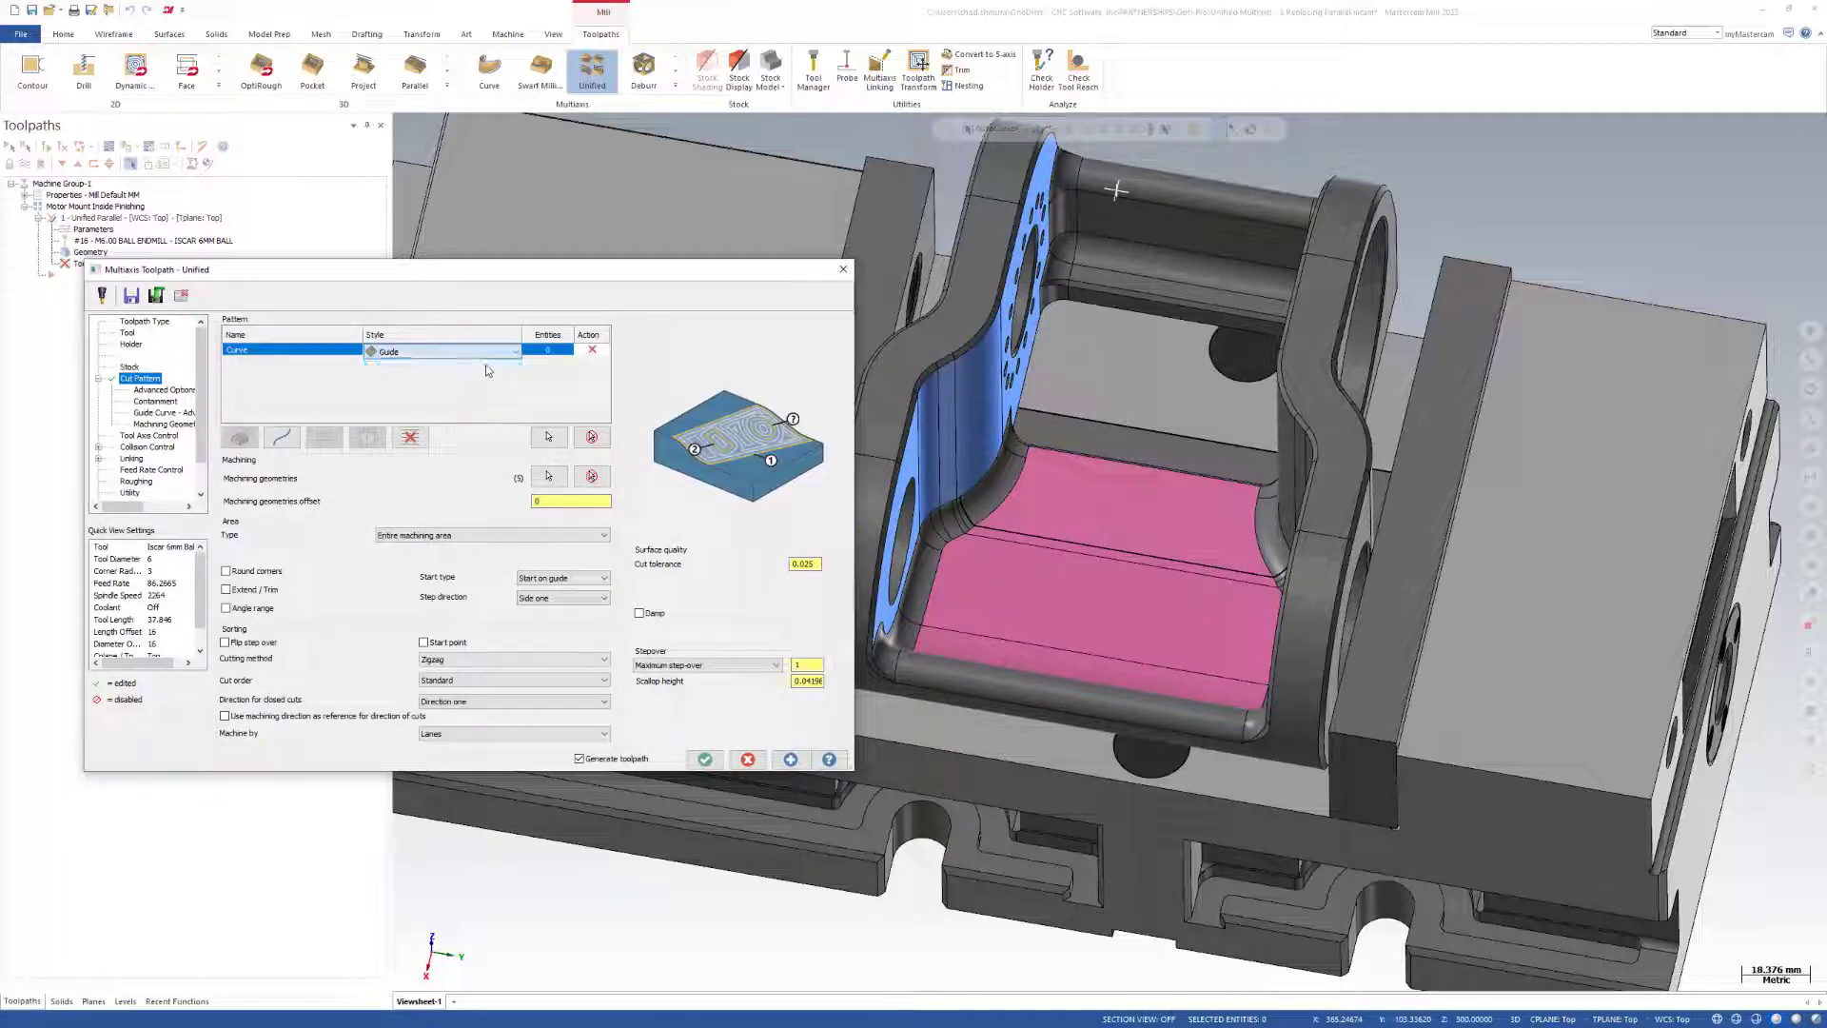
Start choosing the Curve row's geometry, show only the Witch Doctor Logo level, and hide the Motor Mount Finishing and Vise levels.
click(548, 437)
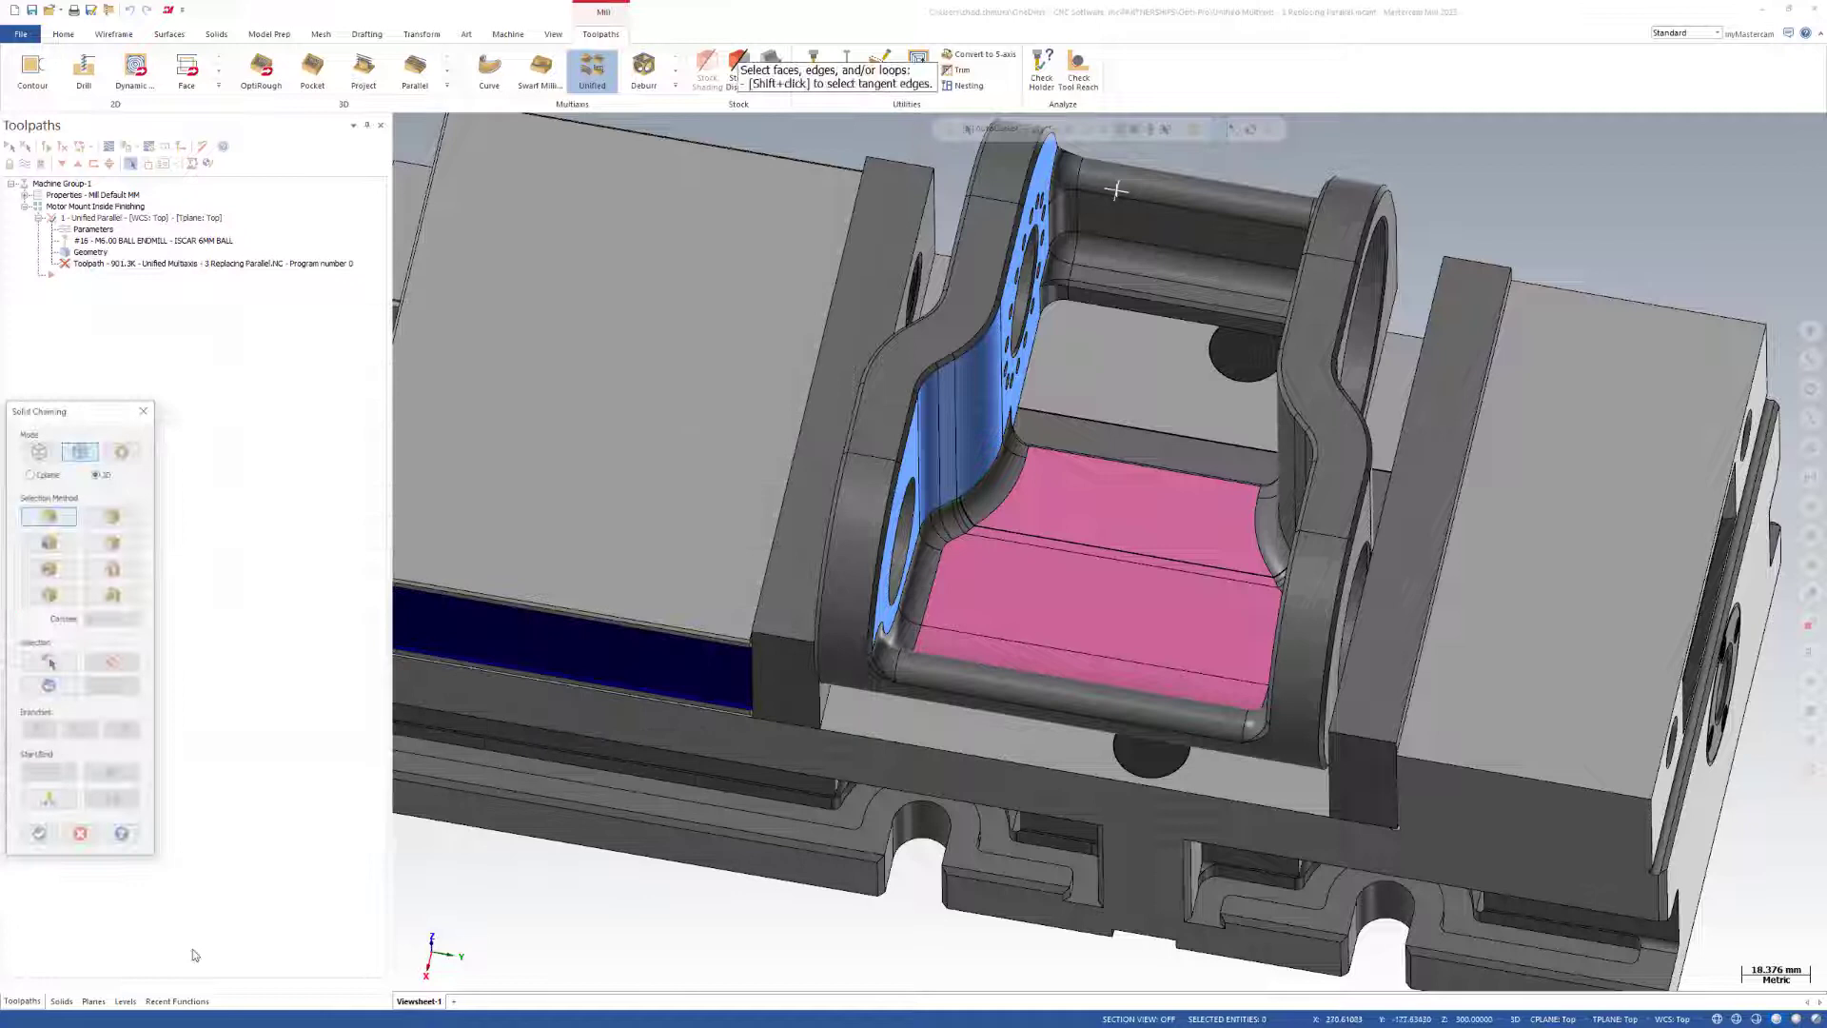
click(125, 1001)
click(63, 195)
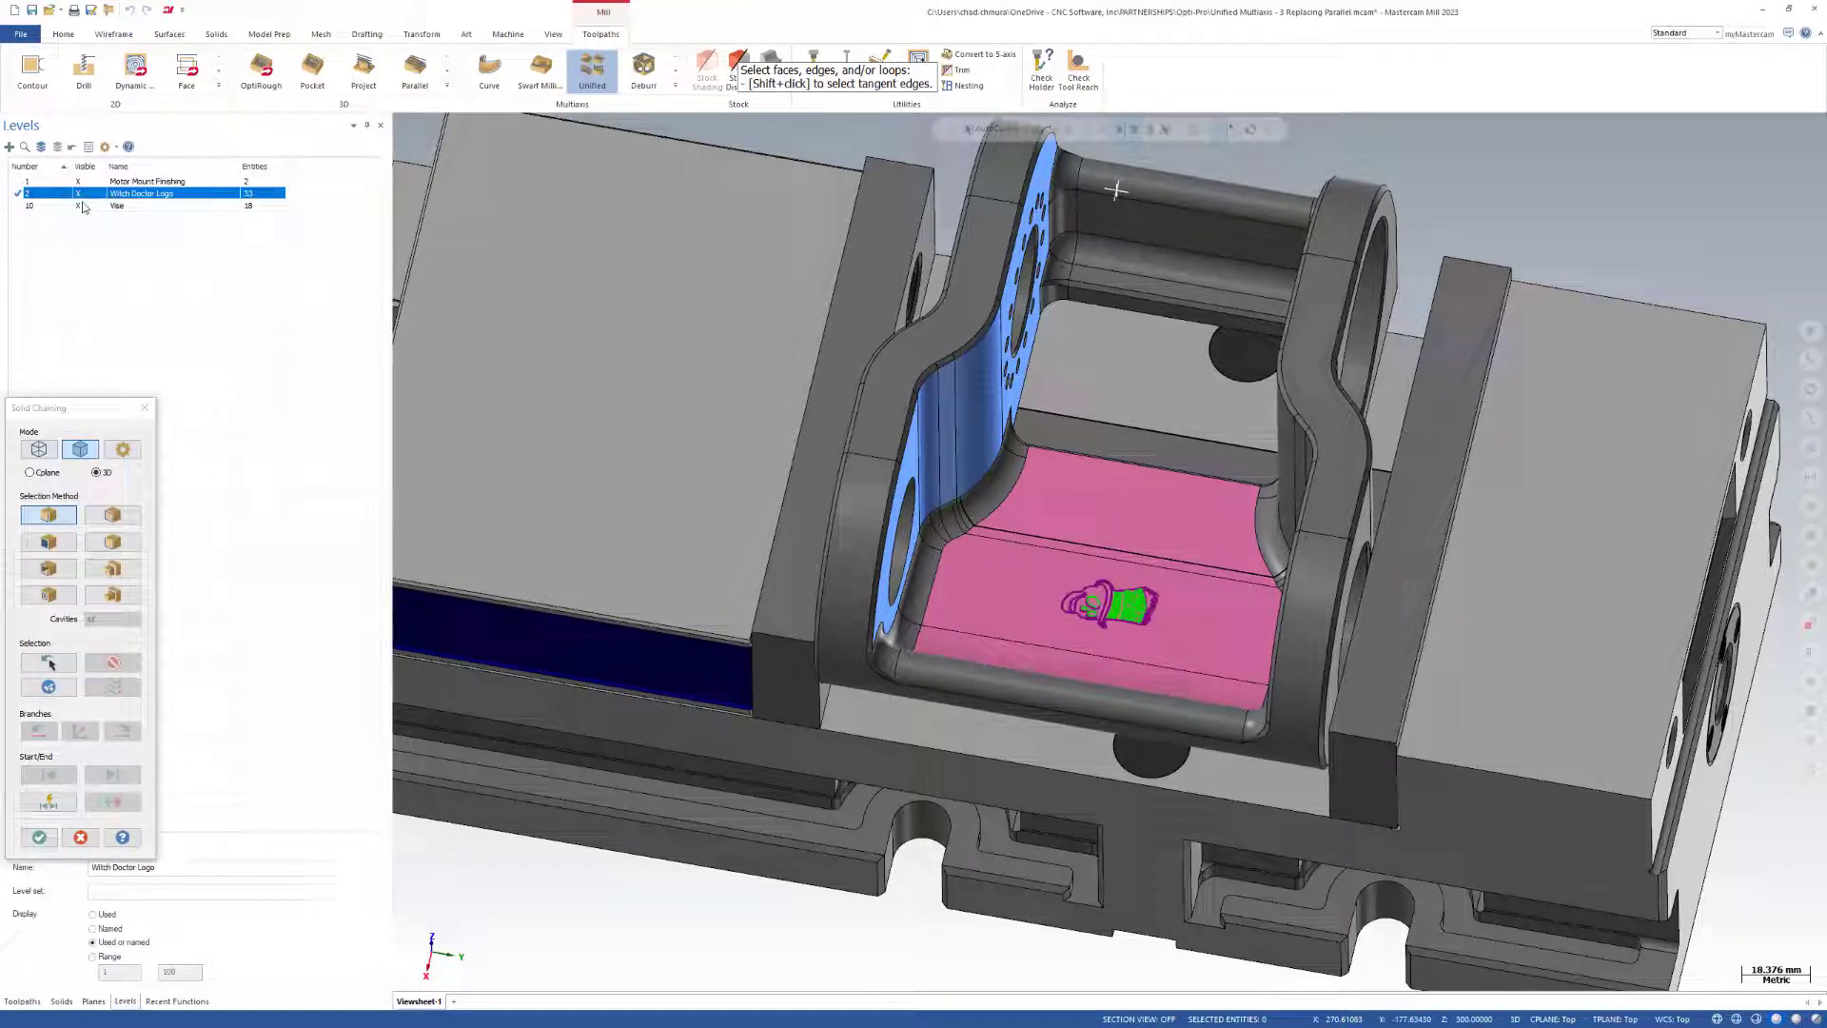
click(78, 206)
click(78, 181)
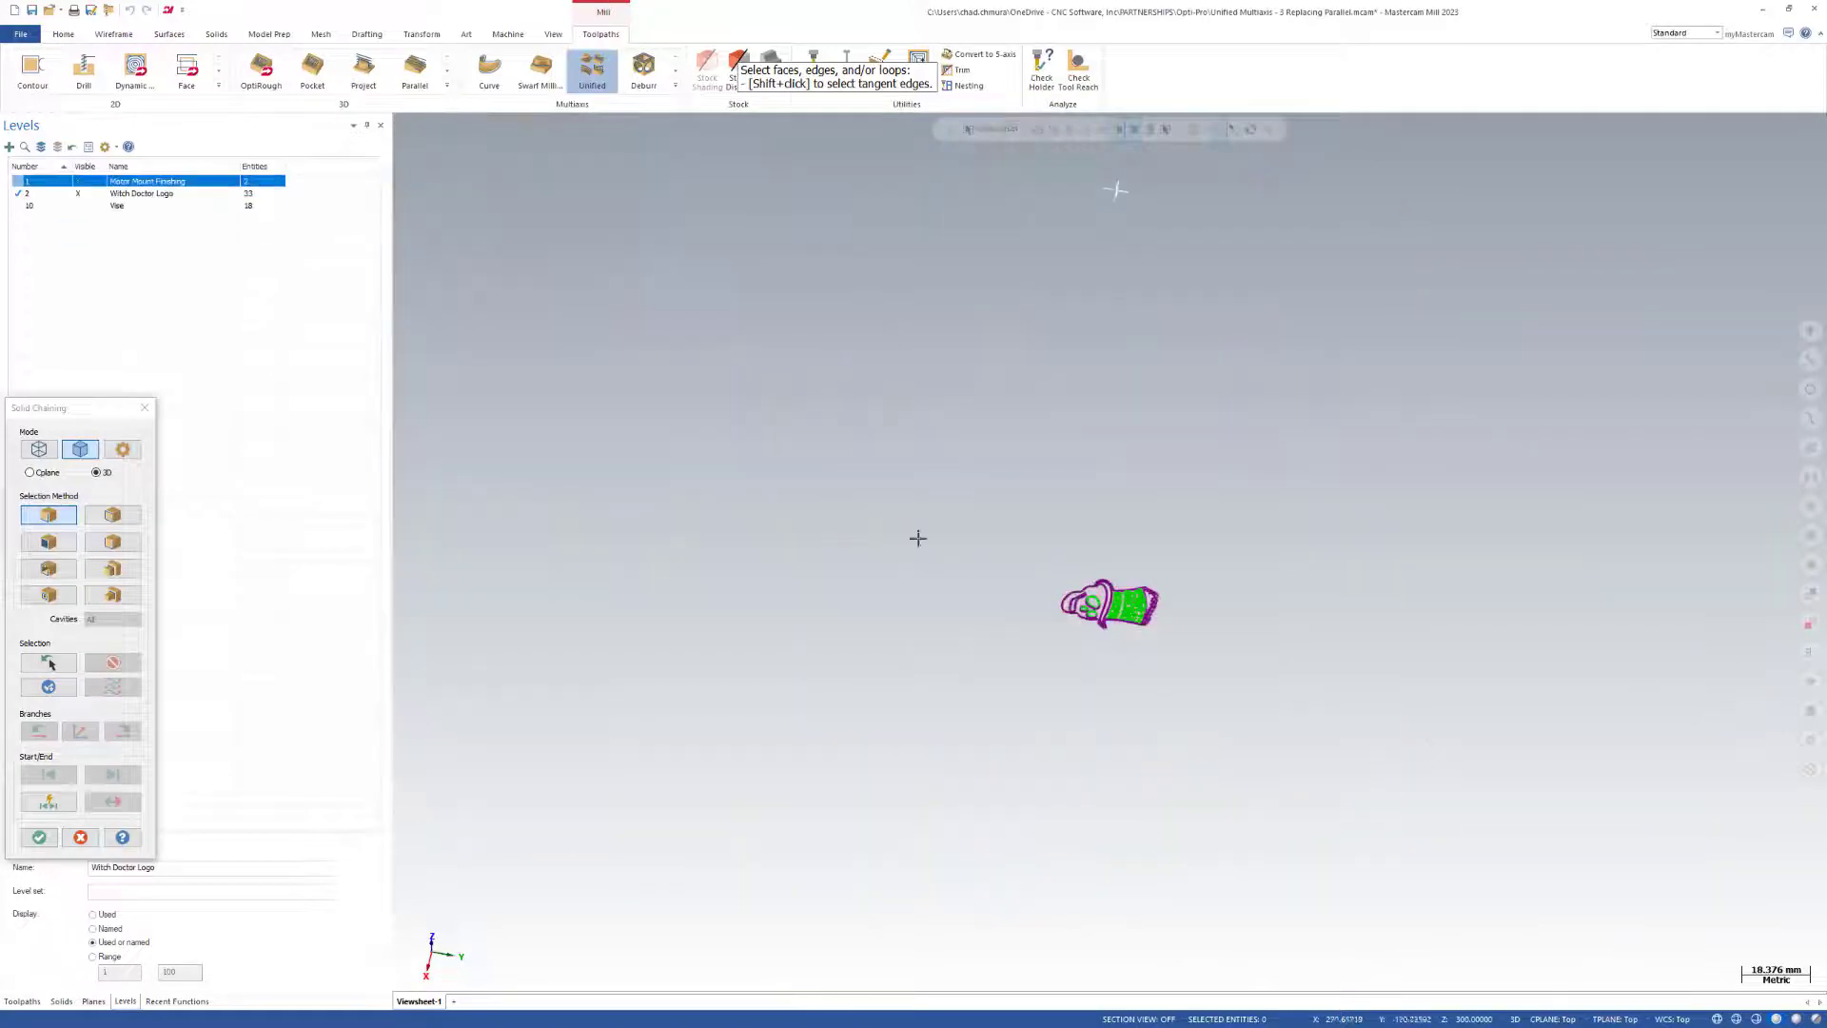
scroll(1133, 618, up, 2)
scroll(1085, 603, up, 2)
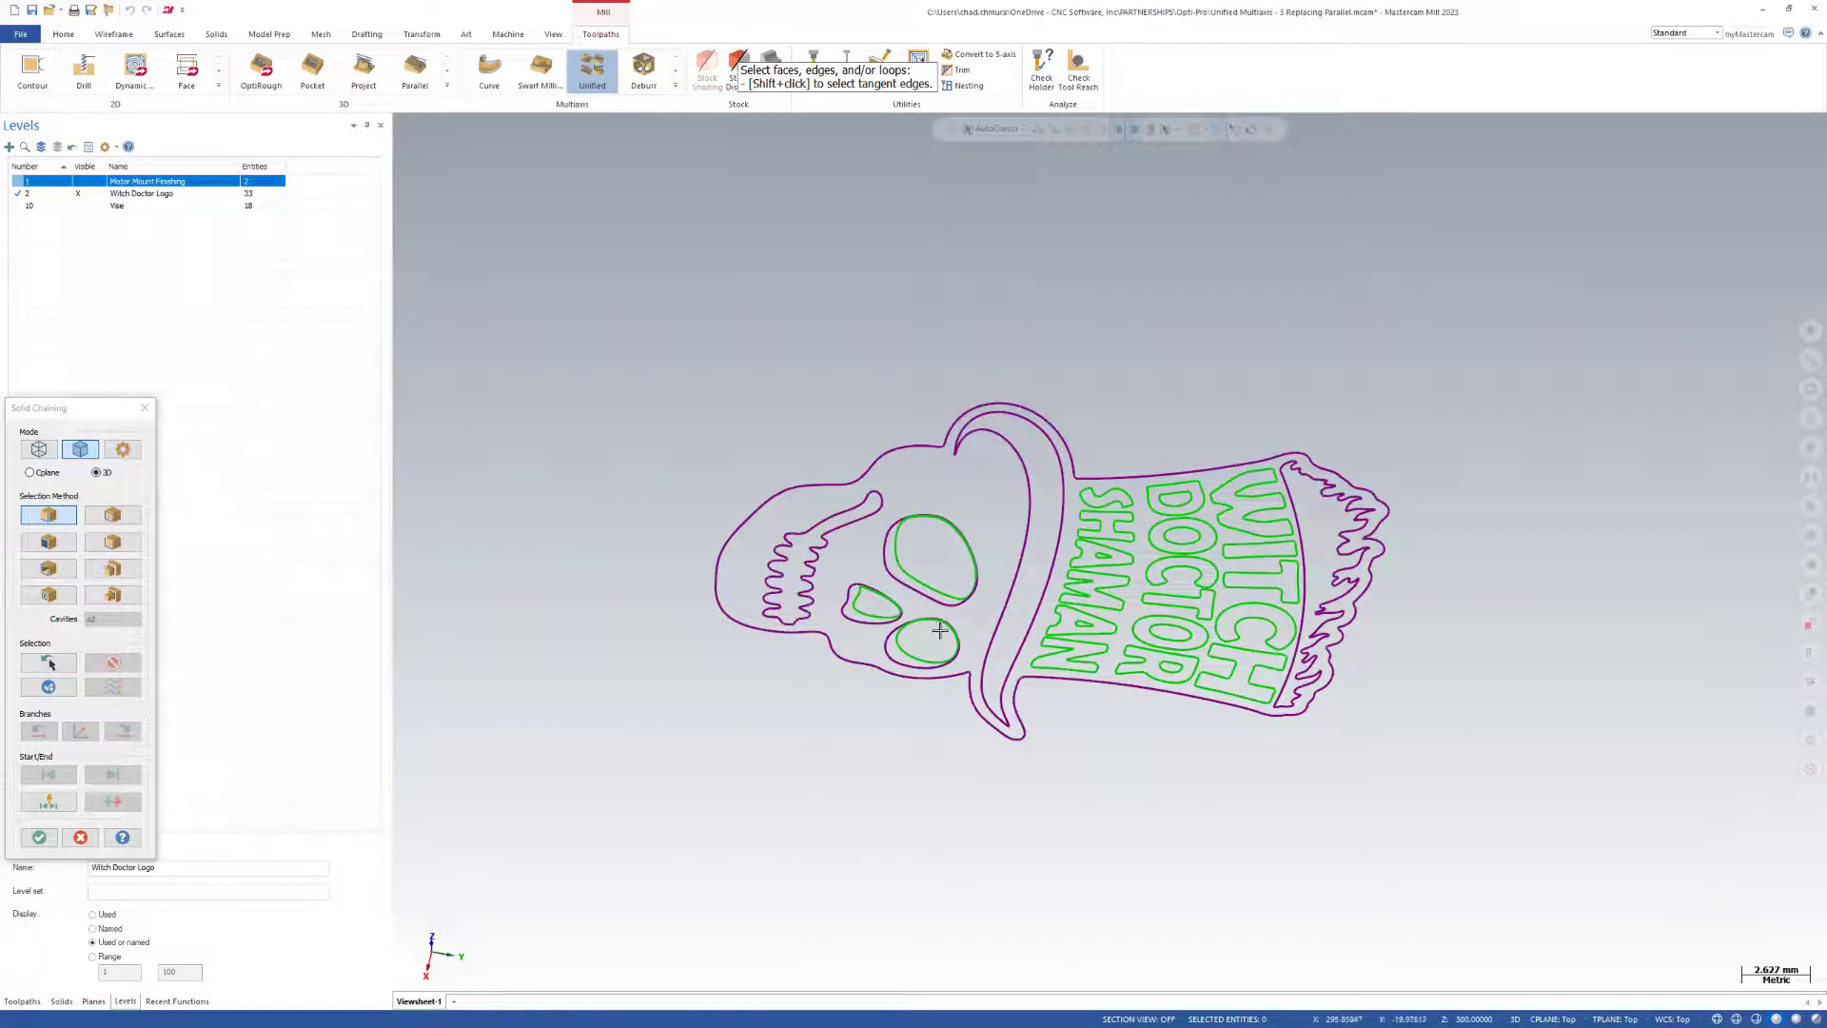
middle_drag(942, 630, 1265, 694)
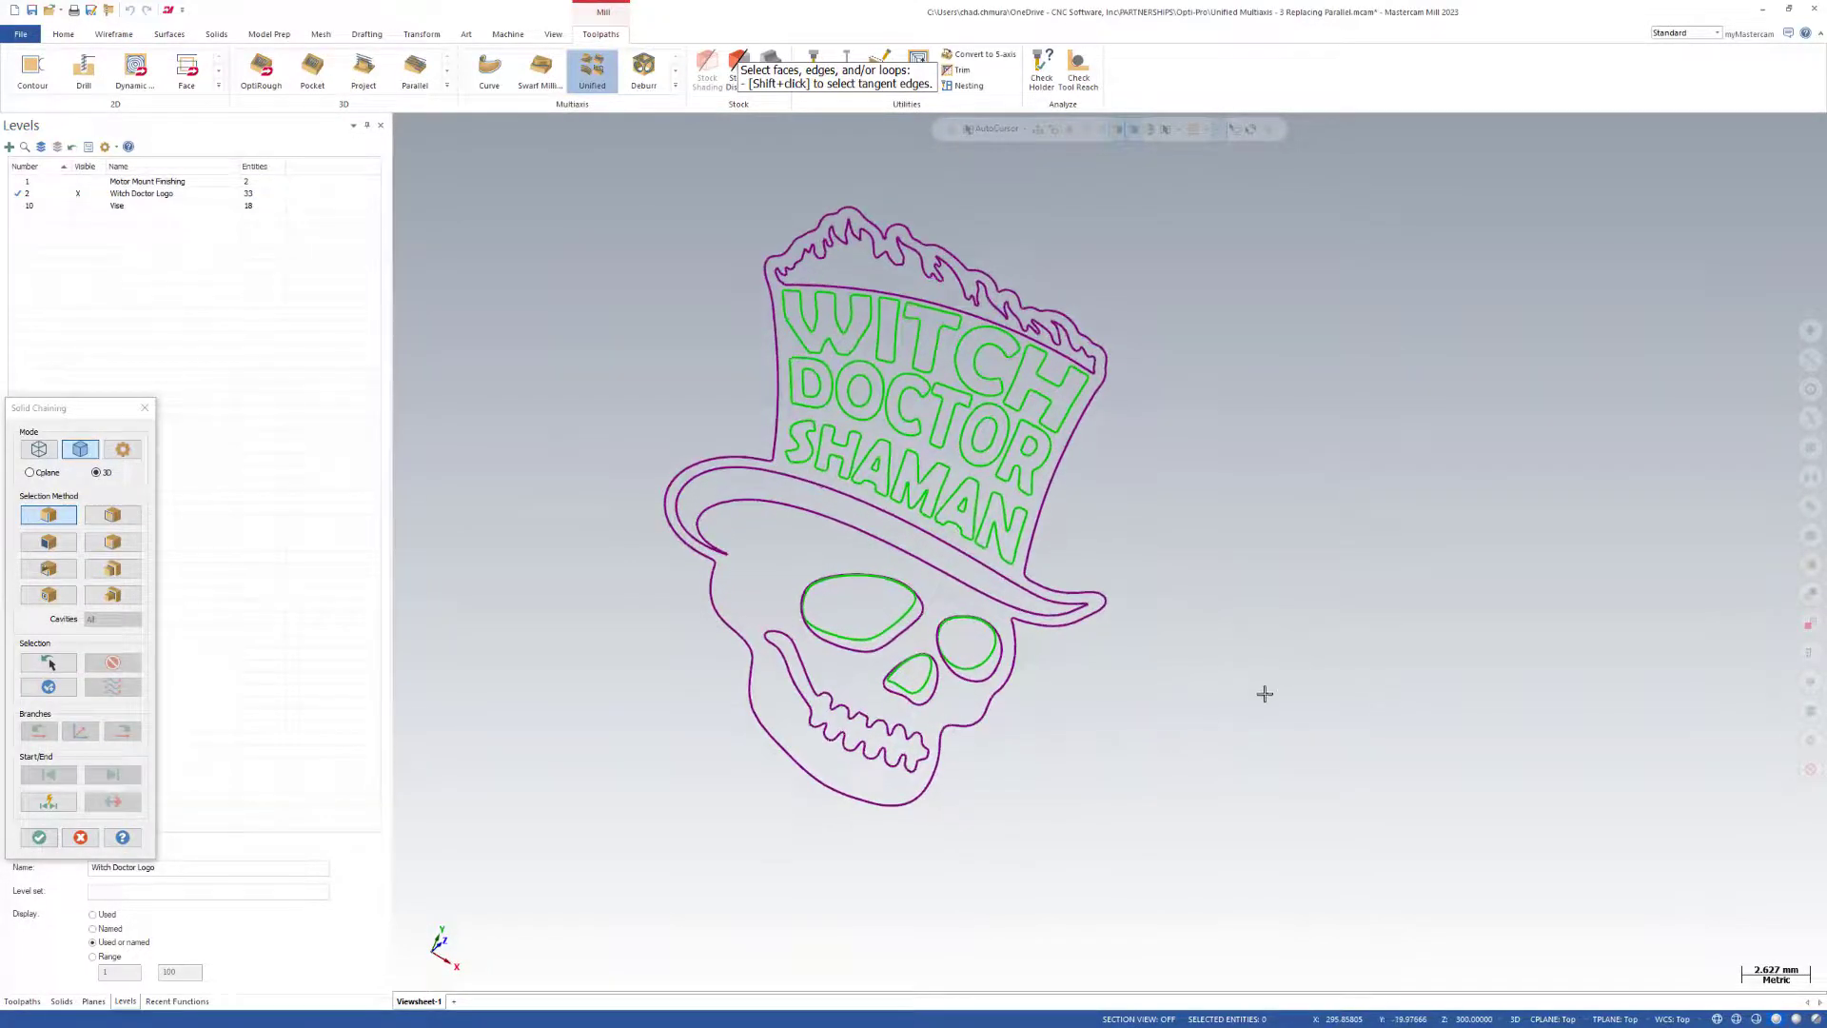
Switch to wireframe chaining and set a color mask that allows only the purple curves.
click(43, 453)
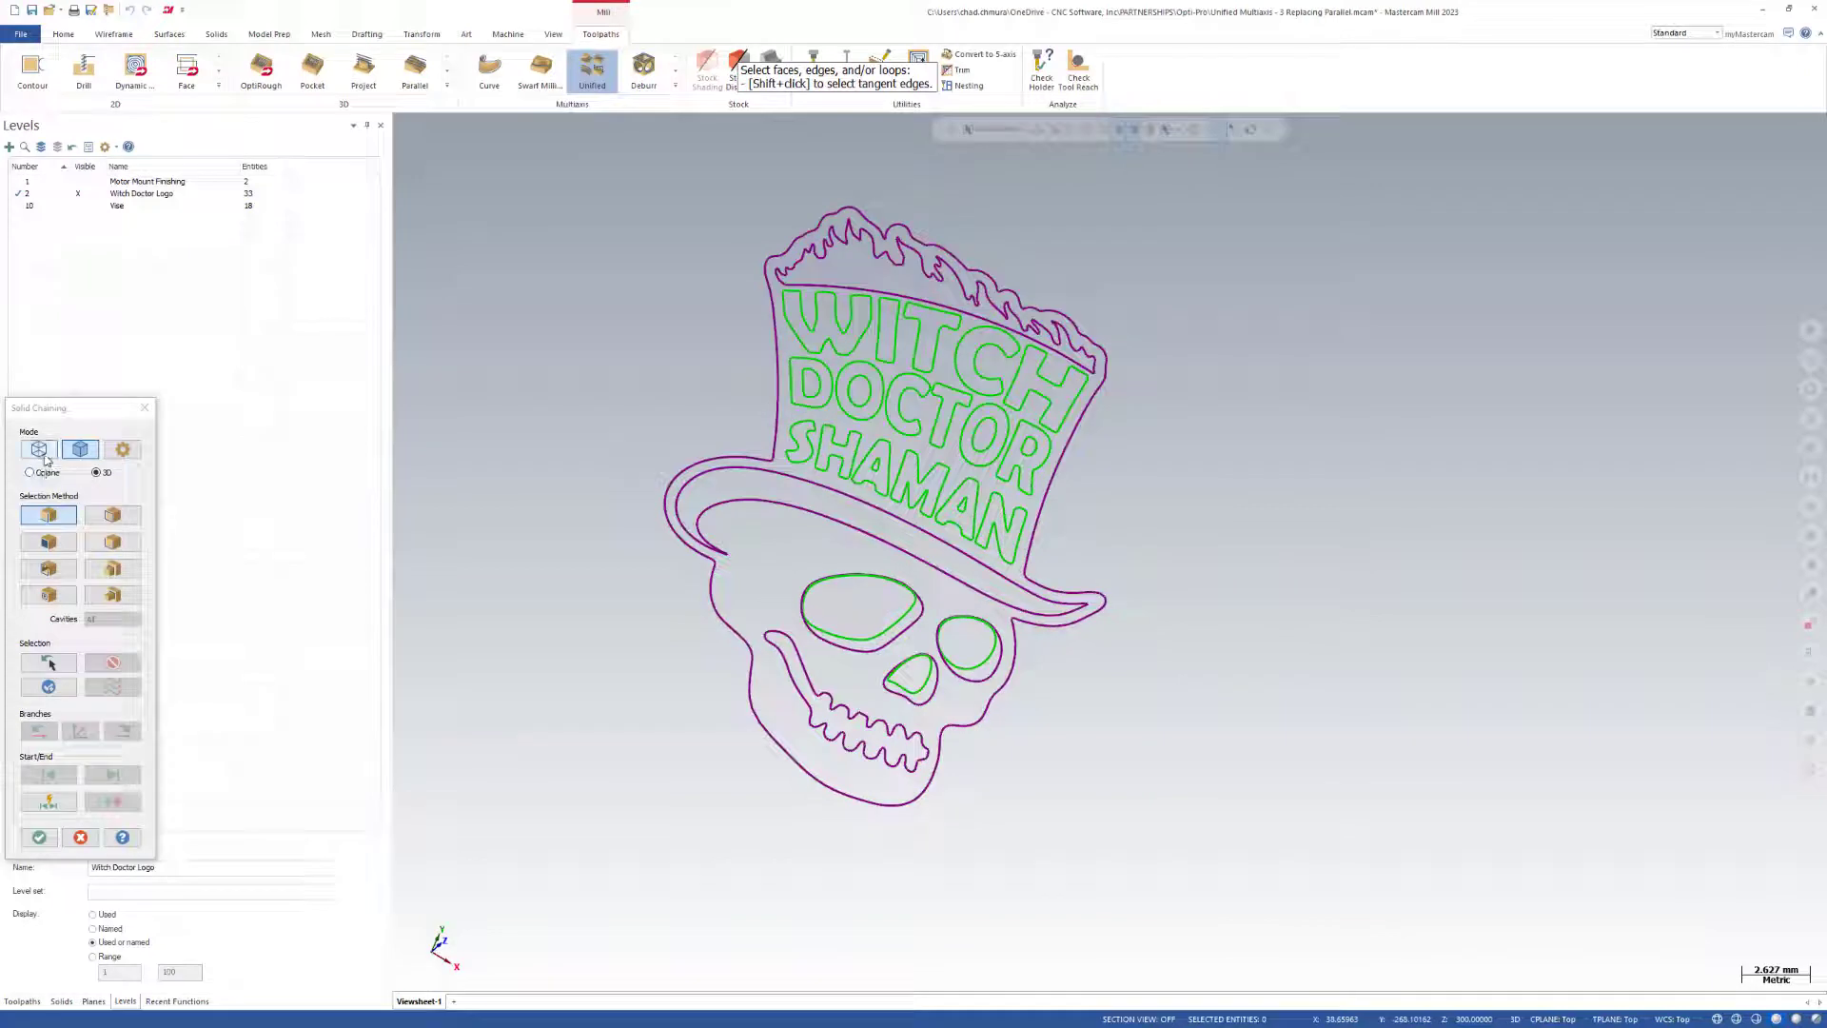
click(123, 453)
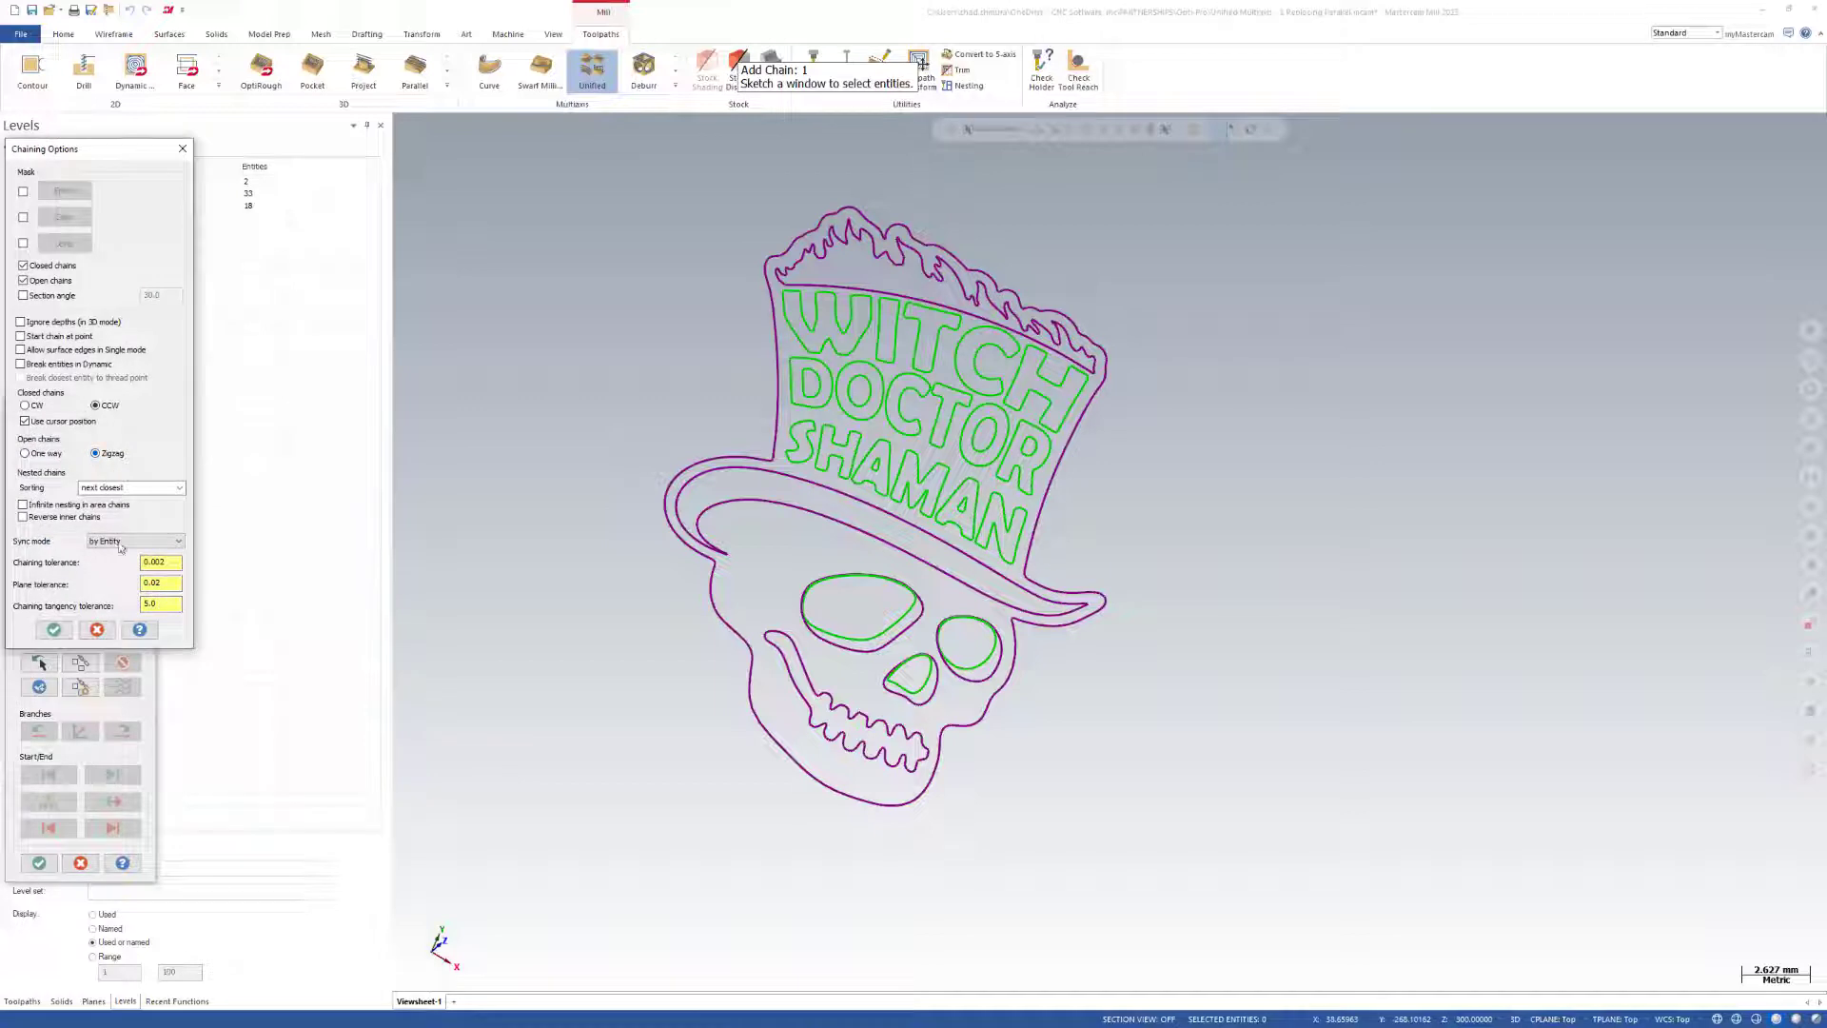
click(23, 217)
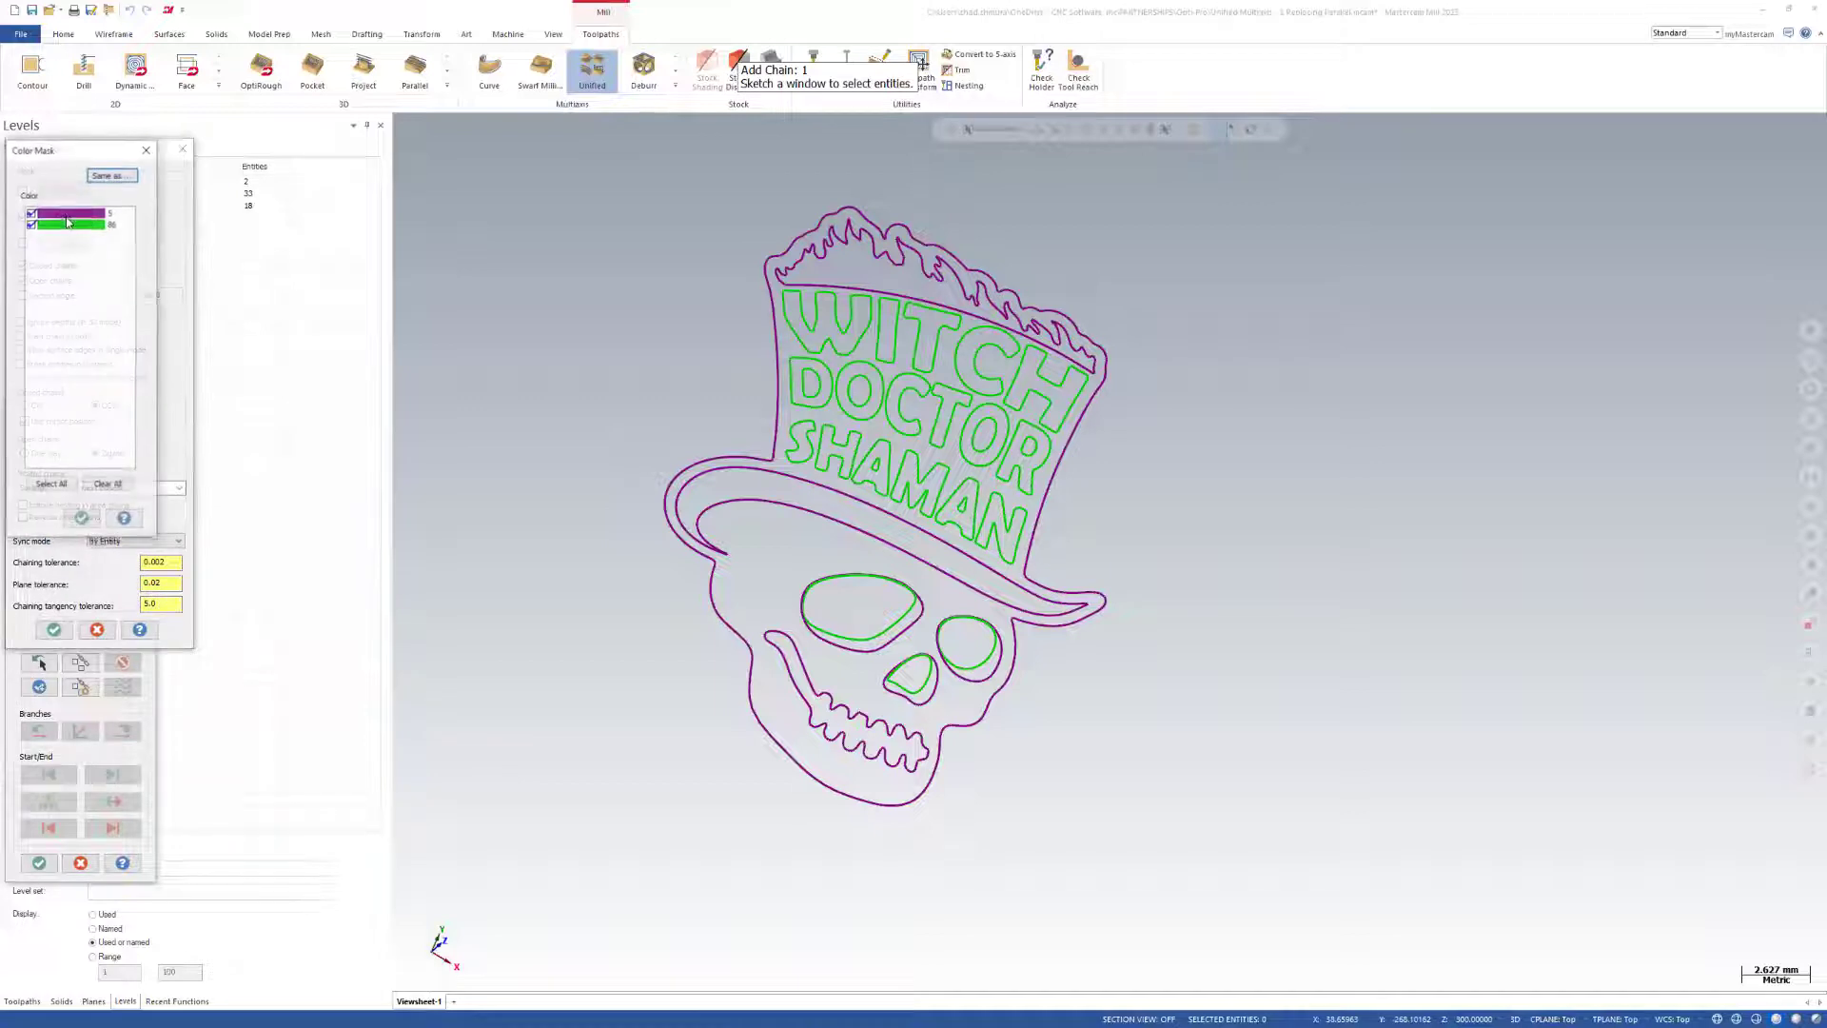
click(32, 224)
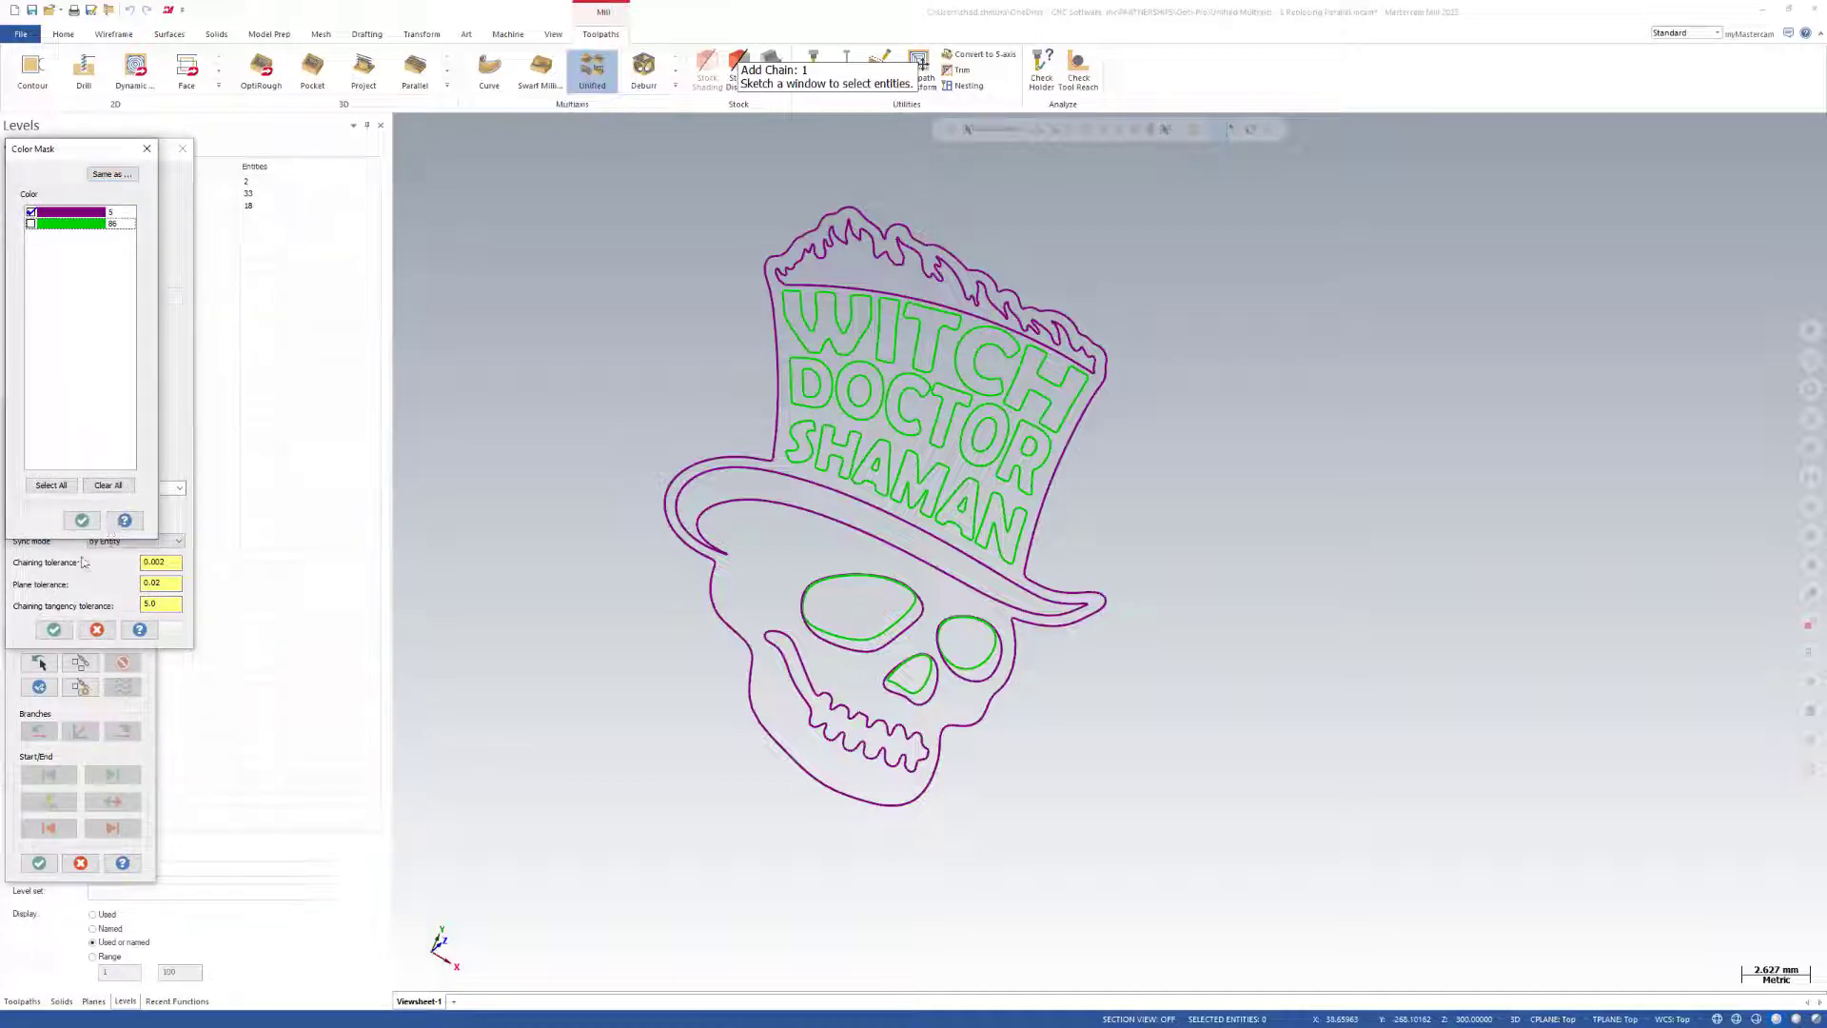
click(82, 519)
click(87, 631)
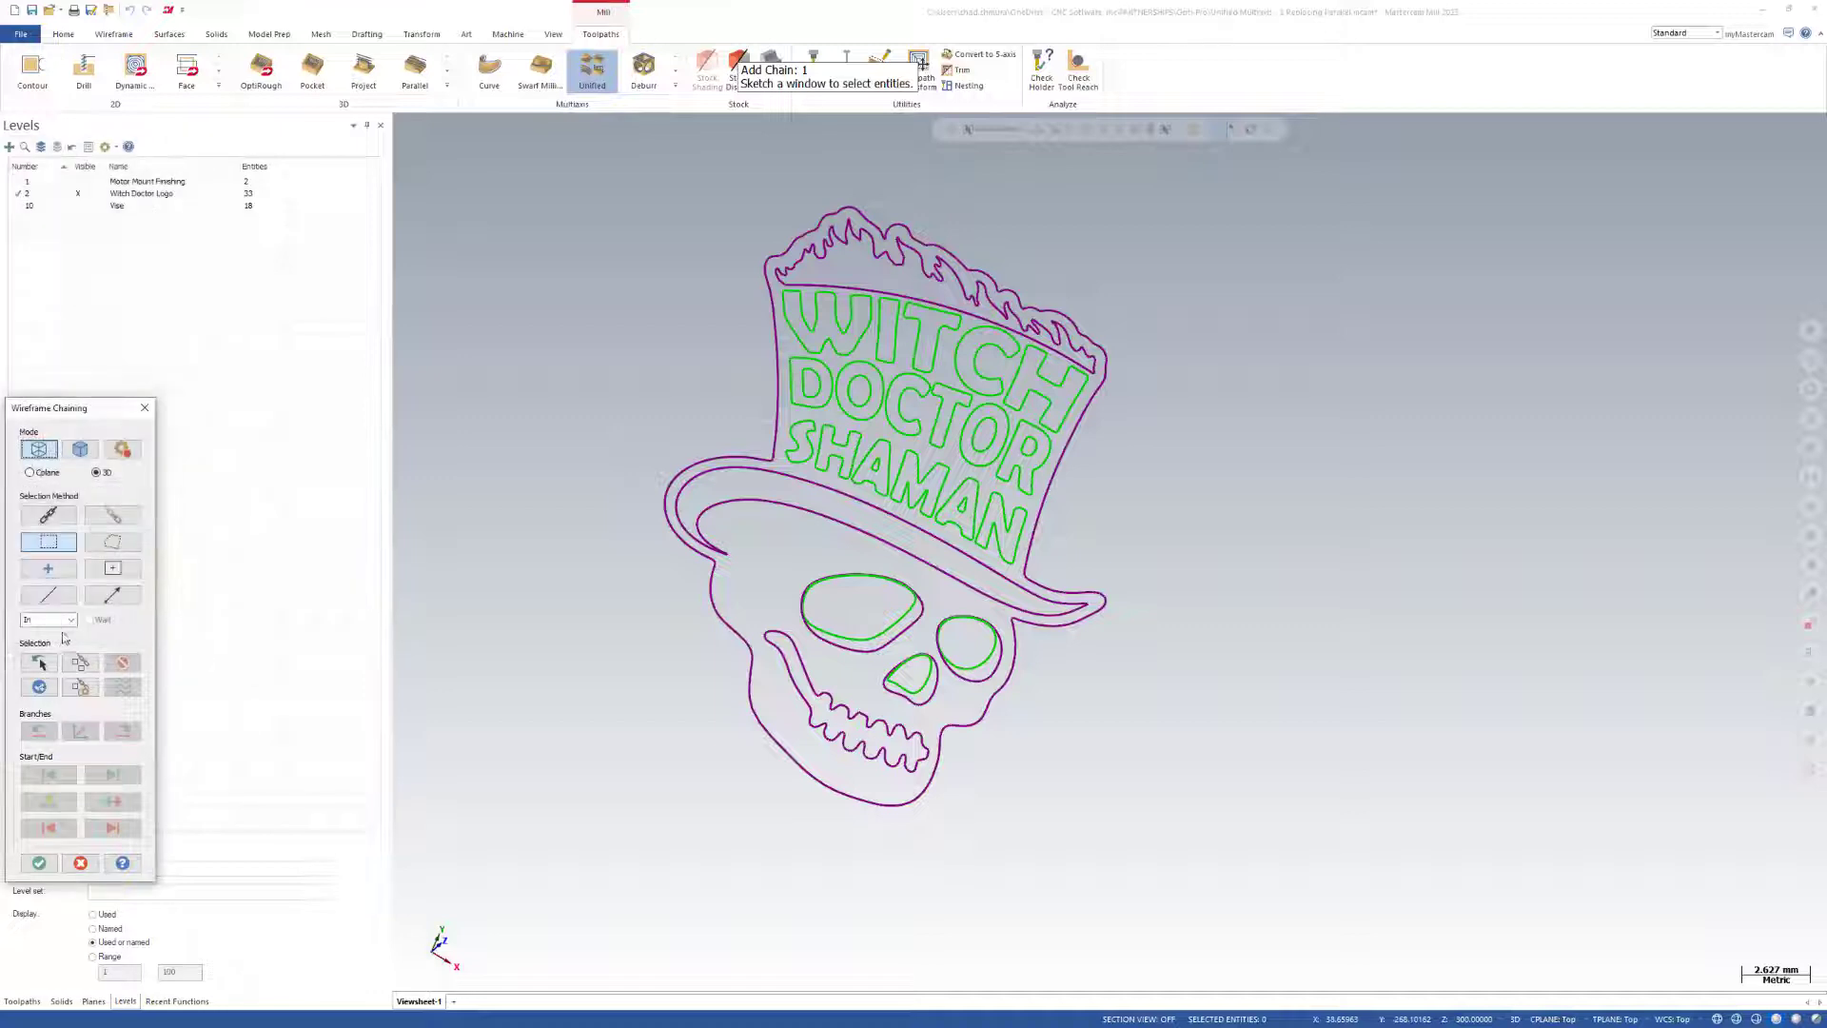
Window-select the whole skull logo and assign its purple chains to the Curve row.
scroll(759, 698, down, 1)
drag(621, 277, 1142, 881)
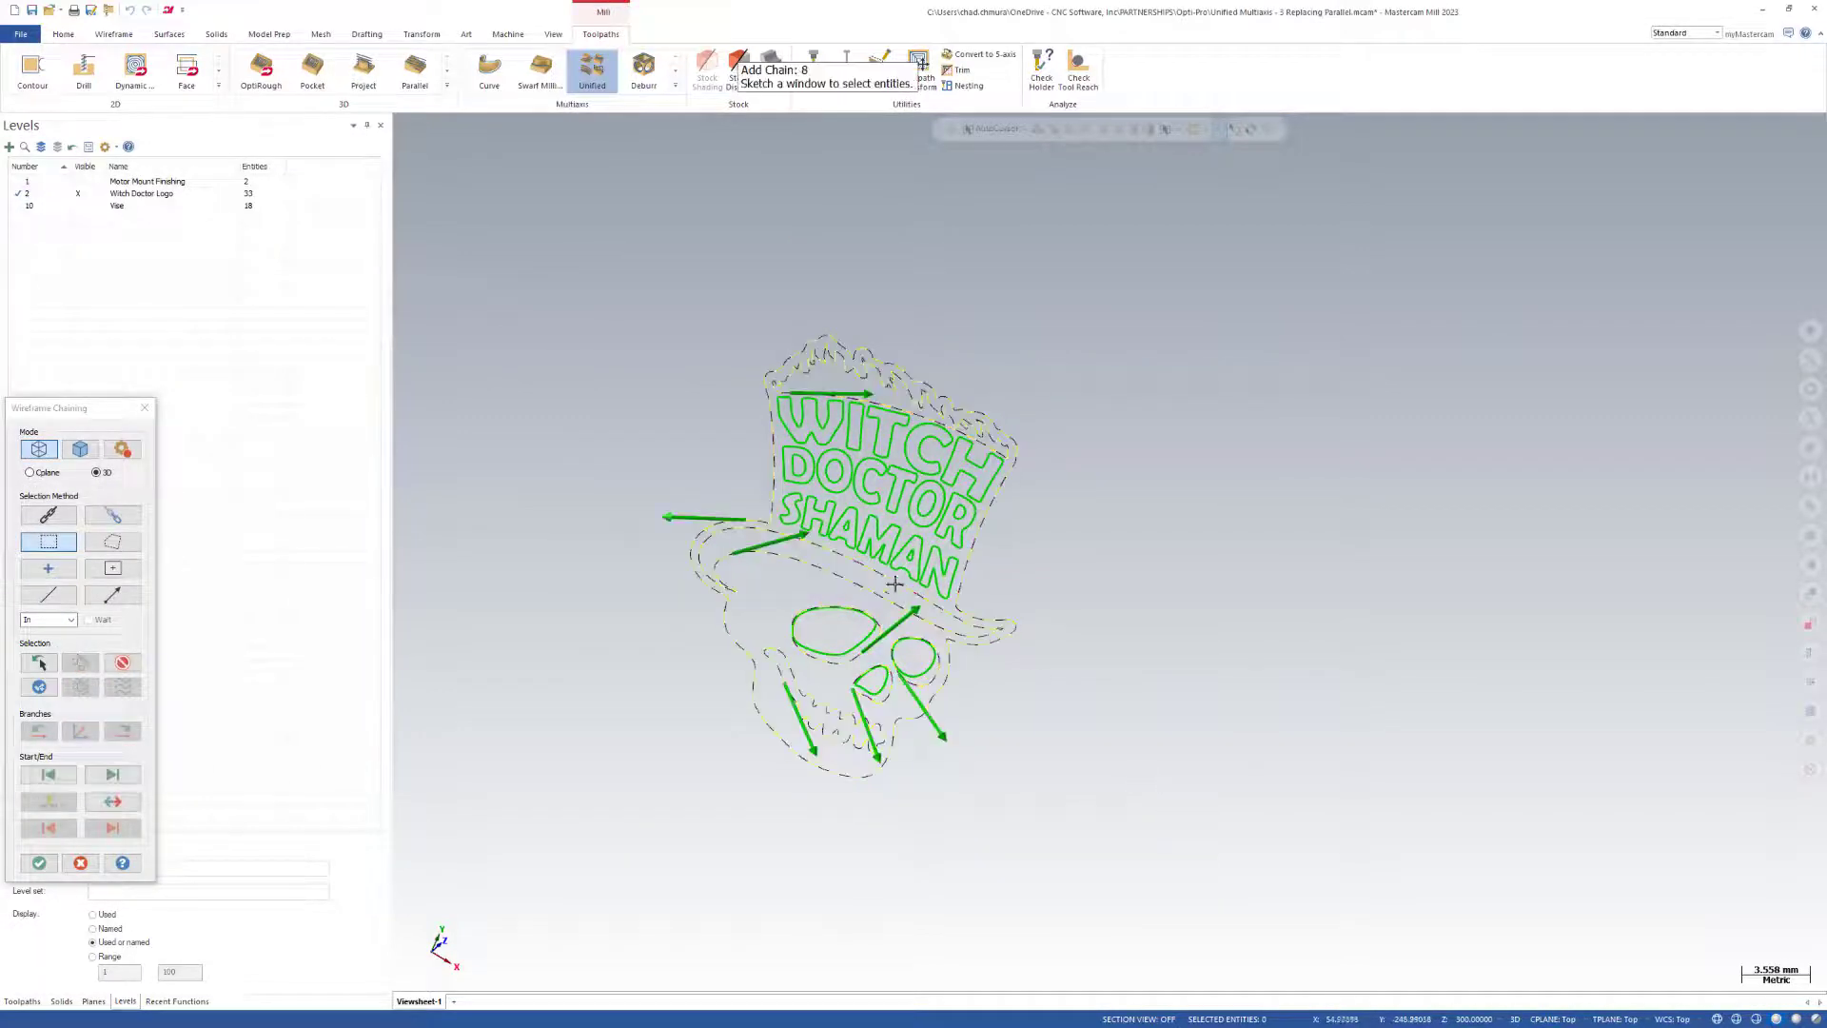
key(Return)
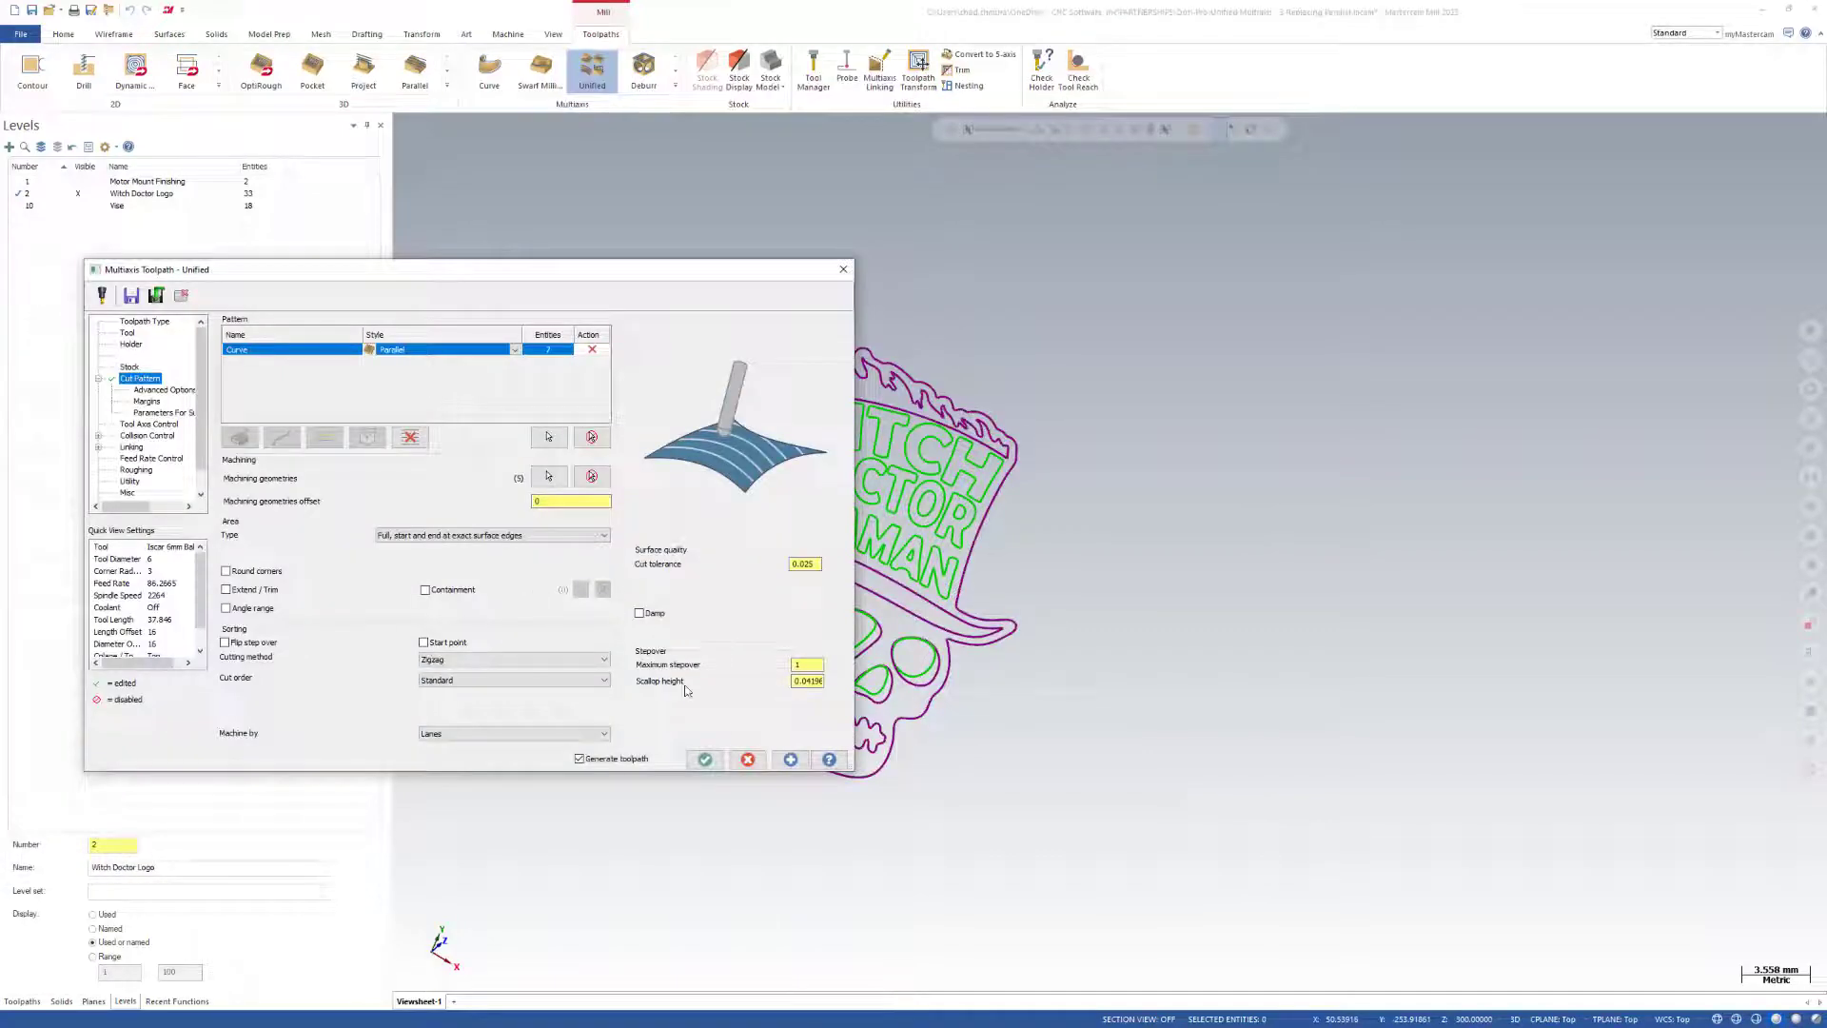
Generate the Parallel-style curve toolpath and examine its passes around the skull logo.
click(790, 758)
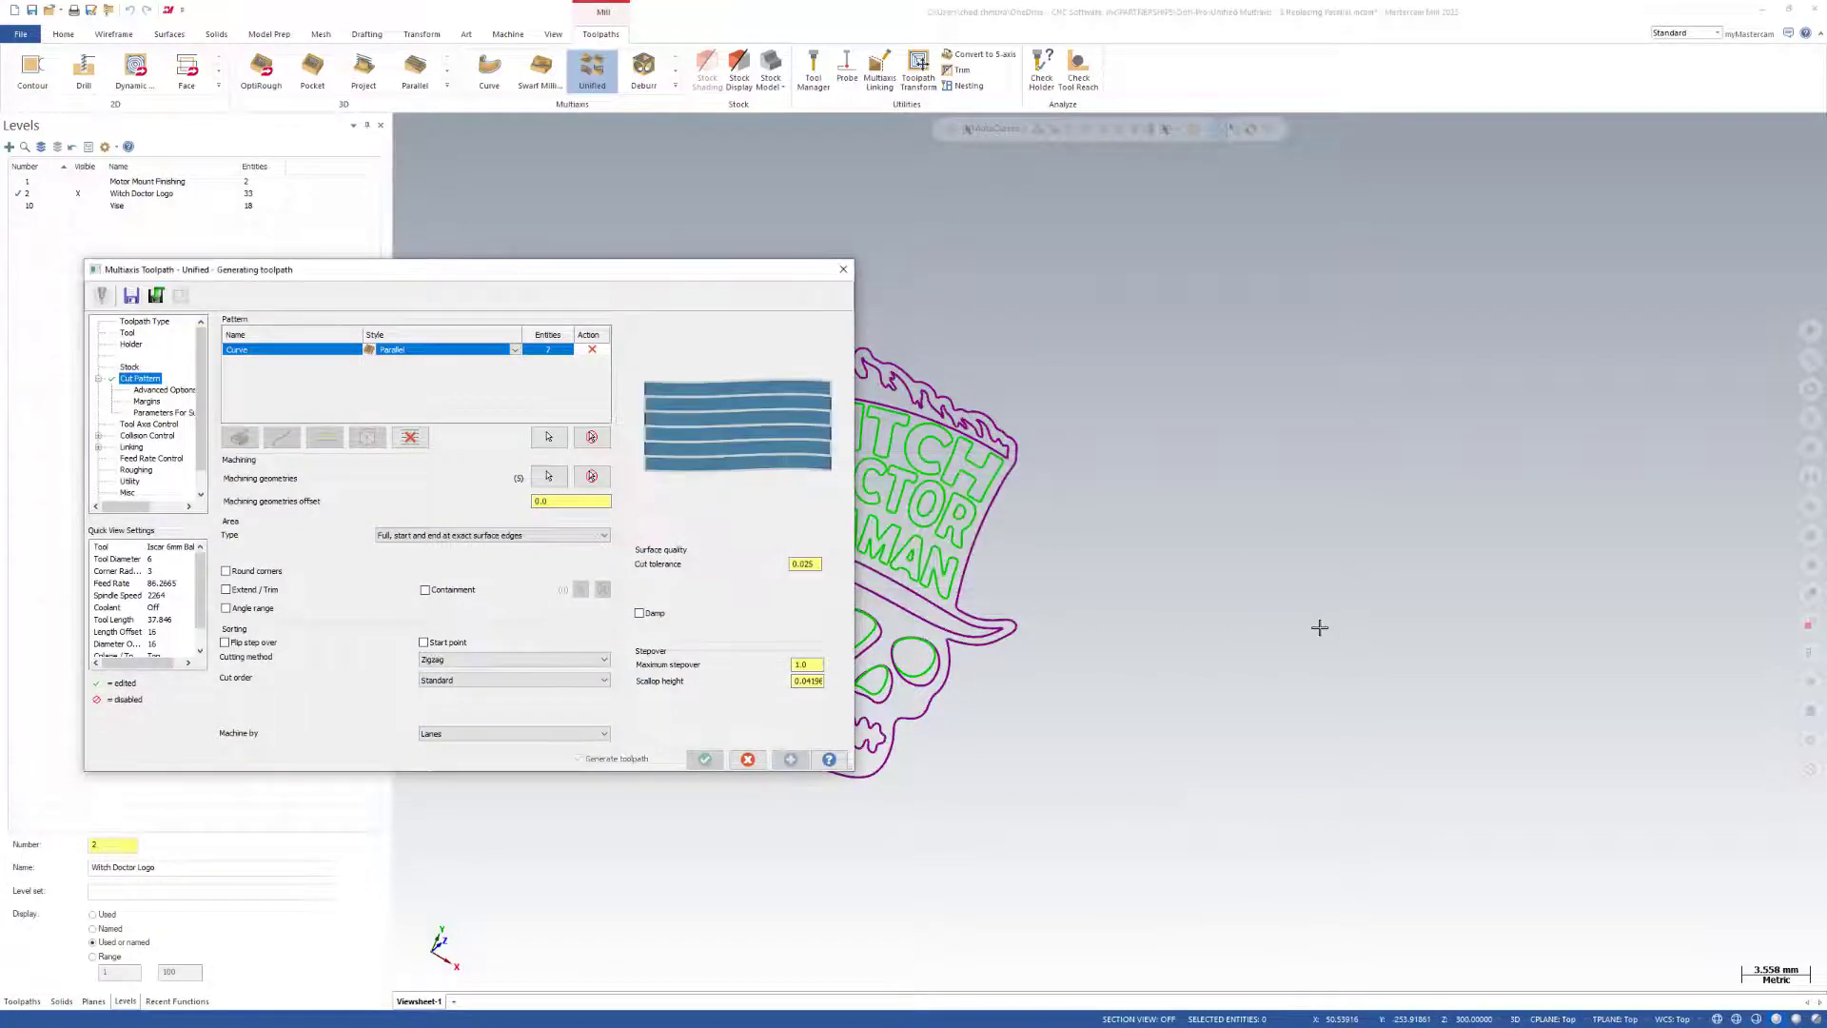
scroll(1342, 626, down, 2)
scroll(1347, 627, down, 1)
middle_drag(1118, 648, 1047, 601)
scroll(1038, 599, up, 3)
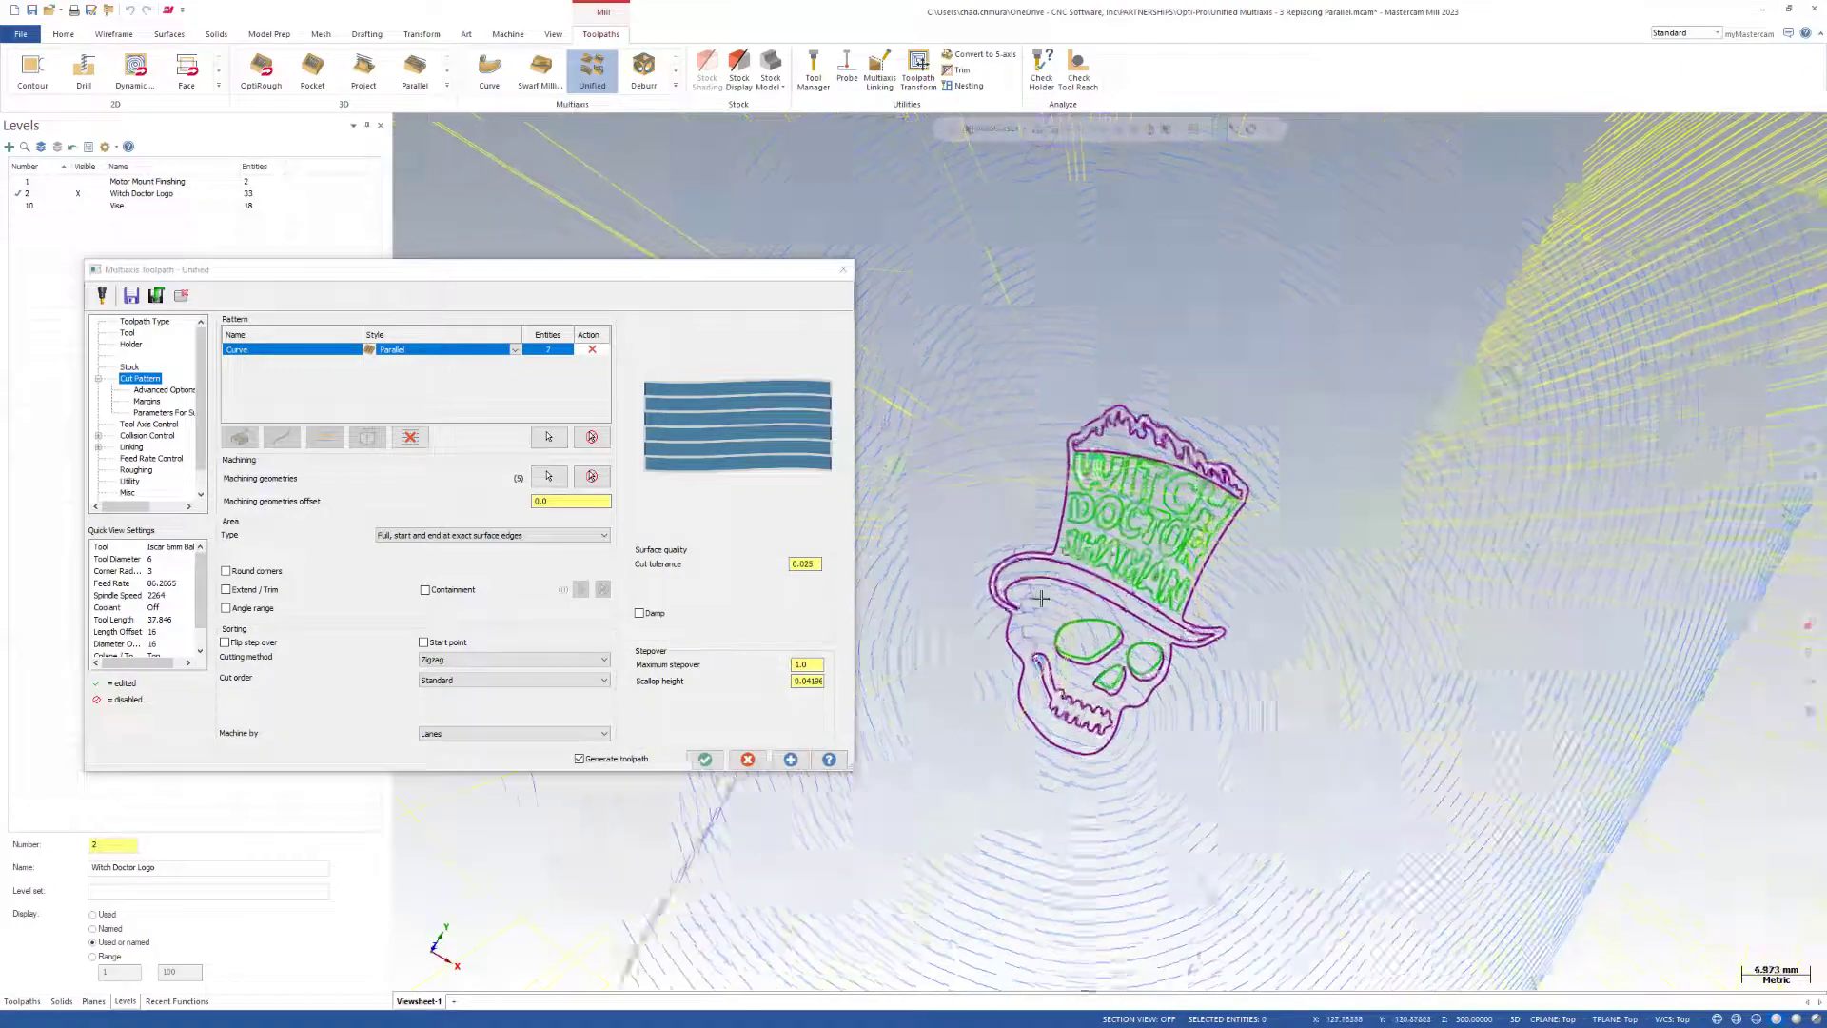
scroll(1068, 709, up, 2)
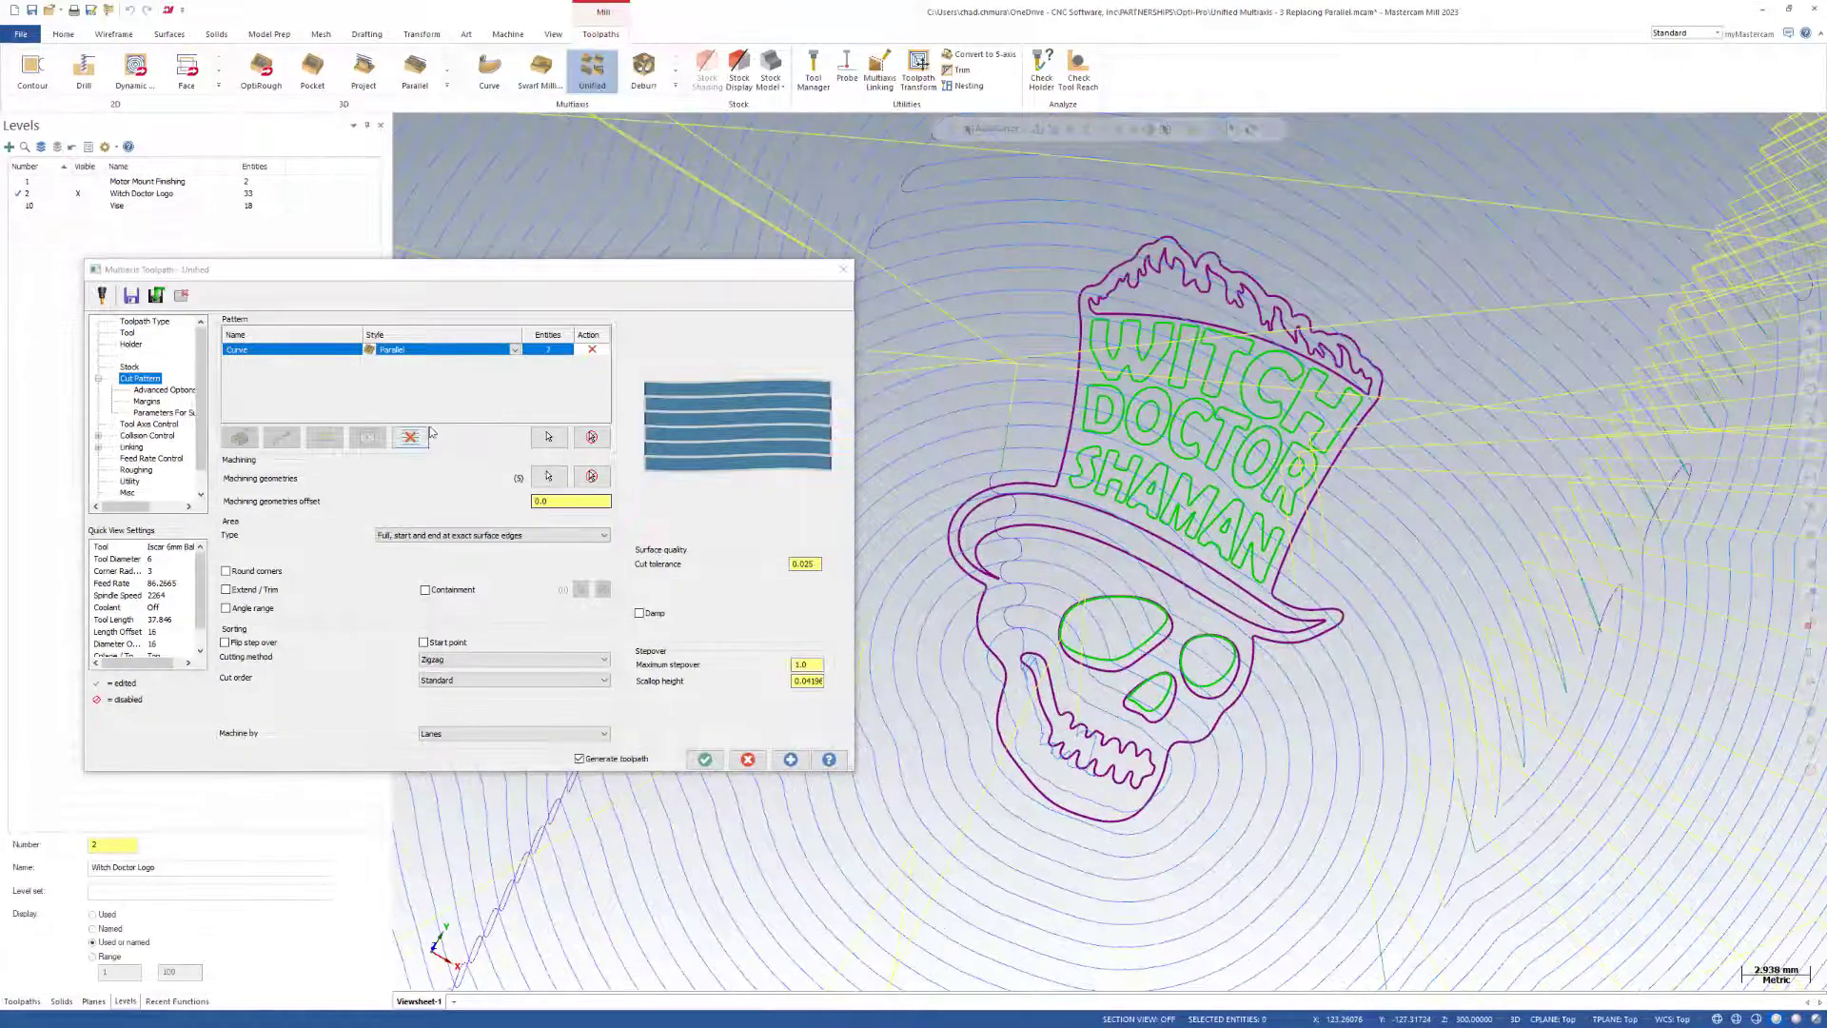
Change the Curve row's style to Guide, regenerate the toolpath and examine the passes around the logo.
click(515, 351)
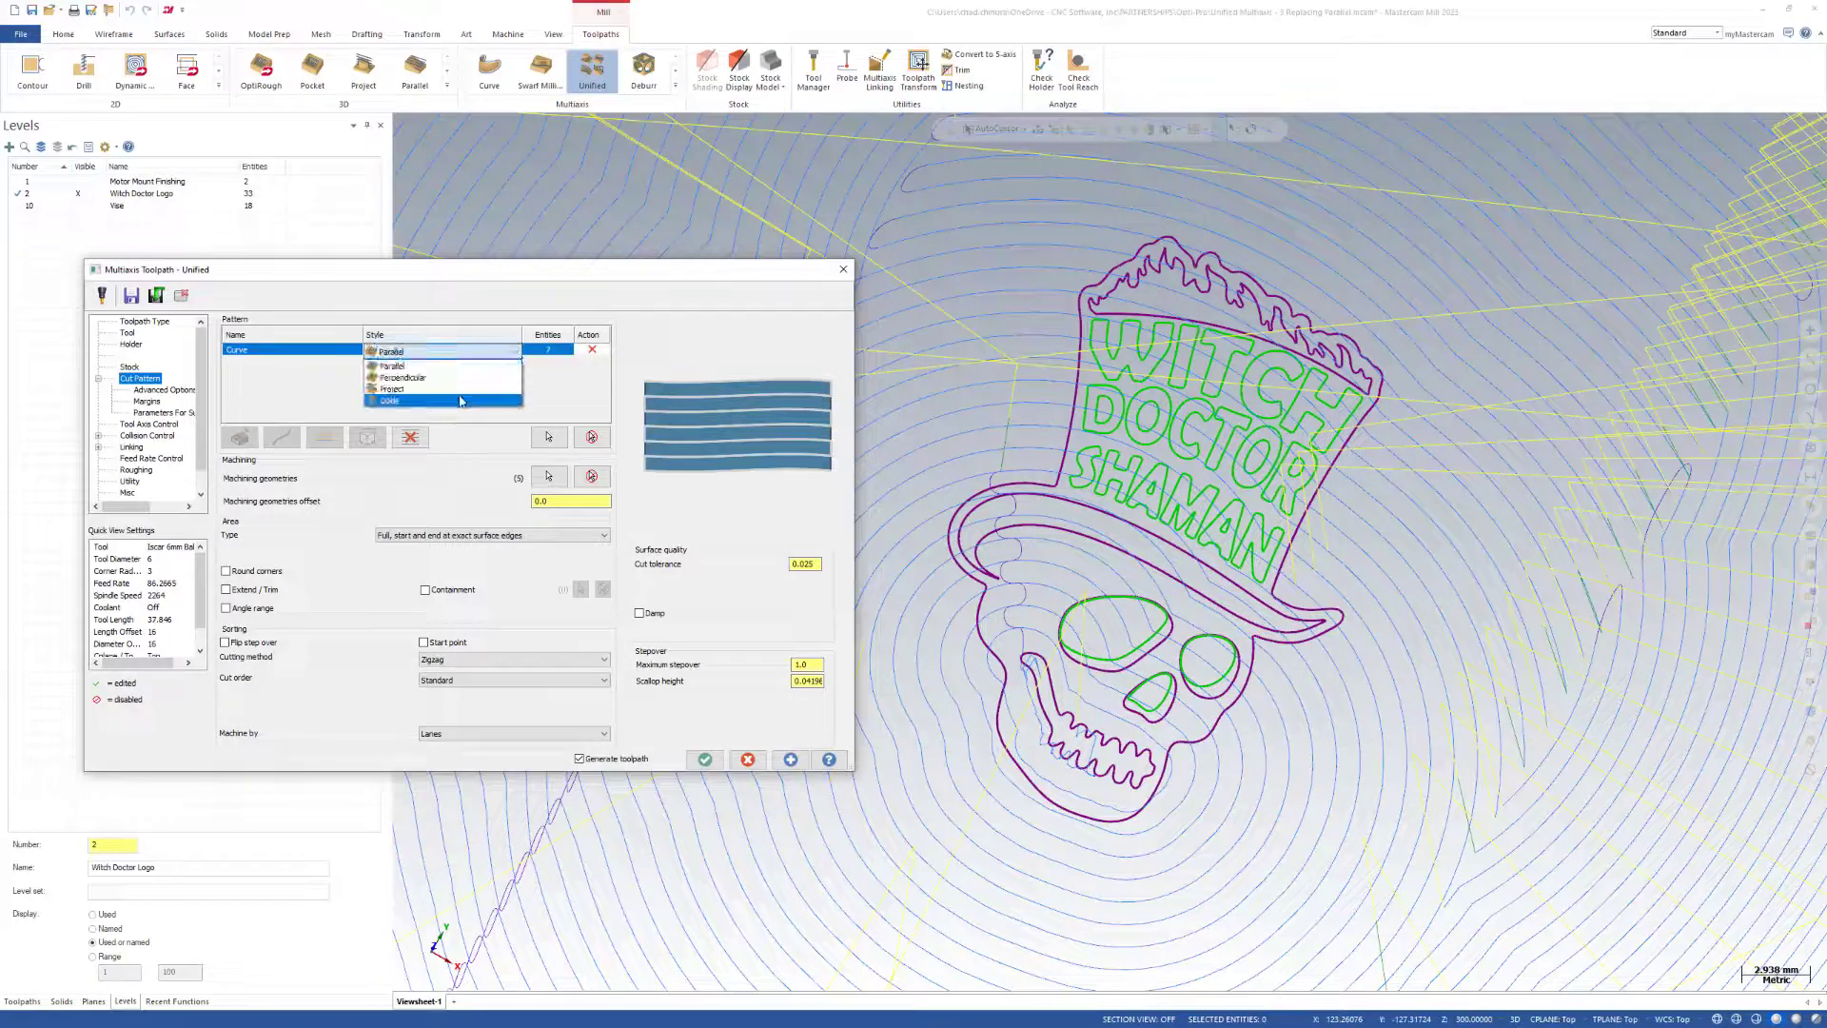
click(523, 412)
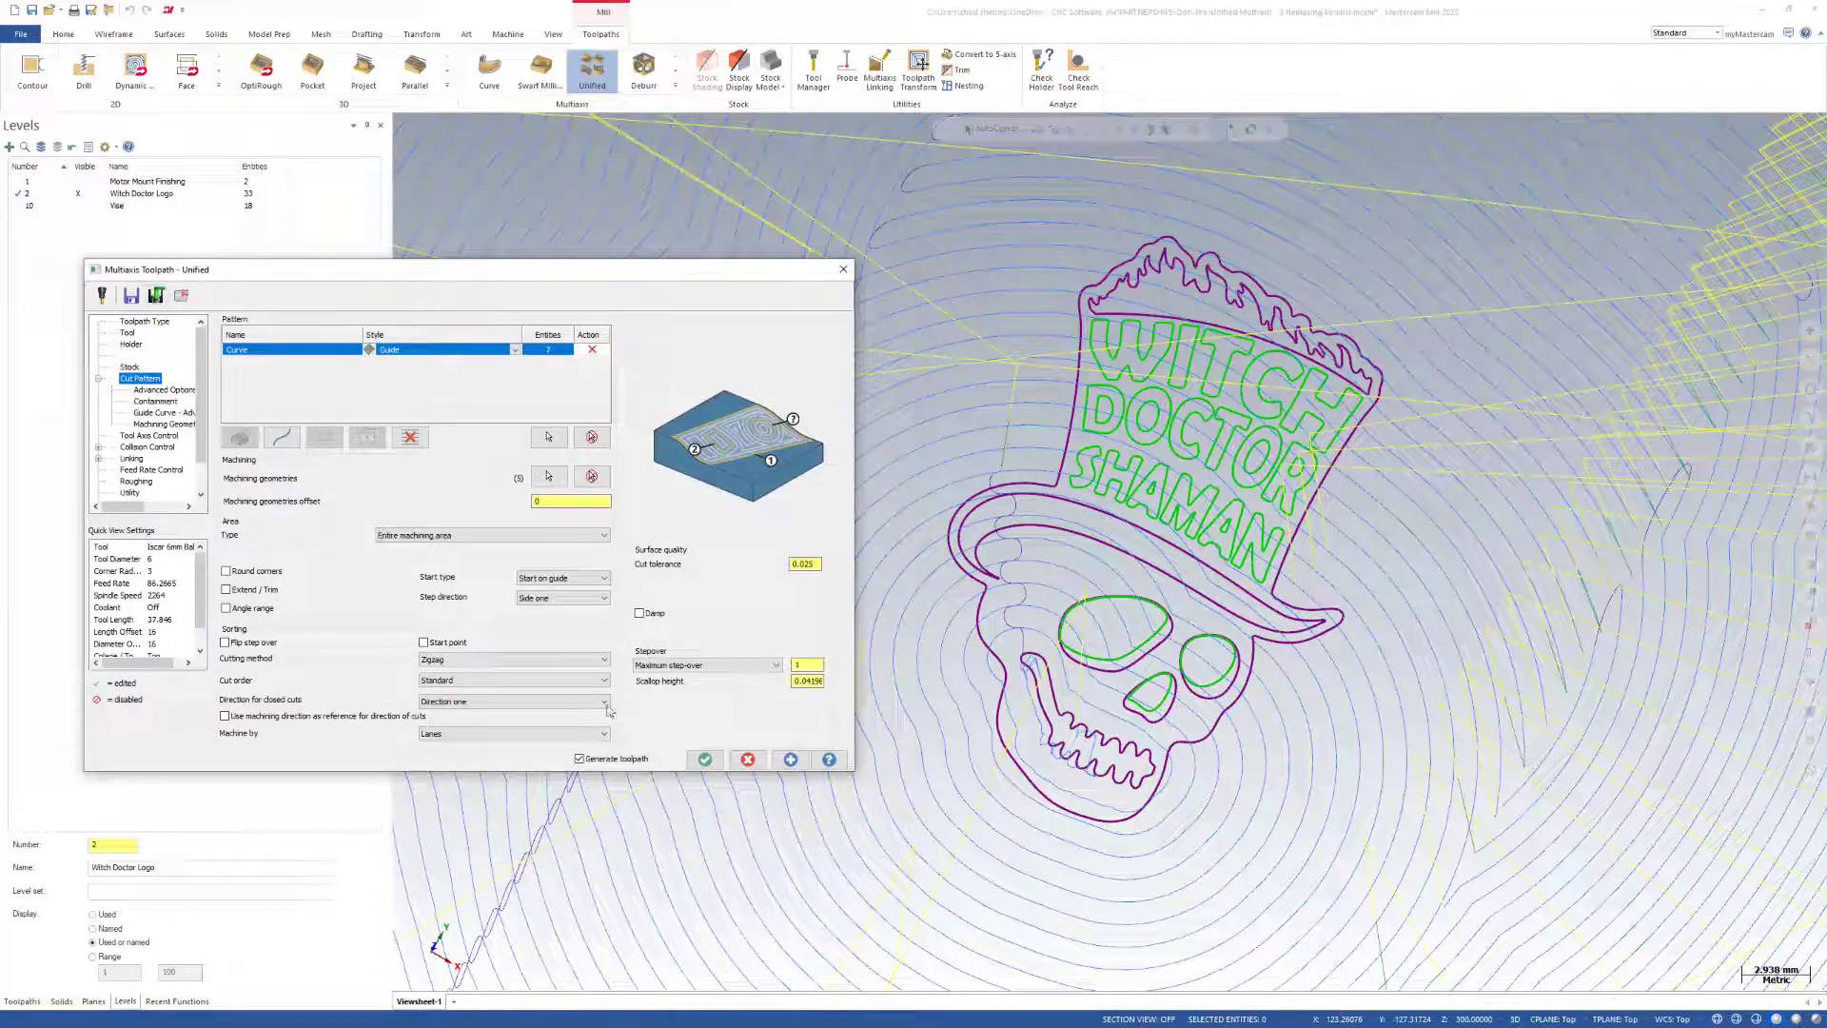
click(790, 759)
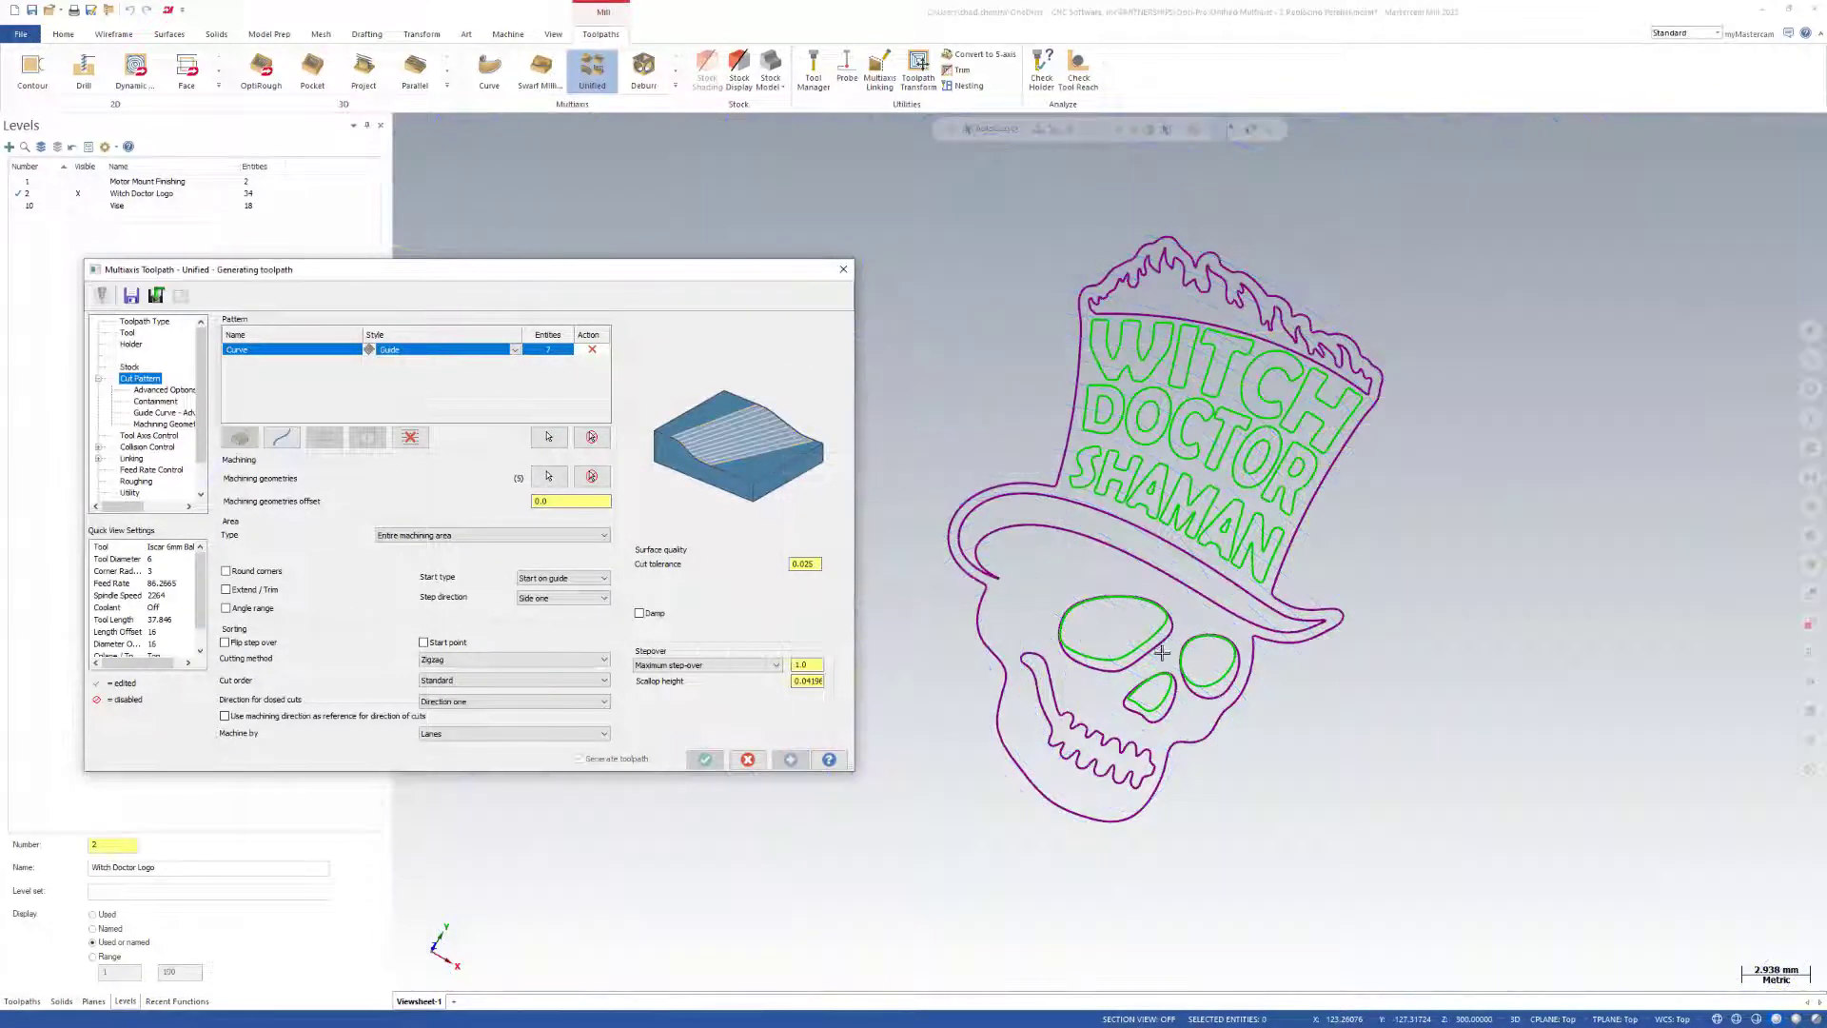
scroll(1162, 653, down, 2)
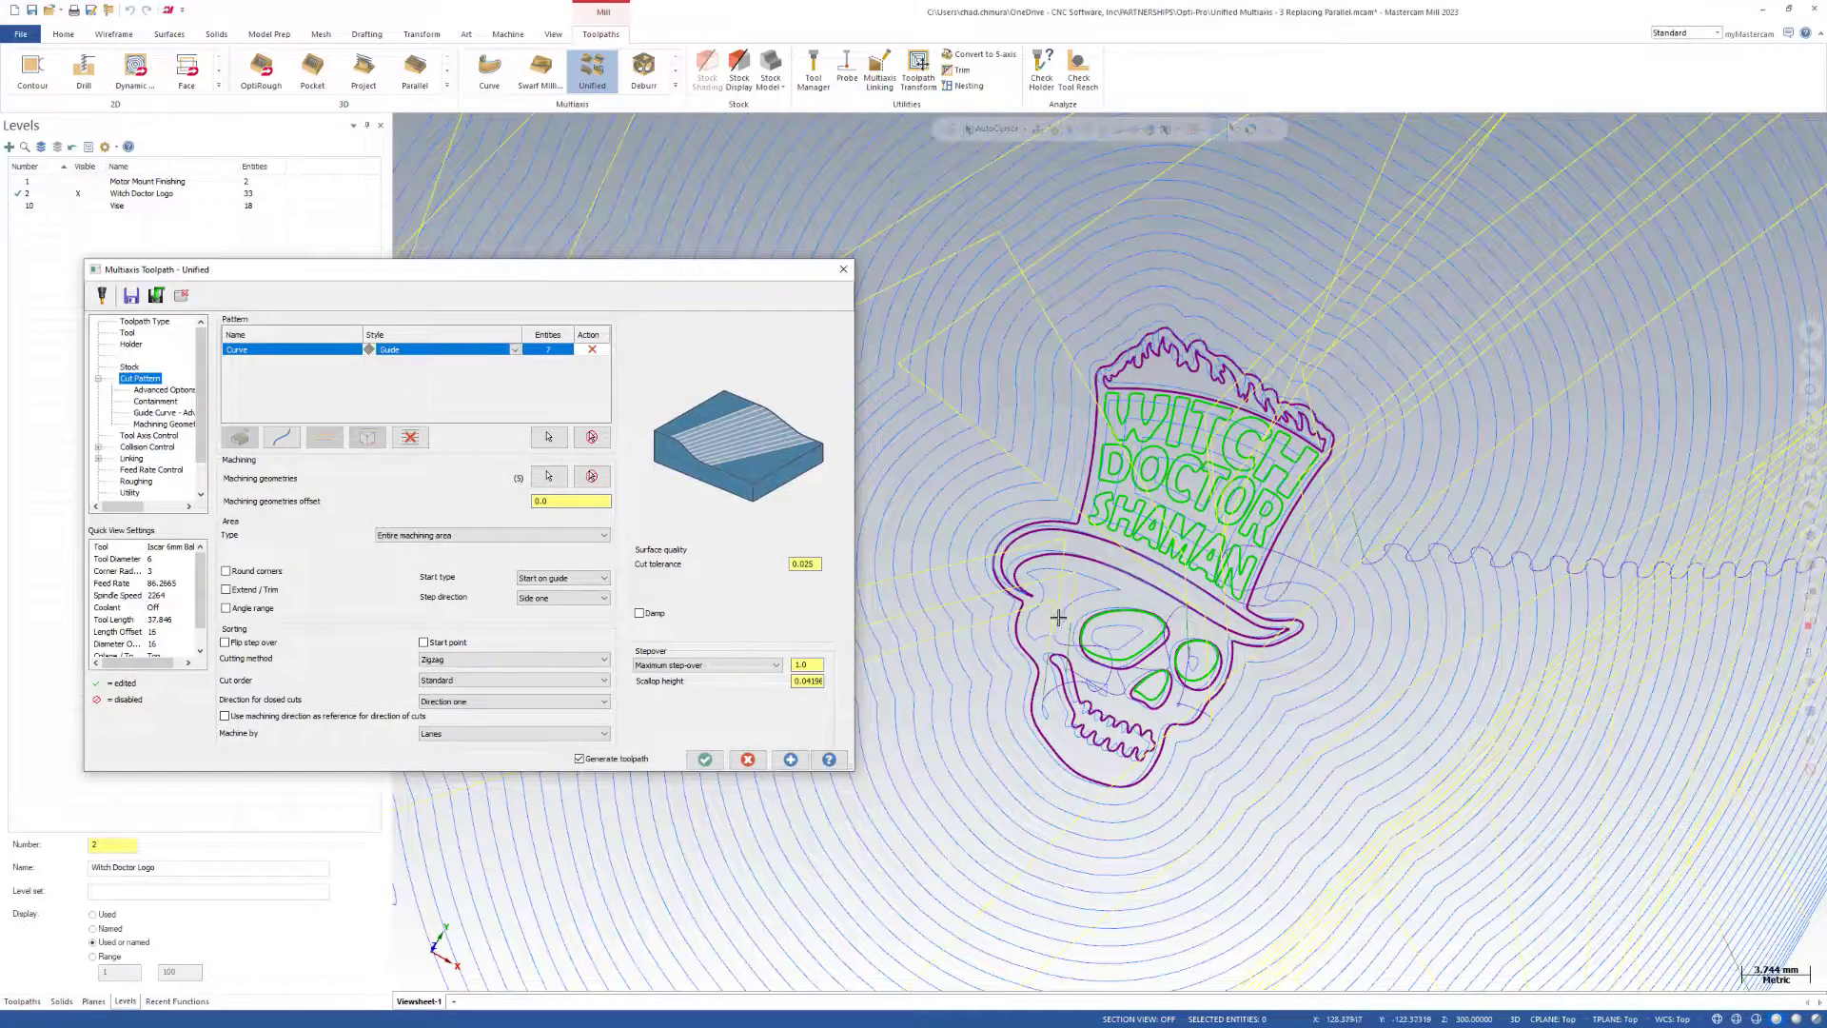
mouse_move(1058, 618)
middle_down()
mouse_move(1024, 653)
mouse_move(1041, 643)
middle_up()
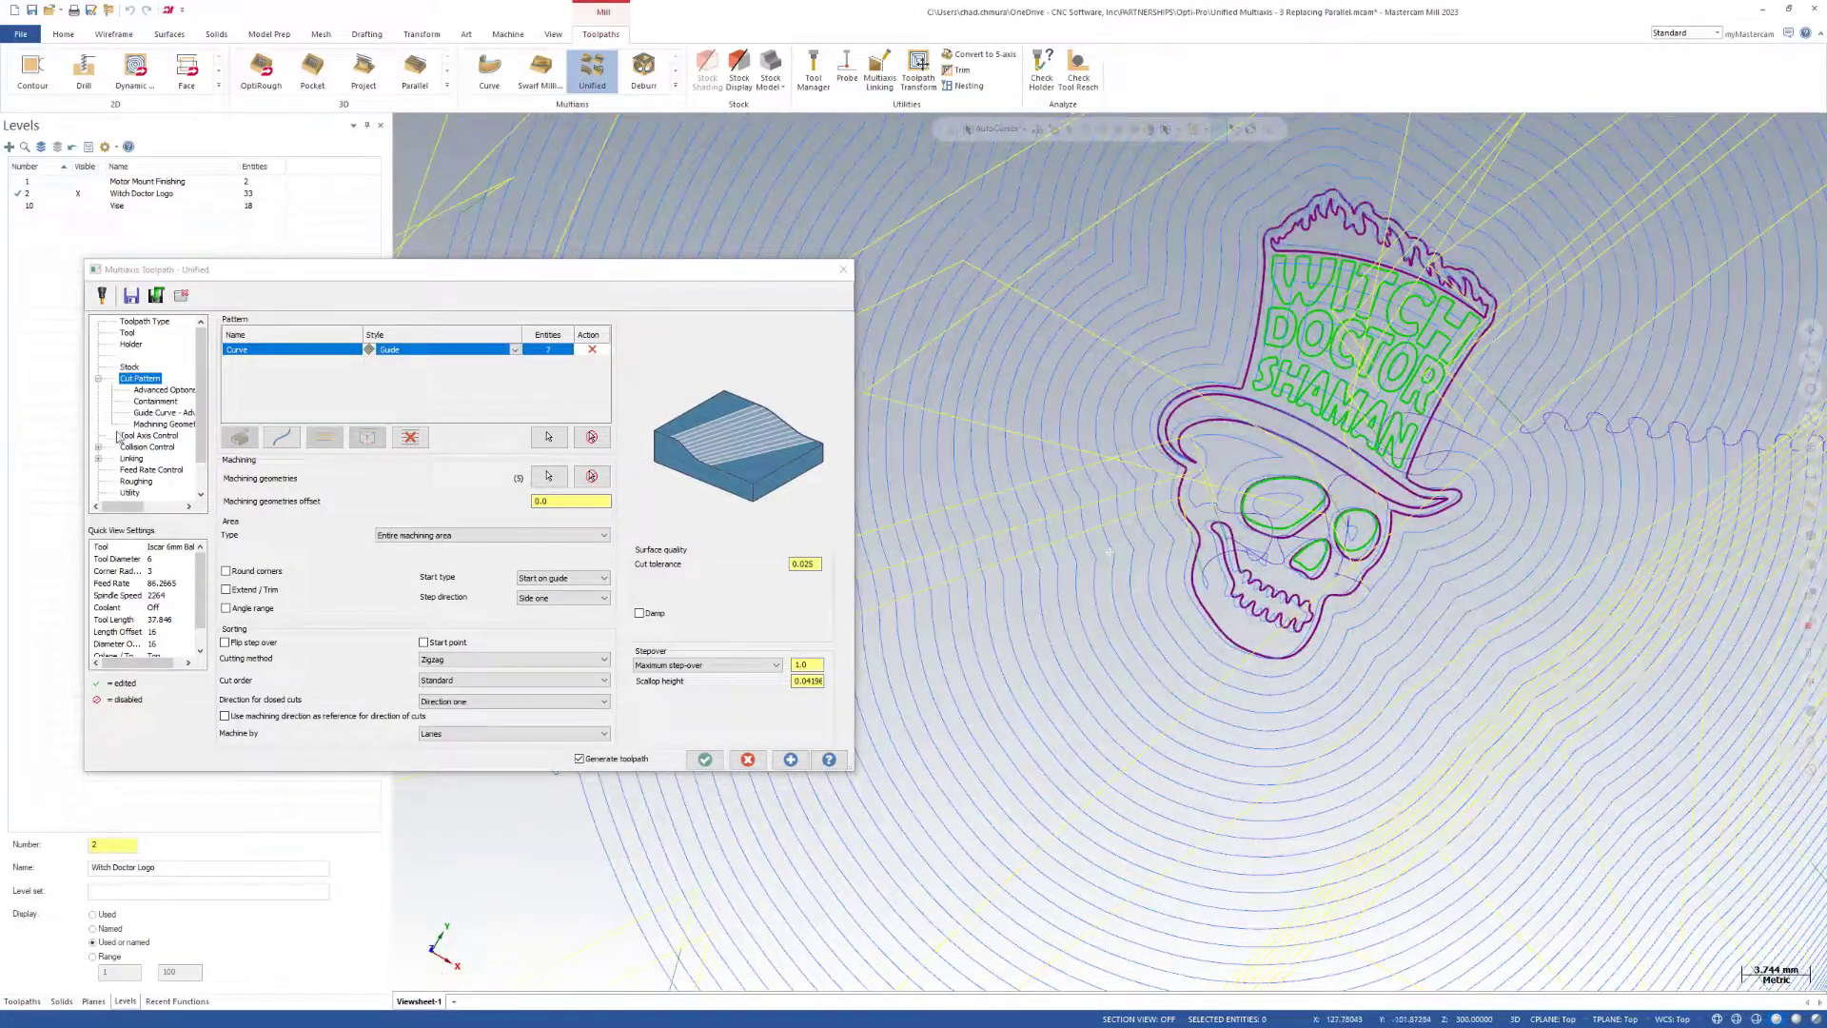
scroll(1069, 701, down, 3)
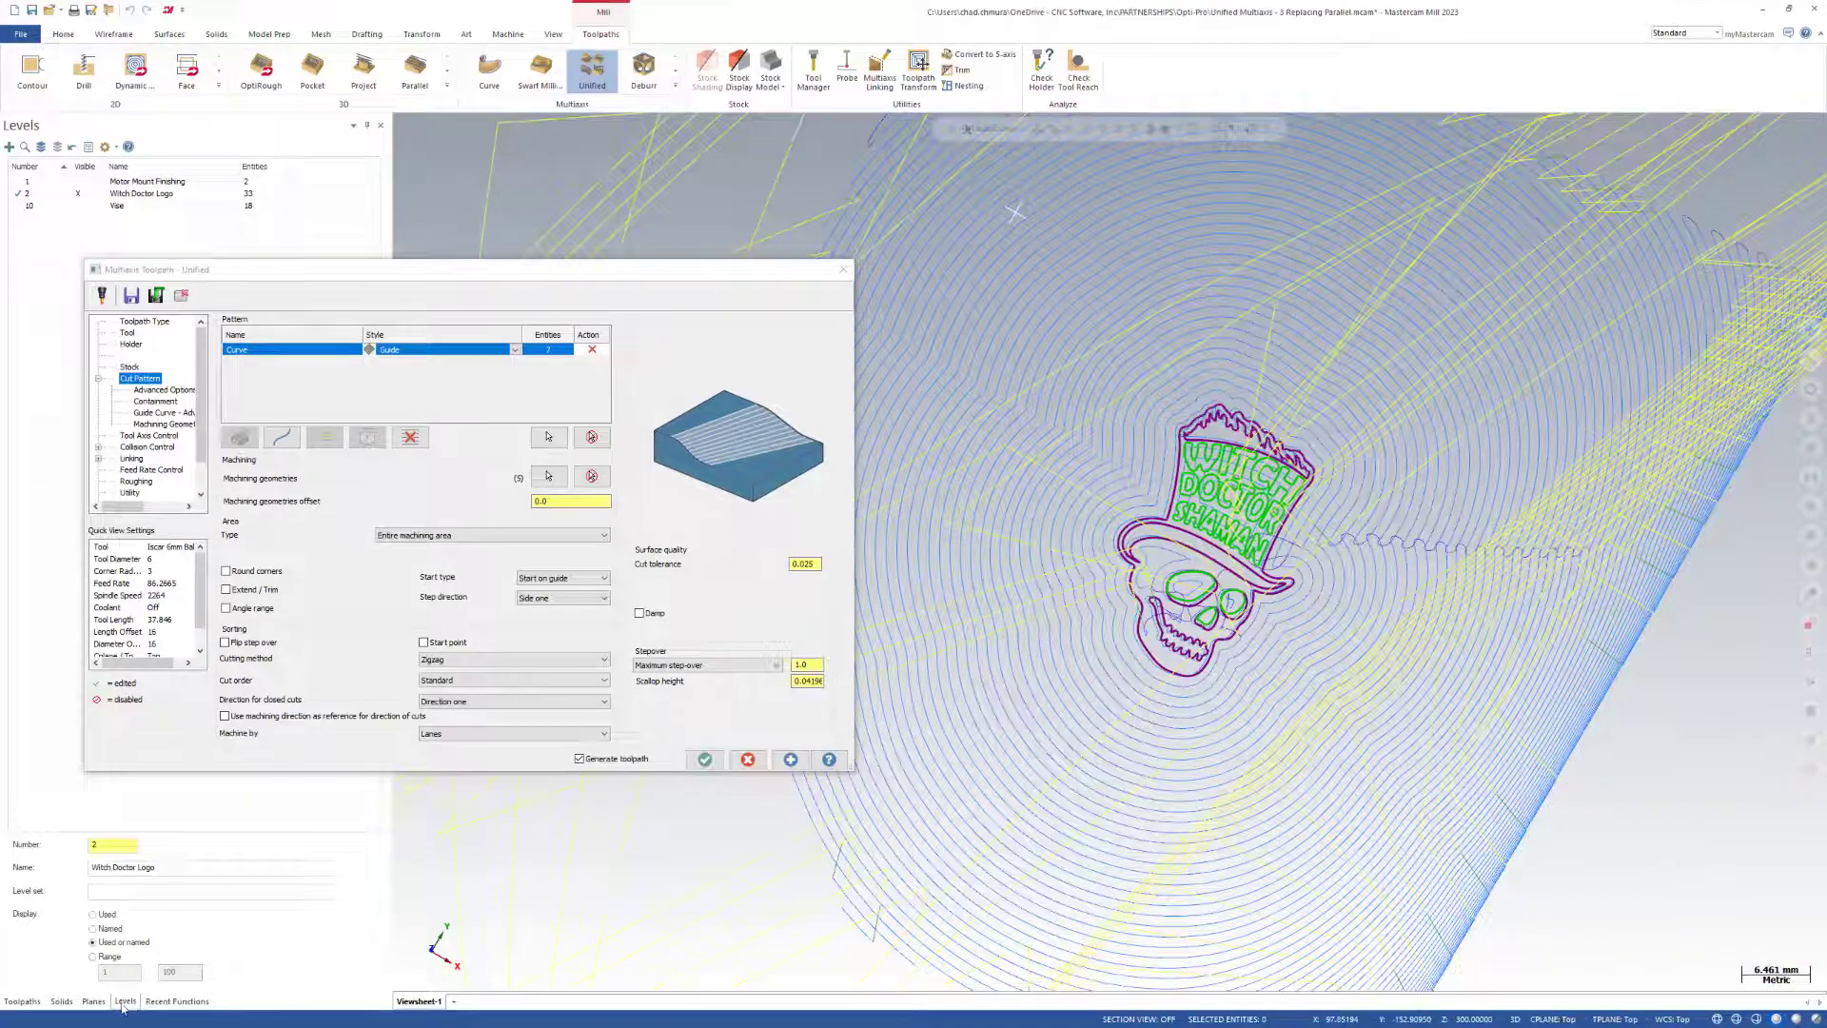
Show the Motor Mount Finishing level, check the Guide toolpath on the part, and accept the Unified operation.
click(94, 181)
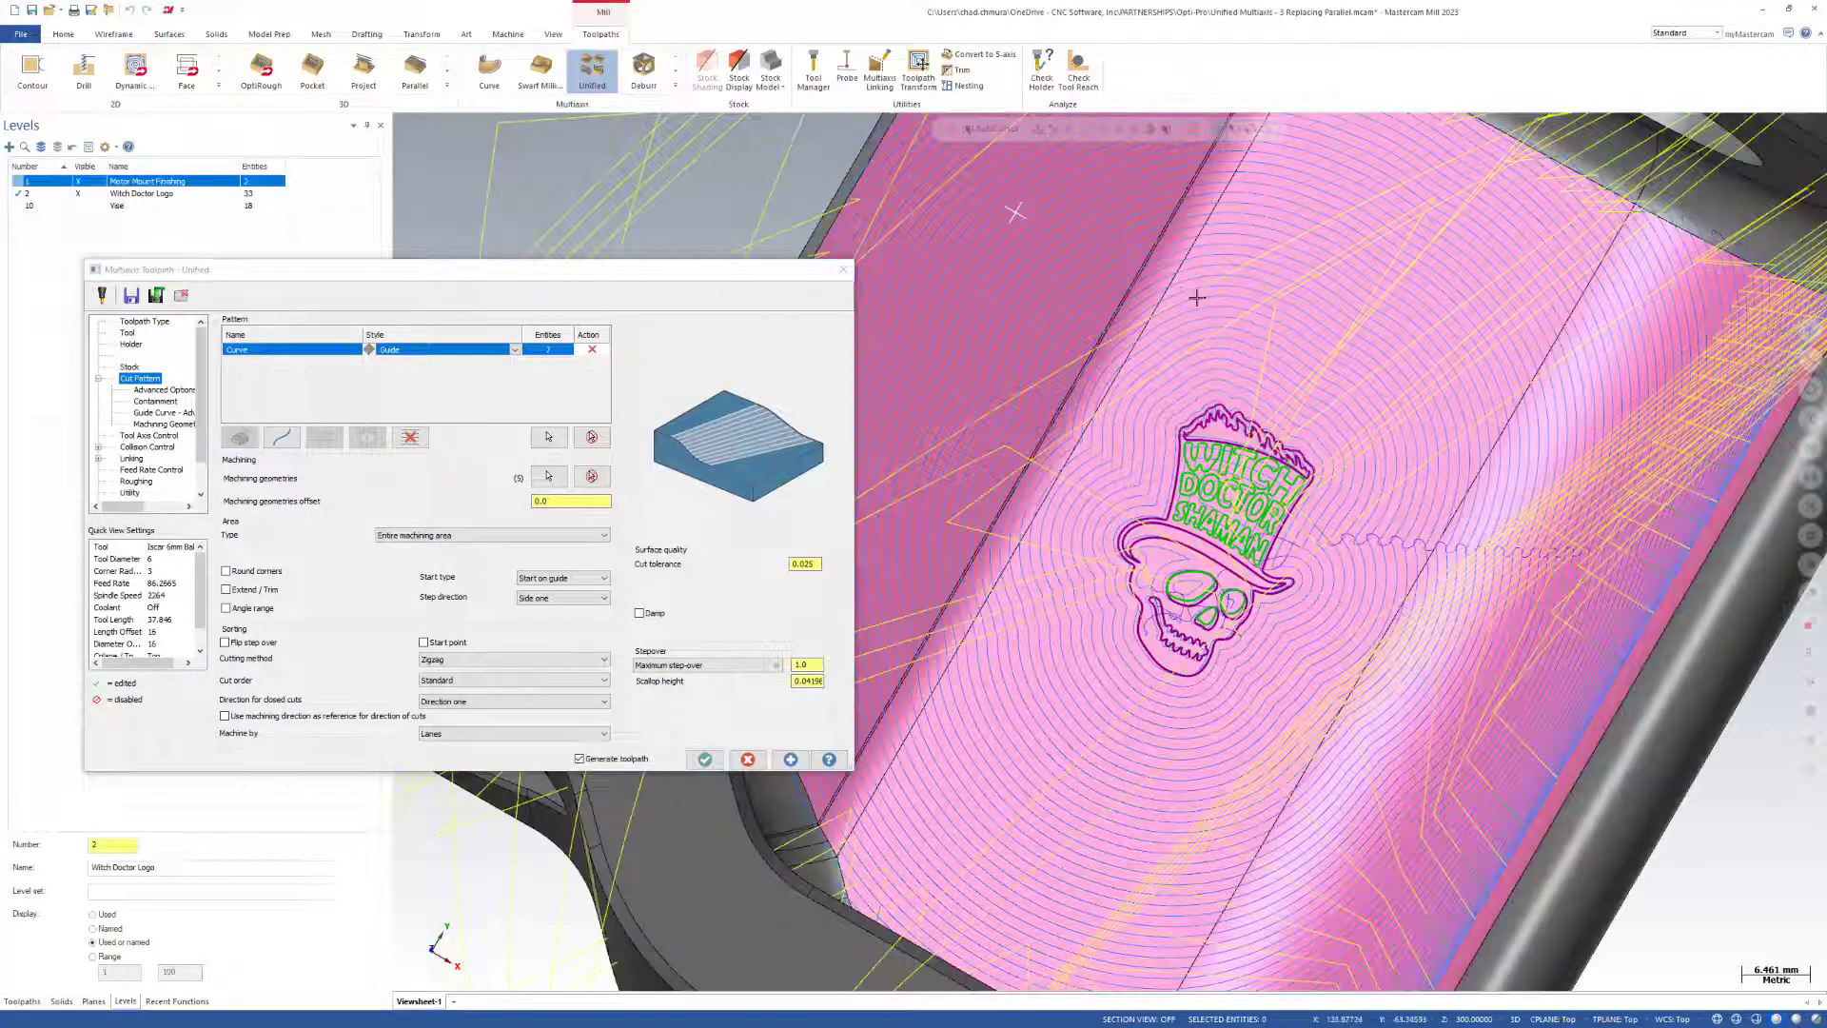
scroll(1092, 562, down, 3)
scroll(1223, 720, down, 3)
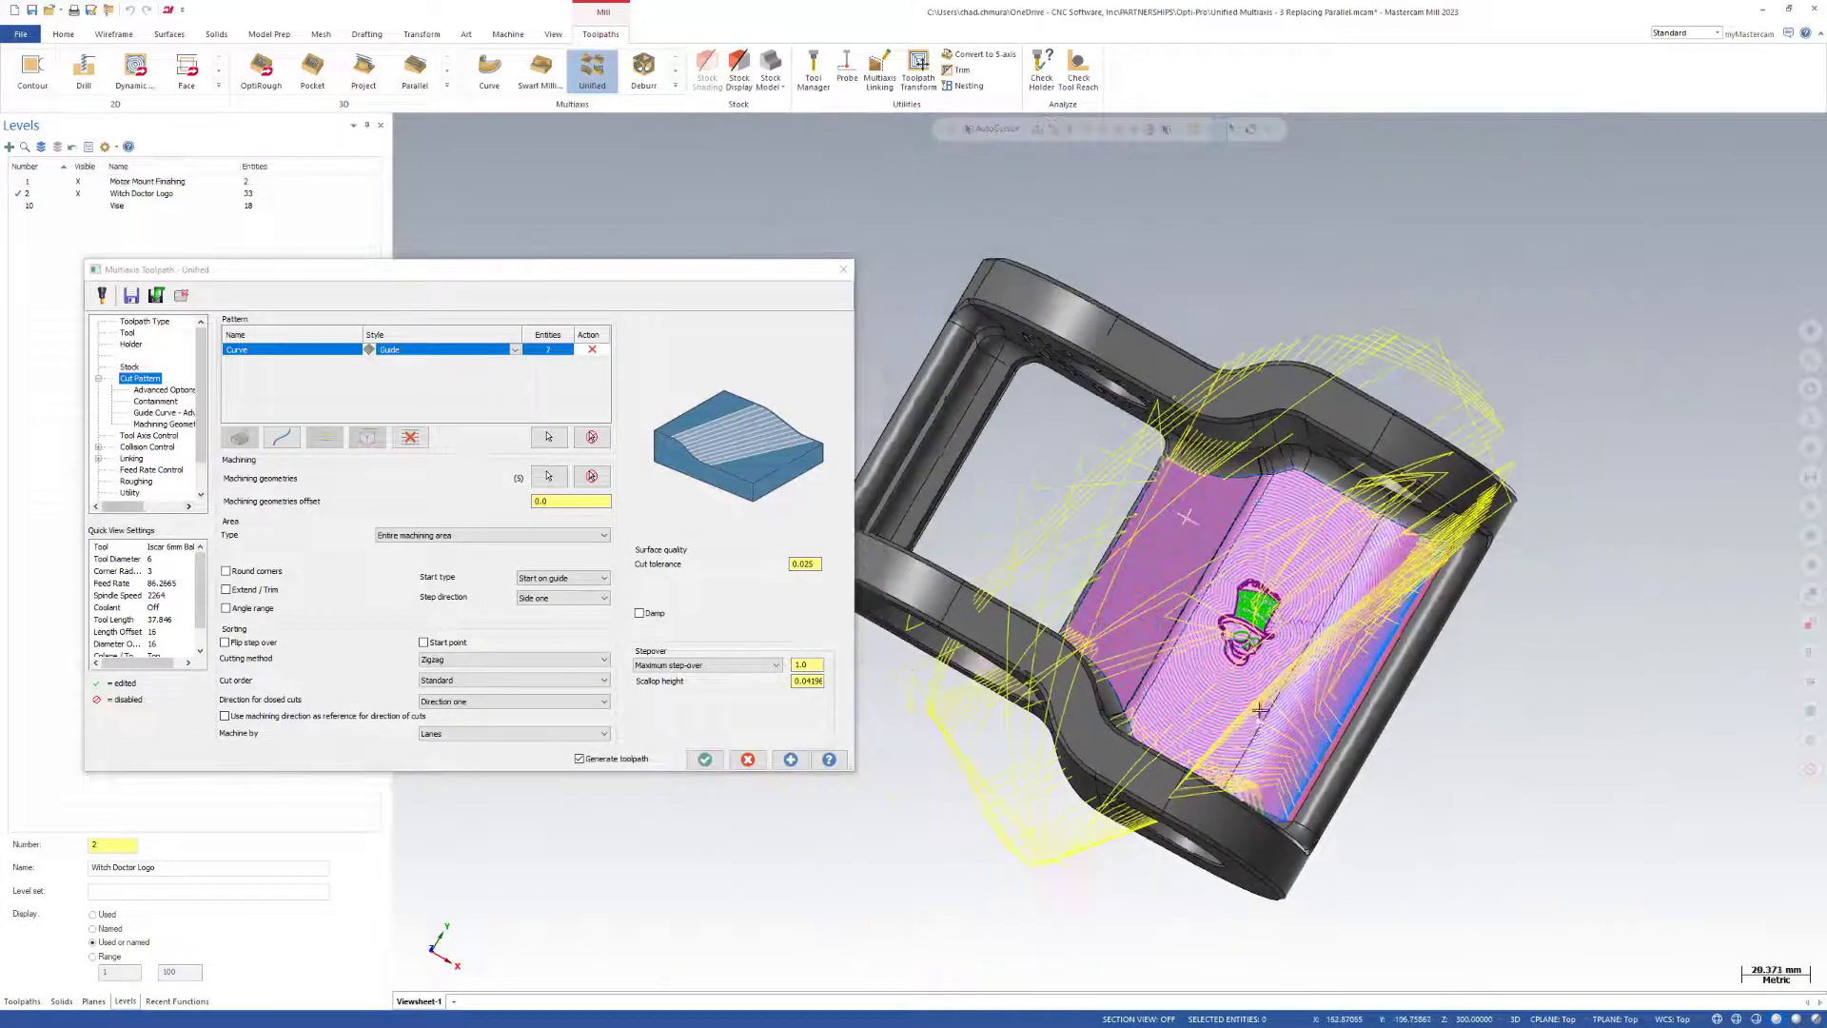
middle_drag(1223, 721, 1290, 551)
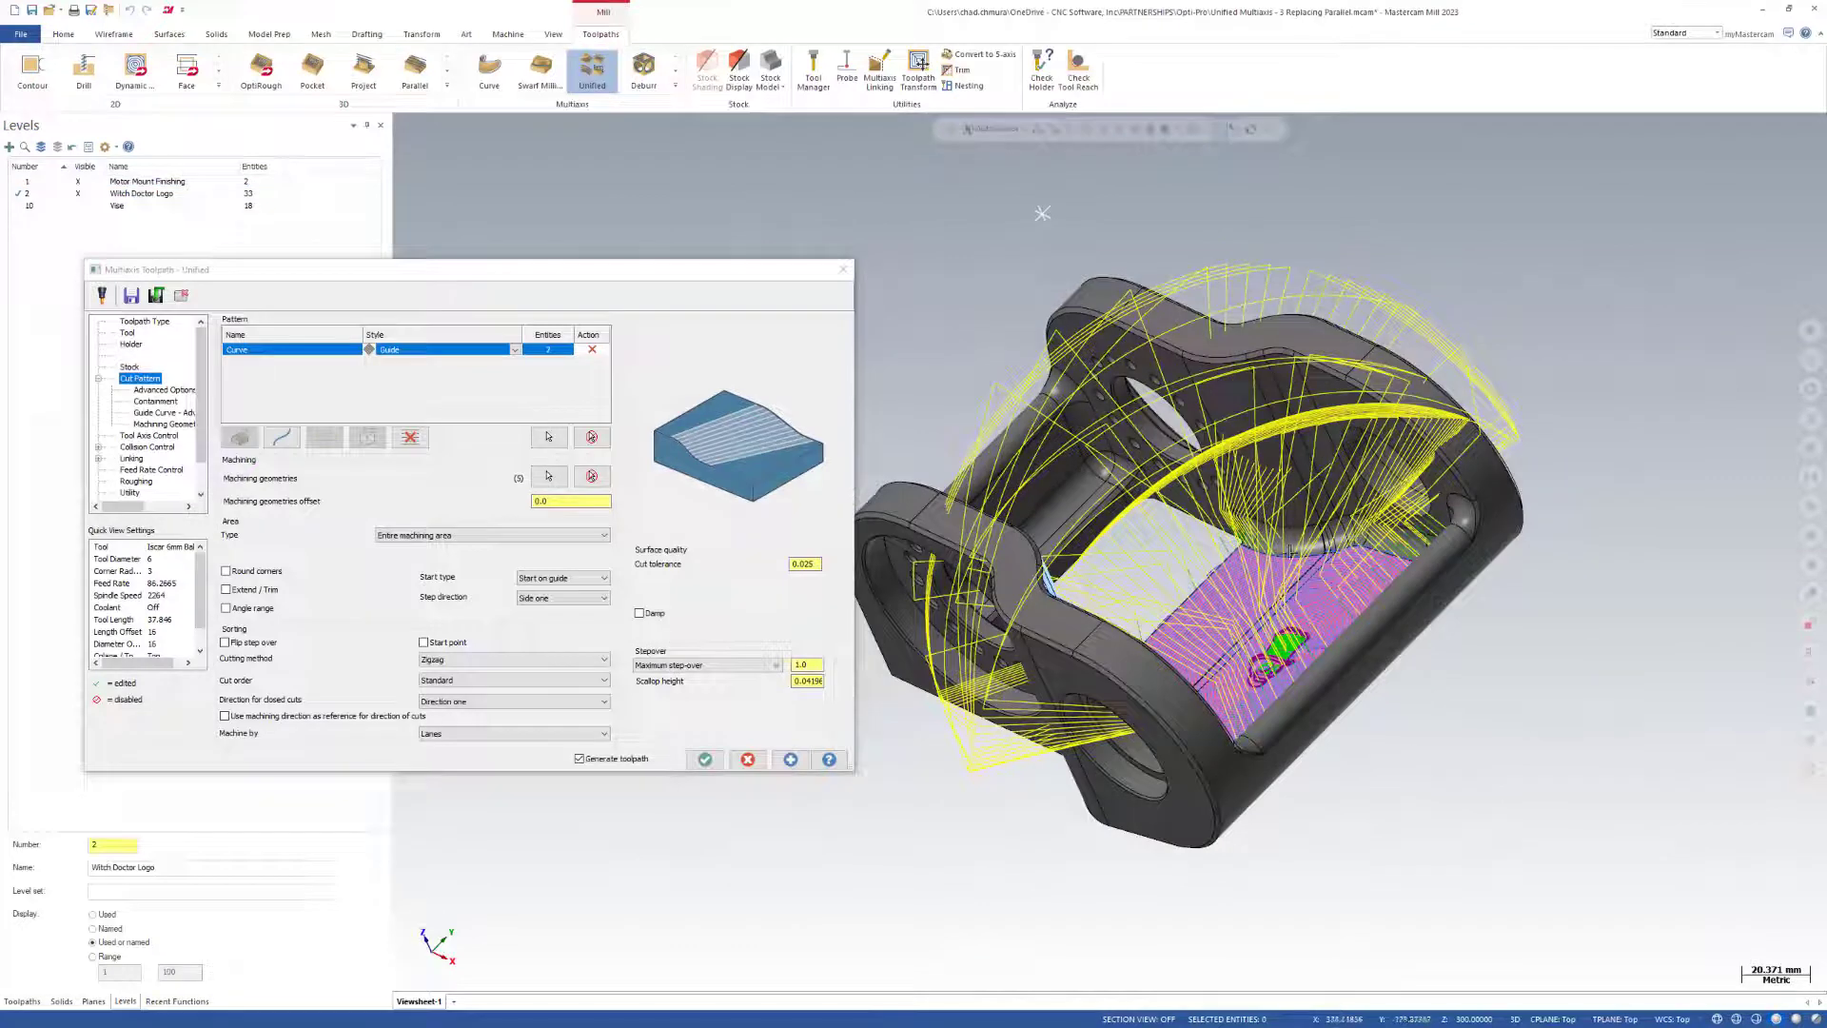
click(705, 759)
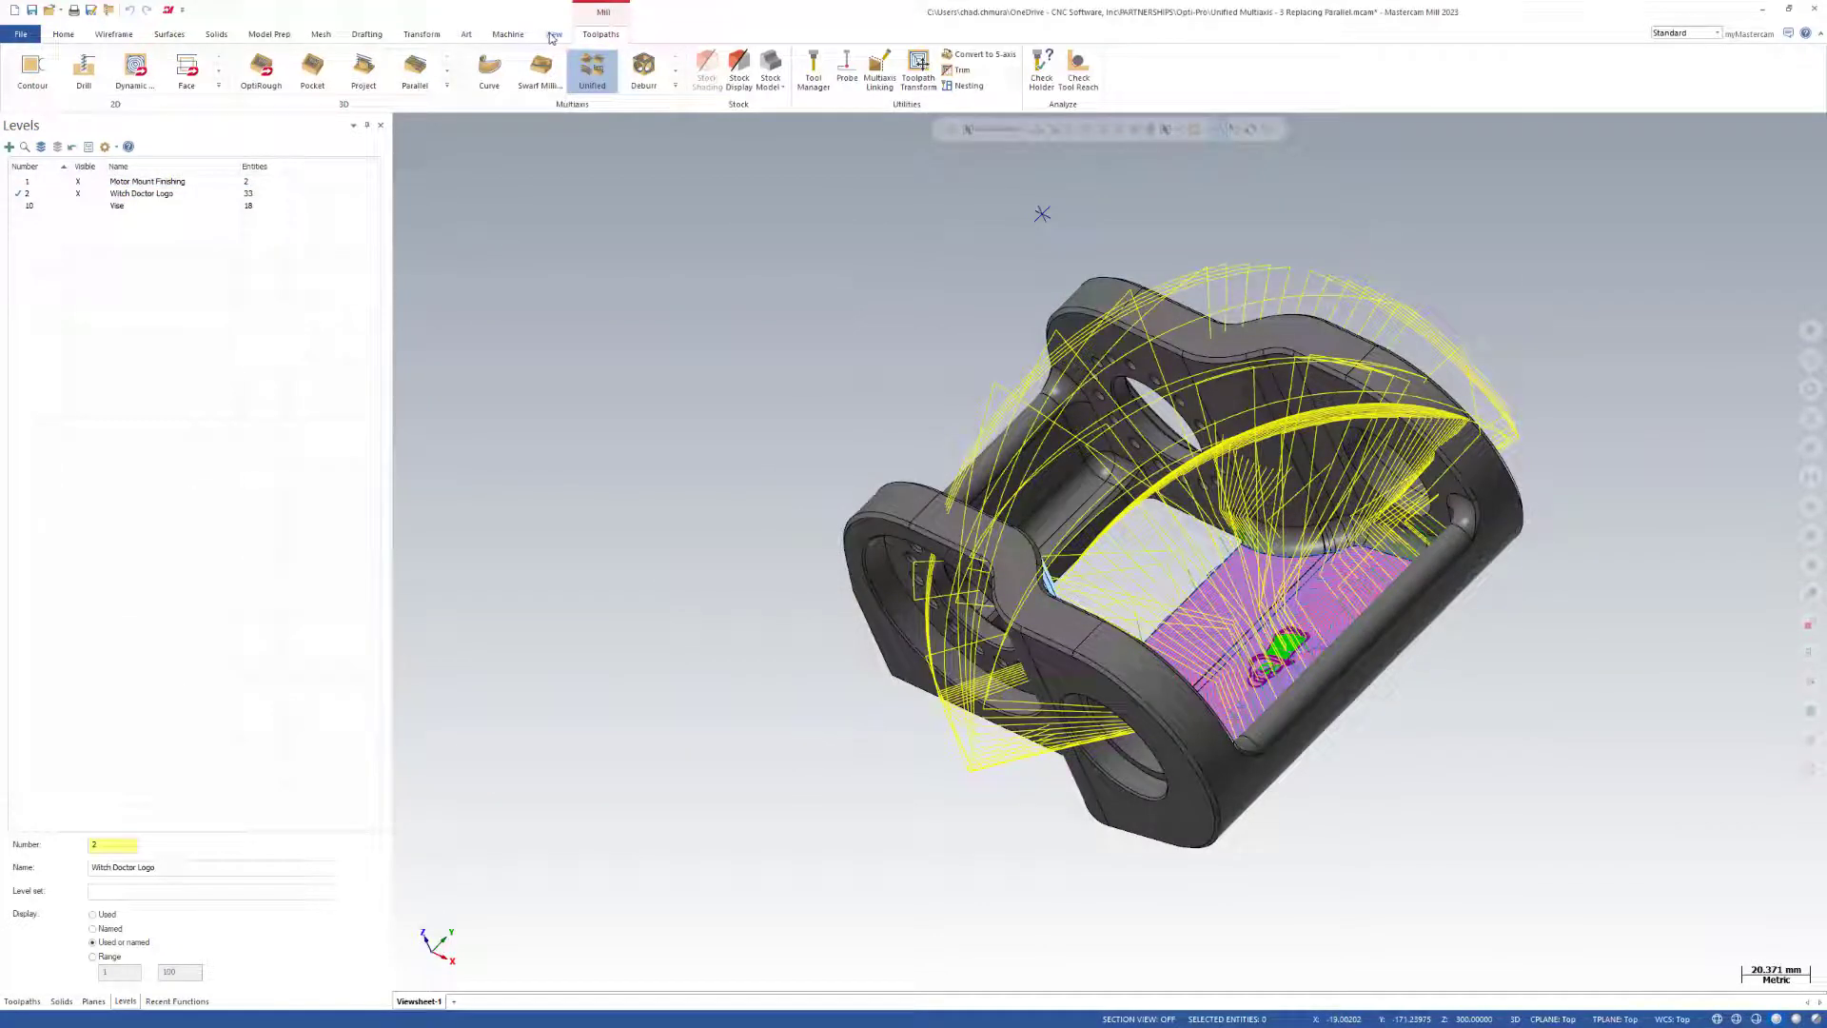
Hide the rapid retract motion and transition motion in the advanced toolpath display.
click(552, 35)
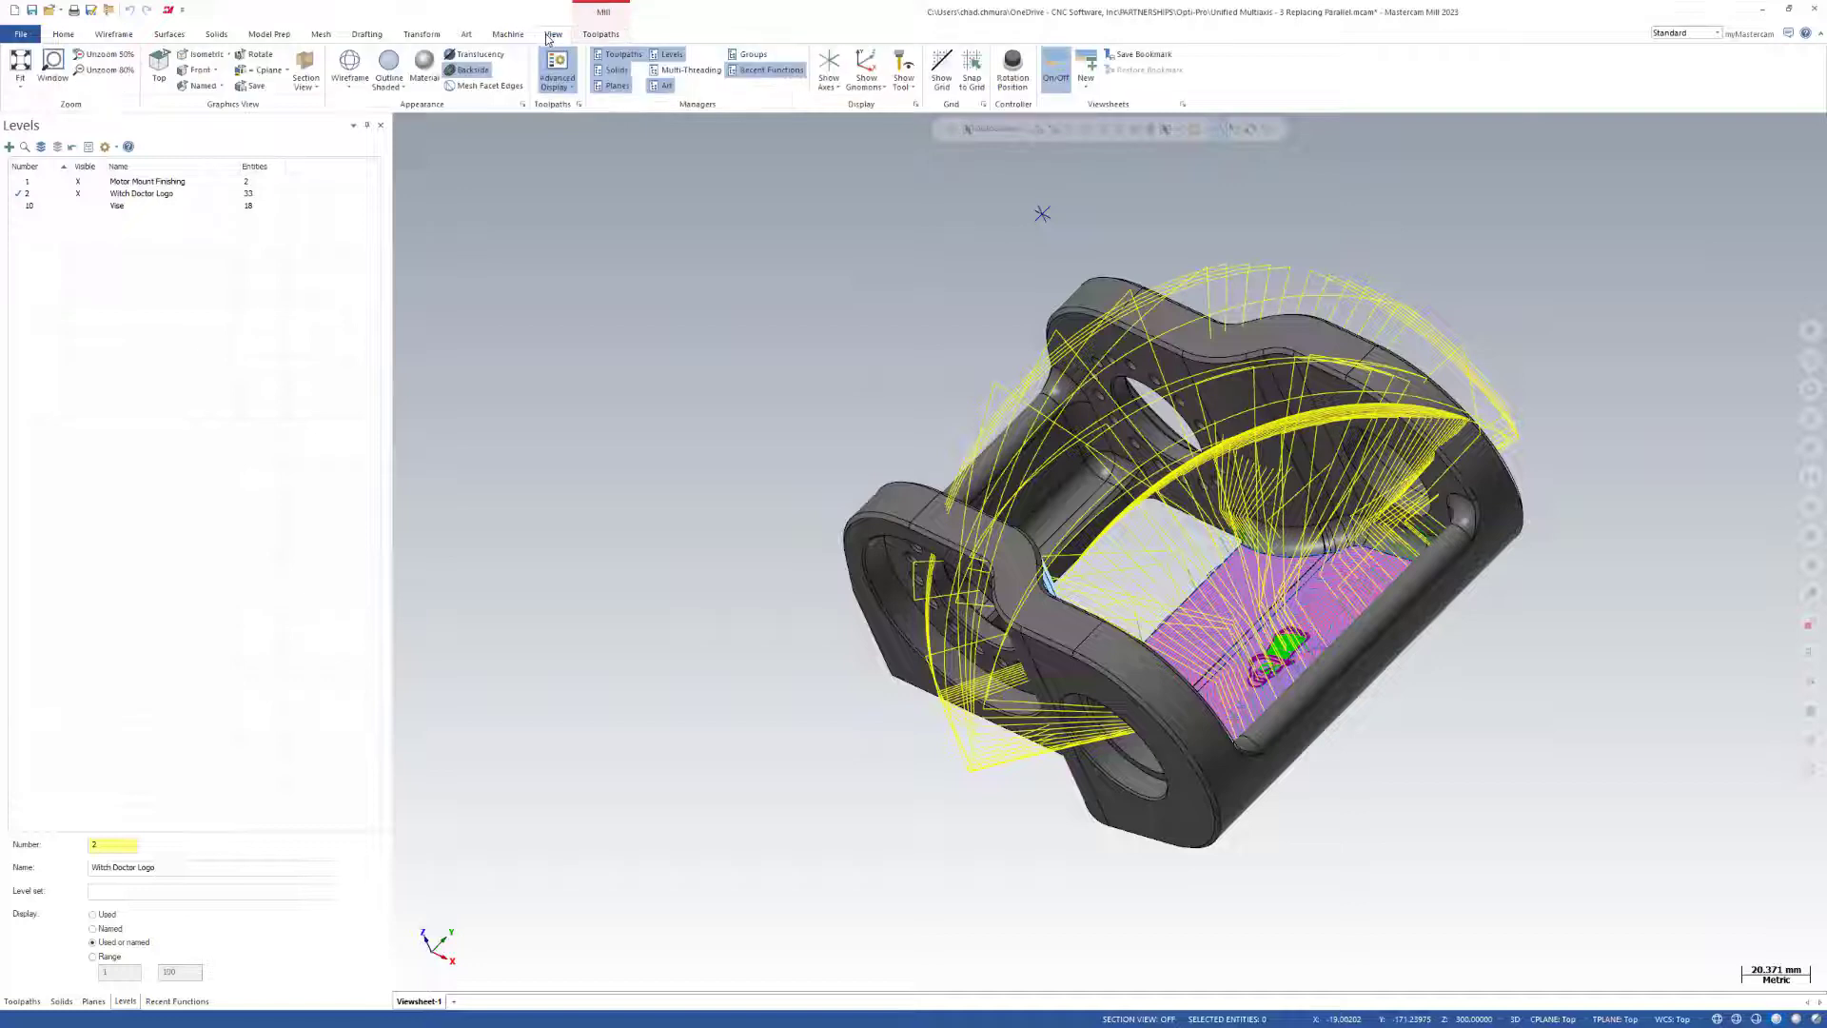
click(580, 106)
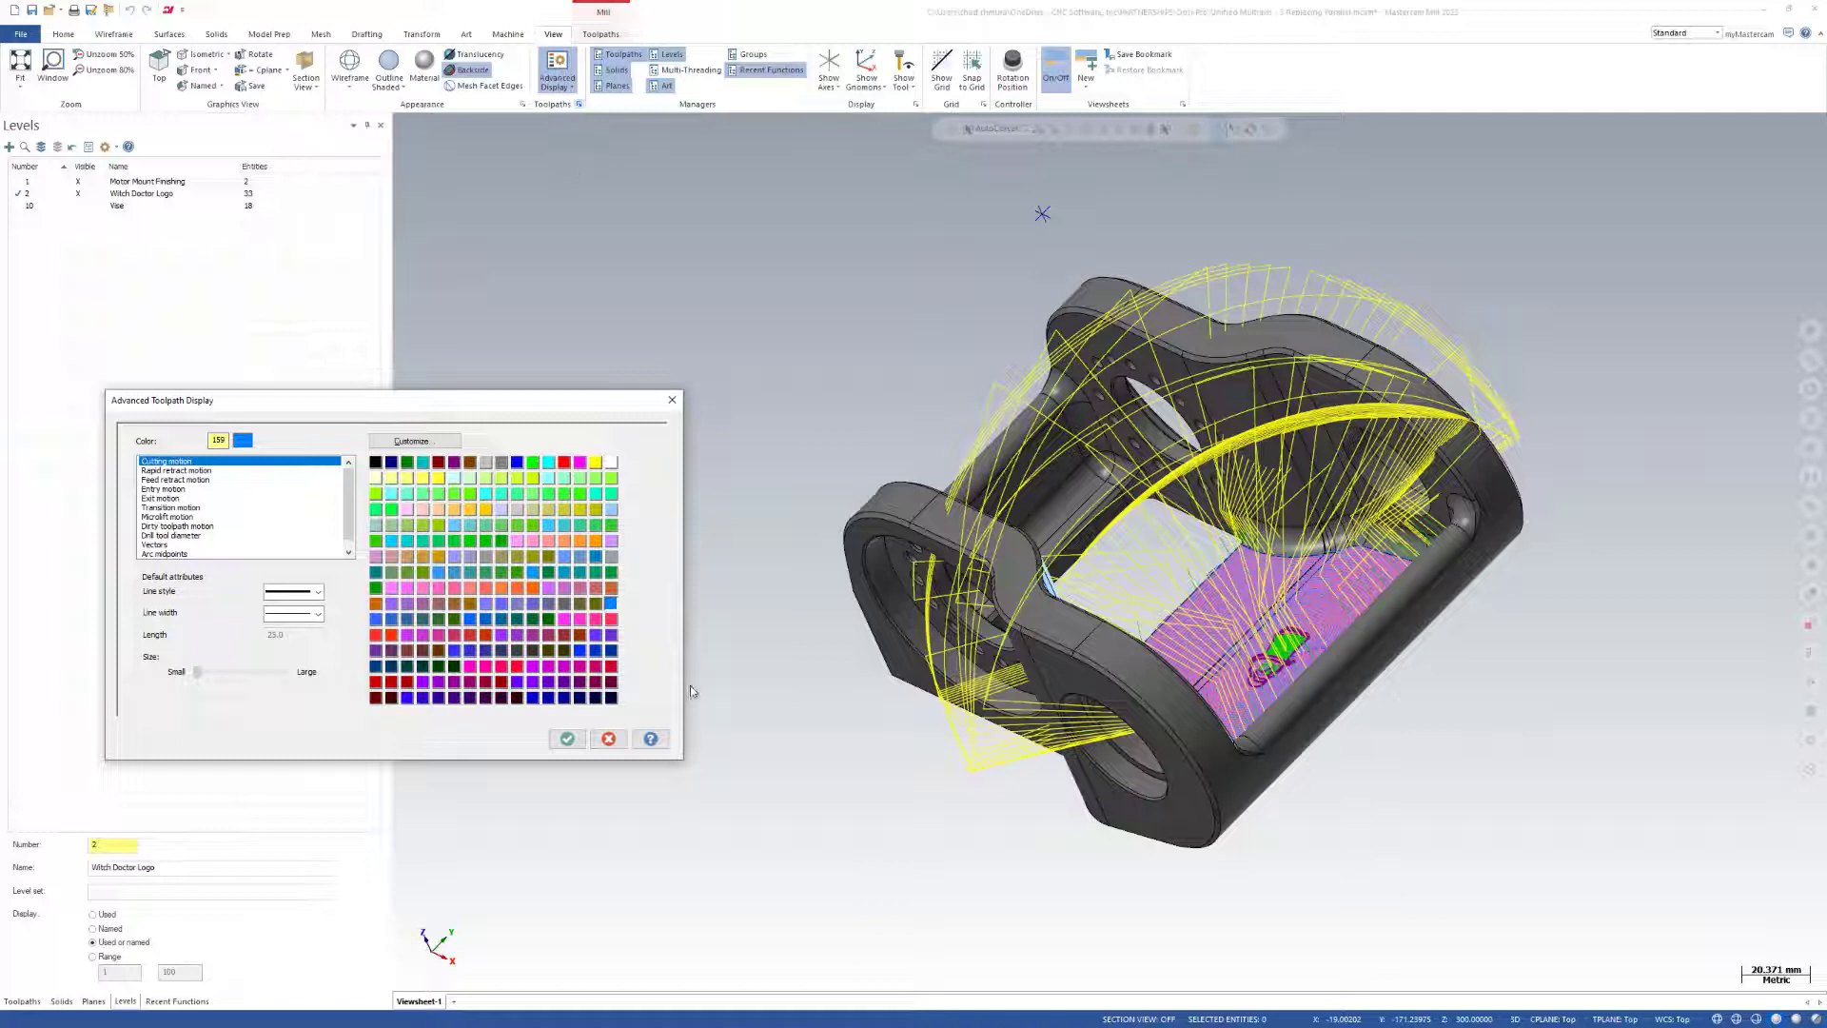
click(609, 739)
click(571, 88)
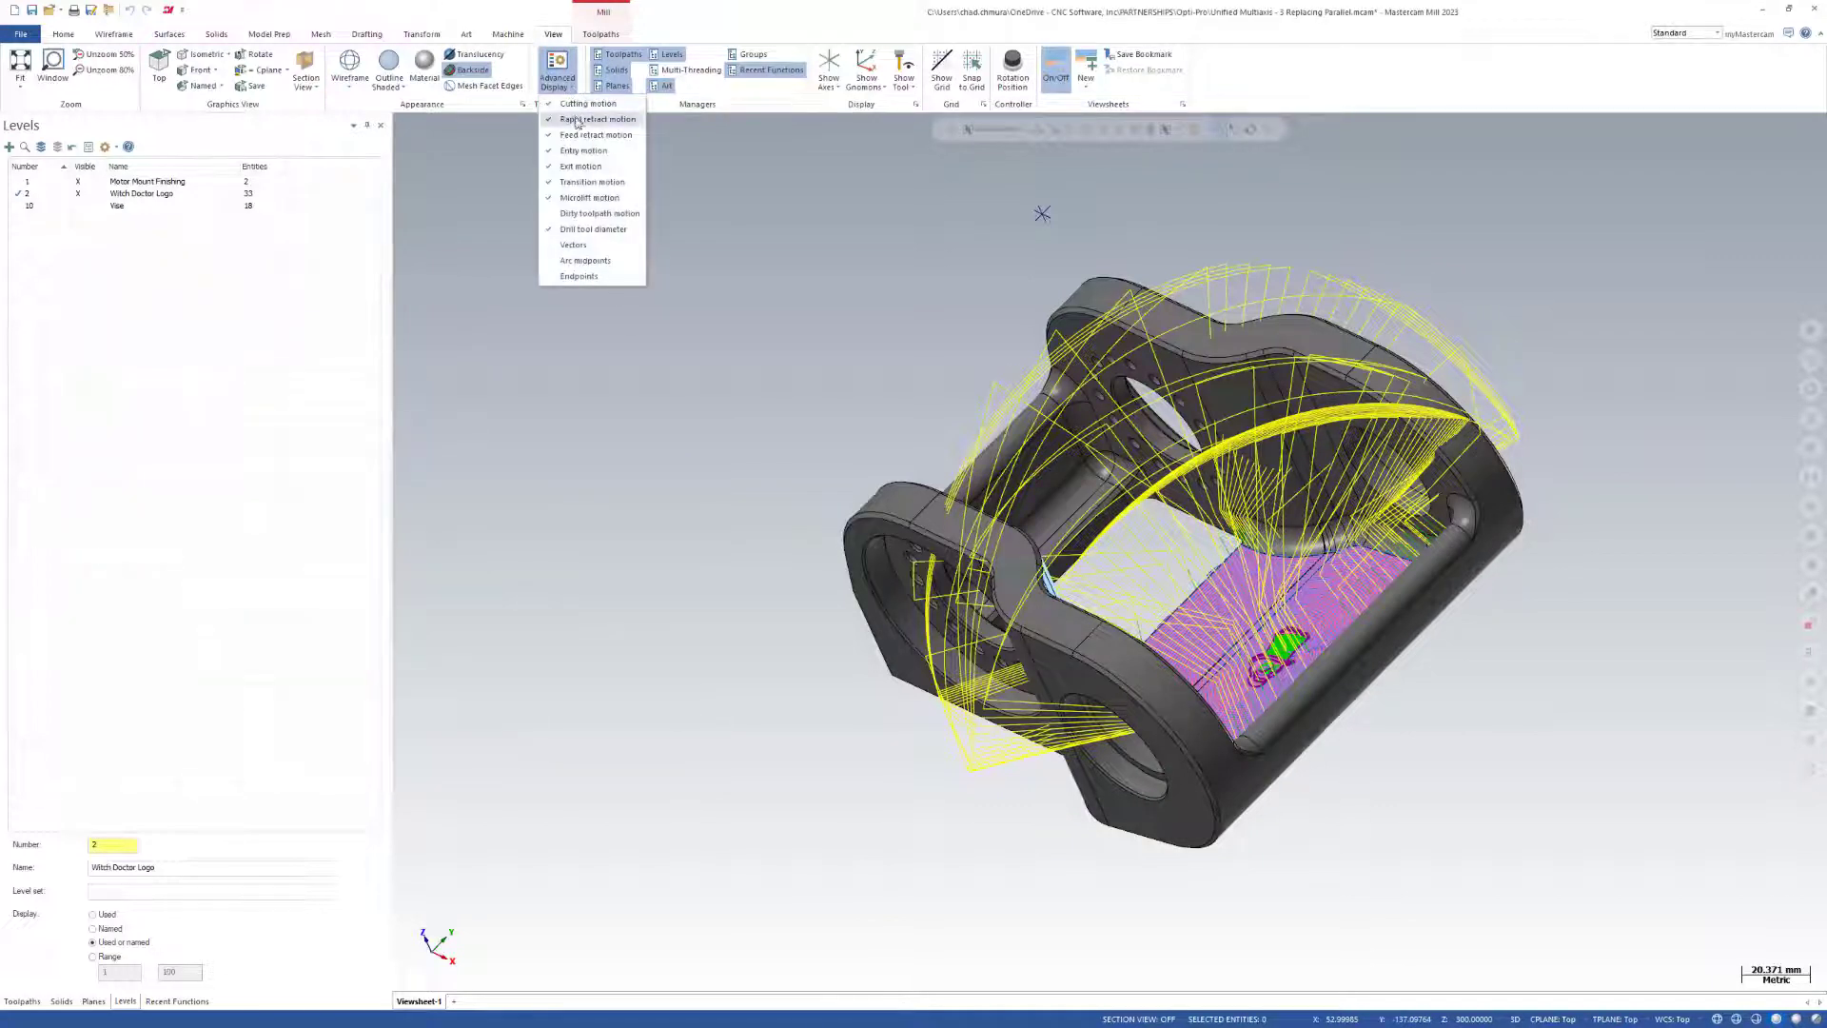
click(578, 121)
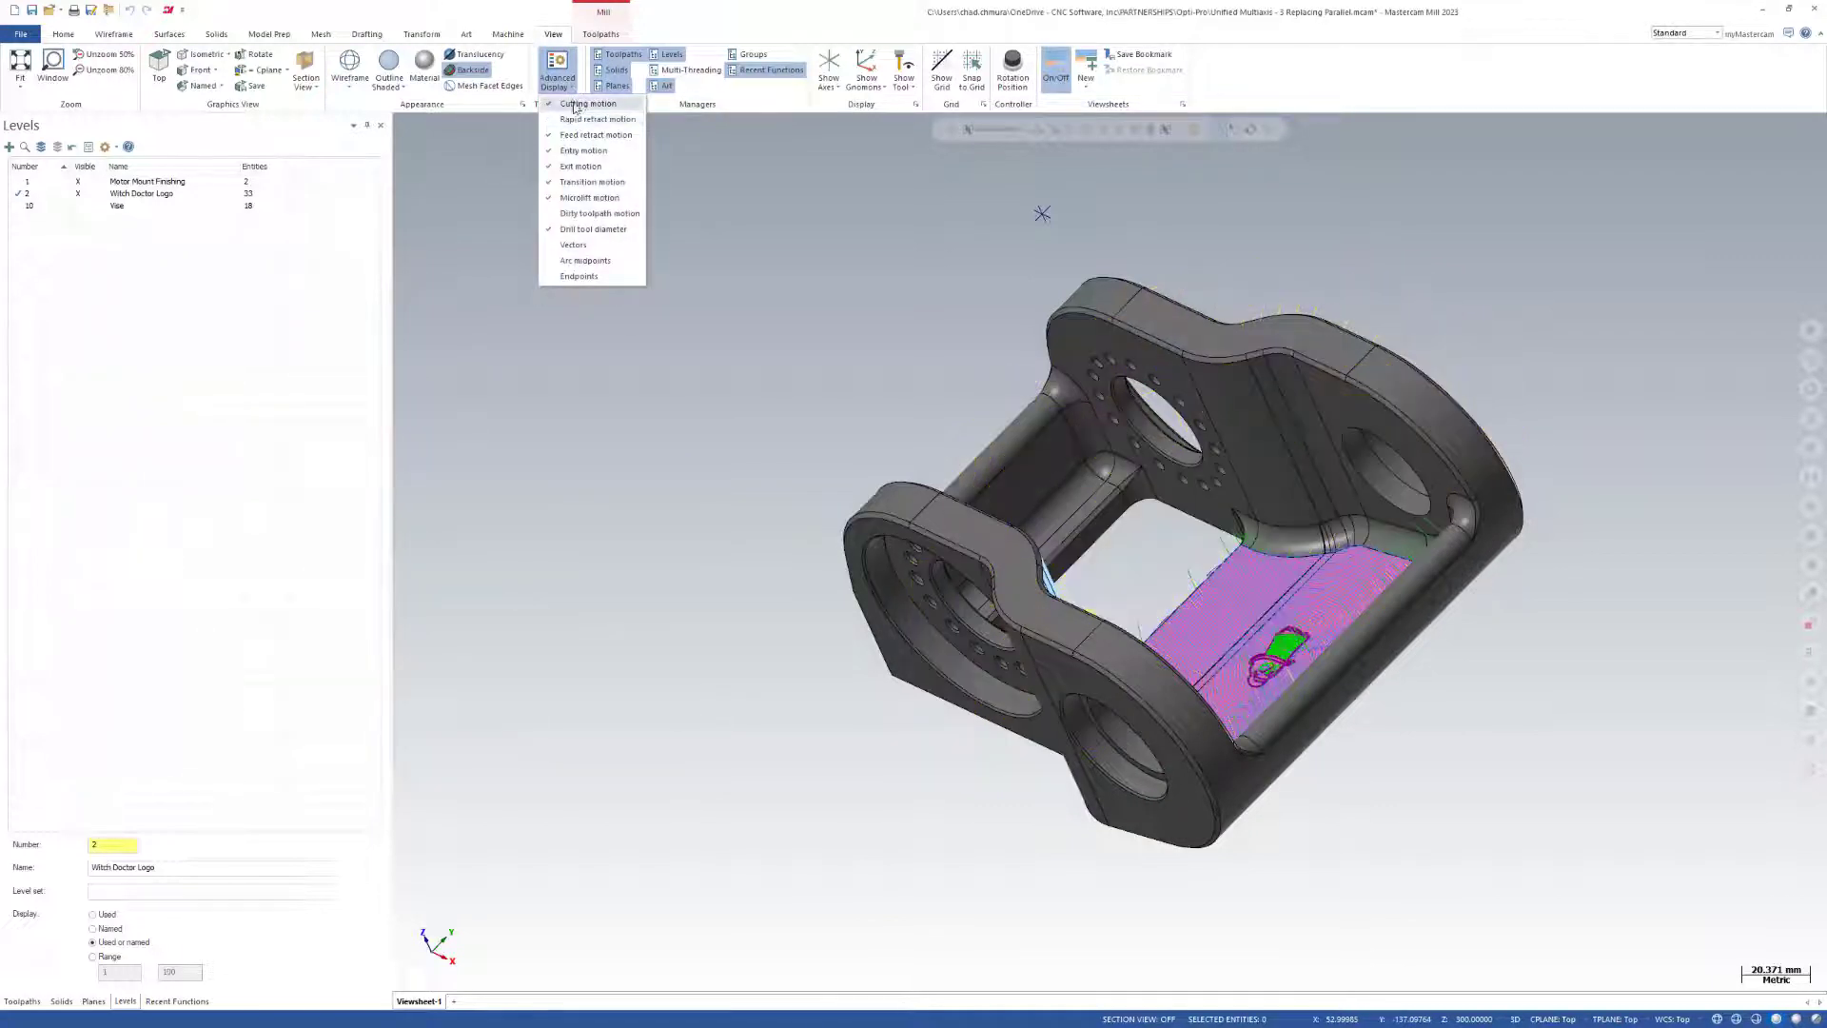
click(598, 184)
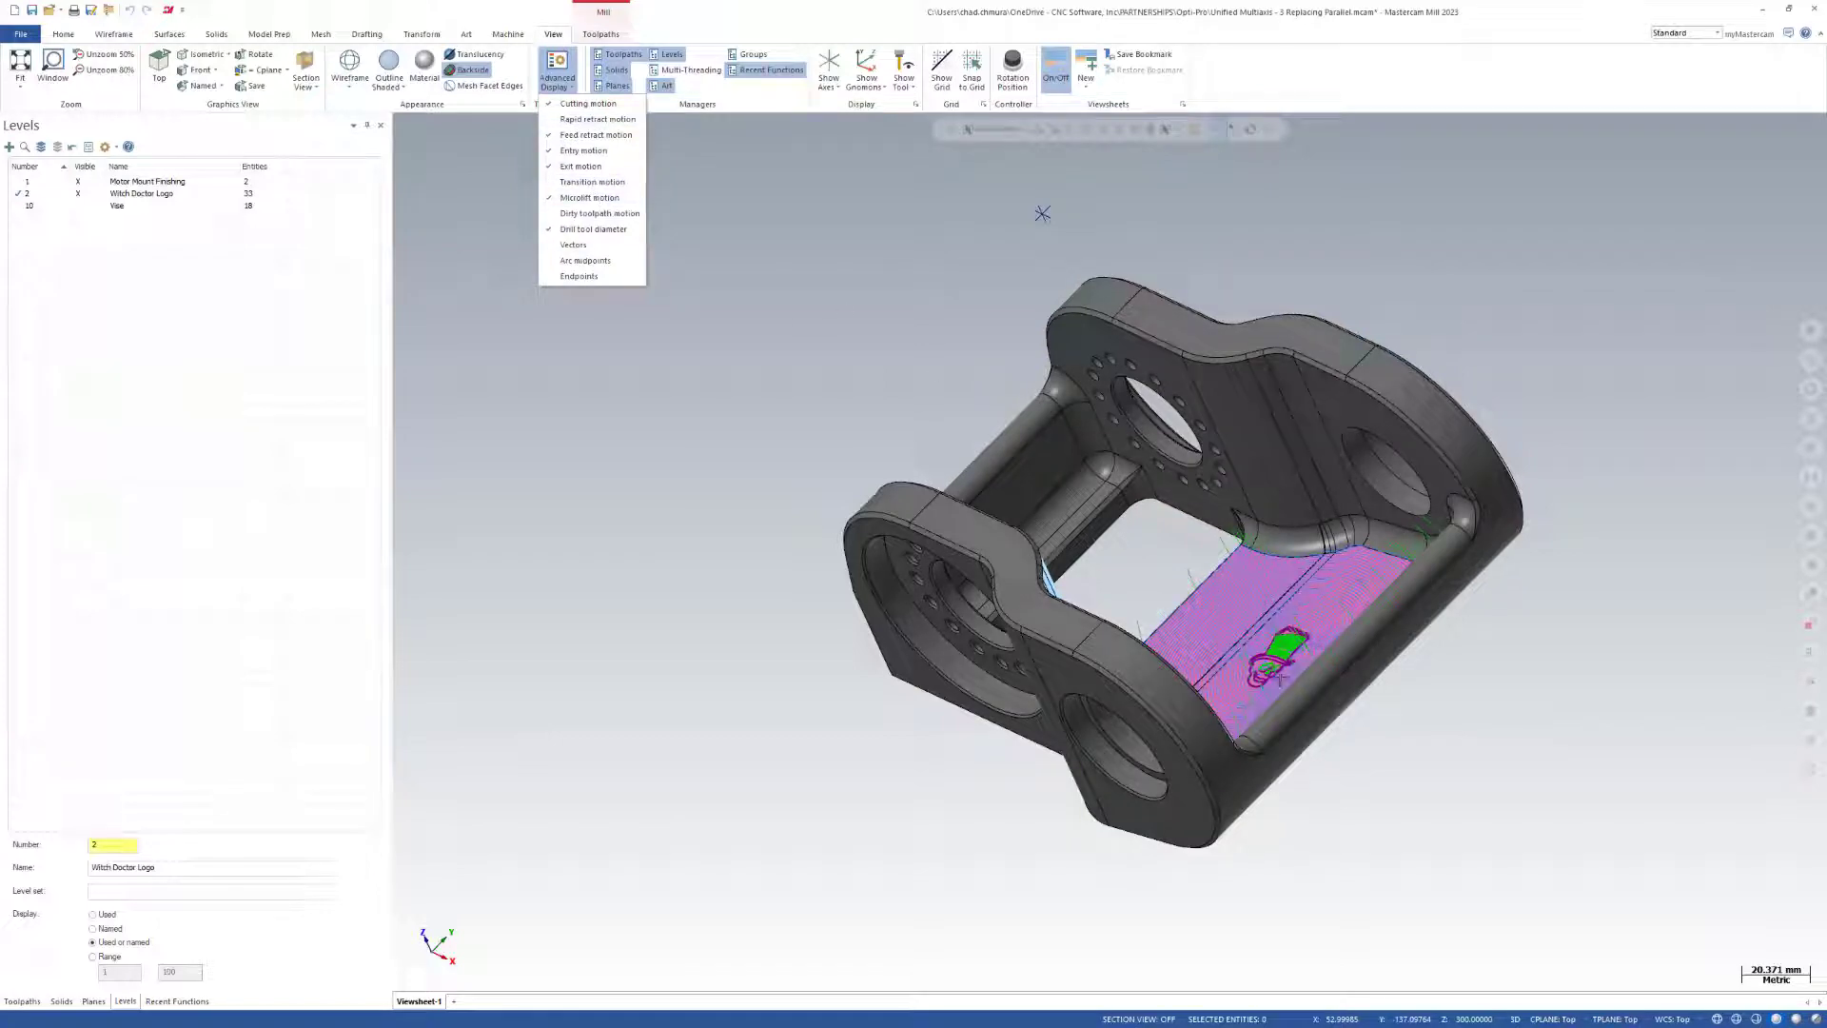
click(846, 675)
Examine the Guide passes around the skull logo on the pink floor.
scroll(1314, 676, up, 5)
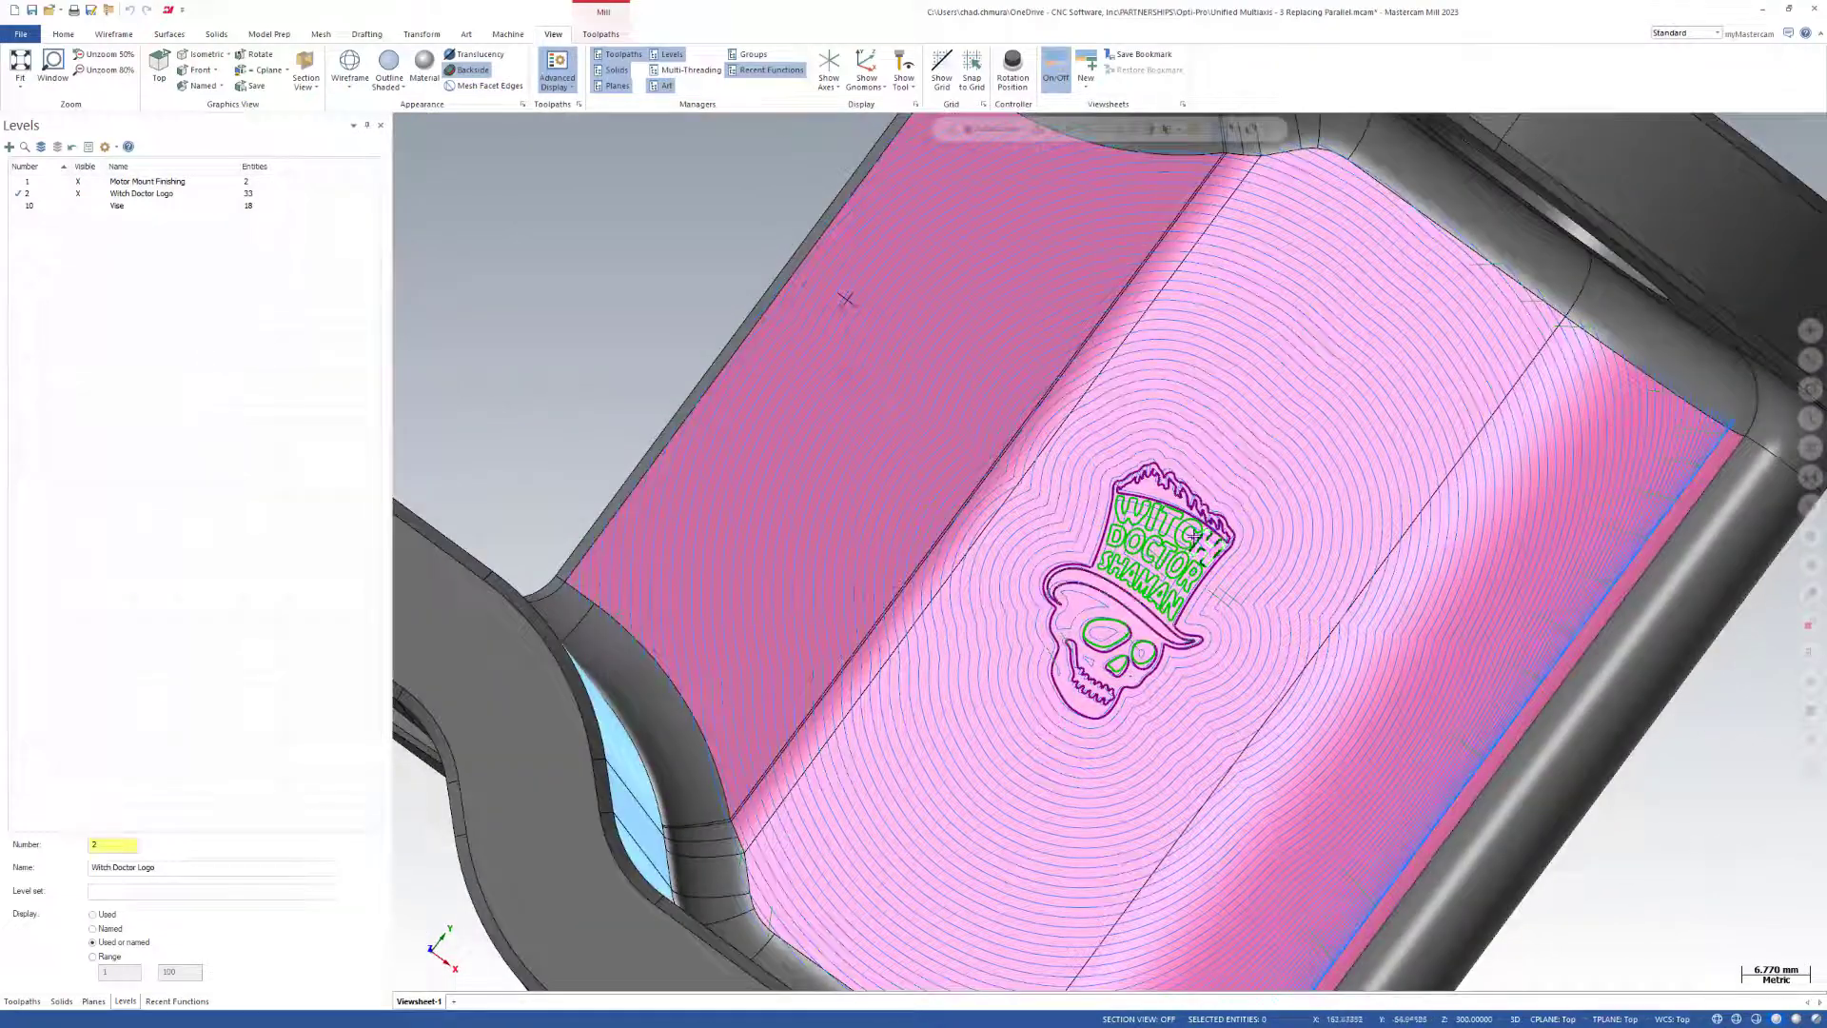
scroll(1070, 609, up, 3)
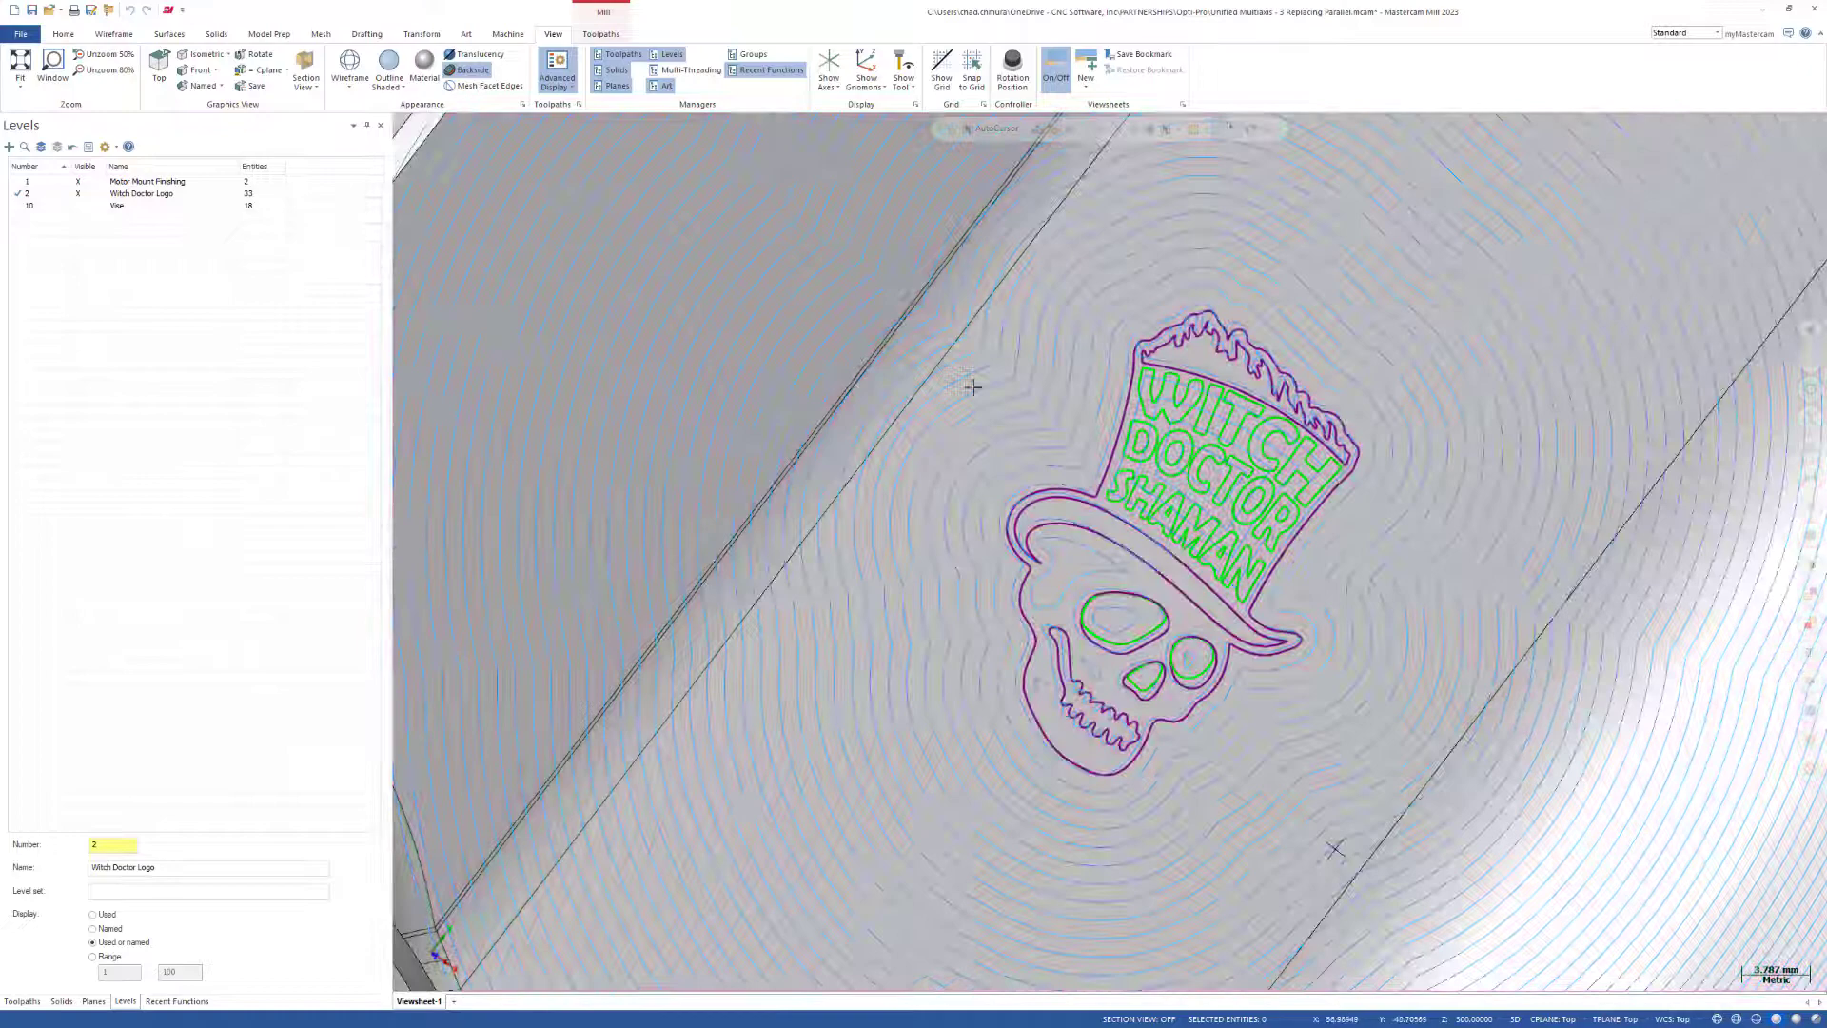
scroll(883, 437, down, 1)
Change the motor mount solid and its pink floor faces to light grey, and view the passes across the floor.
right_click(883, 436)
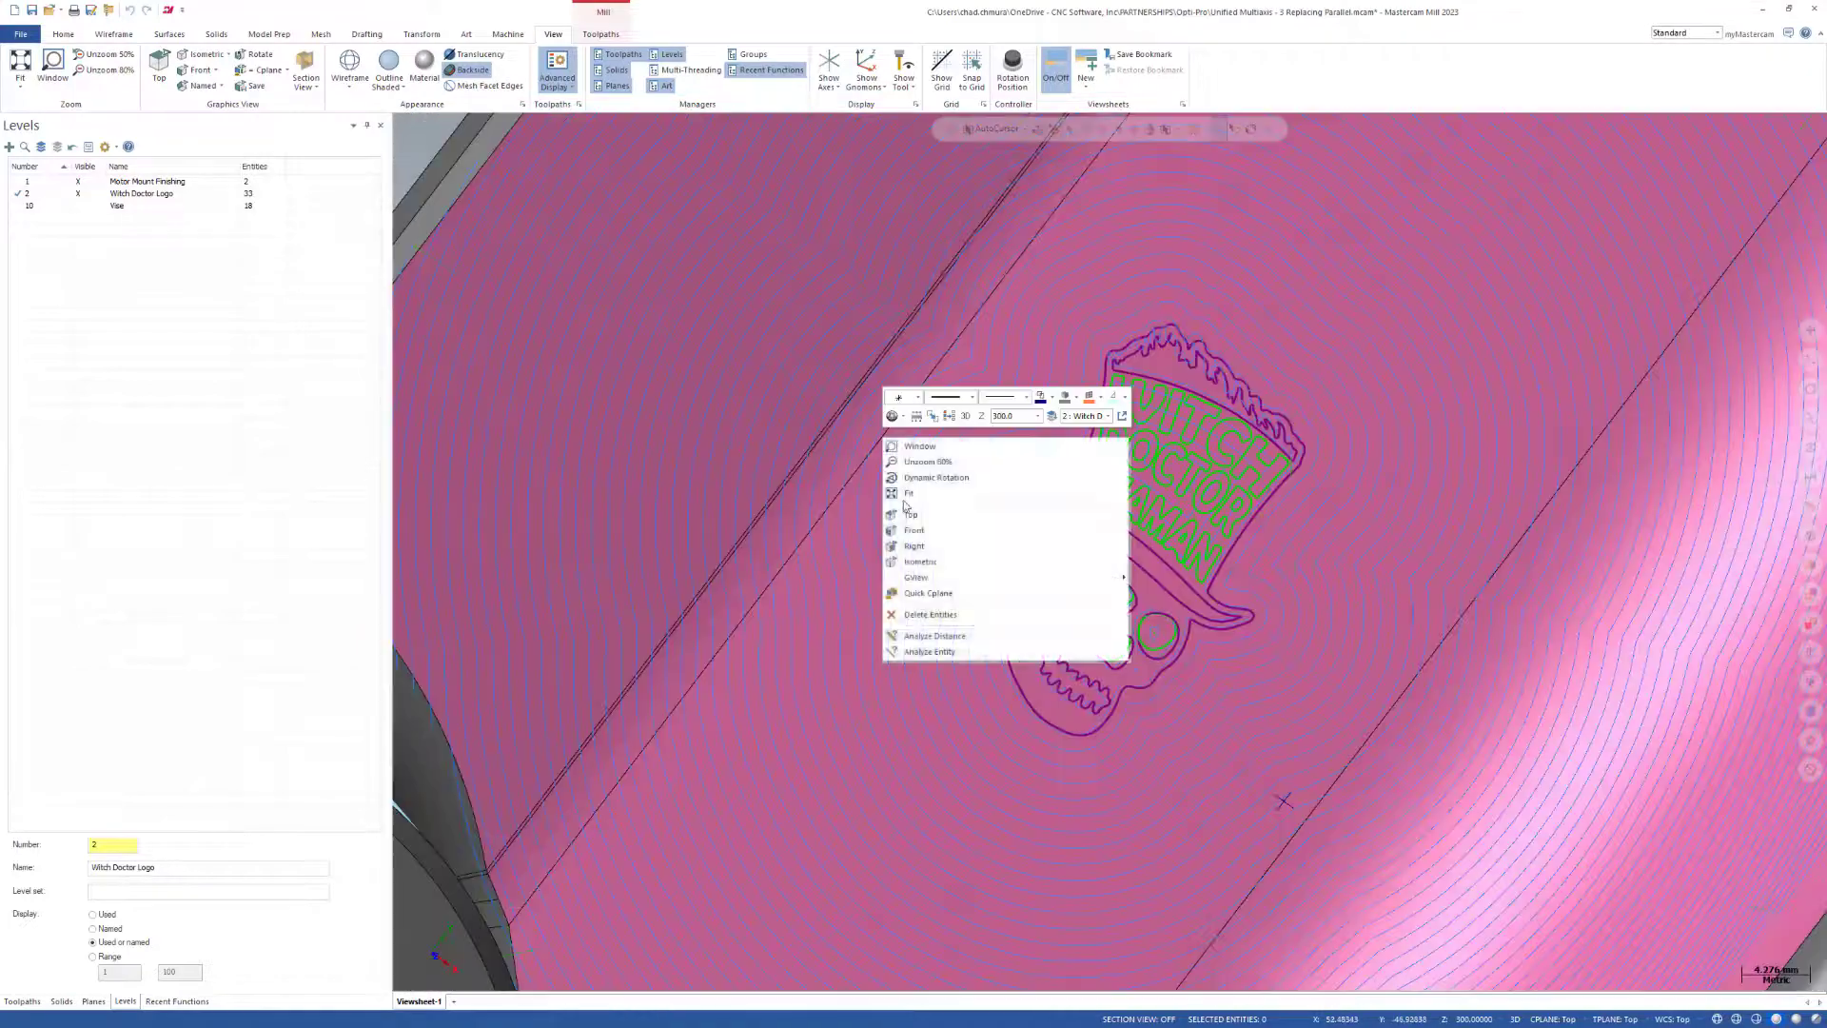
click(831, 416)
scroll(660, 334, down, 8)
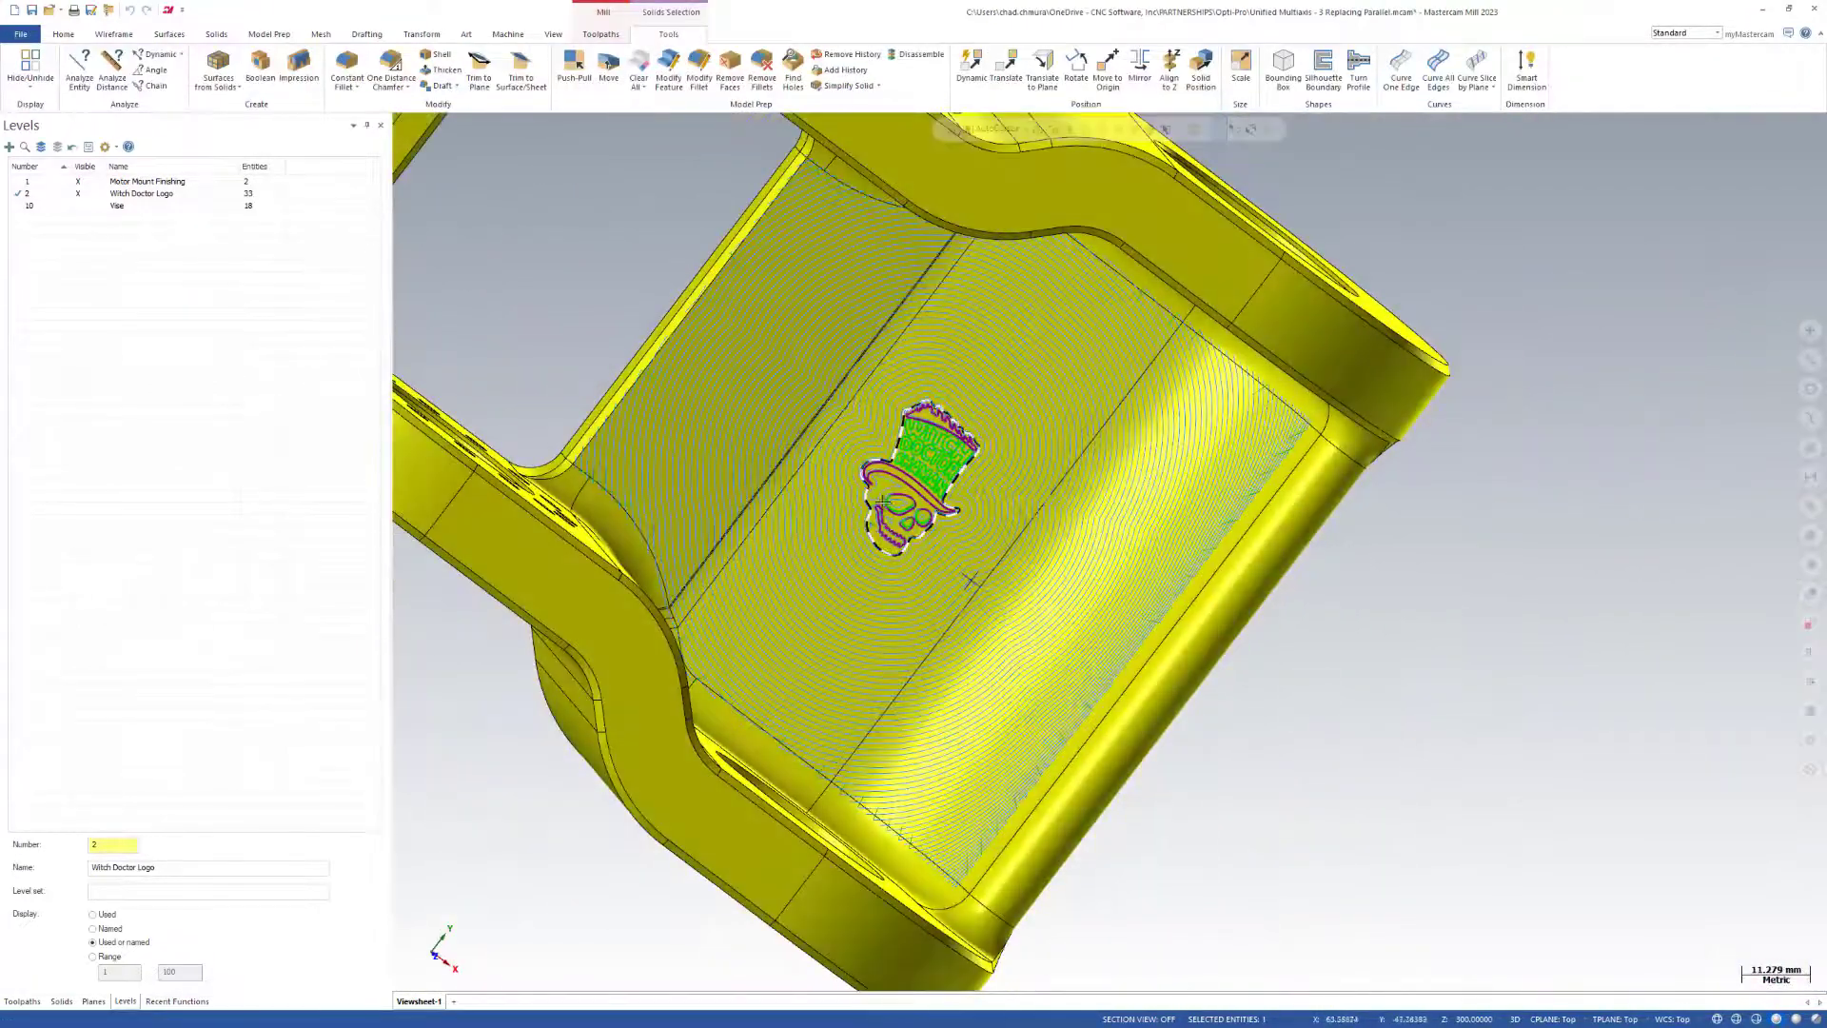
key(Escape)
middle_drag(1117, 585, 850, 414)
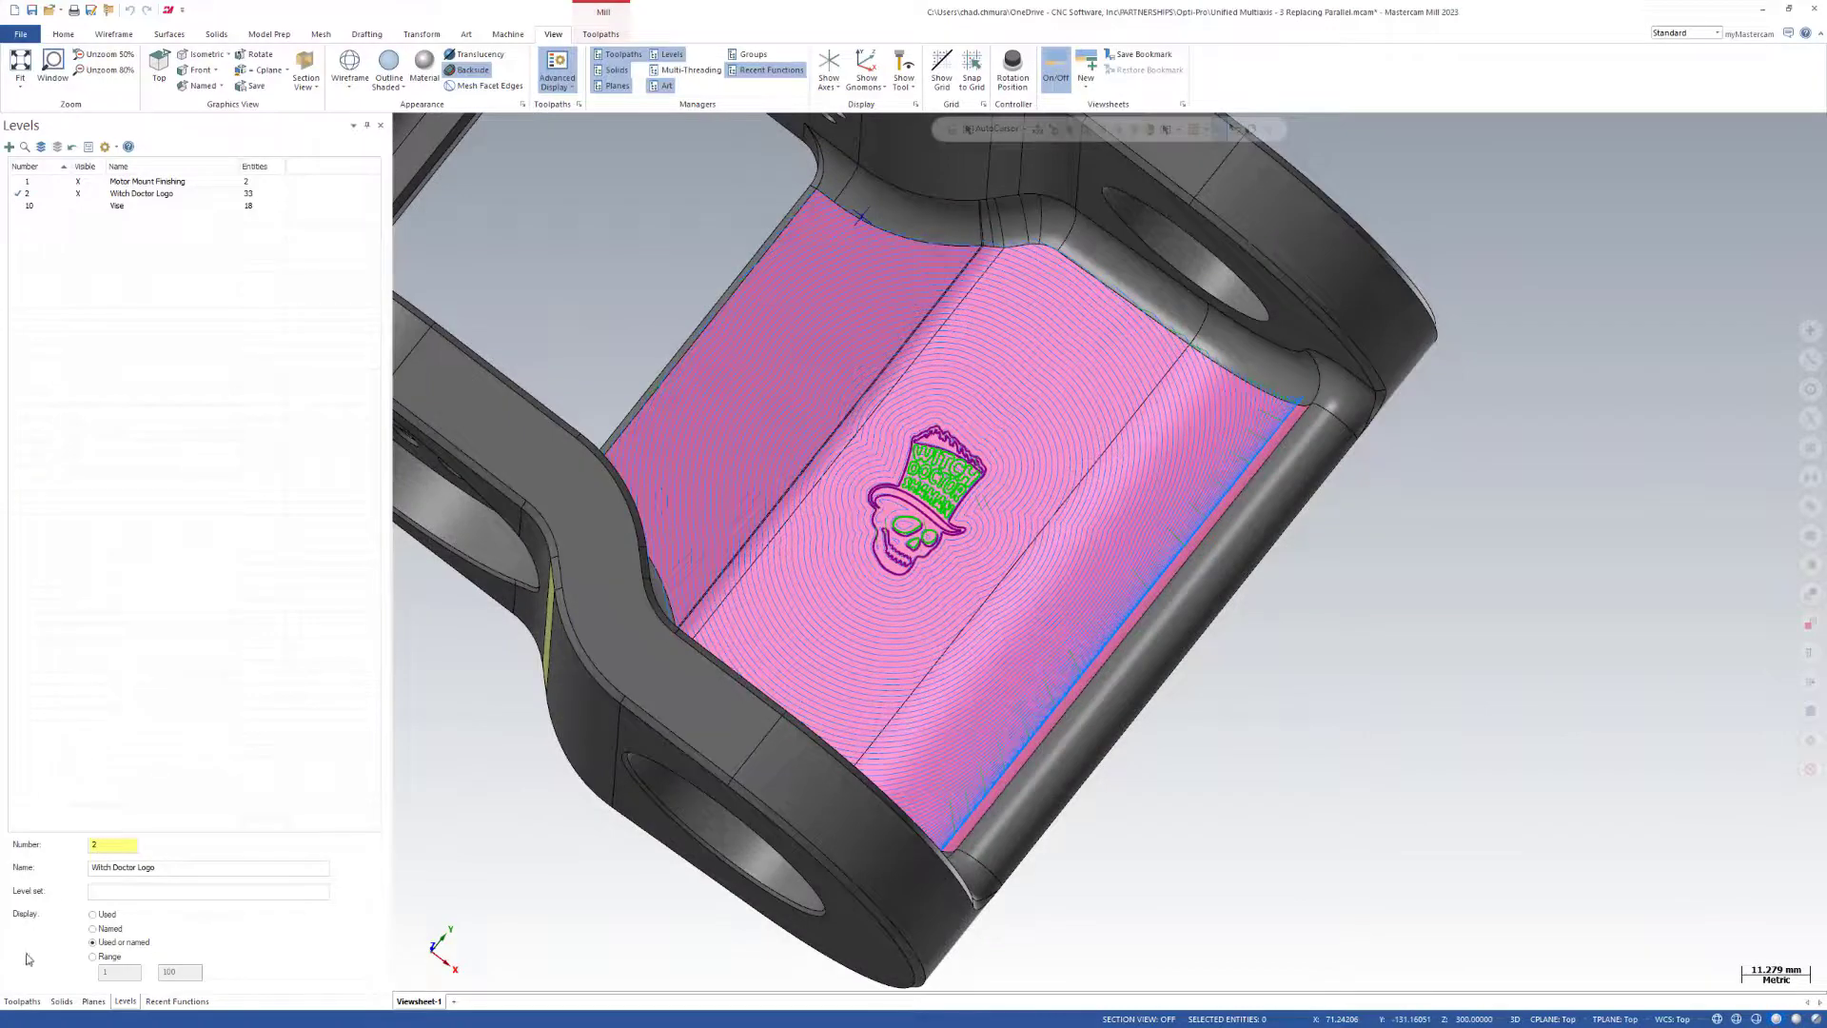
Replace the Guide pattern in the Unified floor operation with a curve pattern using the Parallel style.
click(21, 1001)
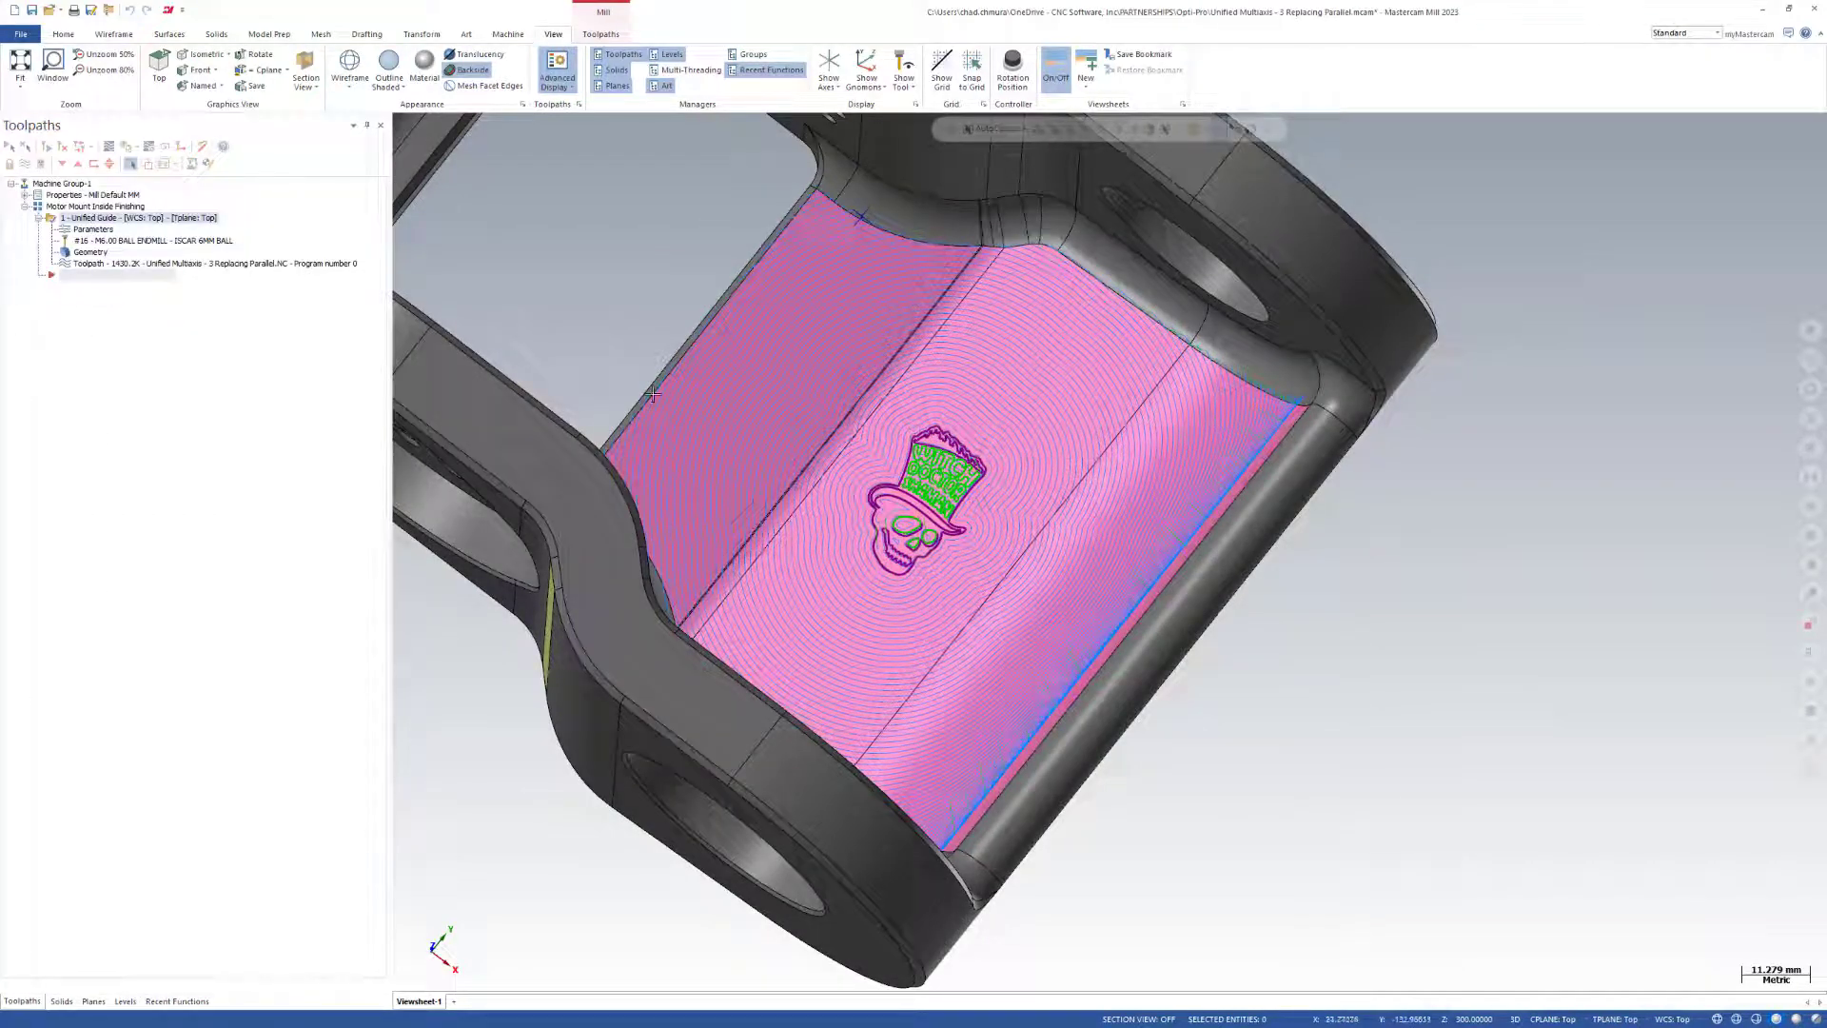
scroll(852, 648, down, 3)
middle_drag(852, 647, 771, 315)
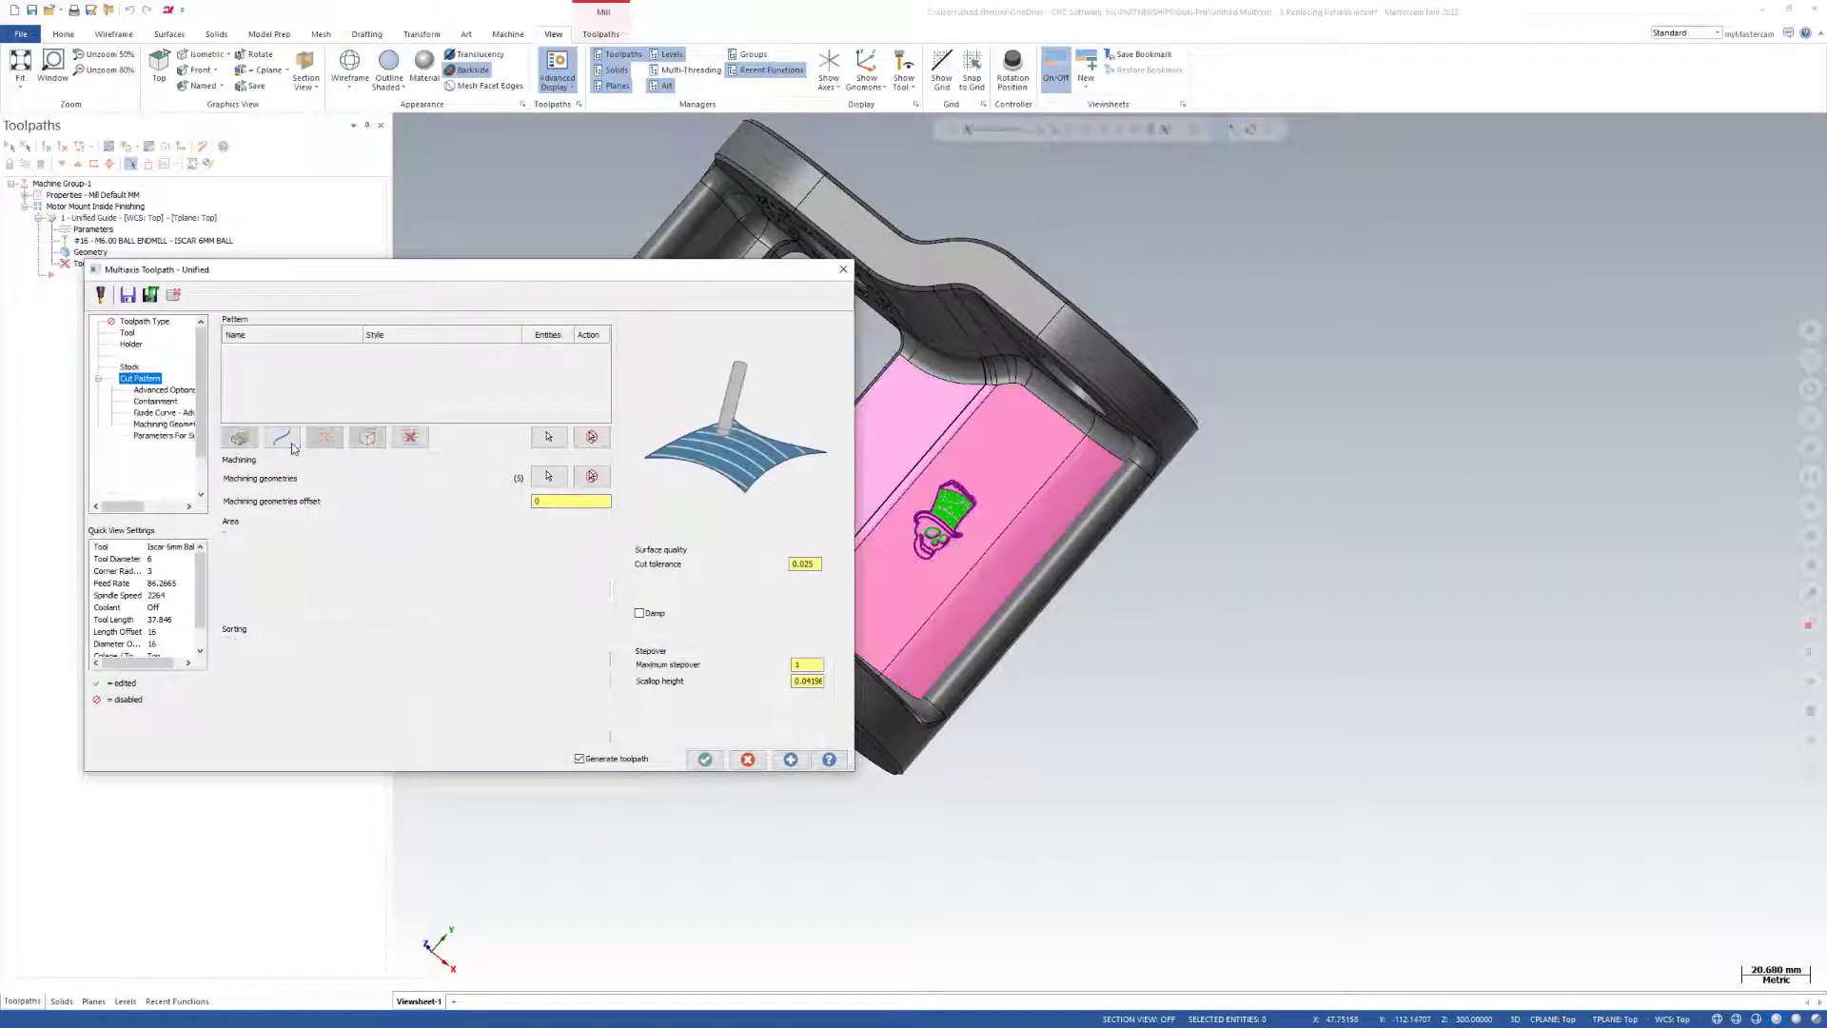
click(514, 353)
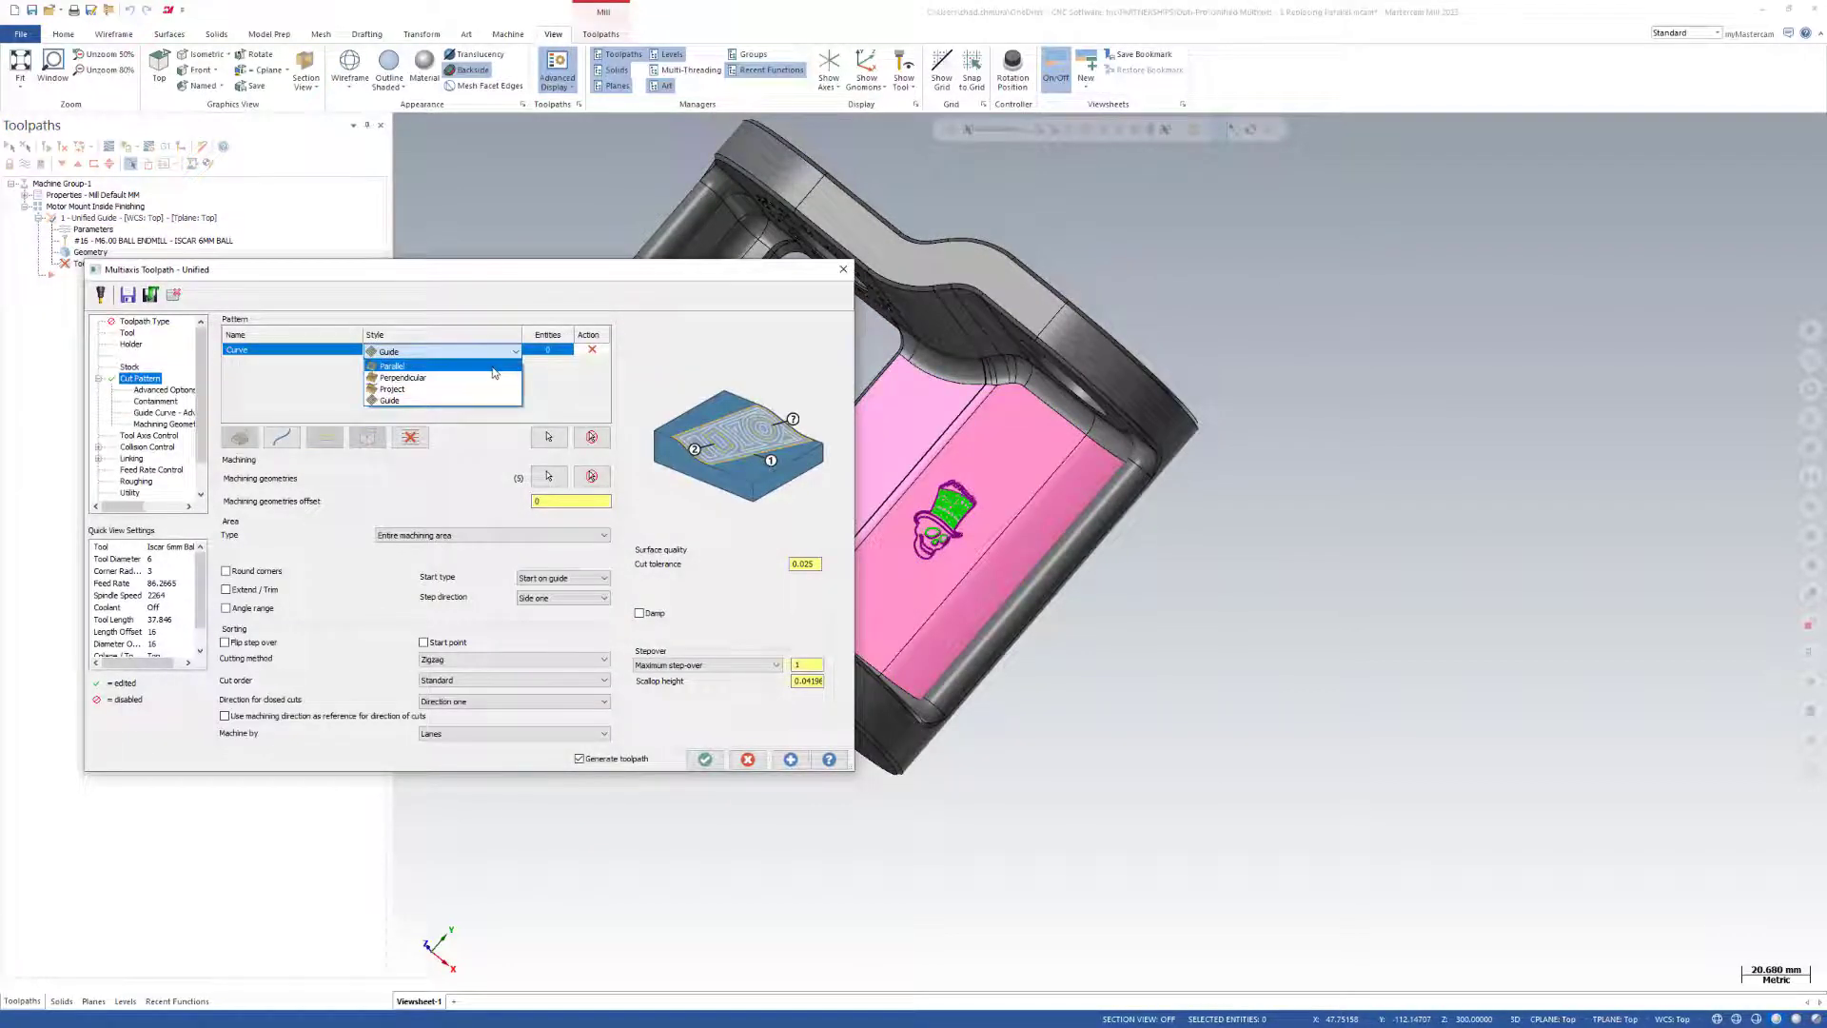
click(495, 373)
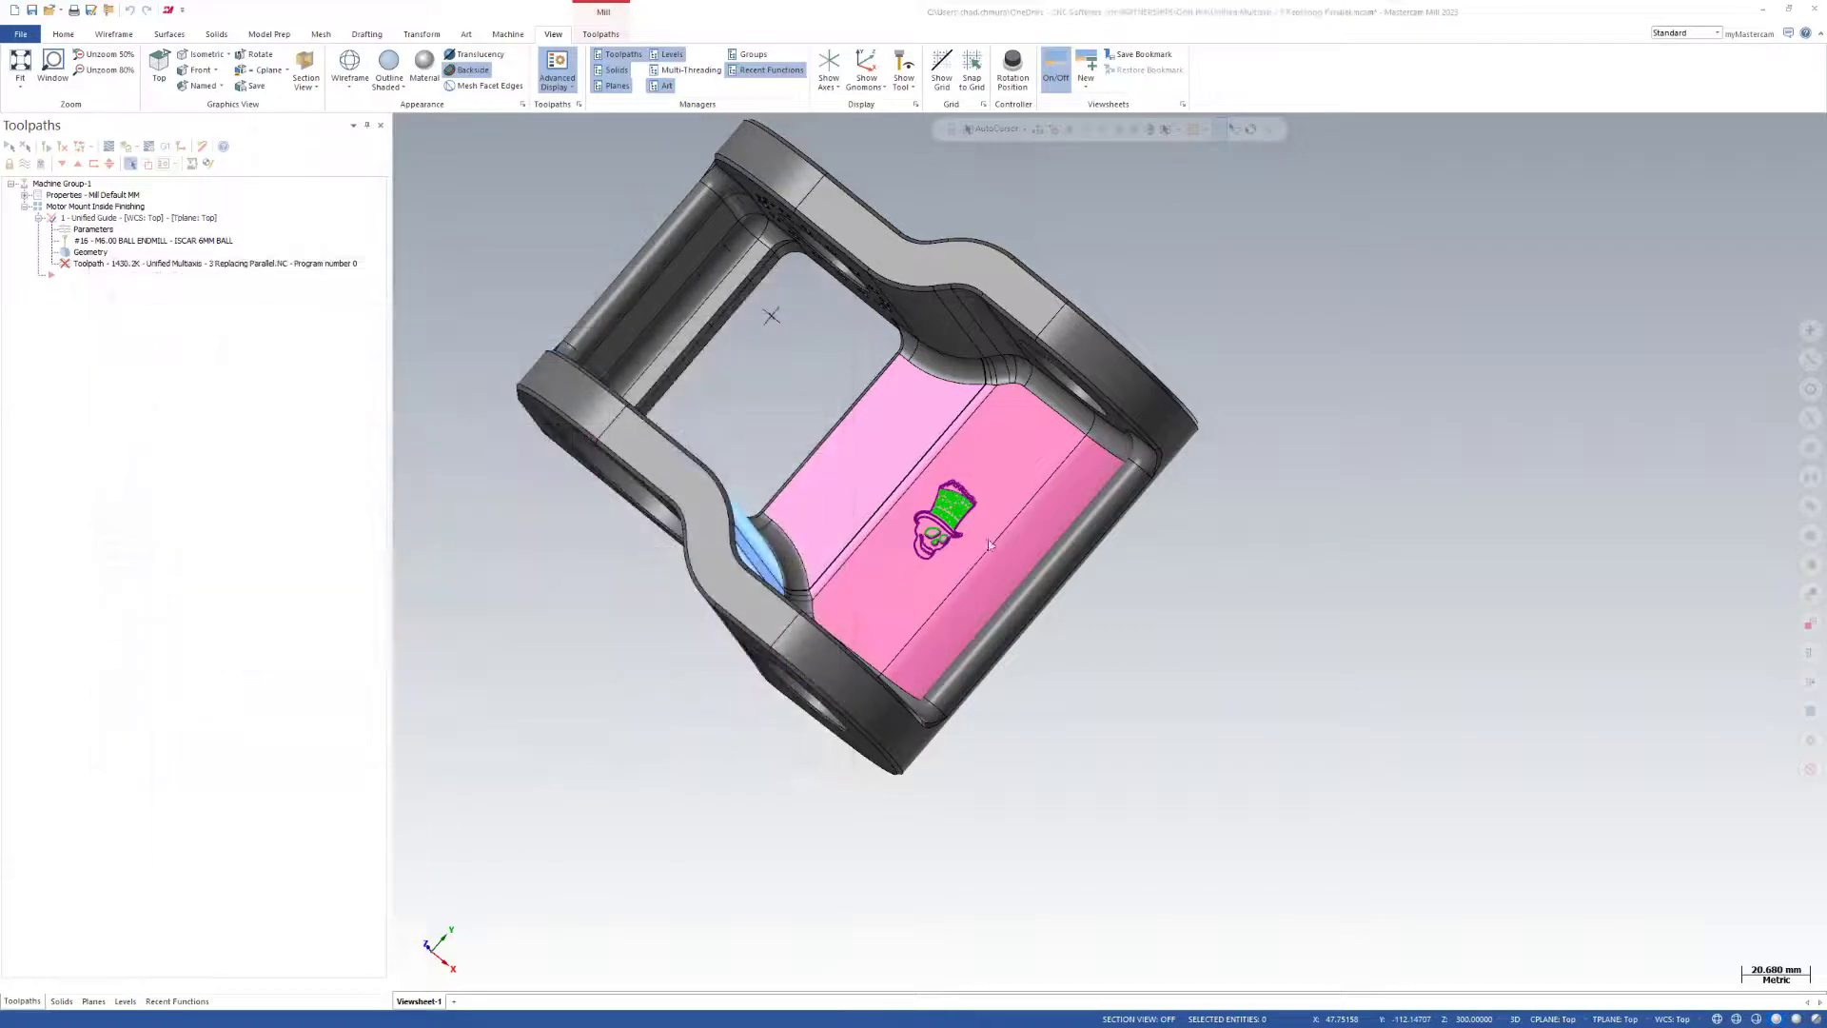
Select the long solid edge of the pink floor beside the rounded crossbar as the Parallel pattern's curve.
middle_drag(990, 545, 1094, 590)
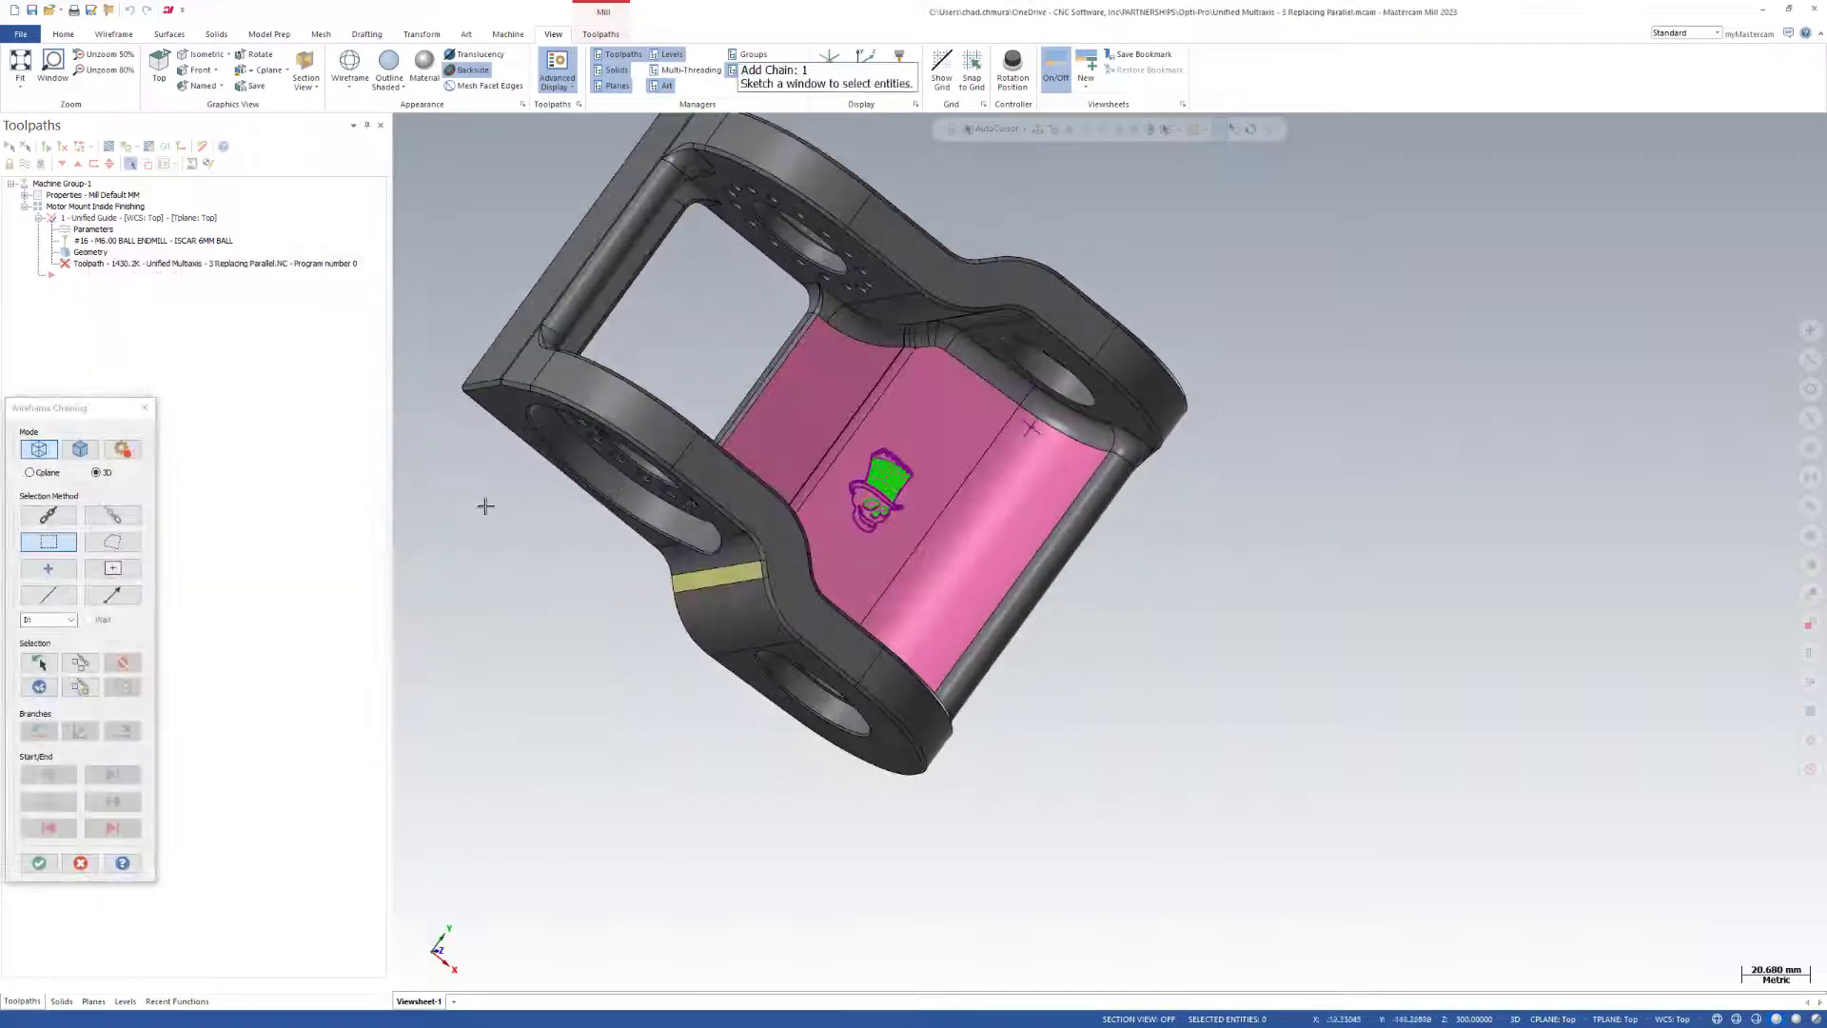
click(82, 450)
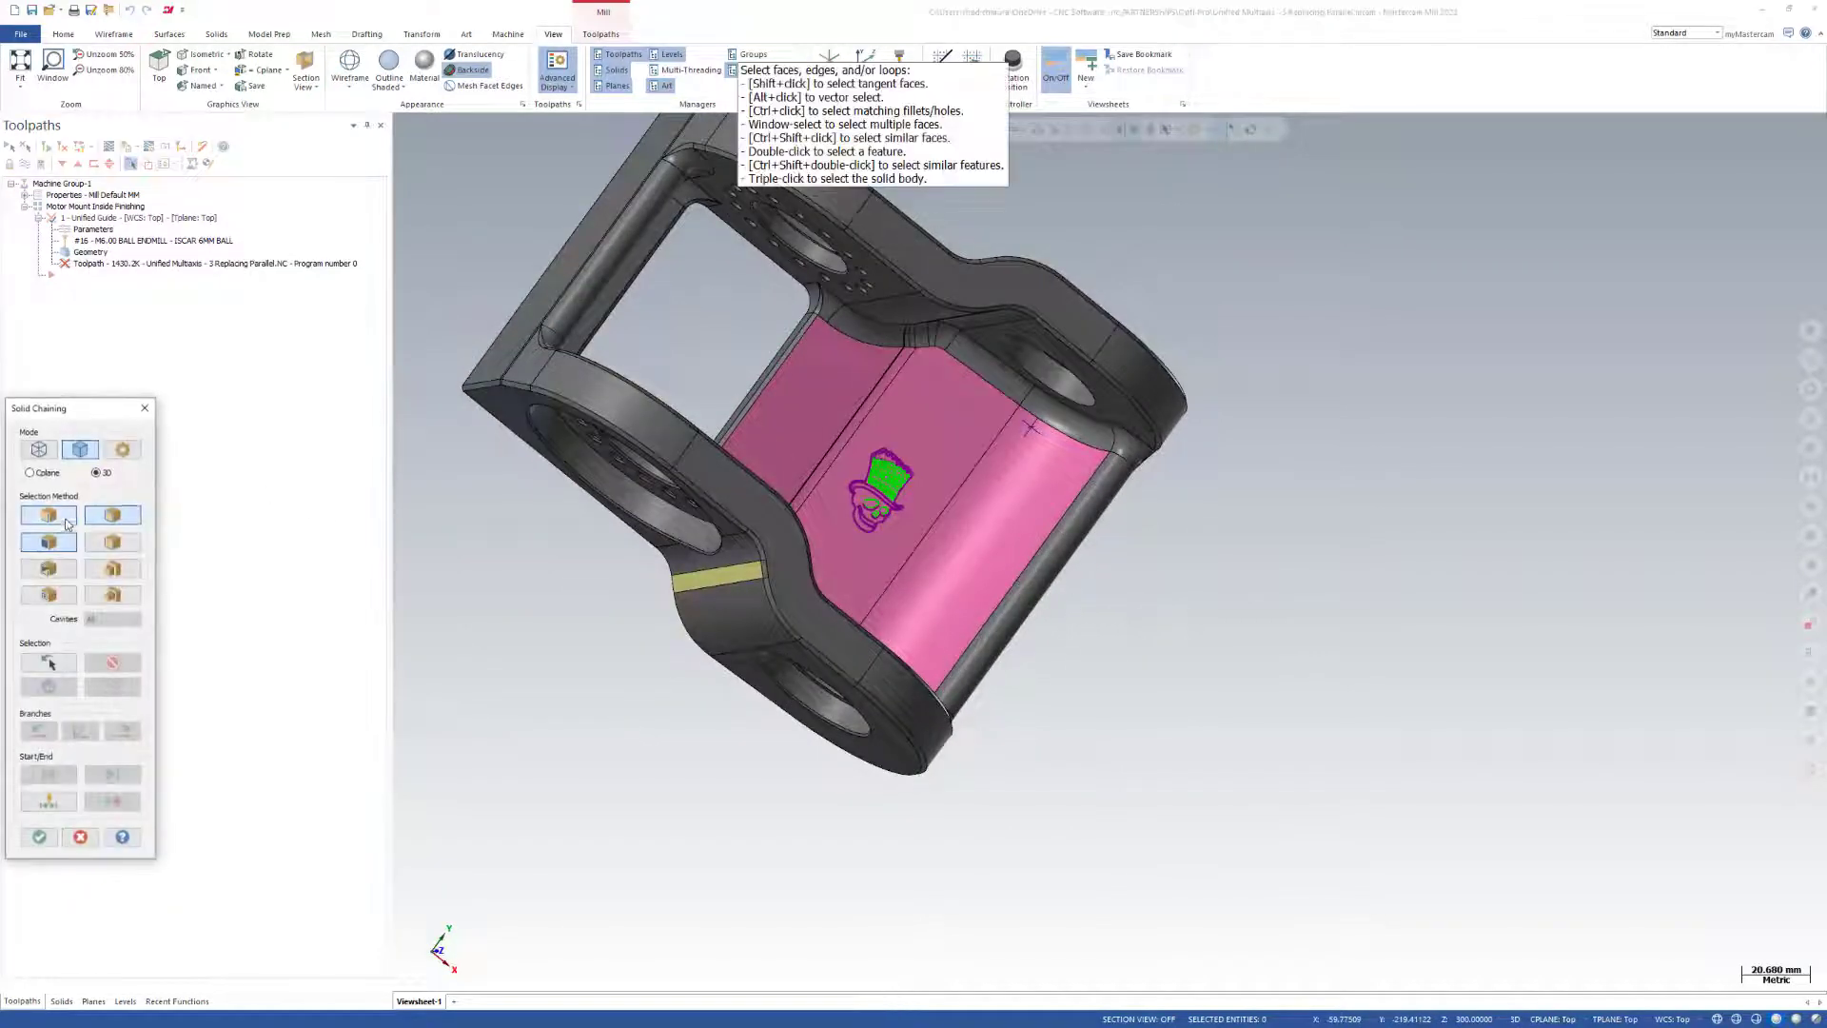
click(975, 636)
click(39, 839)
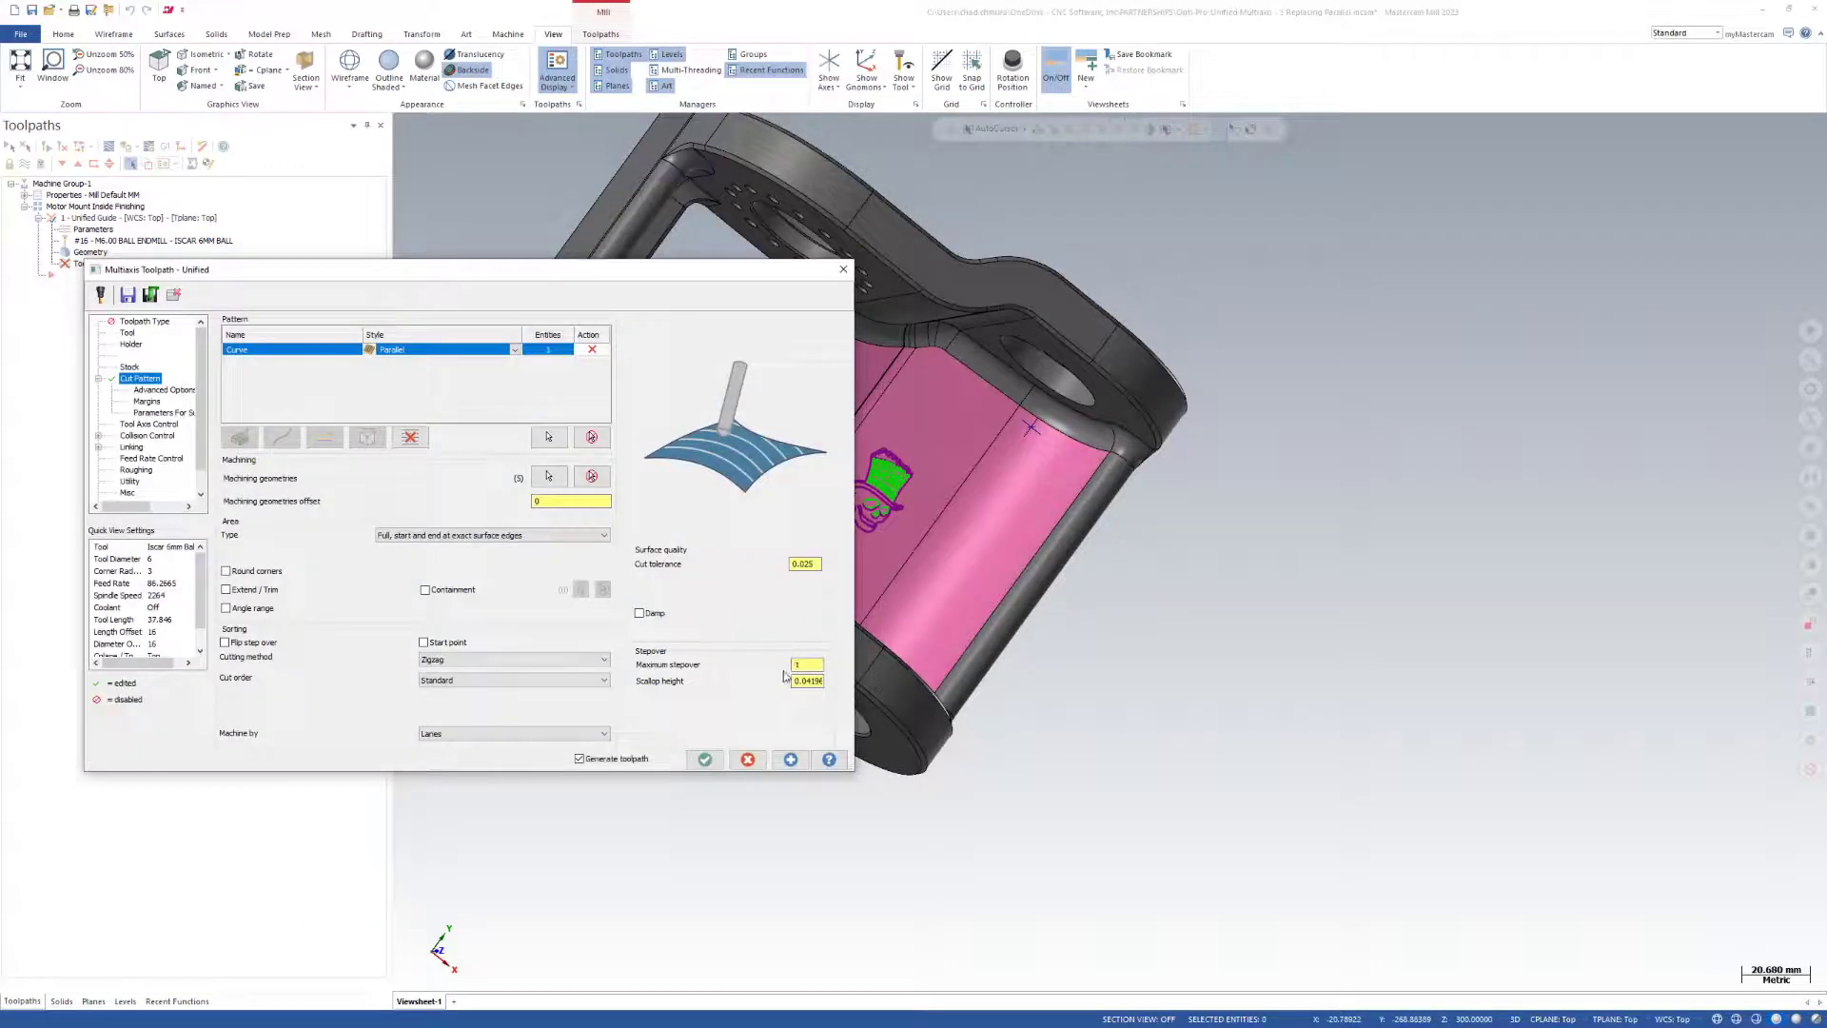
Generate the Parallel toolpath on the motor mount floor, check its passes, and accept the operation.
click(792, 761)
scroll(1101, 644, down, 3)
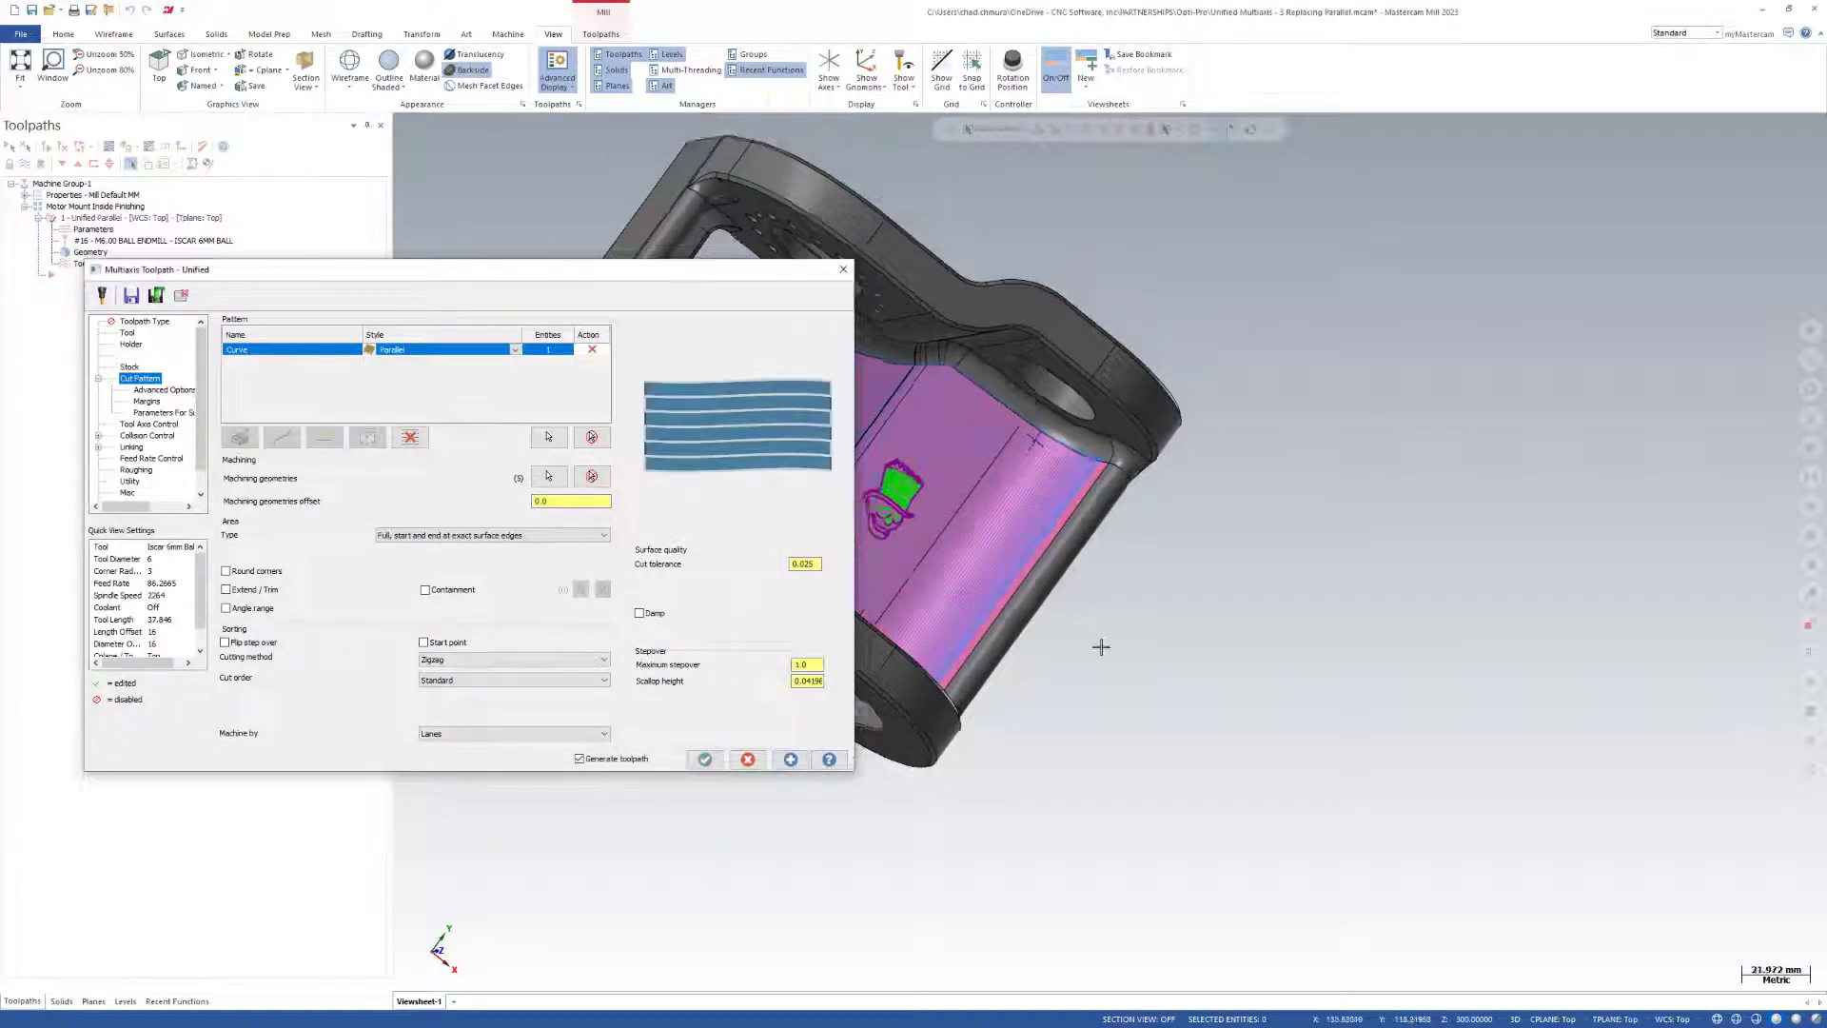
scroll(1040, 623, up, 3)
scroll(1434, 598, down, 3)
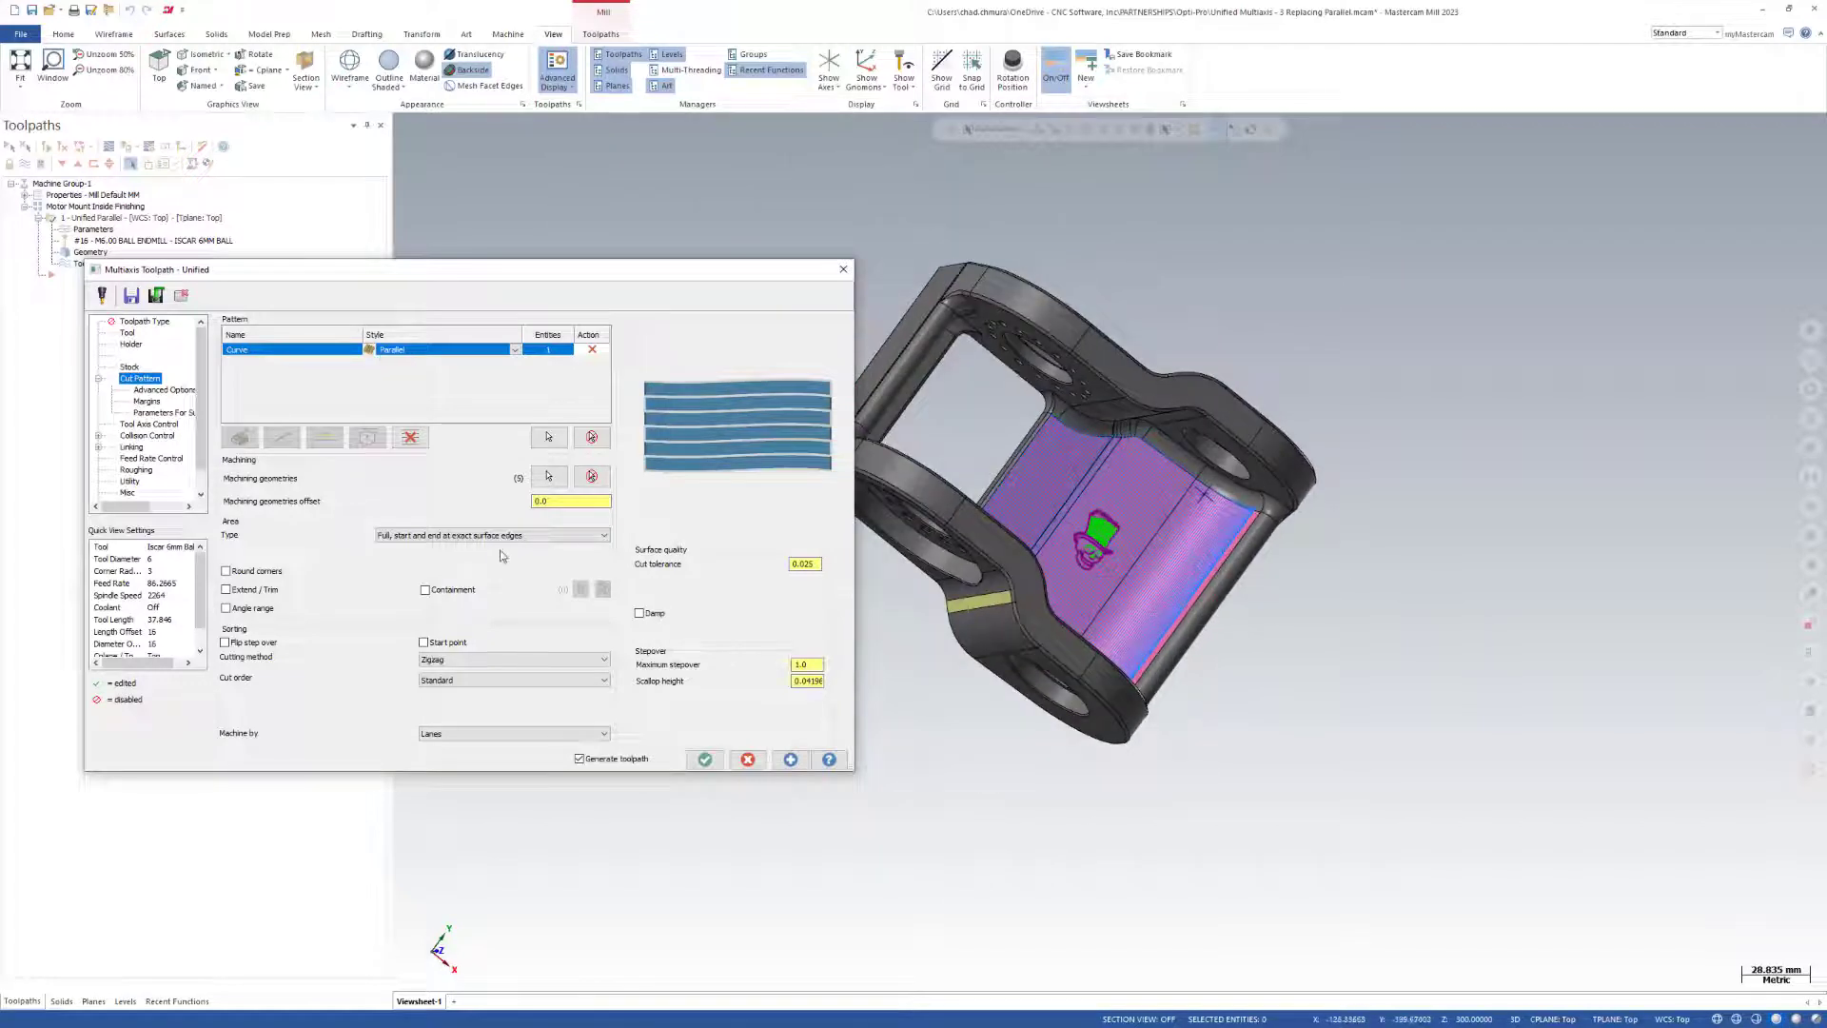
click(705, 760)
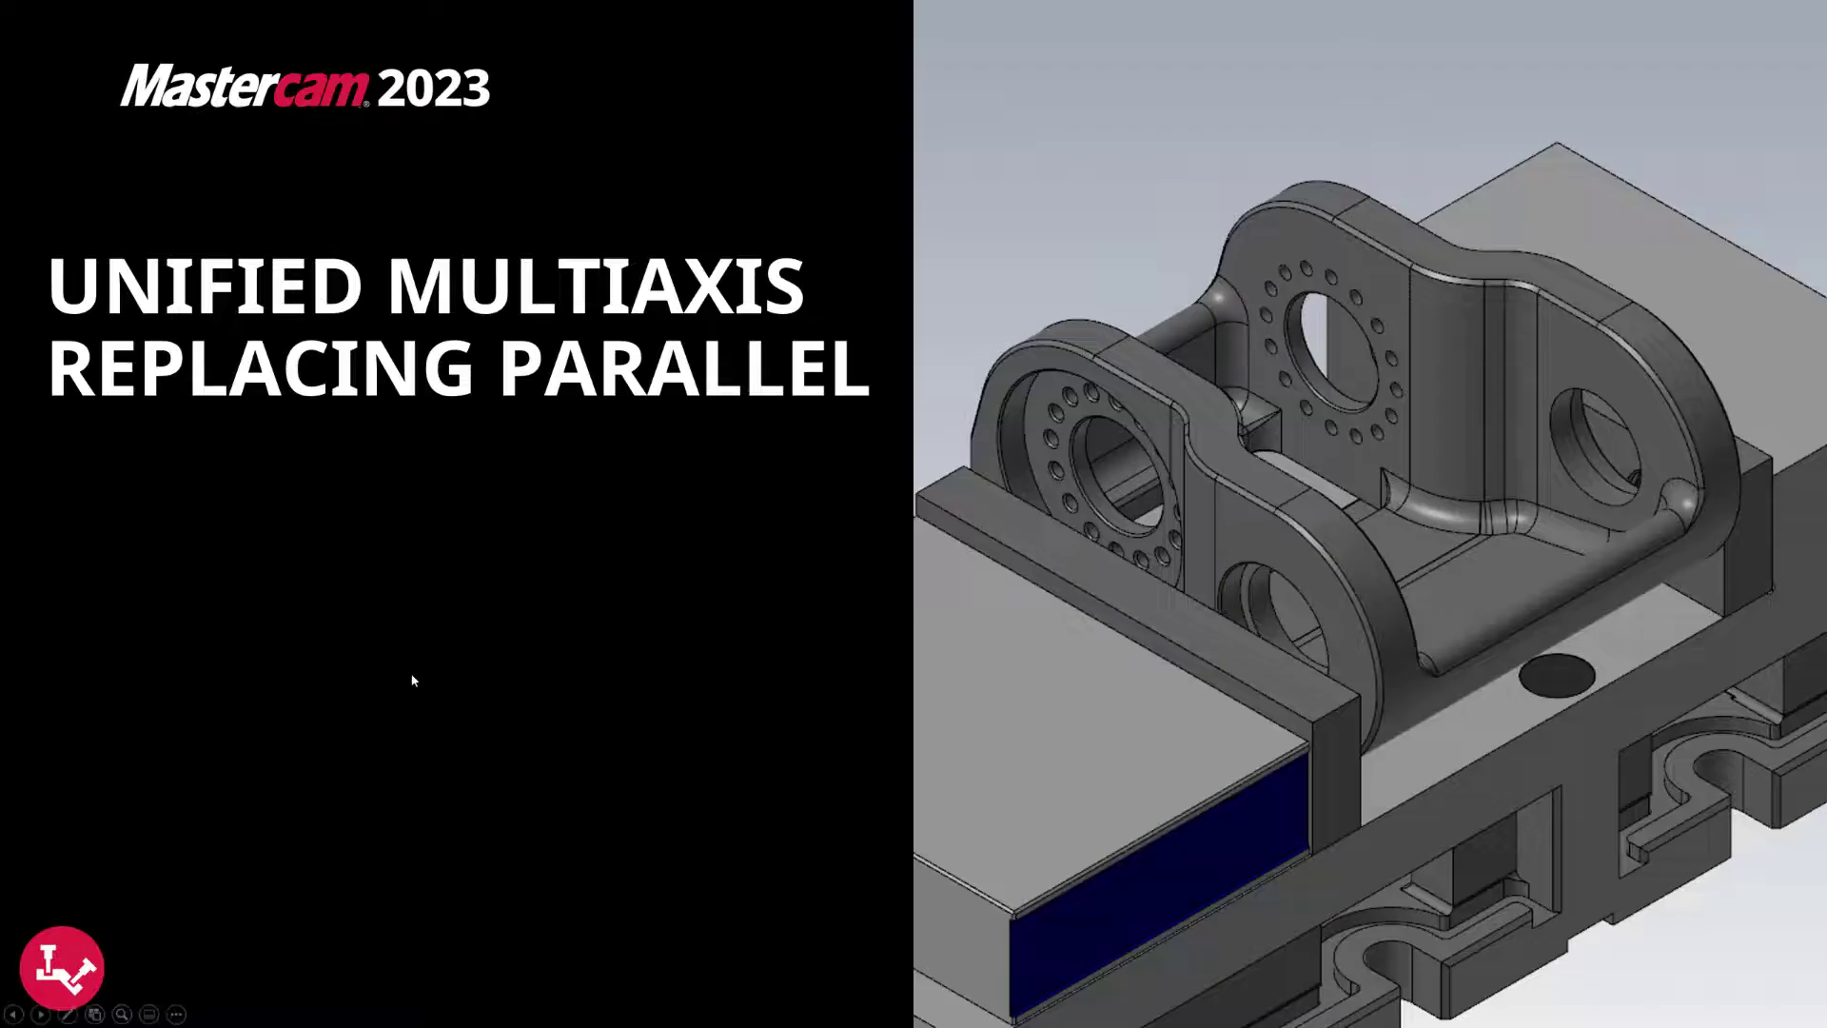
Open the file "Unified Multiaxis - 4 Replacing Along Curve" without saving the changes to the motor mount file.
click(413, 680)
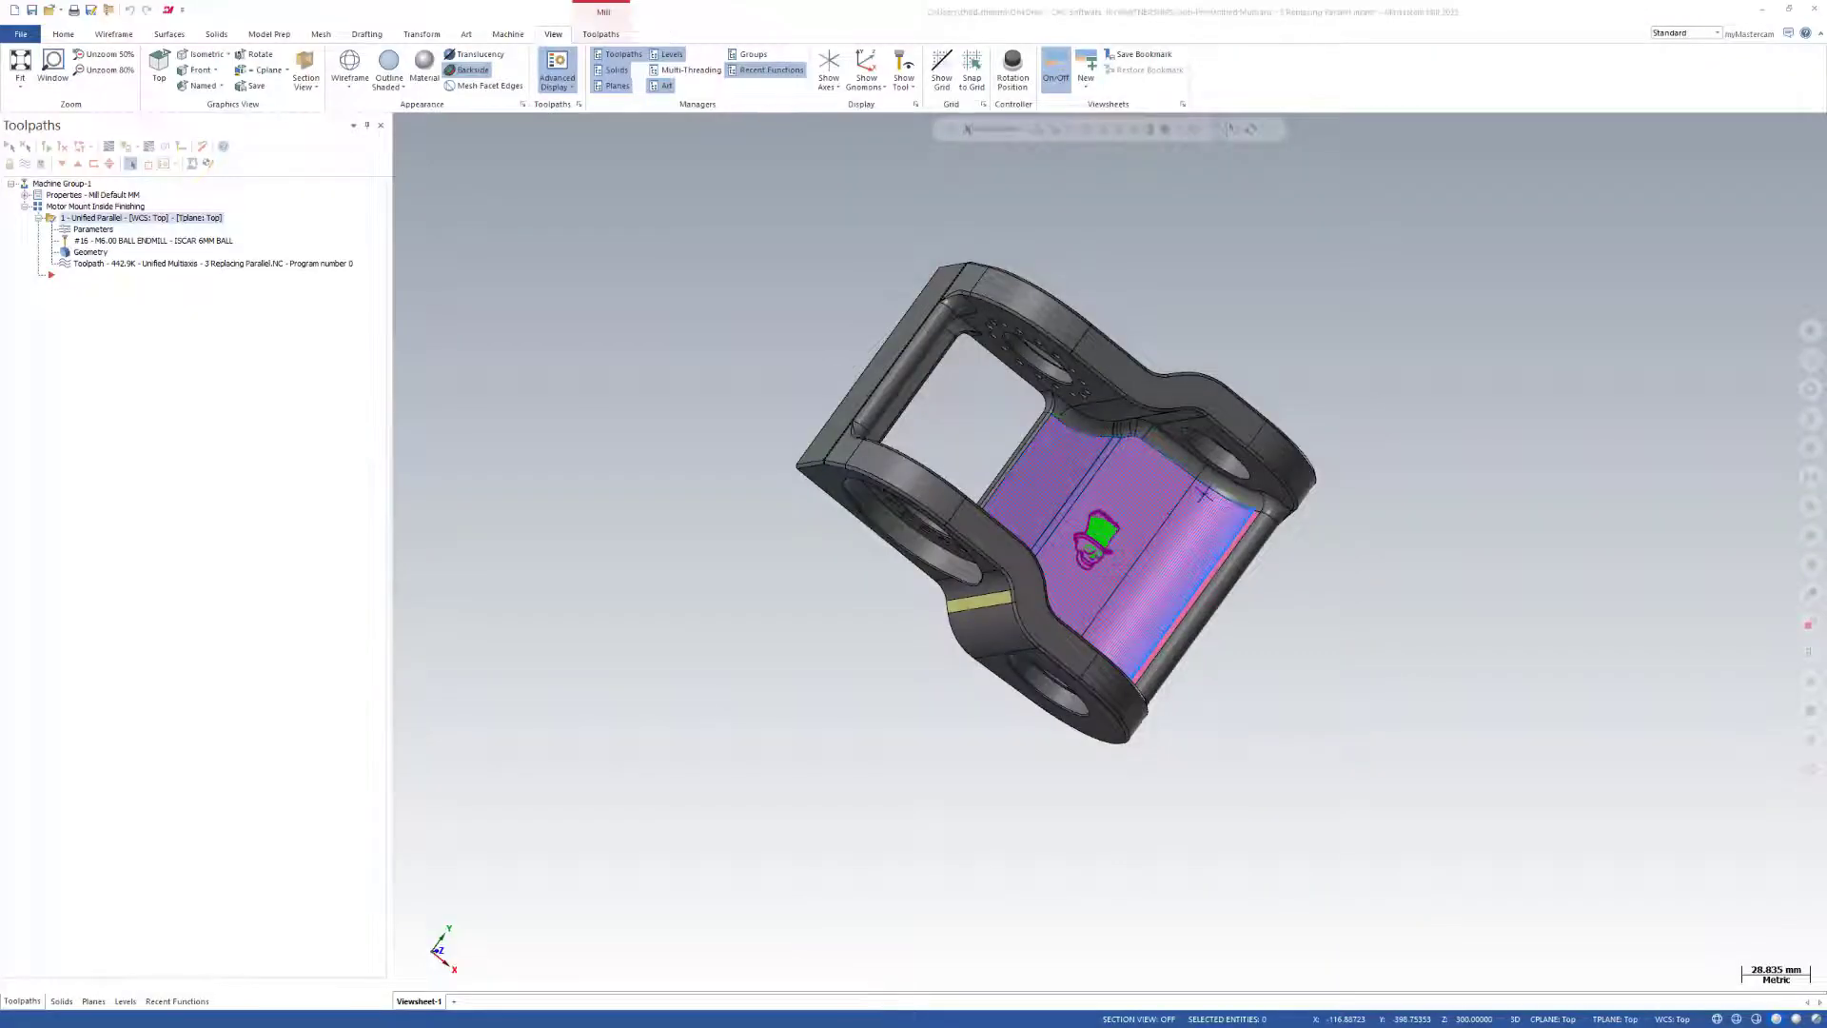
drag(481, 535, 480, 536)
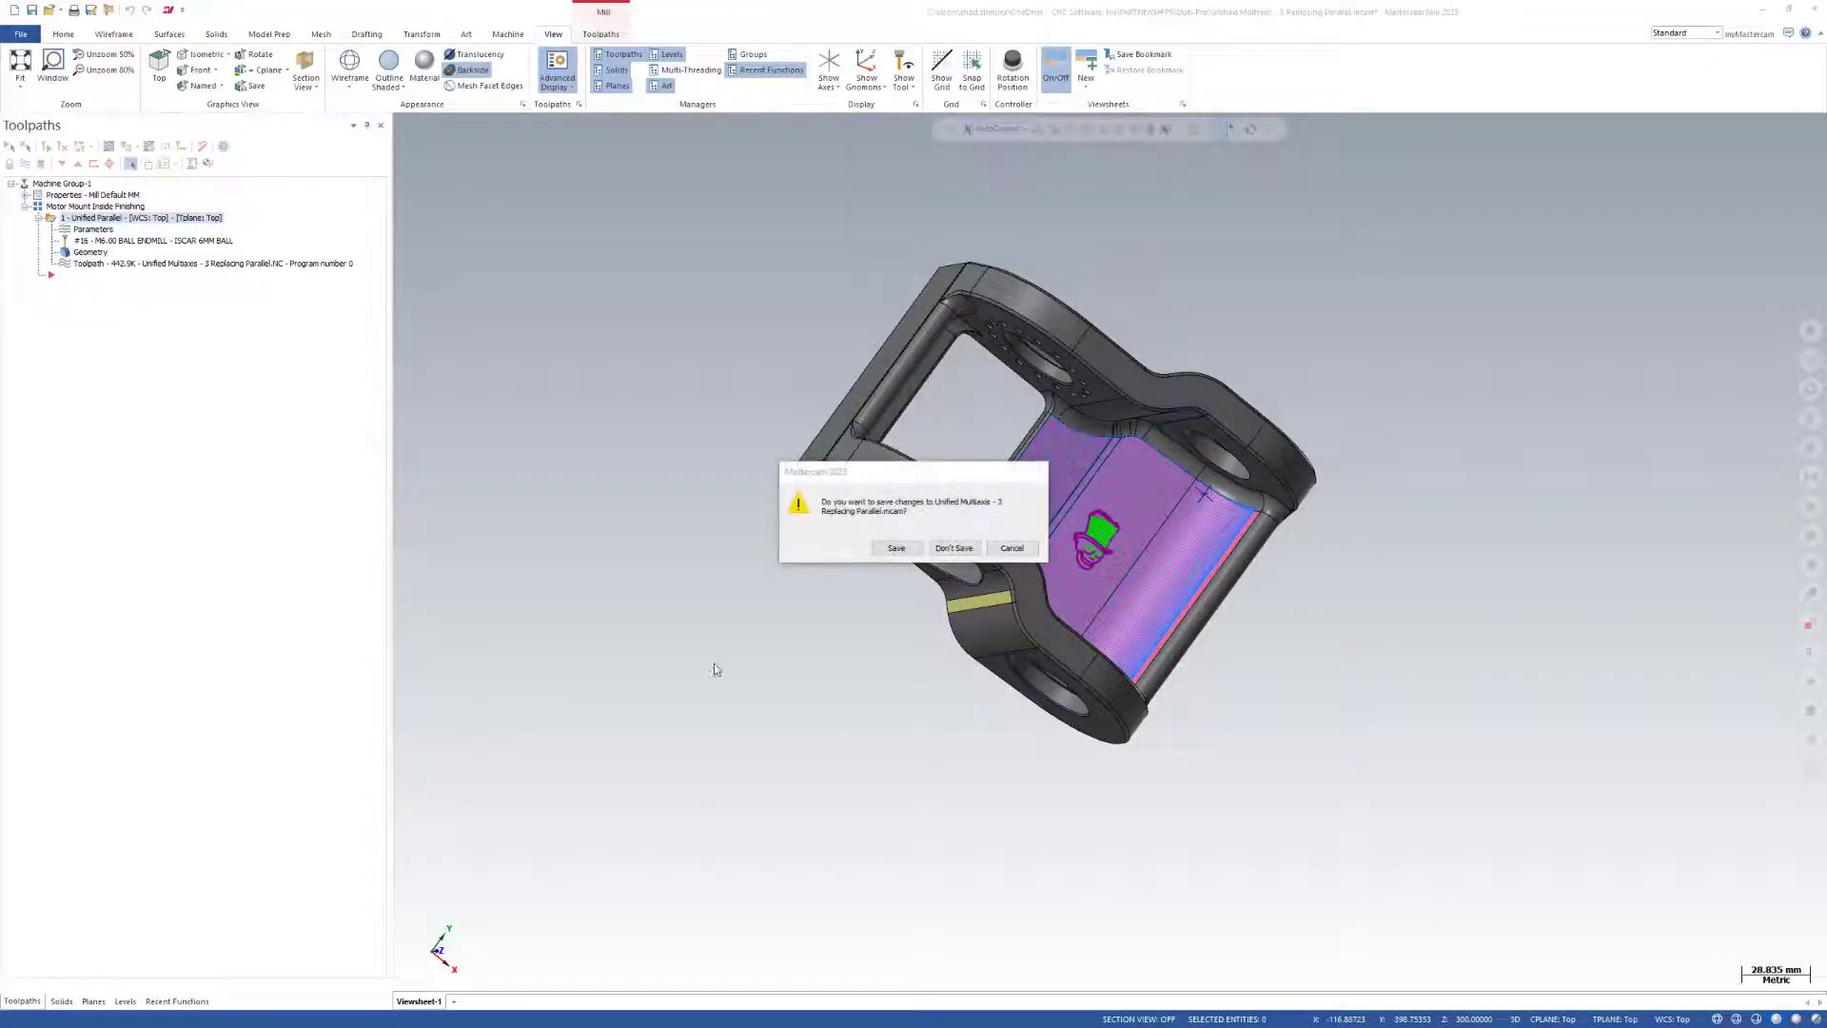
click(954, 548)
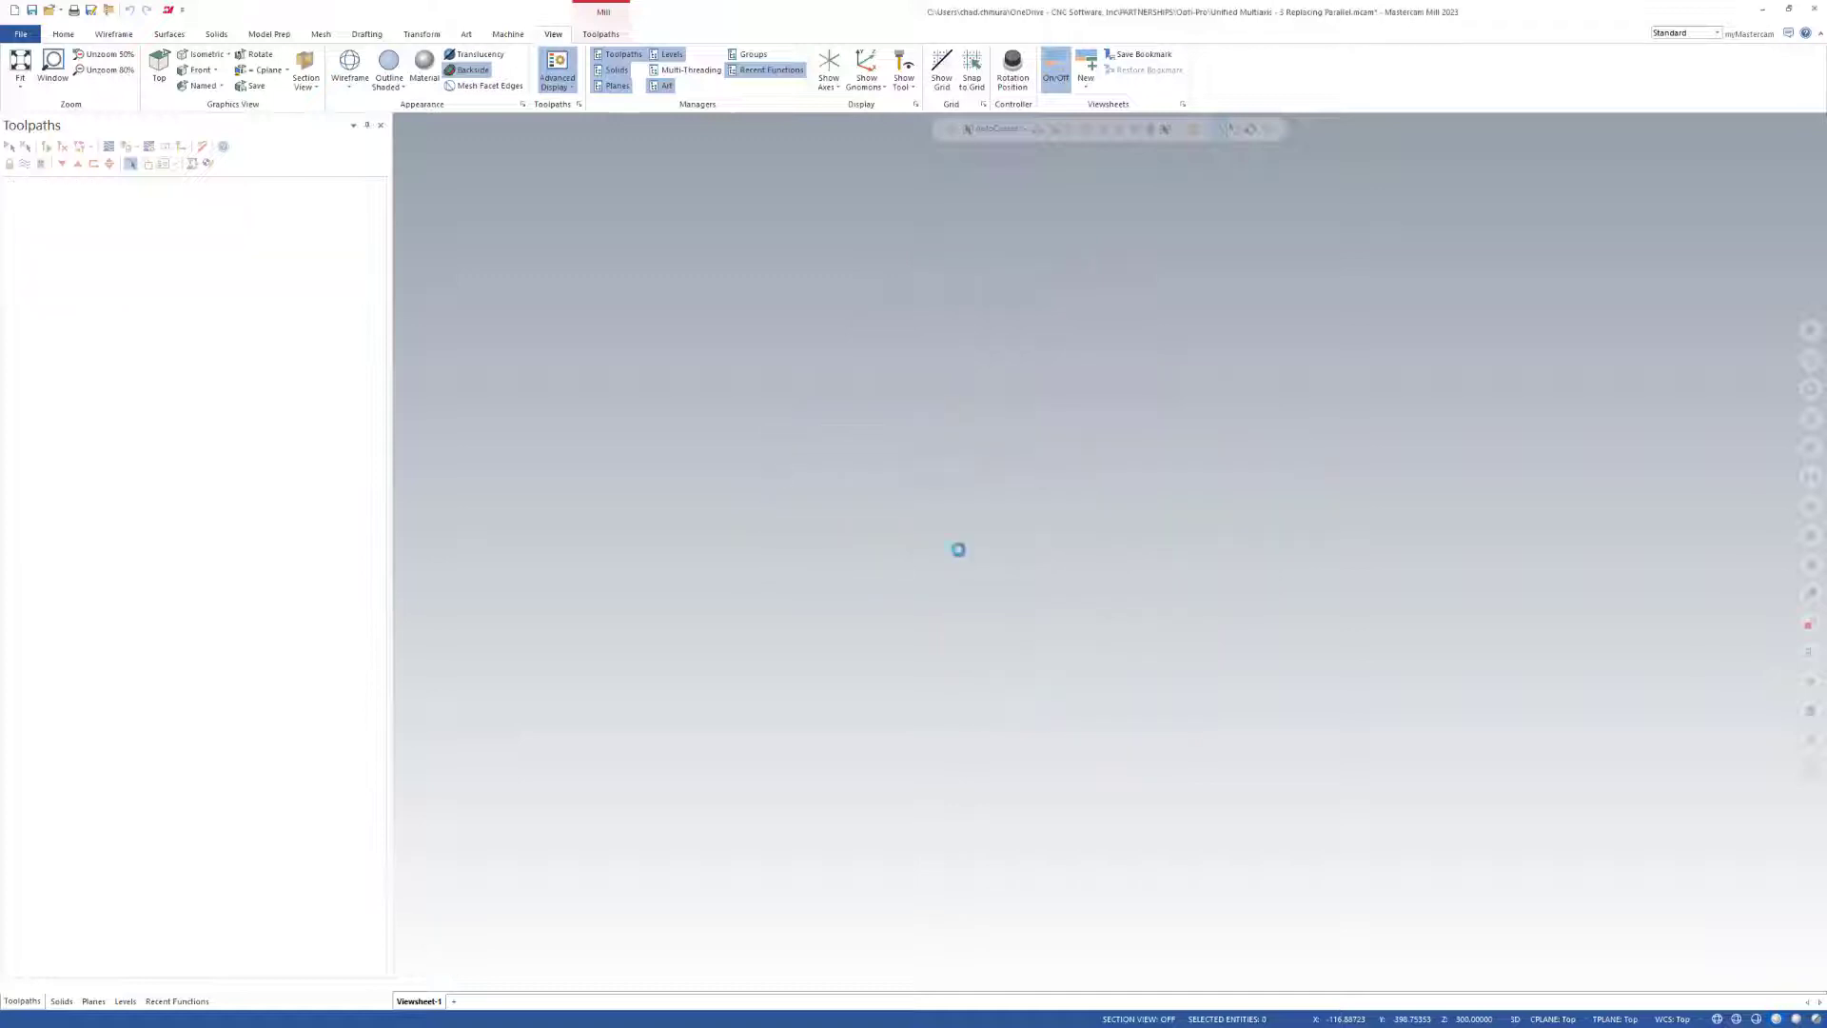
click(162, 542)
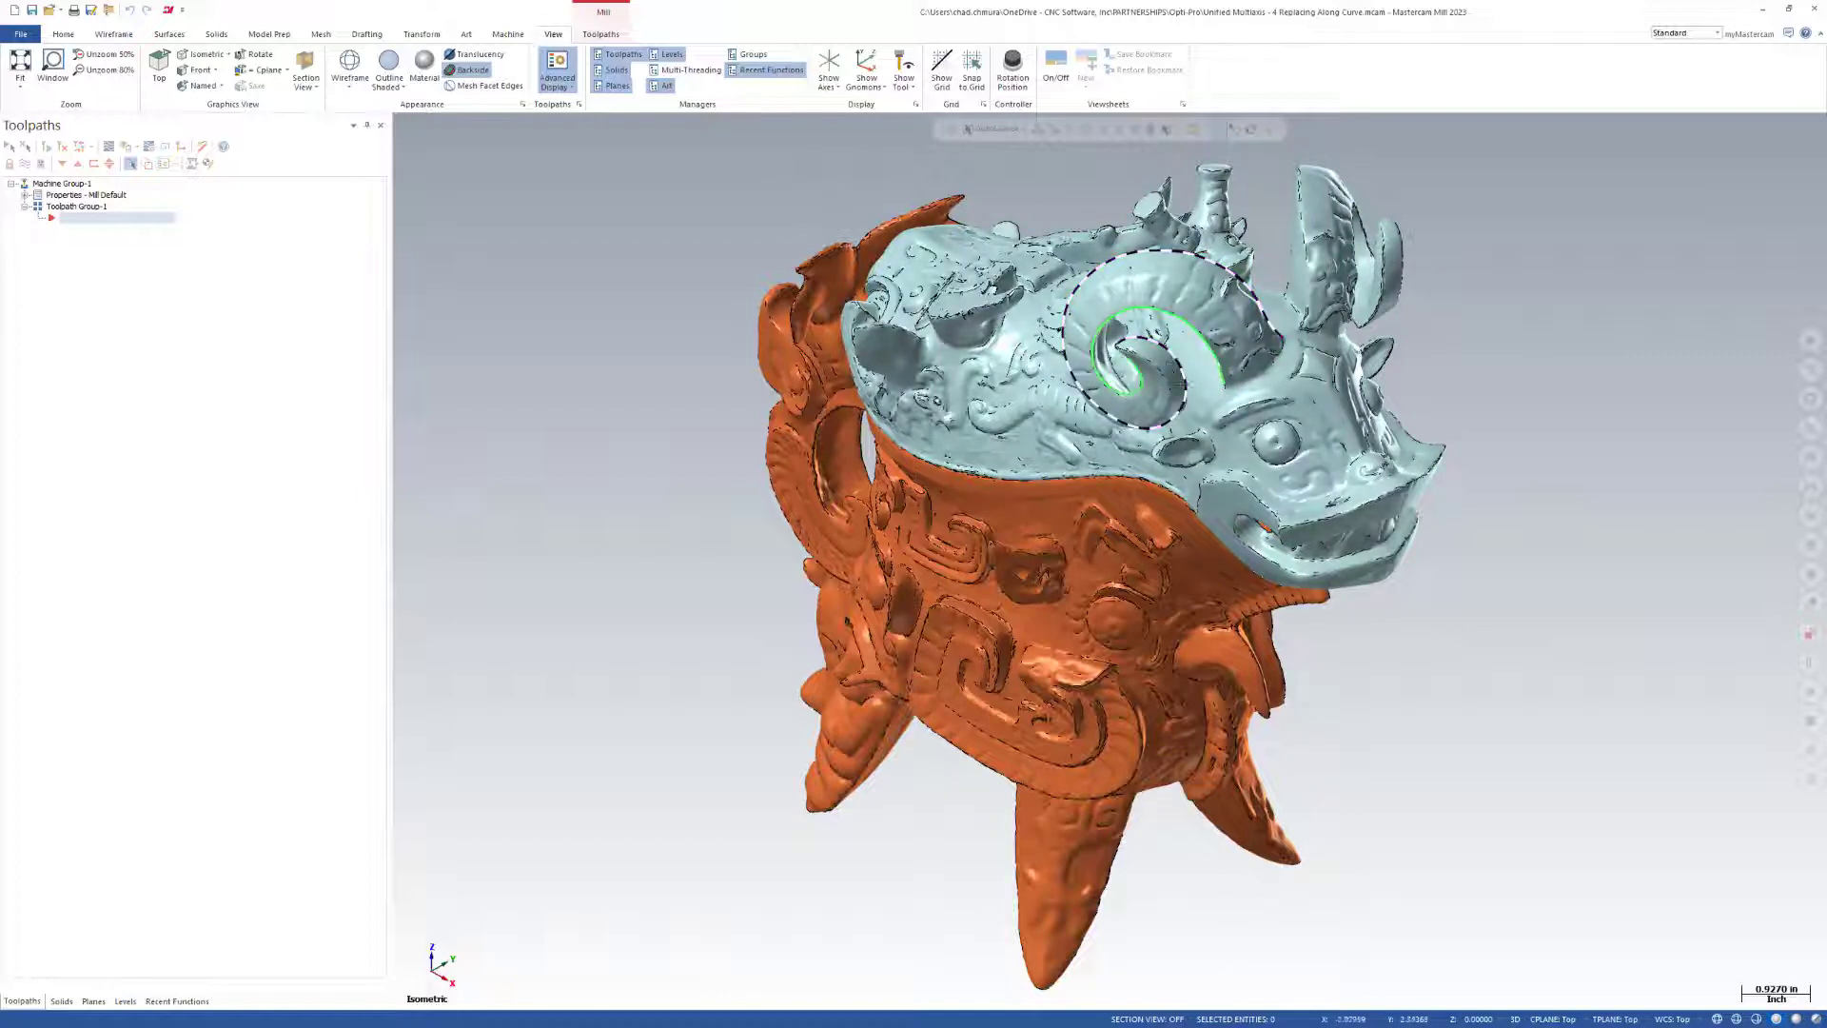
Hide the Base and Lid levels, leaving only the Edge Curves level on display.
click(125, 1001)
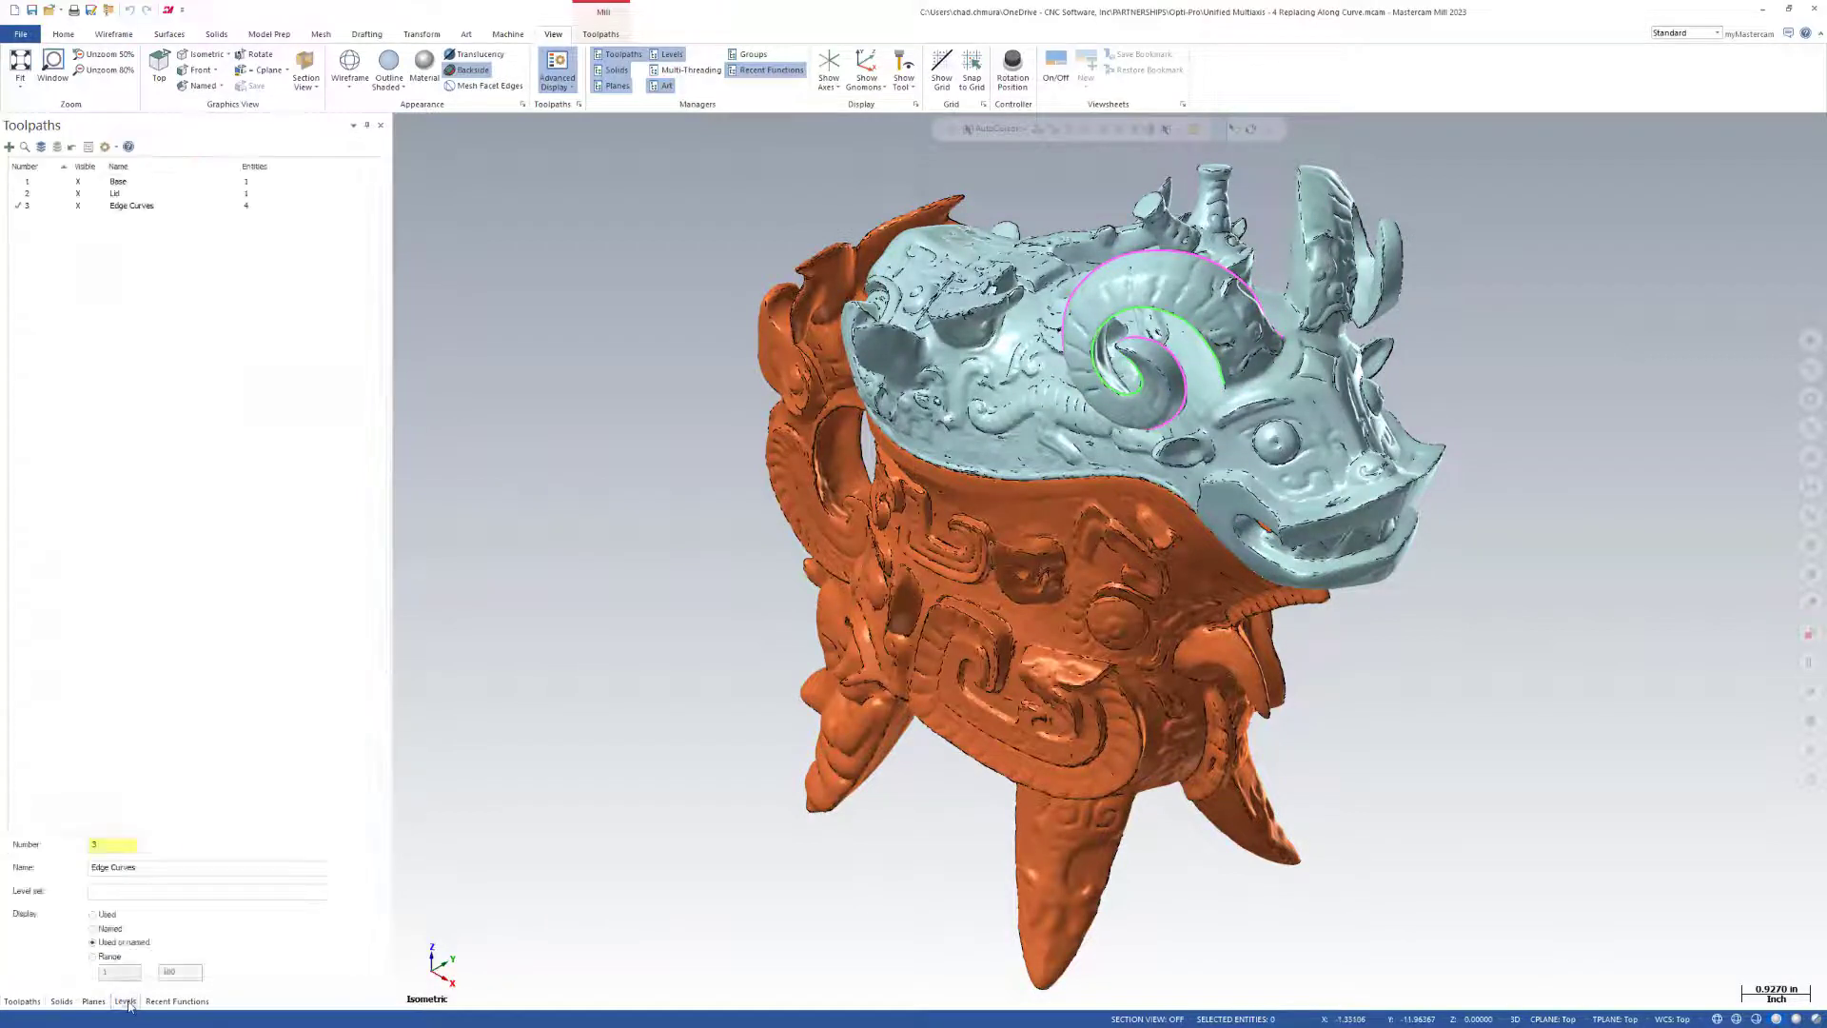
click(78, 194)
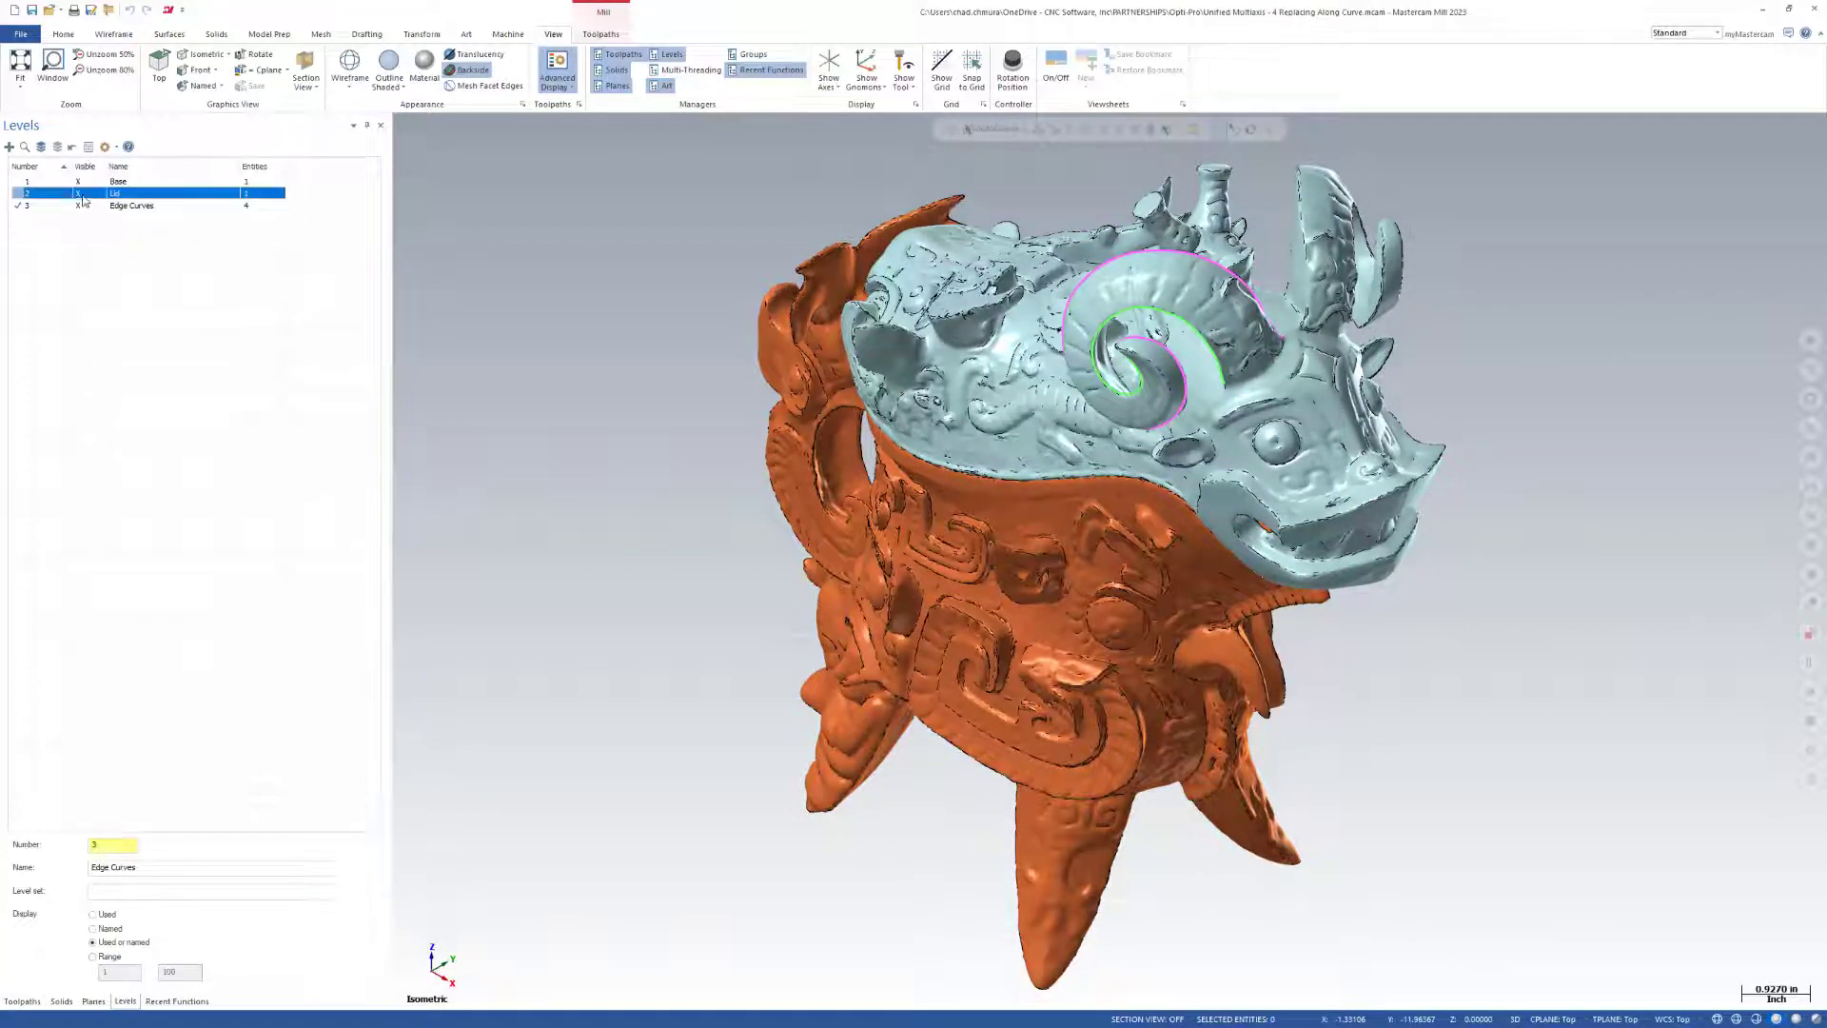
click(78, 180)
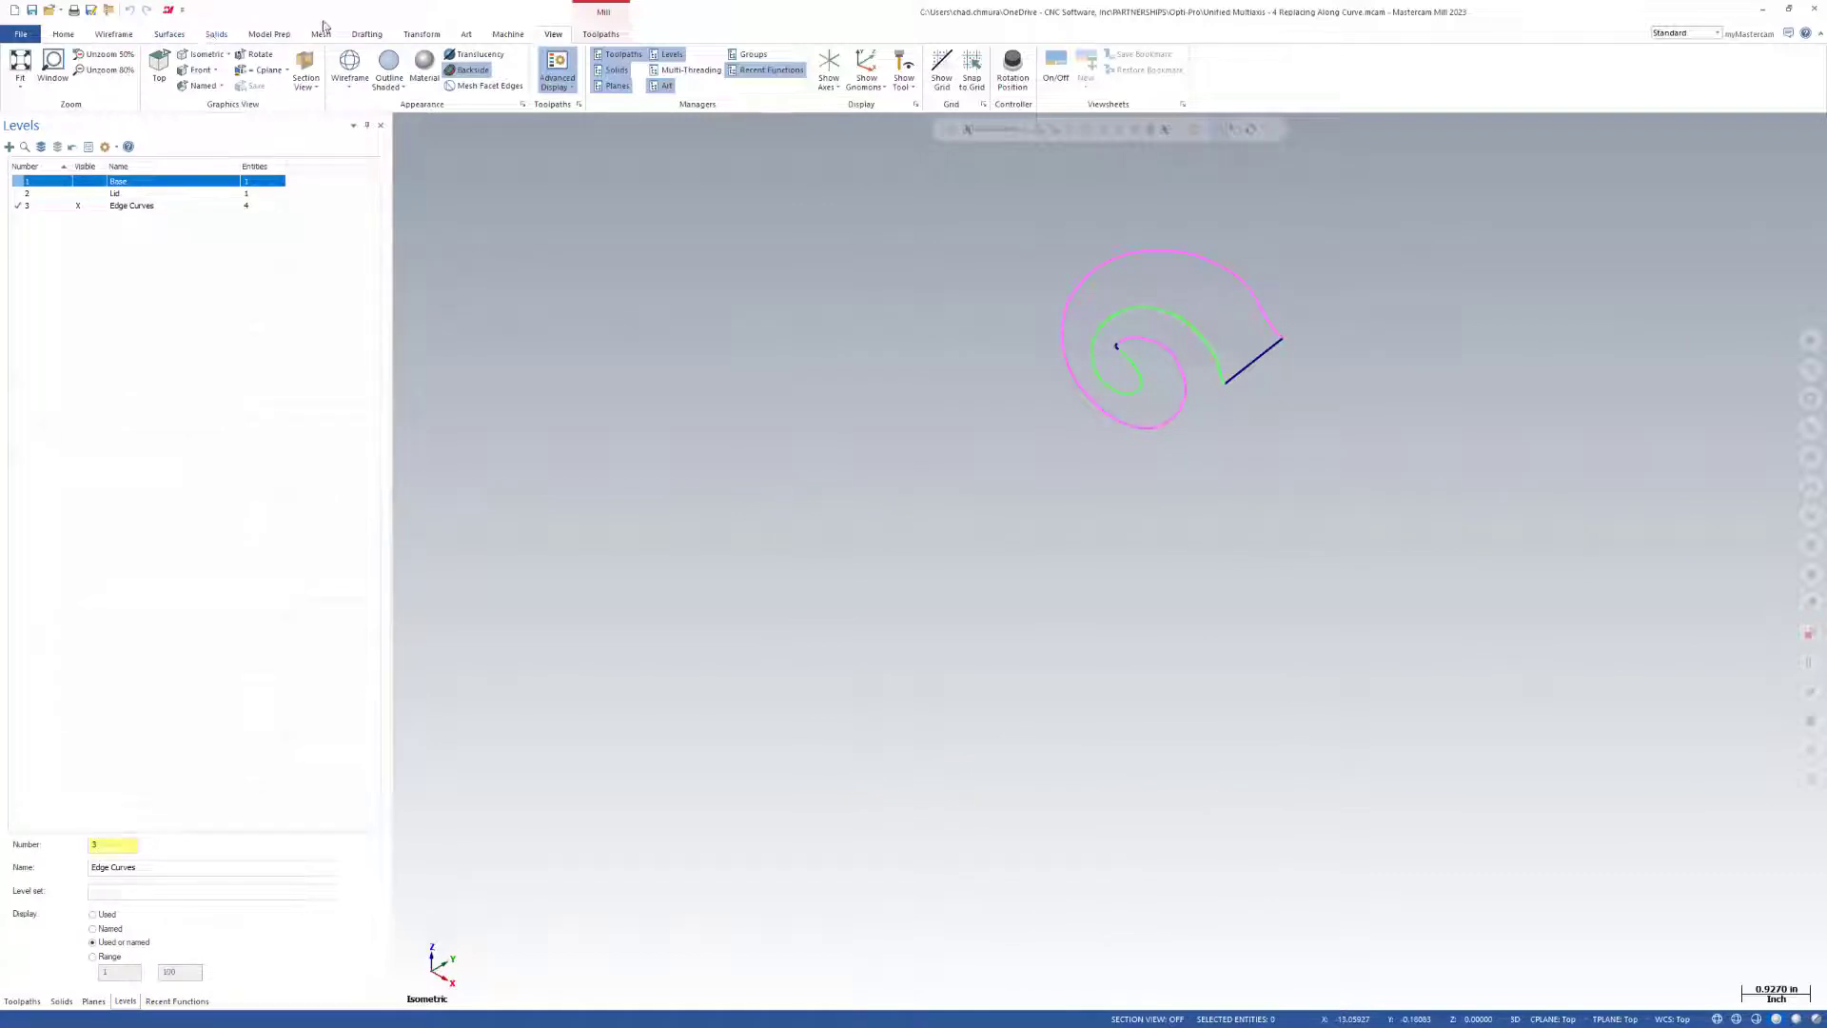
Start a Power Surface, discard the chain of the outer horn curve alone, and clear the color mask in the chaining options.
click(171, 36)
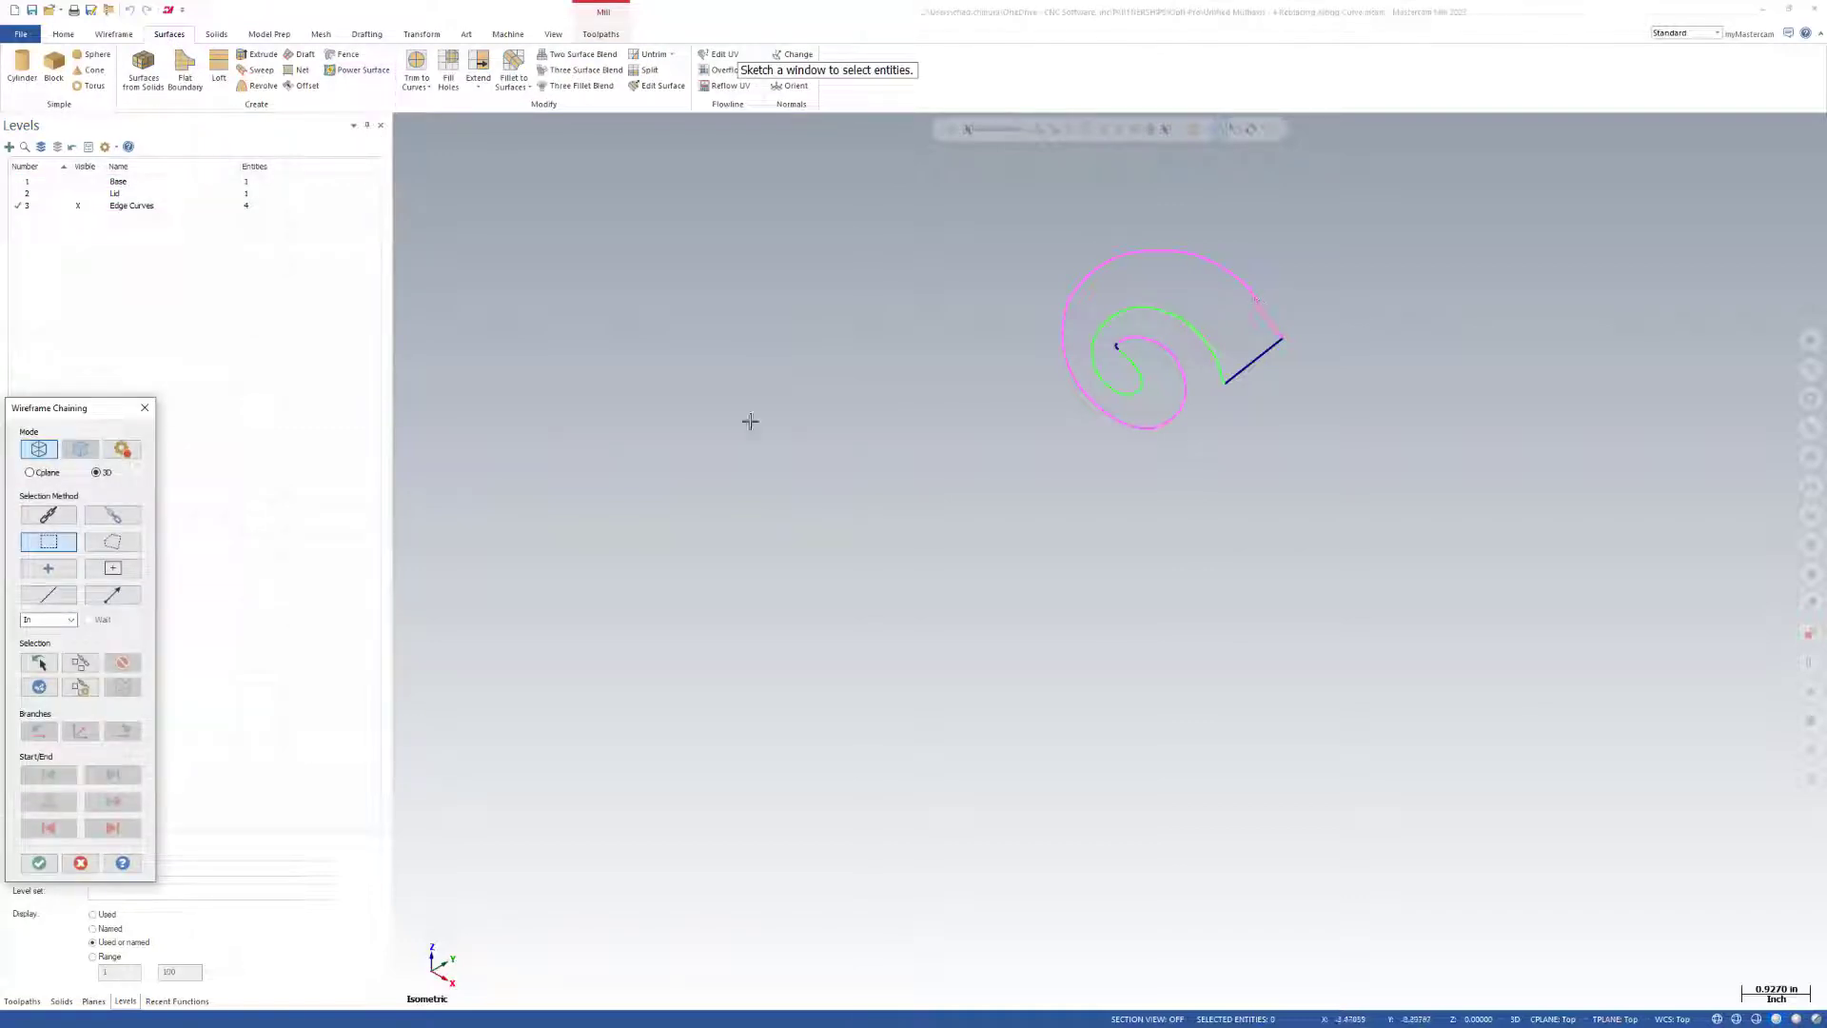
click(49, 515)
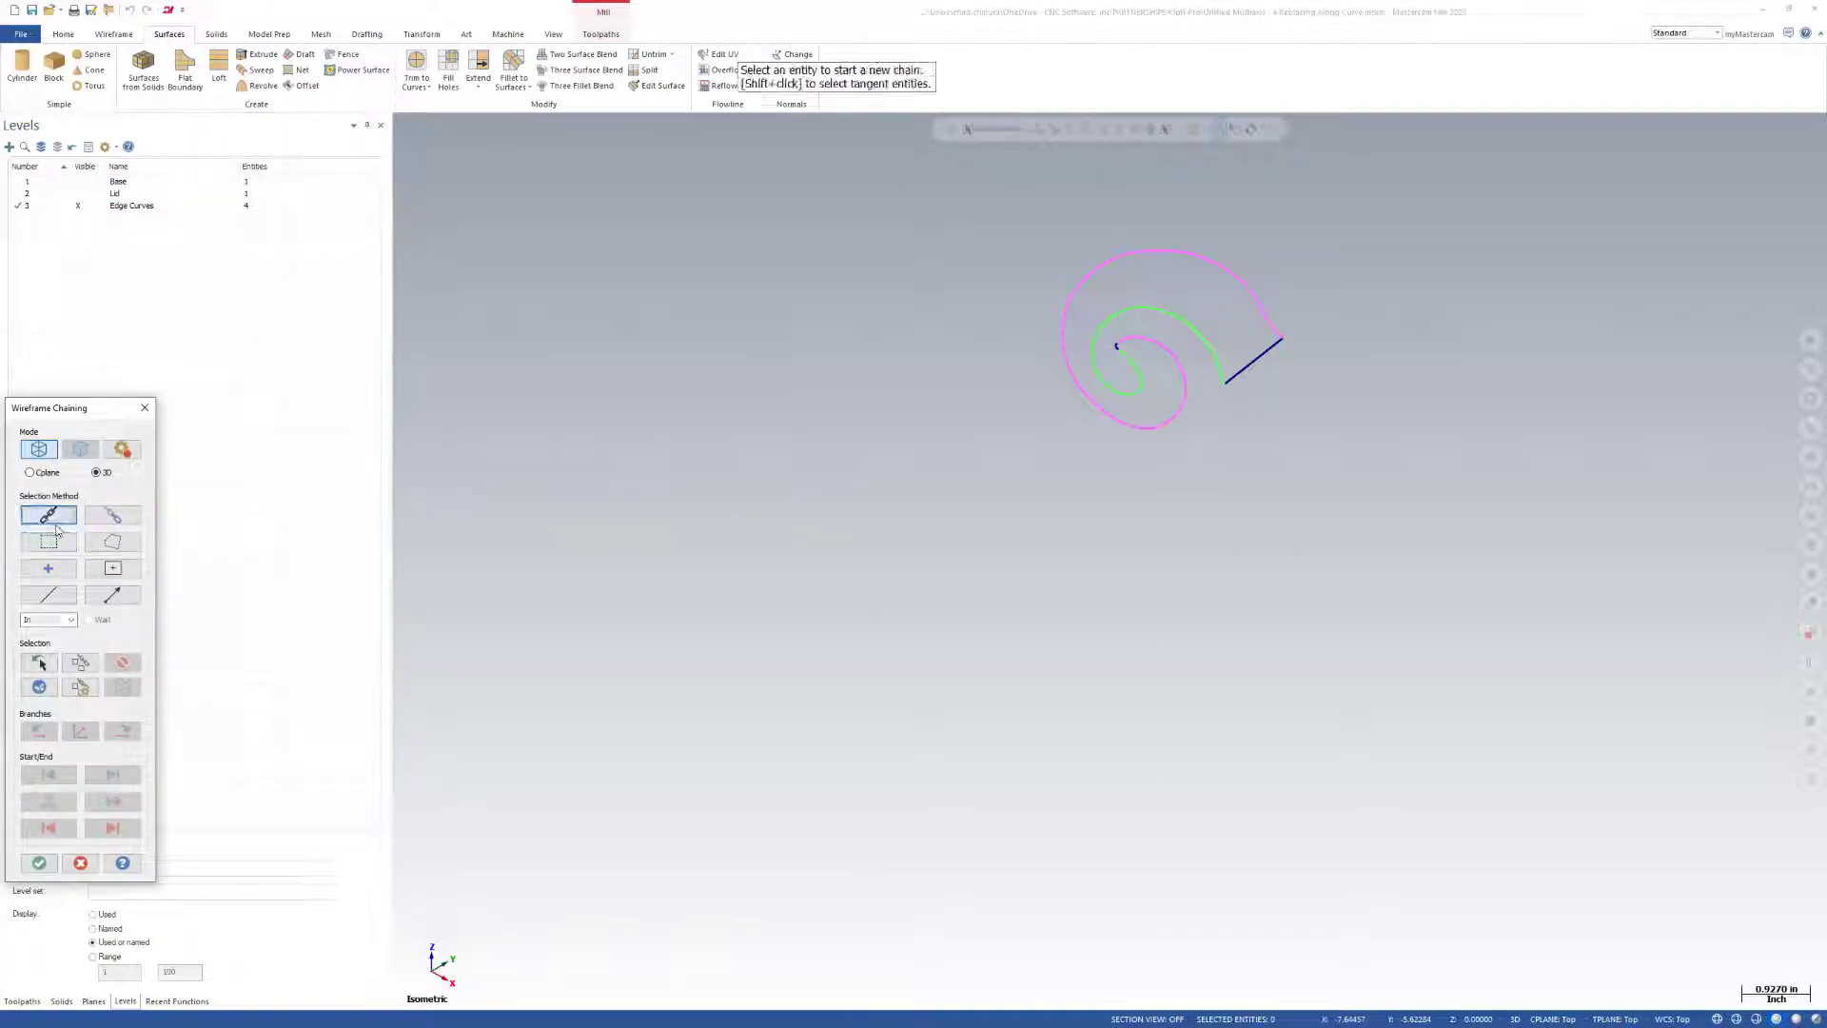
click(1274, 320)
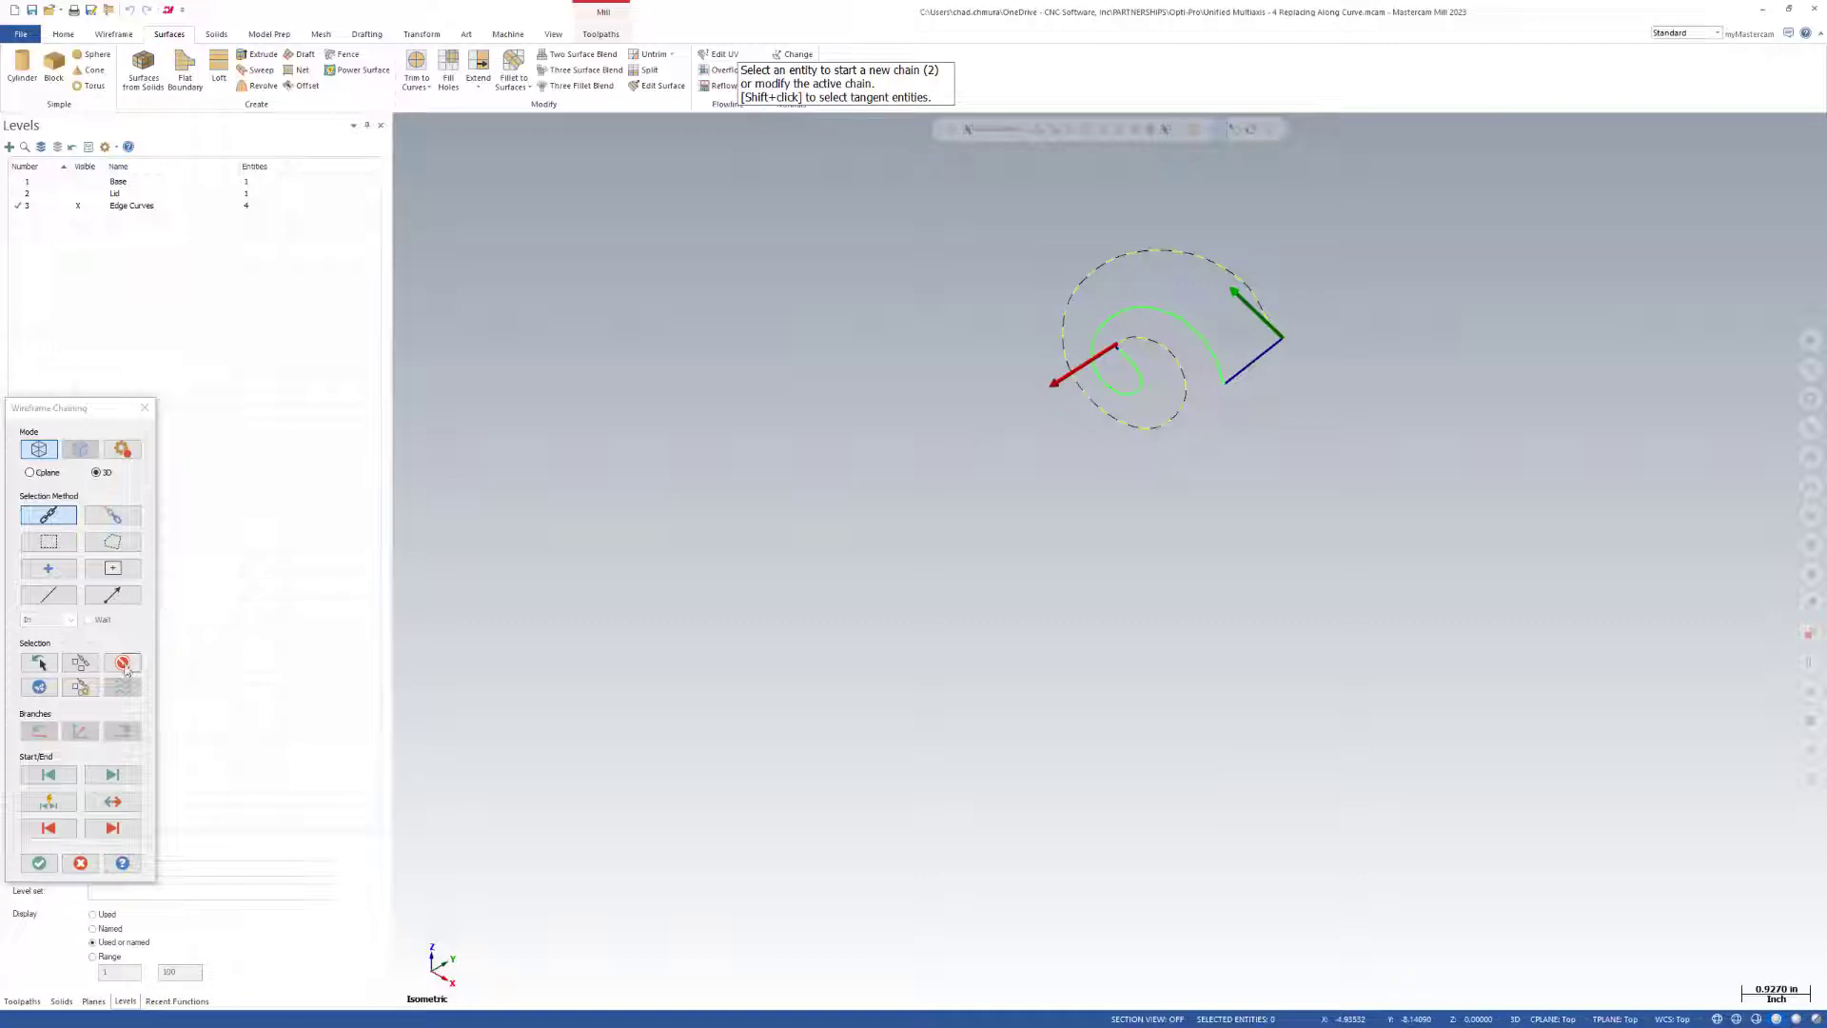
click(122, 664)
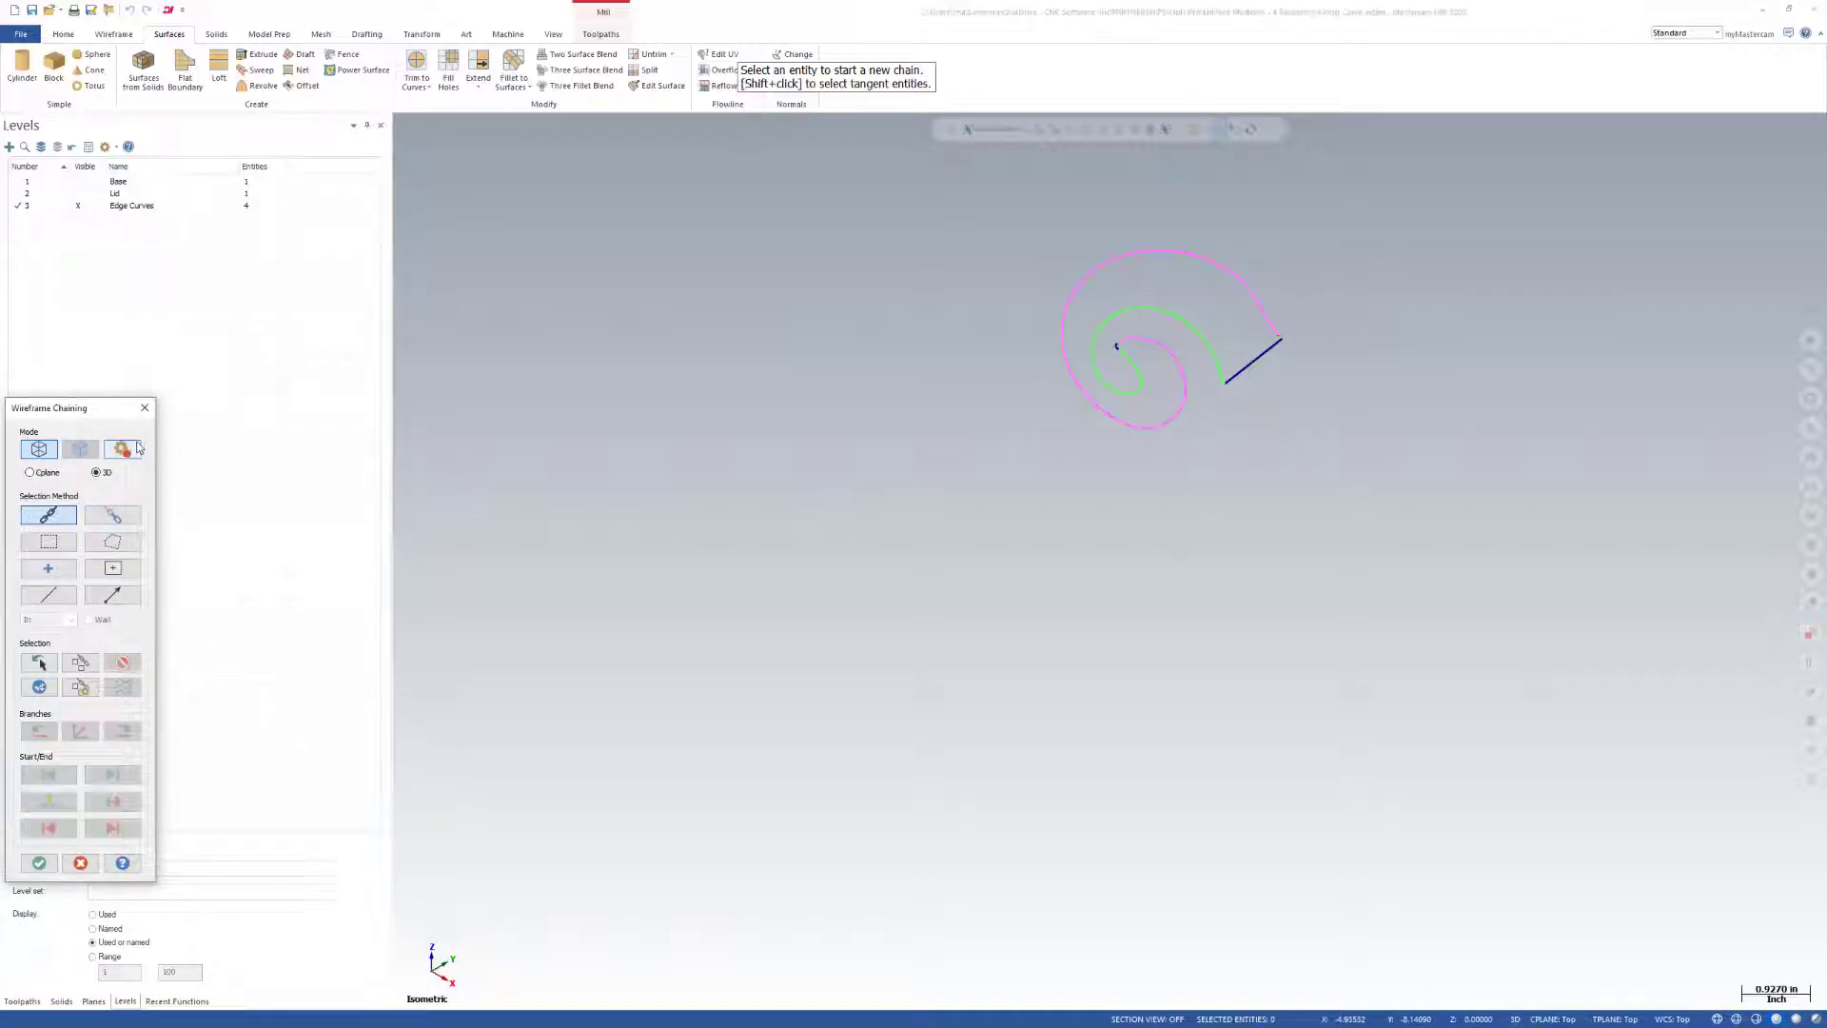
click(122, 448)
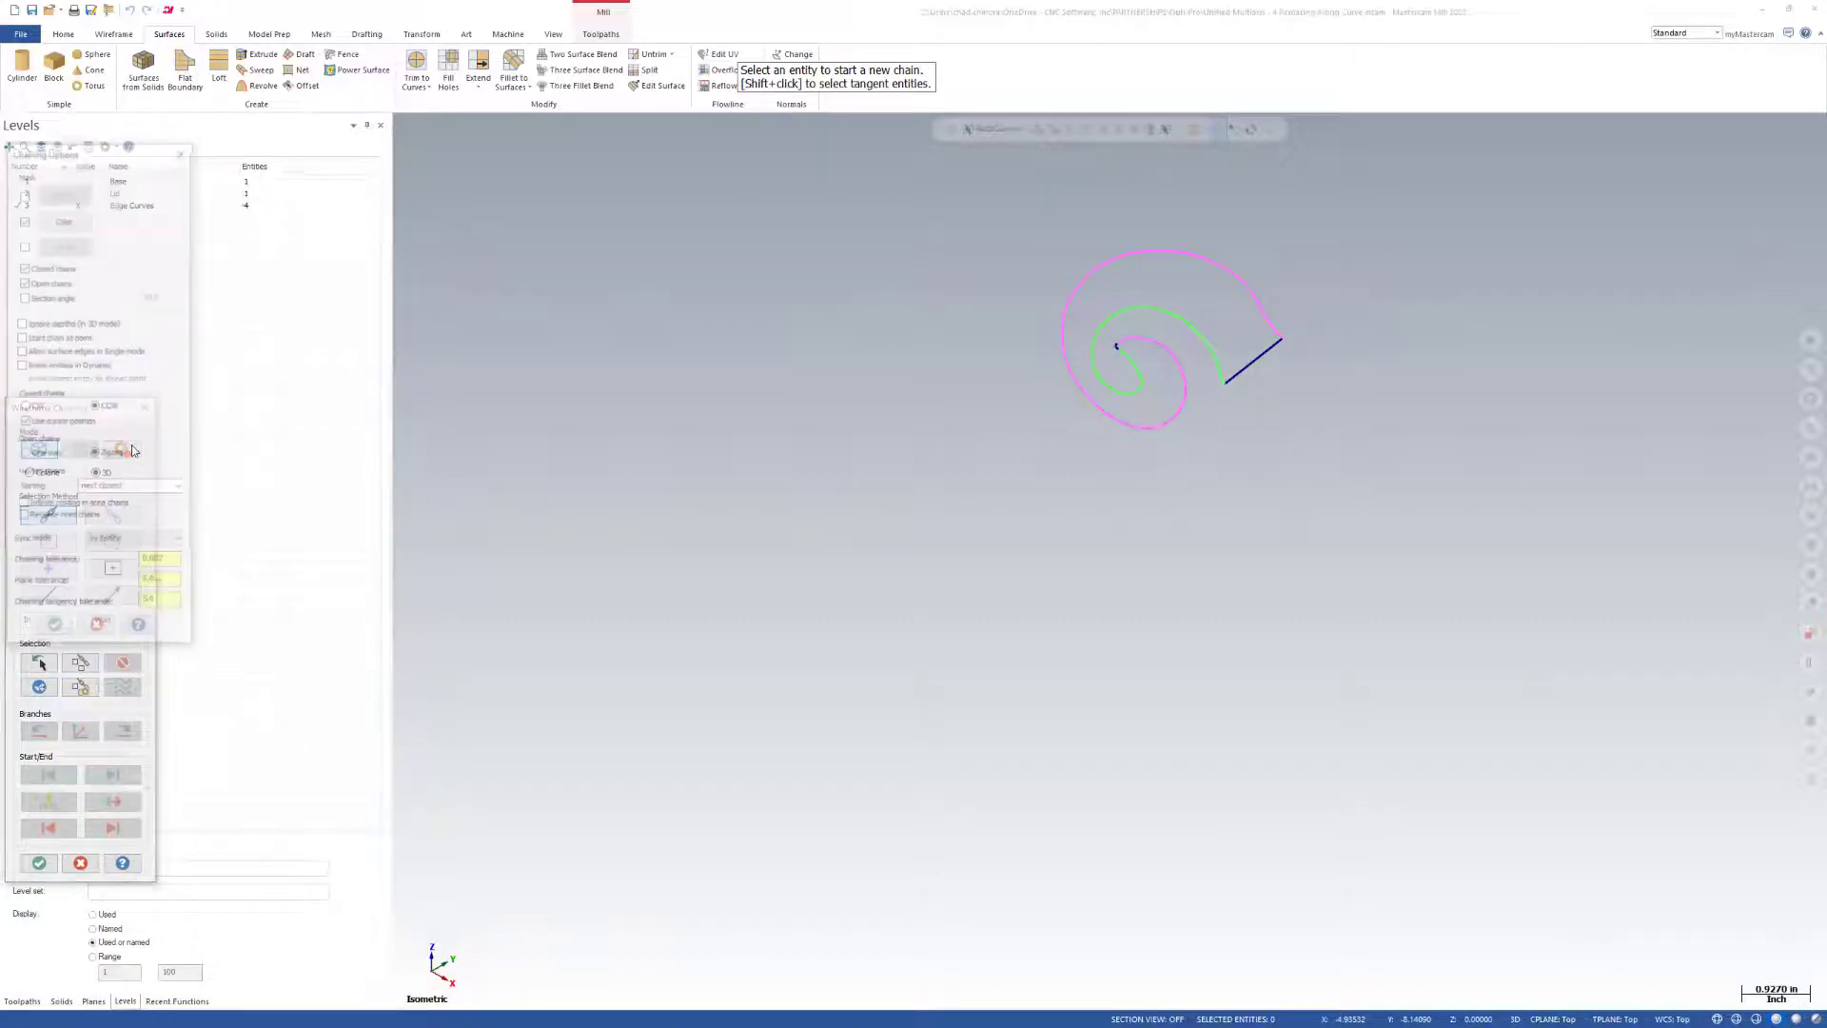
click(54, 630)
Chain the complete closed outline of the horn and create the power surface from it.
click(1273, 383)
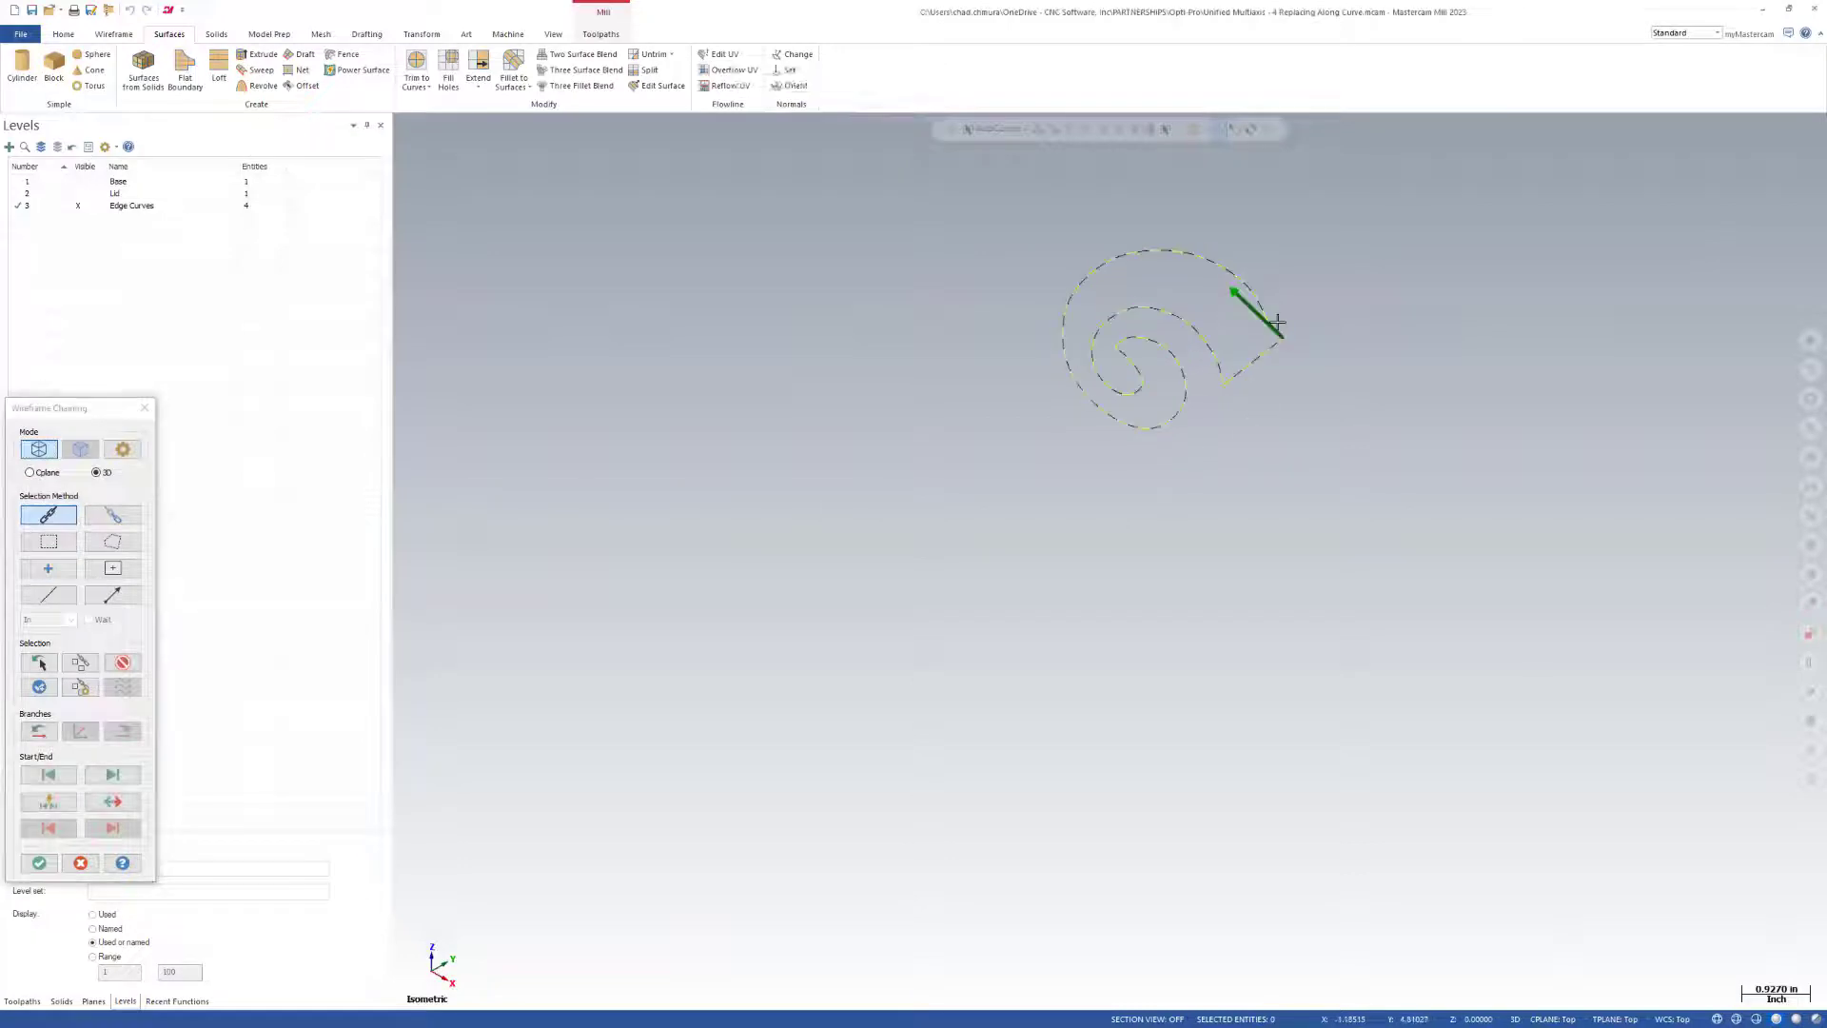
click(39, 864)
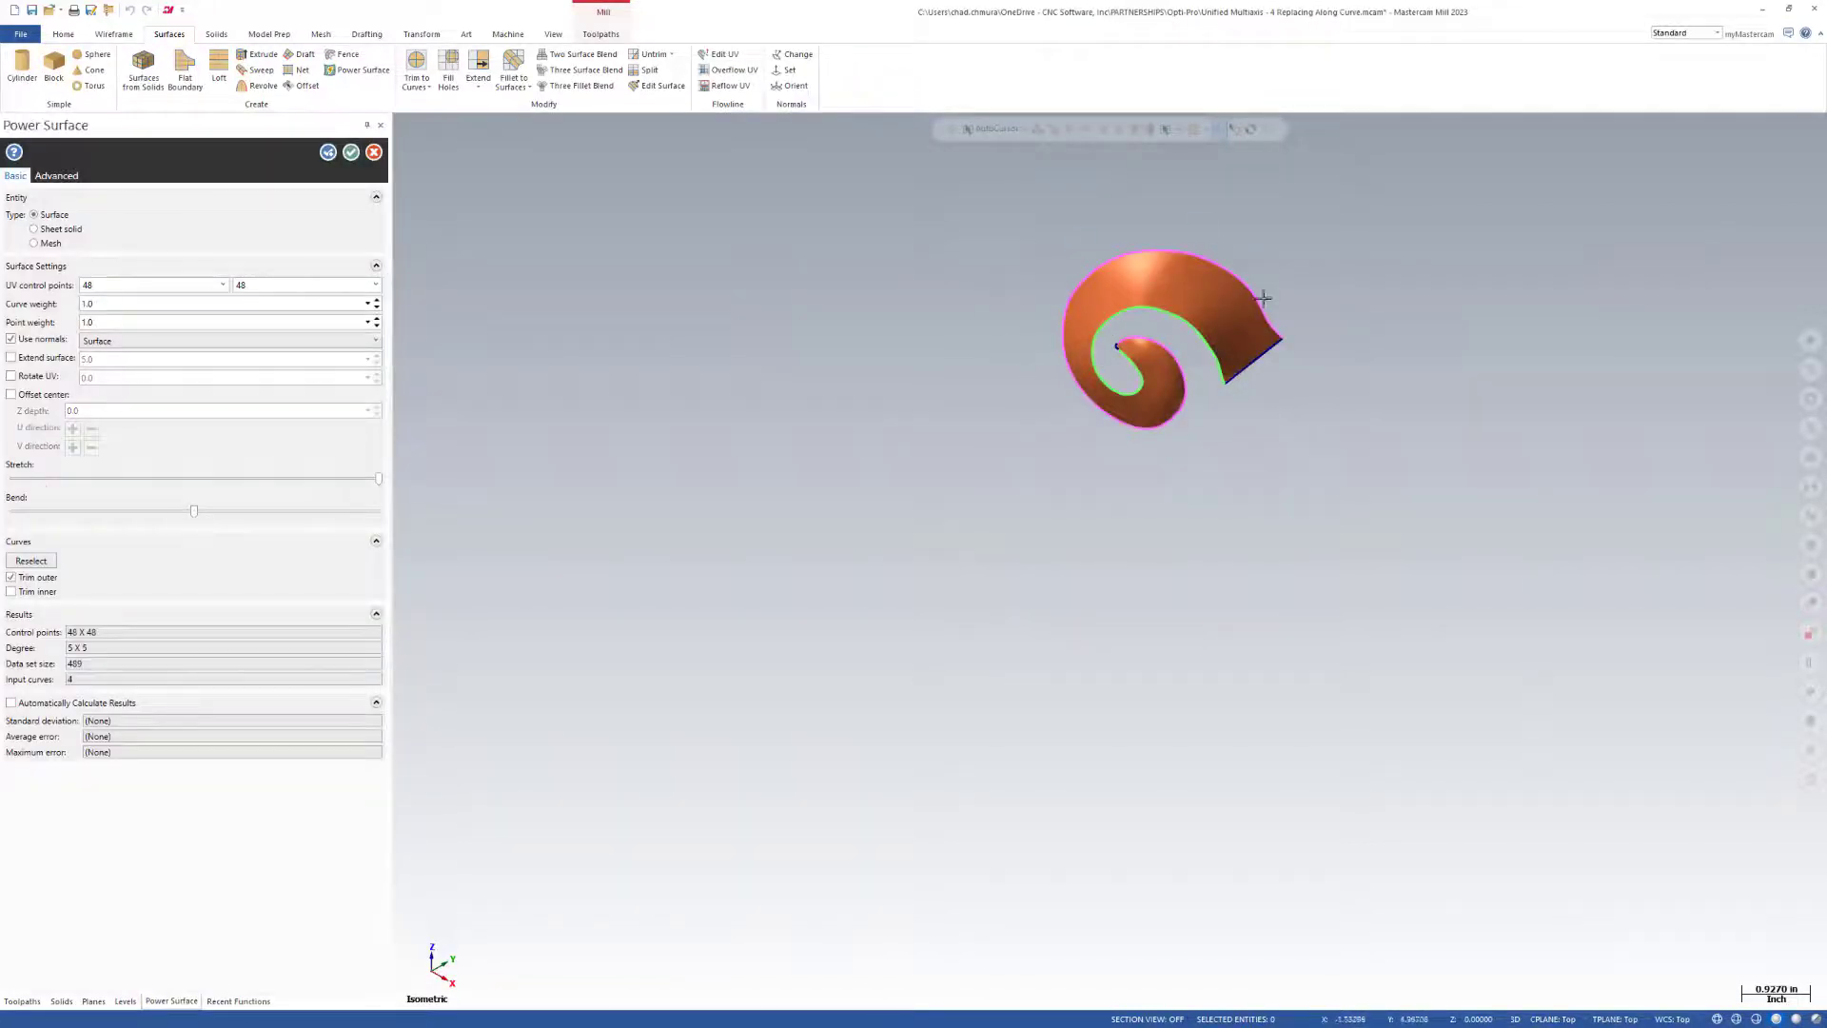
scroll(1264, 297, up, 3)
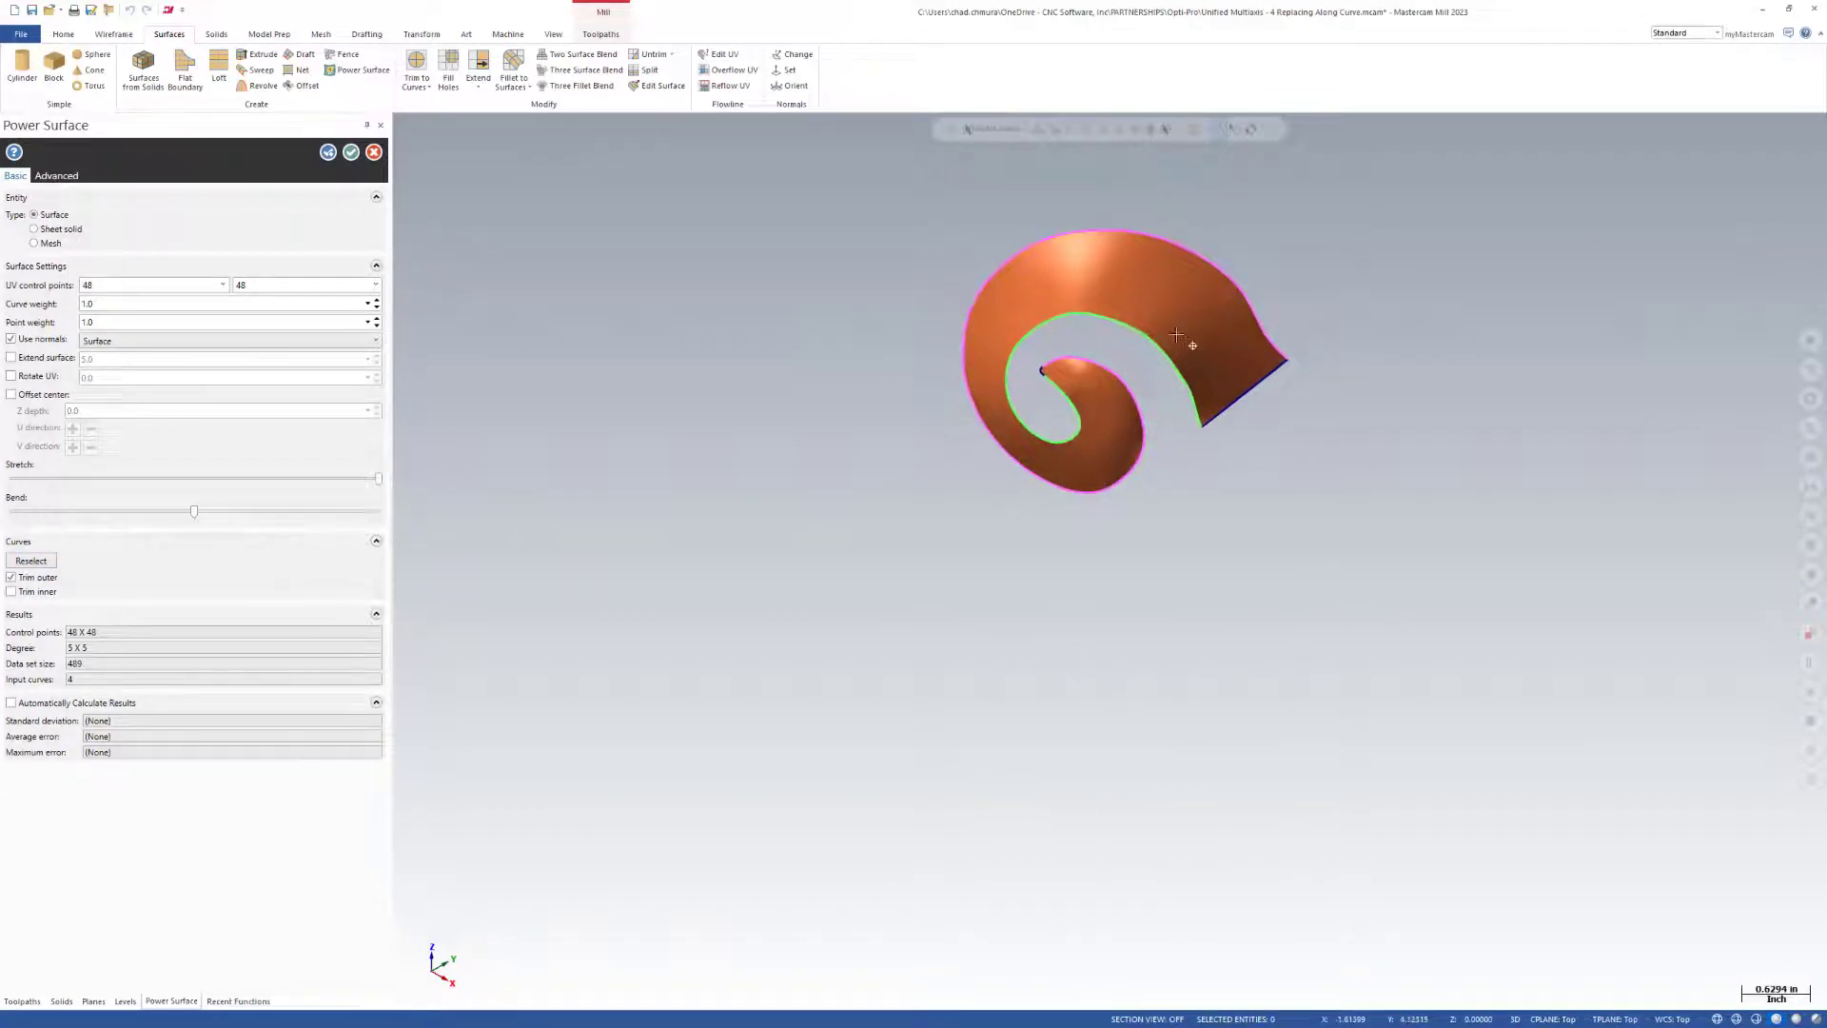
middle_drag(1065, 334, 786, 219)
click(351, 152)
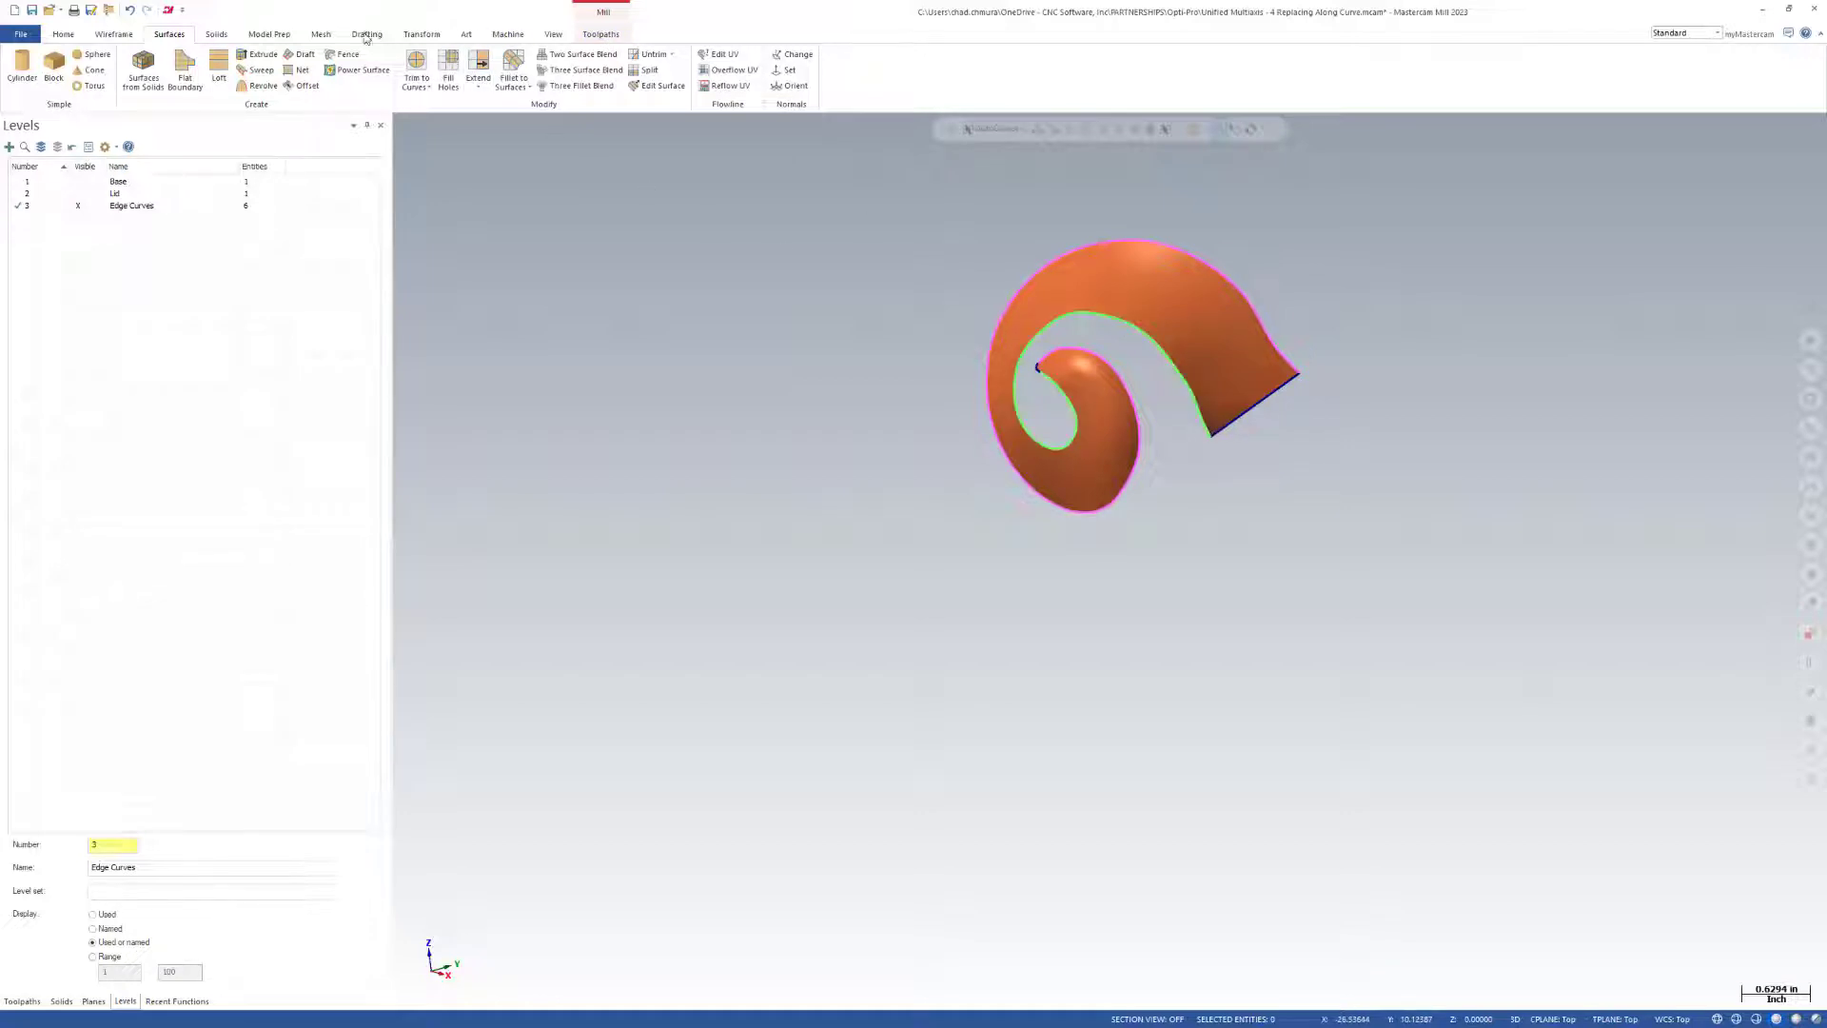
Create a Curve Center between the green inner and magenta outer edge curves of the horn.
click(114, 34)
click(380, 61)
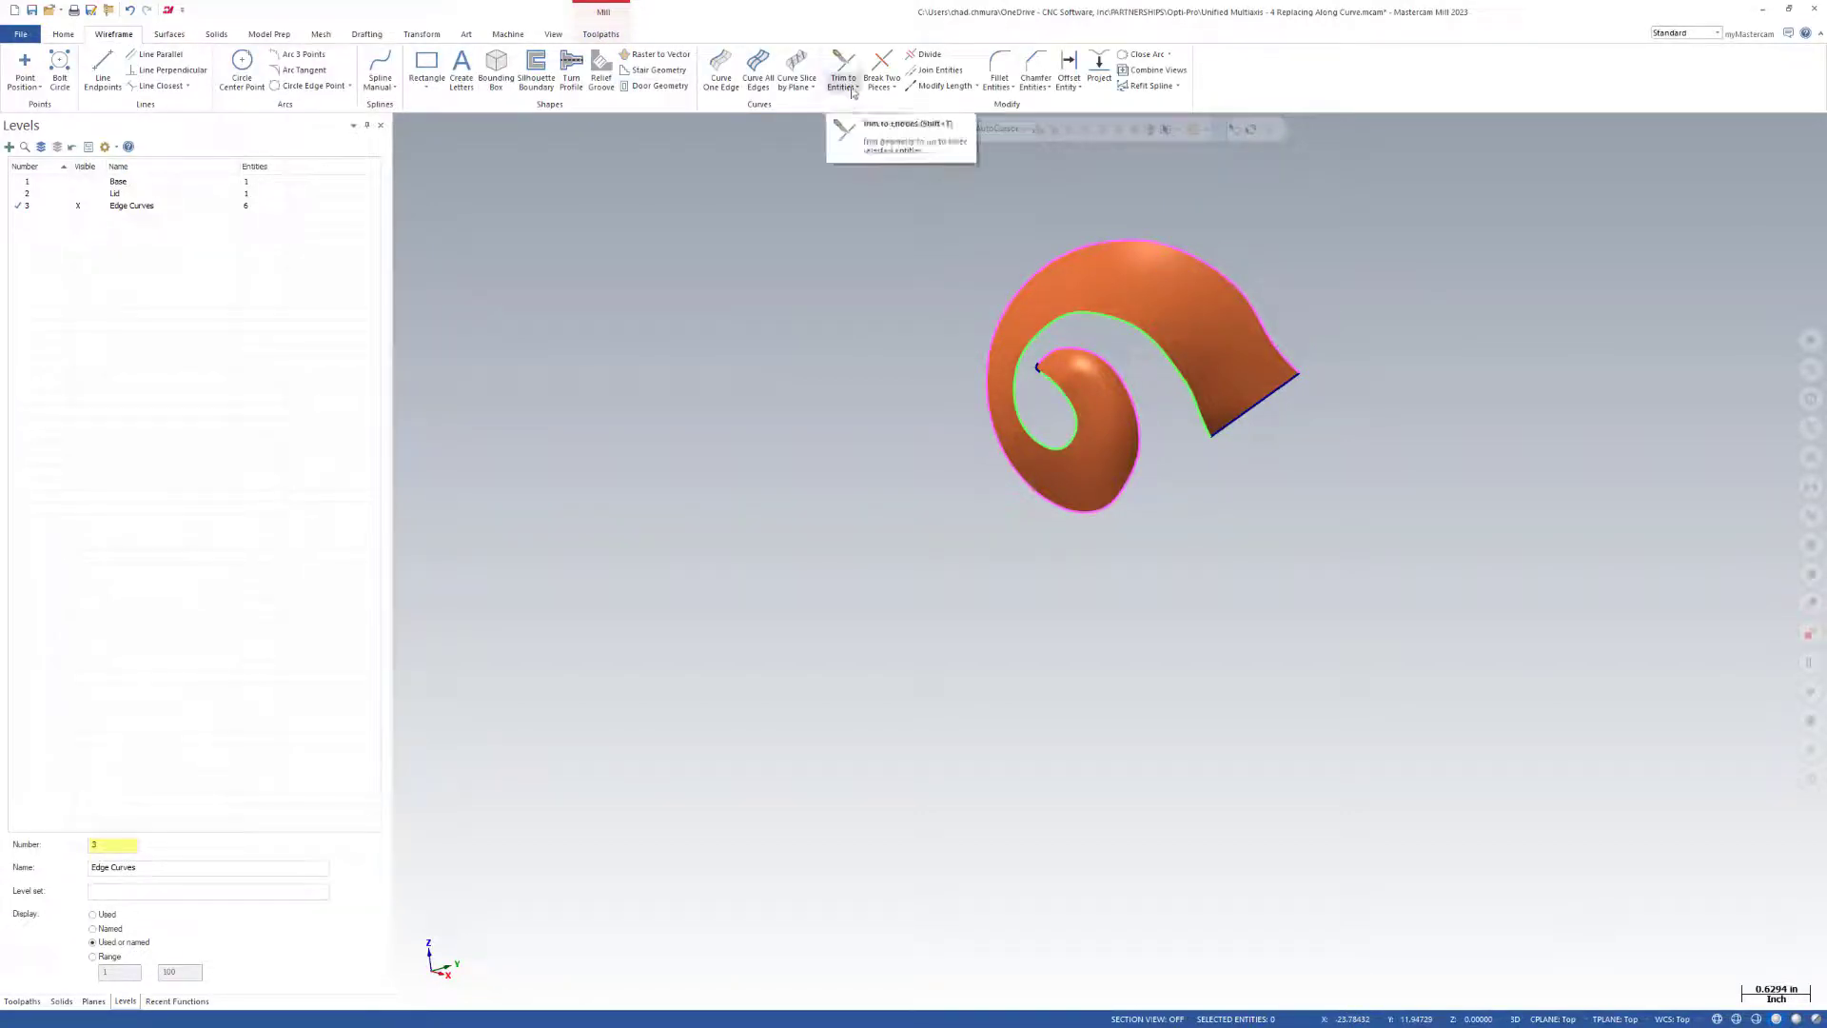
click(814, 87)
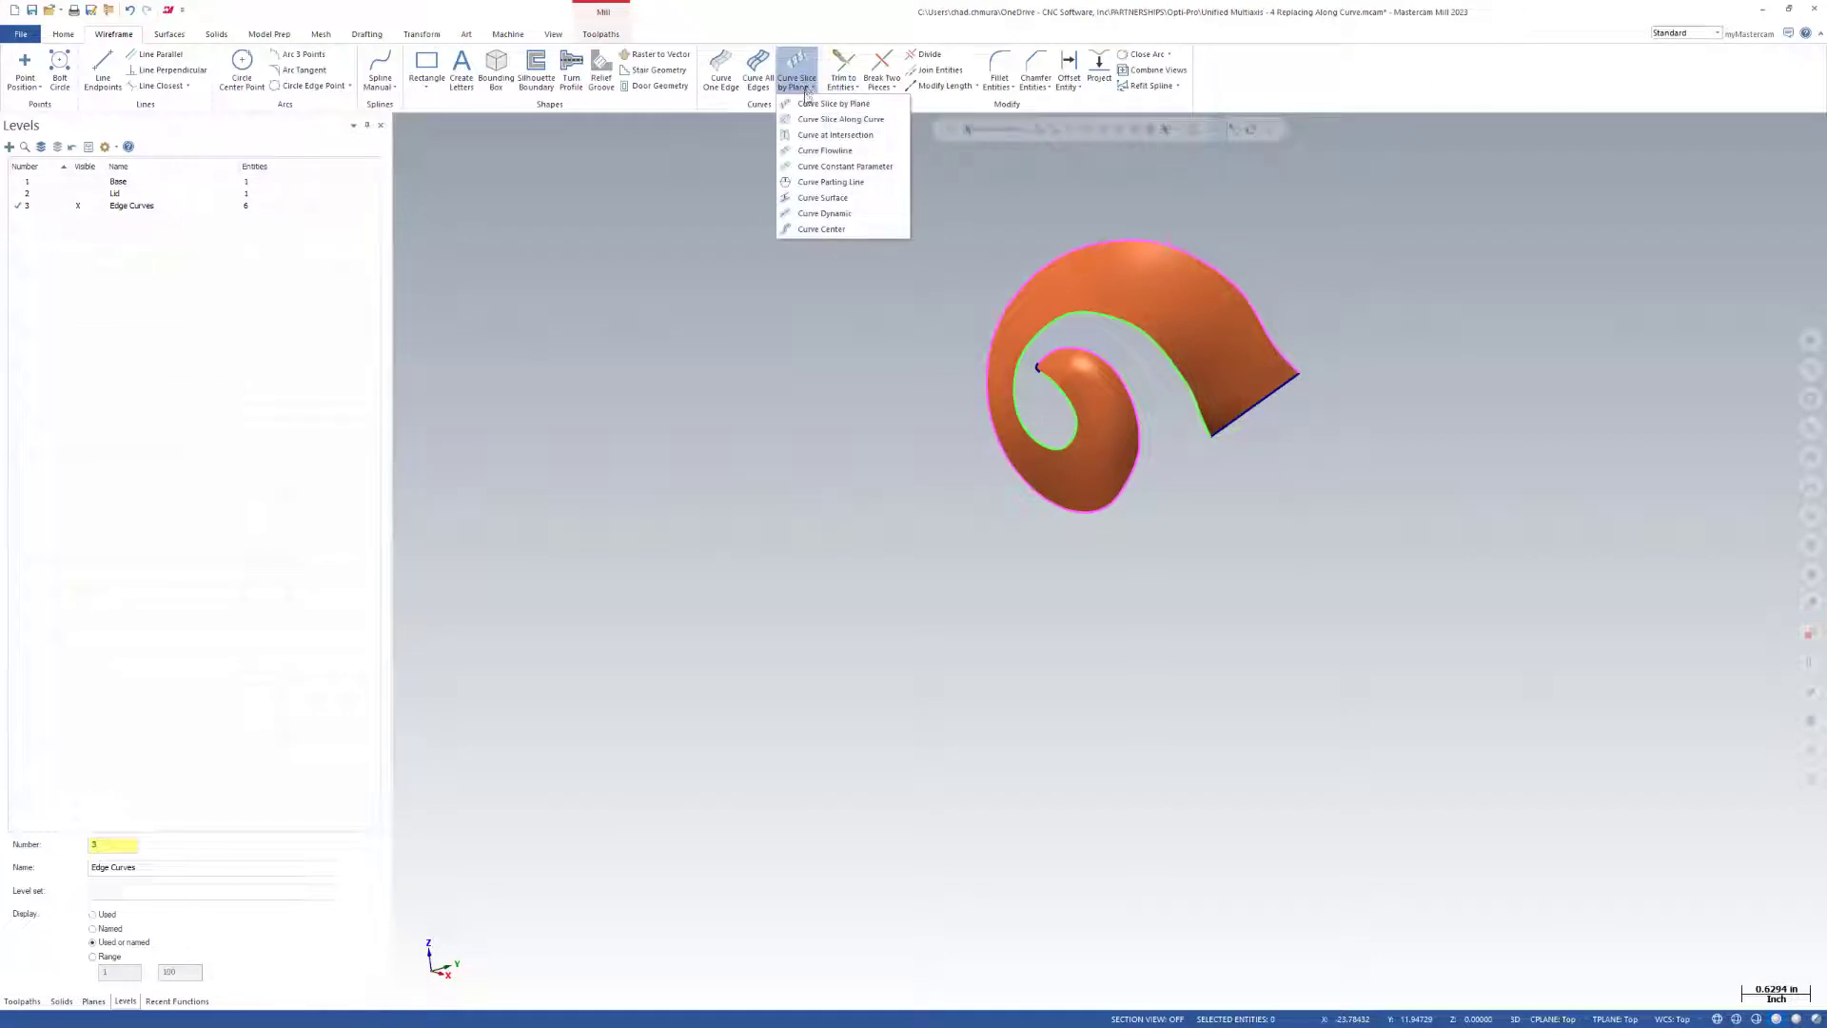
click(838, 237)
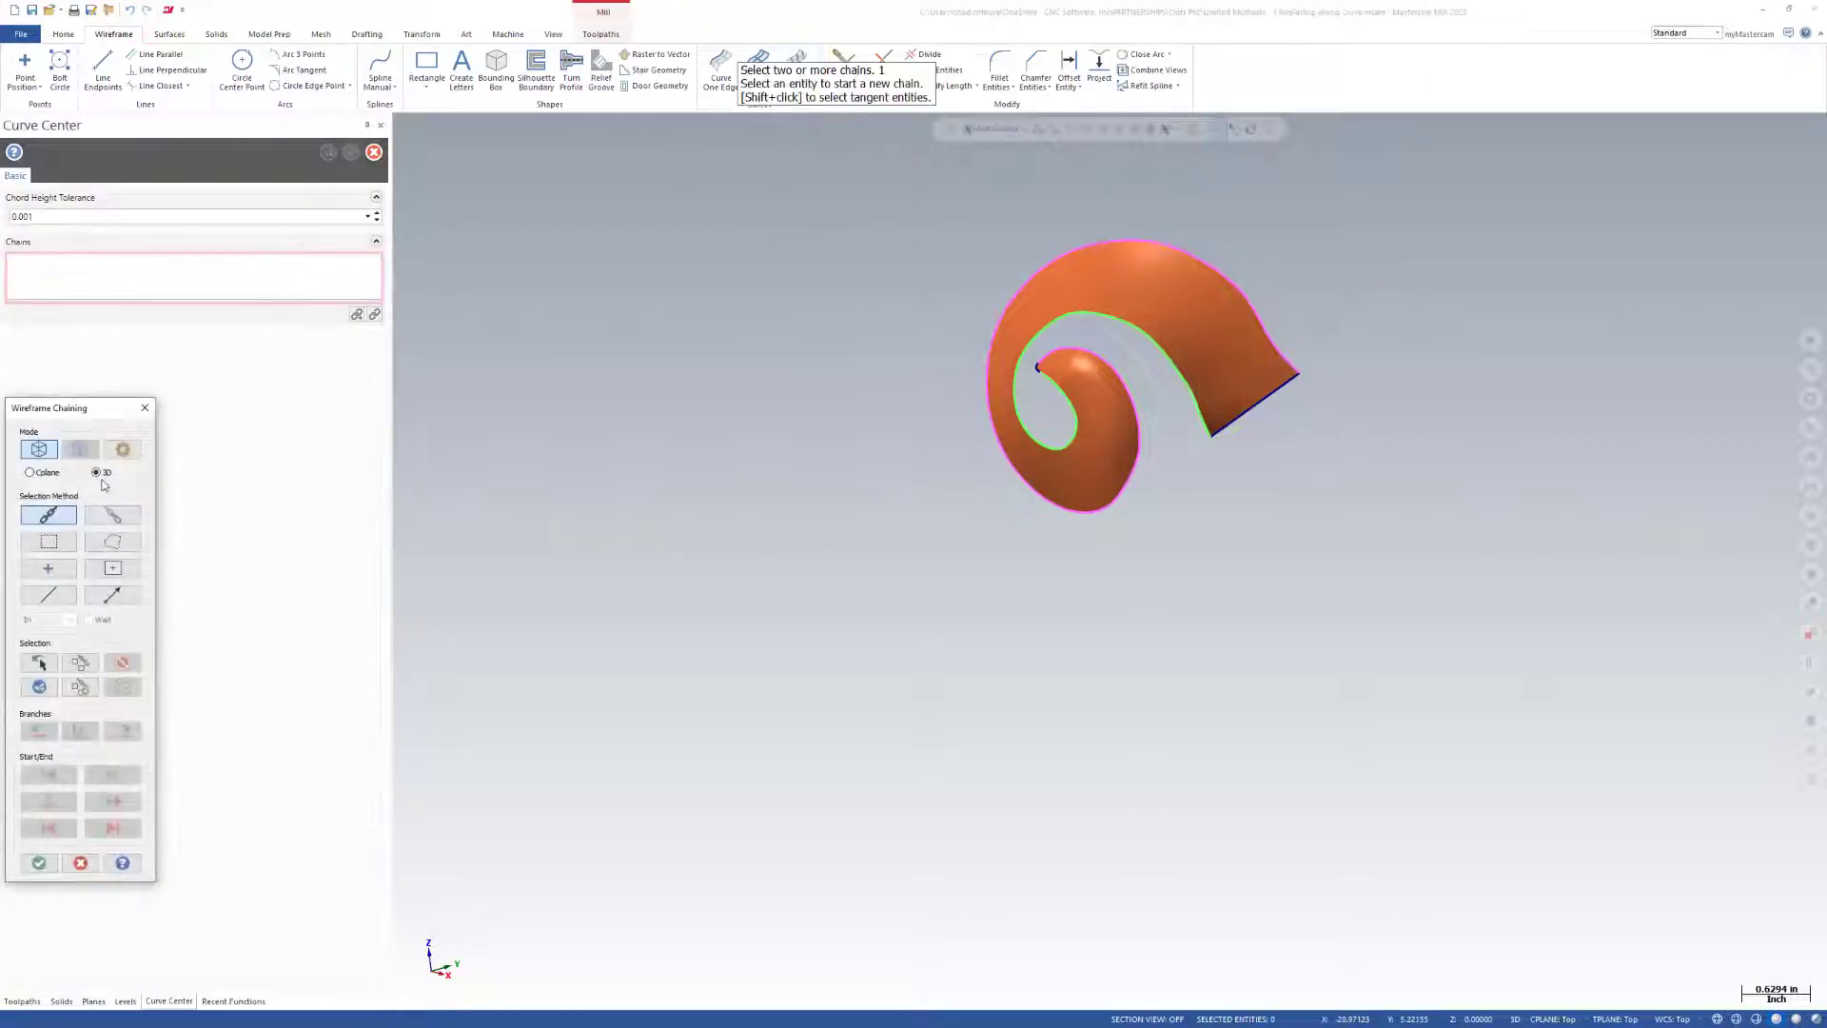
click(1201, 405)
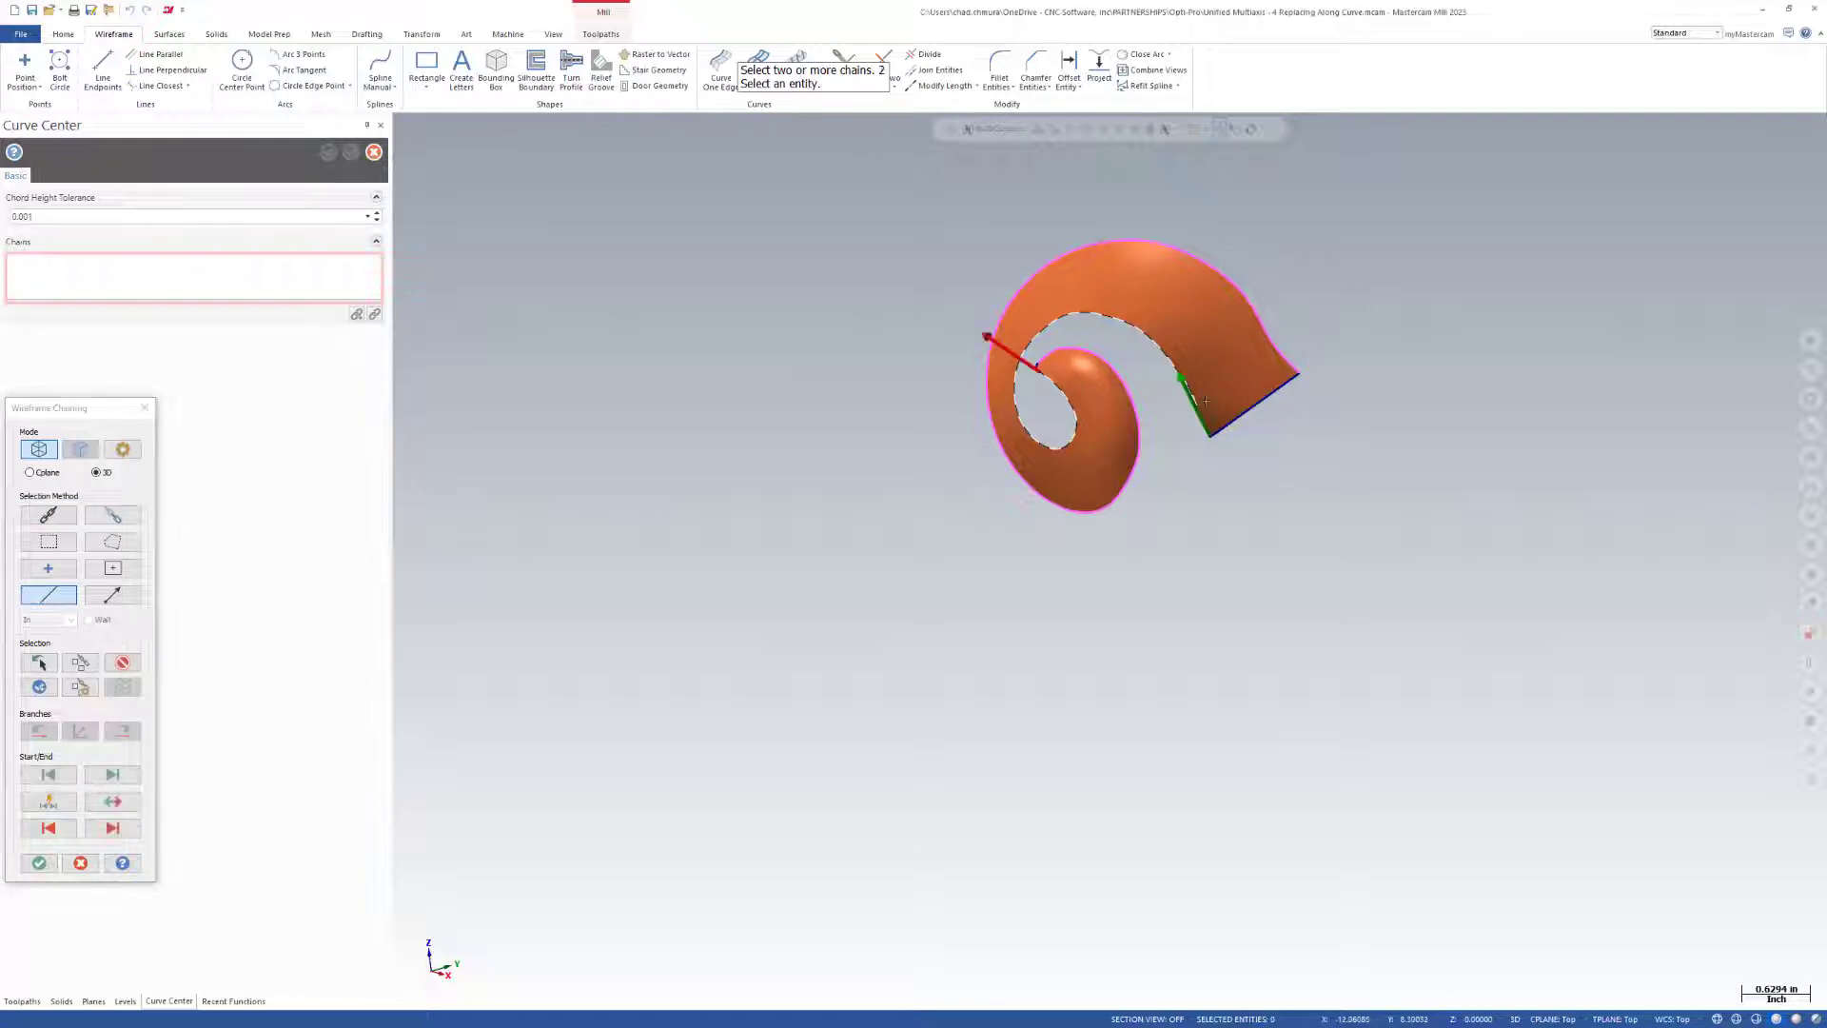
click(1276, 349)
key(Return)
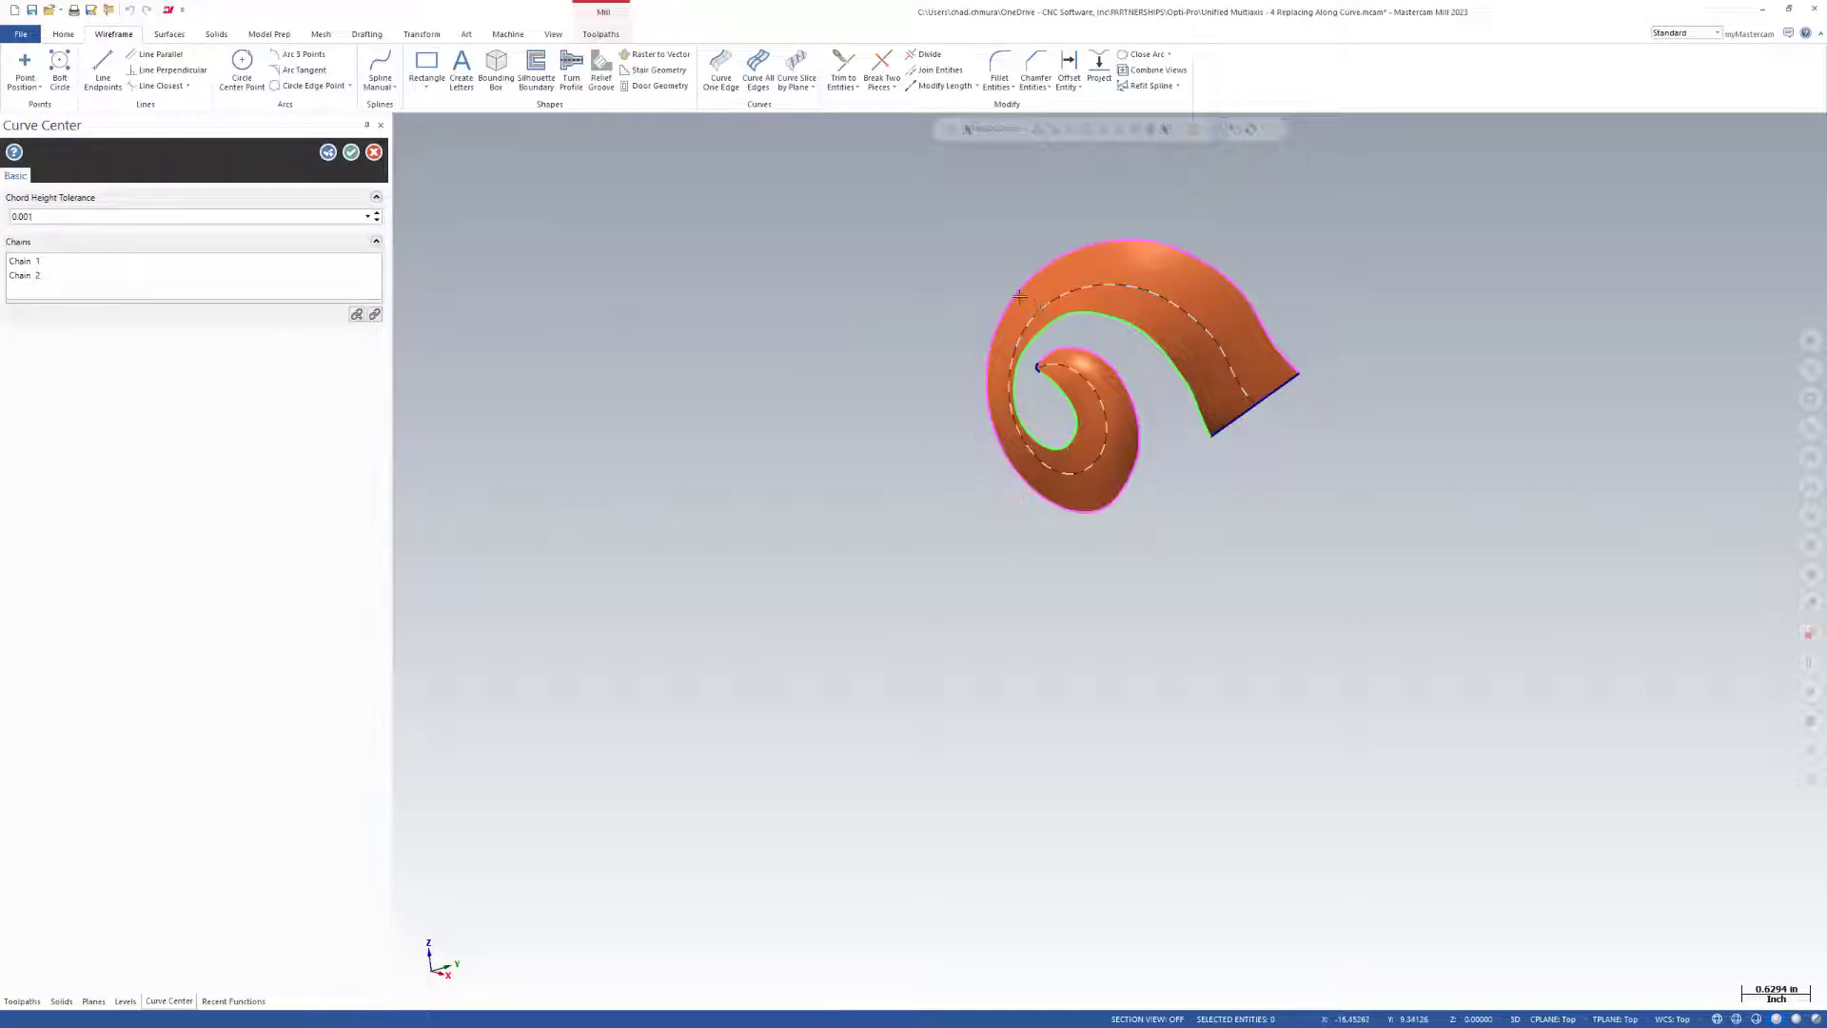
click(352, 153)
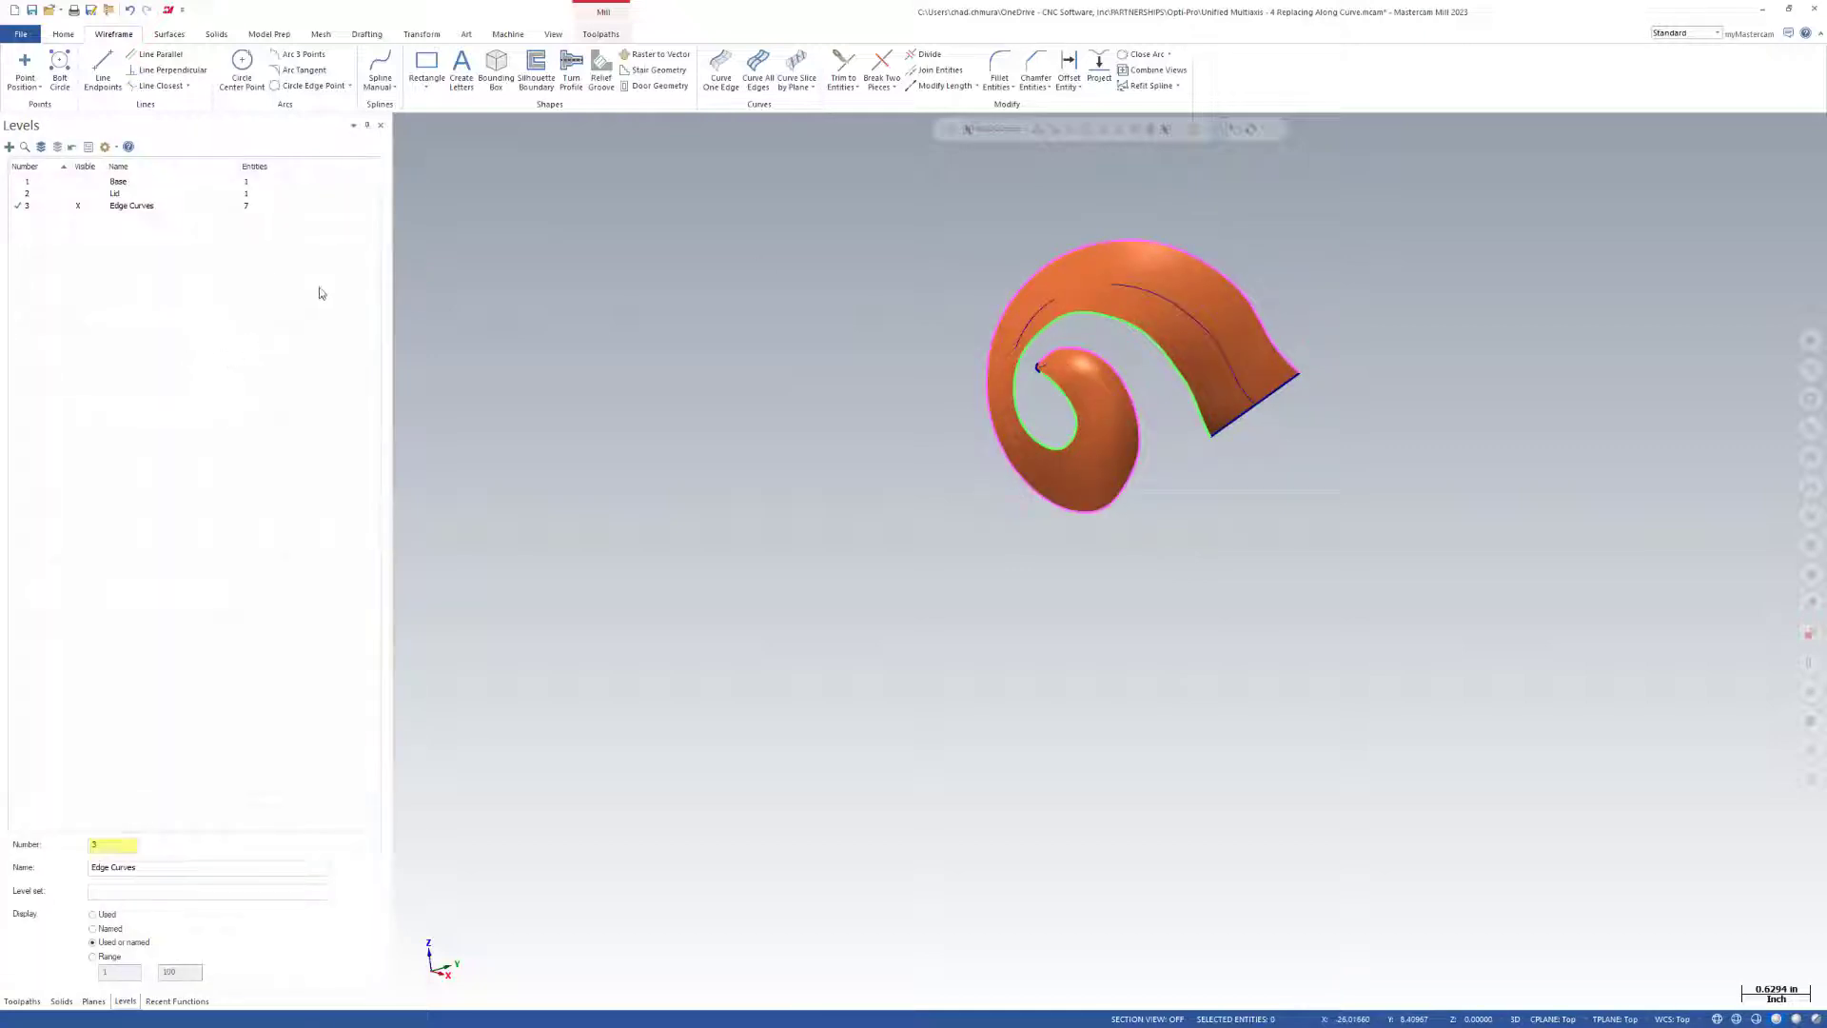
Start a Unified multiaxis toolpath with the 0.125 ball endmill.
click(599, 34)
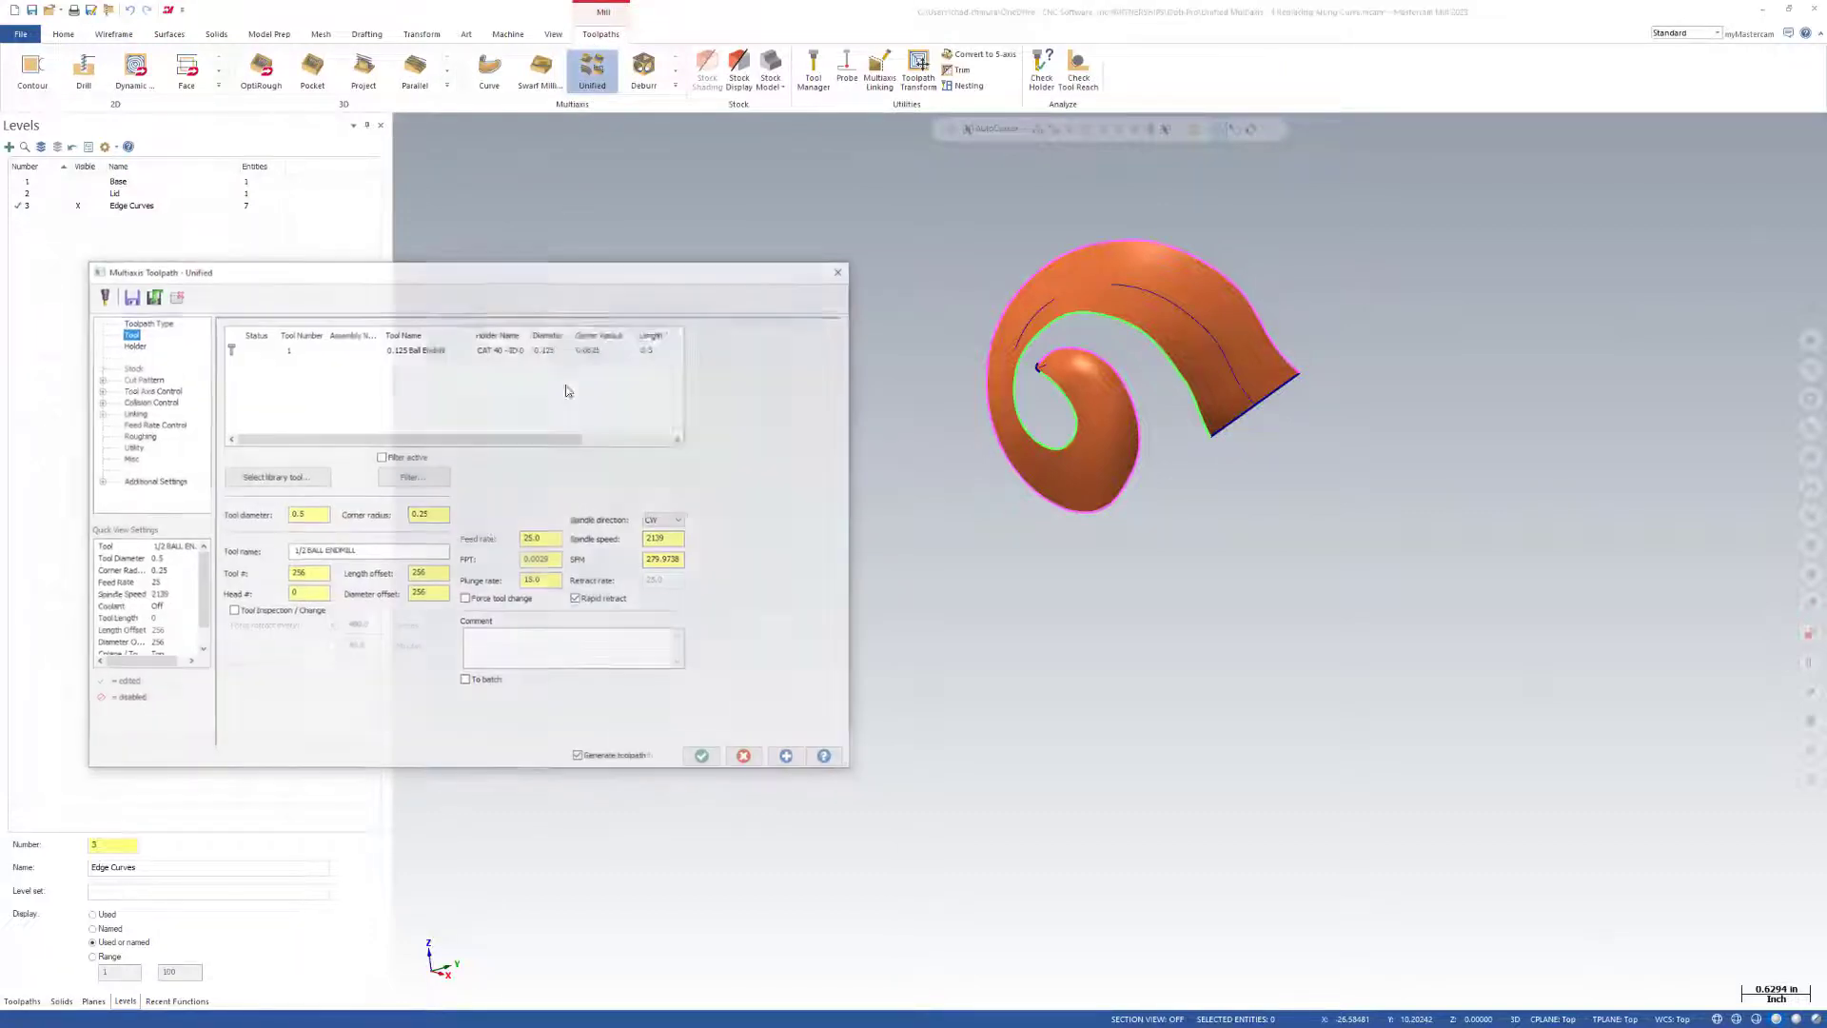
click(437, 350)
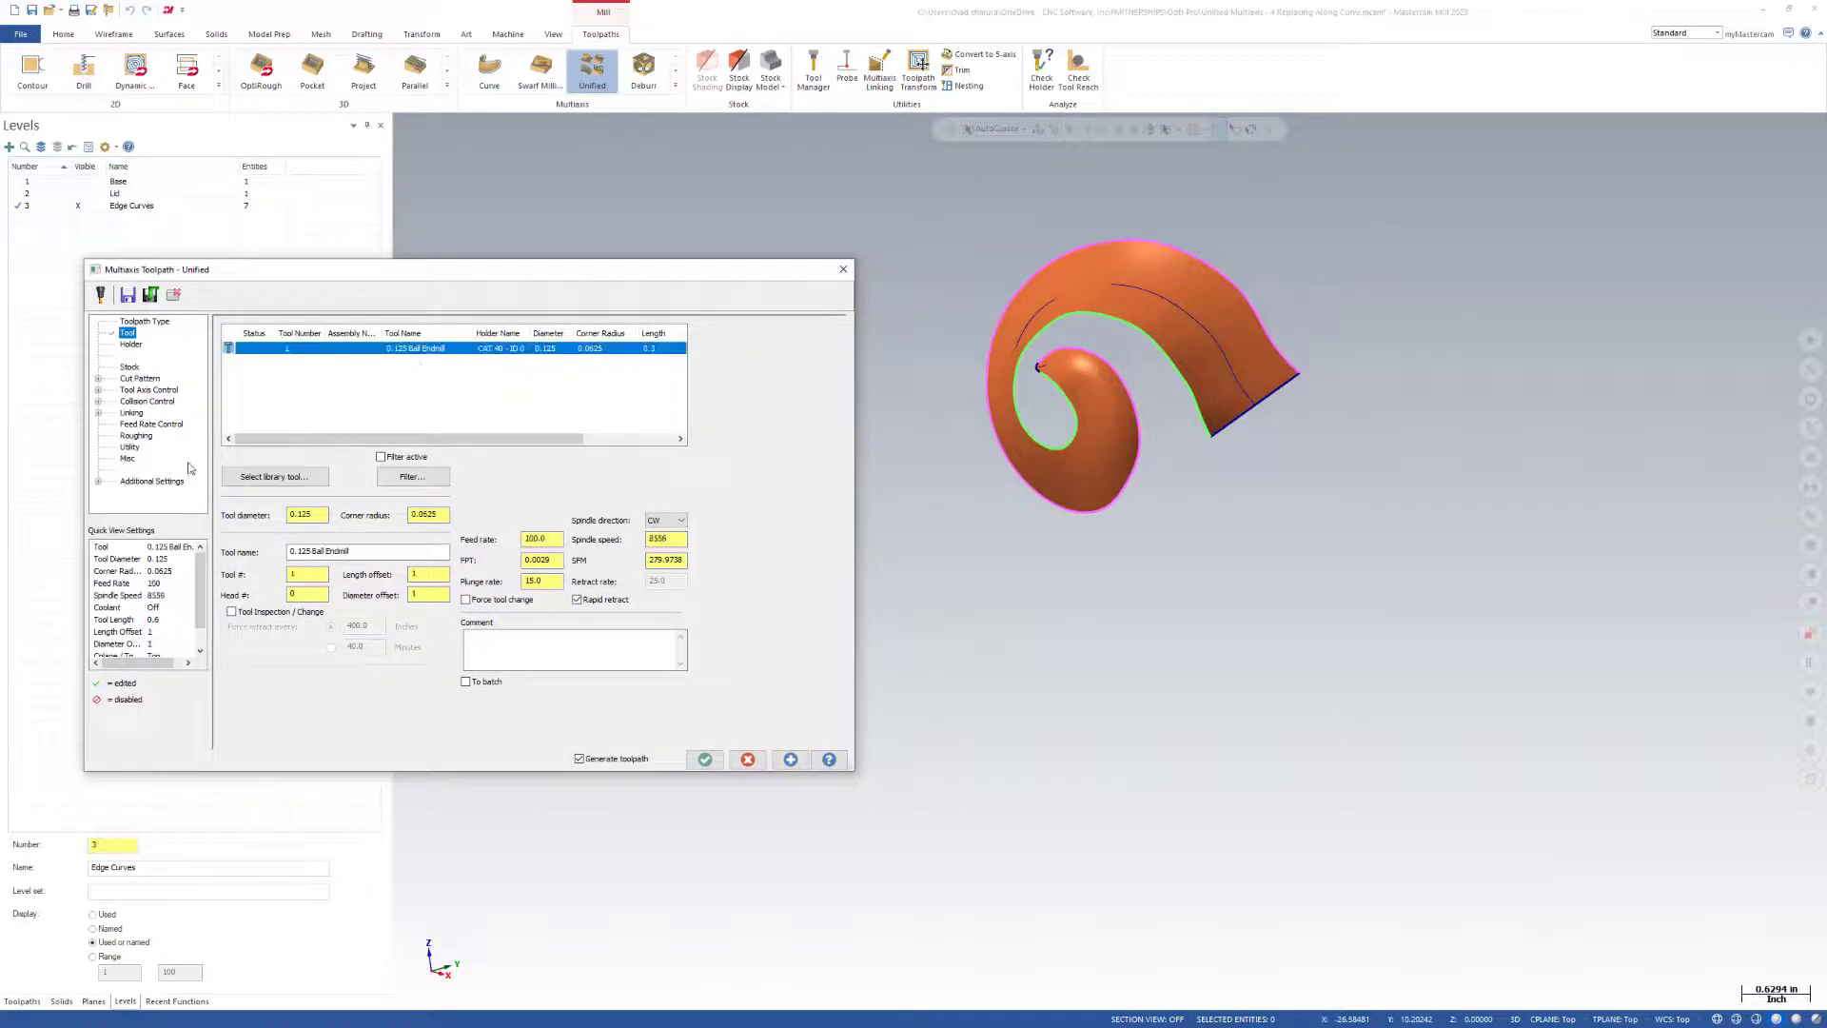
Set the horn surface as the machining geometry and add a curve pattern with the Perpendicular style.
click(133, 379)
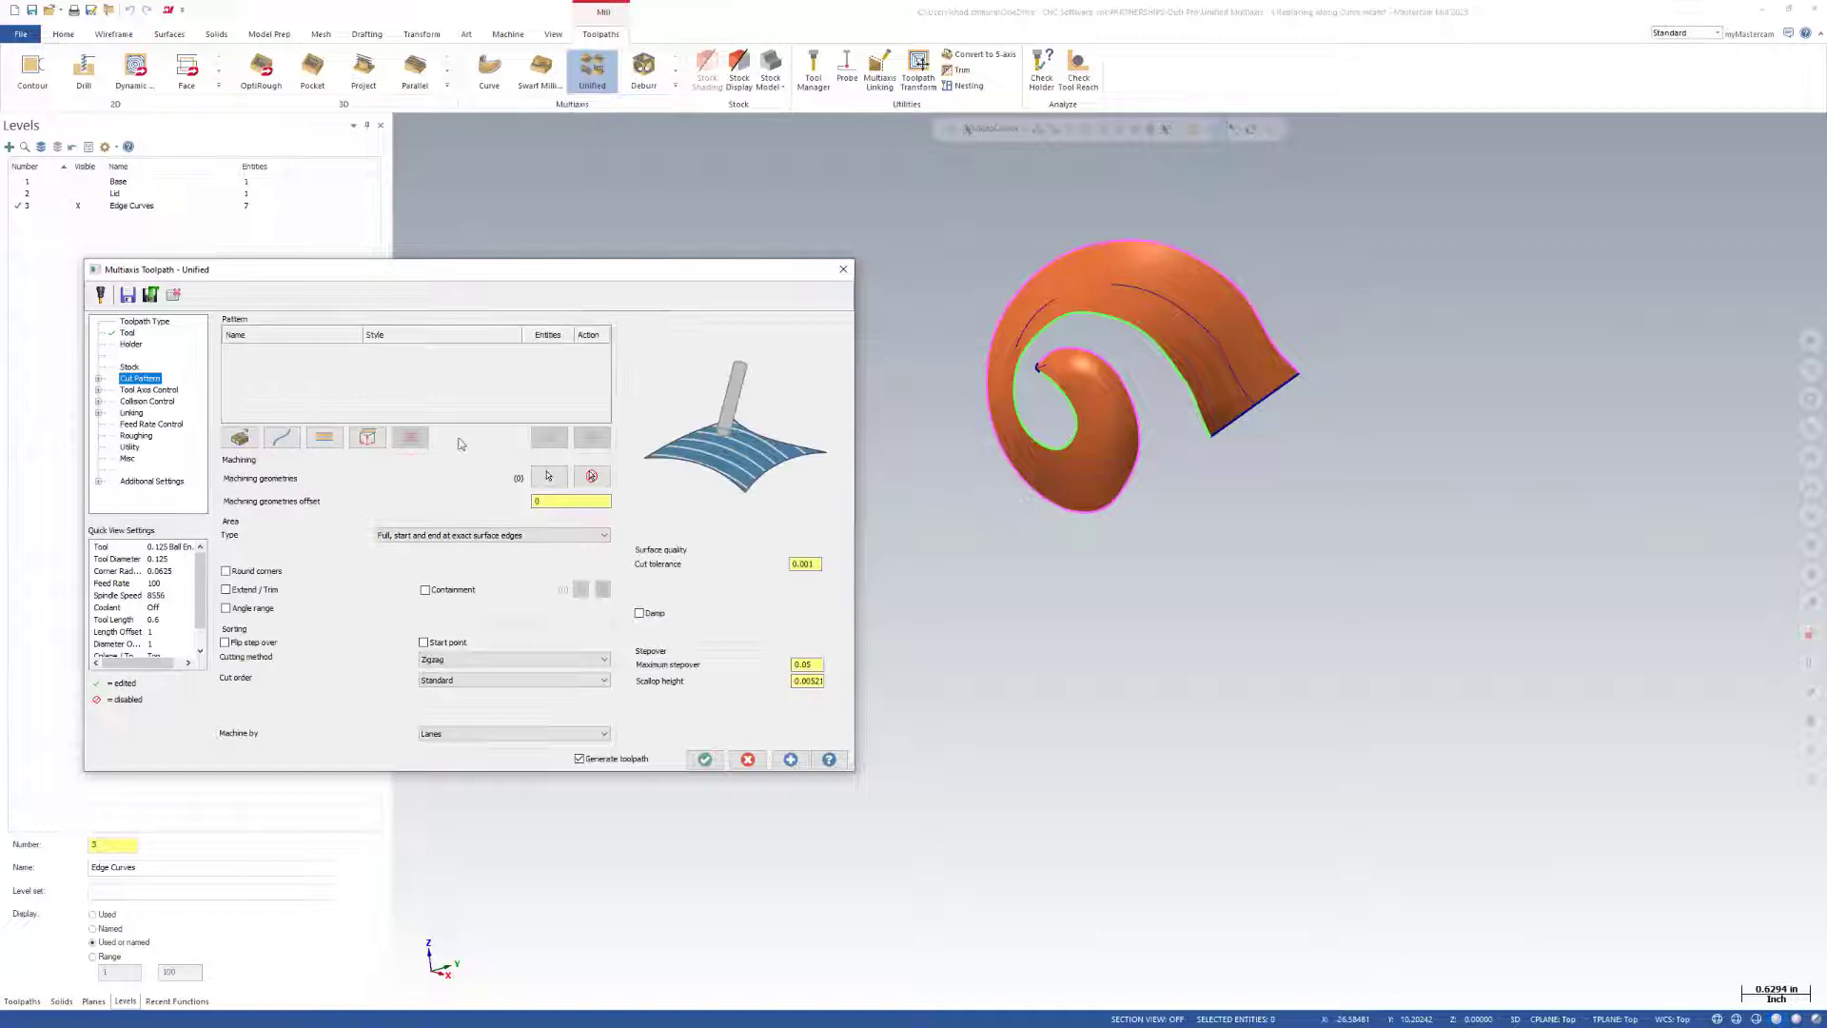
click(548, 476)
key(Return)
click(281, 437)
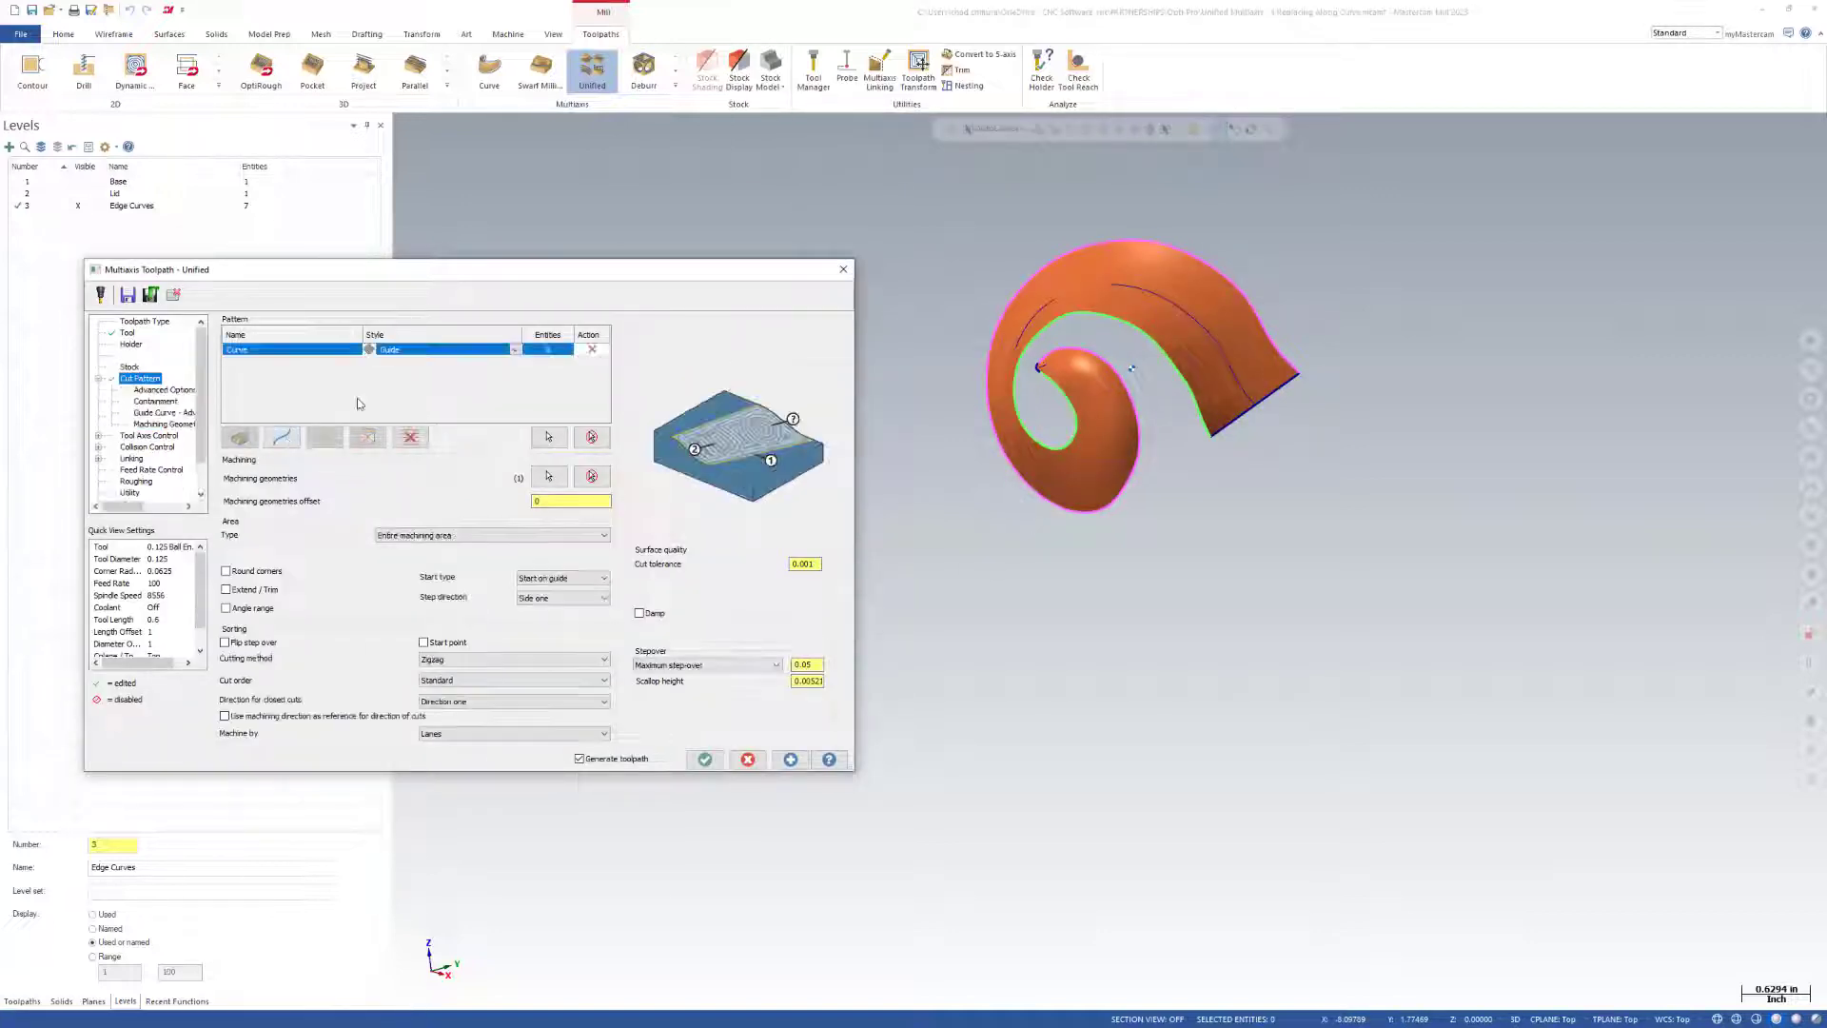
click(514, 351)
click(514, 351)
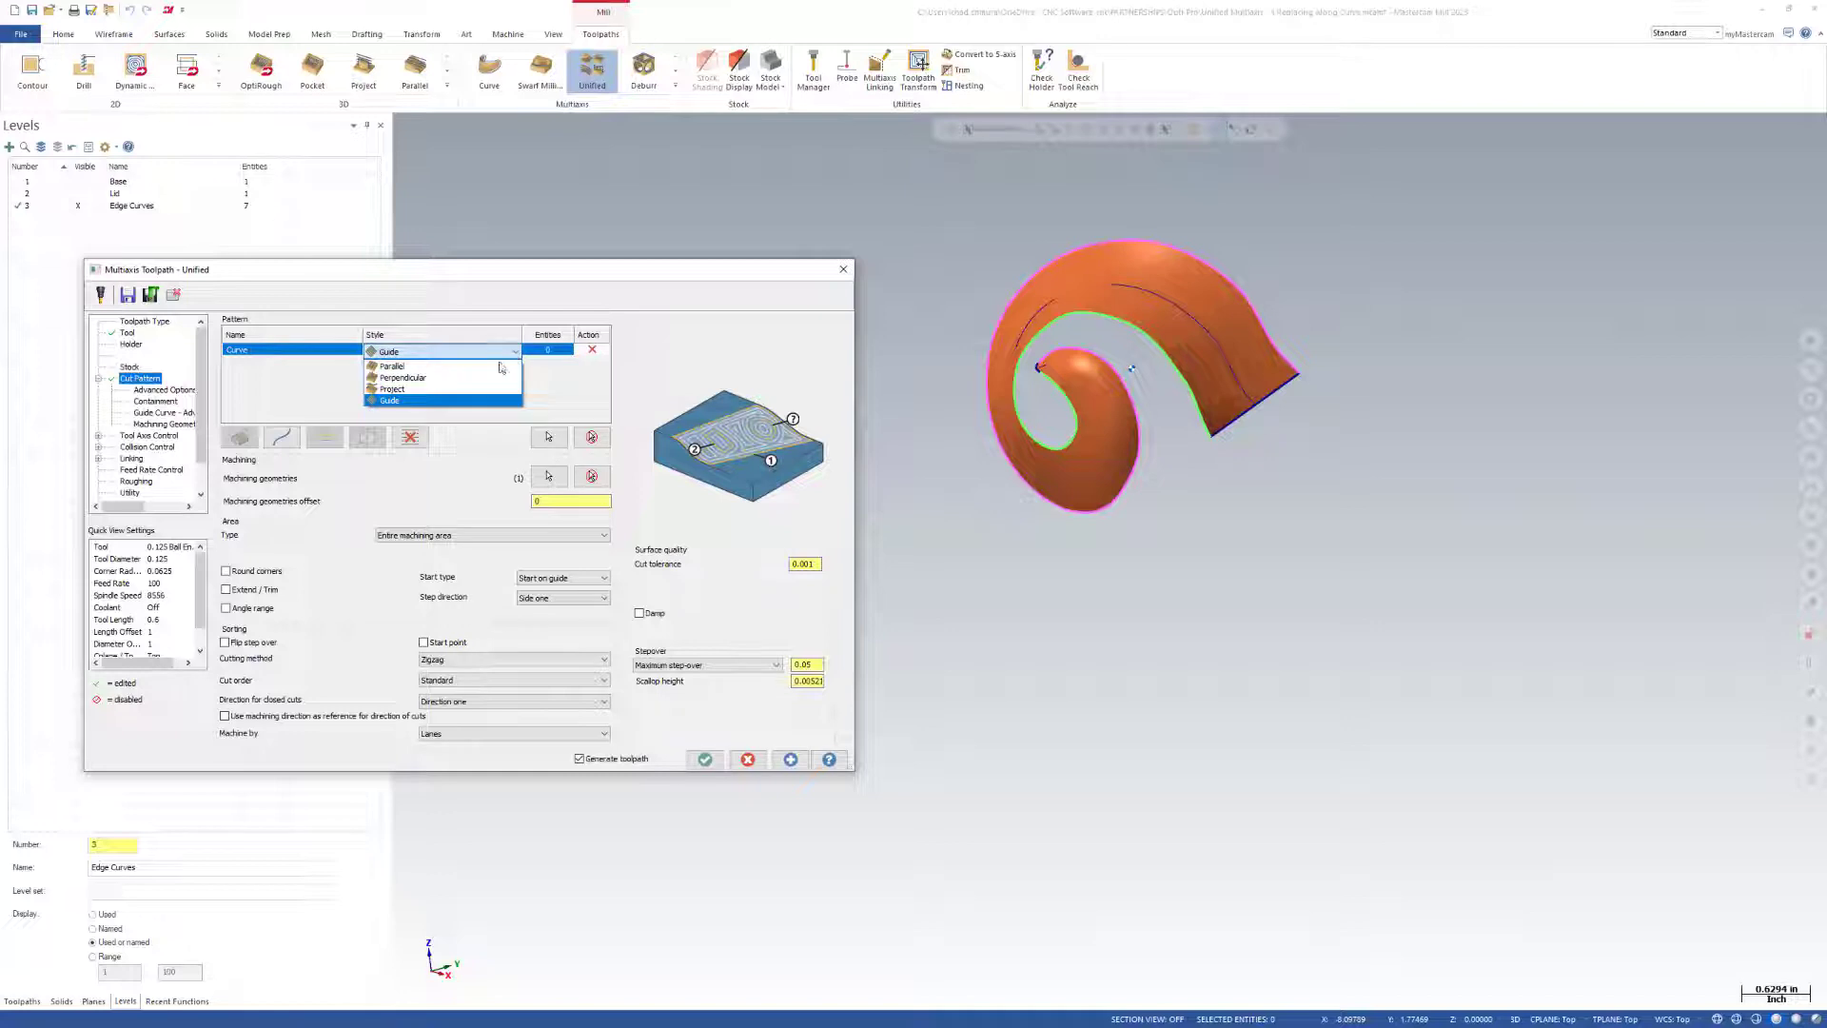
click(400, 378)
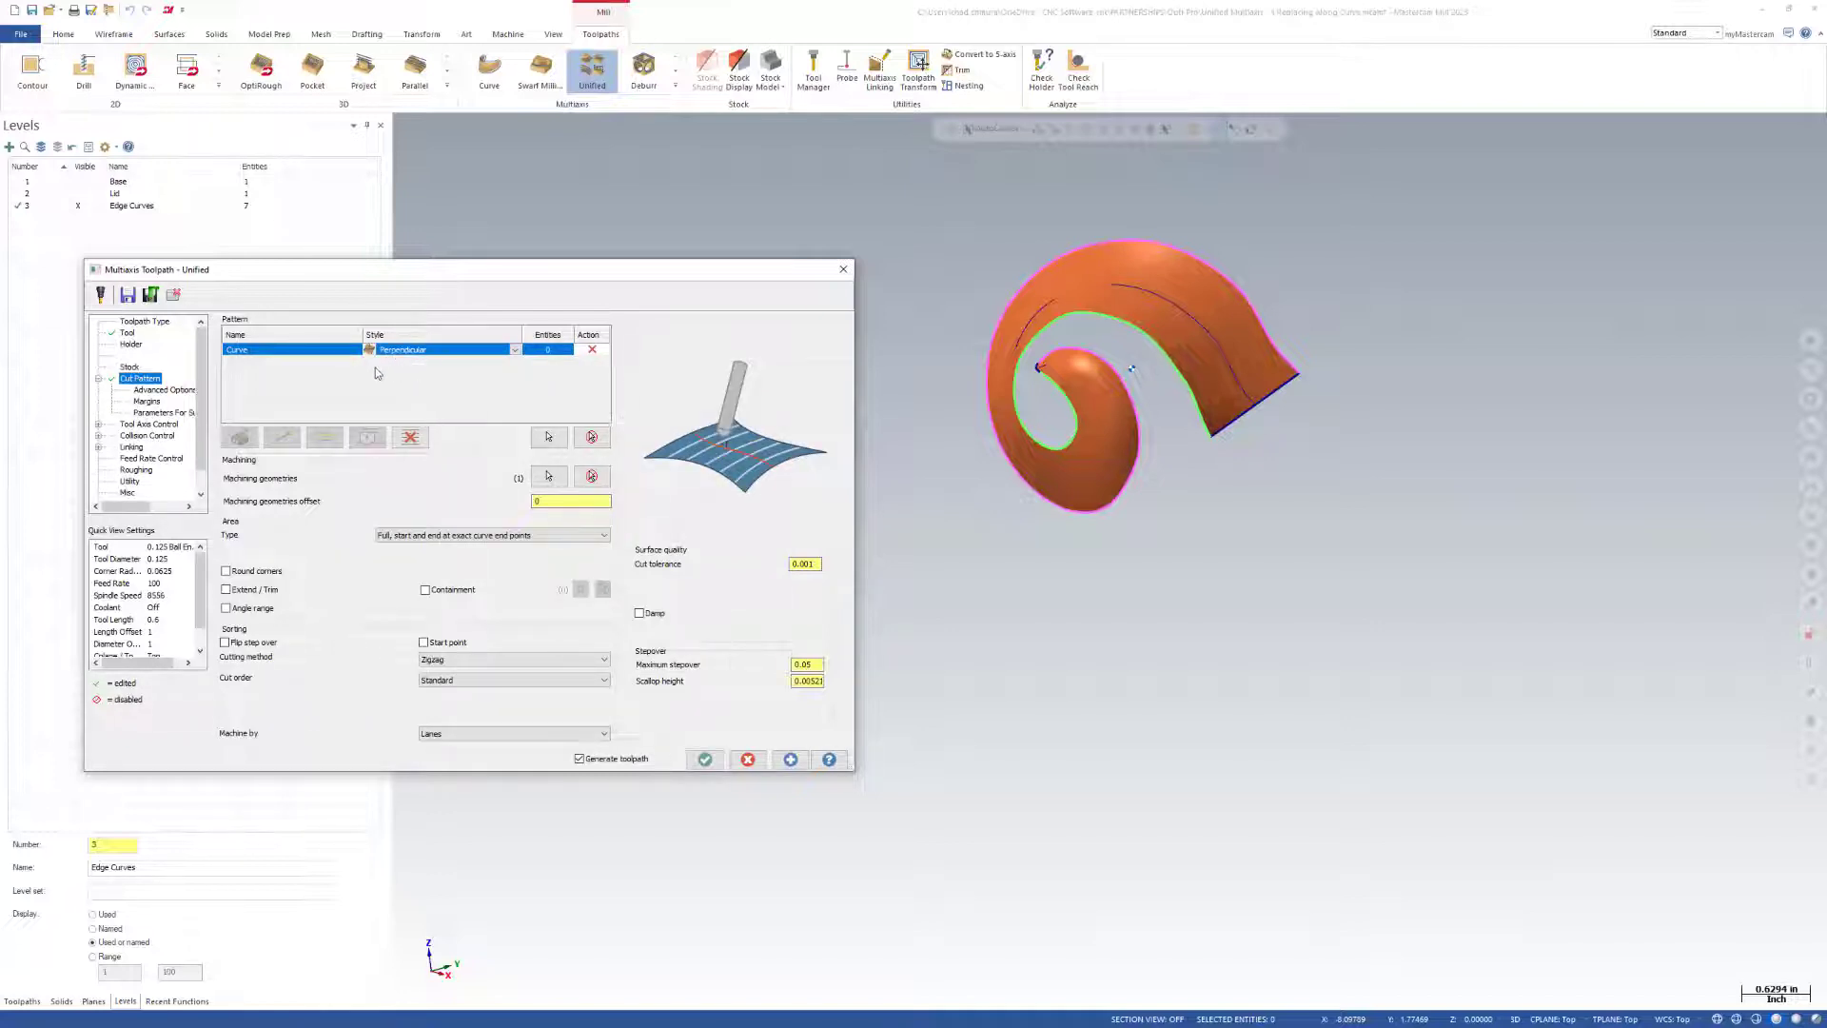
Chain the horn's center curve as the pattern curve and generate the toolpath.
click(551, 441)
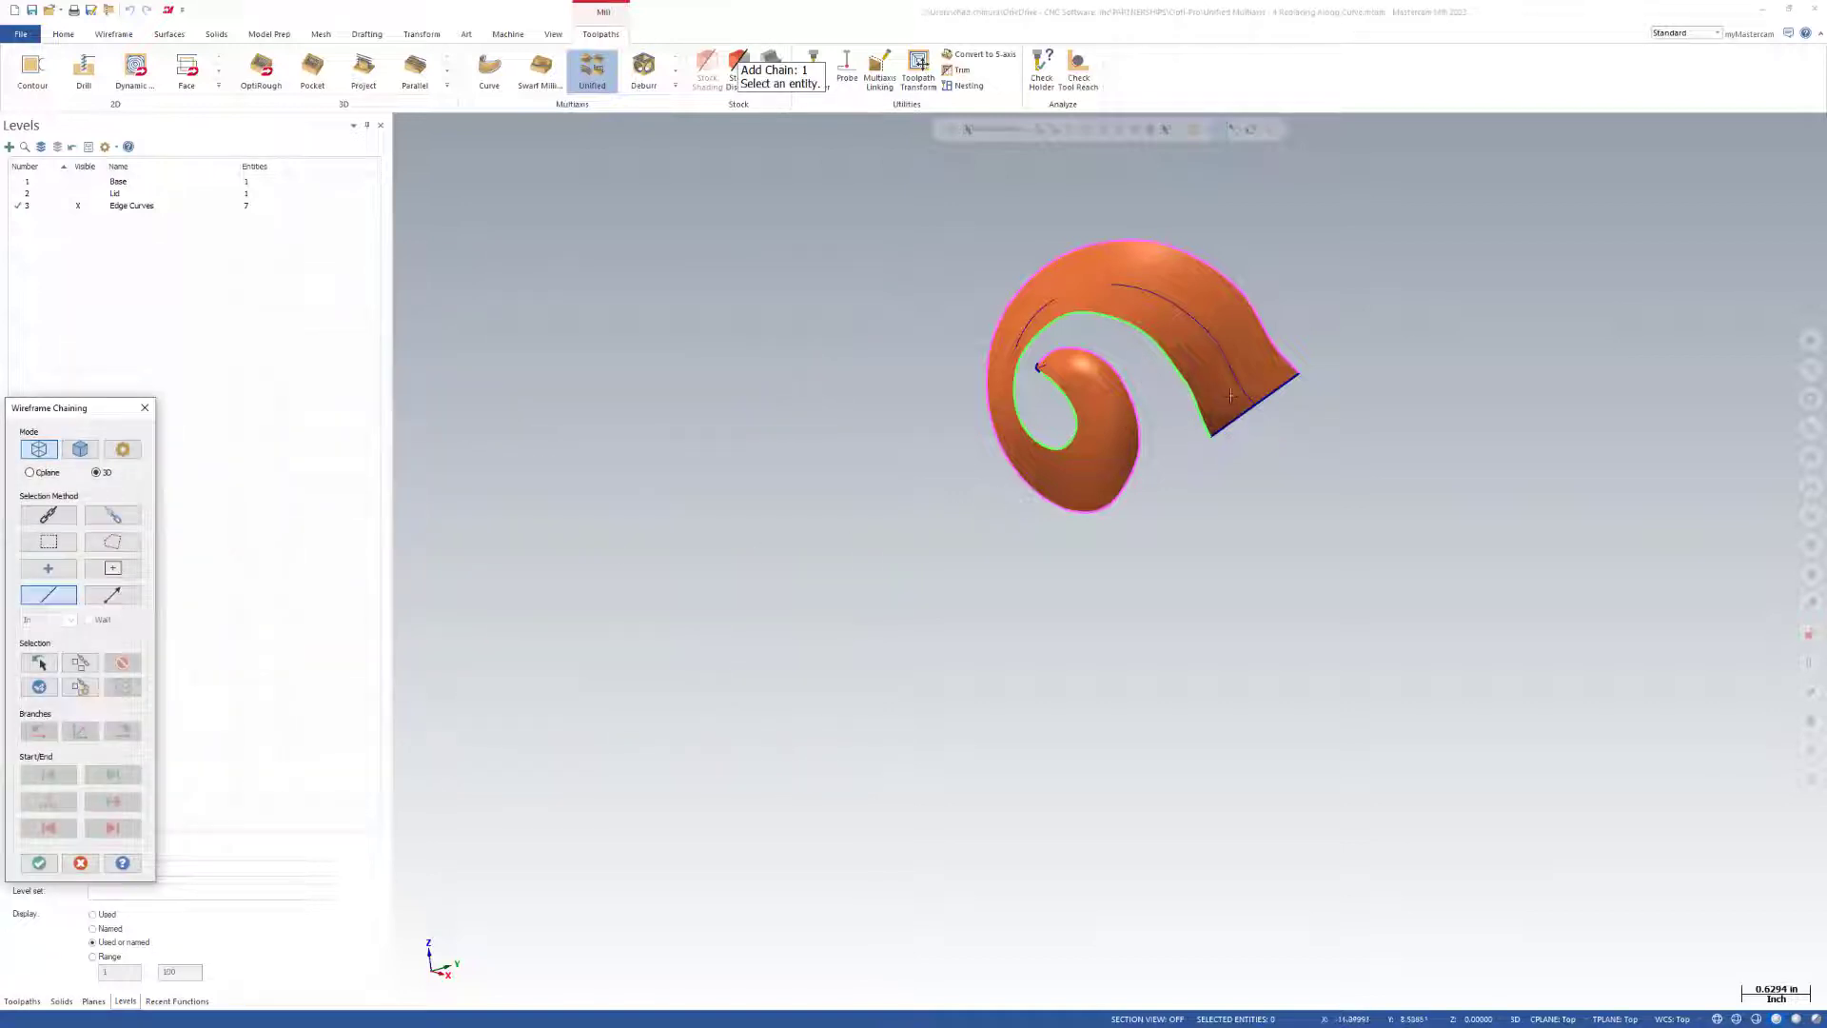
click(1052, 486)
key(Return)
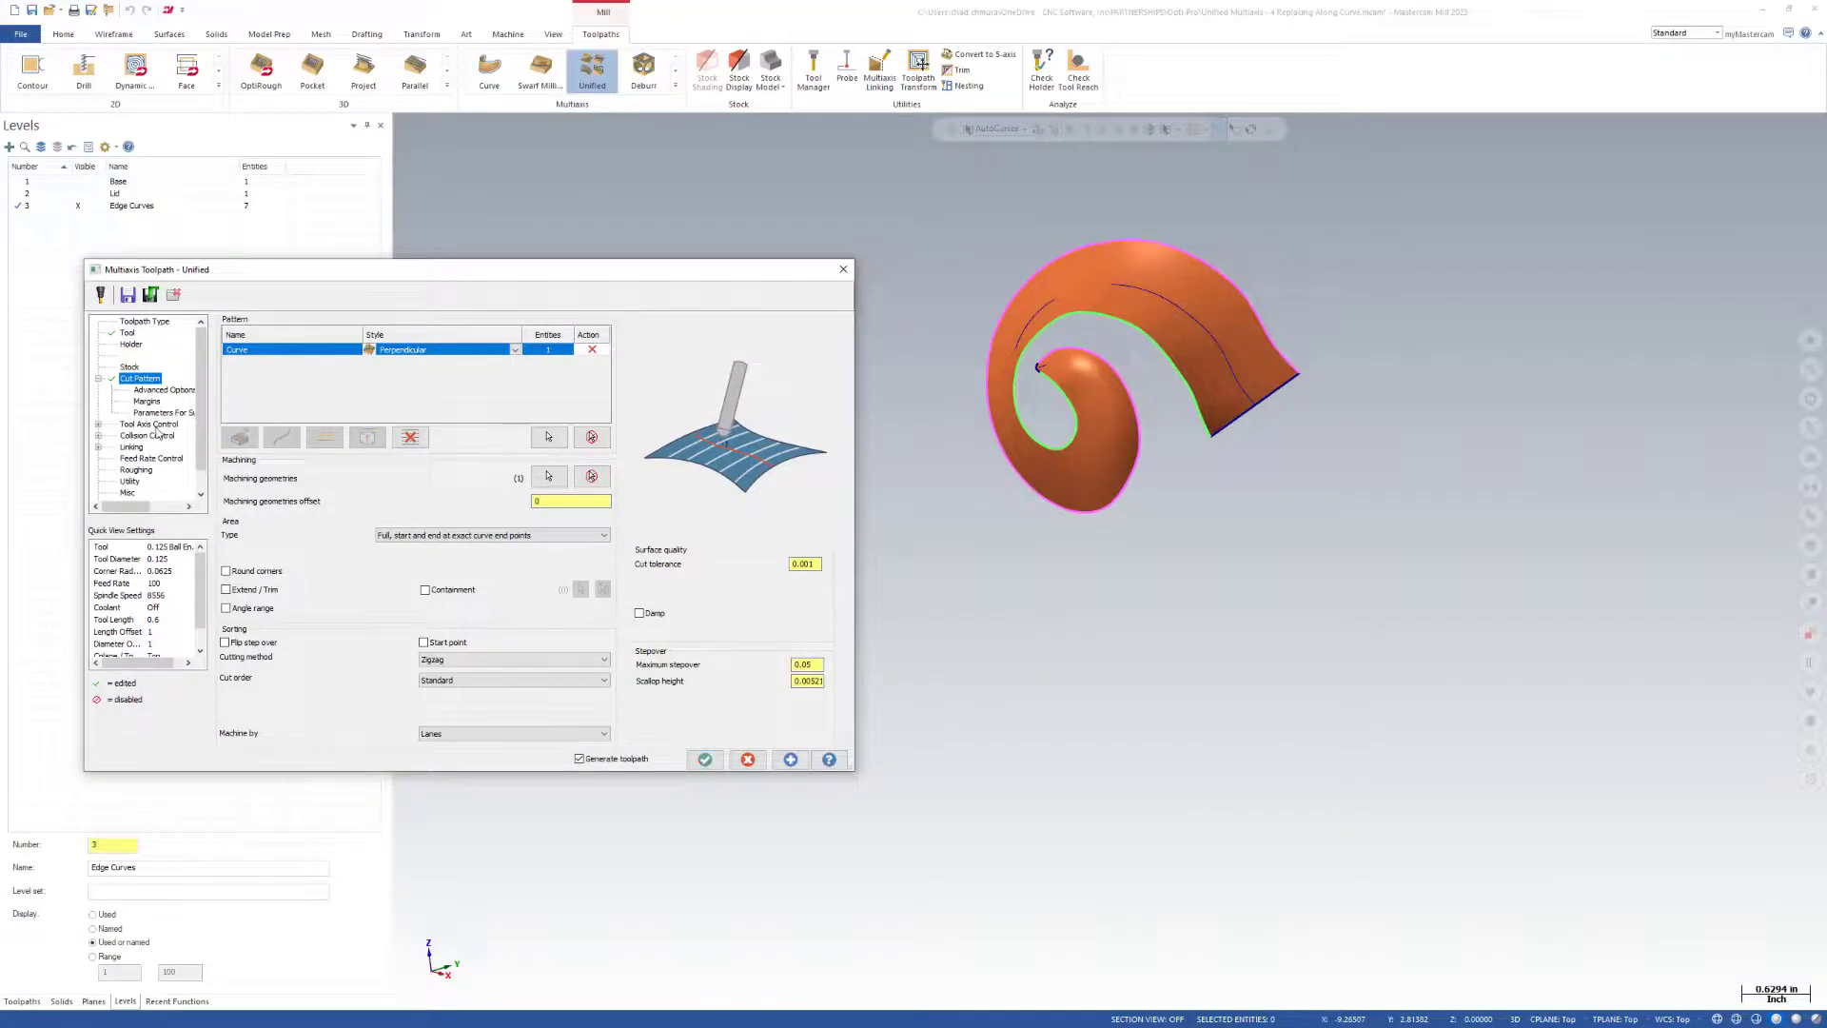
click(705, 758)
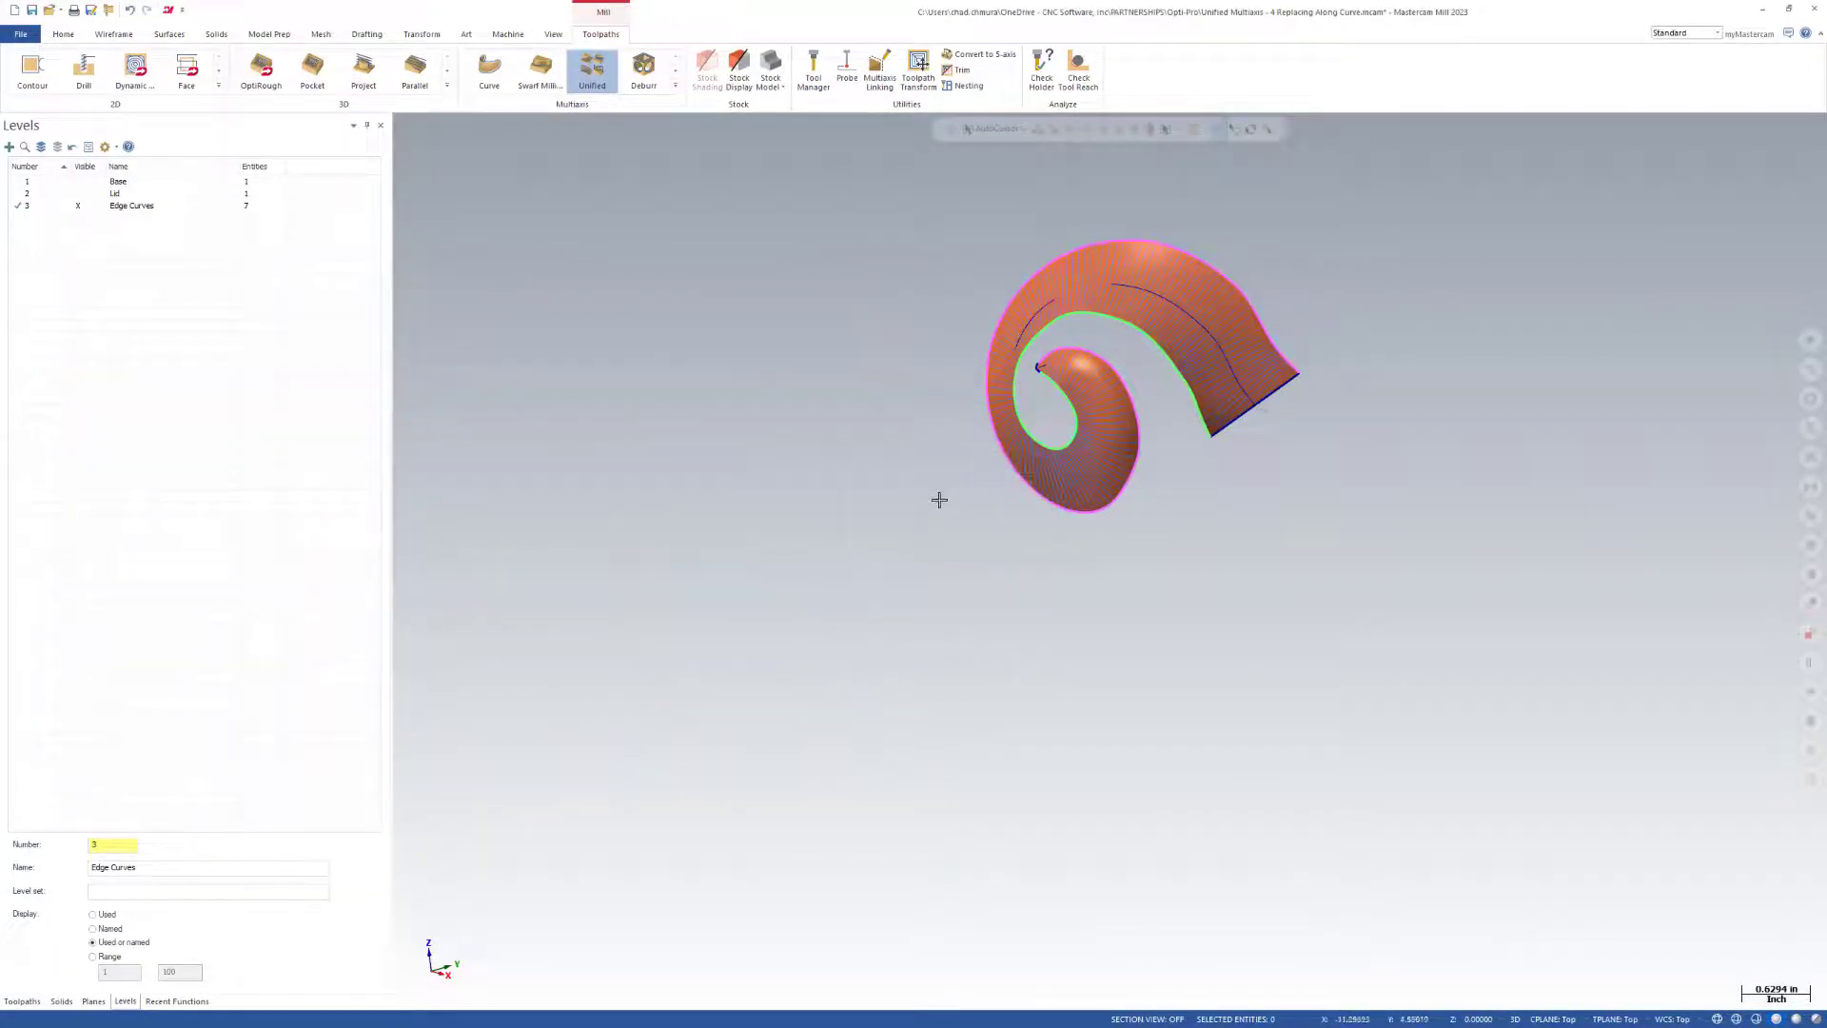
Examine the perpendicular cuts along the horn's center curve, especially near the wide end and from another angle.
scroll(1162, 389, up, 5)
scroll(1094, 759, down, 2)
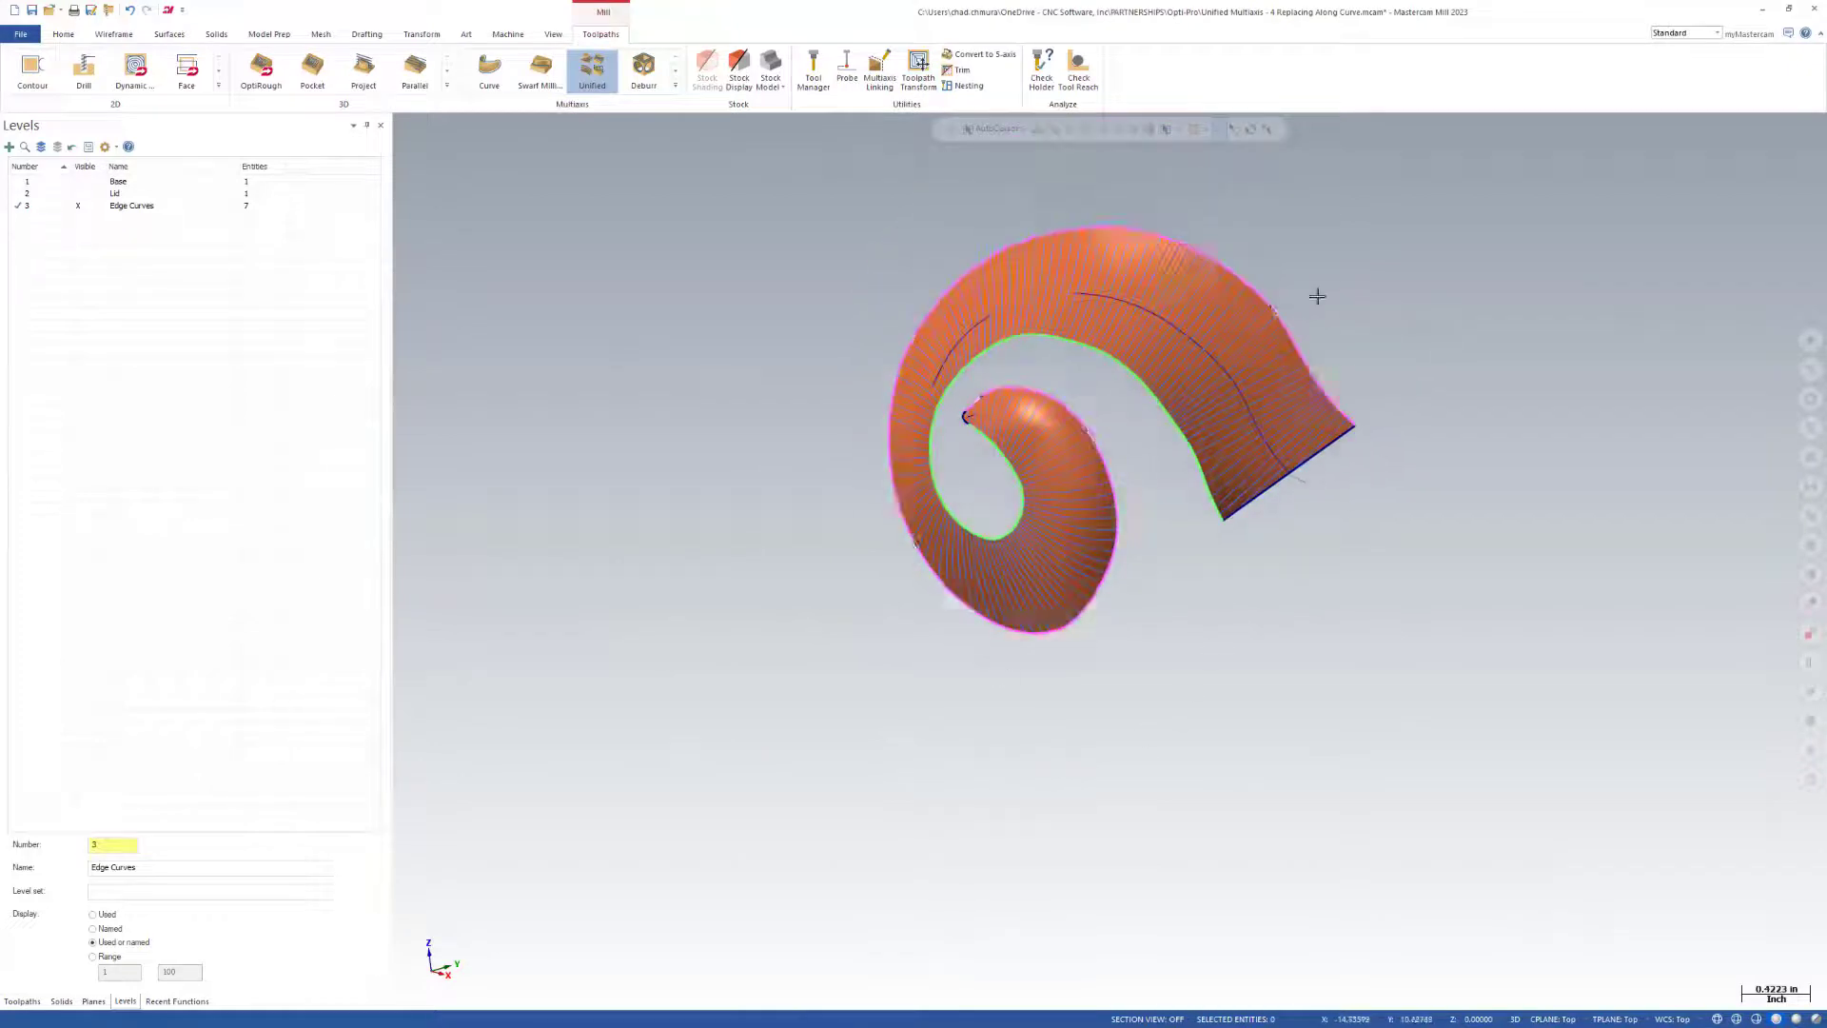
scroll(1318, 295, up, 3)
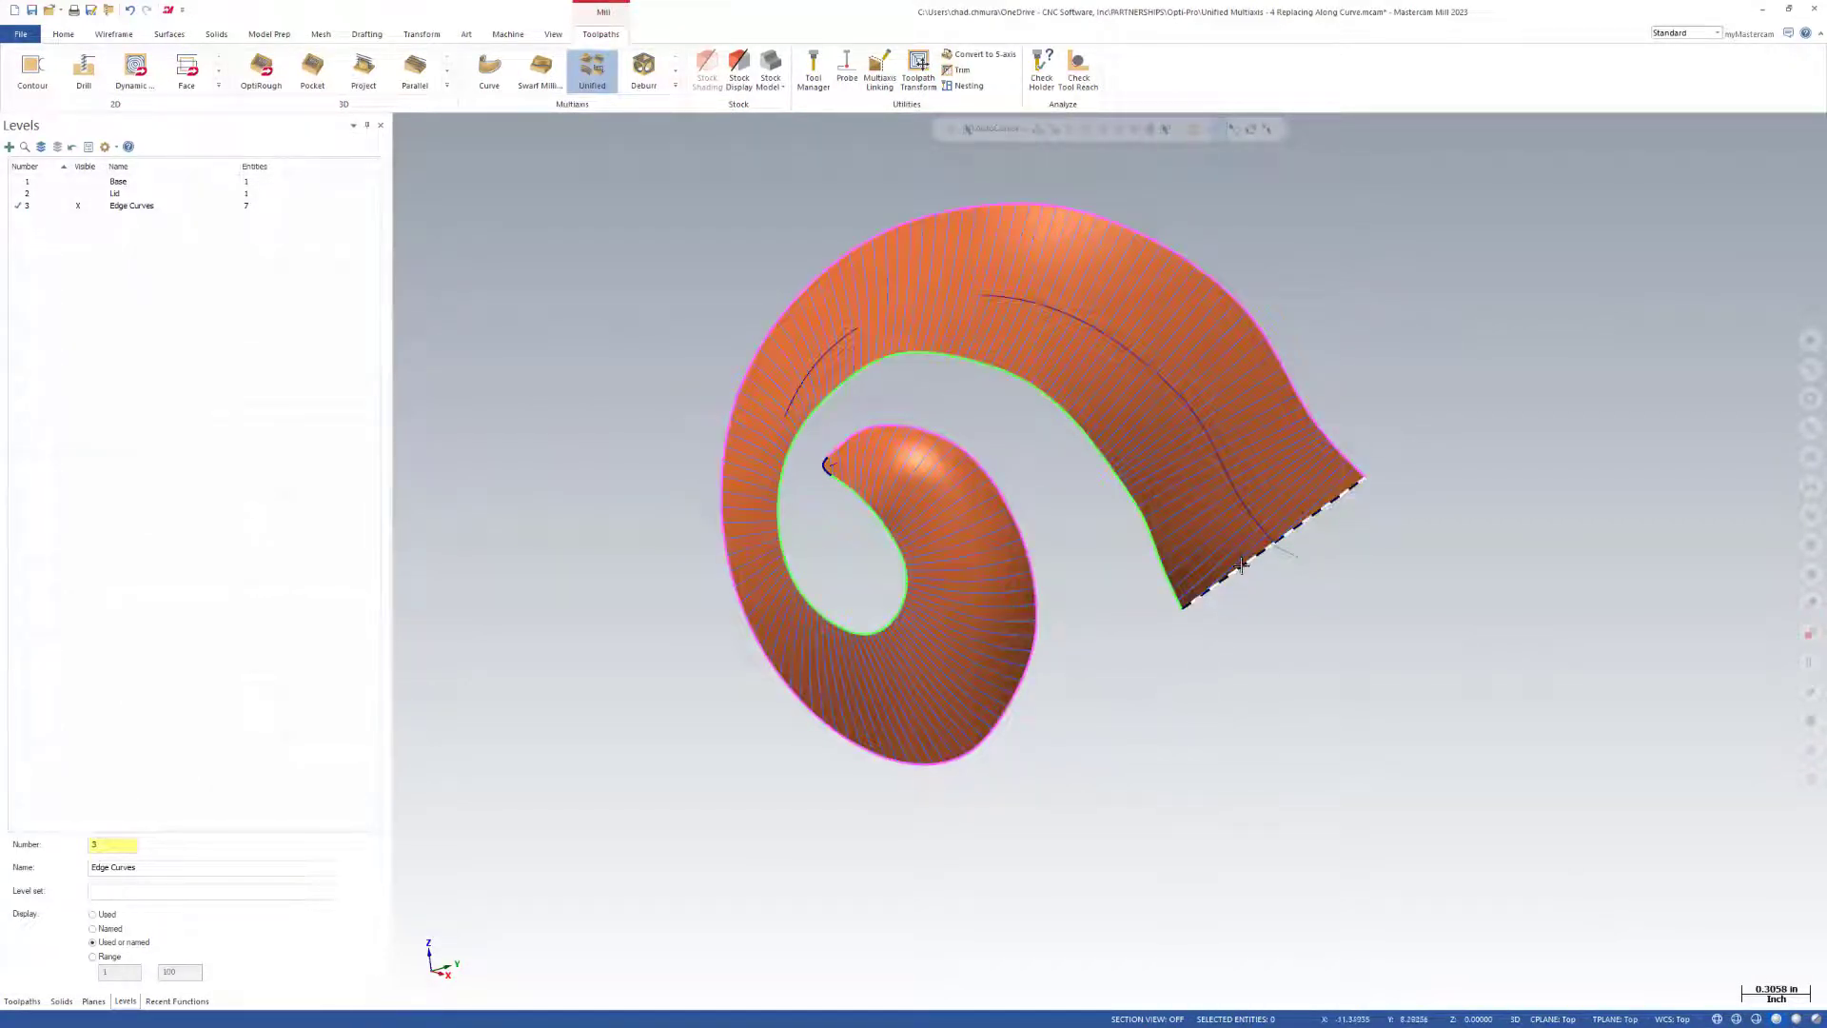
scroll(1364, 471, up, 3)
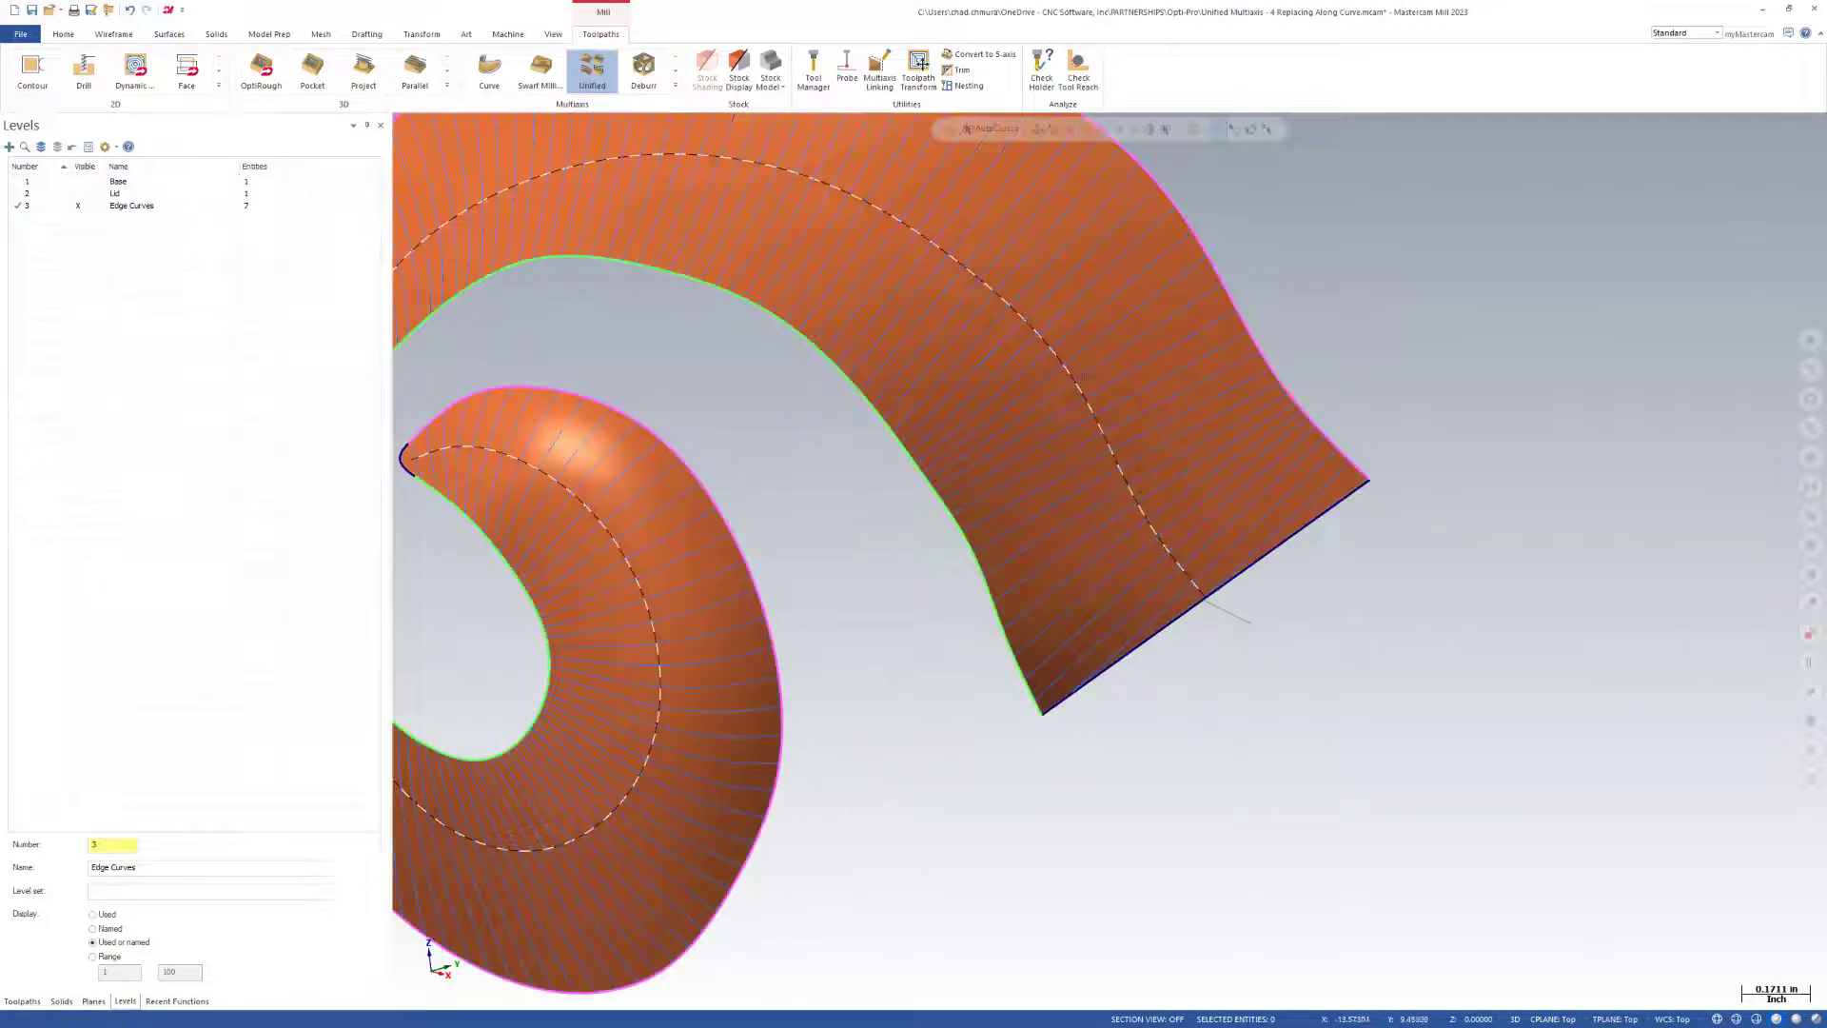
scroll(1270, 685, down, 3)
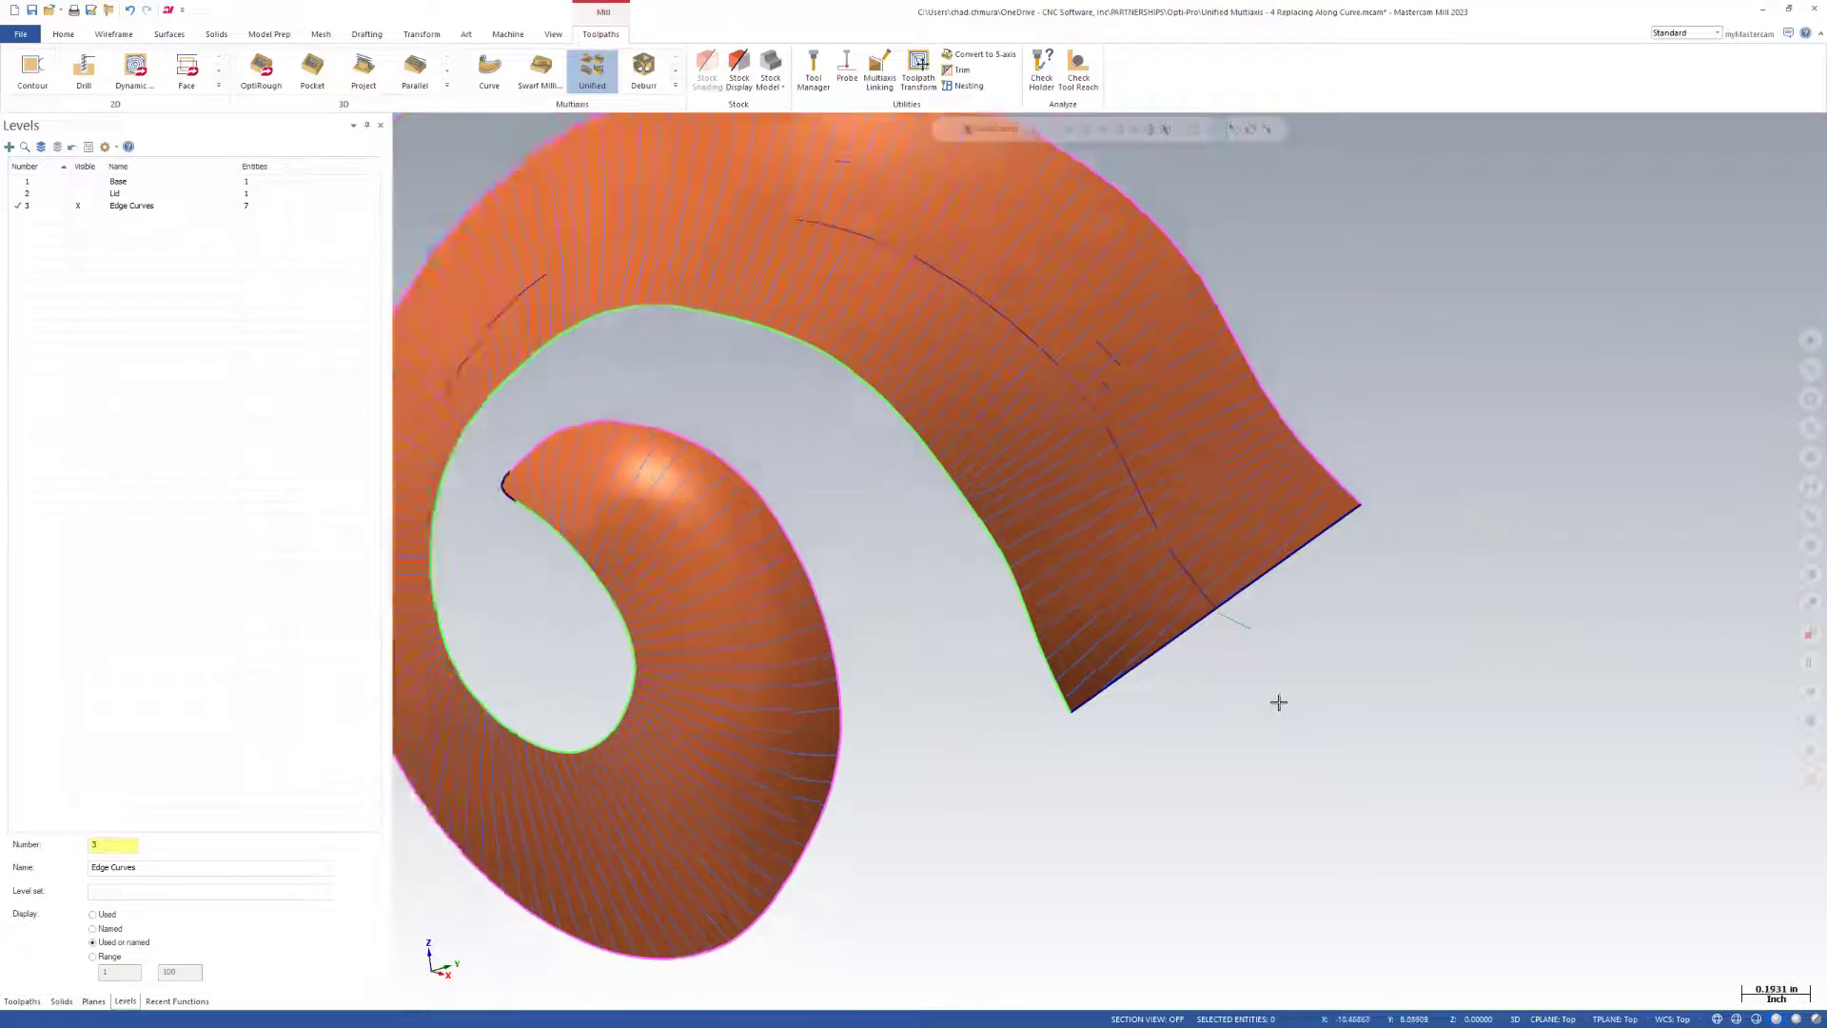
mouse_move(1228, 714)
middle_down()
mouse_move(1146, 710)
mouse_move(1089, 666)
mouse_move(1180, 547)
mouse_move(987, 509)
middle_up()
middle_drag(1135, 608, 1179, 624)
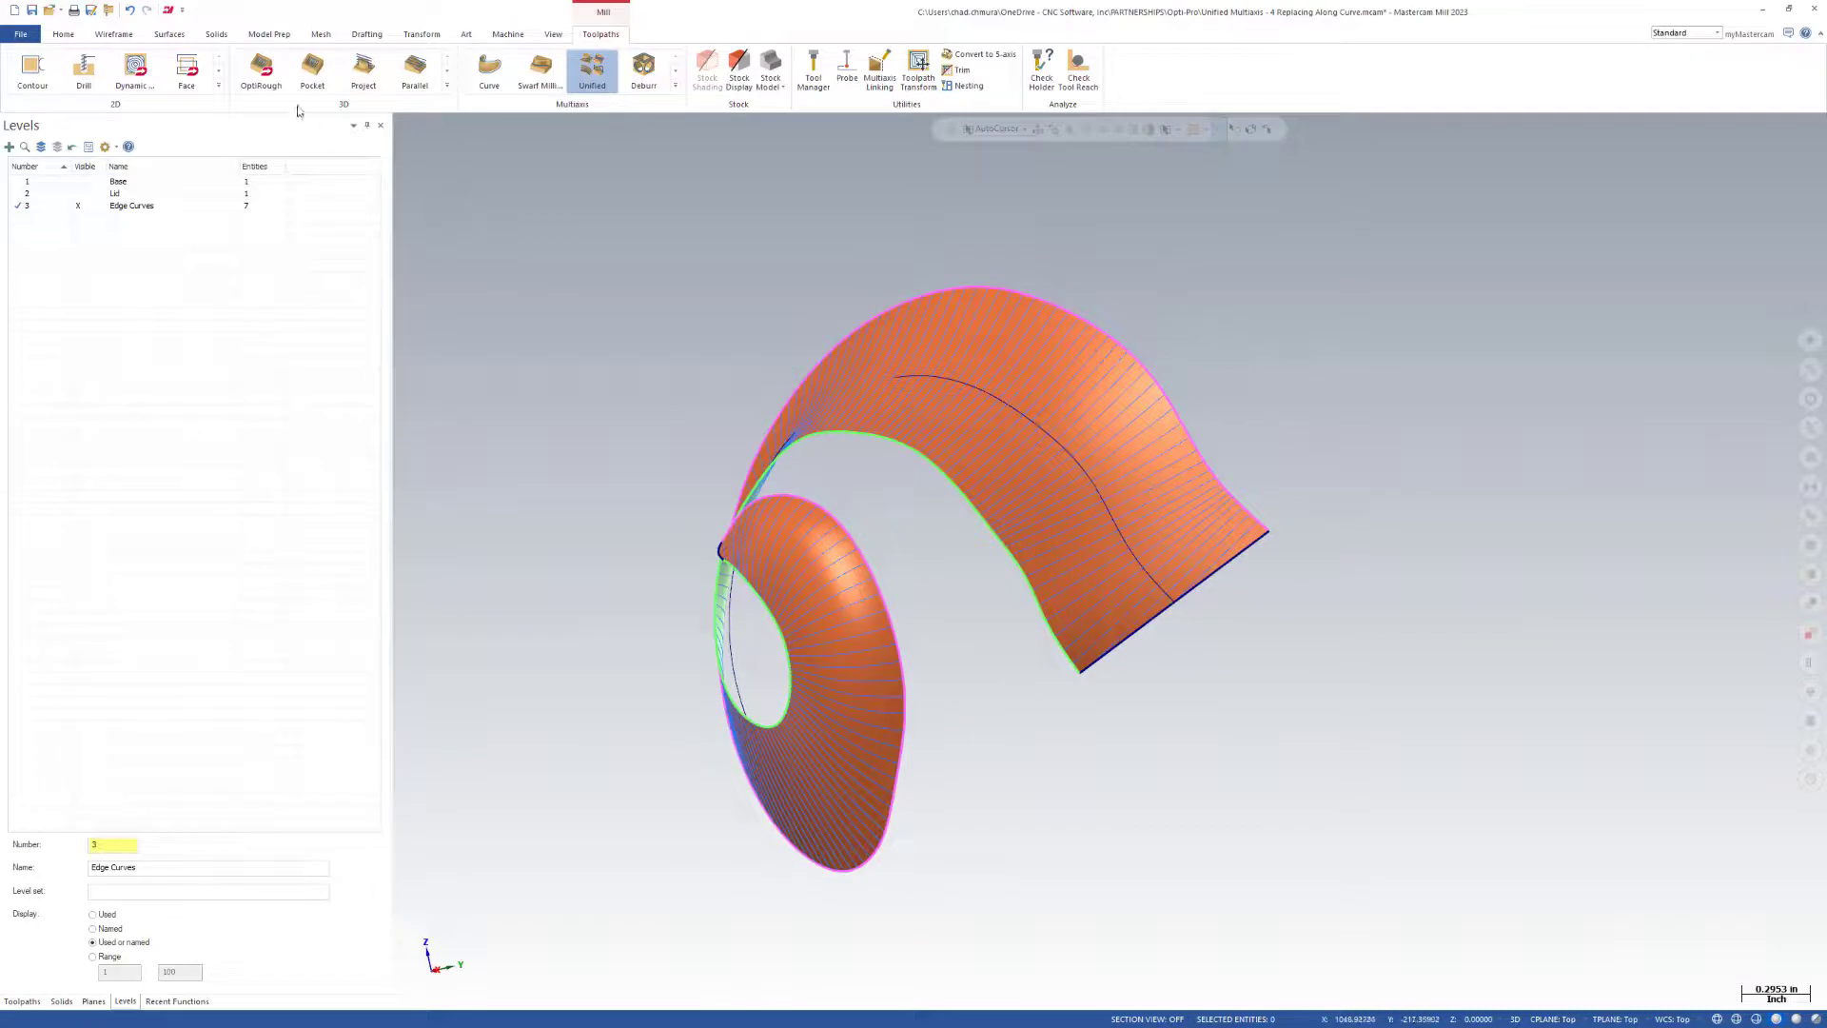
Refit the horn's center curve spline with the original deleted, and check the toolpath along it.
click(112, 36)
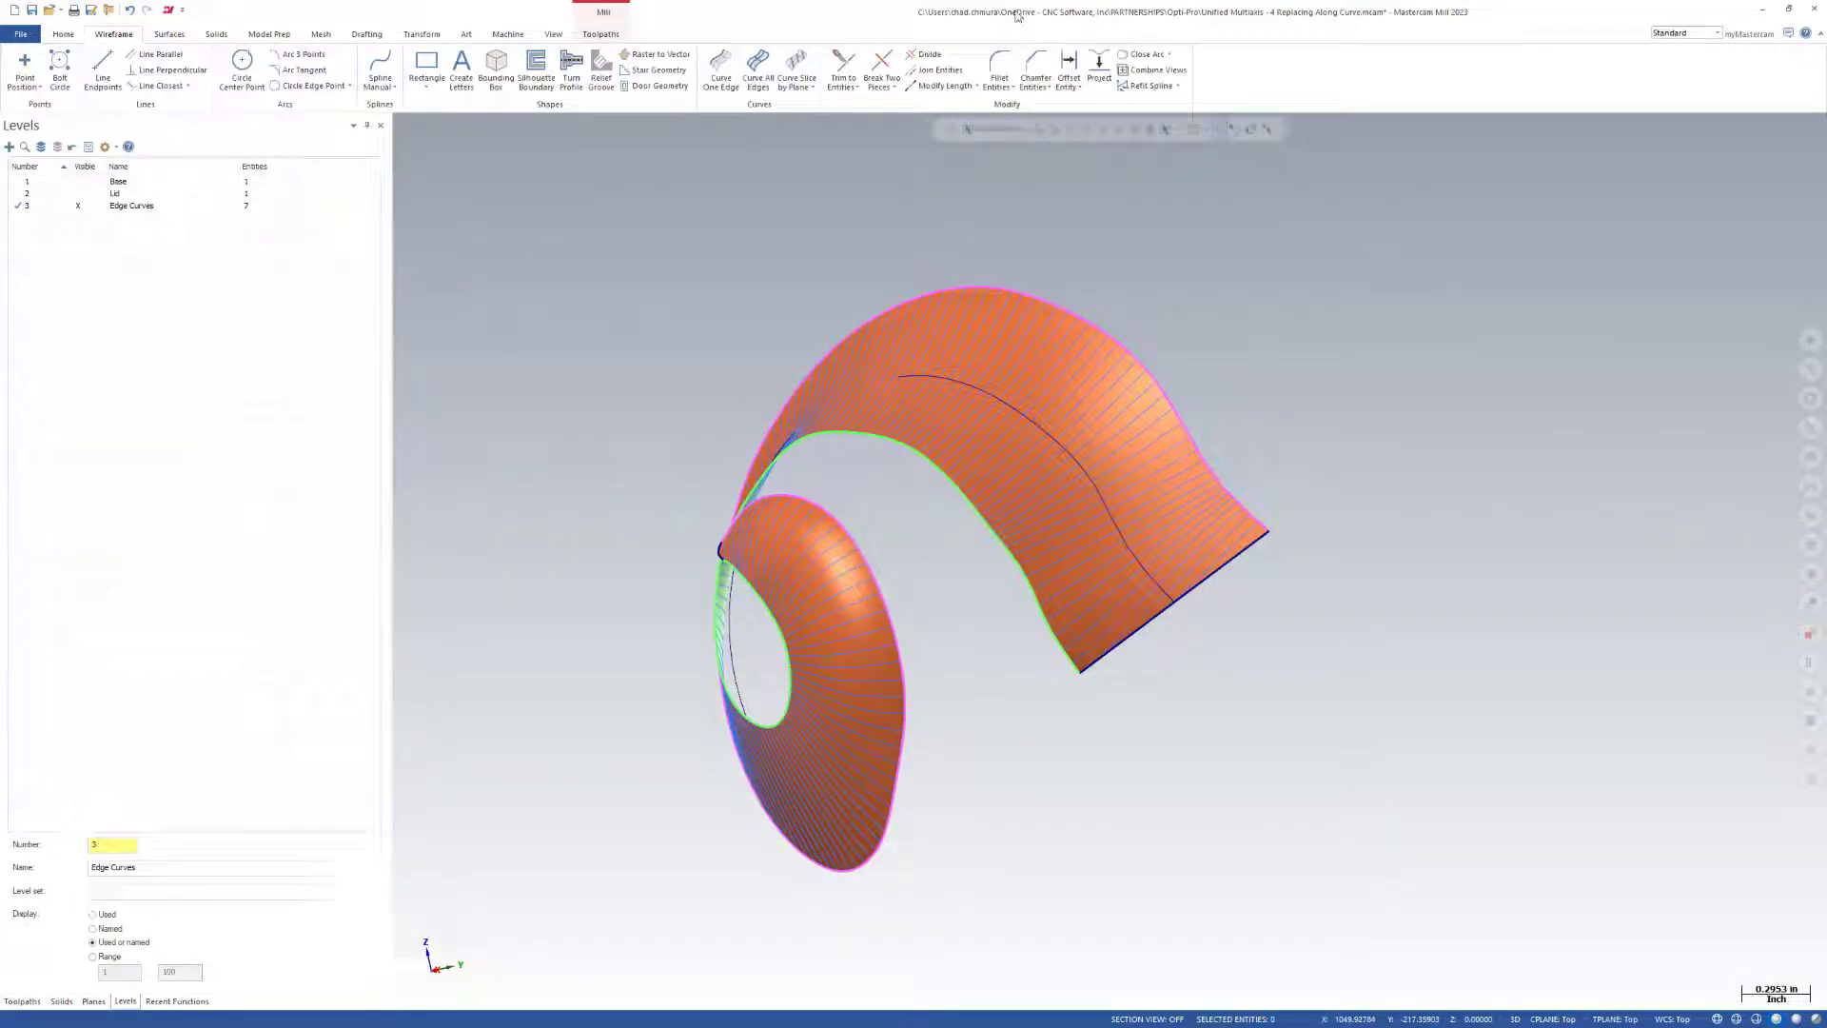
click(1152, 85)
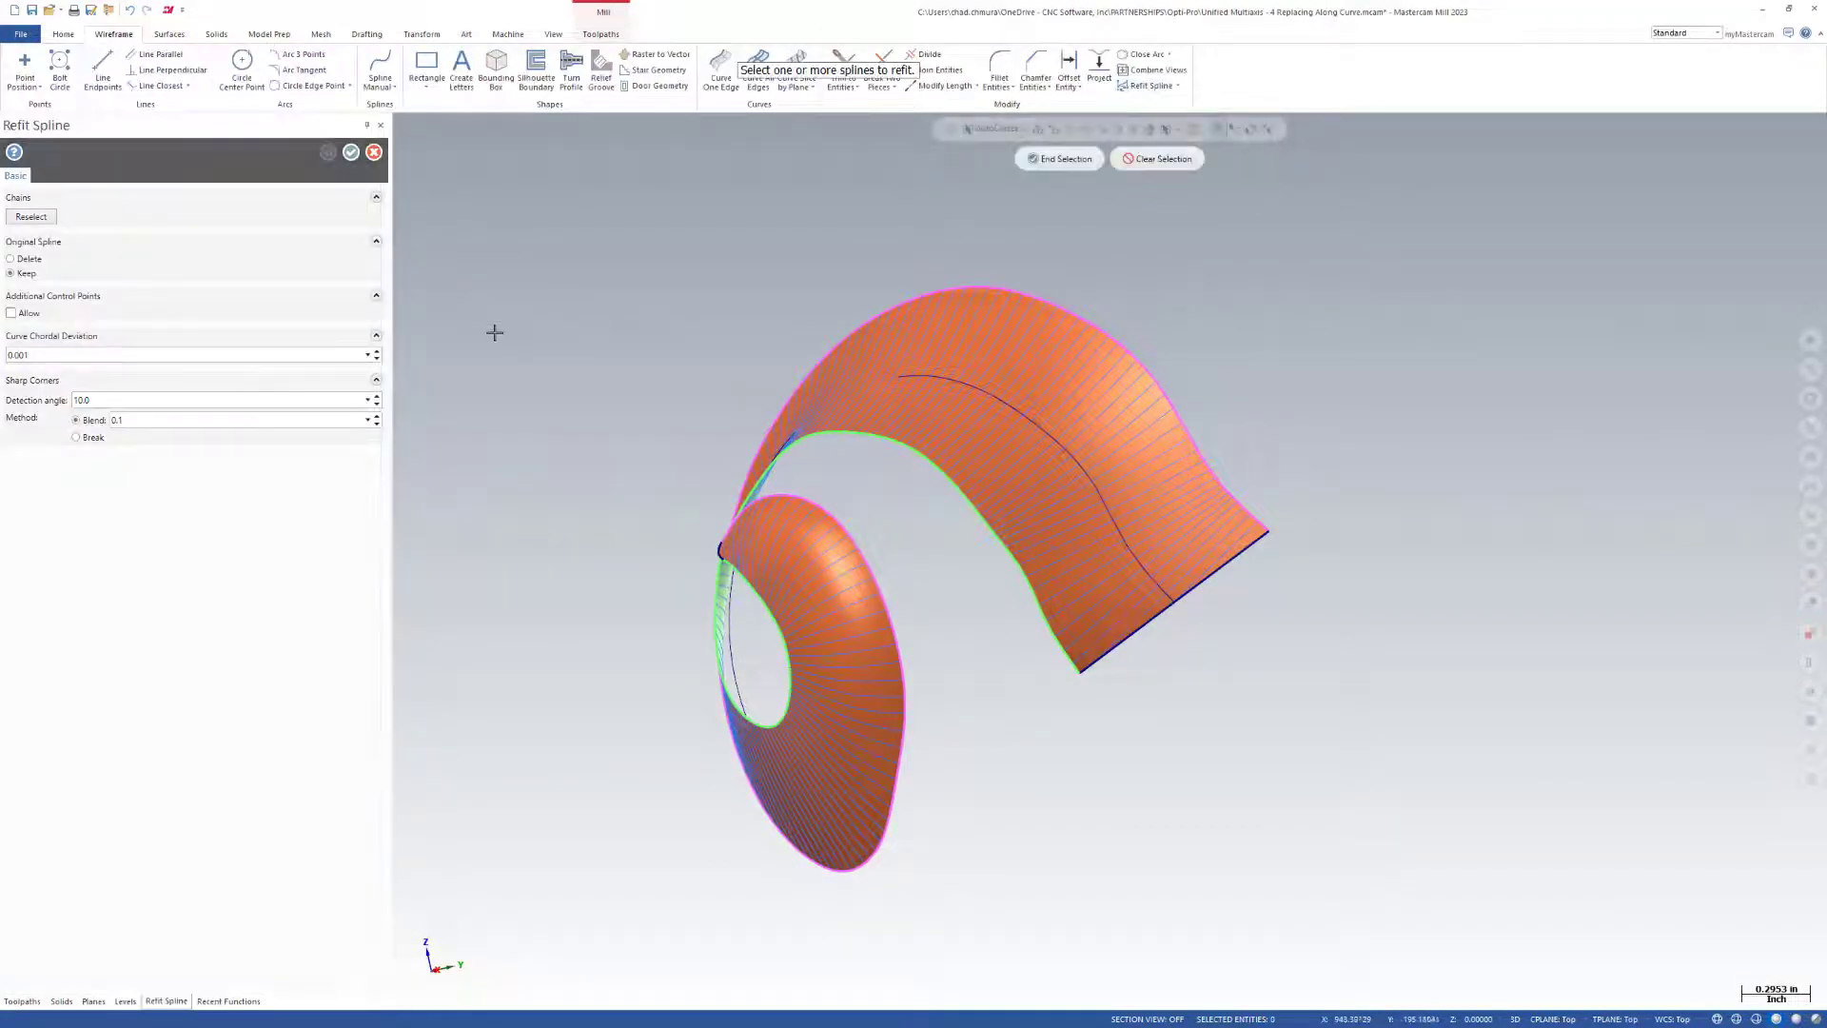
click(1136, 479)
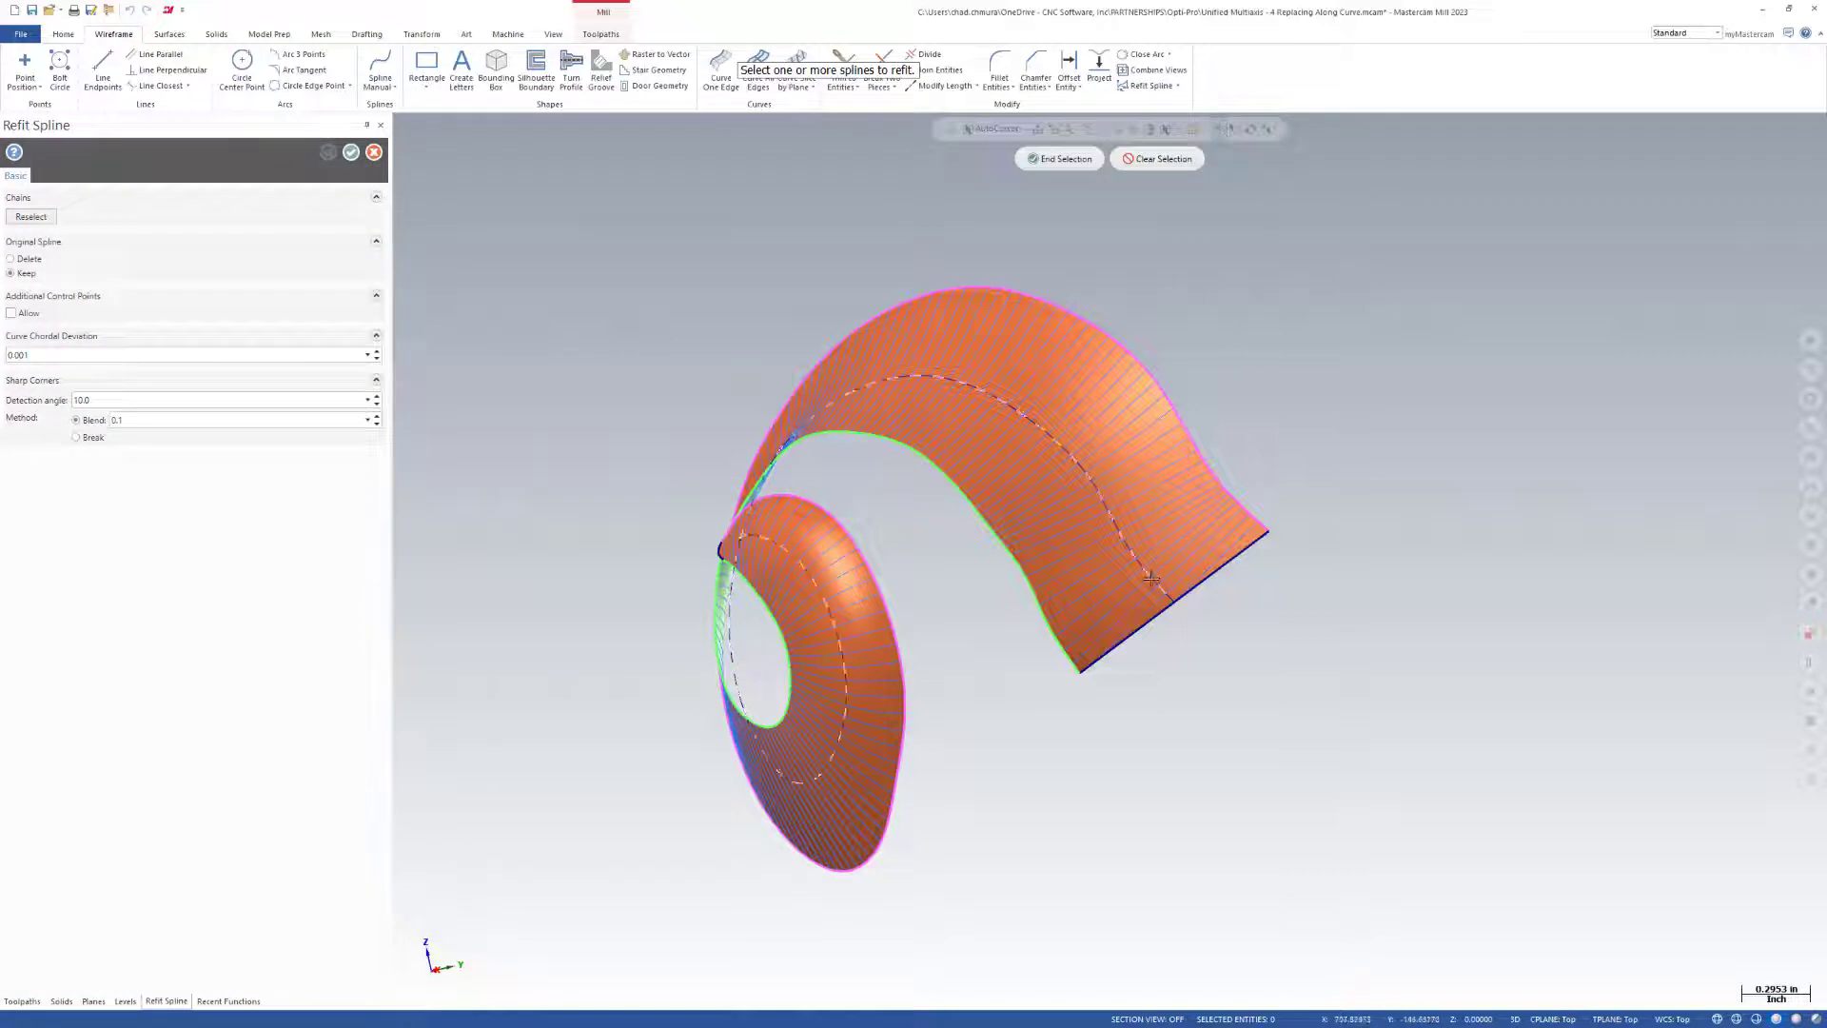
click(1060, 160)
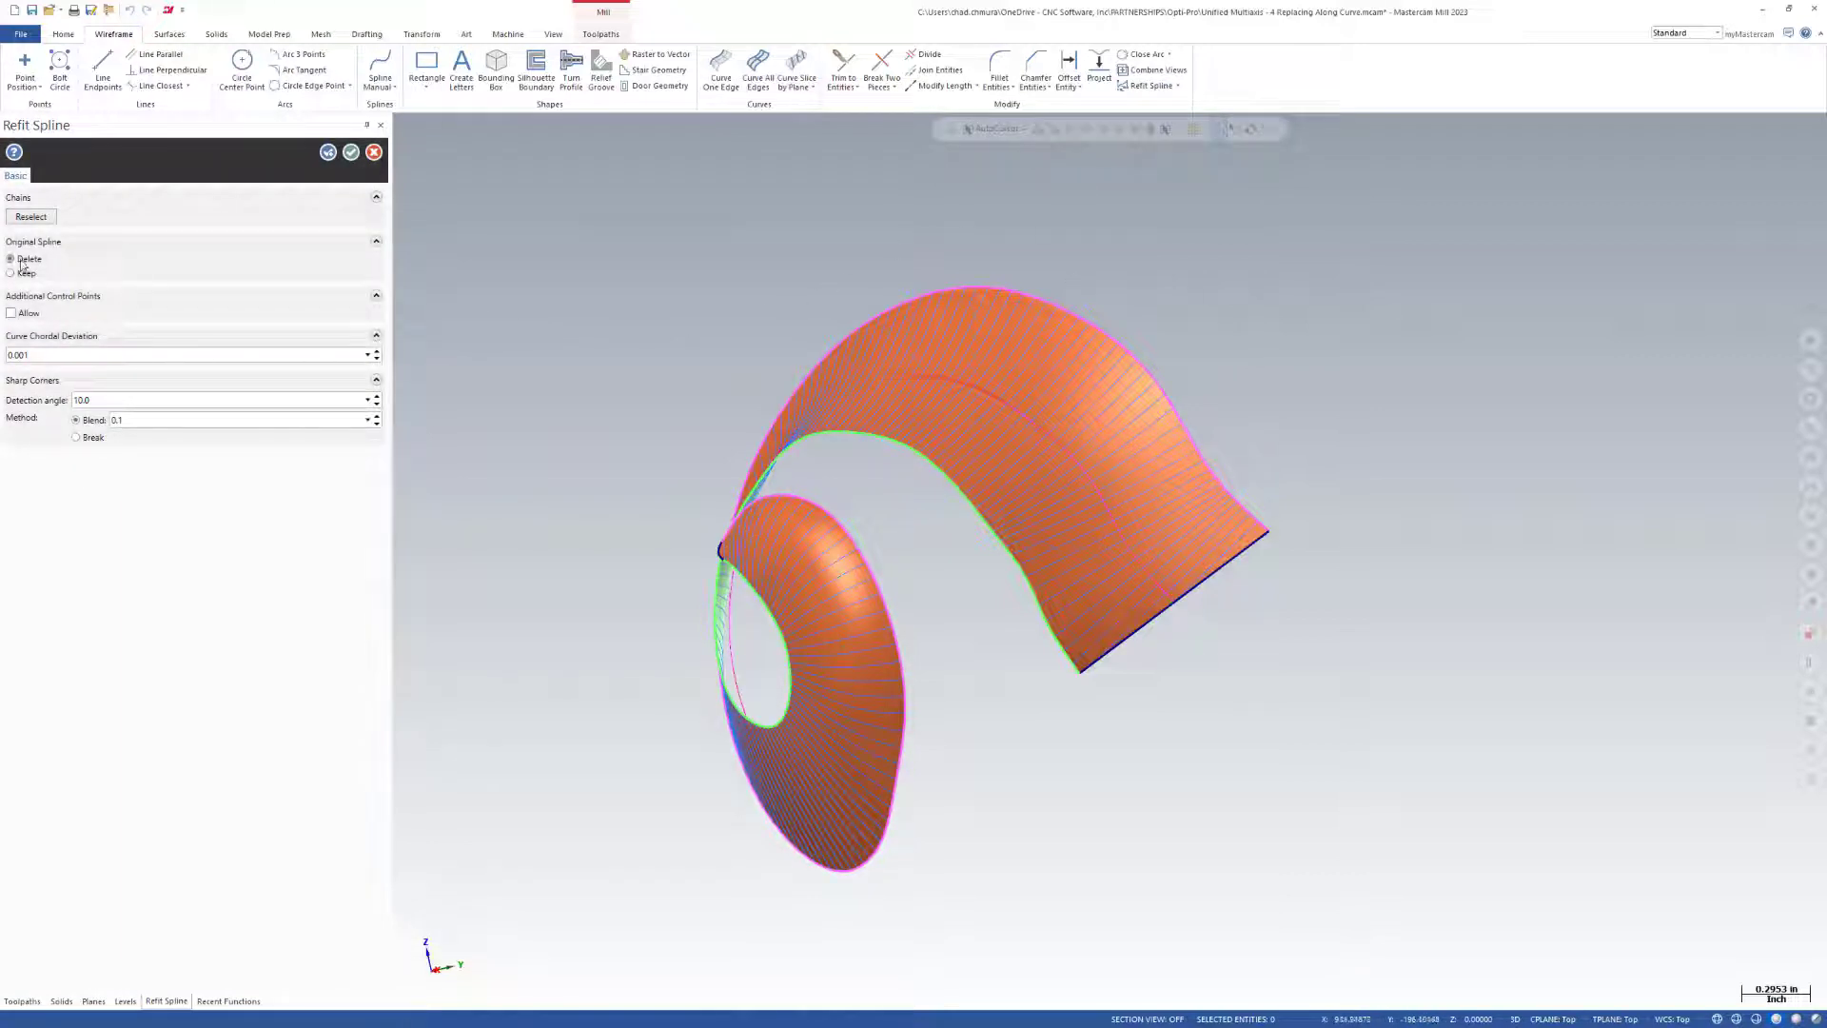
double_click(58, 361)
key(Return)
click(352, 154)
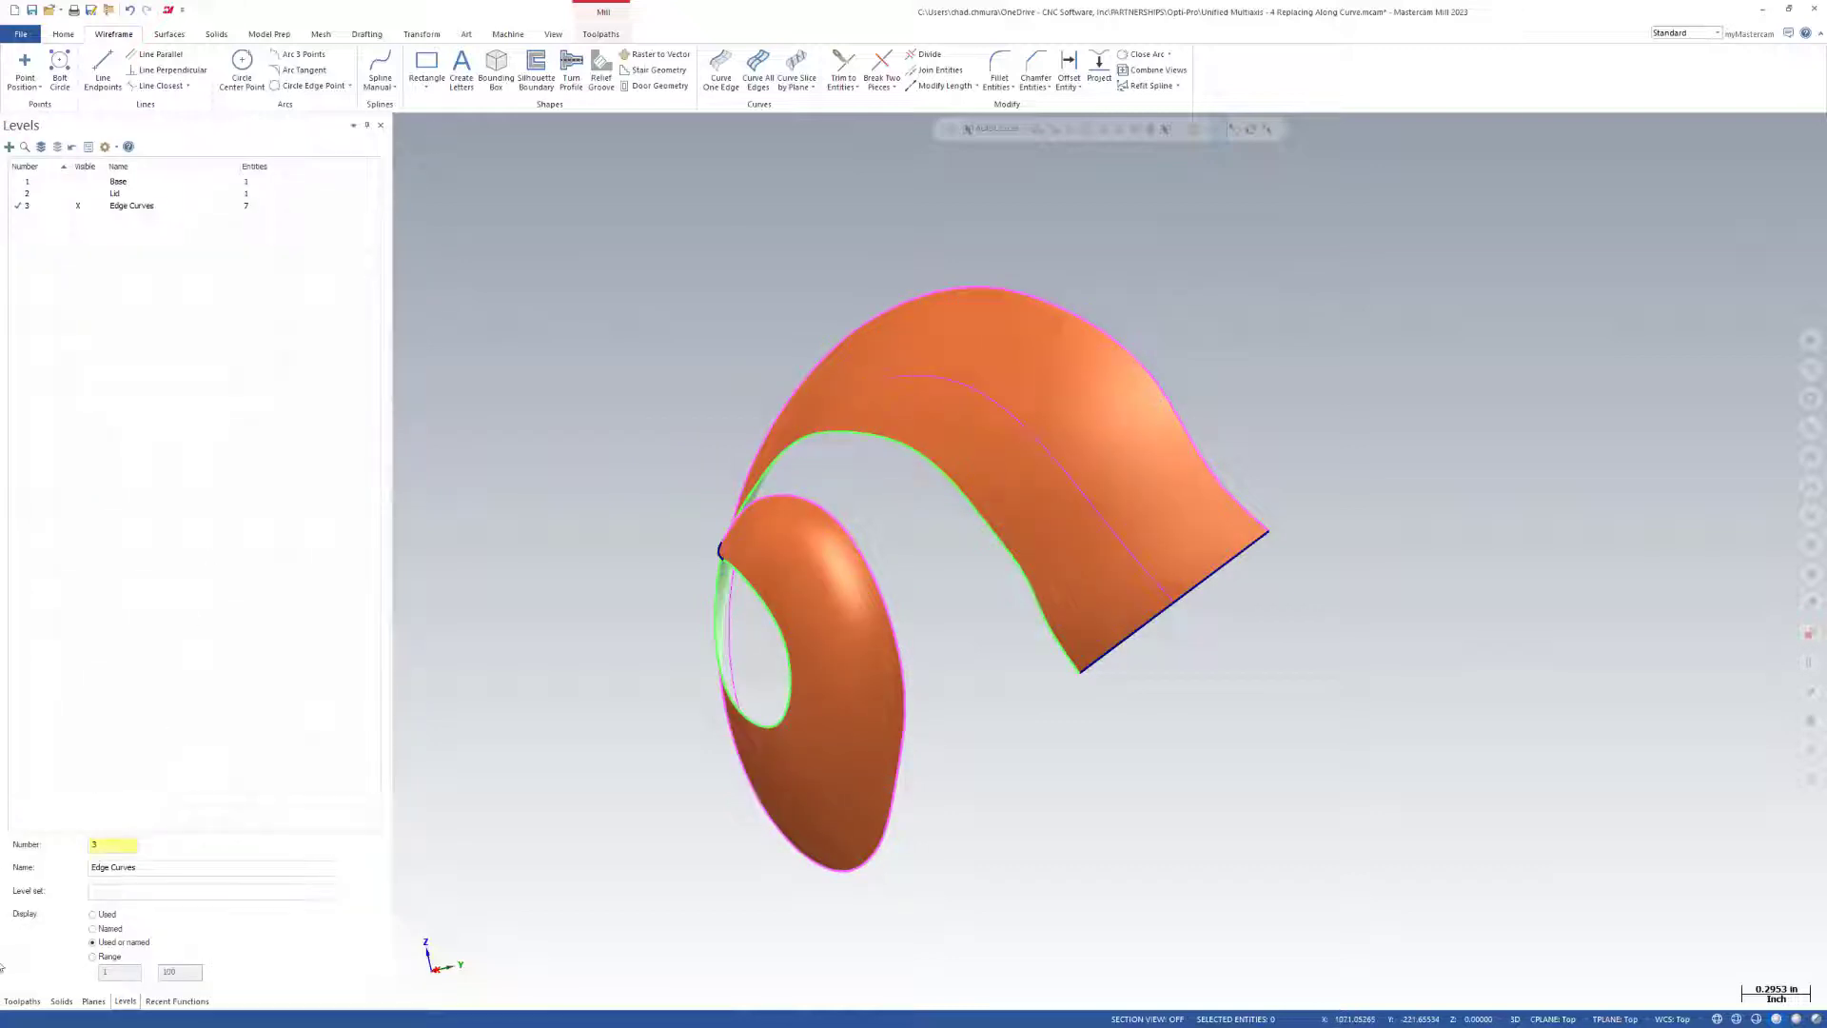
click(23, 1000)
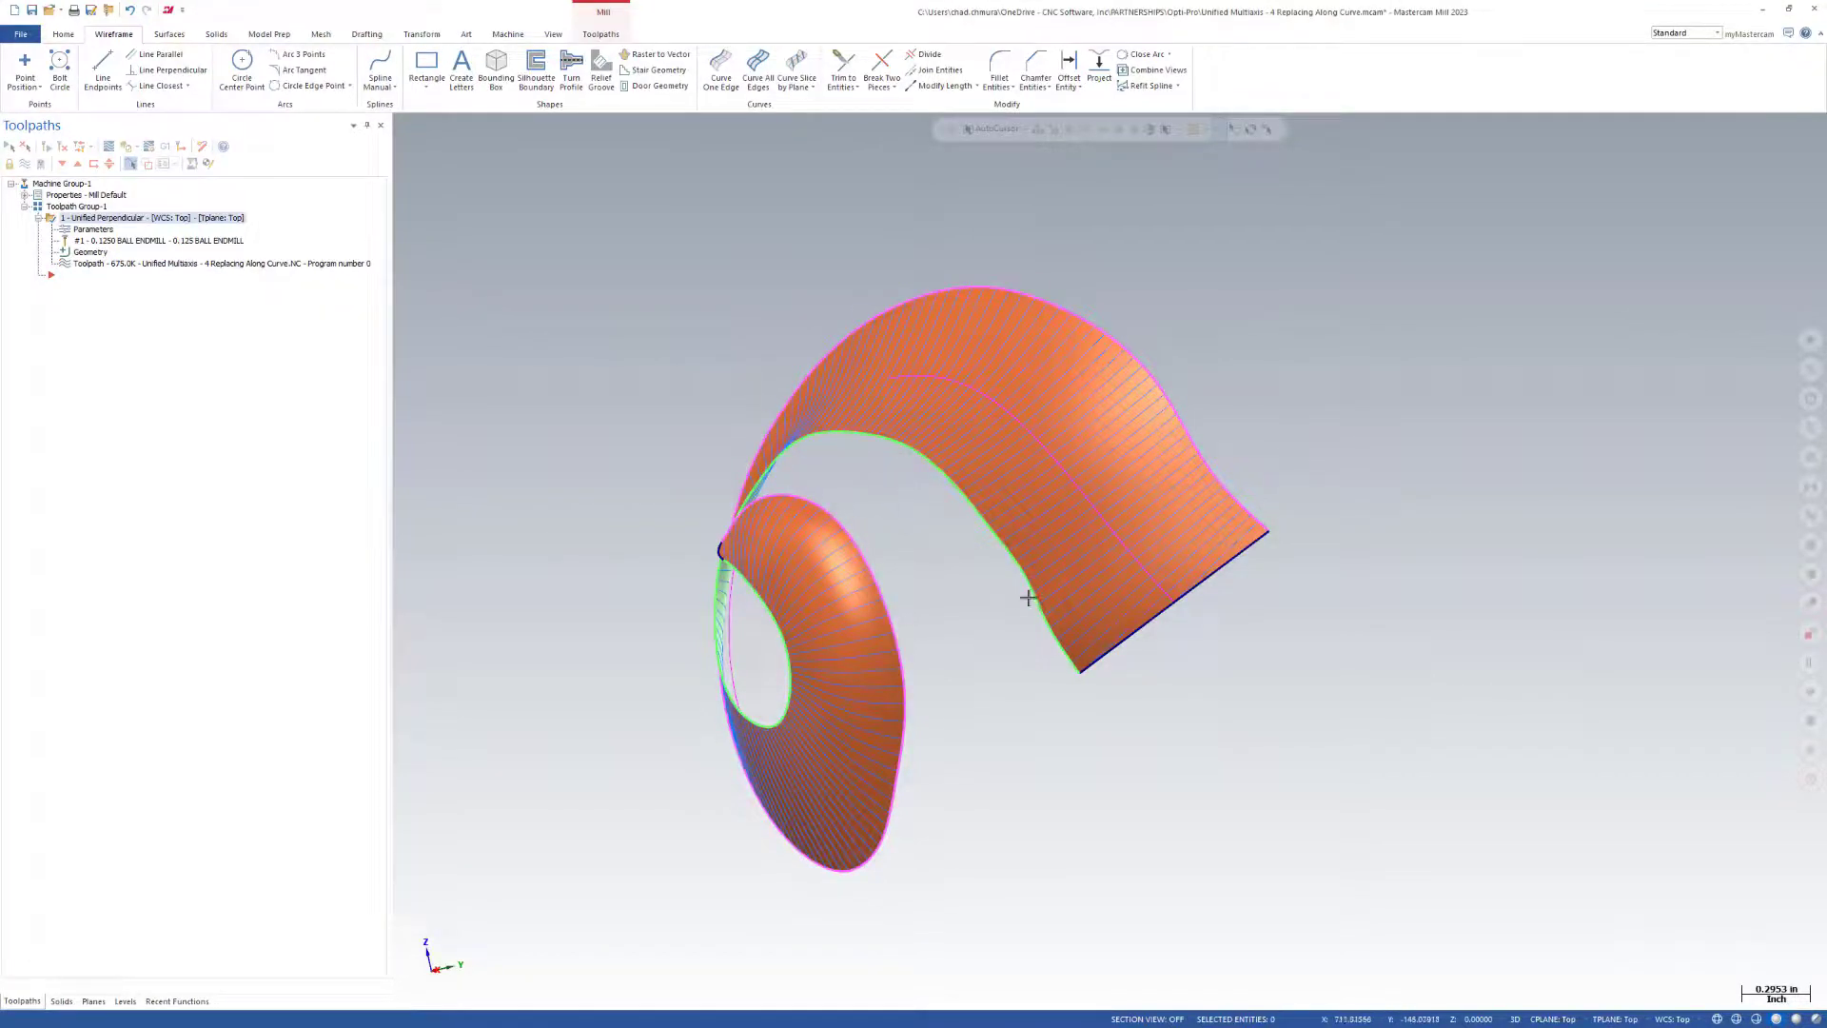
mouse_move(1028, 598)
middle_down()
mouse_move(1065, 596)
mouse_move(1142, 645)
mouse_move(1208, 641)
mouse_move(1262, 607)
mouse_move(1231, 567)
middle_up()
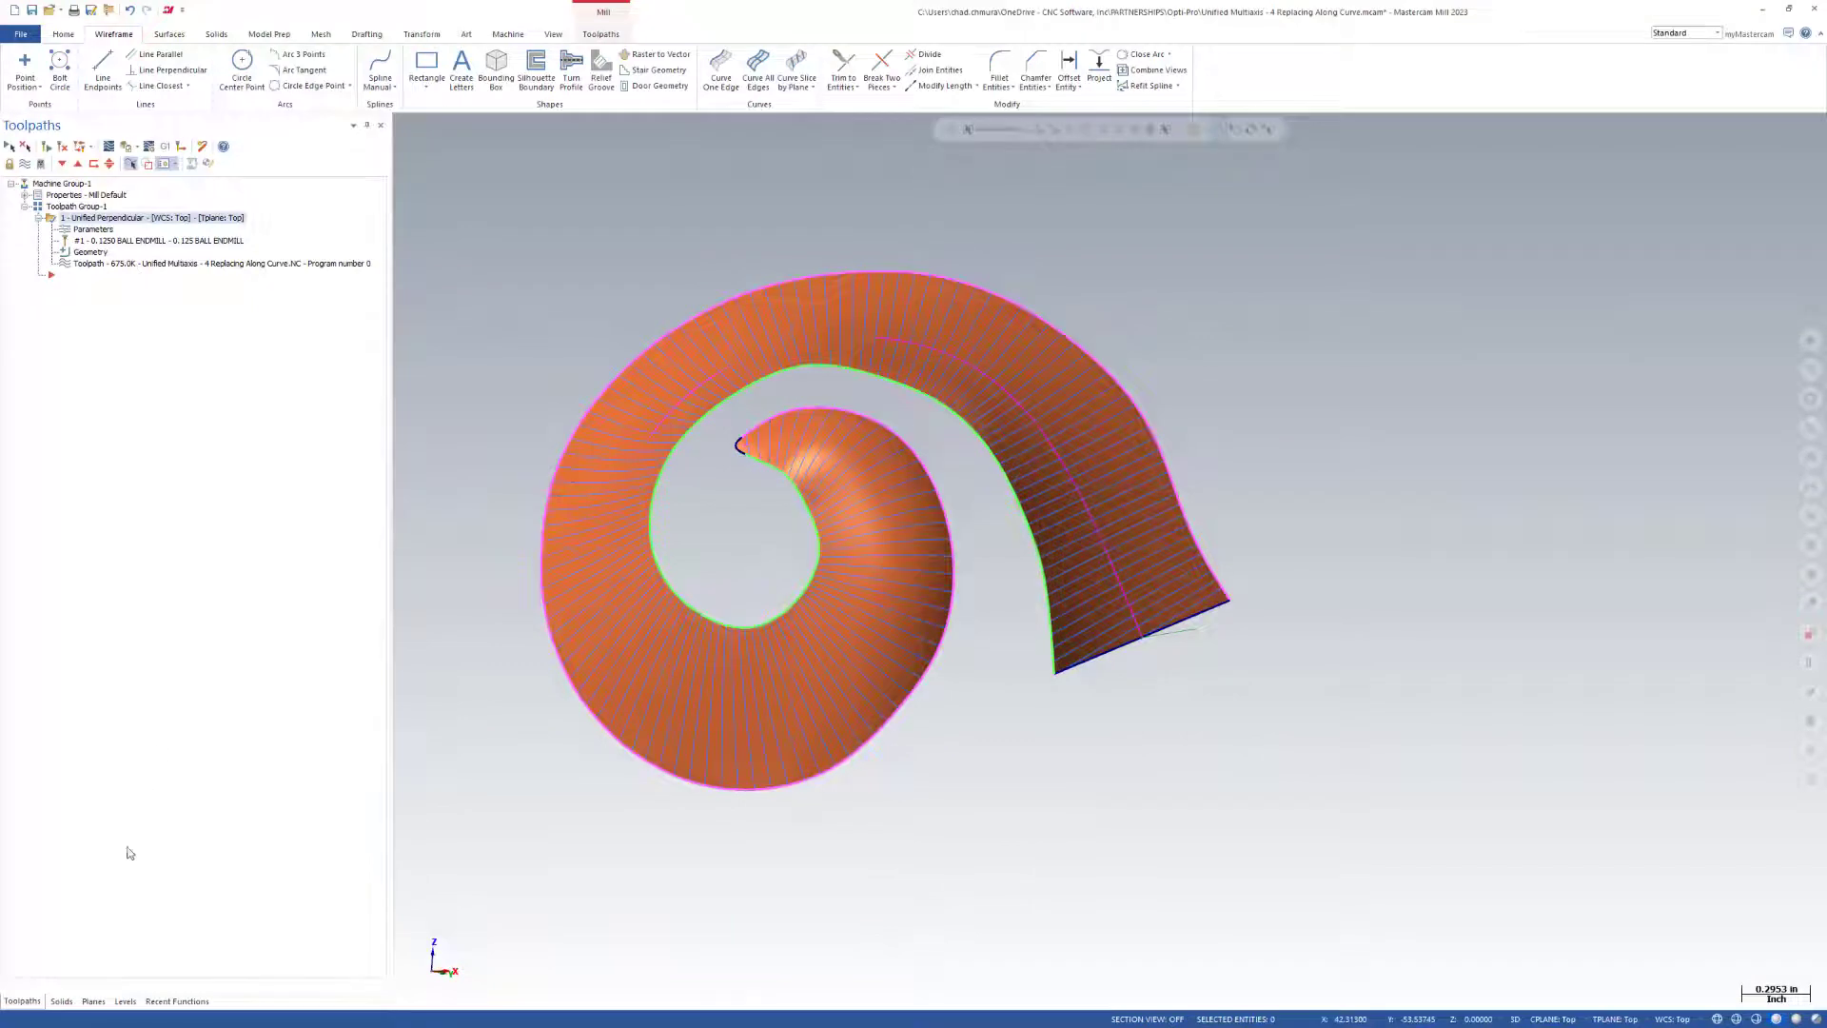
Make the Lid and Base levels visible to show the vessel around the horn.
click(124, 1001)
click(78, 194)
click(78, 182)
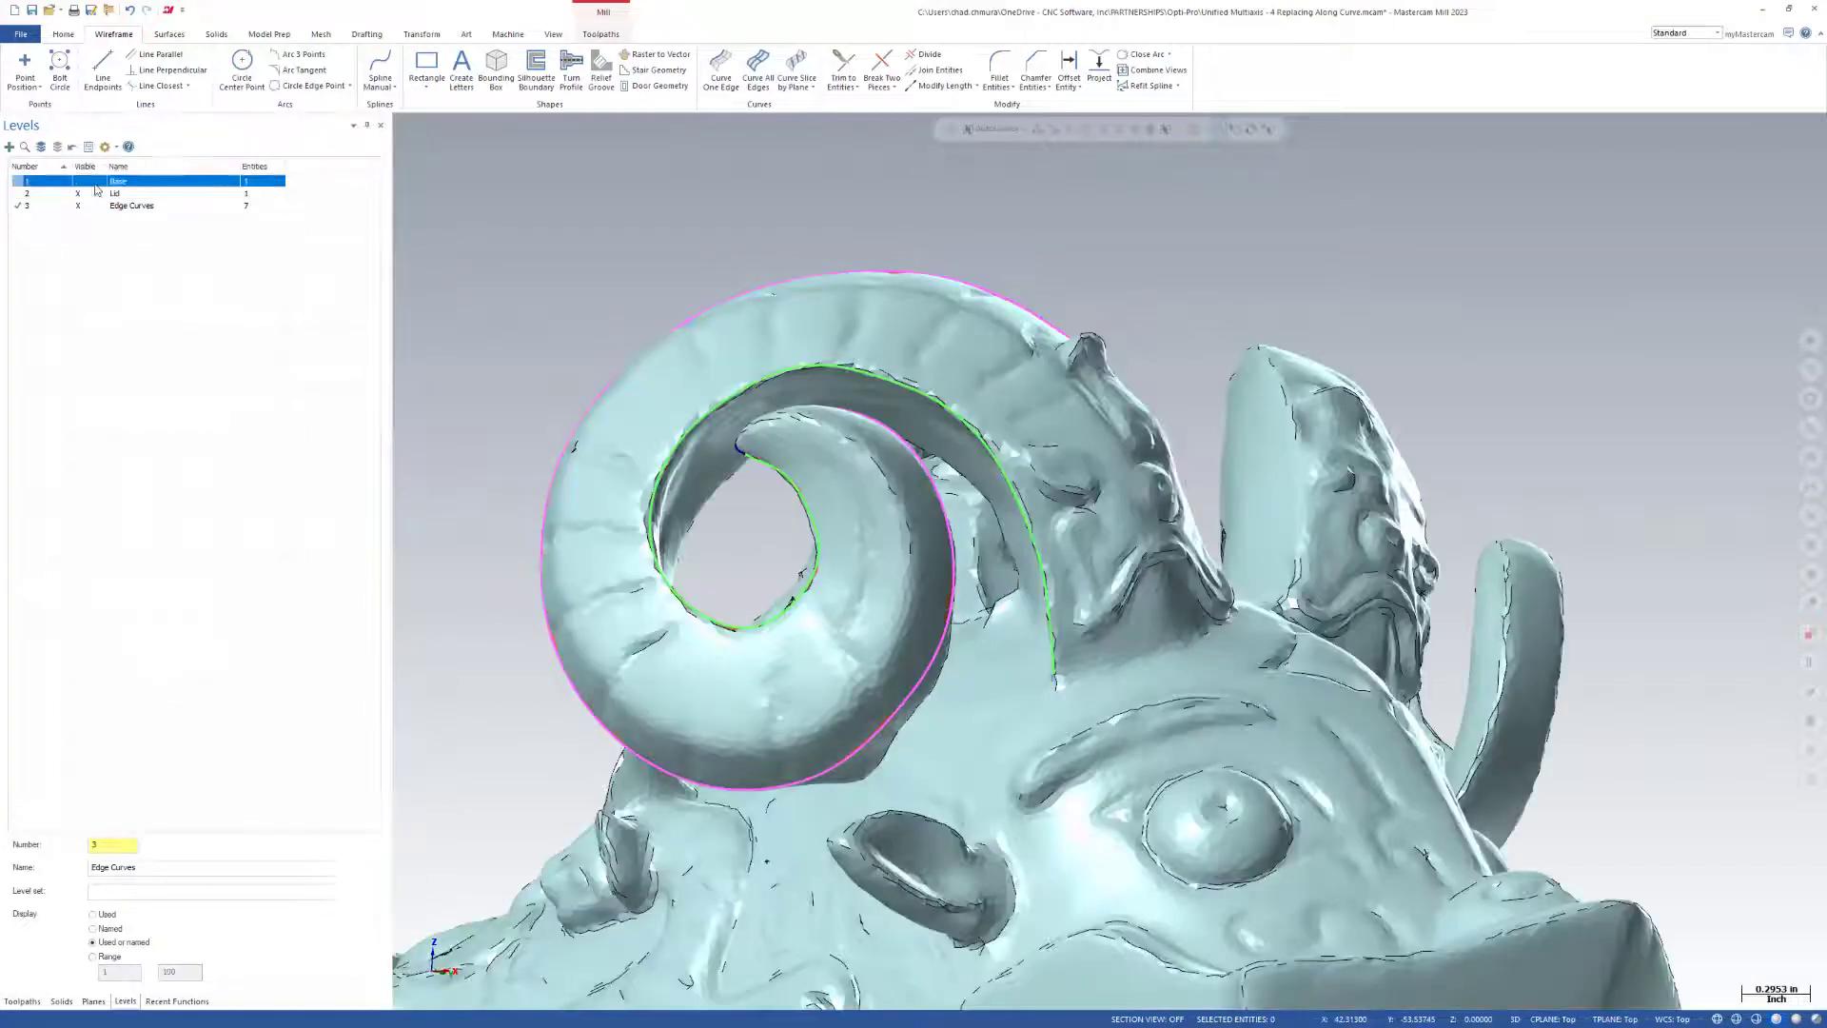
scroll(790, 449, down, 3)
middle_drag(790, 457, 590, 578)
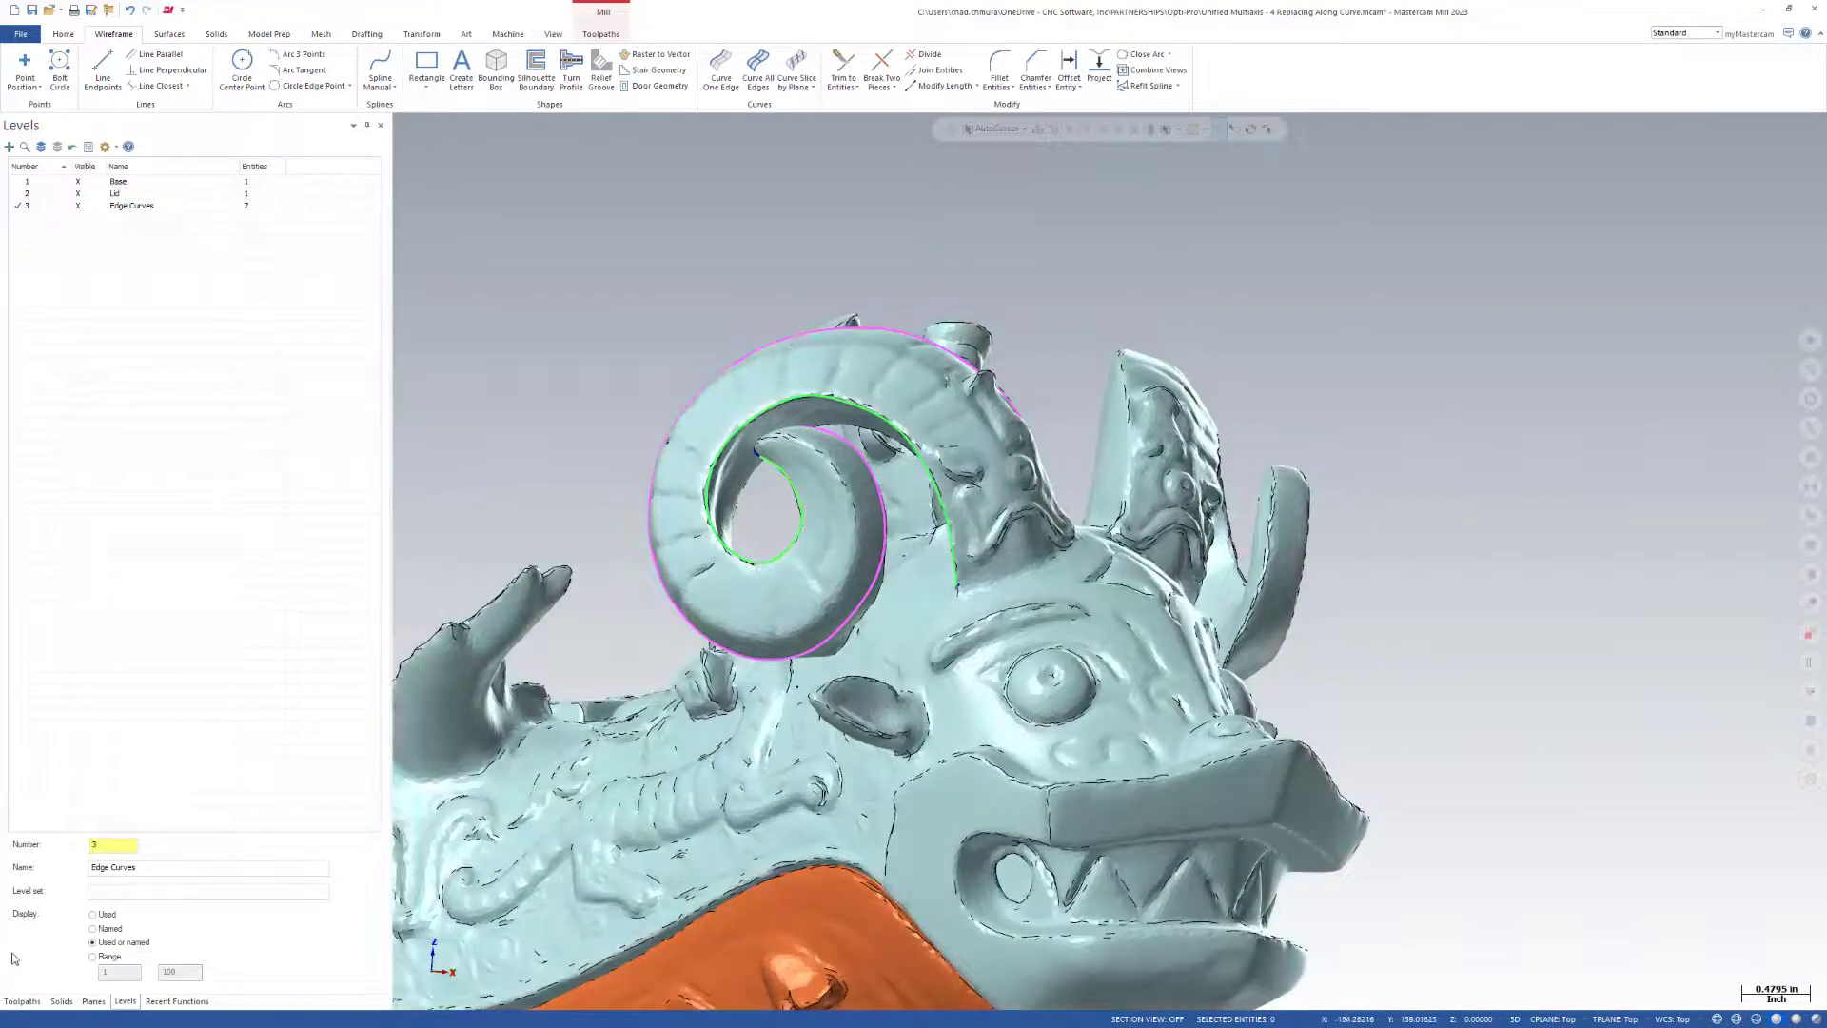
Set the first collision check to include the shoulder and use the Retract tool strategy along the tool axis.
click(21, 1001)
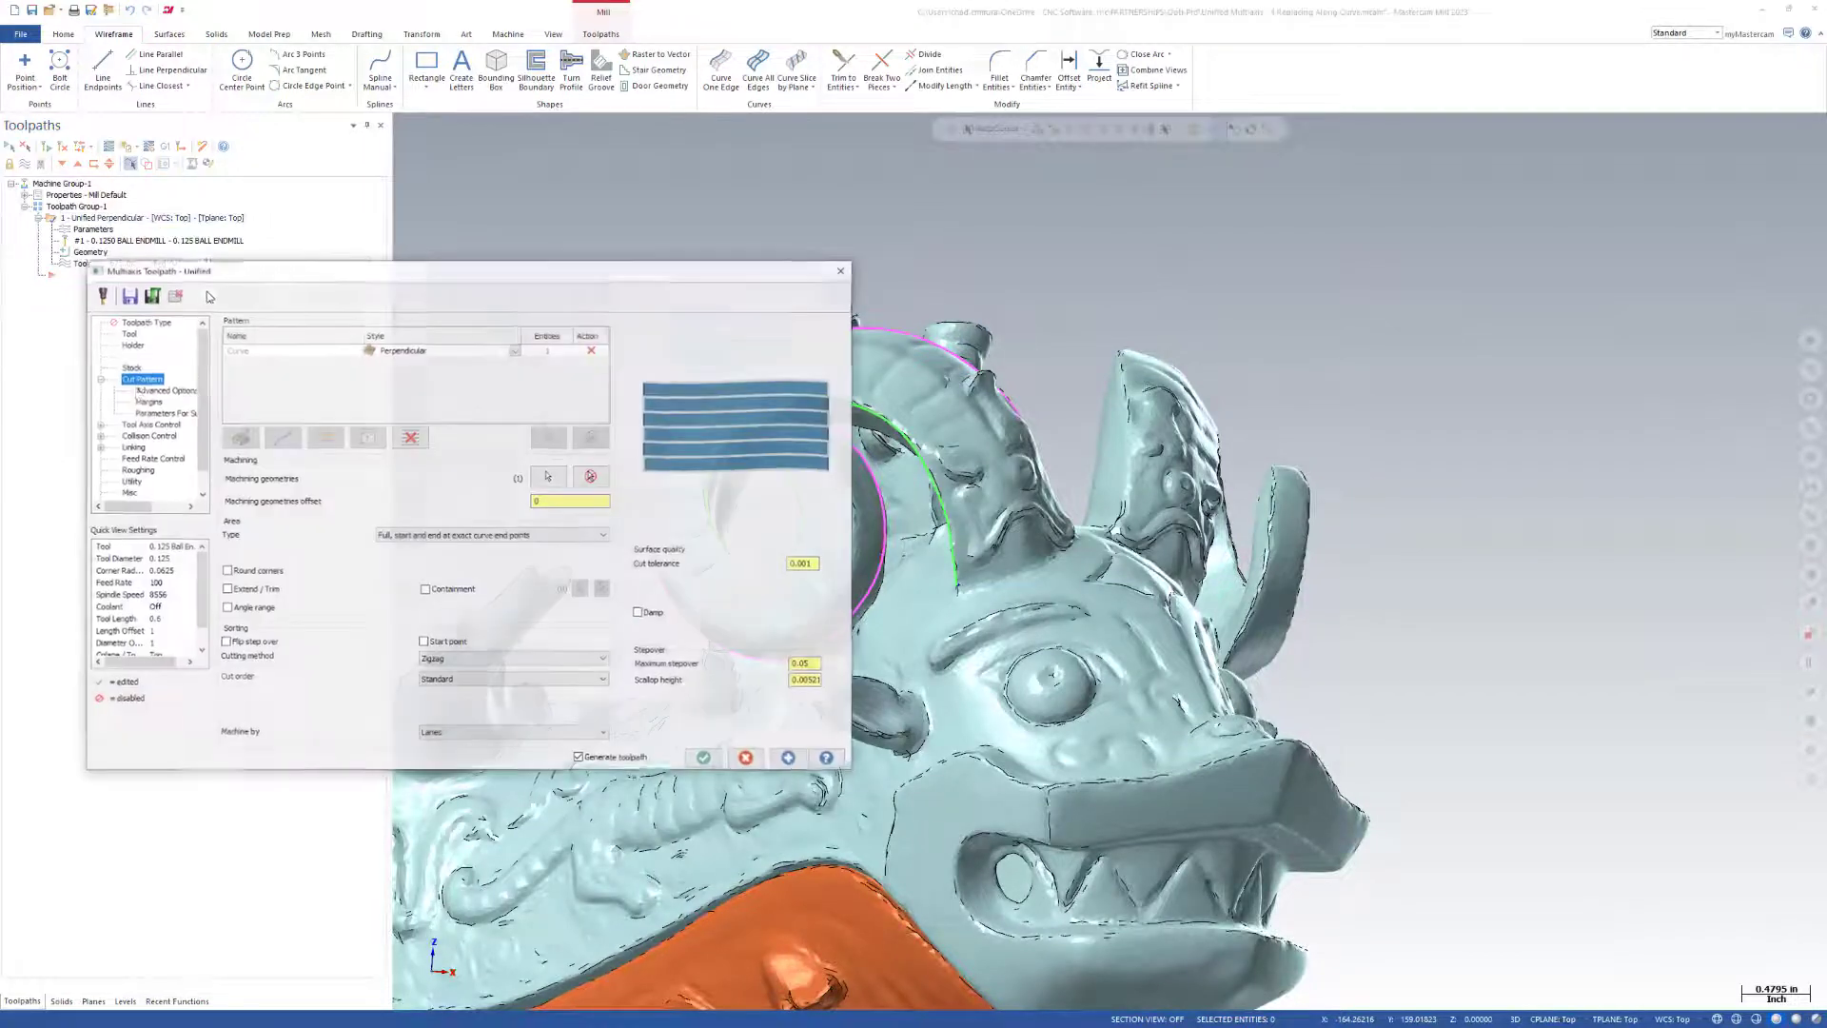
click(132, 437)
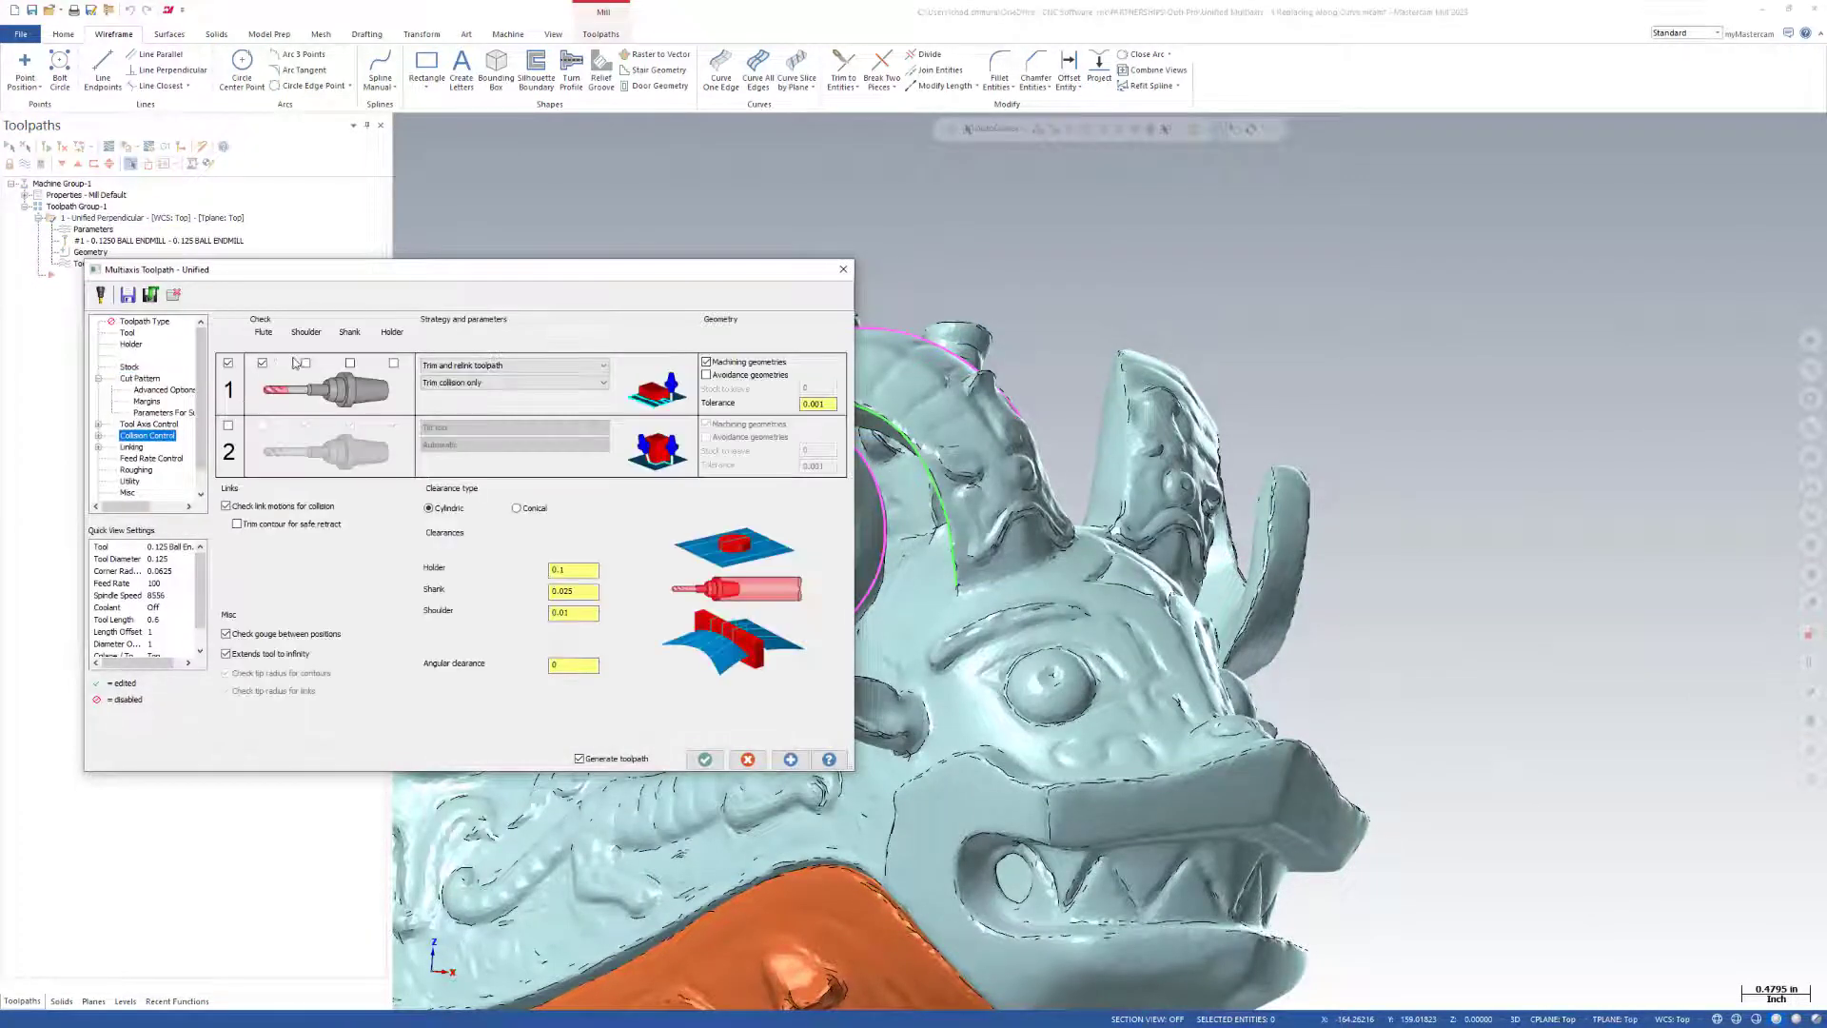
click(481, 367)
click(482, 379)
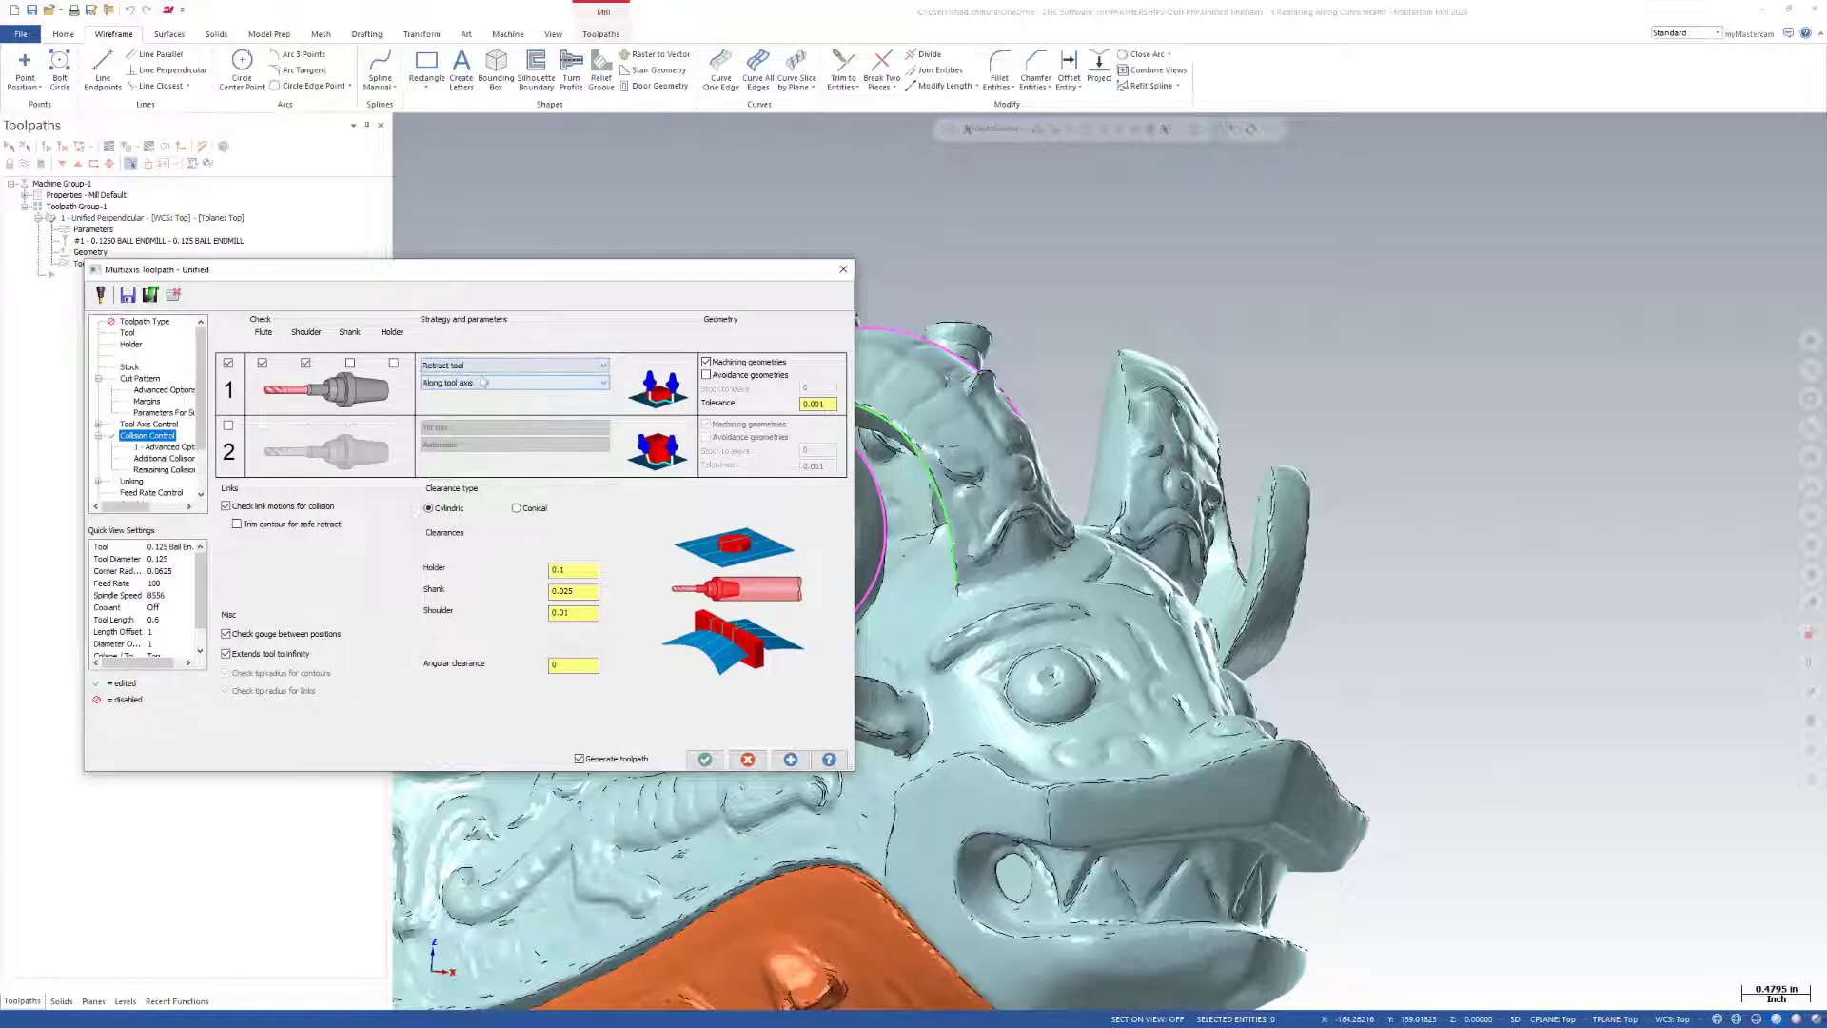
Check collisions against avoidance geometries instead of machining geometries, select the teal vessel mesh, and accept the toolpath.
click(730, 377)
click(825, 371)
click(1055, 426)
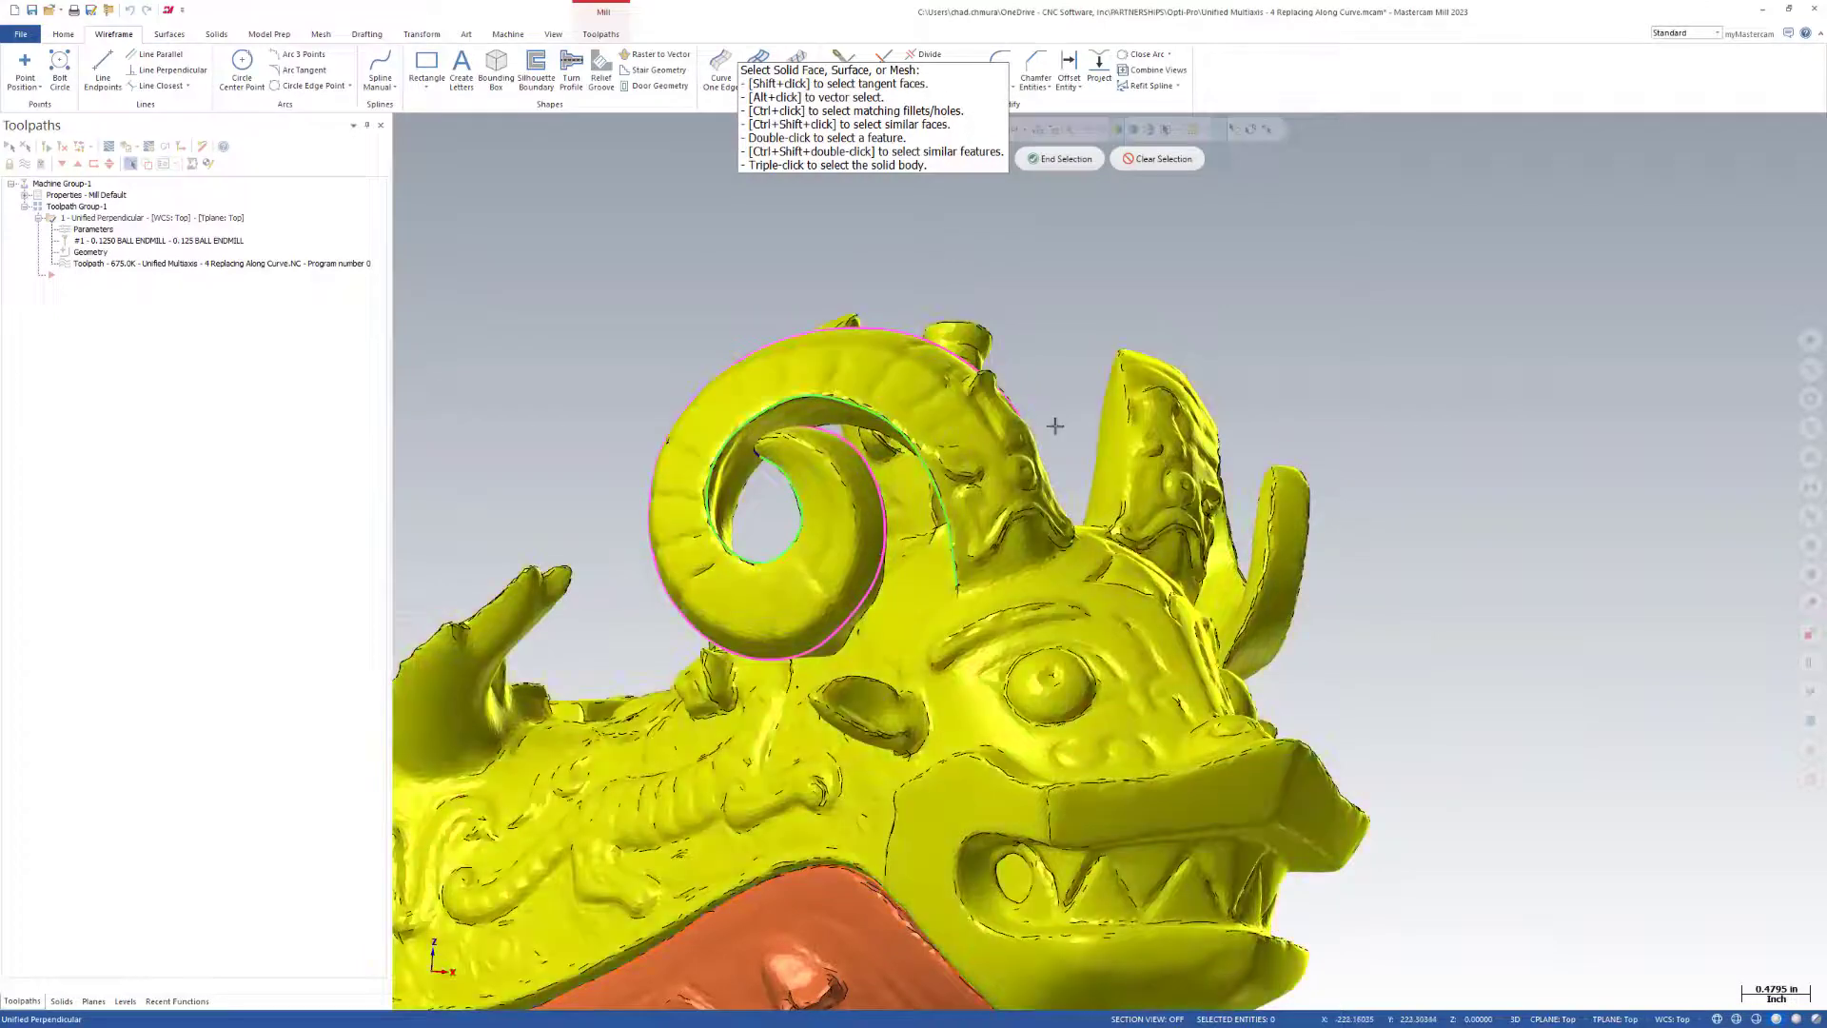
key(Return)
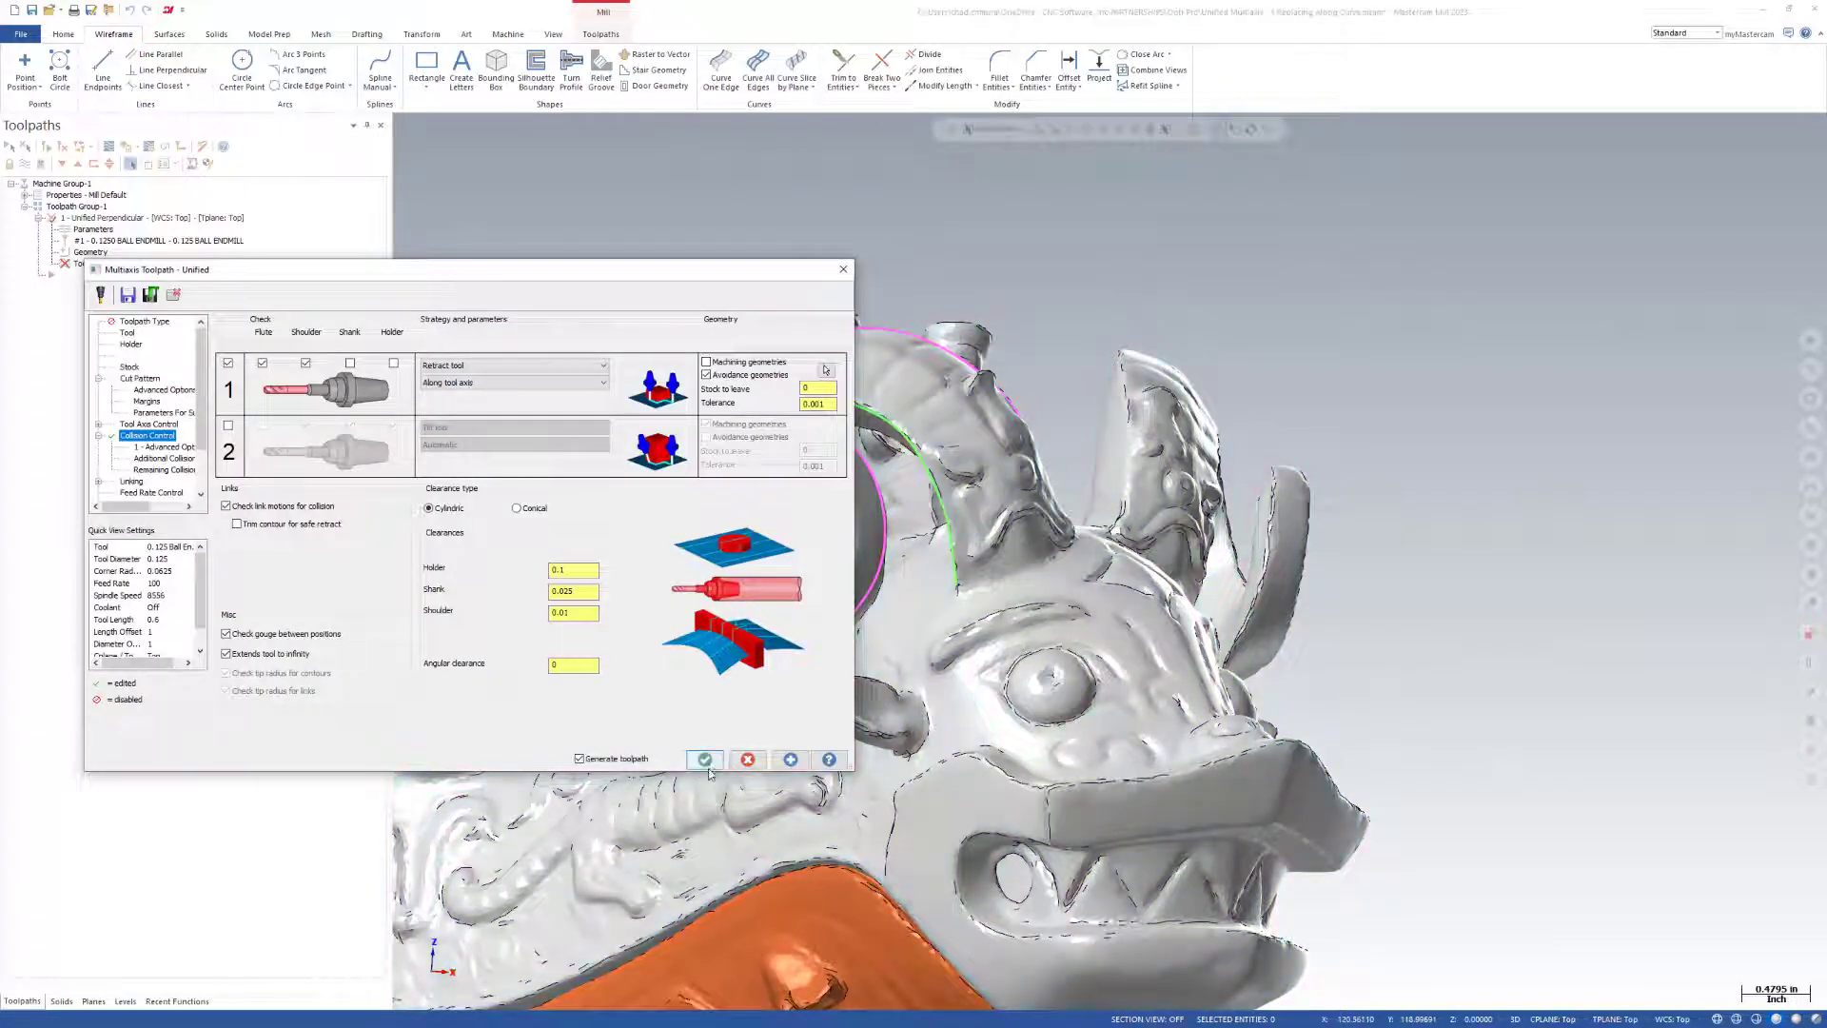
click(706, 760)
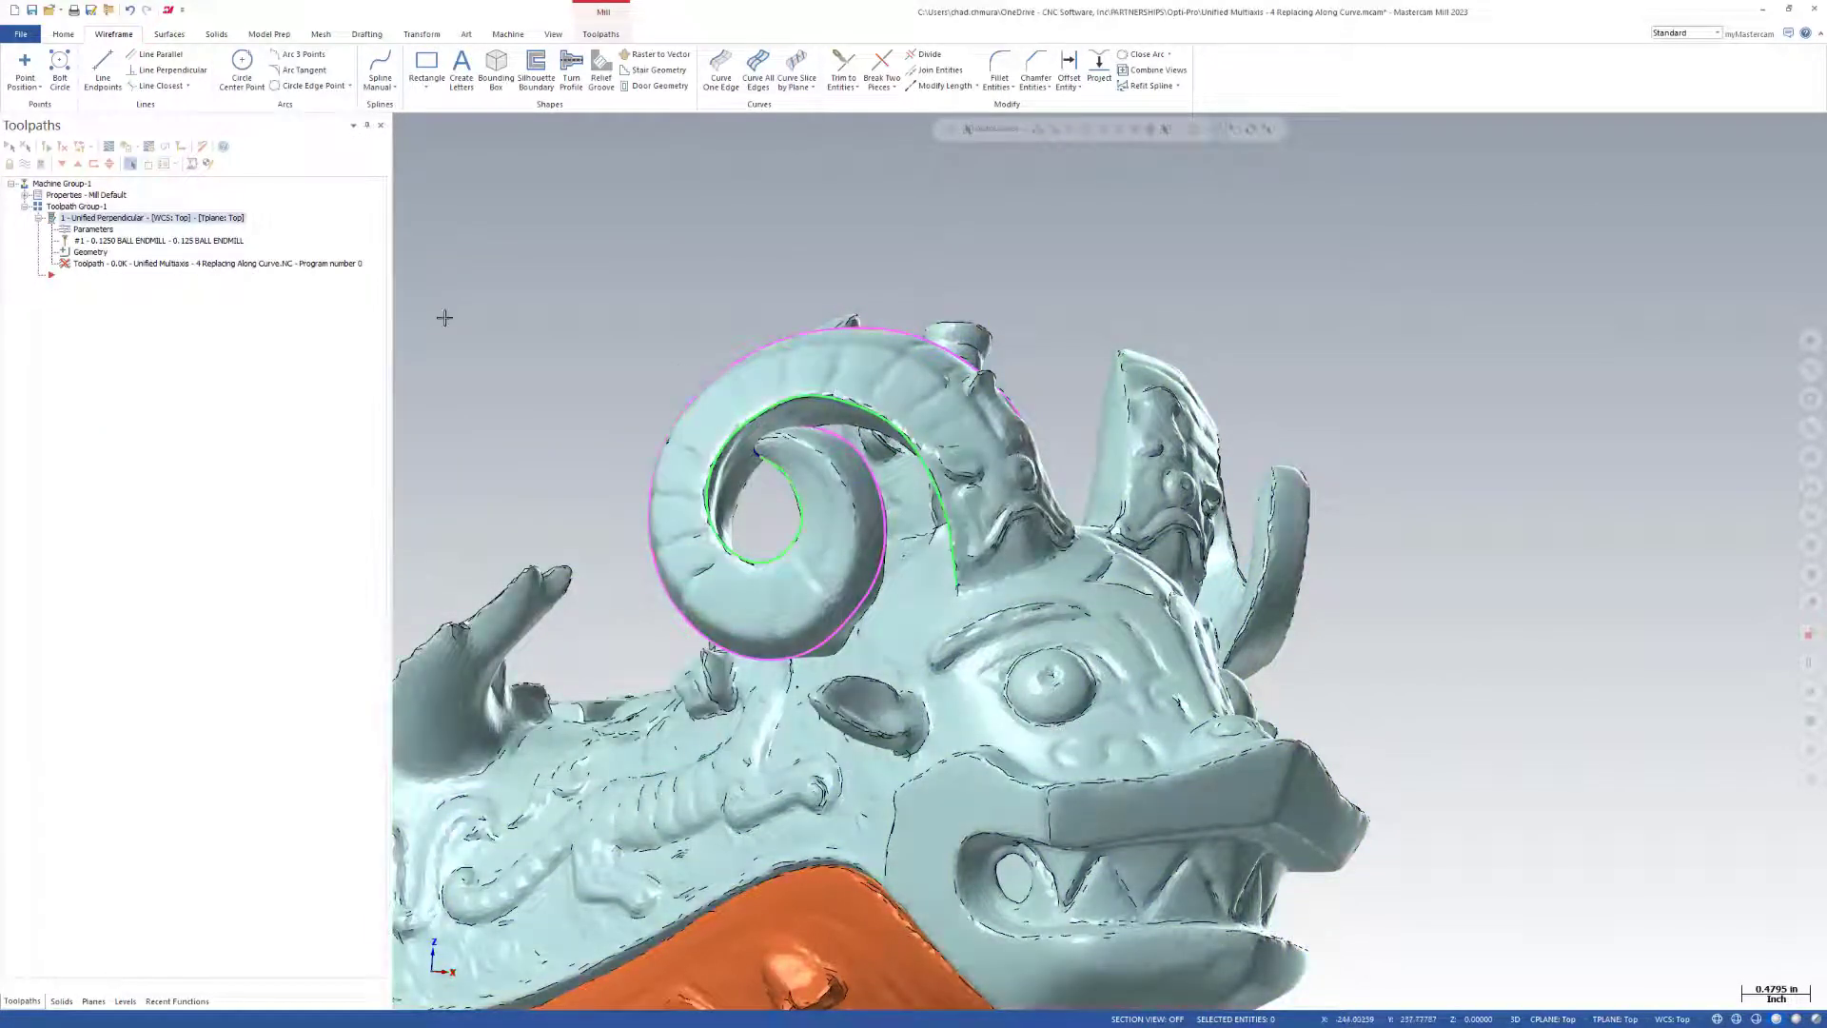
Backplot the perpendicular toolpath and scrub through the tool motion along the horn.
click(108, 149)
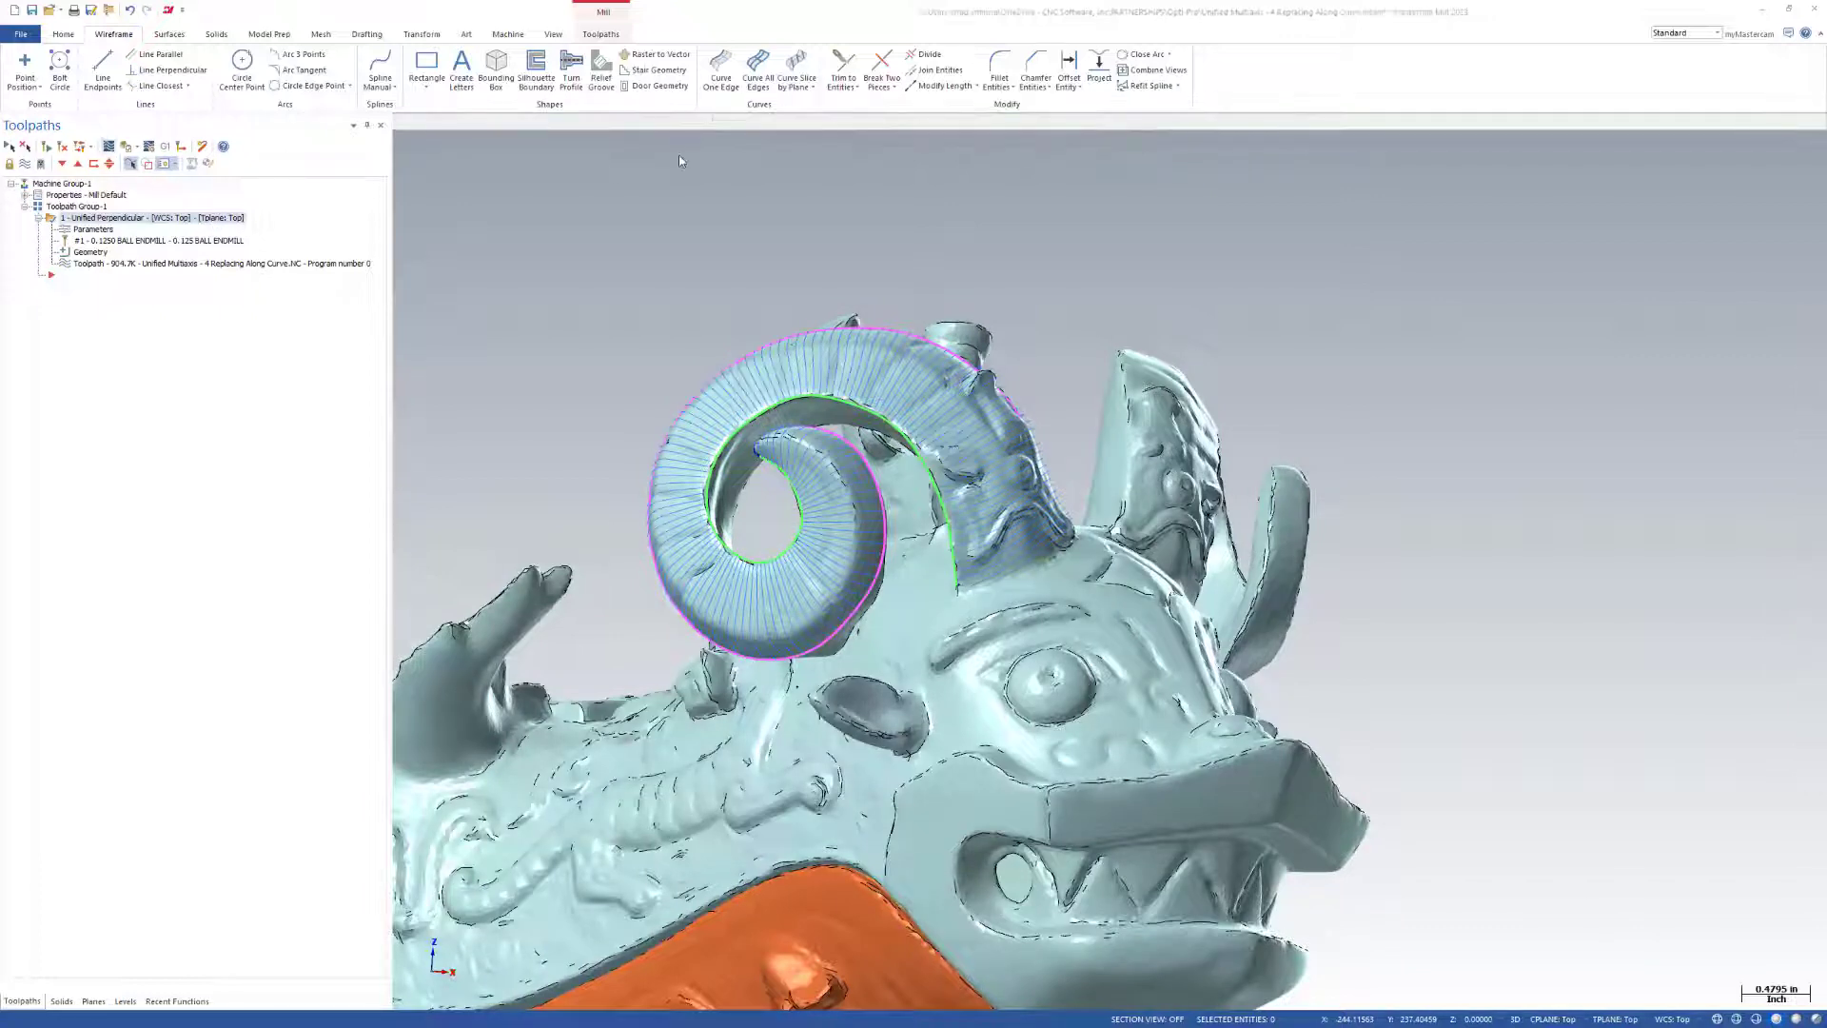
mouse_move(583, 127)
mouse_down()
mouse_move(1257, 164)
mouse_move(1770, 78)
mouse_up()
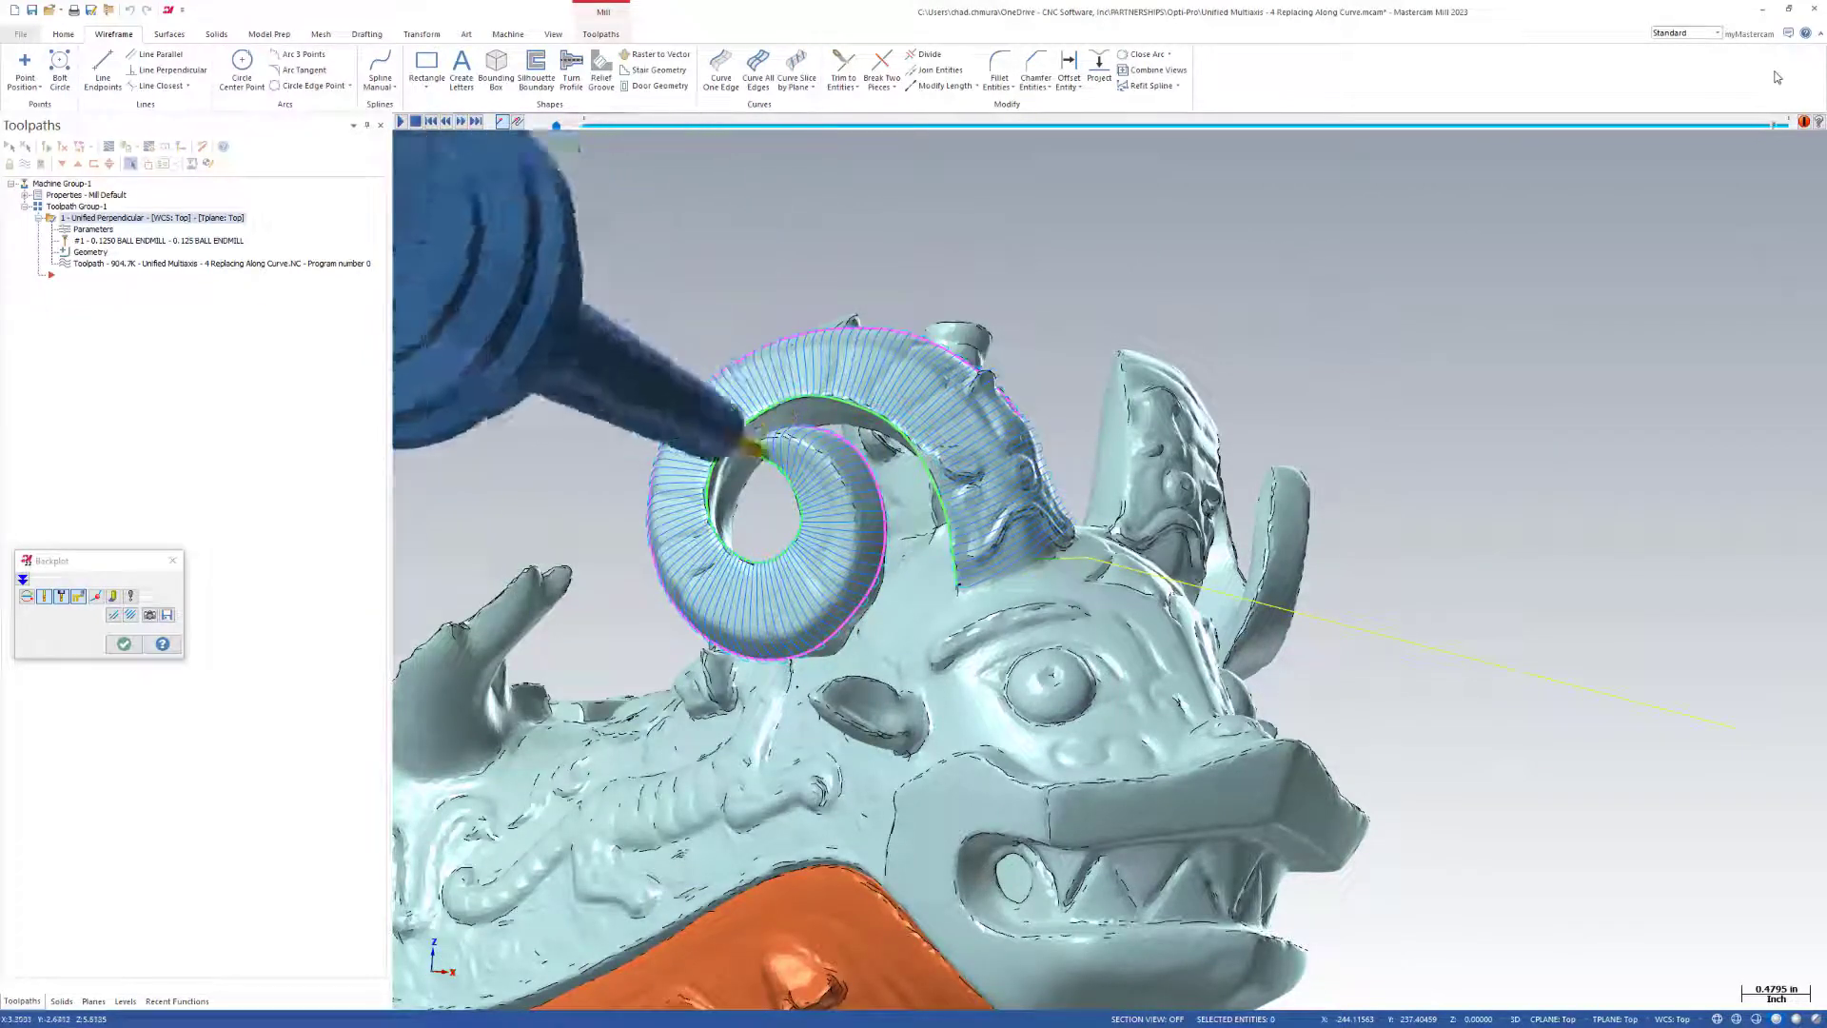
click(124, 644)
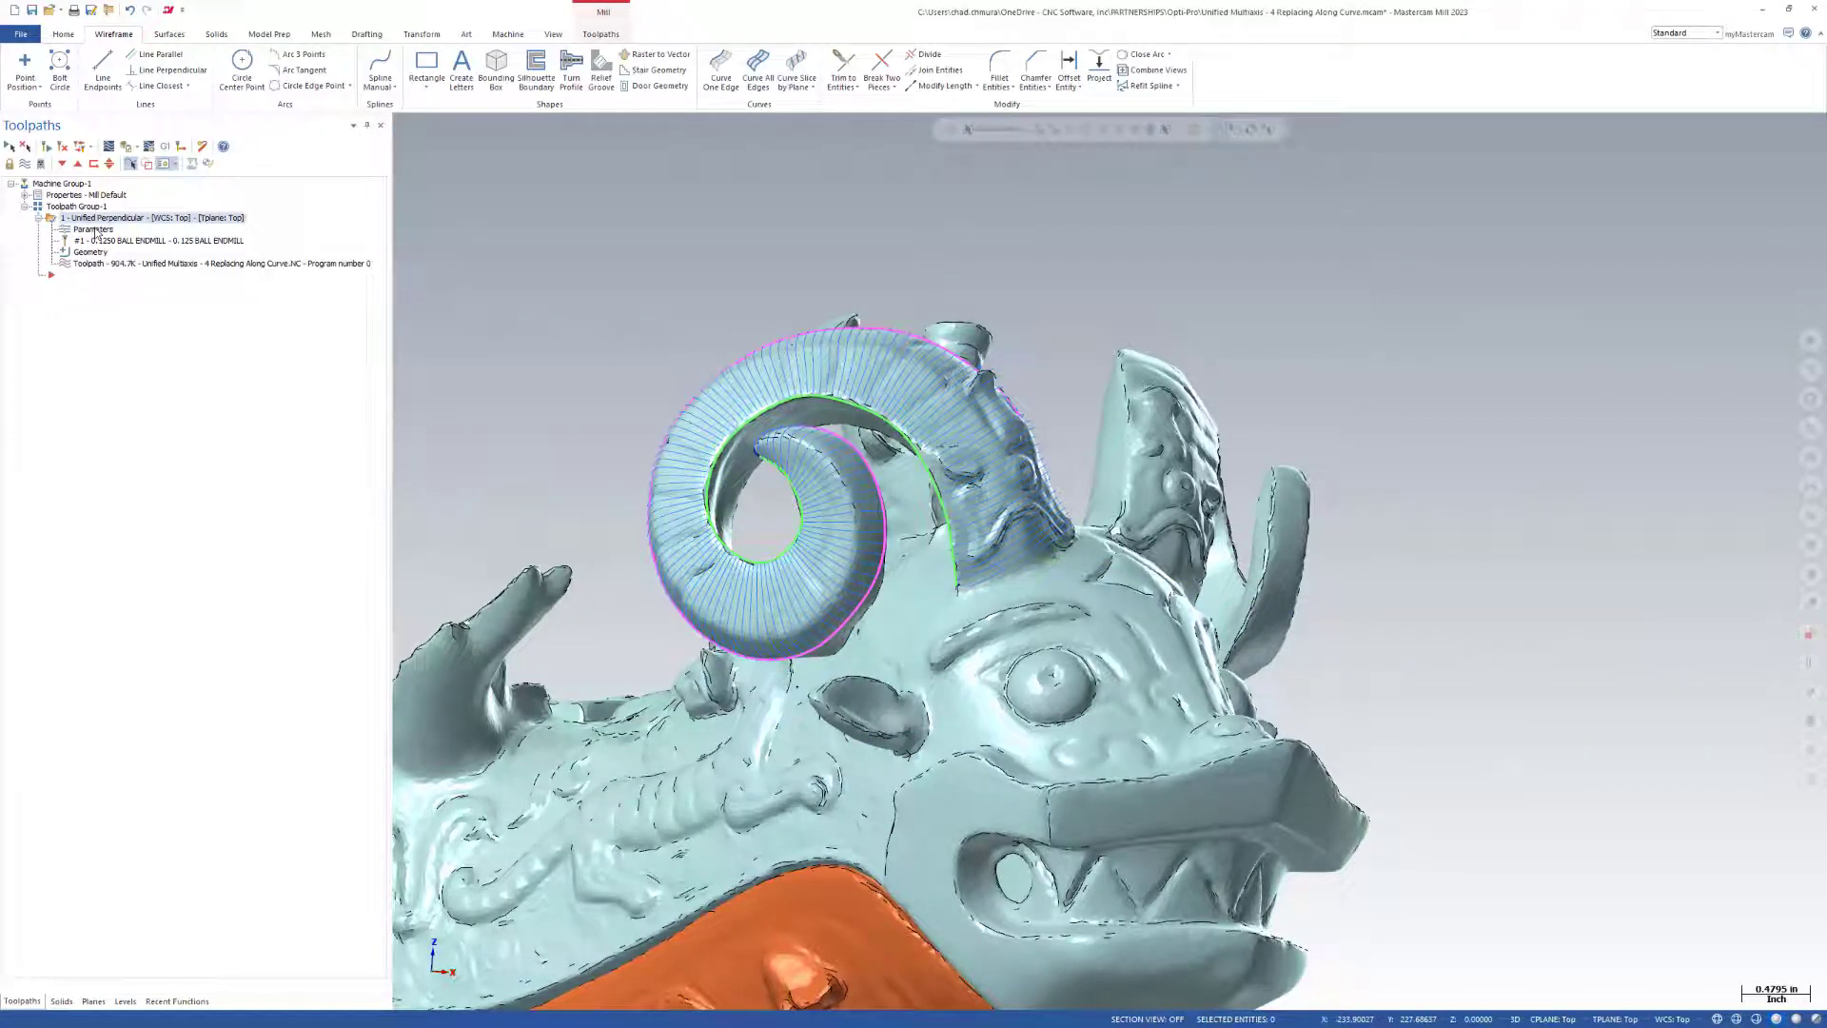
Change the horn toolpath's curve pattern style from Perpendicular to Guide and generate it for backplotting.
click(95, 229)
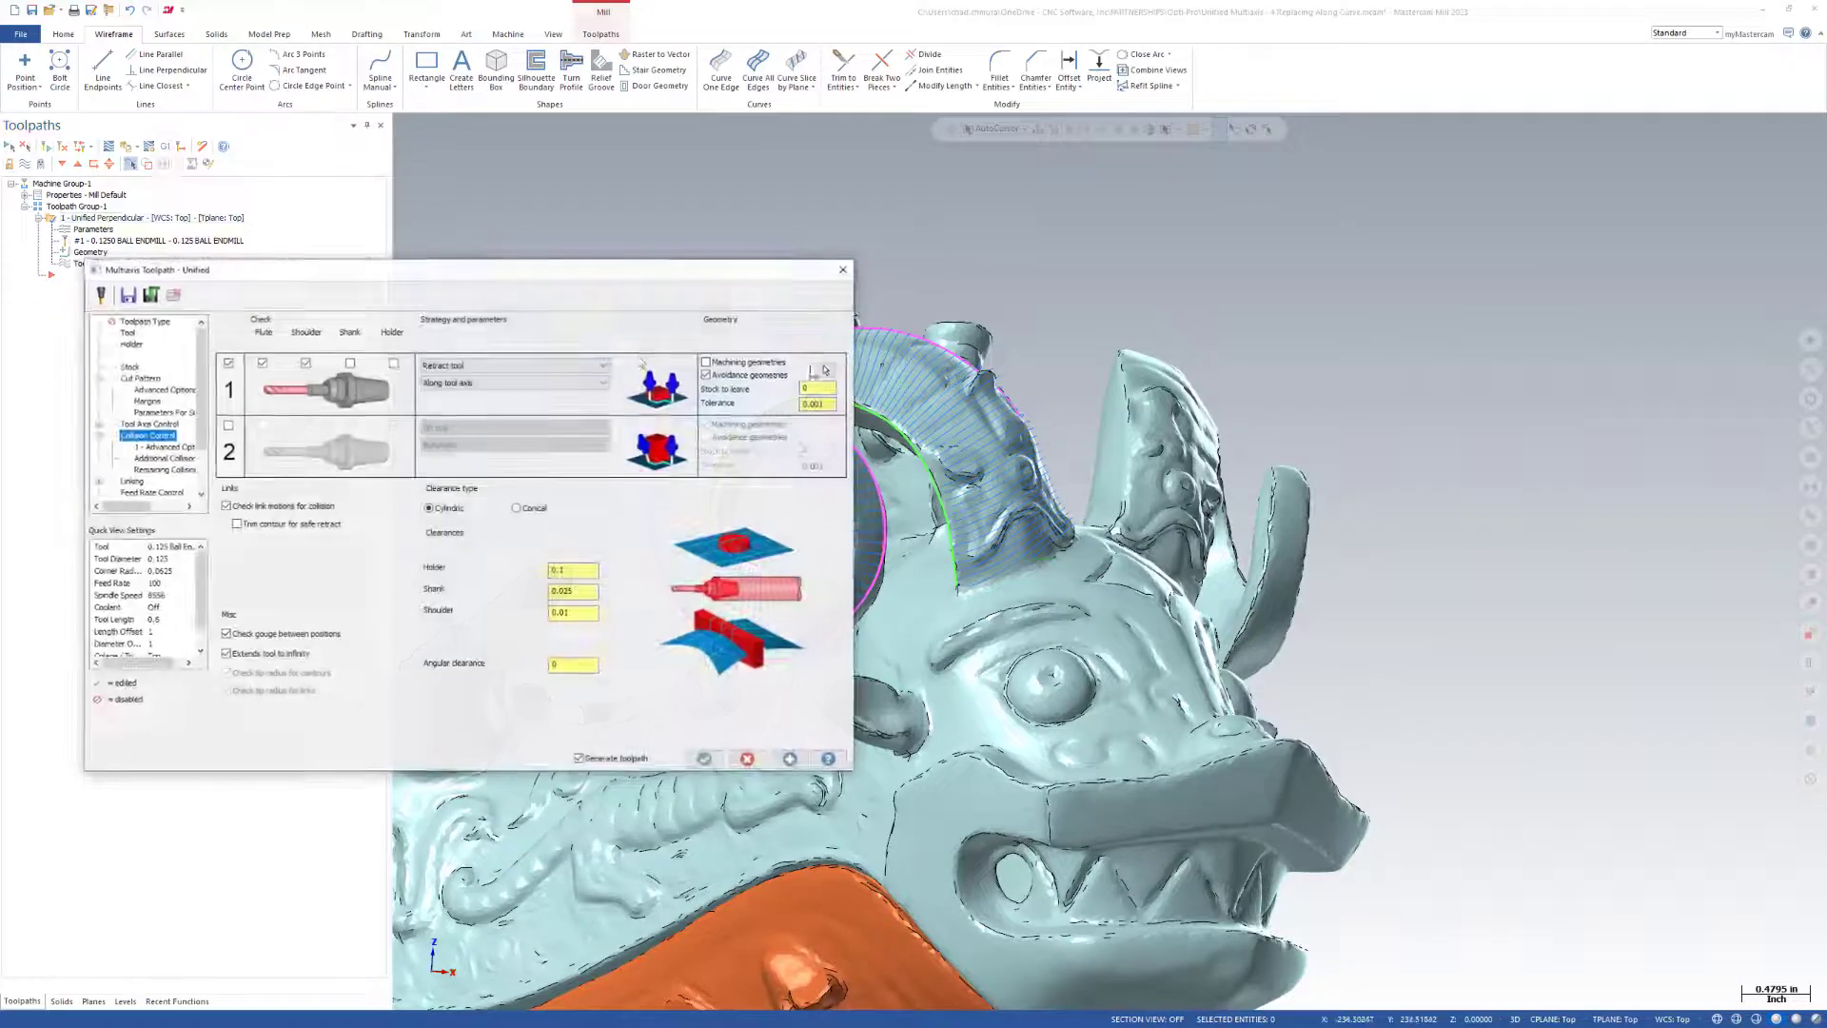
click(140, 379)
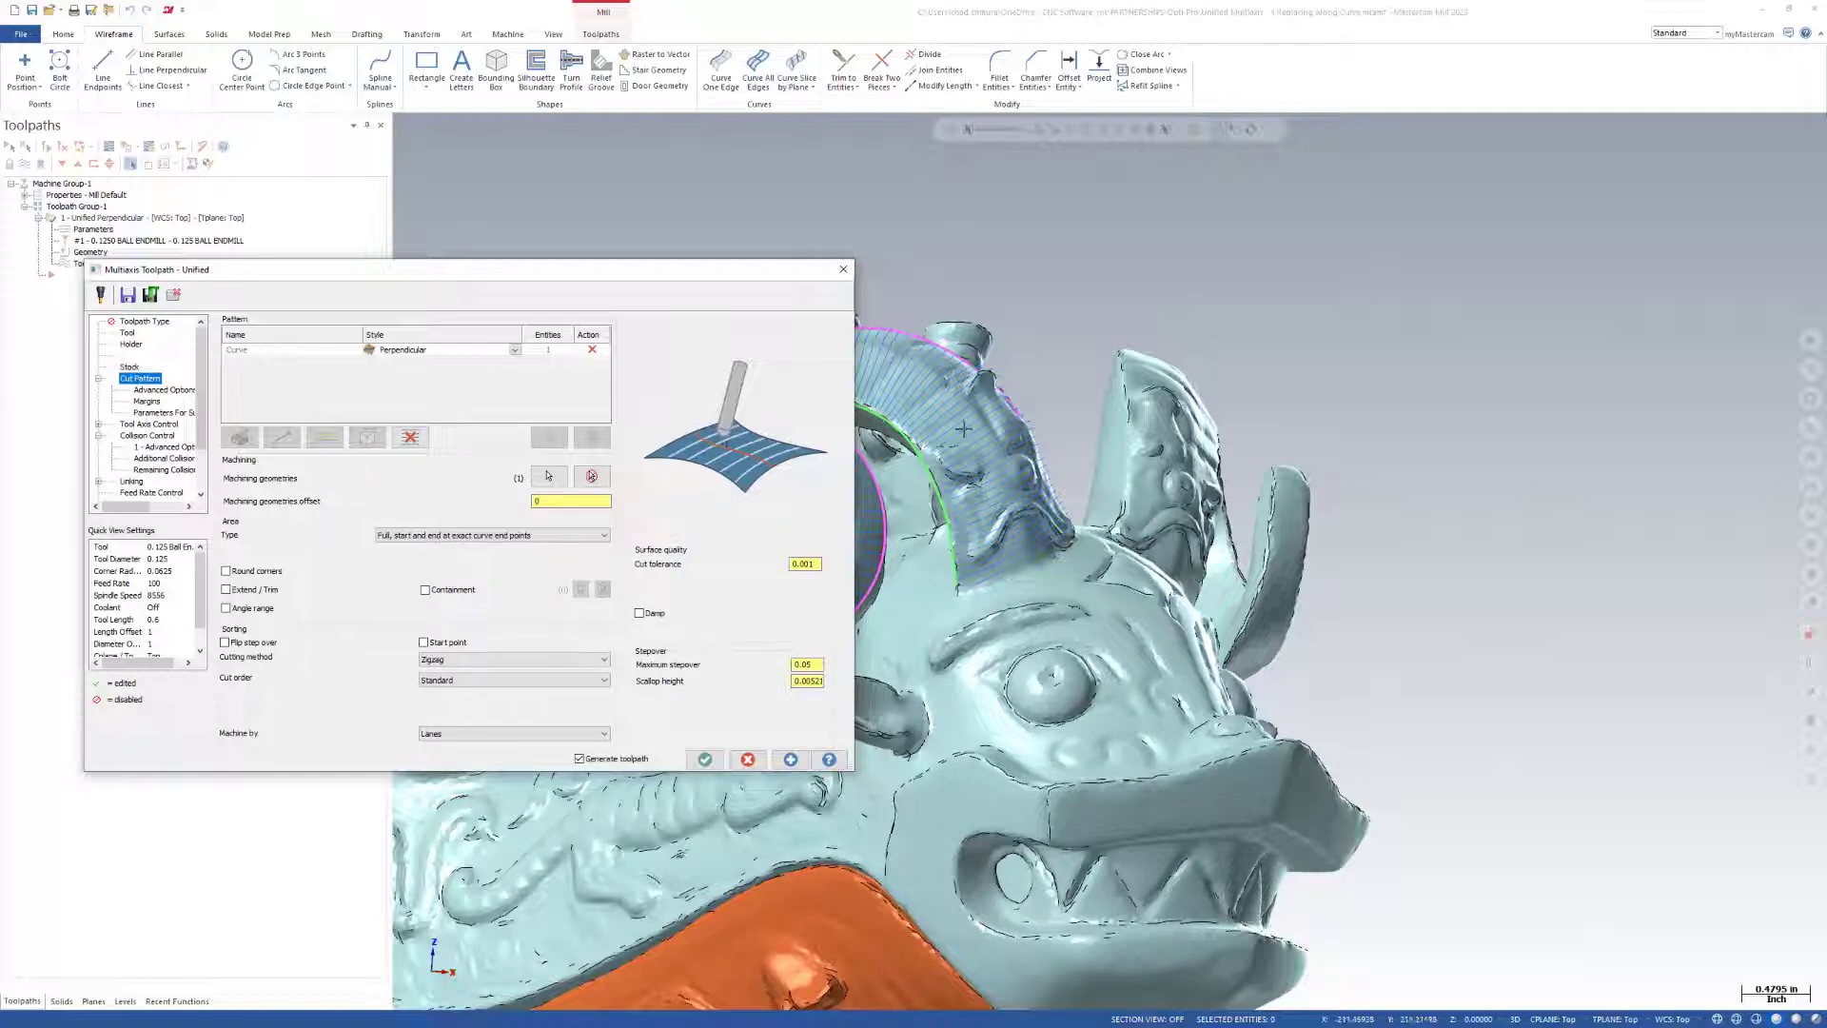
click(515, 350)
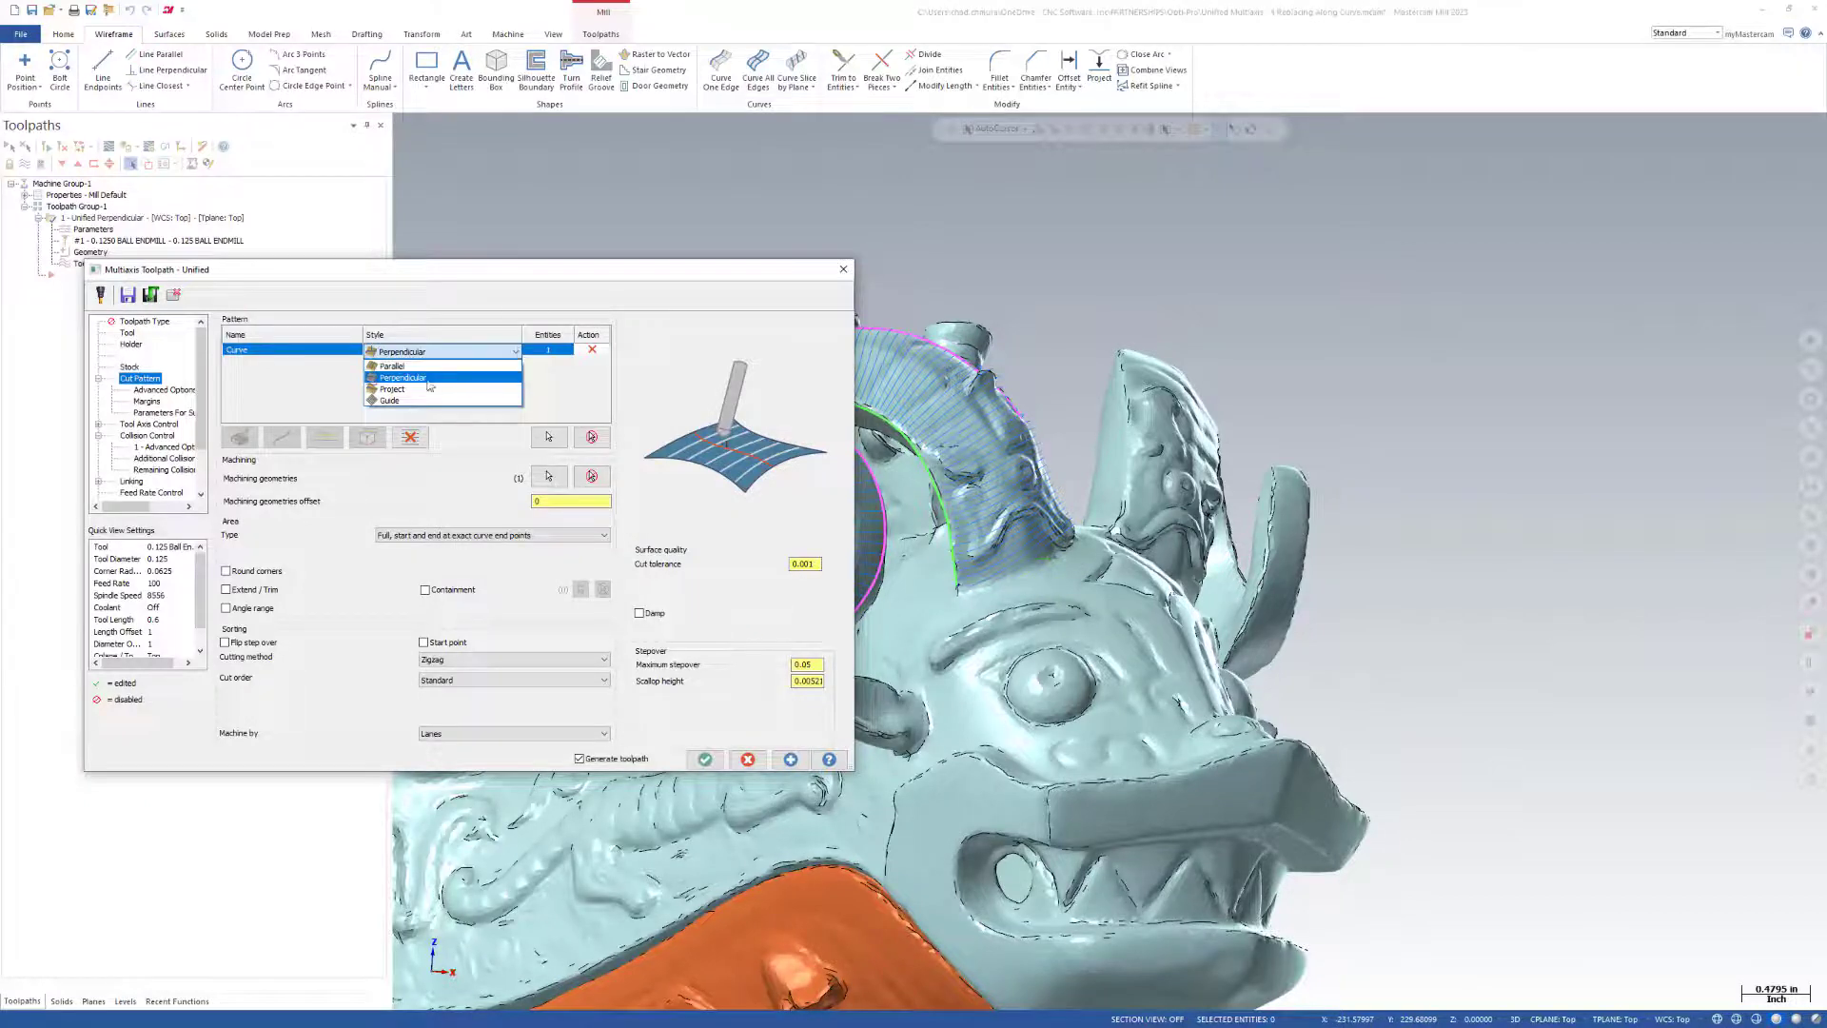
click(404, 401)
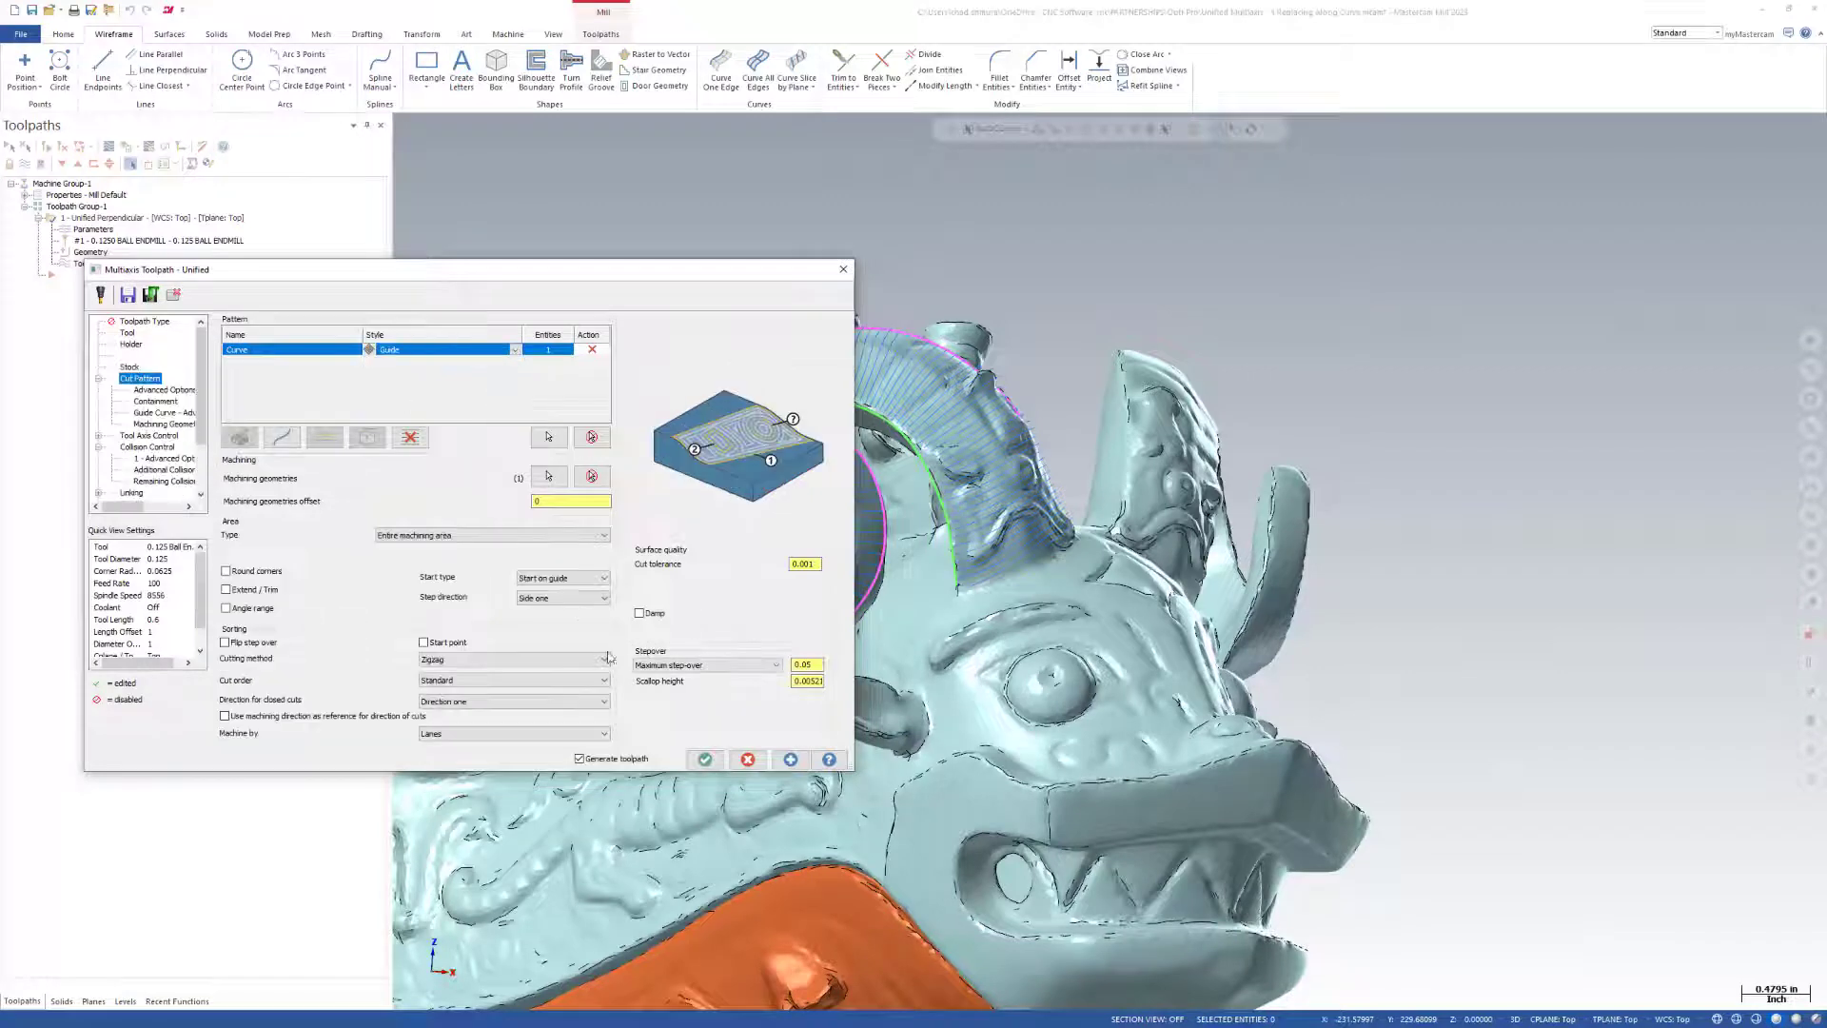
click(704, 759)
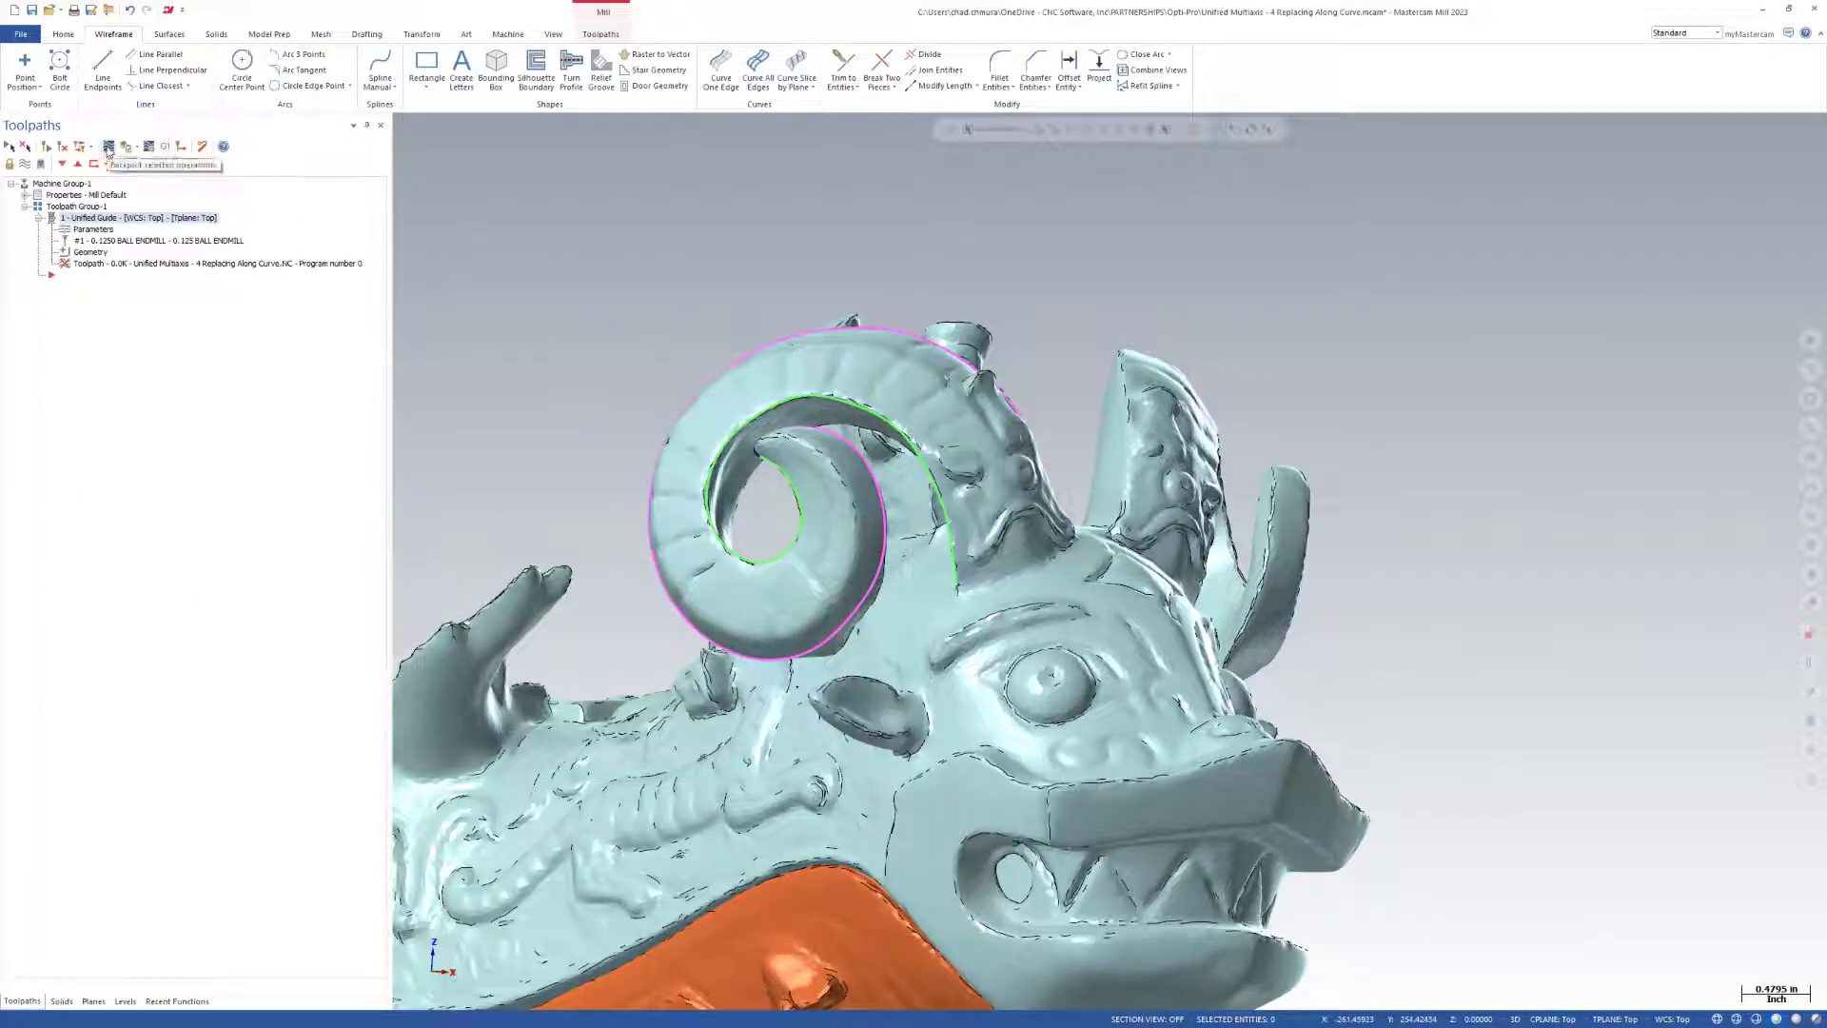
click(110, 148)
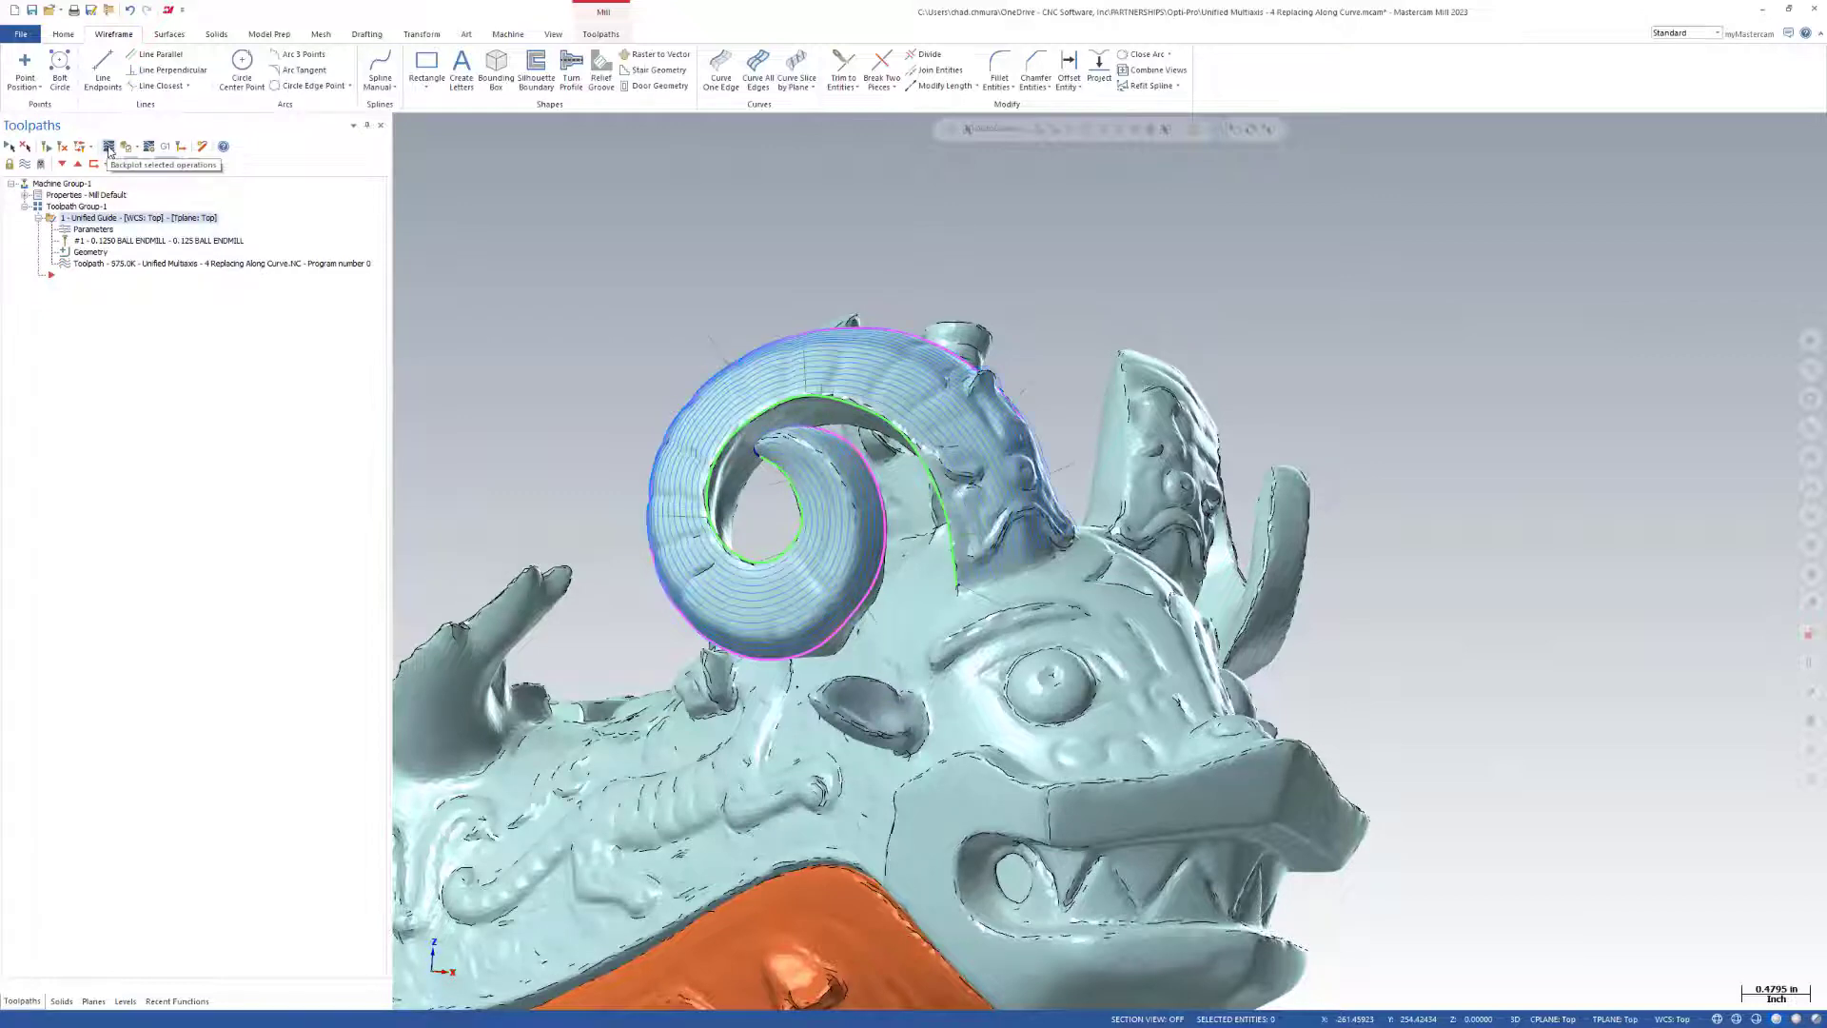
Scrub the backplot of the guide toolpath along the horn, and close the backplot.
drag(586, 126, 1490, 259)
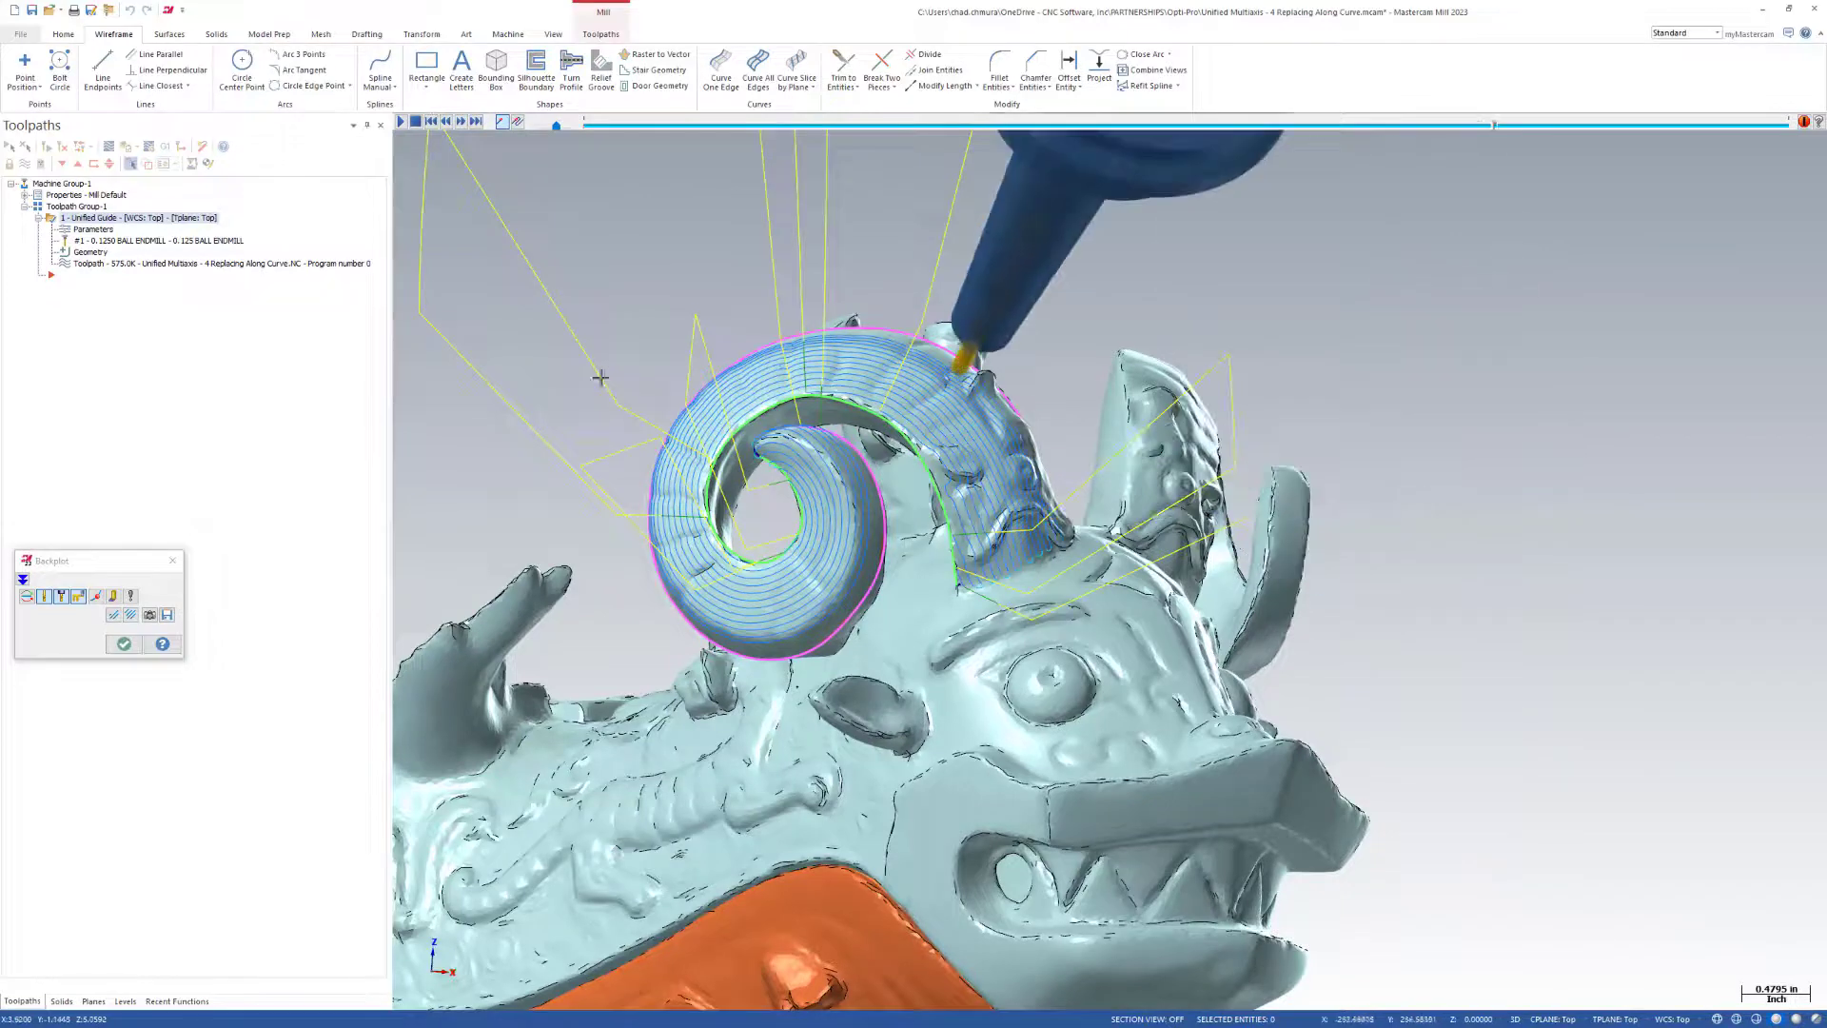
click(134, 648)
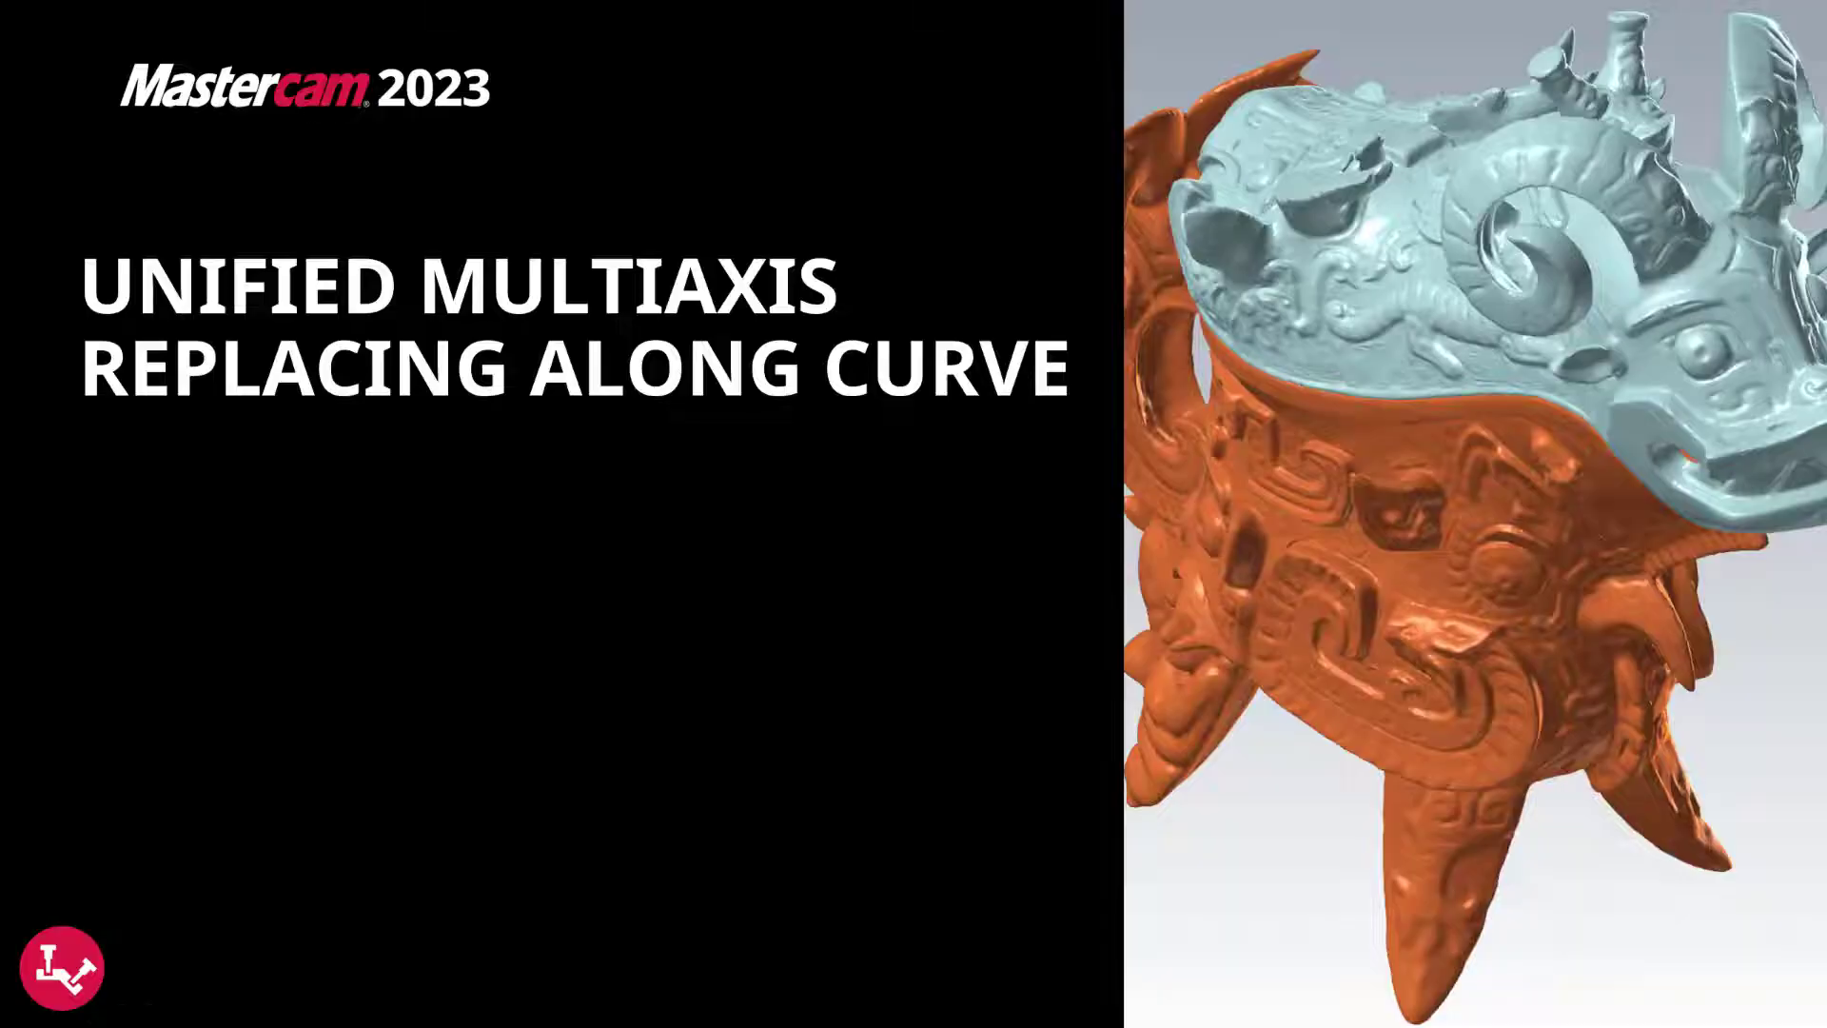
Open the file Unified Multiaxis - 5 Replacing Project Curve and accept switching only the system units from inch to metric.
click(469, 548)
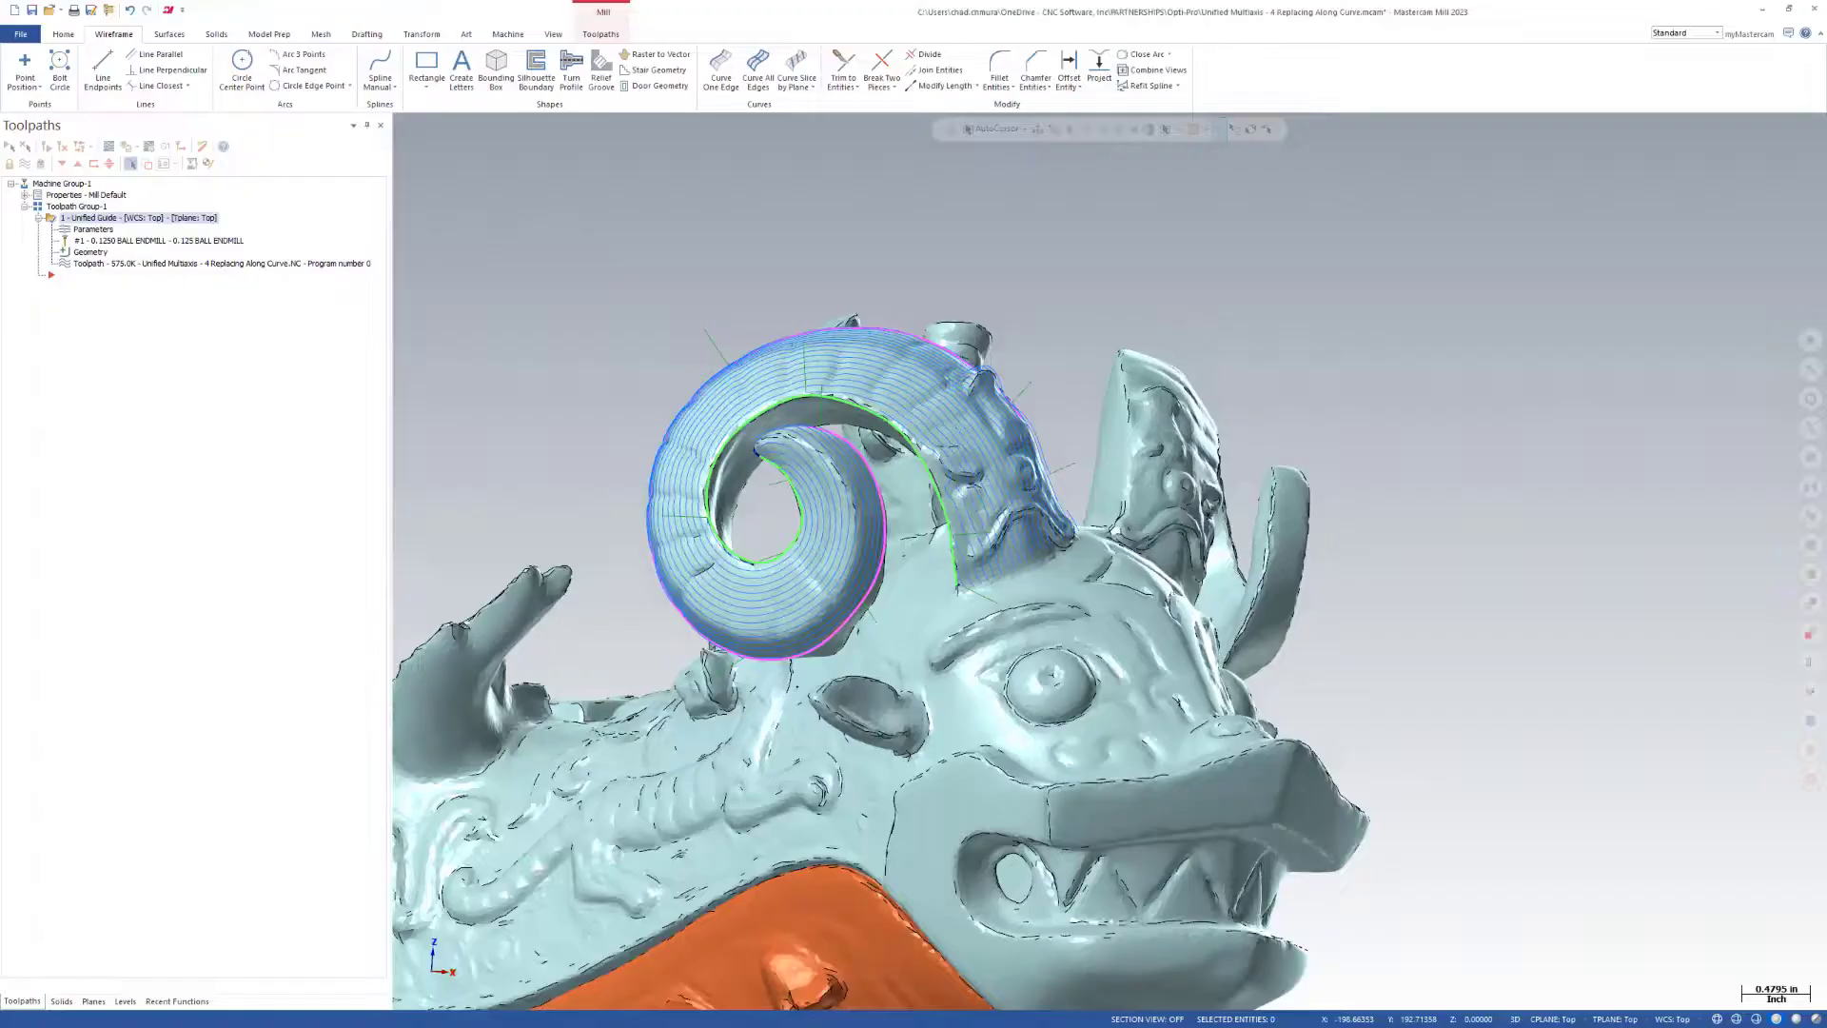
drag(447, 446, 533, 432)
click(966, 554)
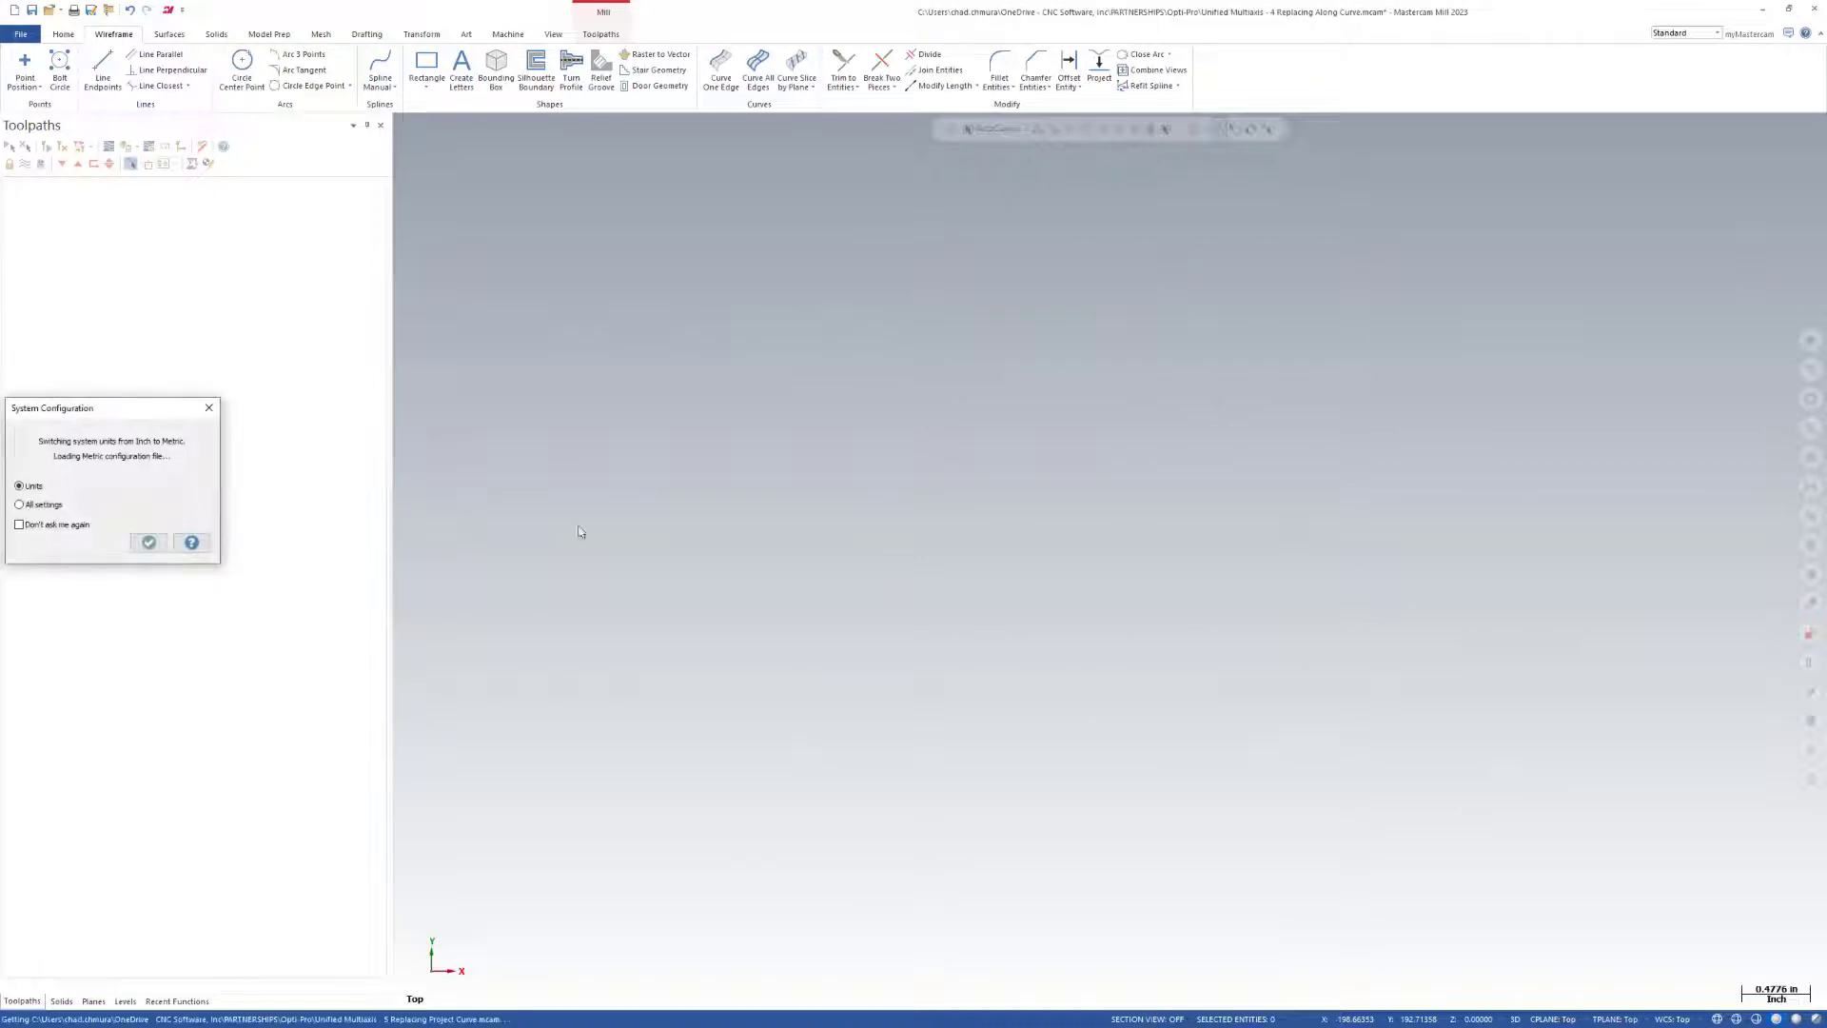
click(149, 542)
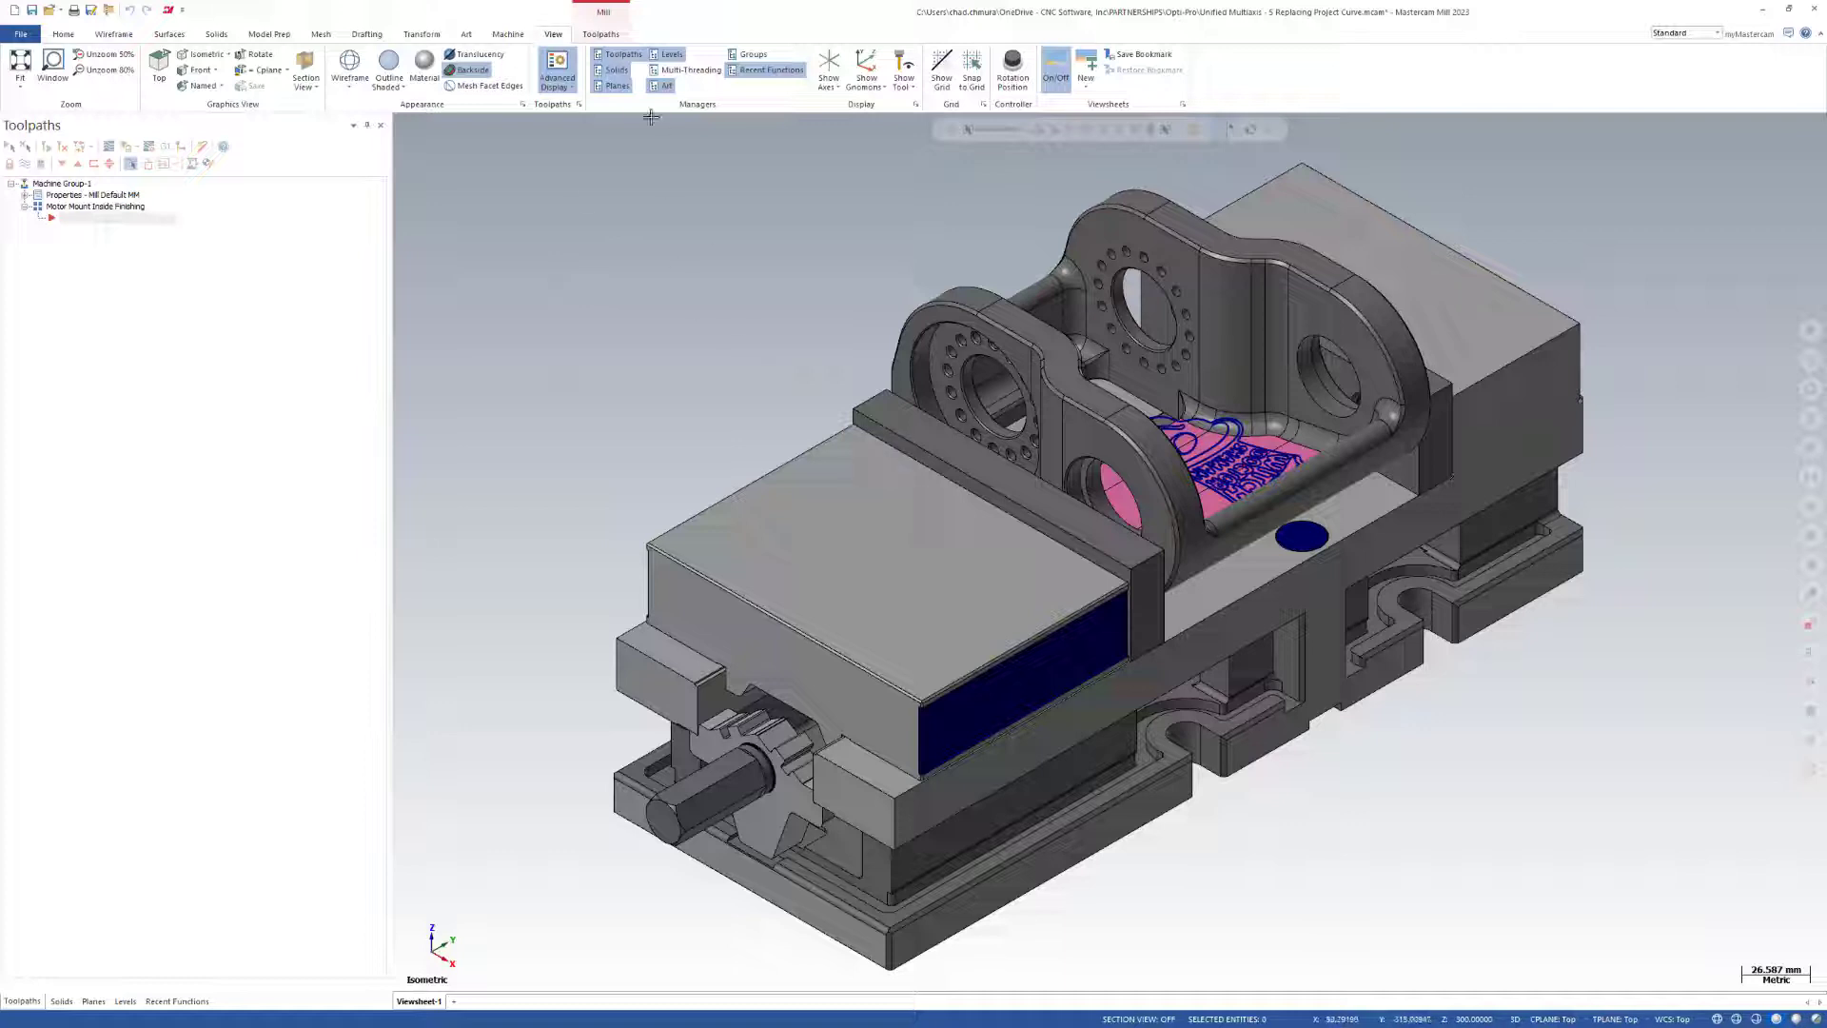
Create a Unified multiaxis toolpath for the motor mount using the Iscar 6mm Ball tool.
click(603, 36)
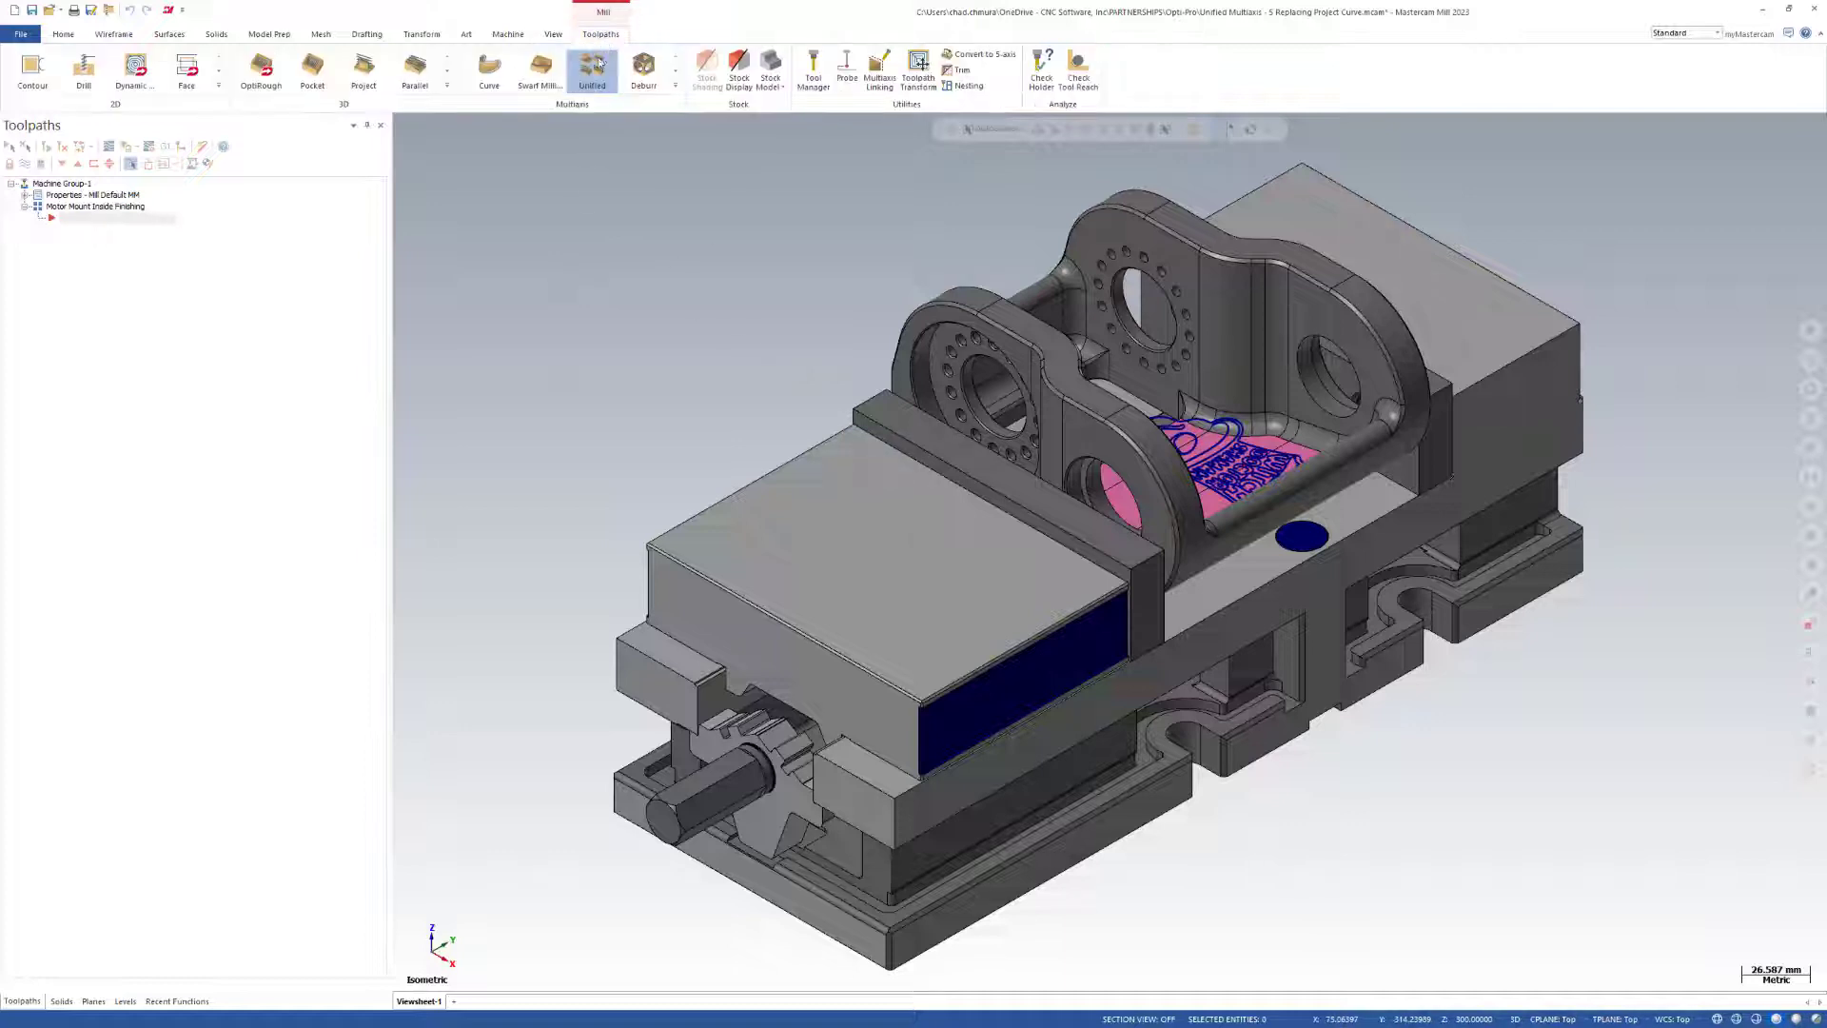
click(594, 74)
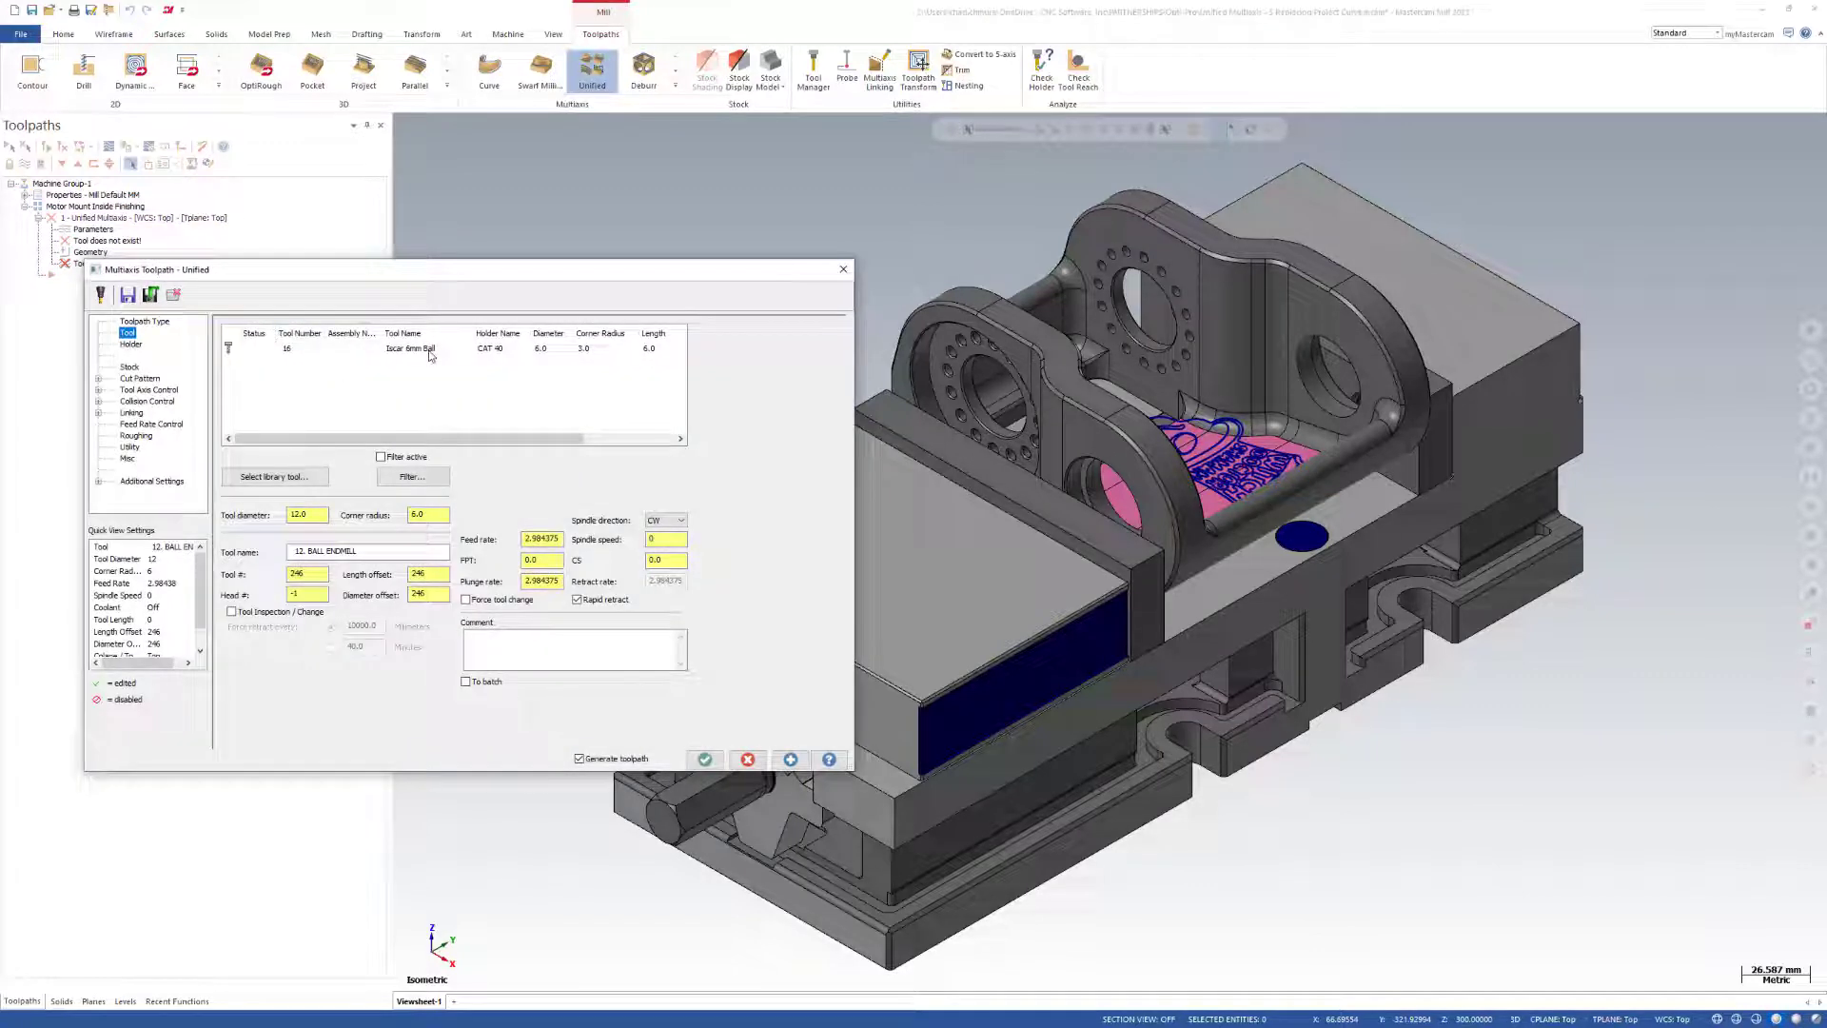
click(140, 378)
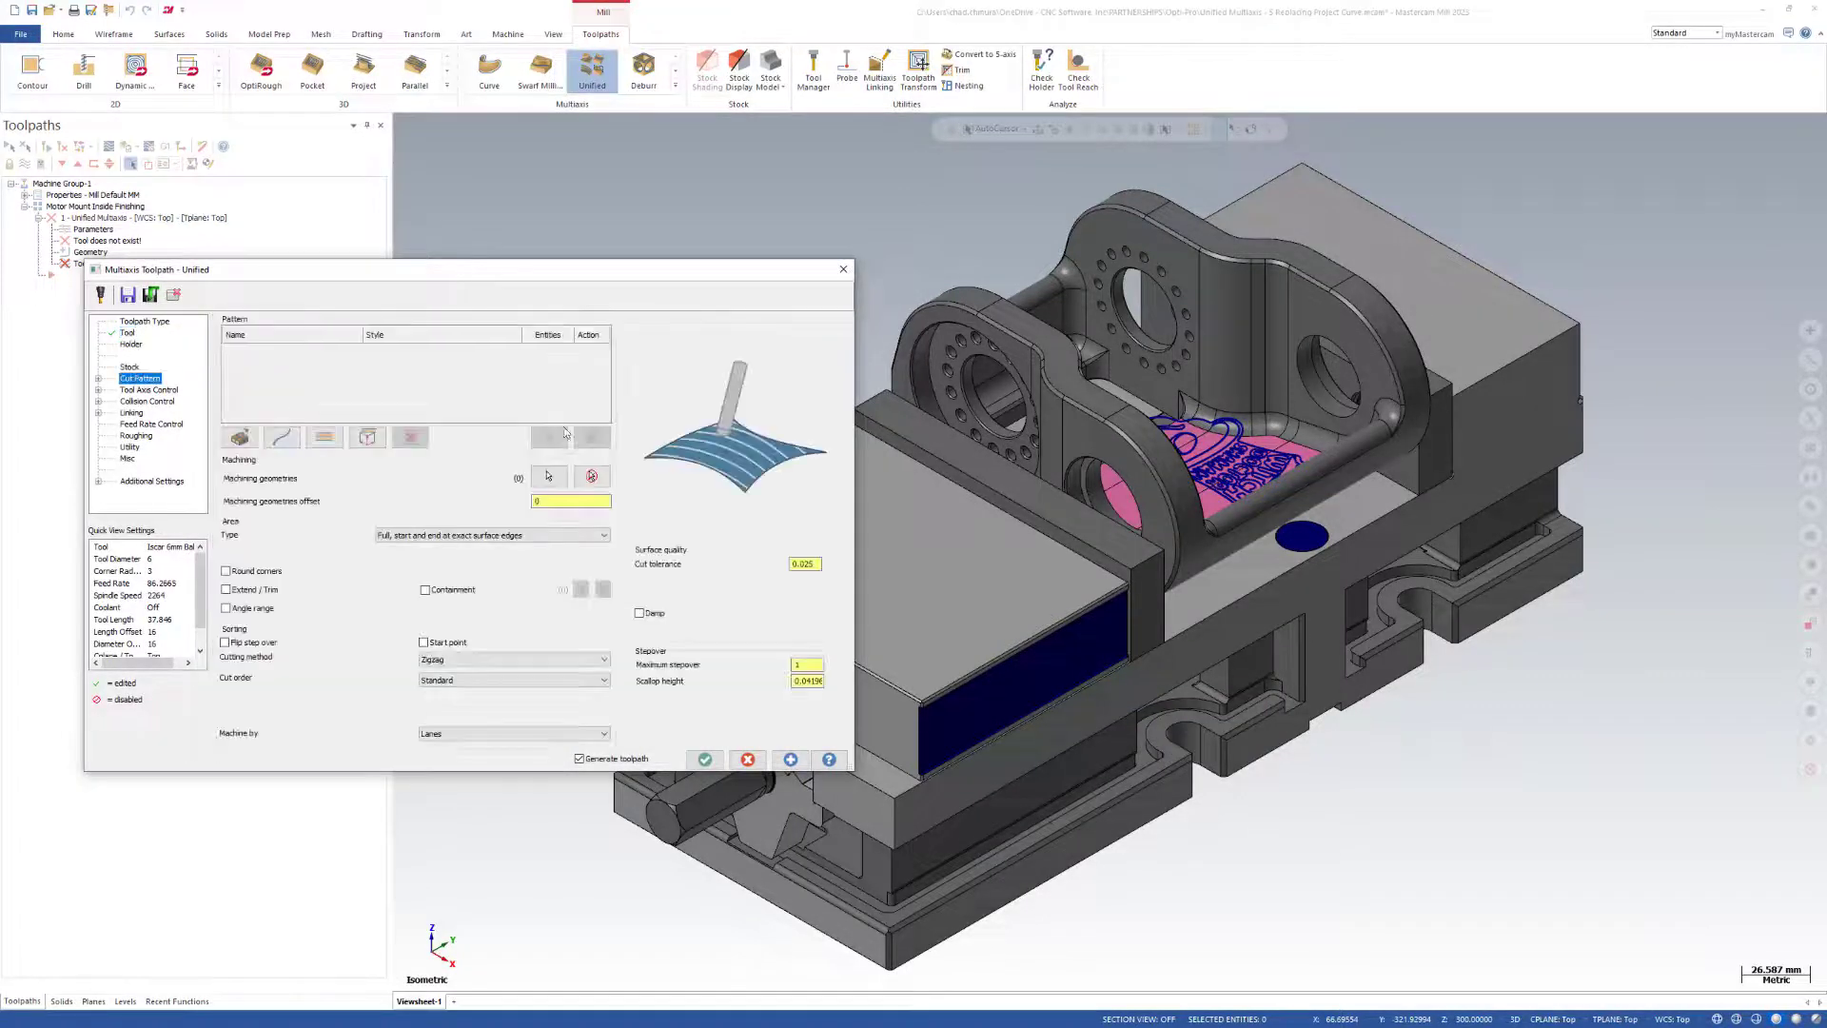
Select all pink floor faces of the motor mount by colour 131 as the machining geometries.
click(551, 477)
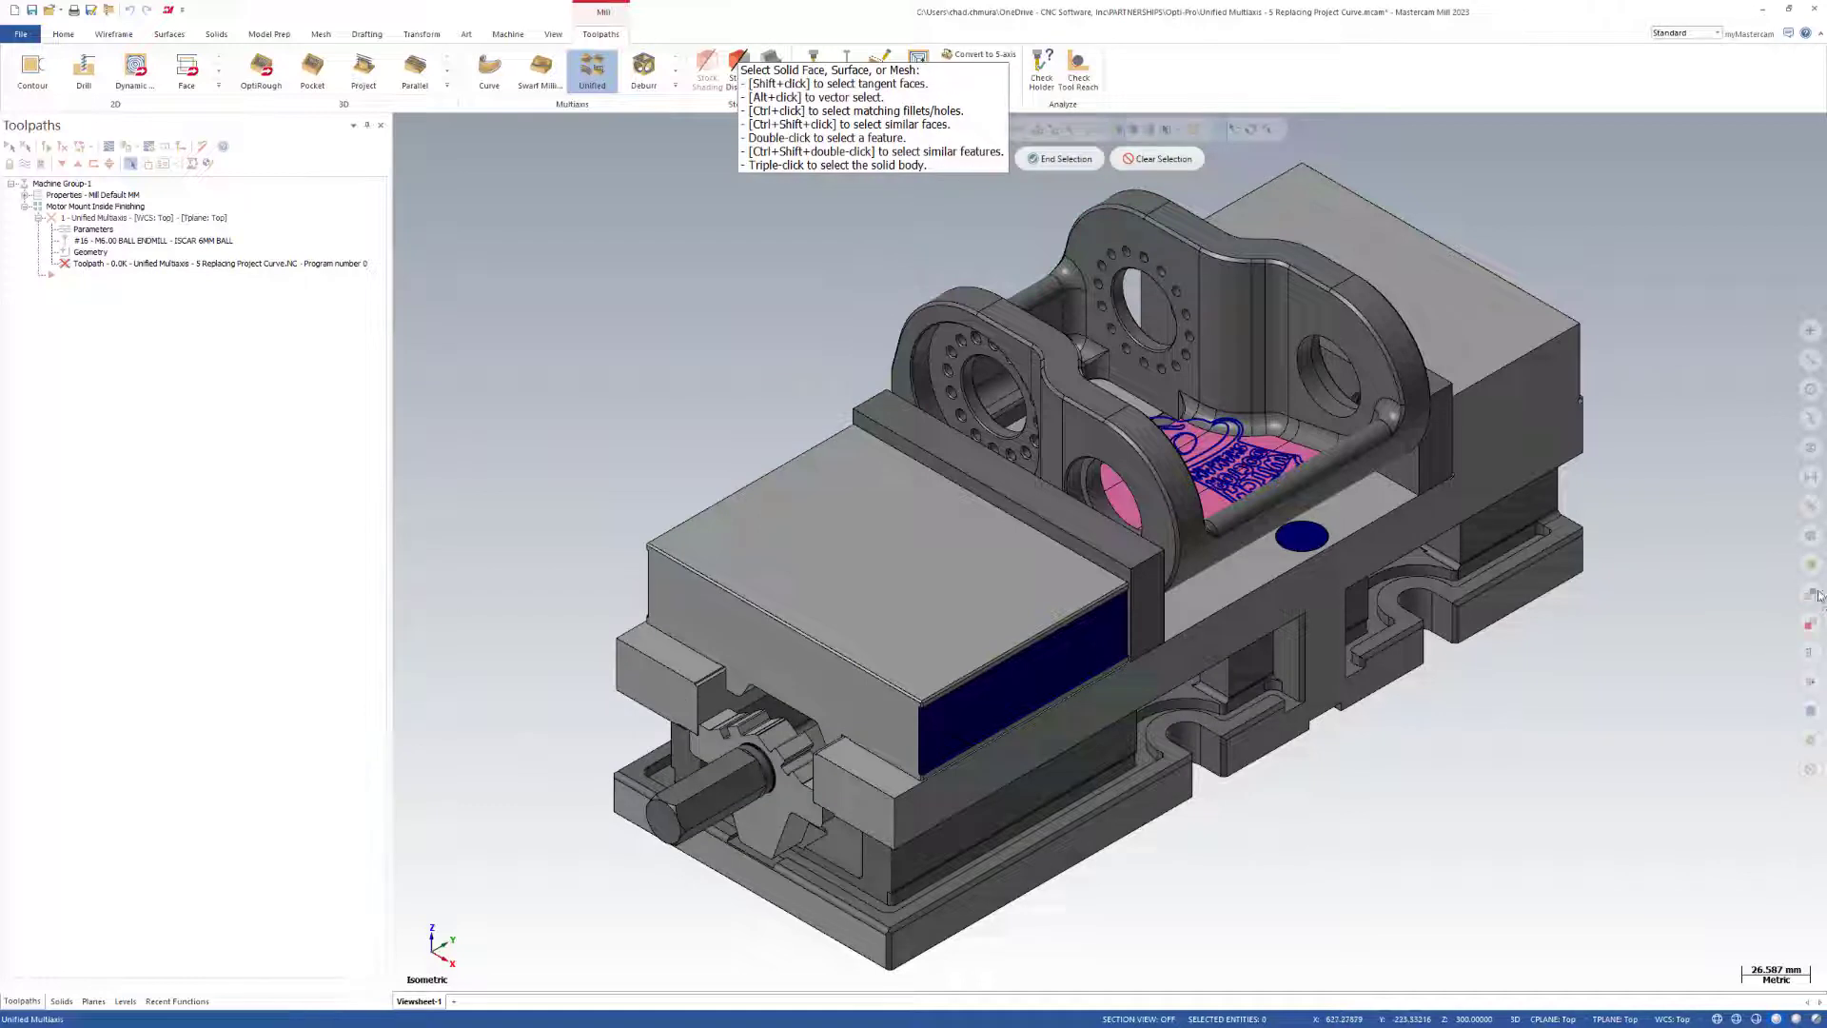
click(1810, 626)
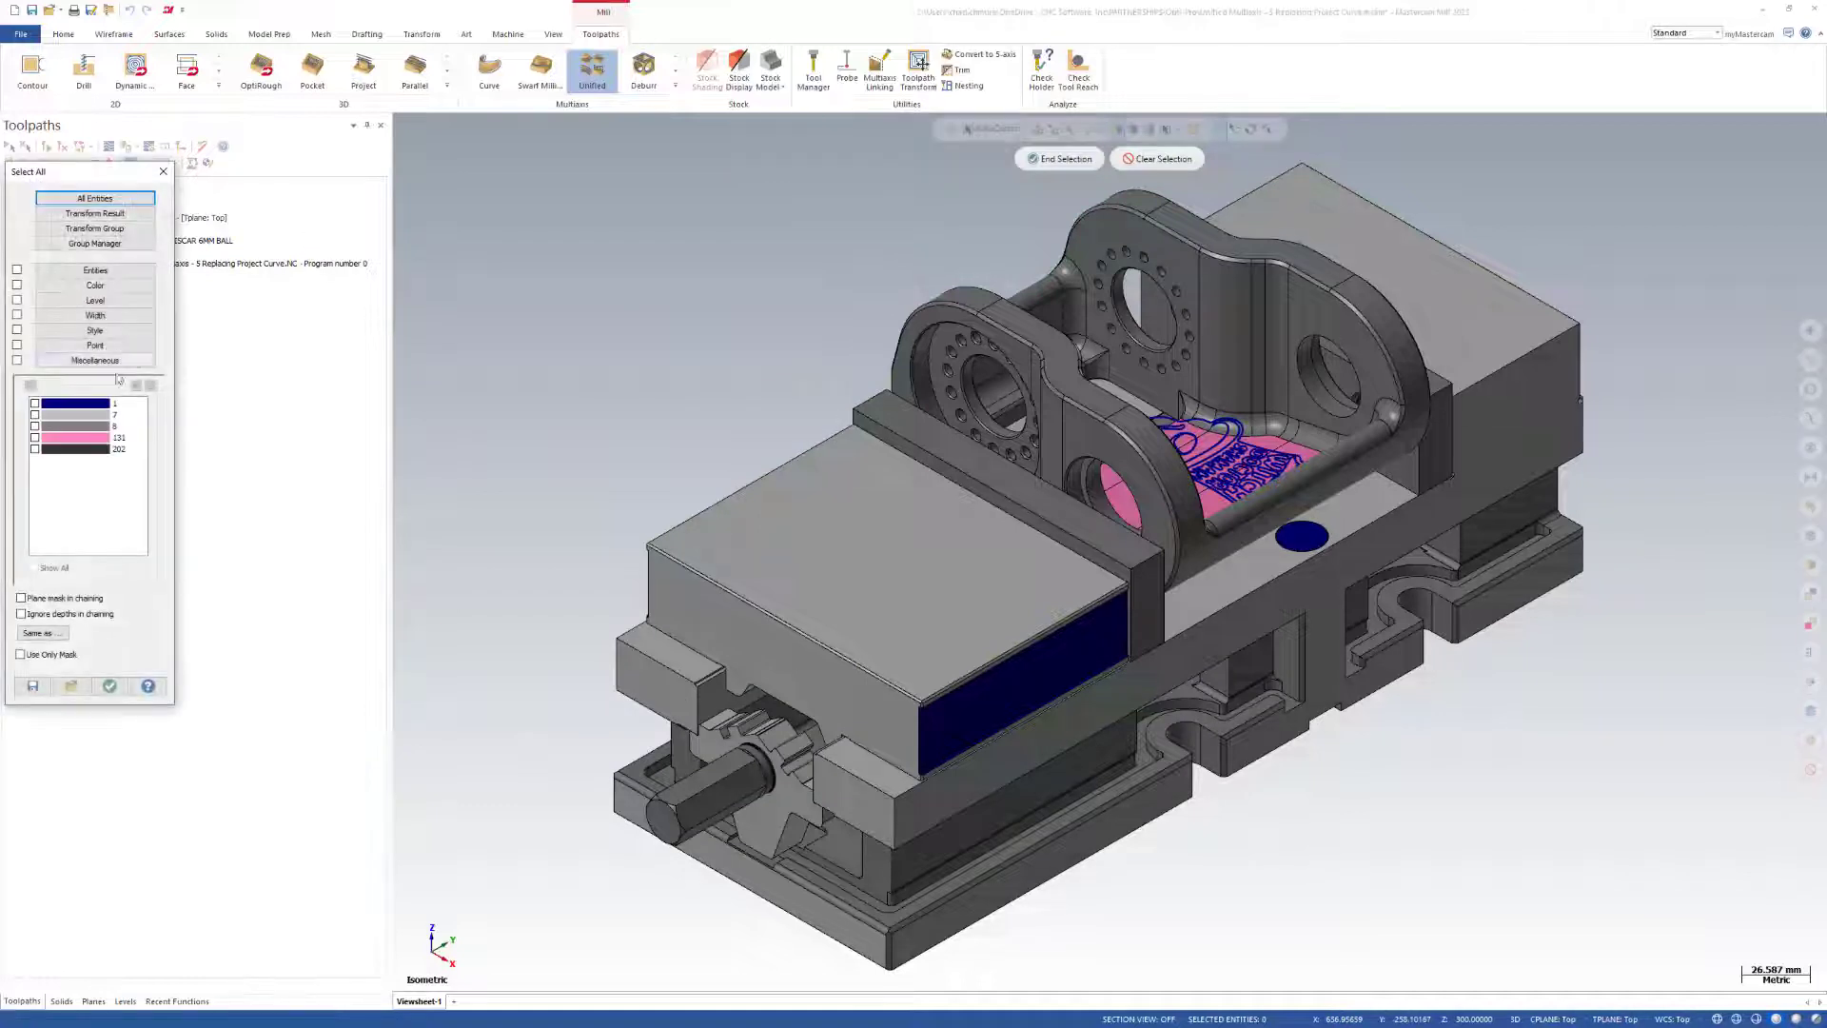
click(72, 440)
click(110, 686)
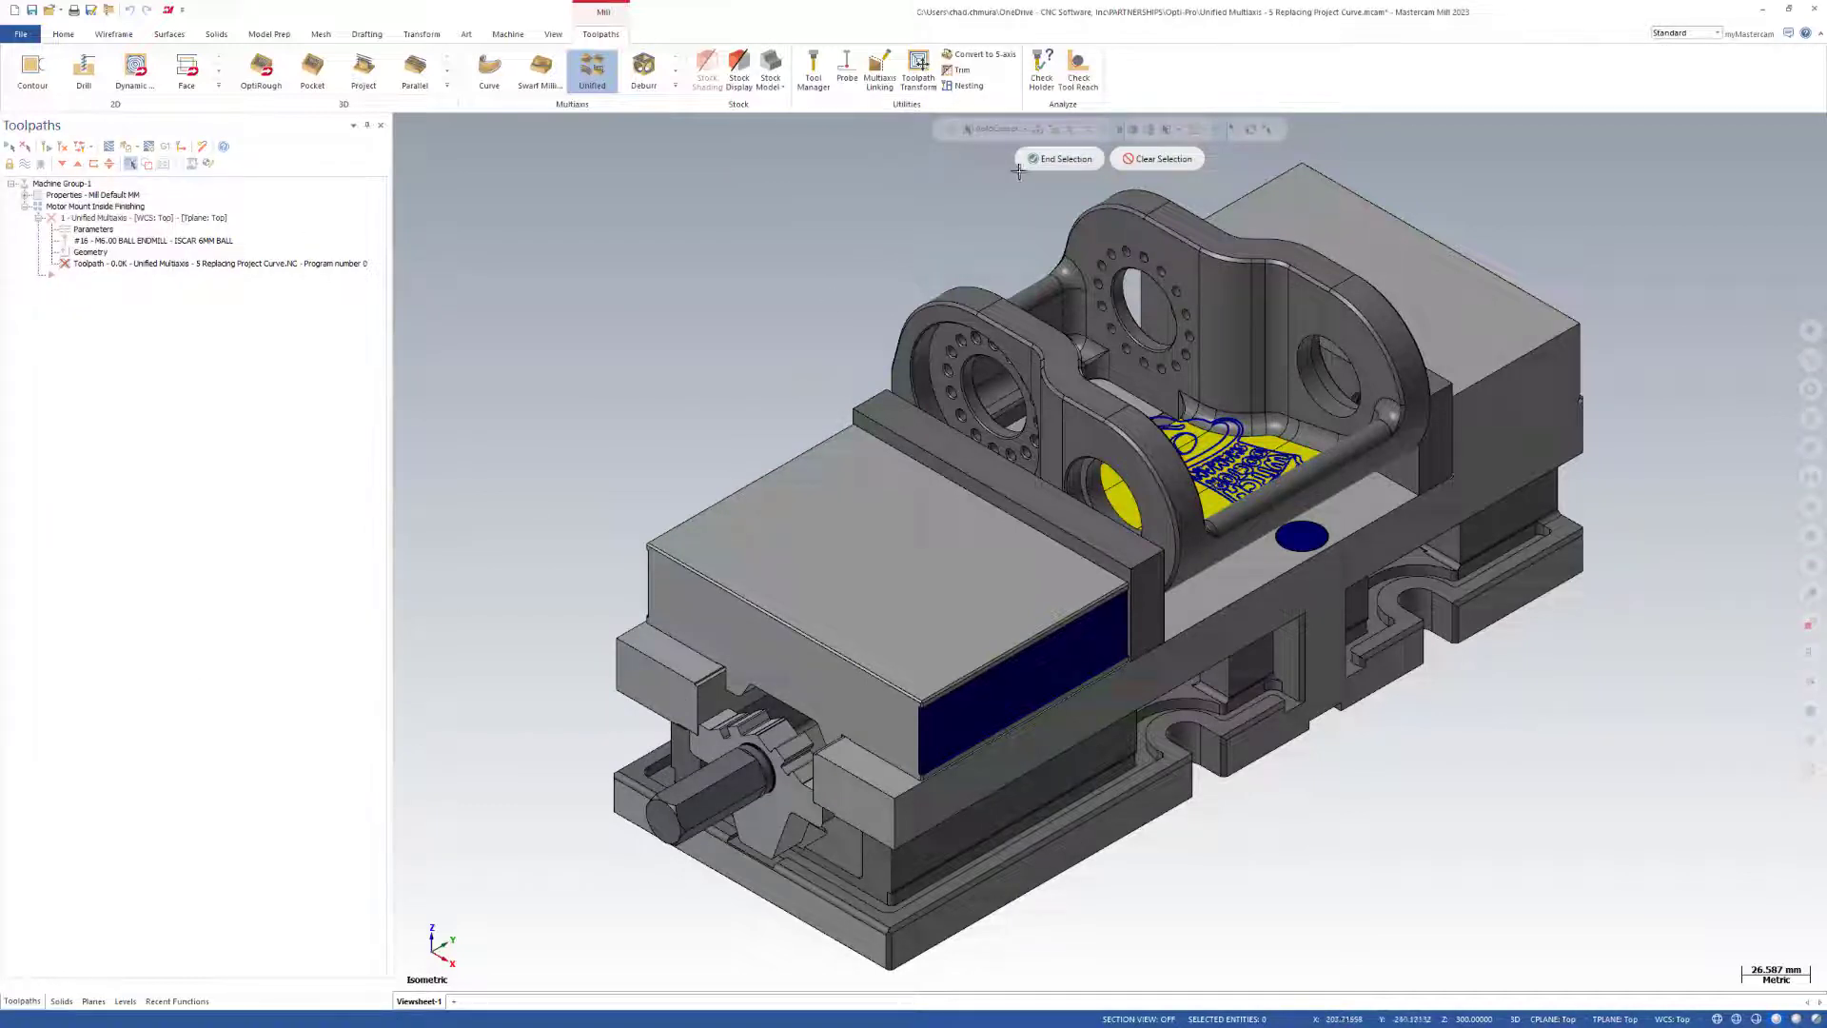
click(1039, 162)
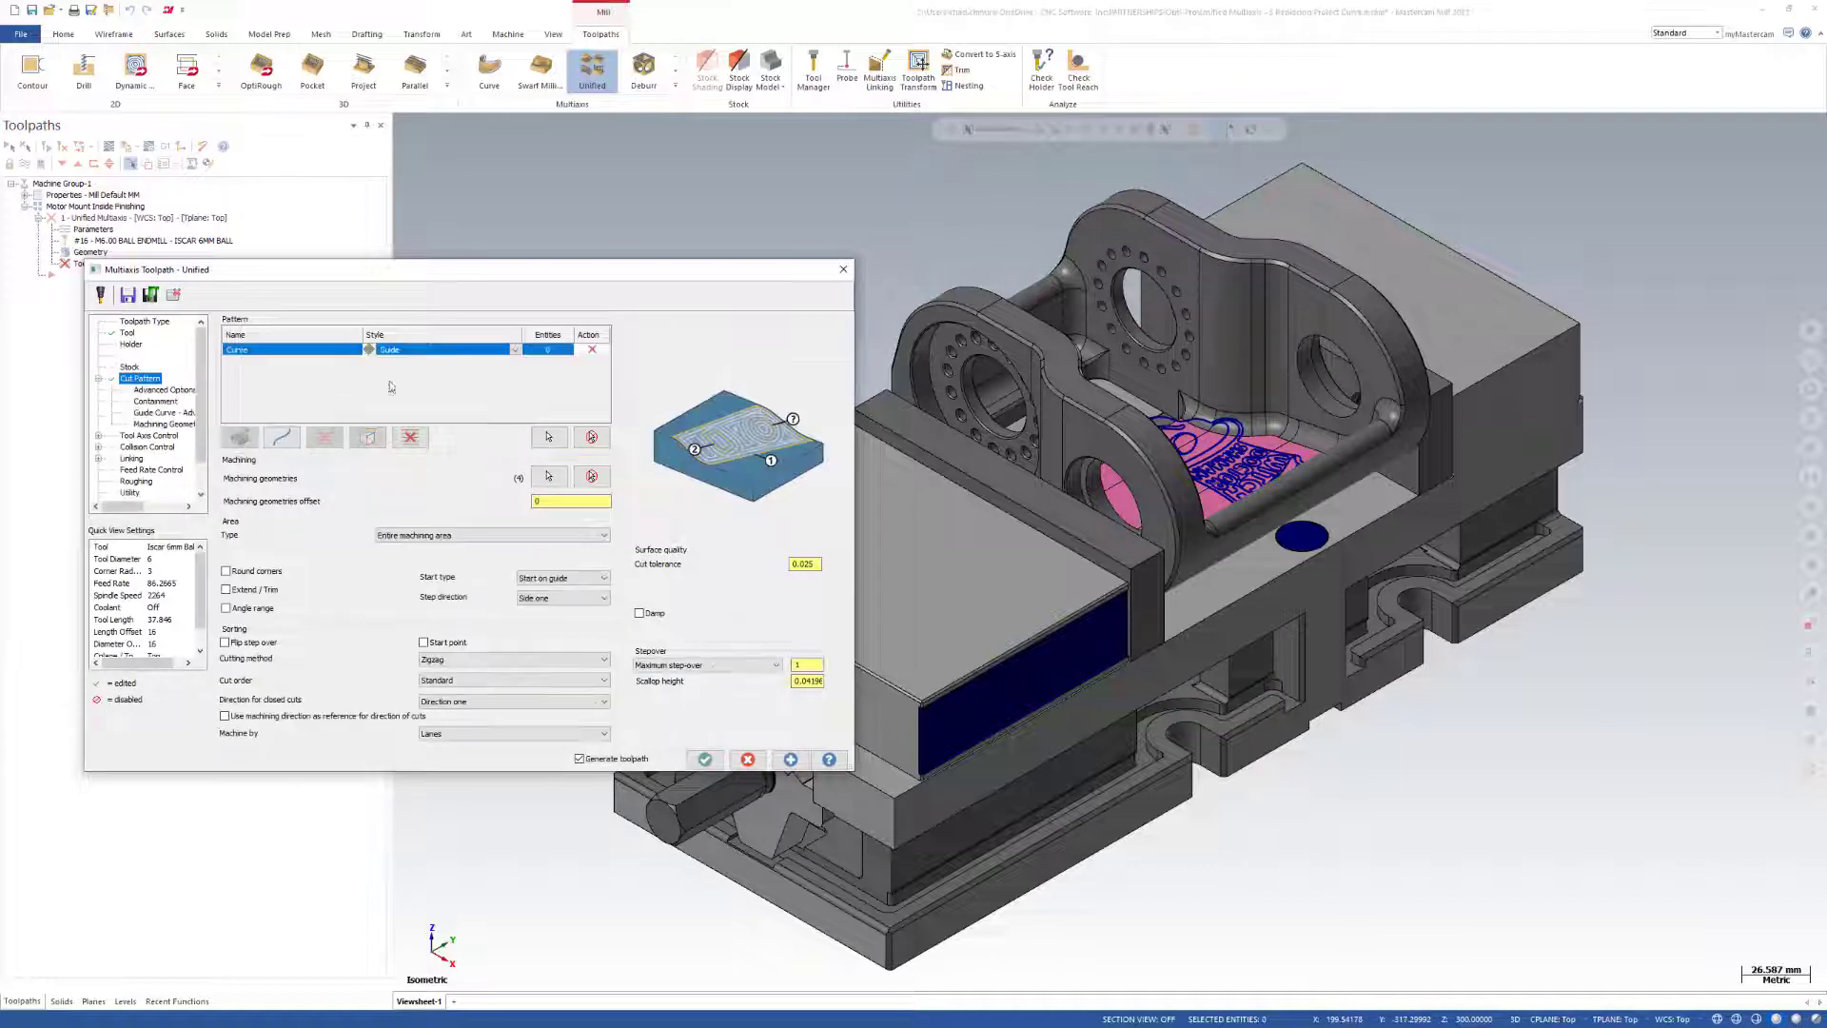
Add a curve pattern with the Project style and window-select the Witch Doctor Shaman logo wireframe as its chains.
click(516, 351)
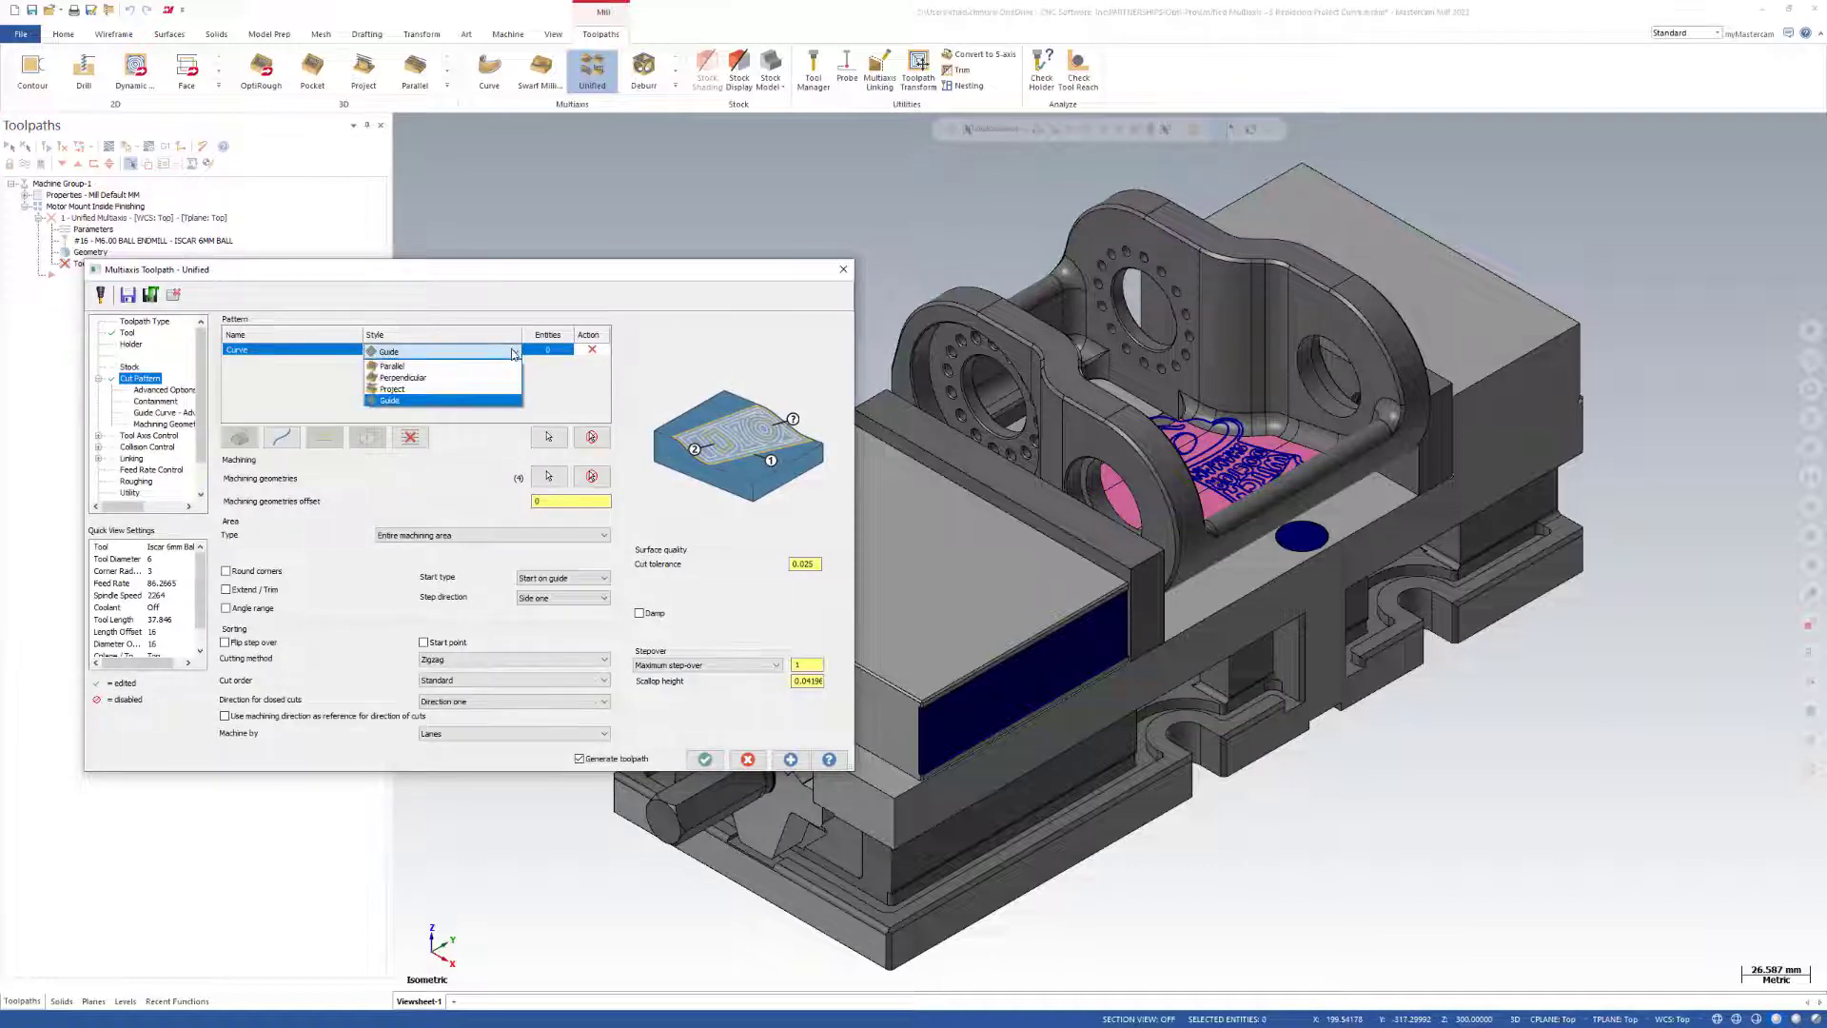
click(403, 390)
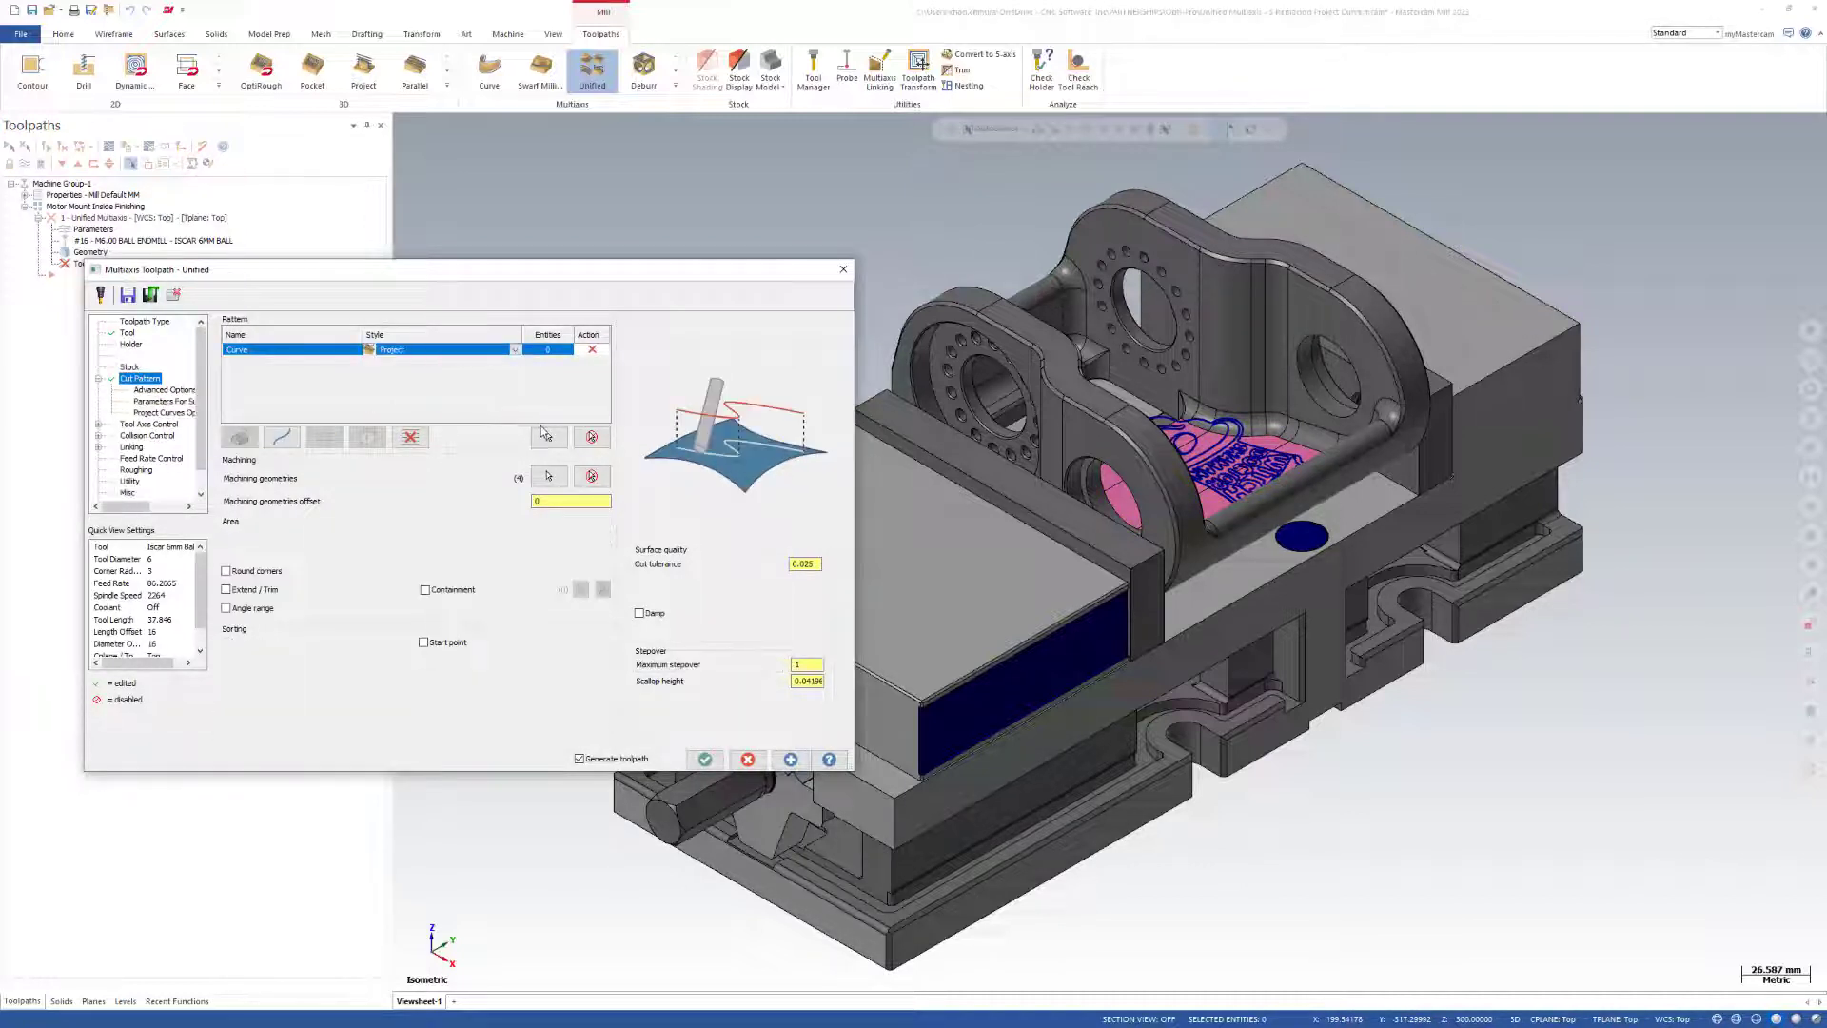
click(548, 436)
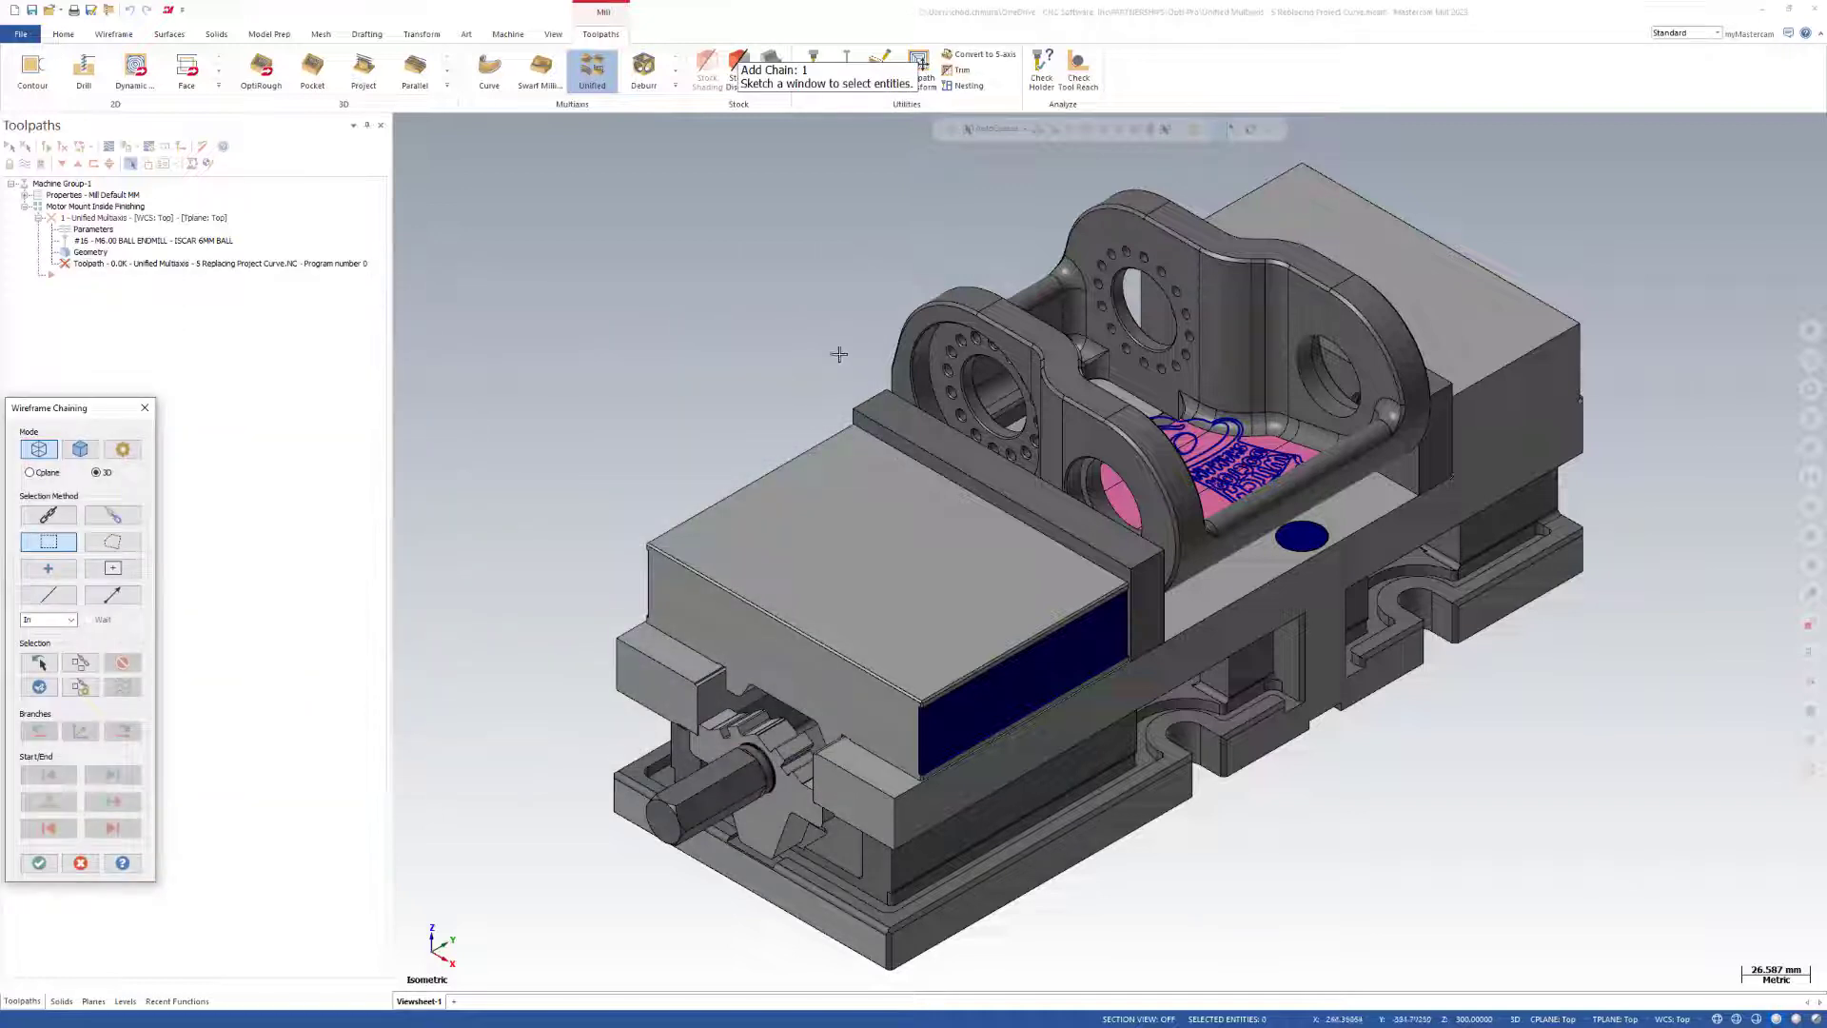
mouse_move(991, 220)
mouse_down()
mouse_move(1367, 531)
mouse_move(1399, 600)
mouse_up()
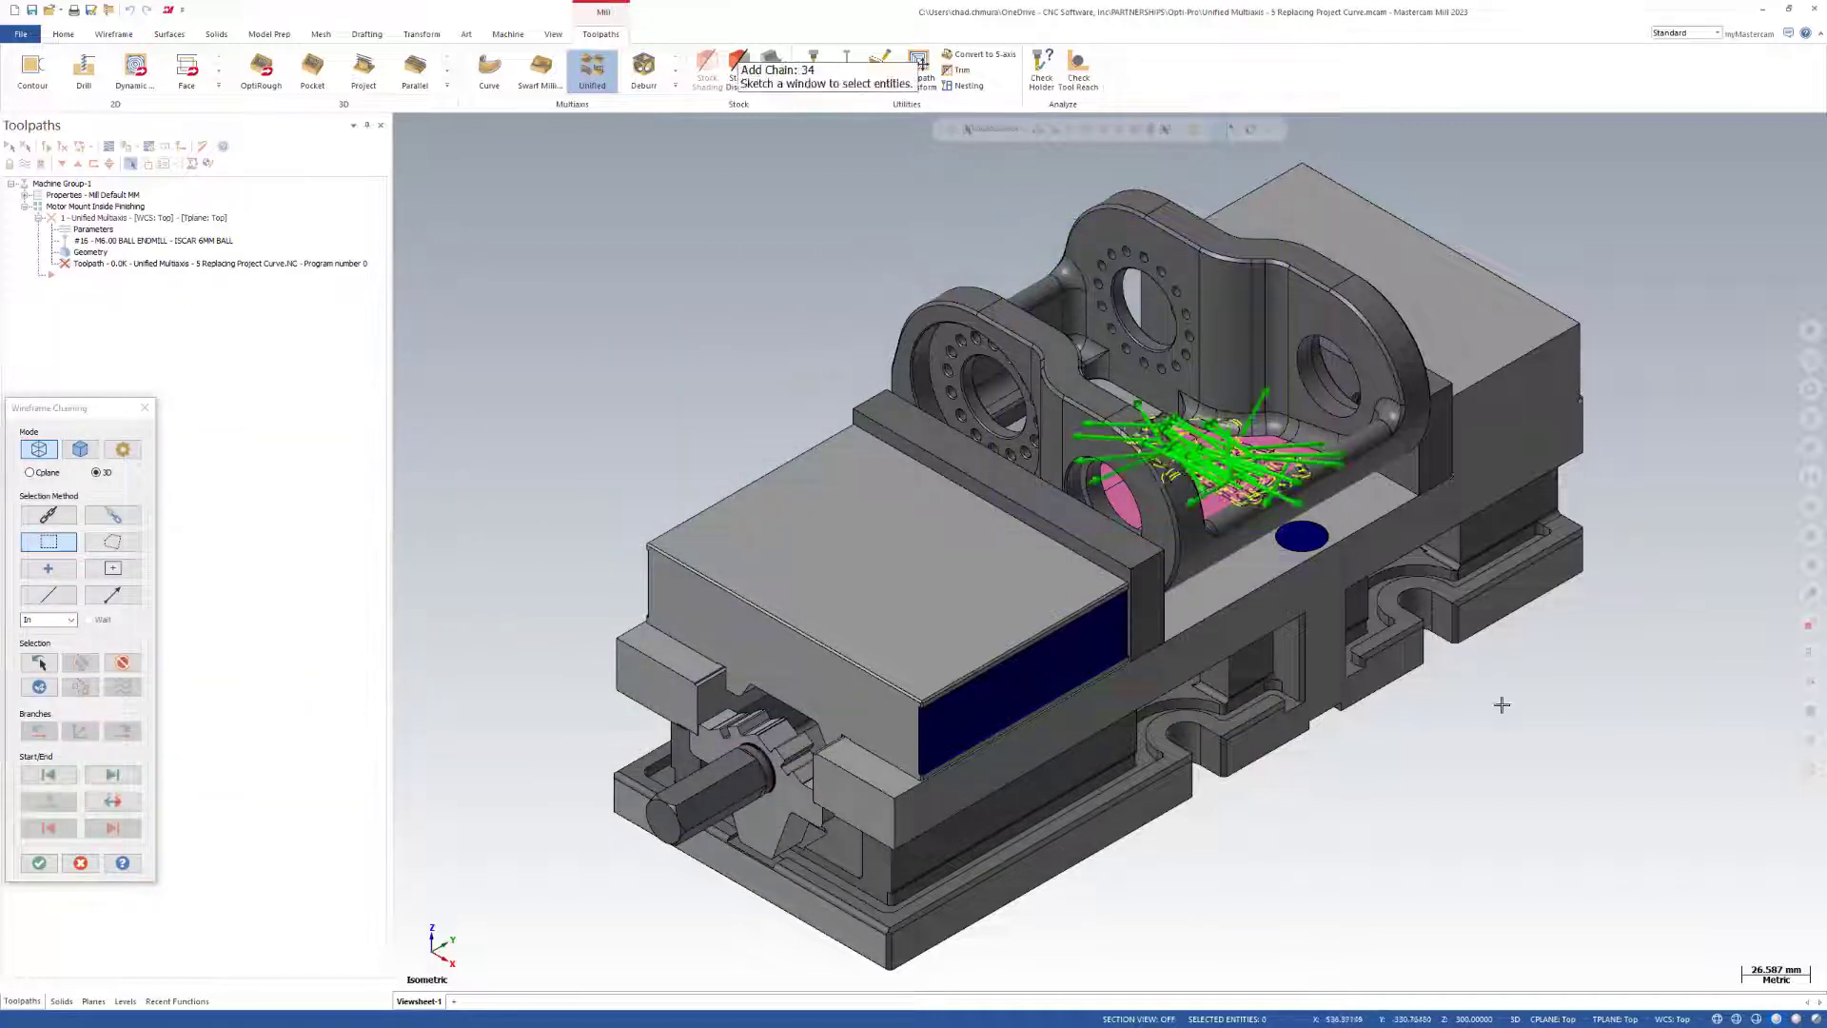
key(Return)
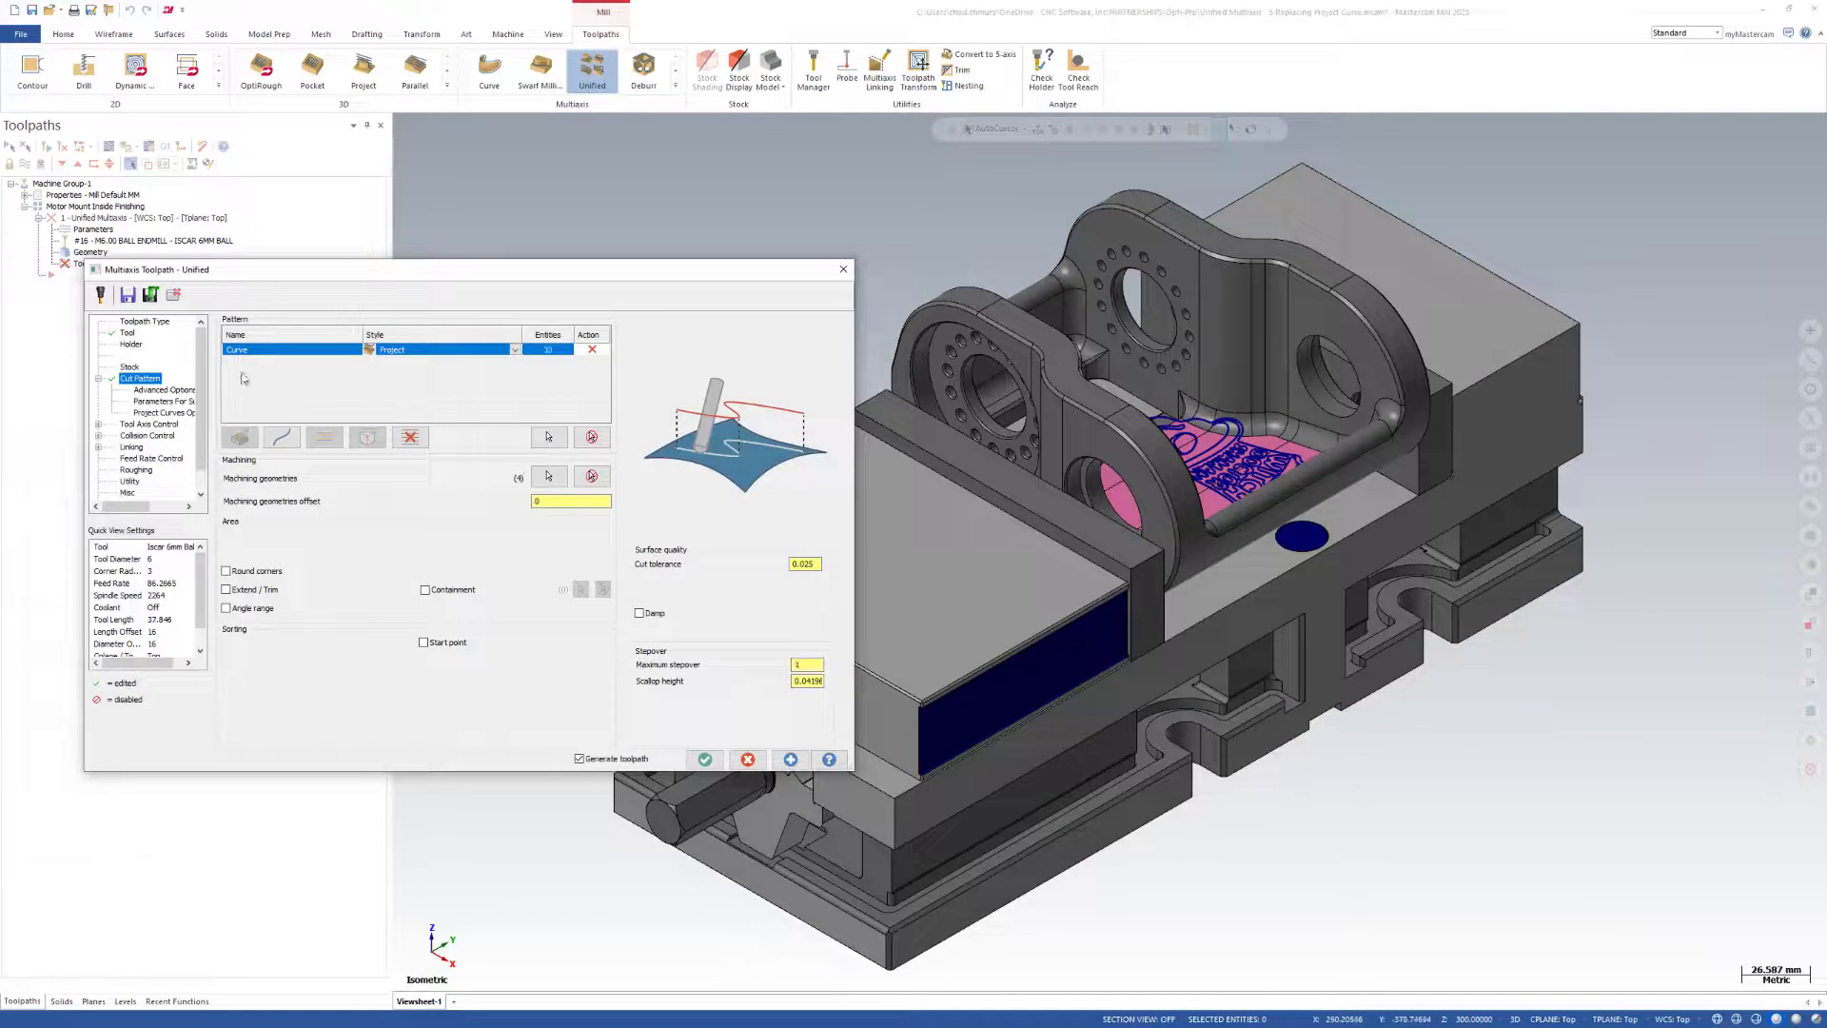
Set the maximum projection distance of the projected curves to 50 and generate the toolpath.
click(168, 413)
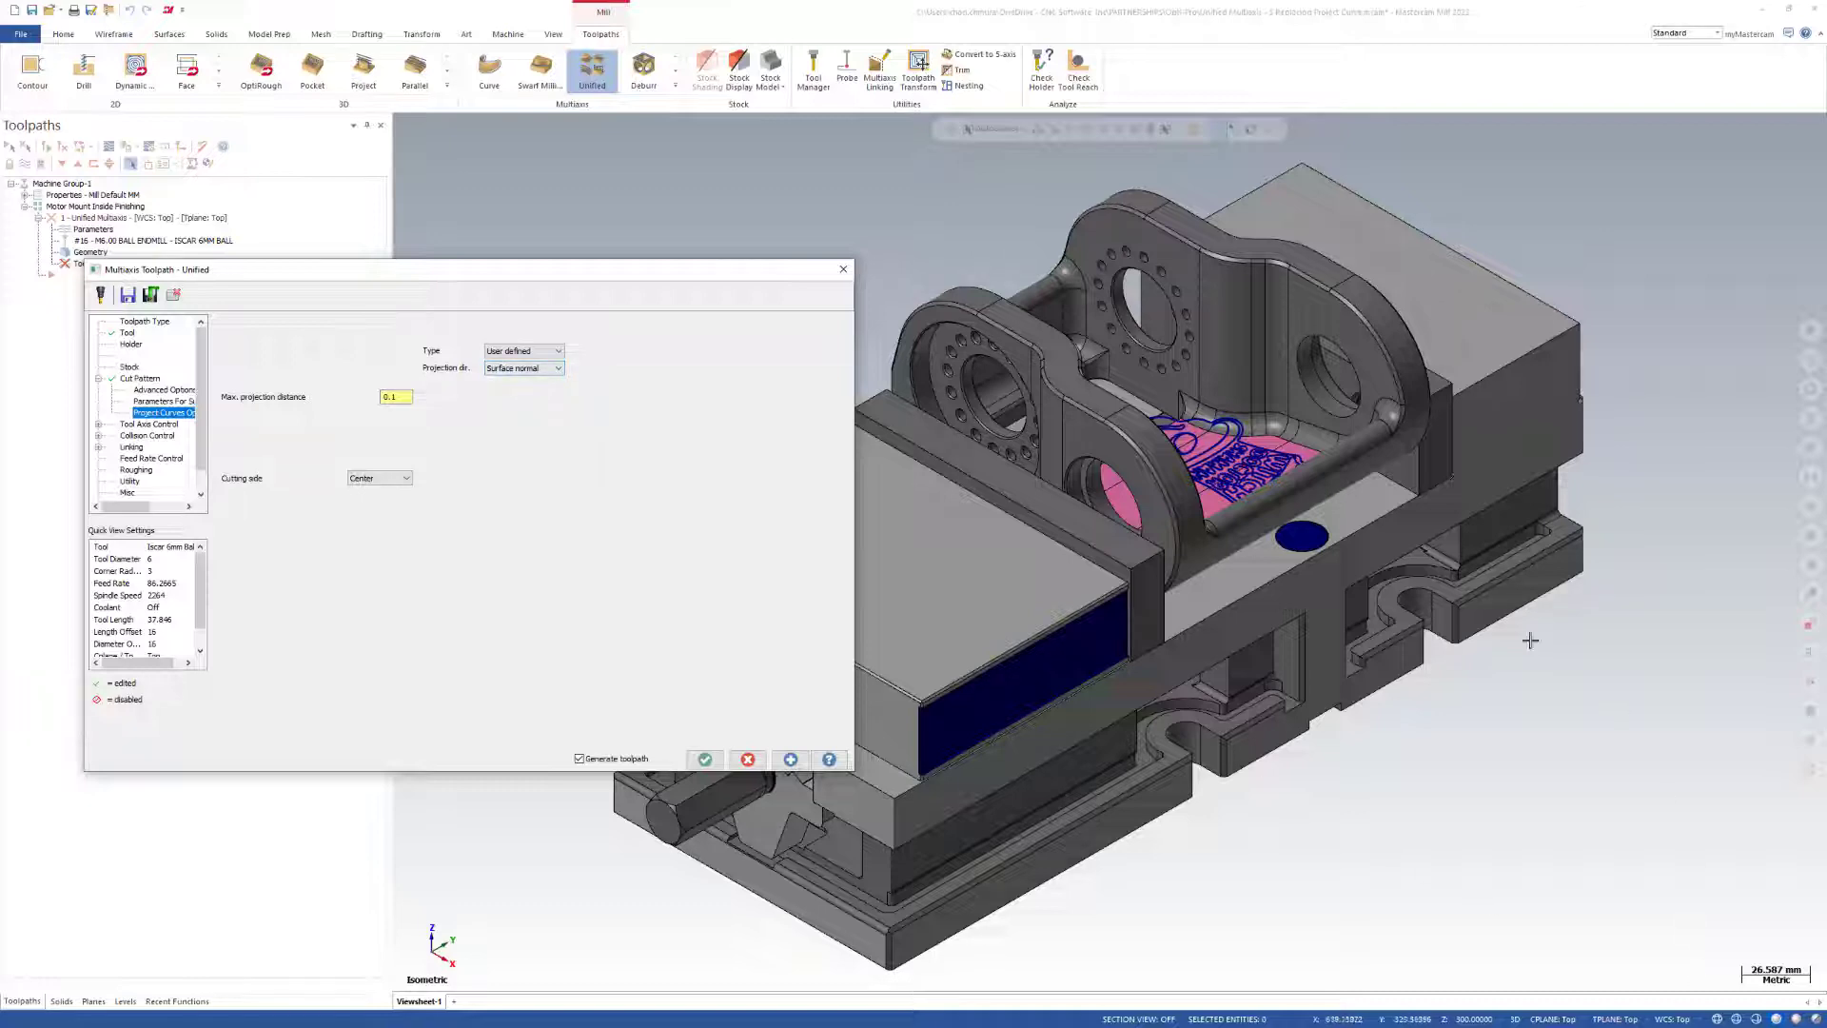
scroll(1225, 476, up, 6)
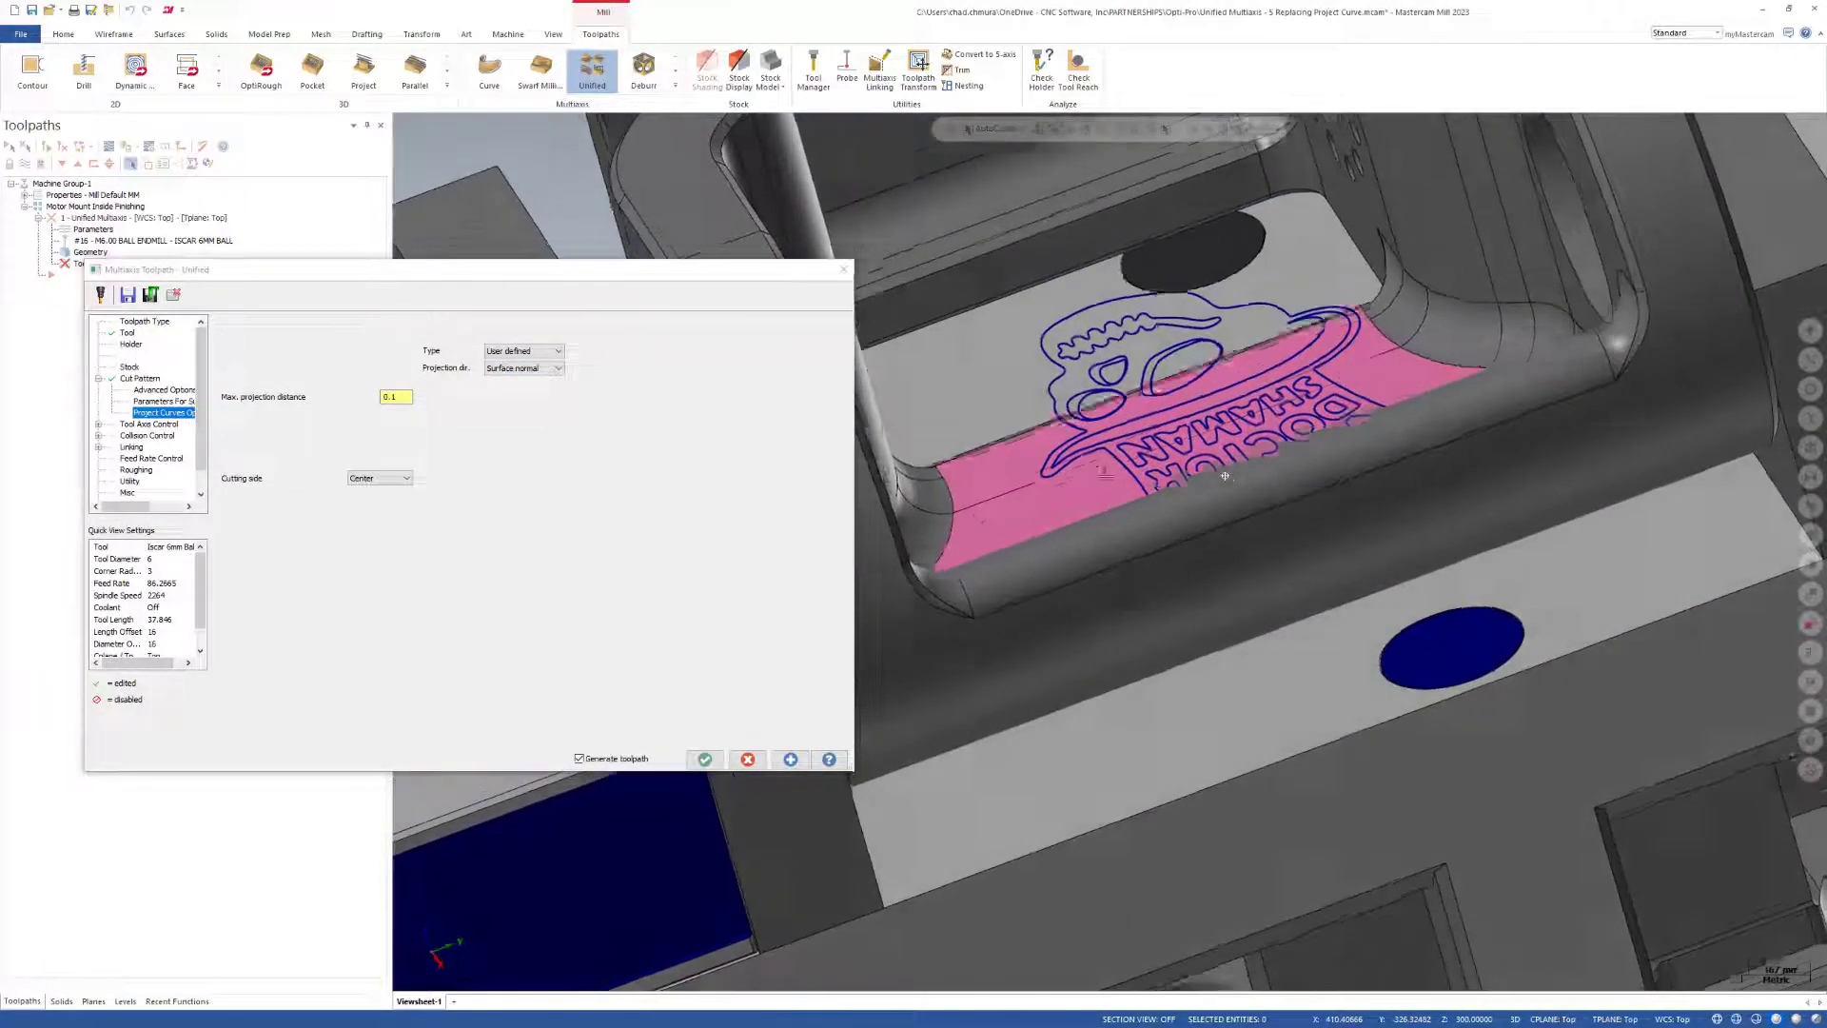
click(290, 401)
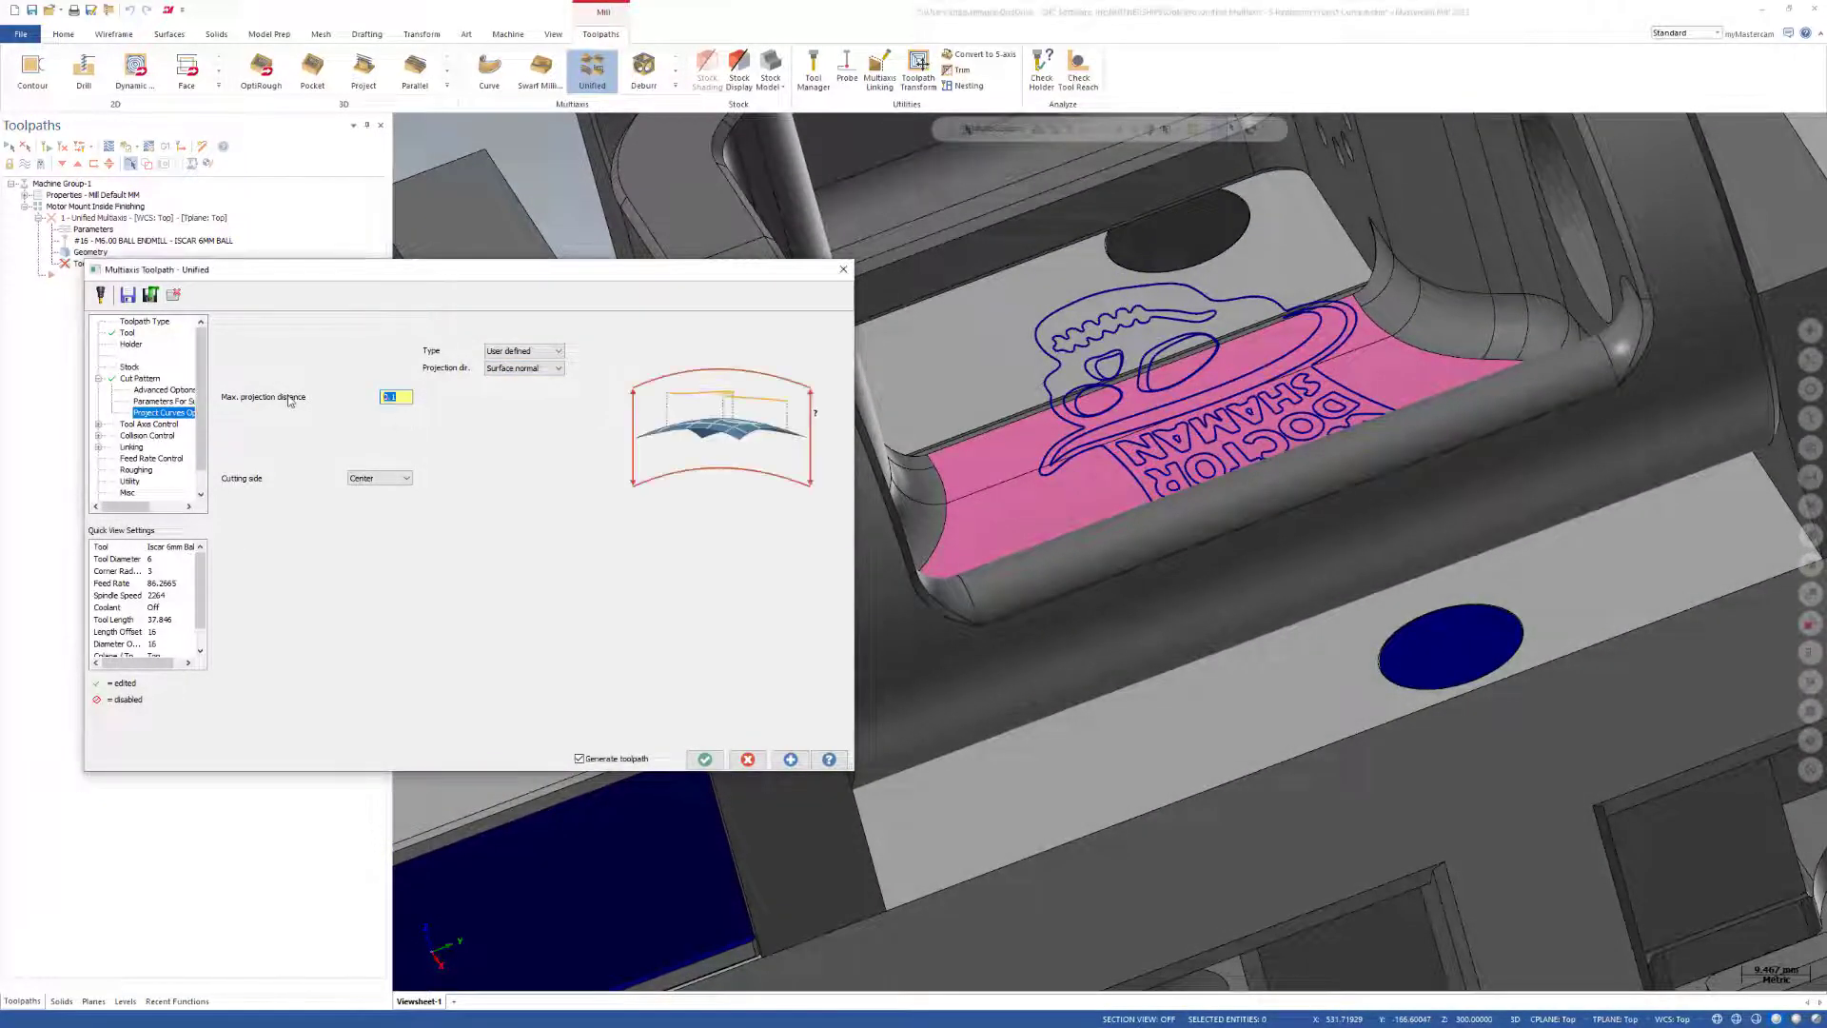
click(273, 440)
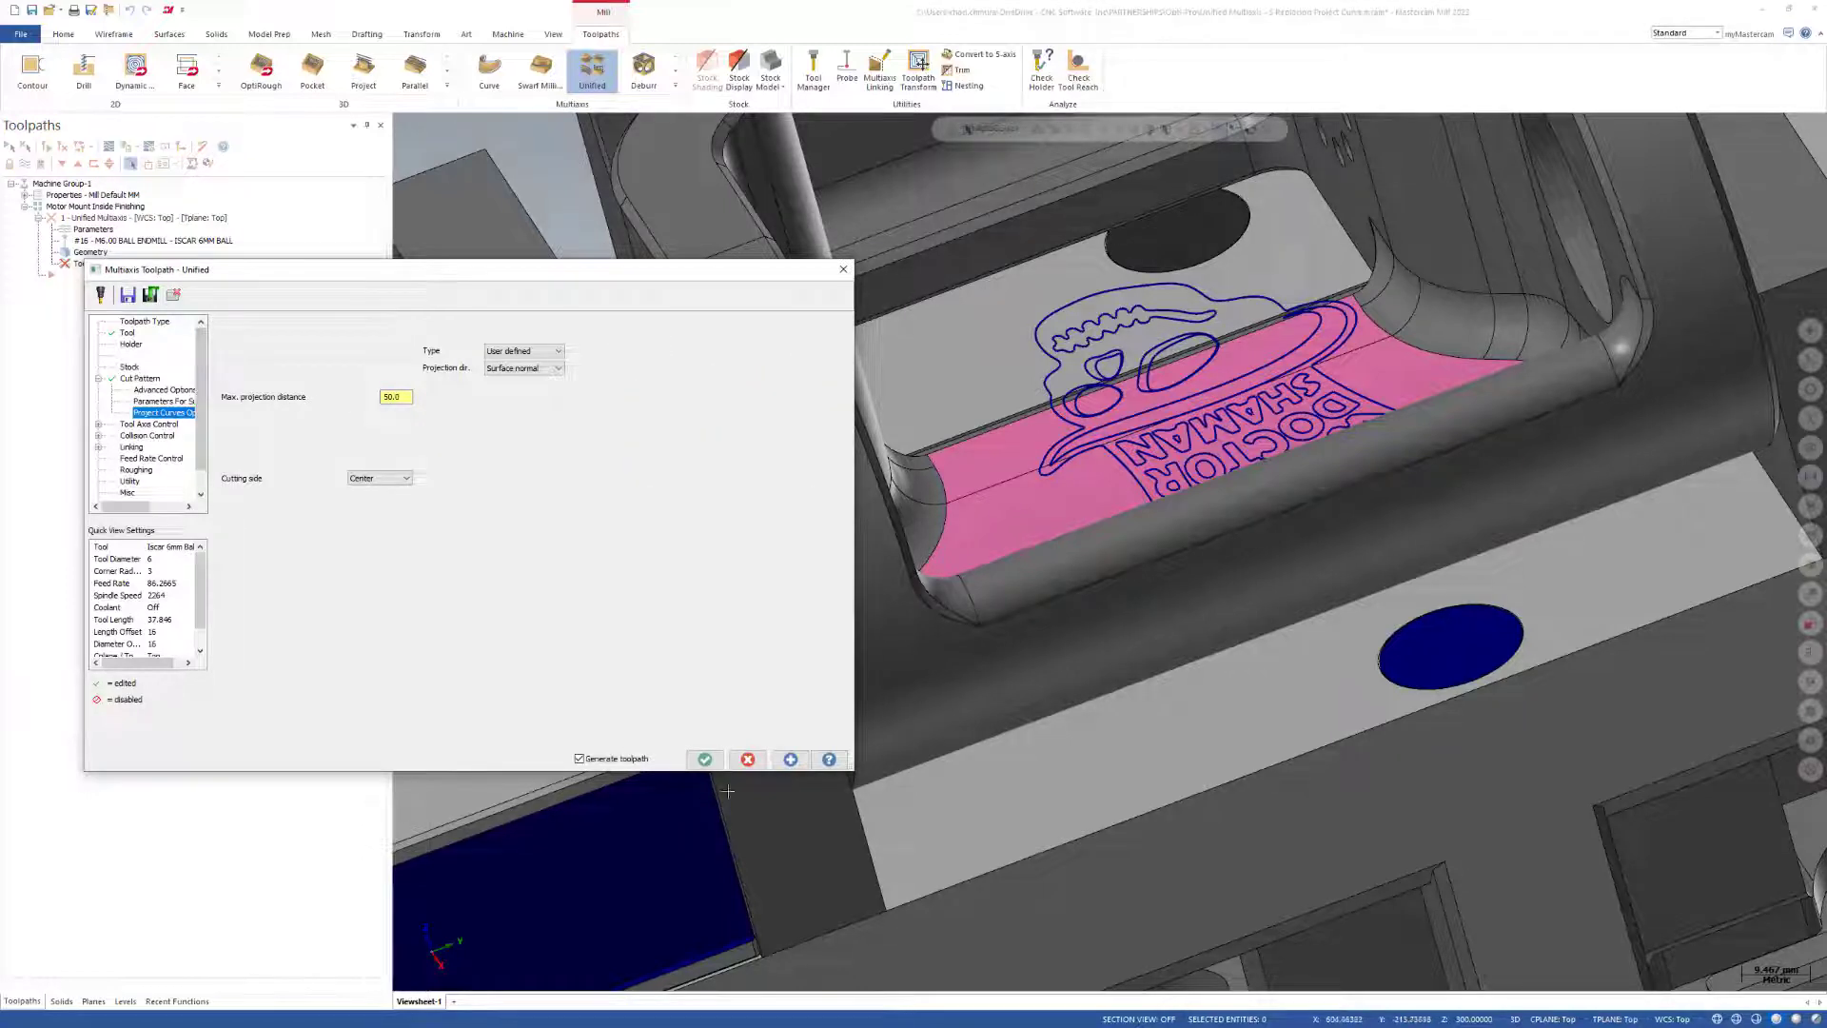
click(714, 765)
Backplot the projected toolpath, scrub through part of the logo lettering, and hide the rapid moves.
scroll(1237, 522, down, 5)
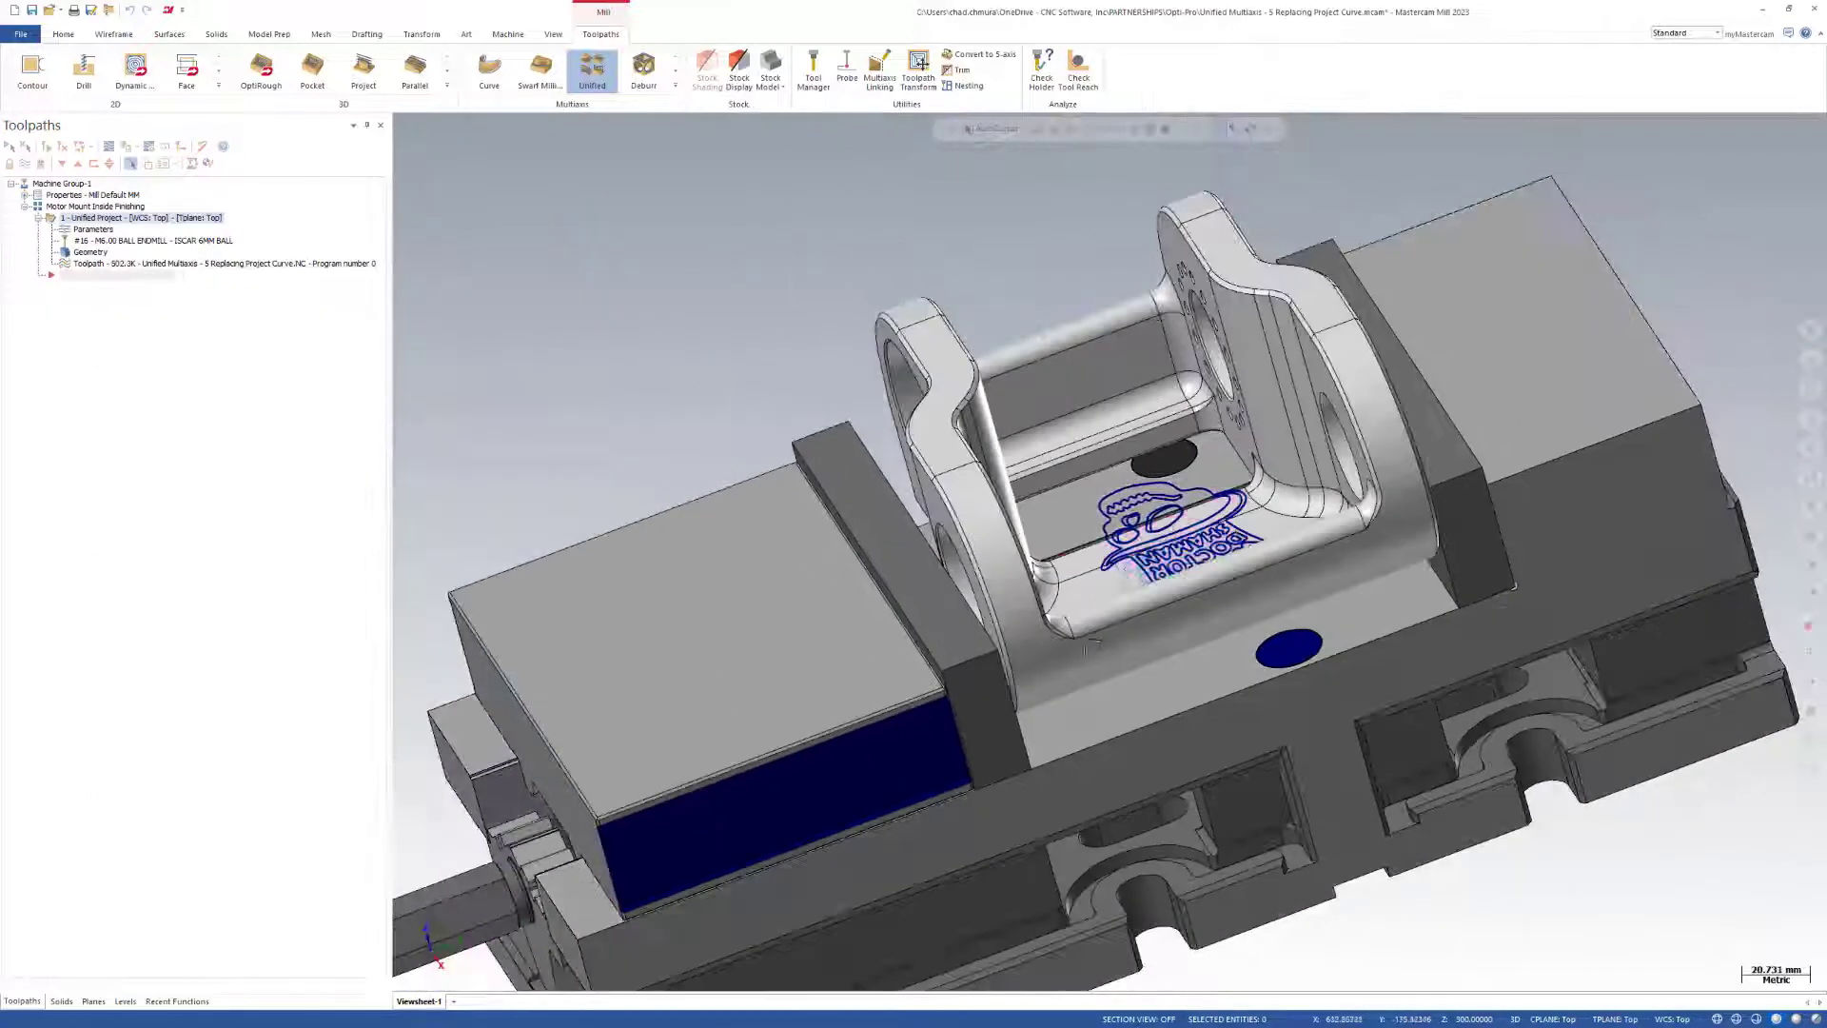
middle_drag(1092, 634, 1134, 690)
scroll(1111, 751, down, 1)
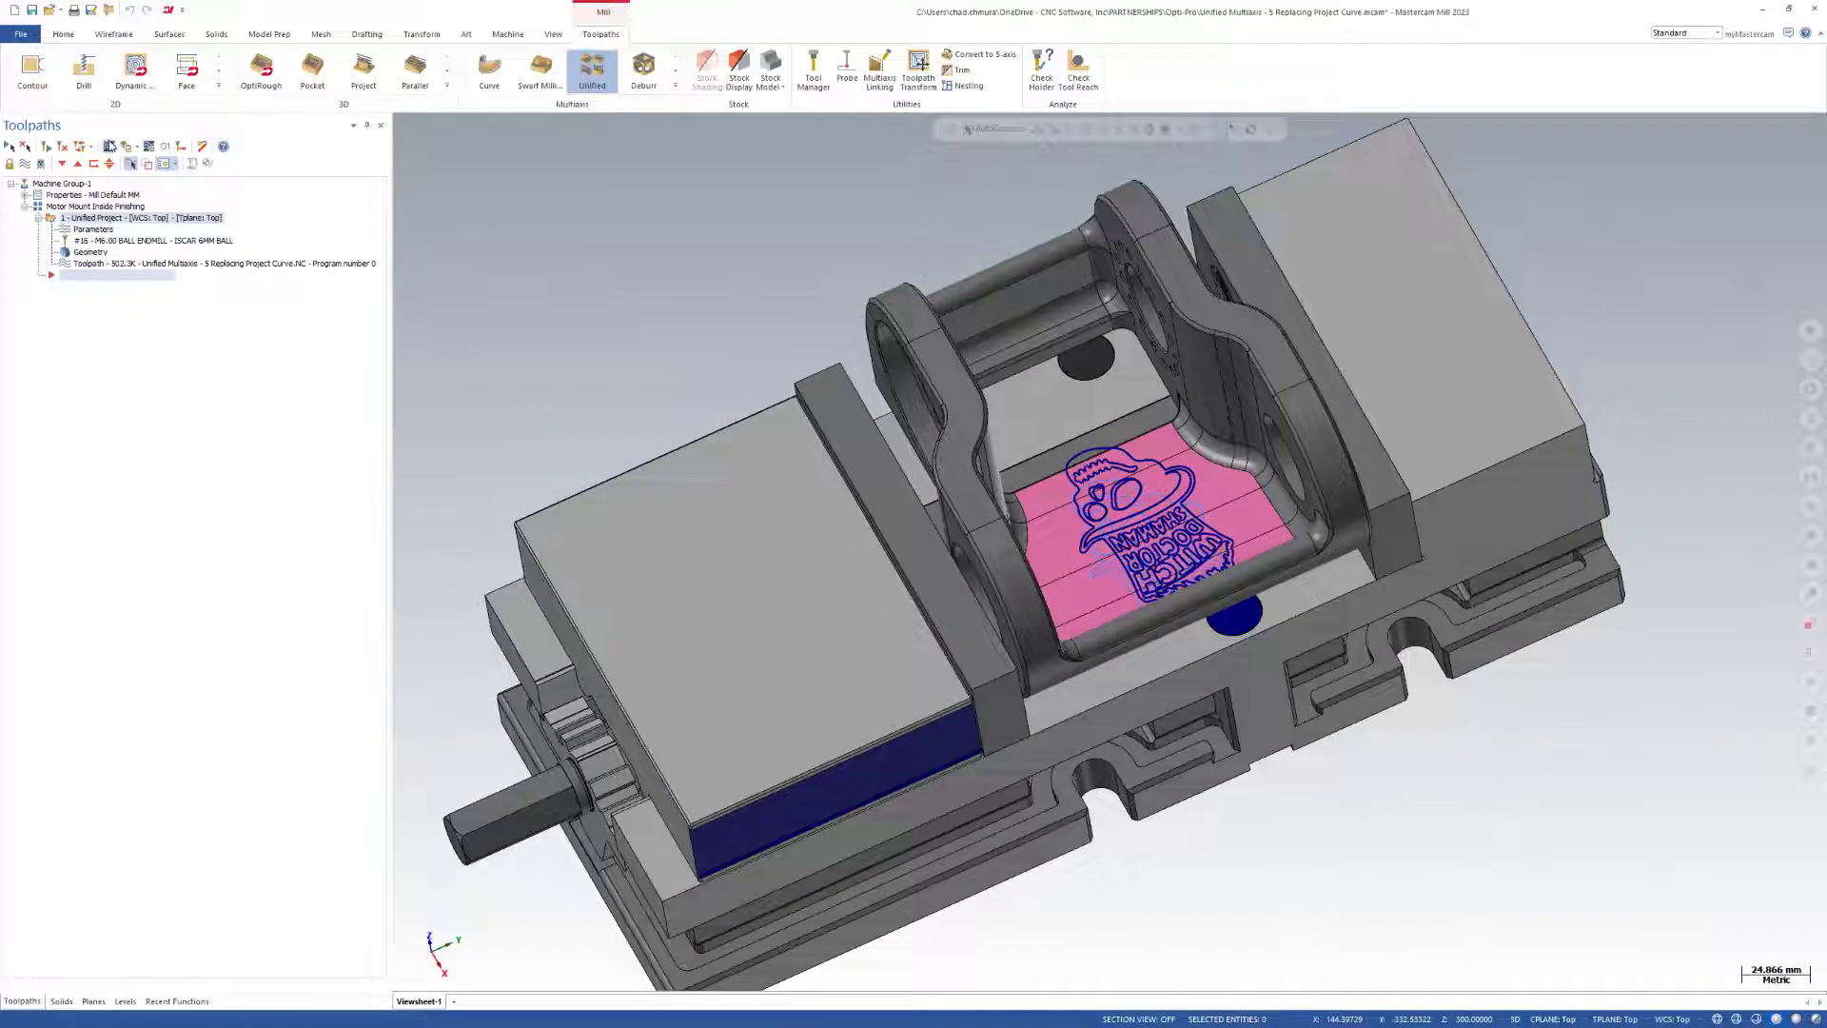
click(109, 146)
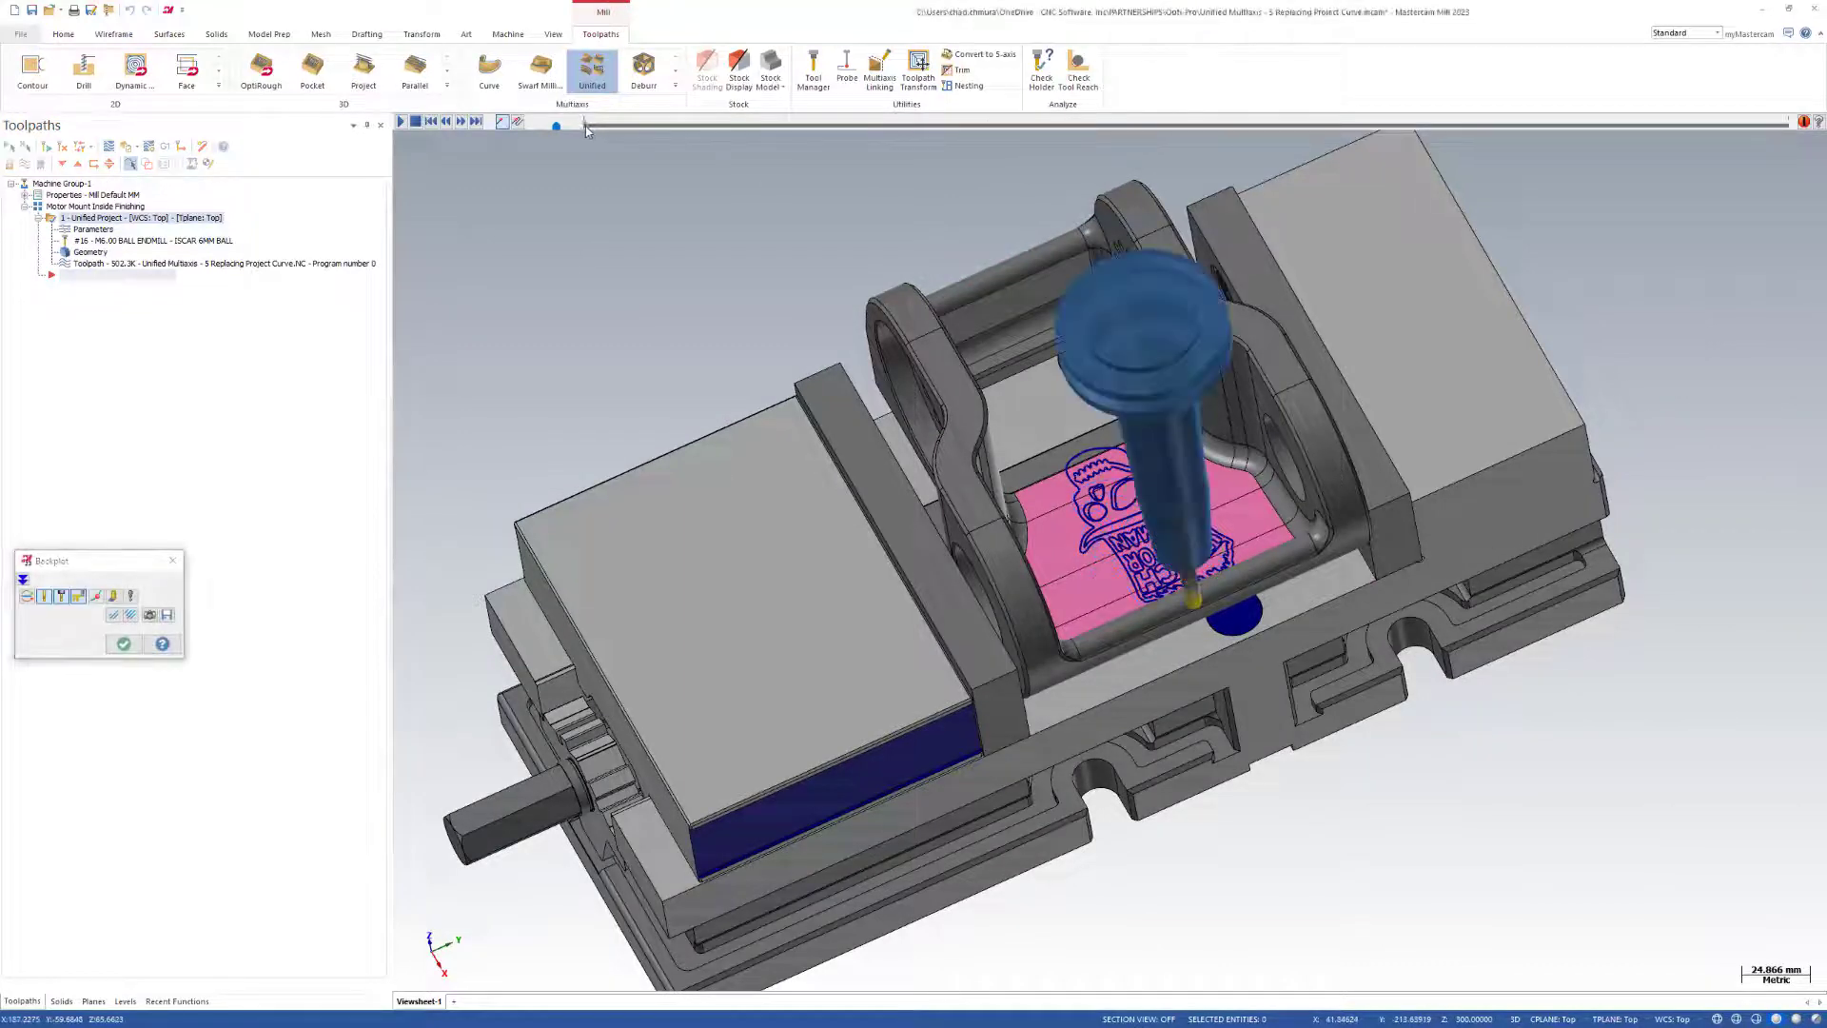
drag(587, 127, 1287, 130)
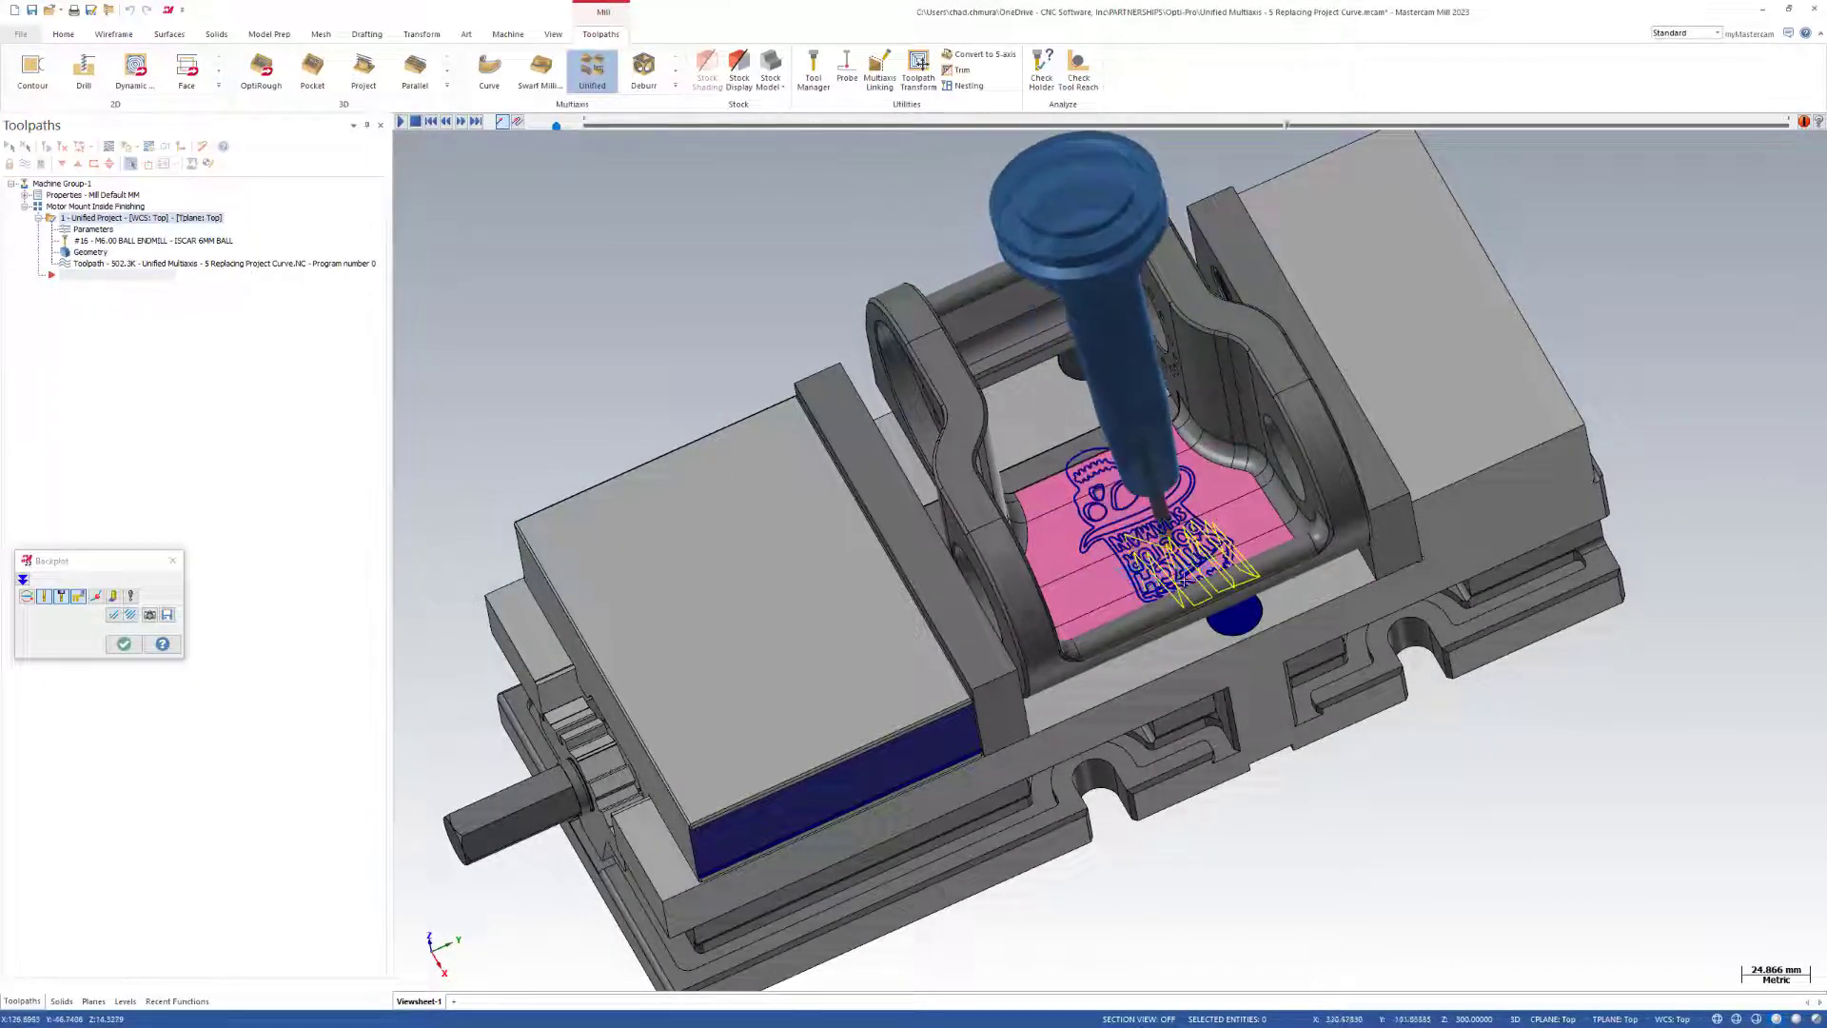
scroll(1183, 577, up, 3)
click(79, 597)
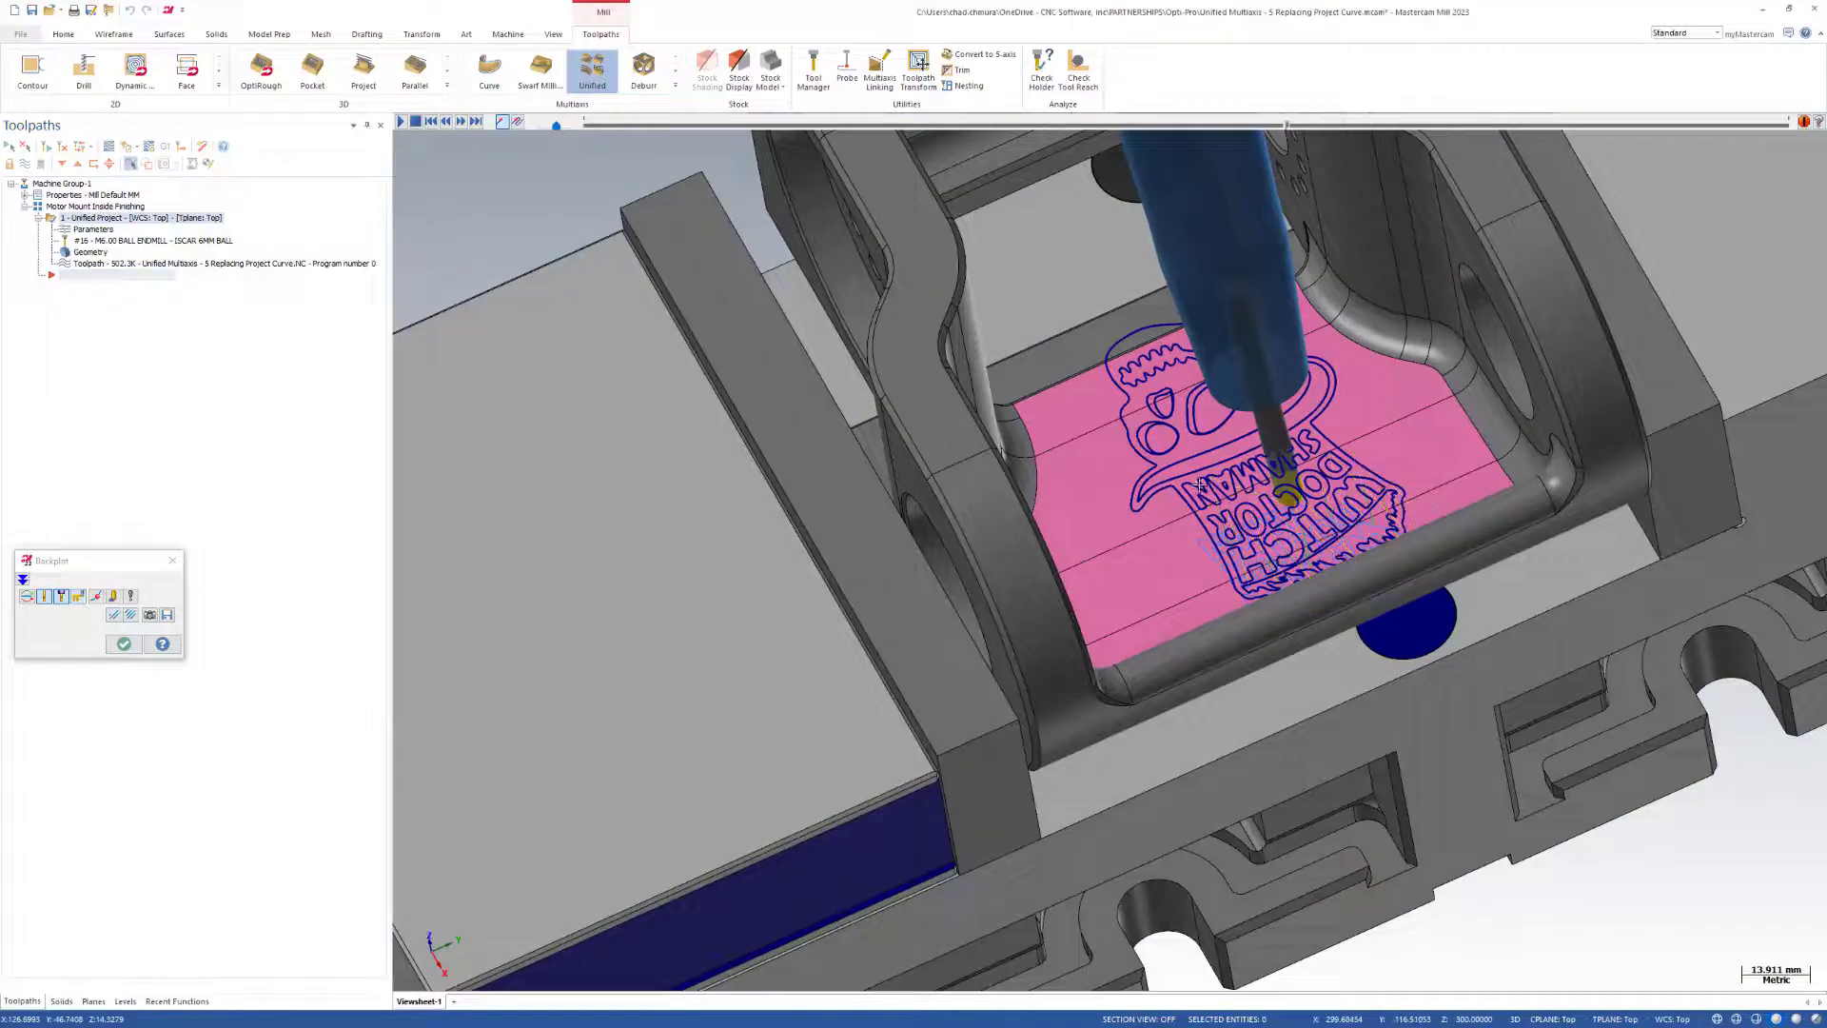
Inspect the tool close up on the pink floor, scrub through the remaining logo cuts, and close the backplot.
middle_drag(1280, 538, 1282, 501)
scroll(1276, 505, up, 3)
middle_drag(1331, 646, 1313, 609)
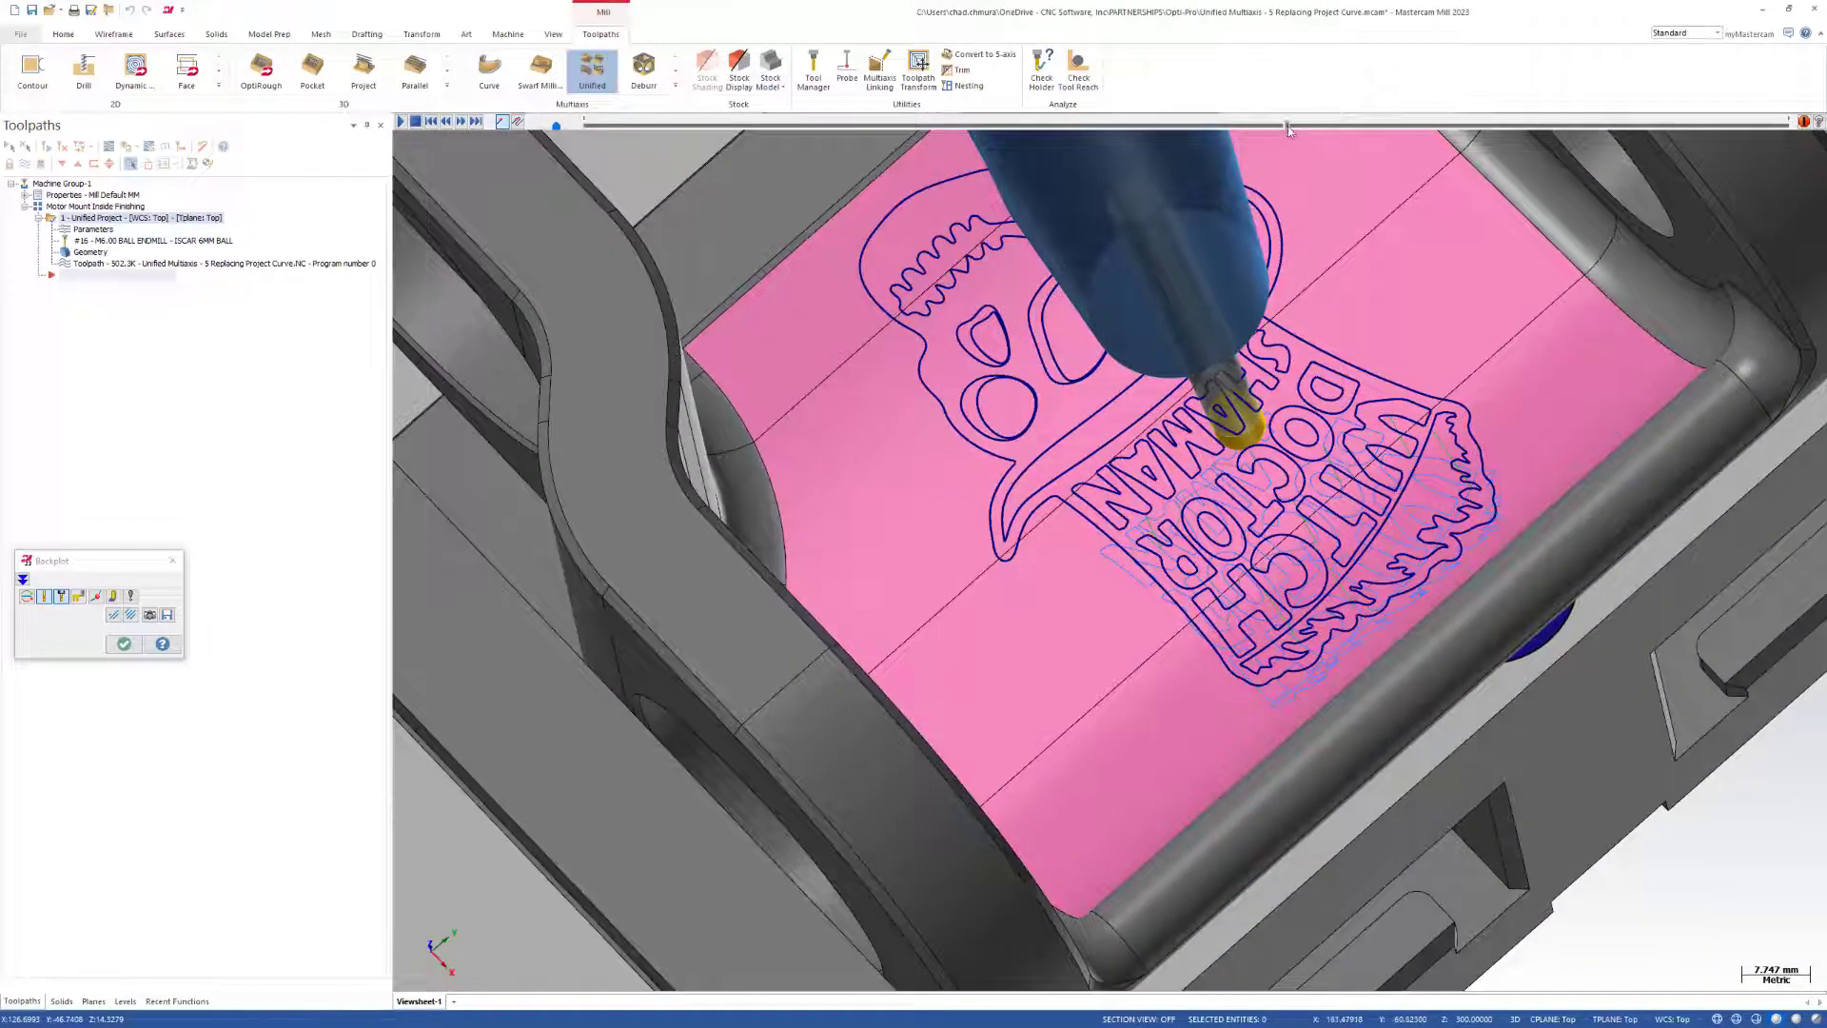
drag(1288, 126, 1789, 162)
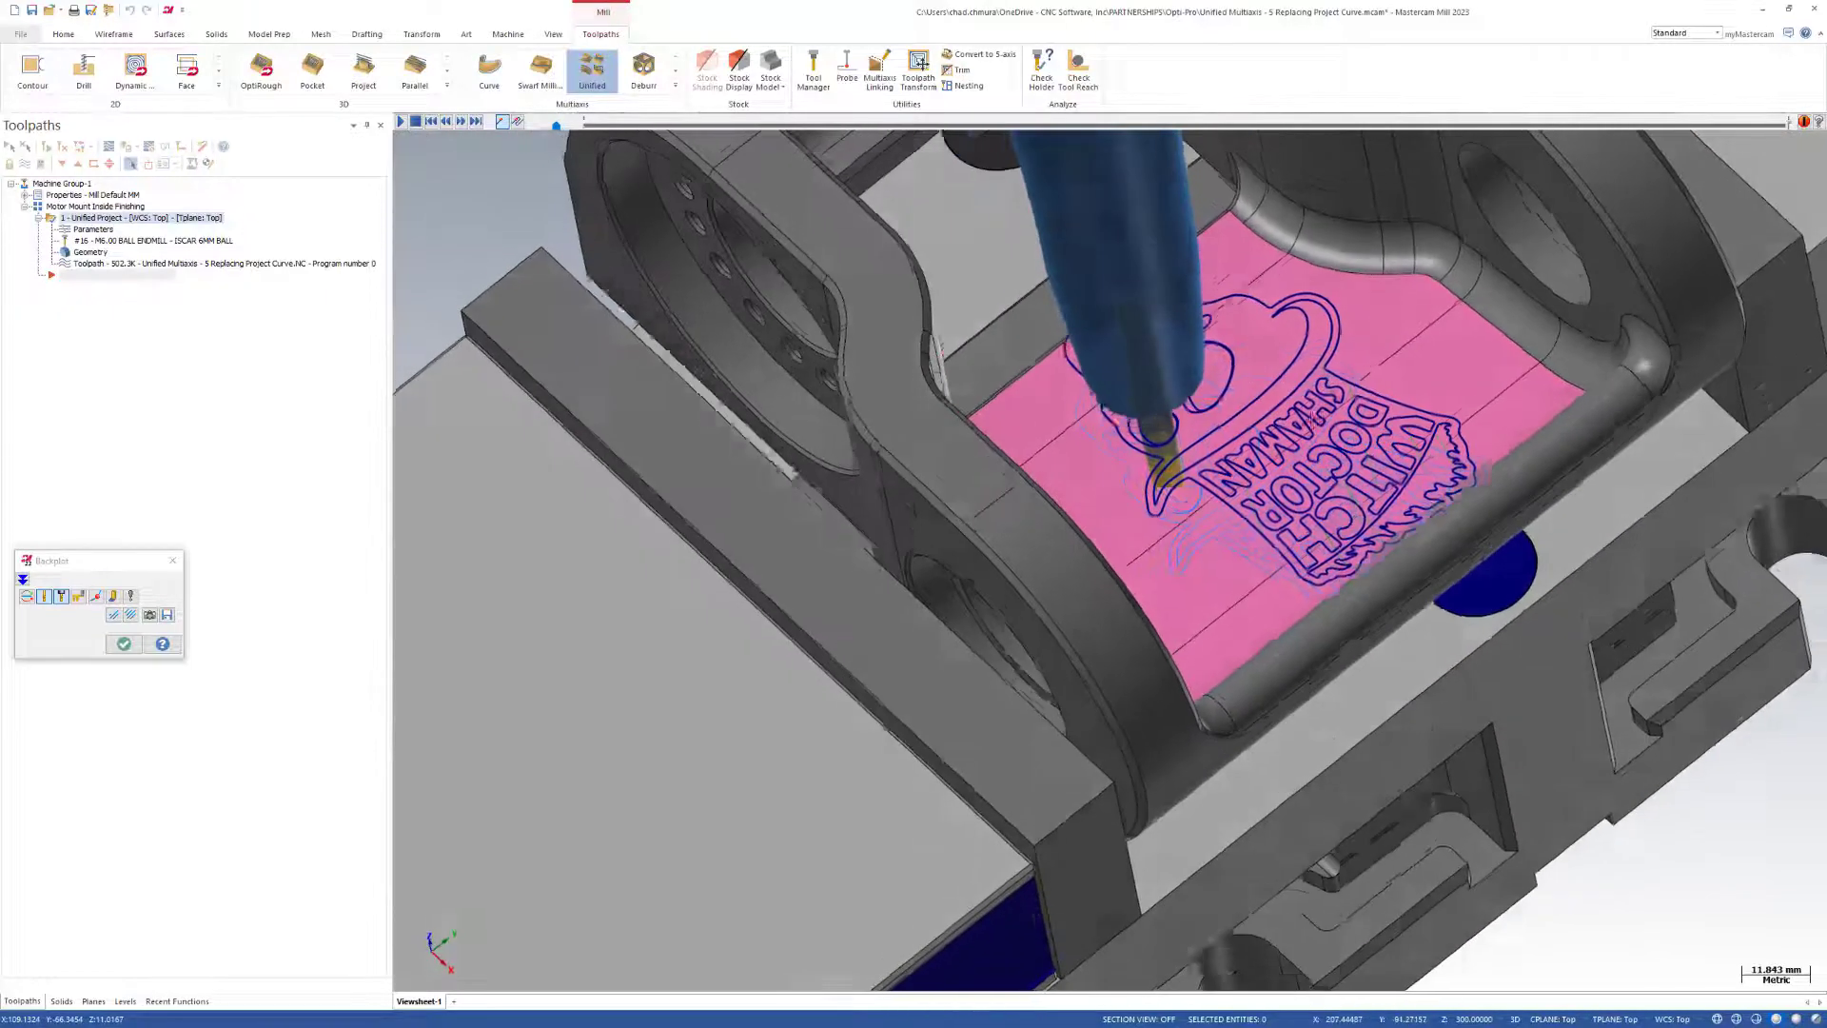
click(128, 646)
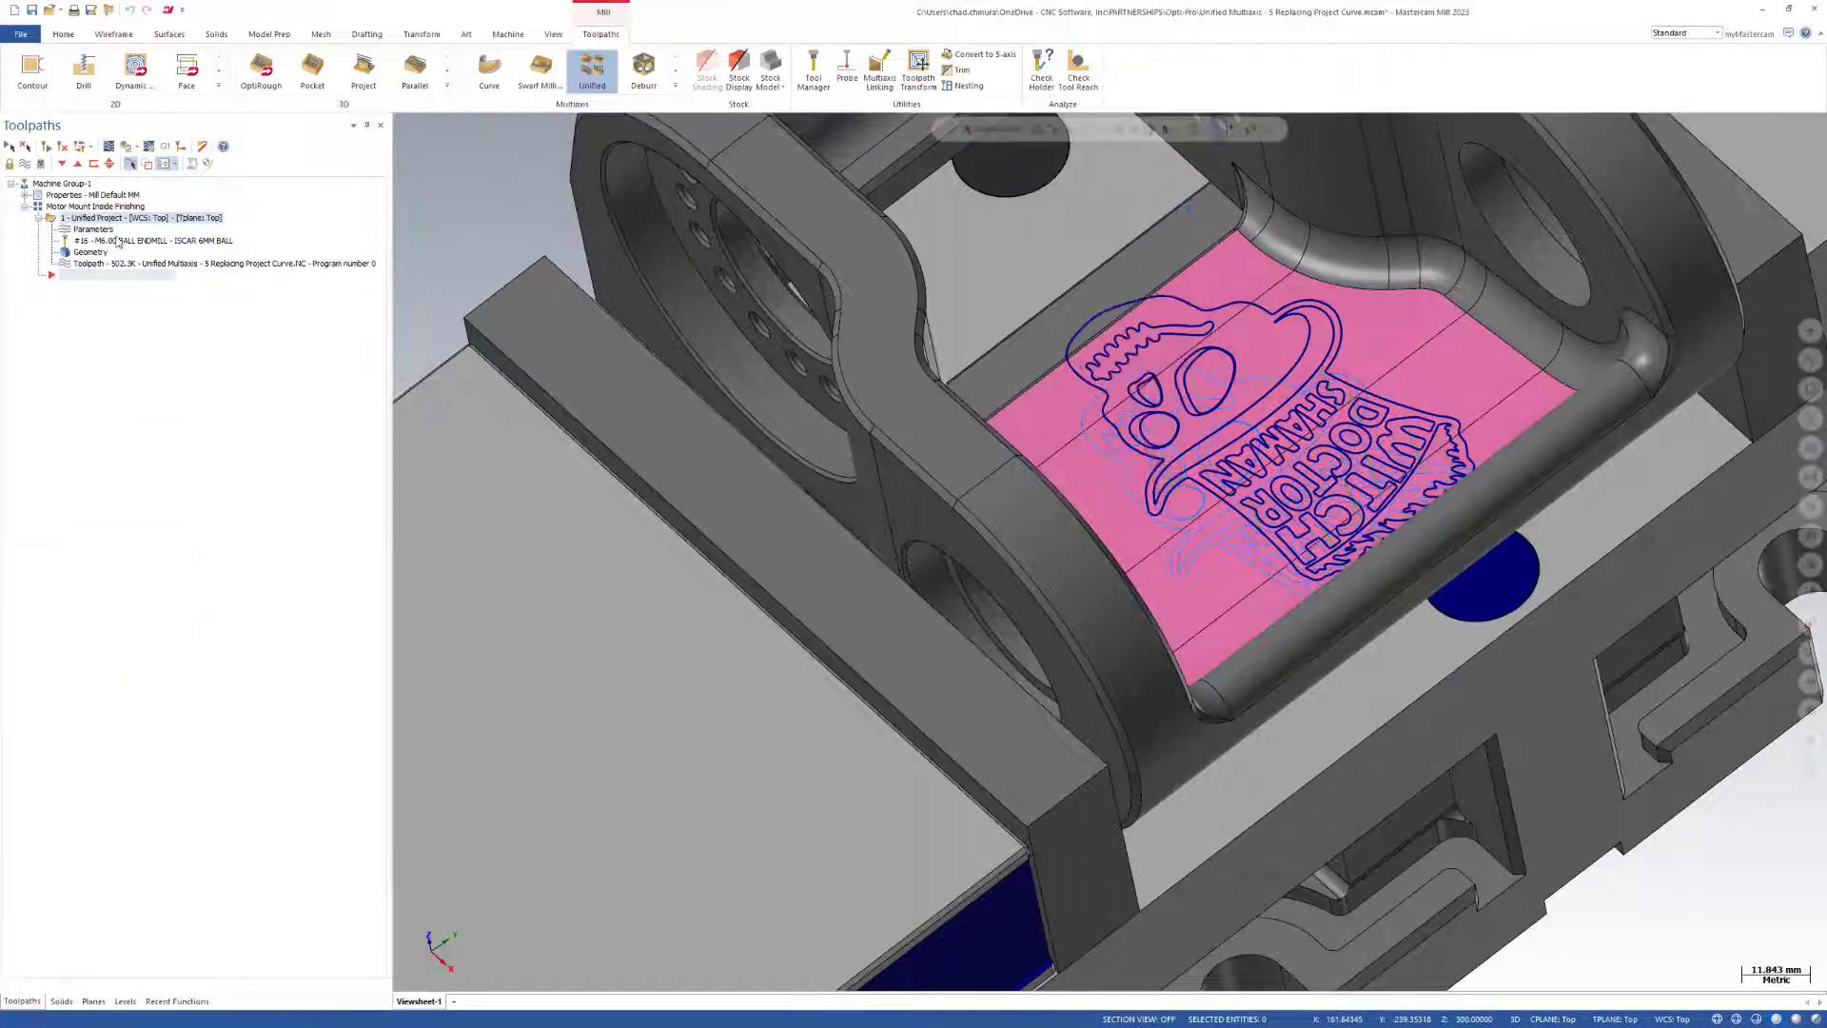
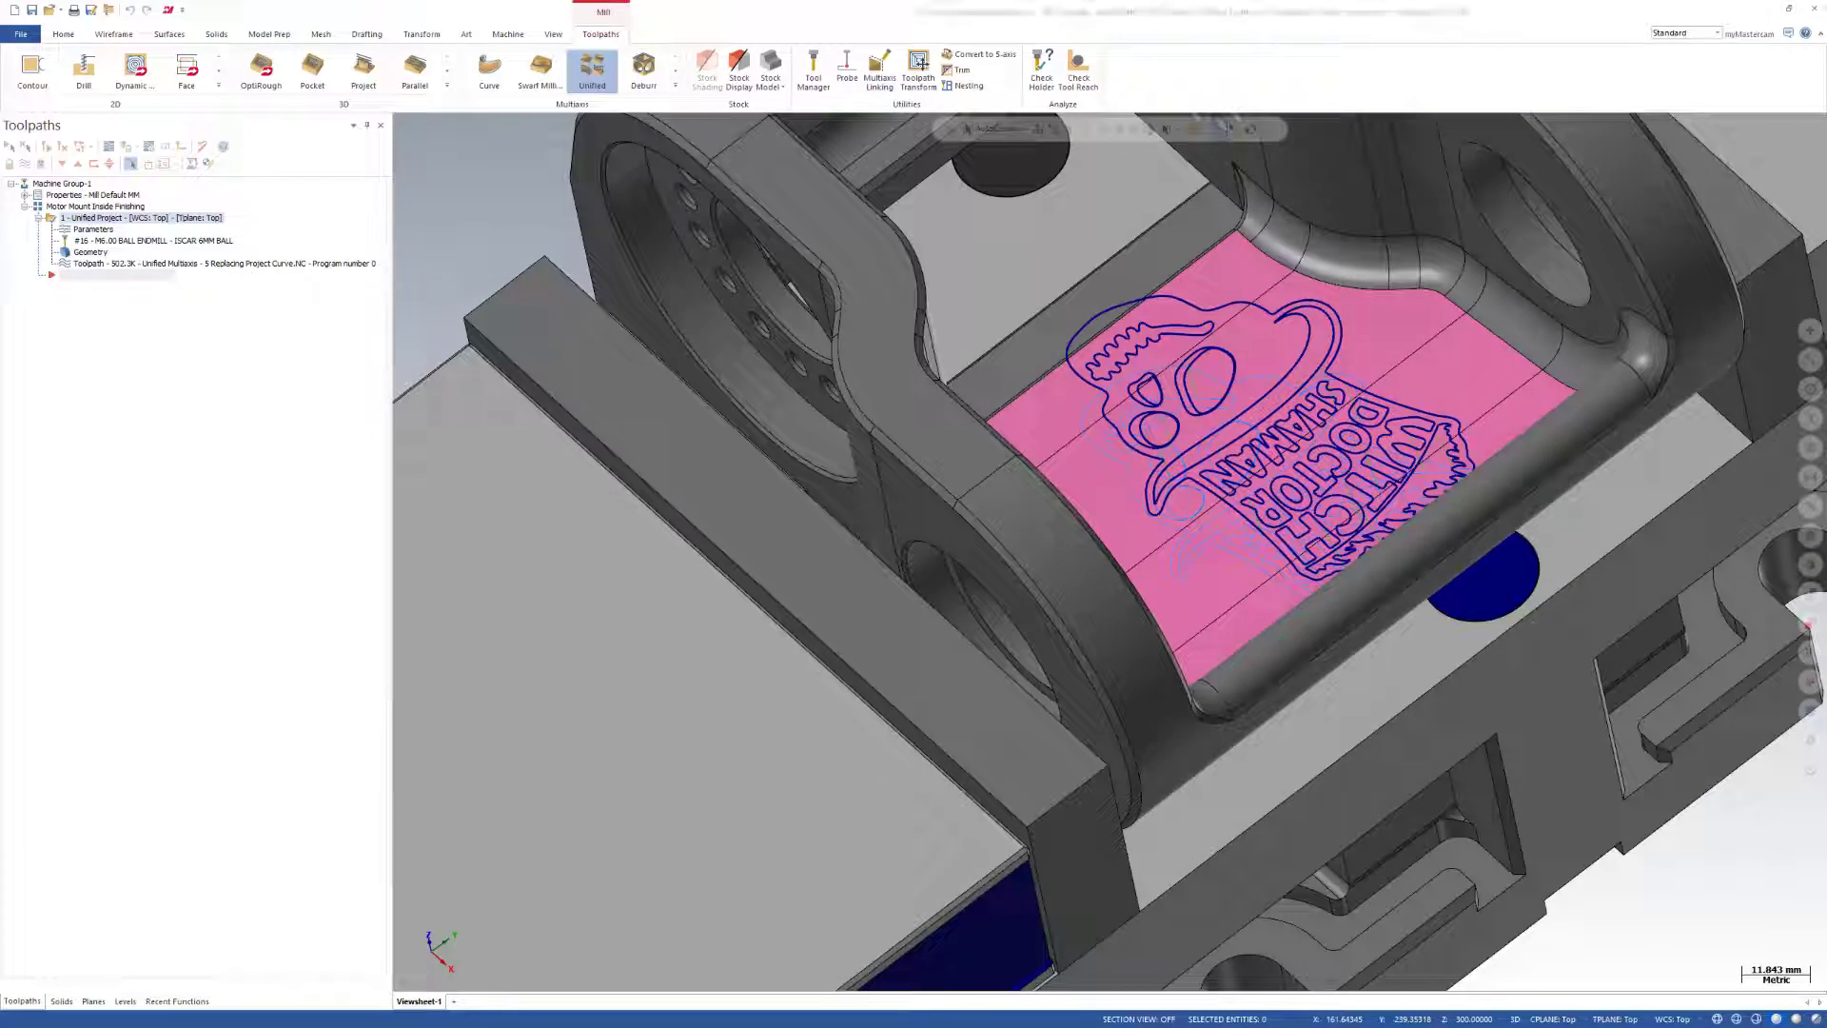
Open the Unified Multiaxis - 6 Surface Flow file without saving the current part, and show its Single Blade viewsheet.
drag(678, 486, 671, 479)
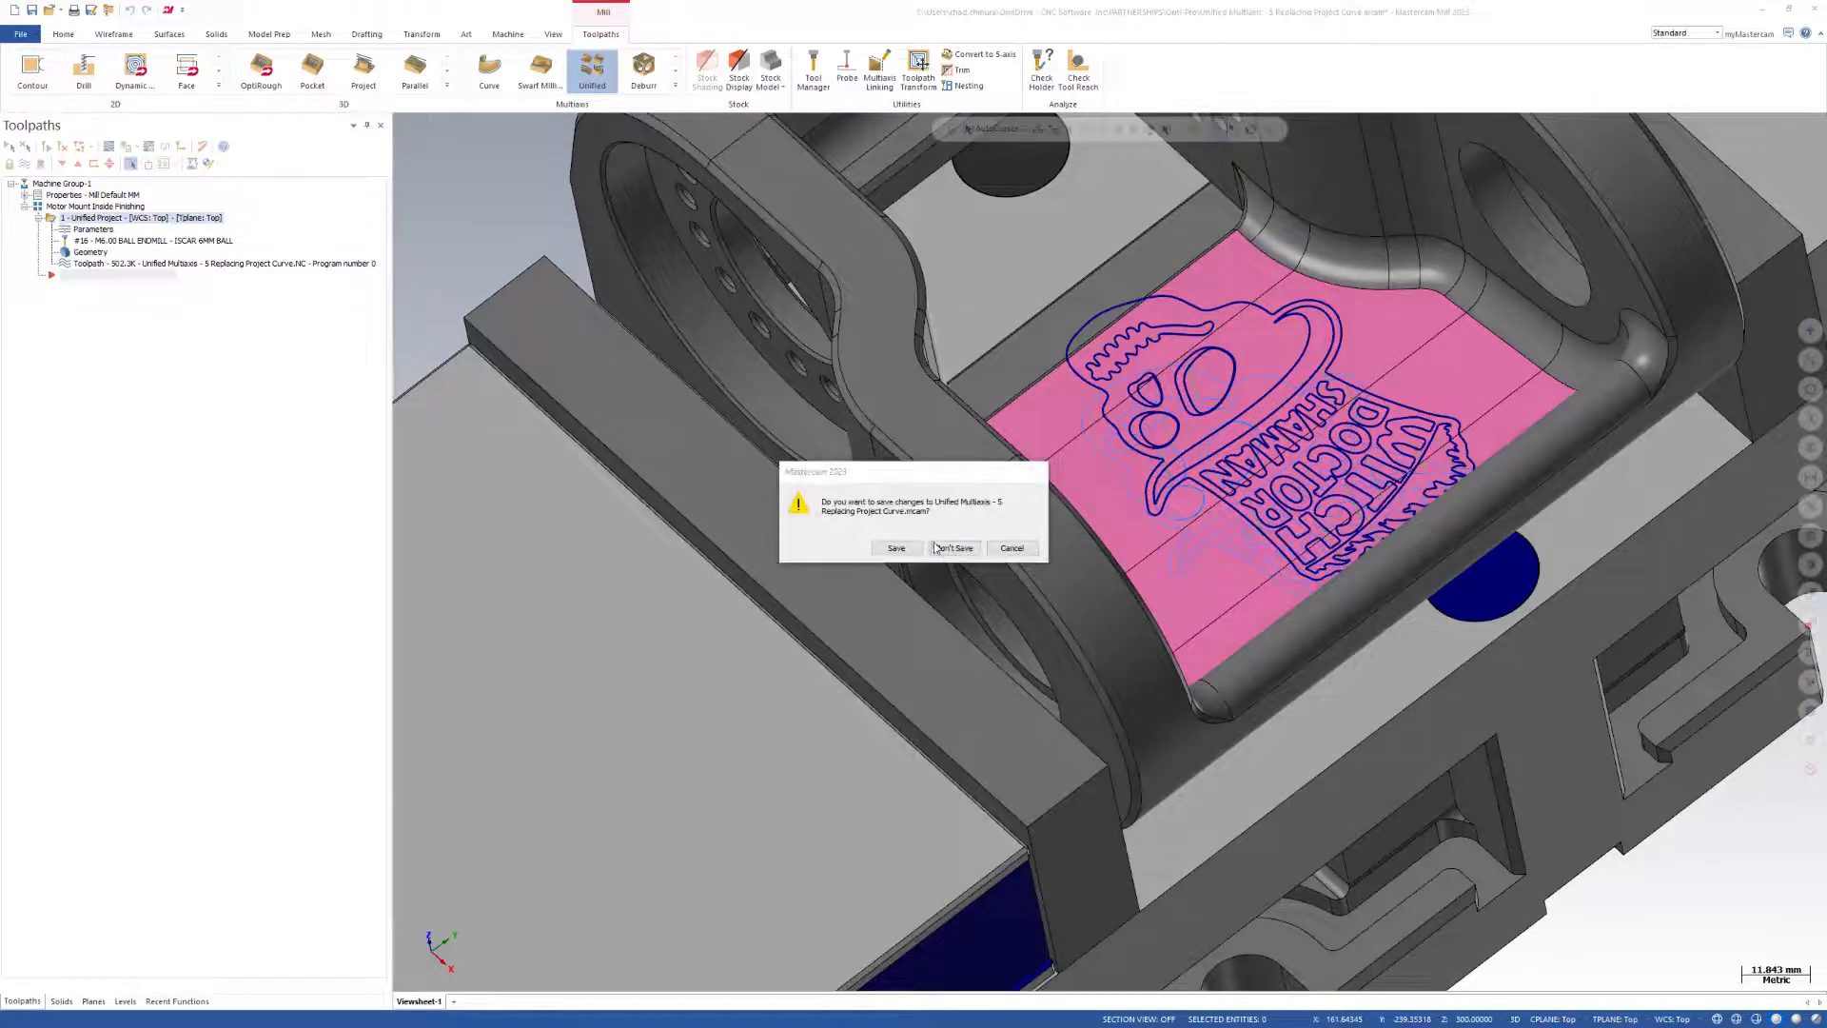
click(941, 545)
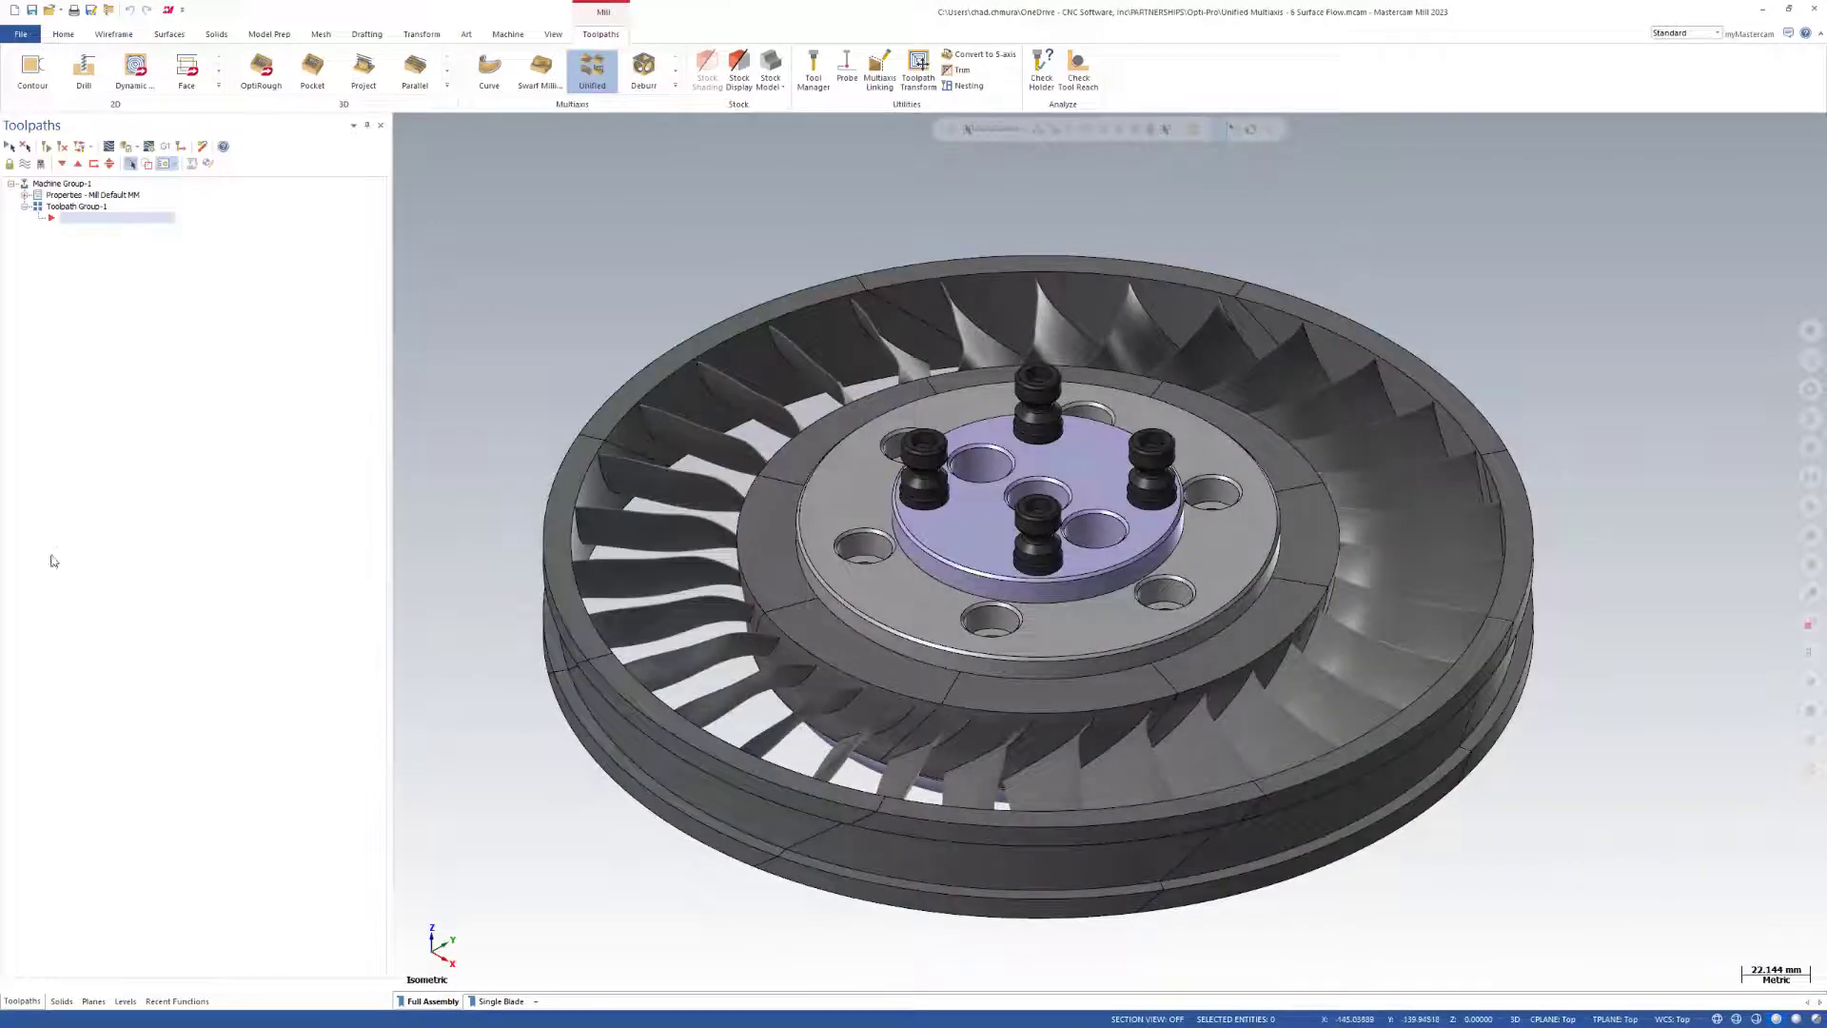
scroll(883, 599, down, 1)
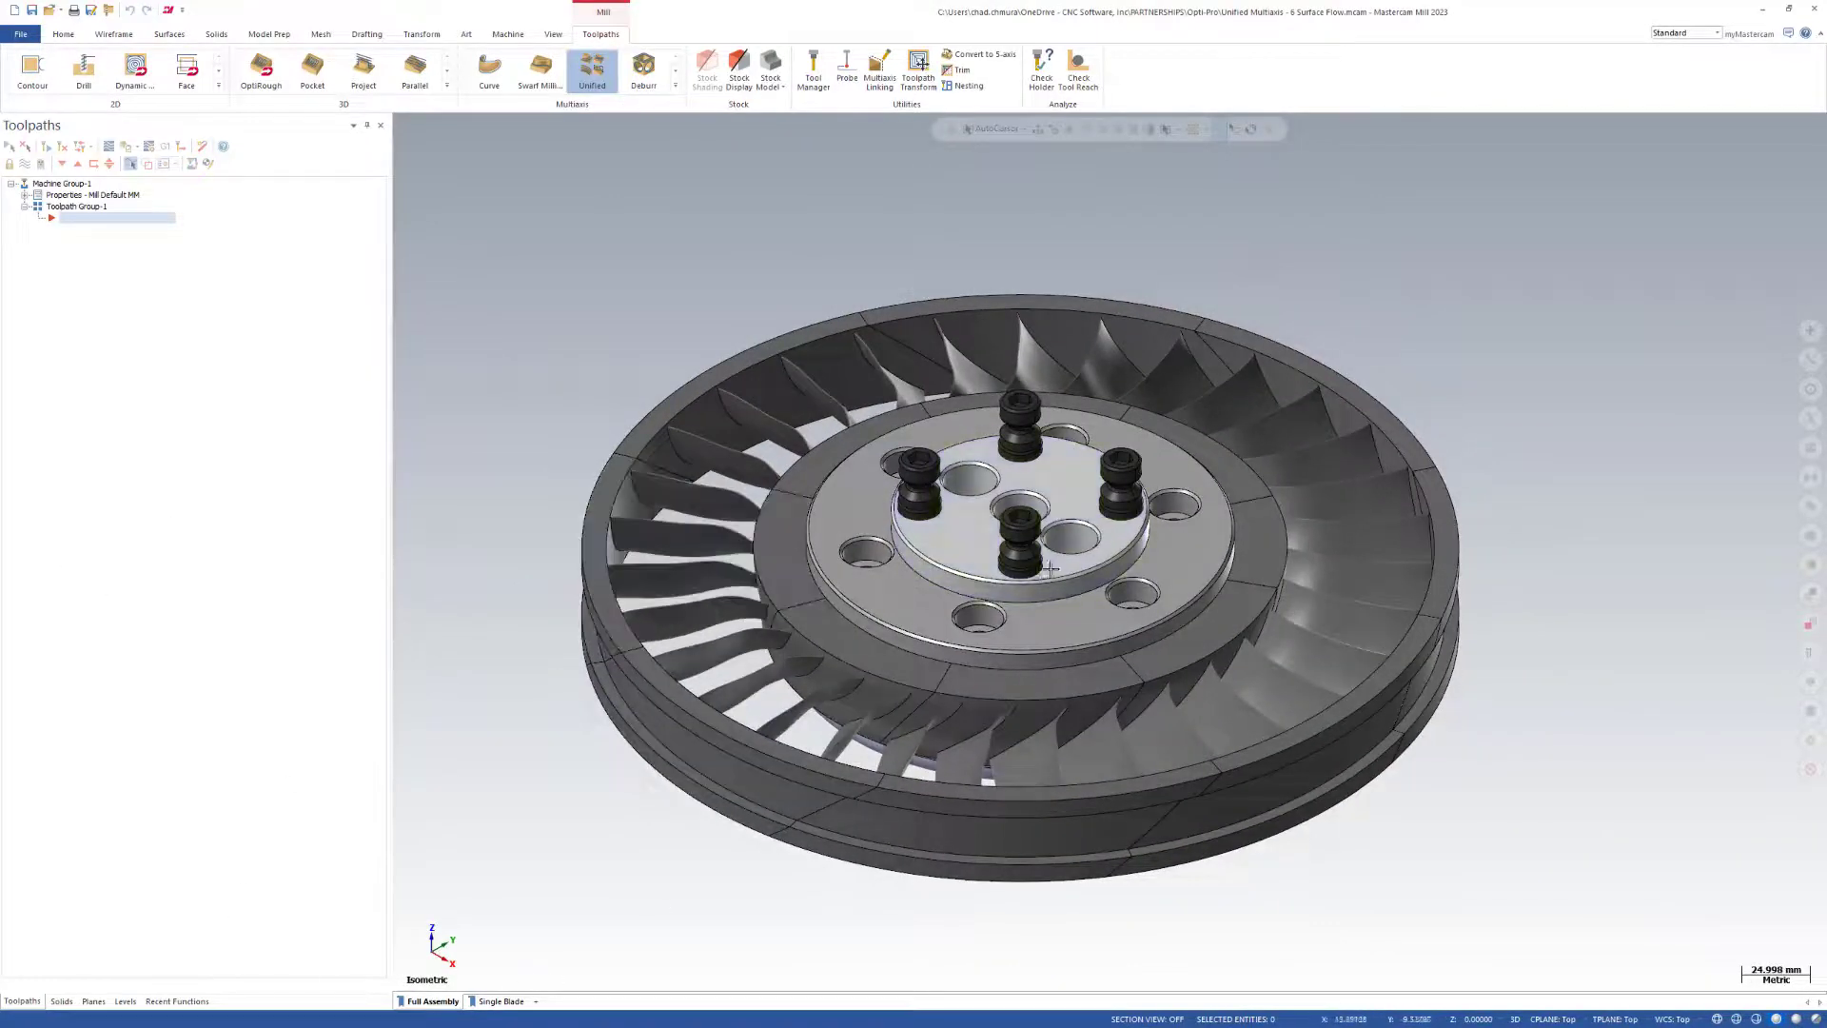
click(501, 1002)
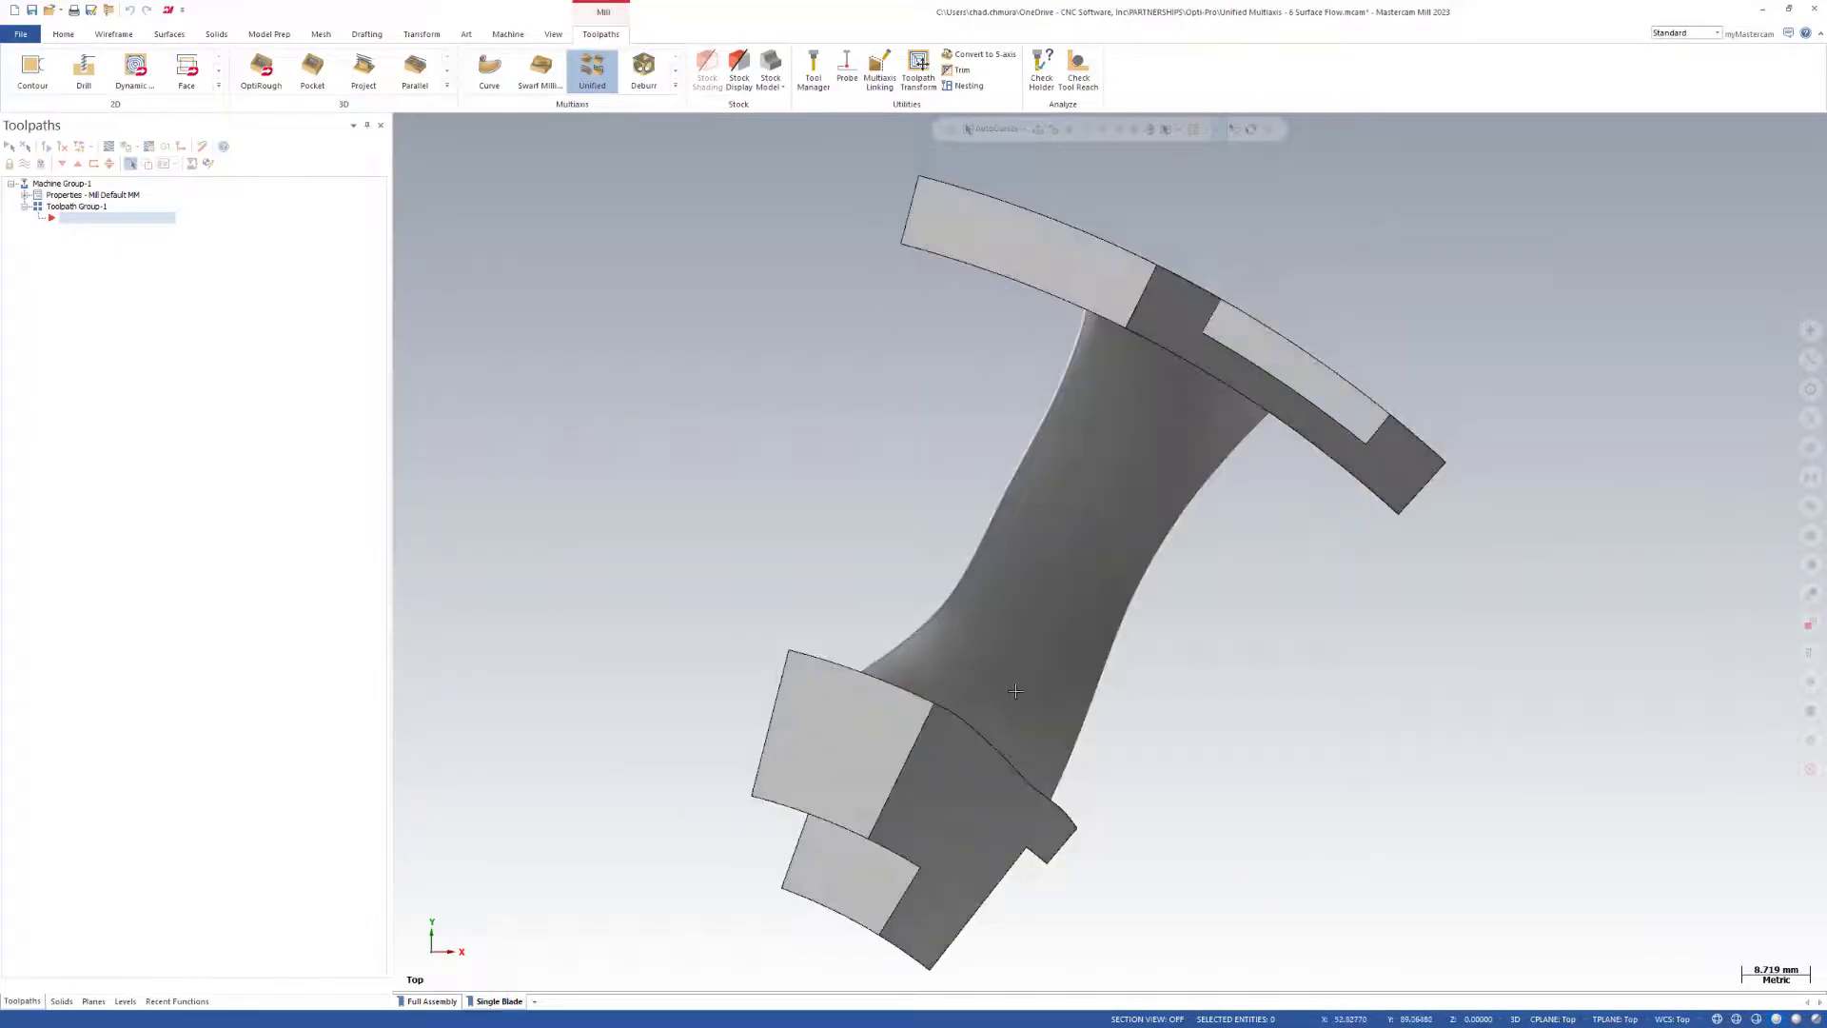
Split the blade's large curved face with a V-direction flowline just below its upper edge.
scroll(1016, 691, down, 8)
middle_drag(1074, 722, 839, 535)
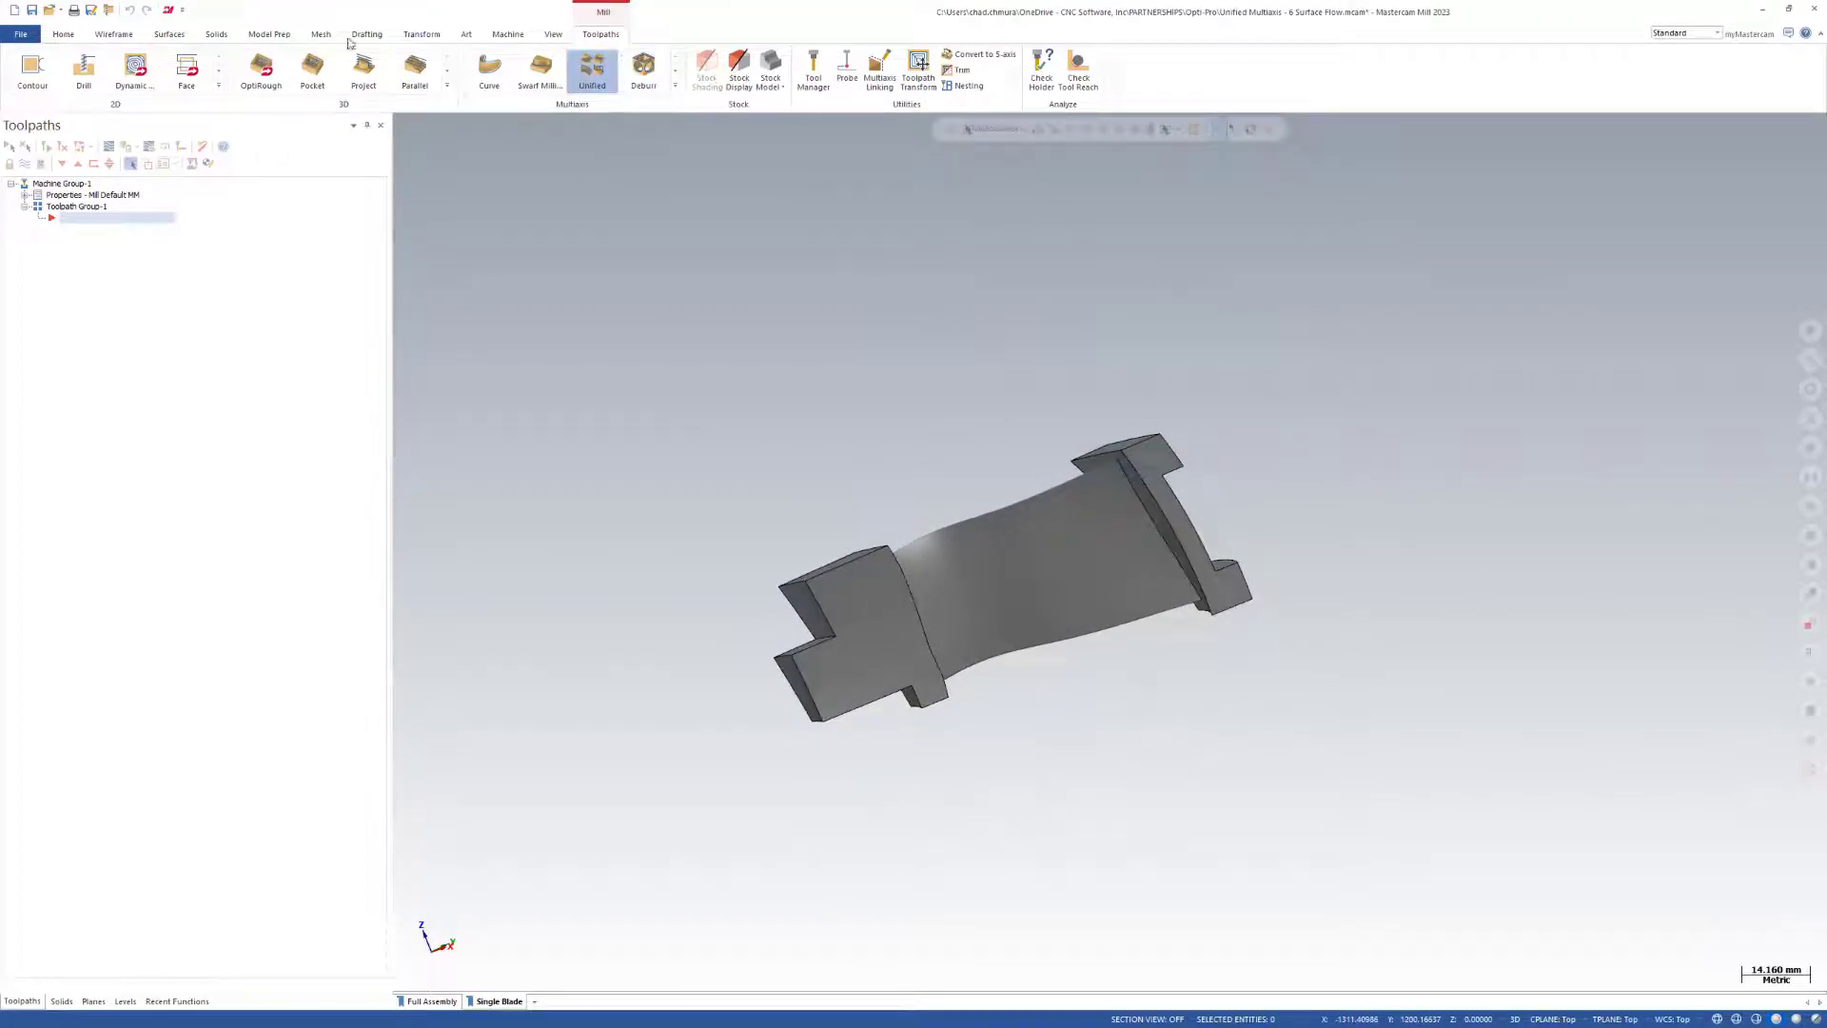
mouse_move(943, 404)
middle_down()
mouse_move(962, 632)
mouse_move(937, 571)
middle_up()
click(268, 38)
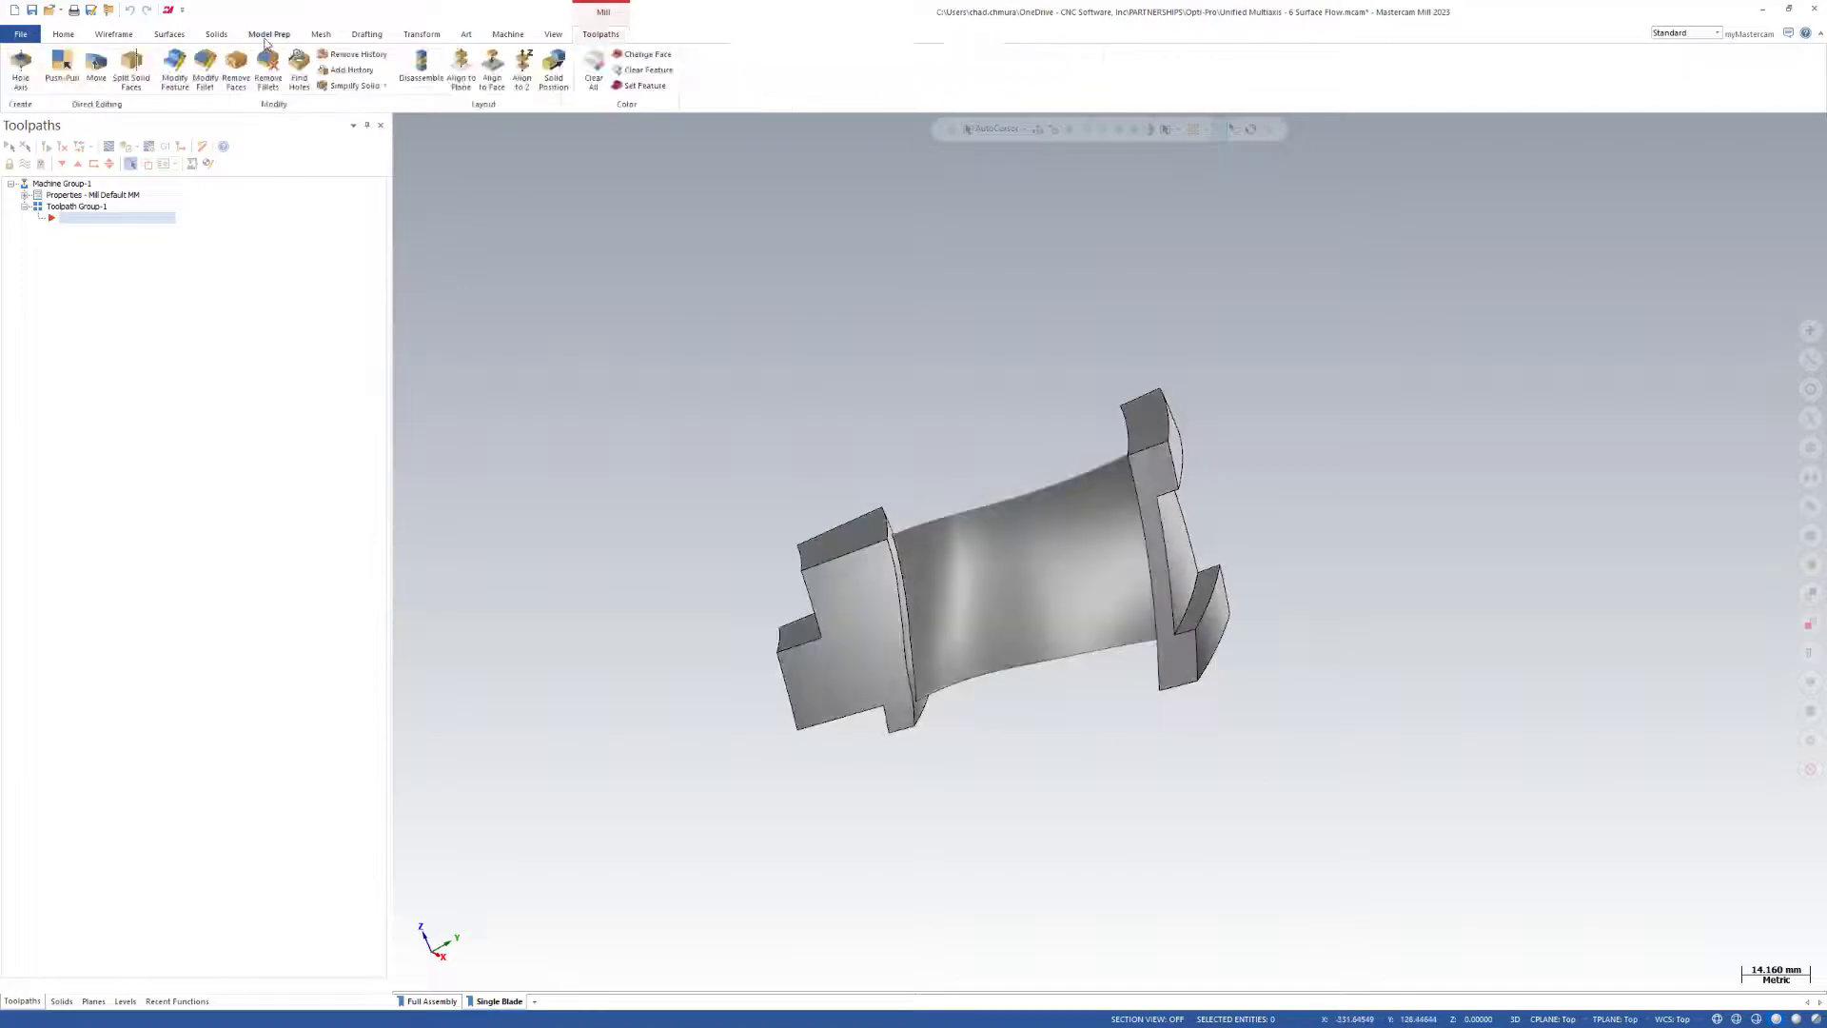
click(130, 69)
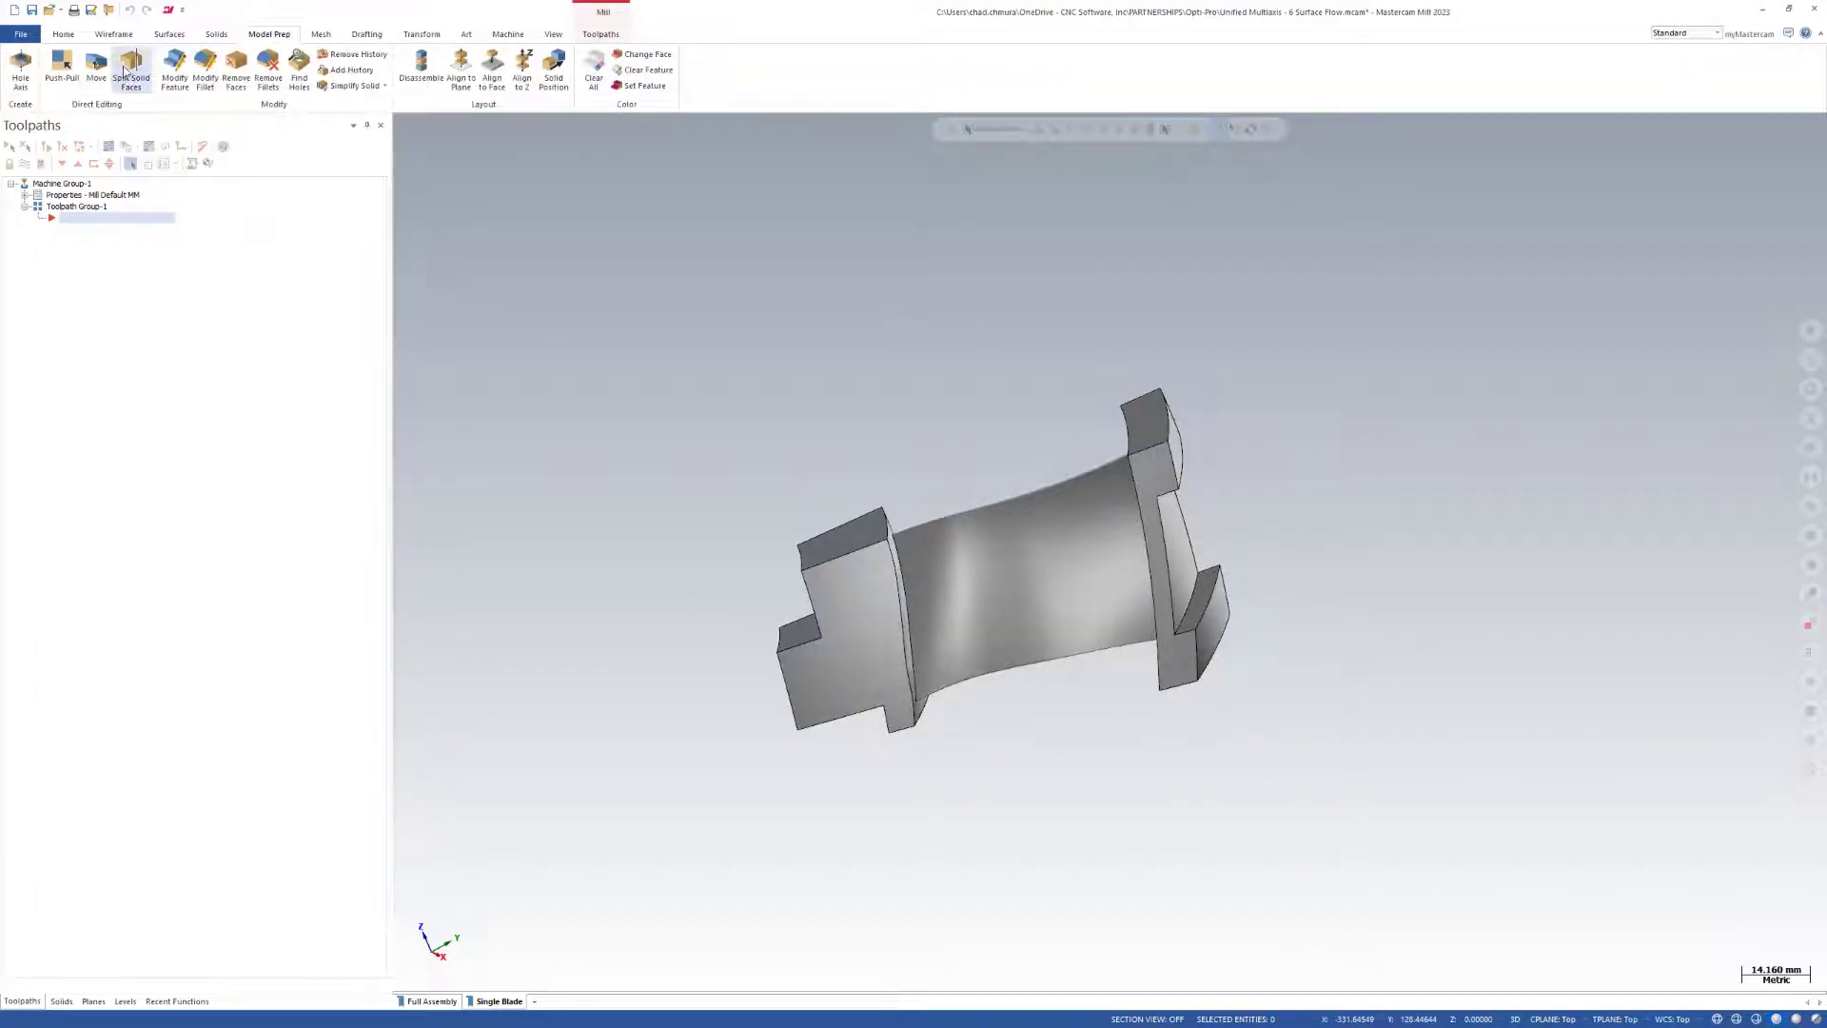
mouse_move(1028, 569)
middle_down()
mouse_move(946, 408)
mouse_move(905, 371)
mouse_move(970, 499)
mouse_move(1038, 557)
middle_up()
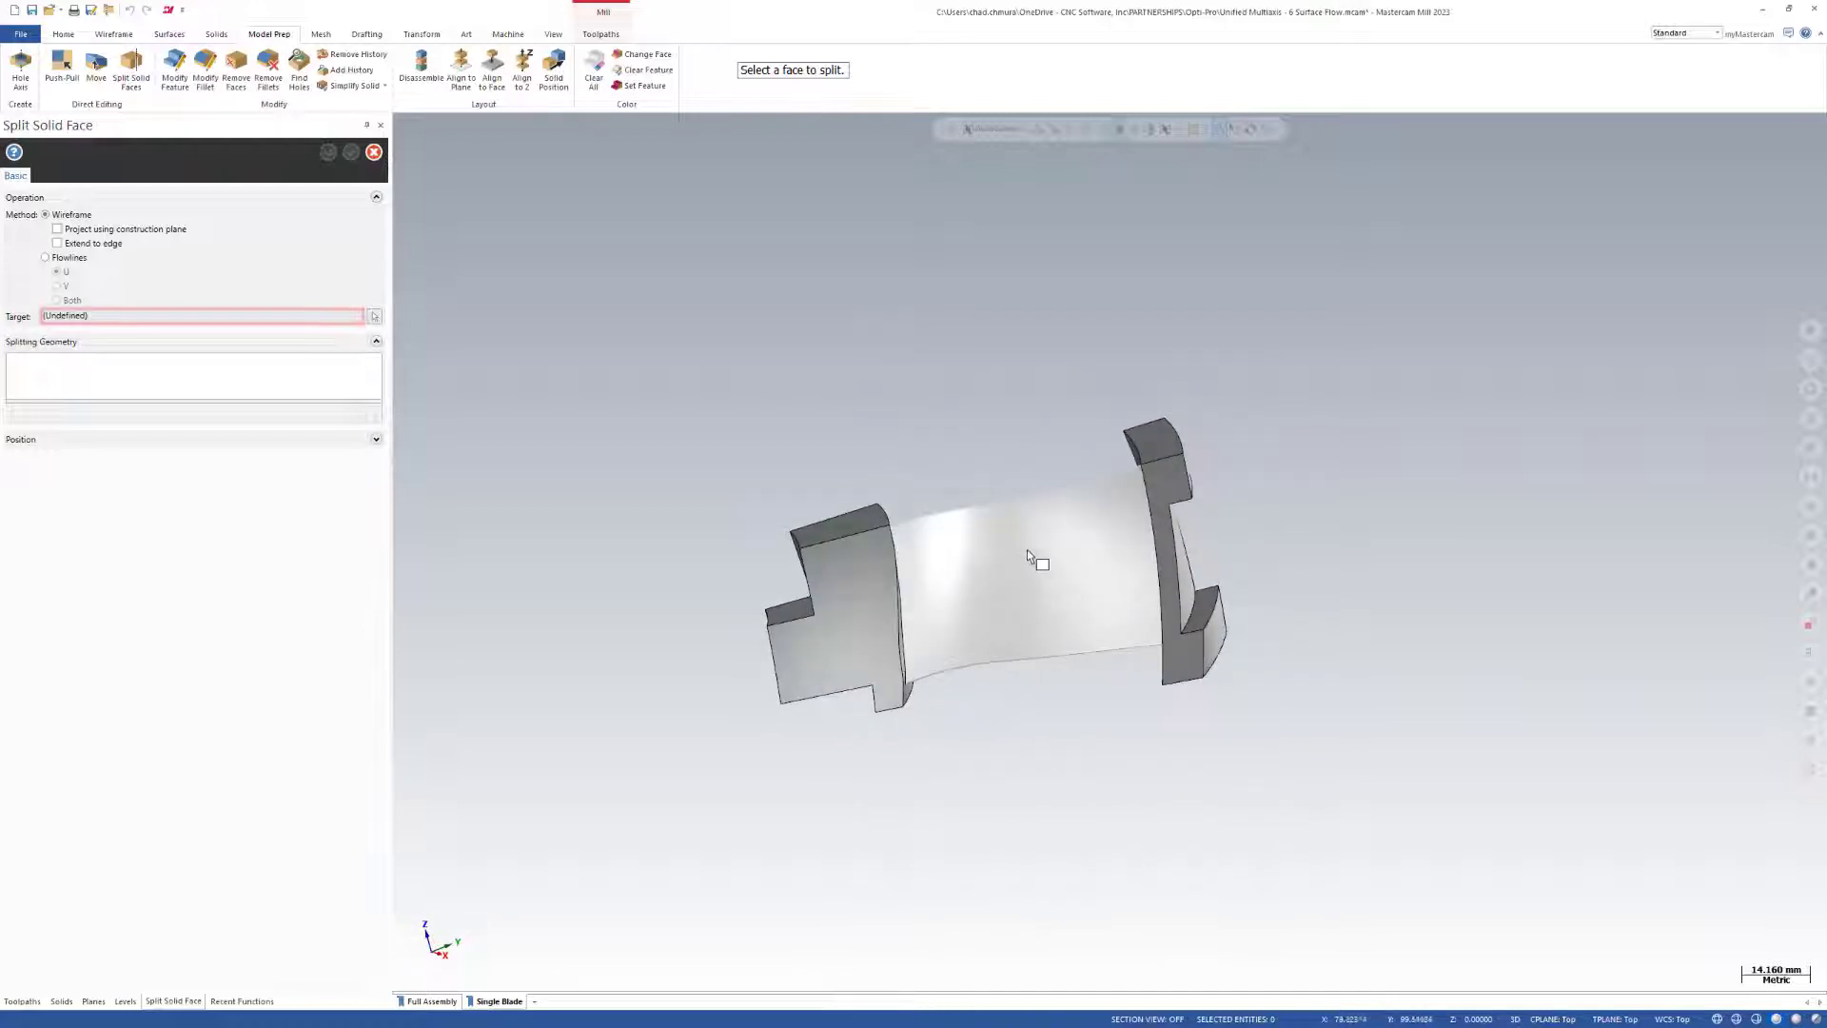
scroll(1026, 551, up, 3)
click(45, 257)
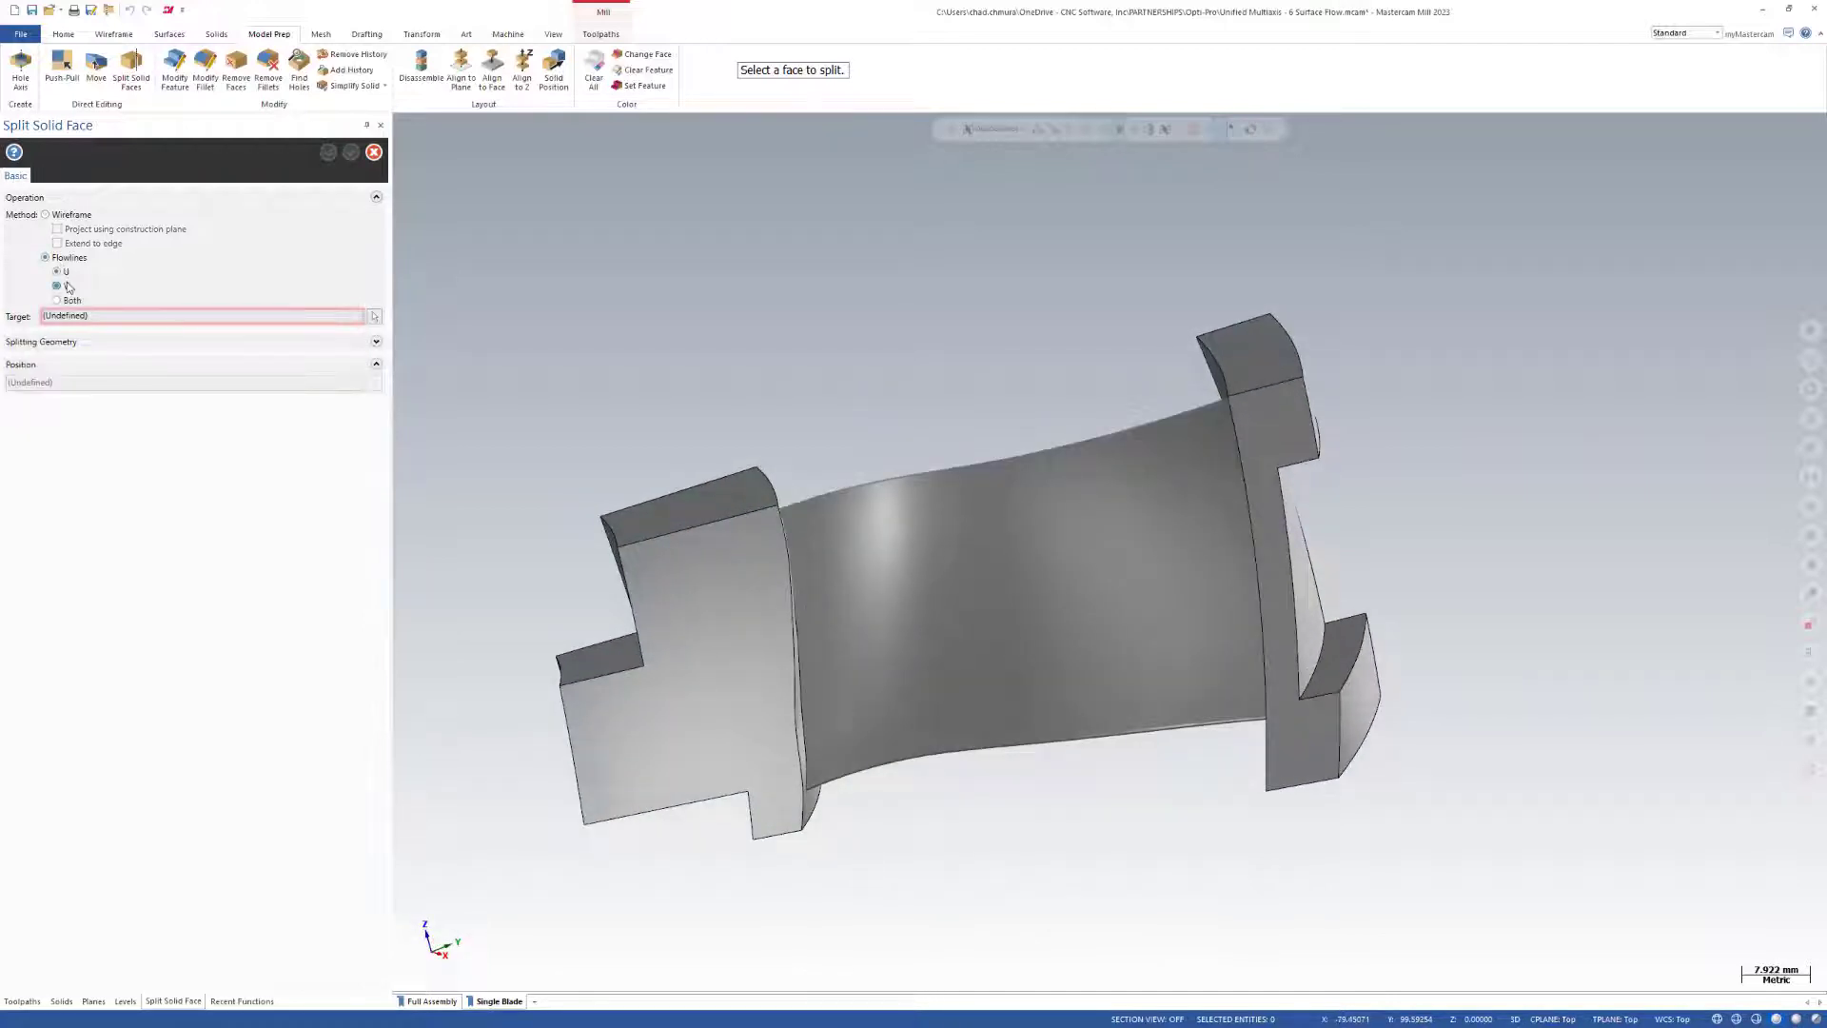
click(962, 533)
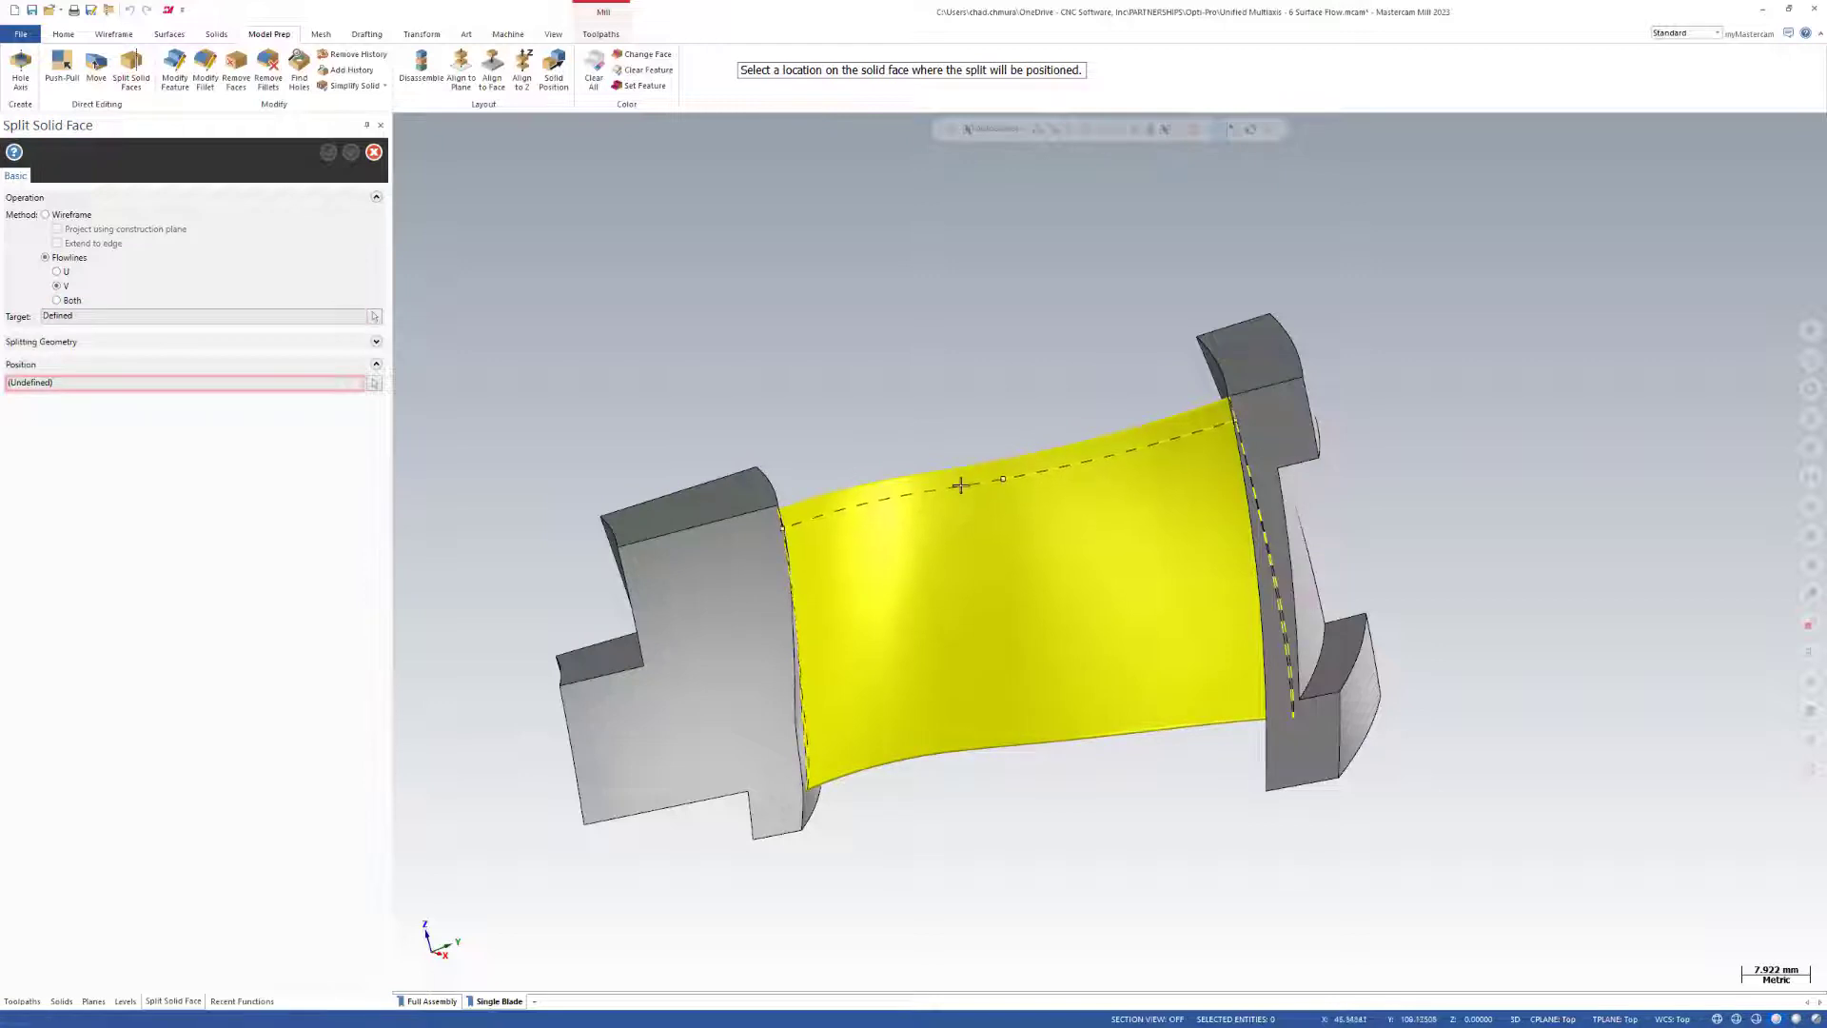
click(962, 480)
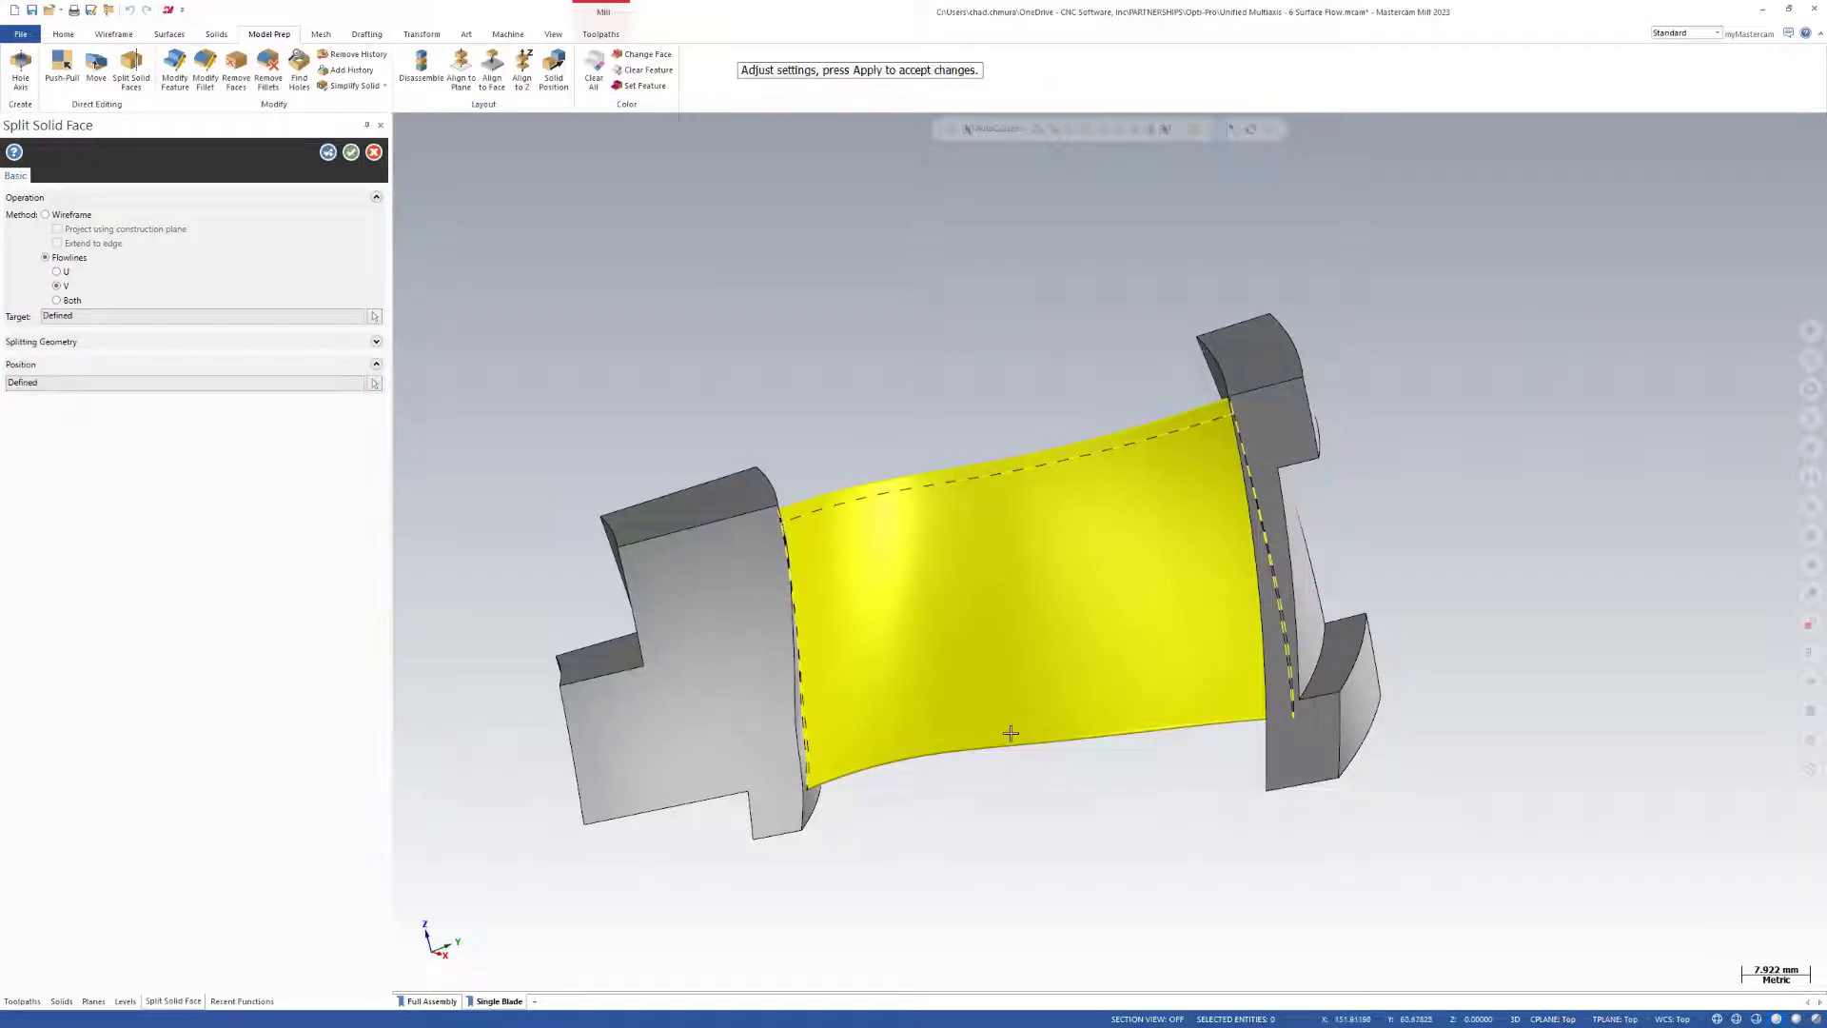
click(327, 152)
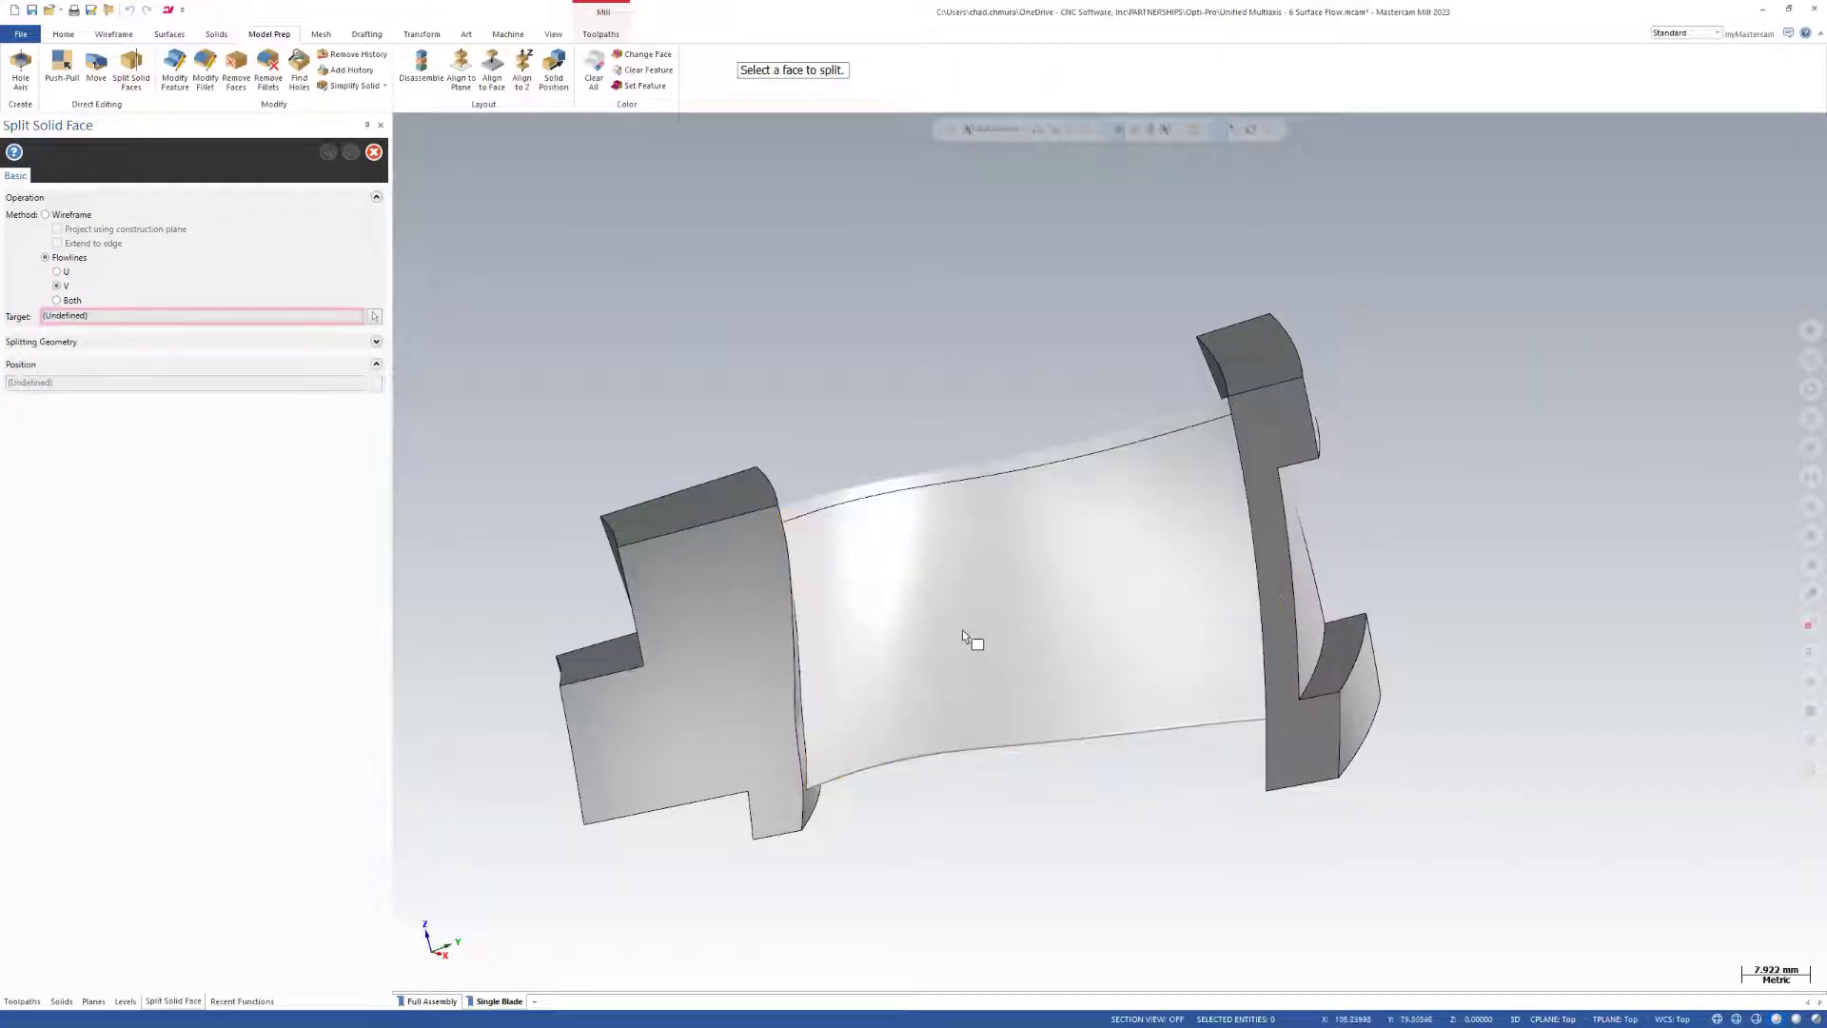
Split the remaining blade face with a second V flowline just above its lower edge and finish splitting.
click(968, 636)
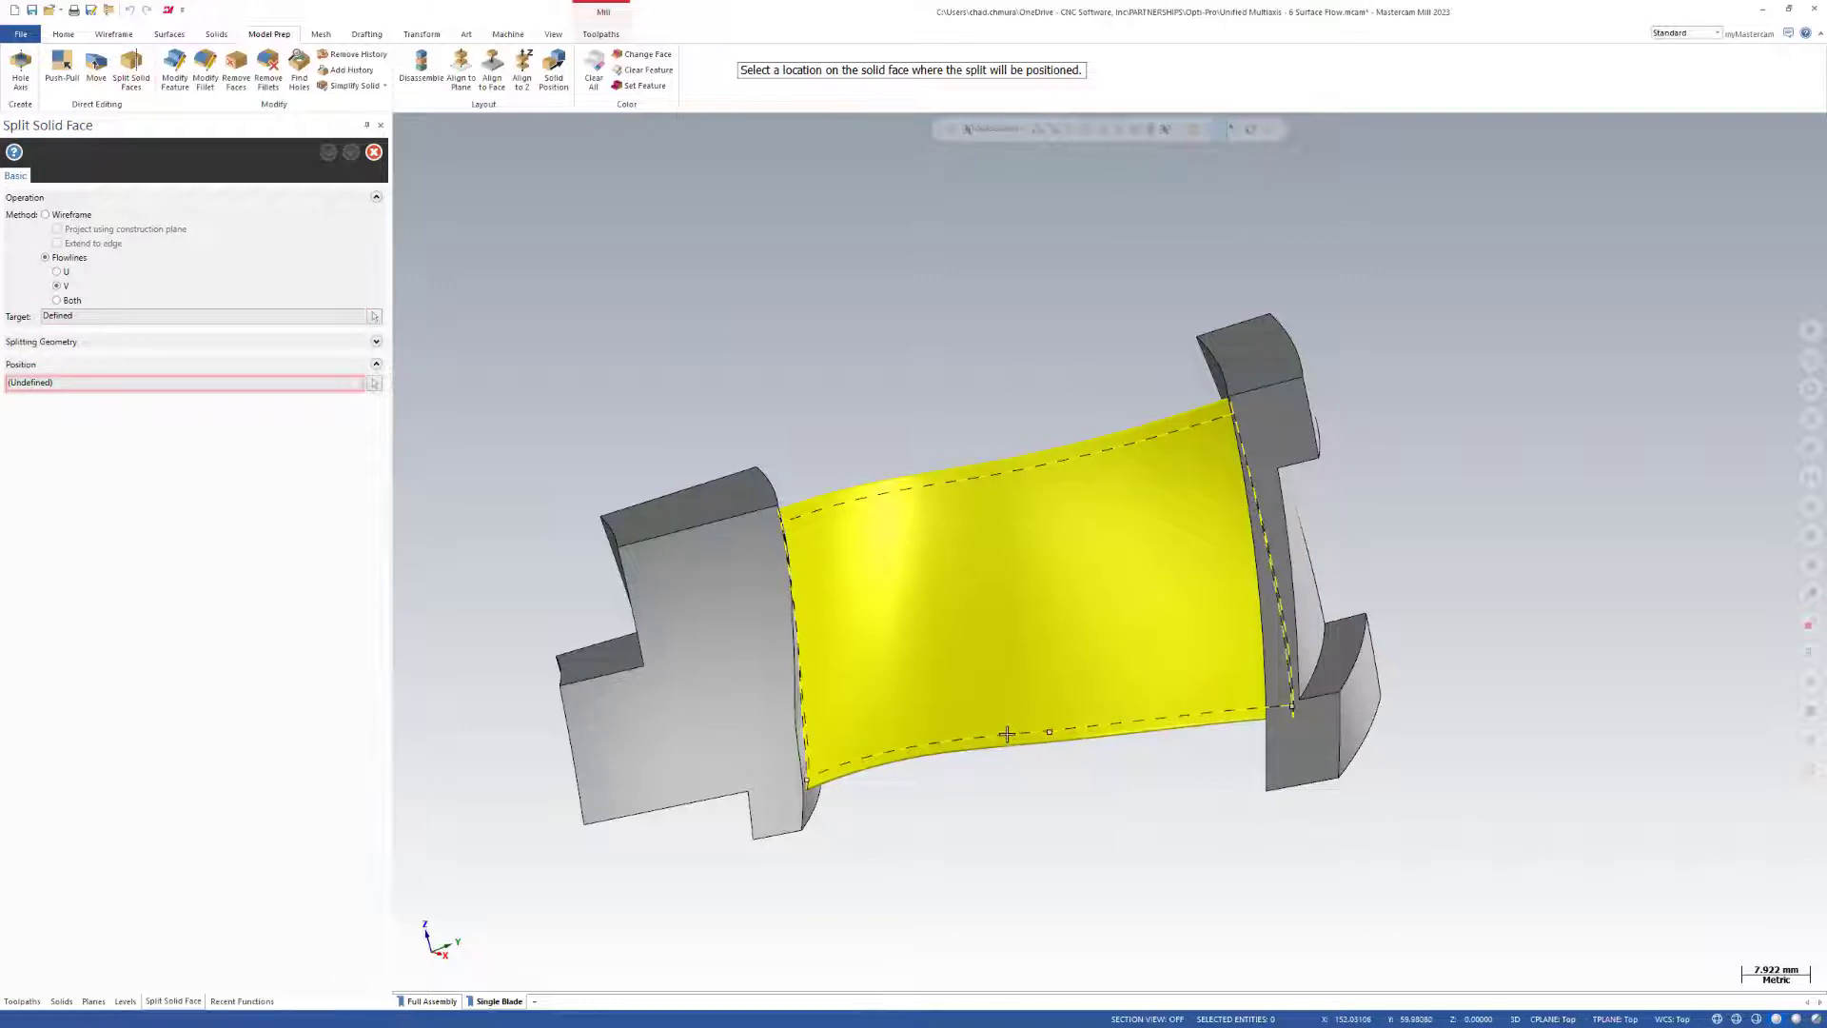
click(1006, 734)
click(352, 154)
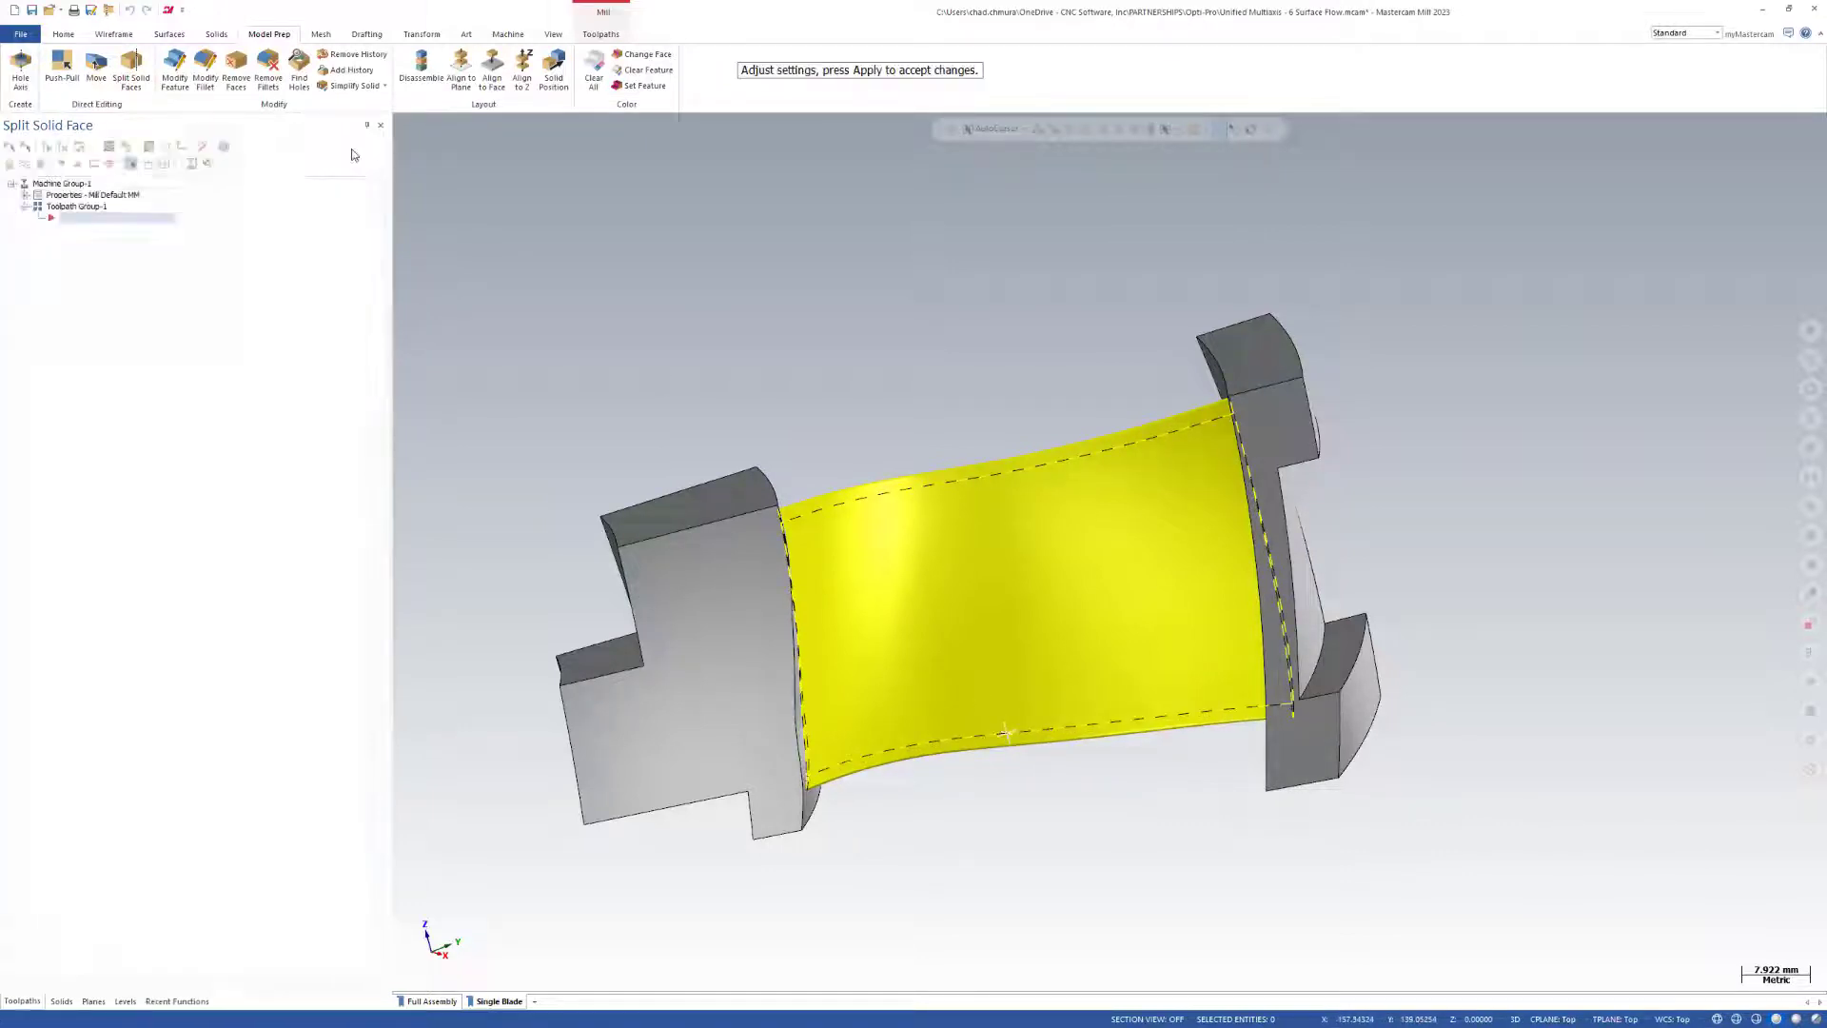
Create a Unified multiaxis toolpath and select the central blade face as its machining geometry.
click(592, 35)
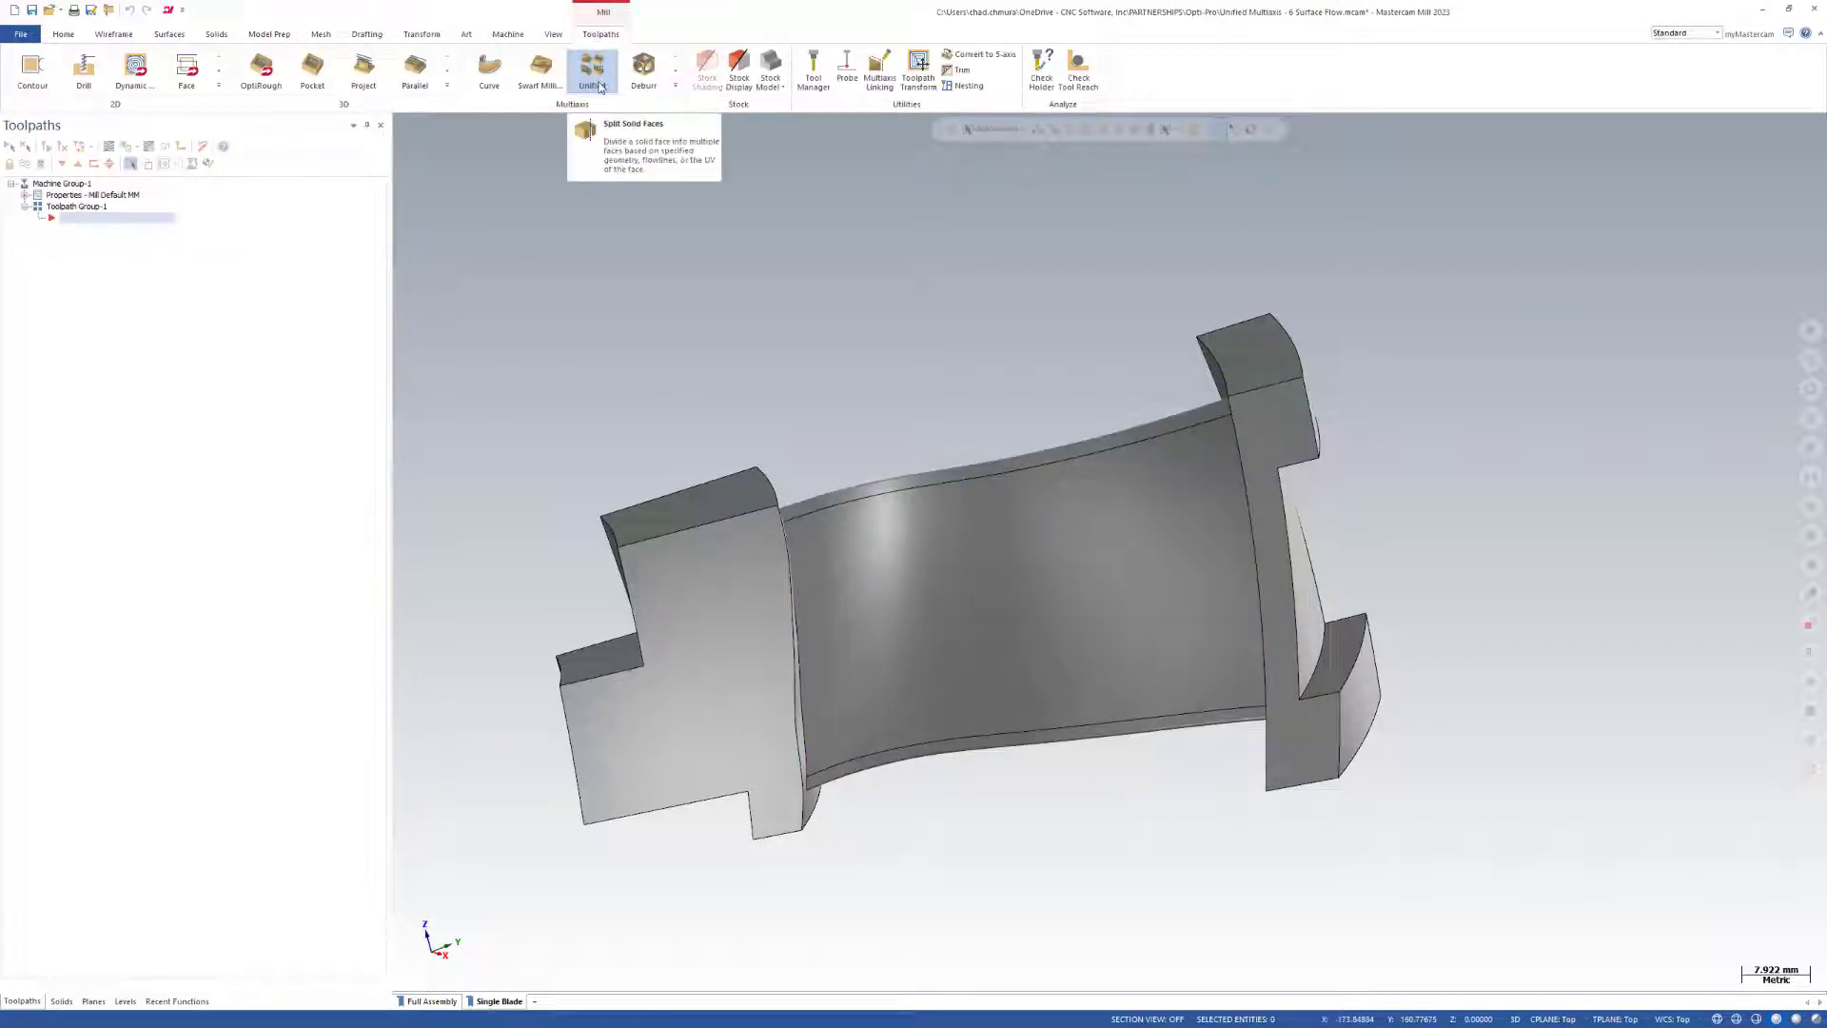
click(594, 74)
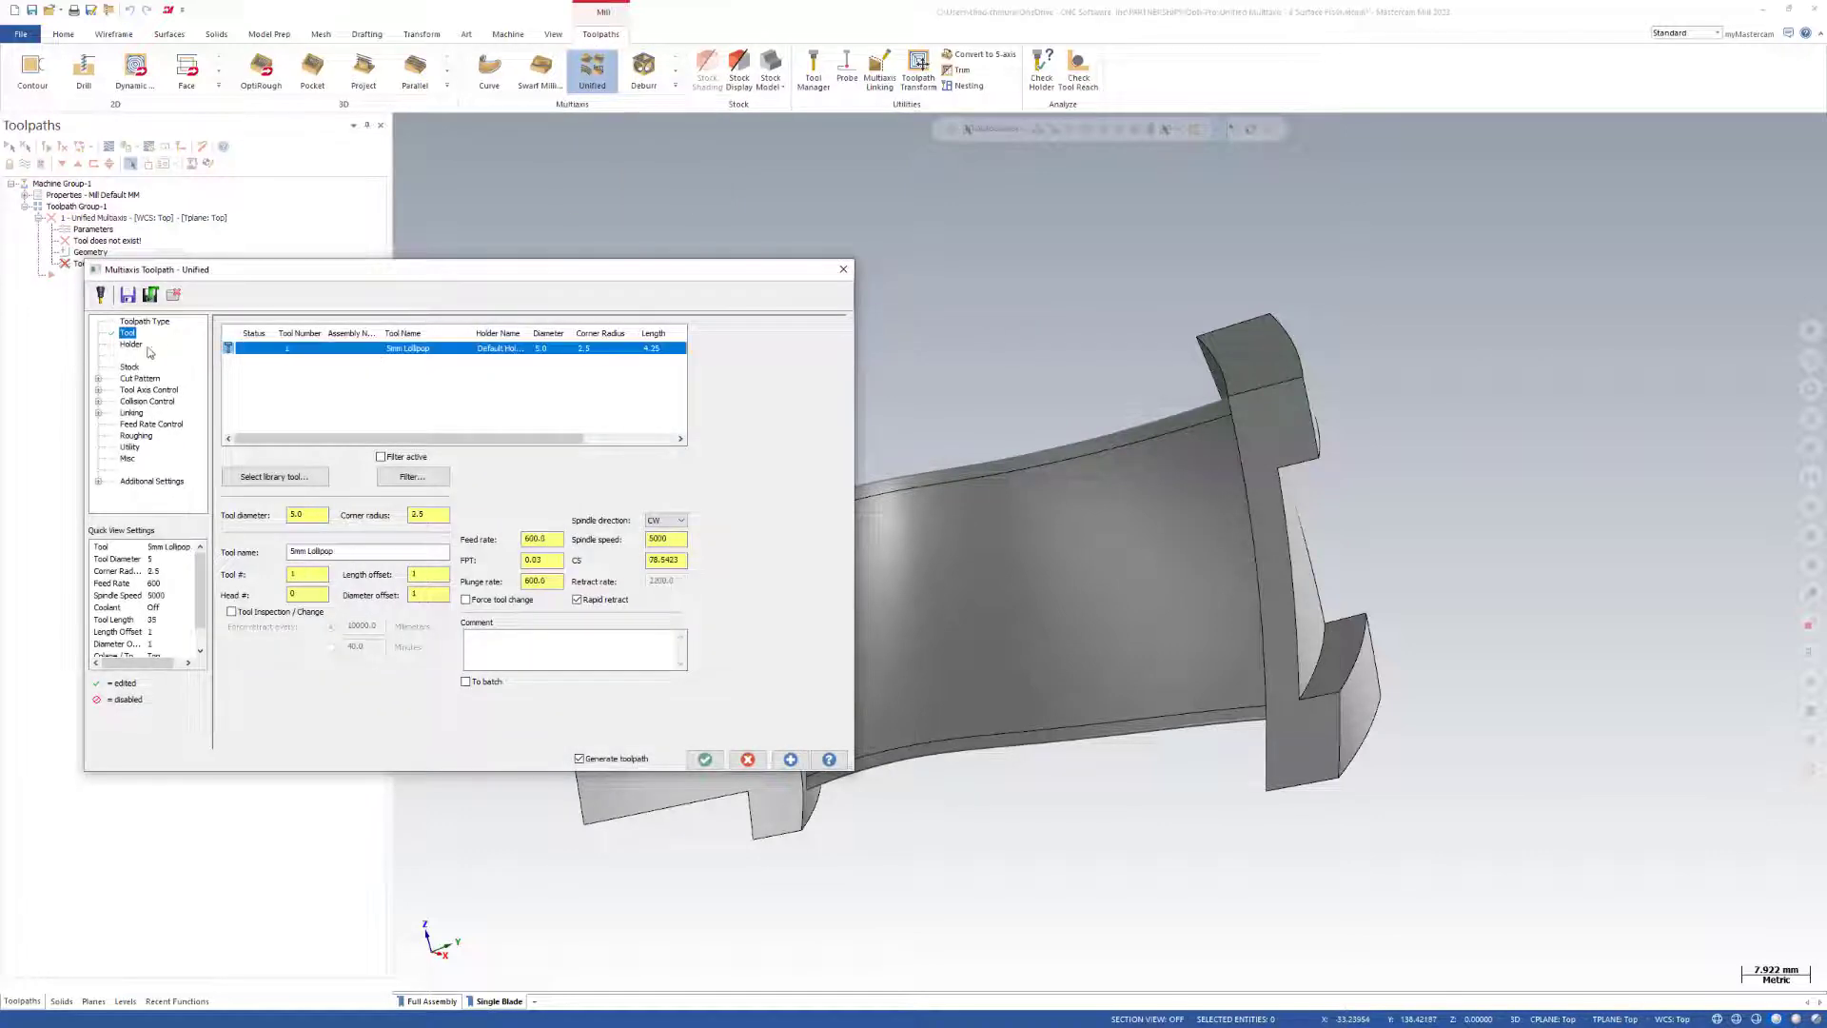
click(139, 379)
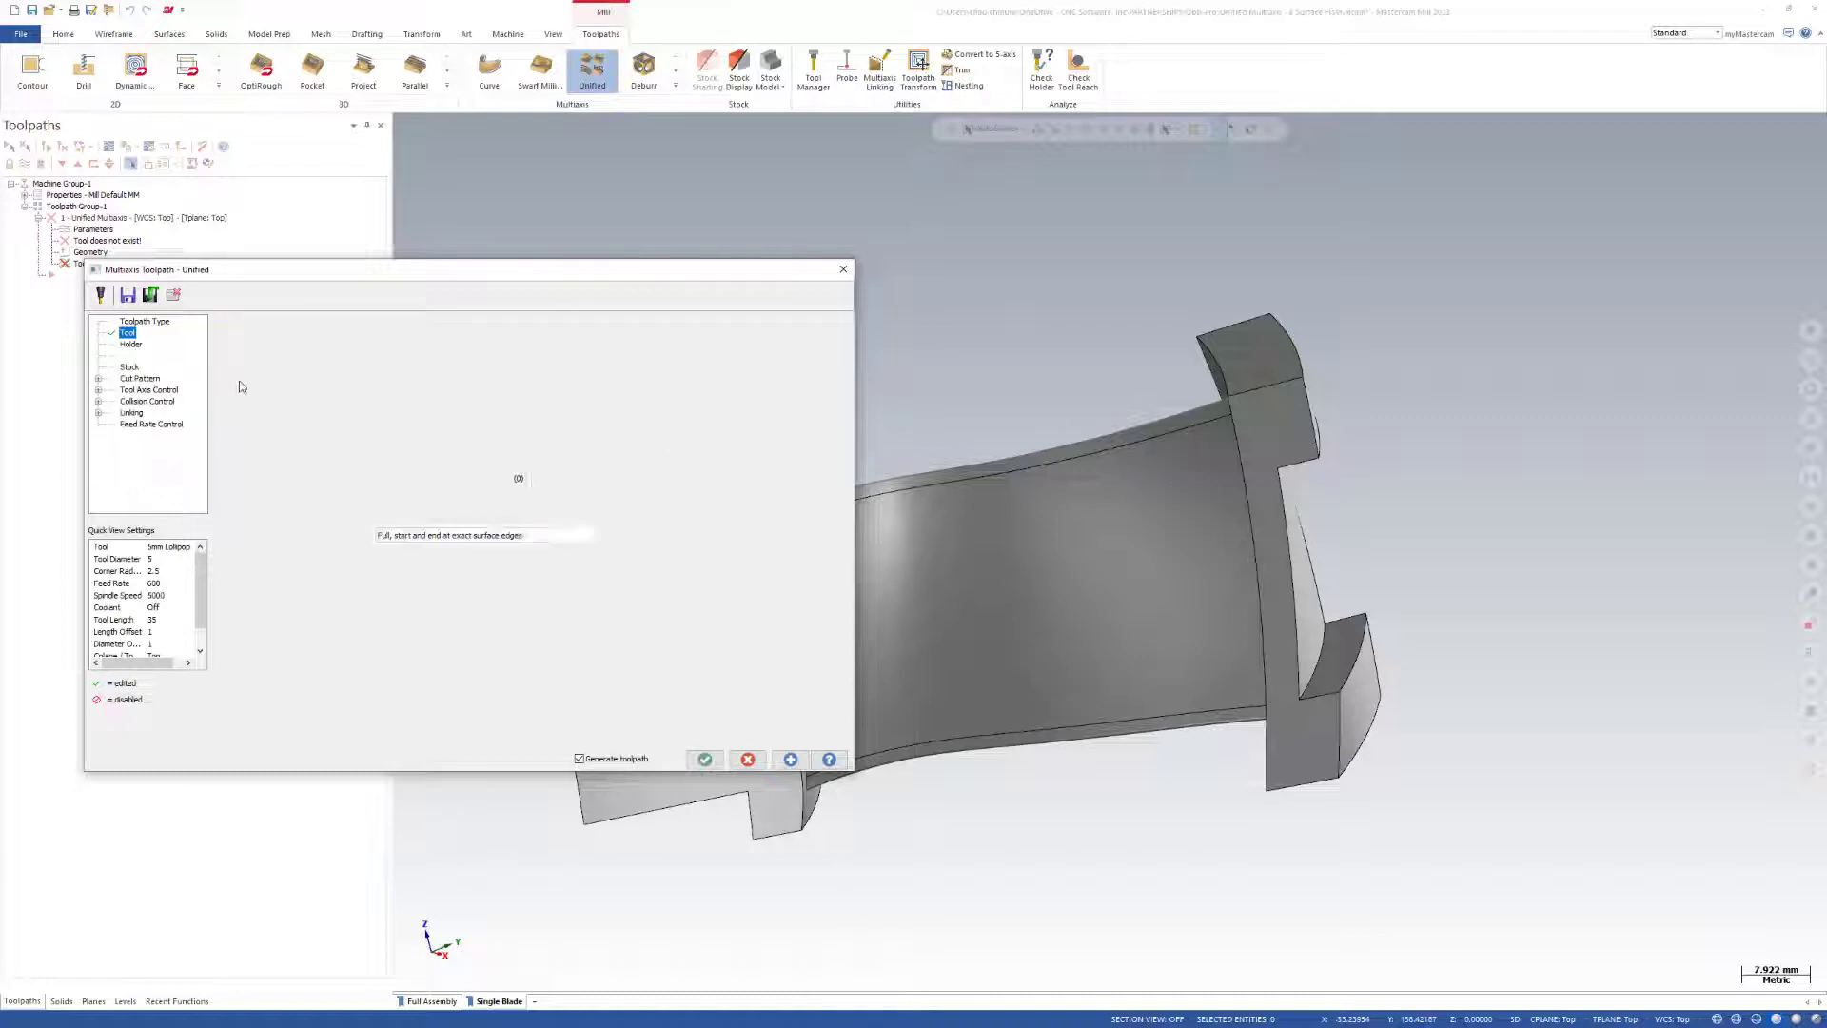
click(551, 479)
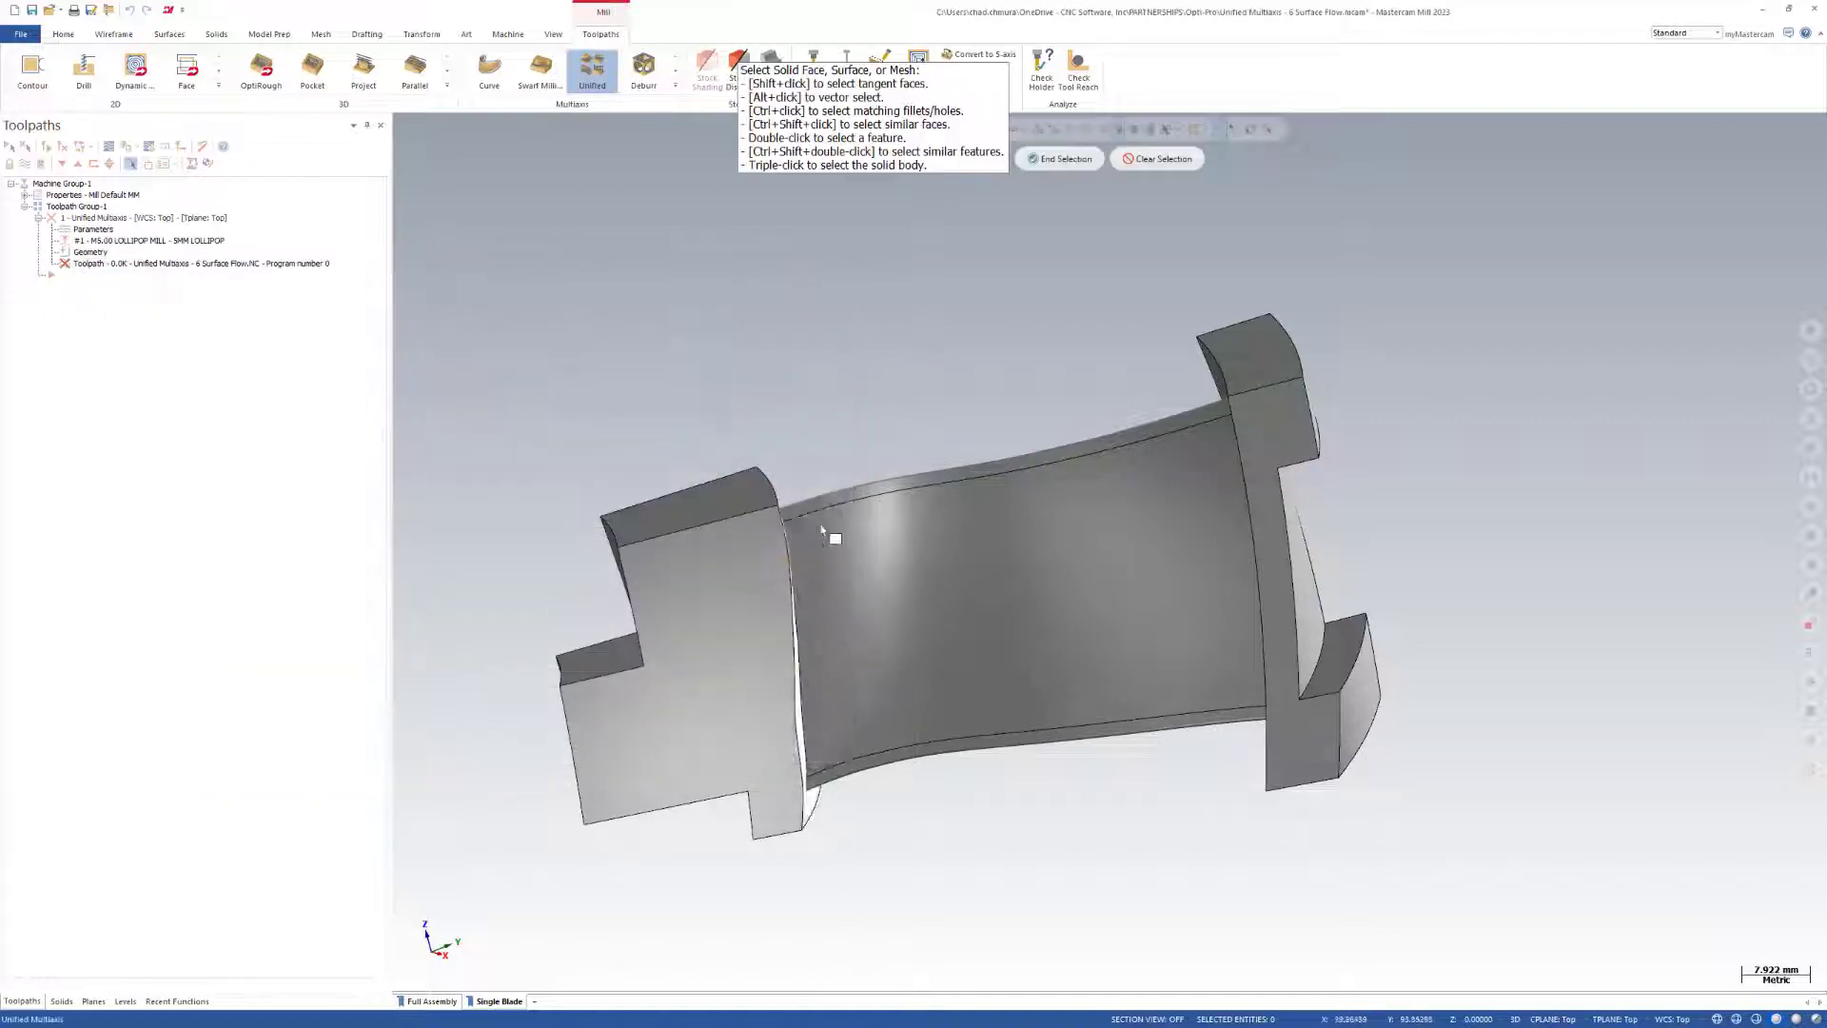
click(918, 497)
click(1057, 159)
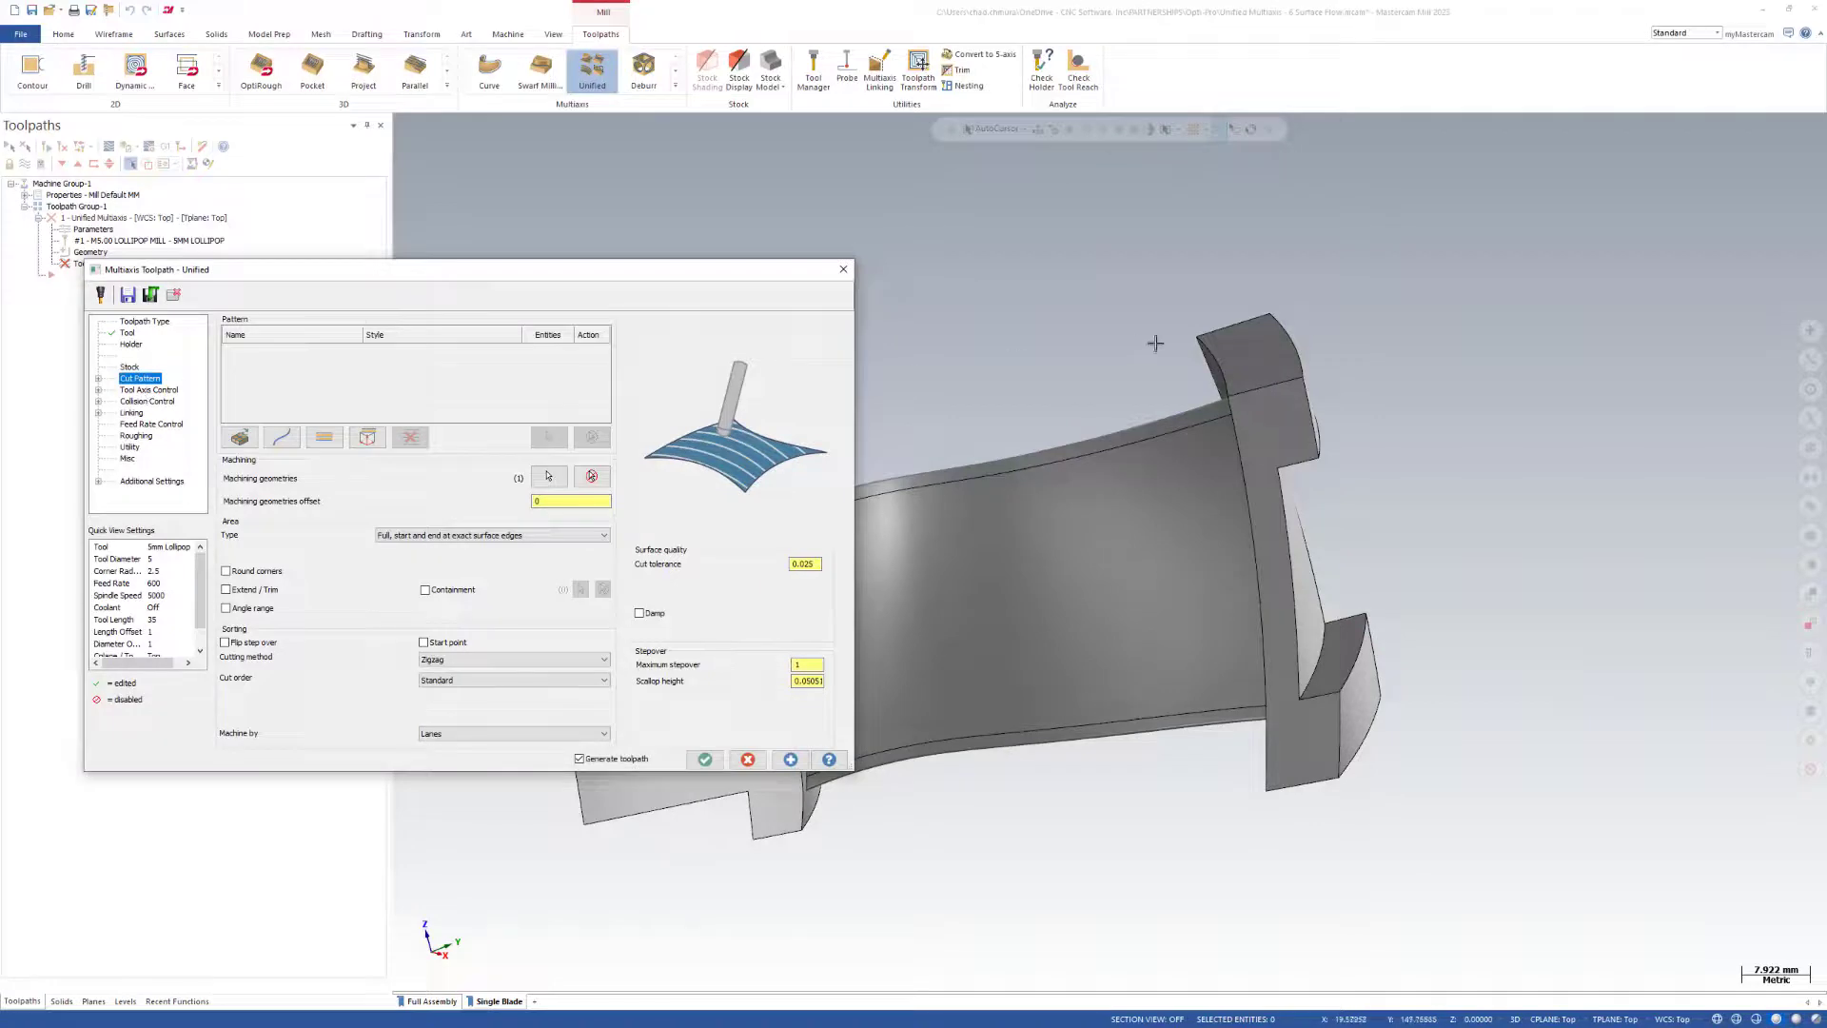
Add a surface pattern with the Flowline U style and generate the toolpath on the blade face.
middle_drag(1158, 343, 1360, 445)
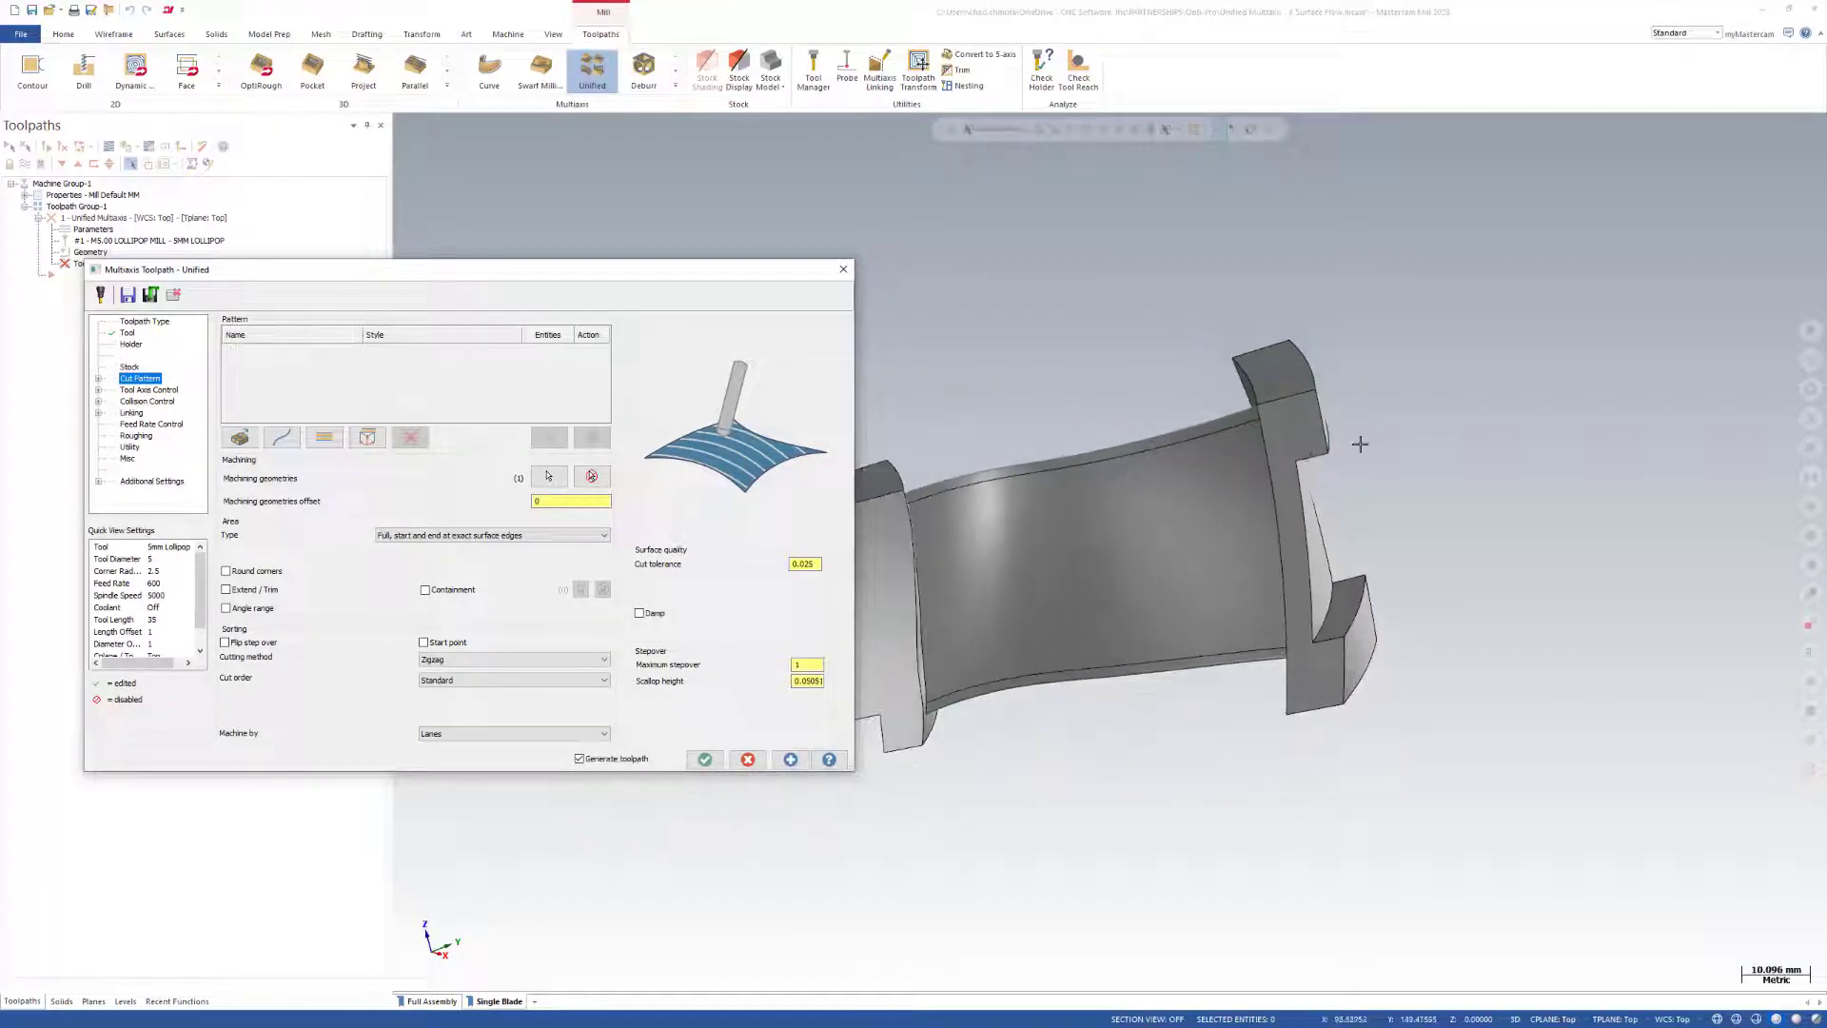
click(325, 437)
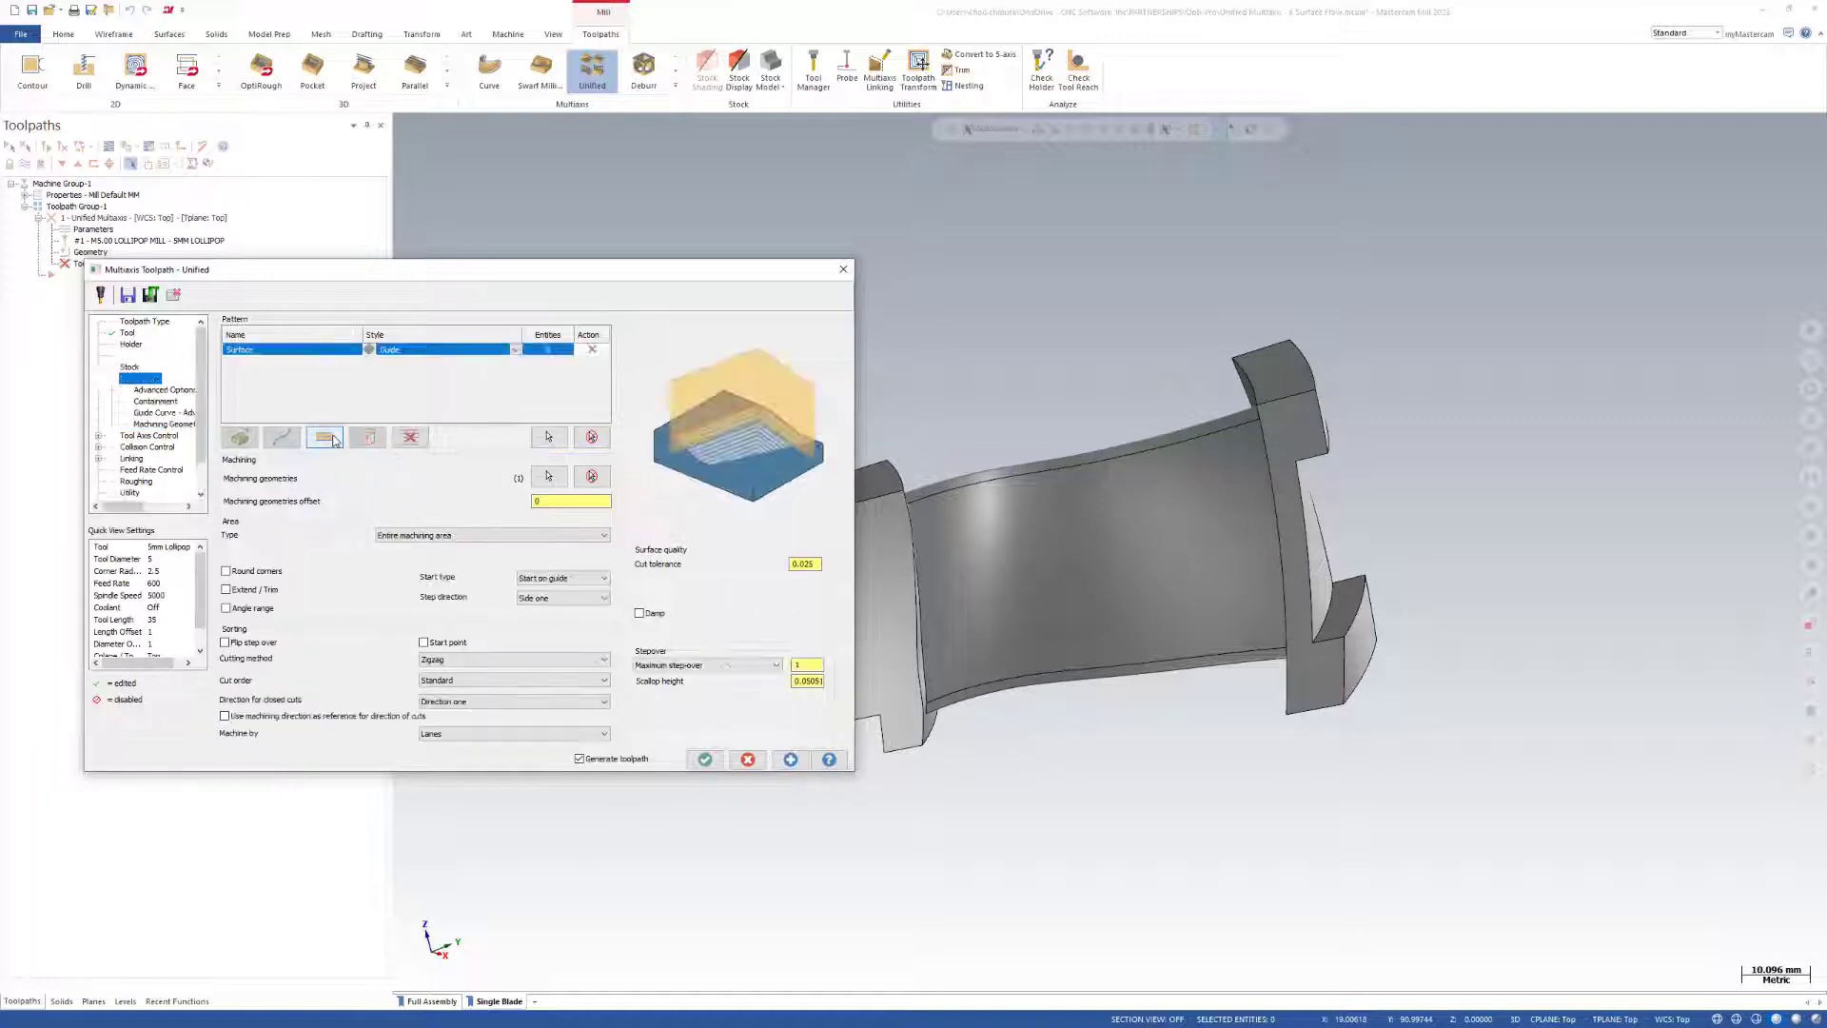
click(518, 350)
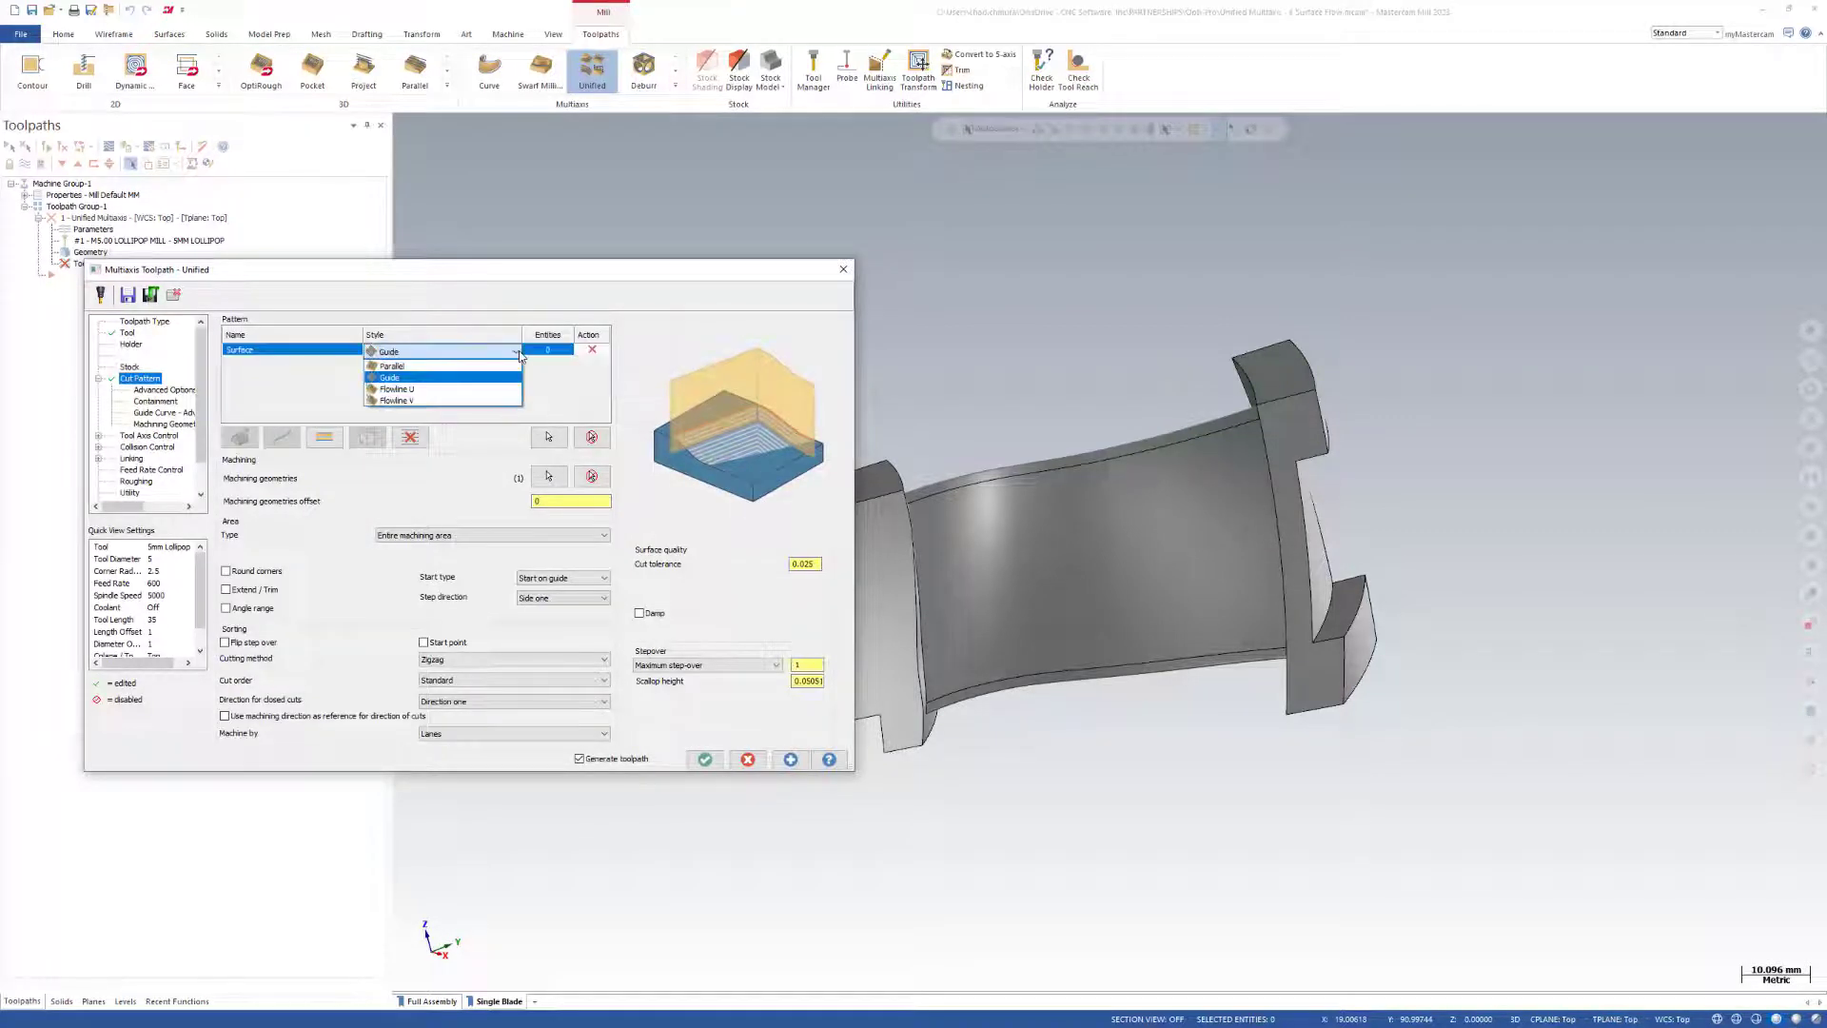
click(456, 390)
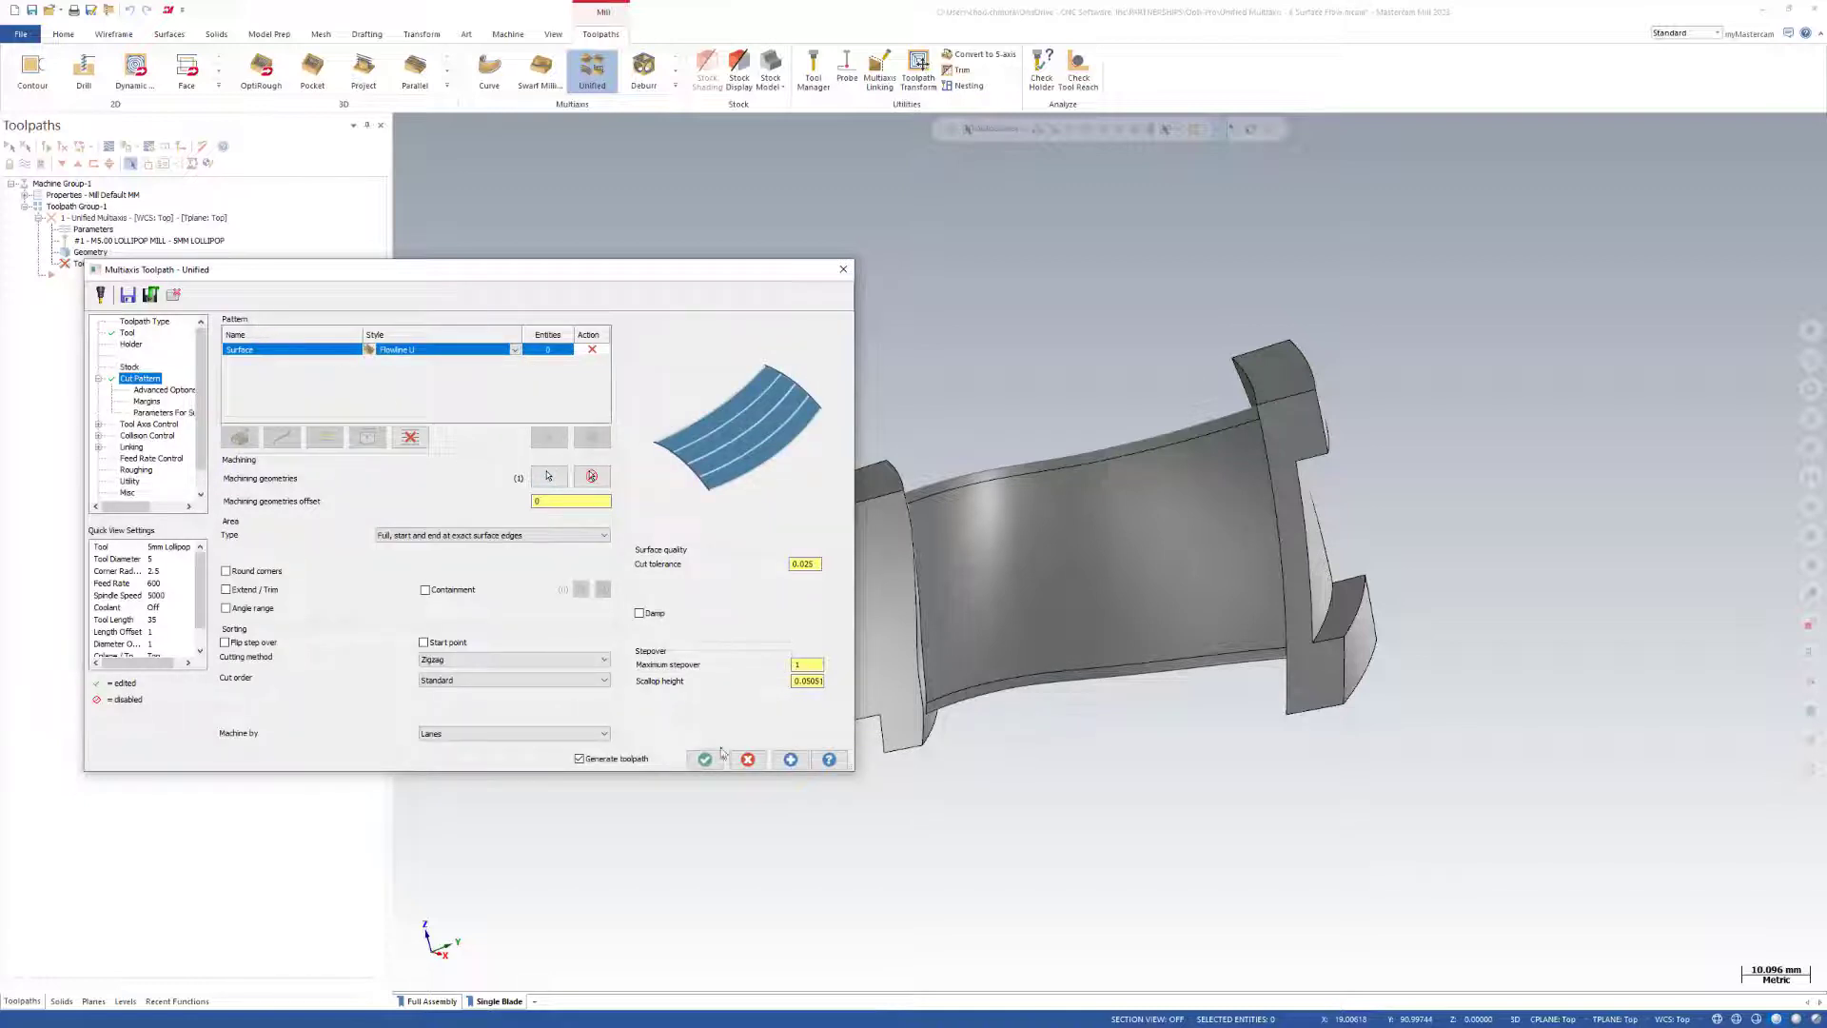
click(790, 759)
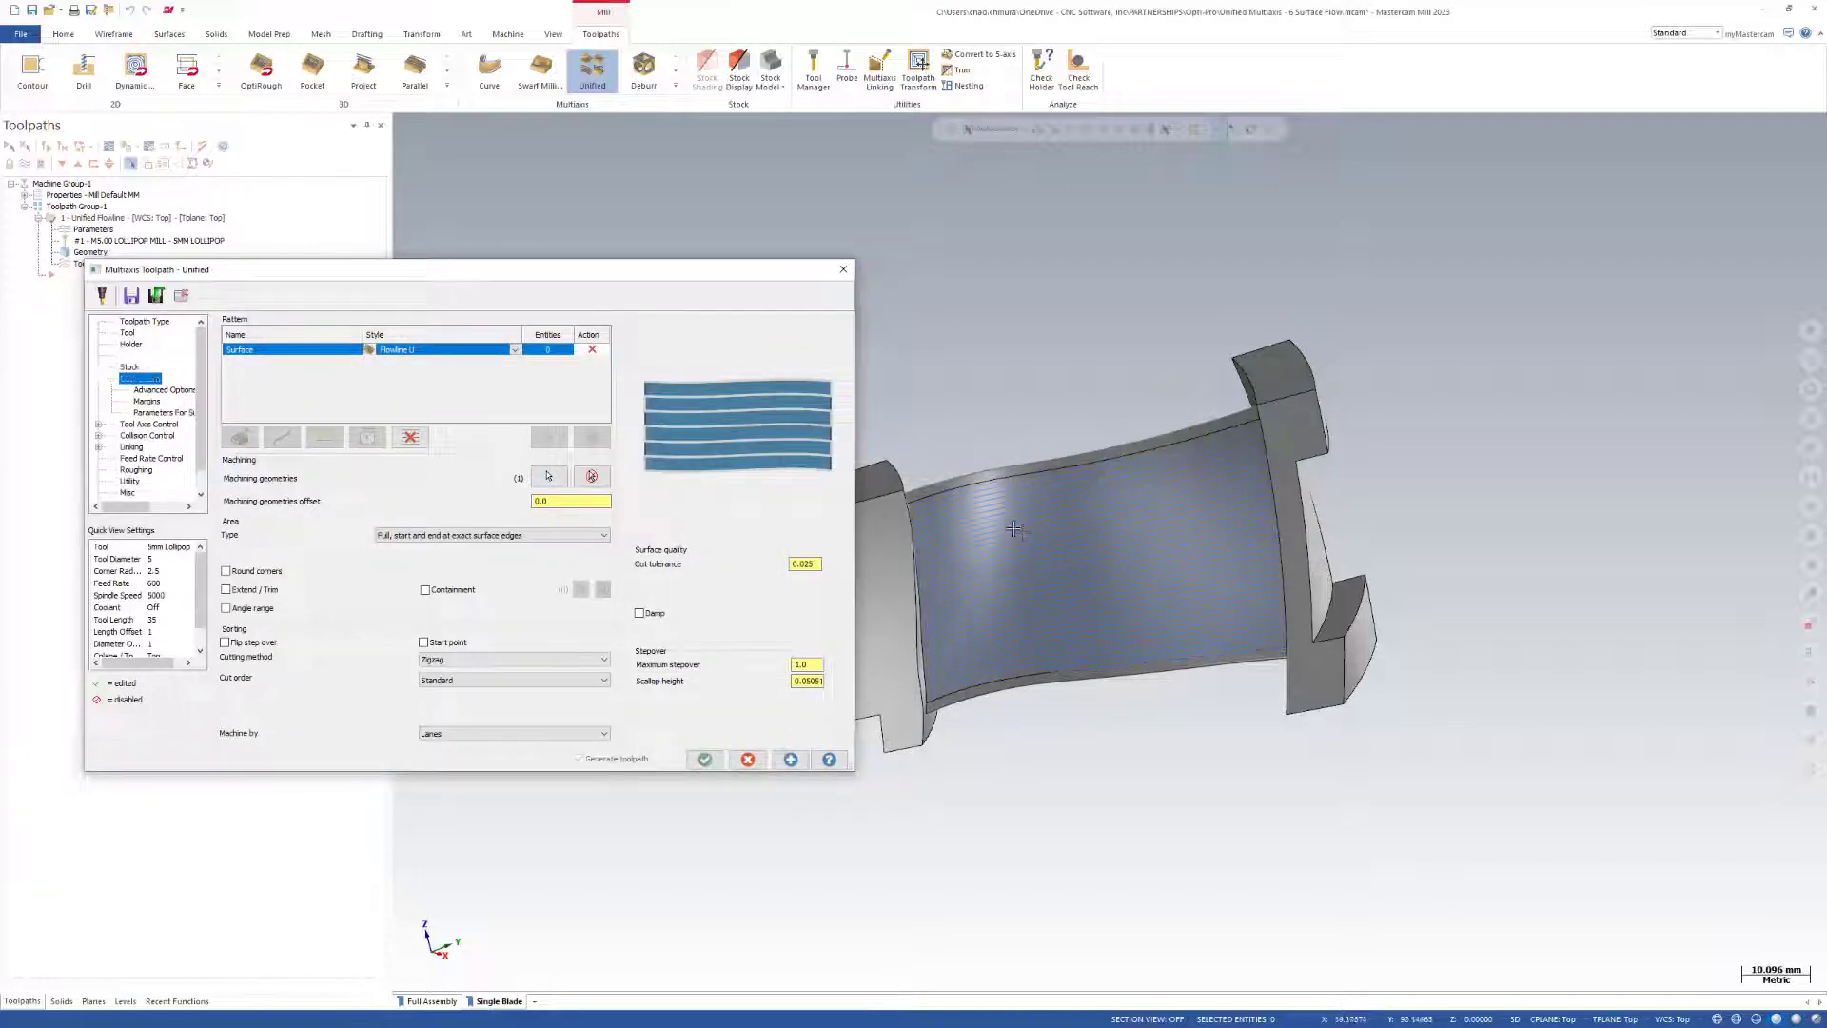
middle_drag(1014, 529, 1255, 548)
Change the surface pattern's style to Flowline V and regenerate the toolpath across the blade.
click(515, 350)
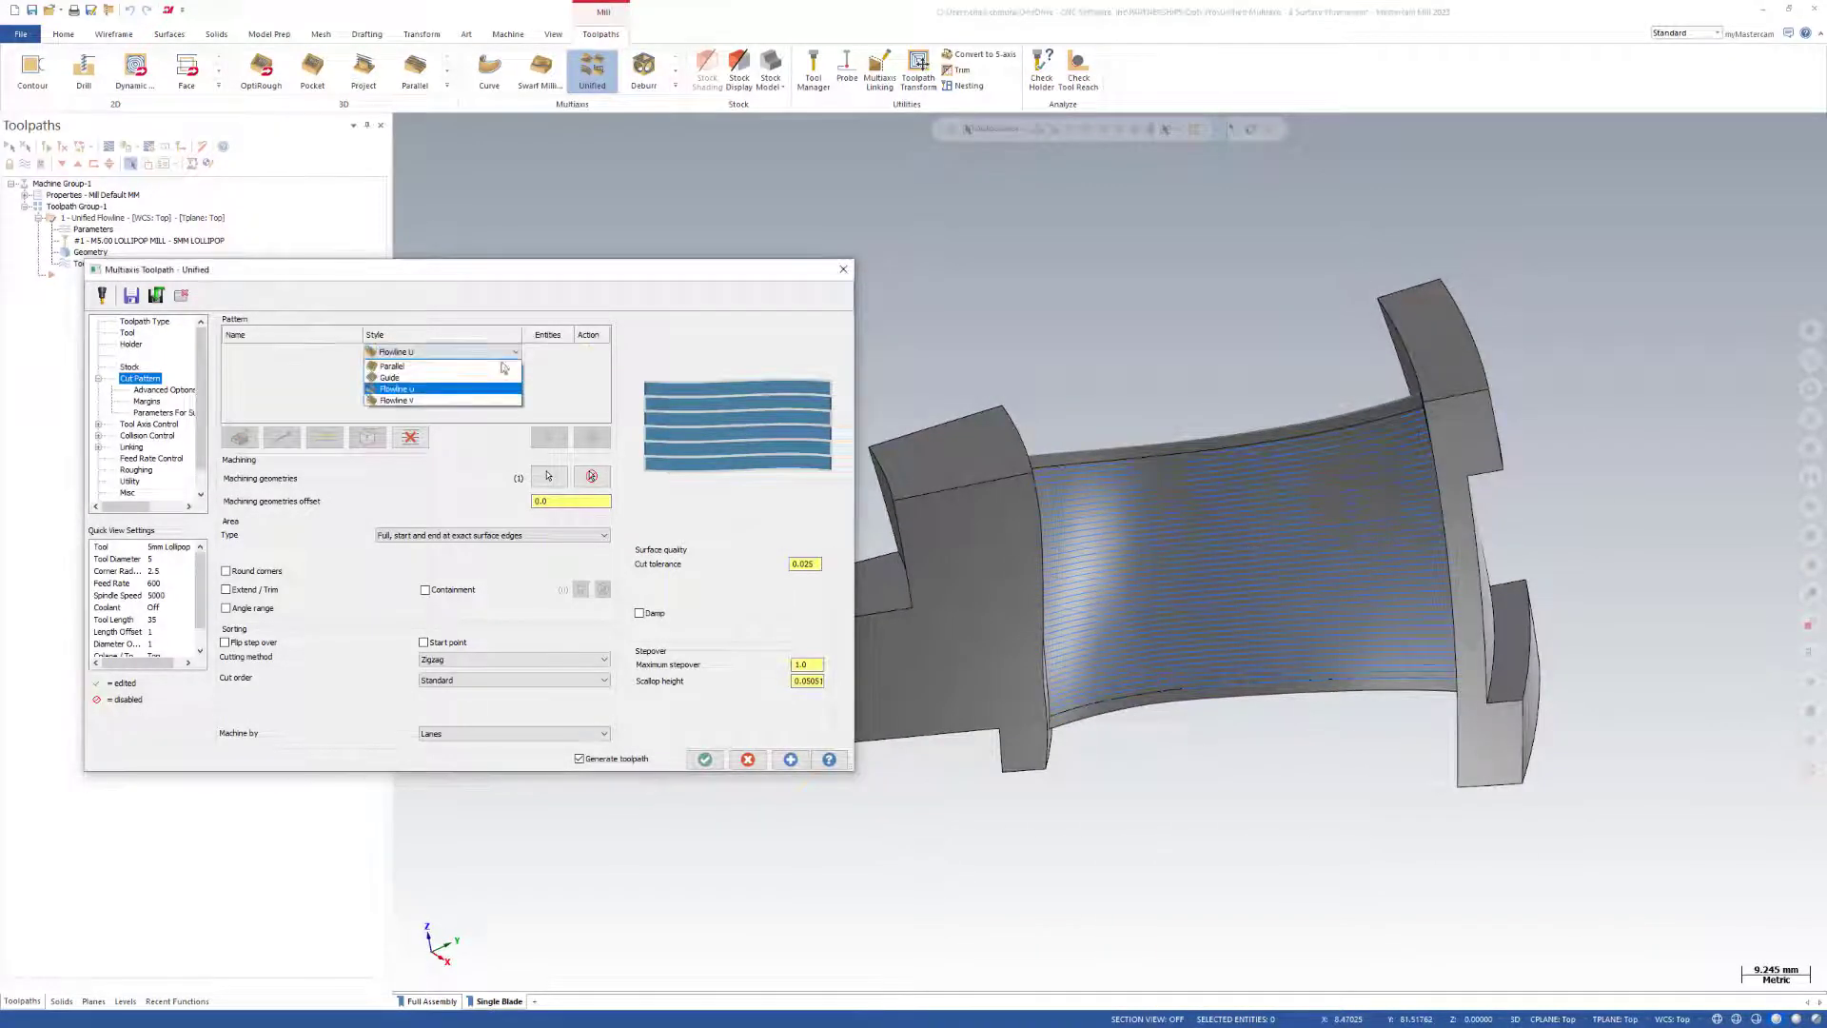
click(425, 406)
click(705, 761)
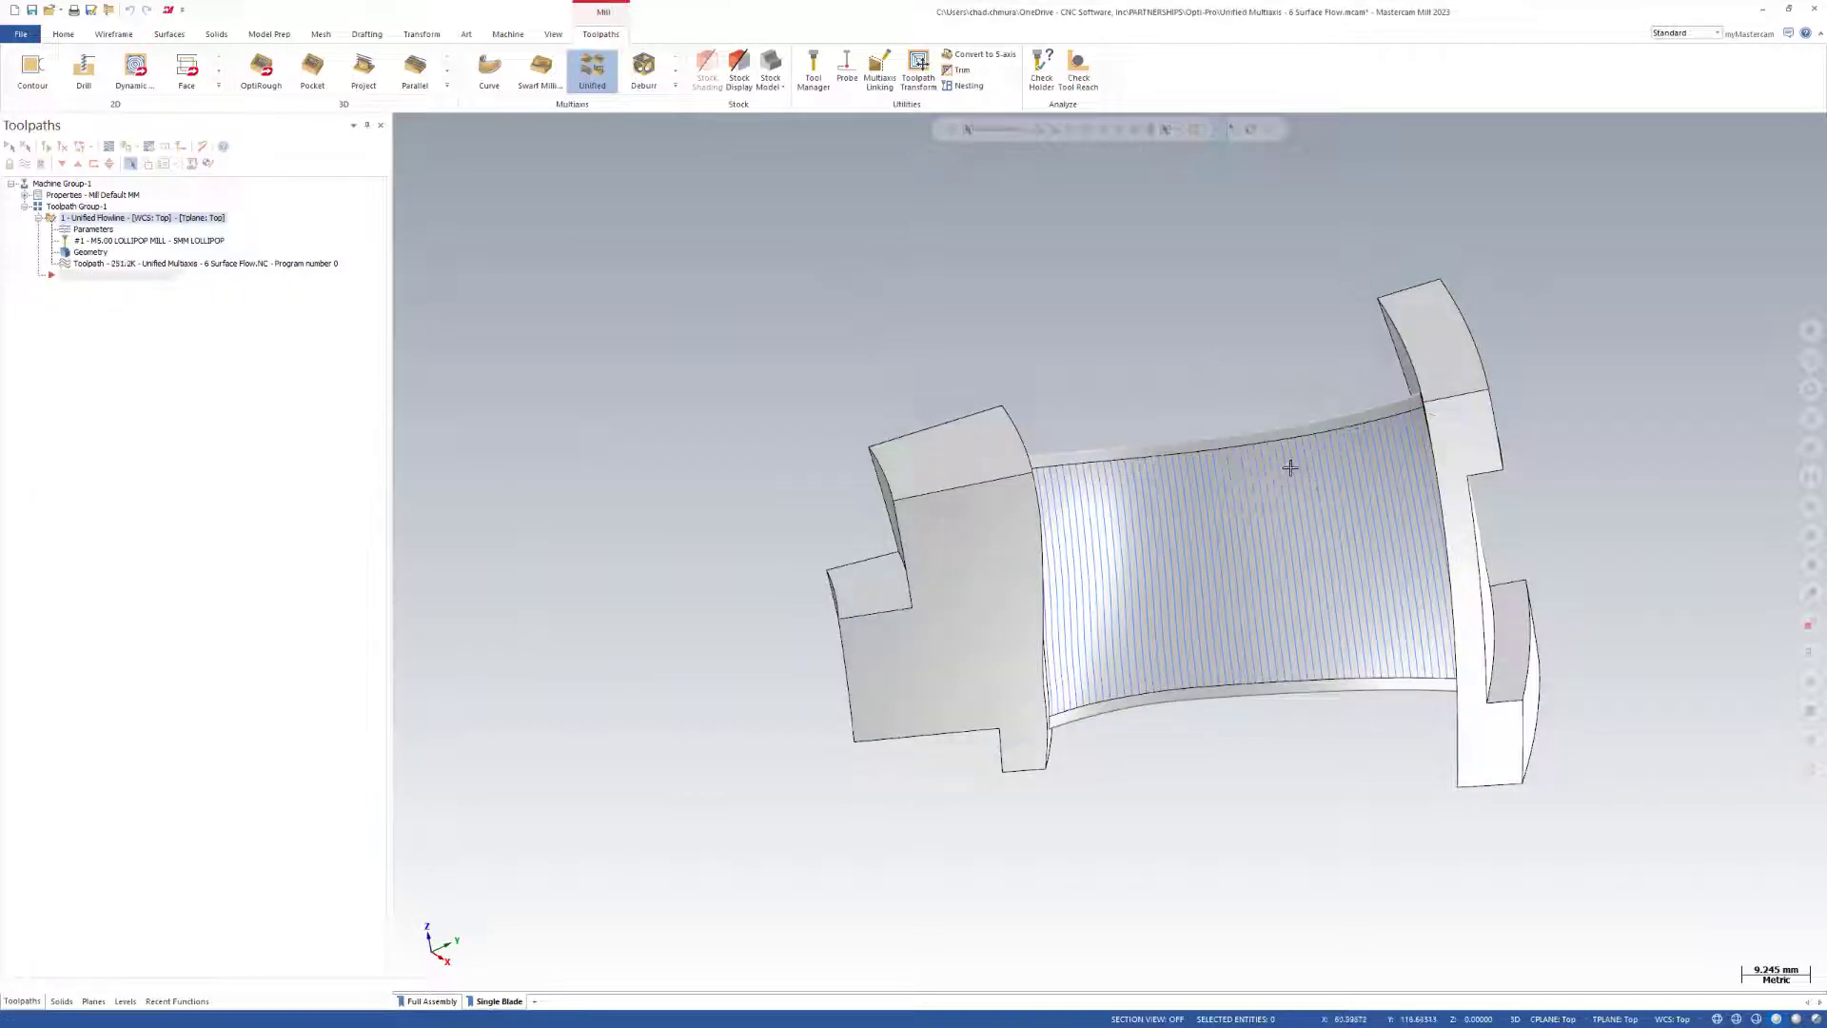
mouse_move(1383, 575)
middle_down()
mouse_move(1247, 570)
mouse_move(1513, 559)
middle_up()
scroll(1315, 547, up, 5)
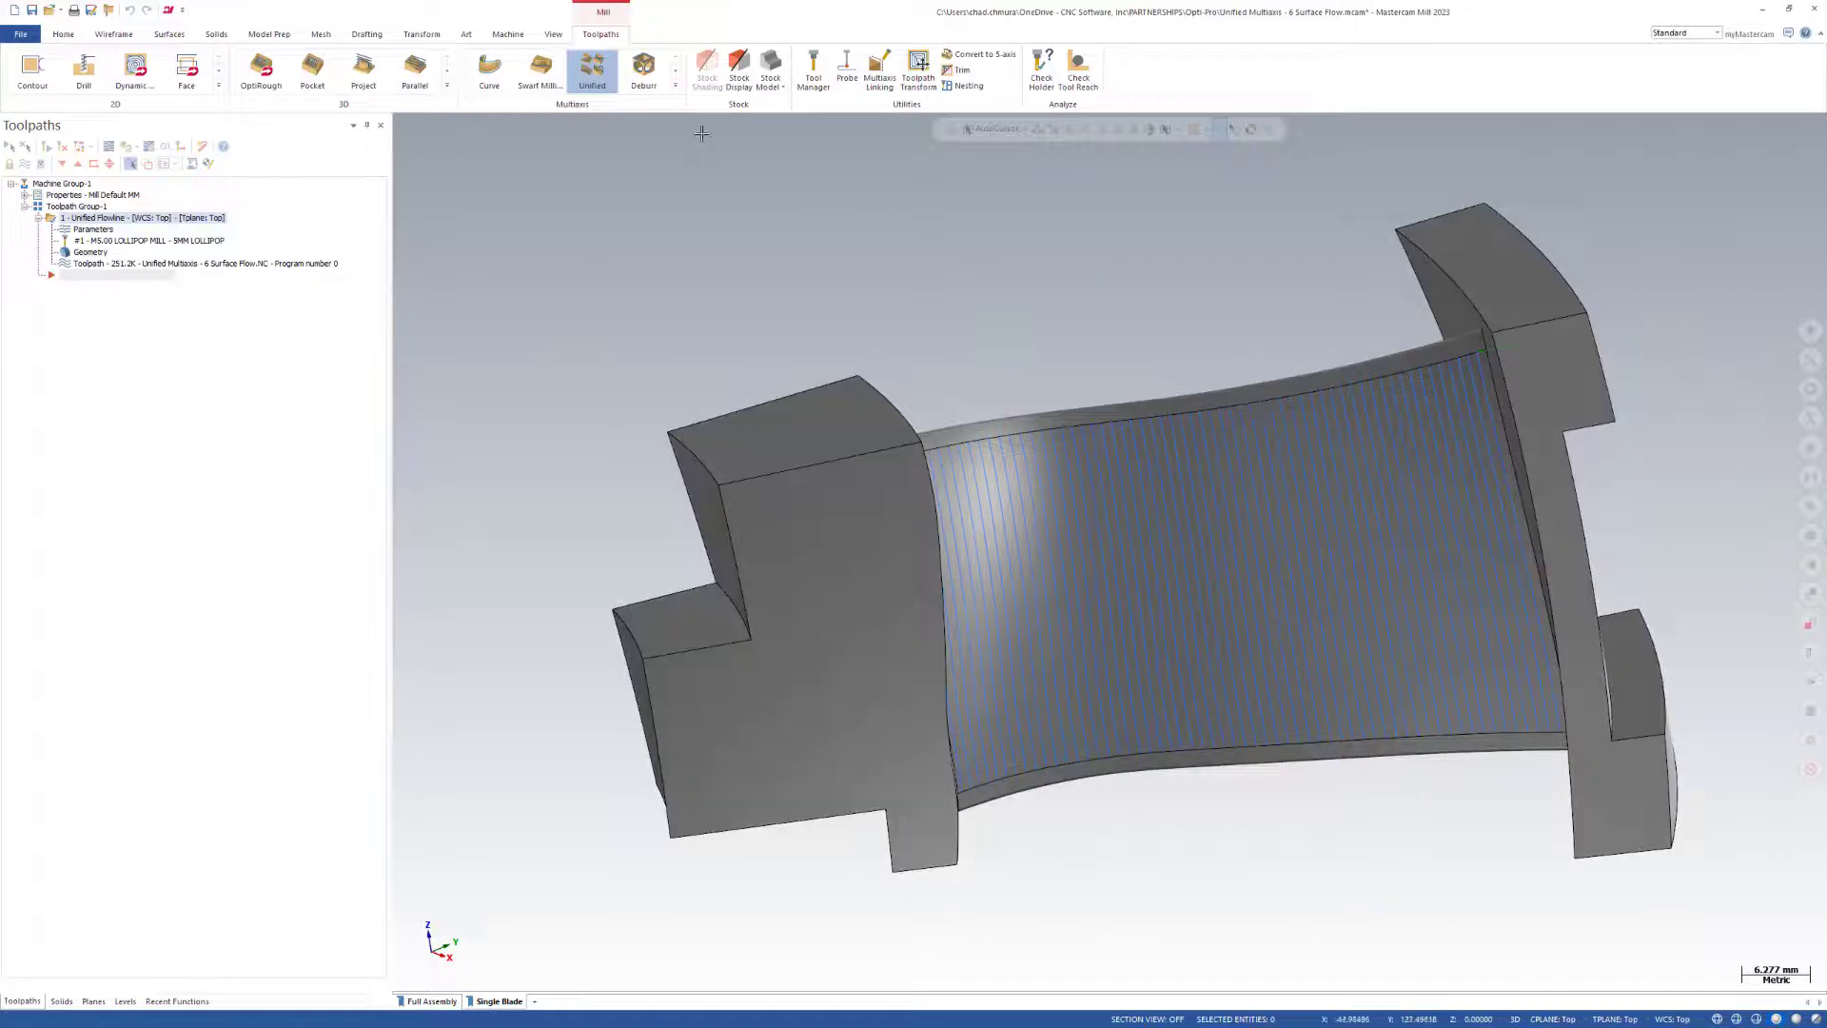
Review the cut pattern and tool axis control settings of a separate Flow toolpath, and discard that operation.
click(677, 86)
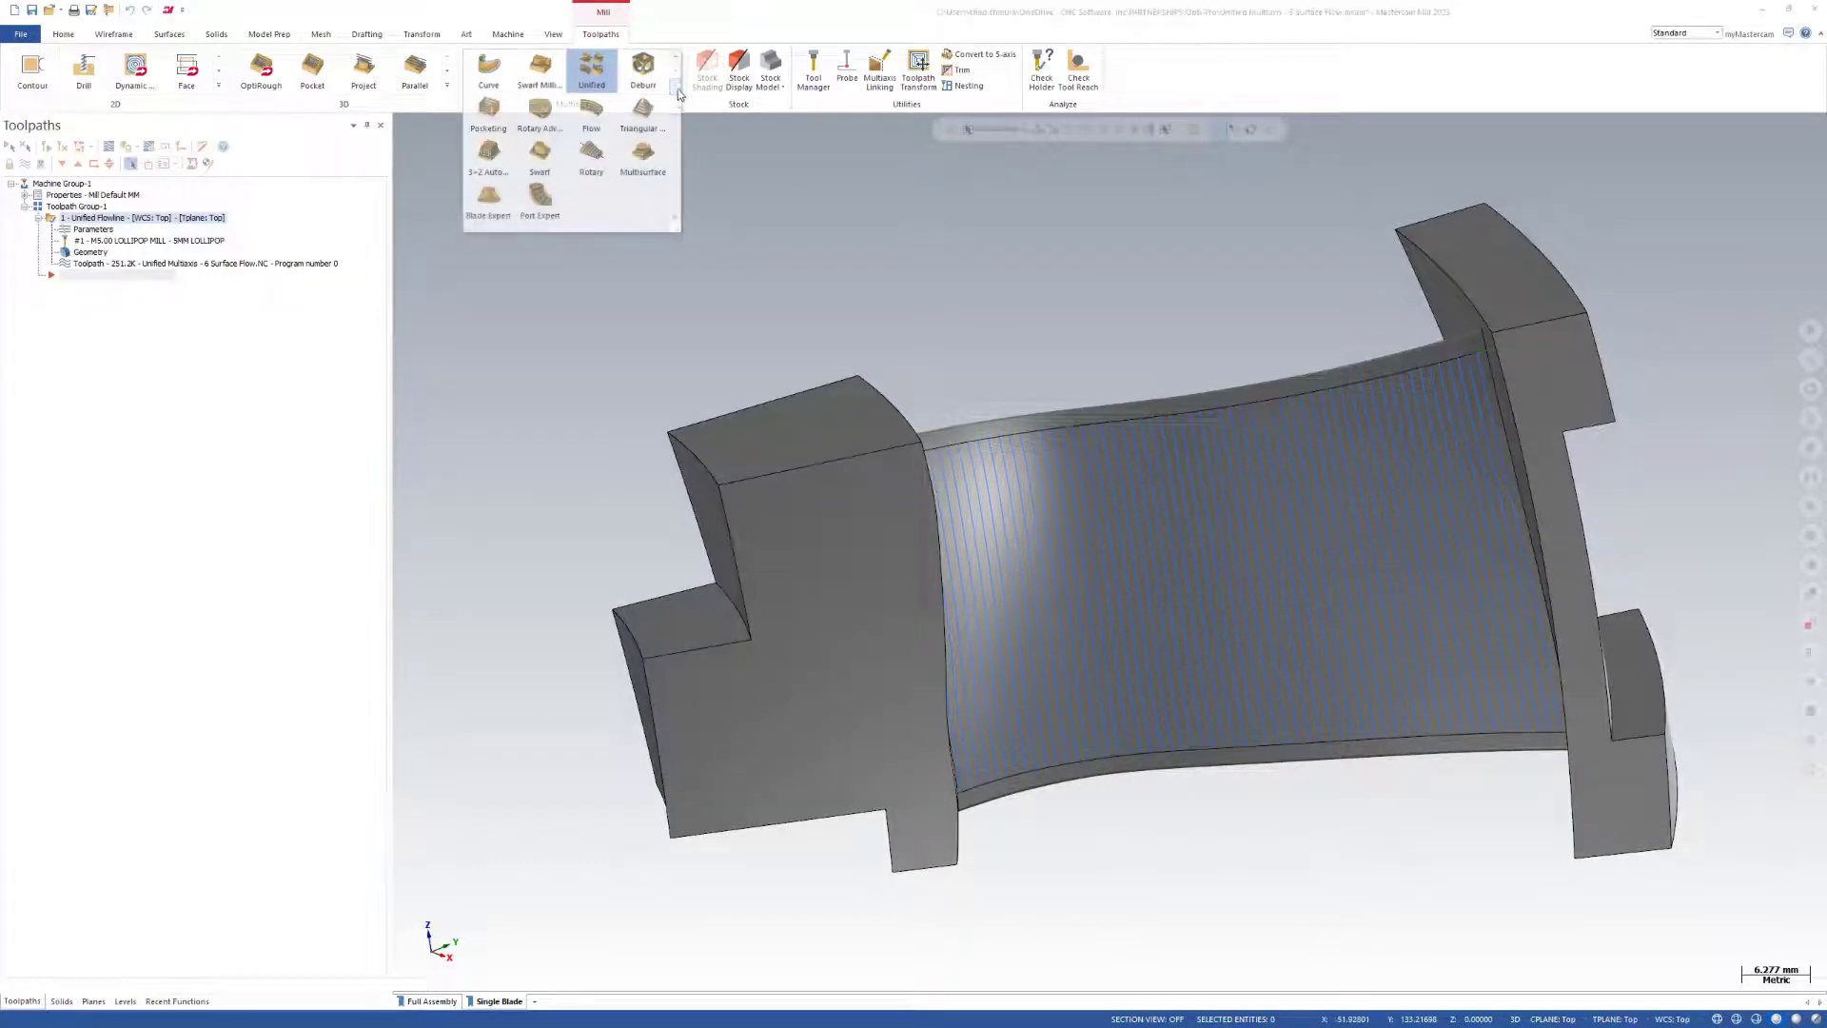
click(590, 116)
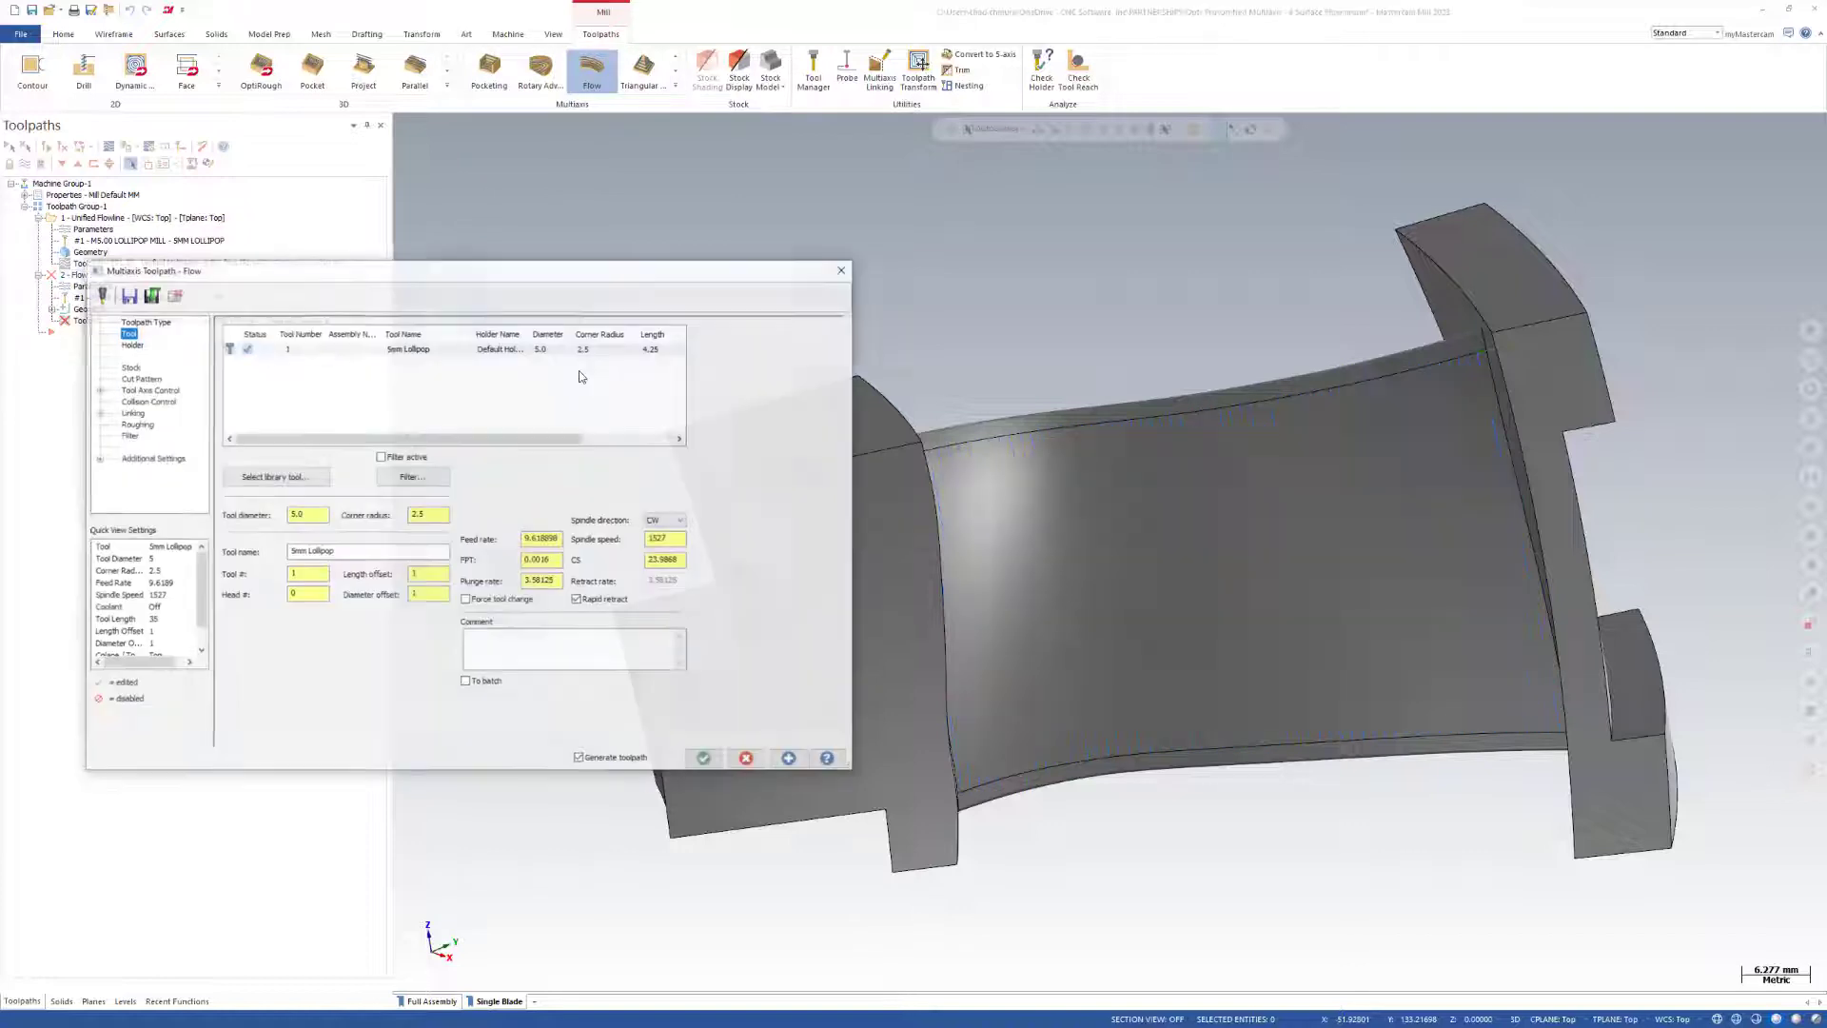
click(147, 379)
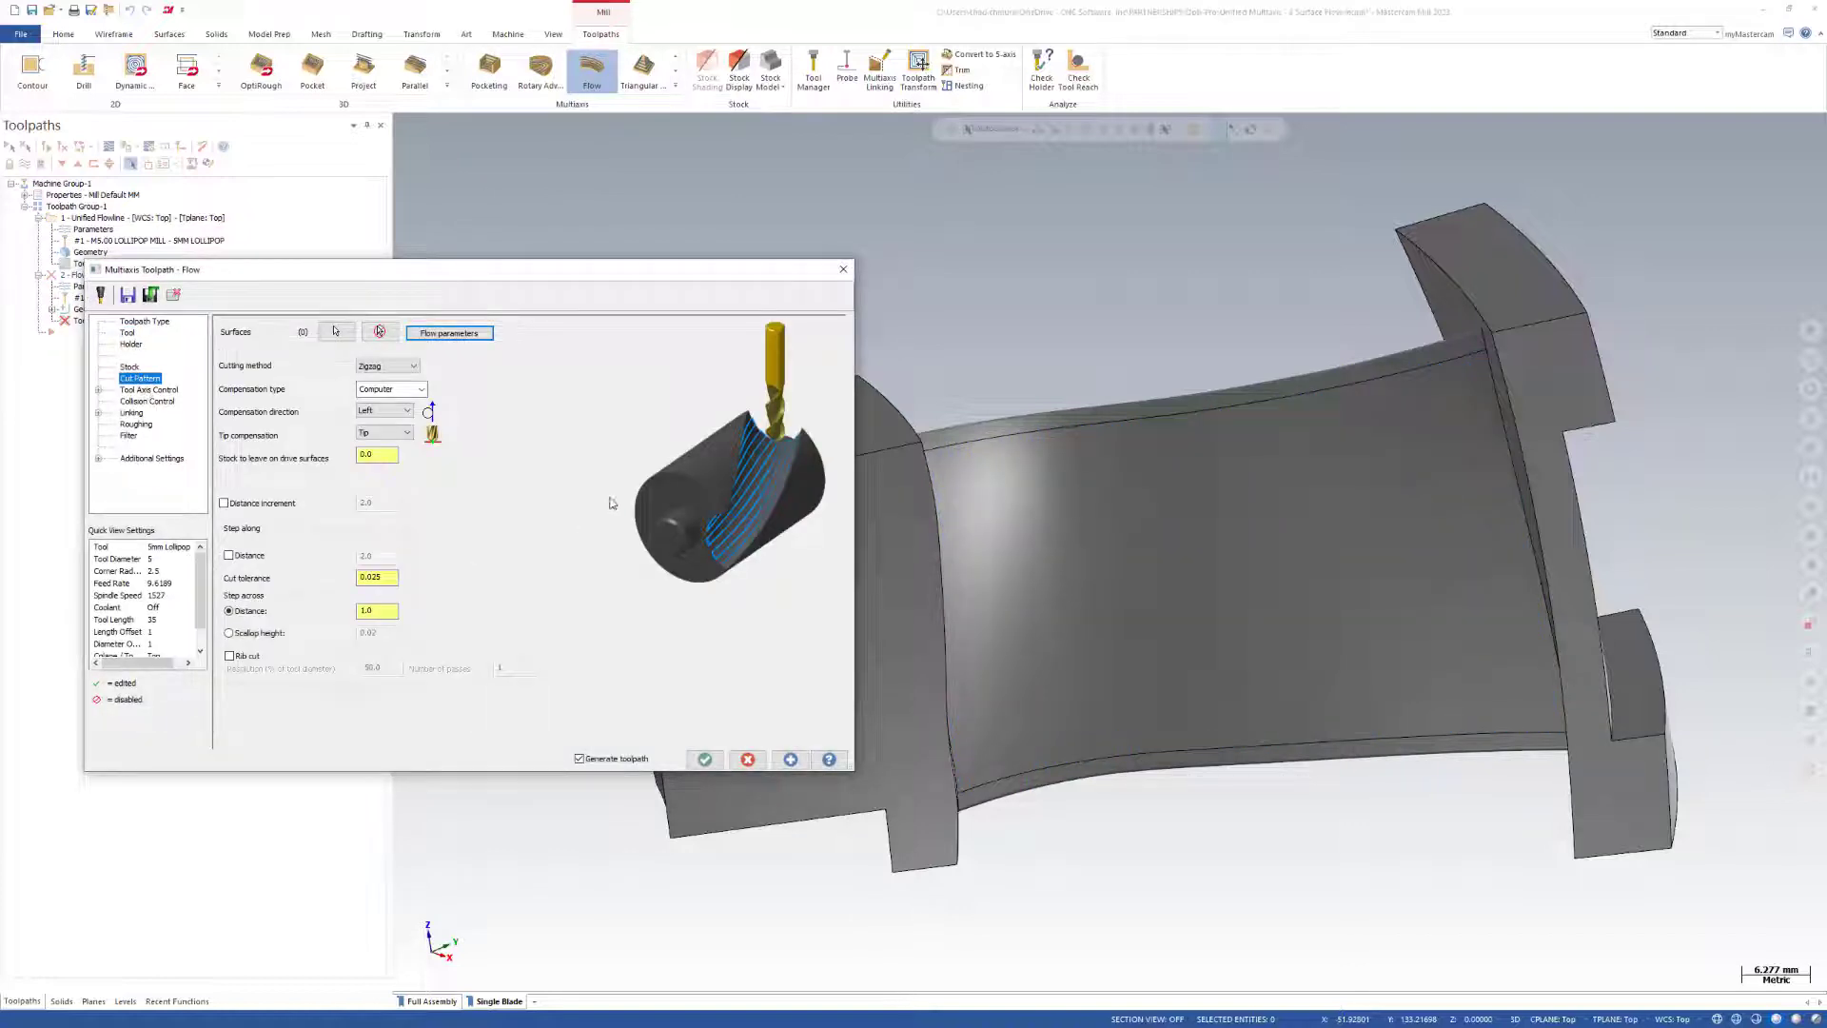
click(149, 391)
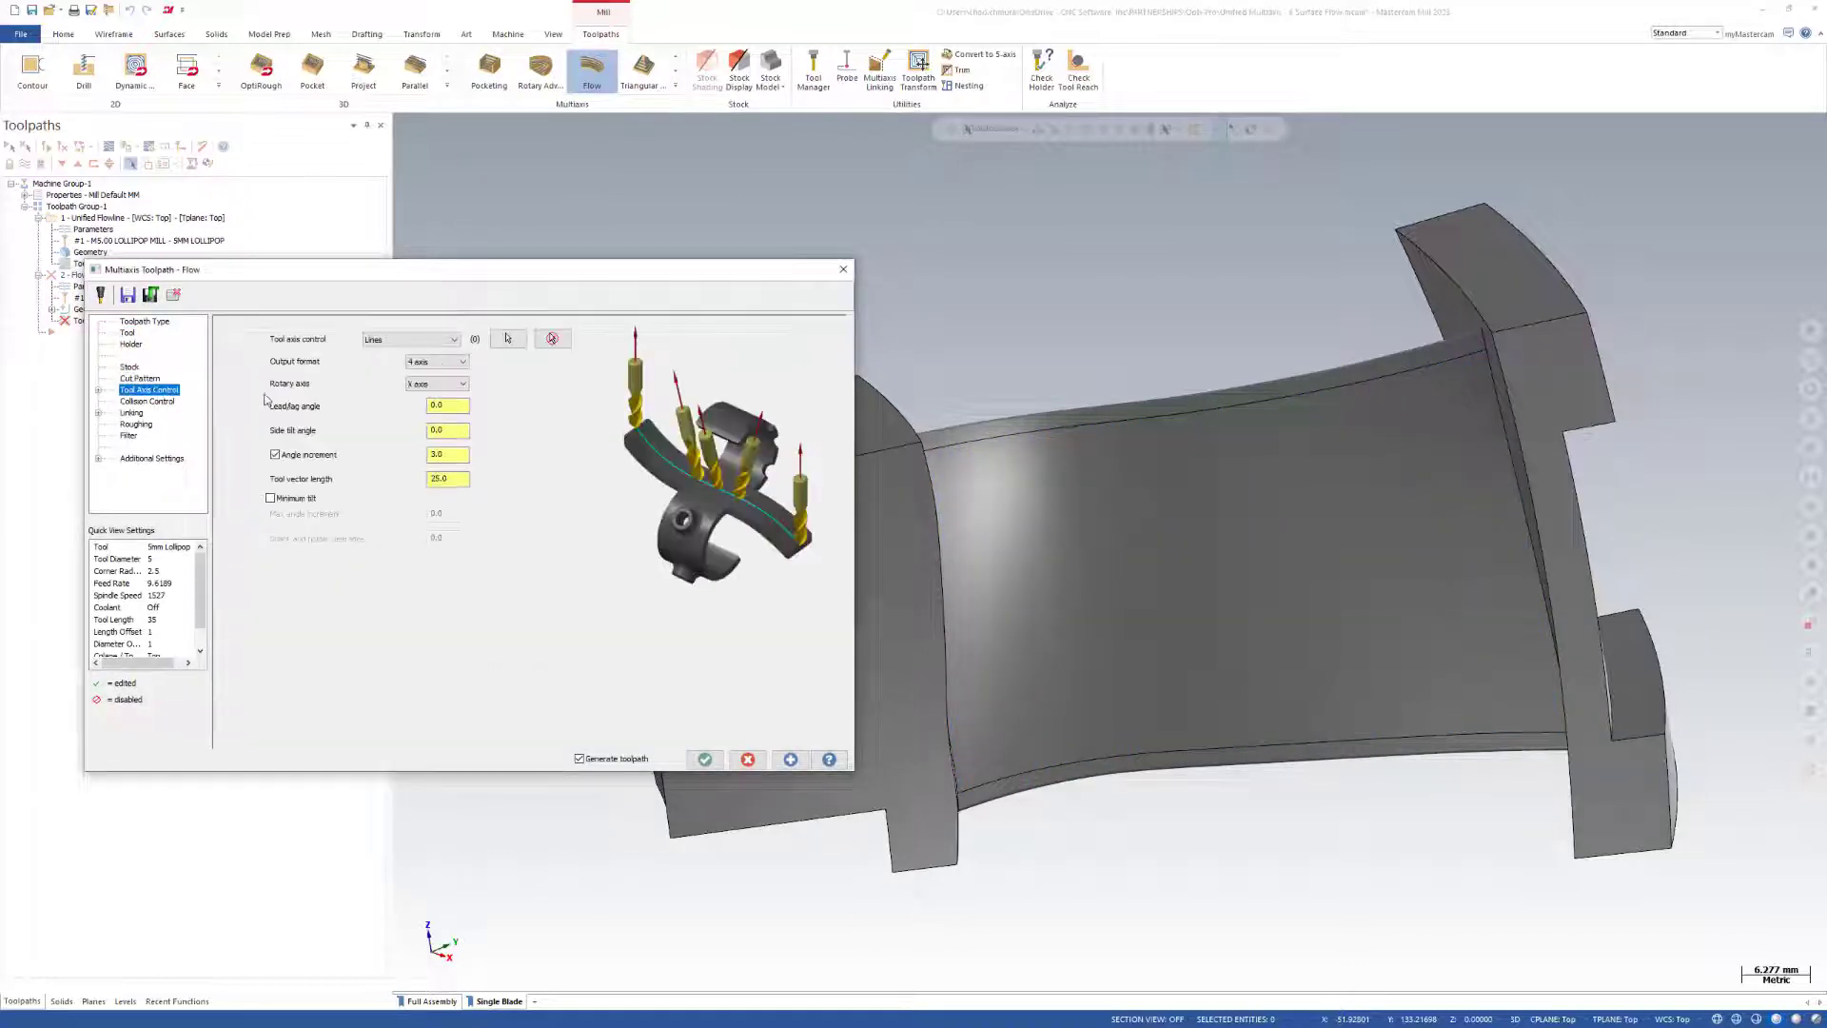
click(152, 402)
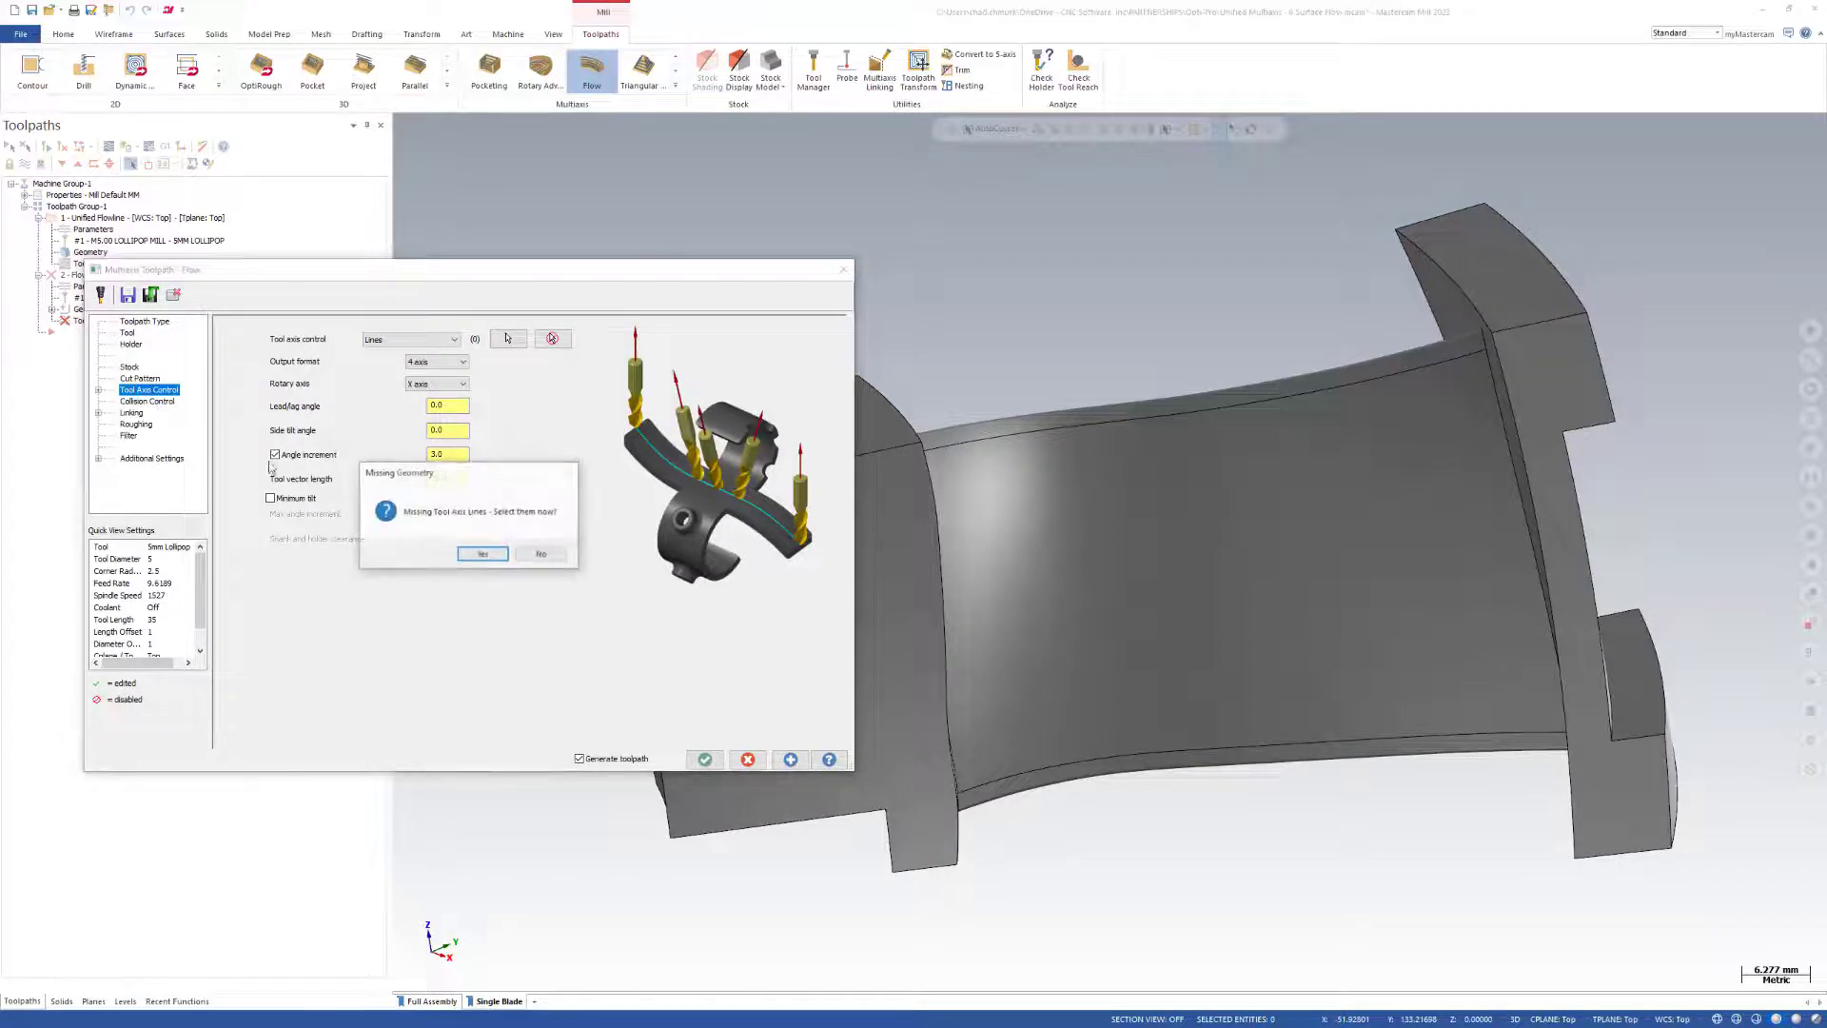
click(531, 541)
click(759, 762)
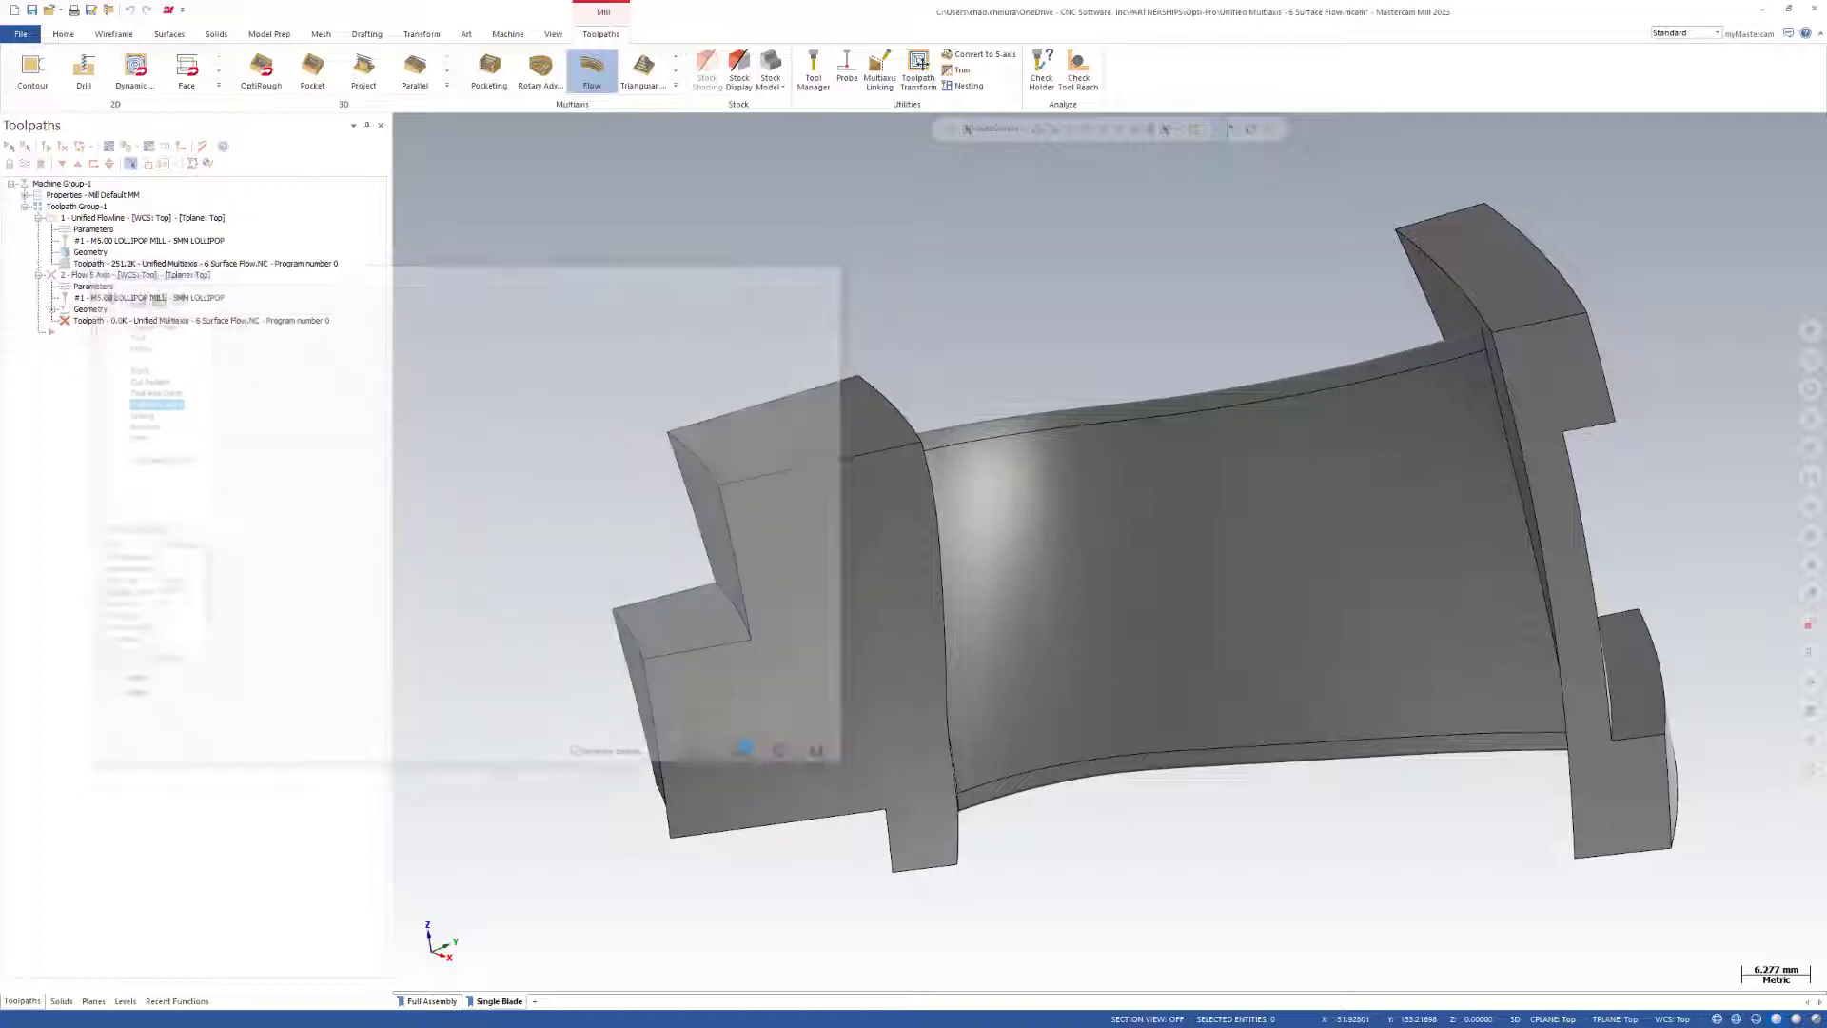
click(975, 553)
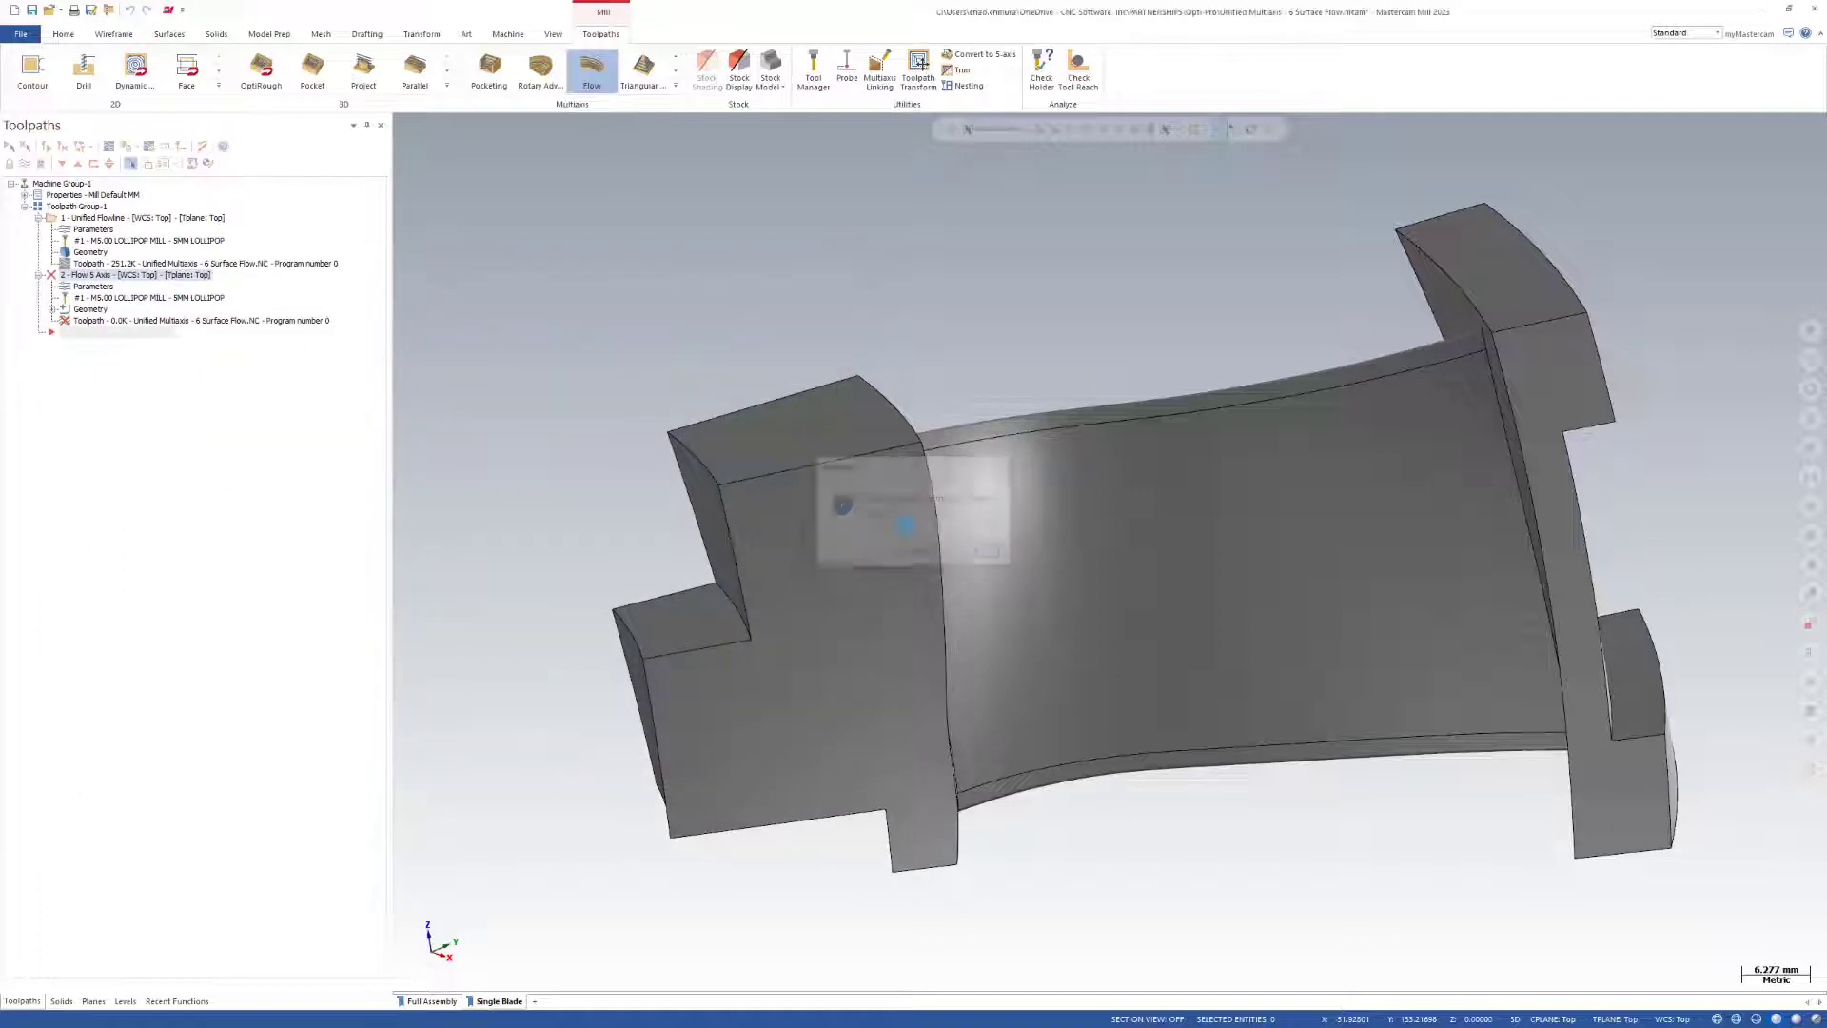
Review the Unified operation's cut pattern, tool axis control and collision control settings without changing them, and inspect its flowlines on the blade.
click(91, 231)
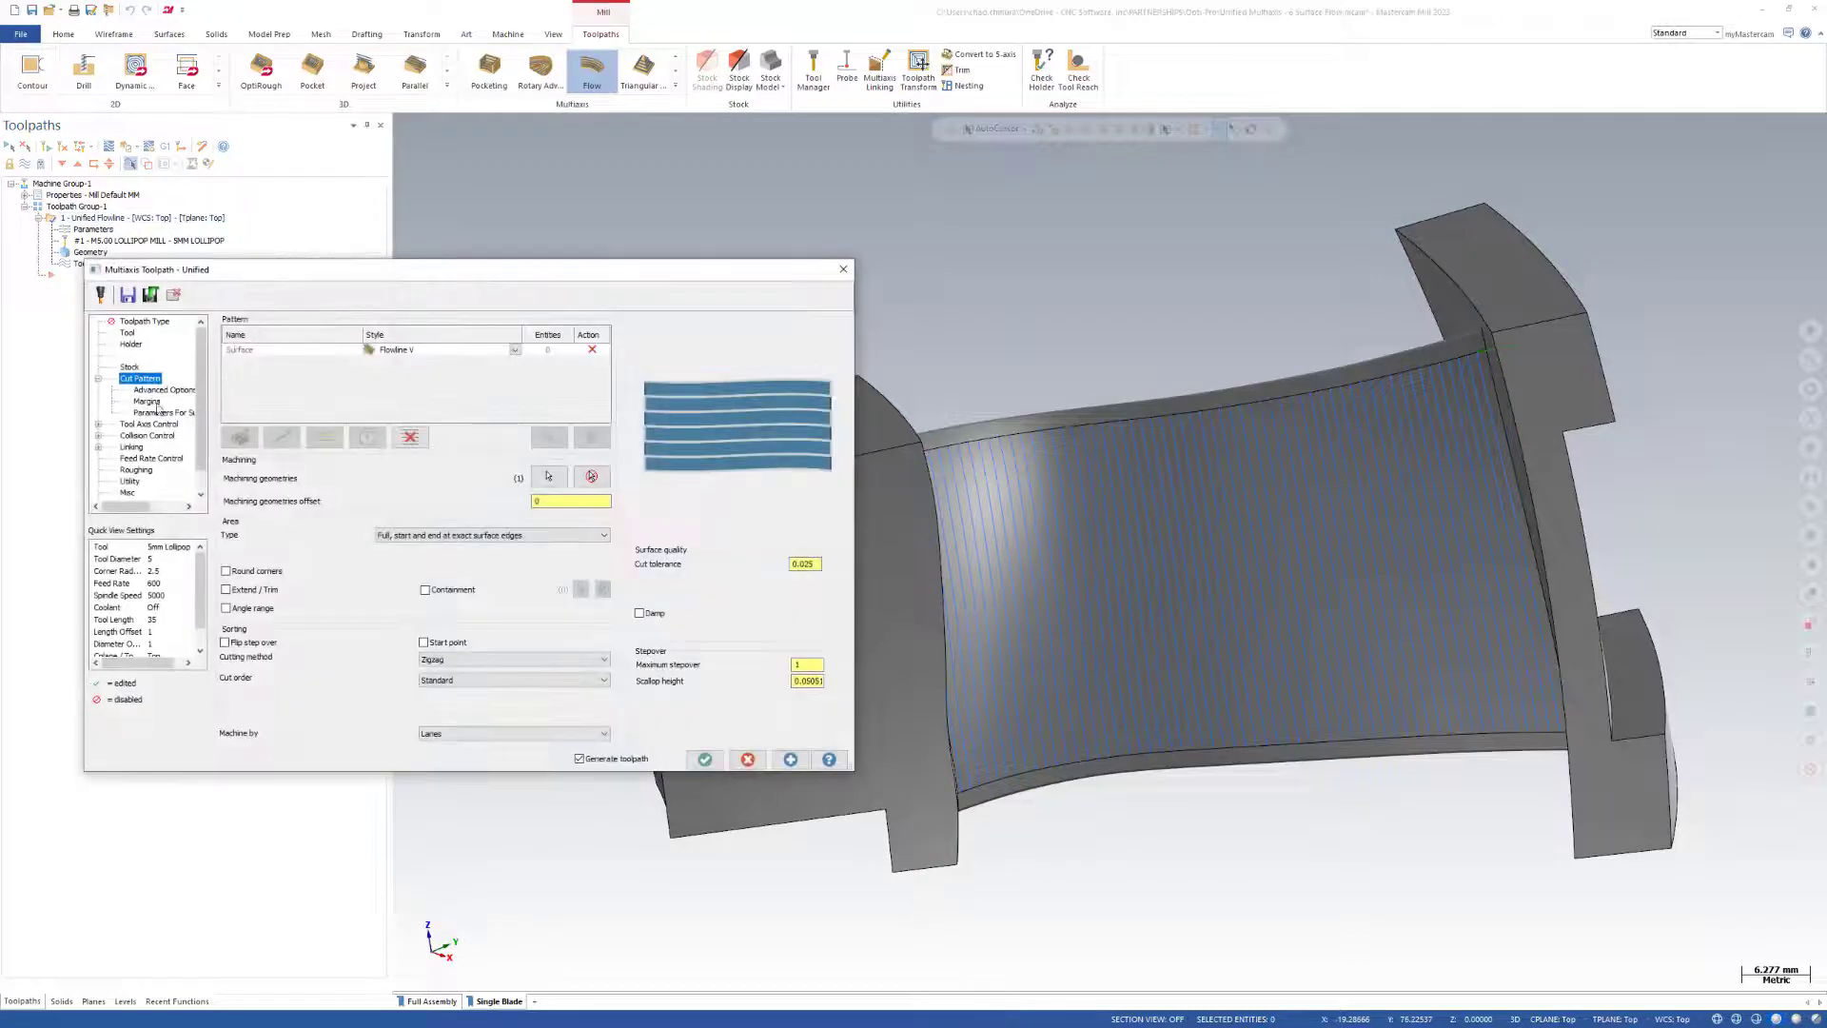
click(155, 424)
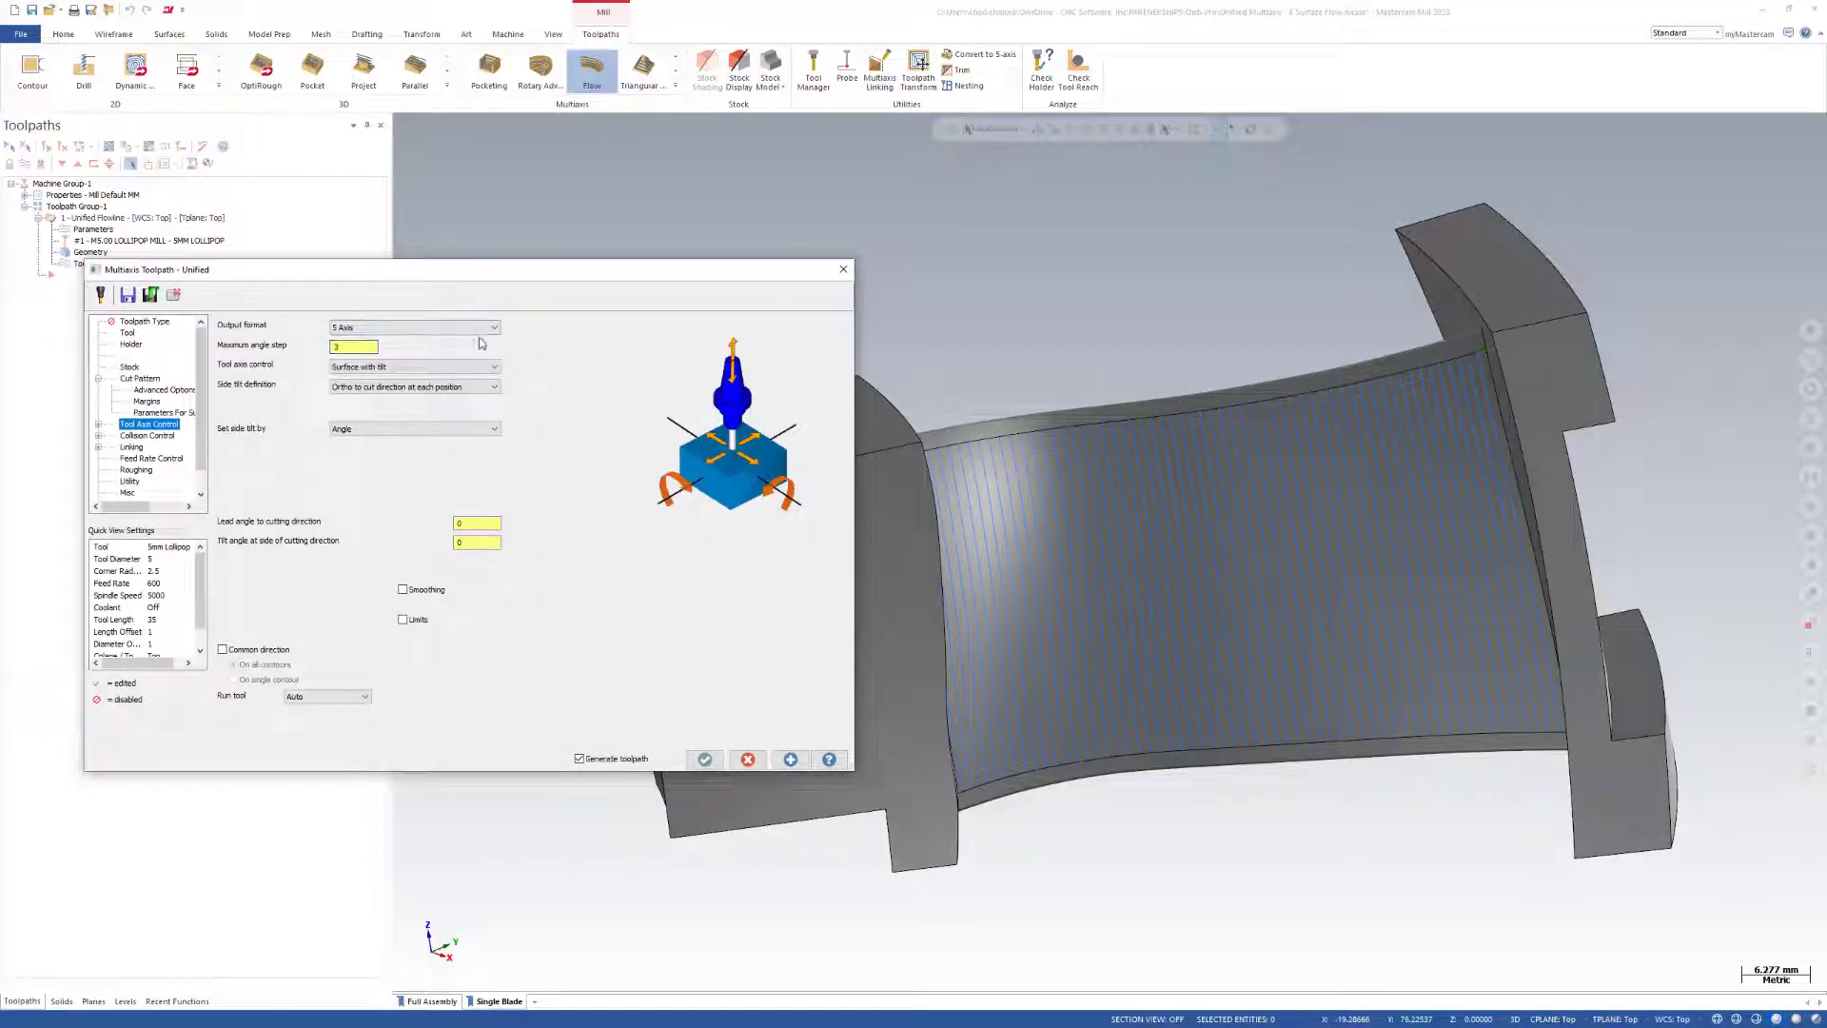
click(156, 436)
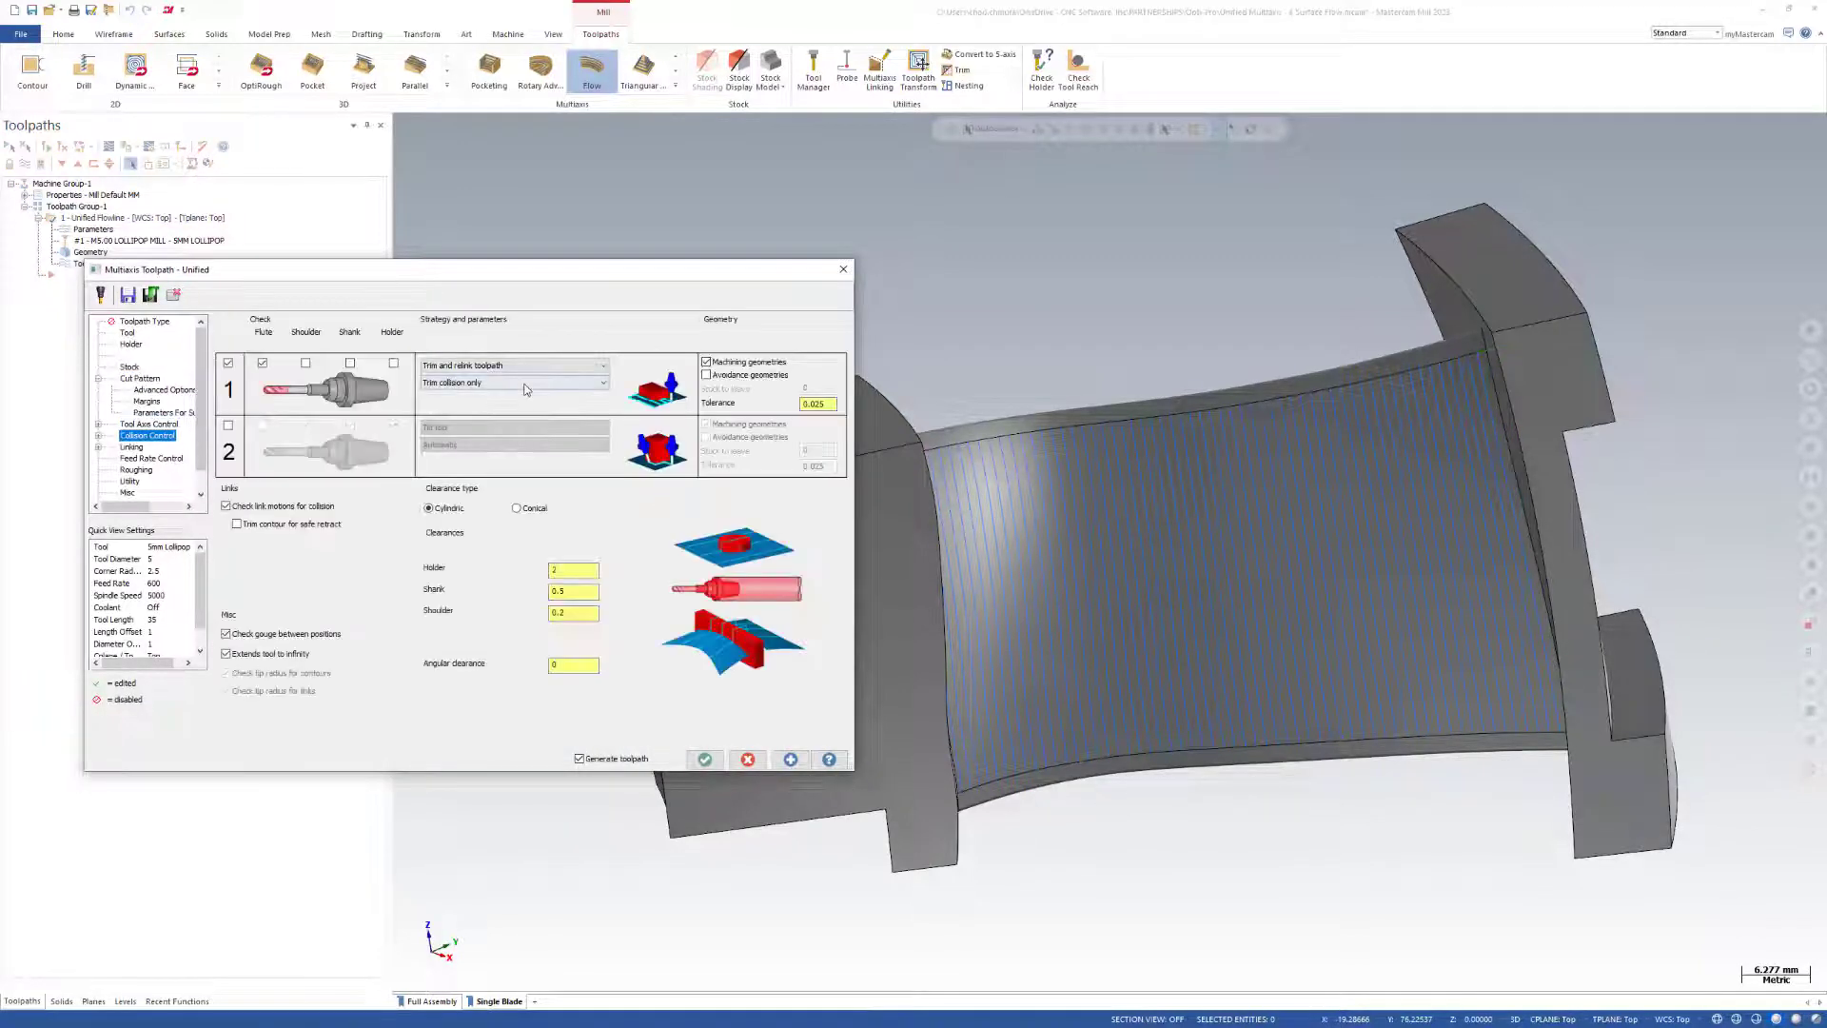
click(748, 759)
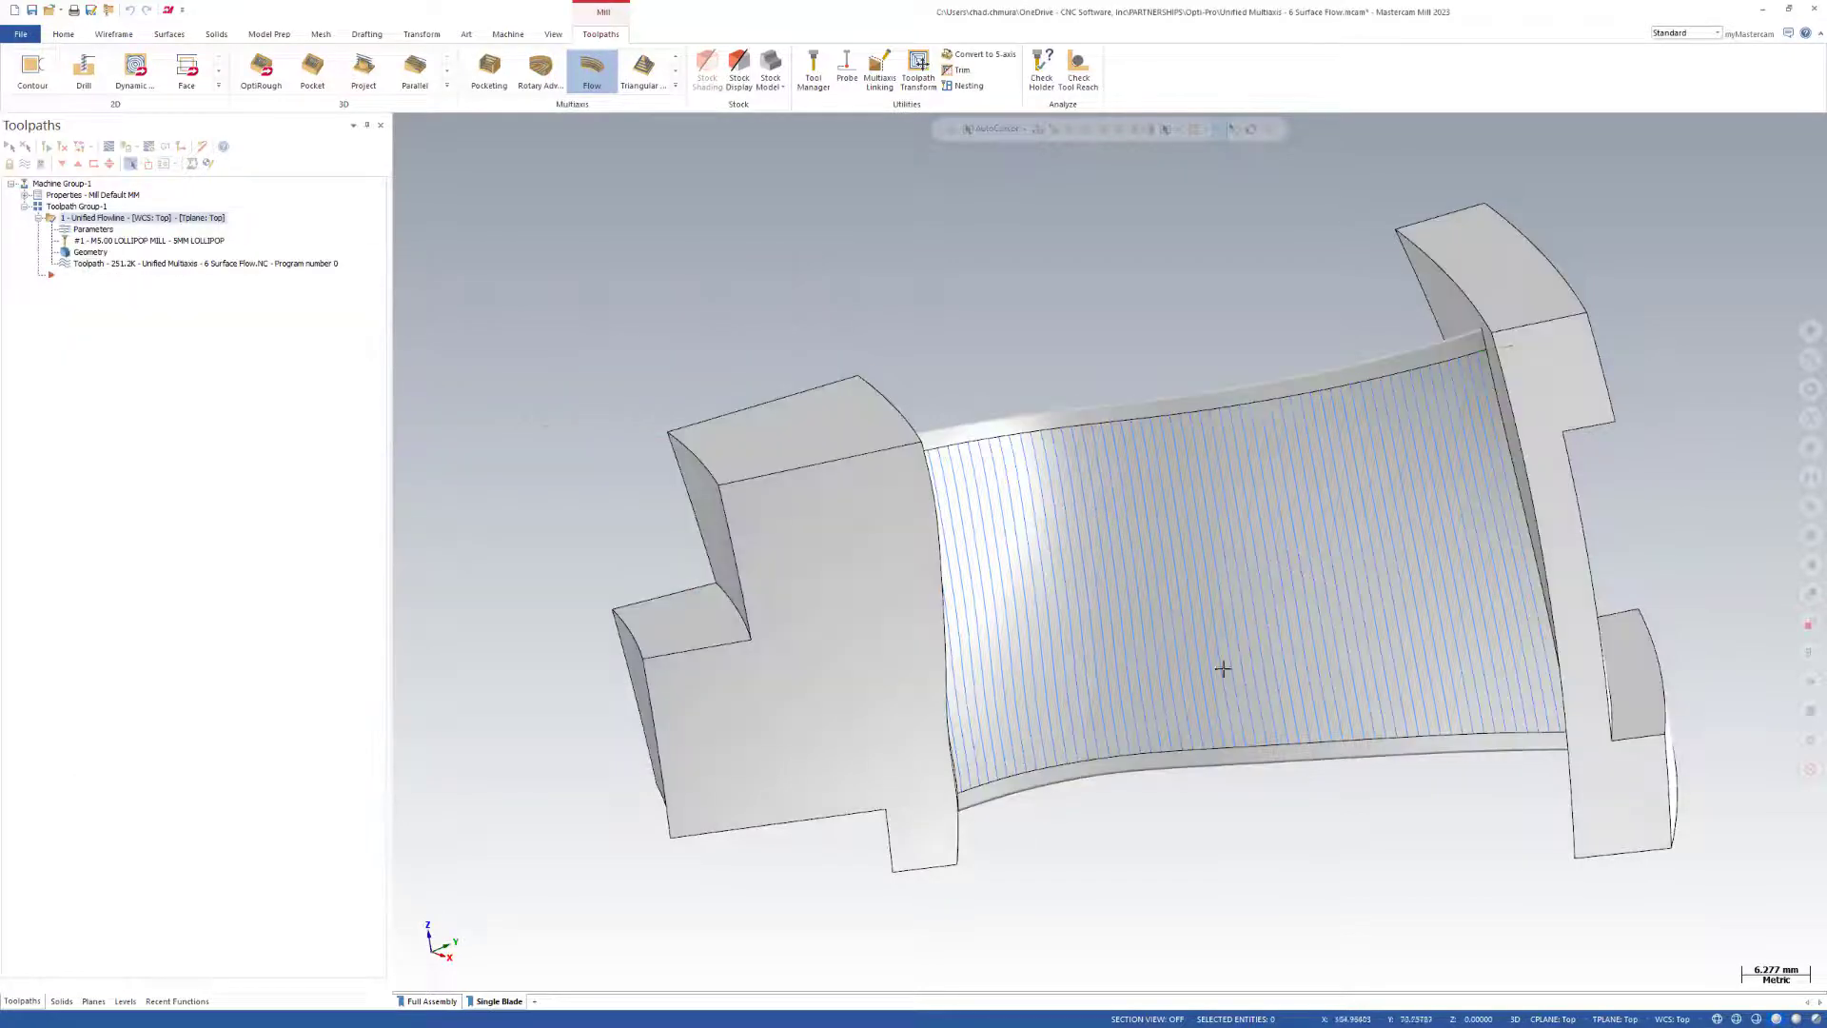
scroll(668, 489, down, 3)
middle_drag(882, 448, 886, 309)
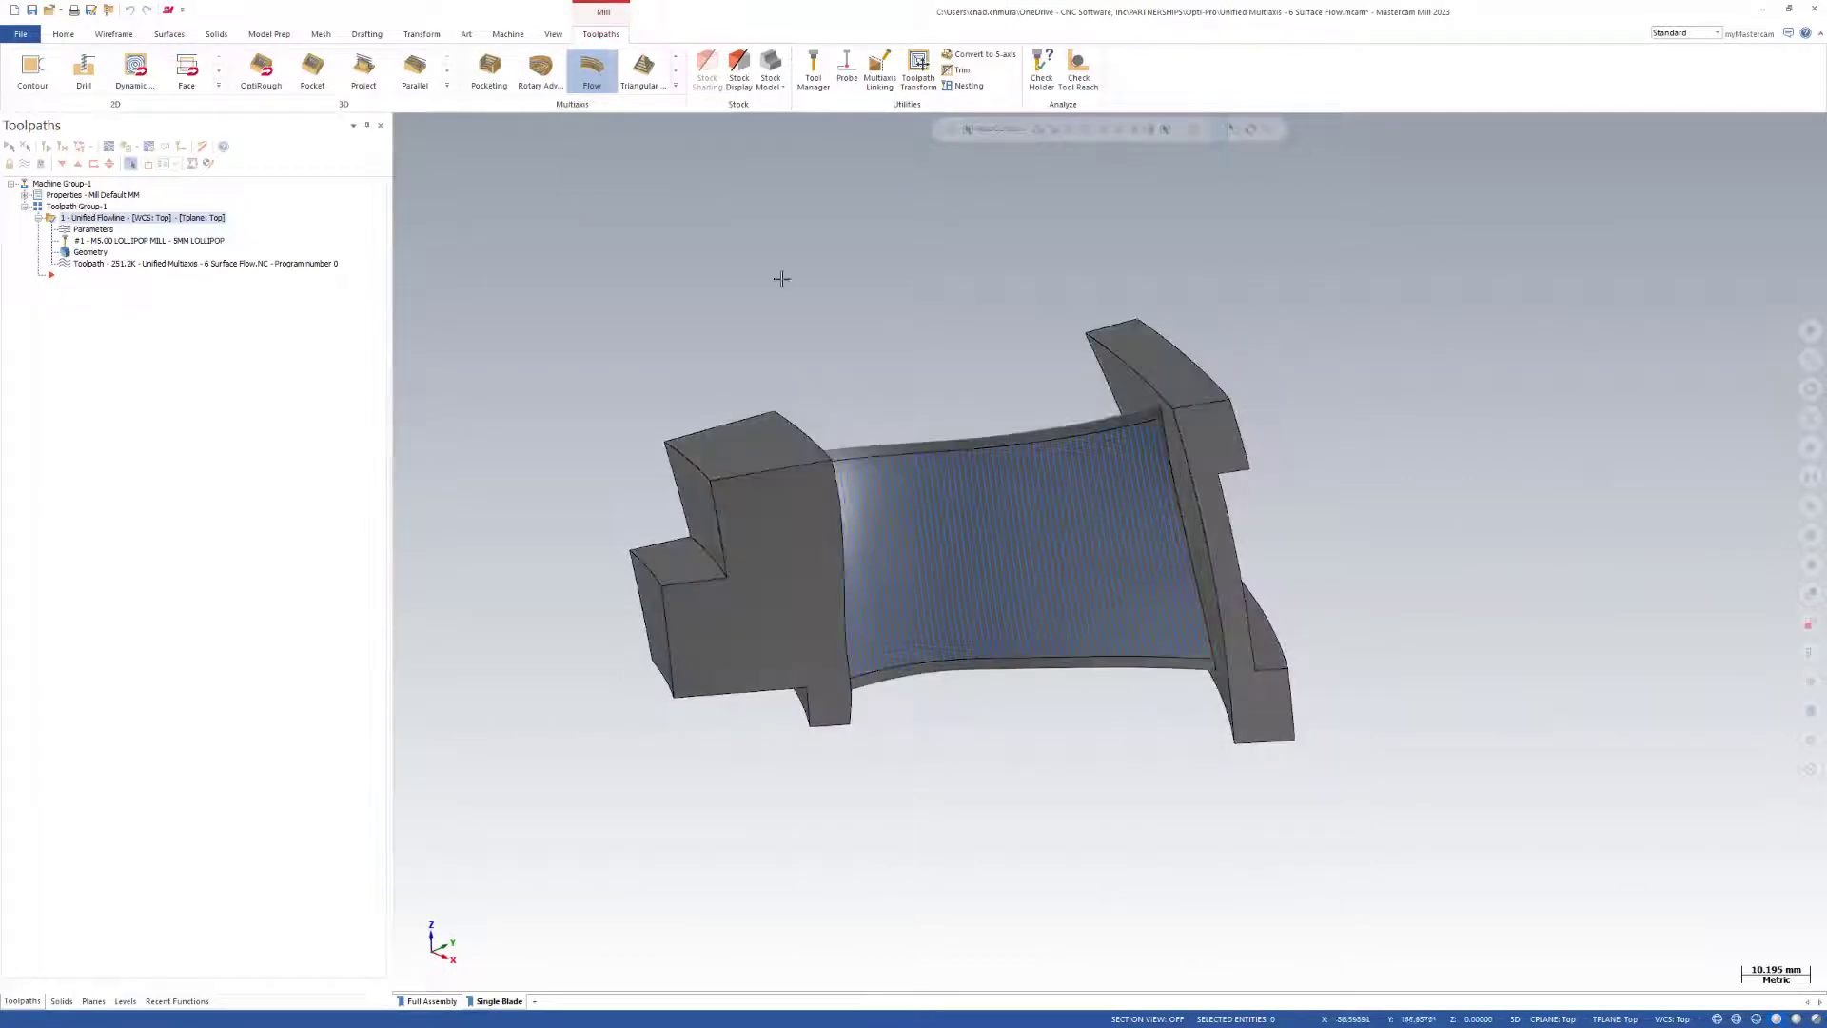
scroll(1189, 600, up, 2)
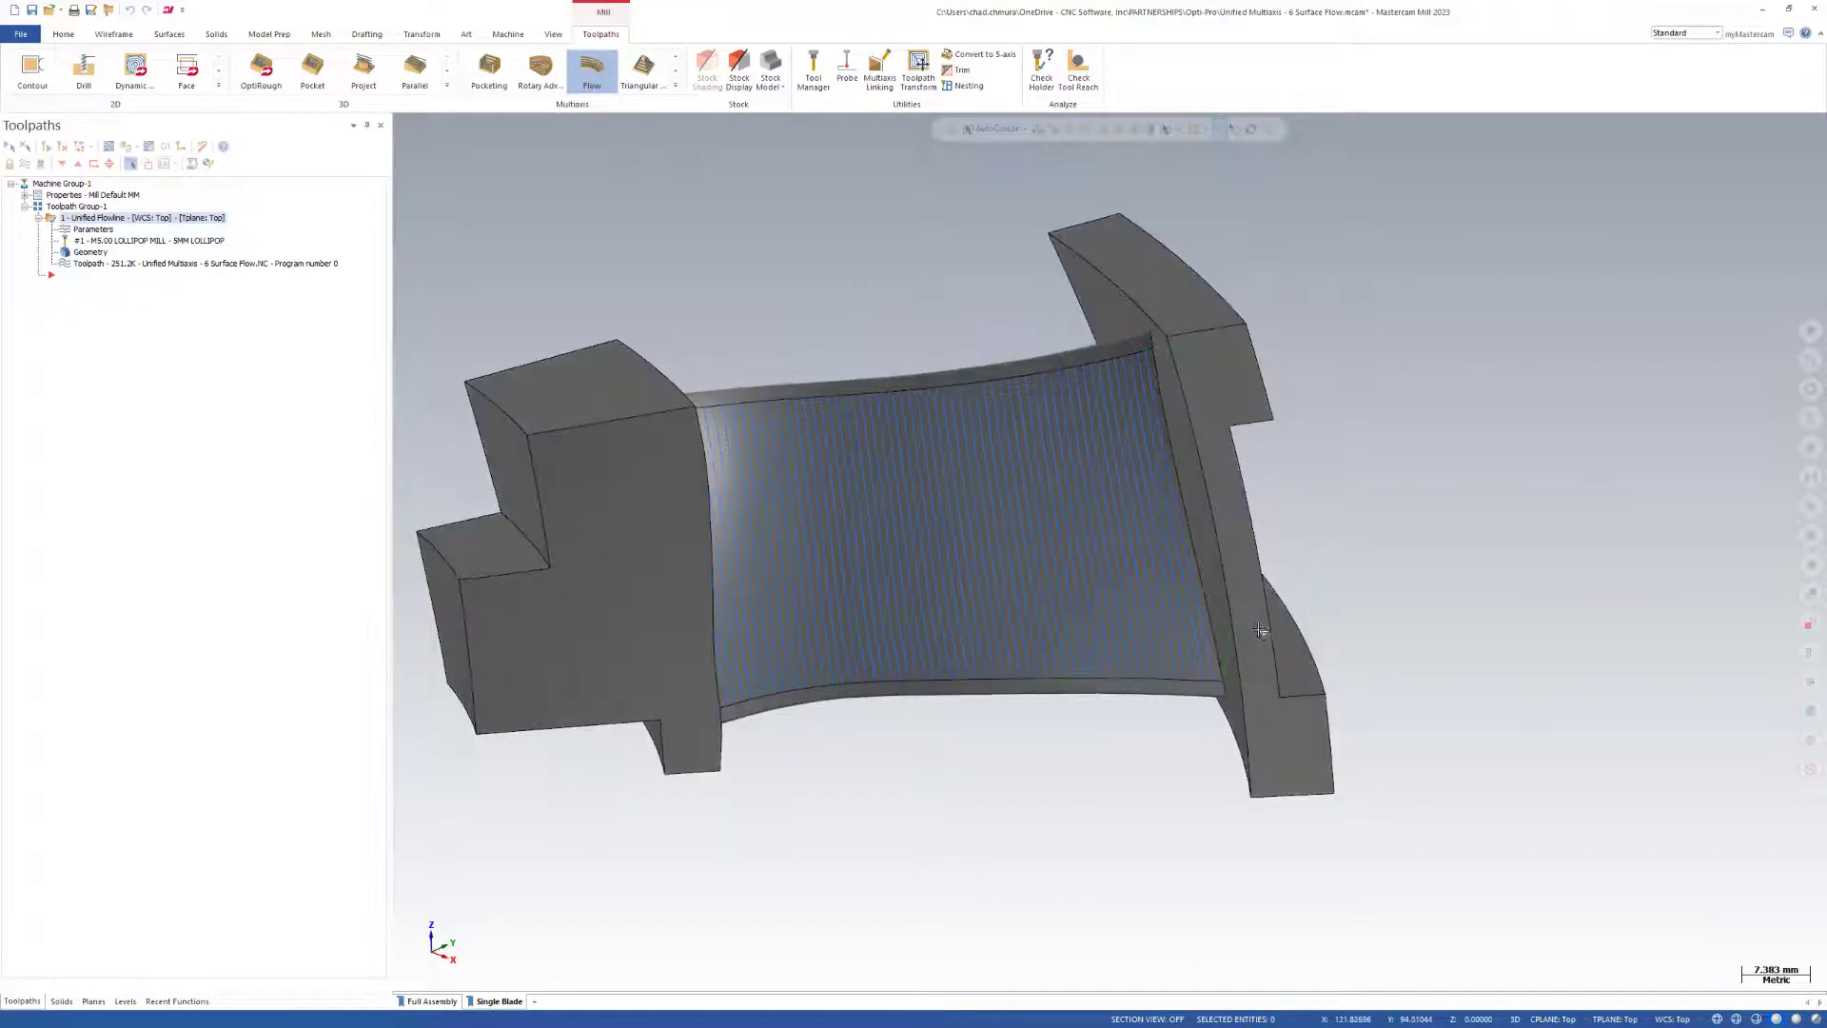
middle_drag(1264, 631, 816, 595)
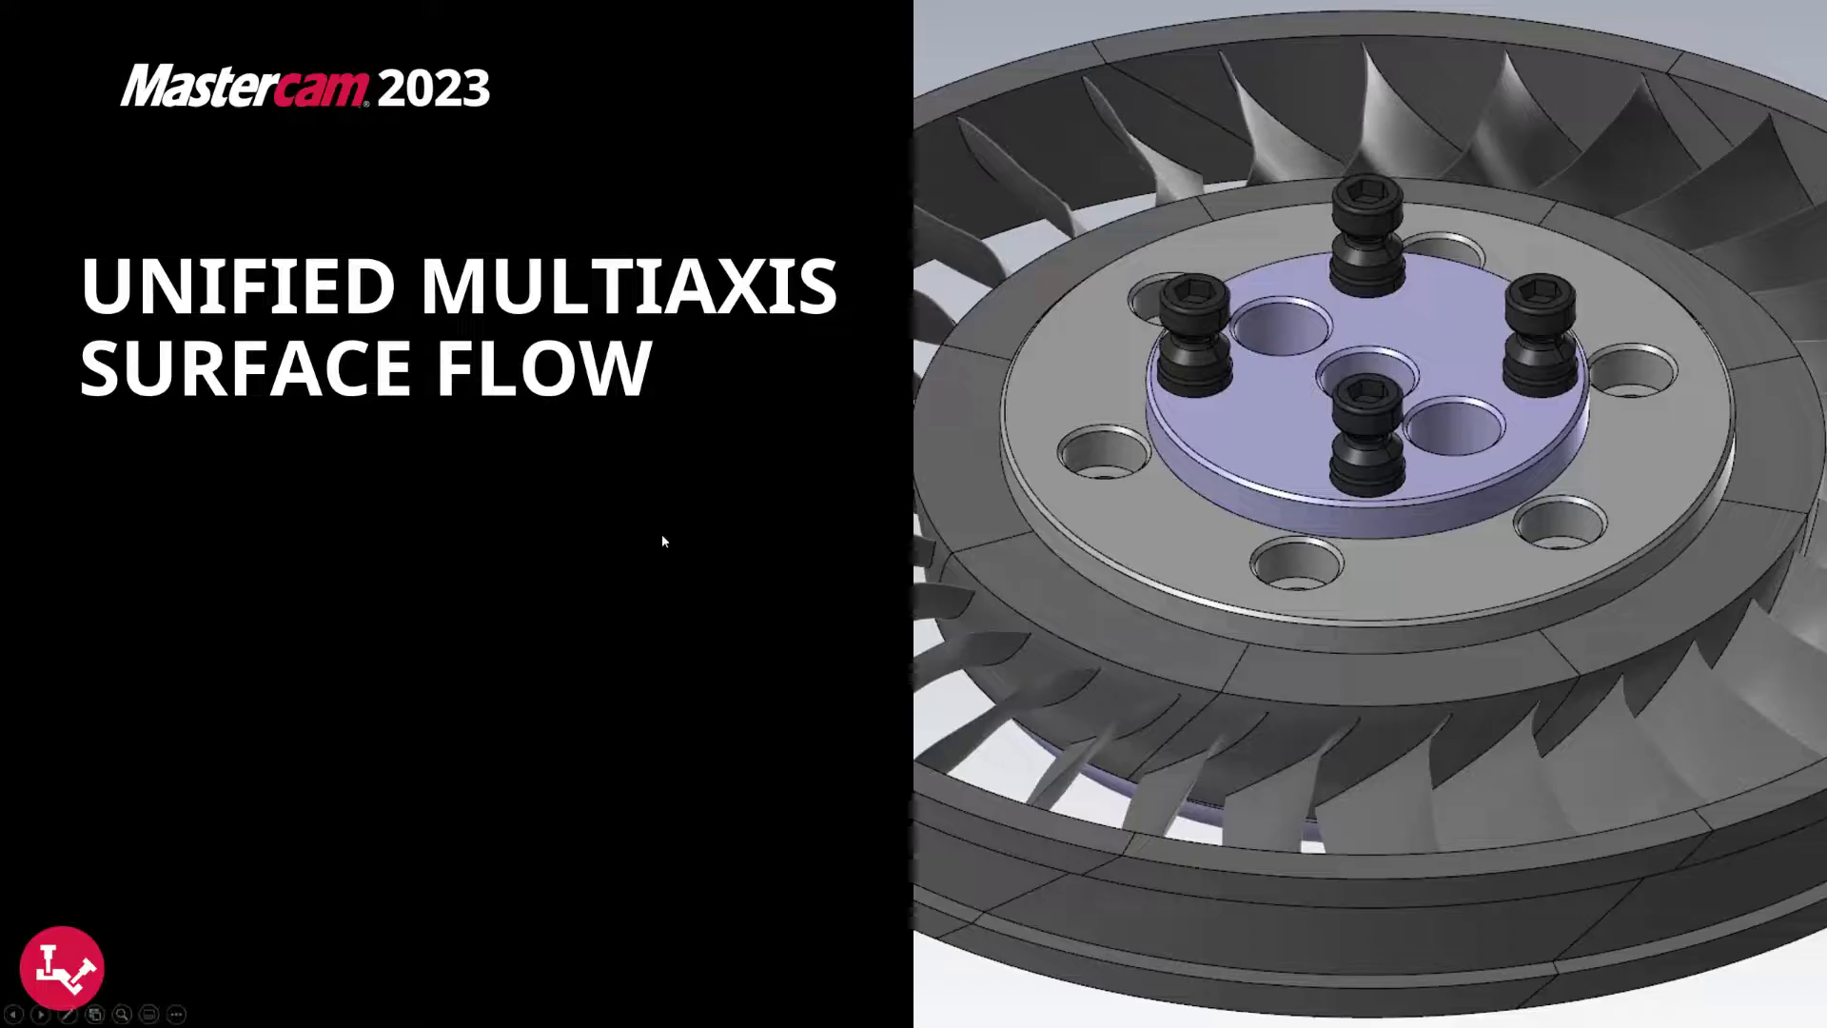
Open the part file Unified Multiaxis - 7 Applications Intro.
click(662, 536)
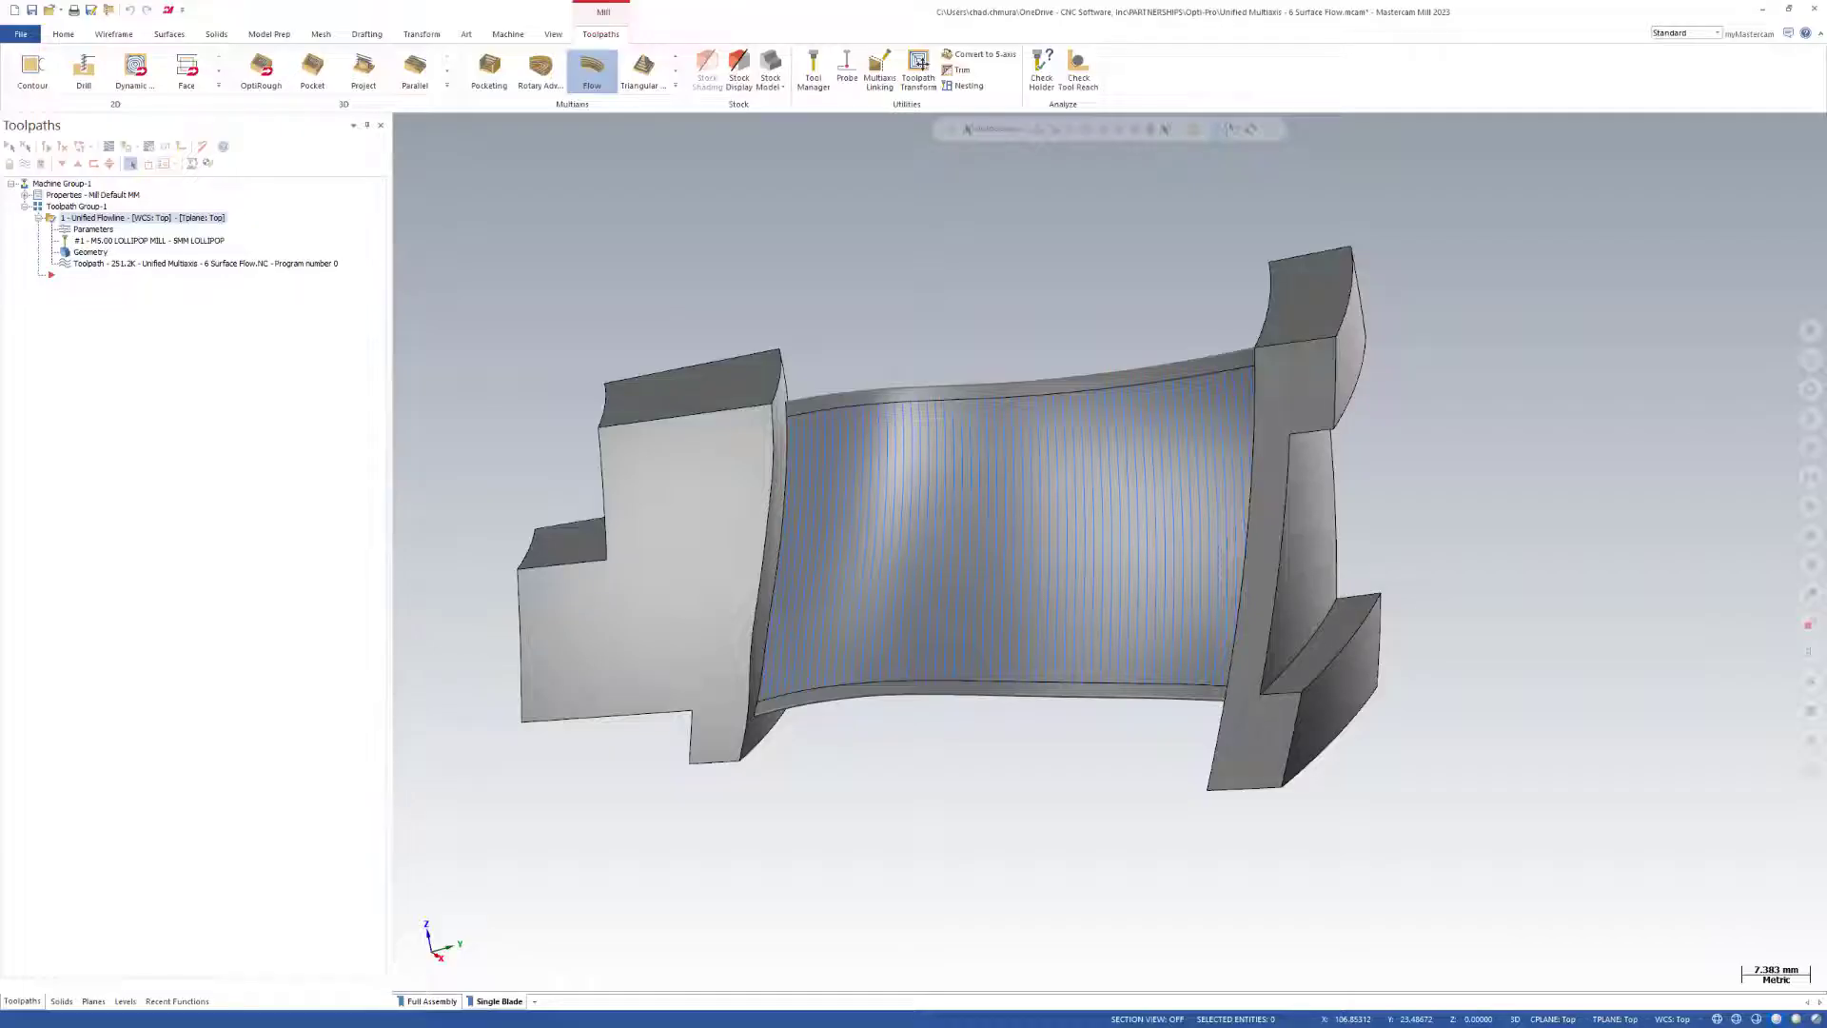
drag(413, 522, 491, 516)
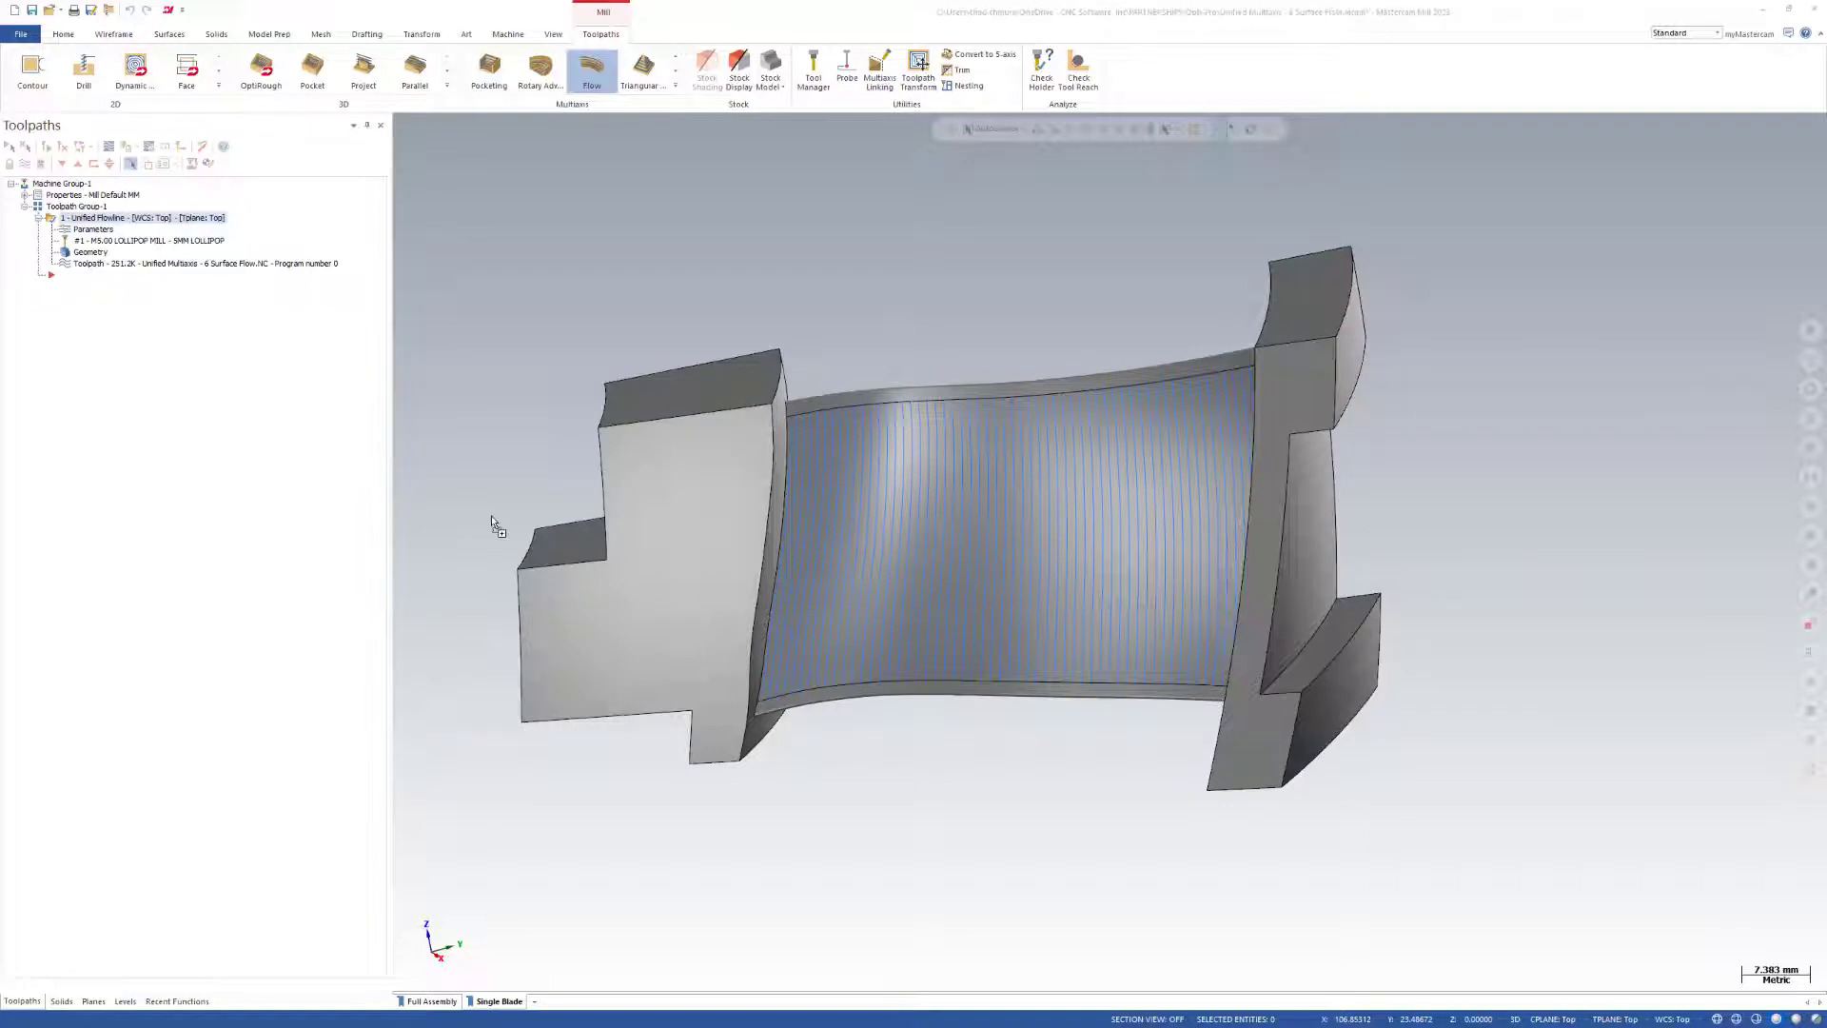
click(957, 550)
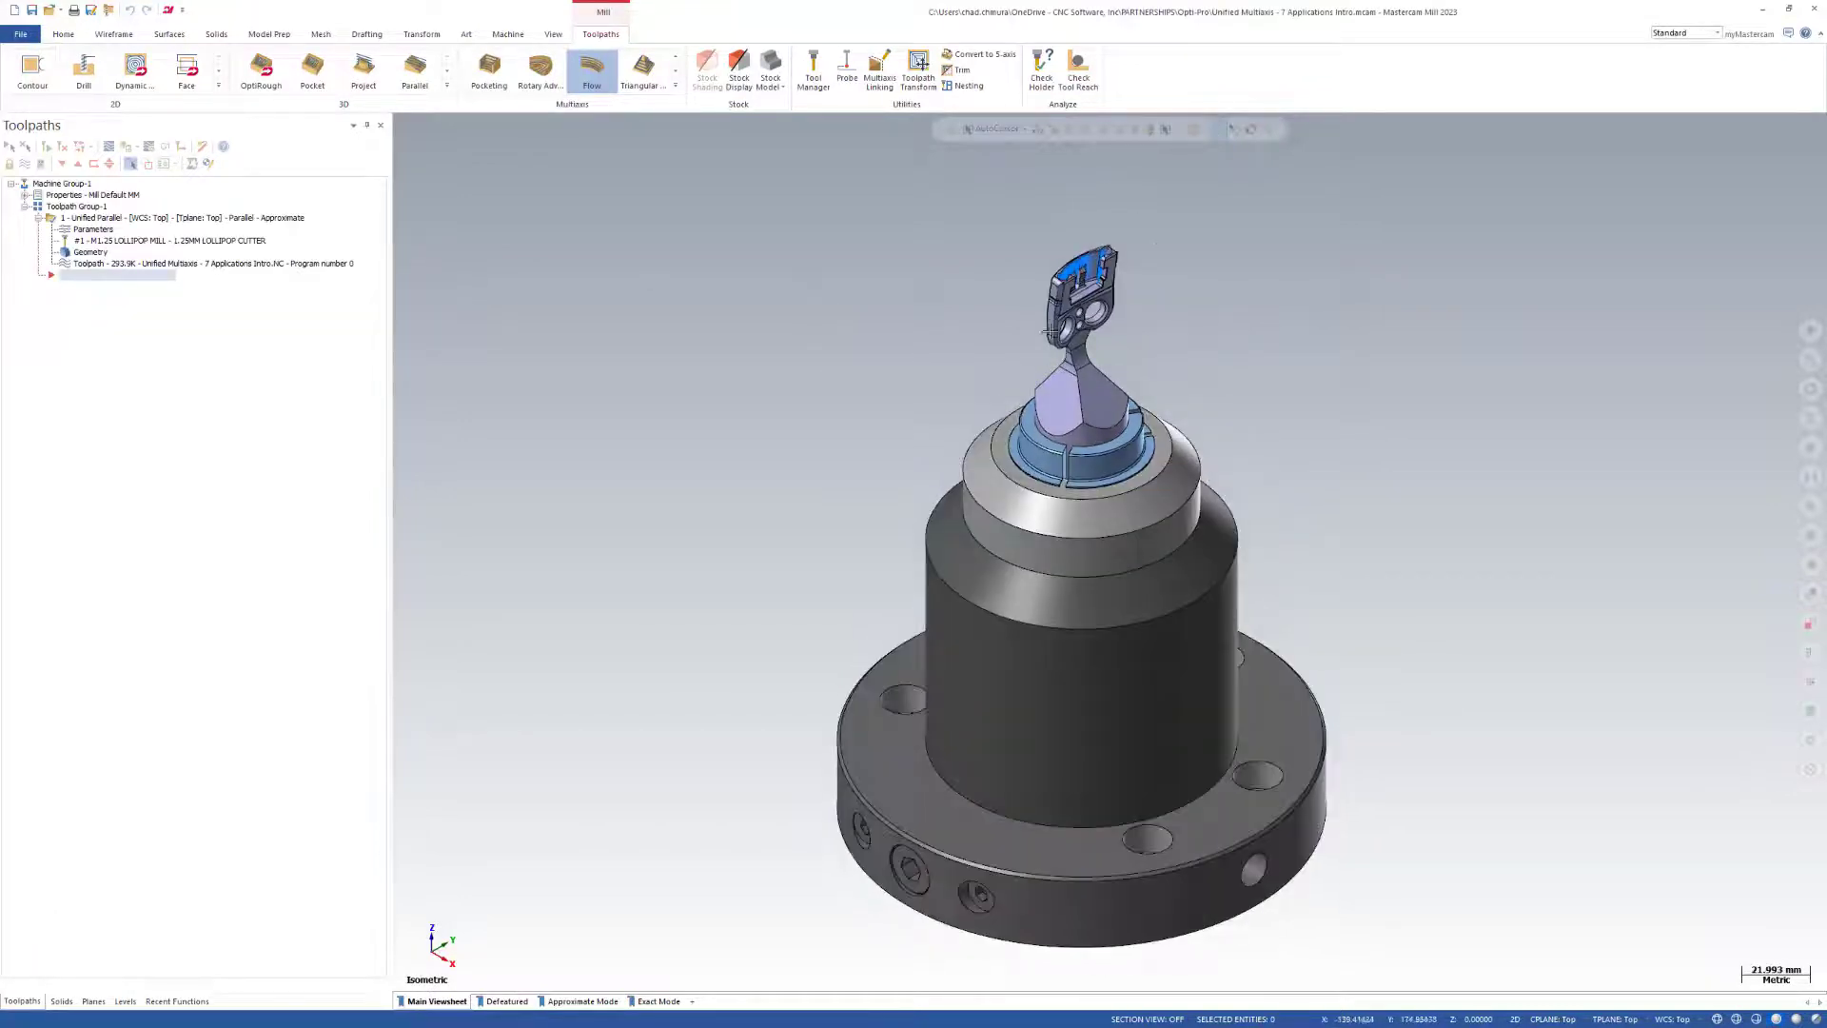
Inspect the toolpath inside the part's upper pocket and display the Defeatured viewsheet.
scroll(1059, 211, up, 9)
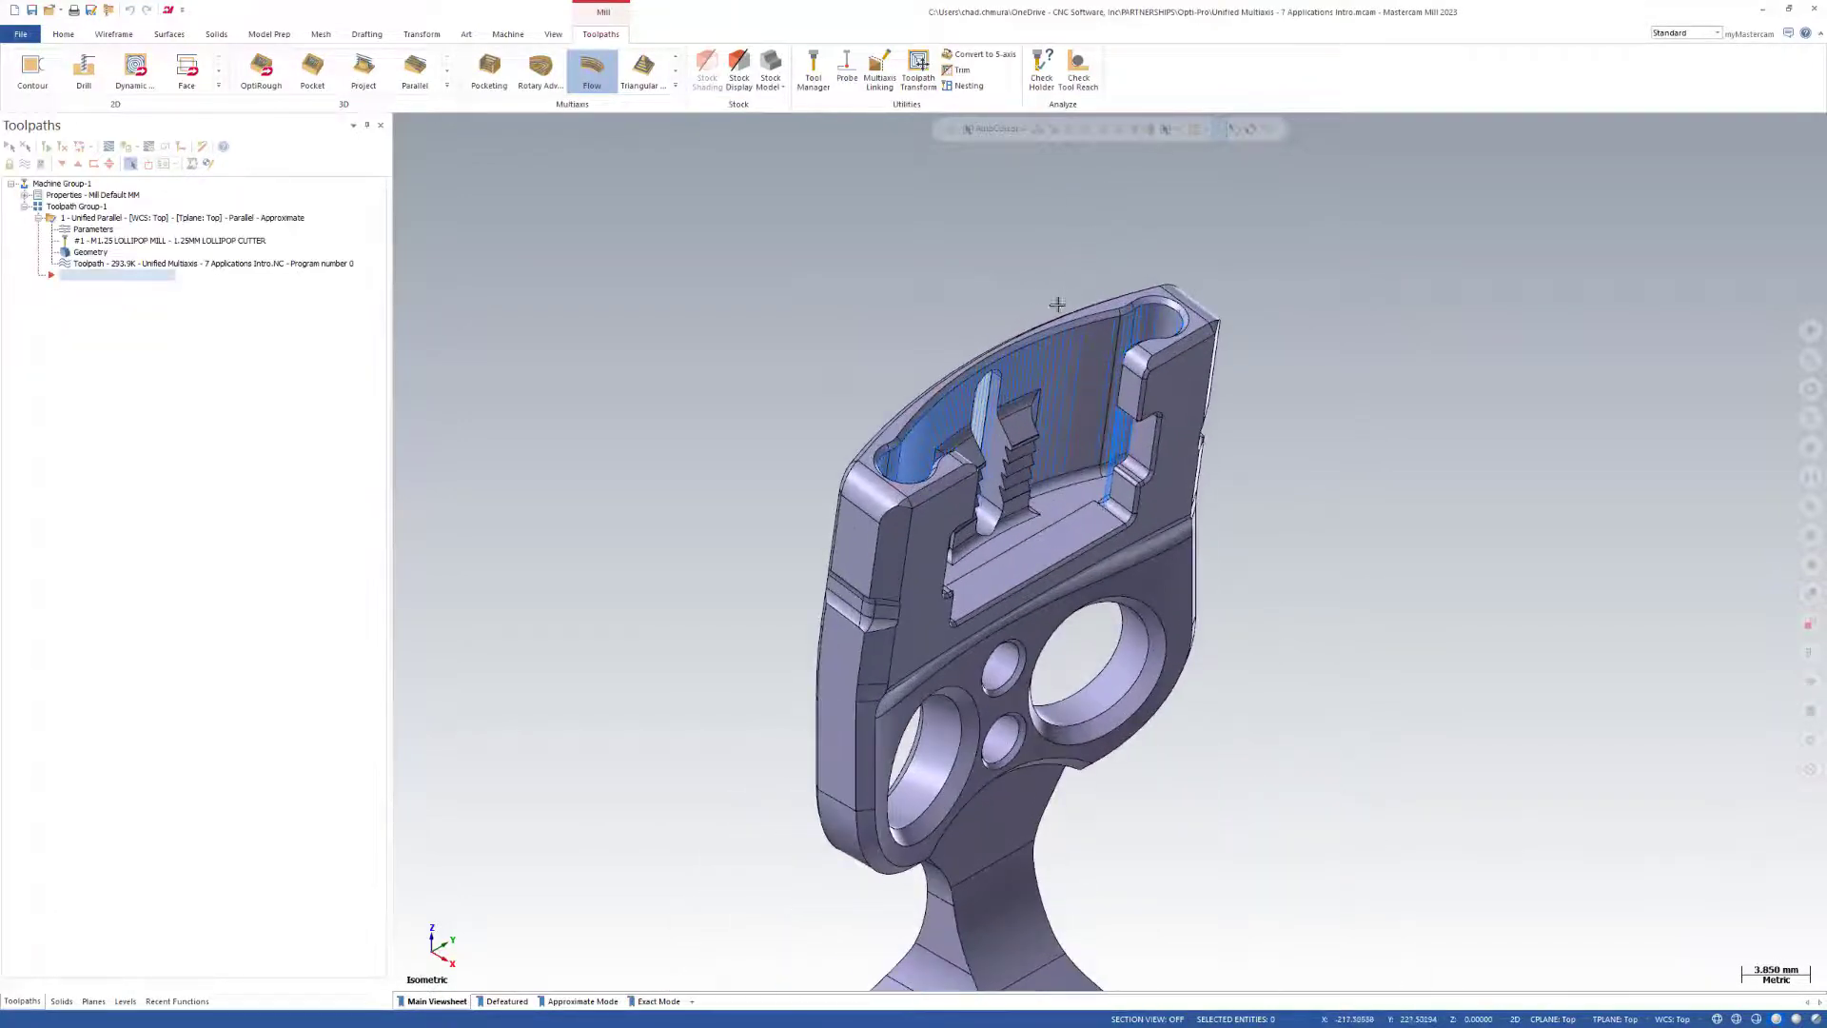
scroll(1057, 303, up, 2)
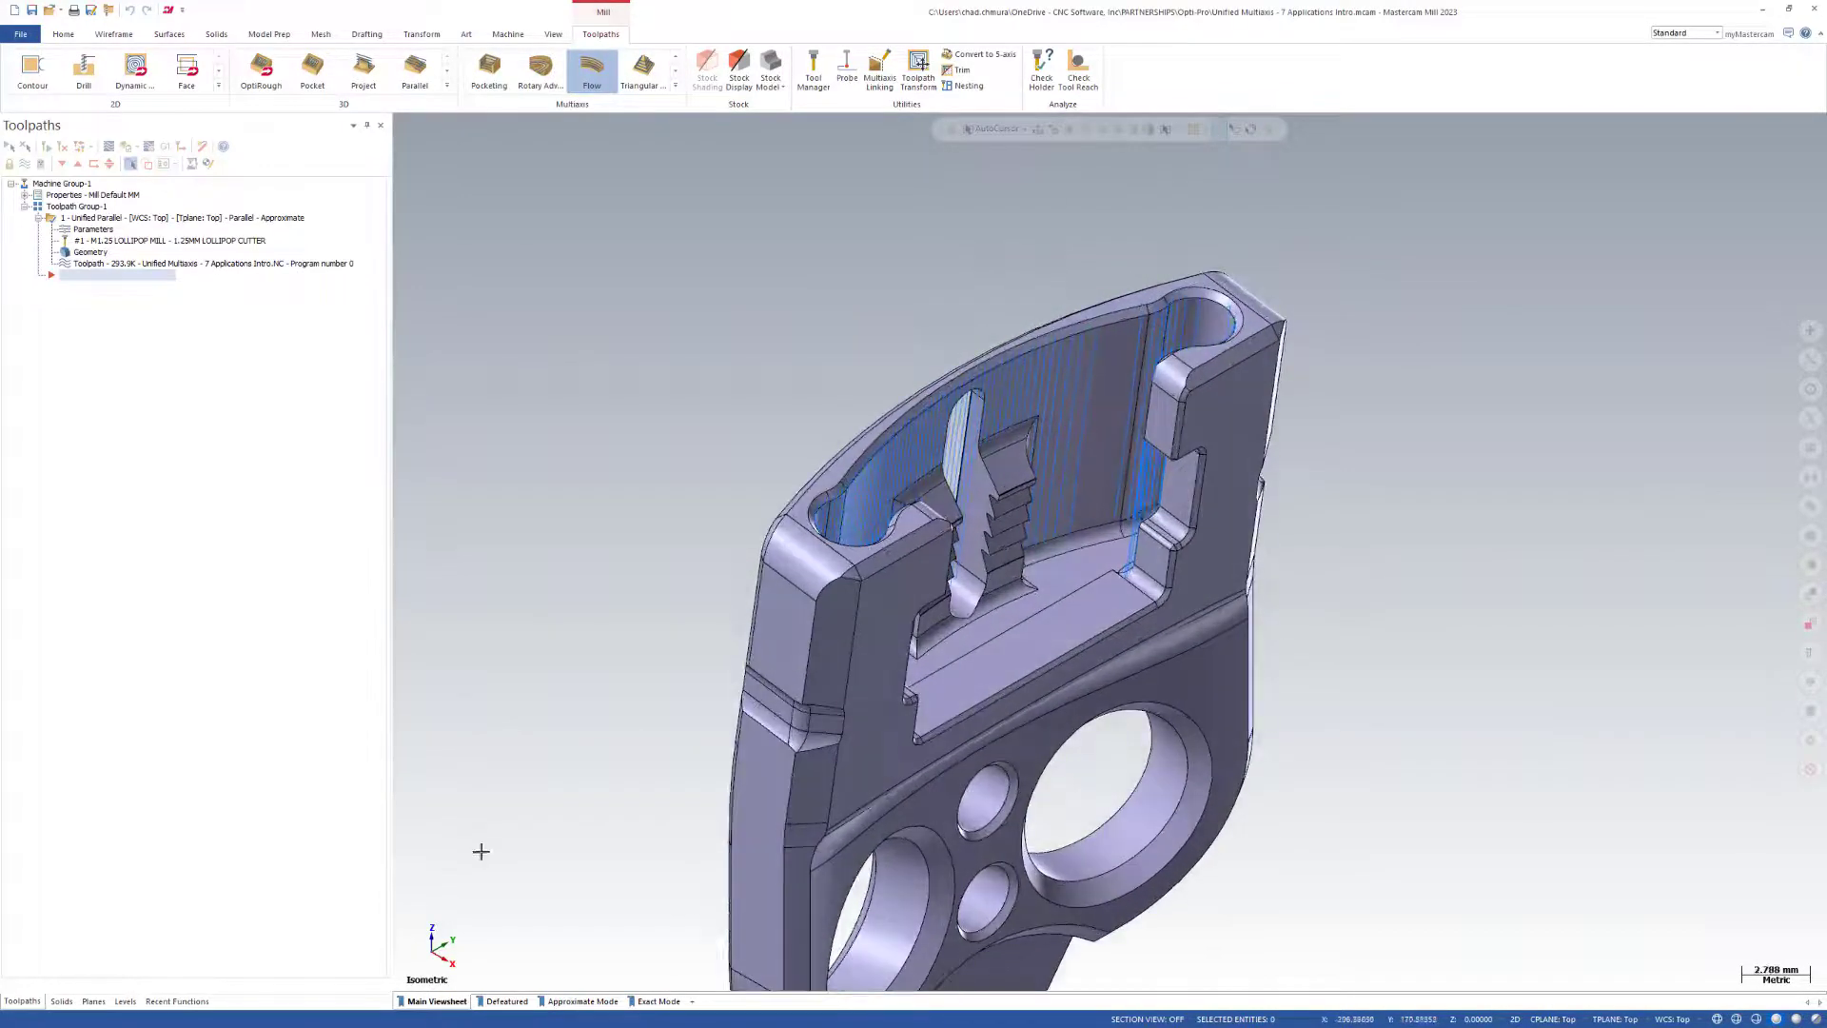
click(506, 1001)
scroll(1149, 630, down, 2)
scroll(1292, 334, up, 3)
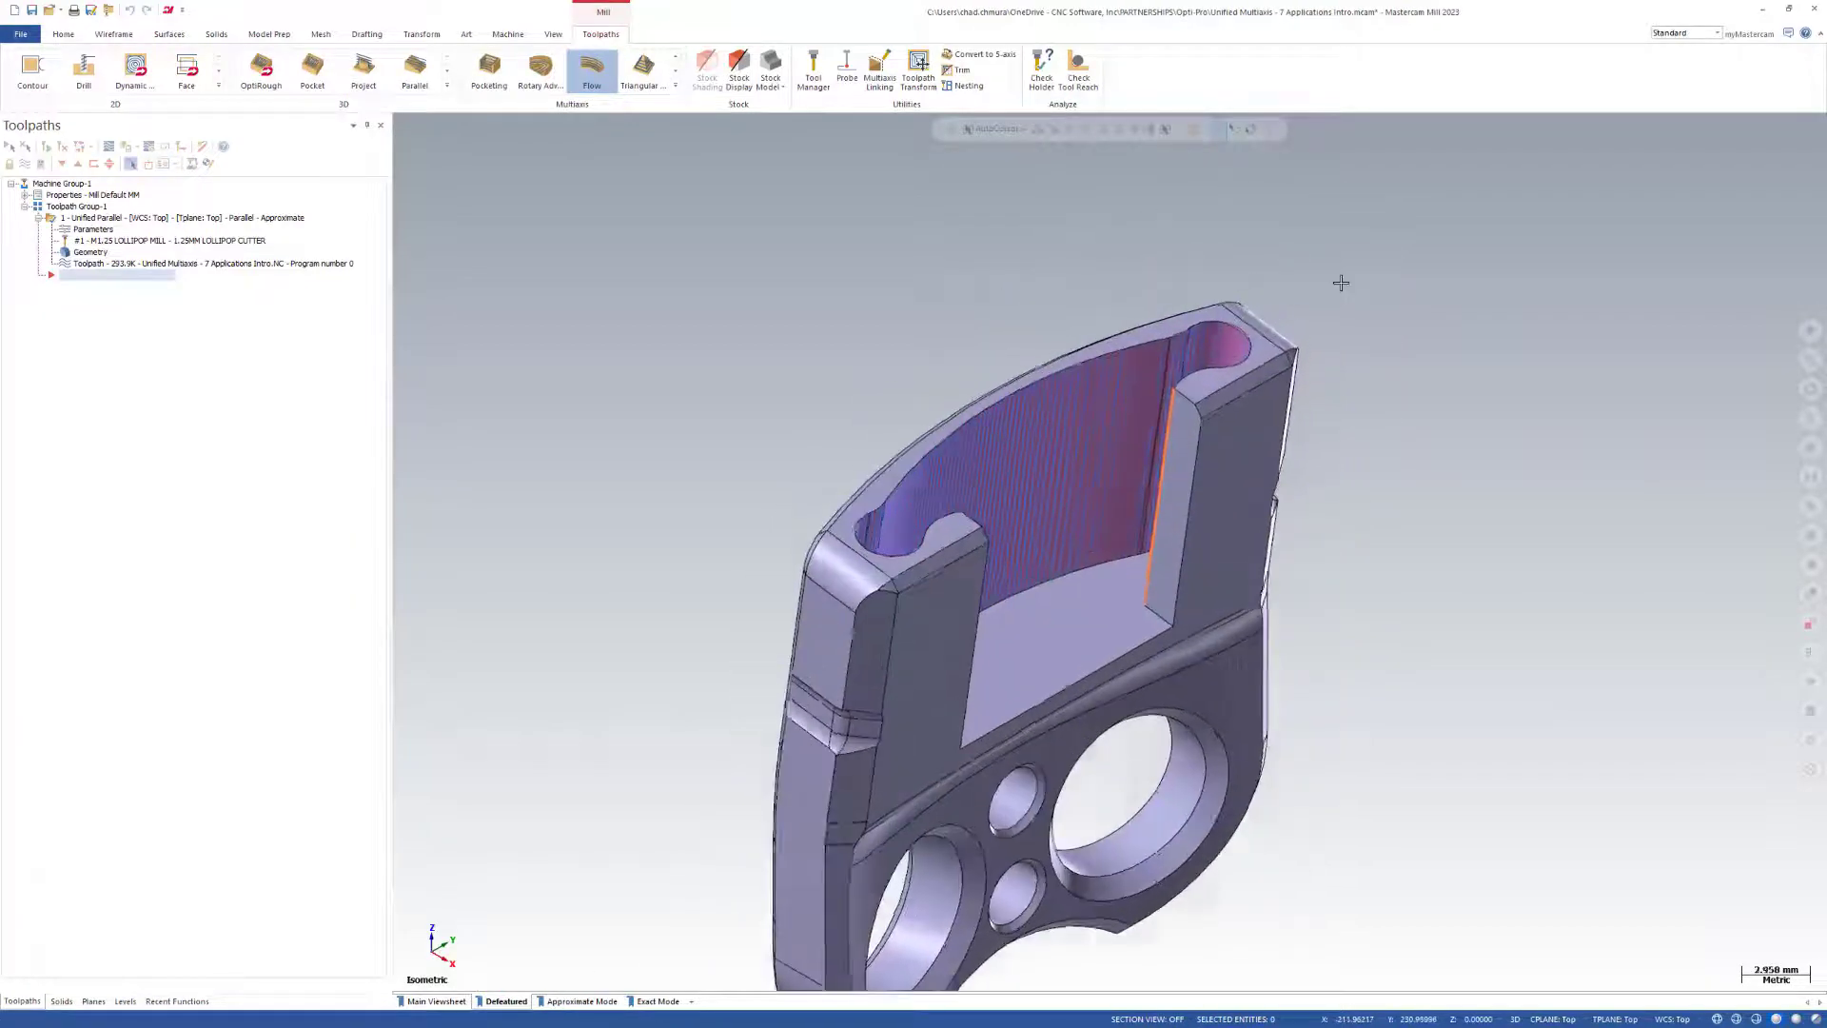
Examine the simplified pocket's curved wall, rounded ends and orange edge line from several angles.
mouse_move(1337, 572)
middle_down()
mouse_move(1664, 653)
mouse_move(1608, 723)
mouse_move(1622, 615)
mouse_move(1504, 571)
middle_up()
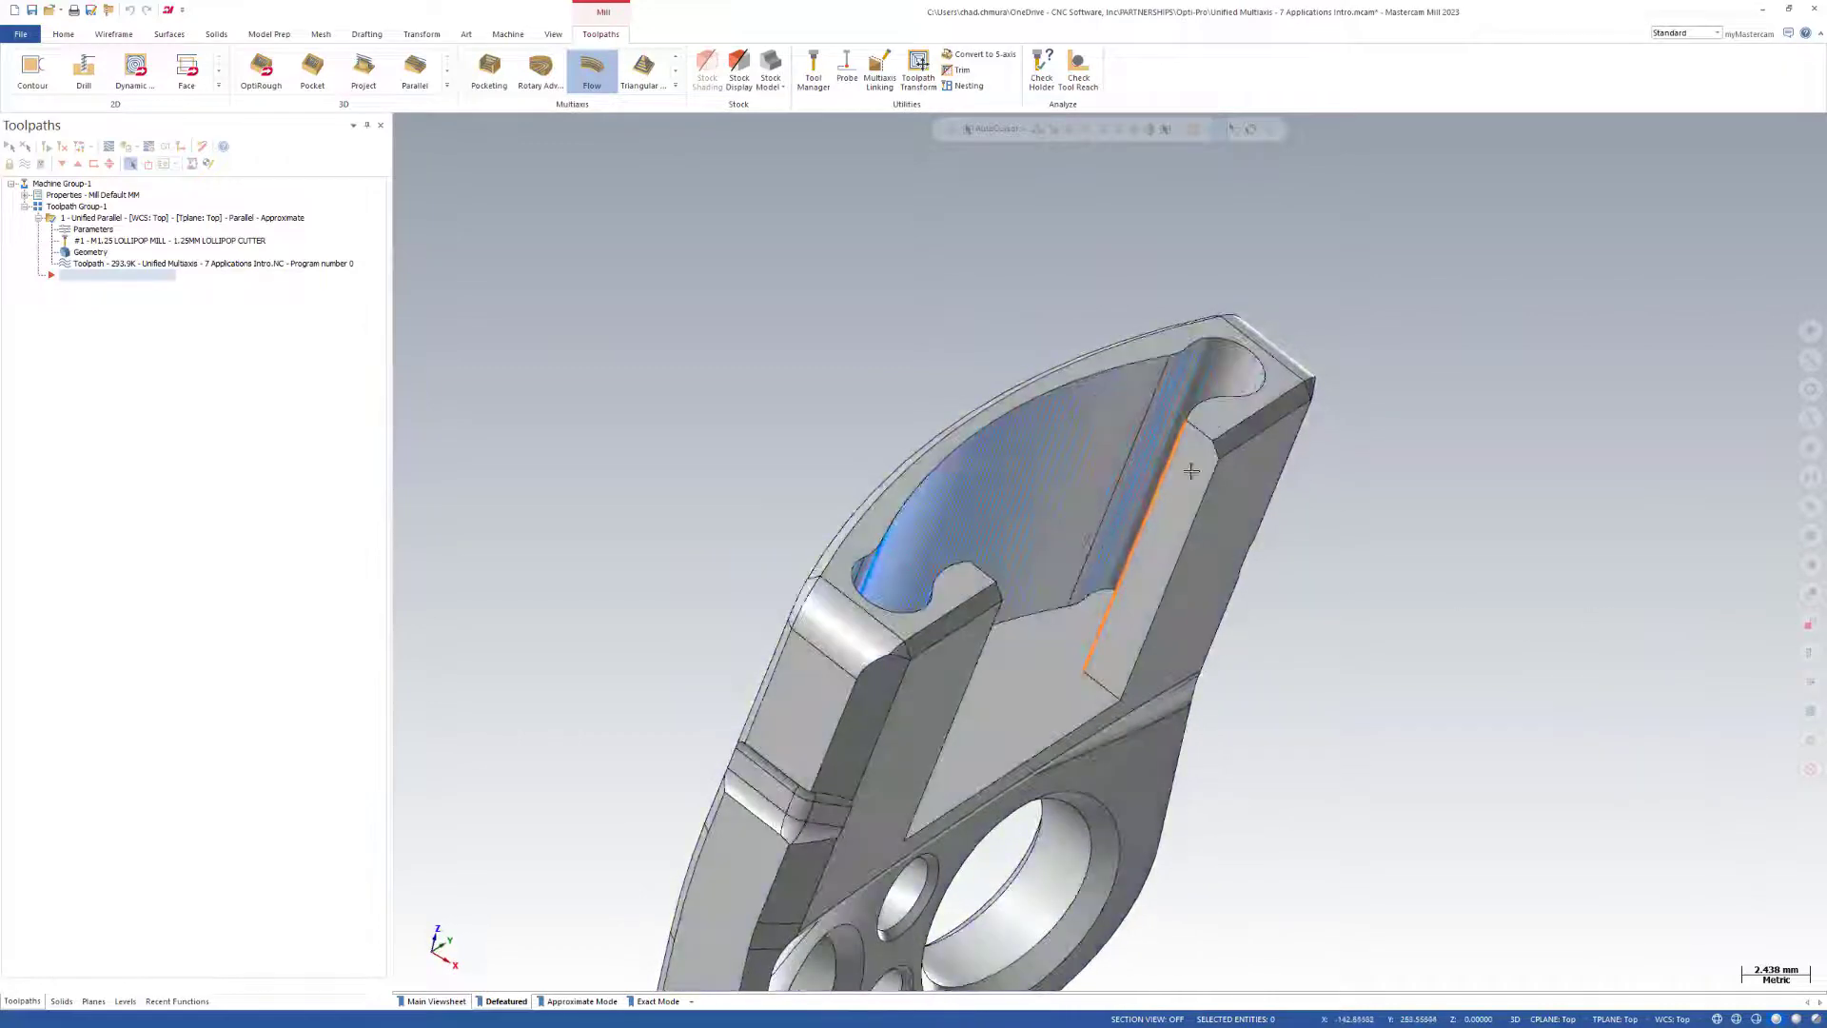
click(1177, 470)
middle_drag(1309, 573, 1104, 776)
middle_drag(1207, 696, 1299, 576)
key(Escape)
middle_drag(1213, 803, 1220, 766)
scroll(1214, 737, down, 3)
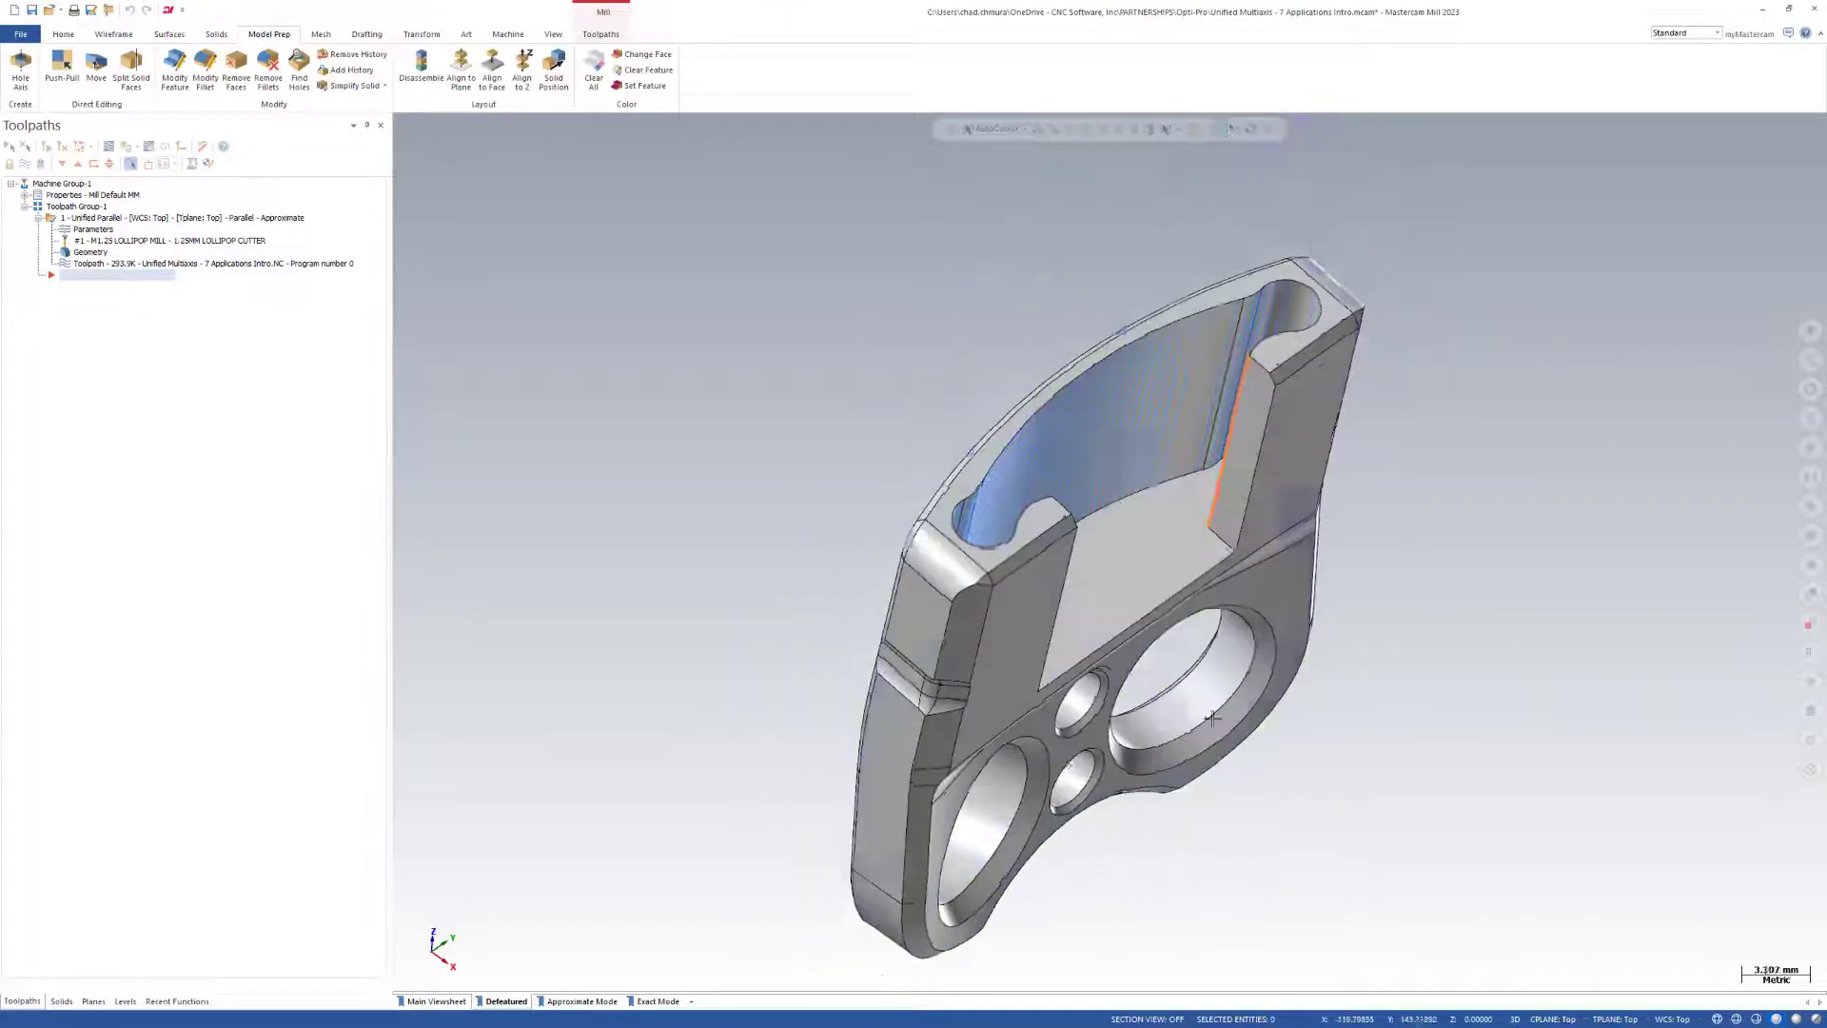
scroll(1342, 299, up, 3)
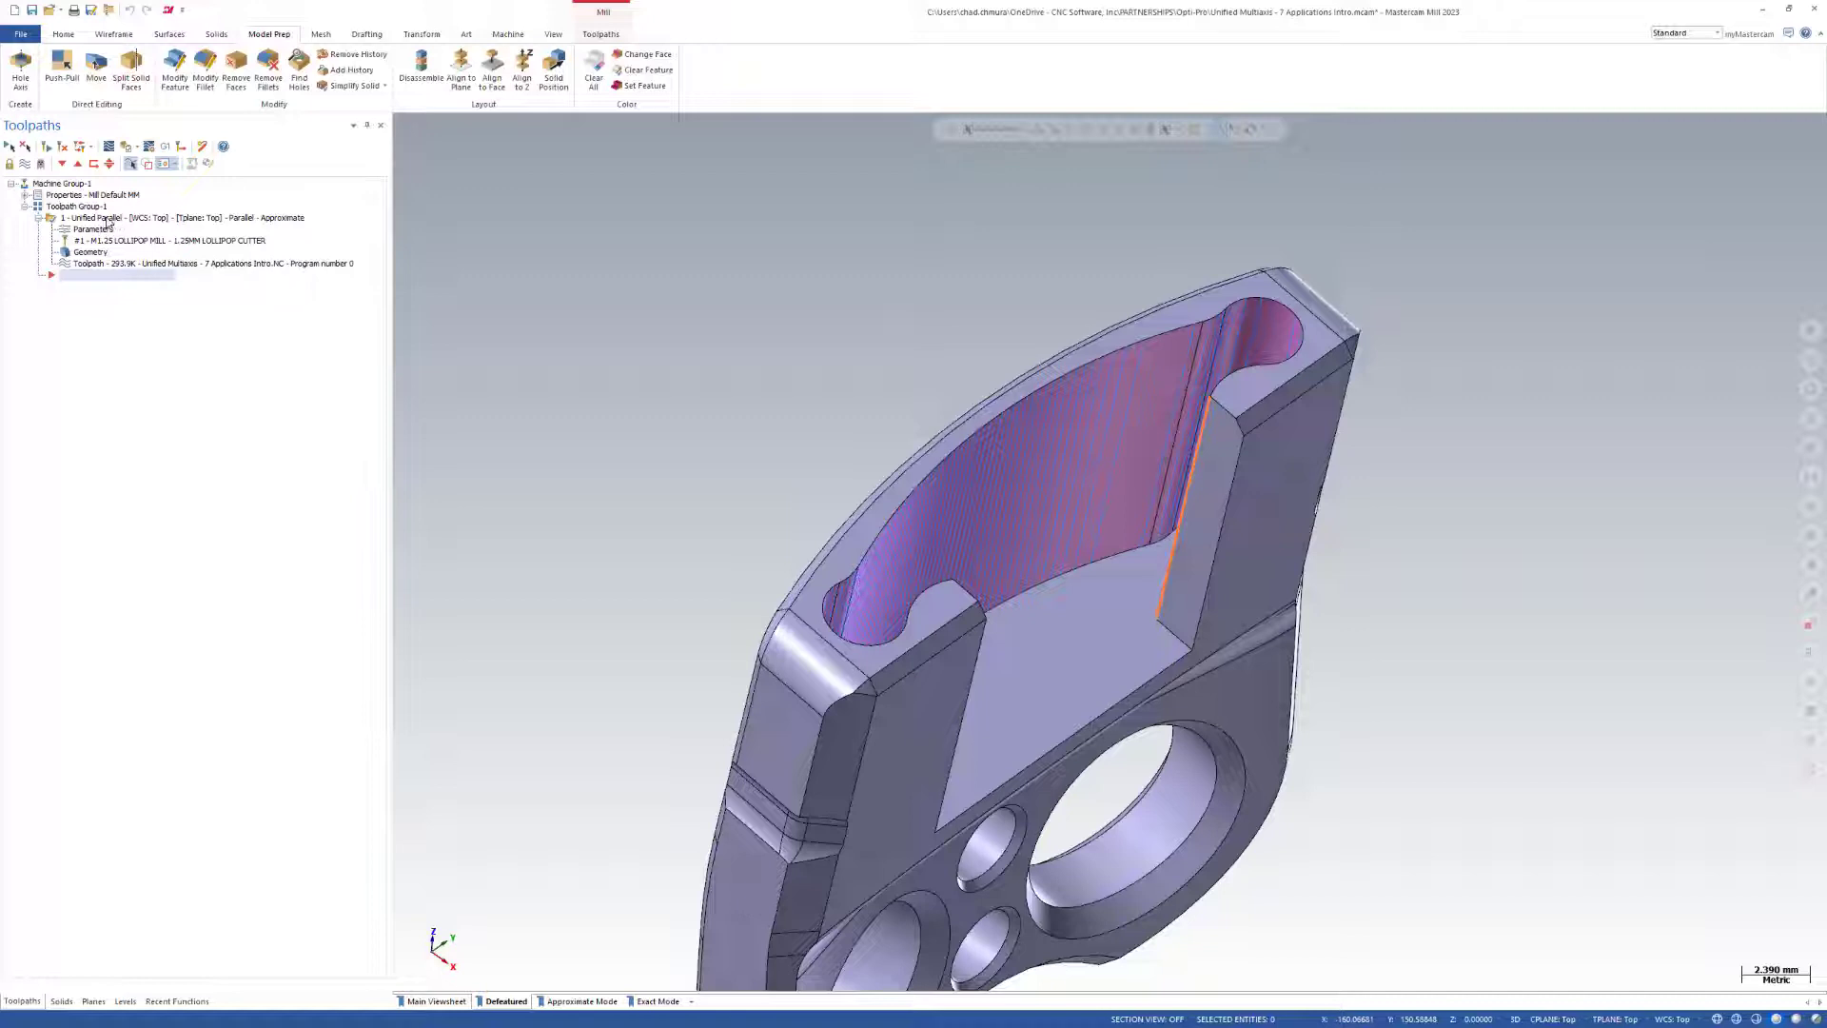
Backplot the Unified Parallel operation and step through the lollipop cutter's motion along the pocket wall.
click(106, 221)
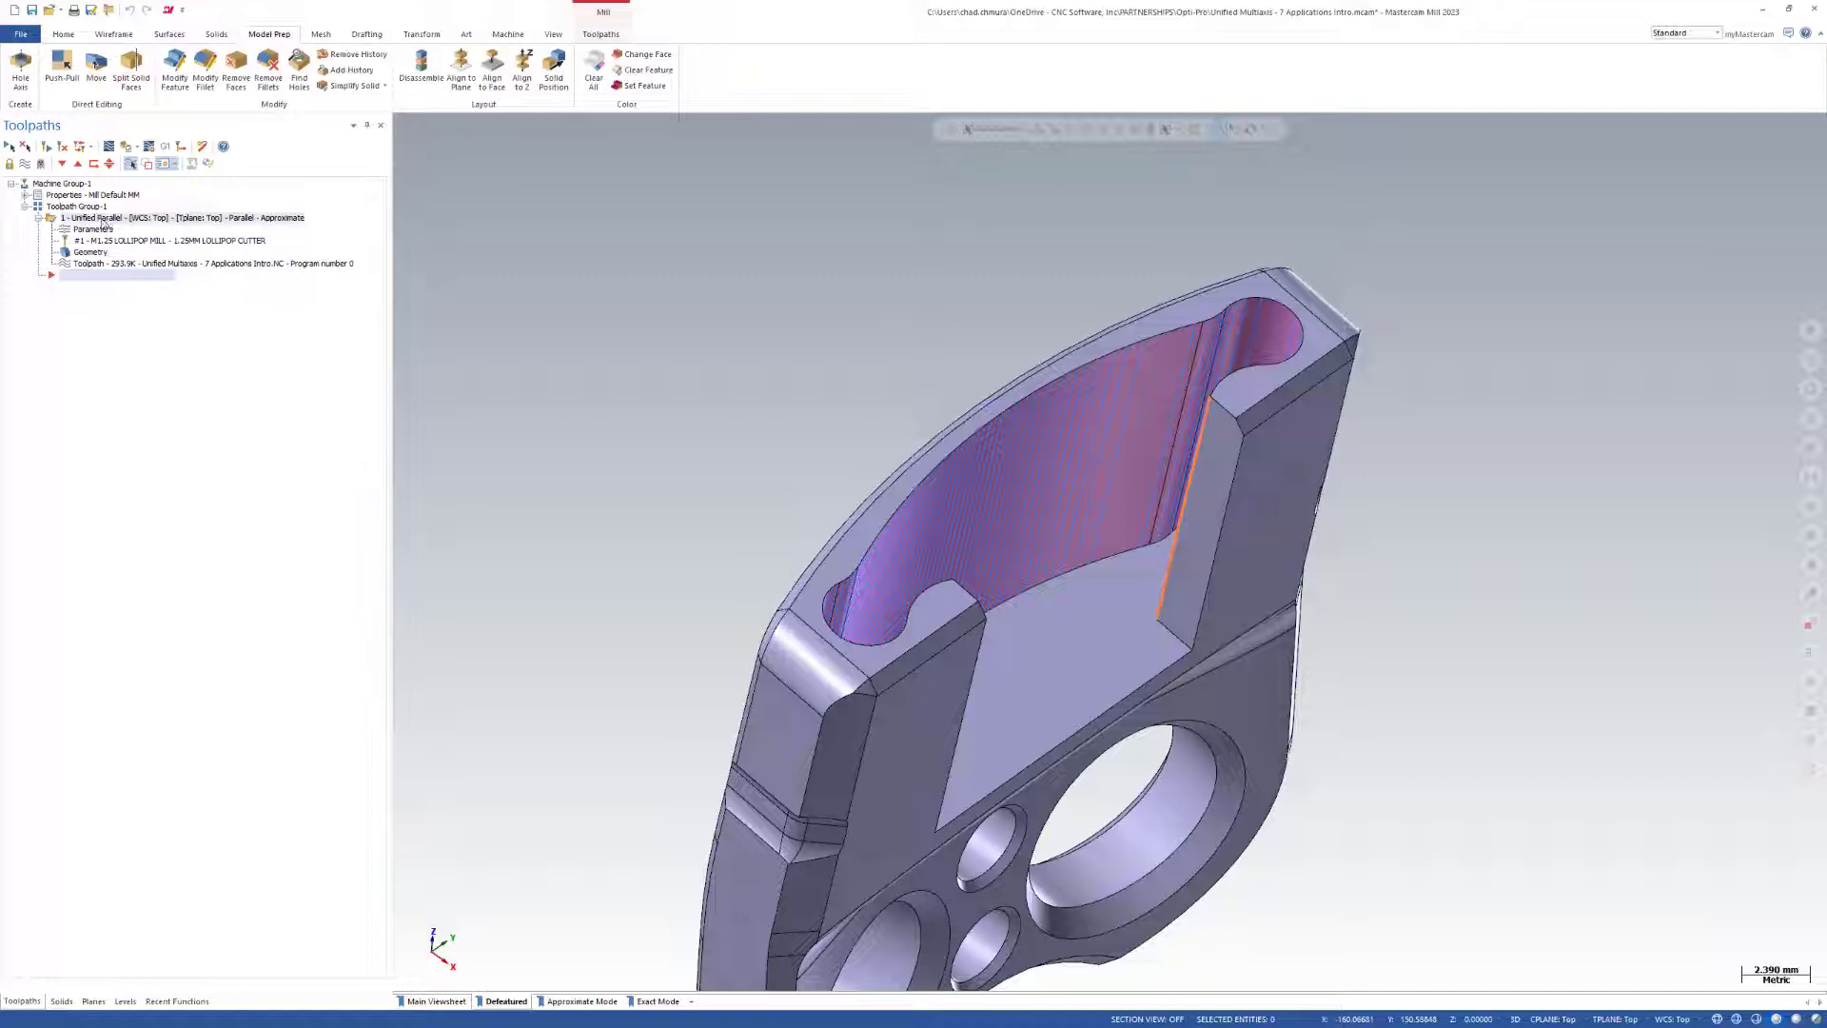
click(109, 148)
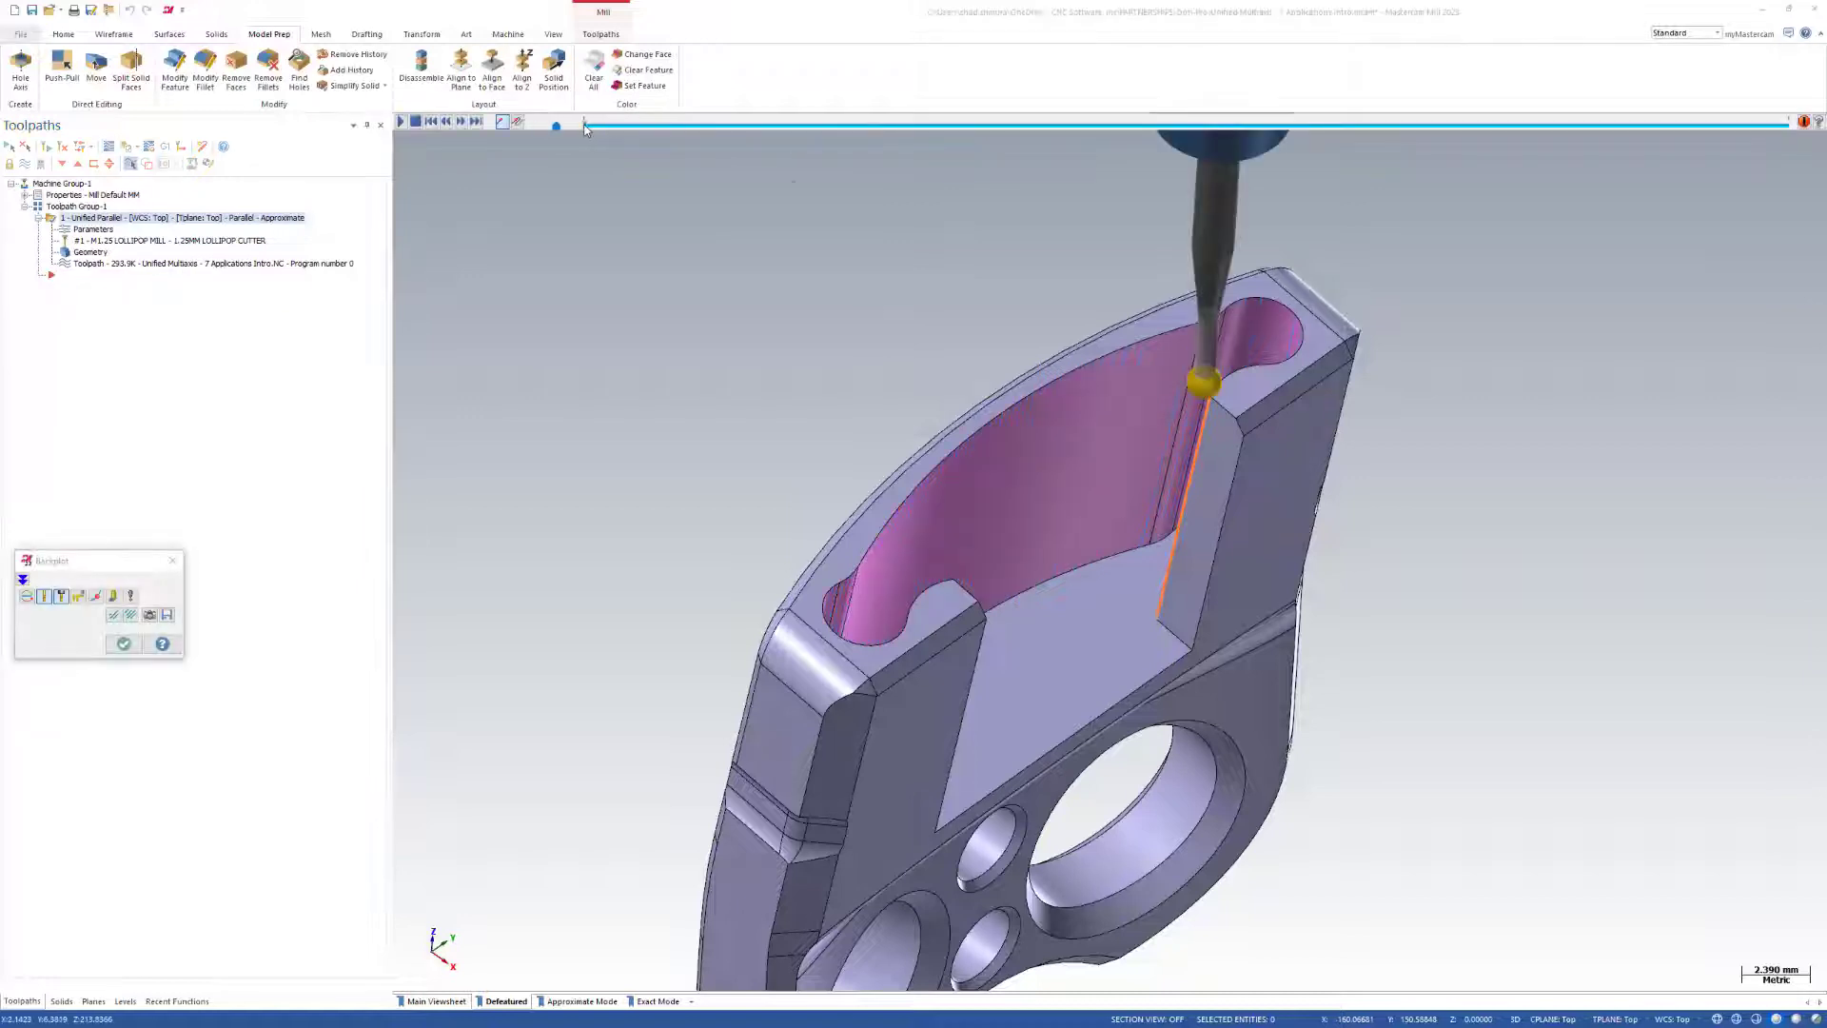
drag(585, 125, 1694, 208)
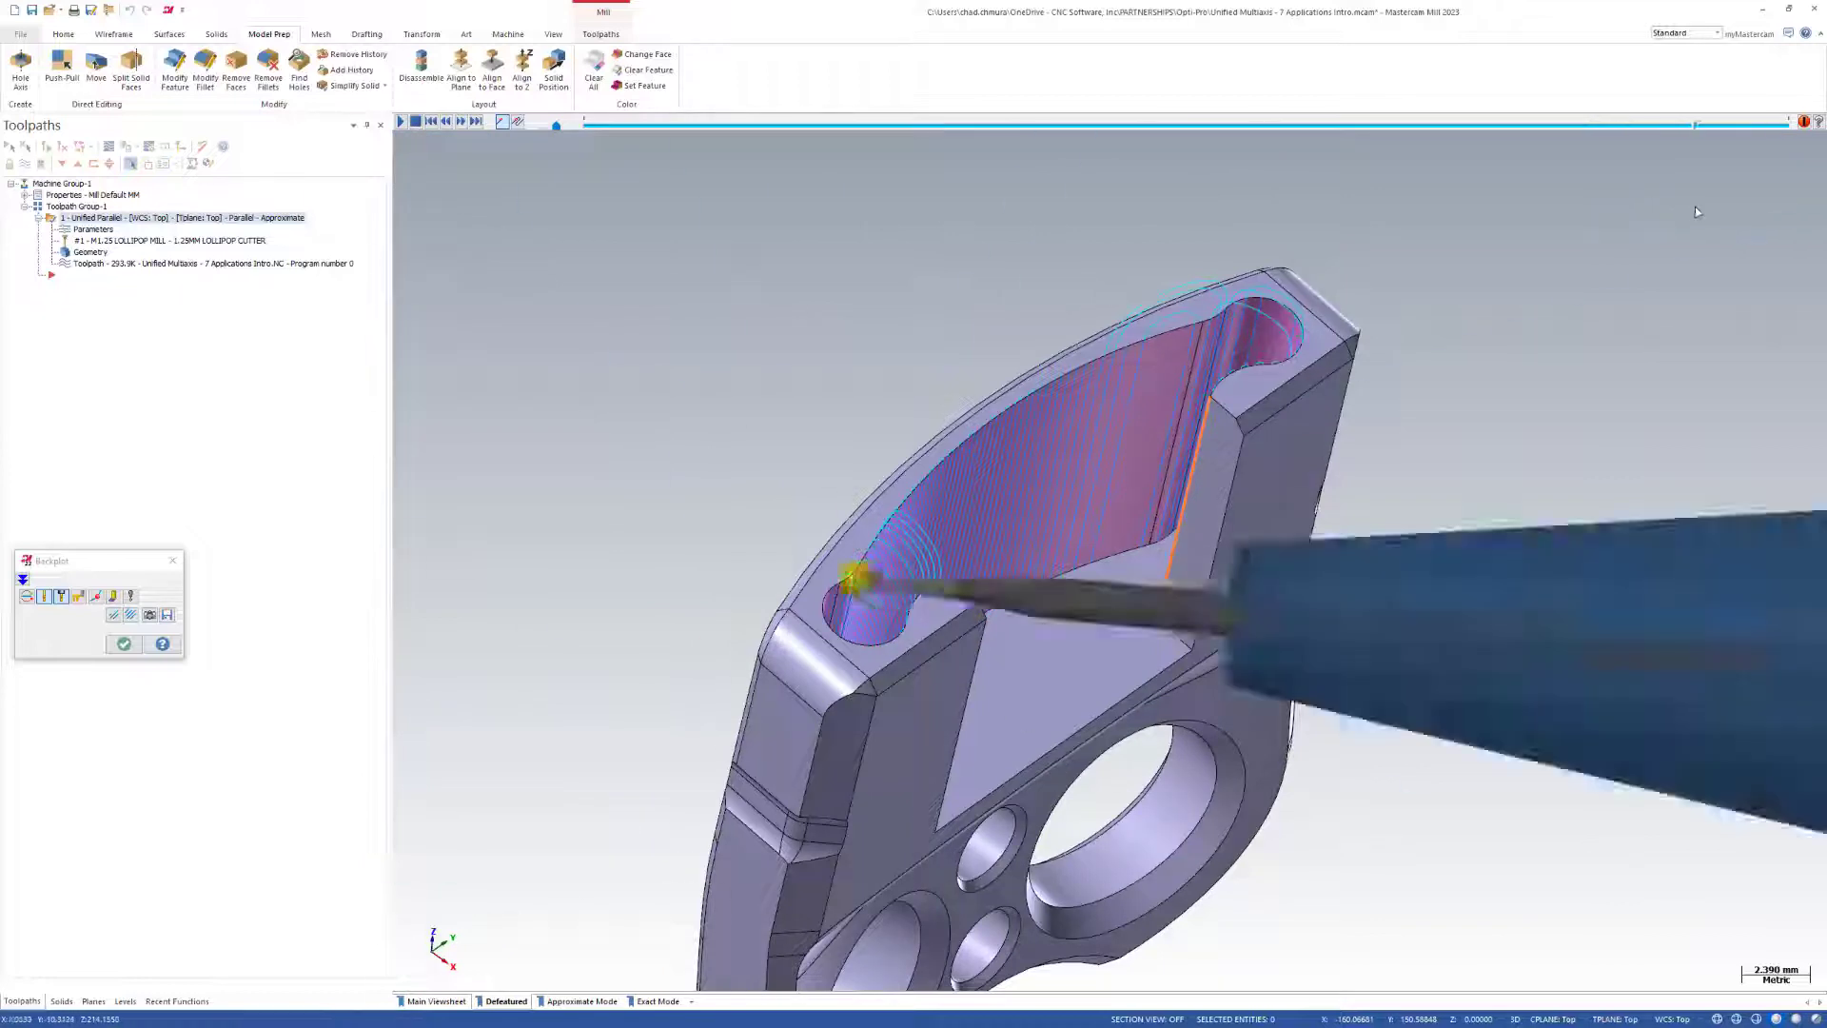
click(123, 644)
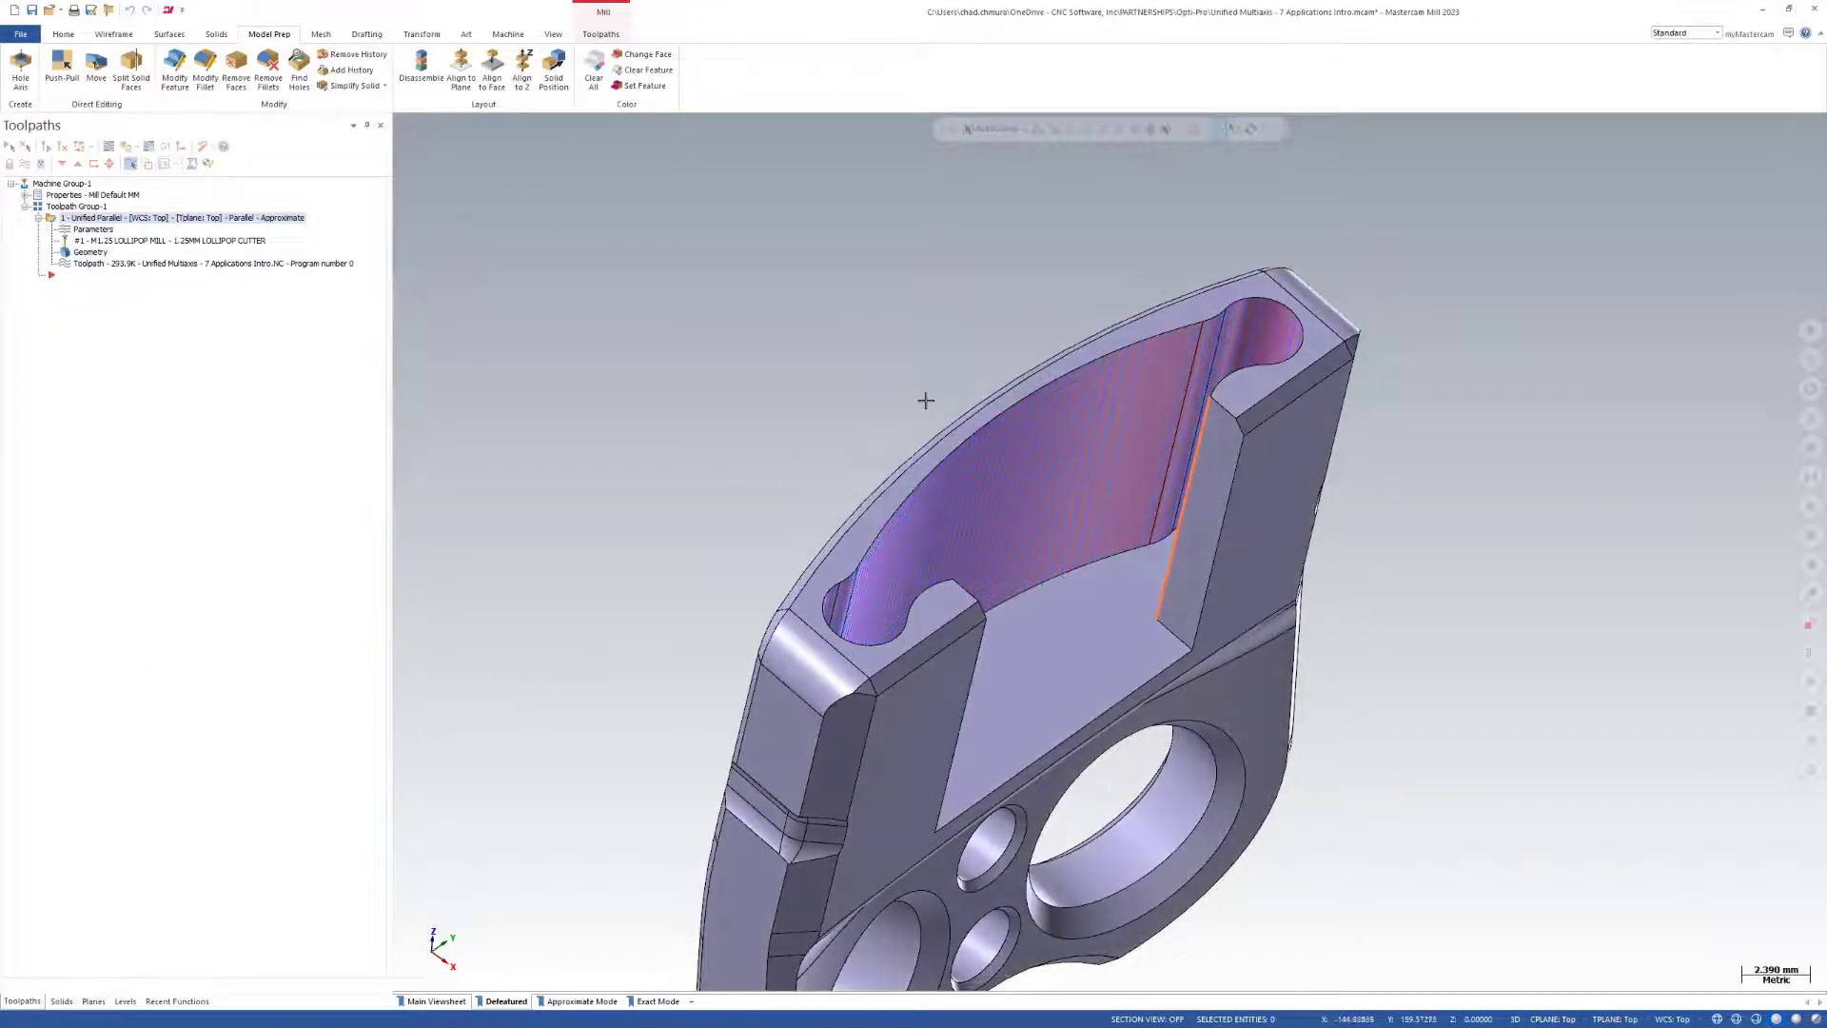
Review the step over calculation methods in the Unified Parallel operation's advanced cut pattern options, keeping Approximate.
scroll(809, 372, down, 1)
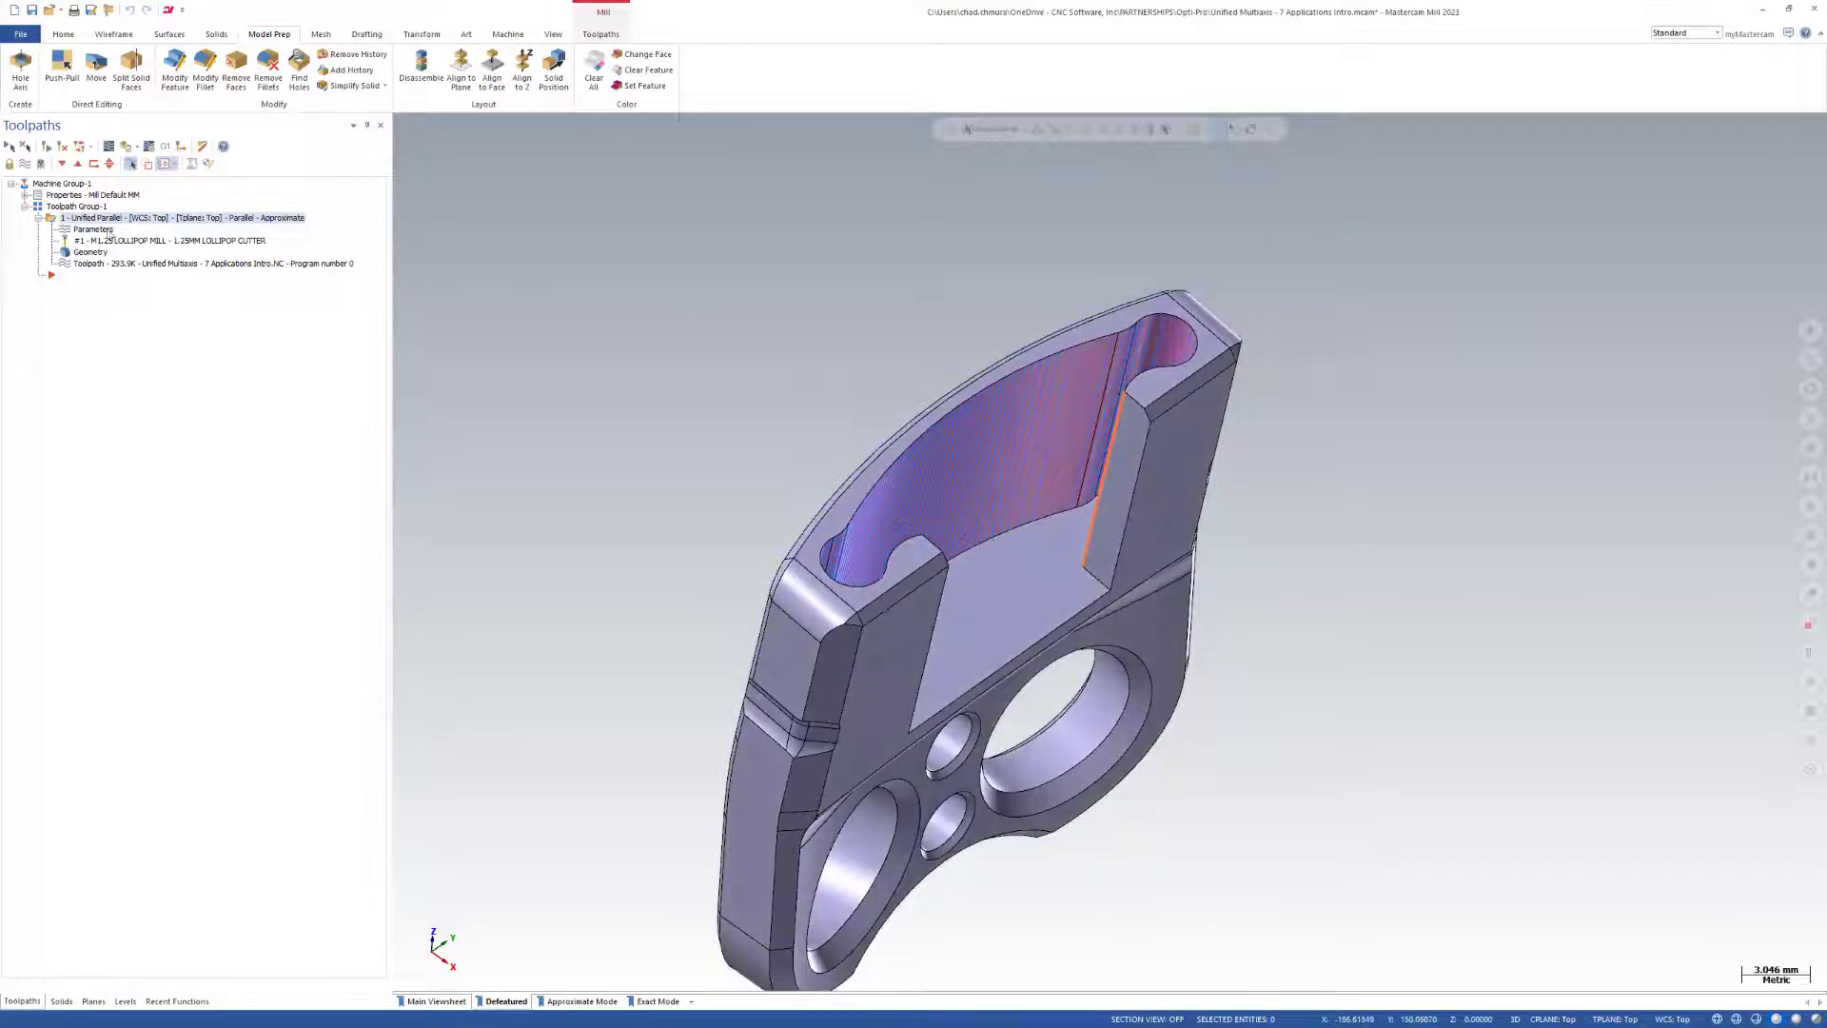
click(115, 230)
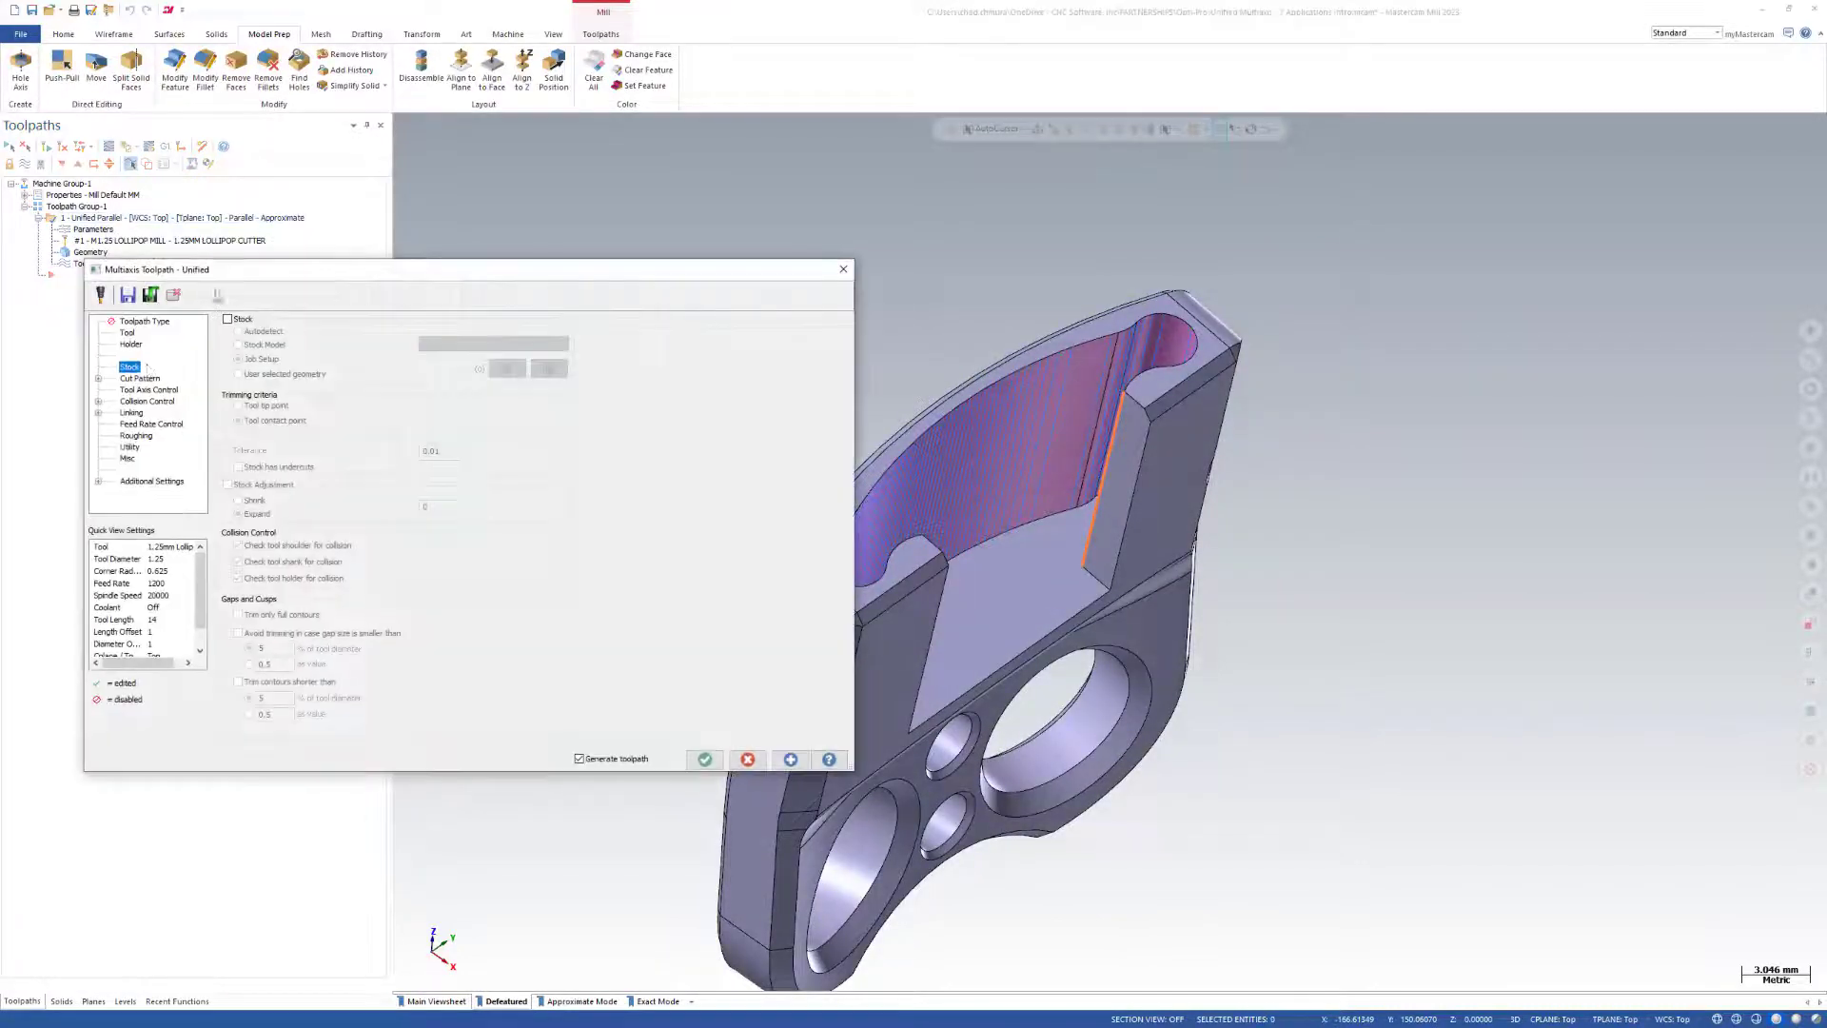
click(99, 379)
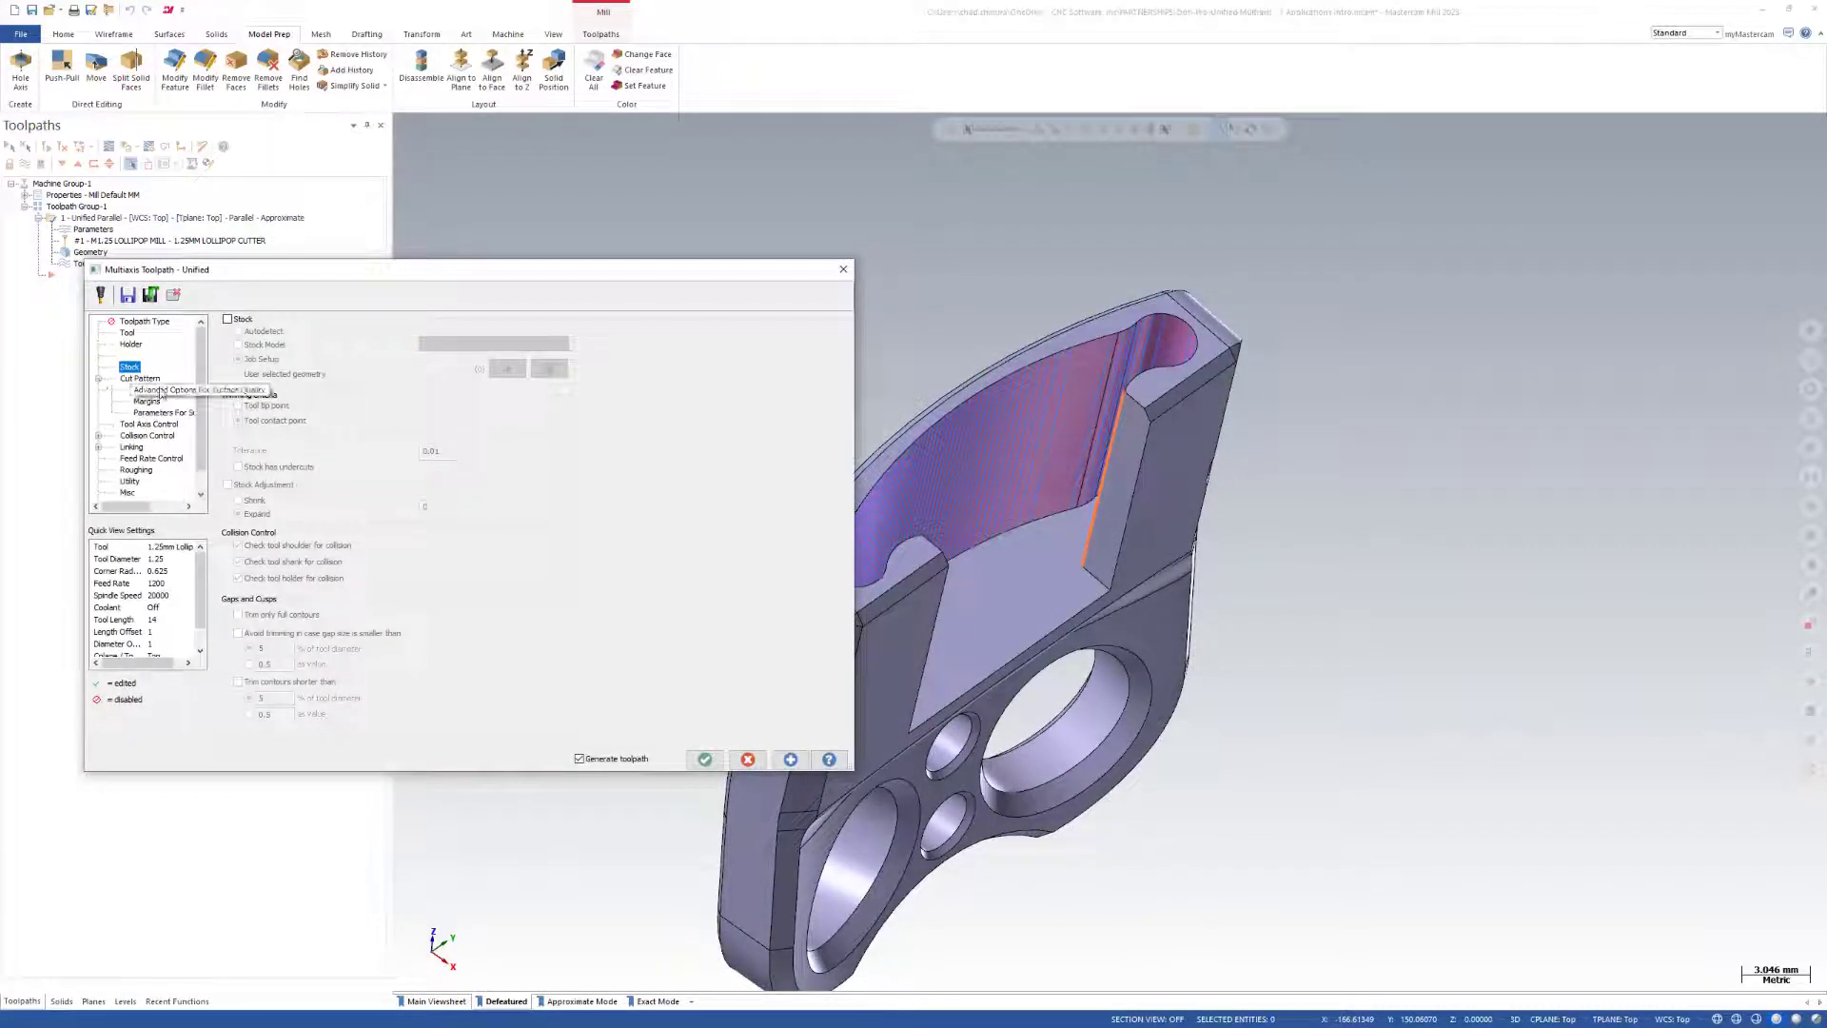
click(162, 391)
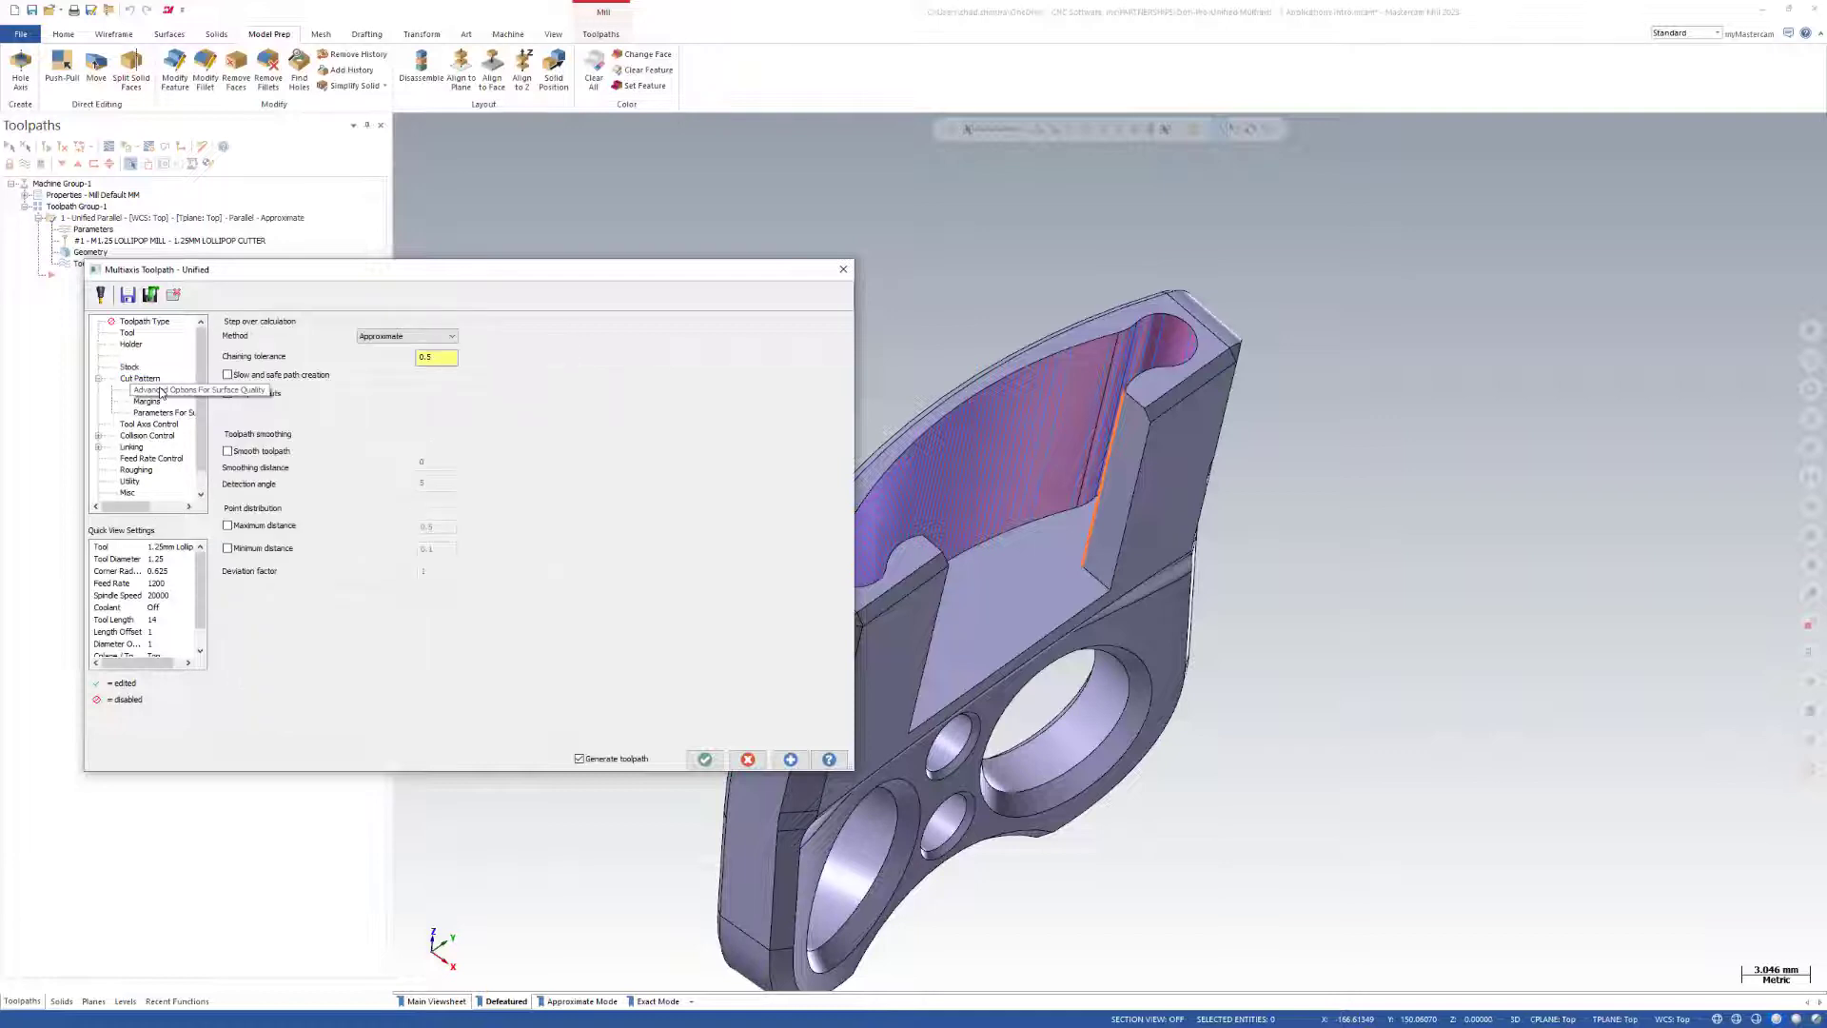
click(400, 339)
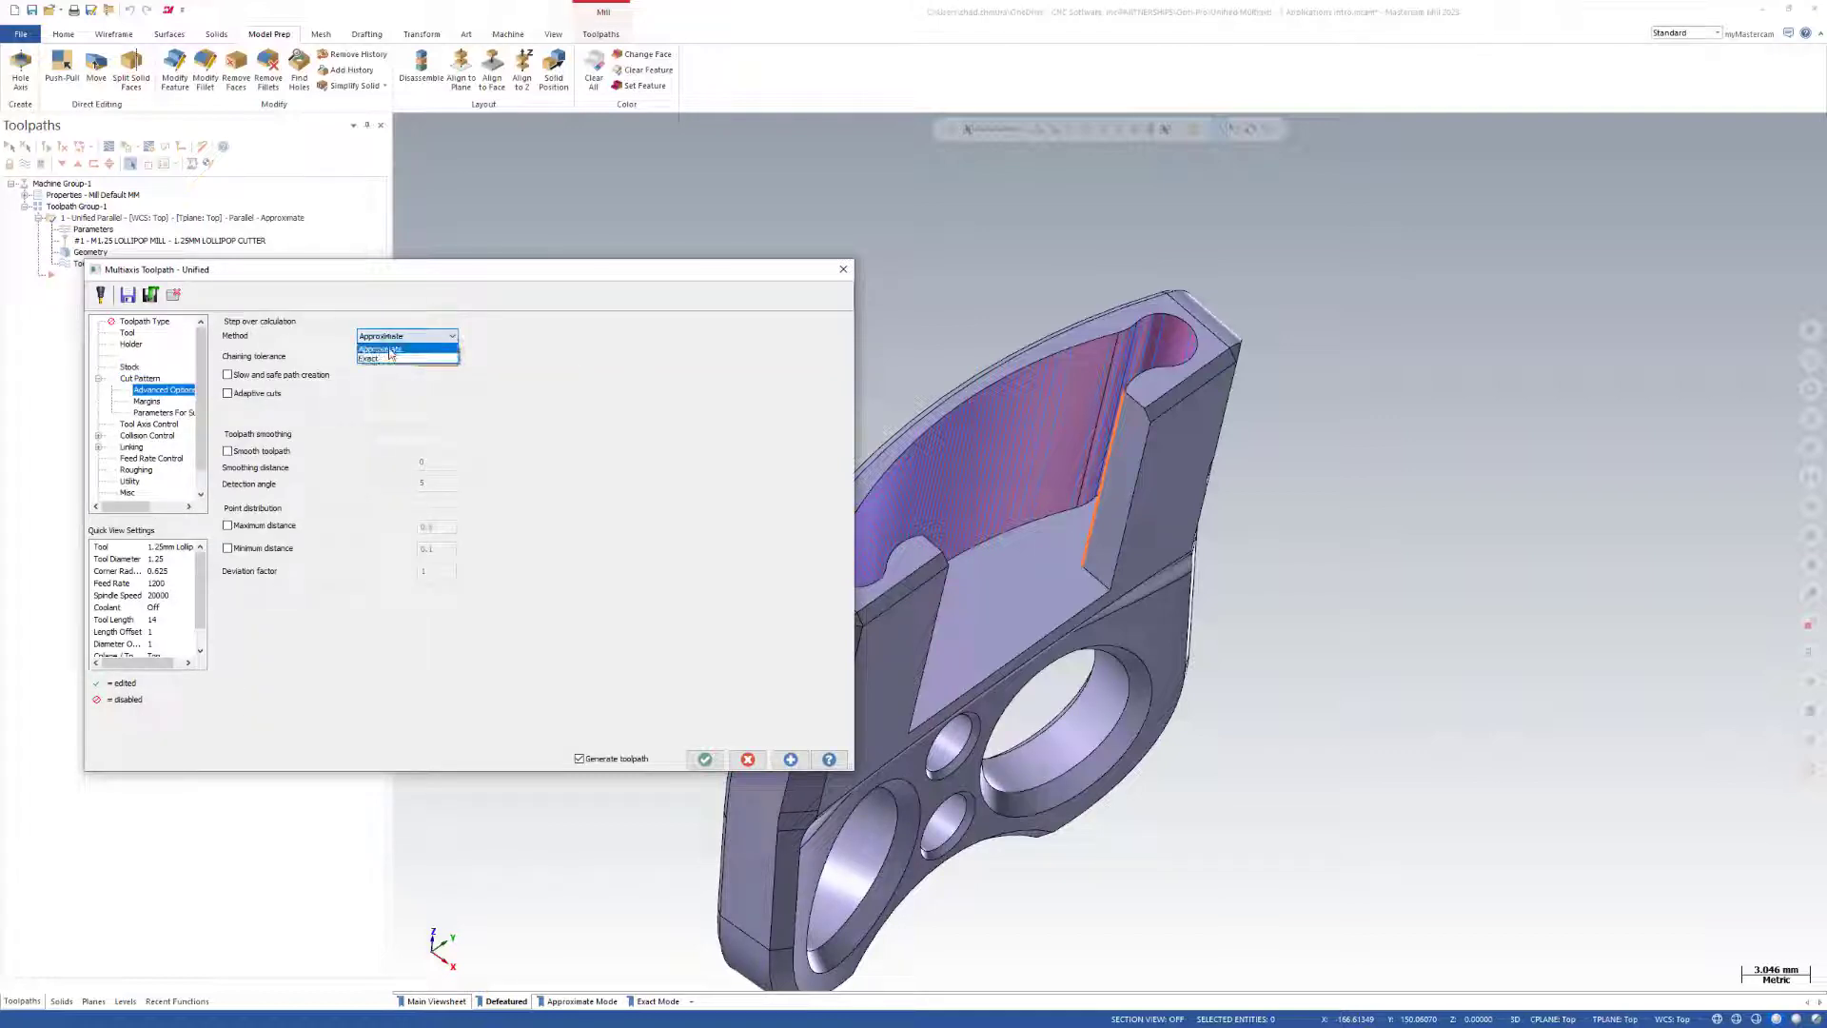
click(643, 417)
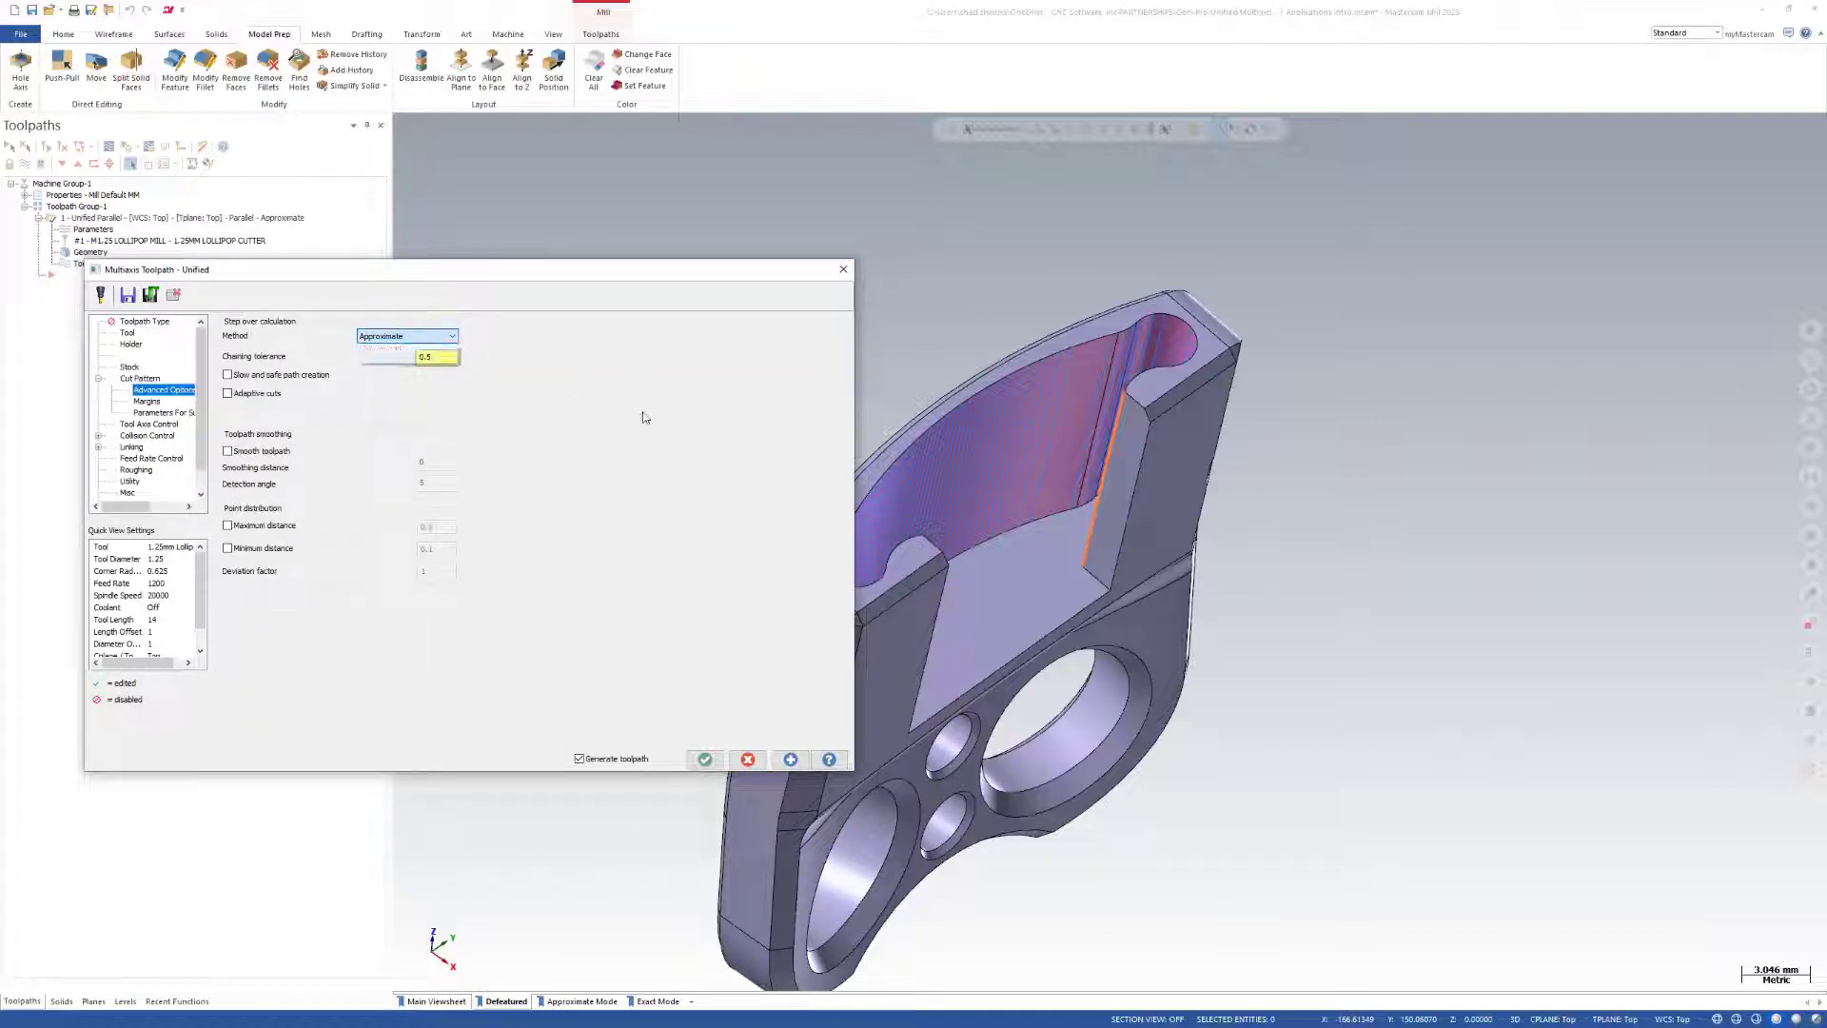
click(748, 759)
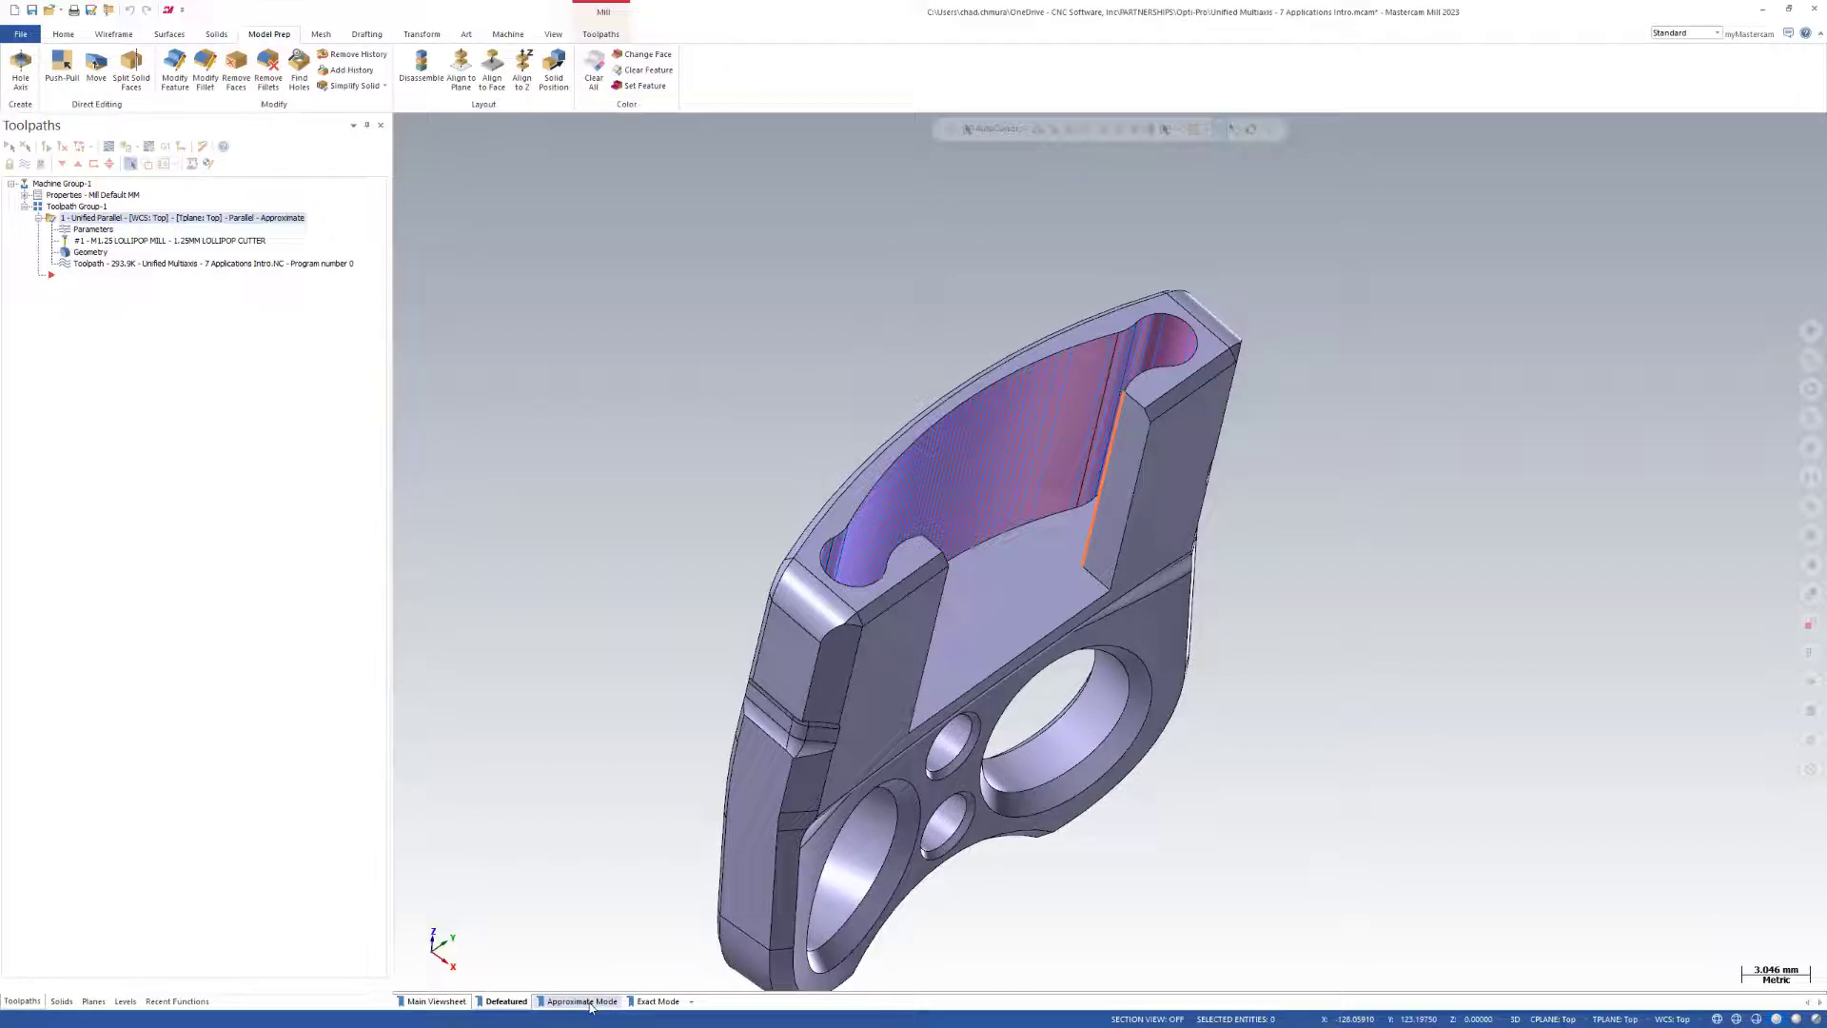
Display the Approximate Mode viewsheet and examine how the concentric coloured cylinders intersect the pocket wall.
click(584, 1002)
scroll(1447, 171, up, 5)
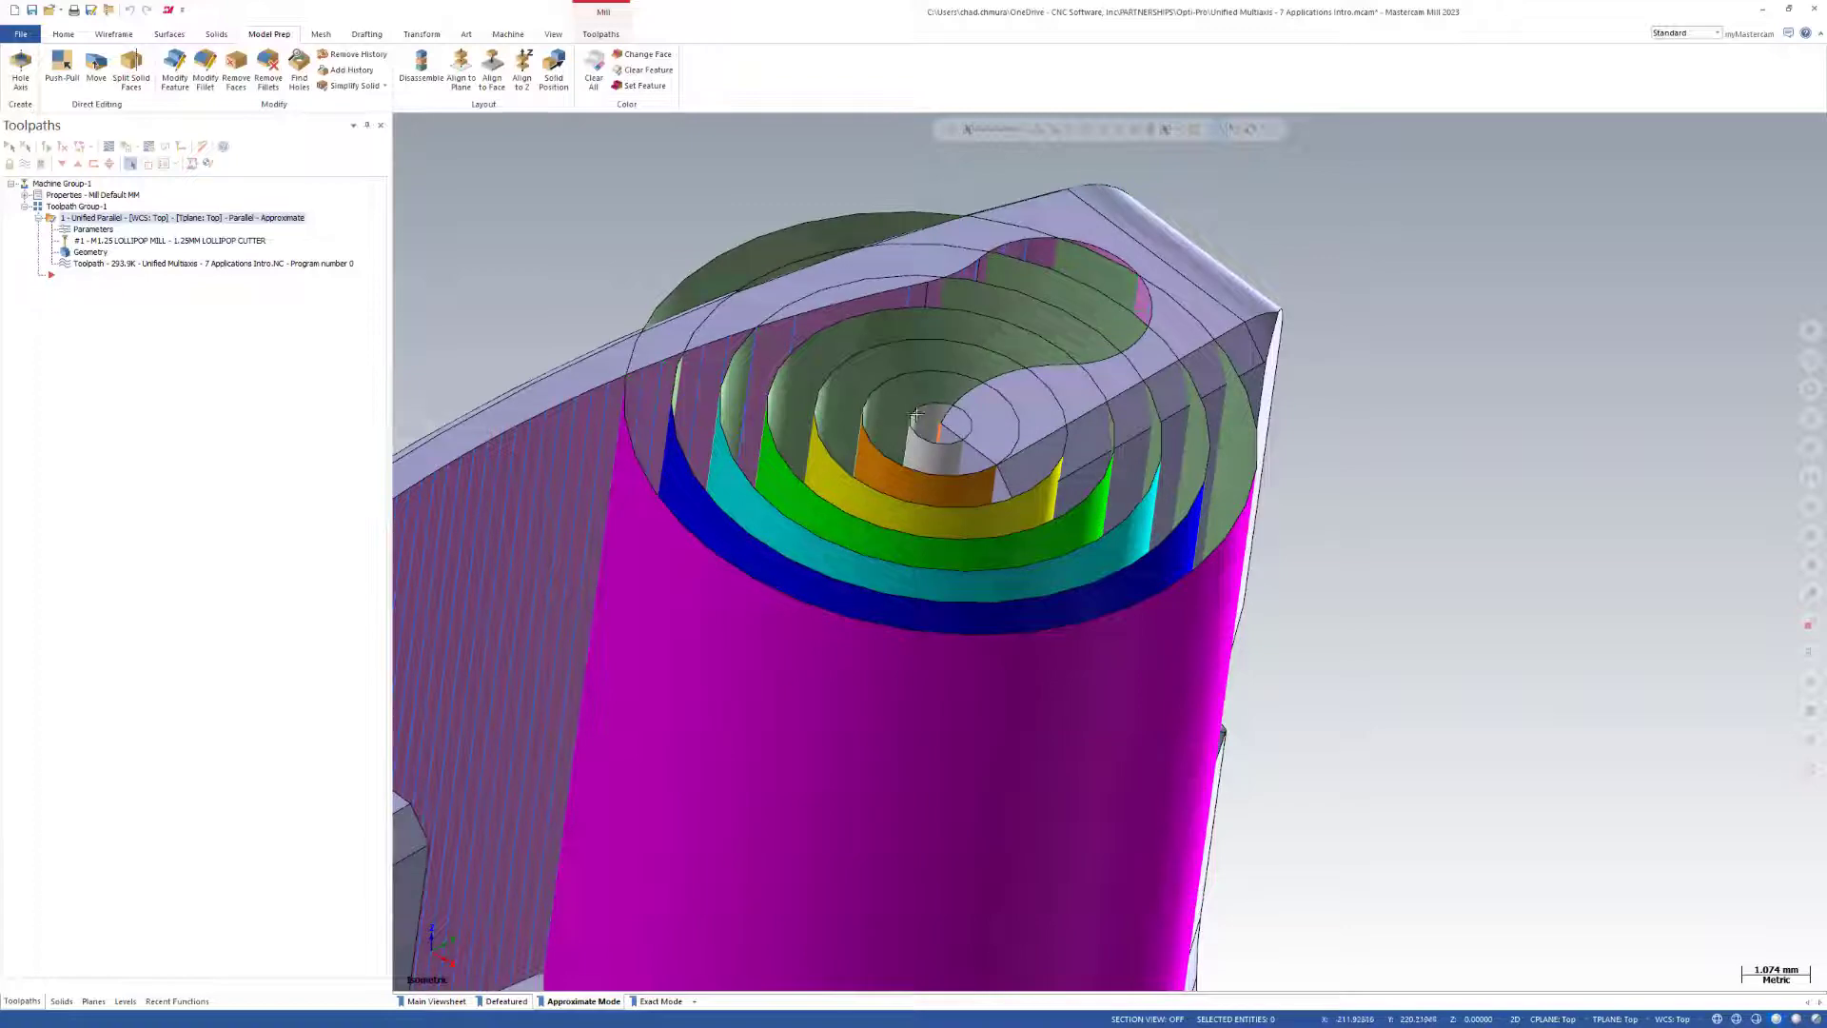
middle_drag(985, 397, 937, 350)
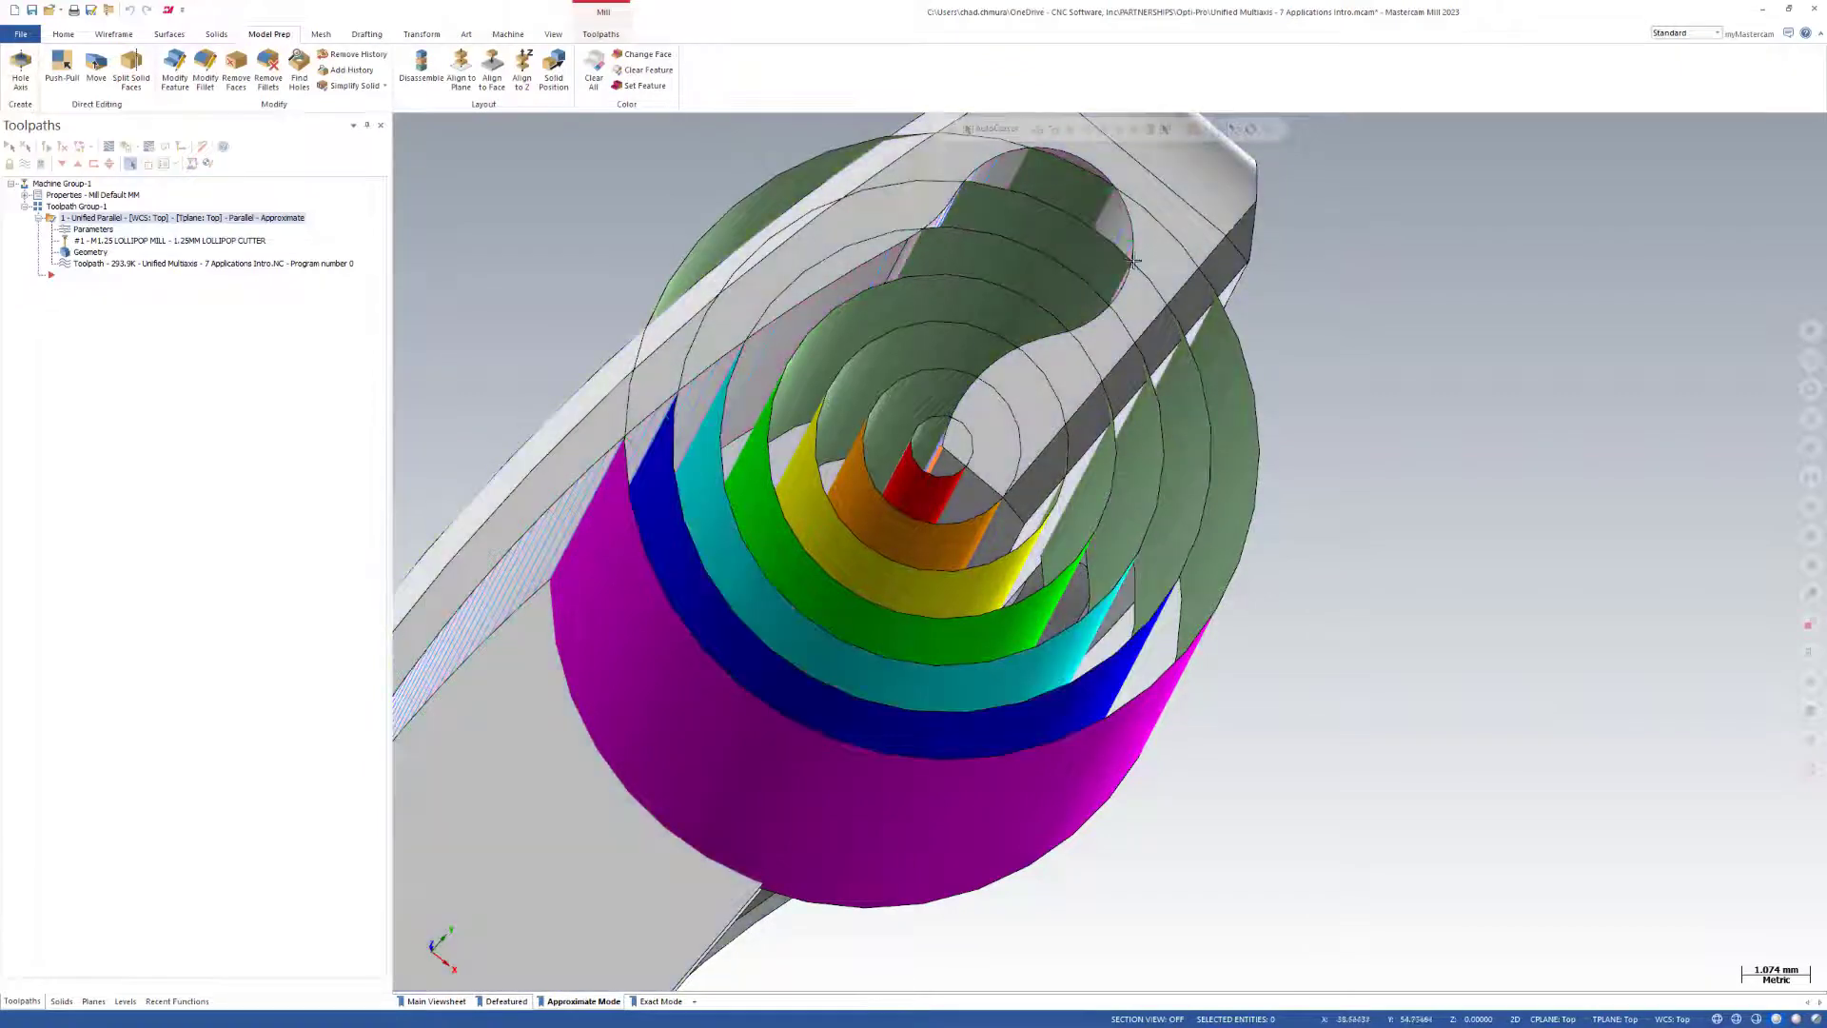
scroll(1169, 275, down, 5)
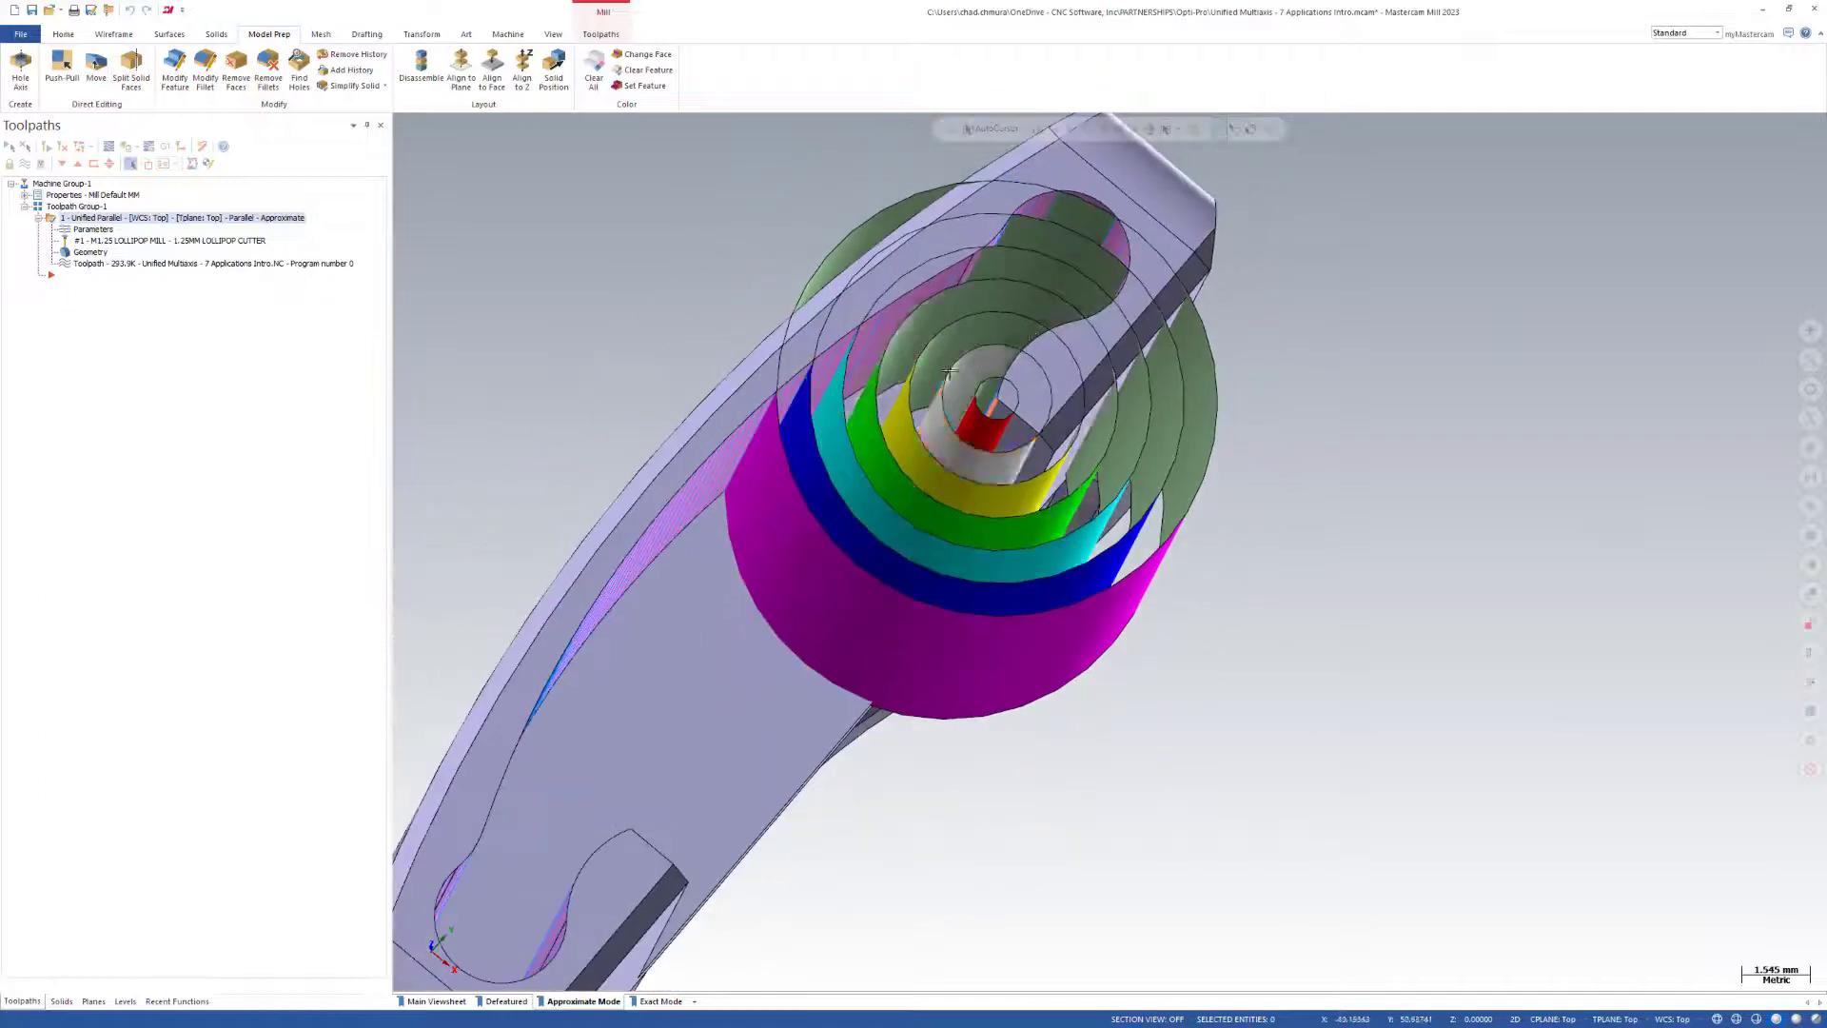
middle_drag(793, 596, 738, 457)
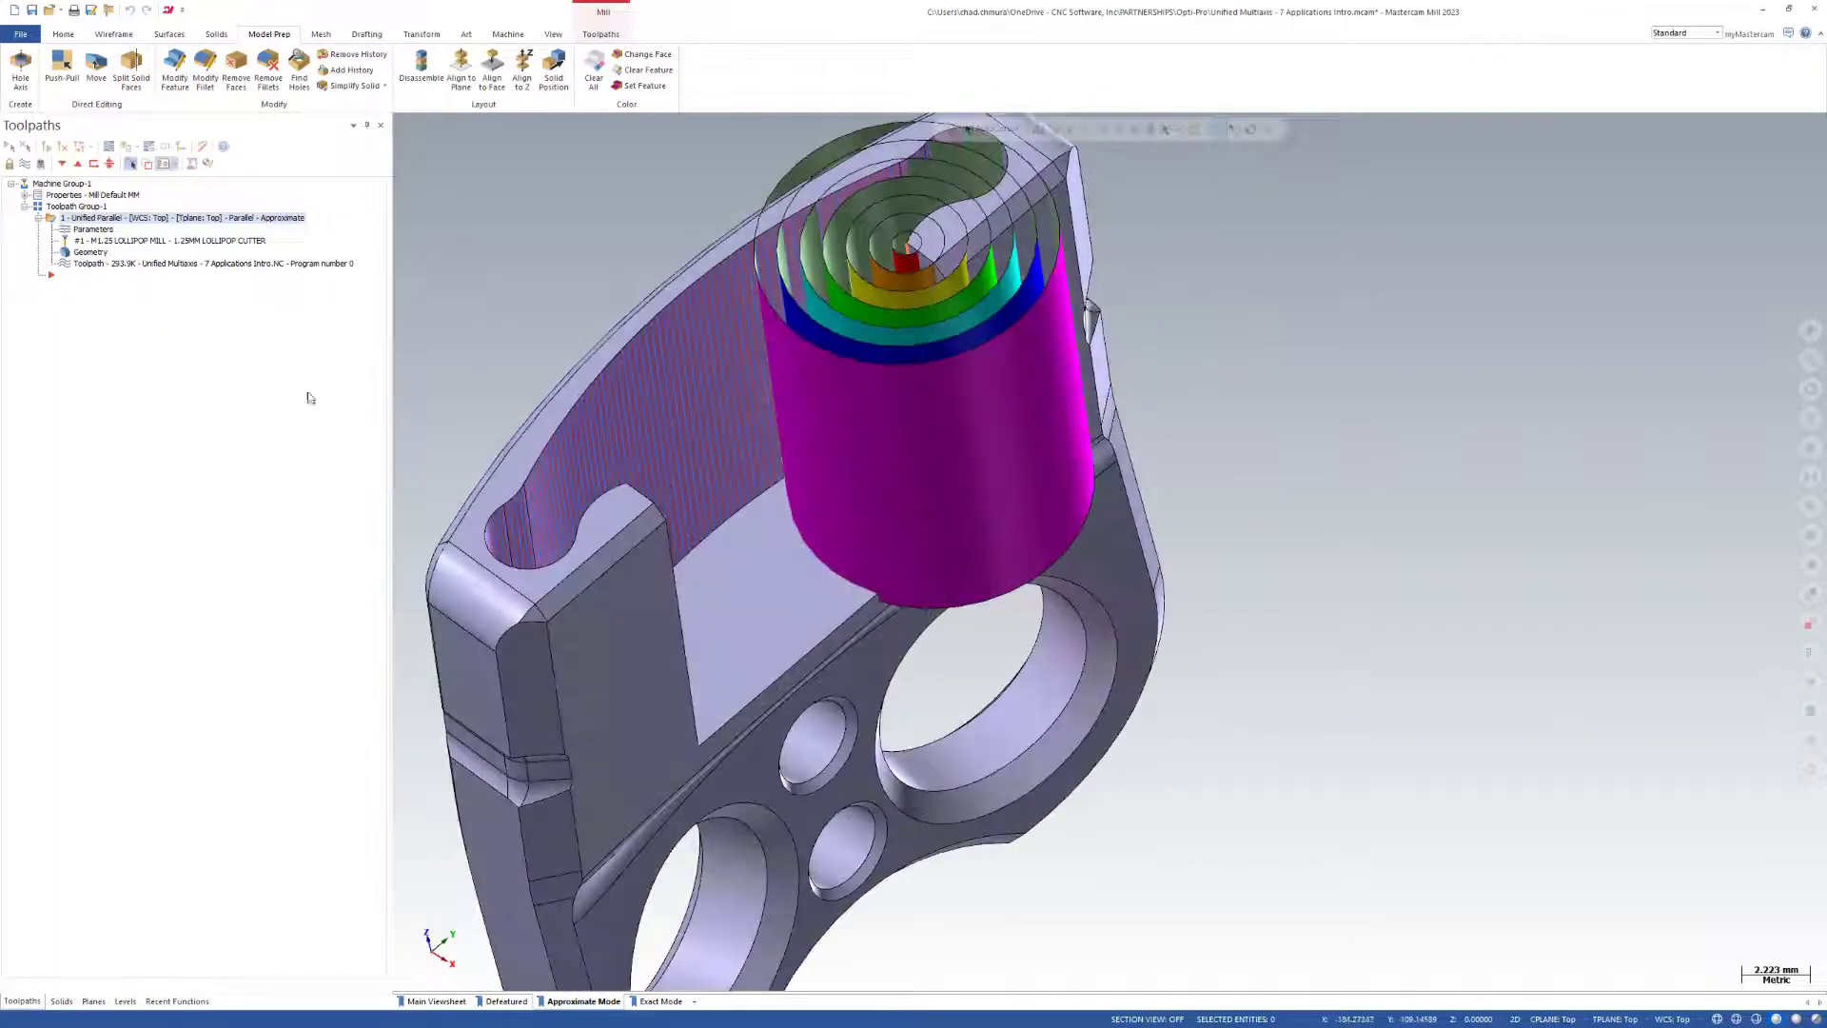
Display the Exact Mode viewsheet and examine the coloured surface bands along the pocket wall from several angles.
click(638, 1005)
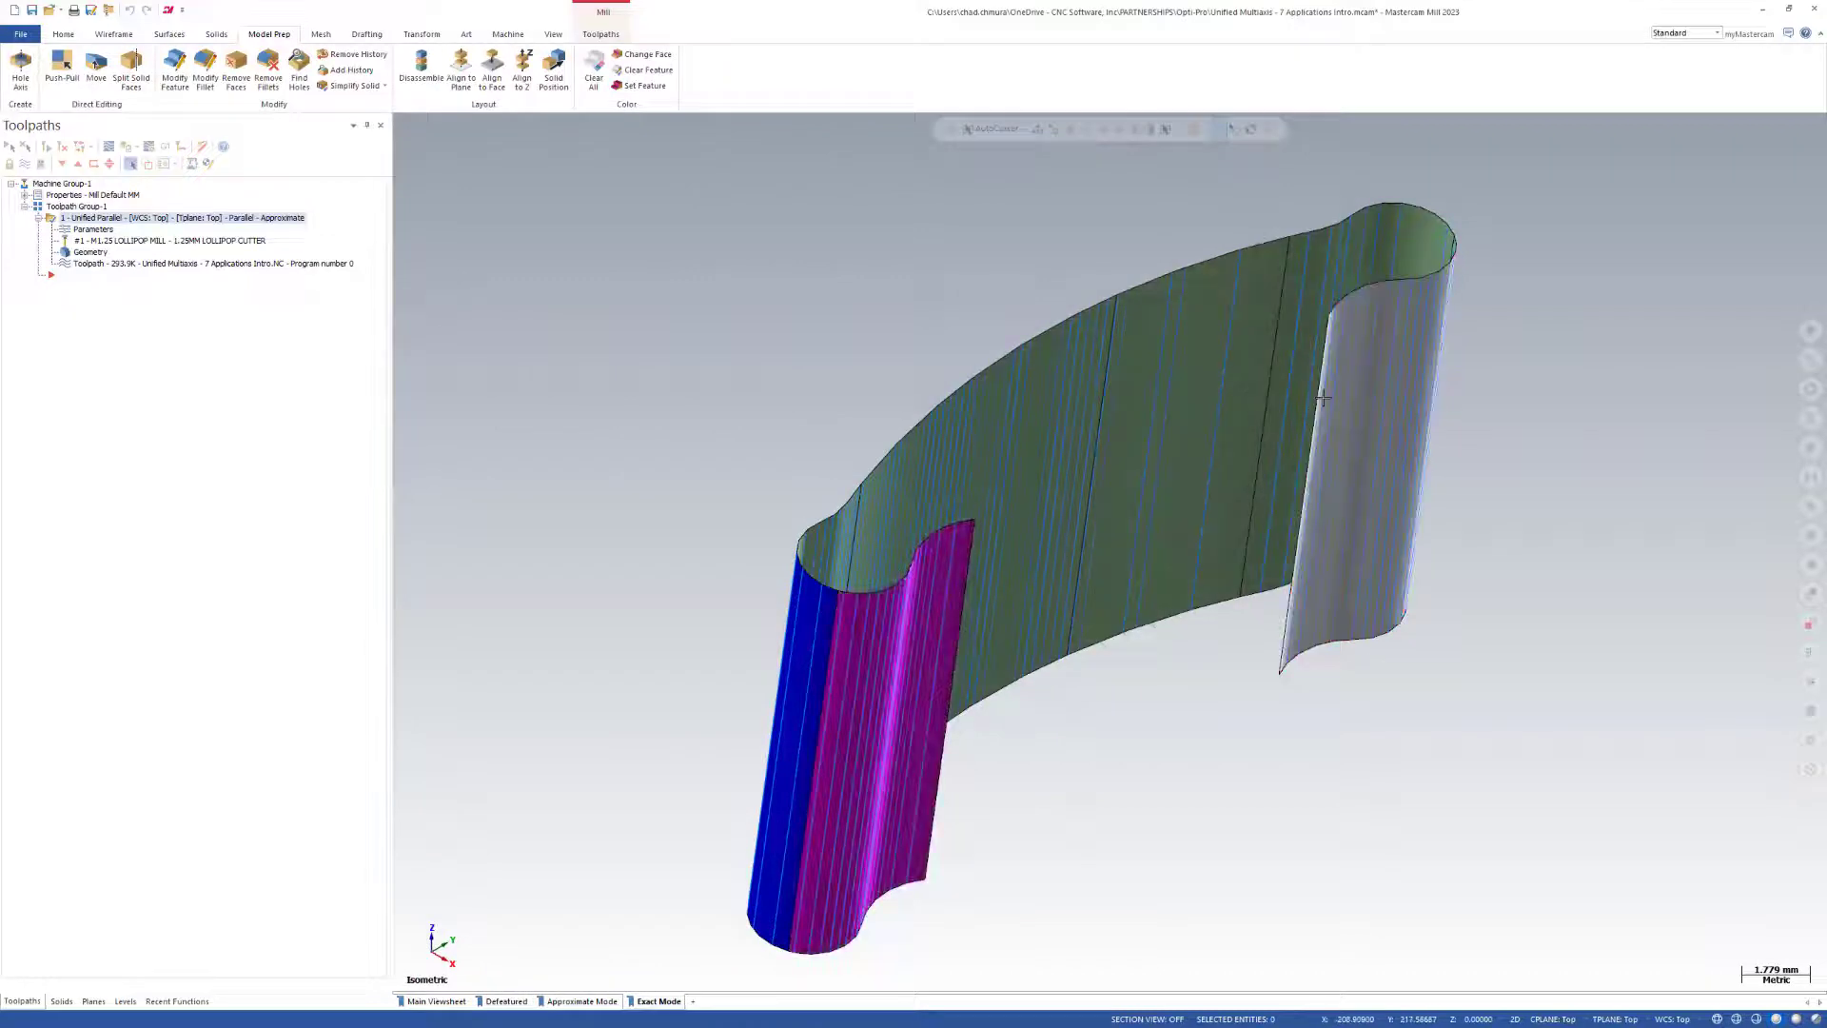
middle_drag(1325, 396, 1278, 479)
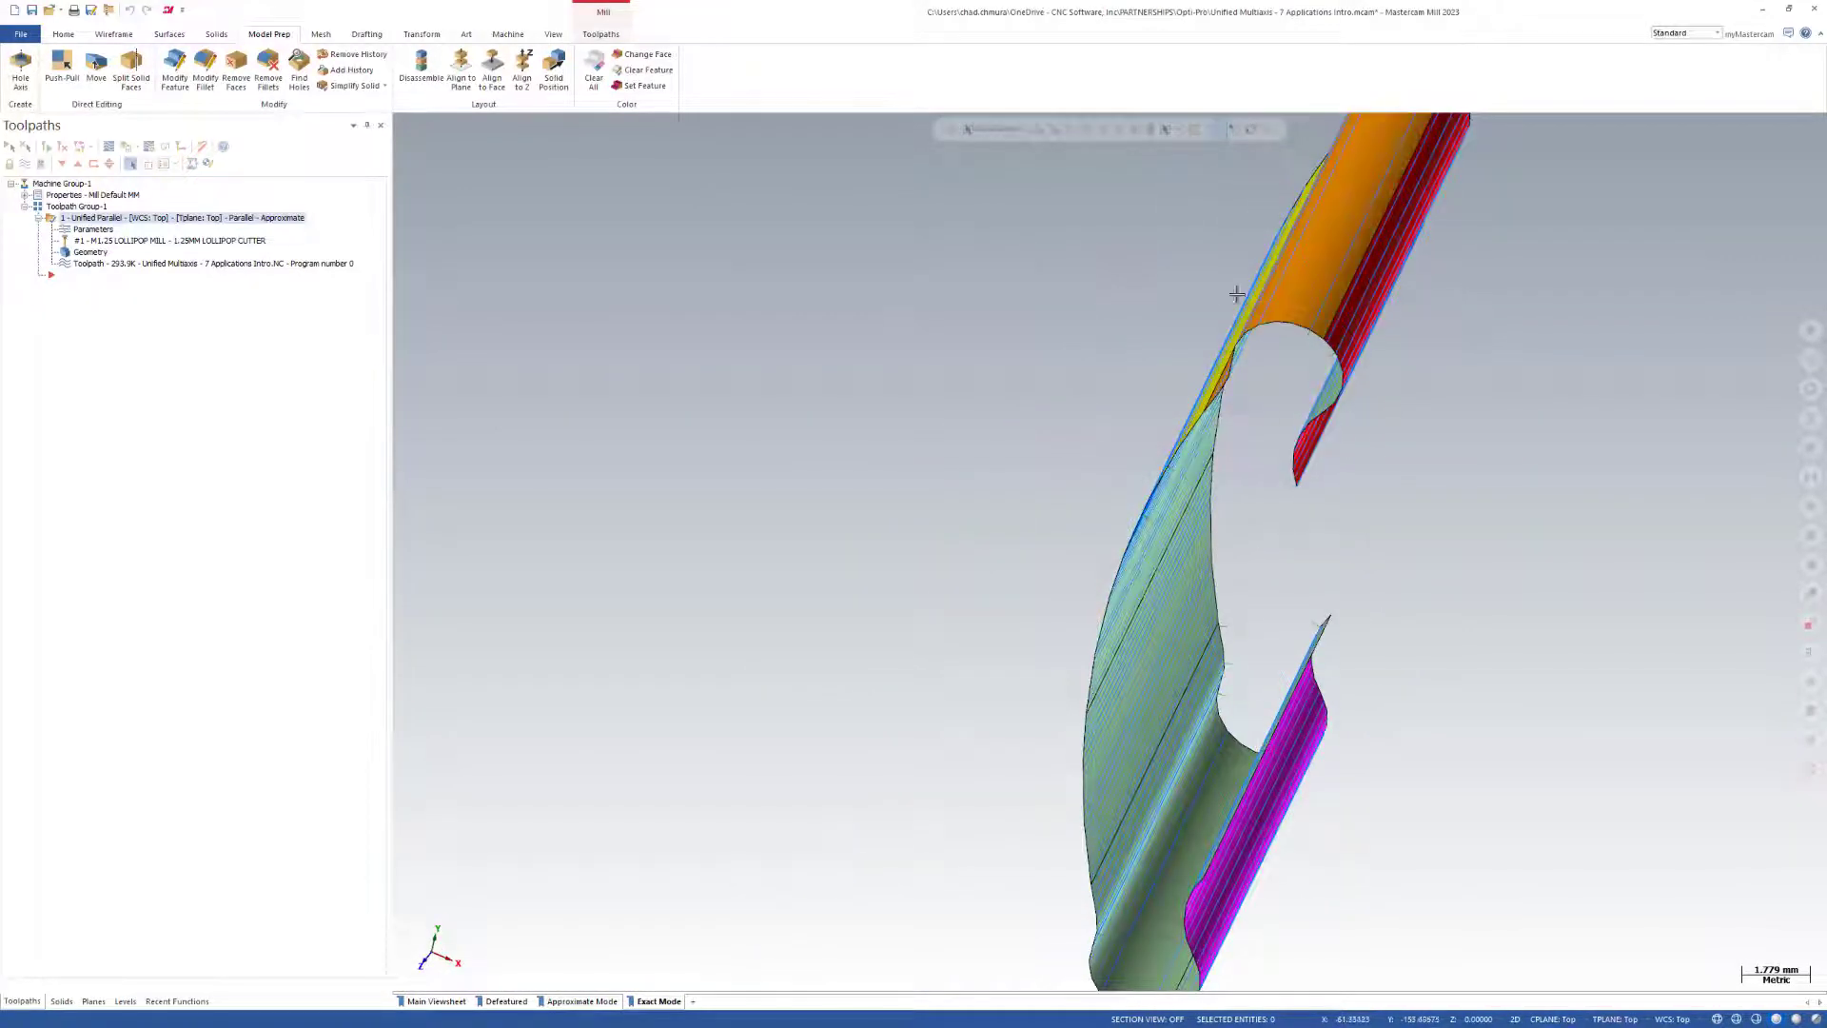
middle_drag(1161, 492, 1228, 404)
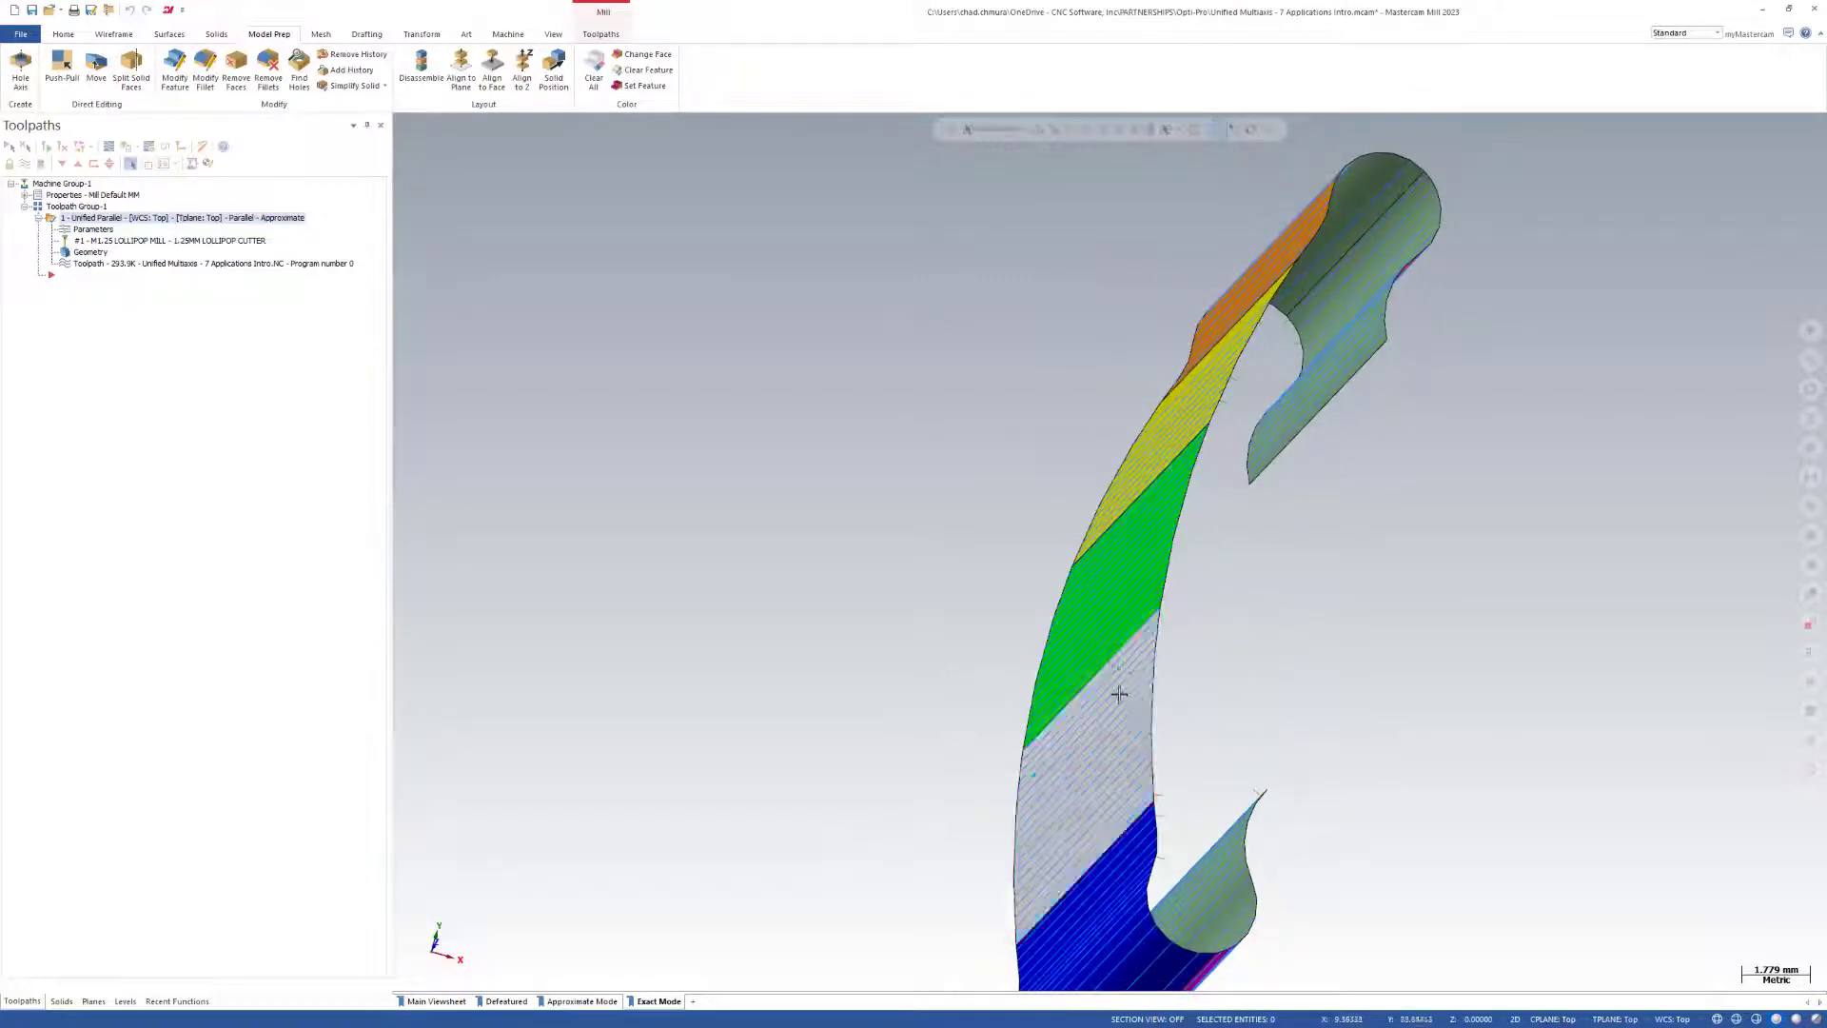
middle_drag(1343, 348, 1288, 408)
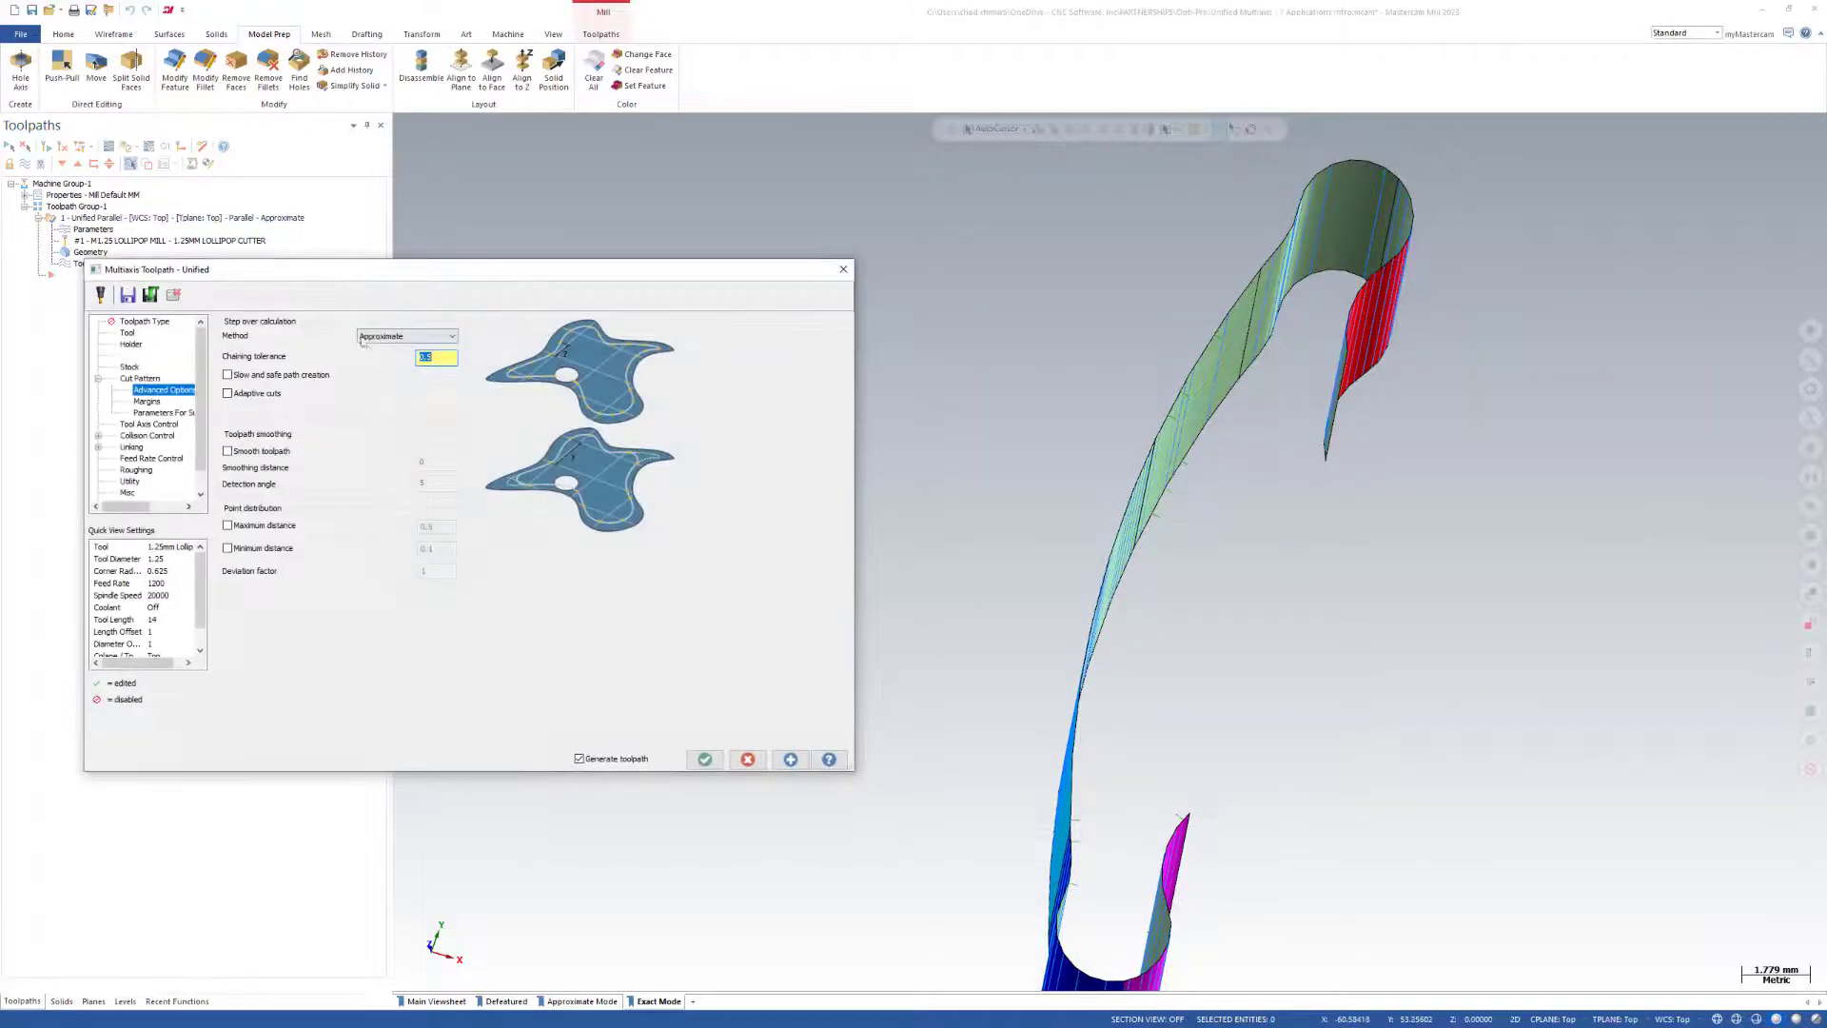
Set the Unified Parallel operation's step over calculation method to Exact and regenerate the toolpath.
click(381, 337)
click(378, 358)
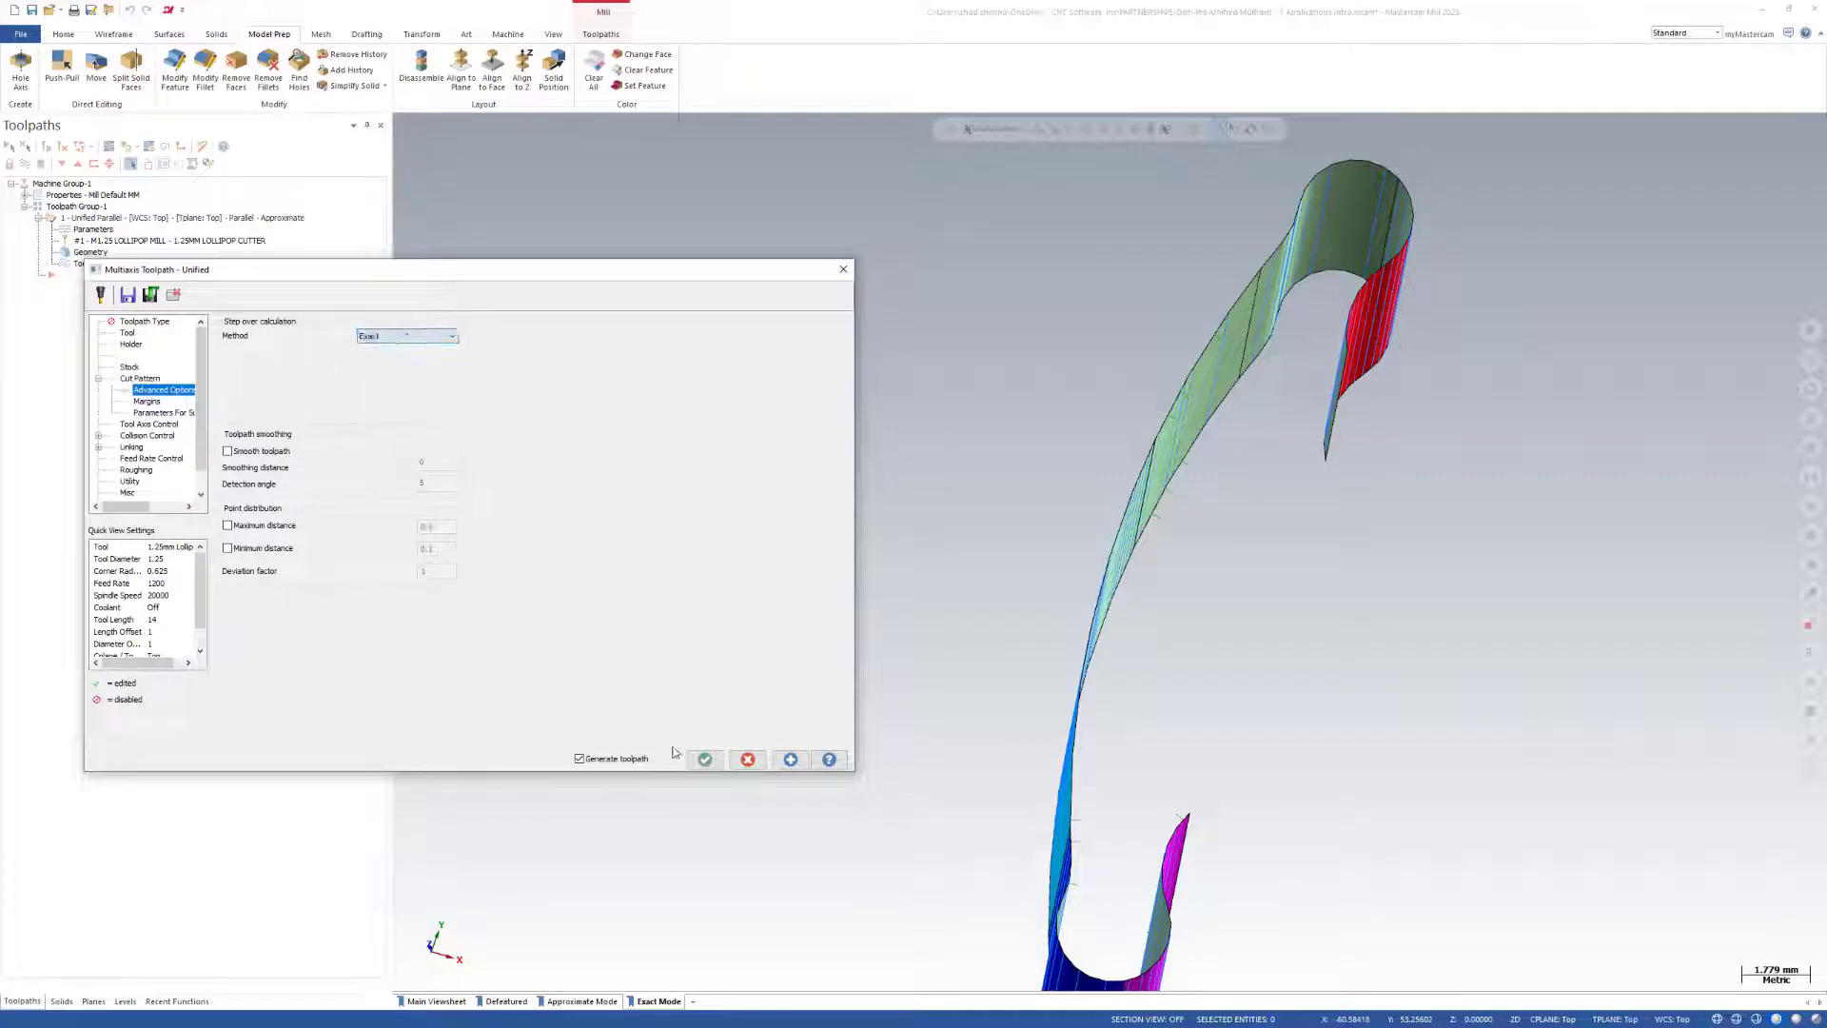
click(705, 759)
scroll(834, 537, down, 3)
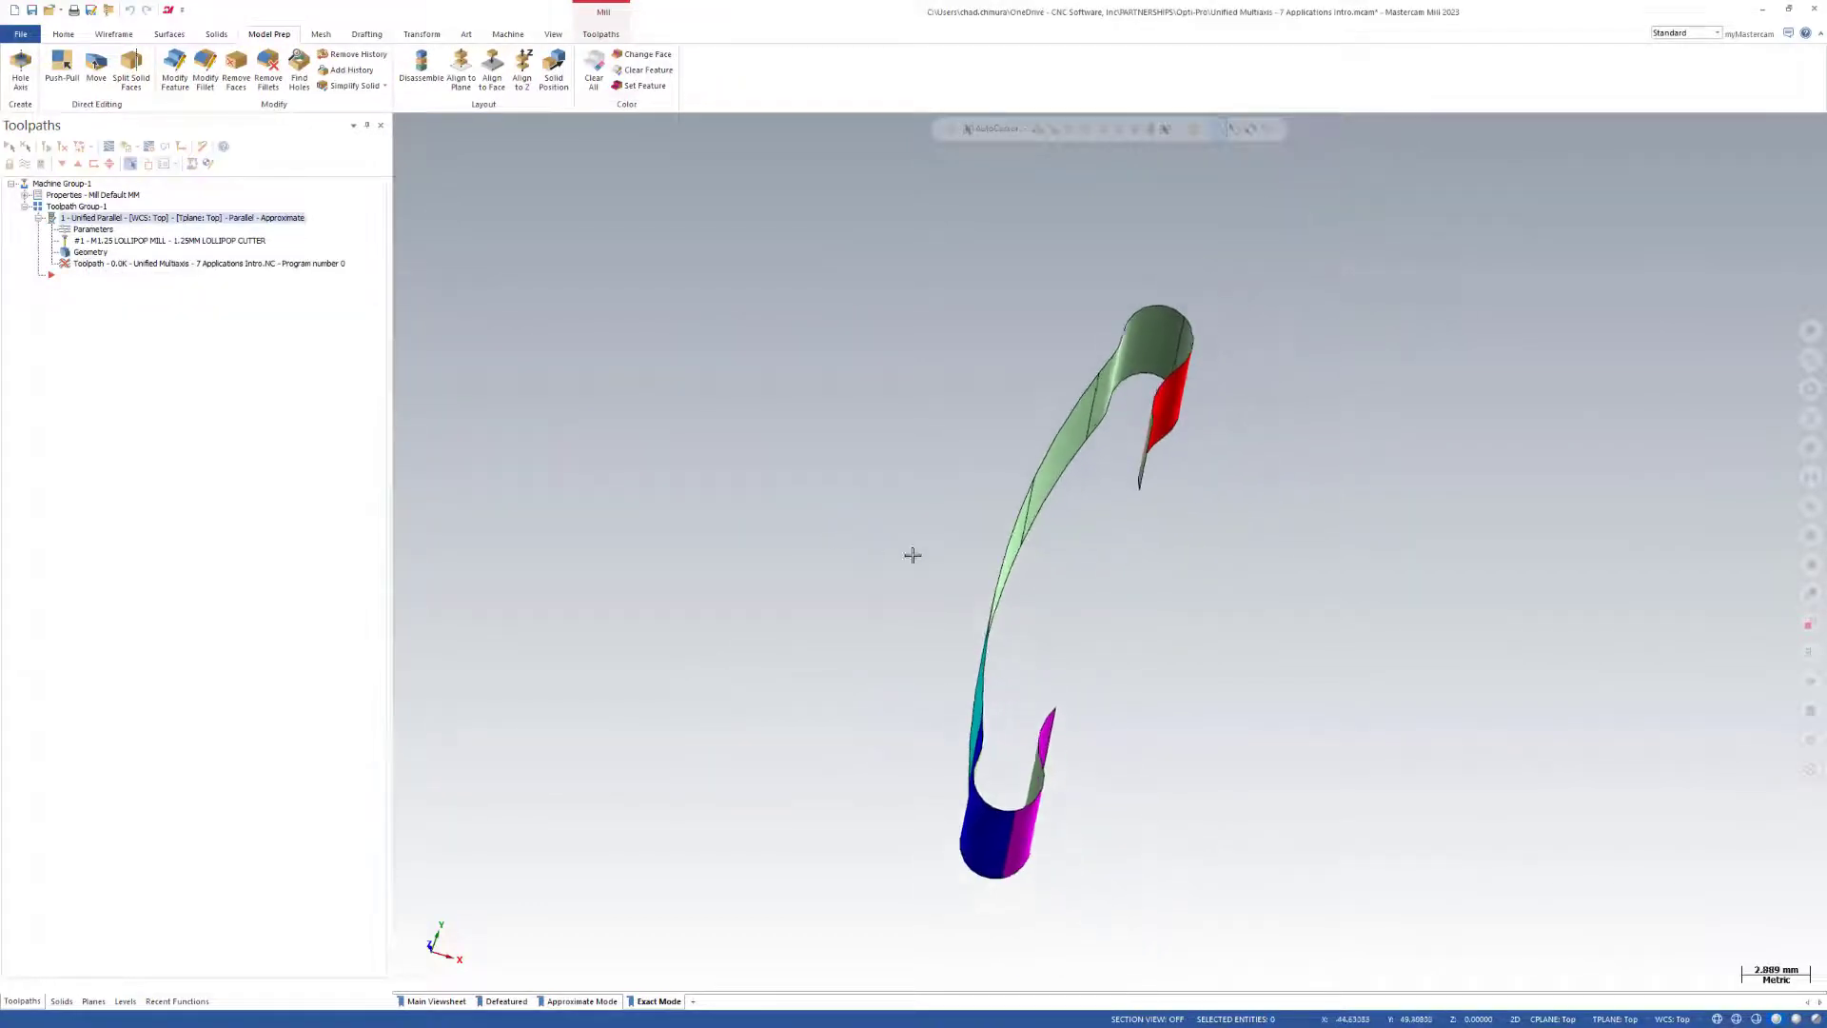
middle_drag(1257, 671, 550, 401)
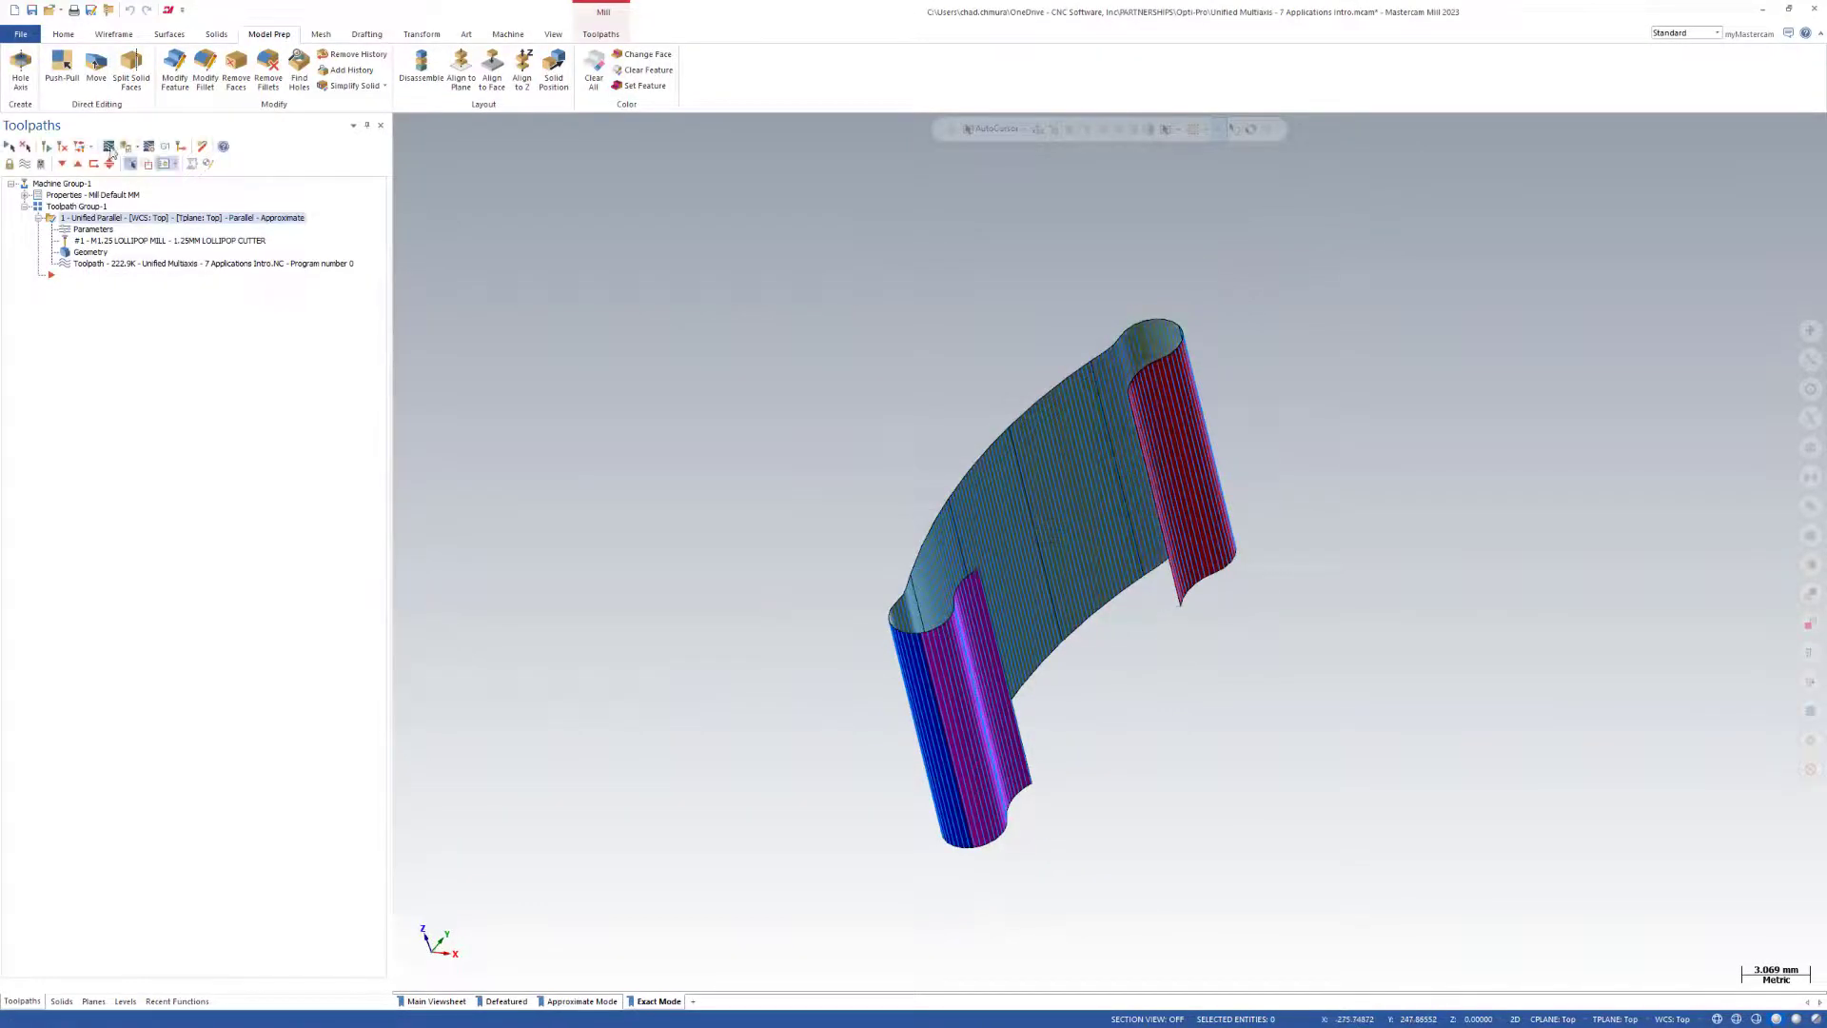
Backplot the Exact Unified Parallel toolpath and check the lollipop cutter's motion along the pocket wall.
click(127, 146)
mouse_move(587, 125)
mouse_down()
mouse_move(1028, 186)
mouse_move(1175, 185)
mouse_move(1311, 237)
mouse_move(1778, 251)
mouse_up()
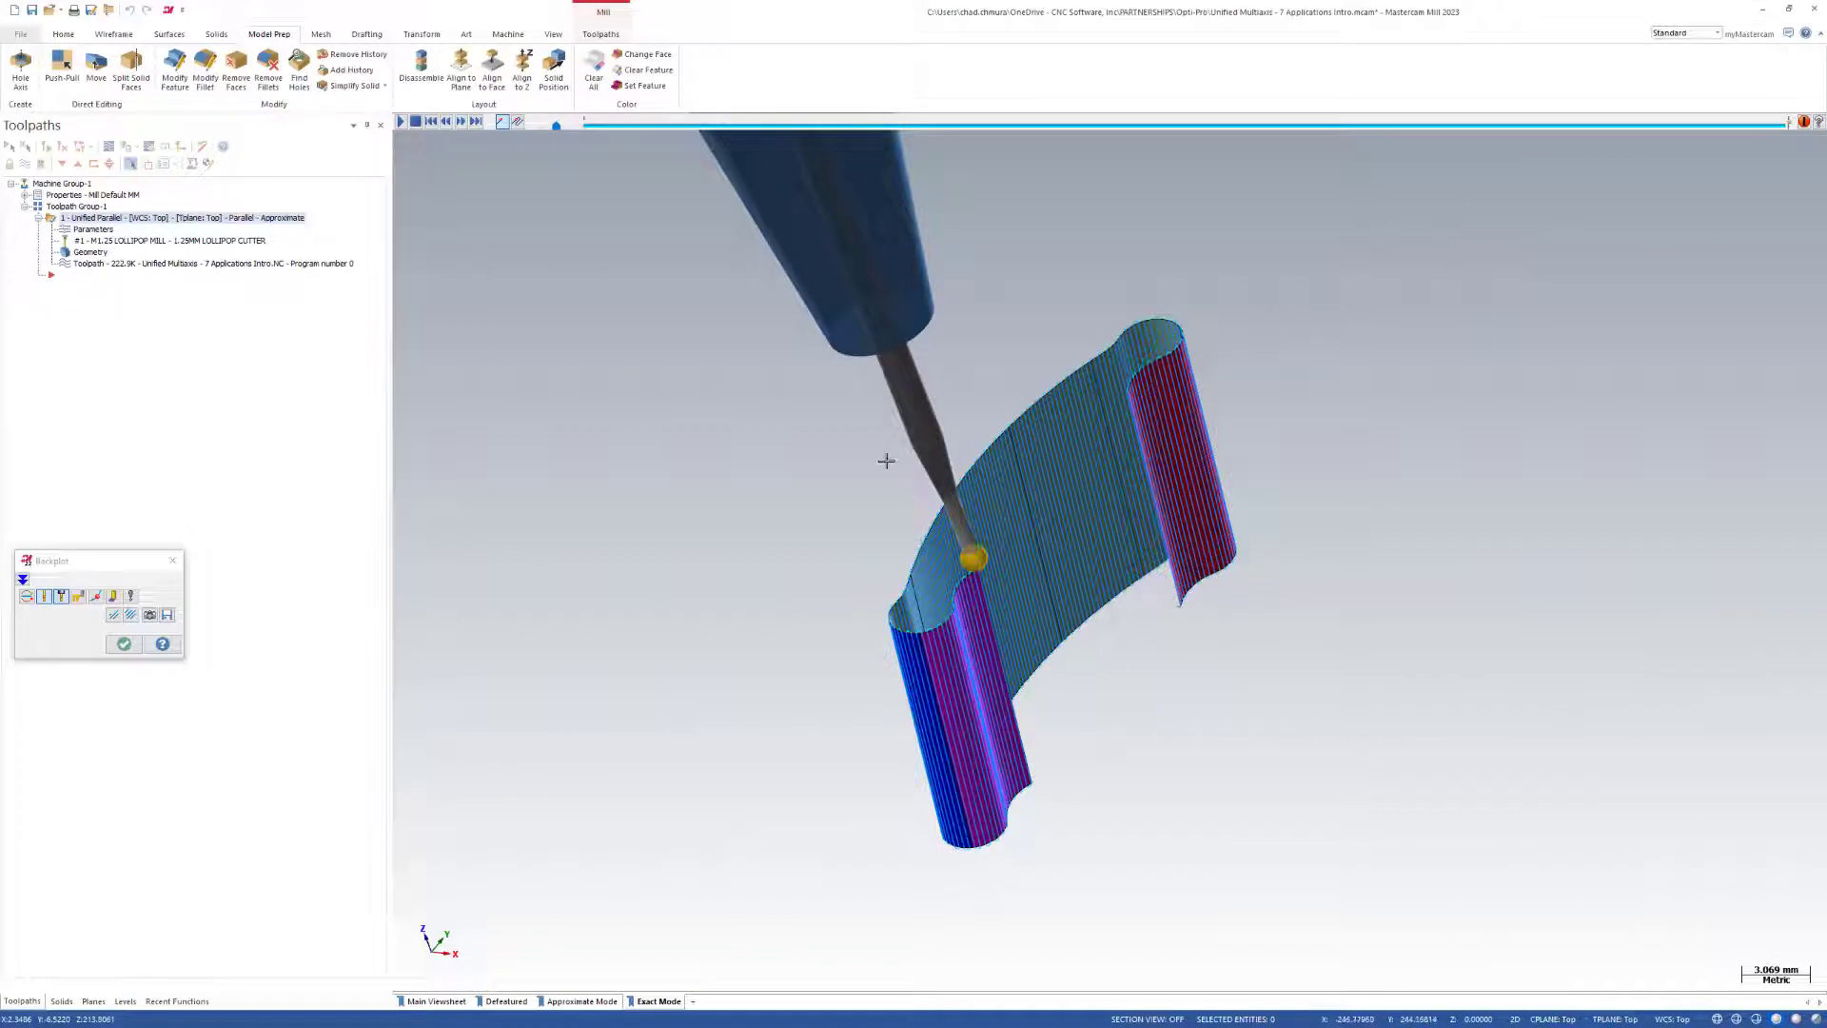
scroll(1011, 526, down, 5)
middle_drag(1011, 526, 985, 571)
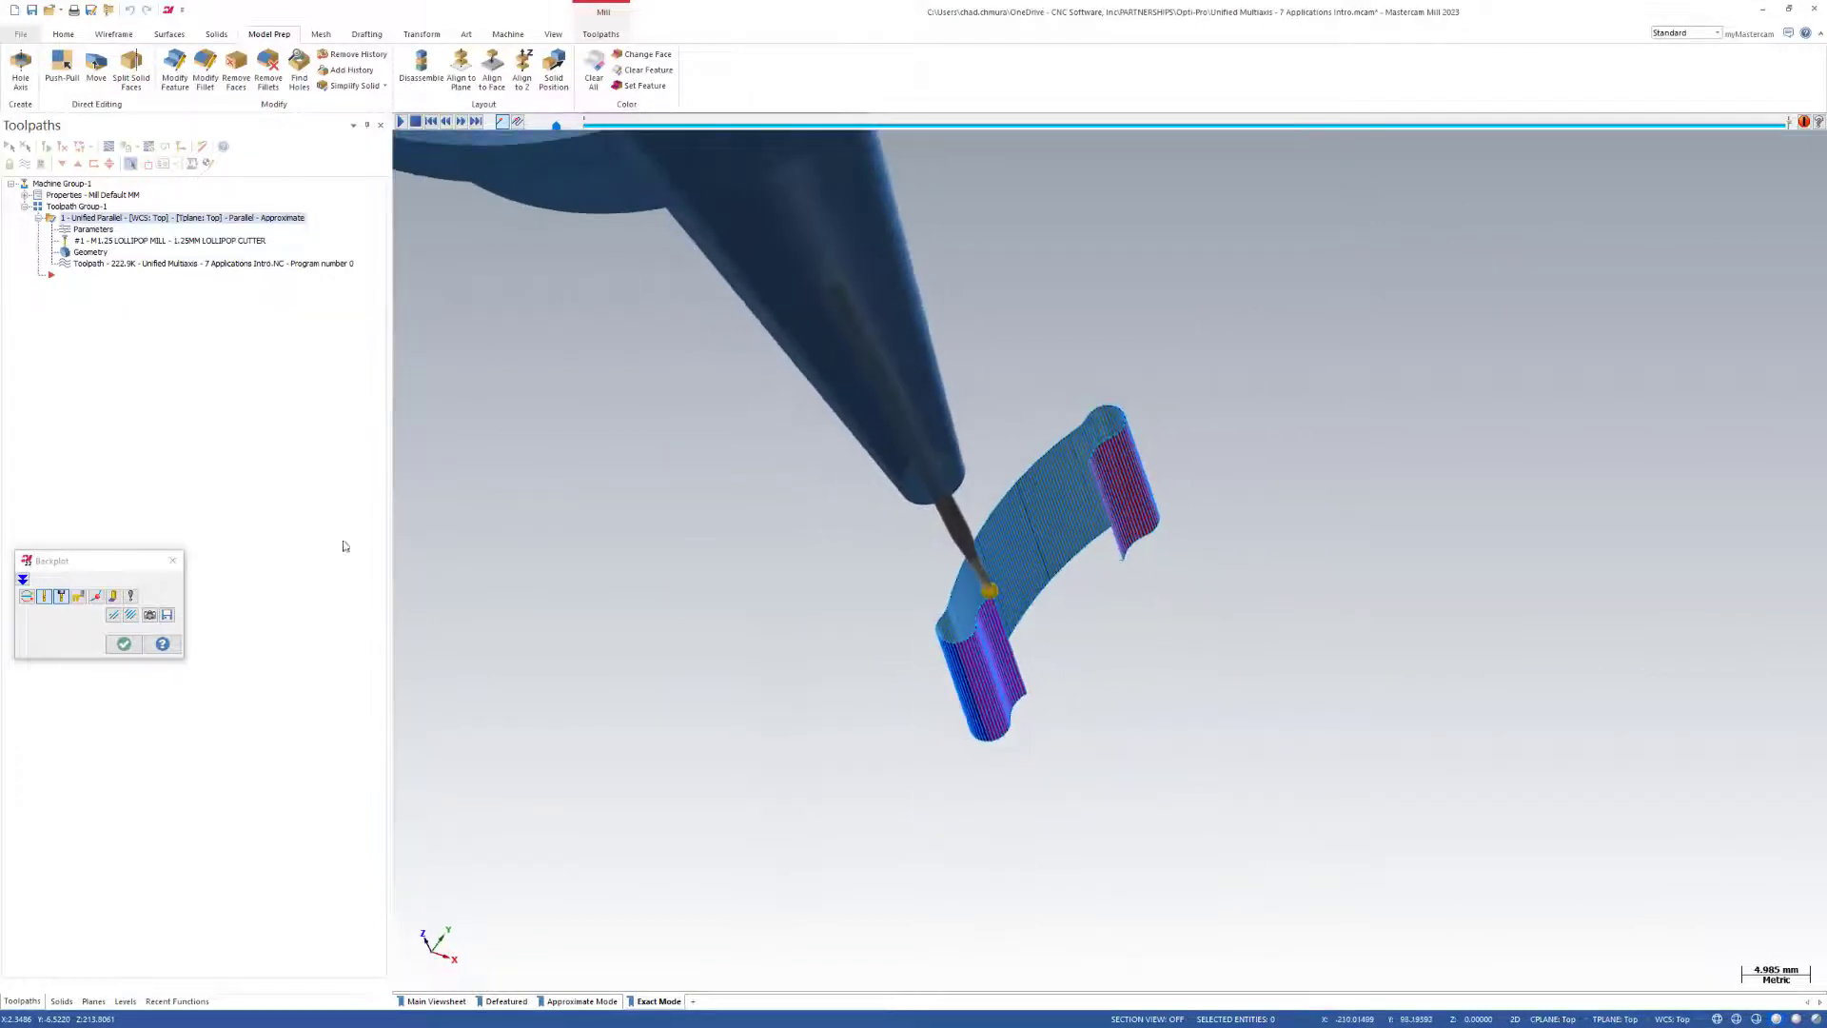
click(124, 644)
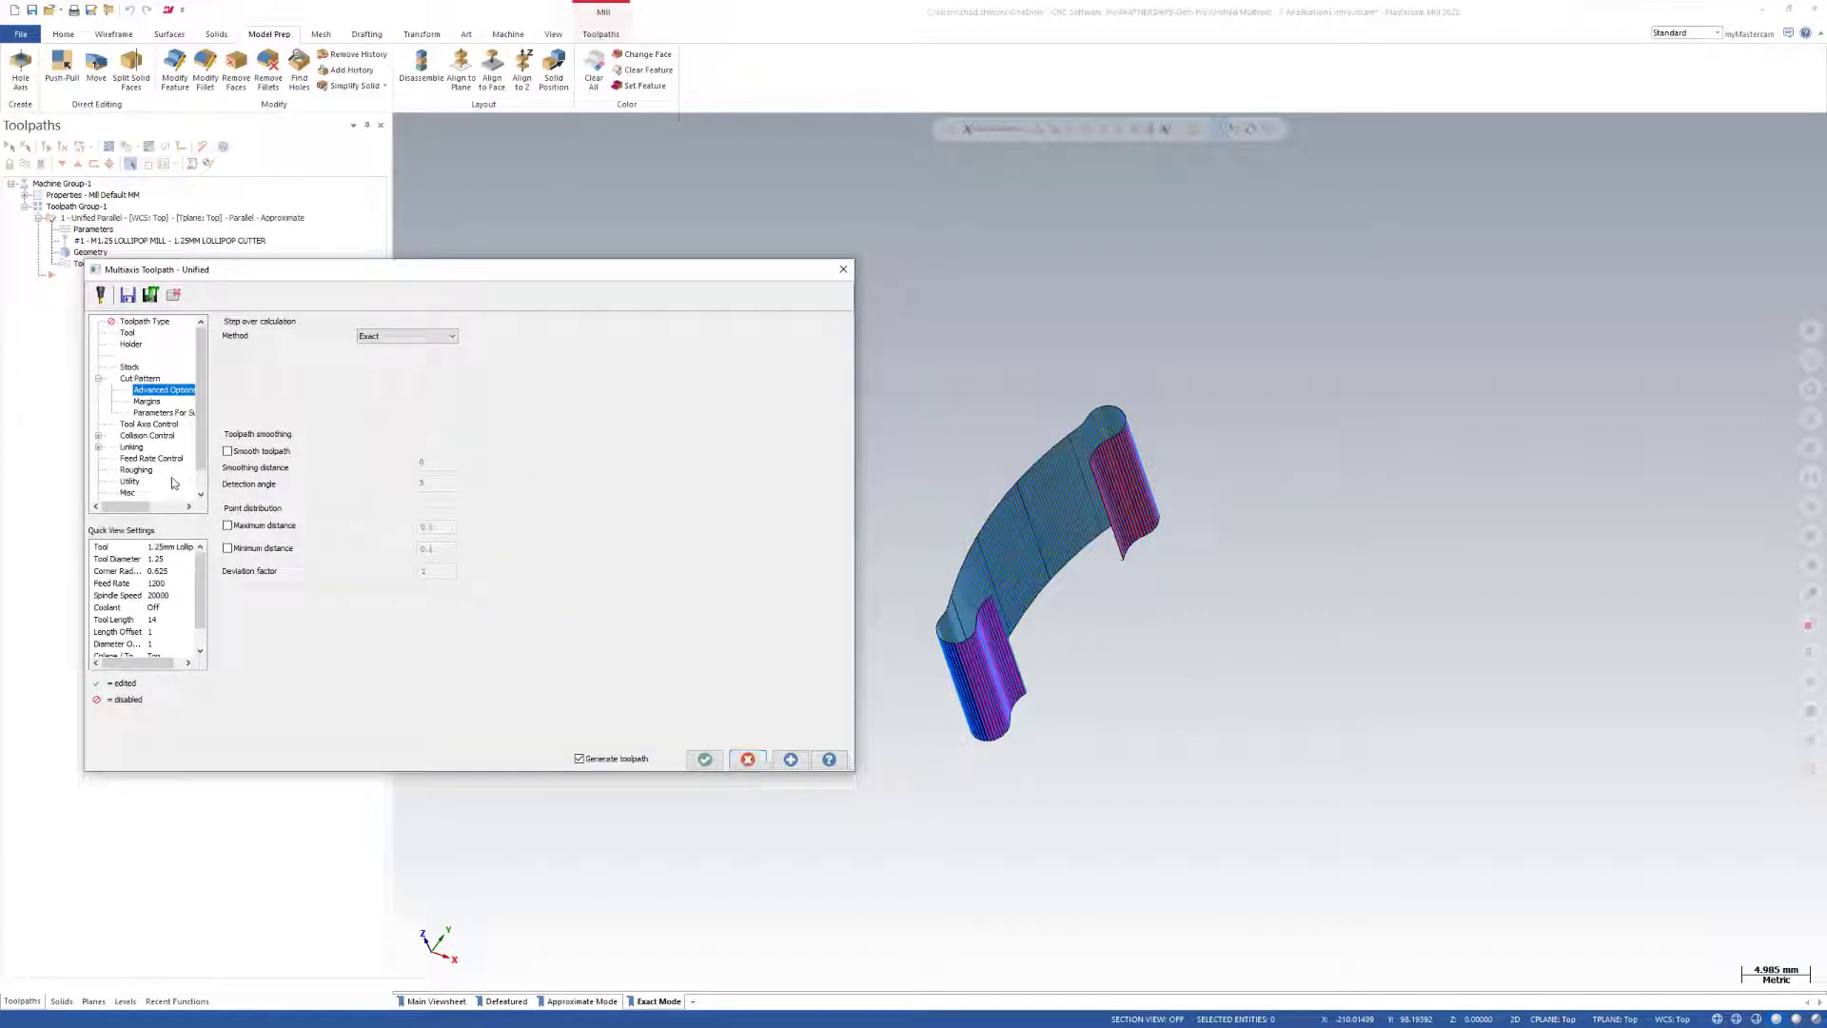
Try replacing the Parallel curve pattern with a Guide curve pattern and view its advanced options for surface quality.
click(141, 379)
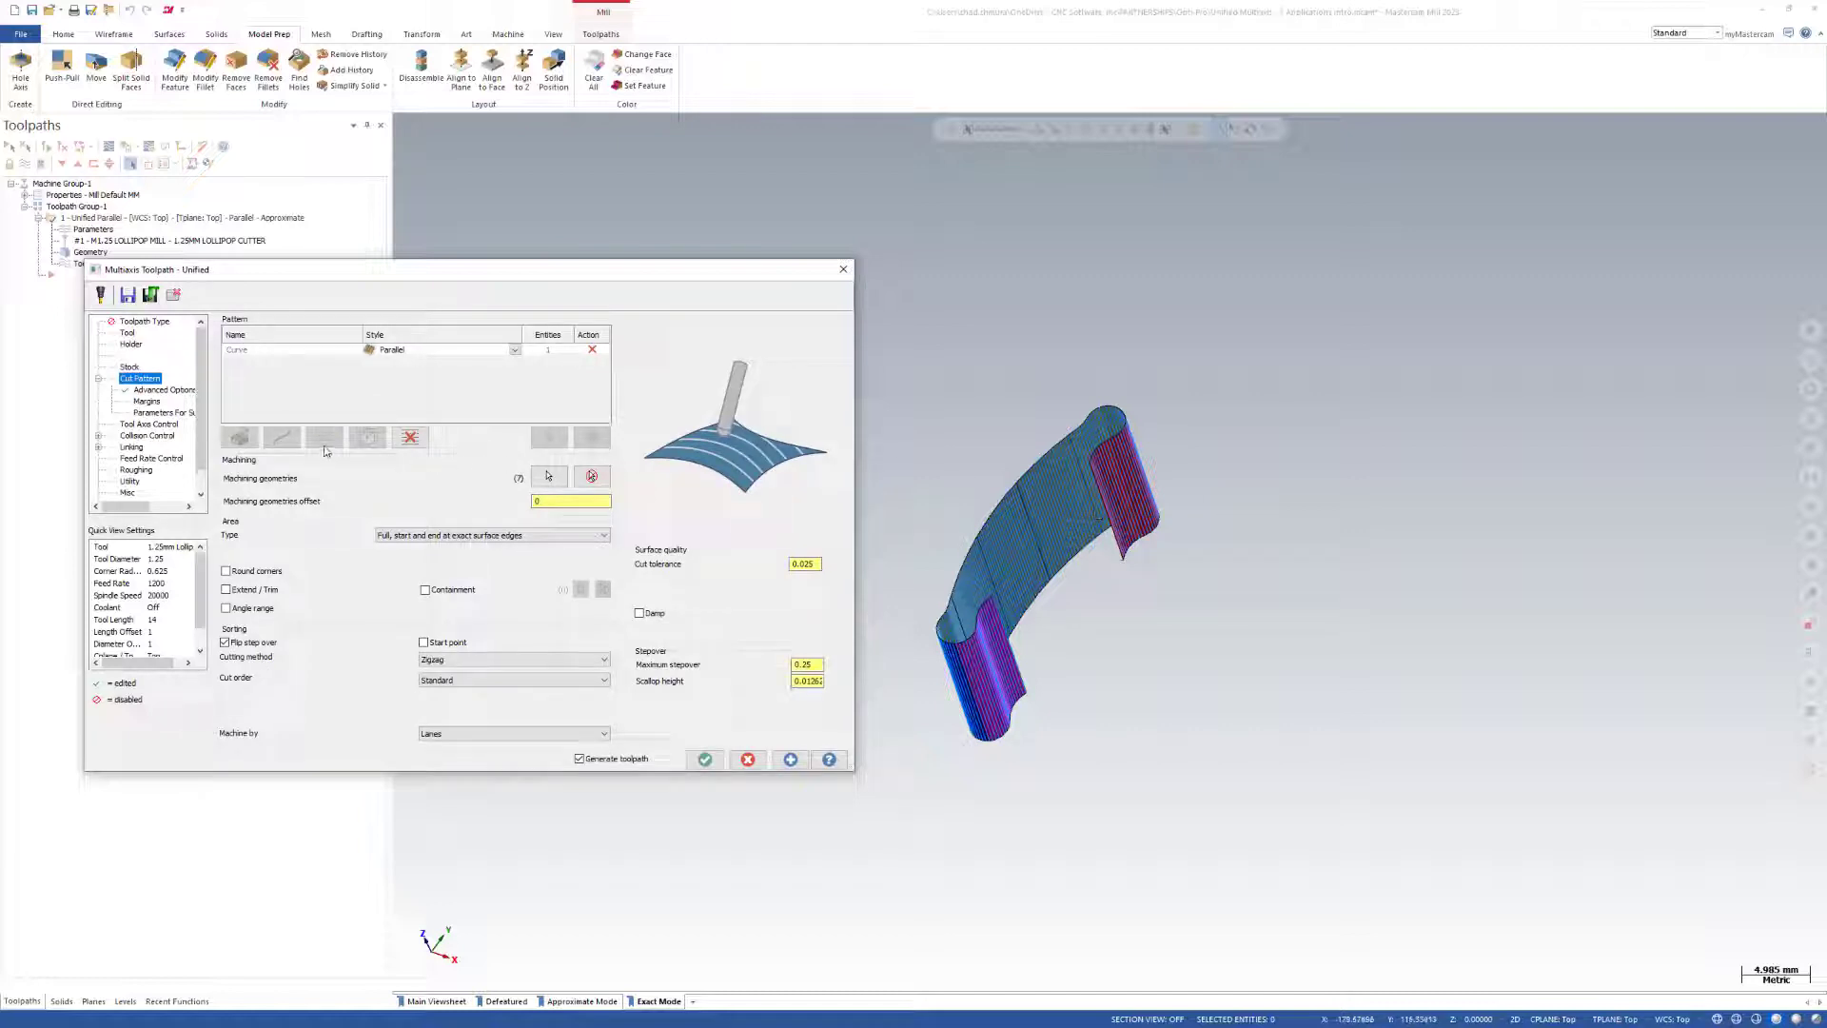
click(410, 437)
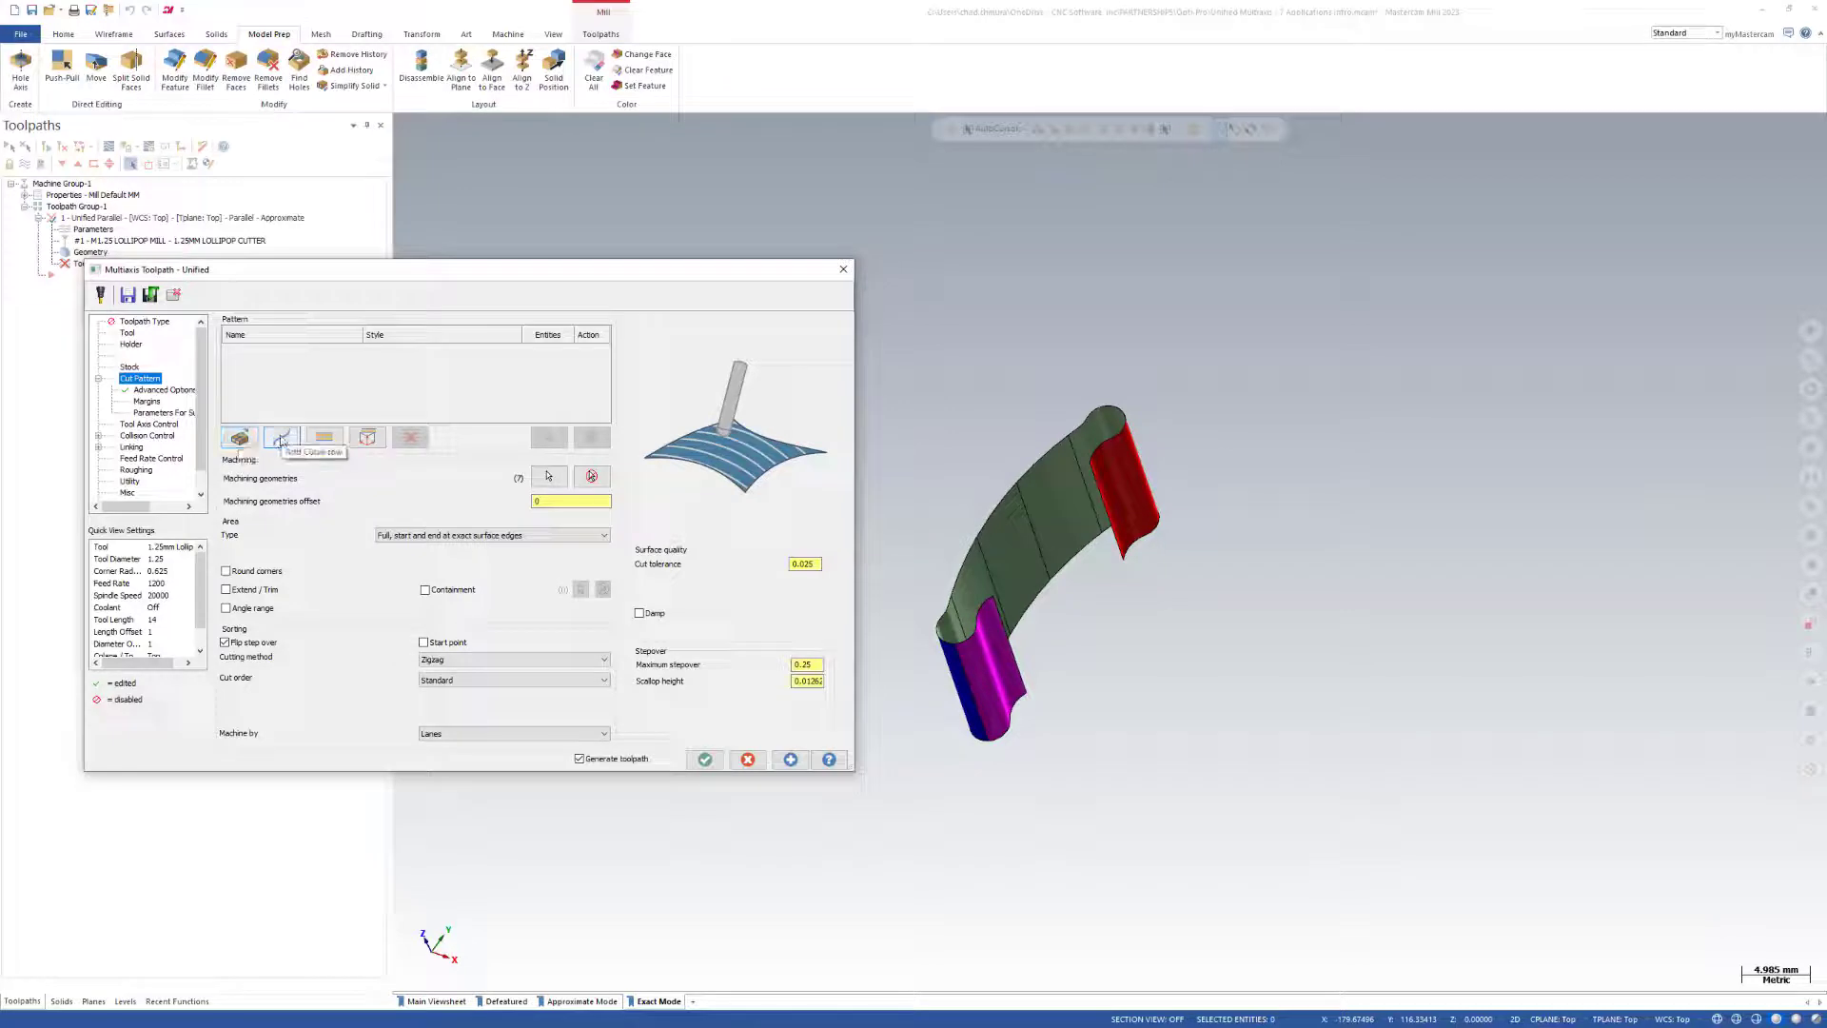
click(282, 437)
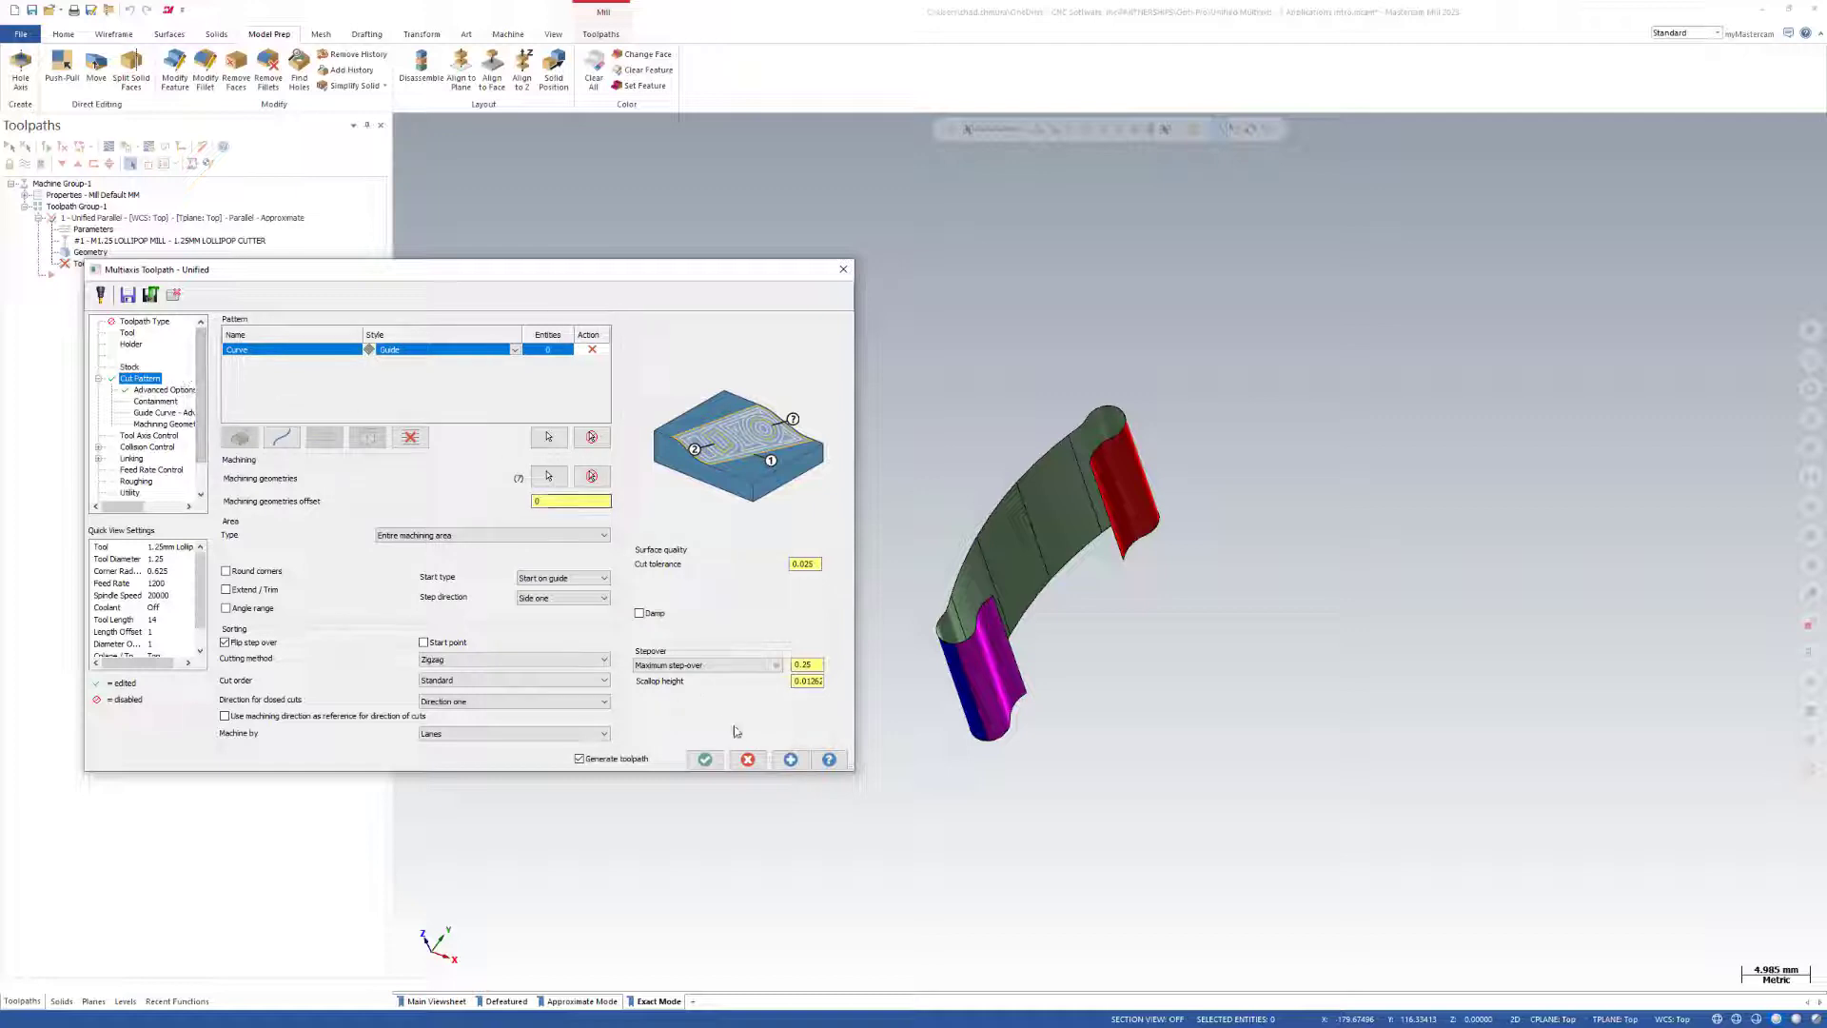
click(162, 389)
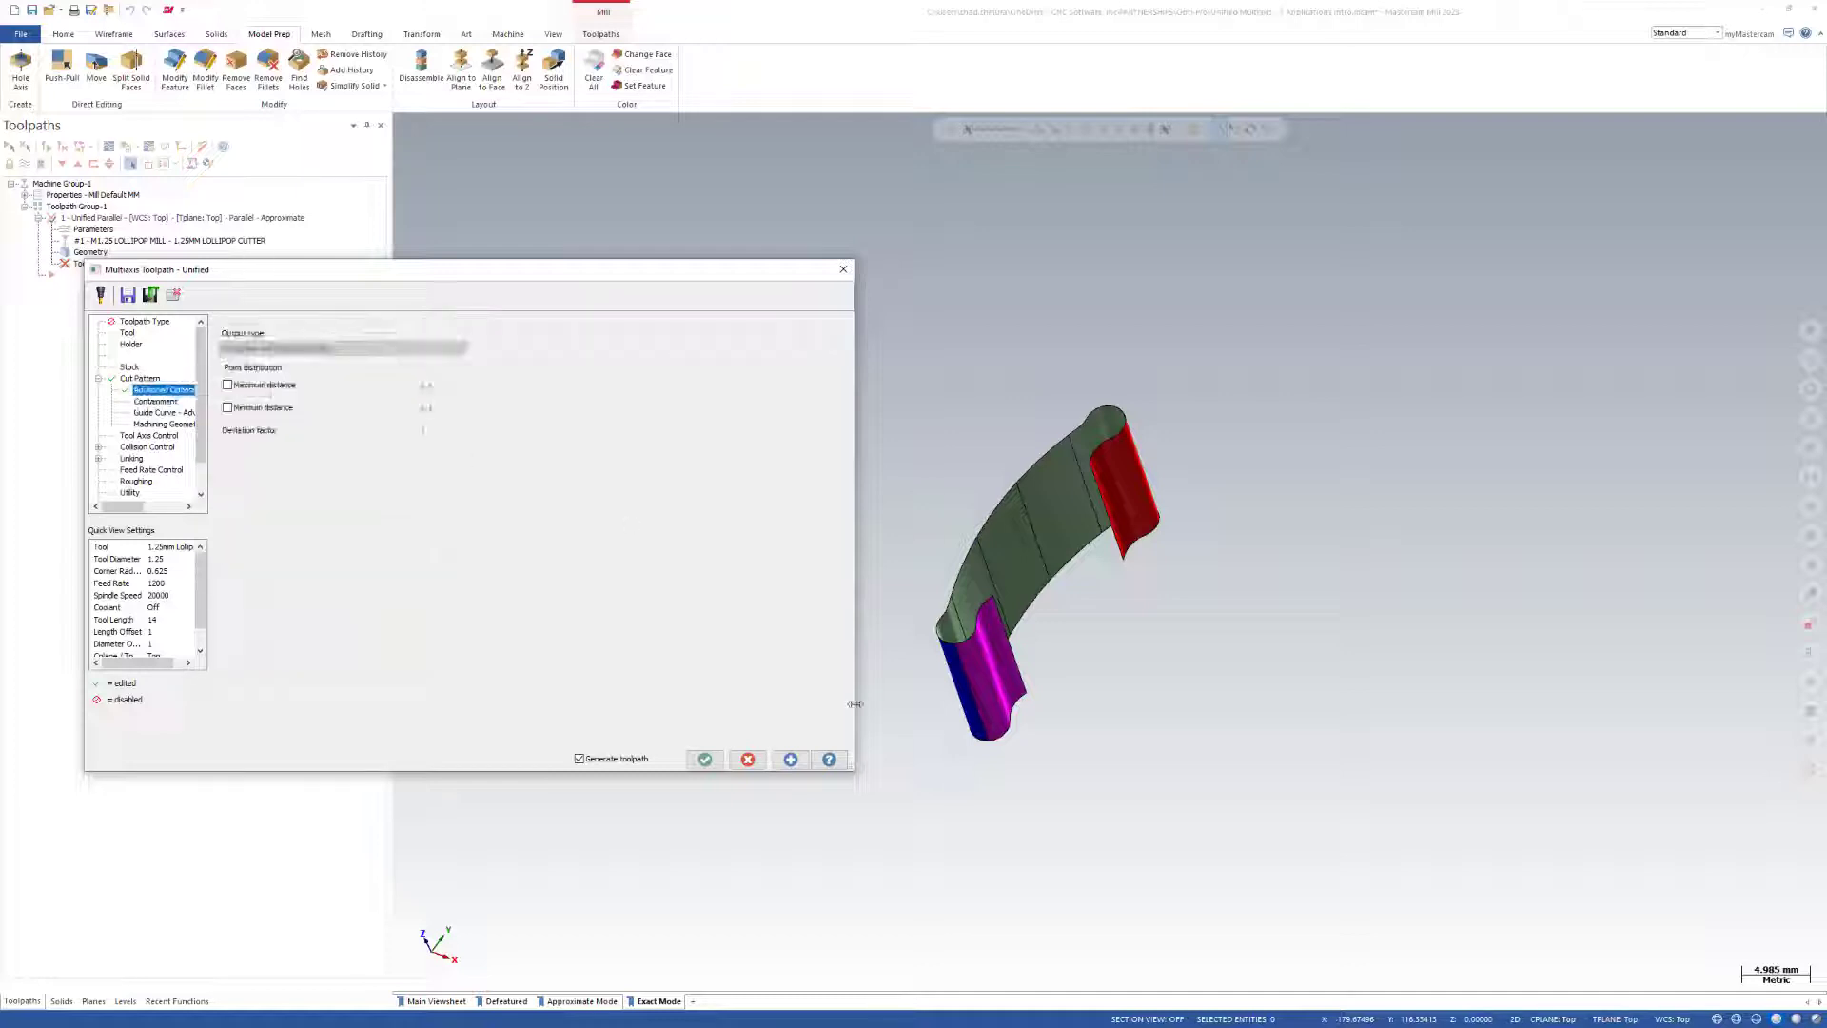
click(705, 759)
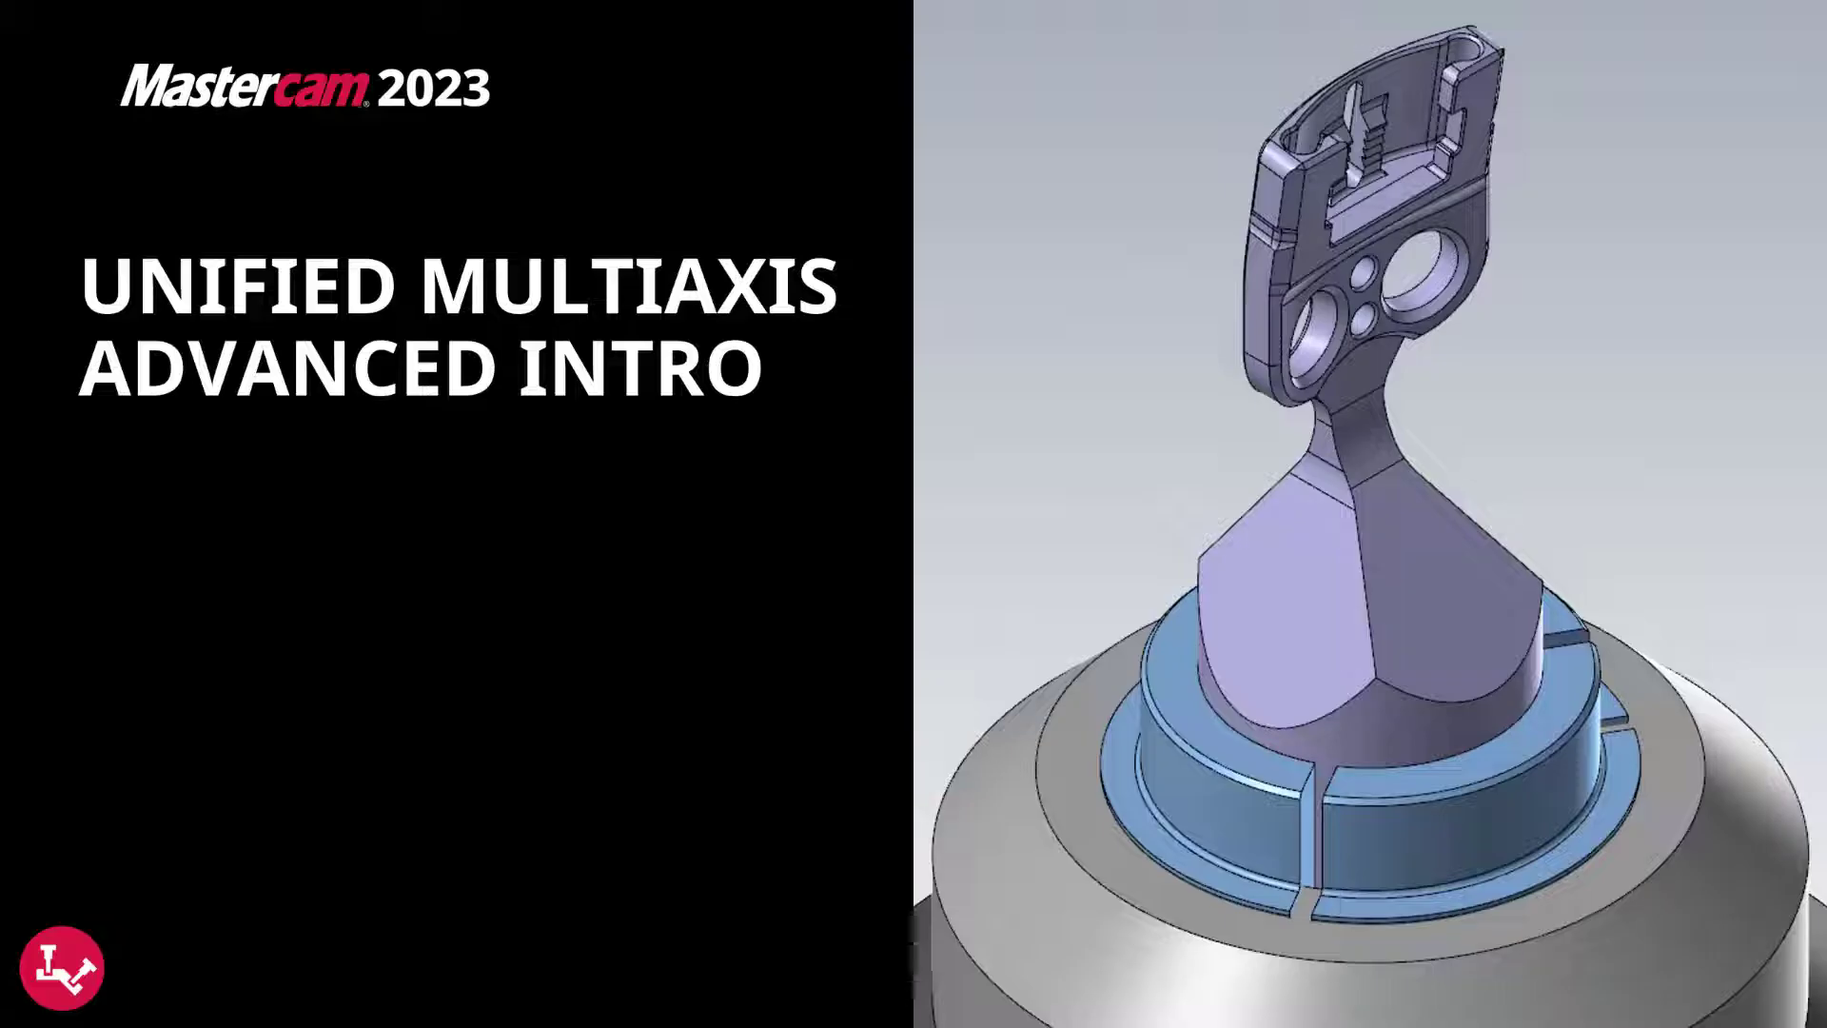
Open Unified Multiaxis - 8 Tool Center vs Contact Point.mcam without saving the current file, and inspect the blade toolpath on the full assembly.
click(454, 550)
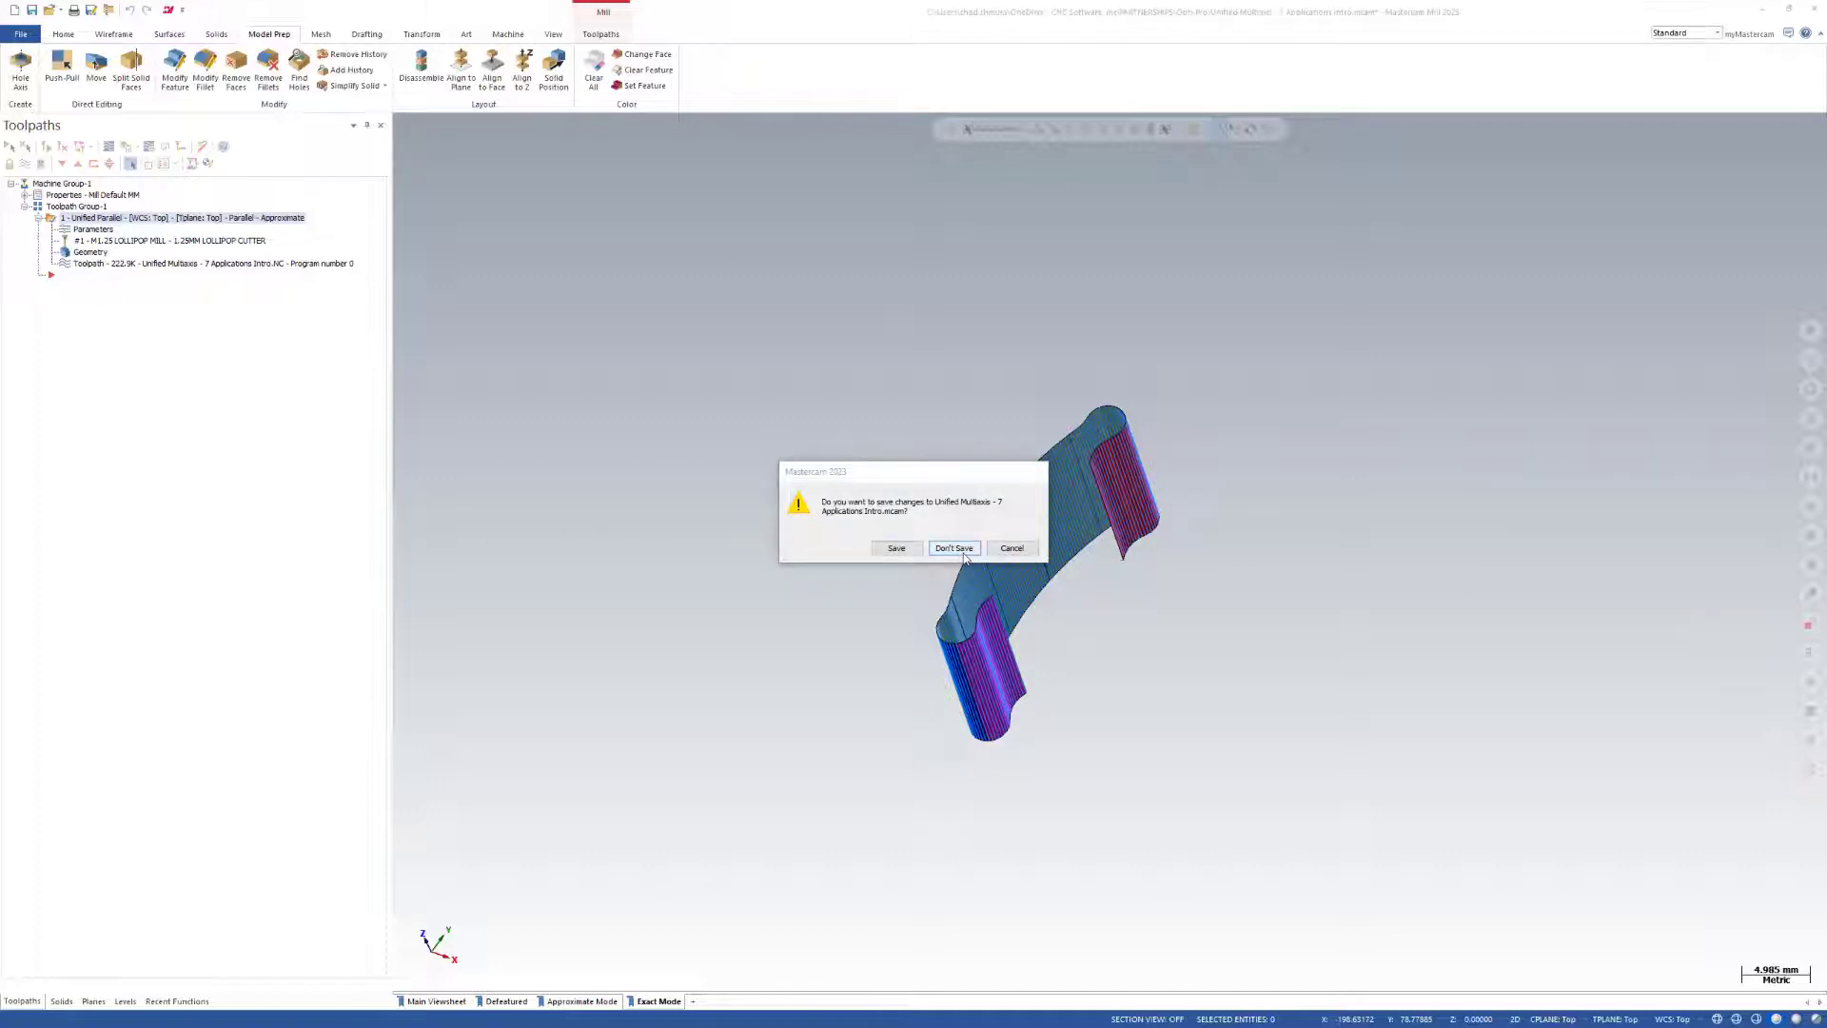
click(952, 548)
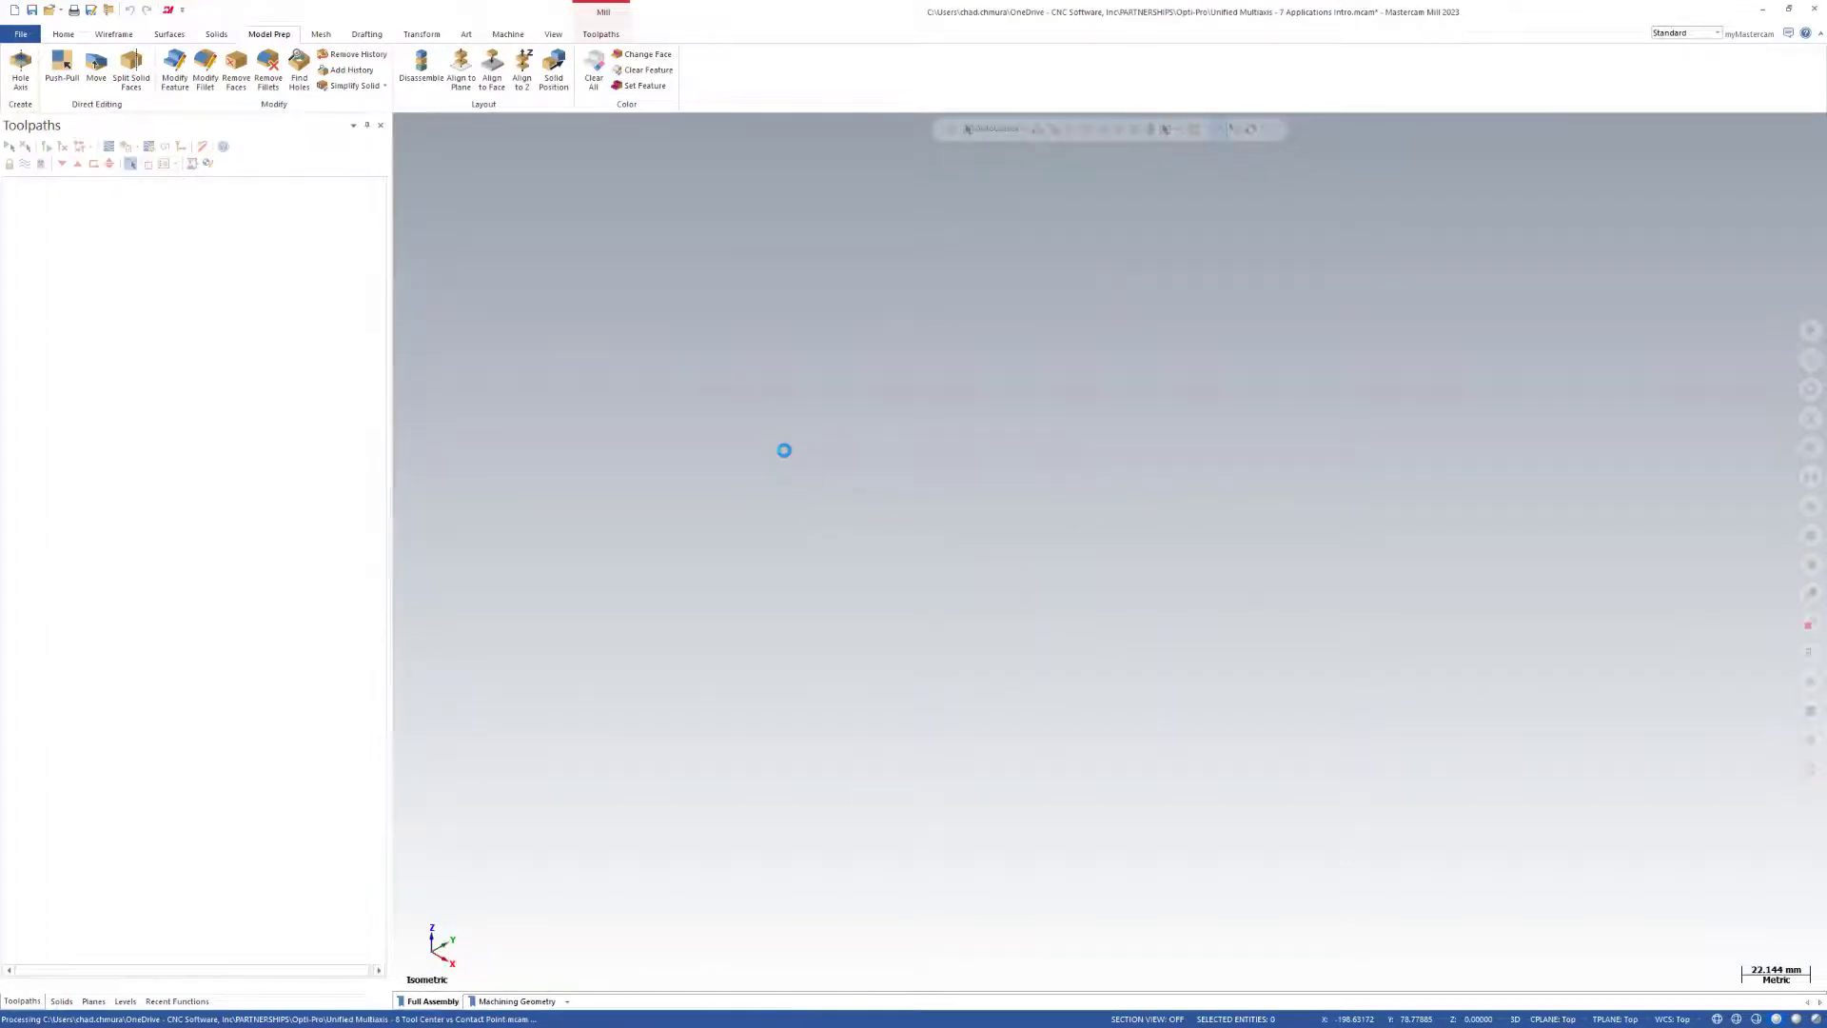
scroll(1203, 498, up, 2)
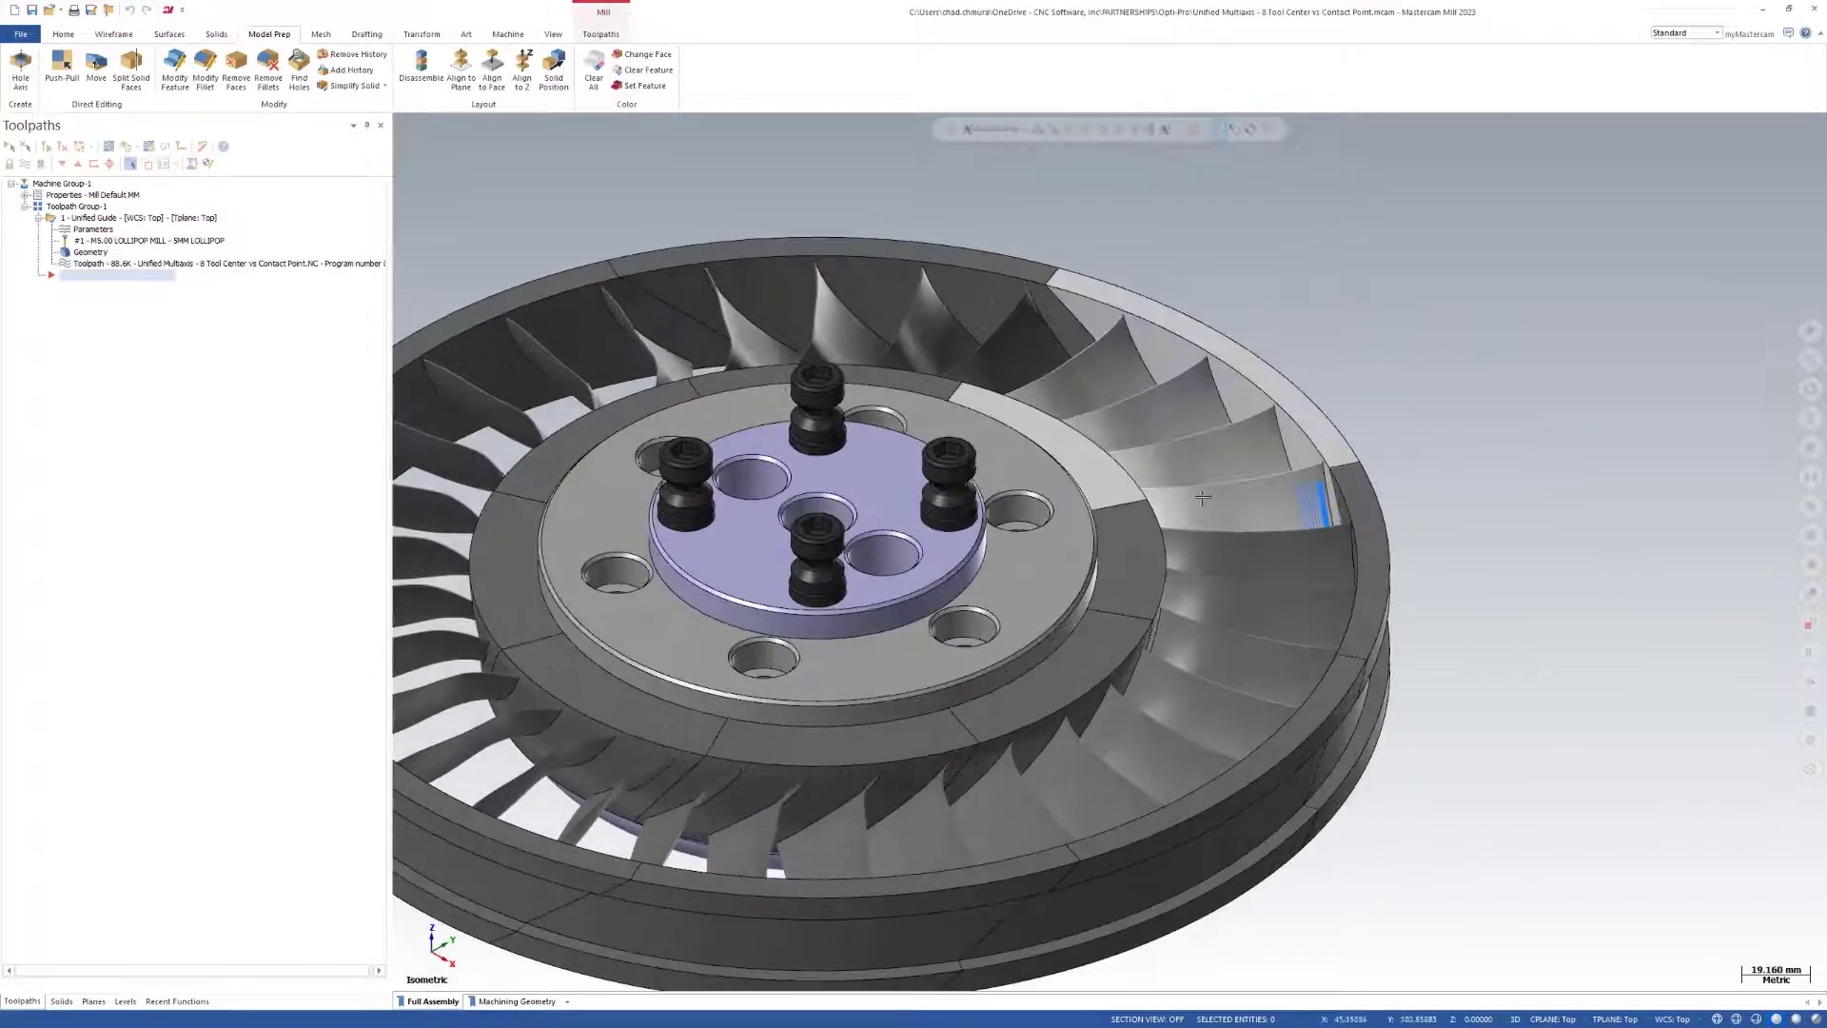
middle_drag(1203, 497, 1323, 449)
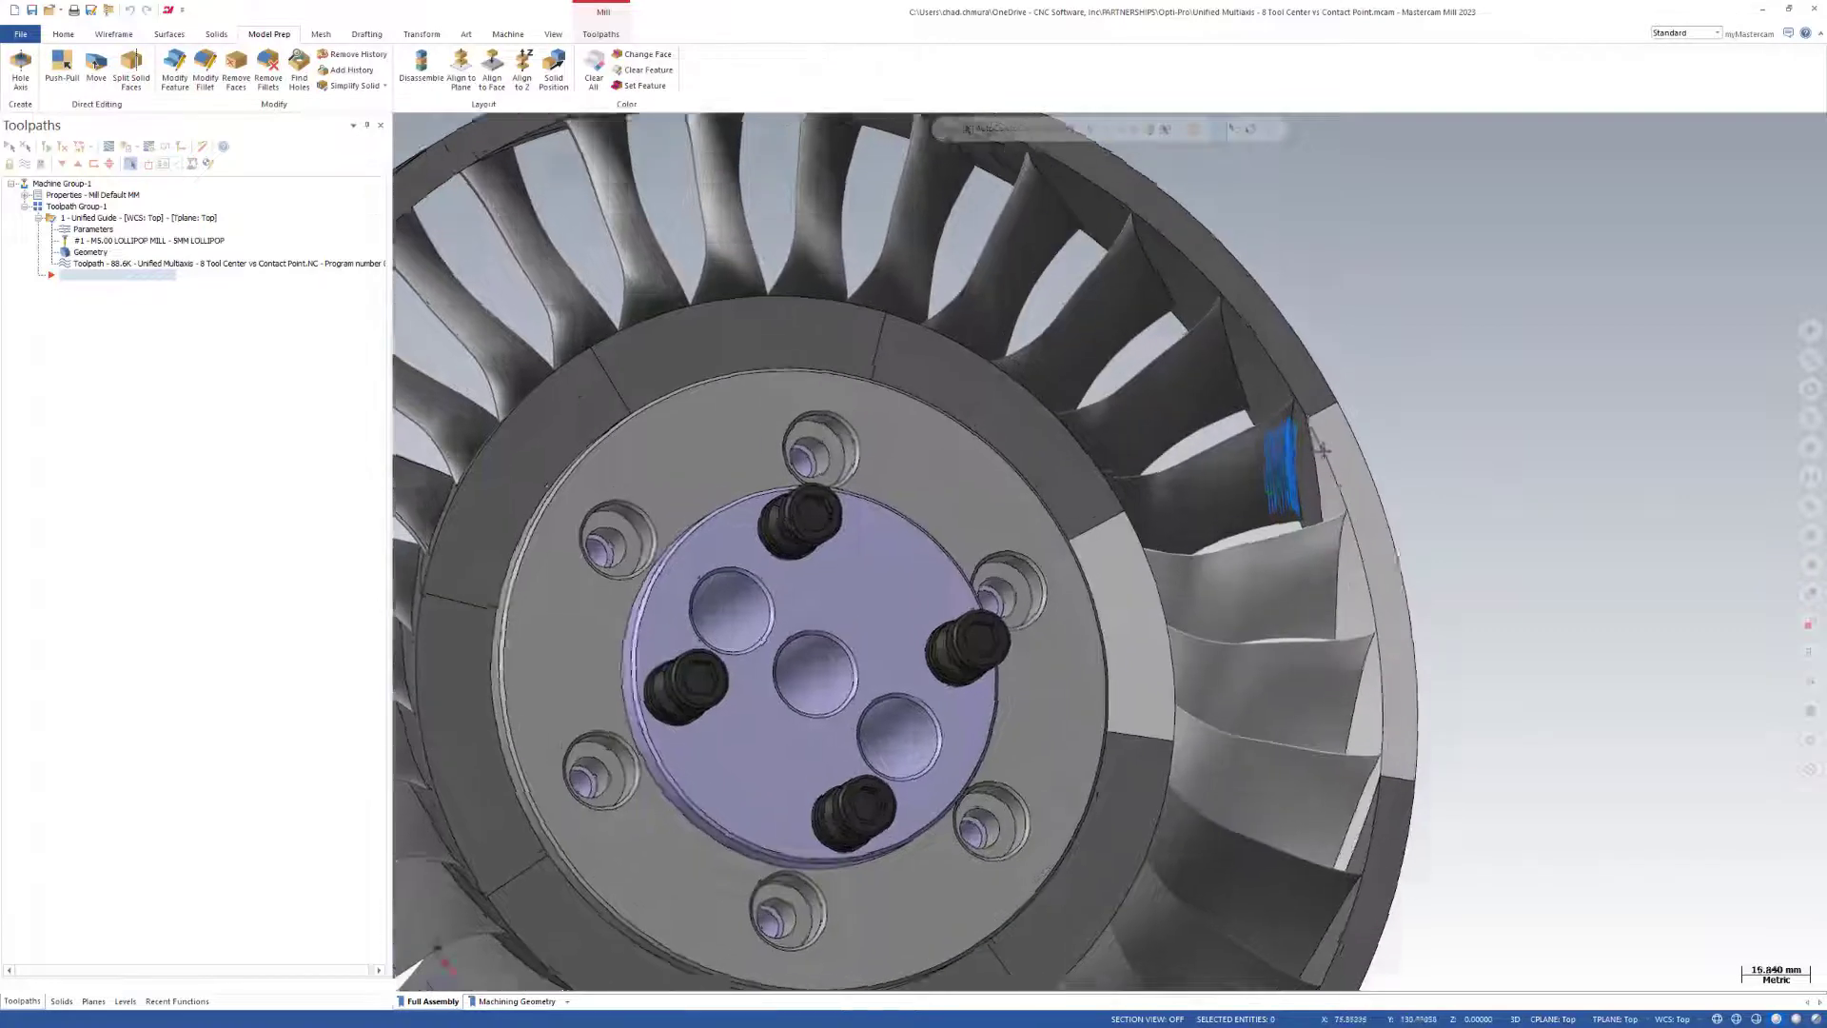
scroll(1323, 450, up, 2)
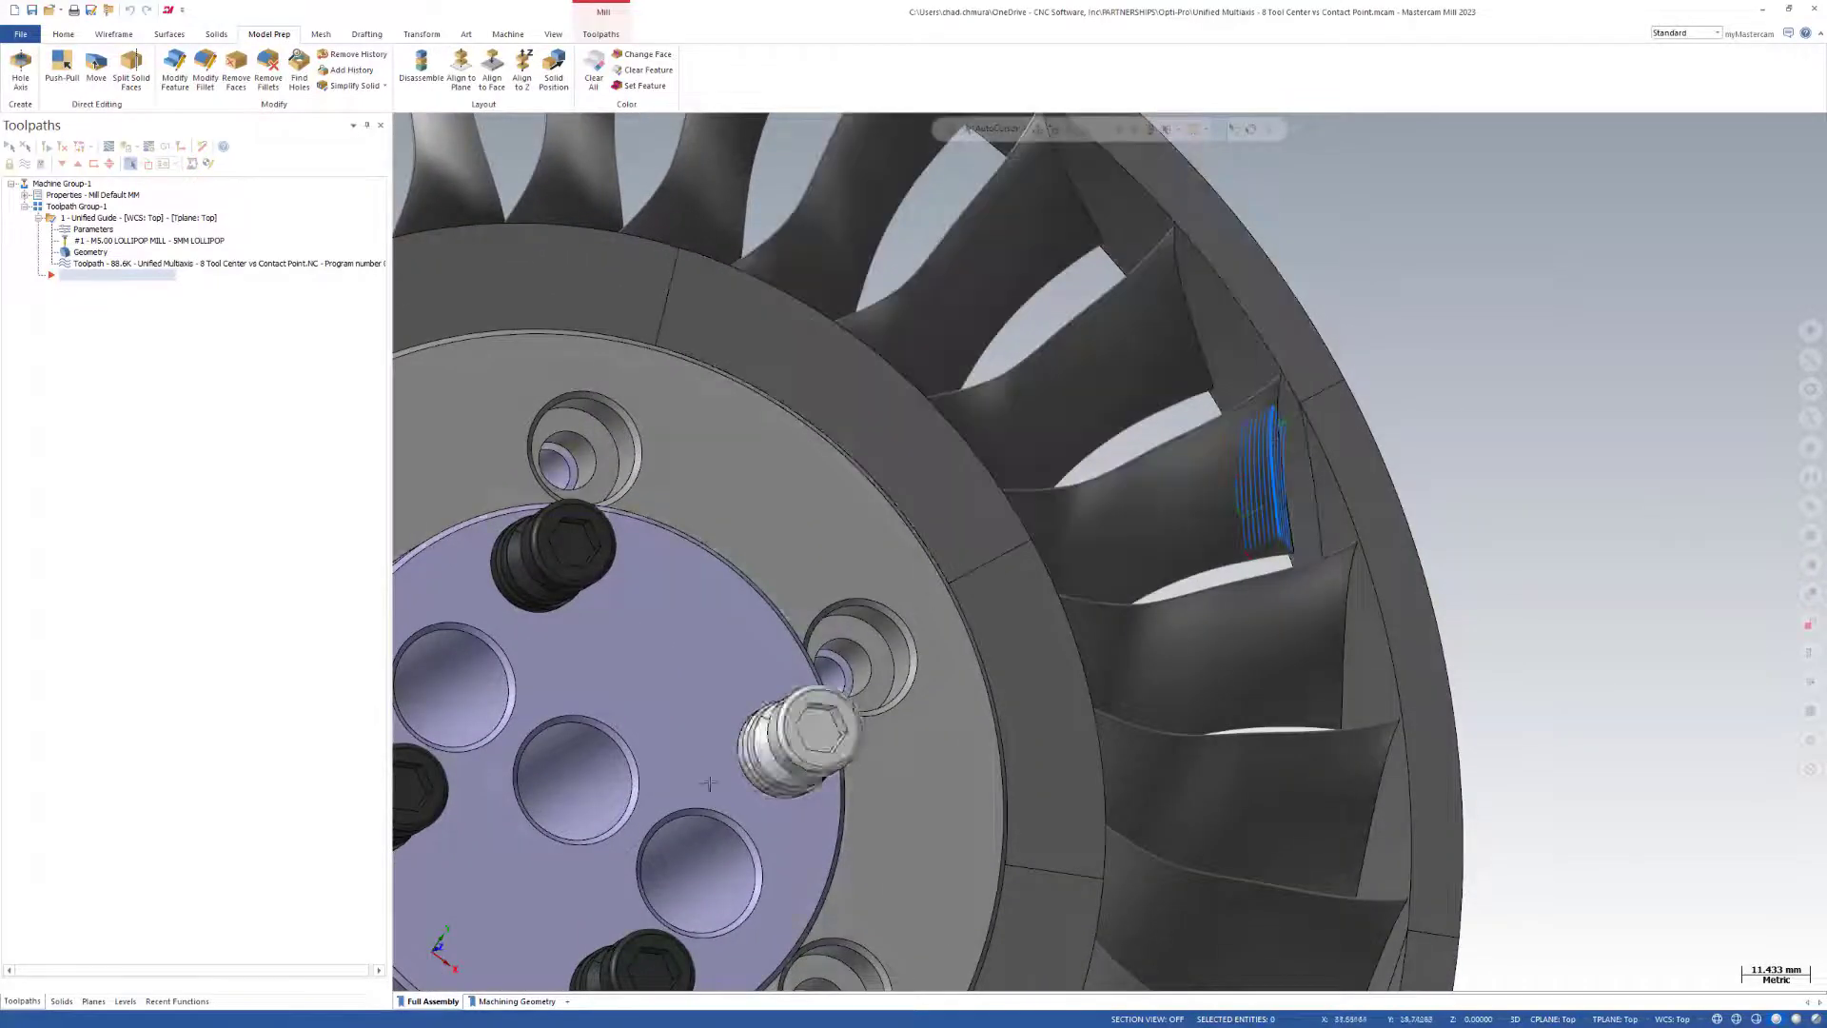
Display the Machining Geometry viewsheet and show the toolpath's rapid retract and transition motion.
click(517, 1001)
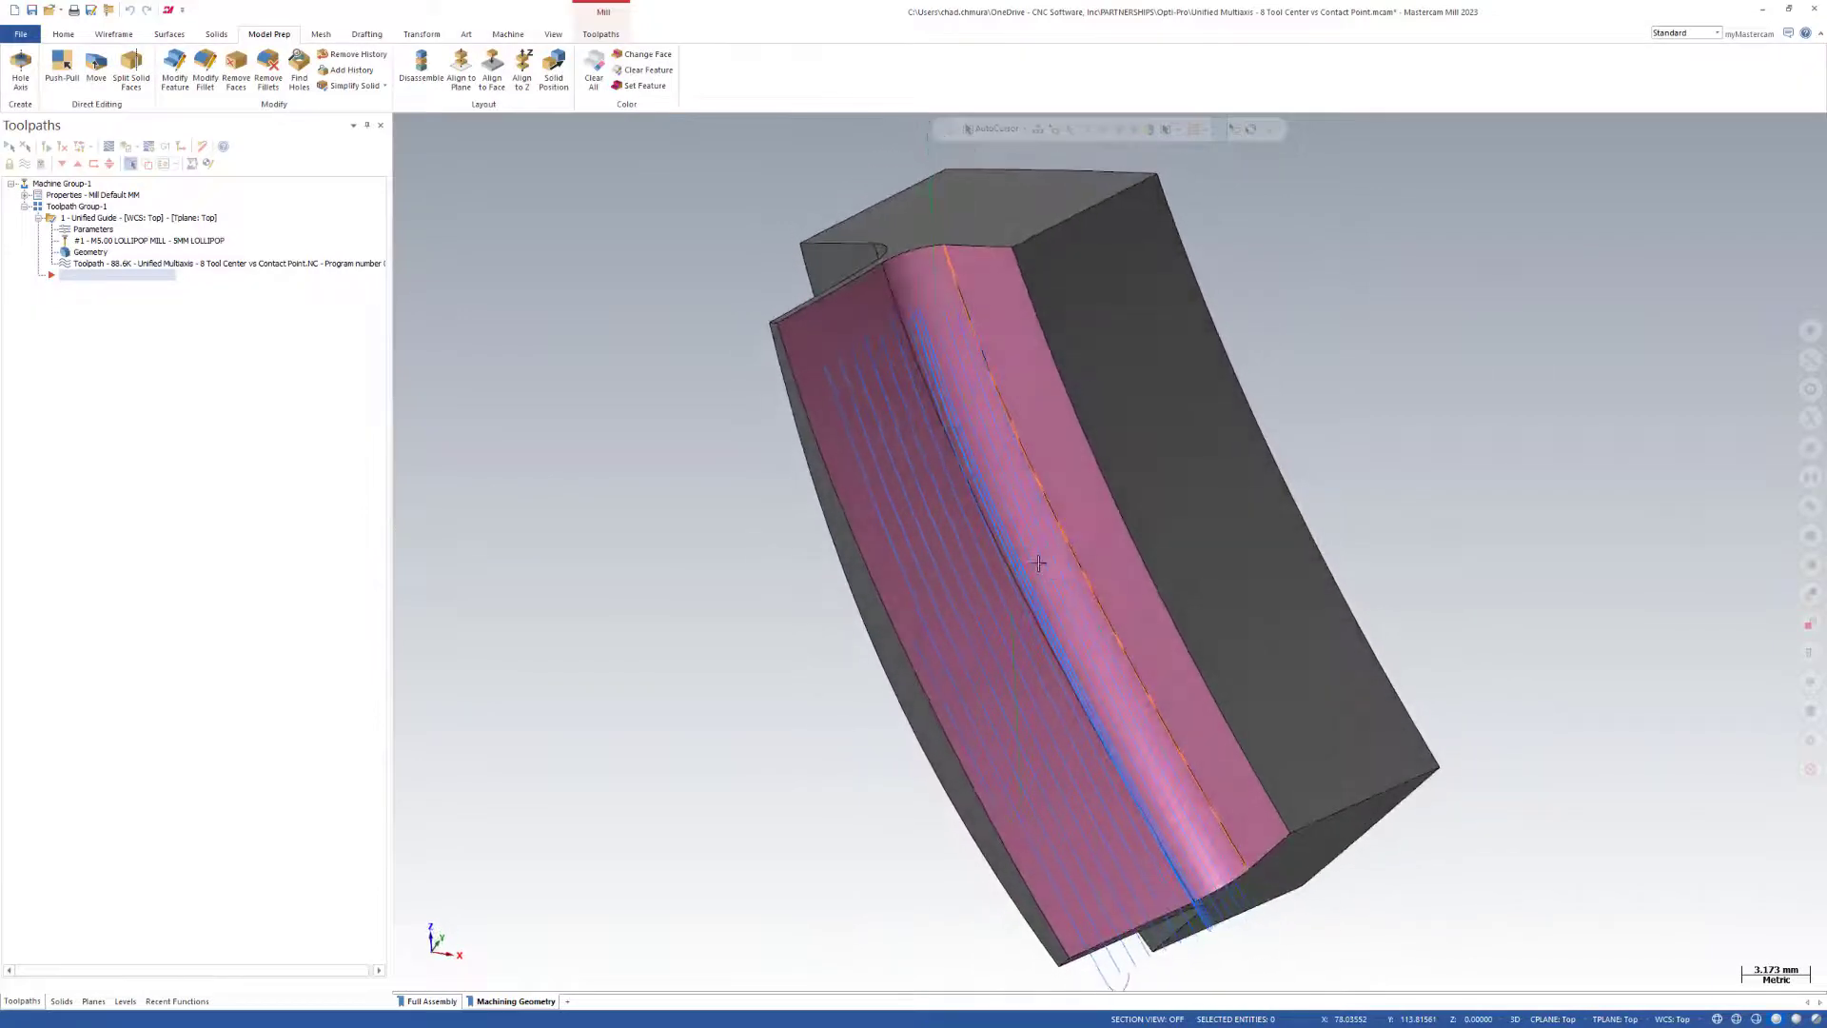
click(508, 34)
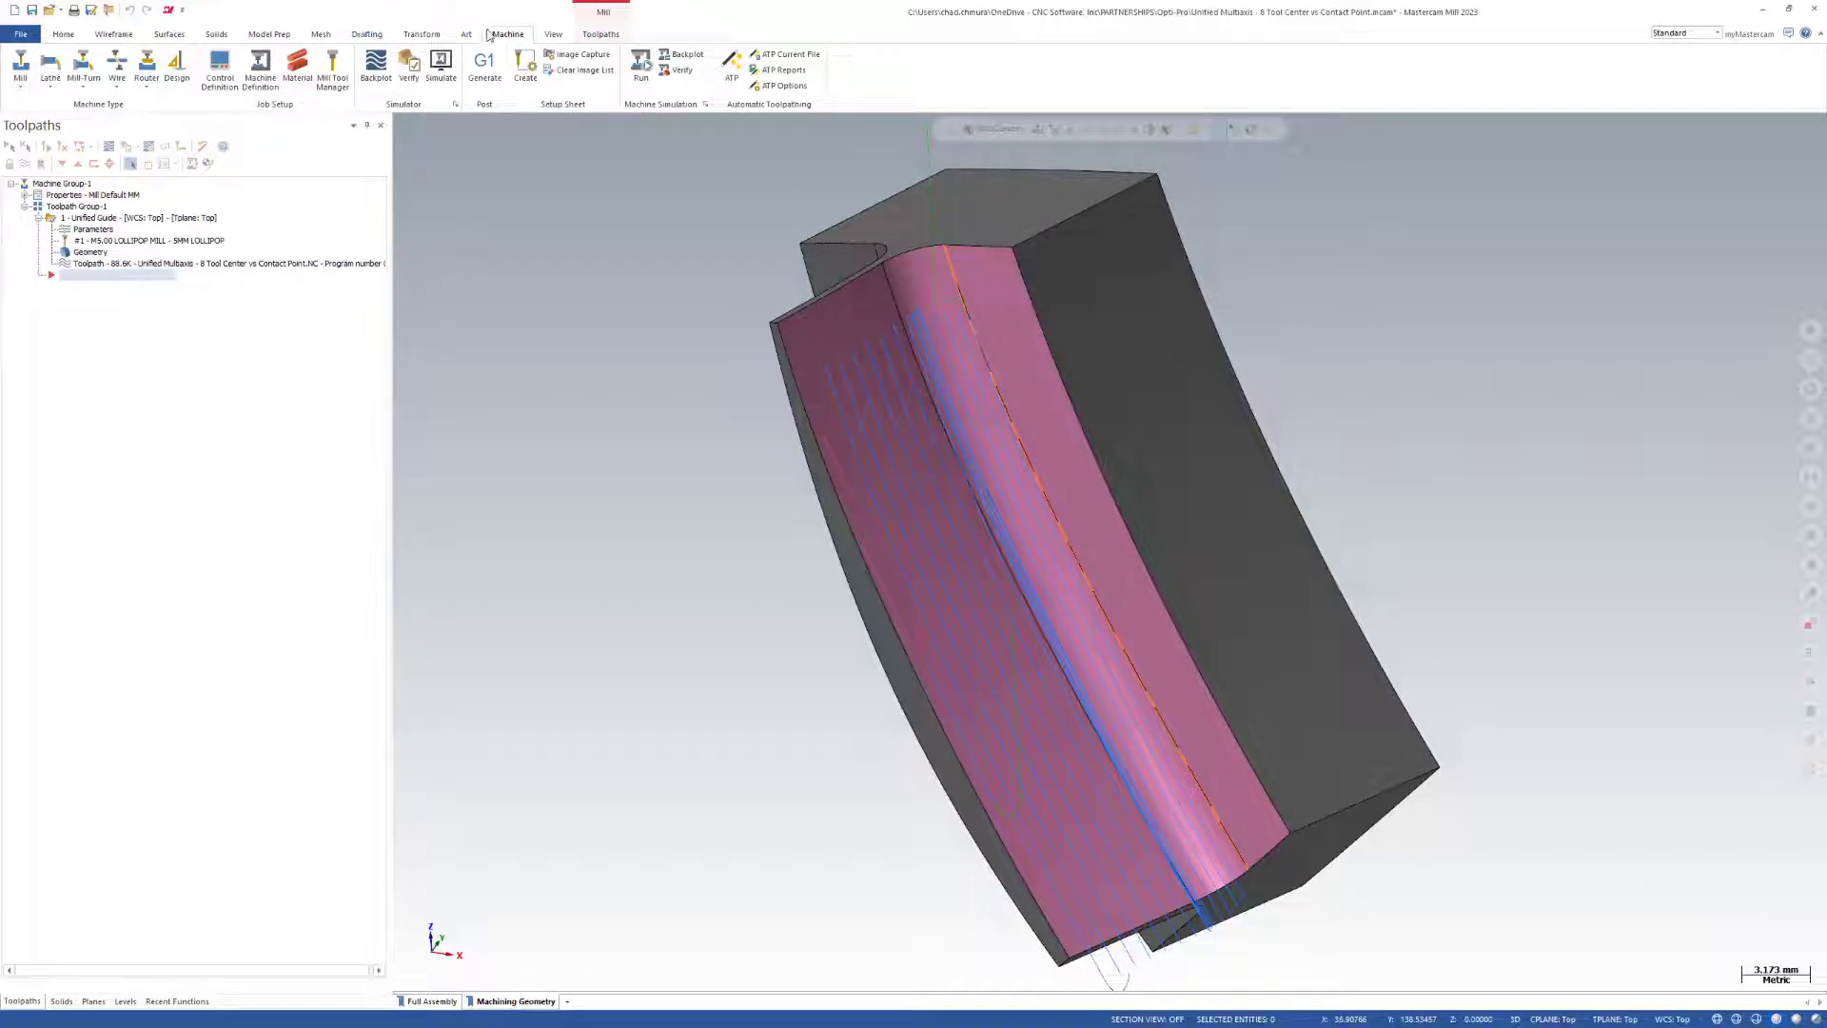
click(552, 36)
click(560, 81)
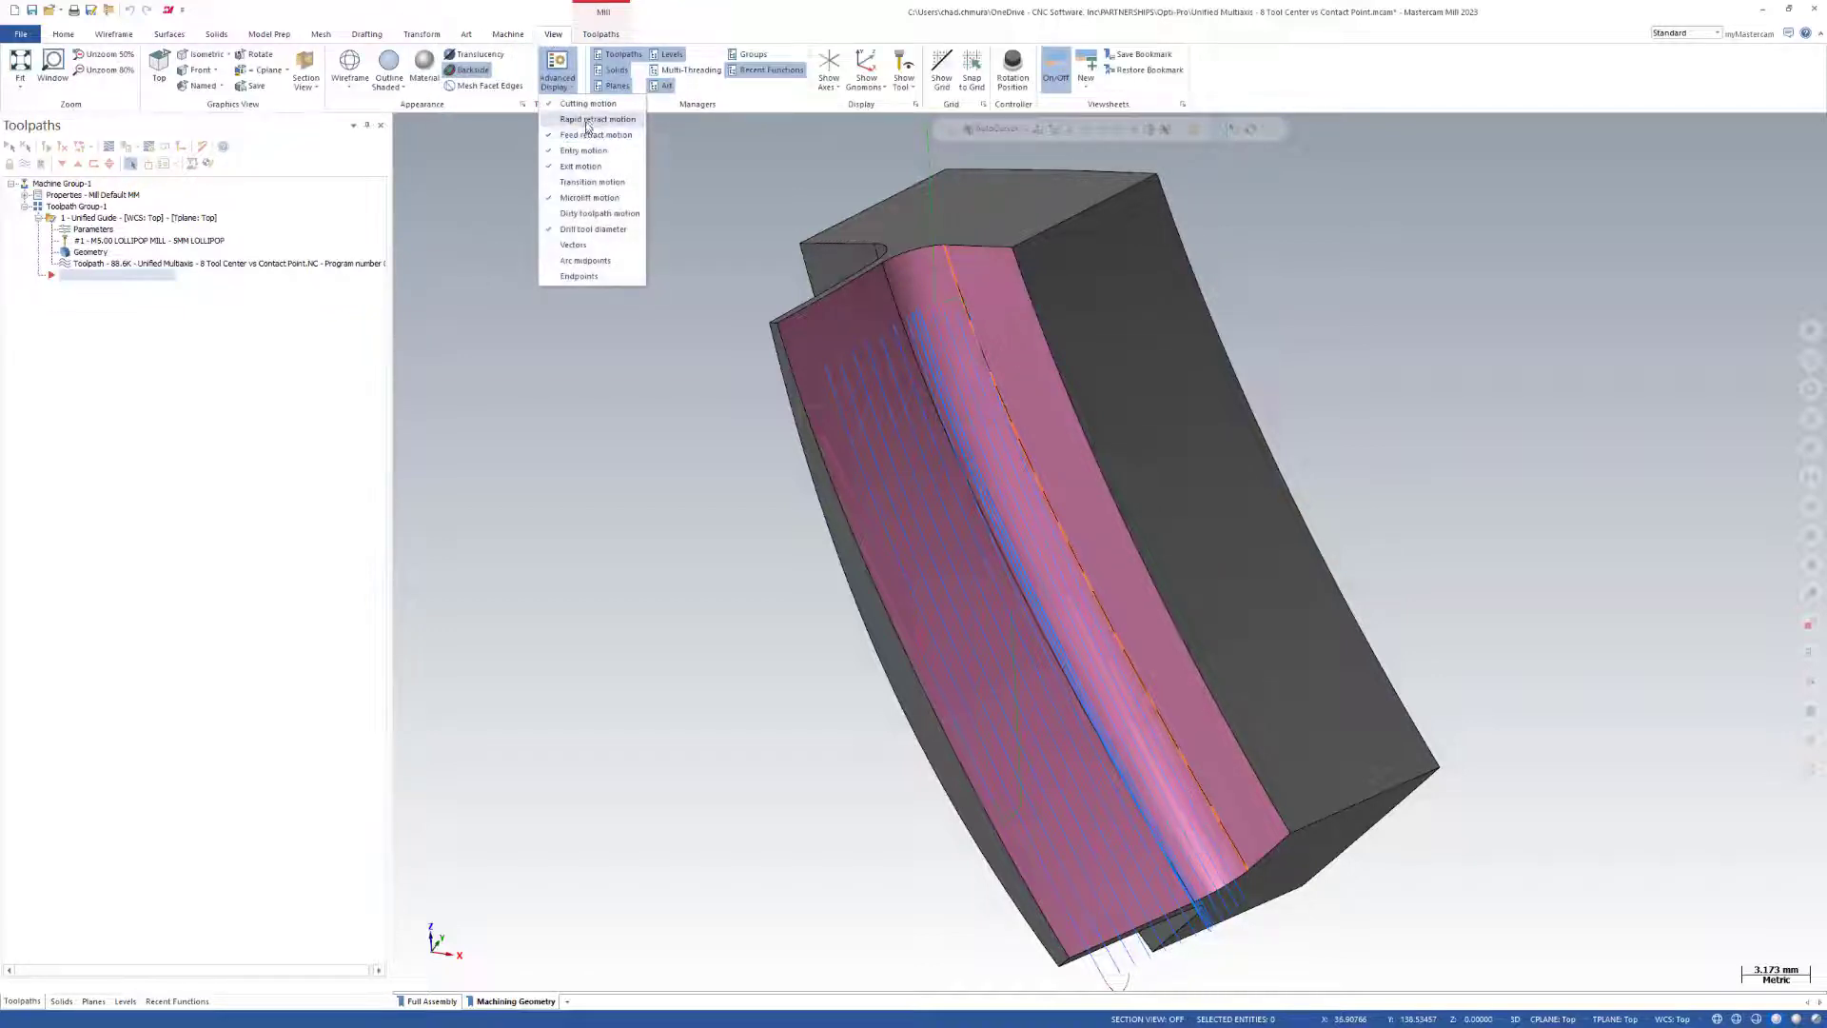
click(592, 120)
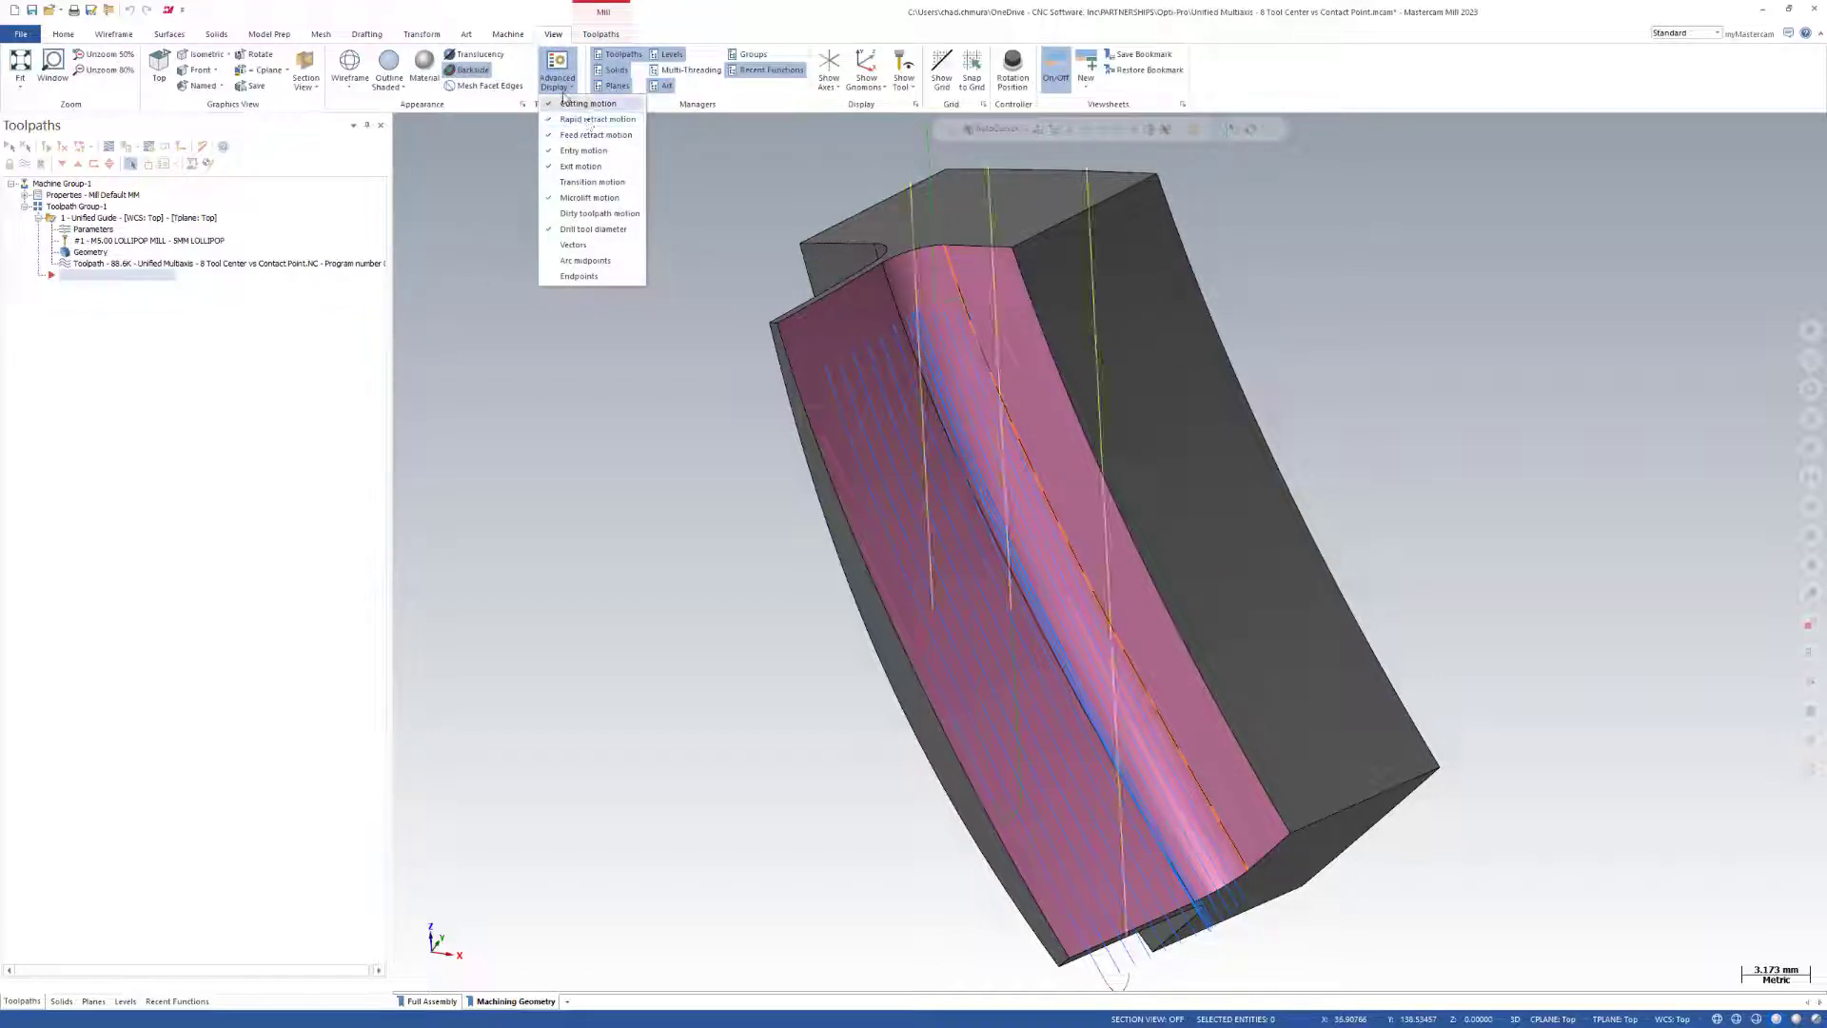
click(592, 182)
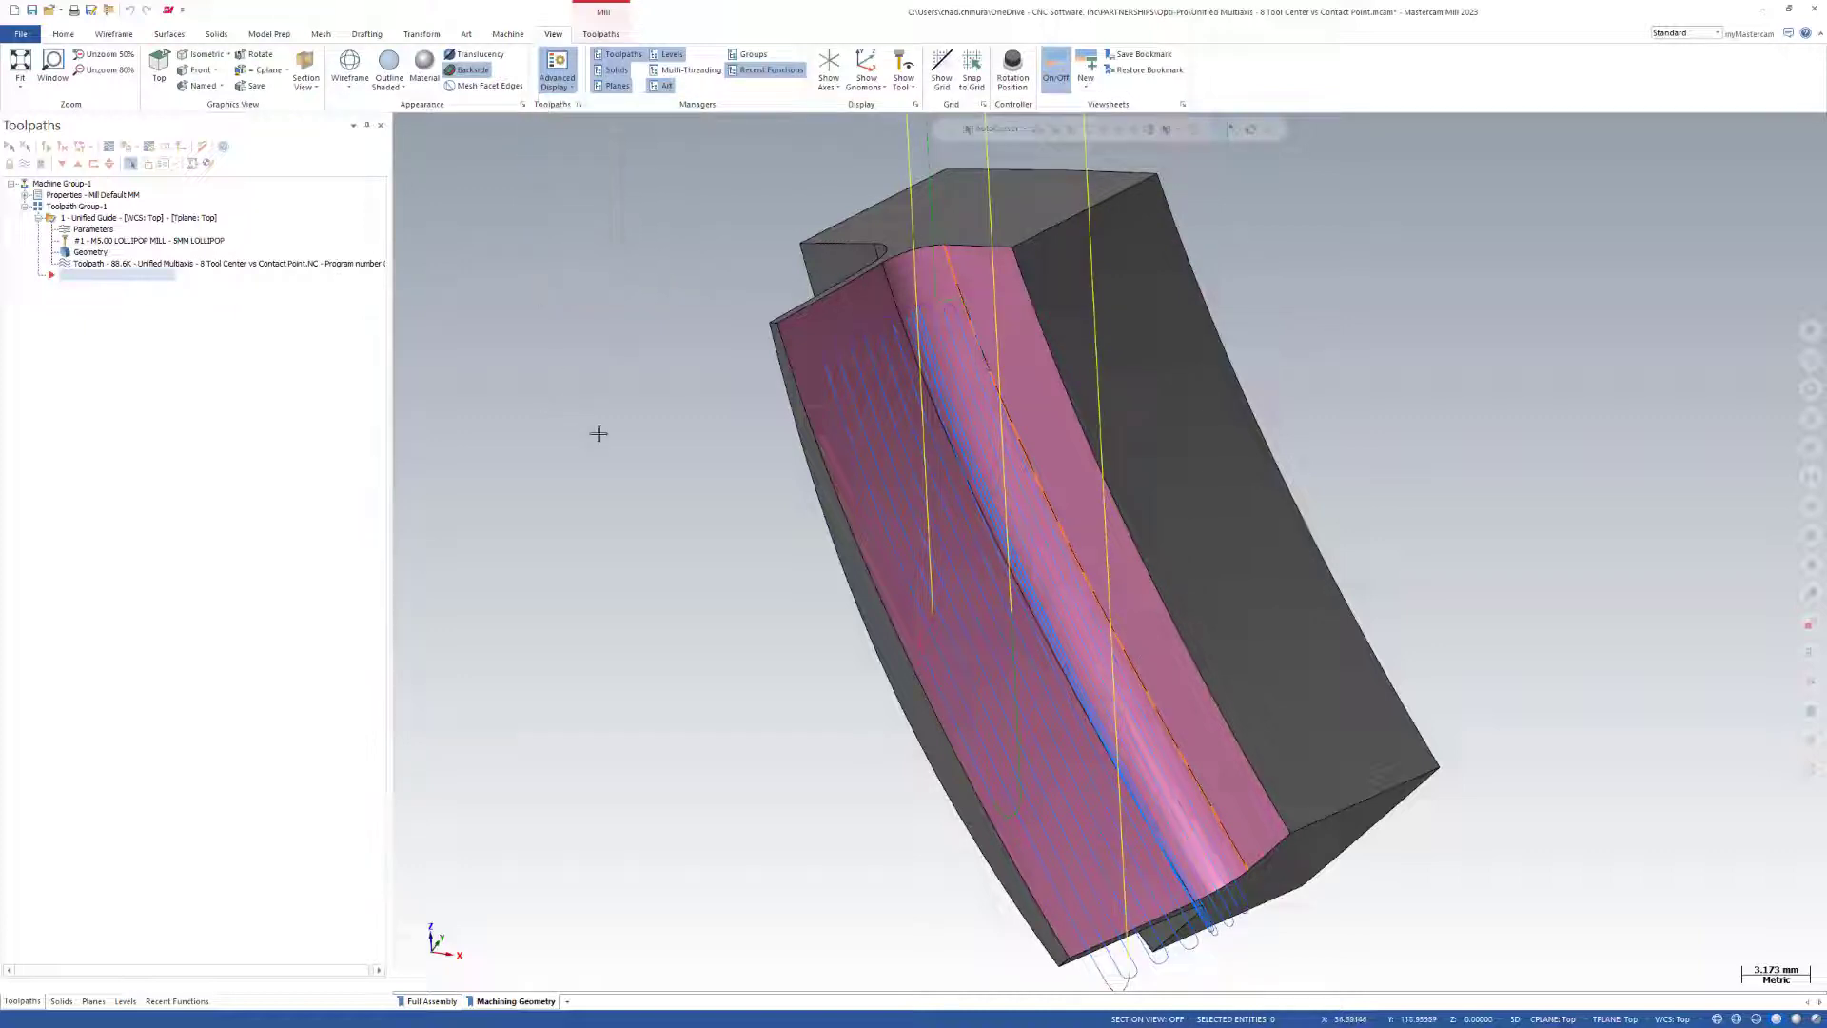
scroll(600, 433, down, 1)
middle_drag(921, 551, 924, 550)
Review the Unified Guide operation's cut pattern and its guide curve chain, keeping the existing settings.
click(937, 351)
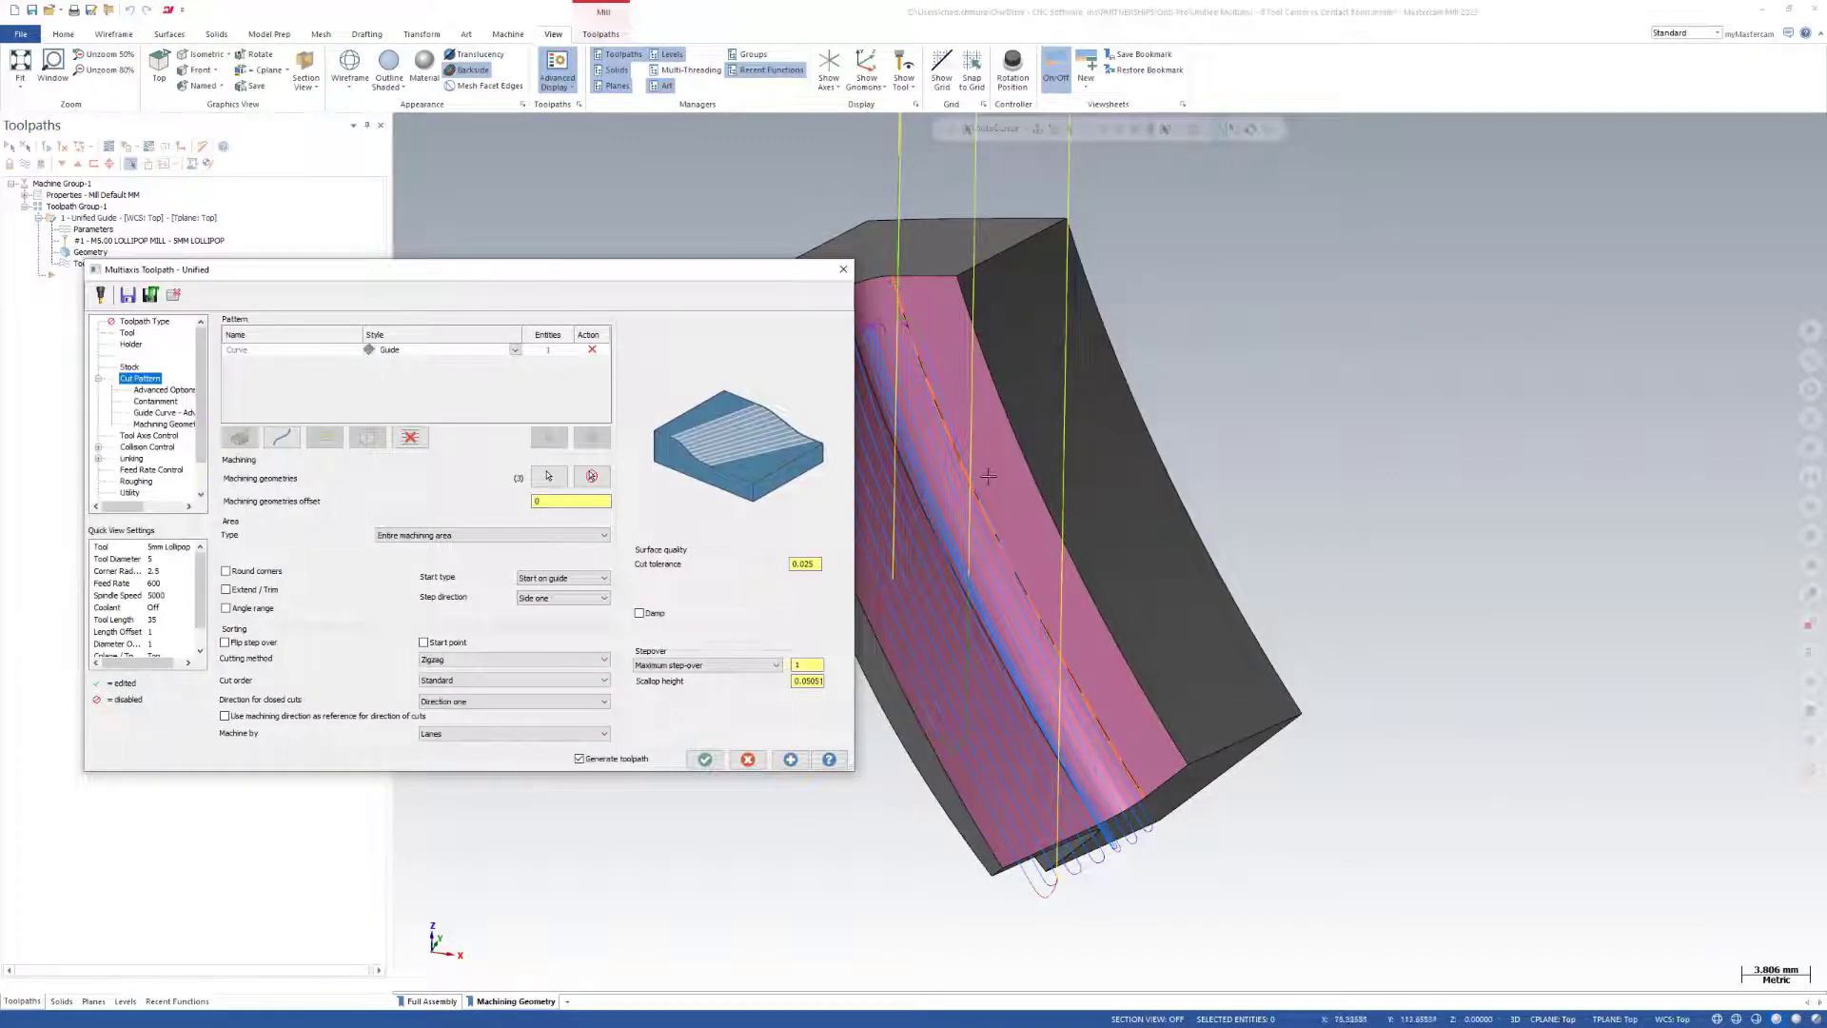
click(539, 352)
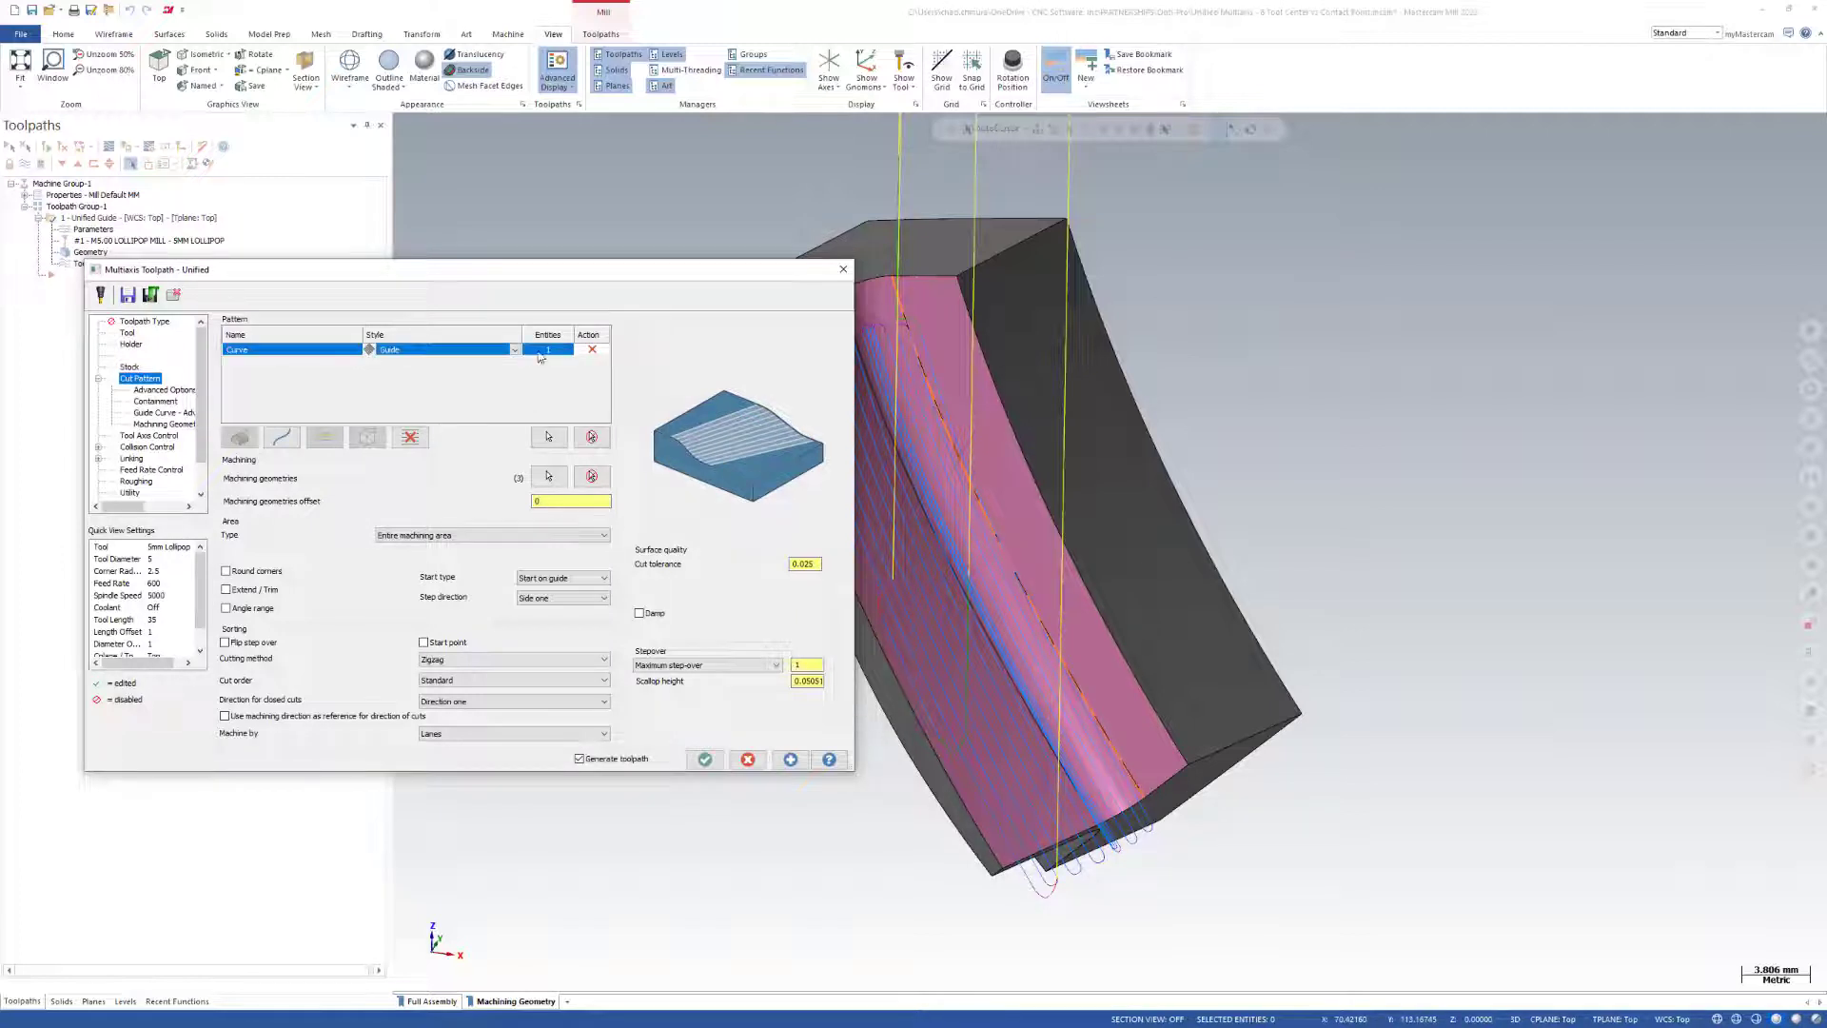
click(561, 434)
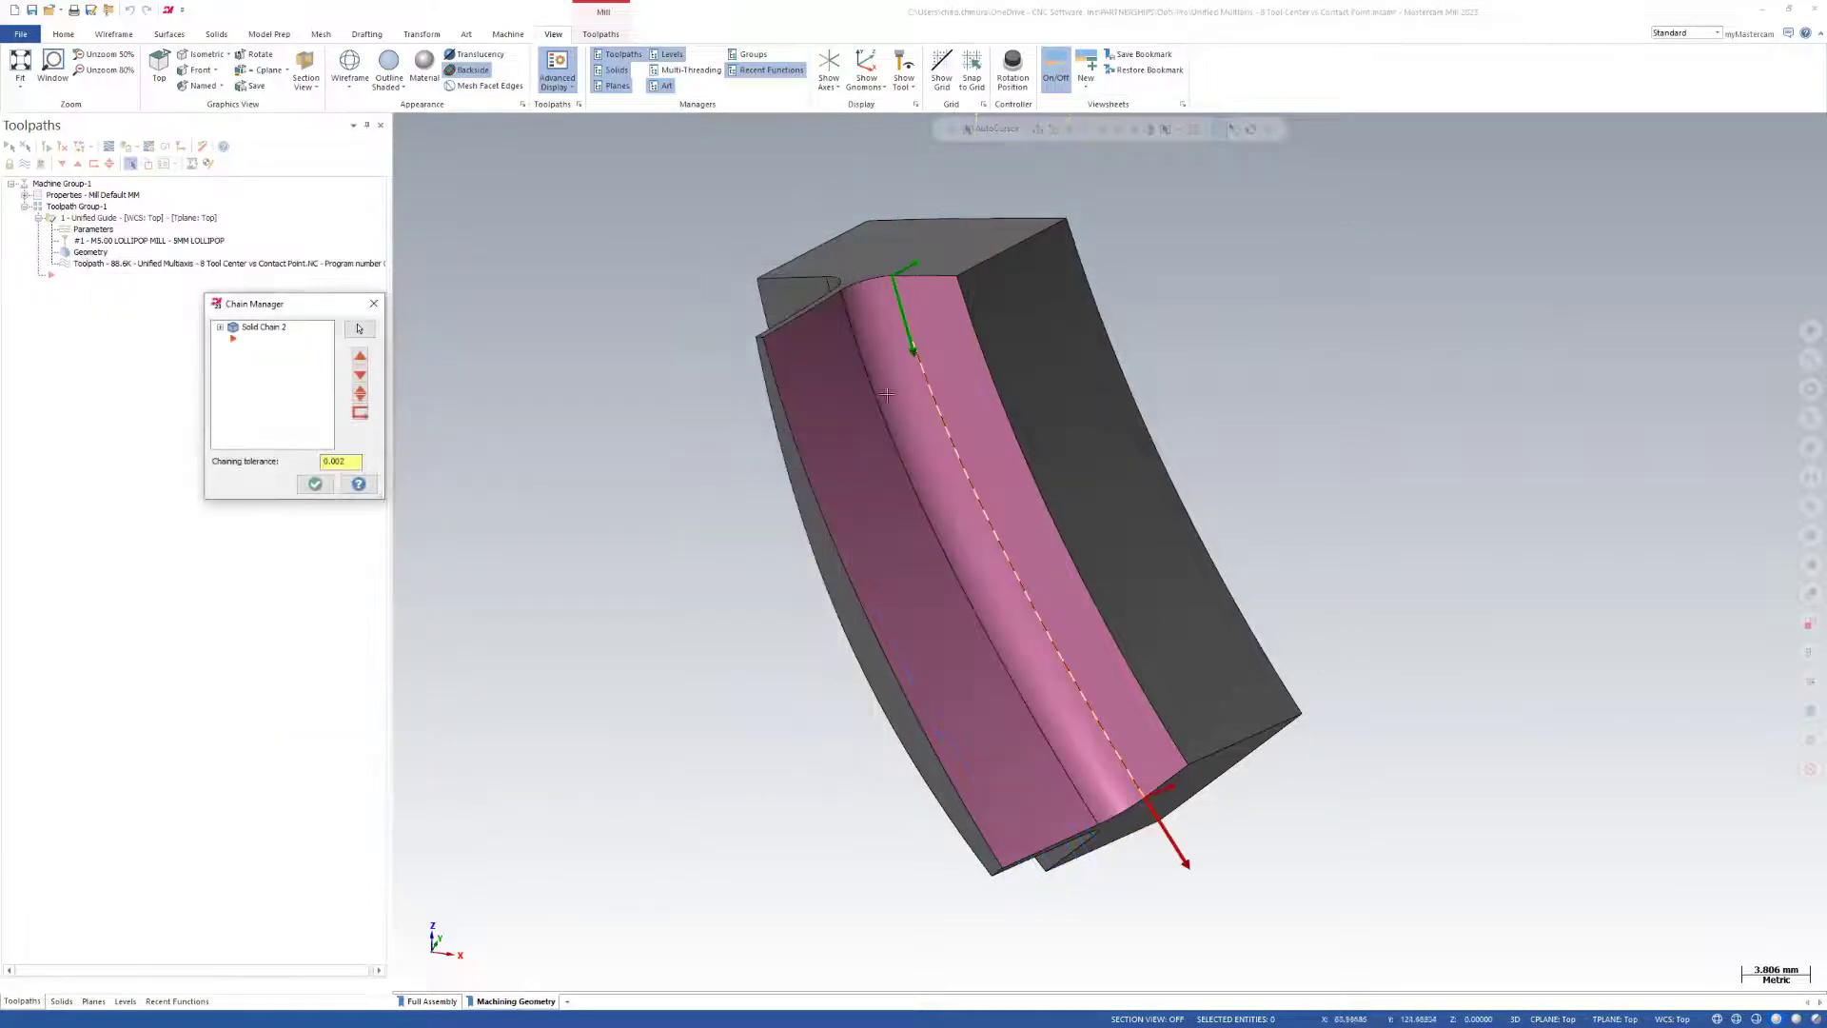
click(315, 483)
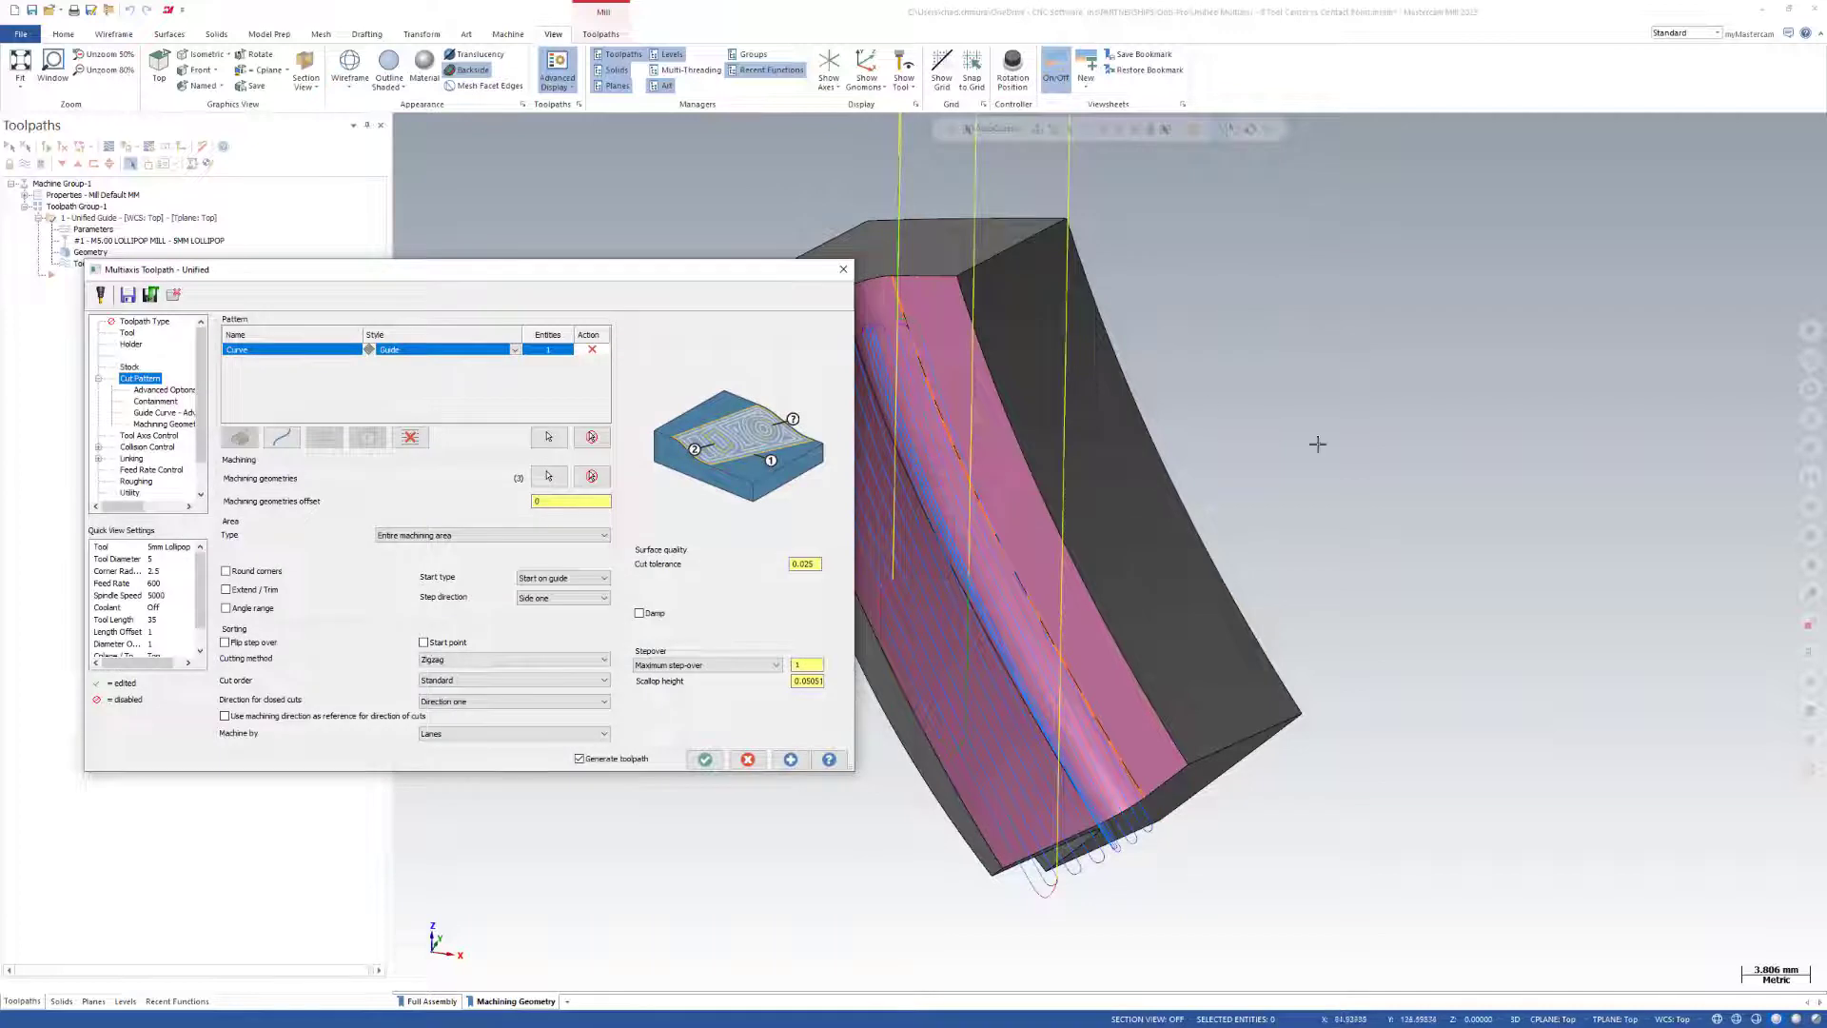
scroll(1317, 443, down, 3)
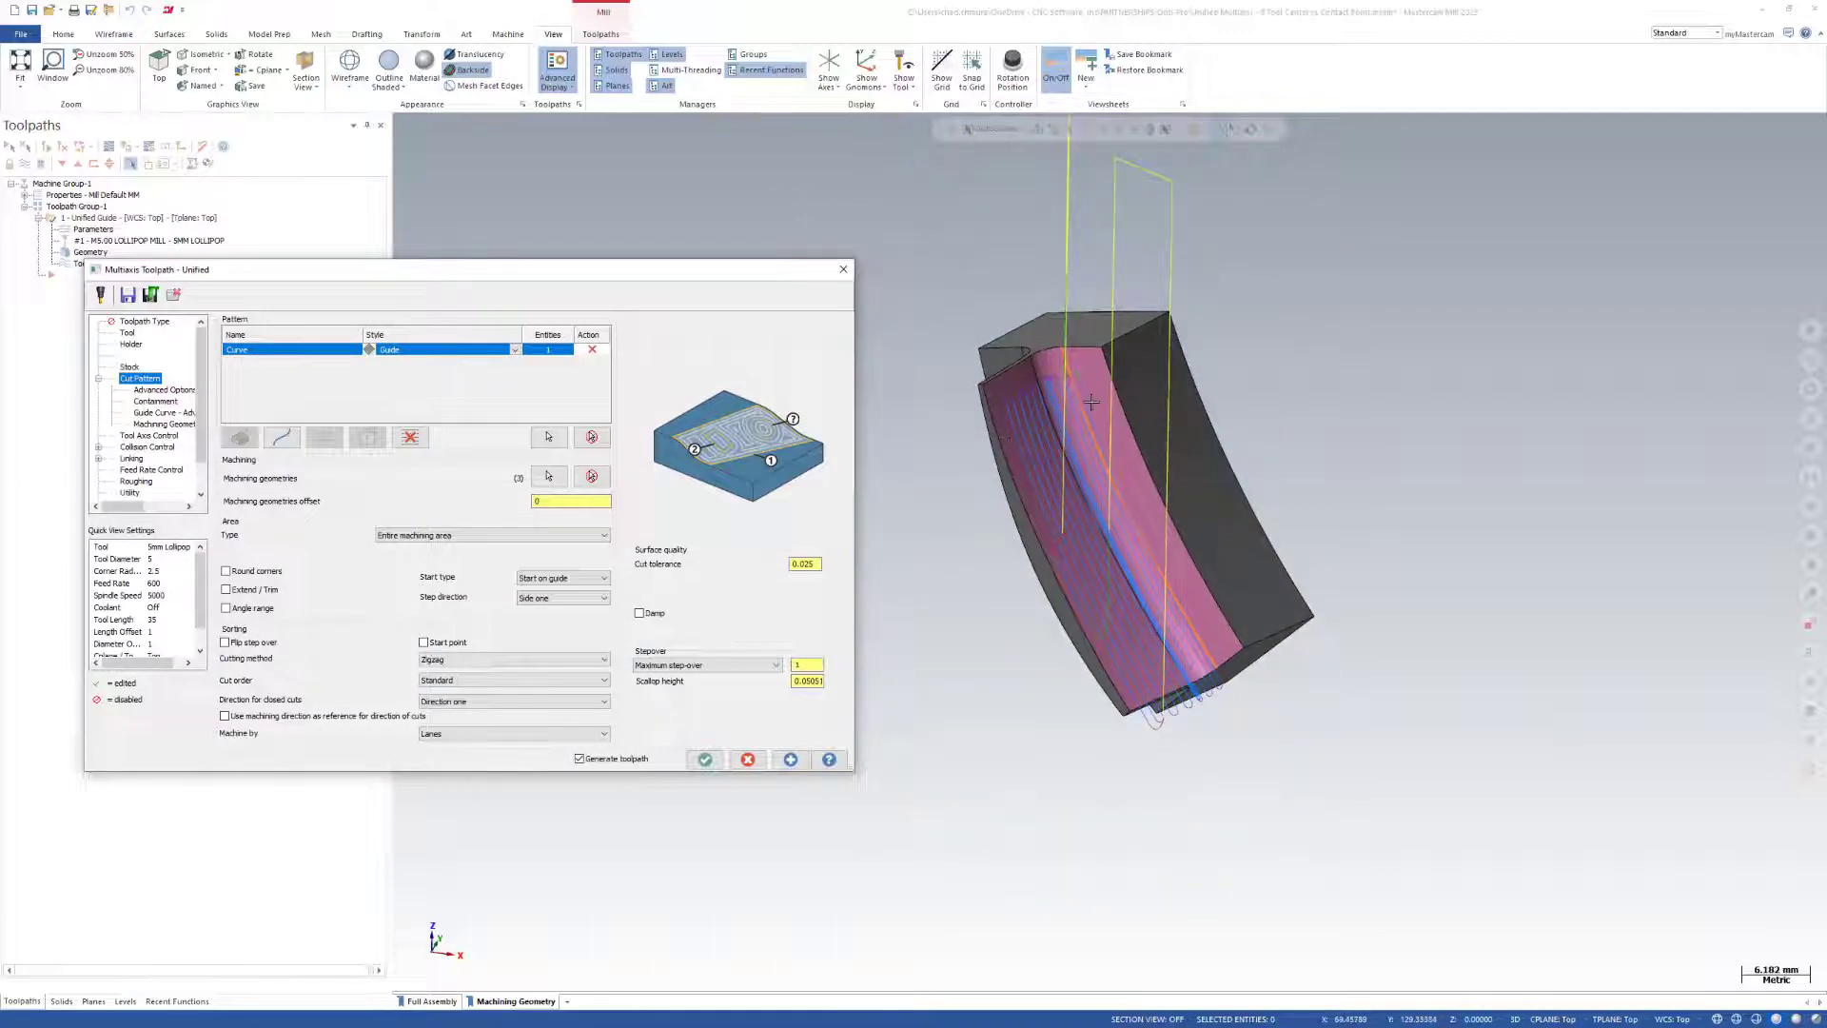
click(747, 760)
Highlight the guide curve along the edge of the pink fillet surface, then clear the selection.
scroll(1083, 390, up, 6)
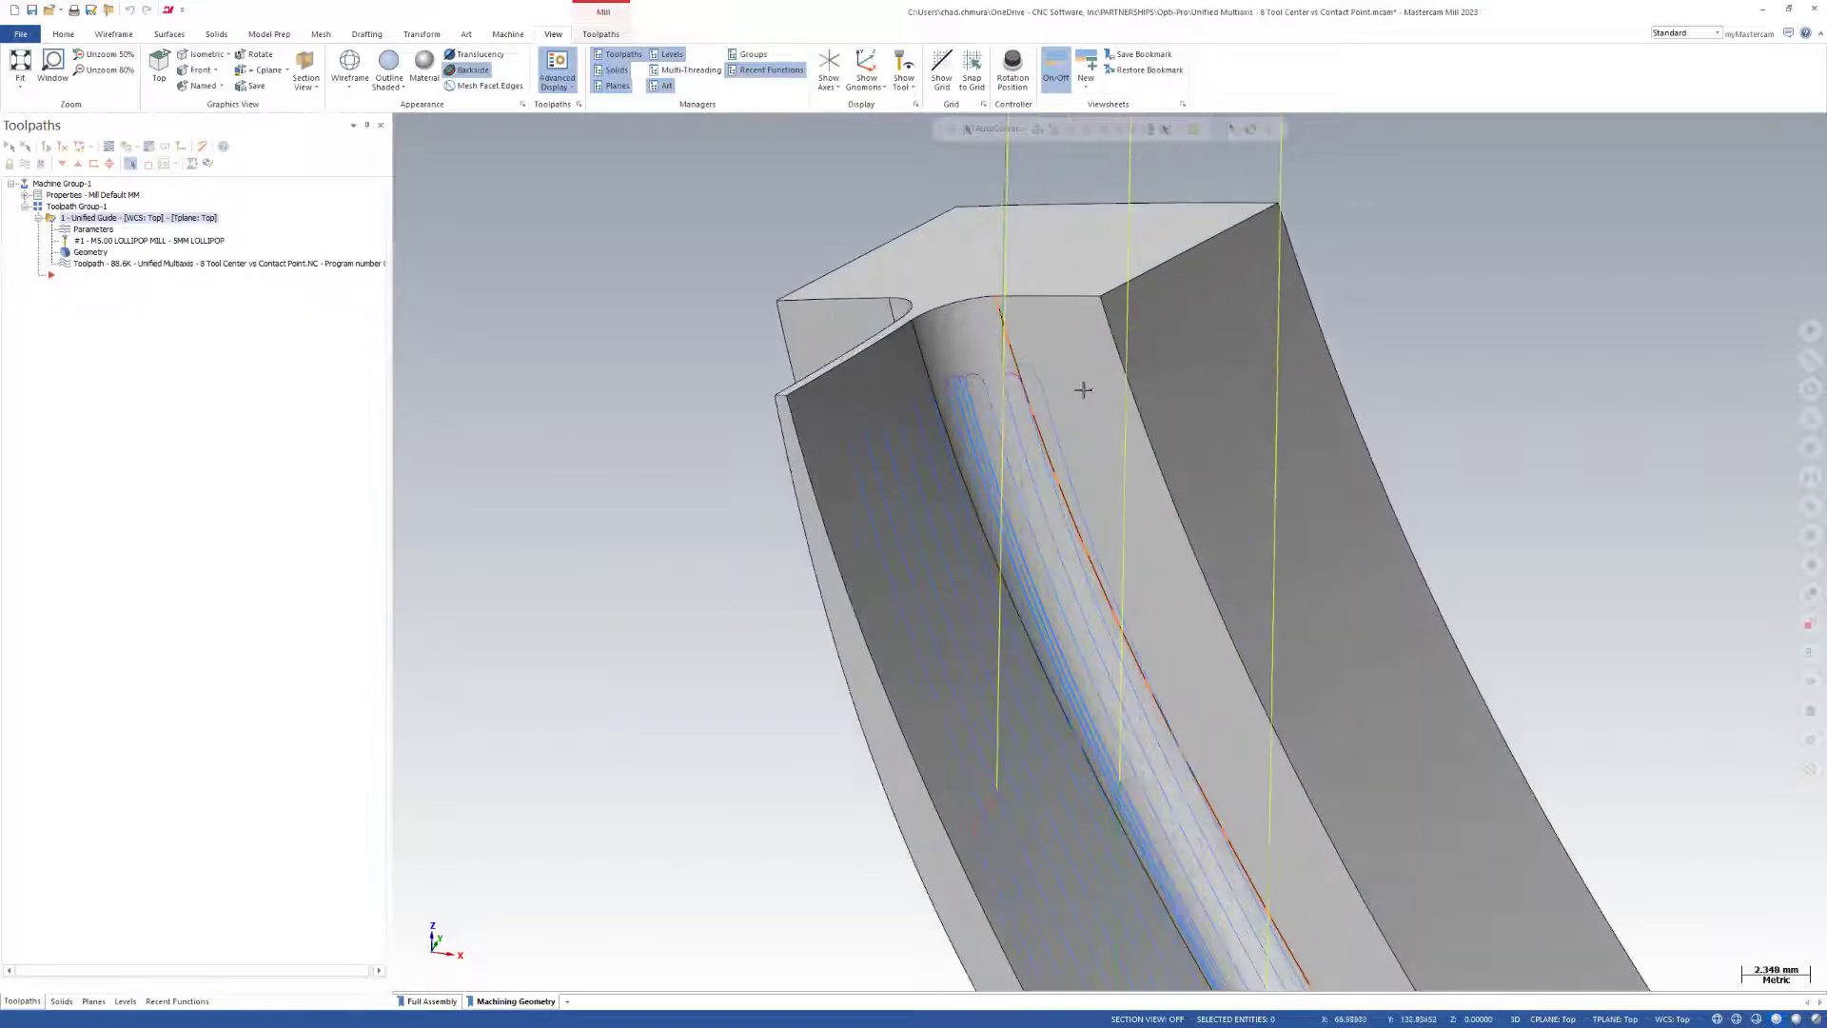
click(1011, 339)
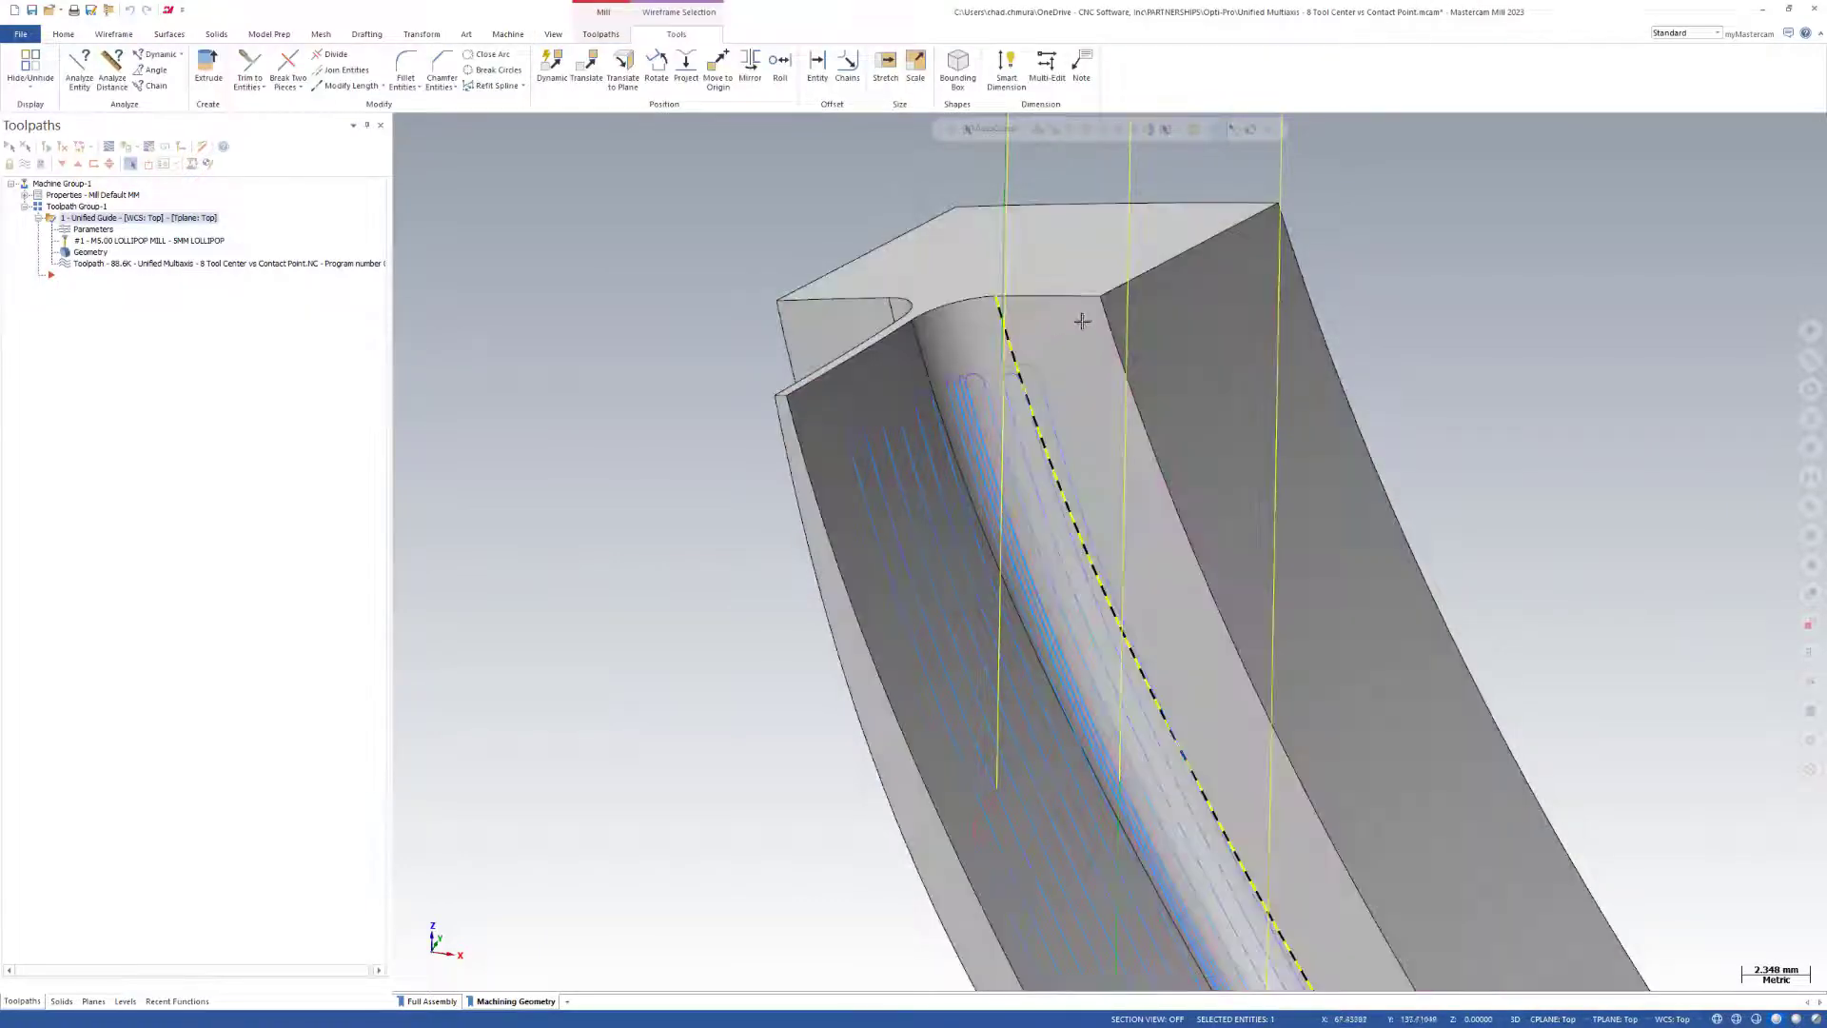
click(1007, 339)
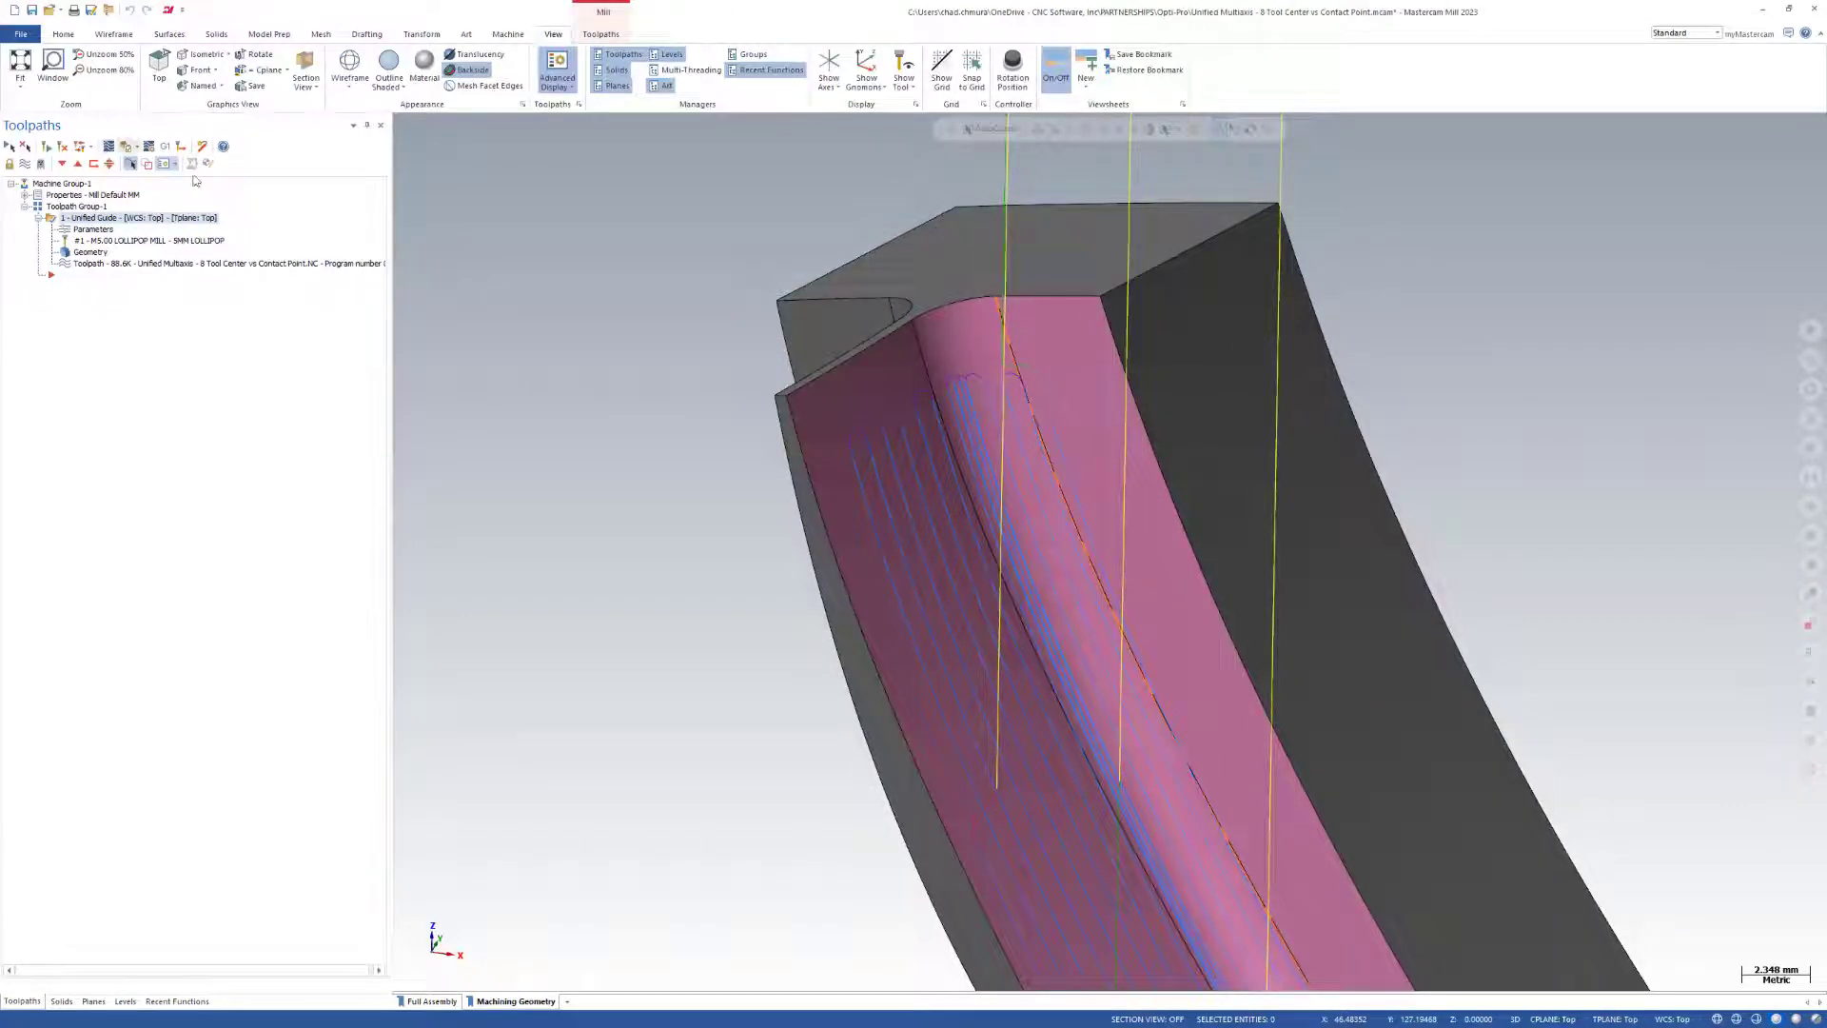
Backplot the Unified Guide operation most of the way through and examine the spacing of the passes across the inner fillet.
scroll(591, 334, down, 3)
click(110, 146)
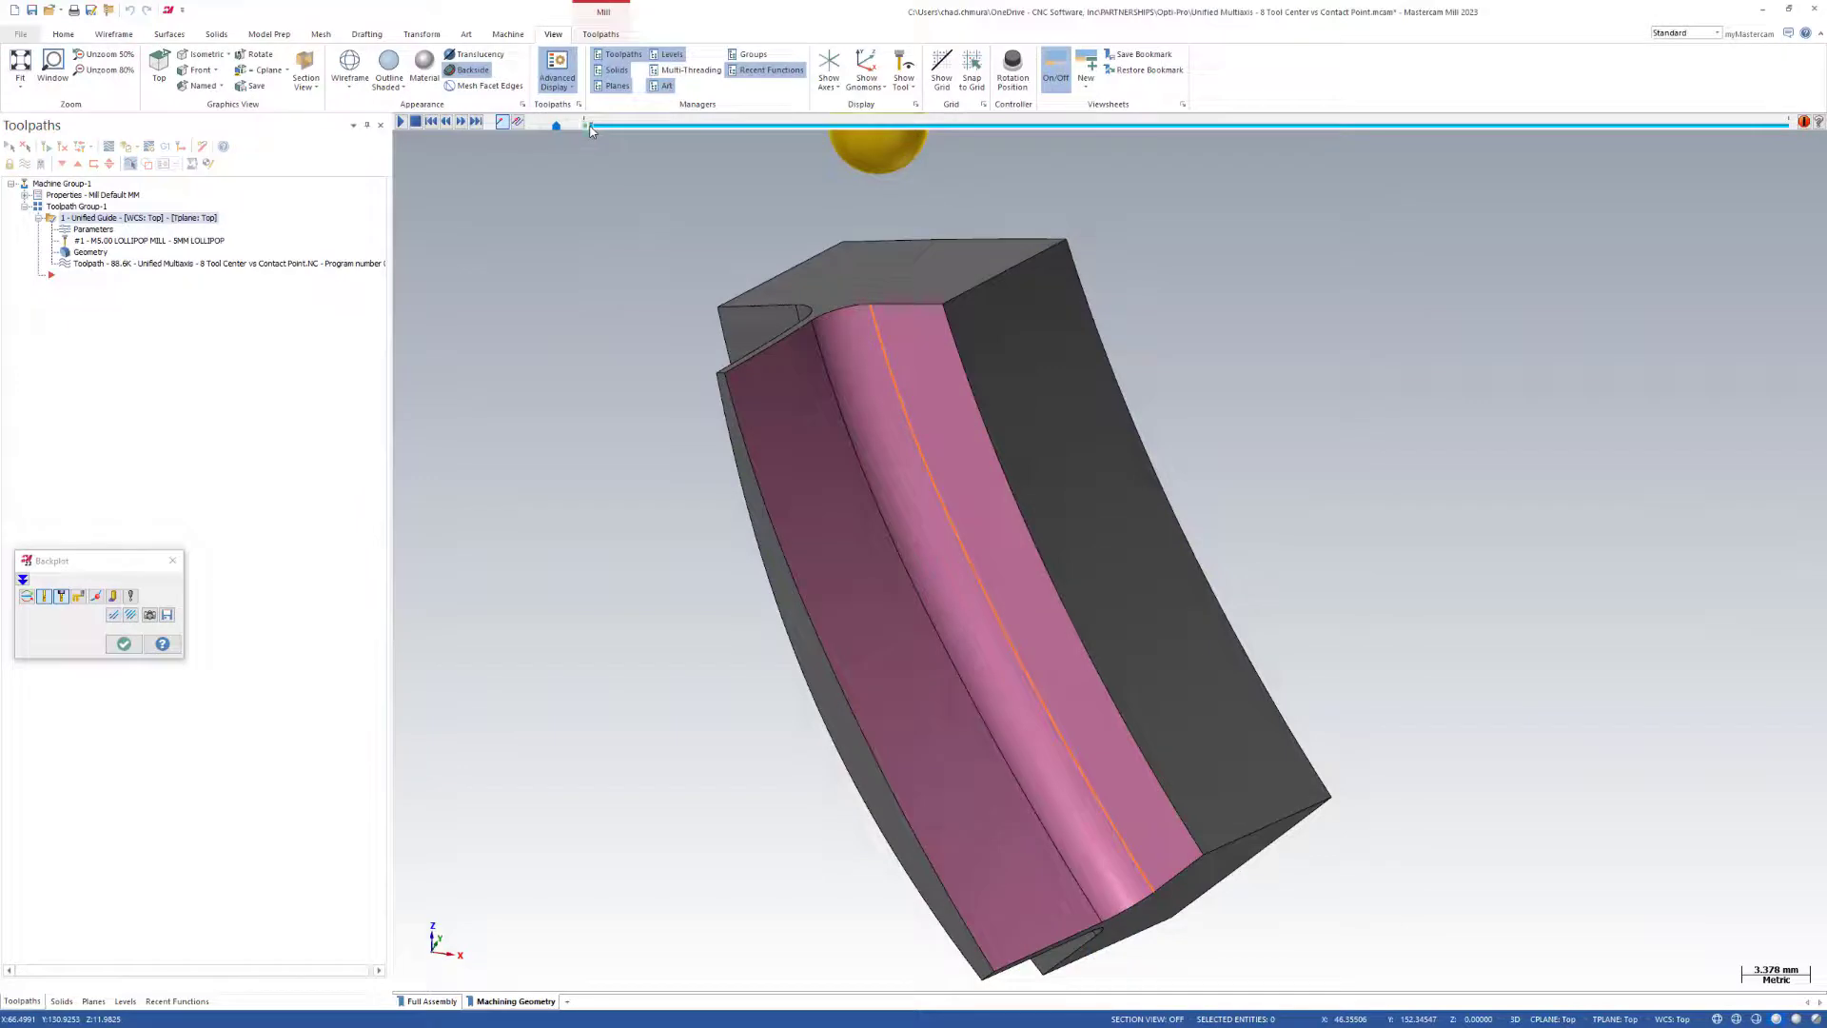
drag(585, 125, 1599, 334)
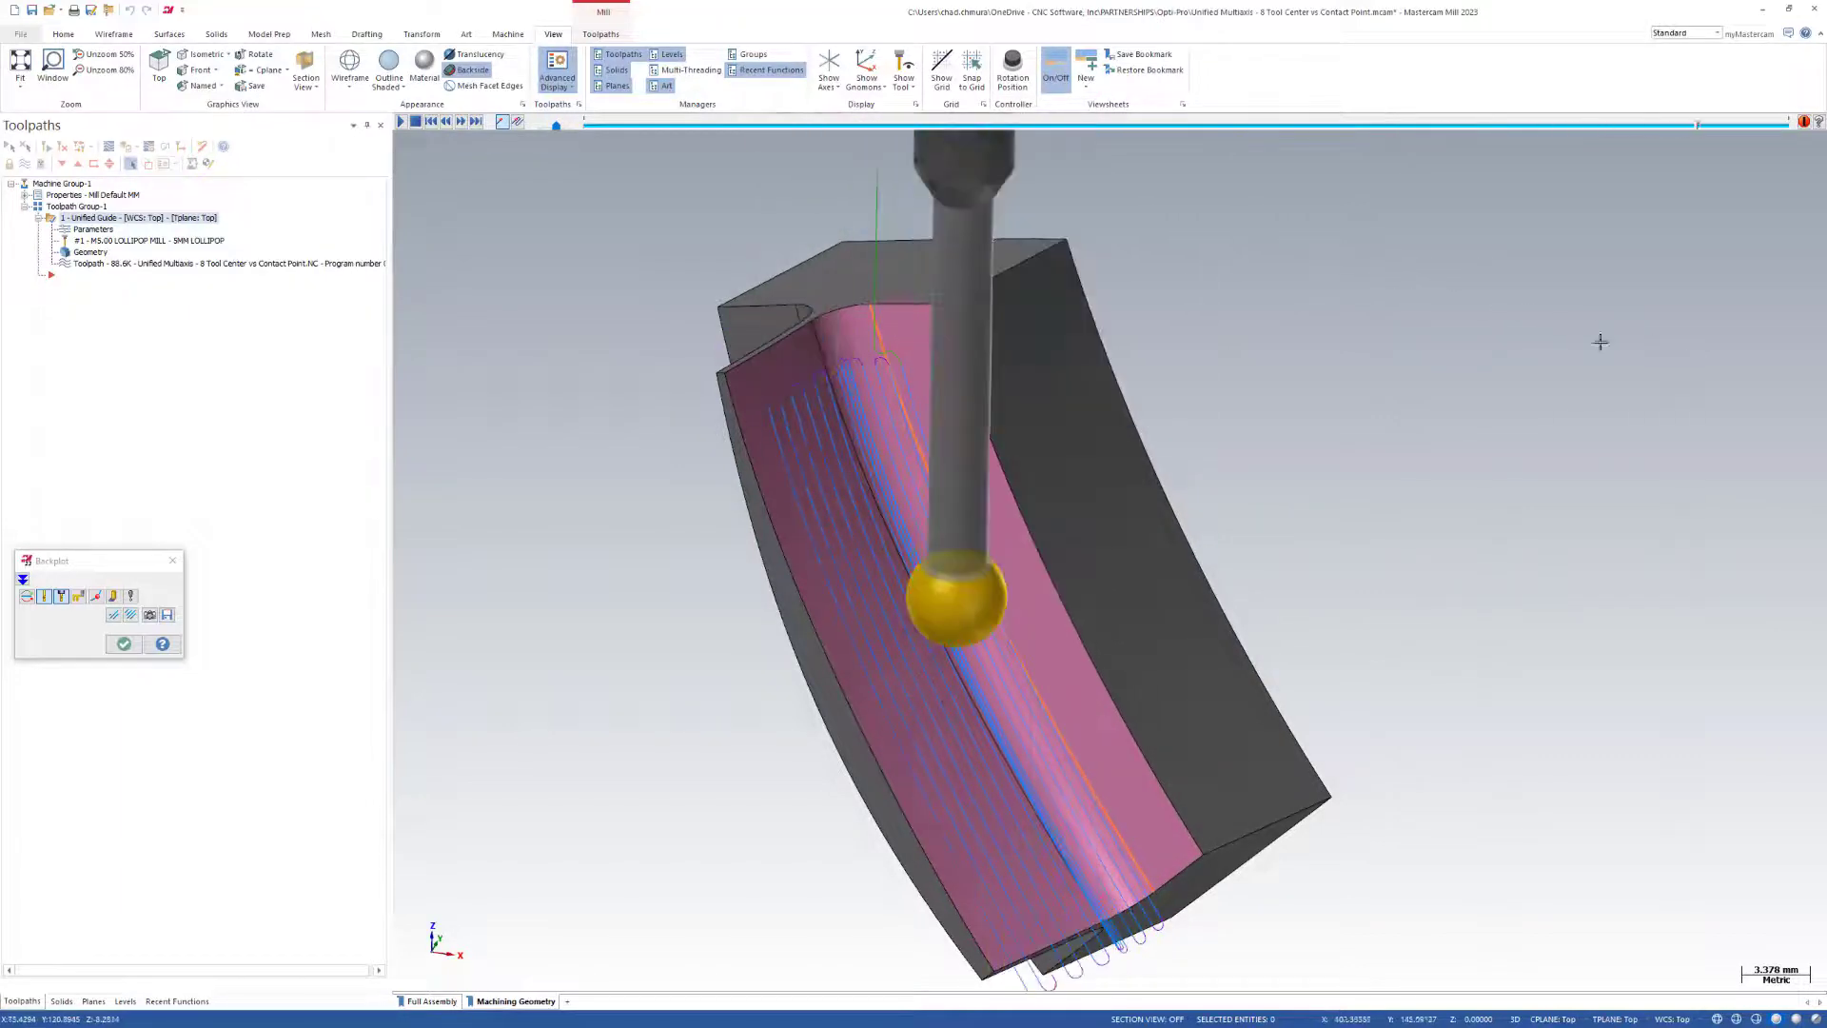
scroll(891, 374, up, 10)
scroll(891, 374, up, 8)
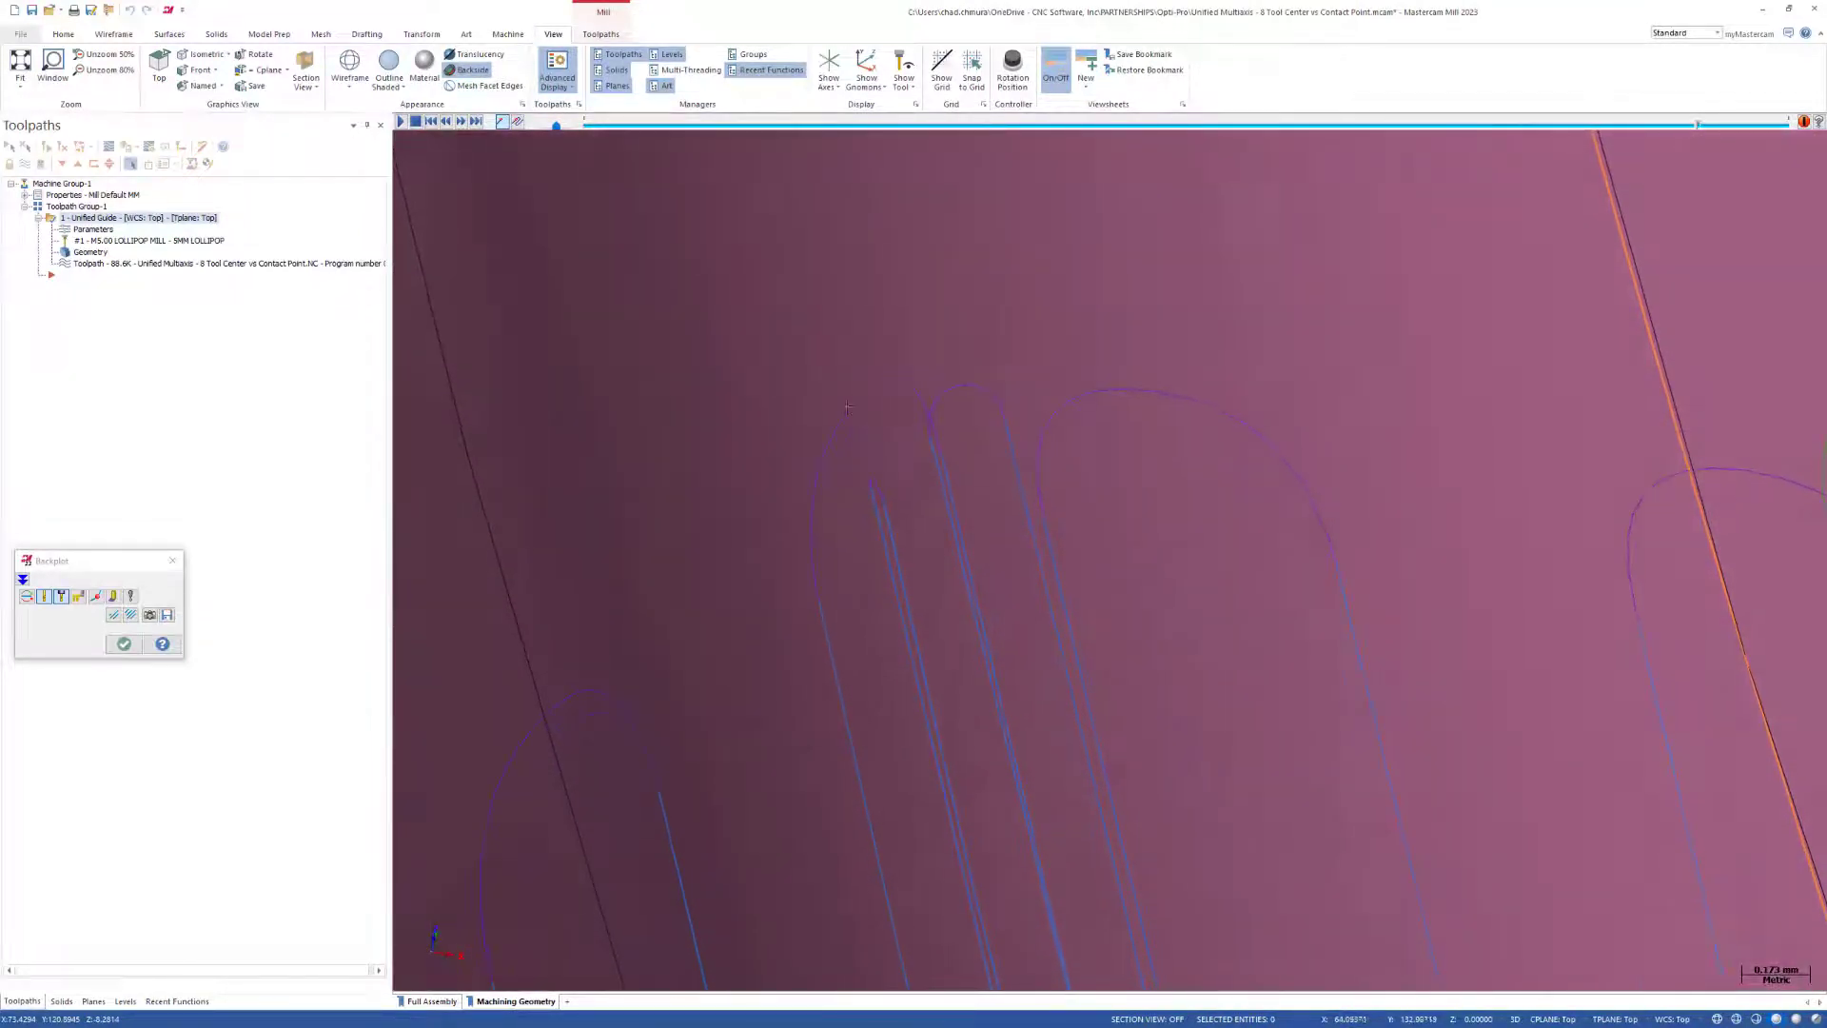
scroll(889, 449, down, 10)
scroll(885, 448, down, 2)
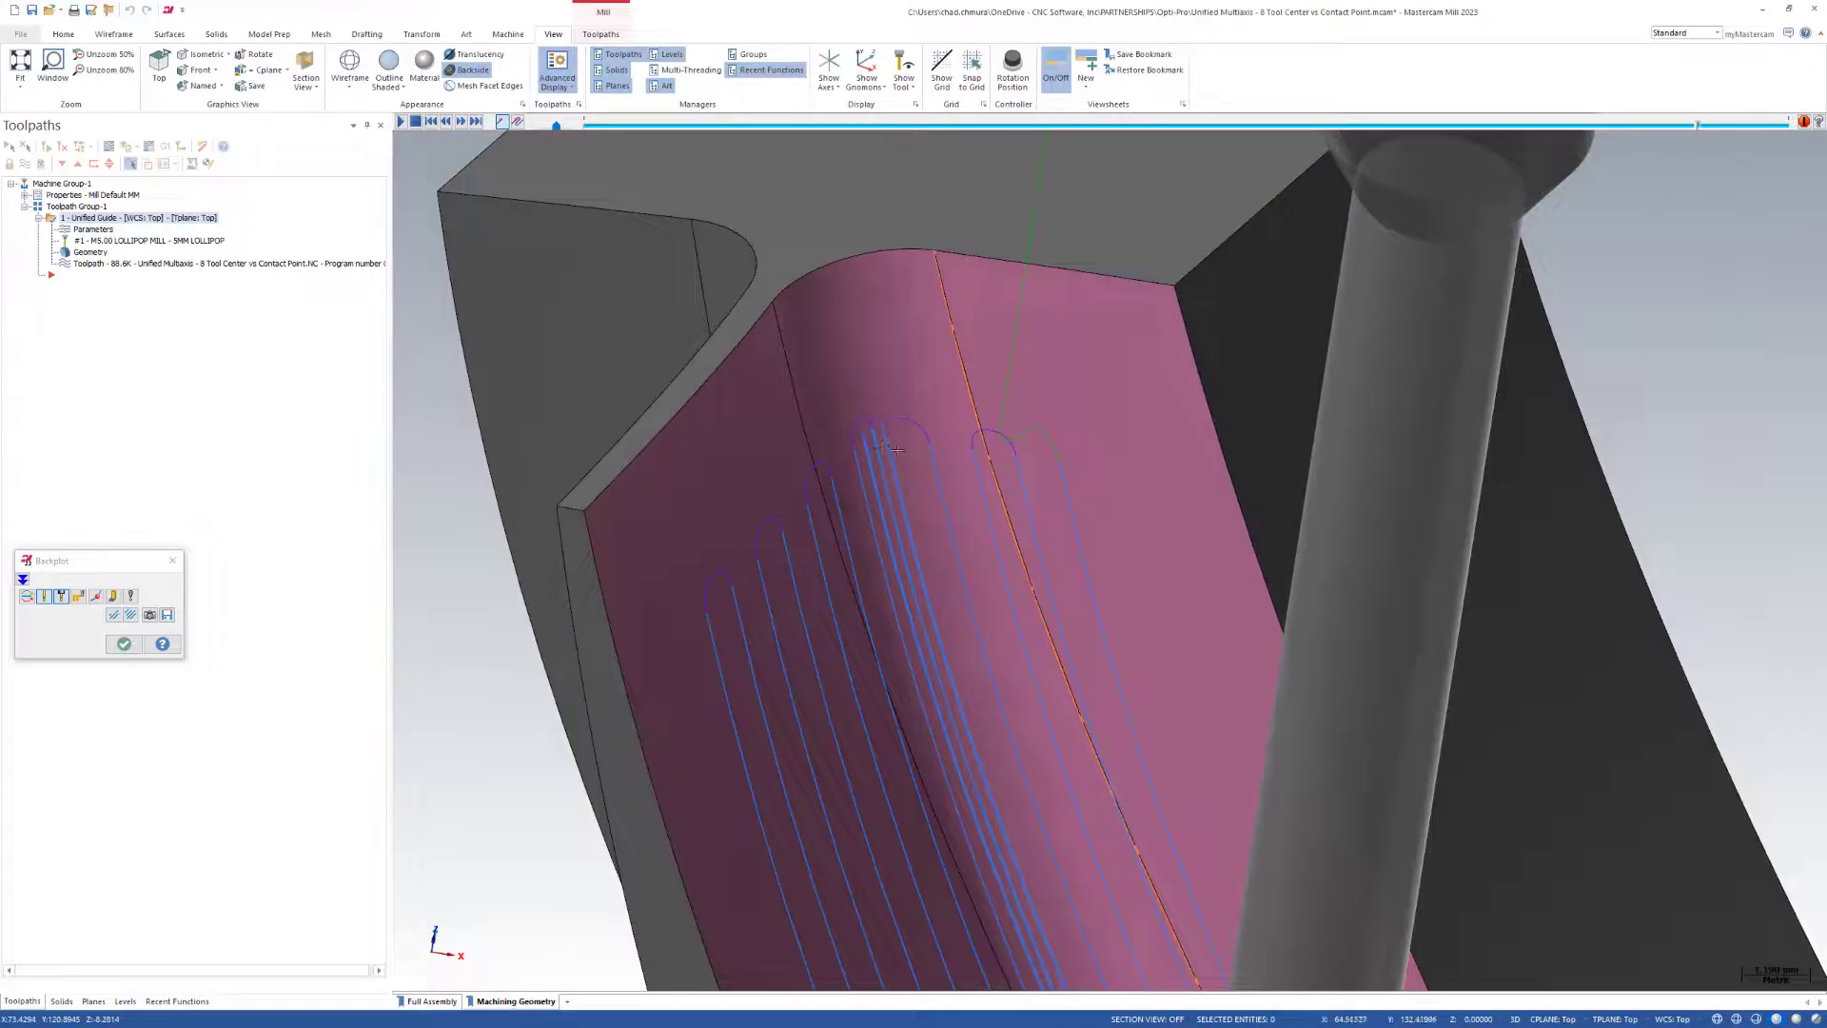
scroll(930, 465, down, 3)
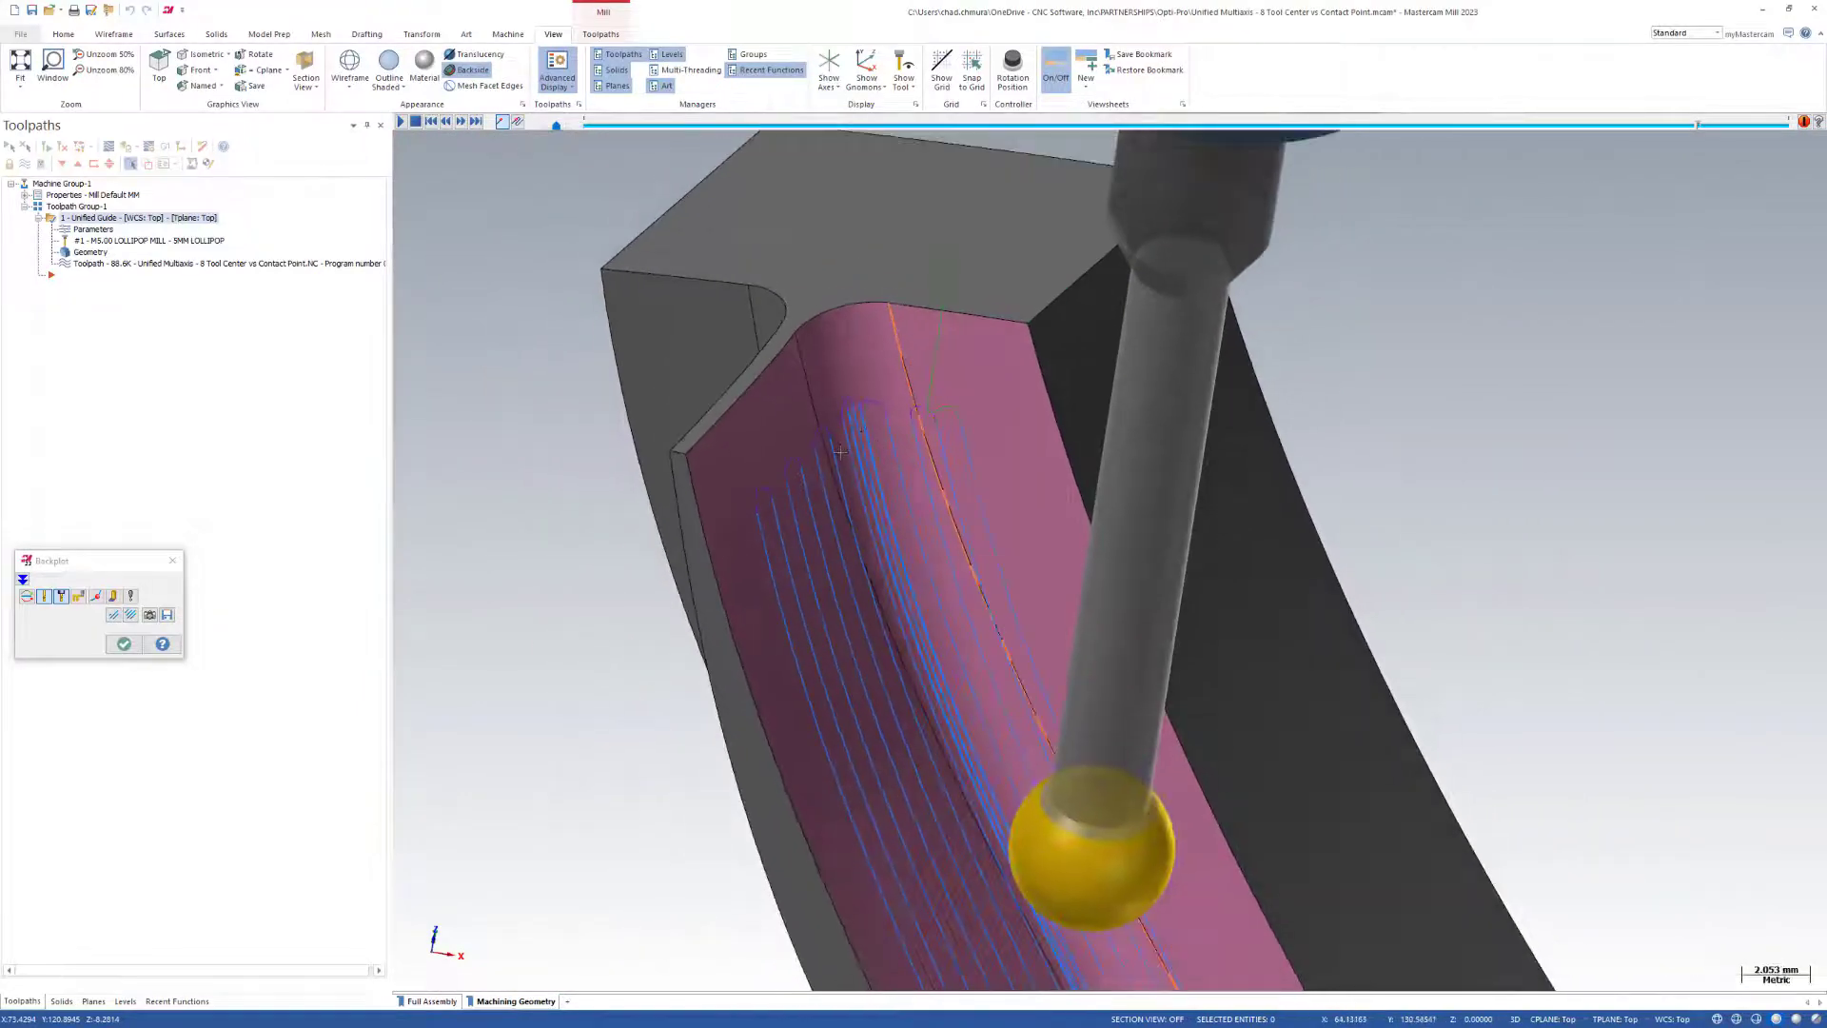
scroll(893, 447, down, 3)
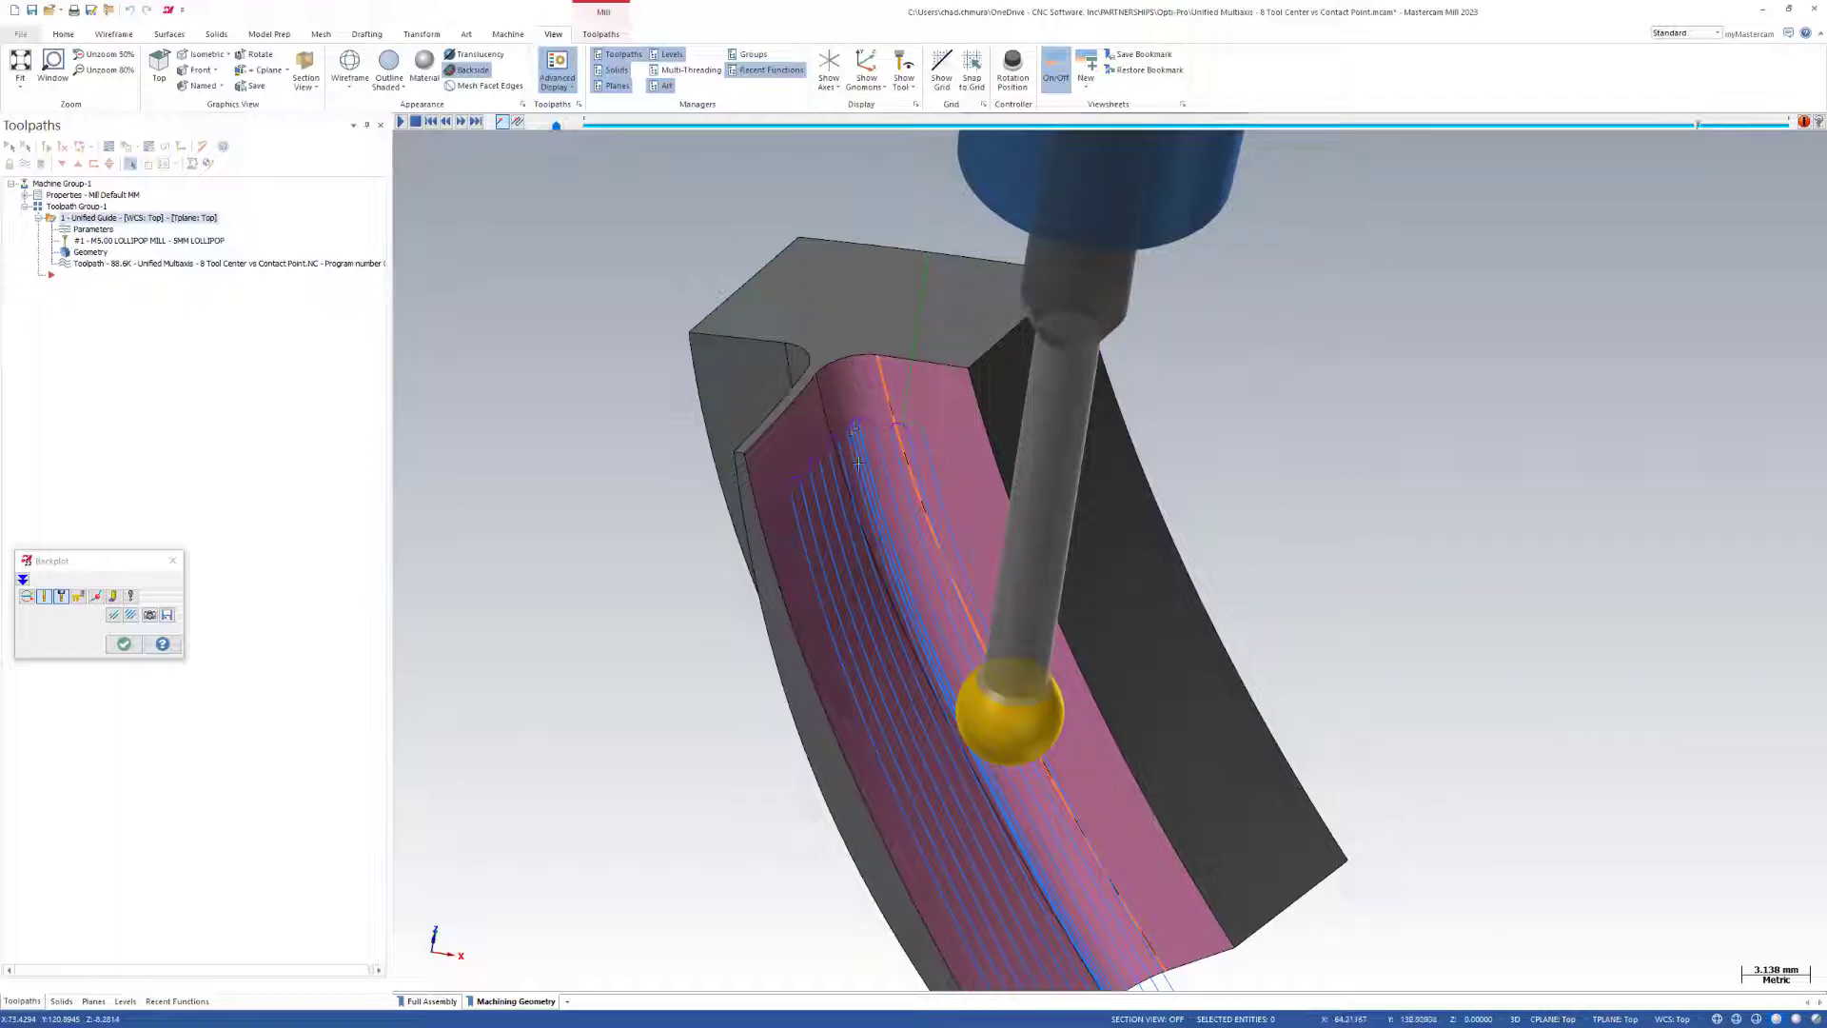
Return the backplot to about midway and examine where the lollipop mill's ball contacts the fillet.
scroll(758, 515, up, 3)
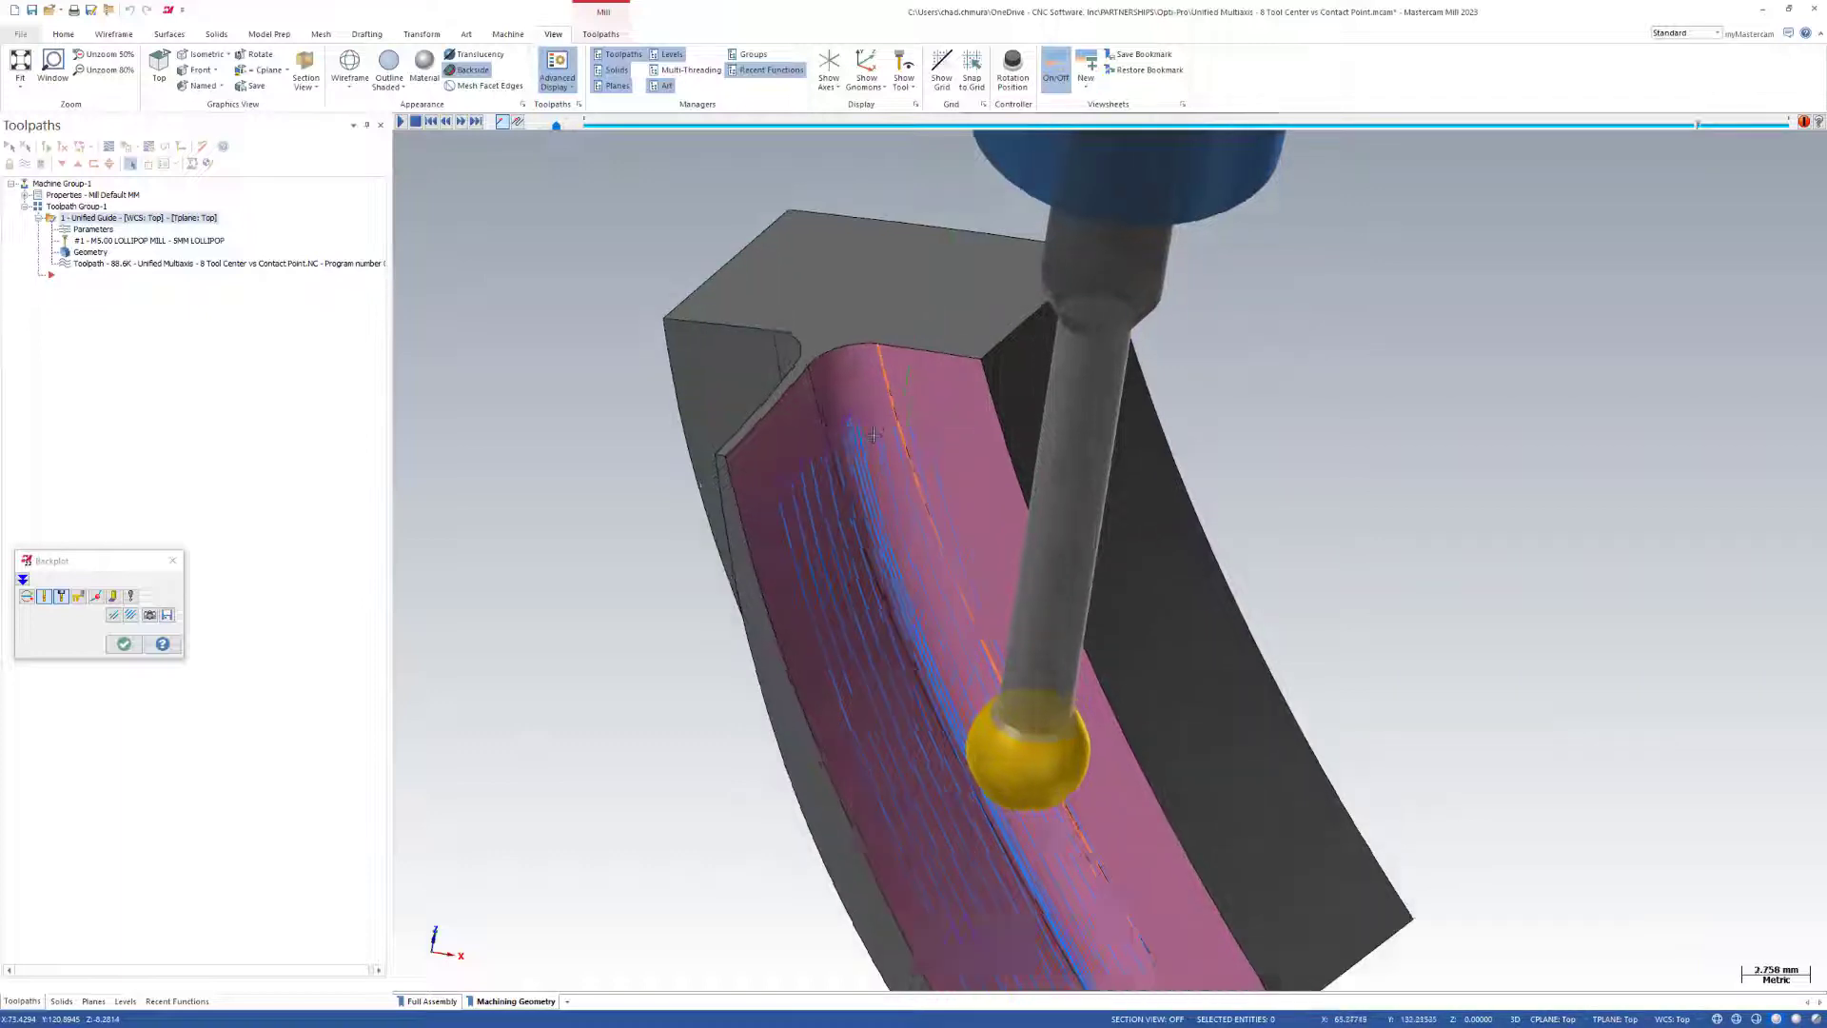
scroll(825, 415, down, 2)
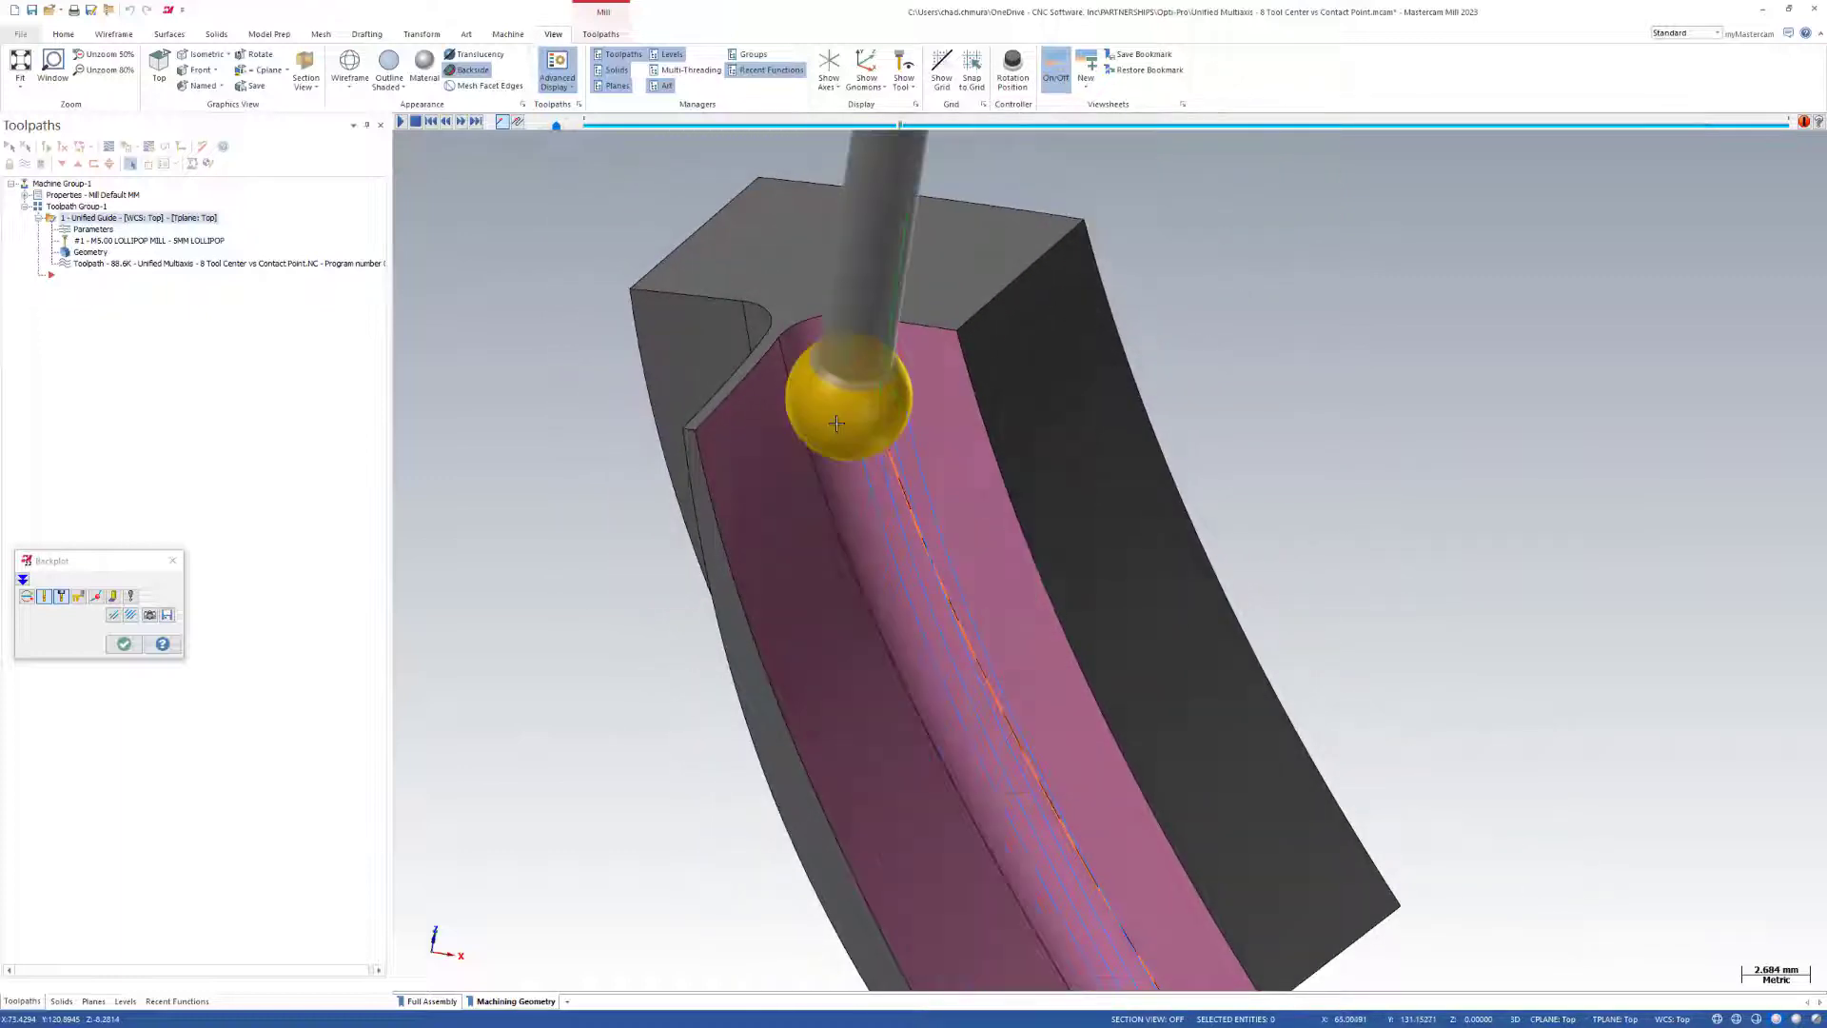
scroll(819, 419, up, 3)
scroll(809, 423, up, 3)
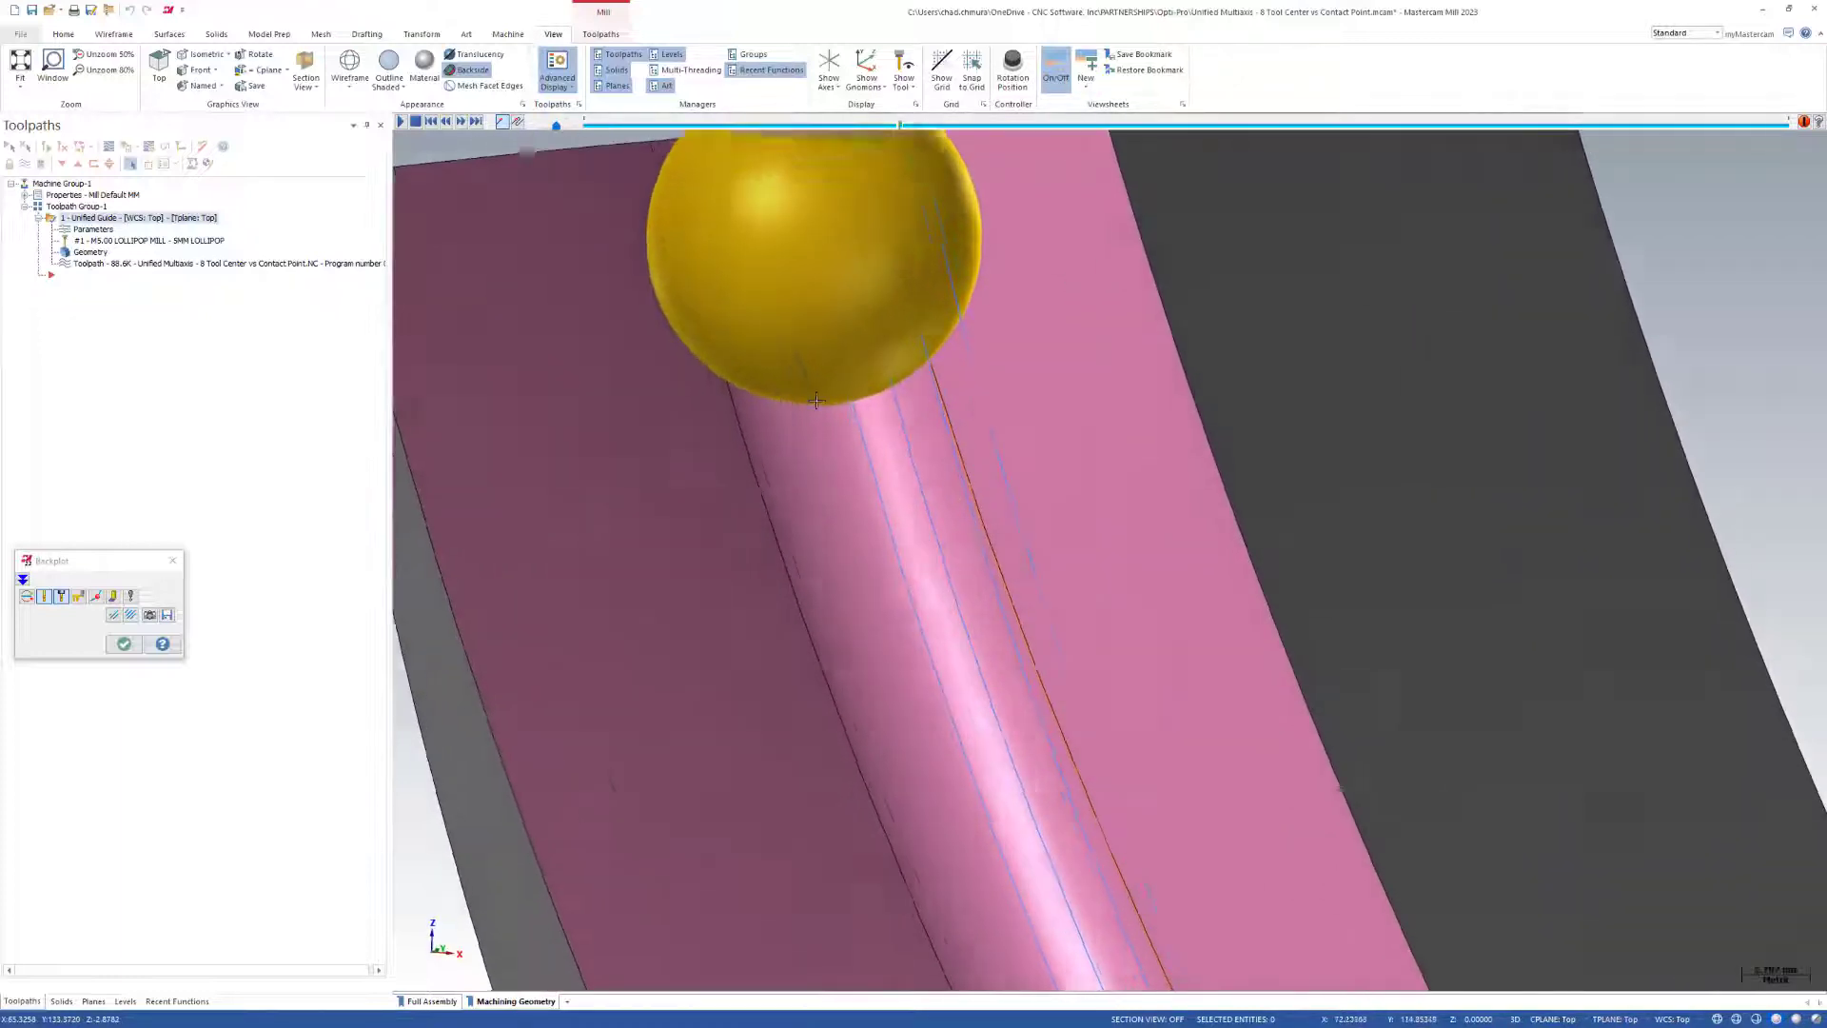
scroll(809, 410, down, 4)
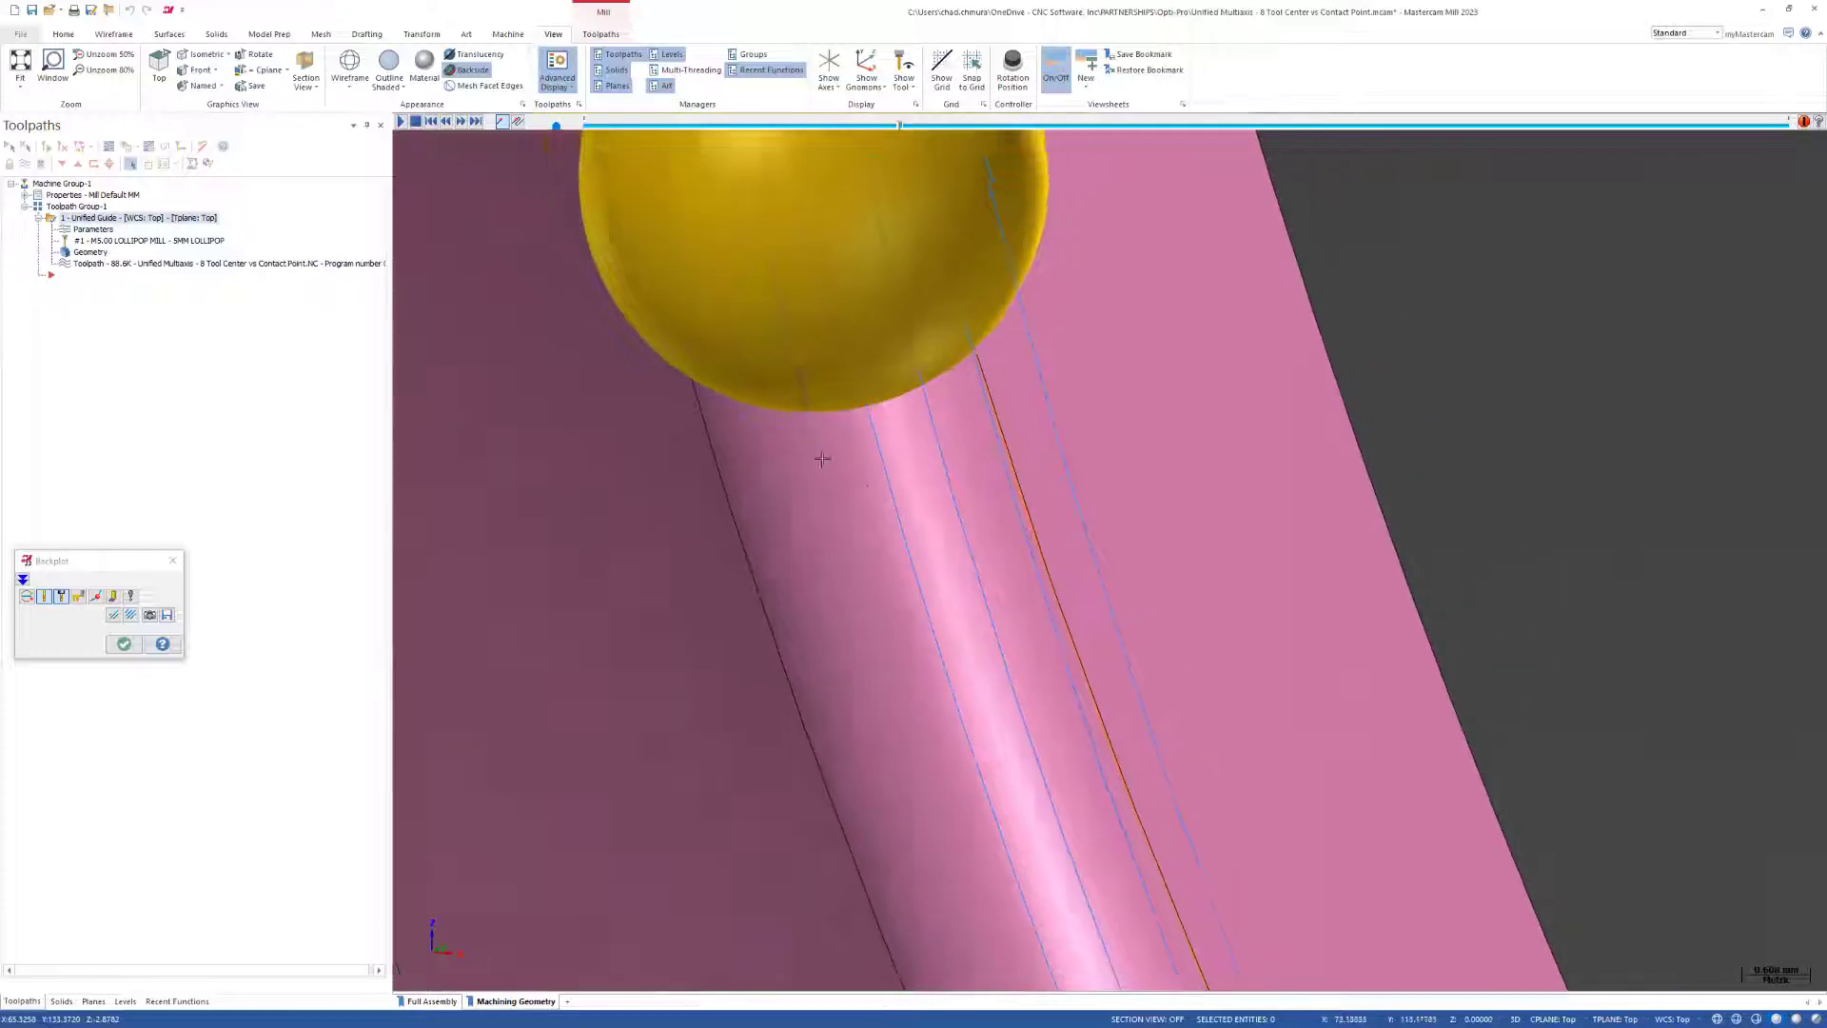
scroll(853, 430, up, 1)
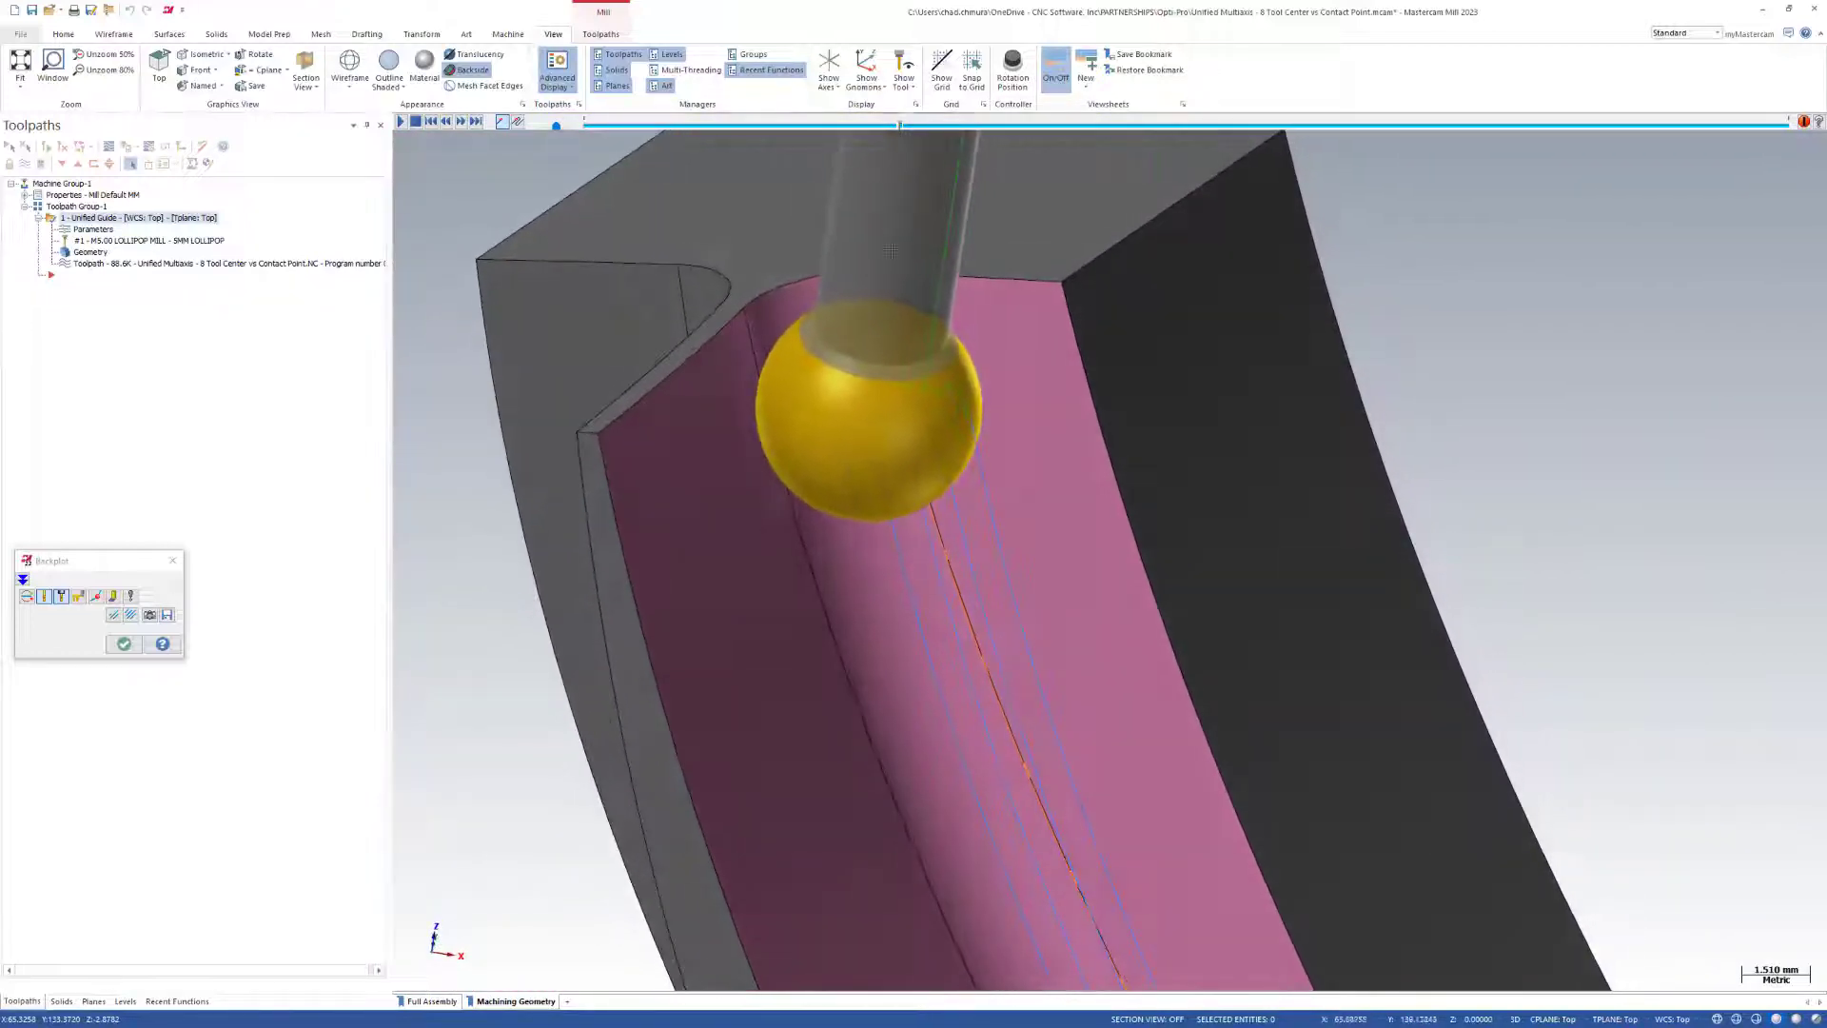
Backplot the remaining passes to the end, then review the Unified Guide operation's Cut Pattern settings without changing them.
drag(900, 125, 1382, 125)
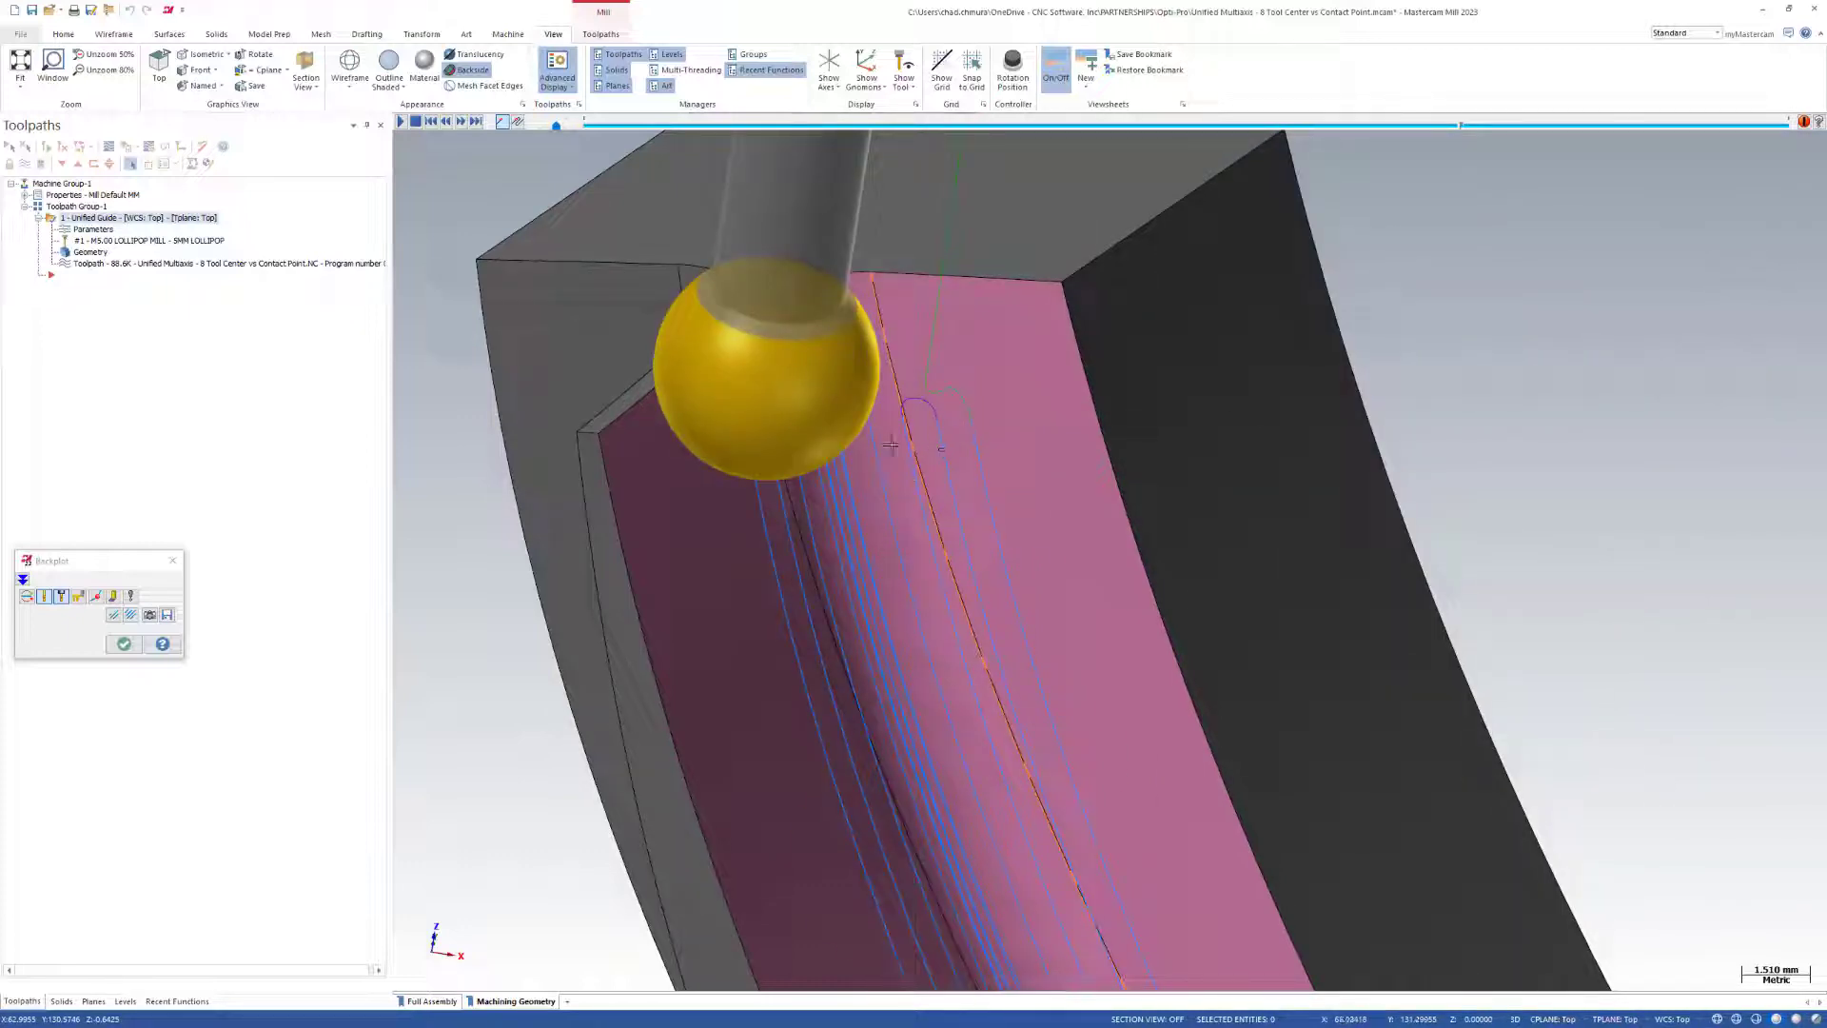
drag(1461, 126, 1783, 126)
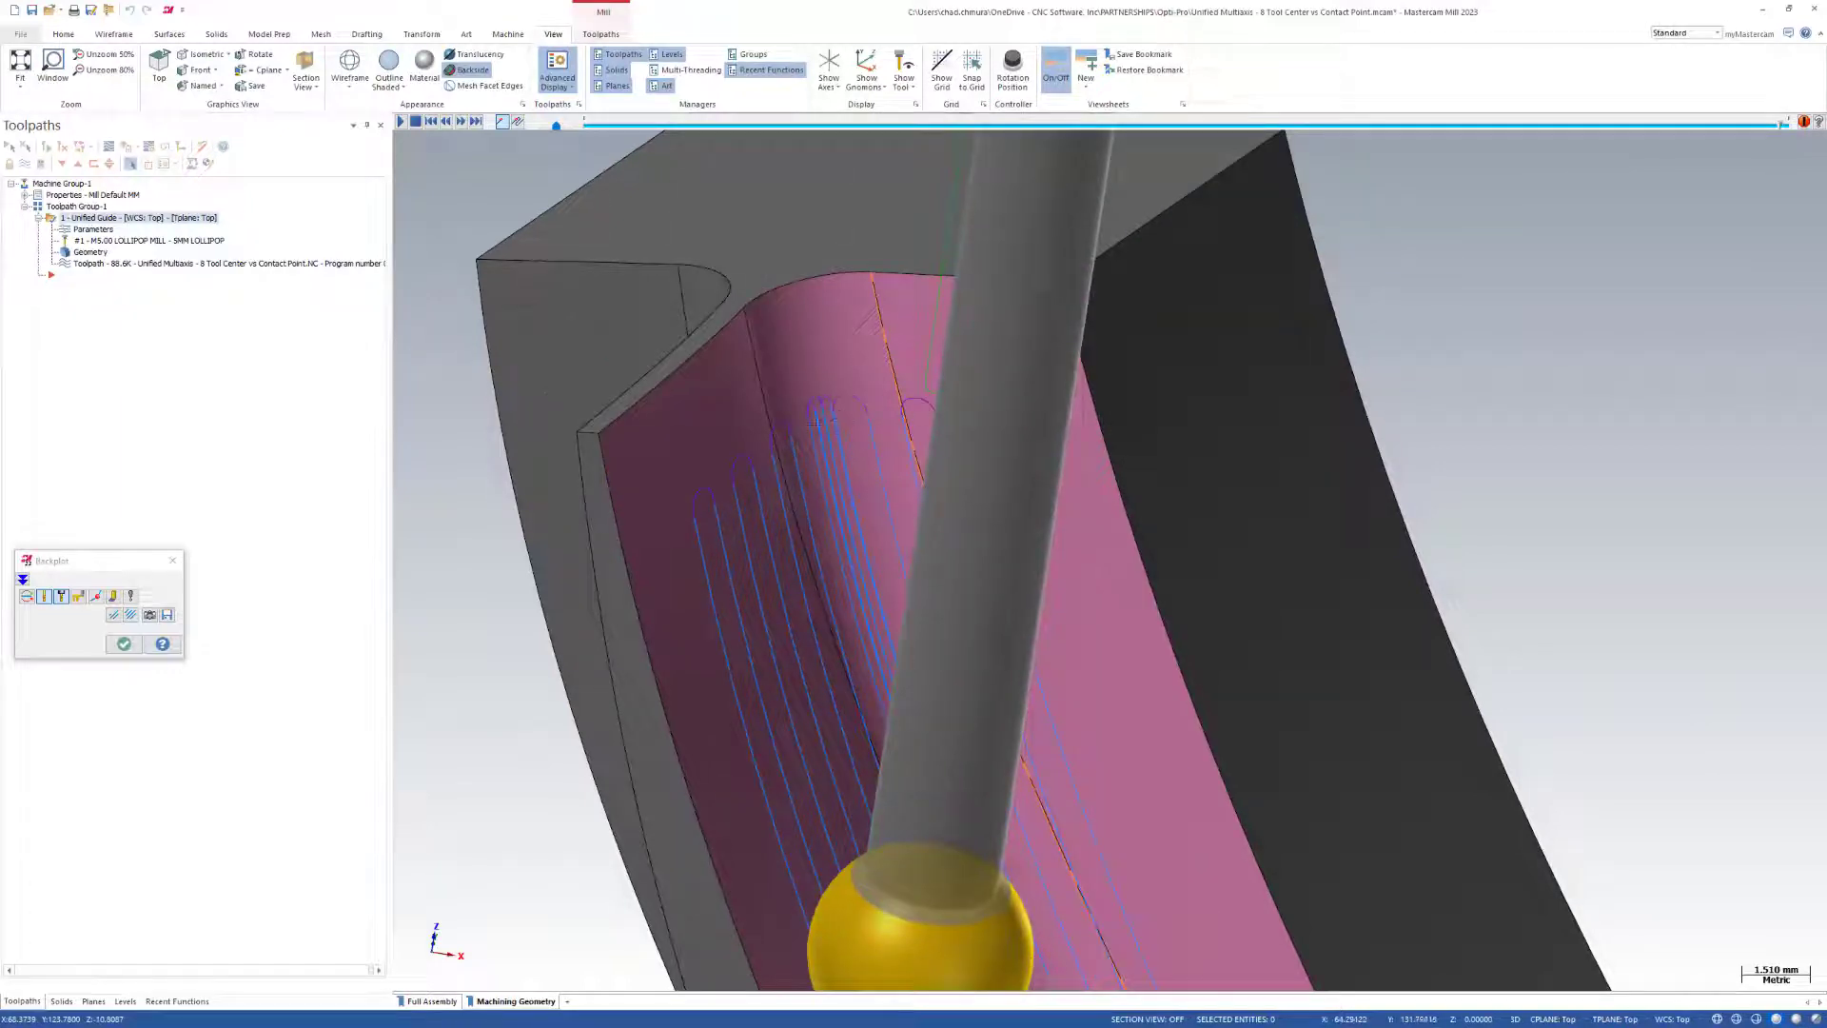
middle_drag(646, 474, 735, 484)
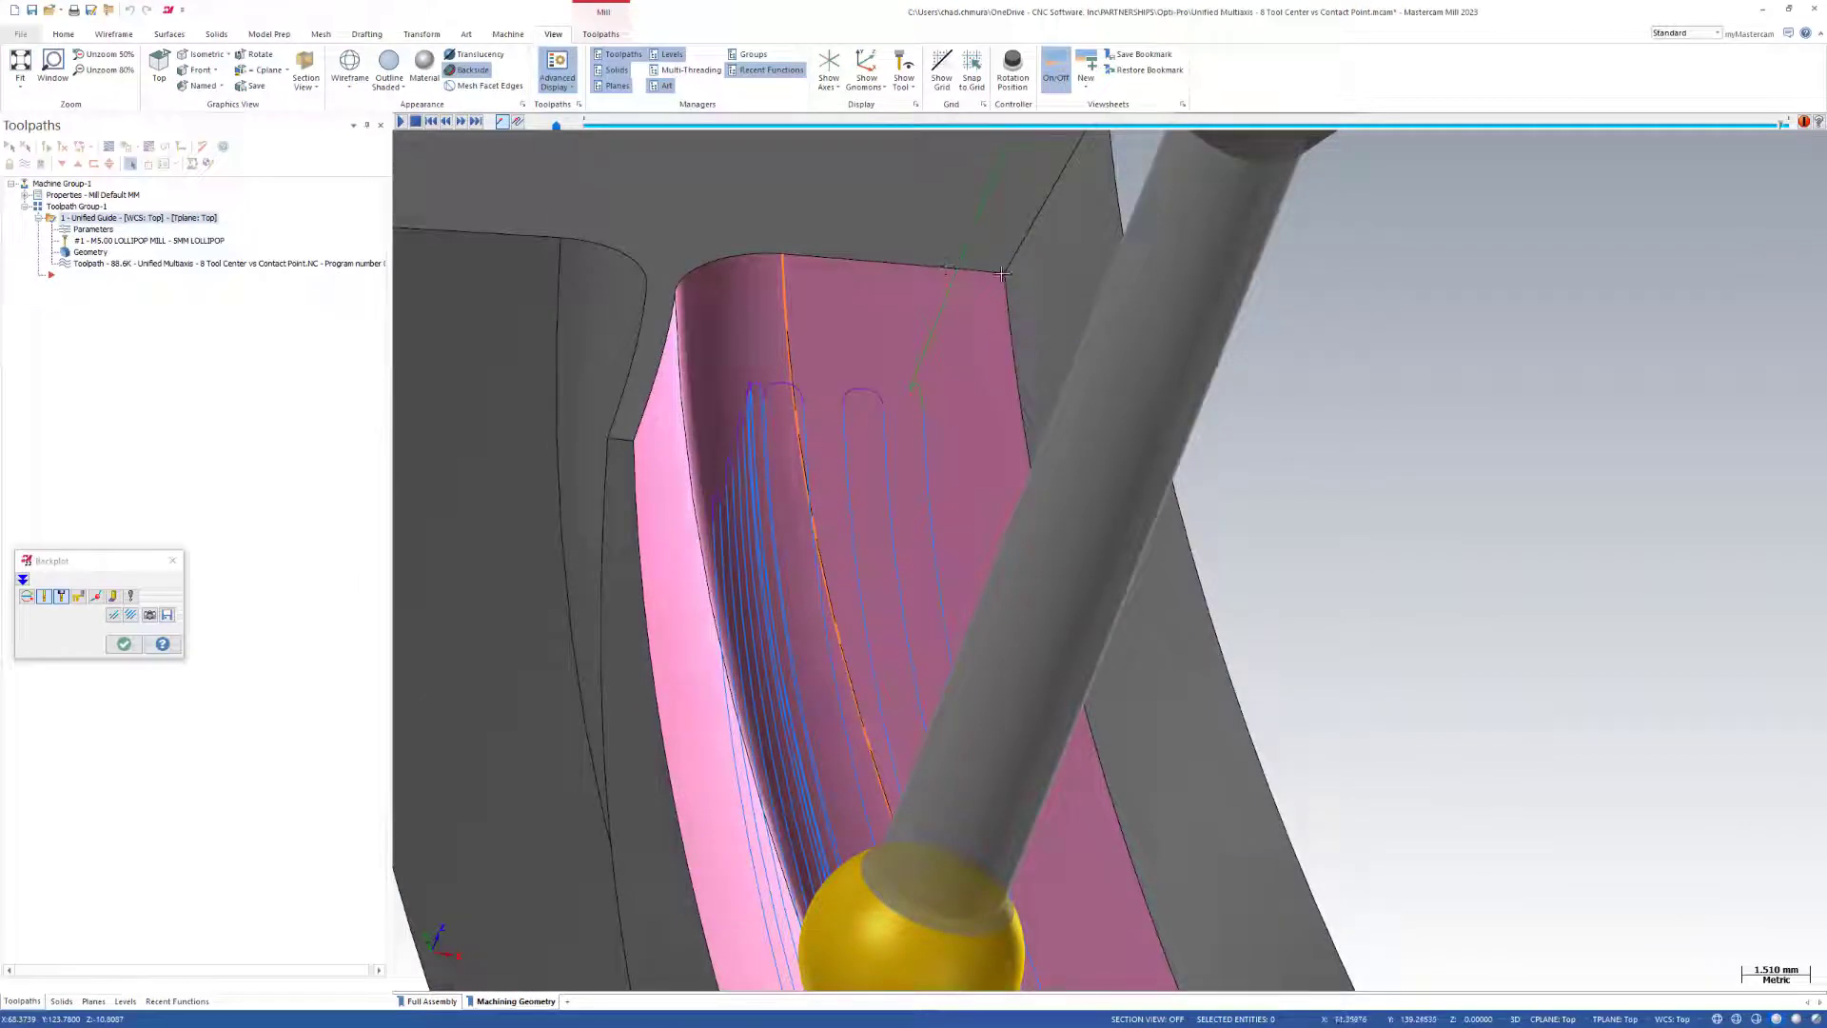
click(123, 645)
click(98, 231)
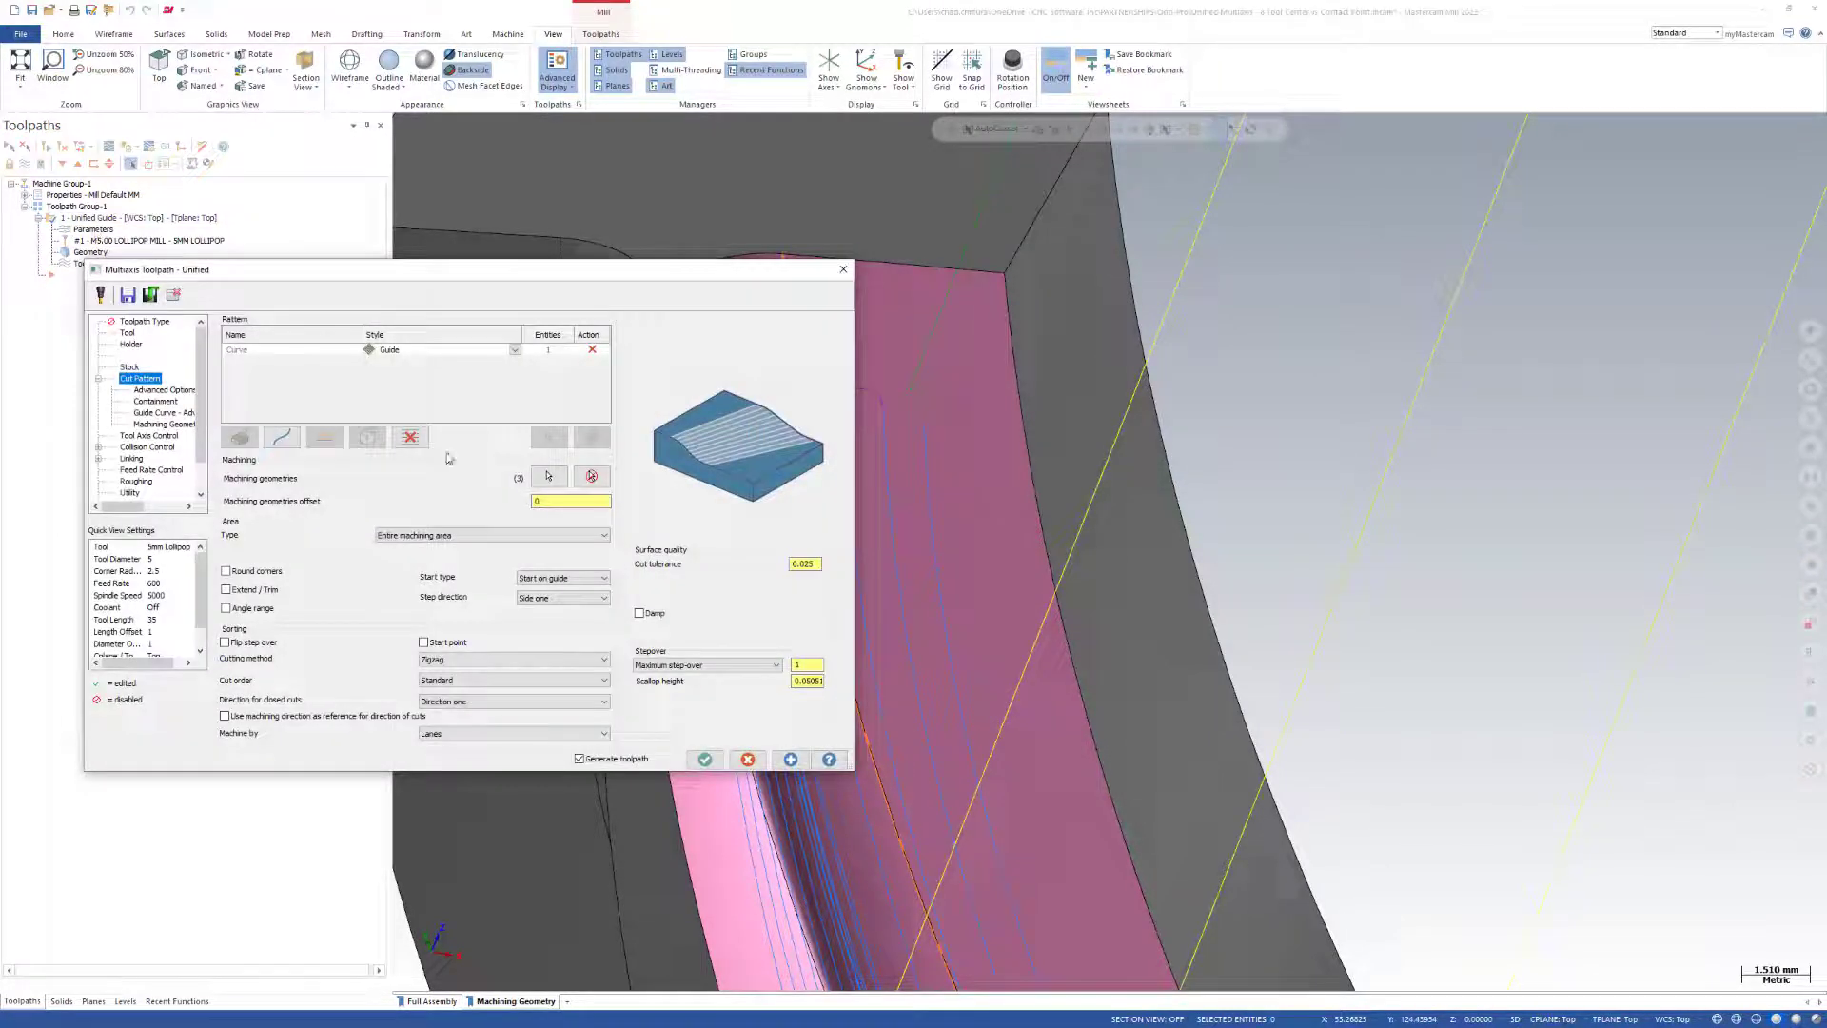
click(748, 760)
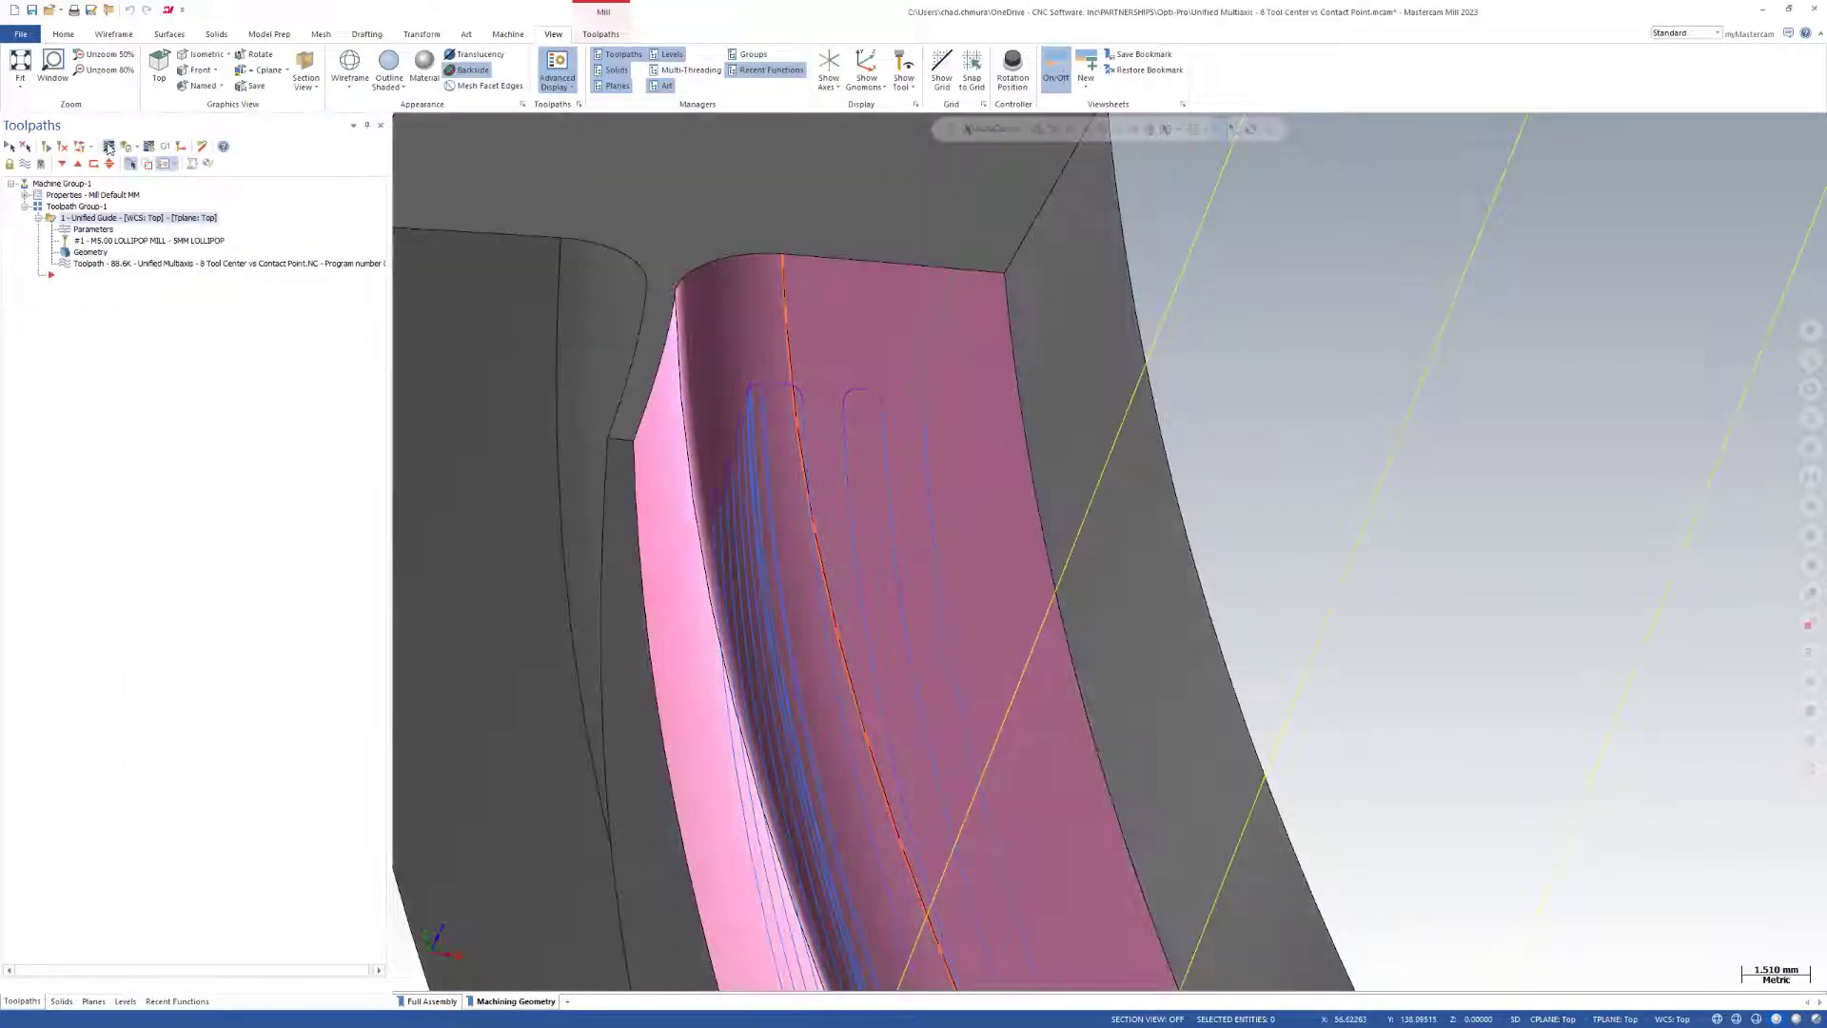
Backplot the Unified Guide operation again to the first fillet passes and examine how the ball sits in the corner.
click(108, 148)
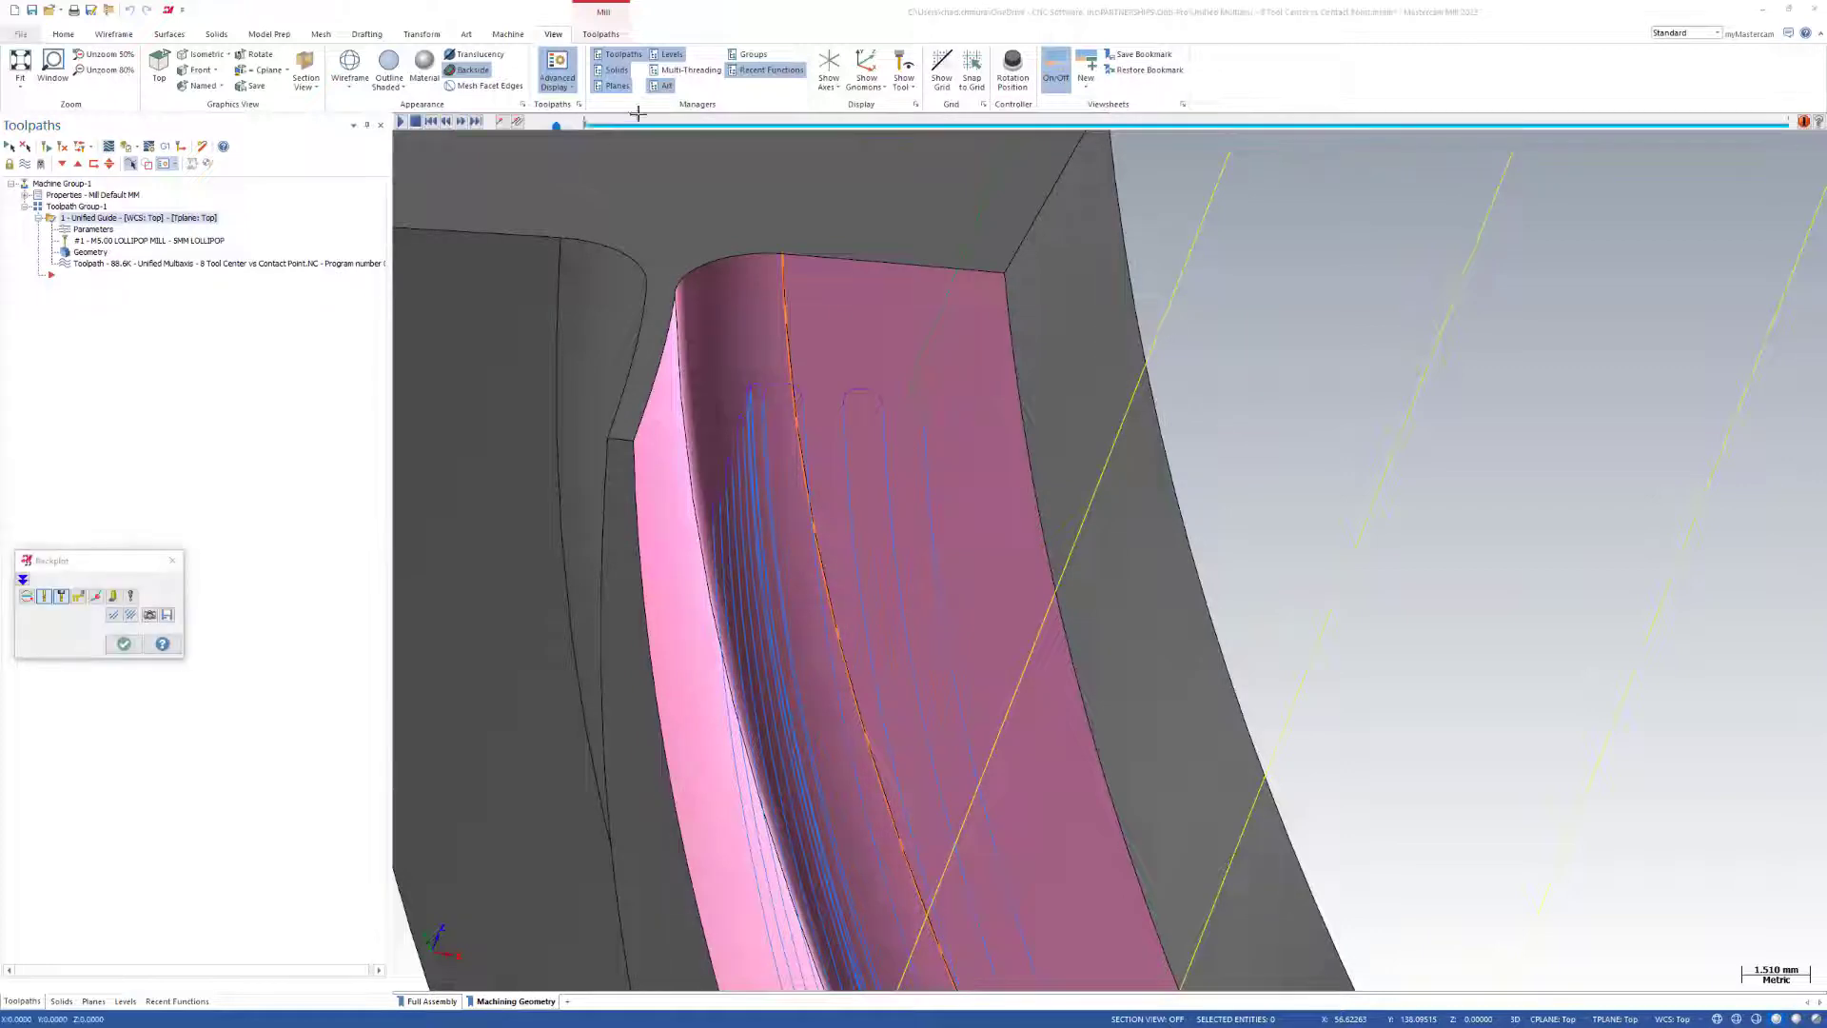
drag(614, 127, 996, 193)
mouse_move(844, 266)
middle_down()
mouse_move(826, 285)
mouse_move(817, 255)
middle_up()
scroll(826, 221, up, 2)
drag(1002, 125, 891, 135)
middle_drag(845, 268, 787, 288)
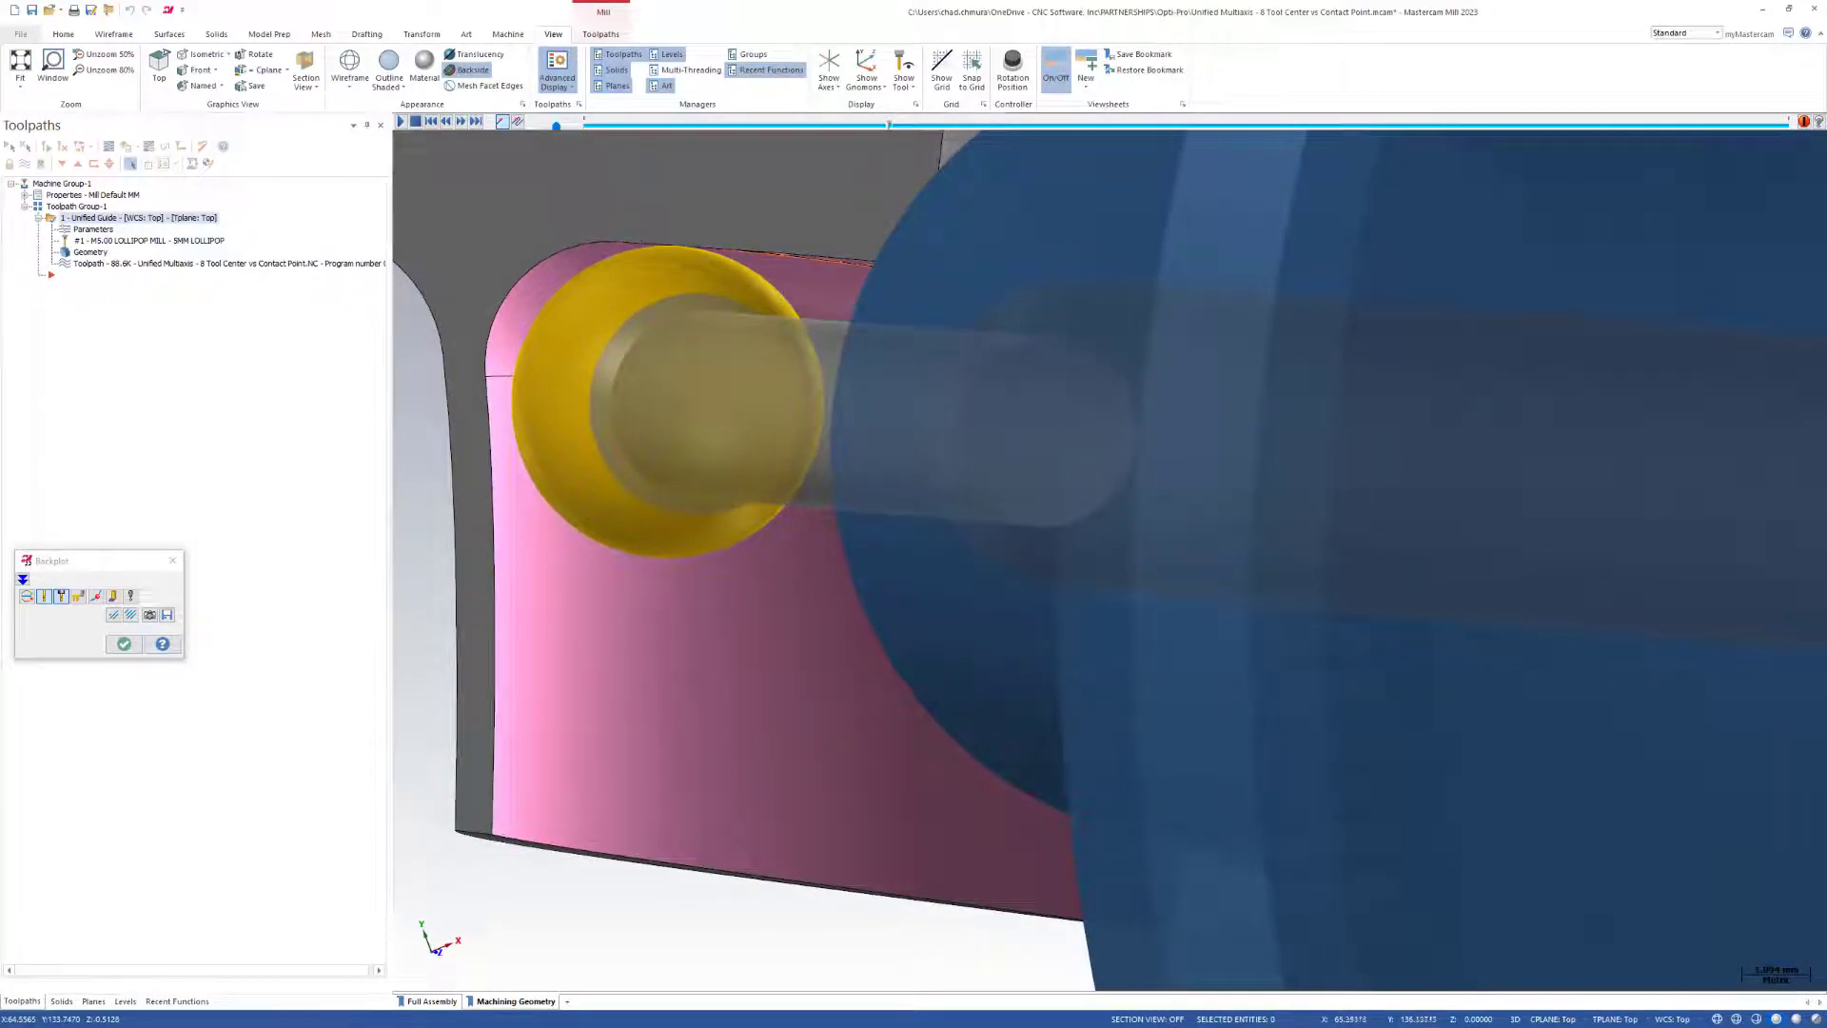
middle_drag(644, 246, 628, 192)
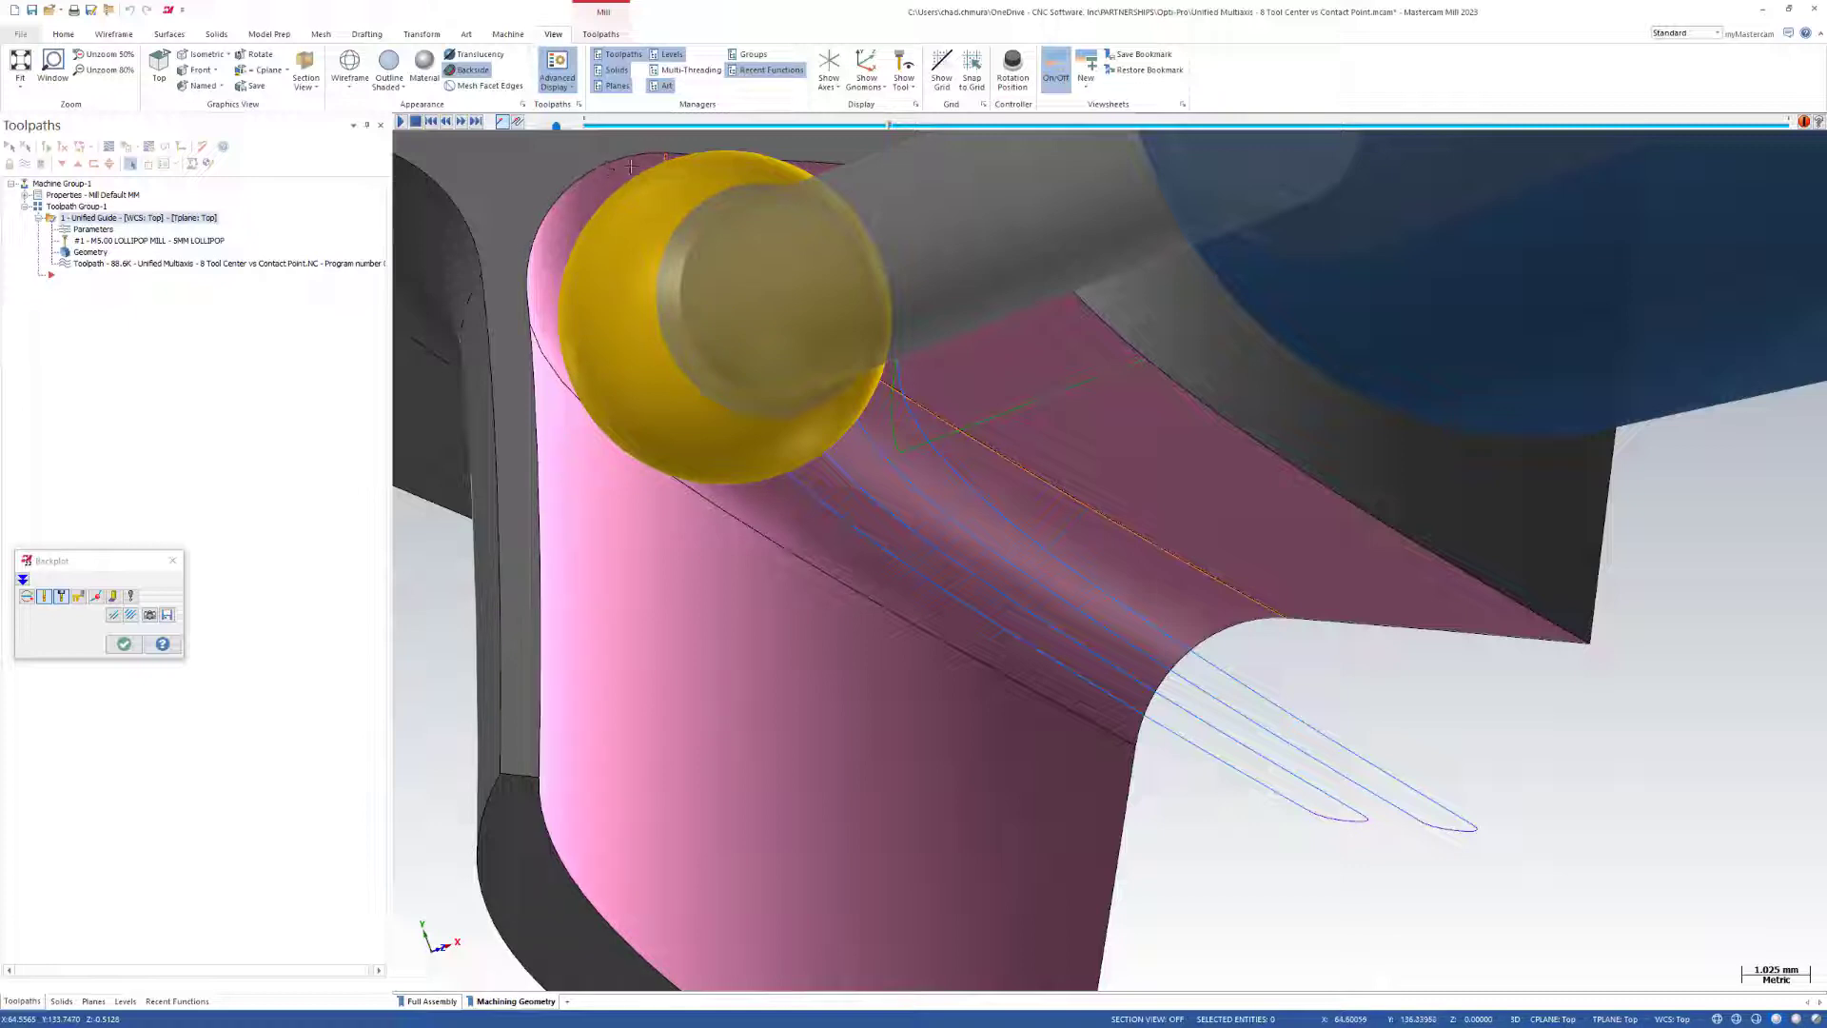
middle_drag(584, 269, 904, 174)
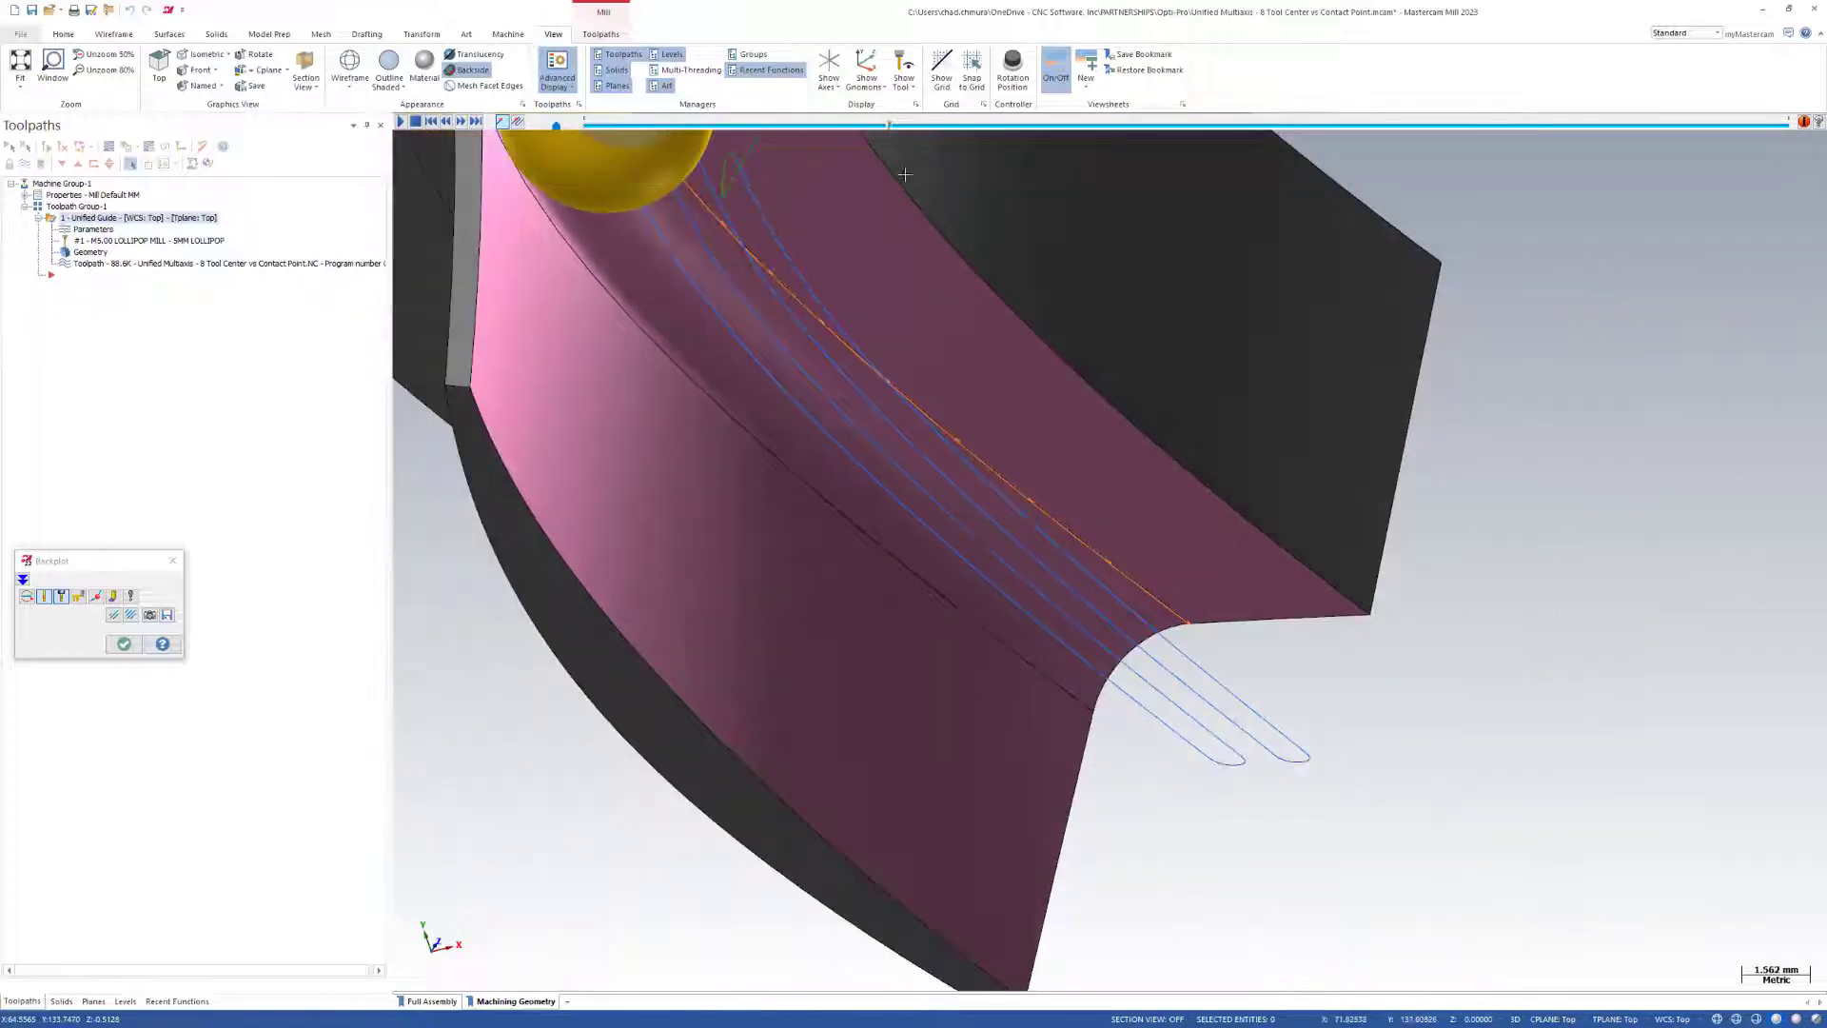
Advance the backplot past the fillet, examine the bunched passes along it, and close the backplot.
drag(890, 127, 1271, 134)
scroll(714, 312, down, 5)
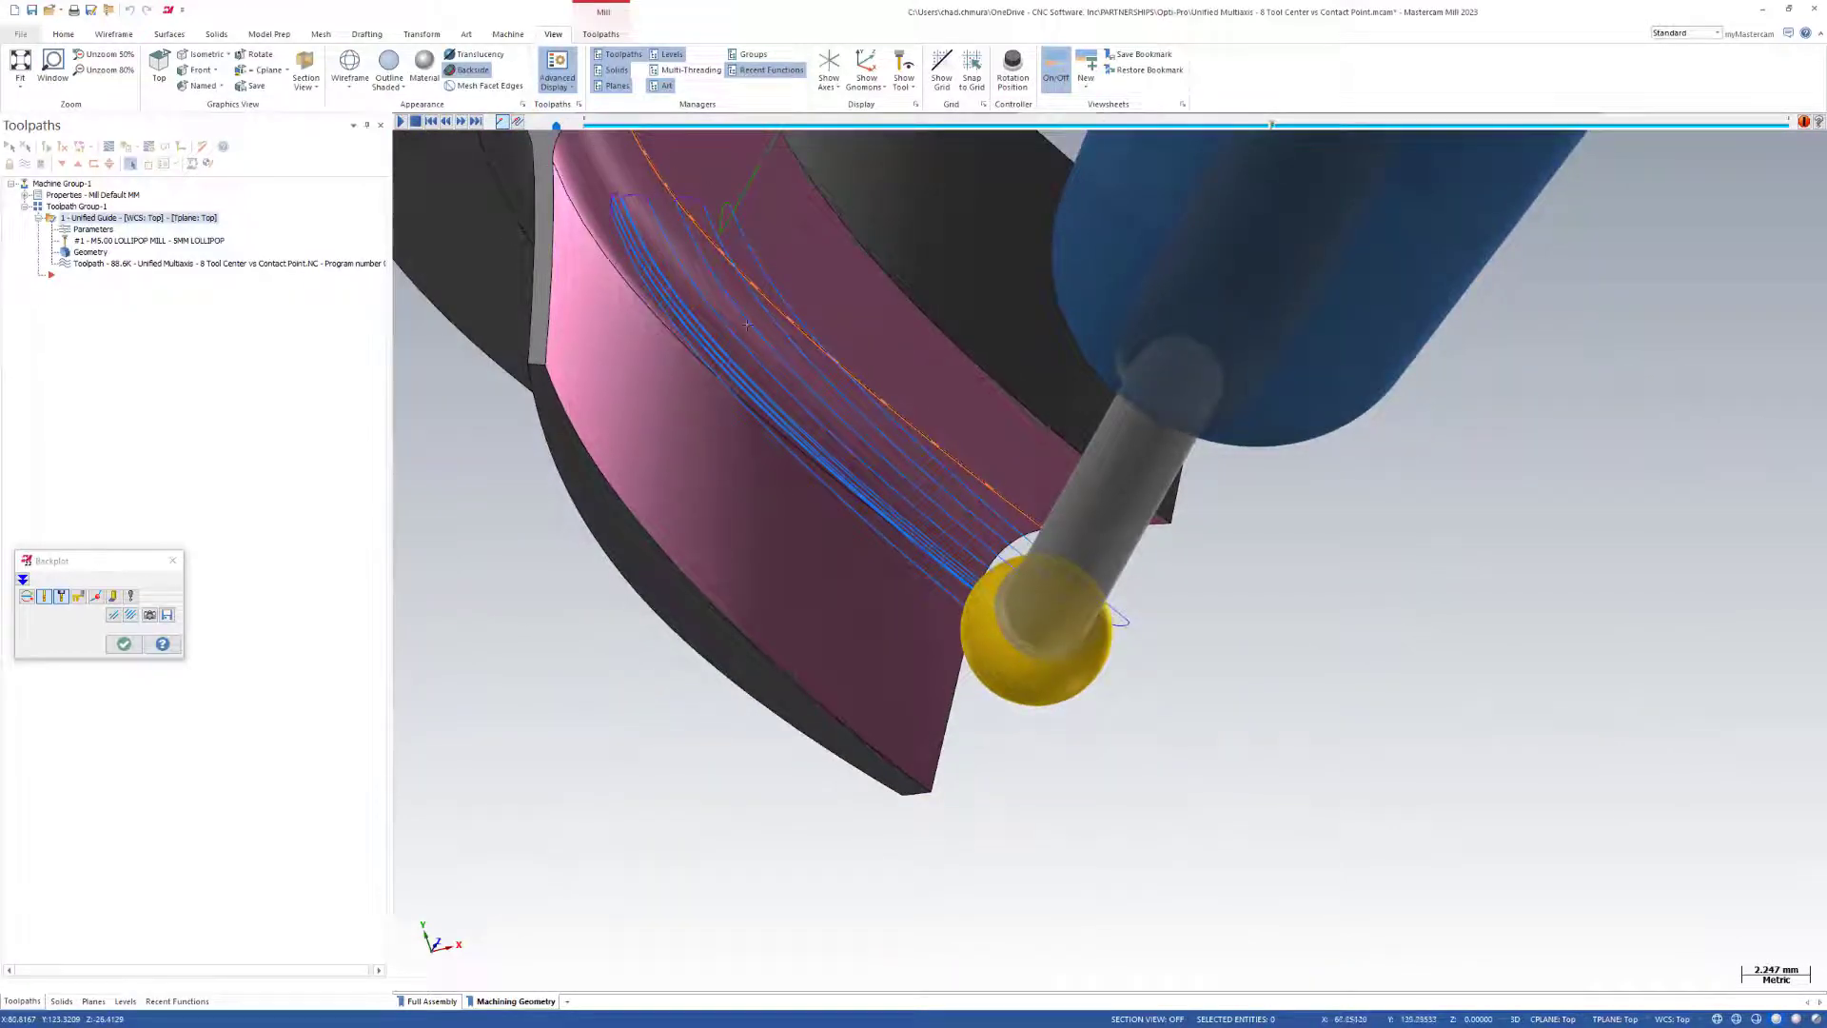
scroll(747, 325, down, 4)
middle_drag(747, 325, 800, 761)
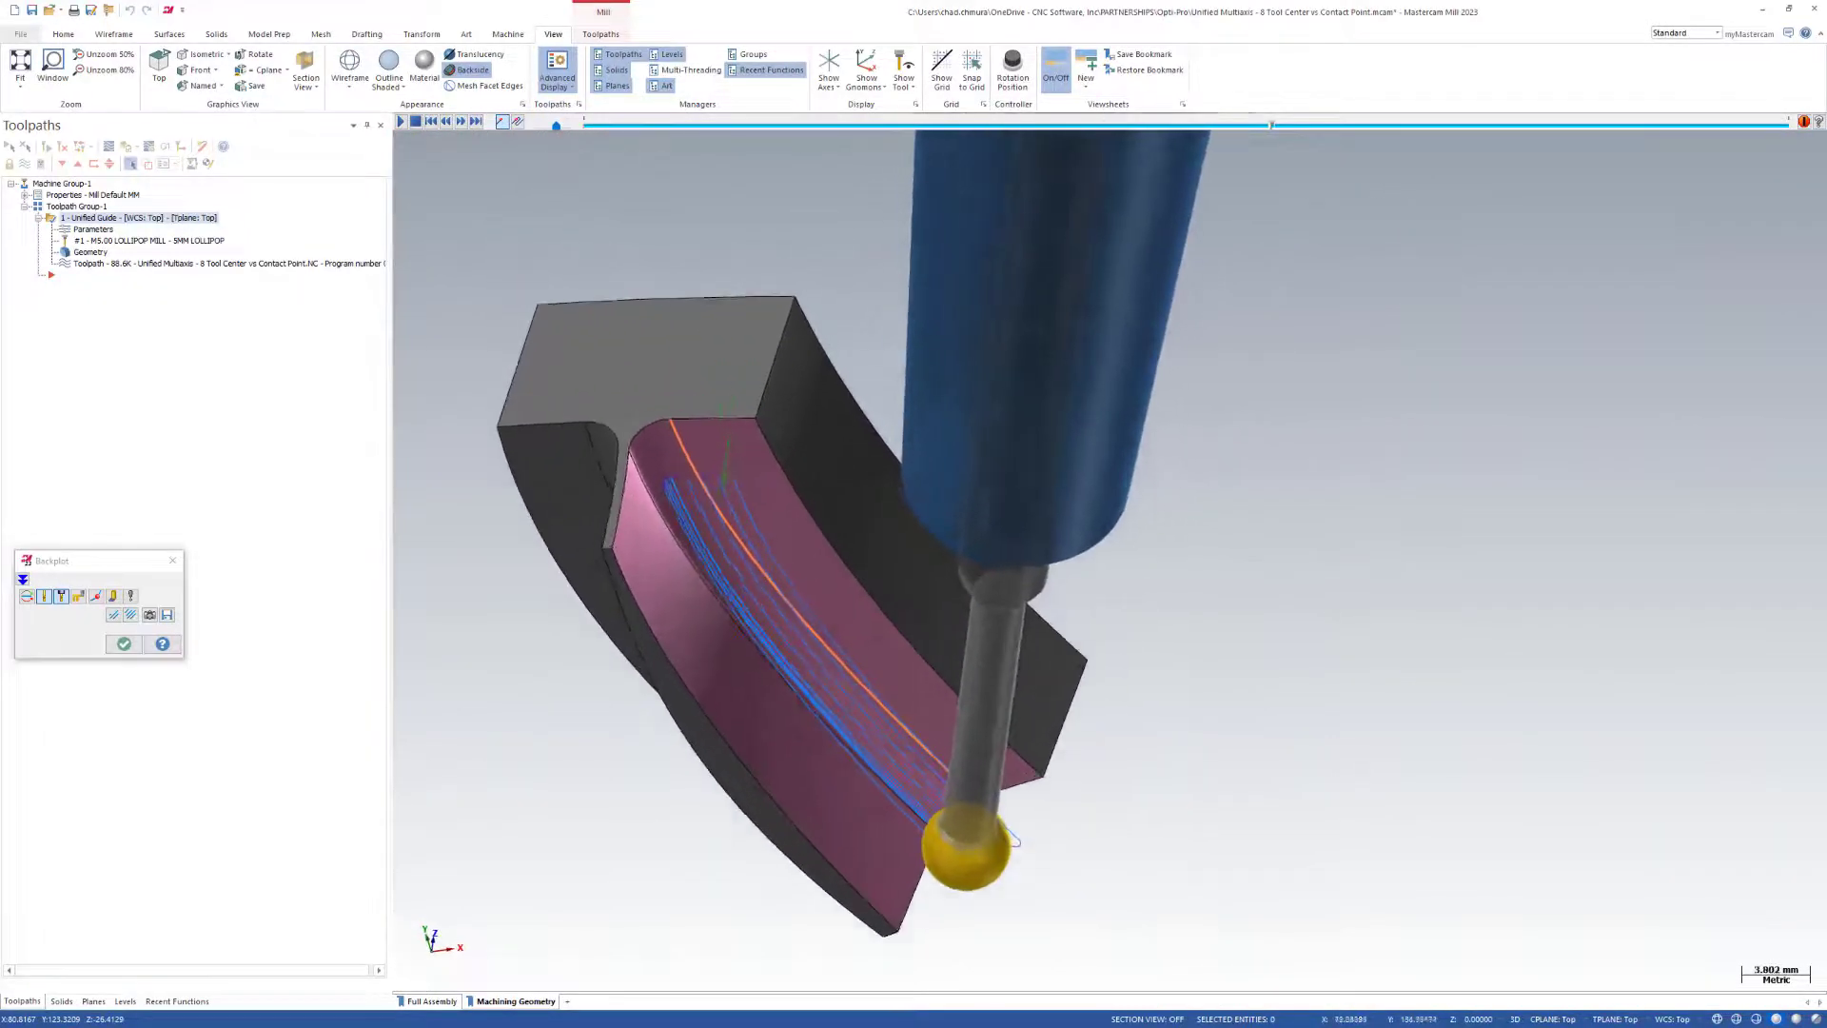
click(124, 645)
Set the machining geometry calculation type to Tool-center mode and regenerate the Unified Guide toolpath.
middle_drag(850, 627, 764, 540)
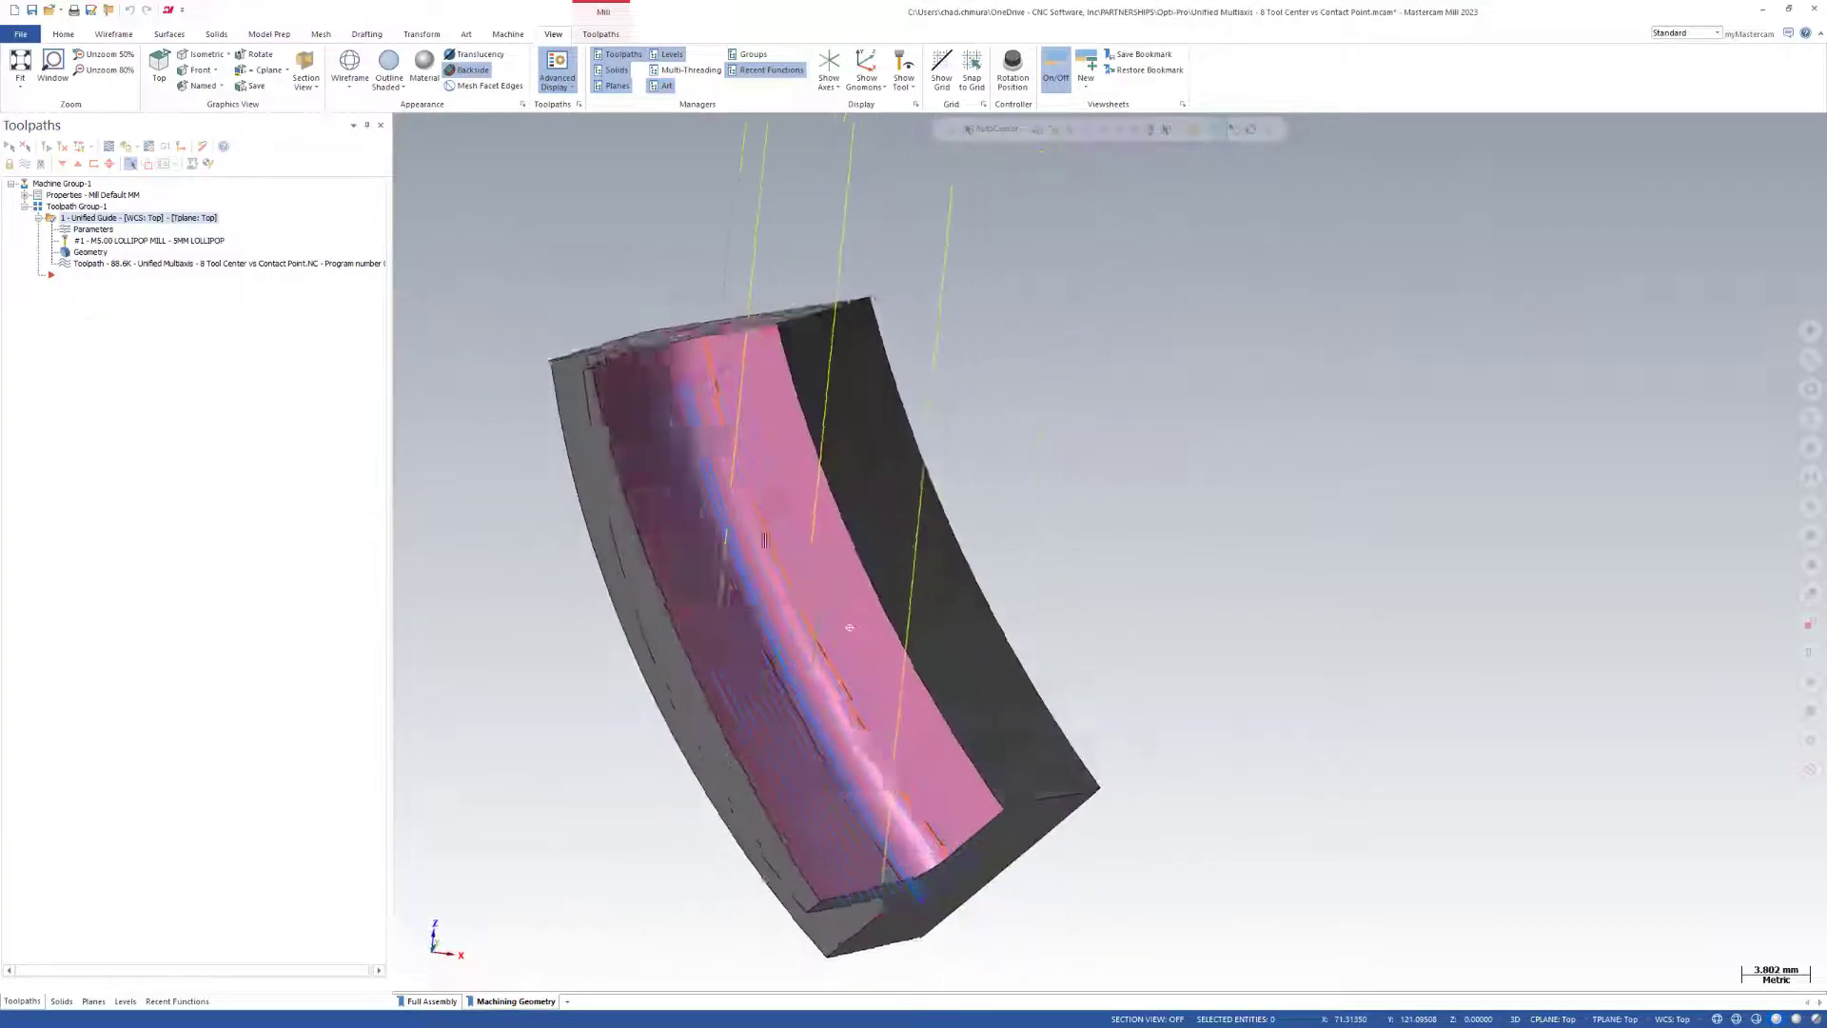
scroll(666, 403, up, 3)
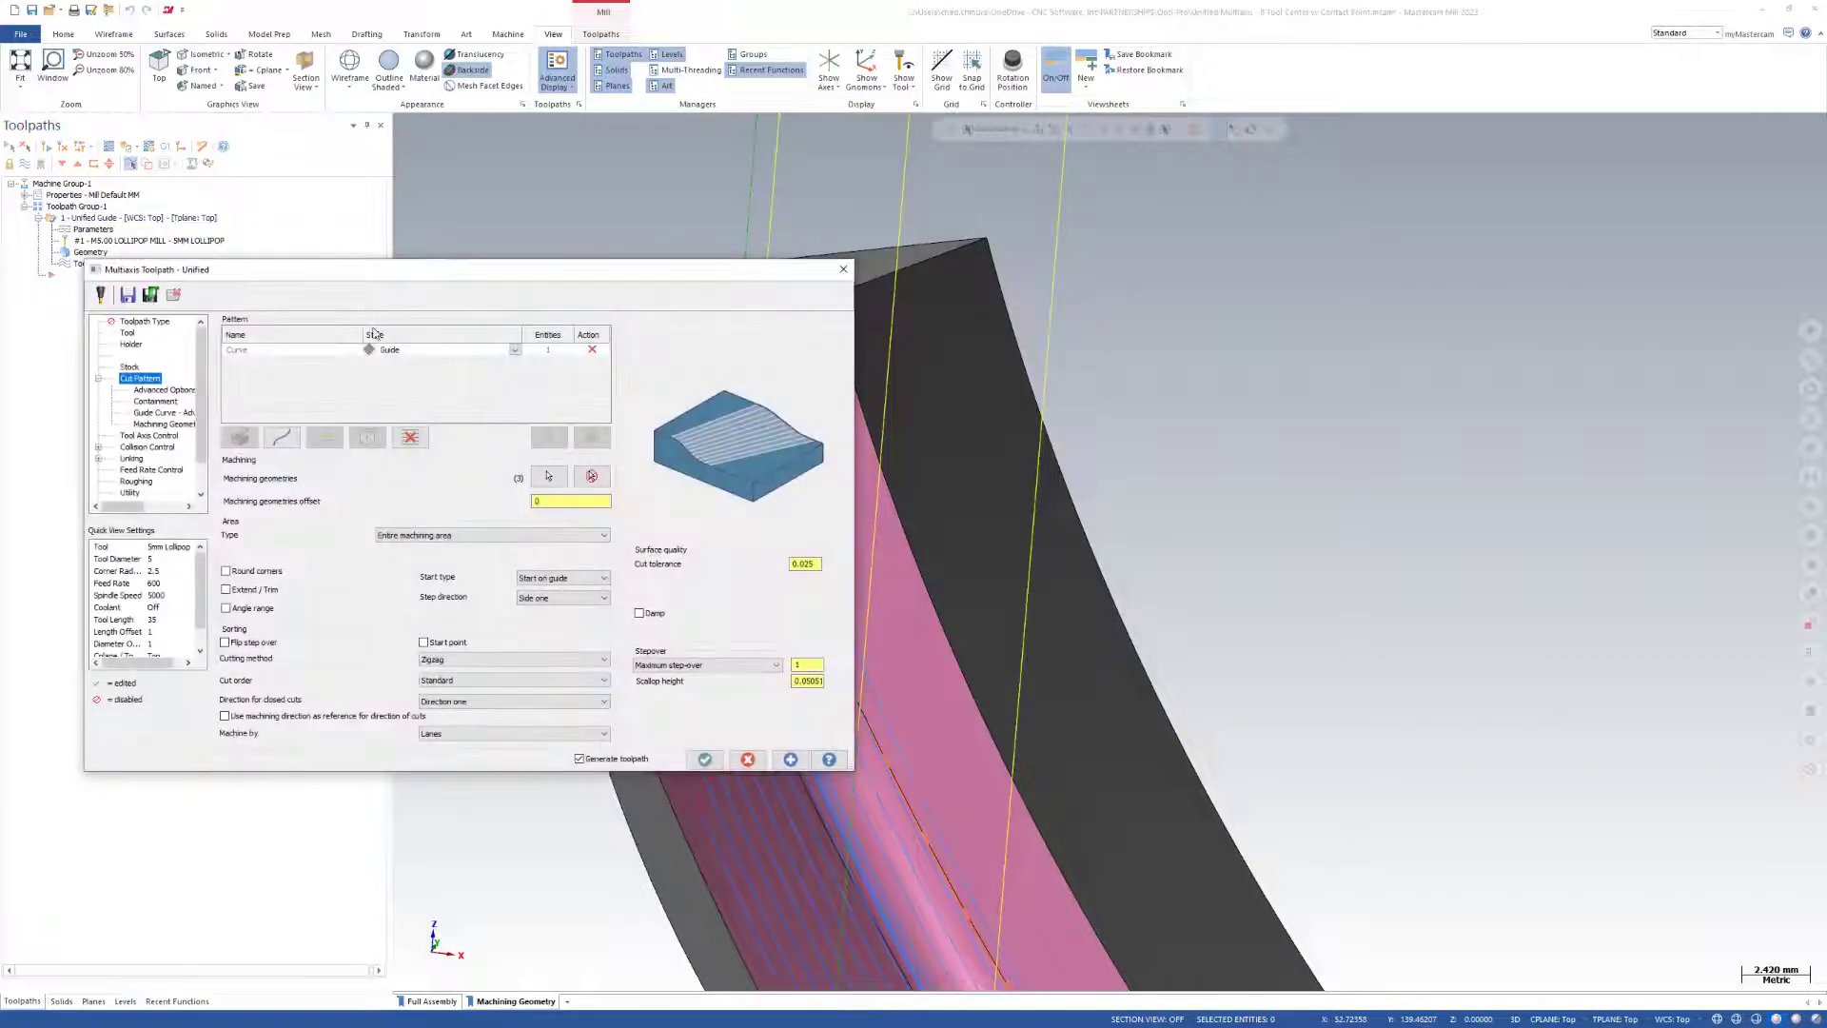
click(161, 390)
click(155, 401)
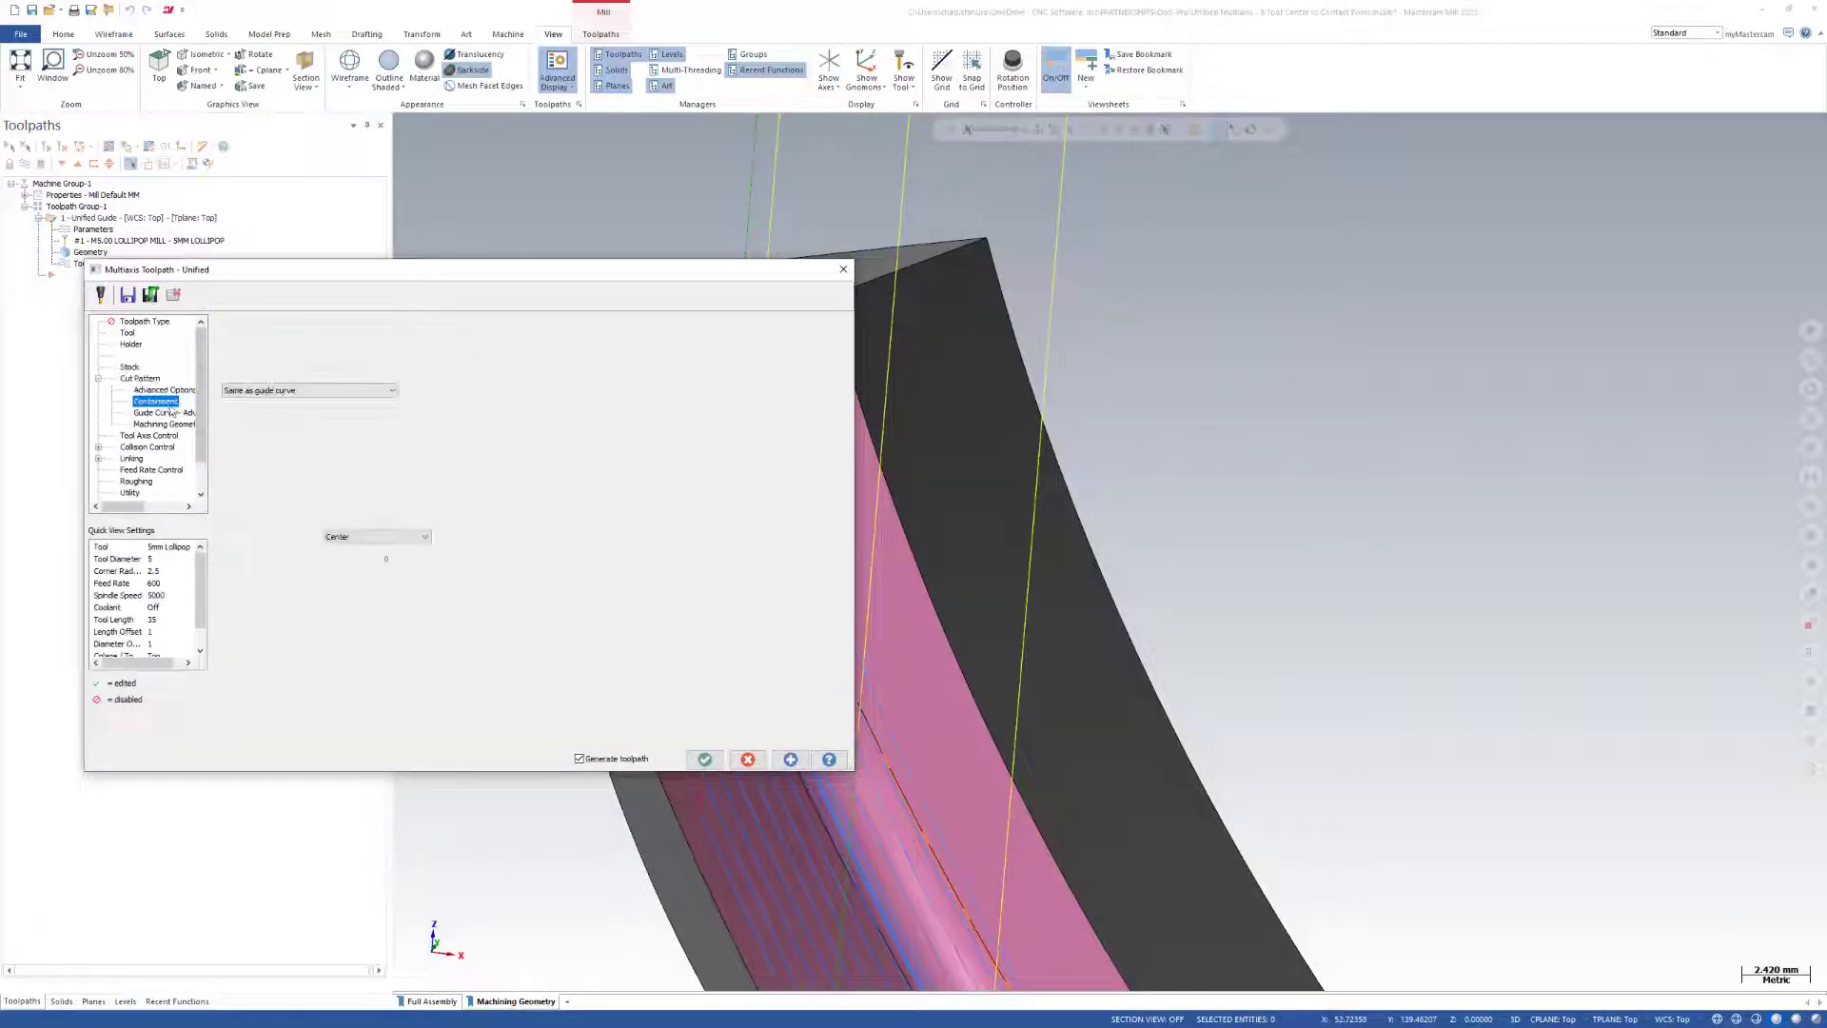
click(163, 413)
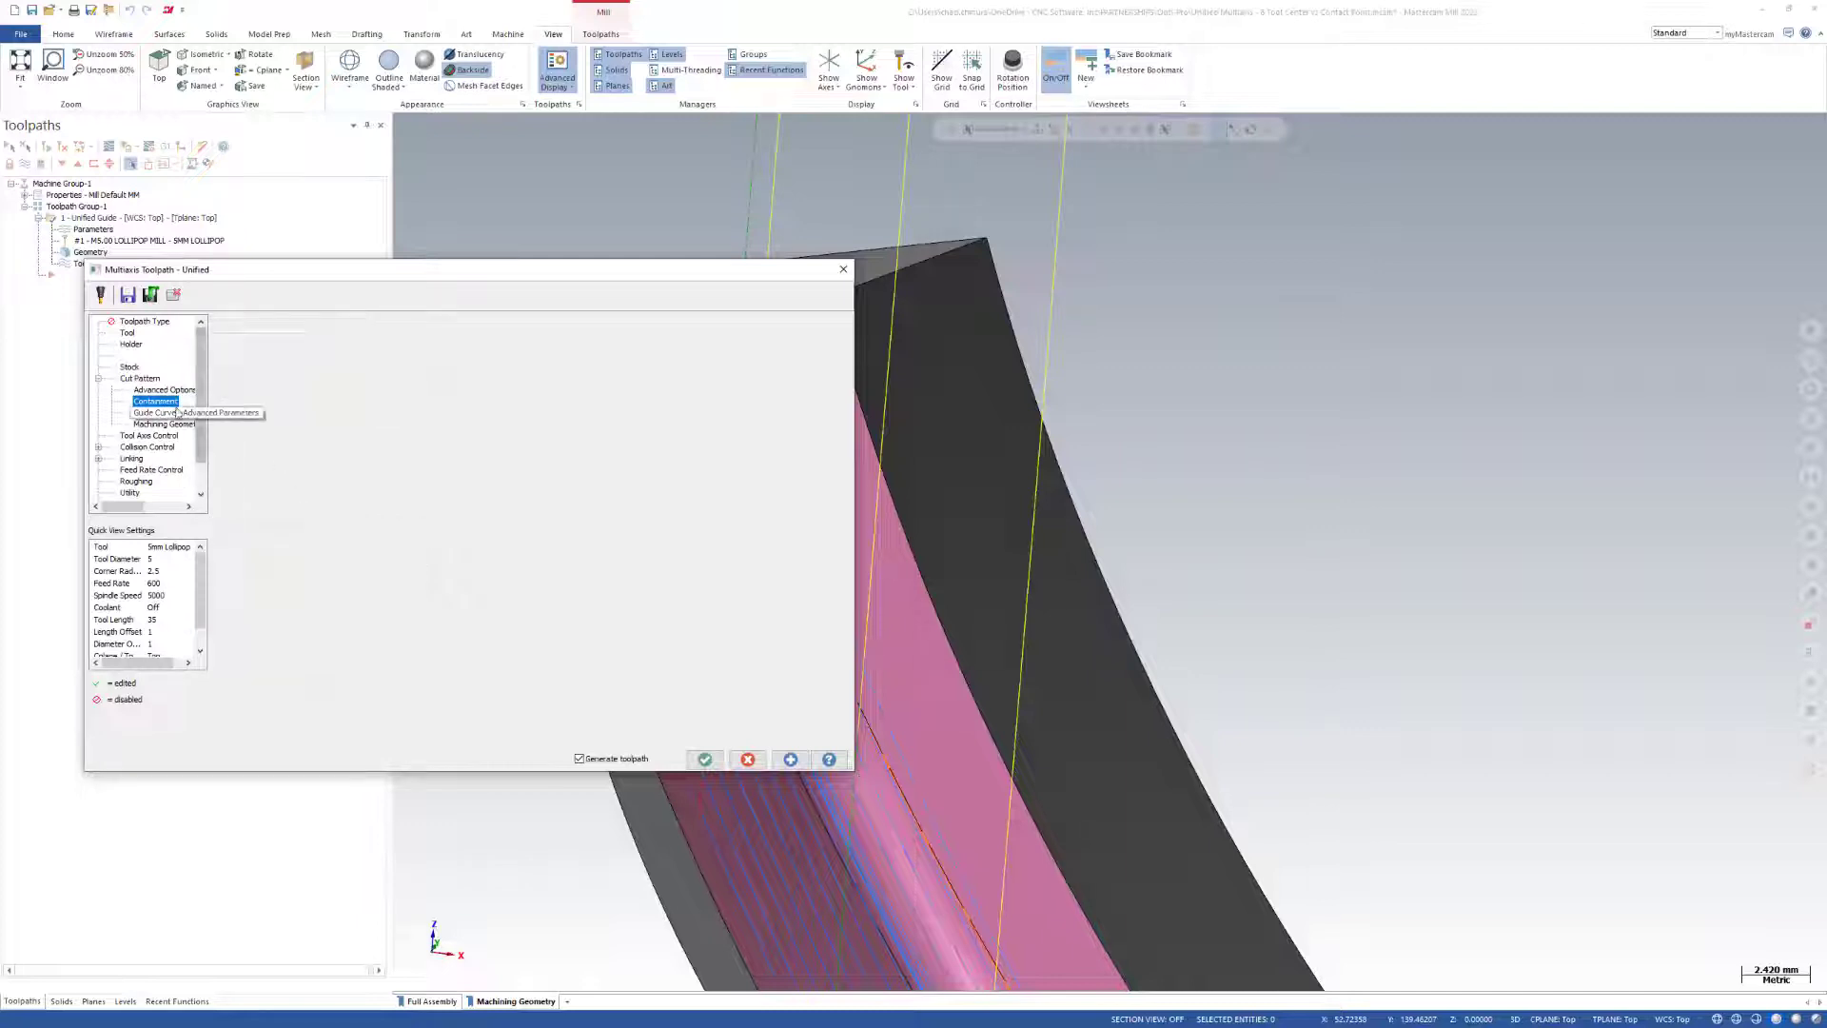
click(172, 425)
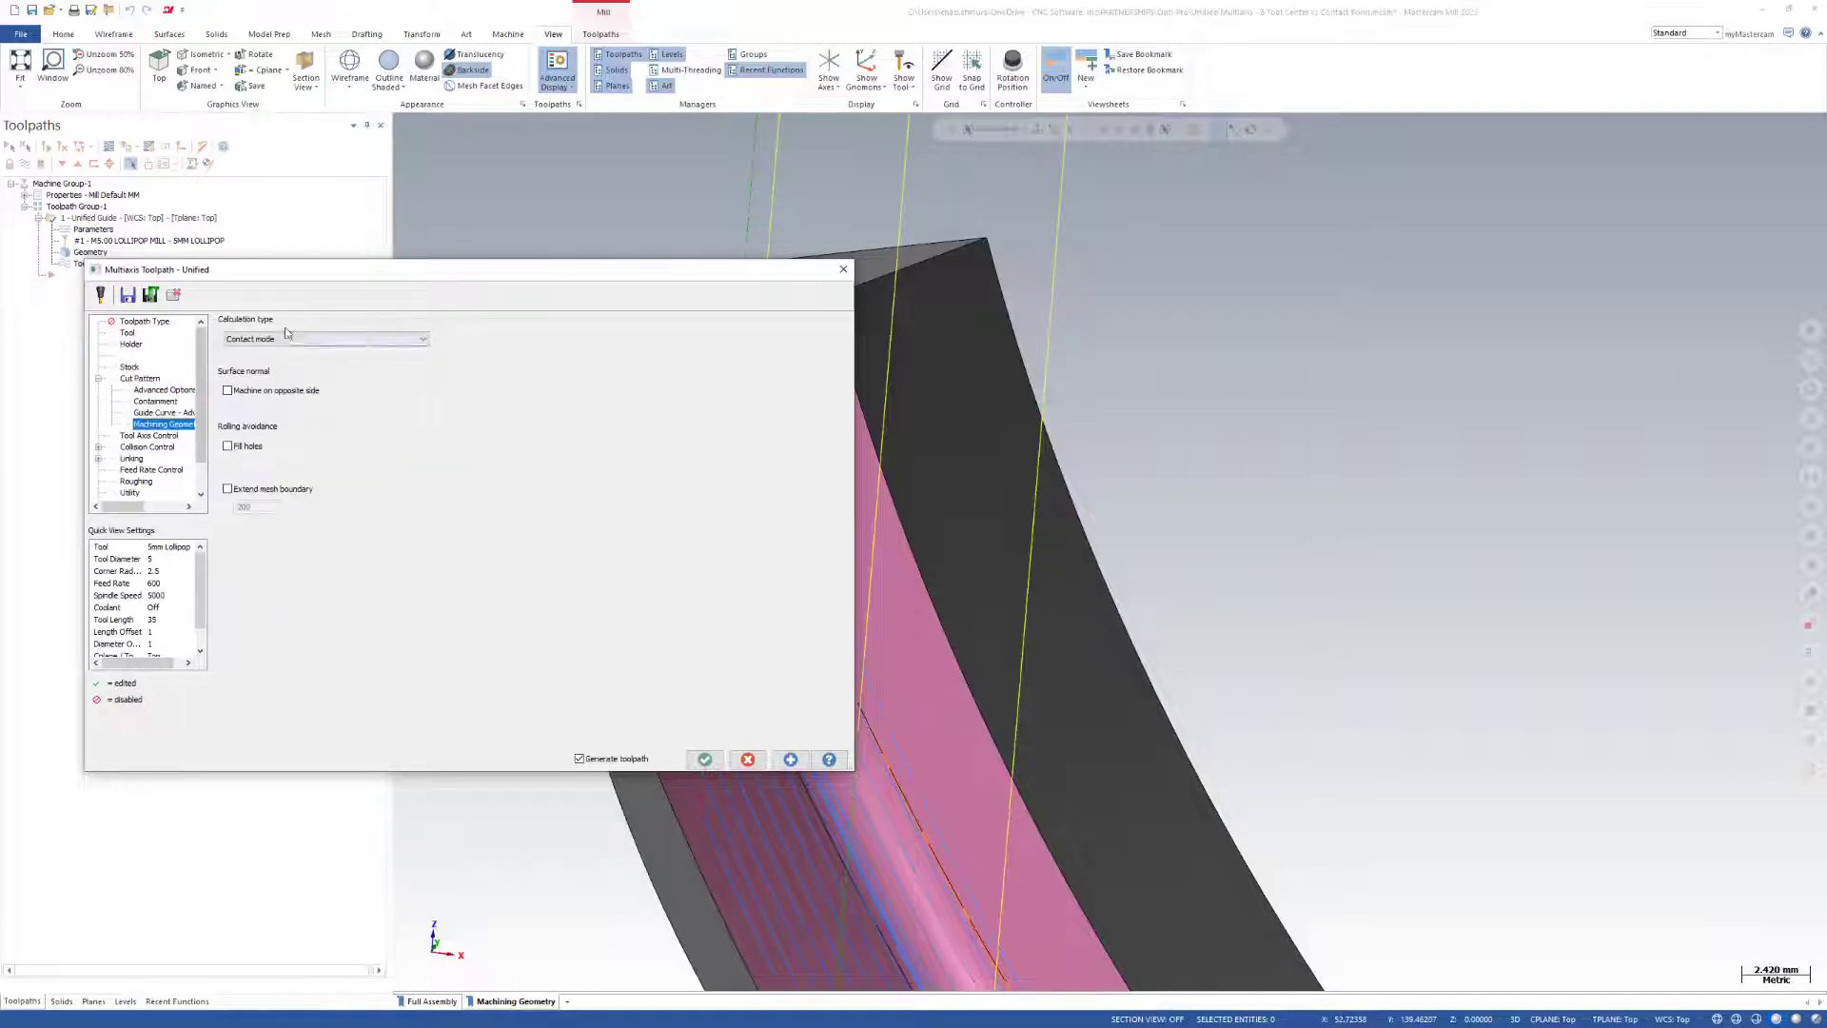
click(257, 339)
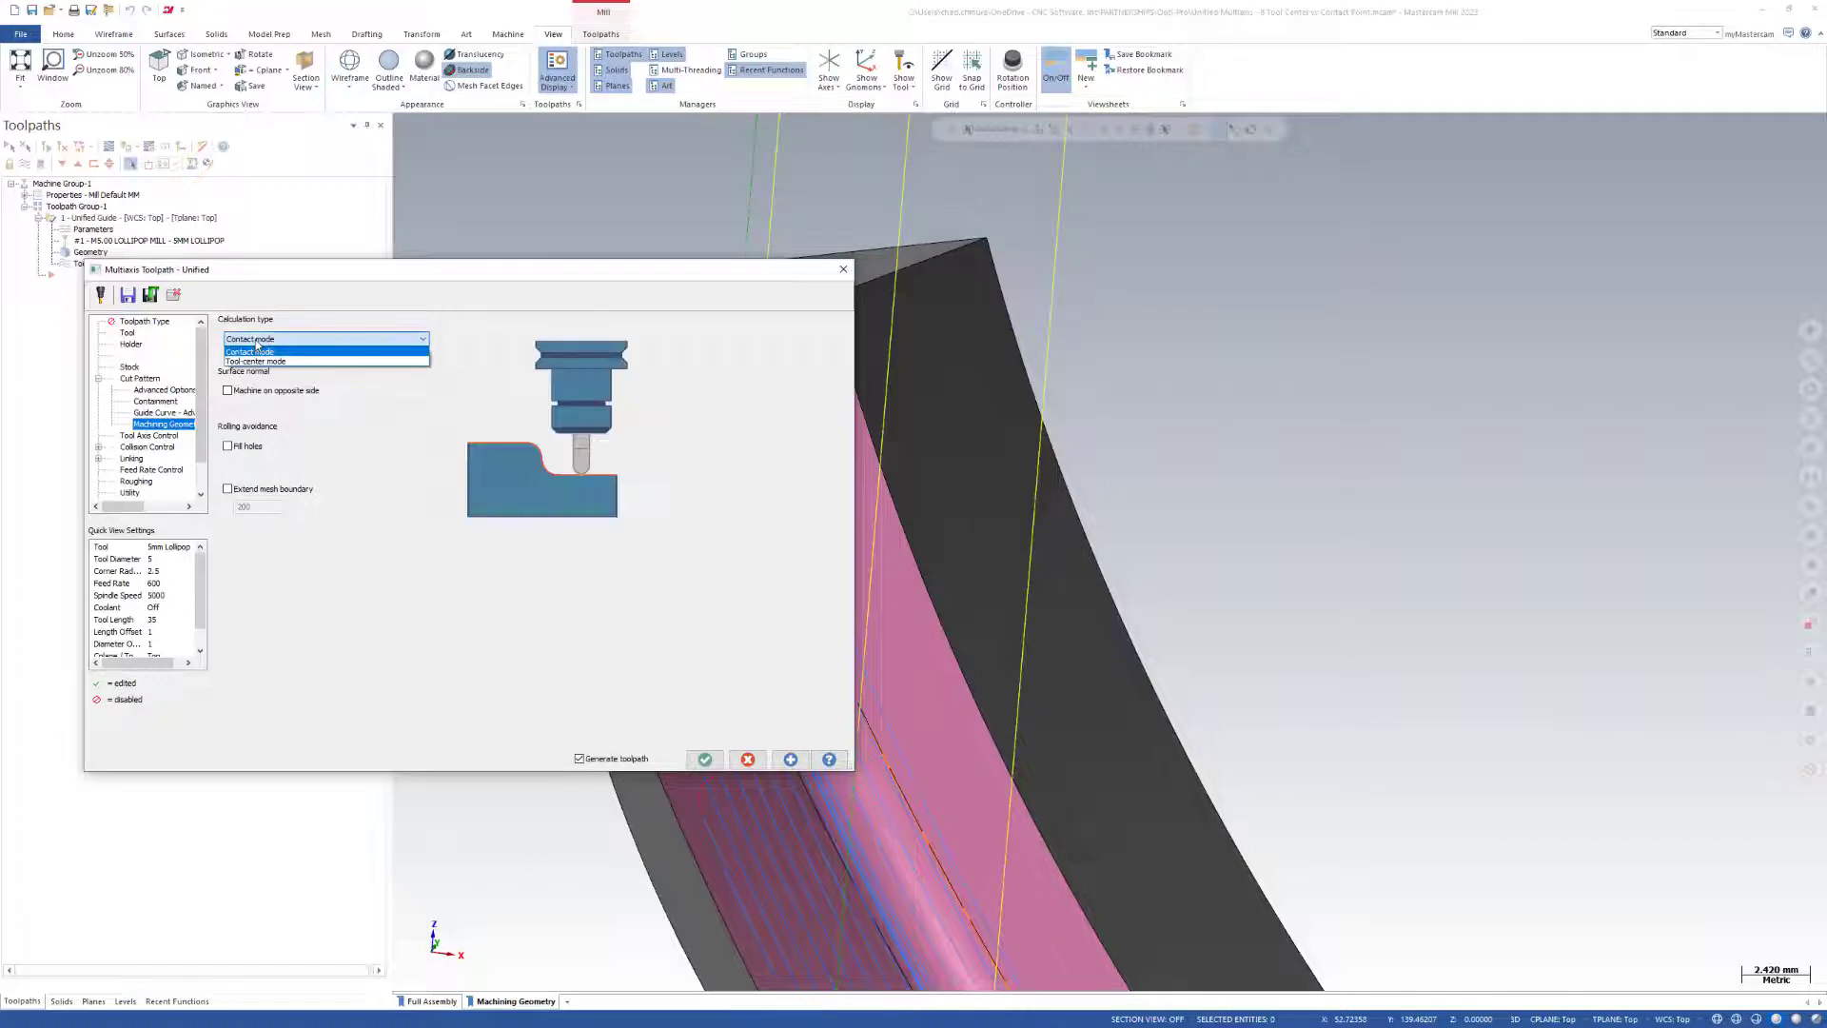
click(257, 363)
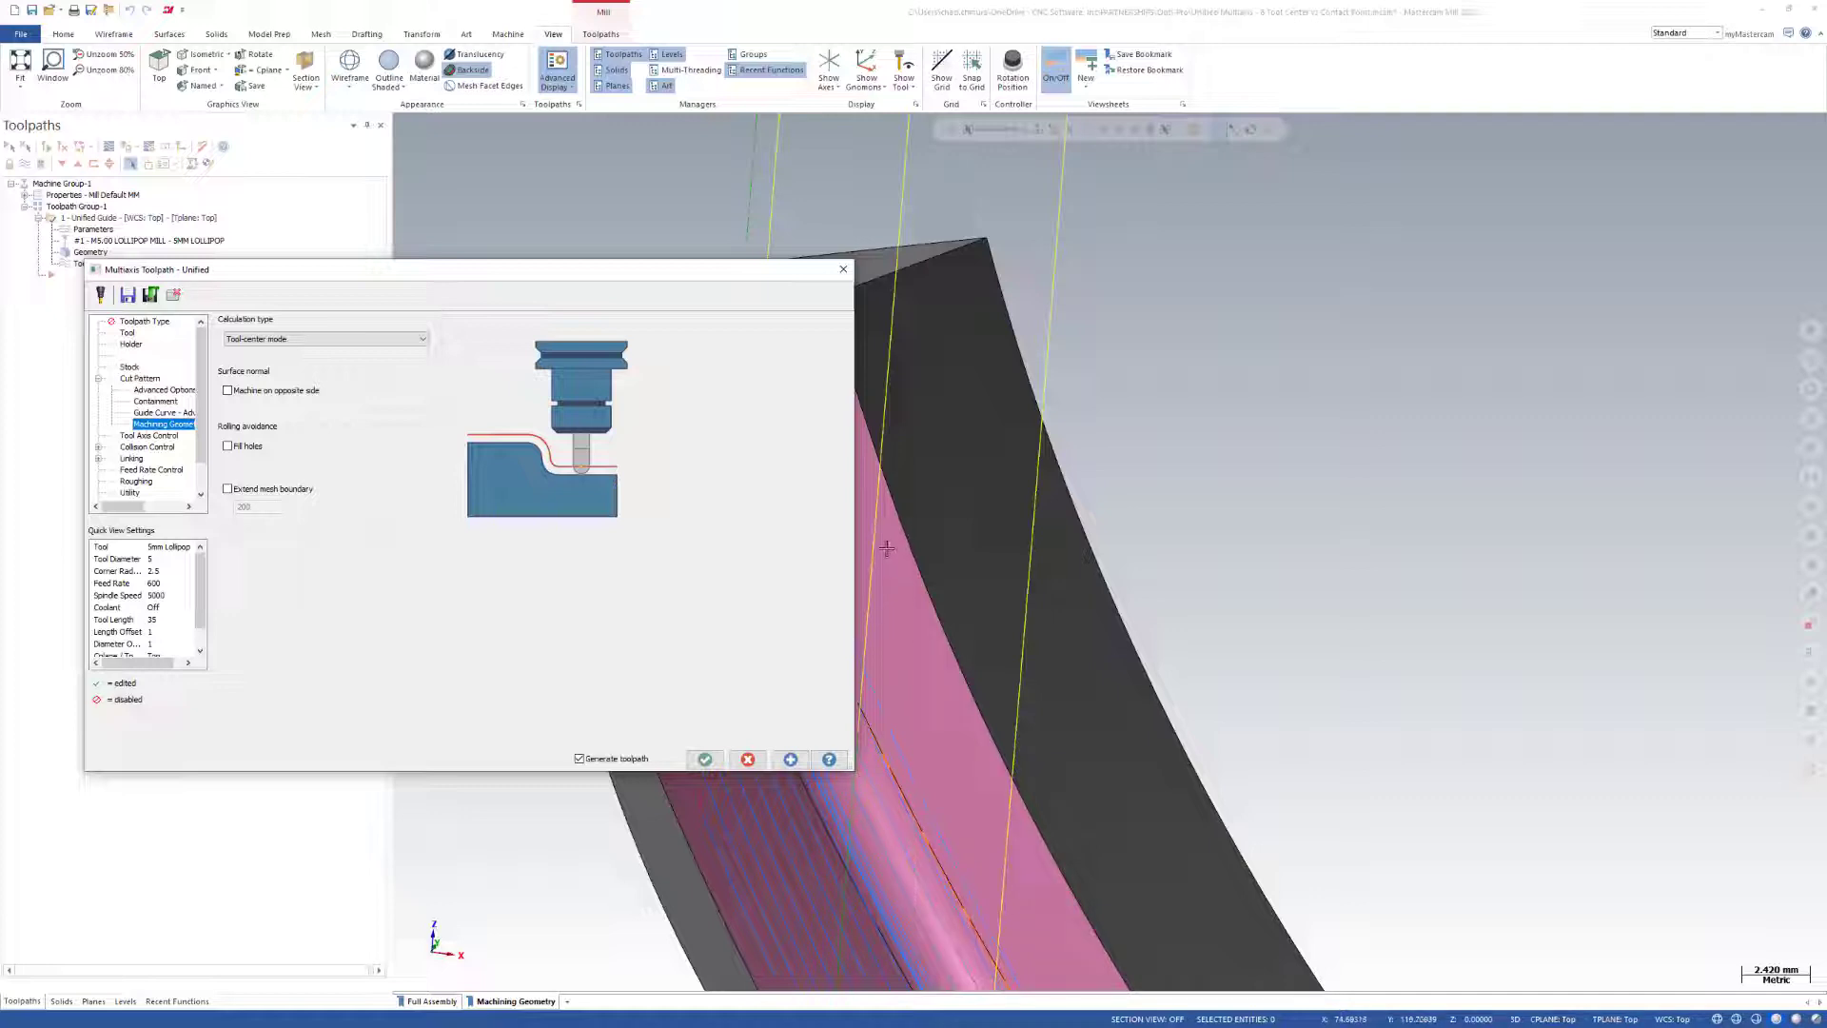
click(706, 758)
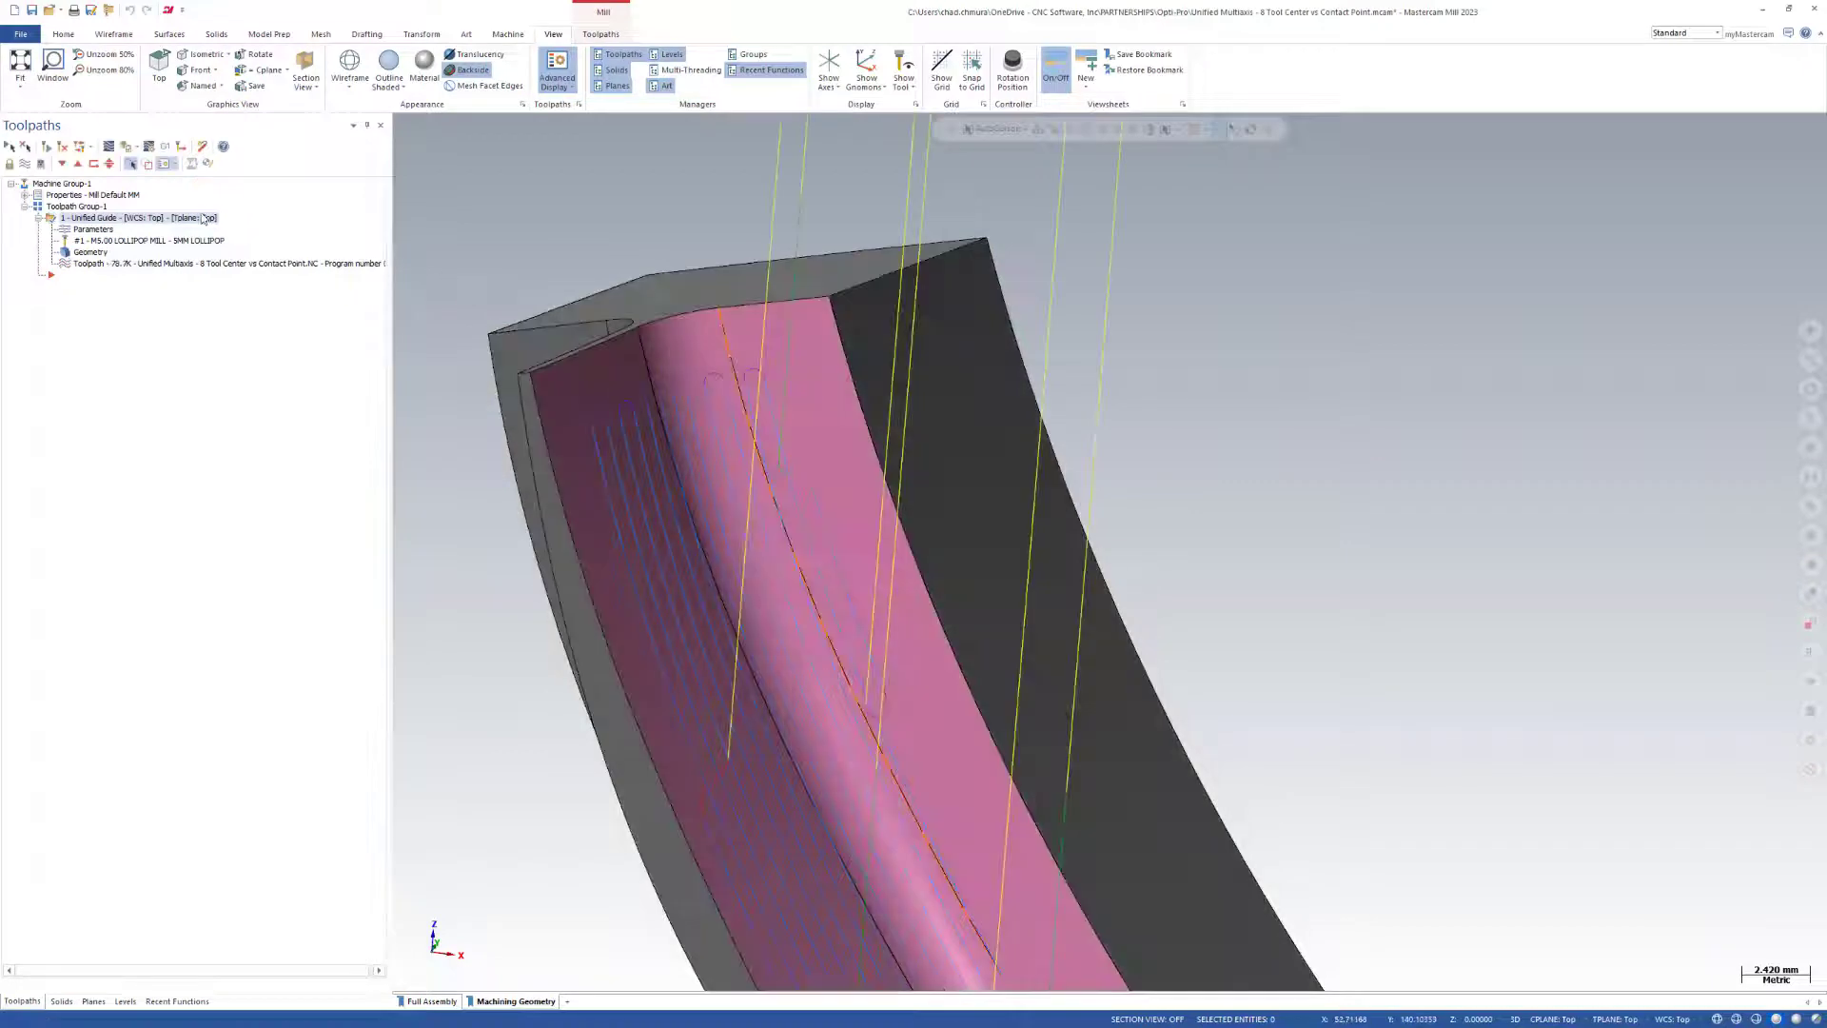
Backplot the tool-center toolpath to the end and inspect its pass spacing and short cuts across the pink surfaces.
click(108, 148)
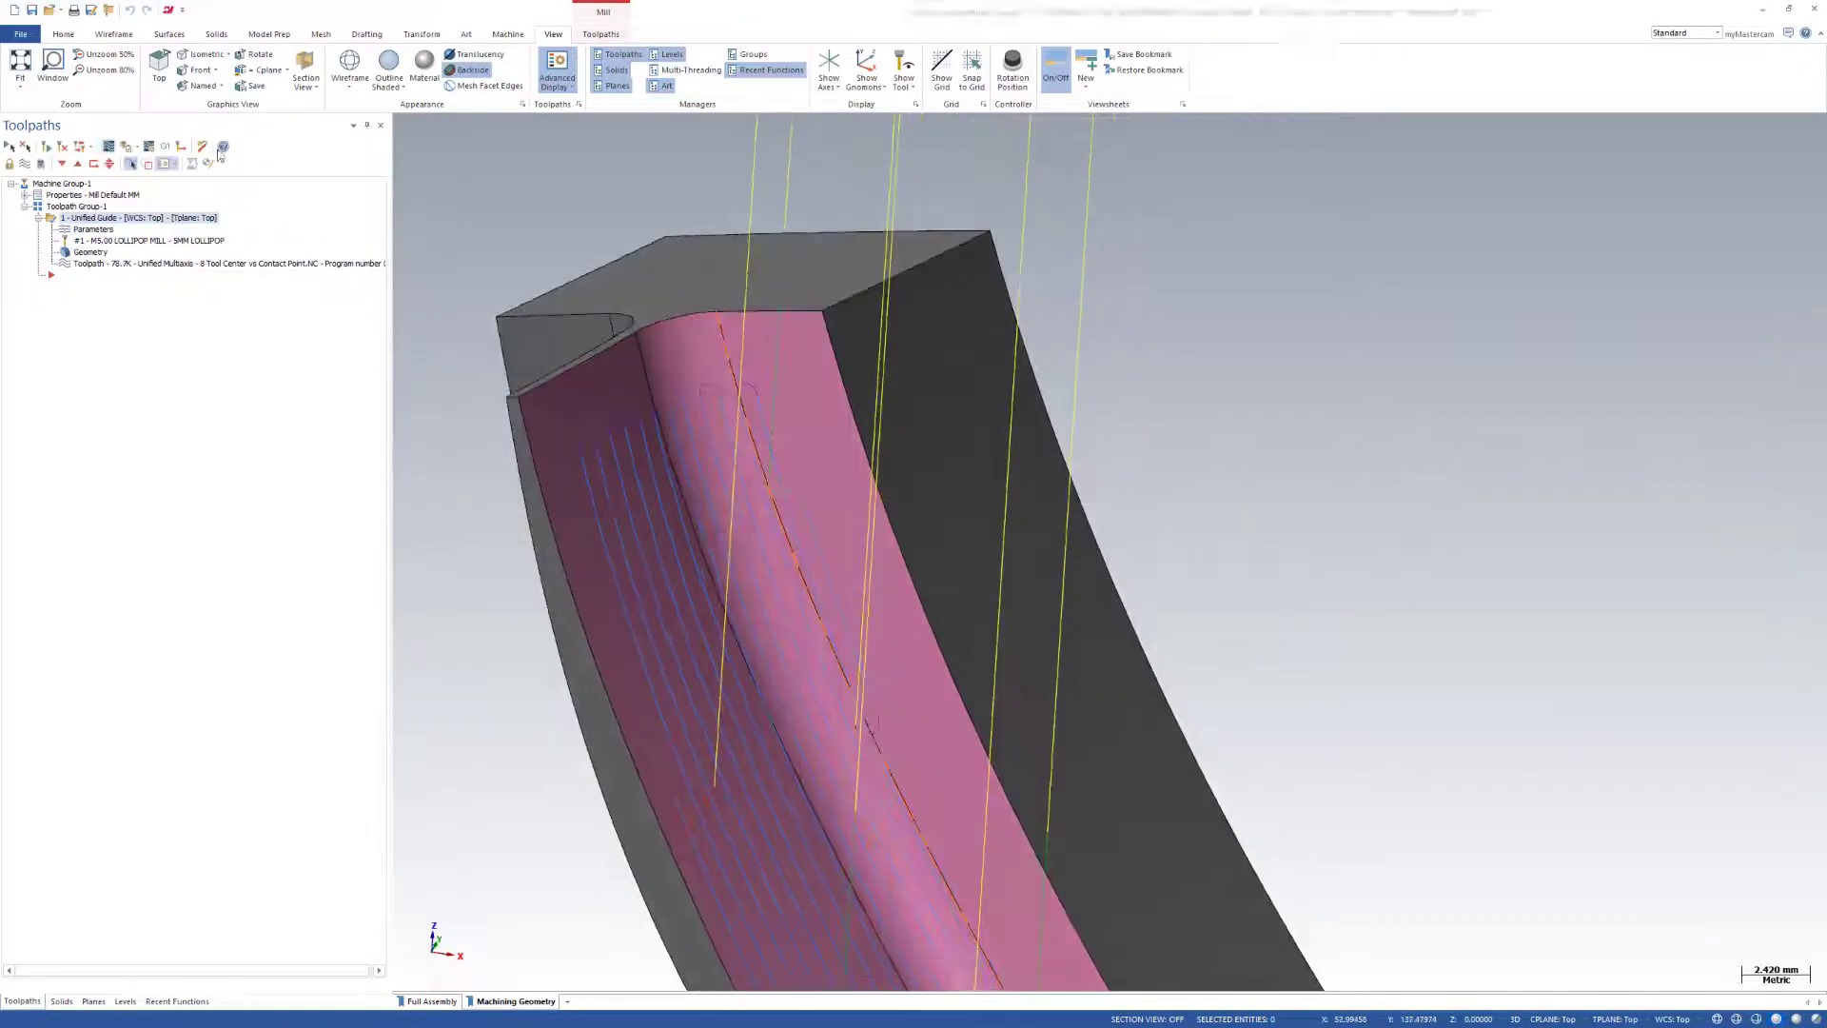
mouse_move(590, 128)
mouse_down()
mouse_move(1178, 202)
mouse_move(1711, 205)
mouse_up()
middle_drag(983, 327, 995, 186)
scroll(785, 599, down, 3)
drag(1713, 127, 1824, 133)
middle_drag(747, 520, 687, 498)
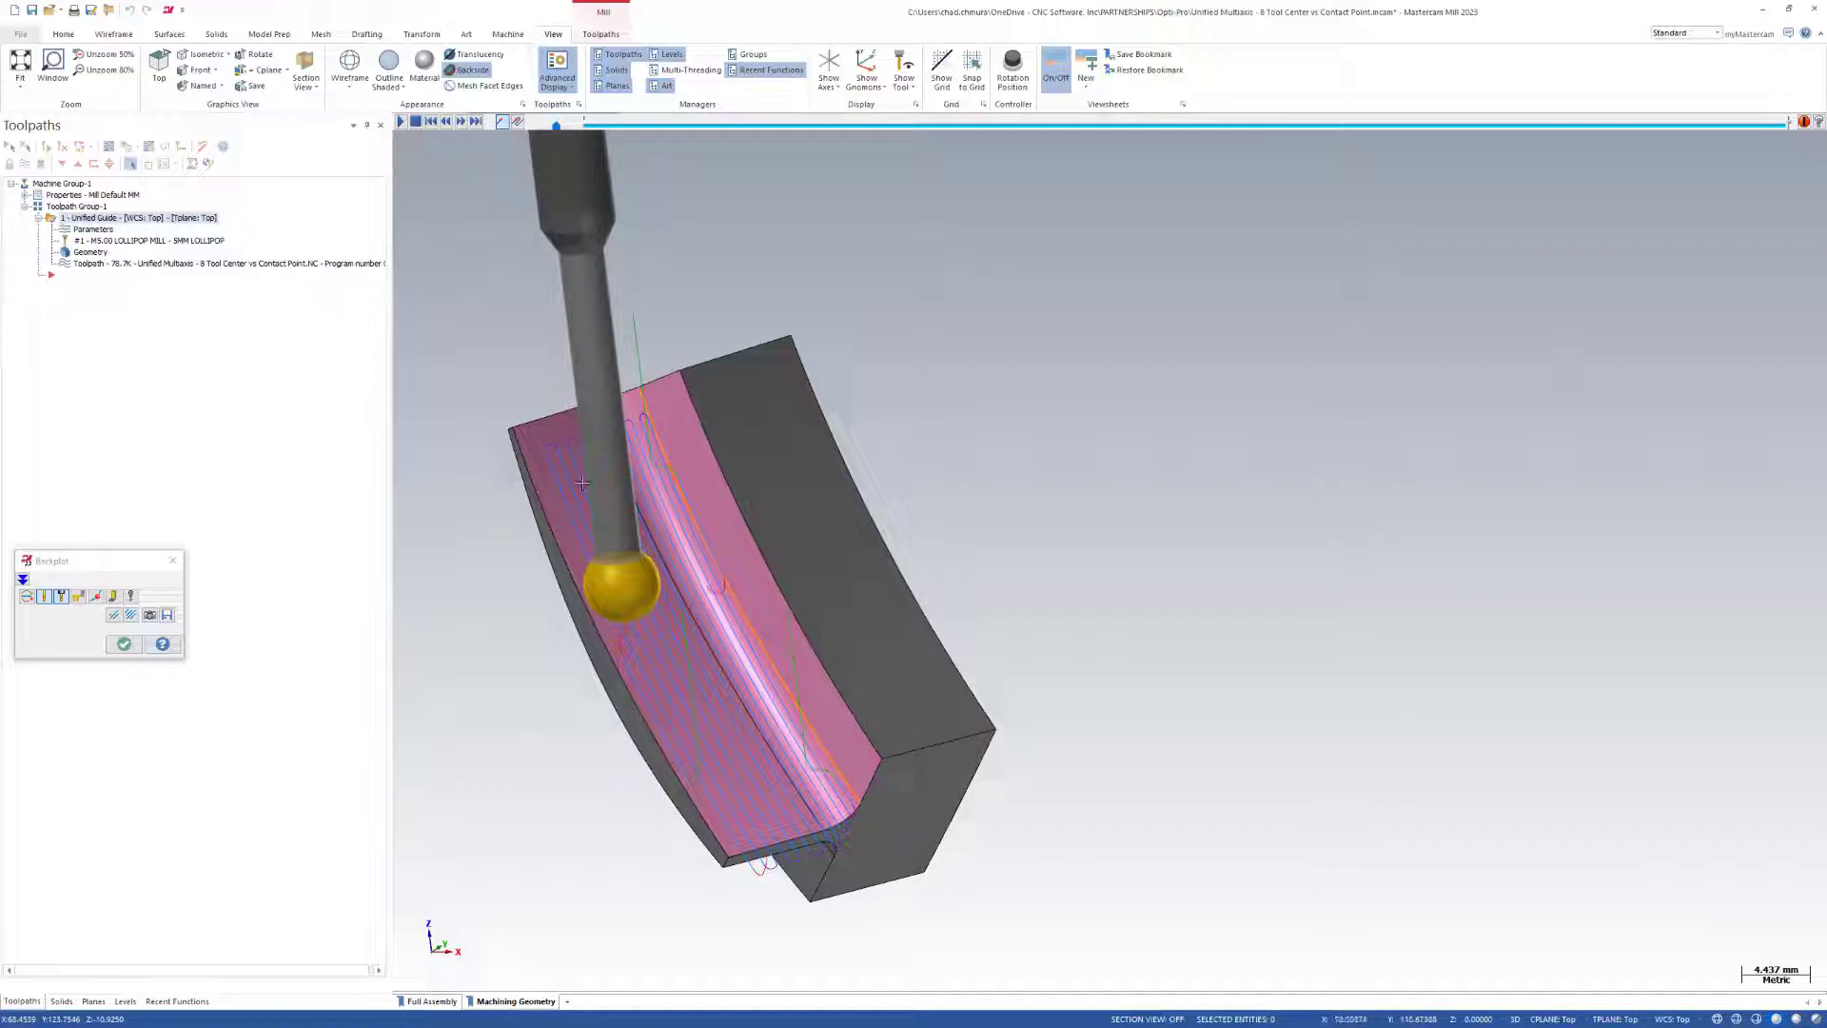
middle_drag(747, 730, 681, 560)
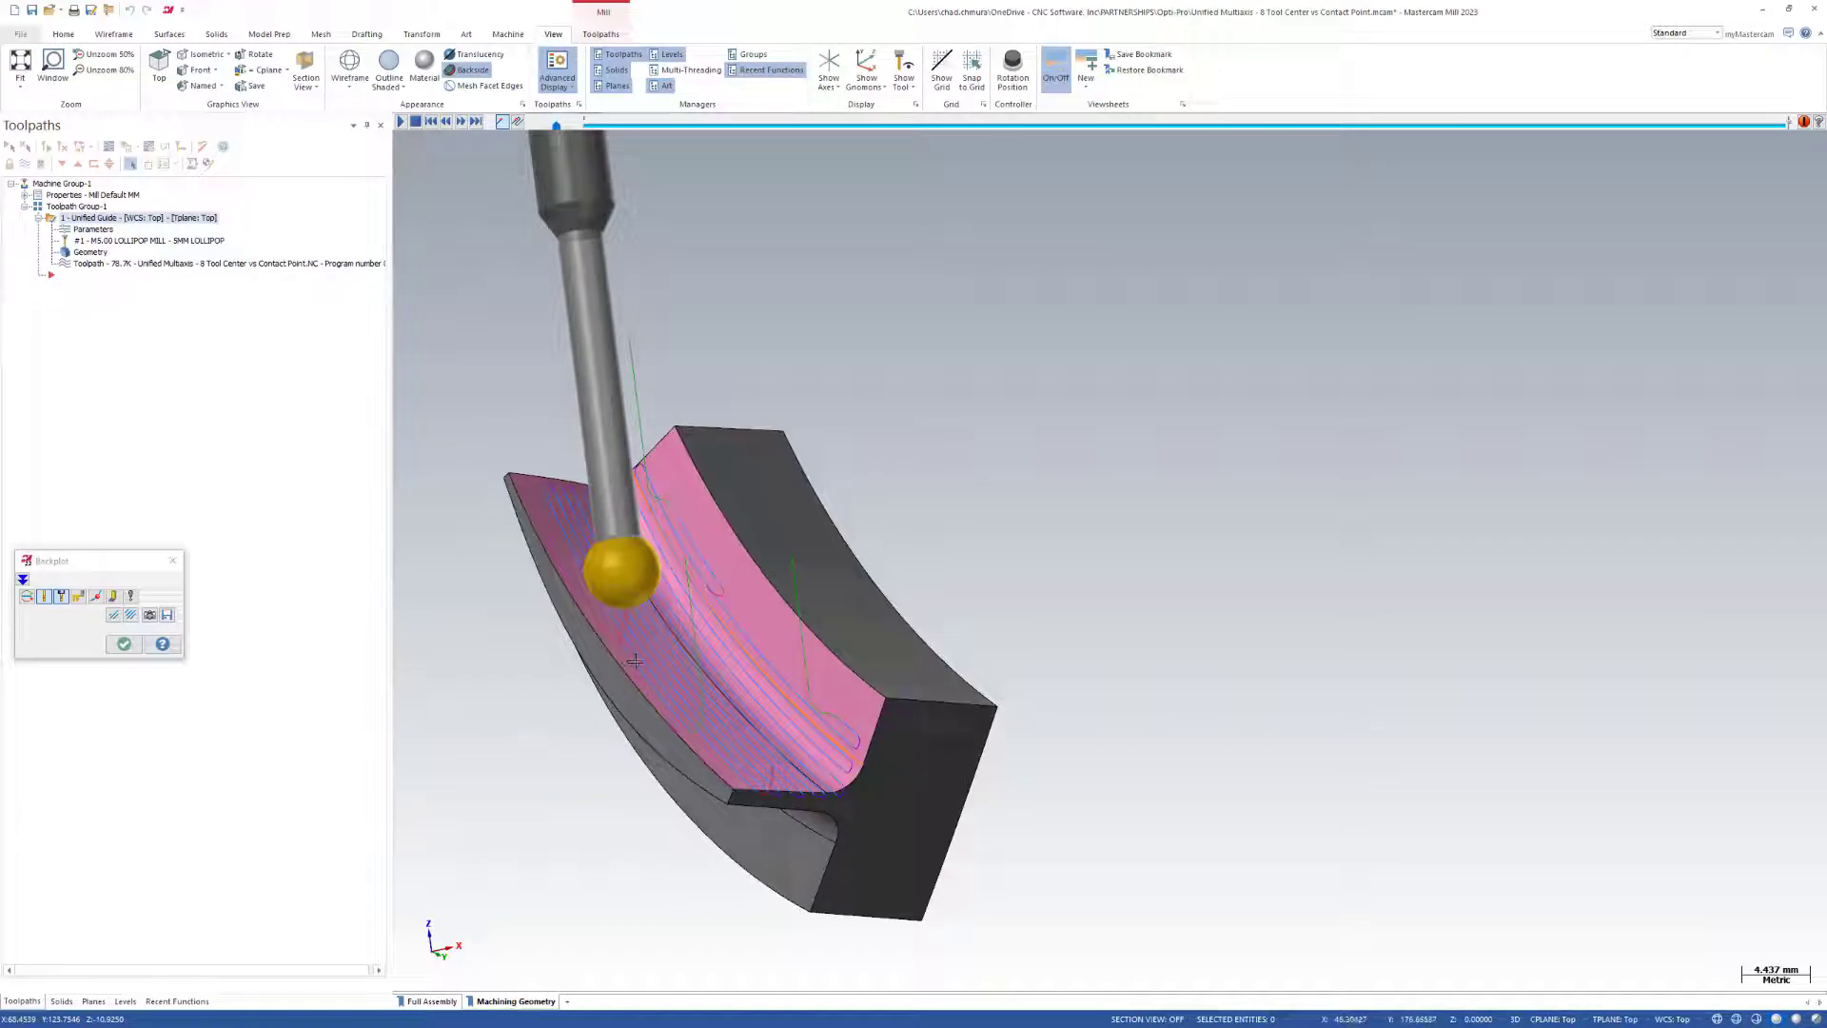
middle_drag(654, 747, 618, 709)
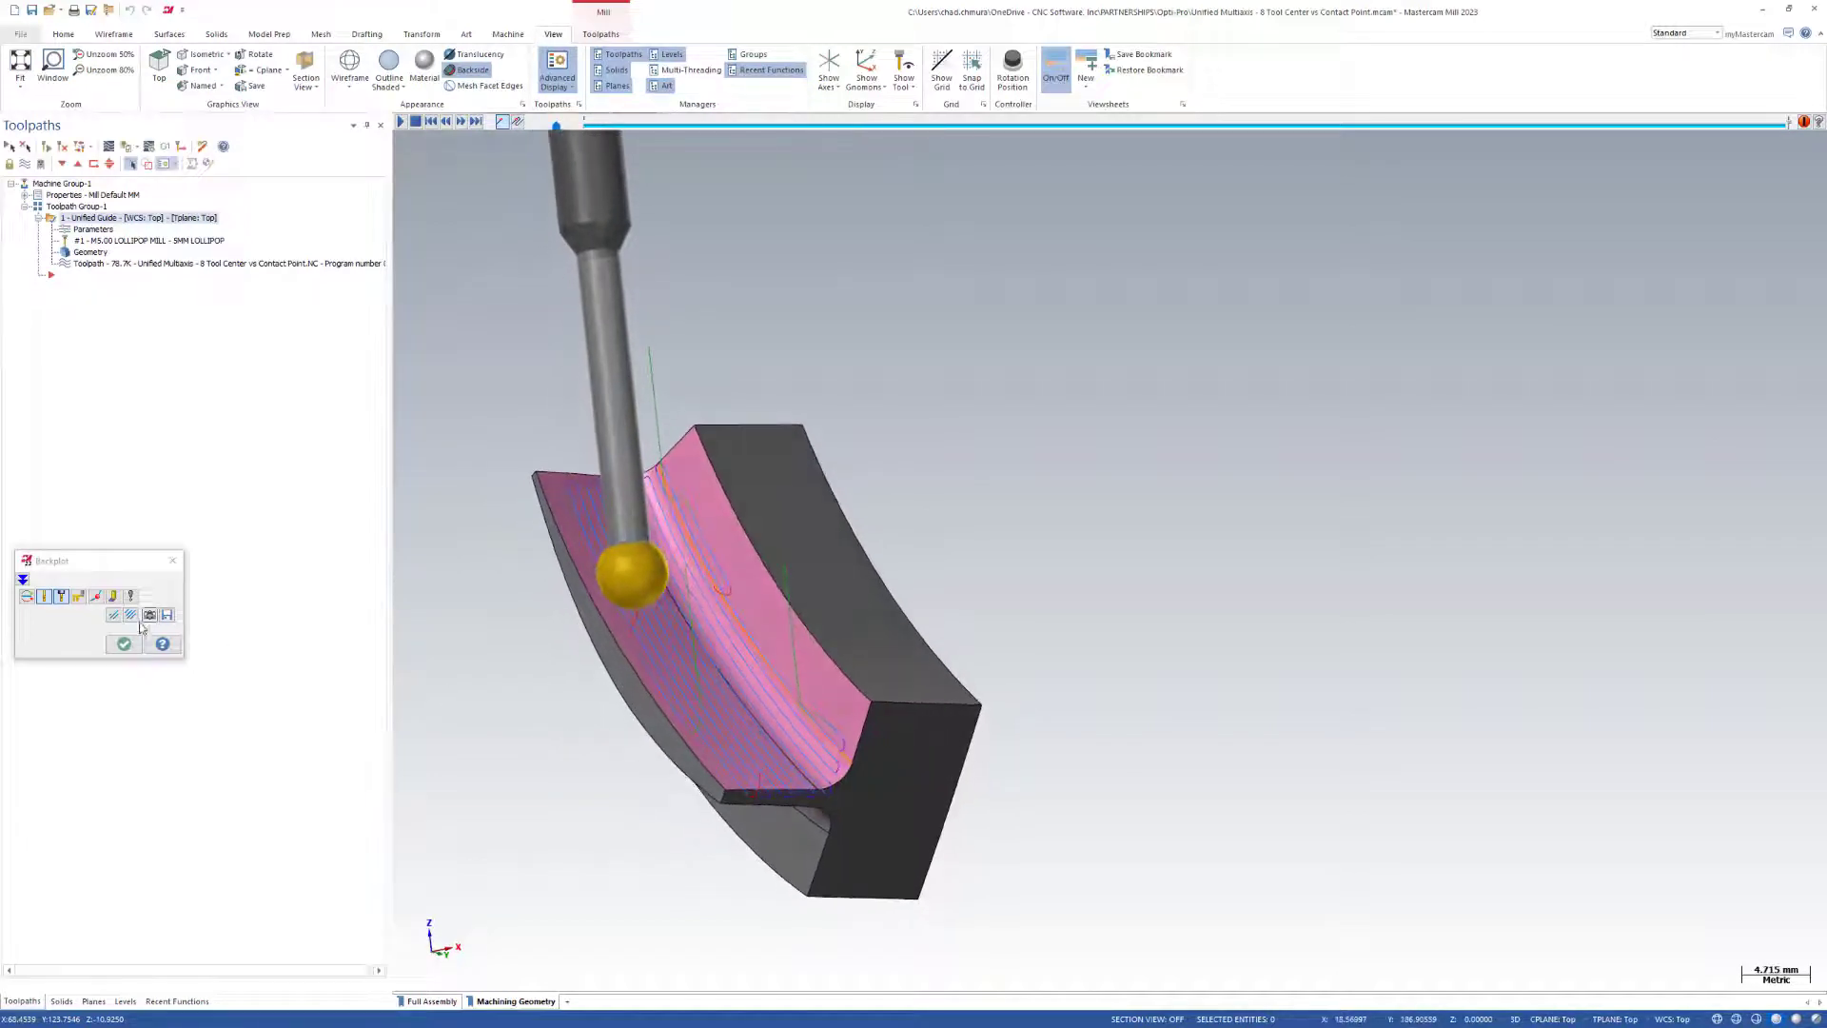
click(124, 644)
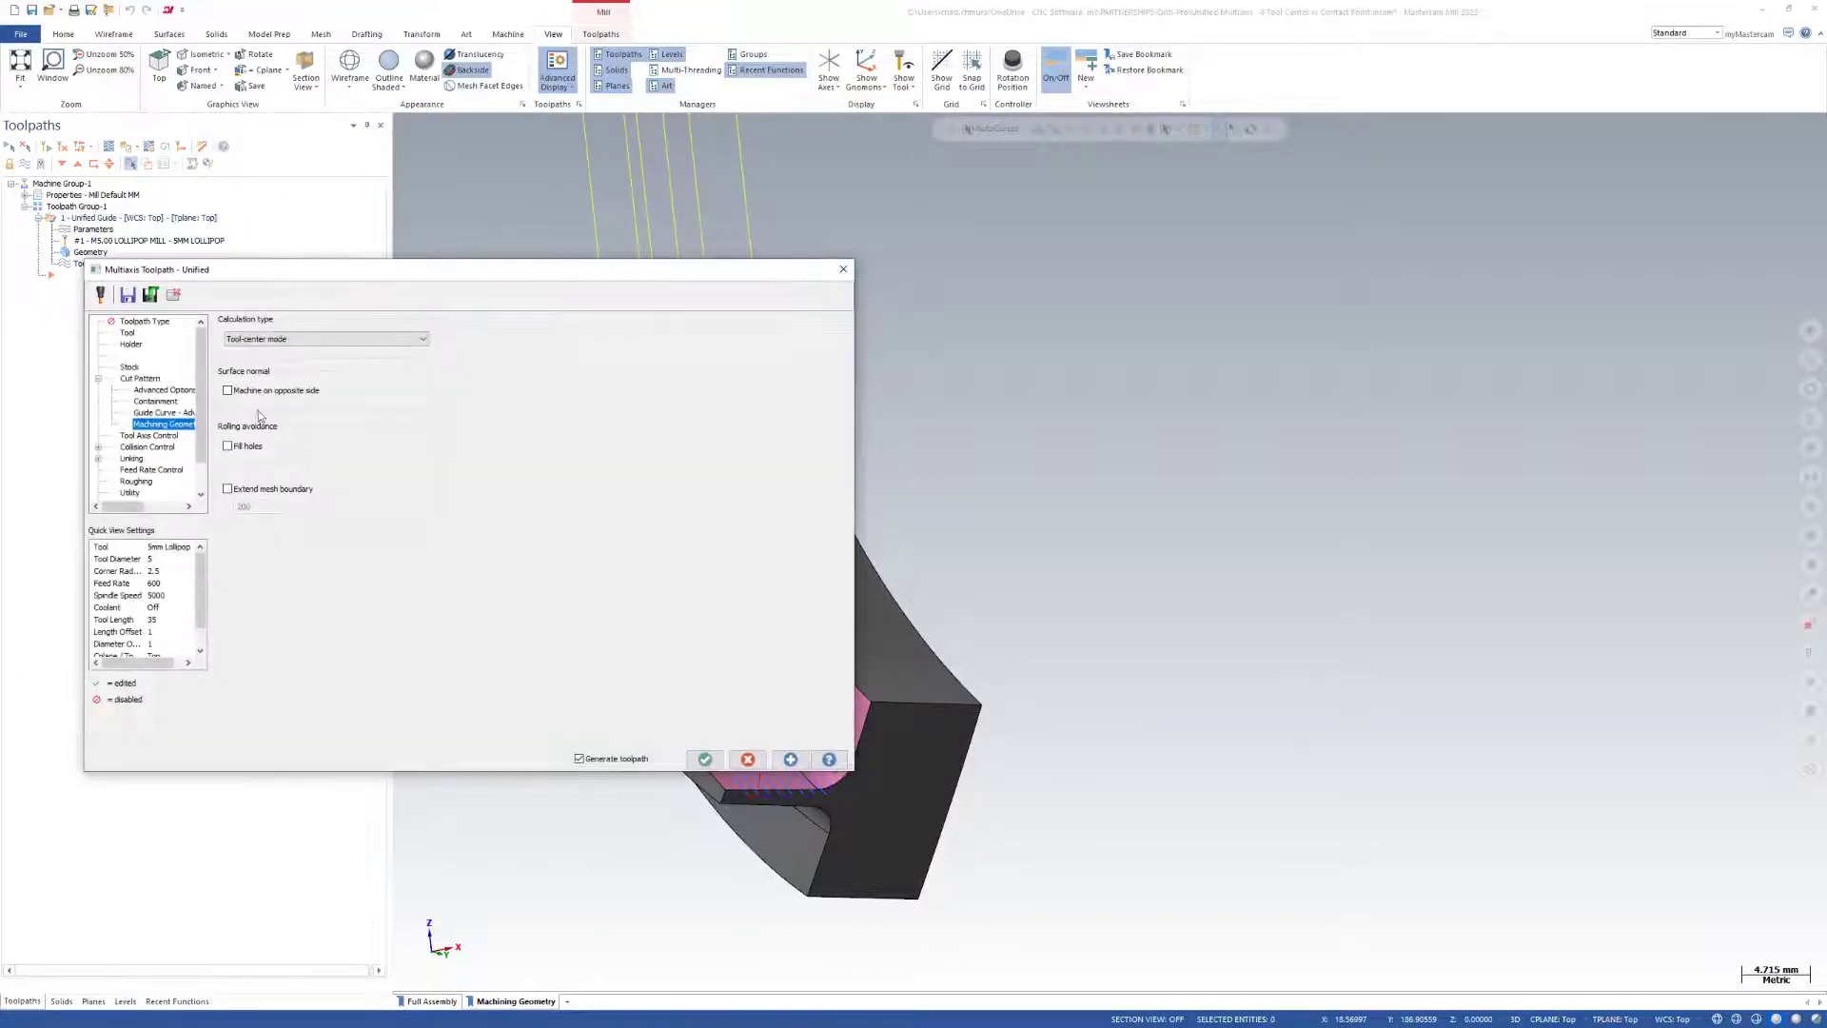
Enable Trim cuts shorter than in the containment settings with a value of 20, and regenerate the toolpath.
click(161, 413)
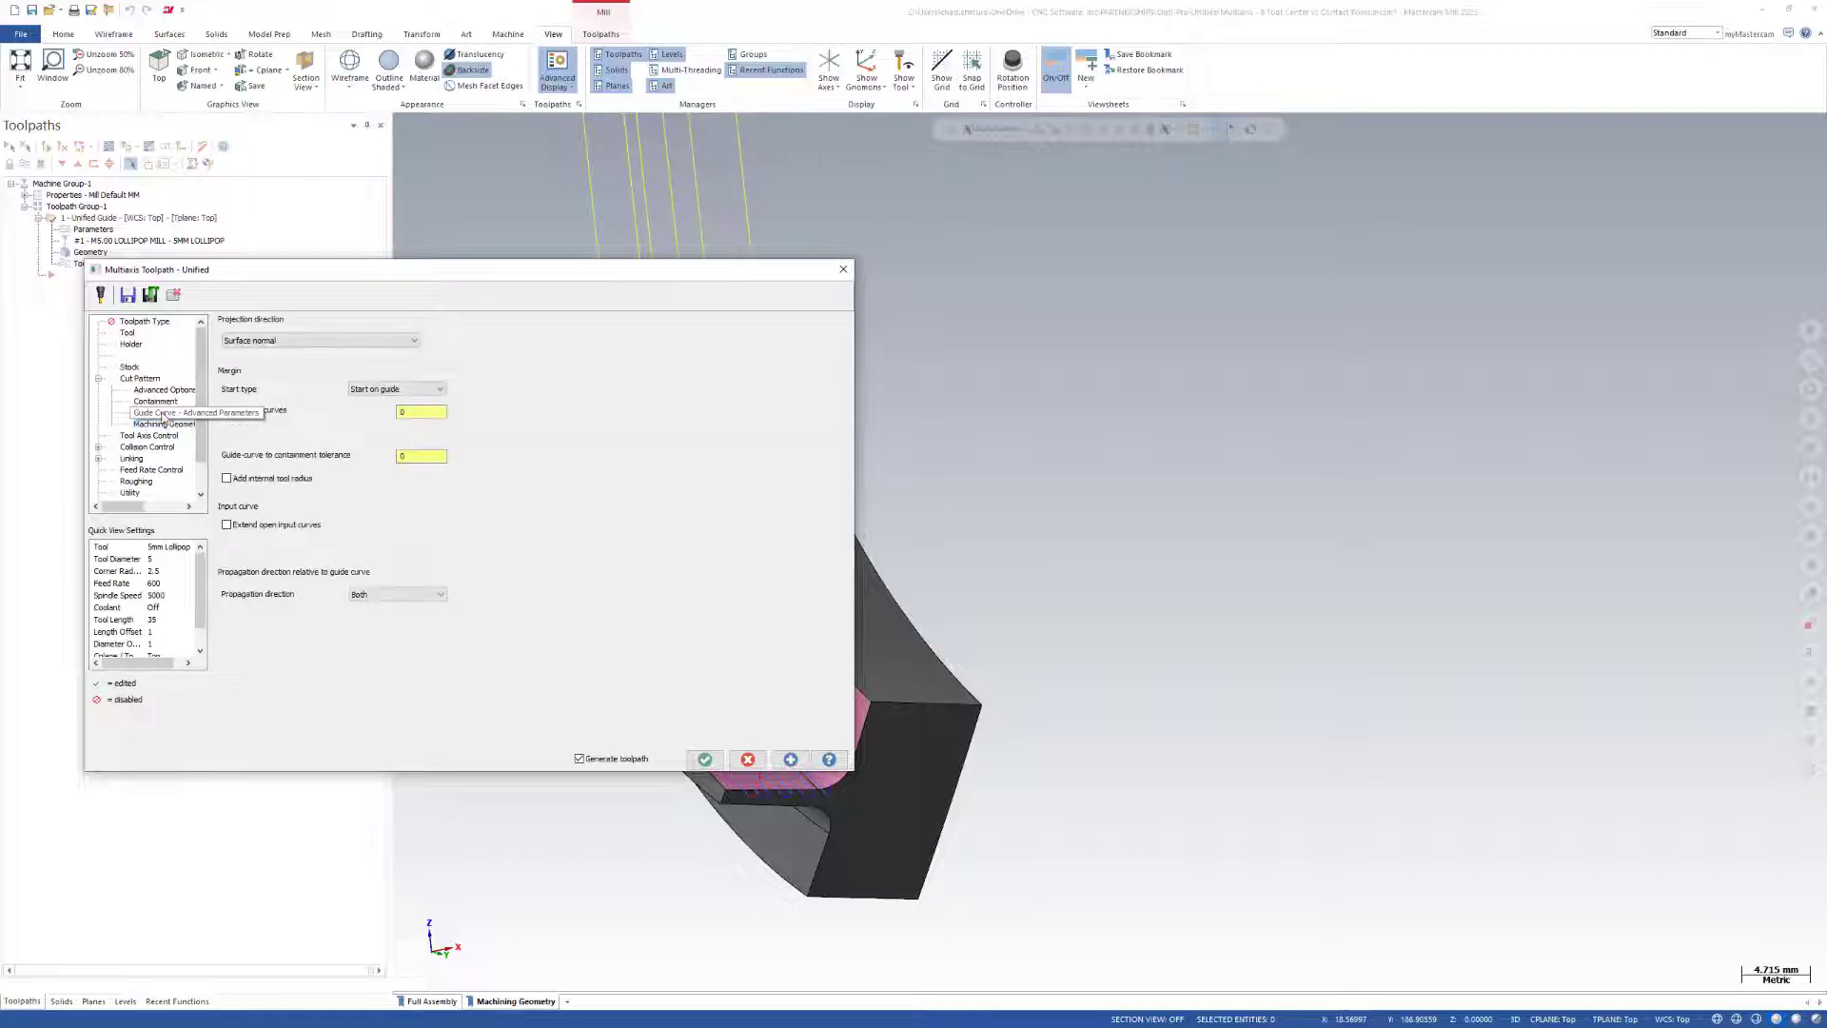
click(154, 402)
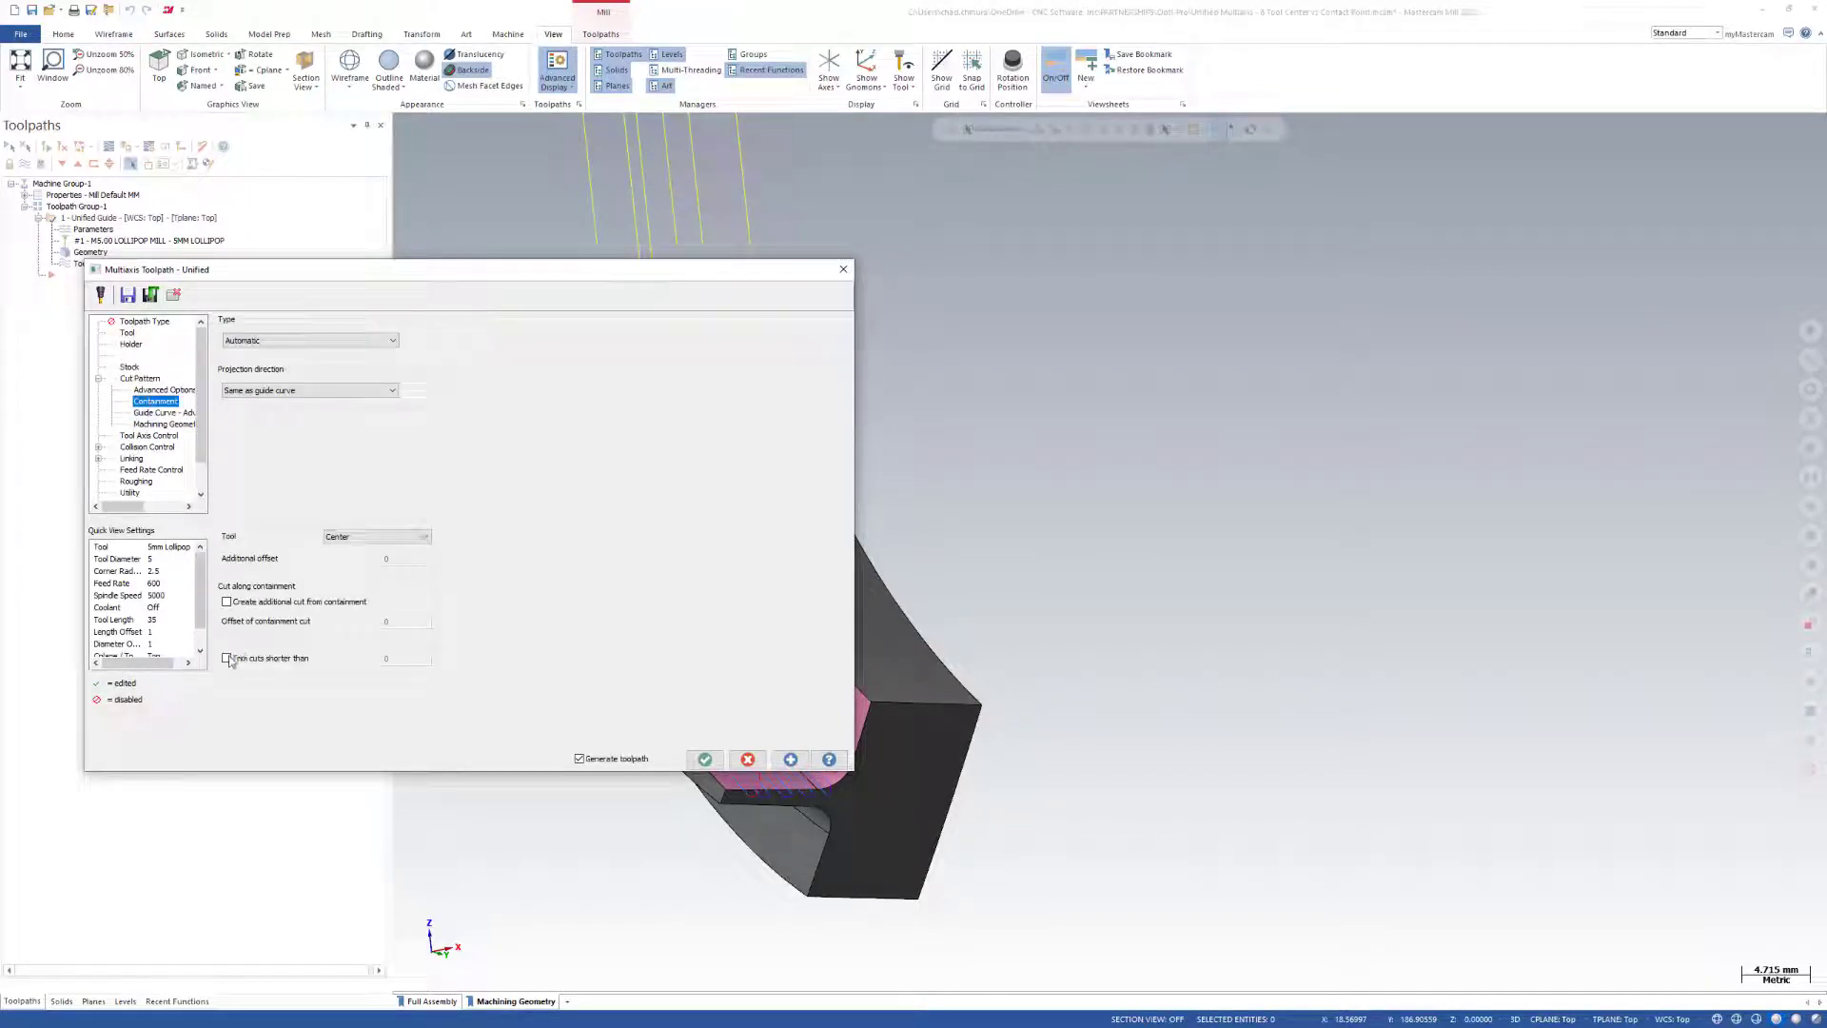
click(228, 659)
click(401, 658)
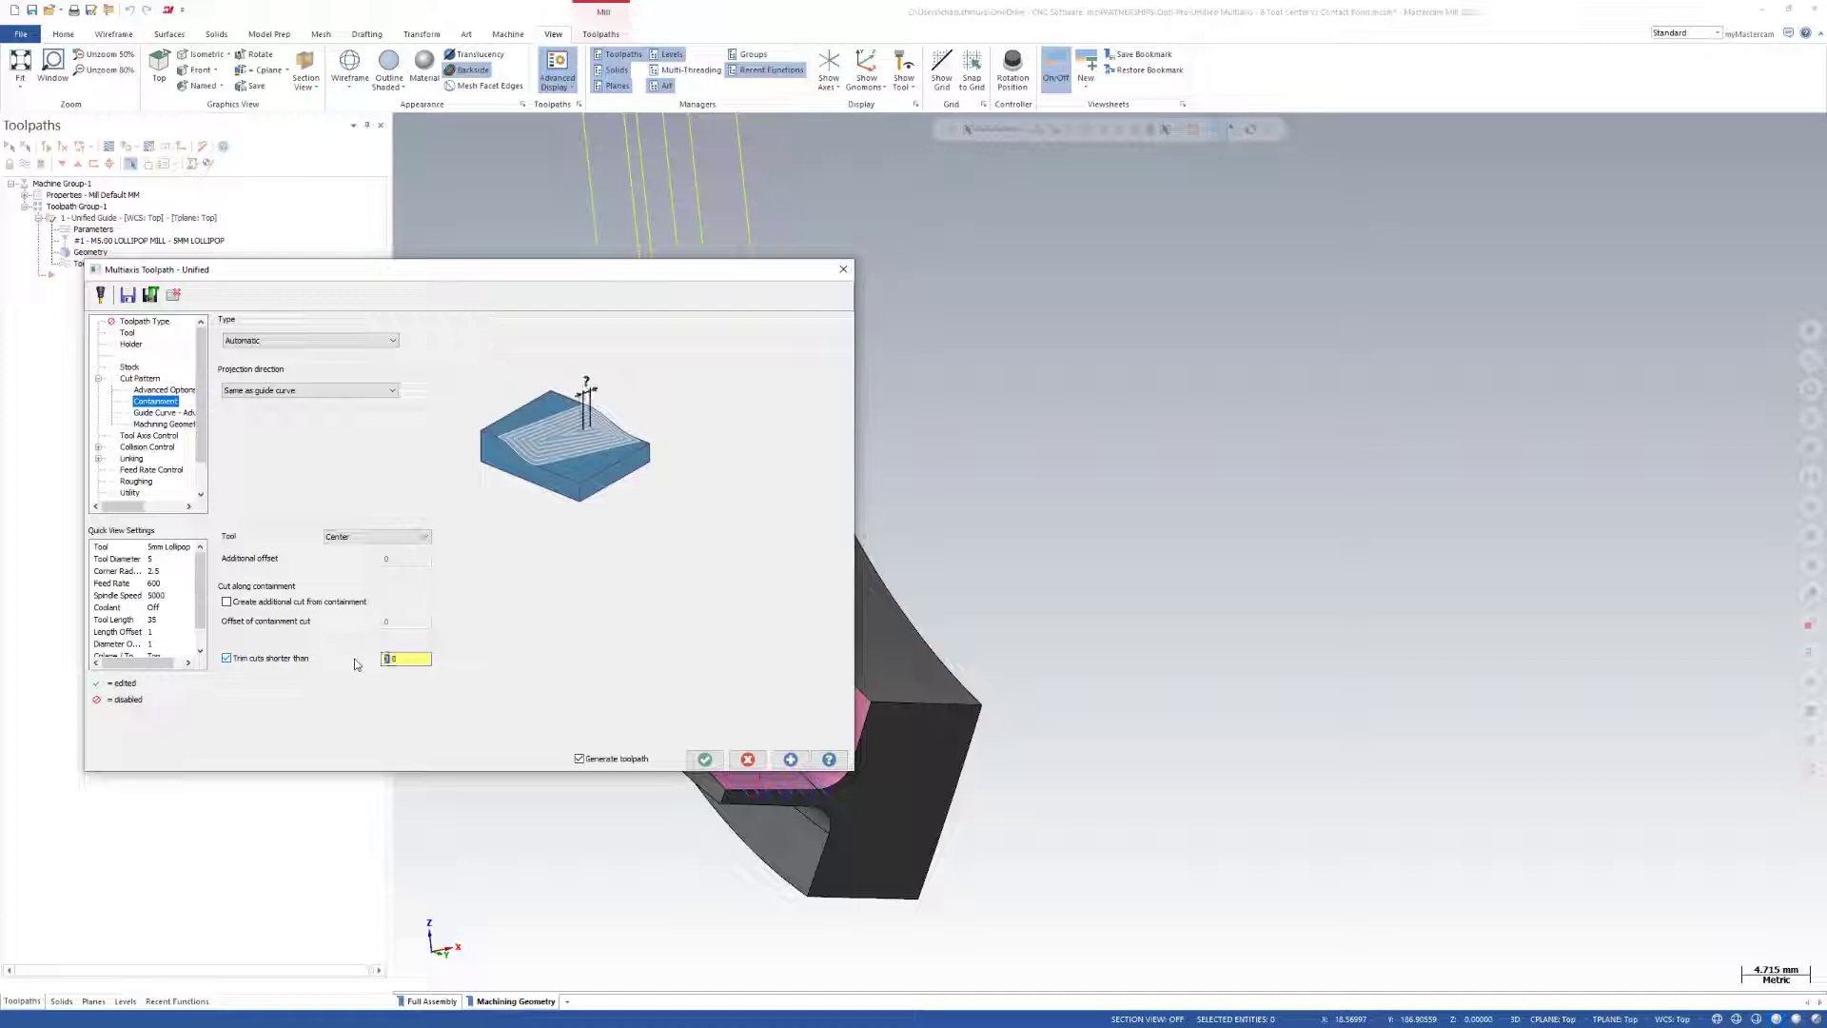
text(20)
click(705, 759)
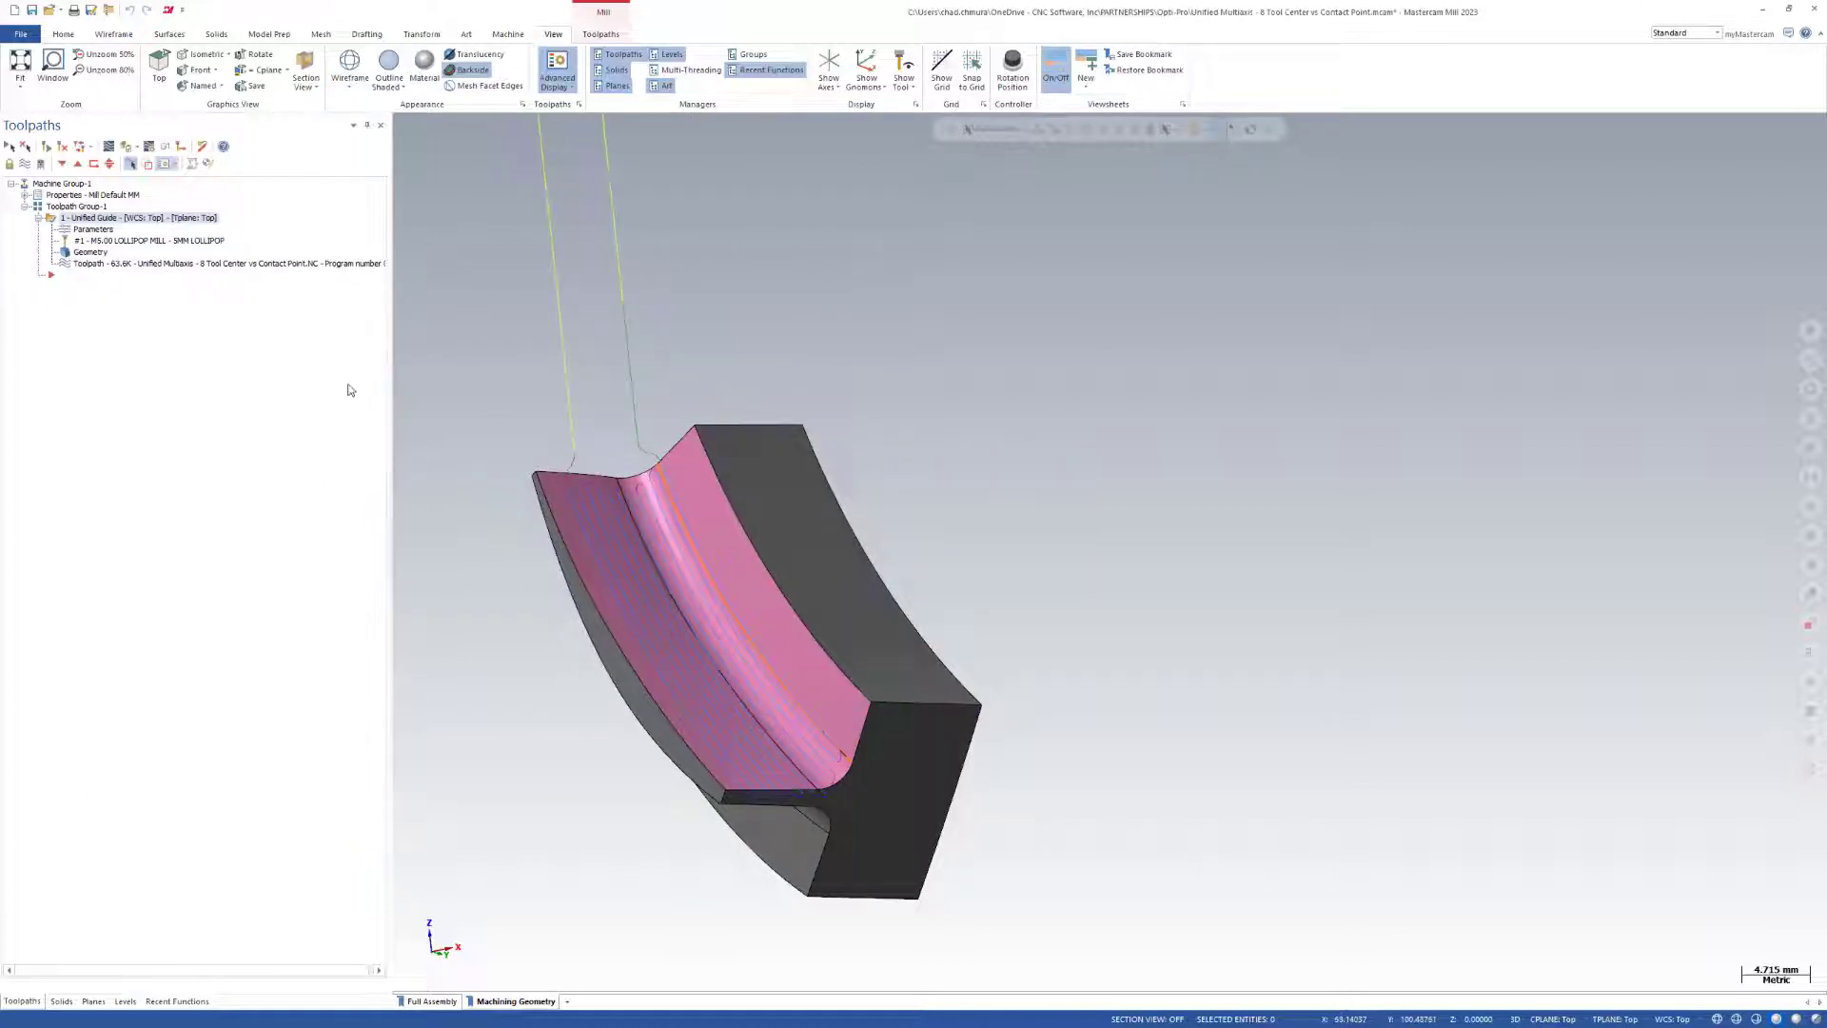
Backplot the trimmed tool-center toolpath to the end, inspect the remaining passes on the pink surfaces, and close the backplot.
middle_drag(680, 530, 862, 647)
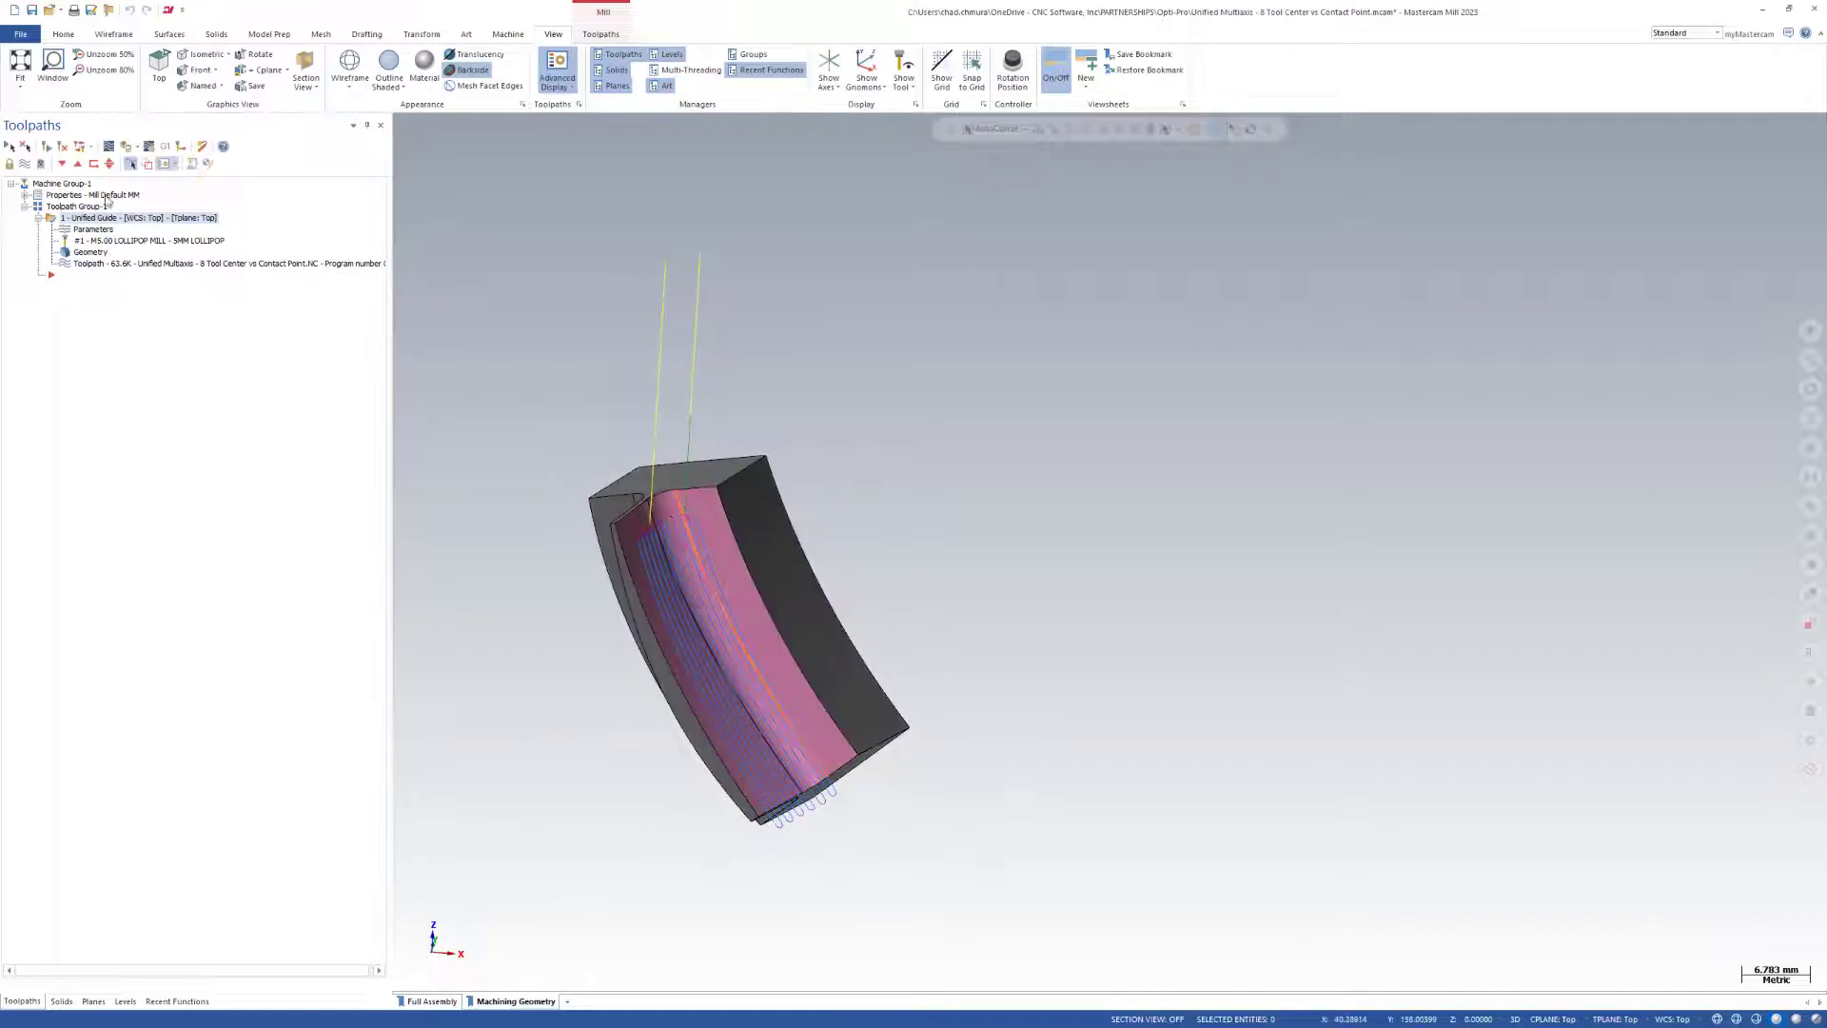
click(110, 147)
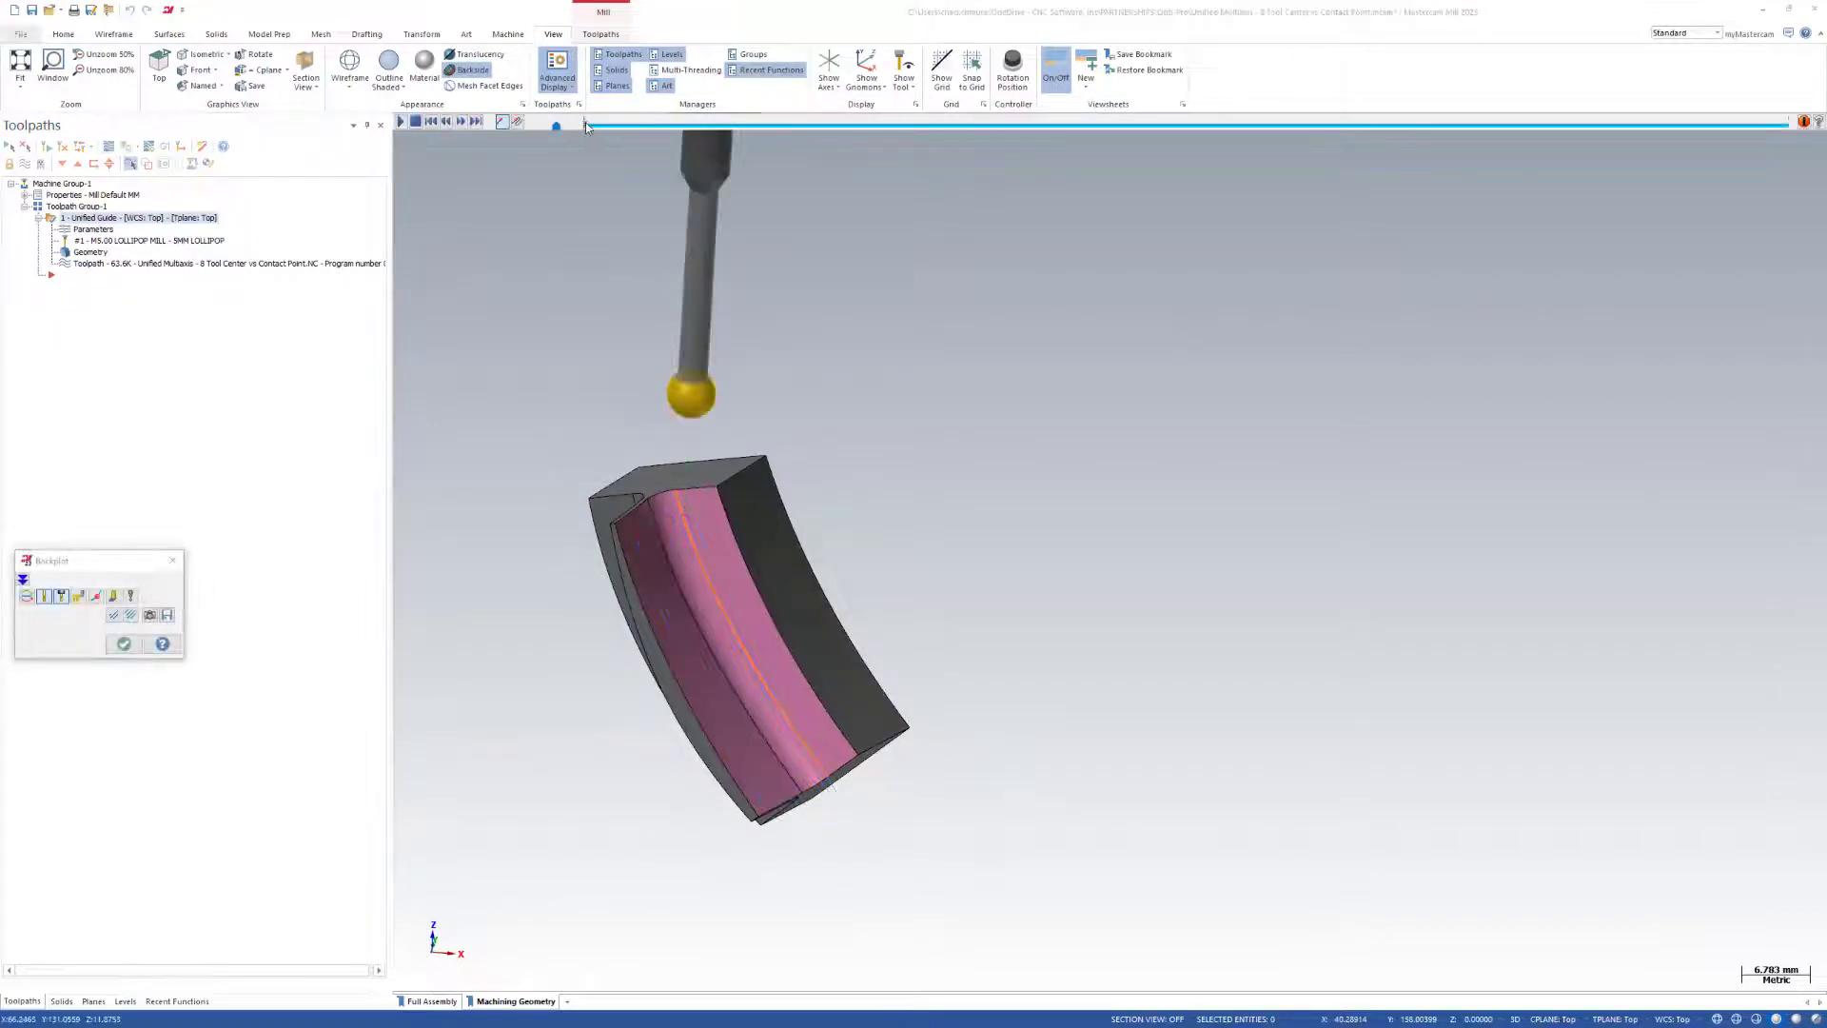
mouse_move(587, 125)
mouse_down()
mouse_move(914, 223)
mouse_move(1651, 385)
mouse_move(1808, 381)
mouse_up()
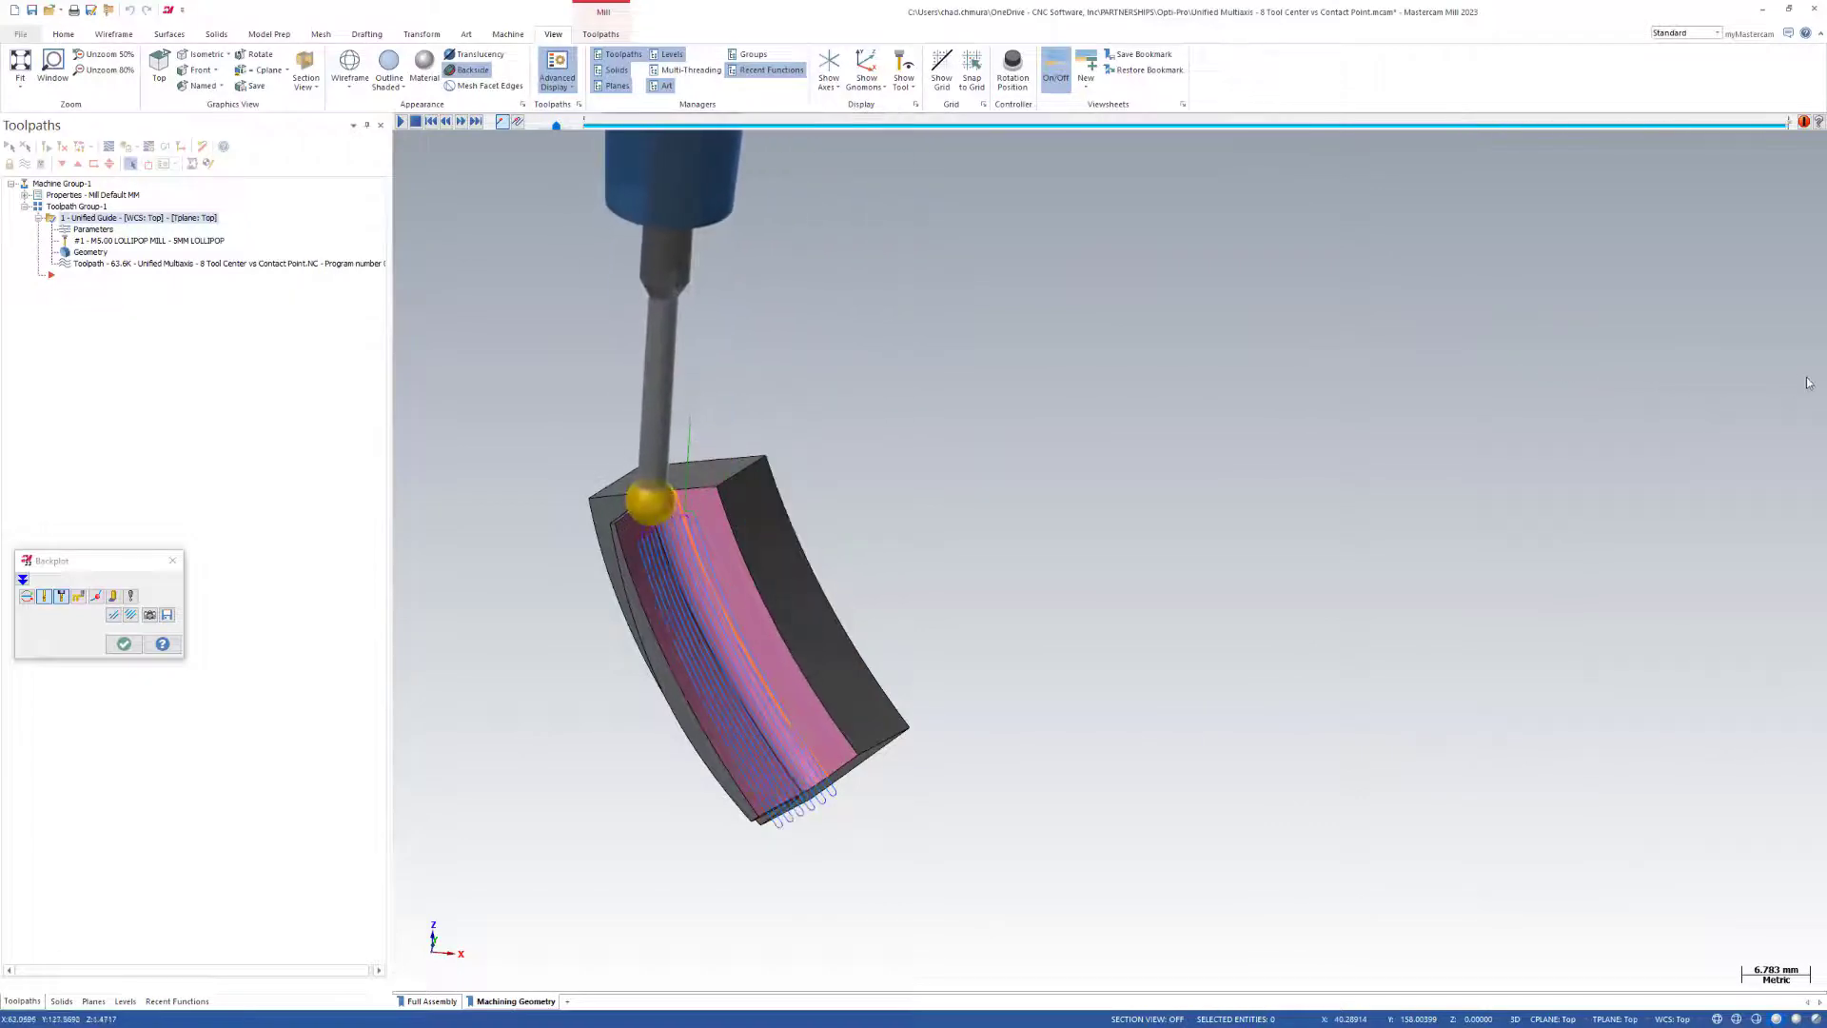
scroll(676, 501, up, 4)
middle_drag(650, 554, 674, 538)
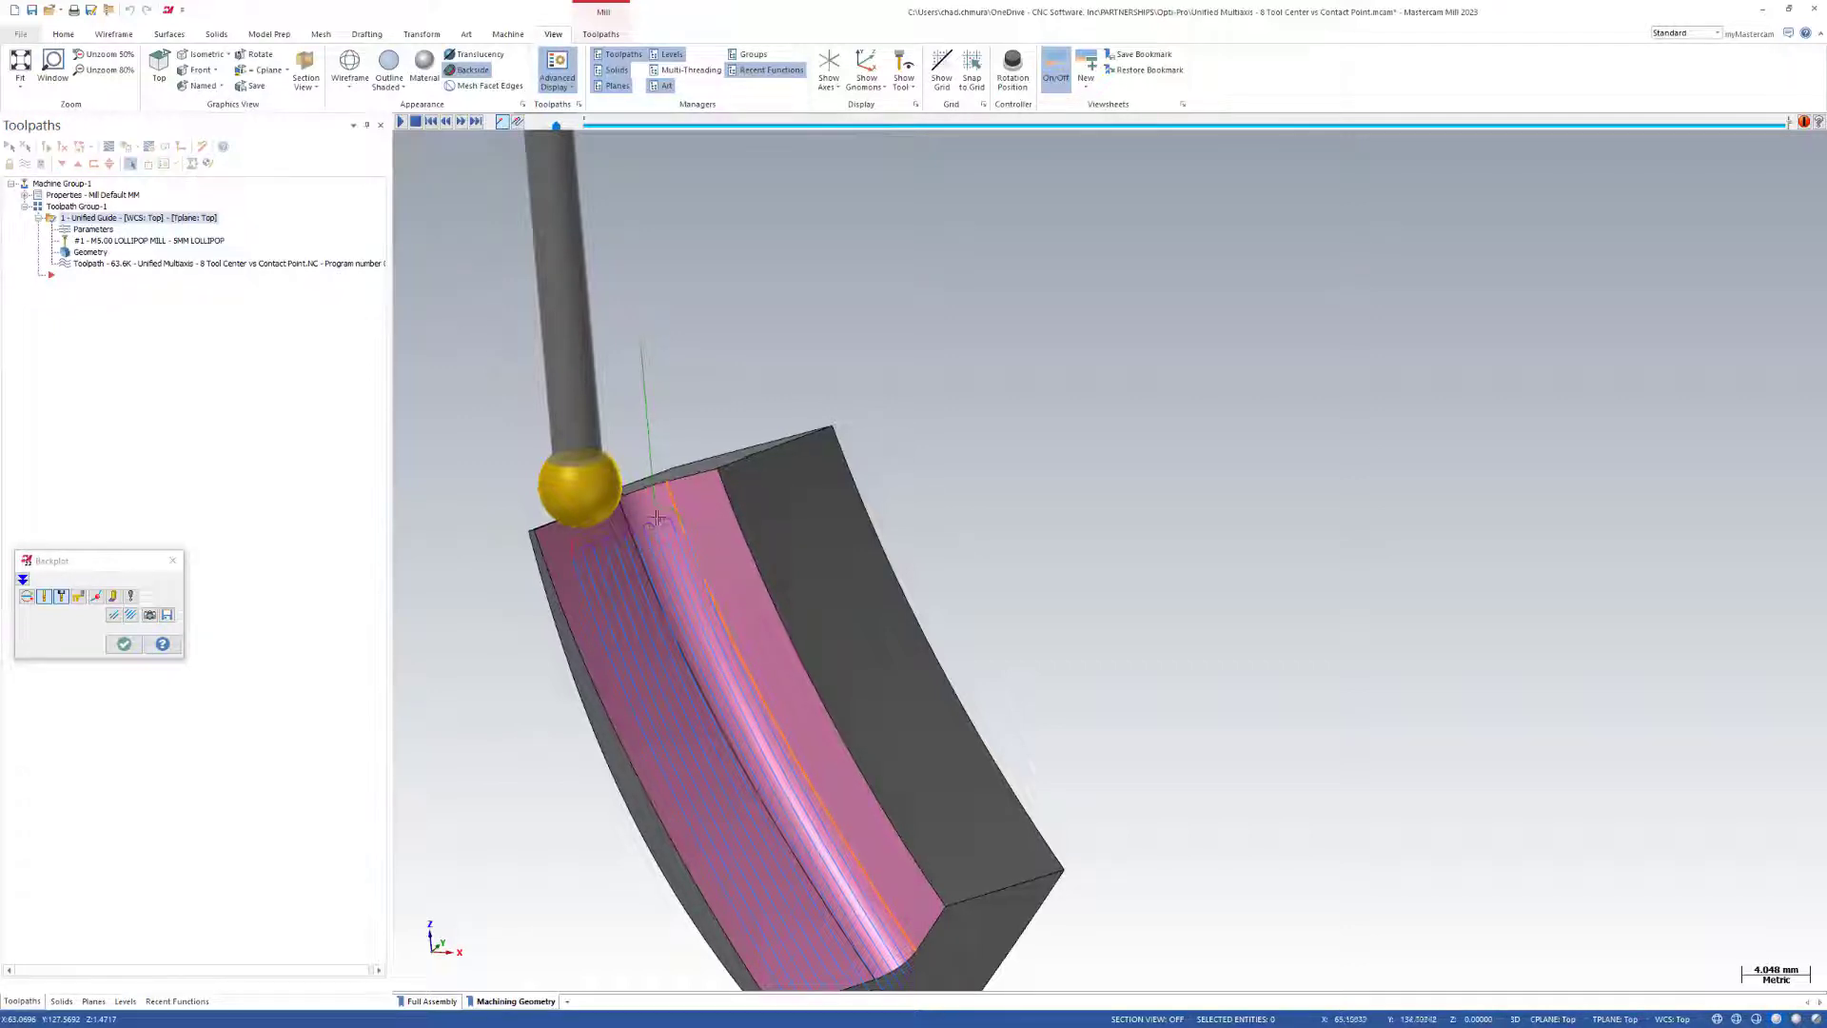
click(122, 646)
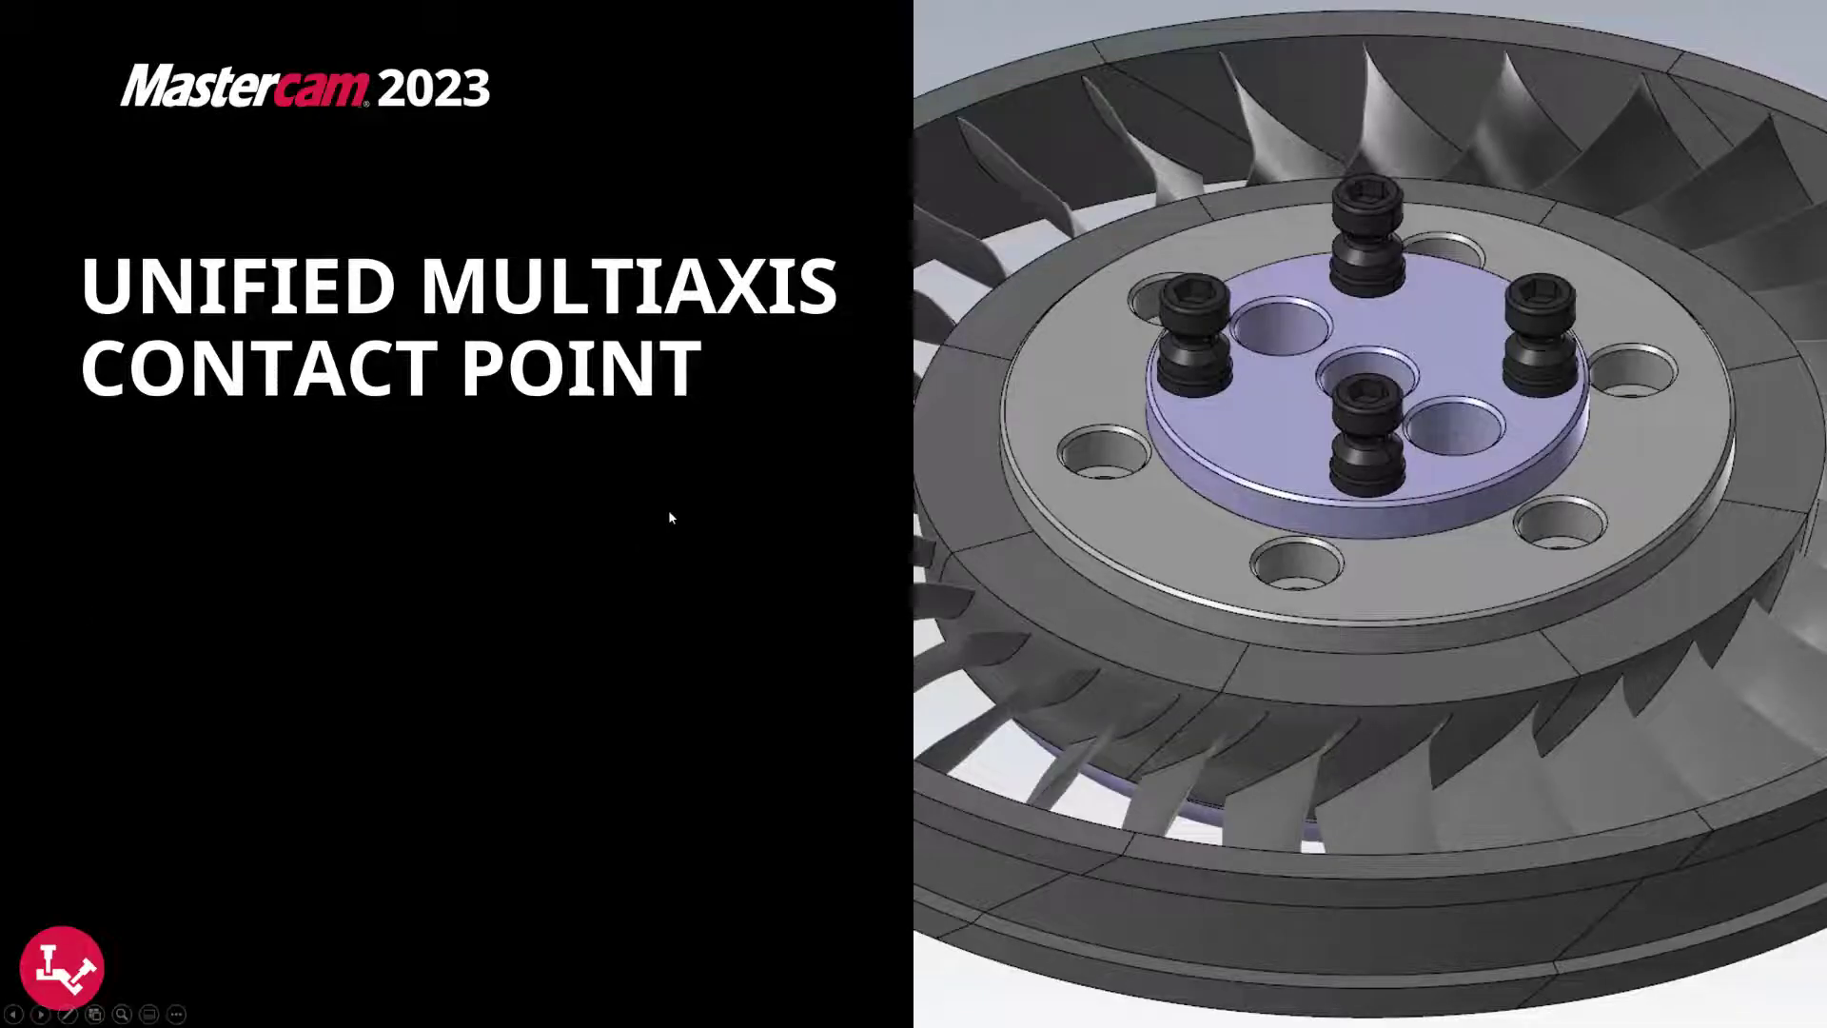
Open the Unified Multiaxis - 9 Guide Curve Propagation file, discarding current changes, and examine the parallel passes on the motor mount floor.
click(671, 517)
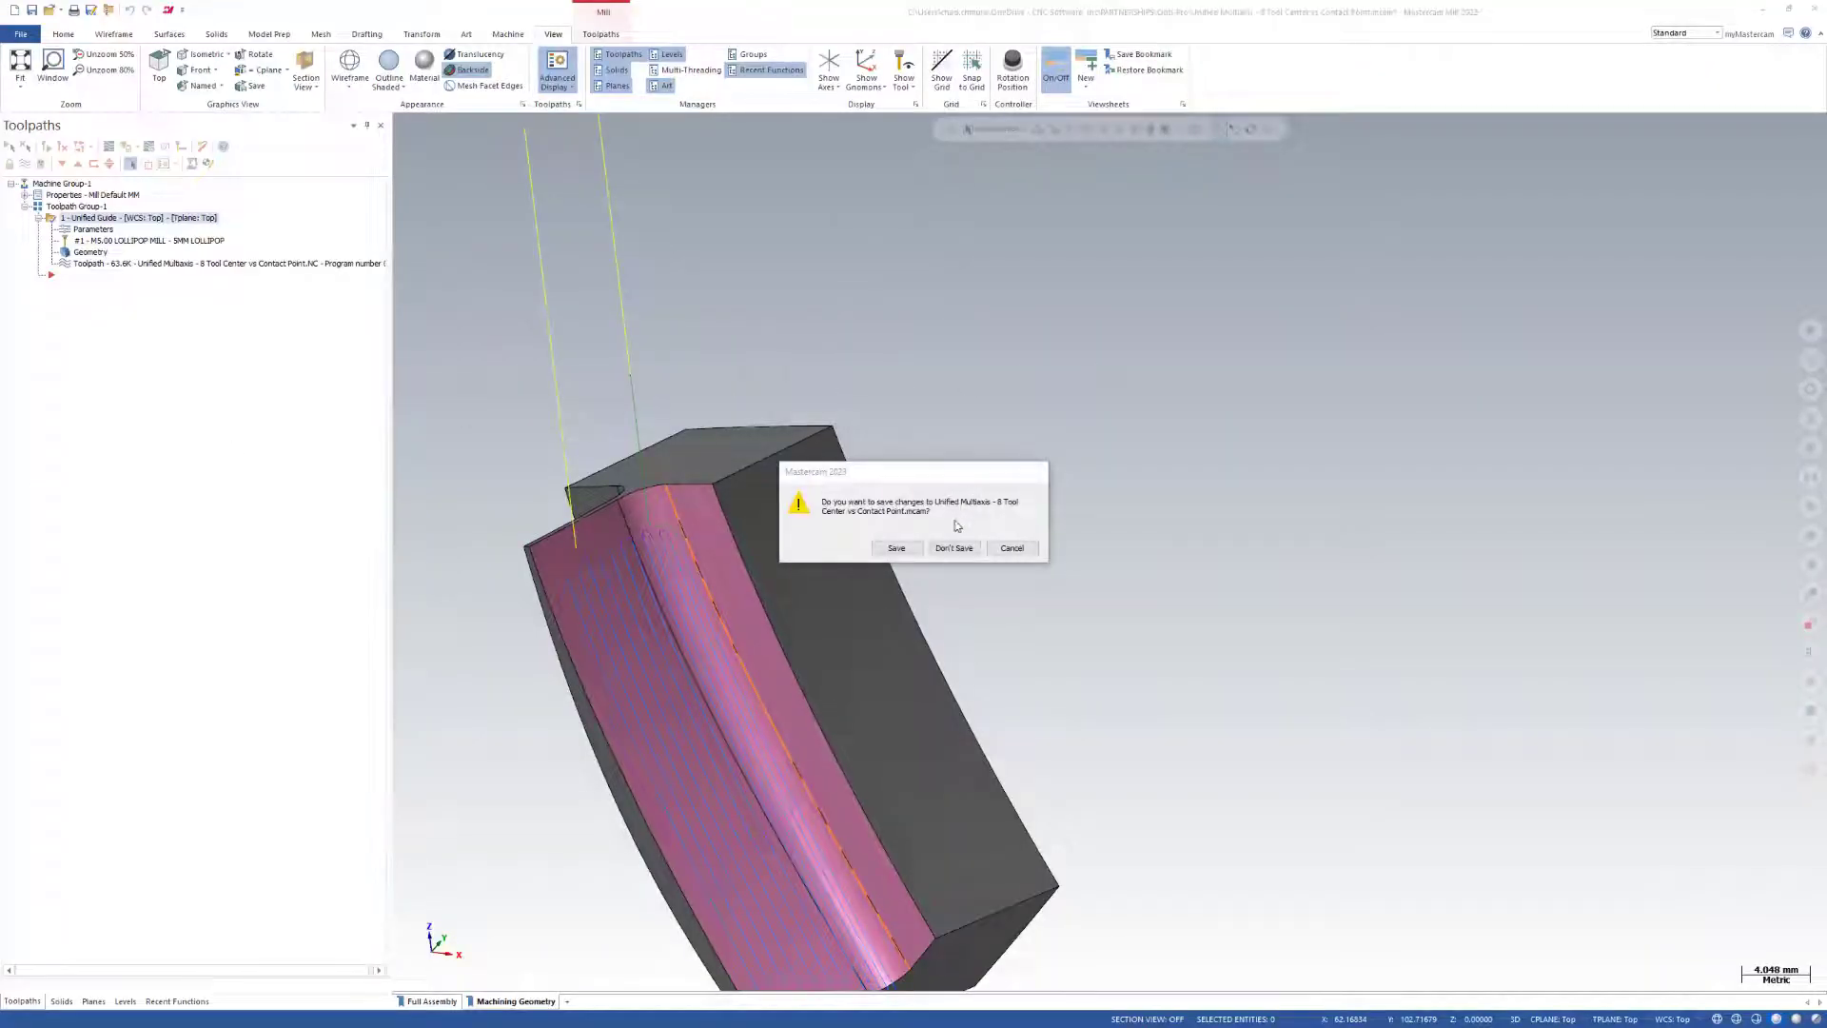
click(952, 541)
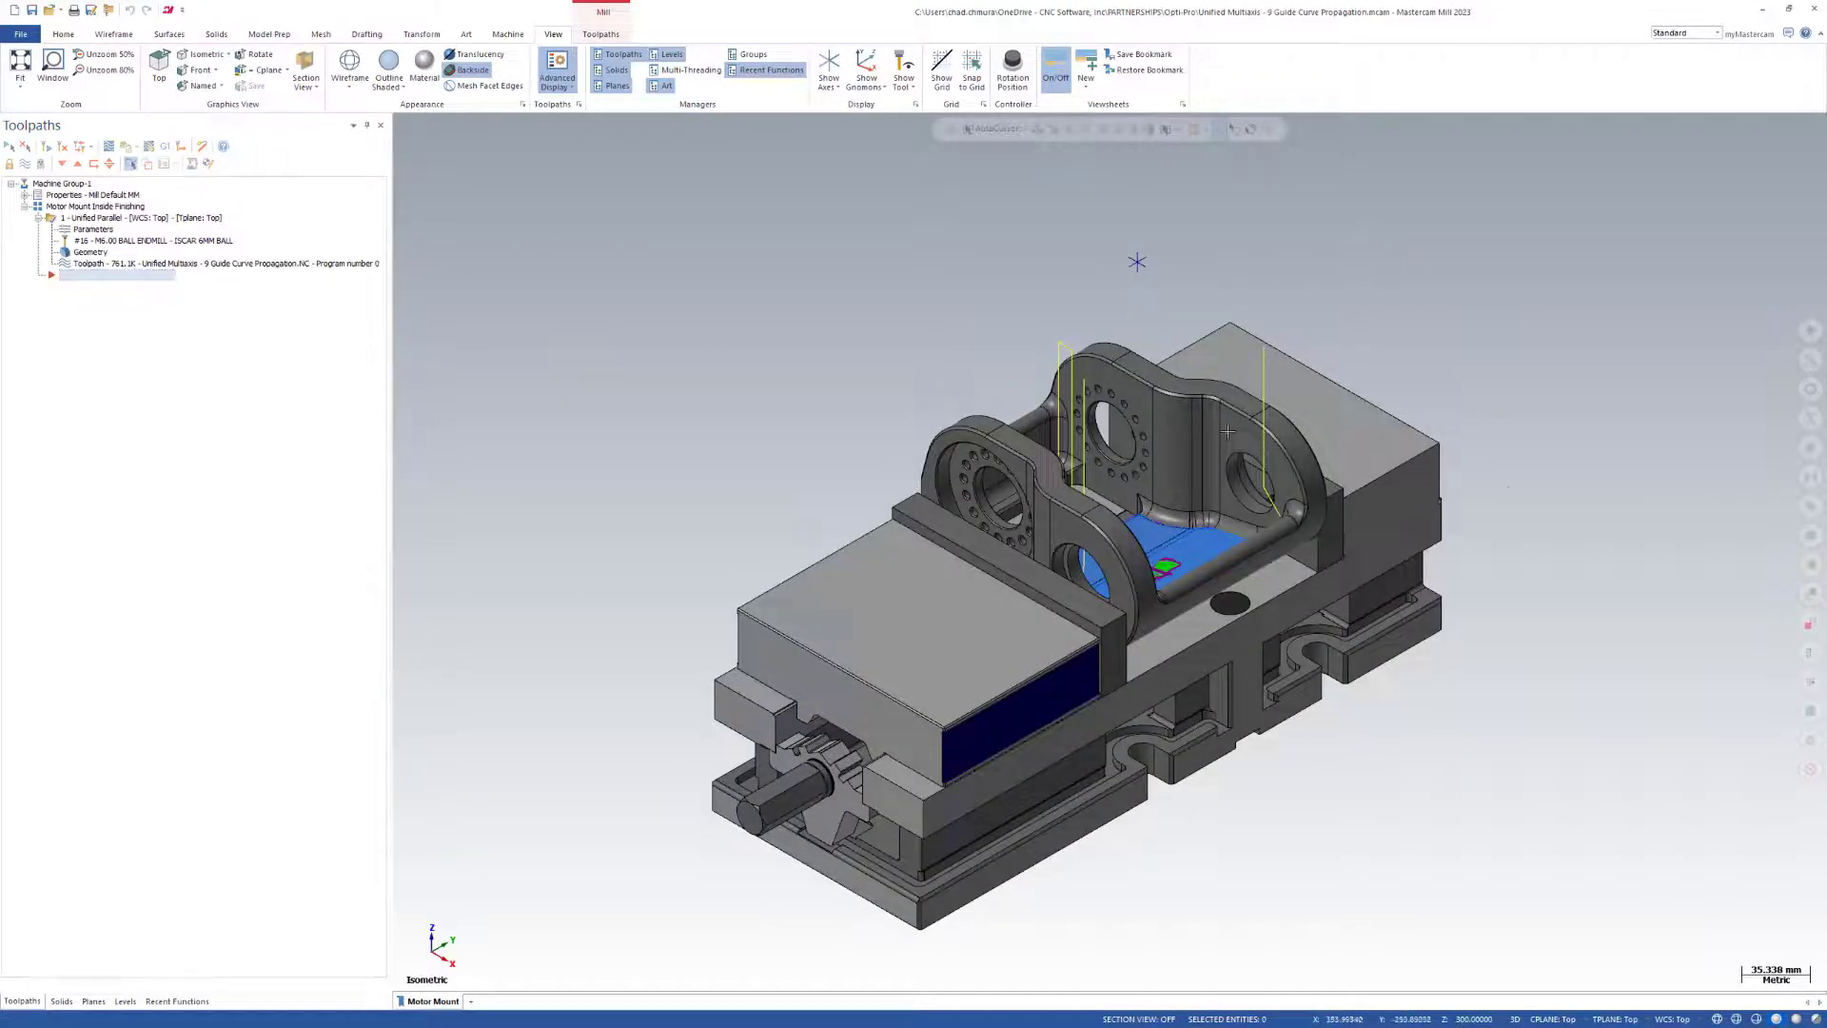
scroll(1074, 464, up, 5)
scroll(1074, 465, up, 3)
middle_drag(1044, 443, 1047, 599)
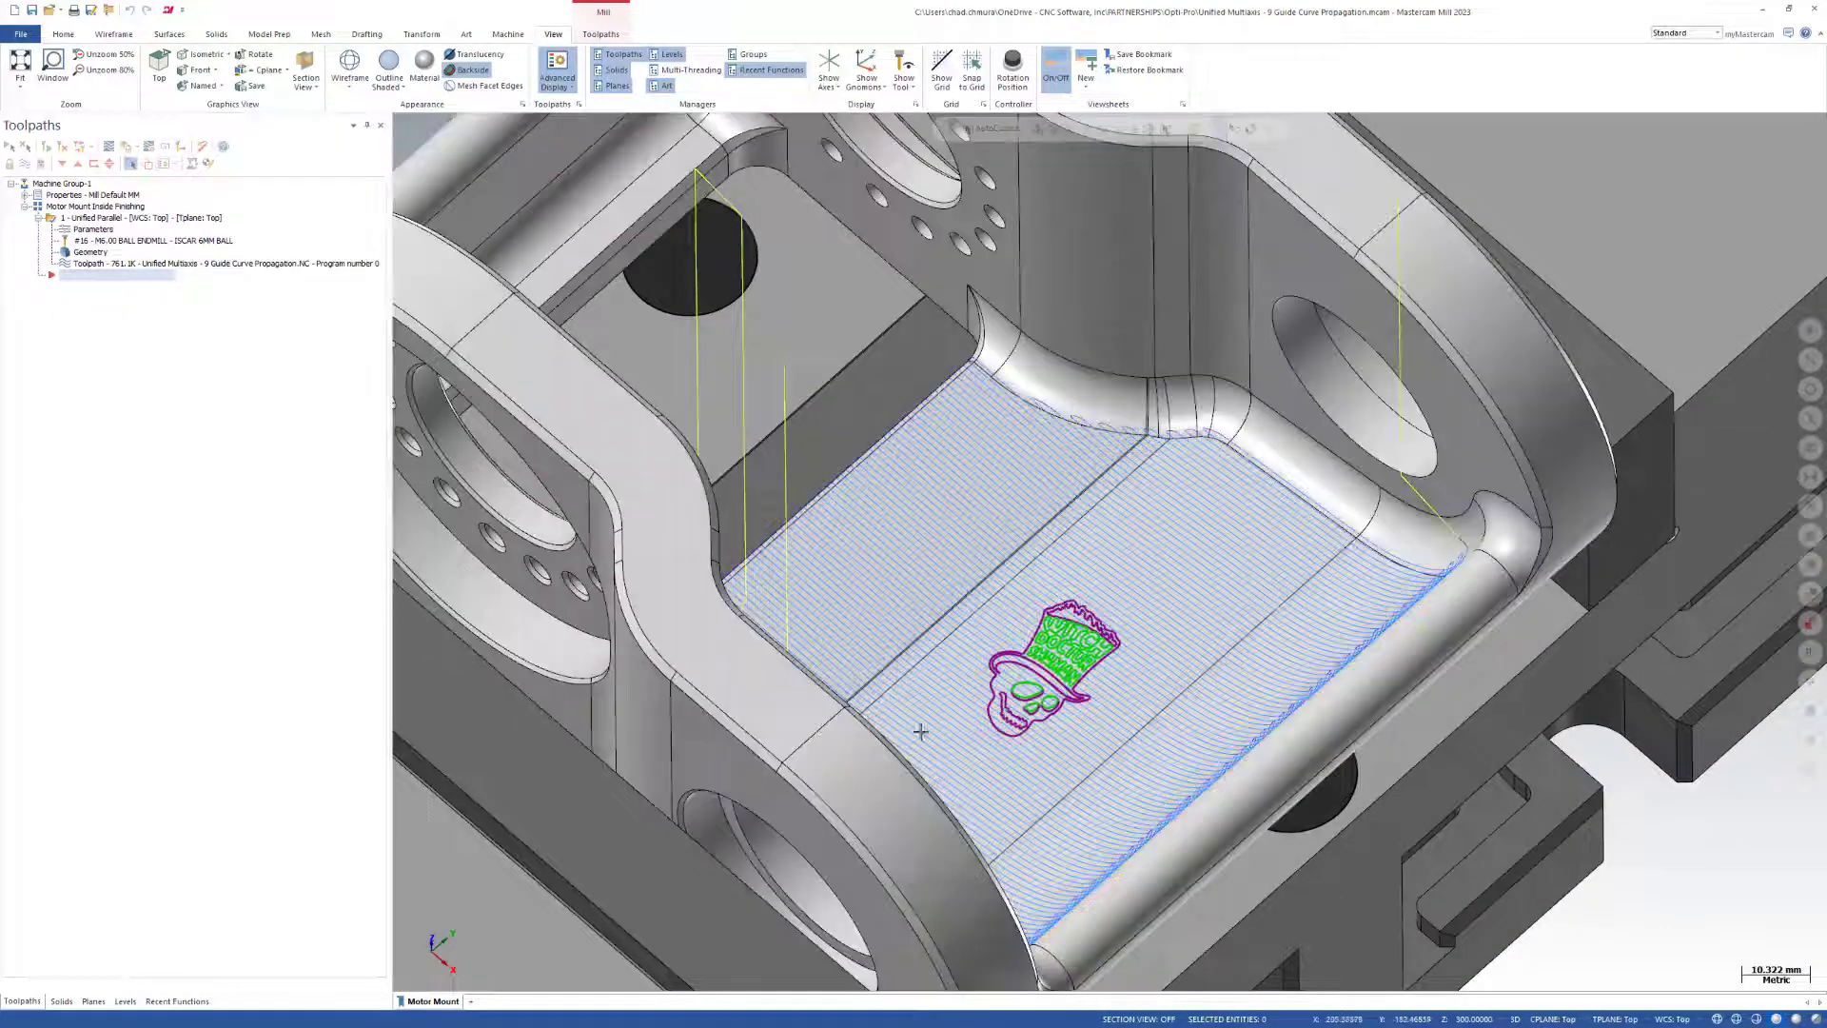
scroll(1084, 661, up, 1)
scroll(1083, 661, up, 1)
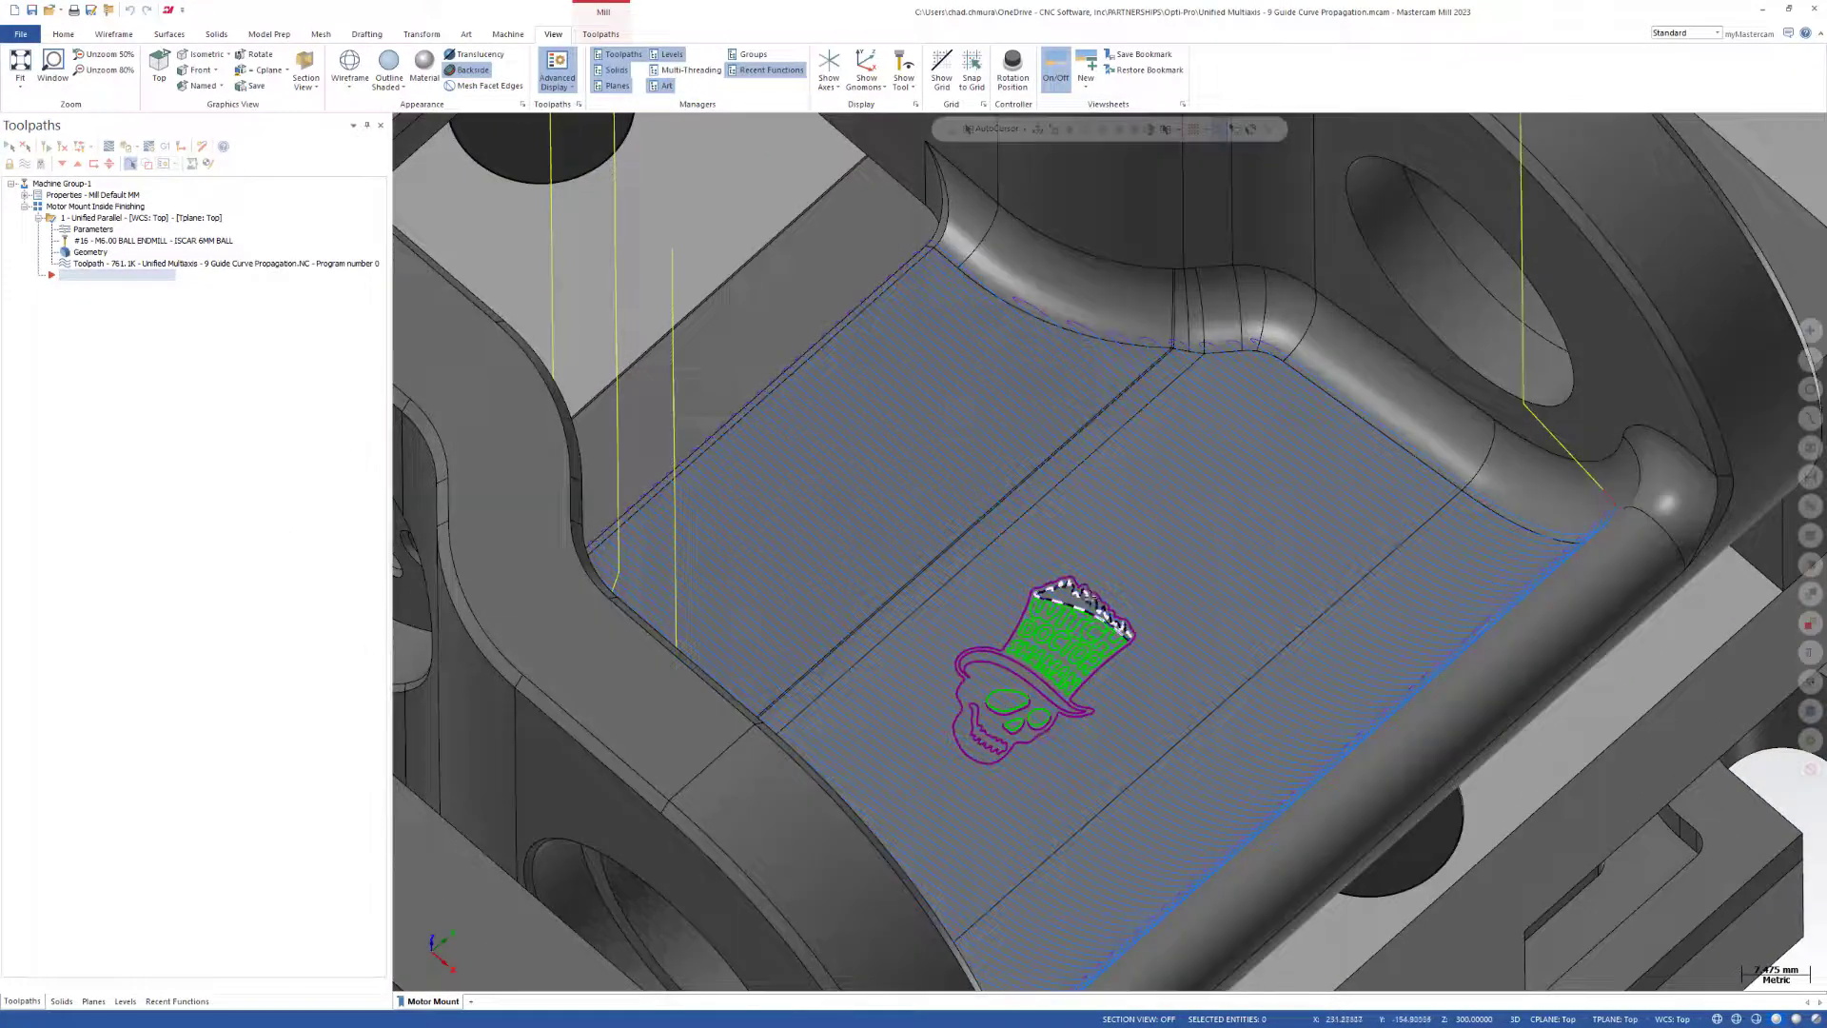
click(1030, 597)
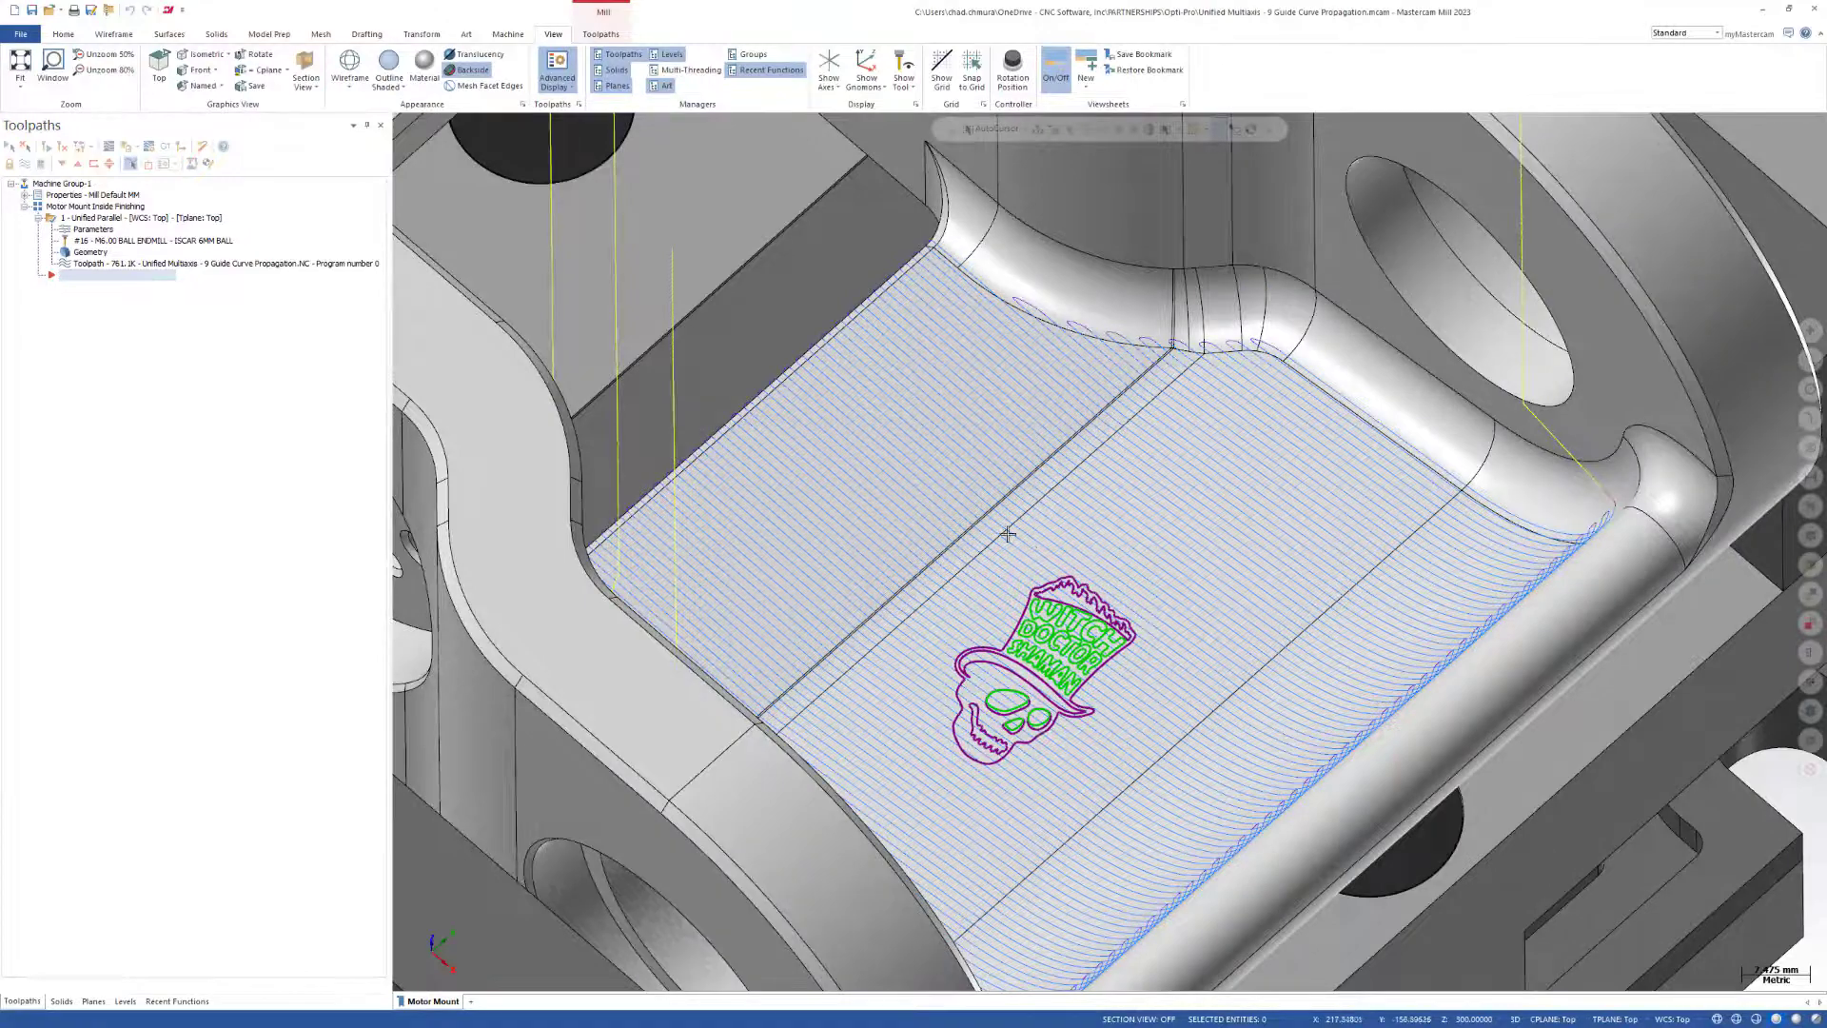
middle_drag(1028, 546, 936, 581)
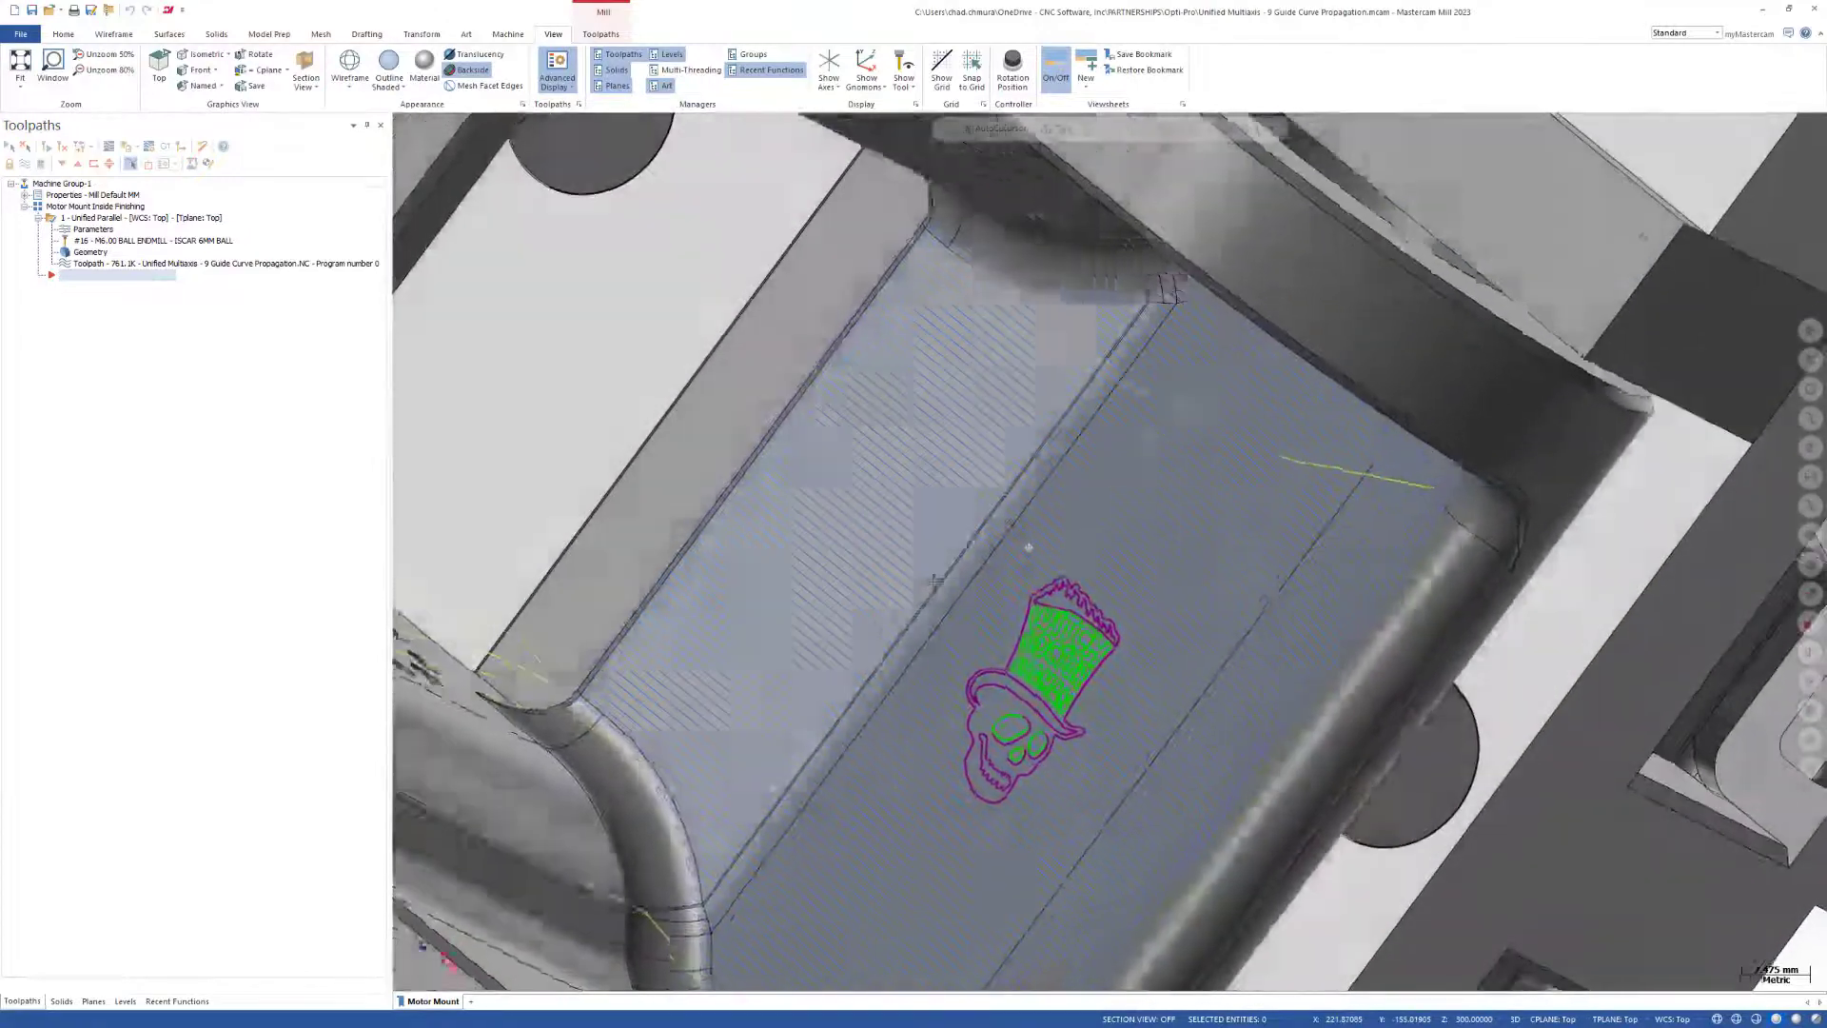
Replace the Plane pattern in the Unified Parallel toolpath's cut pattern with a Curve pattern.
click(95, 219)
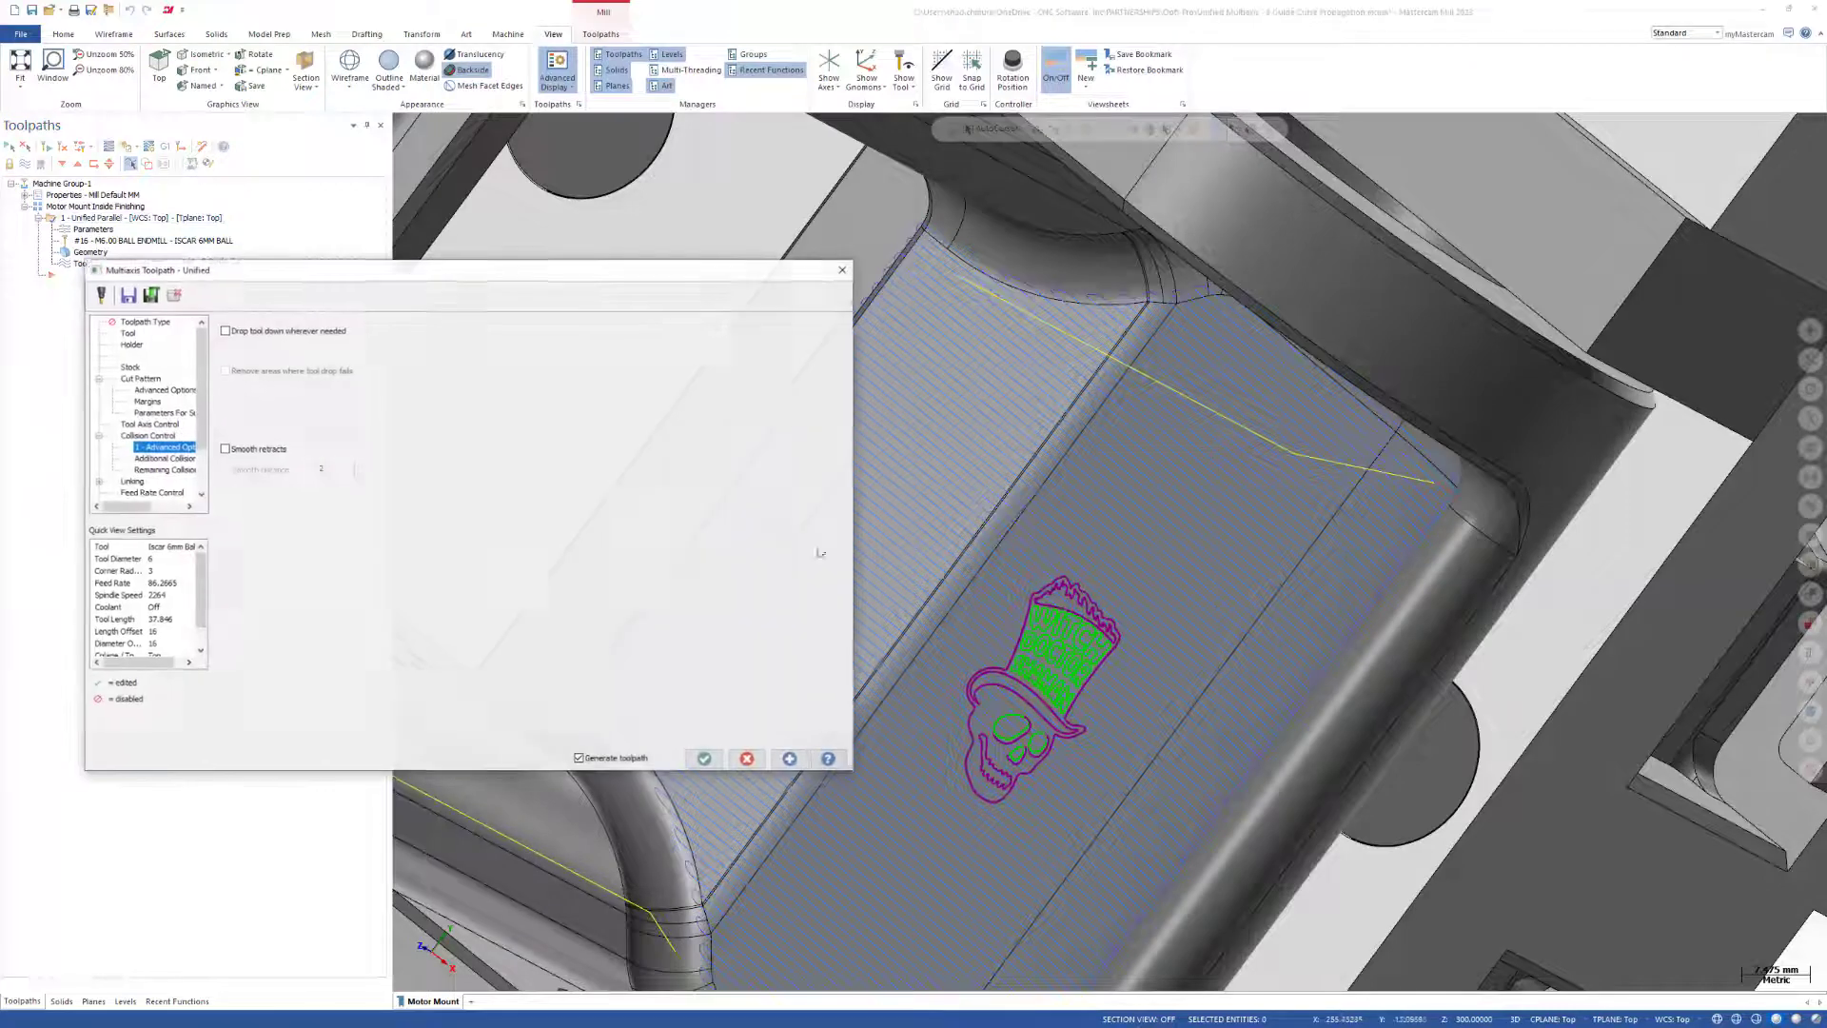
click(129, 380)
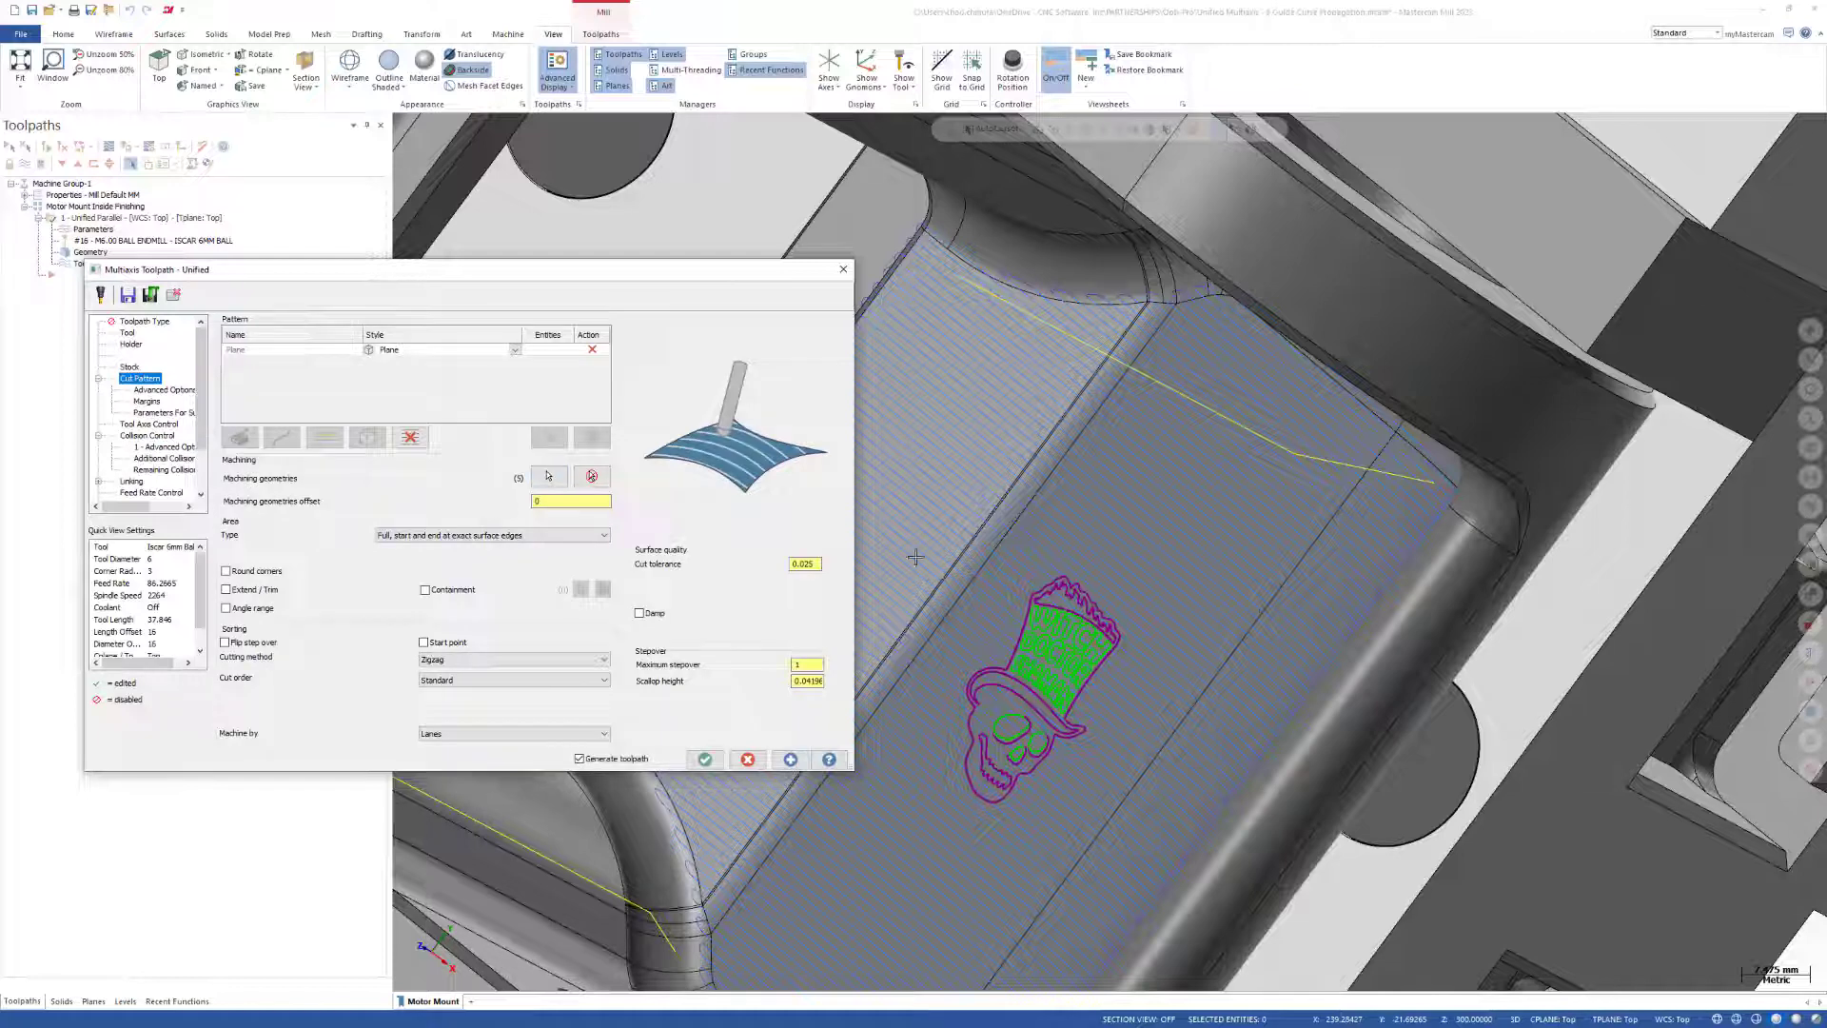
middle_drag(1038, 555, 1167, 535)
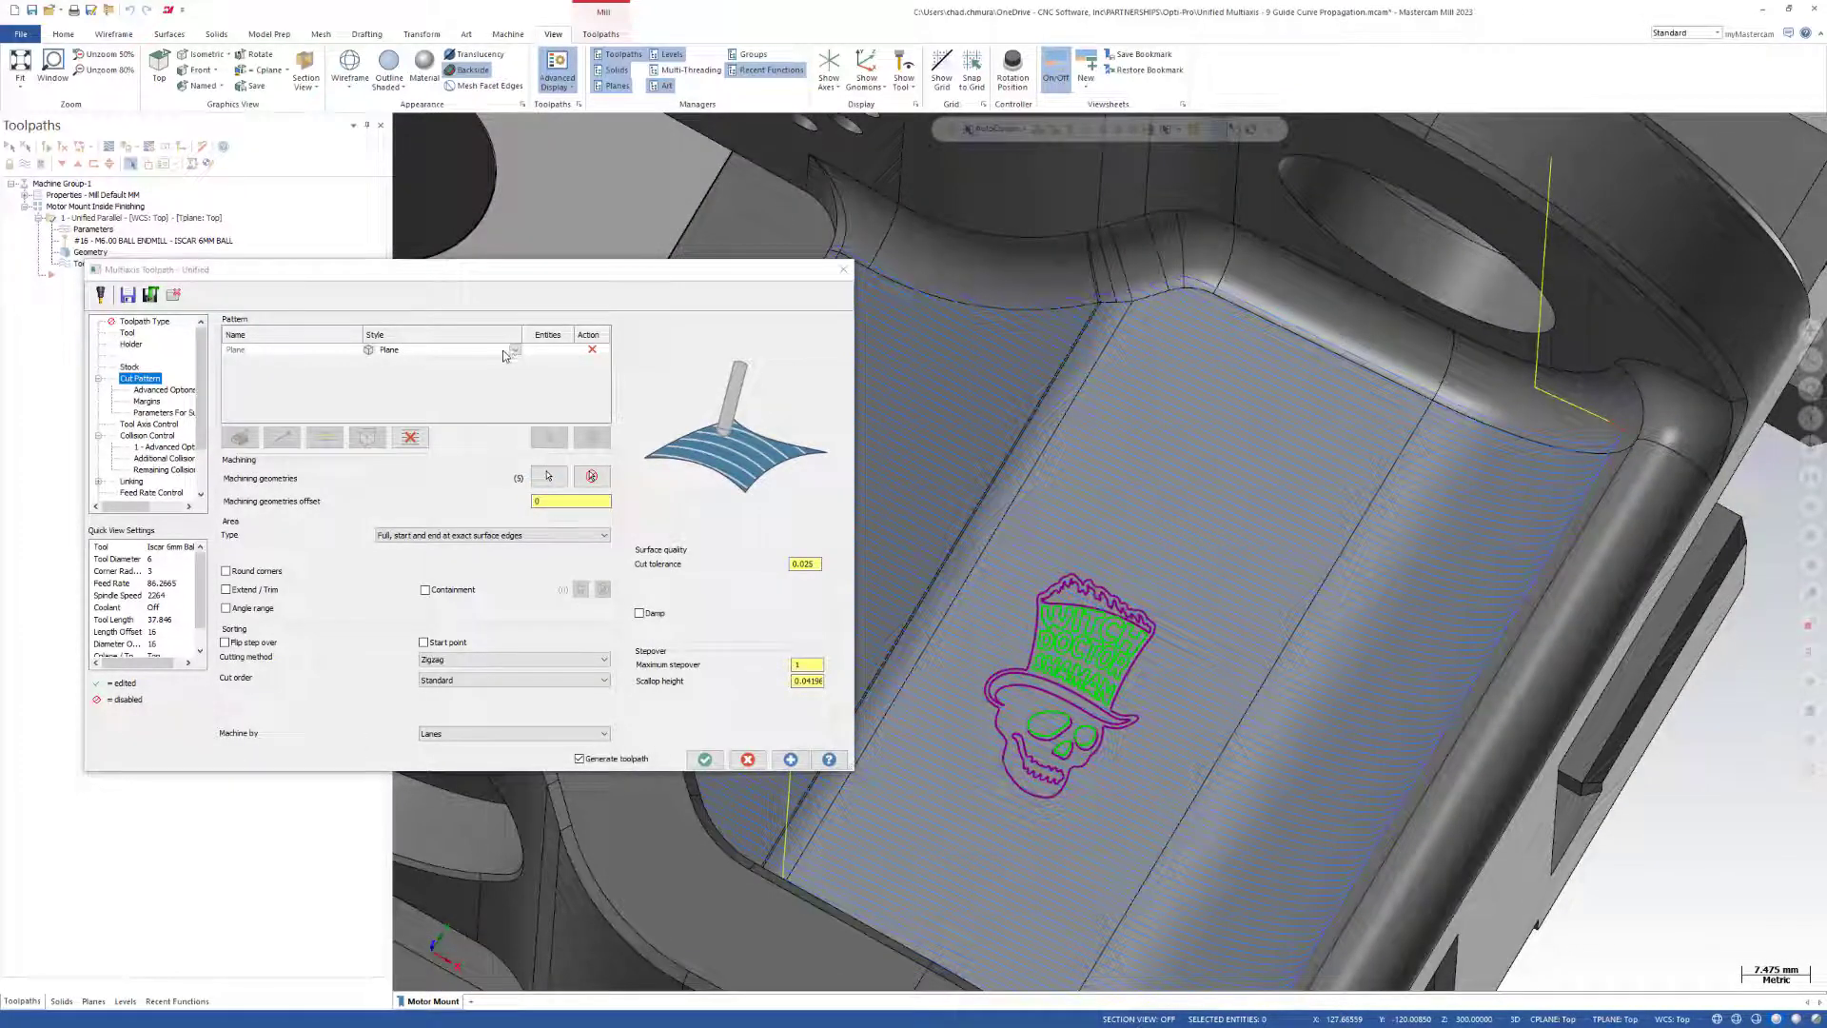
click(411, 437)
click(279, 440)
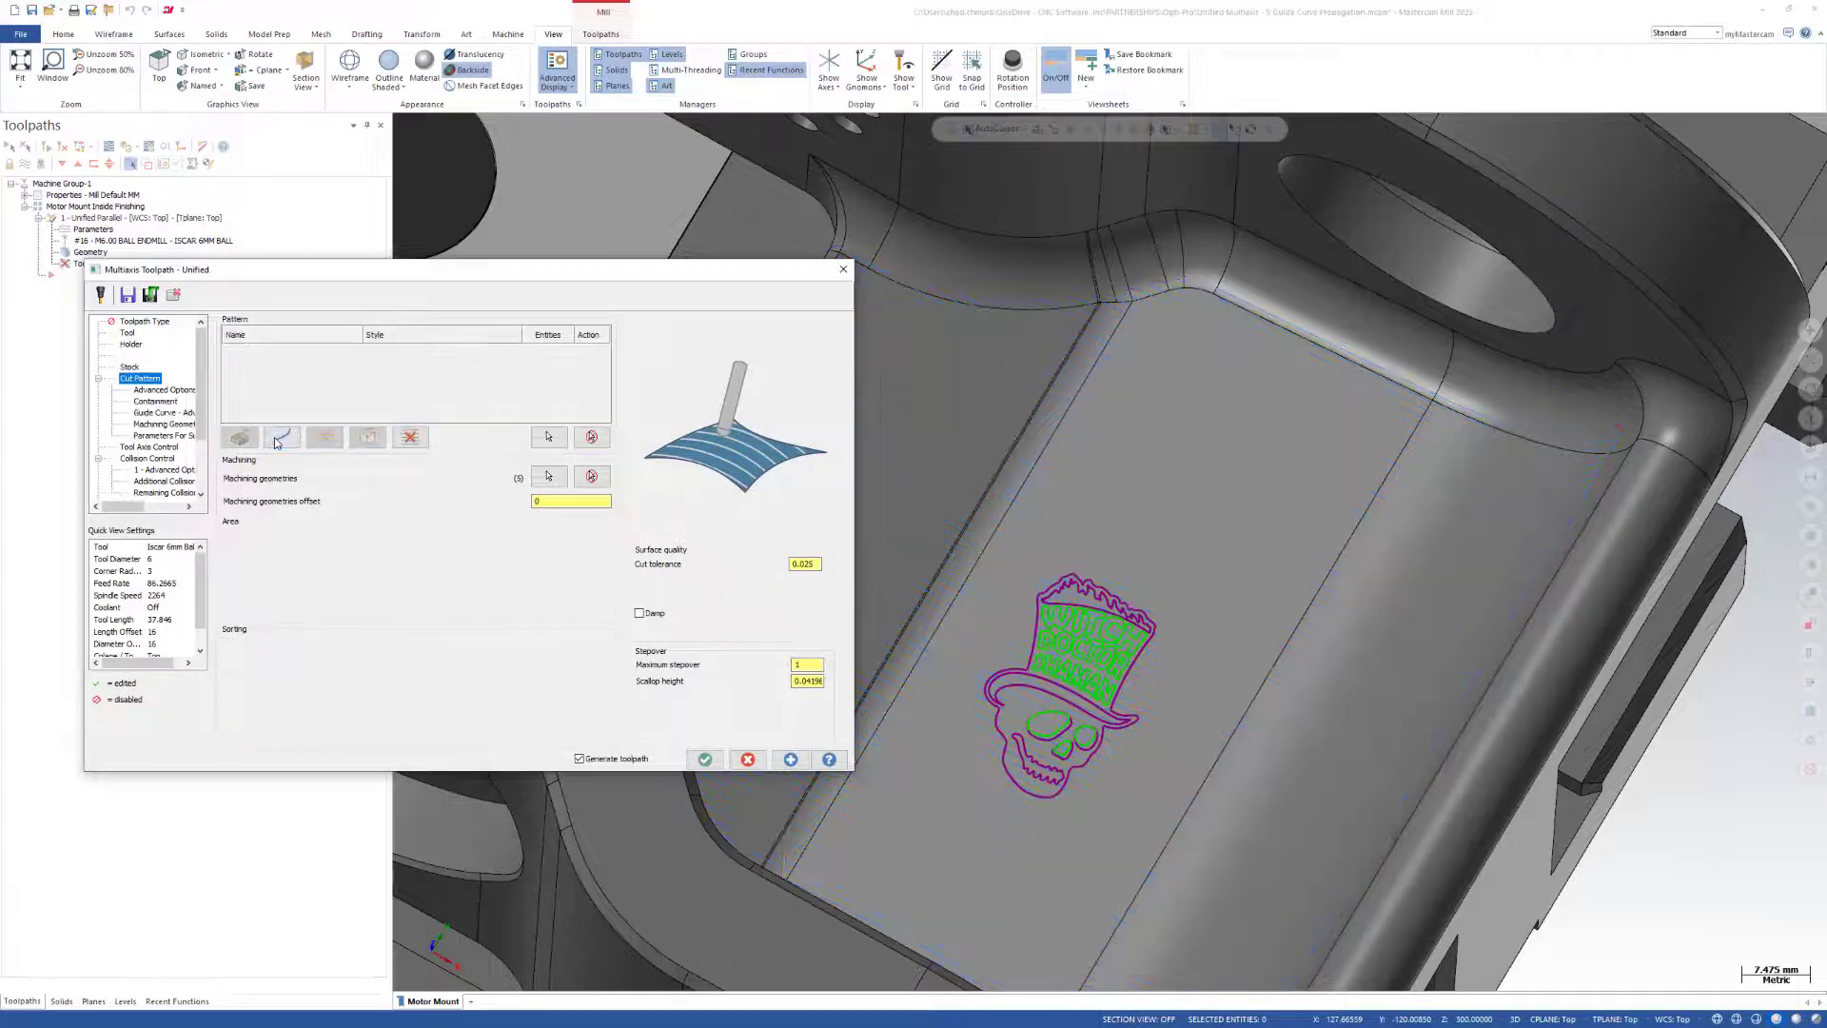
Chain the outer outline of the skull logo as the guide curve in 3D wireframe mode and regenerate the toolpath.
click(549, 437)
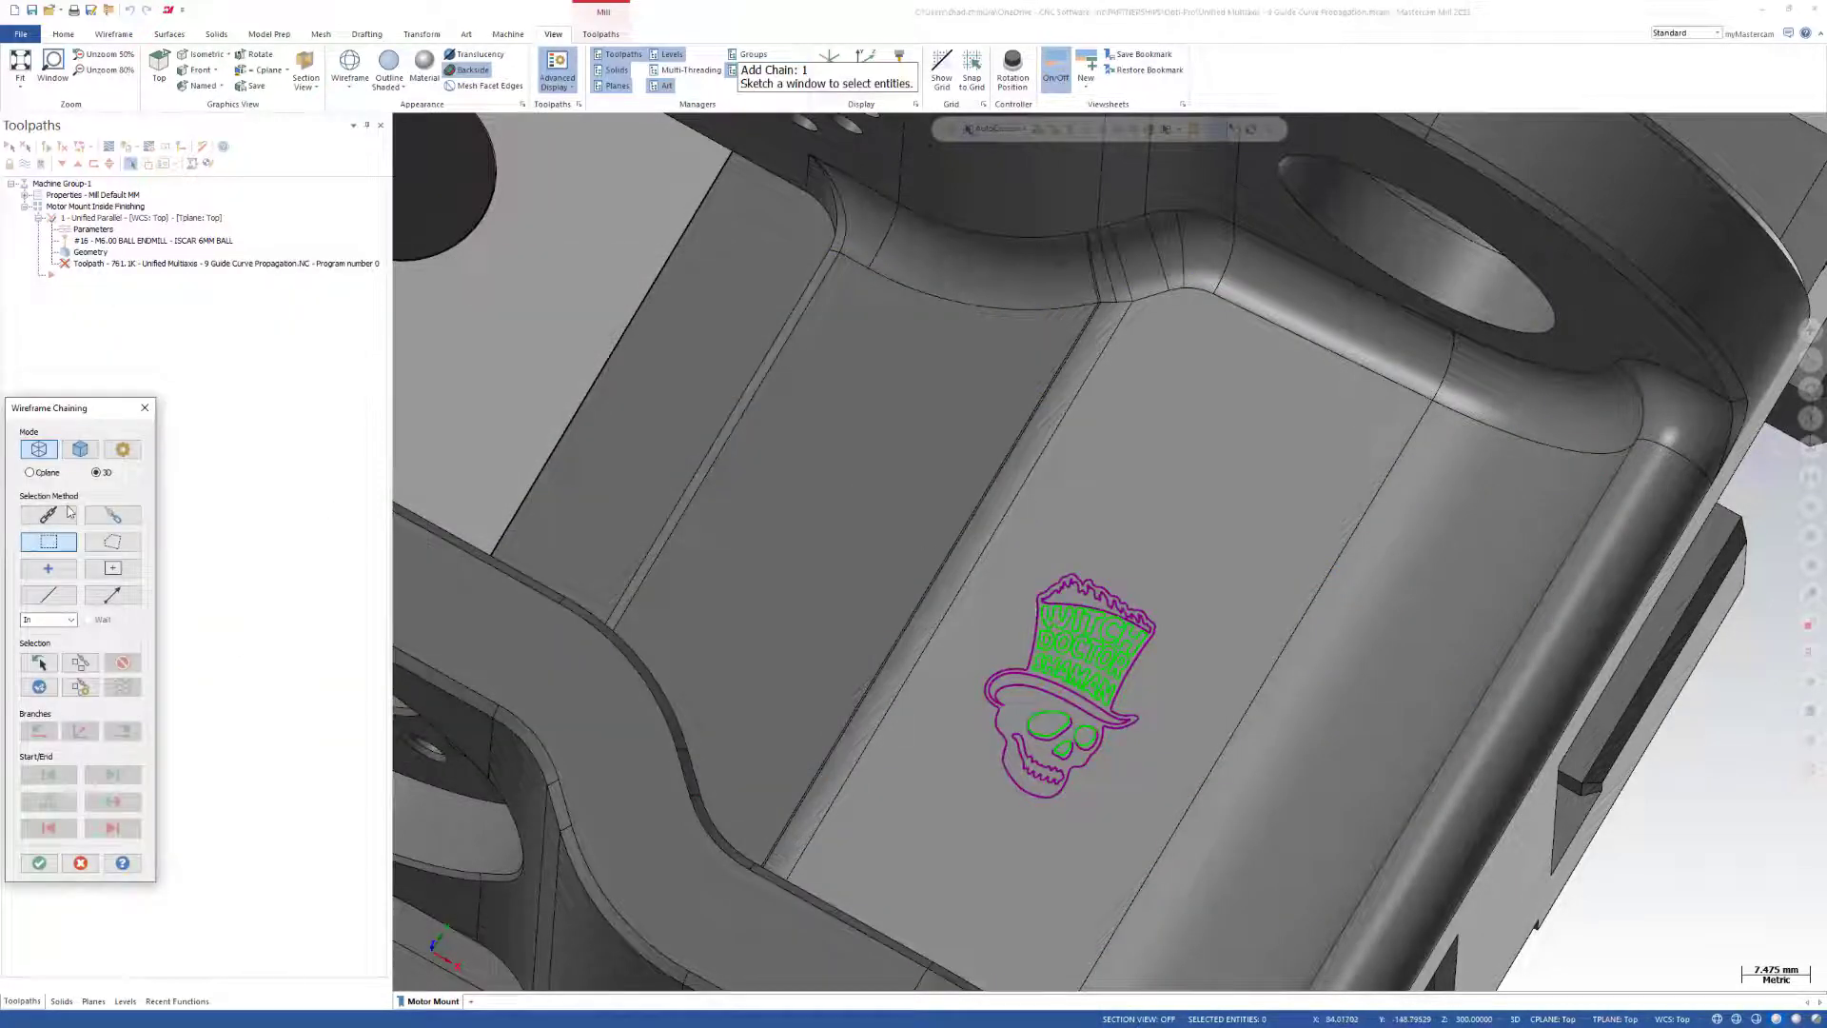
click(67, 513)
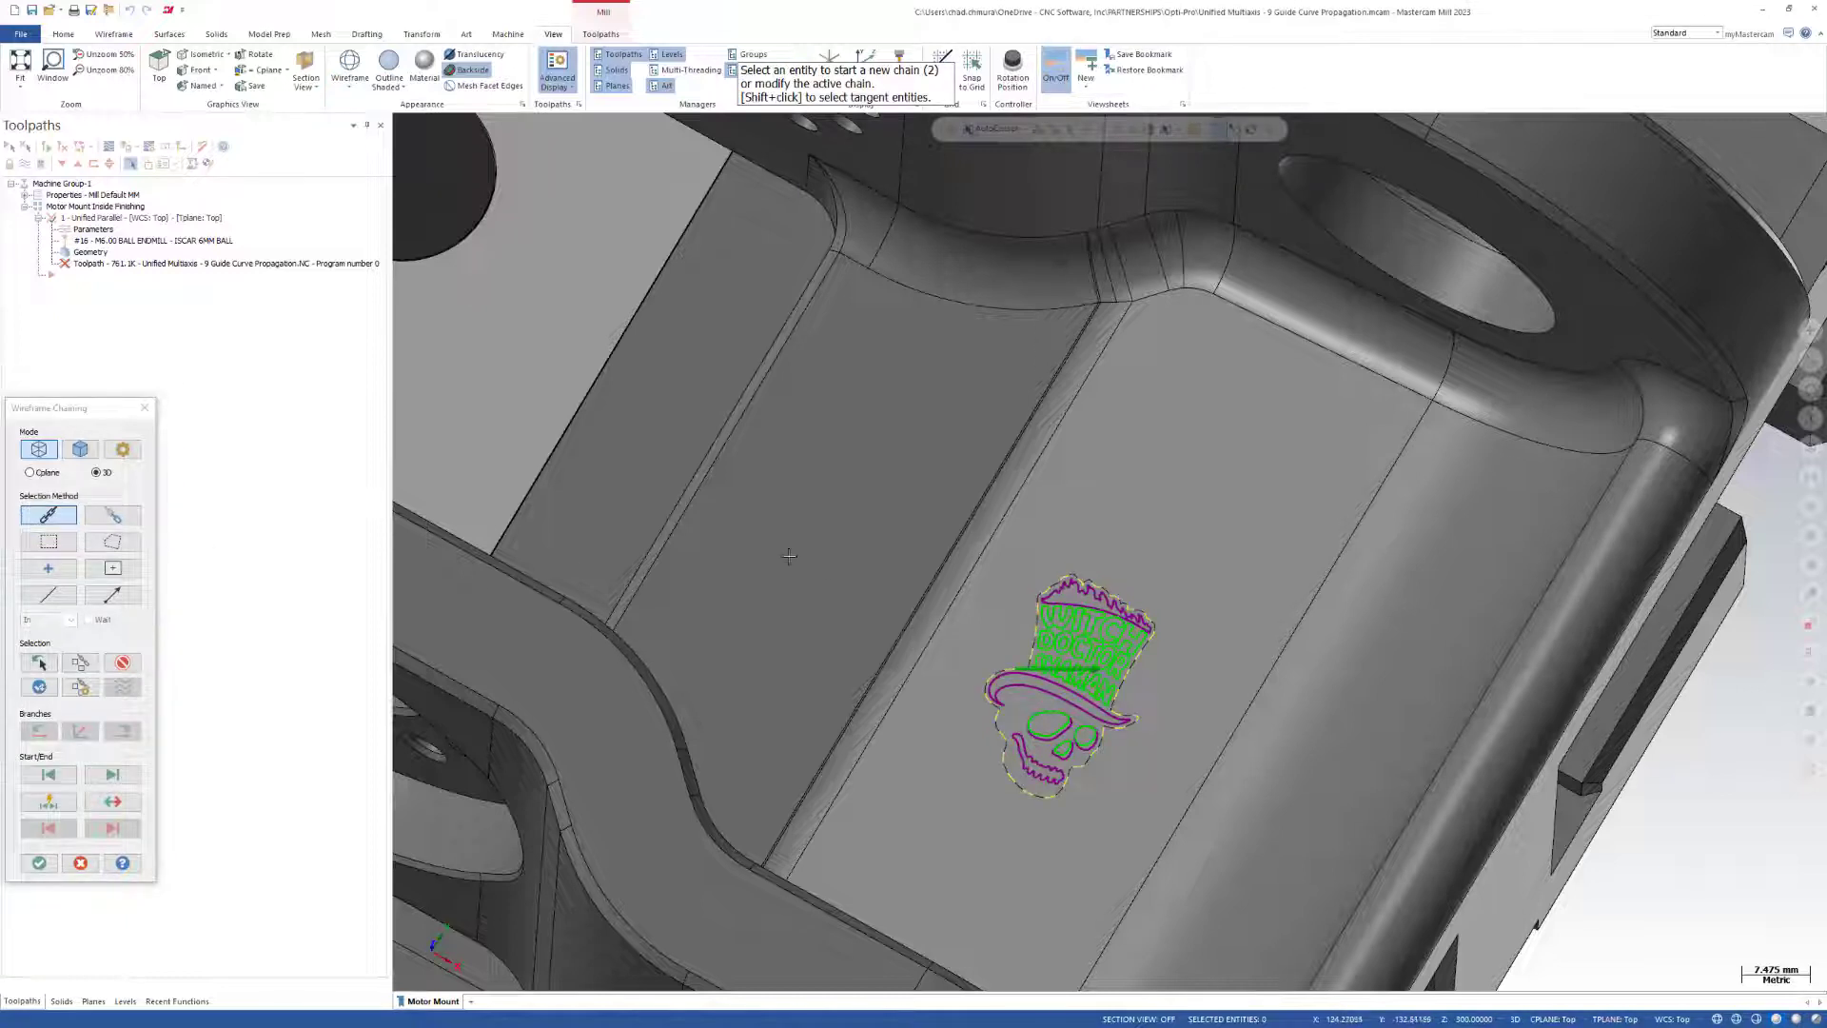
key(Return)
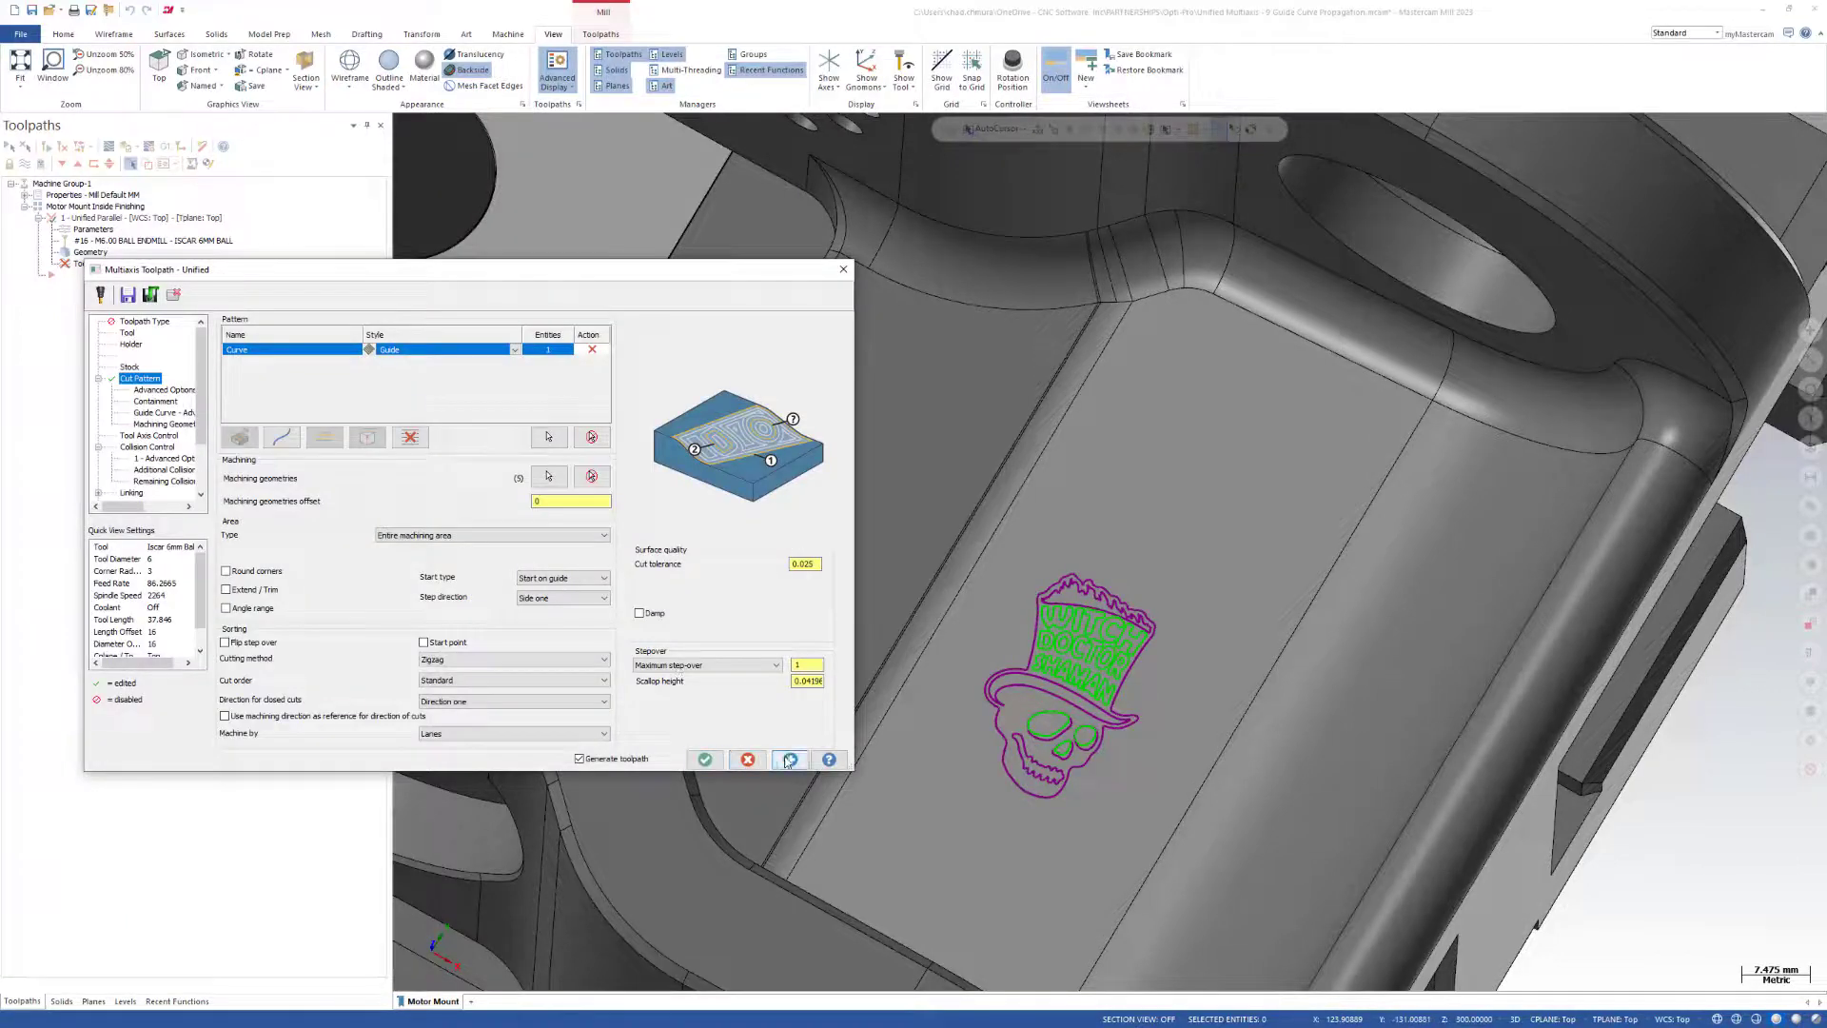
click(704, 758)
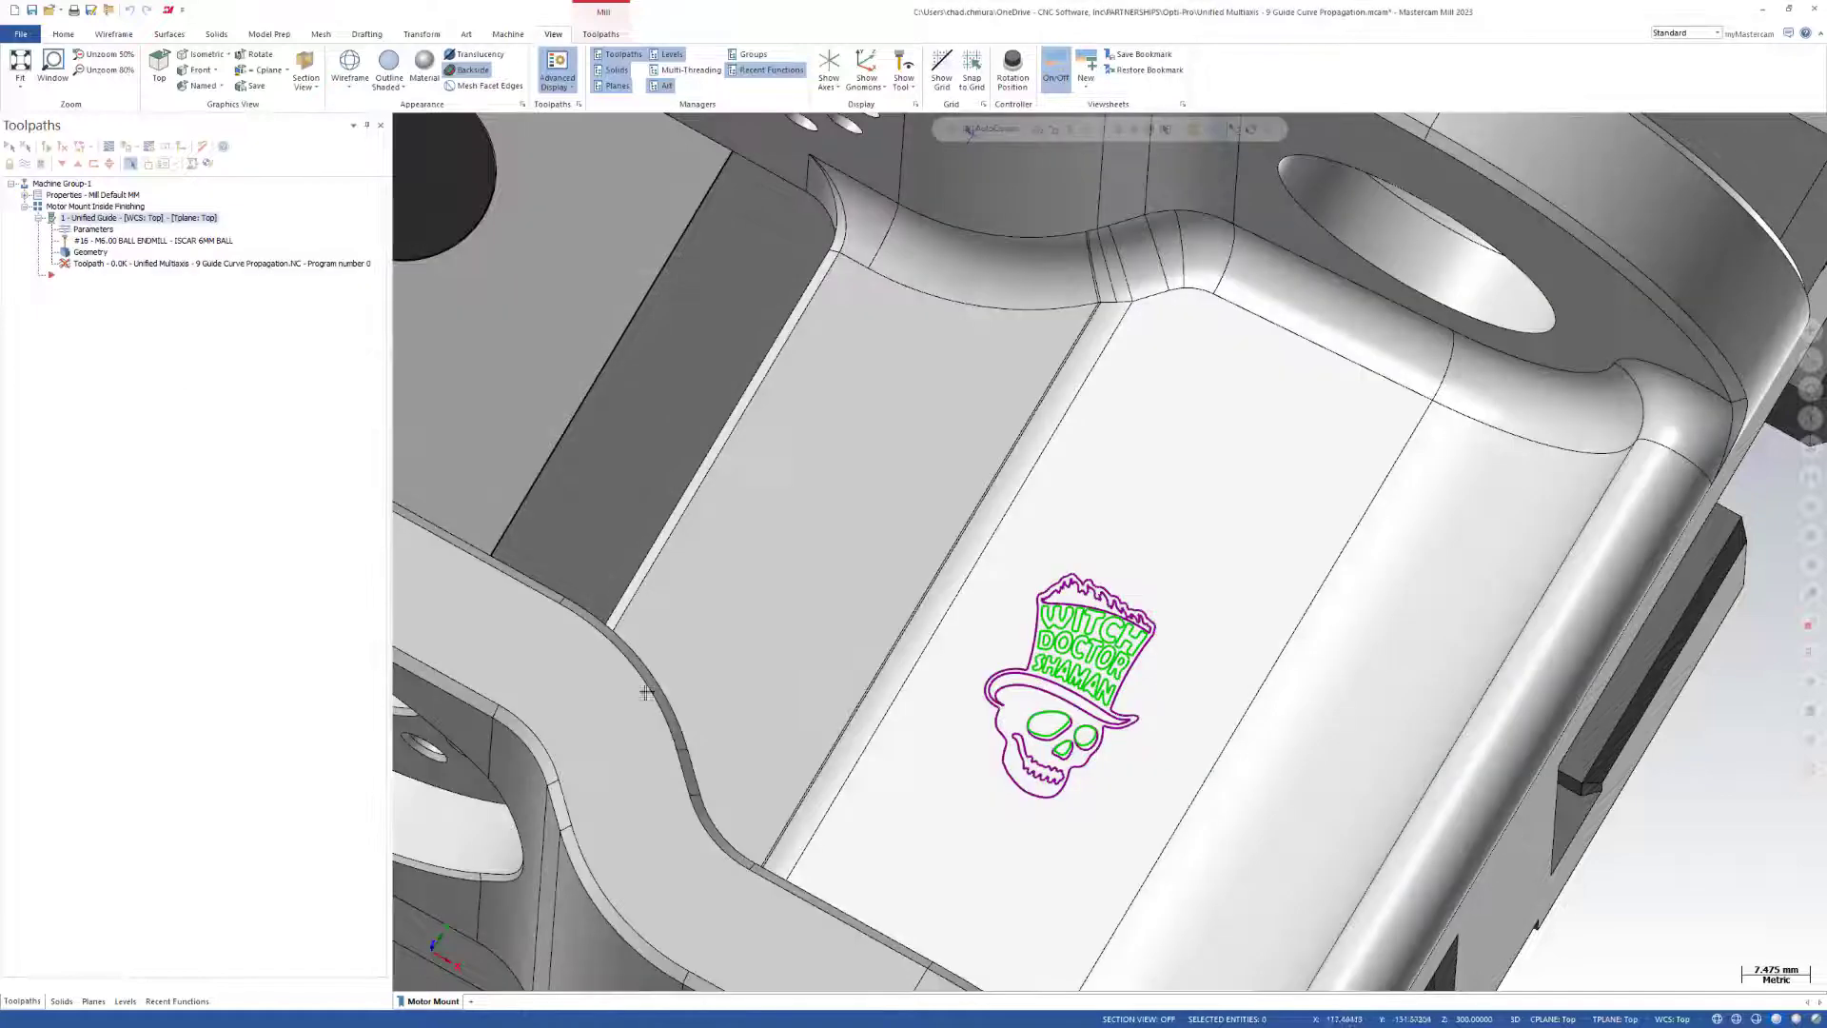
Backplot the guide-curve toolpath partway, examine how its passes spread around the skull logo, and close the backplot.
scroll(824, 625, down, 5)
middle_drag(940, 632, 819, 518)
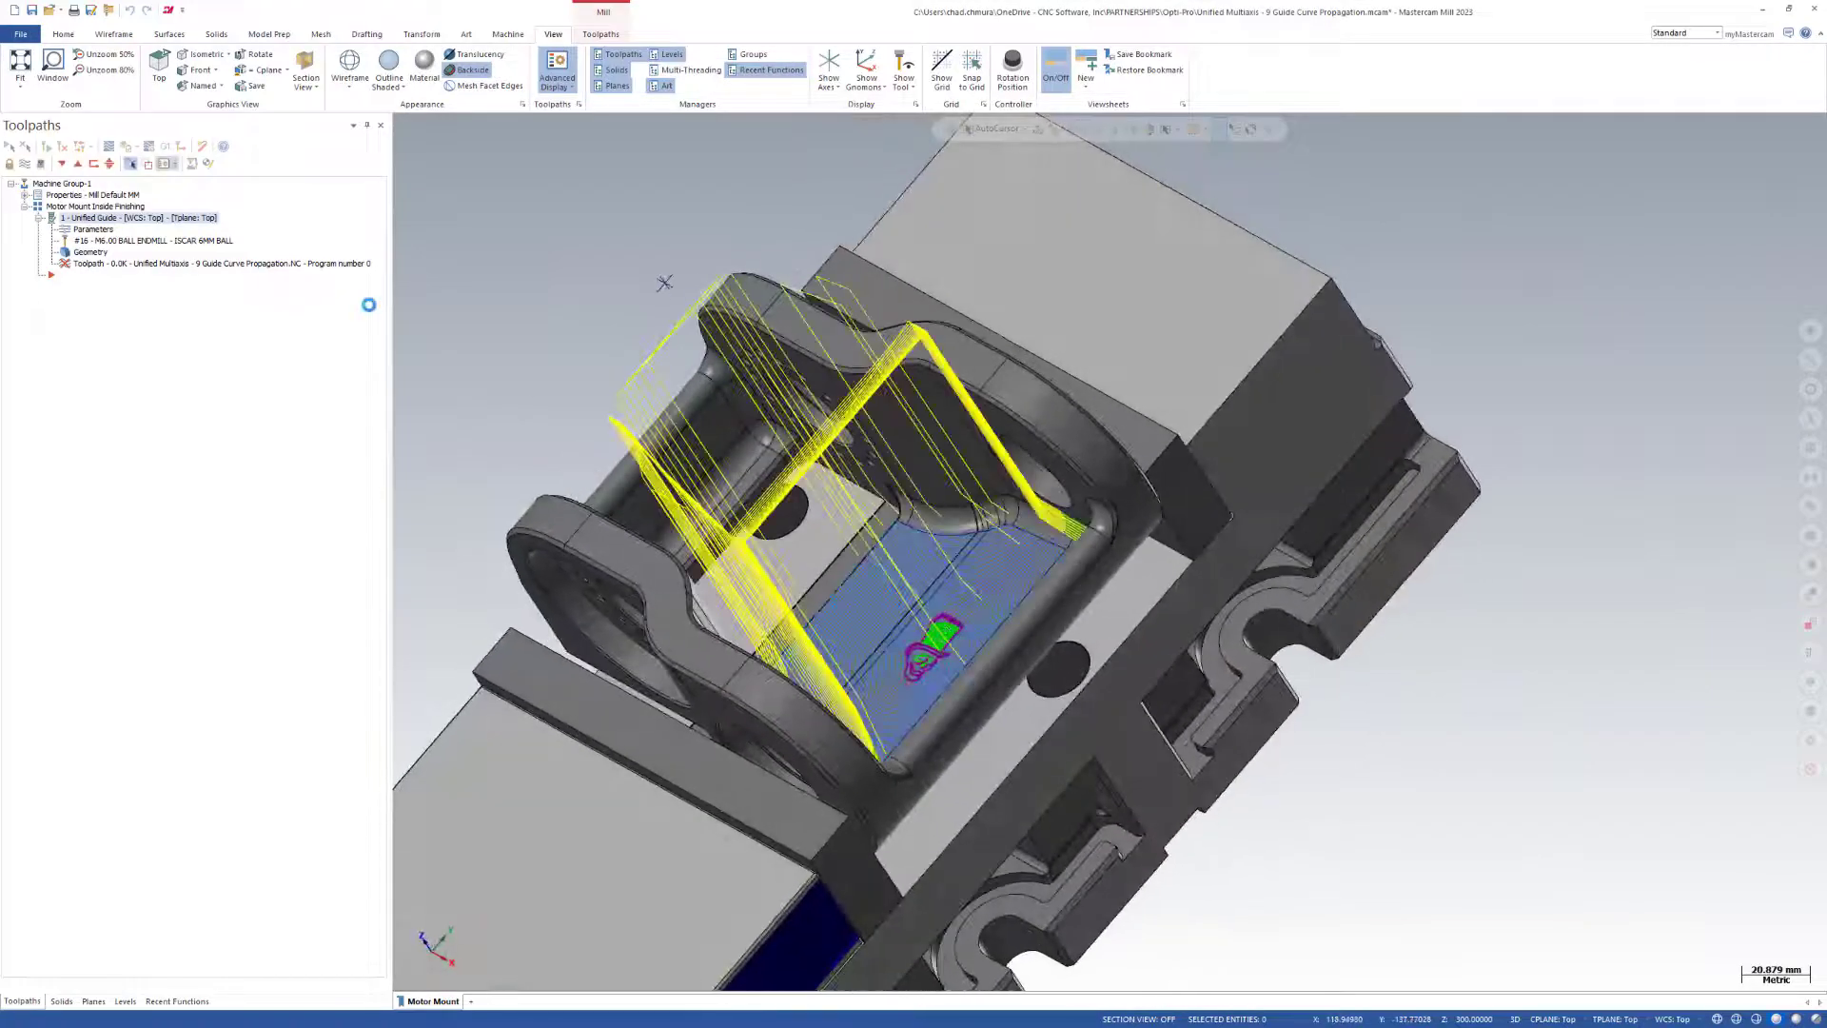
click(108, 147)
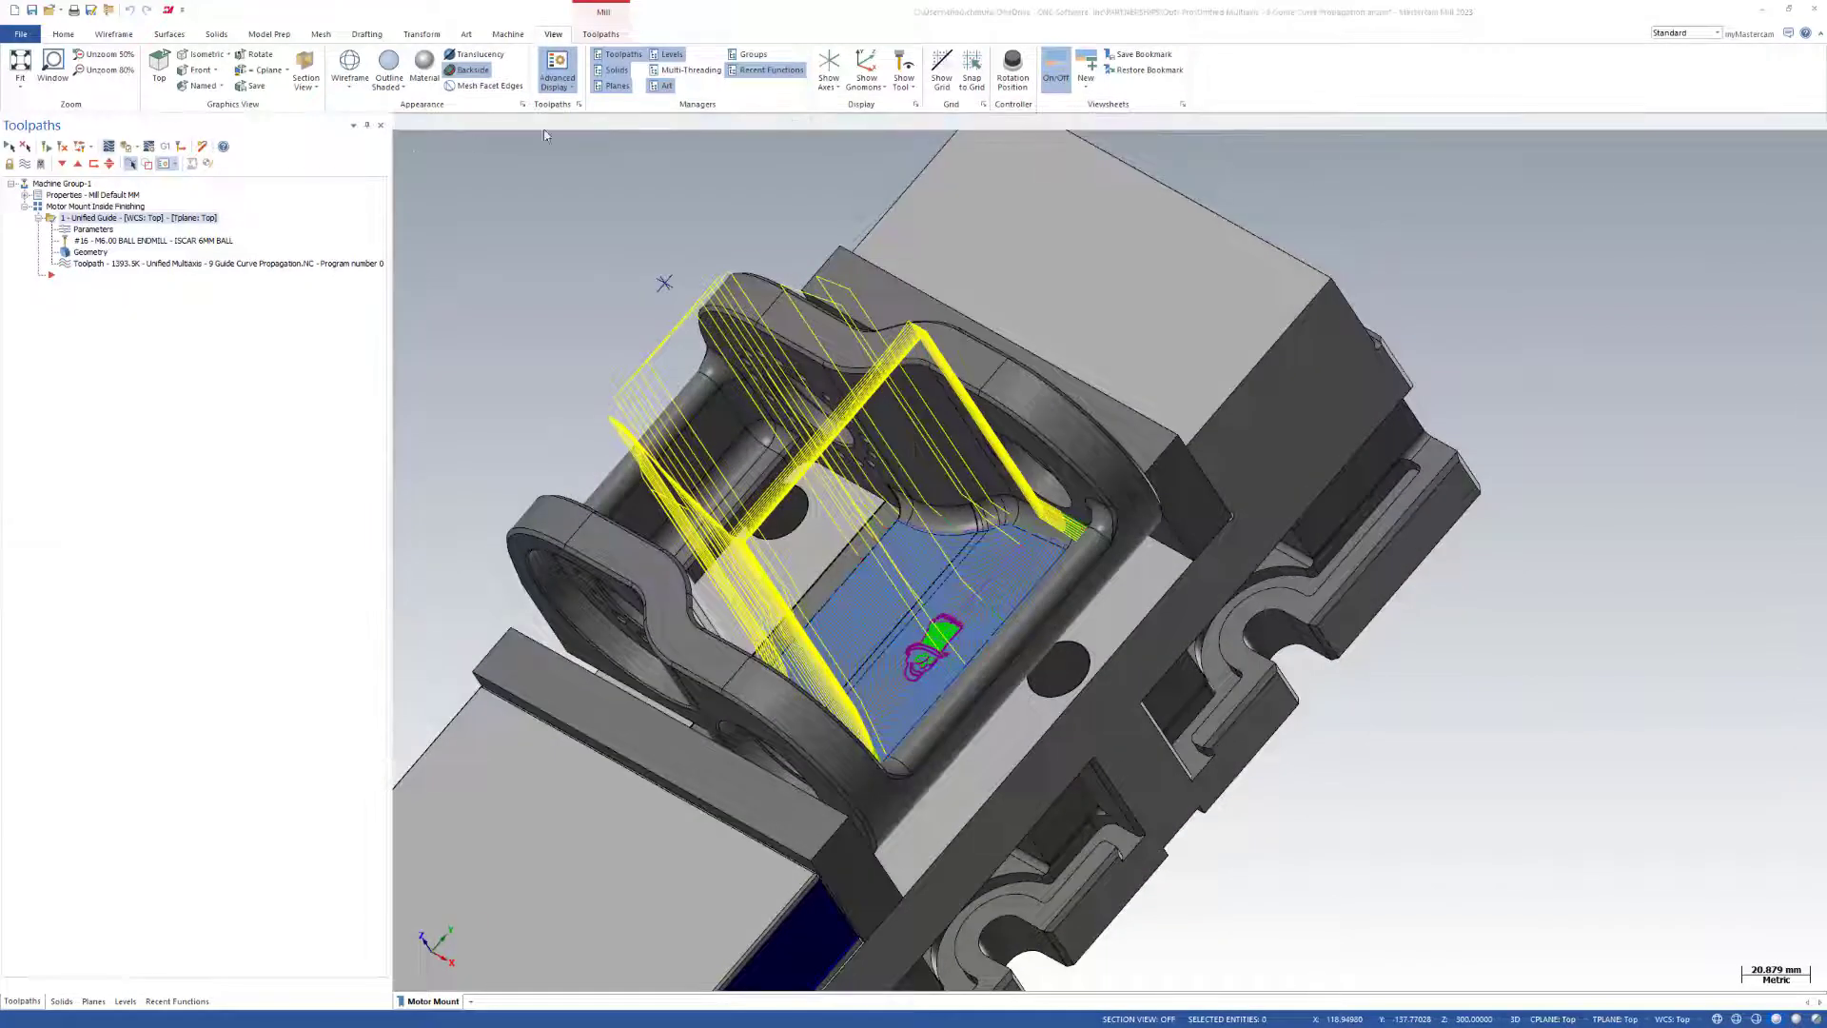
drag(591, 130, 901, 181)
scroll(897, 638, up, 6)
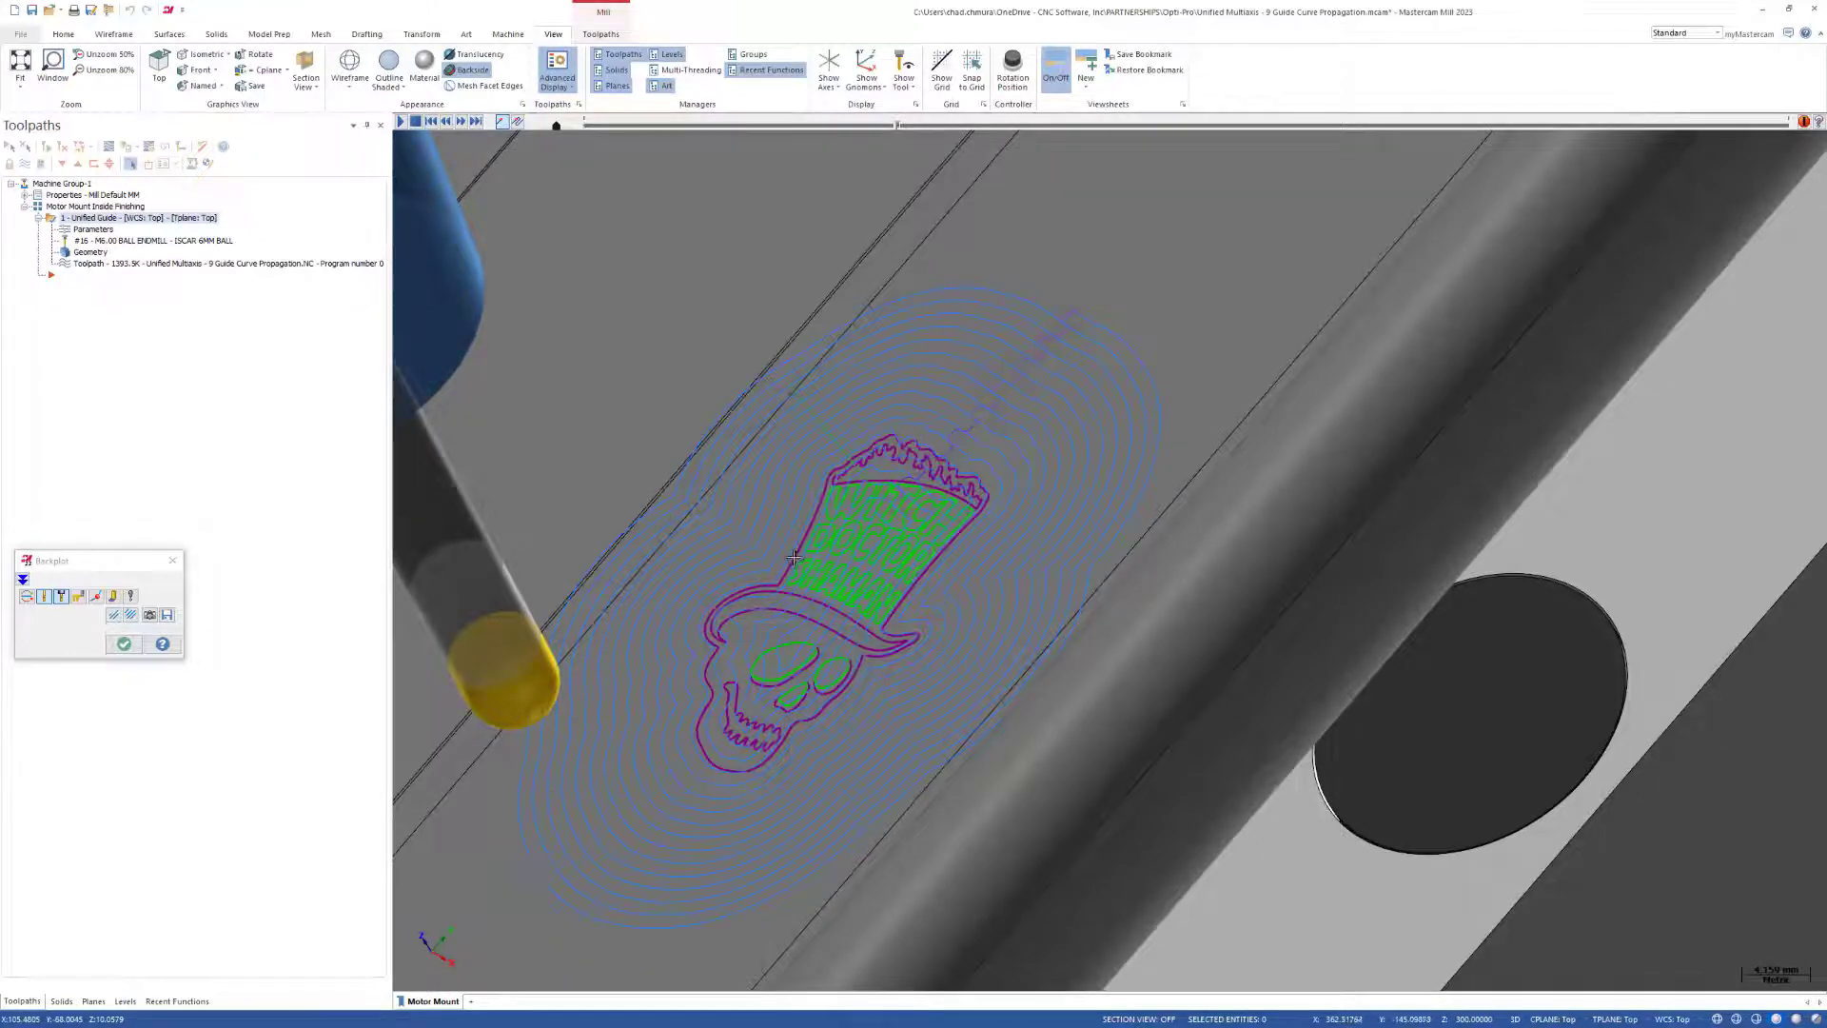
scroll(794, 557, down, 3)
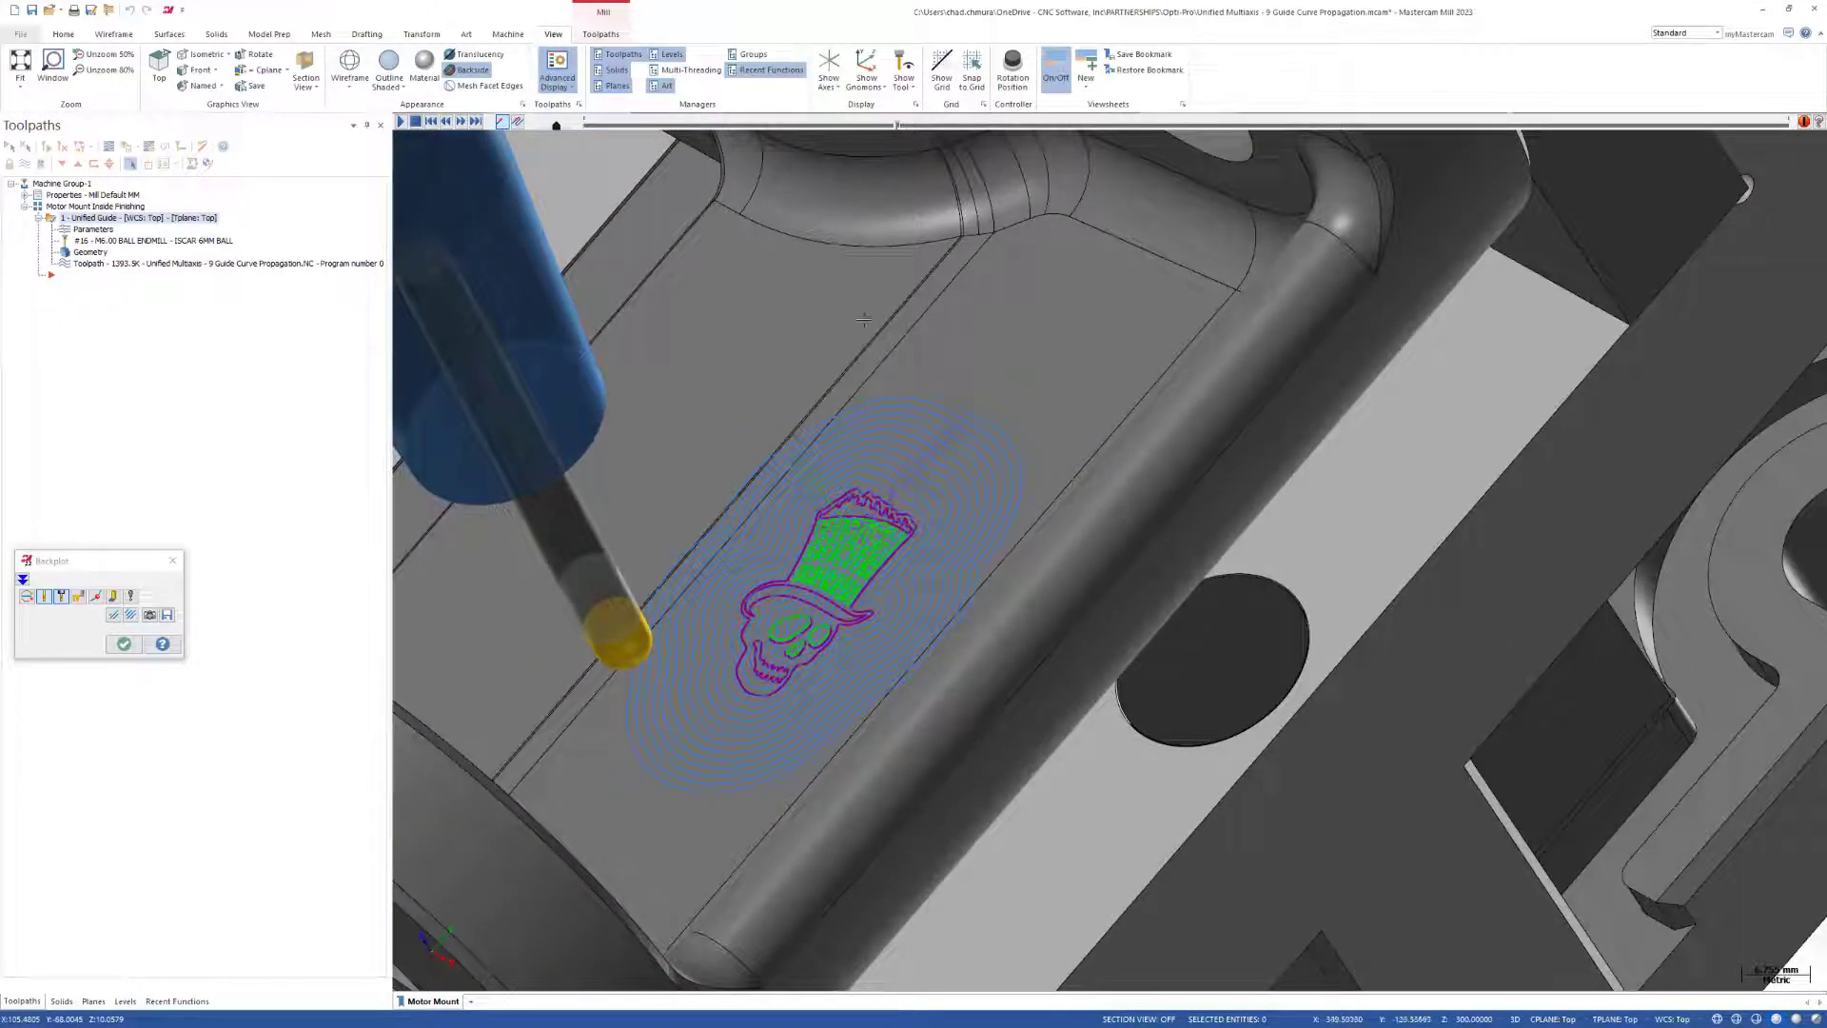
drag(902, 130, 1209, 132)
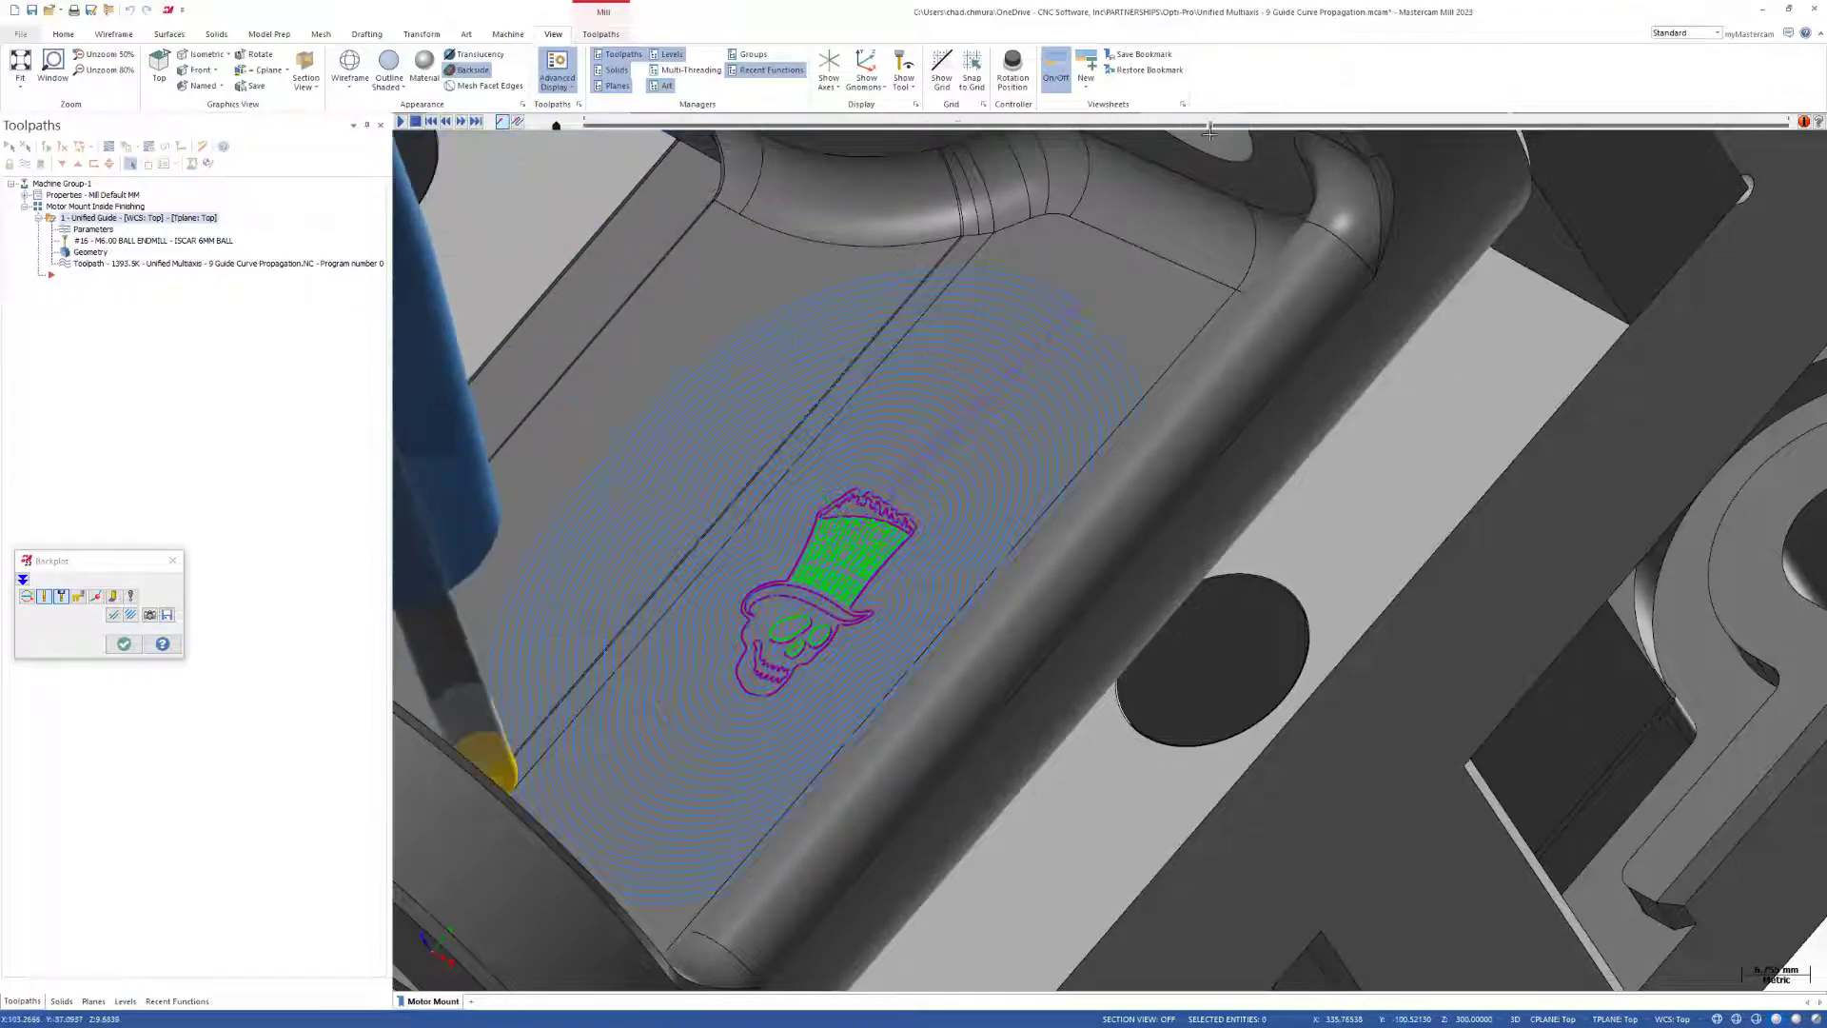
scroll(863, 514, down, 3)
mouse_move(863, 514)
middle_down()
mouse_move(894, 645)
mouse_move(858, 667)
mouse_move(816, 617)
mouse_move(863, 554)
middle_up()
scroll(815, 617, up, 3)
scroll(864, 554, down, 2)
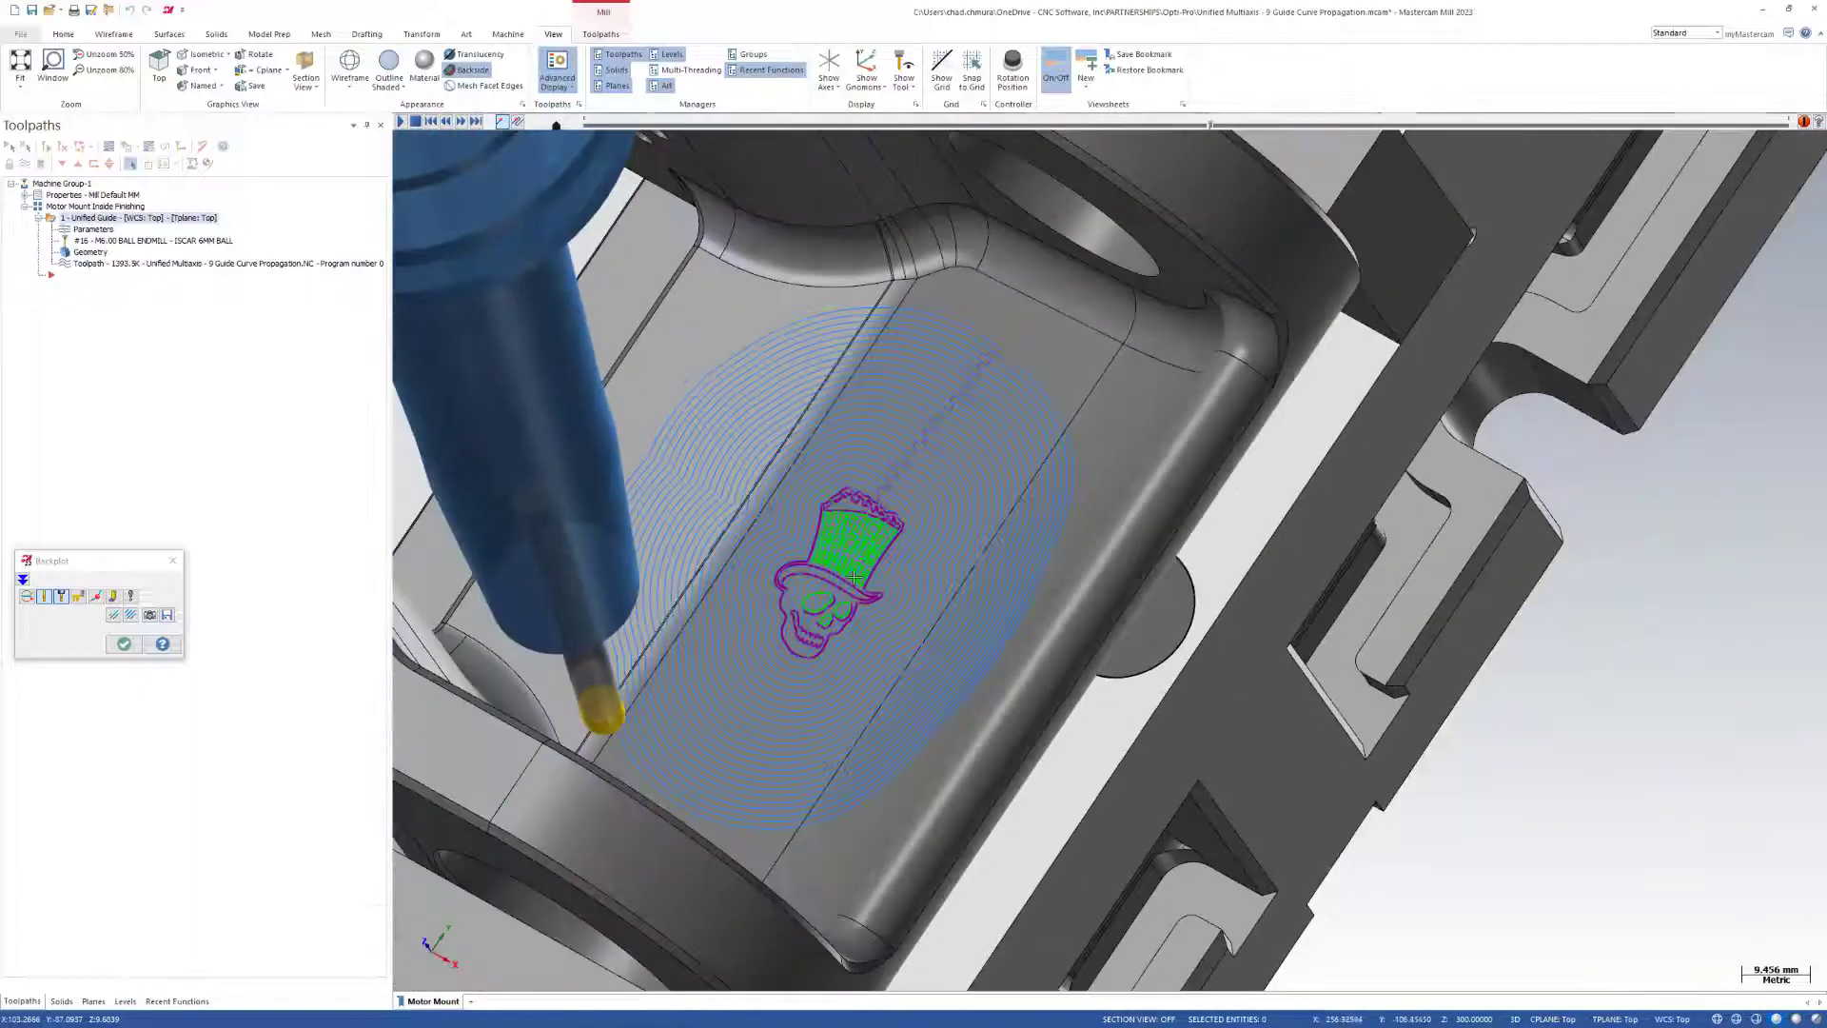
click(125, 646)
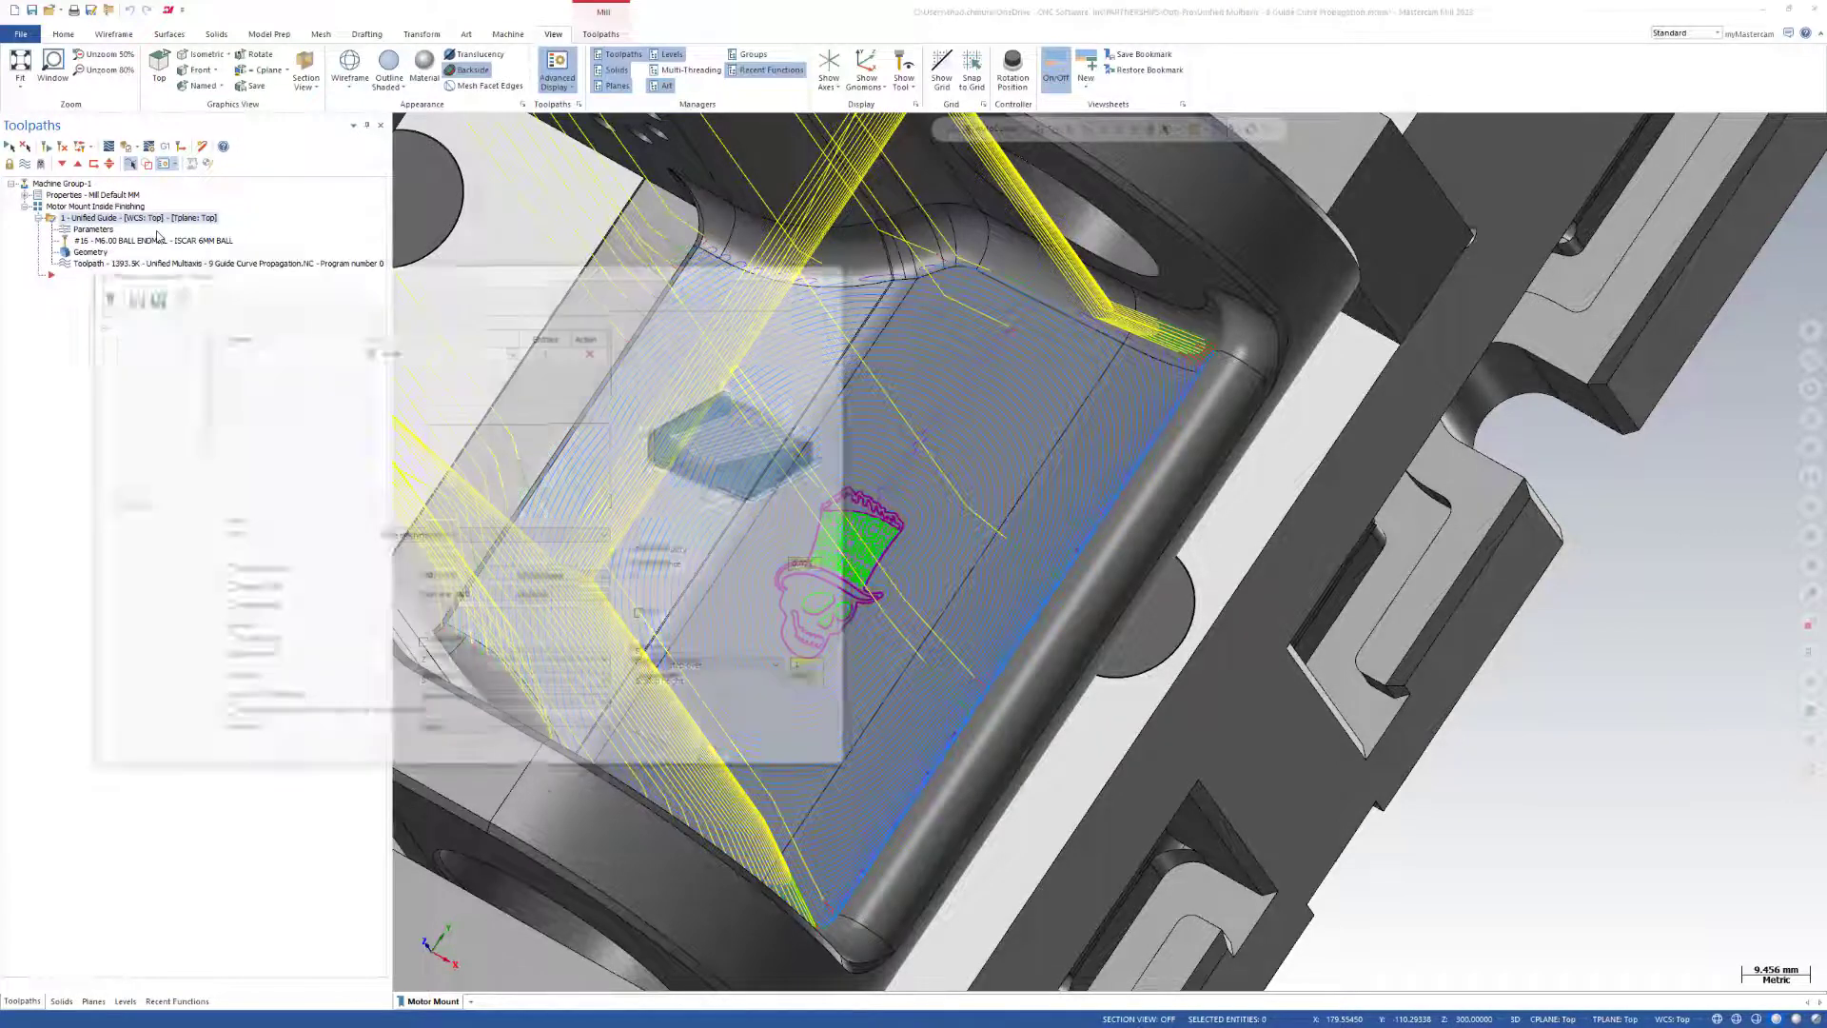
Set the guide curve's propagation direction to Left in the advanced options and regenerate the Unified Guide toolpath.
click(175, 414)
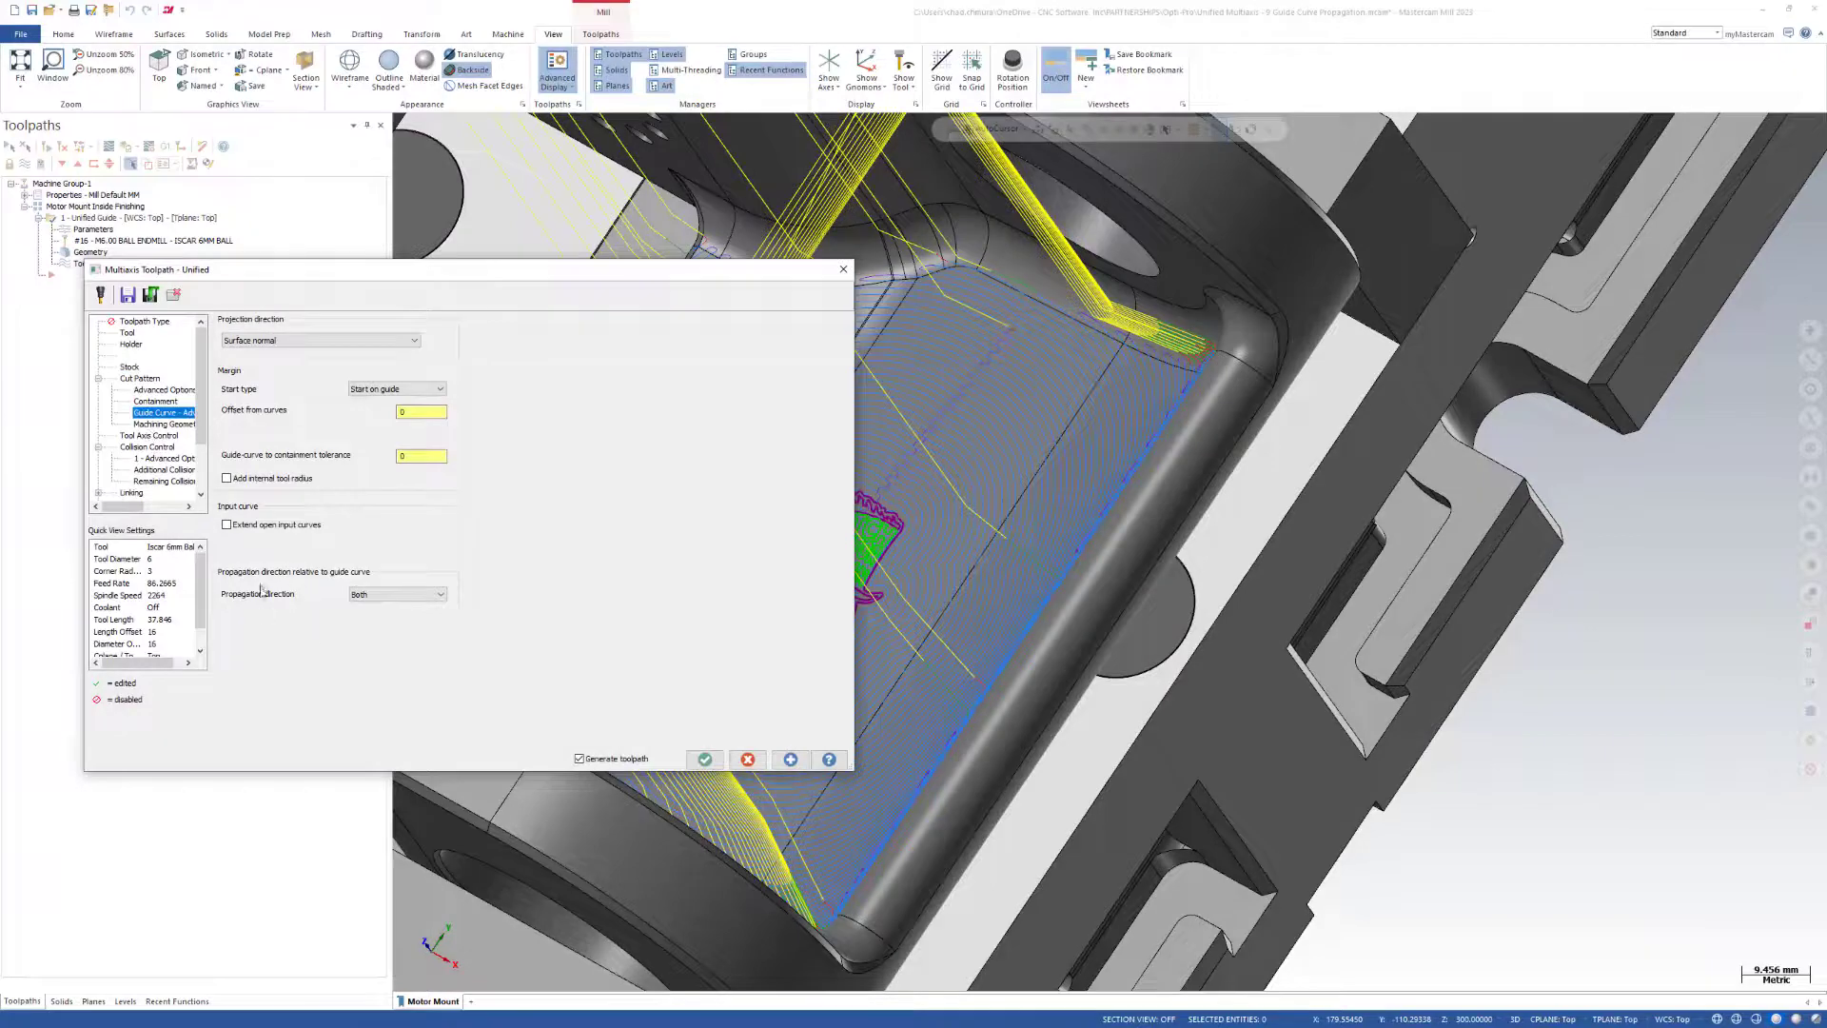
click(400, 595)
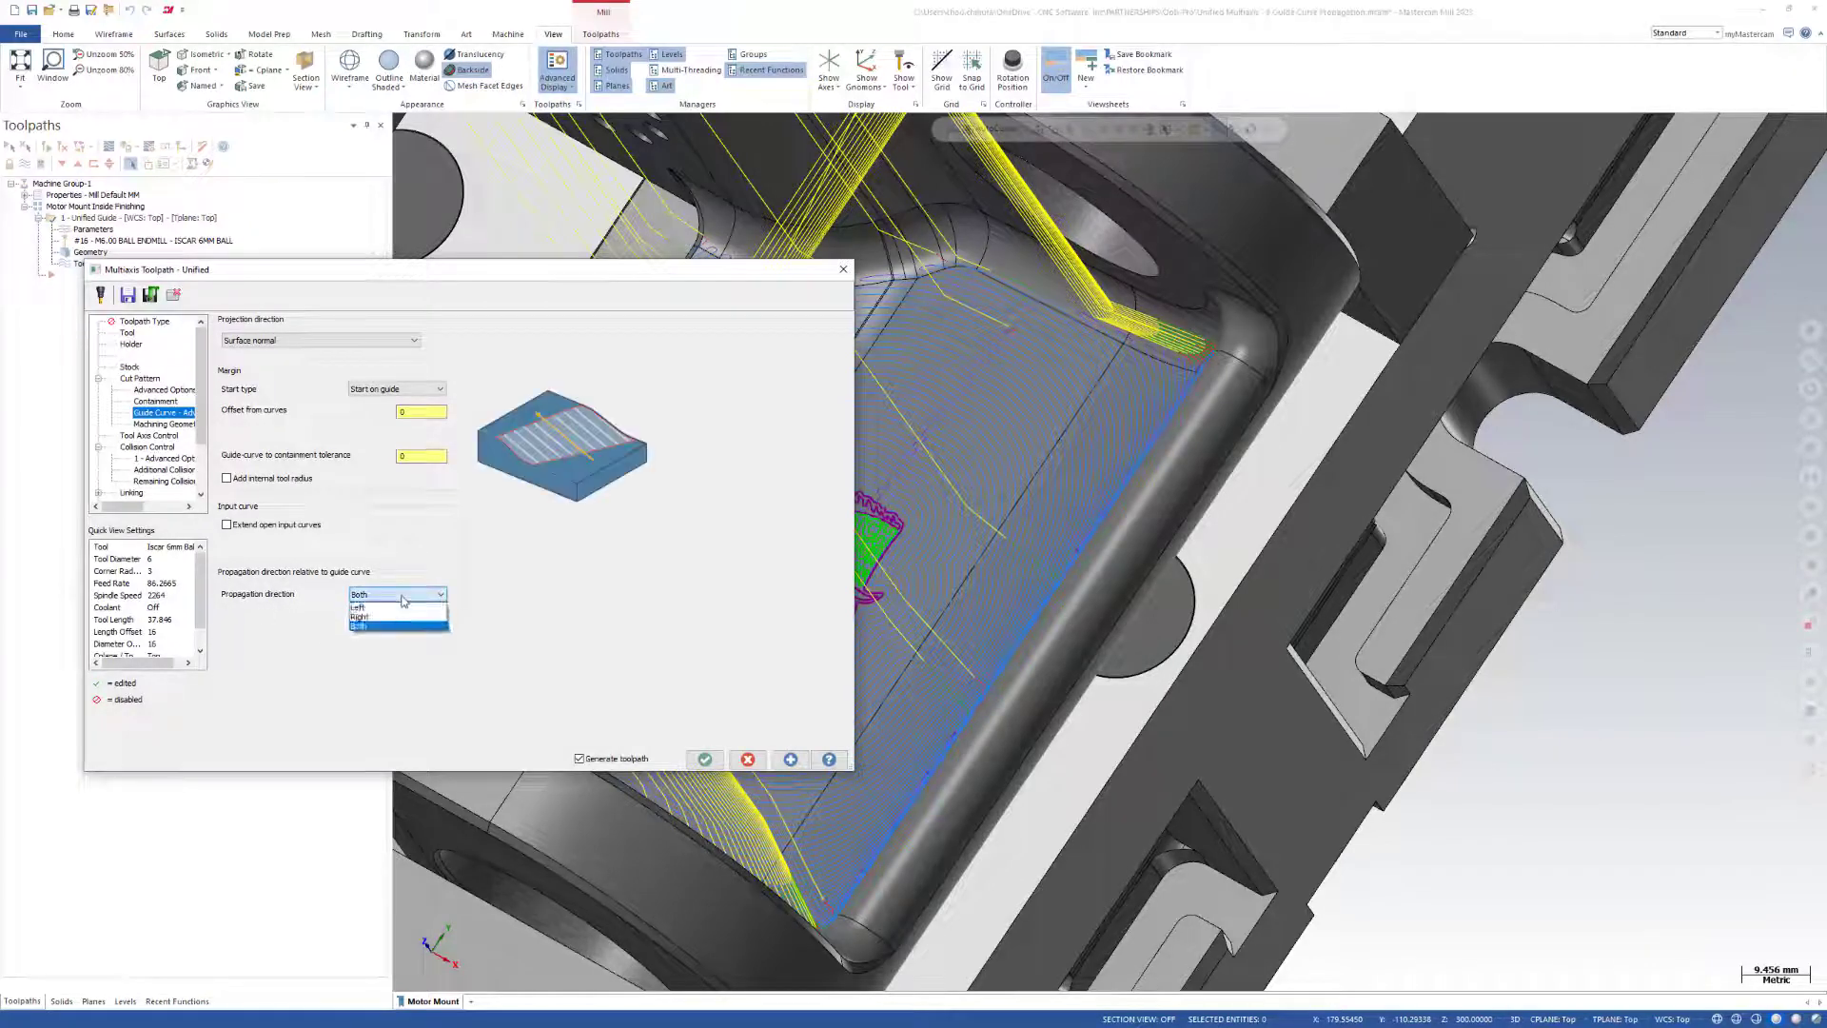
click(404, 609)
click(790, 759)
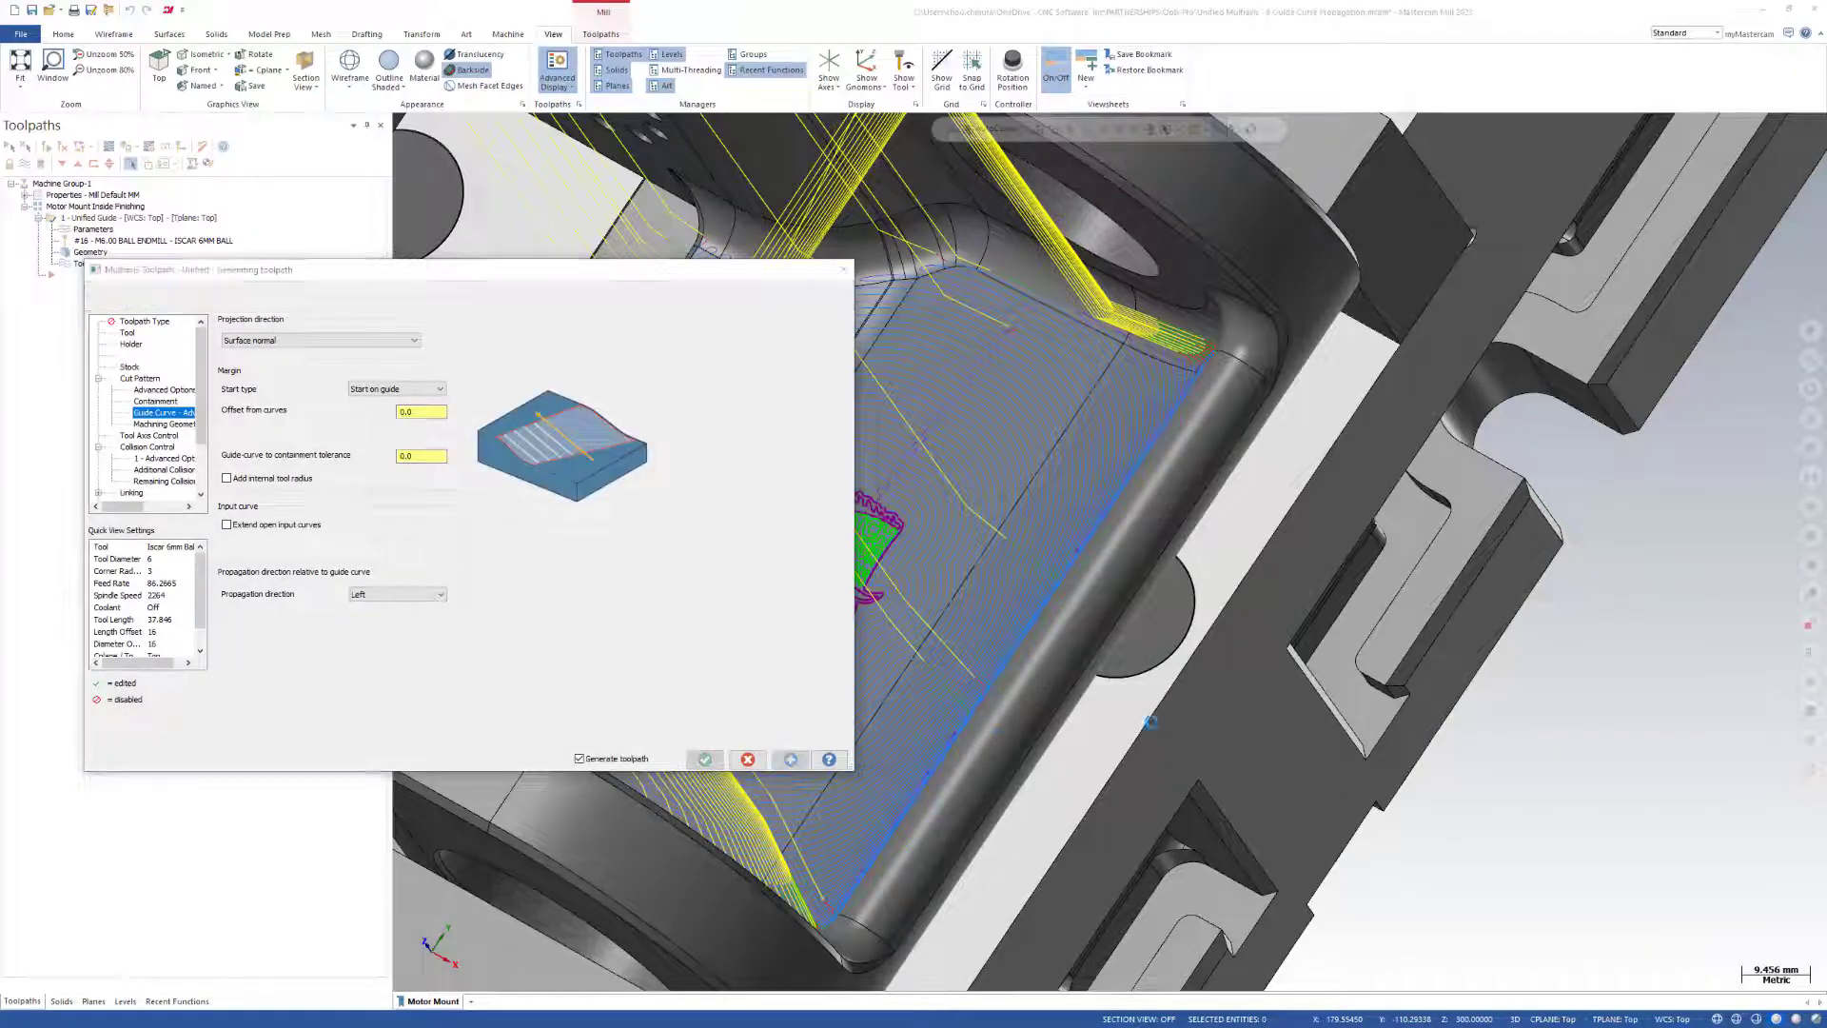
Examine the regenerated passes and linking moves around the skull logo's outline, accepting the toolpath settings.
scroll(1574, 720, down, 2)
scroll(1573, 721, down, 1)
scroll(1114, 674, up, 3)
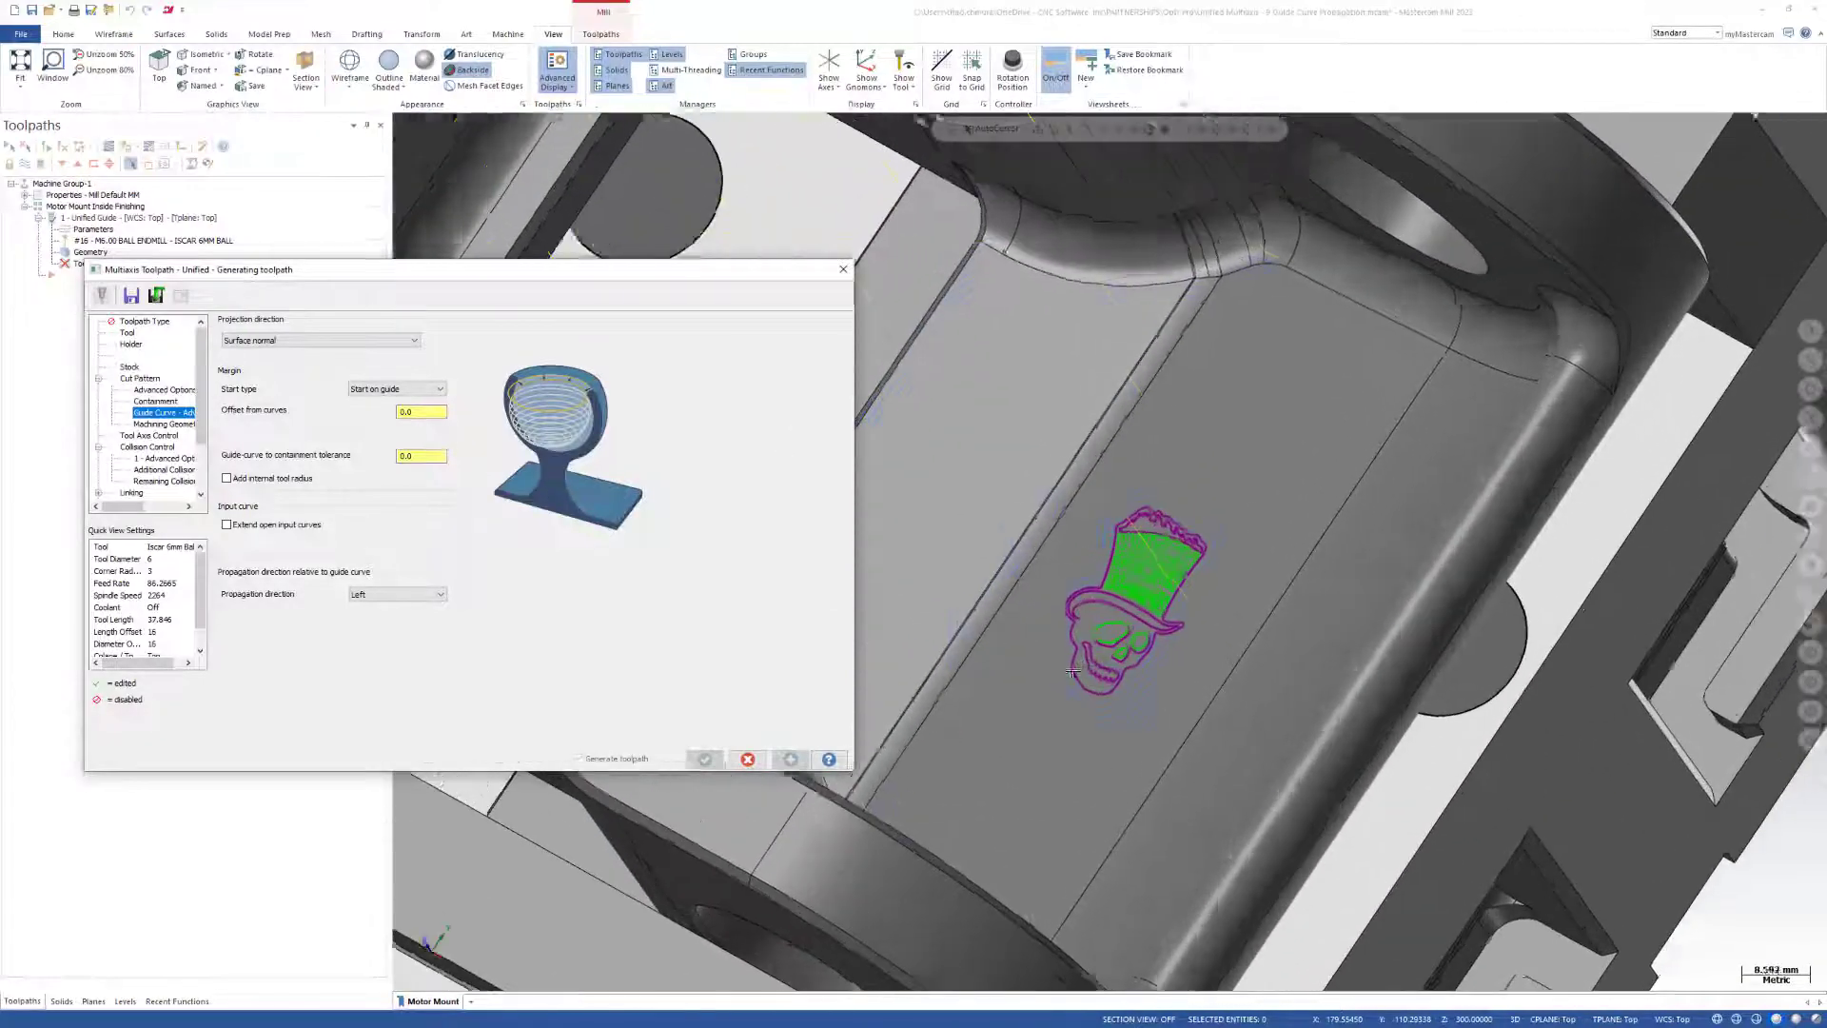
scroll(1141, 623, up, 2)
mouse_move(1144, 632)
middle_down()
mouse_move(1206, 674)
mouse_move(1163, 631)
middle_up()
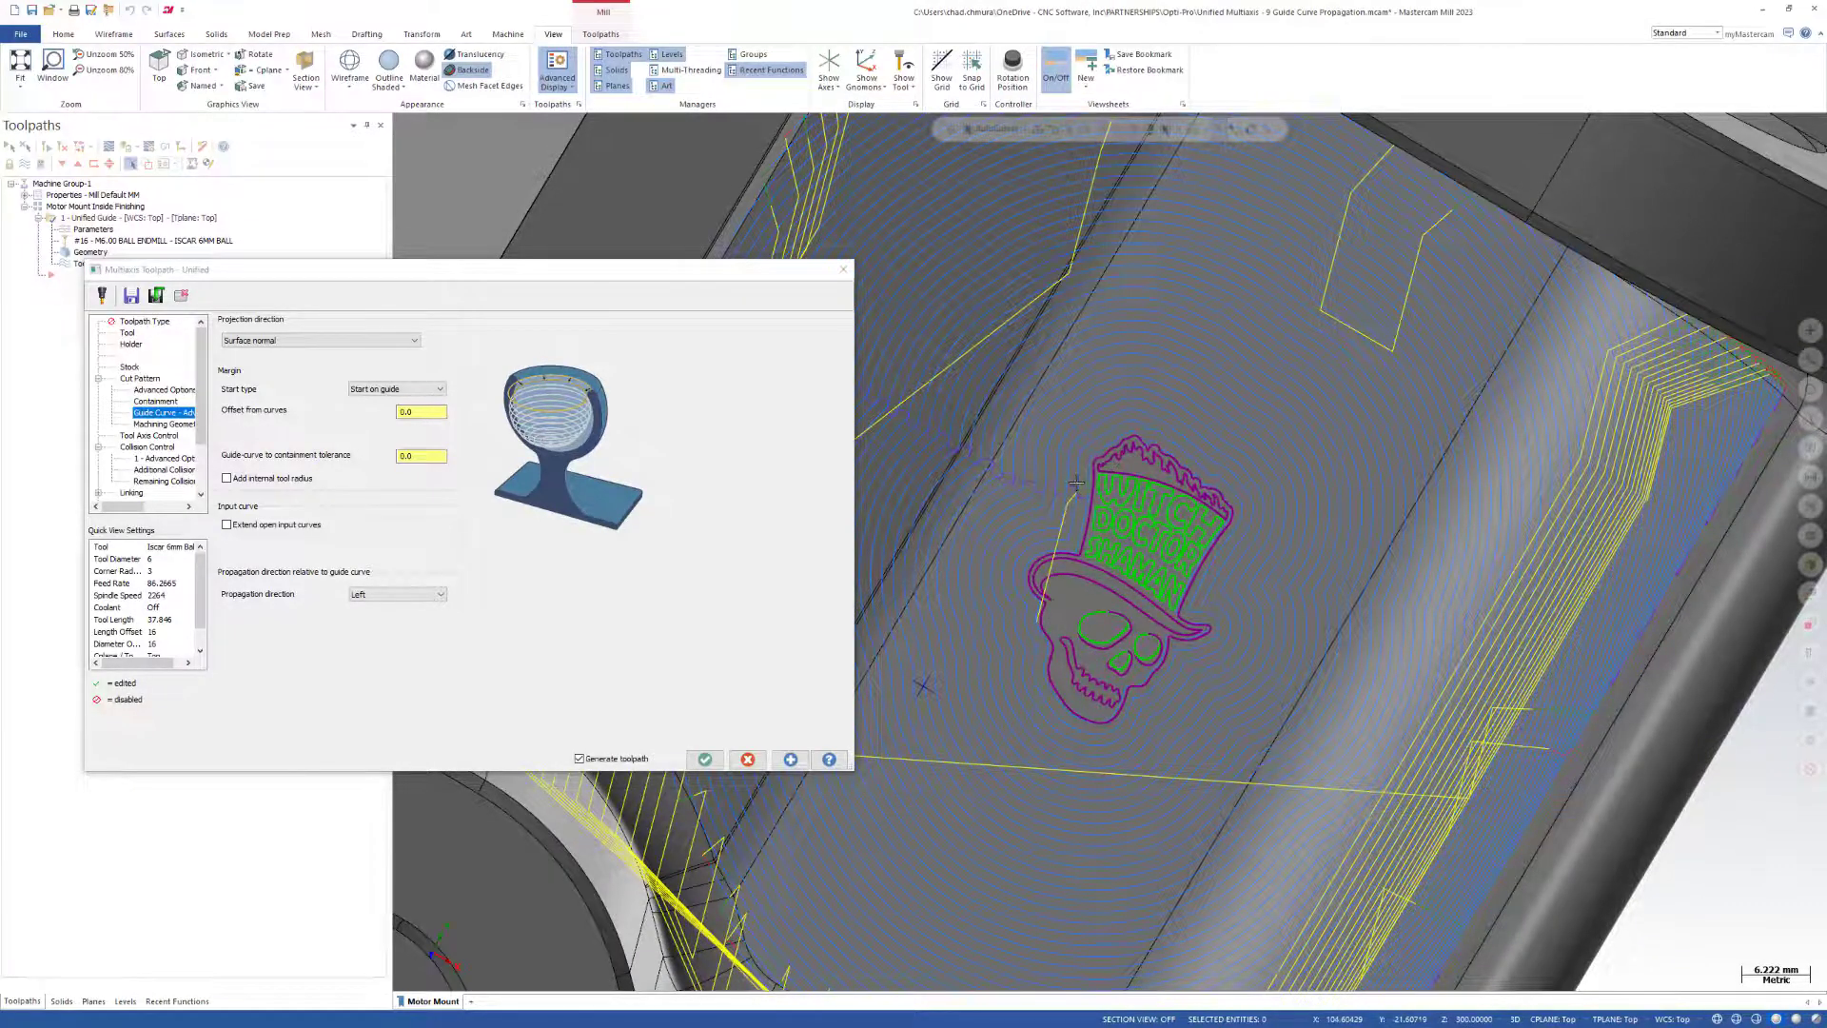
scroll(1077, 484, down, 2)
middle_drag(1109, 666, 1129, 613)
click(705, 760)
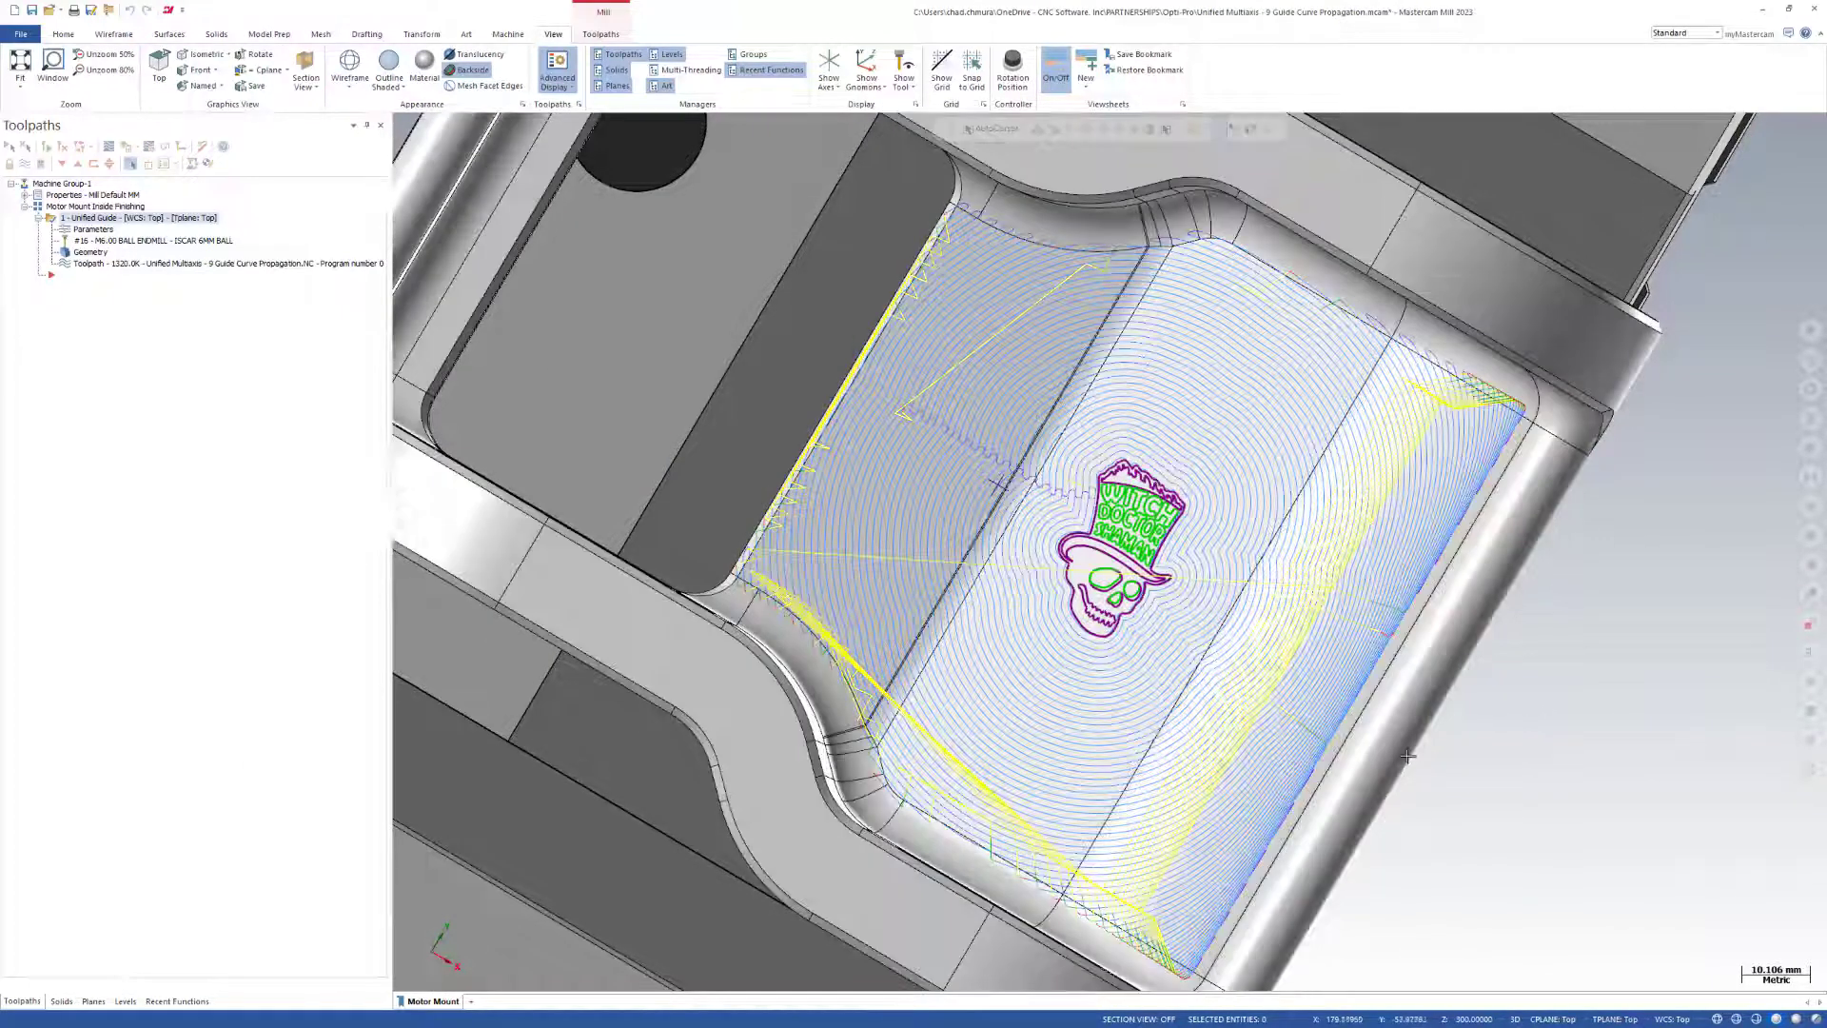
mouse_move(1408, 756)
middle_down()
mouse_move(1402, 702)
mouse_move(1397, 732)
middle_up()
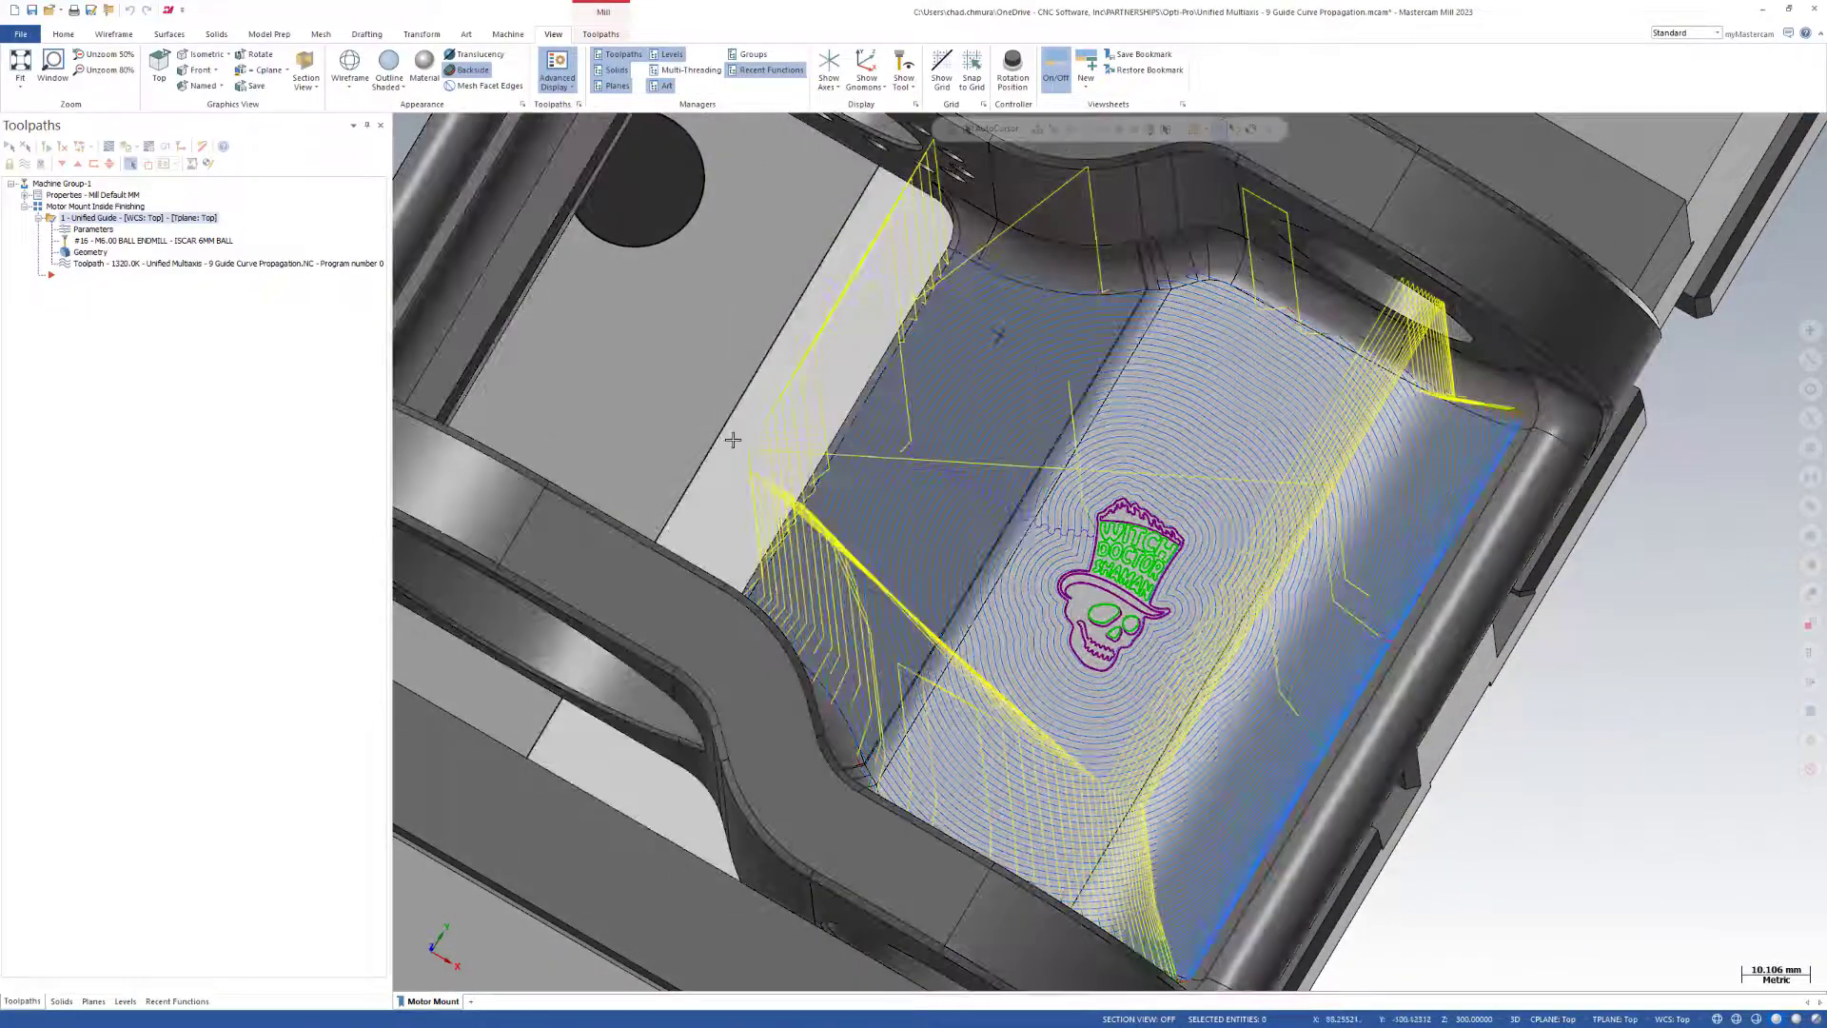
middle_drag(1622, 686, 1623, 690)
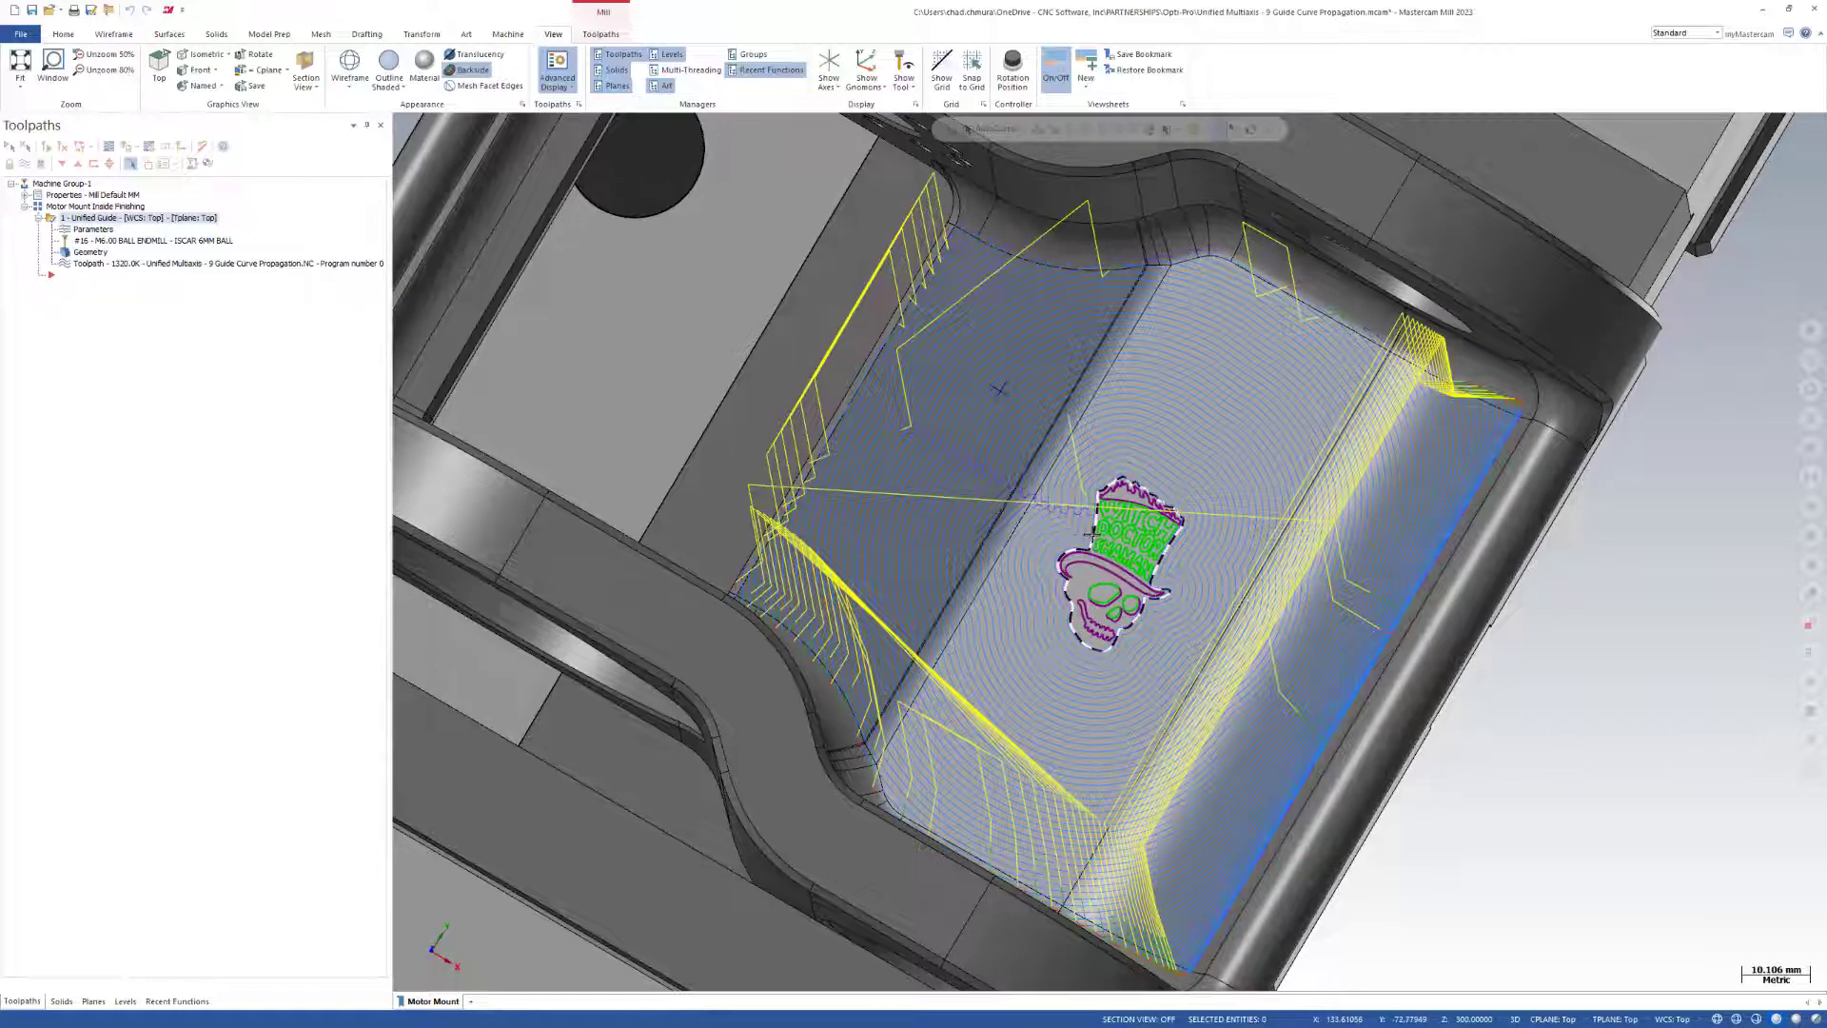
scroll(1086, 544, up, 3)
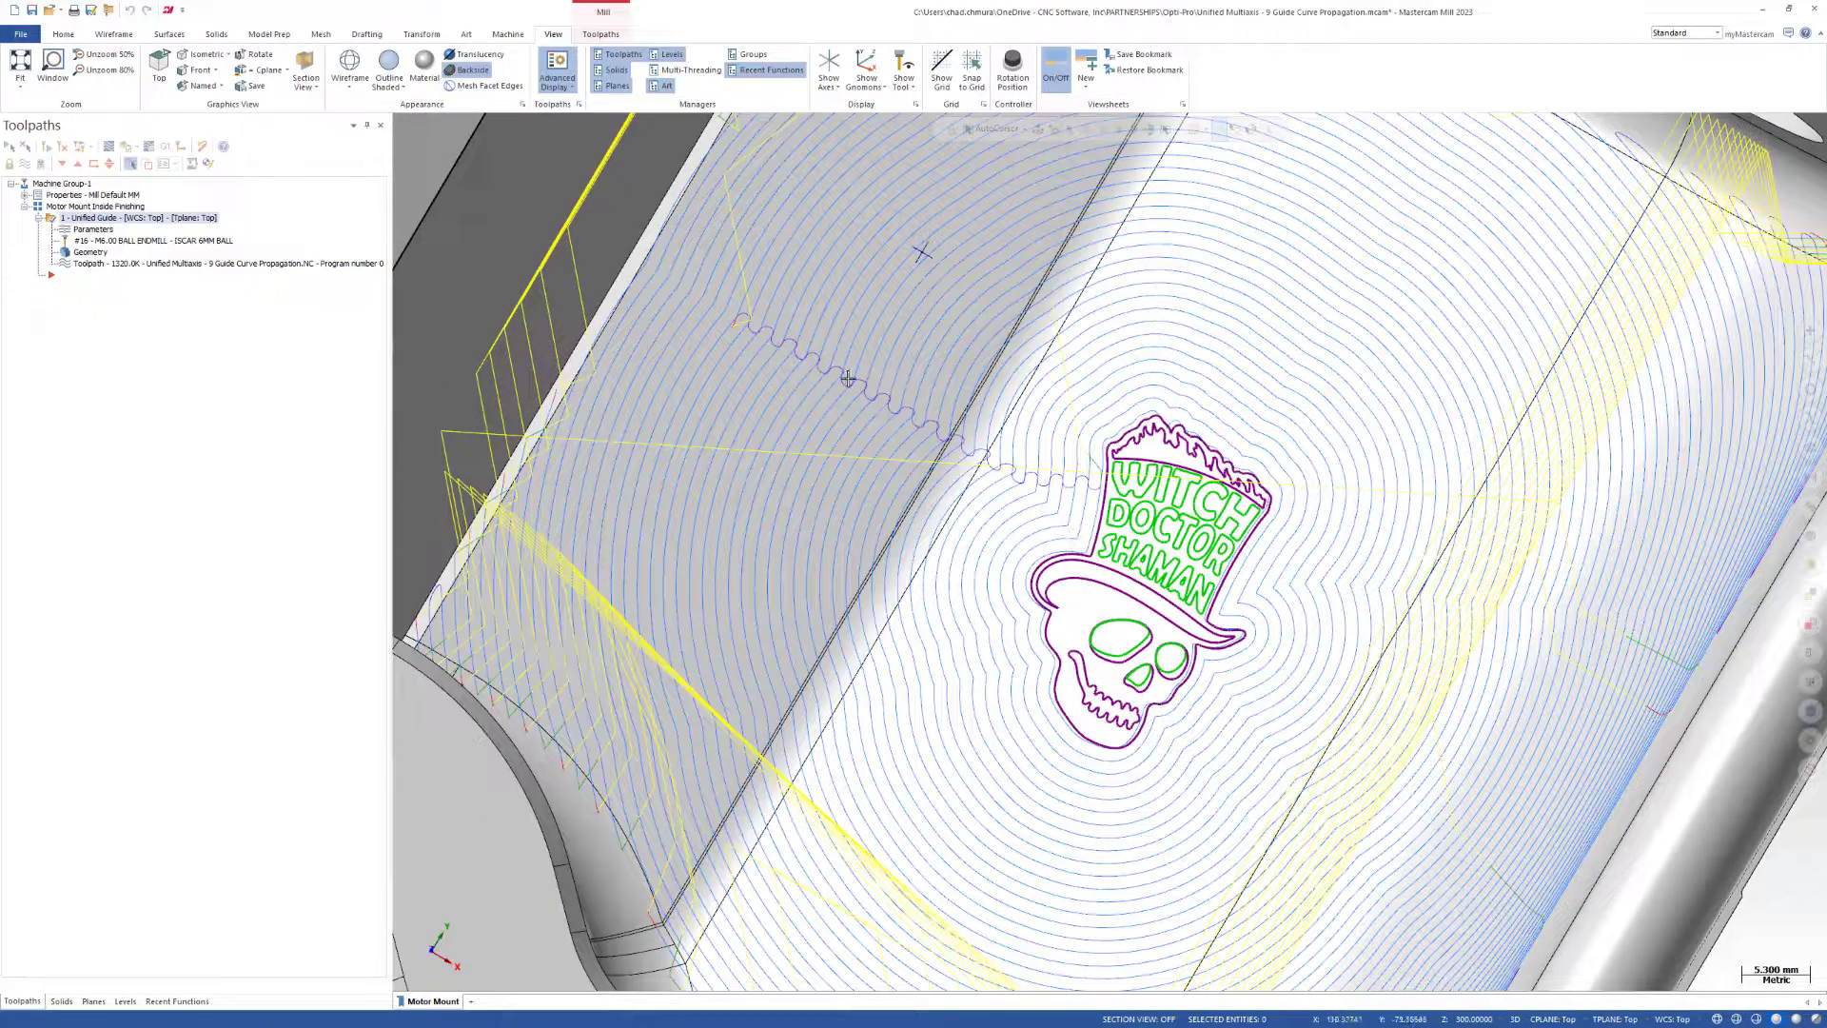
Duplicate the Unified Guide operation by placing a copy after it in the Motor Mount Inside Finishing group.
scroll(1105, 552, down, 3)
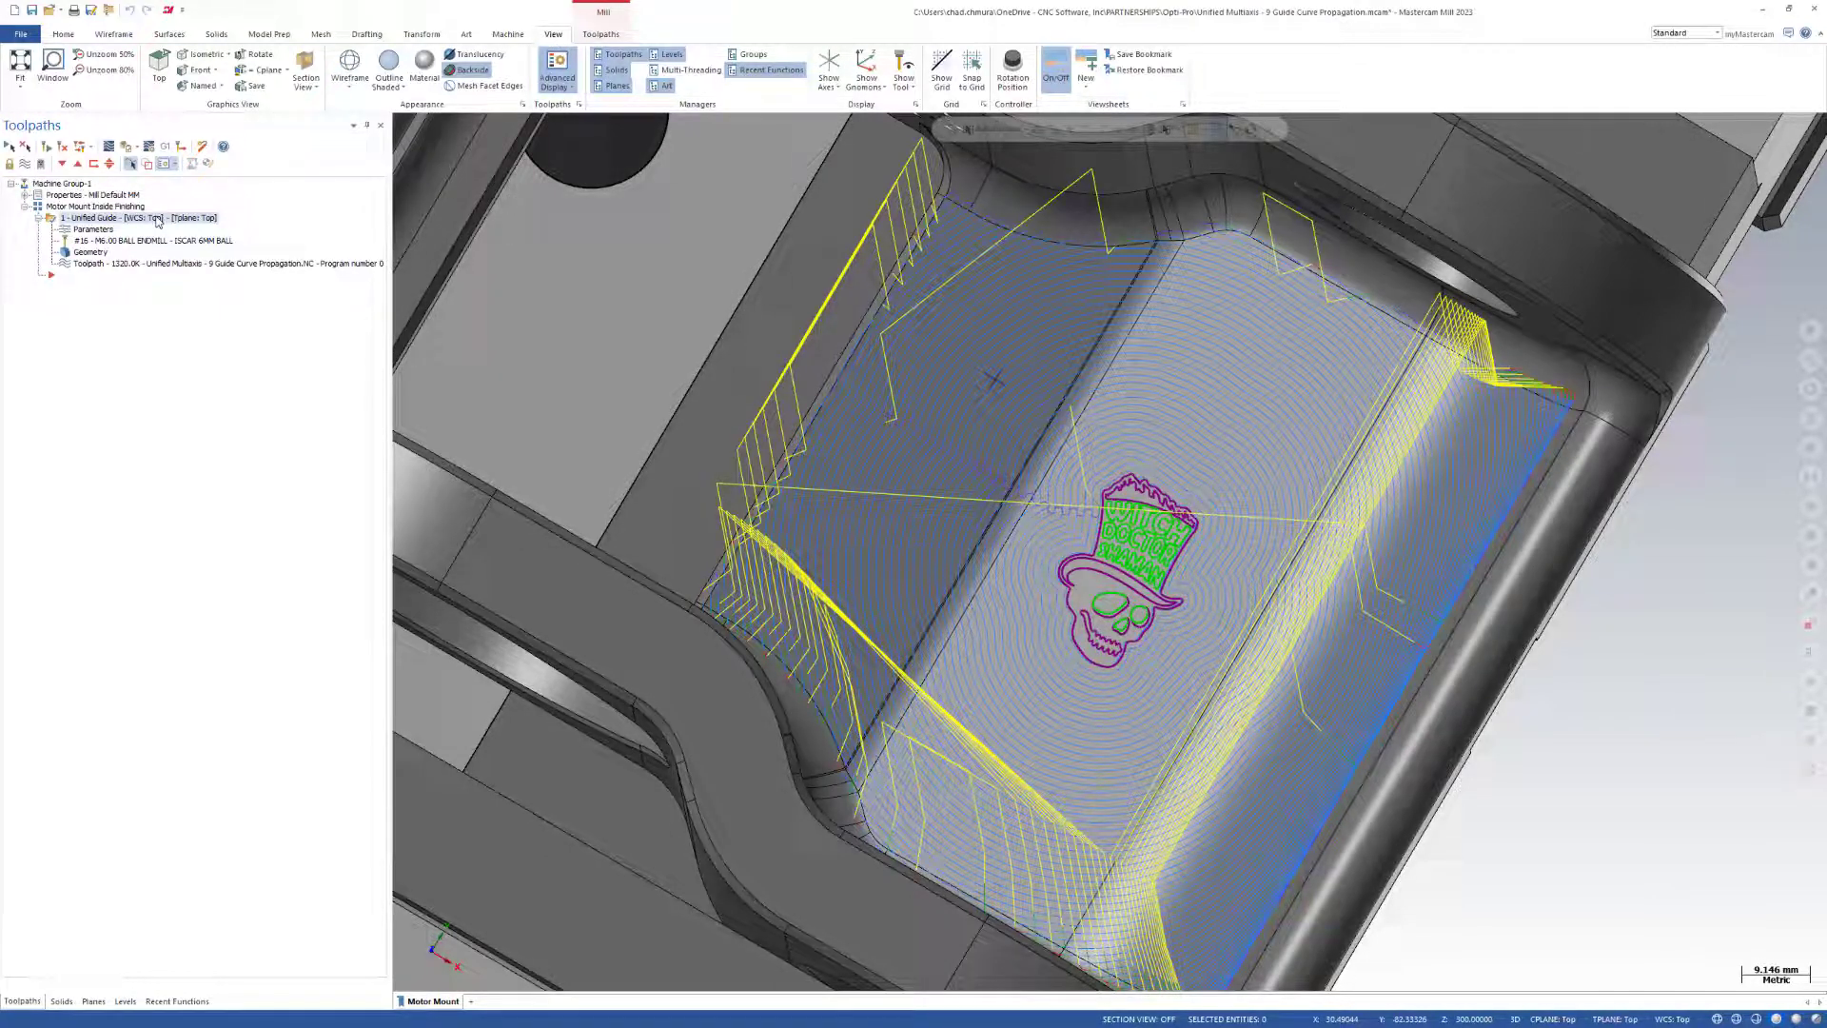
right_drag(133, 218, 162, 225)
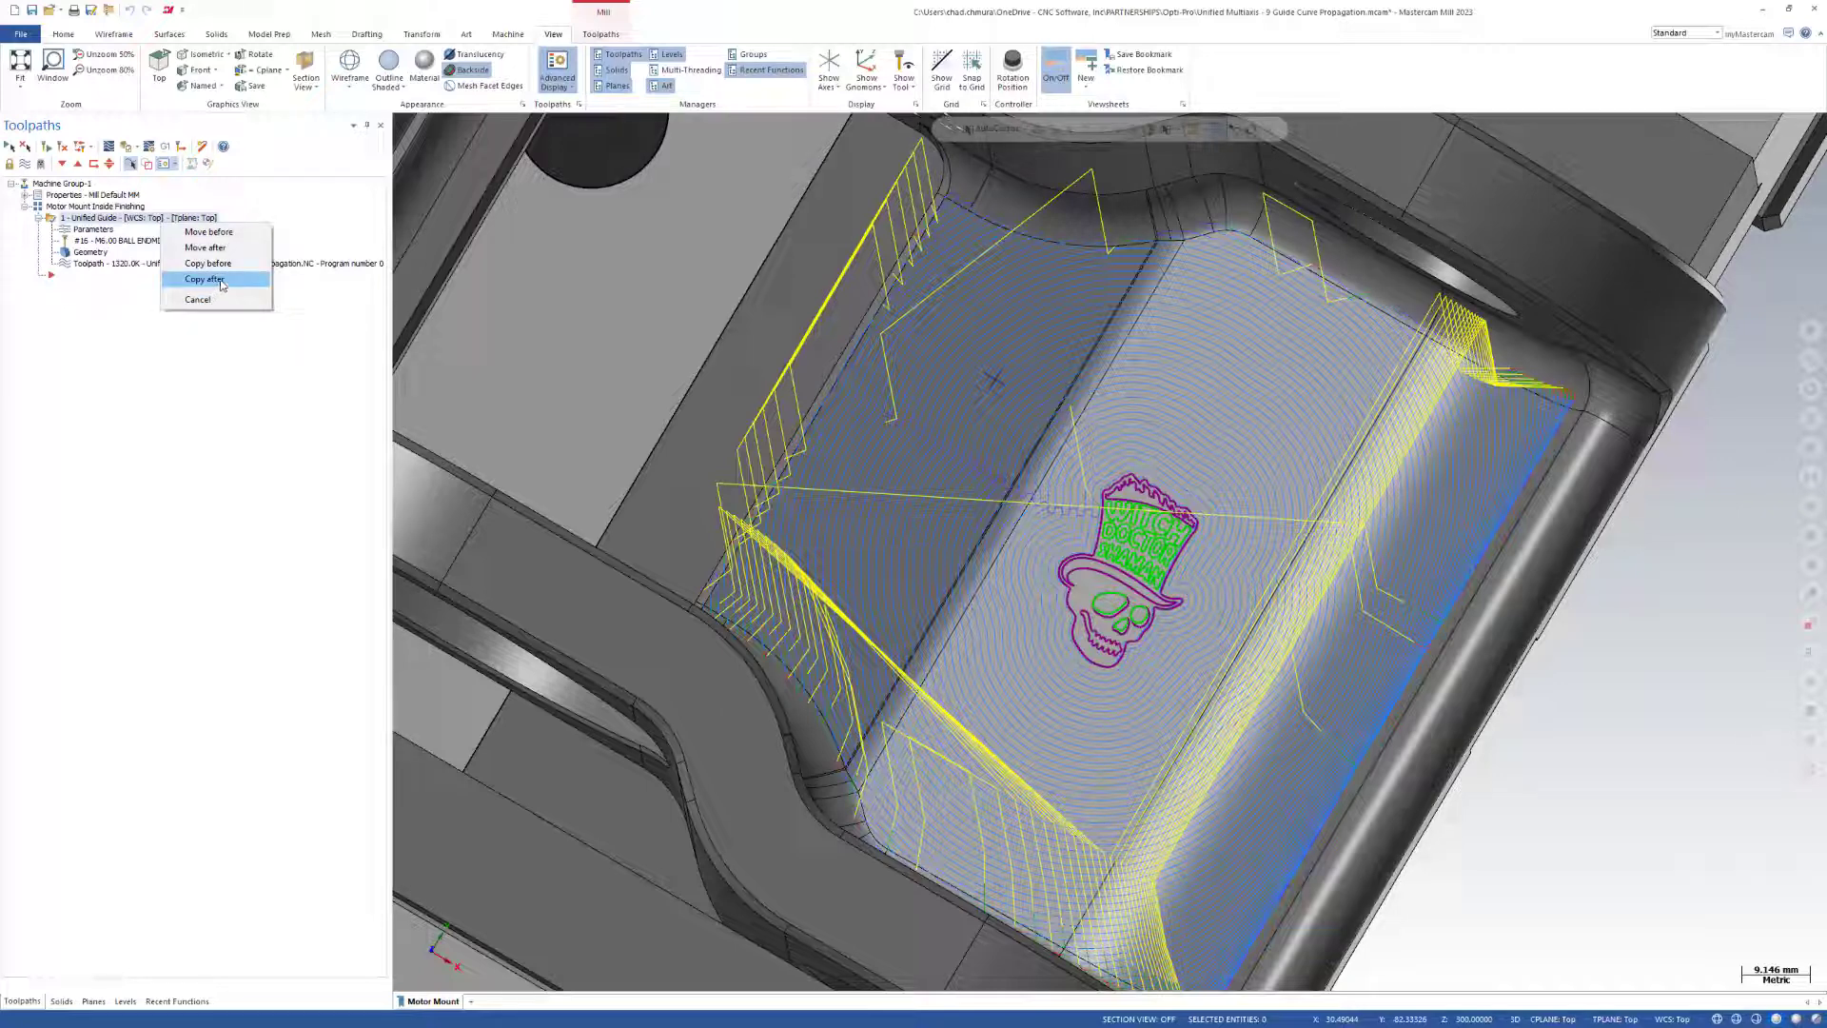
click(219, 280)
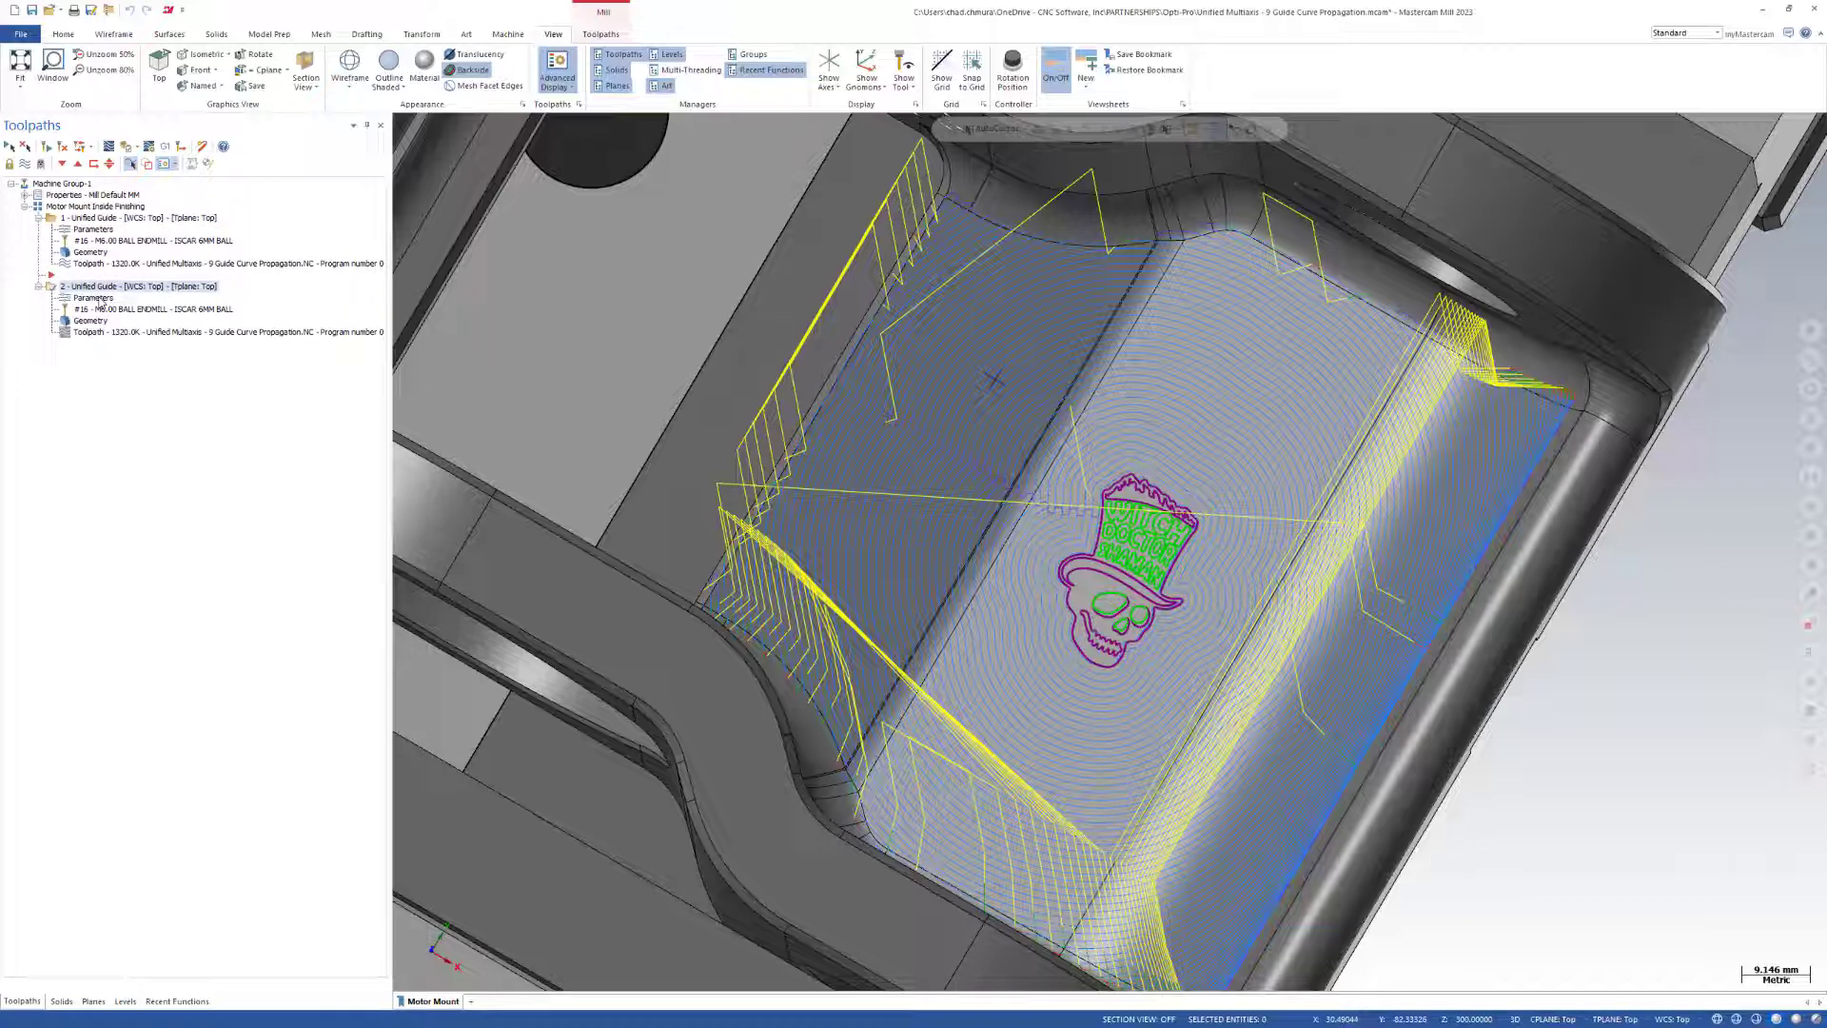
Clear all pattern rows from the copied operation's cut pattern and set the Automatic style to Machining boundary - Parallel.
click(99, 301)
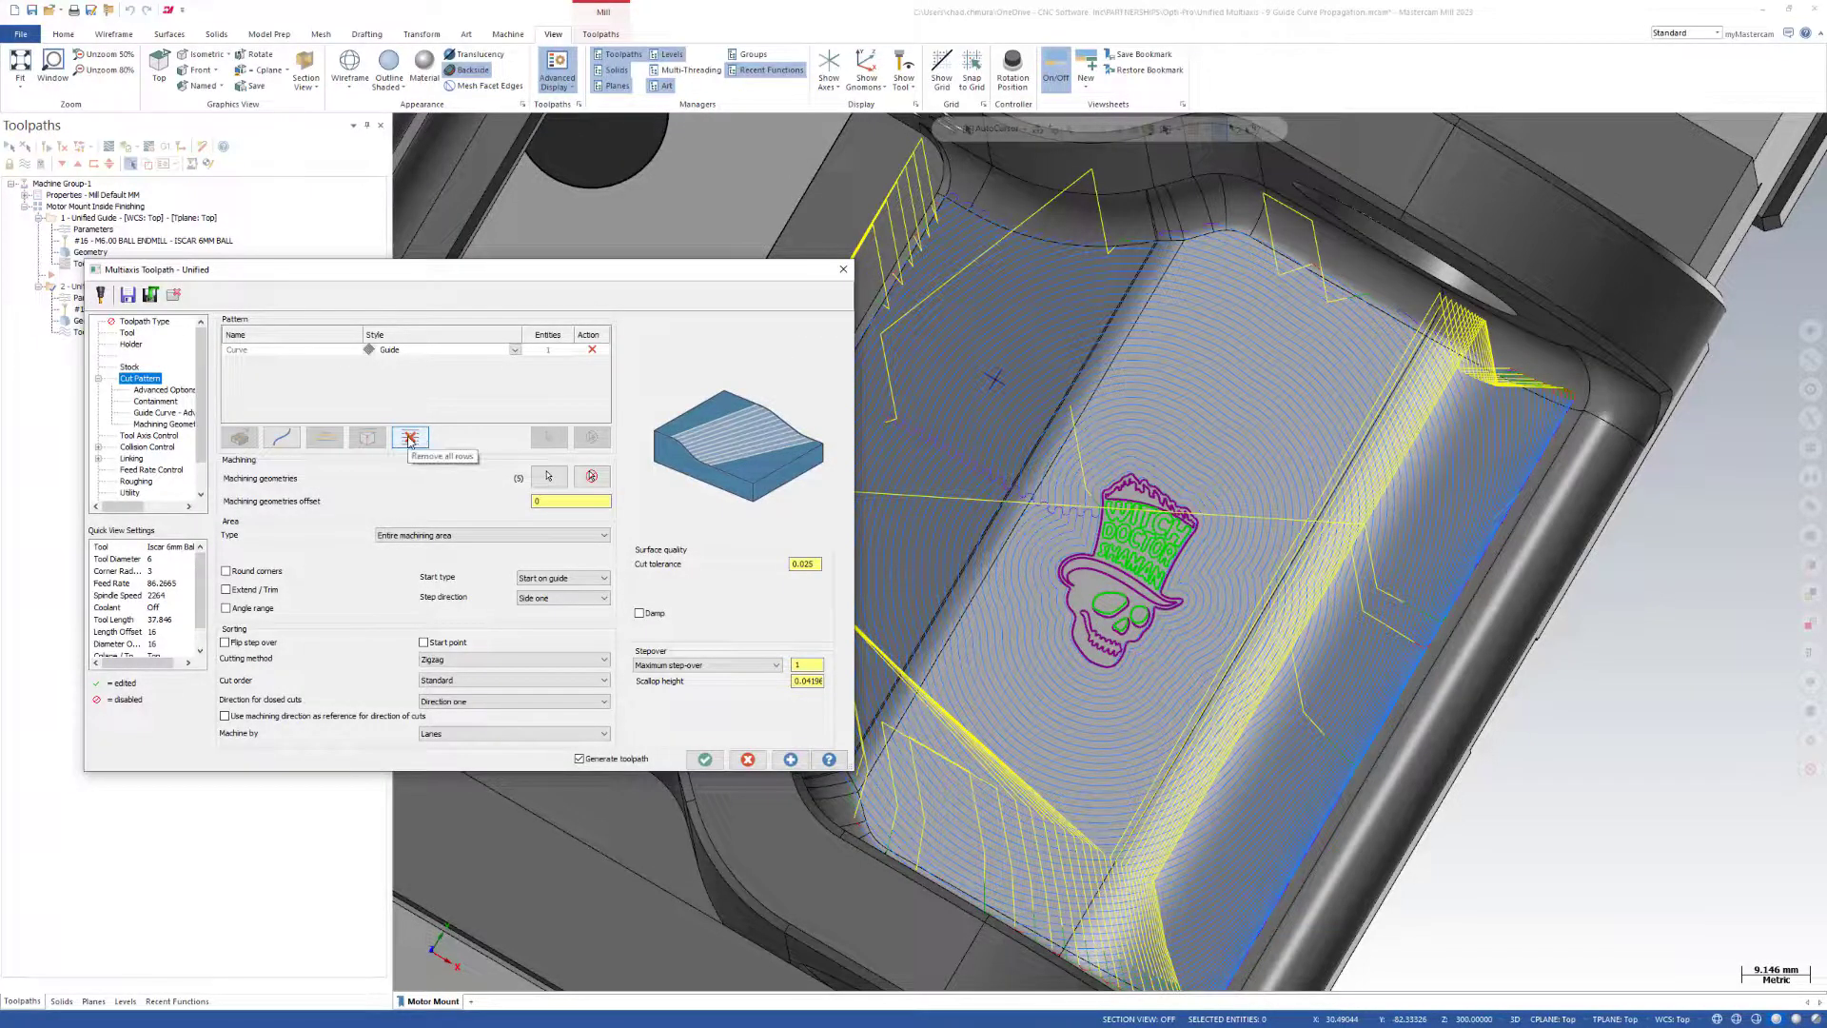
click(411, 438)
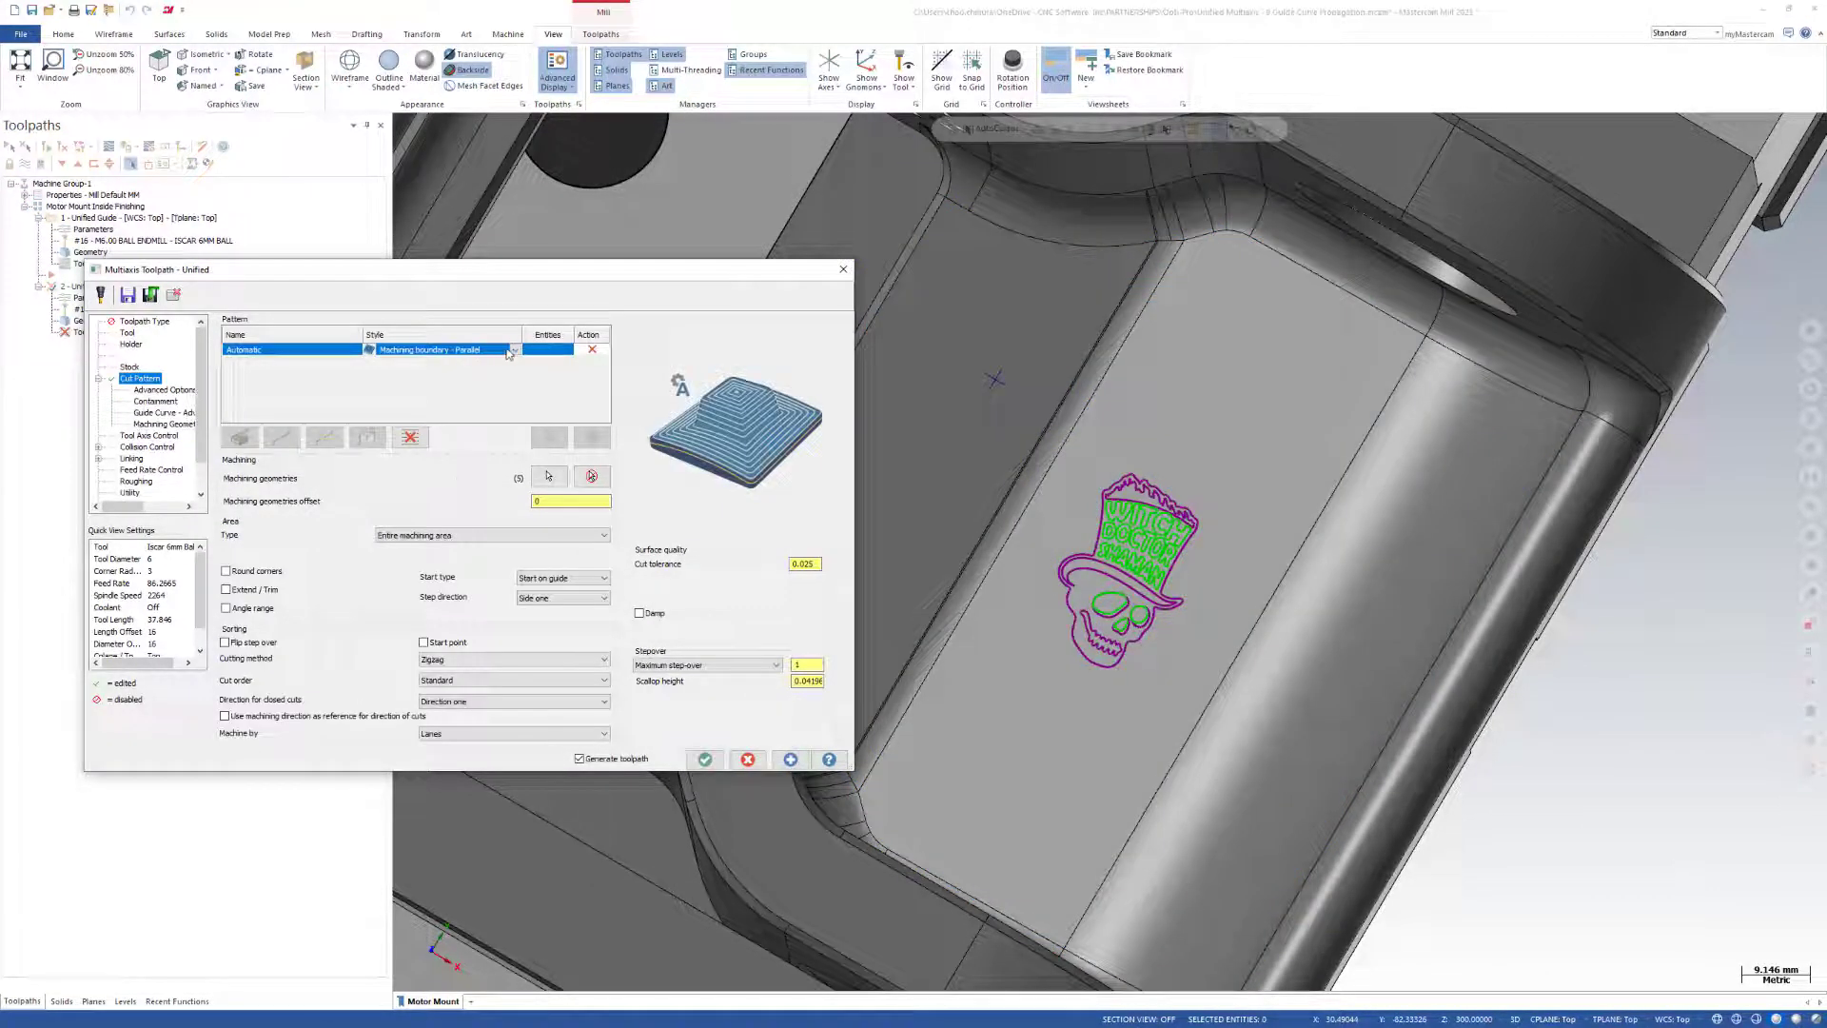
click(516, 351)
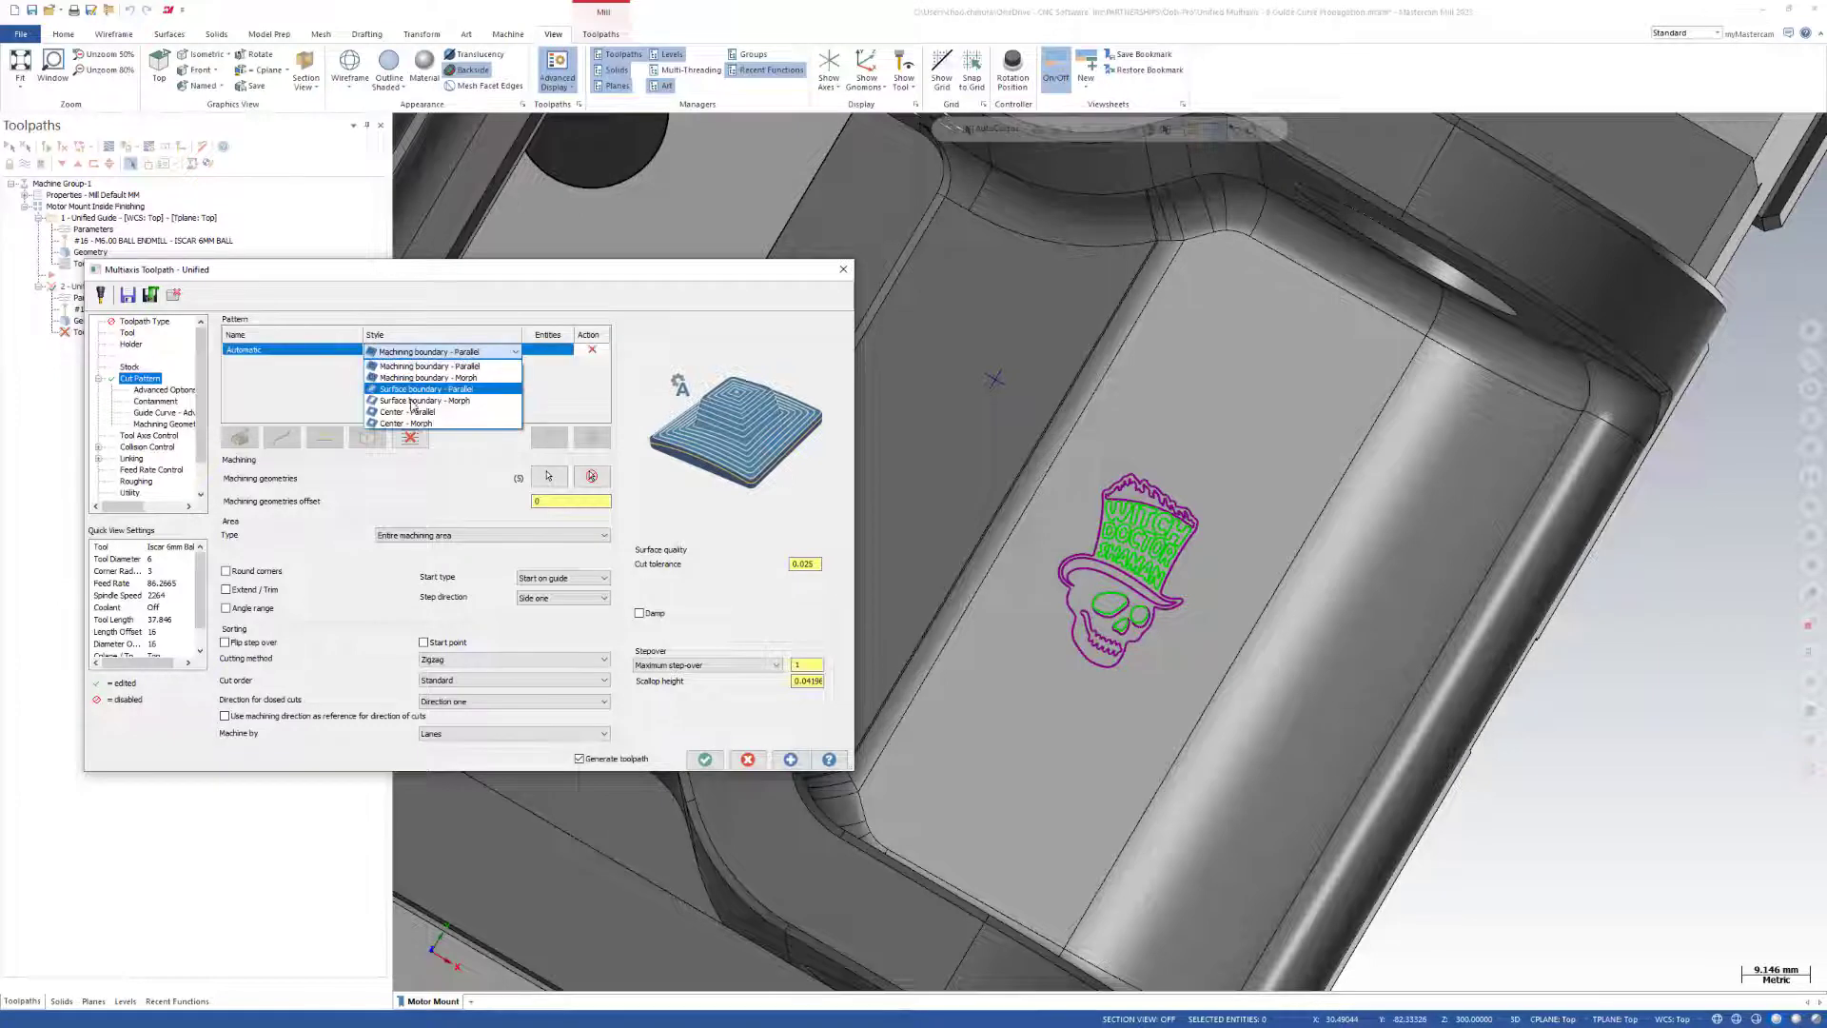
click(462, 367)
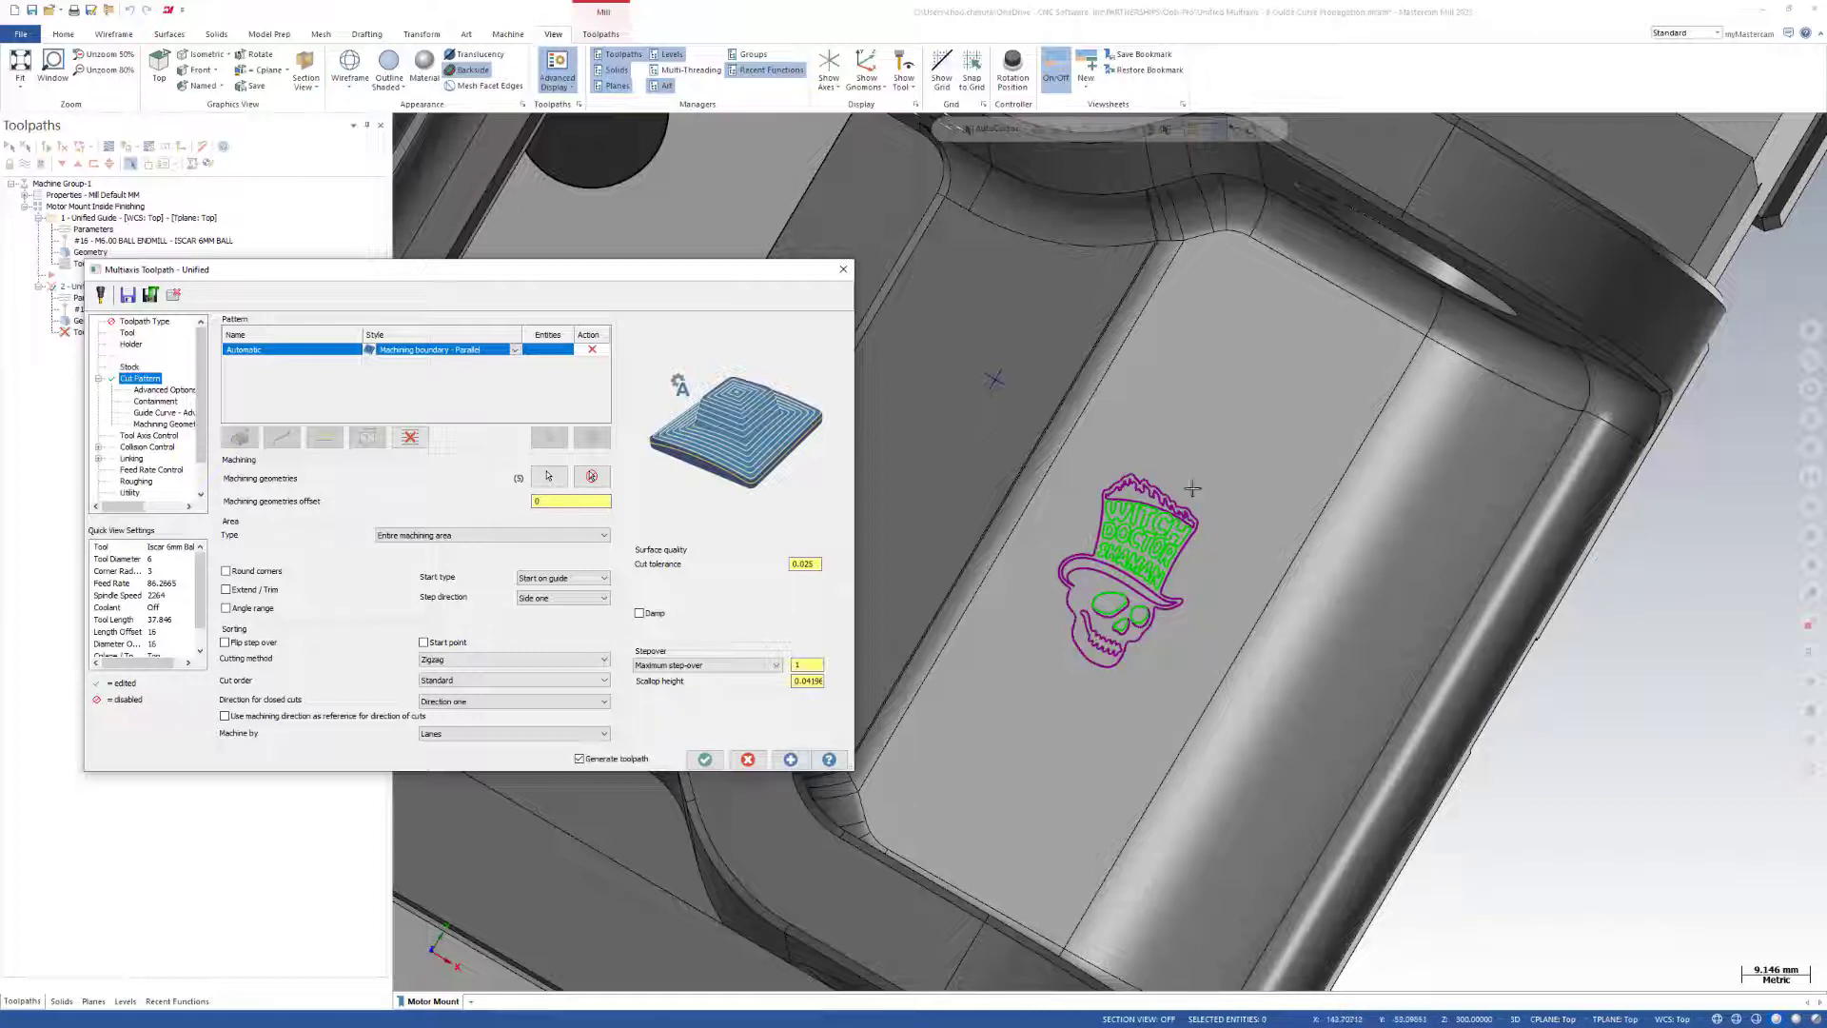
Set a User defined containment using the skull logo's outer outline as the chain, and try to generate the toolpath.
click(155, 401)
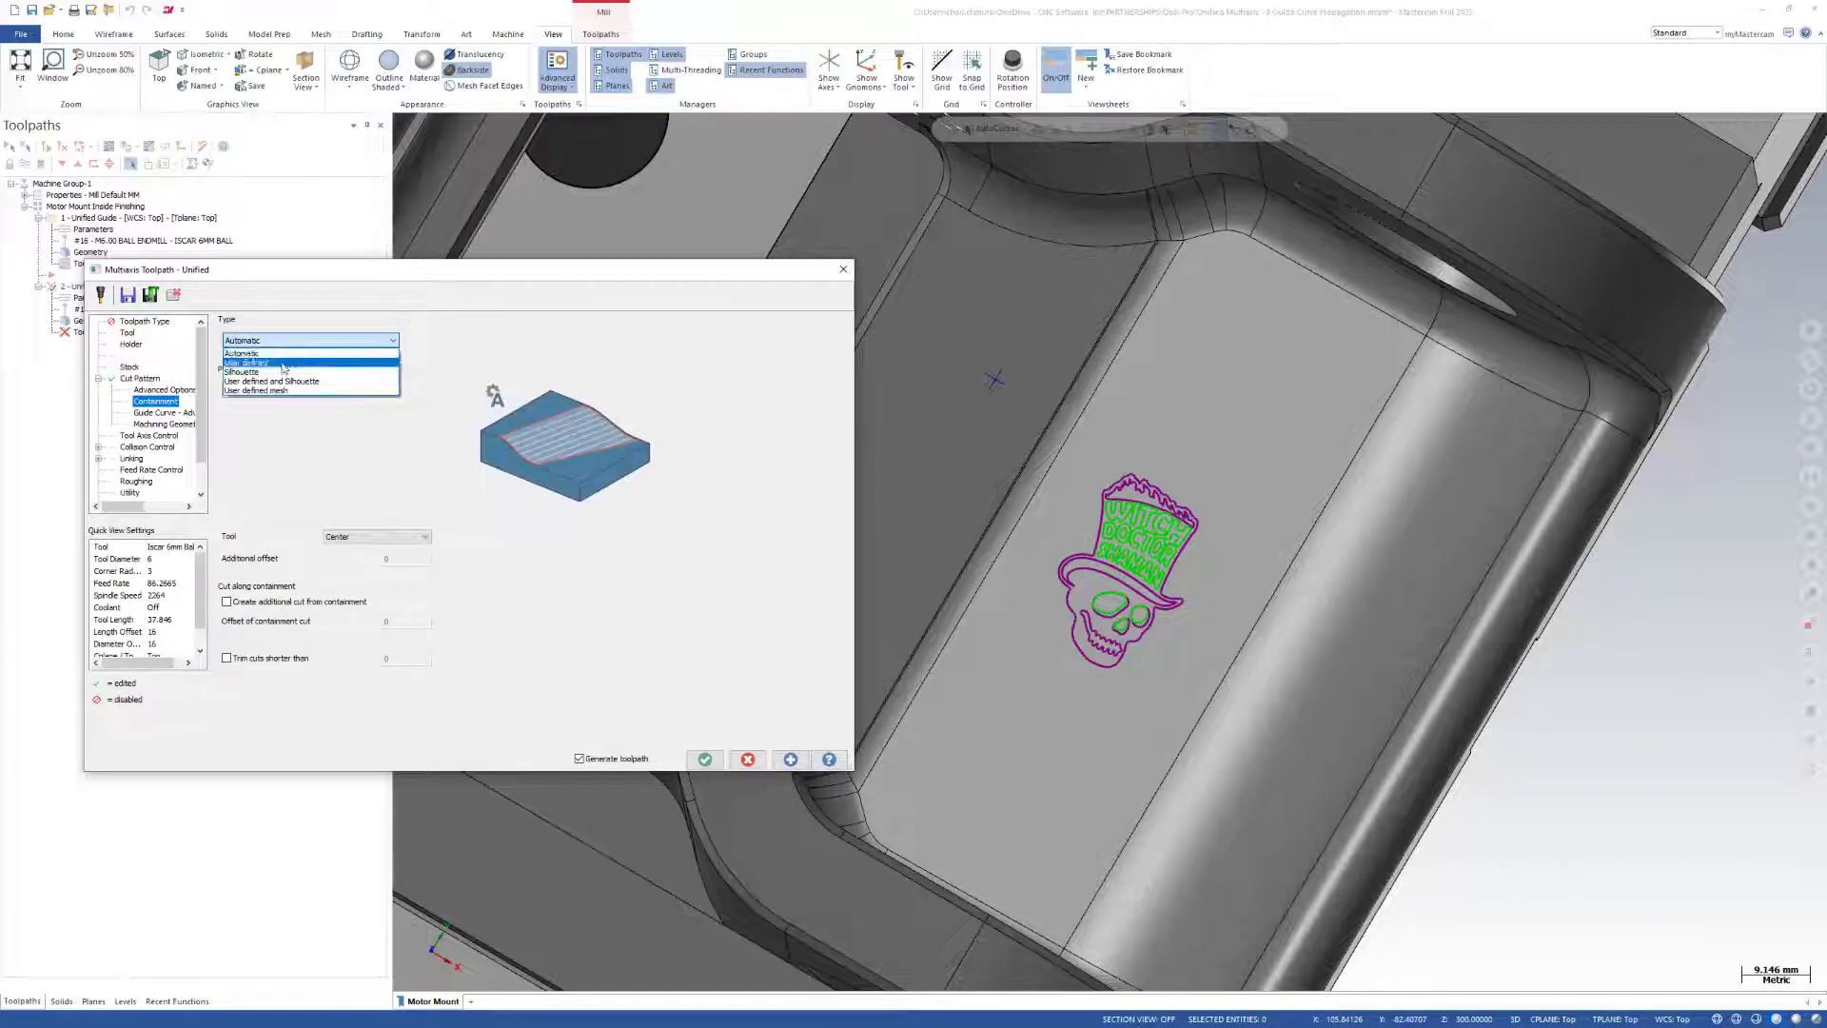
click(276, 363)
click(417, 340)
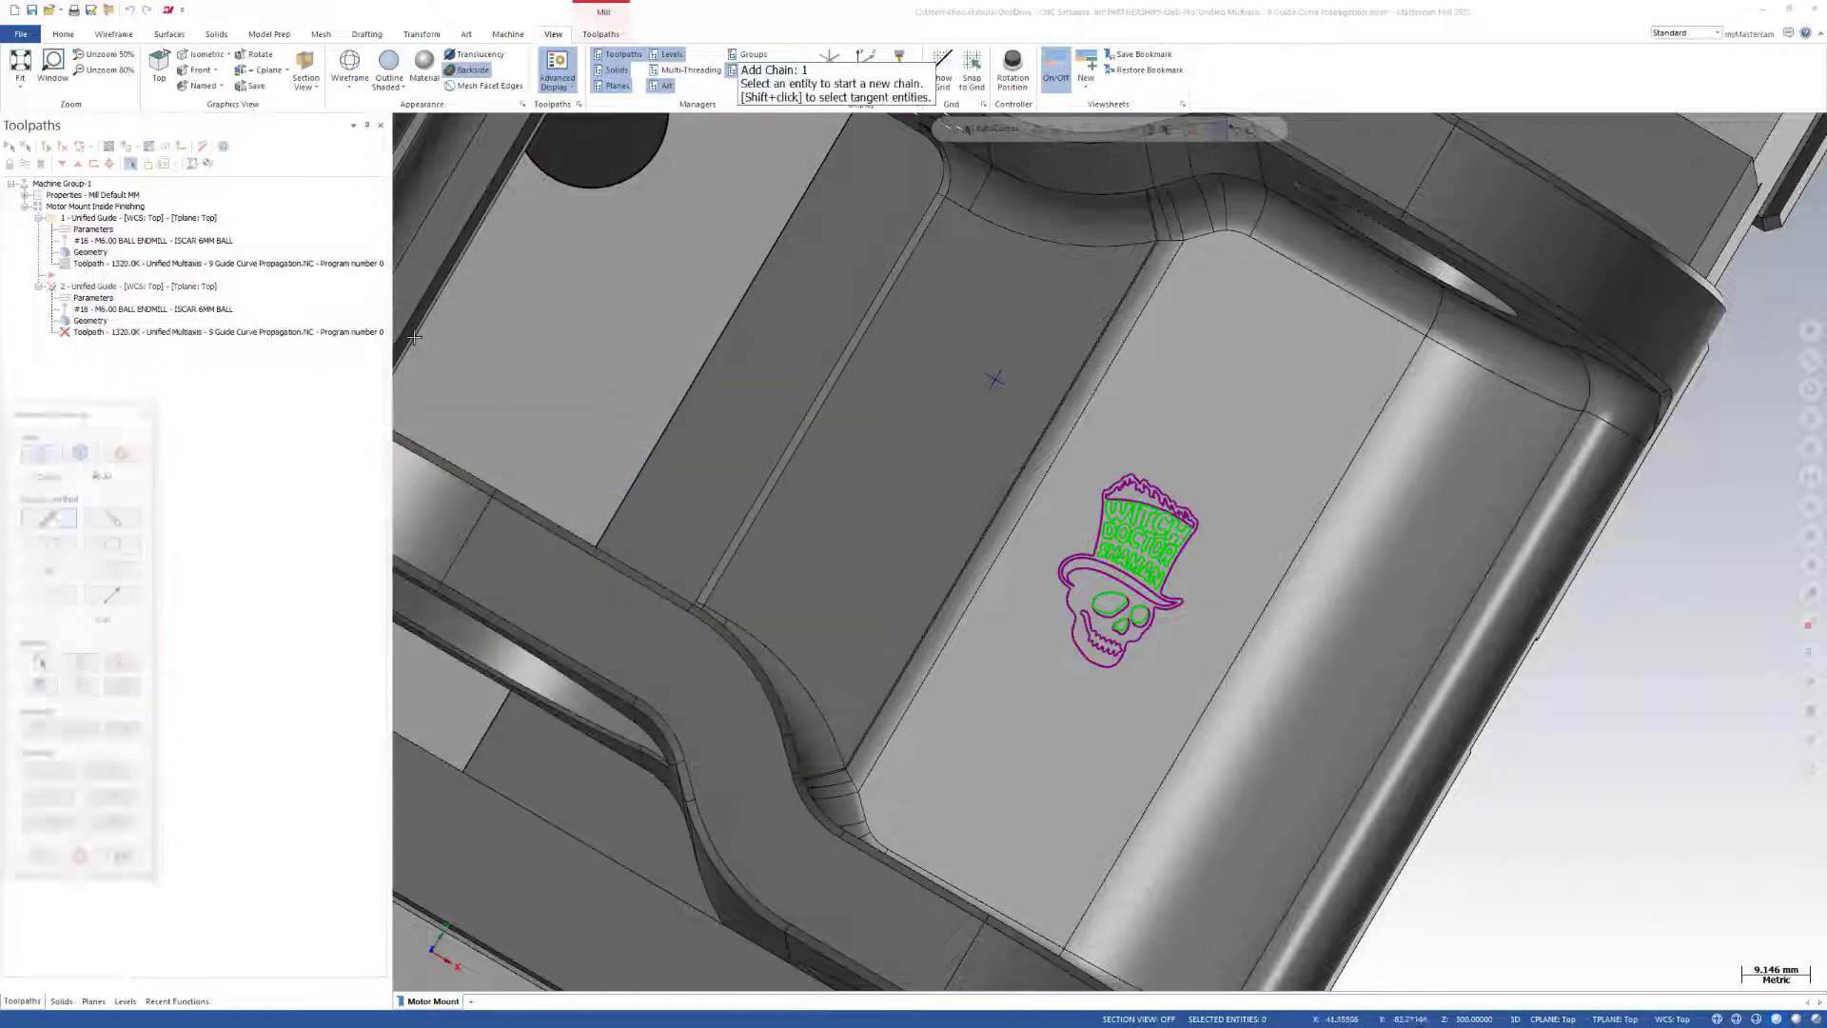
click(1092, 522)
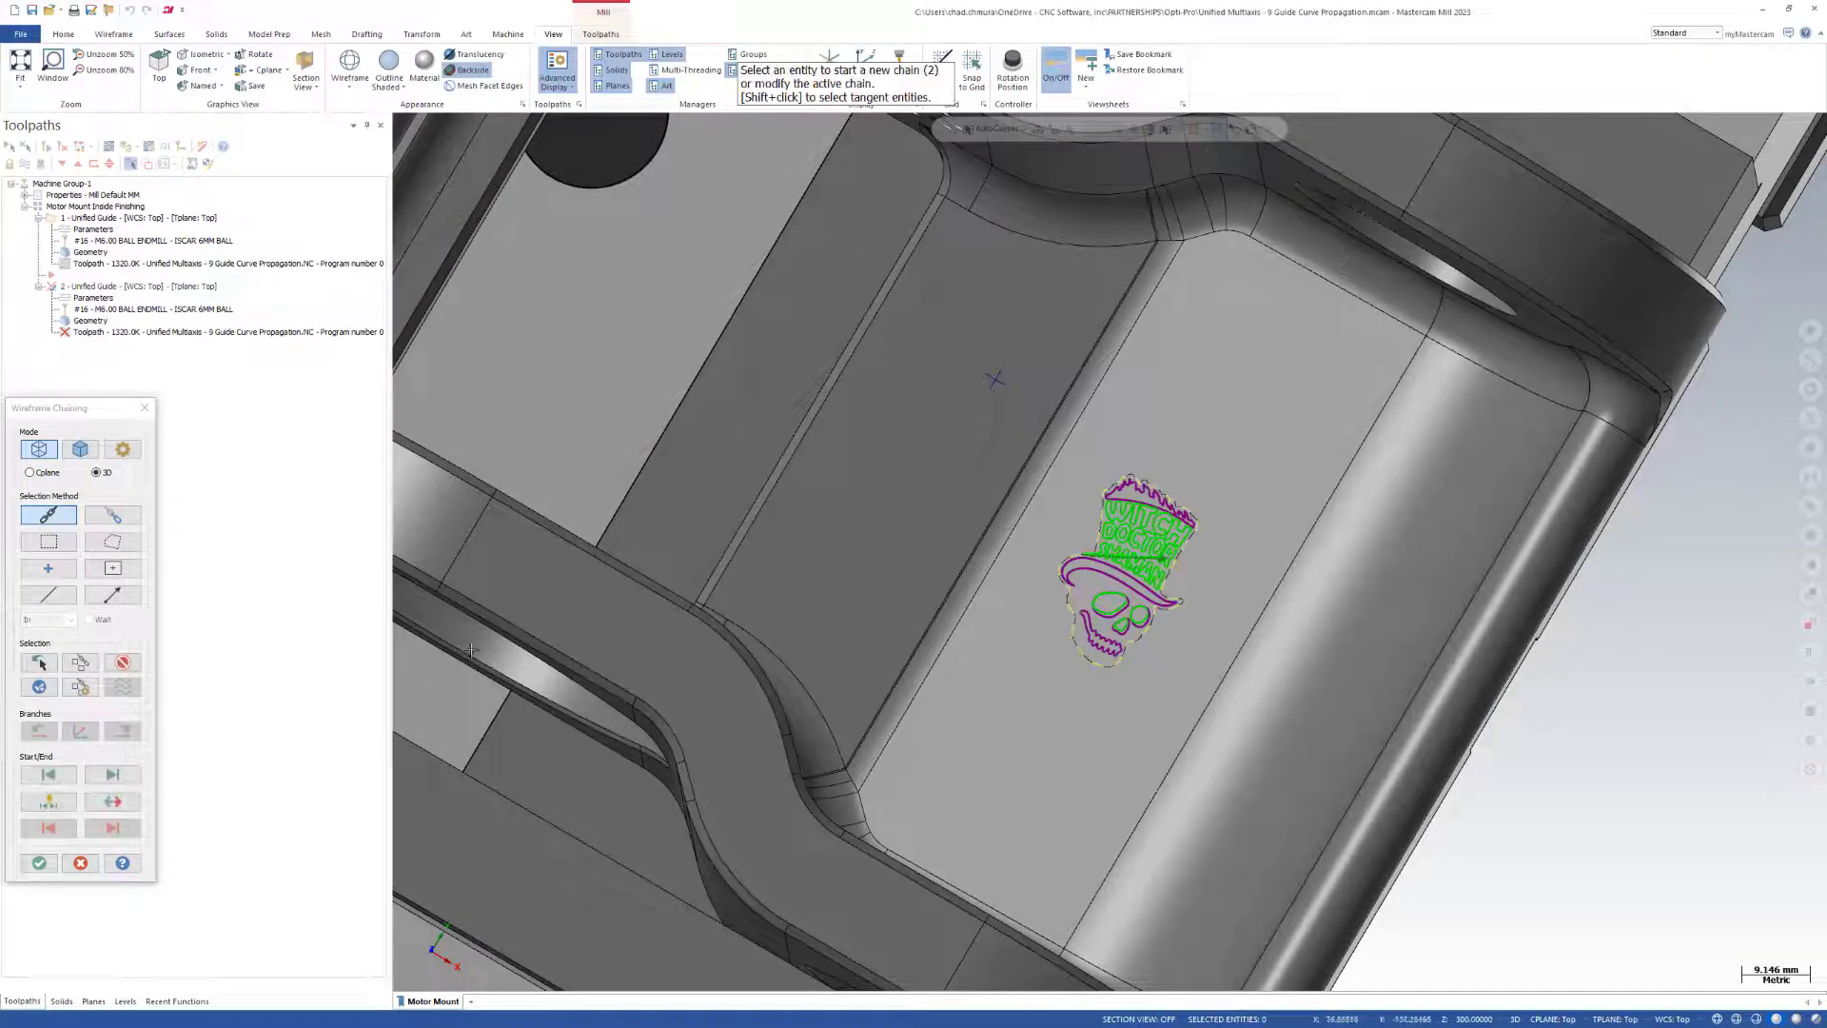
click(39, 862)
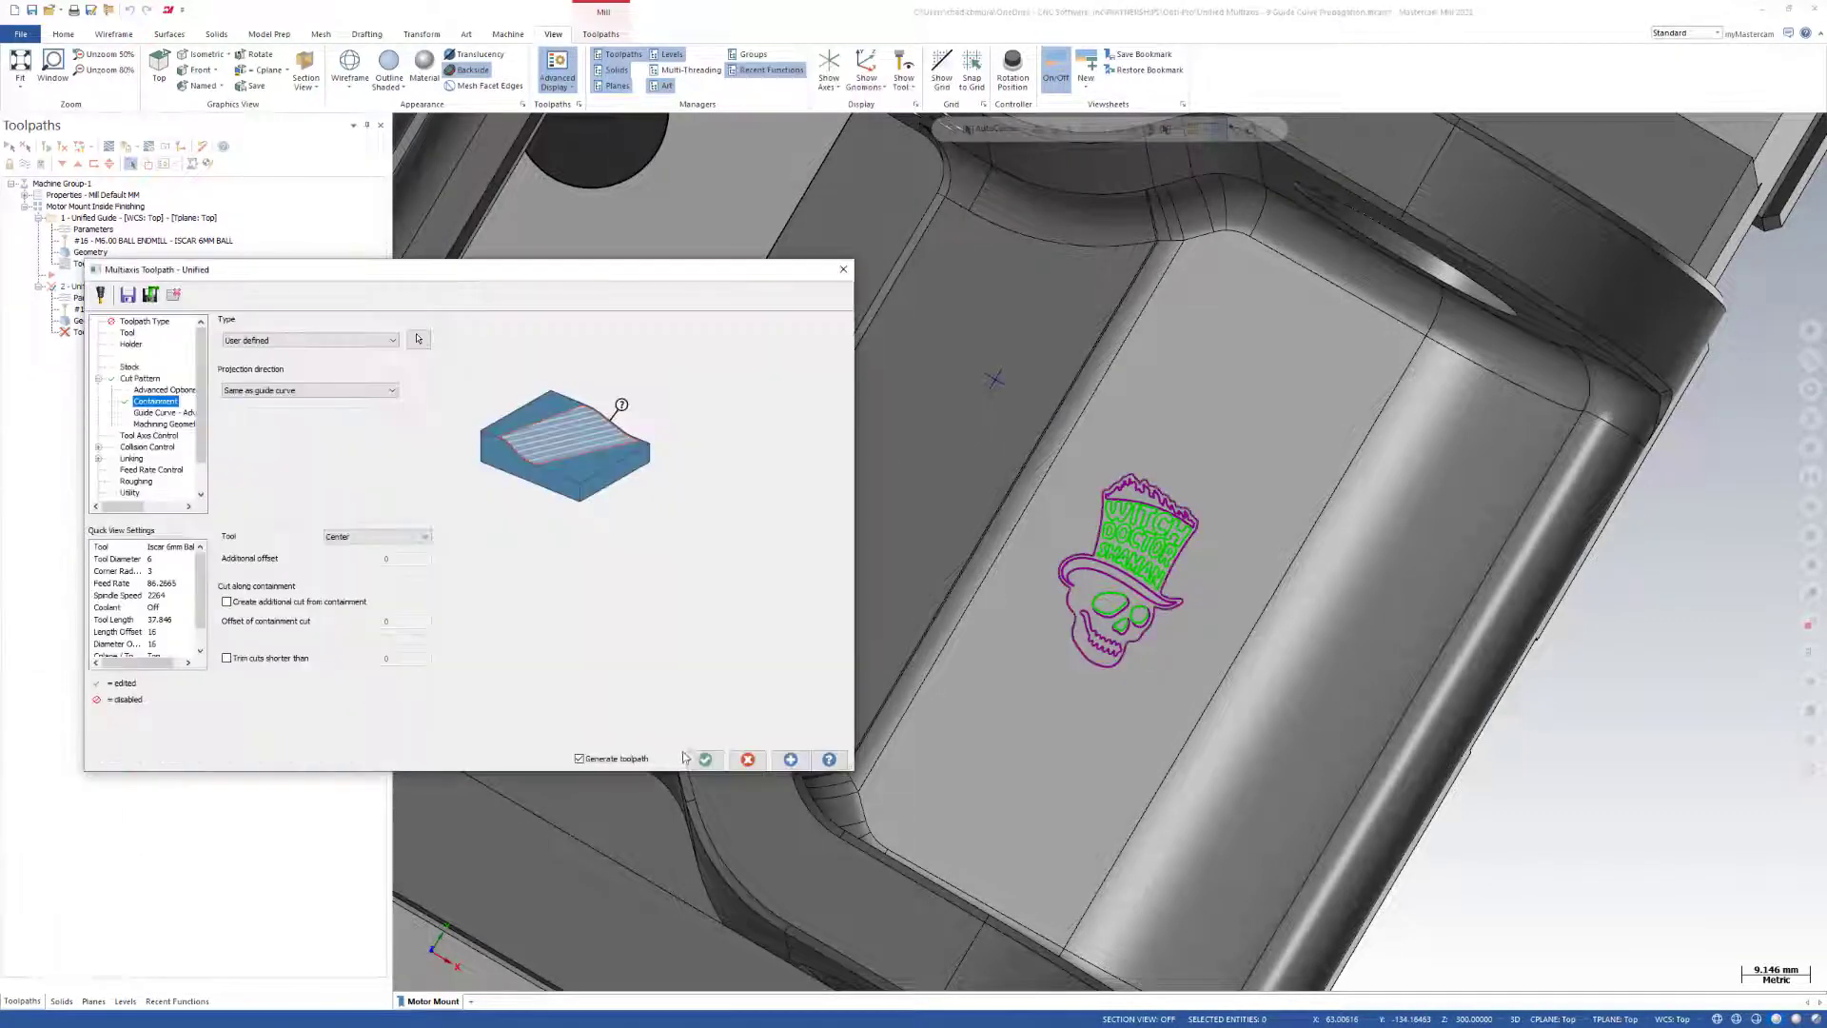
click(789, 760)
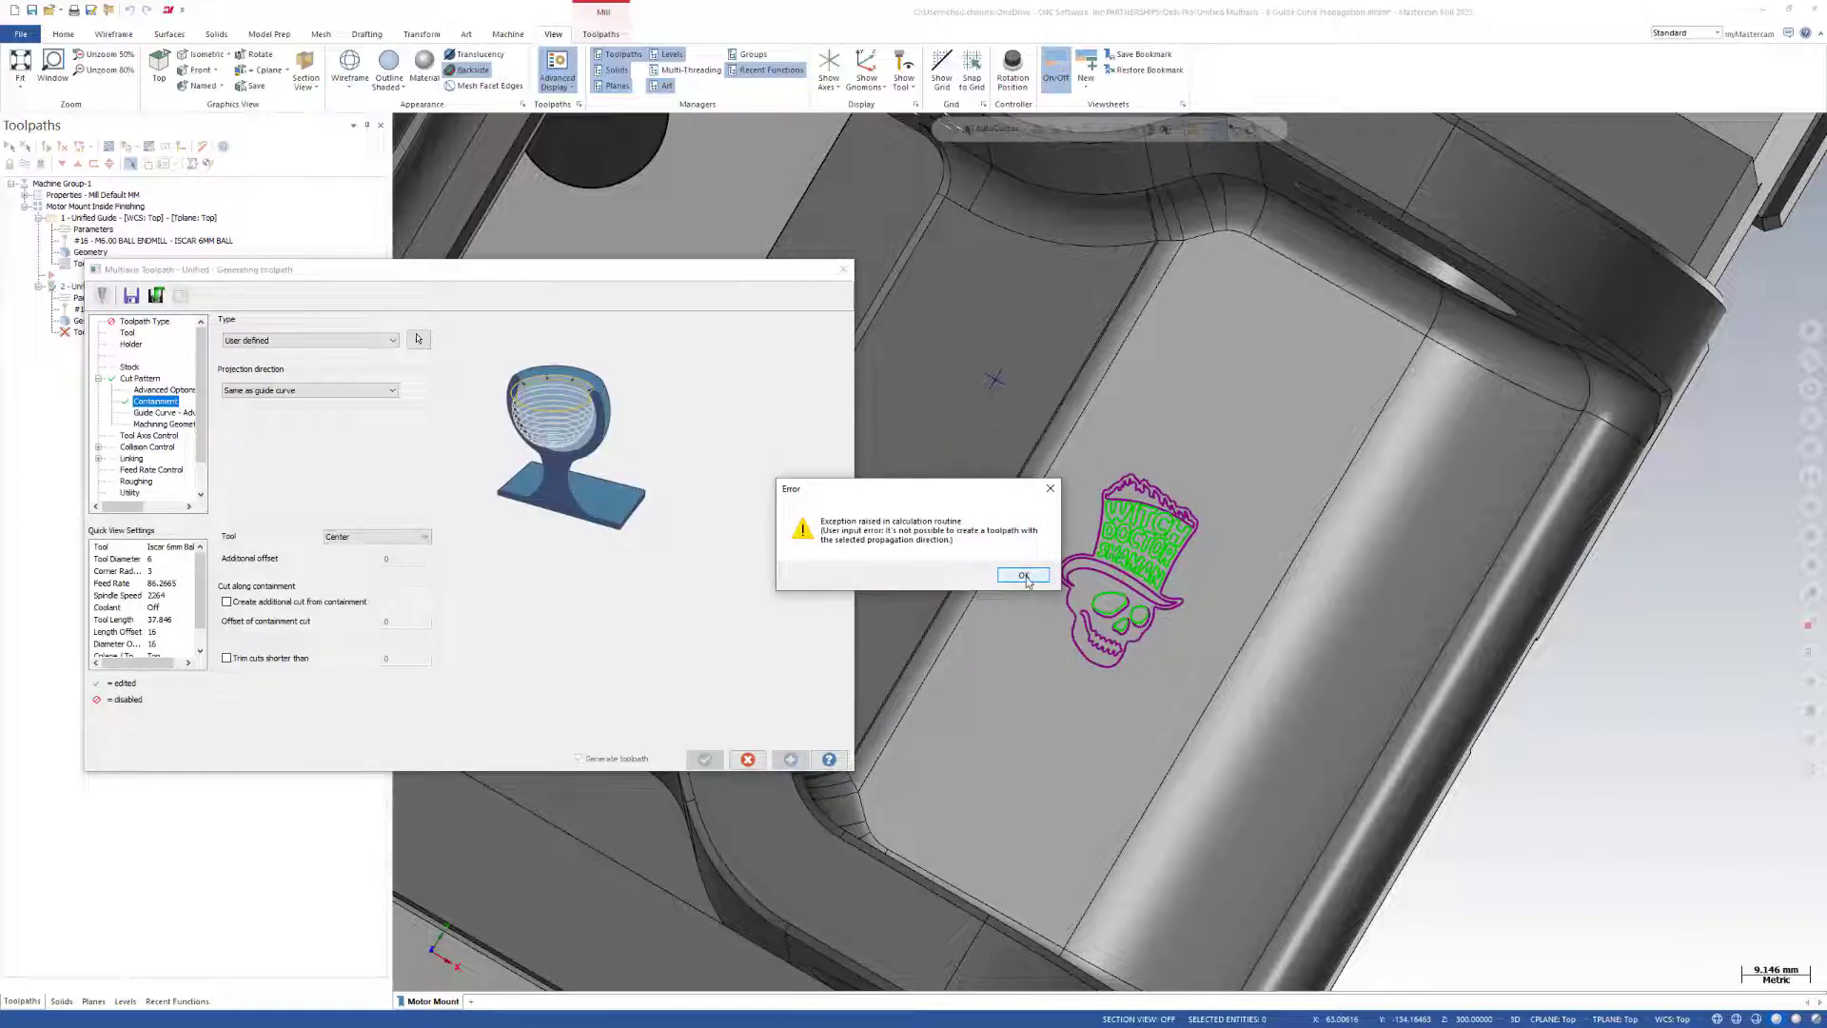
click(1024, 576)
Set the guide curve's propagation direction to Both in the advanced parameters and regenerate the toolpath.
click(157, 412)
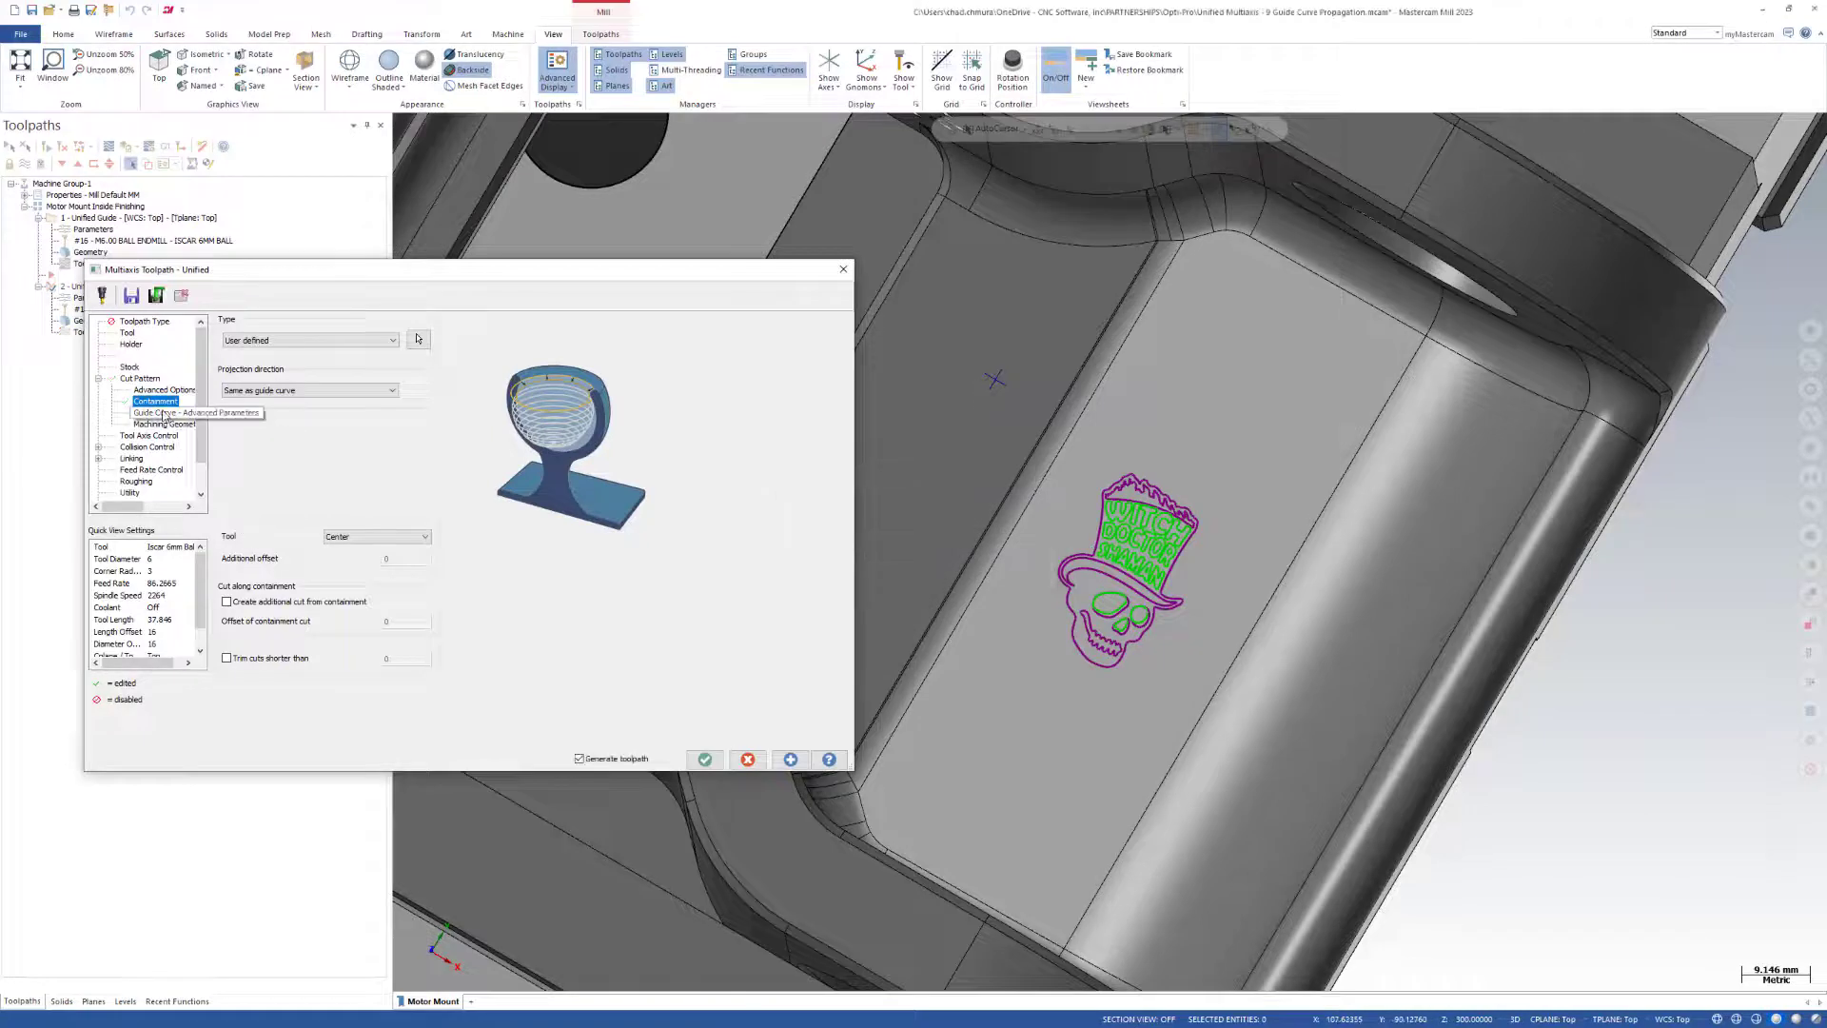
click(395, 594)
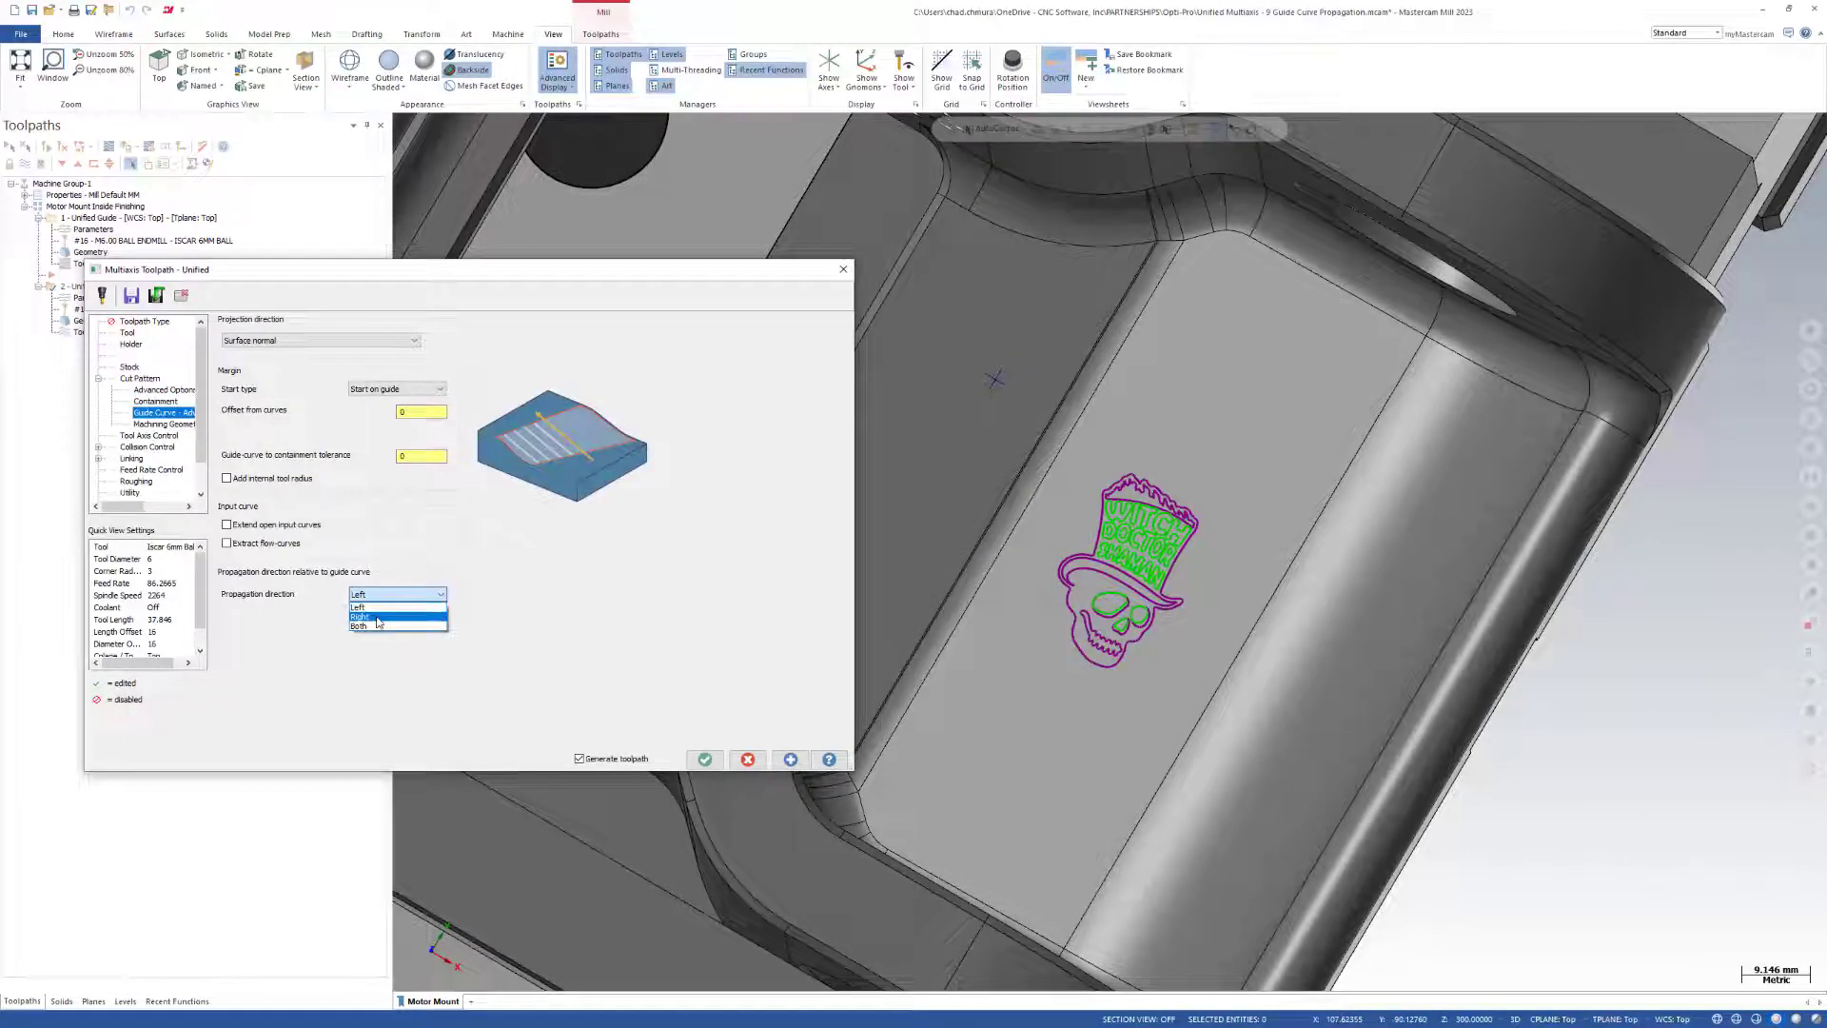
click(379, 617)
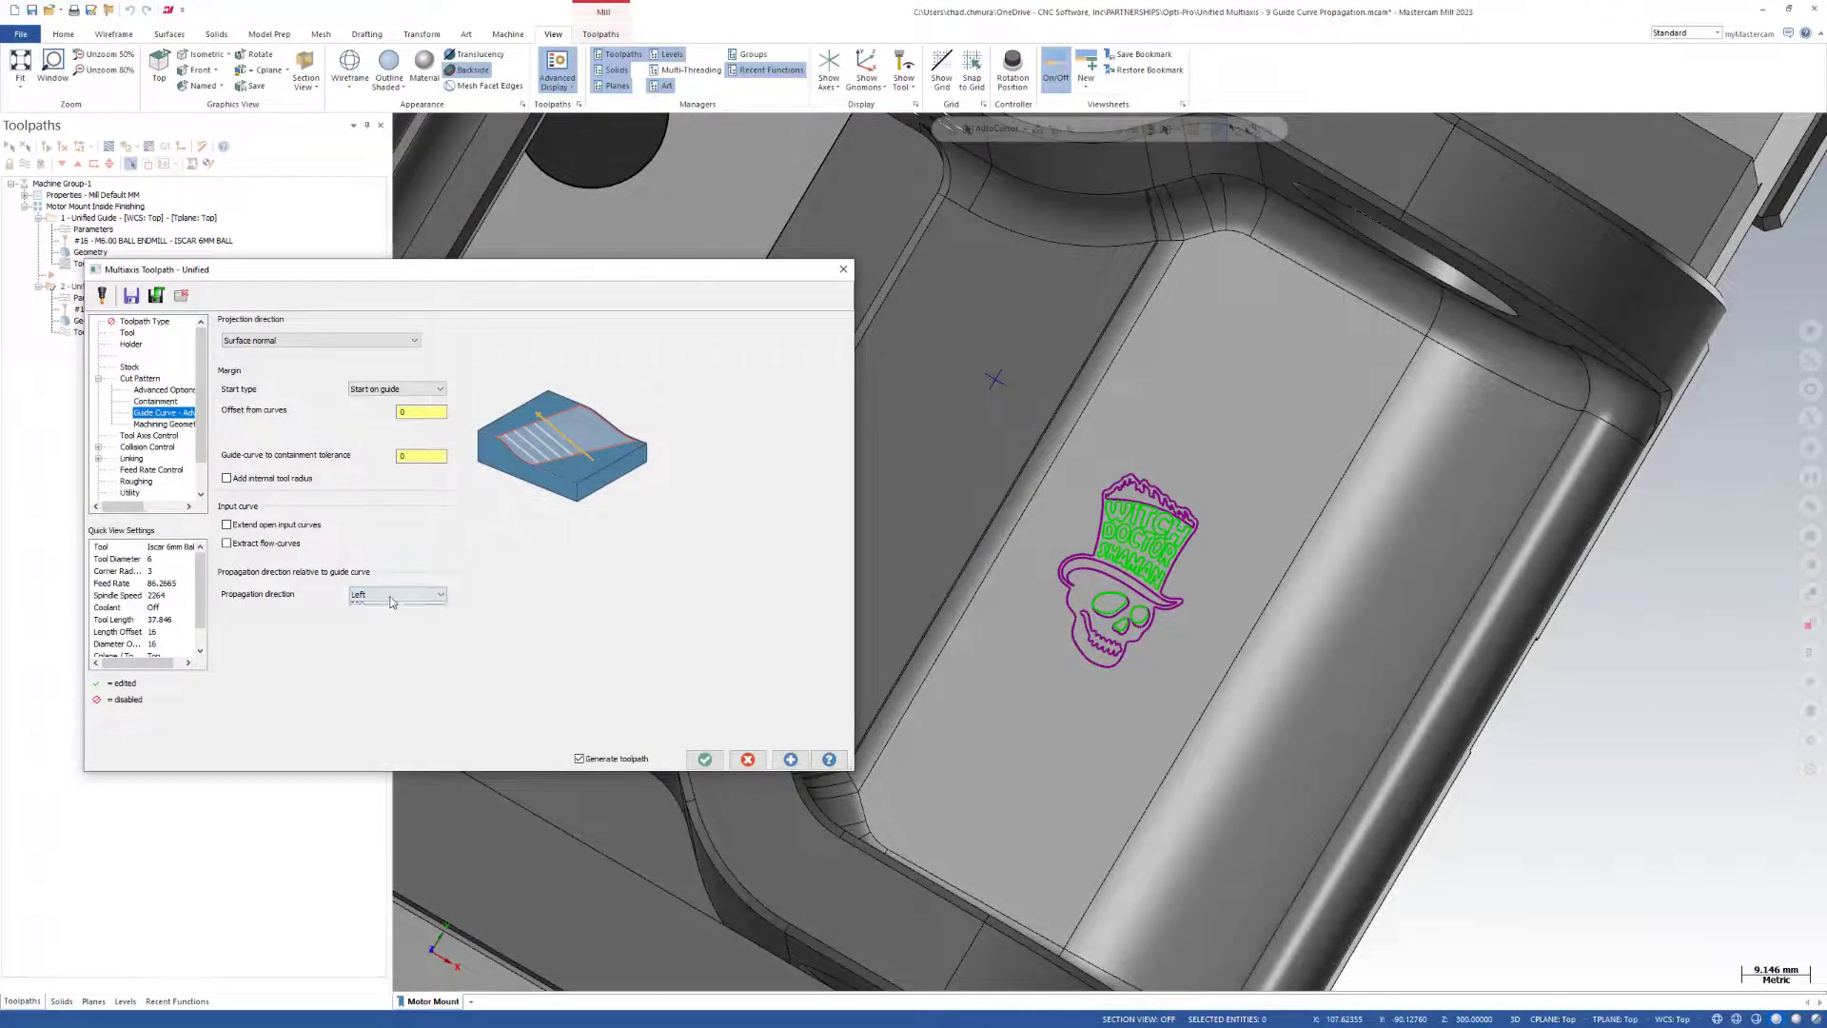
click(395, 593)
click(366, 626)
click(790, 758)
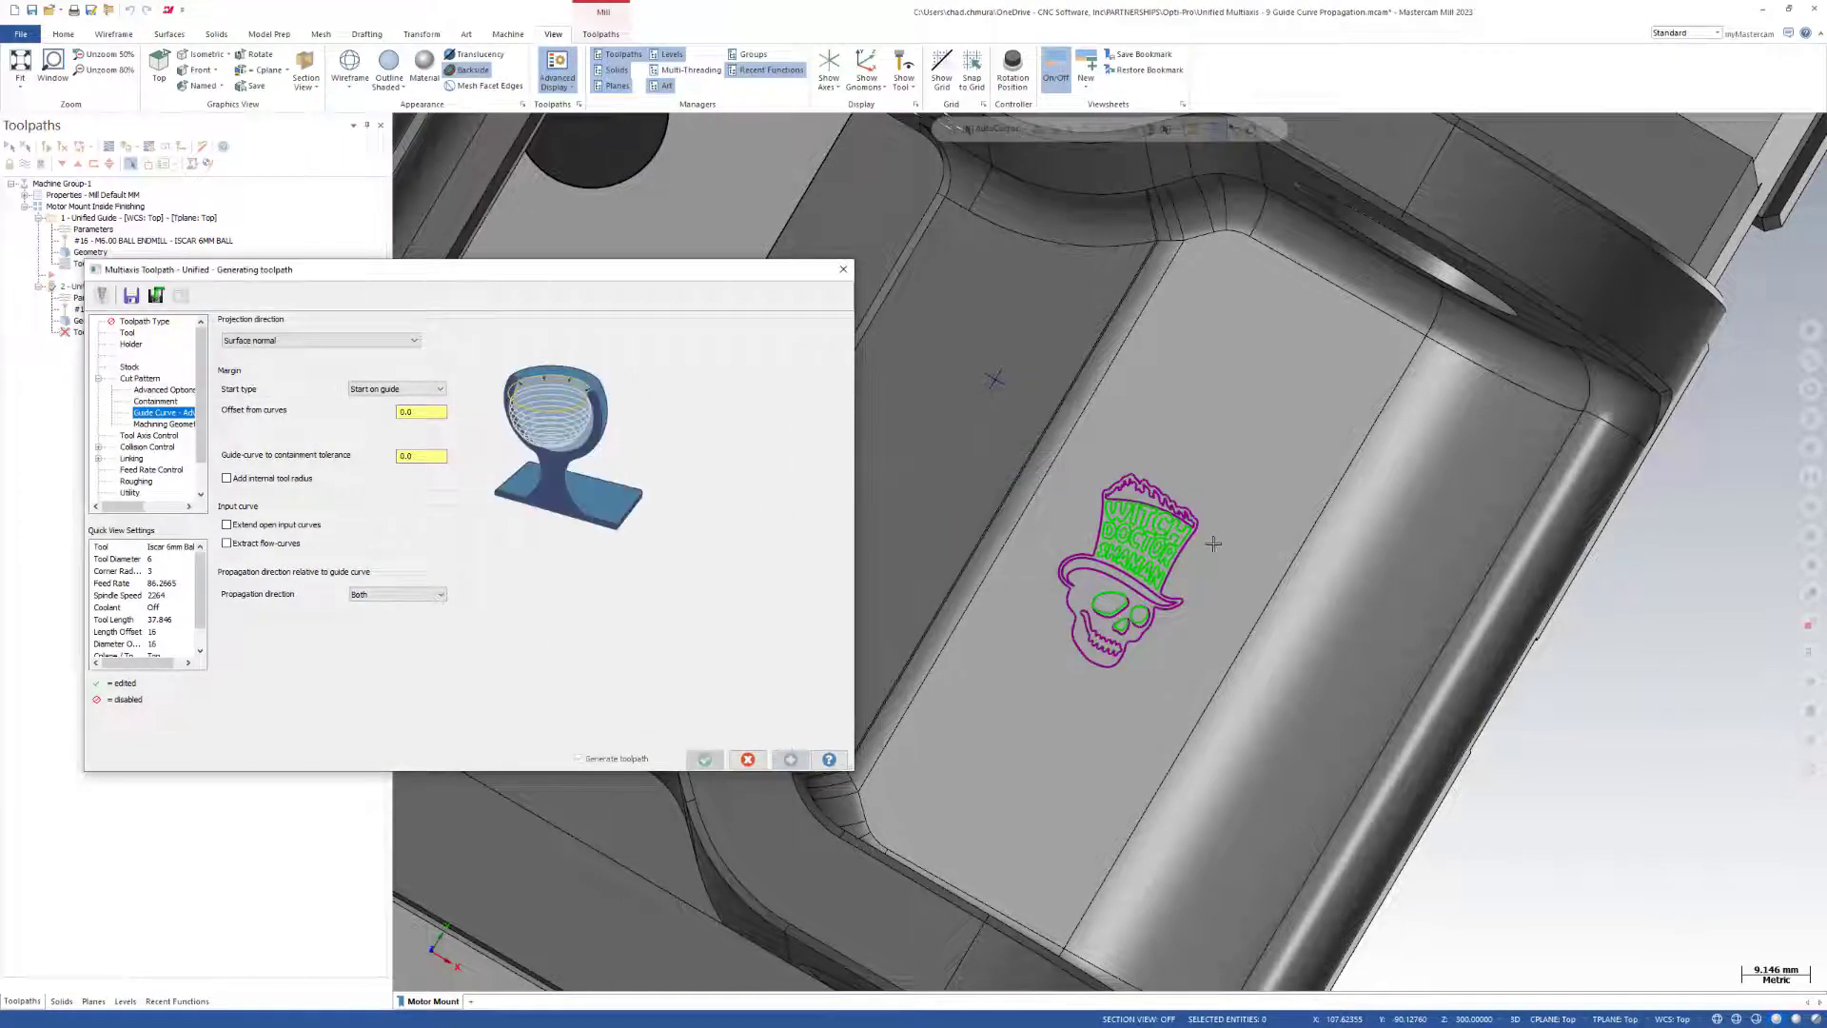
Reduce the cut pattern's maximum step-over to 0.25 and regenerate the toolpath inside the skull logo.
scroll(1128, 519, up, 5)
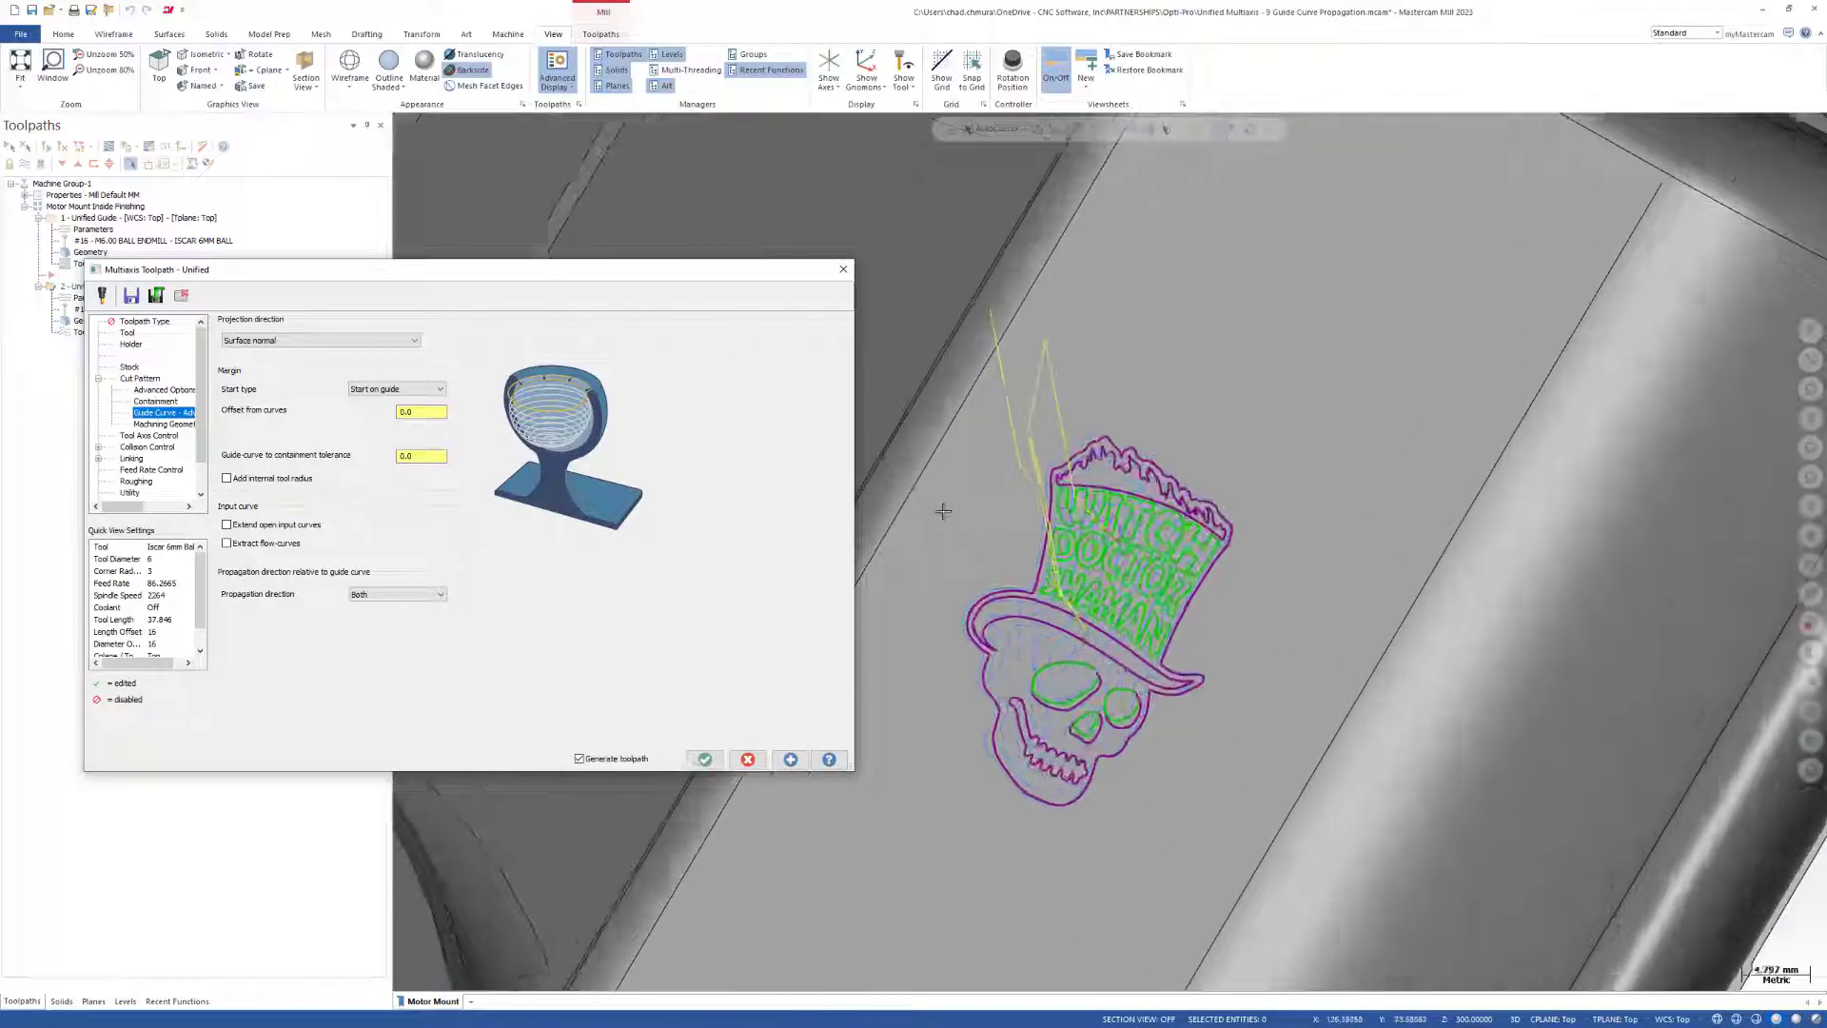
middle_drag(1024, 590, 1062, 550)
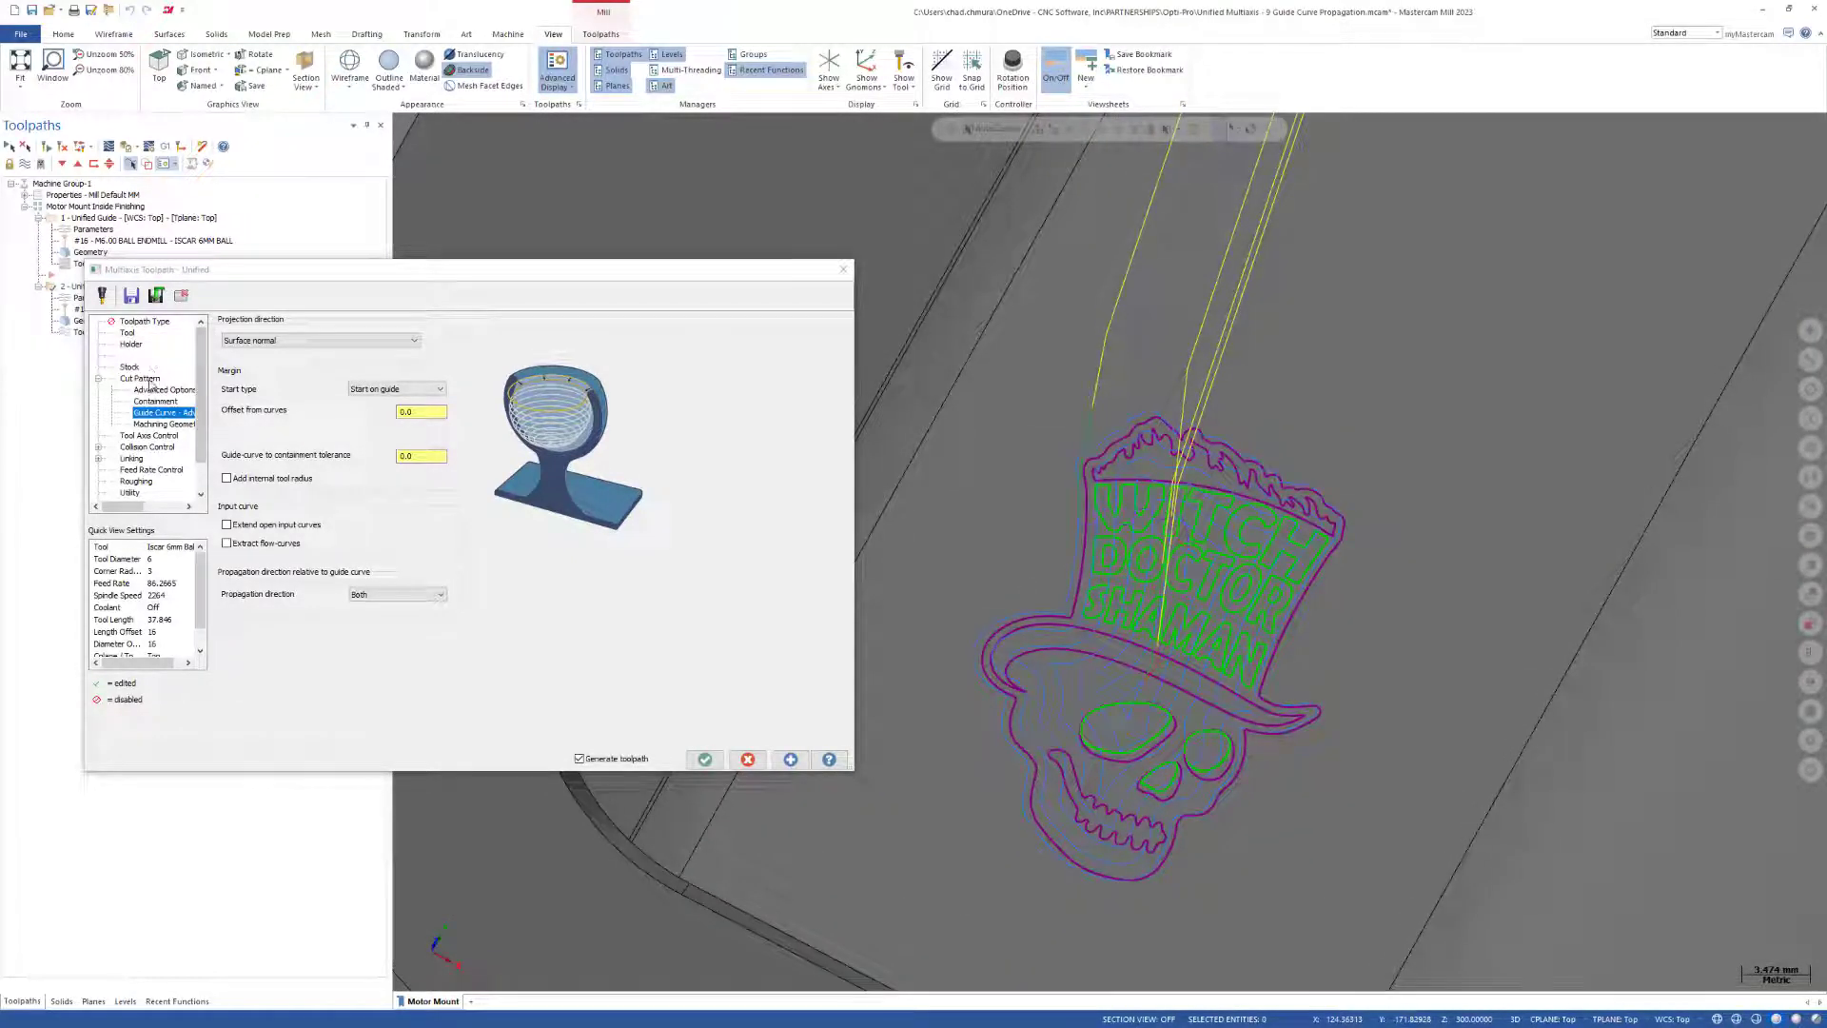
click(140, 378)
click(806, 665)
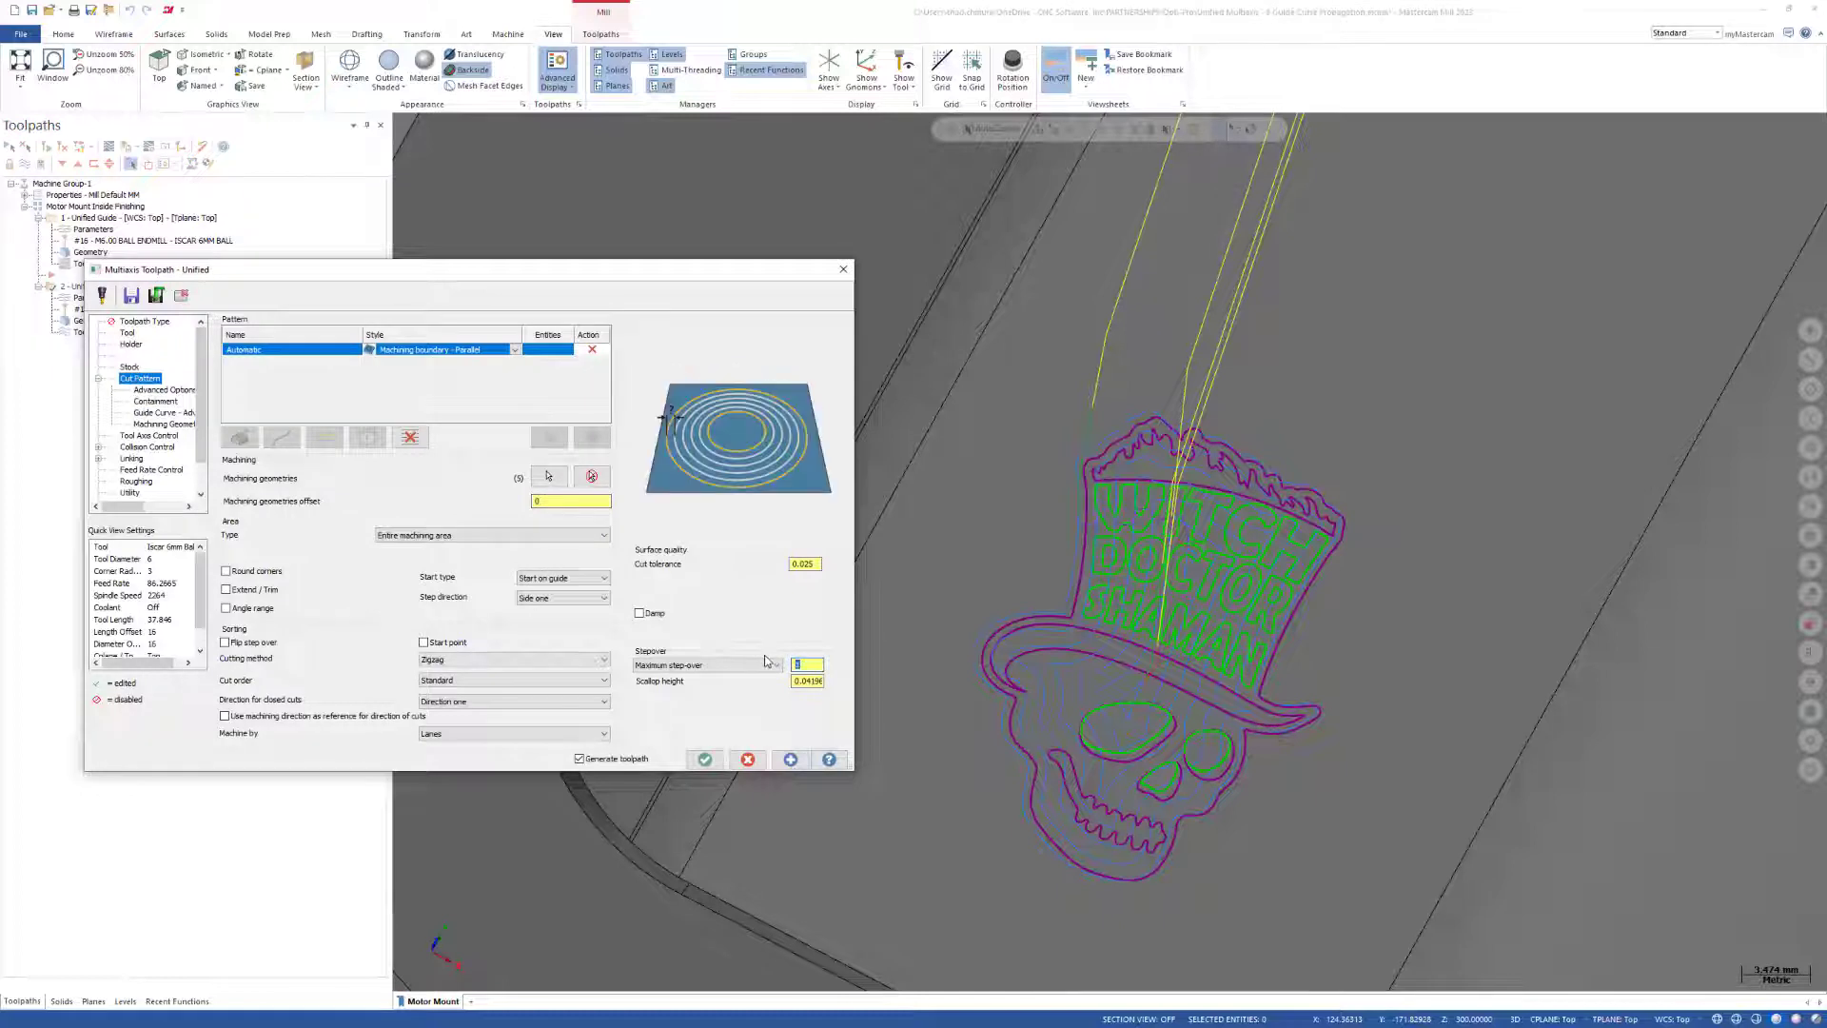
text(0.25)
click(790, 759)
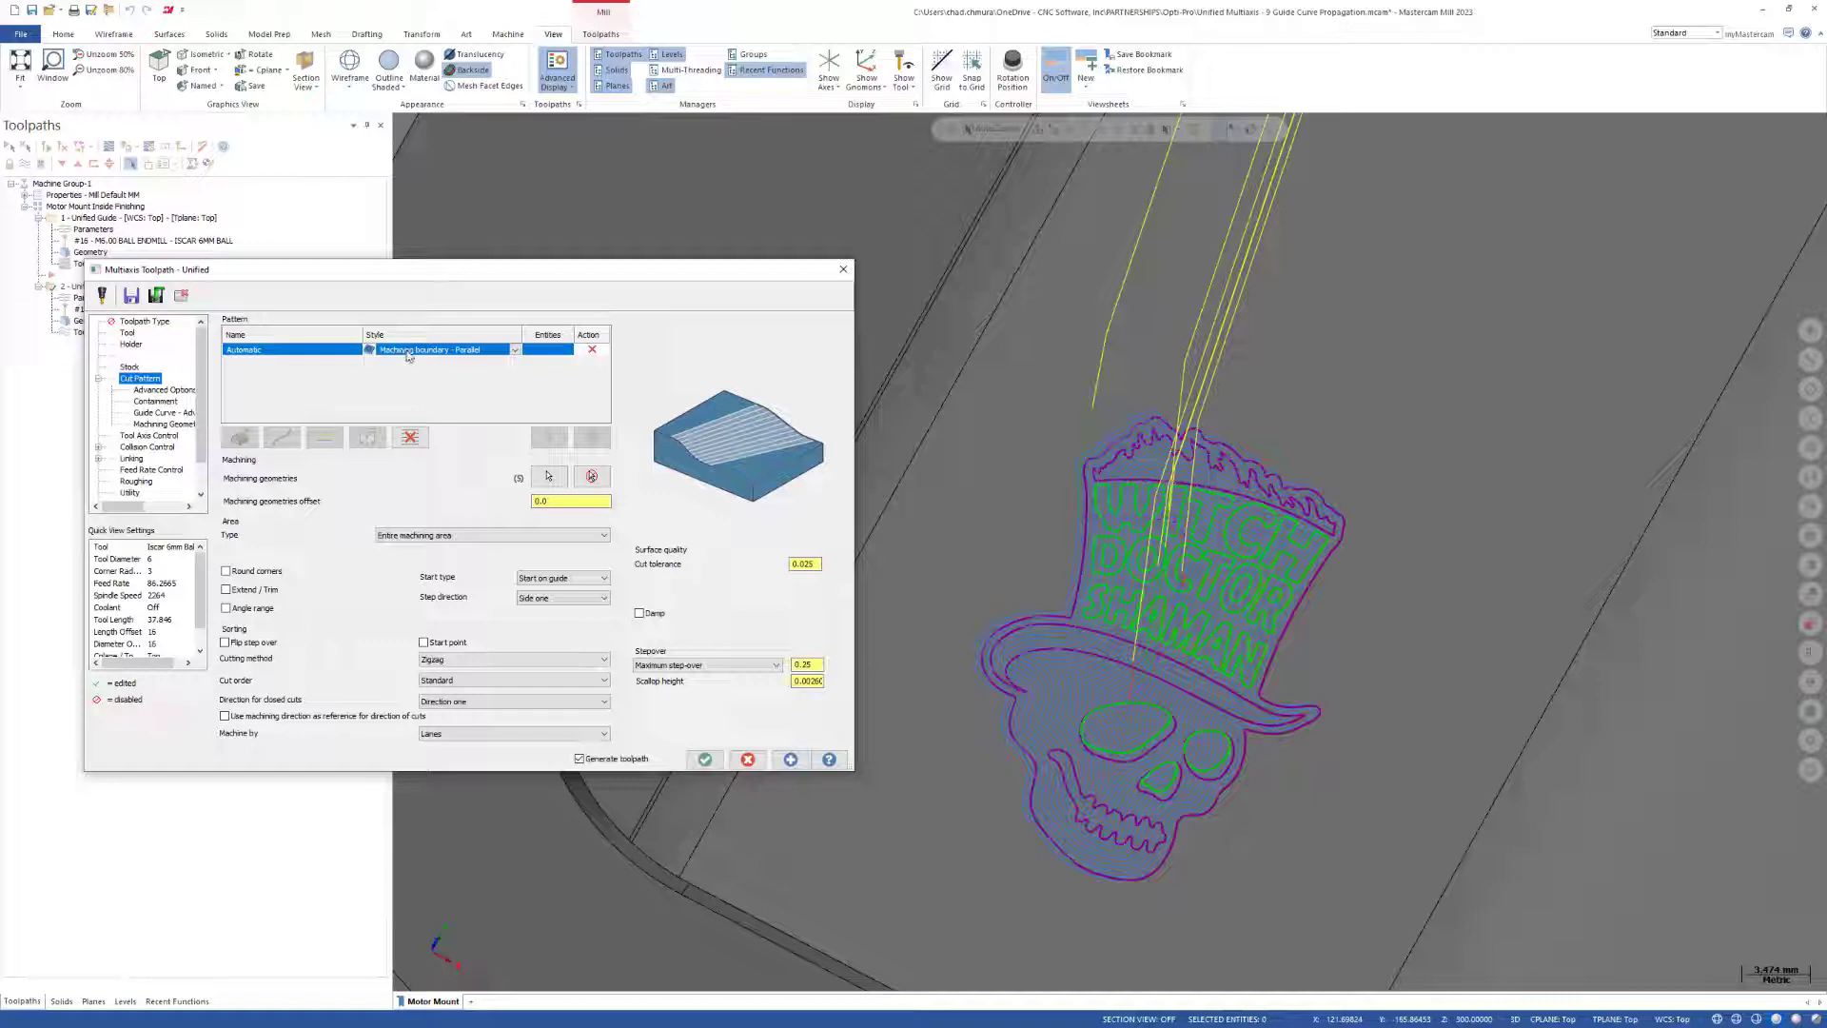
Examine the denser passes within the skull outline and change the Automatic pattern style to Surface boundary - Parallel.
click(409, 355)
click(429, 301)
scroll(1312, 529, down, 2)
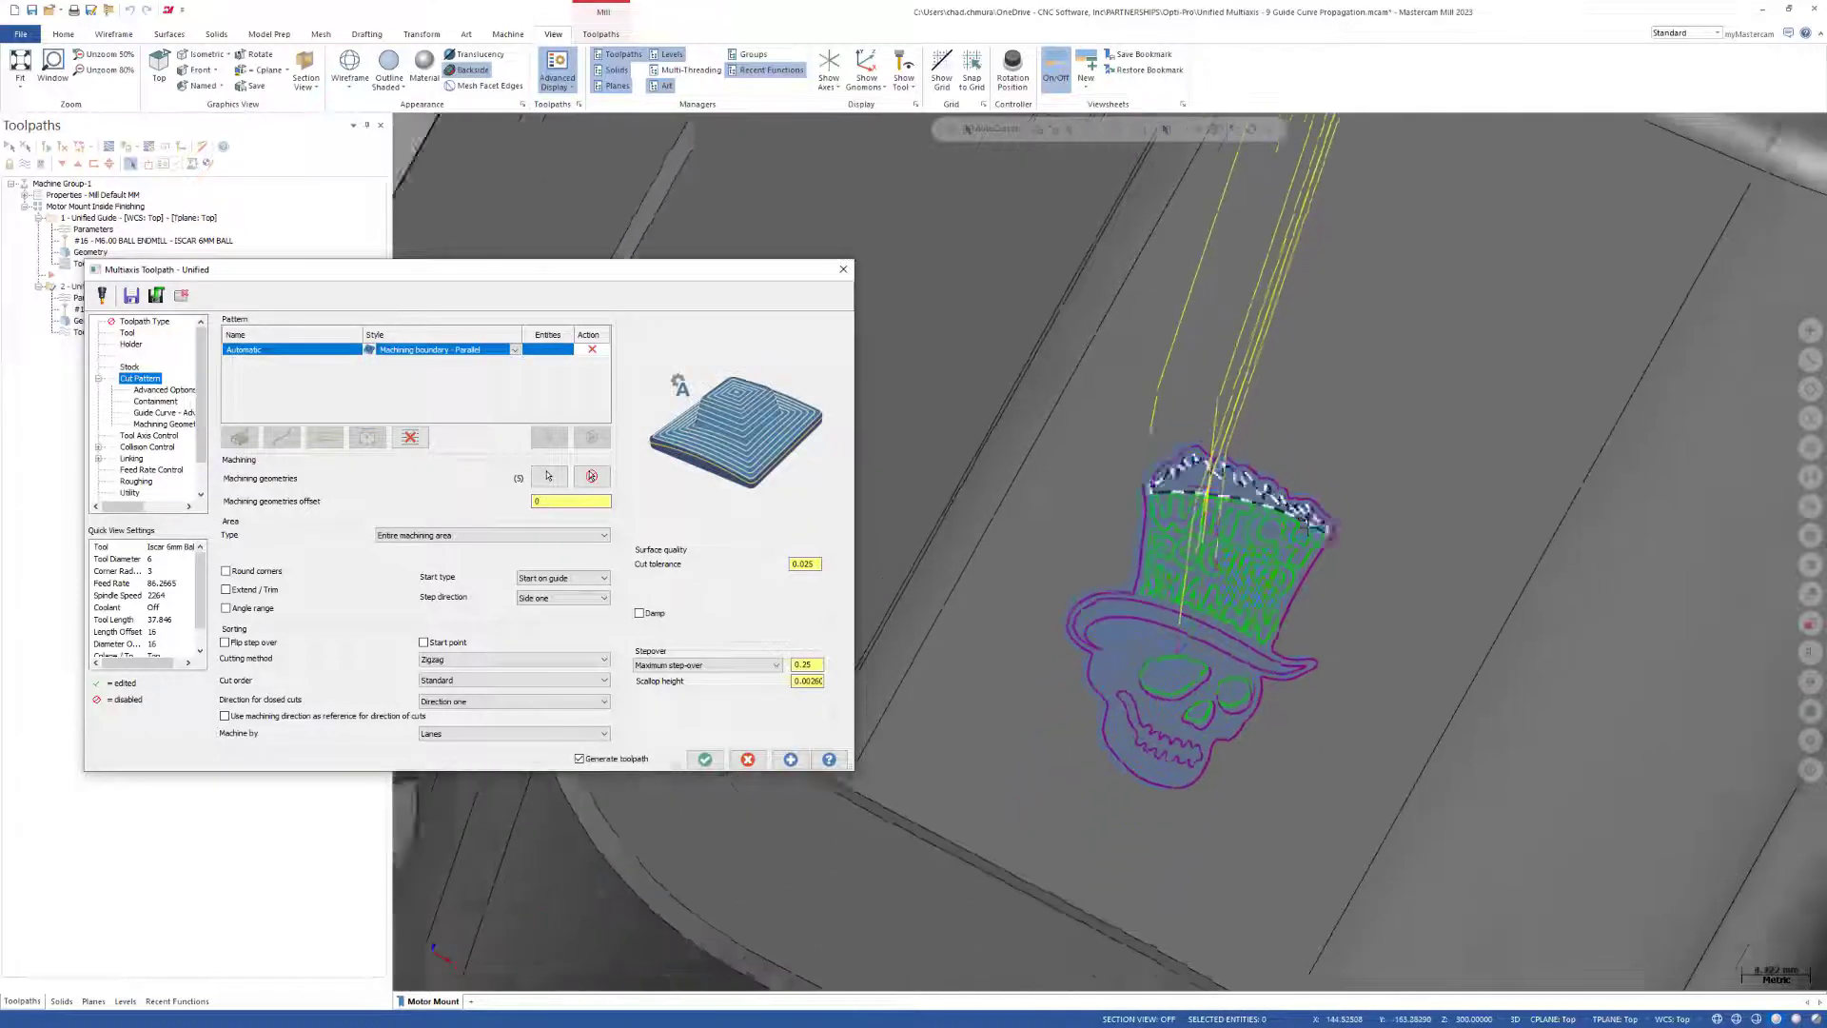
scroll(1312, 529, down, 1)
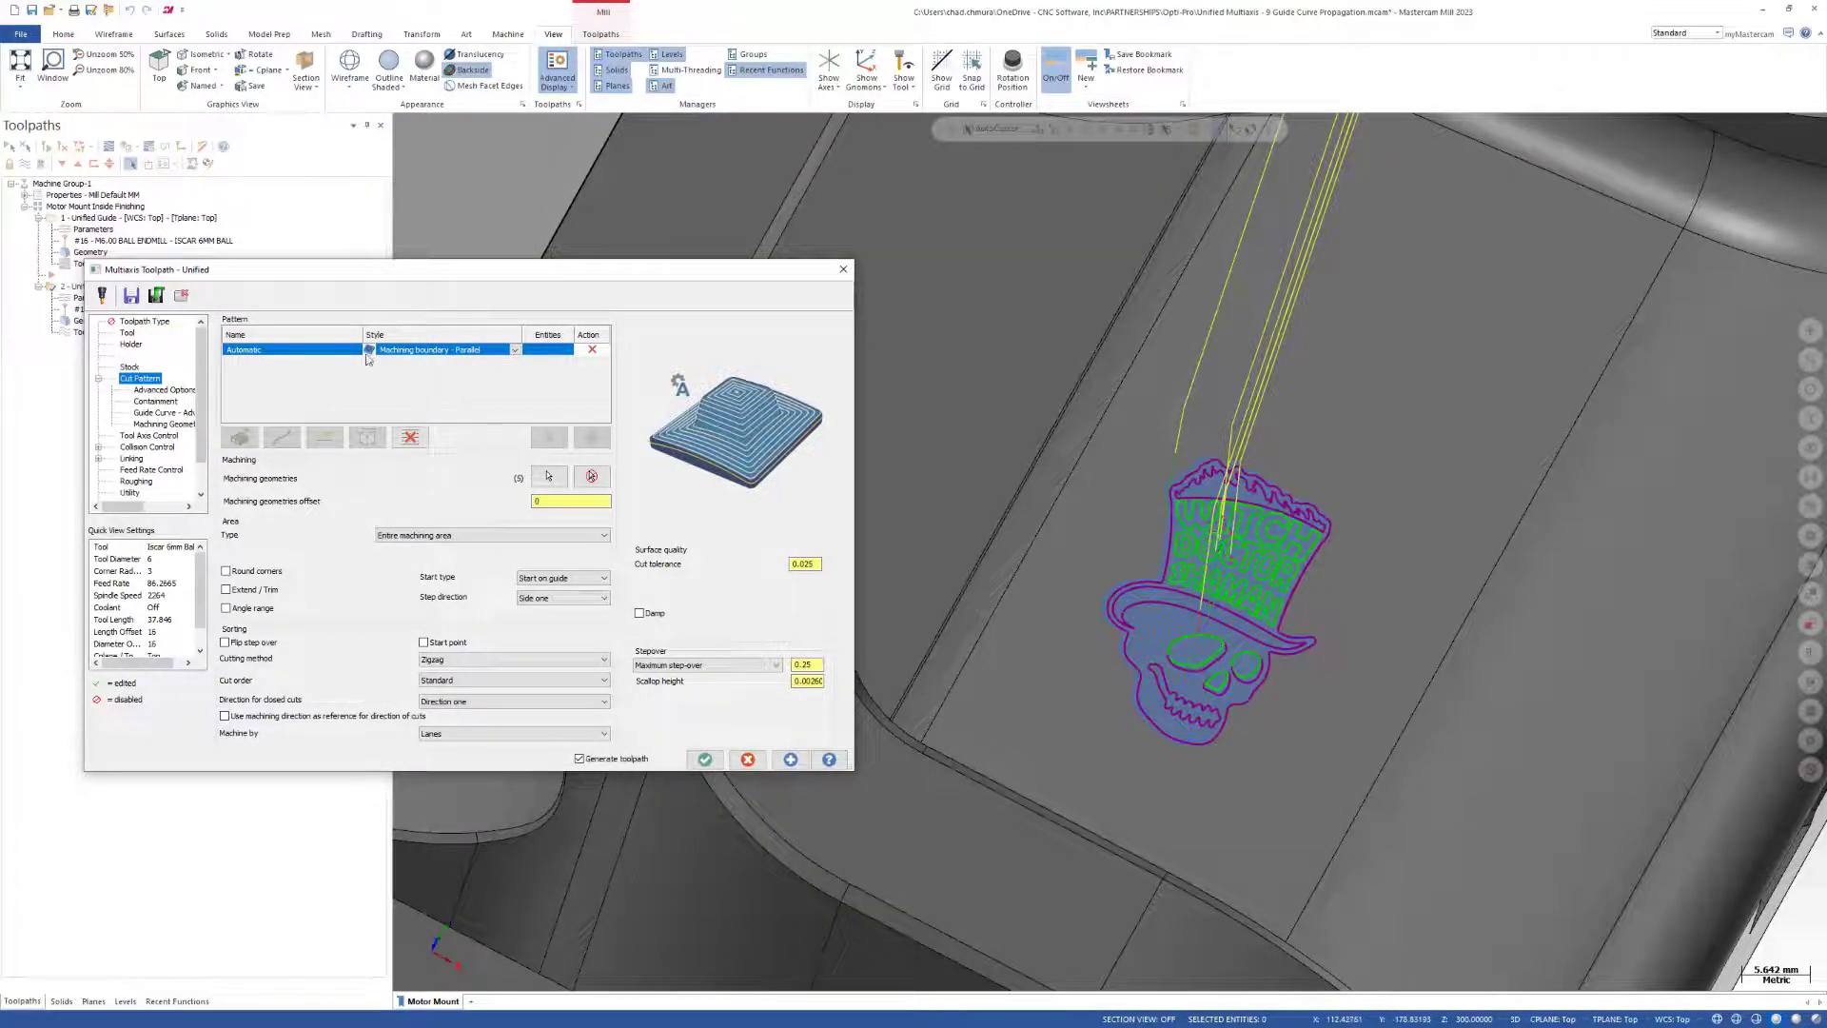
drag(309, 276, 293, 317)
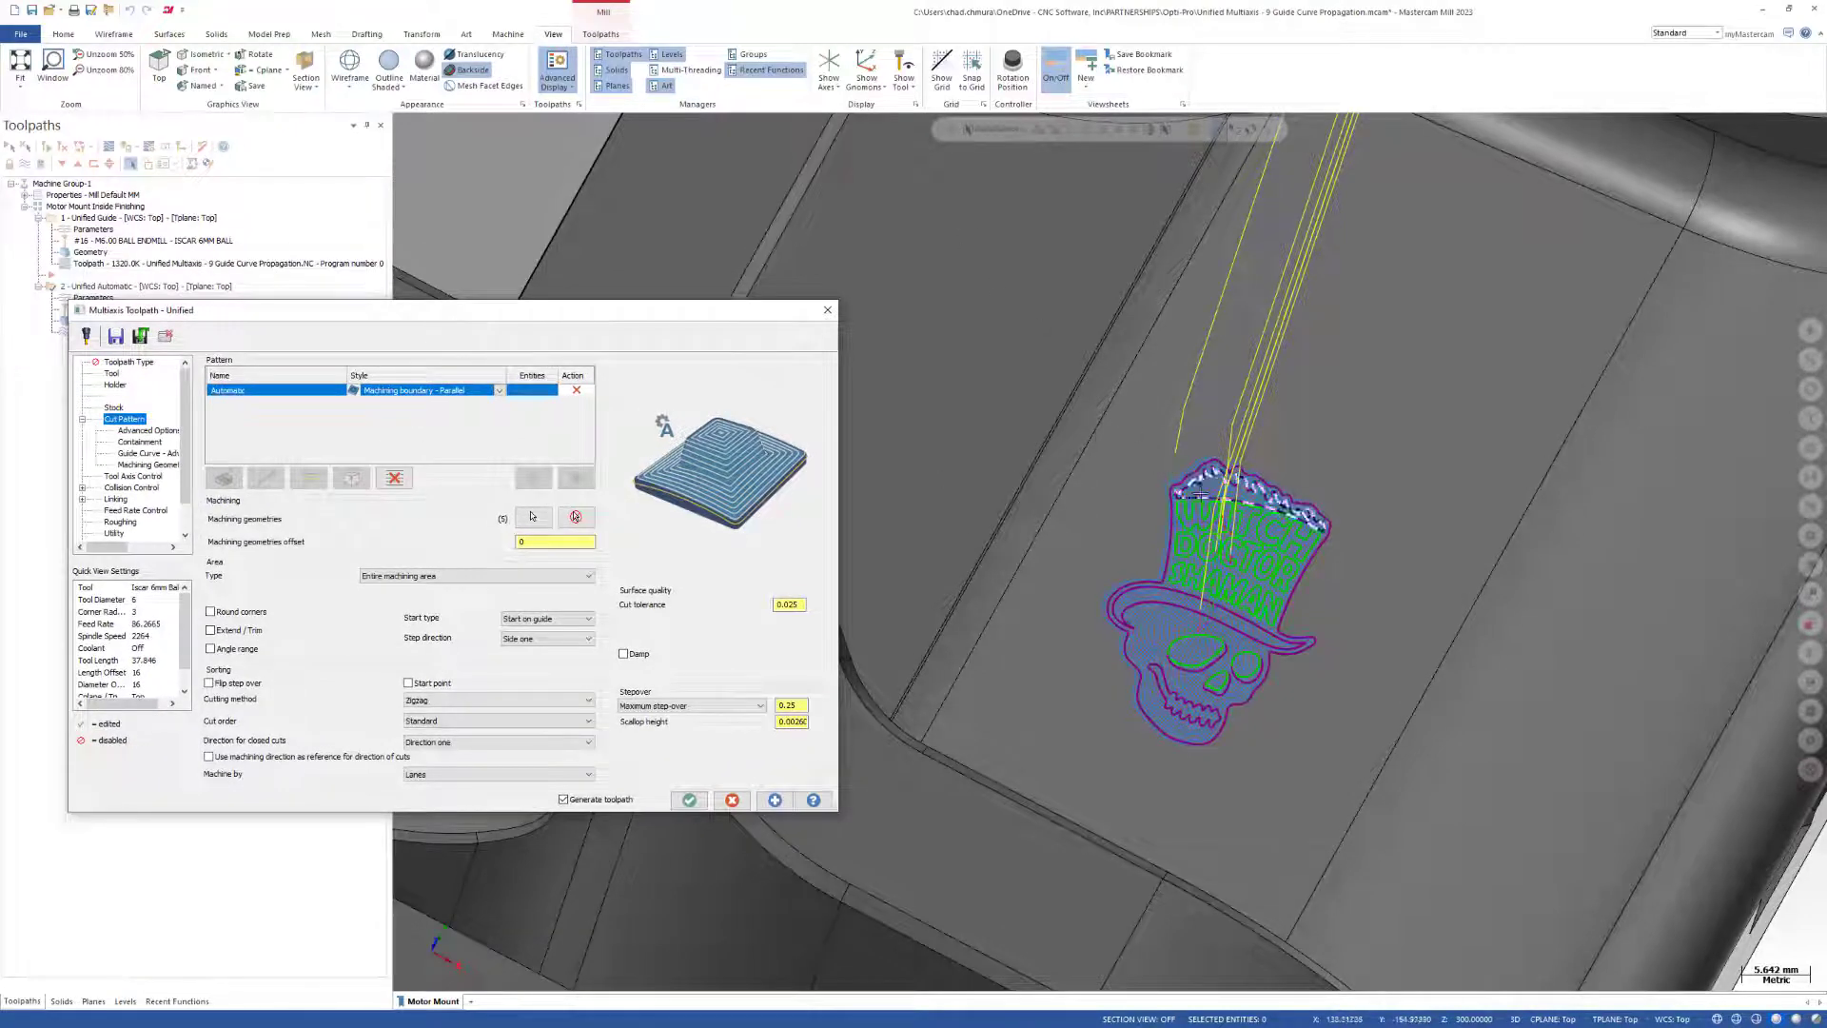
scroll(1237, 562, up, 3)
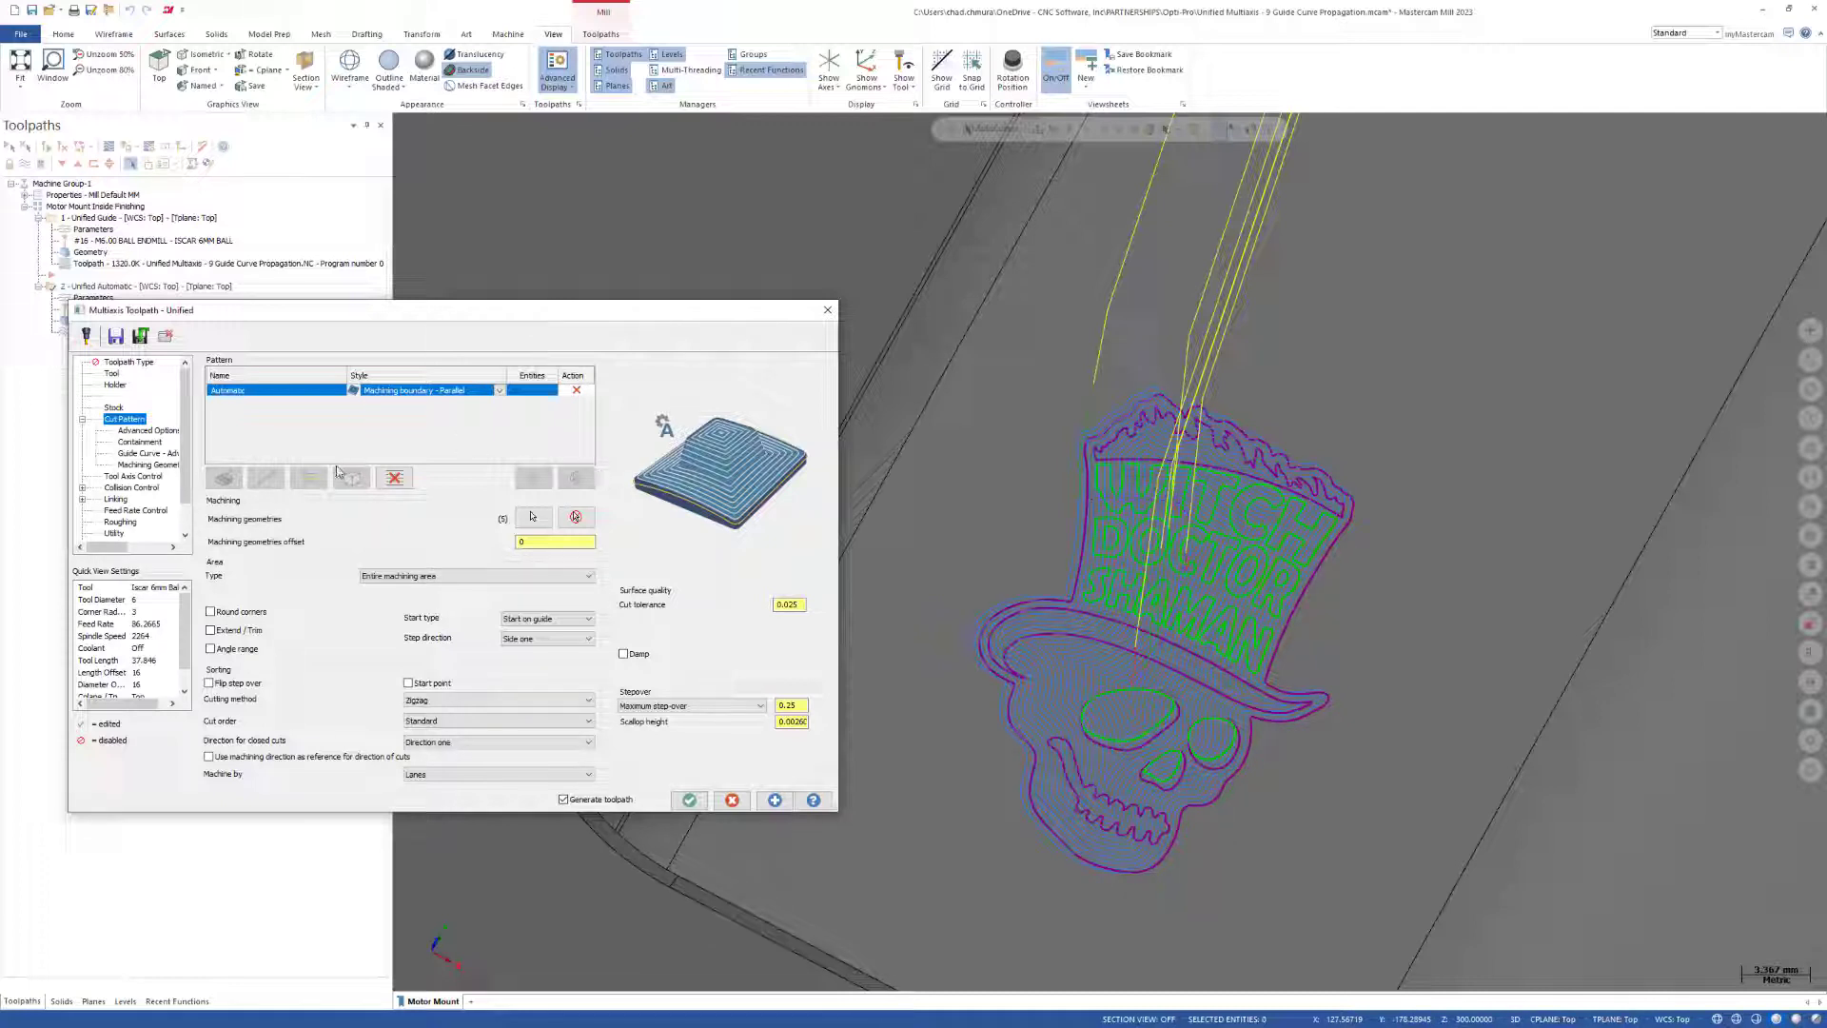
click(501, 391)
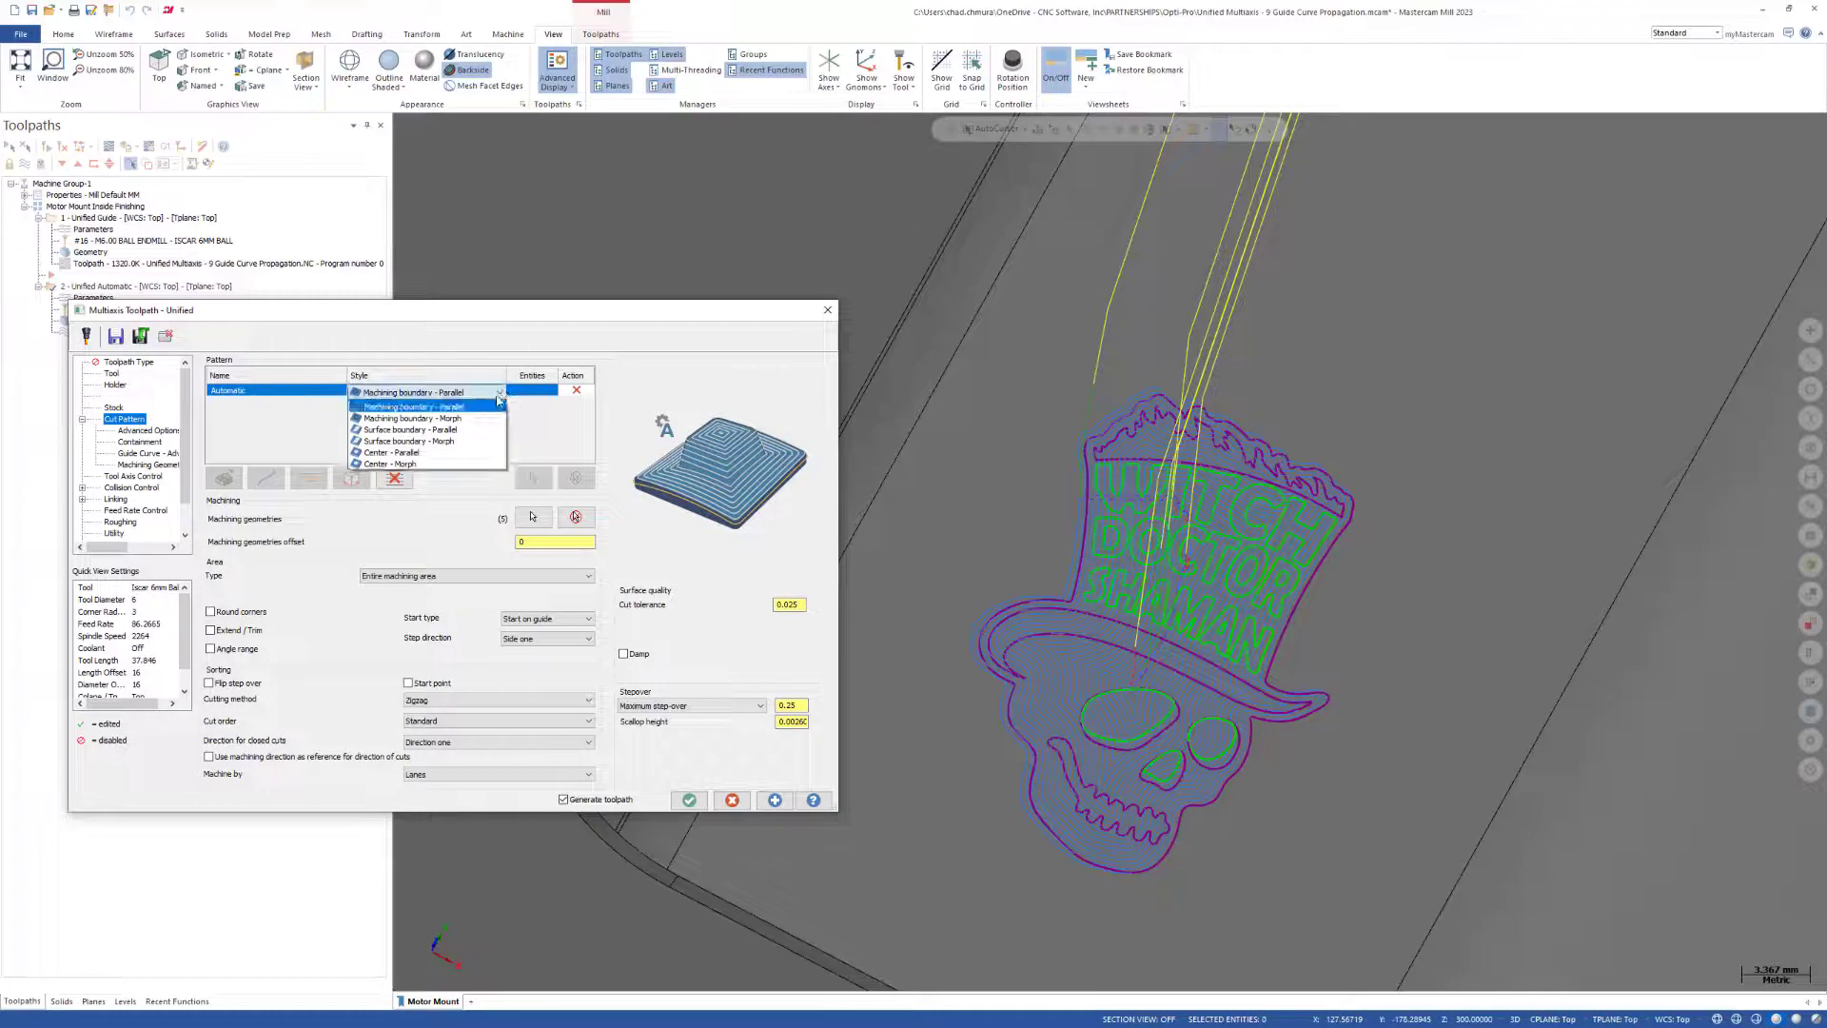
click(446, 419)
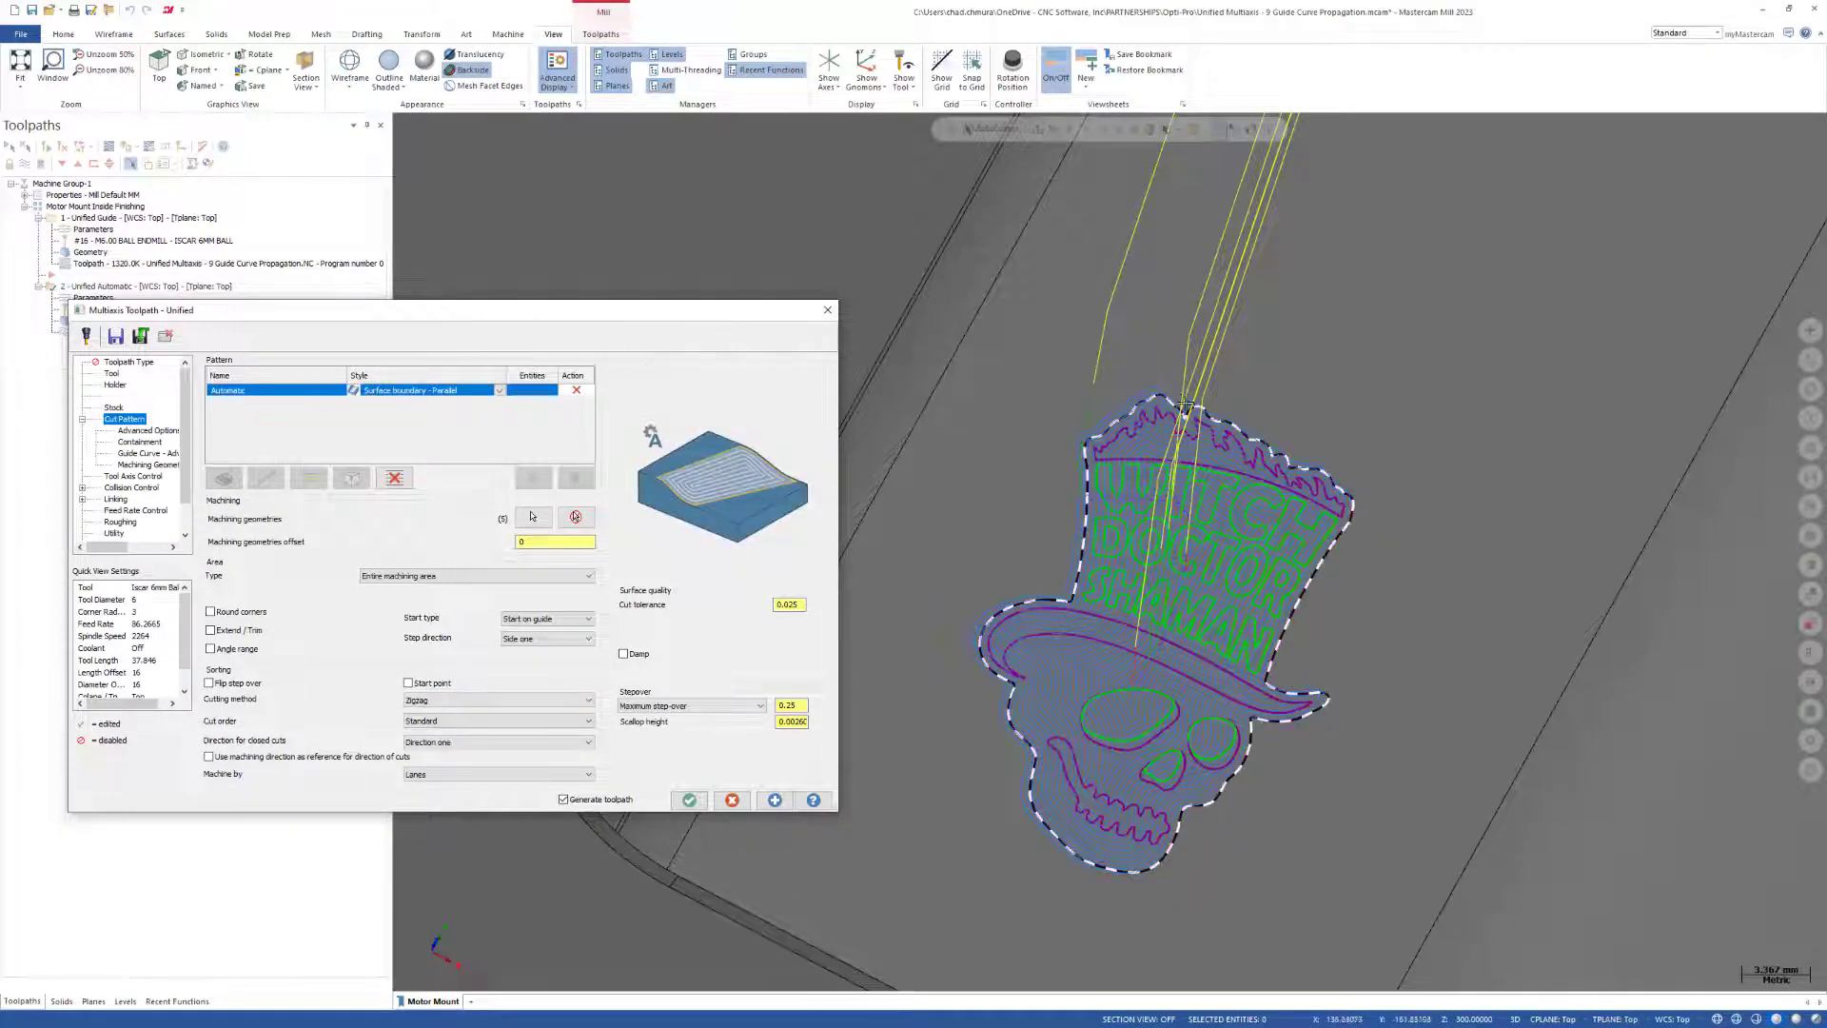
Replace the machining geometry with only the flat face carrying the skull logo and regenerate the toolpath.
scroll(1299, 639, down, 5)
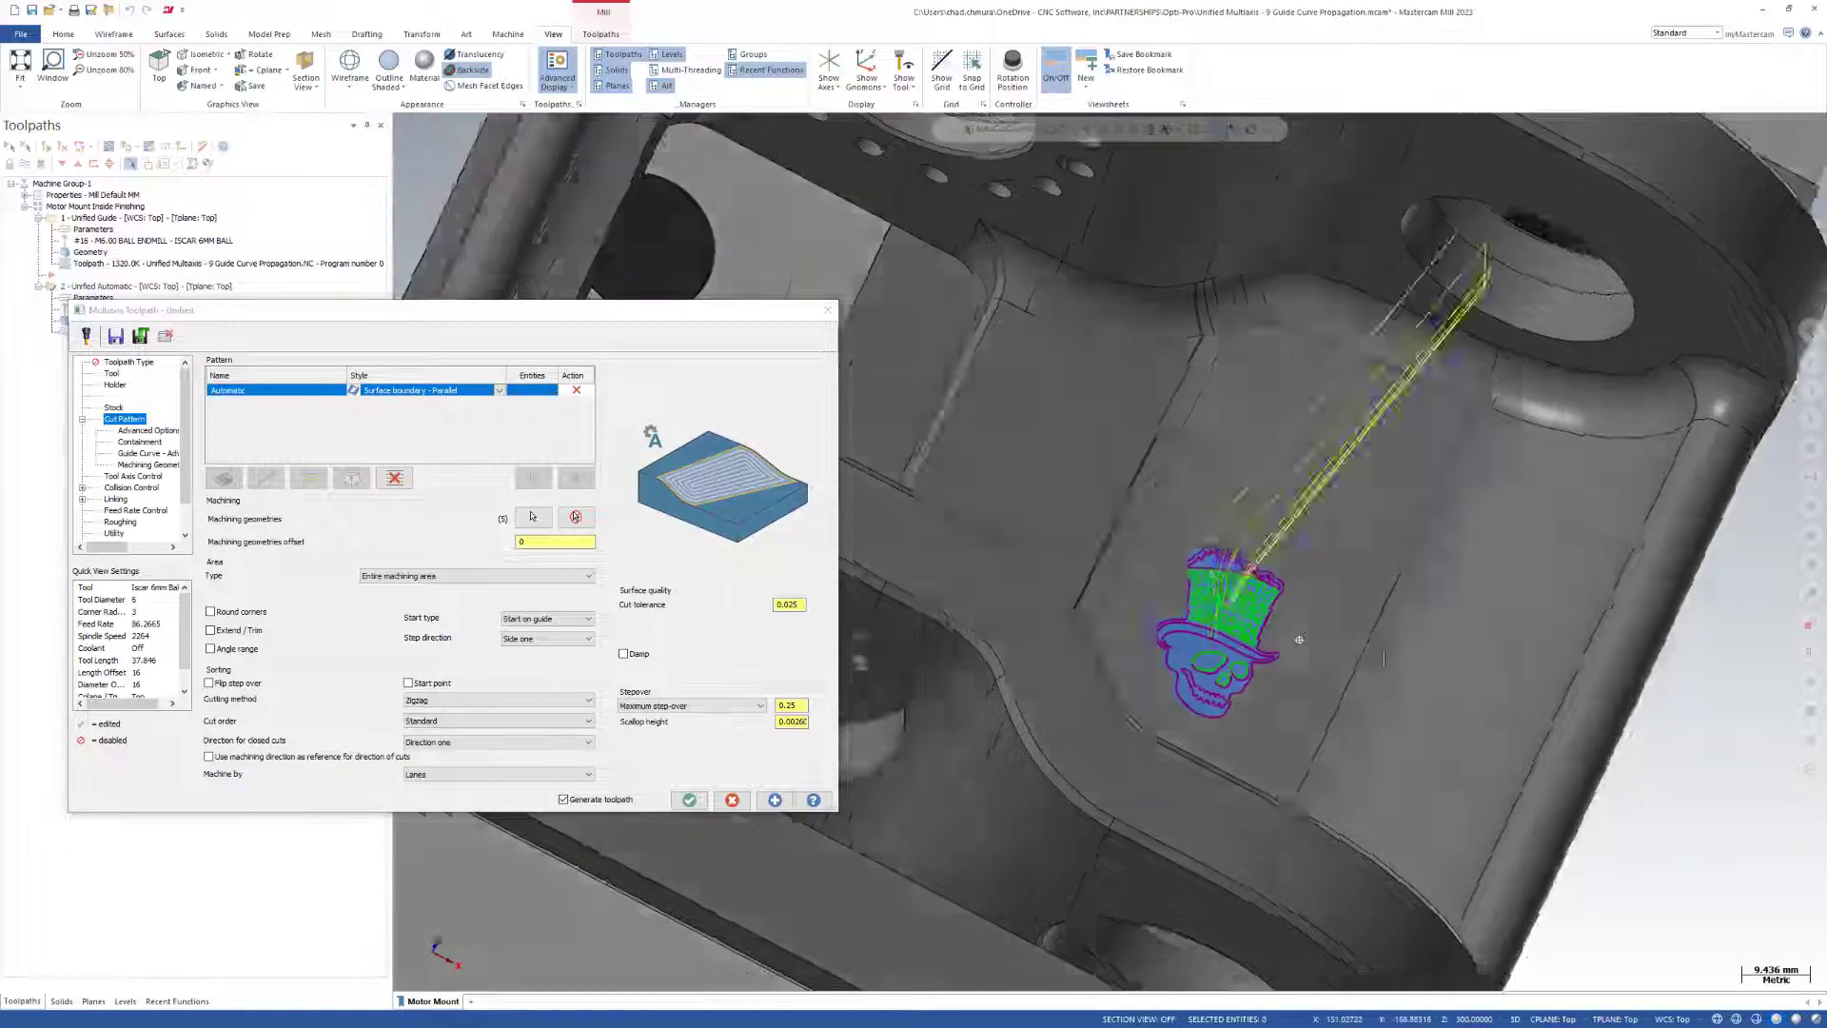
middle_drag(1299, 640, 1210, 627)
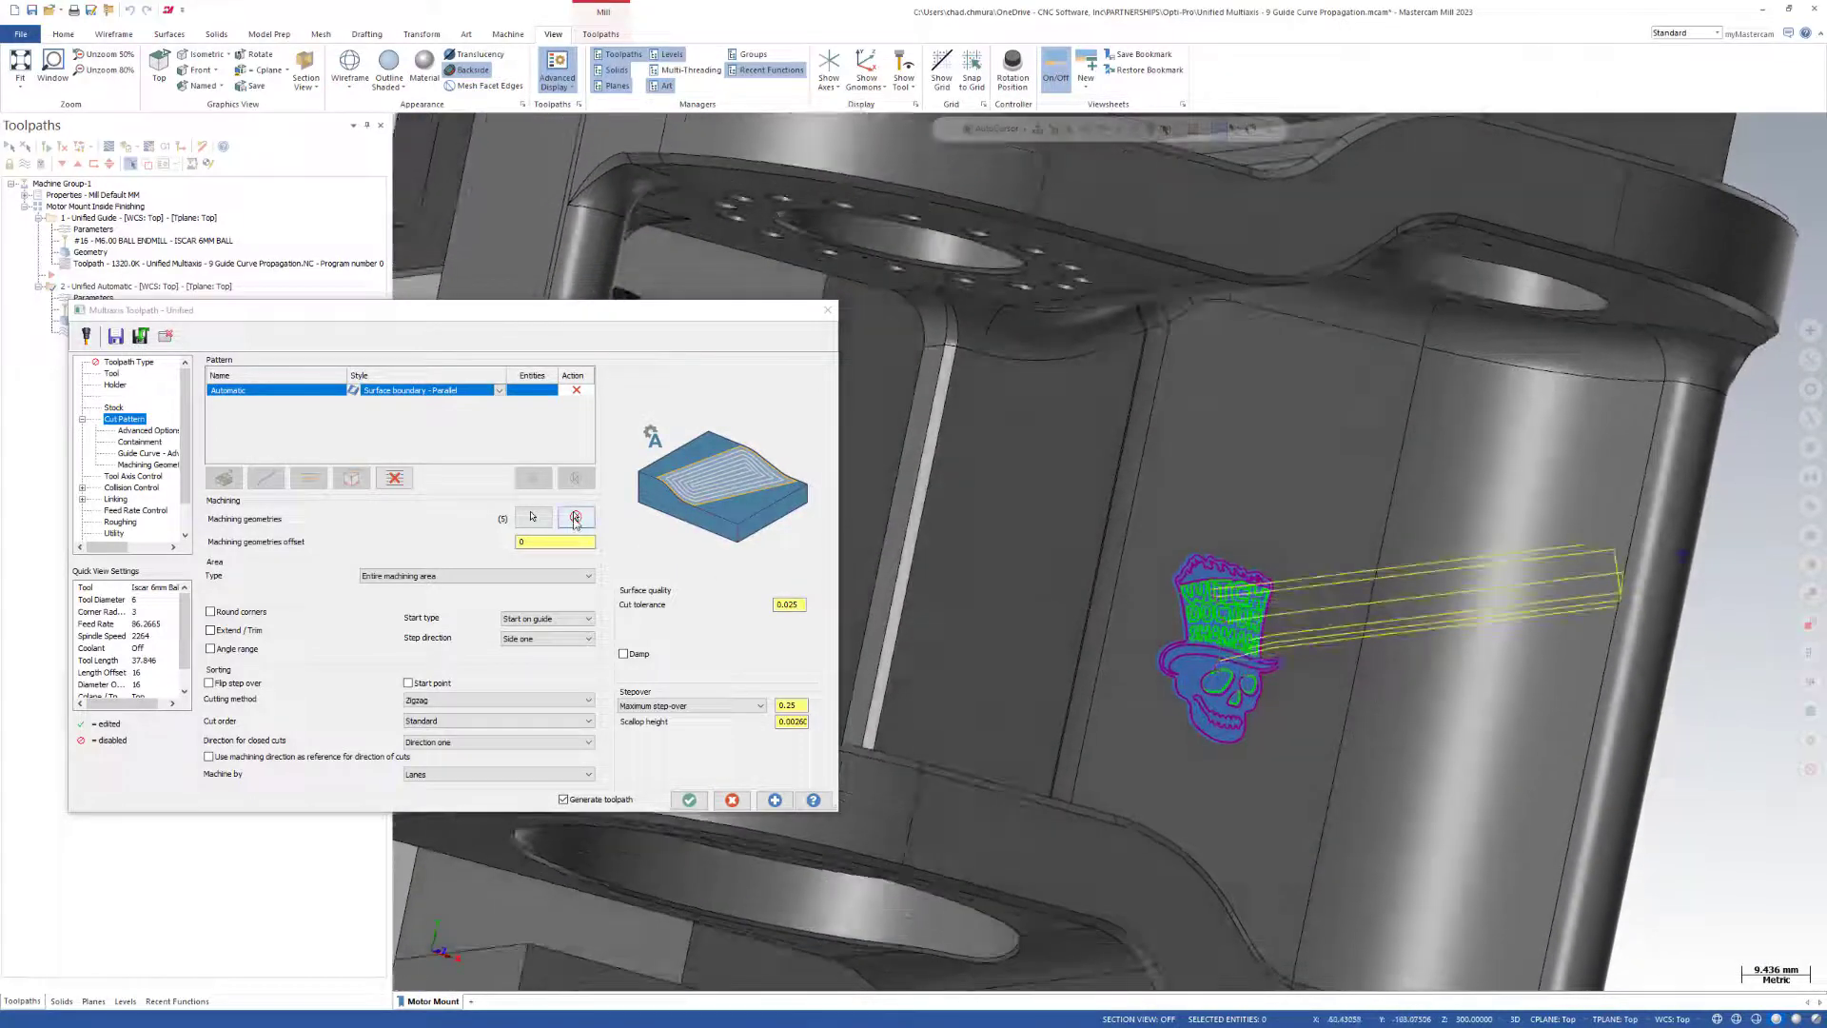
click(575, 517)
click(532, 517)
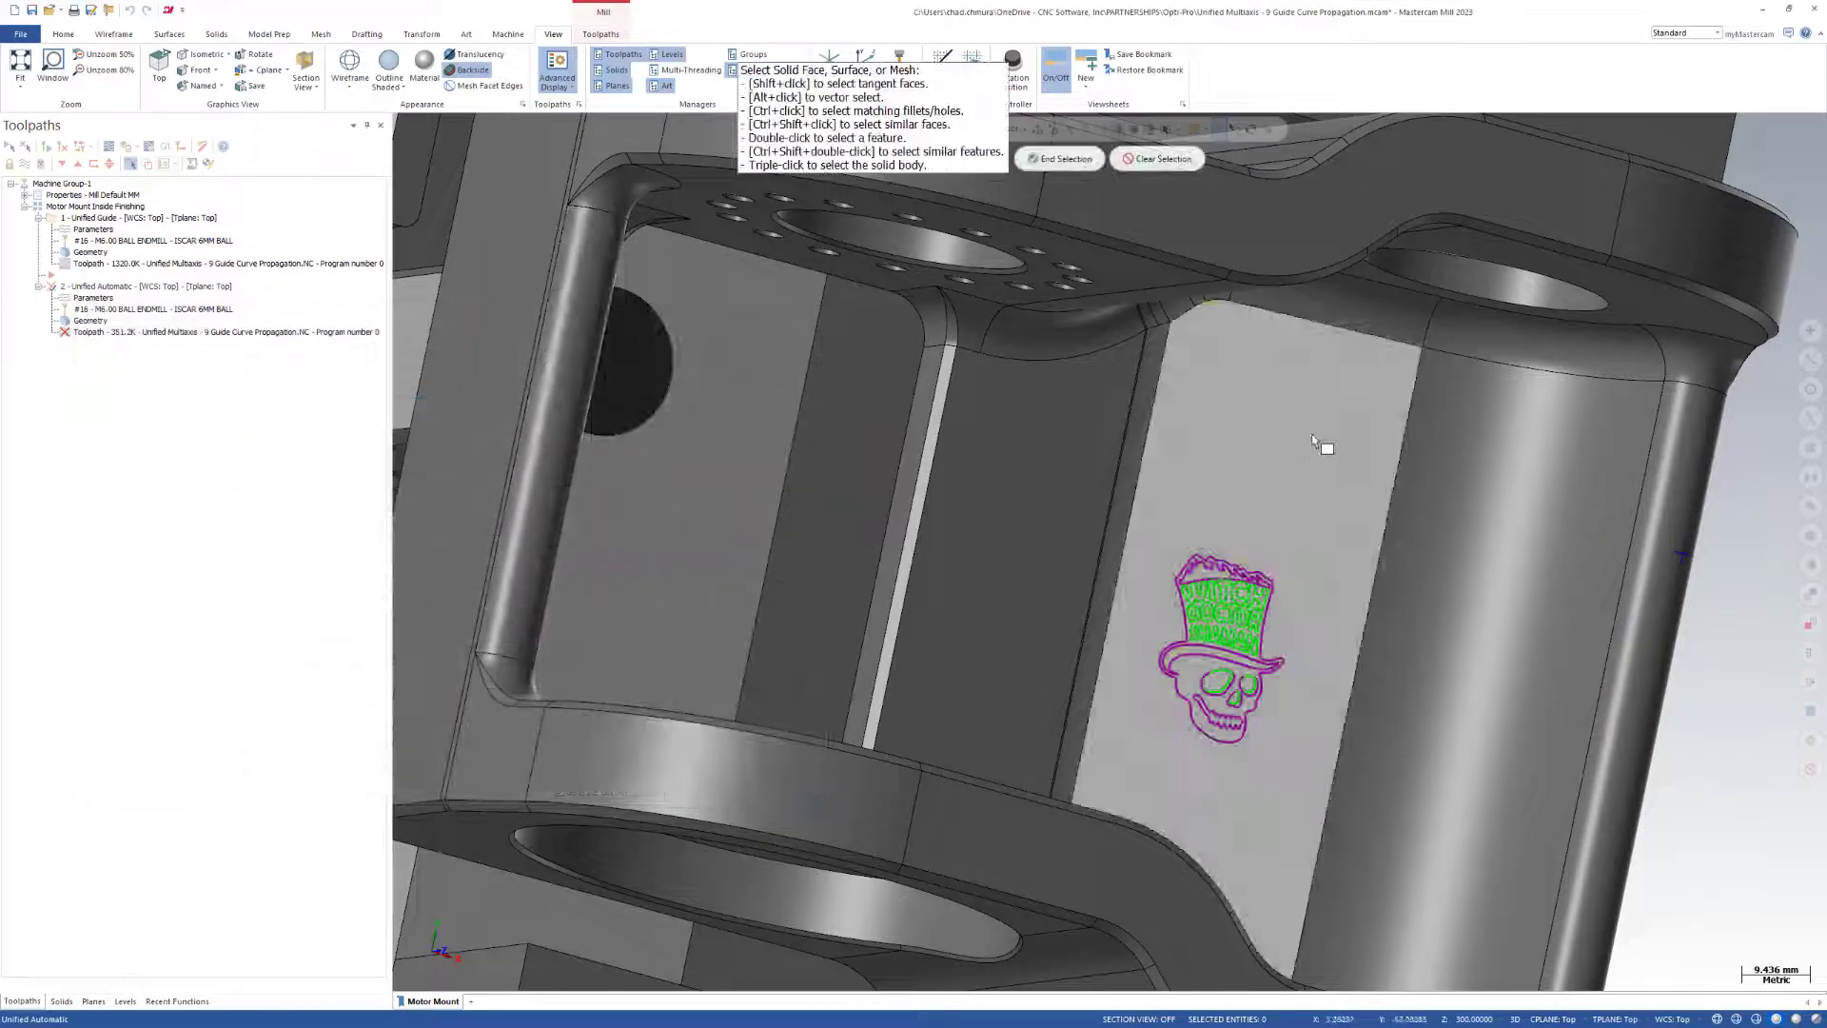
click(1253, 556)
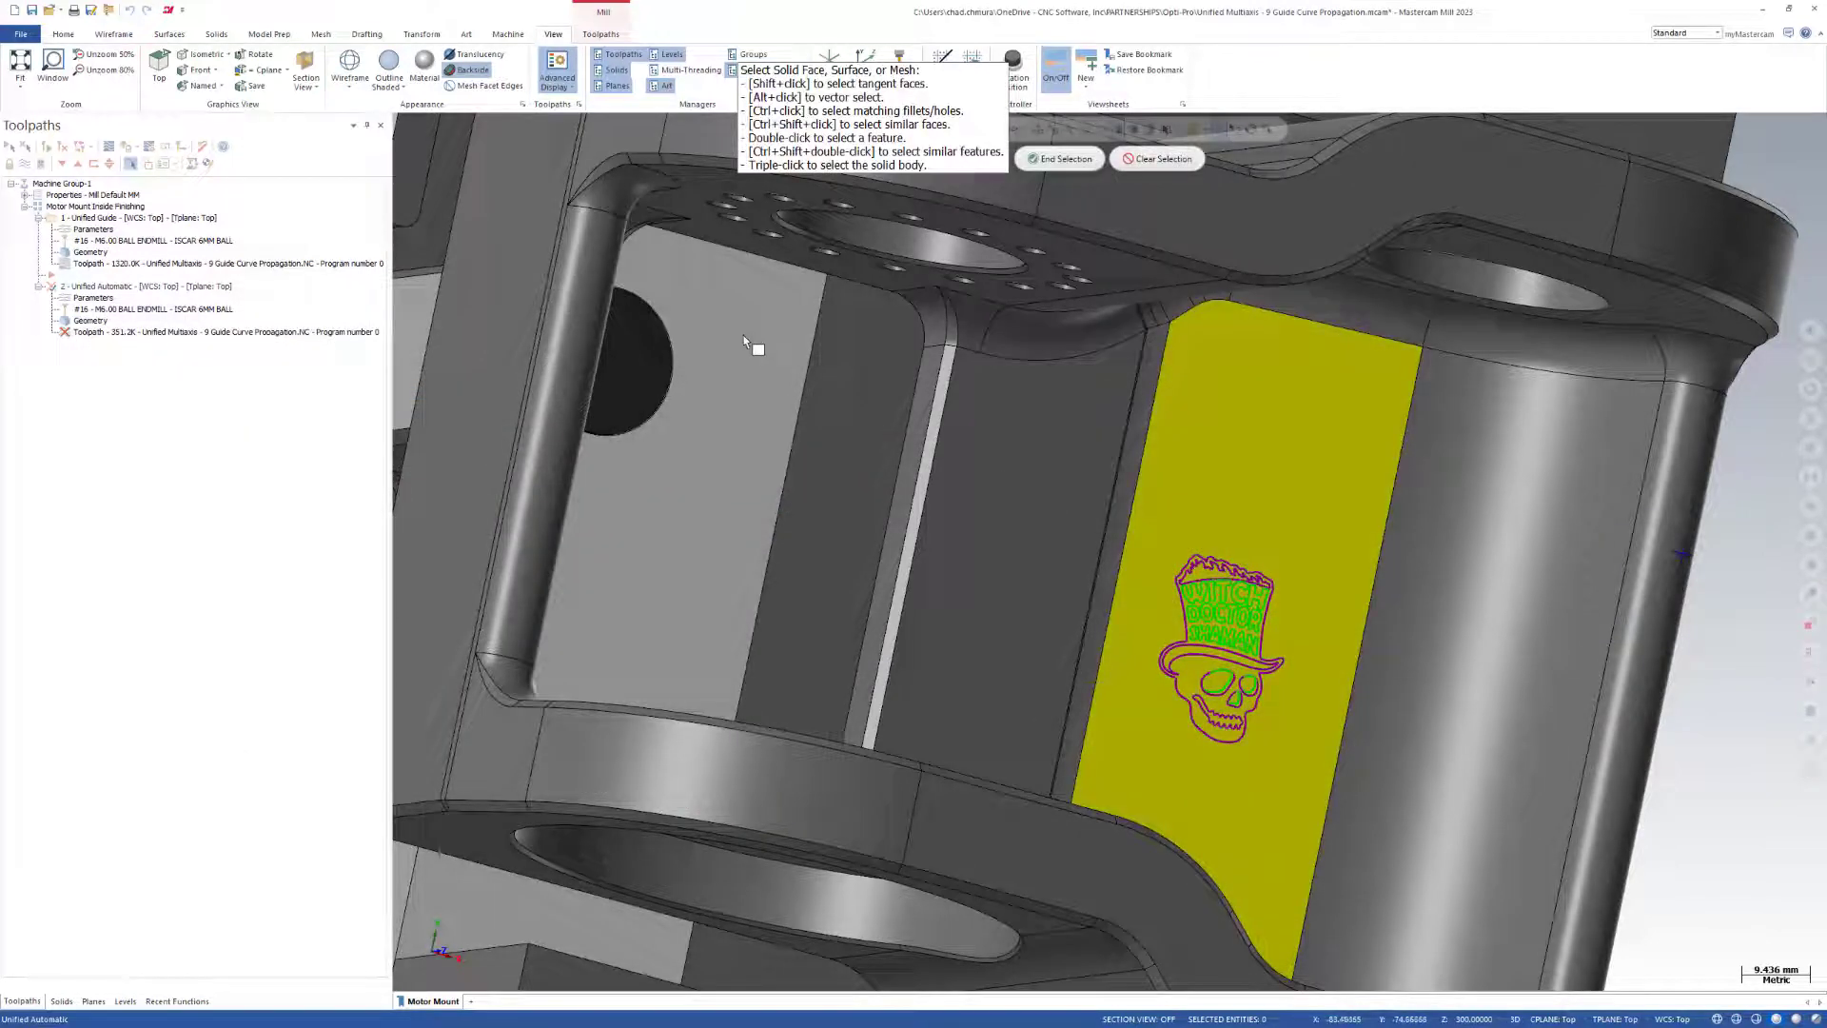
click(1020, 158)
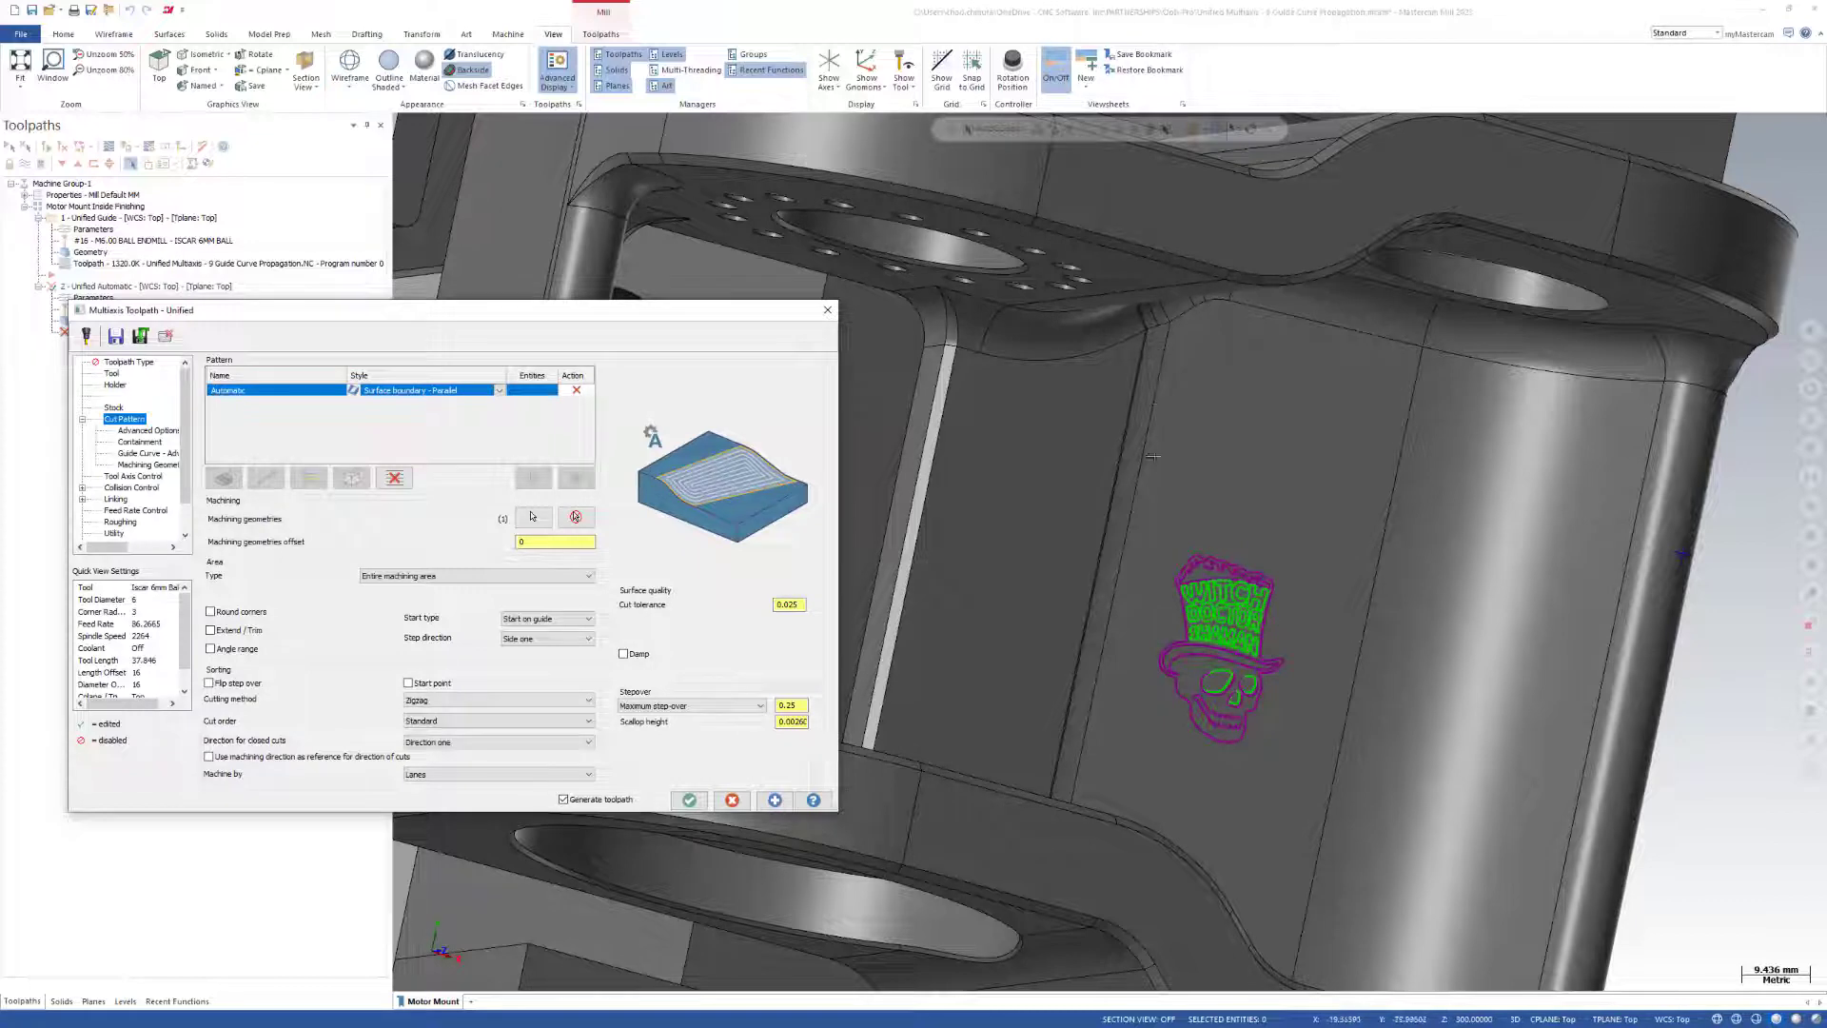
click(789, 799)
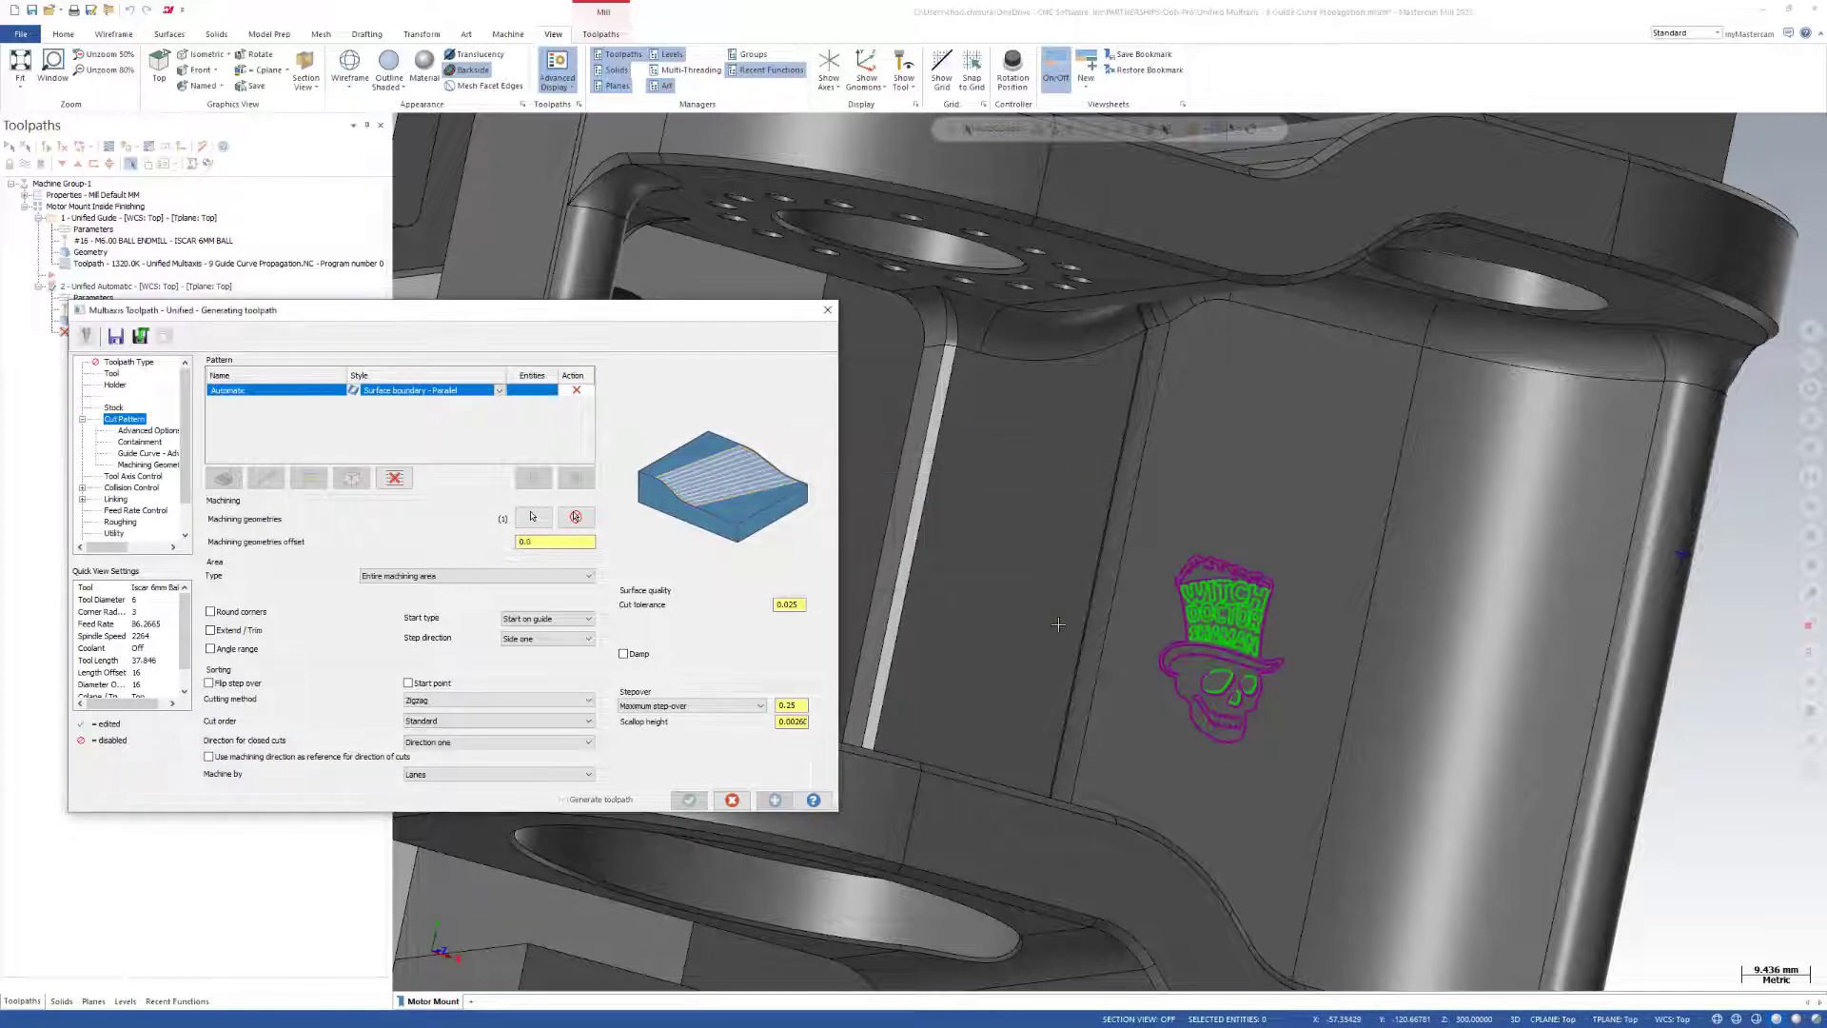
Examine how the surface-boundary passes and linking moves run across the skull logo.
scroll(1199, 620, up, 8)
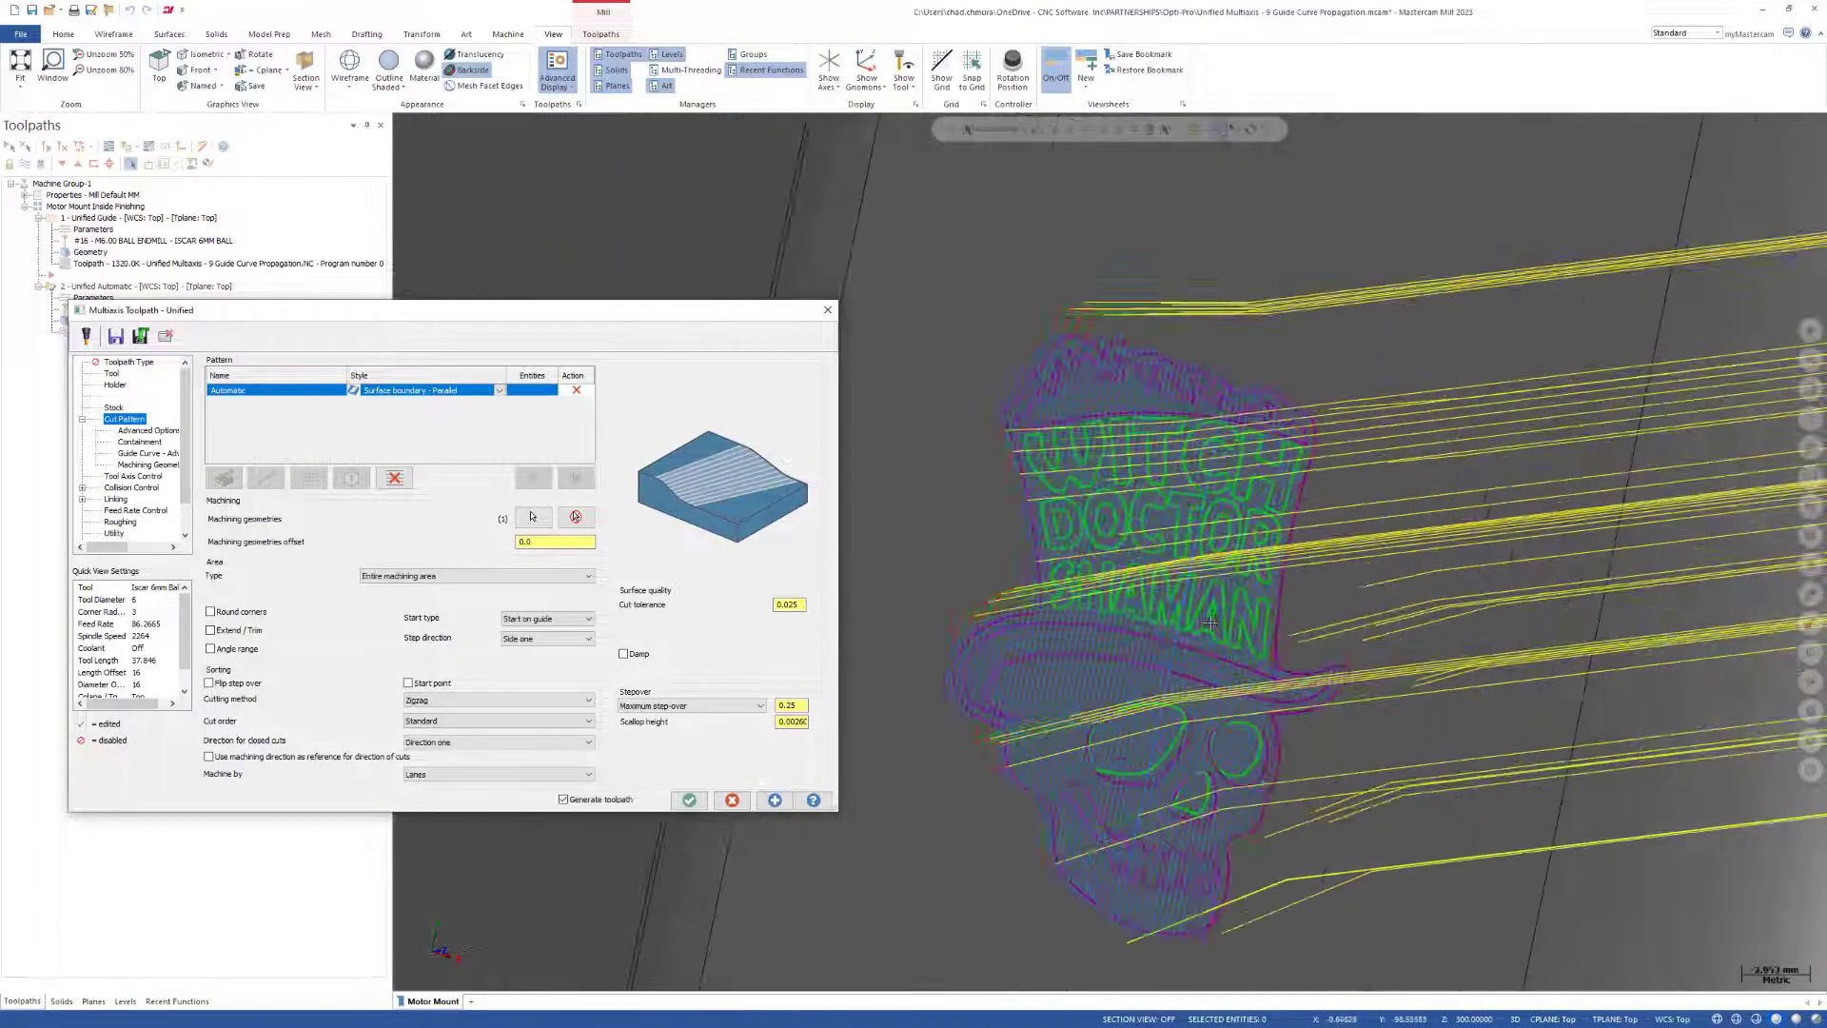
middle_drag(1216, 628, 1083, 738)
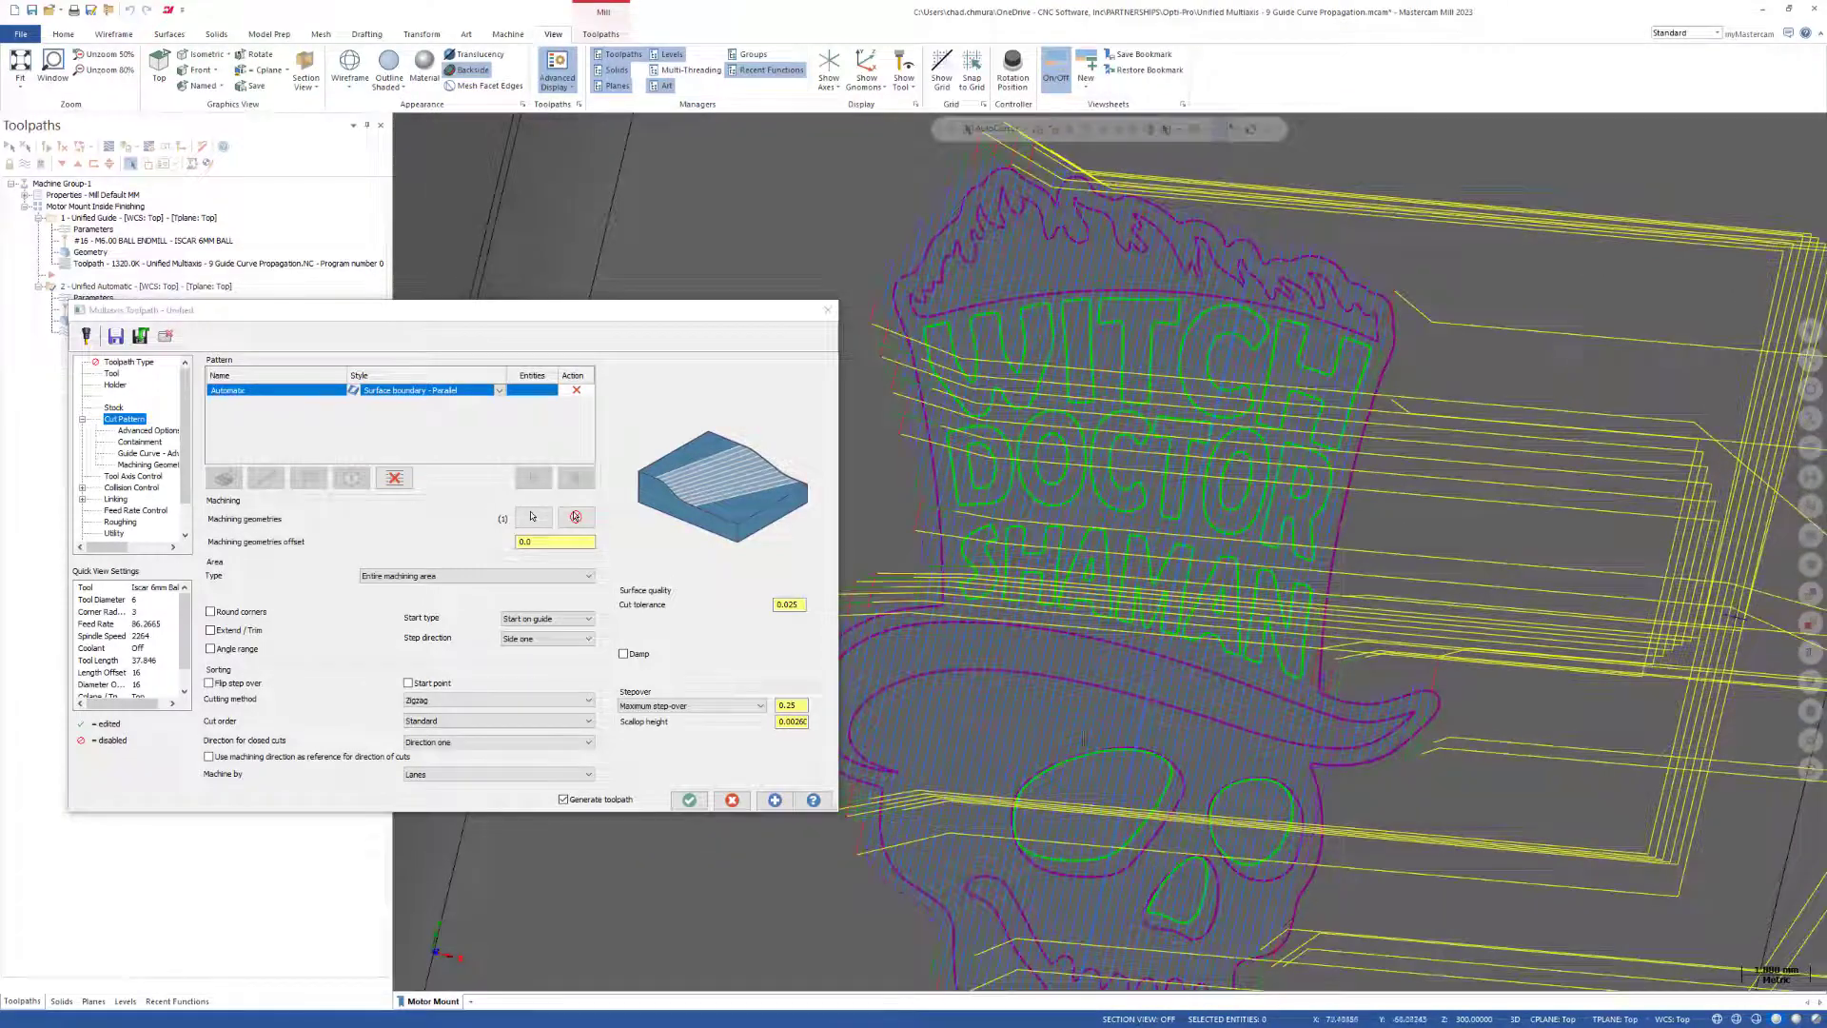
scroll(1257, 655, down, 6)
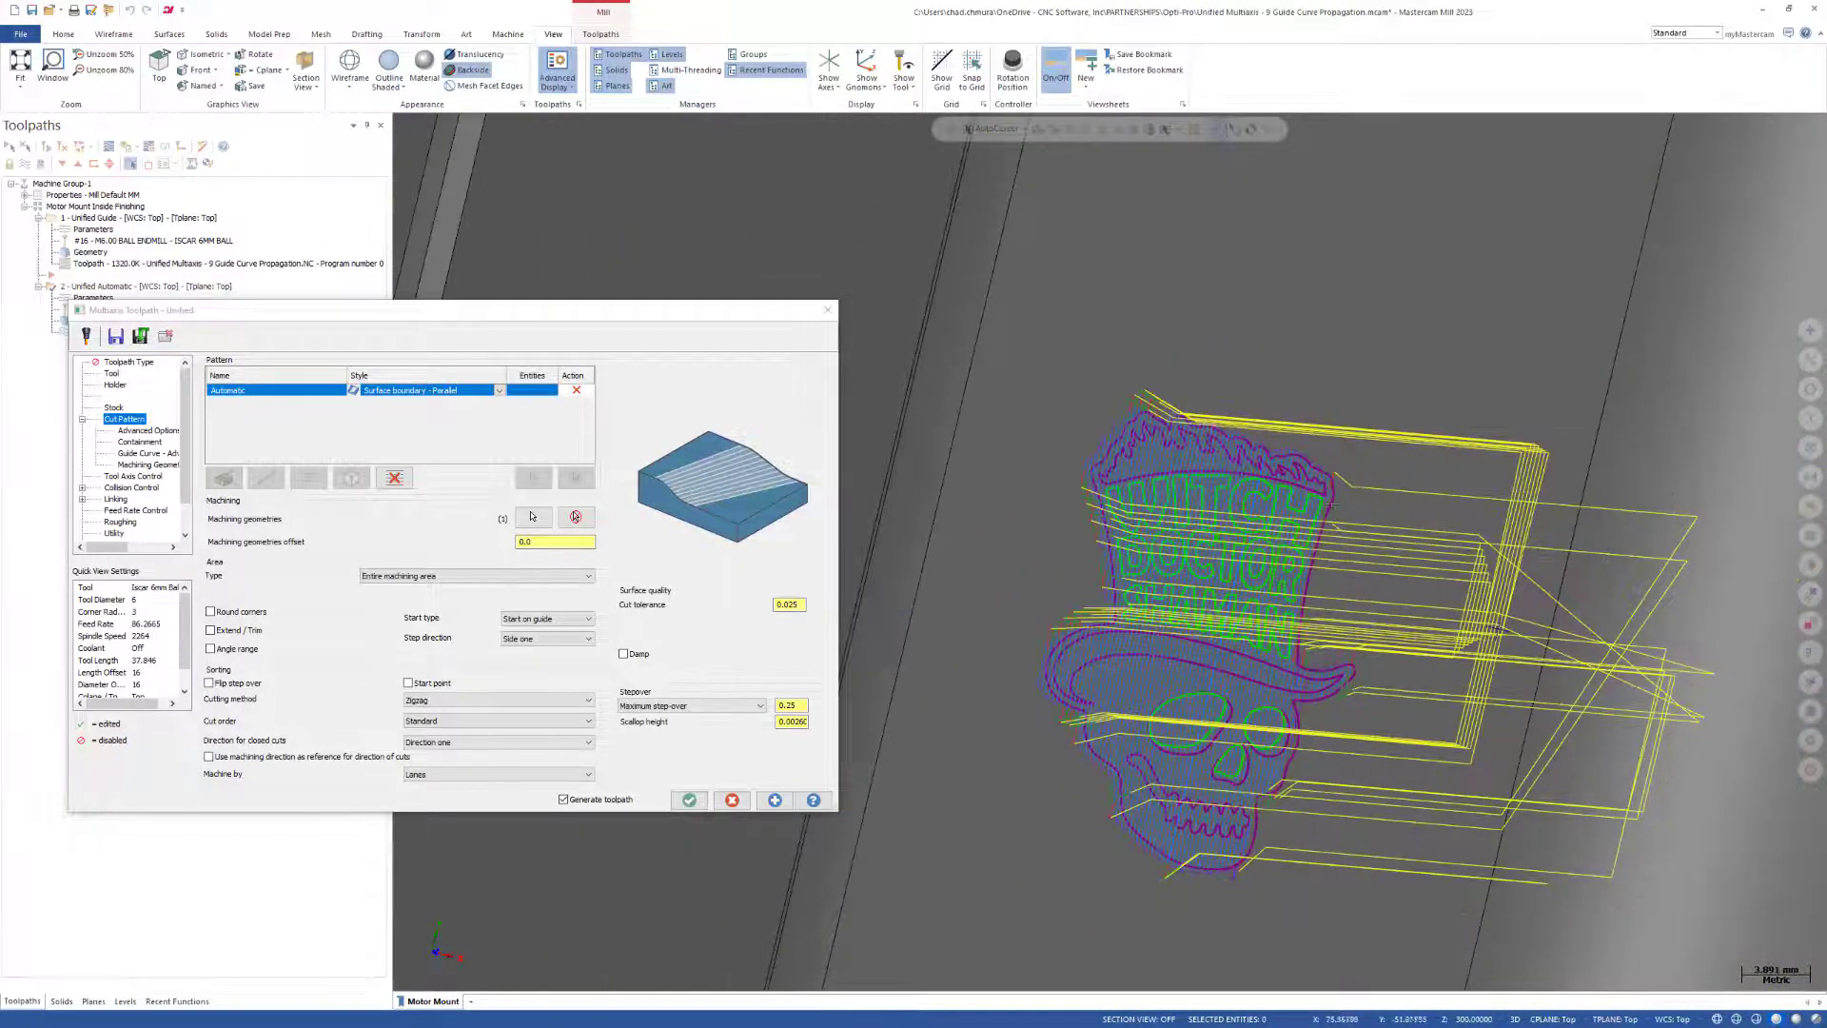
Change the Automatic pattern style to Center - Parallel and regenerate the toolpath on the skull logo face.
middle_drag(1278, 614, 1454, 640)
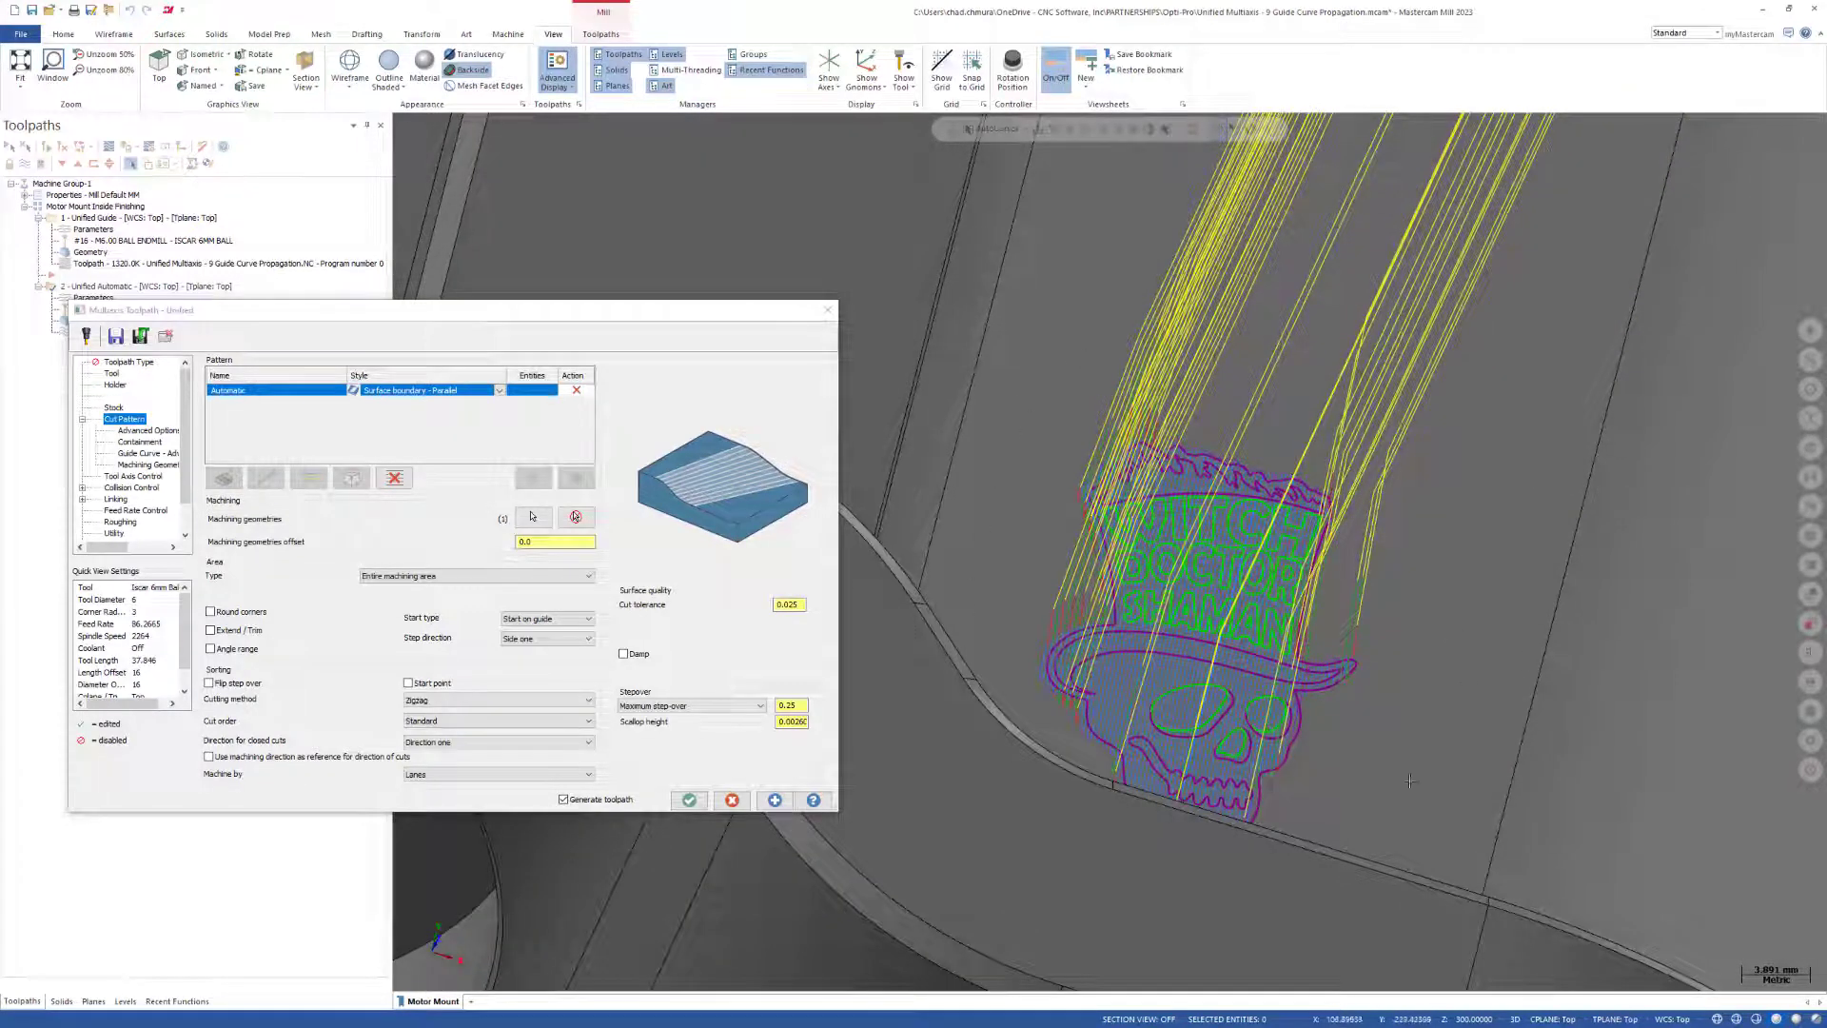
scroll(1477, 546, down, 1)
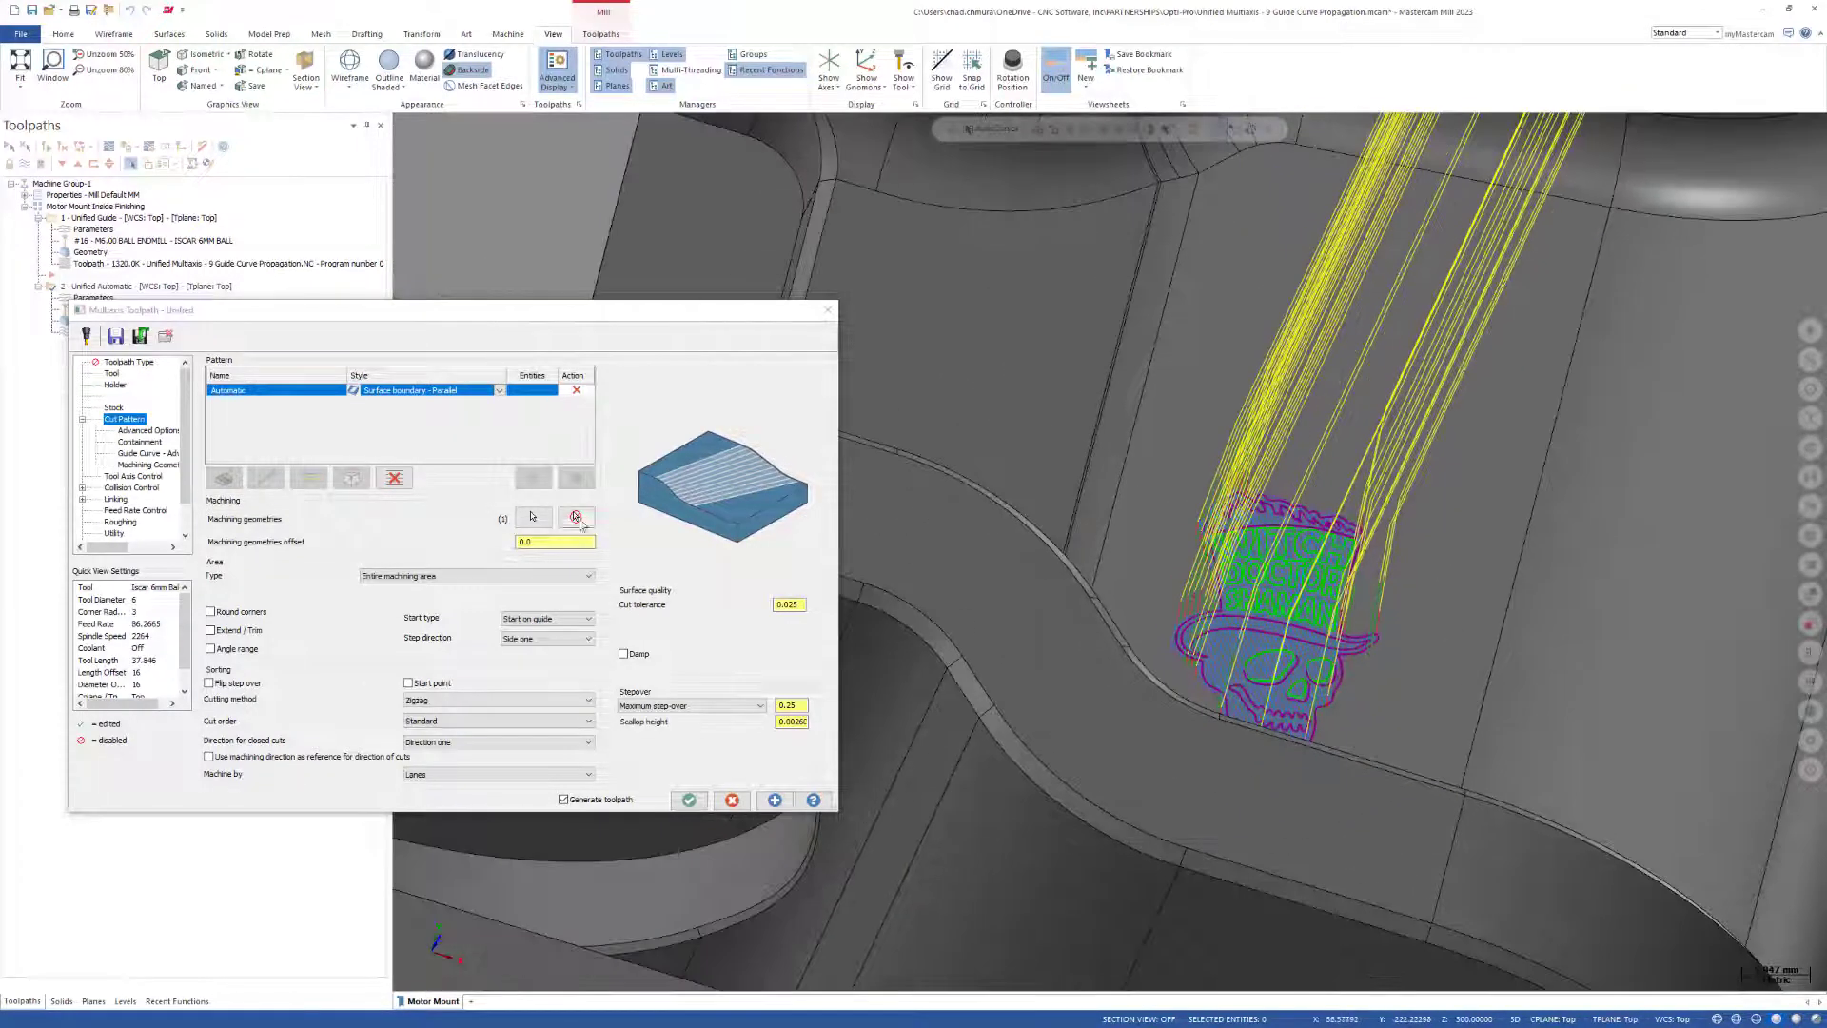
click(499, 392)
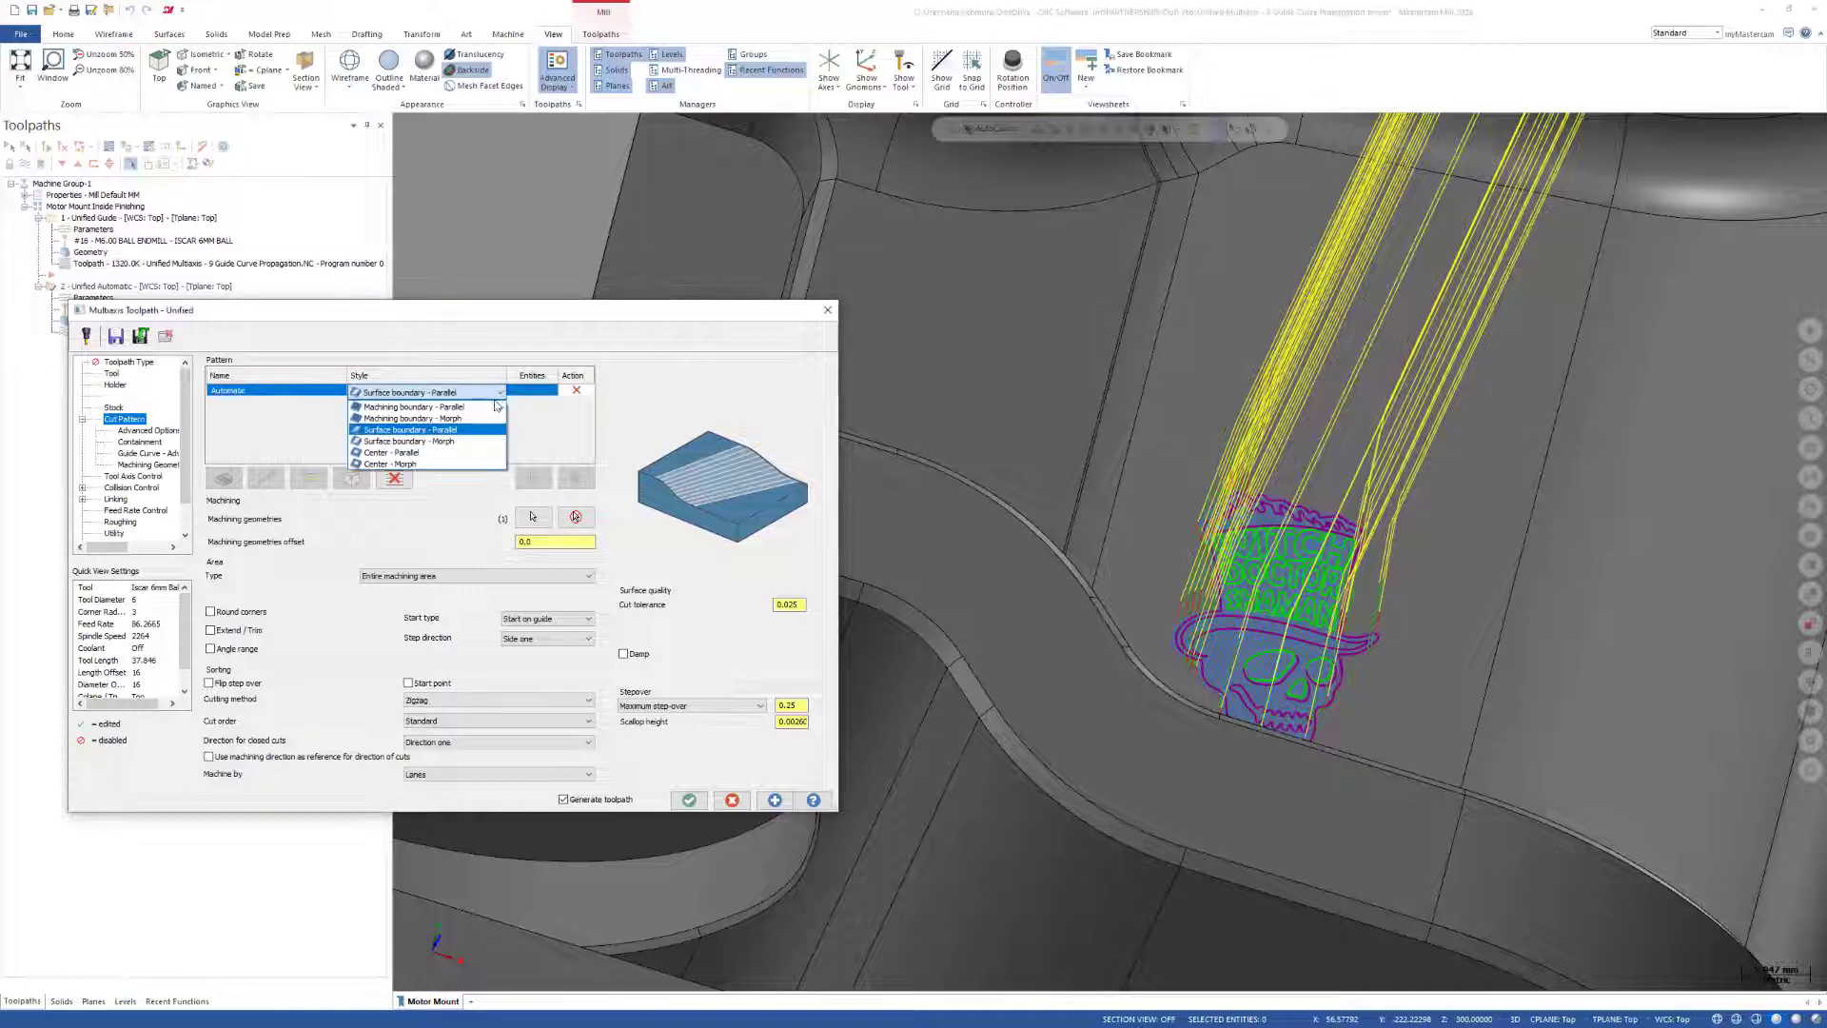
click(423, 453)
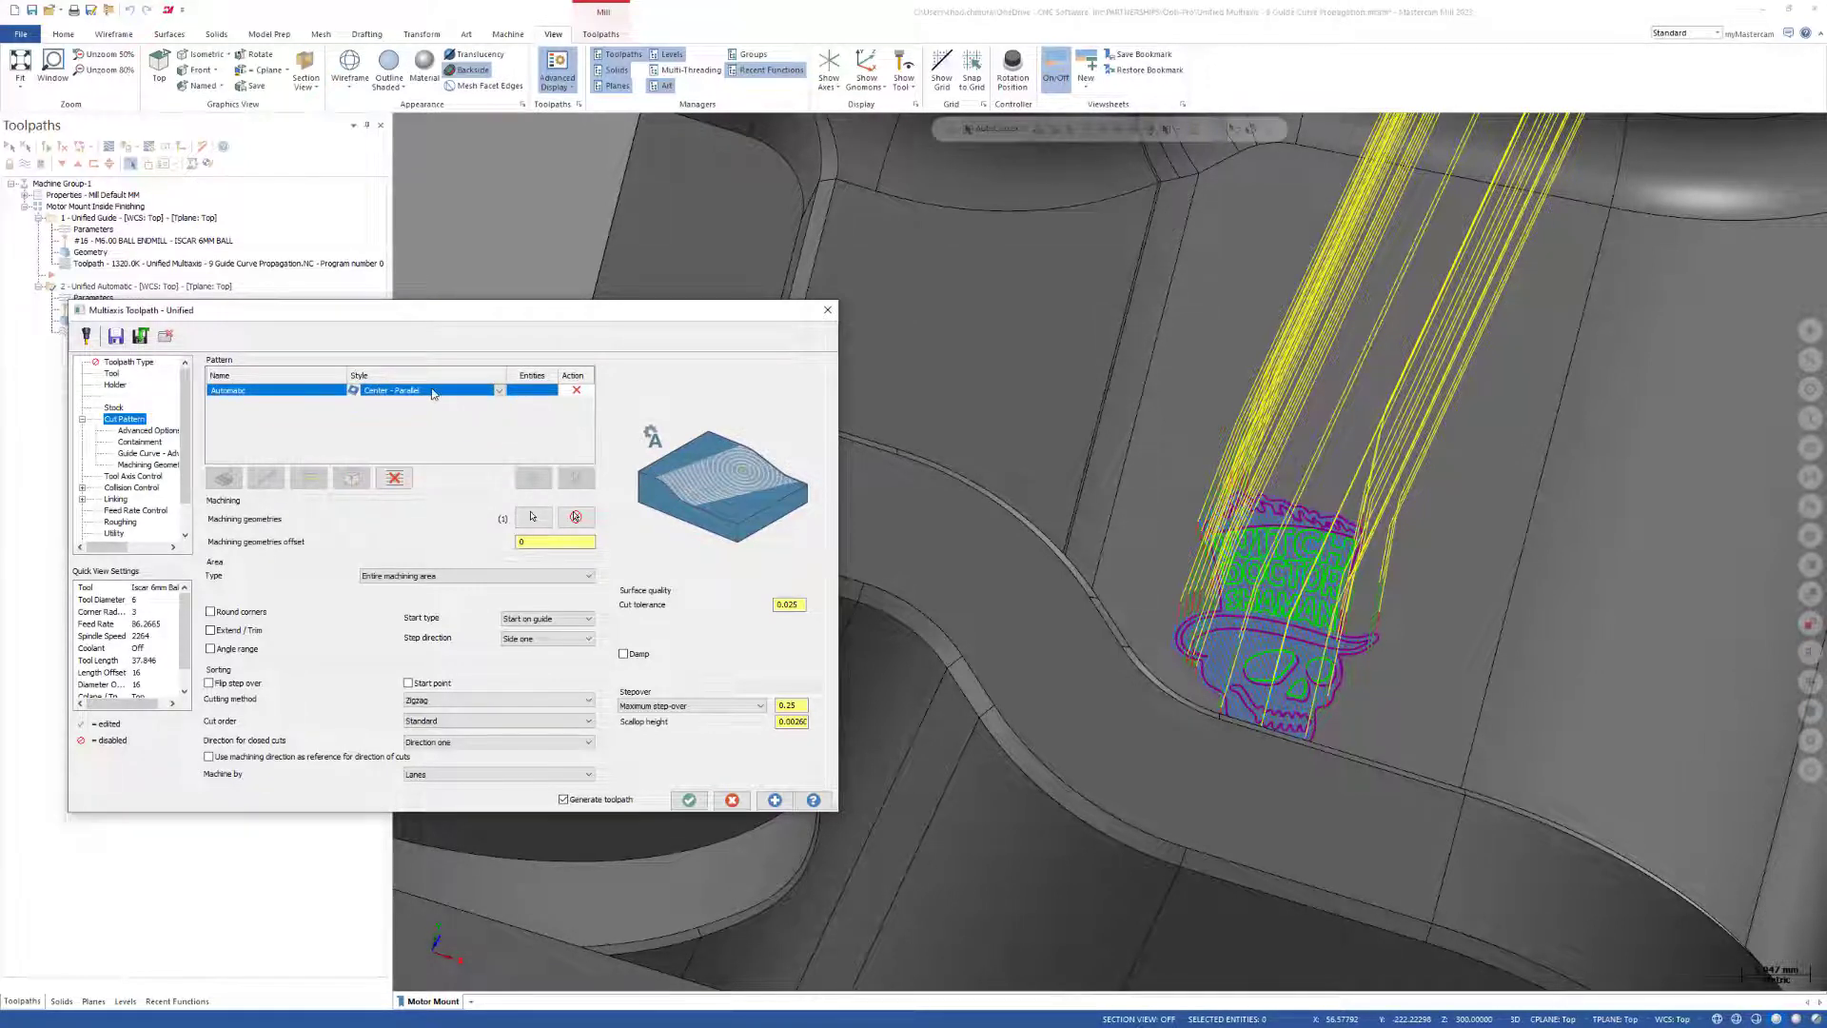
click(775, 799)
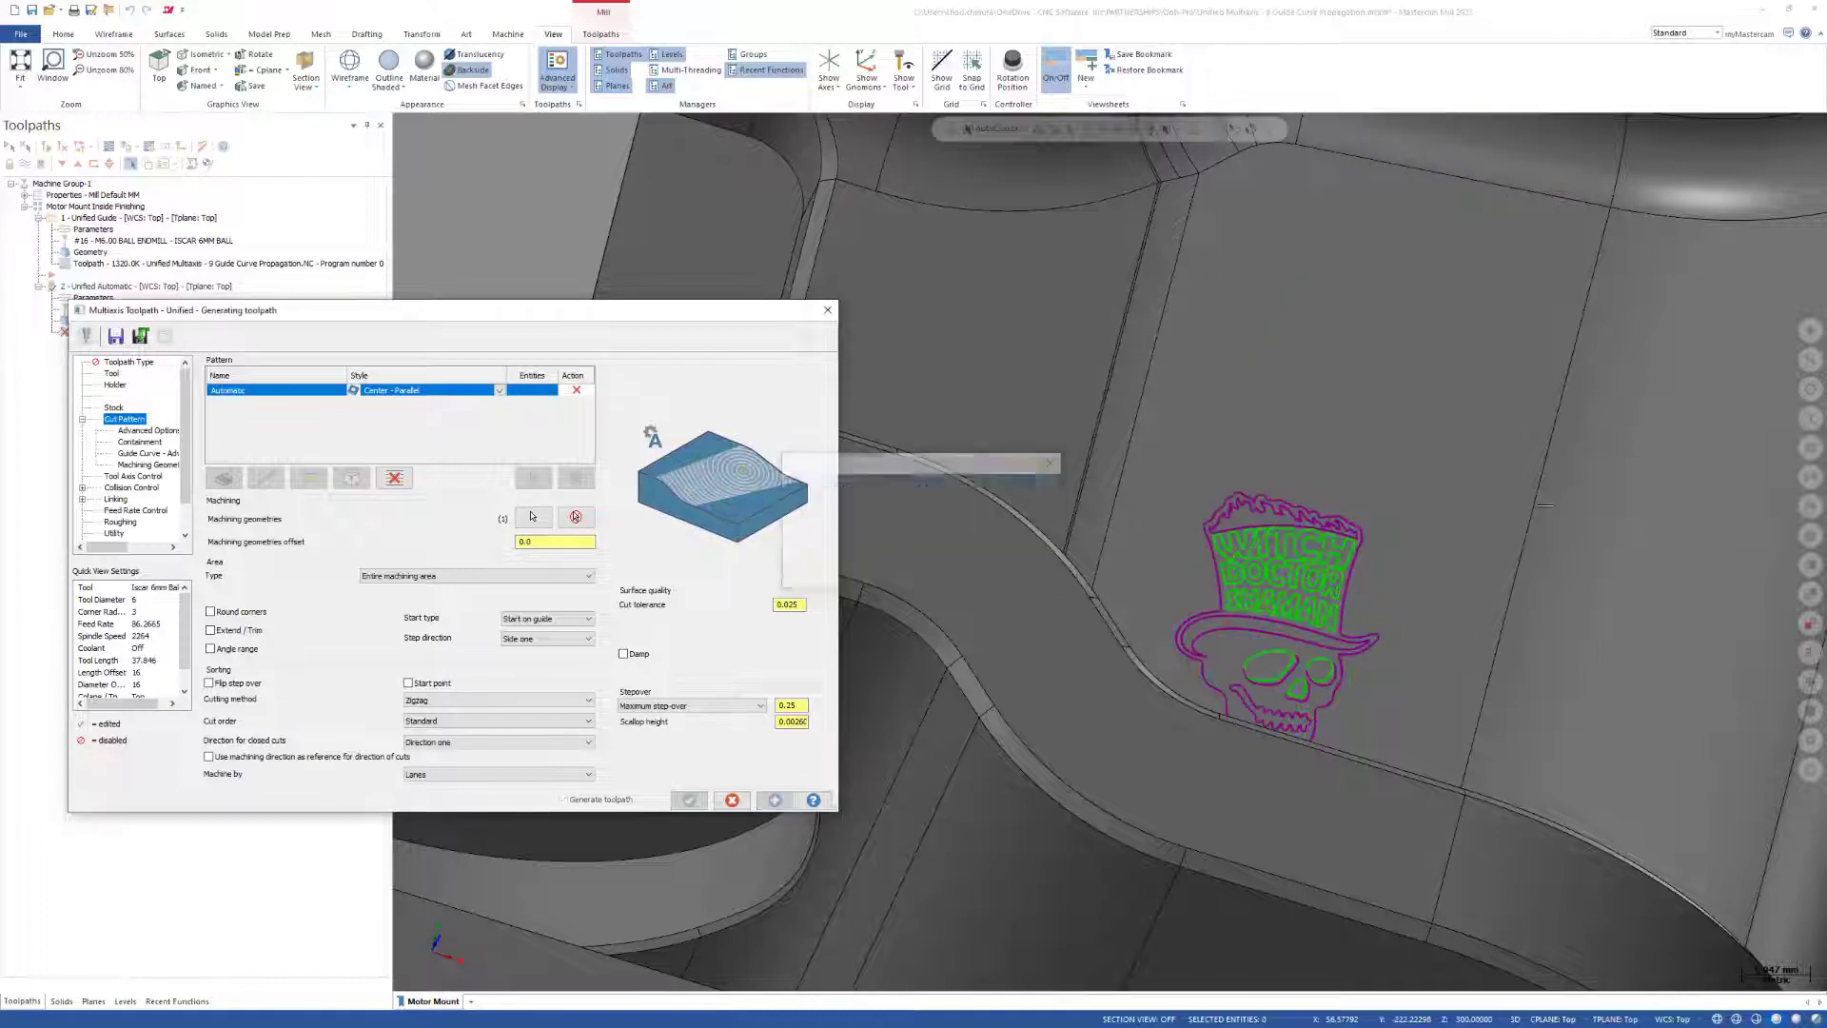
Inspect the center-parallel passes across the hat lettering and skull, and accept the Unified Automatic operation.
scroll(1269, 543, down, 3)
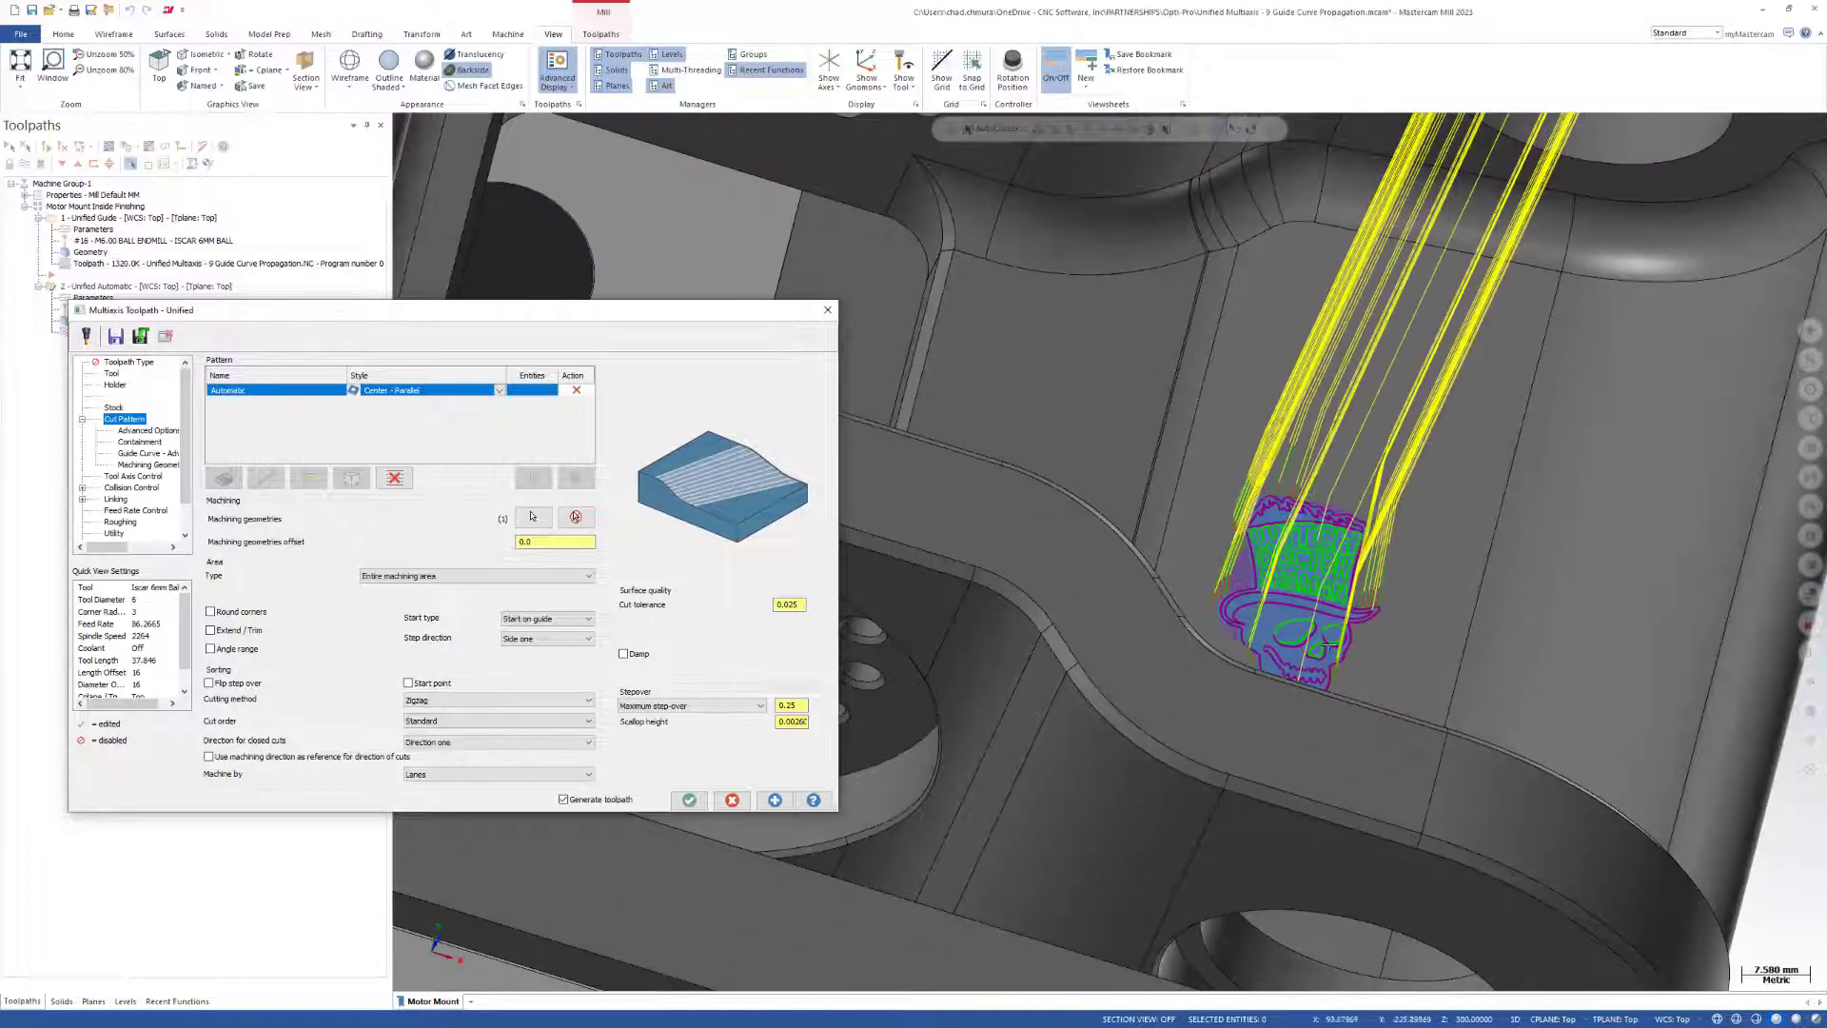
scroll(1302, 524, up, 5)
scroll(1302, 525, up, 5)
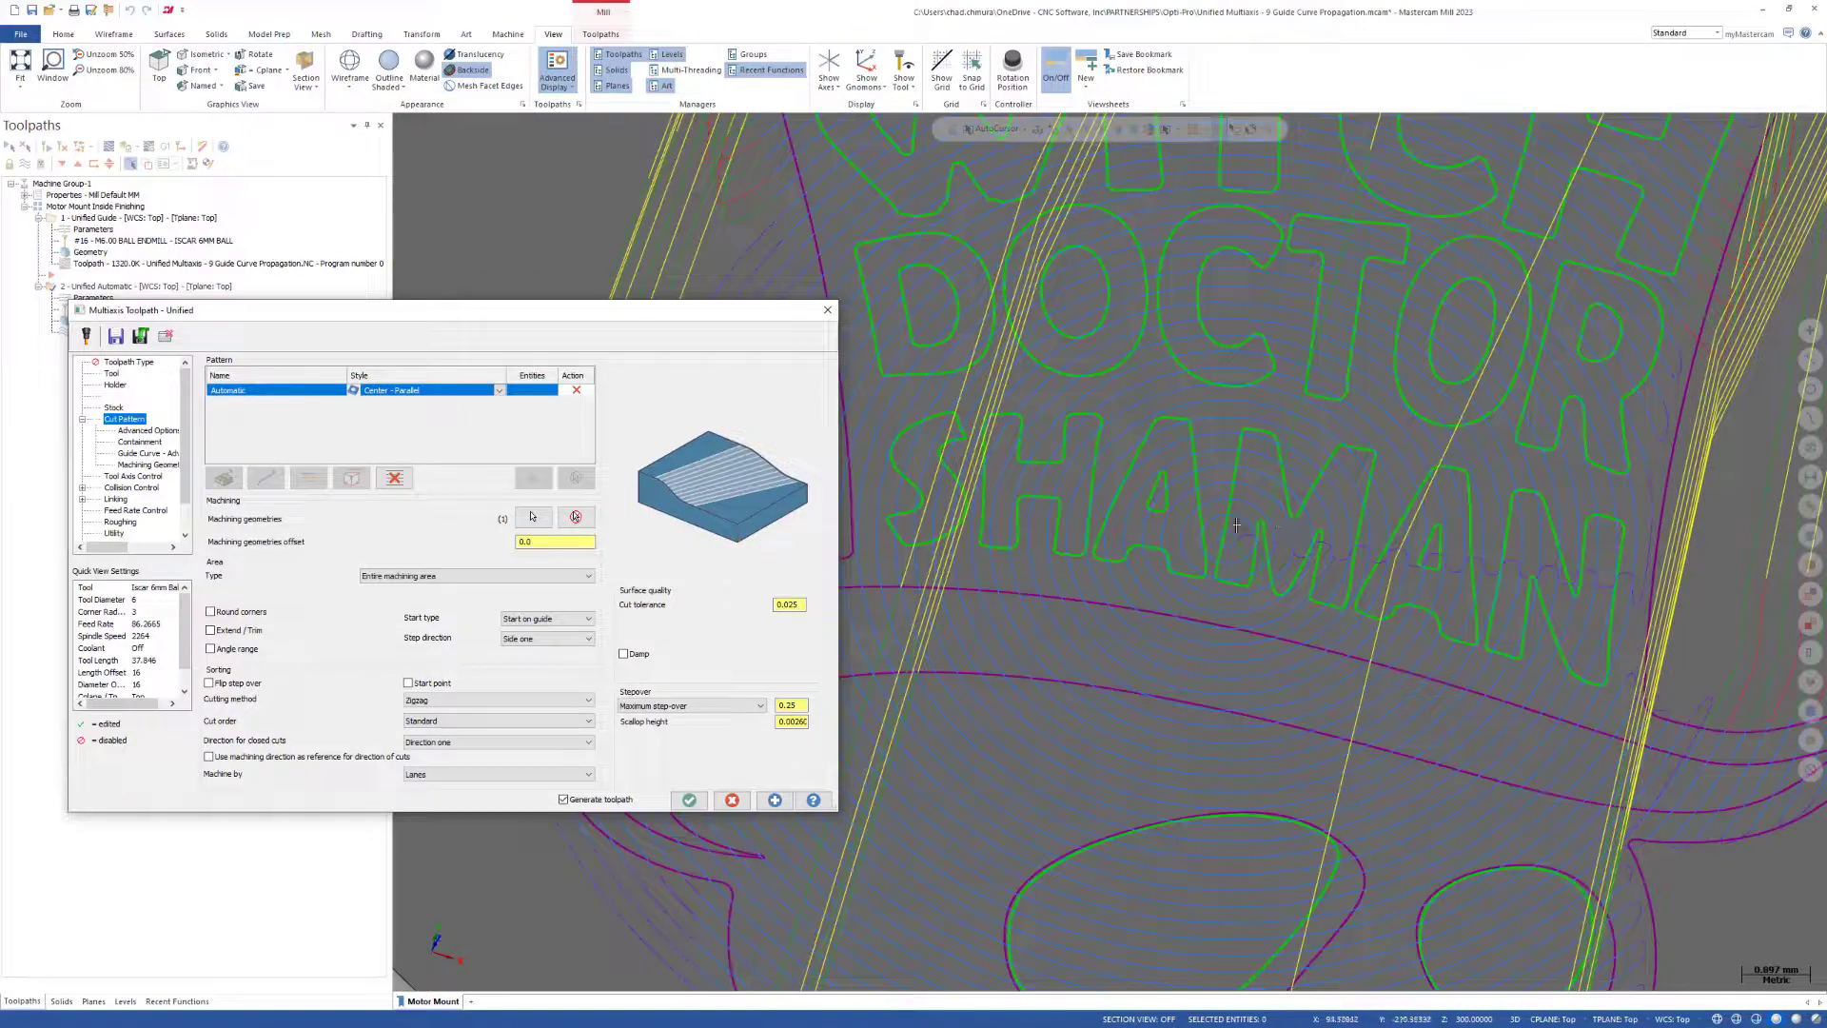
scroll(1143, 505, down, 5)
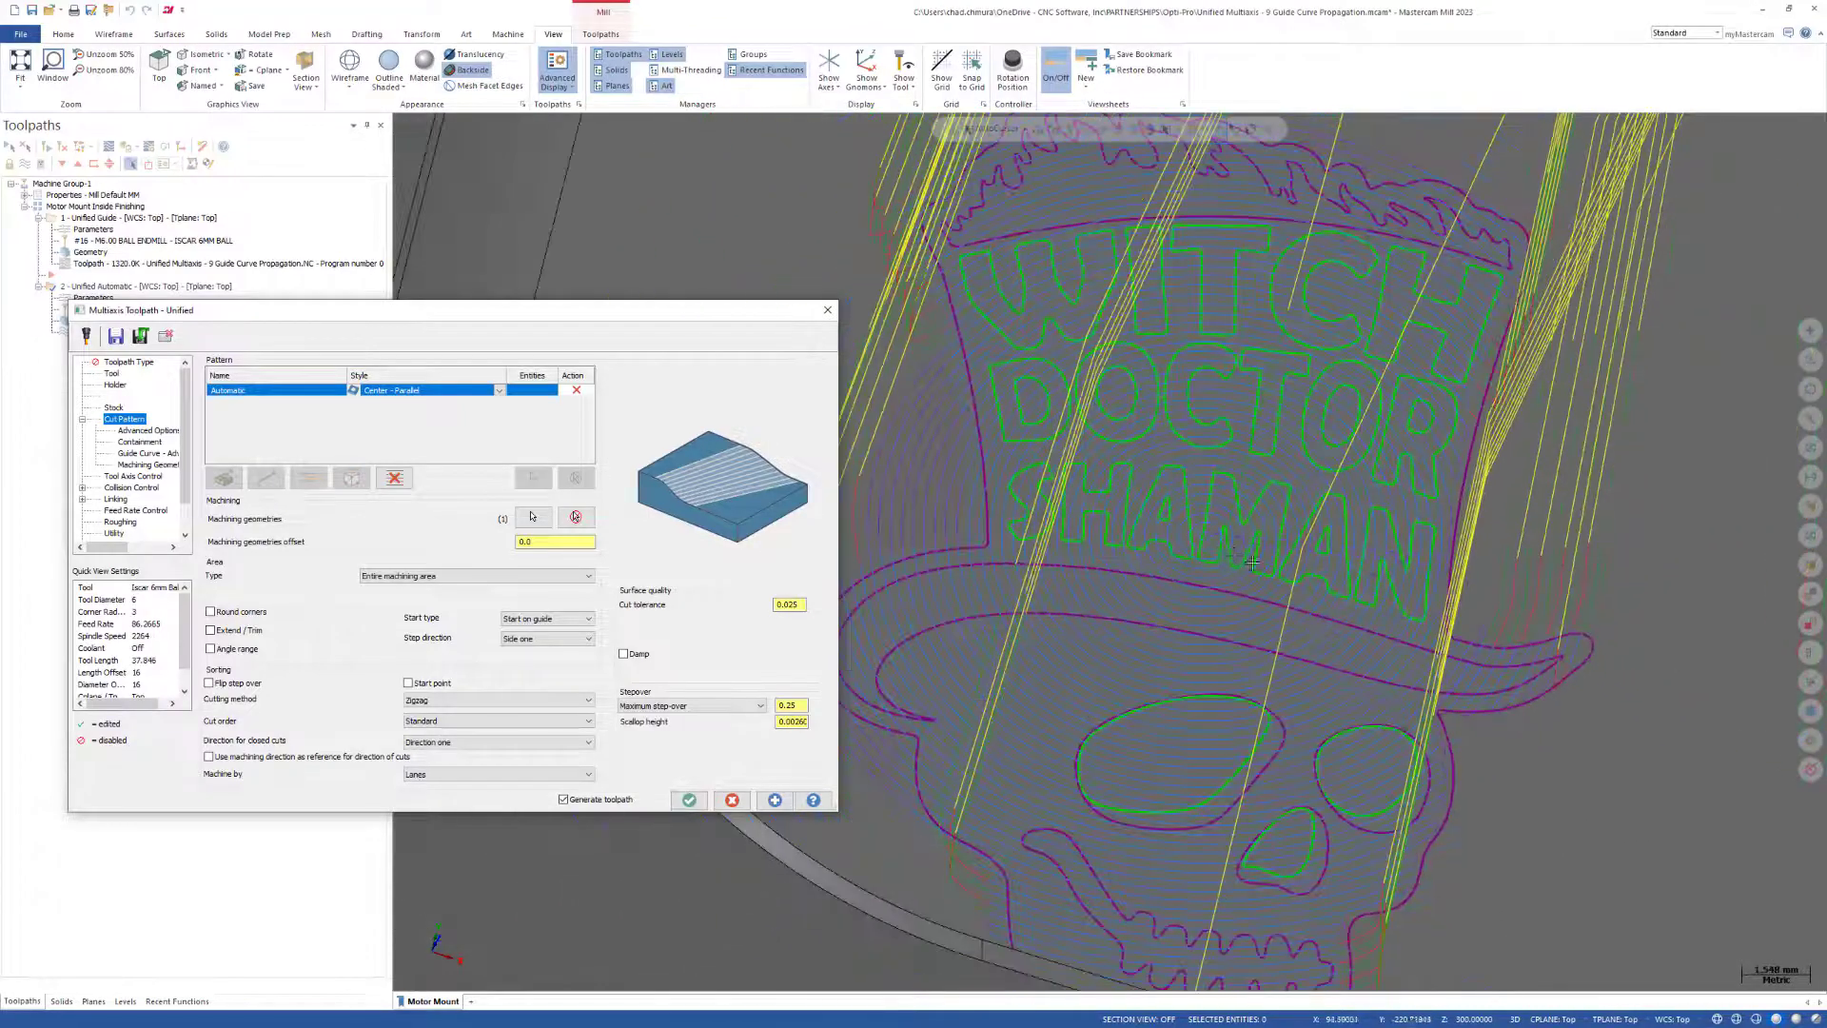
click(689, 799)
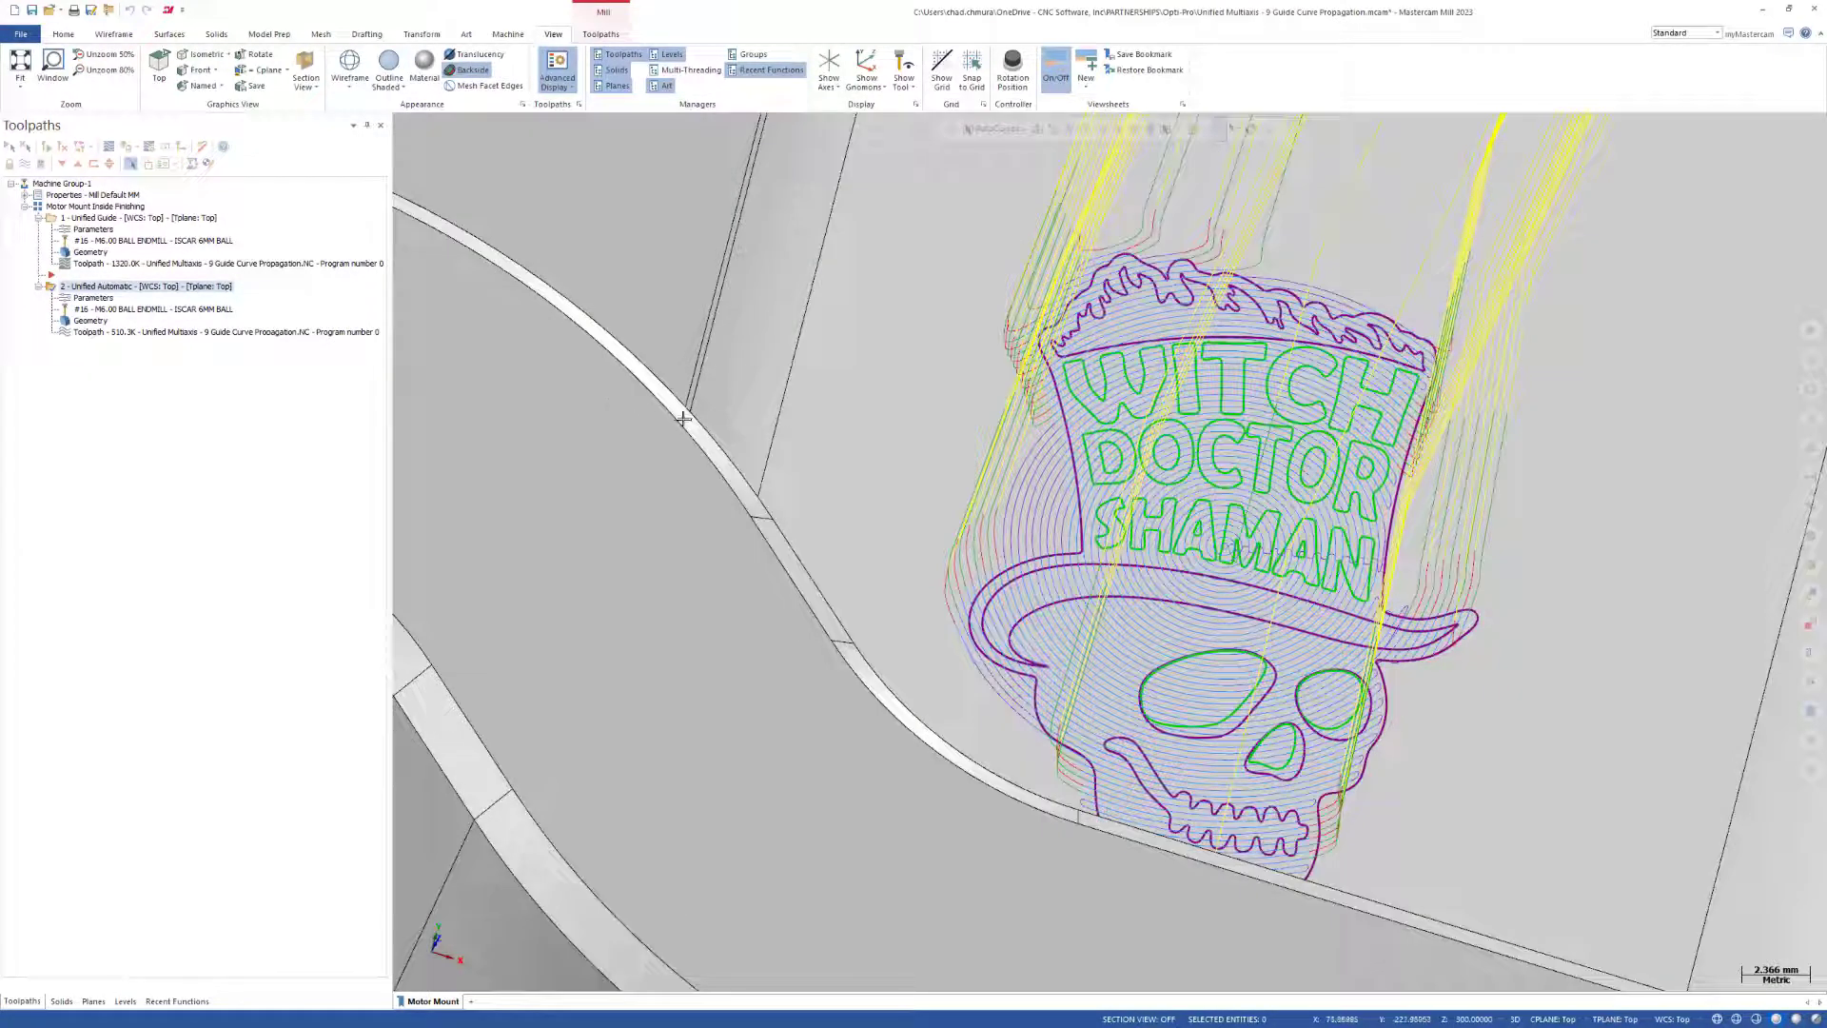
Hide the rapid retract, entry, exit and transition motions in the advanced toolpath display.
scroll(560, 430, down, 3)
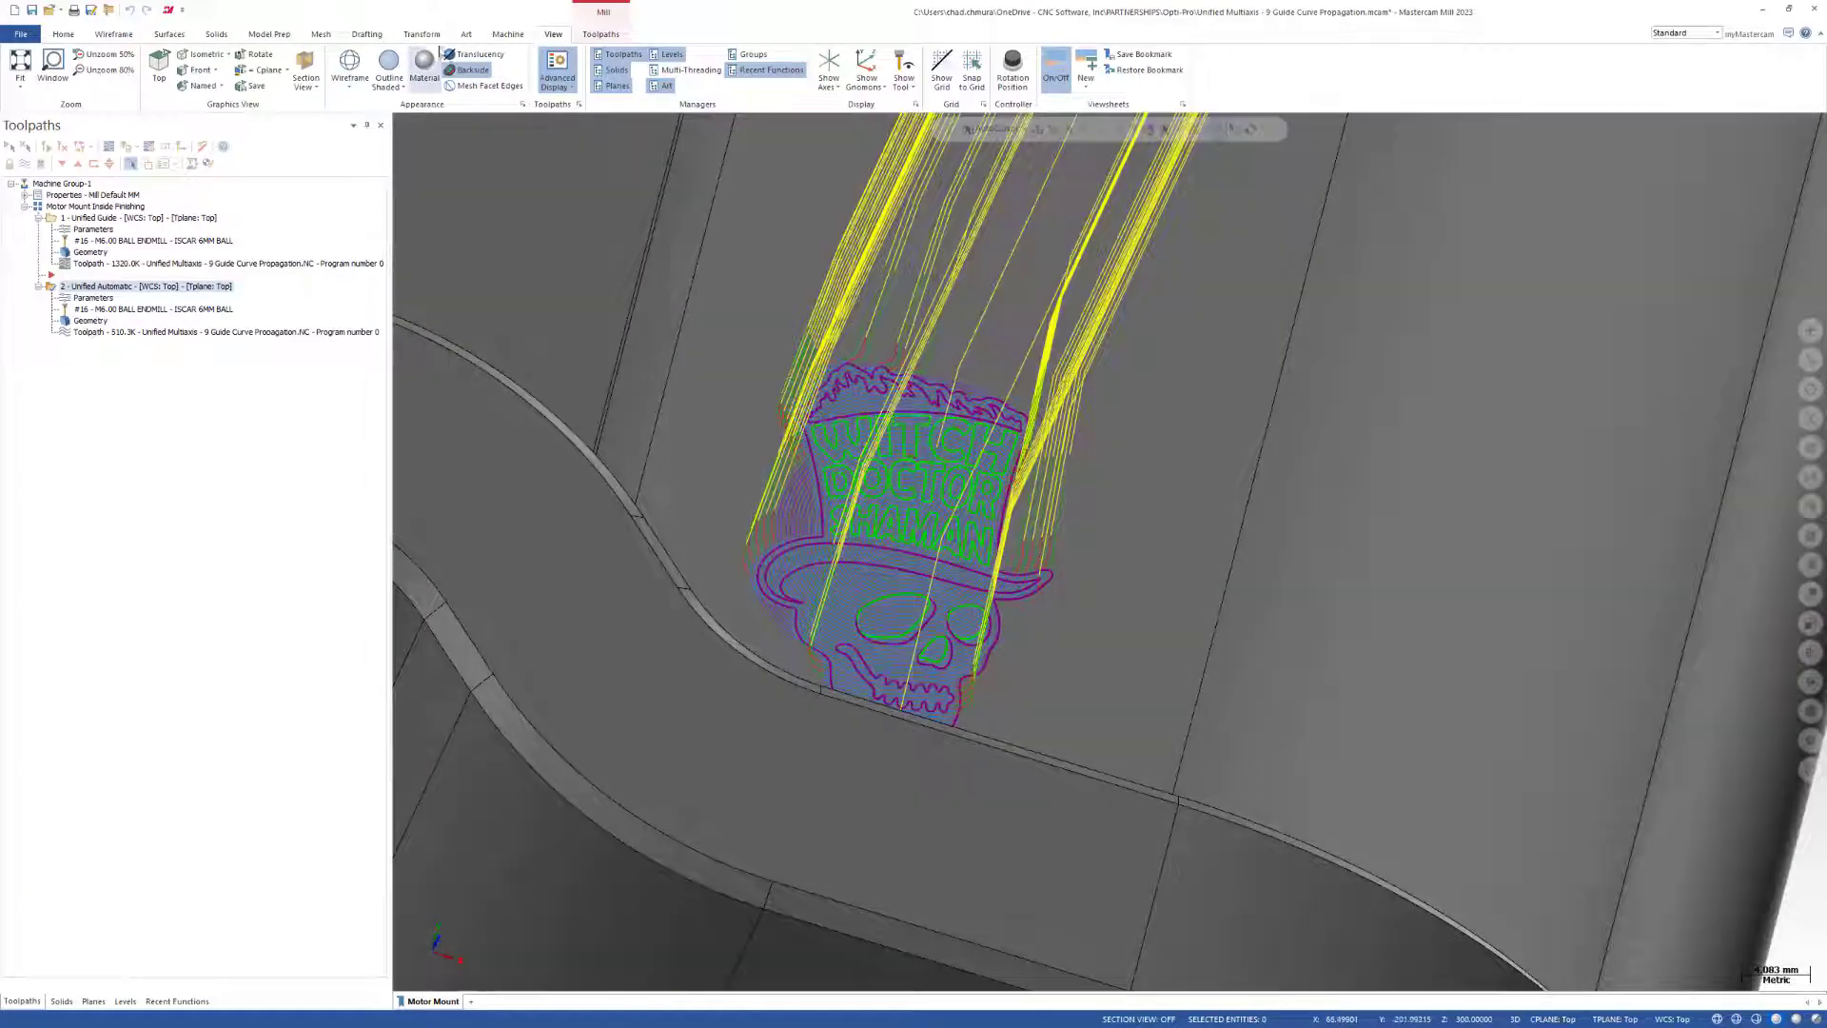
scroll(922, 581, up, 5)
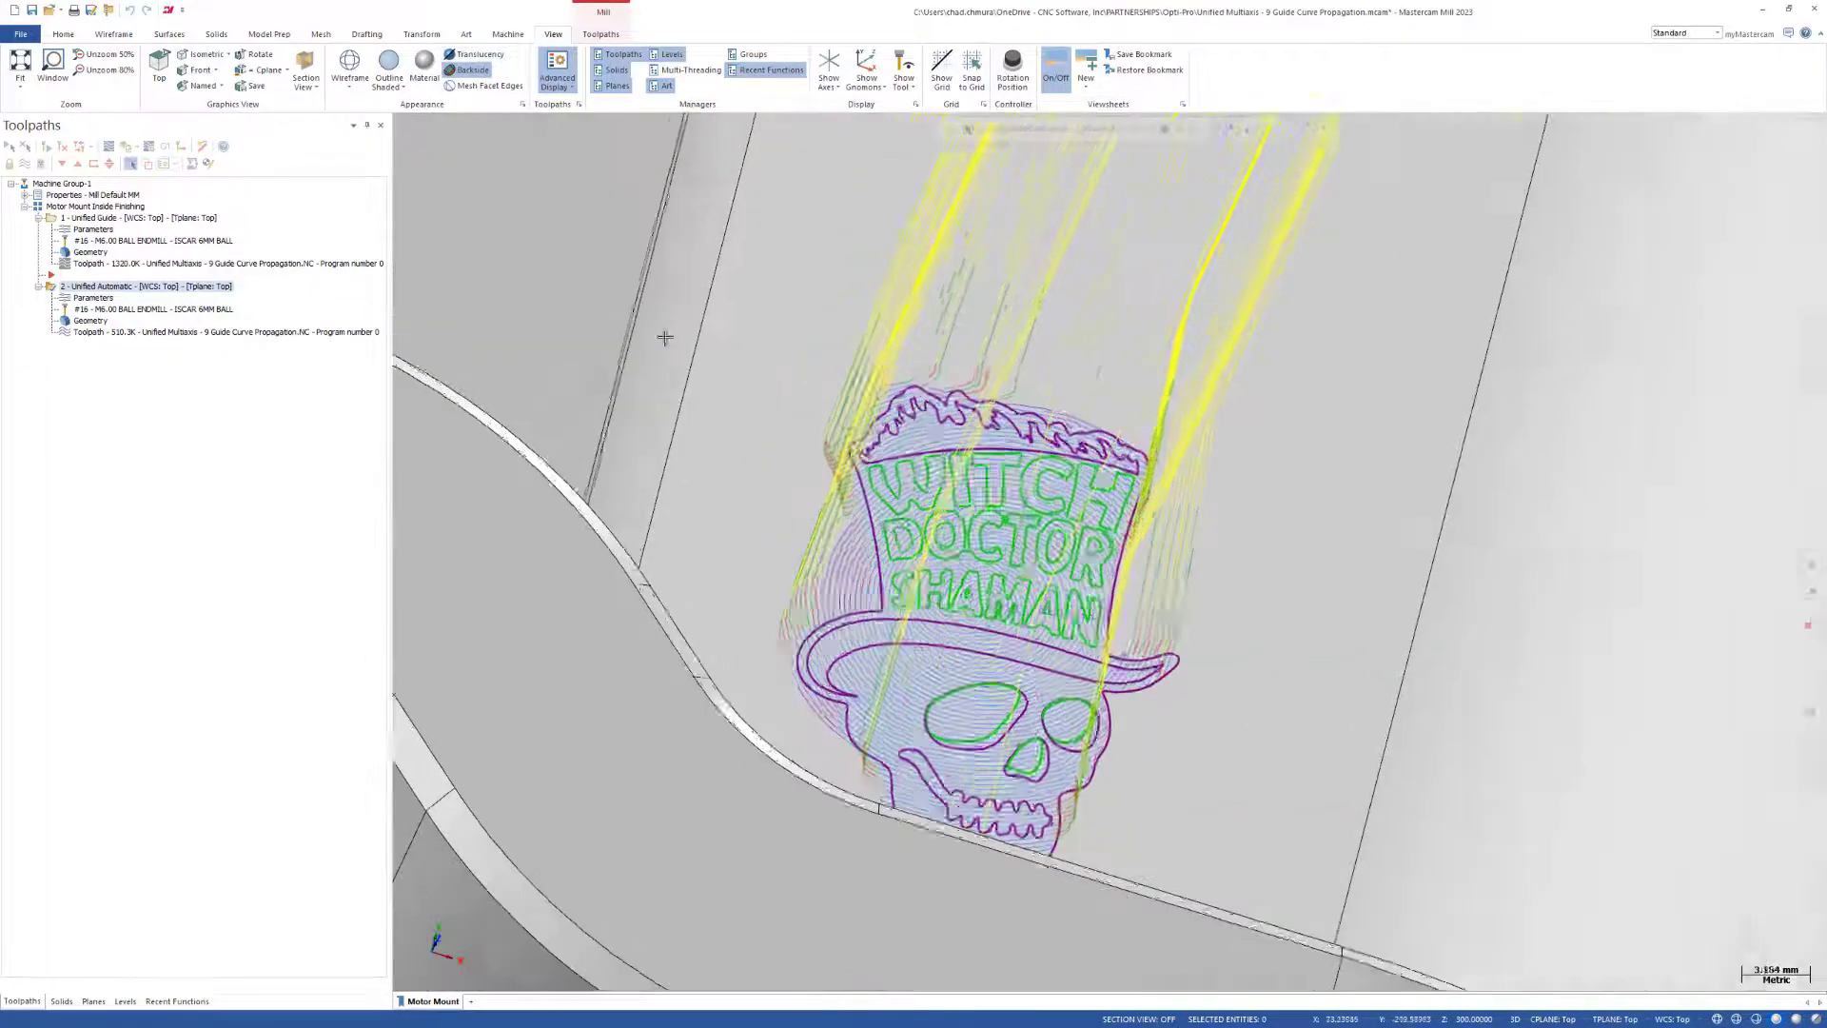
scroll(705, 257, down, 6)
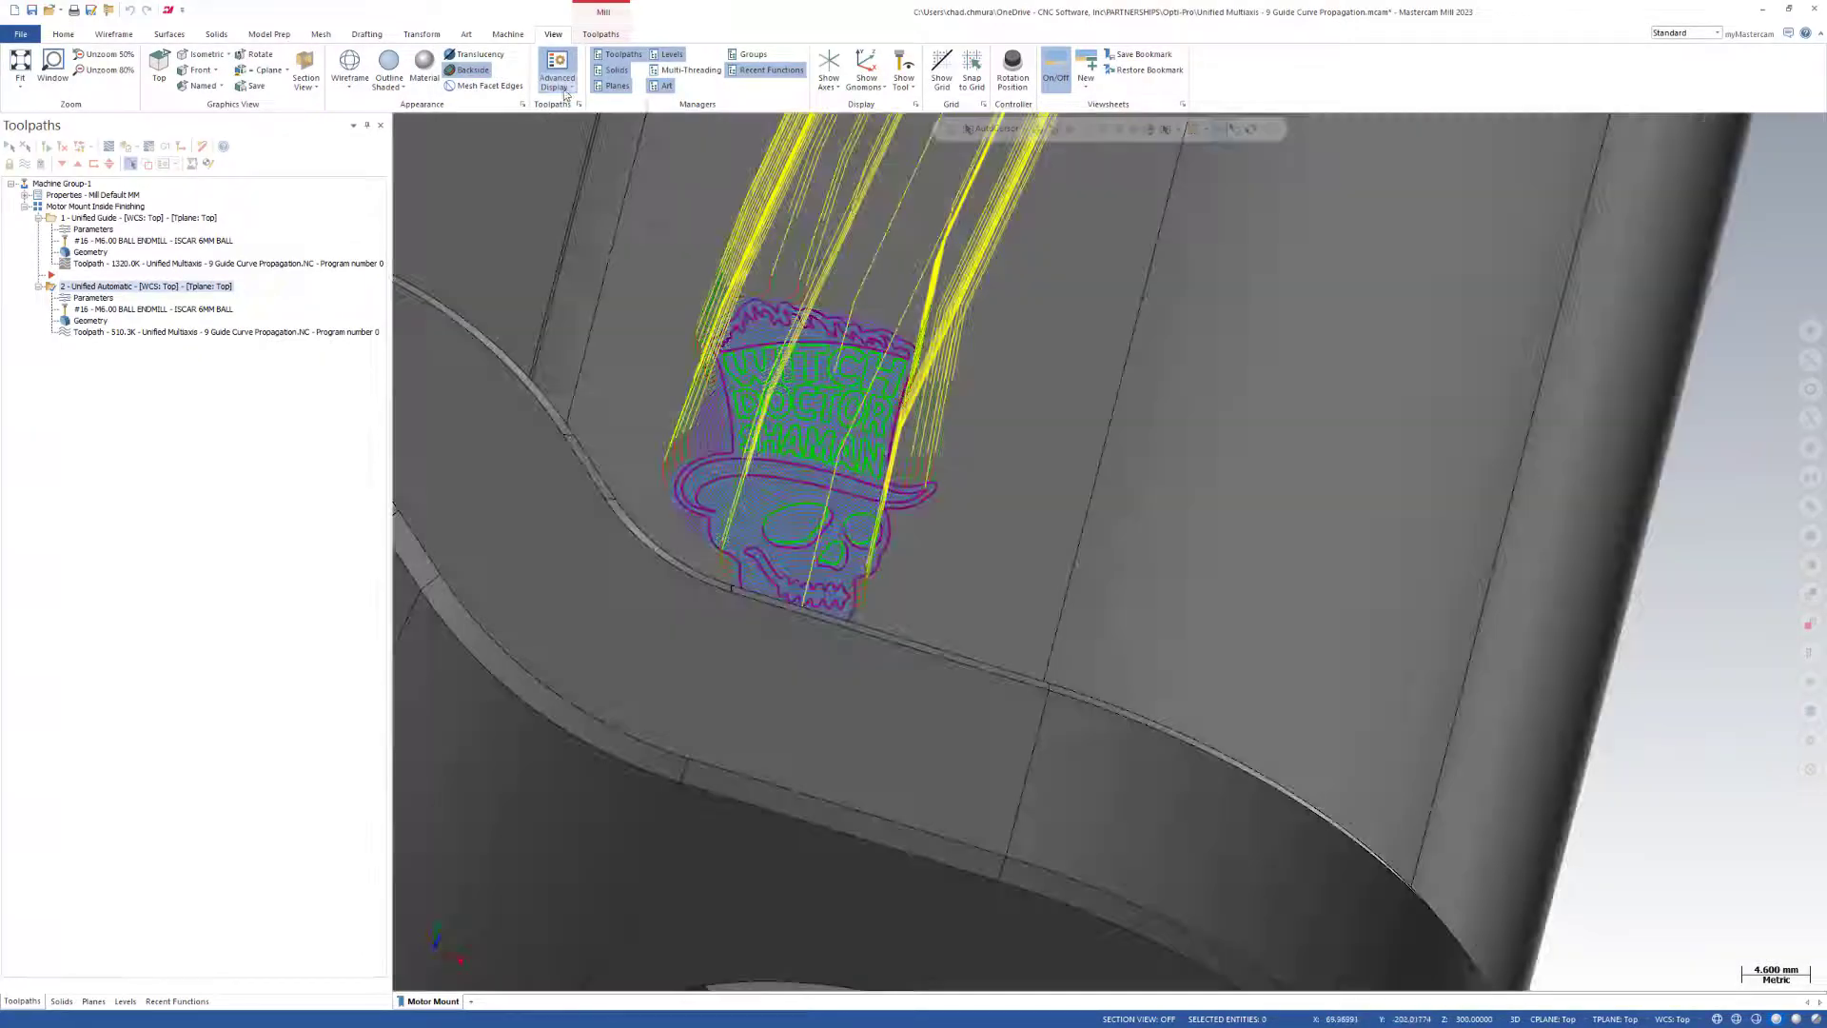
click(565, 92)
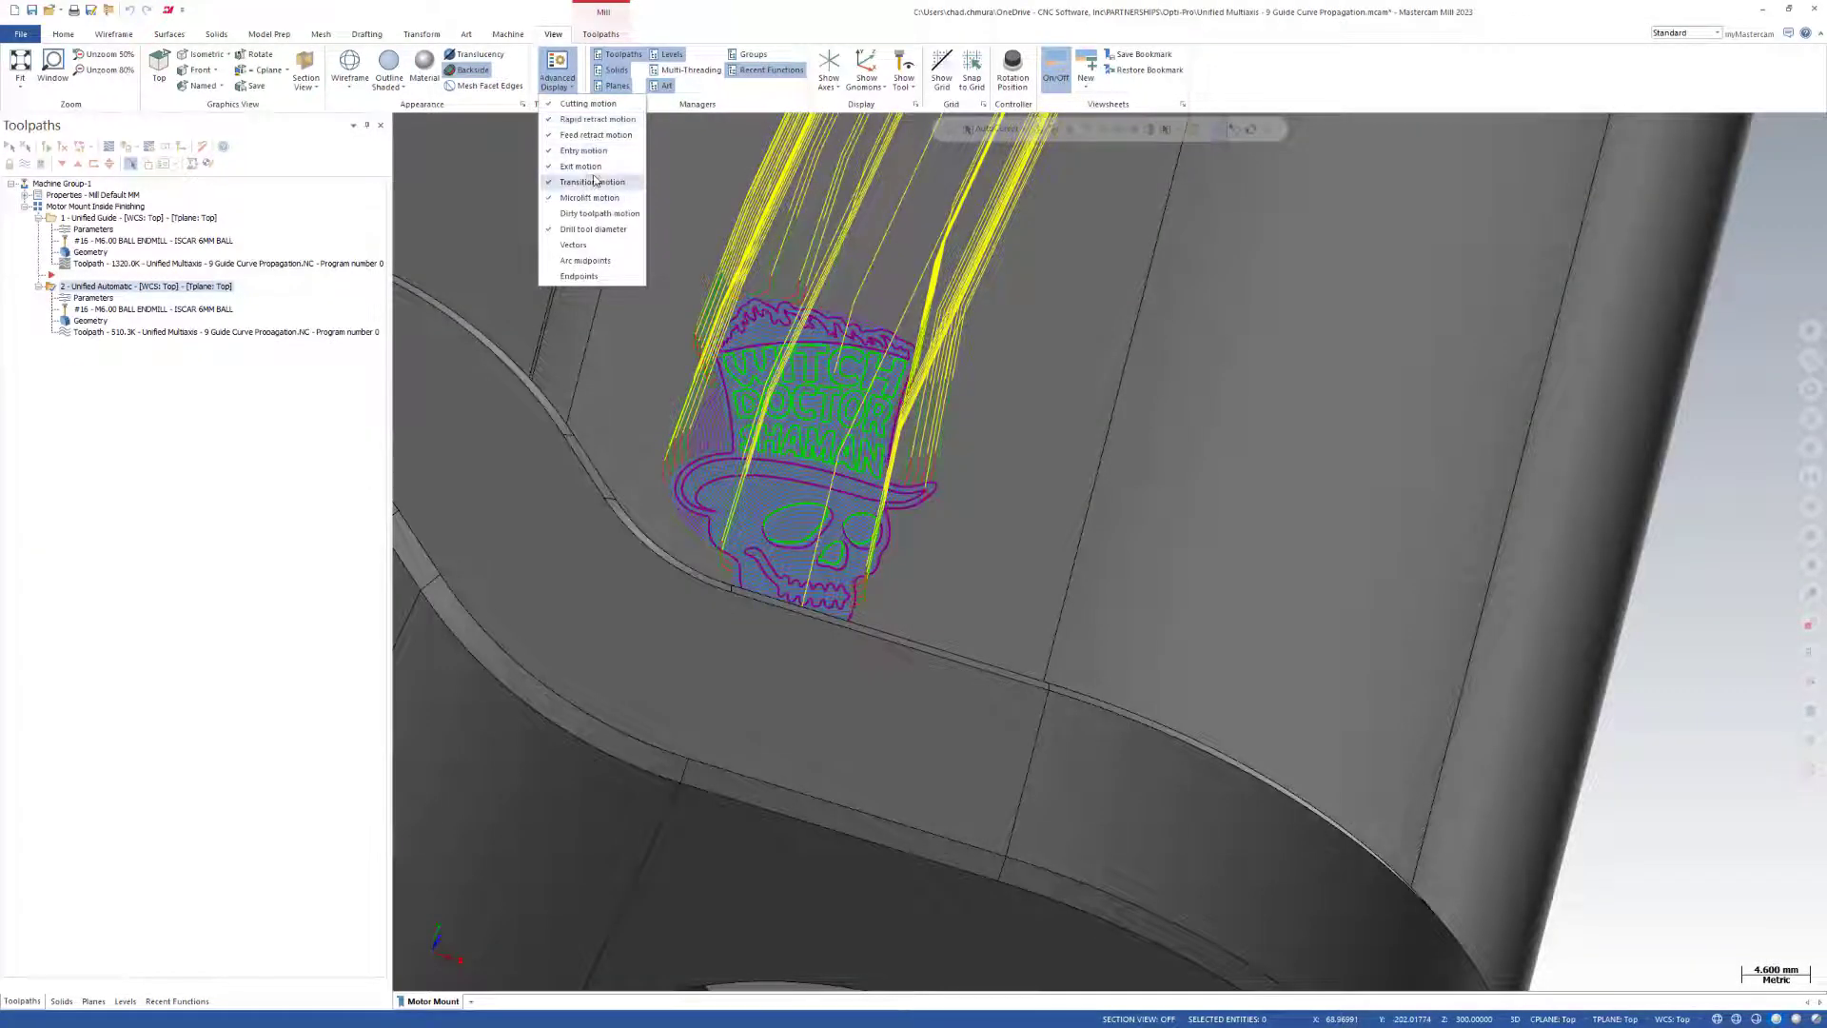
click(592, 119)
click(590, 150)
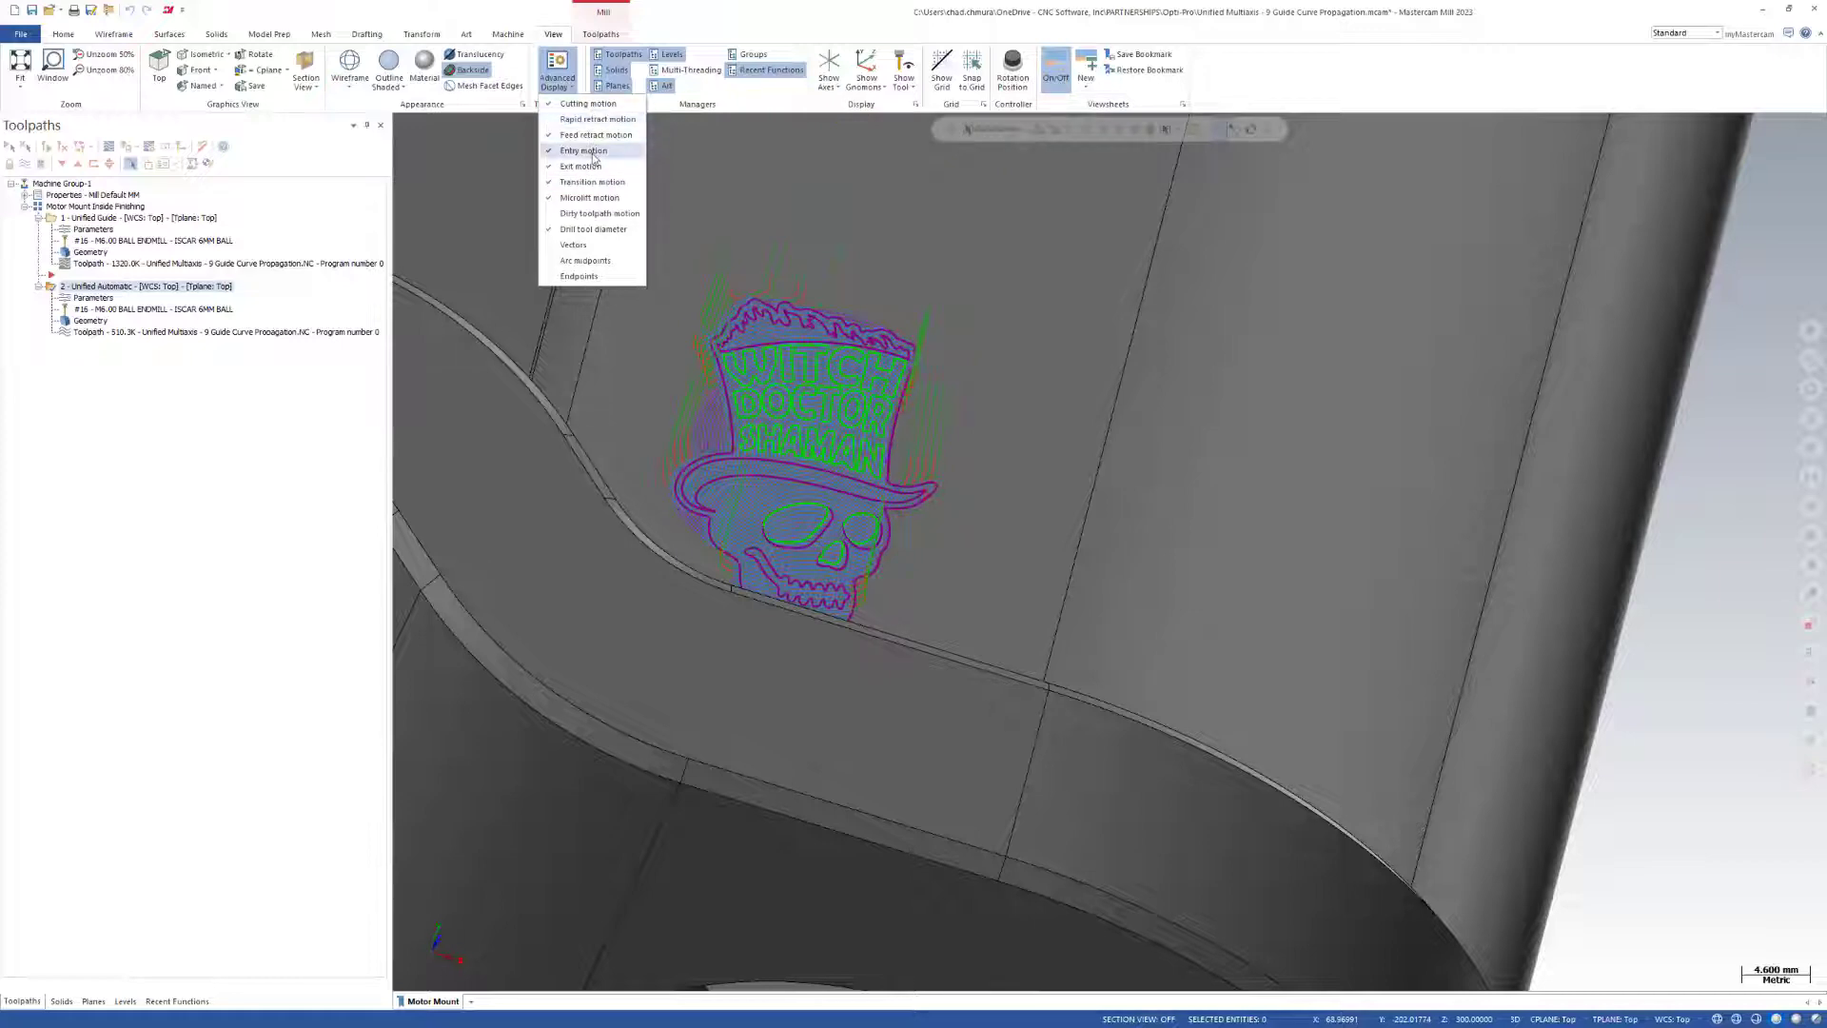
click(590, 166)
click(592, 182)
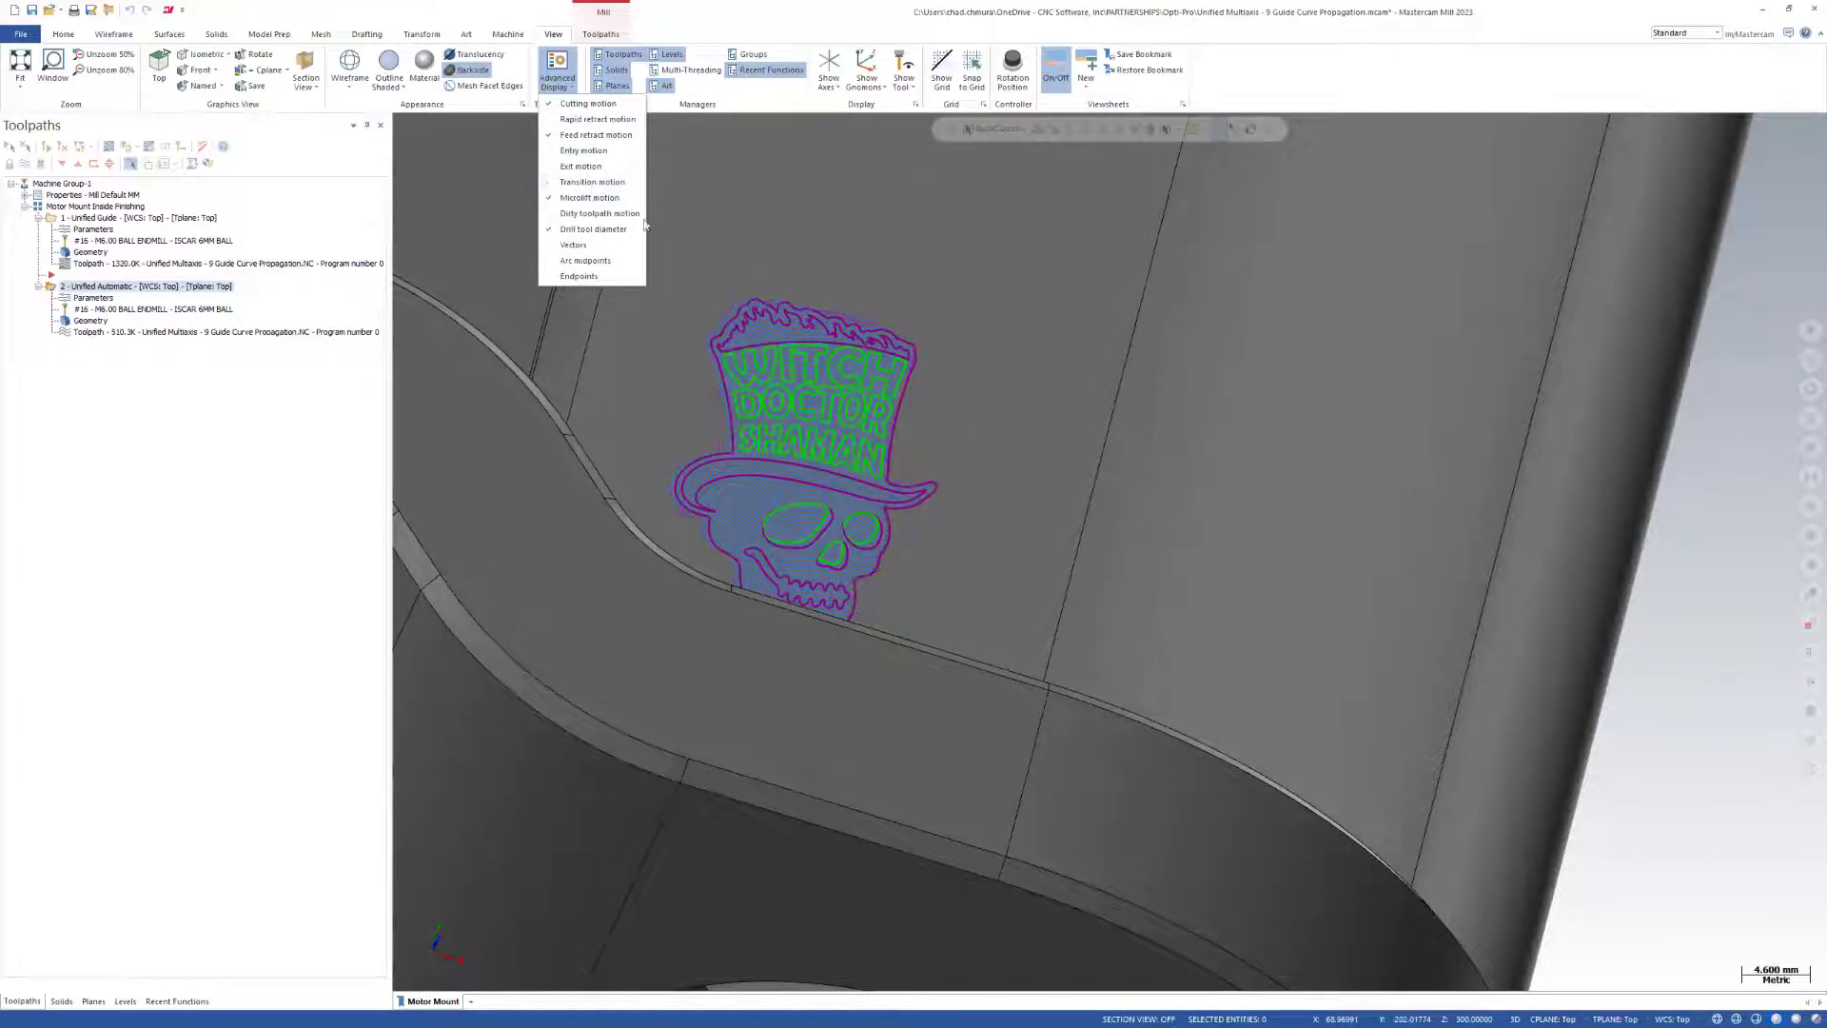
Display both toolpaths of the Motor Mount Inside Finishing group and examine the passes around and inside the skull logo.
middle_drag(922, 441, 857, 480)
scroll(856, 480, up, 2)
scroll(1258, 714, down, 2)
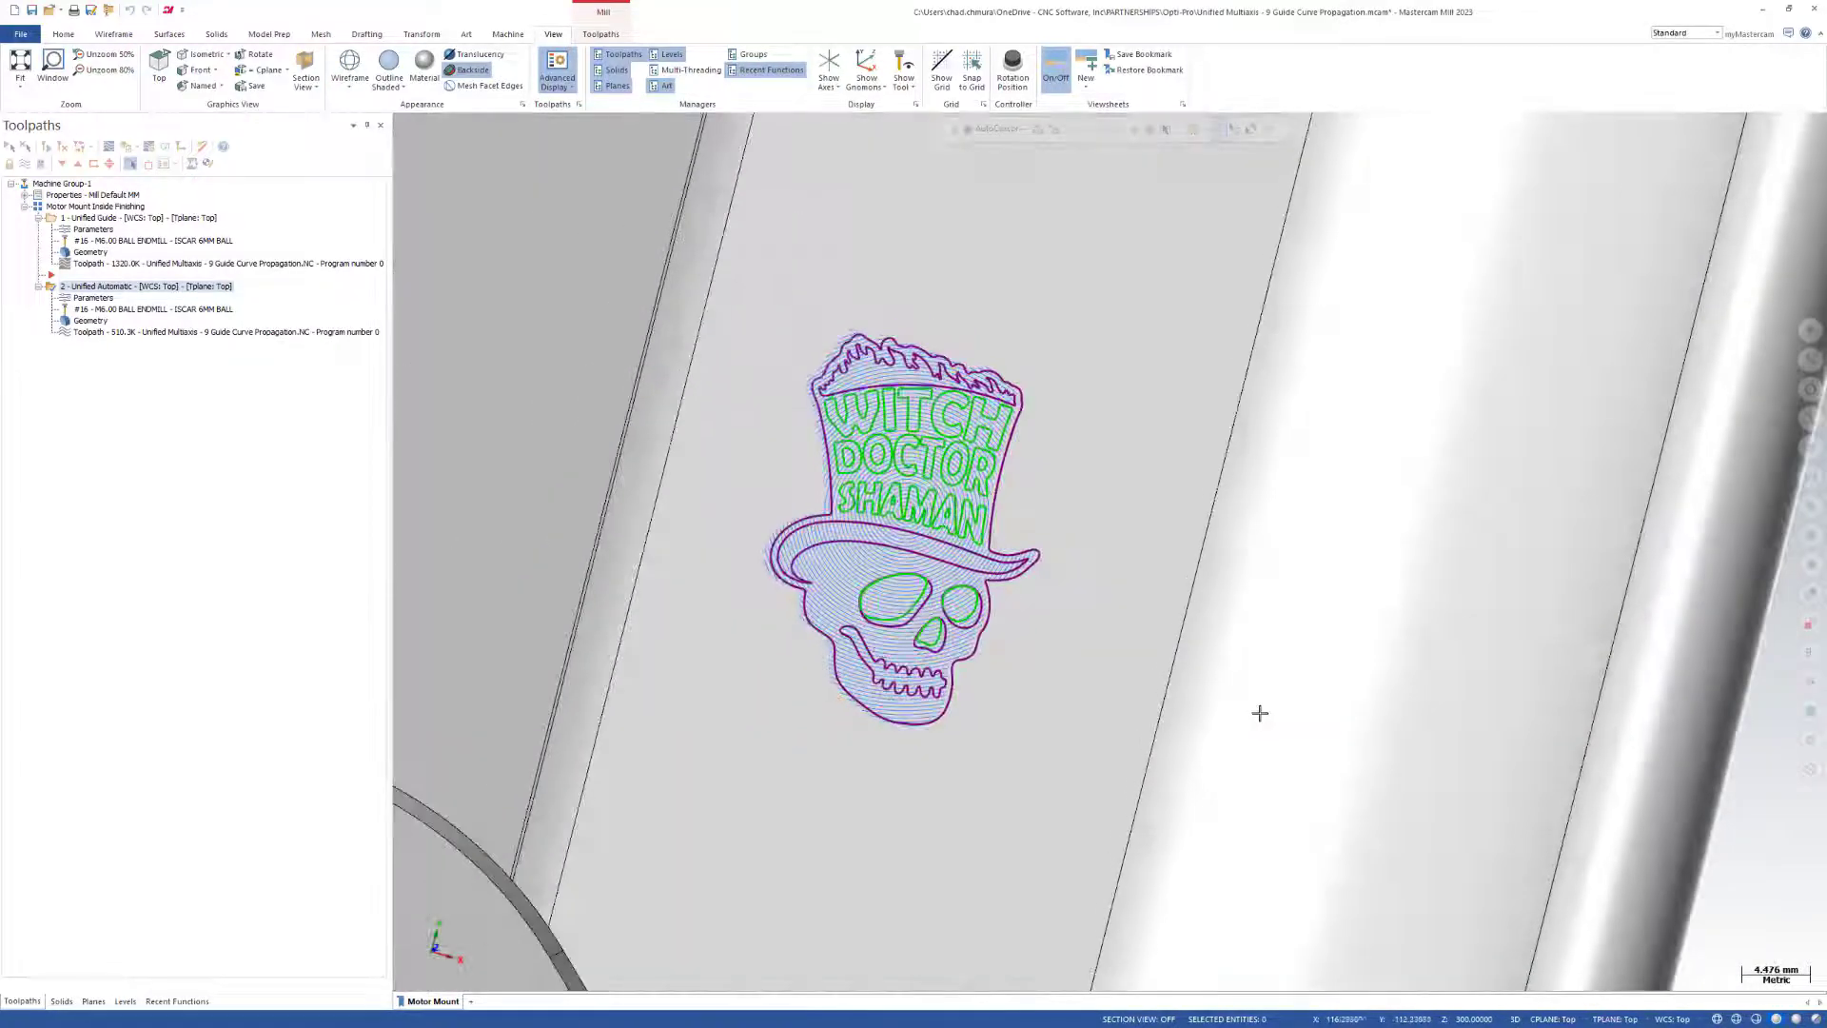
scroll(1265, 713, down, 2)
scroll(1201, 653, down, 2)
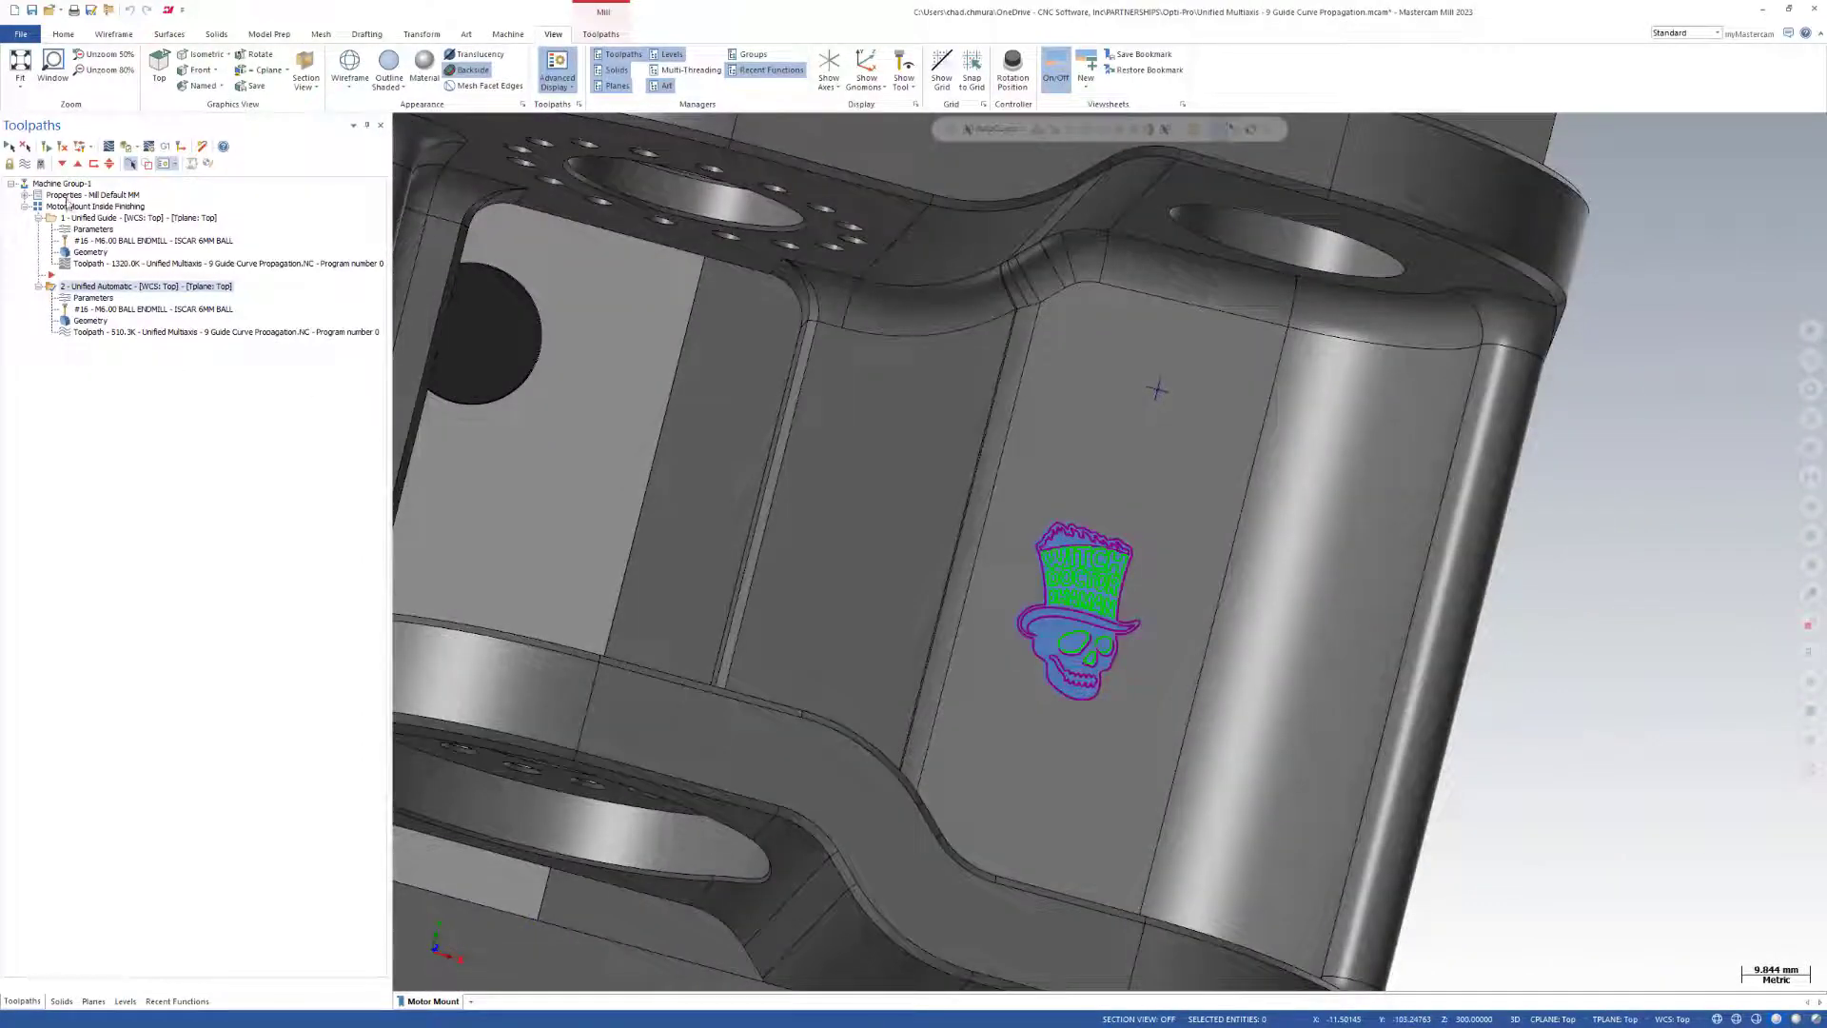
click(69, 207)
scroll(1146, 615, up, 3)
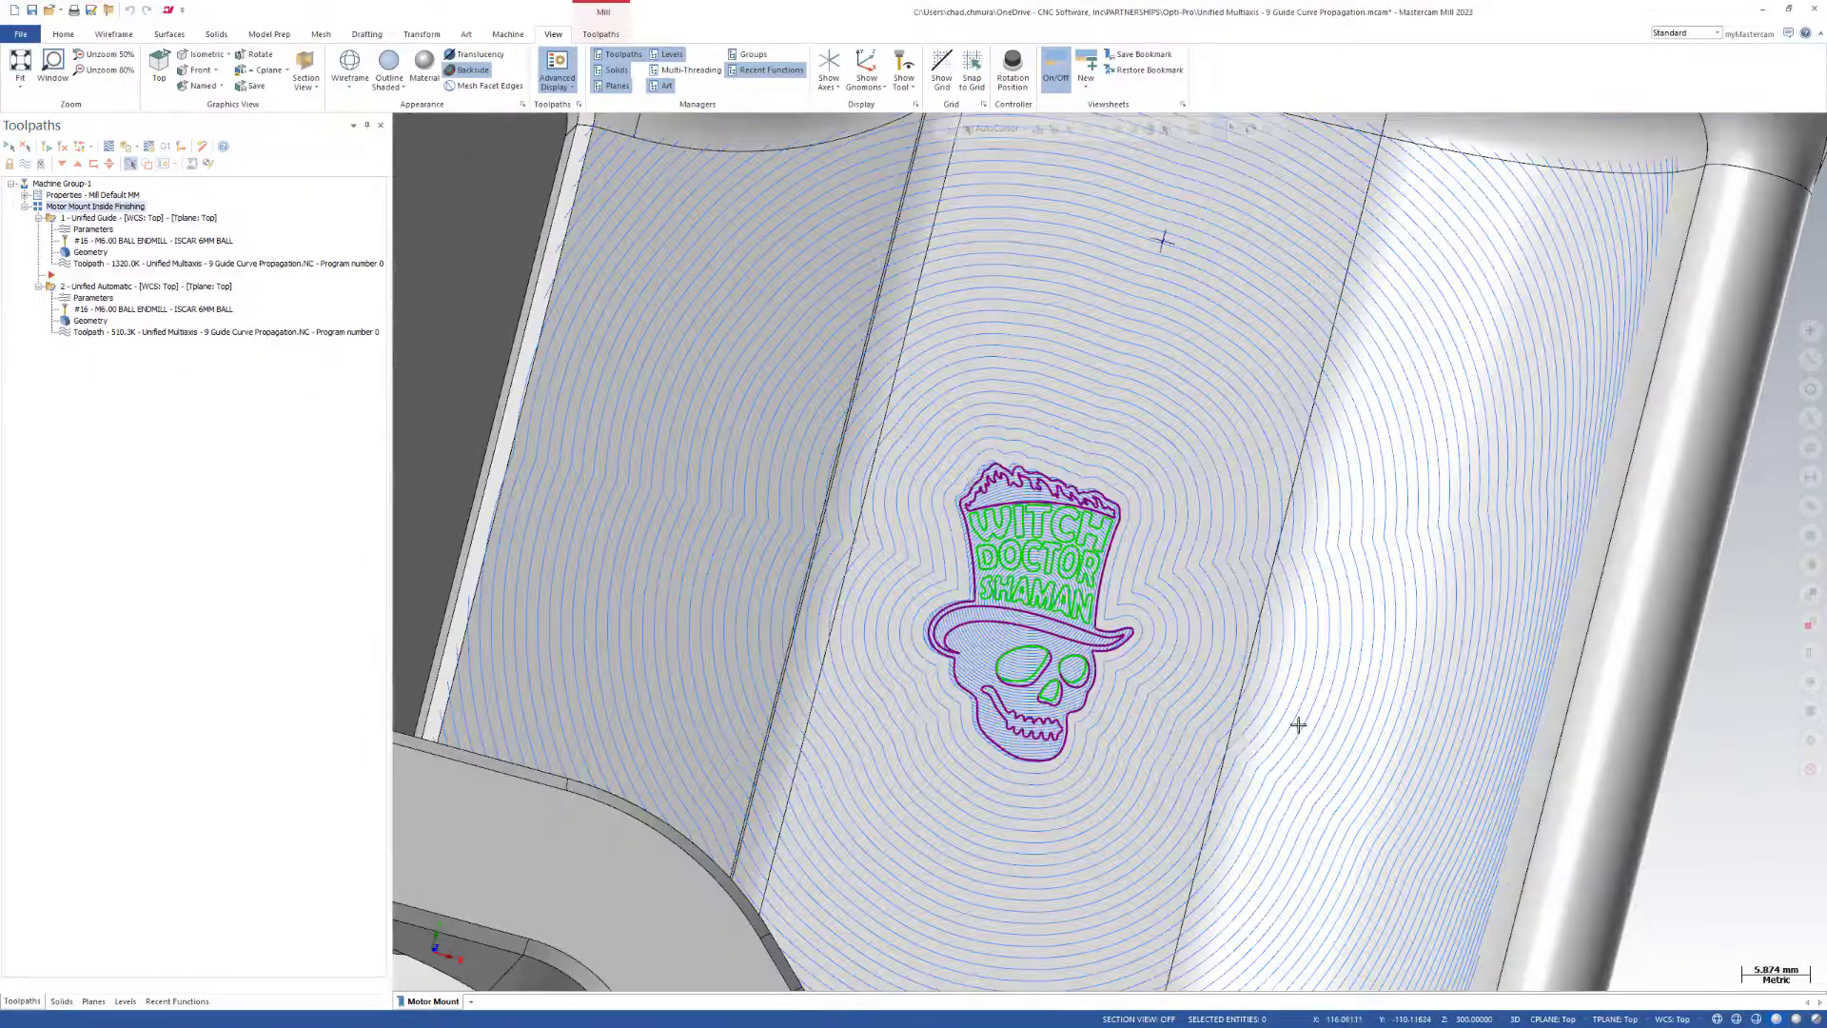
middle_drag(1297, 723, 1249, 696)
scroll(1249, 697, up, 1)
scroll(928, 519, down, 3)
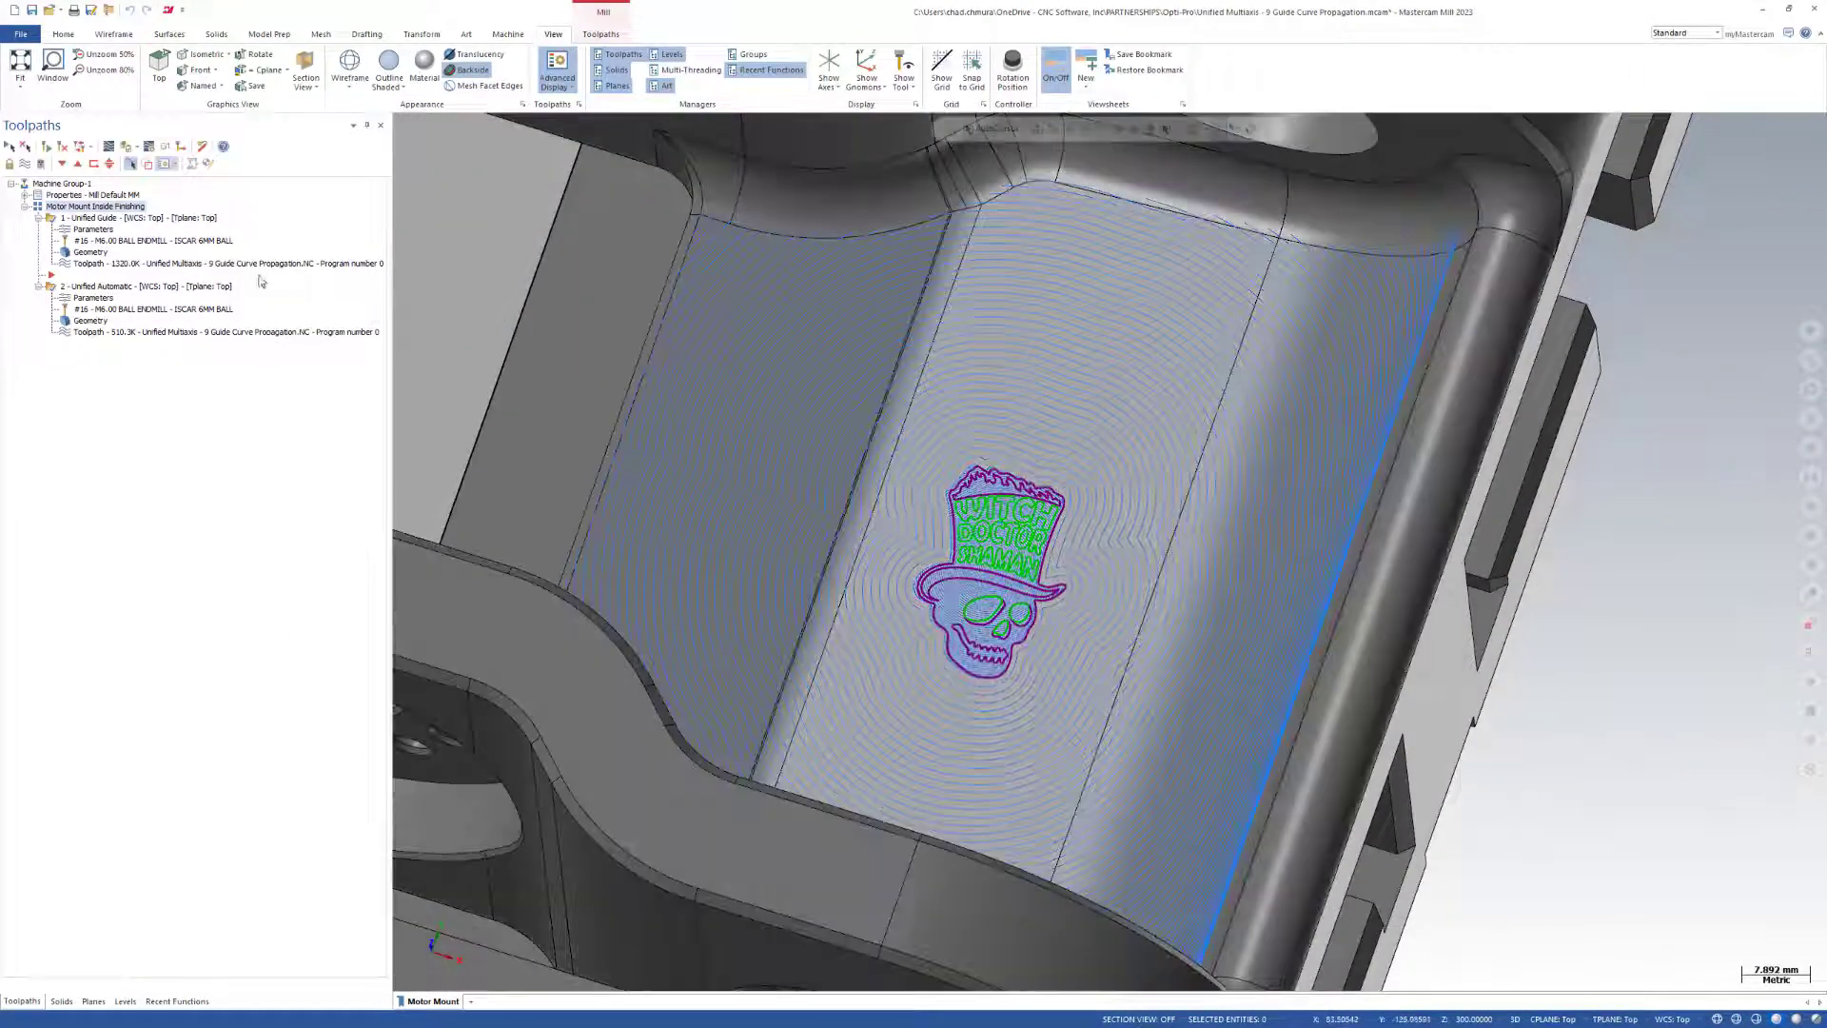
Review the cut pattern settings of the Unified Automatic operation and close its parameters.
click(119, 287)
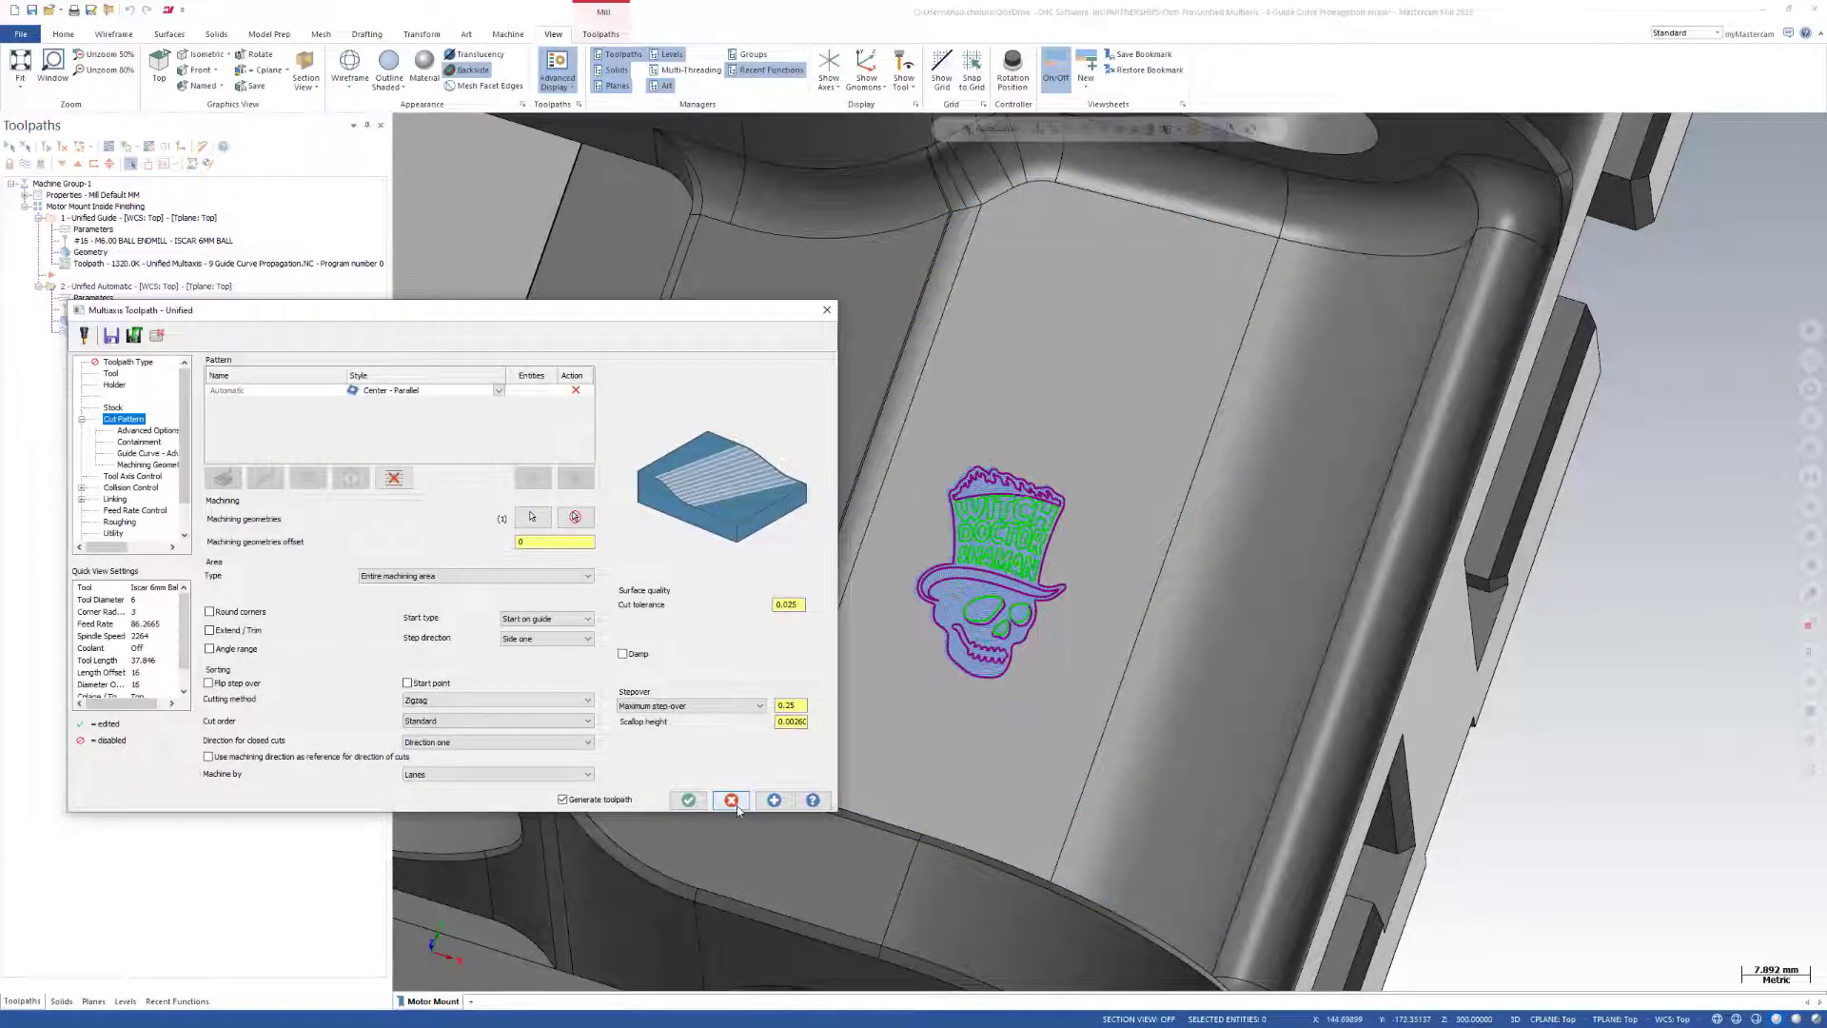
click(689, 800)
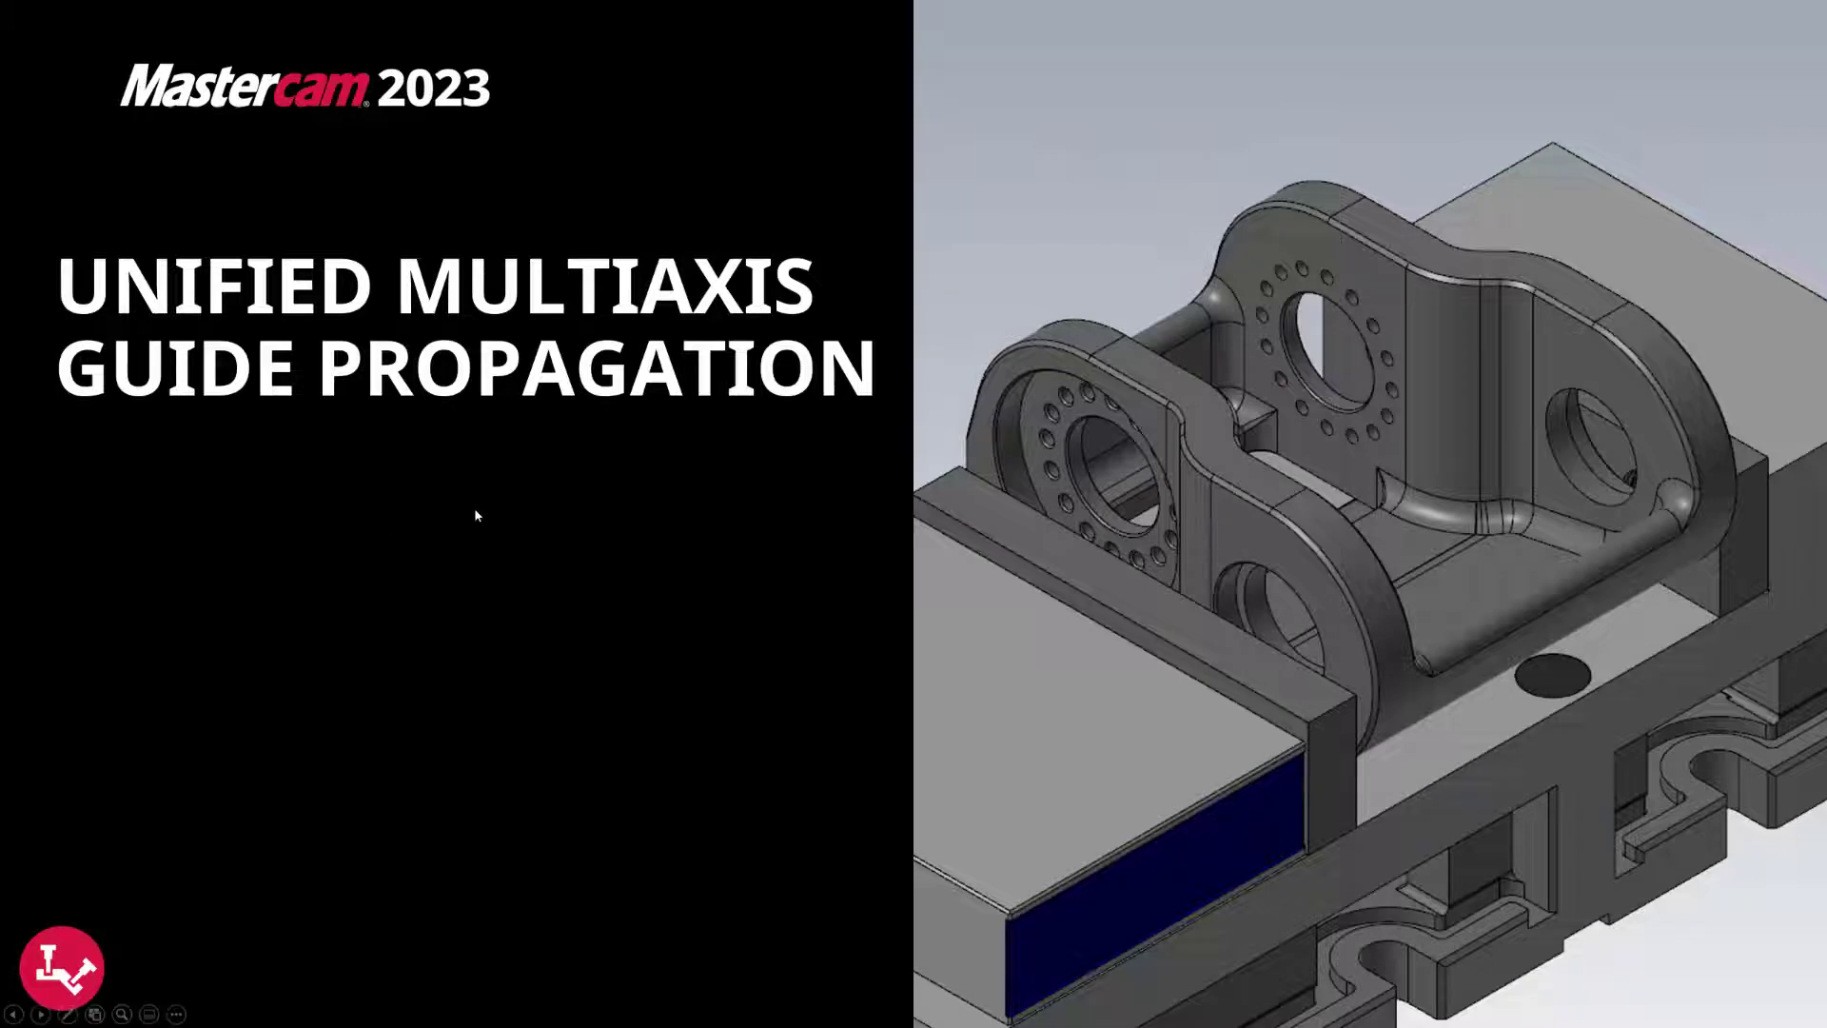
Open the 10 Skip Hole part file and show its Defeatured viewsheet.
click(476, 512)
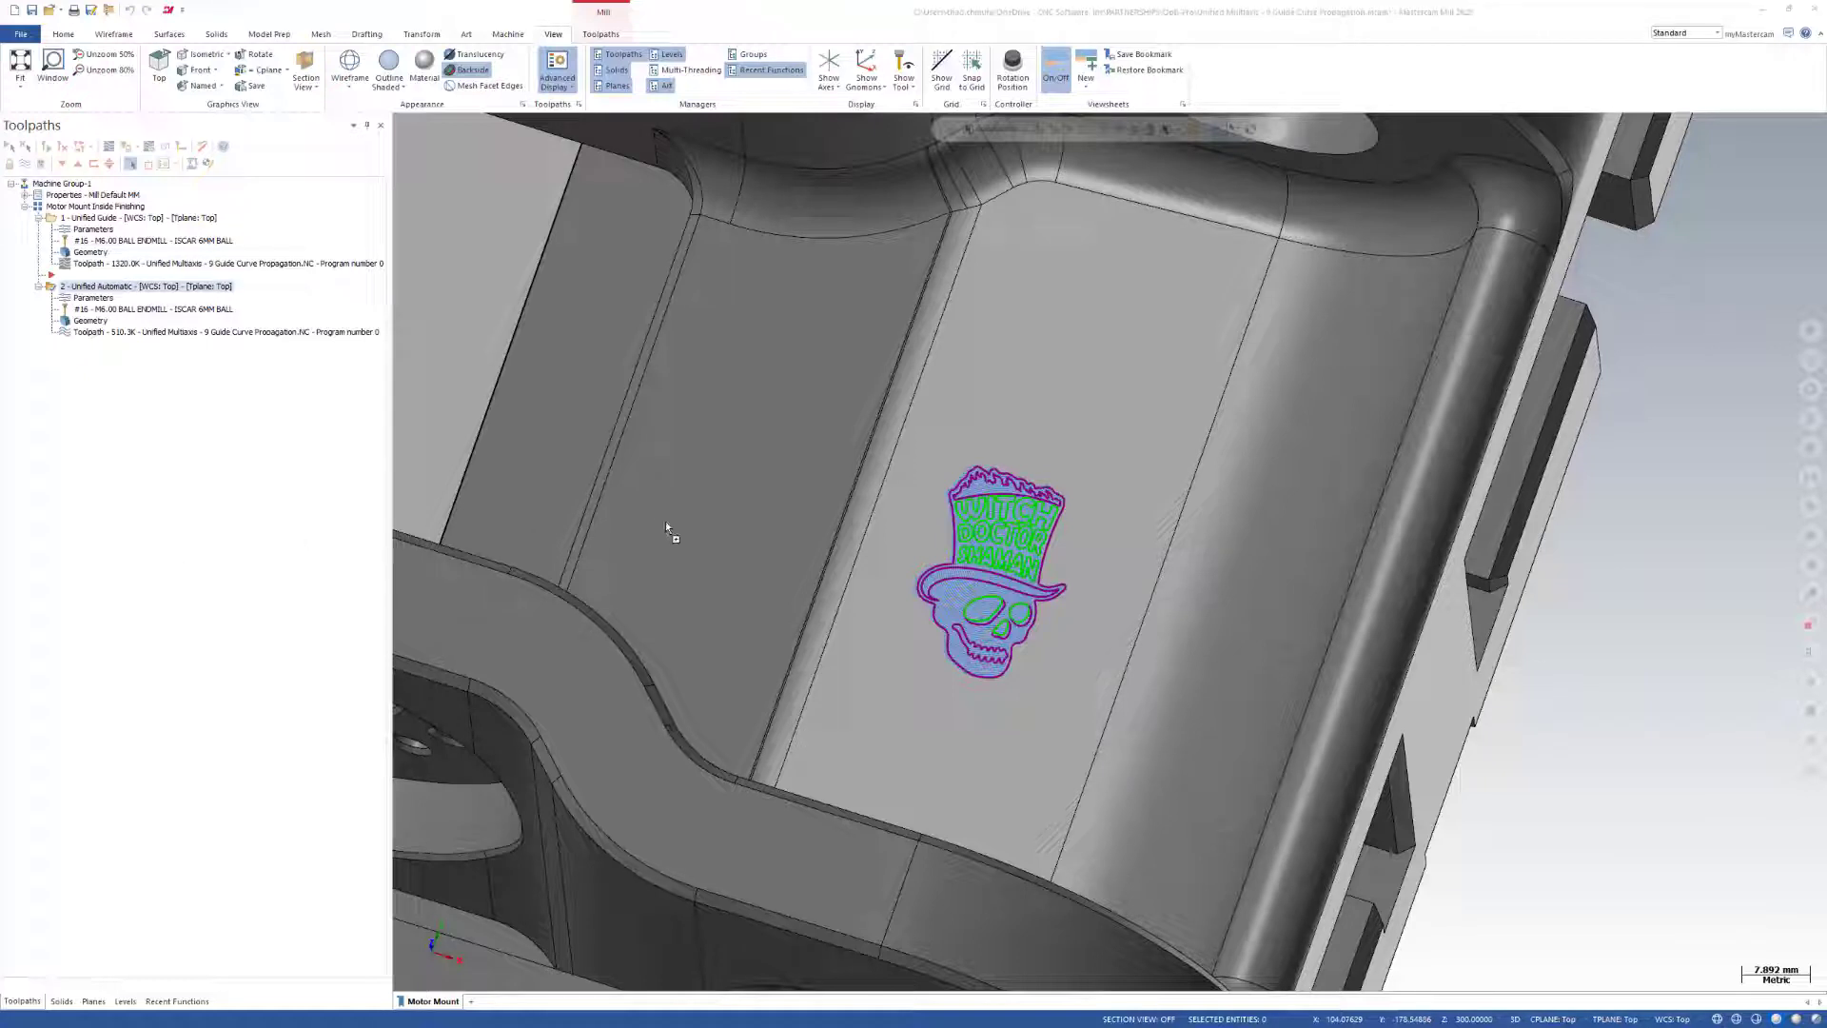
drag(666, 522, 666, 523)
click(953, 547)
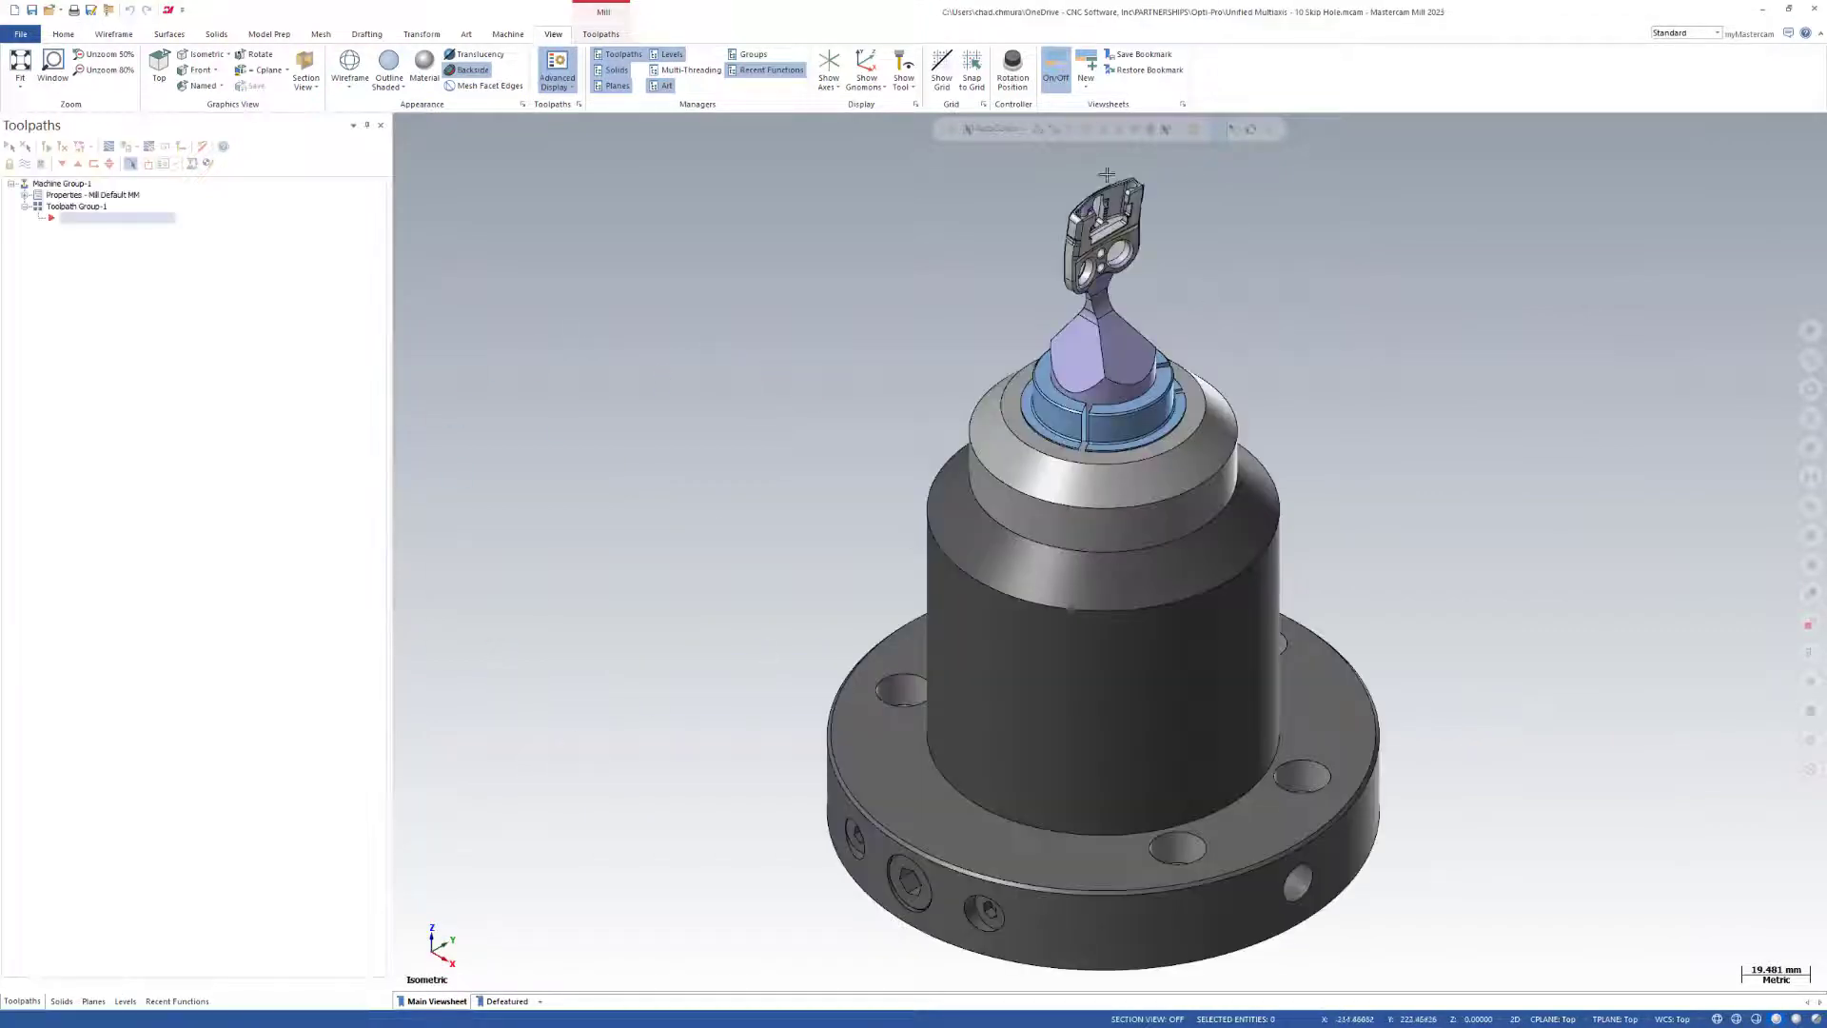
click(506, 1001)
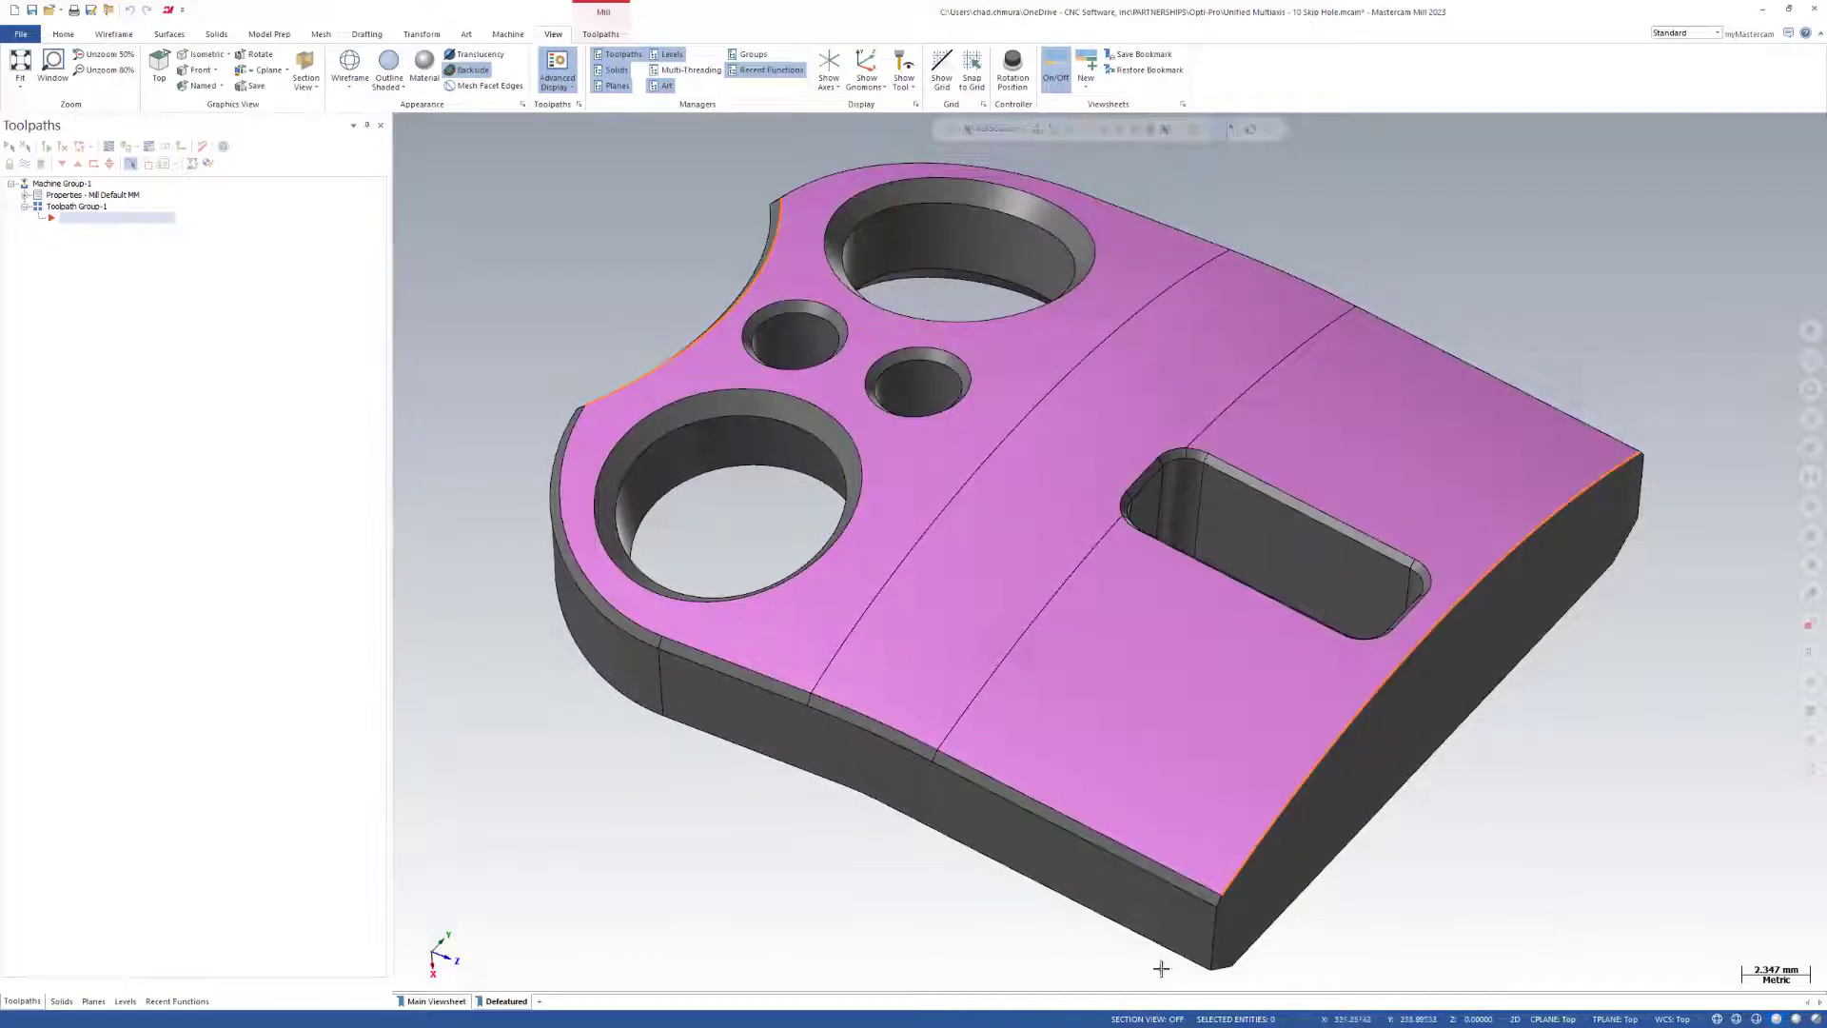
Create a Unified multiaxis toolpath and select the part's magenta top faces as the machining geometry.
click(607, 35)
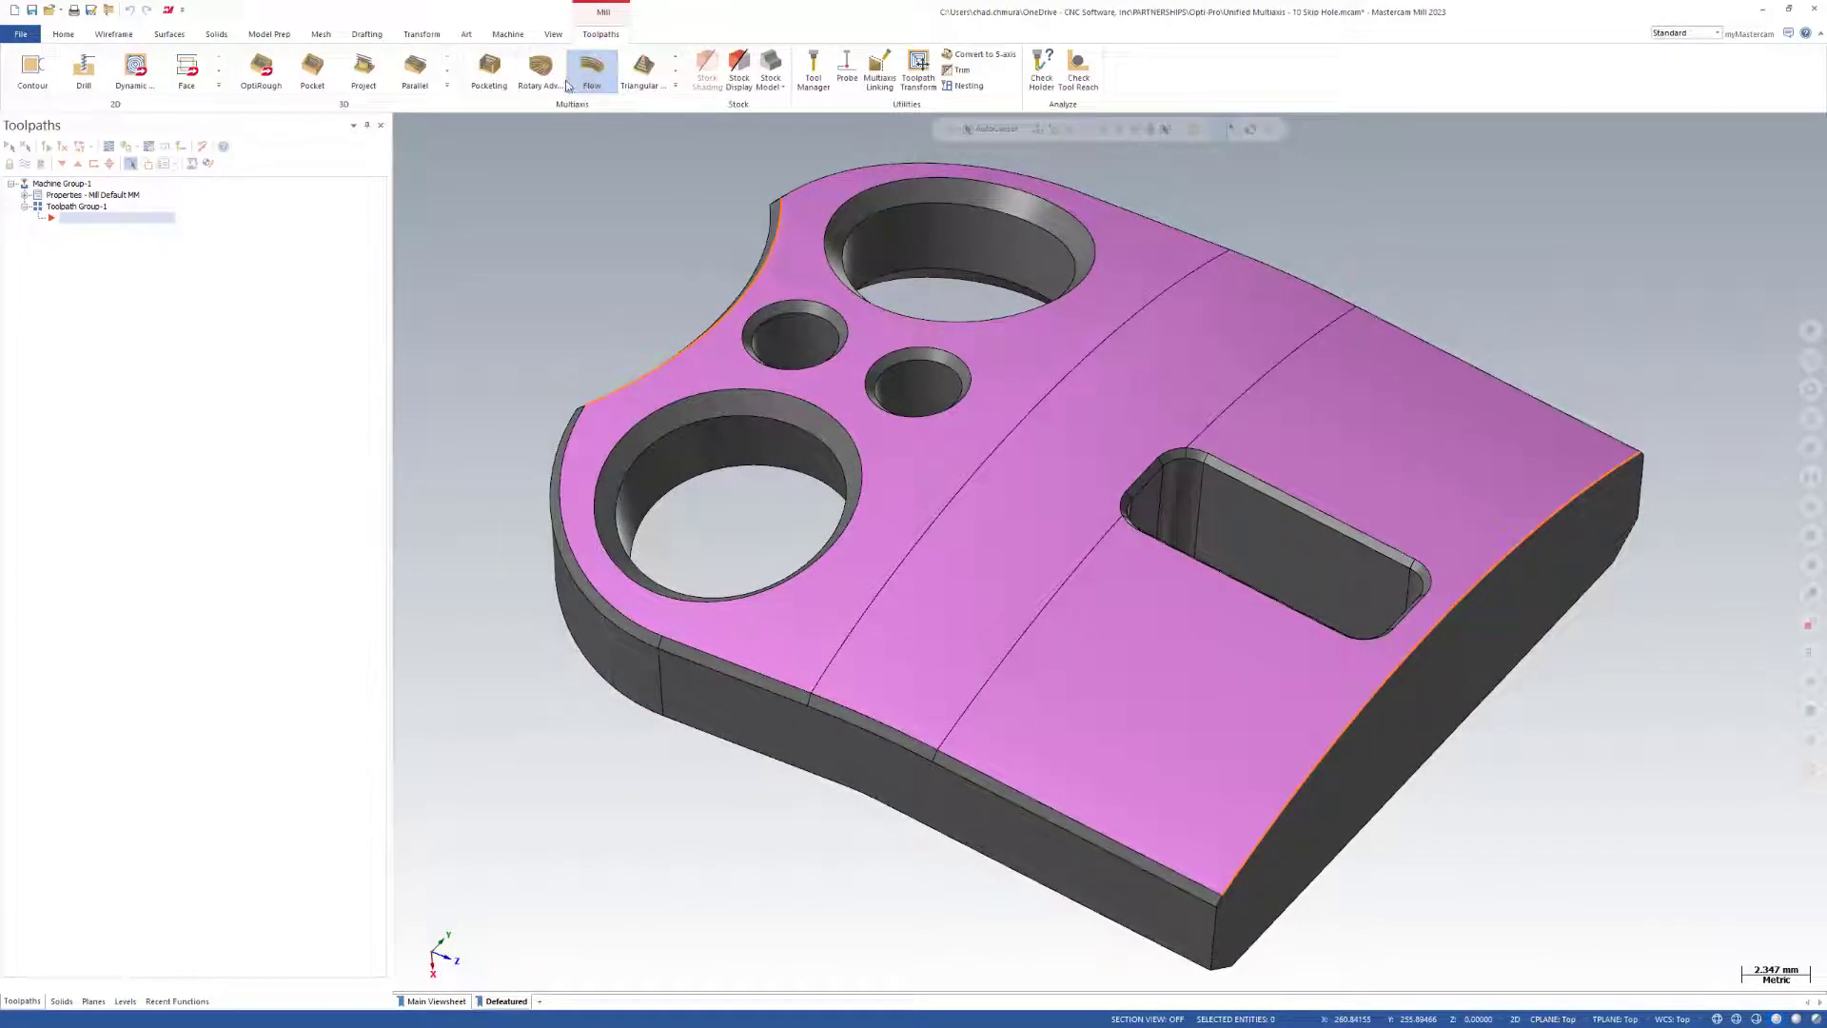
click(676, 87)
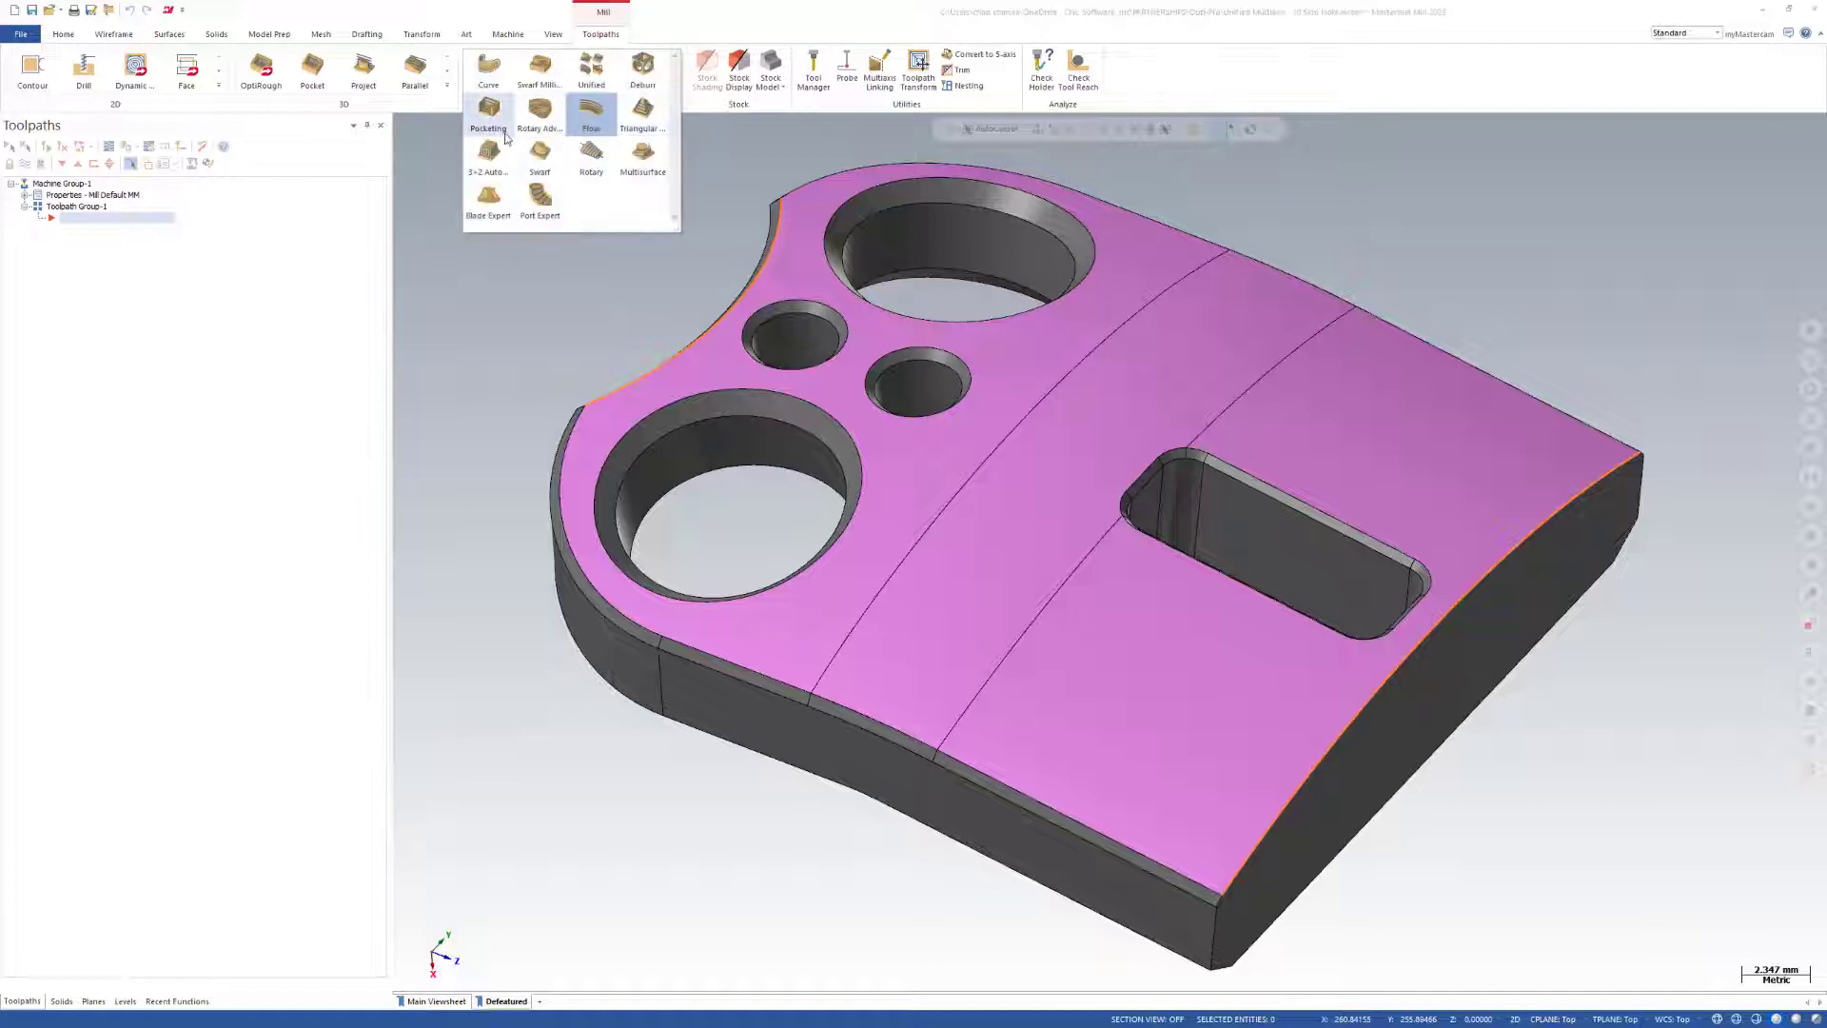
click(590, 112)
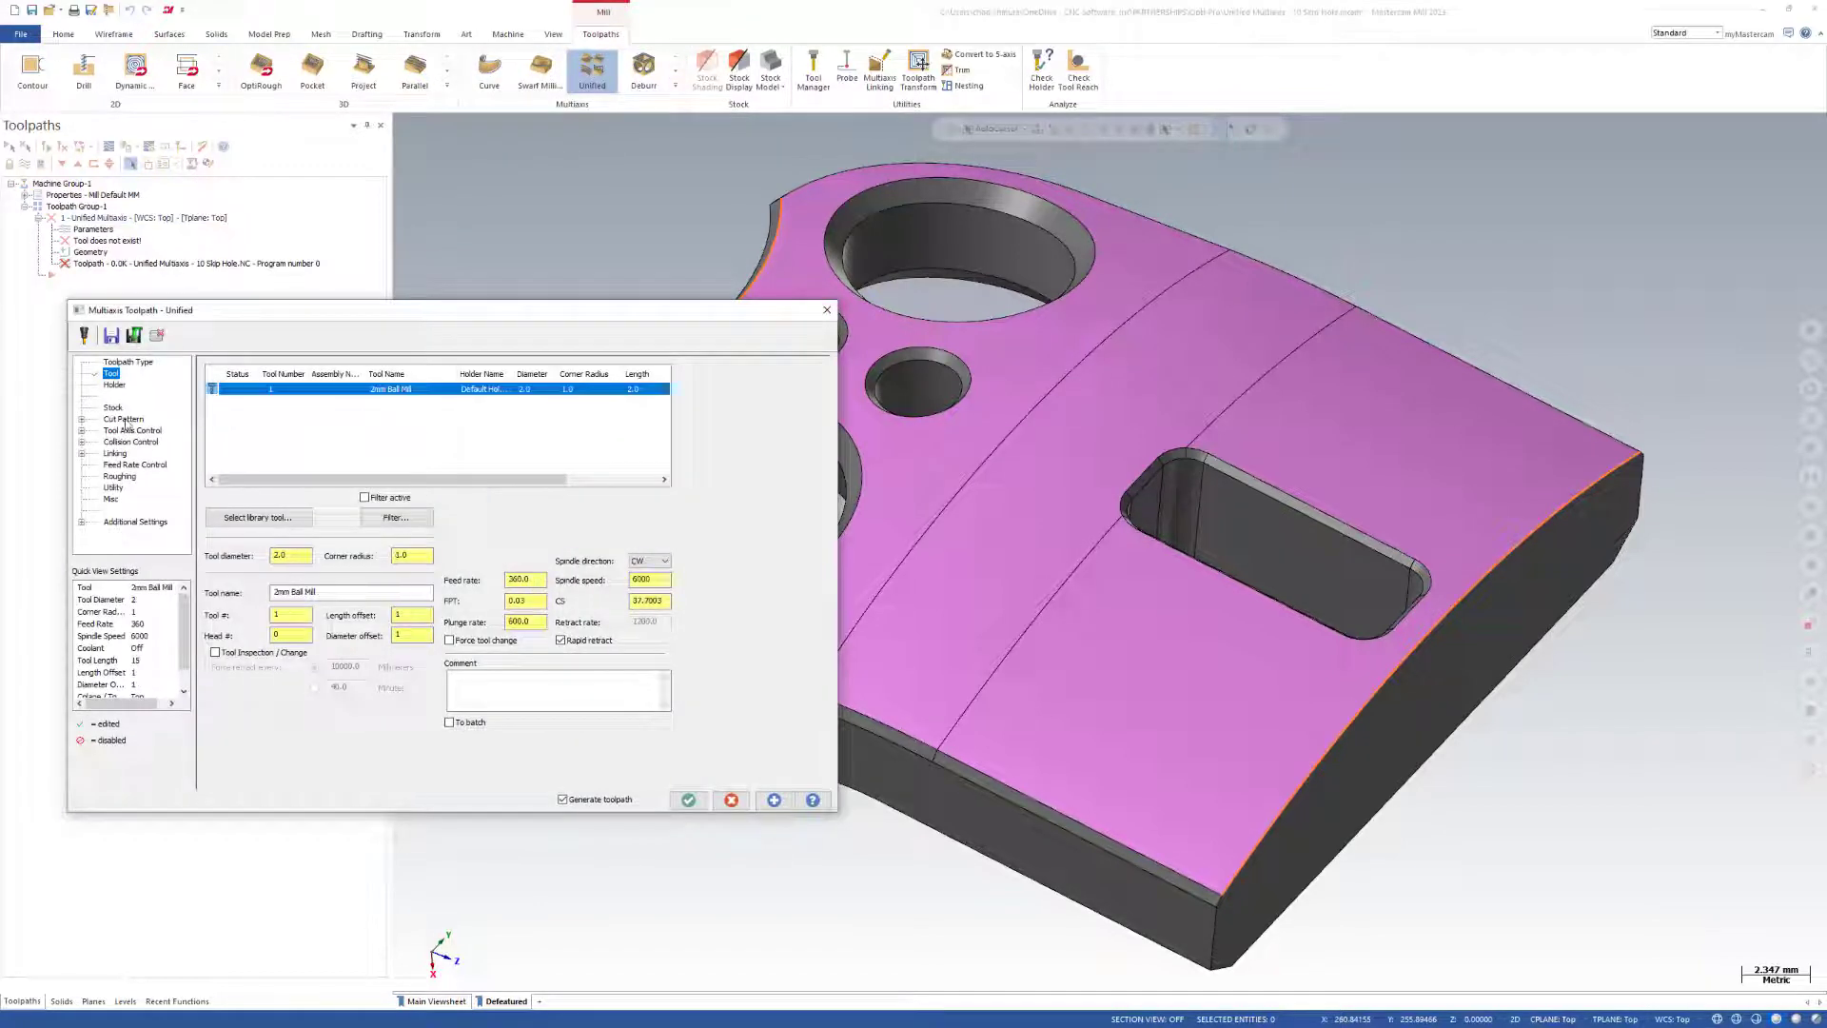
click(125, 420)
click(533, 511)
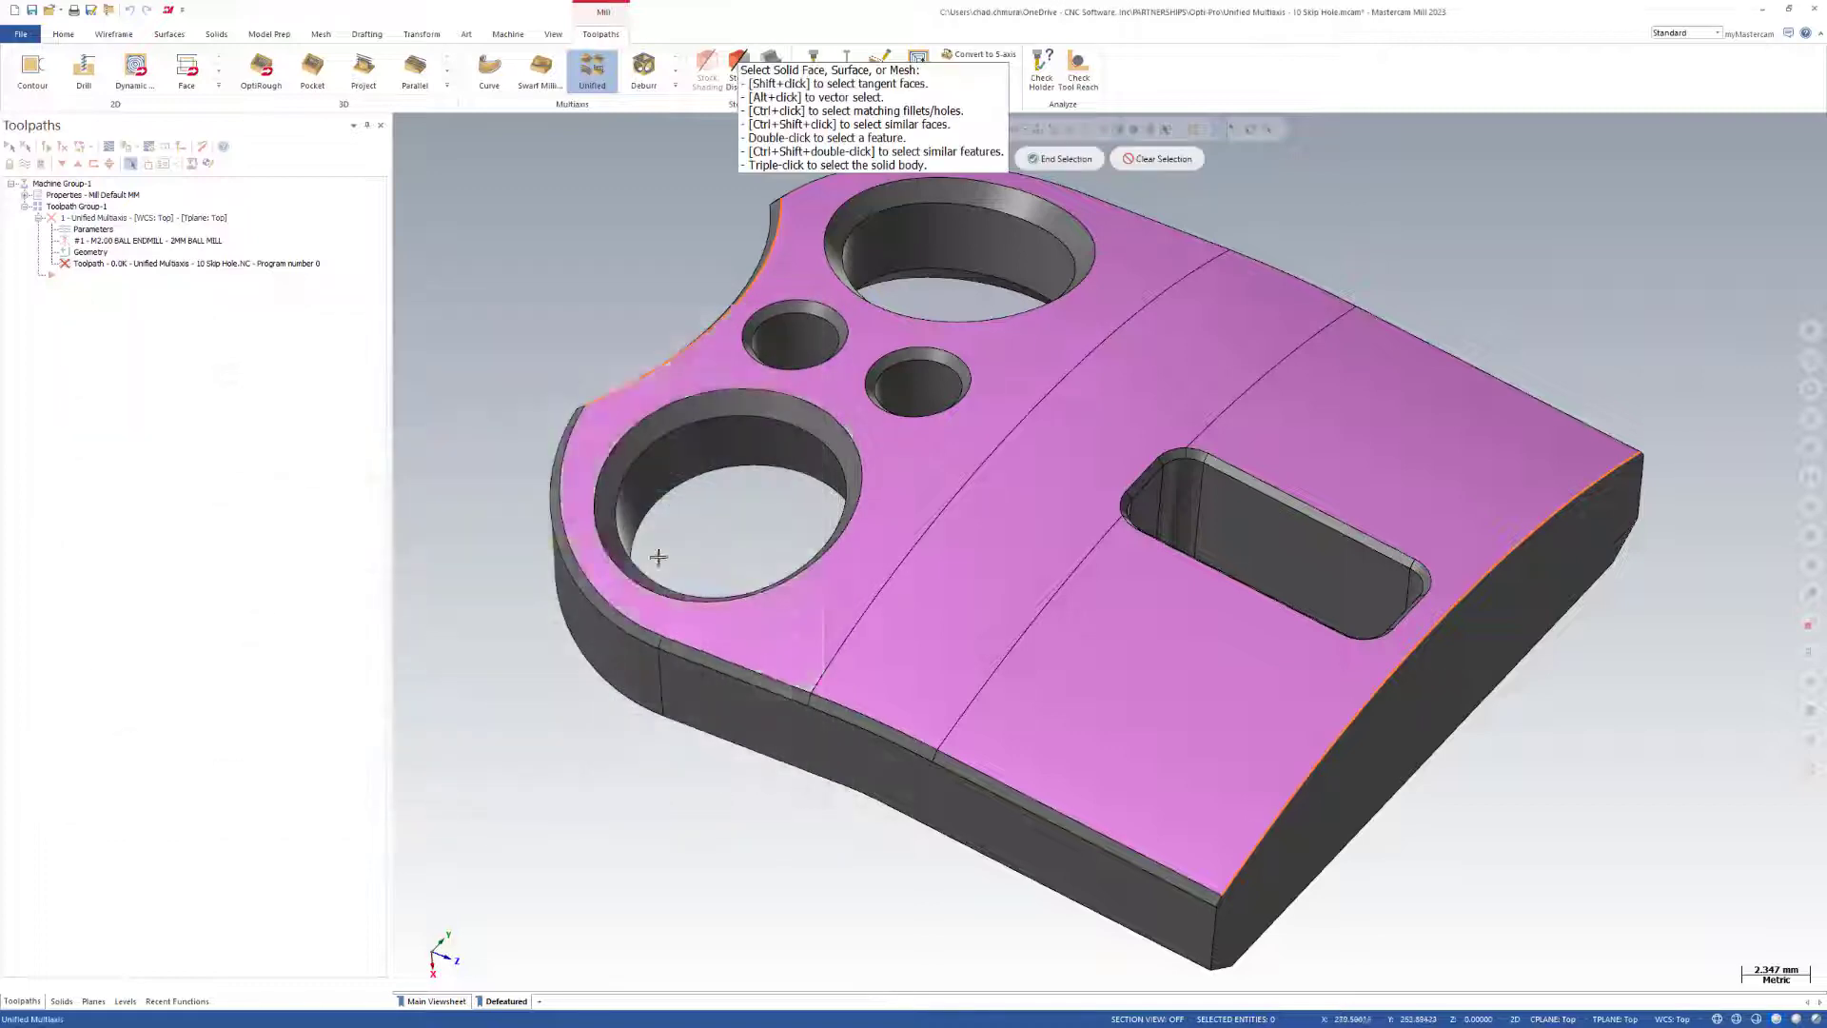
click(657, 558)
key(Return)
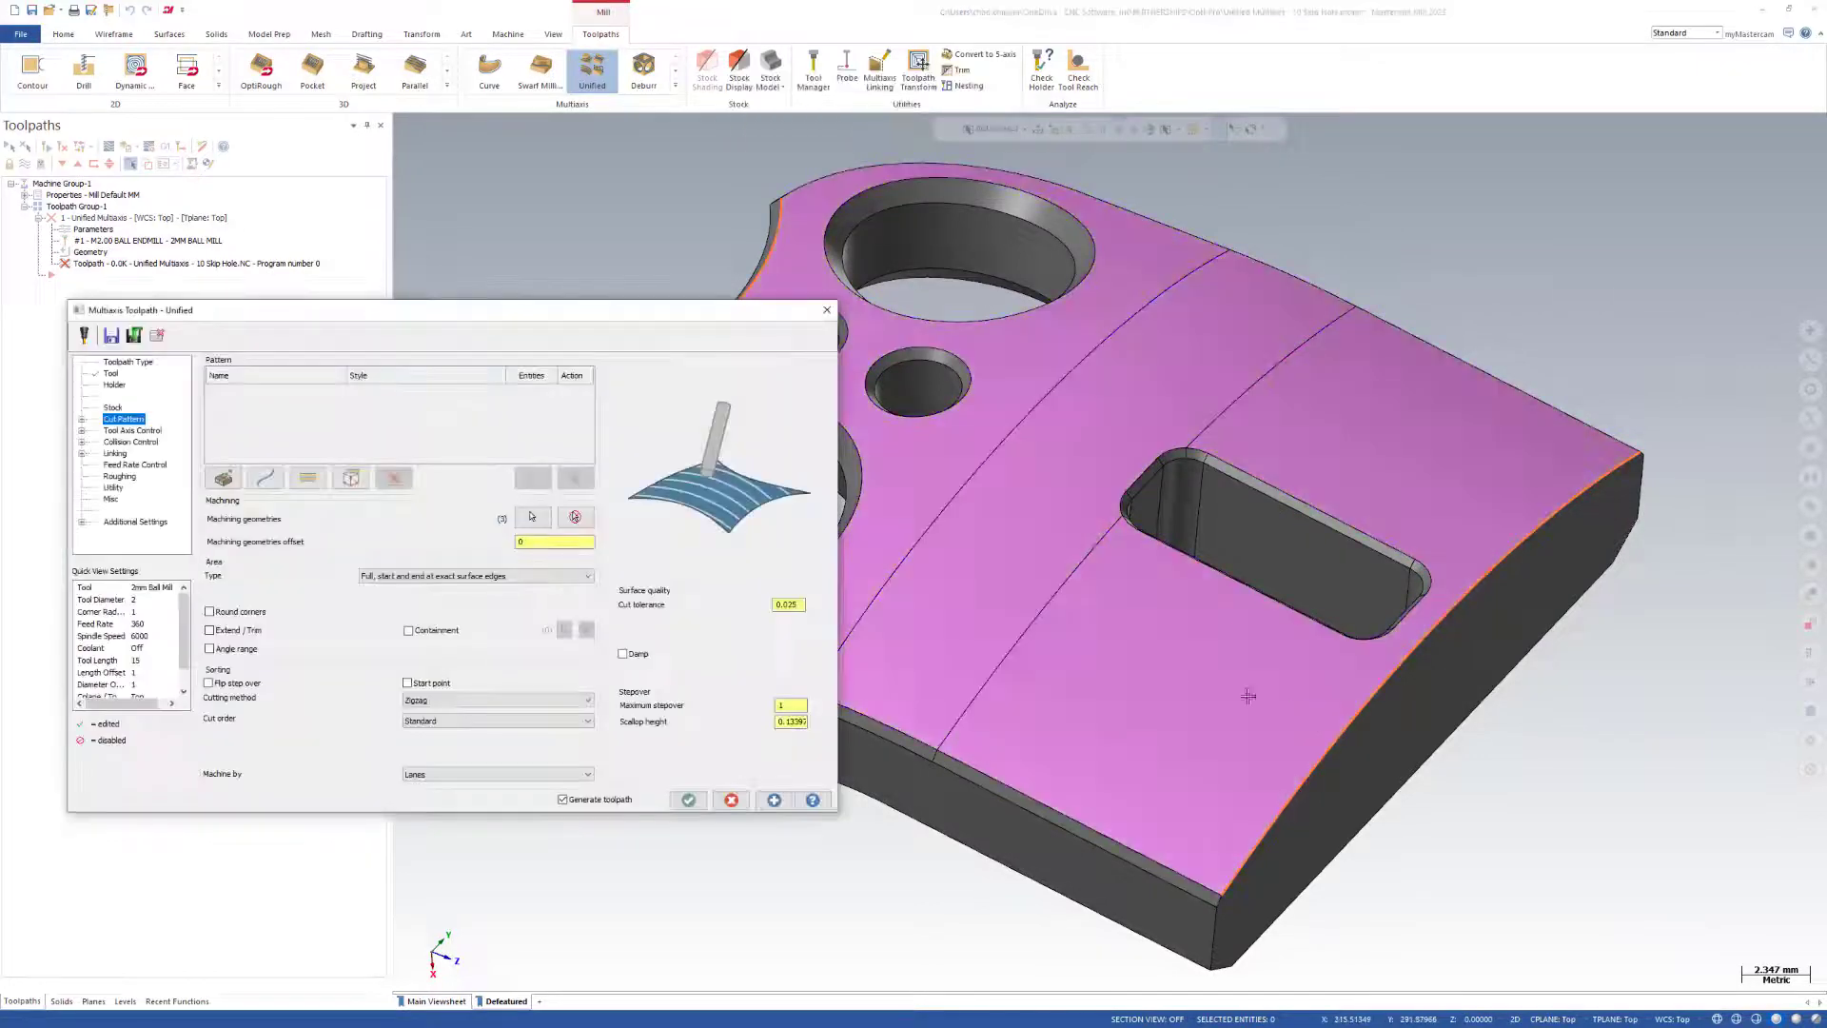
Add a Guide curve pattern using the two orange curves at opposite ends of the magenta faces, and generate the toolpath.
click(521, 477)
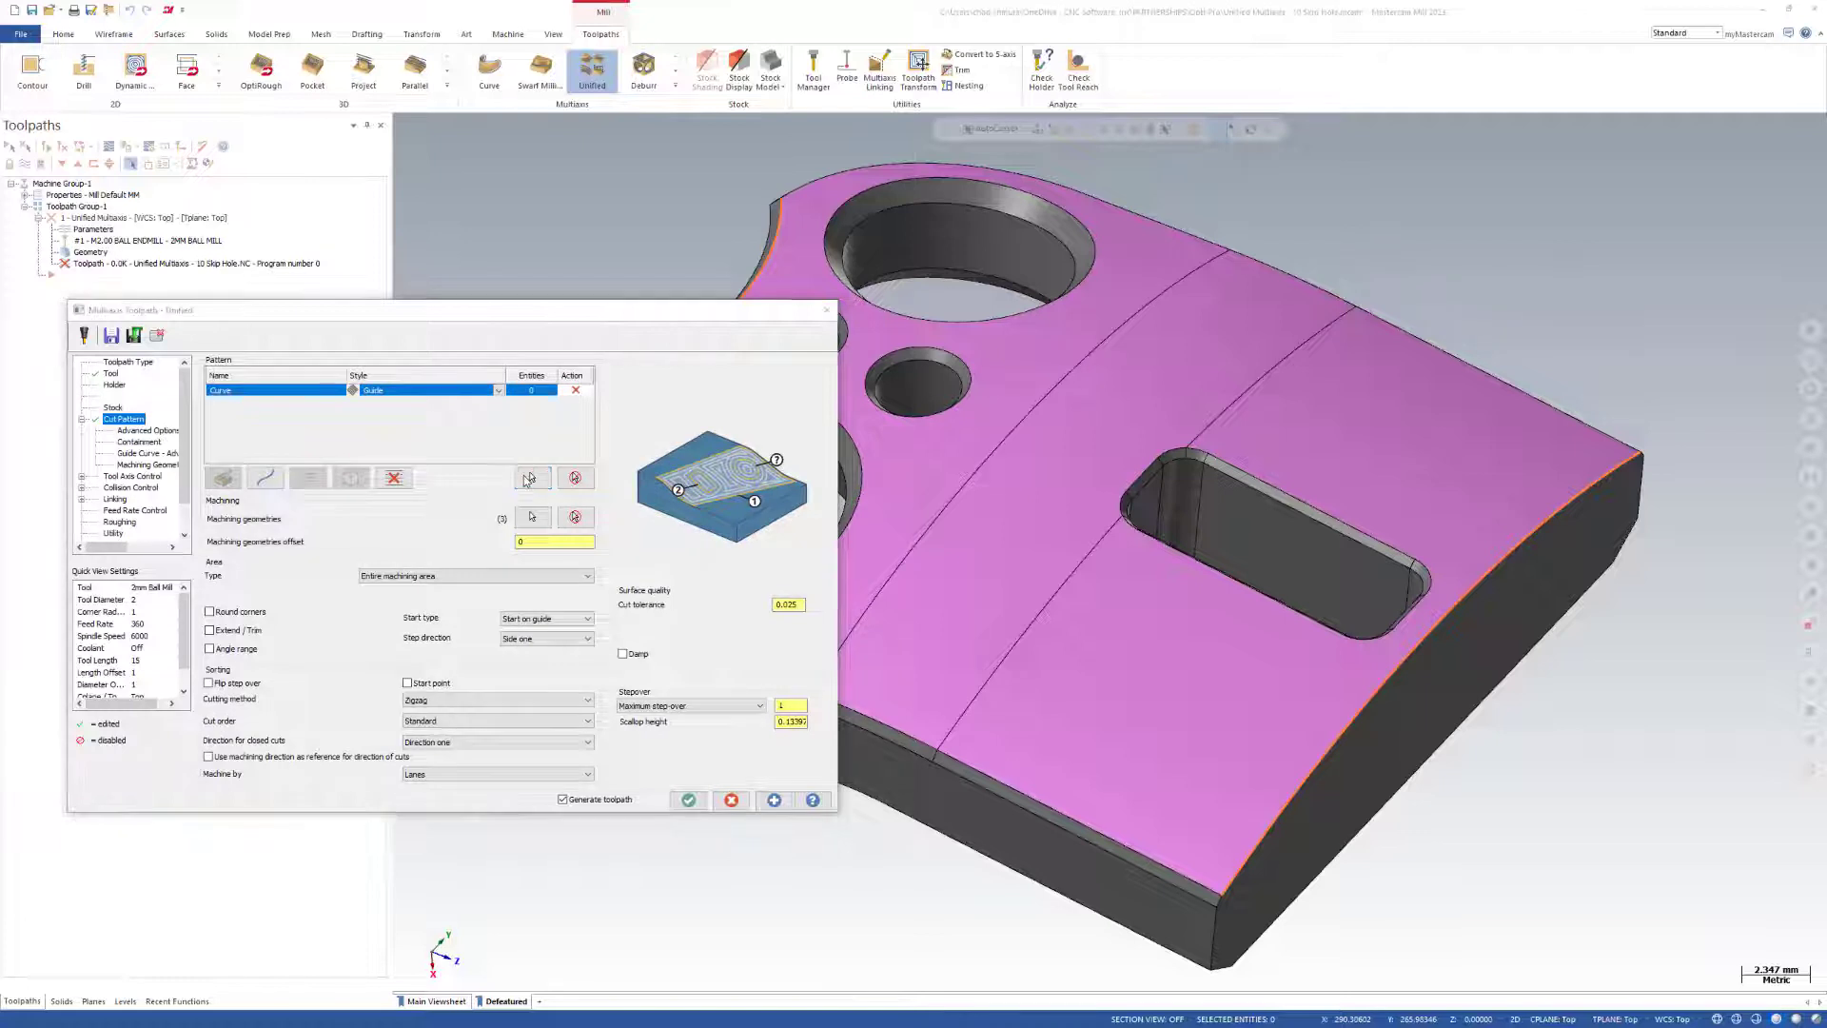
click(1252, 832)
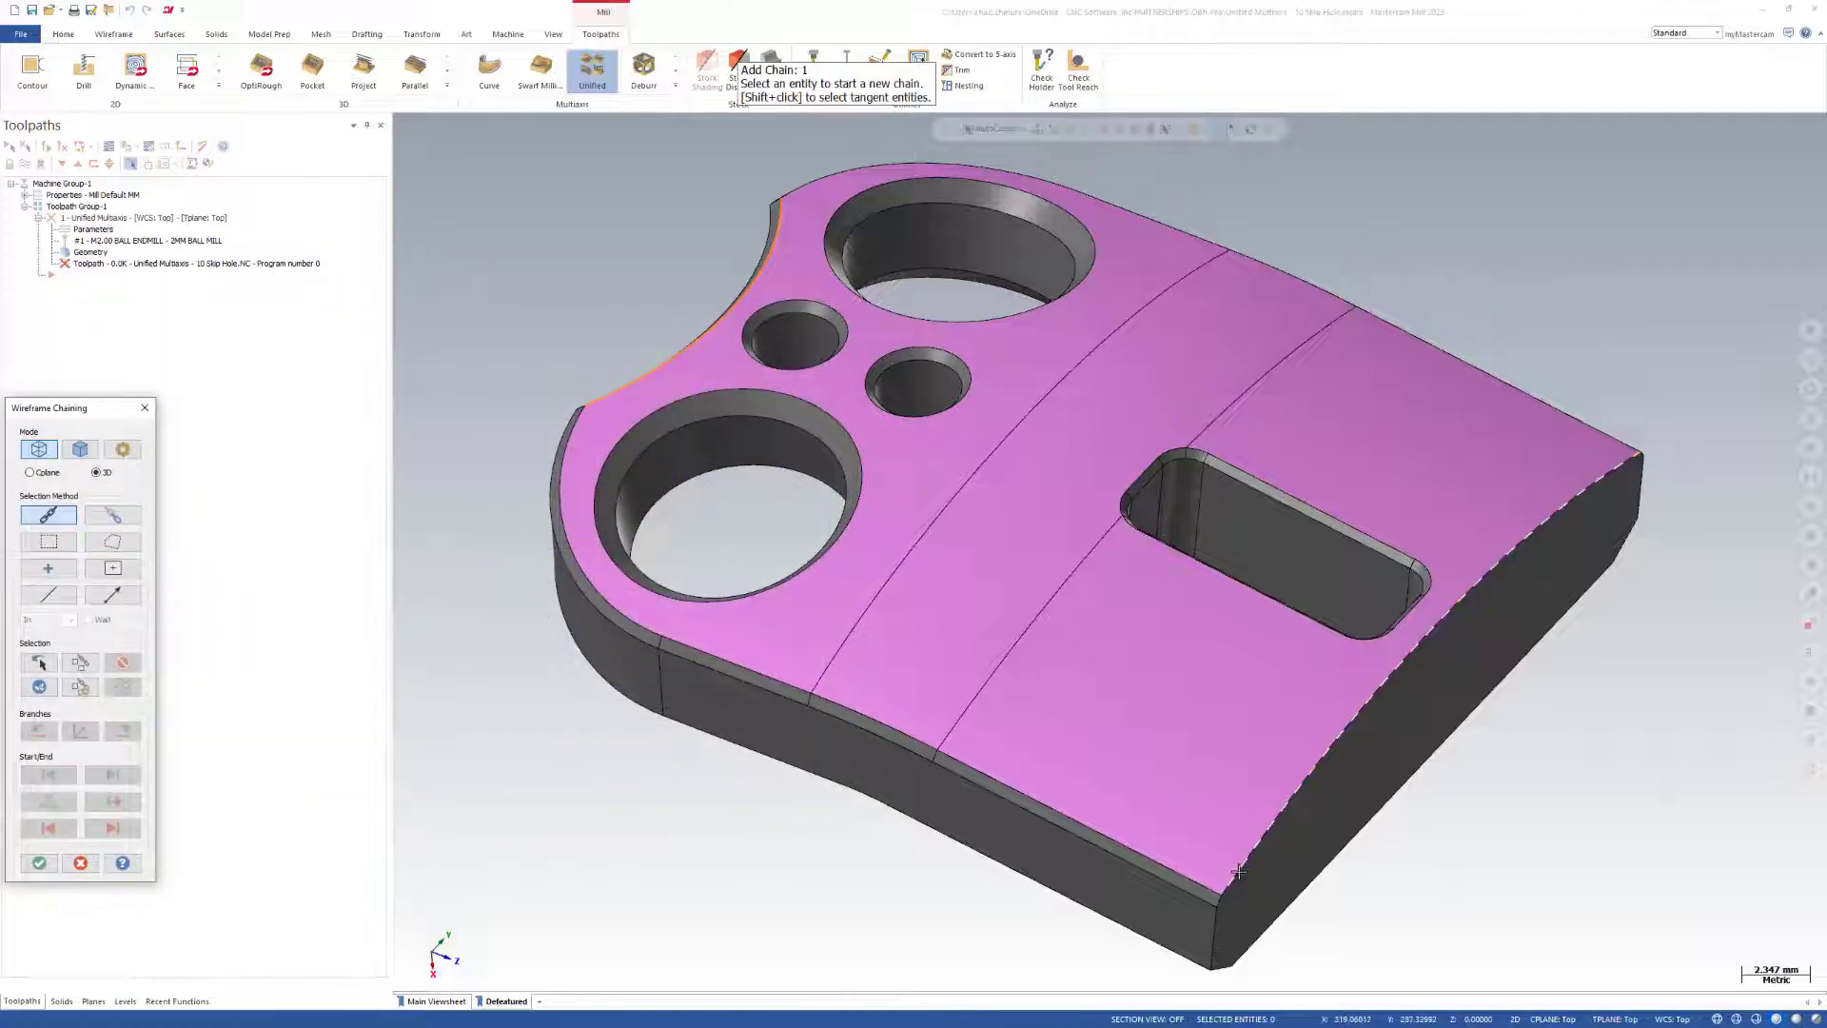
click(612, 412)
key(Return)
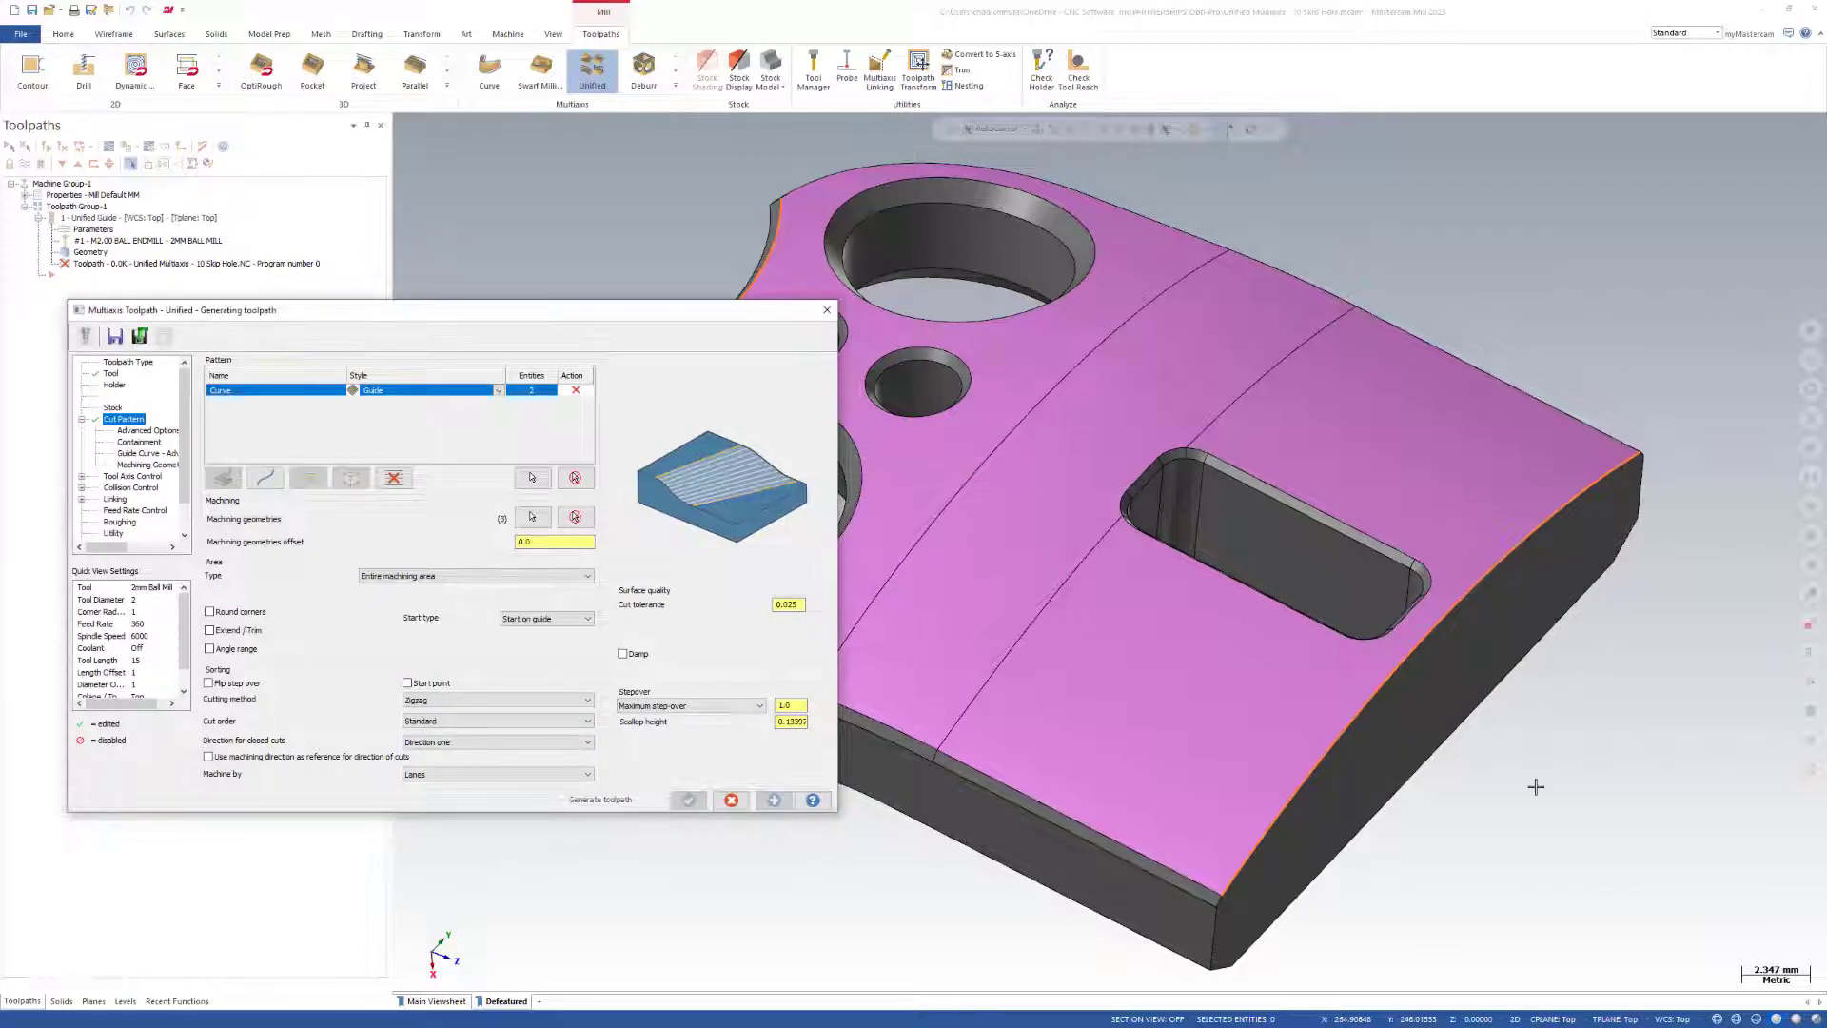
Examine how the guide-curve passes run across the magenta faces near the holes and the rectangular pocket.
scroll(1586, 736, down, 3)
scroll(1162, 583, up, 3)
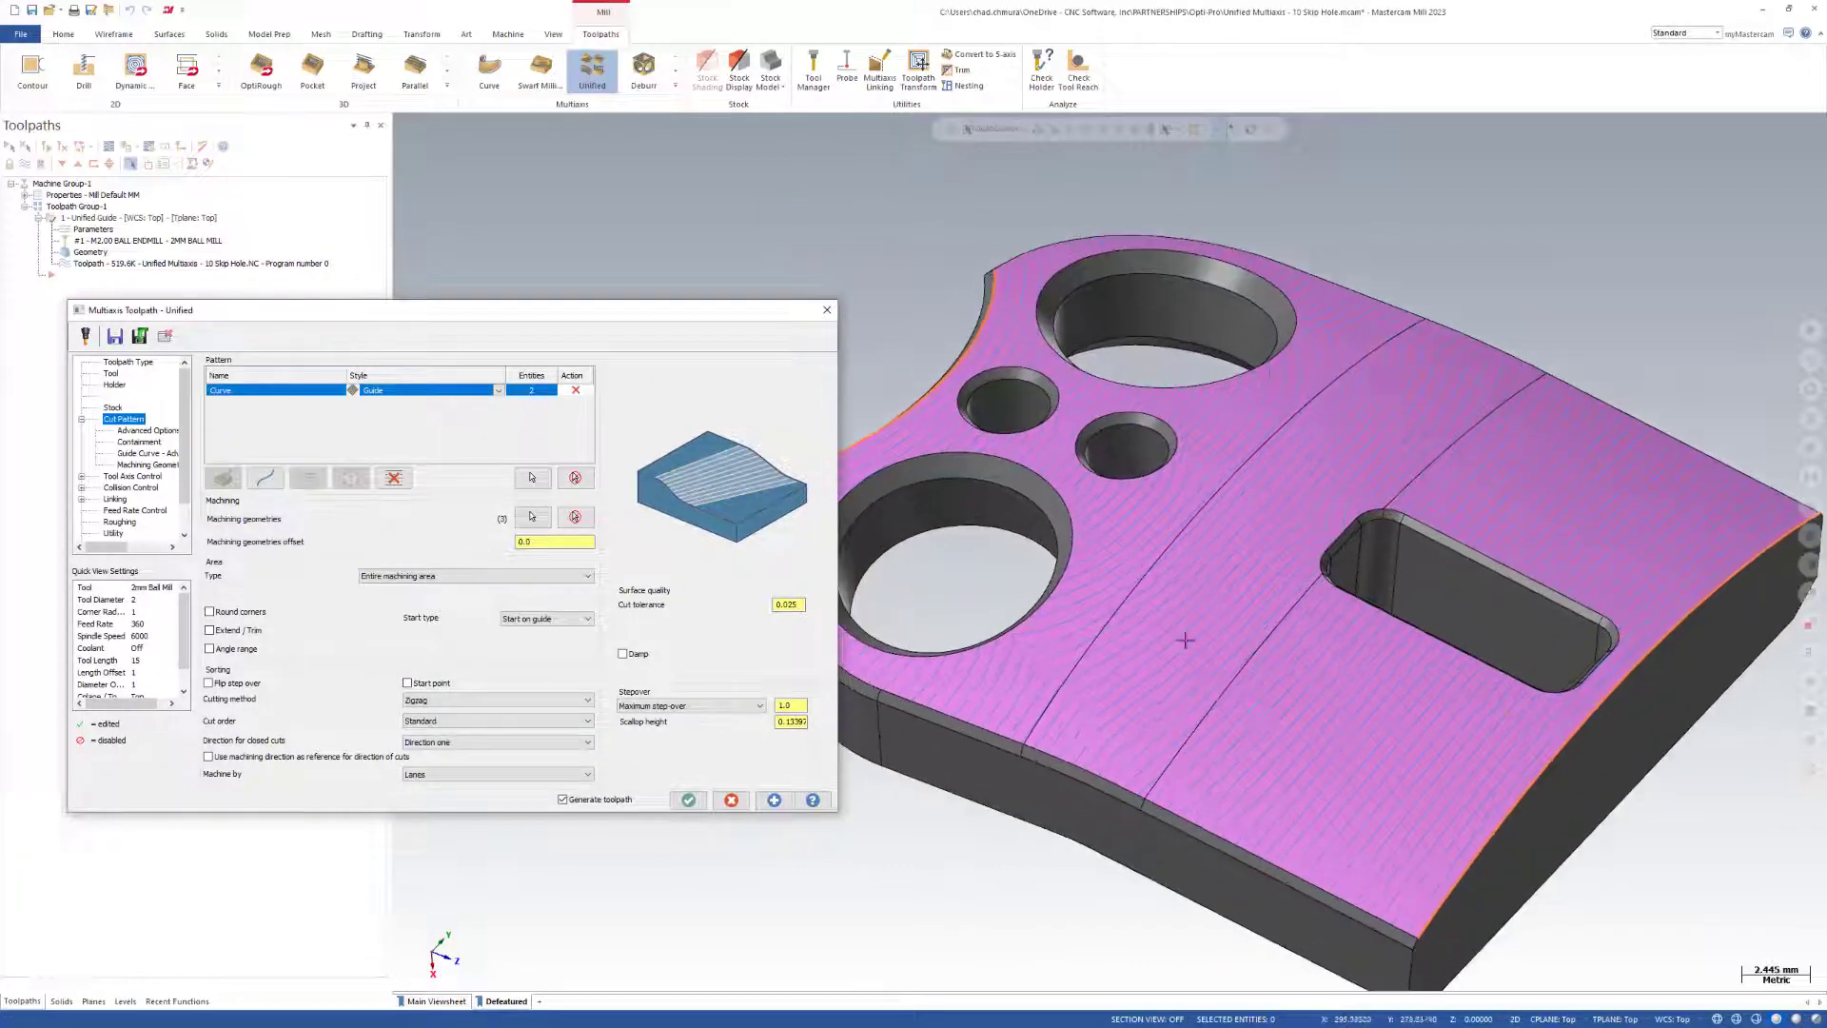
scroll(1337, 610, up, 1)
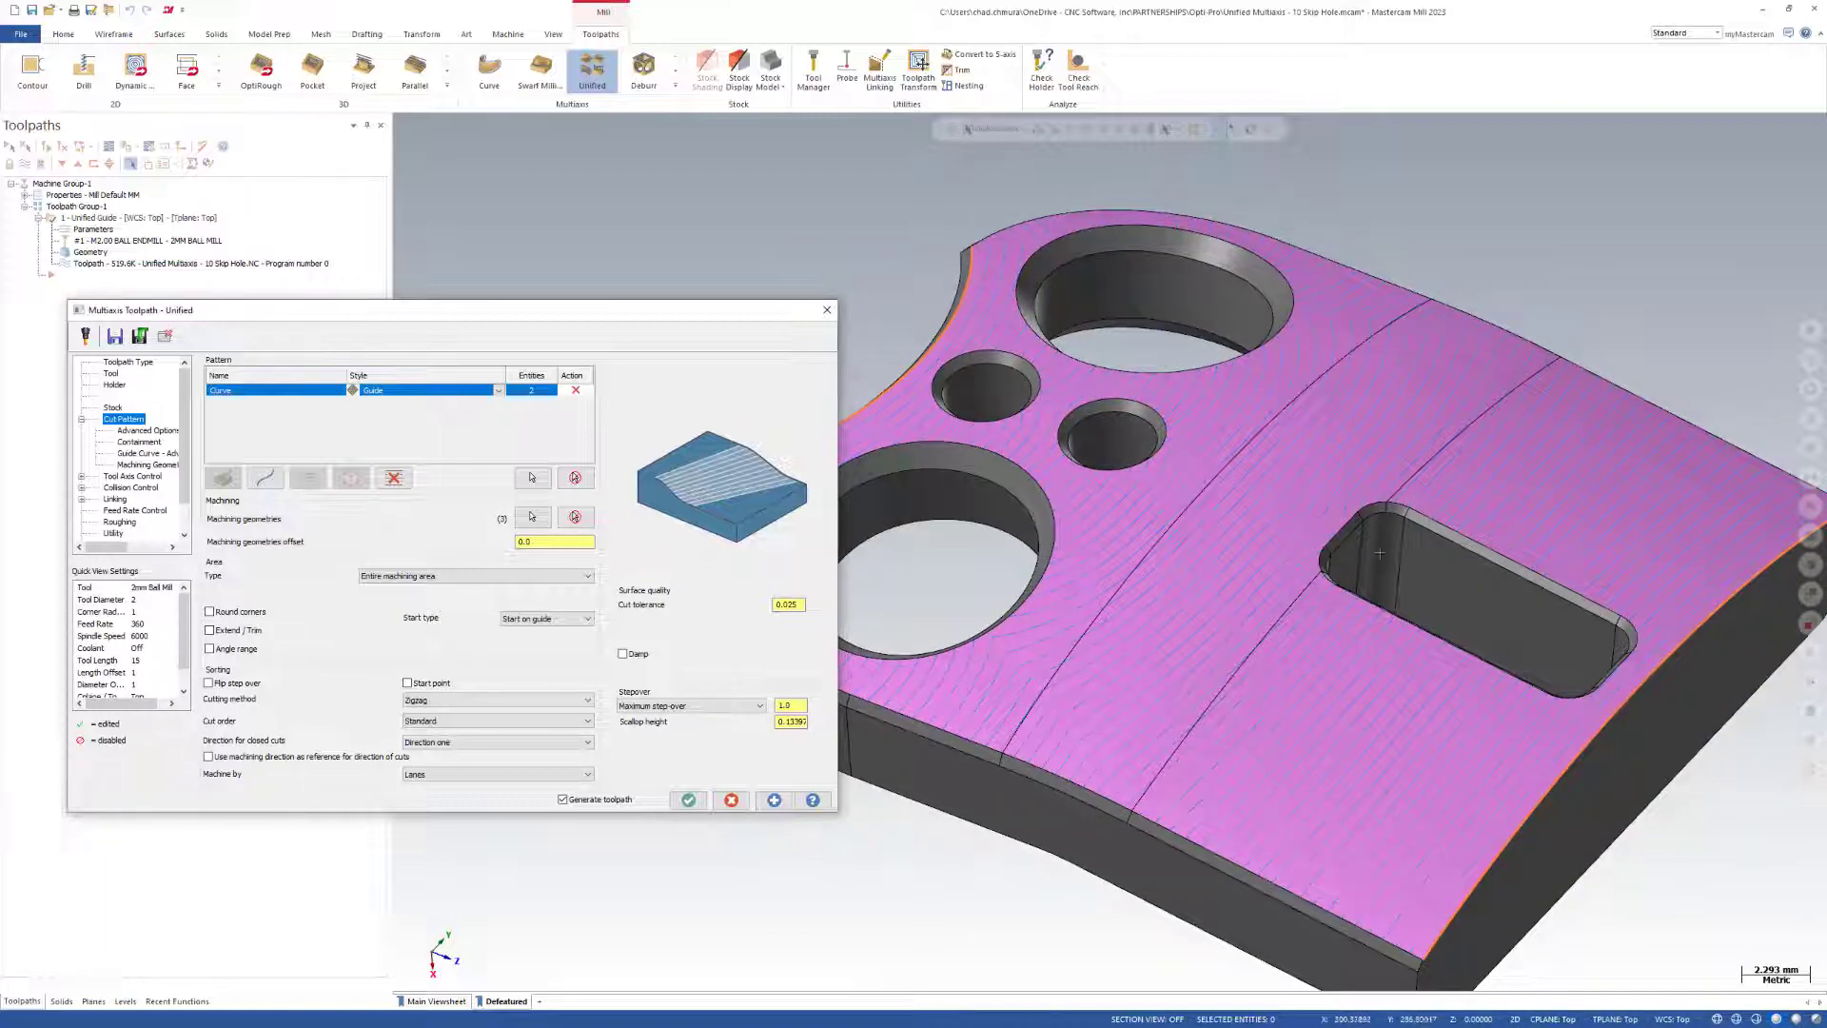
scroll(1391, 615, up, 5)
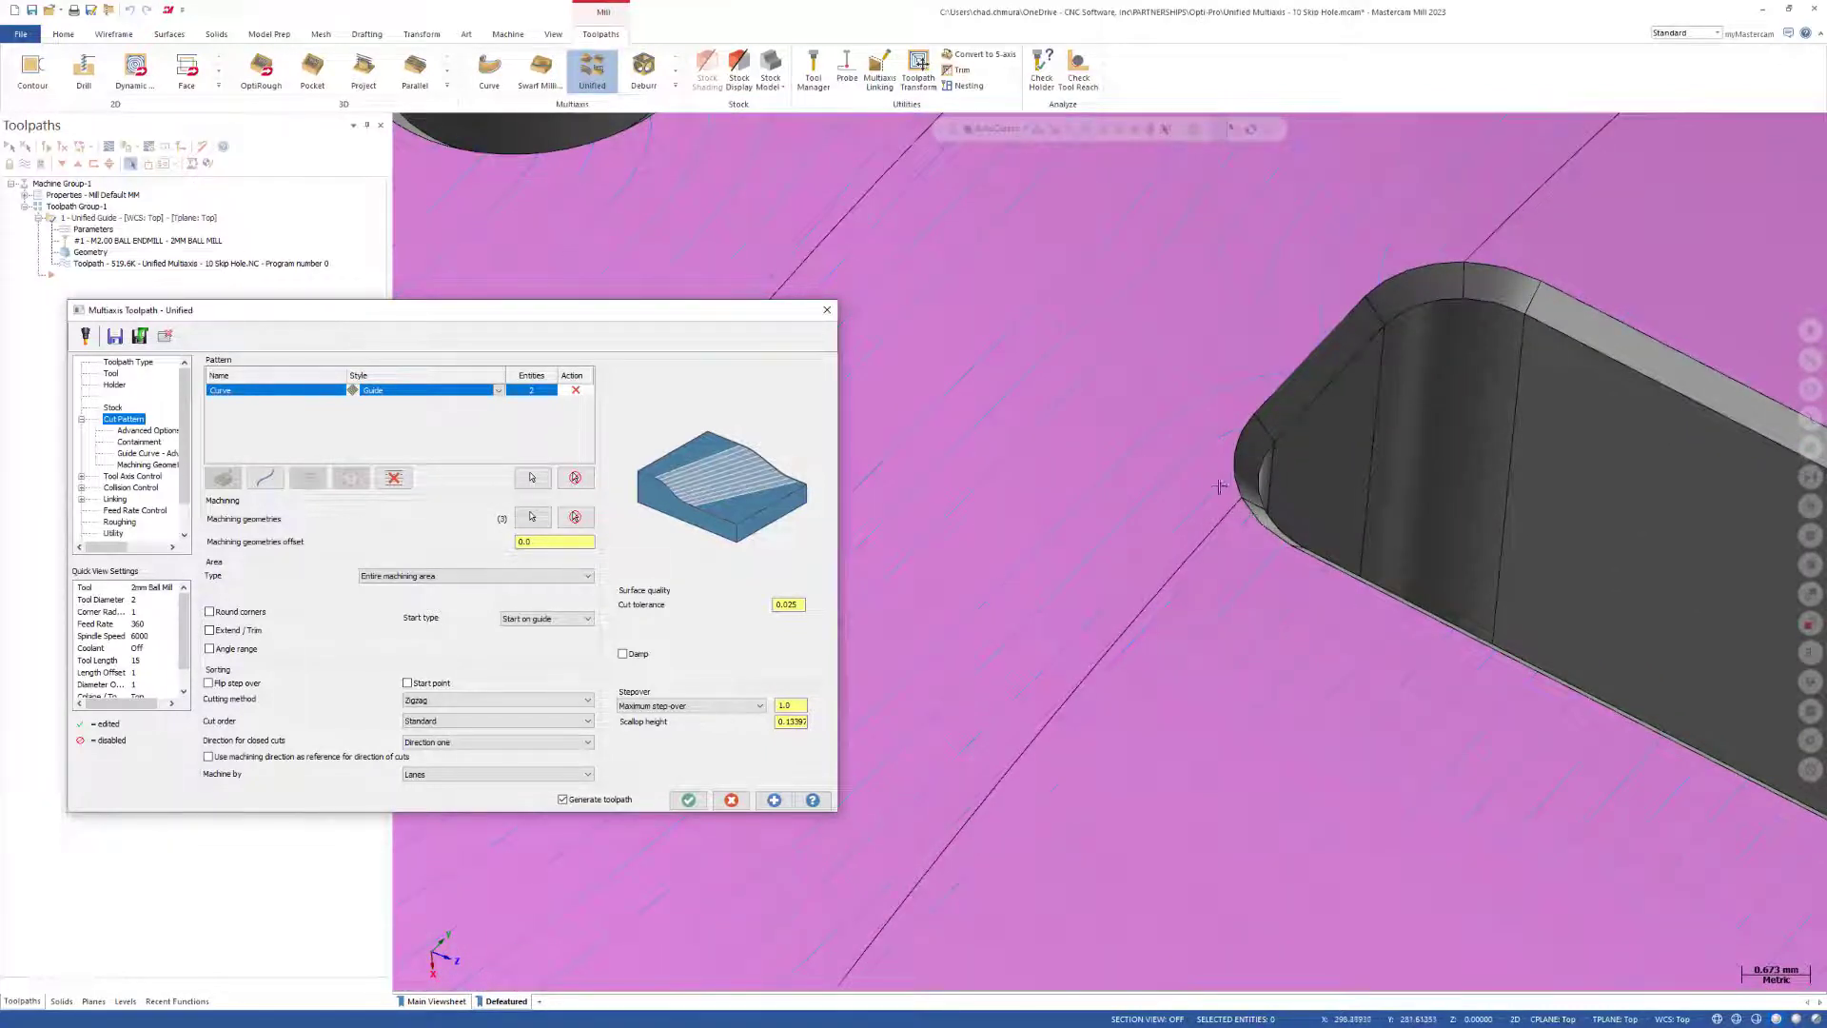
Inspect the toolpath passes at the rectangular pocket's rounded corner and across the whole part.
scroll(1227, 466, up, 3)
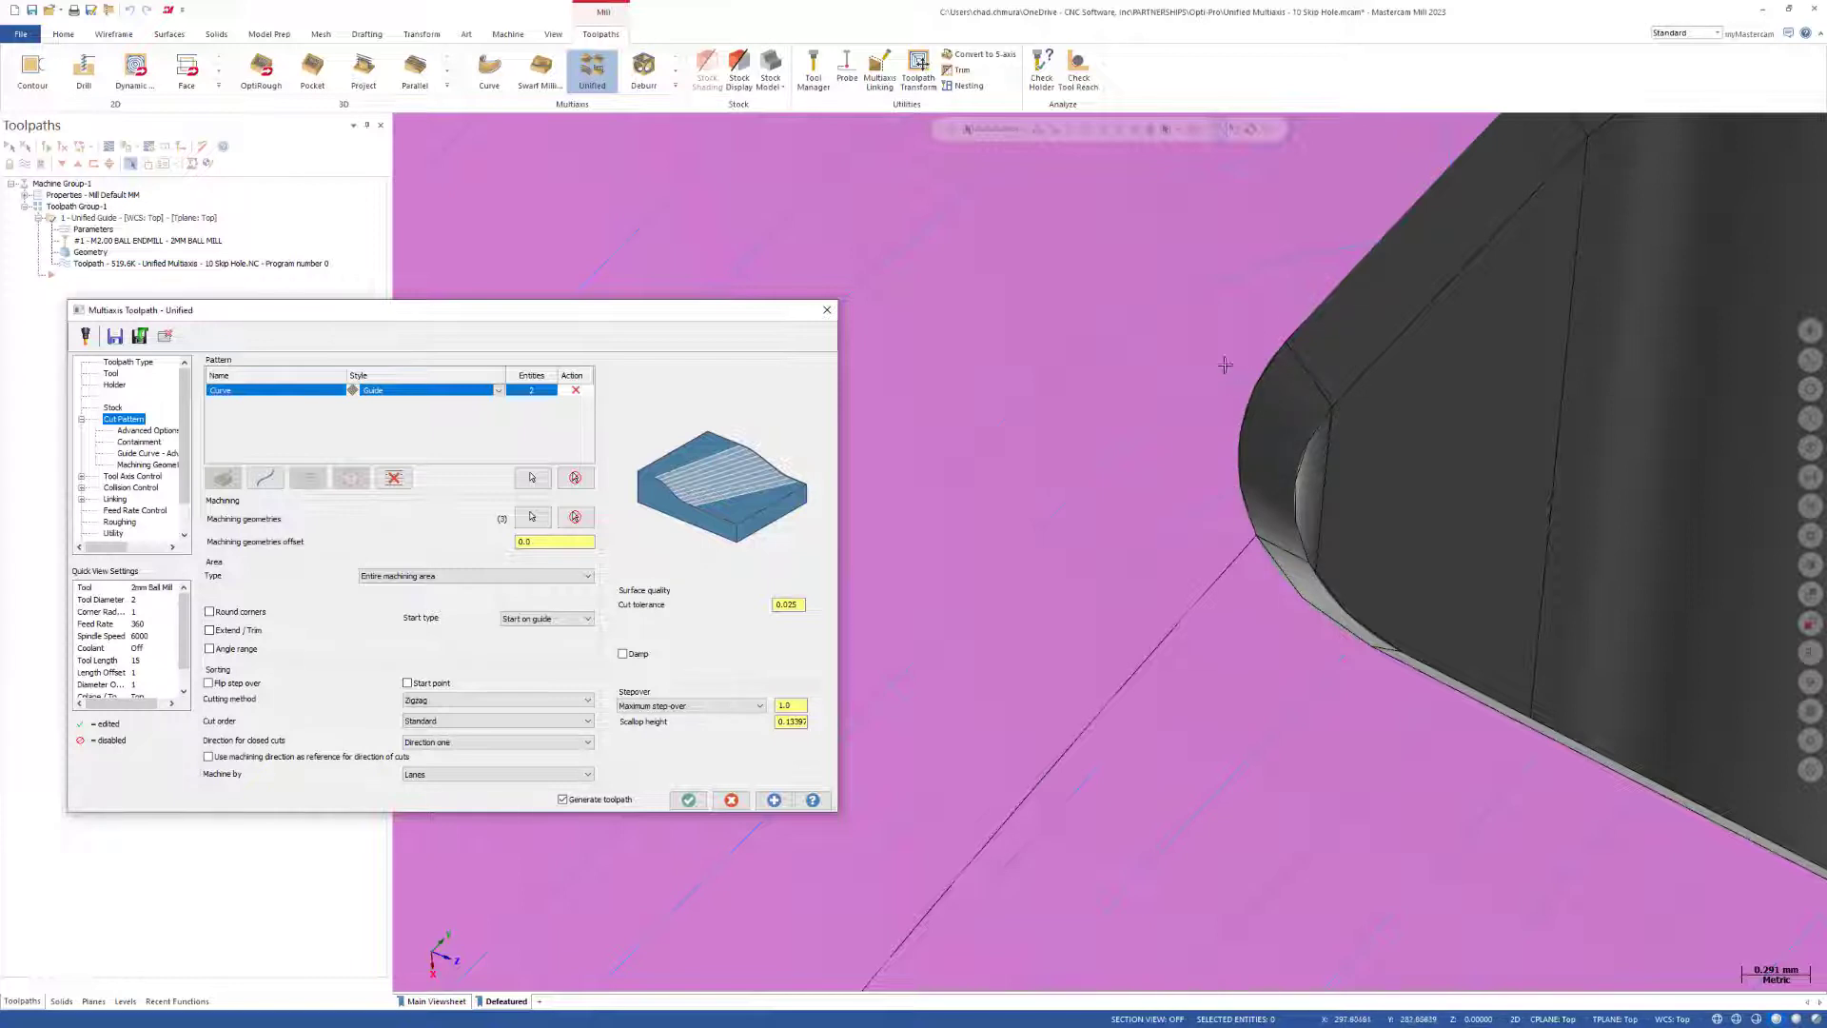
scroll(1244, 520, down, 3)
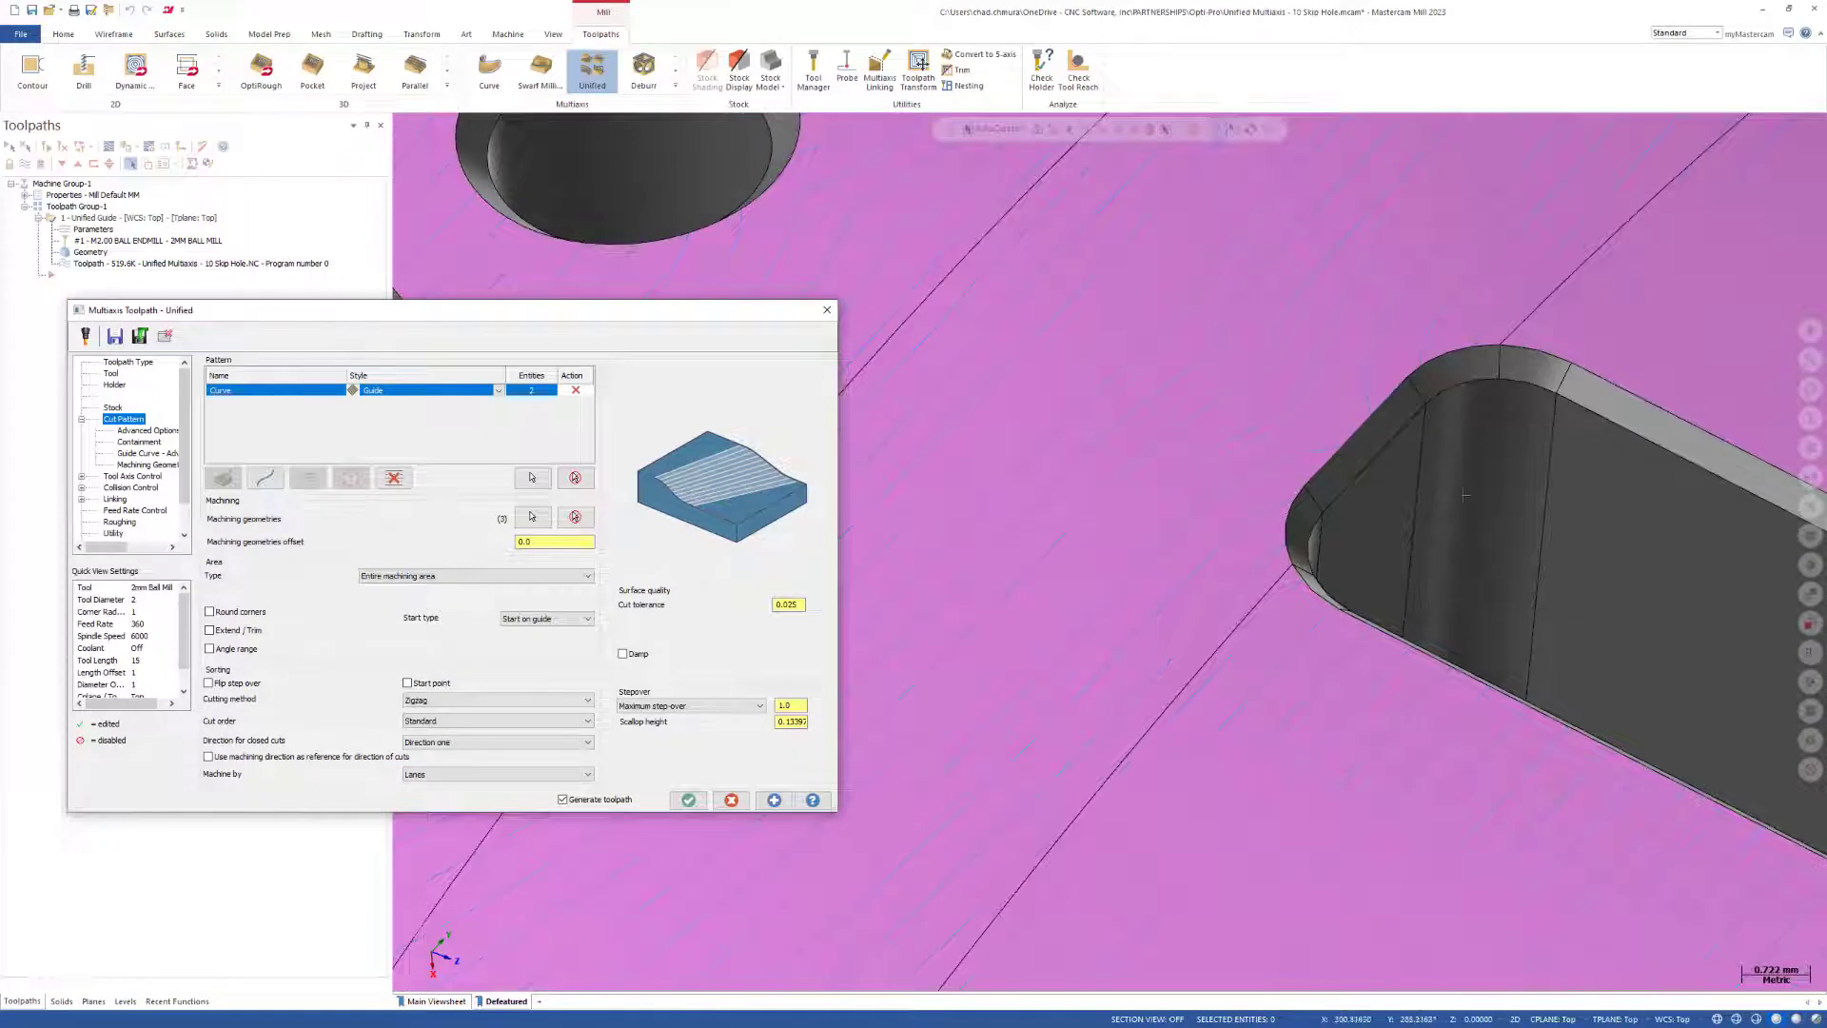
scroll(1465, 495, down, 5)
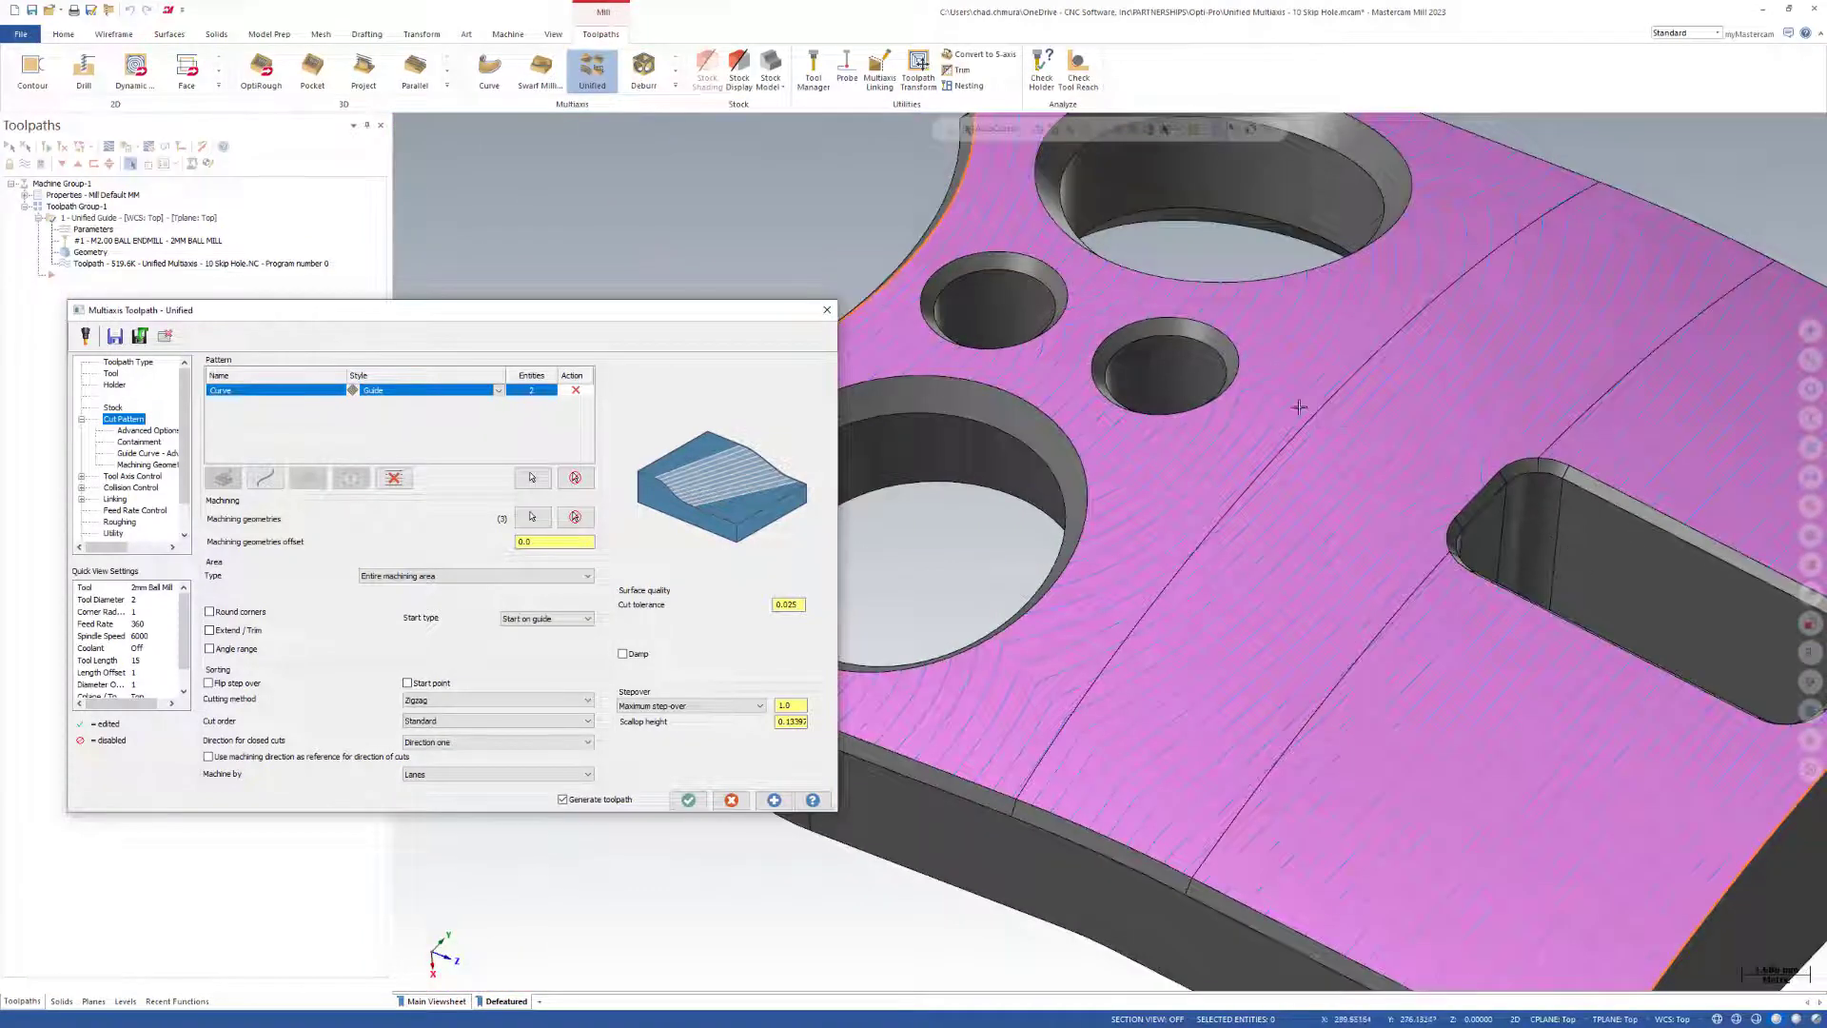
scroll(1318, 526, down, 3)
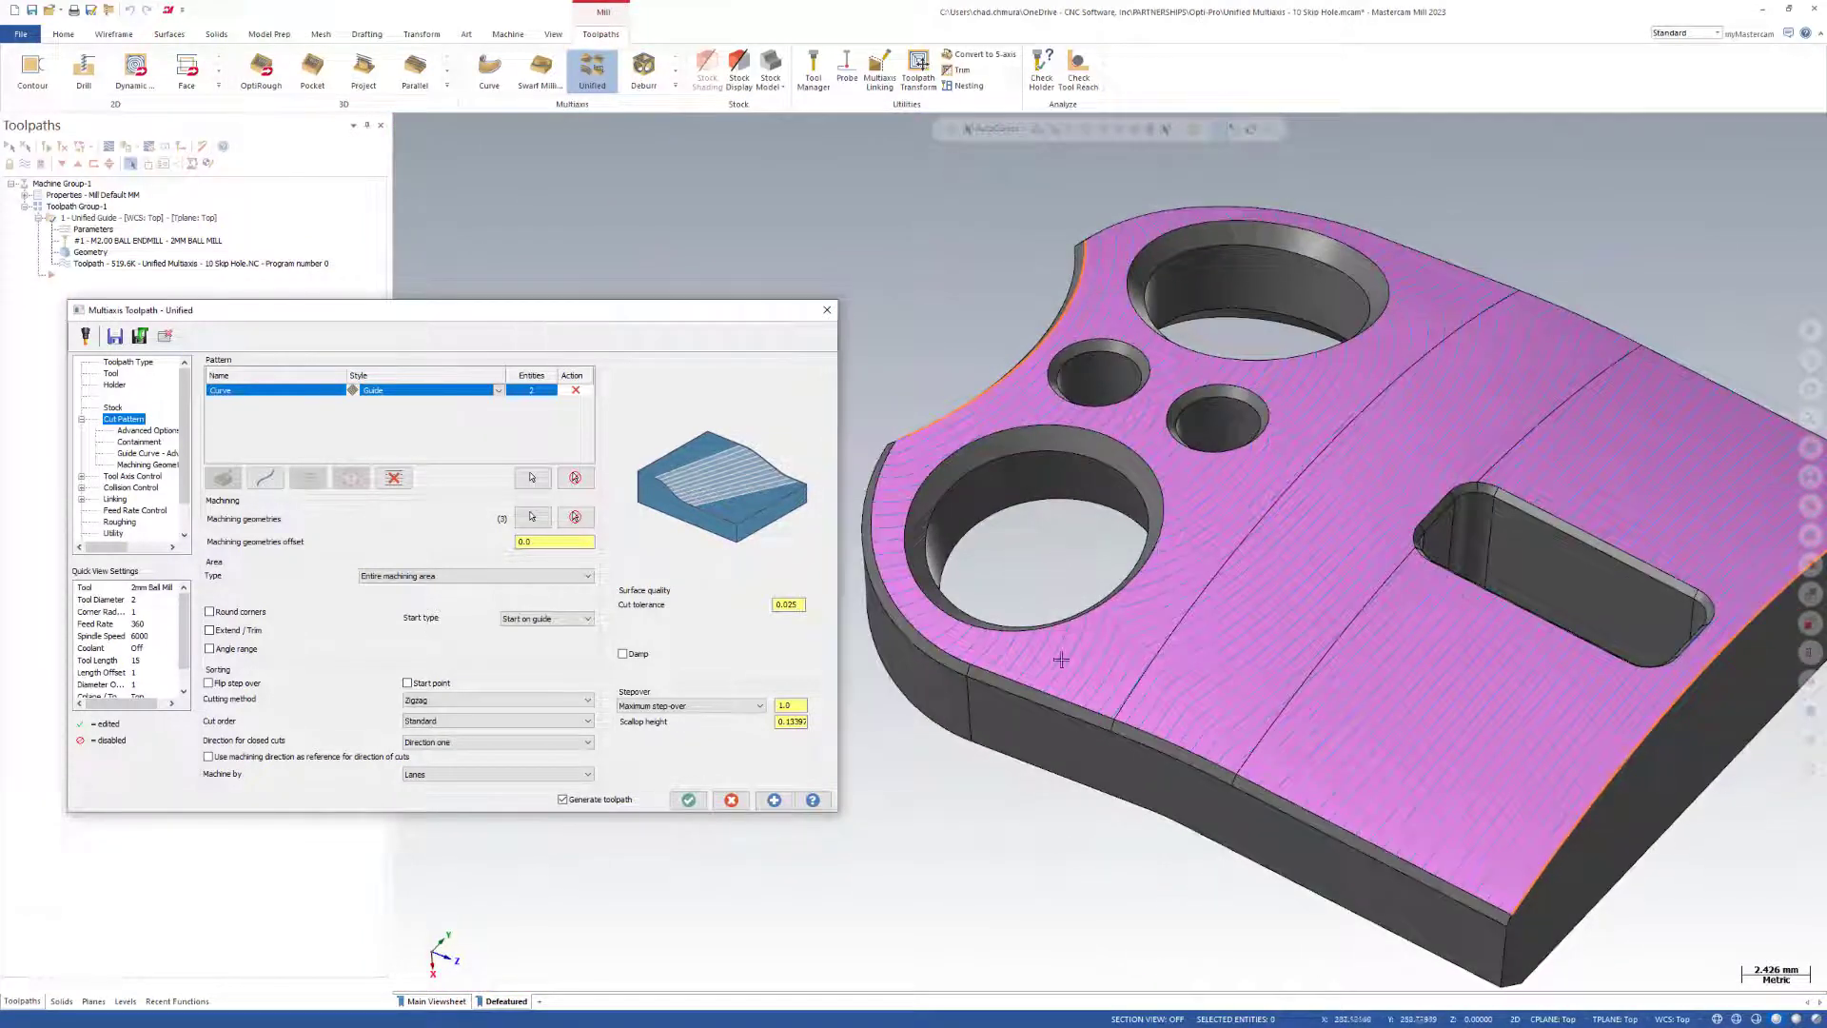
scroll(1426, 630, down, 5)
mouse_move(1427, 647)
middle_down()
mouse_move(1425, 694)
mouse_move(1426, 644)
middle_up()
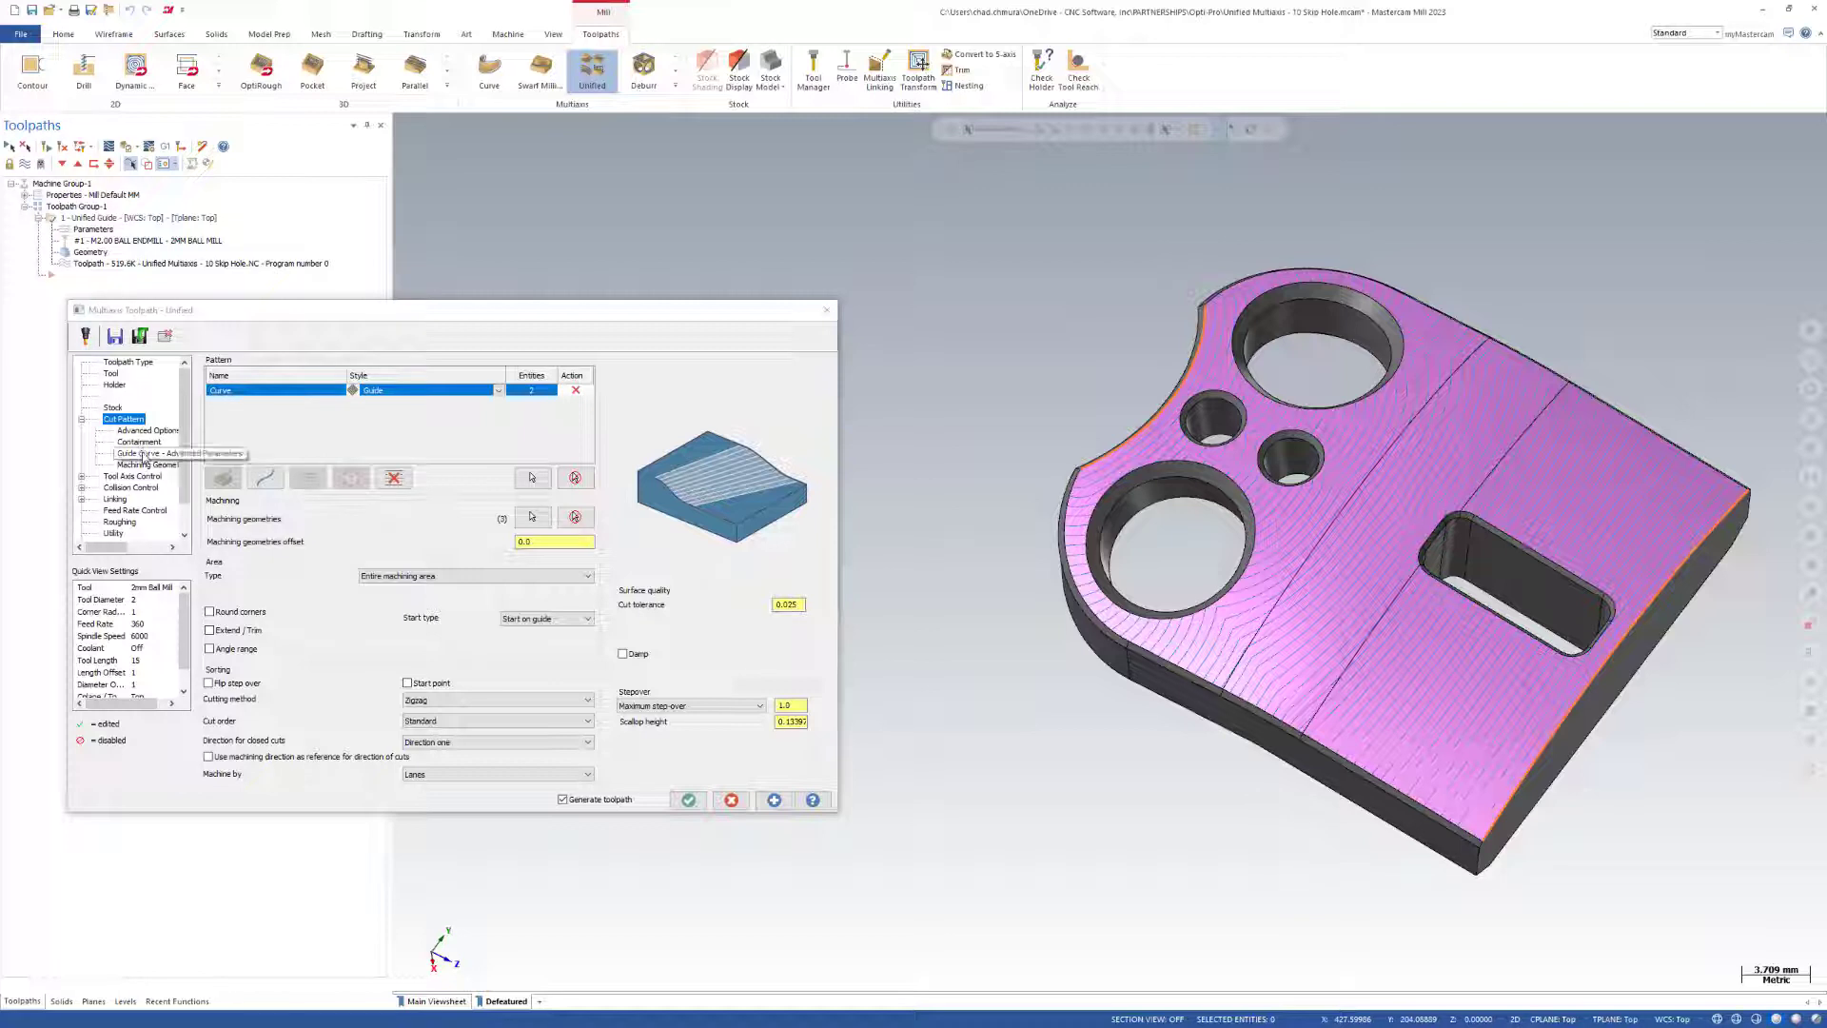
Enable Fill holes and No cuts in holes in the machining geometry's advanced parameters, and regenerate the toolpath.
click(142, 464)
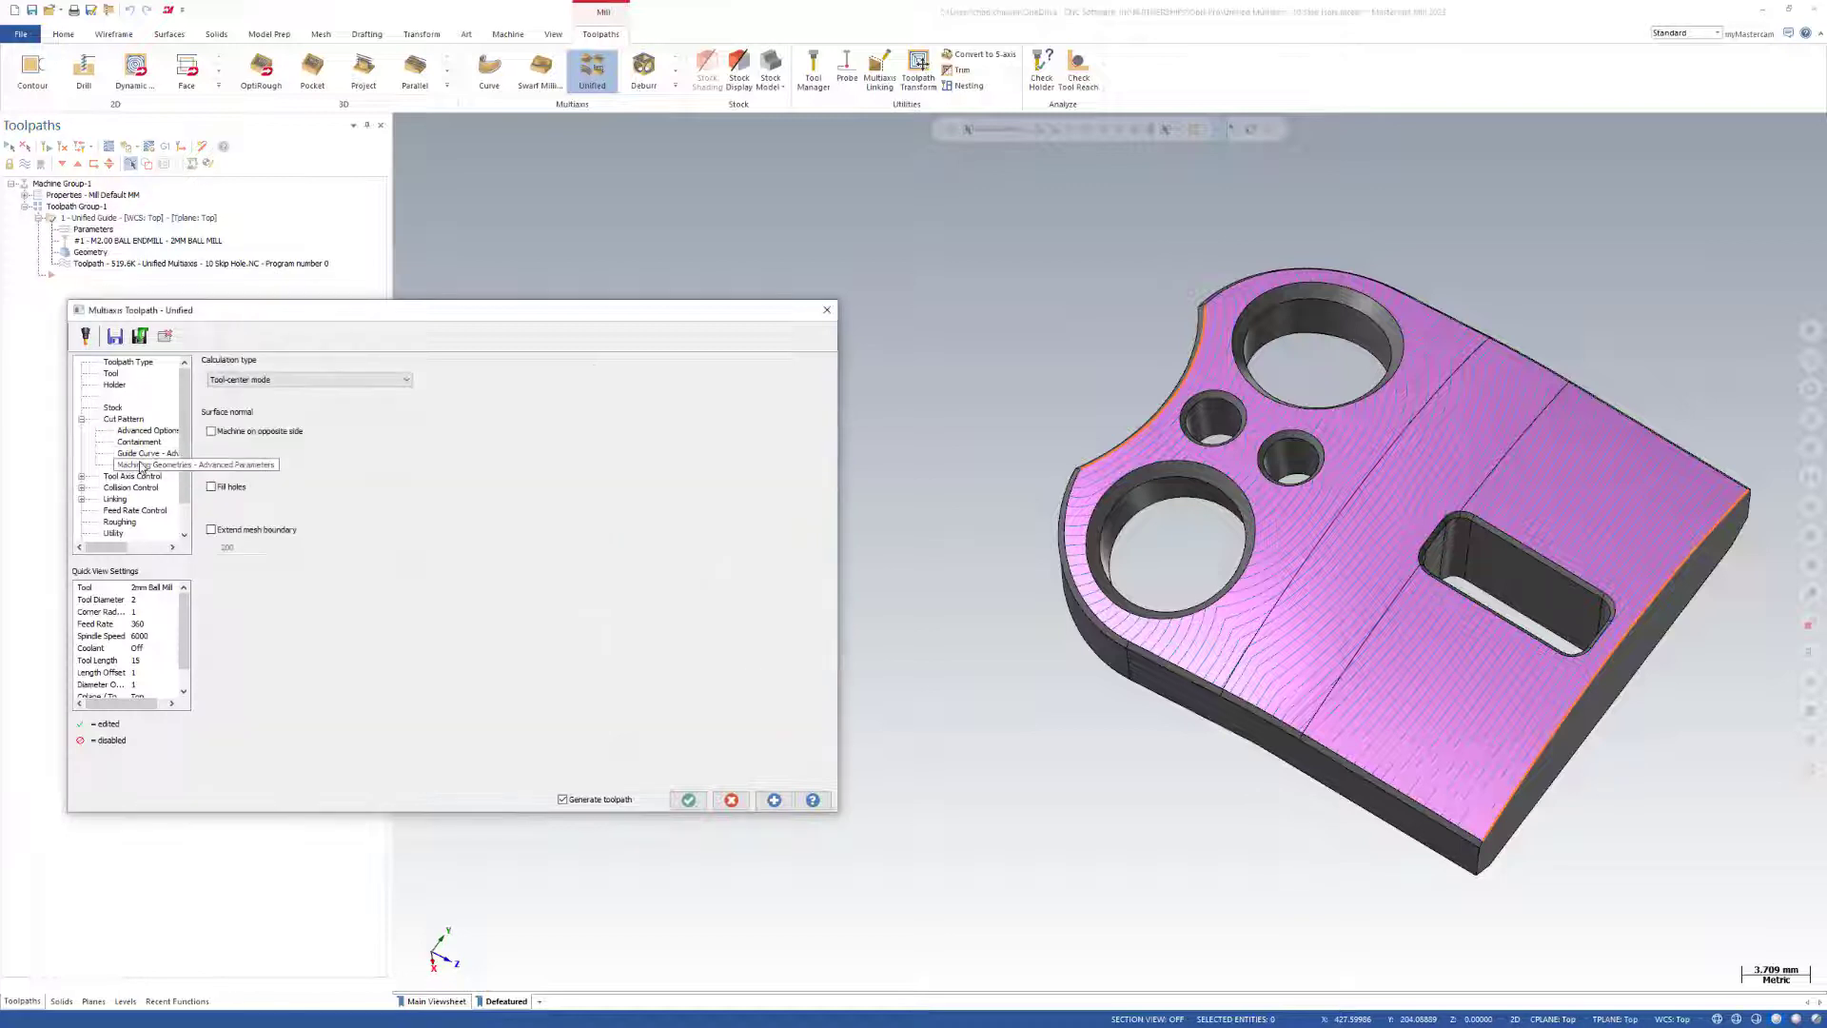
click(140, 455)
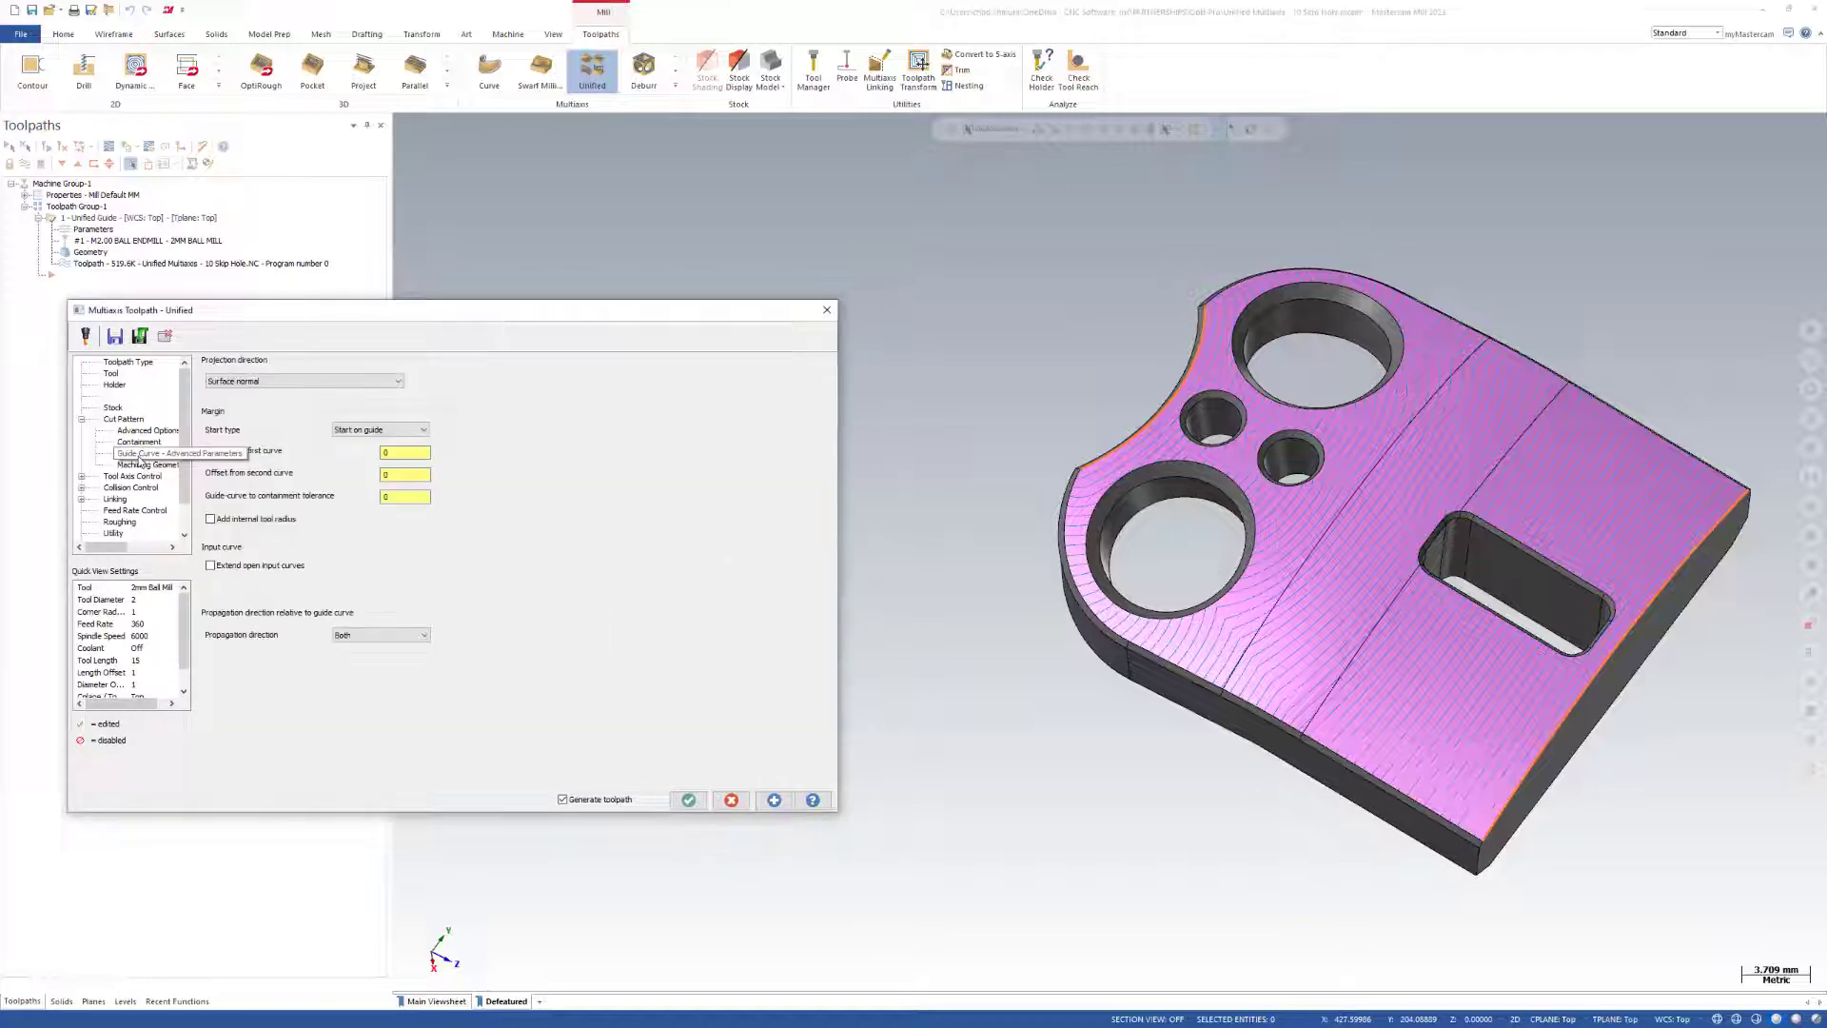
click(143, 465)
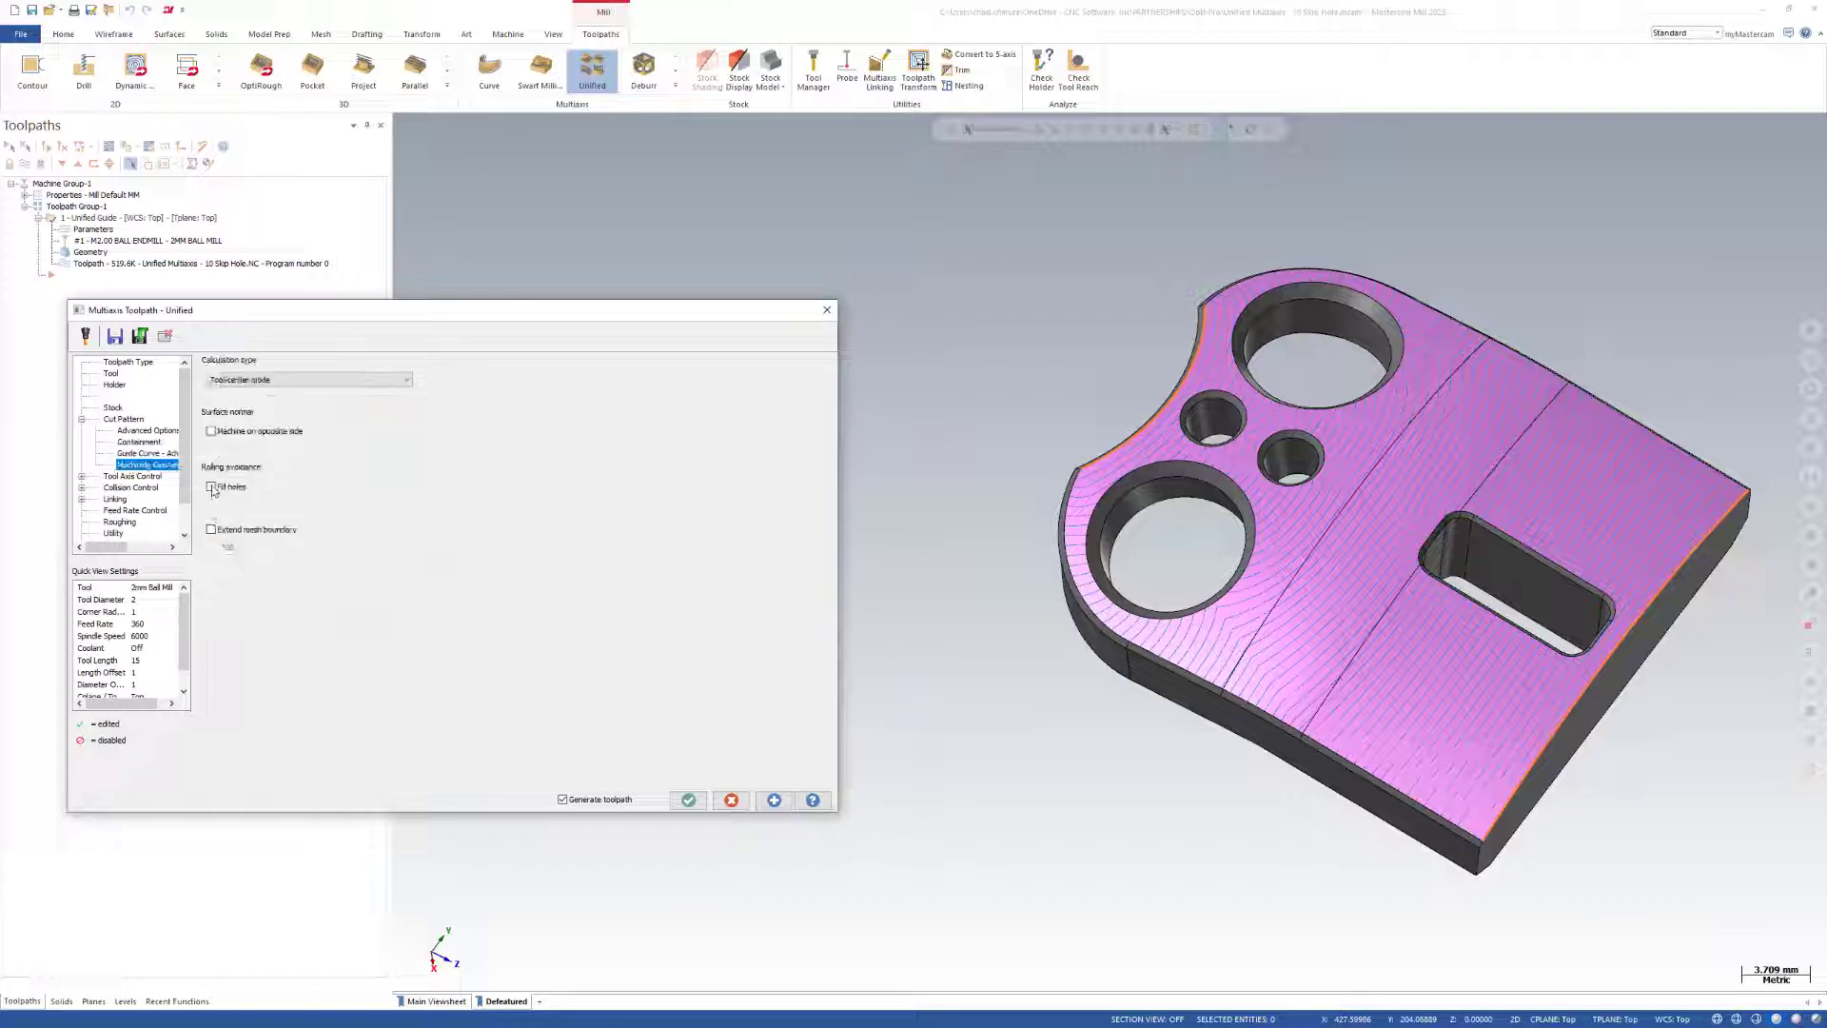
click(212, 487)
click(212, 508)
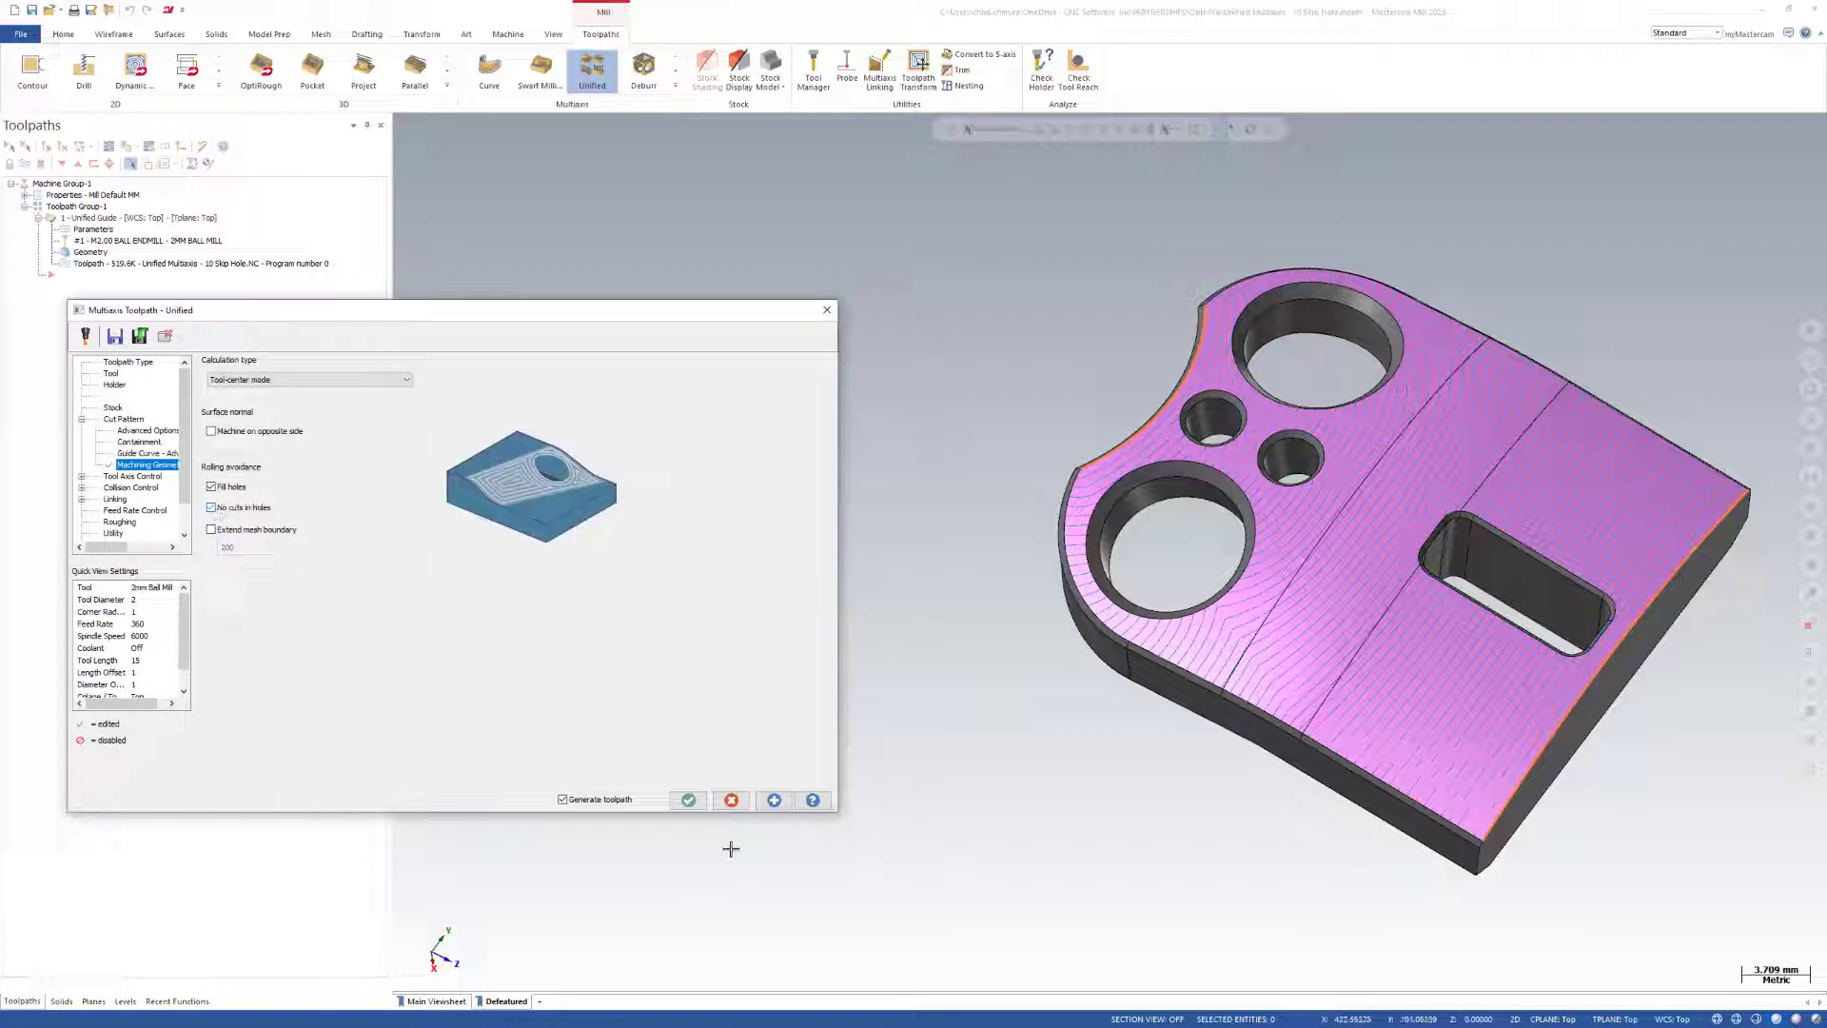
click(774, 799)
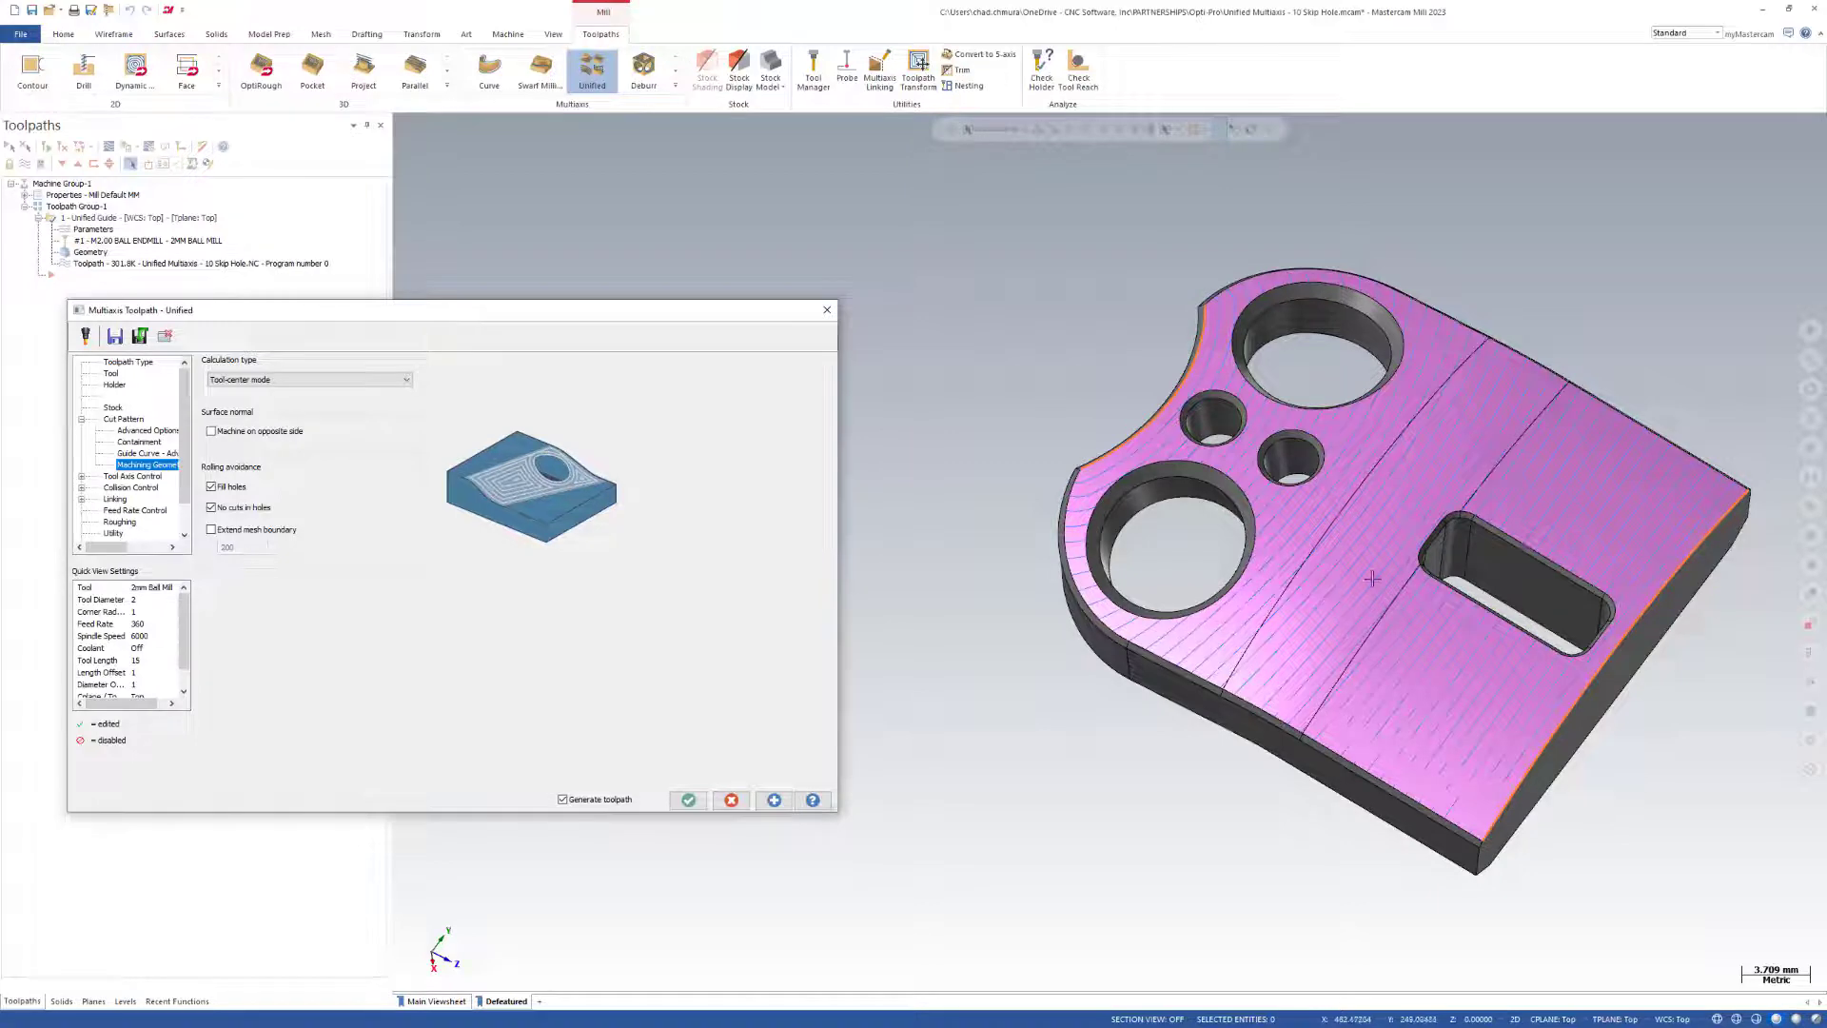
Disable No cuts in holes so the passes may cross the openings, regenerate the toolpath, and accept the operation.
scroll(1371, 578, up, 3)
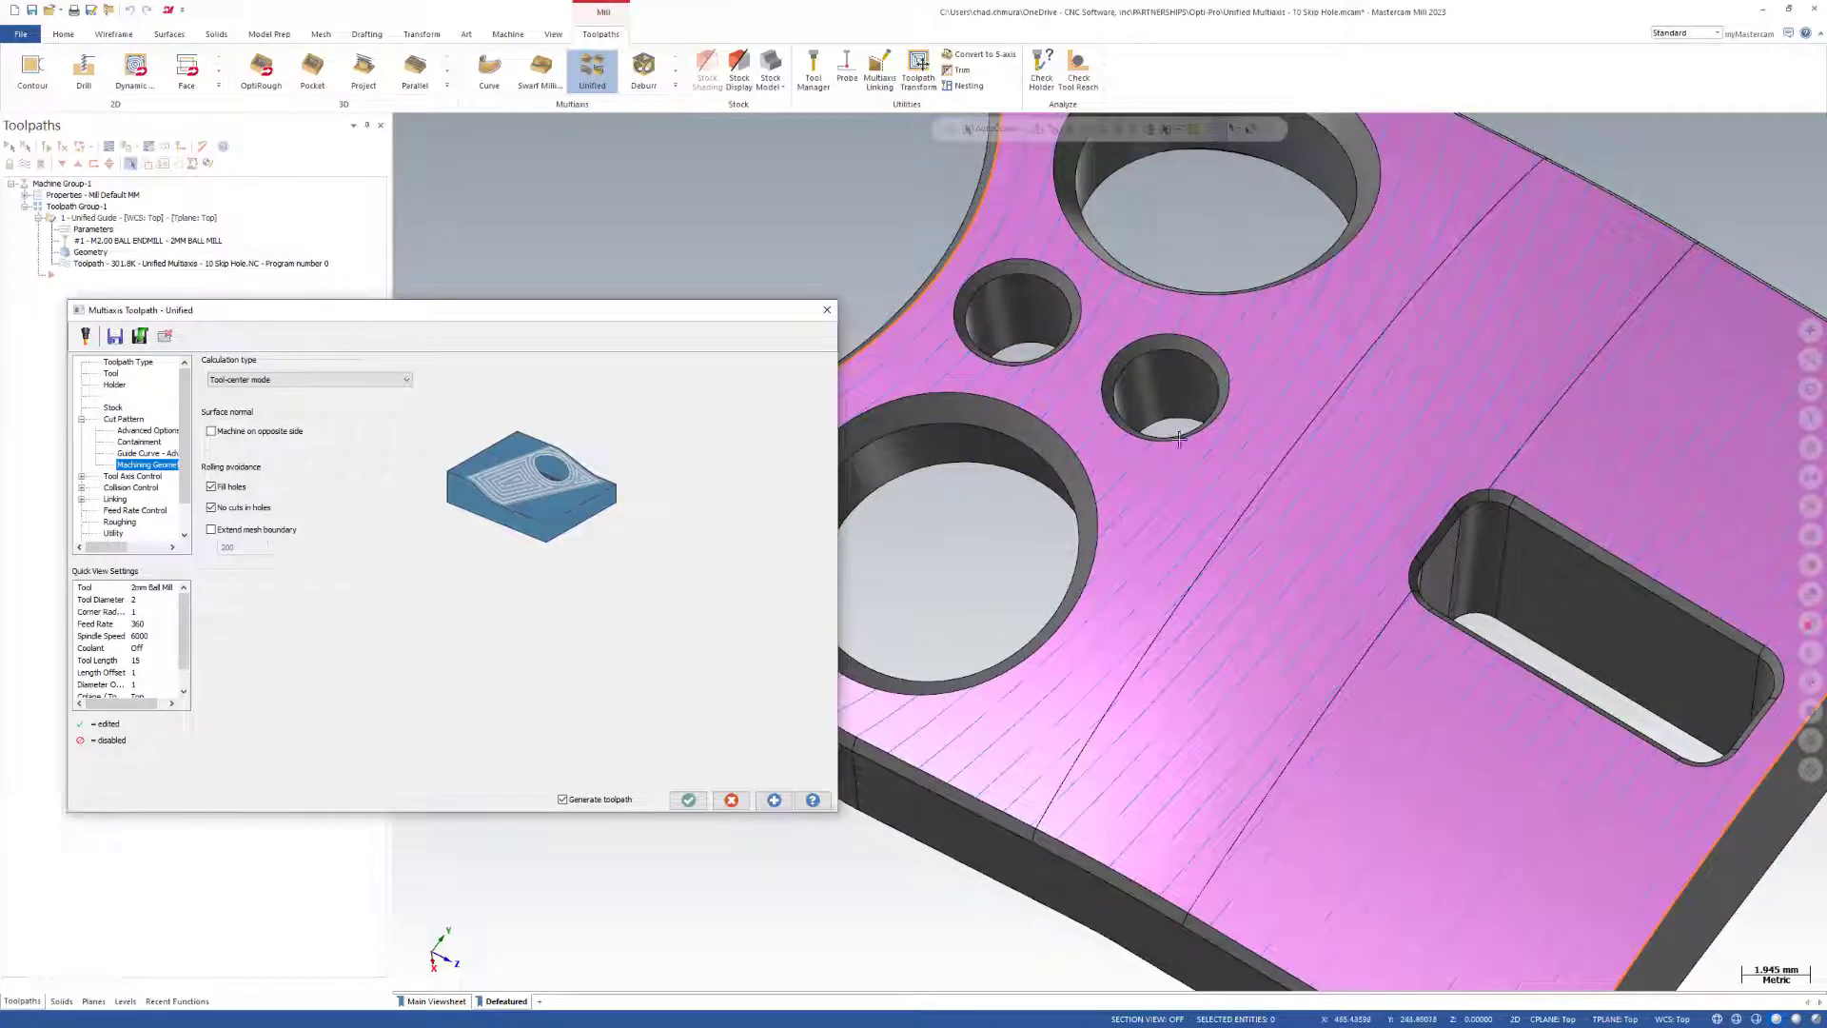
scroll(1169, 571, down, 2)
mouse_move(1156, 619)
middle_down()
mouse_move(1202, 662)
mouse_move(1149, 621)
middle_up()
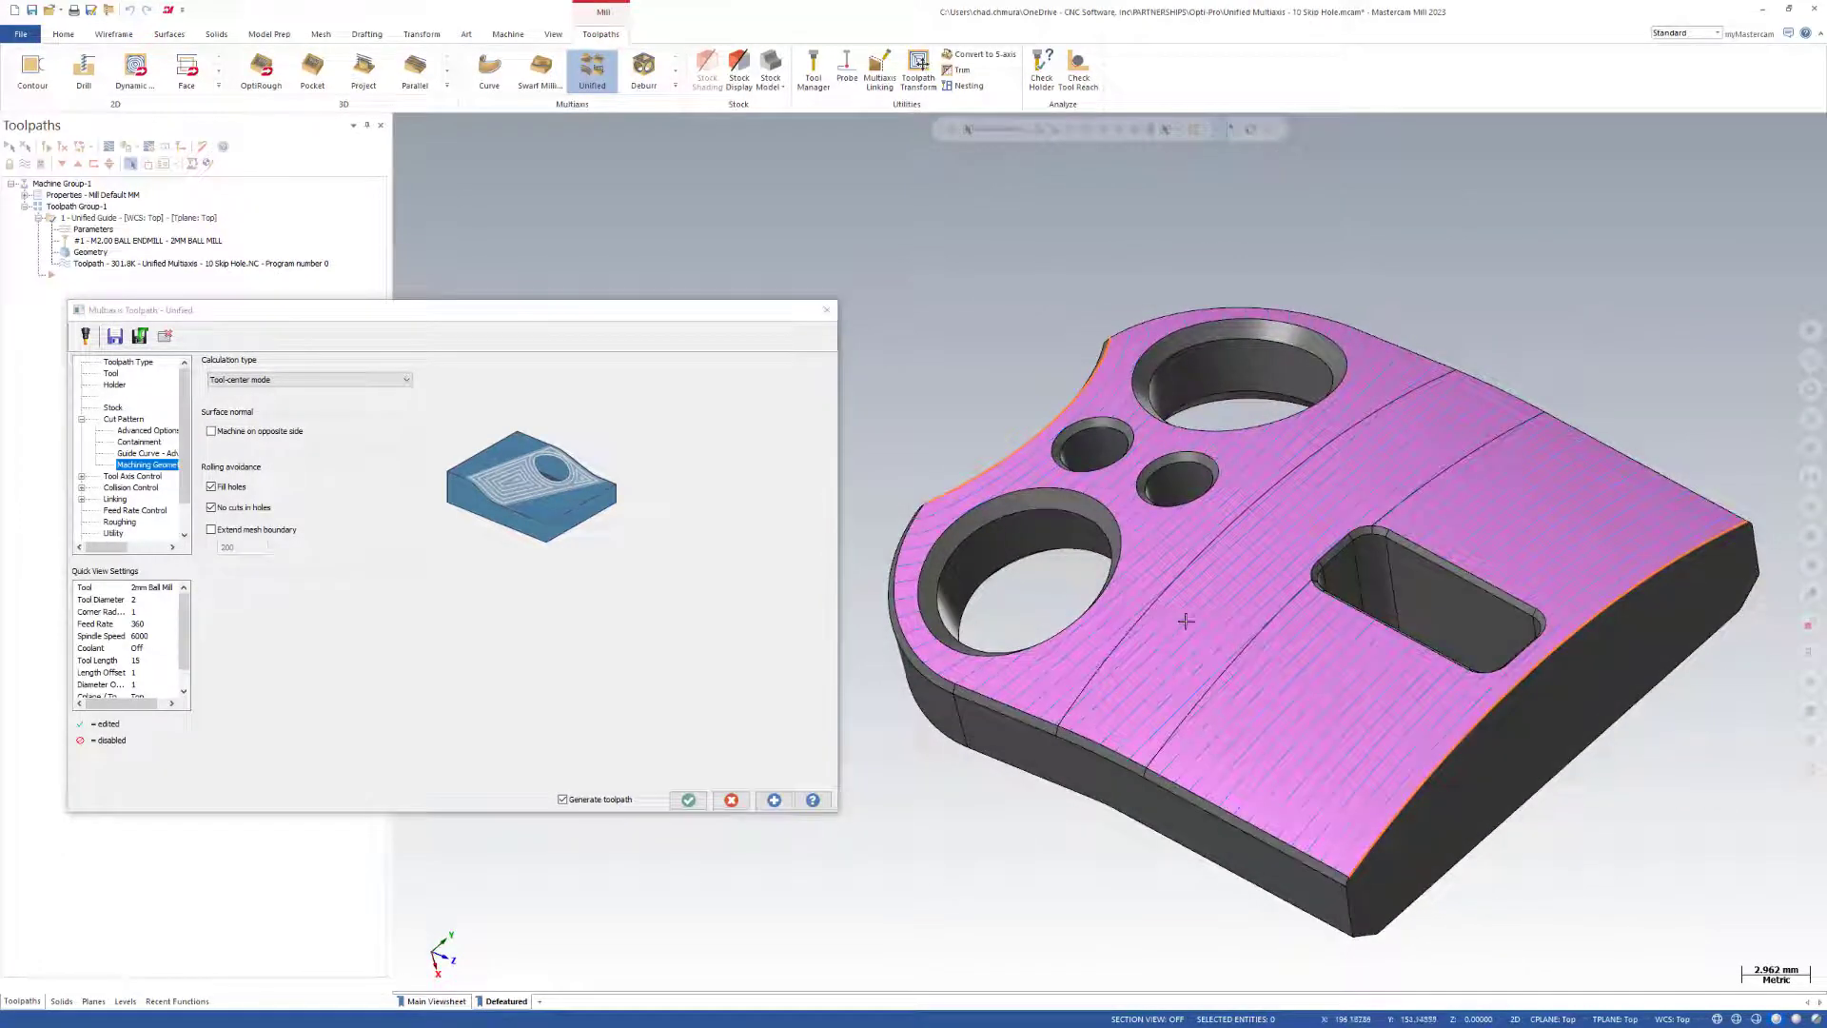
click(222, 510)
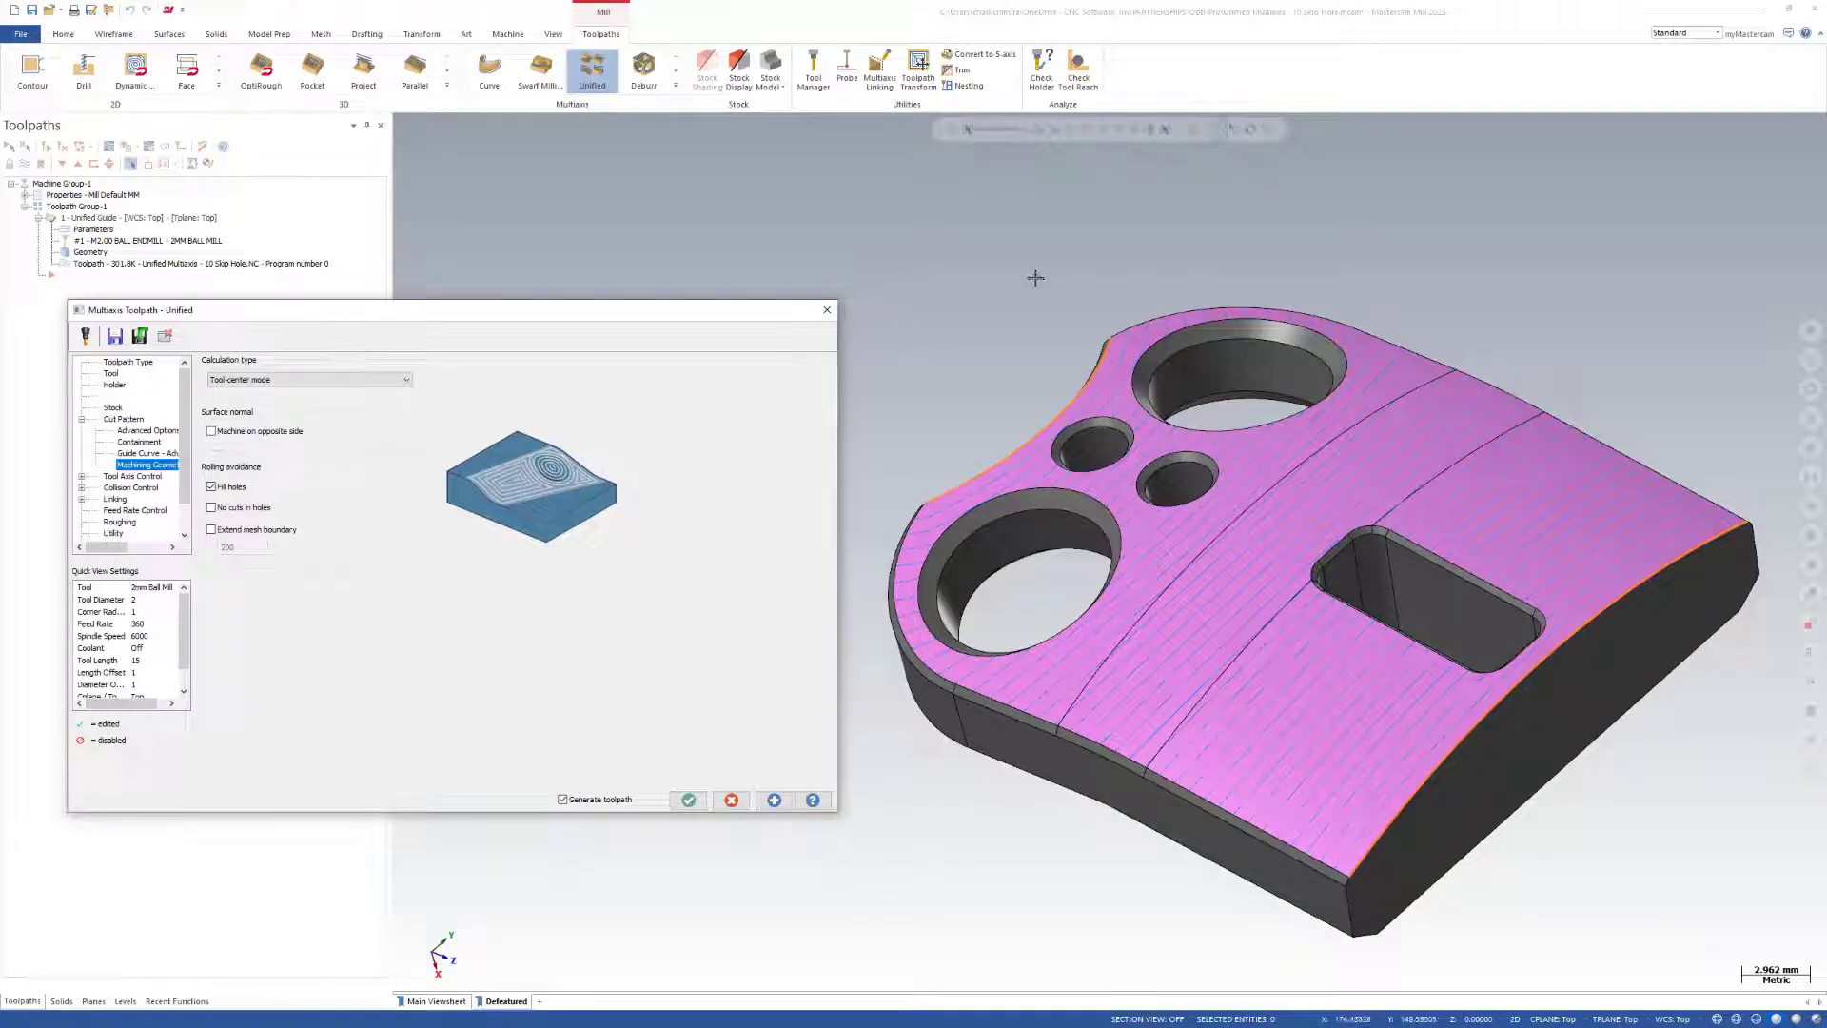
click(774, 800)
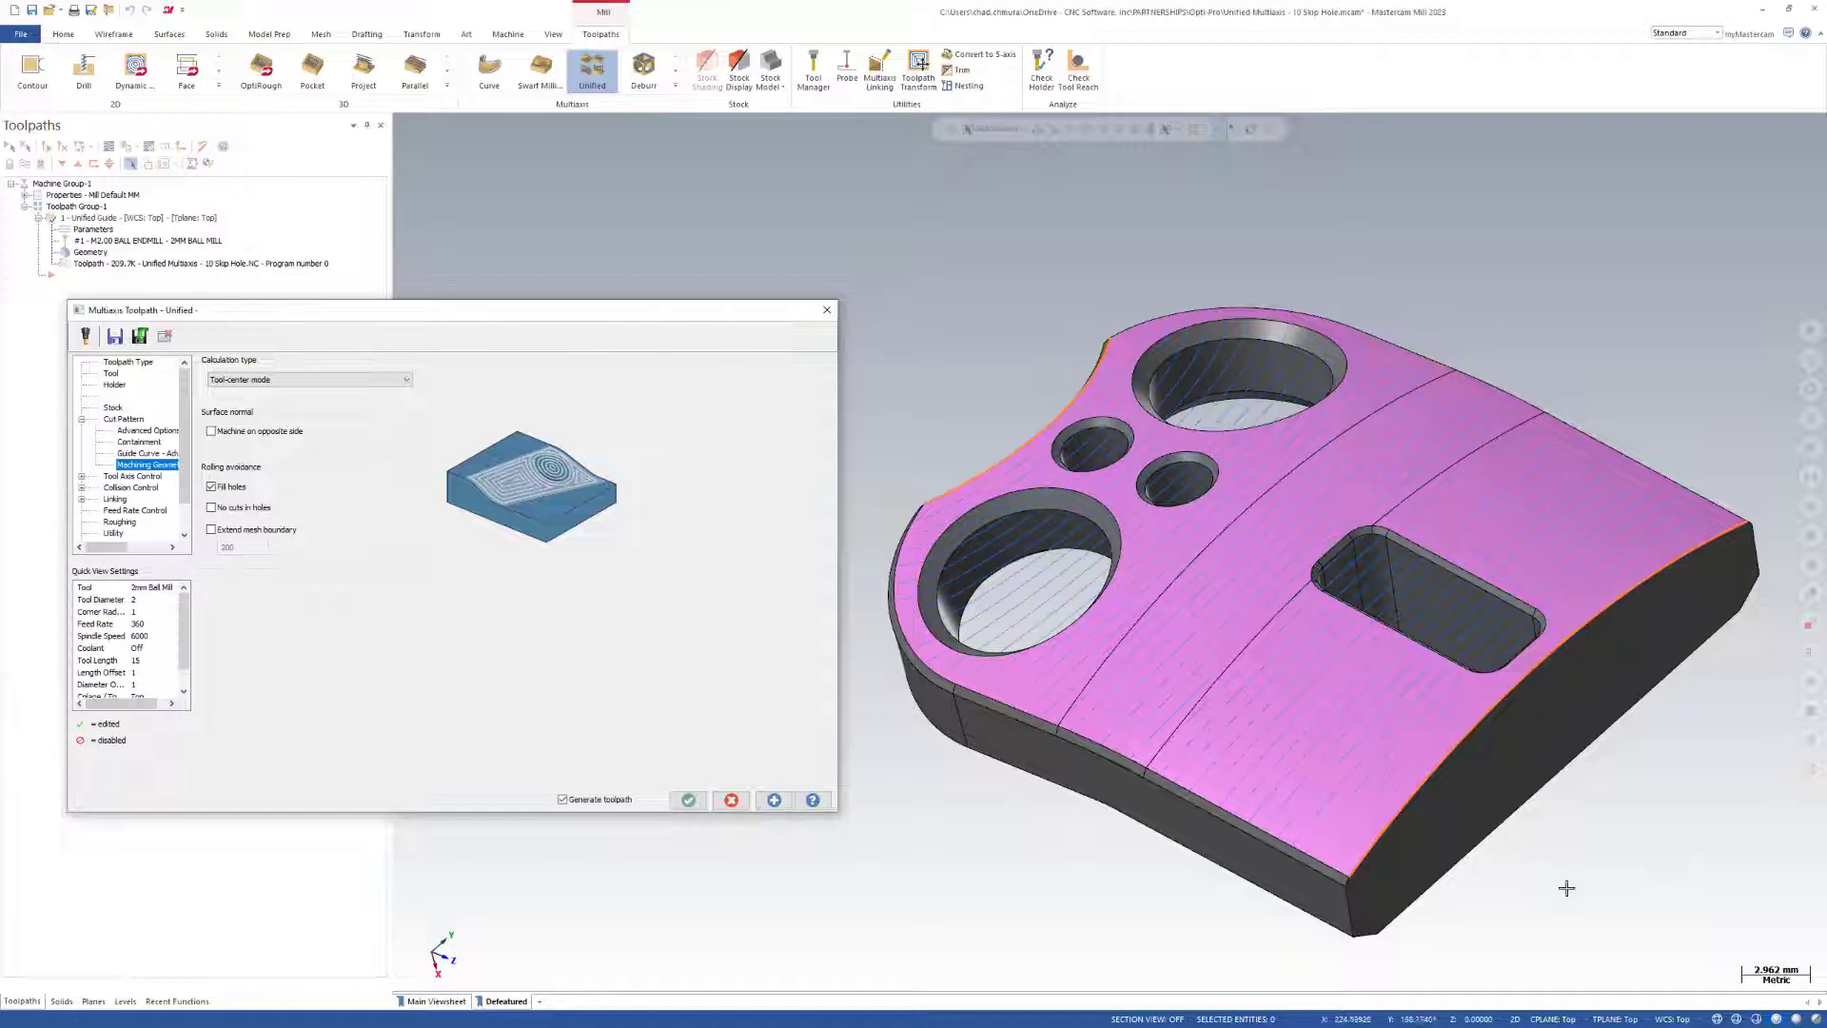
middle_drag(1063, 680, 1246, 649)
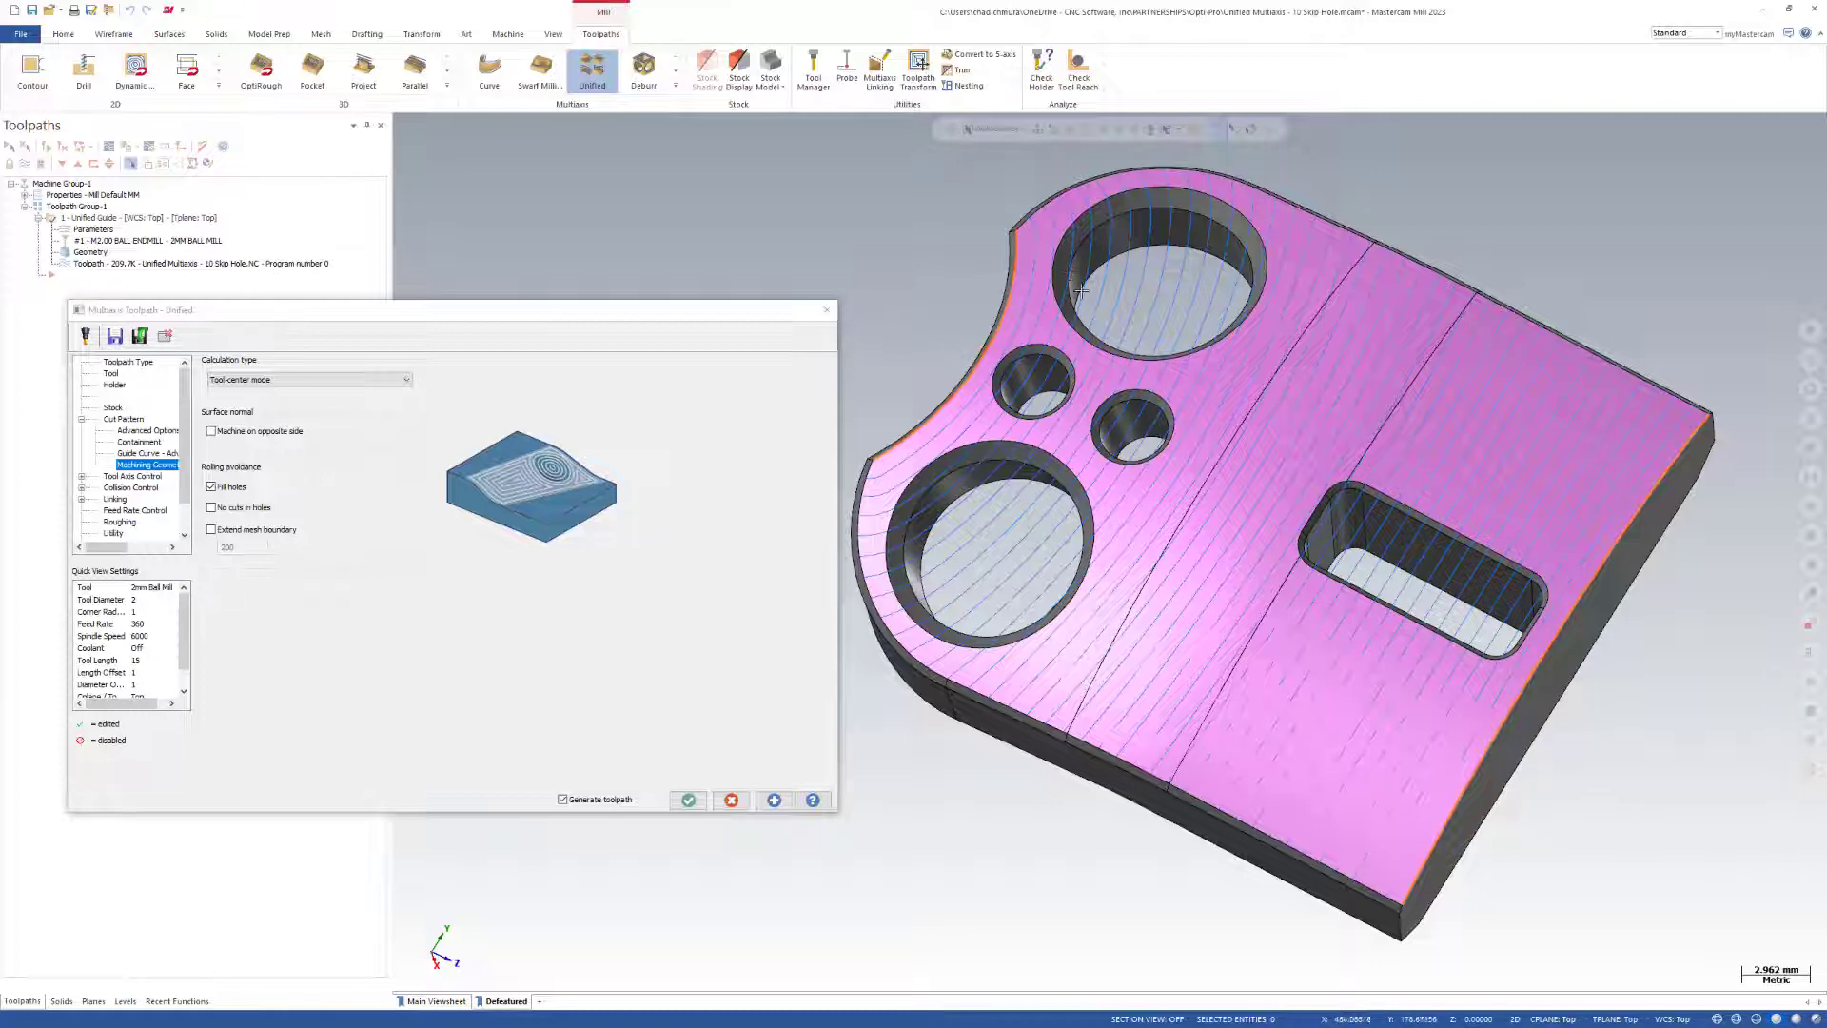
scroll(1082, 291, down, 3)
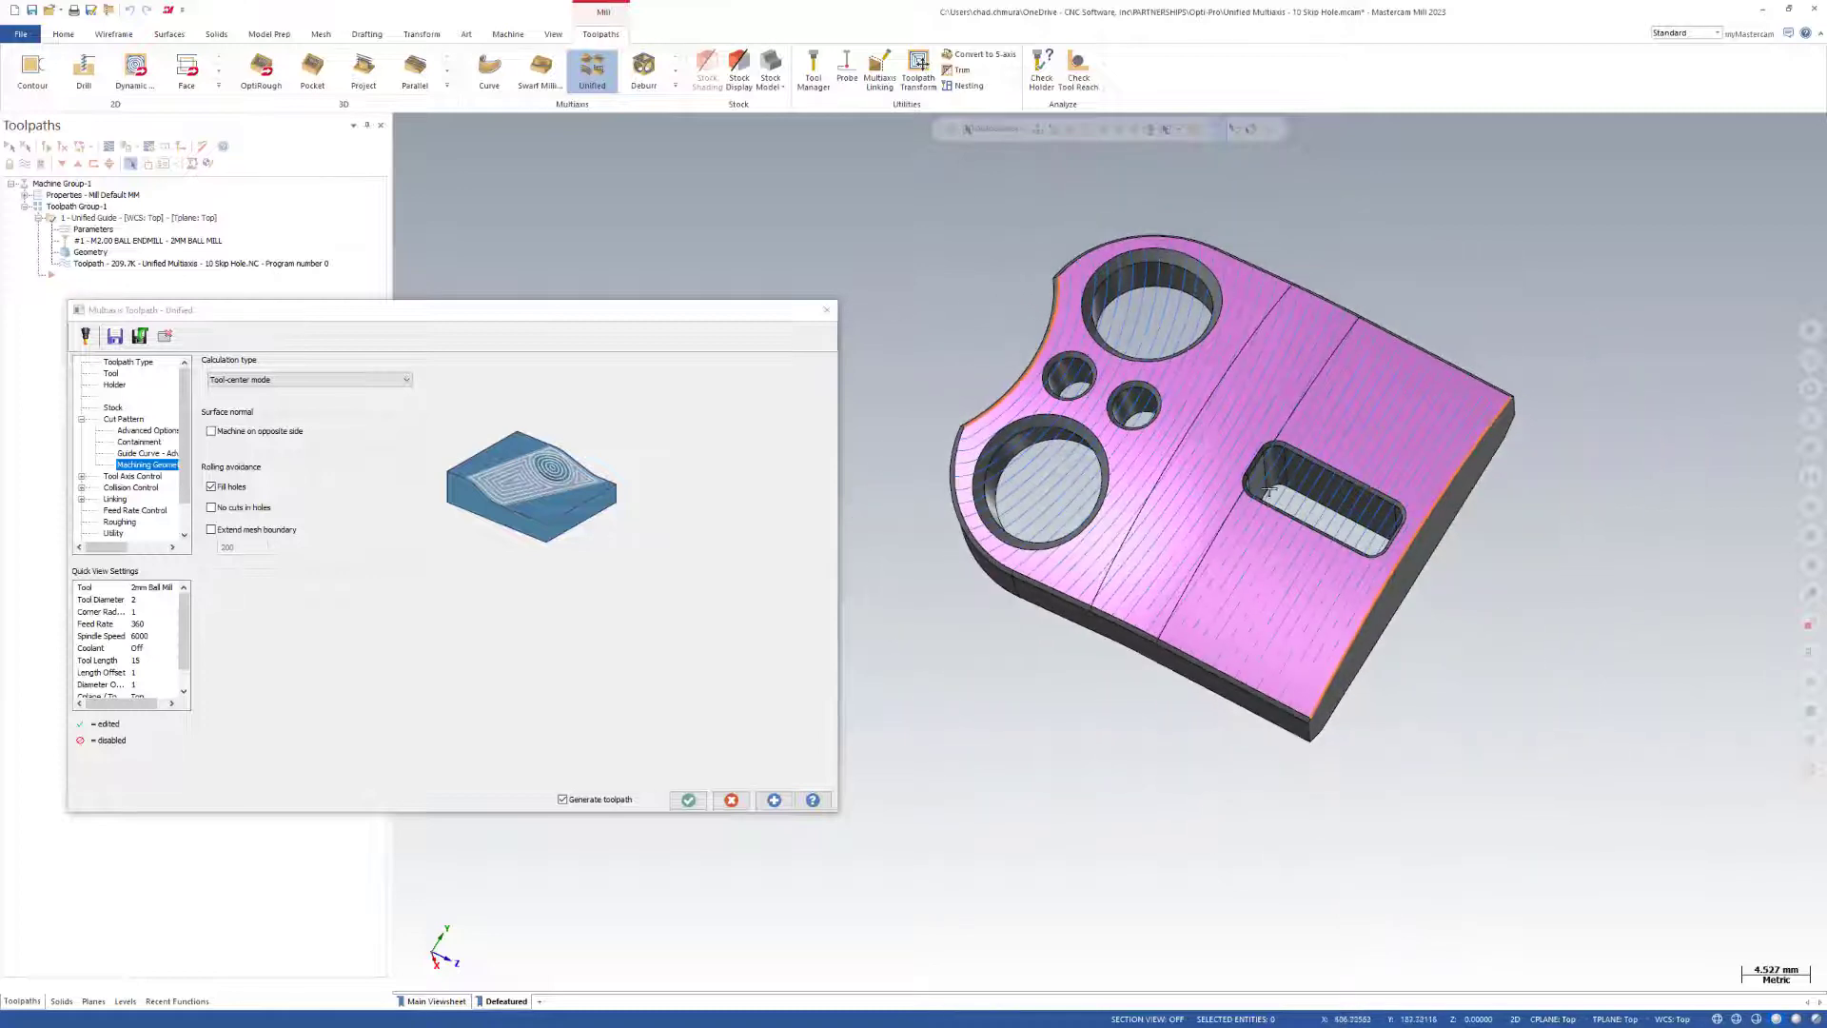
click(689, 800)
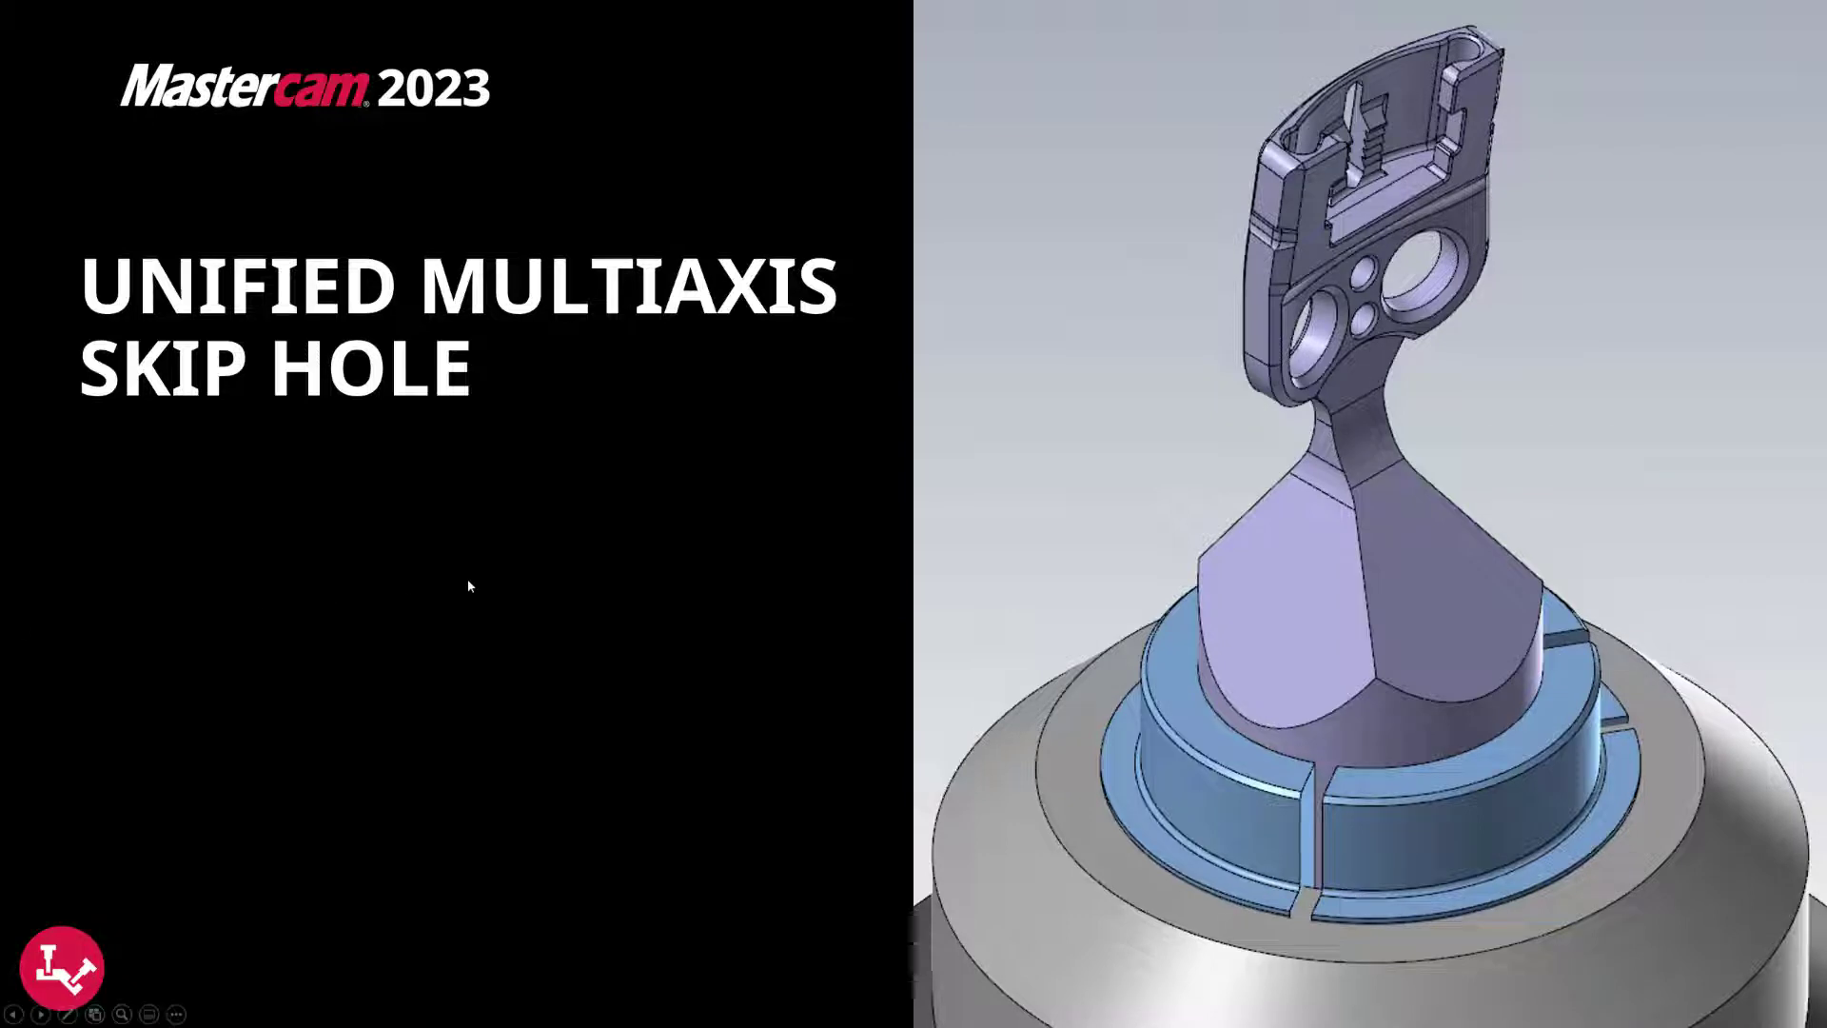
click(467, 578)
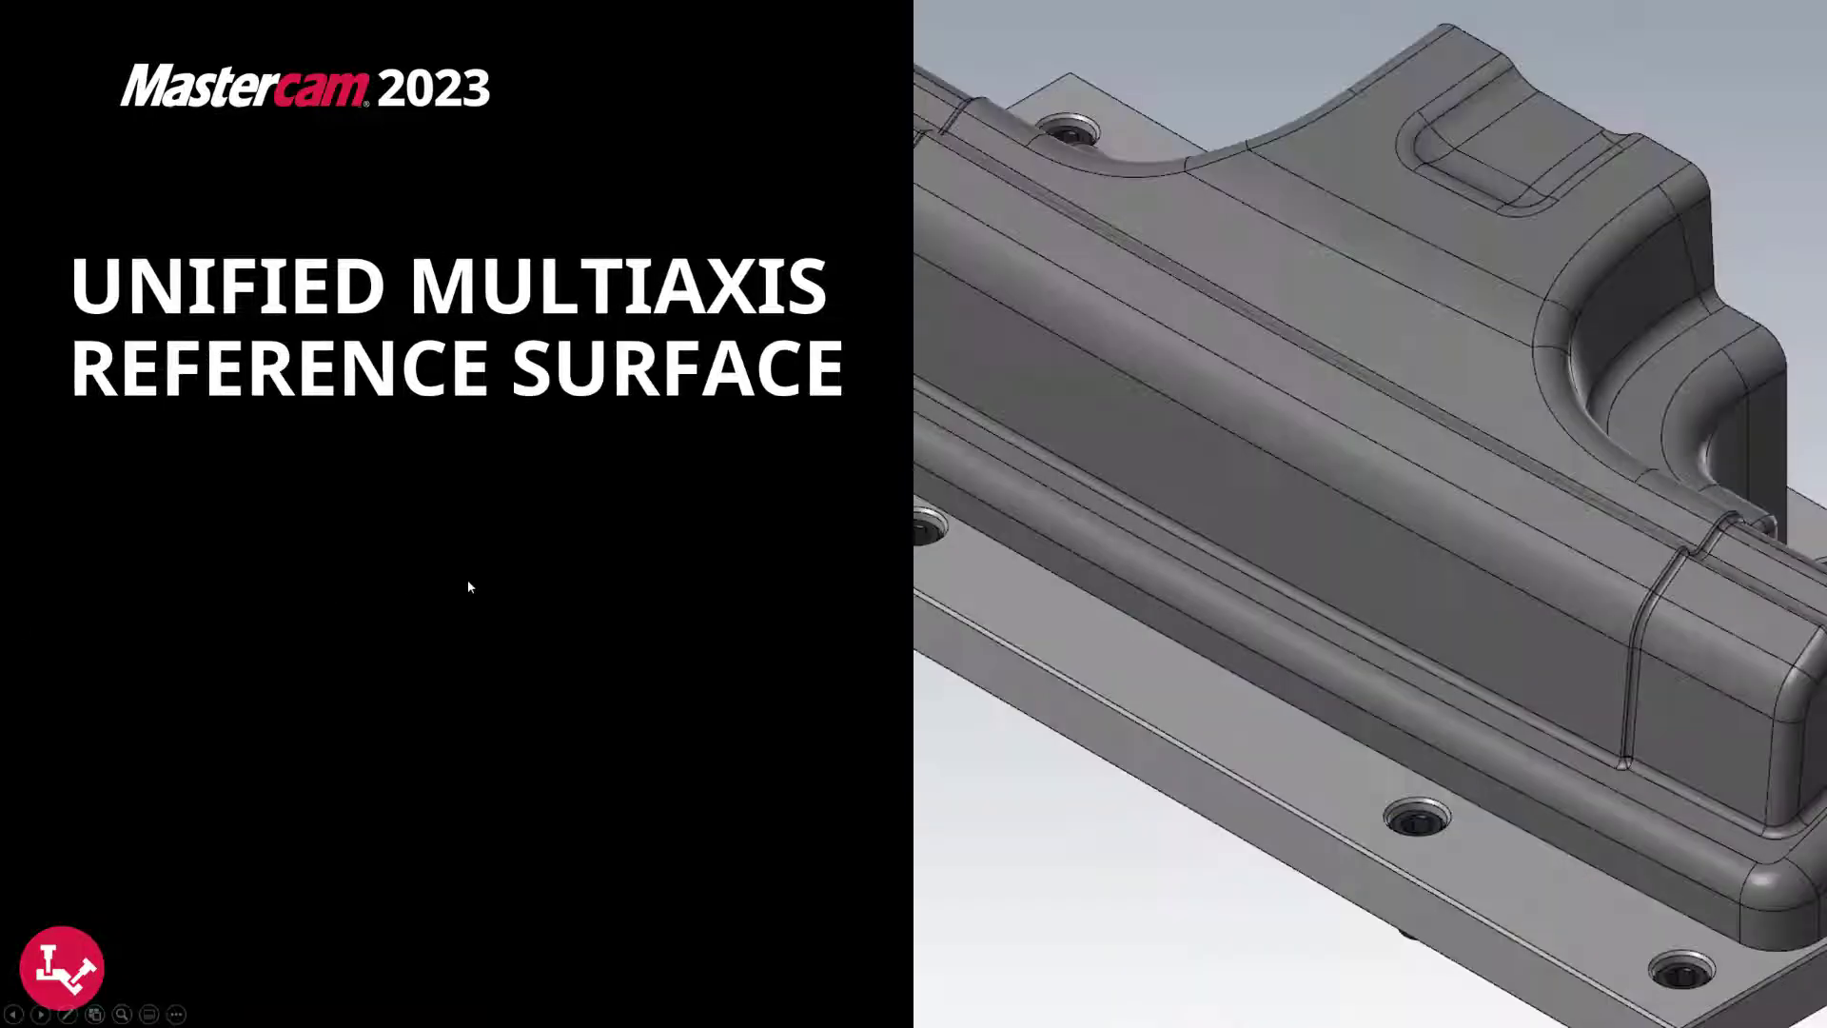
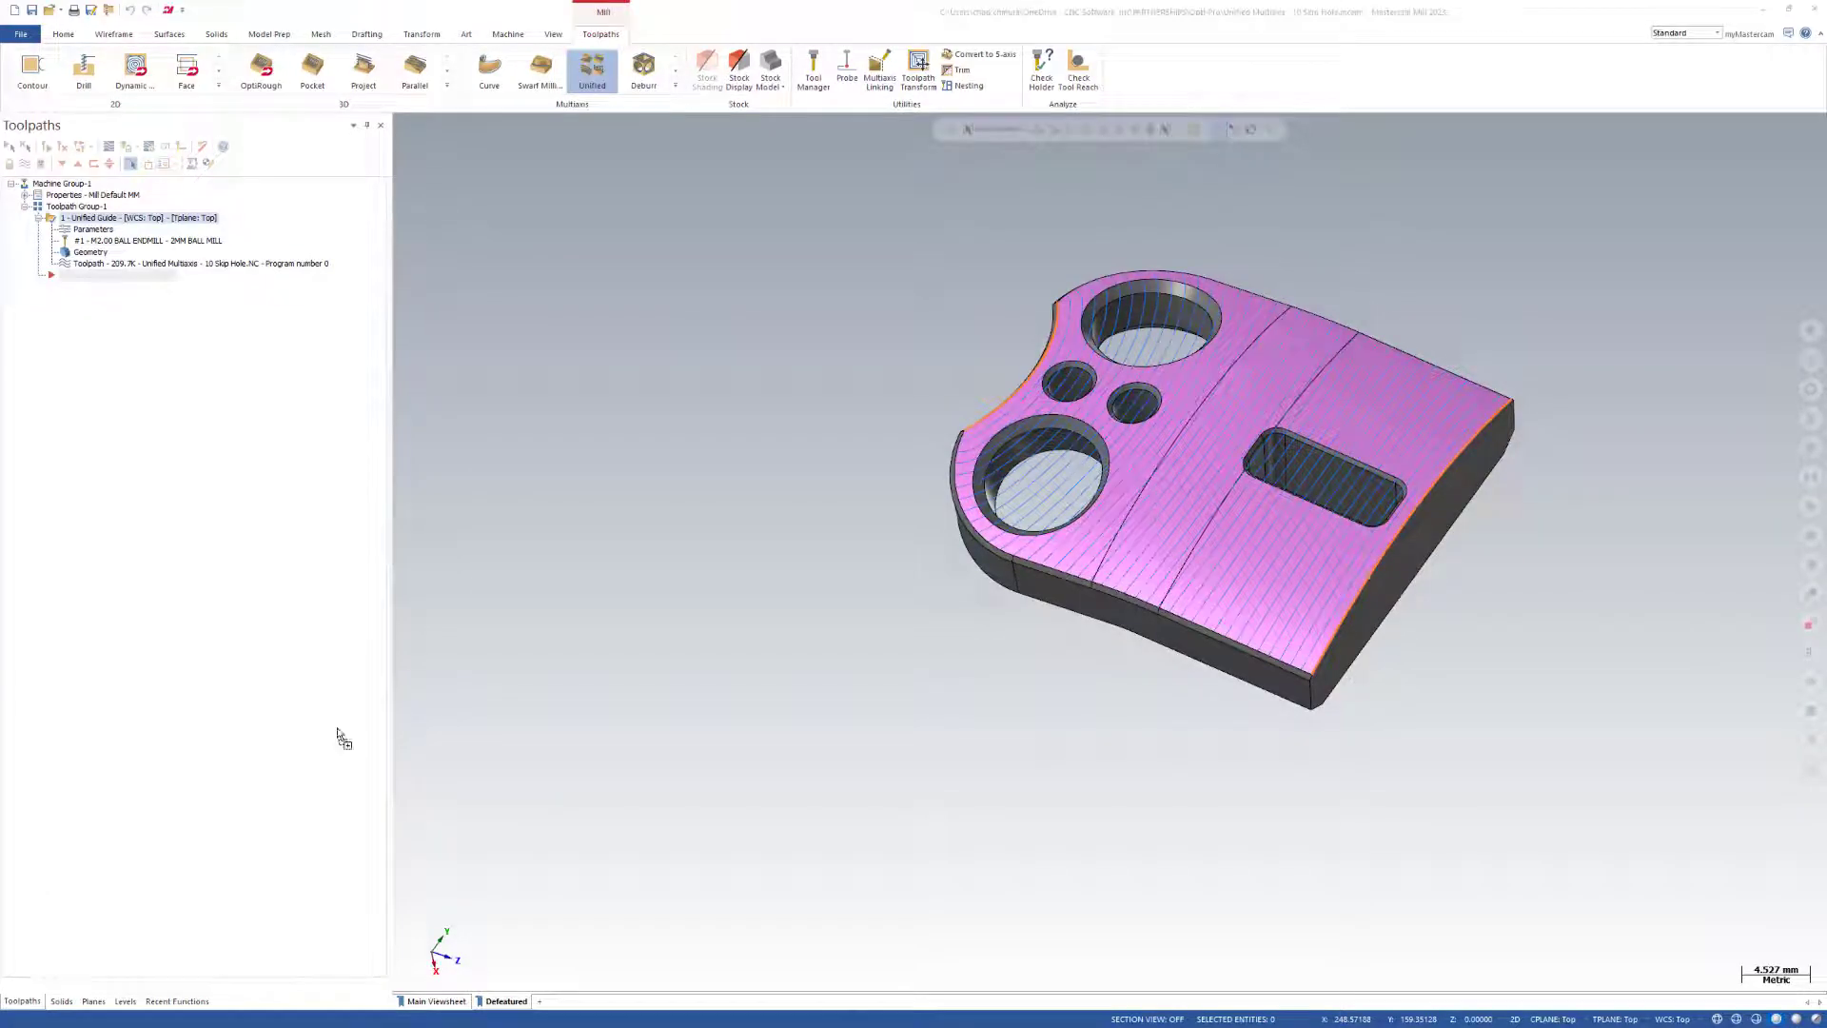
Open the Unified Multiaxis Tilt Relative Part file without saving the current part, accepting the switch of units from metric to inch.
drag(807, 705, 807, 705)
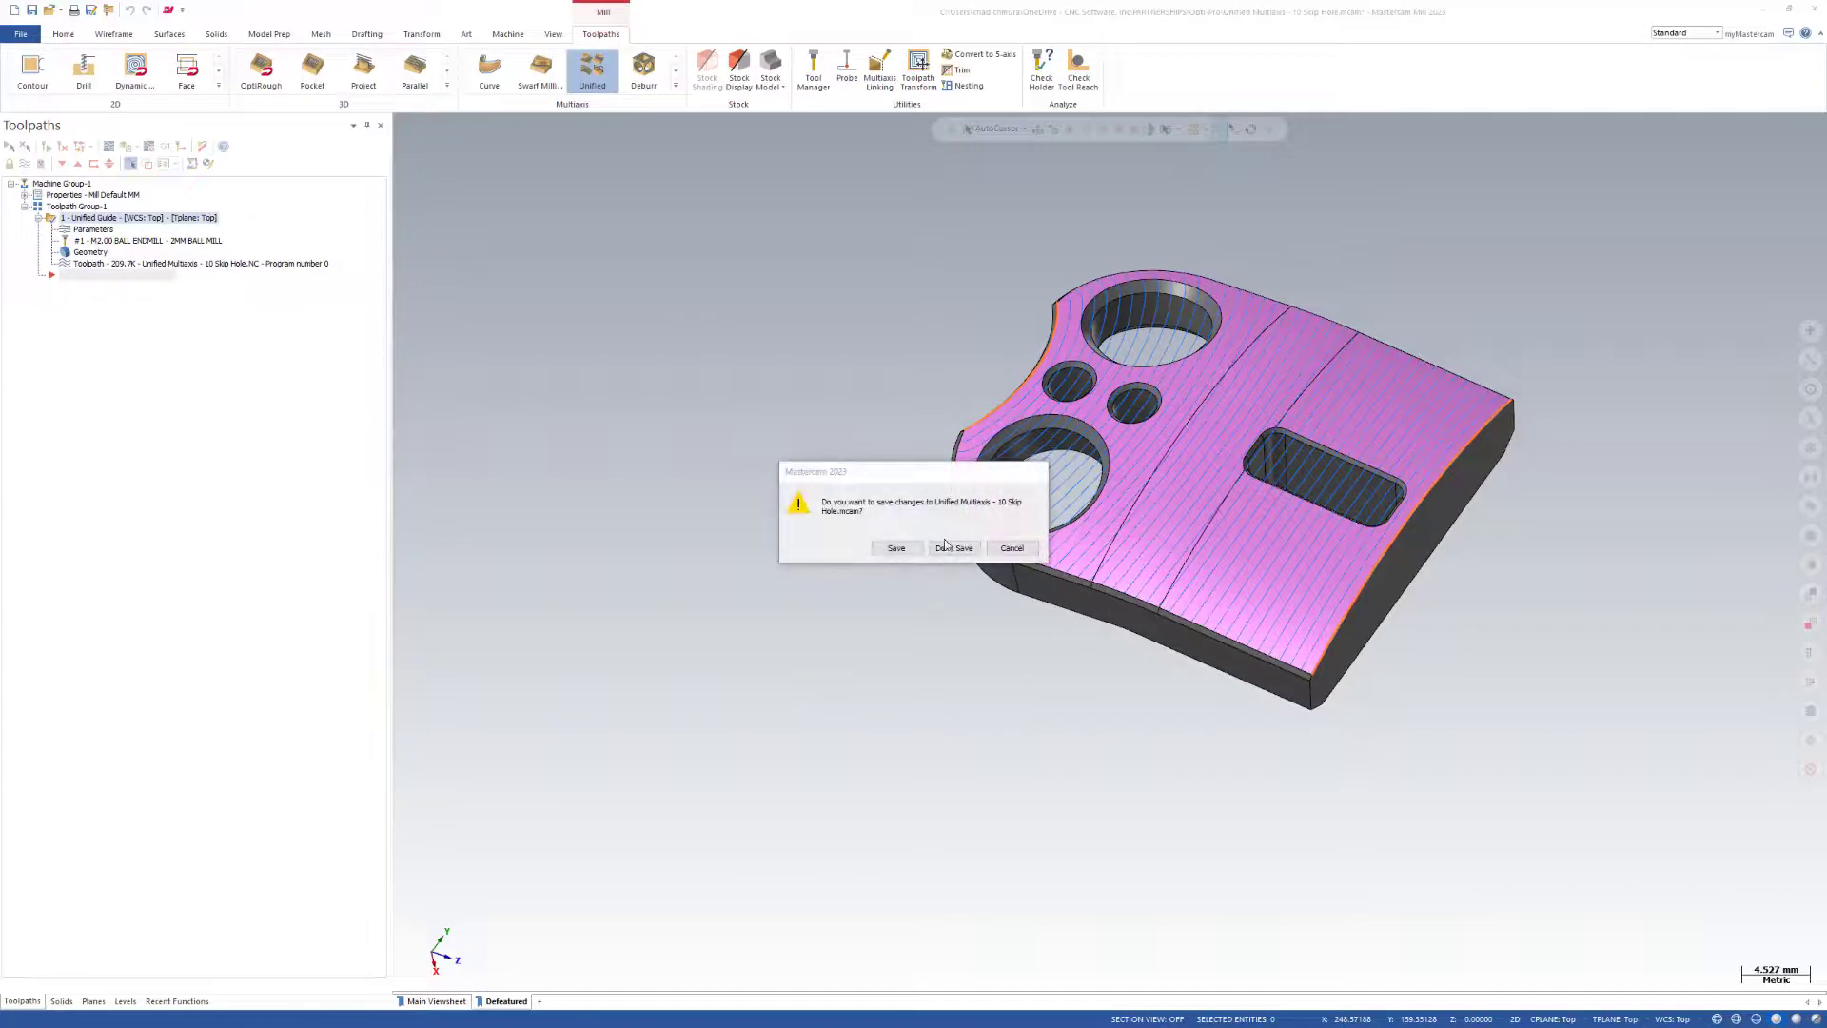
click(953, 547)
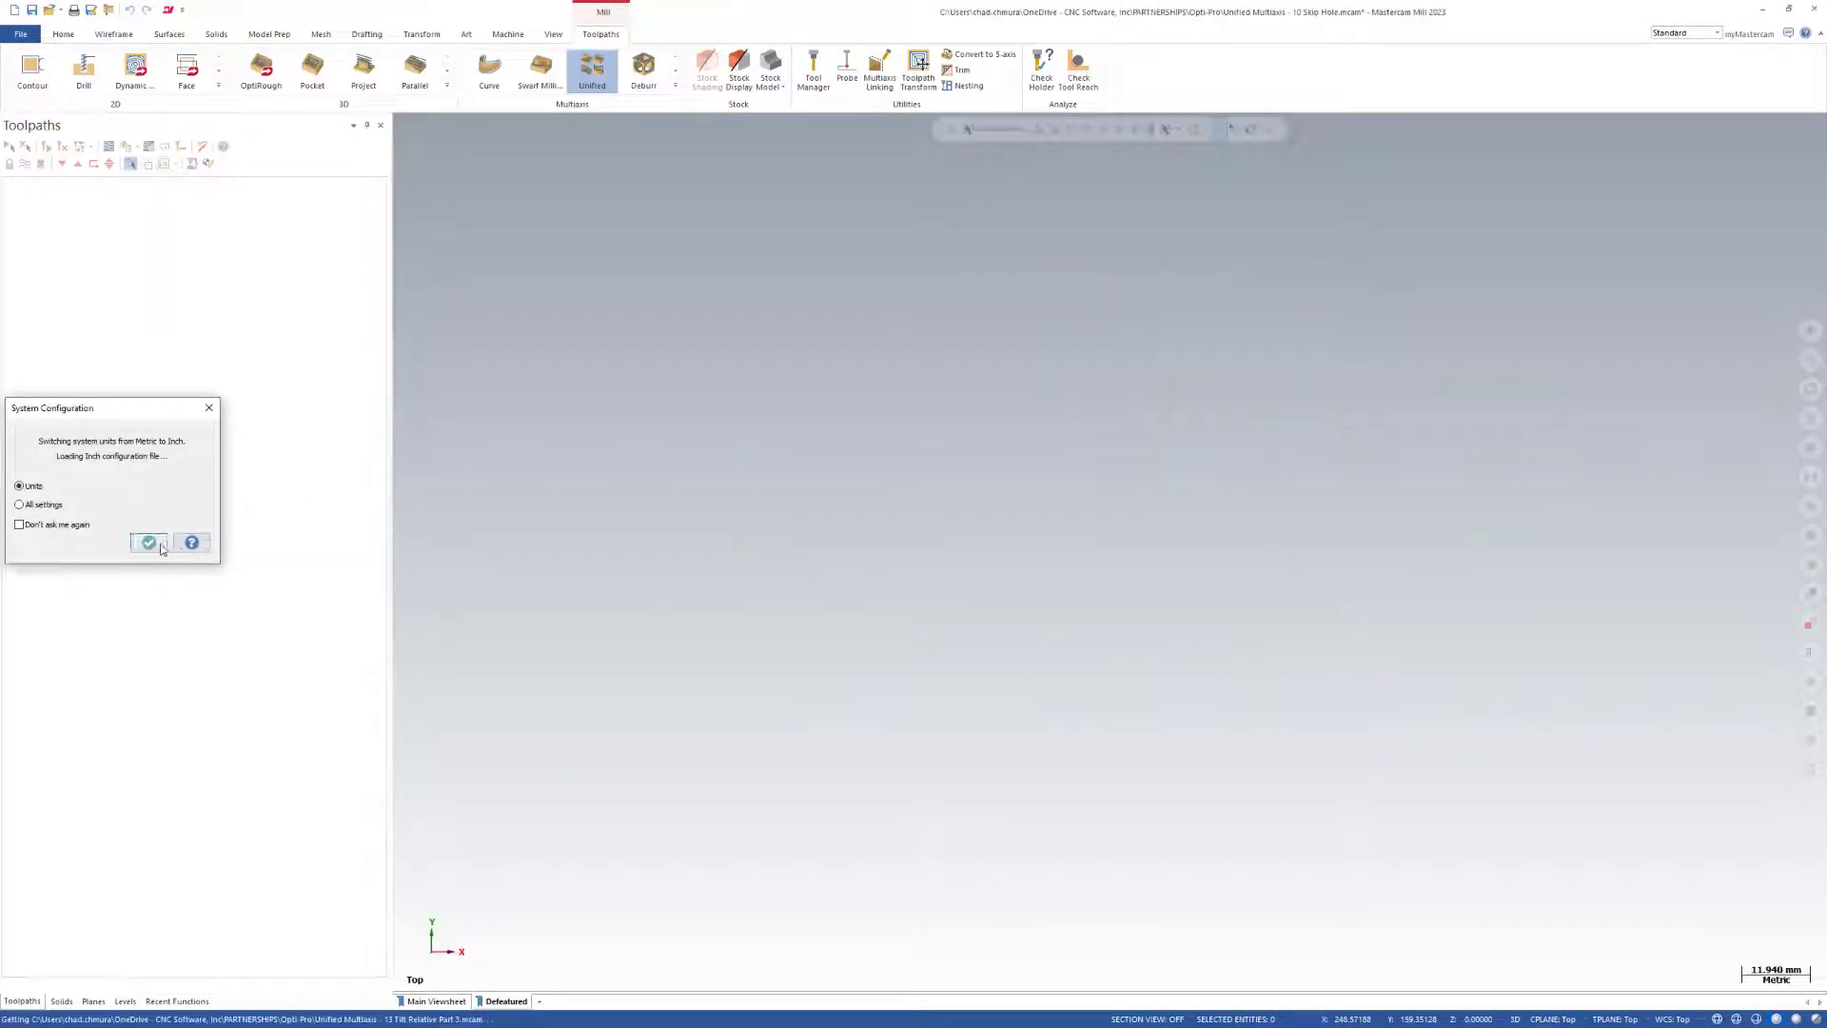
click(161, 549)
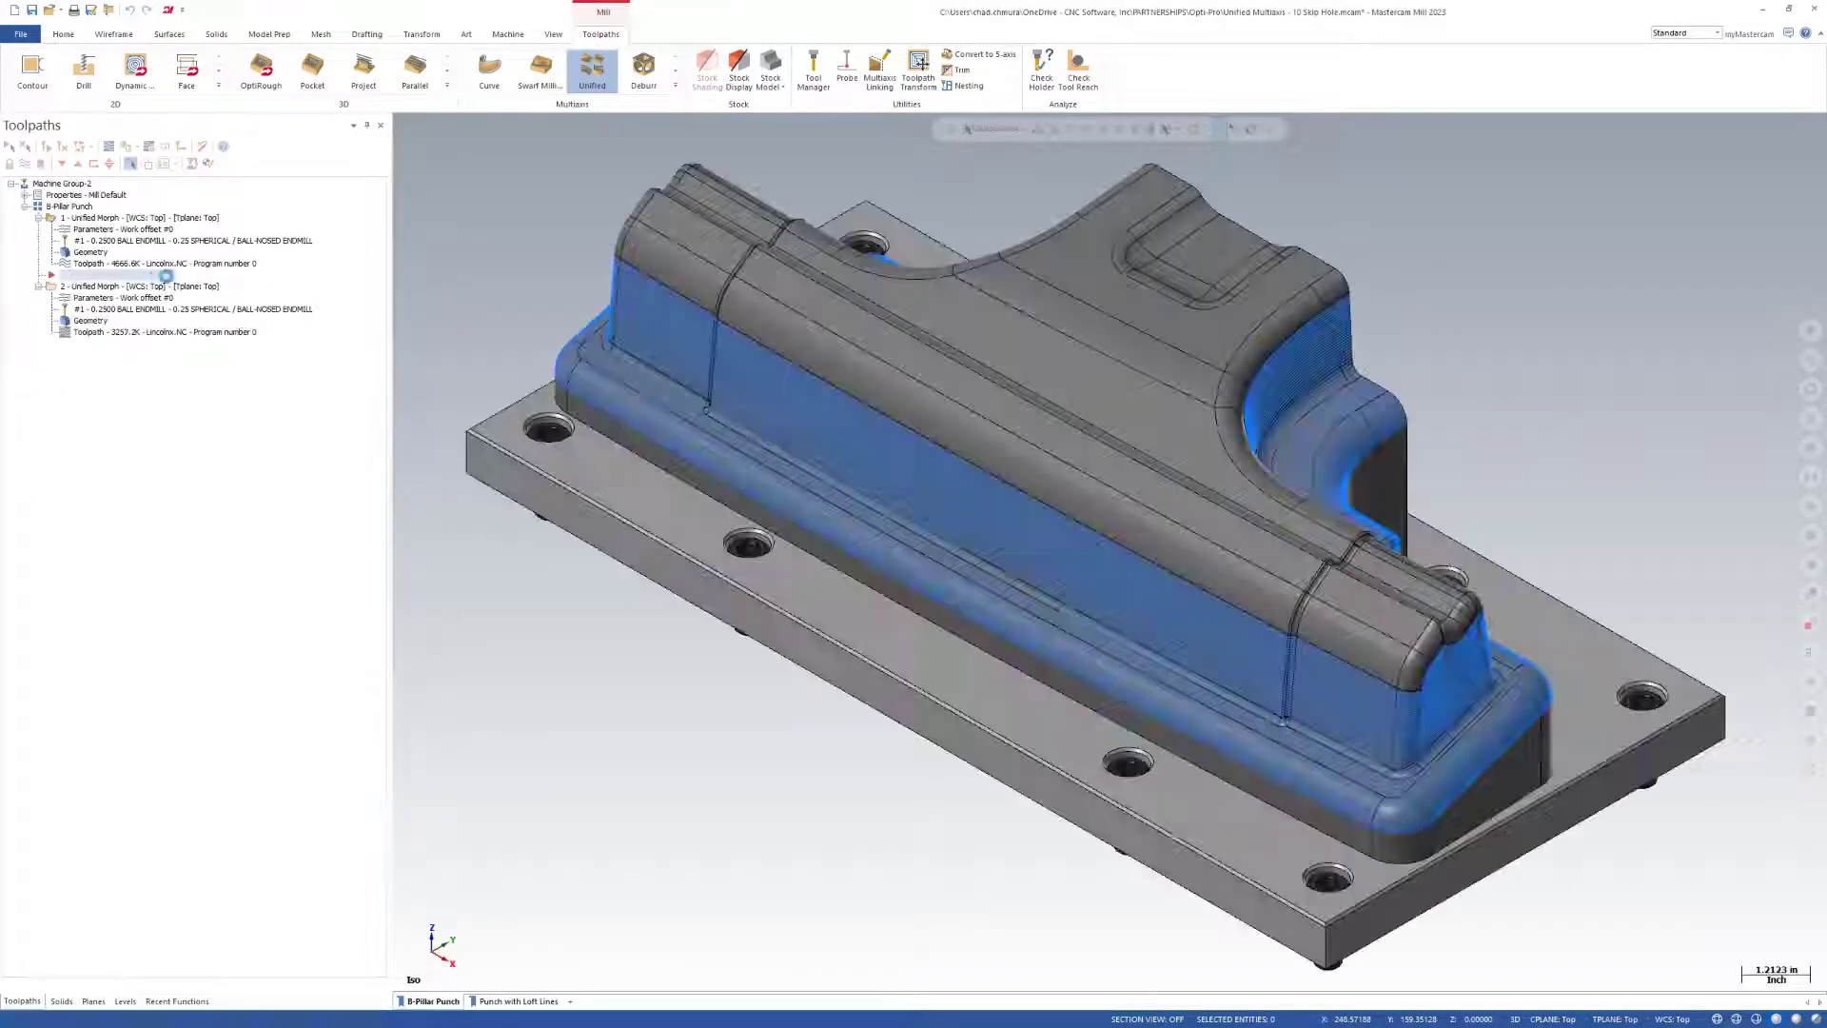
Backplot the first Unified Morph operation and examine the tool's tilt along the punch walls and at the inner corner.
middle_drag(1133, 451, 1331, 344)
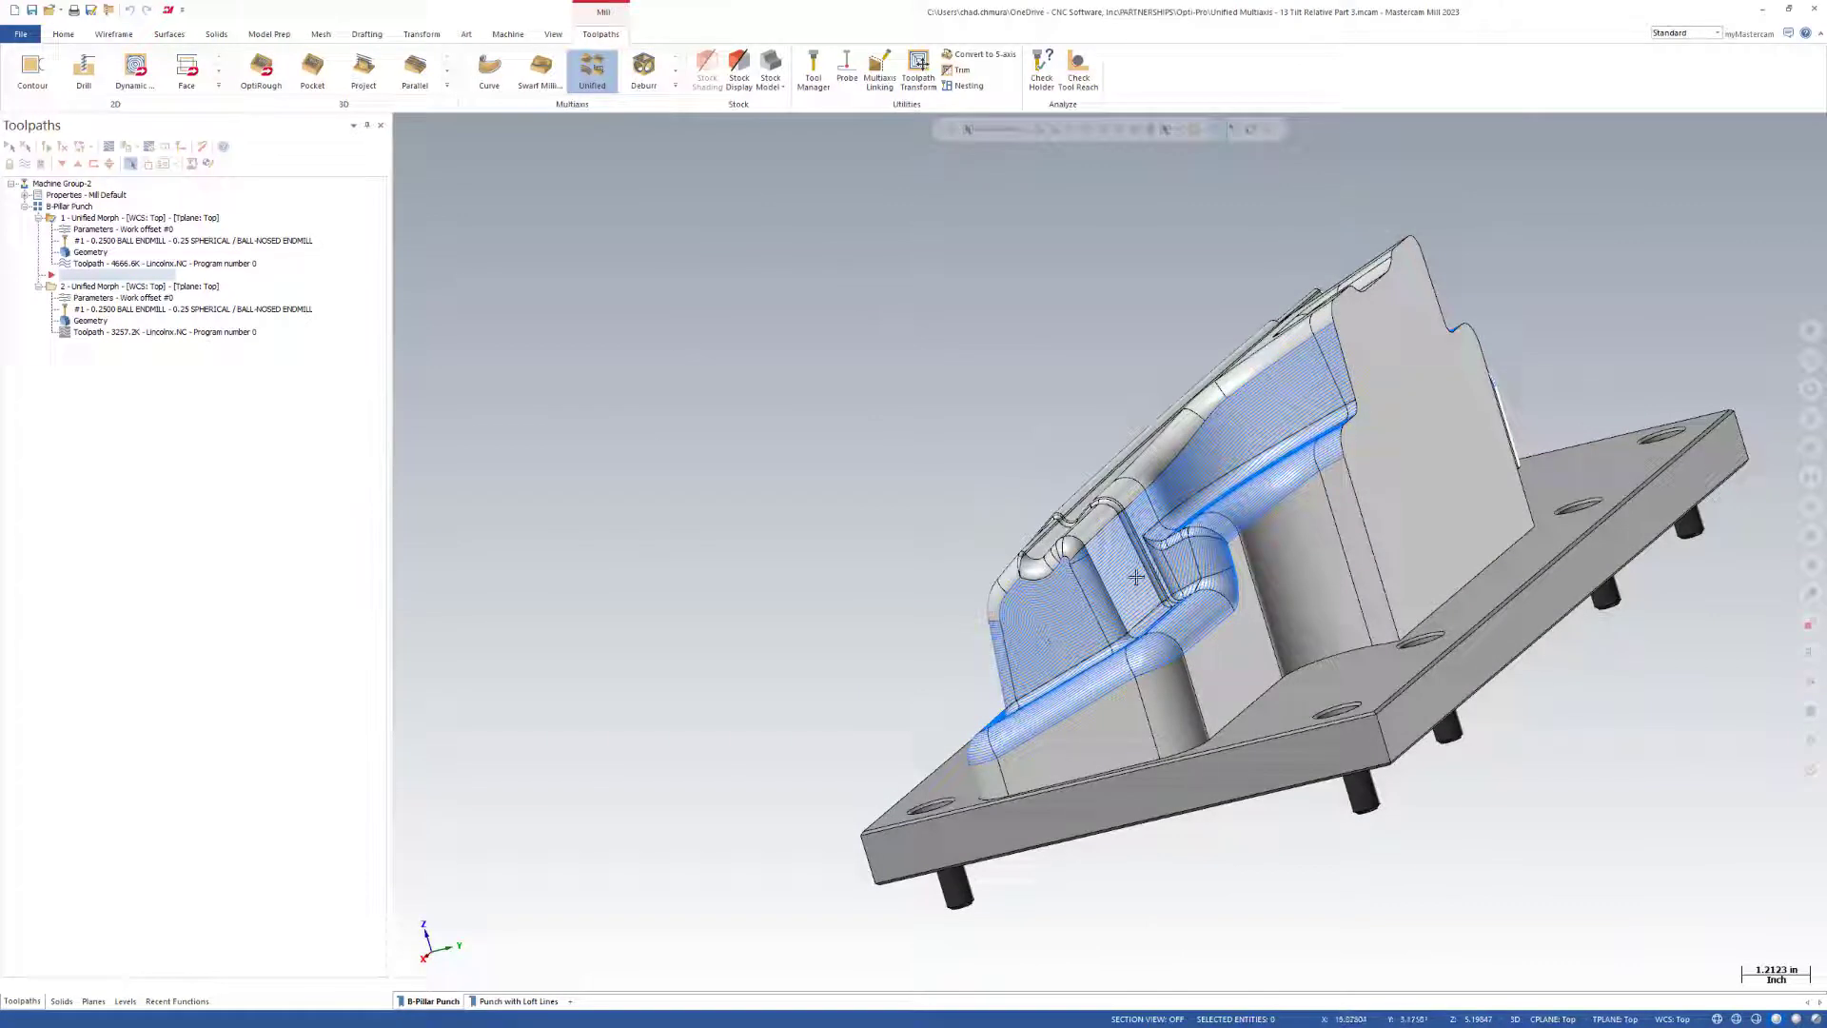
middle_drag(1111, 609, 1231, 390)
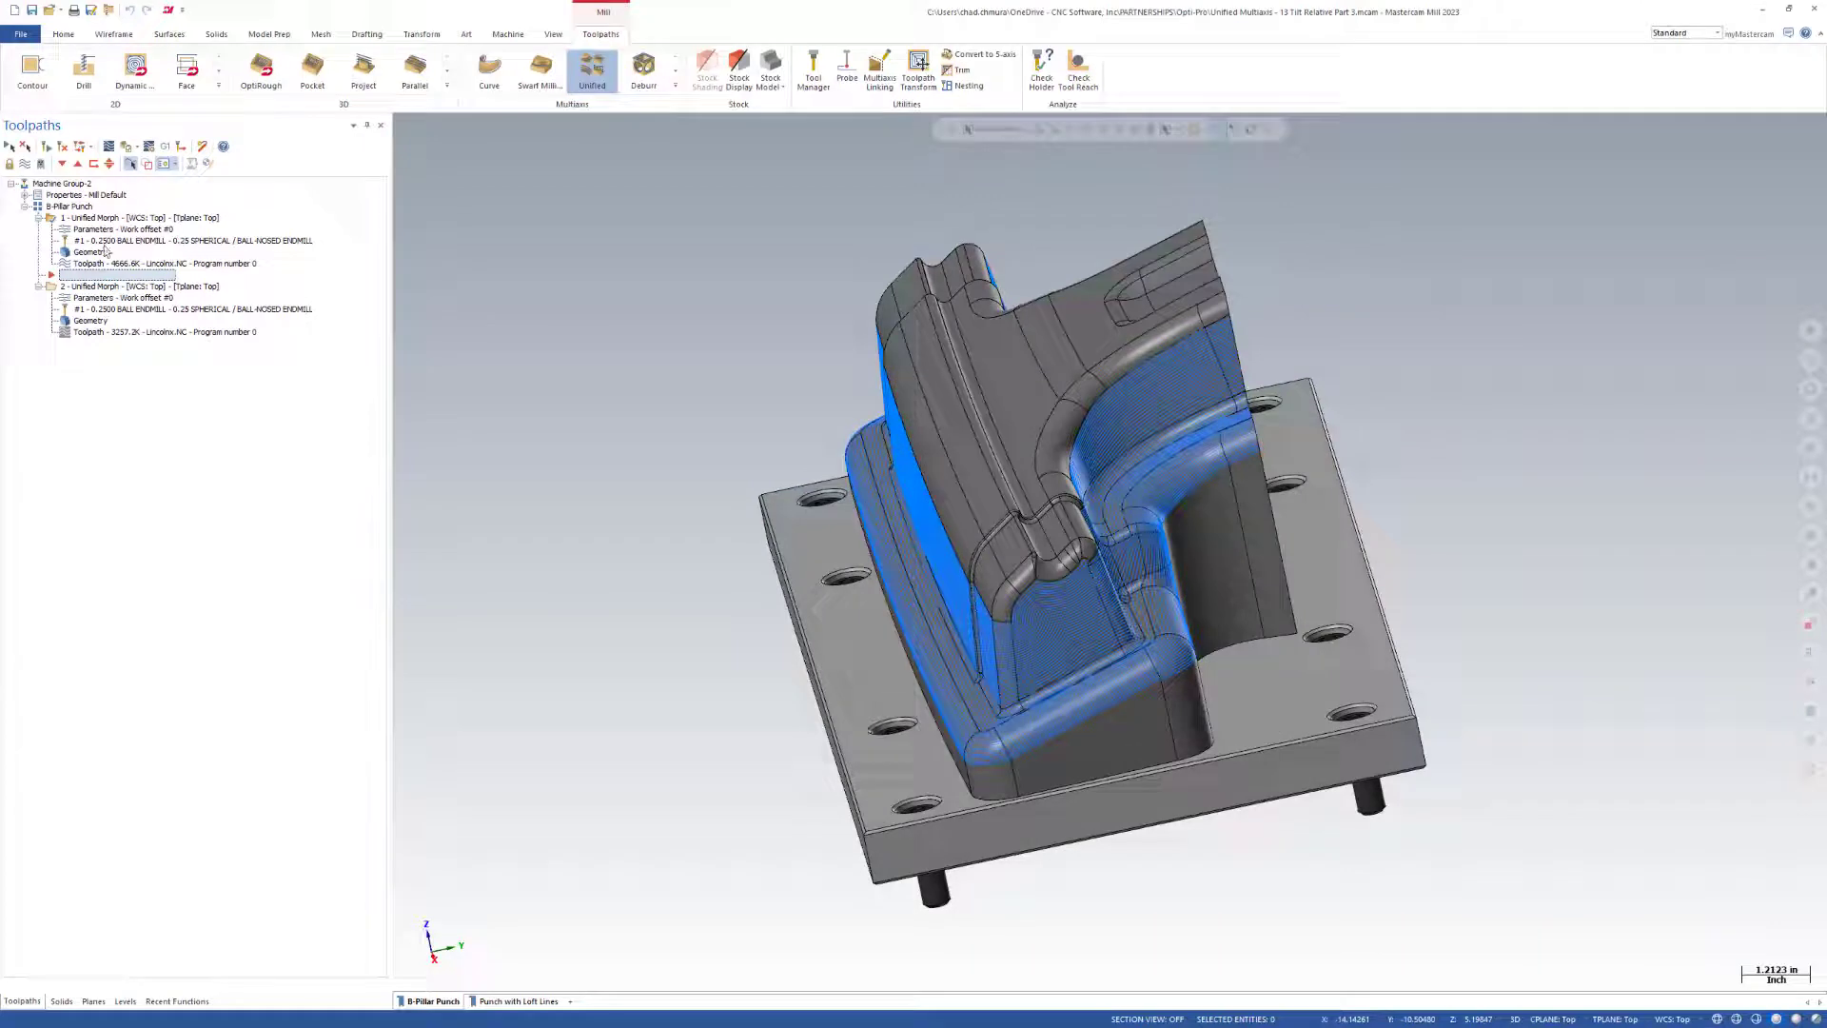
click(108, 145)
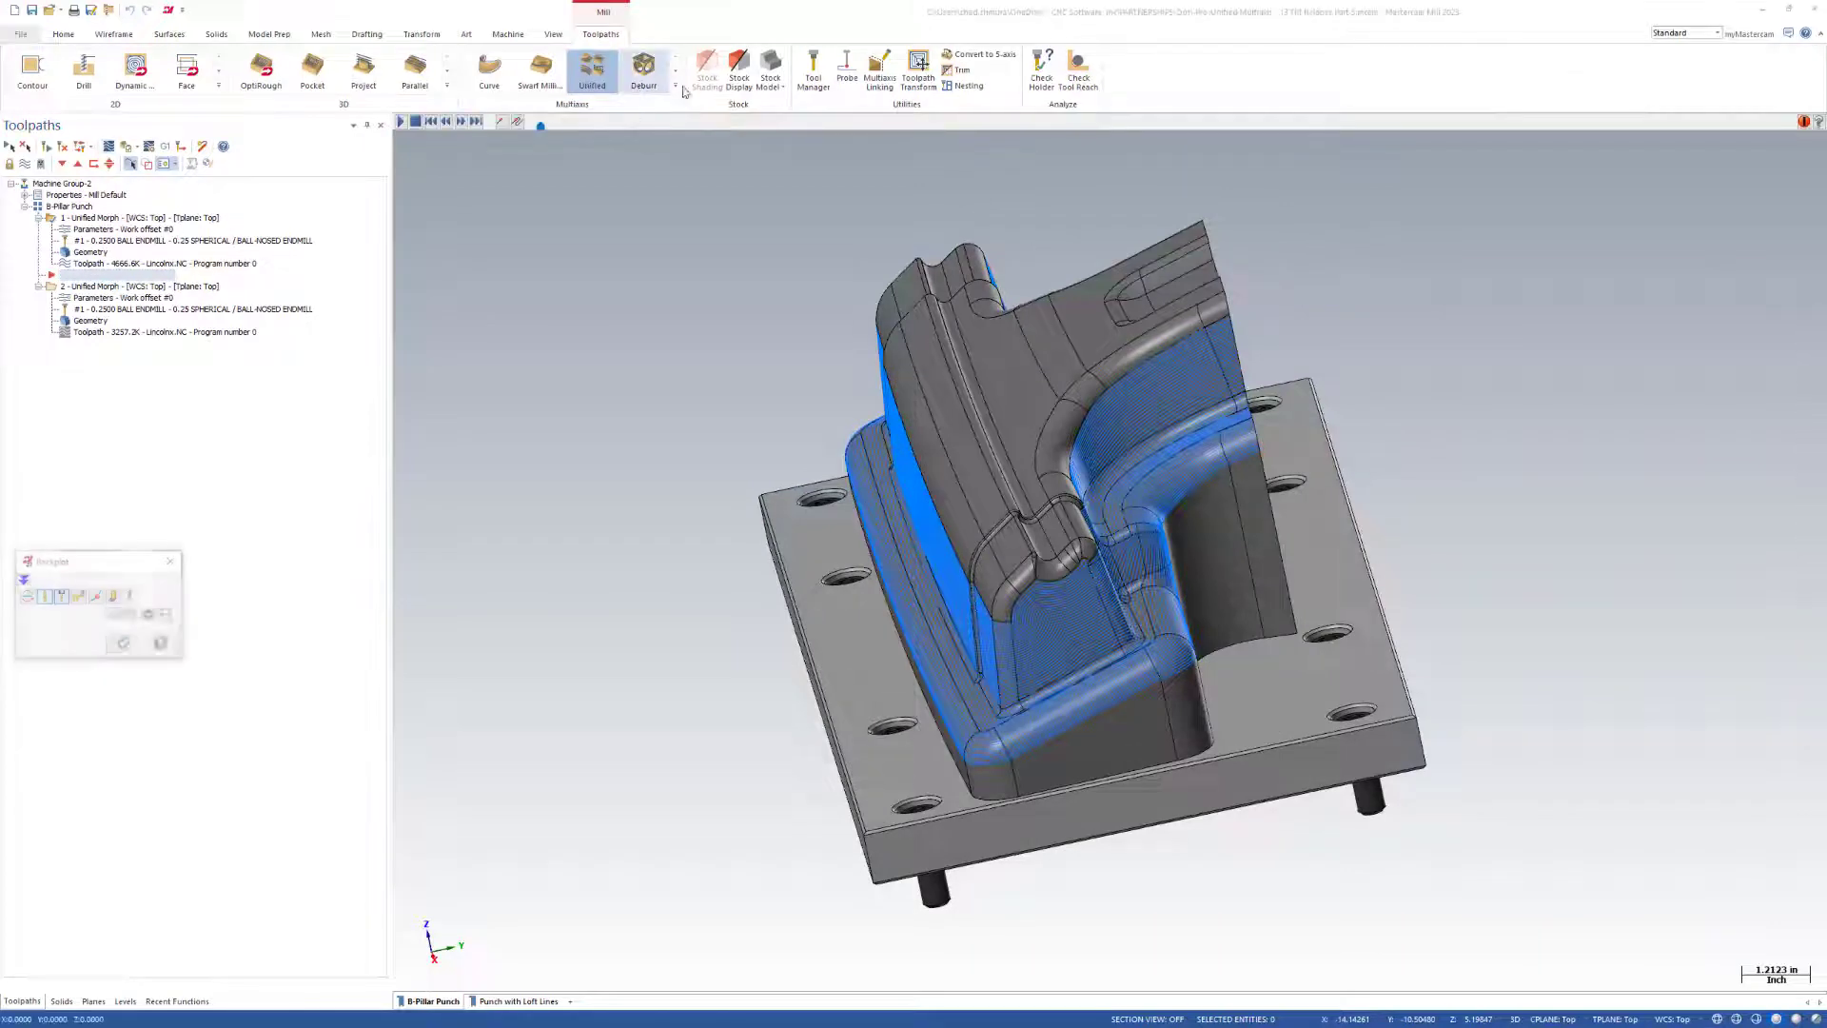
drag(583, 126, 665, 124)
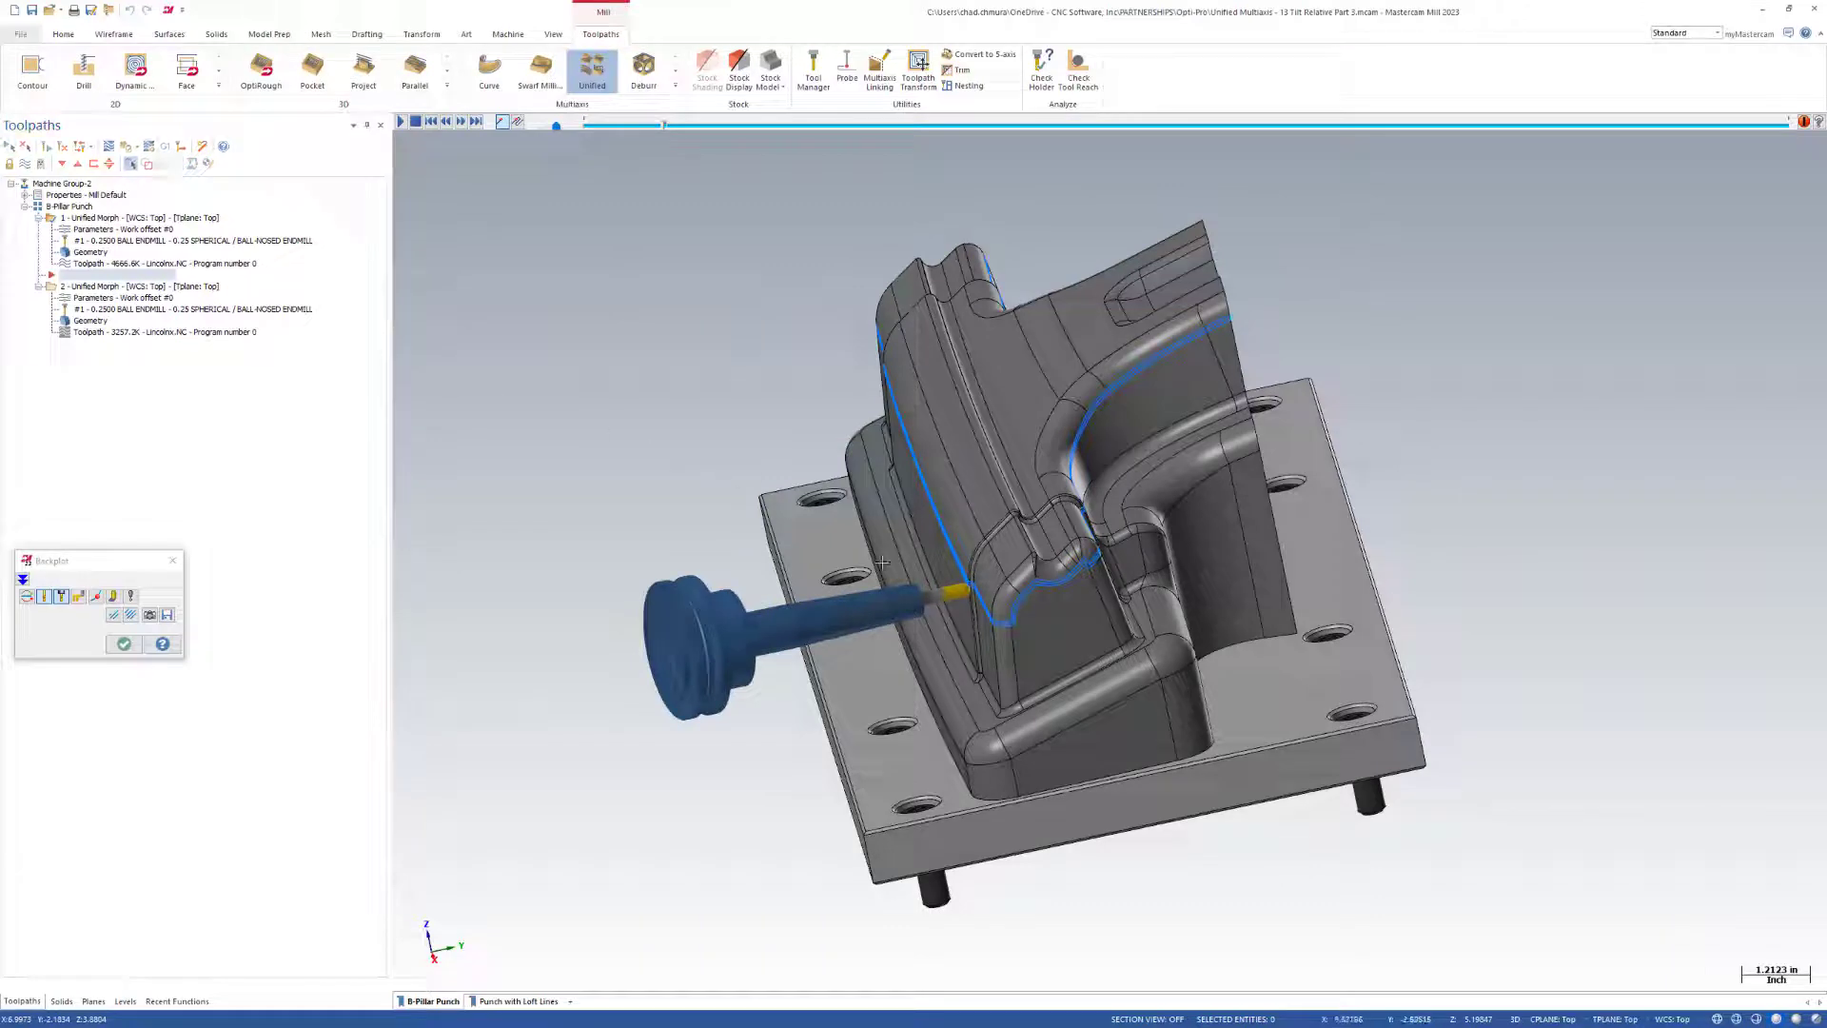
scroll(1222, 601, up, 3)
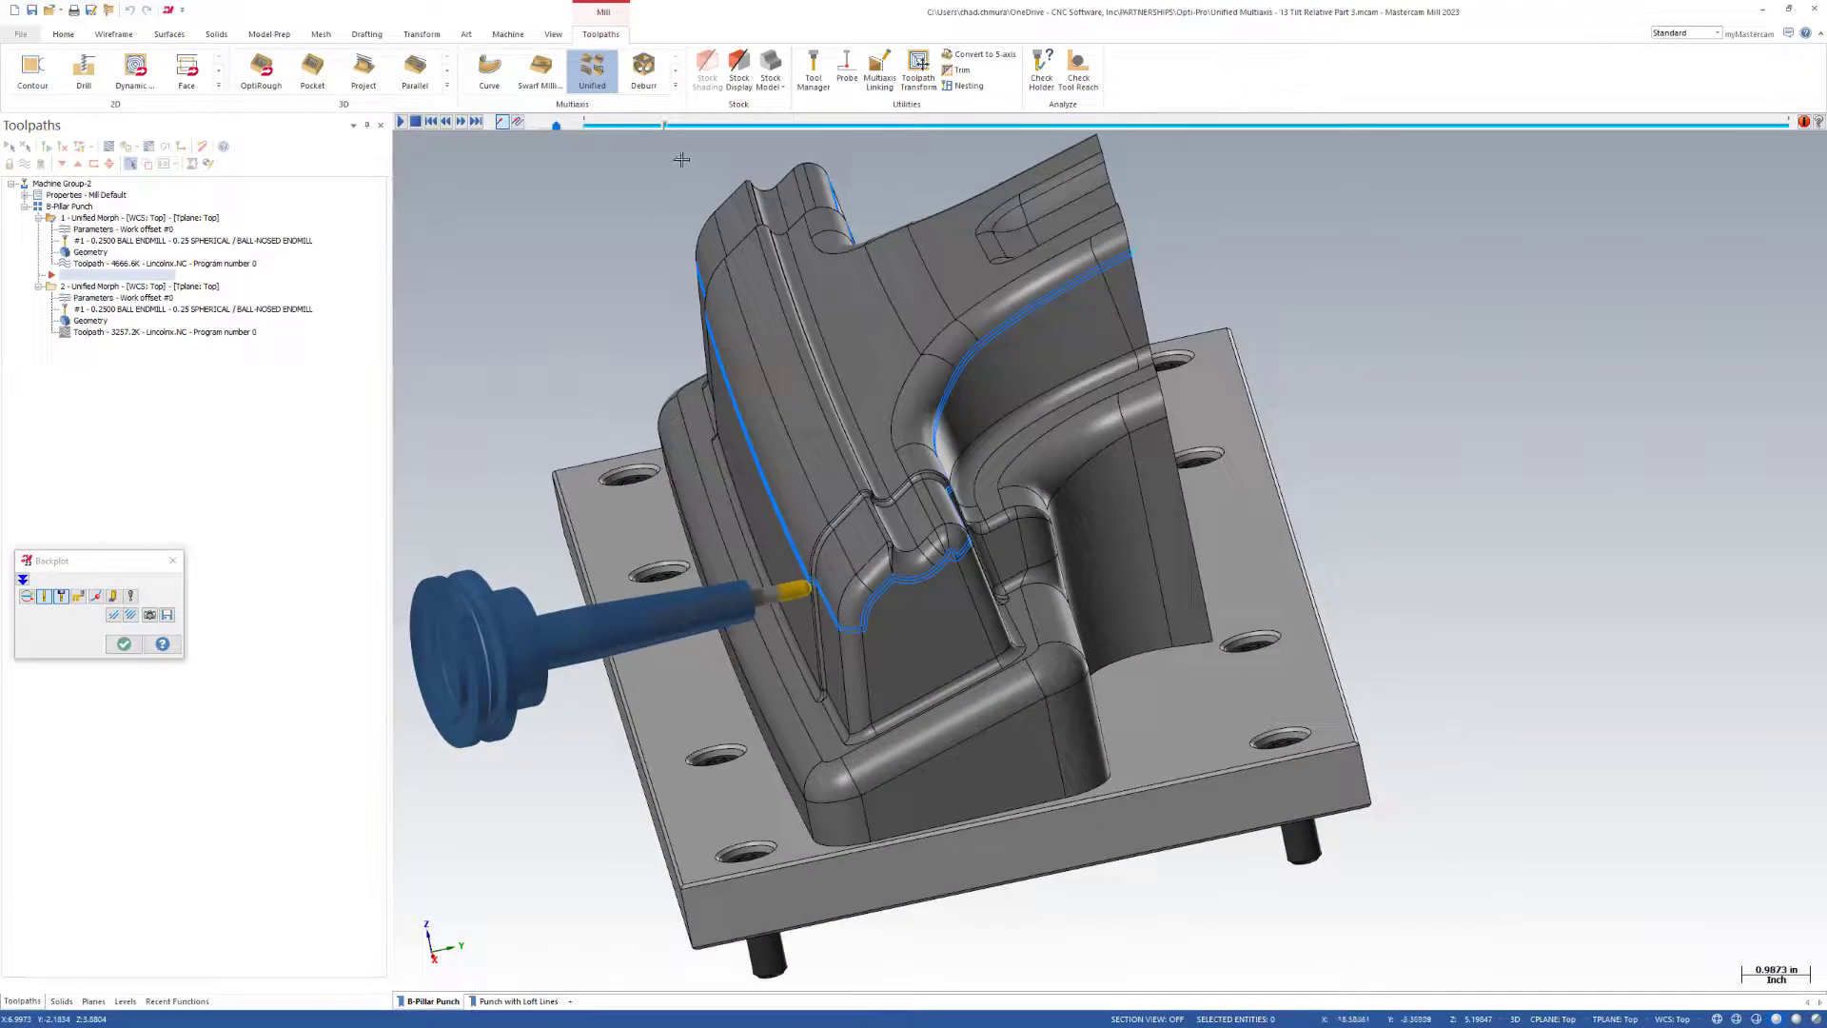
mouse_move(666, 130)
mouse_down()
mouse_move(1284, 127)
mouse_move(1329, 177)
mouse_move(1459, 181)
mouse_up()
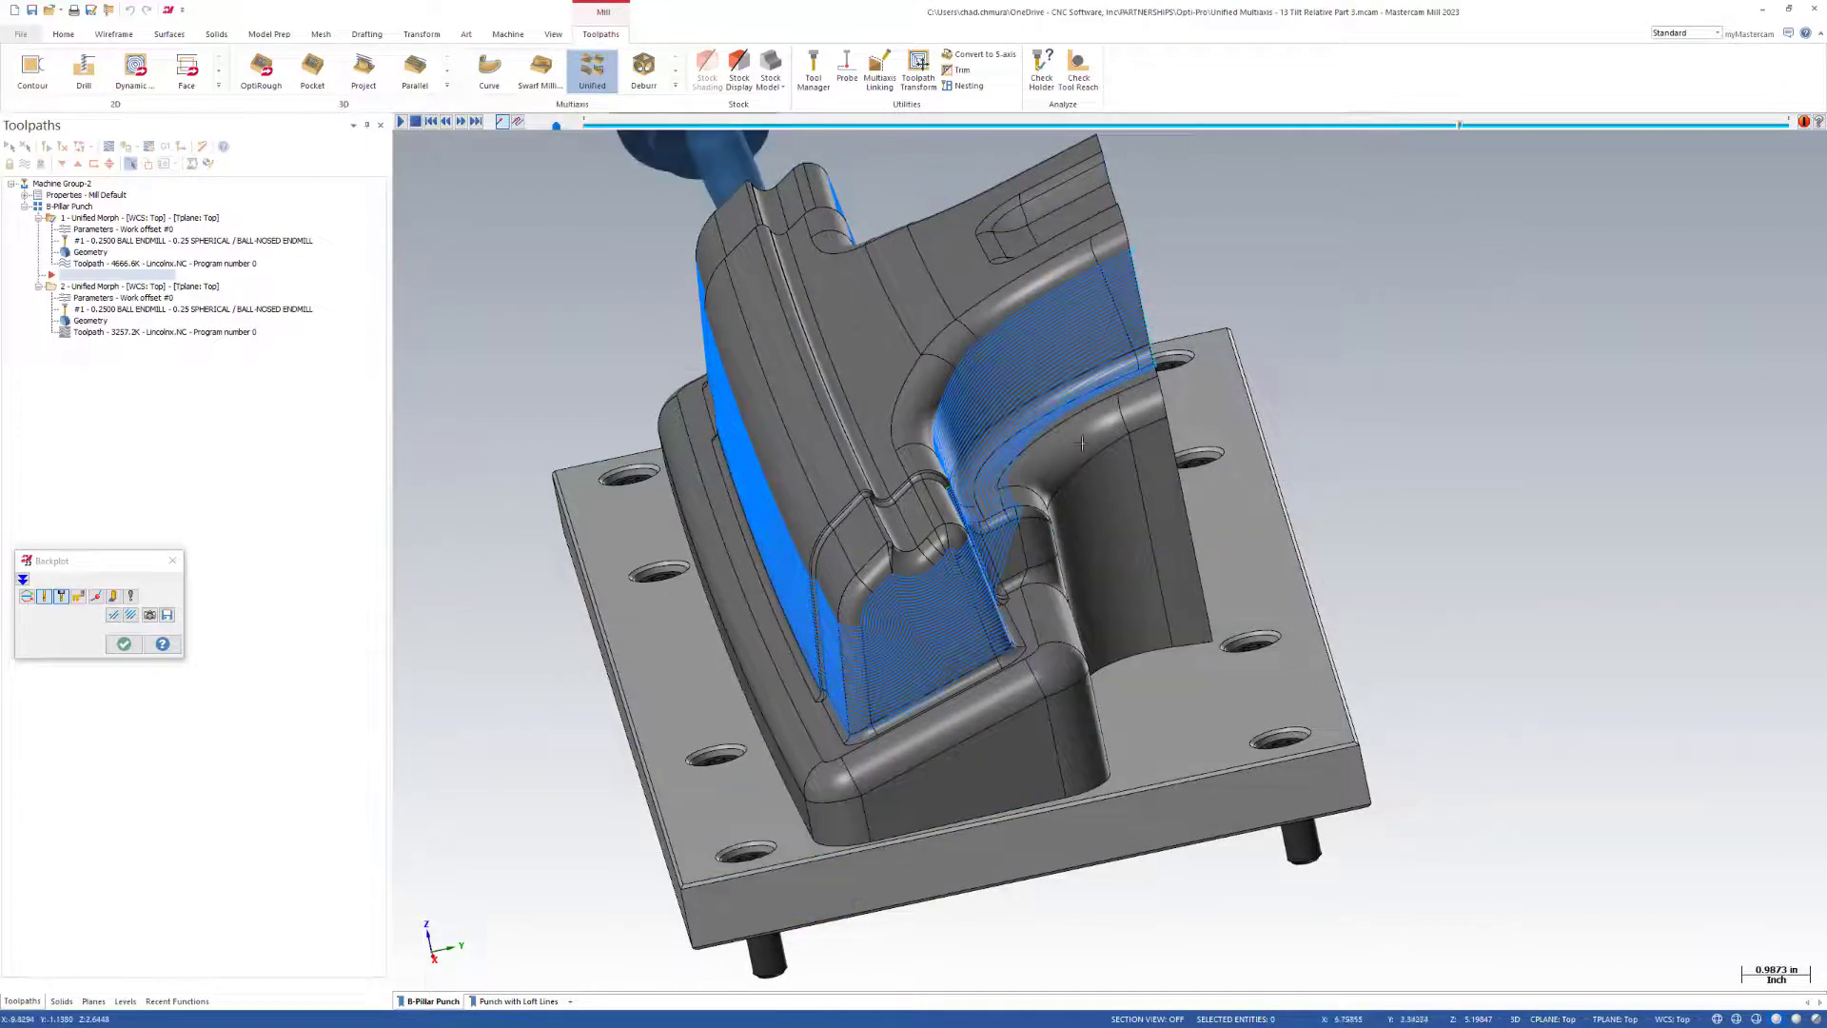
scroll(1014, 636, up, 7)
scroll(1013, 635, up, 8)
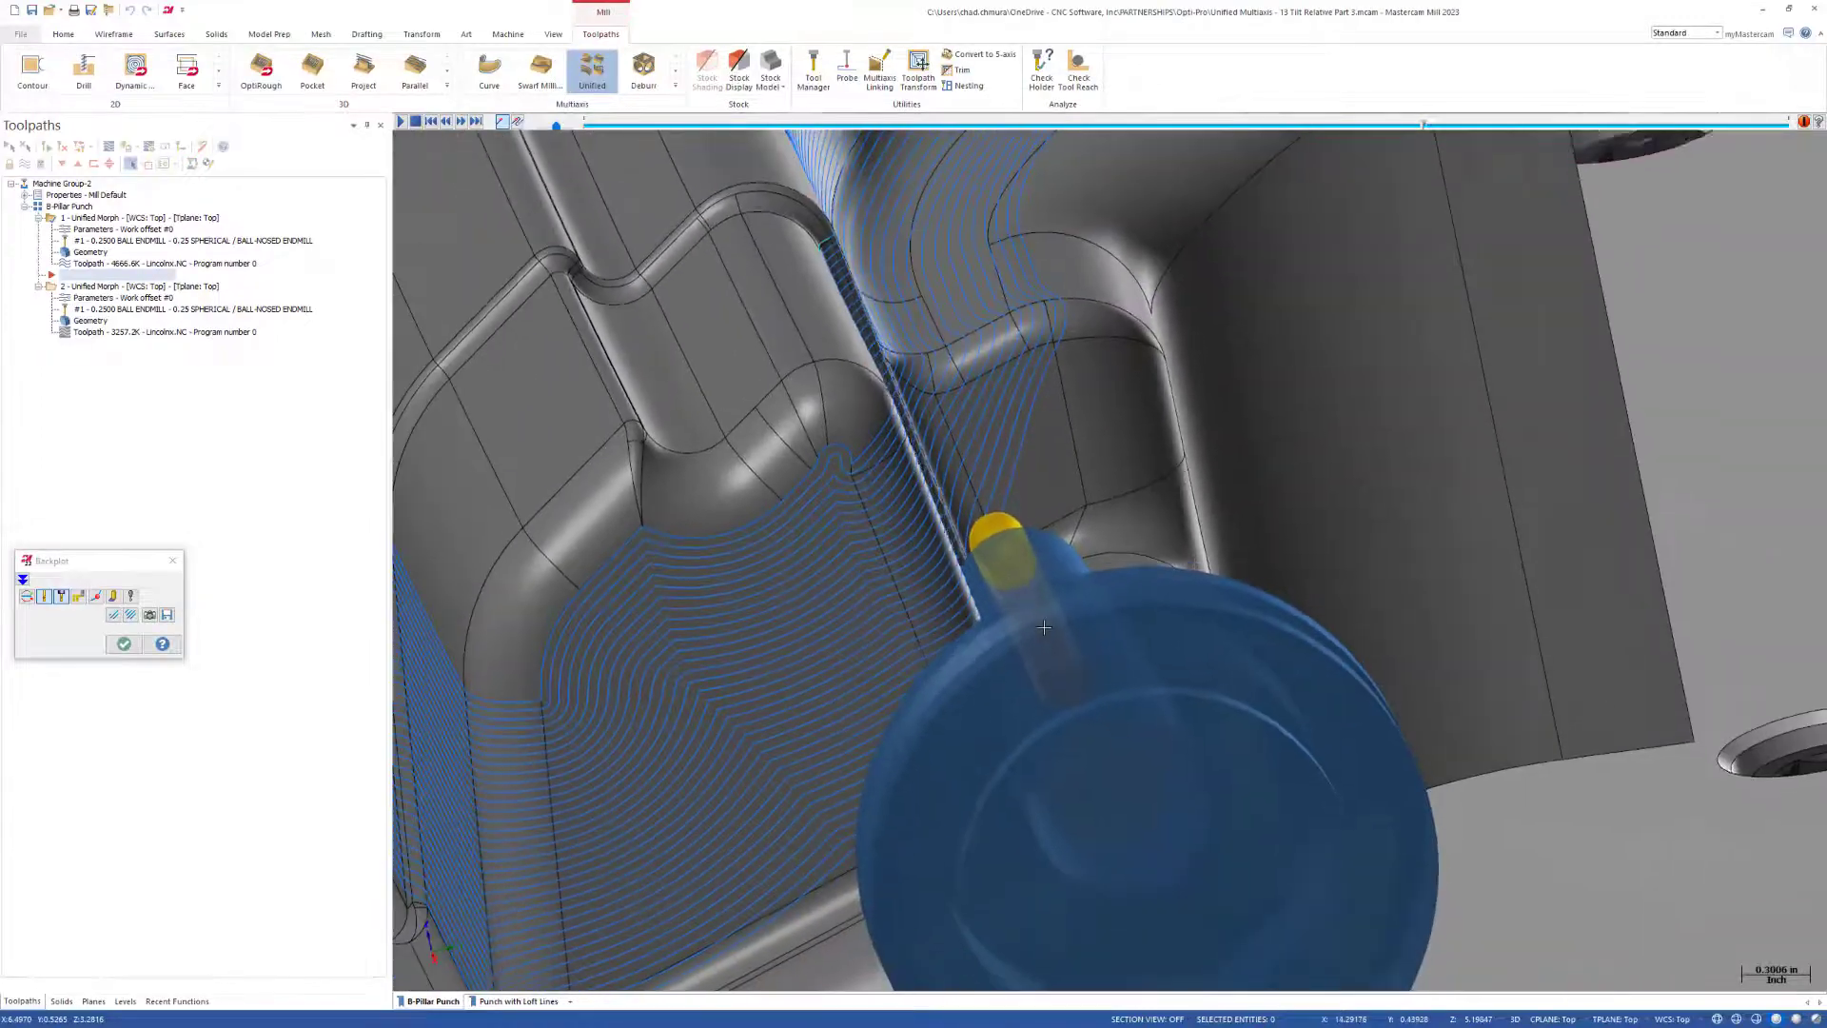
middle_drag(1044, 627, 1114, 791)
scroll(1115, 791, down, 12)
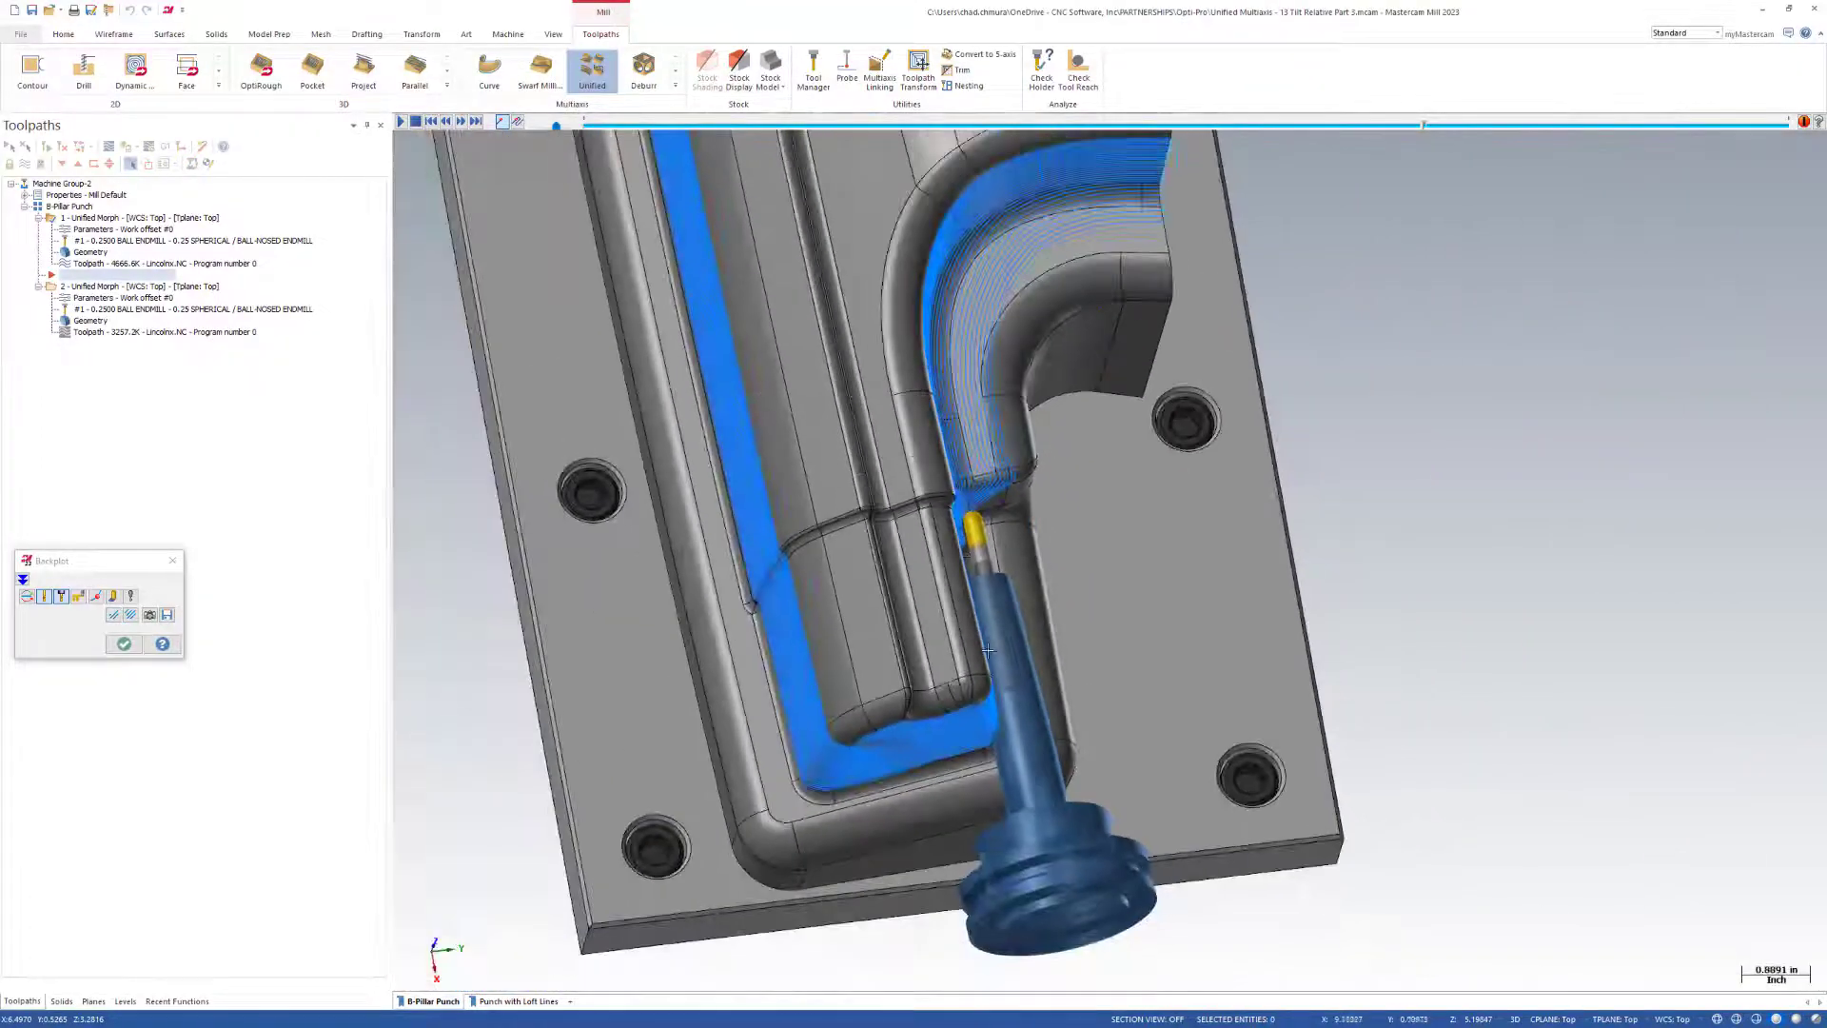
Advance the backplot almost to its end, inspect the passes around the whole punch, and close the backplot.
drag(1425, 129, 1757, 143)
scroll(1380, 681, down, 4)
middle_drag(1349, 712, 1196, 639)
middle_drag(1149, 696, 1105, 628)
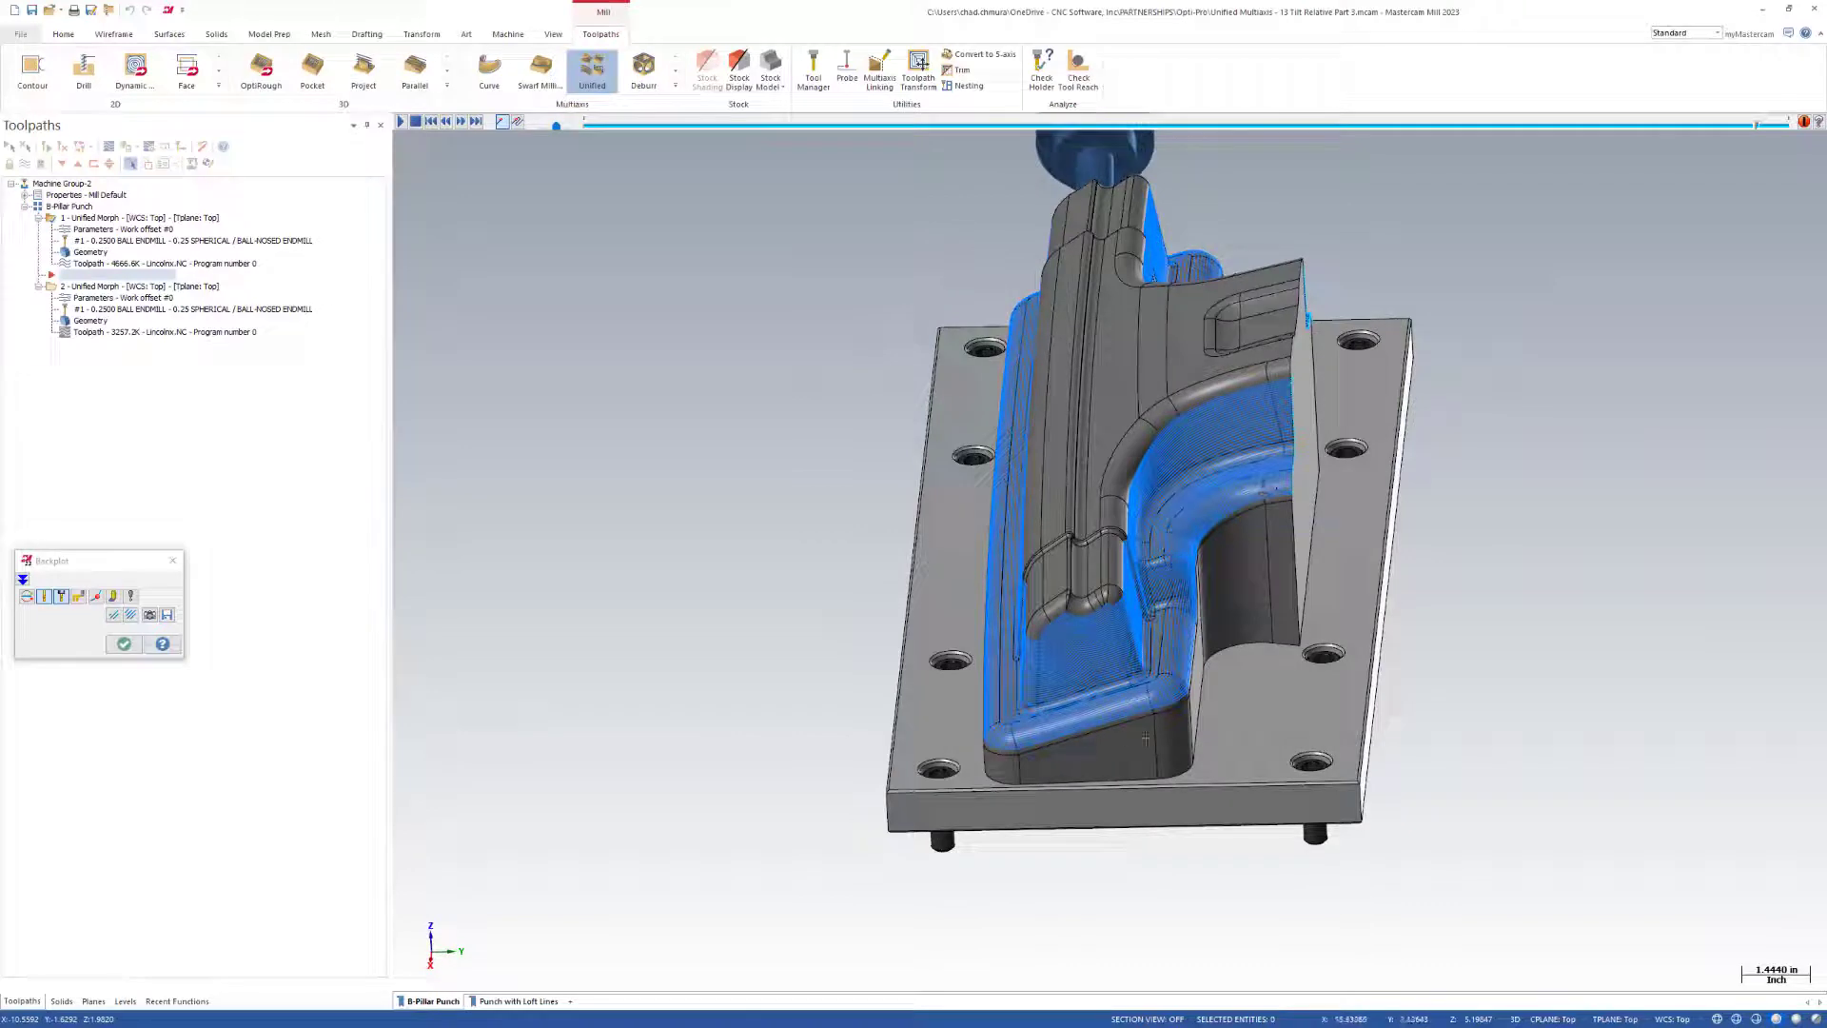
middle_drag(1145, 598, 1143, 500)
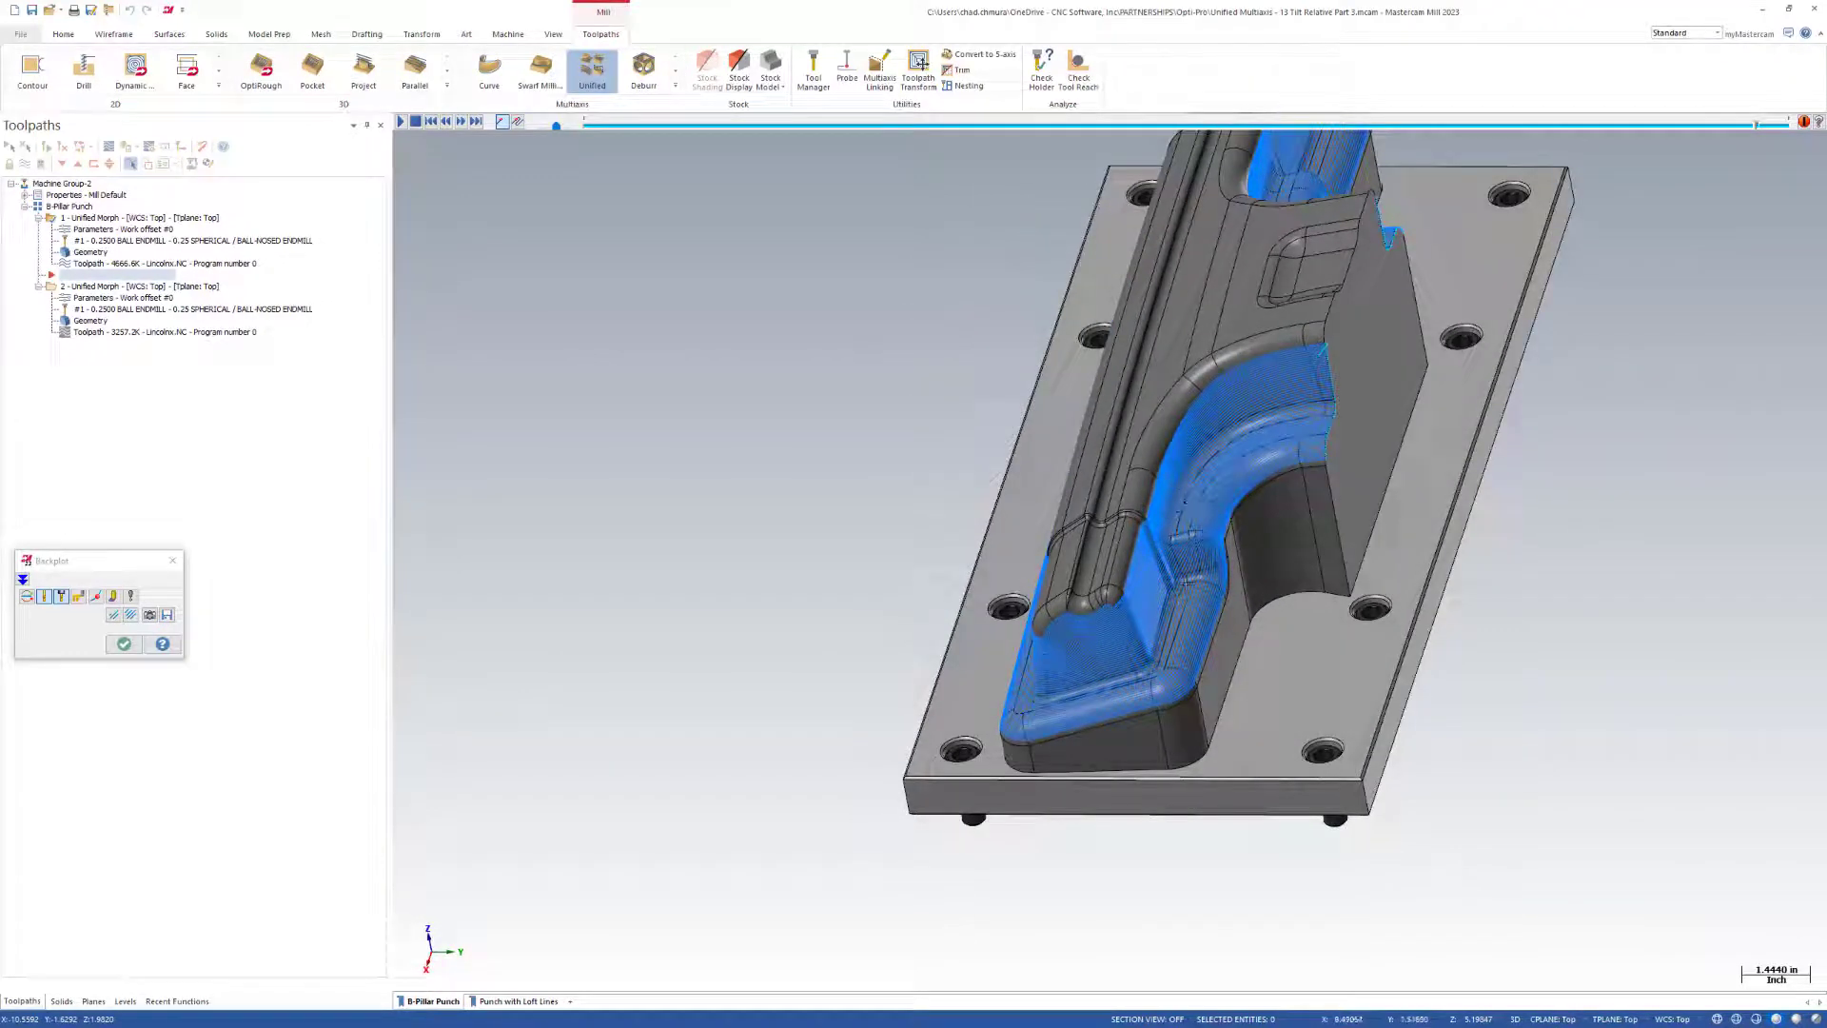
scroll(1187, 582, down, 3)
middle_drag(1186, 583, 1265, 517)
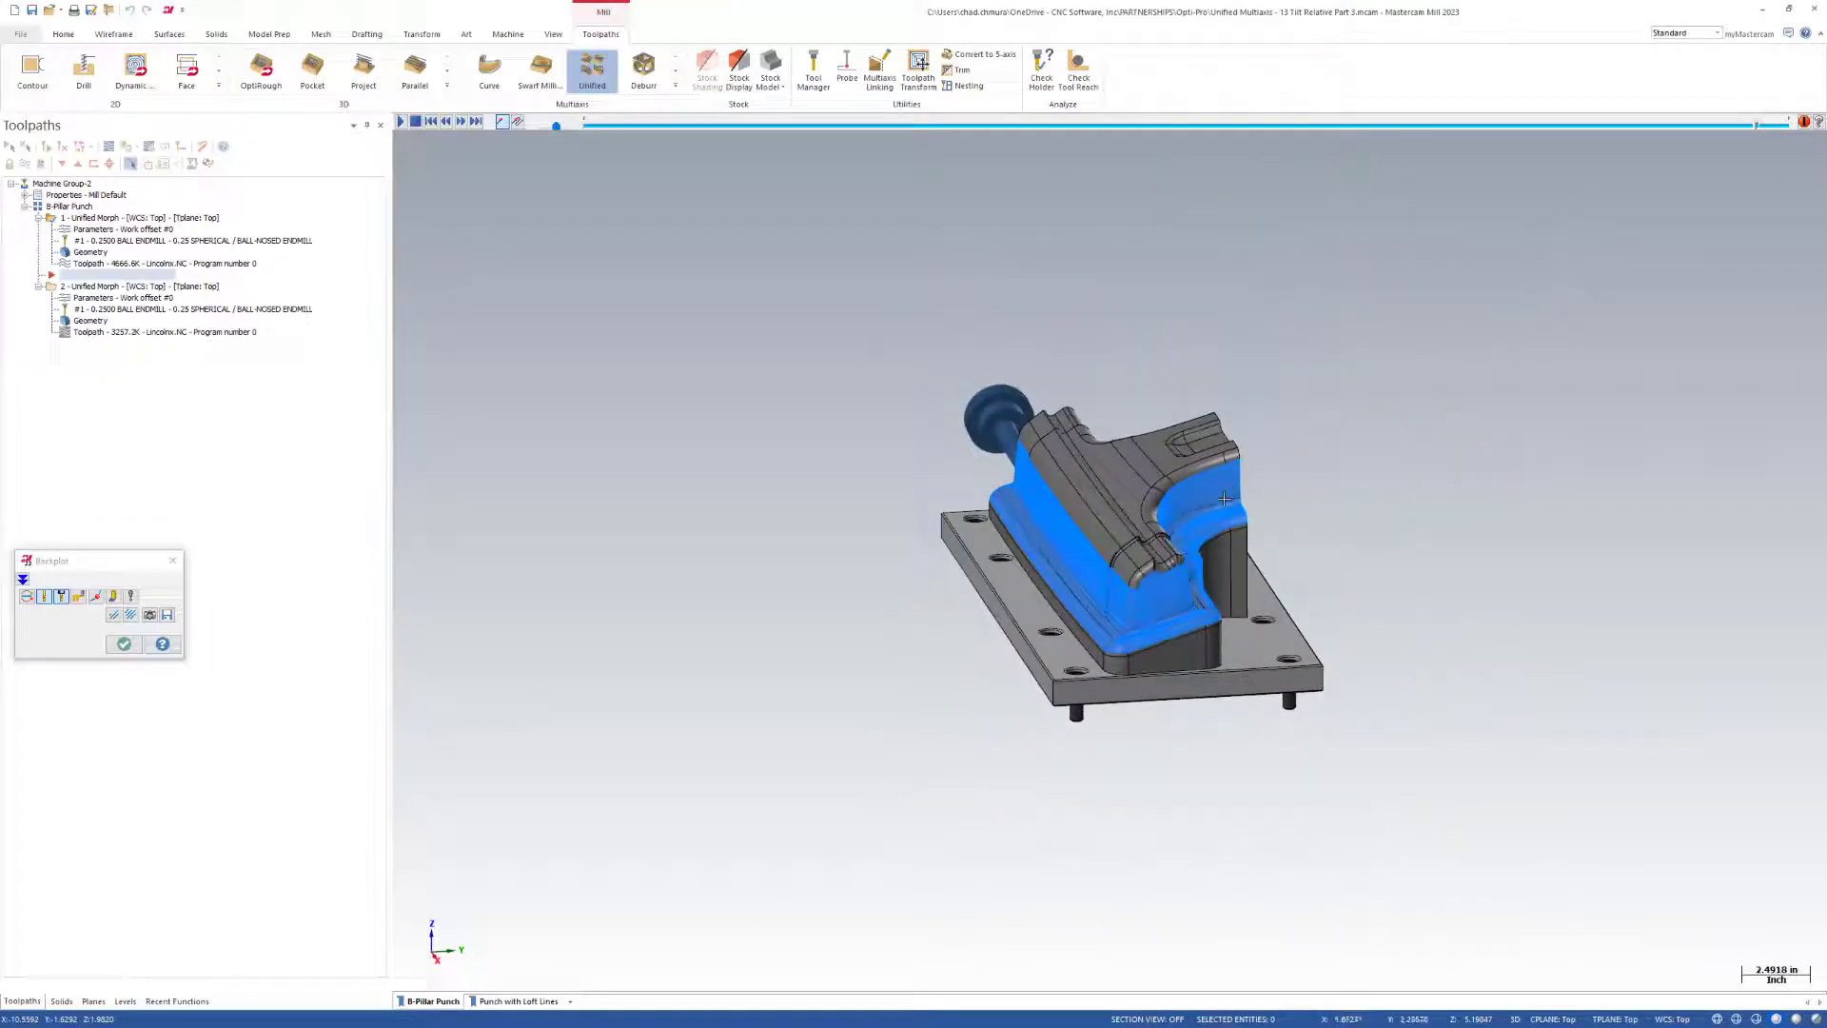
scroll(1231, 488, up, 5)
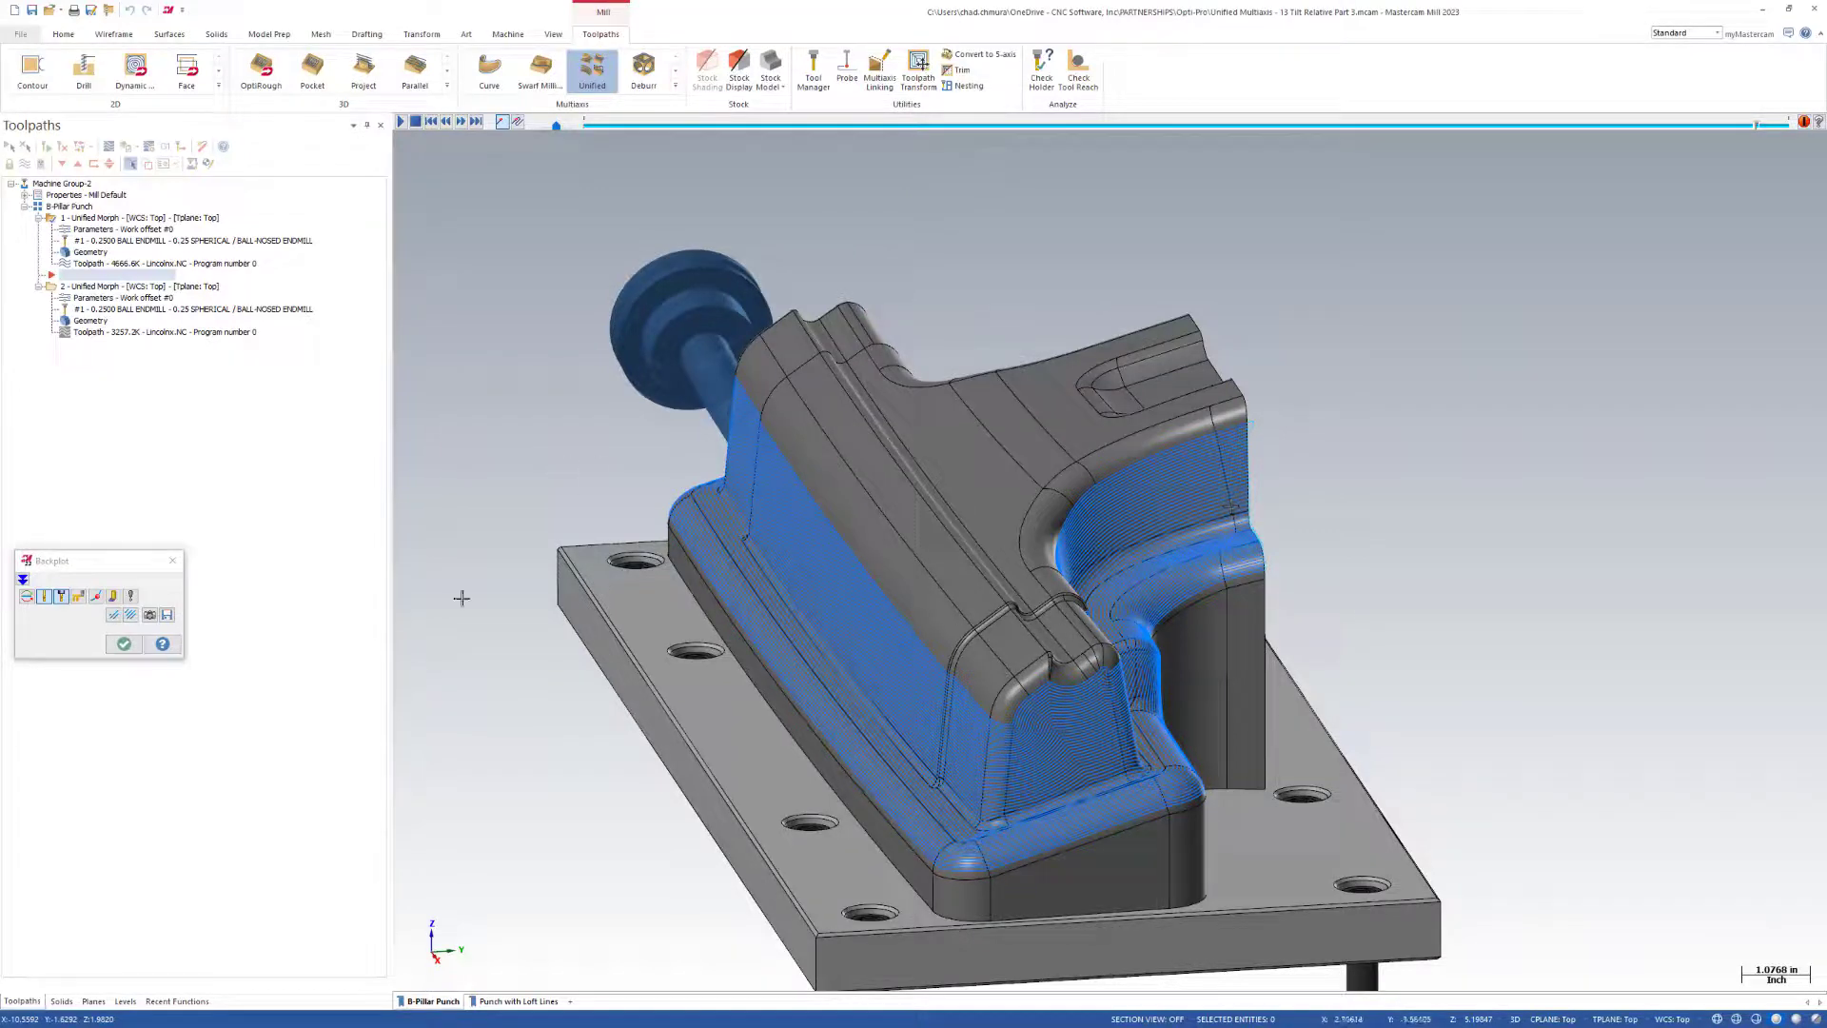
click(115, 647)
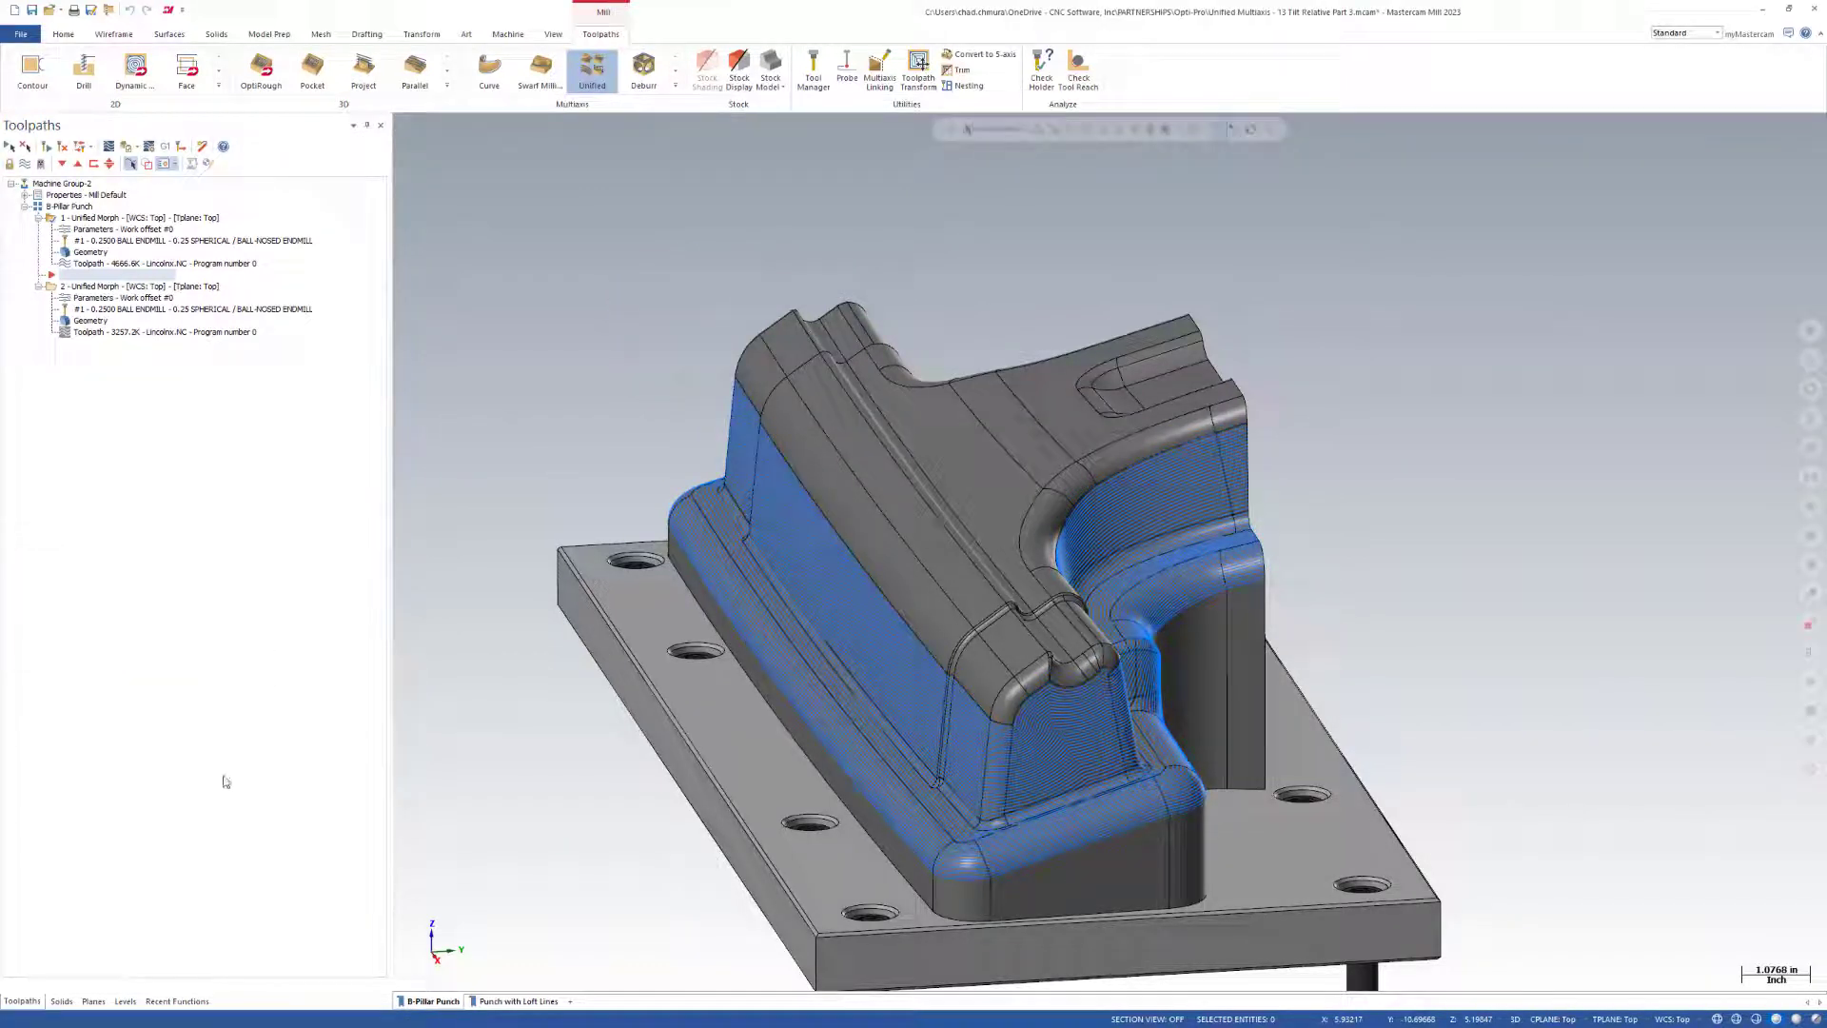
Make the Tilt Lines level visible and view the lines around the punch.
click(124, 1001)
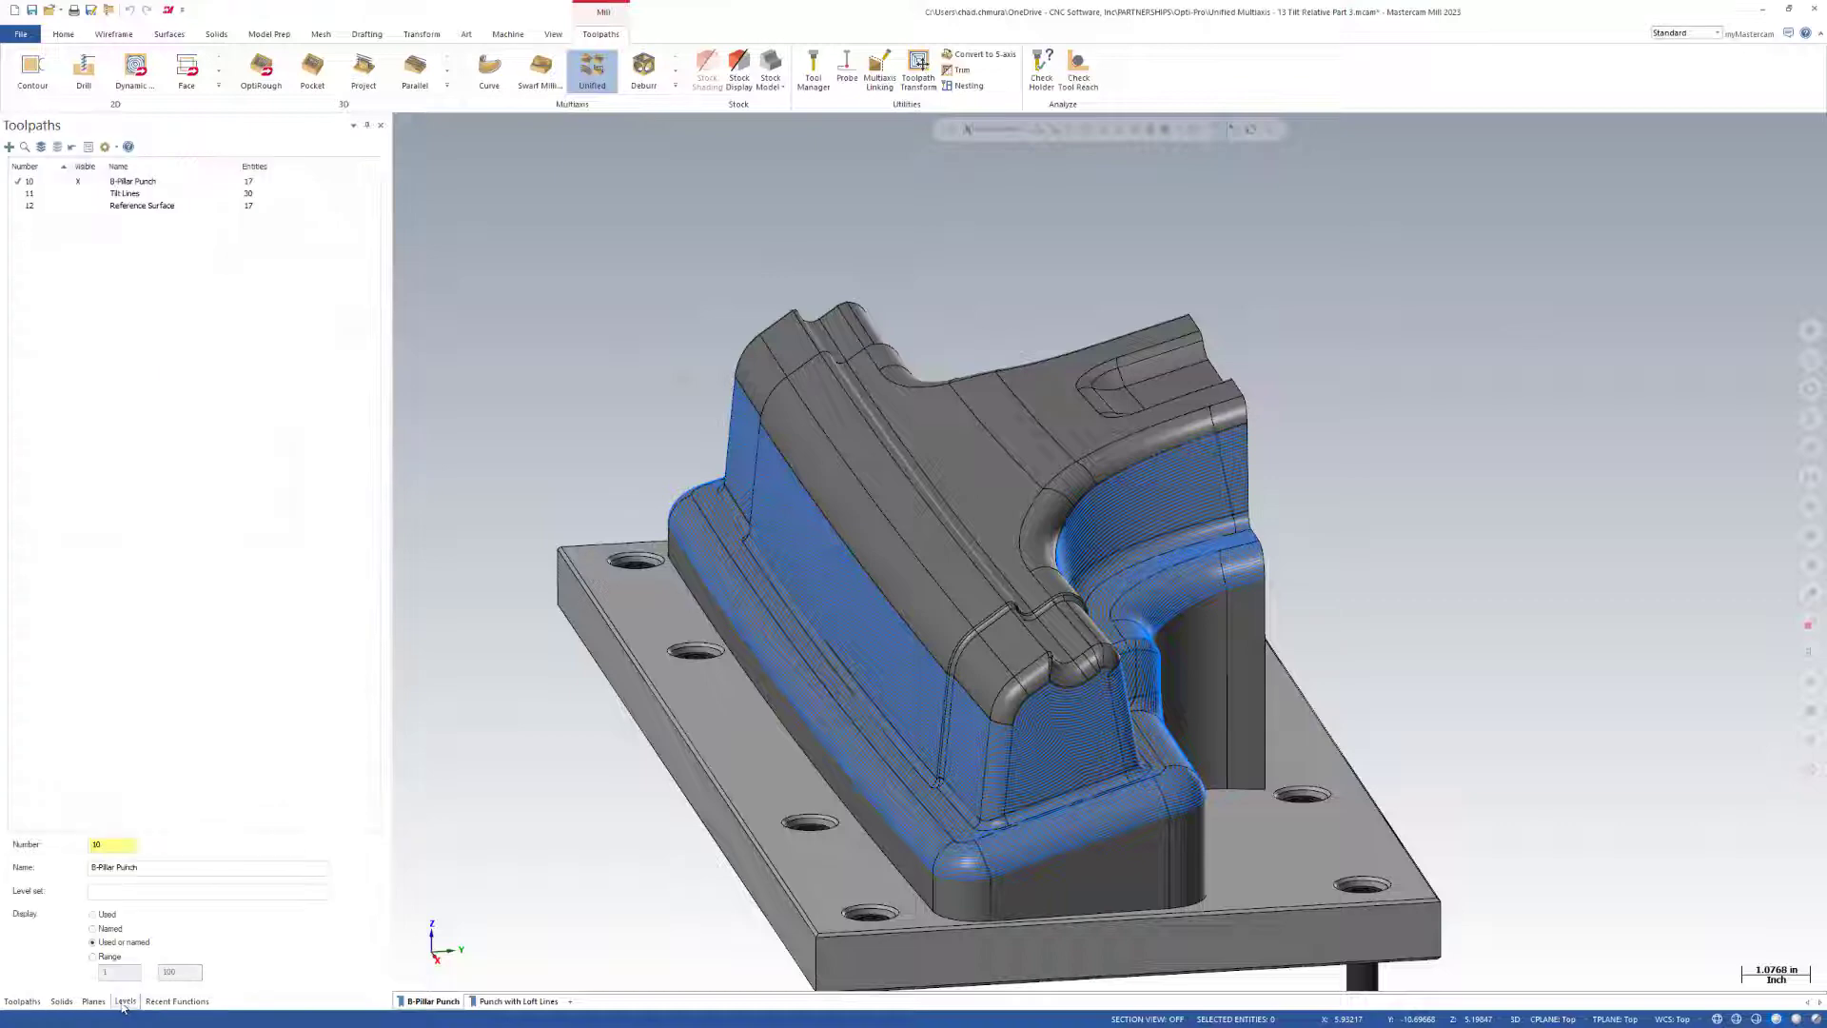
click(78, 193)
mouse_move(1261, 645)
middle_down()
mouse_move(1095, 623)
mouse_move(940, 678)
mouse_move(1184, 822)
mouse_move(1208, 673)
middle_up()
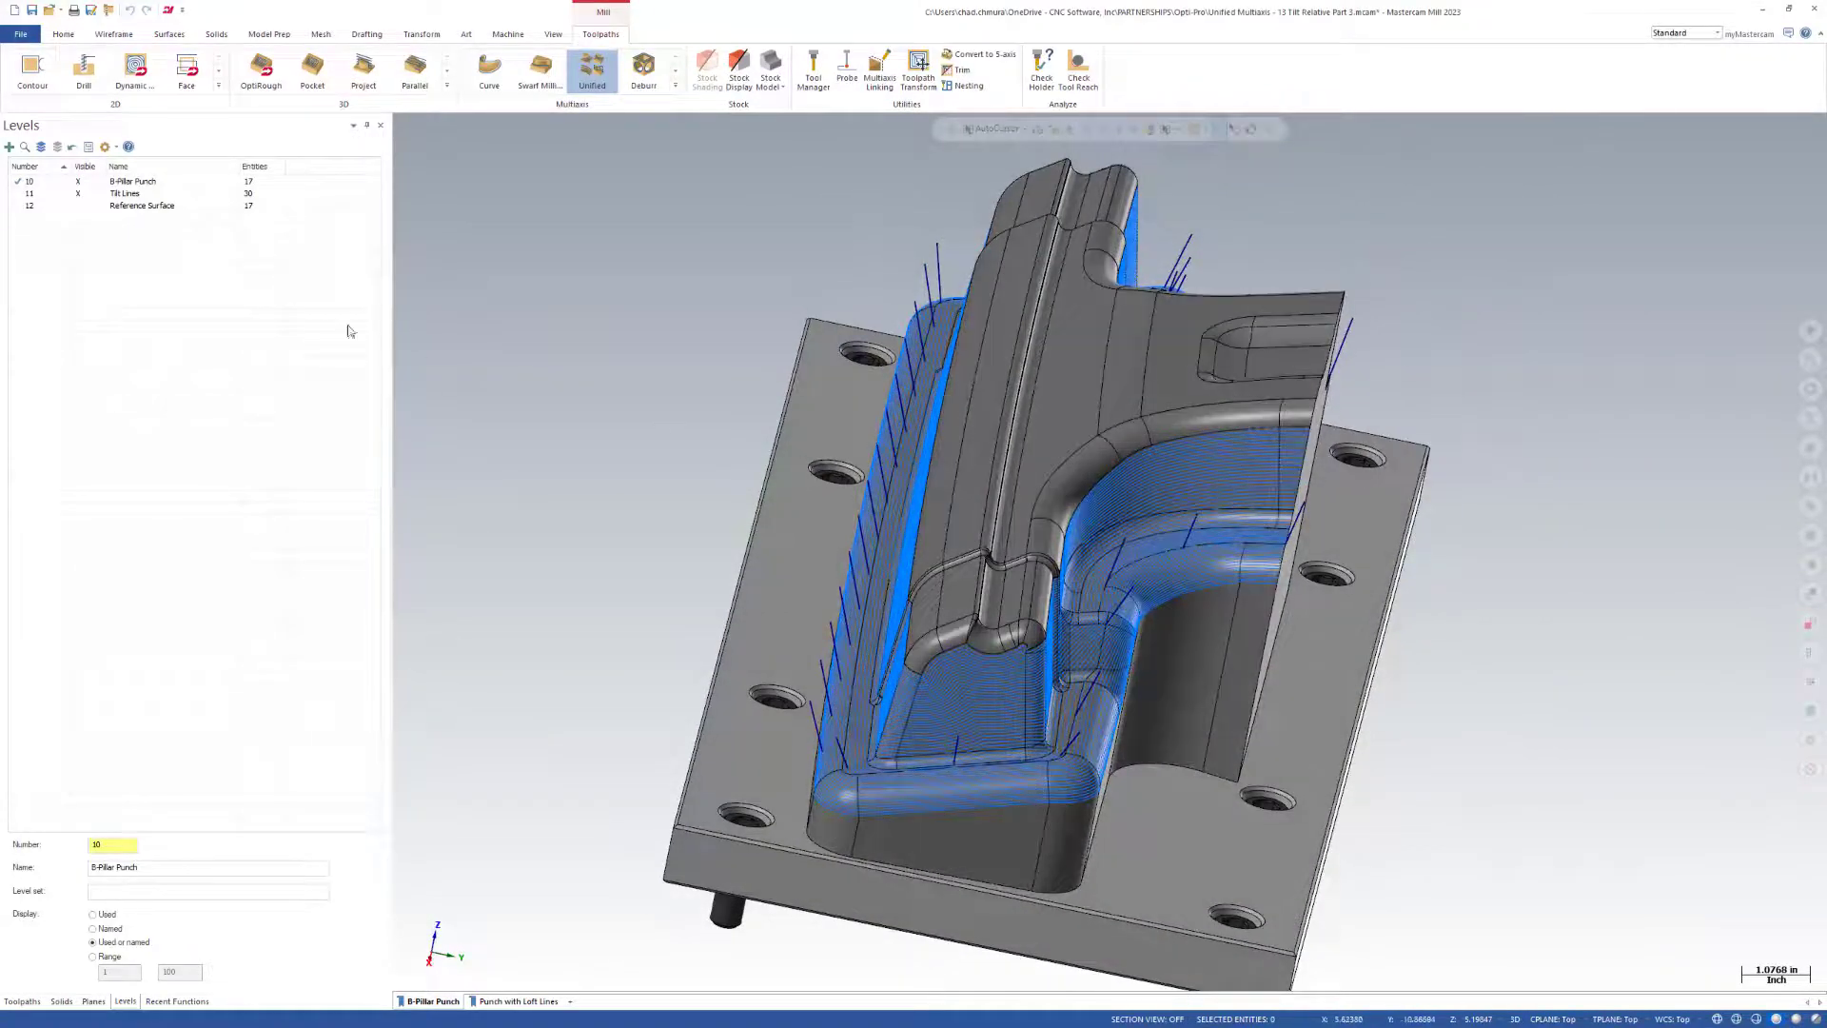
Backplot the second Unified Morph operation and advance the tool partway down the walls beside the tilt lines.
click(22, 1001)
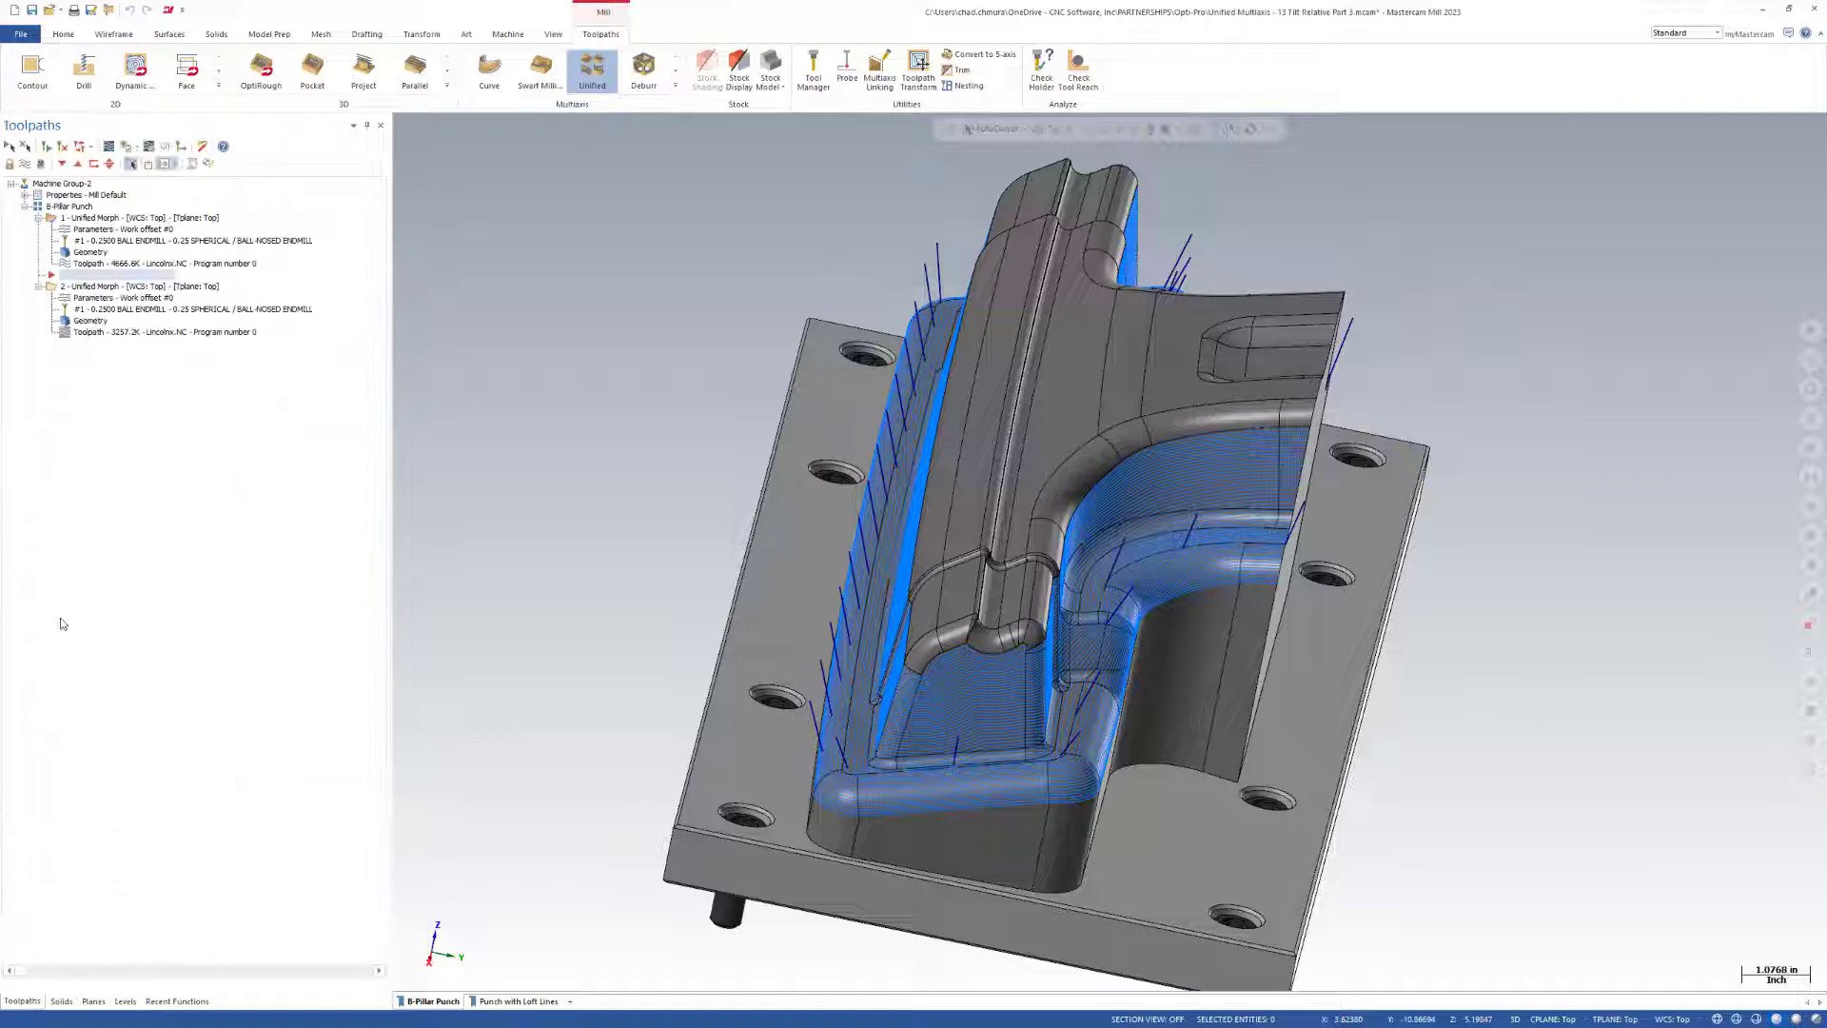
click(95, 287)
middle_drag(1054, 628, 1062, 603)
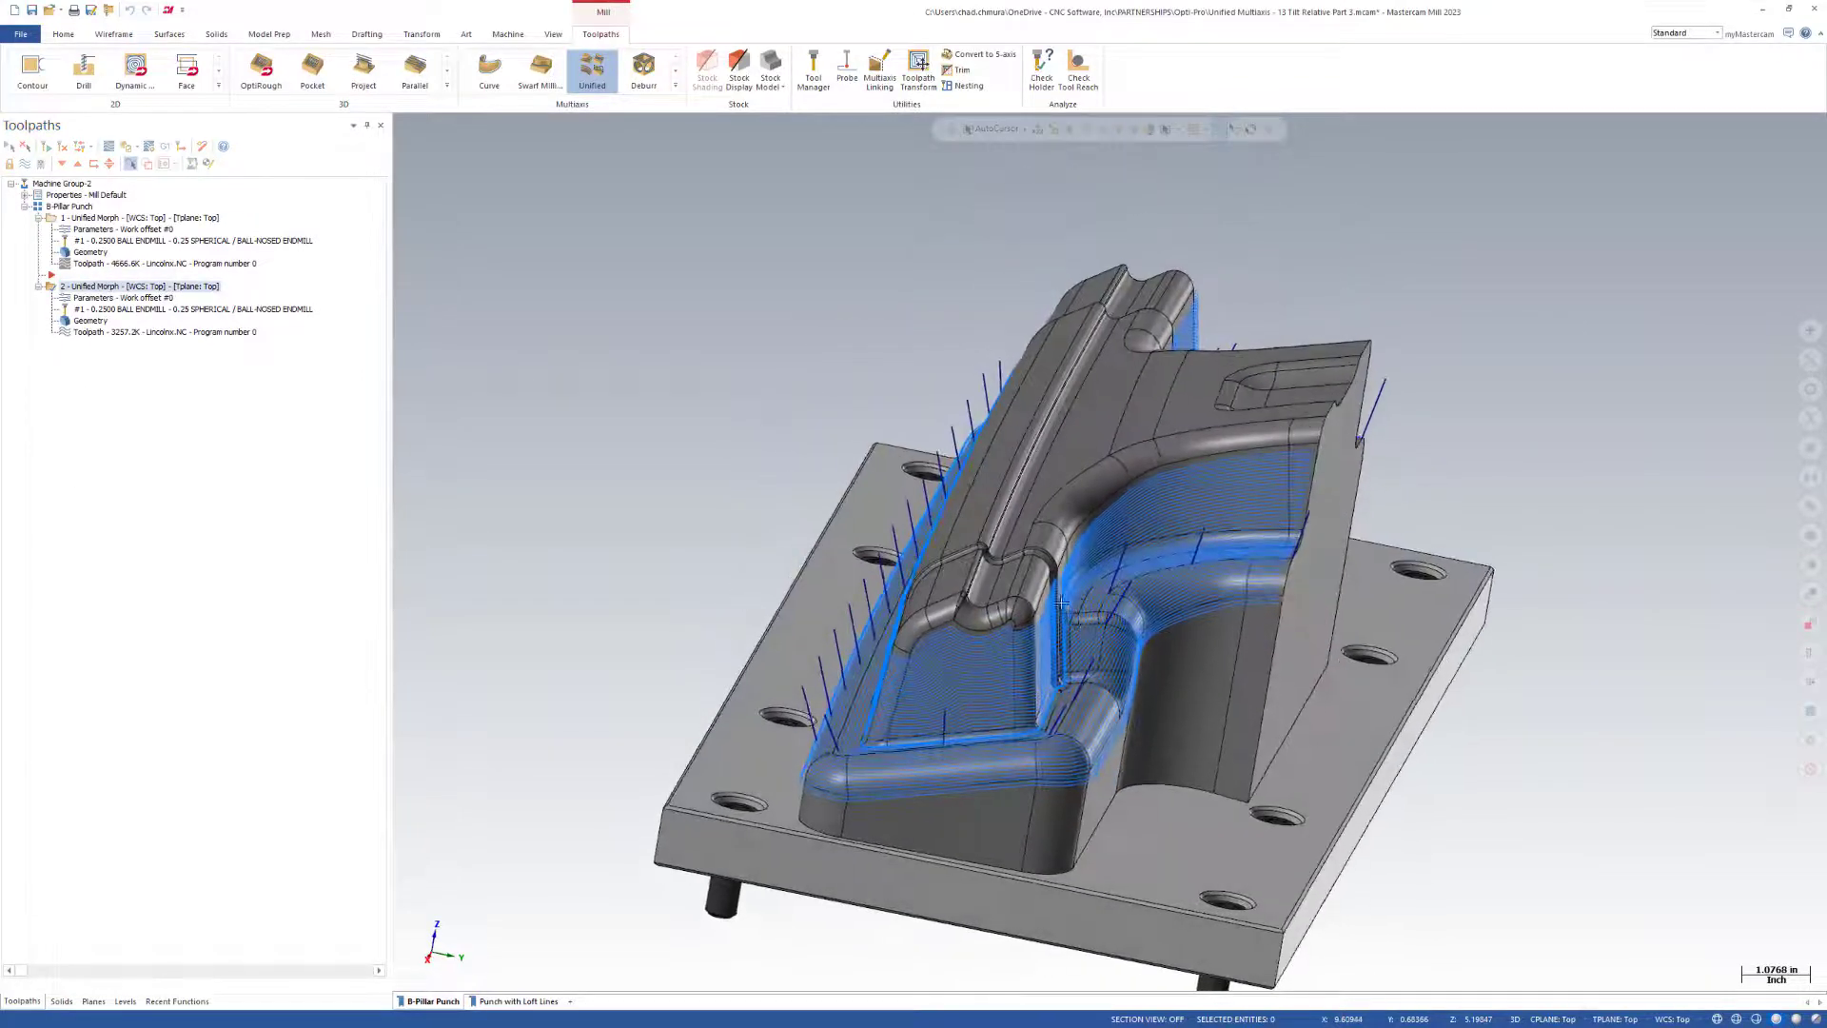
click(109, 148)
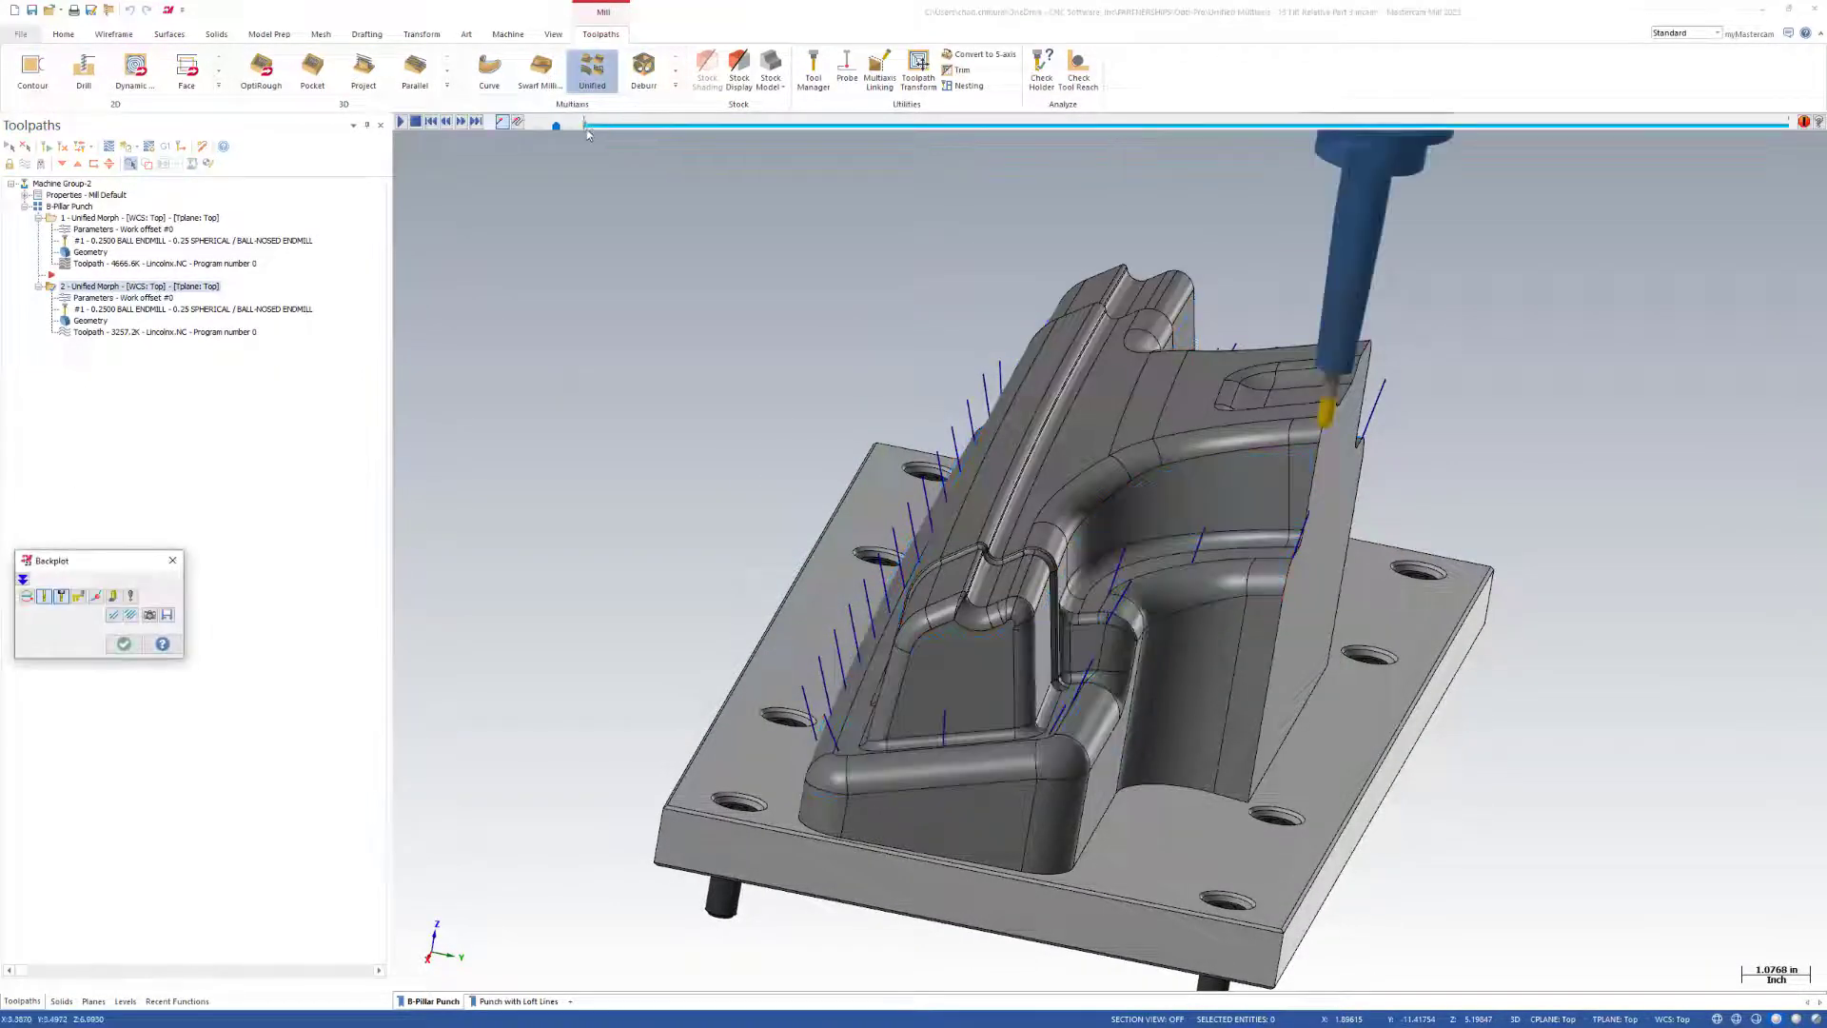
drag(587, 132, 668, 142)
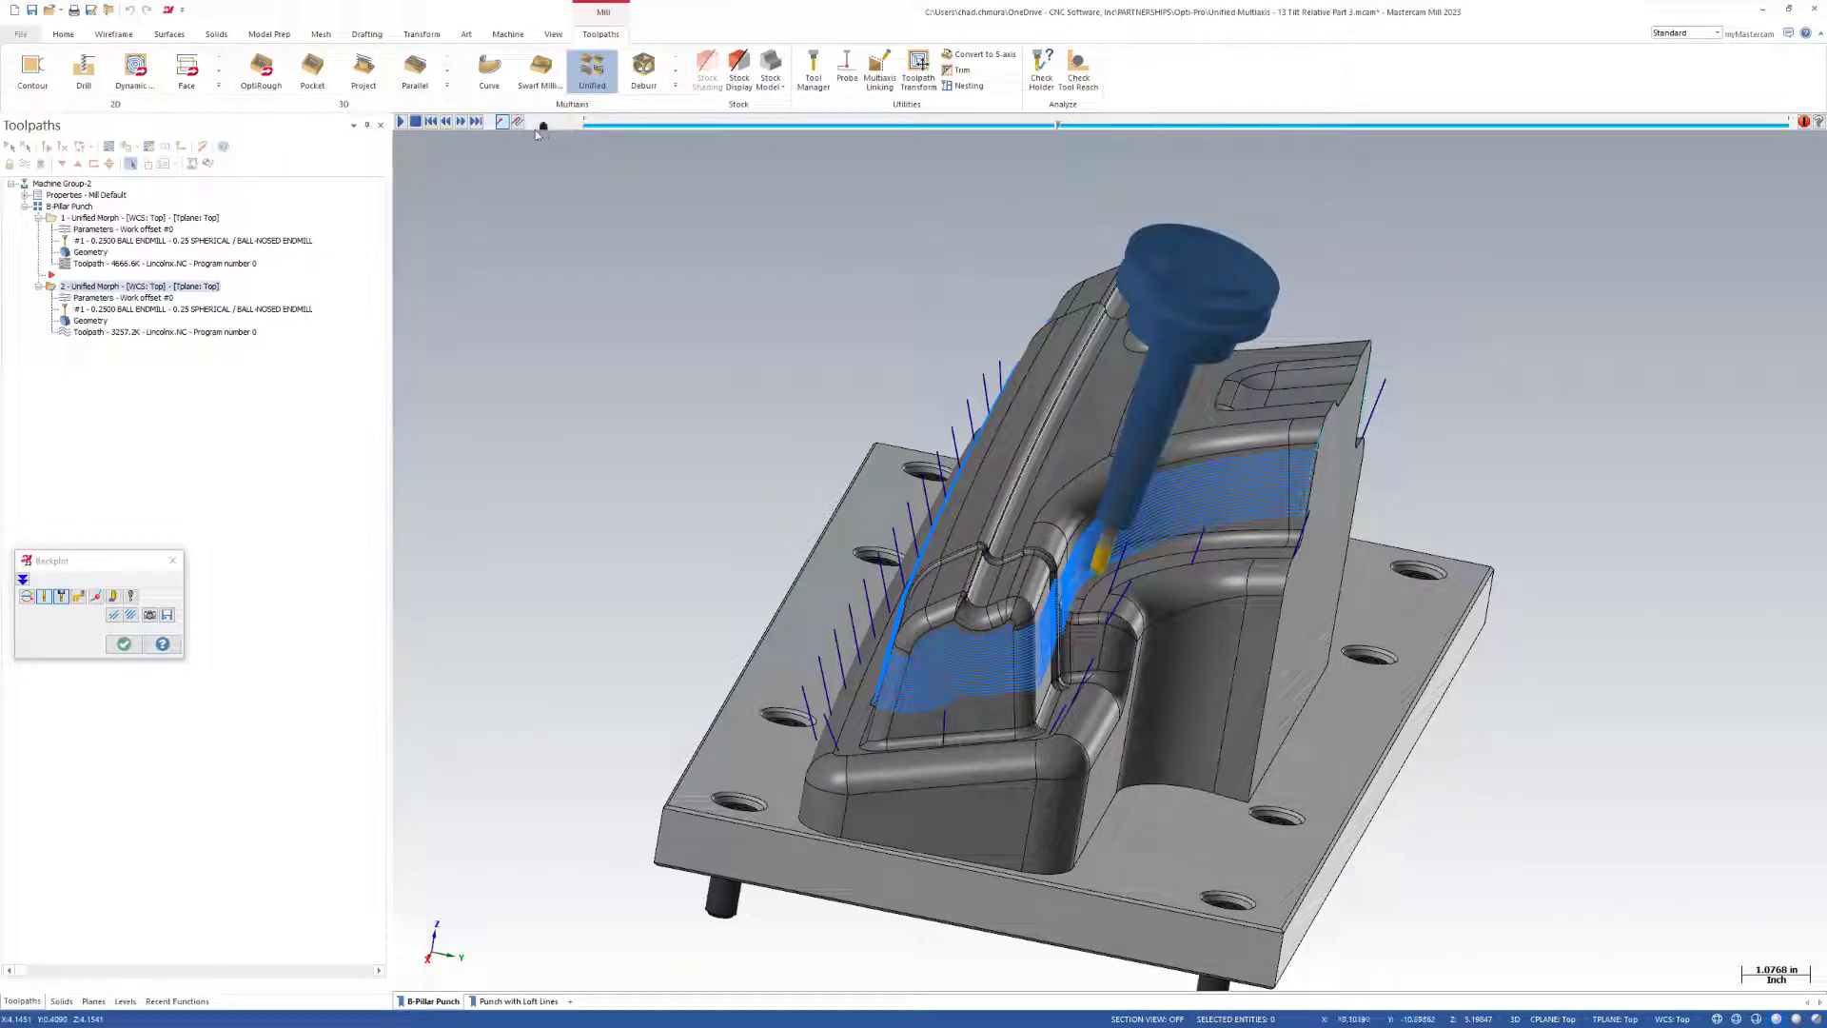
Play the second operation's backplot, watch the tool tilt around the punch from the other side, and close the backplot.
click(401, 121)
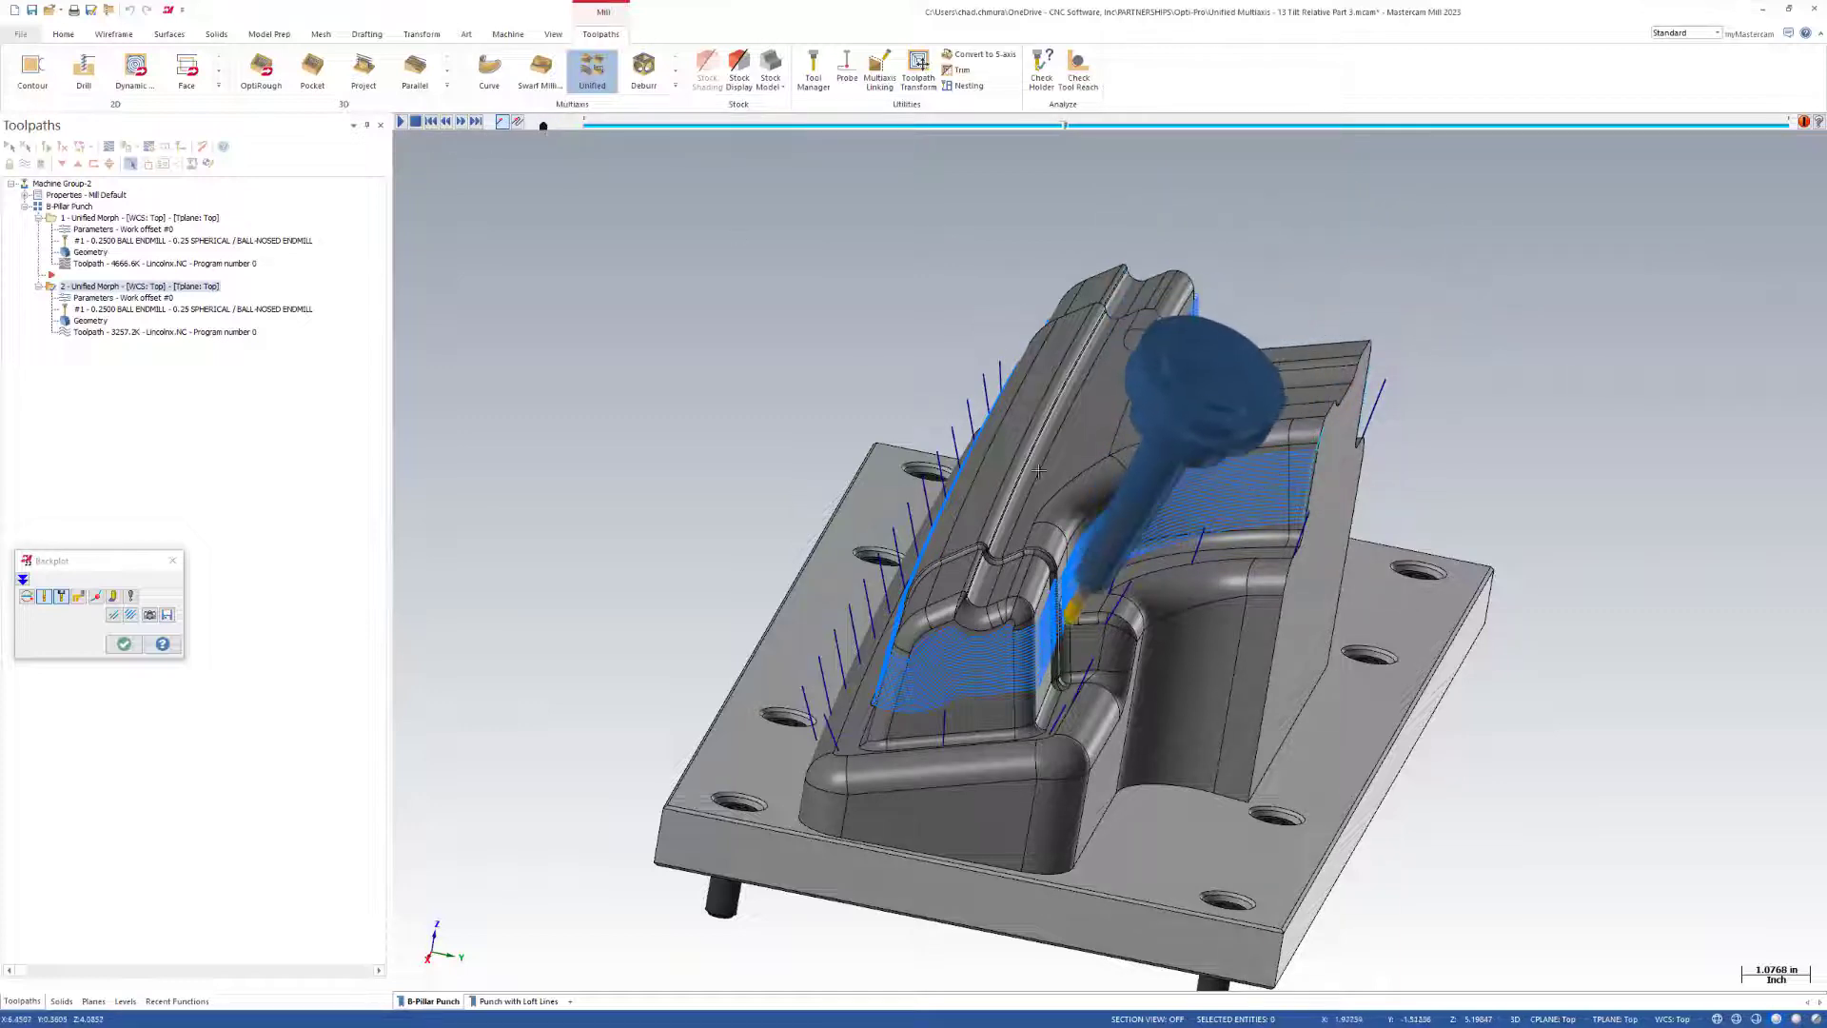
middle_drag(1085, 661, 692, 682)
scroll(692, 683, down, 1)
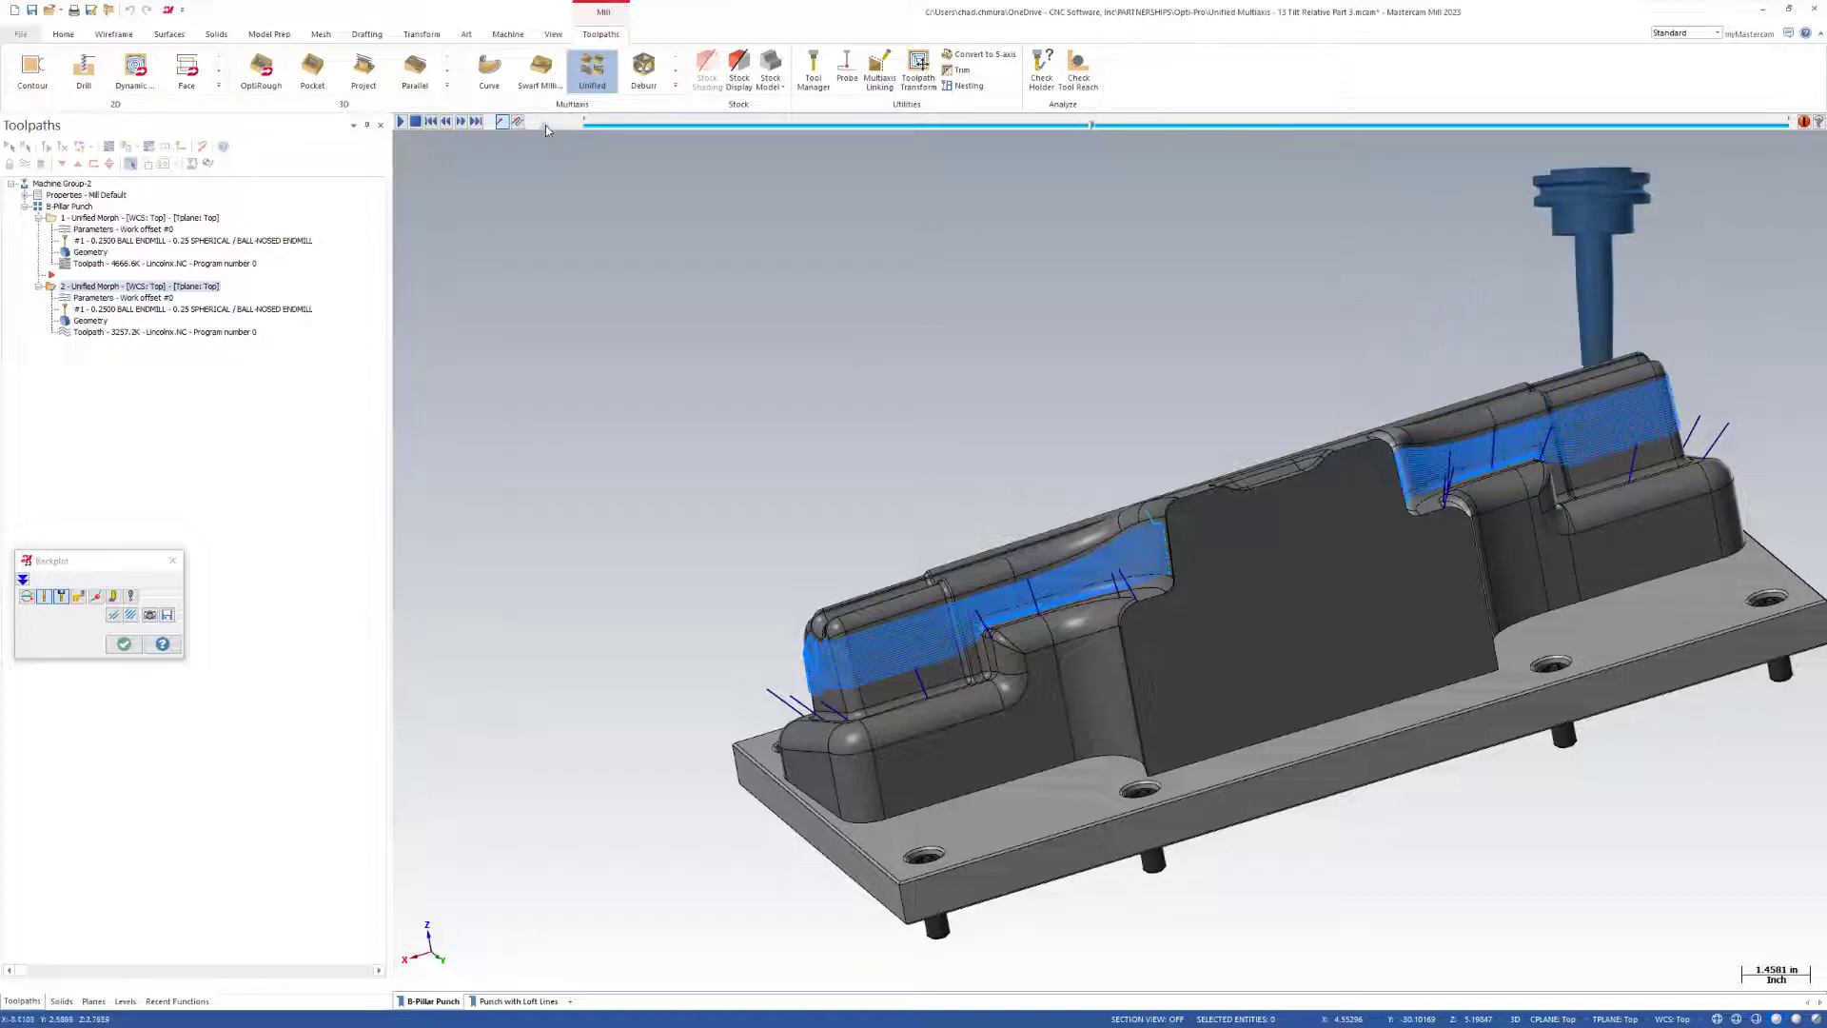
click(124, 644)
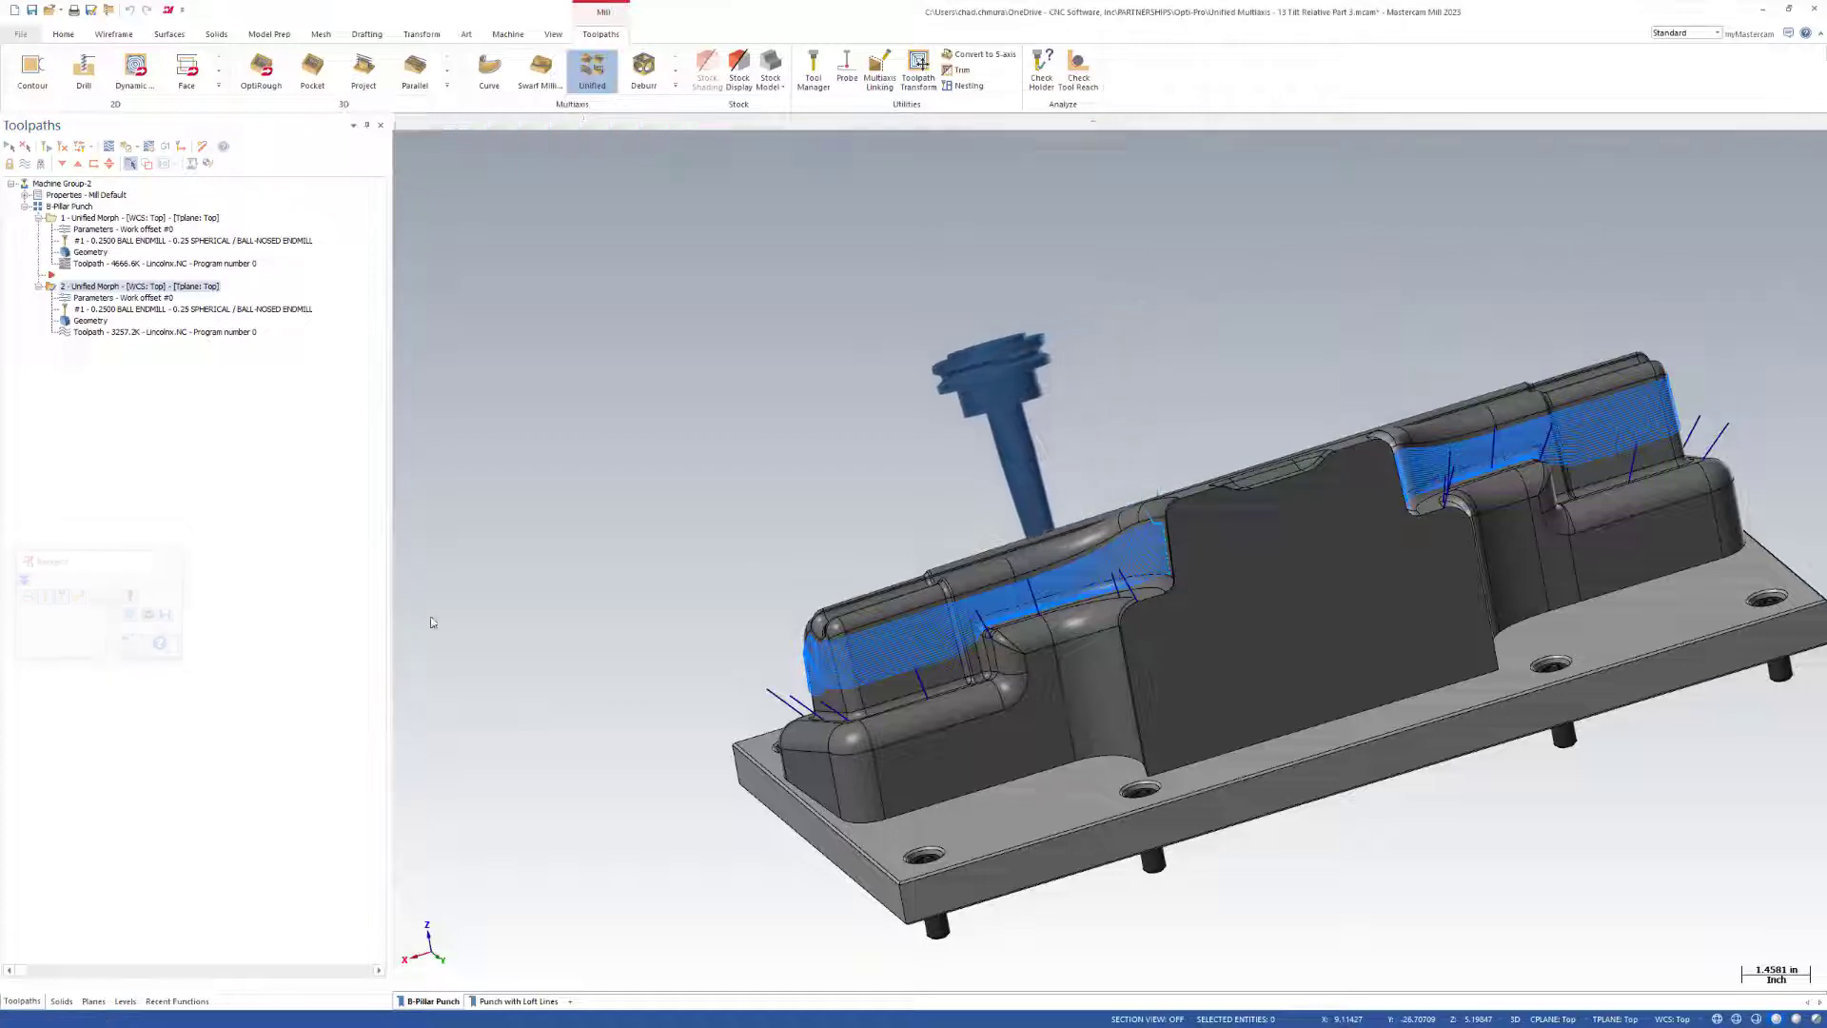
Hide the Tilt Lines level and show the Reference Surface level around the punch.
scroll(750, 418, down, 6)
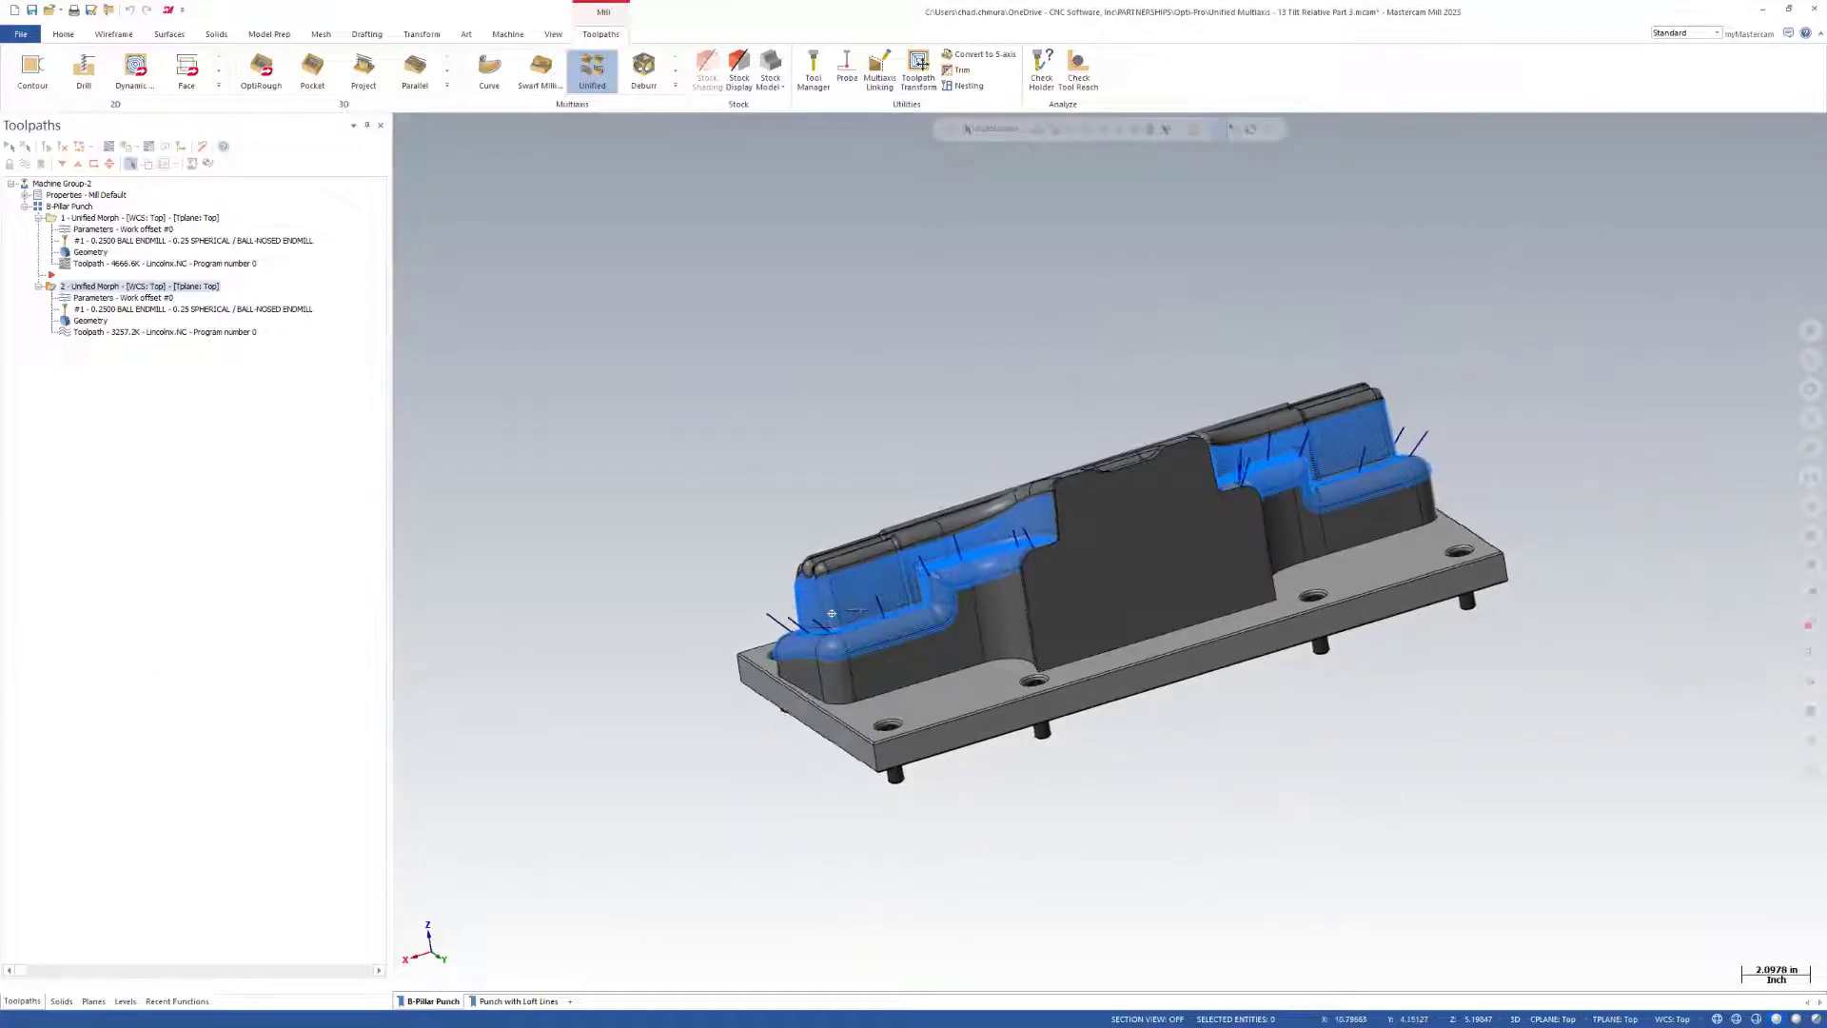
middle_drag(832, 612, 952, 580)
scroll(1012, 540, up, 6)
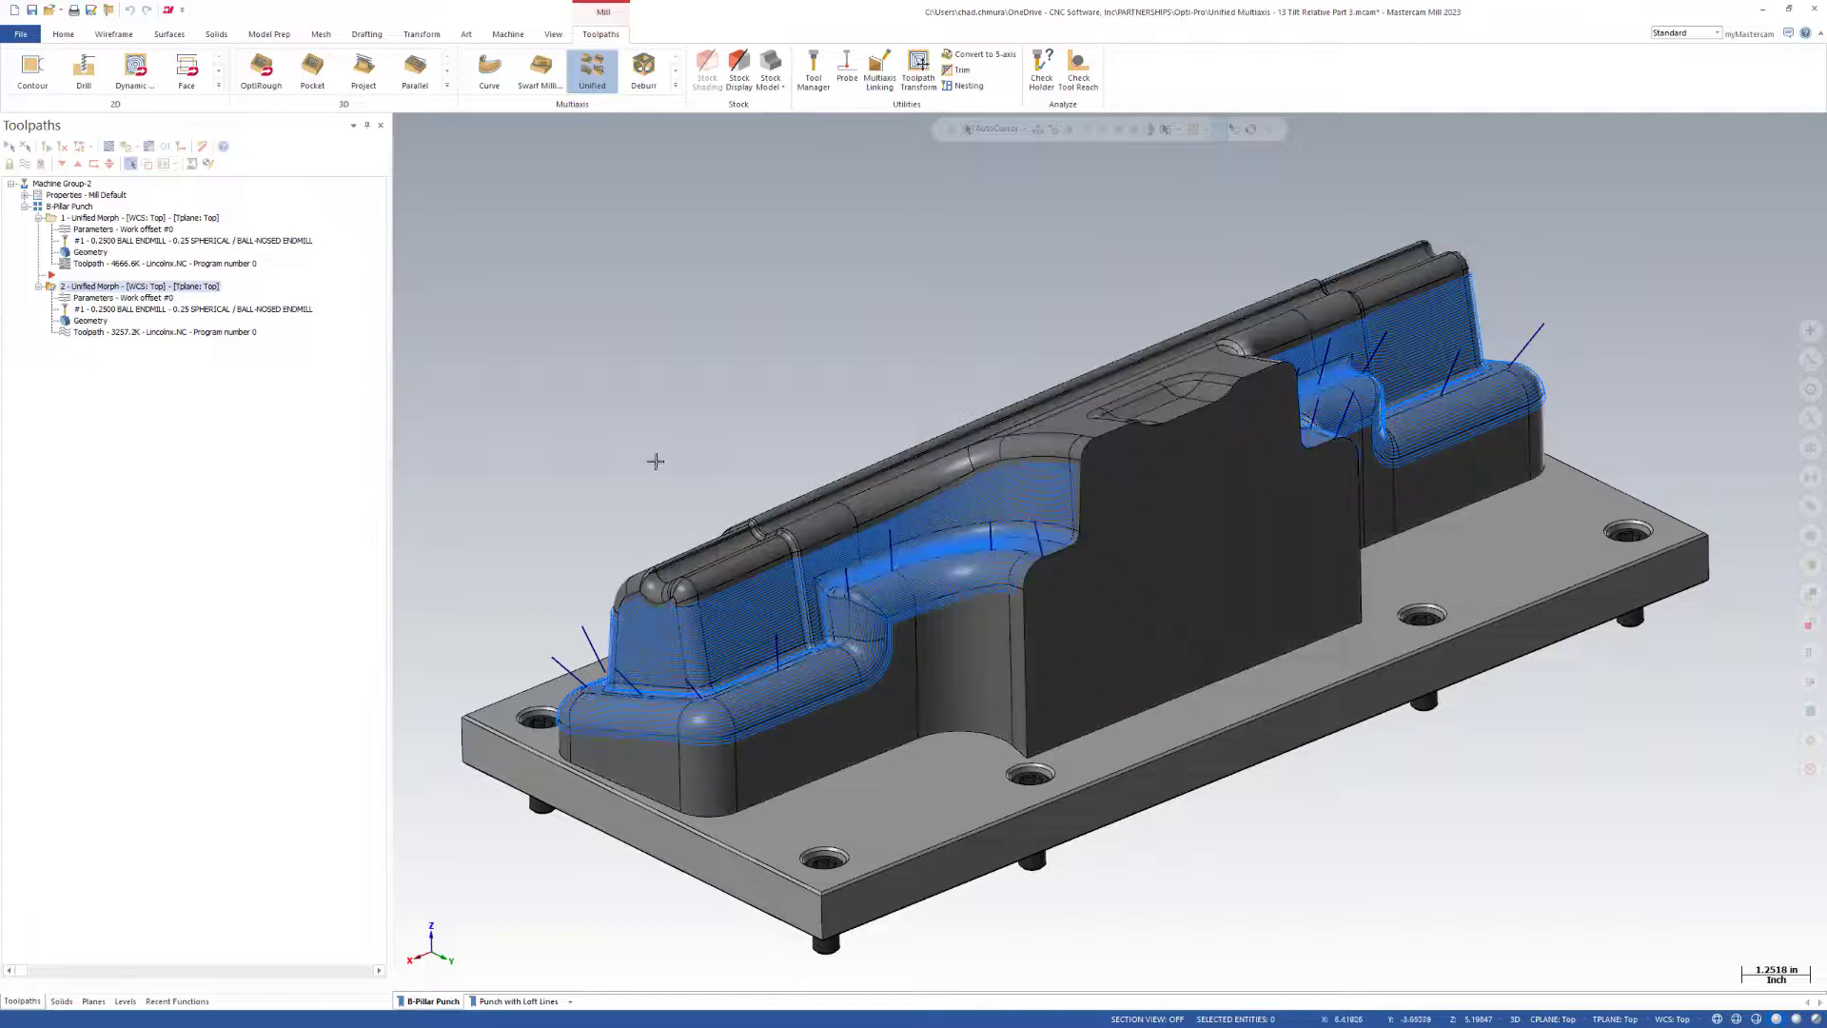
click(124, 1001)
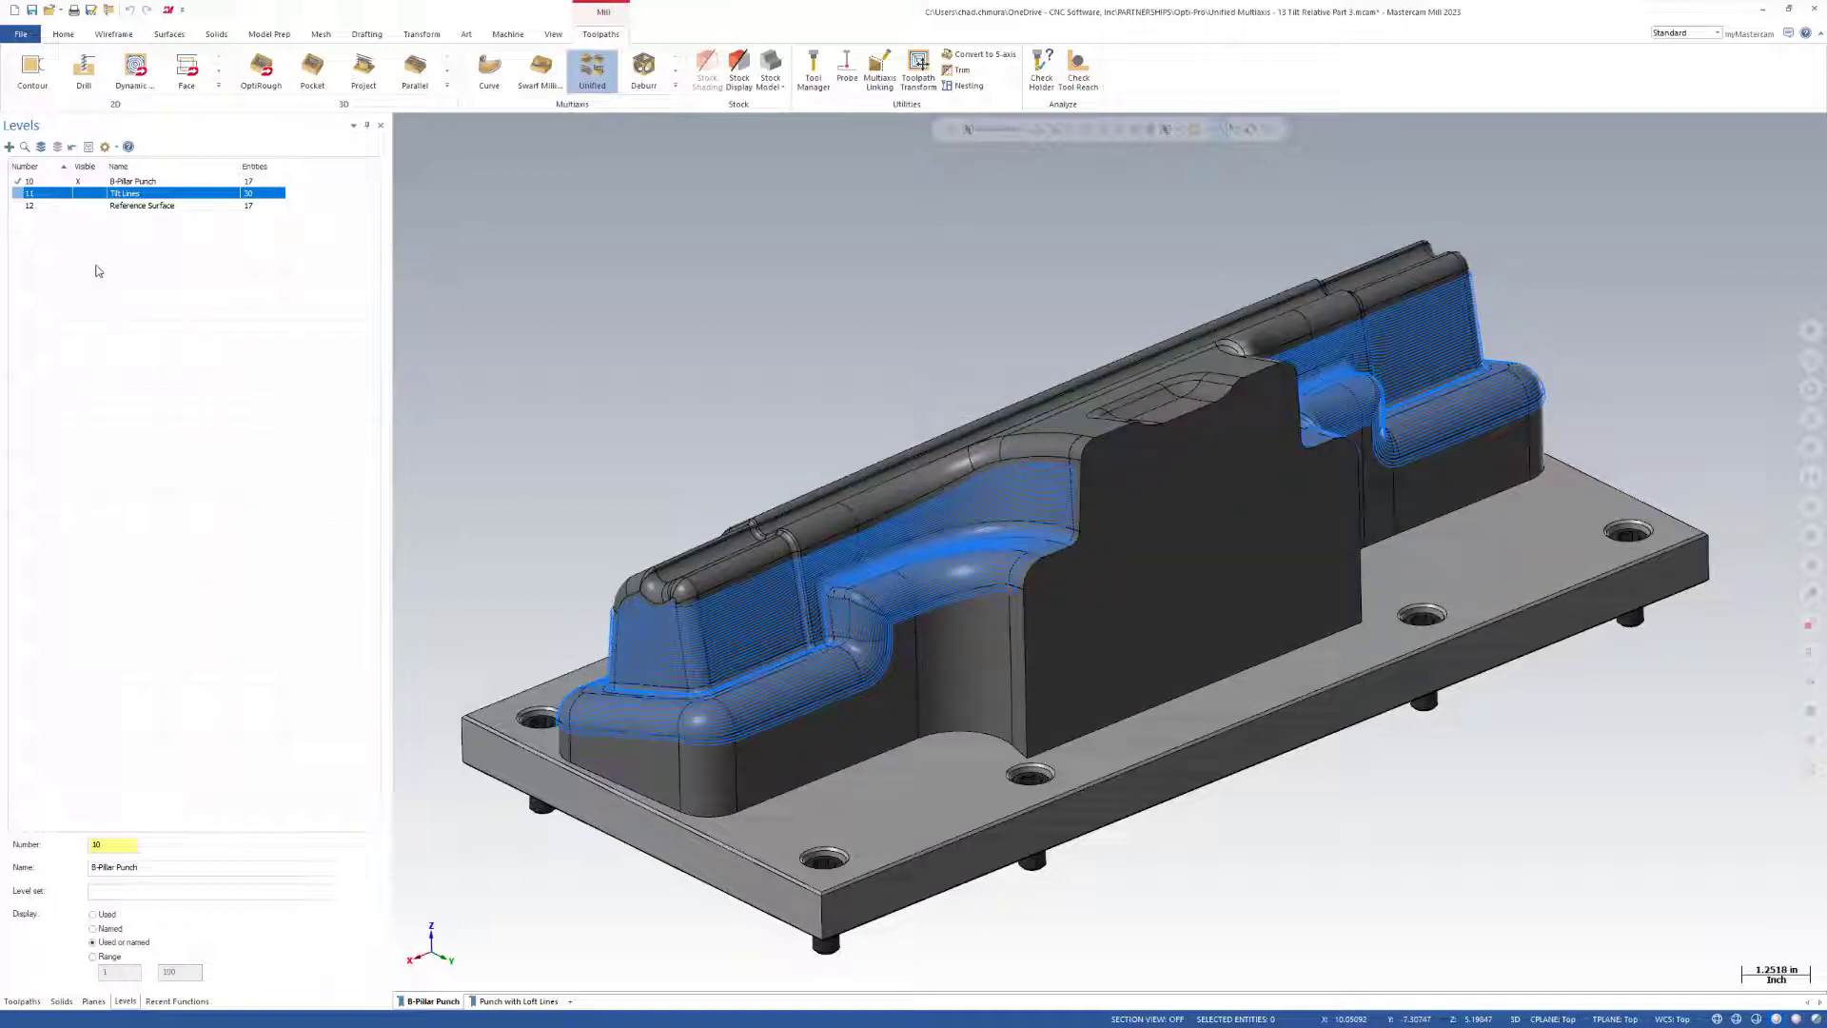
click(86, 207)
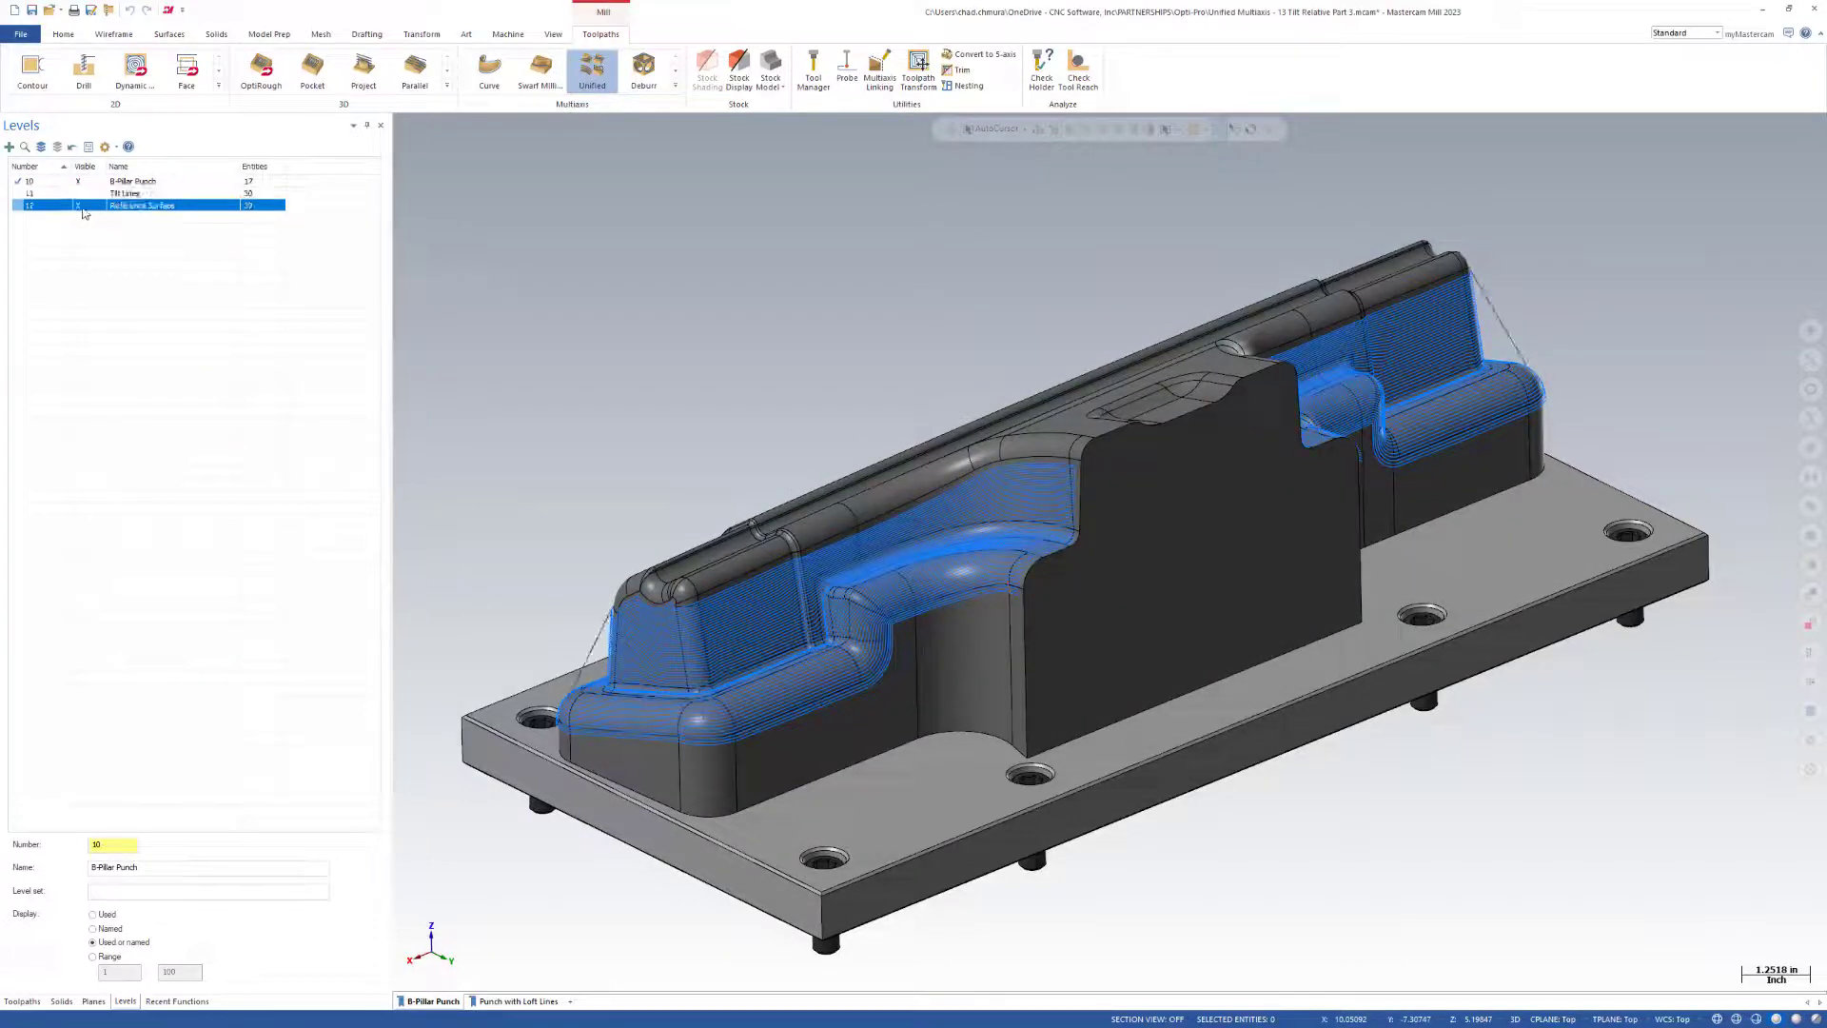
mouse_move(956, 605)
middle_down()
mouse_move(1135, 640)
mouse_move(1175, 637)
mouse_move(1190, 611)
middle_up()
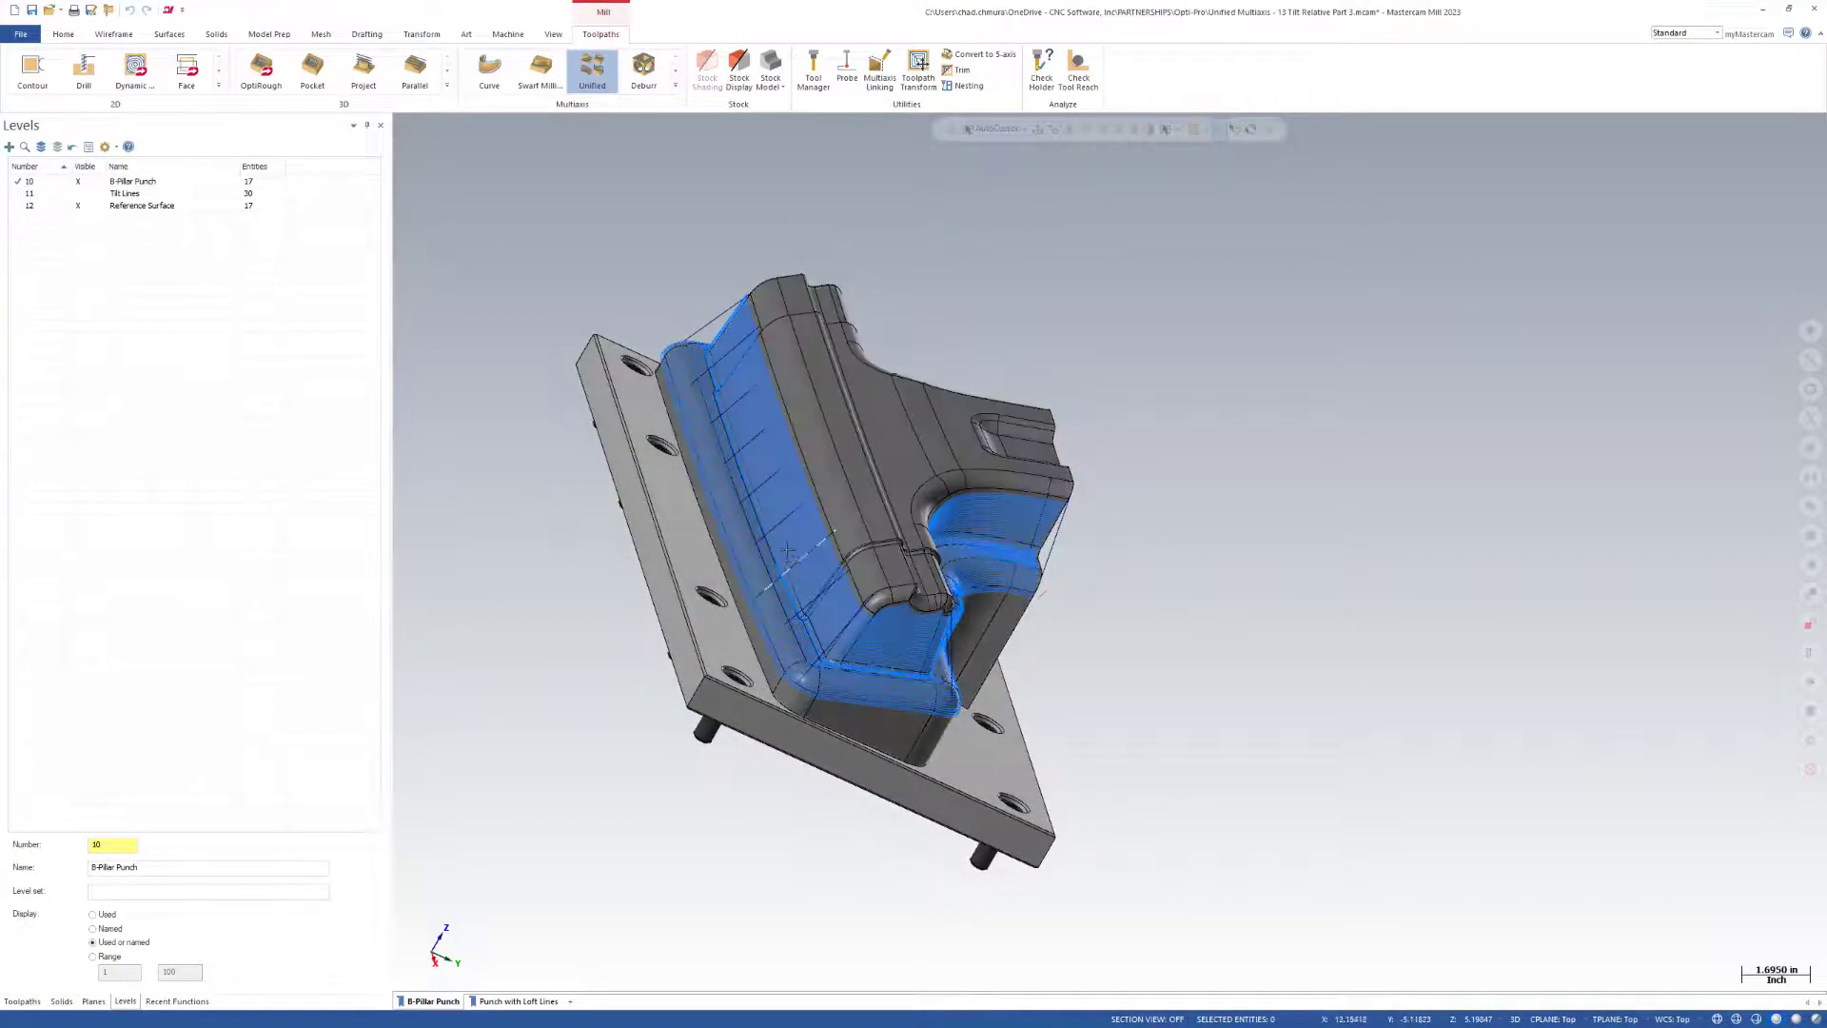
scroll(760, 473, up, 5)
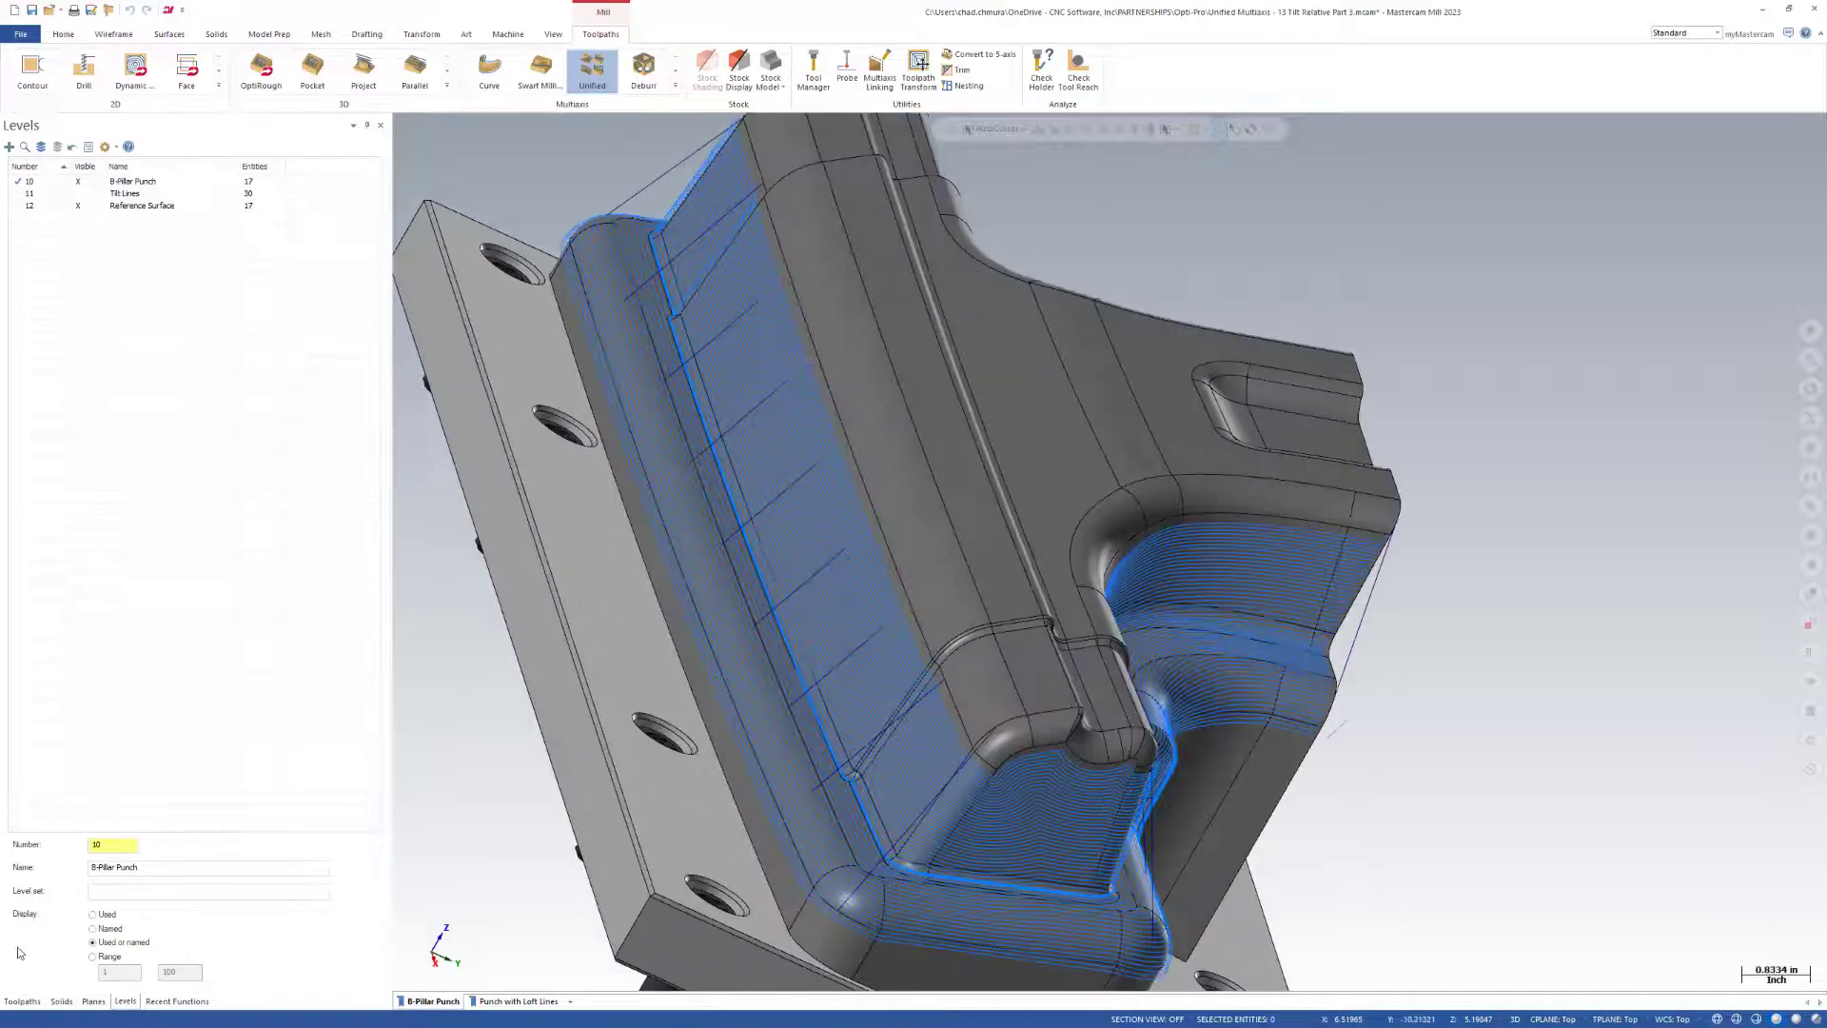
Hide the second operation's toolpath display, select a reference line on the long side wall, and inspect the reference geometry around the punch.
click(22, 1001)
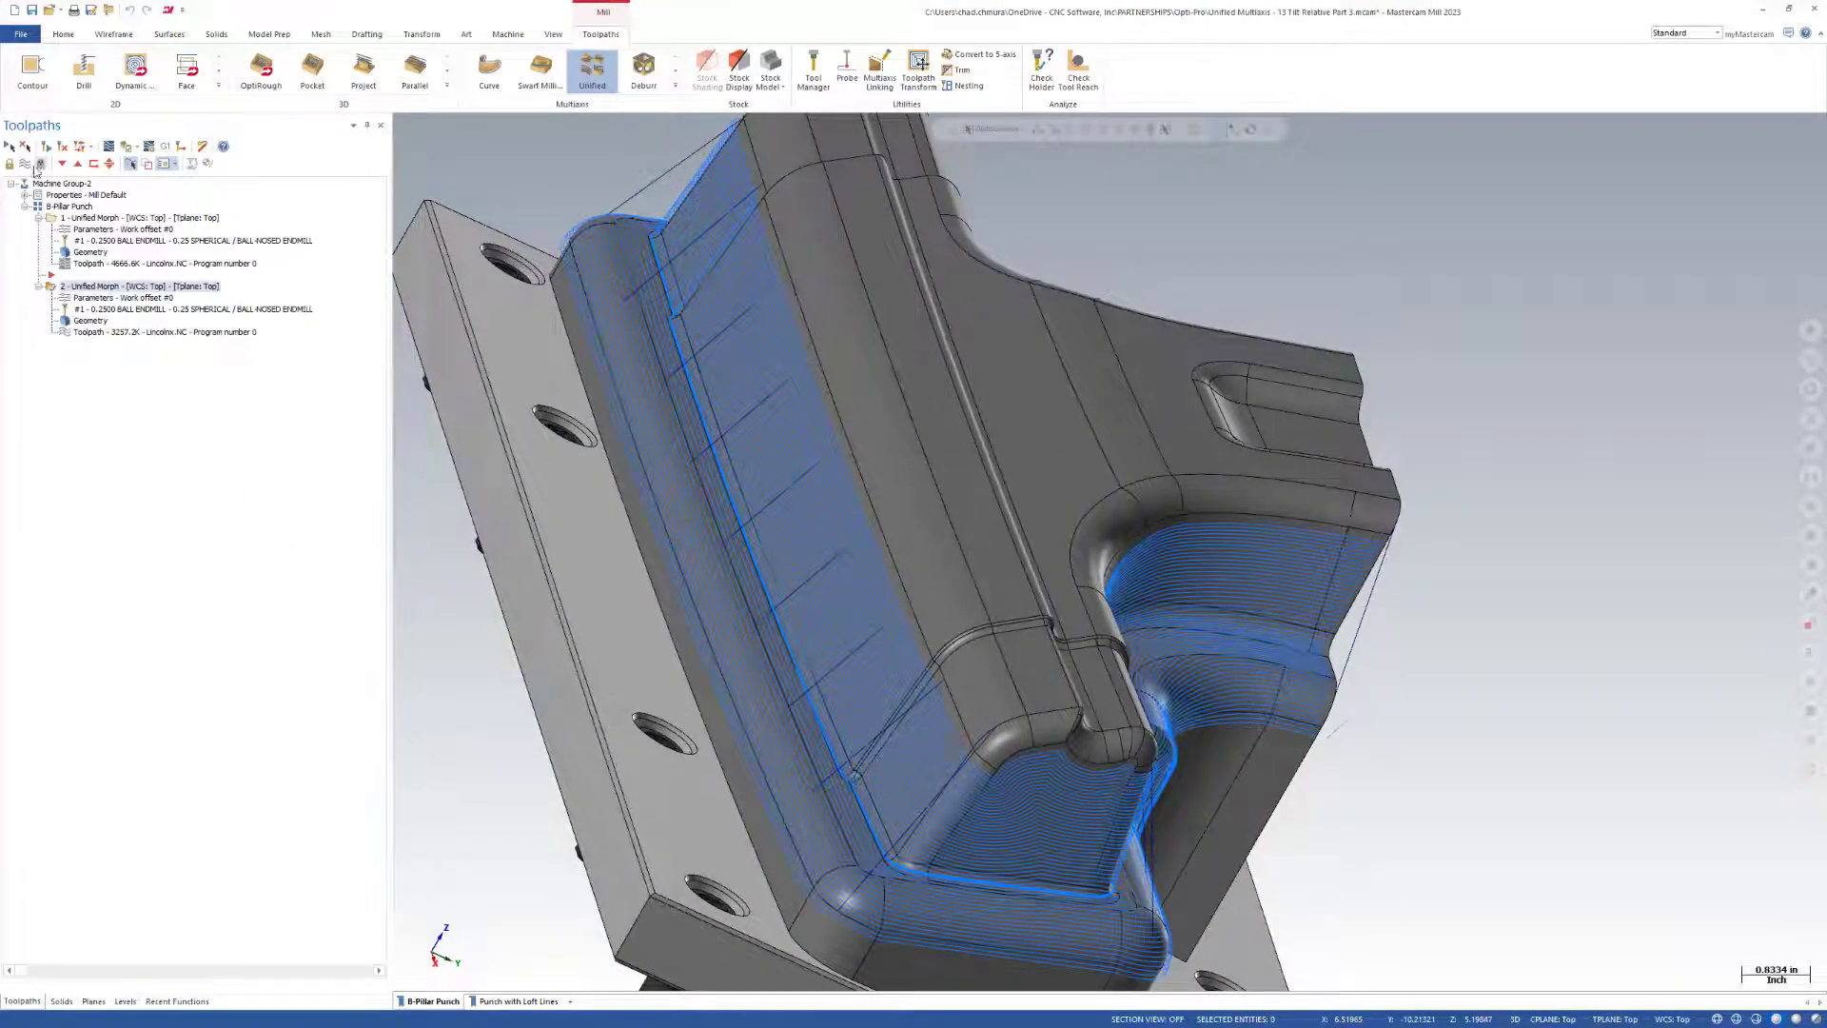
click(35, 166)
click(745, 328)
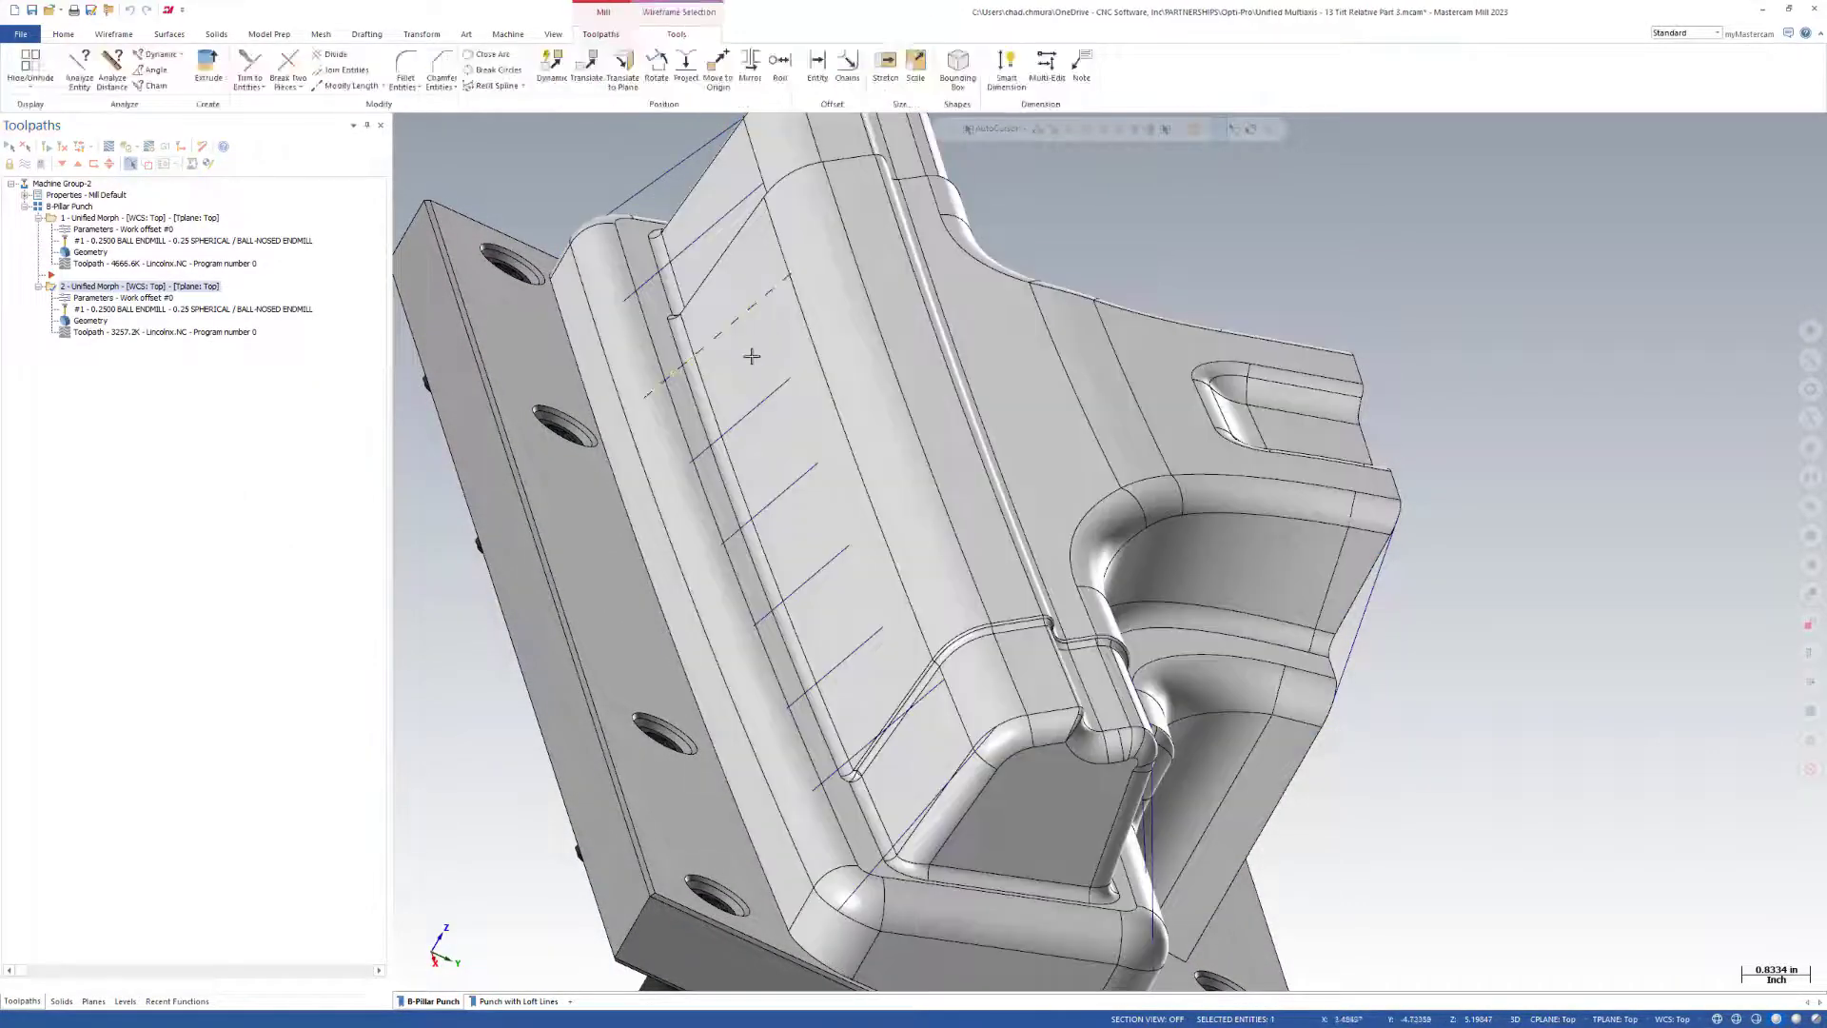
middle_drag(809, 507, 1252, 543)
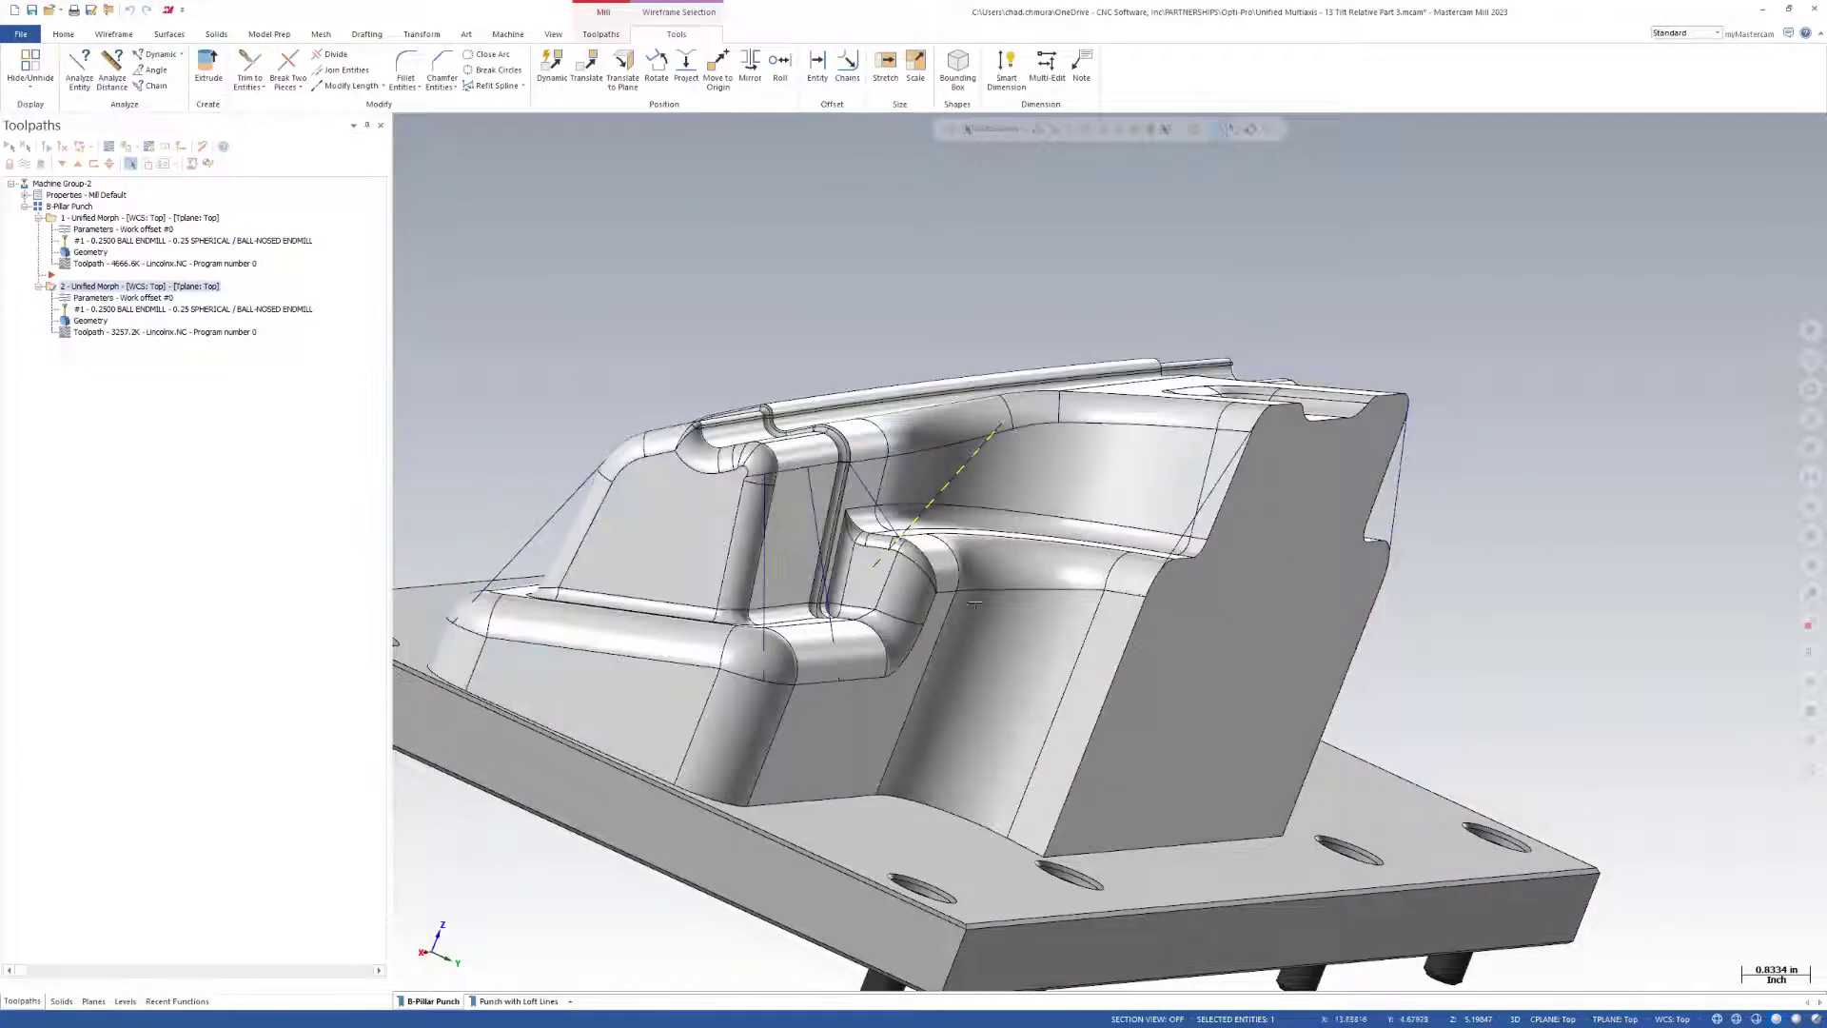
scroll(974, 604, up, 5)
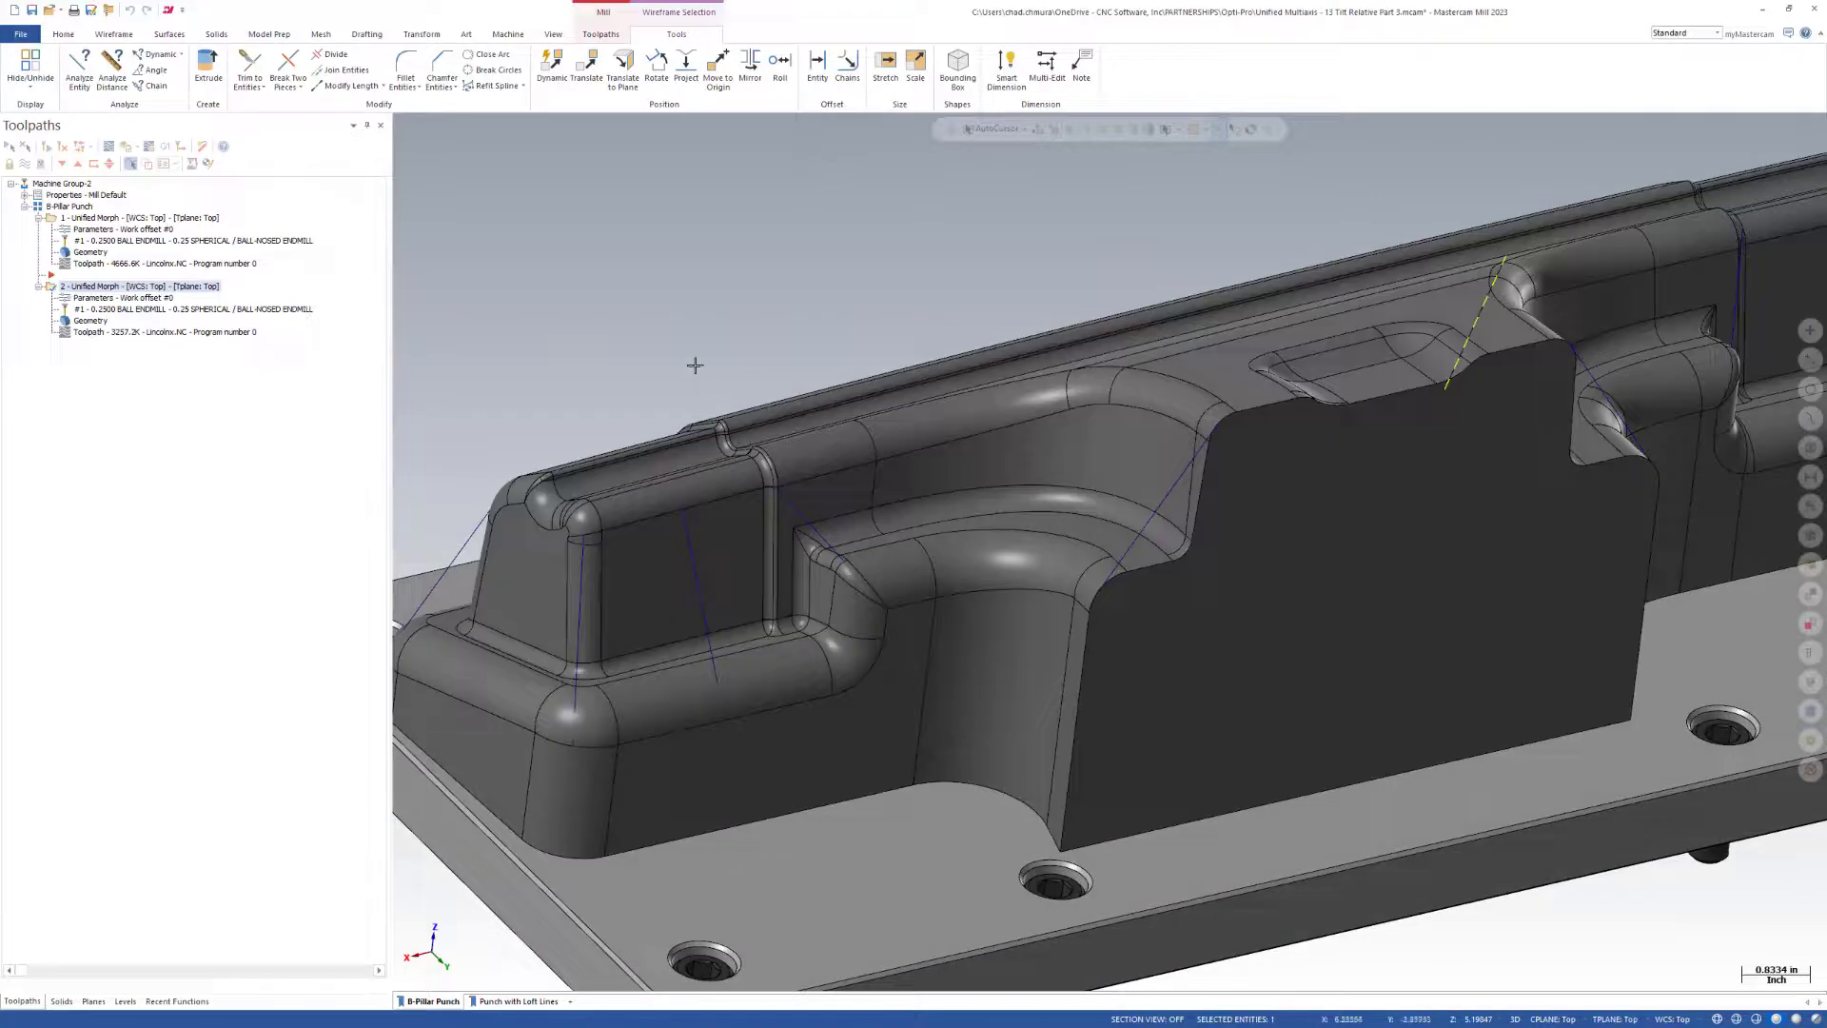
Start a lofted surface and chain the first reference lines in order from the recessed side wall around the adjoining end of the punch.
click(188, 38)
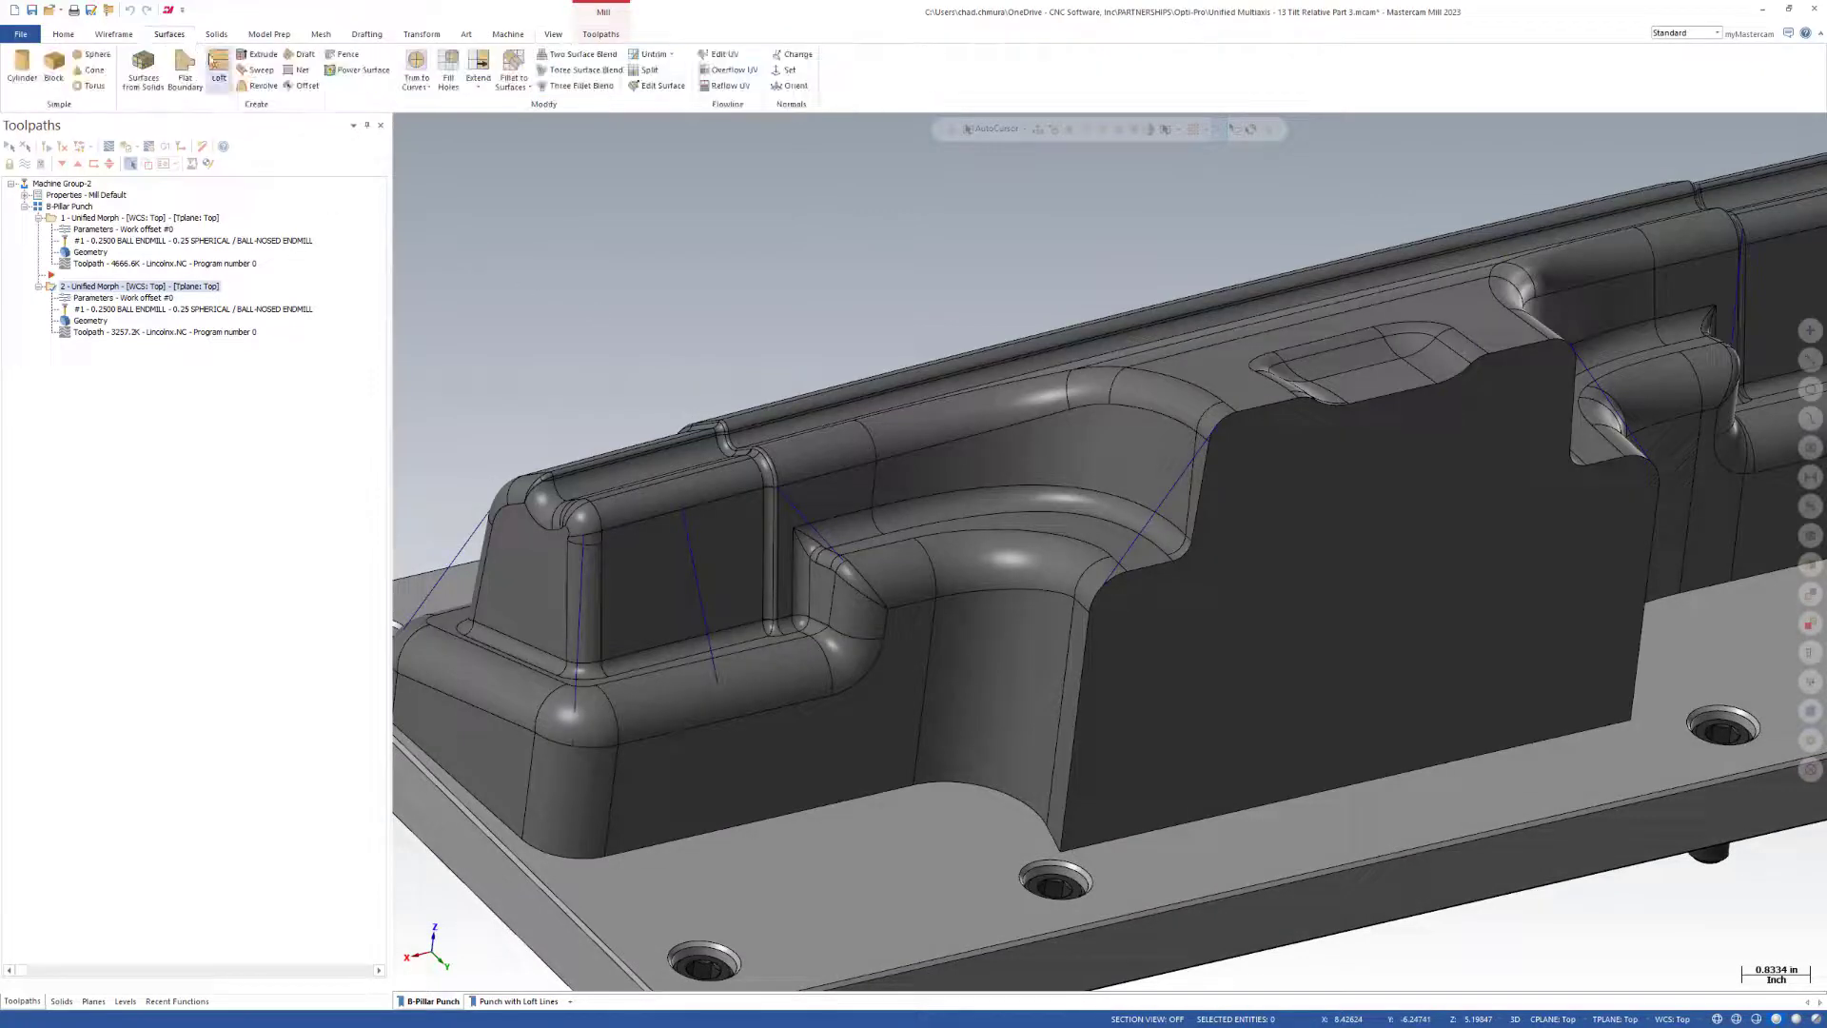
click(212, 61)
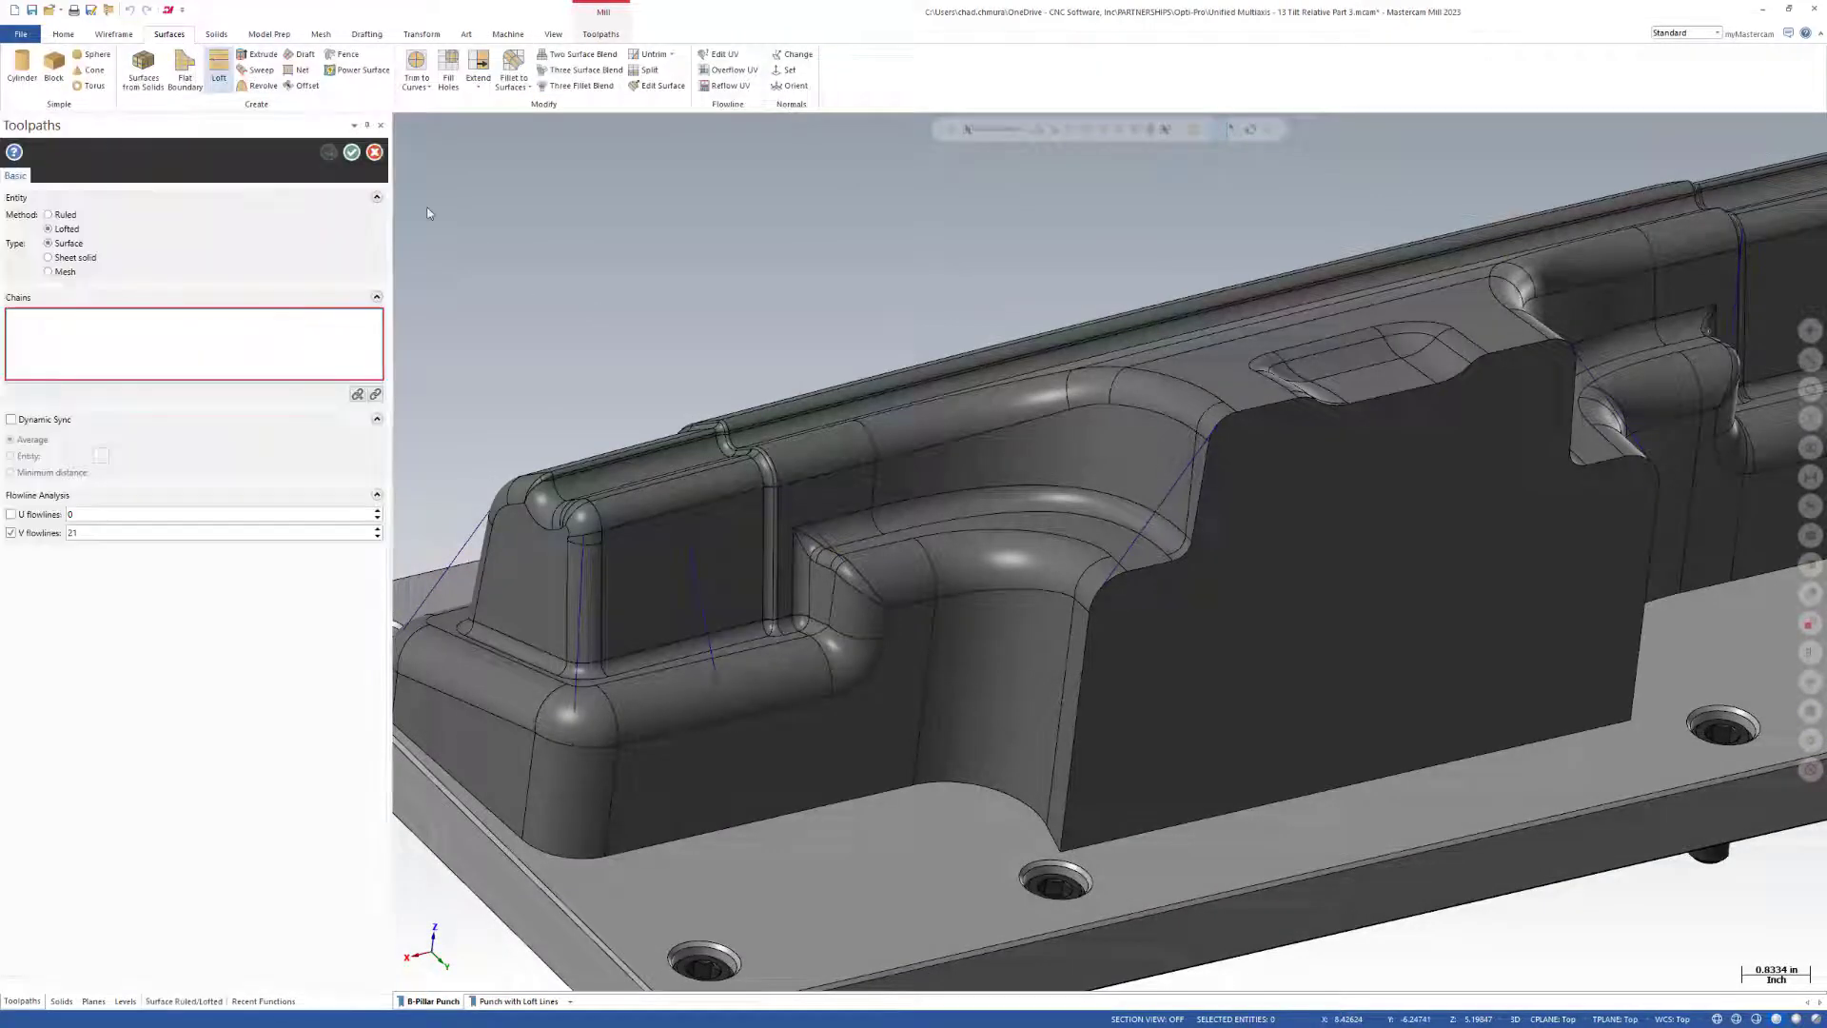
click(1115, 570)
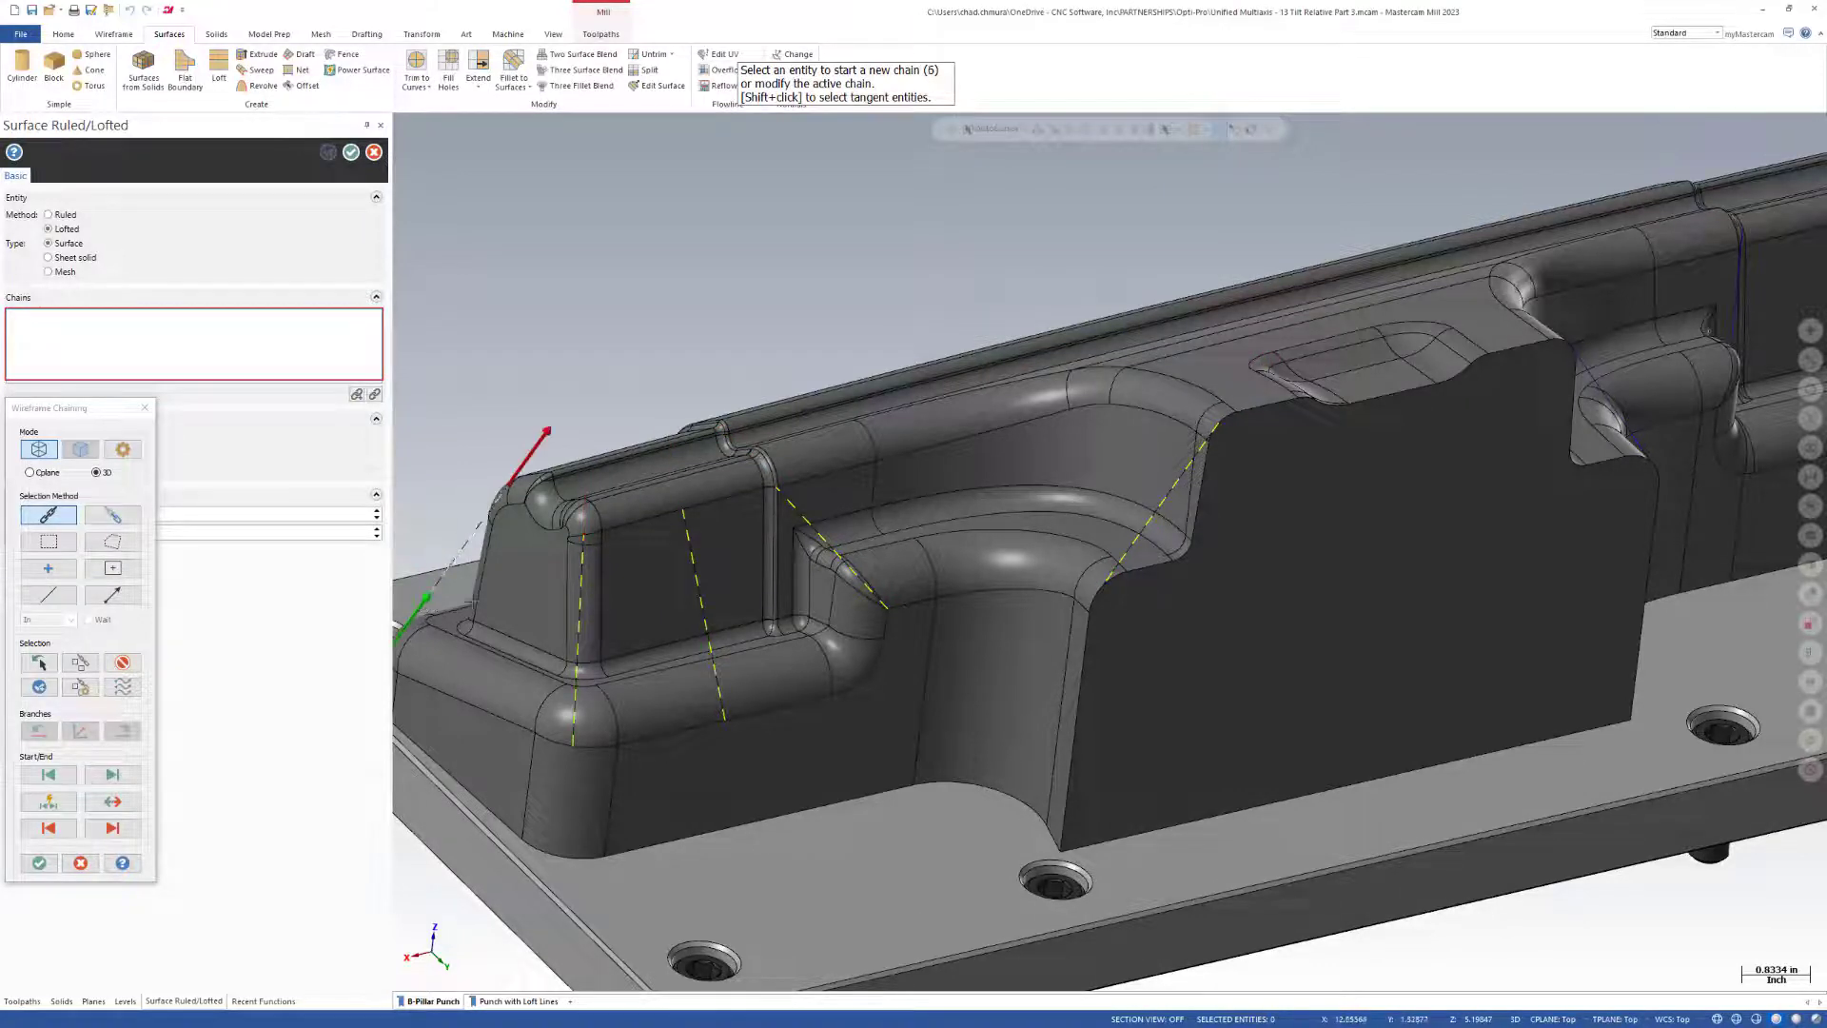
scroll(473, 601, down, 4)
middle_drag(473, 602, 1523, 642)
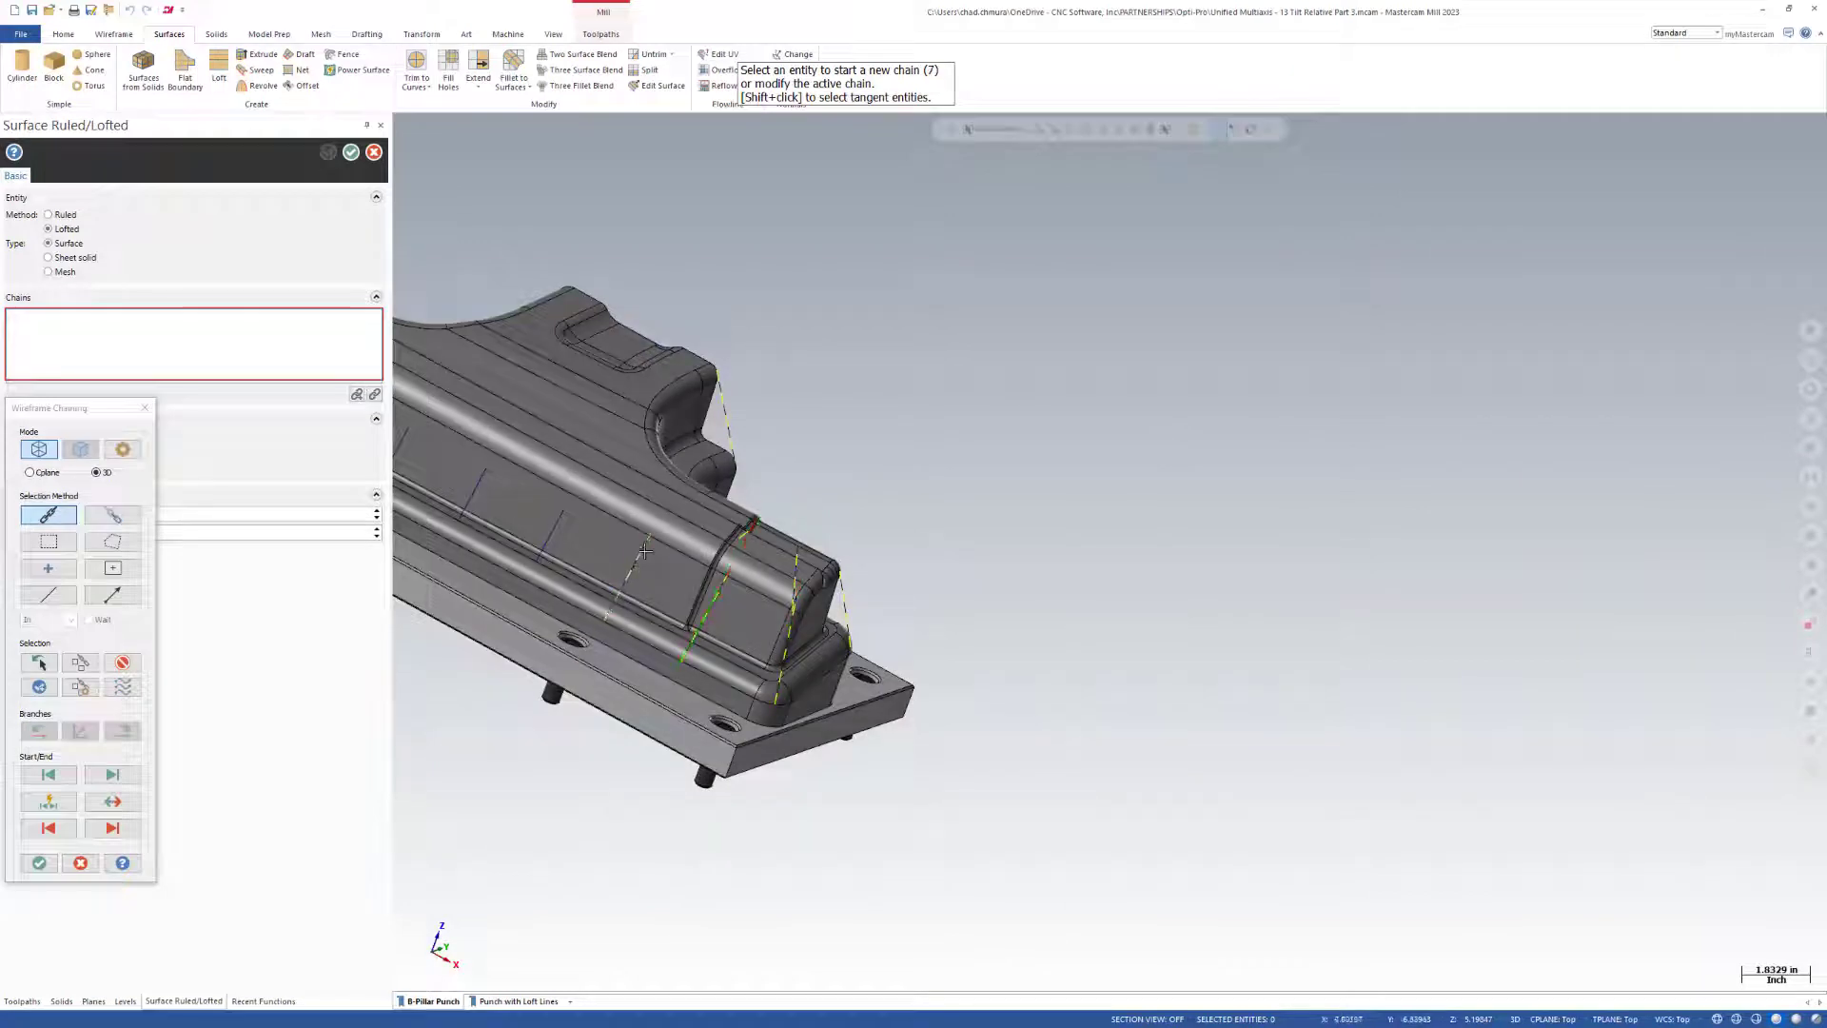
Chain the remaining reference lines along the long side wall and around the far end, and accept the loft chains.
click(646, 551)
scroll(1069, 694, down, 2)
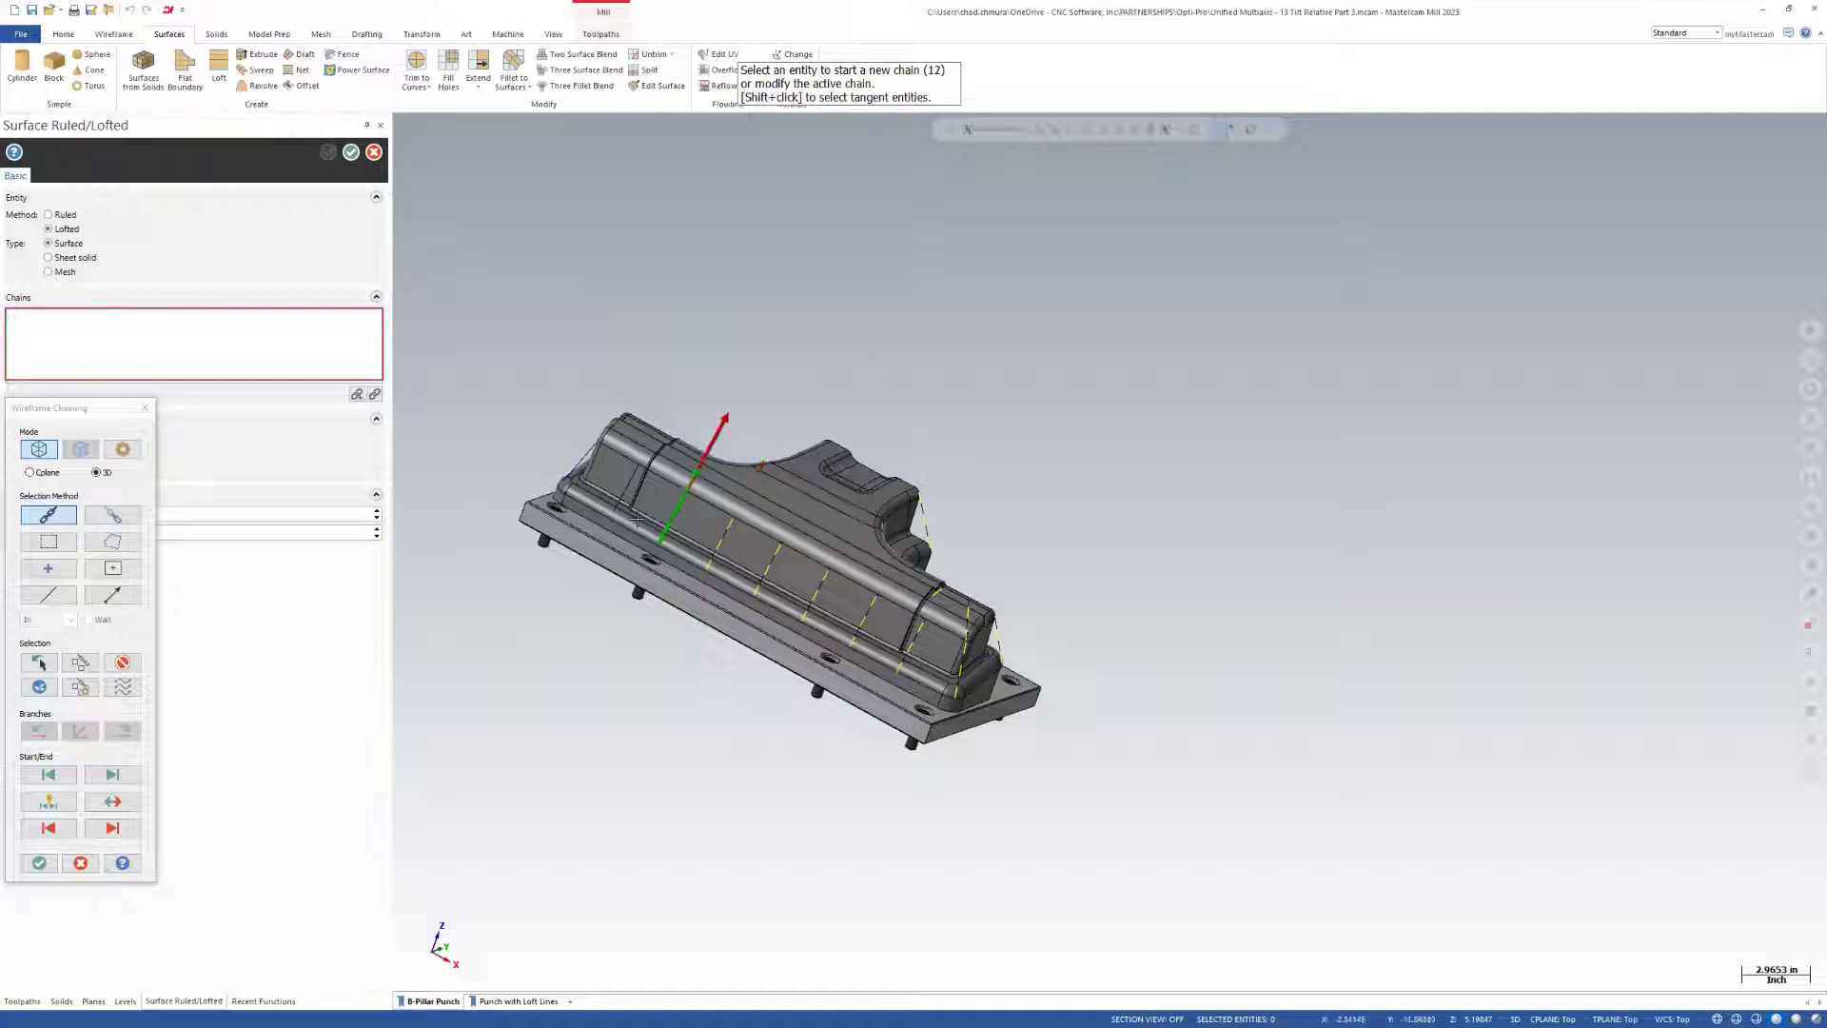
click(591, 488)
middle_drag(591, 489, 690, 471)
click(638, 394)
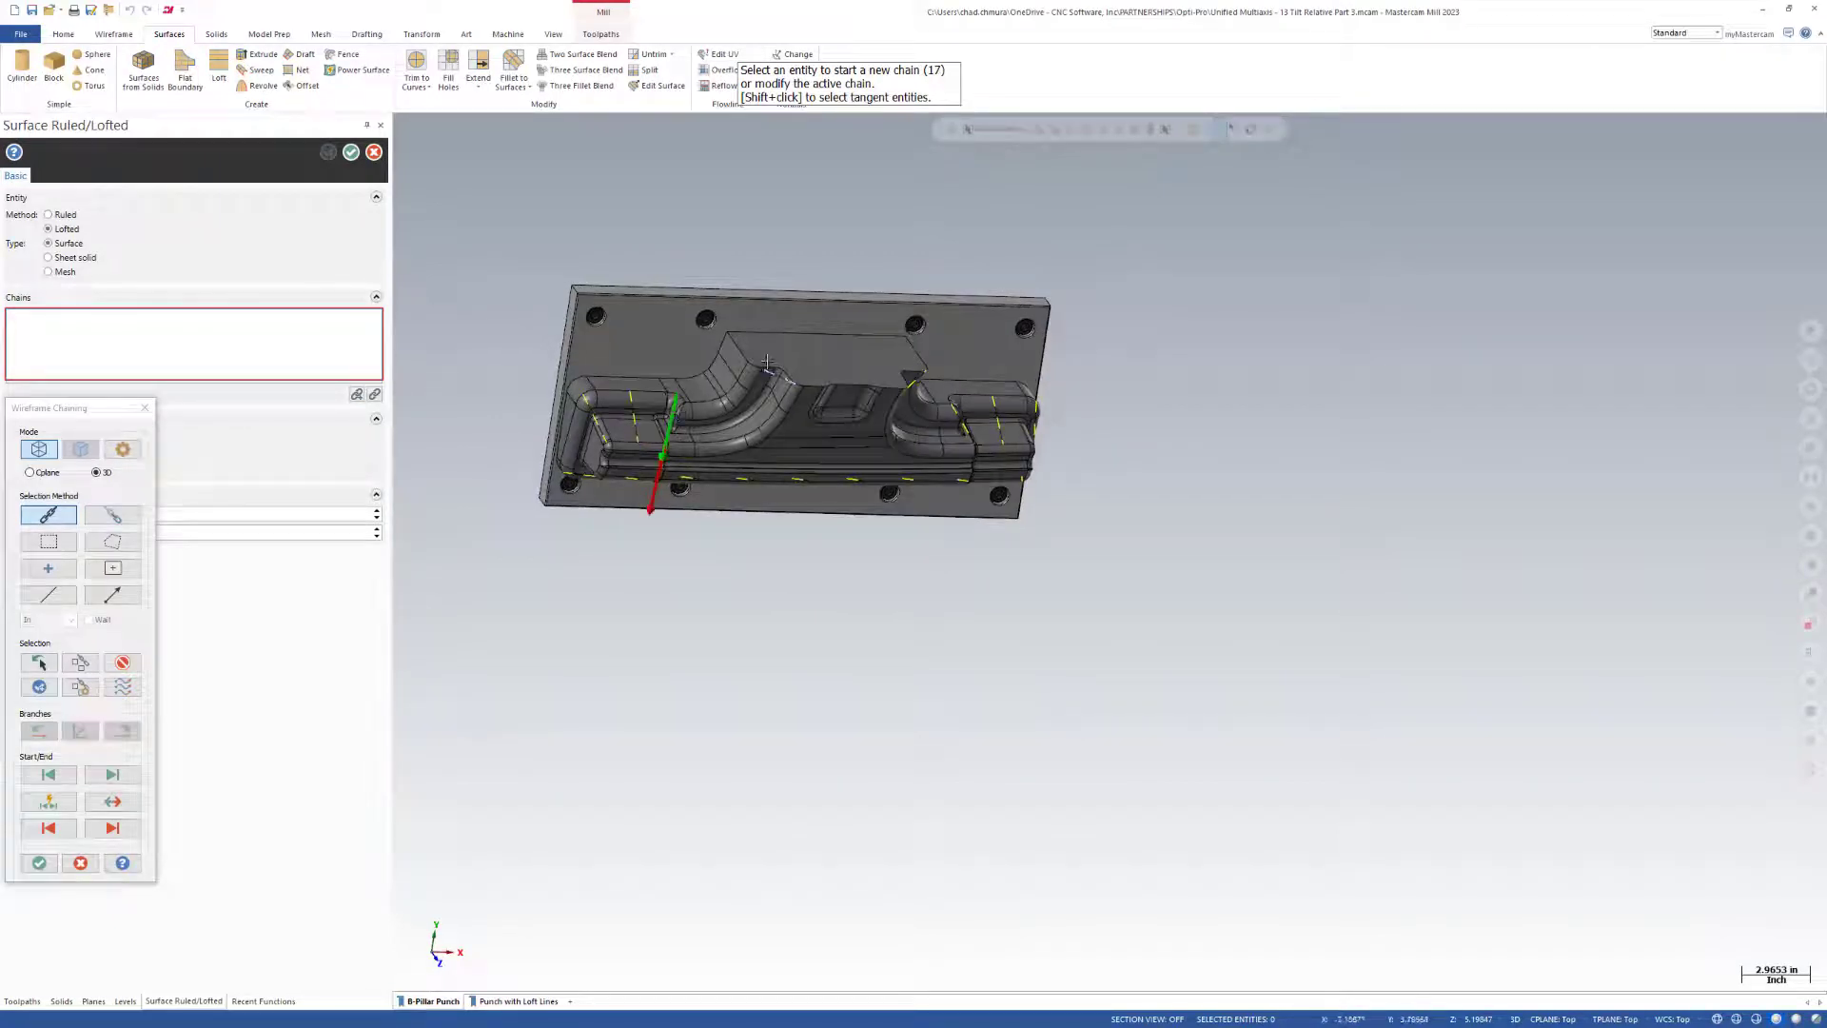
key(Return)
Find the chain that twists the loft on the long side wall and reverse Chain 7.
middle_drag(798, 455, 878, 453)
scroll(877, 453, up, 2)
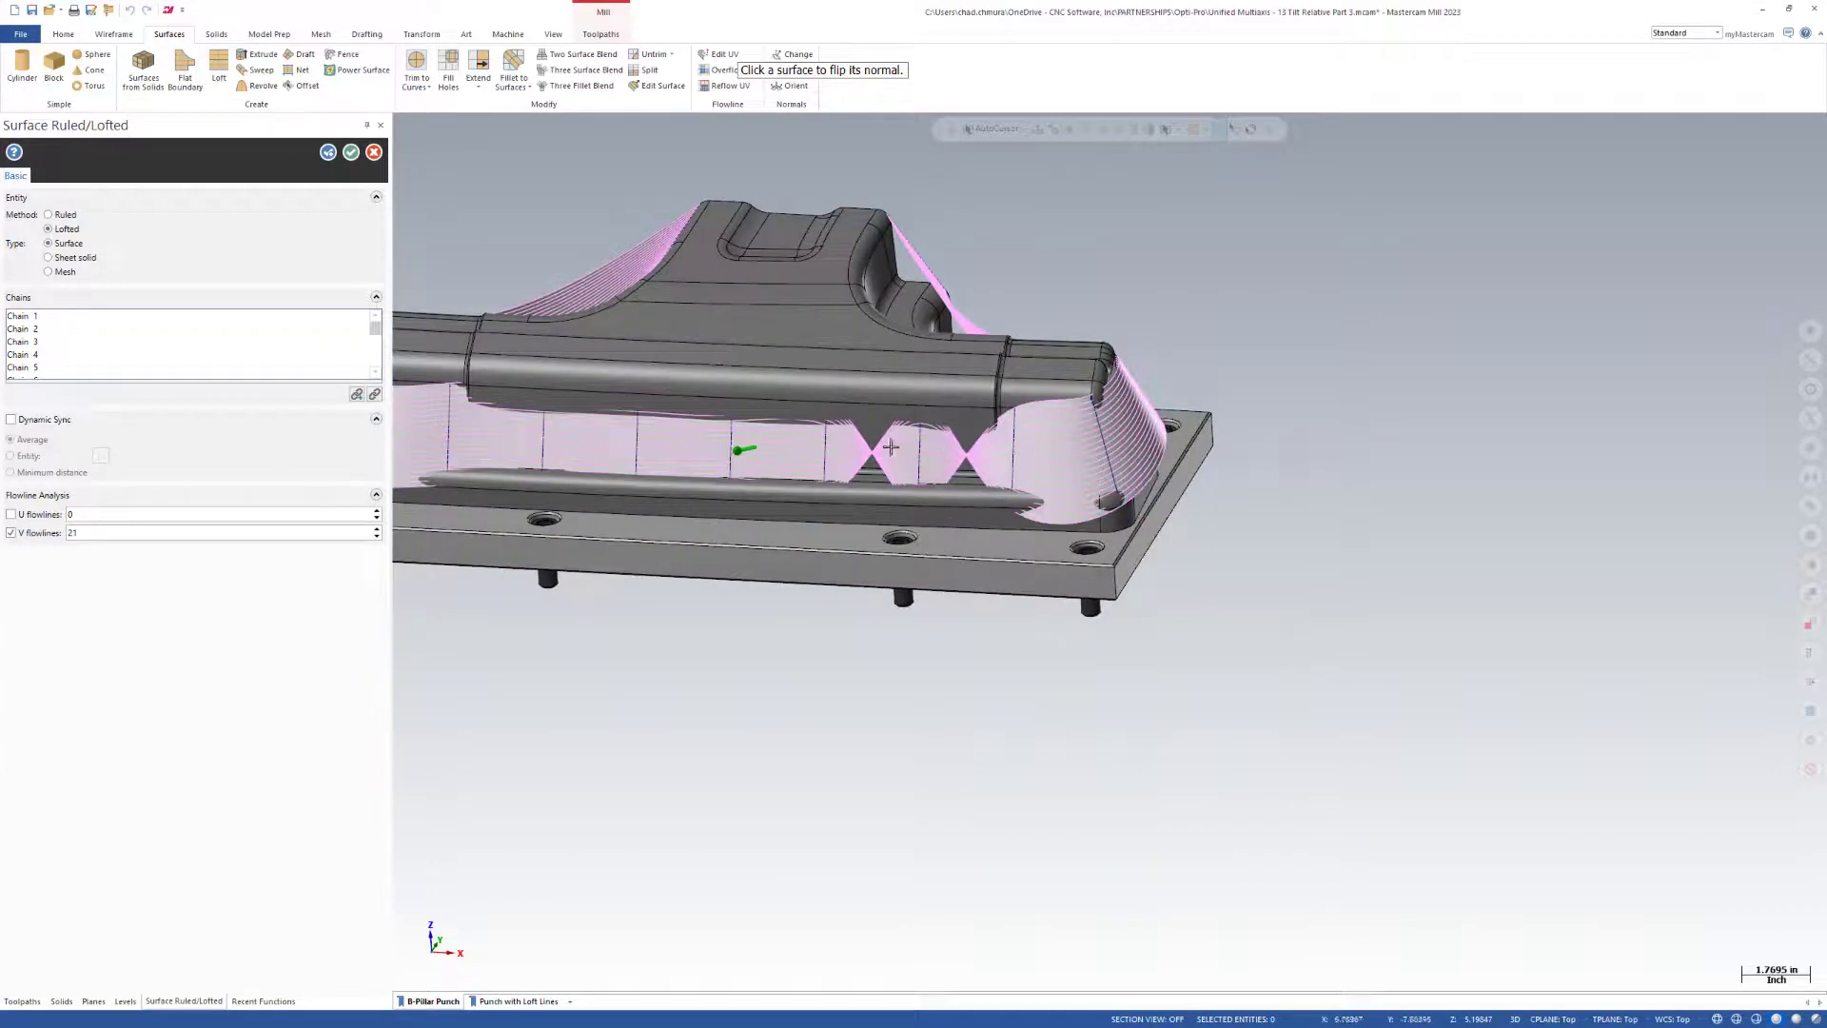
click(36, 320)
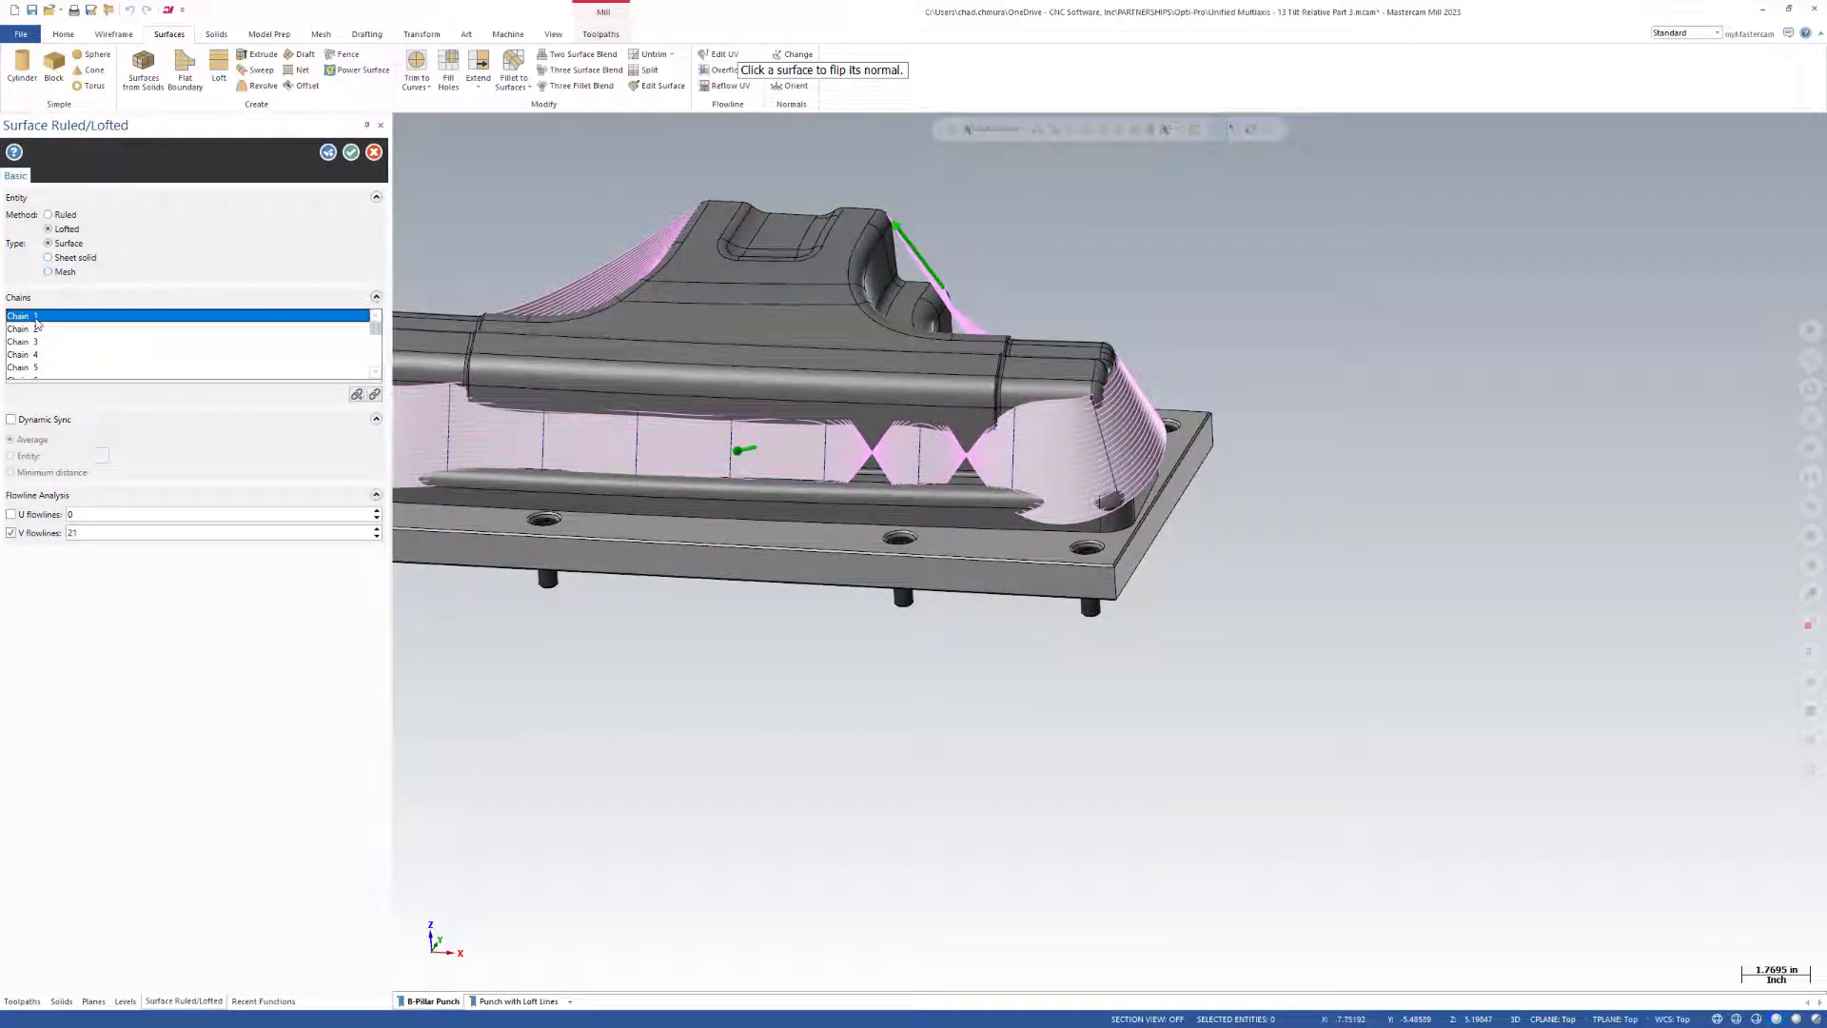
key(Down)
key(Down)
key(Down)
key(Down)
key(Down)
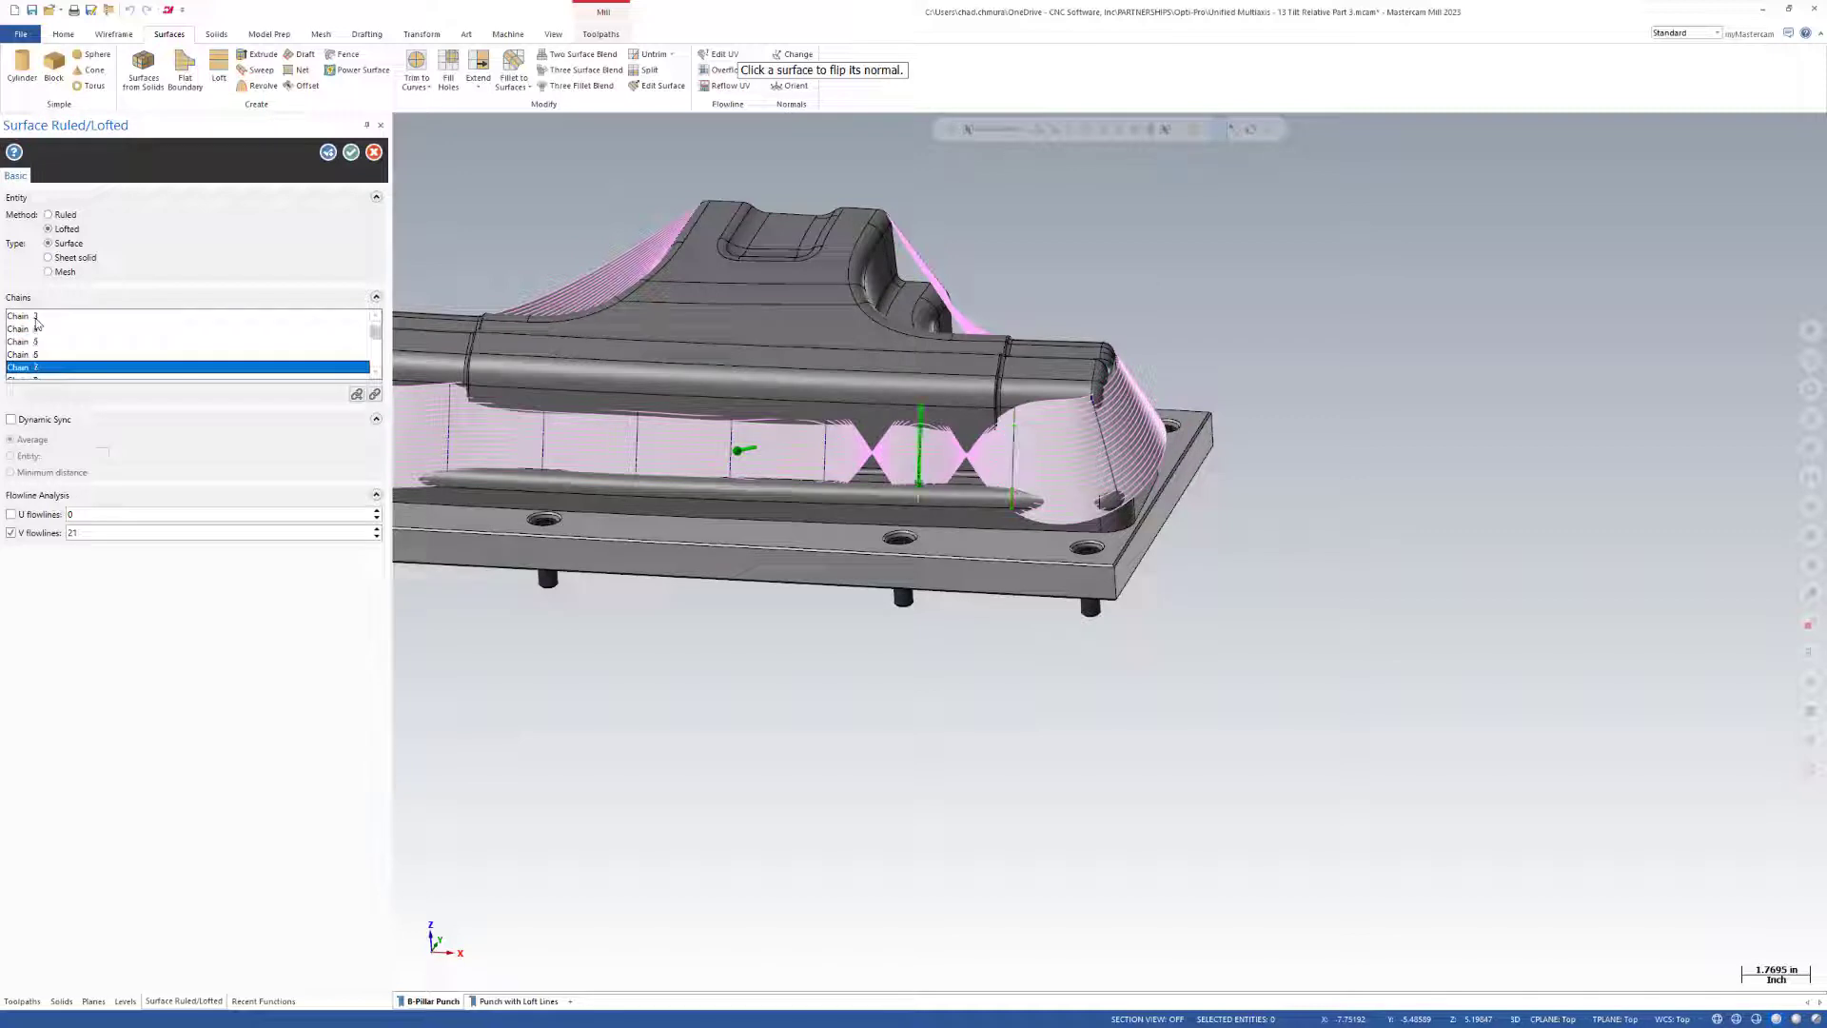
right_click(35, 372)
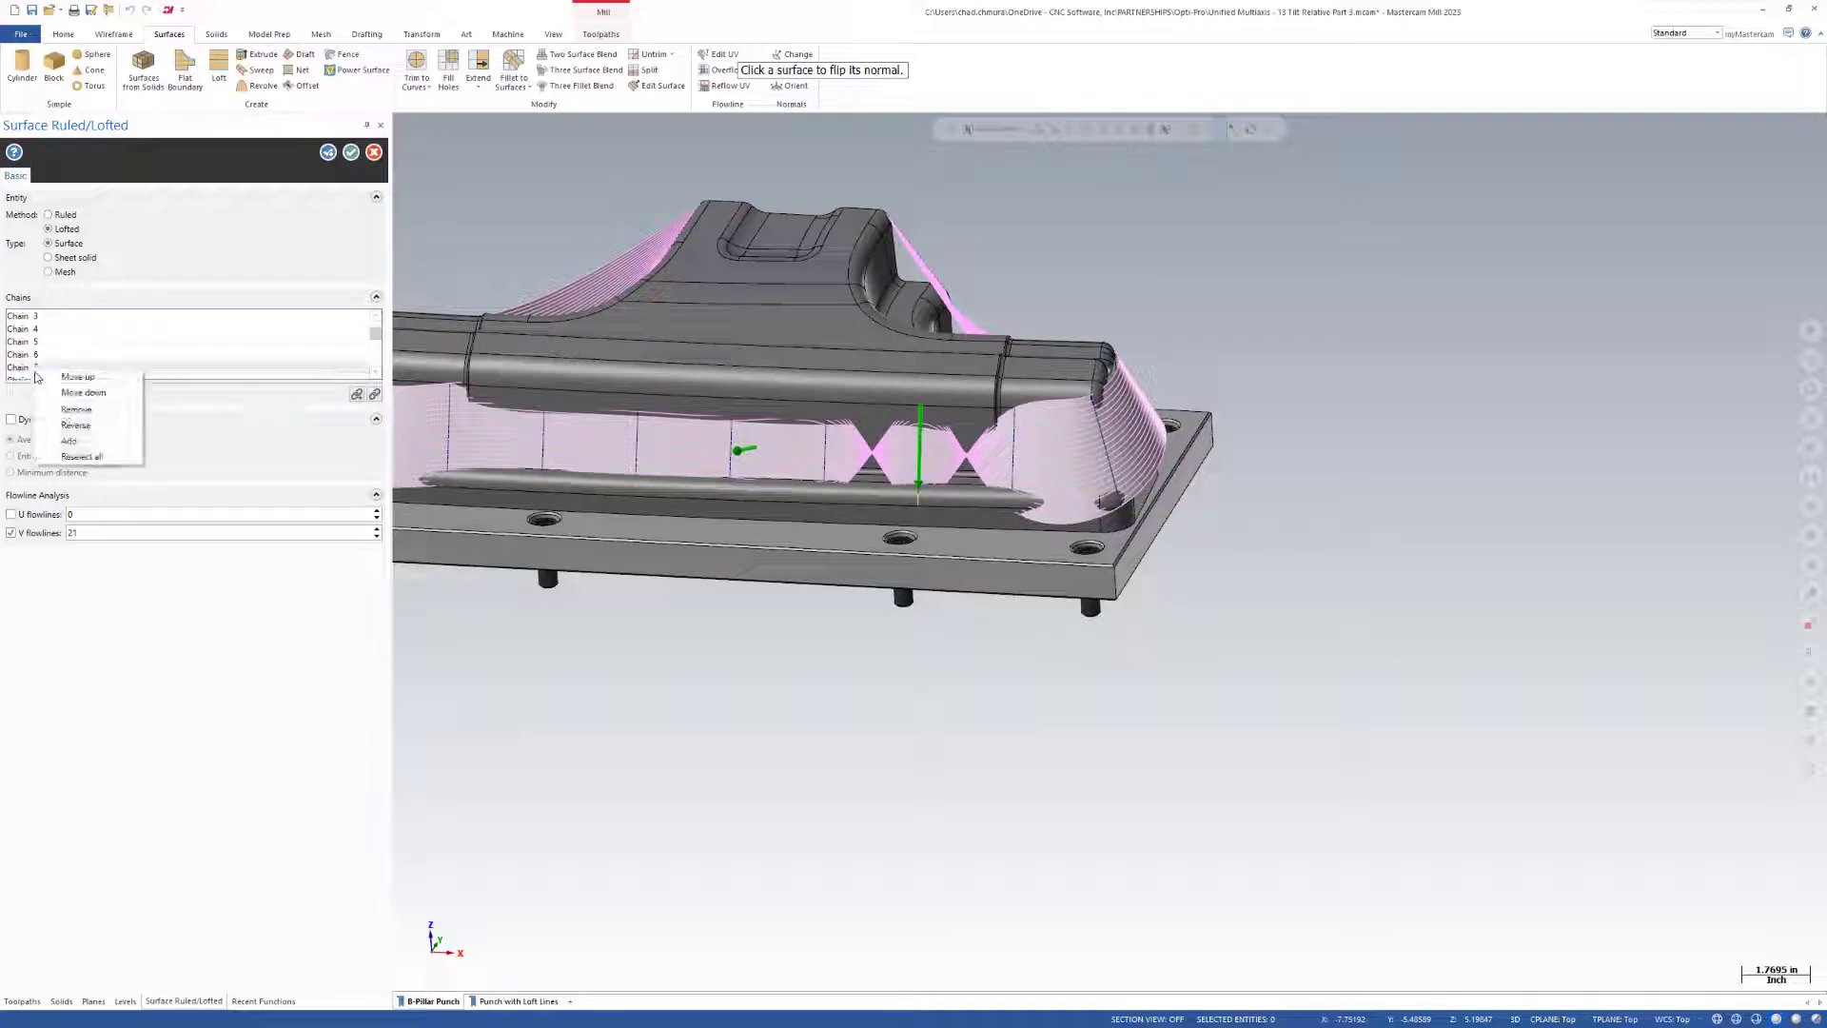
click(101, 427)
Flip the normal of the lofted surface and create the surface around the punch walls.
scroll(1081, 657, down, 4)
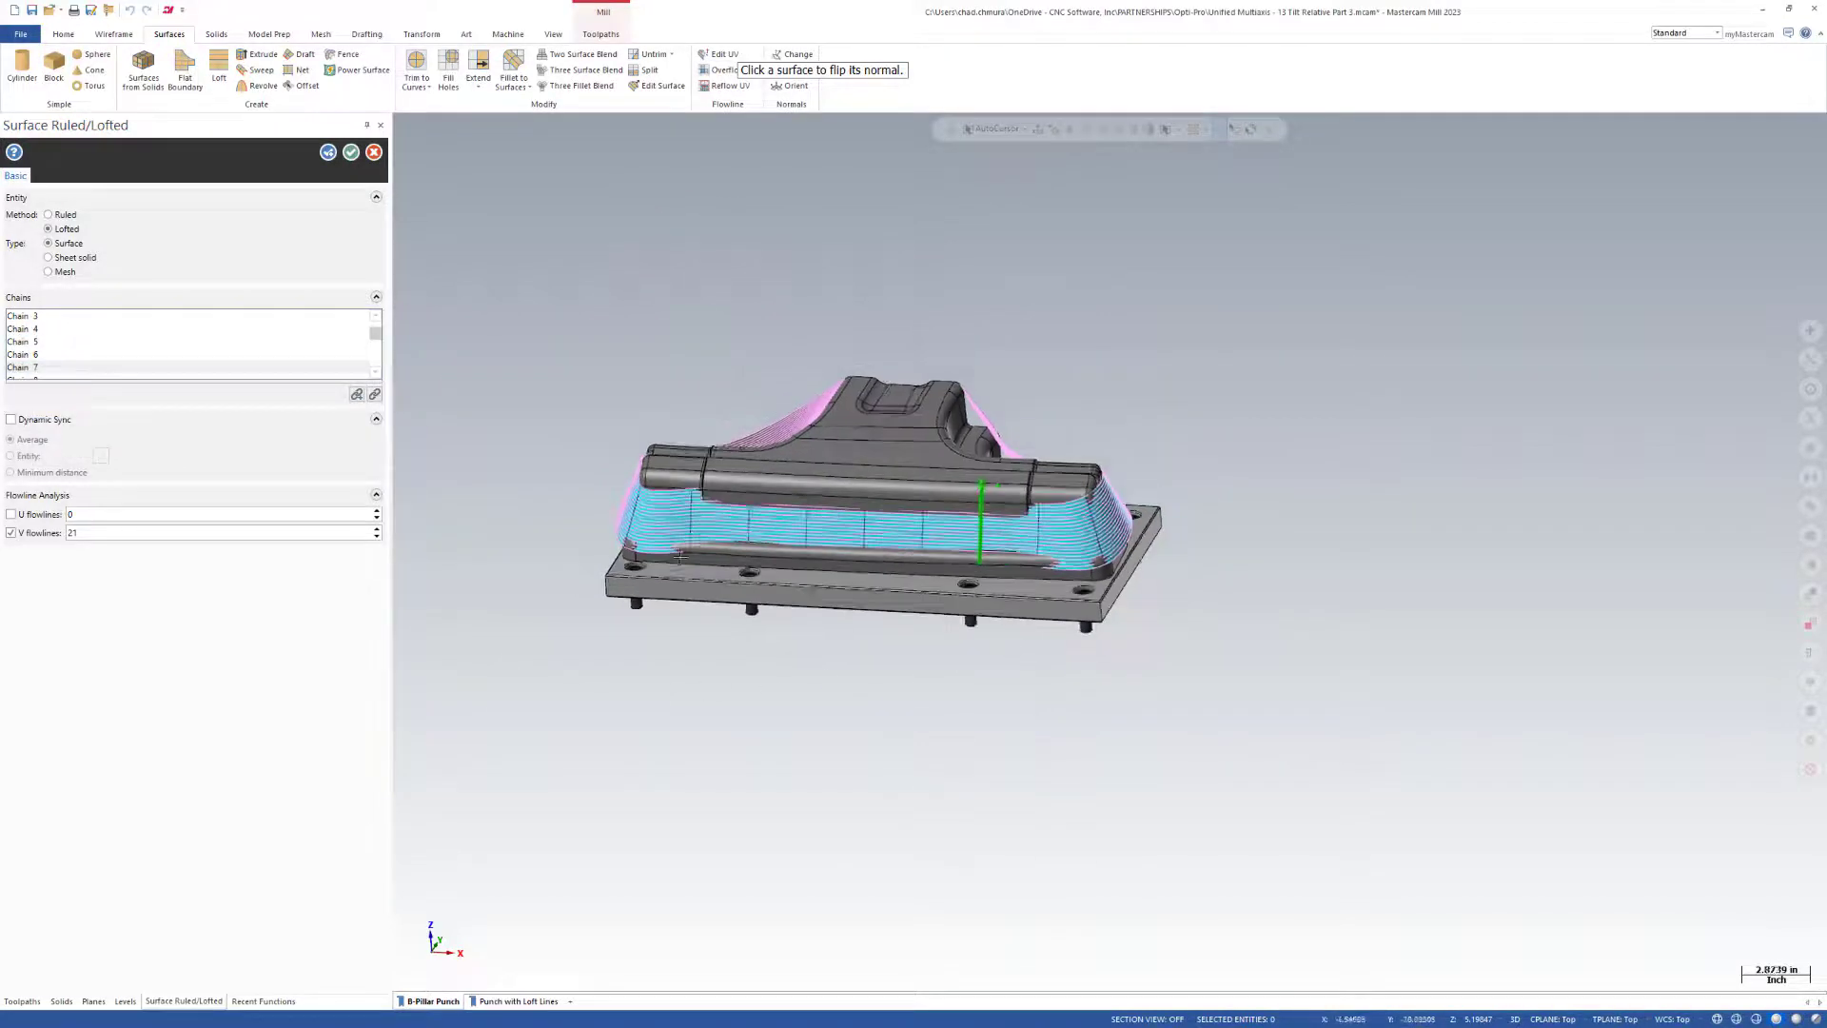
scroll(645, 519, up, 5)
scroll(571, 590, up, 6)
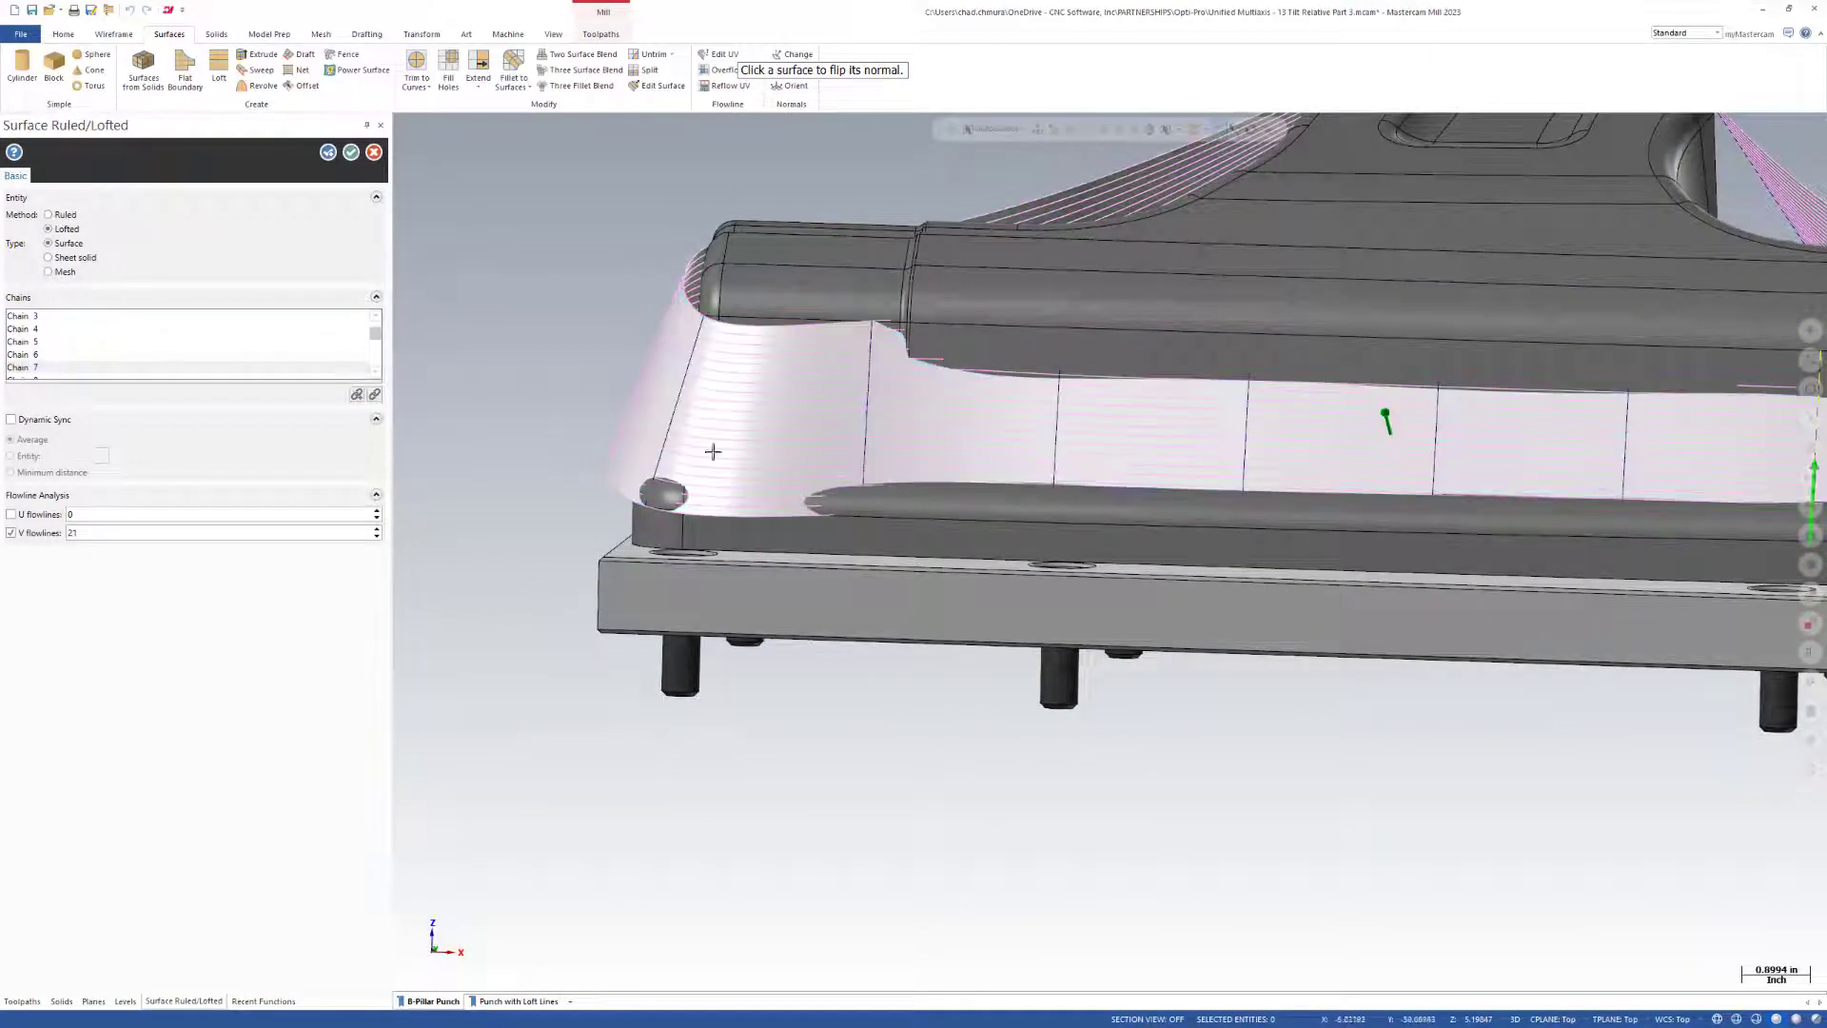
click(762, 417)
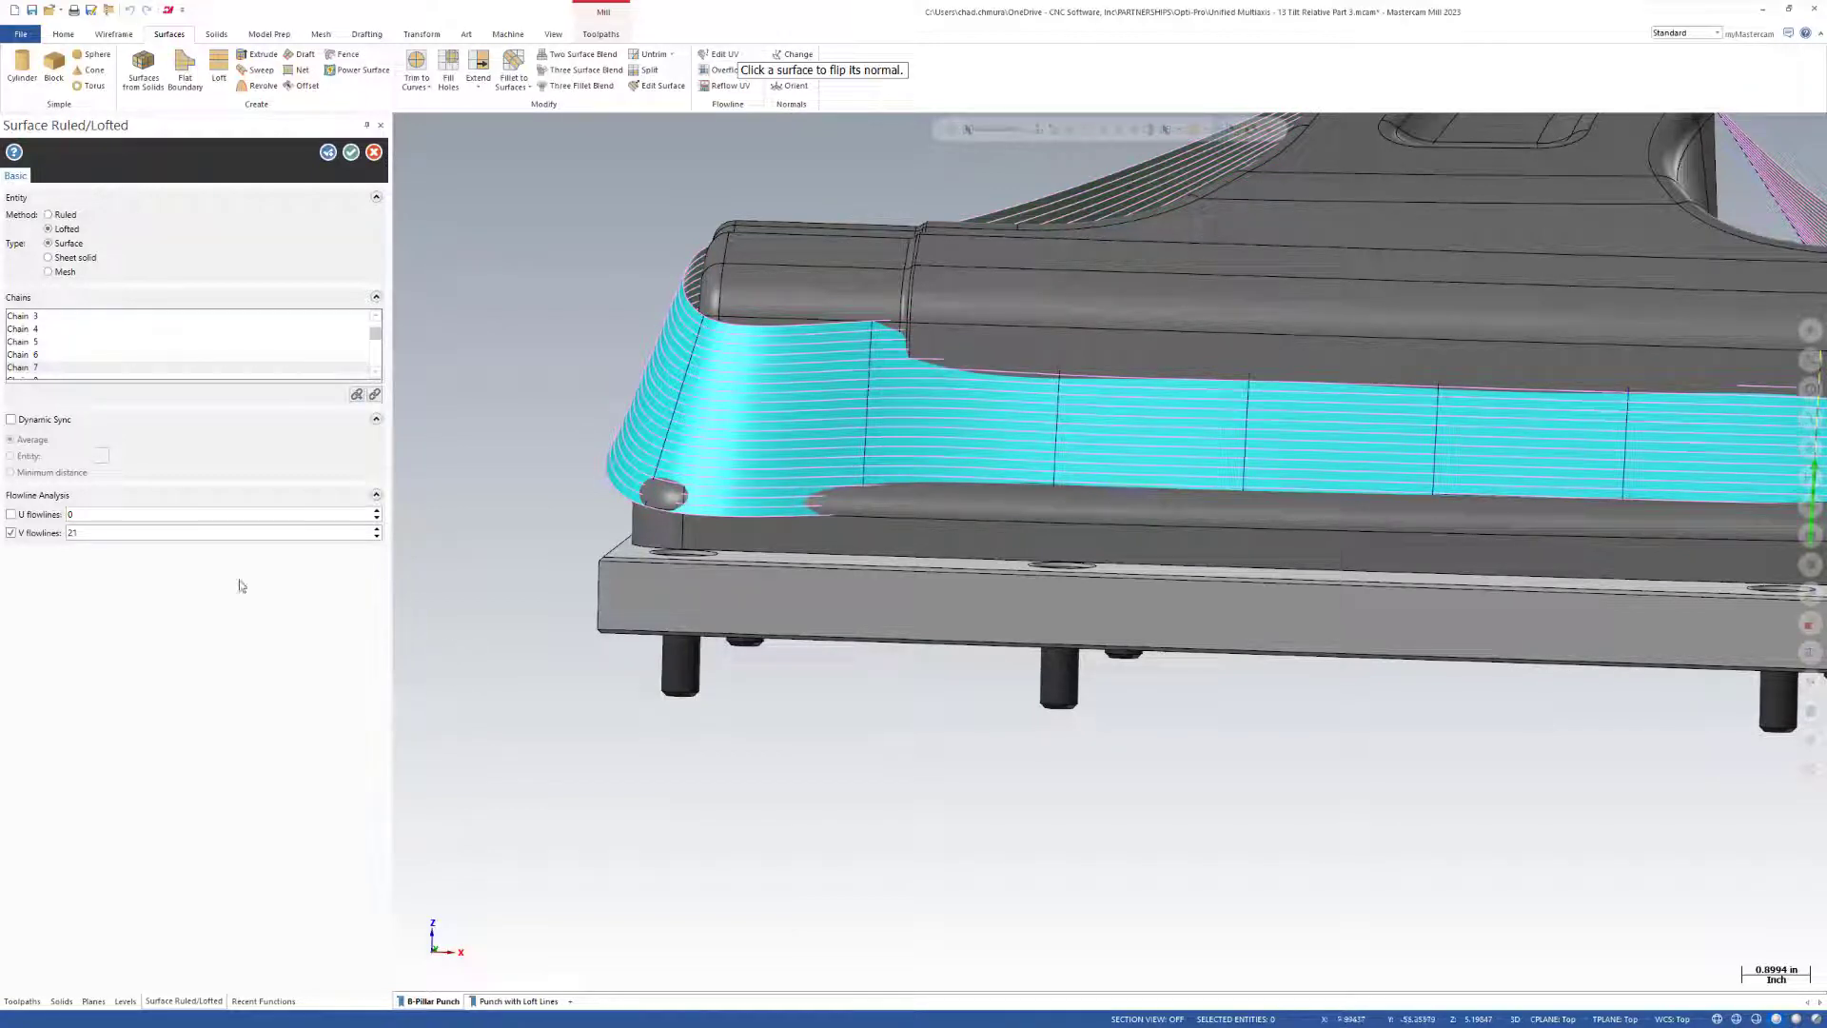
click(352, 153)
Examine the lofted surface on the punch's ends, recessed side and long side wall.
scroll(712, 671, down, 4)
middle_drag(1051, 592, 808, 616)
scroll(1323, 449, up, 2)
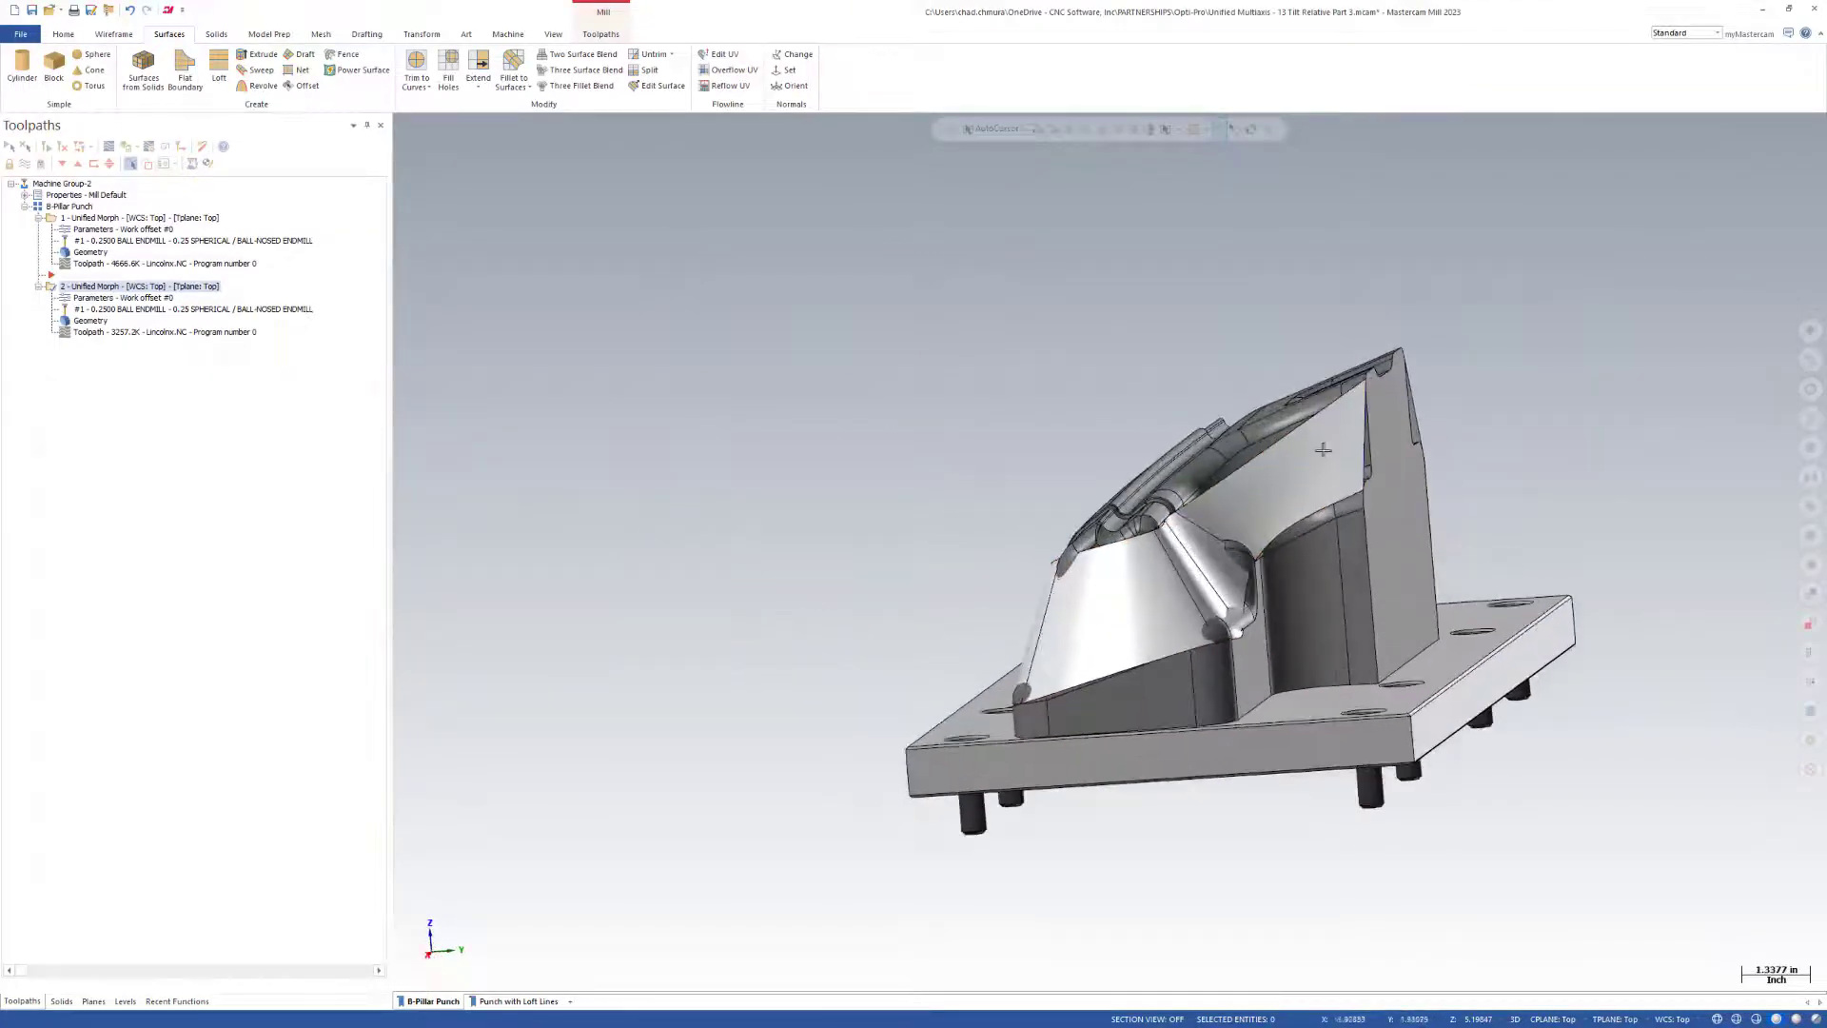
scroll(1284, 485, up, 2)
middle_drag(1240, 494, 1387, 434)
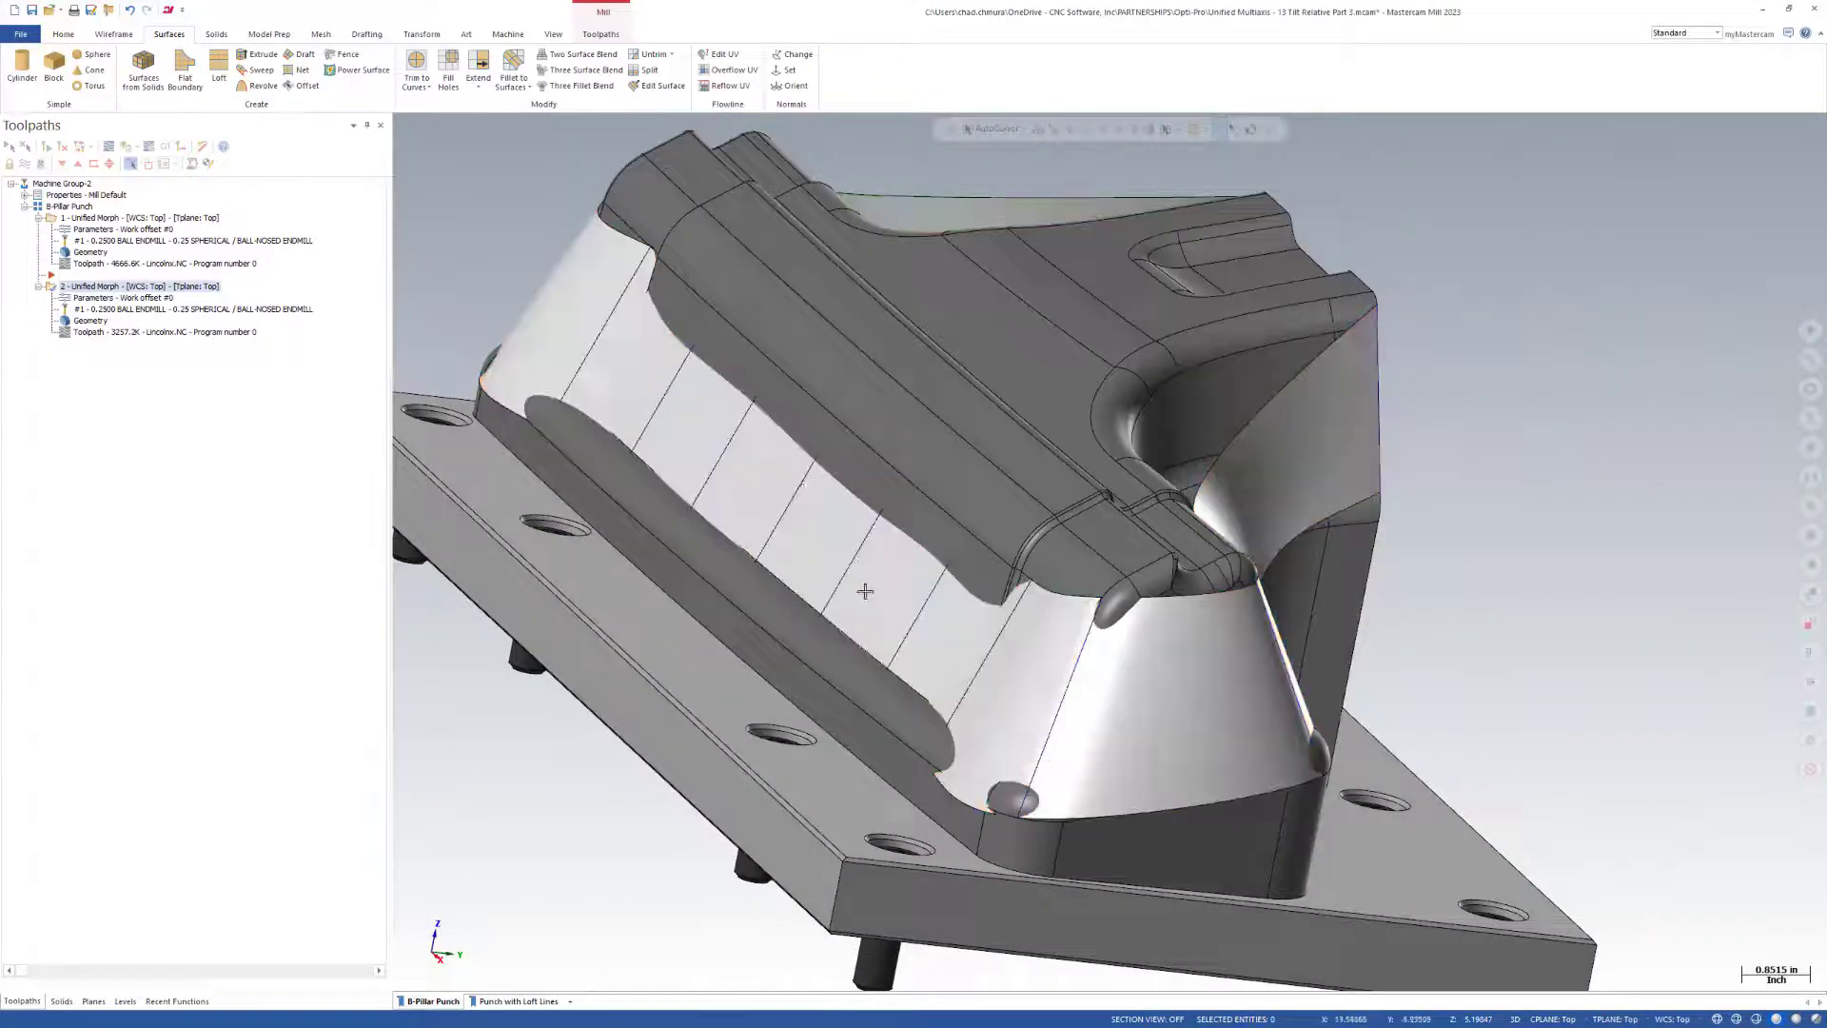
scroll(1149, 688, down, 1)
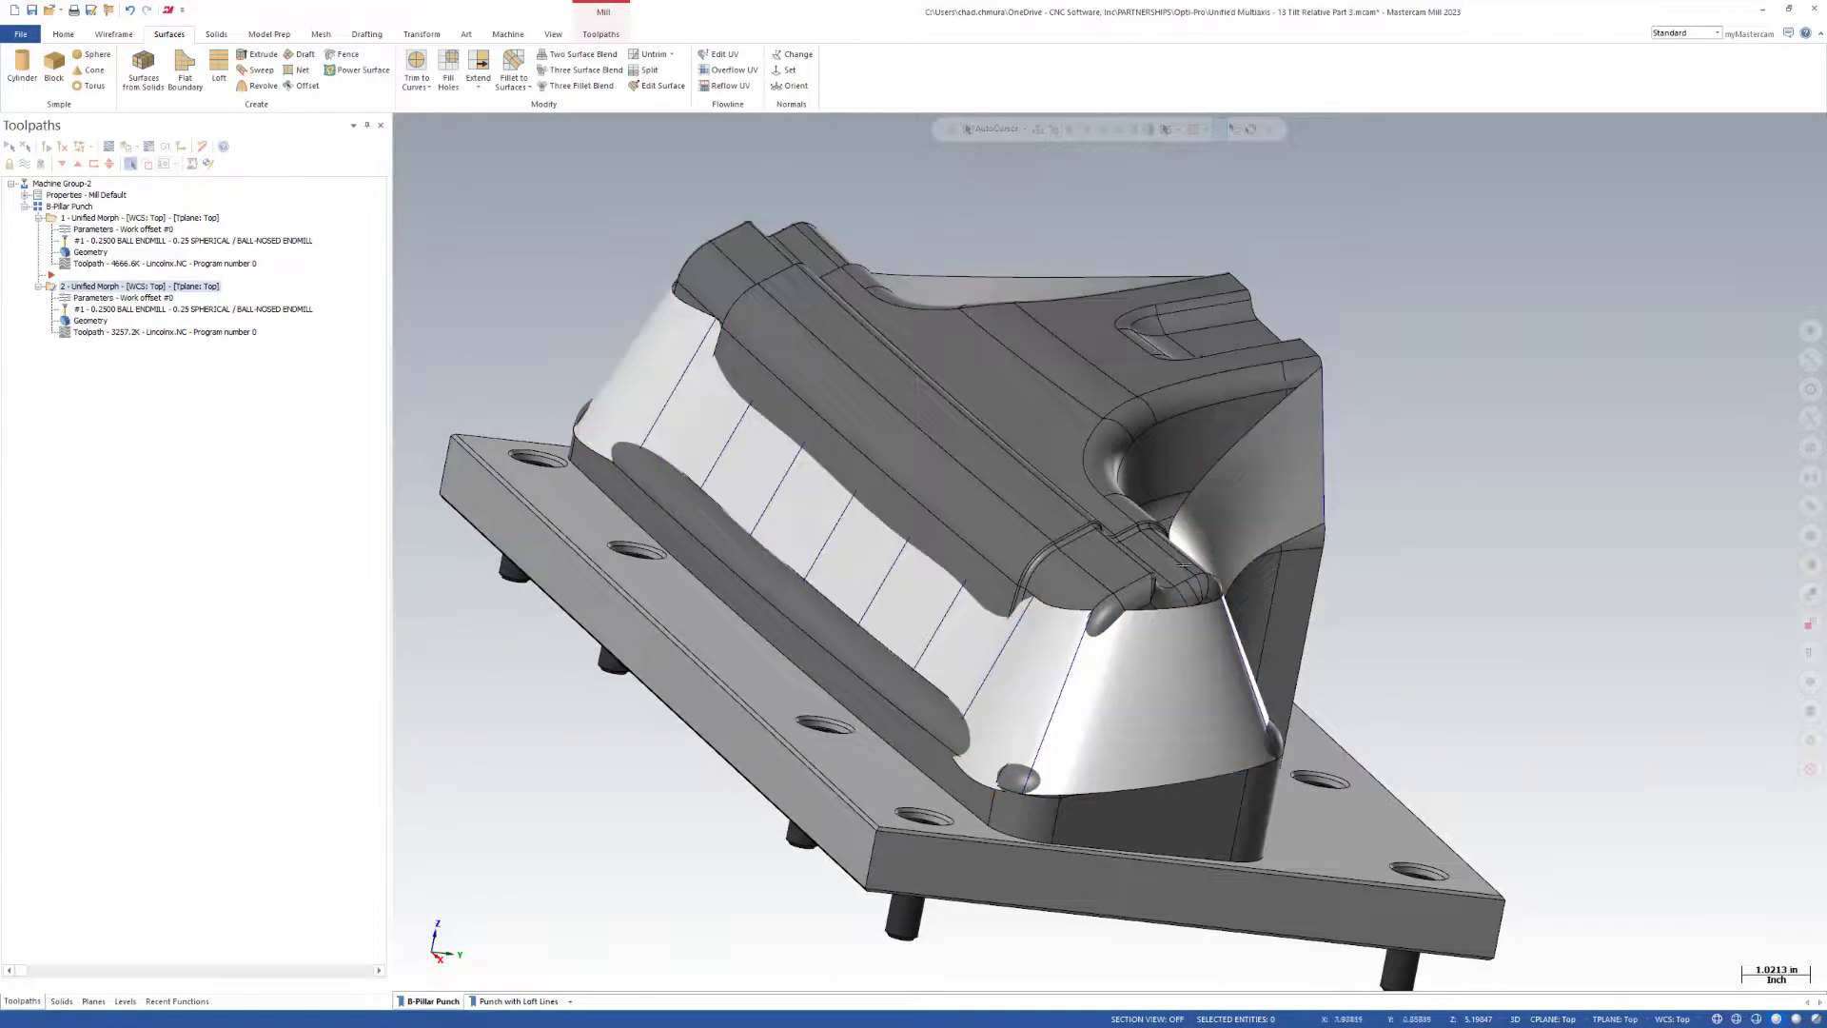
scroll(821, 481, down, 2)
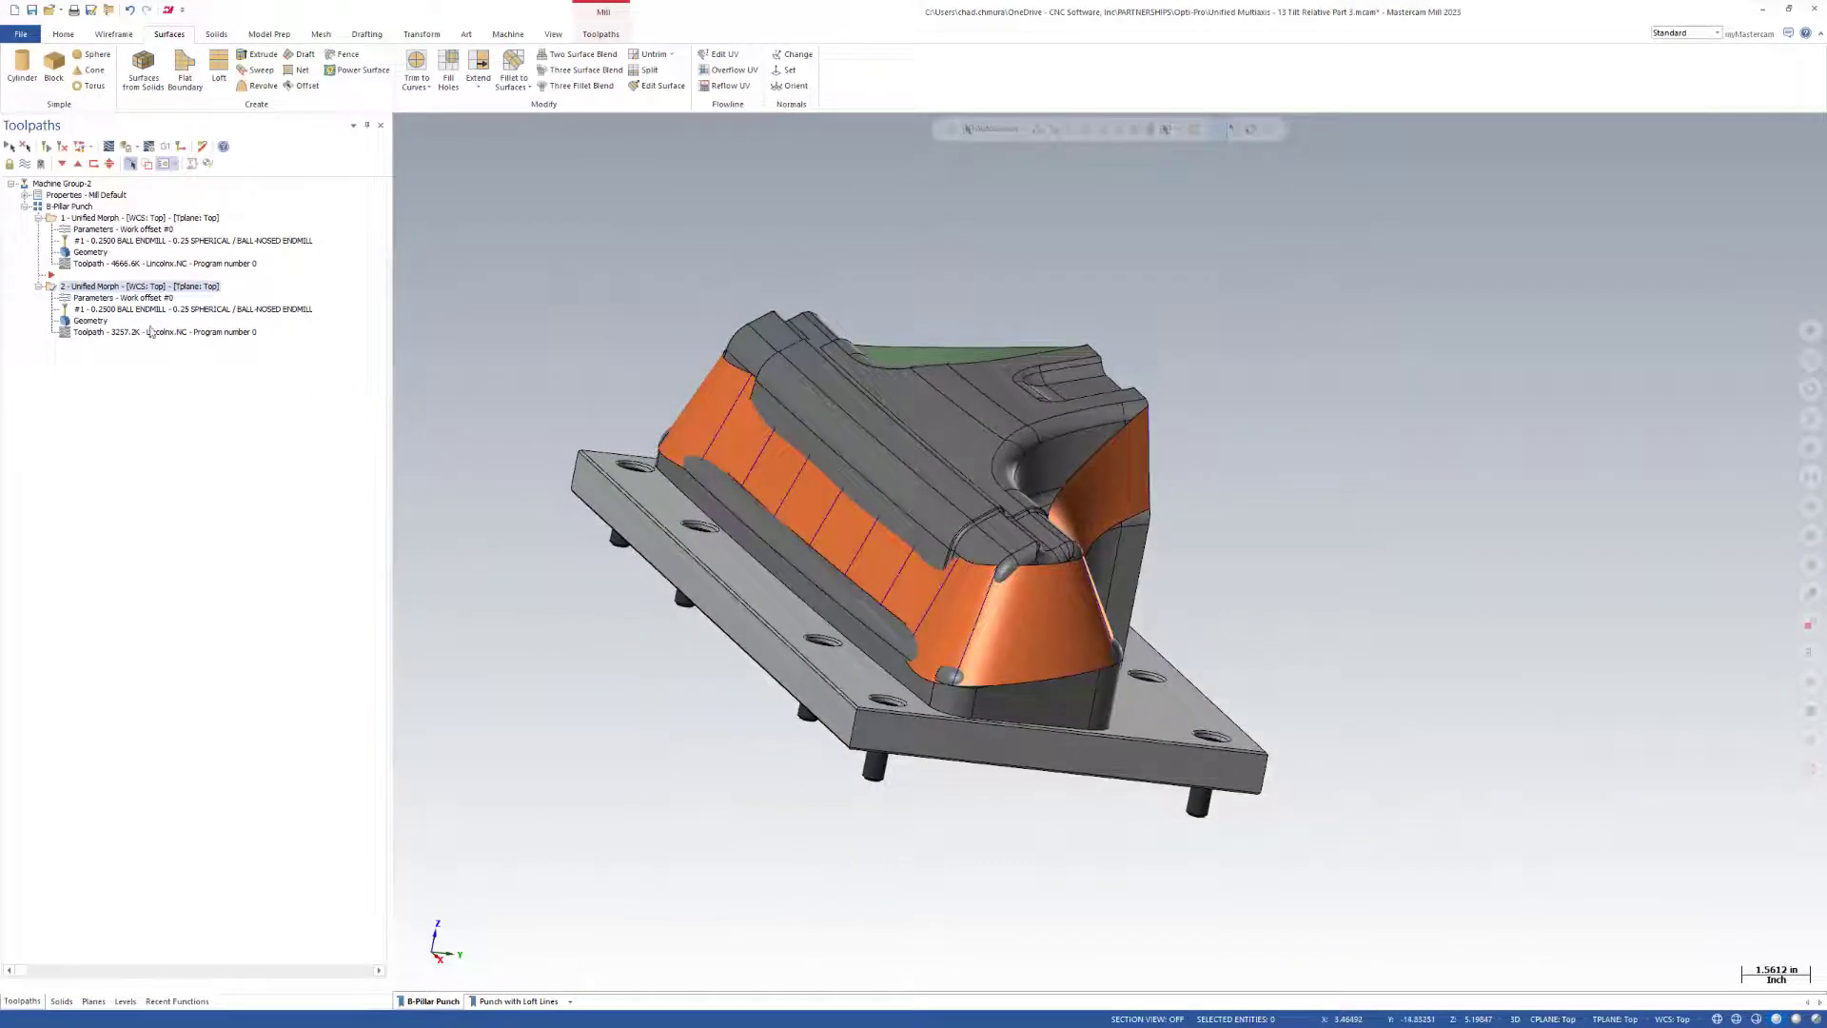
Edit the first Unified Morph operation's parameters and set its tool axis control to Tilt relative to reference surface.
click(100, 218)
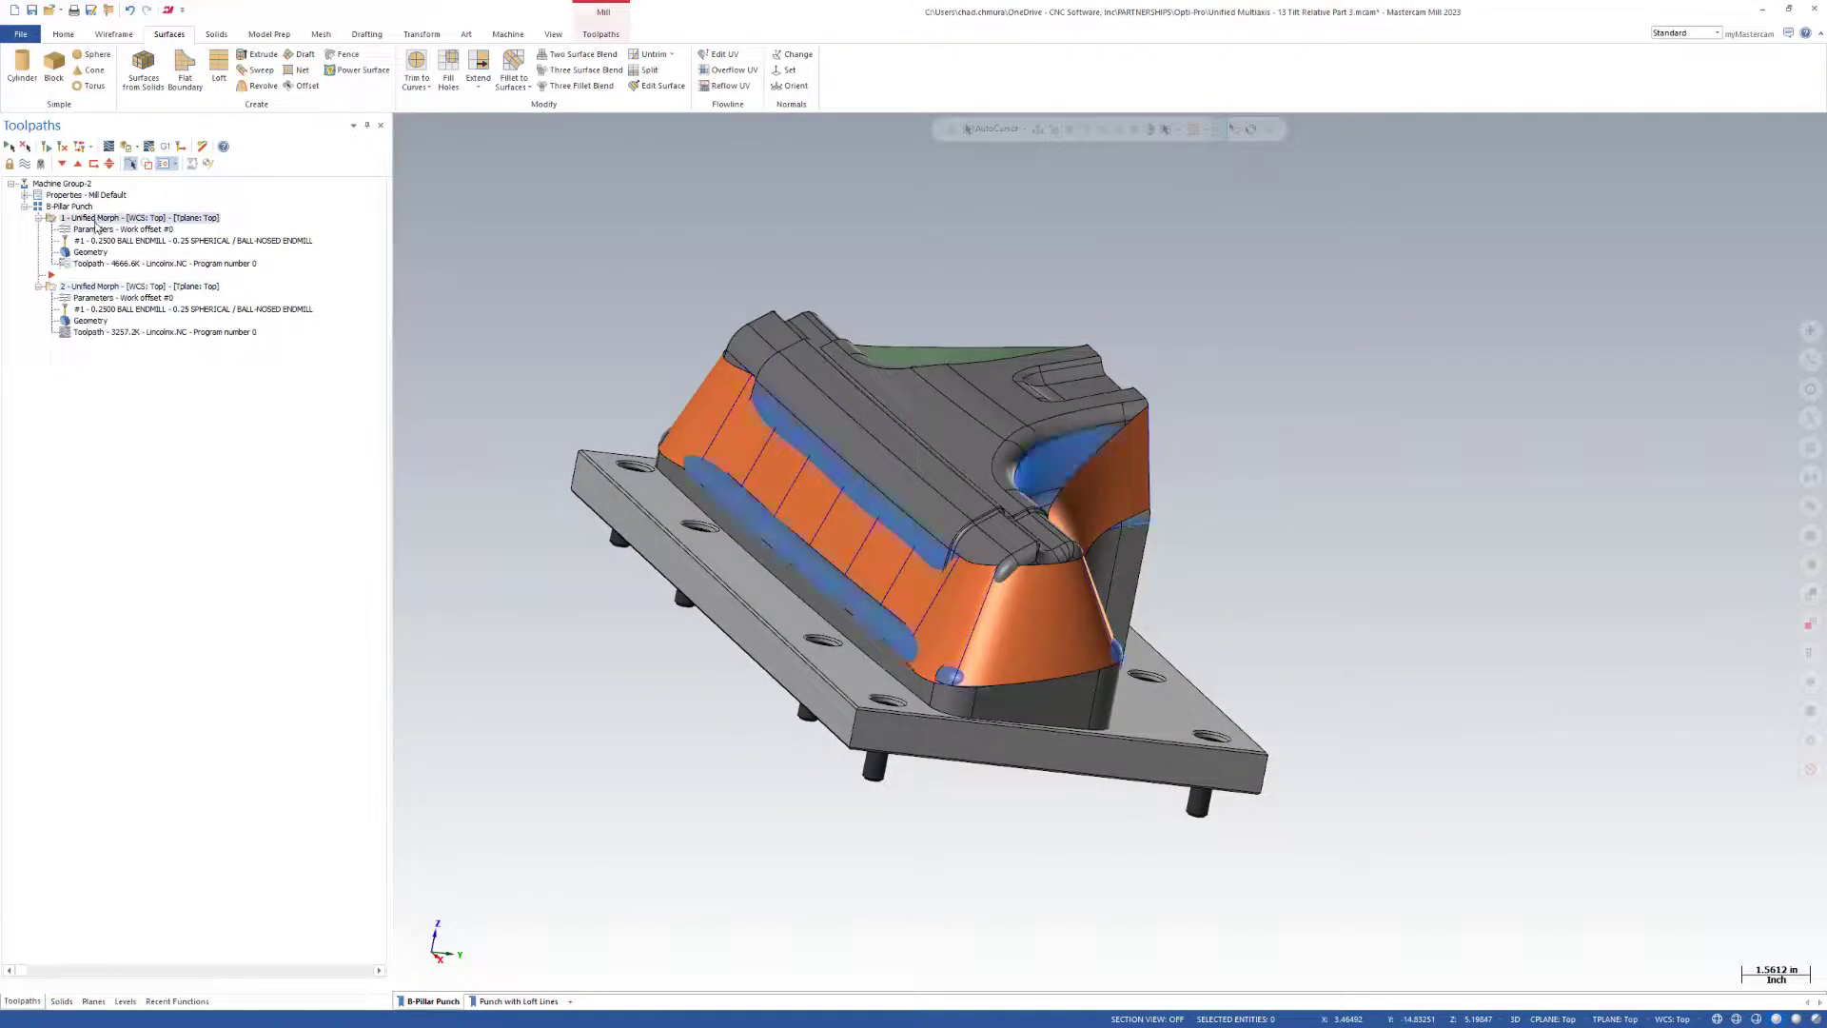
click(92, 230)
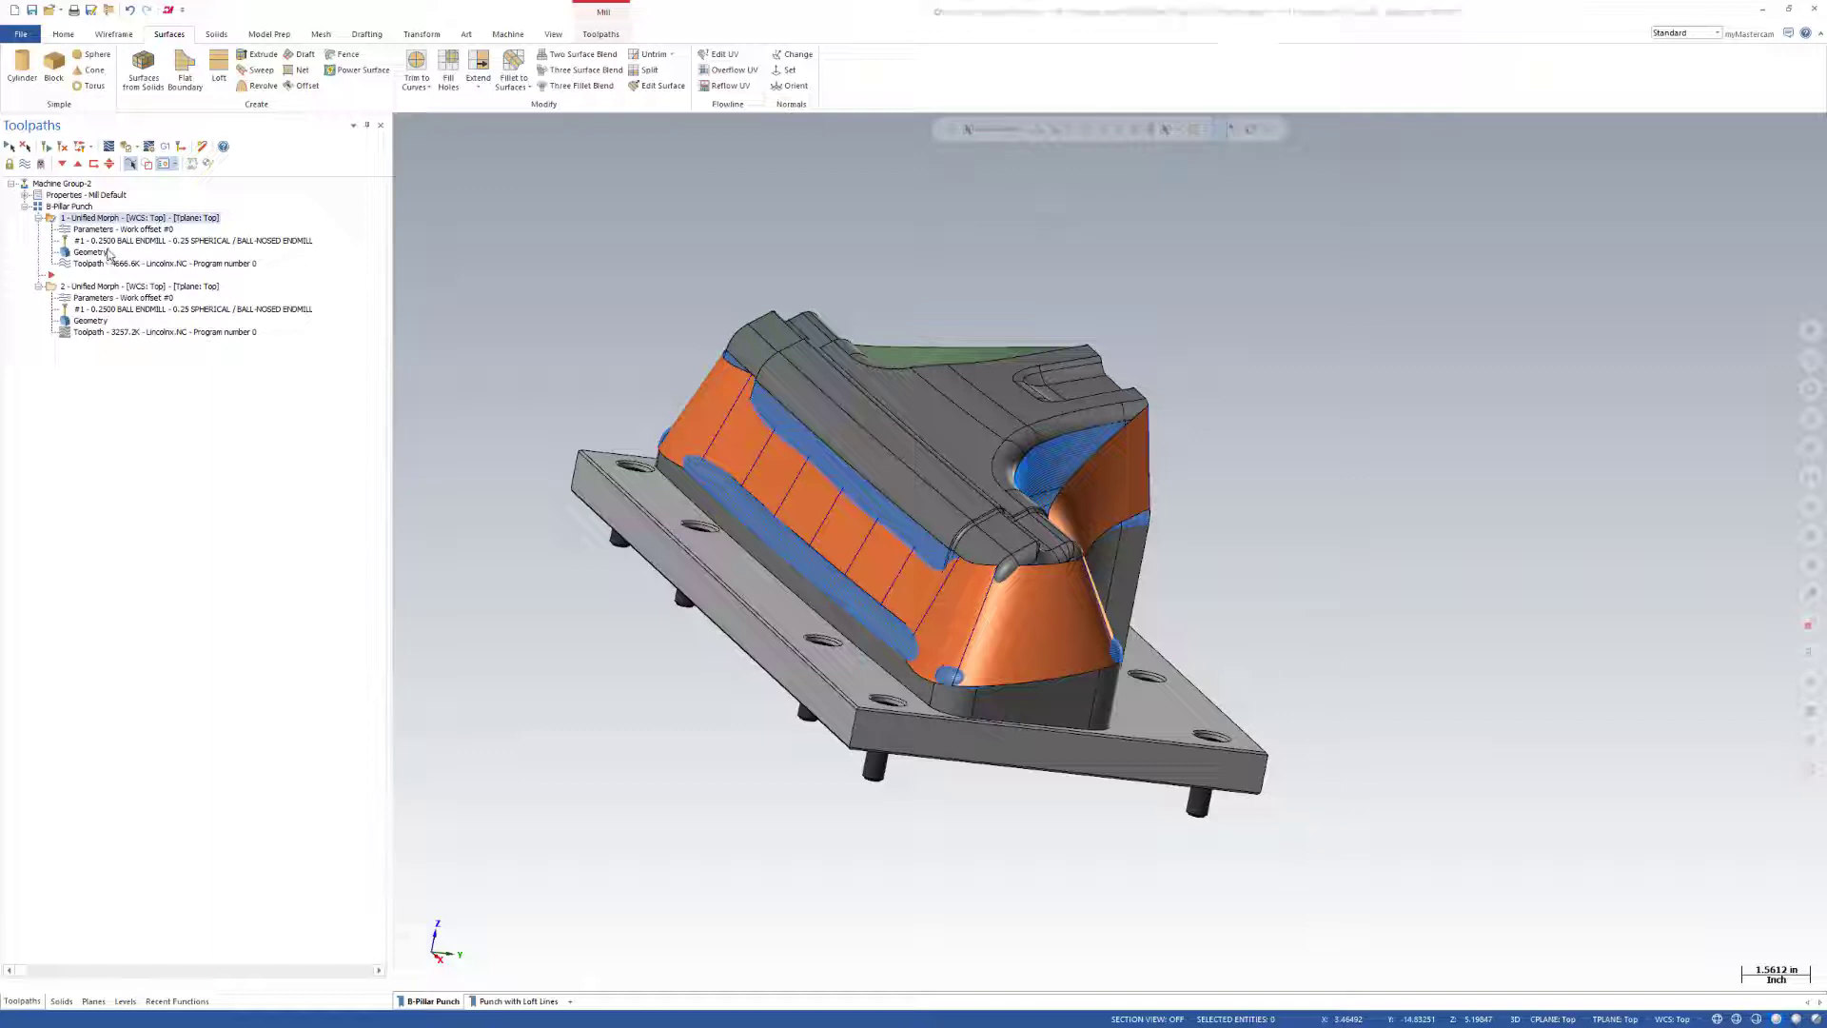
click(138, 432)
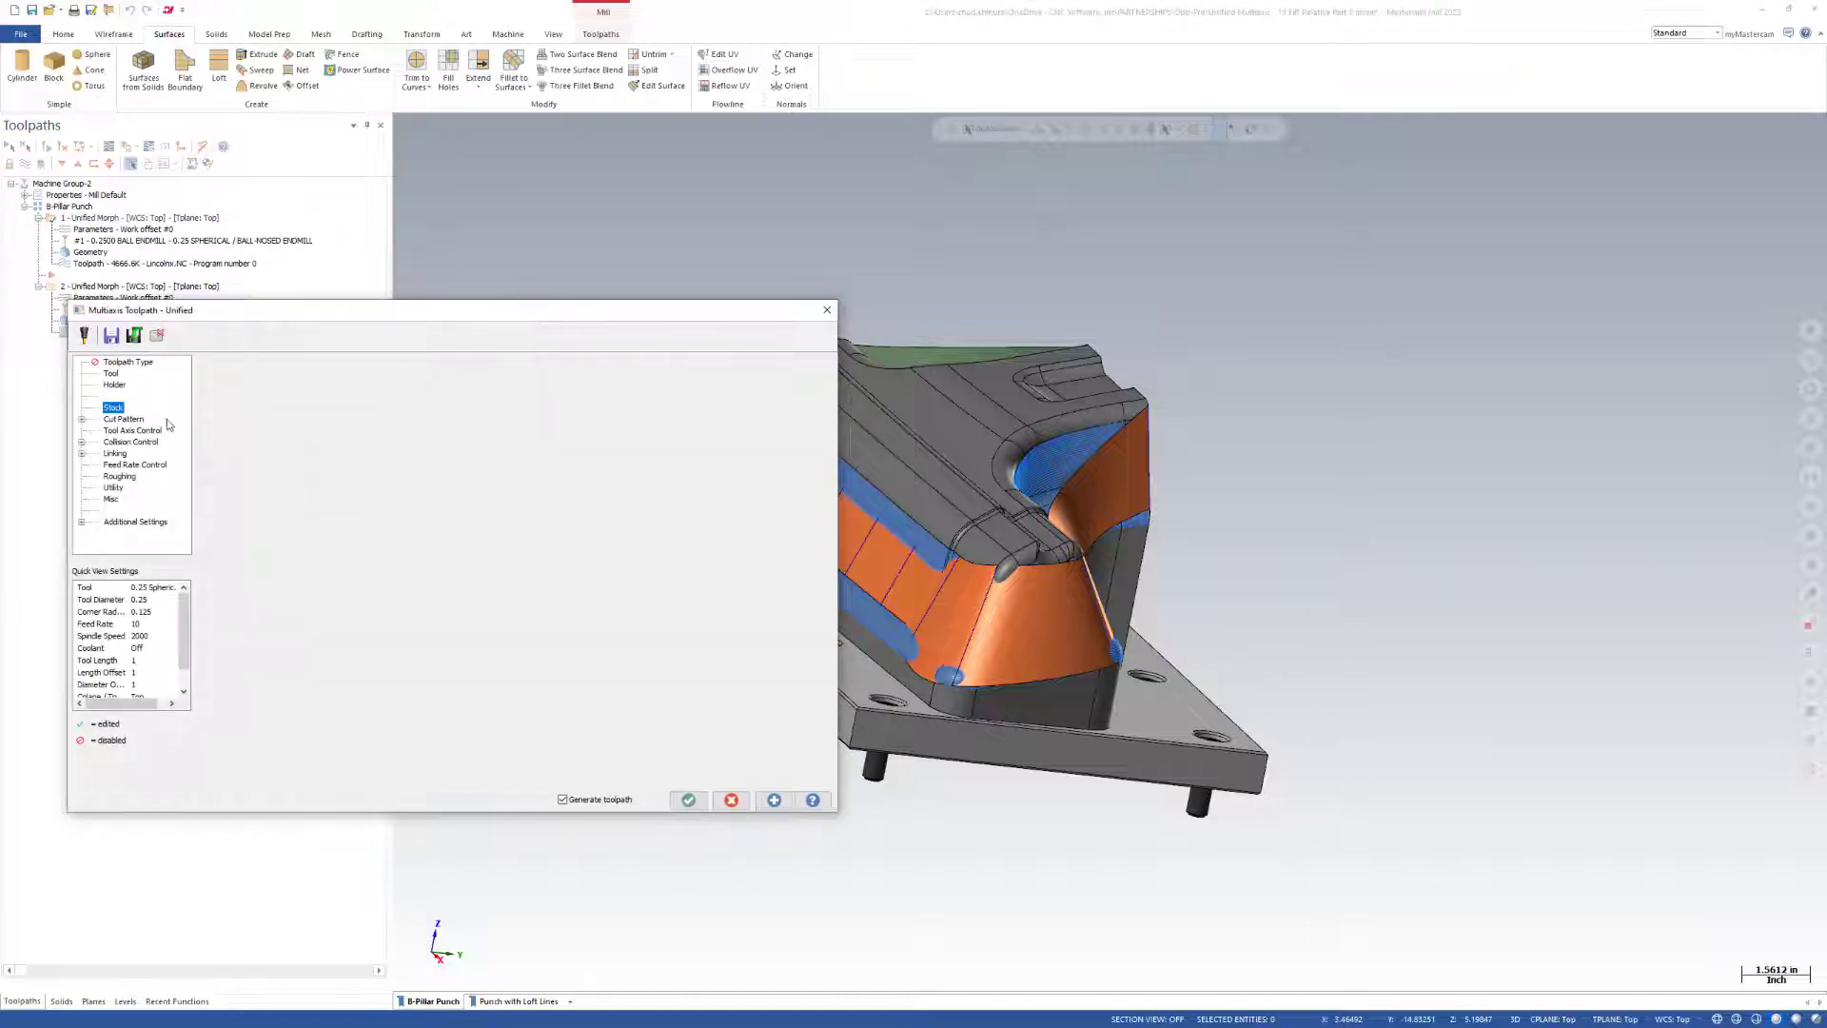
click(360, 407)
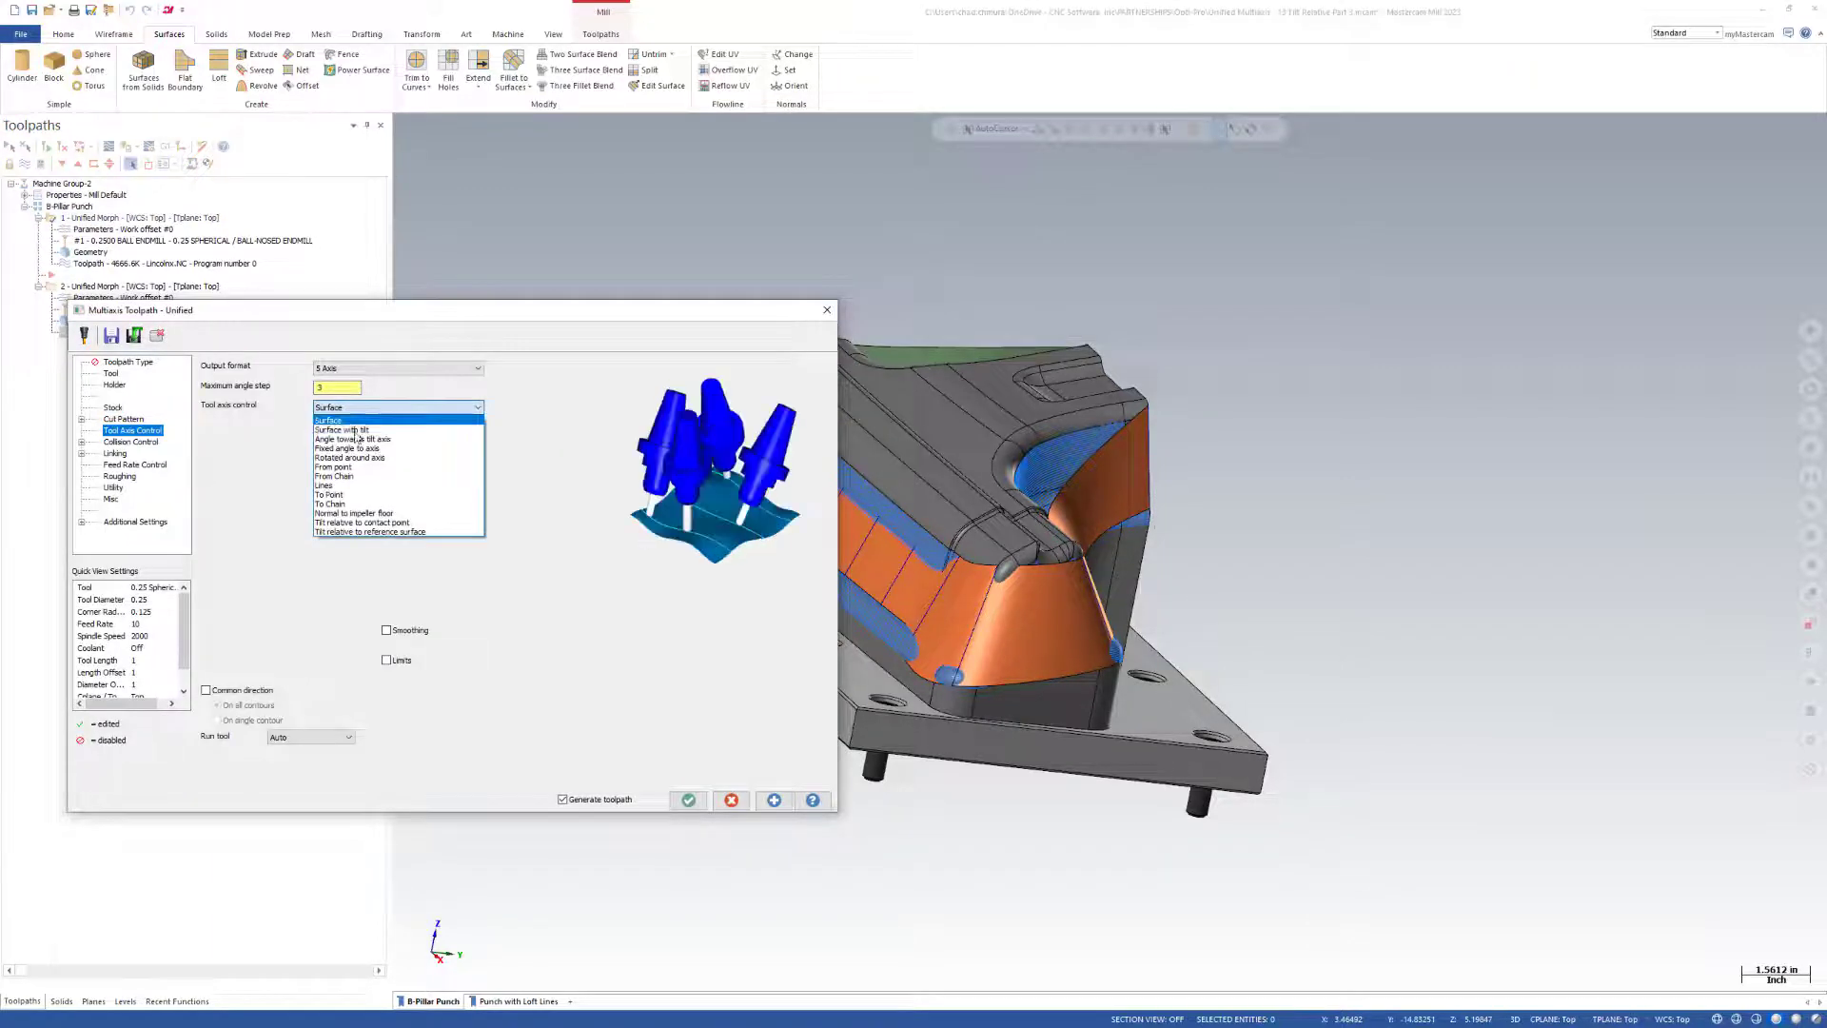
click(384, 533)
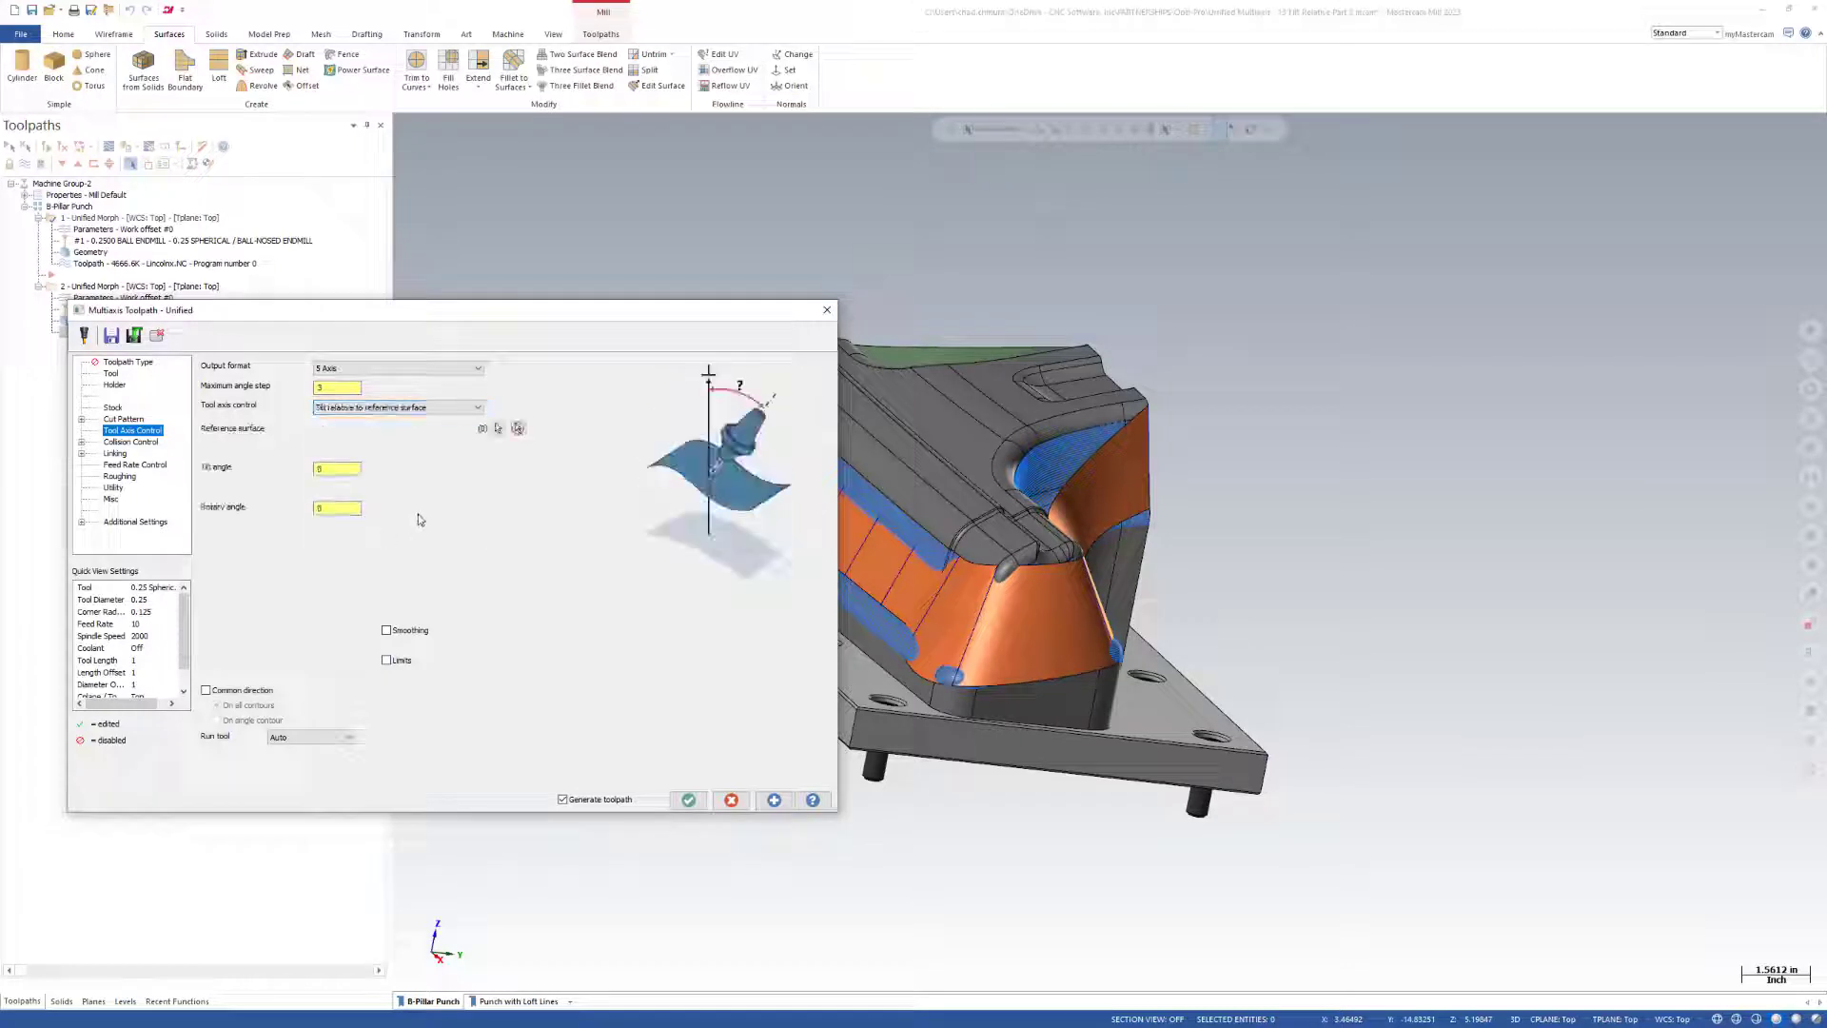
Select the lofted surface as the tilt reference surface and apply the parameters to regenerate the first operation.
click(499, 428)
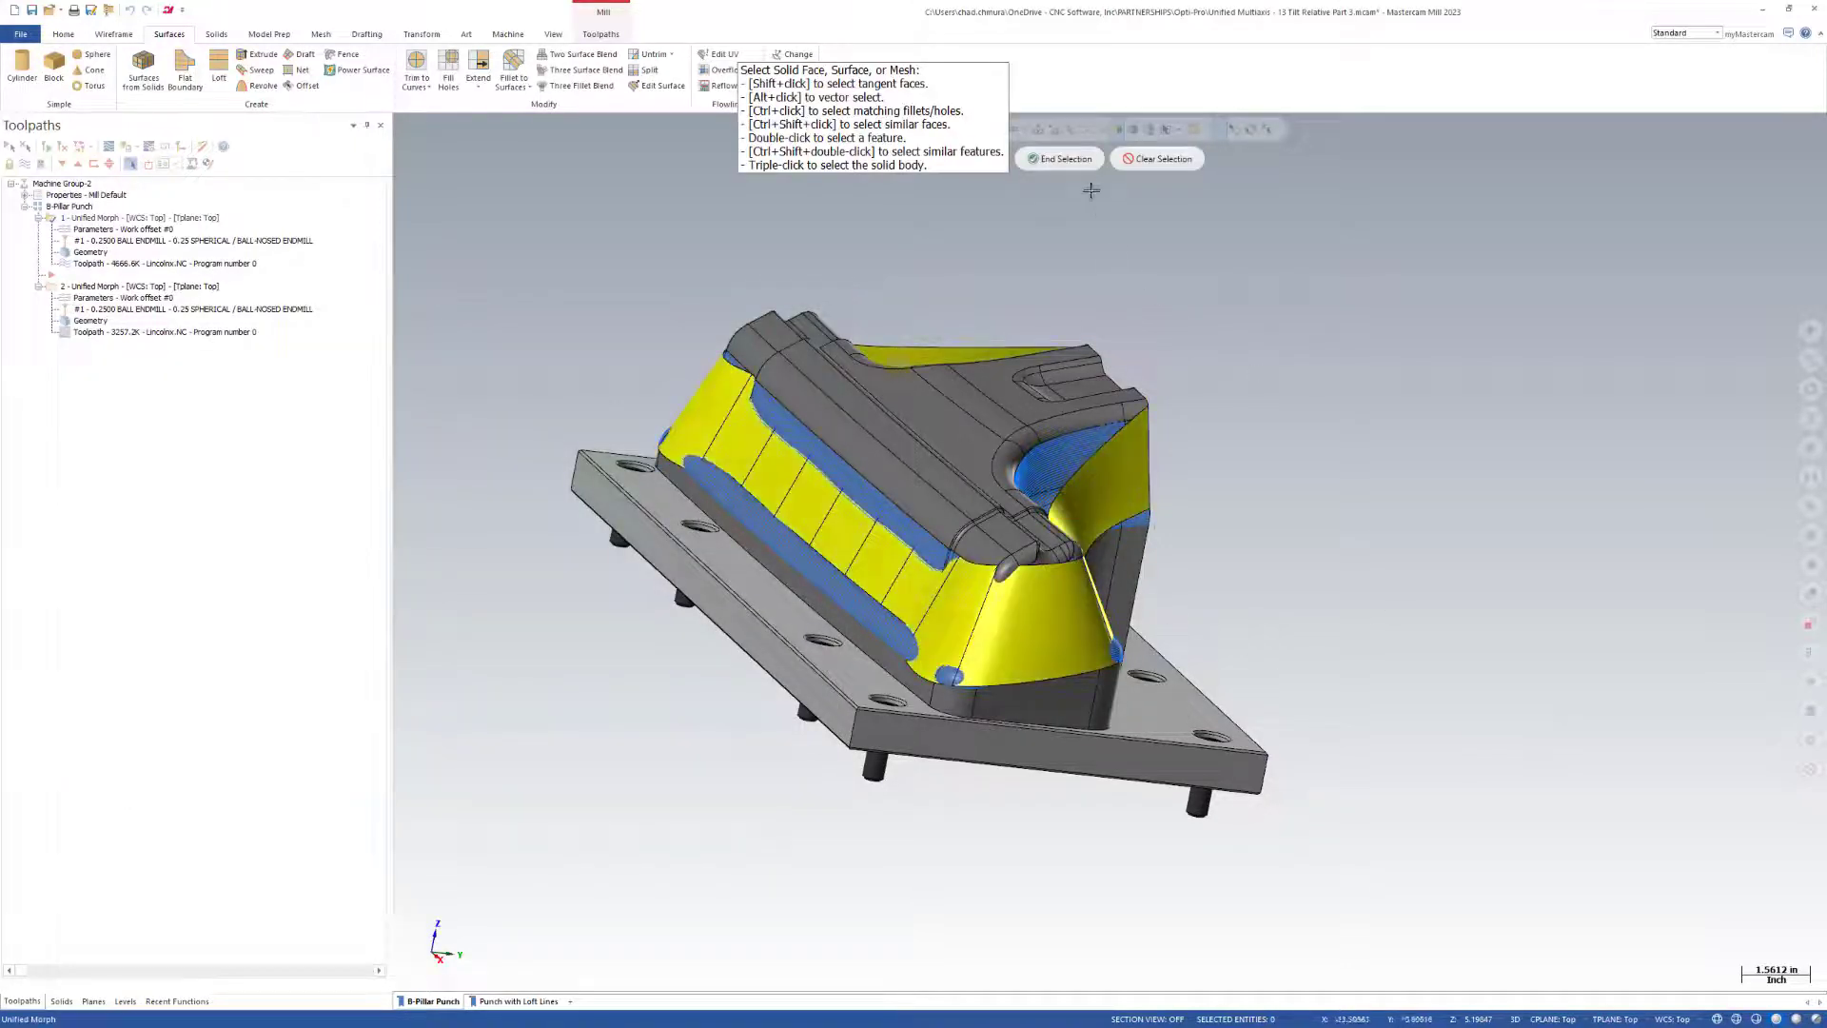
key(Return)
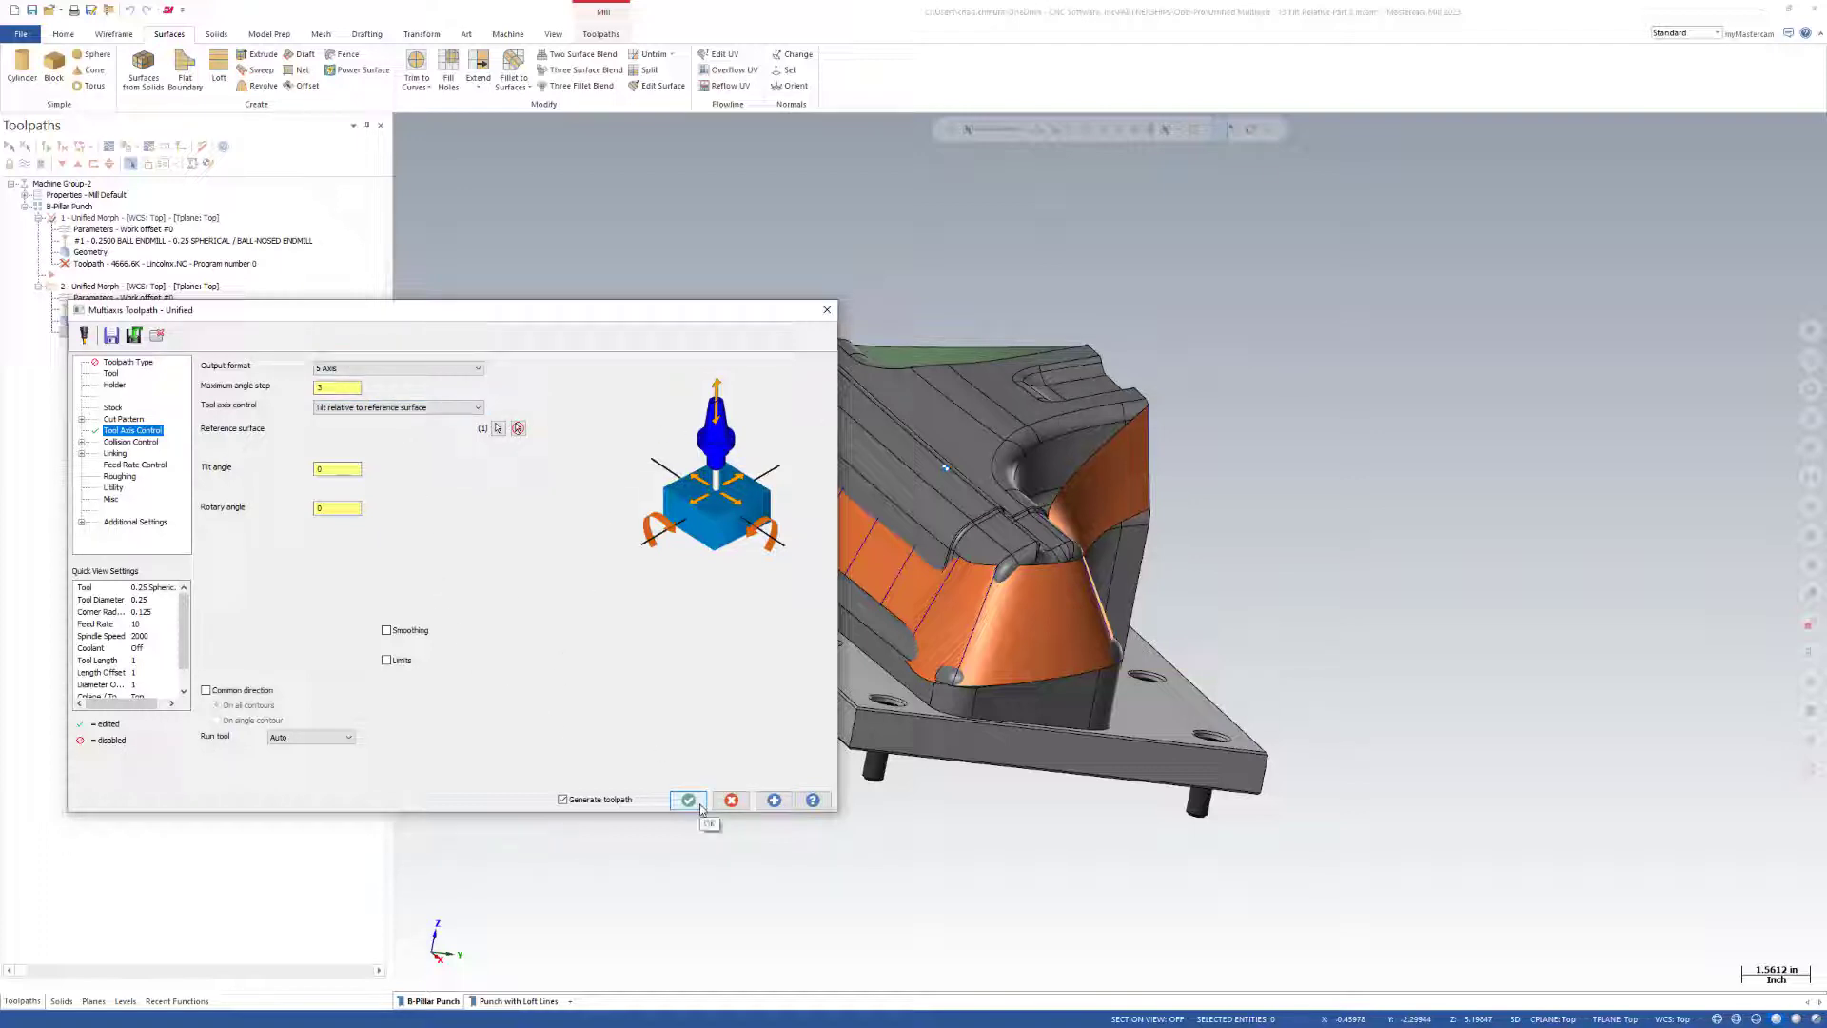
key(Return)
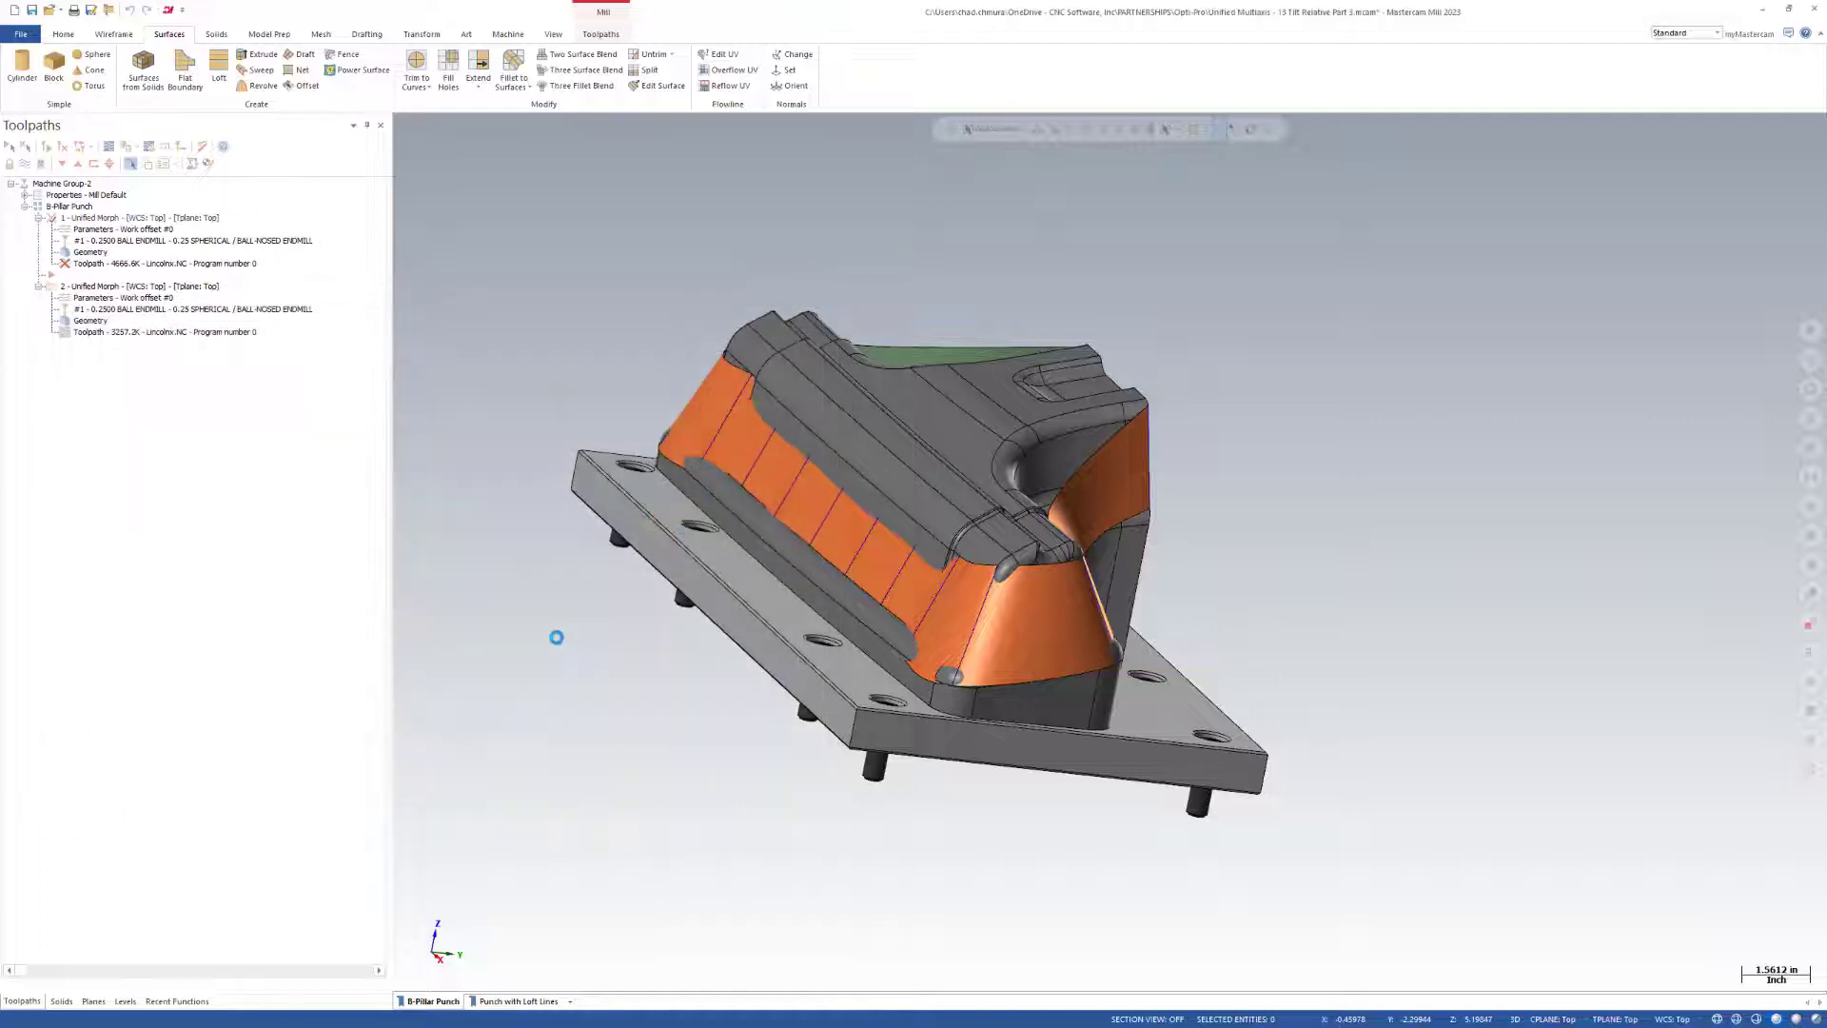
Hide the Reference Surface level and move the lofted surface to level 12.
click(125, 1002)
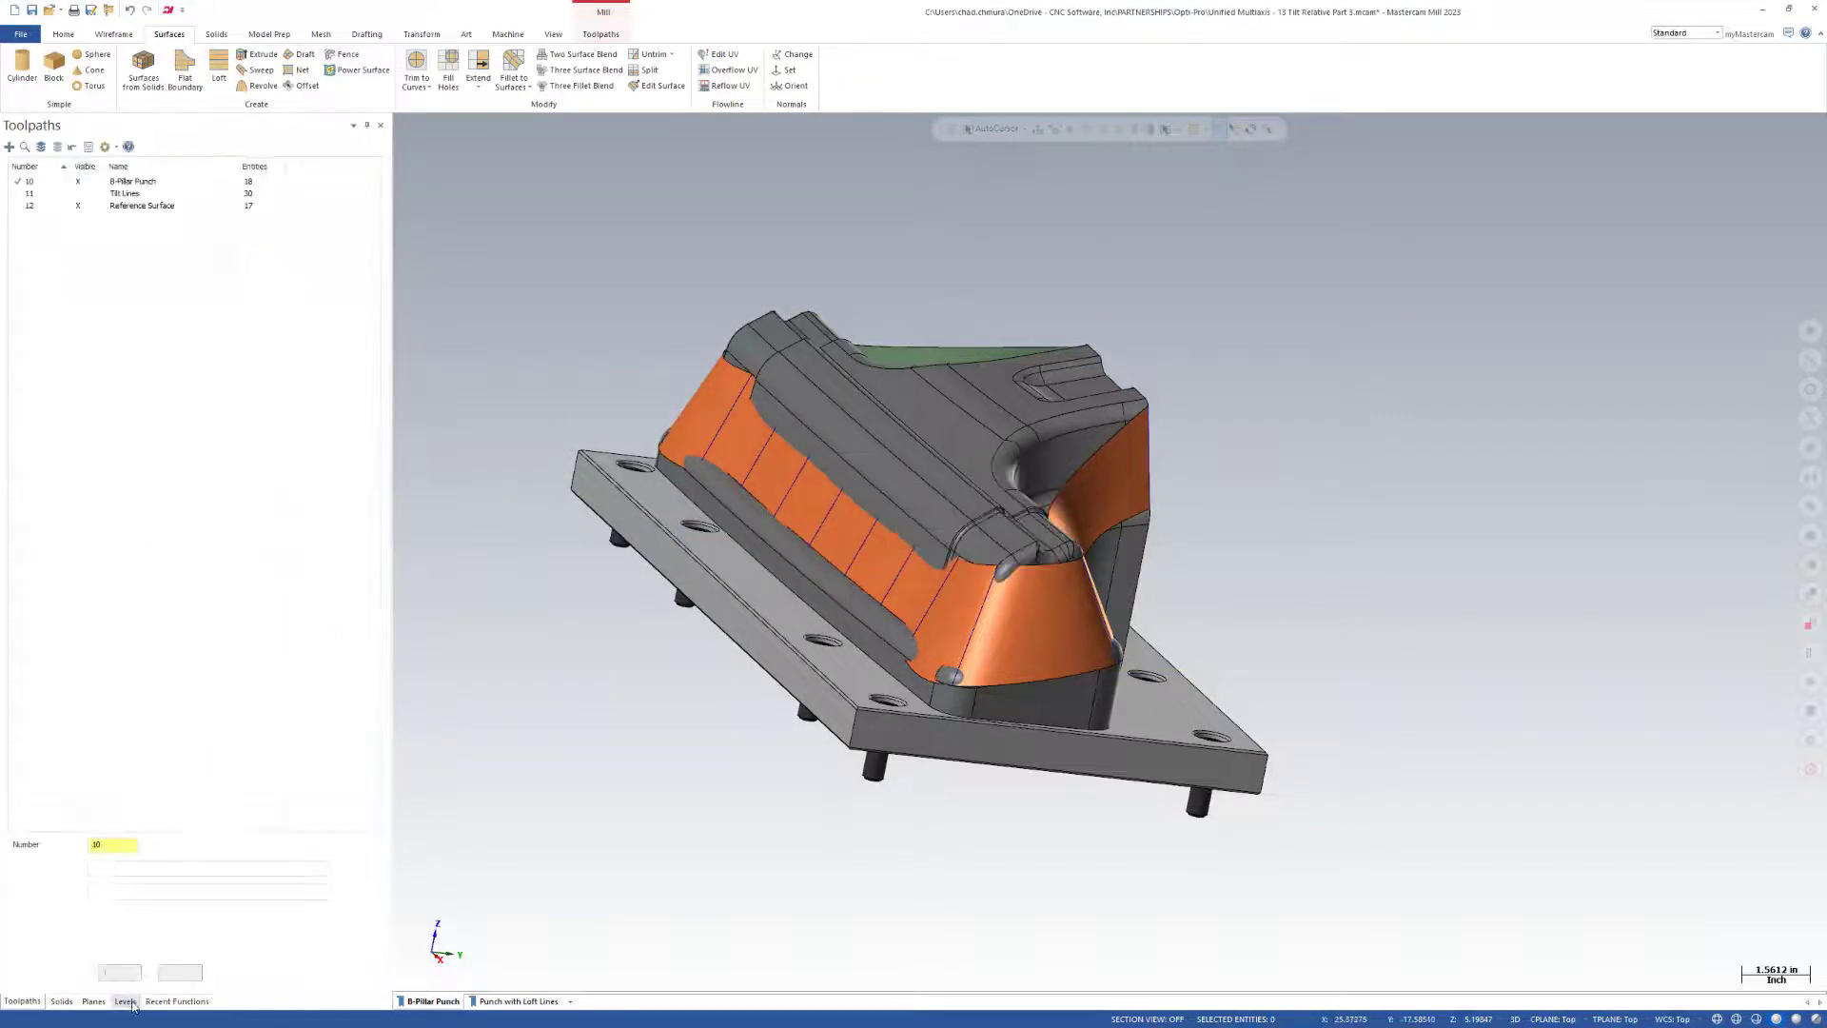
click(84, 205)
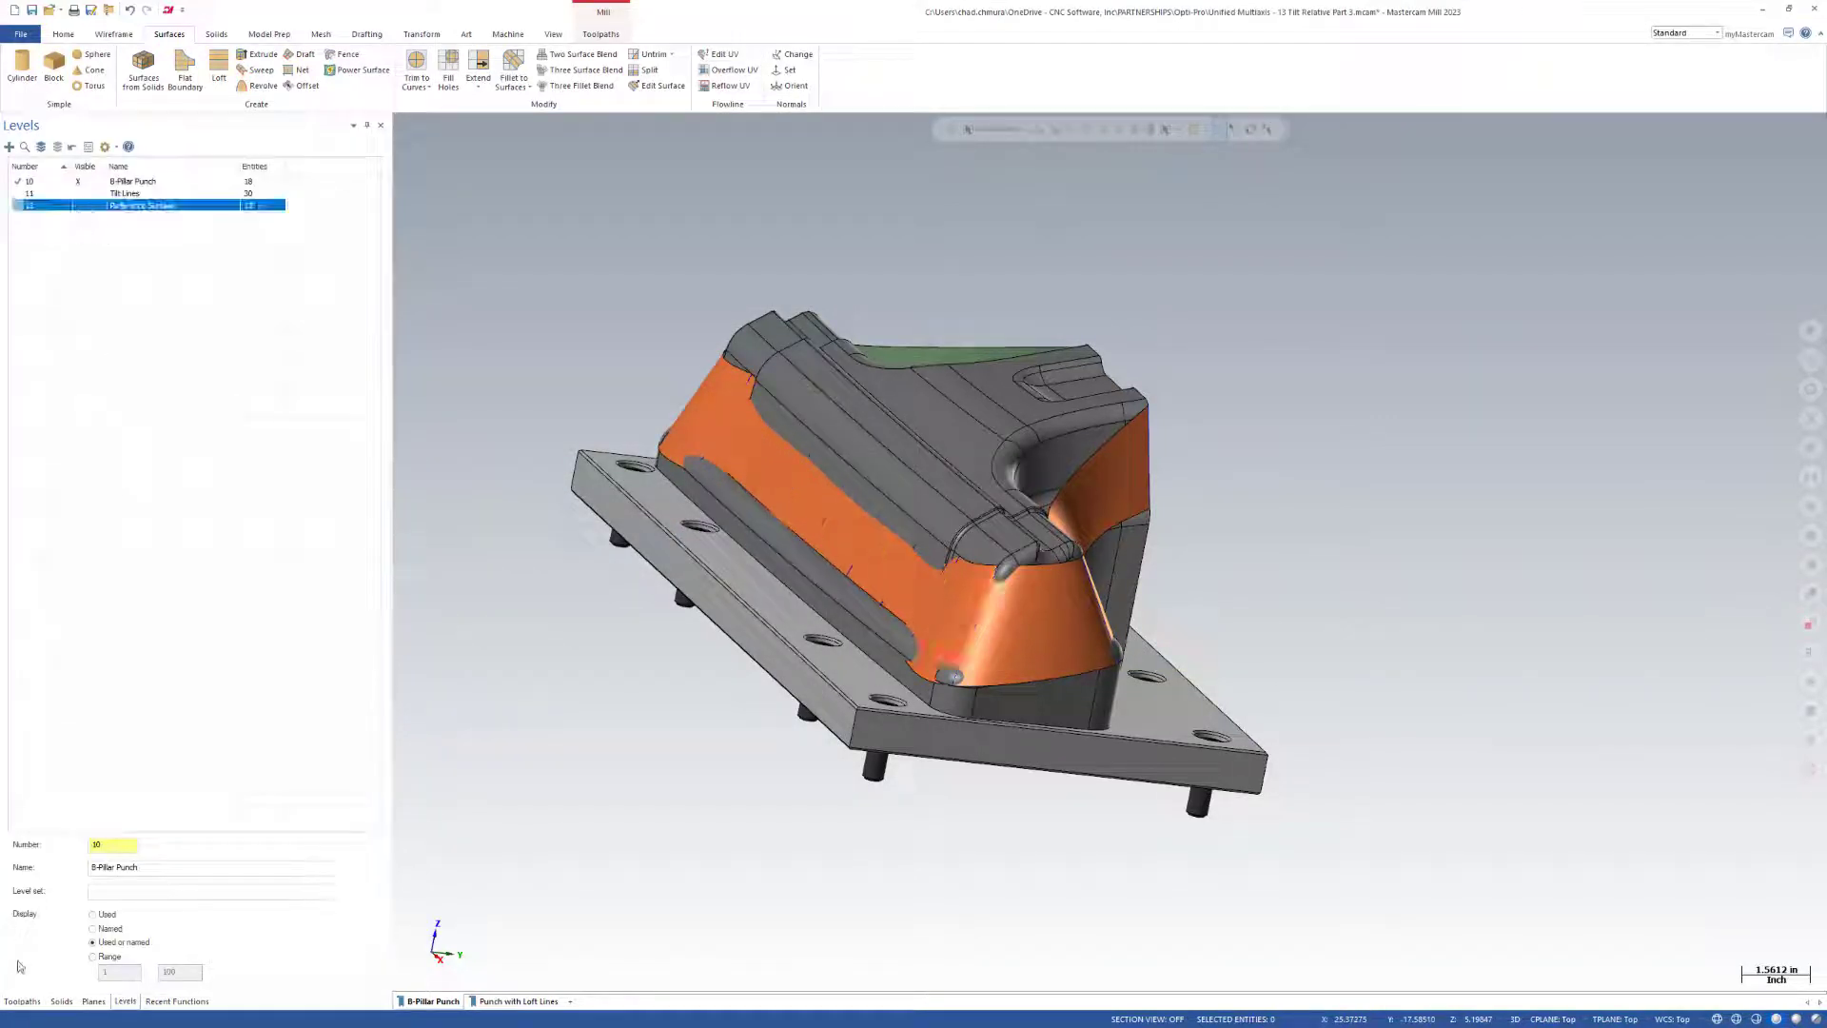
click(902, 565)
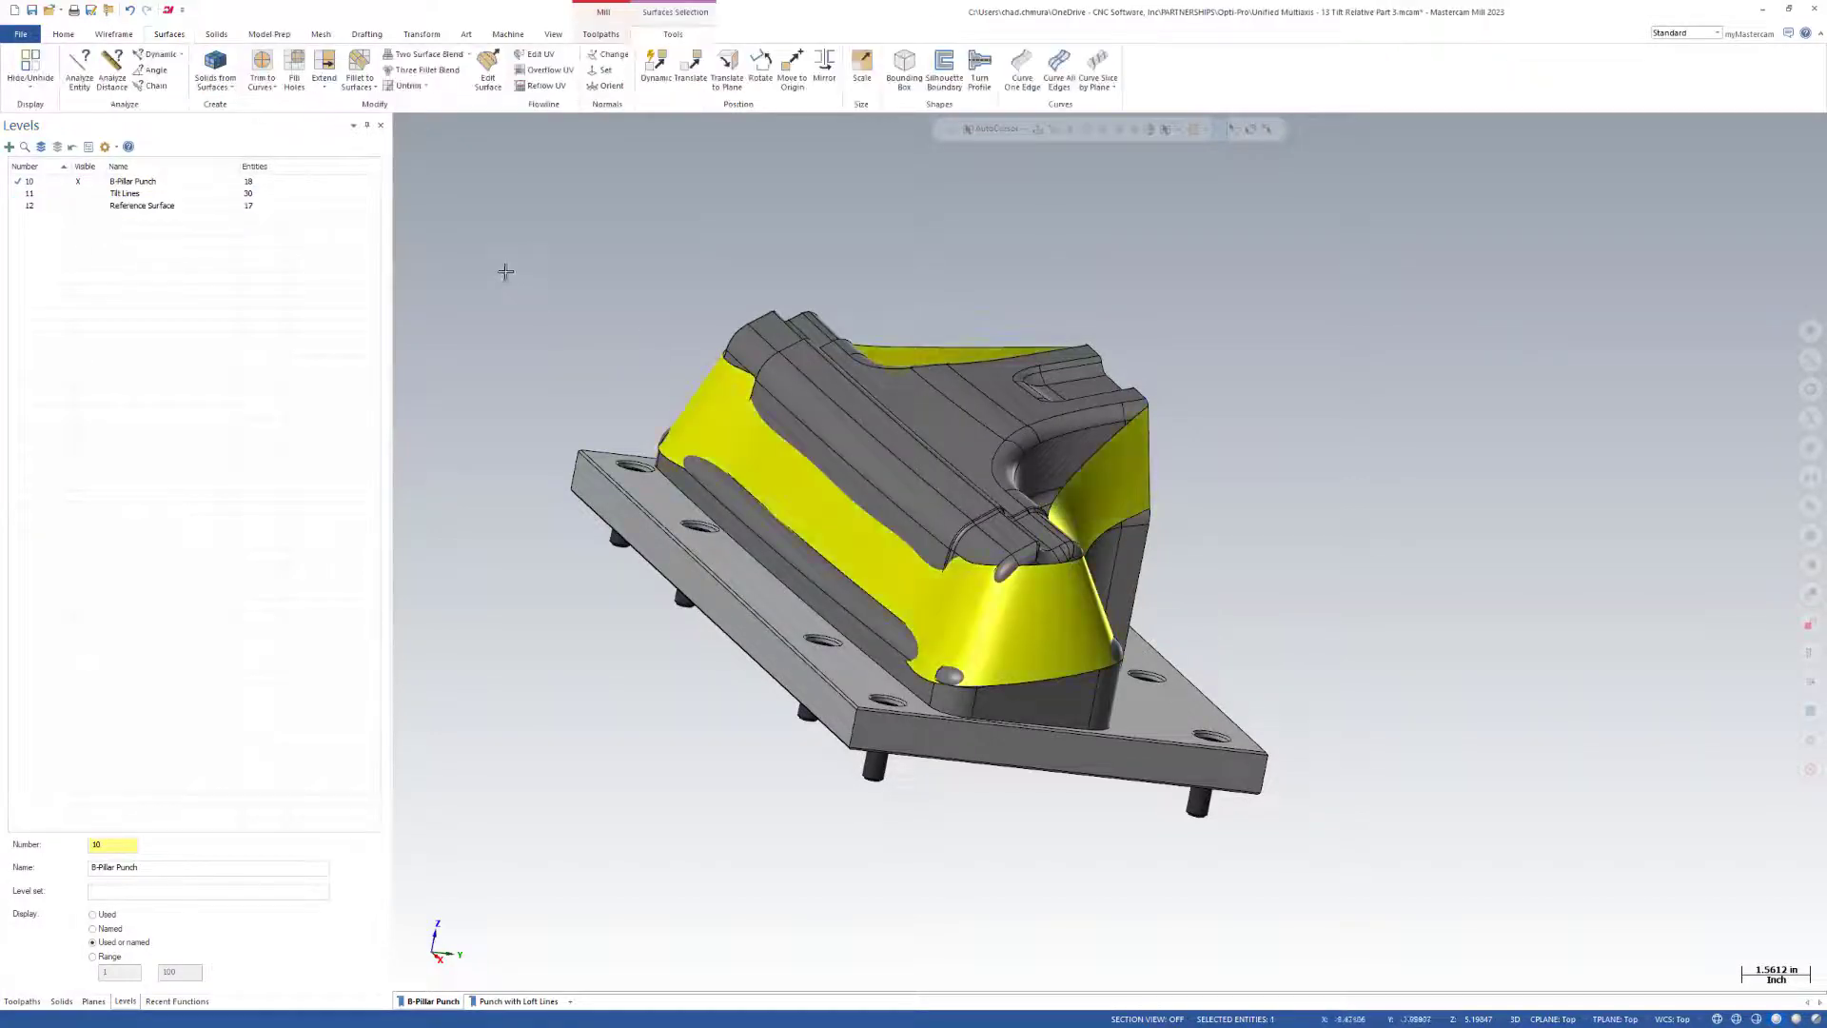
right_click(550, 249)
click(718, 228)
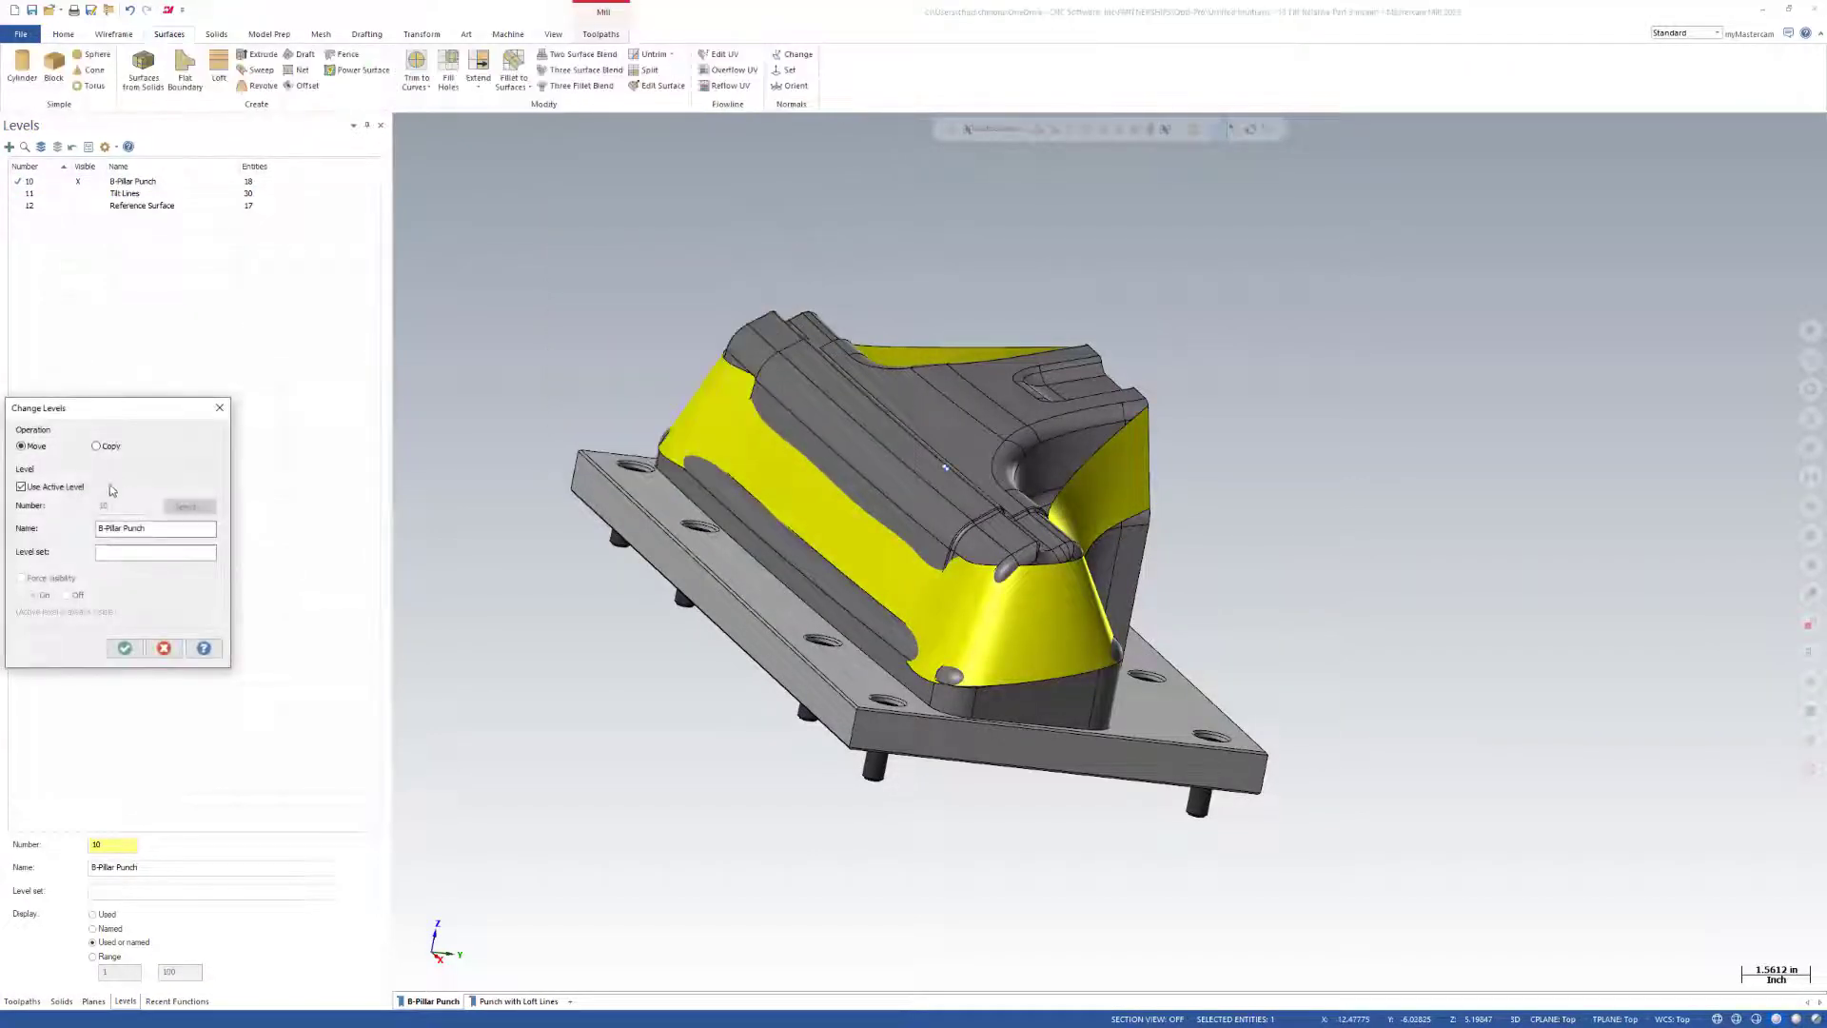
text(12)
key(Return)
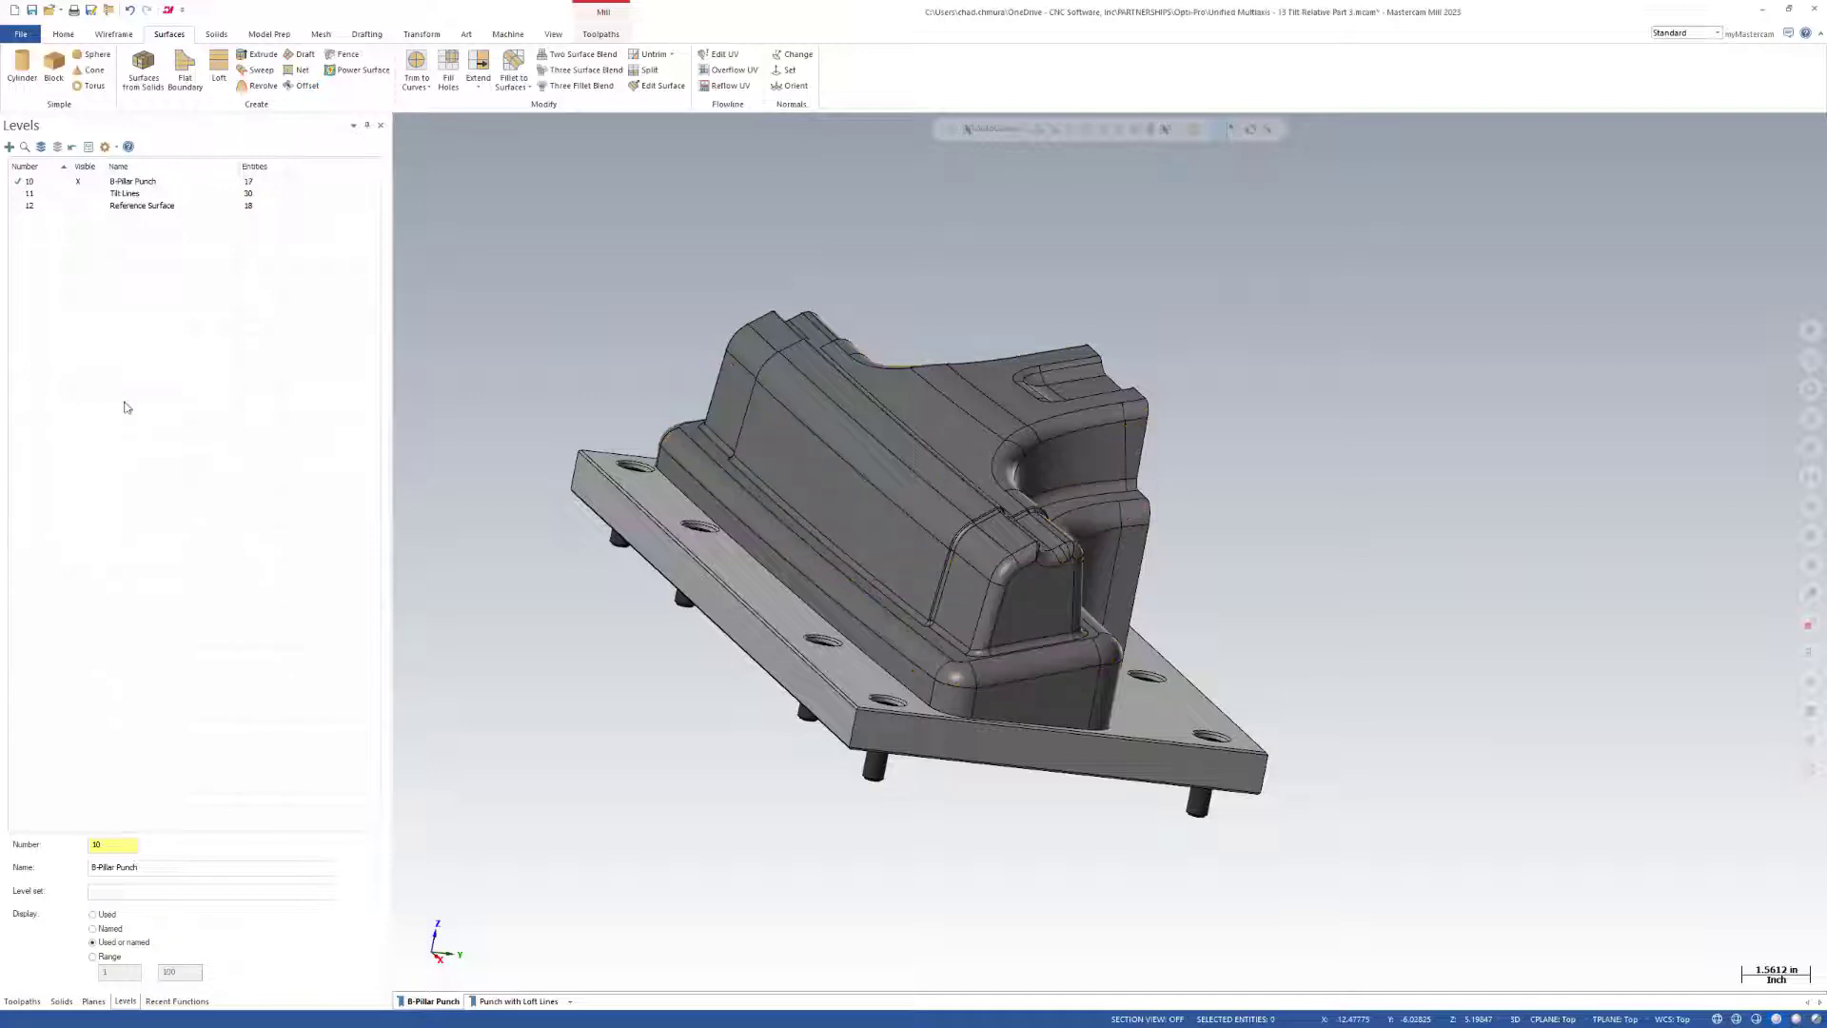
Backplot the first Unified Morph operation from the recessed side, advance past its start, and play the tool motion around the punch.
click(21, 1002)
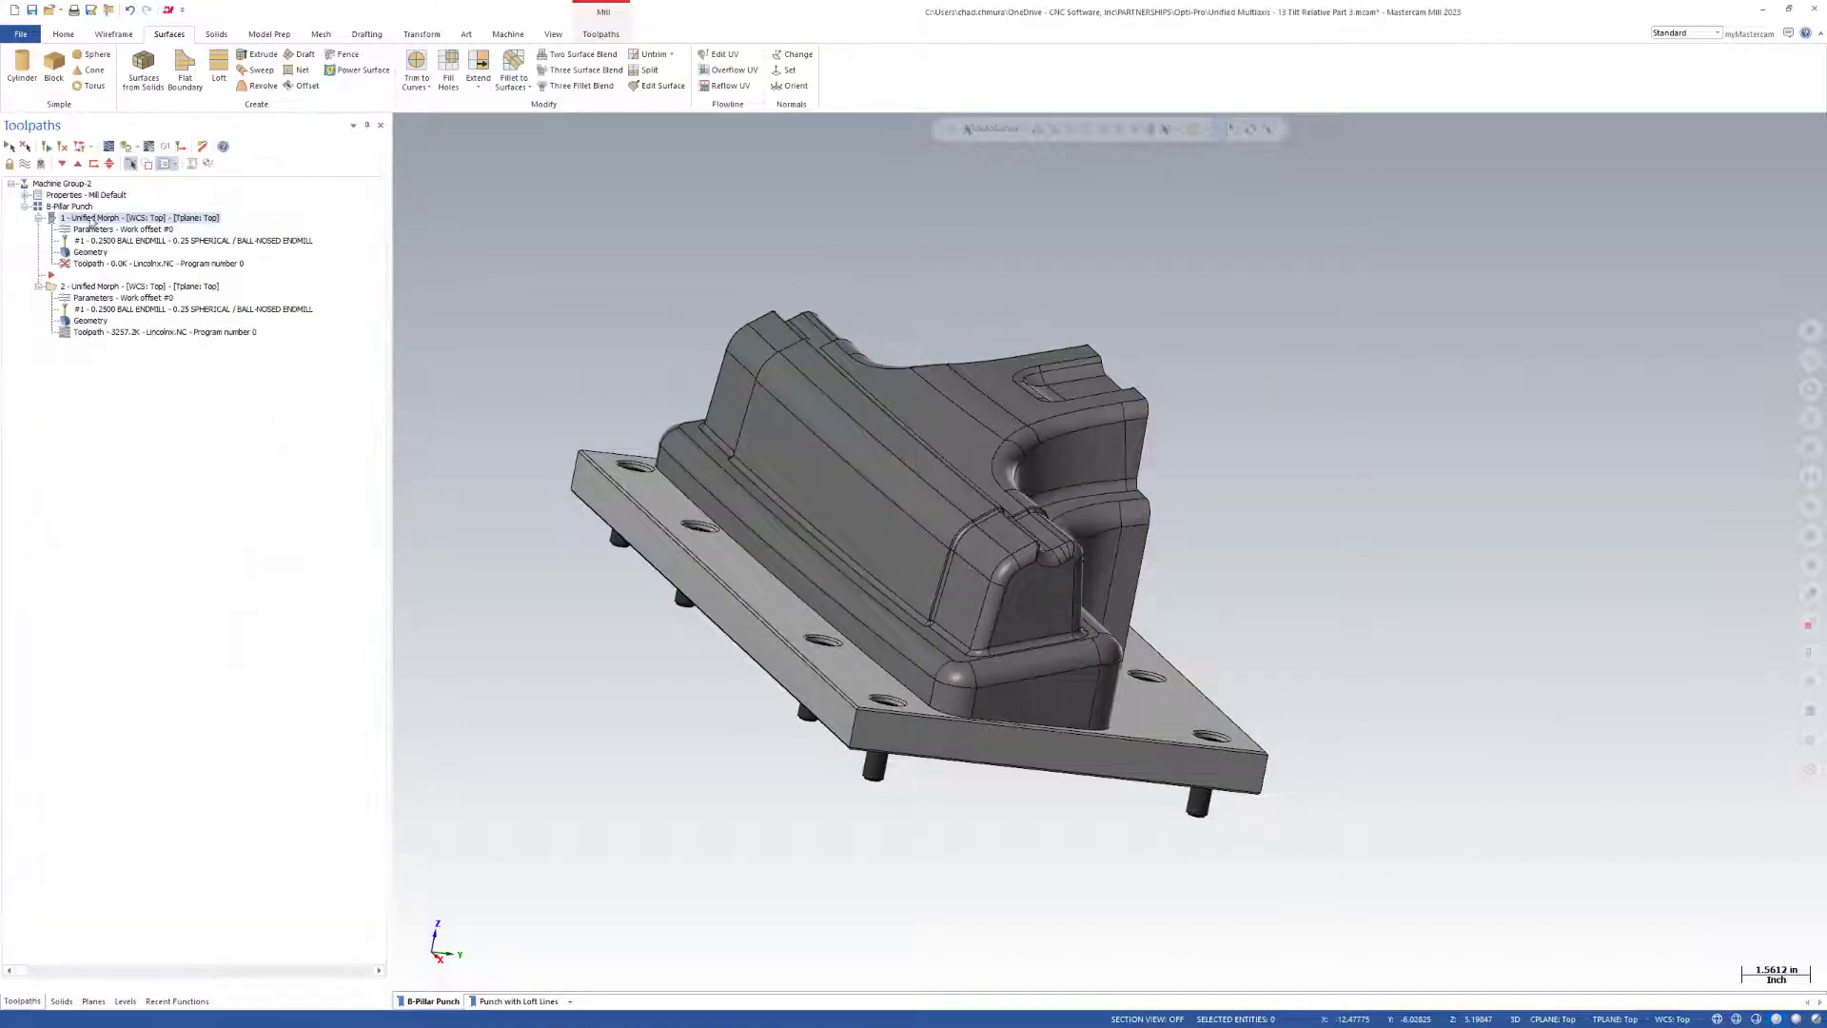
middle_drag(843, 223, 908, 347)
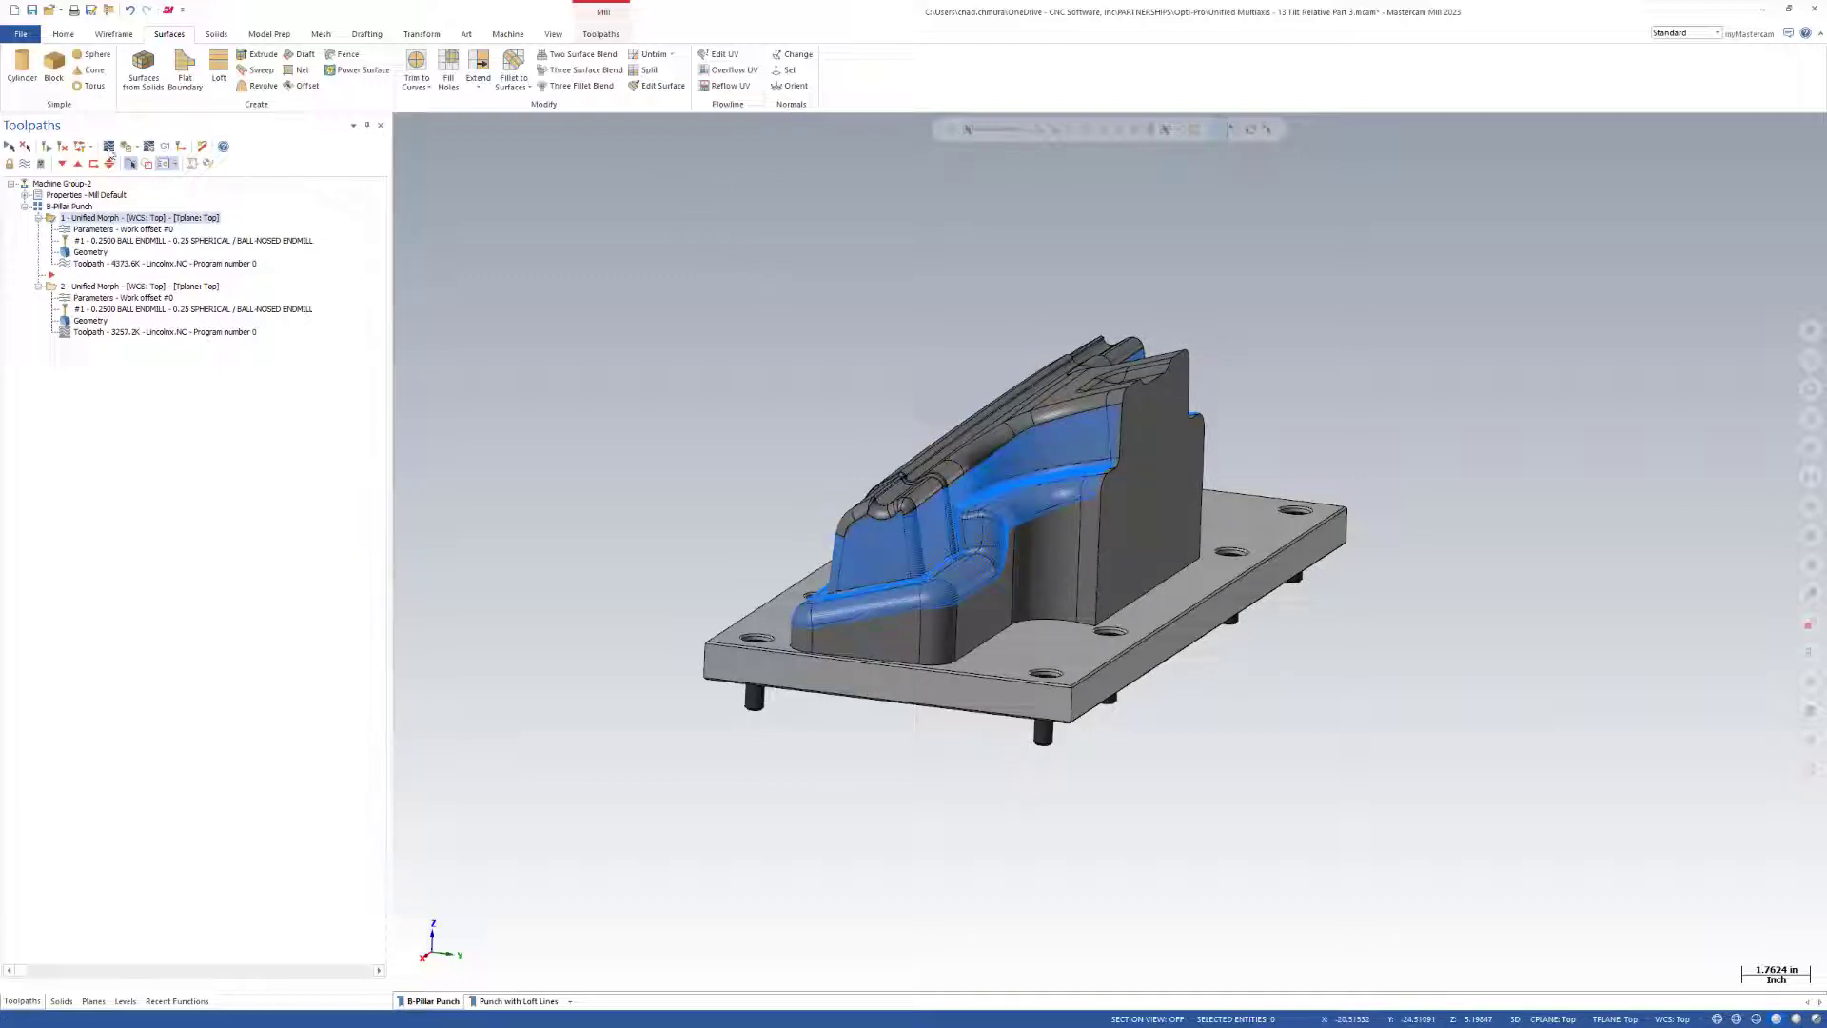
click(109, 148)
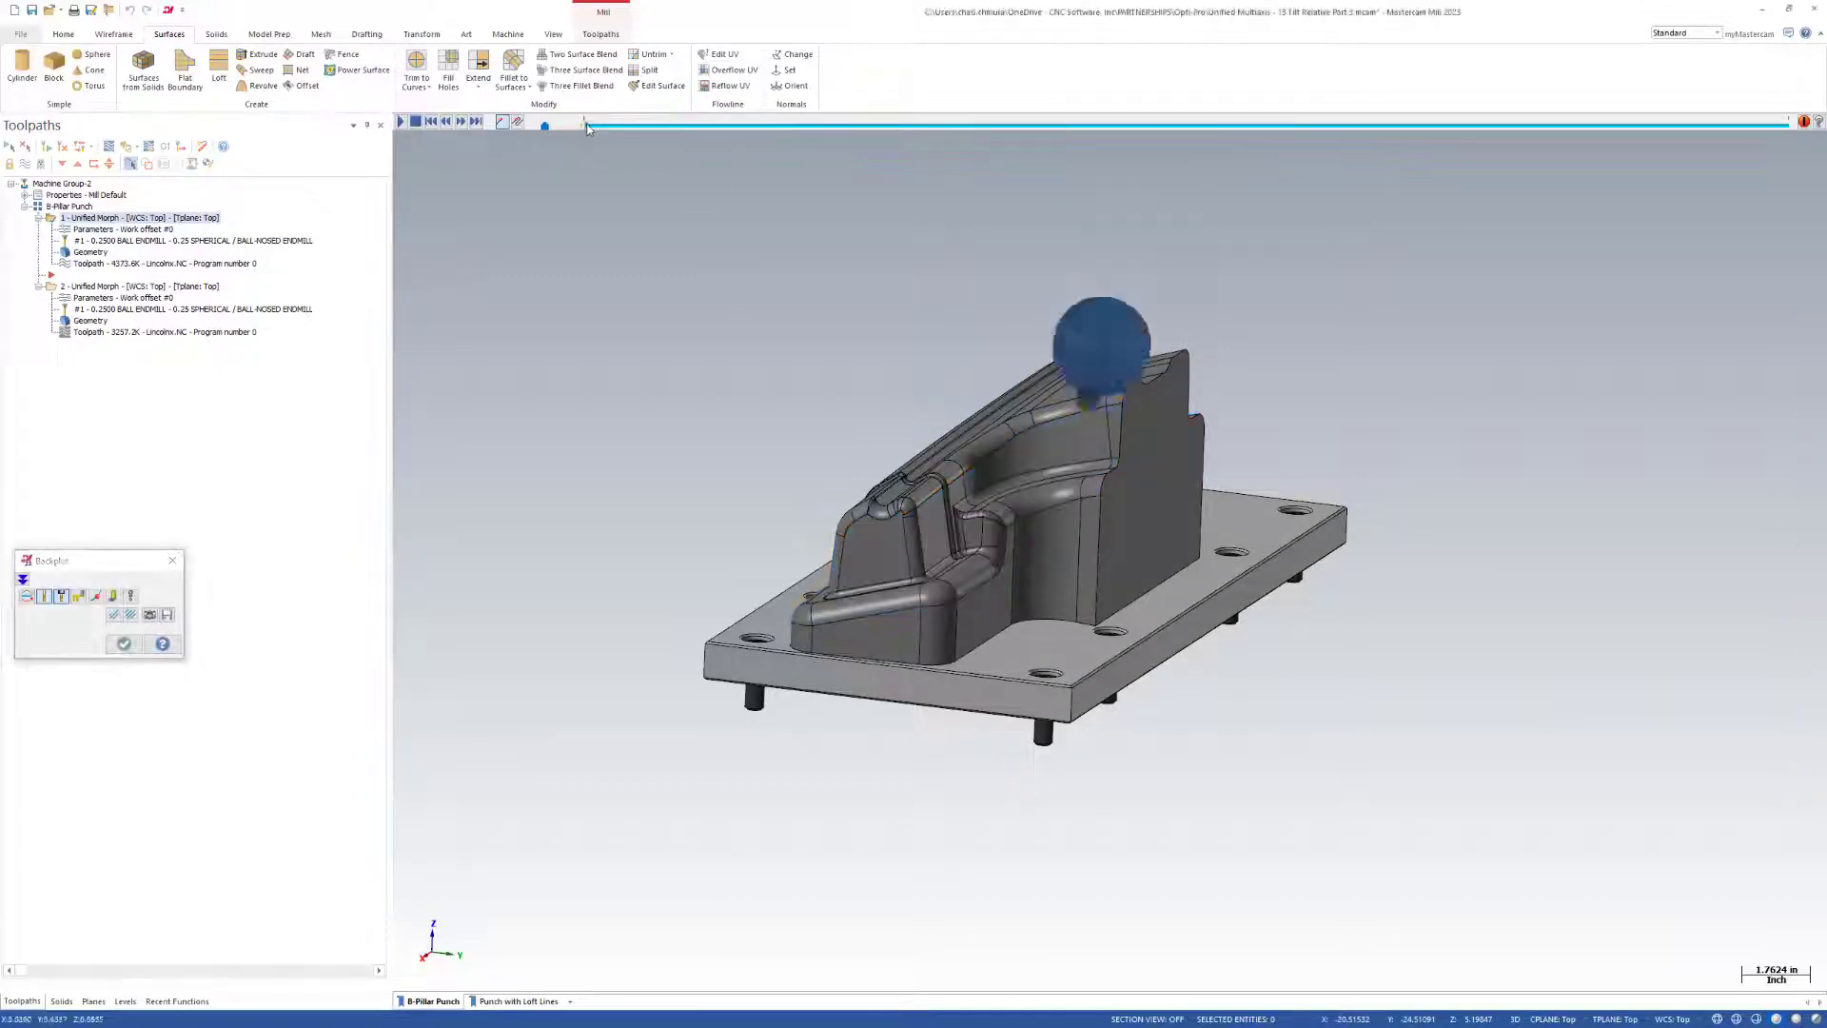
drag(587, 124, 600, 132)
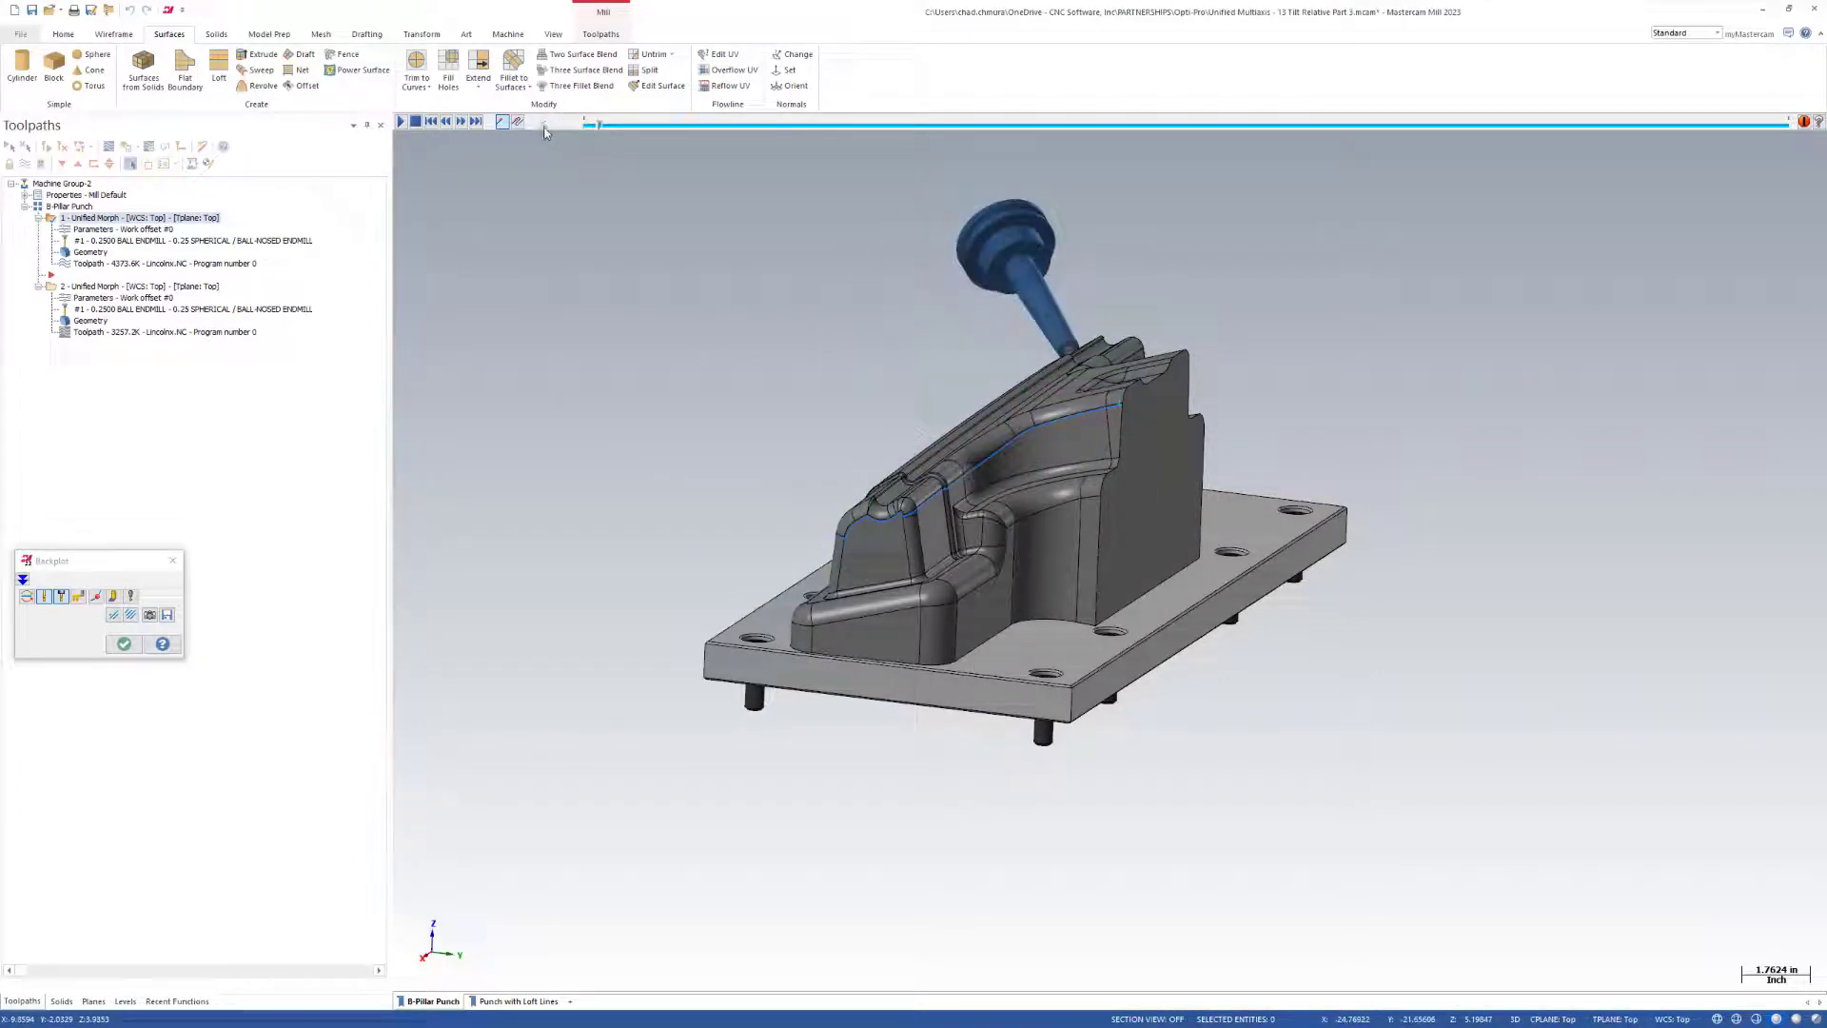
click(401, 121)
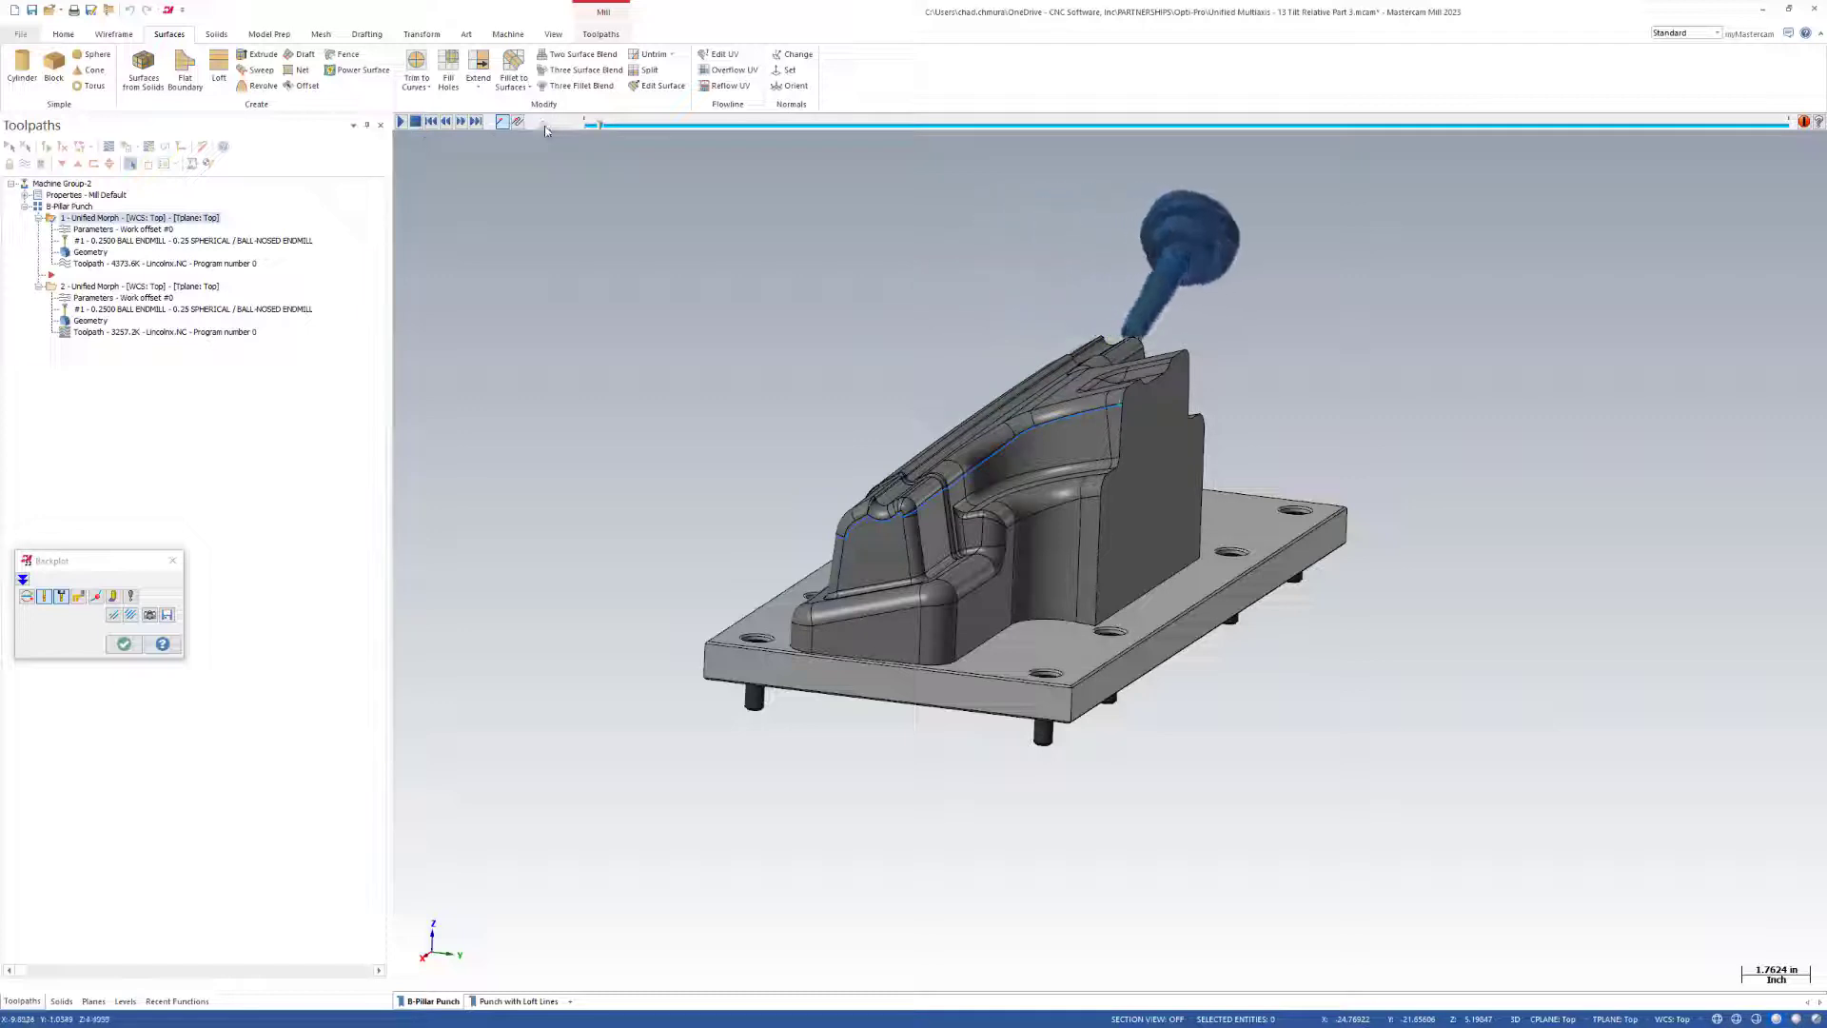
Scrub the first Unified Morph backplot through the passes along the opposite side of the punch, then close the backplot.
middle_drag(1254, 476, 1148, 536)
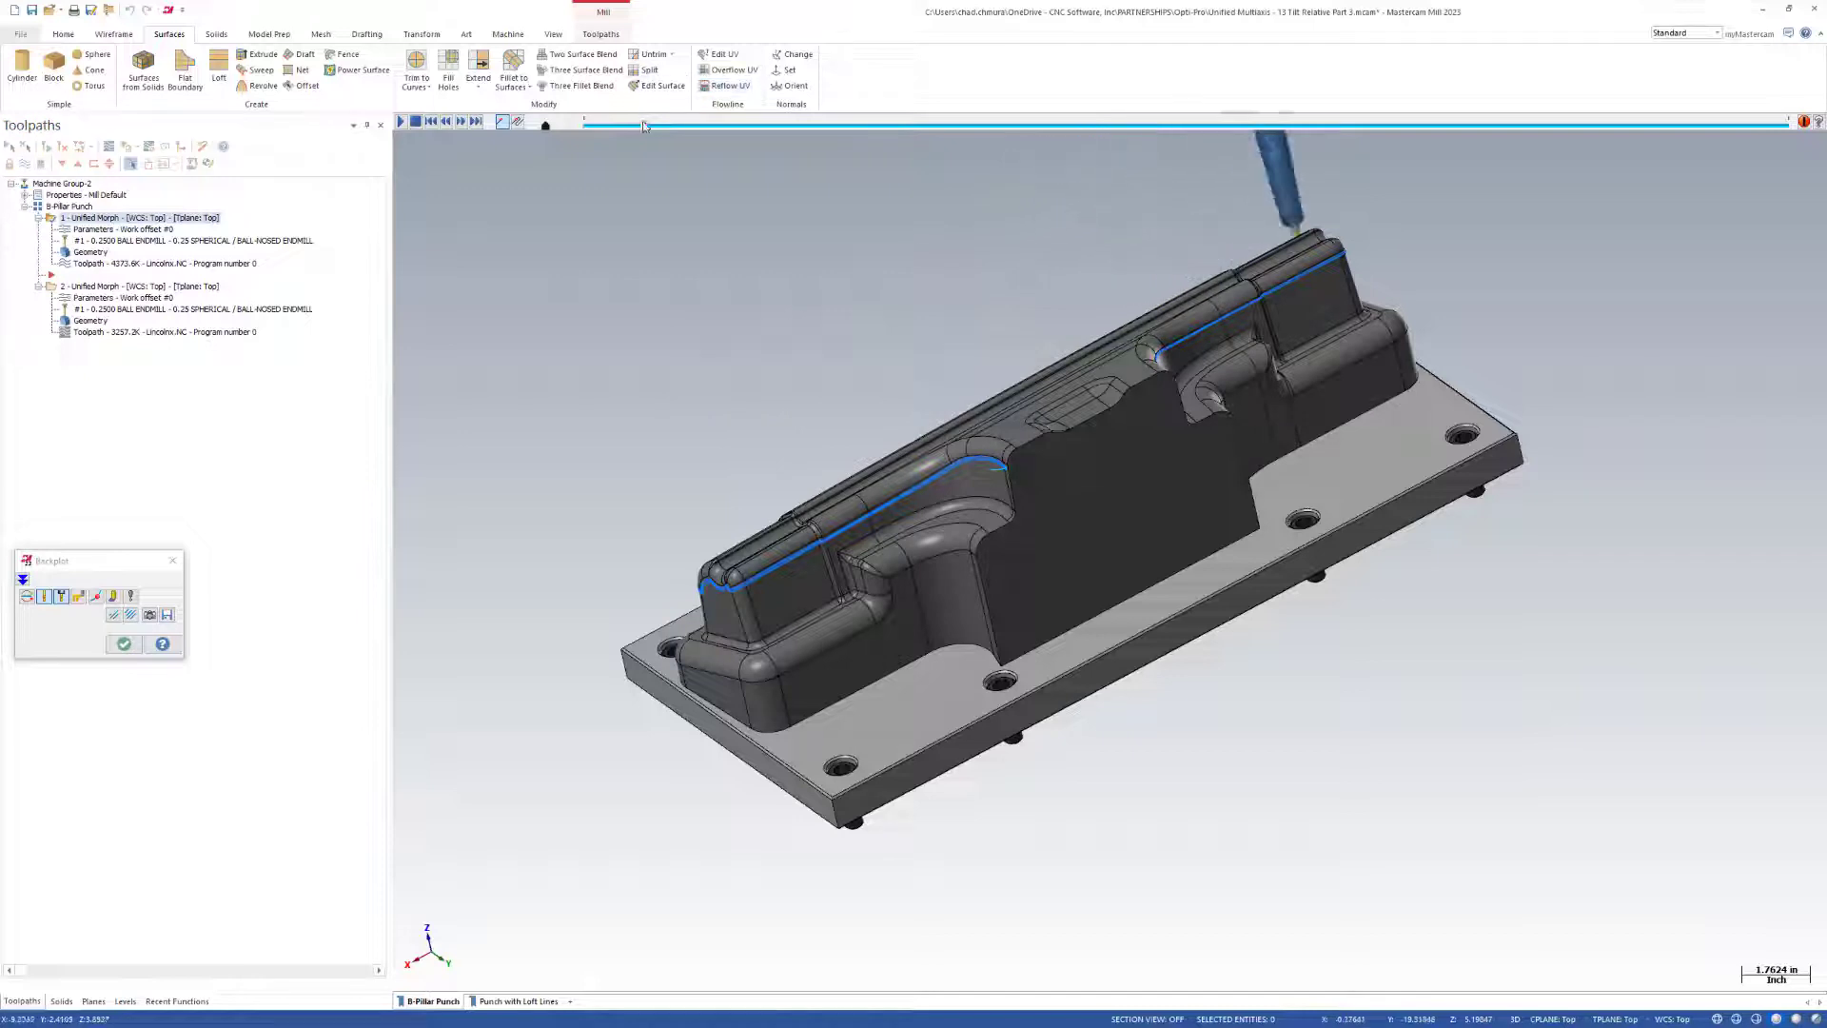
drag(654, 125, 1248, 125)
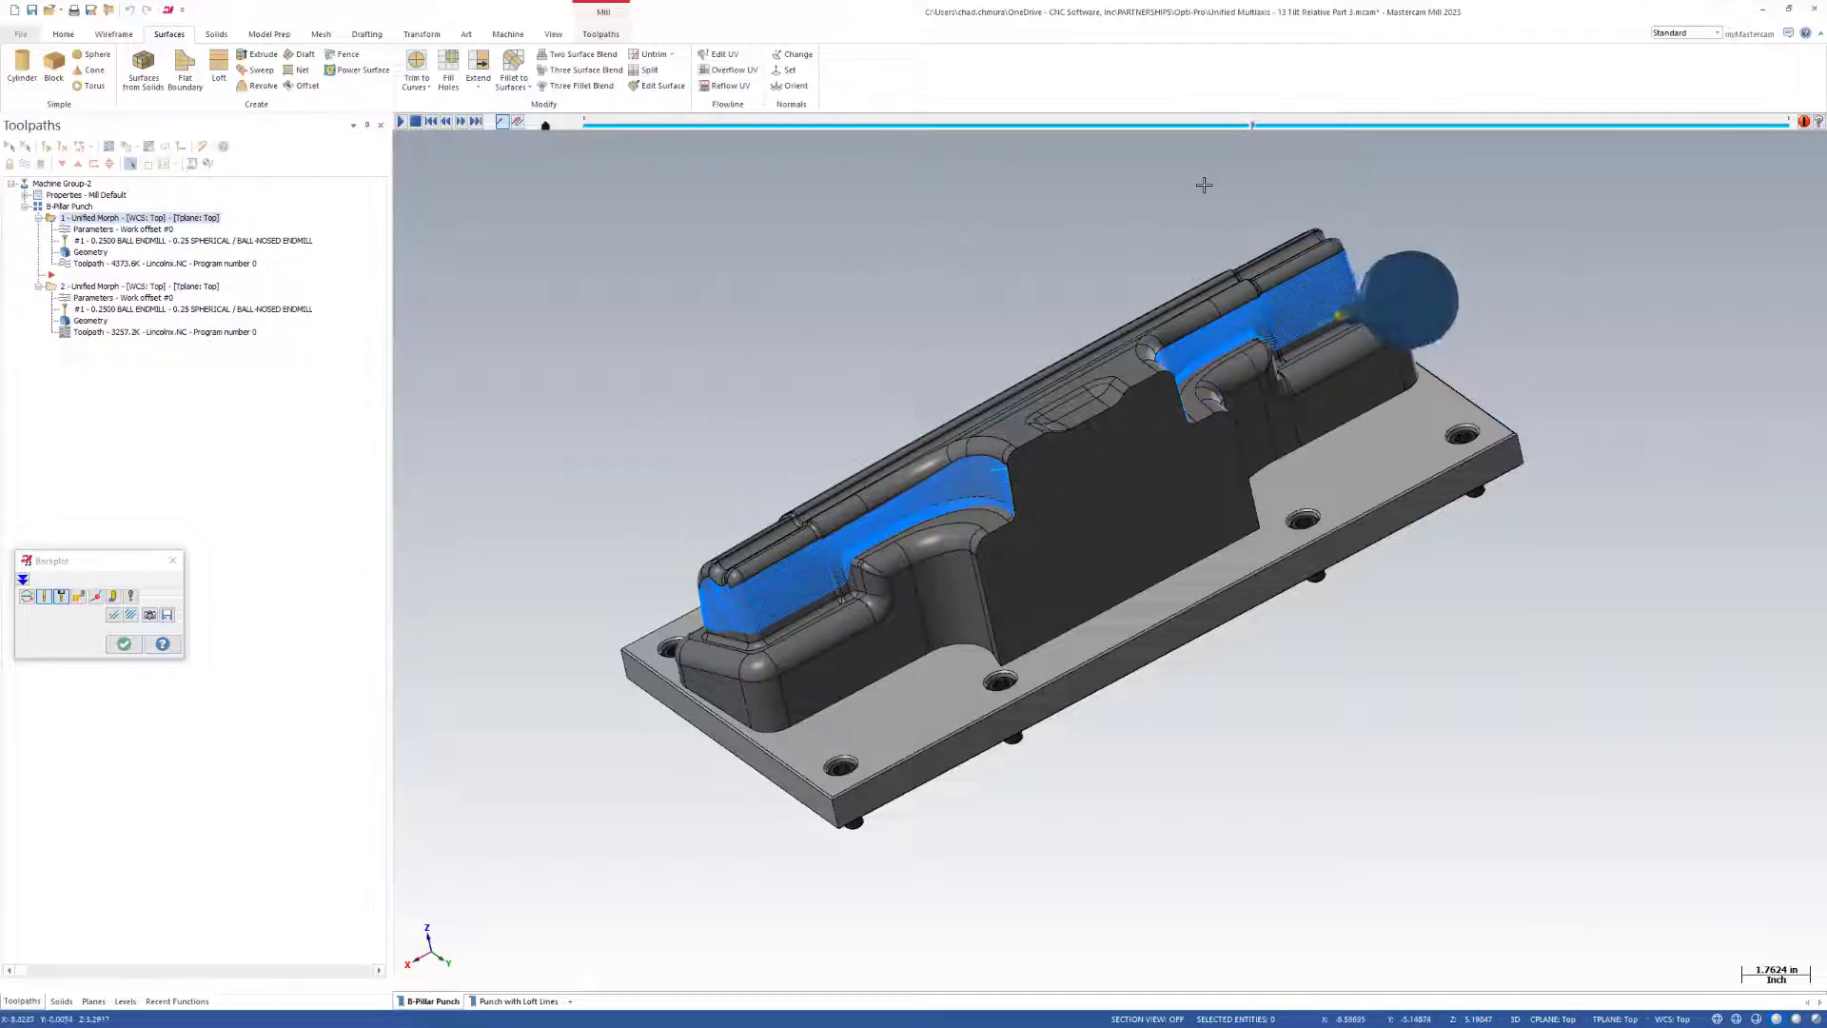
scroll(1271, 369, down, 1)
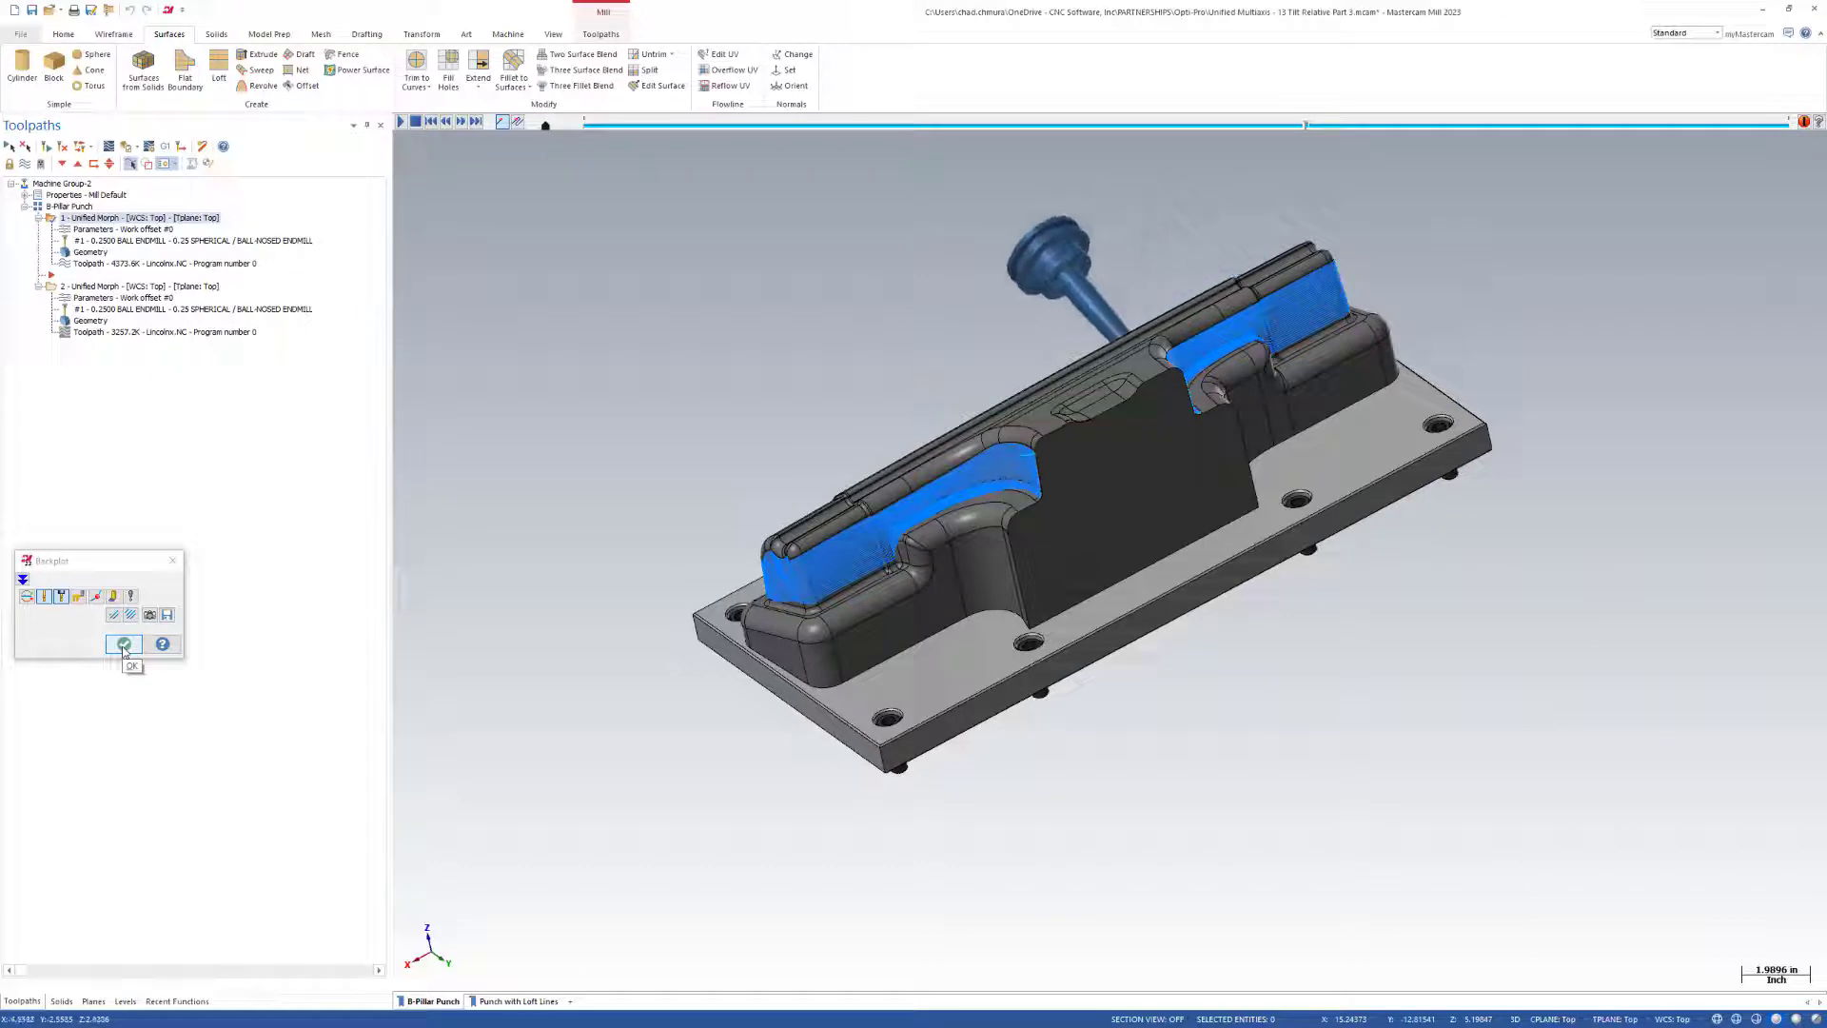
click(124, 646)
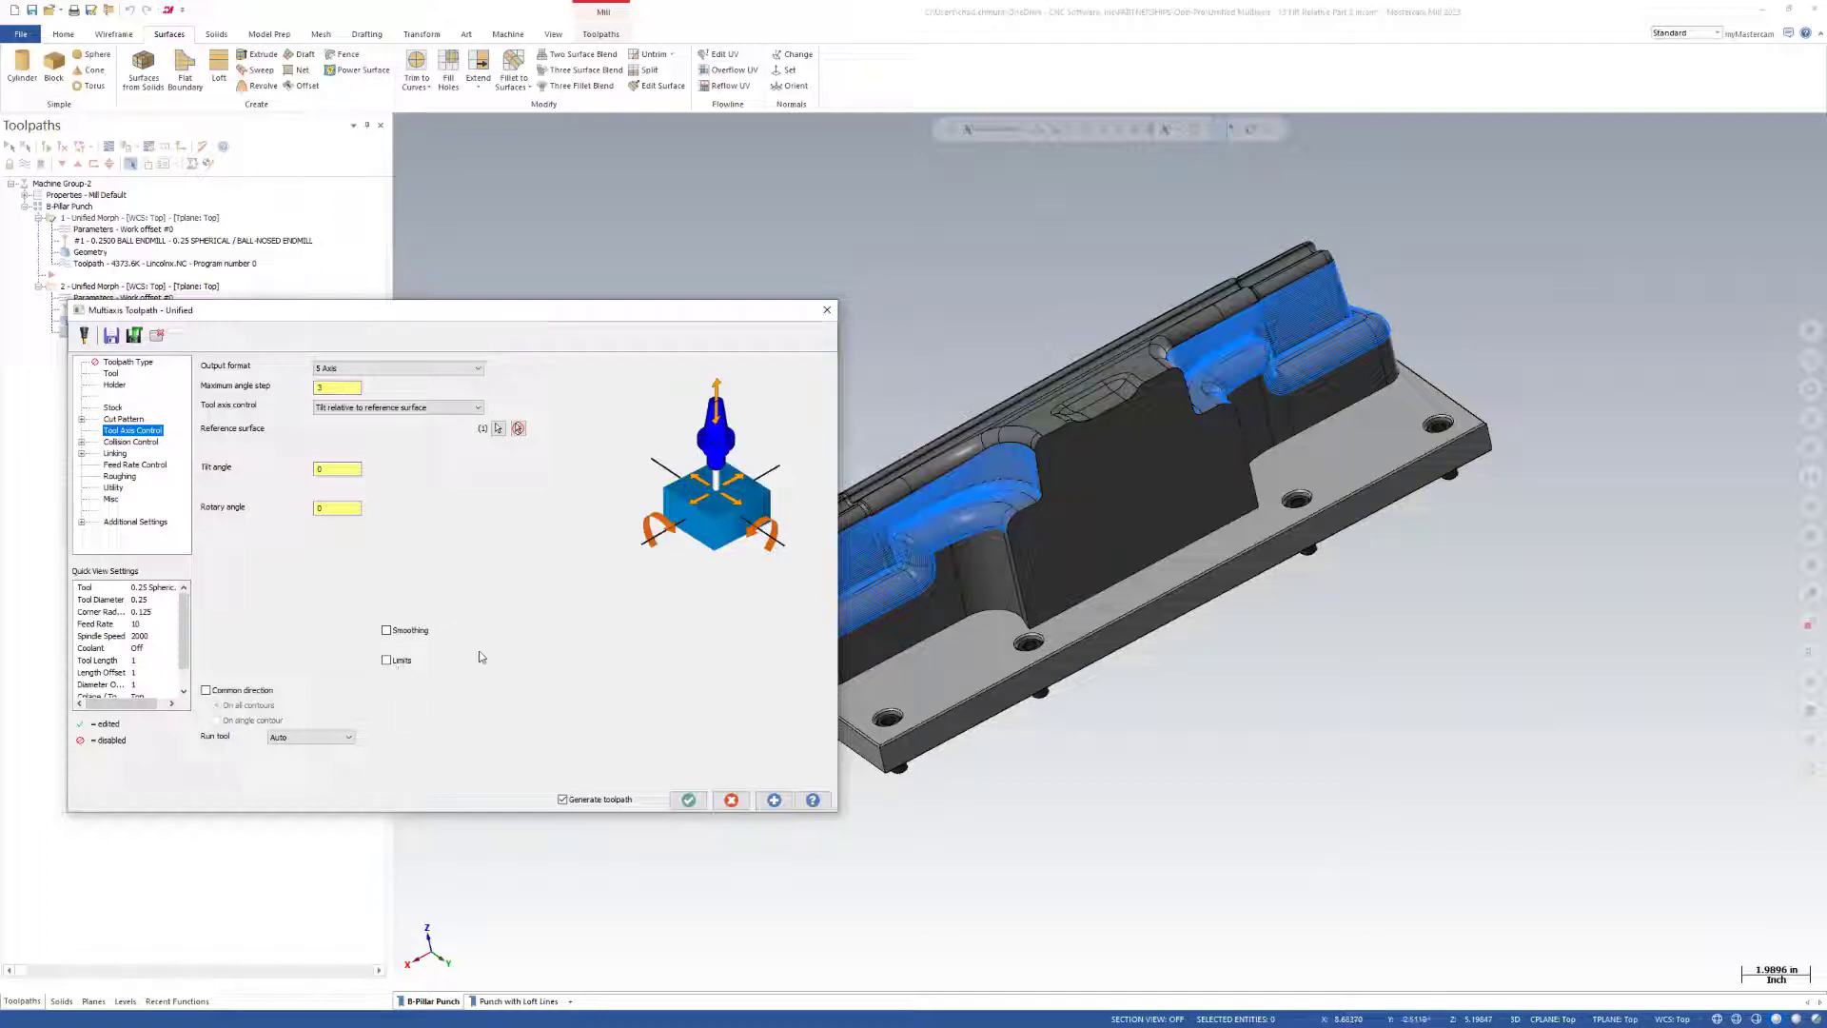
Cancel the operation parameters and open the Abe Lincoln bust file, 12 Tilt Relative Part 2.
click(731, 800)
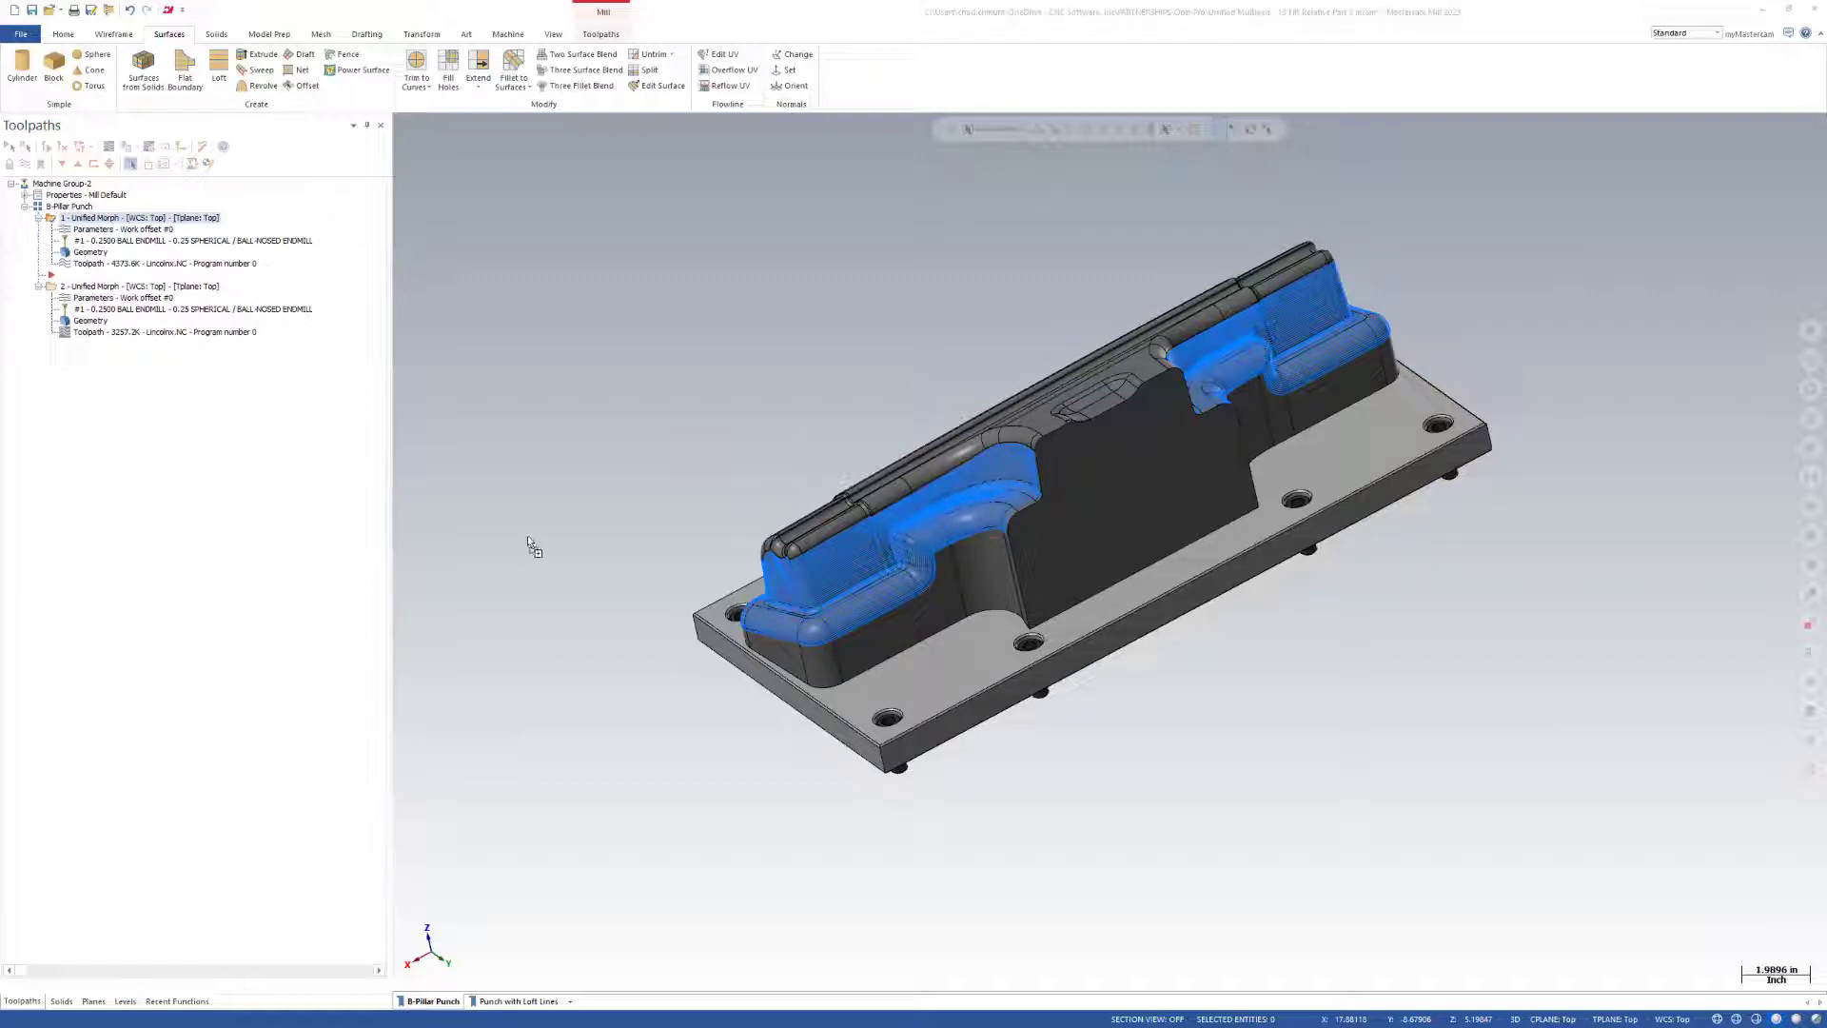
click(962, 547)
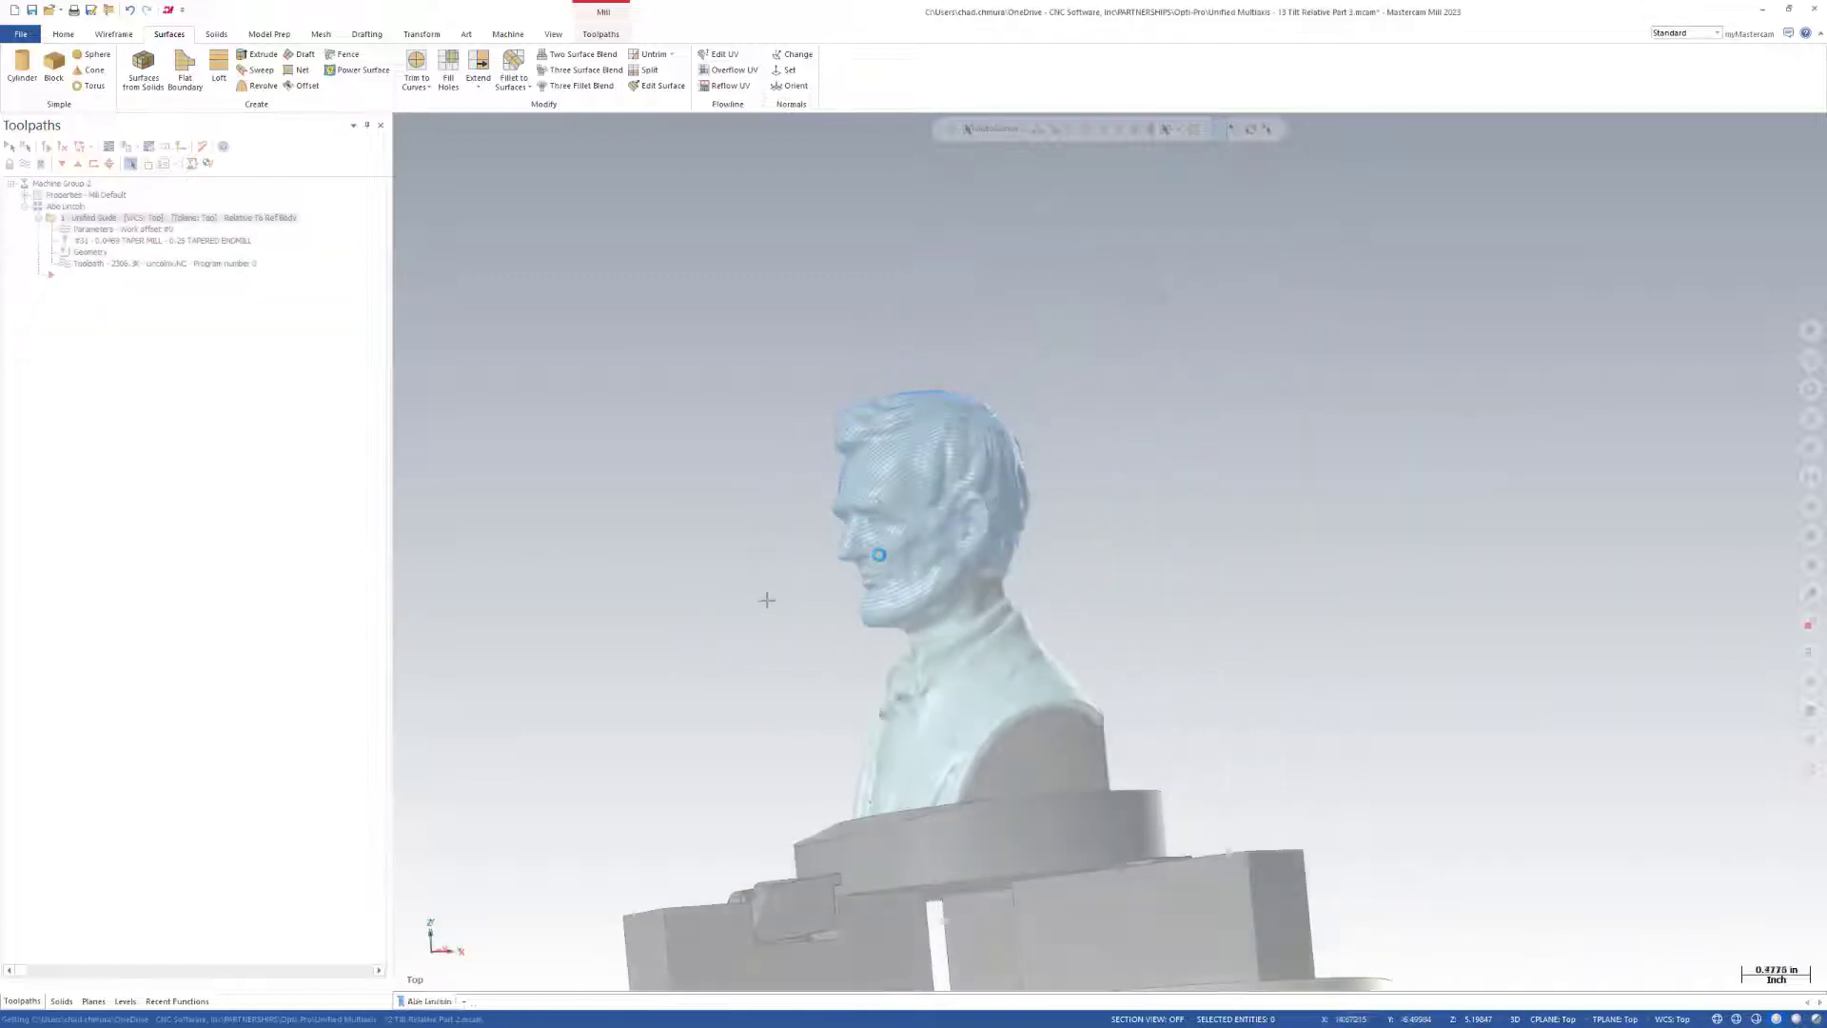
middle_drag(612, 571, 747, 544)
scroll(694, 594, up, 2)
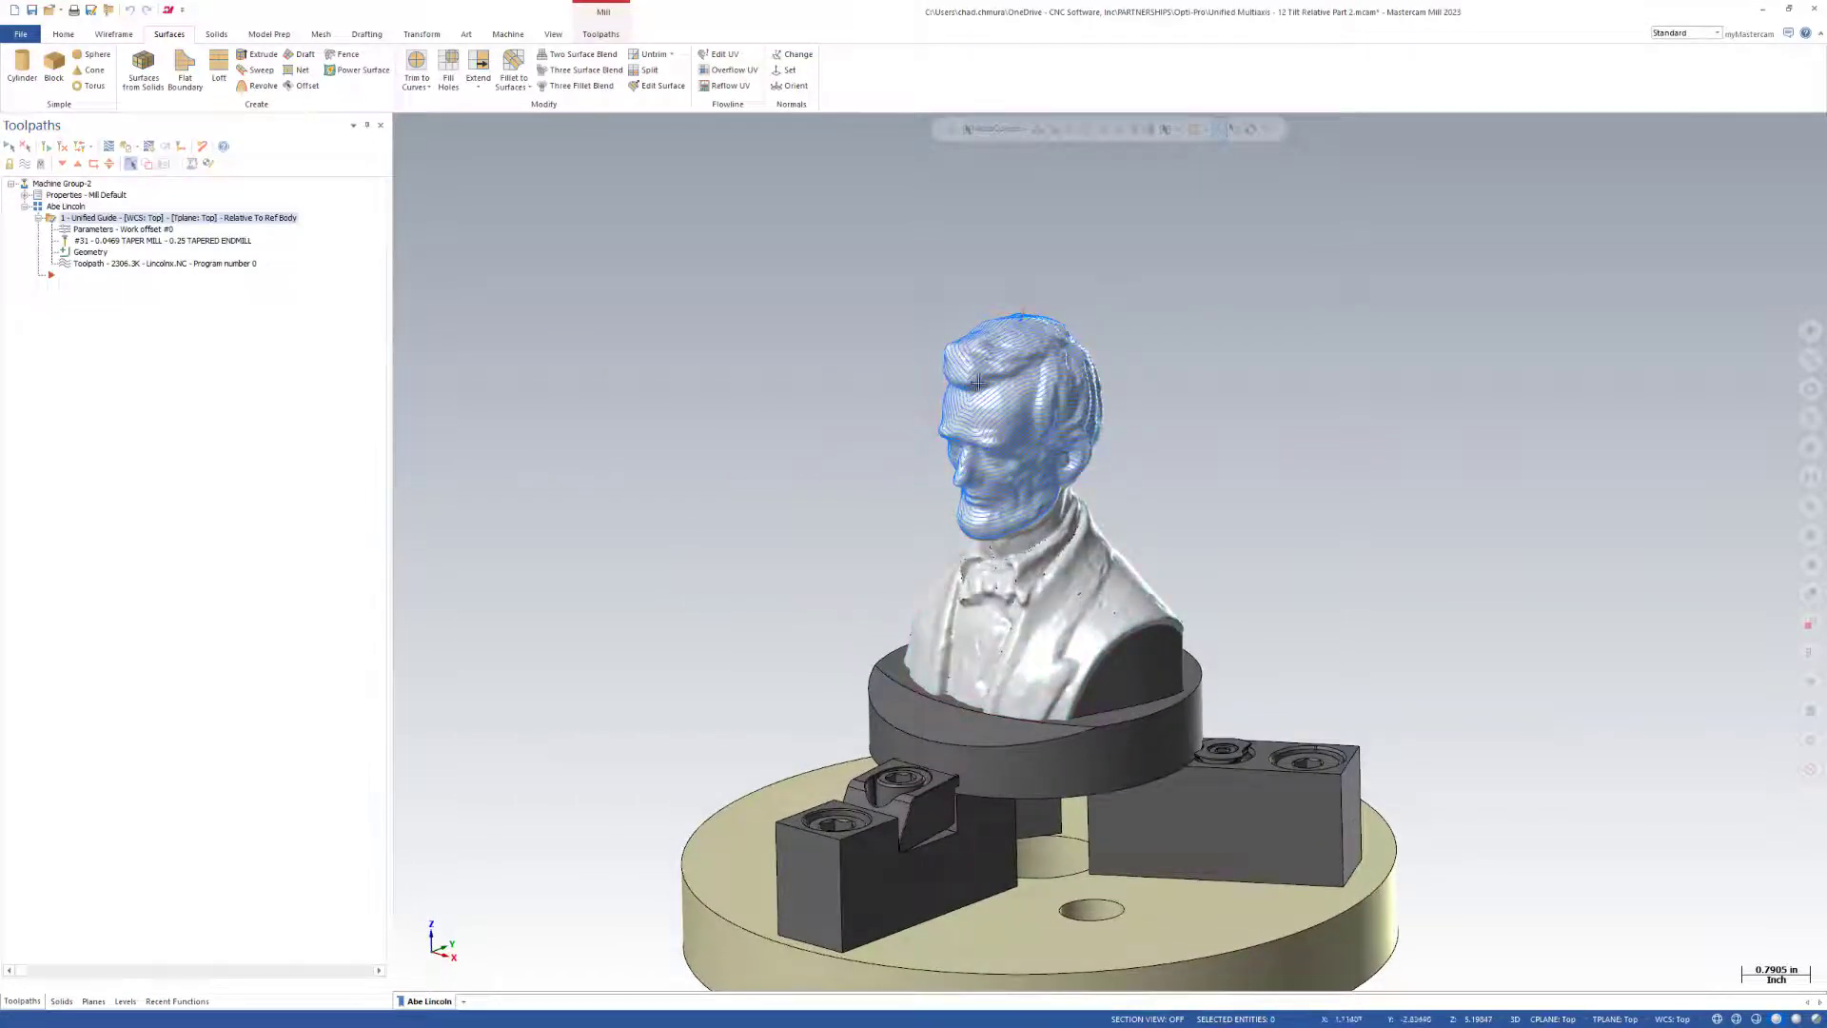
scroll(1105, 419, up, 5)
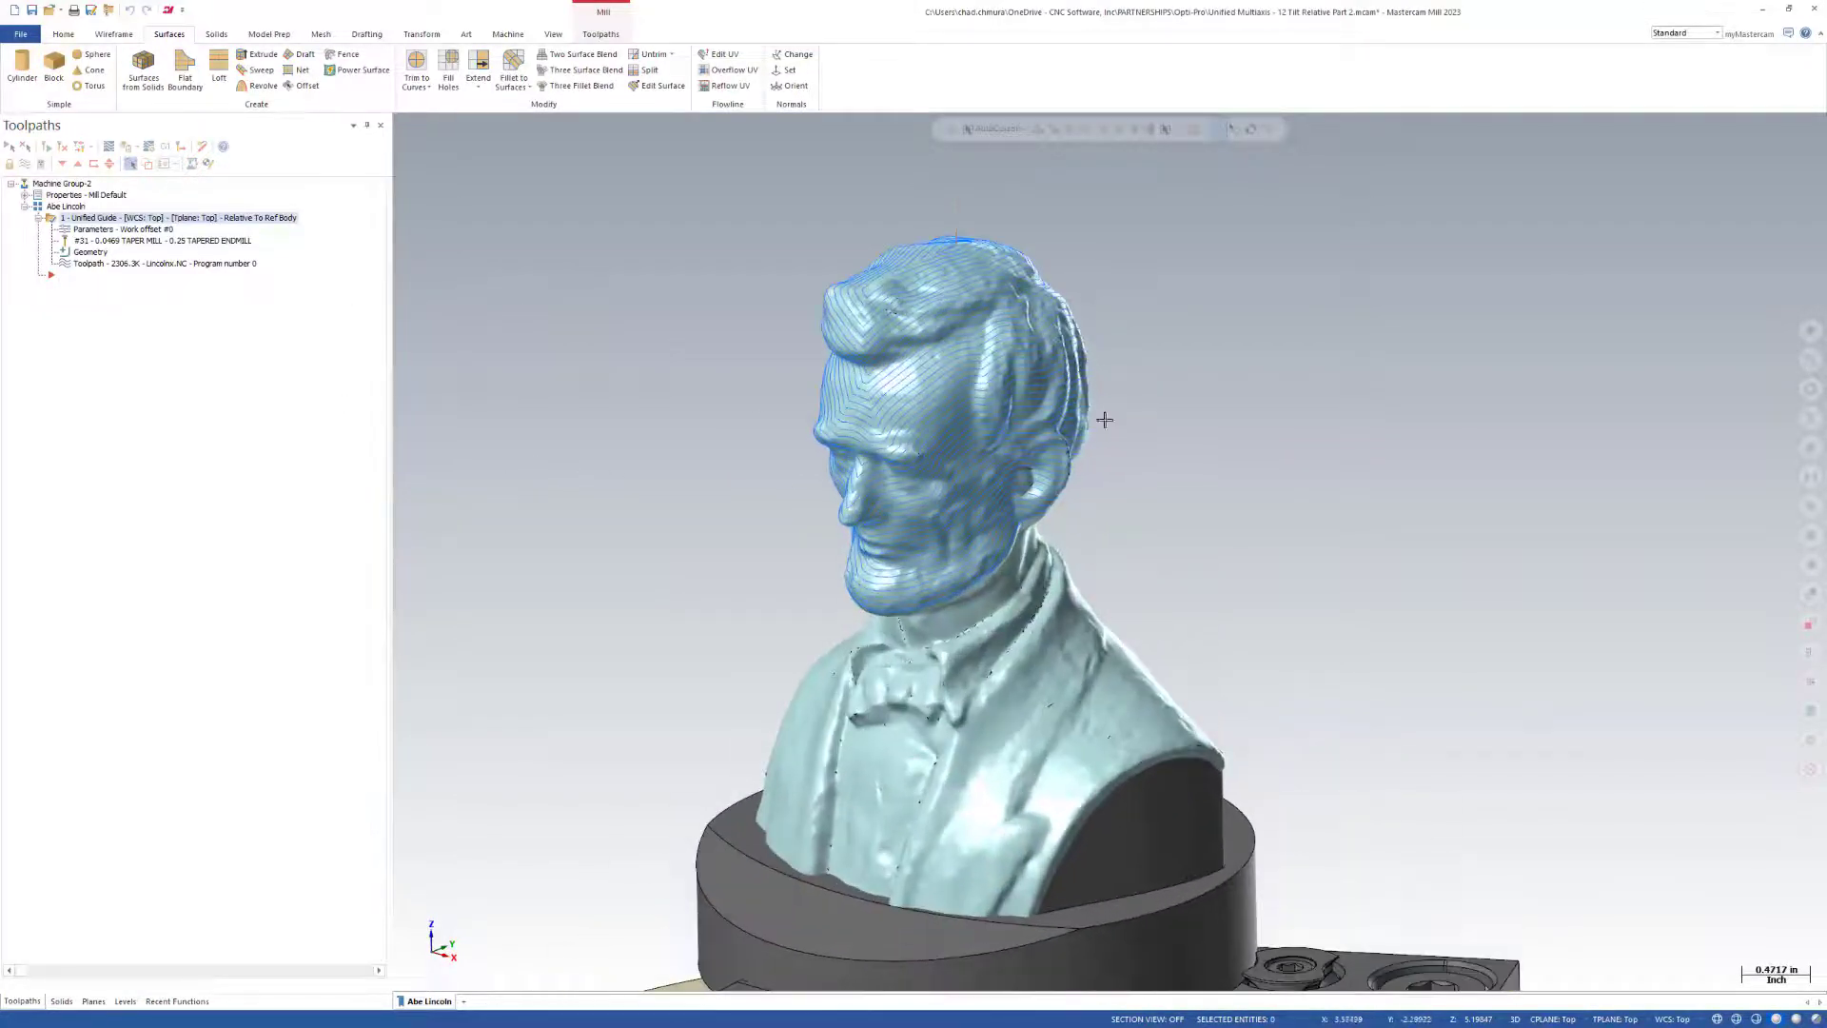
Backplot the Unified Guide operation on the bust and advance the tool motion to around ear height.
click(136, 149)
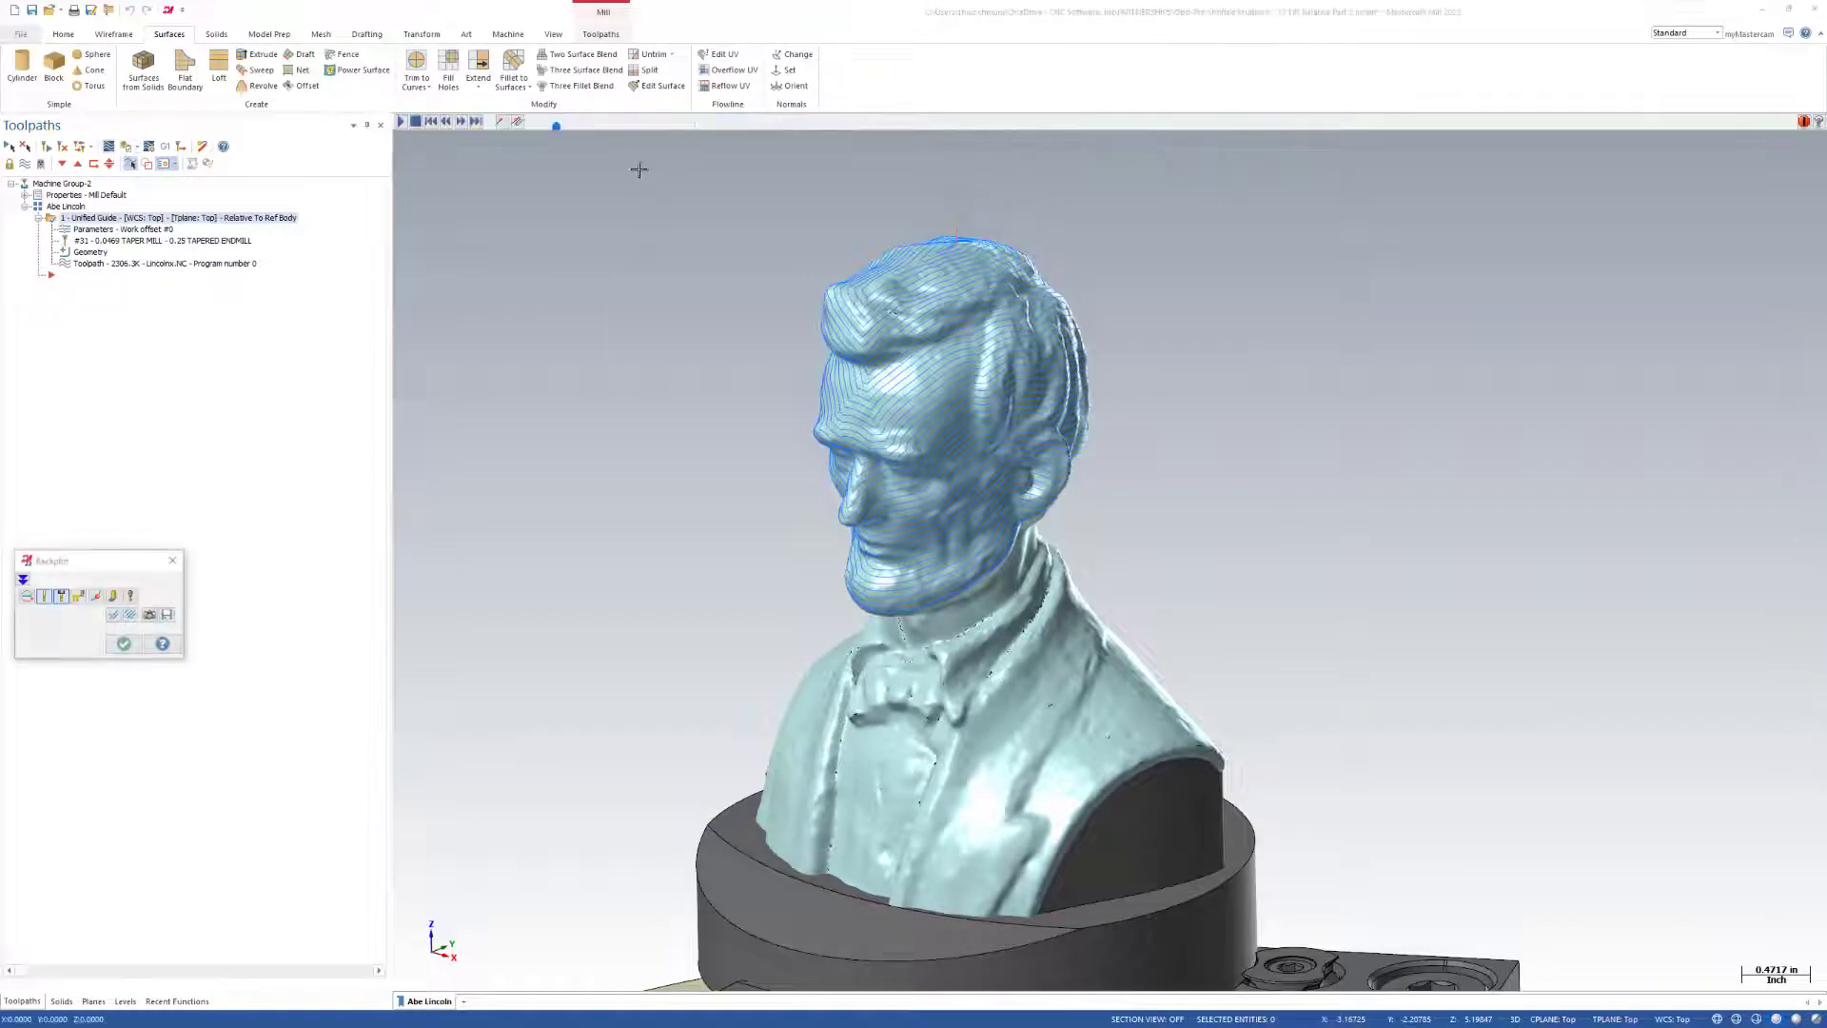
drag(590, 130, 1073, 137)
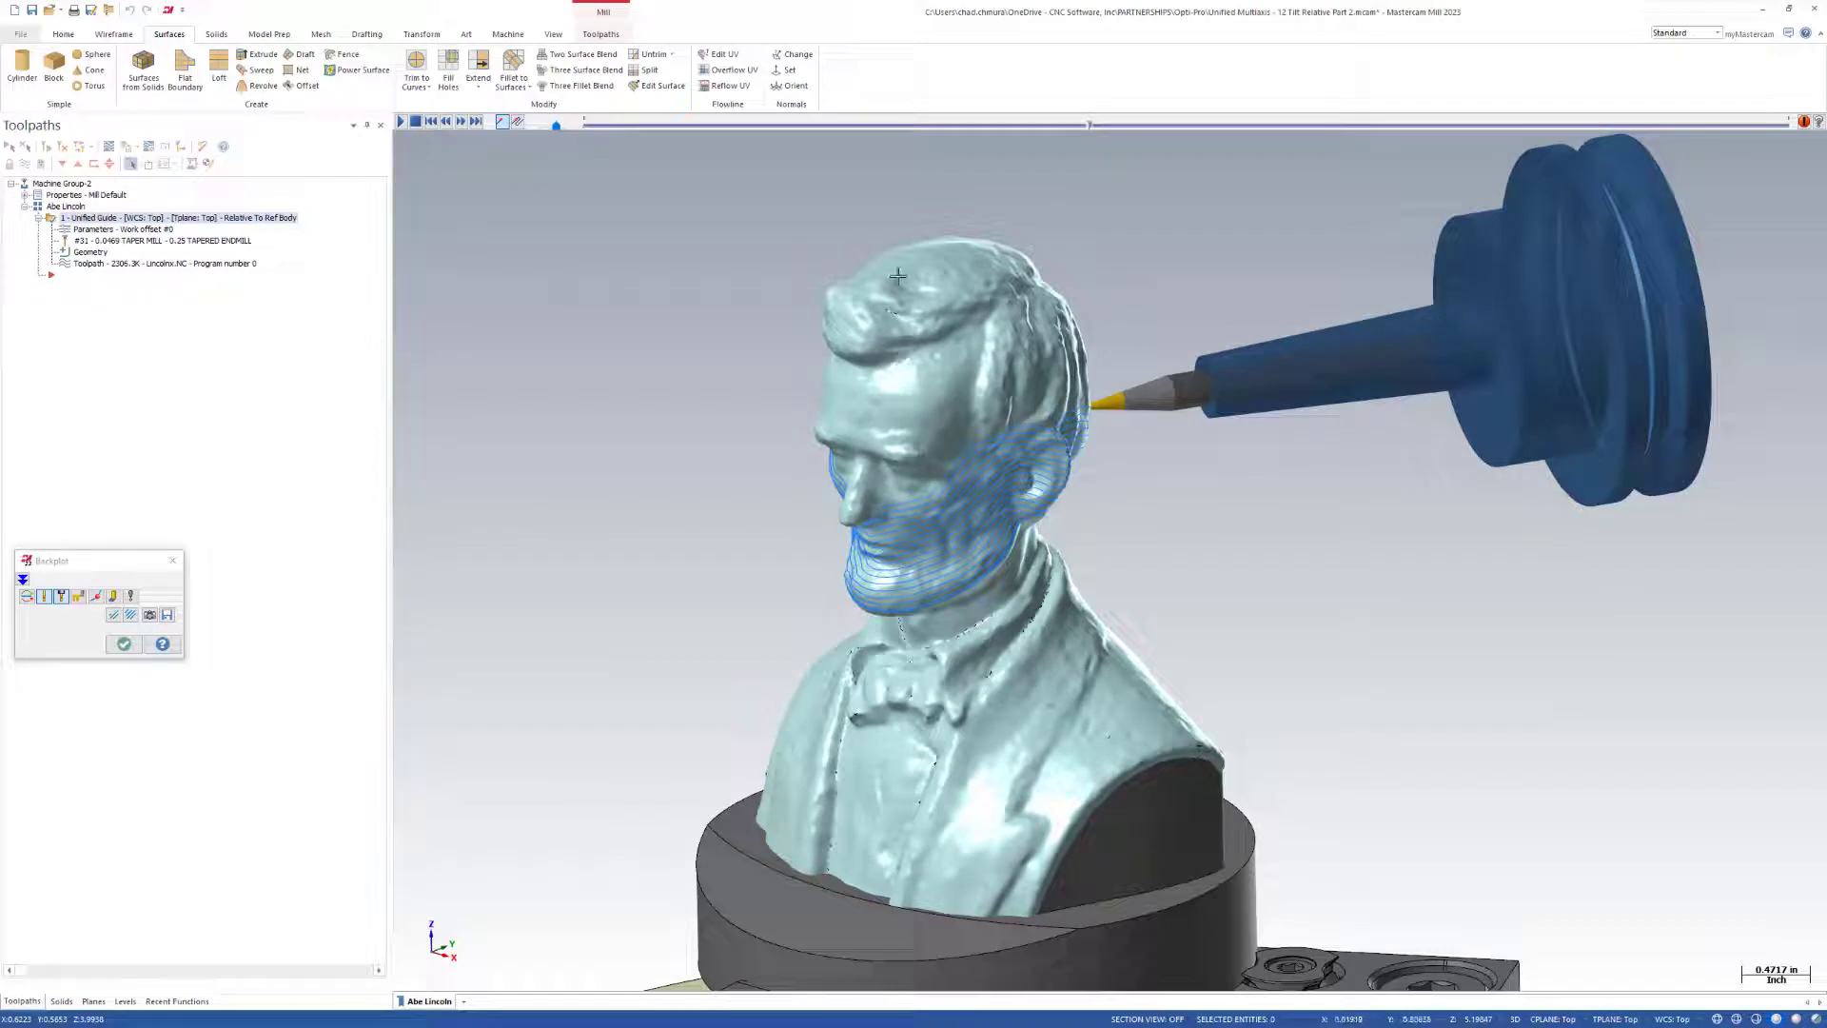
middle_drag(1024, 420, 902, 609)
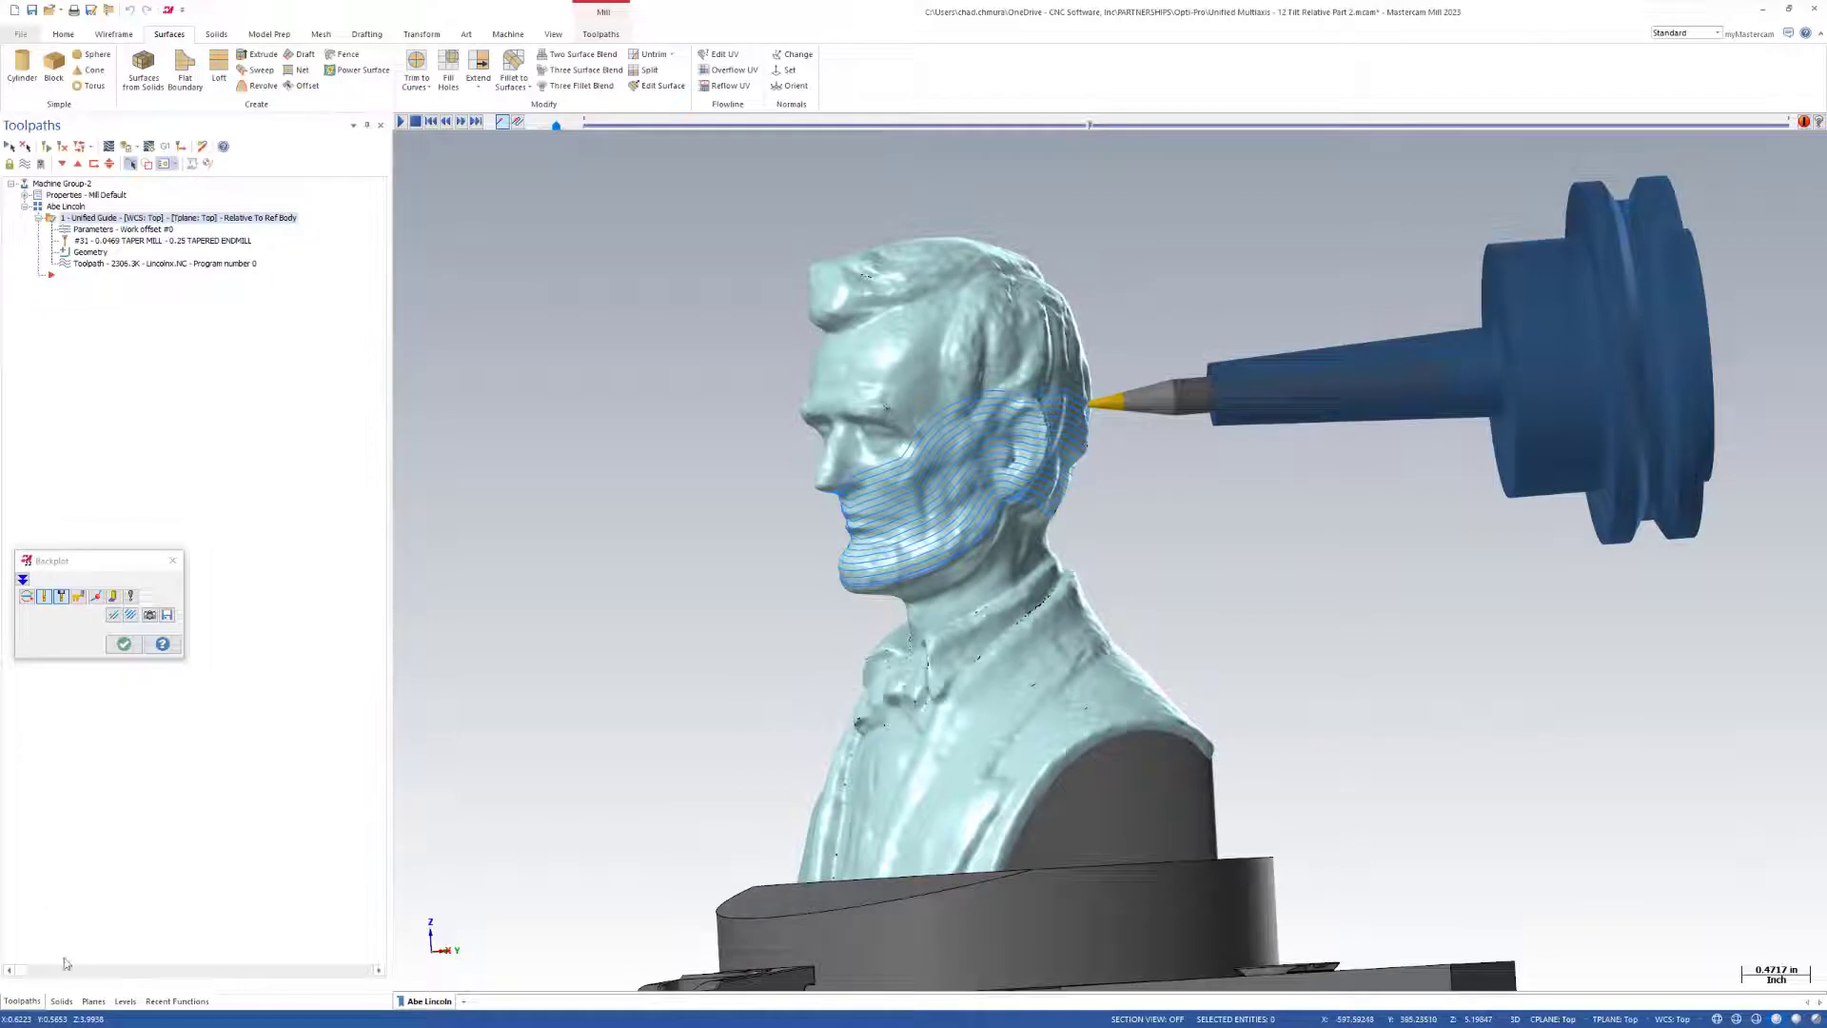
Show the Guide Curve - Lincoln Head level to examine the curve under the jaw, then hide it again.
click(125, 1001)
click(91, 218)
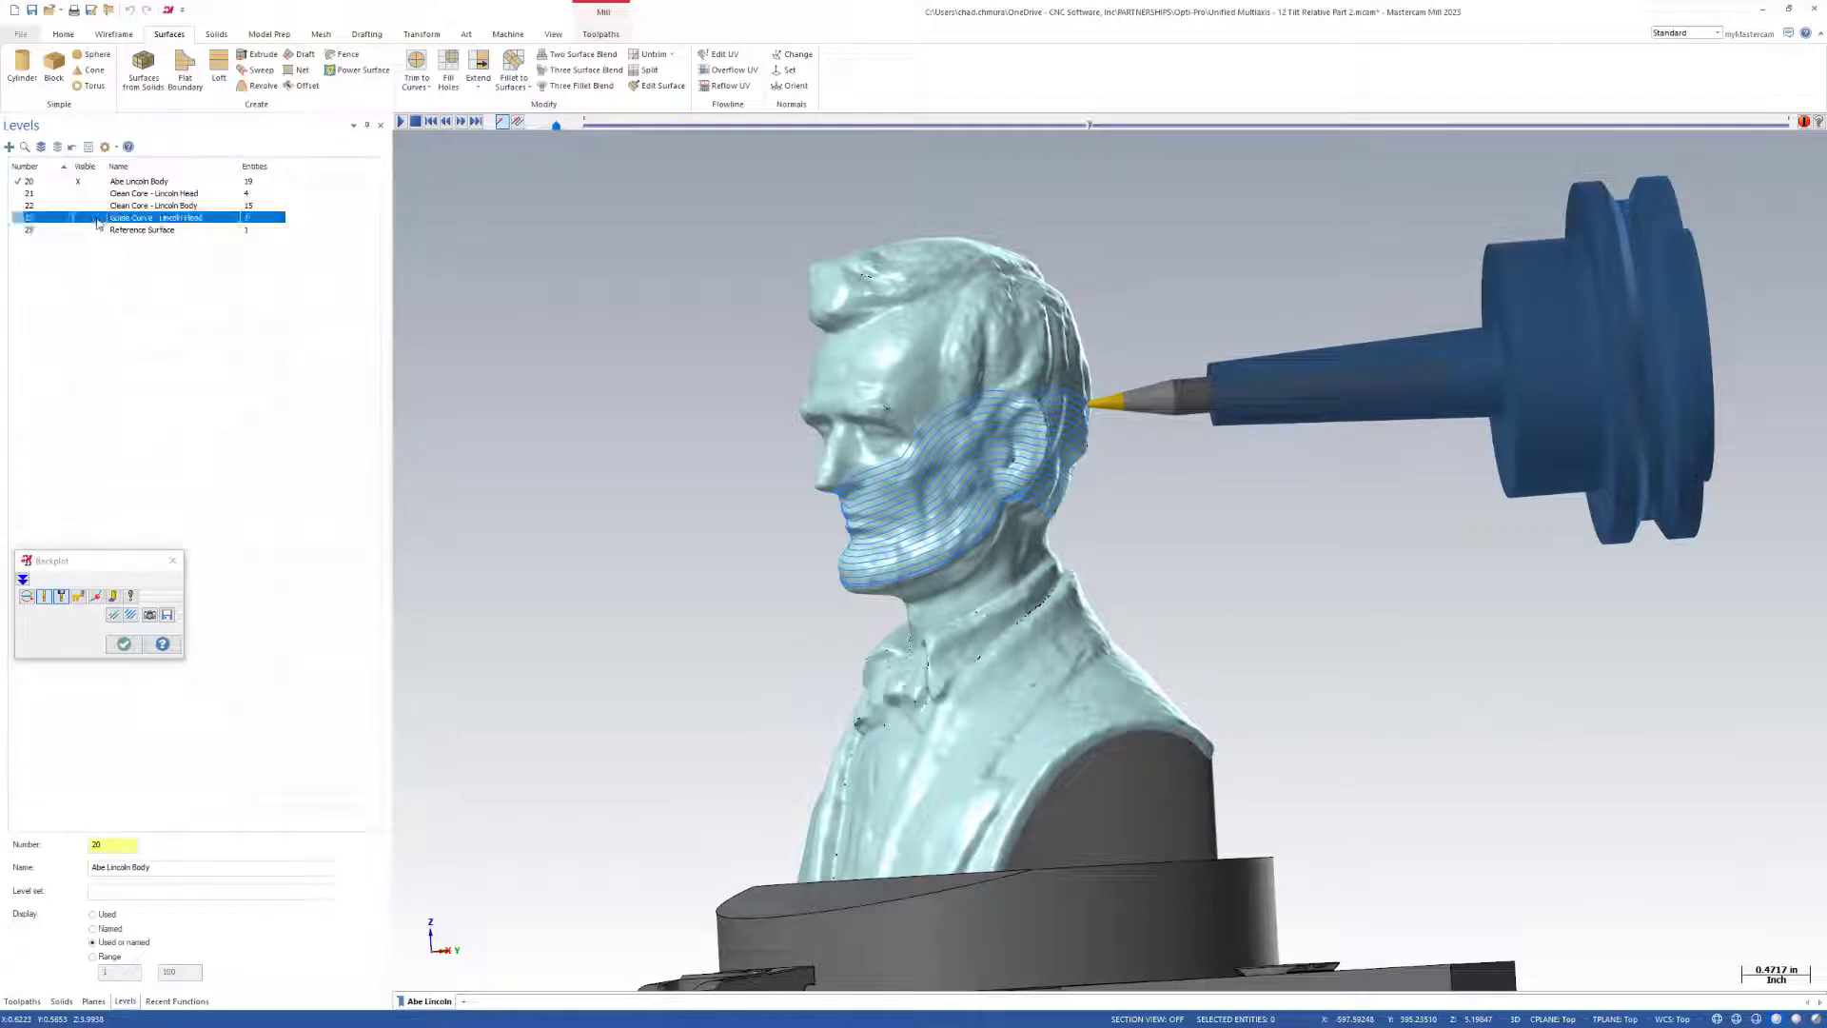
middle_drag(996, 508, 997, 493)
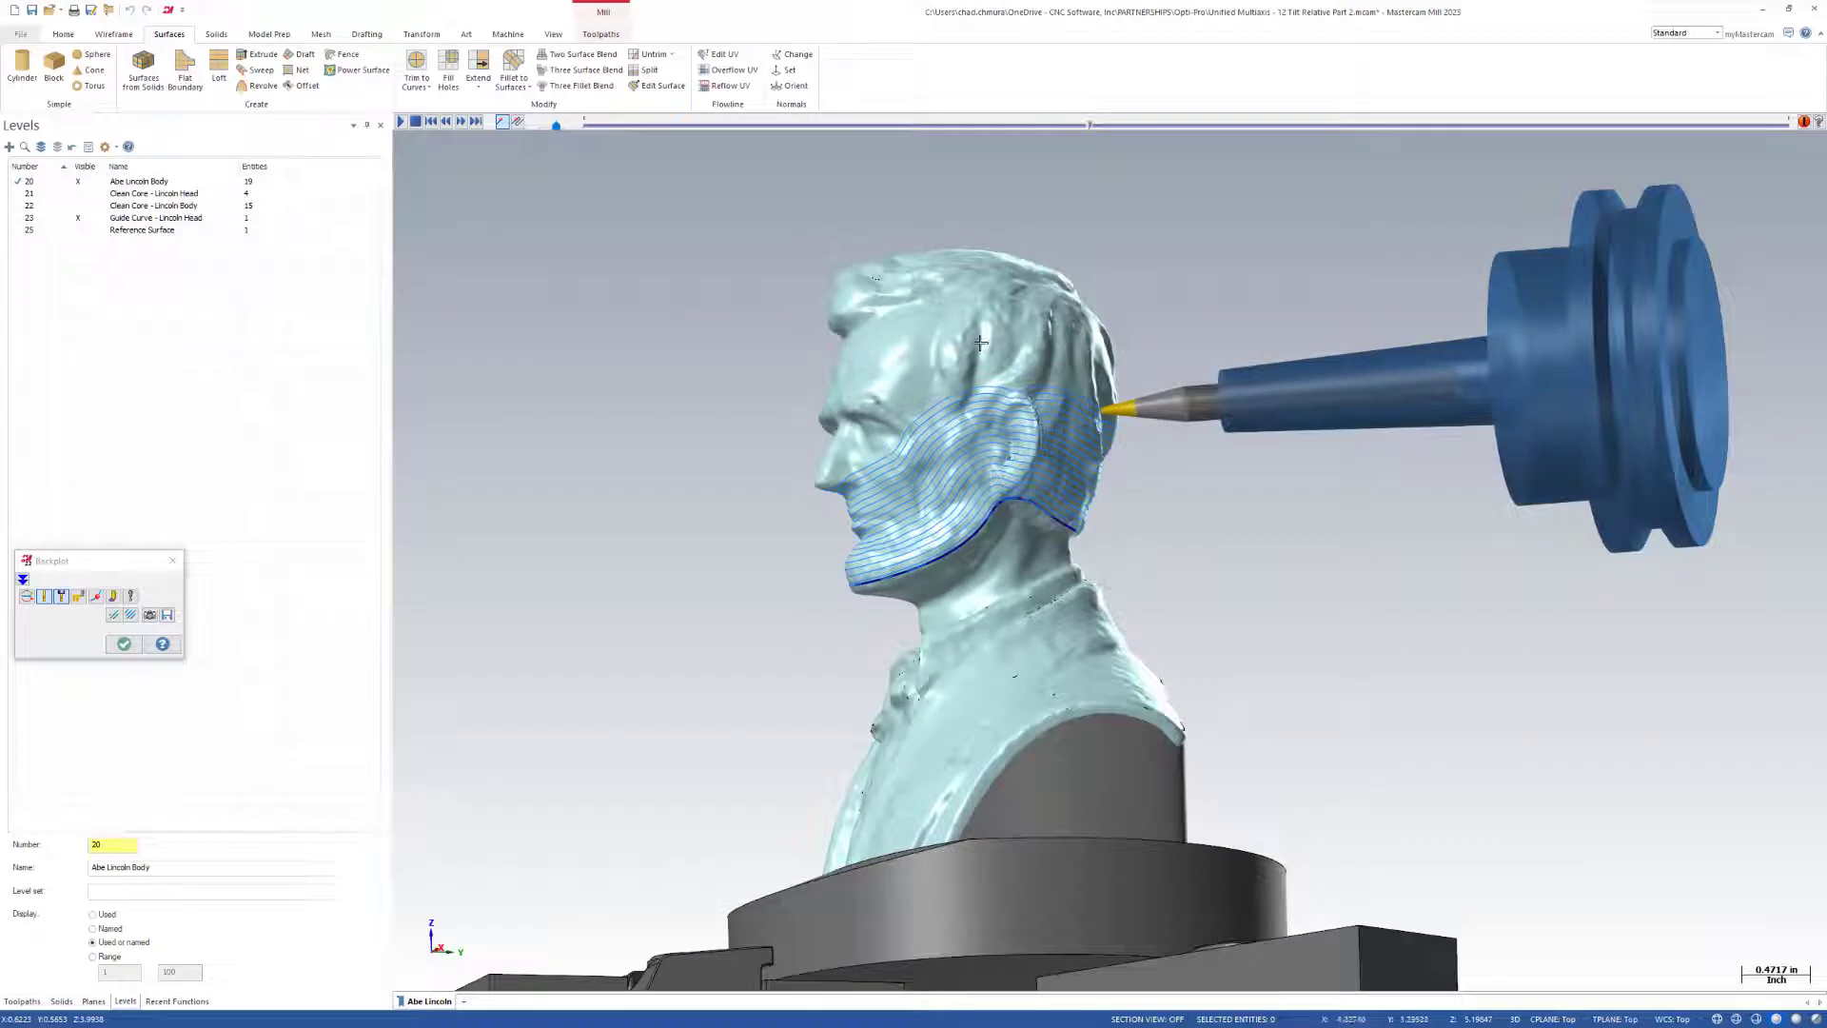
click(92, 219)
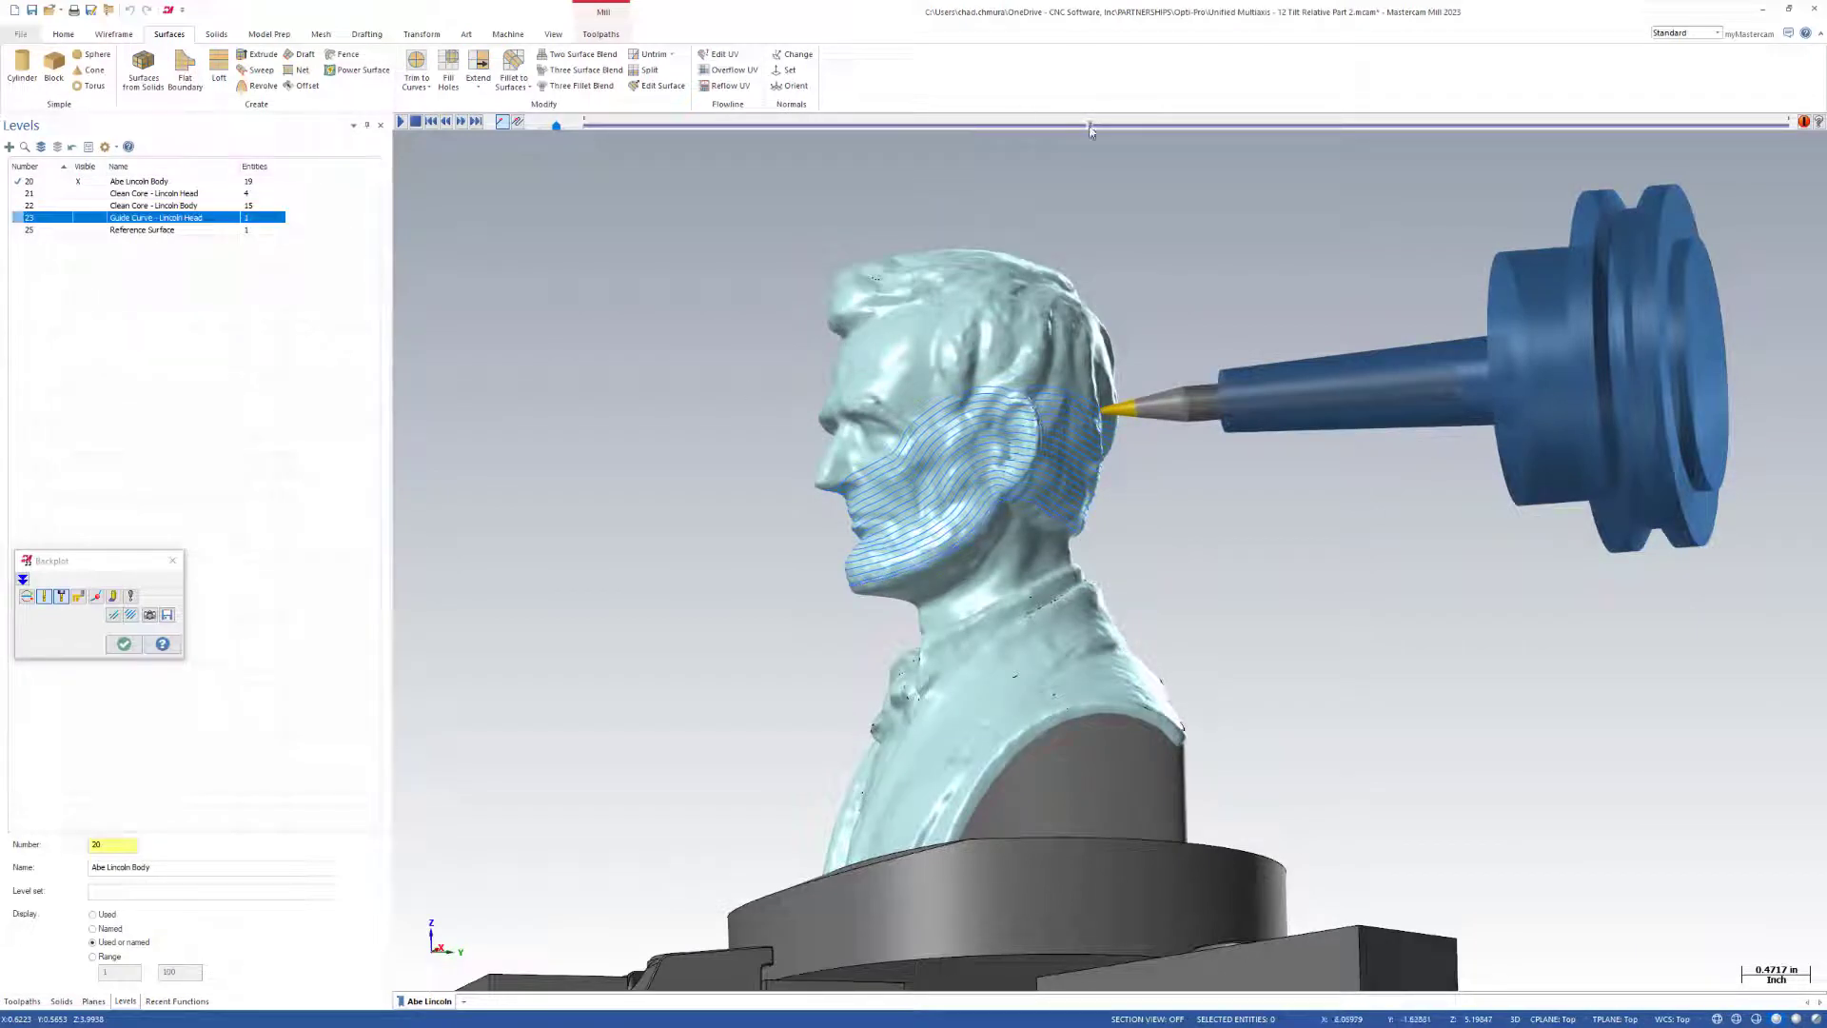
Scrub the Unified Guide backplot to its end, examine the tool contact under the nose and around the head, and close the backplot.
drag(1090, 132, 1777, 149)
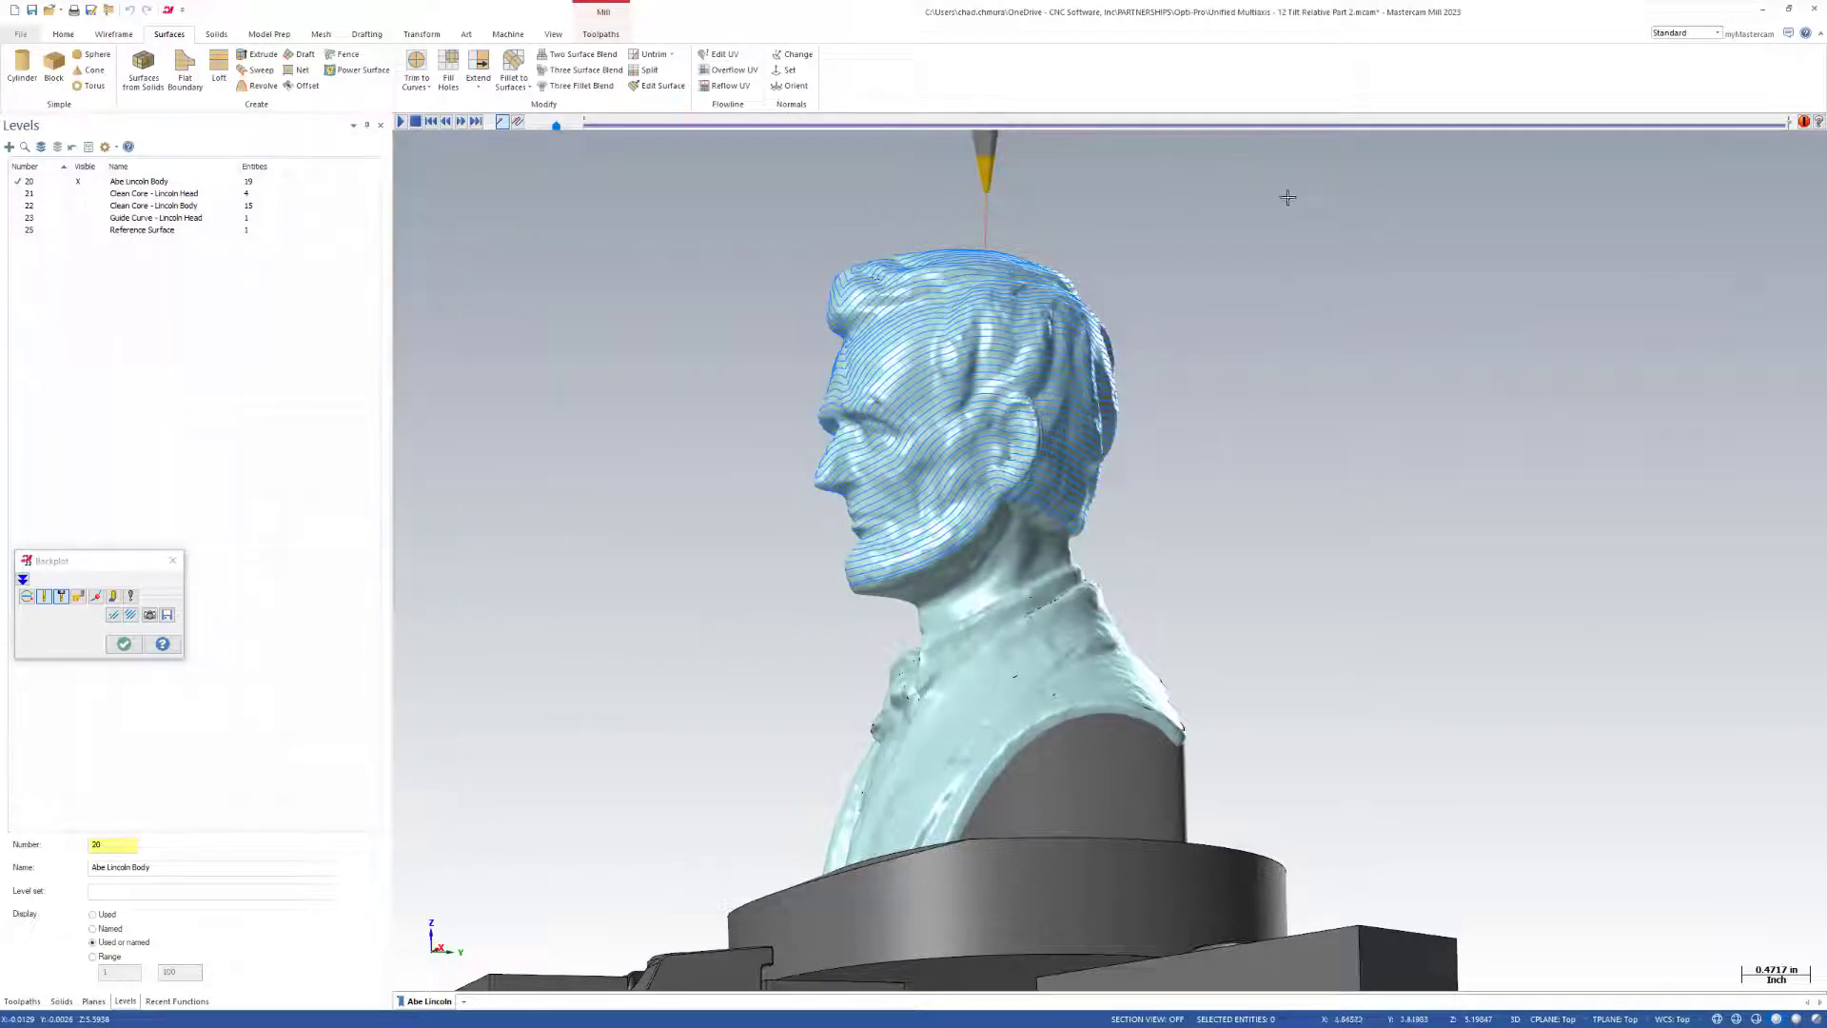
scroll(832, 526, up, 8)
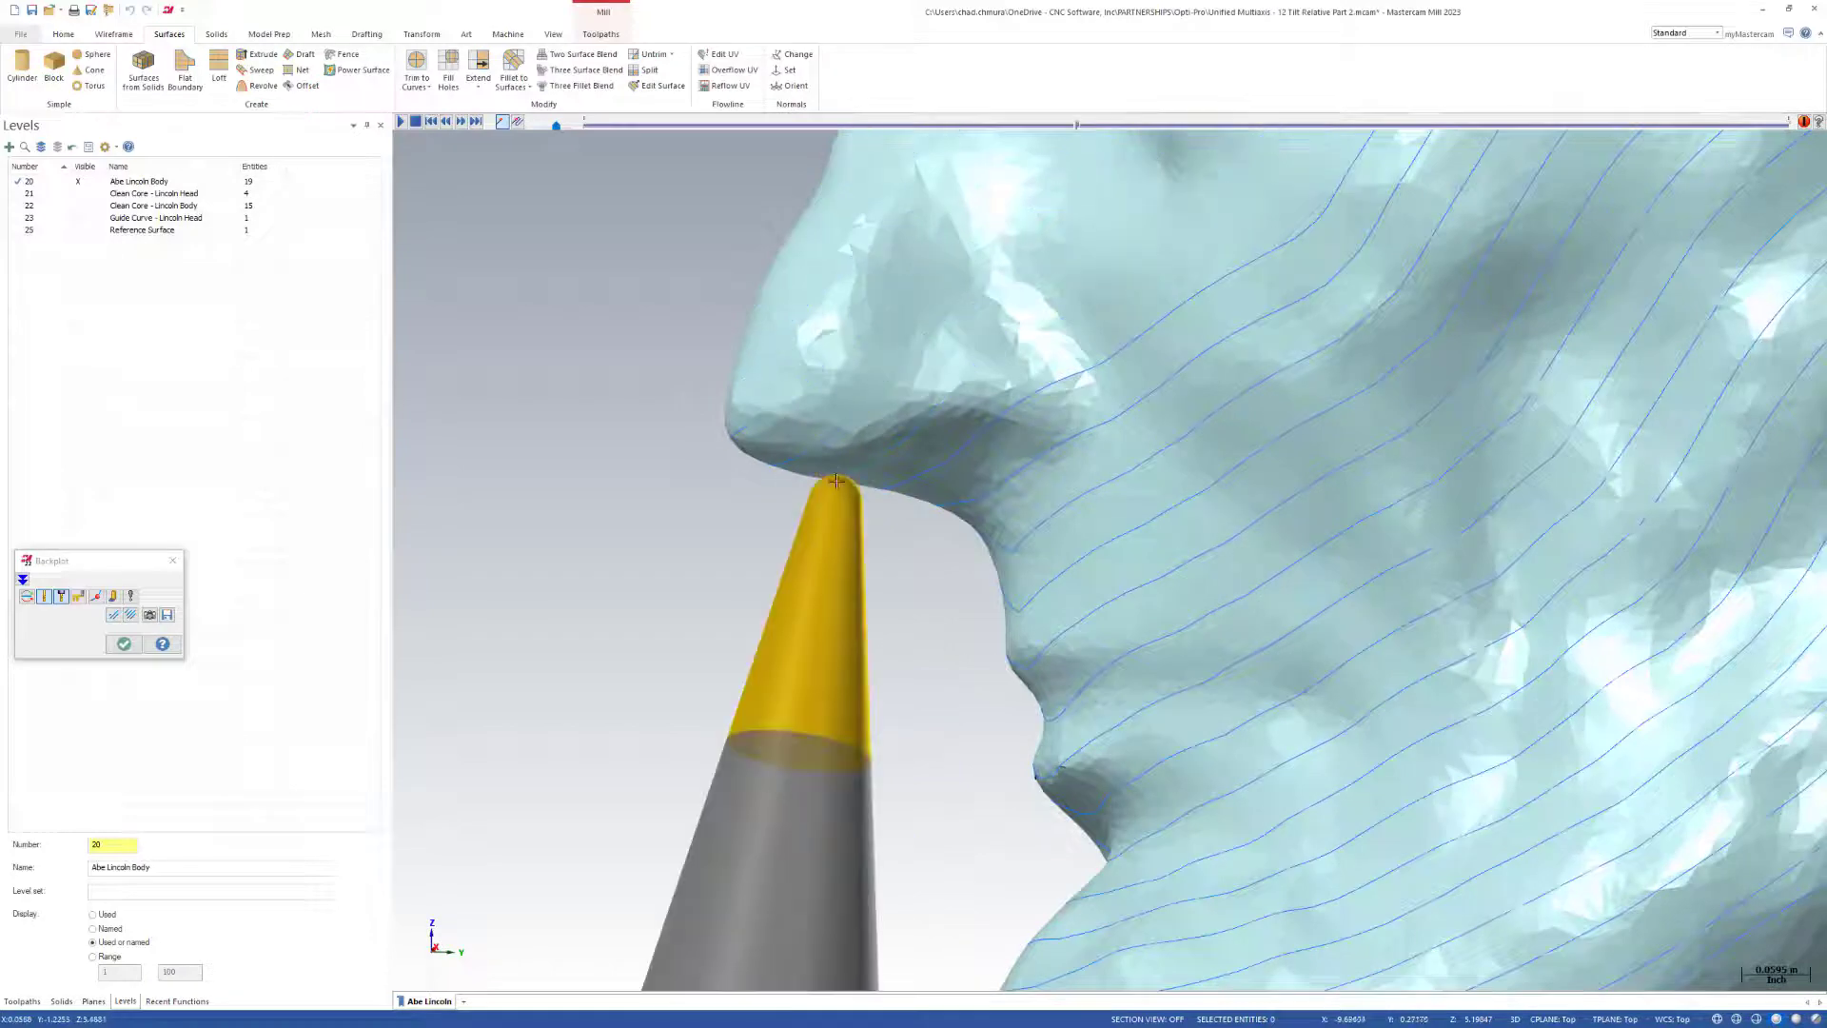
scroll(702, 599, down, 5)
scroll(685, 546, down, 1)
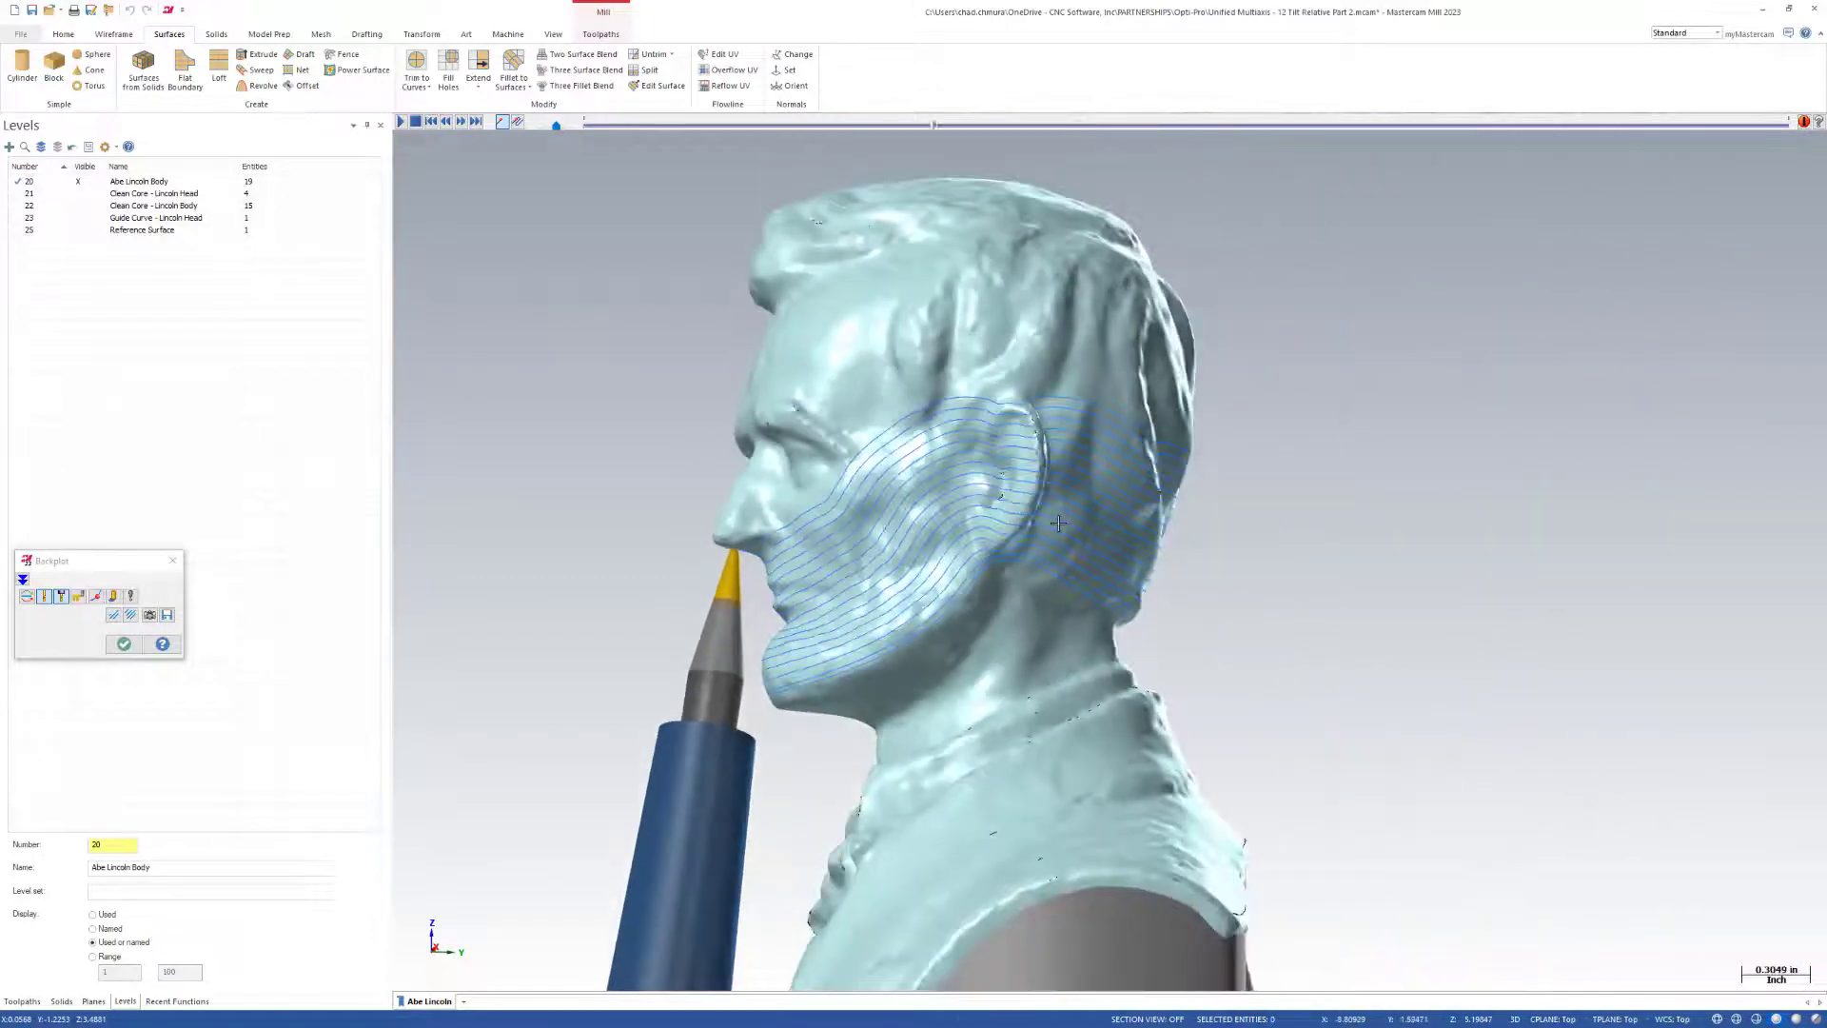
scroll(1059, 522, down, 3)
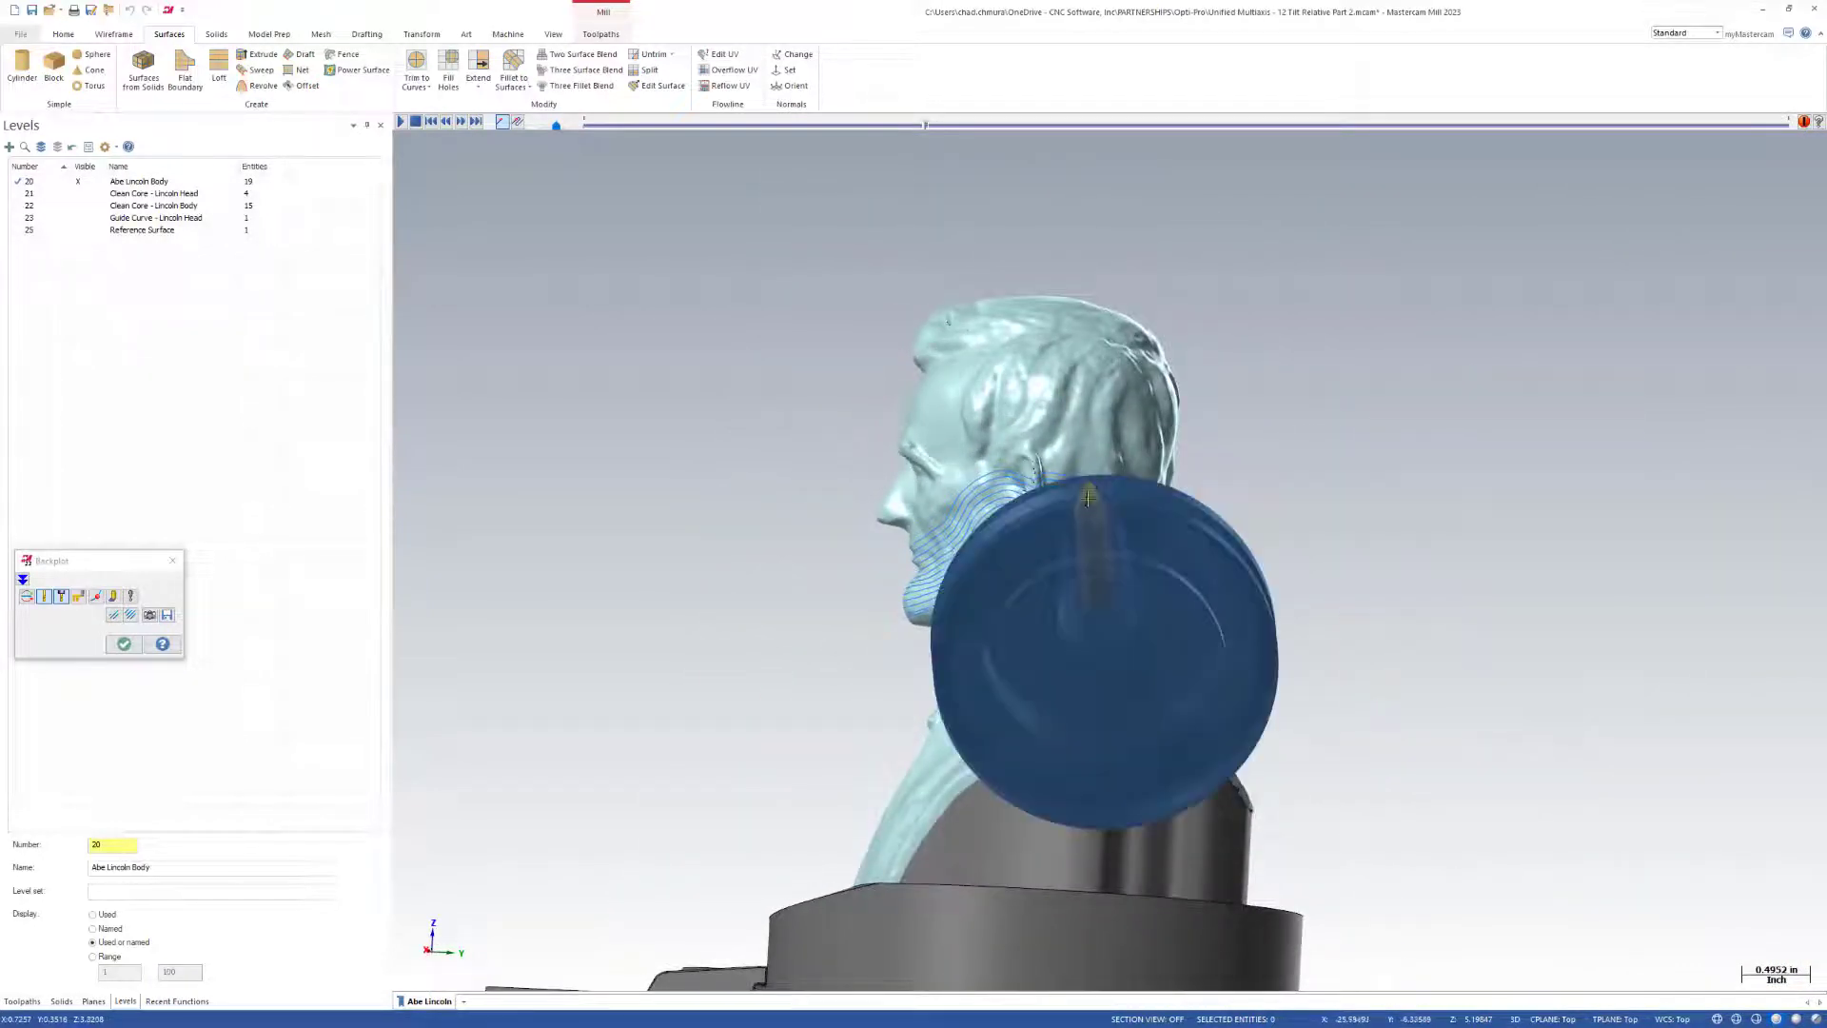
scroll(905, 410, up, 1)
click(124, 645)
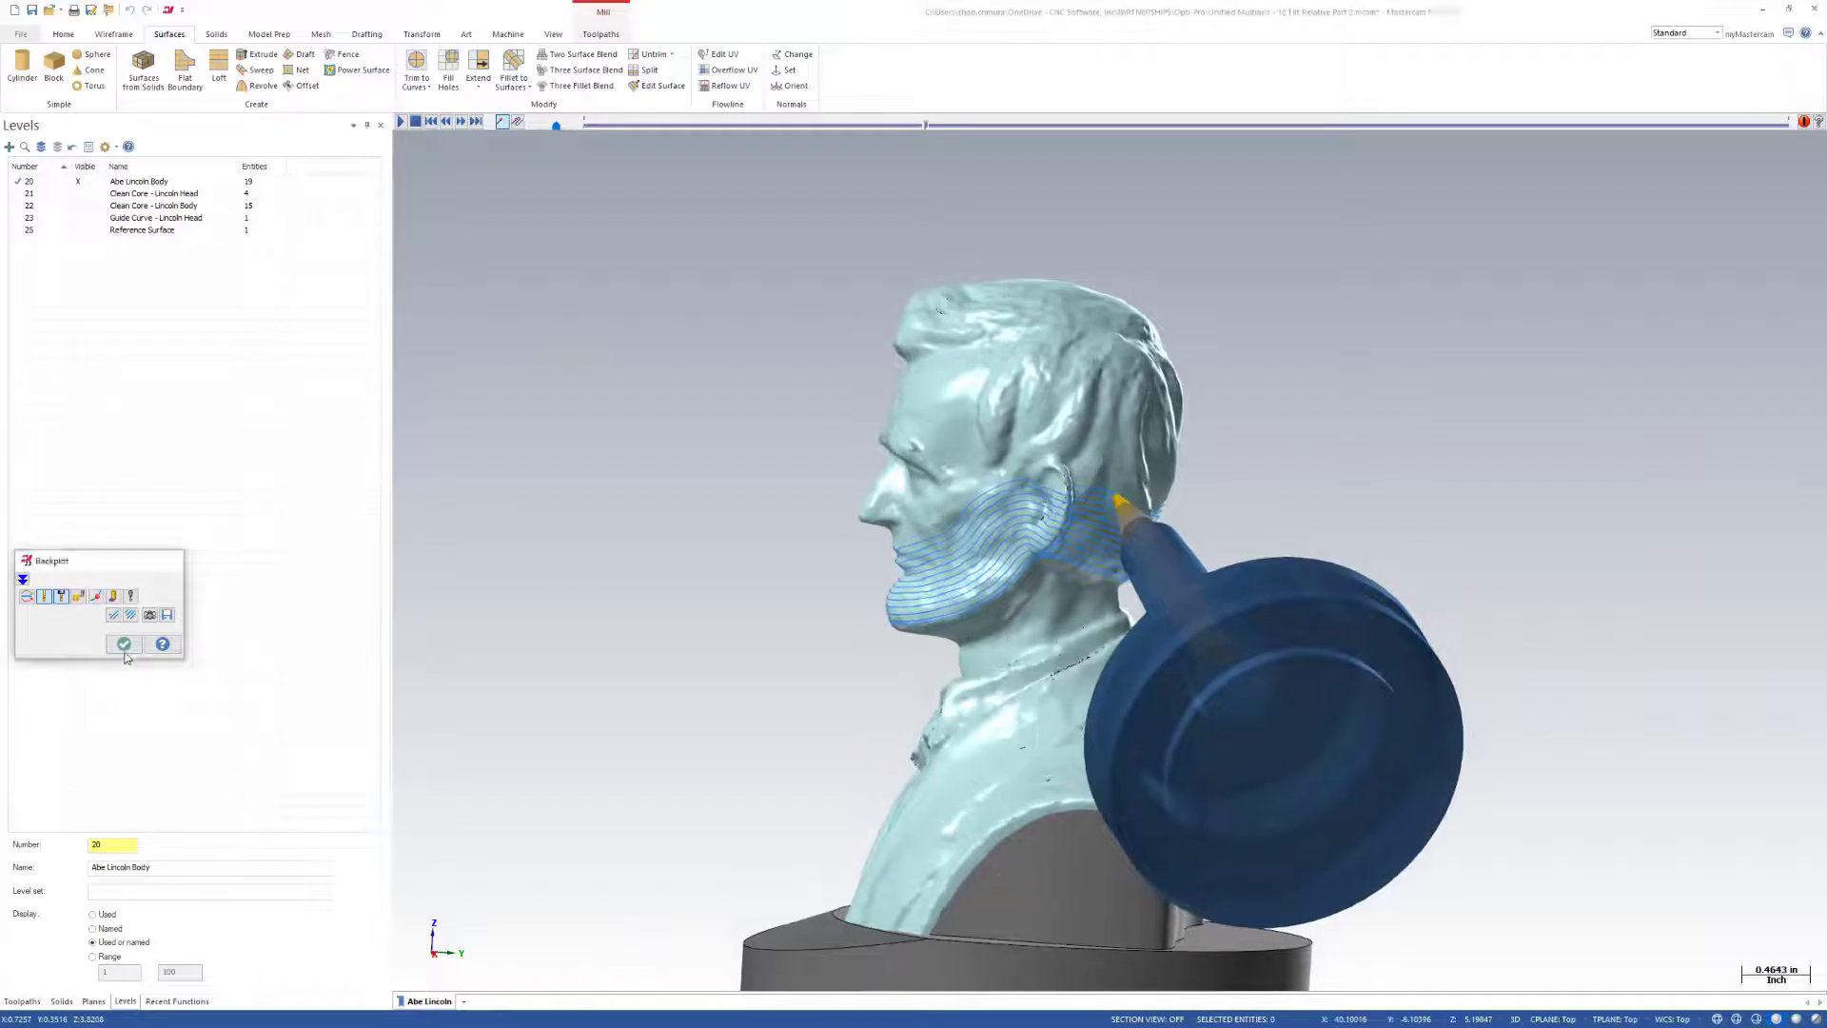
Make level 21 active, hide the Abe Lincoln Body level, and show the Clean Core head and body levels for inspection.
click(59, 193)
click(86, 182)
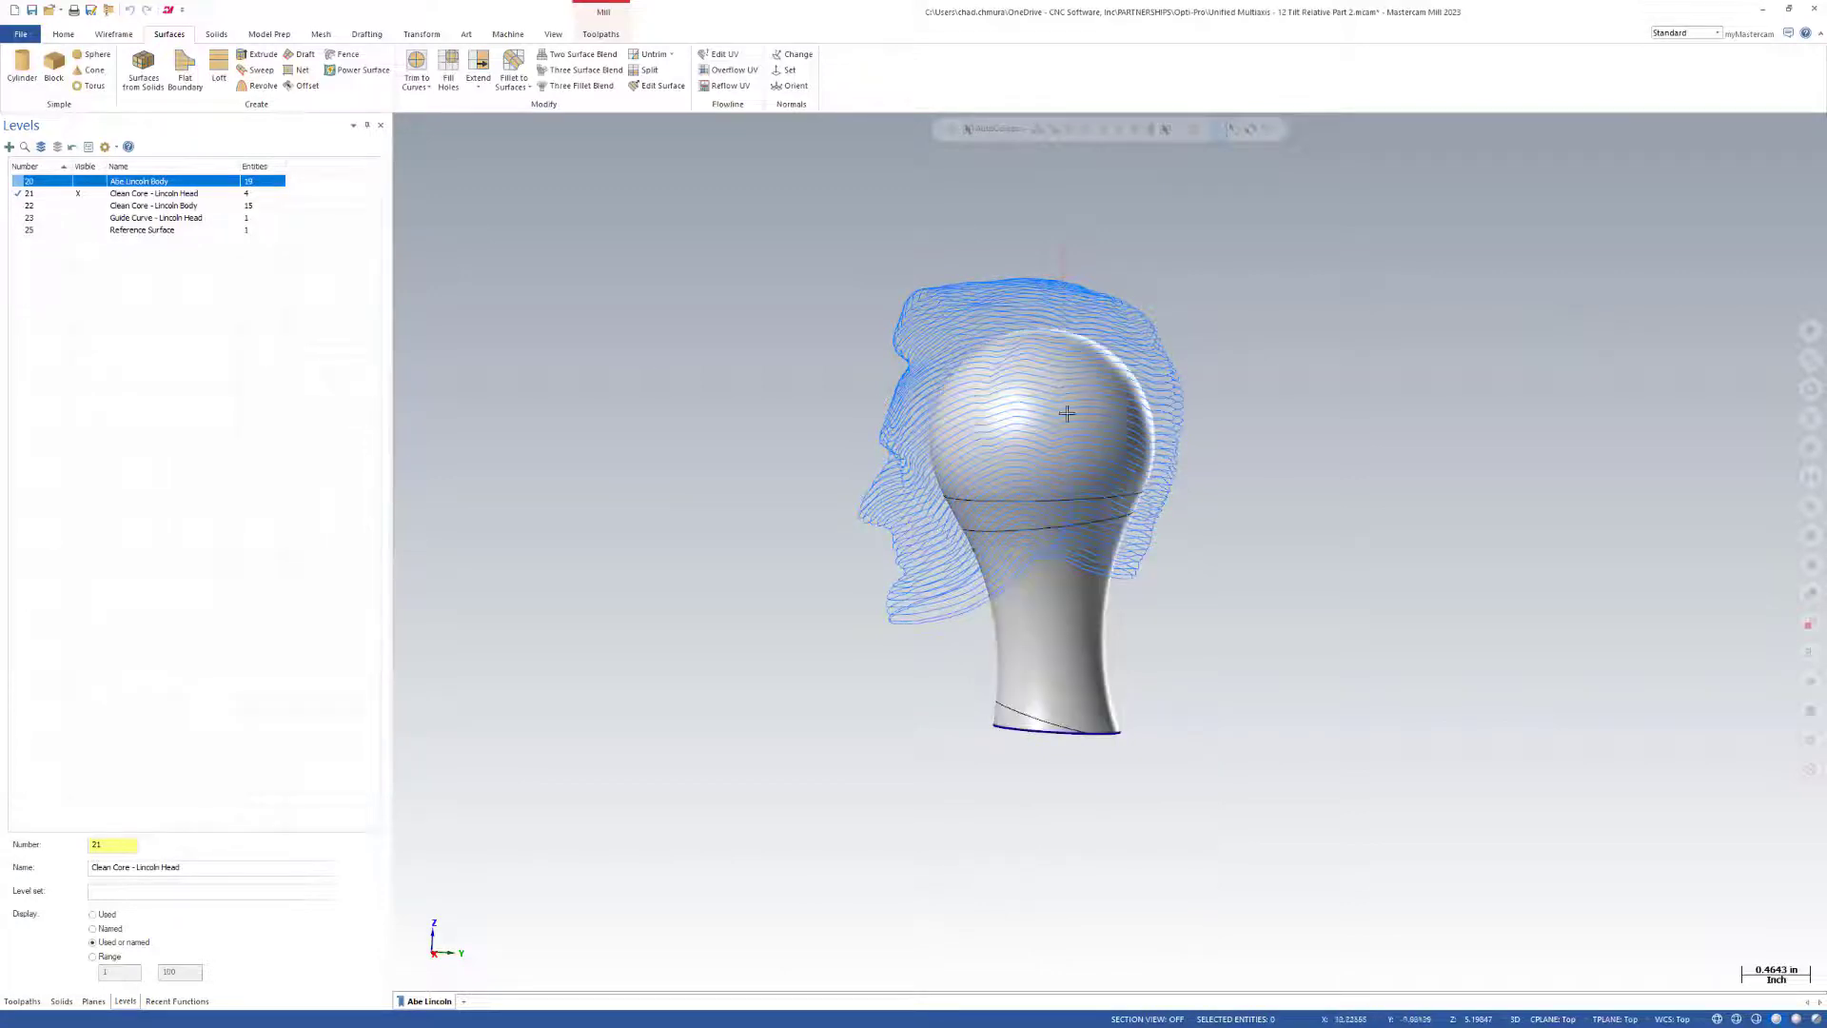
middle_drag(1053, 495, 980, 383)
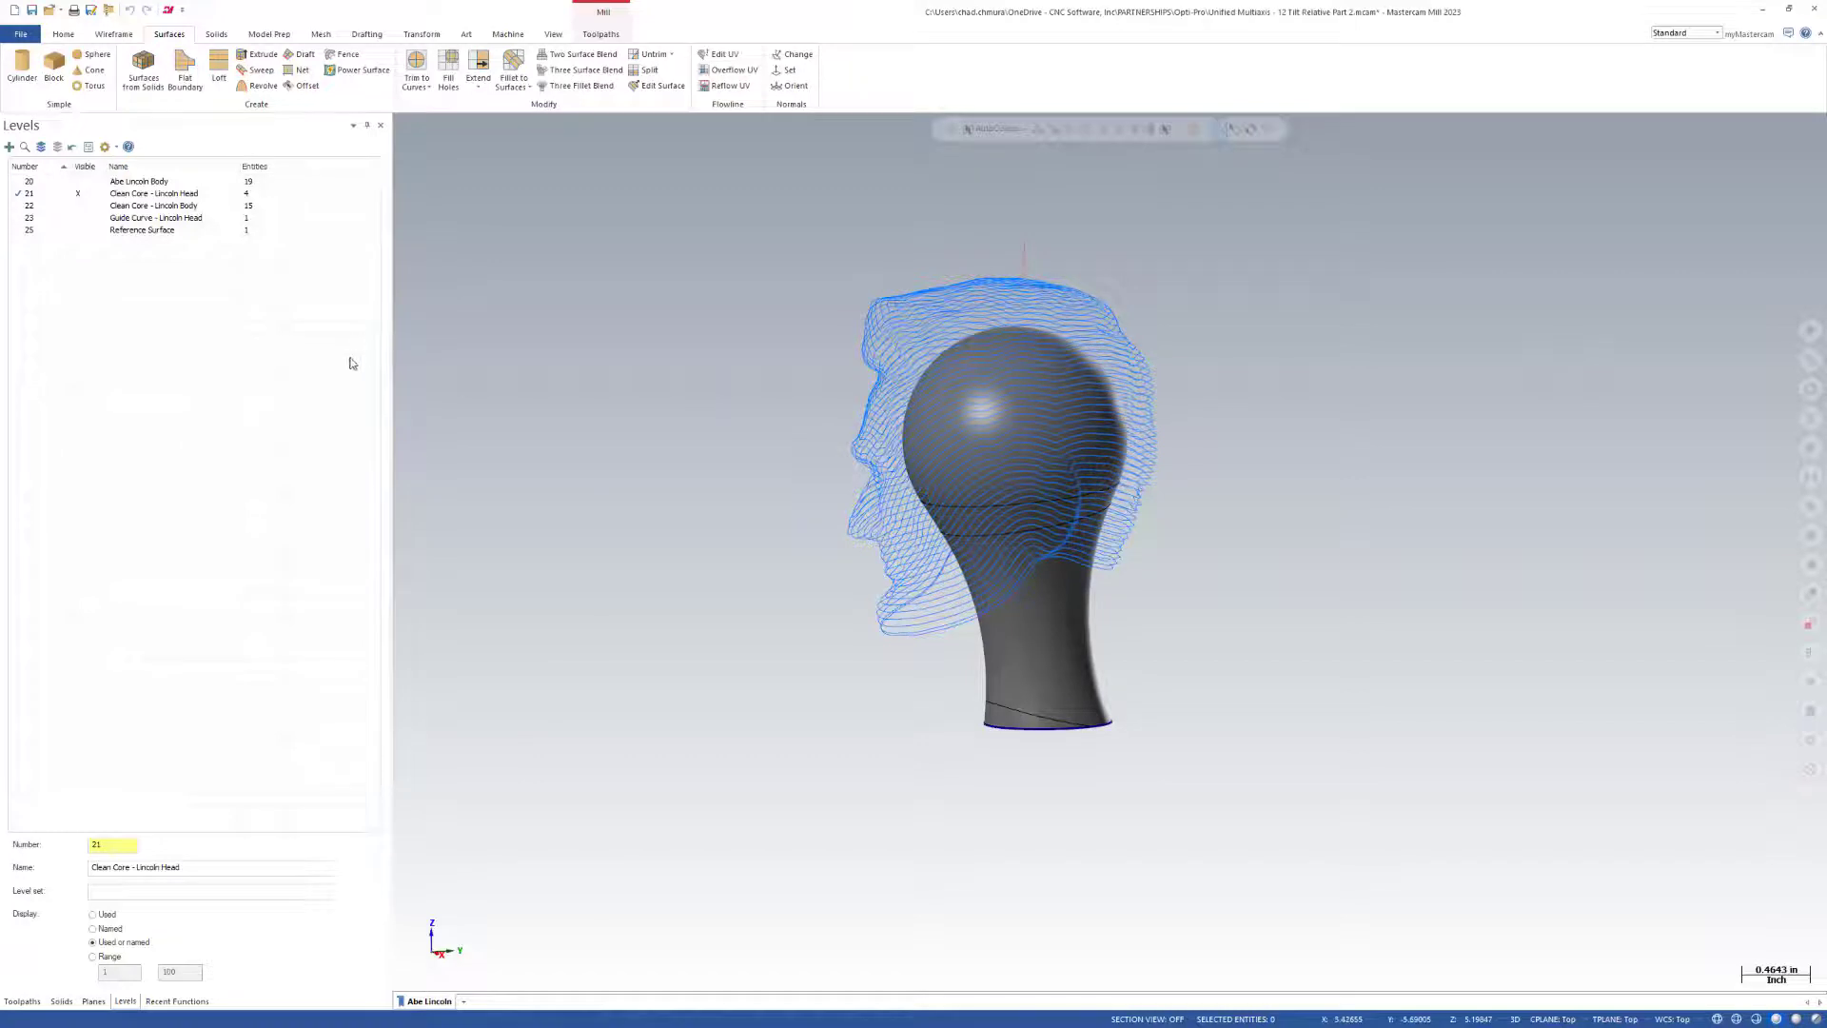
click(78, 206)
middle_drag(685, 379, 1185, 724)
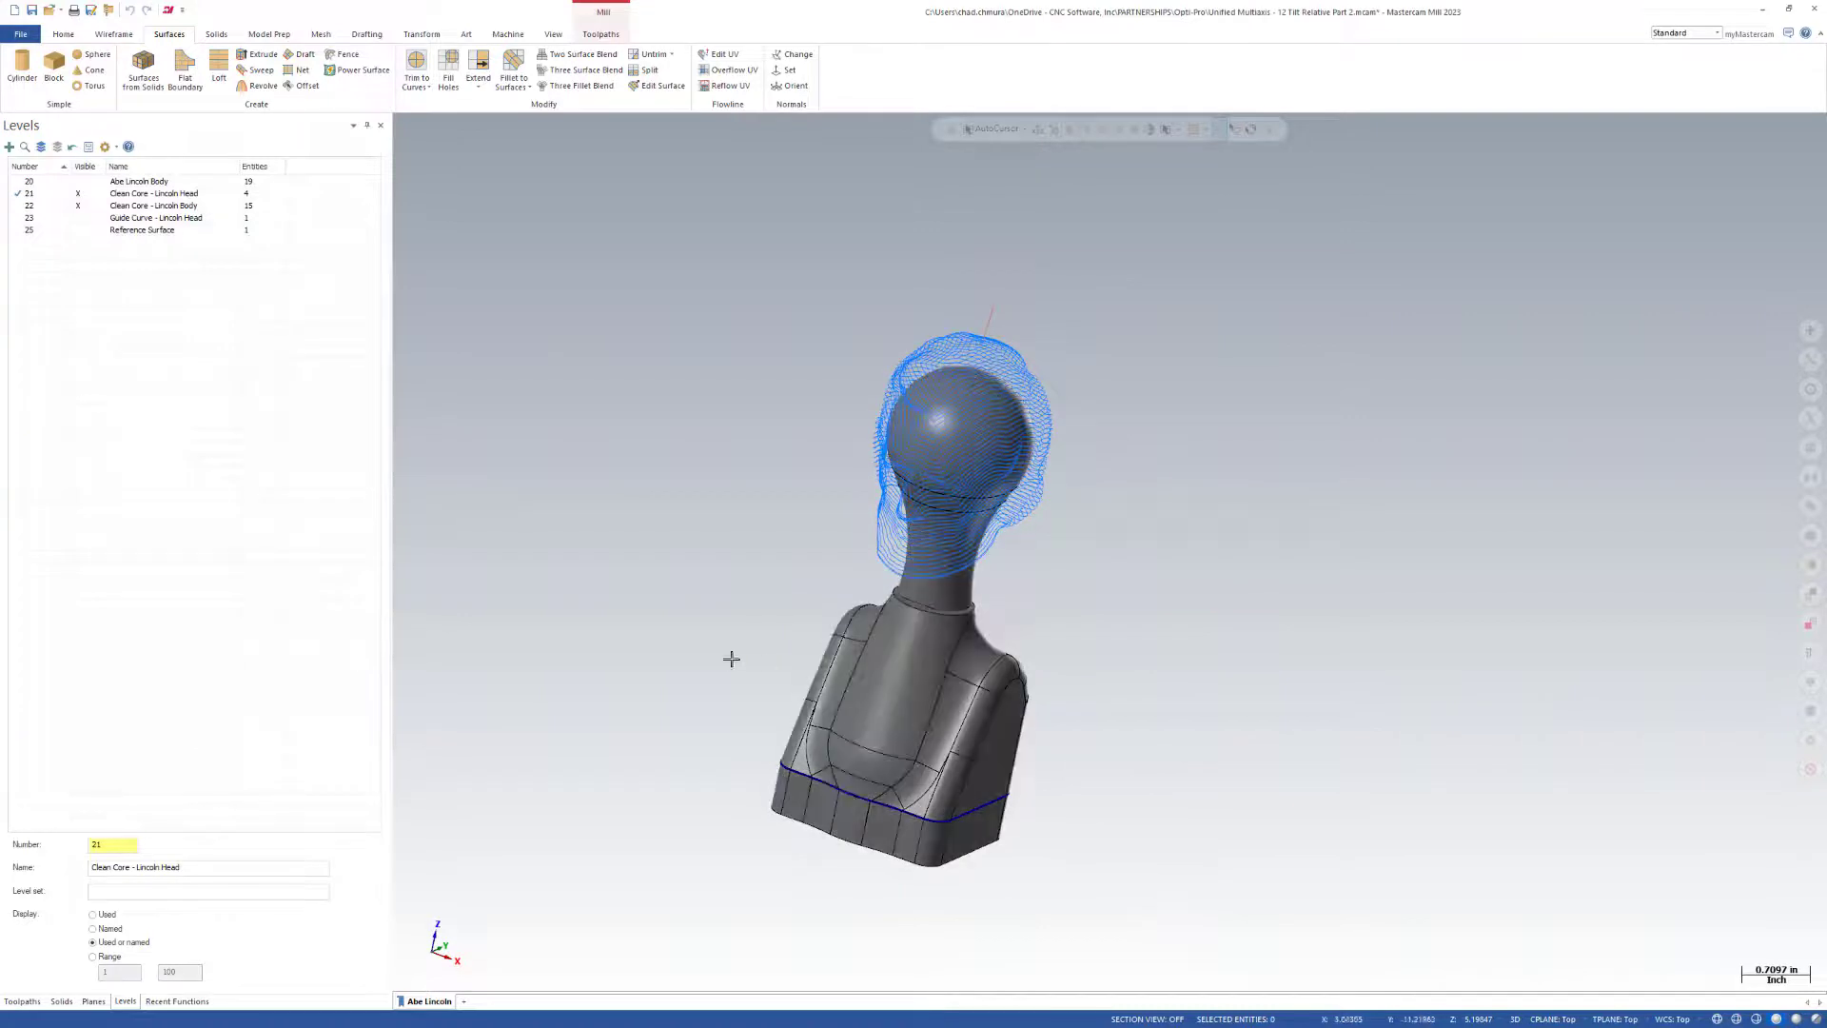
Make the Reference Surface level active and hide both Clean Core levels so only the reference bust is displayed.
click(54, 231)
click(78, 205)
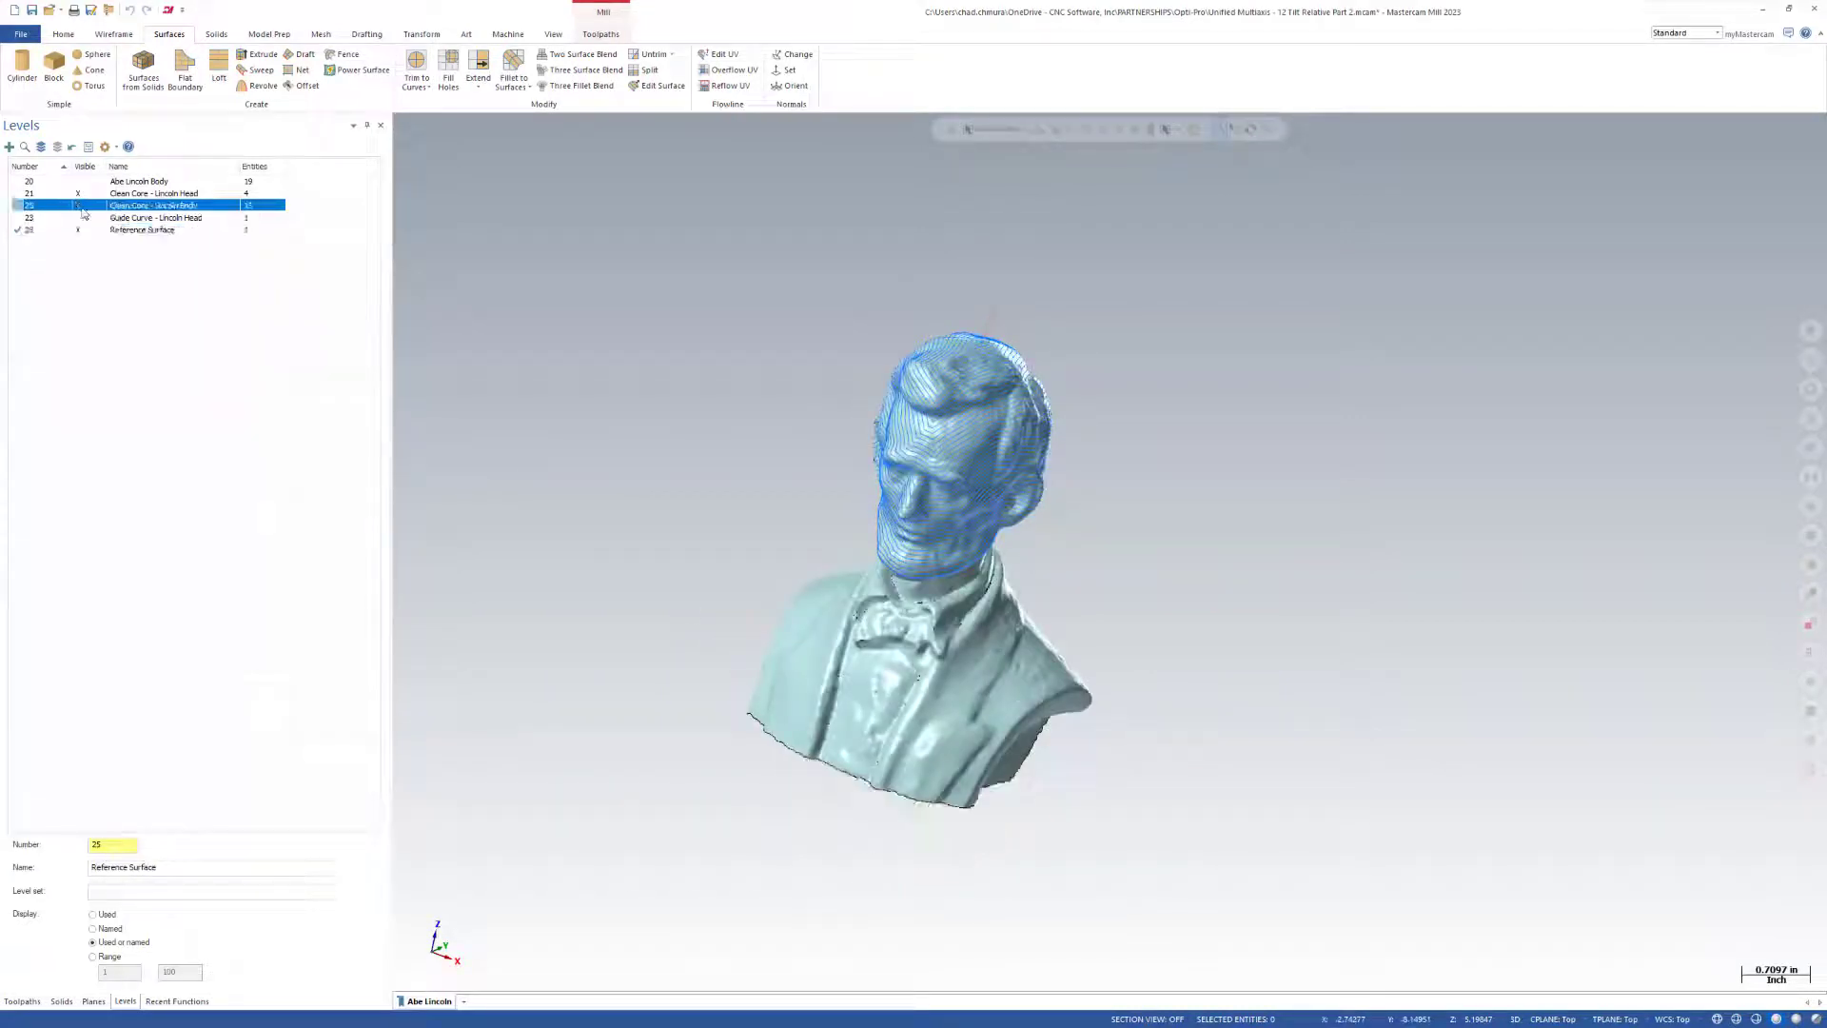
click(98, 195)
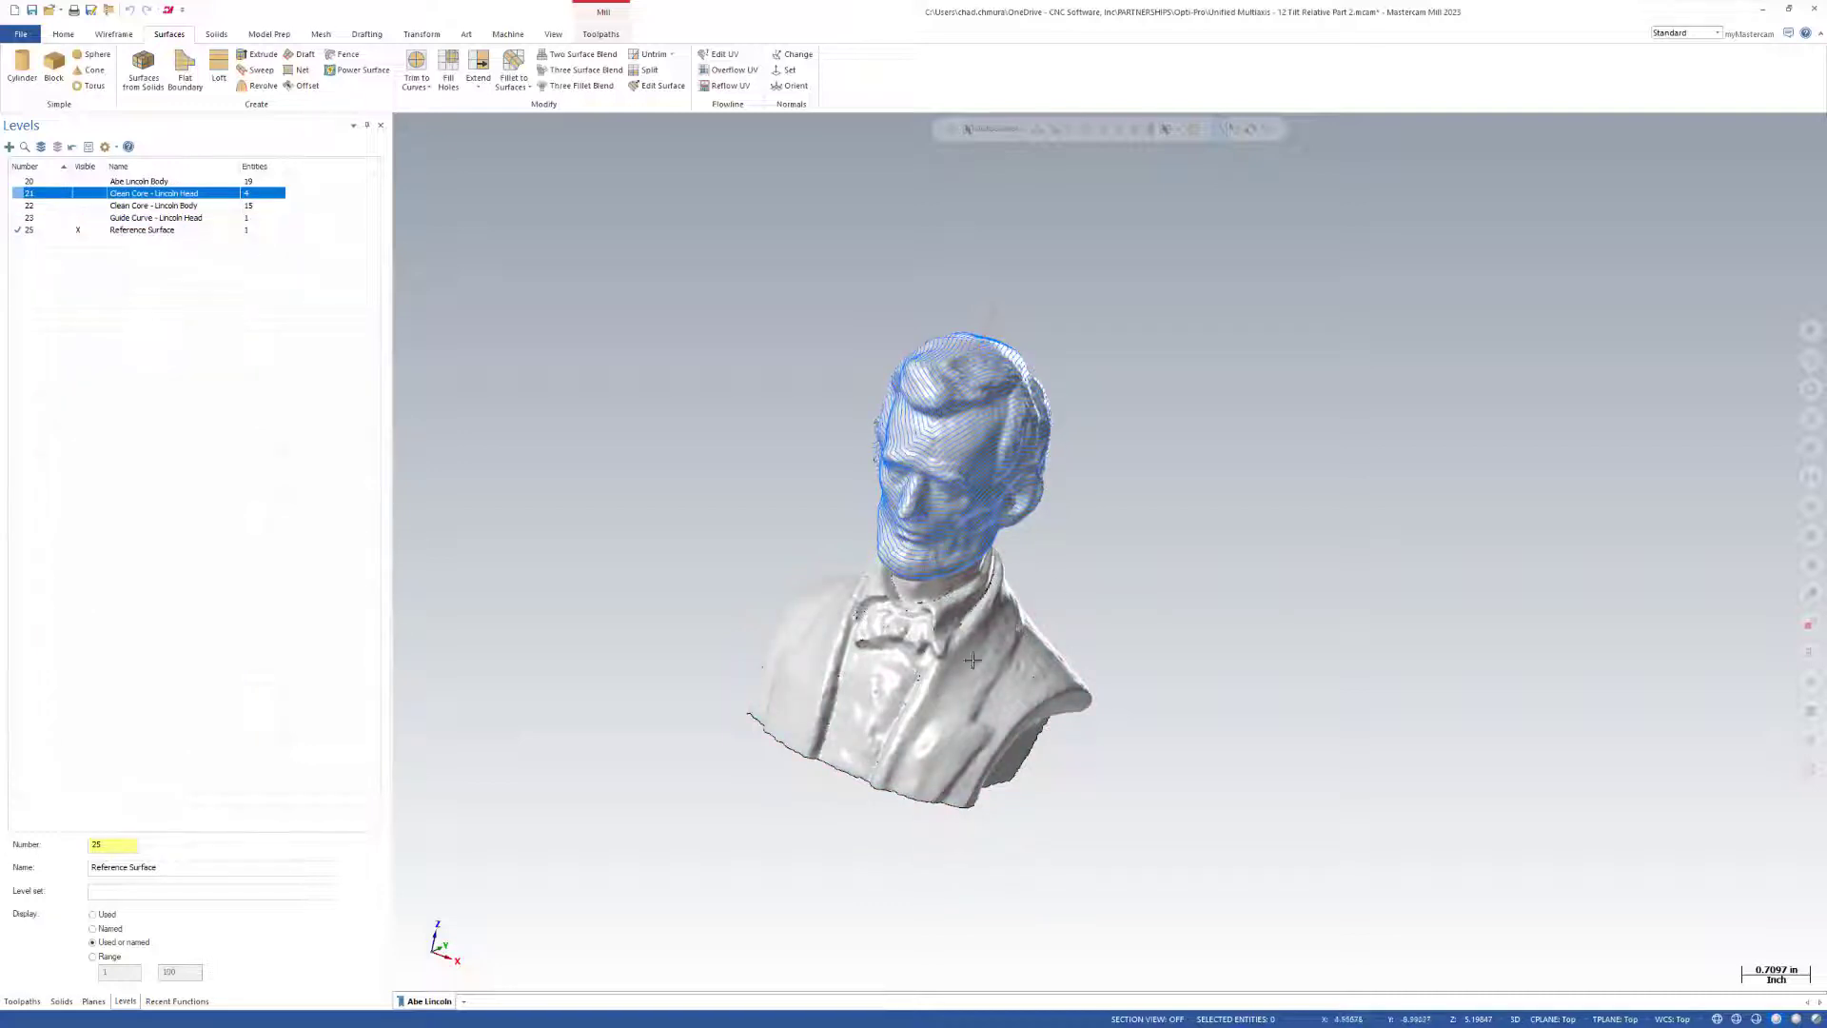
middle_drag(909, 644, 830, 656)
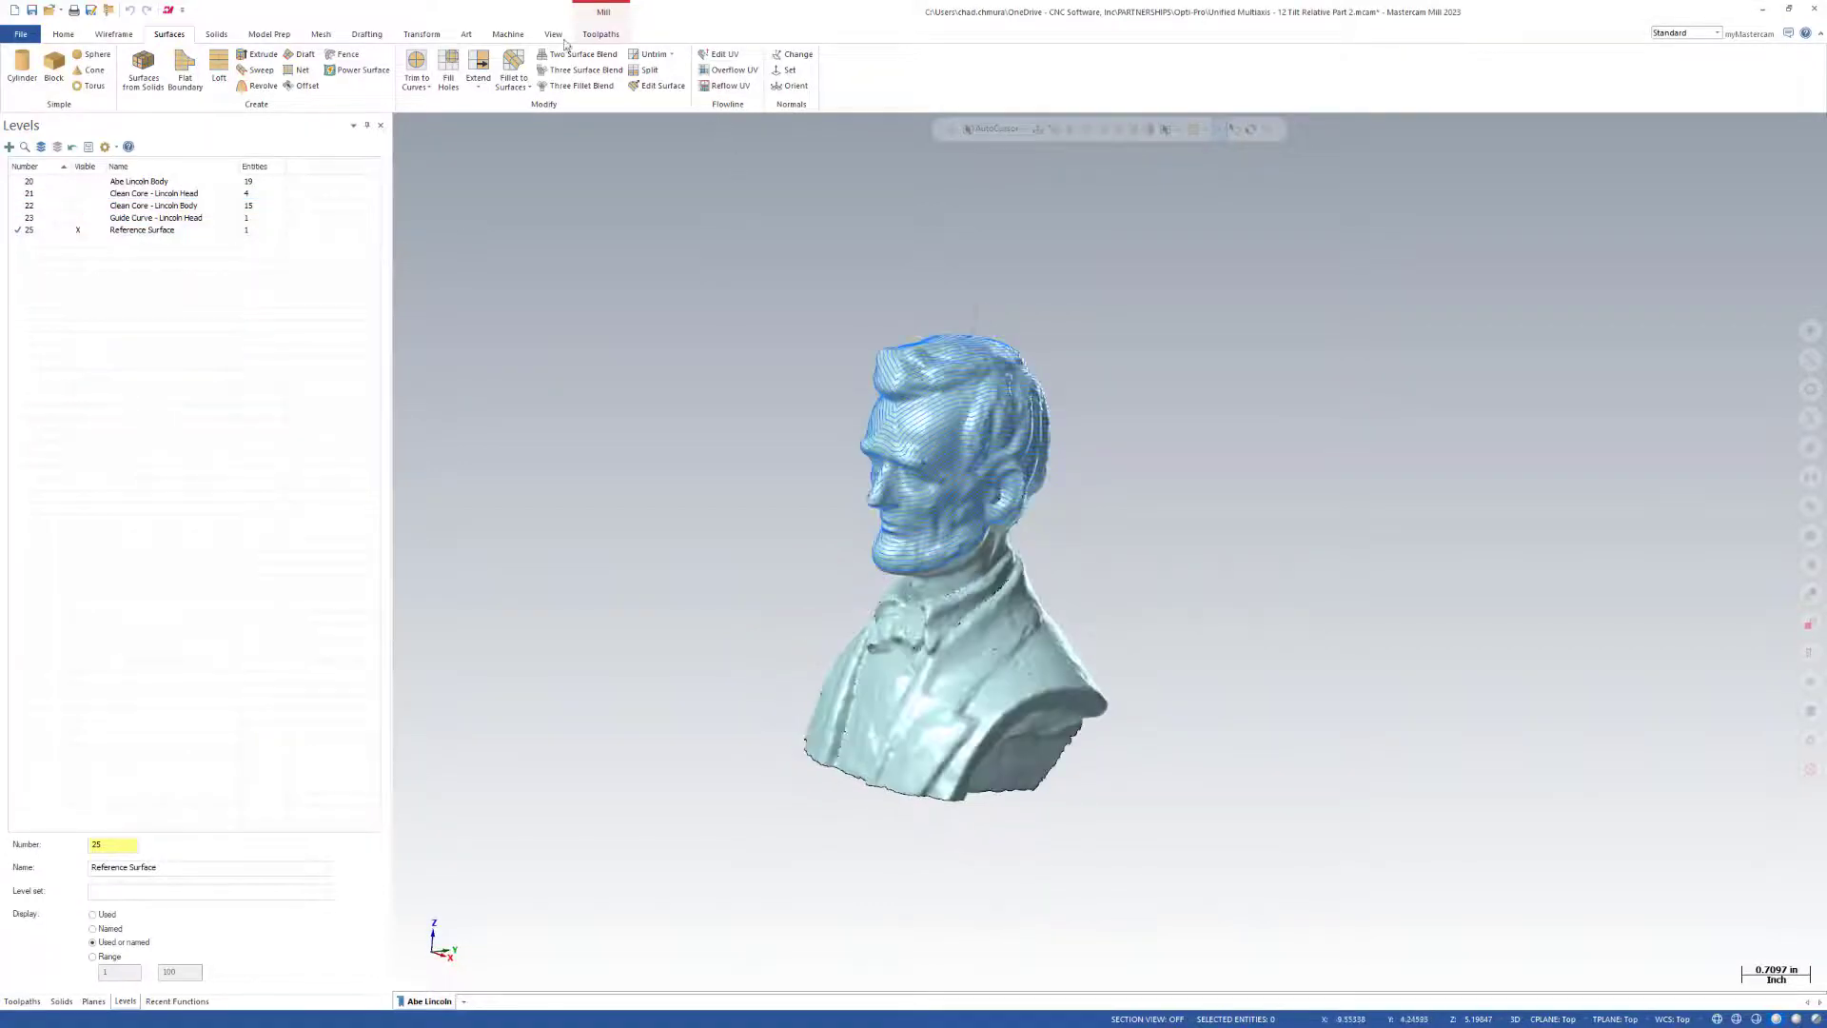
Smooth the entire reference bust mesh with Smooth Area using the Minimize area method, and inspect the smoothed shape.
click(315, 37)
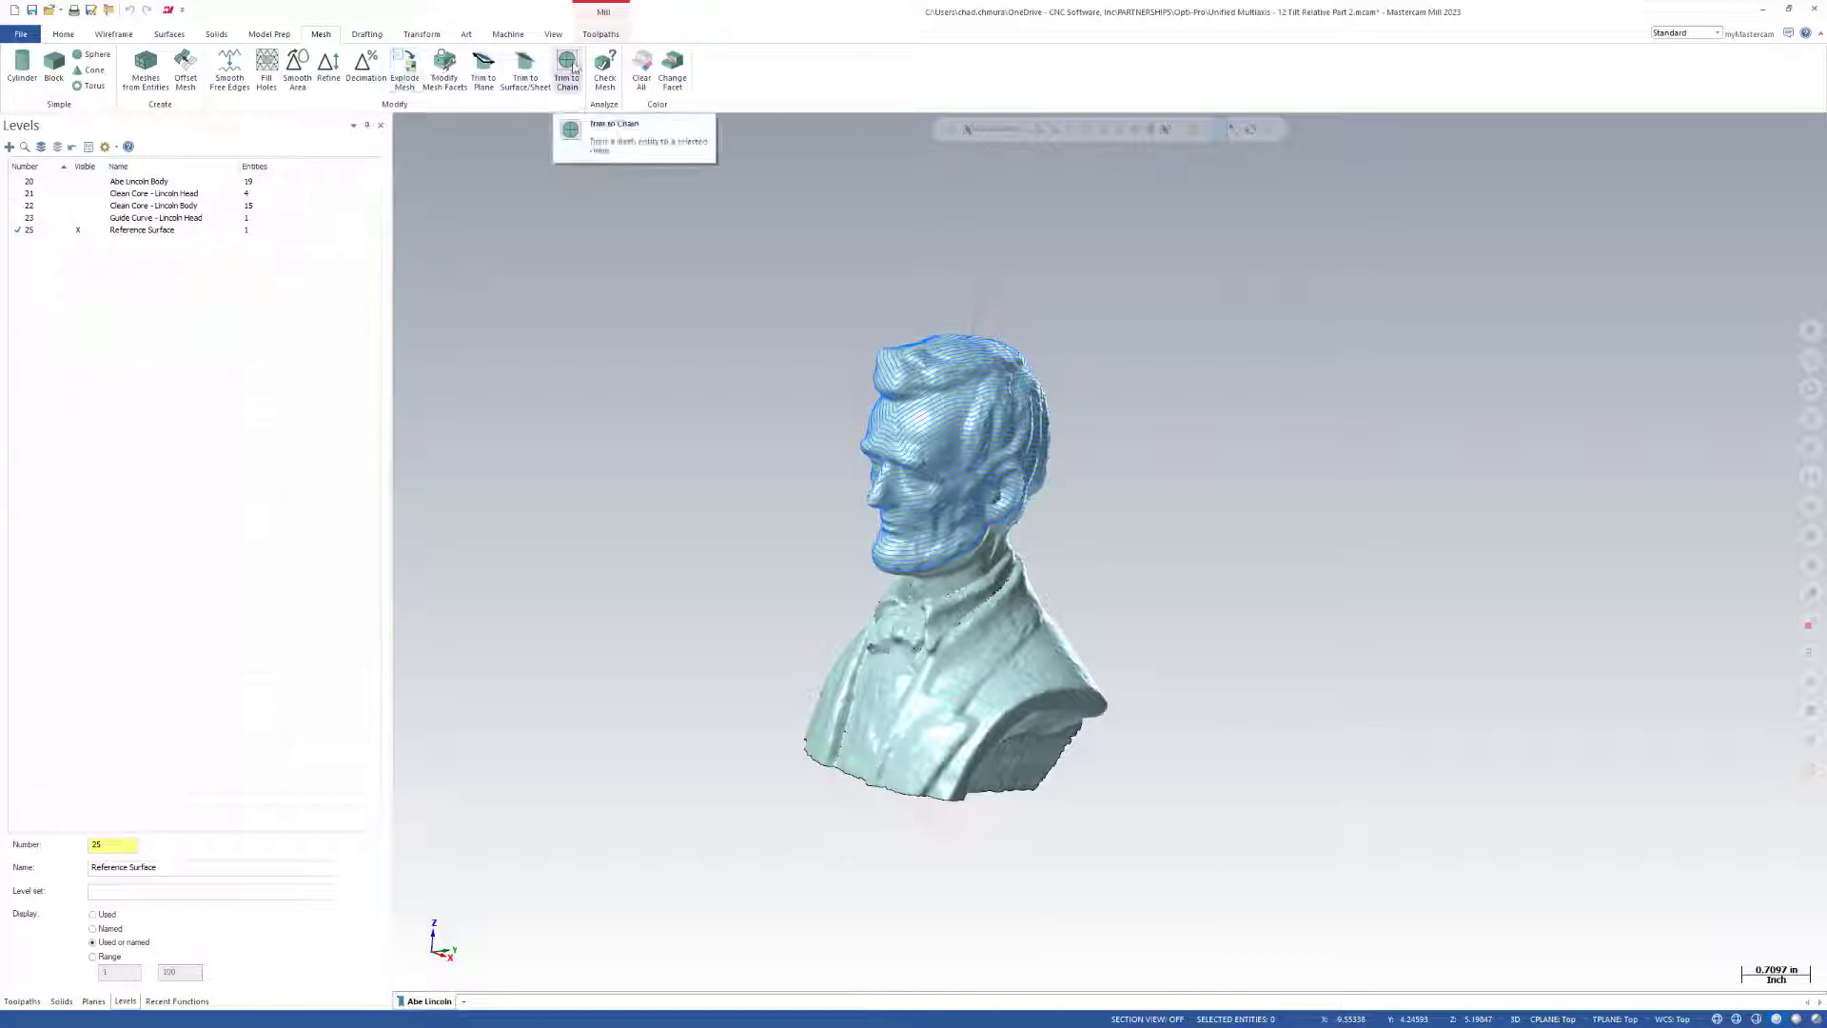
click(297, 69)
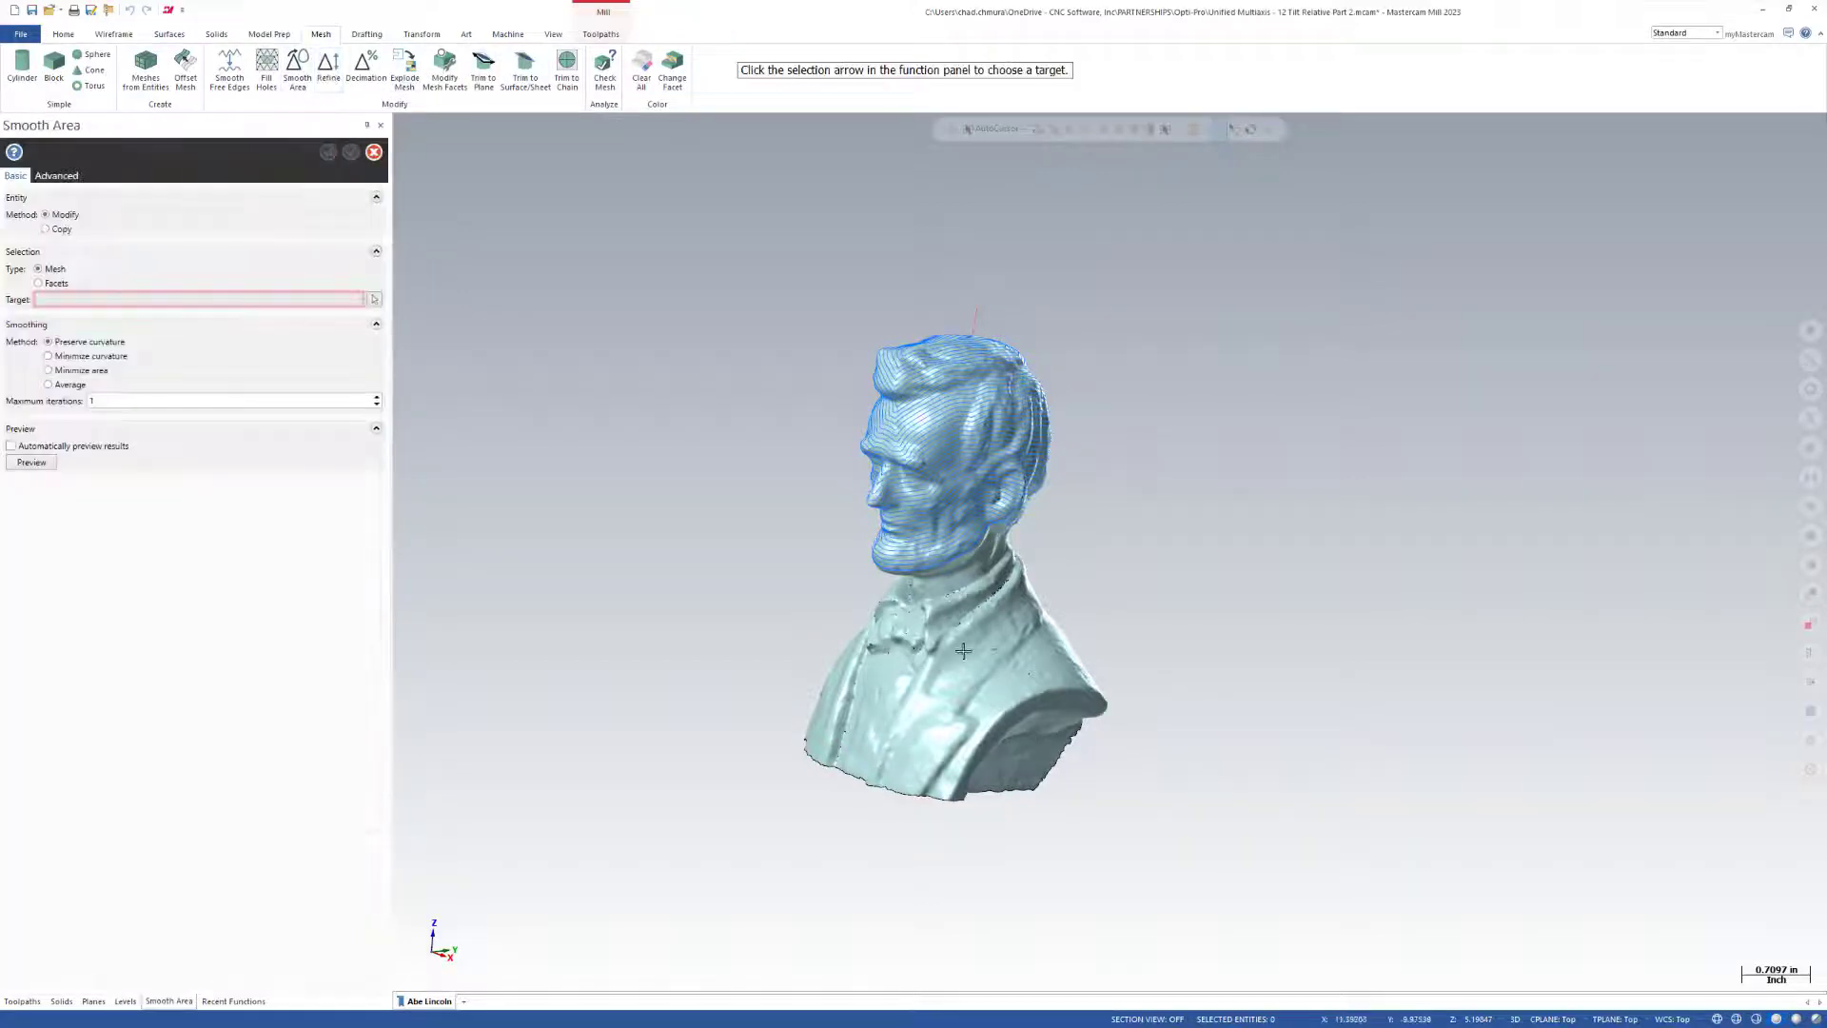
click(374, 299)
click(1025, 642)
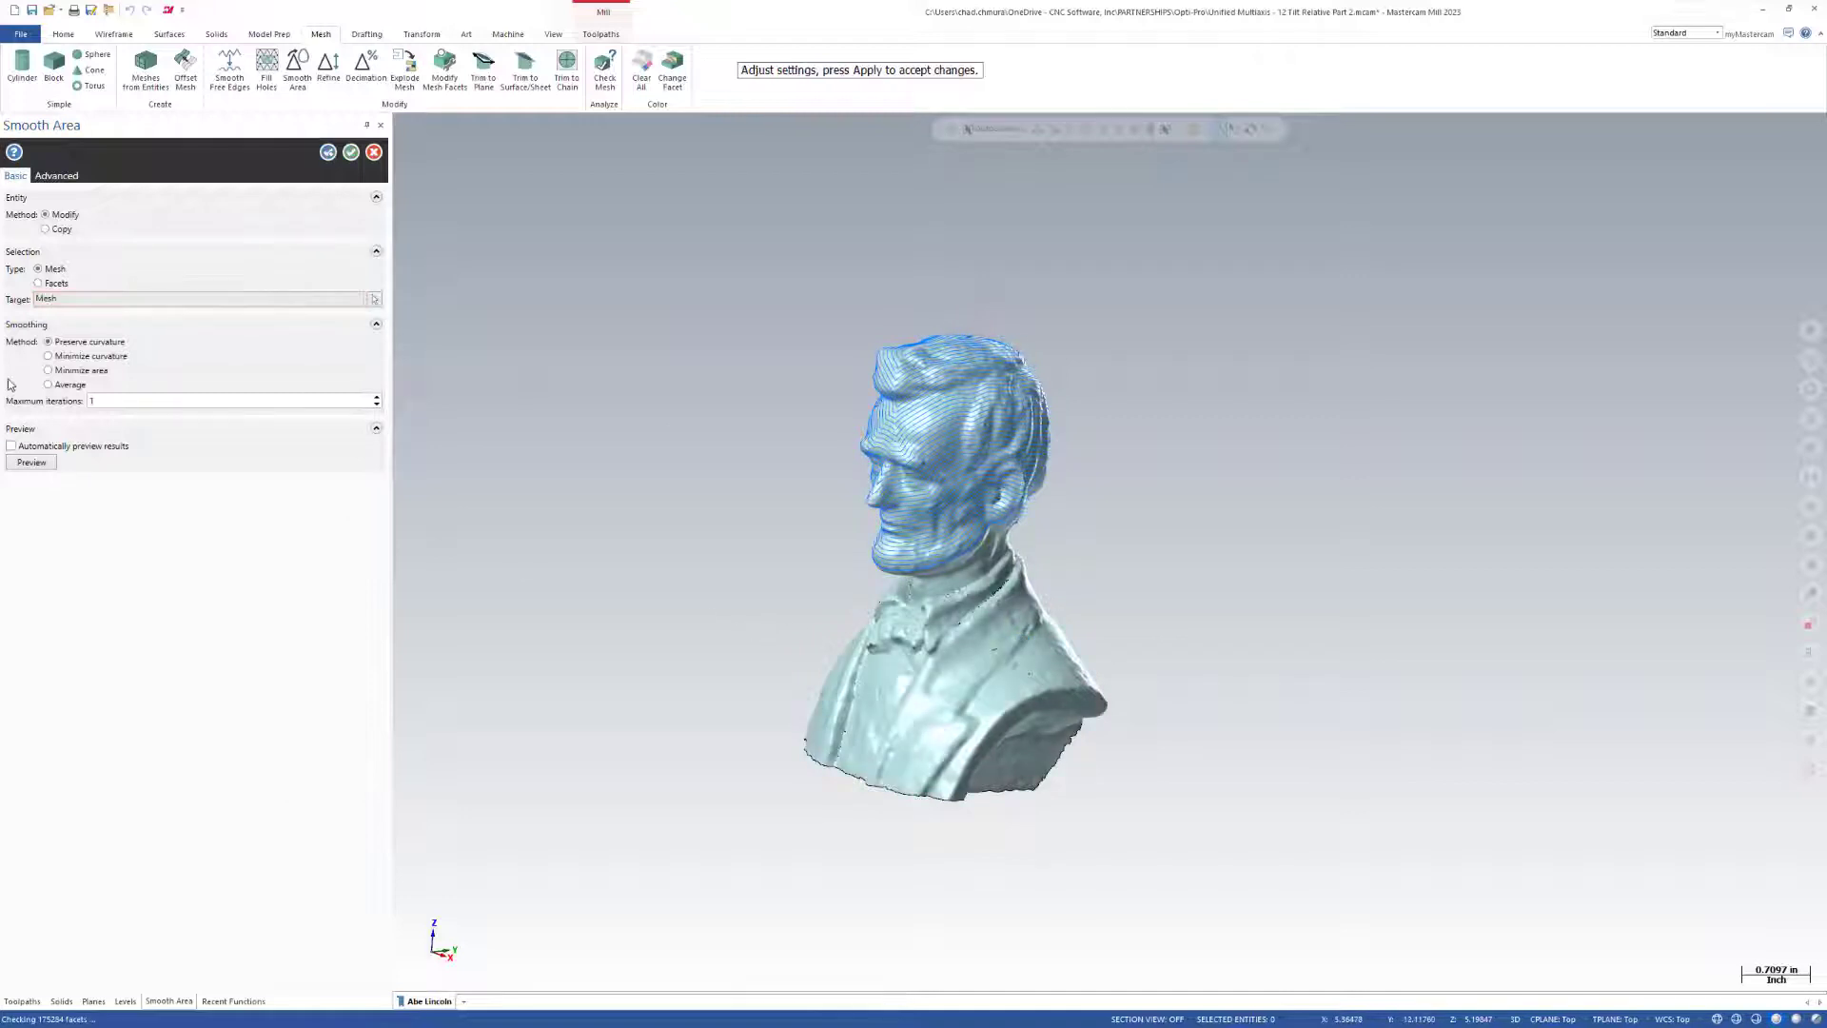
click(50, 370)
click(38, 462)
scroll(859, 458, up, 4)
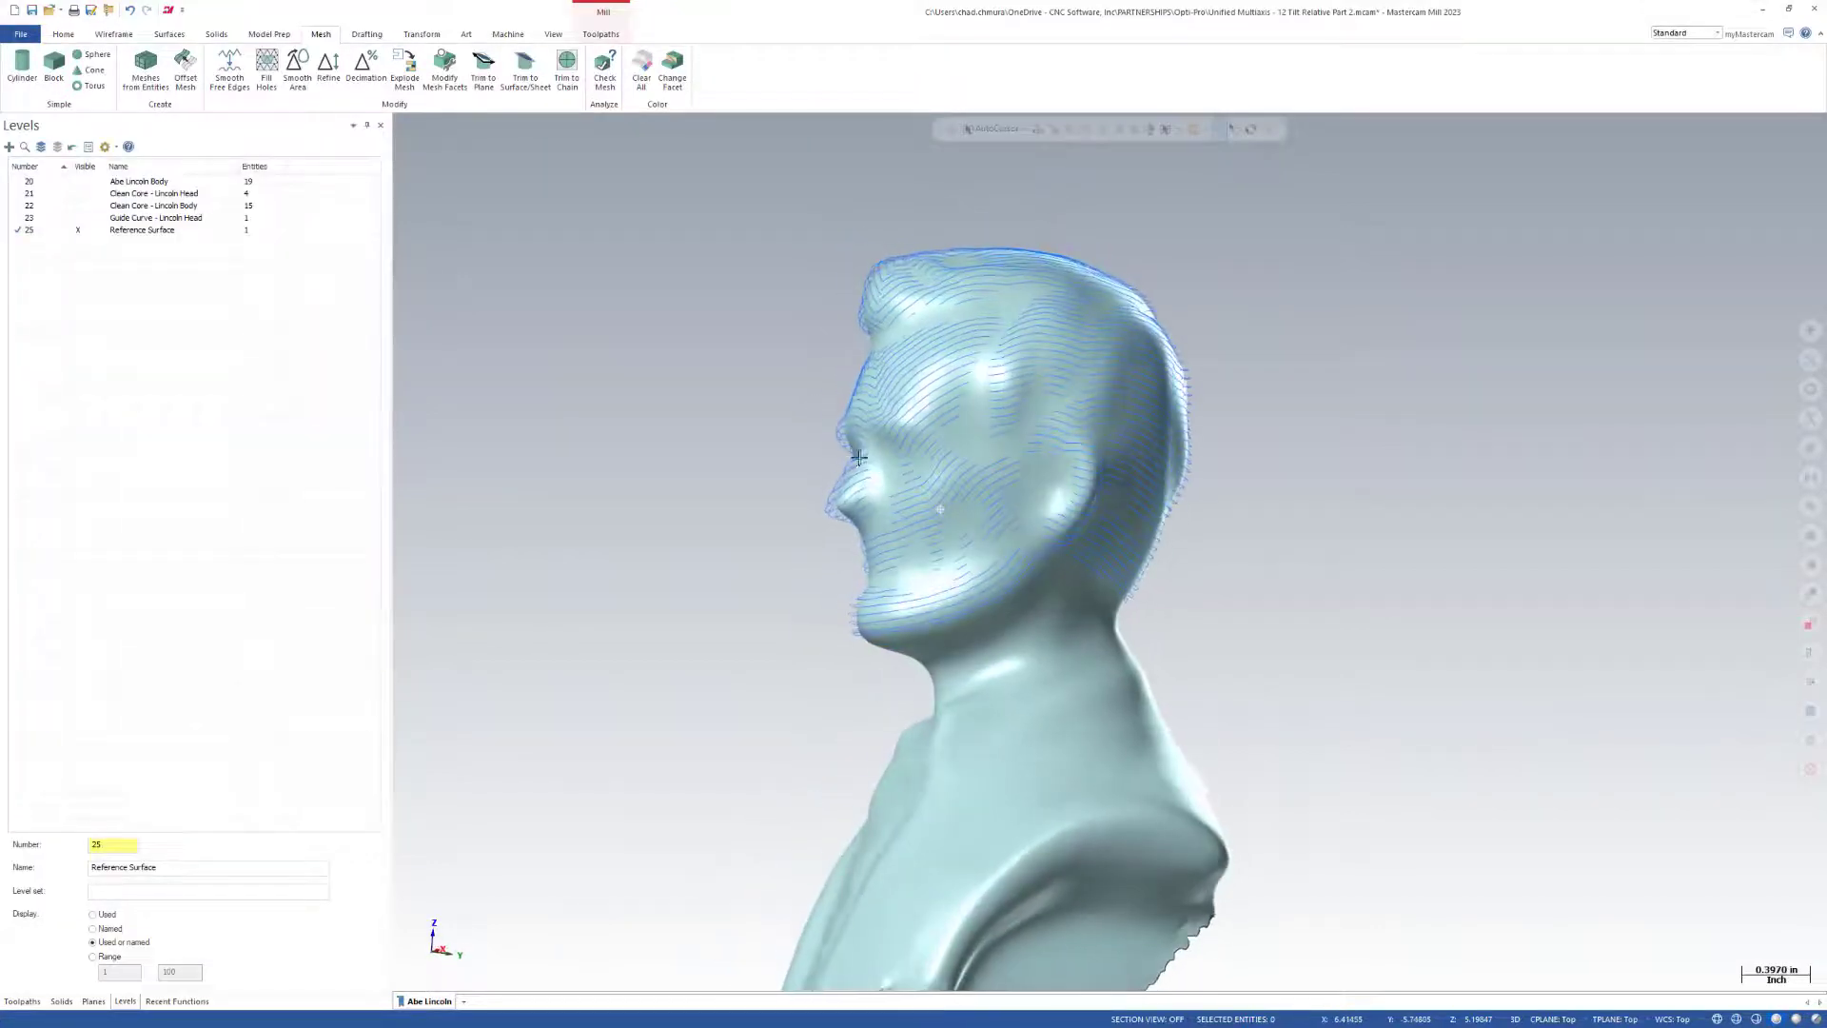
mouse_move(859, 458)
middle_down()
mouse_move(808, 466)
mouse_move(969, 462)
middle_up()
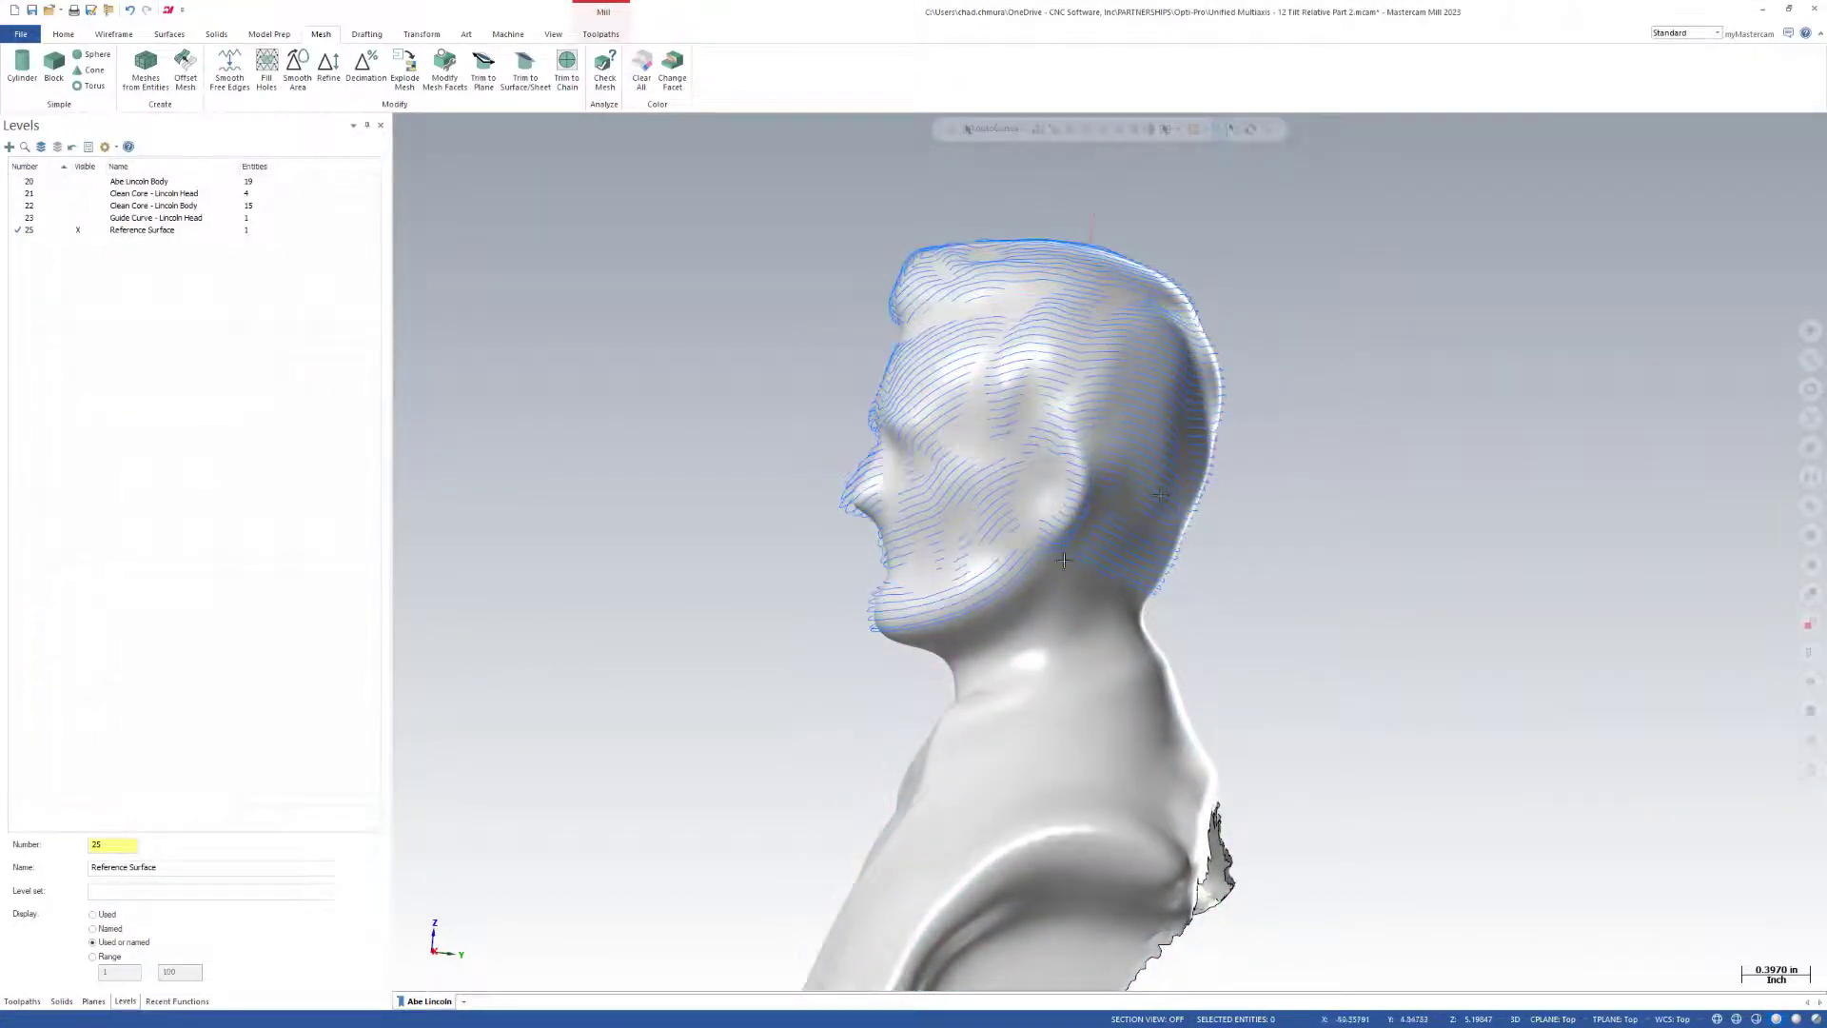
scroll(1064, 561, down, 3)
middle_drag(1064, 561, 1264, 622)
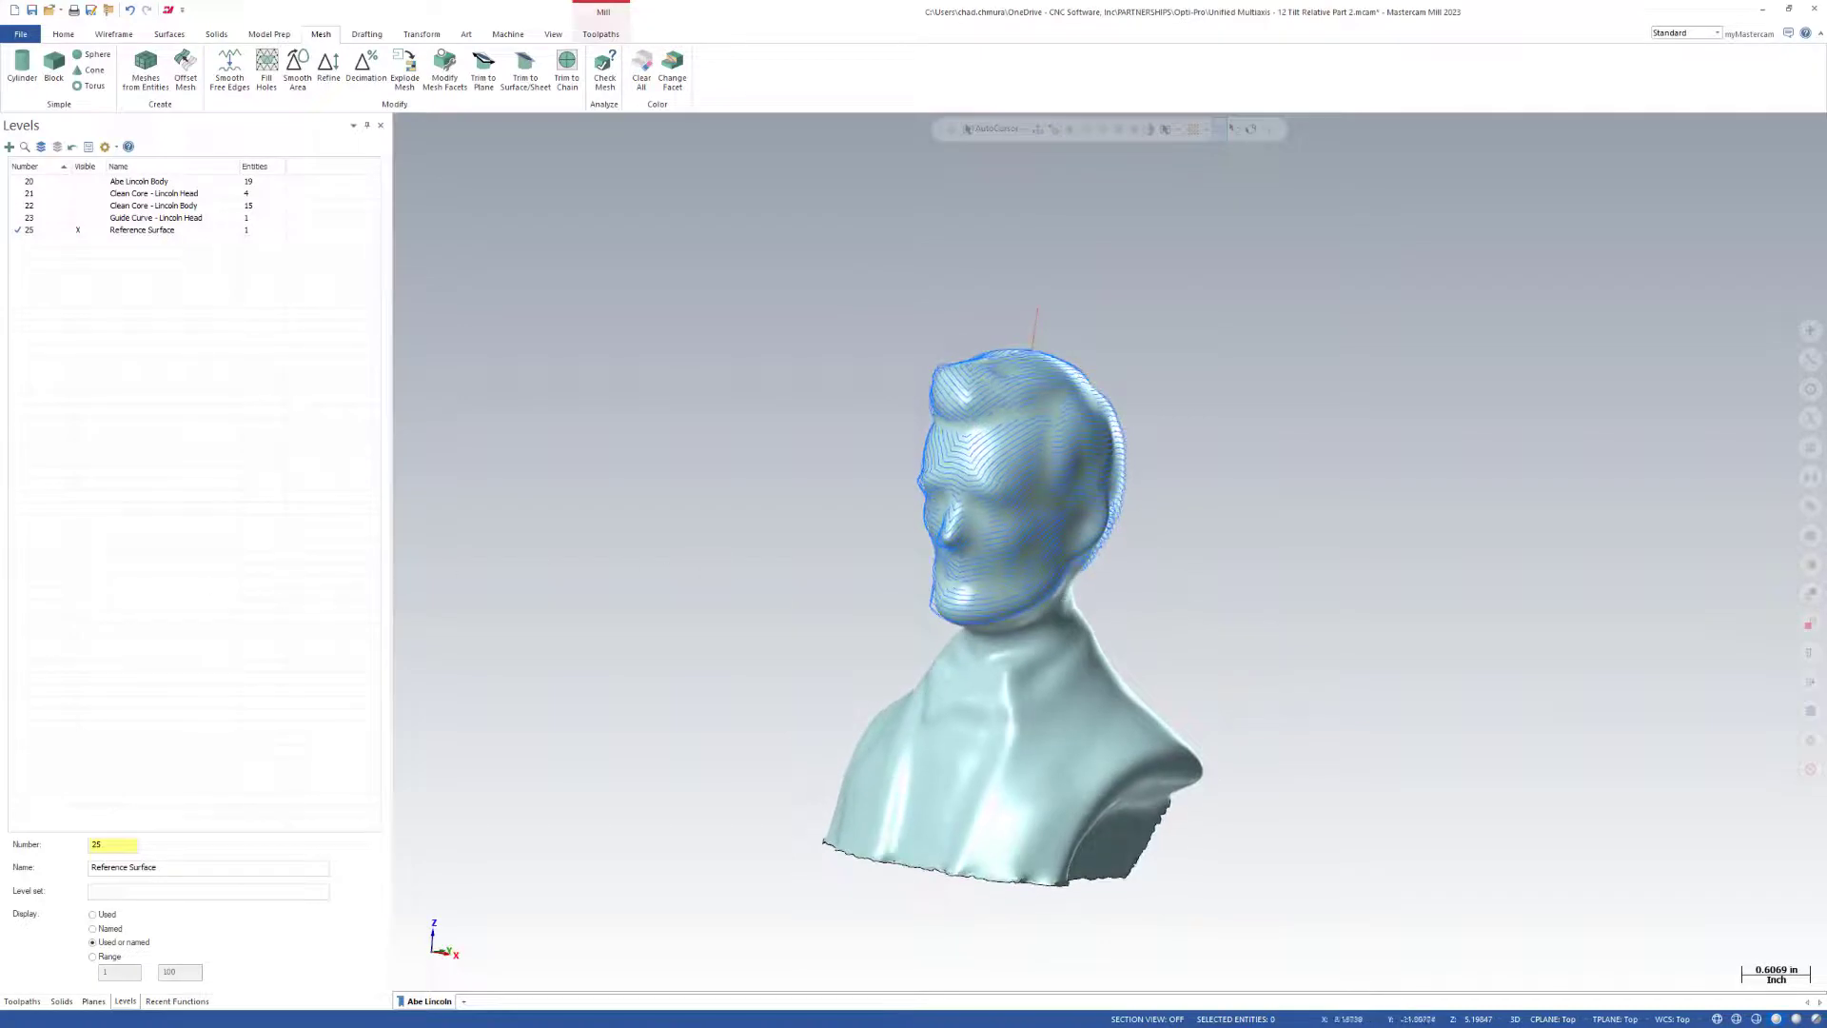
Set the Unified Guide toolpath's tool axis control to Tilt relative to reference surface, select the smoothed bust mesh as reference, and regenerate.
click(22, 1001)
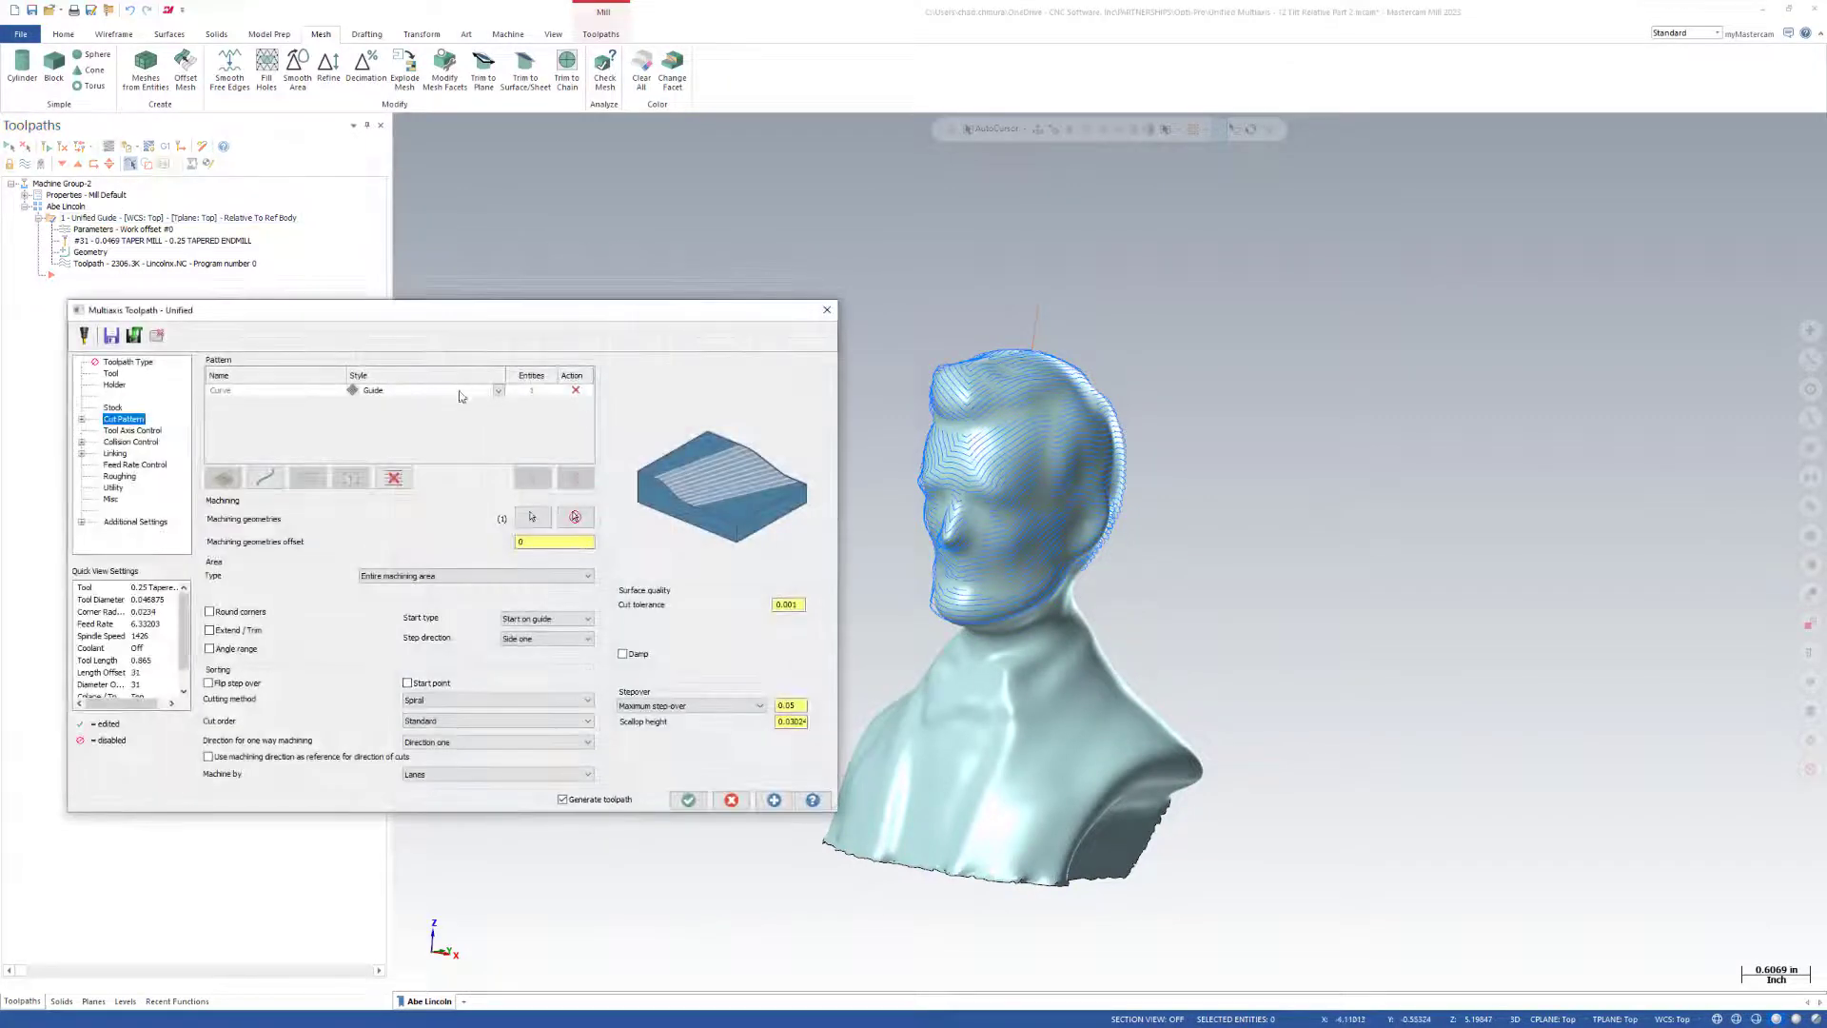
click(131, 430)
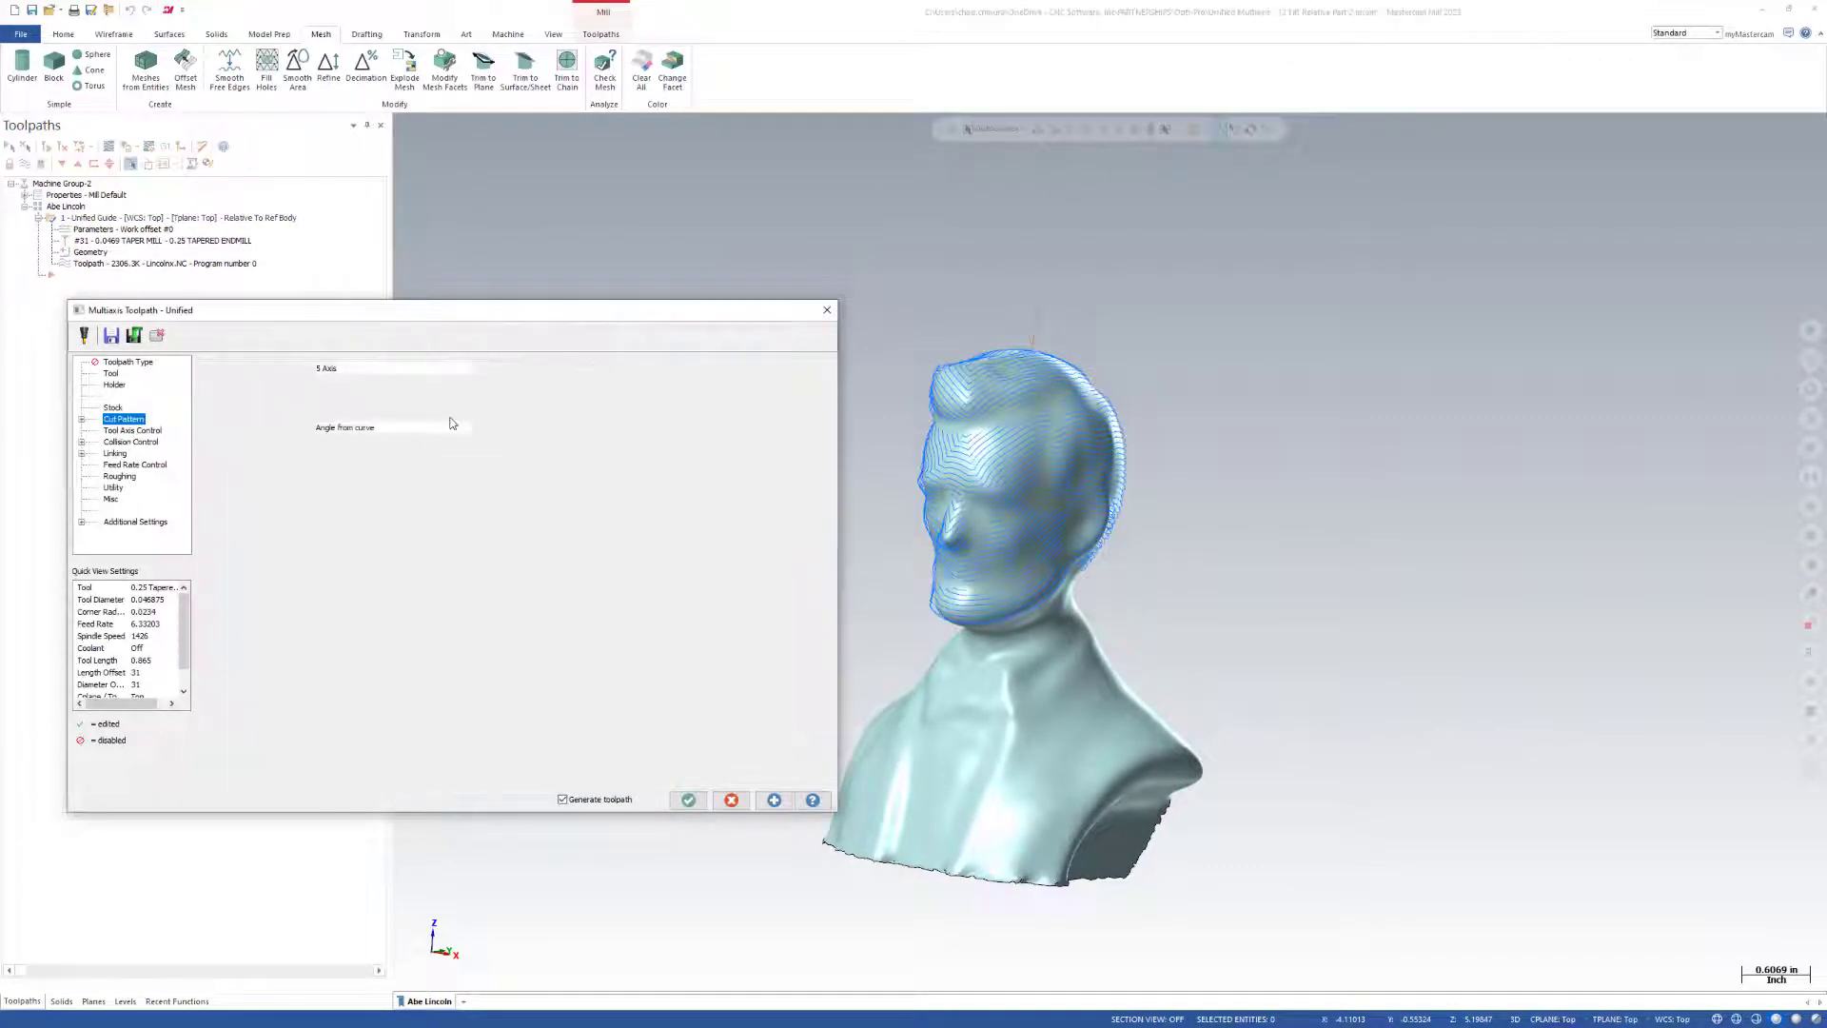
click(448, 407)
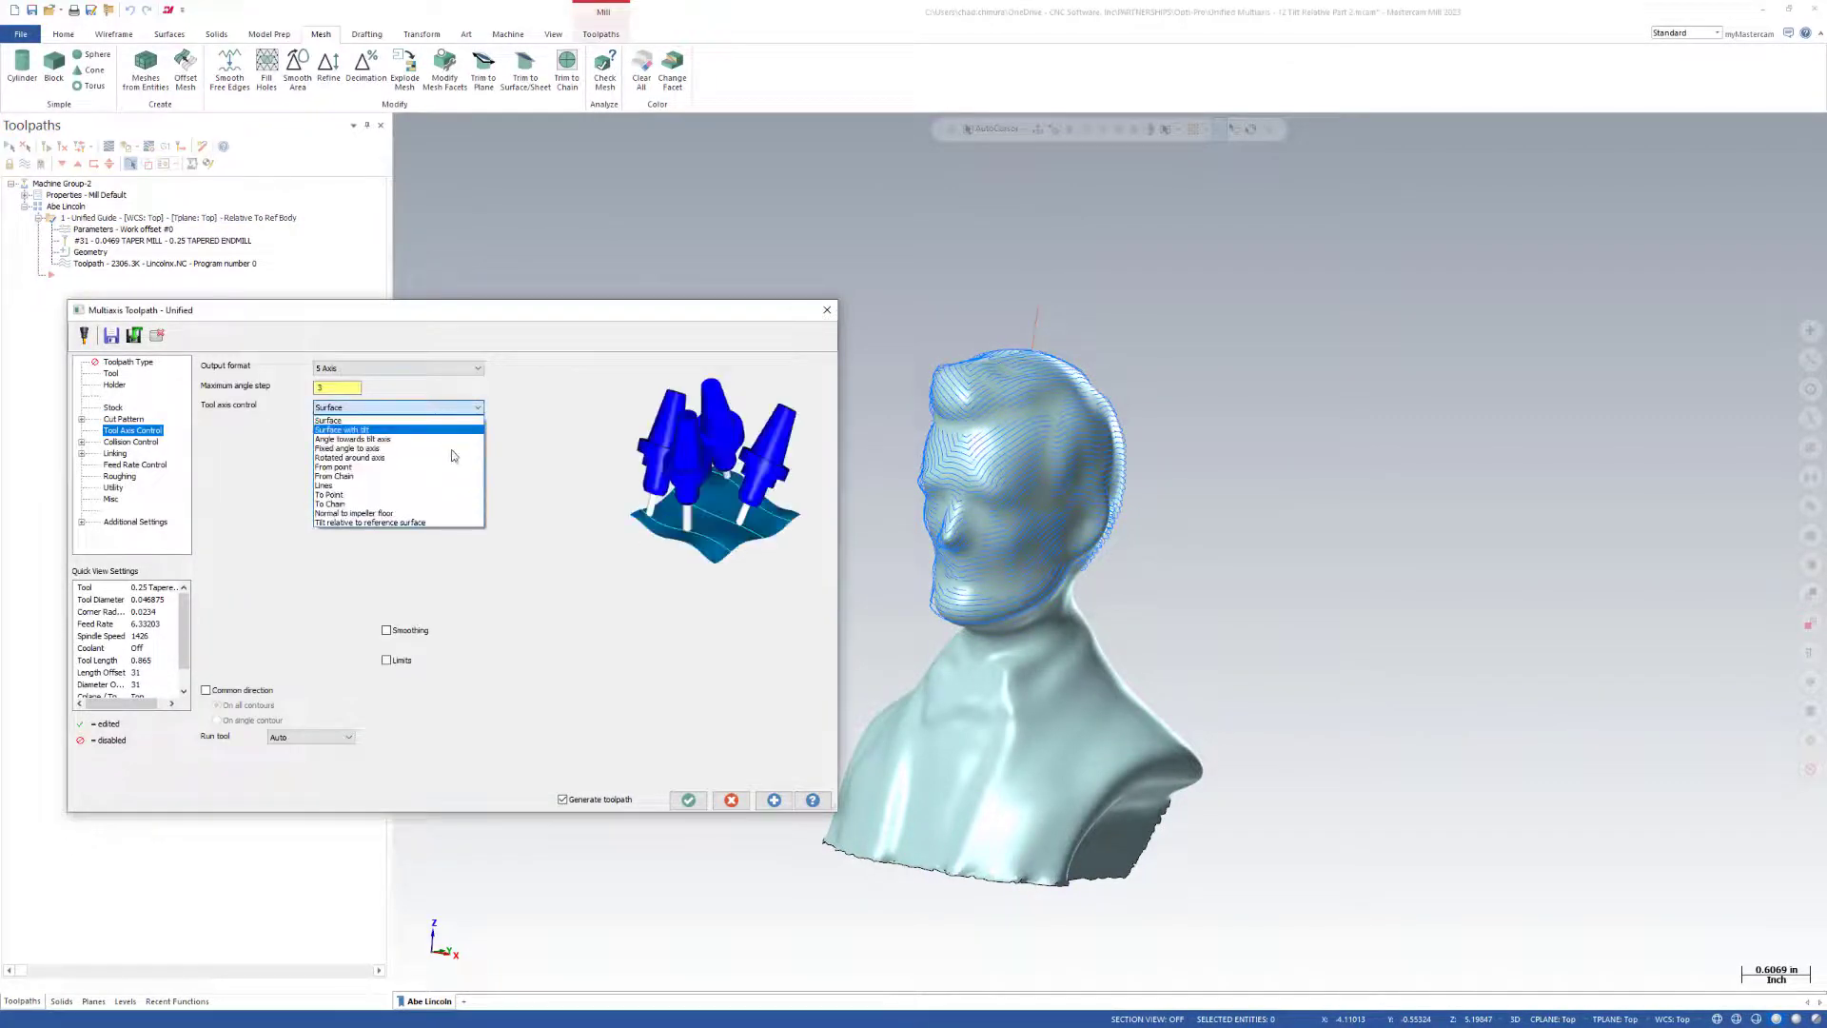
click(425, 524)
click(499, 428)
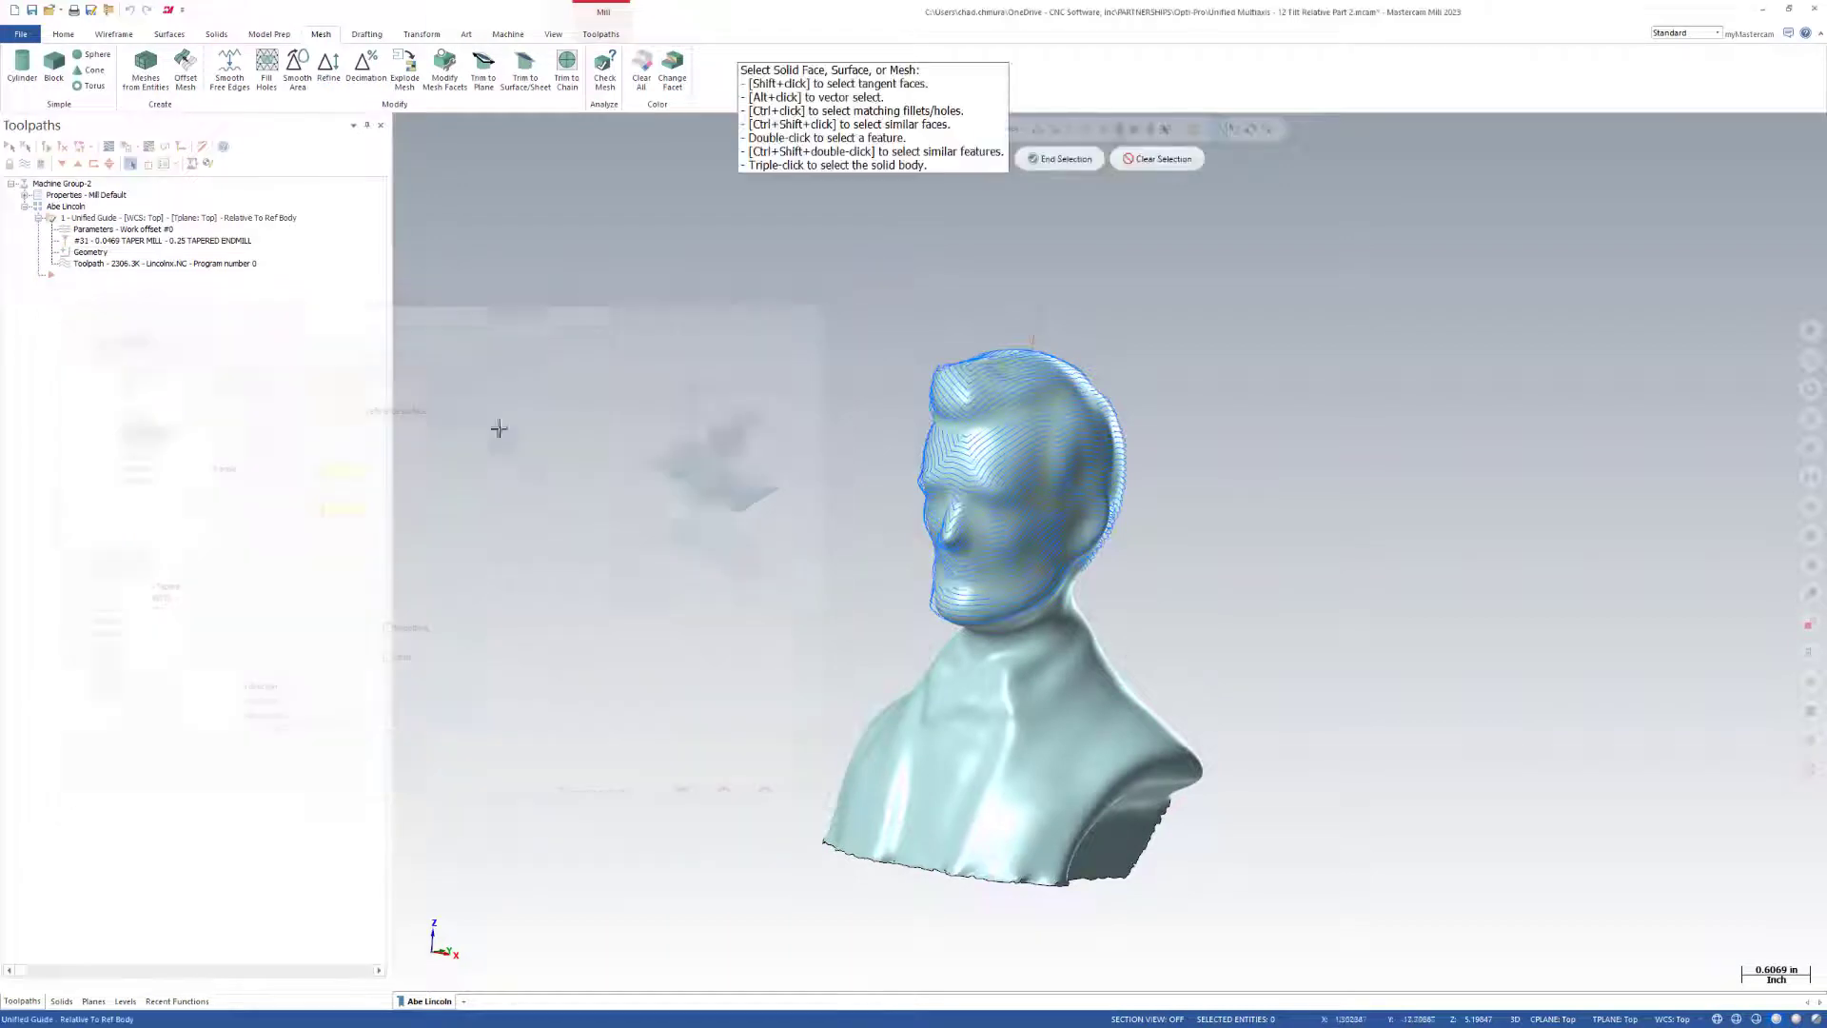
click(997, 677)
click(1046, 158)
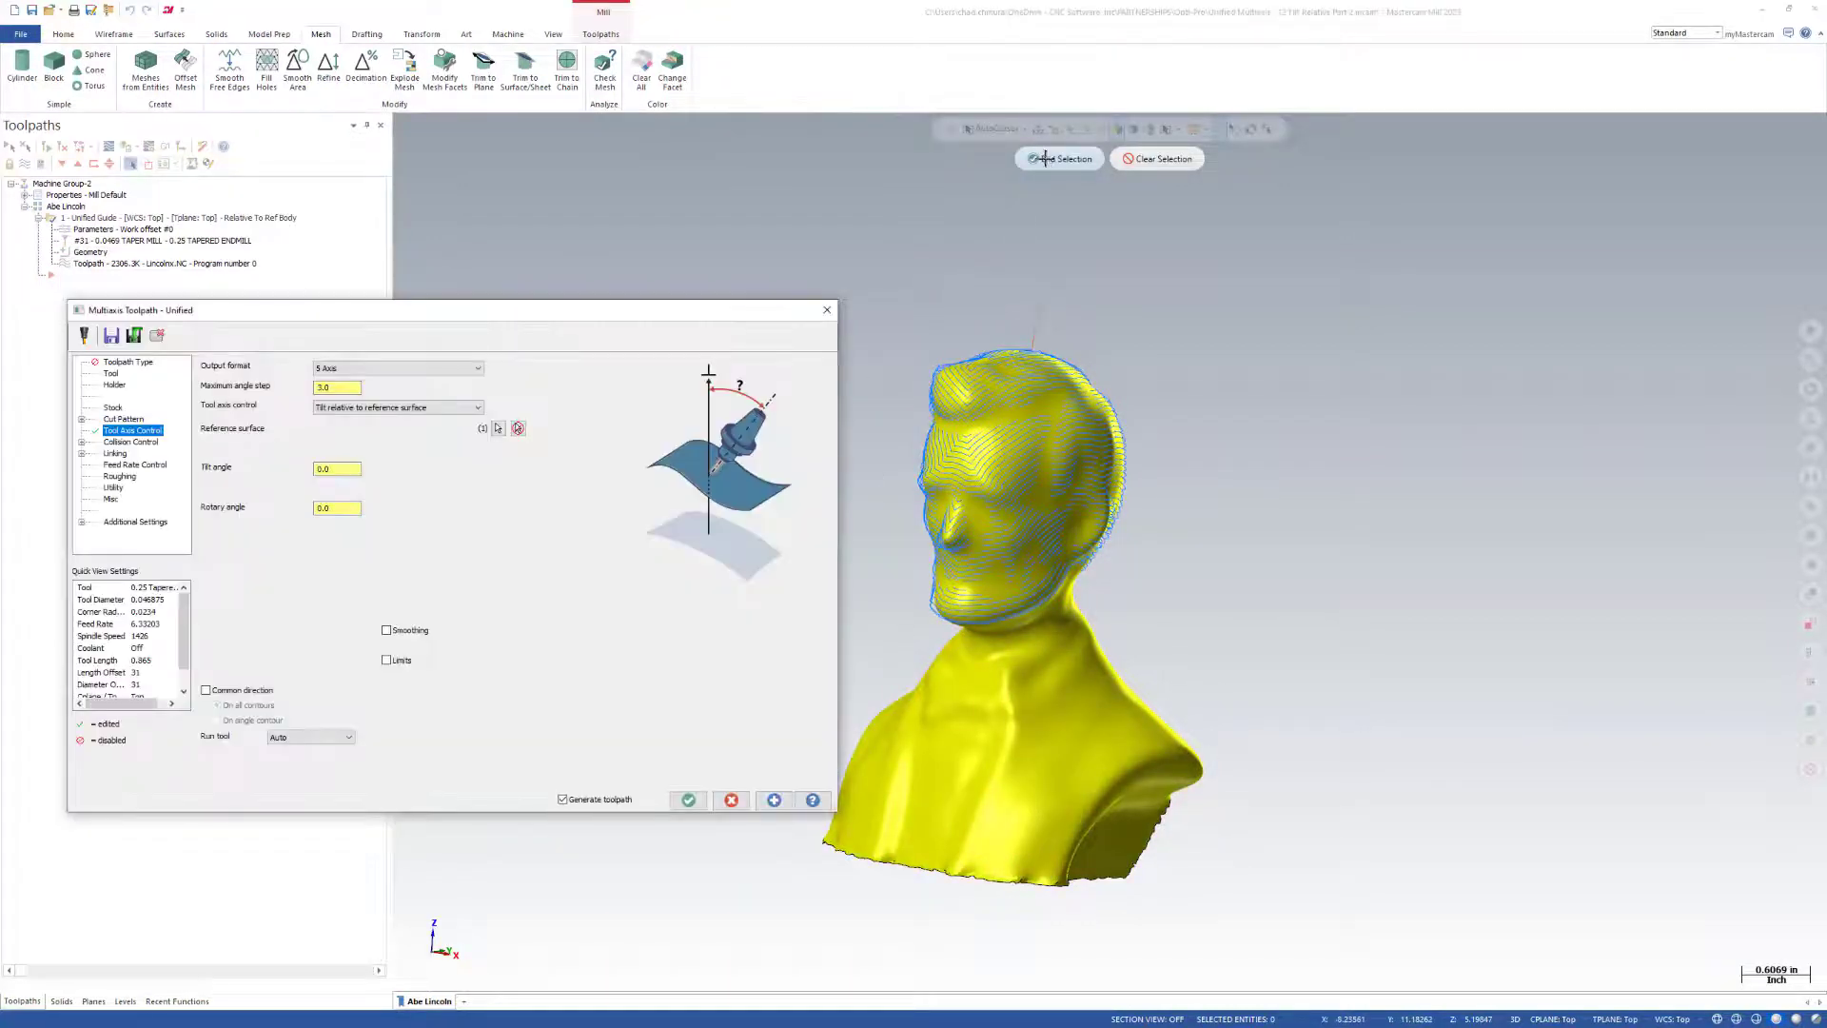
click(688, 800)
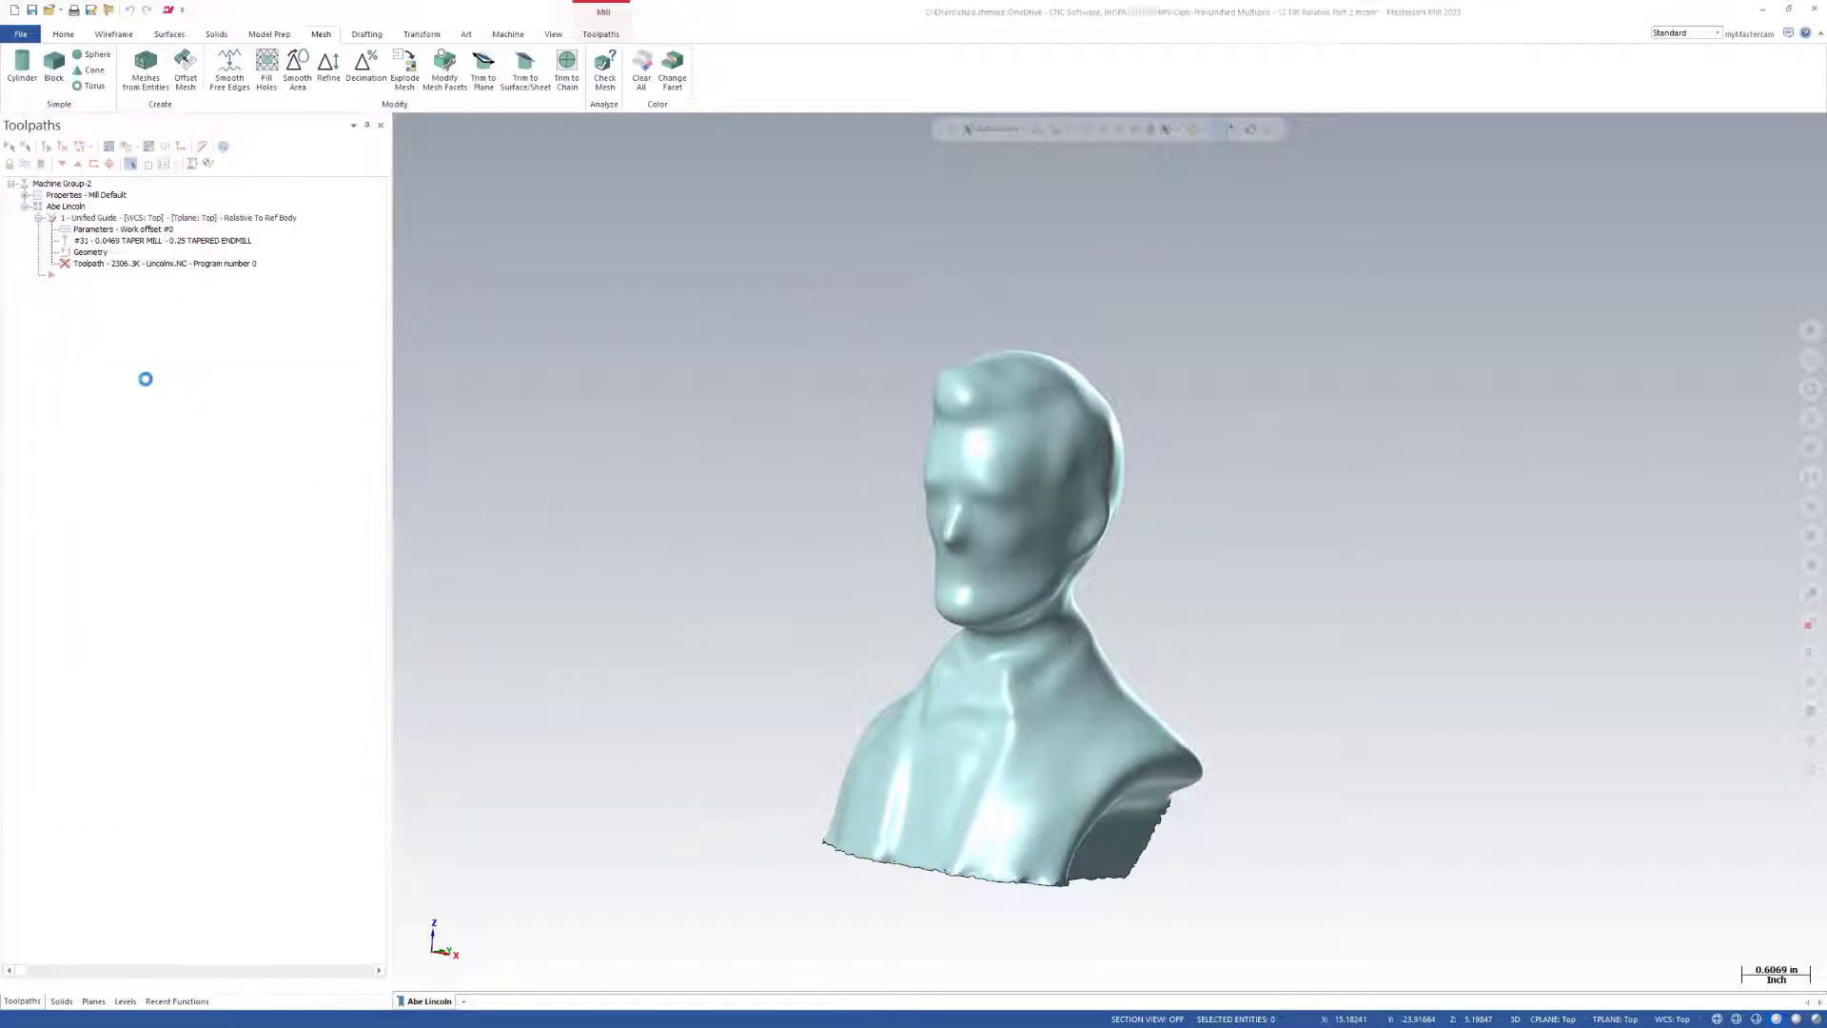
Make the Abe Lincoln Body level active, hide the Reference Surface level, and inspect the regenerated toolpath on the detailed head.
click(125, 1001)
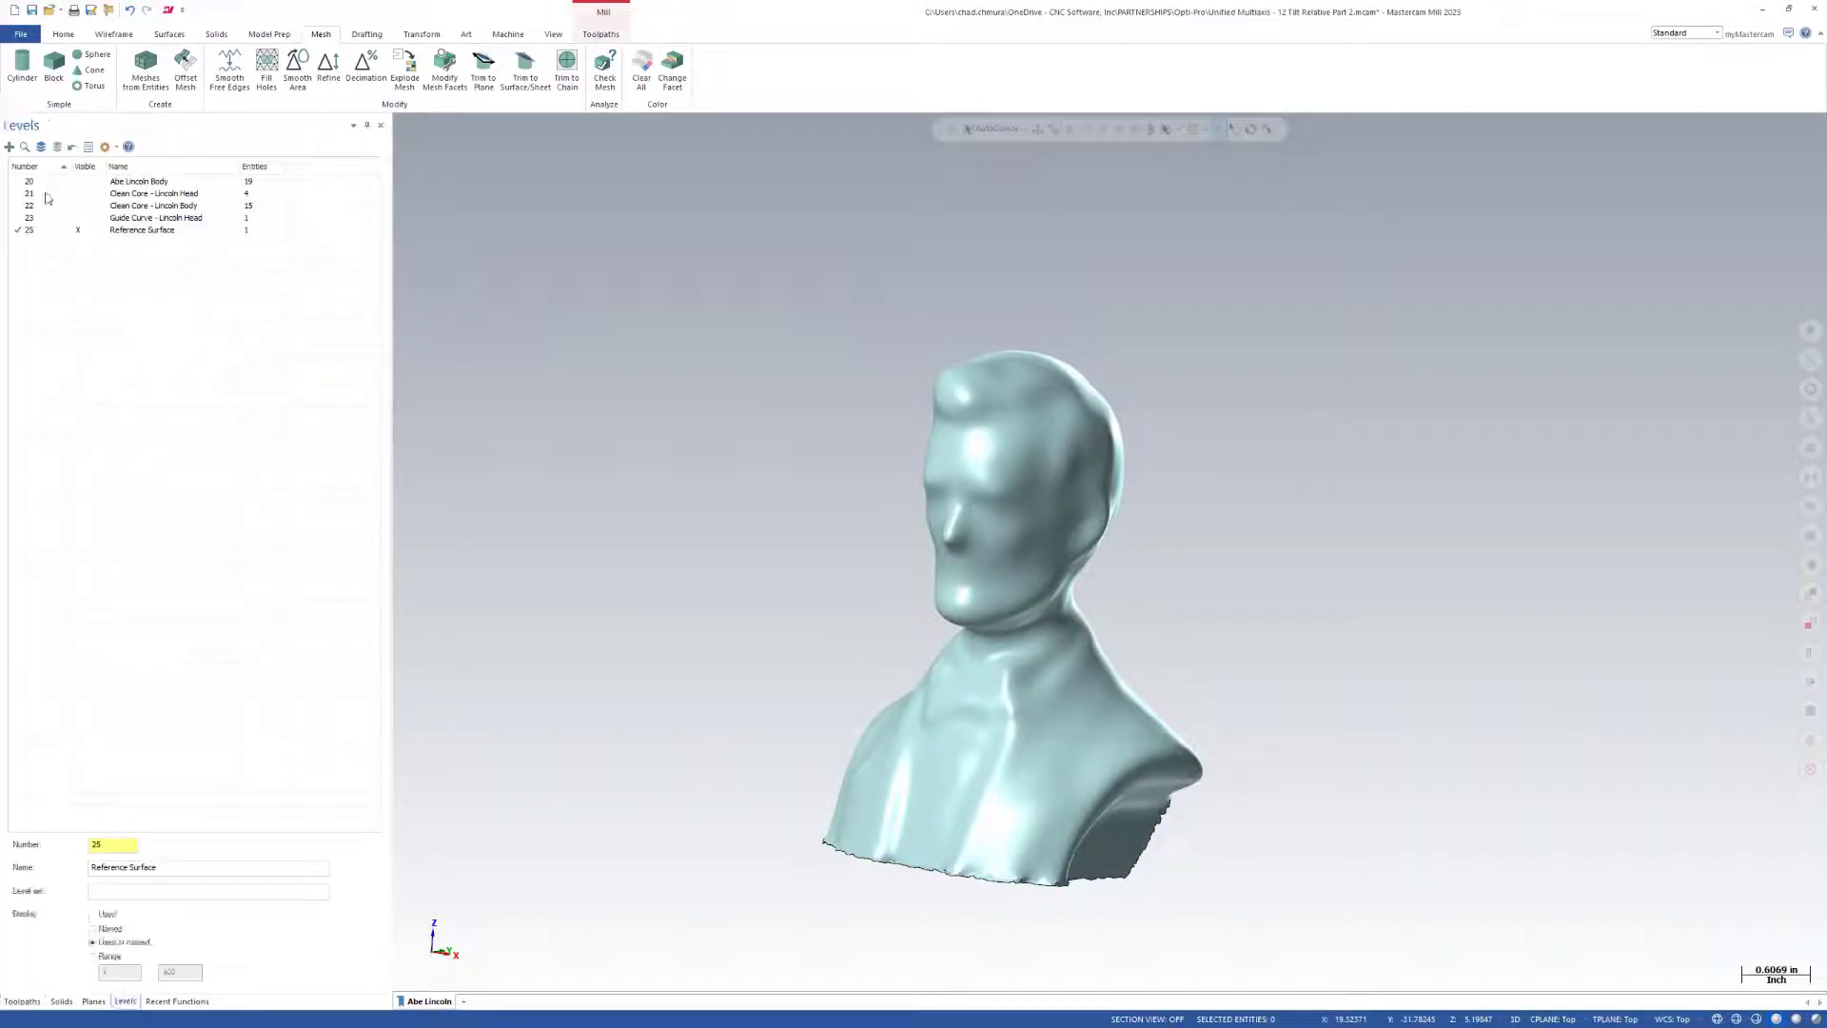
click(78, 227)
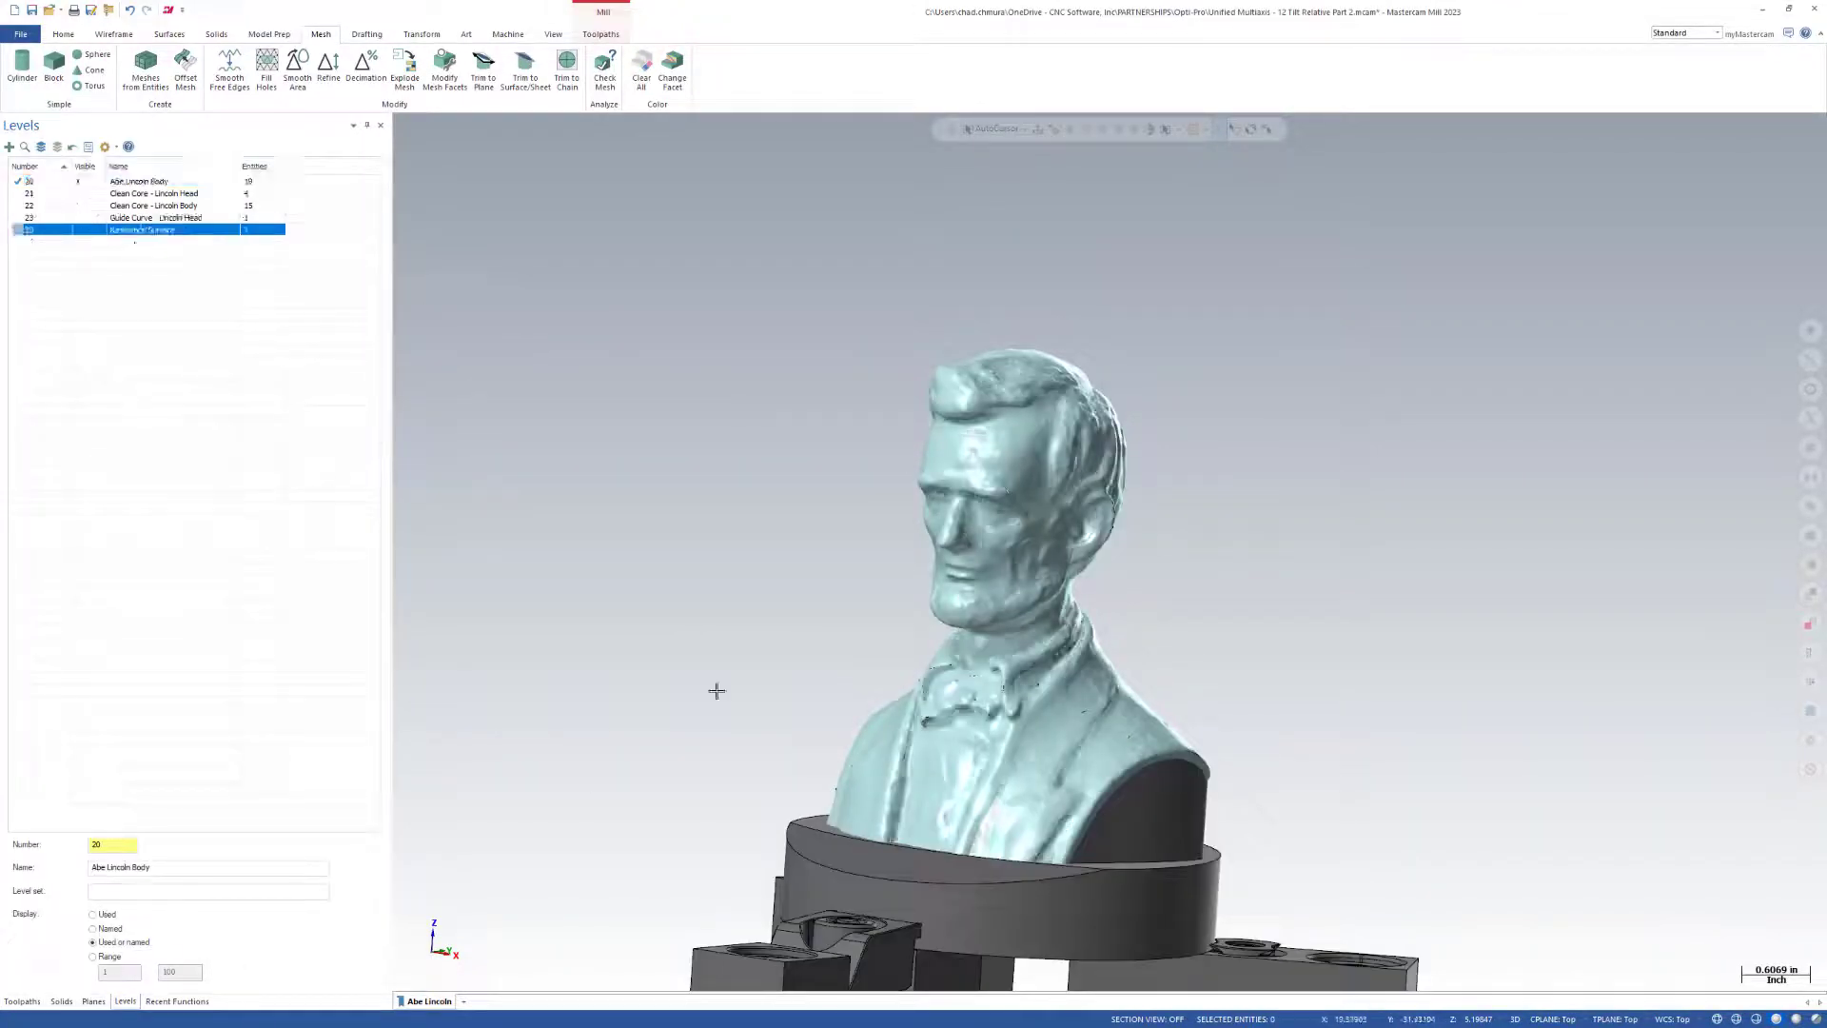
click(22, 1002)
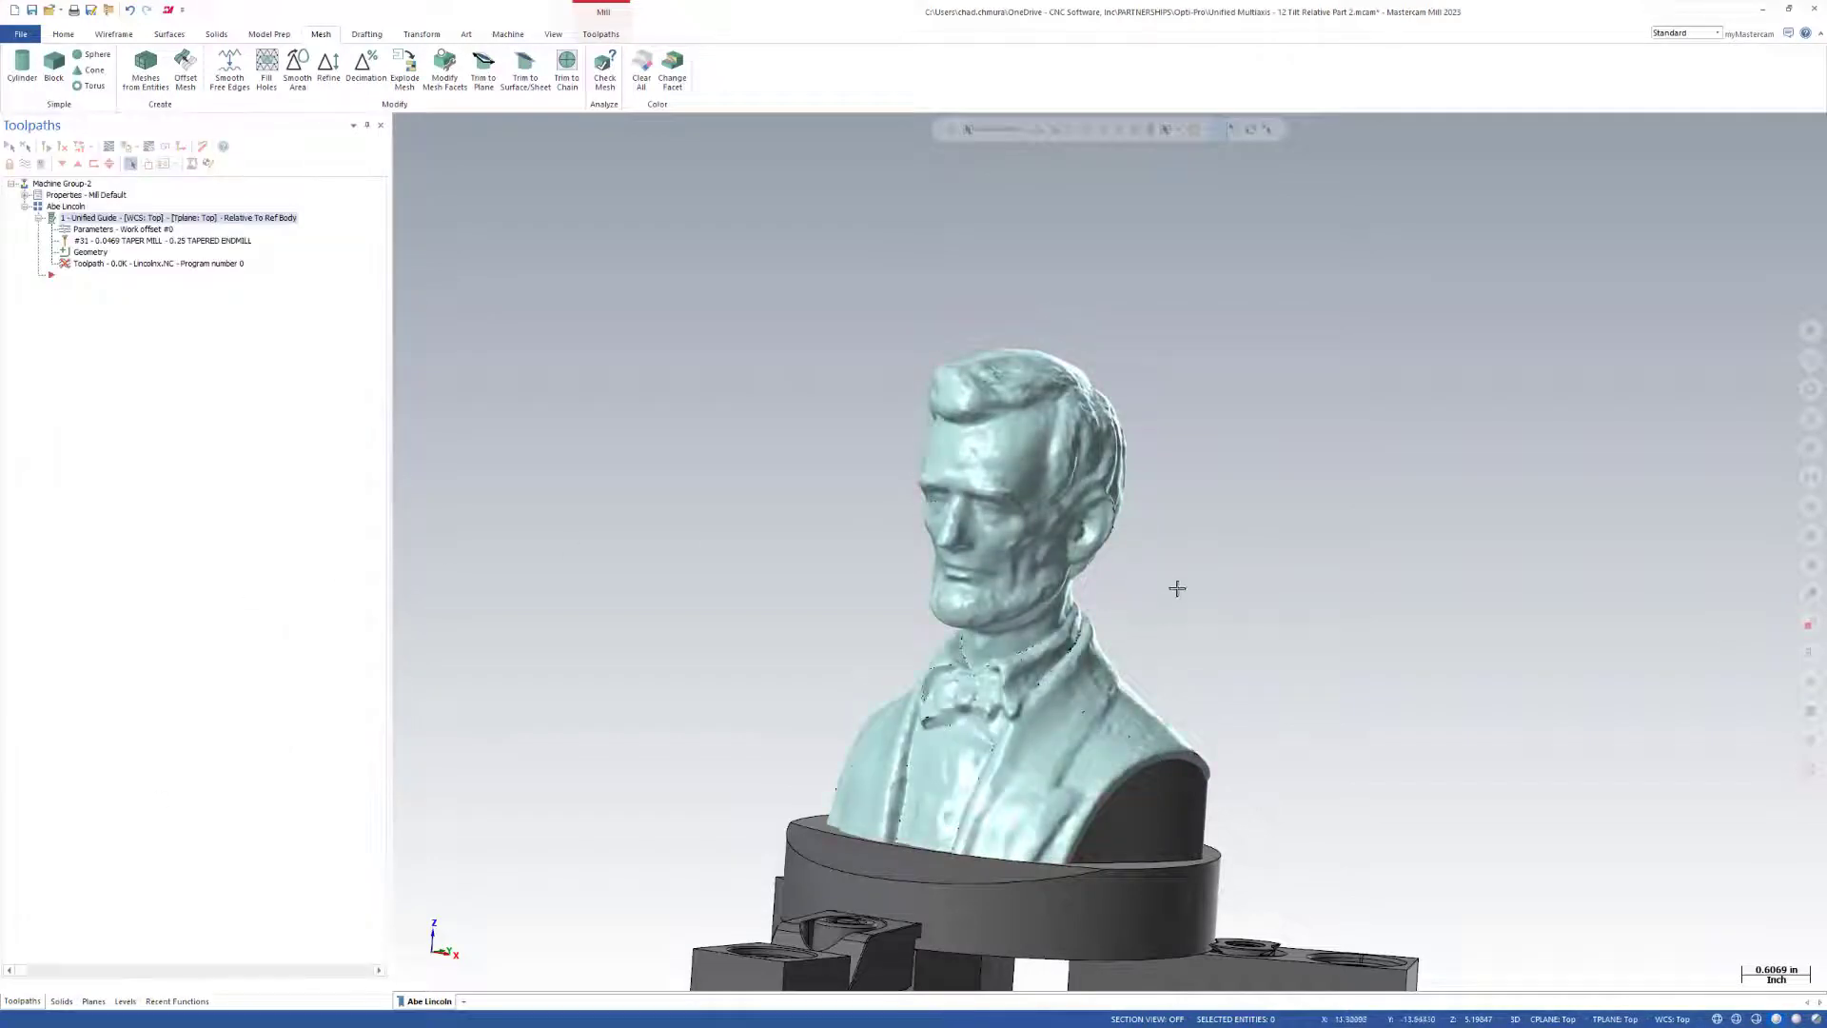
middle_drag(1201, 600, 1104, 595)
scroll(1257, 475, up, 1)
scroll(809, 491, up, 1)
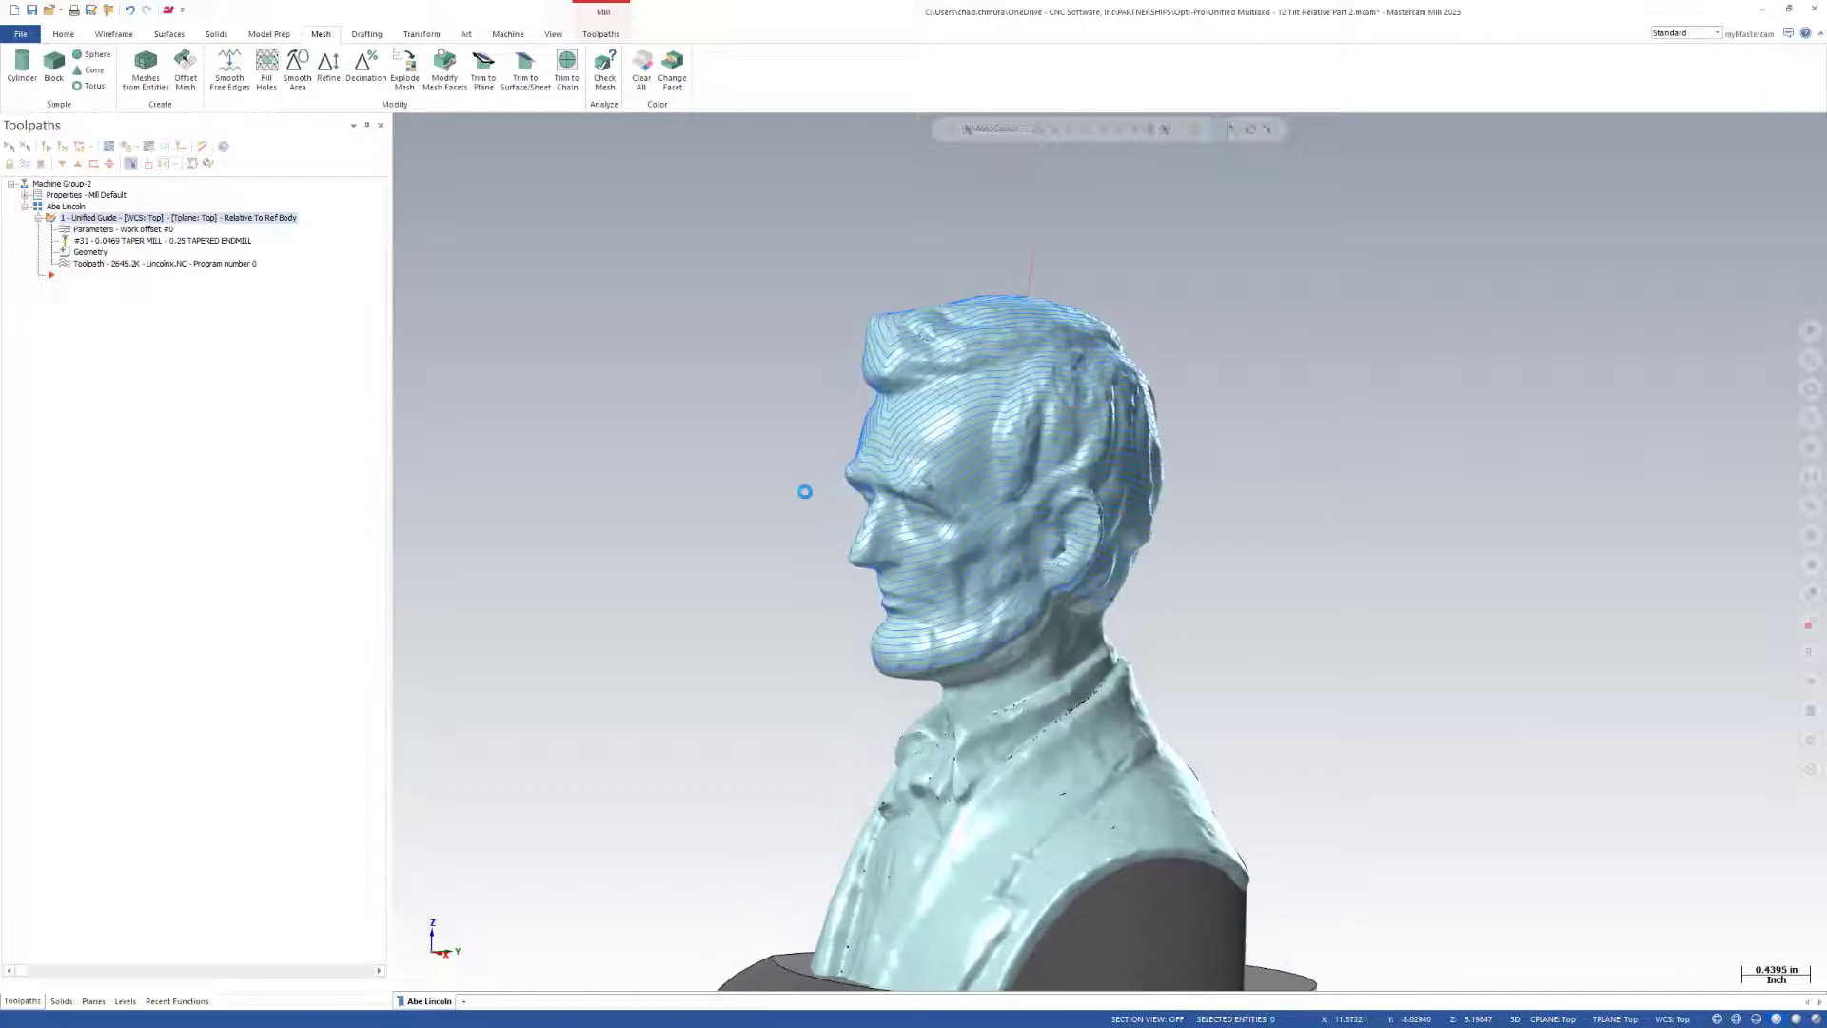
Backplot the Unified Guide toolpath, scrub to the forehead, and examine the tool contact under the nose.
click(109, 146)
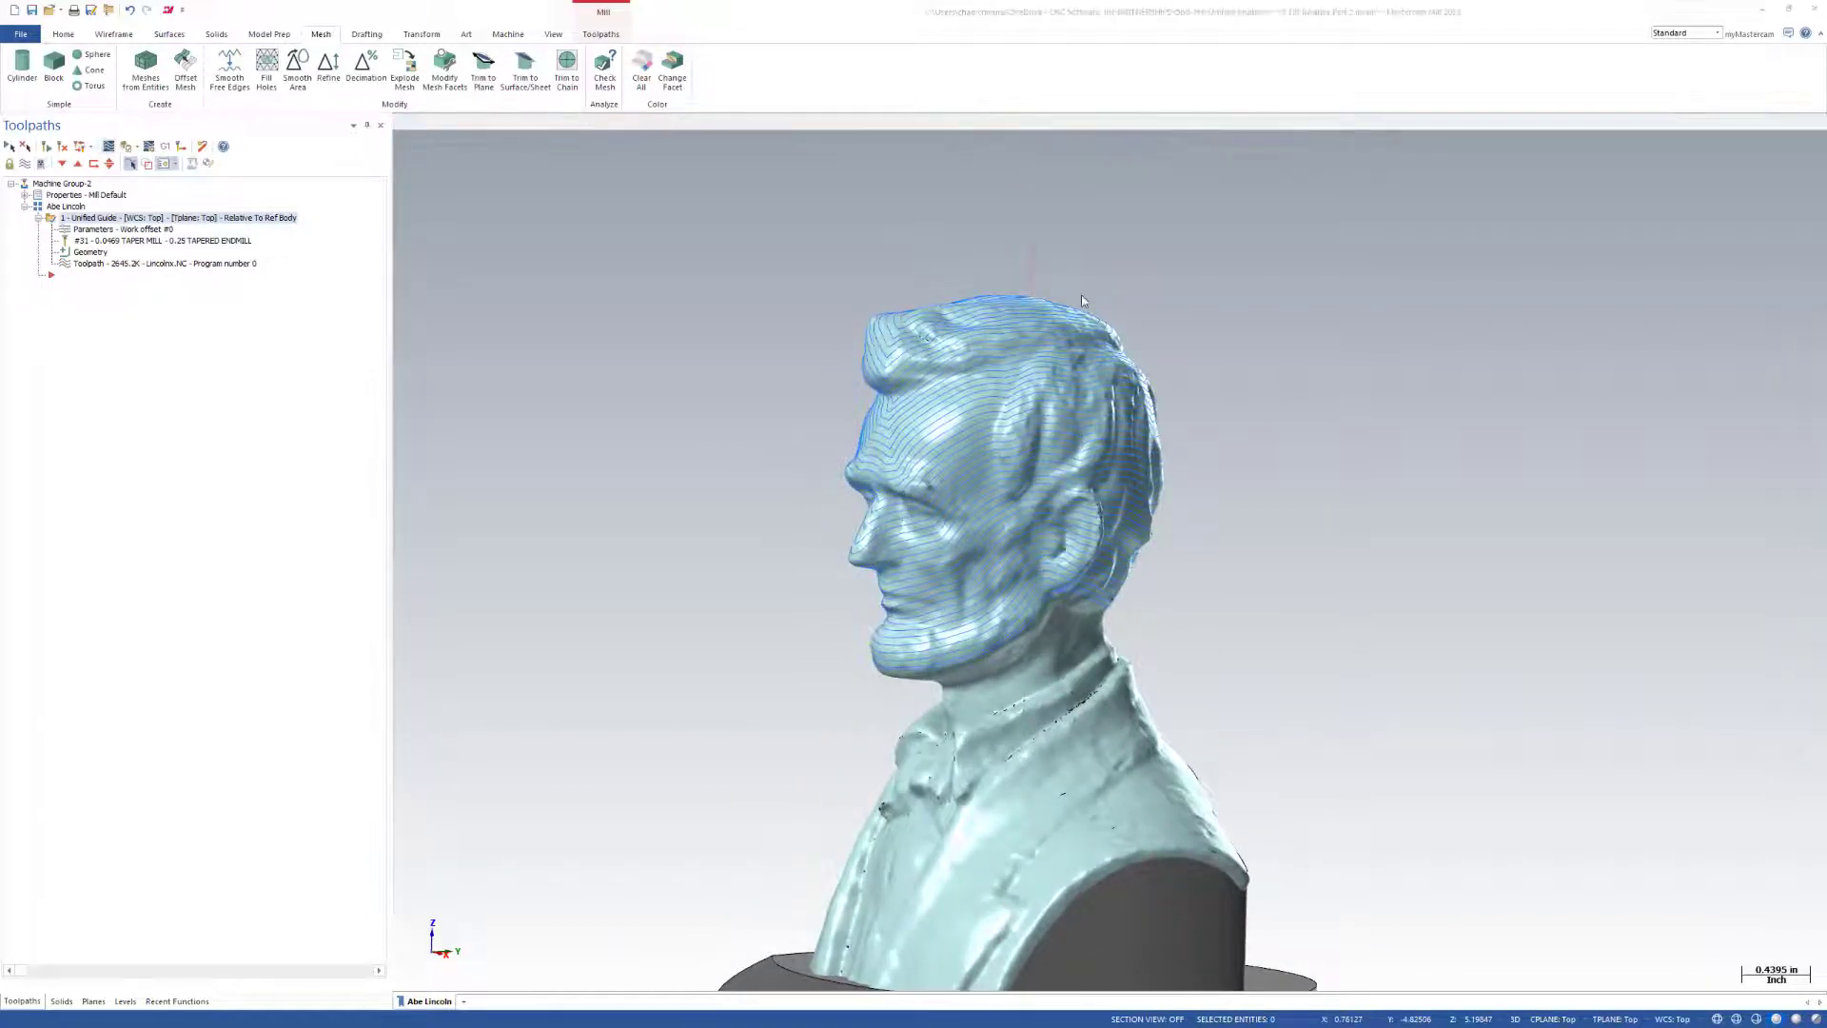
drag(589, 130, 1317, 133)
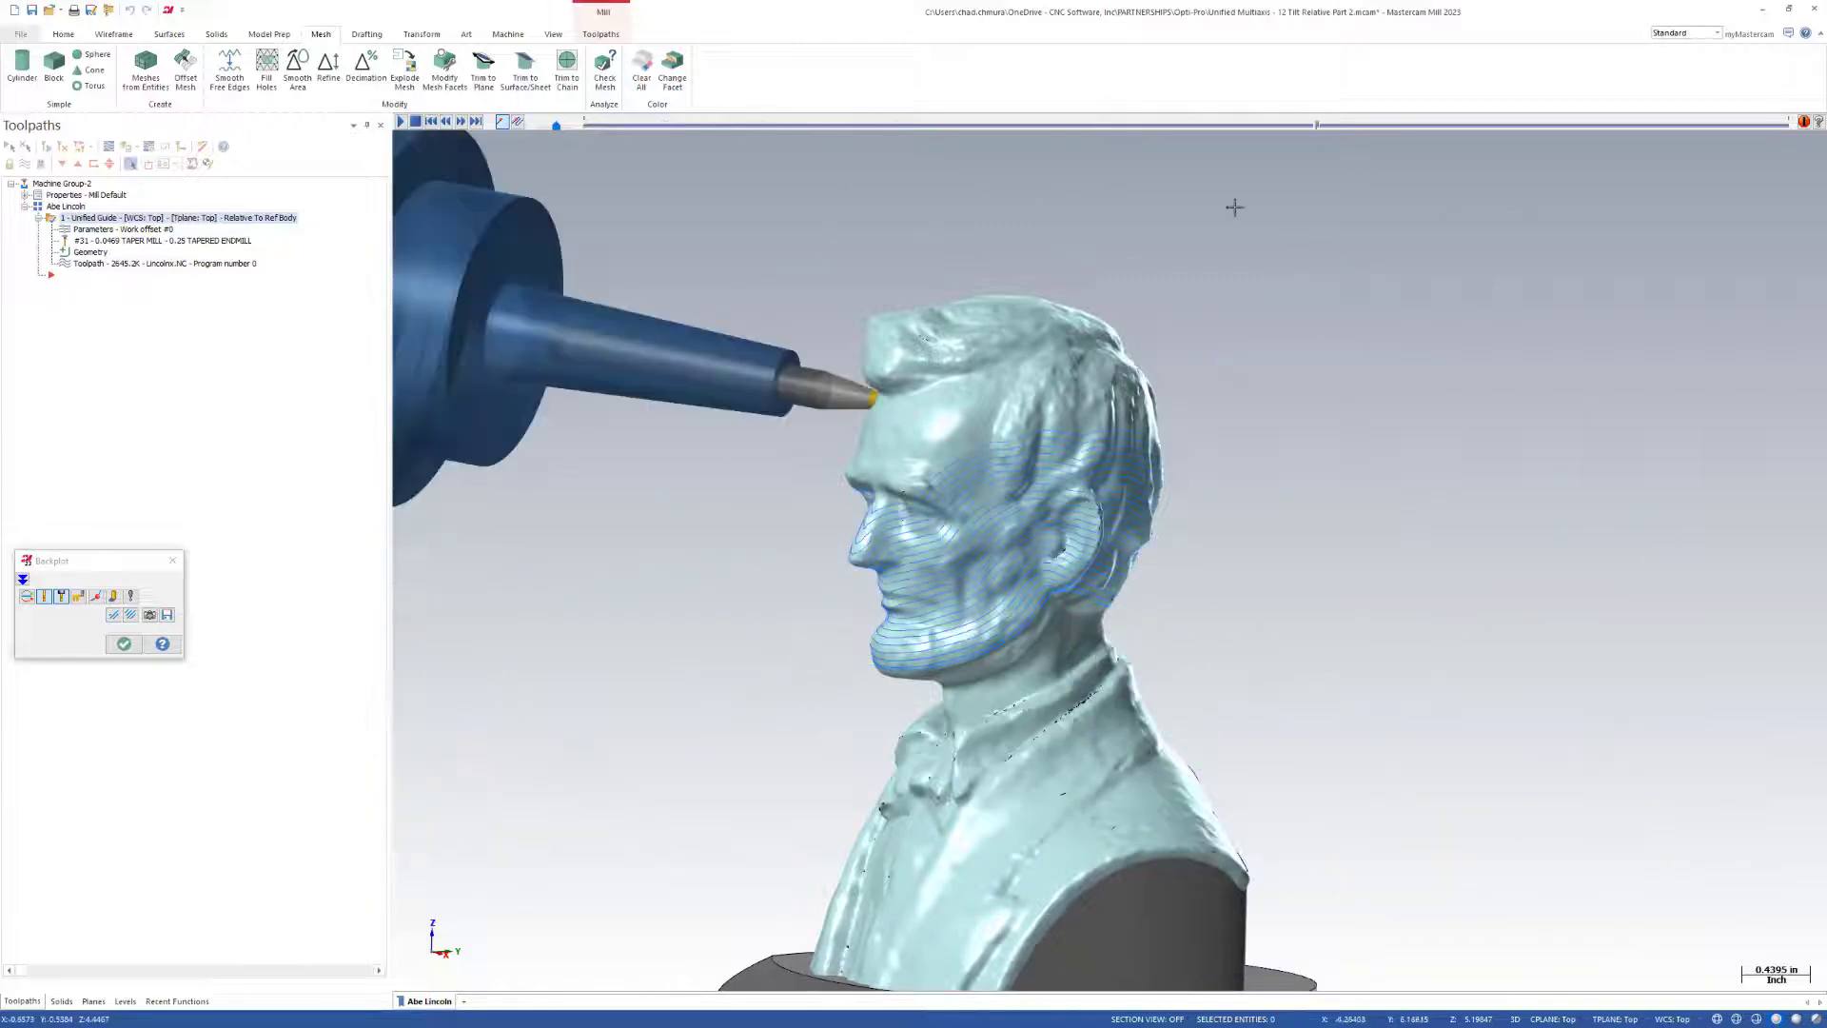
scroll(863, 508, up, 6)
scroll(803, 477, up, 2)
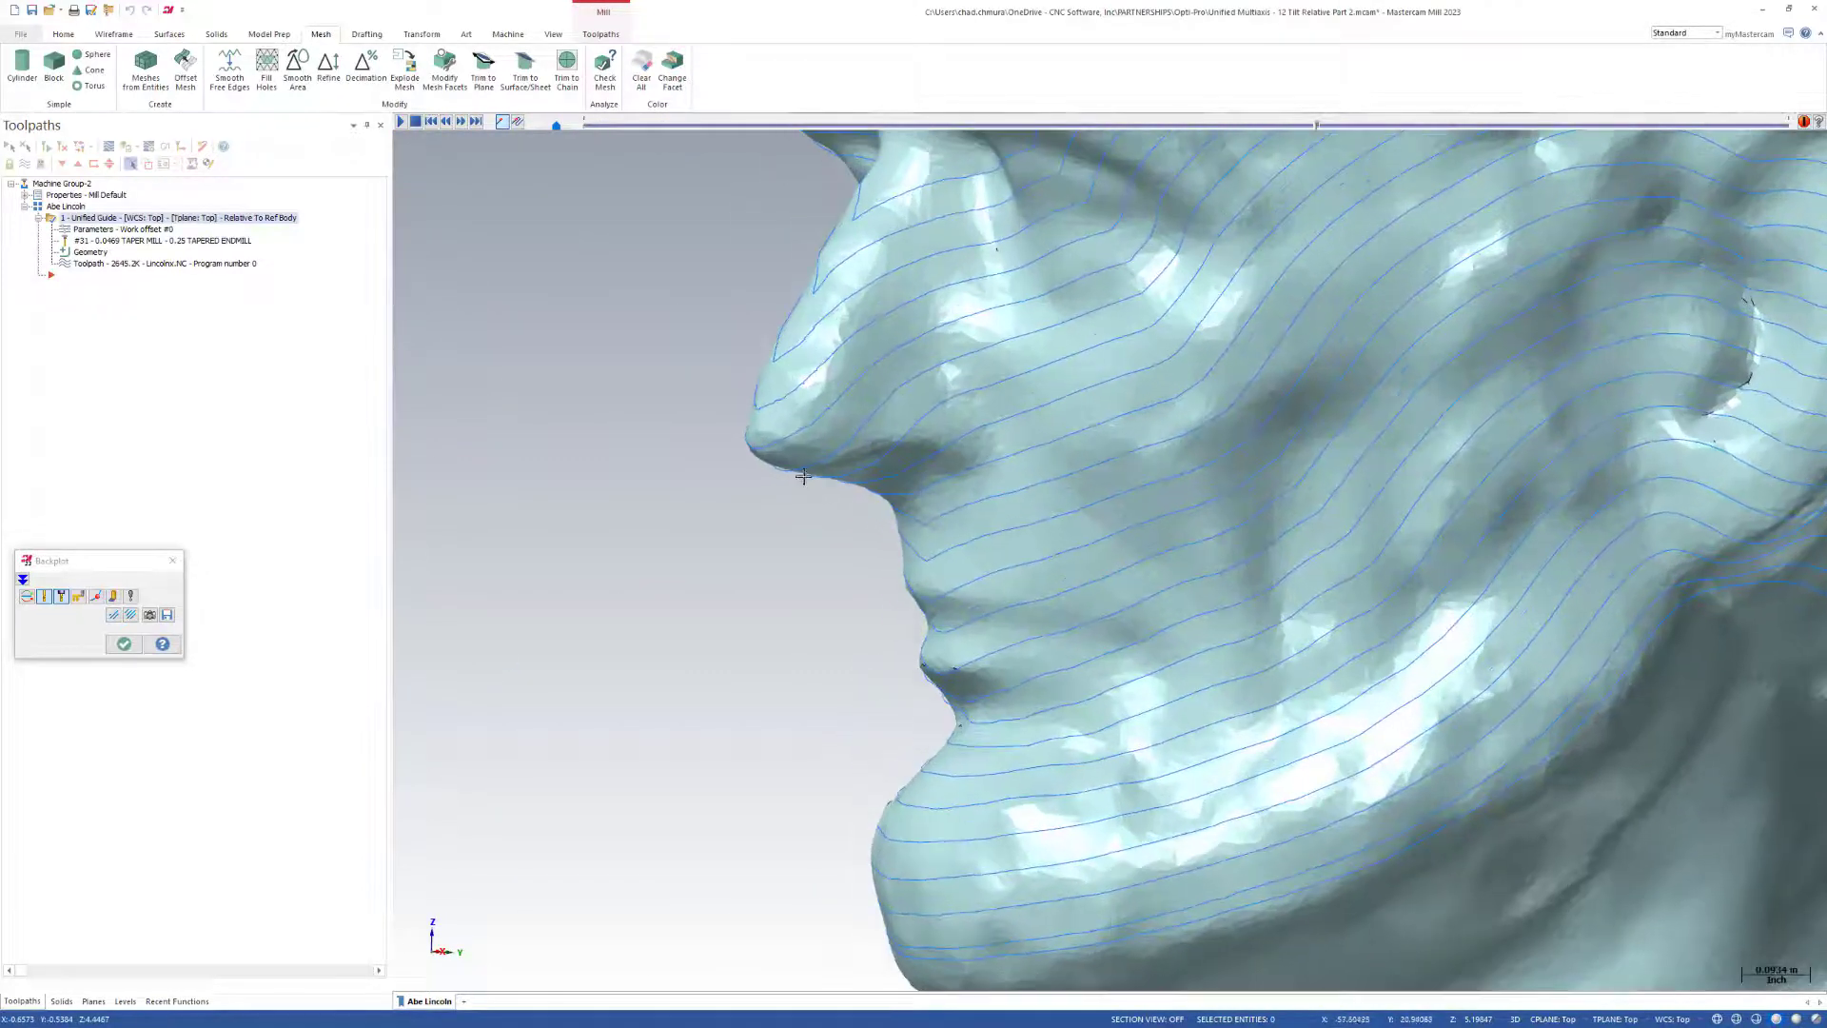
click(796, 478)
scroll(817, 596, down, 2)
click(829, 521)
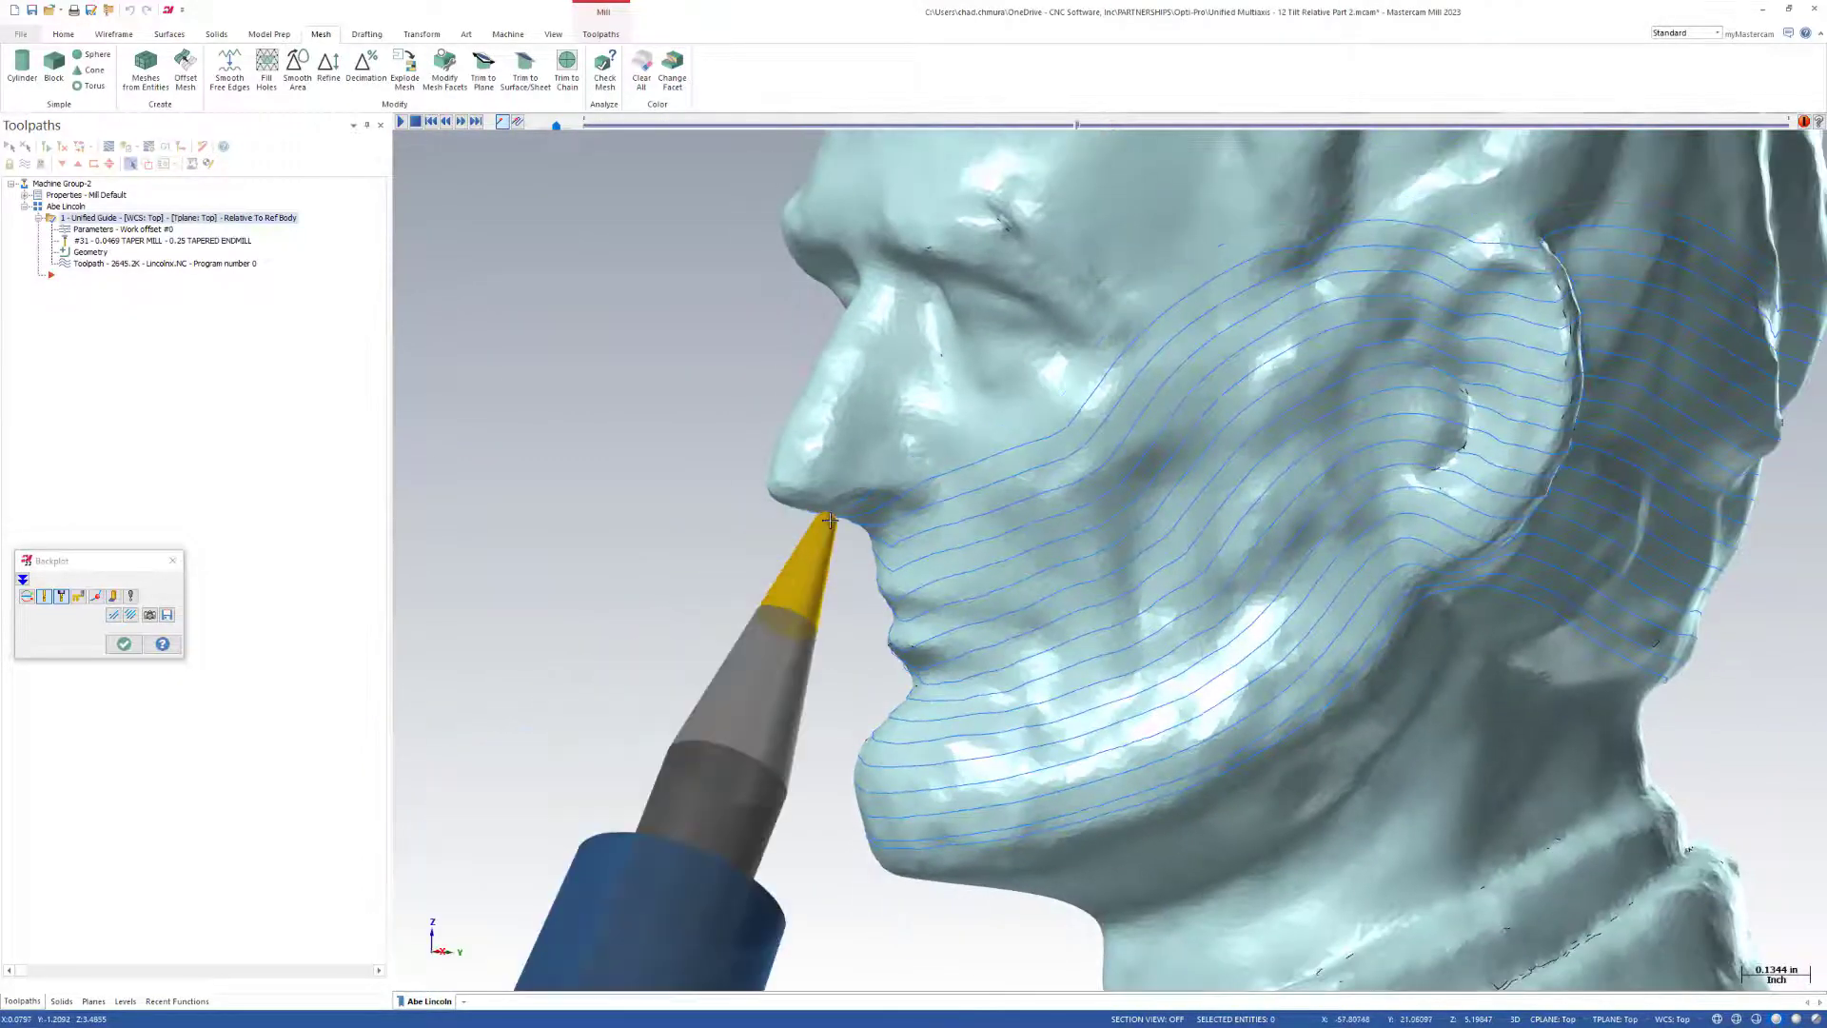
middle_drag(968, 602, 919, 601)
scroll(885, 595, down, 2)
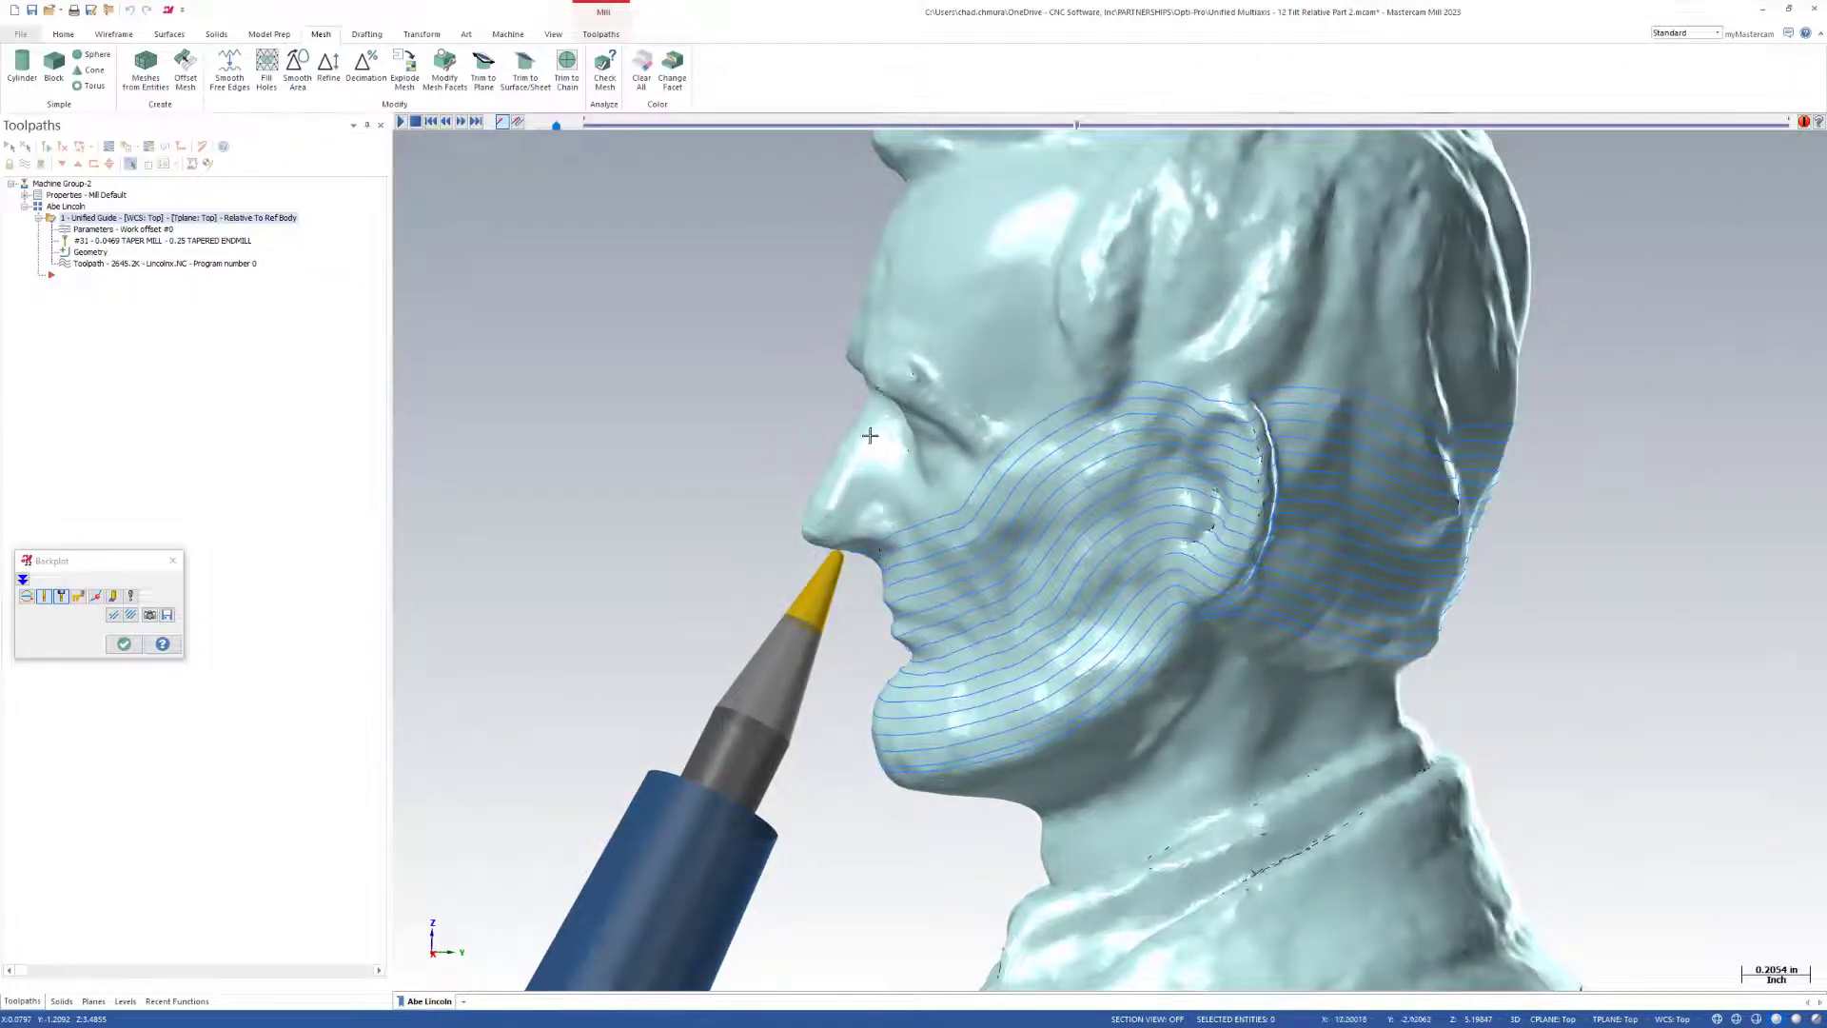
Play the backplot around the head, examine the holder tilt from several angles, and close the backplot.
click(401, 121)
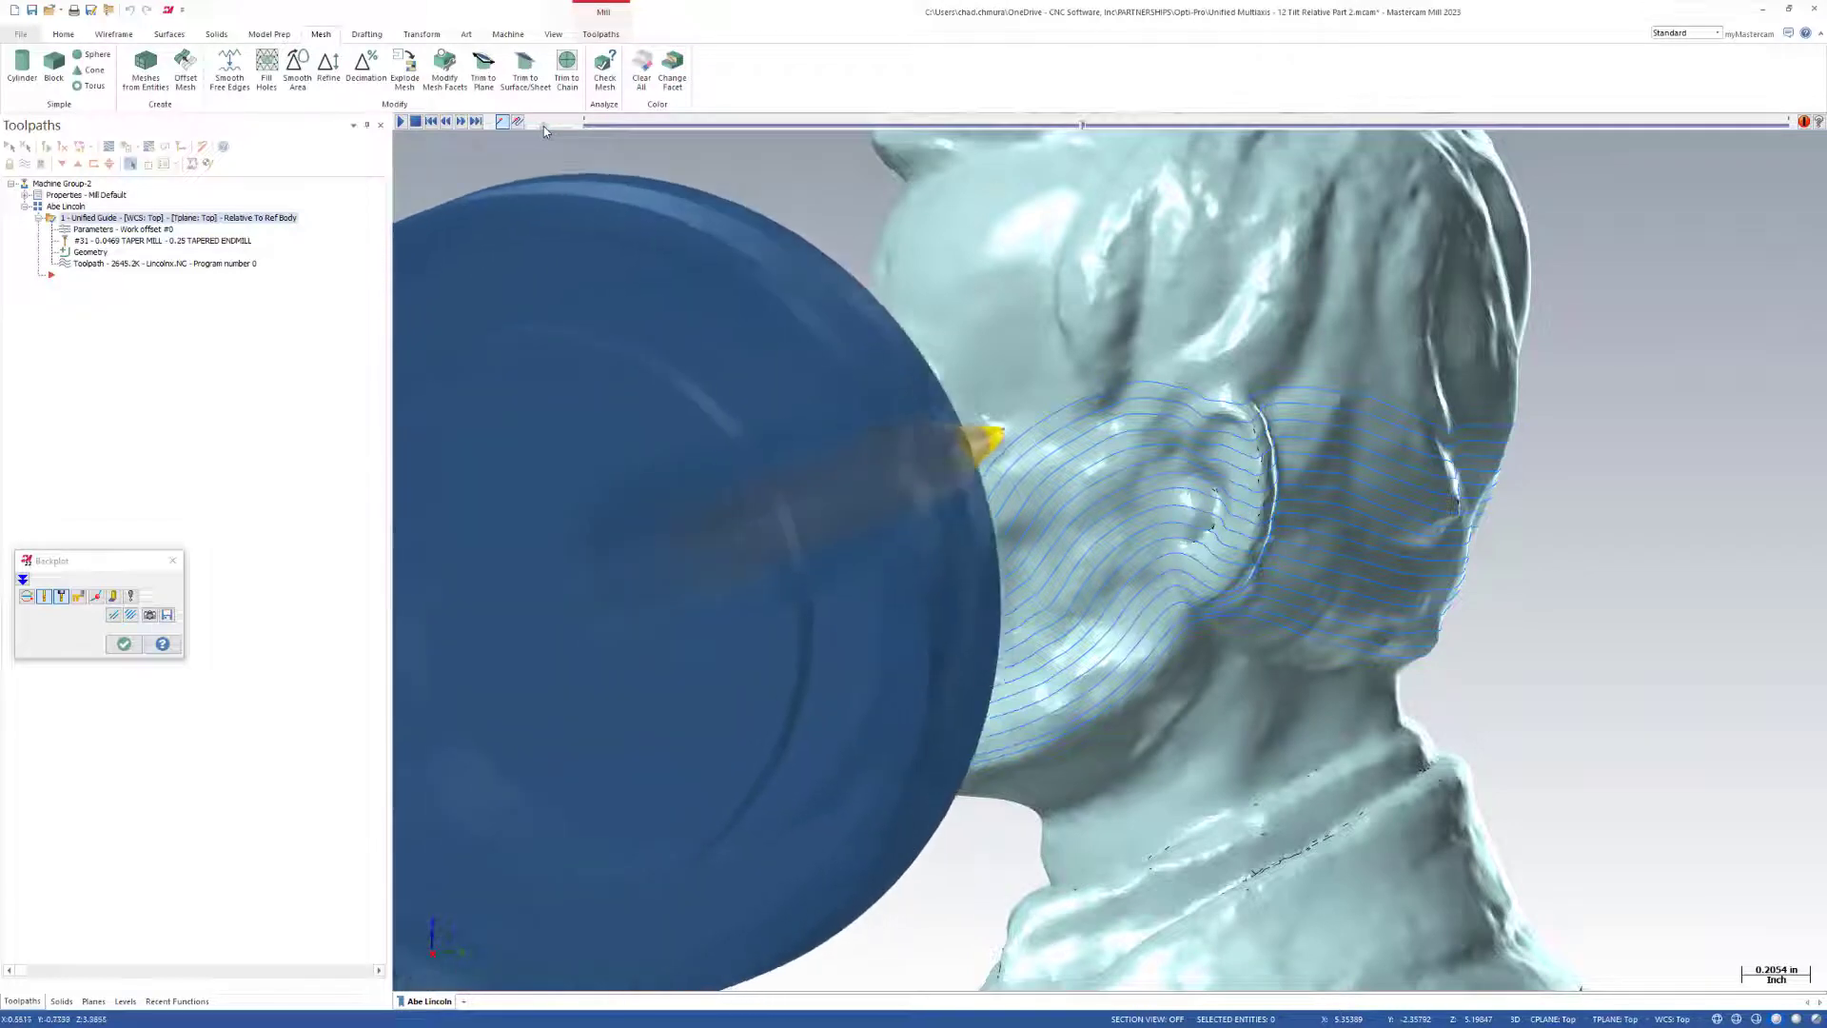
scroll(1107, 617, down, 6)
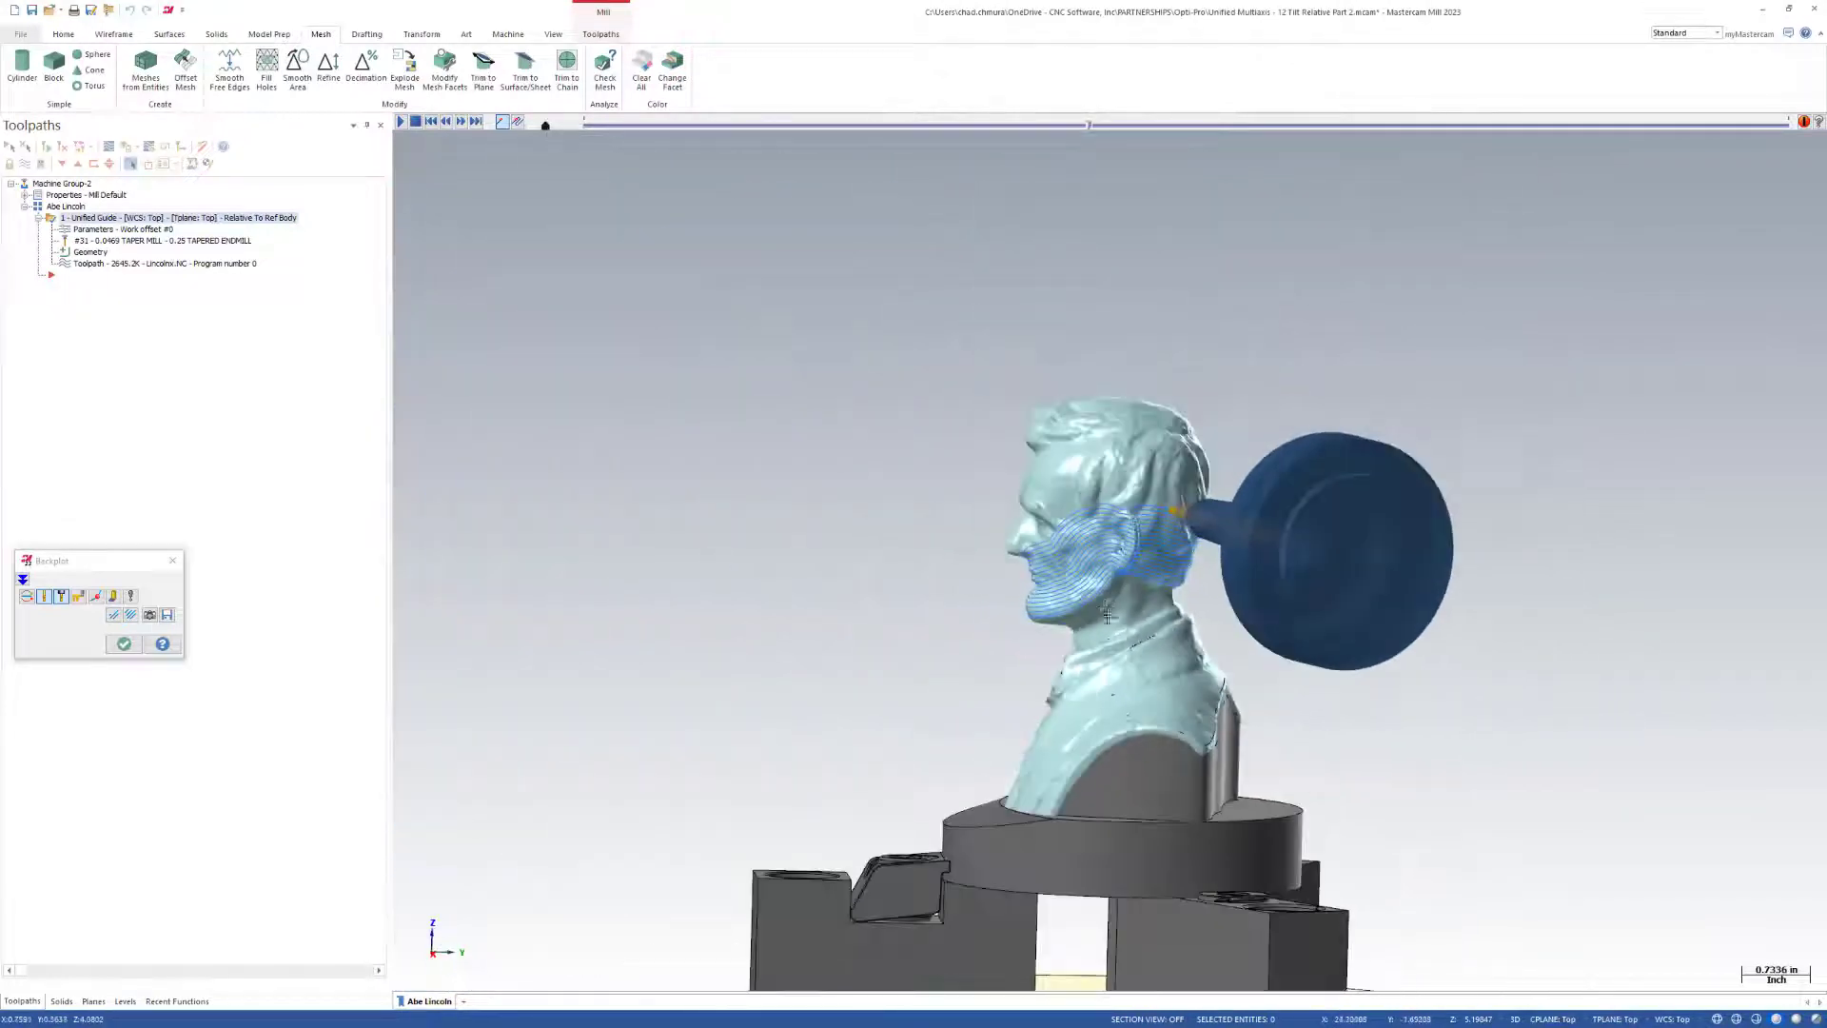
middle_drag(1107, 616, 1253, 666)
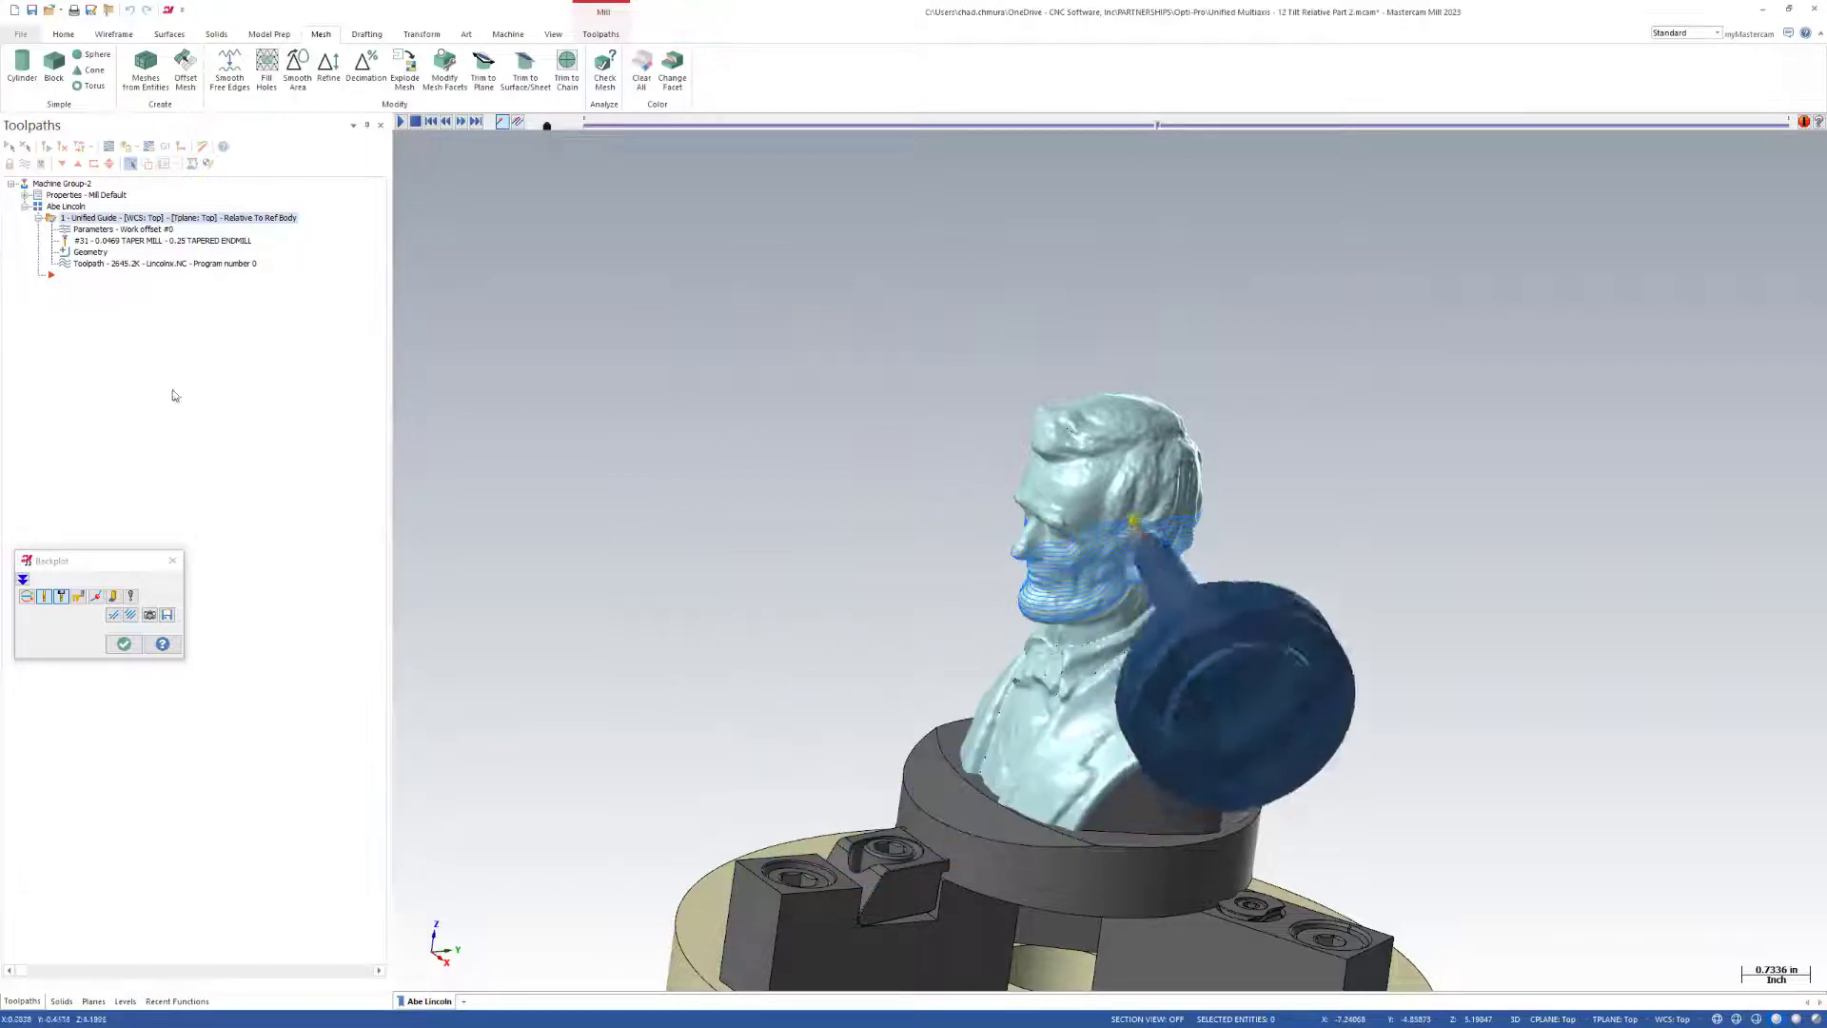
click(124, 643)
Make the Reference Surface level active and hide the Abe Lincoln Body level.
click(126, 1004)
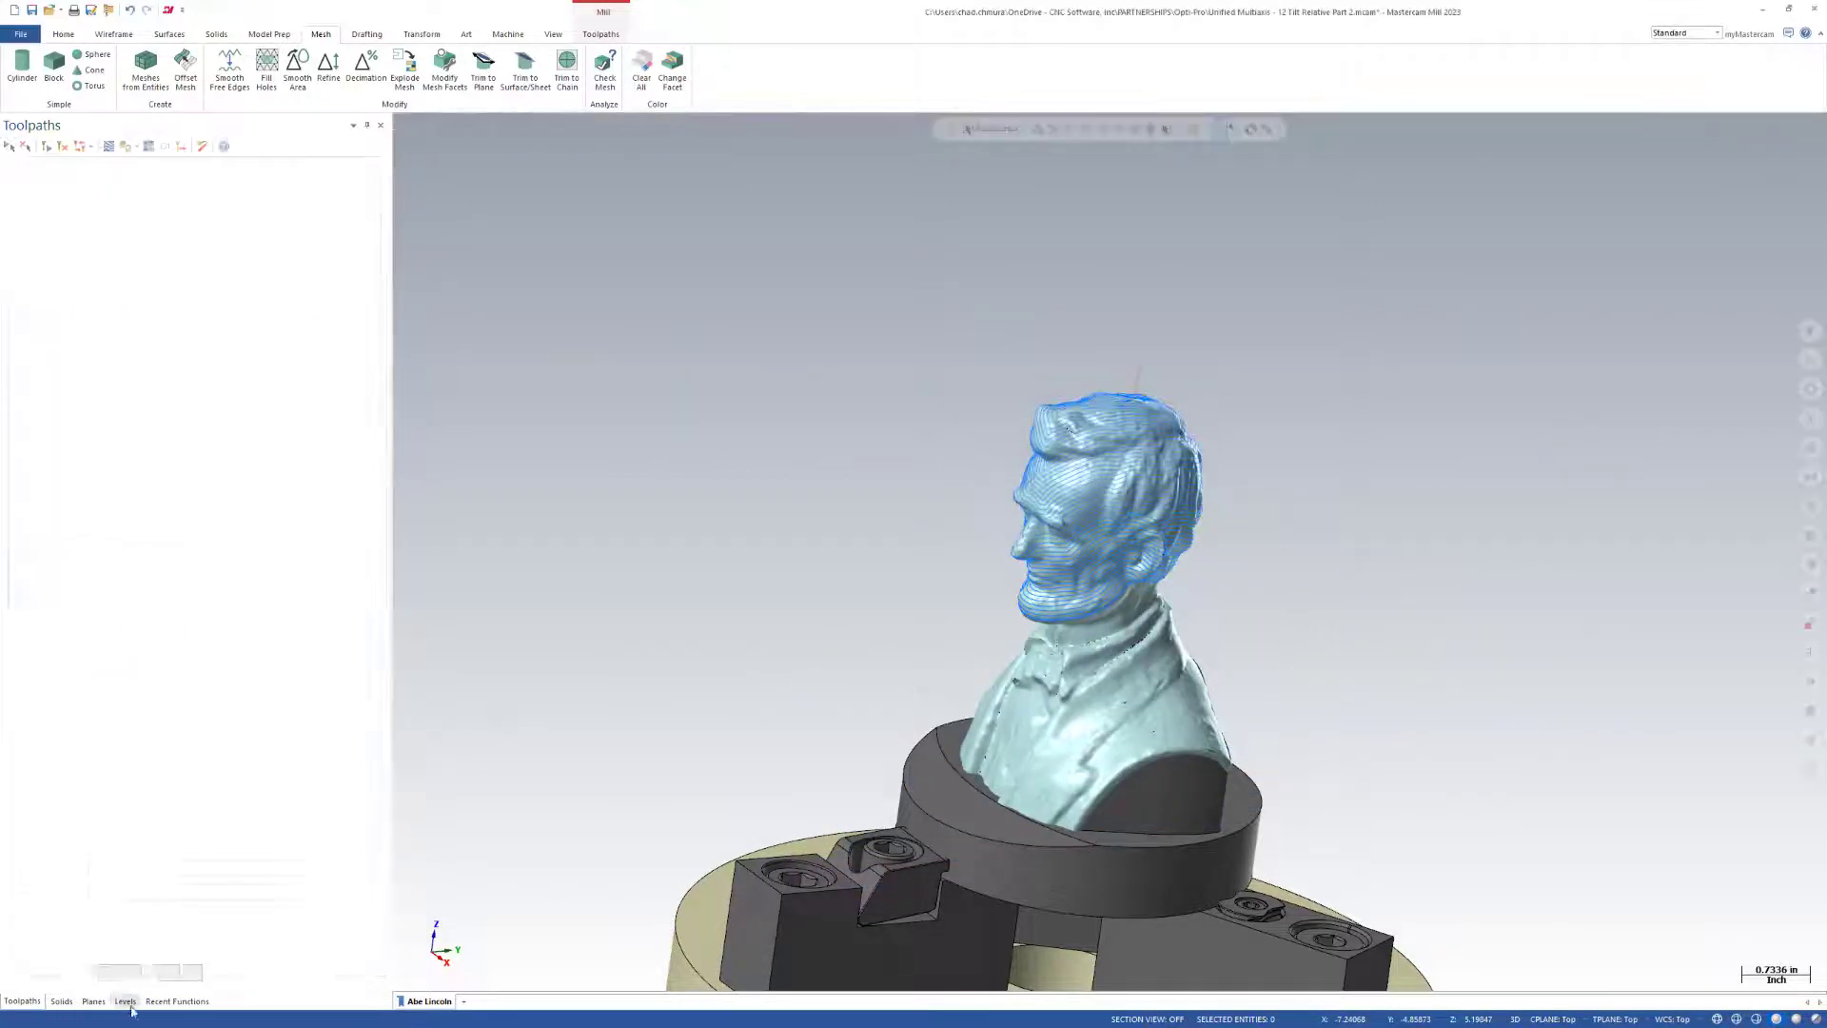
click(101, 231)
click(57, 232)
click(80, 182)
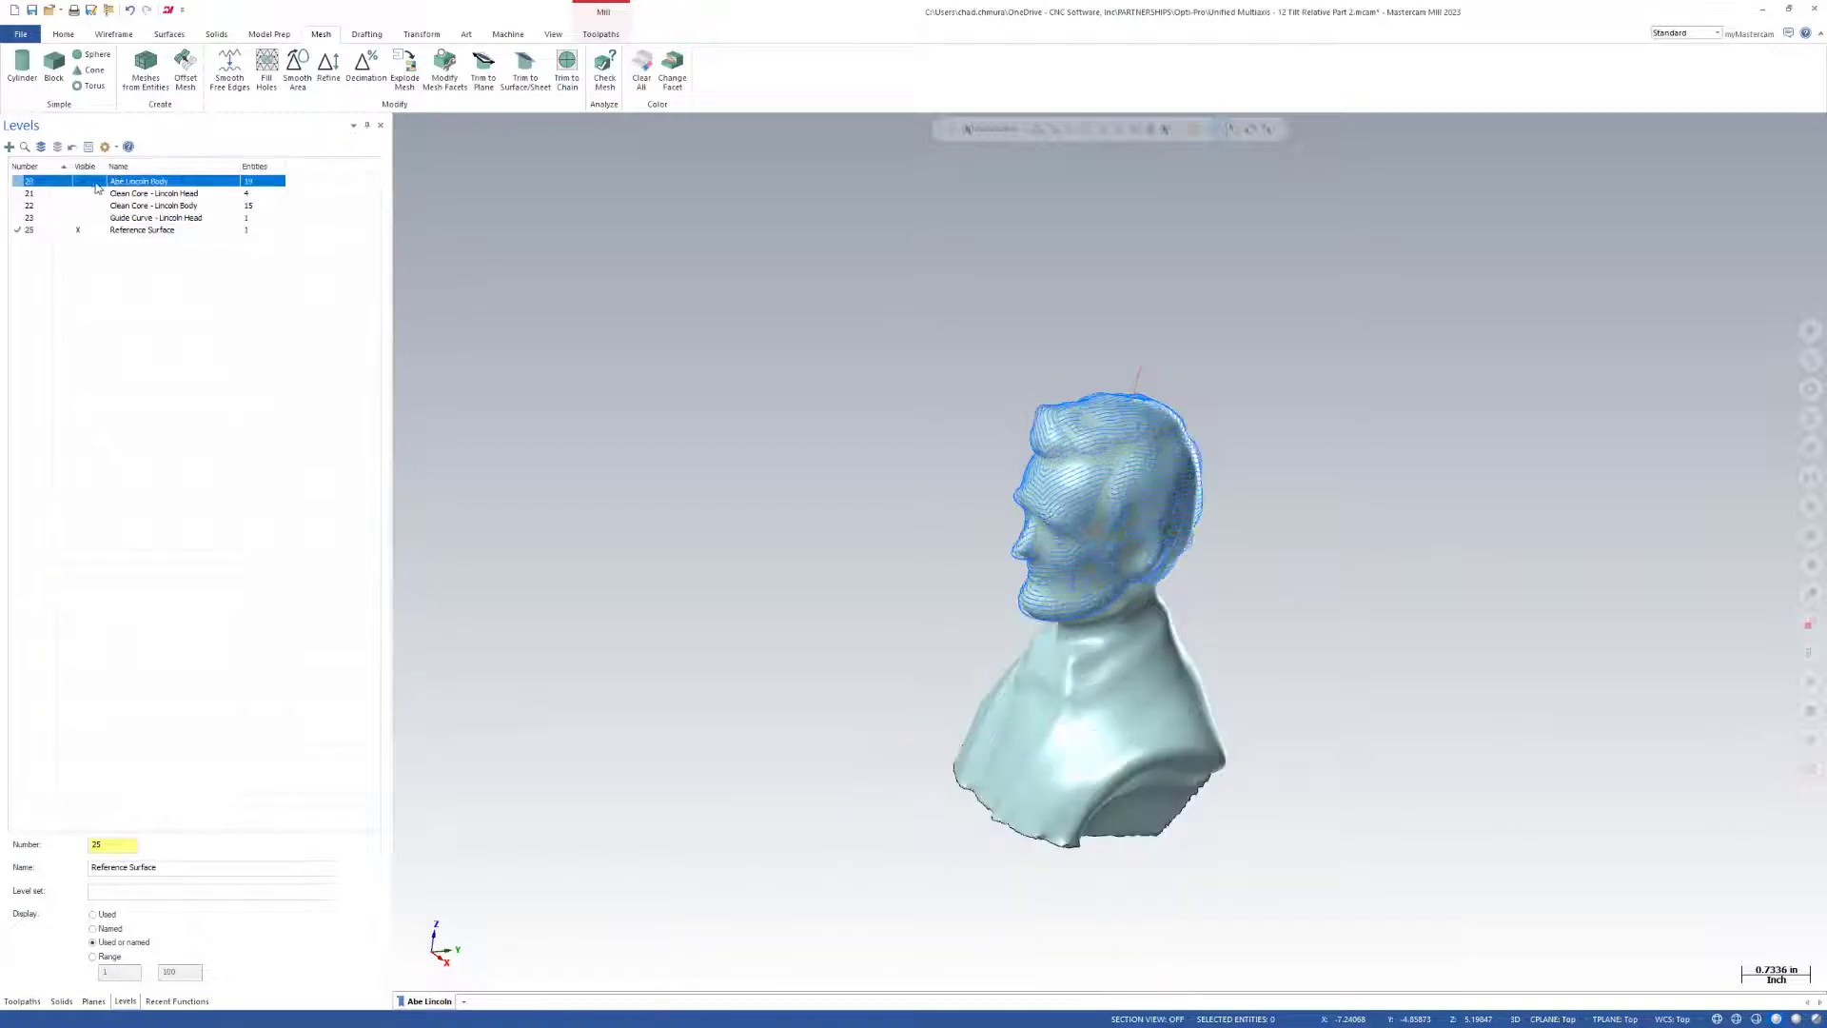
Smooth the reference bust mesh again with Smooth Area using the Minimize area method, accepting replacement of the geometry referenced by the toolpath.
click(296, 80)
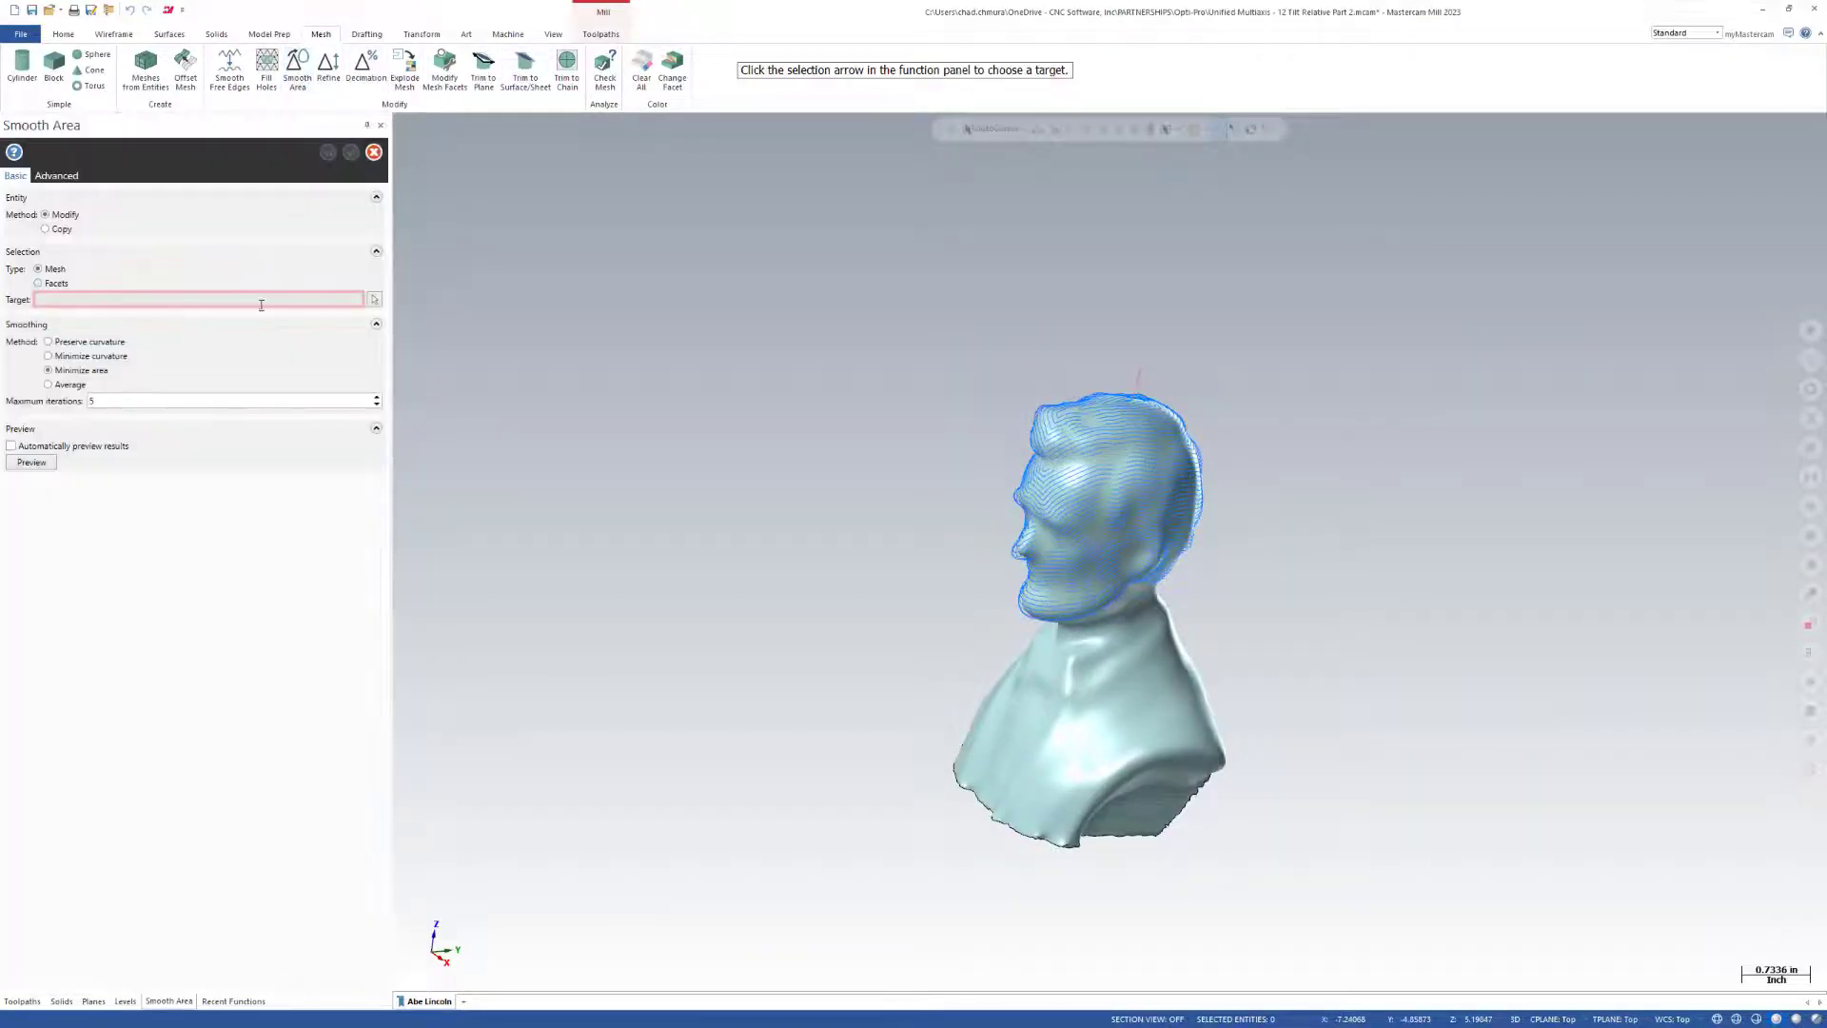
click(373, 300)
click(1047, 545)
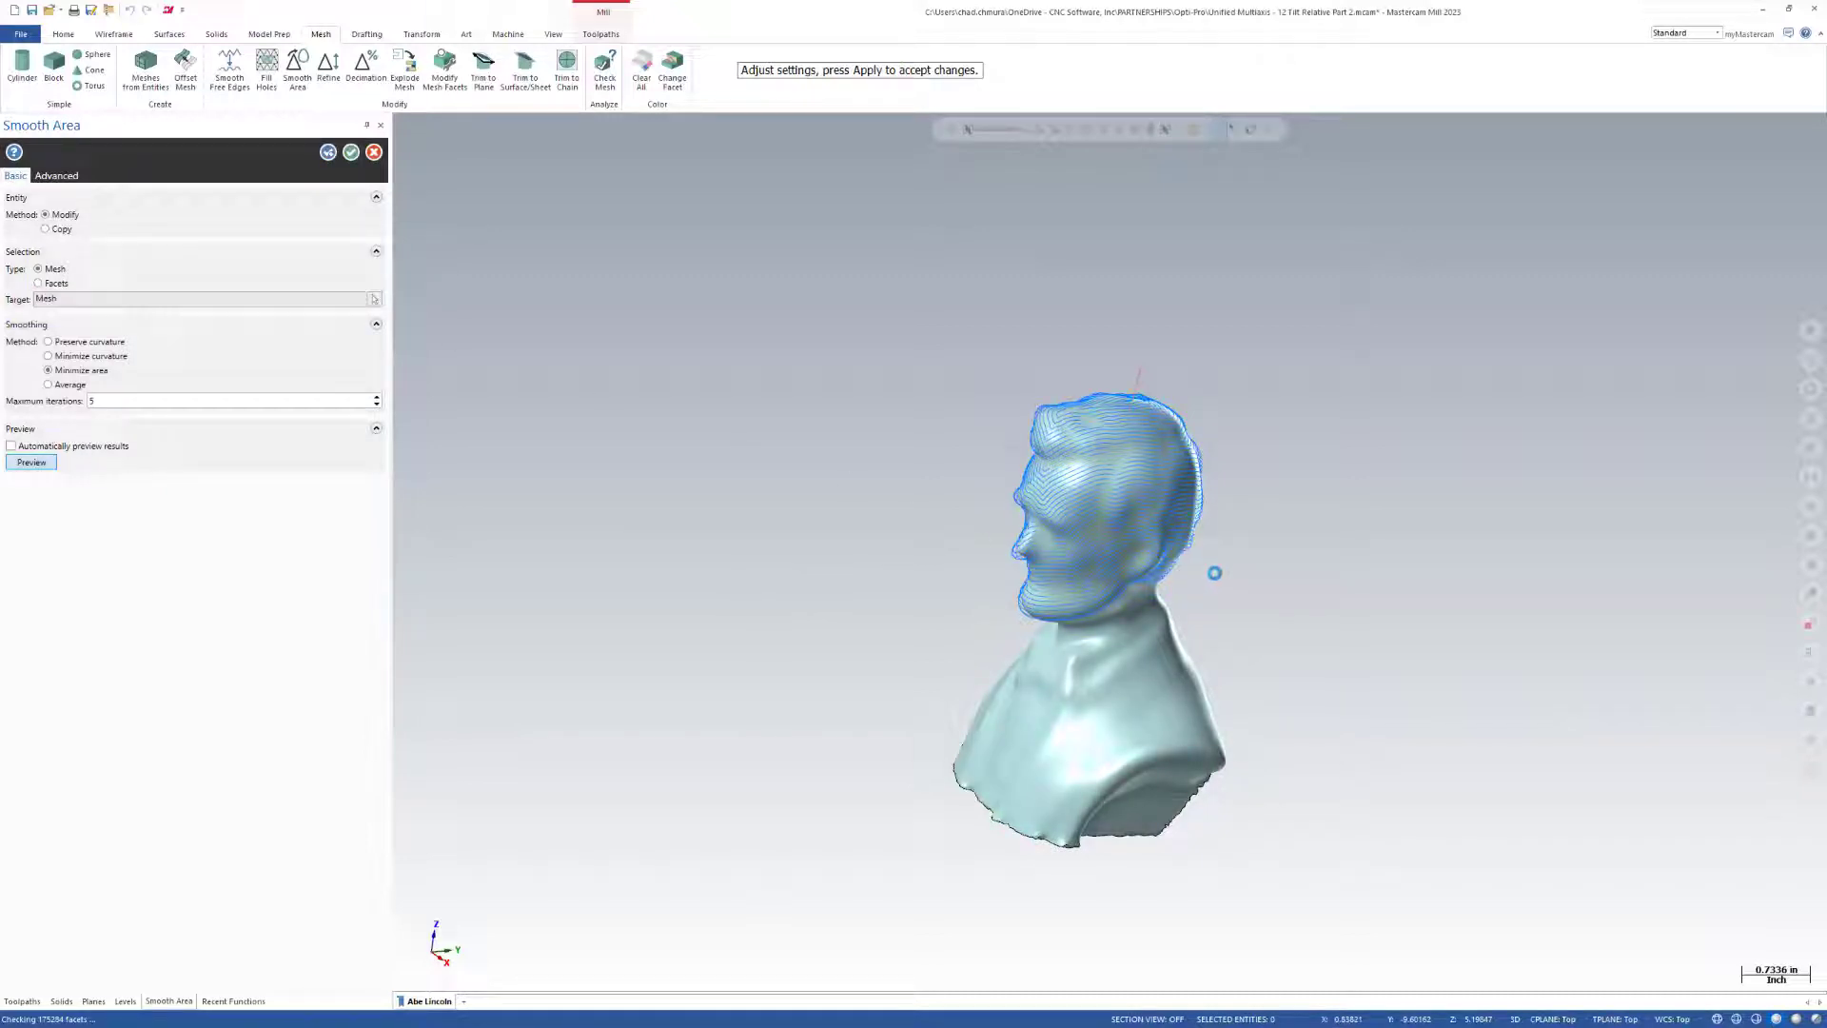
scroll(1158, 569, up, 3)
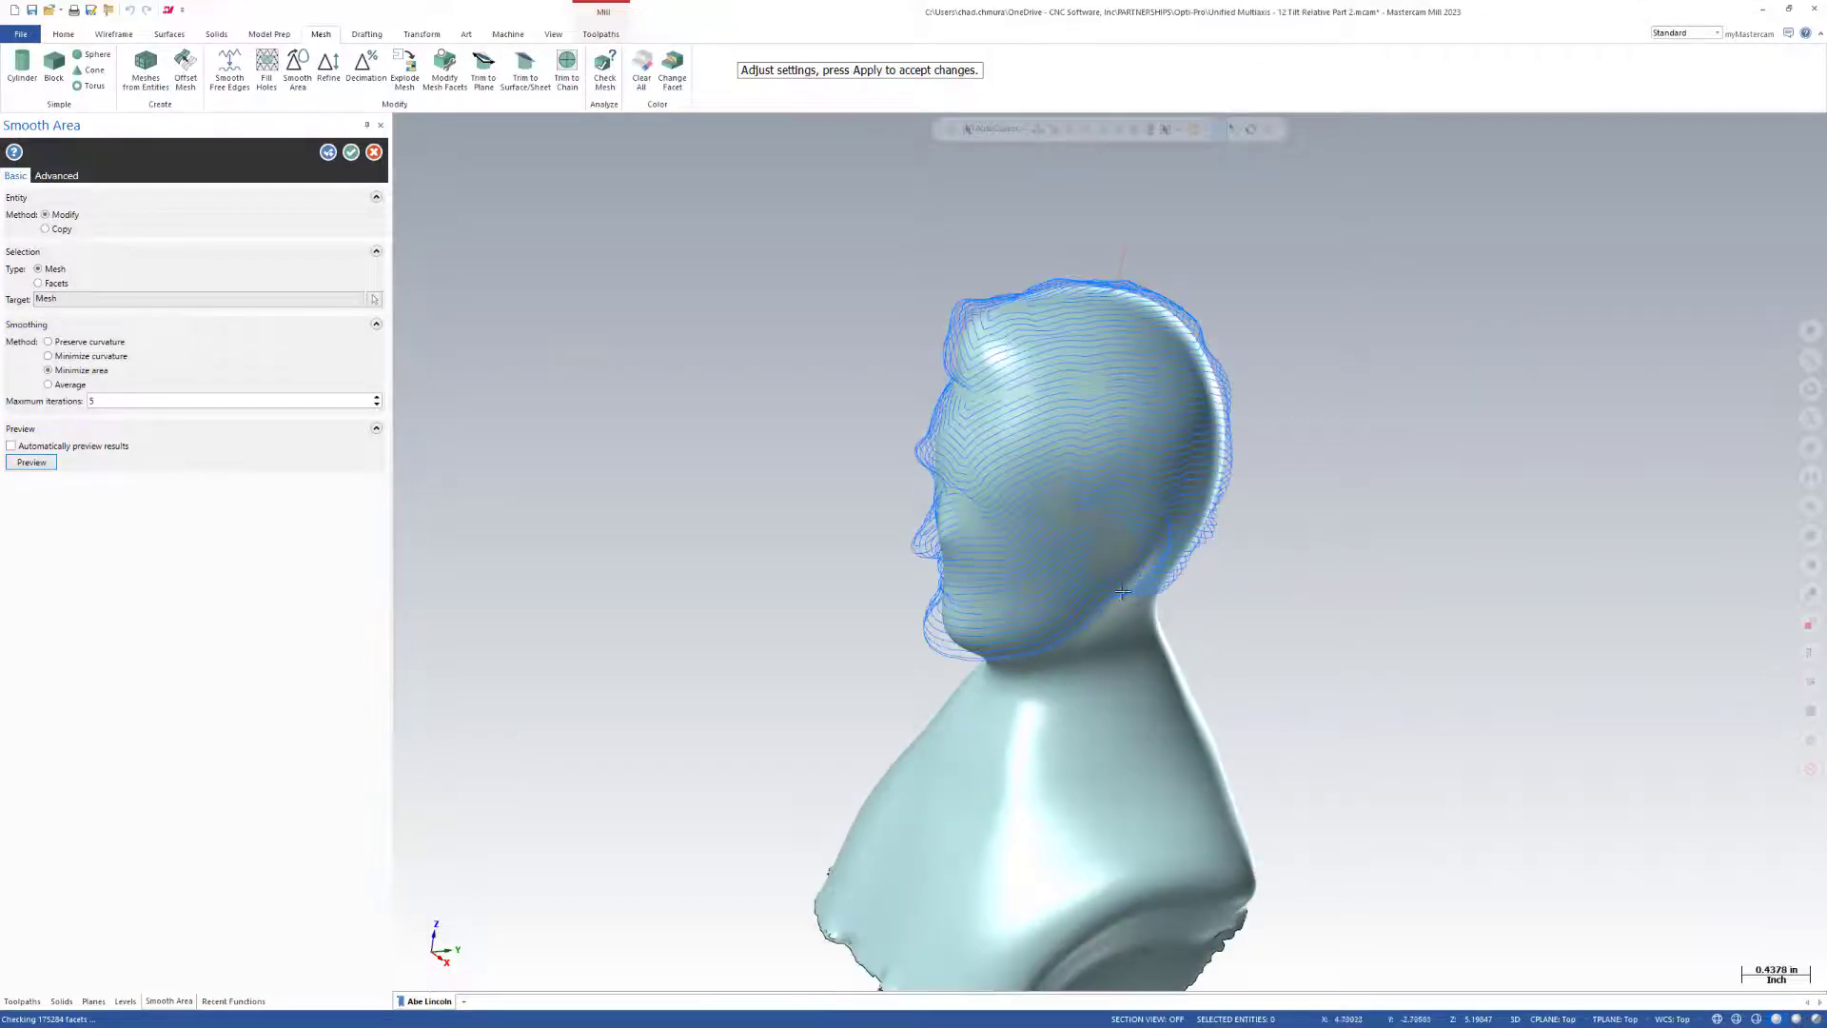
middle_drag(1122, 588, 1002, 542)
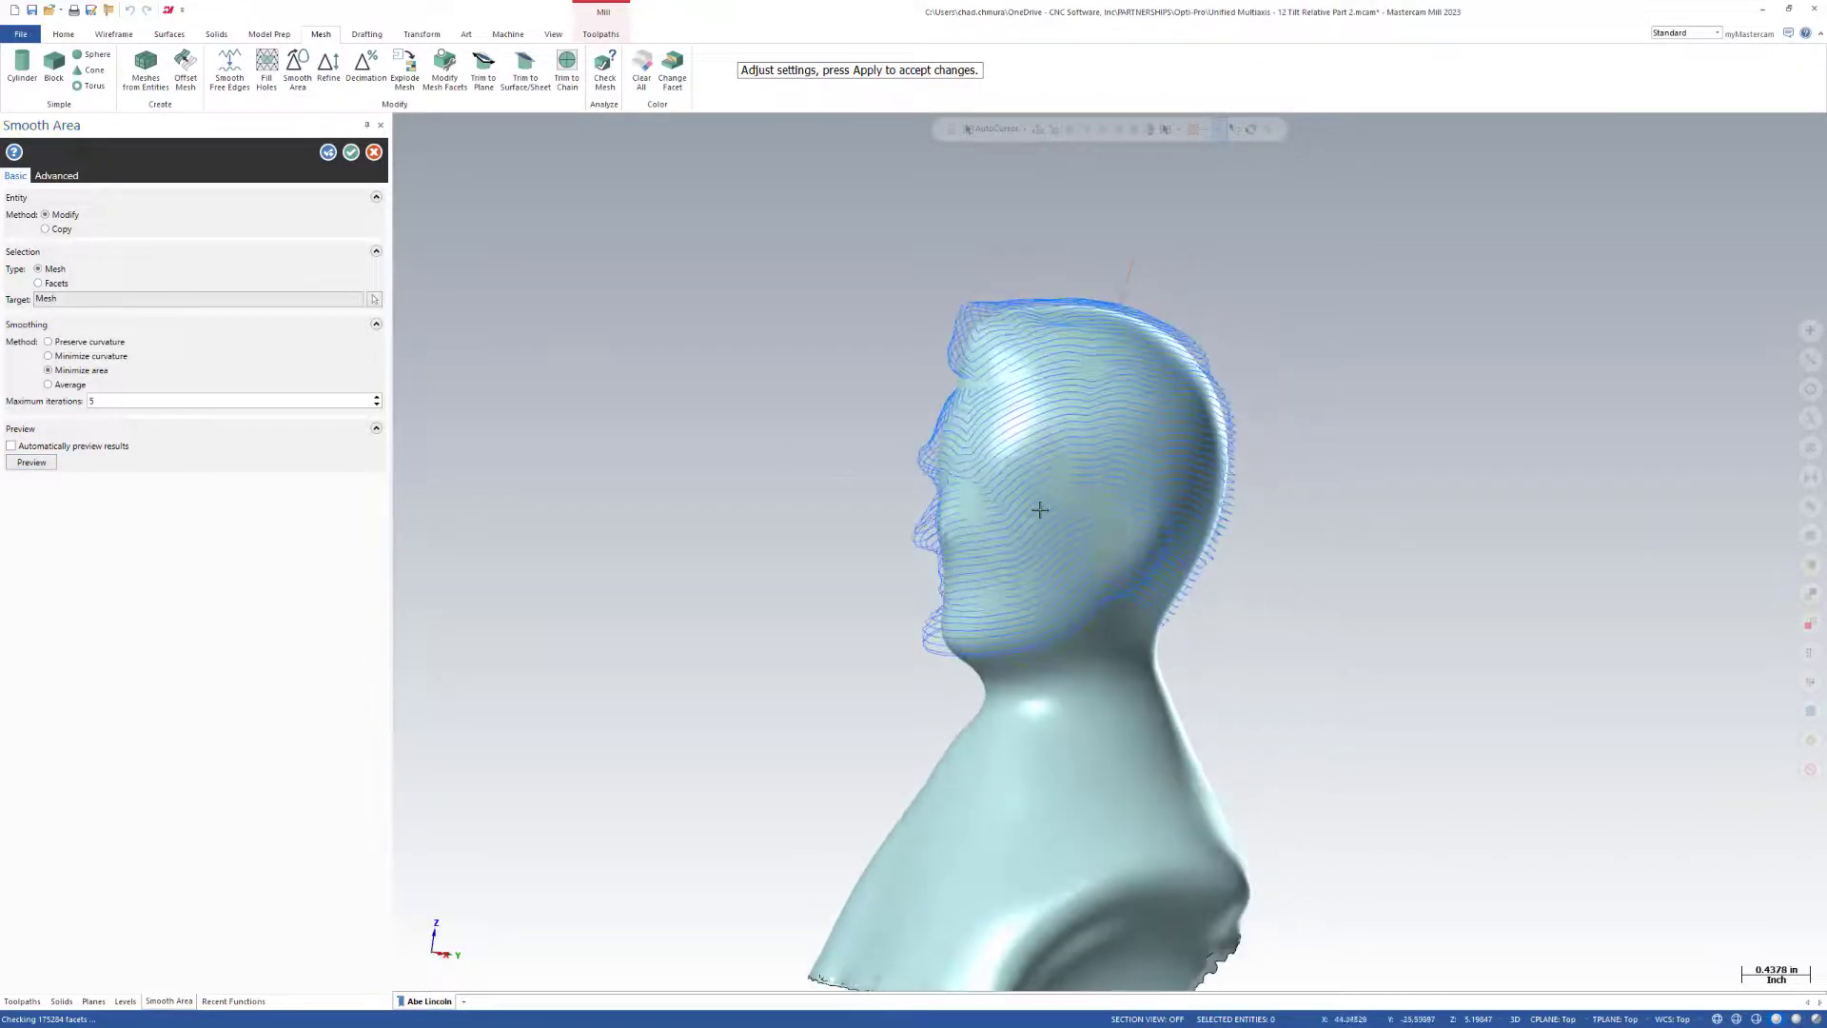
click(352, 152)
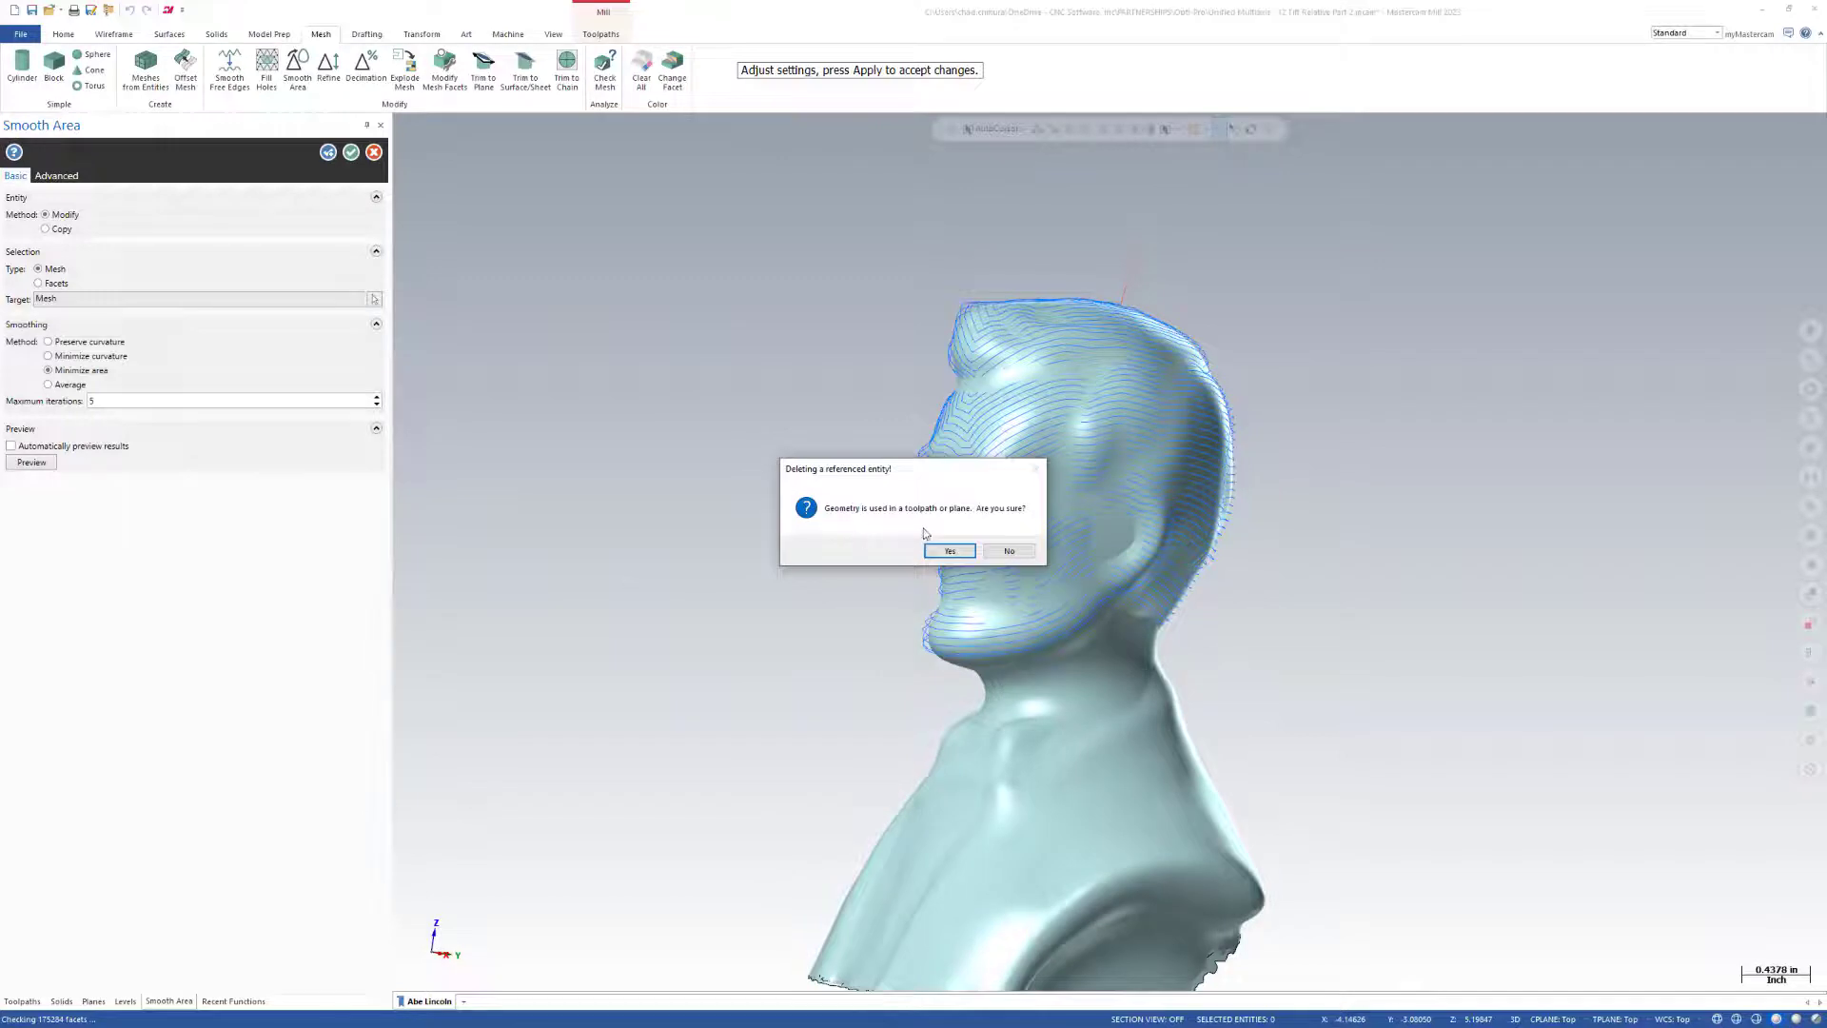
click(948, 551)
Inspect the further smoothed reference bust and try to backplot the Unified Guide operation.
click(21, 1001)
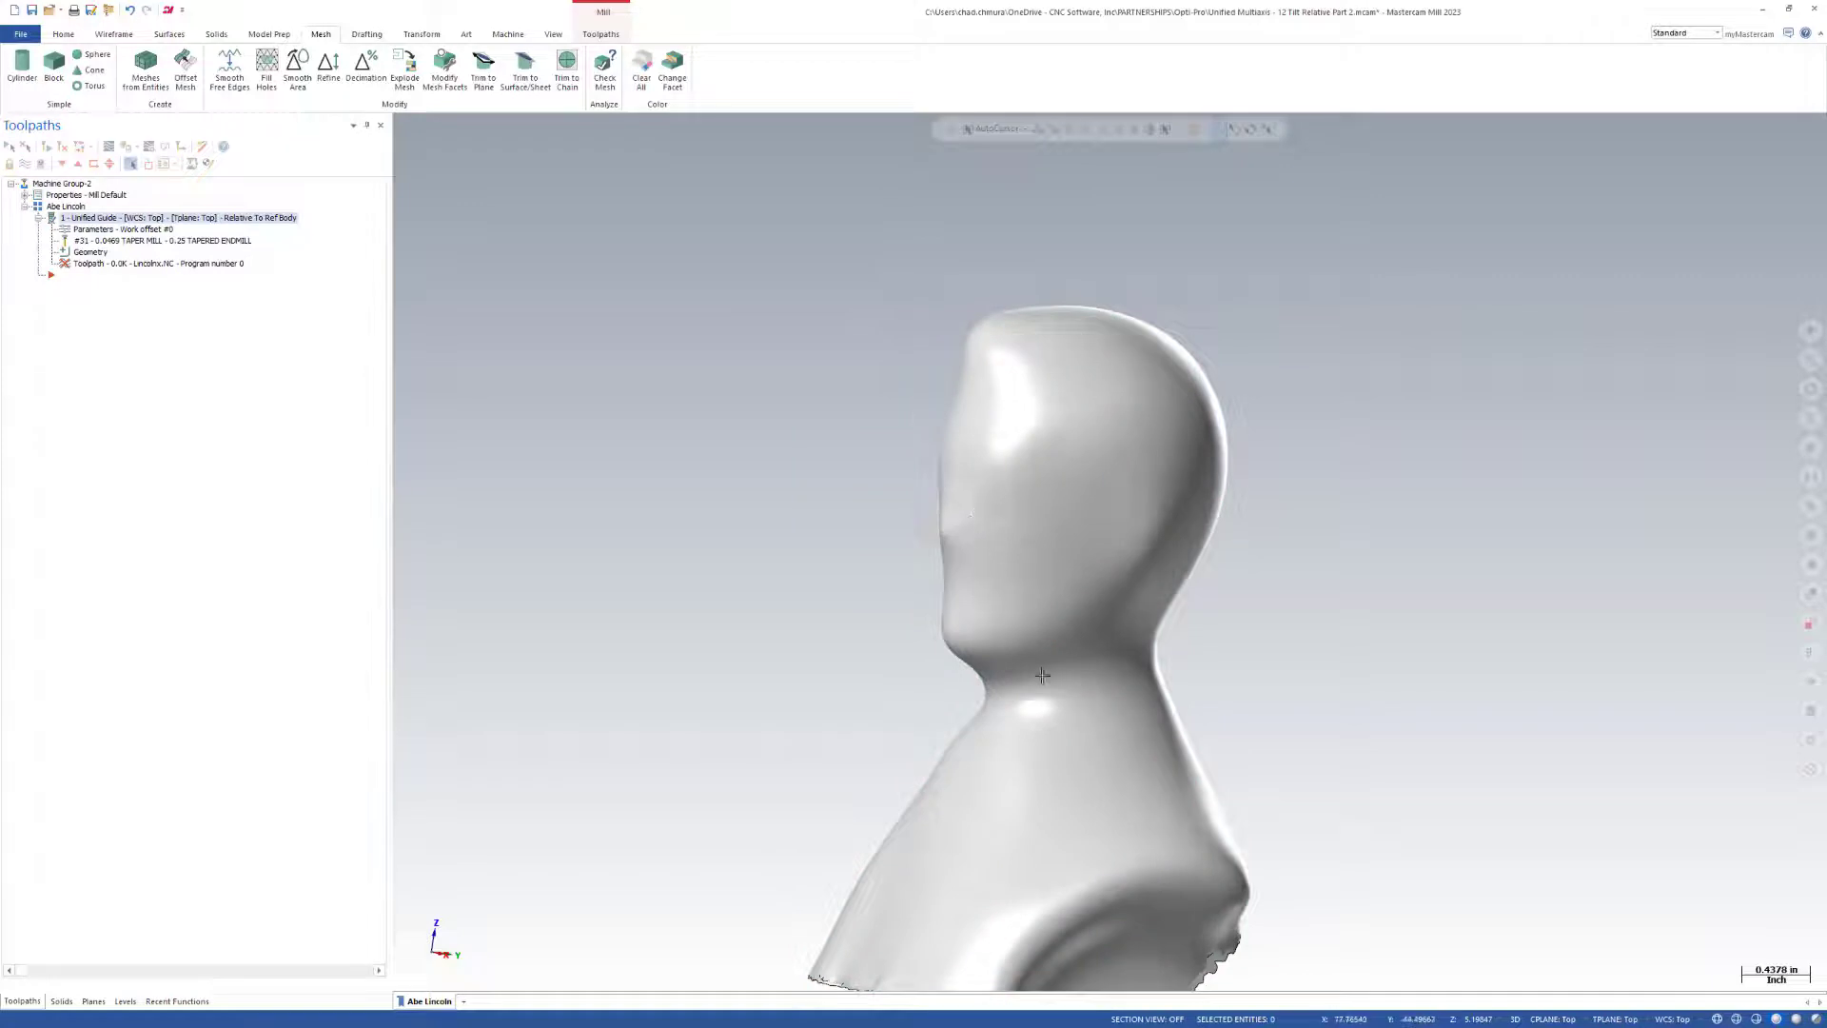
mouse_move(1042, 673)
middle_down()
mouse_move(912, 705)
mouse_move(788, 702)
middle_up()
middle_drag(971, 681, 1057, 334)
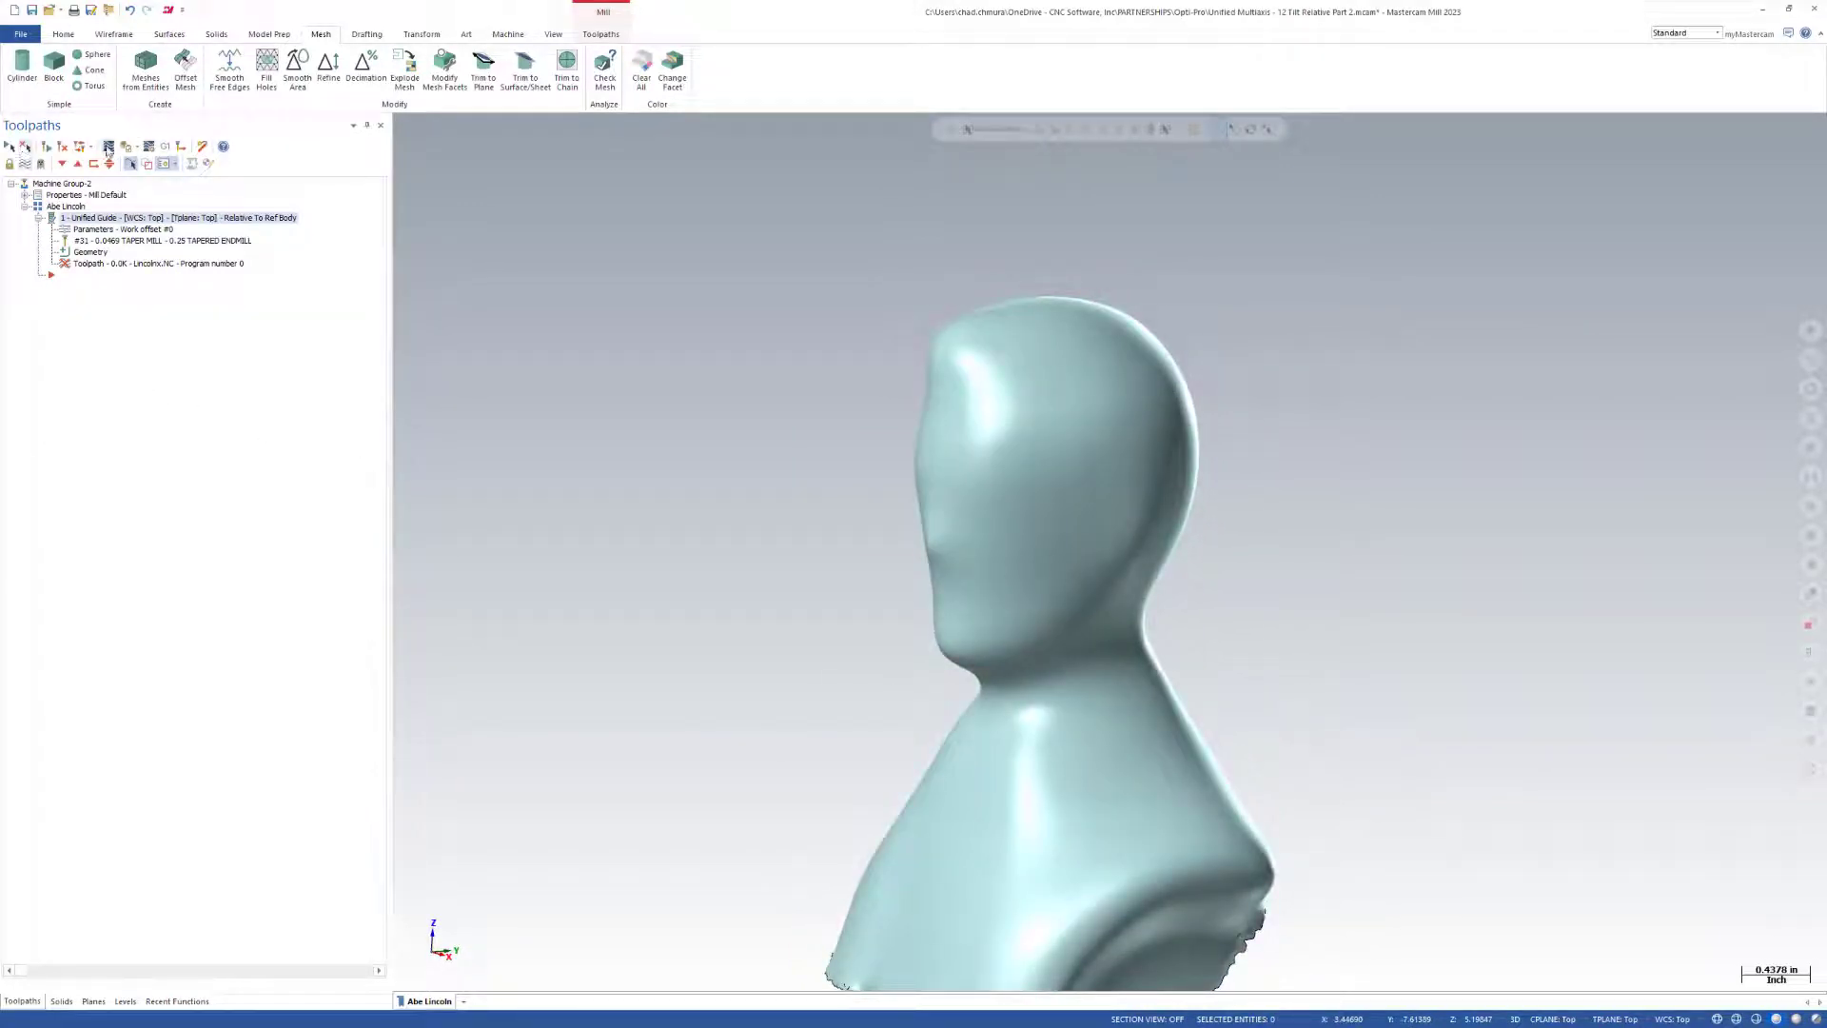
click(108, 149)
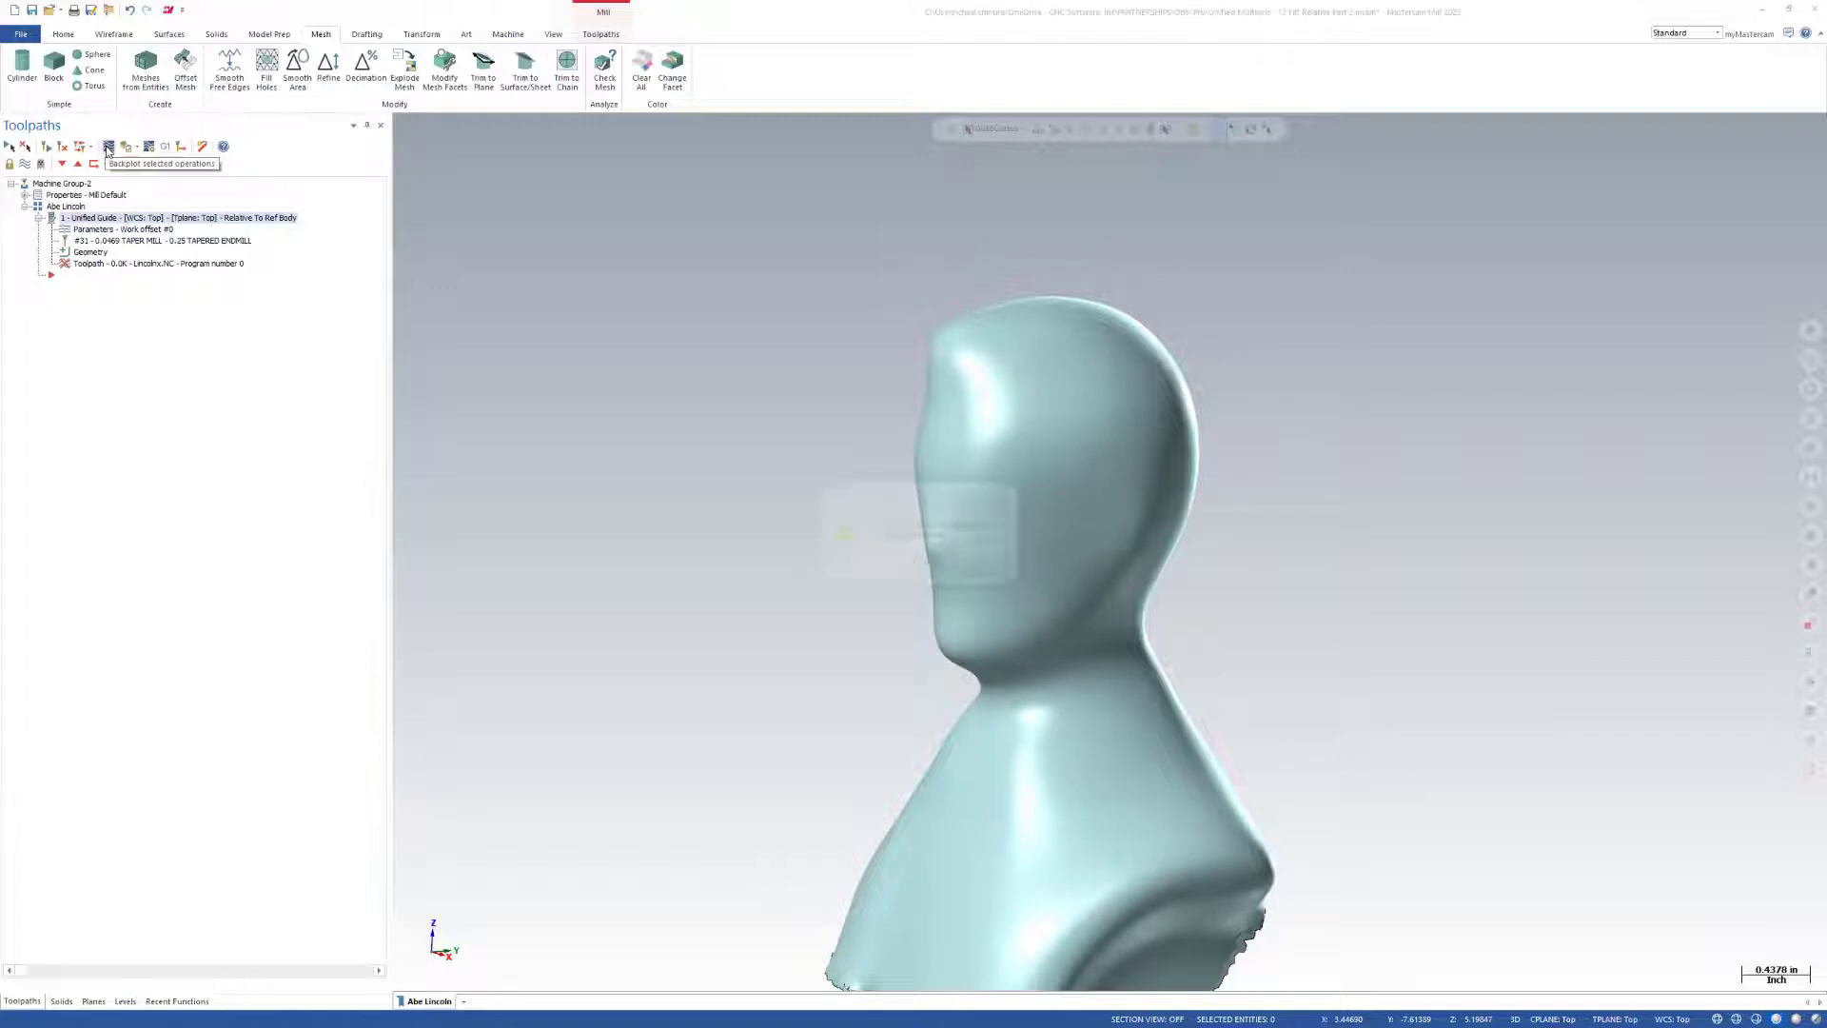
click(1004, 575)
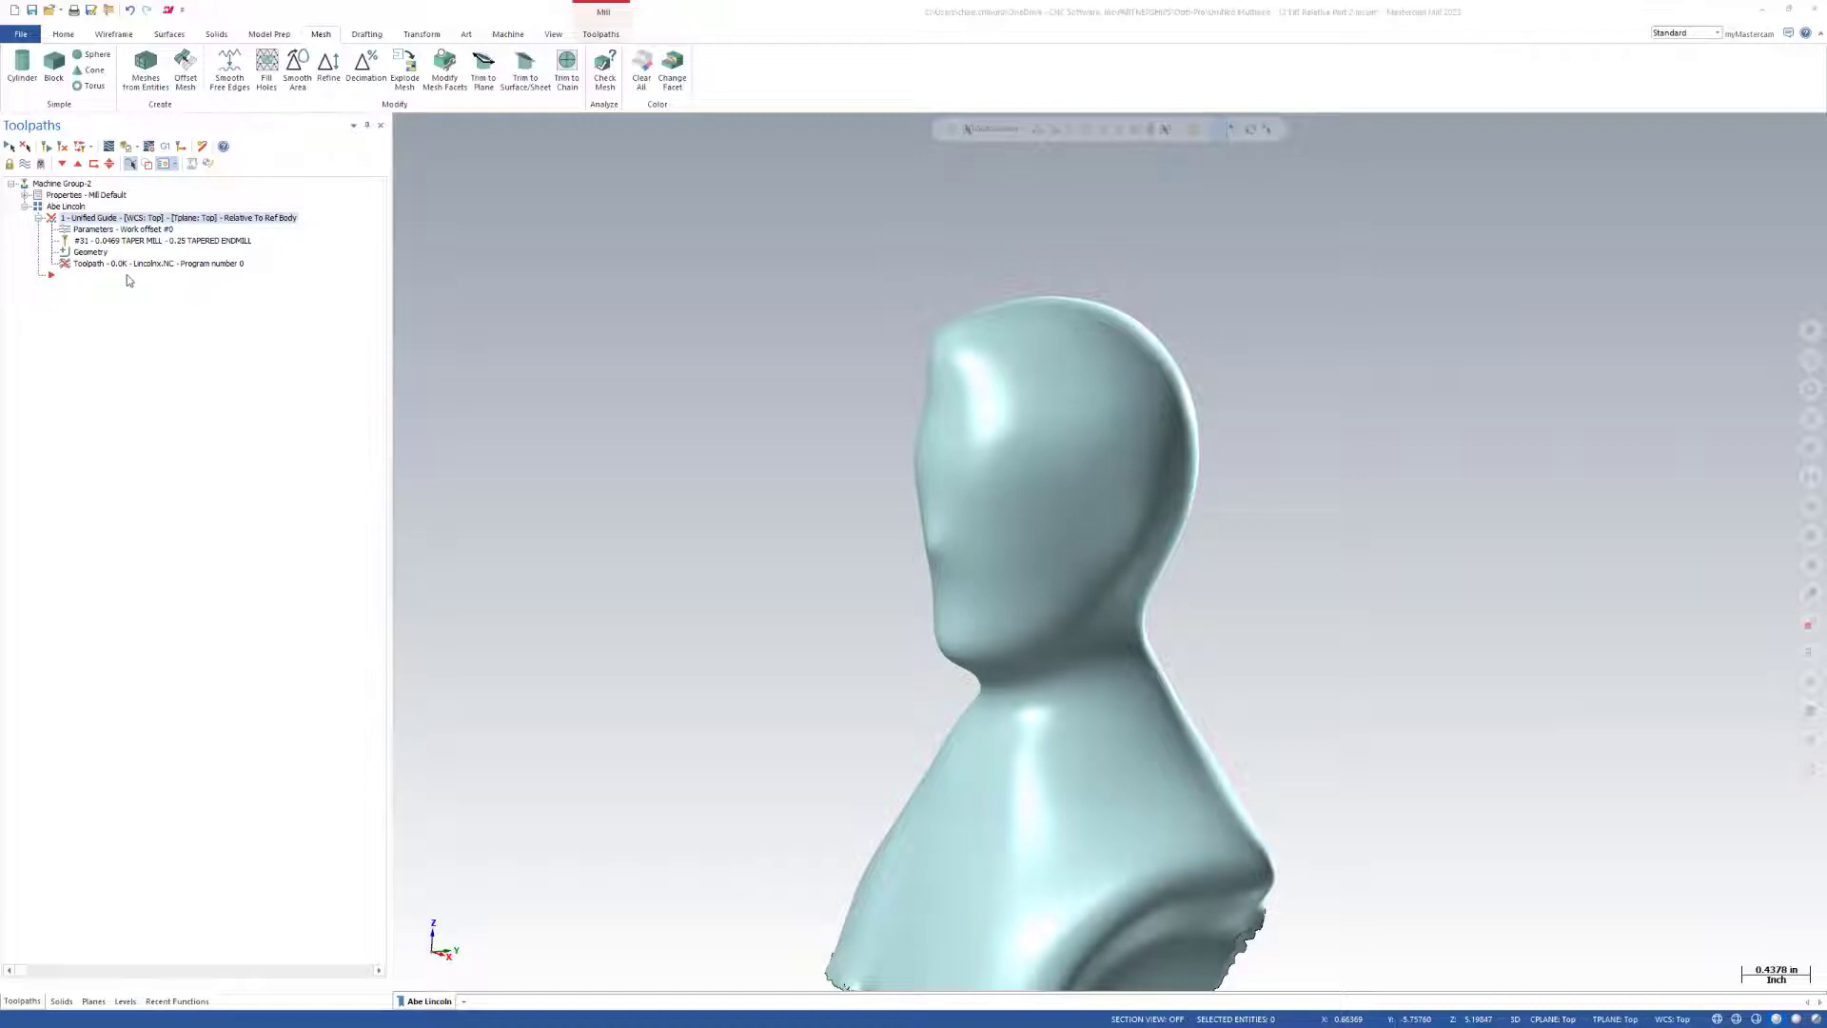
Select the newly smoothed bust mesh as the tilt reference surface in Tool Axis Control and regenerate the Unified Guide toolpath.
click(493, 426)
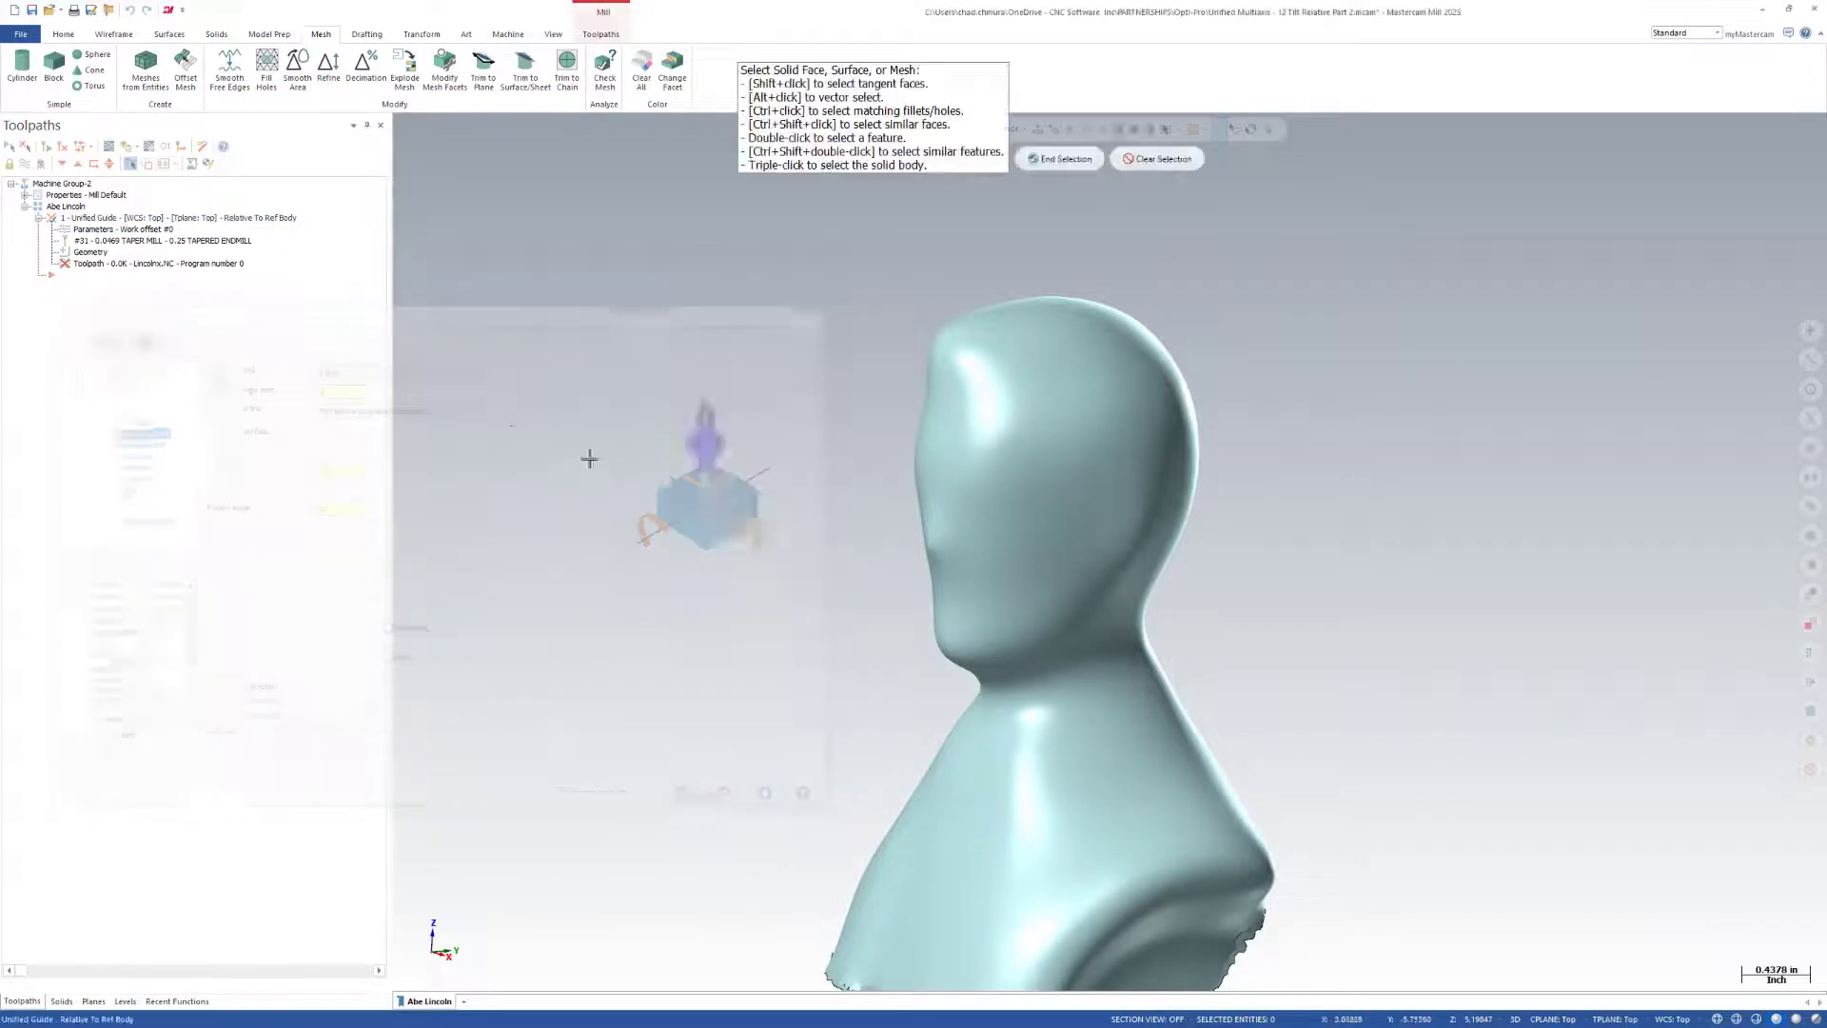
click(1076, 401)
key(Return)
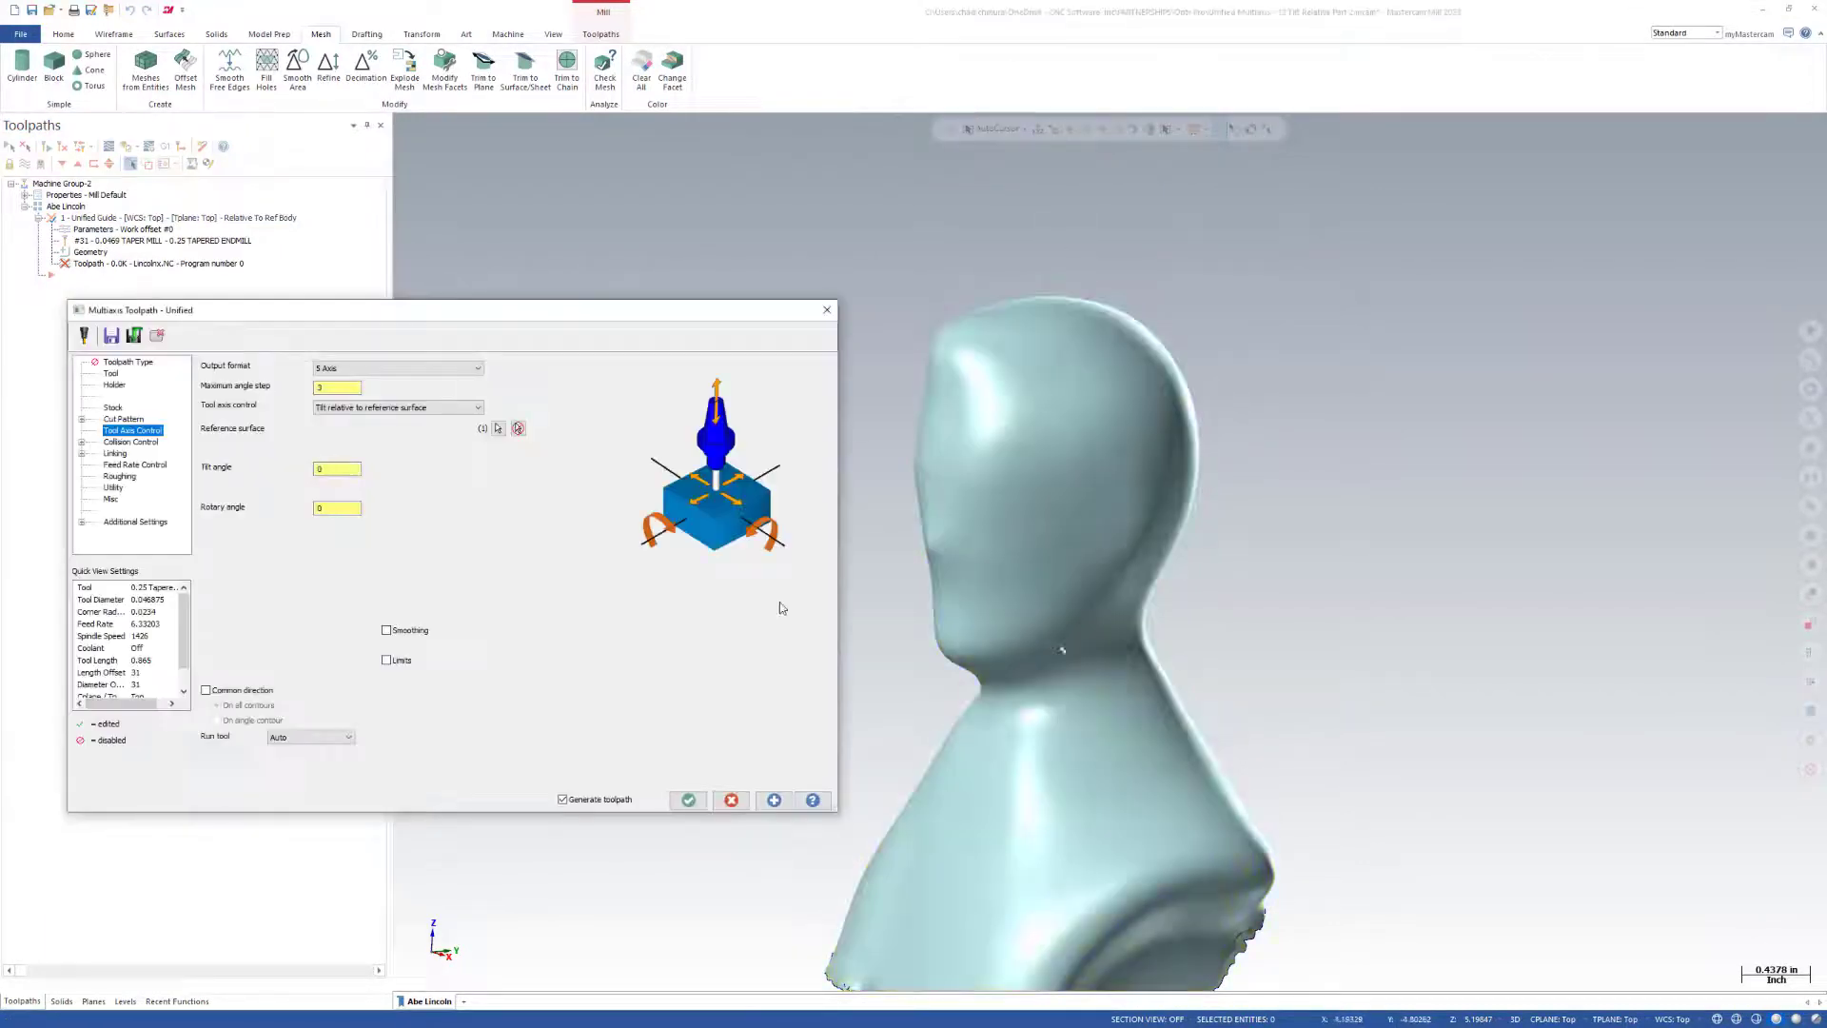
click(688, 802)
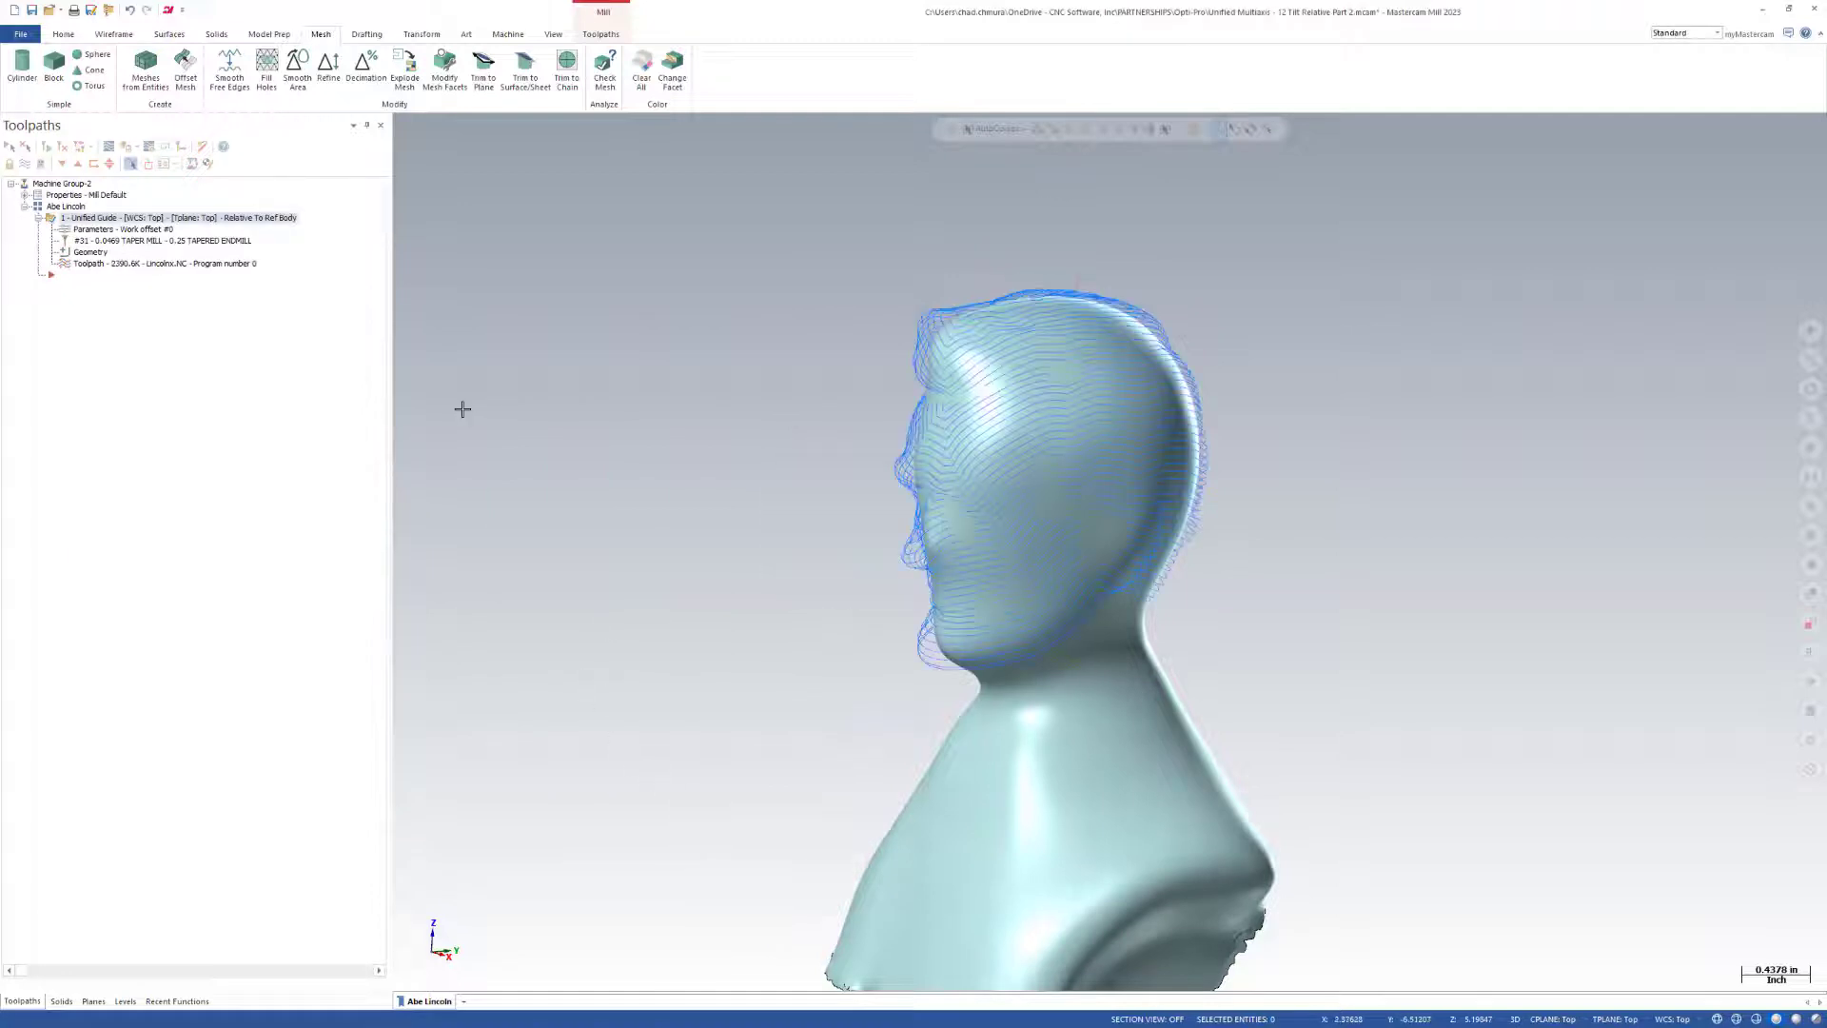
Make the Abe Lincoln Body level active and visible, and return to the toolpath operations.
click(124, 1001)
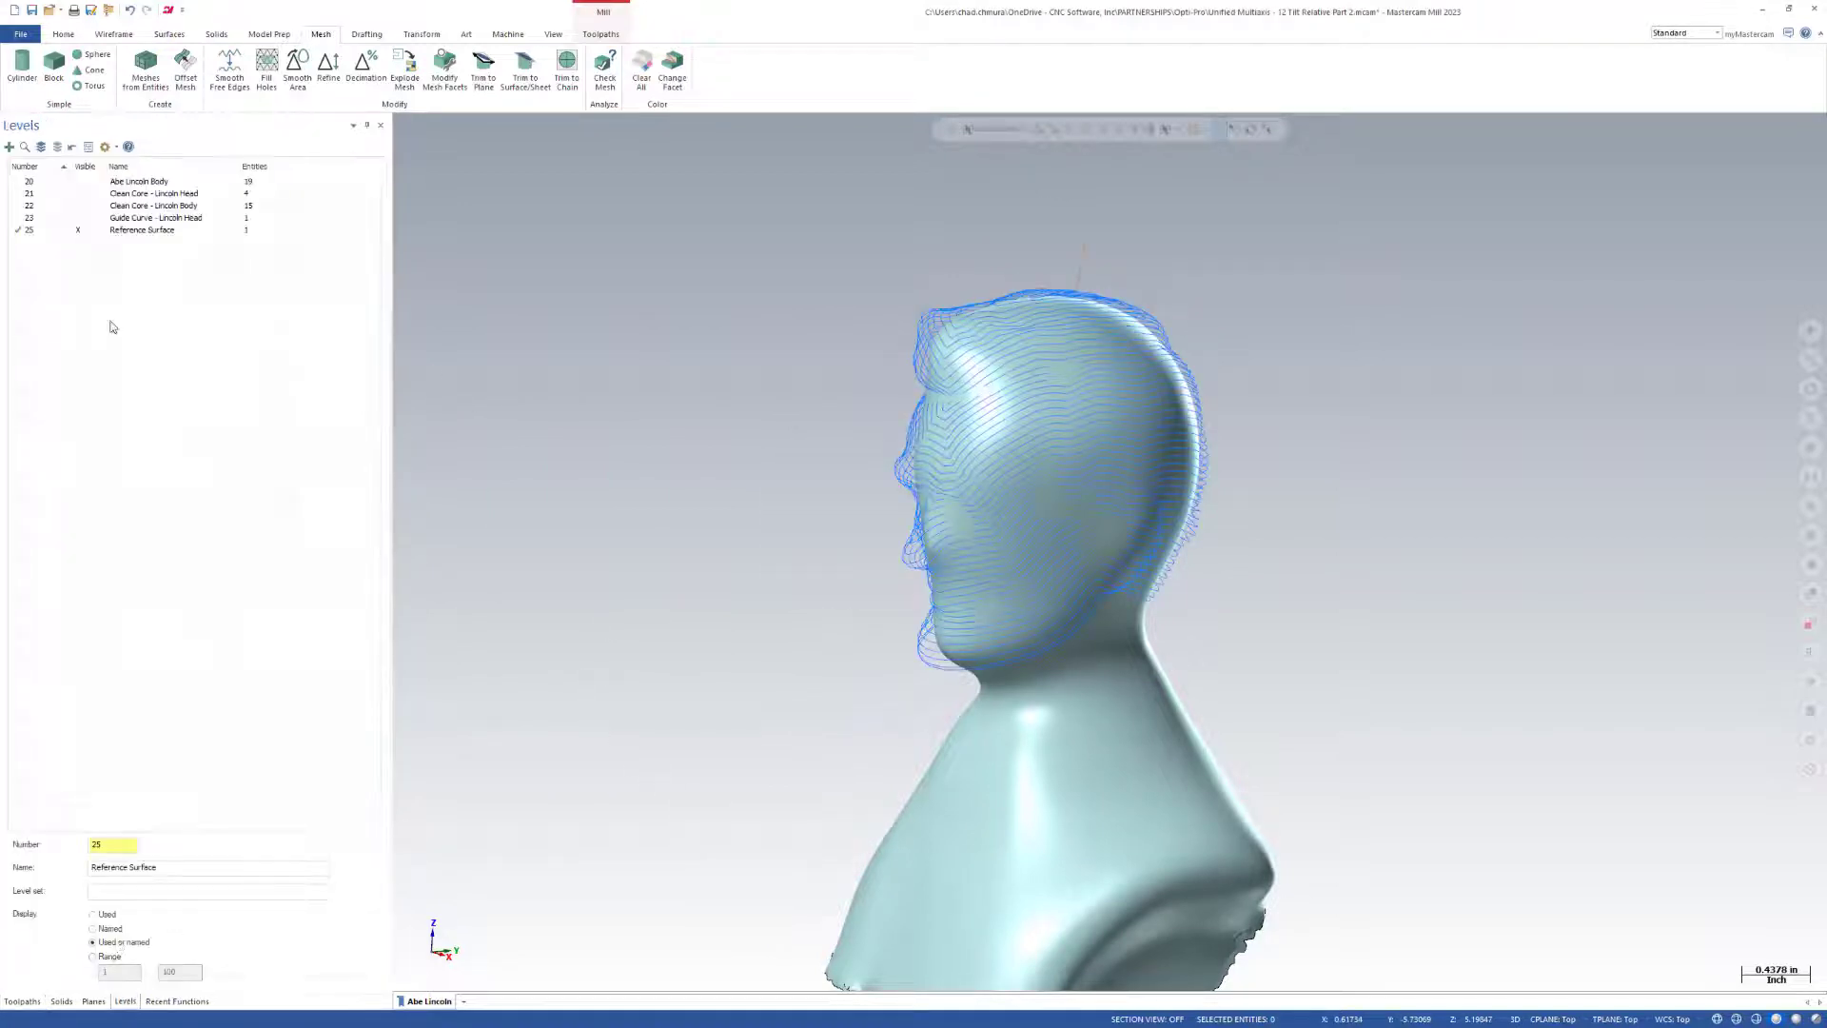
click(59, 181)
click(21, 1001)
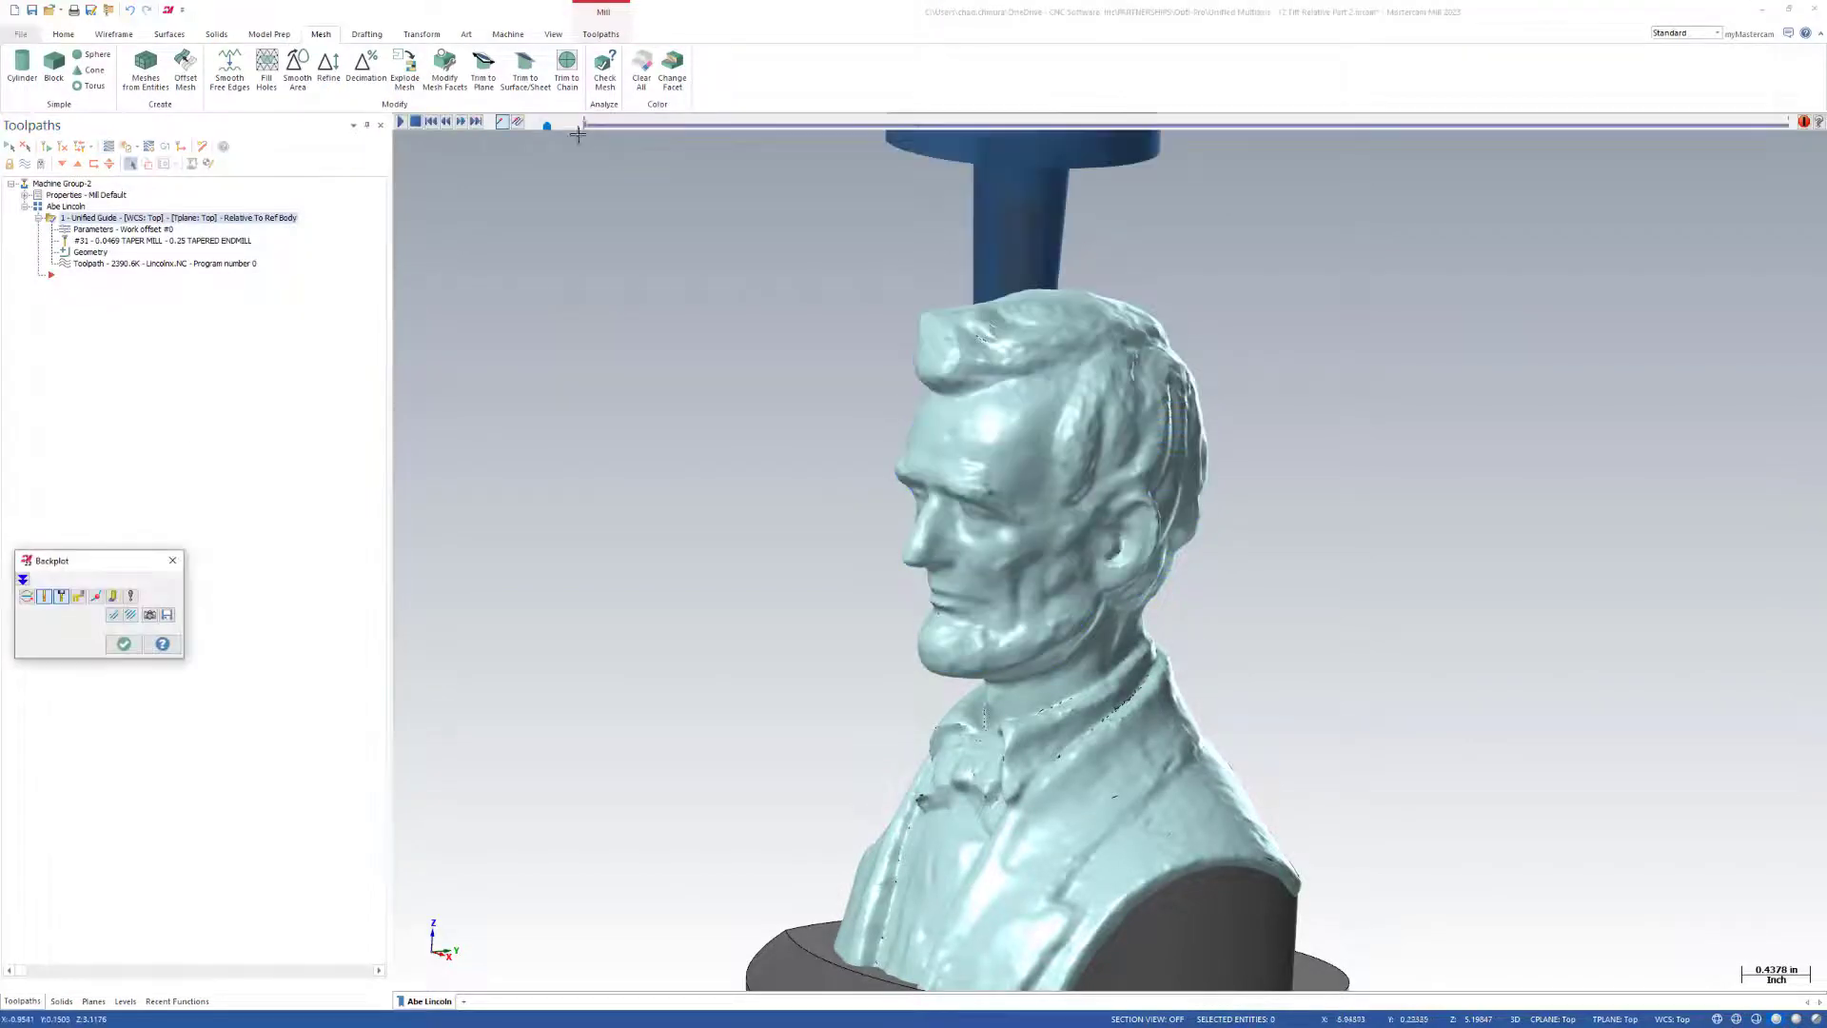
Backplot the regenerated Unified Guide toolpath around the head and inspect the tool's tilt at the face and the back of the head.
drag(583, 126, 1244, 181)
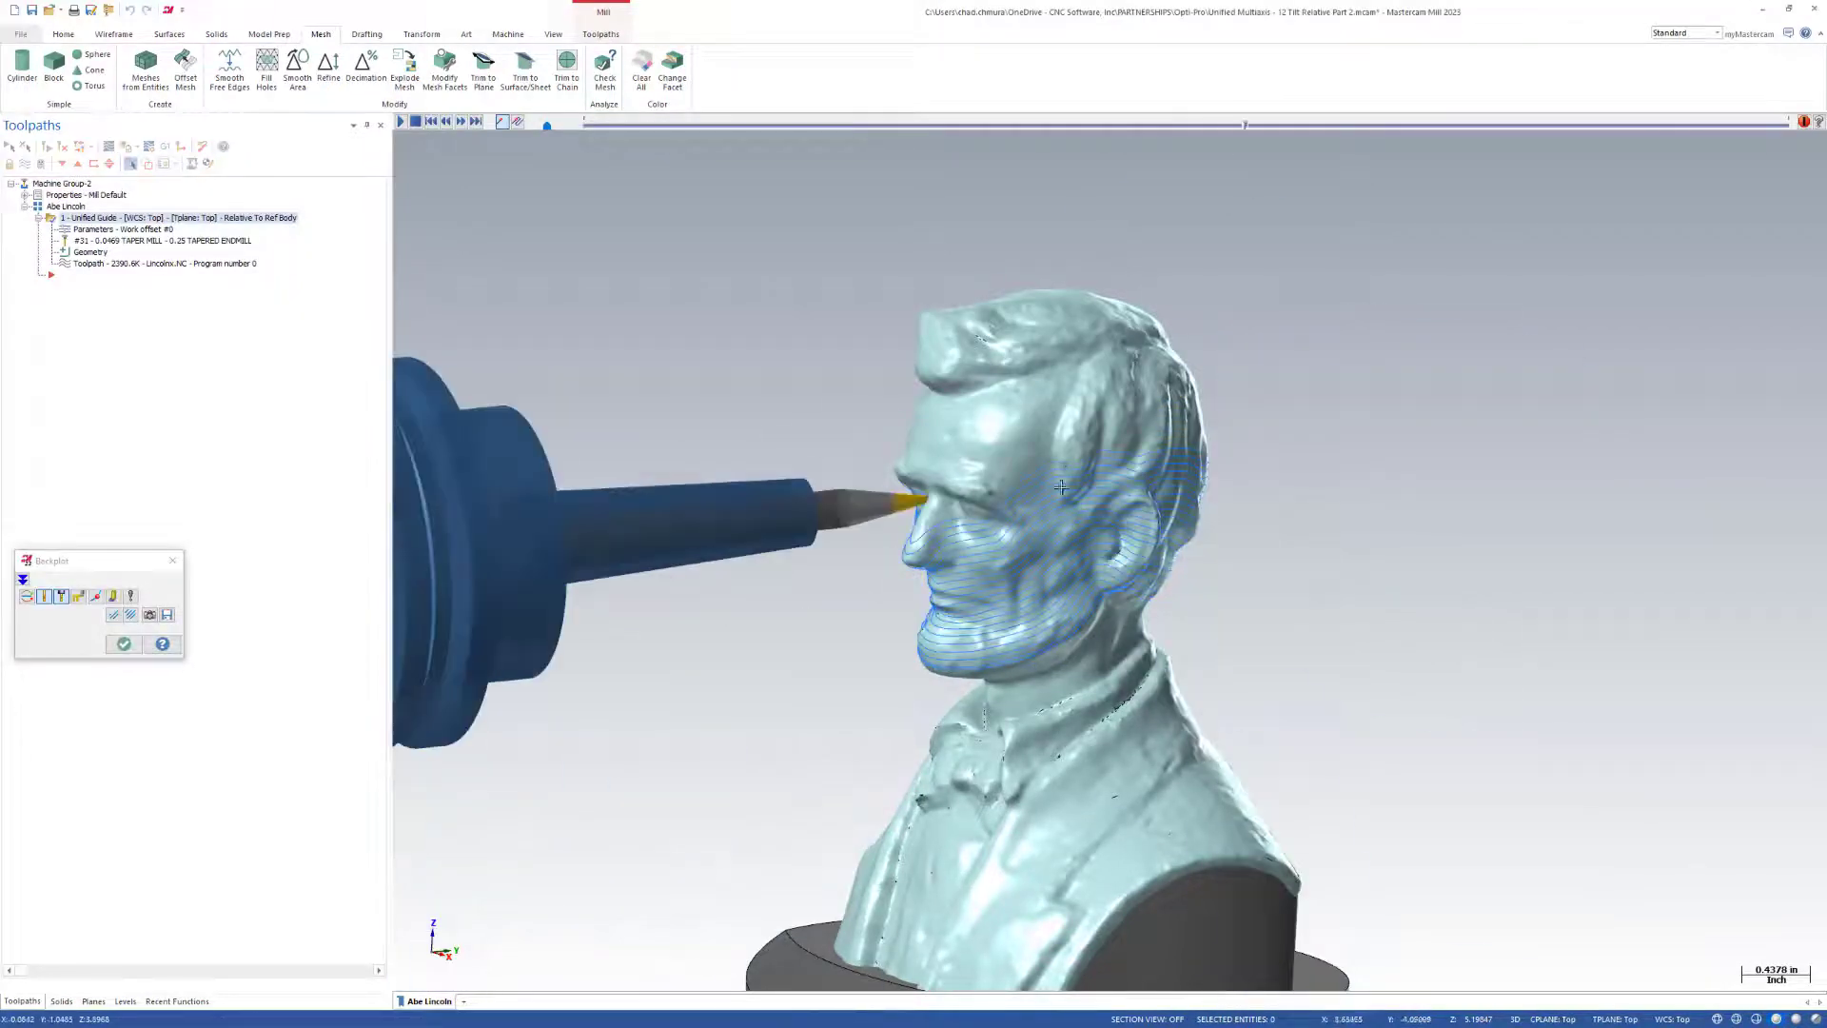
middle_drag(1094, 571, 934, 591)
scroll(944, 554, up, 3)
click(938, 601)
scroll(1000, 552, down, 4)
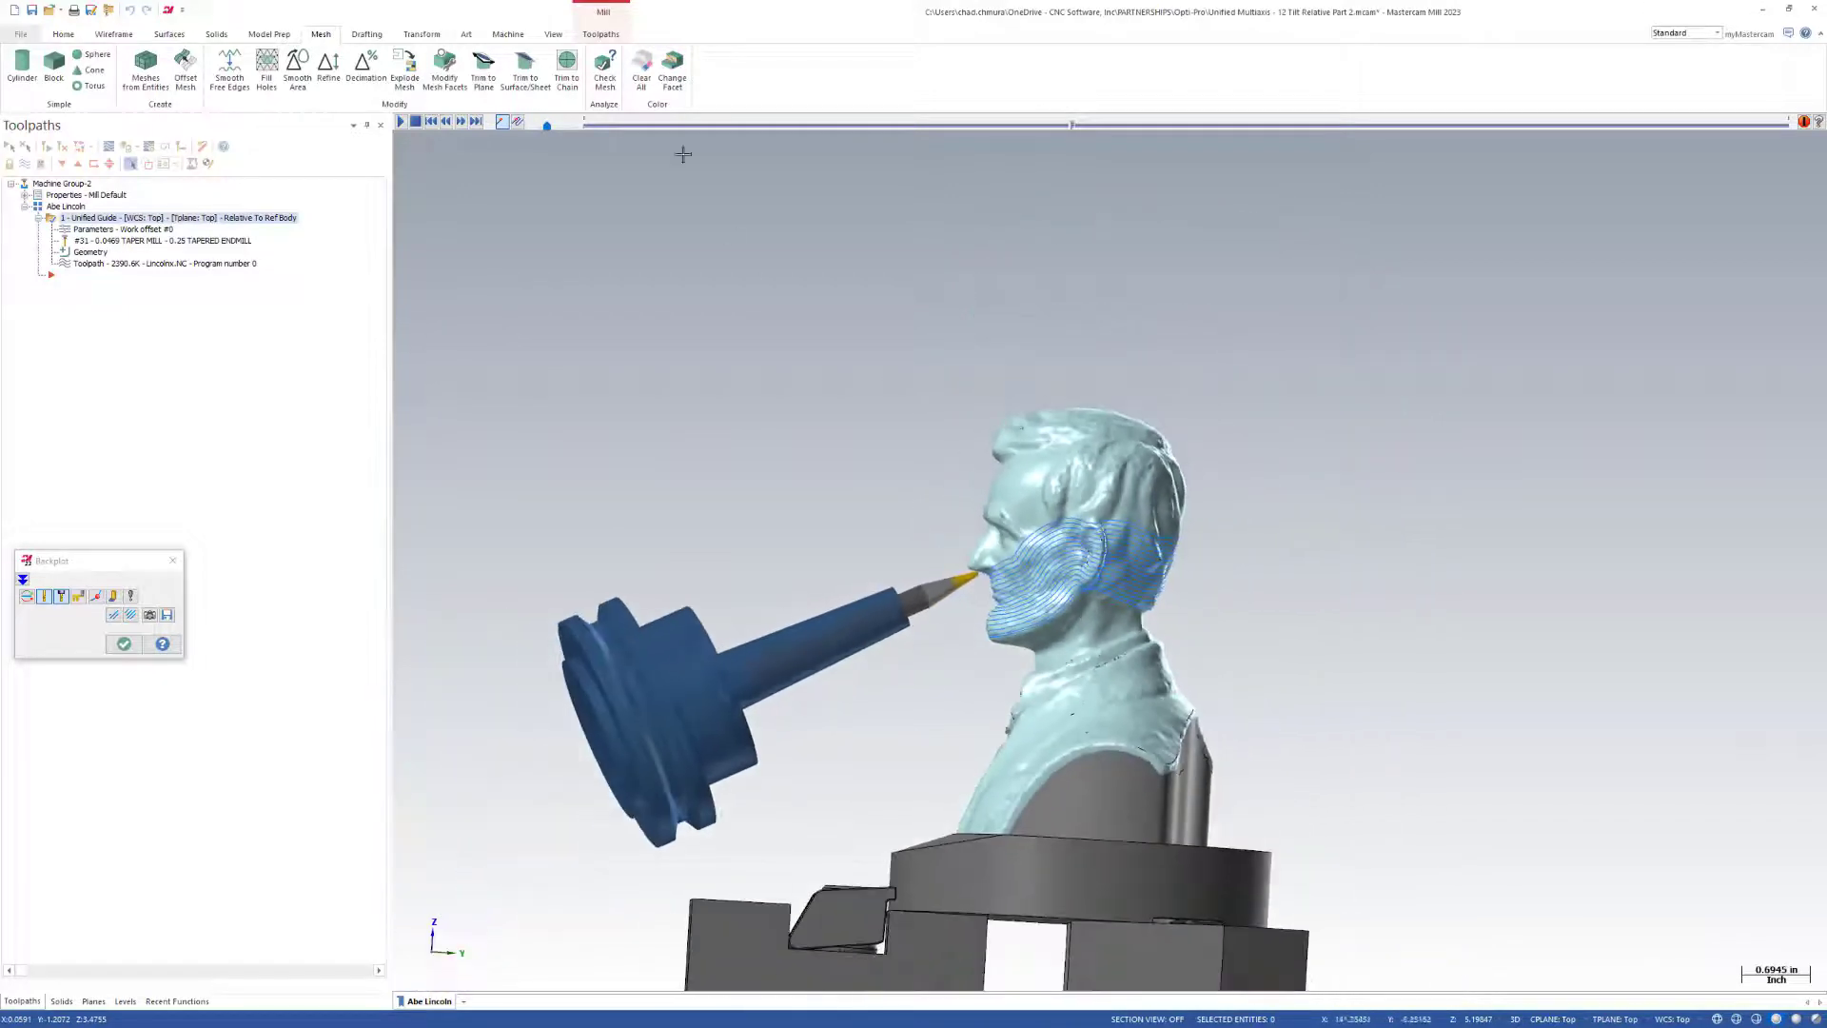
click(401, 122)
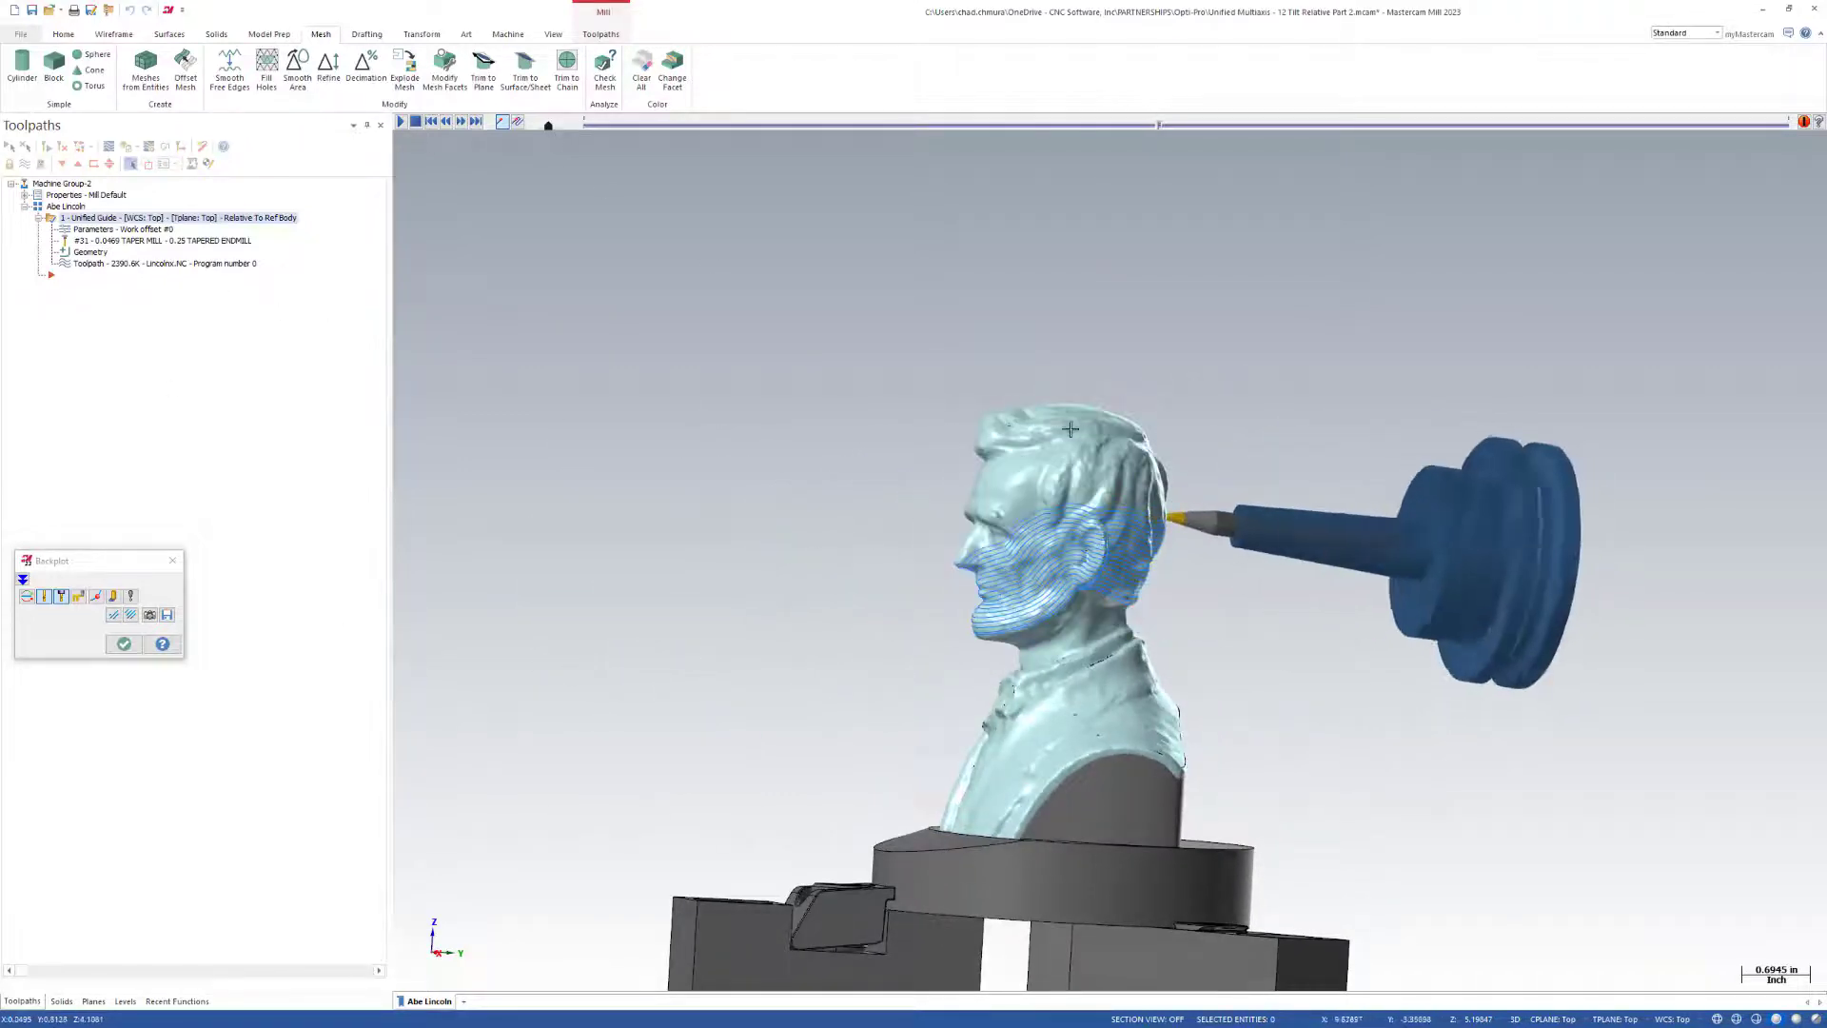
click(123, 645)
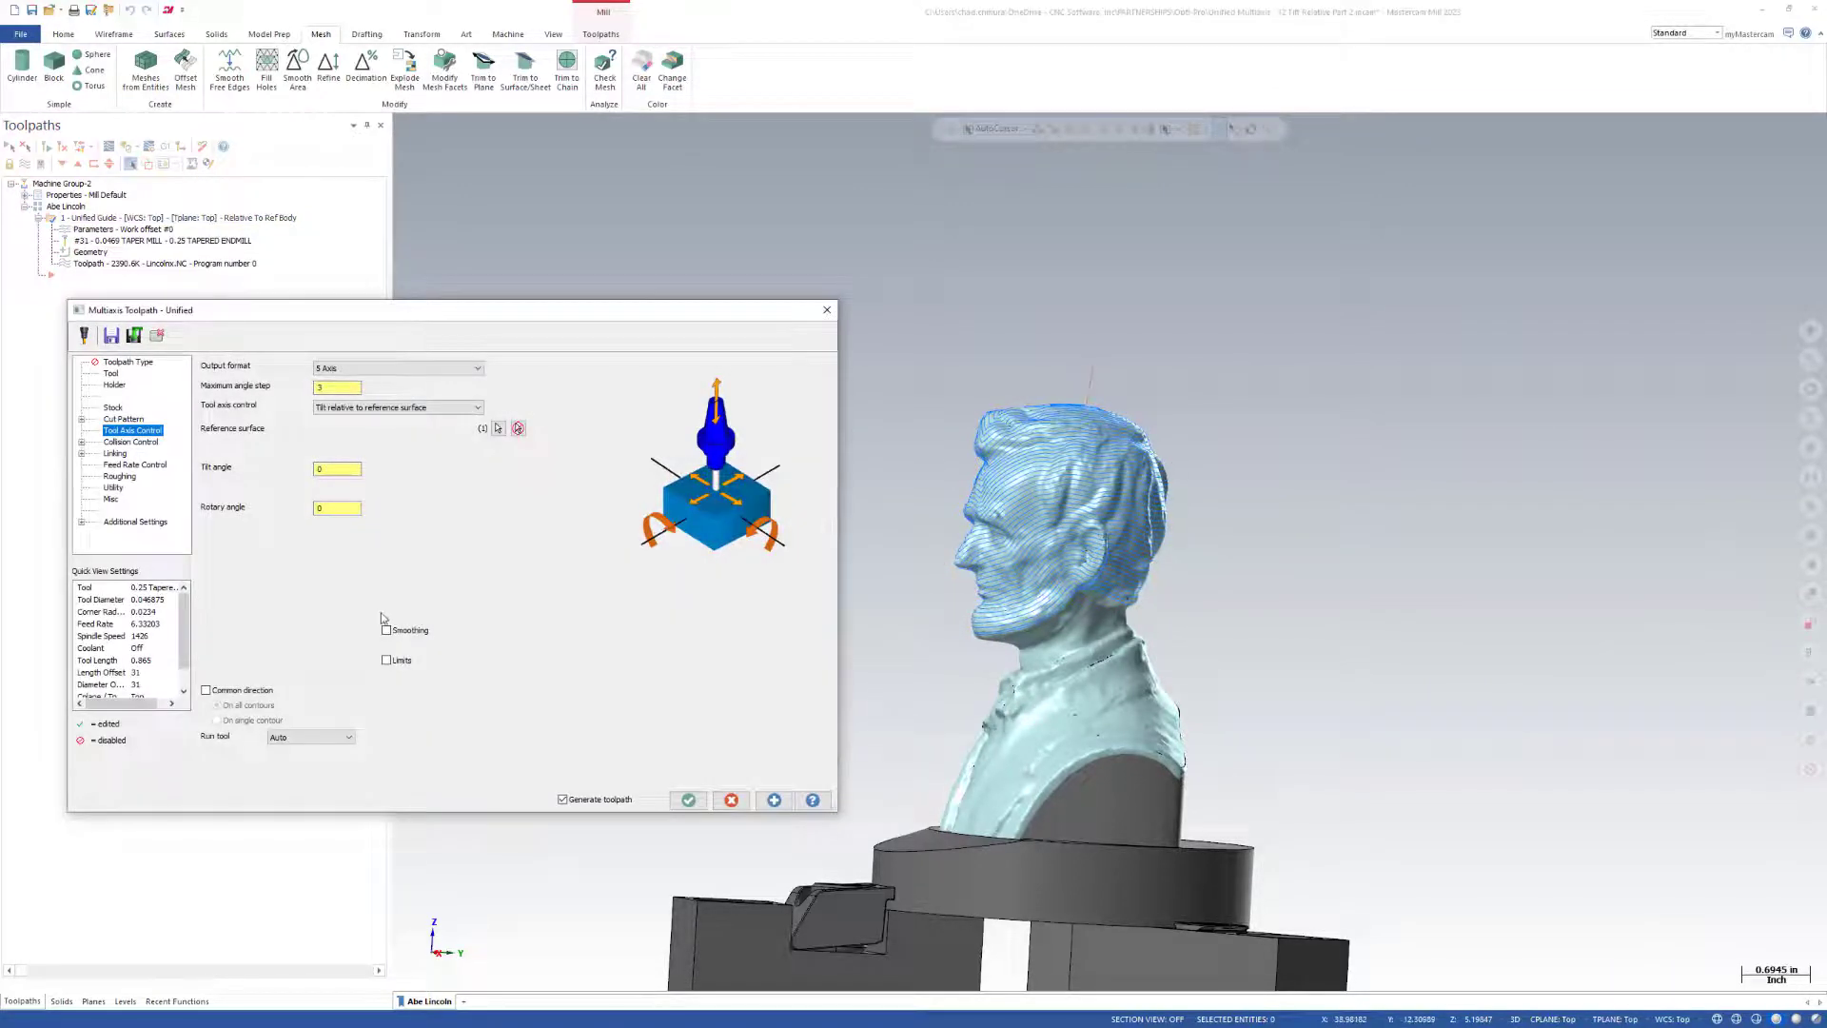
Enable Smoothing in the Unified Guide operation's Tool Axis Control and regenerate the toolpath.
click(387, 631)
click(687, 804)
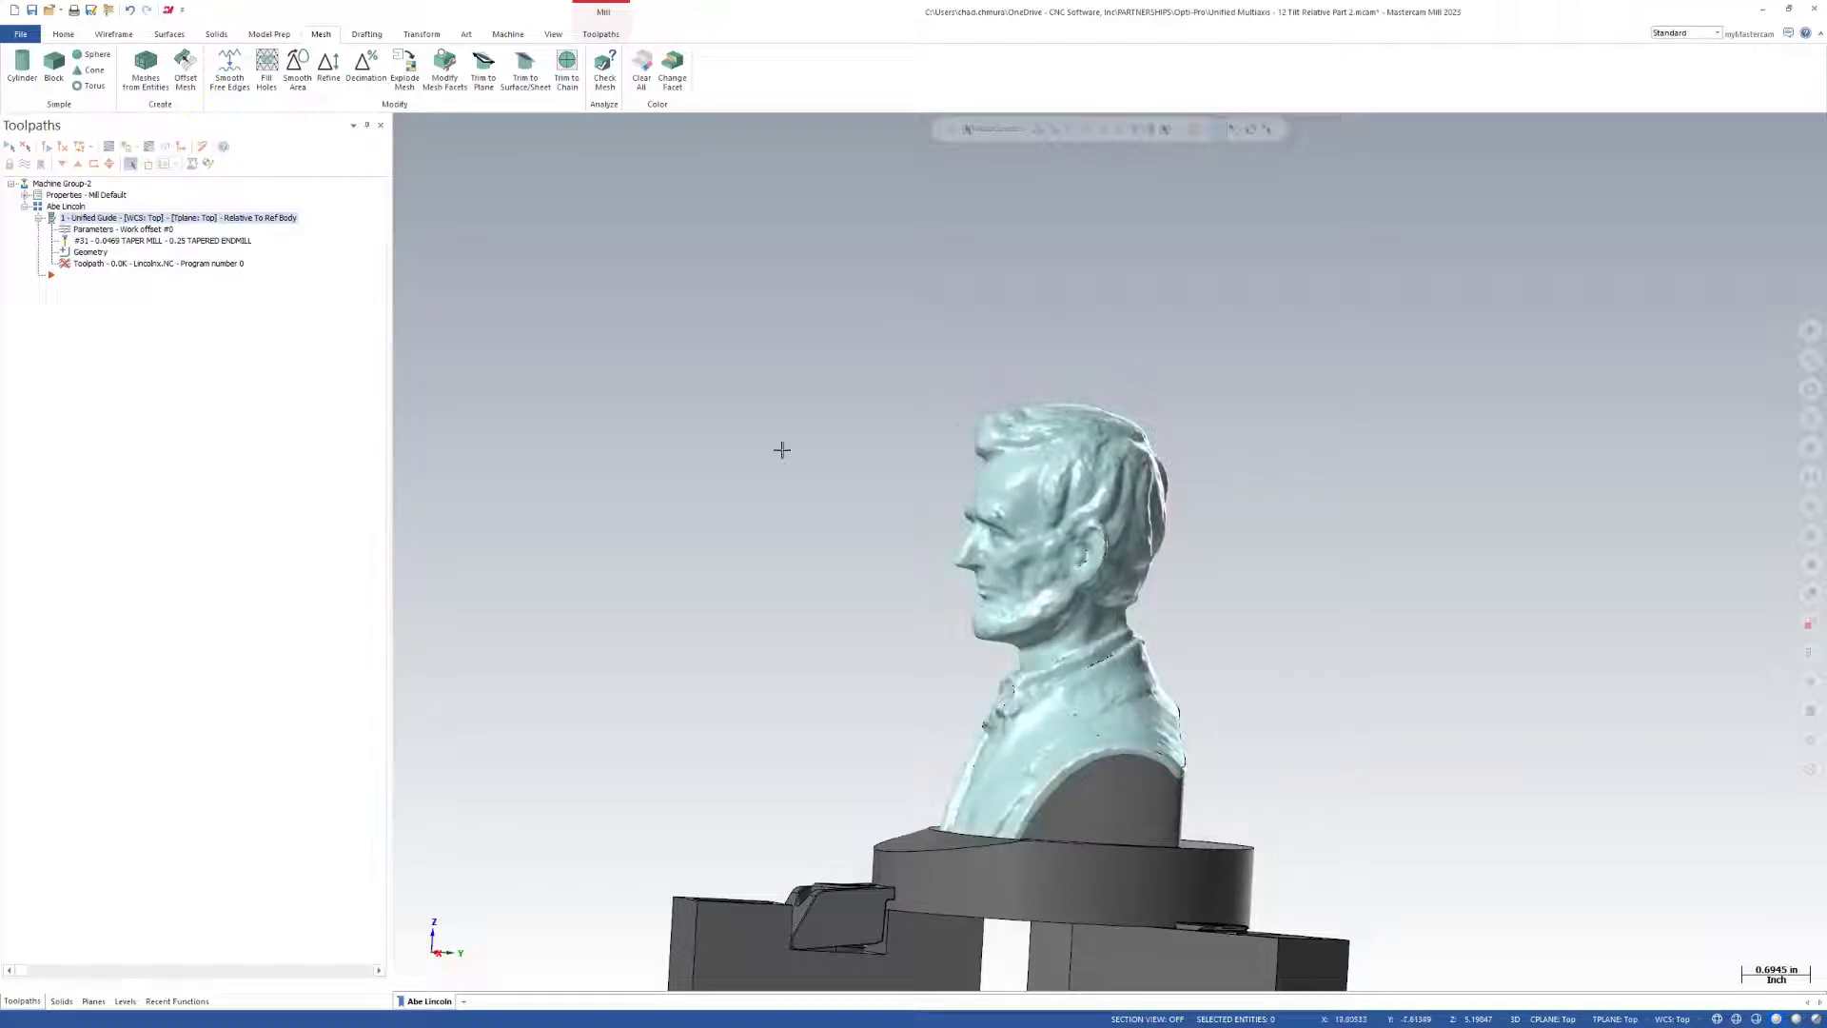
scroll(1056, 566, up, 6)
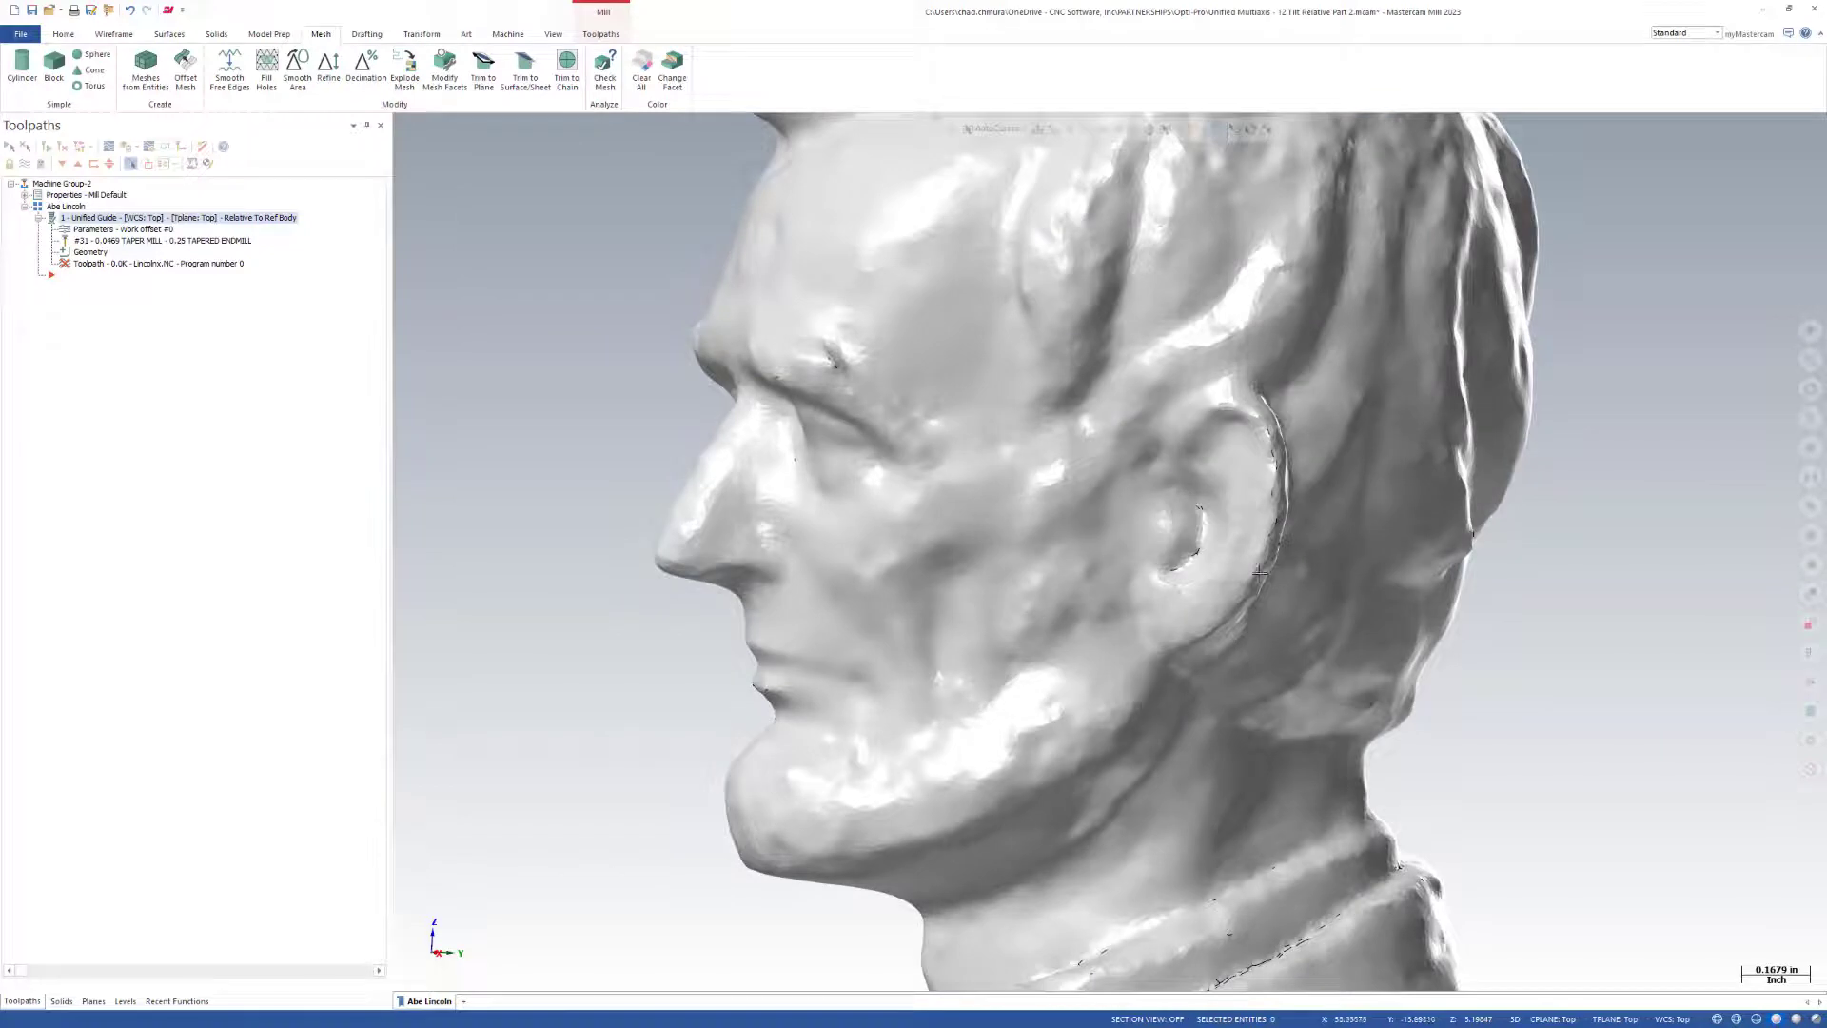
scroll(799, 566, down, 3)
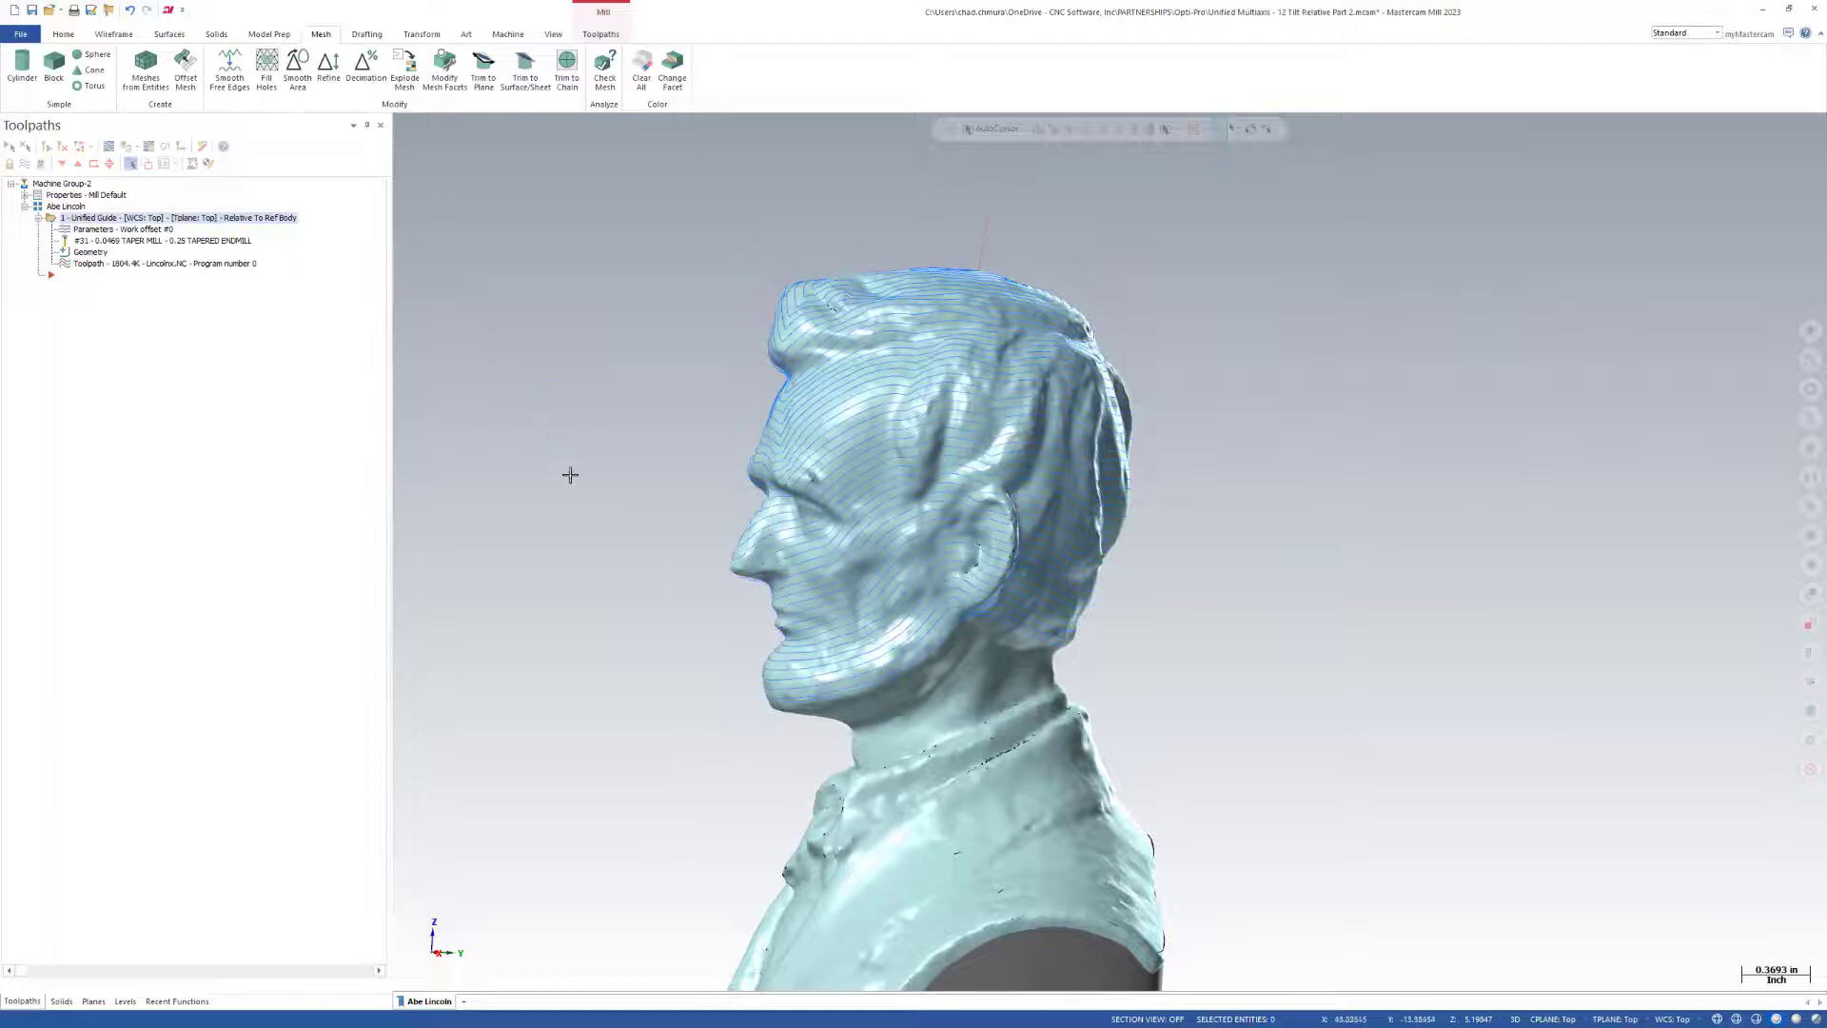
Backplot the toolpath with tool-axis smoothing from its start and inspect the tool motion around the chin and jaw.
scroll(571, 473, down, 1)
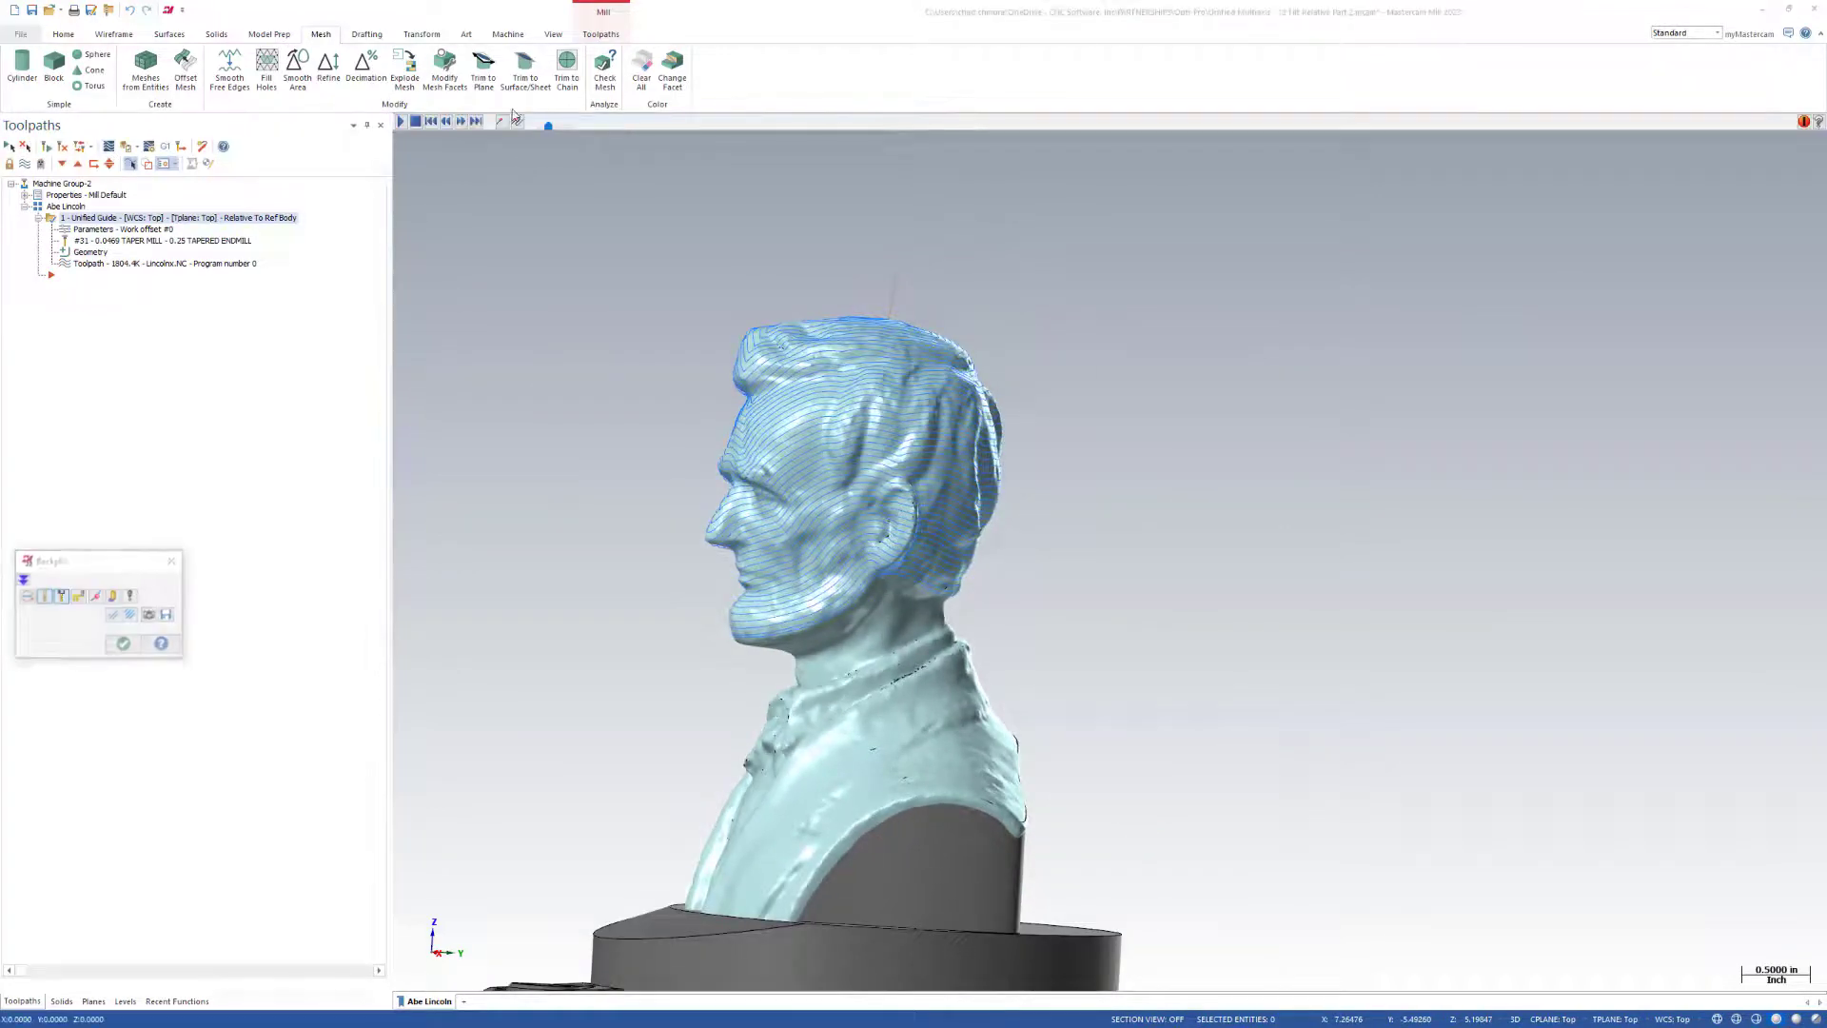
click(400, 123)
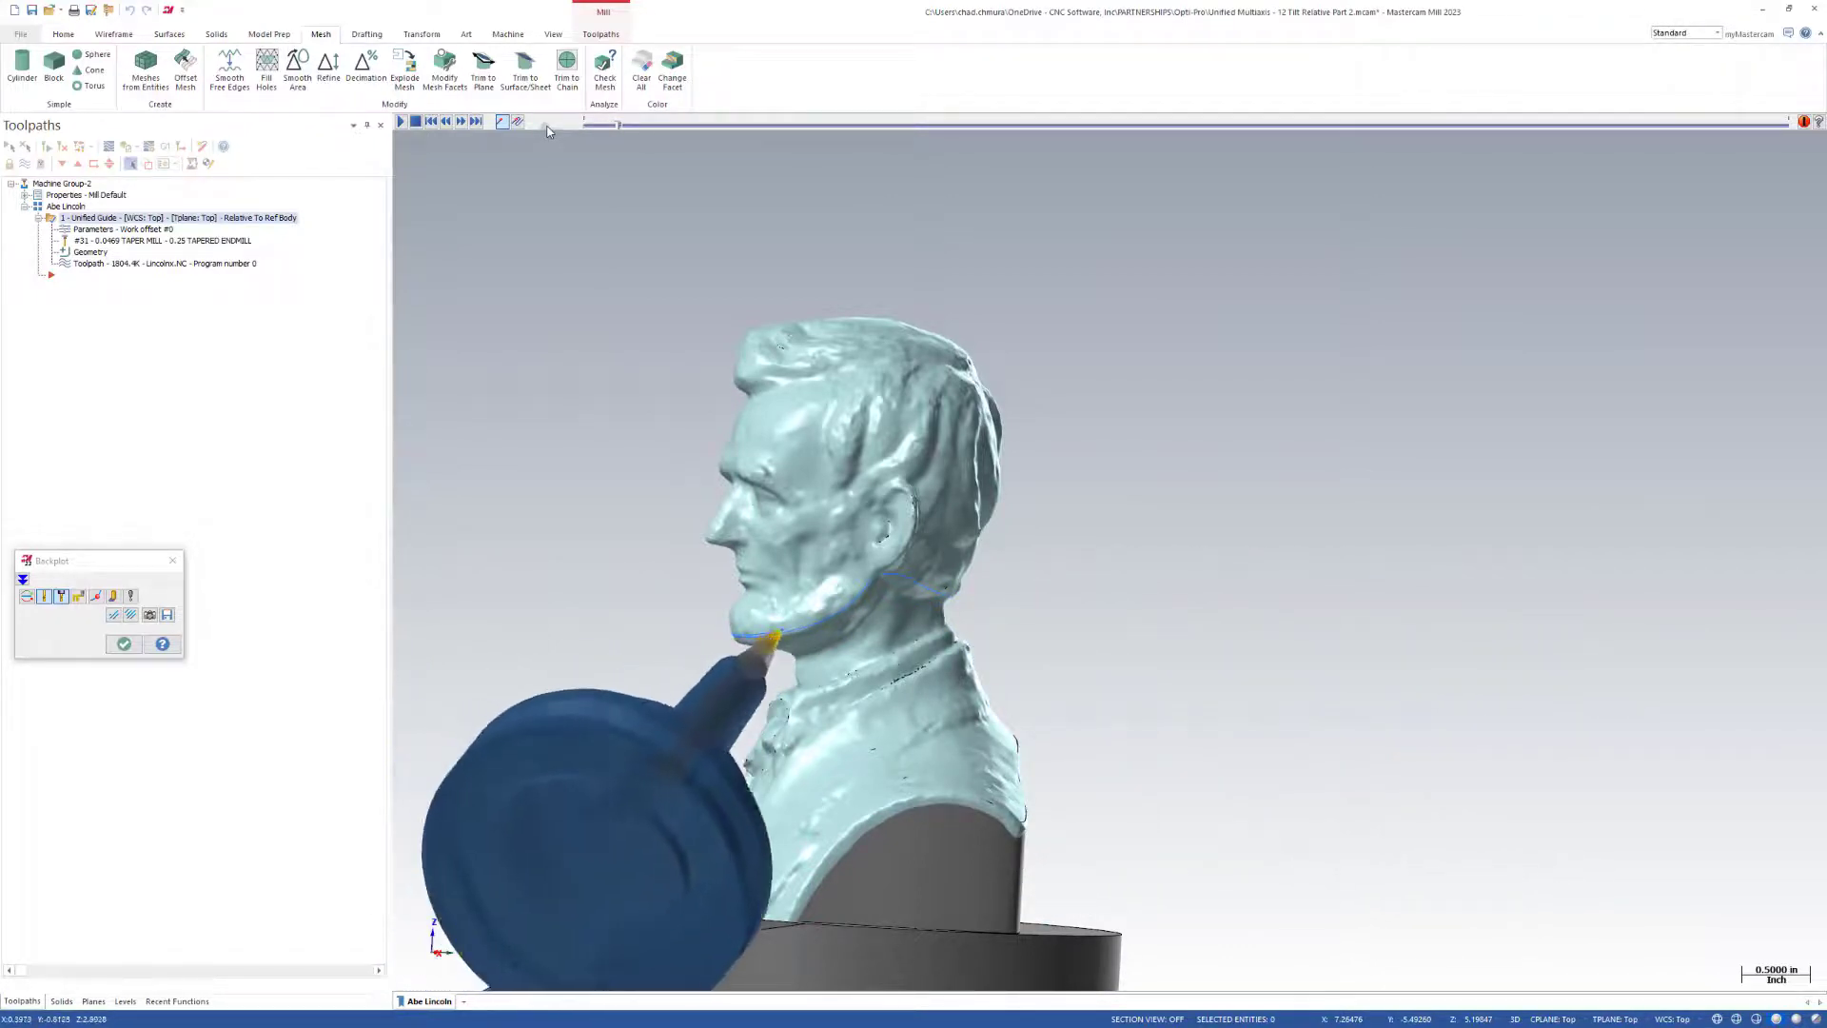
click(123, 645)
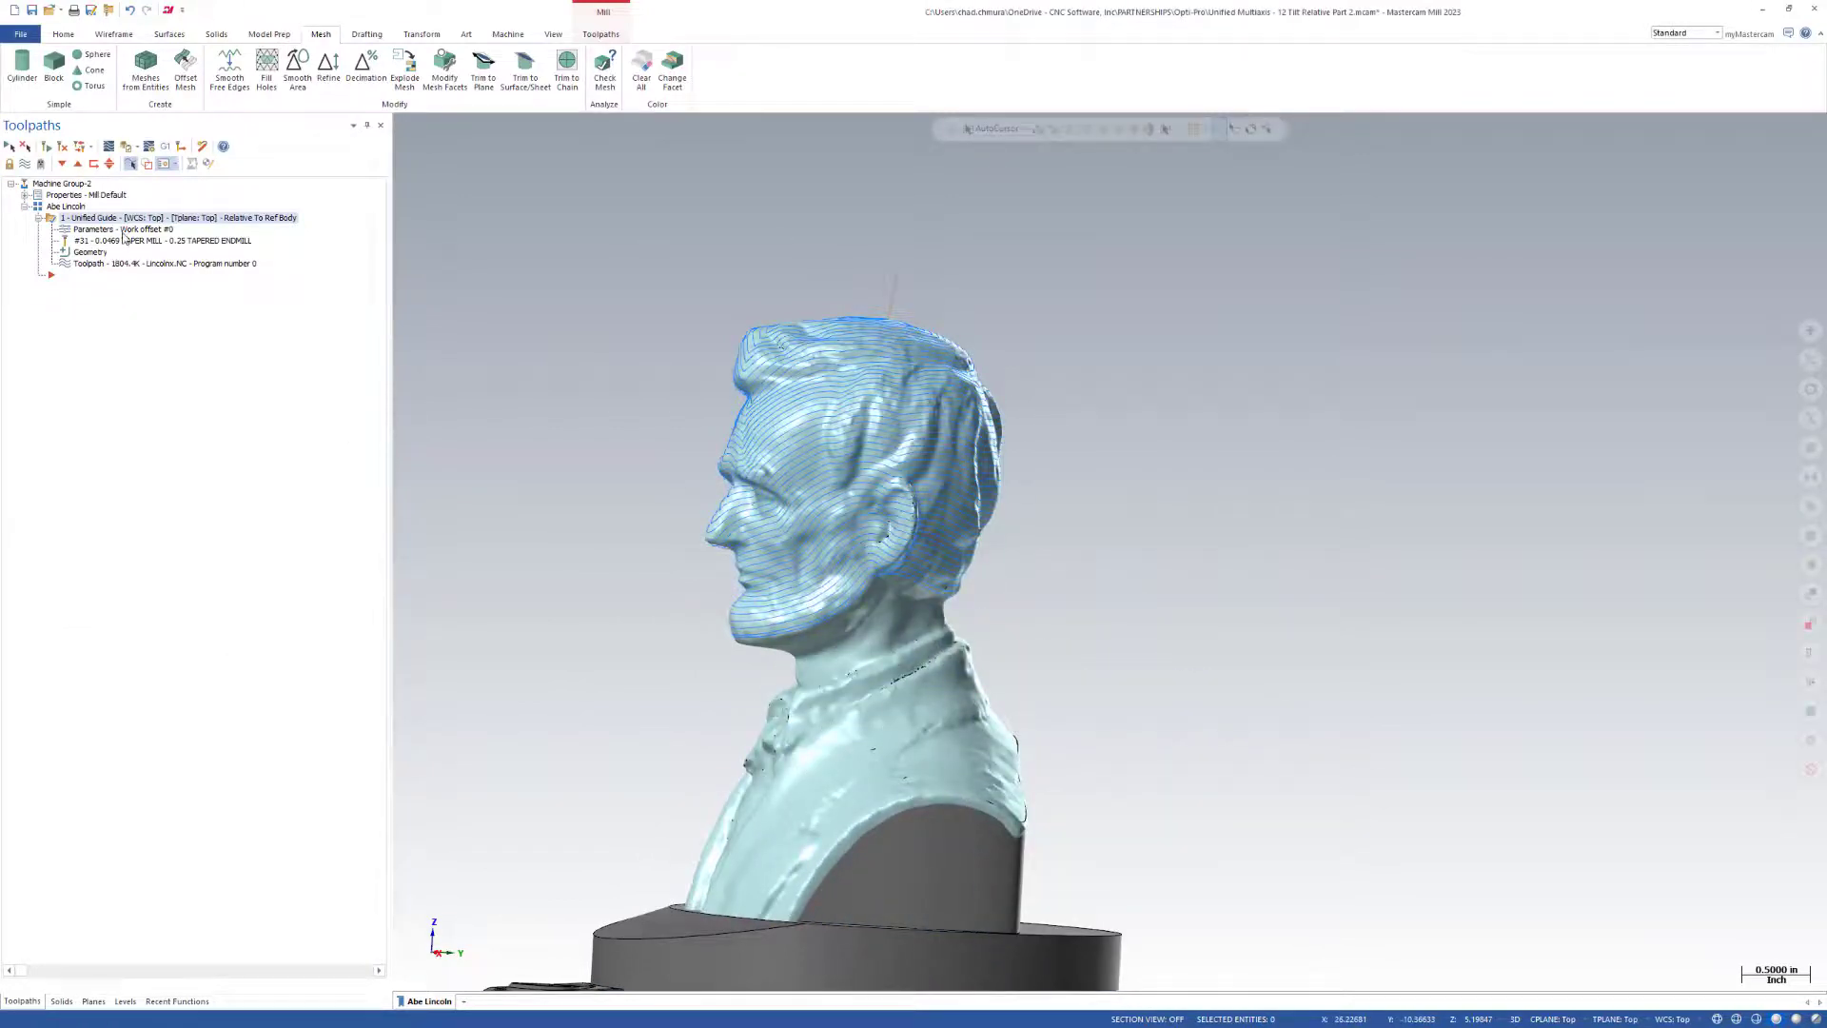
scroll(798, 410, down, 2)
middle_drag(748, 518, 1110, 547)
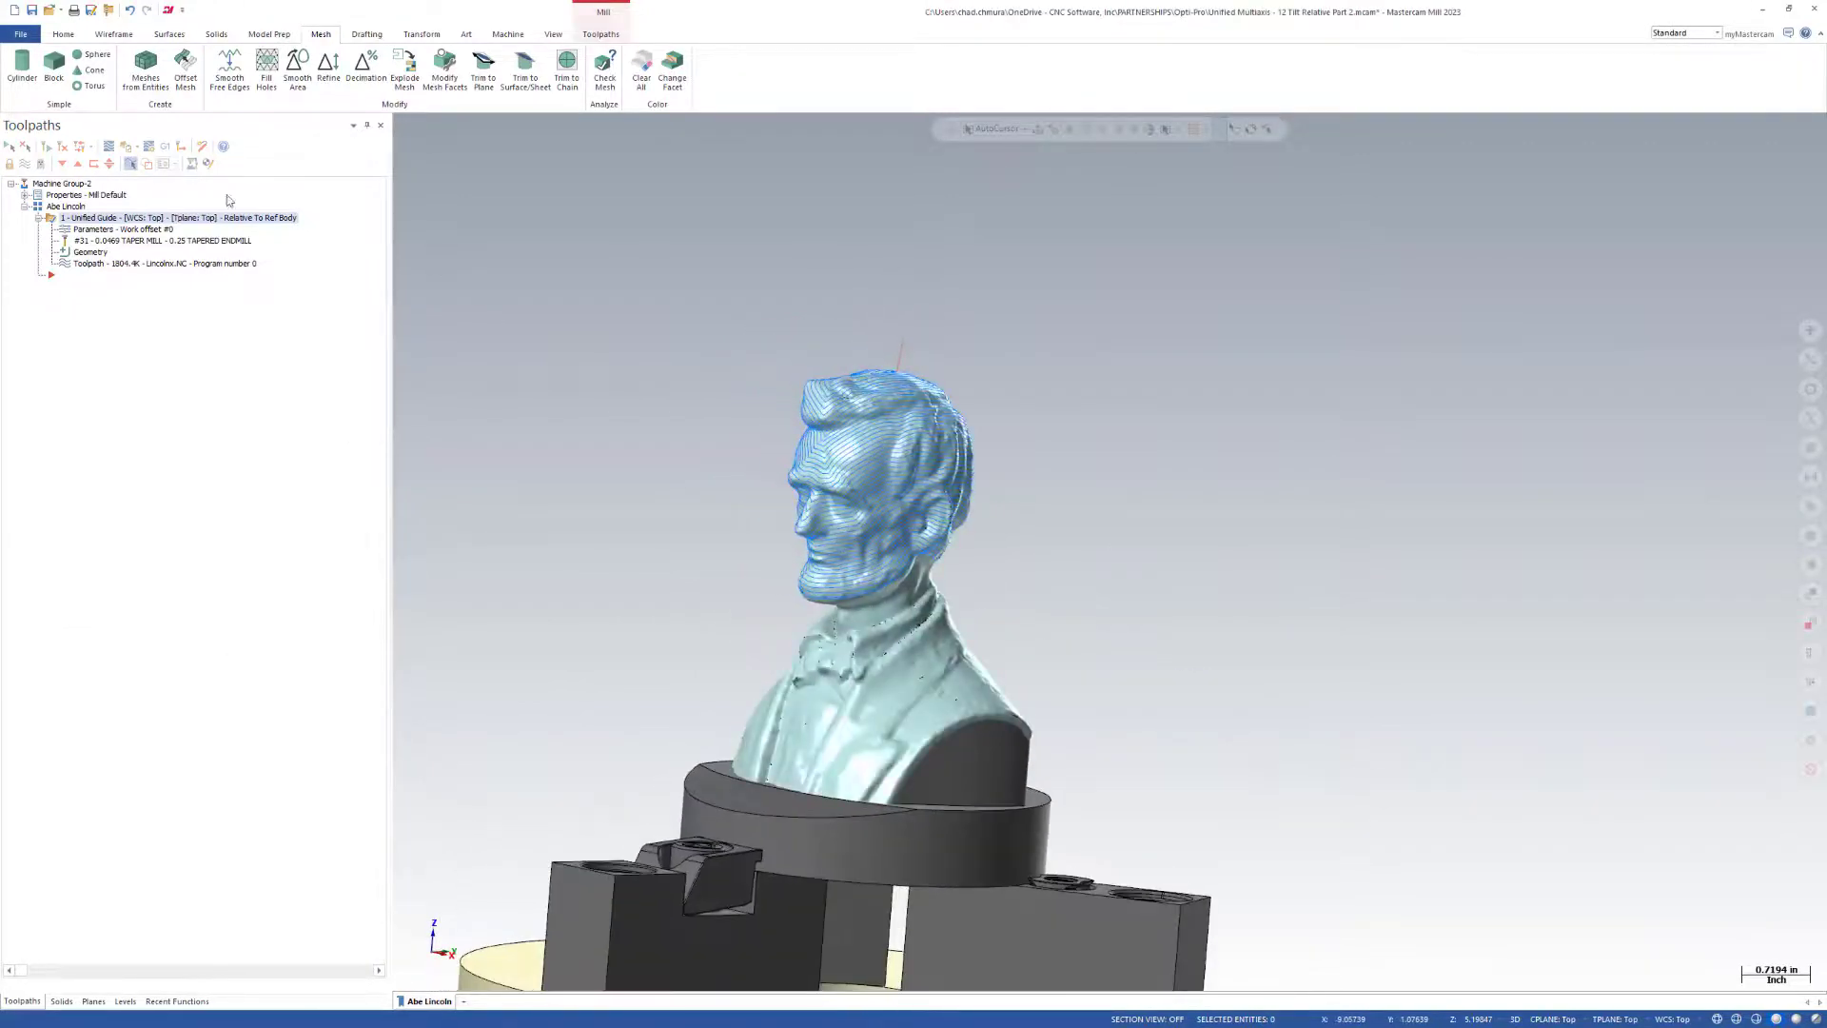